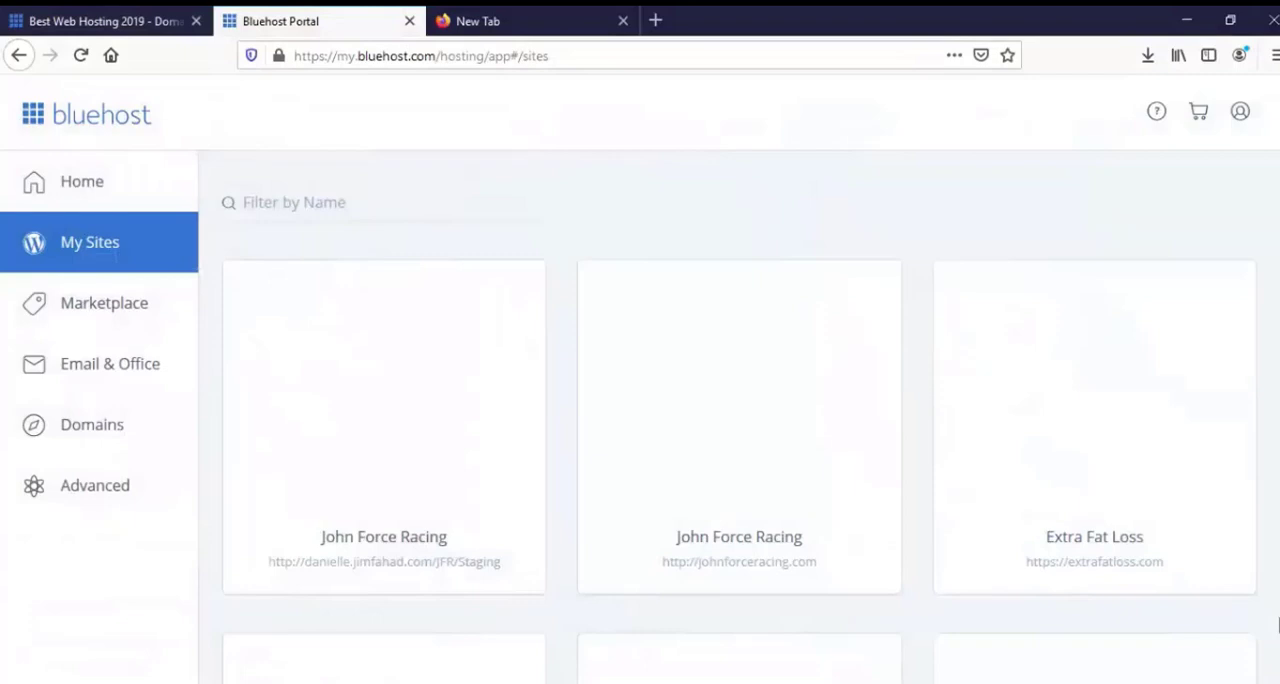
Look through the hosted WordPress sites listed in the Bluehost account.
{"action": "scroll", "coordinate": [631, 340], "scroll_direction": "down", "scroll_amount": 5}
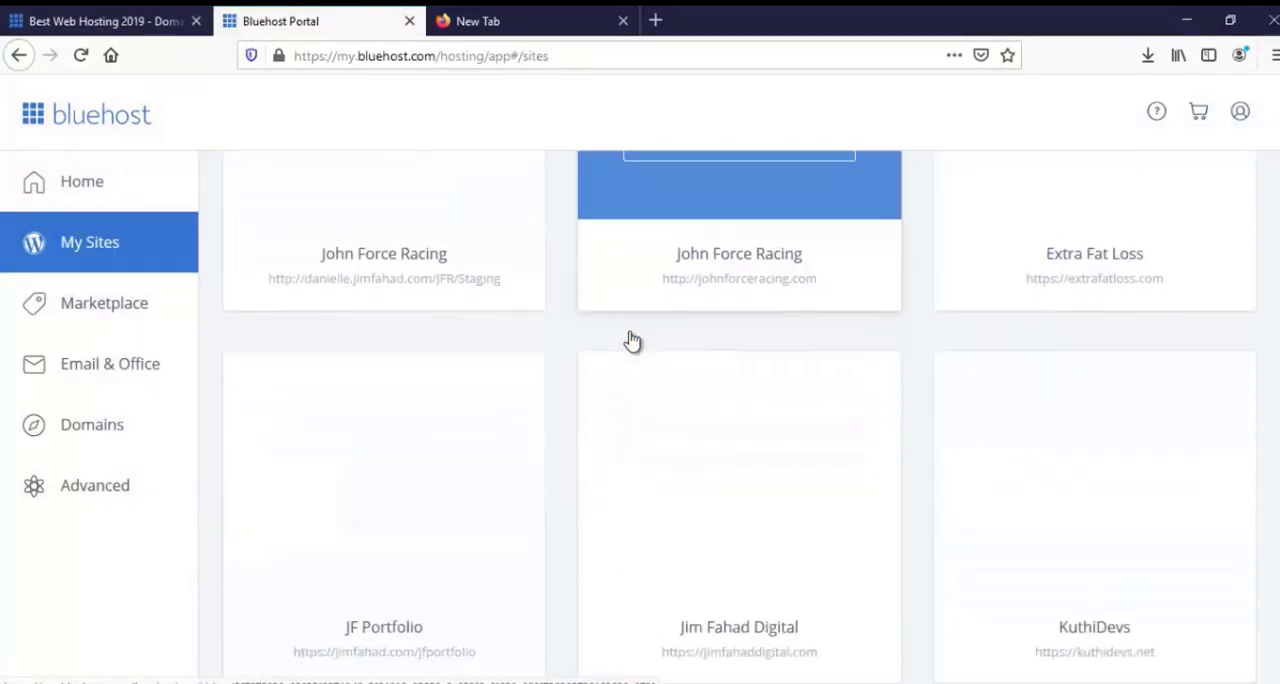
{"action": "scroll", "coordinate": [631, 358], "scroll_direction": "down", "scroll_amount": 8}
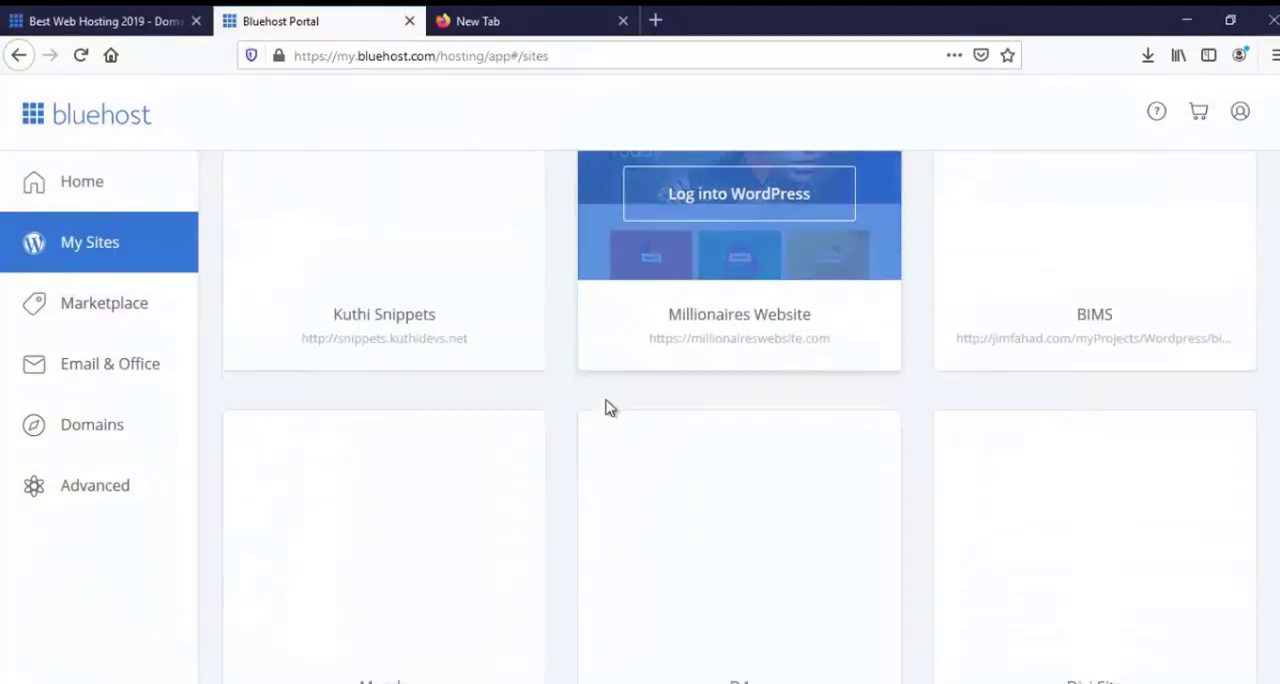
{"action": "scroll", "coordinate": [610, 408], "scroll_direction": "down", "scroll_amount": 7}
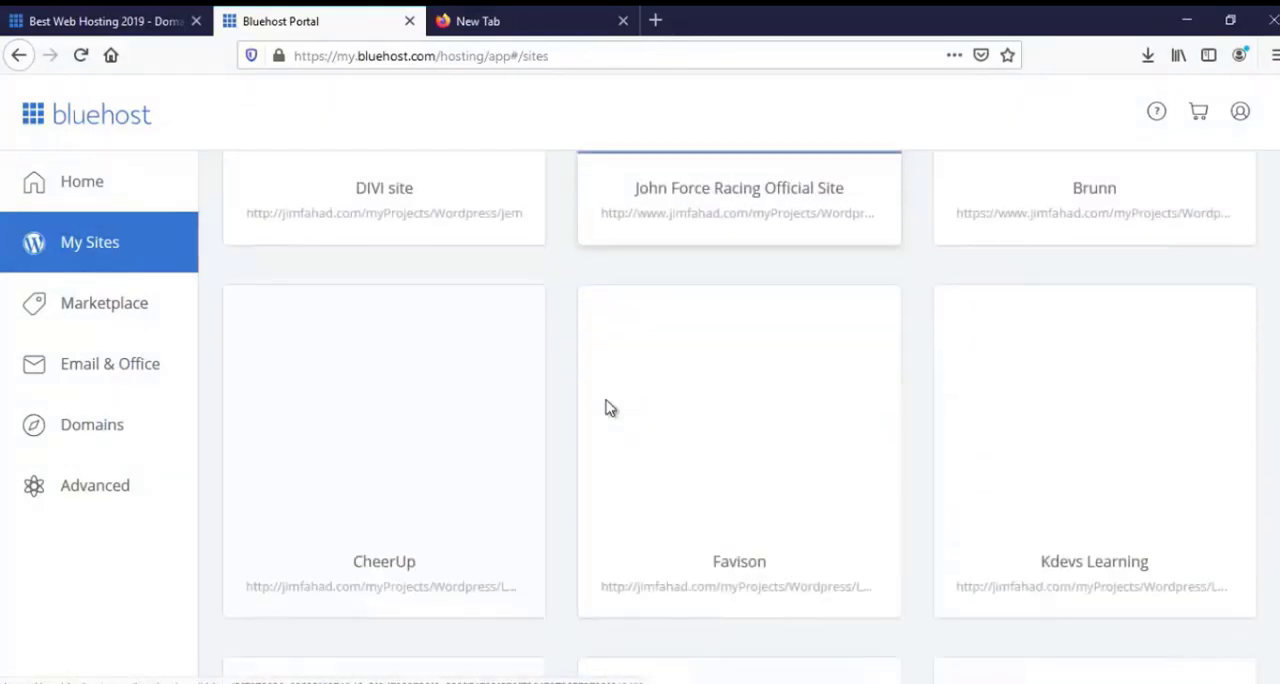
{"action": "scroll", "coordinate": [606, 408], "scroll_direction": "down", "scroll_amount": 5}
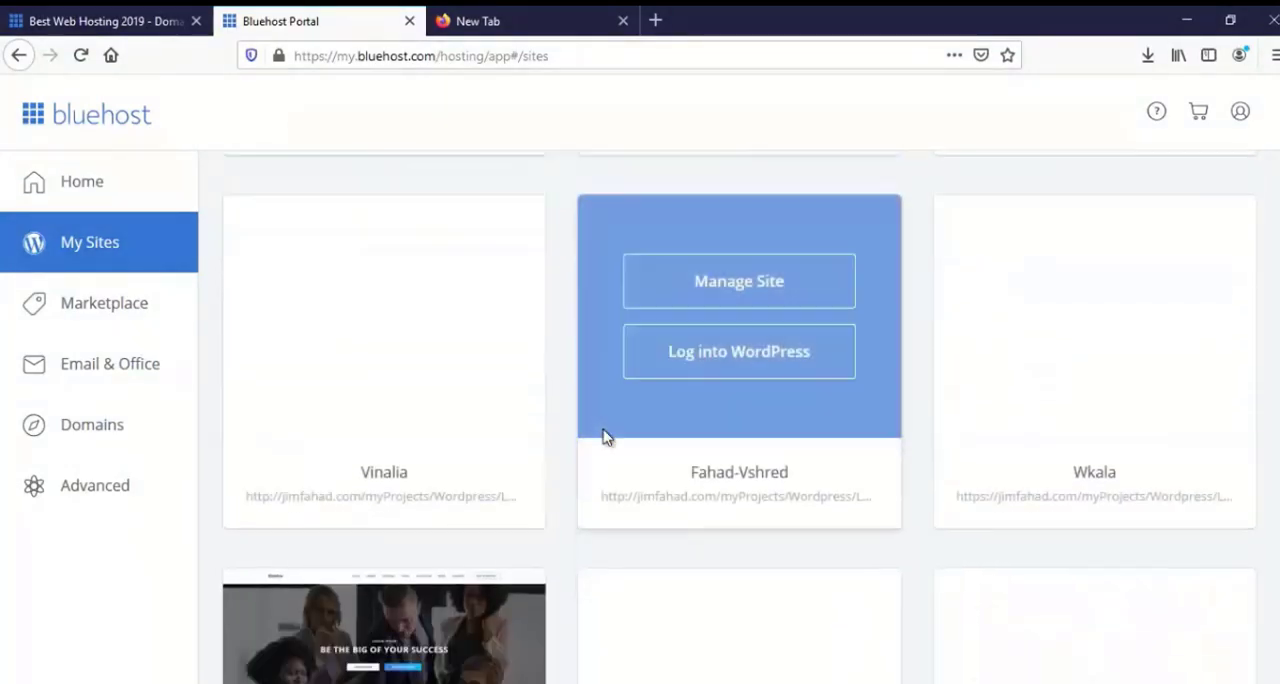
{"action": "scroll", "coordinate": [606, 437], "scroll_direction": "down", "scroll_amount": 2}
{"action": "scroll", "coordinate": [606, 437], "scroll_direction": "down", "scroll_amount": 2}
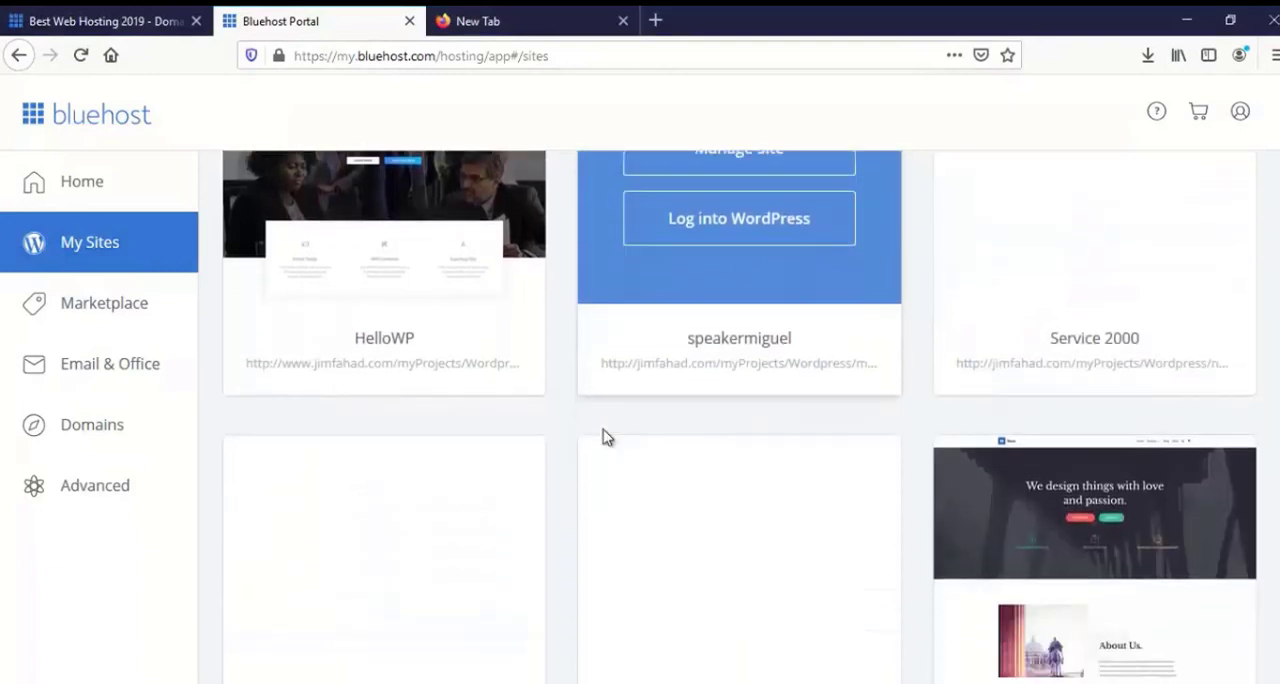
{"action": "scroll", "coordinate": [606, 437], "scroll_direction": "down", "scroll_amount": 3}
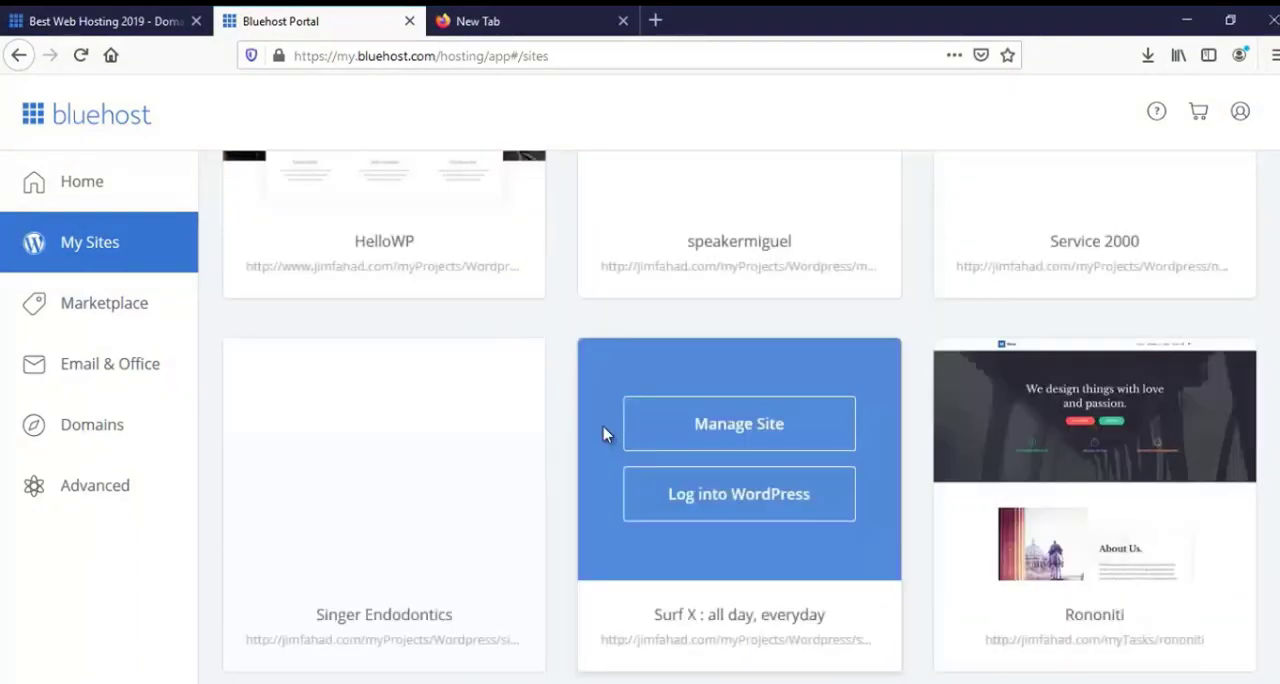
{"action": "scroll", "coordinate": [604, 435], "scroll_direction": "down", "scroll_amount": 1}
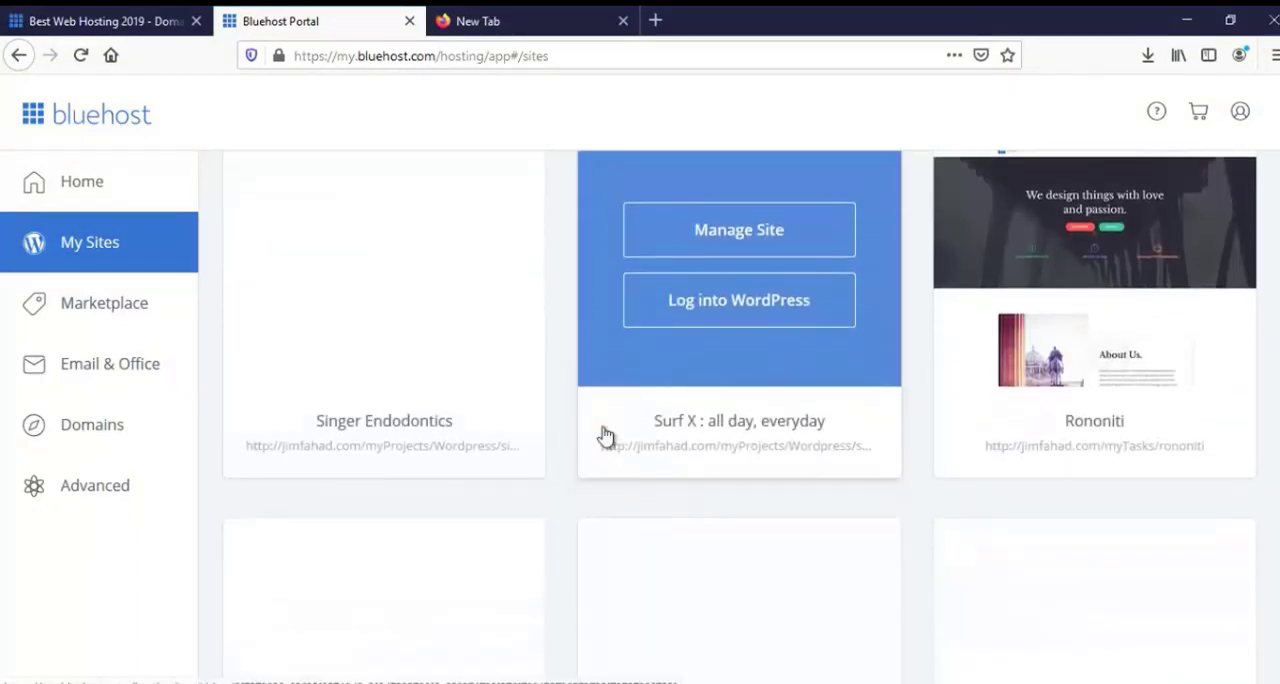
{"action": "scroll", "coordinate": [604, 435], "scroll_direction": "down", "scroll_amount": 3}
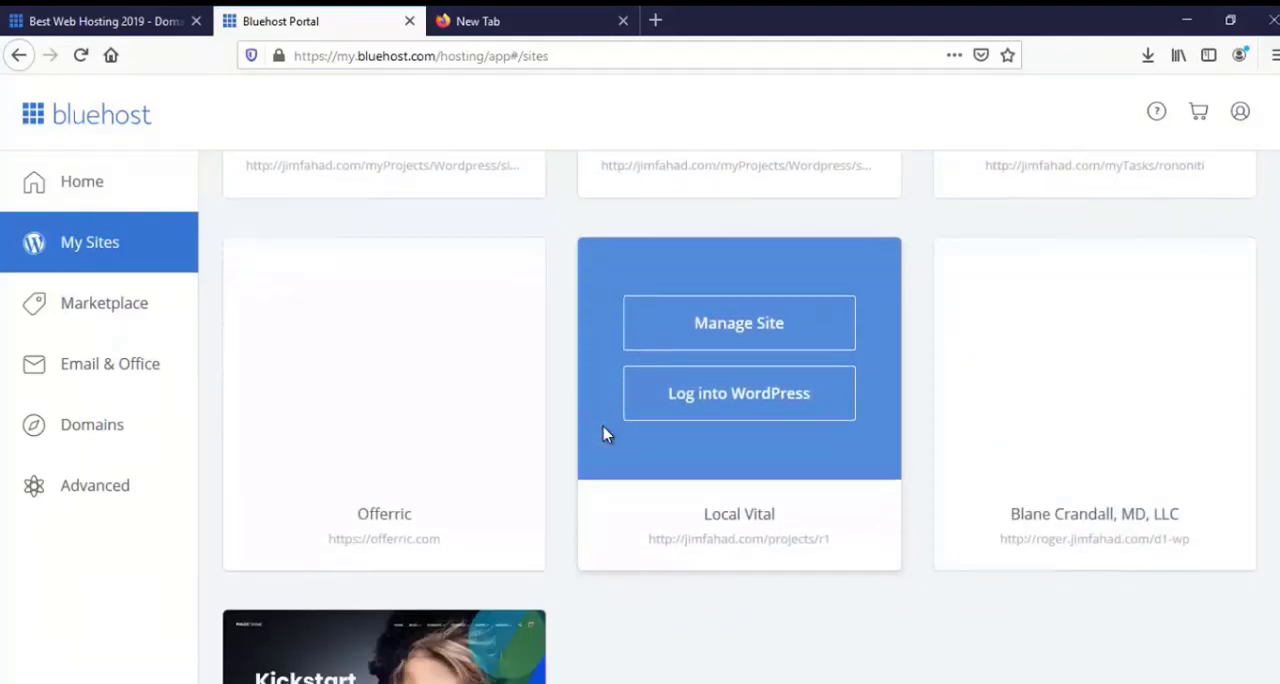
{"action": "scroll", "coordinate": [604, 434], "scroll_direction": "up", "scroll_amount": 3}
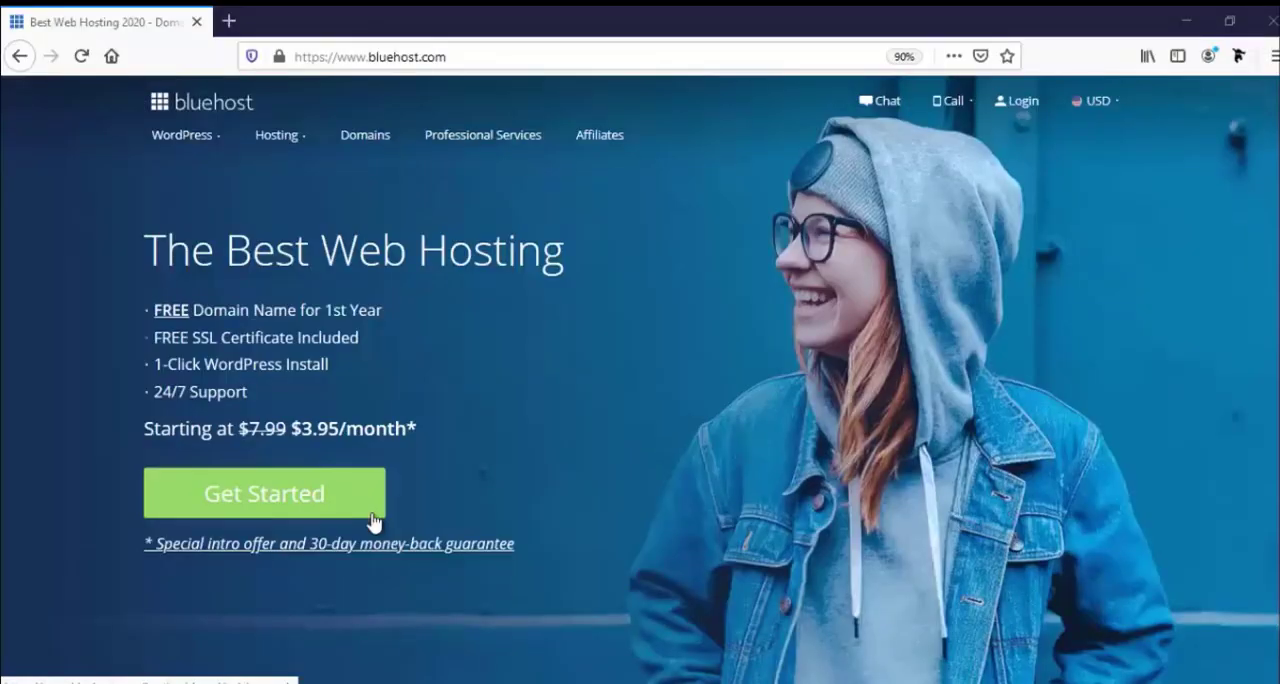
Compare the features of the Basic, Plus, Choice Plus and Pro shared hosting plans and select the Basic plan.
{"action": "left_click", "coordinate": [313, 503]}
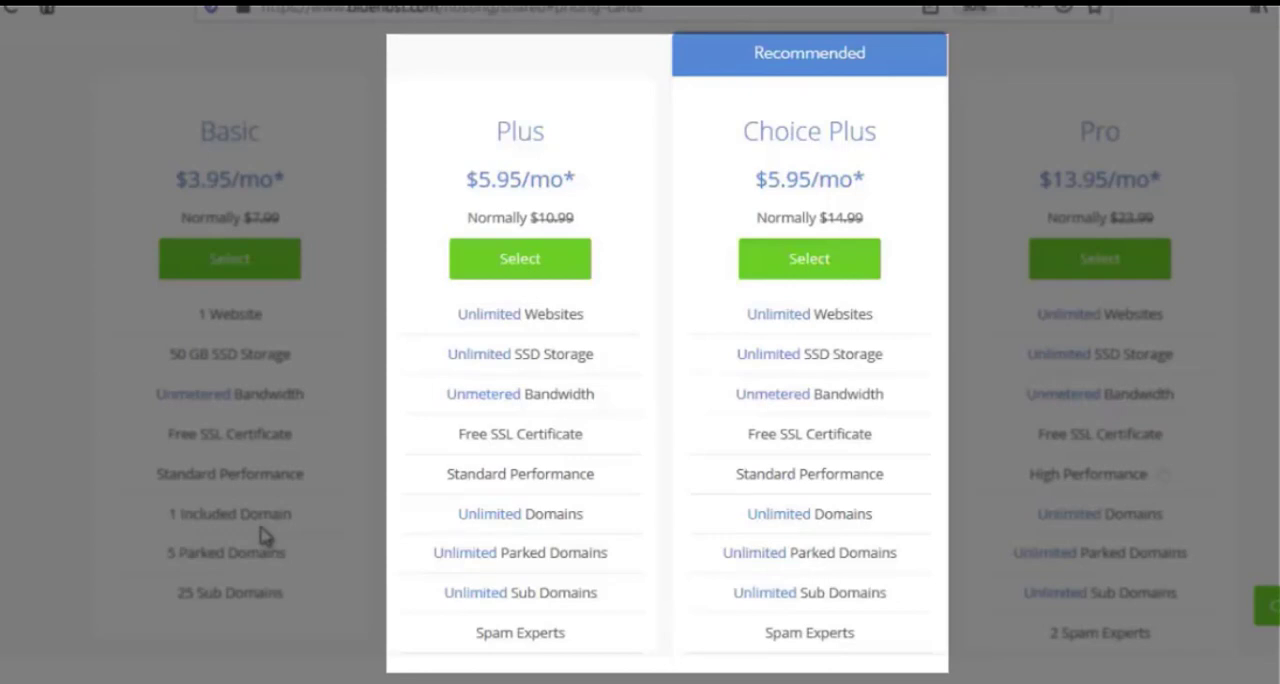
{"action": "scroll", "coordinate": [437, 600], "scroll_direction": "down", "scroll_amount": 2}
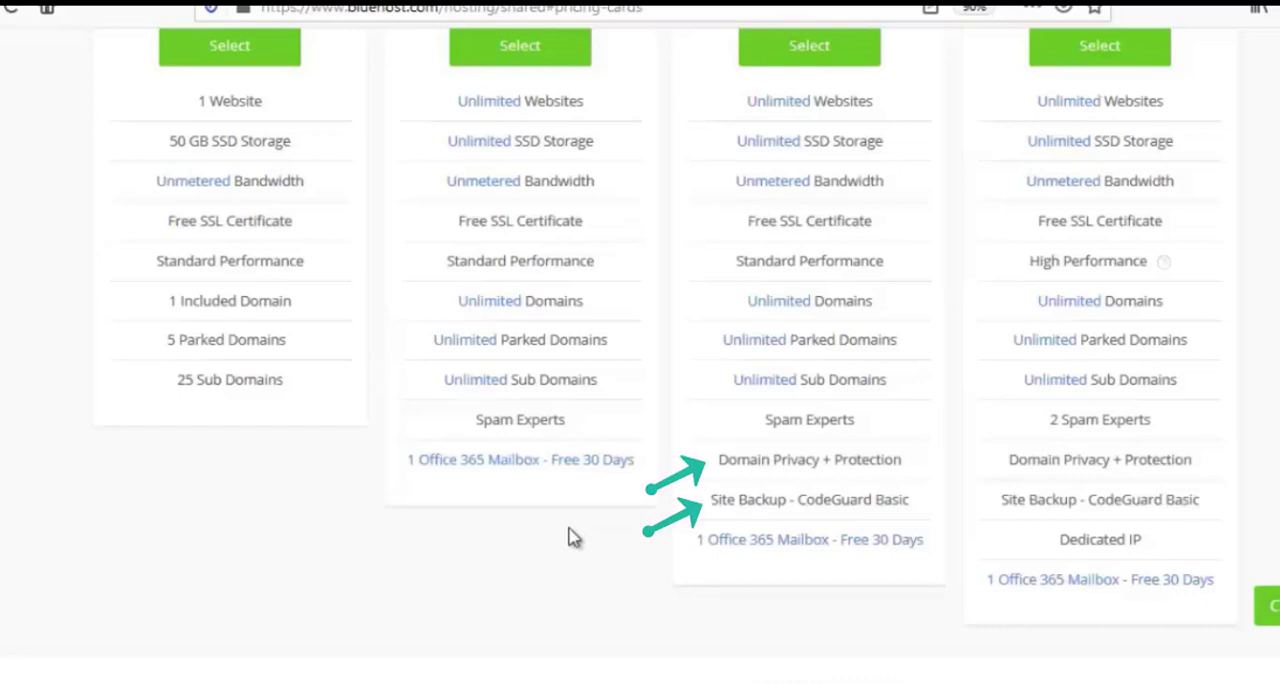
{"action": "scroll", "coordinate": [570, 537], "scroll_direction": "up", "scroll_amount": 1}
{"action": "scroll", "coordinate": [640, 400], "scroll_direction": "up", "scroll_amount": 1}
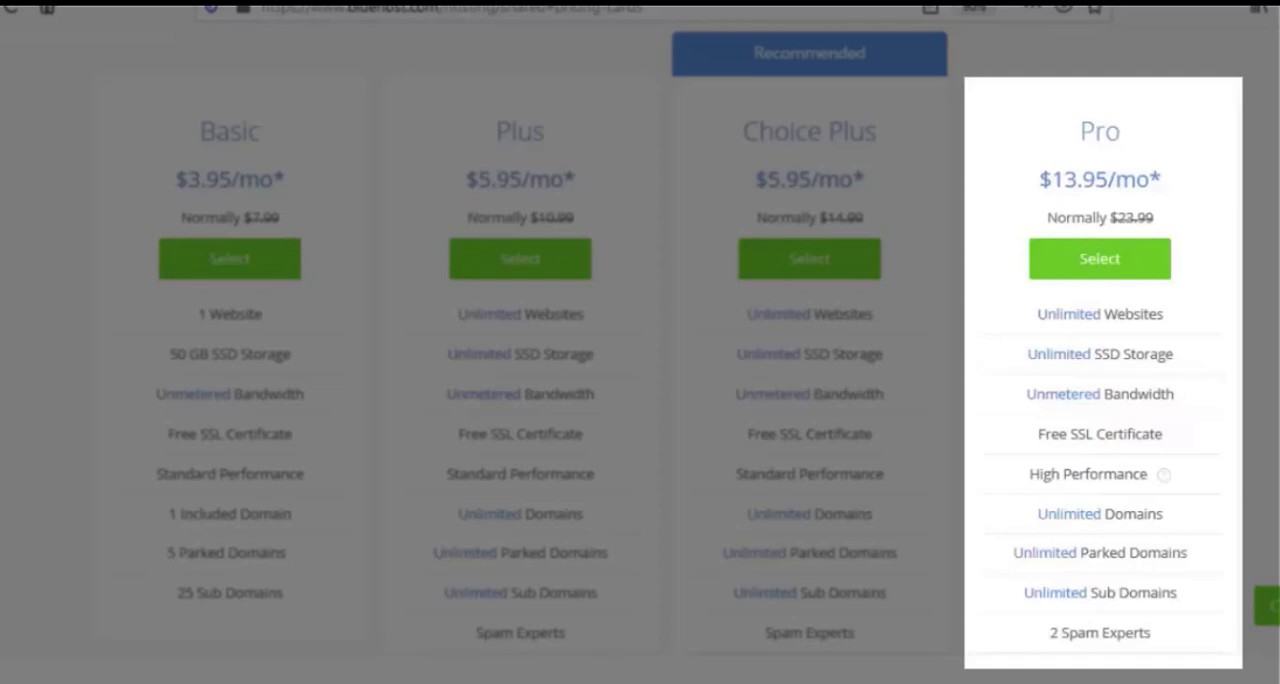
{"action": "scroll", "coordinate": [232, 478], "scroll_direction": "down", "scroll_amount": 2}
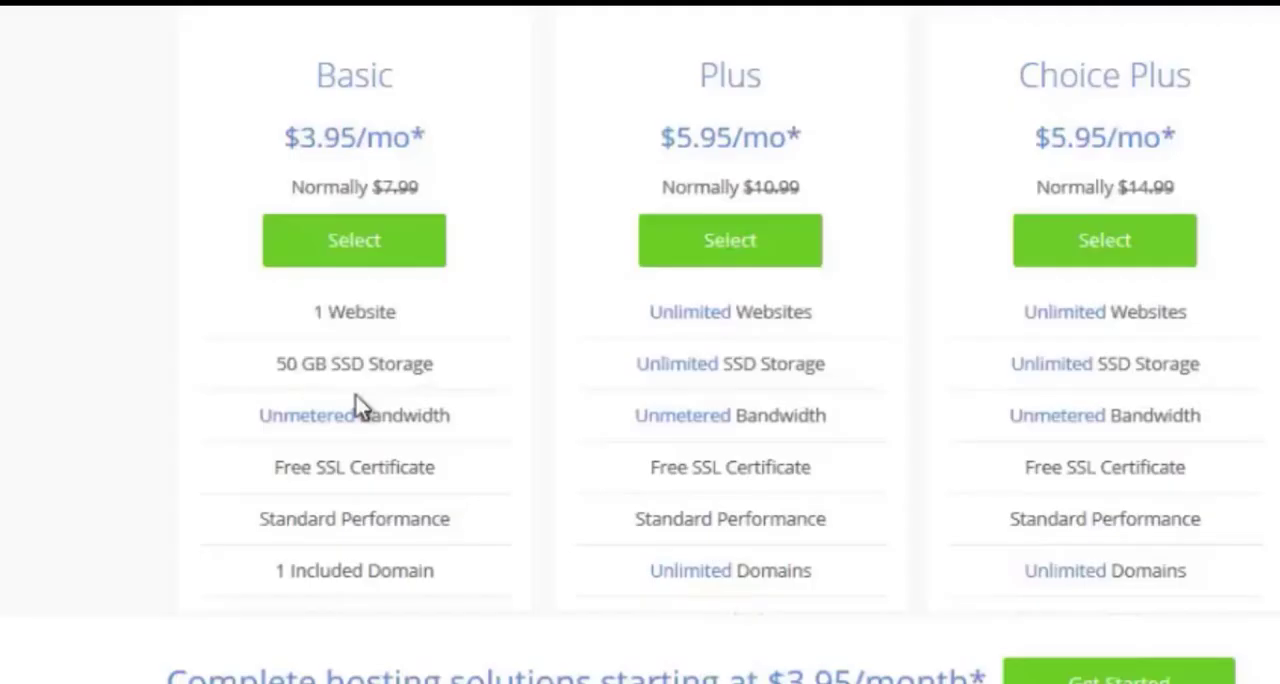
{"action": "scroll", "coordinate": [238, 458], "scroll_direction": "down", "scroll_amount": 2}
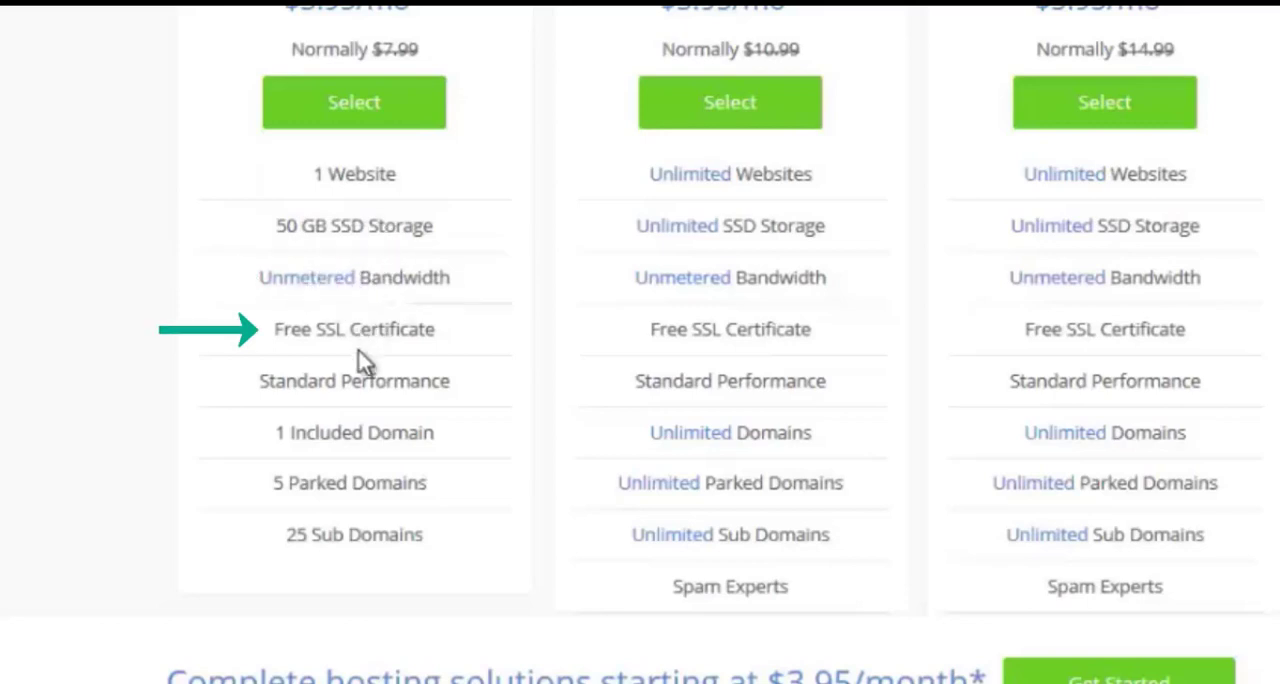
{"action": "scroll", "coordinate": [365, 364], "scroll_direction": "down", "scroll_amount": 1}
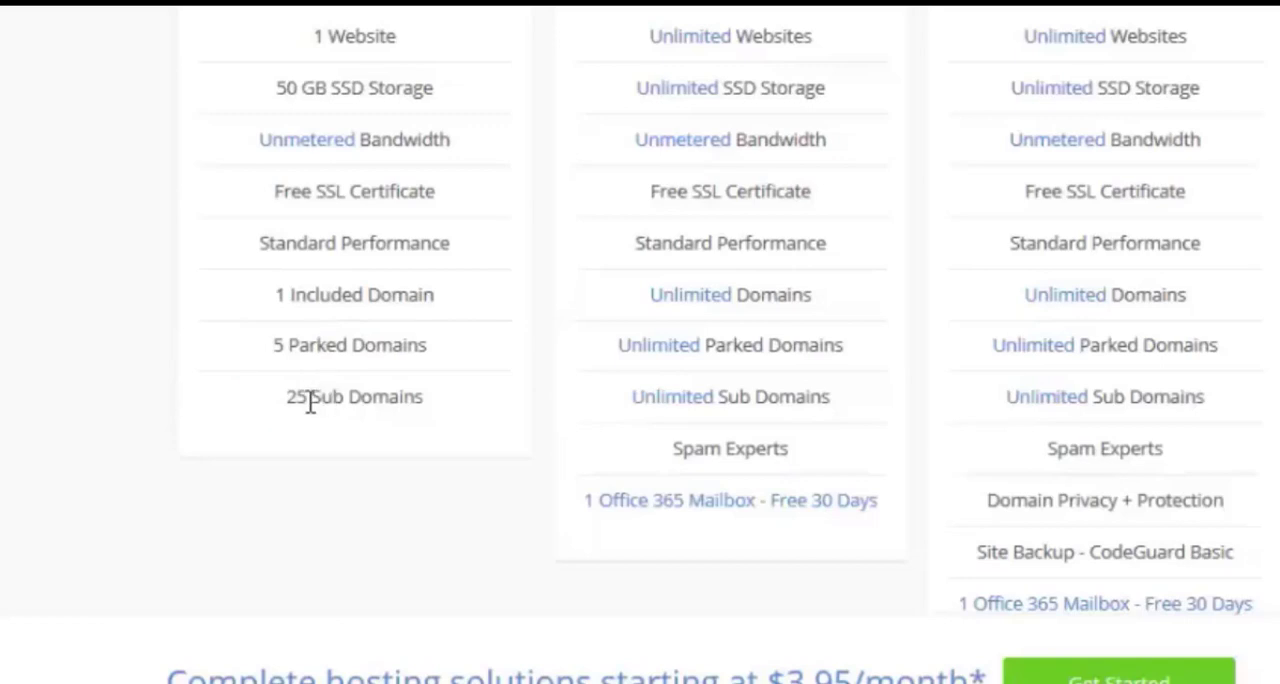
{"action": "scroll", "coordinate": [310, 400], "scroll_direction": "up", "scroll_amount": 3}
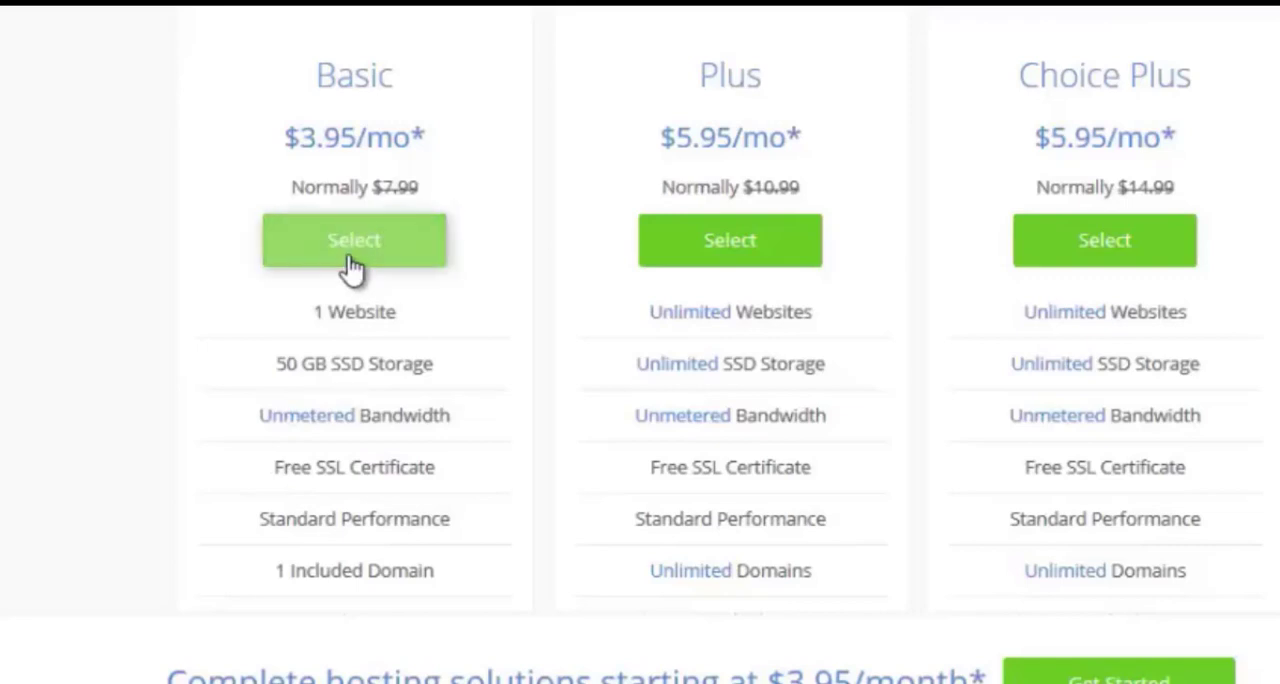
{"action": "left_click", "coordinate": [351, 258]}
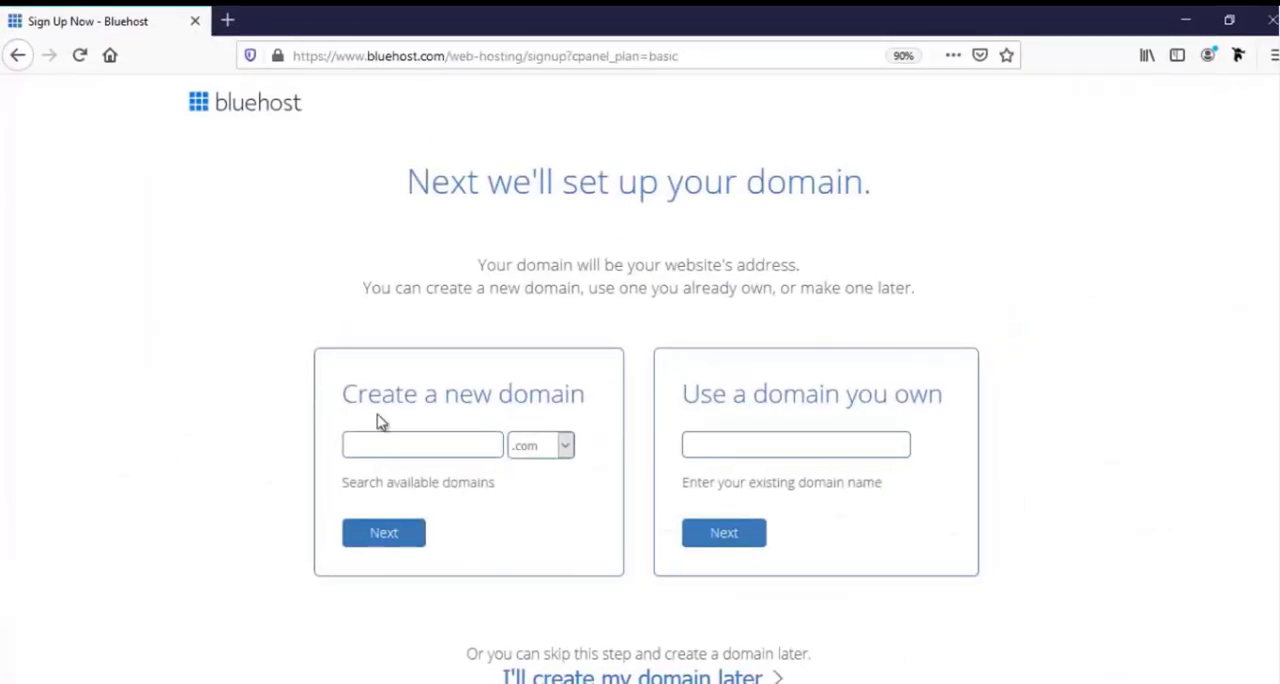
Examine the domain extensions offered for creating a new domain.
{"action": "left_click", "coordinate": [731, 445]}
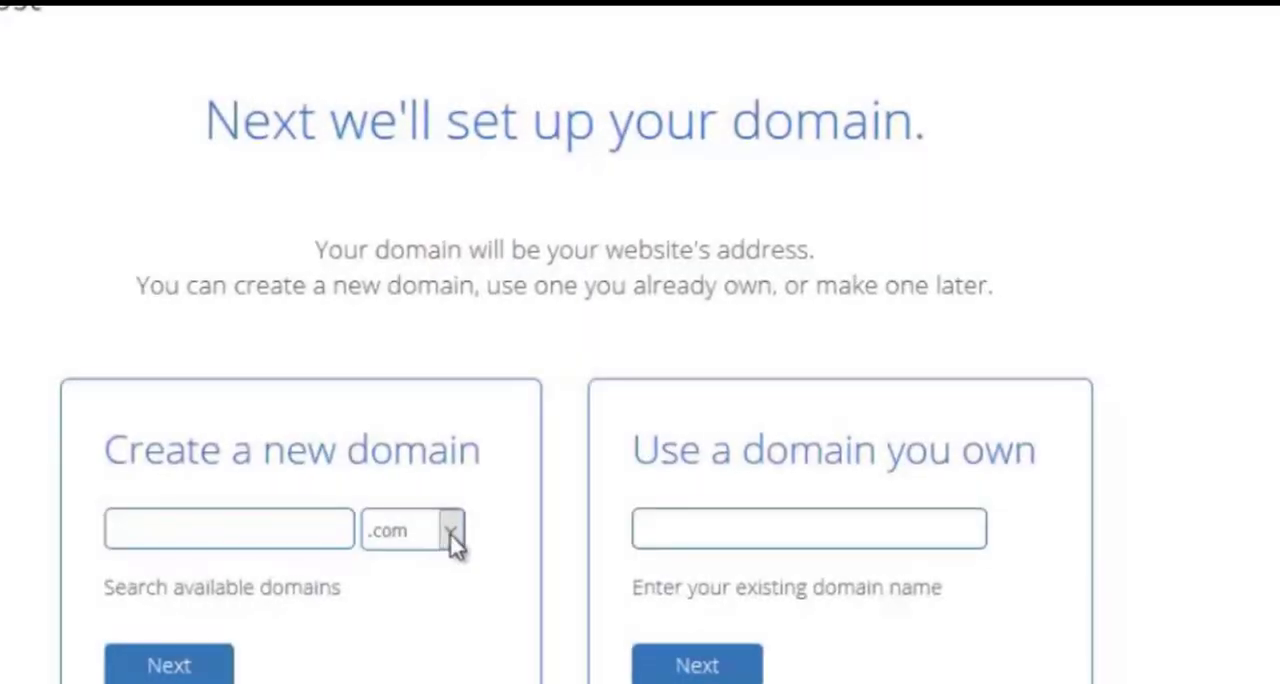
{"action": "left_click", "coordinate": [452, 531]}
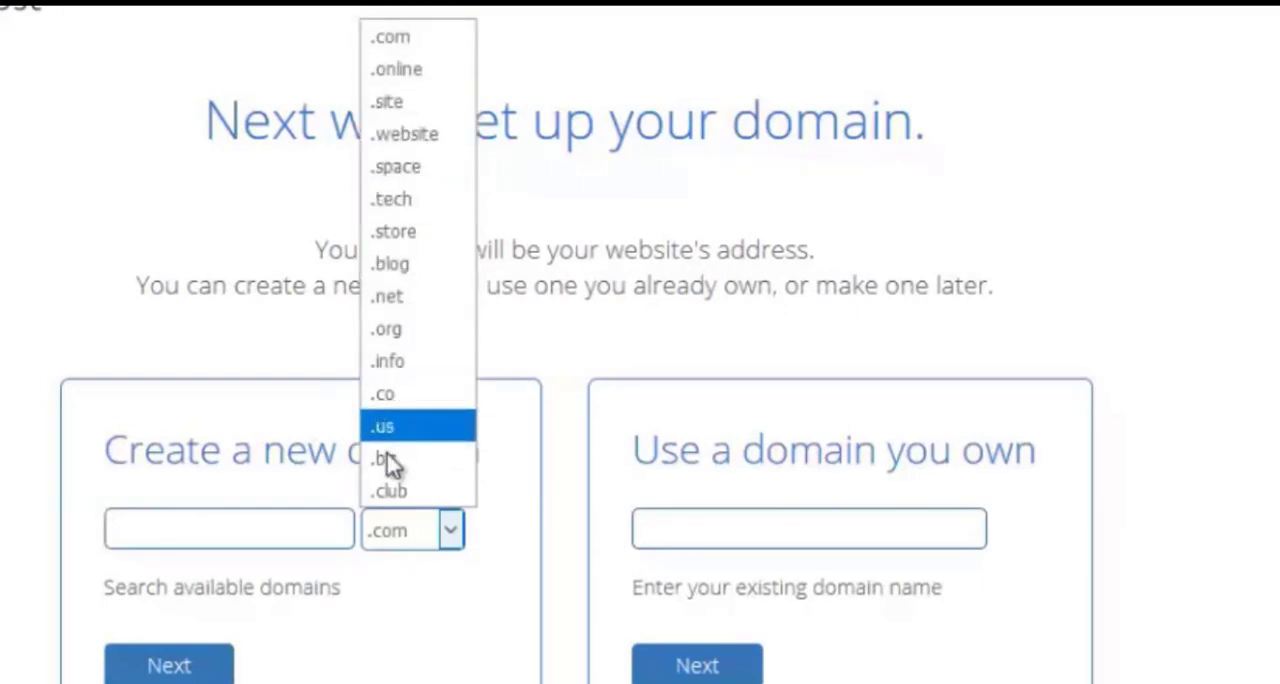
{"action": "left_click", "coordinate": [452, 535]}
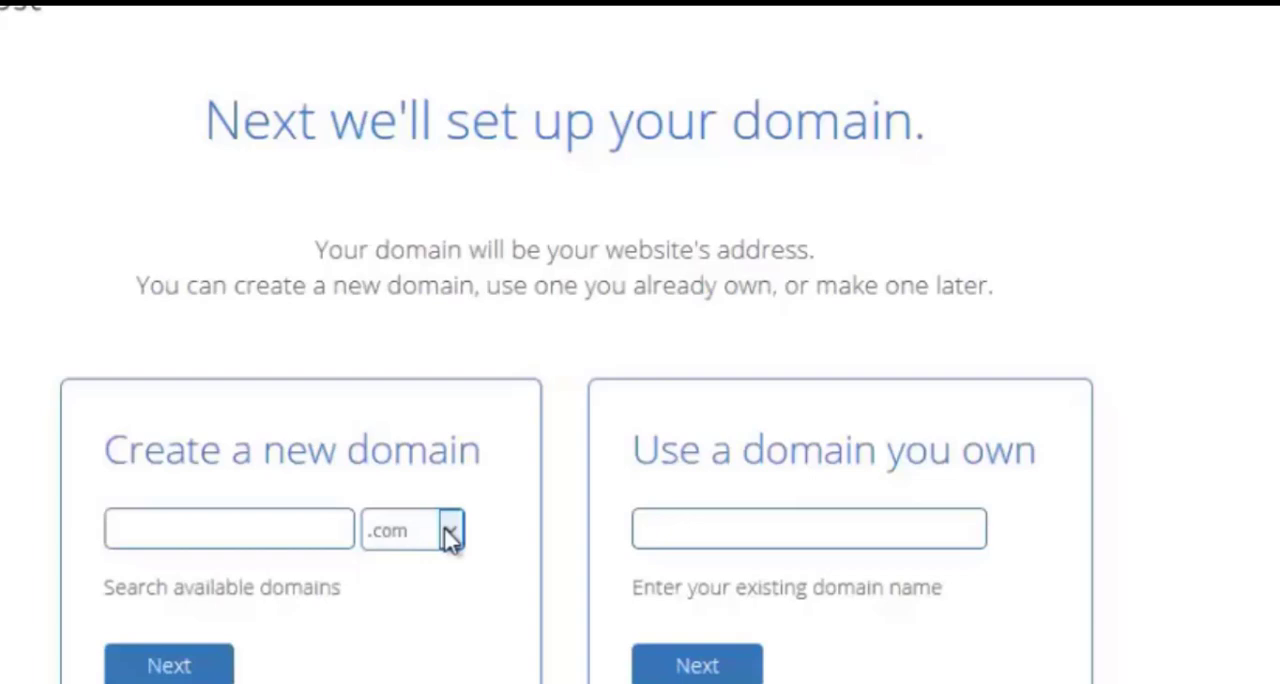
Enter the site's name for a new domain with the .com extension and submit it.
{"action": "left_click", "coordinate": [281, 523]}
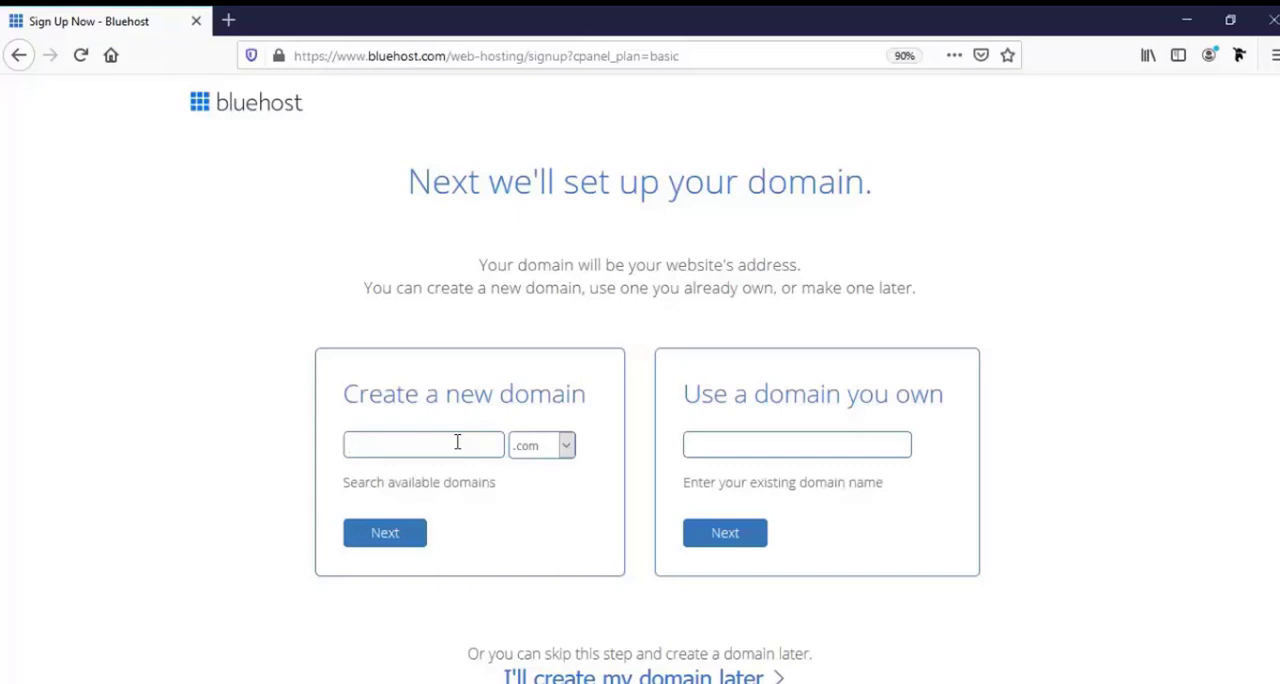
{"action": "type", "text": "f"}
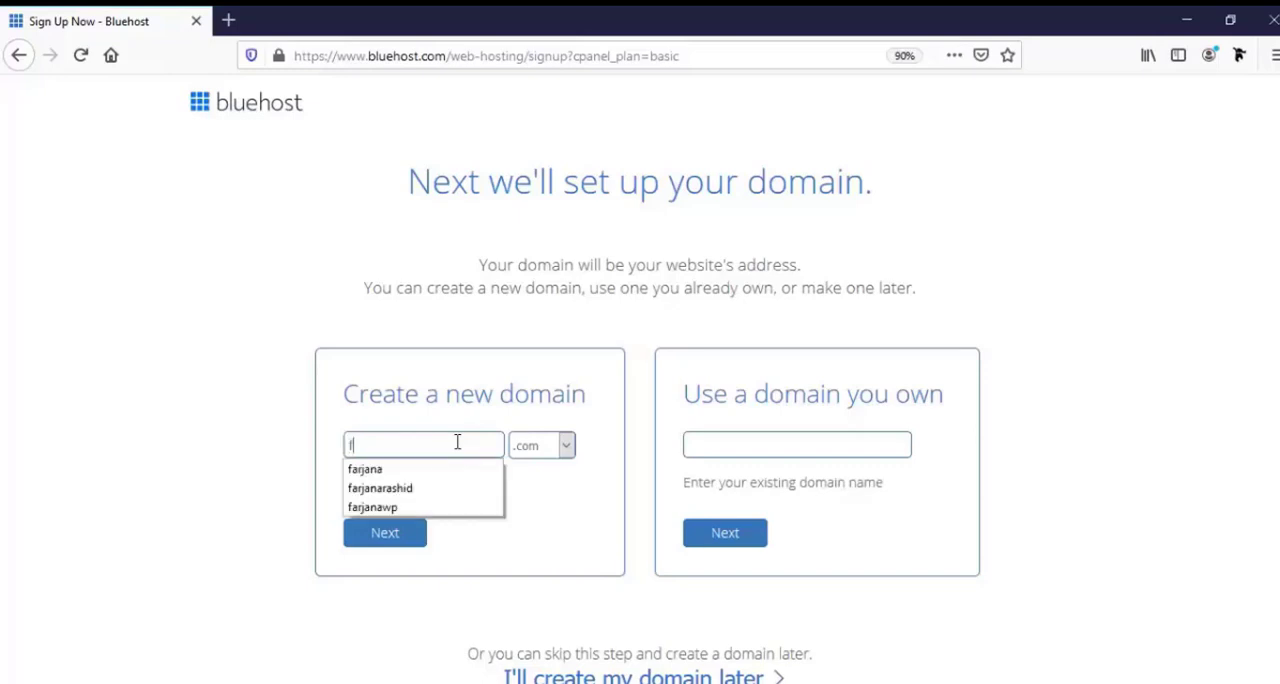
{"action": "type", "text": "arjana"}
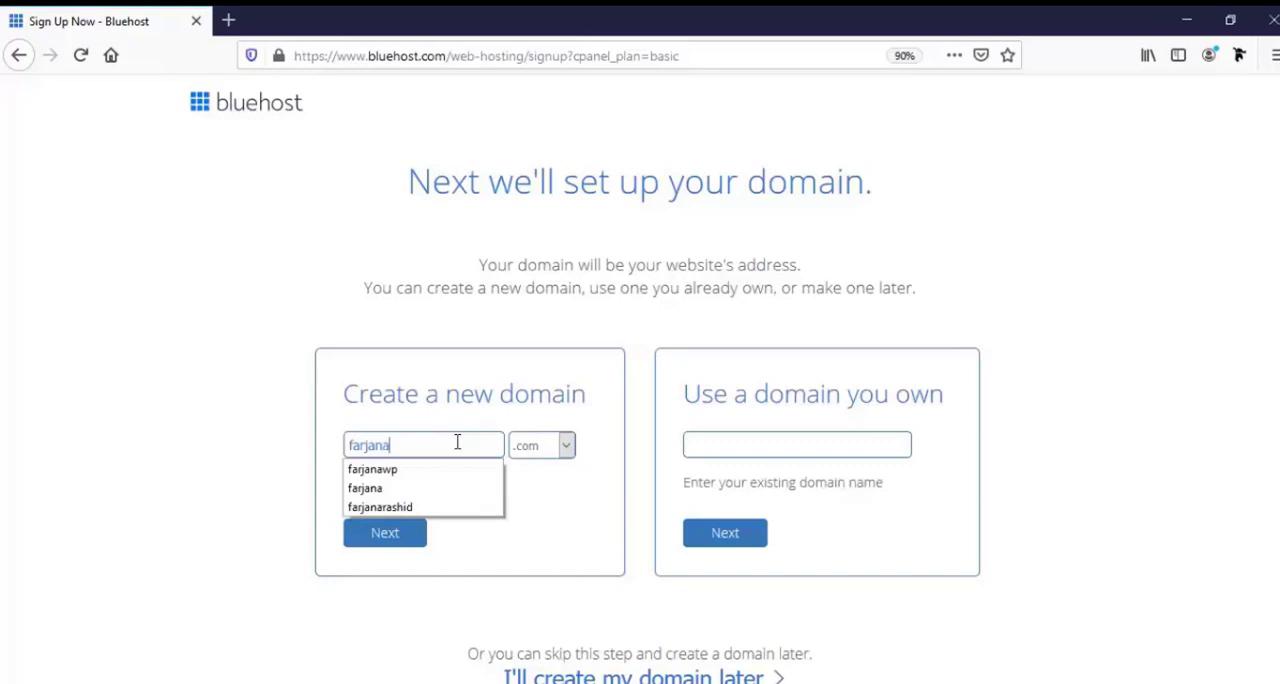
{"action": "type", "text": "wp"}
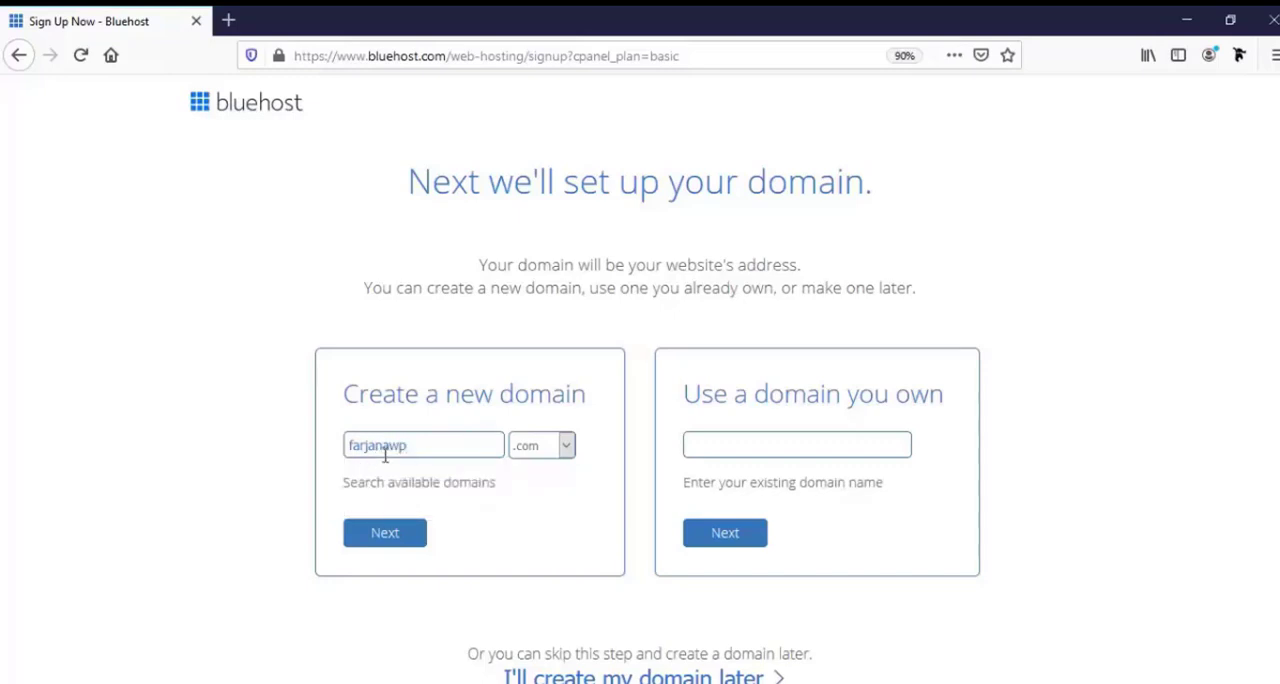
{"action": "left_click", "coordinate": [398, 536]}
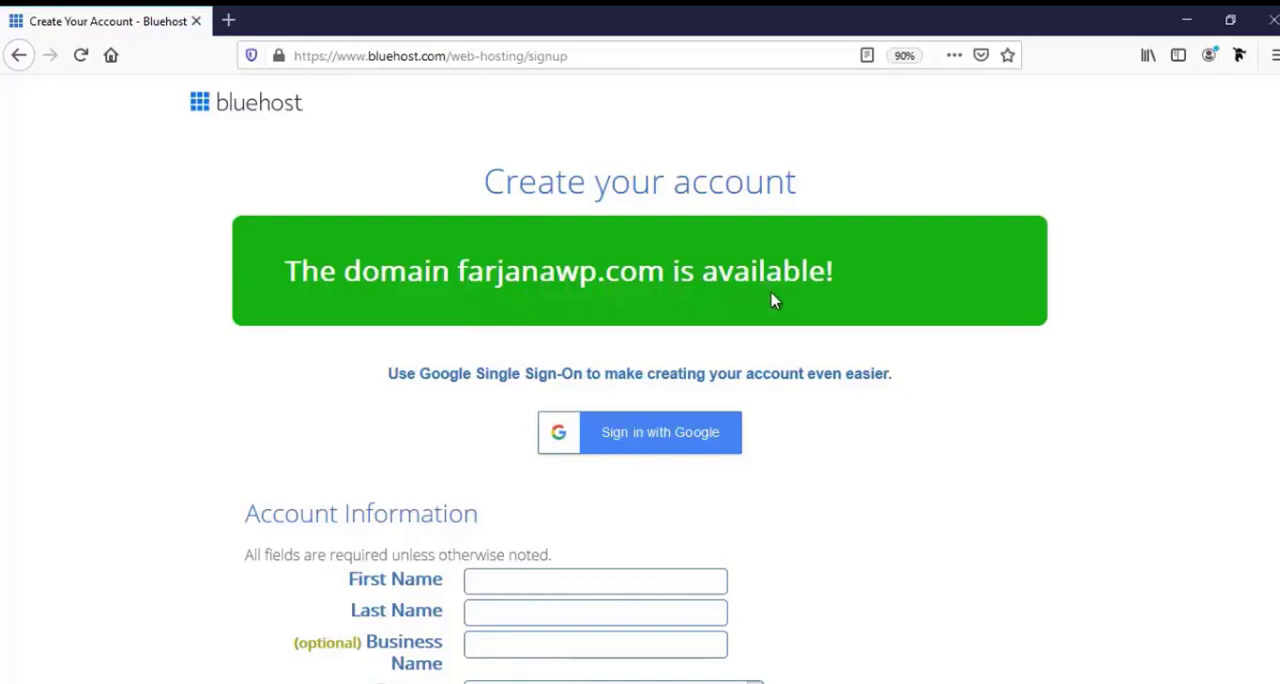
Fill in the account holder's first name, last name and business name in the account information.
{"action": "scroll", "coordinate": [692, 432], "scroll_direction": "down", "scroll_amount": 1}
{"action": "scroll", "coordinate": [690, 432], "scroll_direction": "down", "scroll_amount": 2}
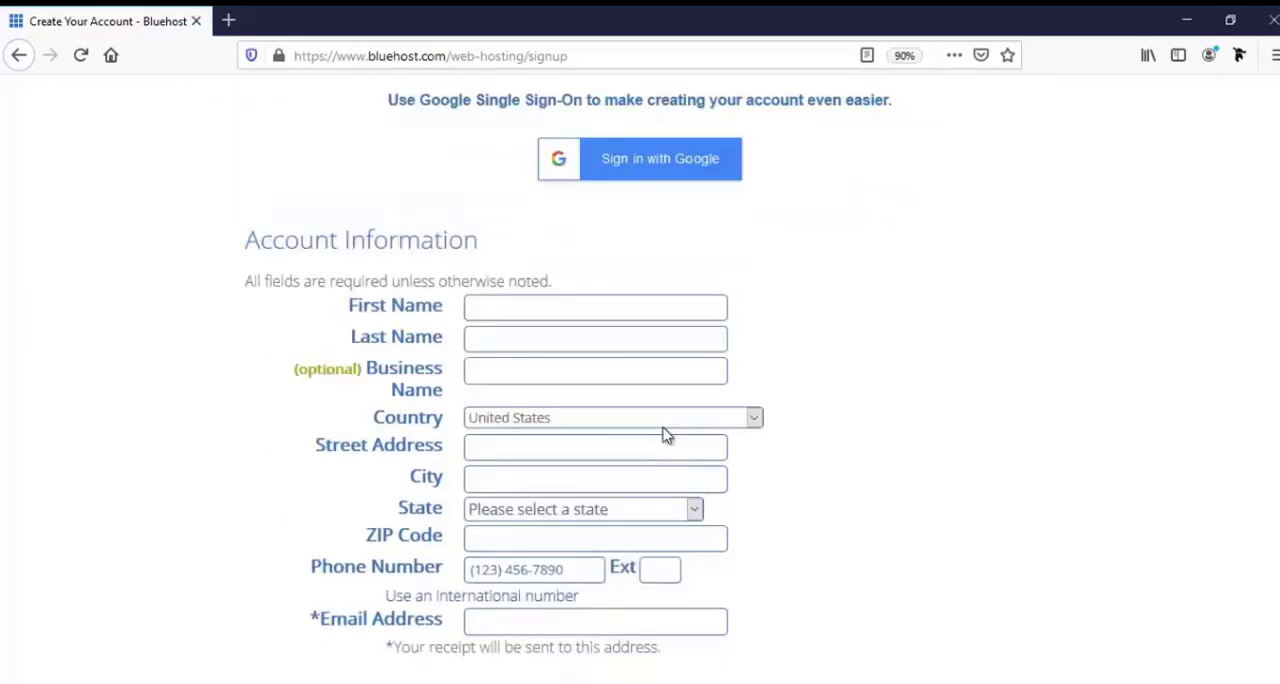
{"action": "scroll", "coordinate": [667, 435], "scroll_direction": "down", "scroll_amount": 1}
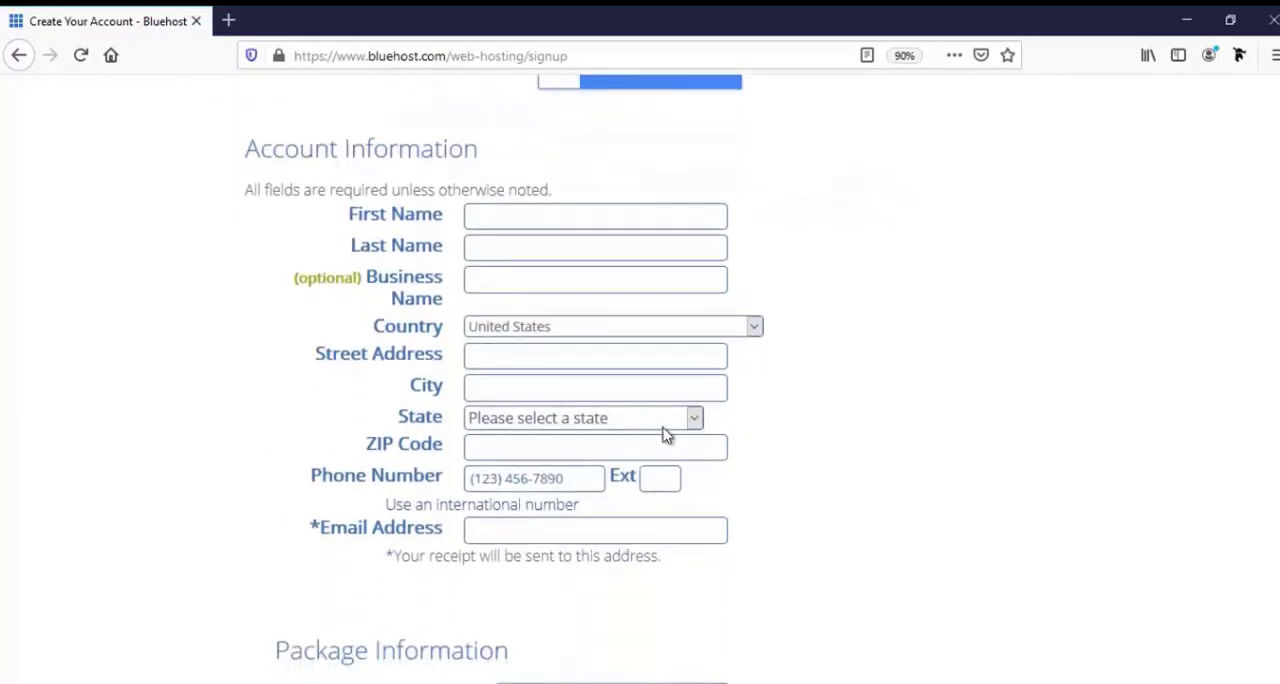
{"action": "scroll", "coordinate": [667, 435], "scroll_direction": "down", "scroll_amount": 1}
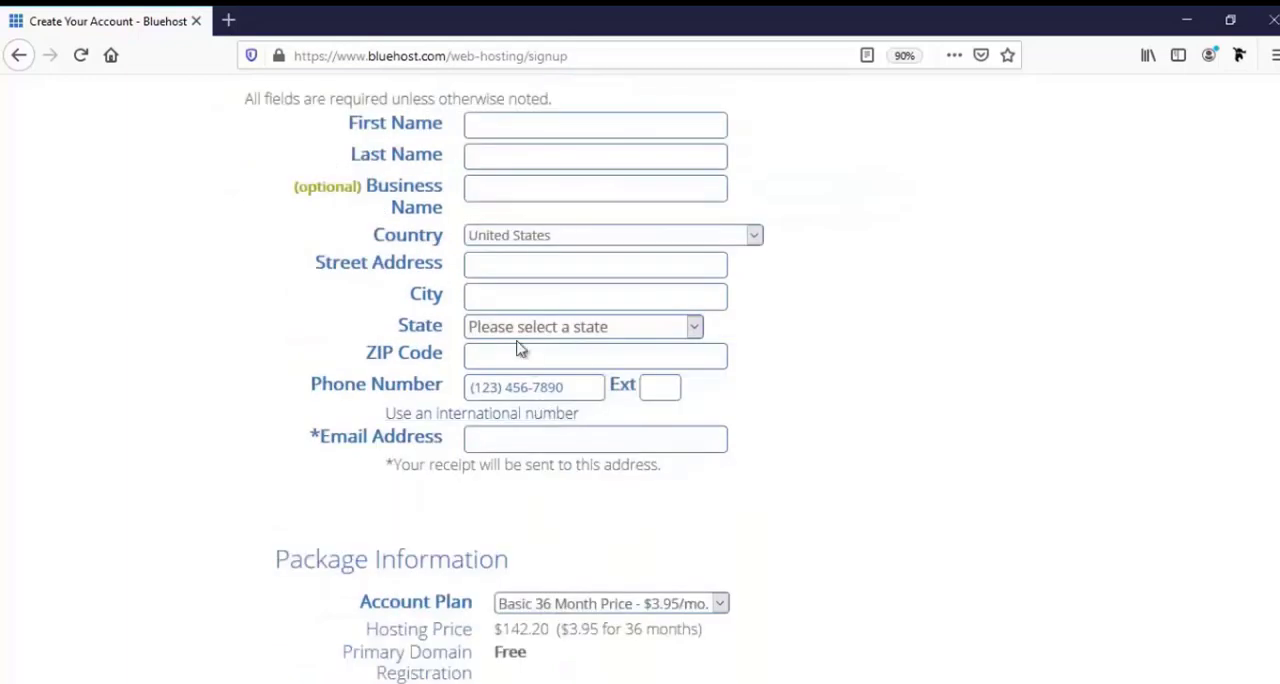
{"action": "left_click", "coordinate": [522, 124]}
{"action": "type", "text": "Farjana"}
{"action": "key", "text": "Tab"}
{"action": "type", "text": "Rashid"}
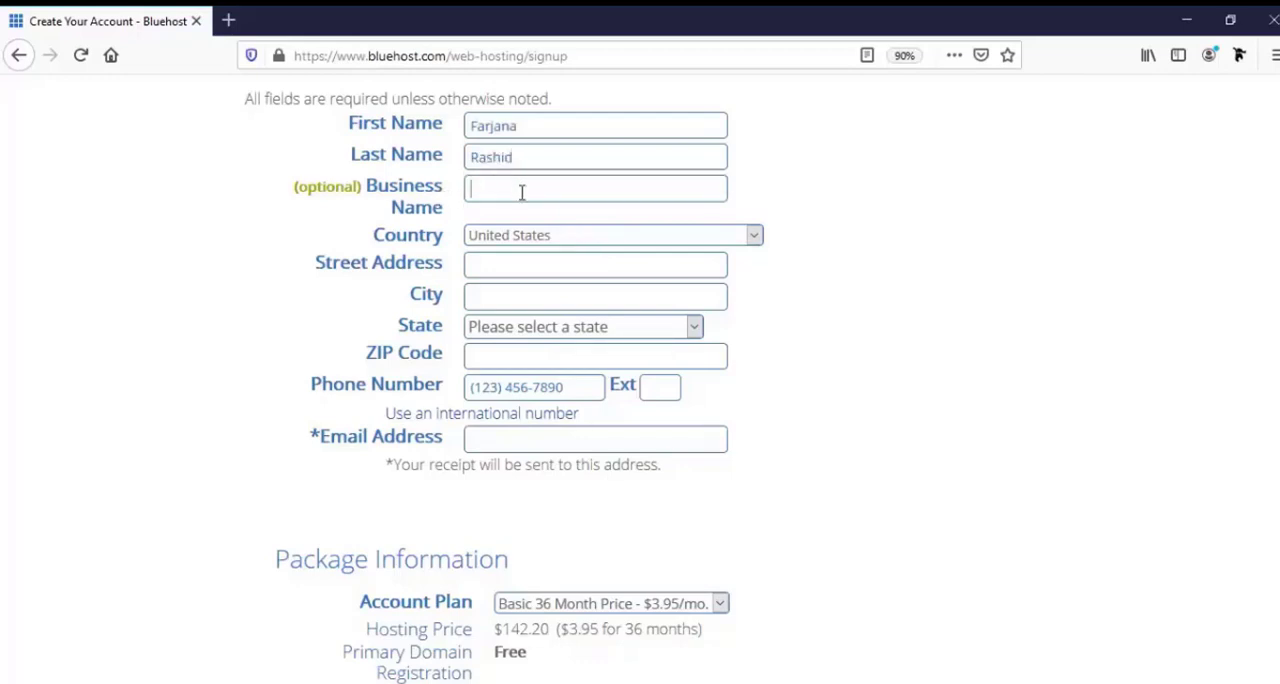
{"action": "type", "text": "Farjana"}
{"action": "type", "text": "wp"}
Set the country to Bangladesh and fill in the street address, city and postal code.
{"action": "left_click", "coordinate": [535, 236]}
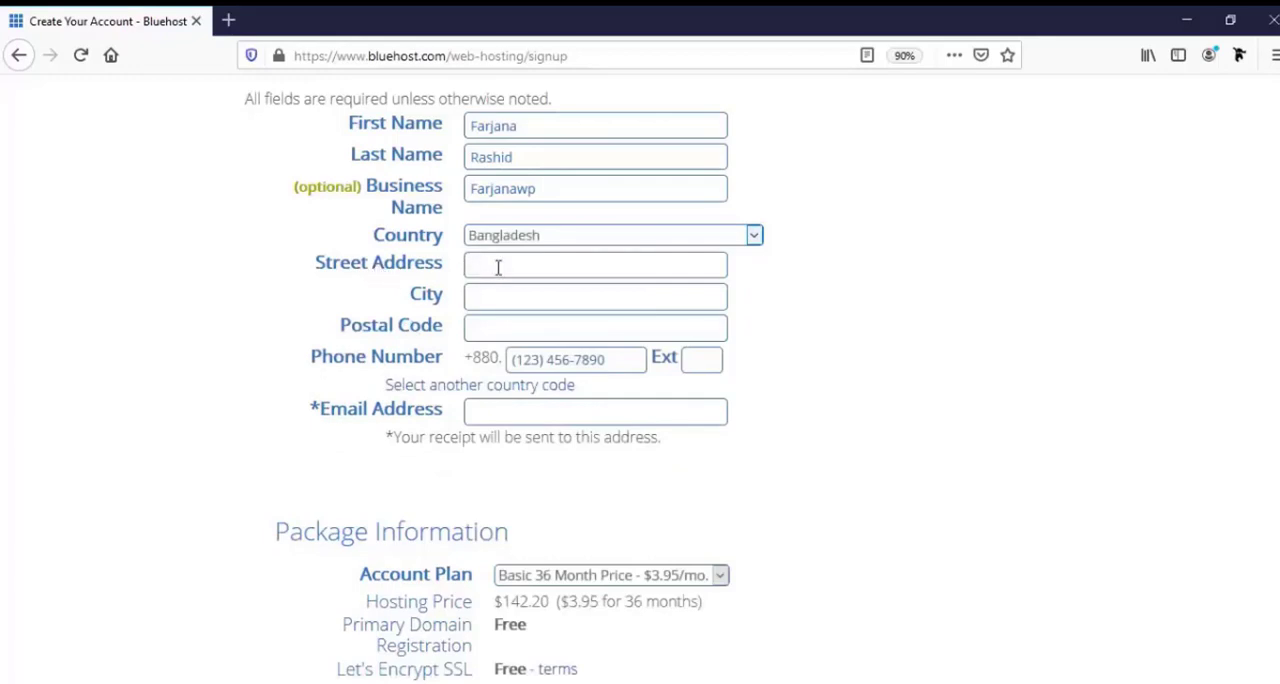
{"action": "left_click", "coordinate": [498, 267]}
{"action": "type", "text": "Mirpur-10,Dhaka,Bangladesh"}
{"action": "left_click", "coordinate": [485, 297]}
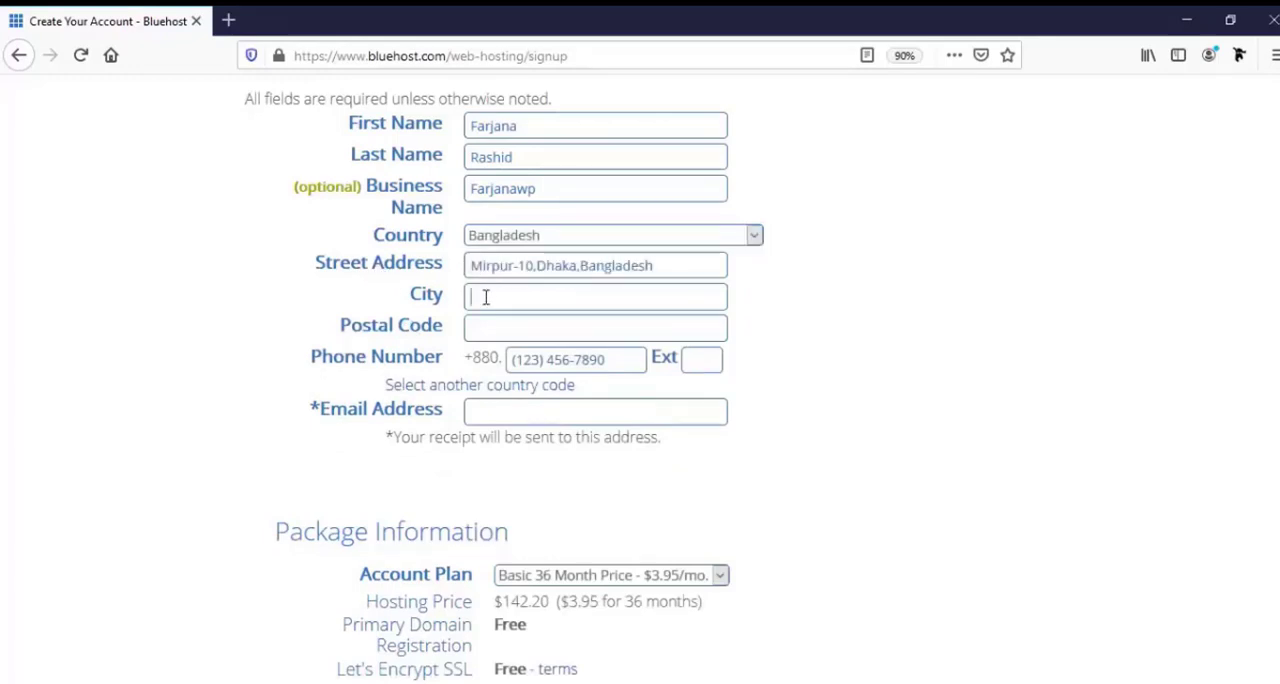
{"action": "type", "text": "Dhaka"}
{"action": "left_click", "coordinate": [528, 326]}
Fill in the account holder's phone number and the email address for the receipt.
{"action": "left_click", "coordinate": [528, 358]}
{"action": "left_click", "coordinate": [534, 359]}
{"action": "type", "text": "1"}
{"action": "left_click", "coordinate": [551, 385]}
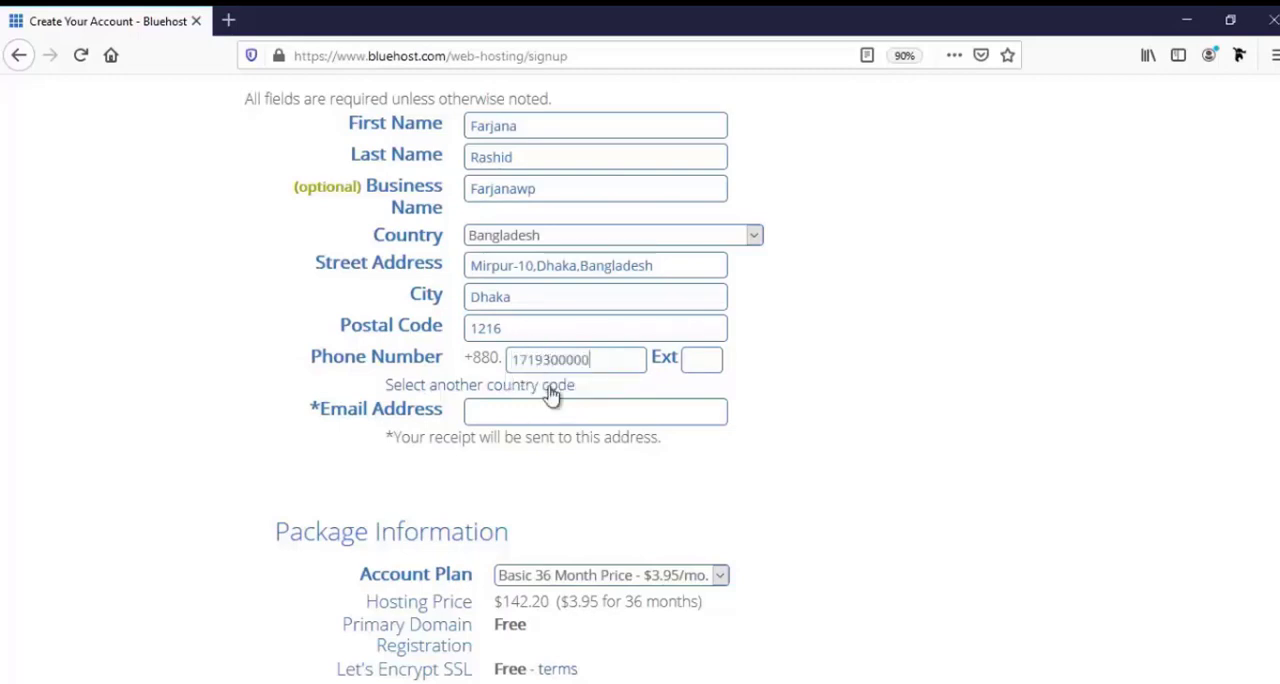
{"action": "left_click", "coordinate": [546, 418]}
{"action": "scroll", "coordinate": [555, 448], "scroll_direction": "down", "scroll_amount": 2}
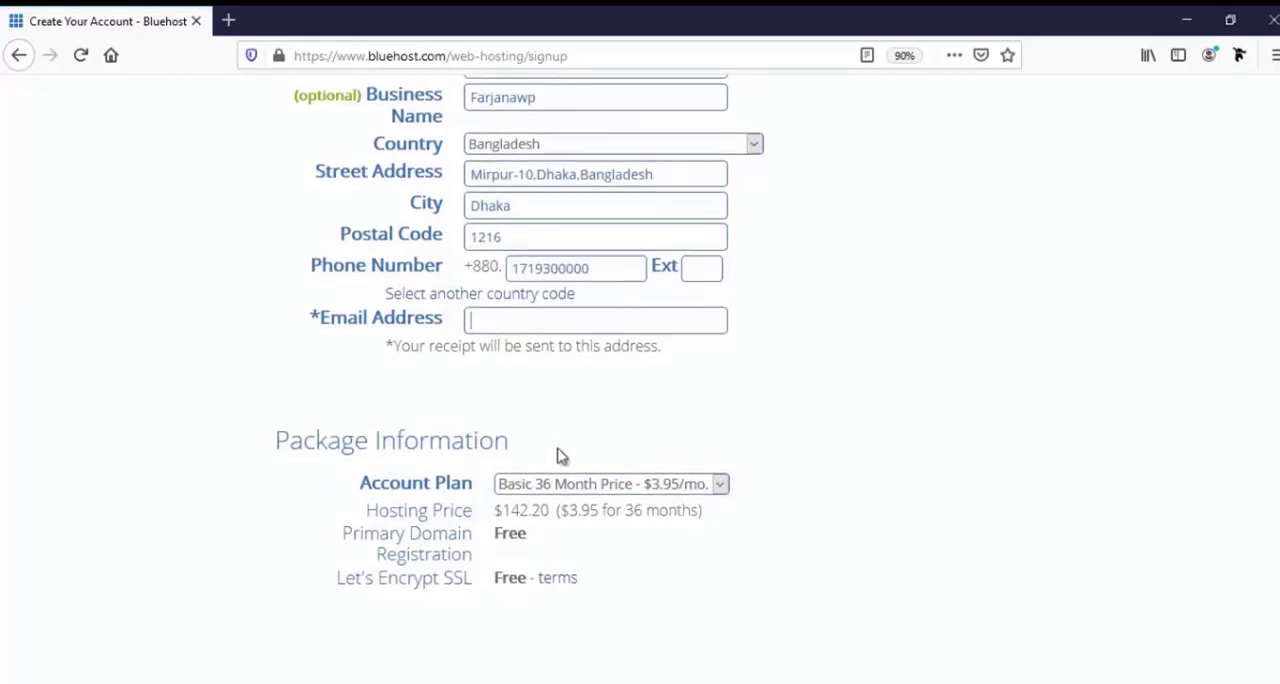
{"action": "type", "text": "div"}
{"action": "left_click", "coordinate": [542, 339]}
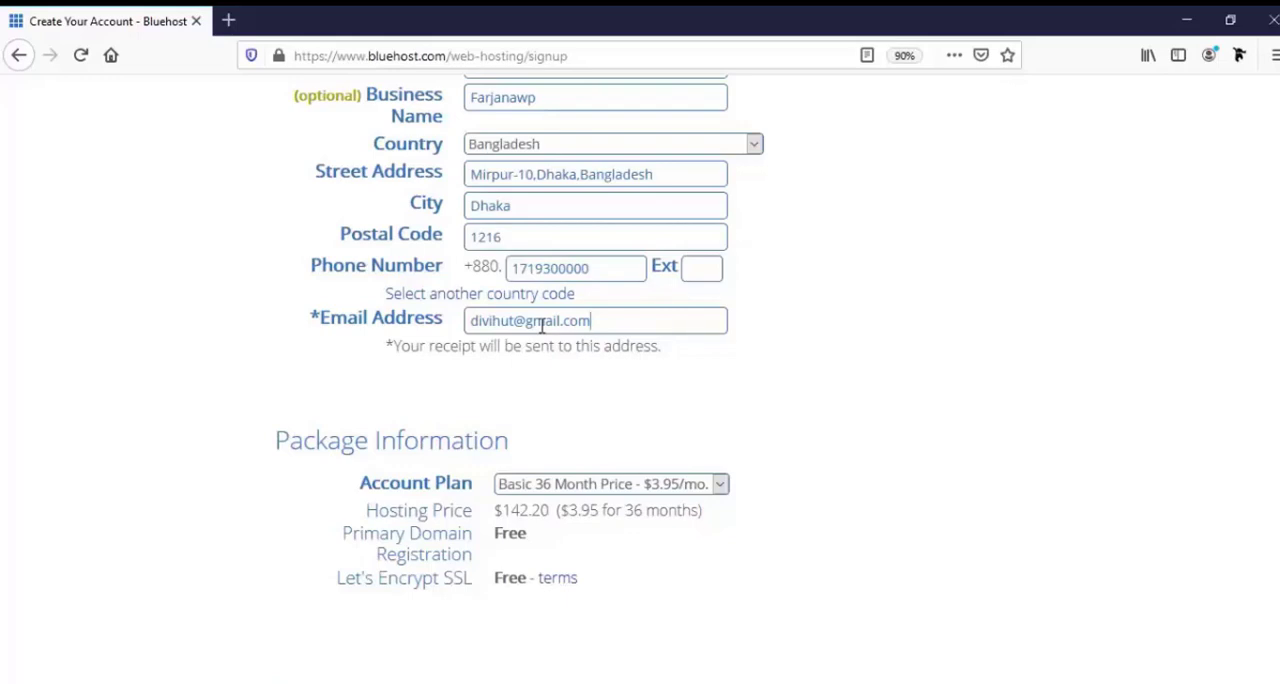
{"action": "scroll", "coordinate": [541, 326], "scroll_direction": "down", "scroll_amount": 3}
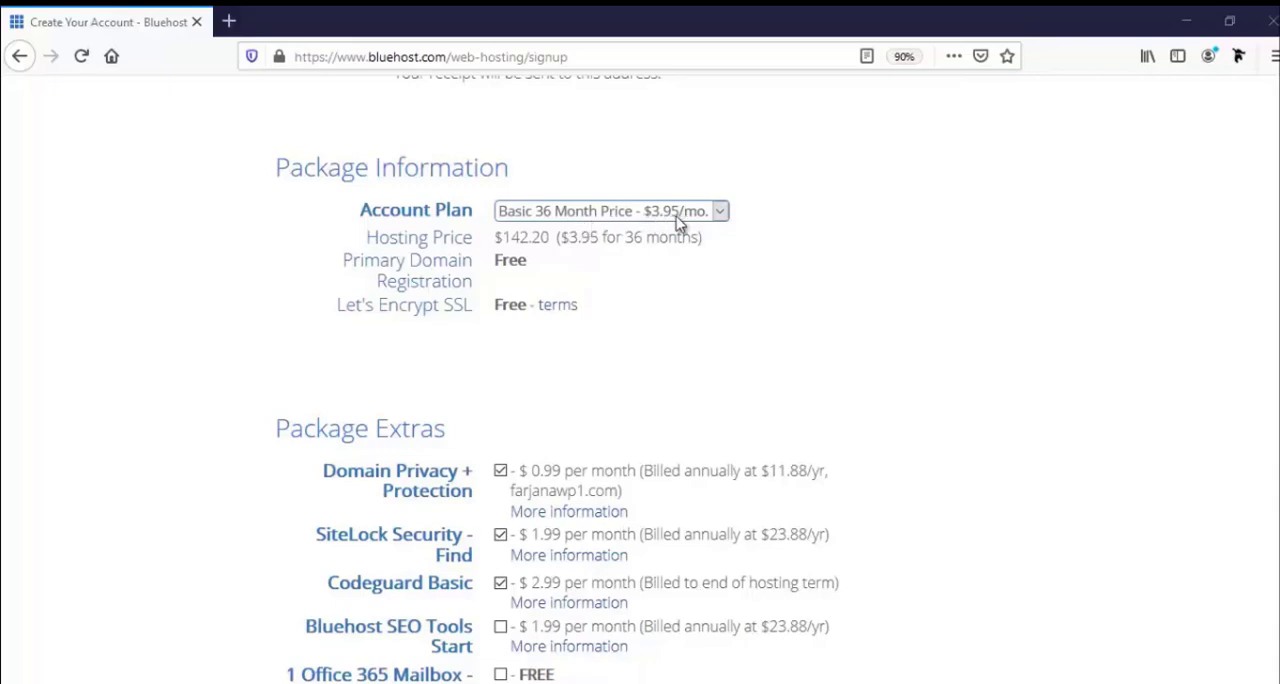
Claim the special sign-up offer and set the account plan to Basic 12 Month Price at $4.95/mo.
{"action": "left_click", "coordinate": [615, 214]}
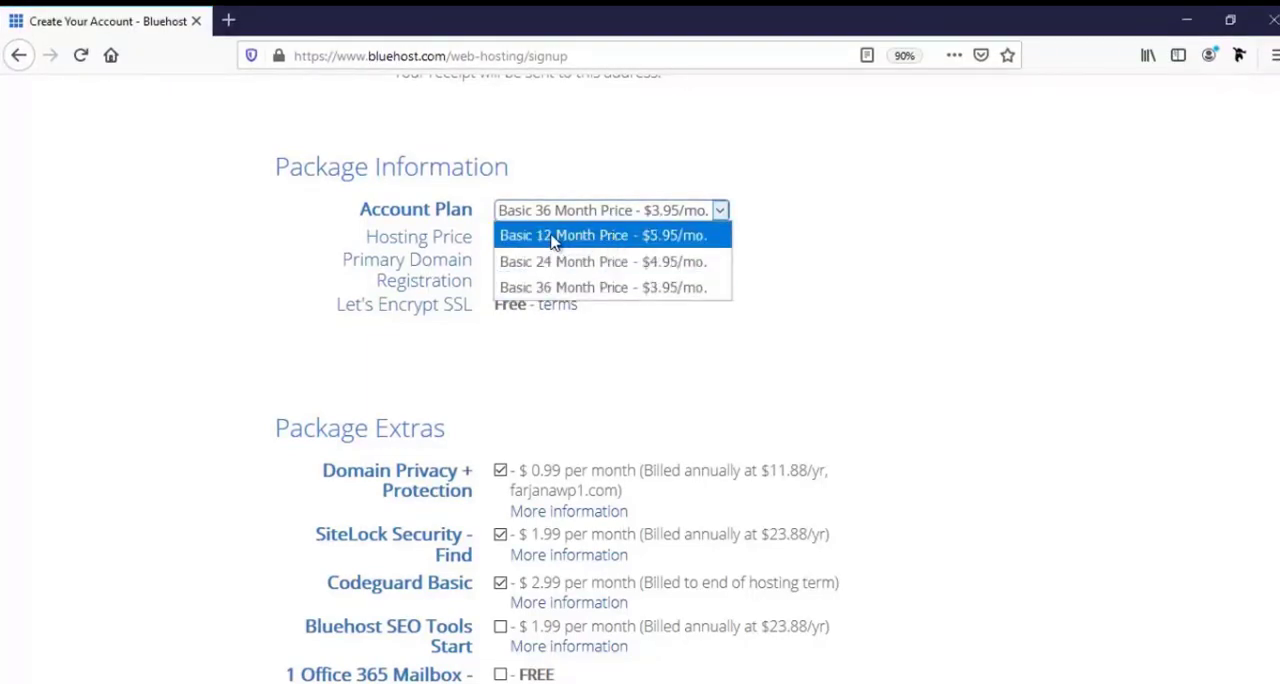
{"action": "left_click", "coordinate": [592, 238]}
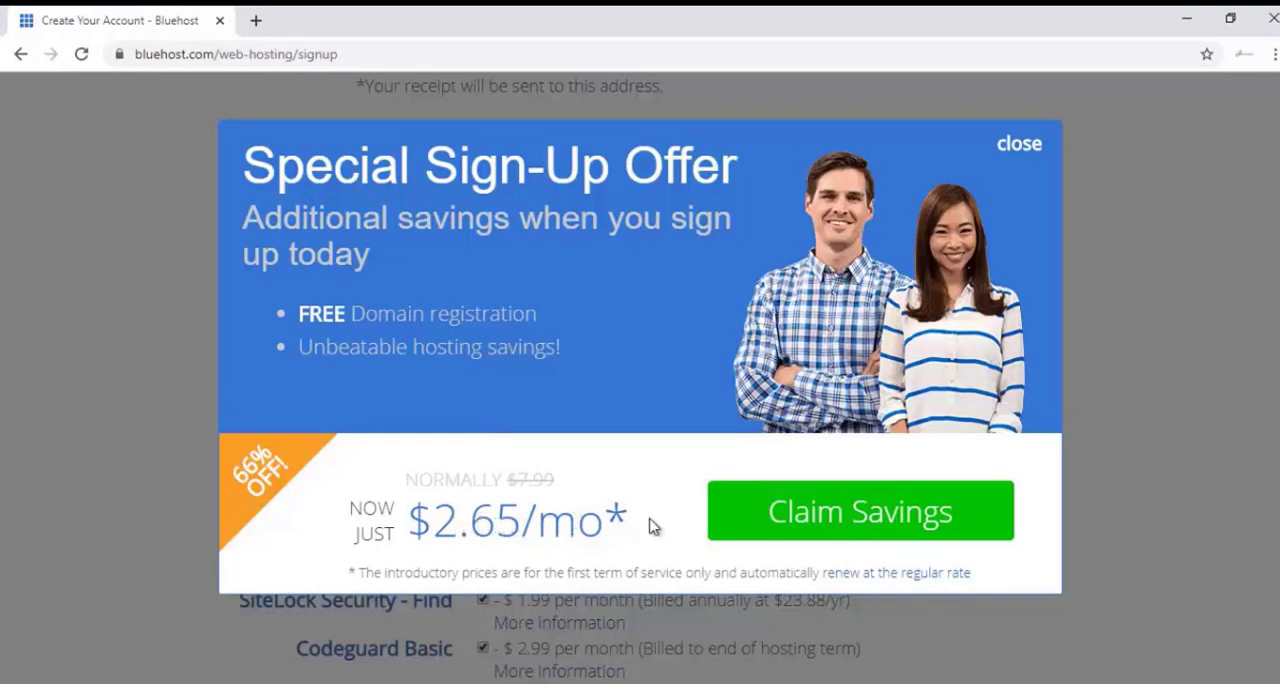
{"action": "left_click", "coordinate": [790, 520]}
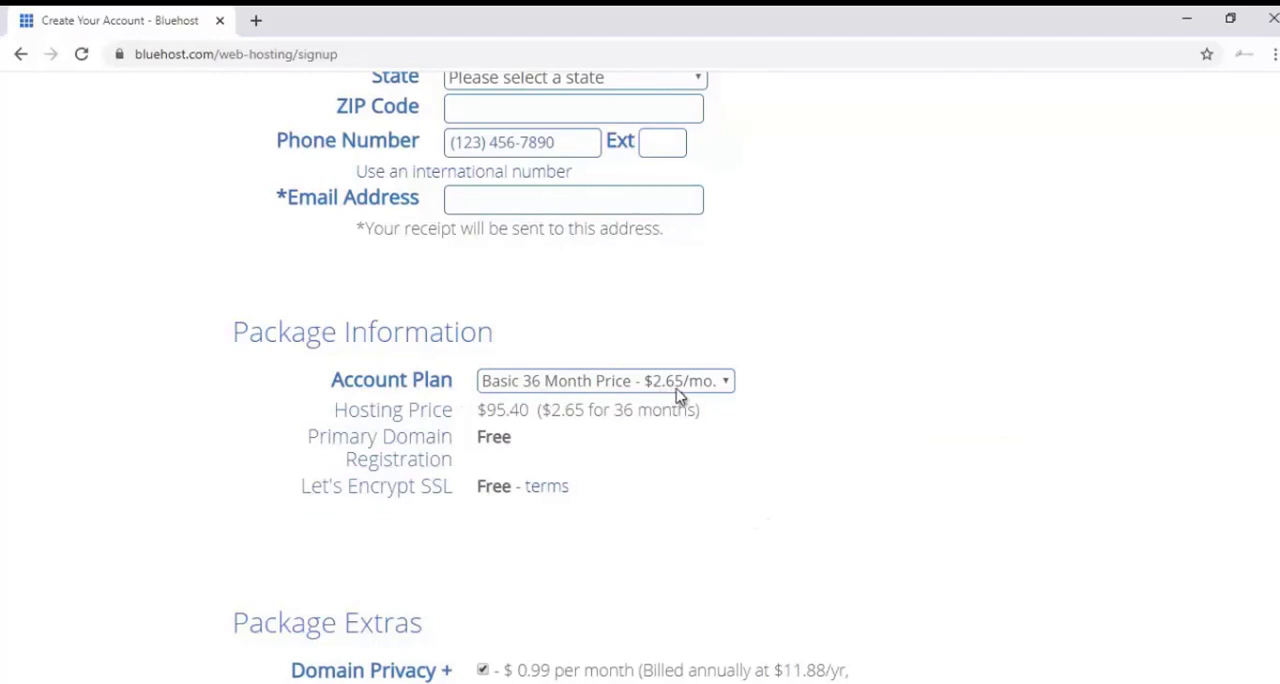
{"action": "left_click", "coordinate": [559, 384]}
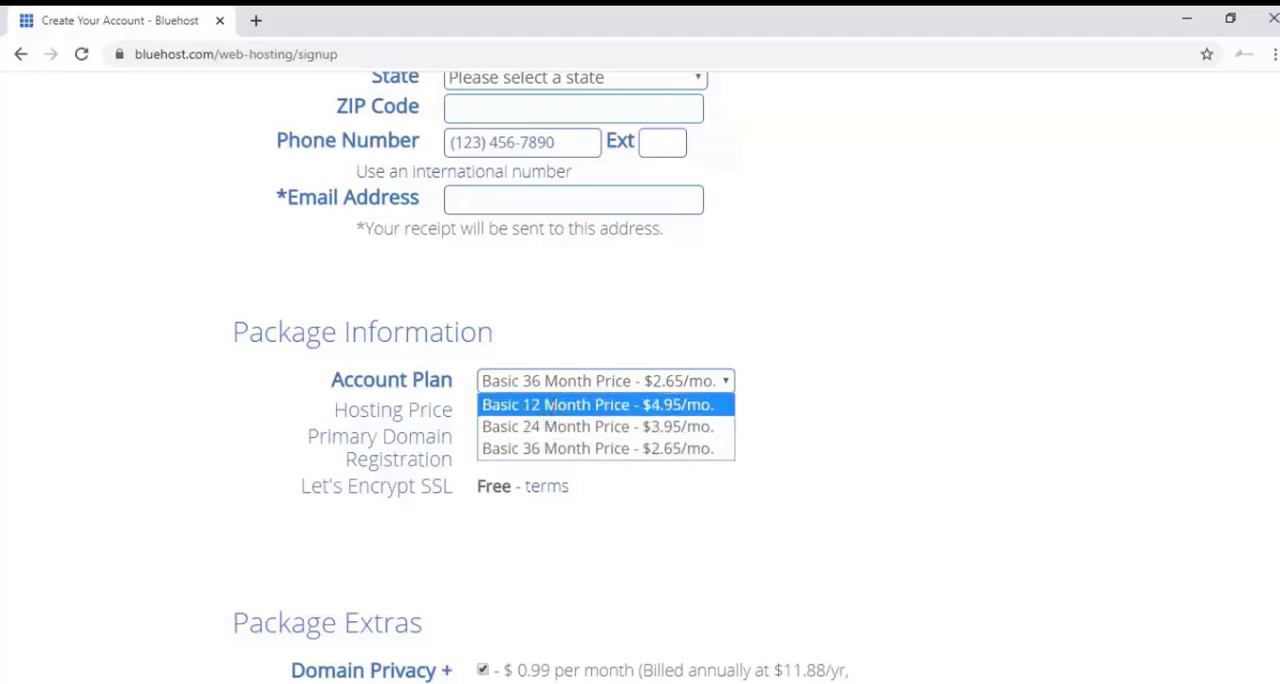
{"action": "left_click", "coordinate": [552, 406]}
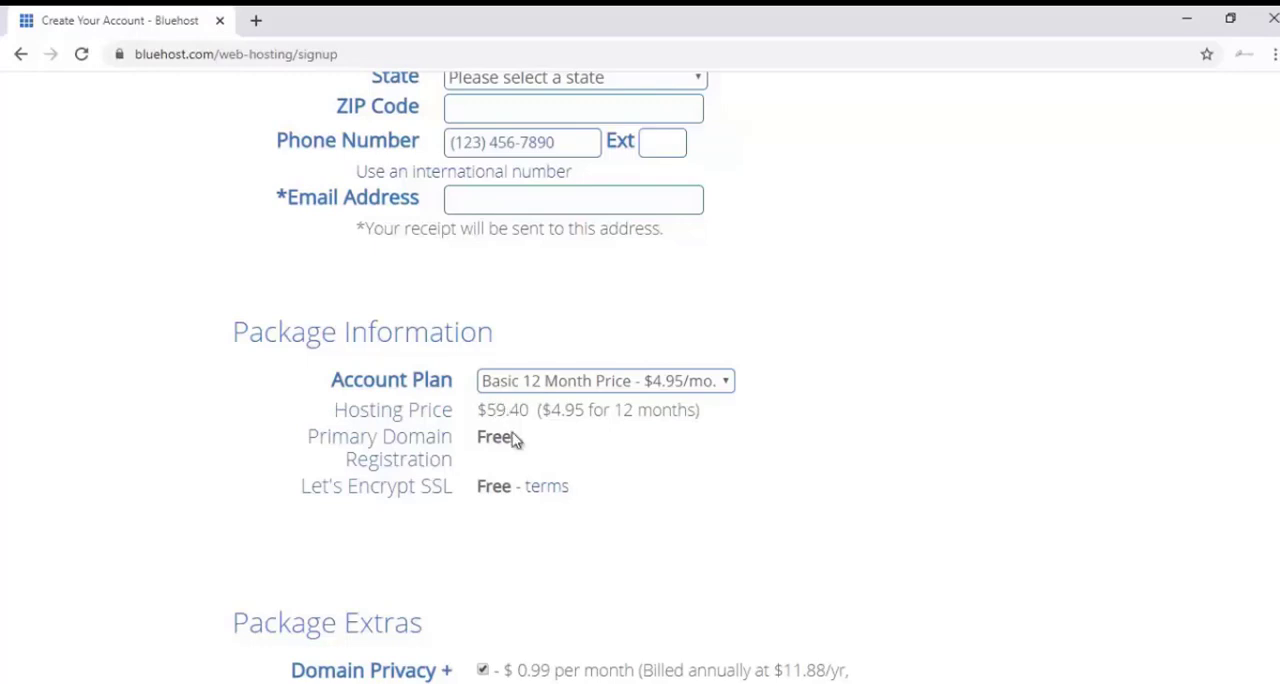
Deselect the Domain Privacy + Protection, SiteLock Security - Find and Codeguard Basic package extras.
{"action": "scroll", "coordinate": [533, 481], "scroll_direction": "down", "scroll_amount": 1}
{"action": "scroll", "coordinate": [533, 481], "scroll_direction": "down", "scroll_amount": 1}
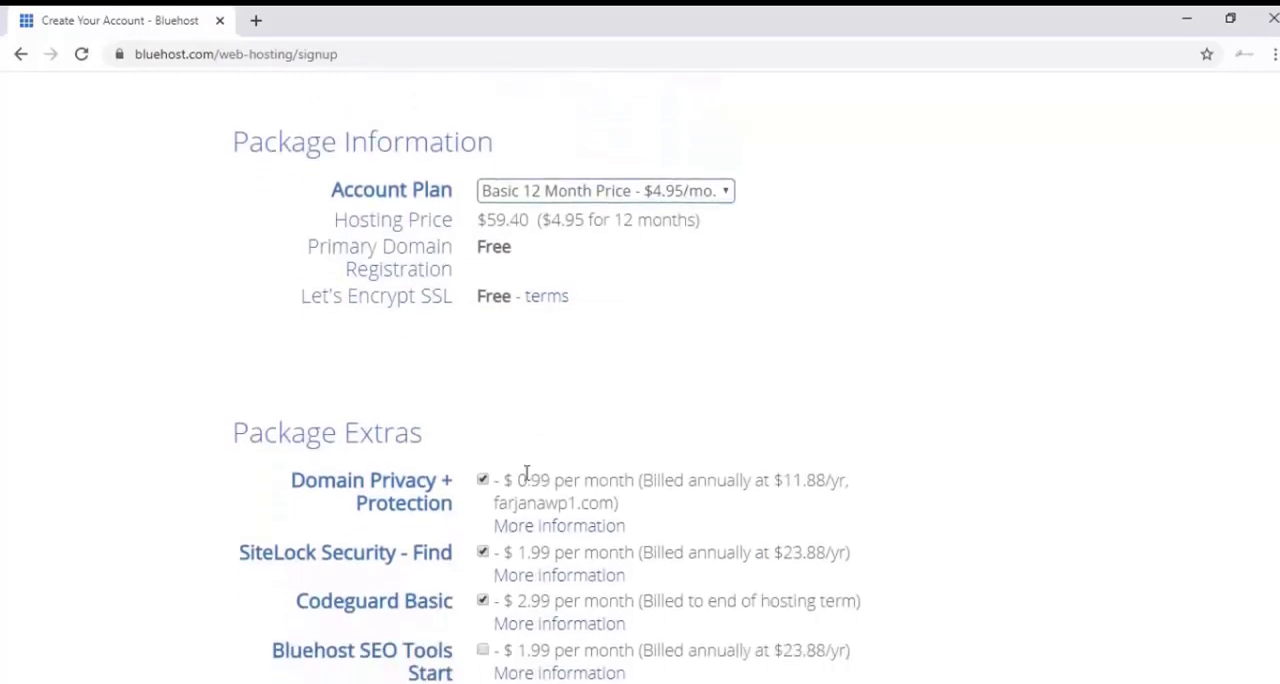
{"action": "scroll", "coordinate": [415, 470], "scroll_direction": "down", "scroll_amount": 2}
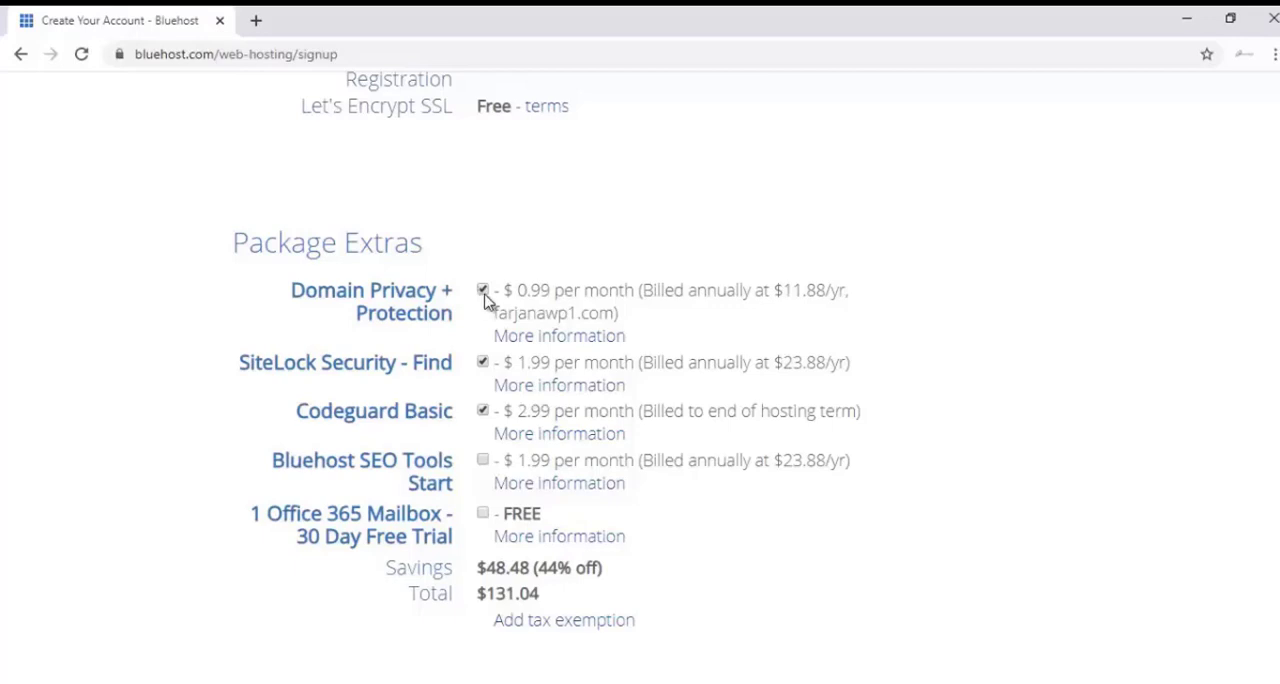
{"action": "left_click", "coordinate": [483, 291]}
{"action": "left_click", "coordinate": [484, 364]}
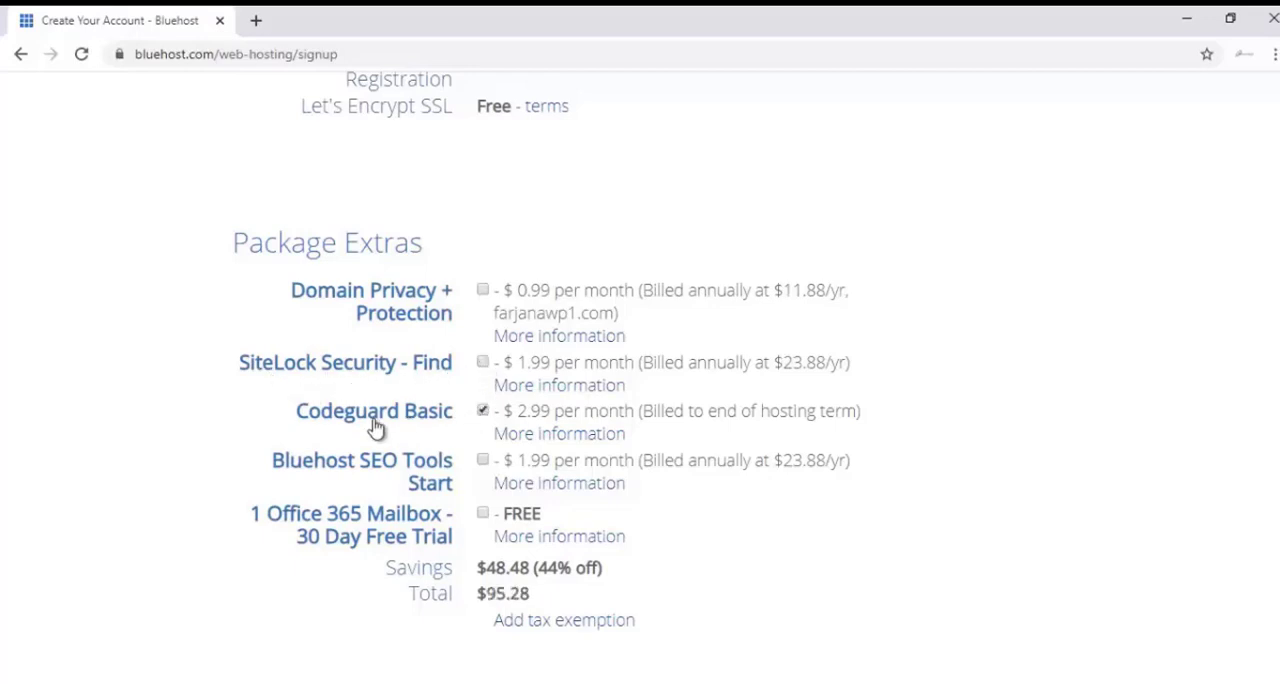
{"action": "left_click", "coordinate": [484, 412]}
{"action": "left_click", "coordinate": [484, 412]}
Fill in the credit card number, signature code and expiration date in the payment information.
{"action": "scroll", "coordinate": [481, 517], "scroll_direction": "down", "scroll_amount": 1}
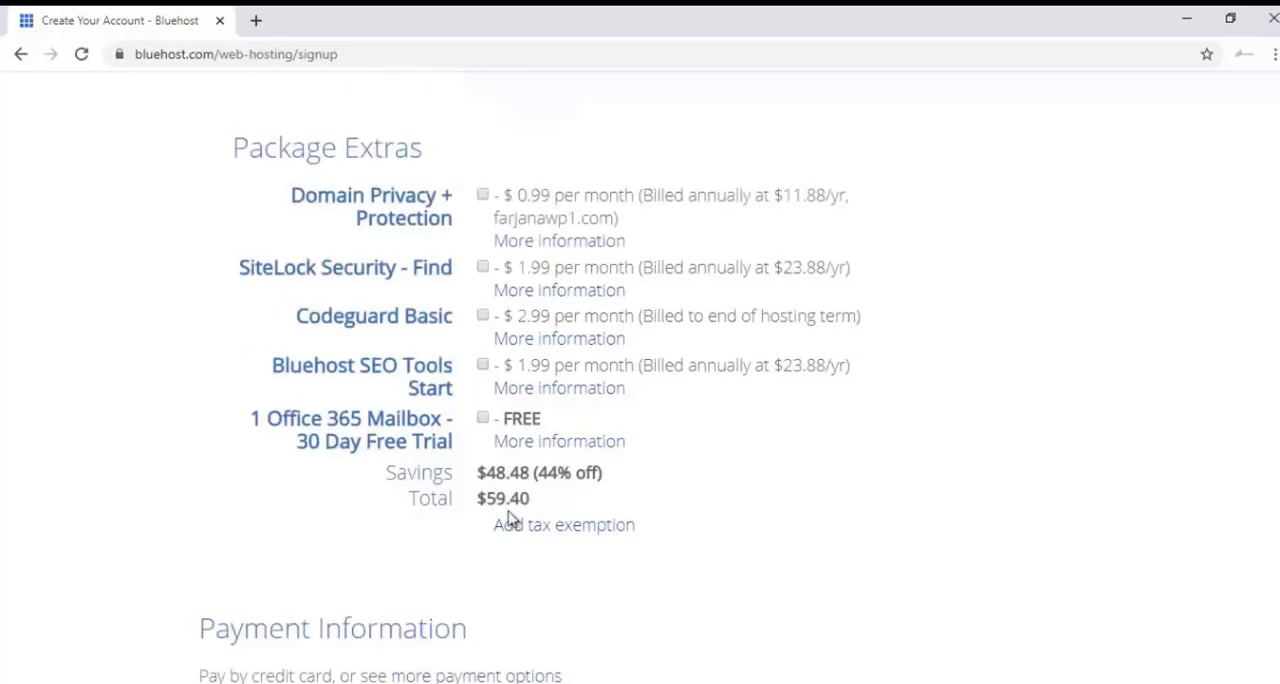
{"action": "scroll", "coordinate": [509, 518], "scroll_direction": "down", "scroll_amount": 1}
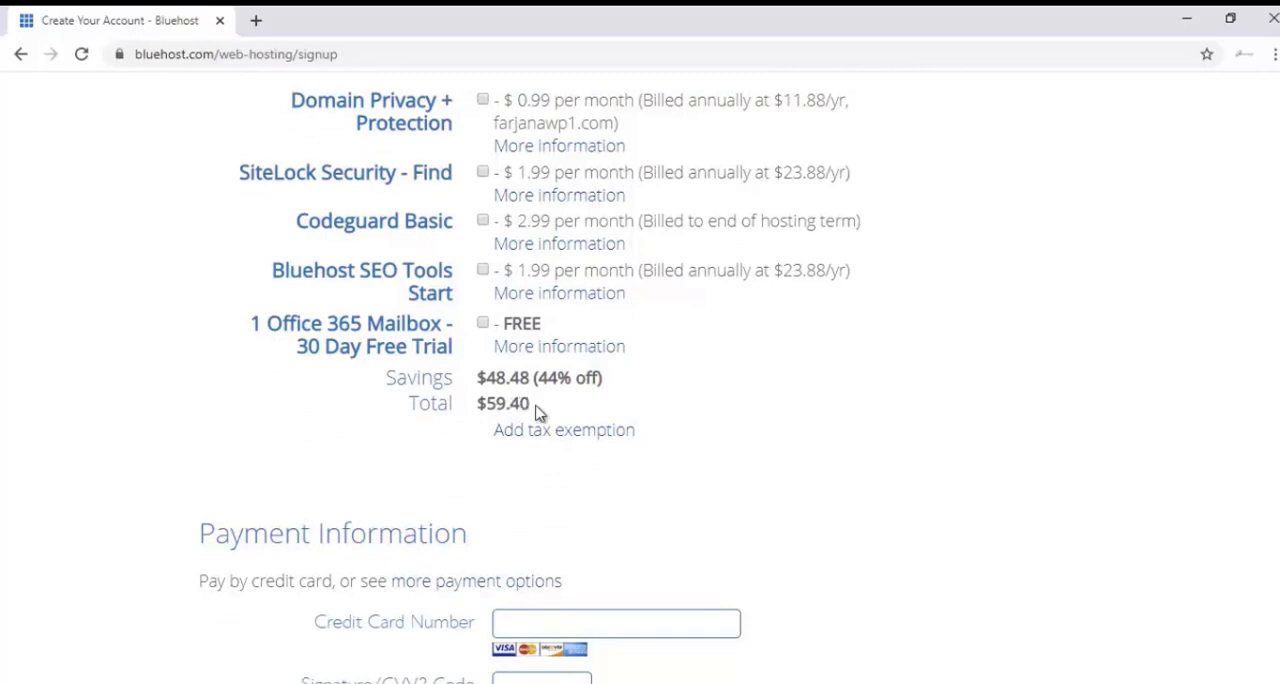
{"action": "scroll", "coordinate": [545, 385], "scroll_direction": "down", "scroll_amount": 2}
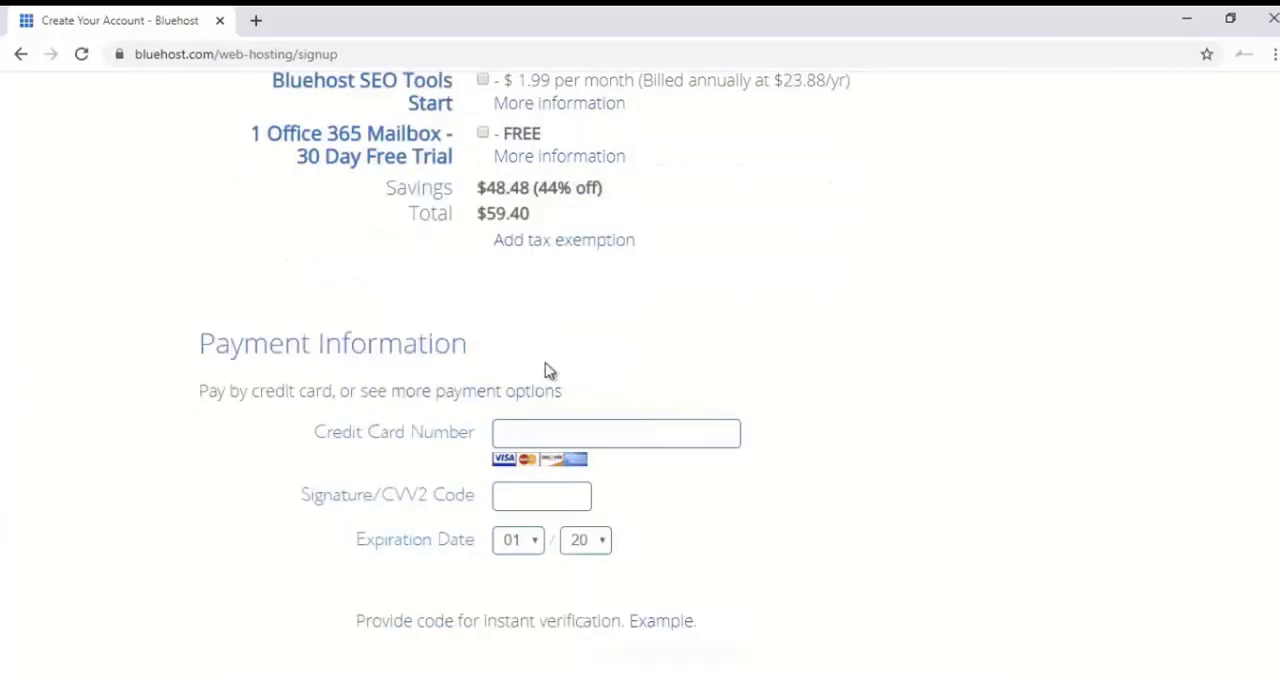
{"action": "scroll", "coordinate": [549, 371], "scroll_direction": "down", "scroll_amount": 1}
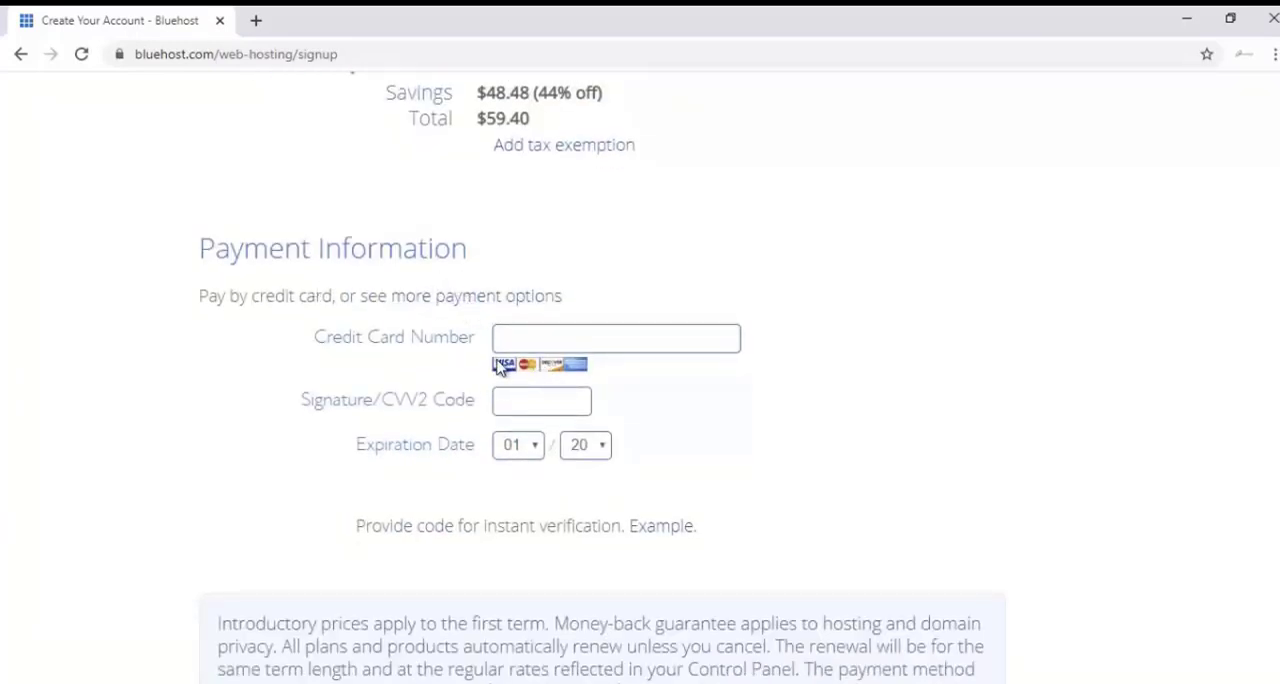
{"action": "scroll", "coordinate": [500, 368], "scroll_direction": "down", "scroll_amount": 1}
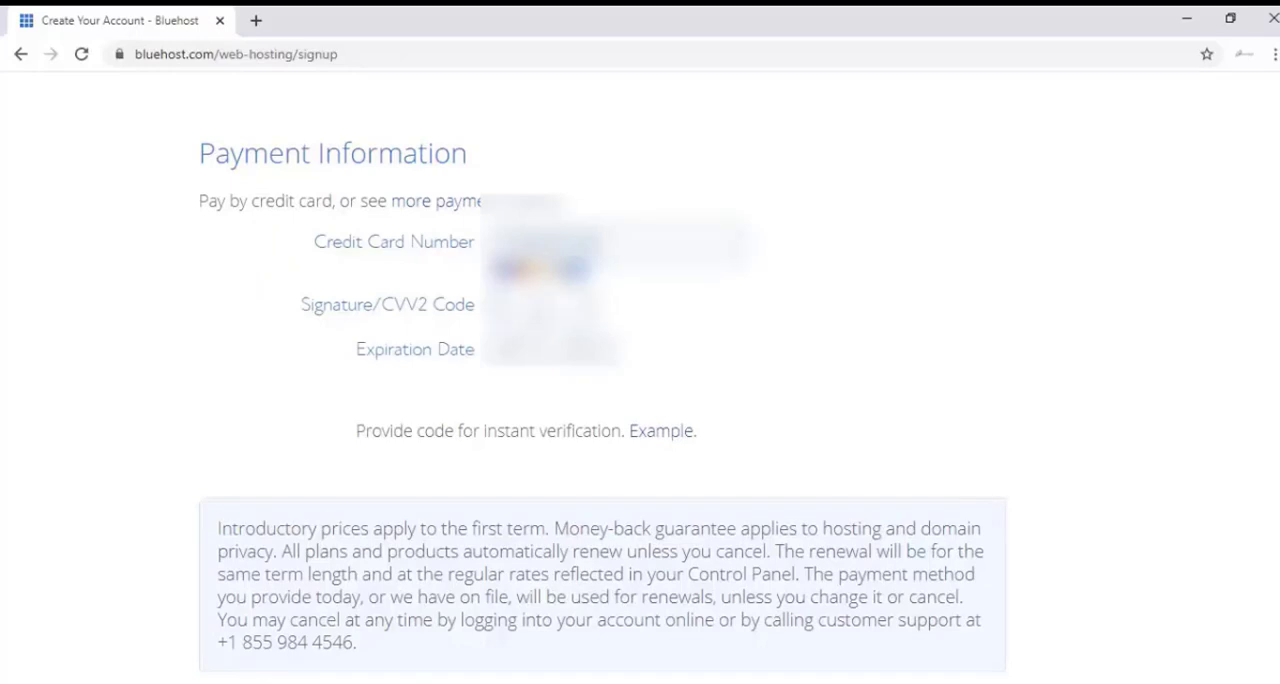
{"action": "left_click", "coordinate": [515, 350]}
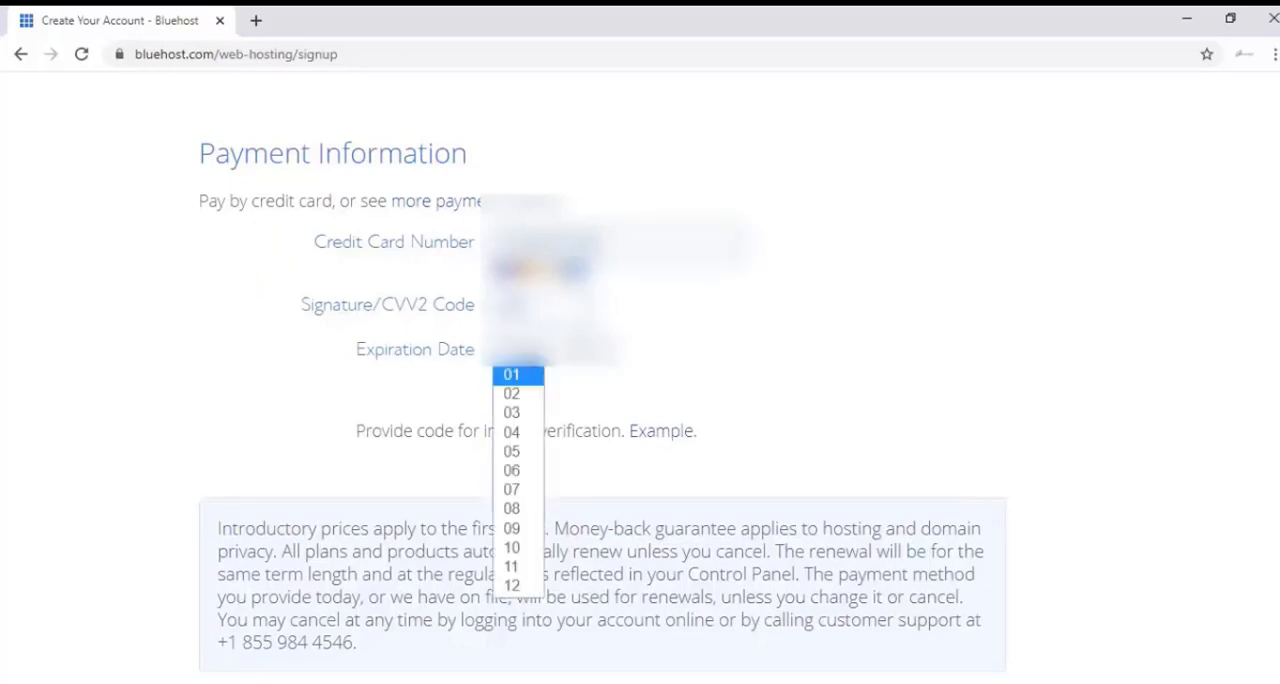
Agree to the Terms of Service, Cancellation Policy and Privacy Policy, and submit the hosting order.
{"action": "scroll", "coordinate": [257, 607], "scroll_direction": "down", "scroll_amount": 1}
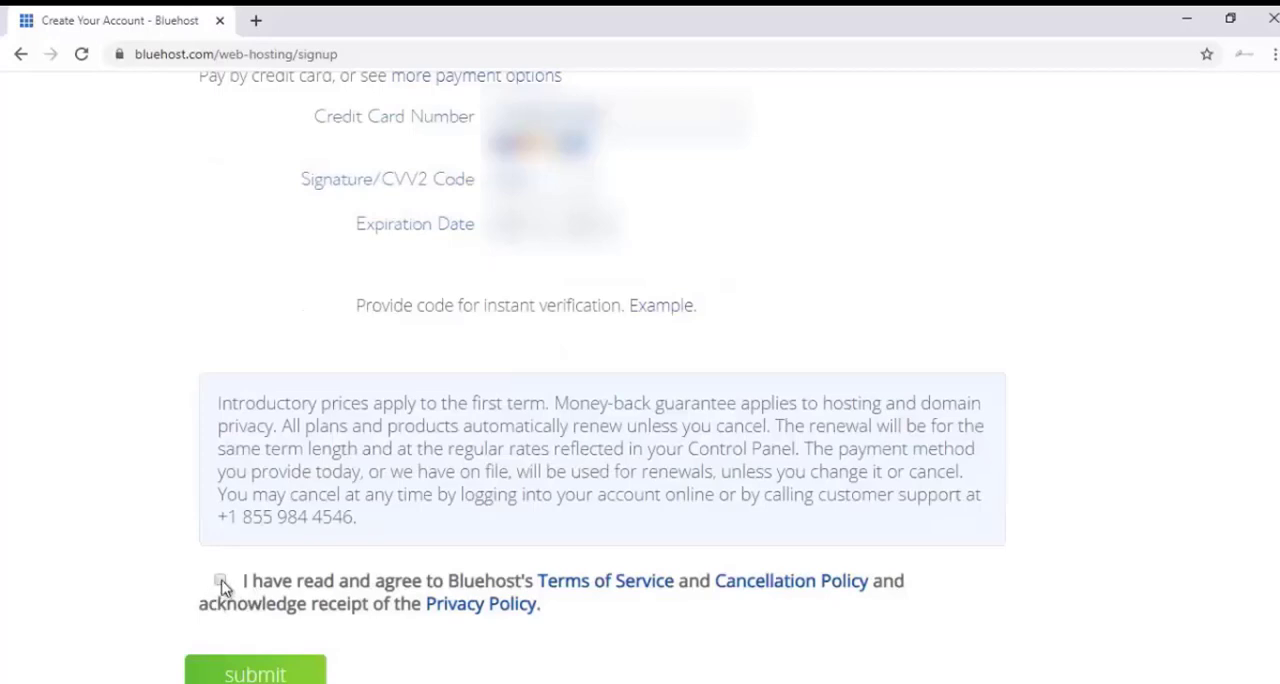
{"action": "left_click", "coordinate": [221, 582]}
{"action": "left_click", "coordinate": [284, 675]}
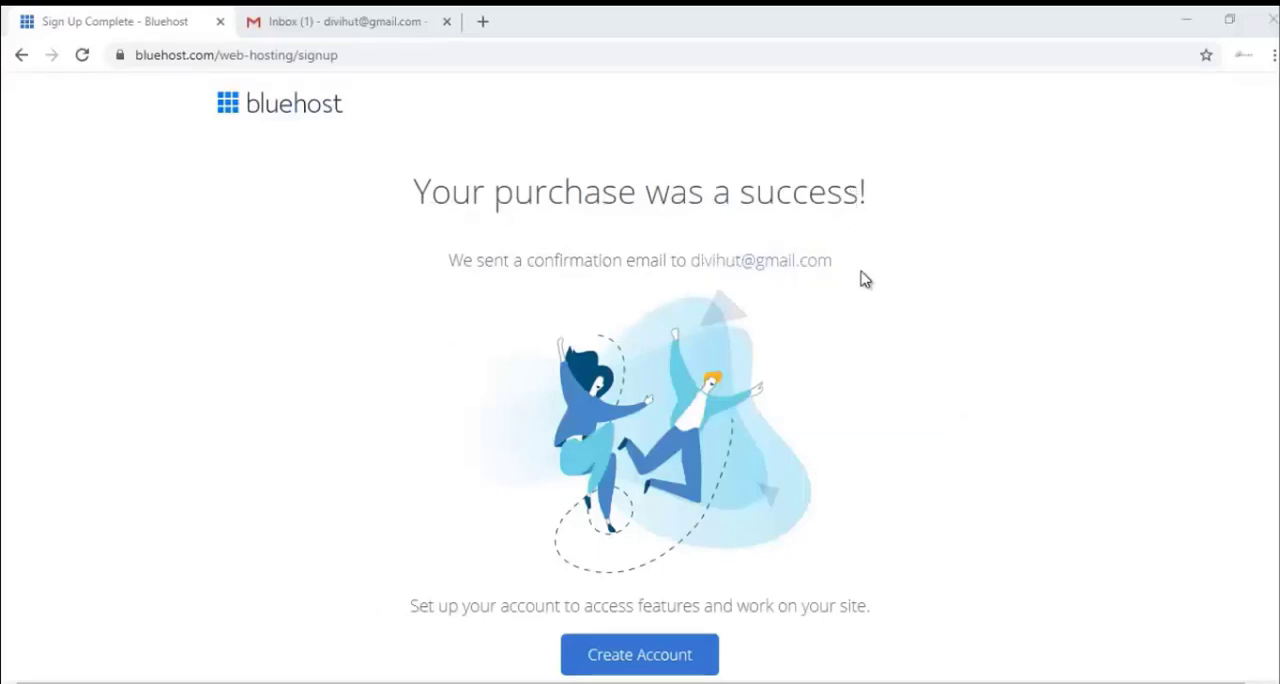
Switch to Gmail, open Bluehost's WHOIS Verification message and verify the email address for the new domain.
{"action": "left_click", "coordinate": [336, 24]}
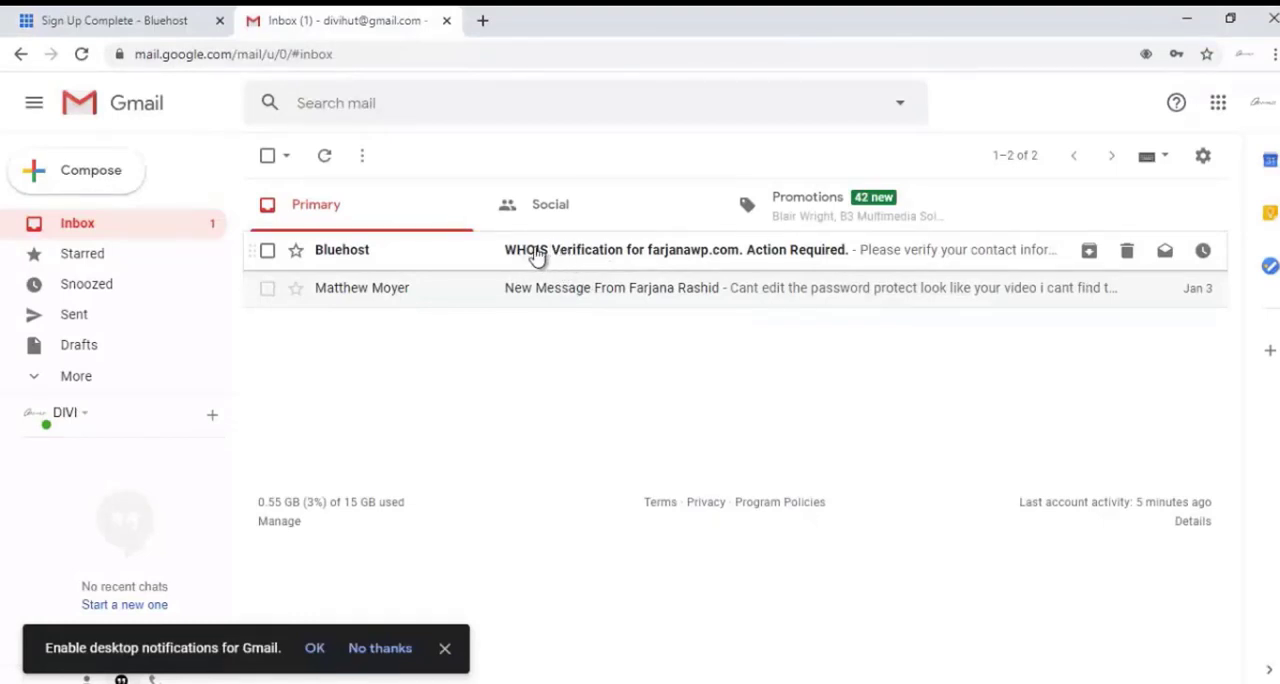
{"action": "left_click", "coordinate": [602, 262]}
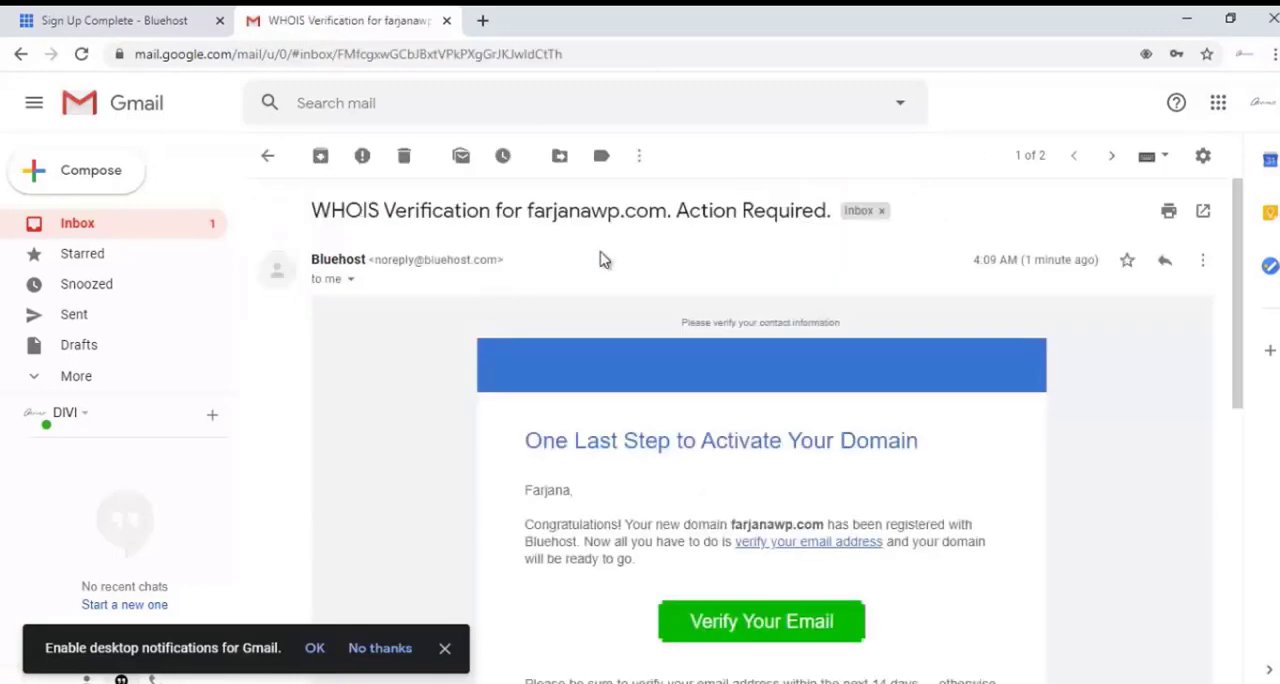
{"action": "scroll", "coordinate": [708, 413], "scroll_direction": "down", "scroll_amount": 1}
{"action": "scroll", "coordinate": [715, 425], "scroll_direction": "down", "scroll_amount": 1}
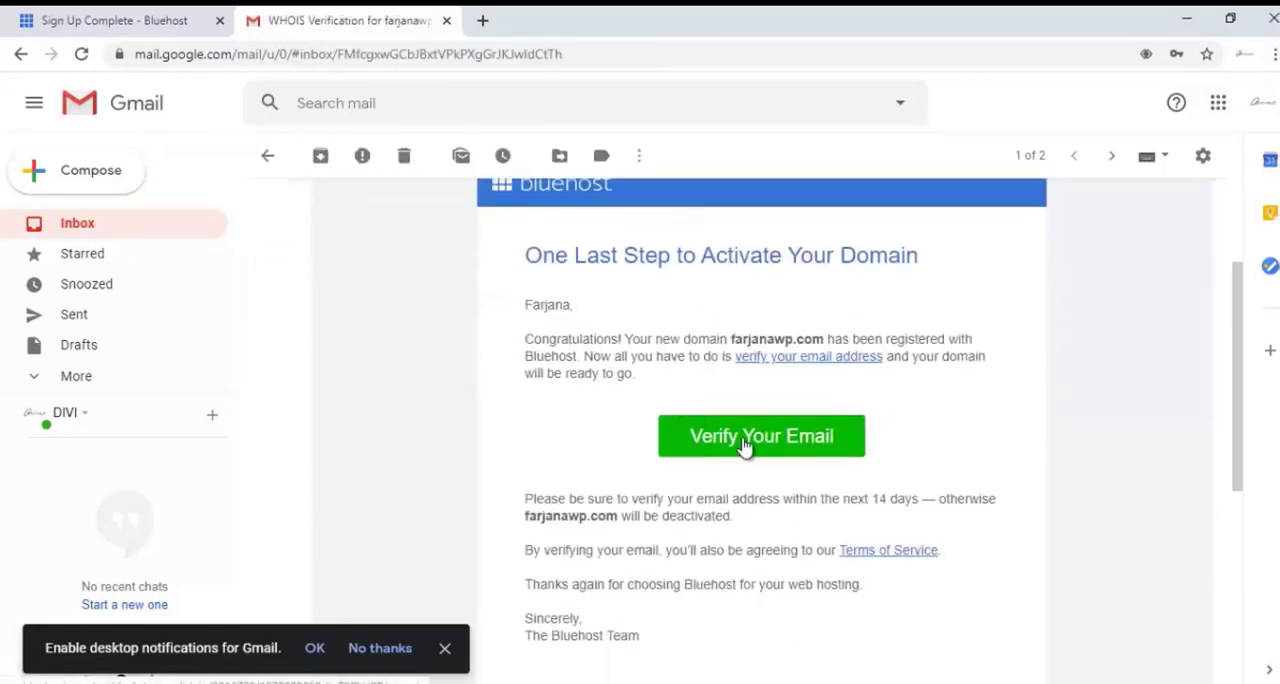
{"action": "left_click", "coordinate": [735, 444]}
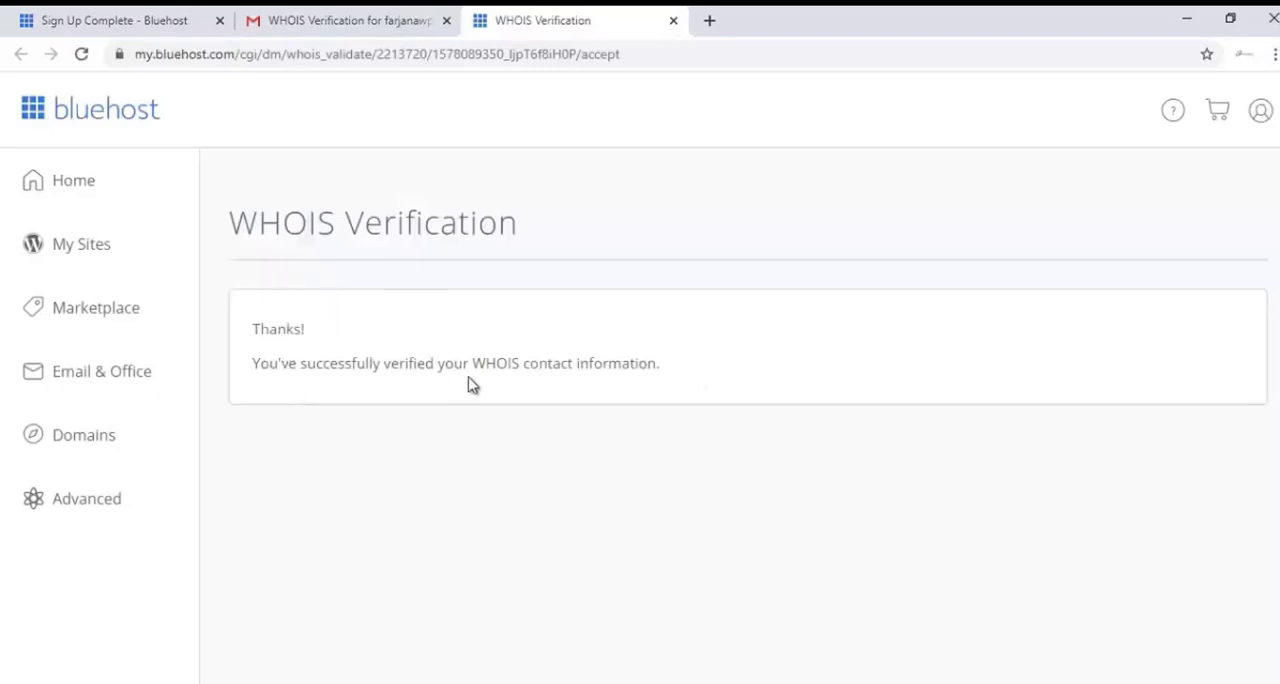
Open the Welcome to Bluehost! message in the Gmail inbox and review its payment confirmation and billed products.
{"action": "left_click", "coordinate": [360, 20]}
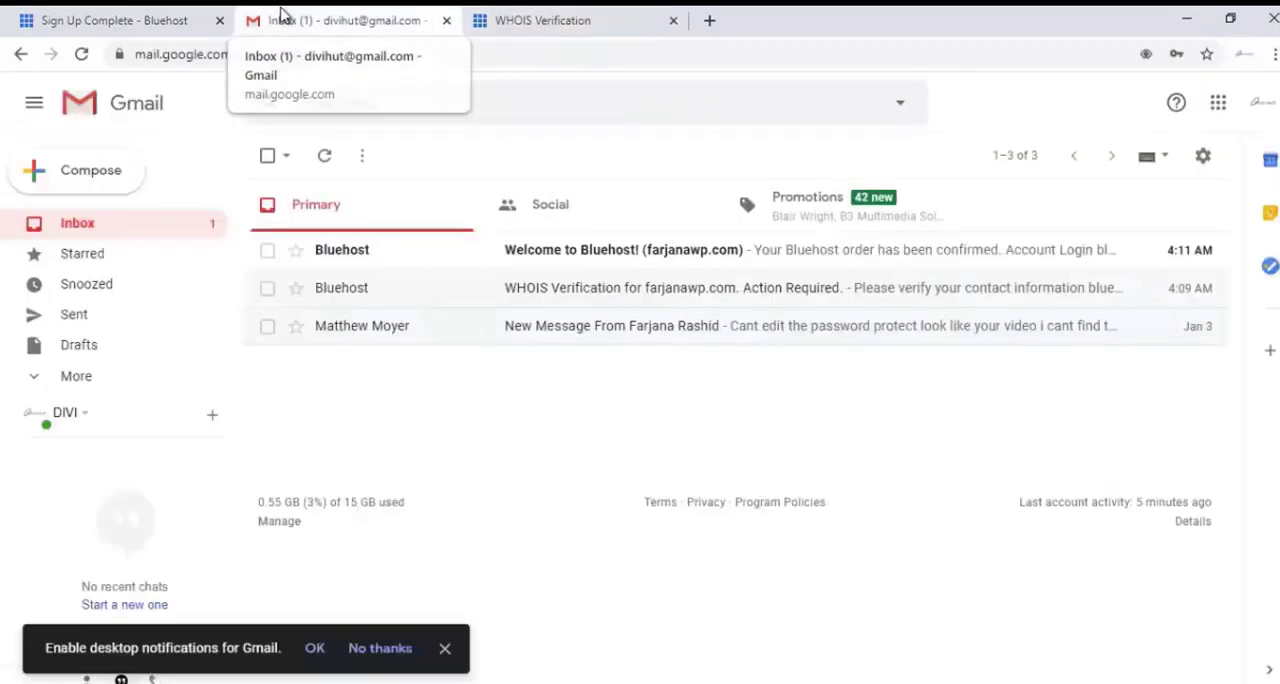
{"action": "left_click", "coordinate": [562, 256]}
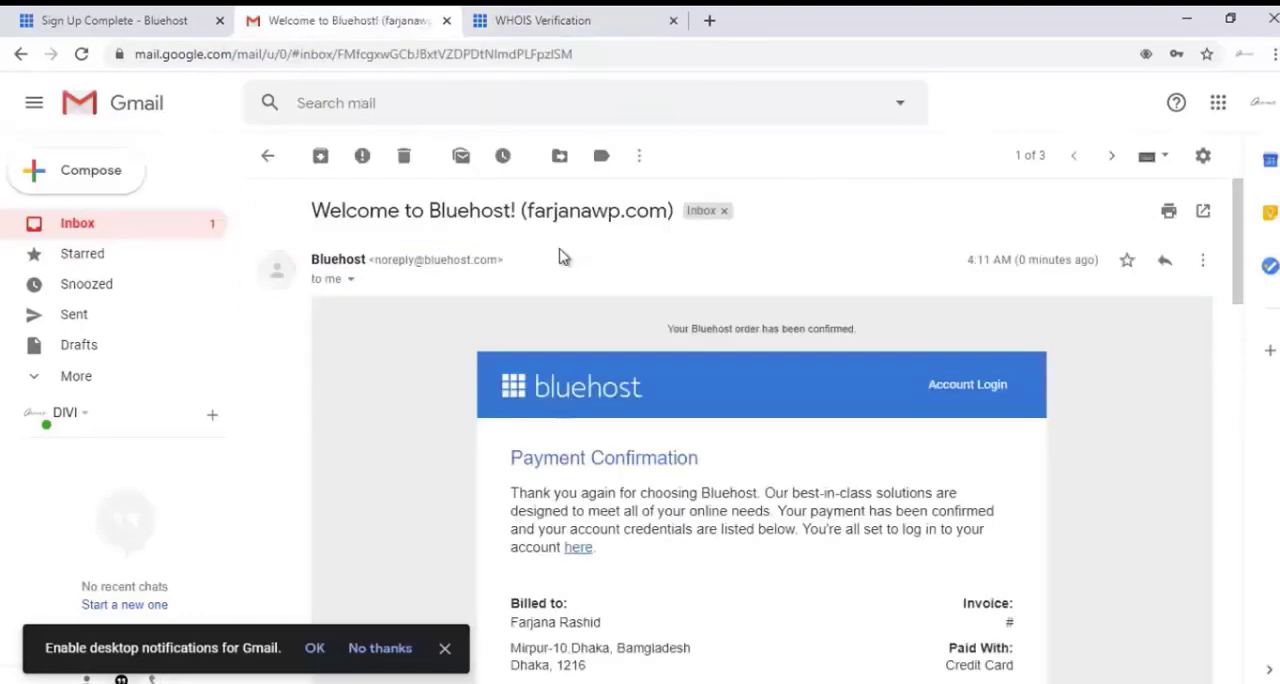
{"action": "scroll", "coordinate": [550, 280], "scroll_direction": "down", "scroll_amount": 2}
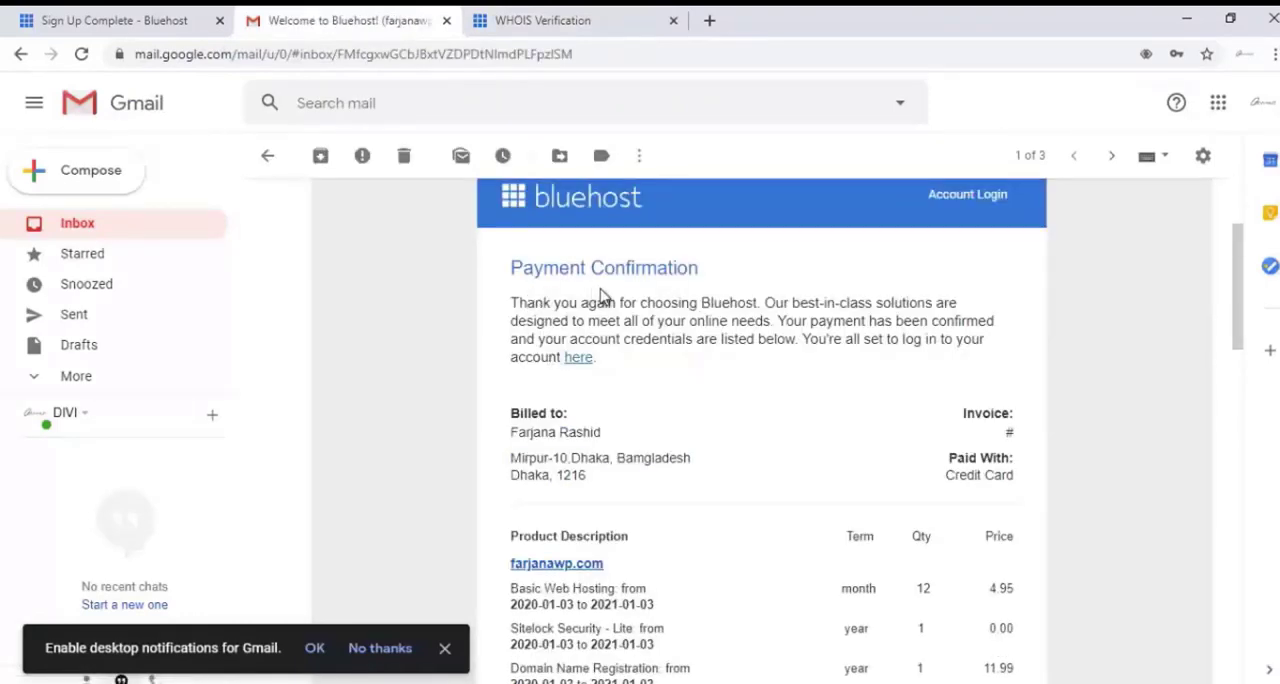
{"action": "scroll", "coordinate": [725, 375], "scroll_direction": "down", "scroll_amount": 2}
{"action": "scroll", "coordinate": [725, 375], "scroll_direction": "up", "scroll_amount": 2}
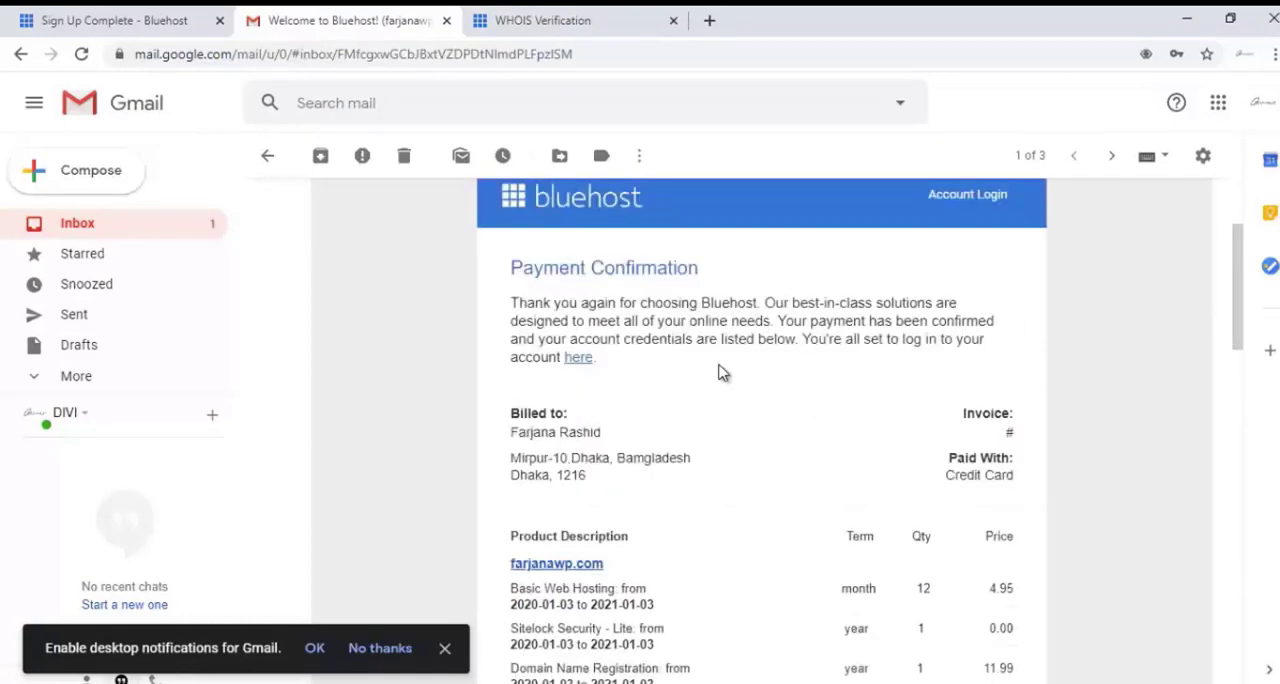
{"action": "scroll", "coordinate": [723, 372], "scroll_direction": "down", "scroll_amount": 1}
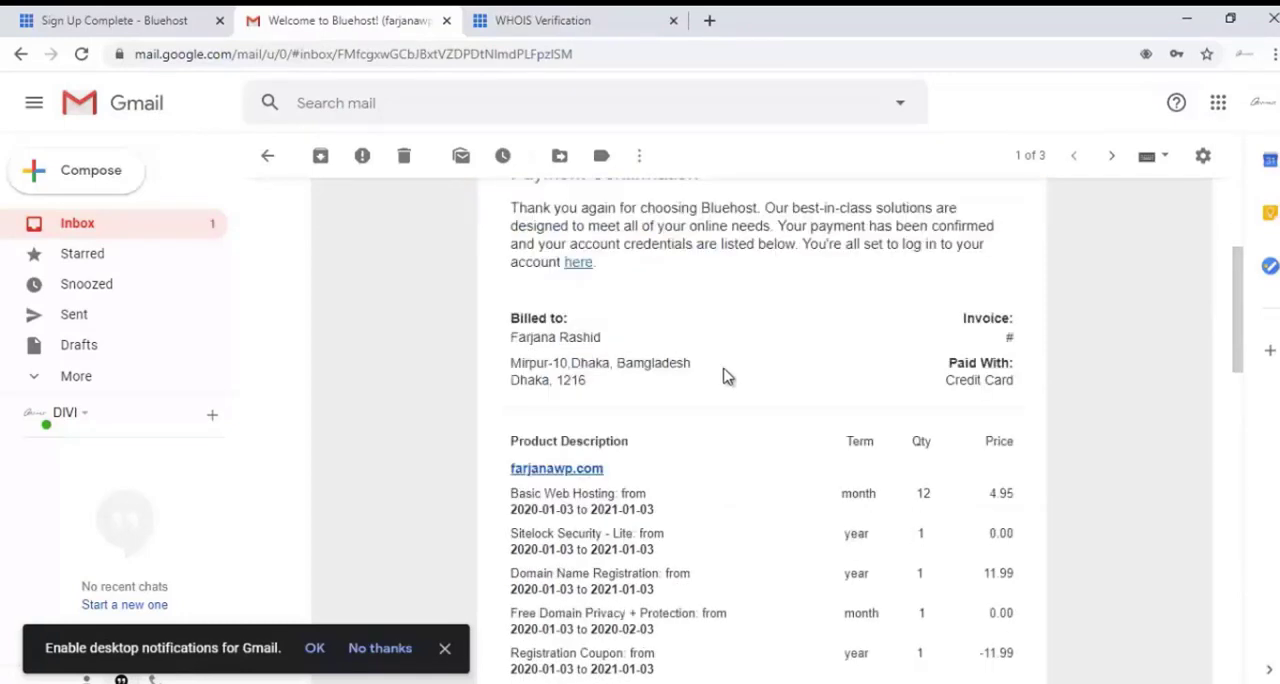
{"action": "scroll", "coordinate": [728, 375], "scroll_direction": "down", "scroll_amount": 3}
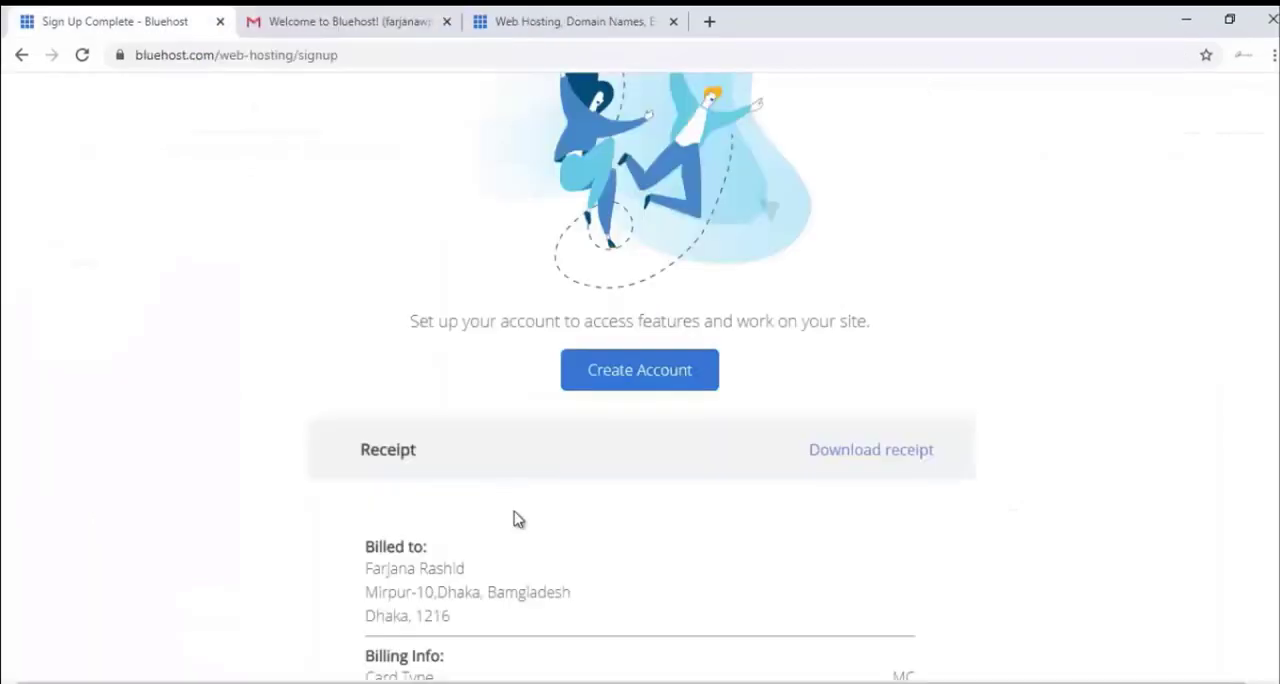
Return to the Bluehost purchase confirmation page and start creating the hosting account.
{"action": "scroll", "coordinate": [525, 530], "scroll_direction": "down", "scroll_amount": 2}
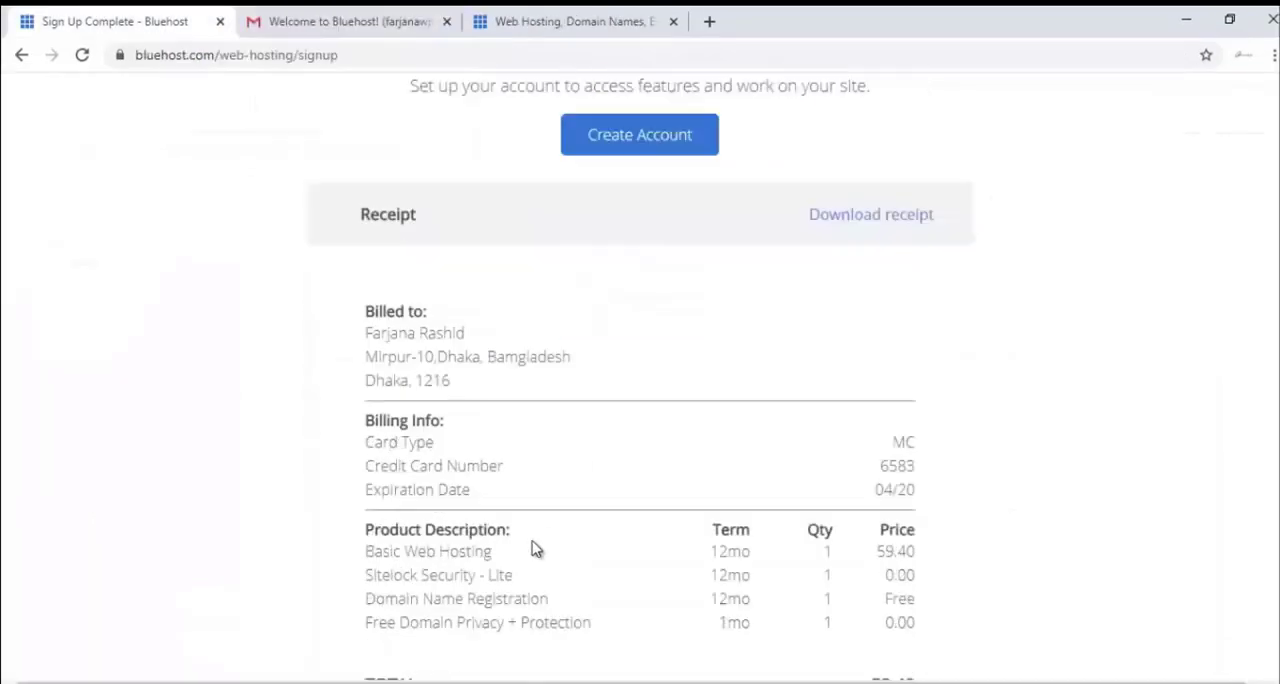
{"action": "scroll", "coordinate": [533, 541], "scroll_direction": "up", "scroll_amount": 1}
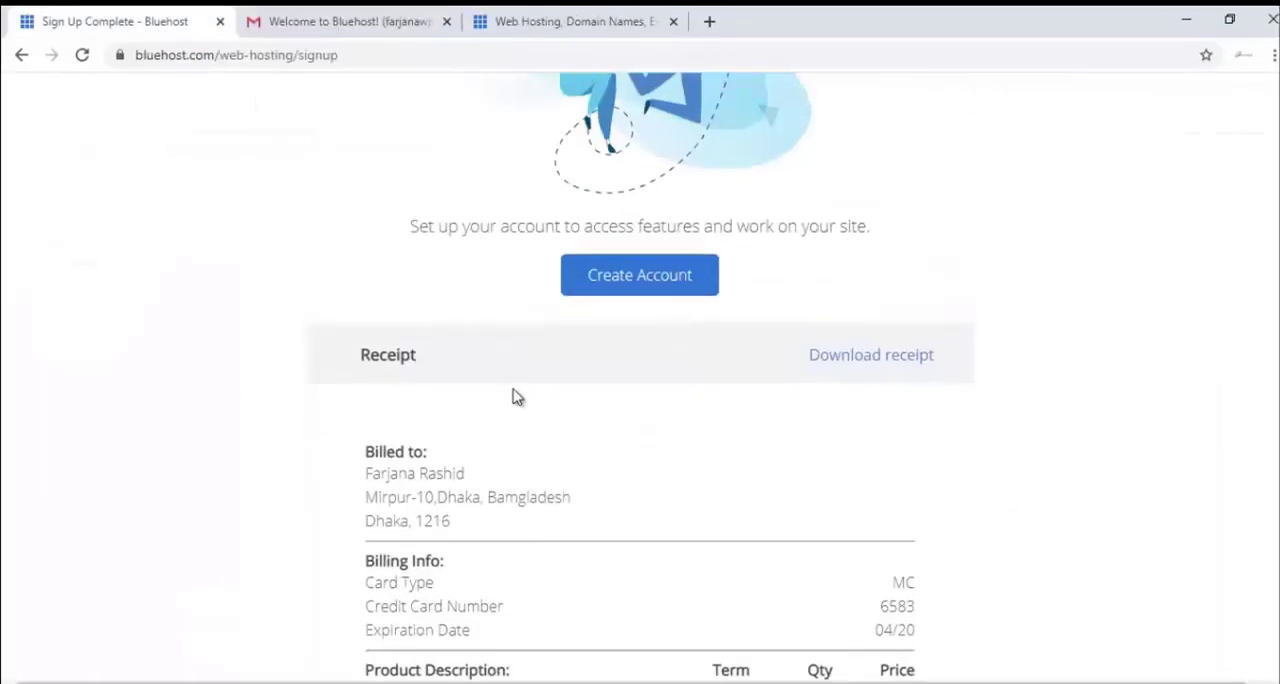
{"action": "left_click", "coordinate": [605, 287]}
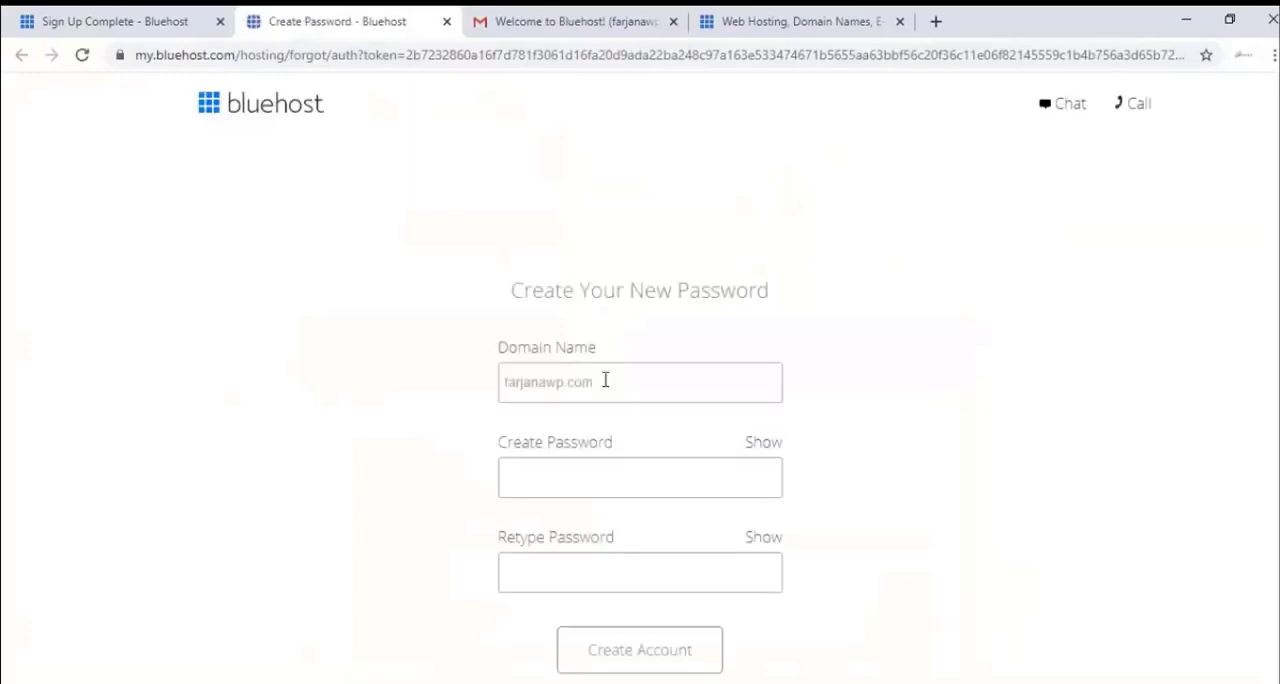
Enter and retype the new account password, and agree to the Privacy Policy and Terms of Service.
{"action": "scroll", "coordinate": [572, 422], "scroll_direction": "down", "scroll_amount": 1}
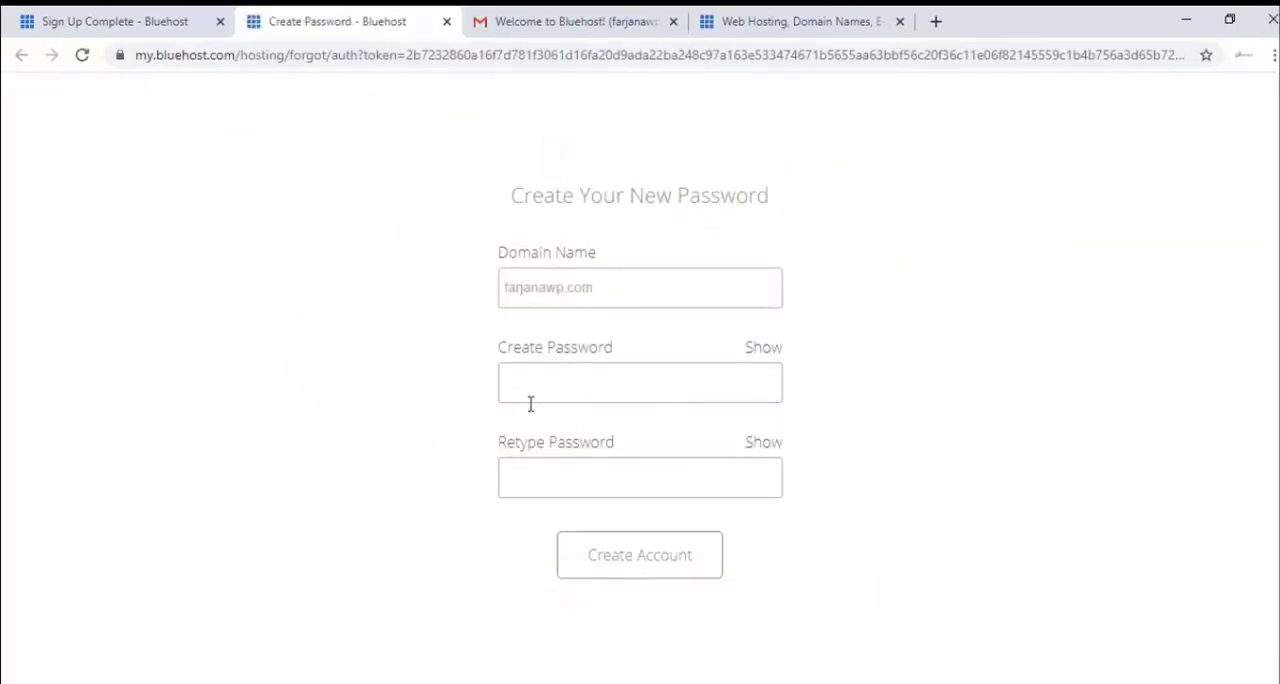
{"action": "left_click", "coordinate": [564, 385]}
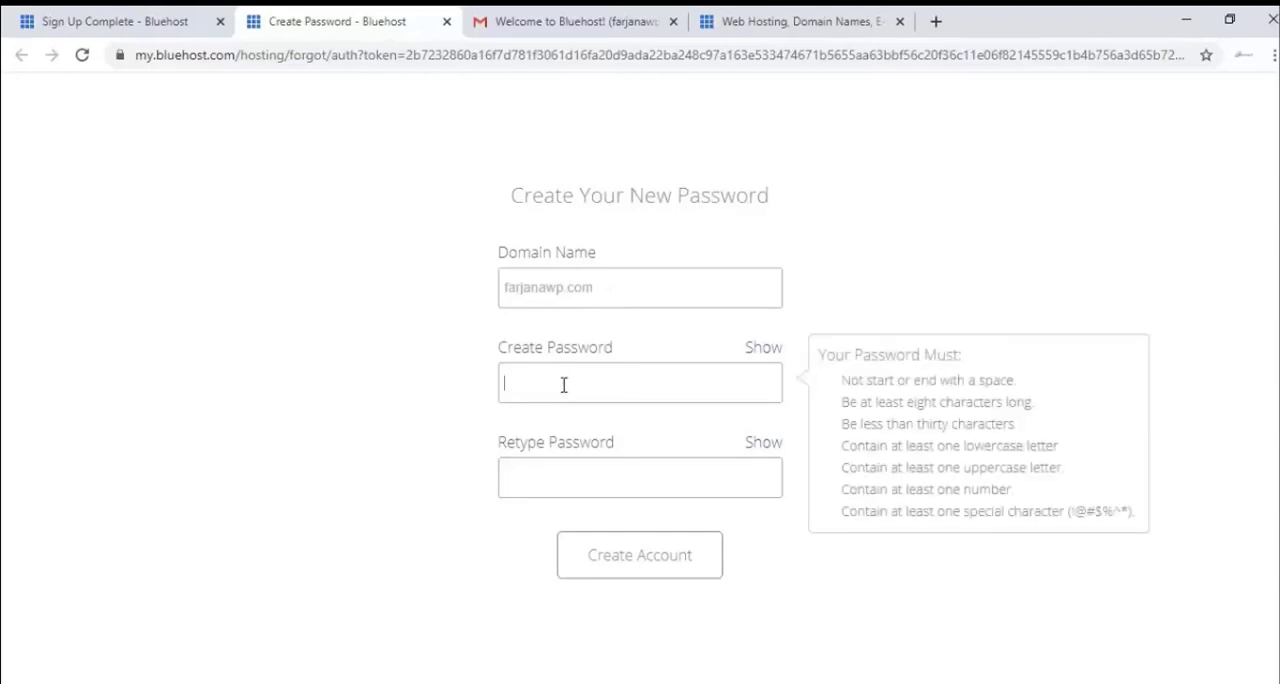
{"action": "type", "text": "•••"}
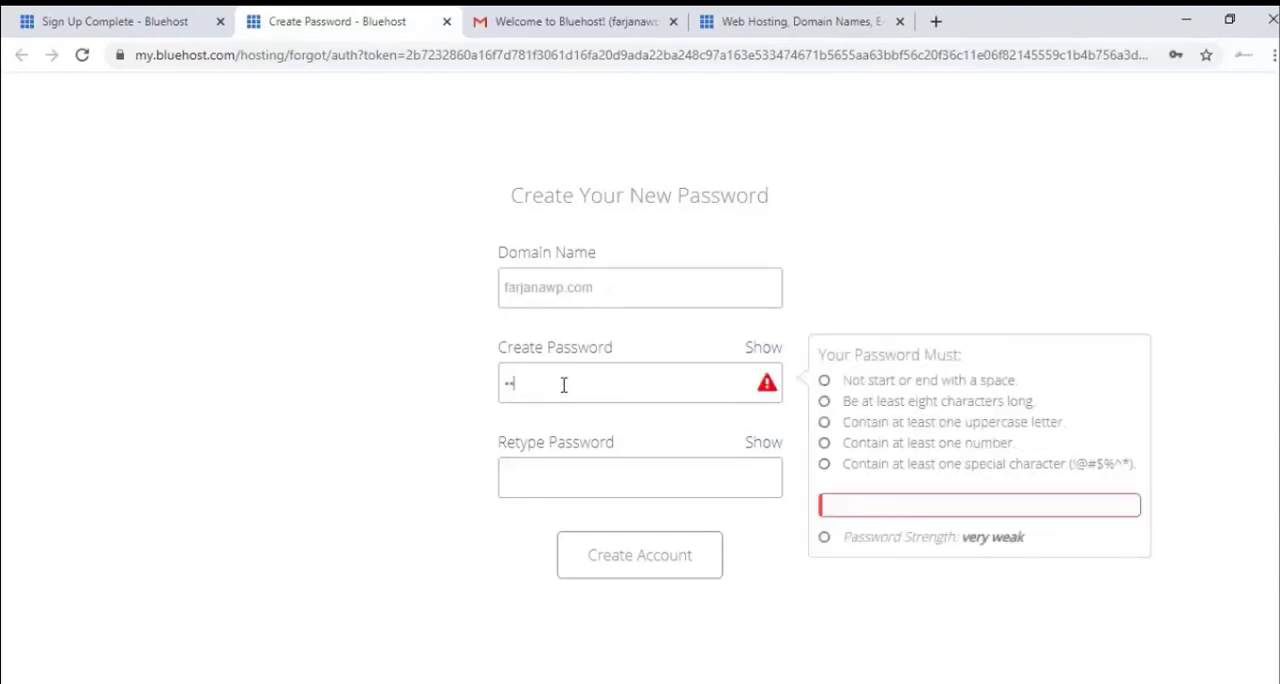
{"action": "left_click", "coordinate": [570, 484]}
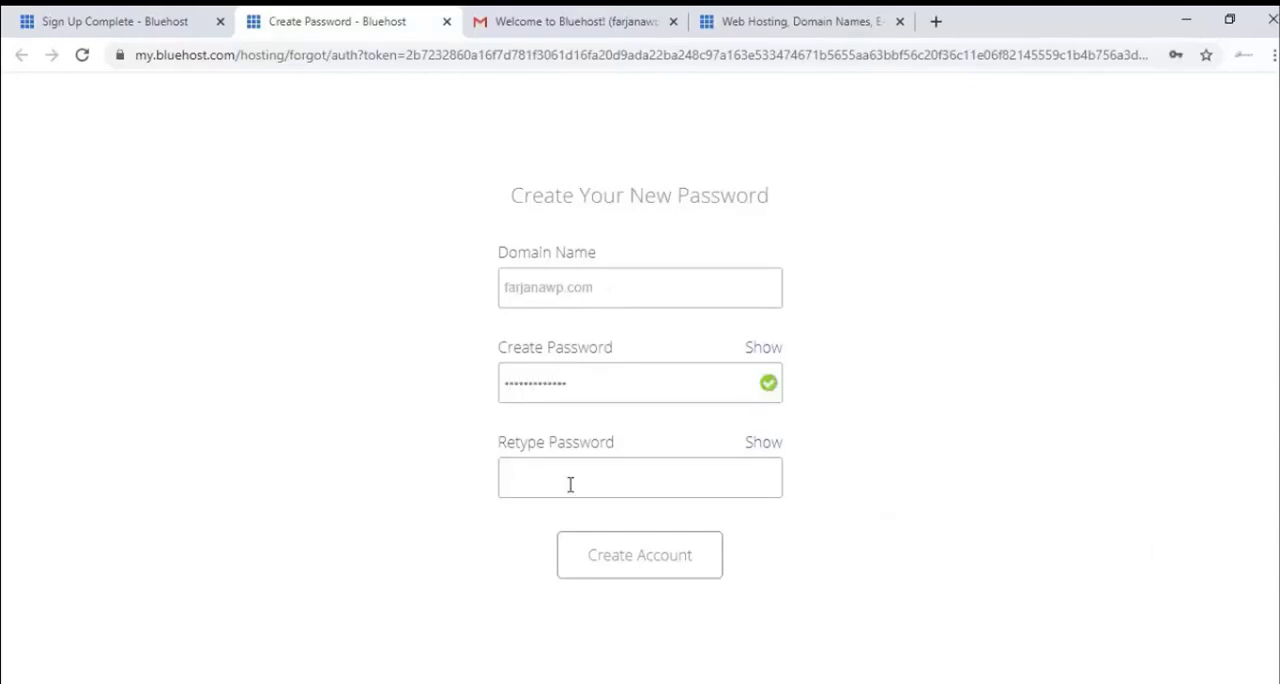
{"action": "type", "text": "•••••••••••••"}
{"action": "left_click", "coordinate": [420, 538]}
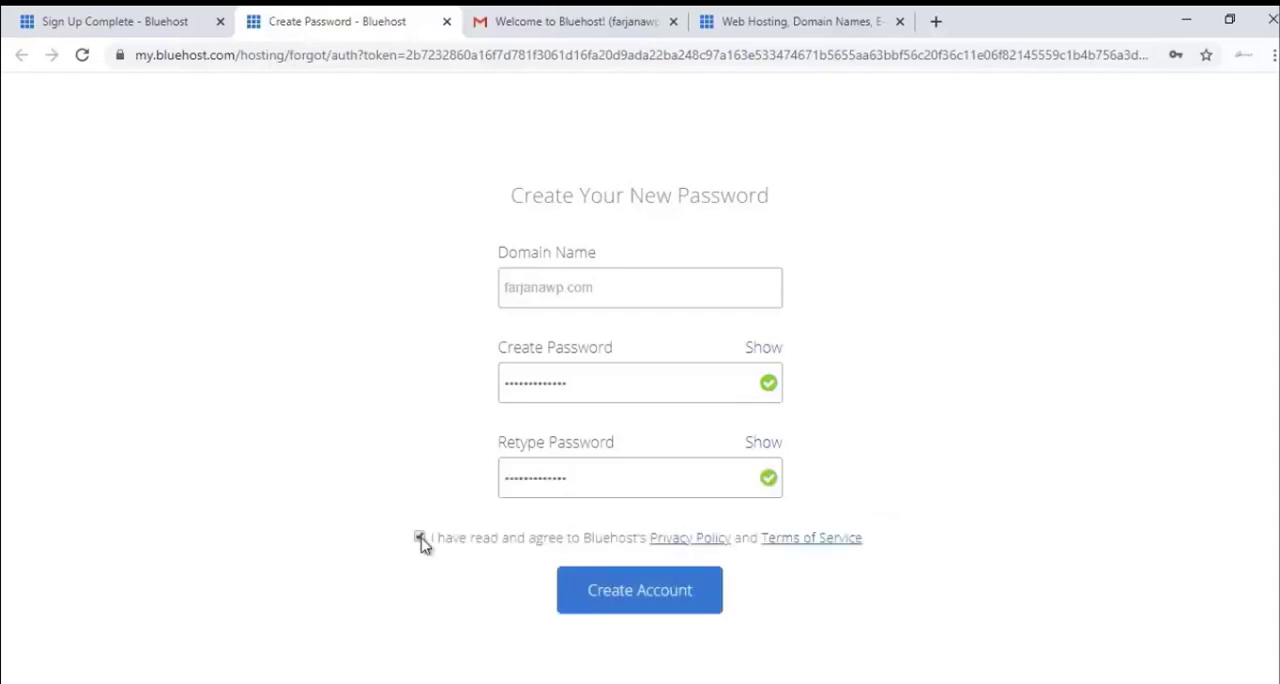
Submit the new hosting account and proceed to its login page.
{"action": "left_click", "coordinate": [651, 607]}
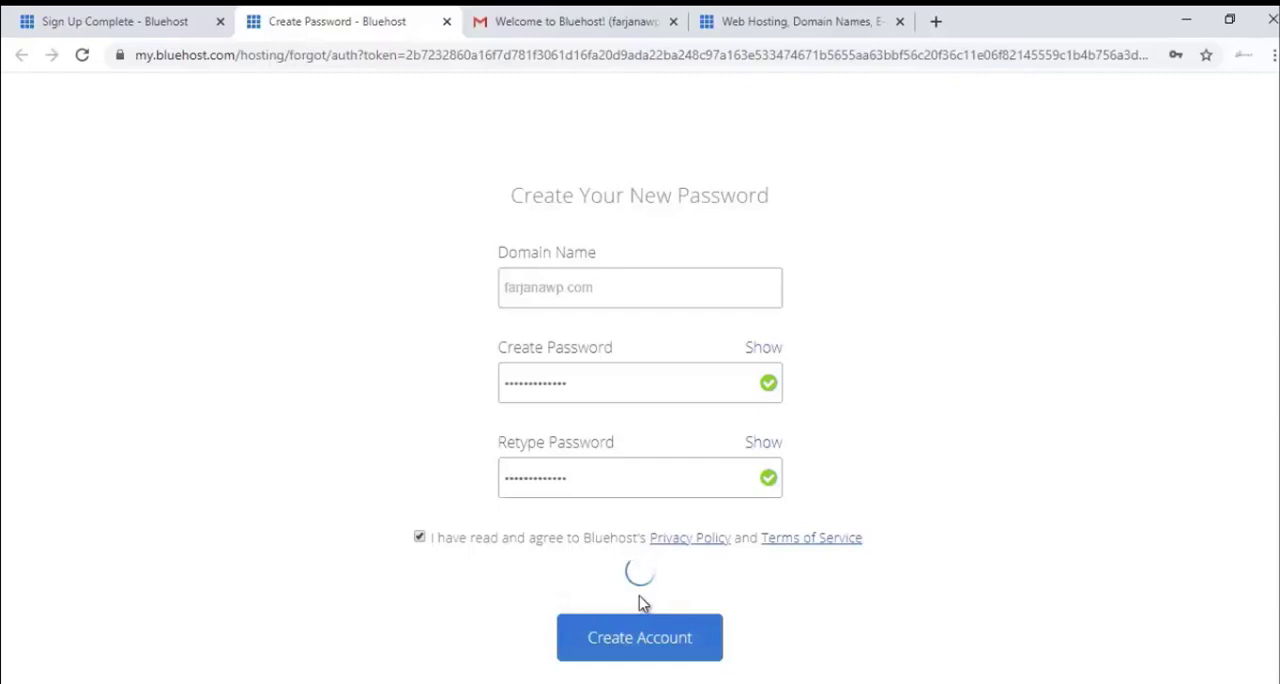
{"action": "left_click", "coordinate": [1107, 215]}
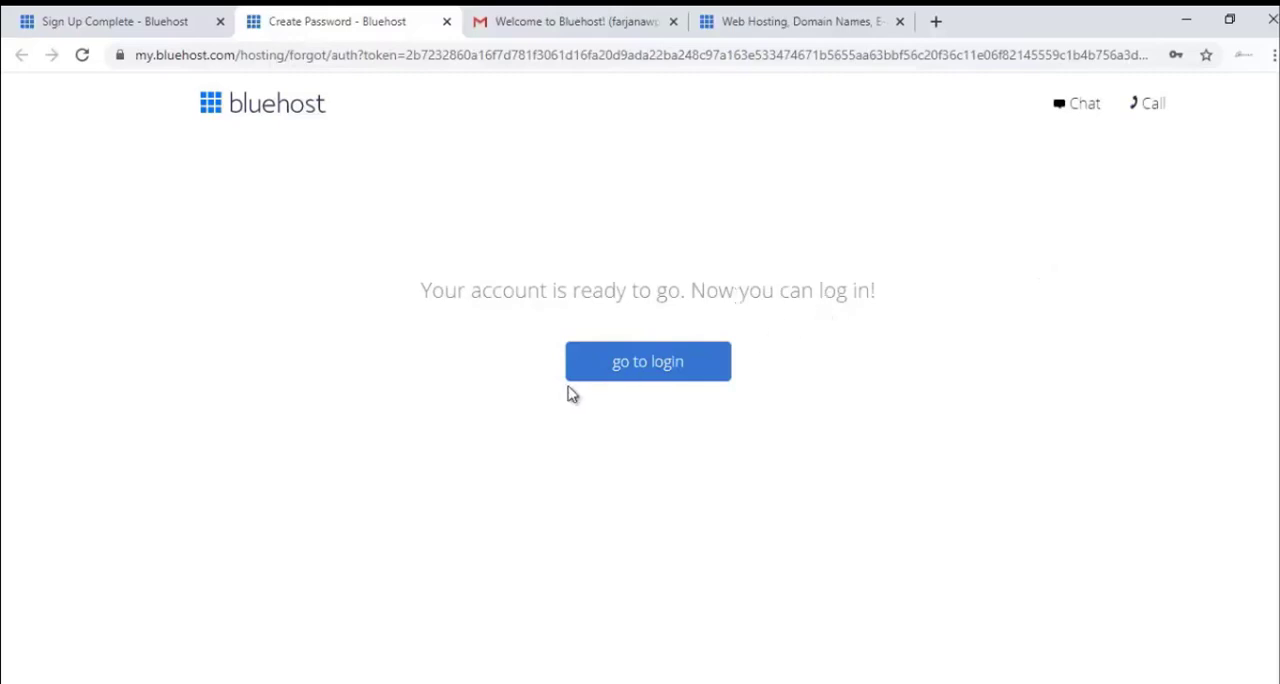
{"action": "left_click", "coordinate": [658, 370]}
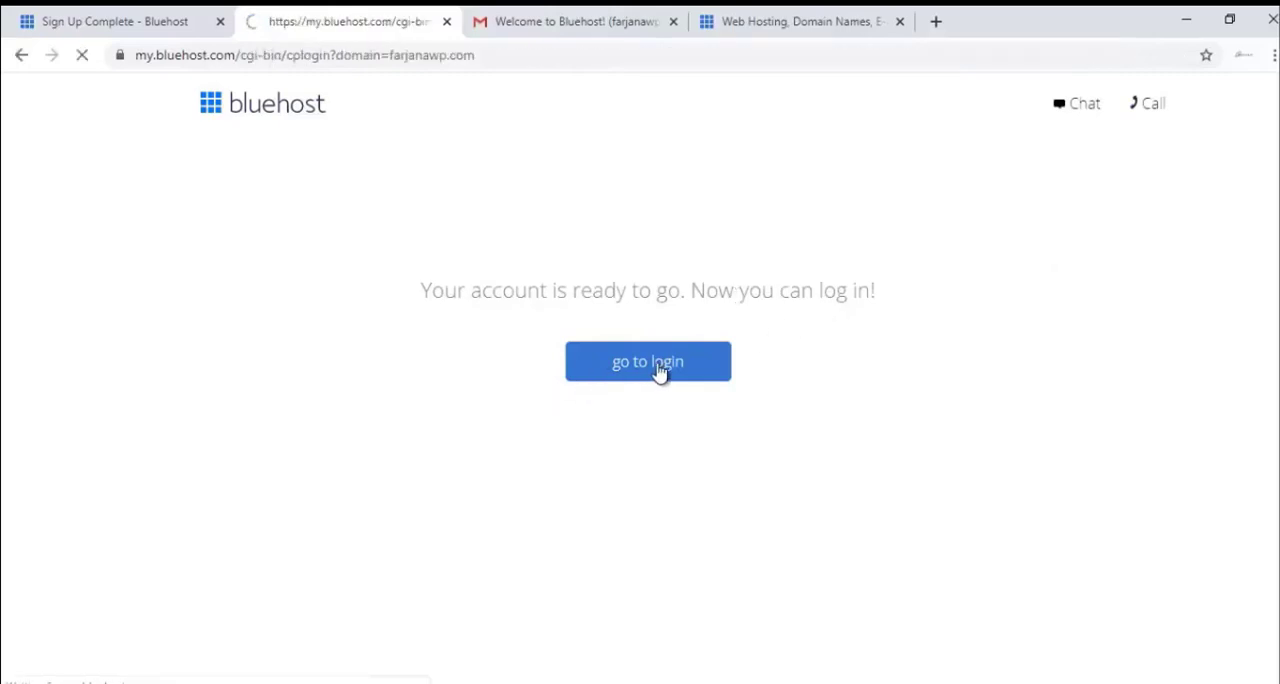
Enter the account password for the new domain and log in to the hosting account.
{"action": "scroll", "coordinate": [420, 570], "scroll_direction": "down", "scroll_amount": 2}
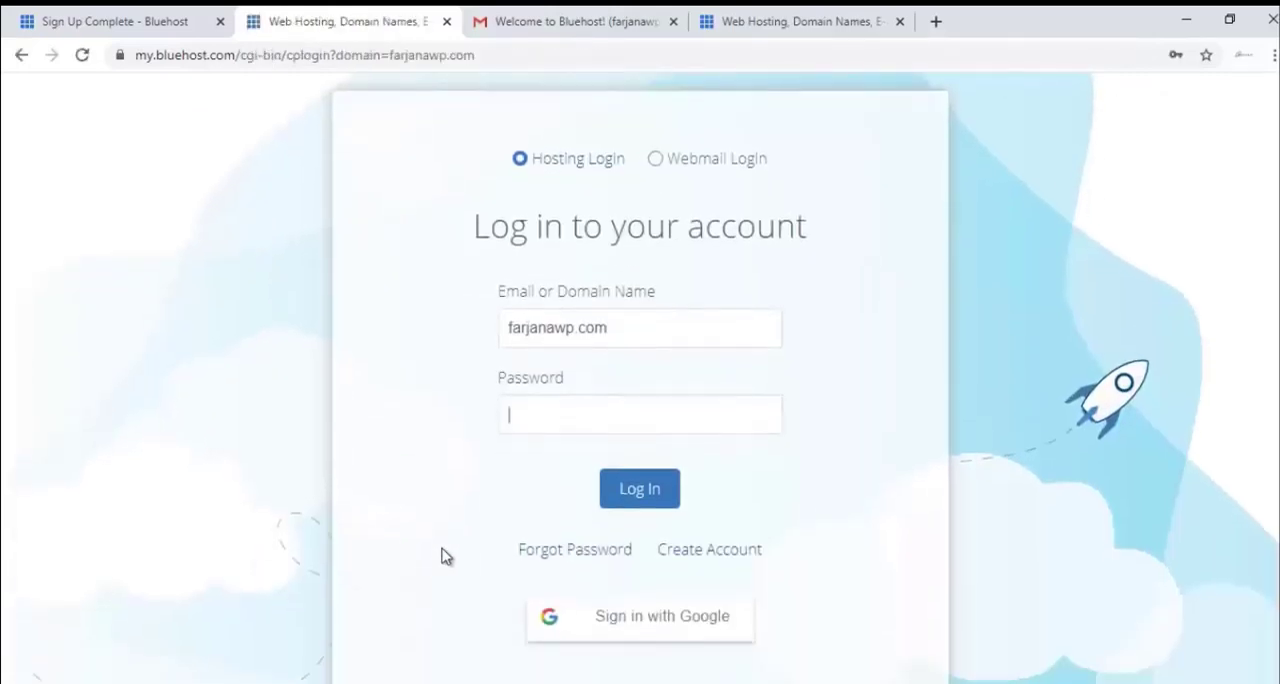
{"action": "left_click", "coordinate": [585, 423]}
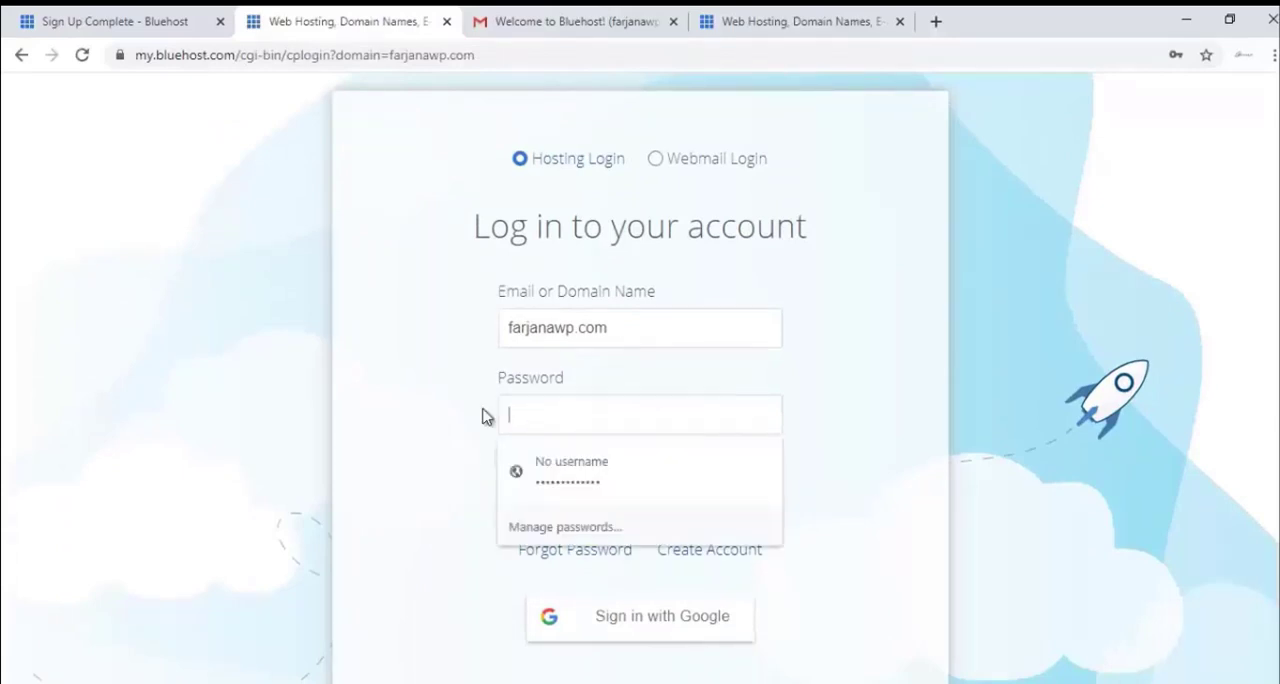
{"action": "left_click", "coordinate": [470, 415]}
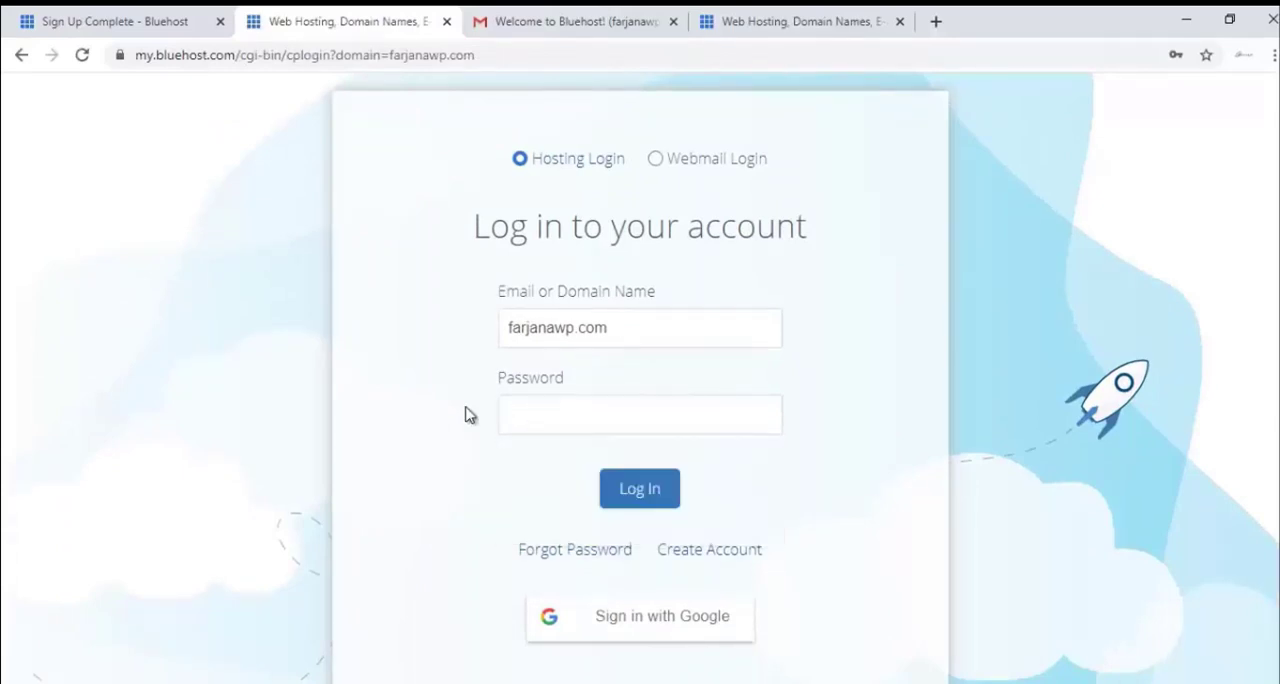
{"action": "key", "text": "ctrl+v"}
{"action": "left_click", "coordinate": [640, 490]}
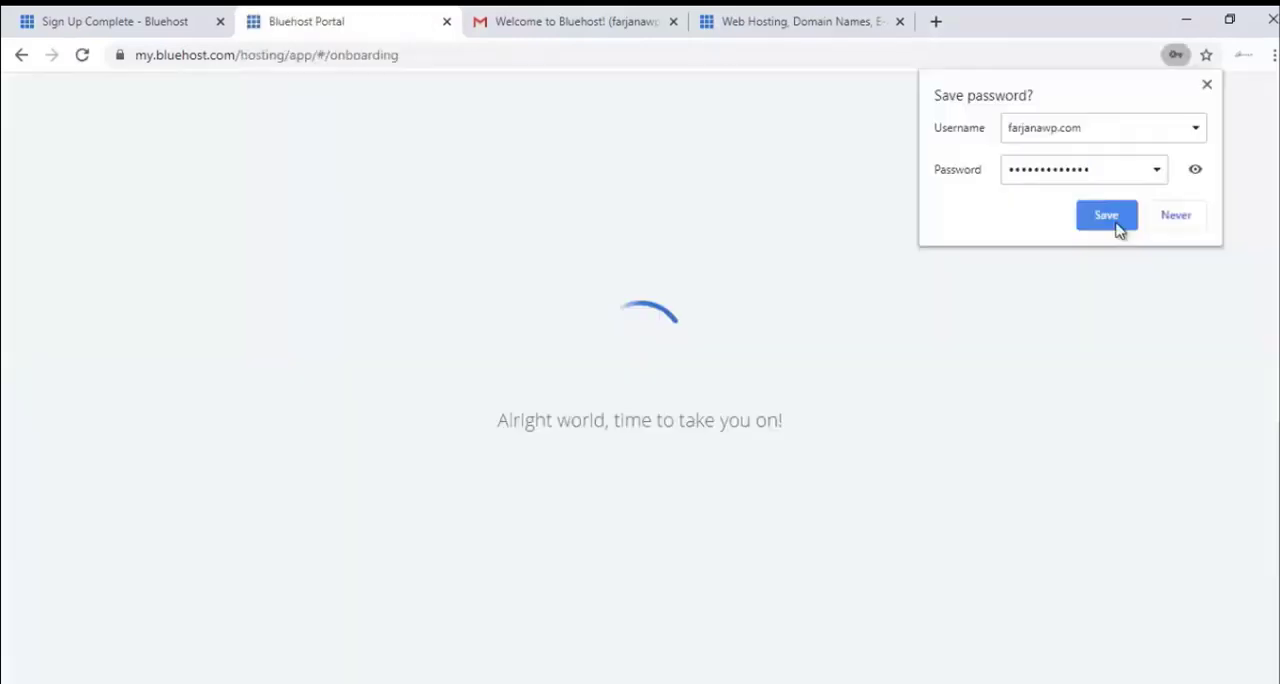
{"action": "left_click", "coordinate": [1116, 226]}
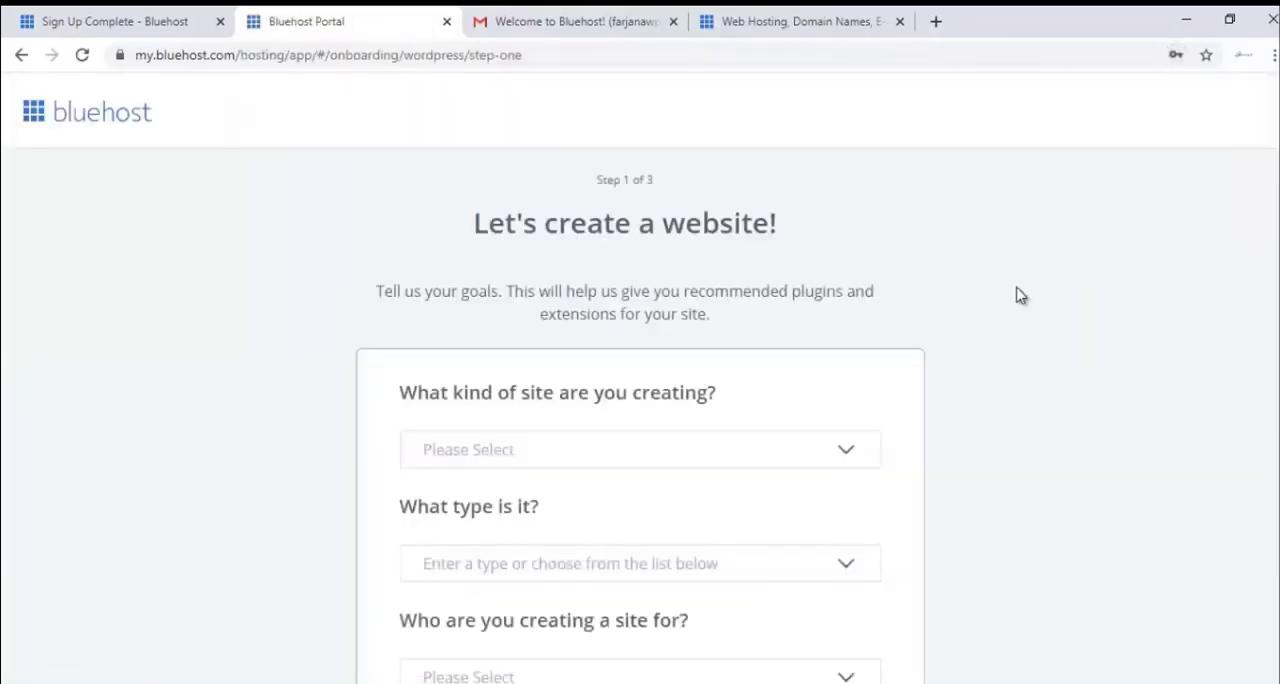
Skip the website creation questionnaire and get started with the Bluehost dashboard.
{"action": "scroll", "coordinate": [1014, 292], "scroll_direction": "down", "scroll_amount": 3}
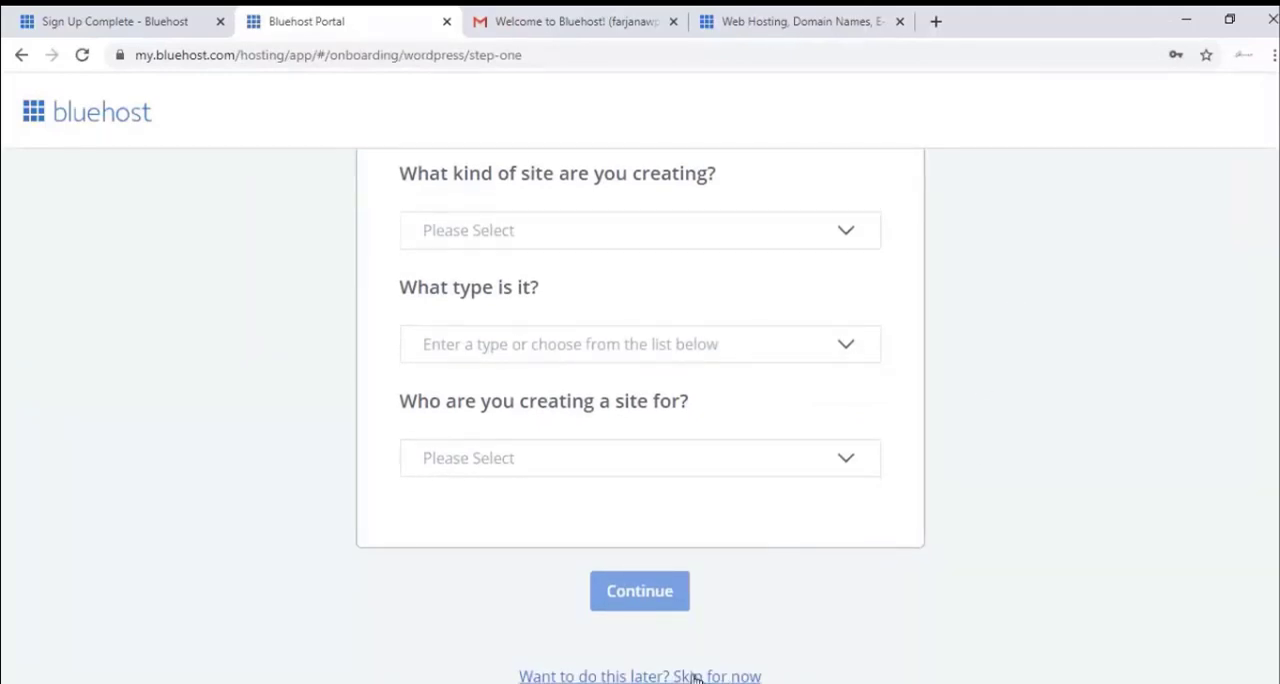
{"action": "left_click", "coordinate": [697, 677]}
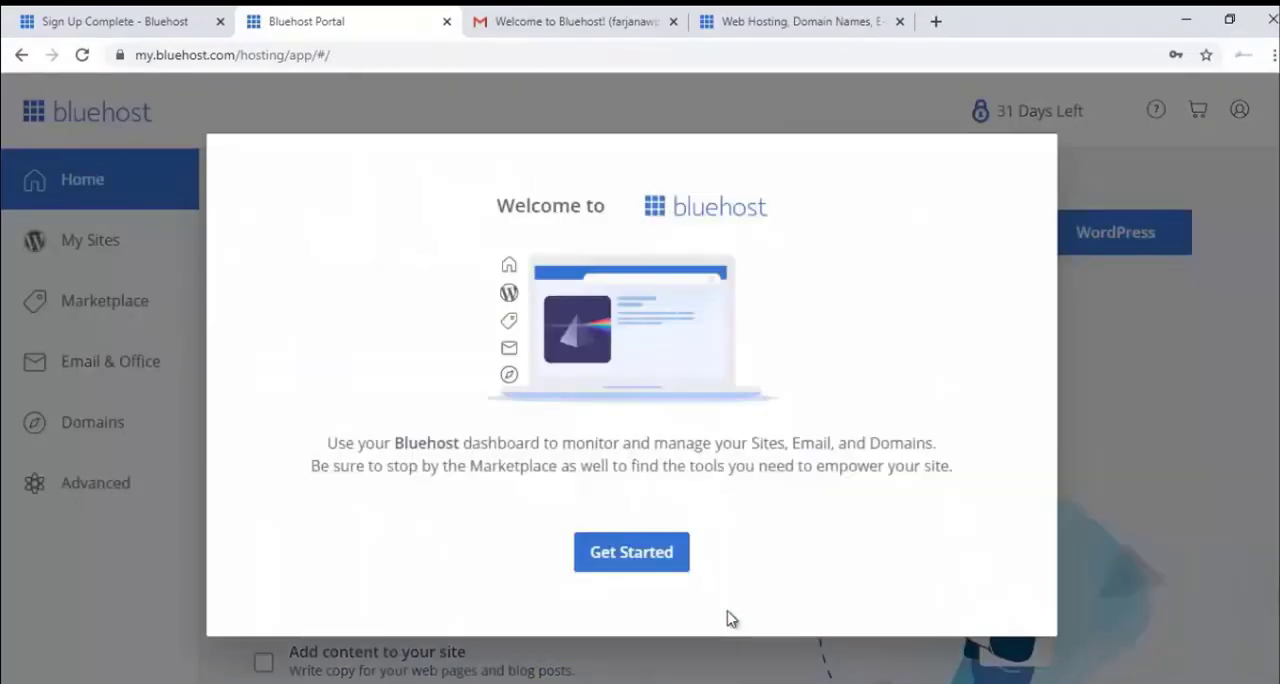
{"action": "left_click", "coordinate": [668, 563]}
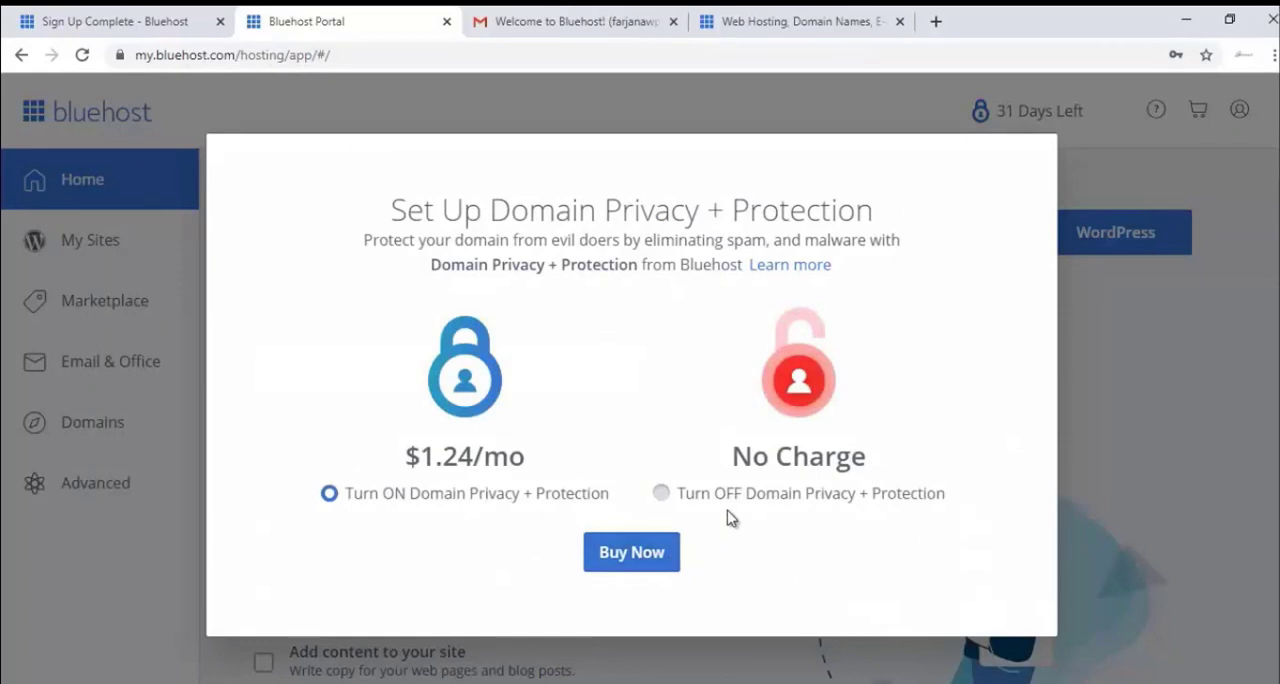
Decline the paid Domain Privacy + Protection and its free trial, confirming that it is turned off.
{"action": "left_click", "coordinate": [735, 500]}
{"action": "left_click", "coordinate": [686, 552]}
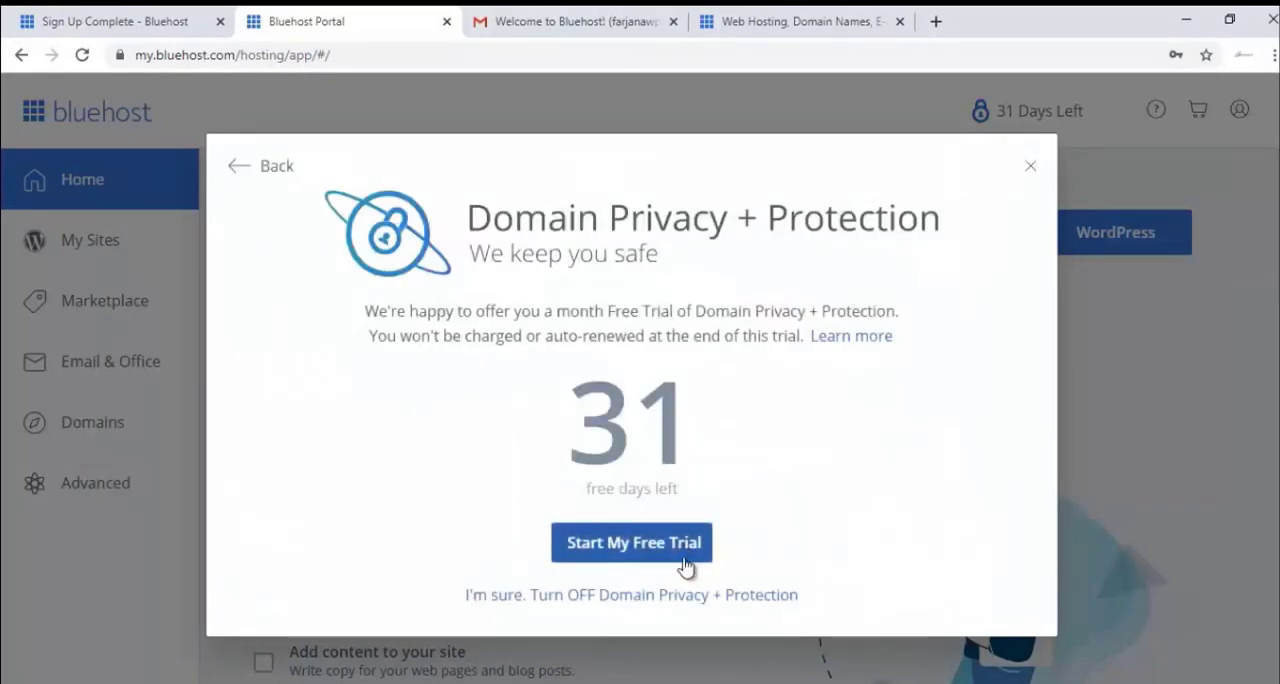
{"action": "left_click", "coordinate": [684, 597]}
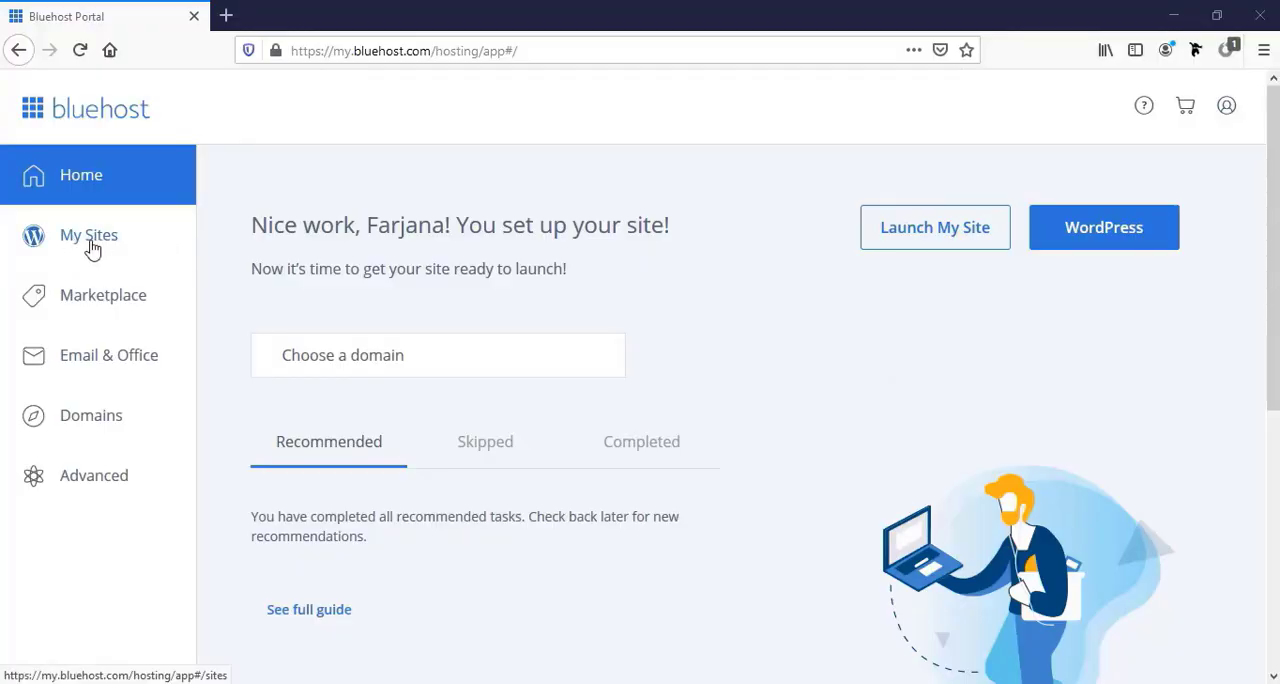
Start creating a new WordPress site under My Sites and name it "Wordpress Website".
{"action": "left_click", "coordinate": [95, 248]}
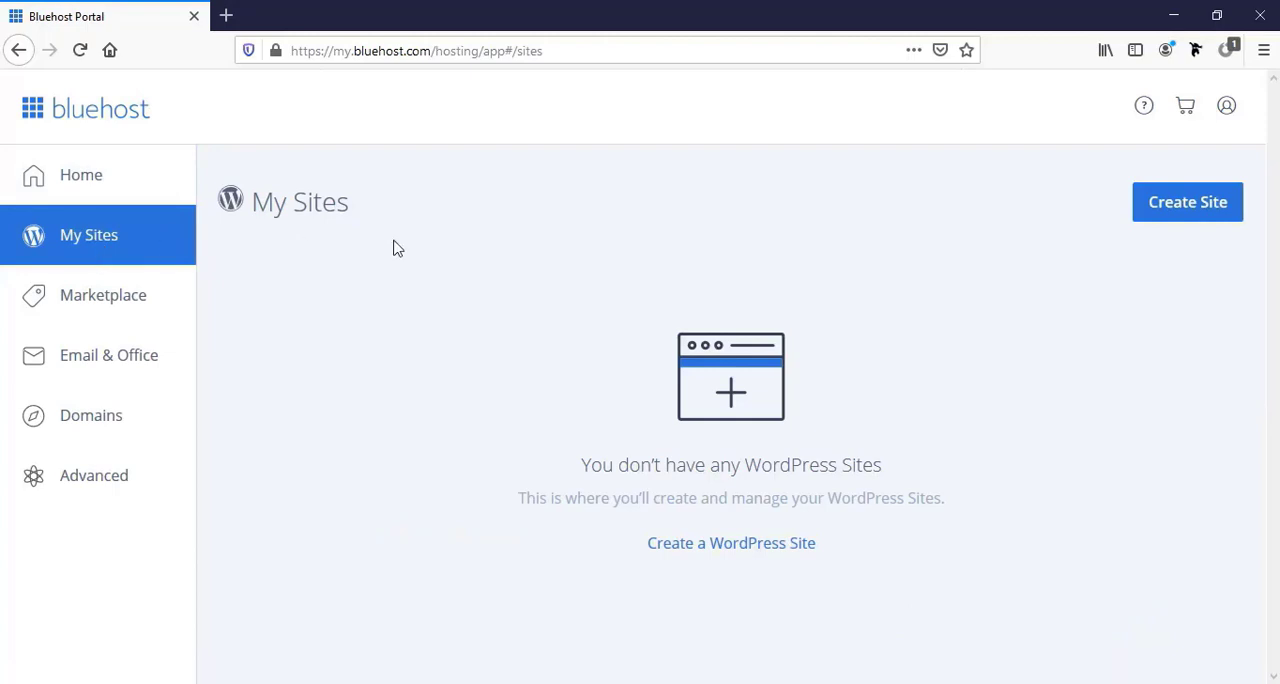
{"action": "left_click", "coordinate": [1180, 212]}
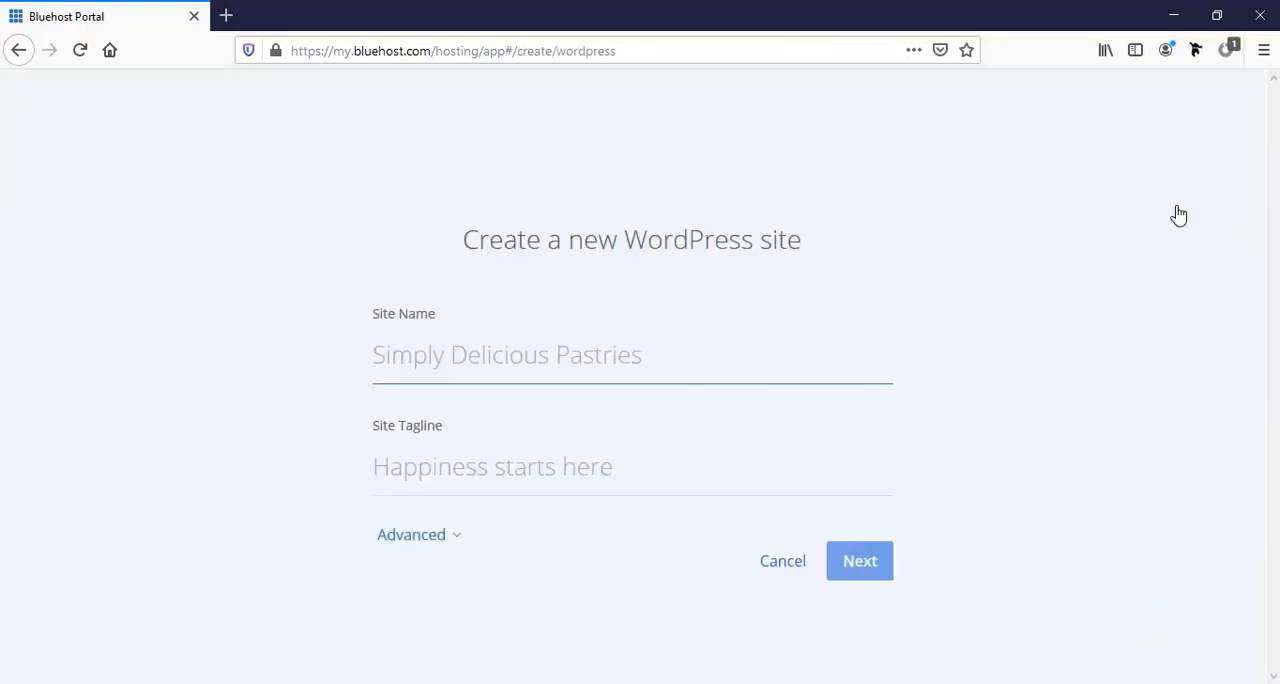
{"action": "left_click", "coordinate": [408, 356]}
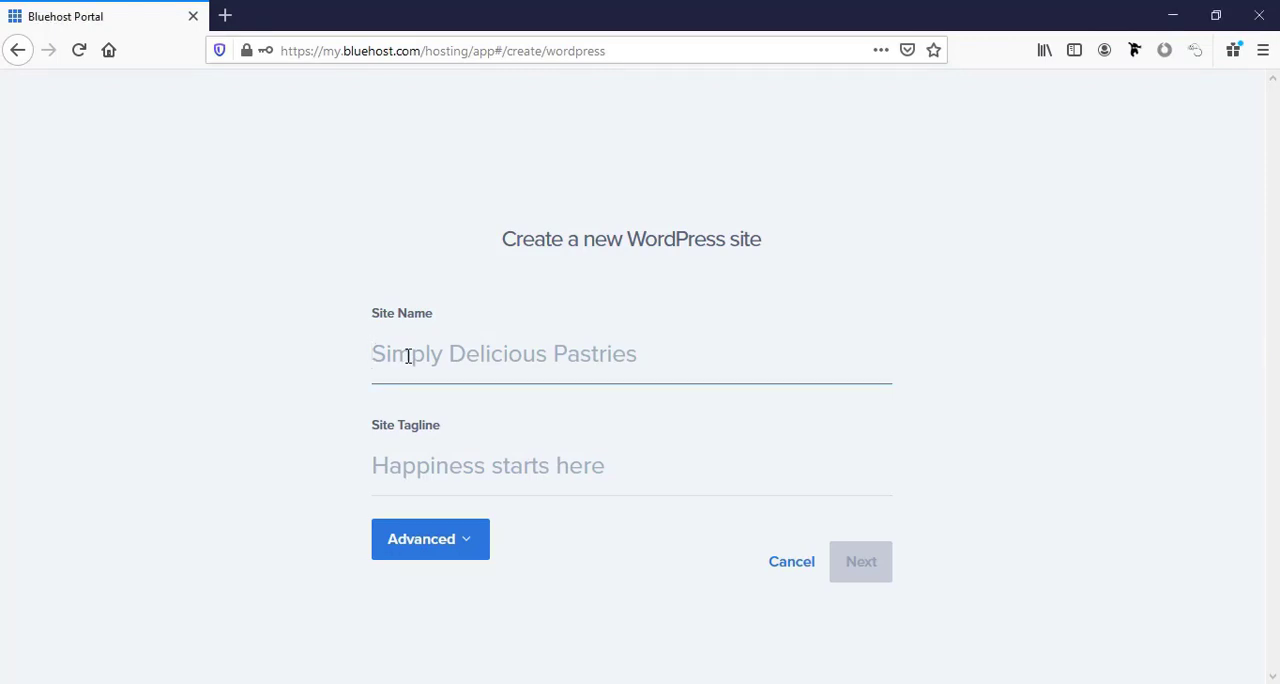
{"action": "type", "text": "Wordpress "}
{"action": "type", "text": "Website"}
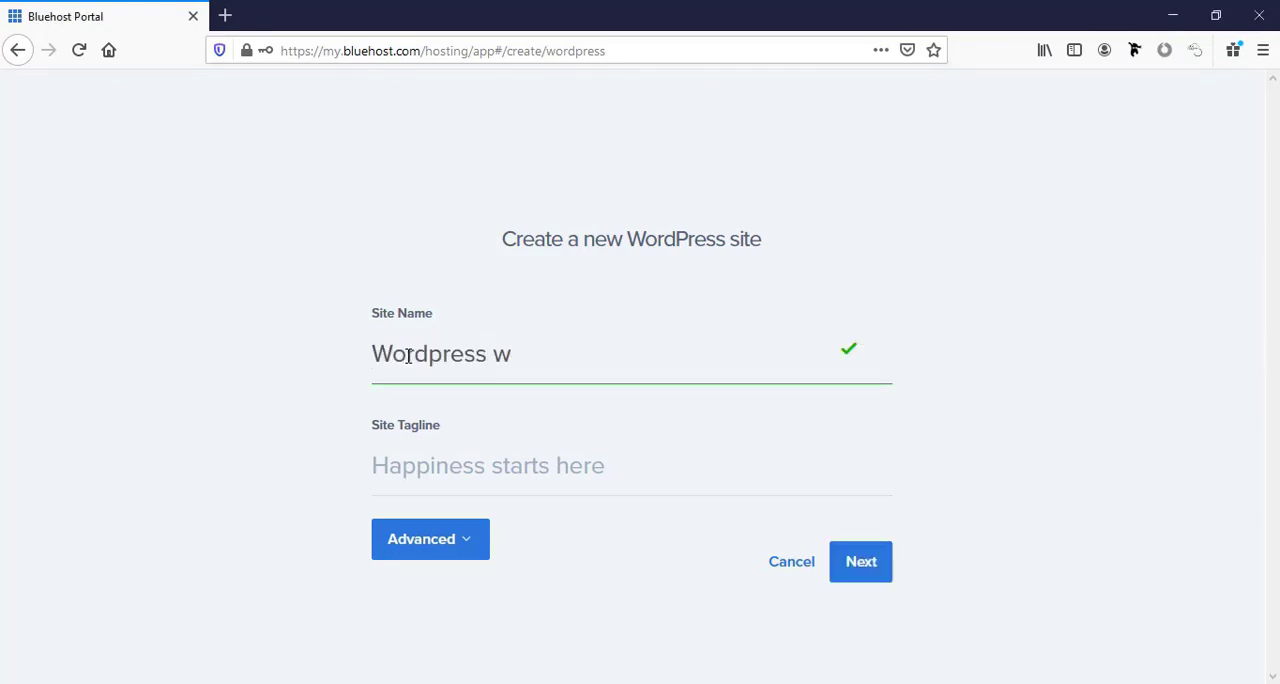
Set the site tagline to "Complete Tutorial by" followed by the author's first name.
{"action": "left_click", "coordinate": [404, 467]}
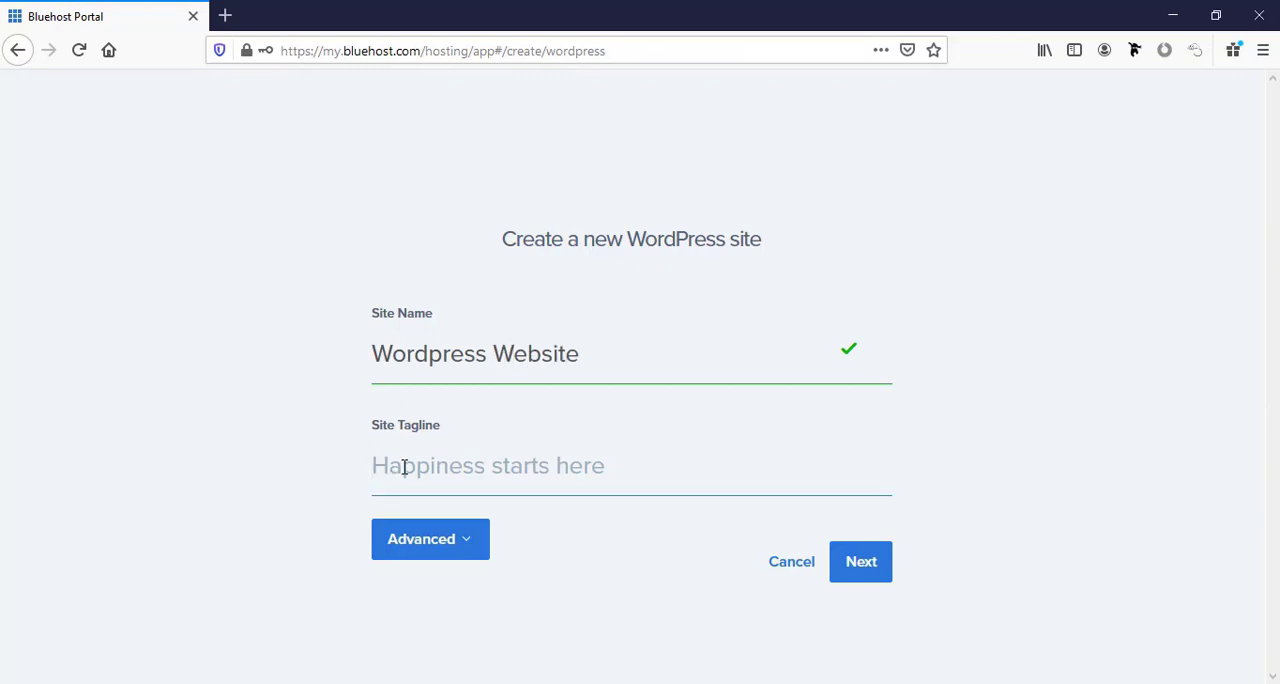
{"action": "type", "text": "Complete"}
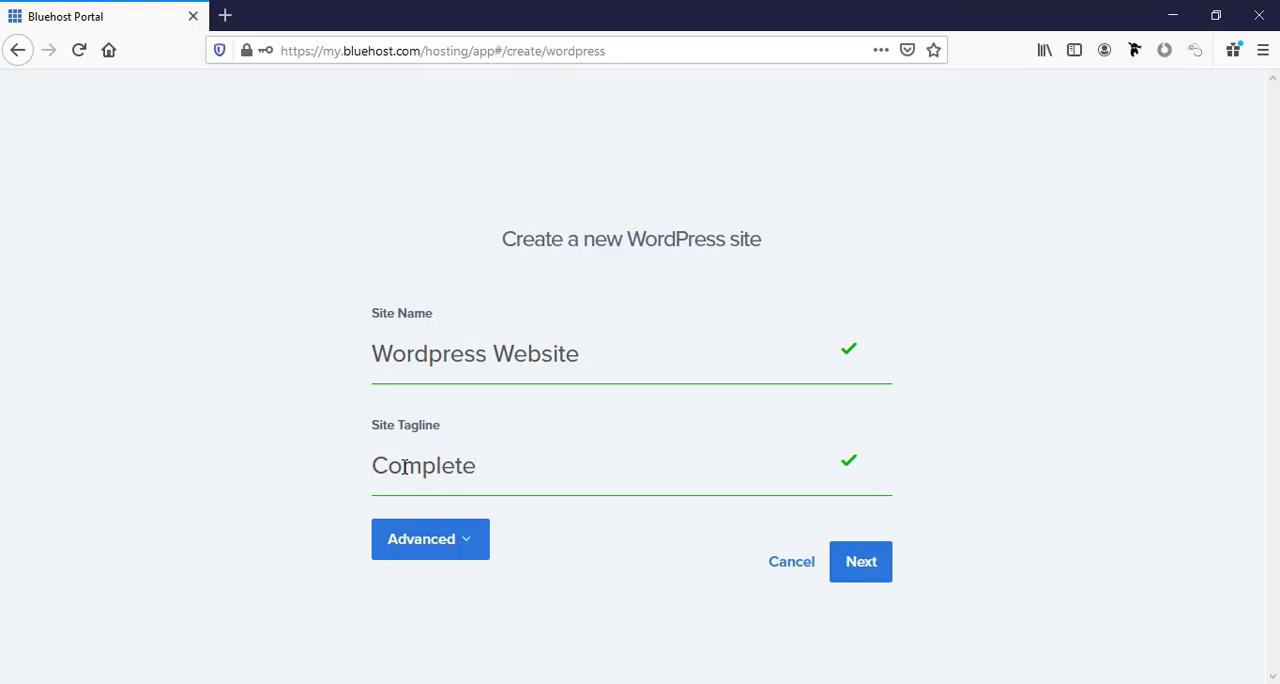
{"action": "type", "text": " Tutorial by Far"}
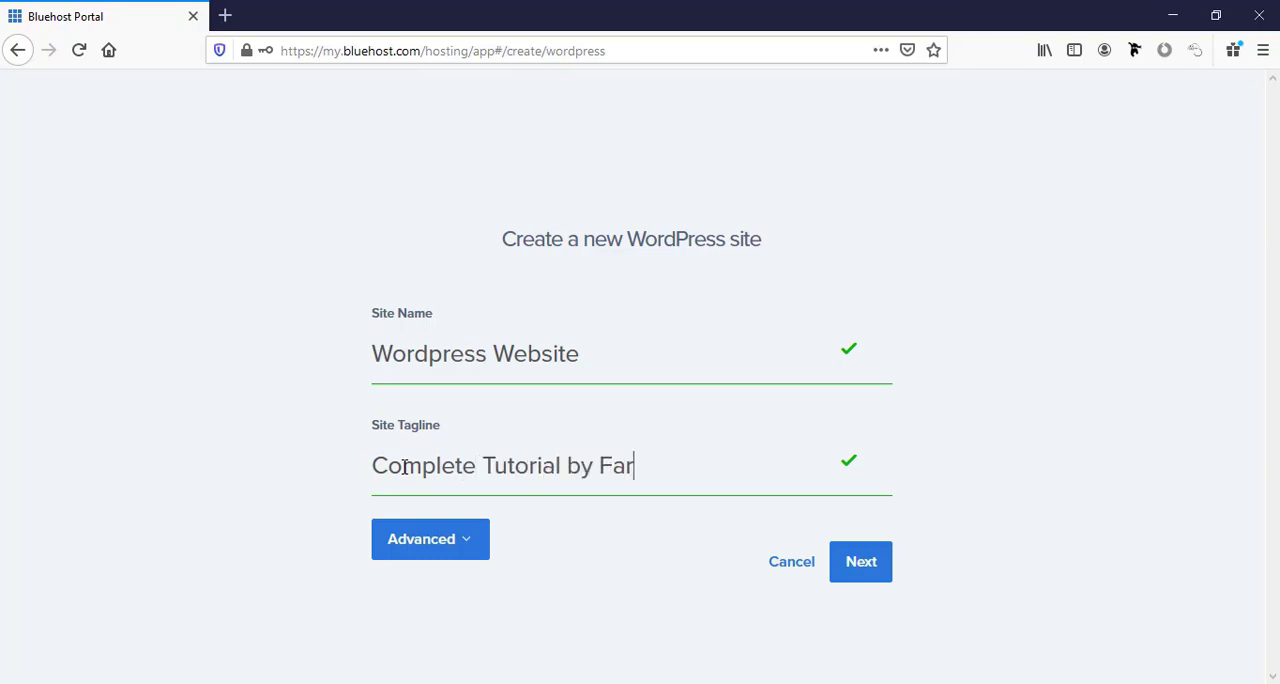
{"action": "type", "text": "jana"}
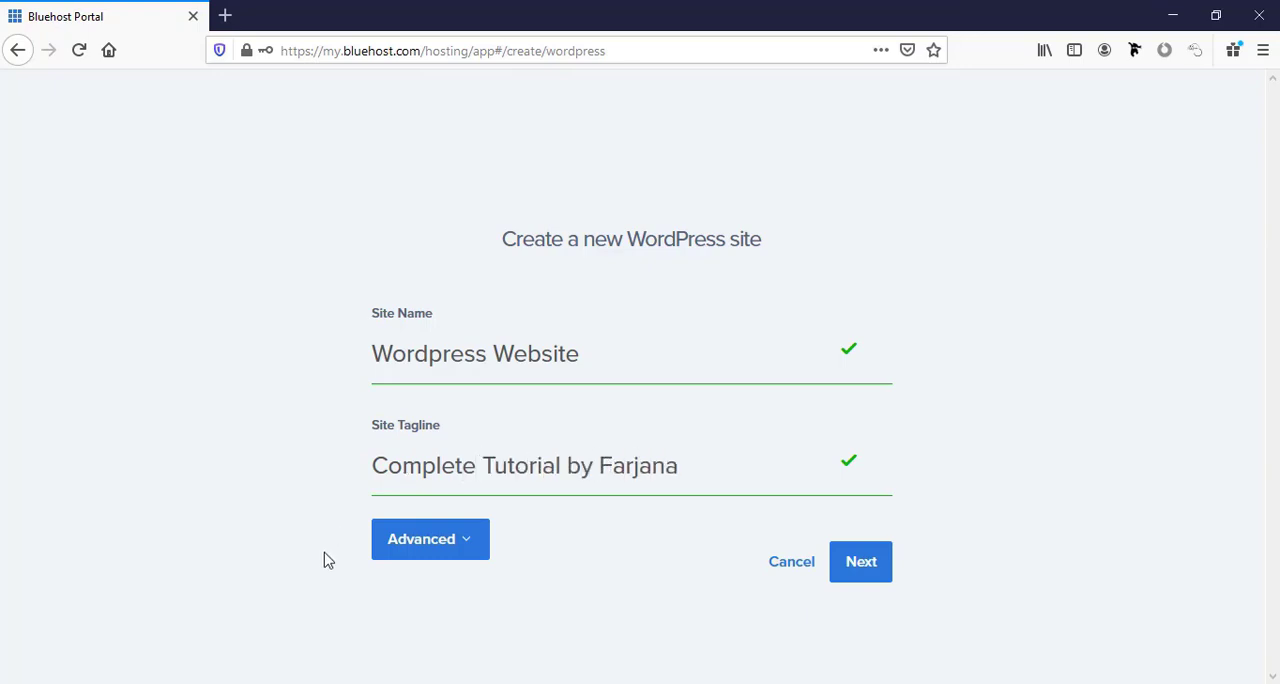
Expand the advanced site settings and fill in the contact email address and the WordPress admin username.
{"action": "left_click", "coordinate": [443, 555]}
{"action": "scroll", "coordinate": [335, 495], "scroll_direction": "down", "scroll_amount": 4}
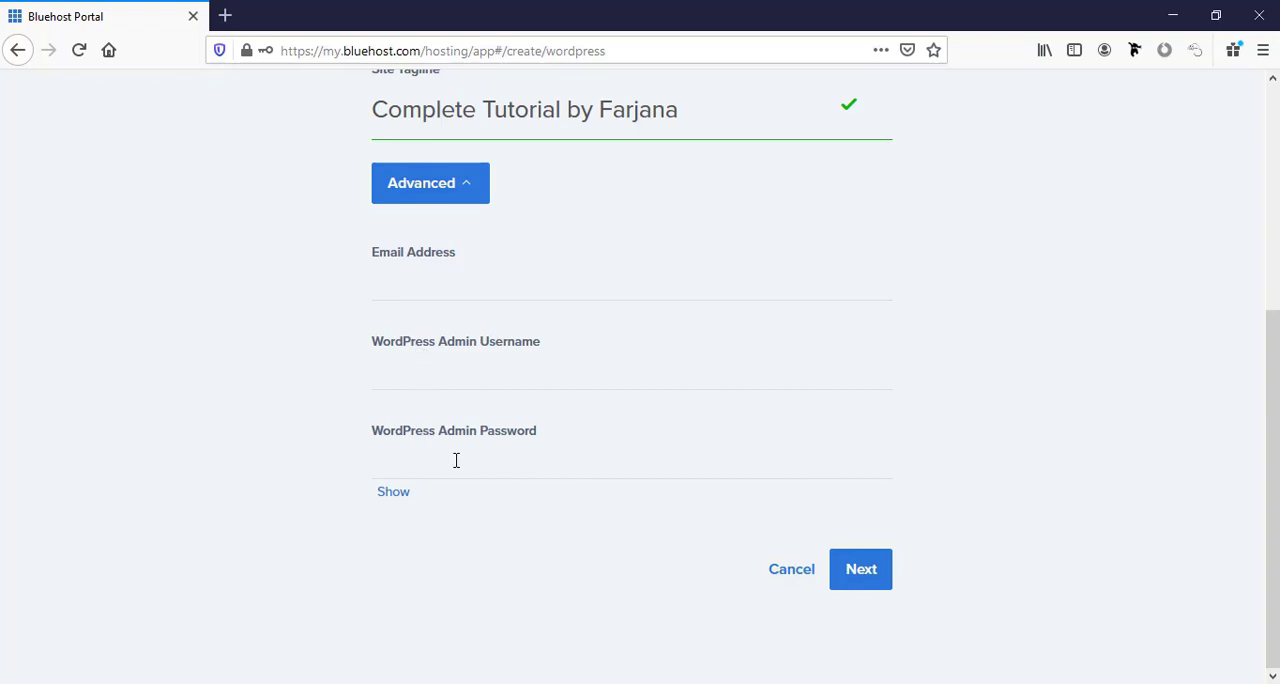
{"action": "left_click", "coordinate": [403, 276]}
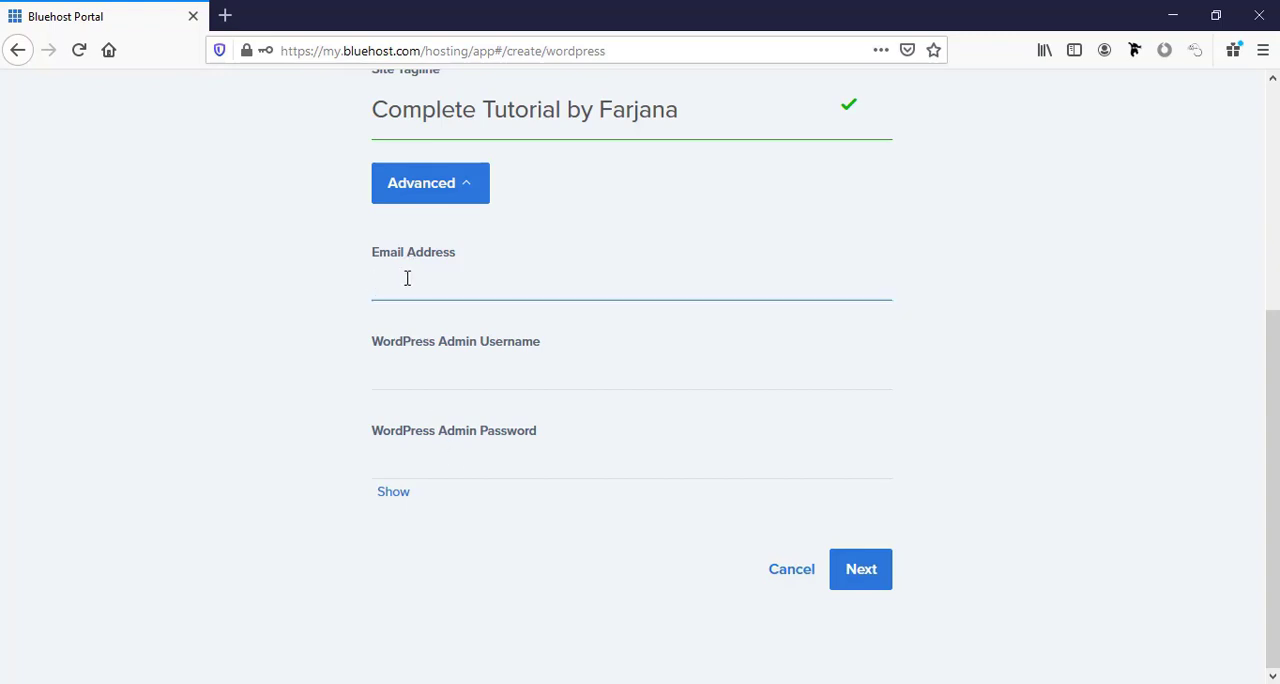
{"action": "left_click", "coordinate": [455, 380]}
{"action": "left_click", "coordinate": [455, 383]}
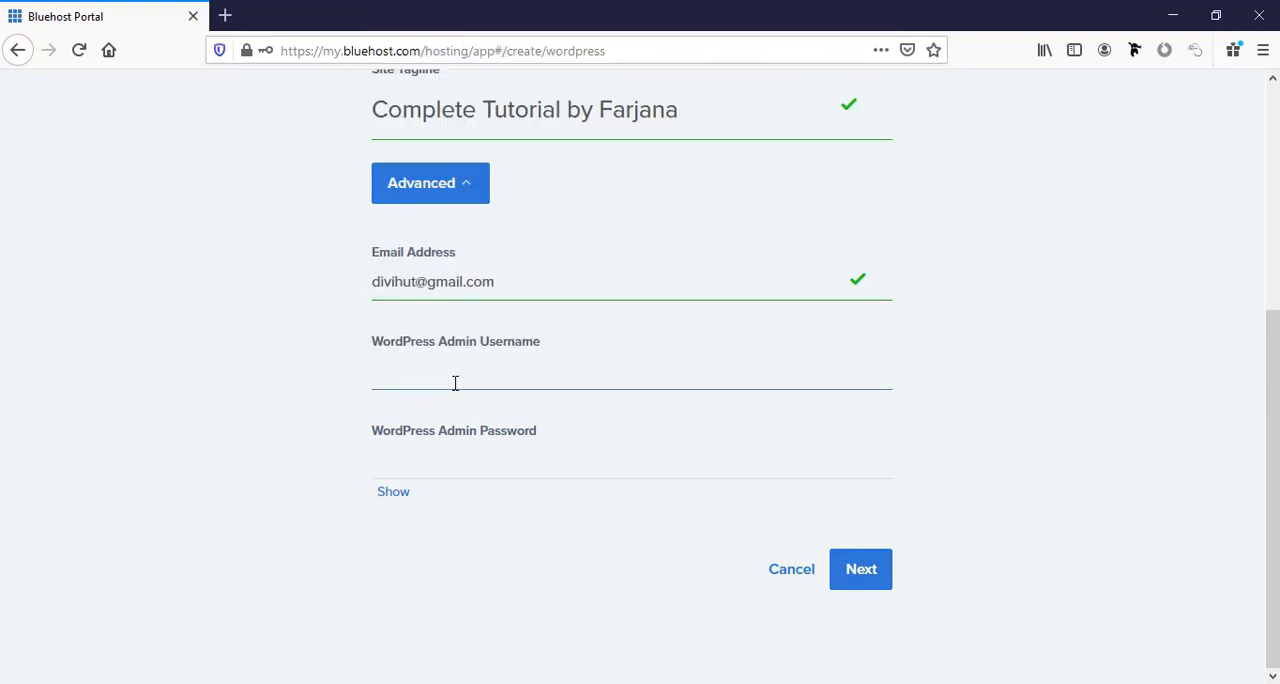
{"action": "type", "text": "adminfarjana"}
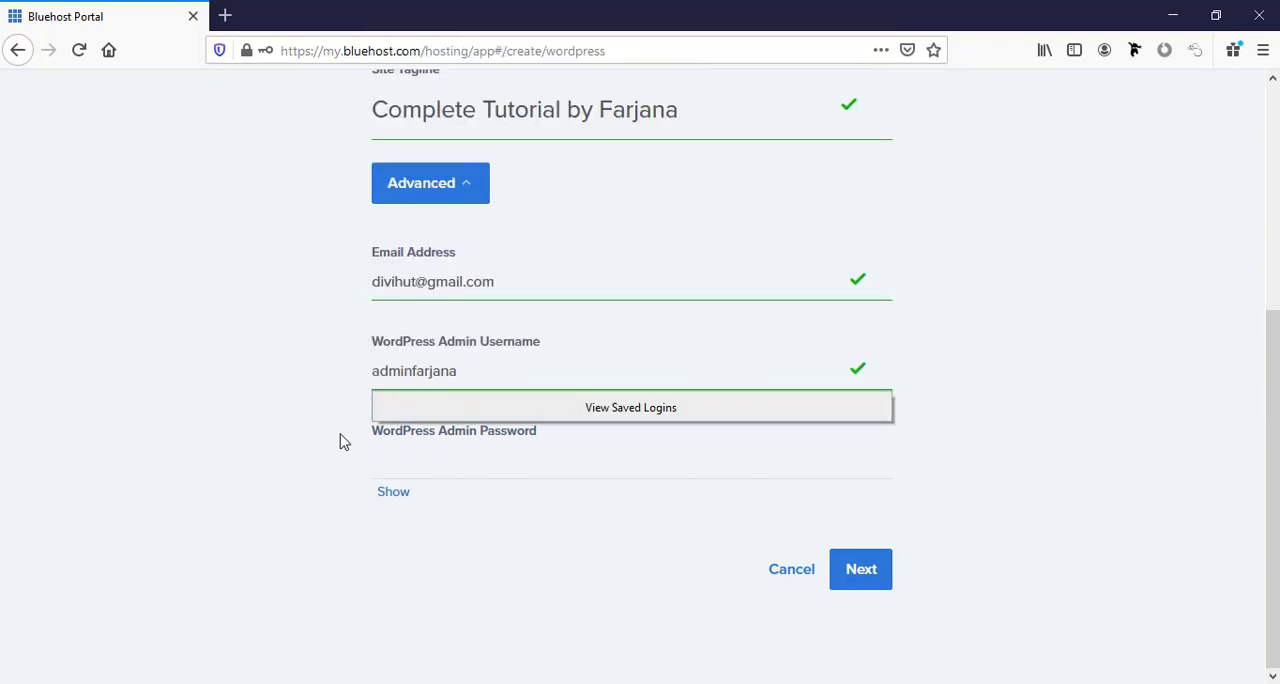
Enter a WordPress admin password that meets all the listed requirements and continue to the domain selection.
{"action": "left_click", "coordinate": [343, 440]}
{"action": "left_click", "coordinate": [401, 466]}
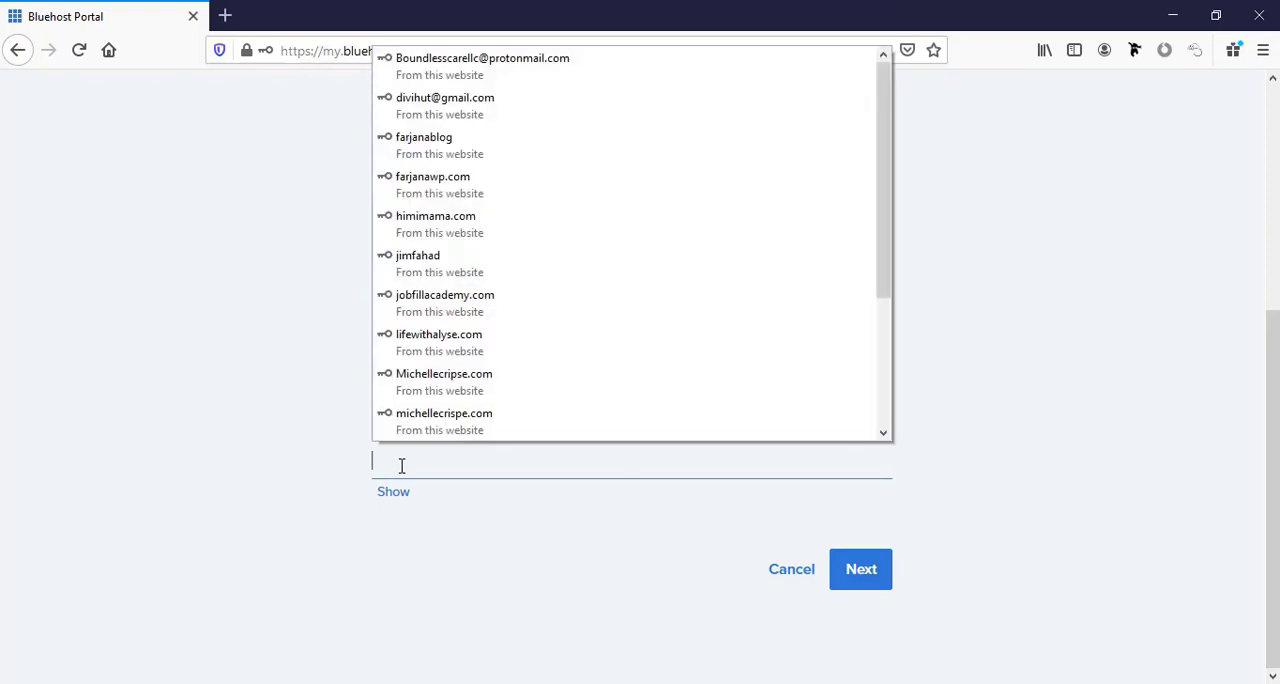
{"action": "type", "text": "•••••••••••••"}
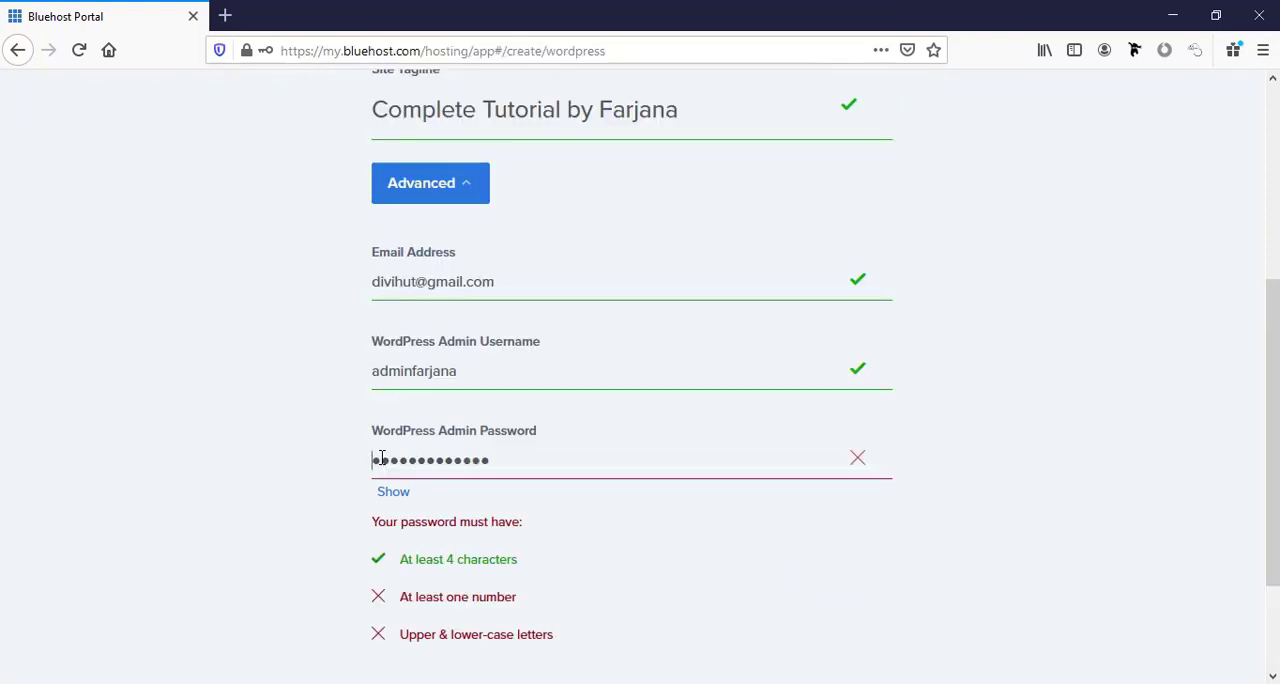
{"action": "type", "text": "•"}
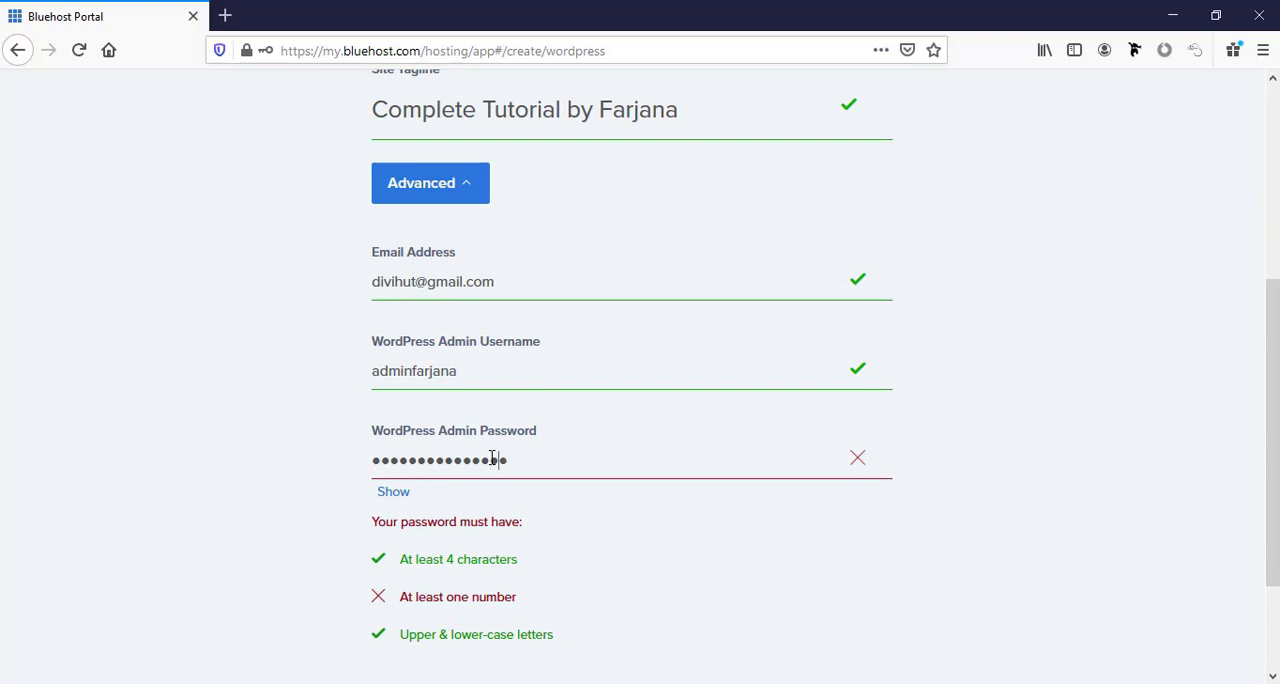
{"action": "scroll", "coordinate": [554, 466], "scroll_direction": "down", "scroll_amount": 3}
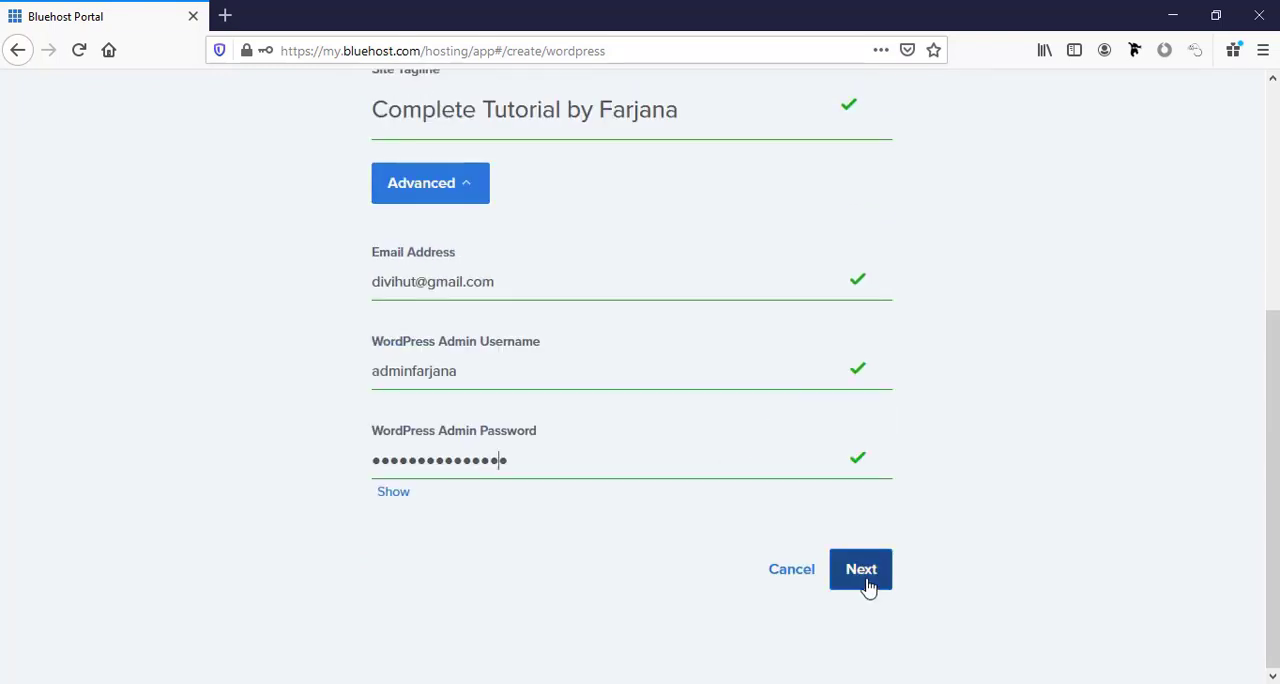
{"action": "left_click", "coordinate": [862, 574]}
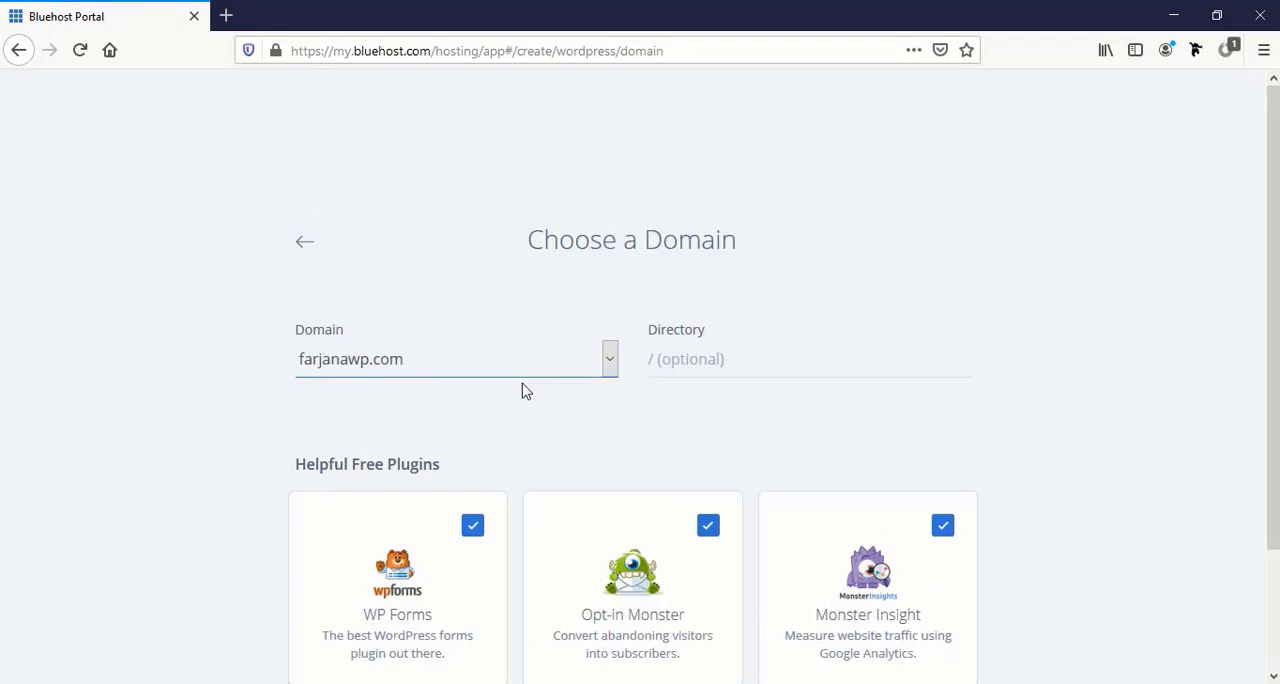
Install WordPress on the new domain with a blank directory and the WP Forms, Opt-in Monster and Monster Insight plugins.
{"action": "left_click", "coordinate": [700, 361]}
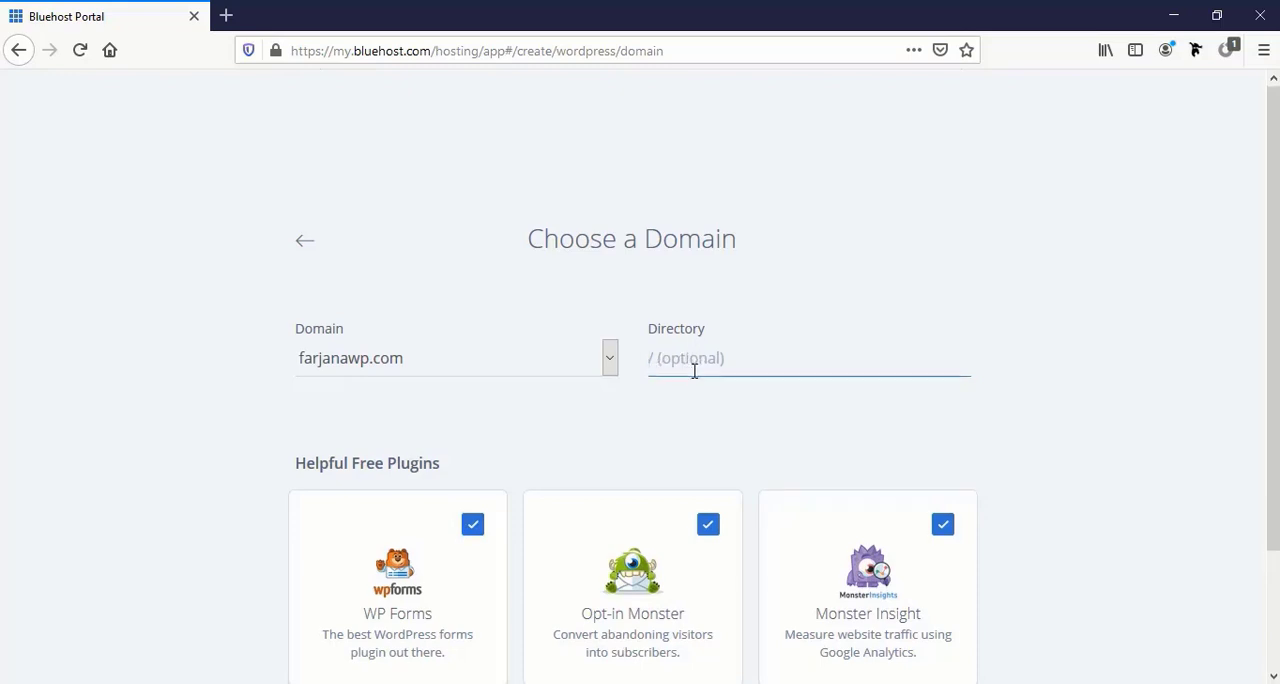
{"action": "scroll", "coordinate": [692, 330], "scroll_direction": "down", "scroll_amount": 3}
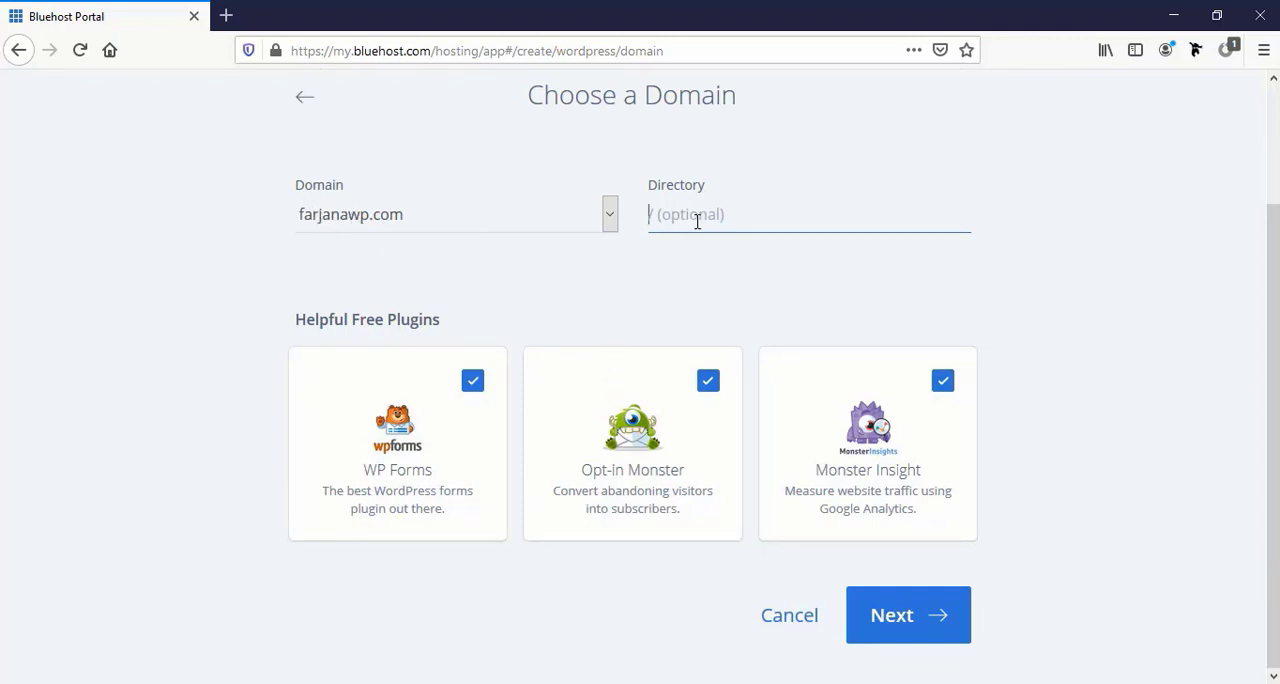
{"action": "left_click", "coordinate": [898, 627]}
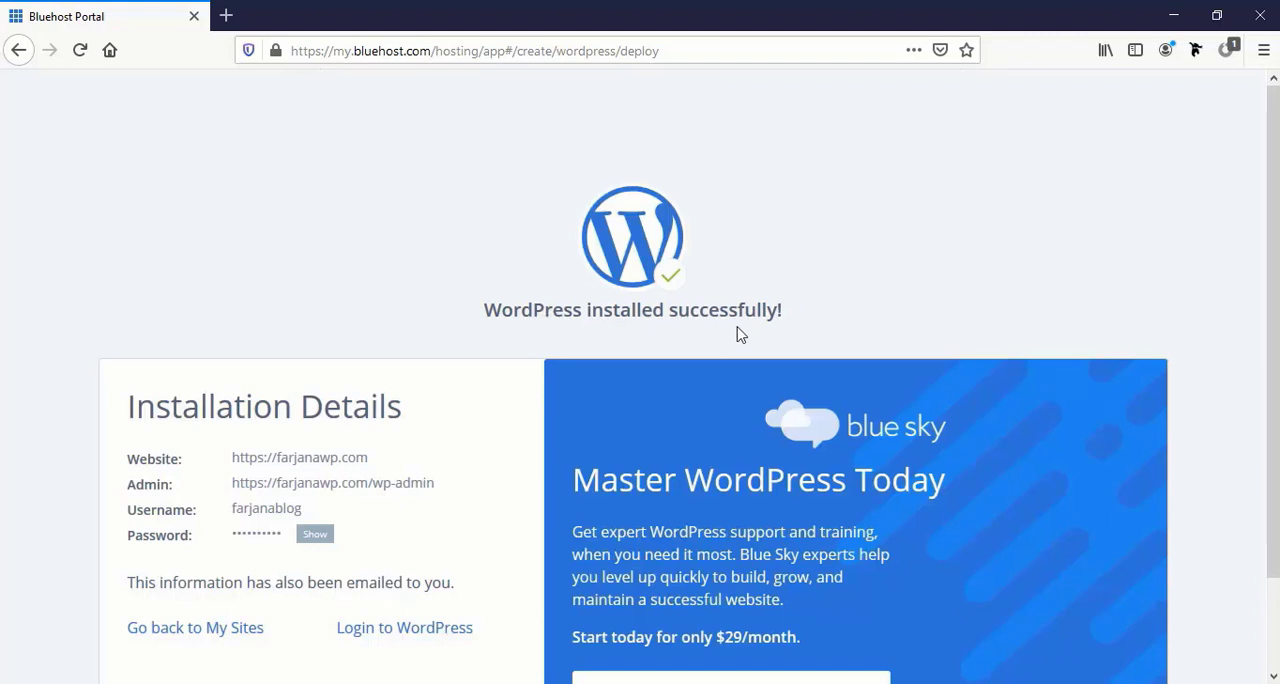
Review the WordPress installation details and log in to the new site's WordPress dashboard.
{"action": "scroll", "coordinate": [408, 428], "scroll_direction": "down", "scroll_amount": 2}
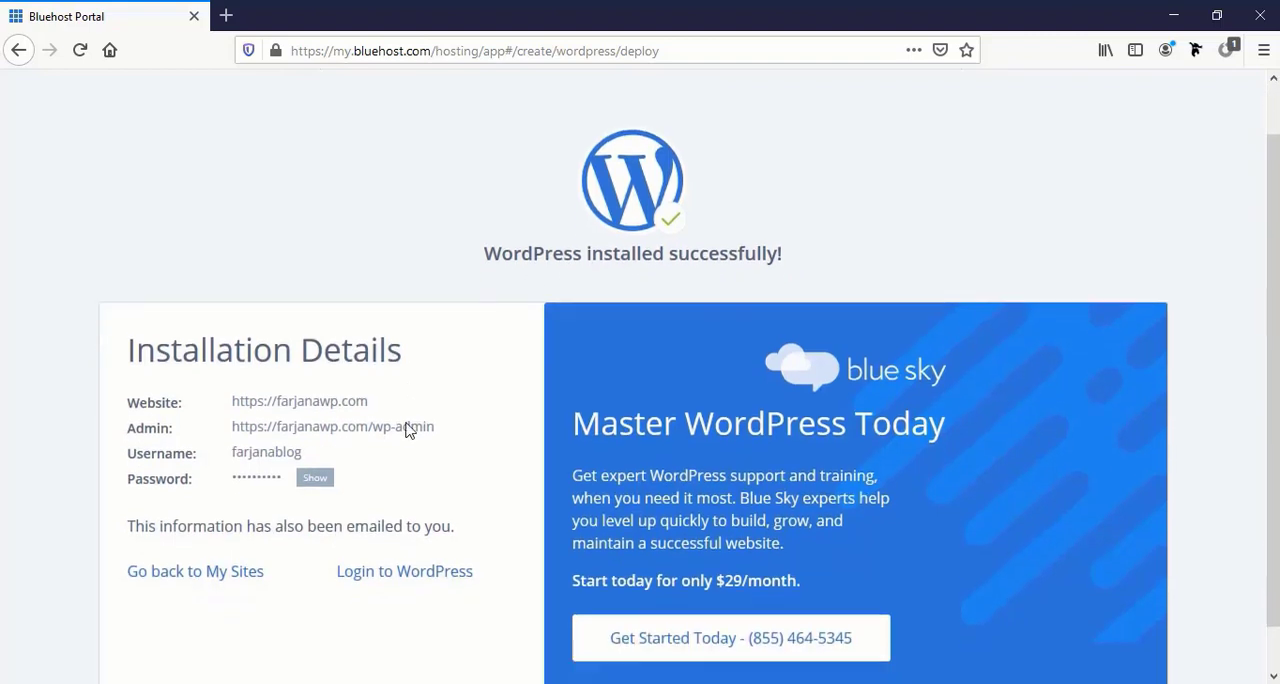
{"action": "double_click", "coordinate": [267, 349]}
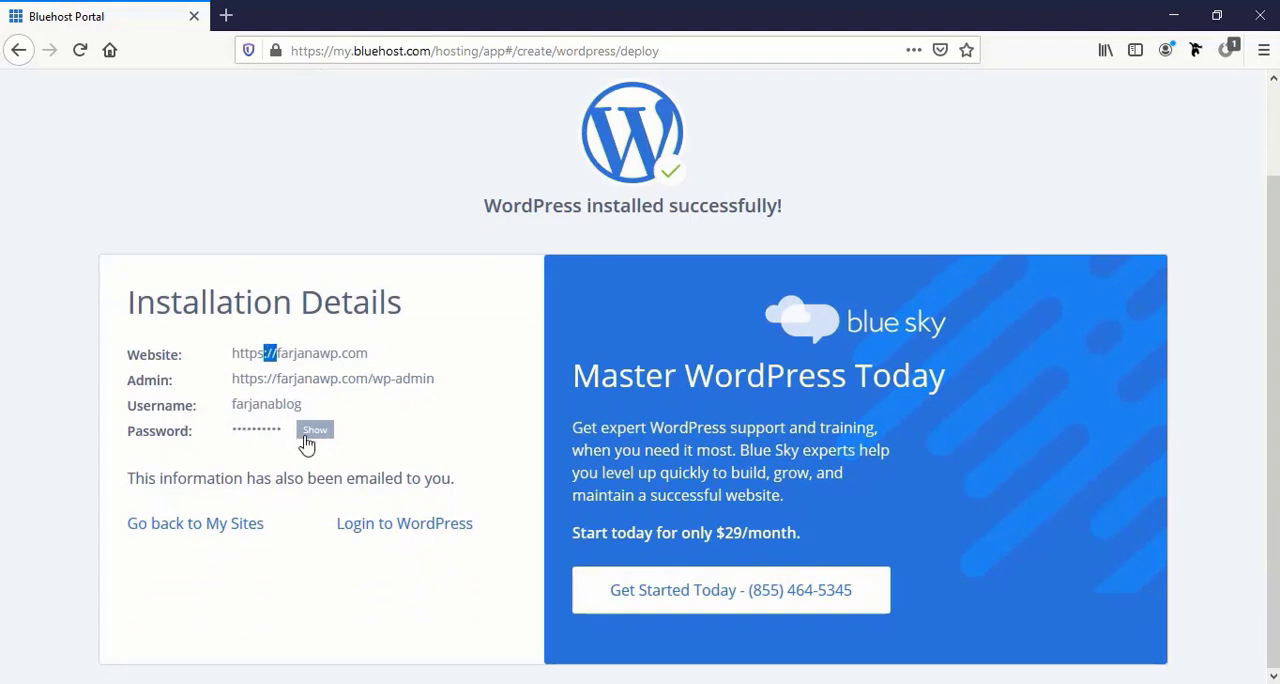
{"action": "left_click", "coordinate": [405, 533]}
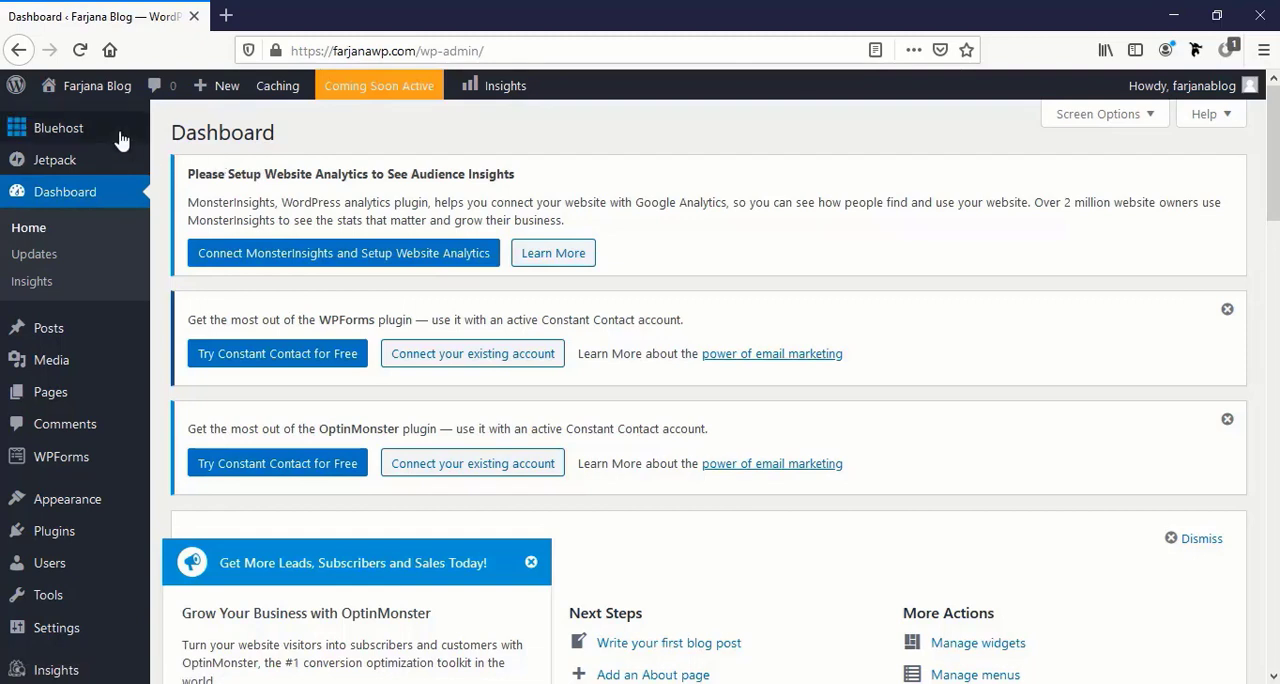
Visit the live site from the WordPress dashboard and look over its home page.
{"action": "mouse_move", "coordinate": [100, 90]}
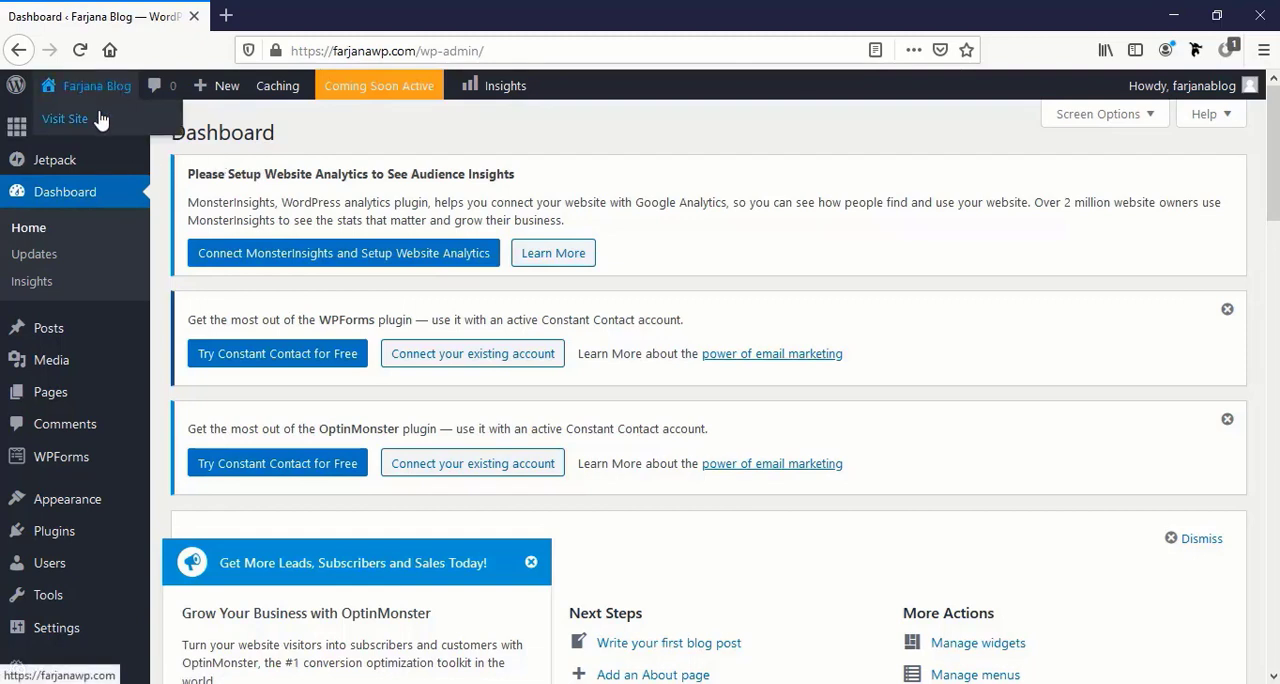
{"action": "left_click", "coordinate": [100, 120]}
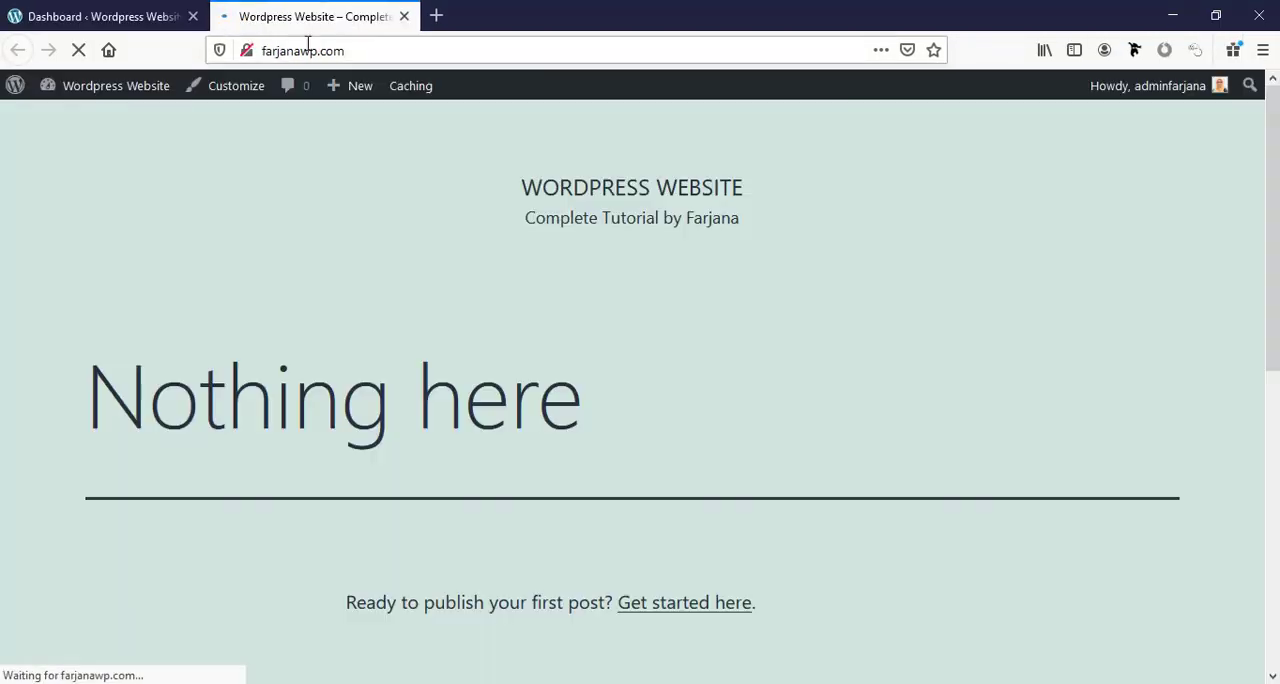
{"action": "mouse_move", "coordinate": [334, 88]}
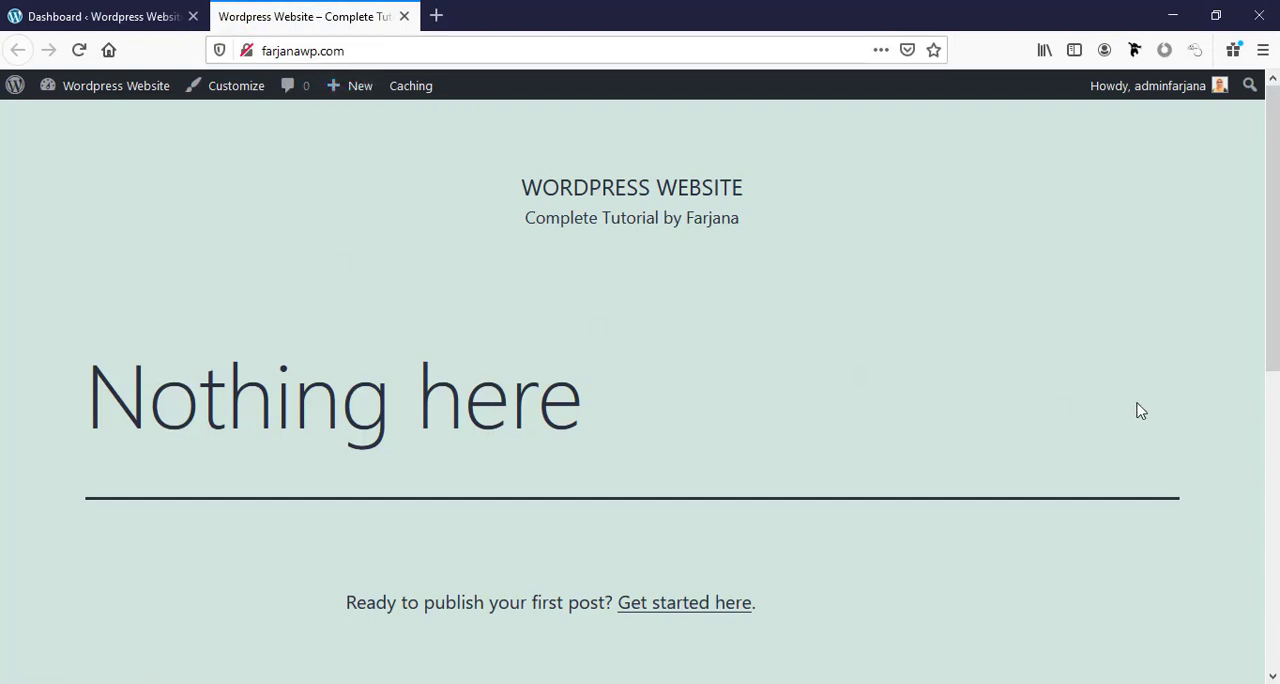
{"action": "scroll", "coordinate": [1141, 410], "scroll_direction": "down", "scroll_amount": 2}
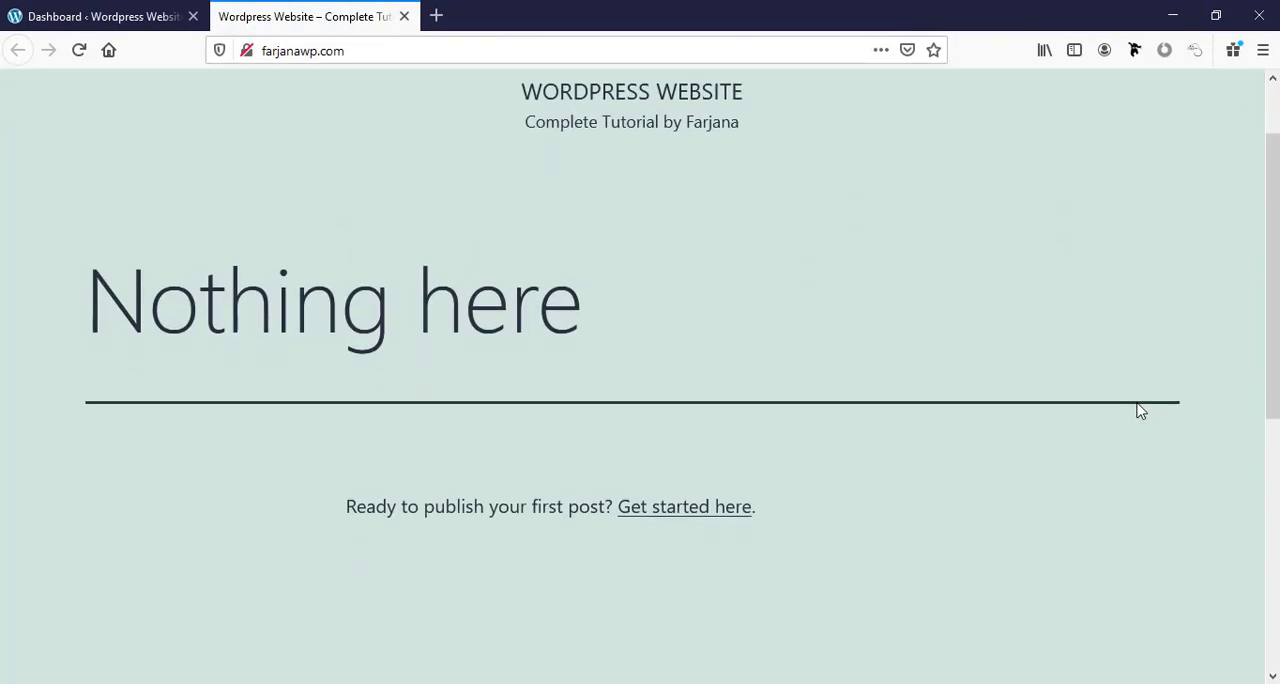
{"action": "scroll", "coordinate": [1139, 409], "scroll_direction": "up", "scroll_amount": 1}
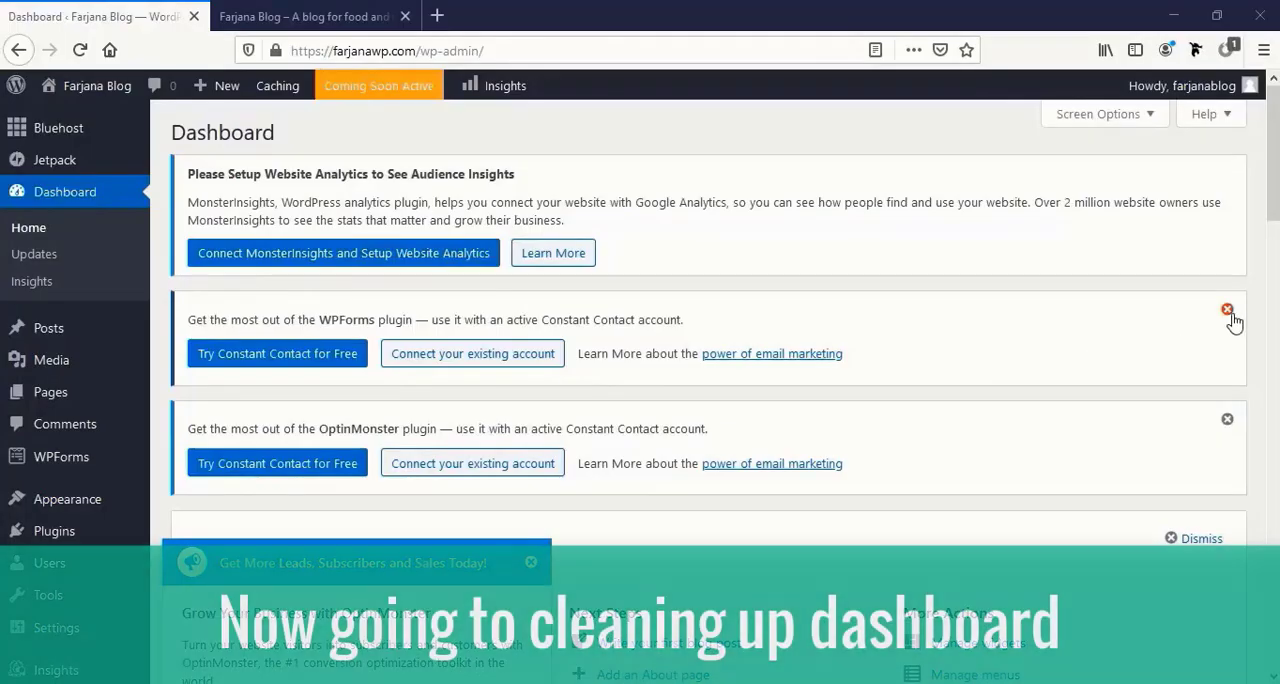
Dismiss the WPForms and OptinMonster notices, the WordPress welcome panel and the Jetpack banner on the dashboard, and check the remaining widgets.
{"action": "left_click", "coordinate": [1228, 312]}
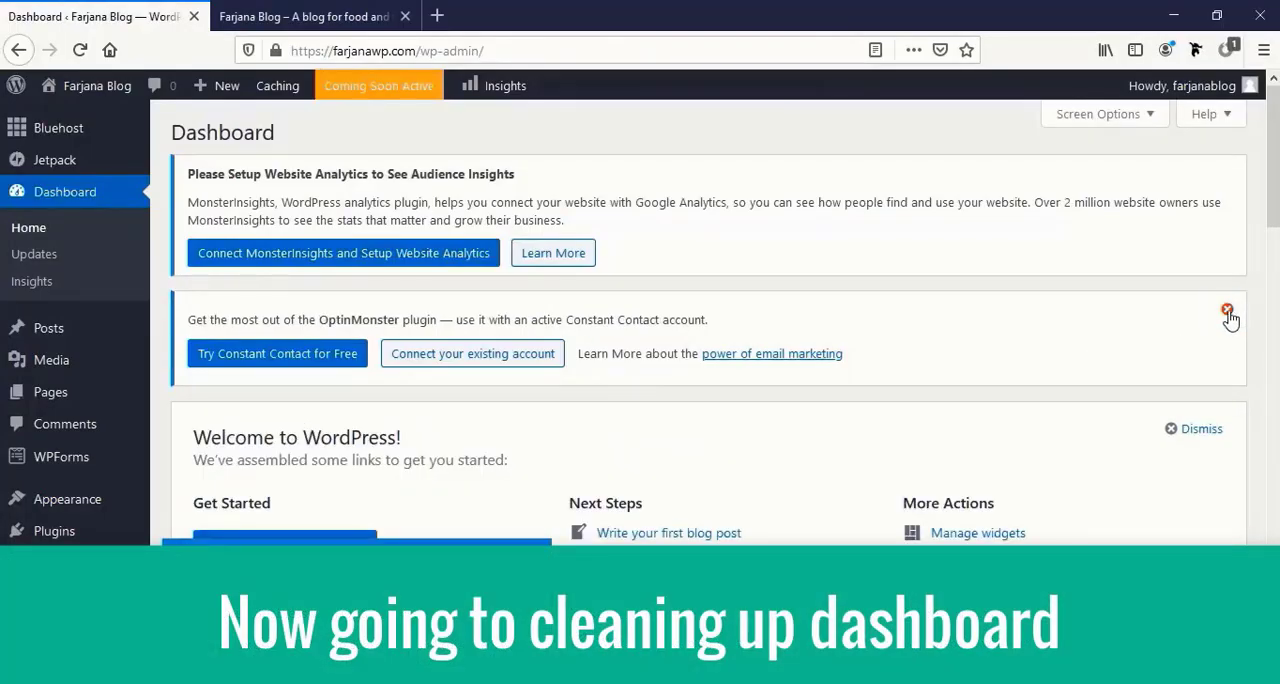
{"action": "left_click", "coordinate": [1228, 312]}
{"action": "left_click", "coordinate": [1195, 322]}
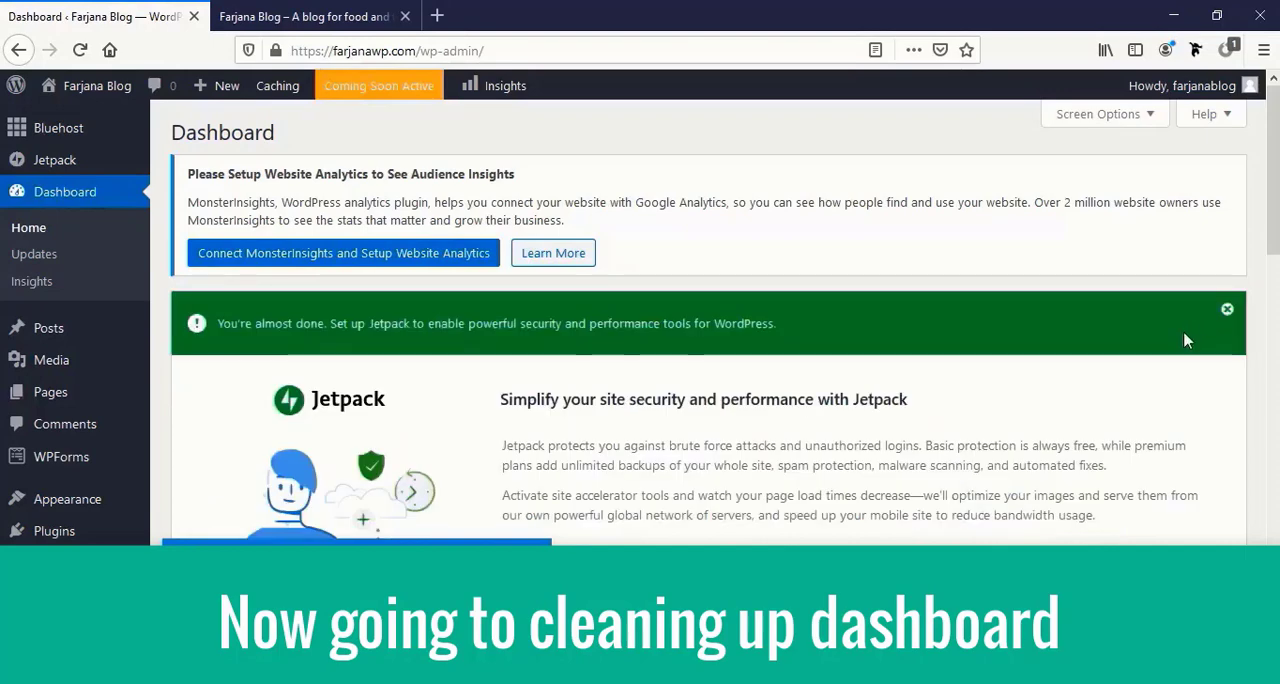
{"action": "left_click", "coordinate": [1227, 310]}
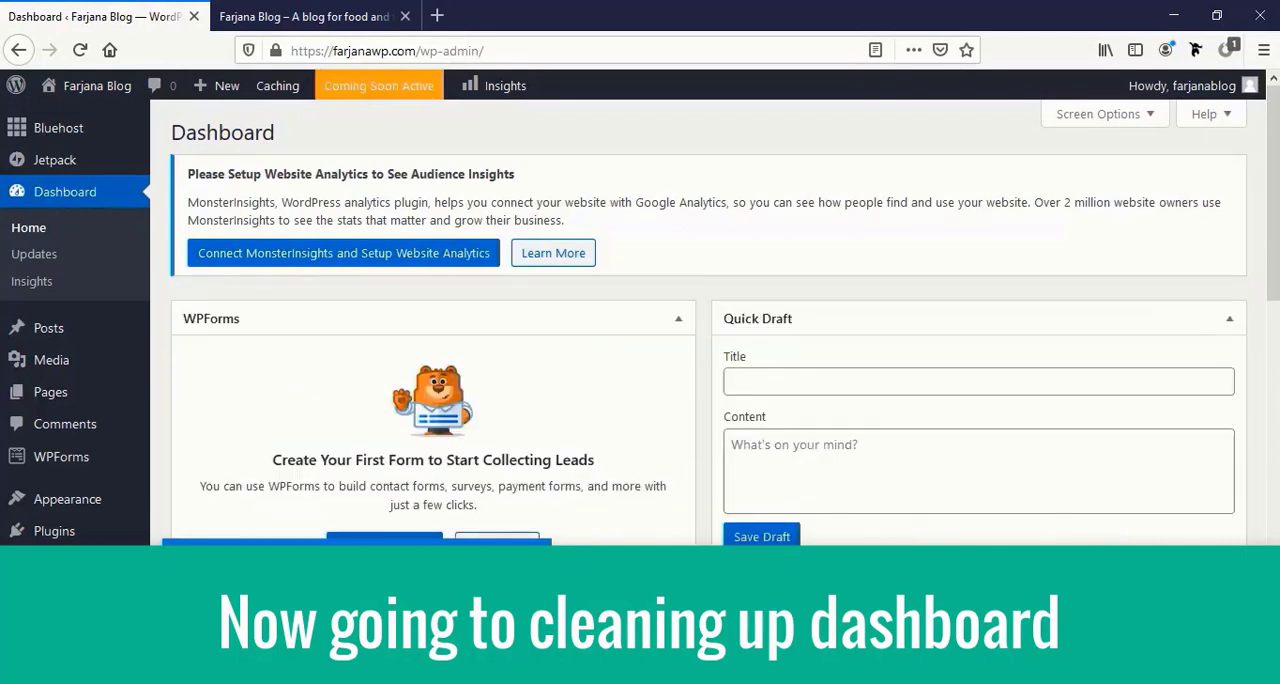
{"action": "scroll", "coordinate": [658, 514], "scroll_direction": "down", "scroll_amount": 3}
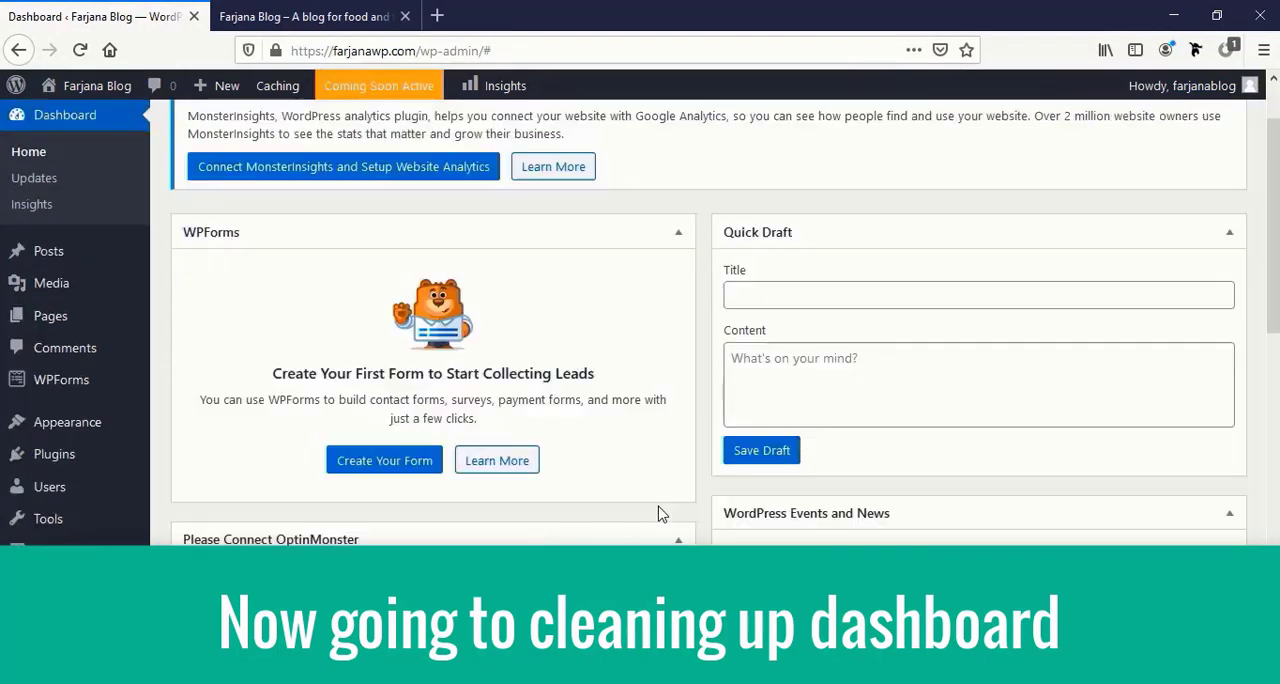
{"action": "scroll", "coordinate": [658, 514], "scroll_direction": "down", "scroll_amount": 2}
{"action": "scroll", "coordinate": [658, 514], "scroll_direction": "up", "scroll_amount": 5}
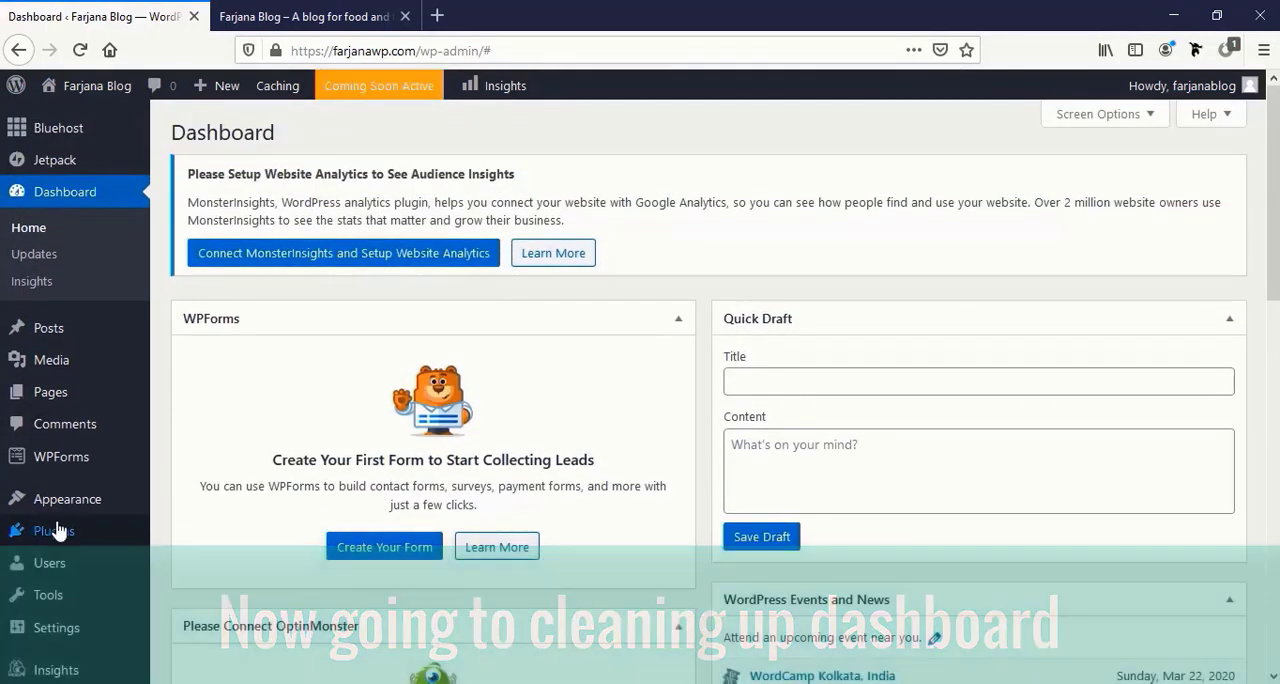
Deactivate all installed plugins with one bulk action.
{"action": "left_click", "coordinate": [94, 534]}
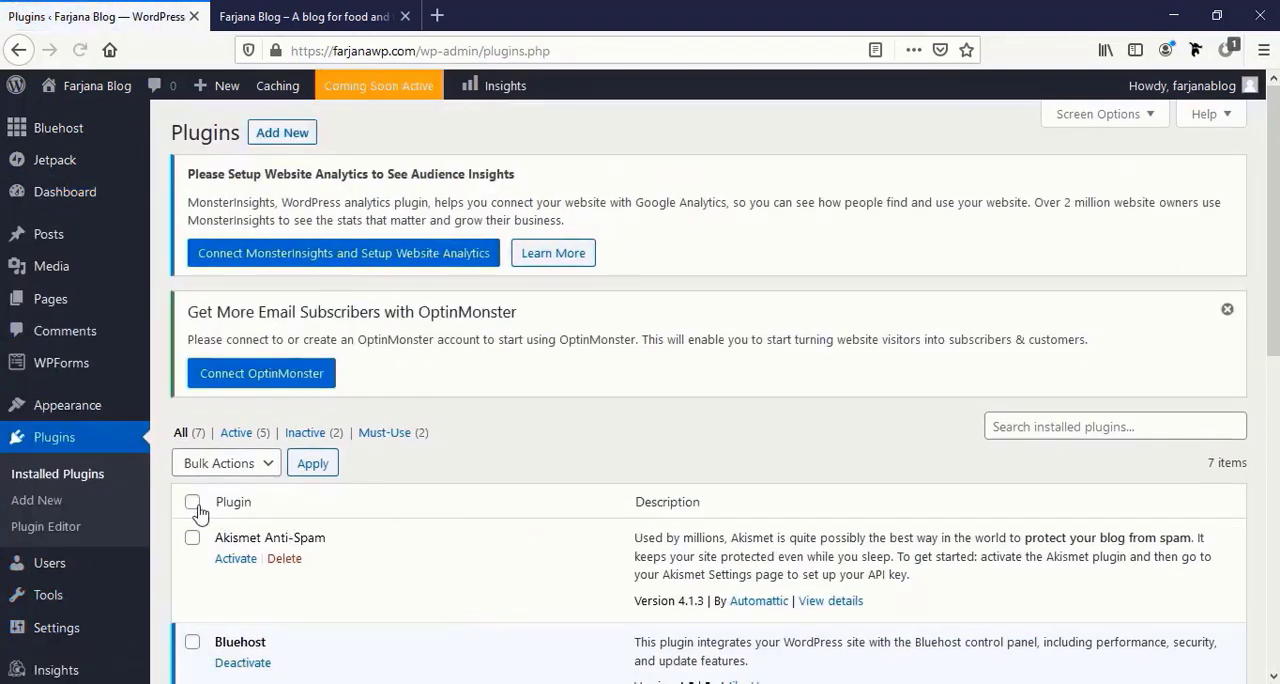
{"action": "left_click", "coordinate": [192, 503]}
{"action": "left_click", "coordinate": [266, 464]}
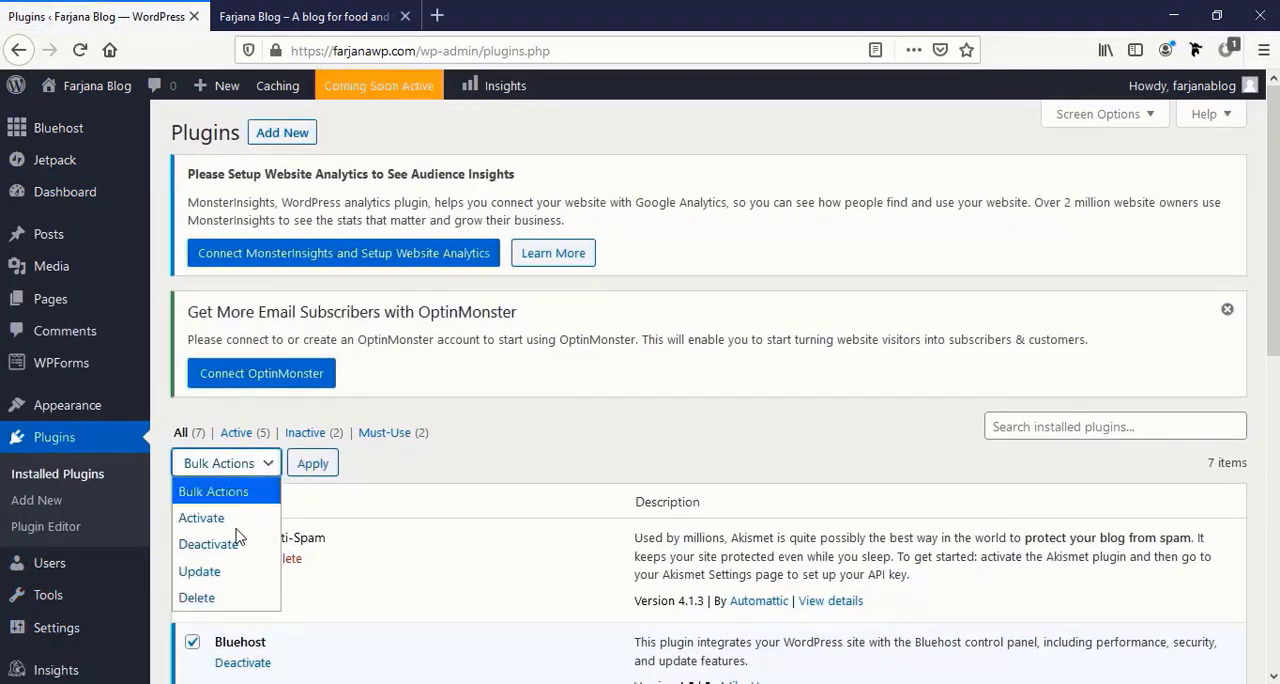
{"action": "left_click", "coordinate": [234, 546]}
{"action": "left_click", "coordinate": [318, 466]}
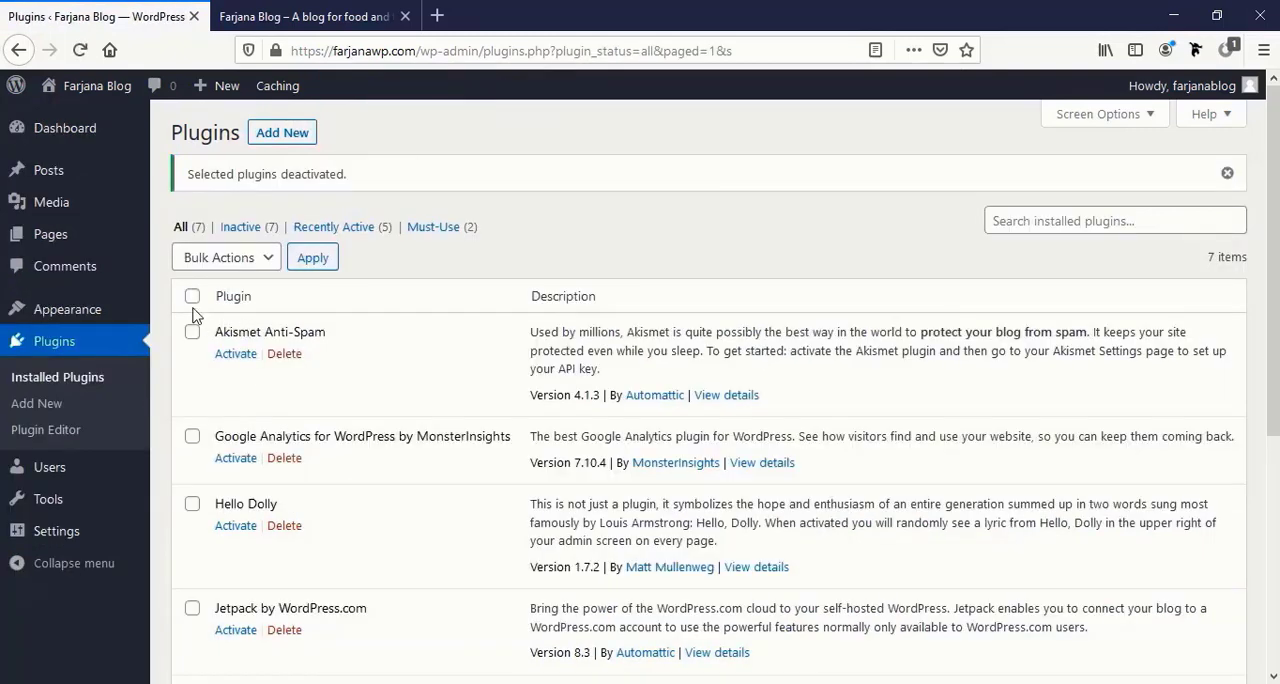
Delete all the deactivated plugins and their data in bulk.
{"action": "left_click", "coordinate": [192, 298]}
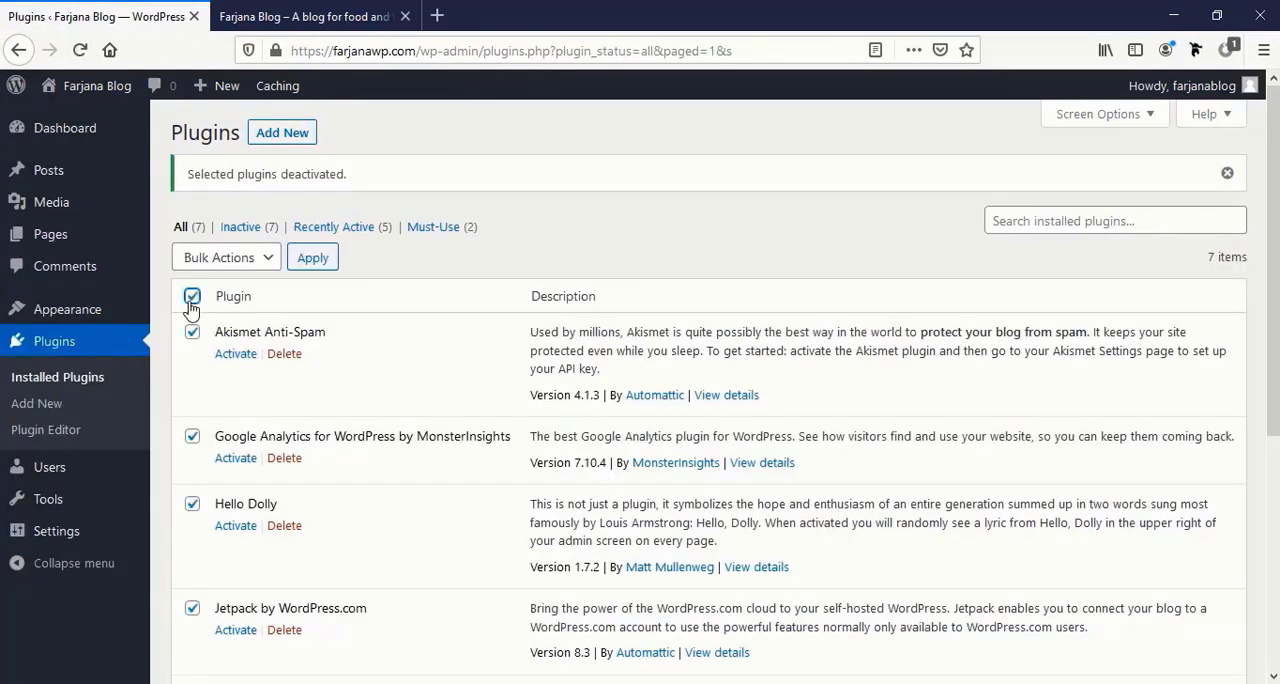
{"action": "left_click", "coordinate": [238, 266]}
{"action": "left_click", "coordinate": [197, 392]}
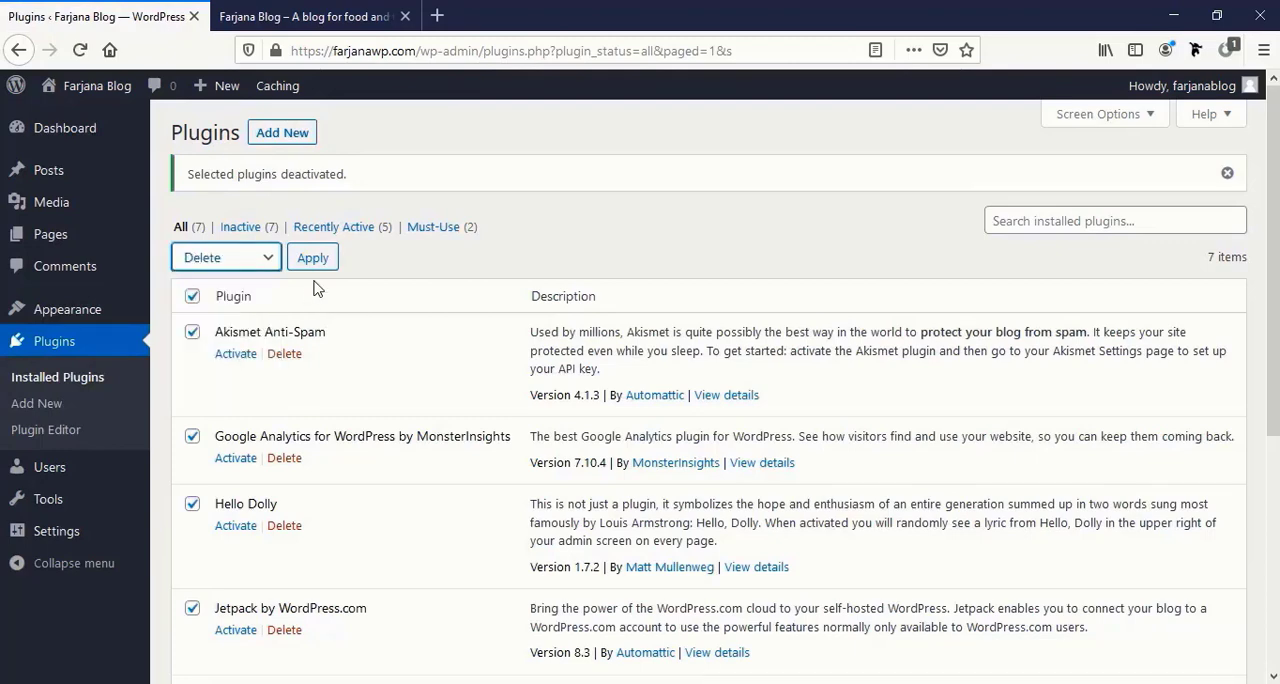
{"action": "left_click", "coordinate": [313, 258]}
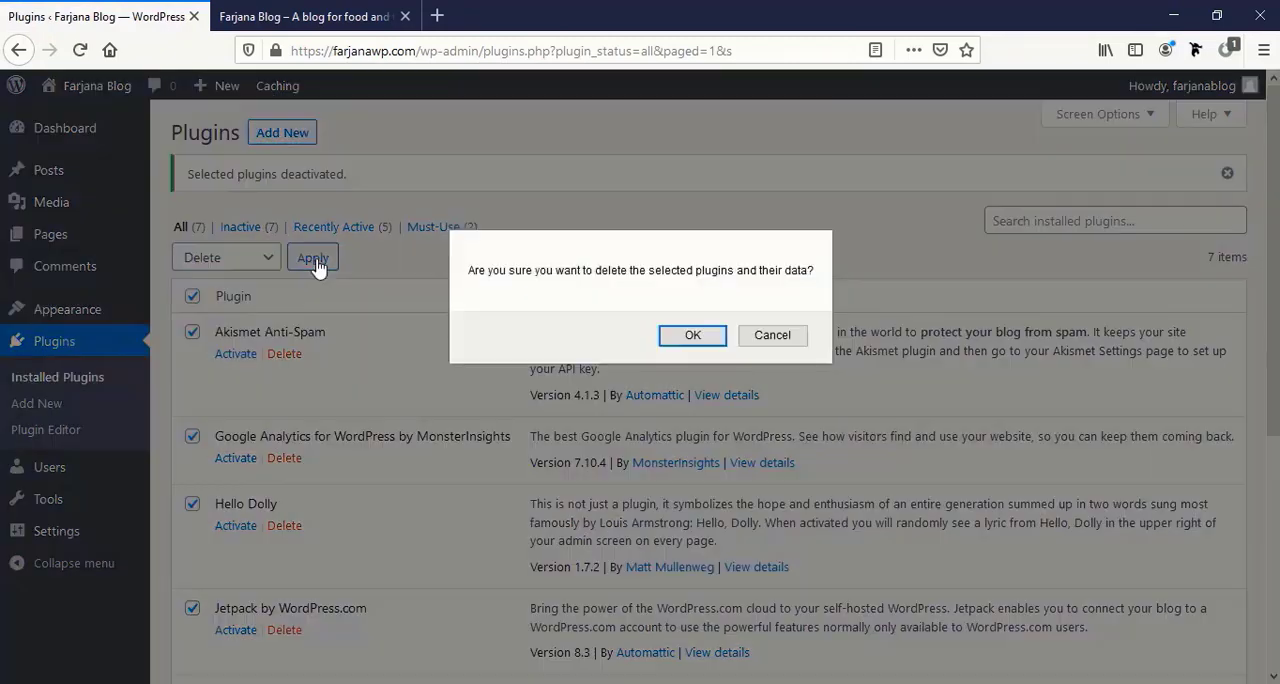
{"action": "left_click", "coordinate": [688, 334]}
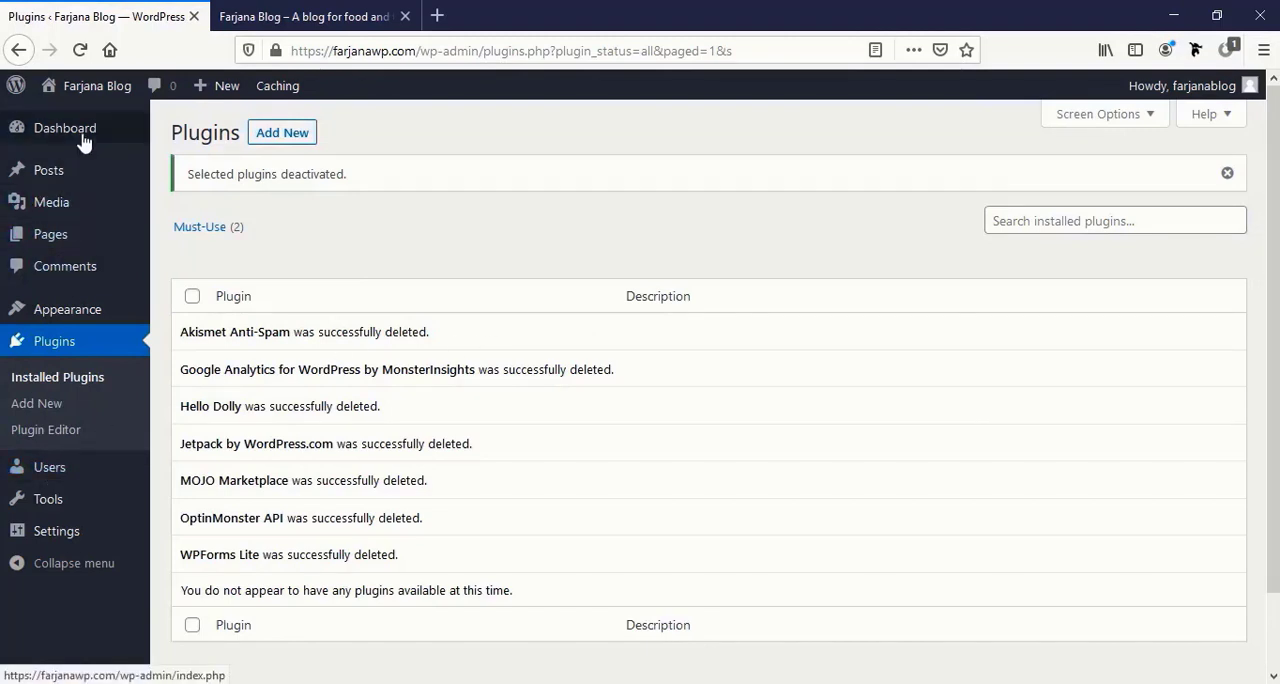
Move the "Hello world!" post to the trash and empty the posts trash.
{"action": "mouse_move", "coordinate": [84, 143]}
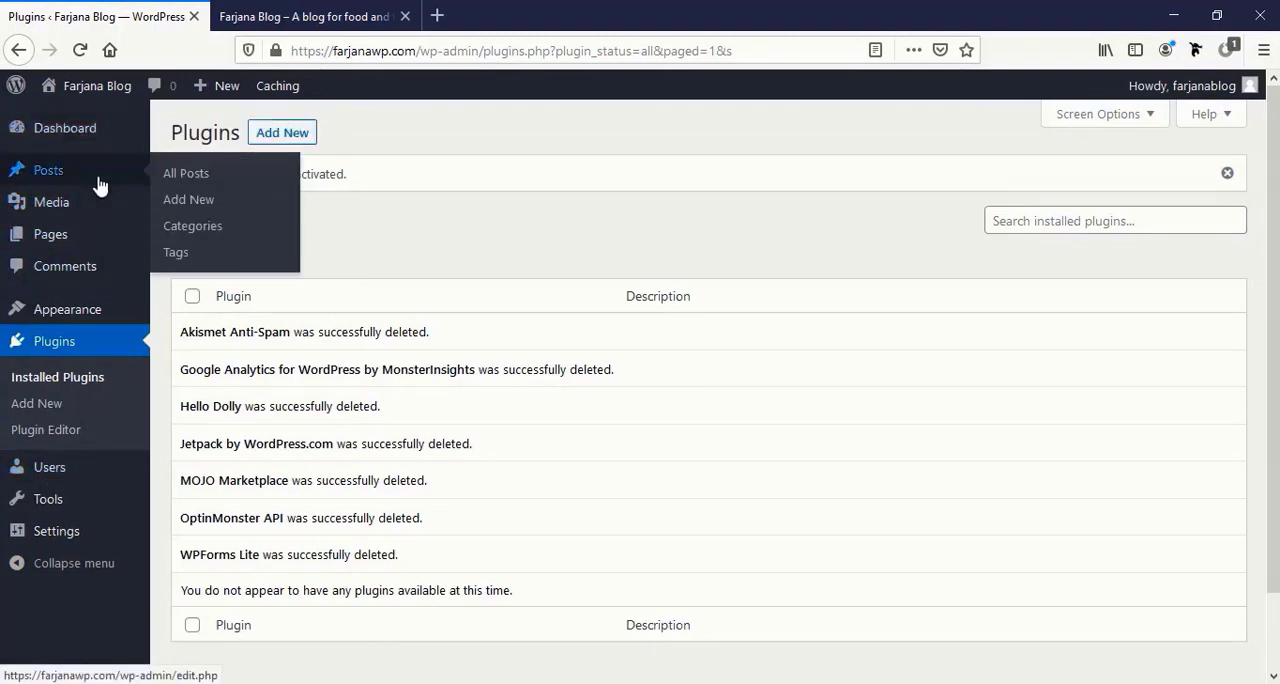
{"action": "left_click", "coordinate": [98, 185]}
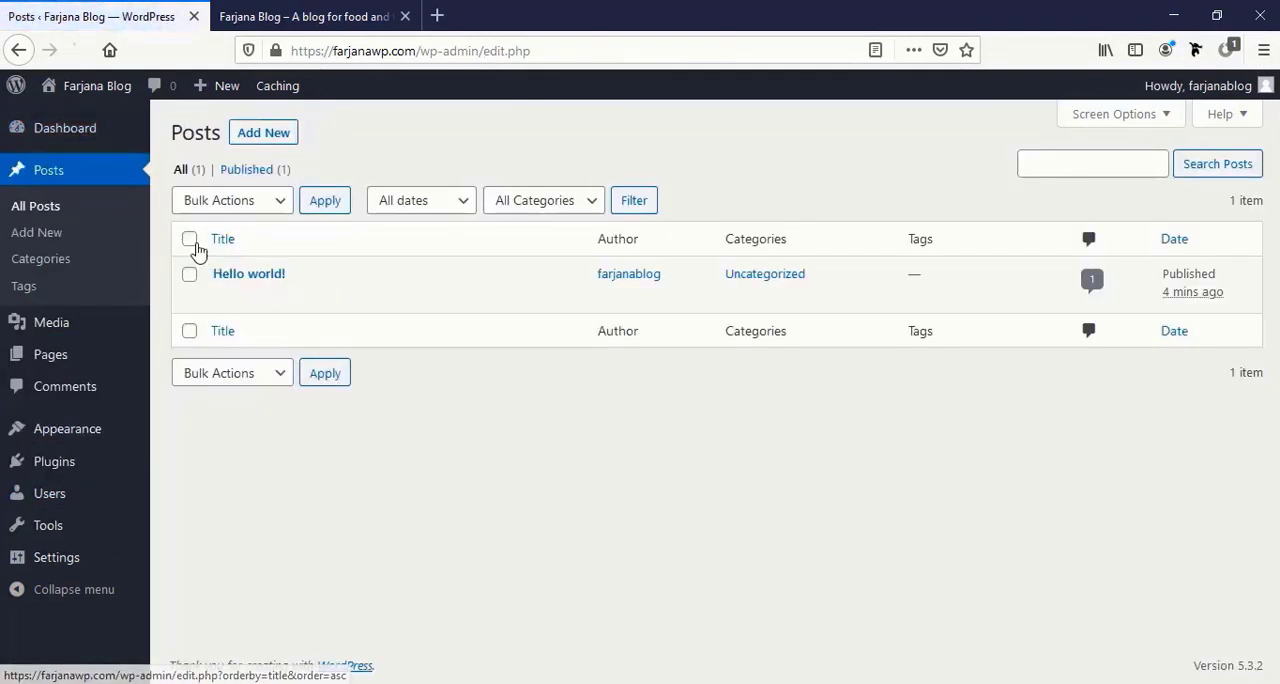
{"action": "mouse_move", "coordinate": [277, 310]}
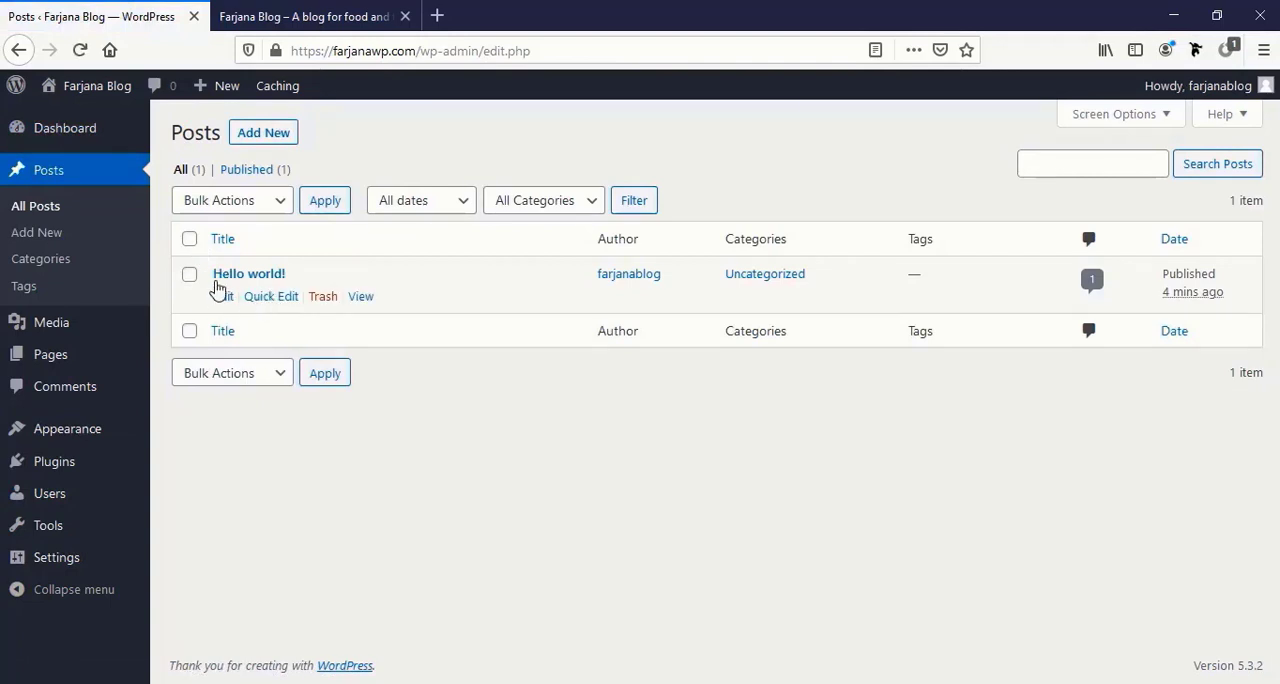
{"action": "left_click", "coordinate": [189, 242]}
{"action": "left_click", "coordinate": [278, 206]}
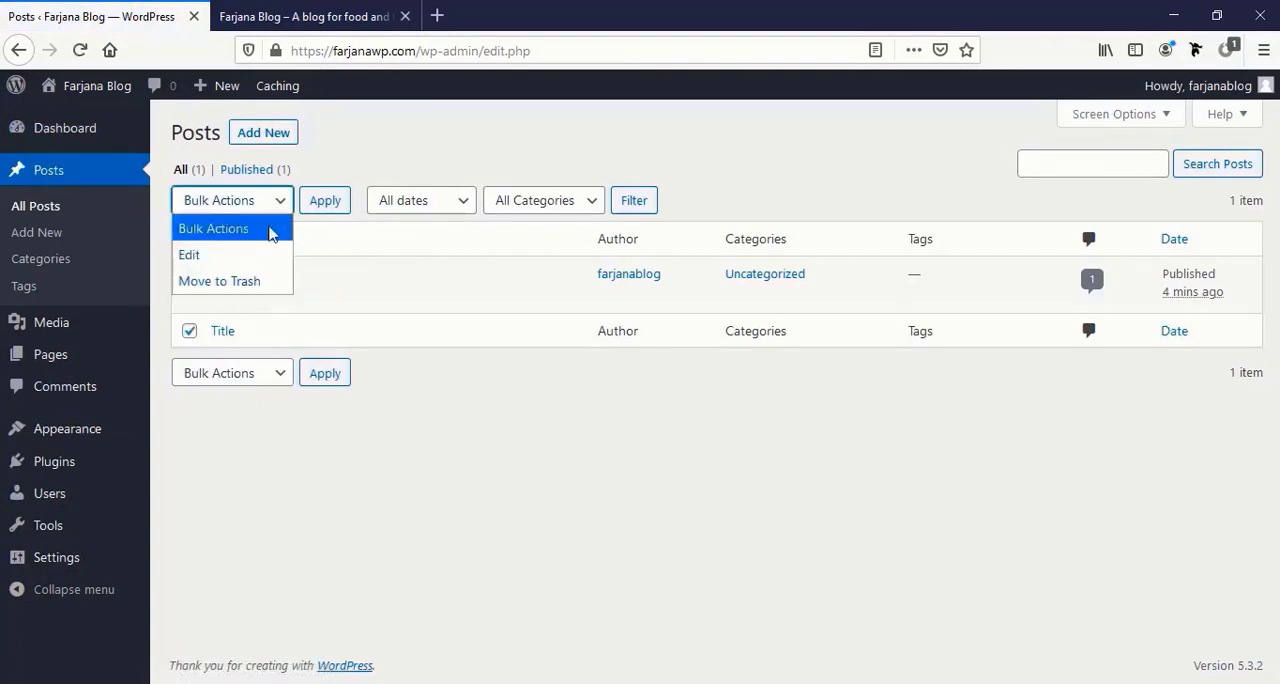
{"action": "left_click", "coordinate": [258, 284]}
{"action": "left_click", "coordinate": [326, 201]}
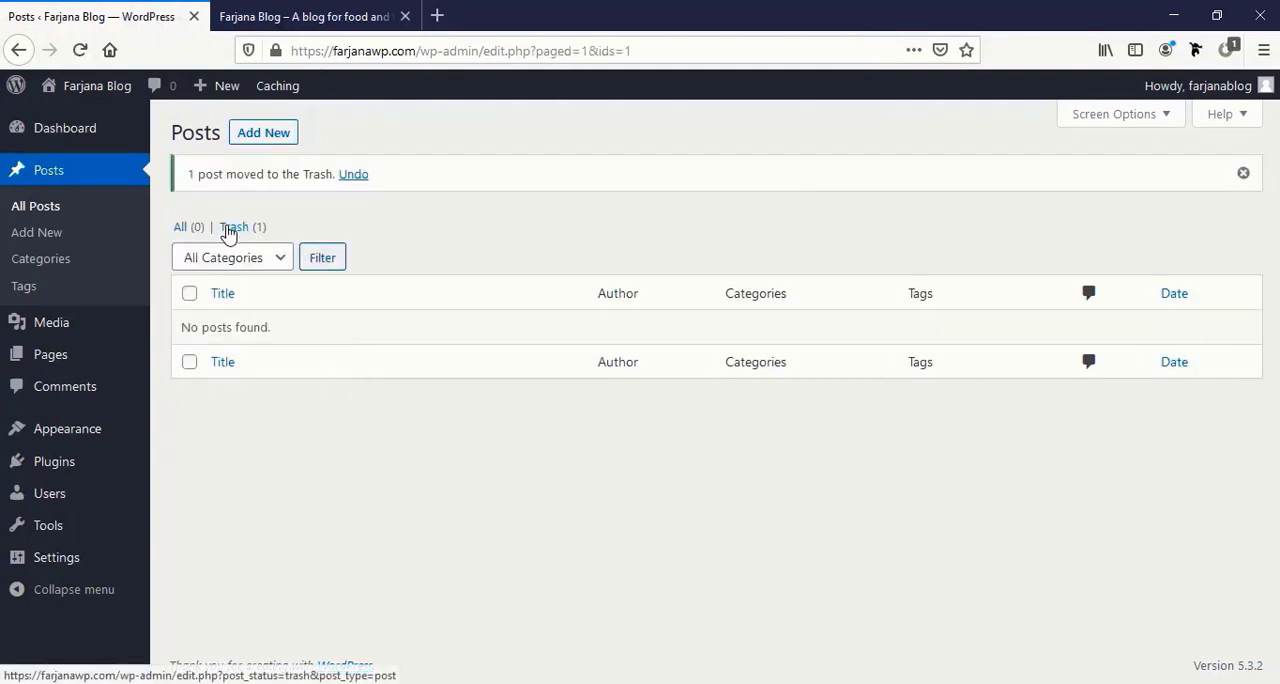
{"action": "left_click", "coordinate": [230, 228]}
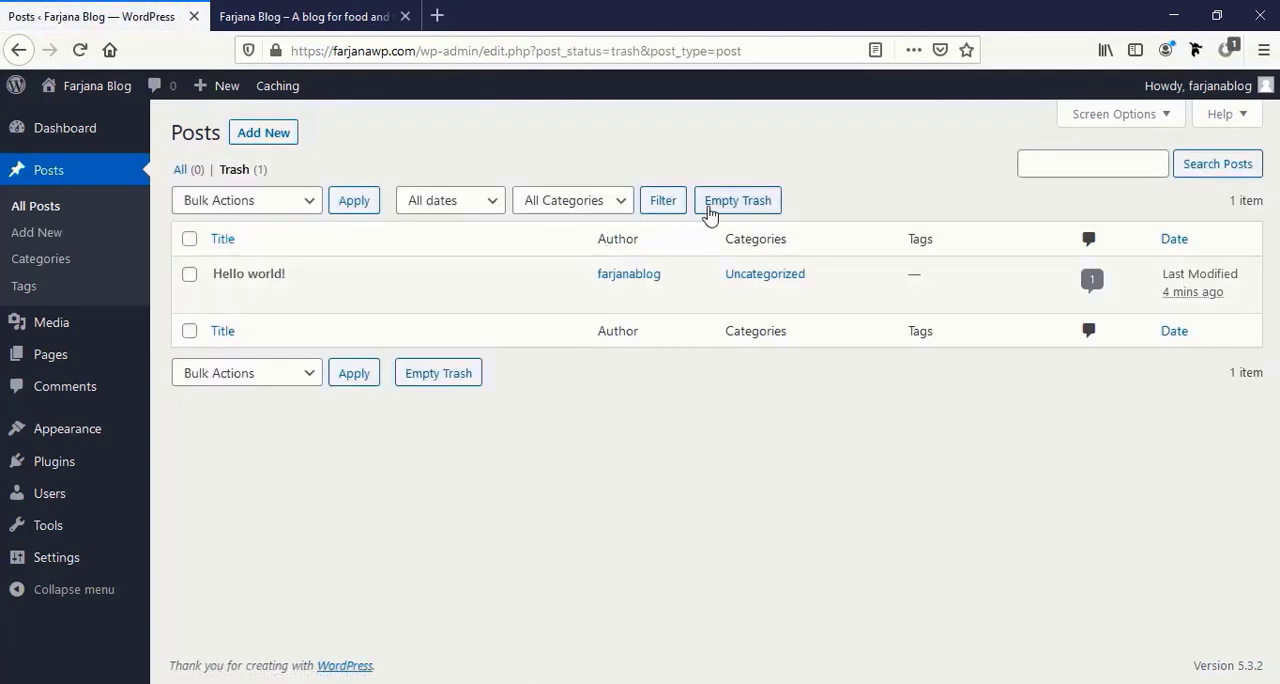
{"action": "left_click", "coordinate": [720, 212]}
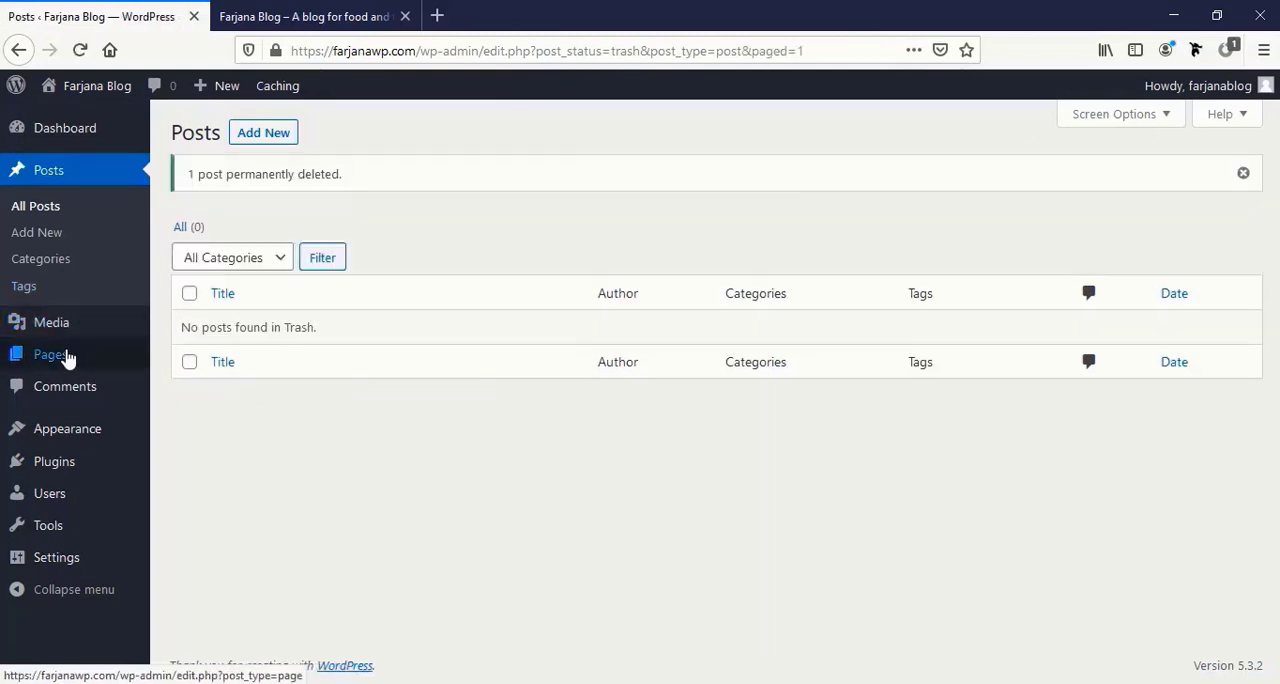
Move the Privacy Policy and Sample Page pages to the trash, empty the pages trash and open the comments list.
{"action": "left_click", "coordinate": [66, 357]}
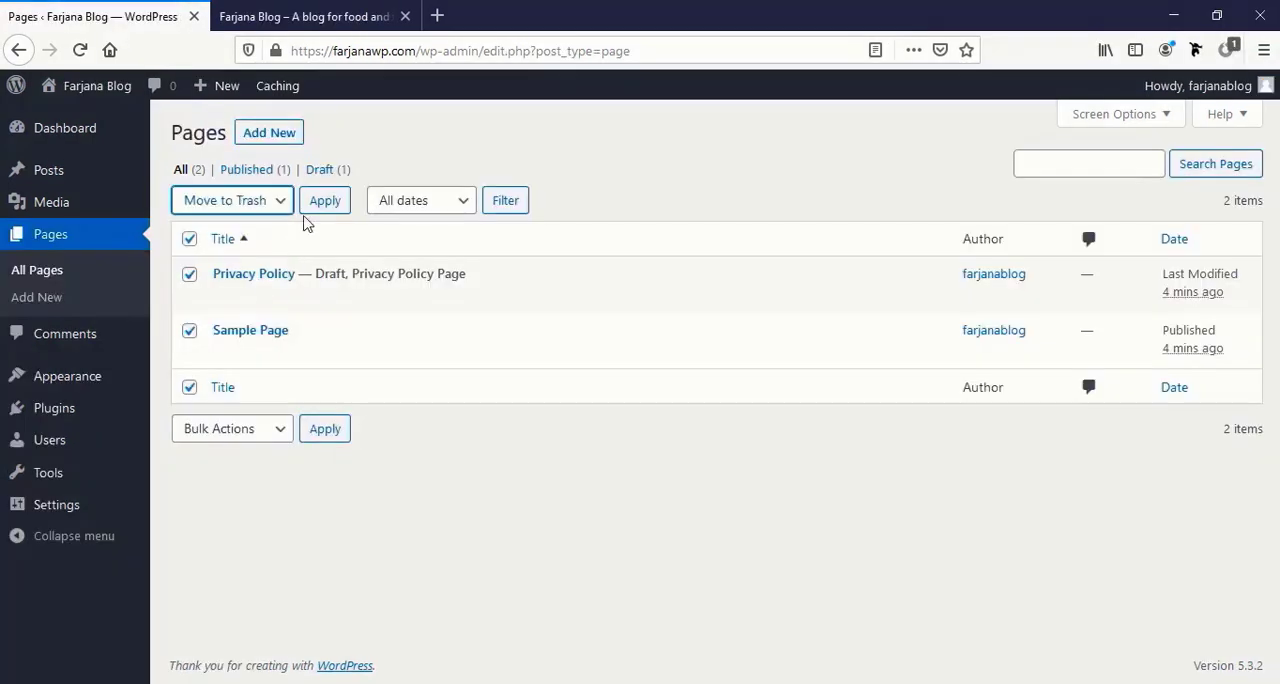
{"action": "left_click", "coordinate": [323, 212]}
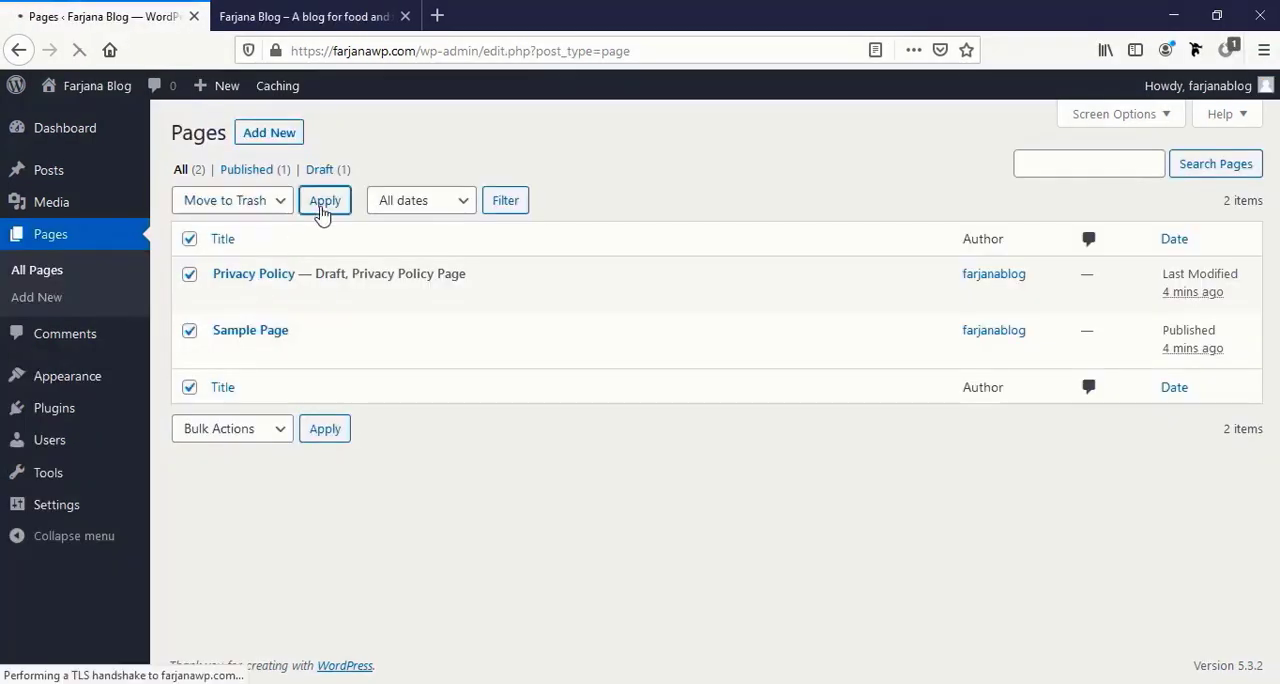
{"action": "left_click", "coordinate": [233, 228]}
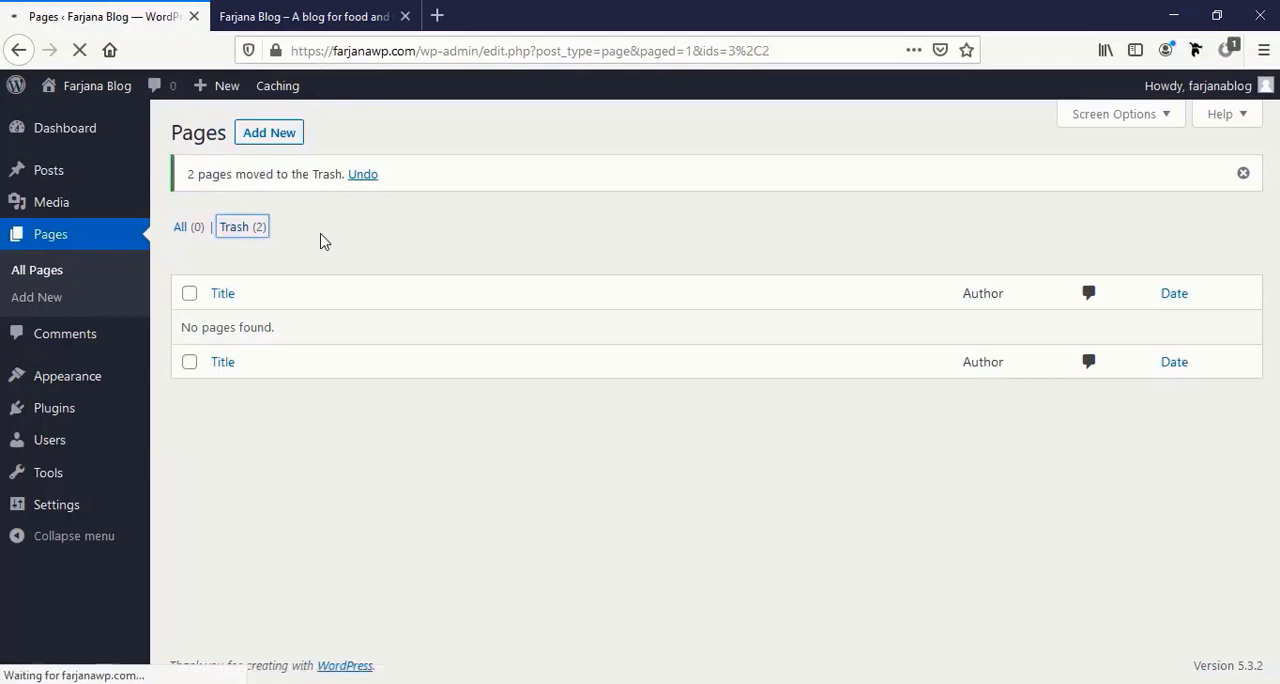
{"action": "left_click", "coordinate": [589, 207]}
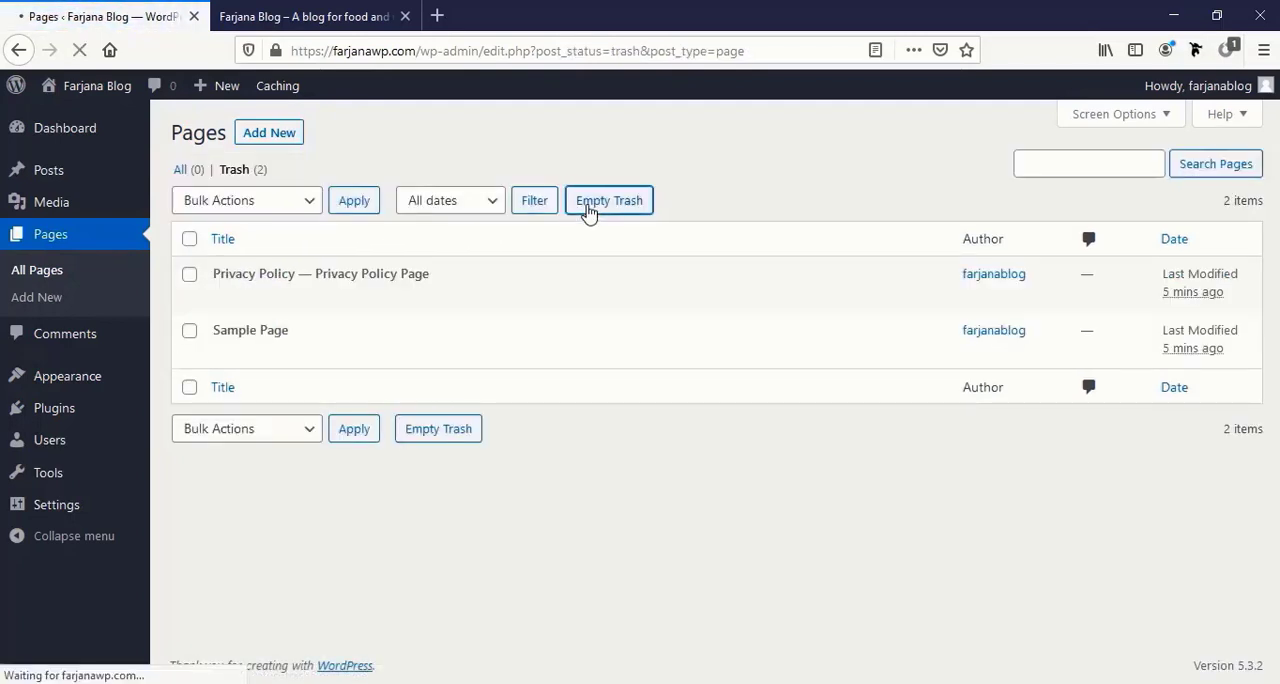
{"action": "left_click", "coordinate": [95, 343]}
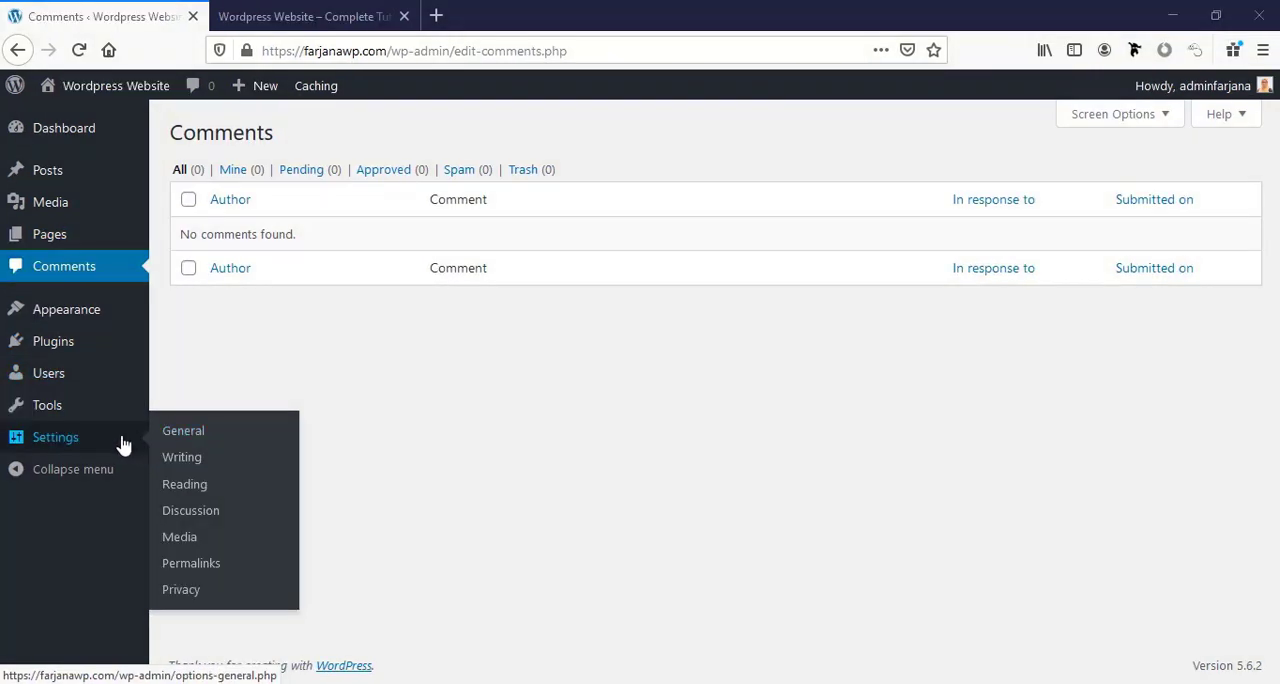
Discourage search engines from indexing the site in the reading settings and save the change.
{"action": "left_click", "coordinate": [121, 443]}
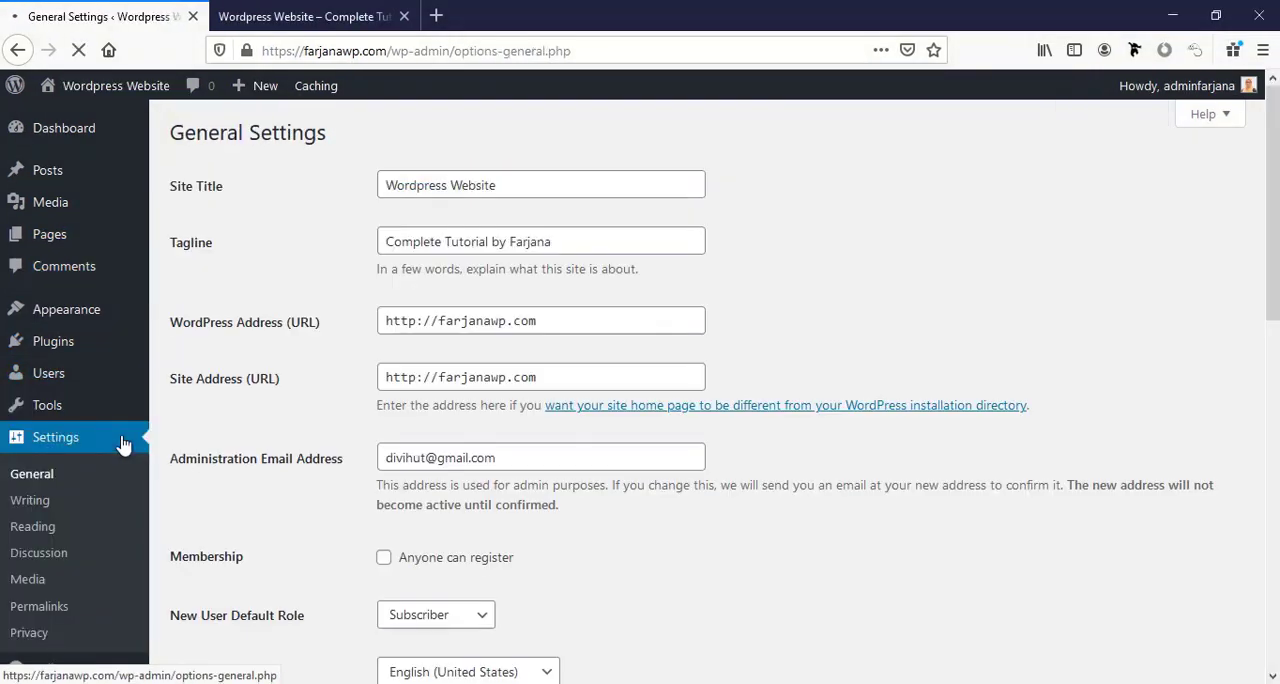
{"action": "left_click", "coordinate": [50, 528]}
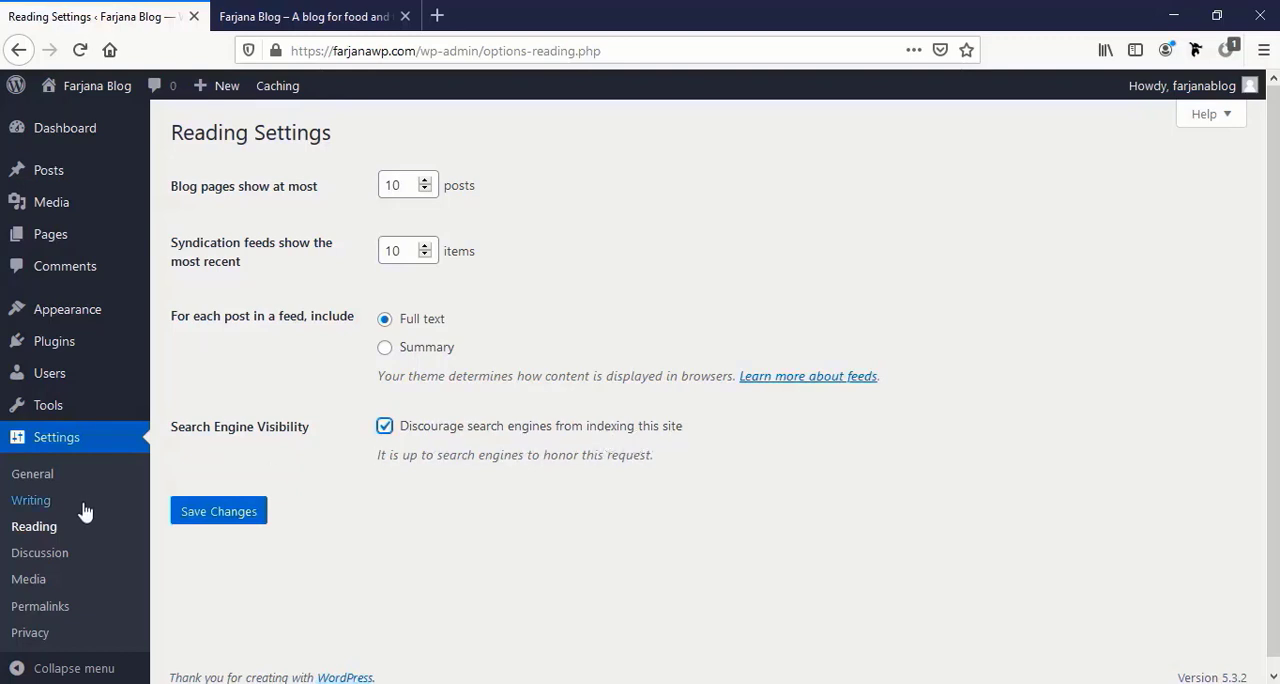
{"action": "left_click", "coordinate": [205, 516]}
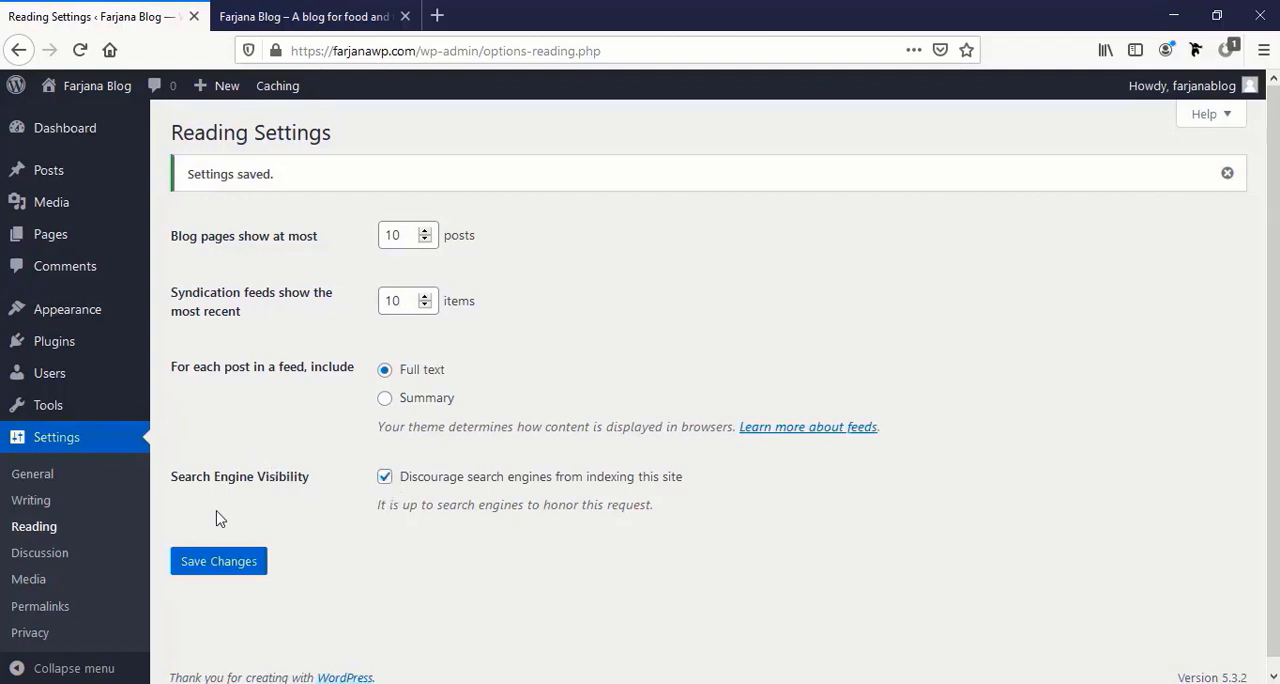
Set the permalink structure to Post name and save the change.
{"action": "left_click", "coordinate": [40, 607]}
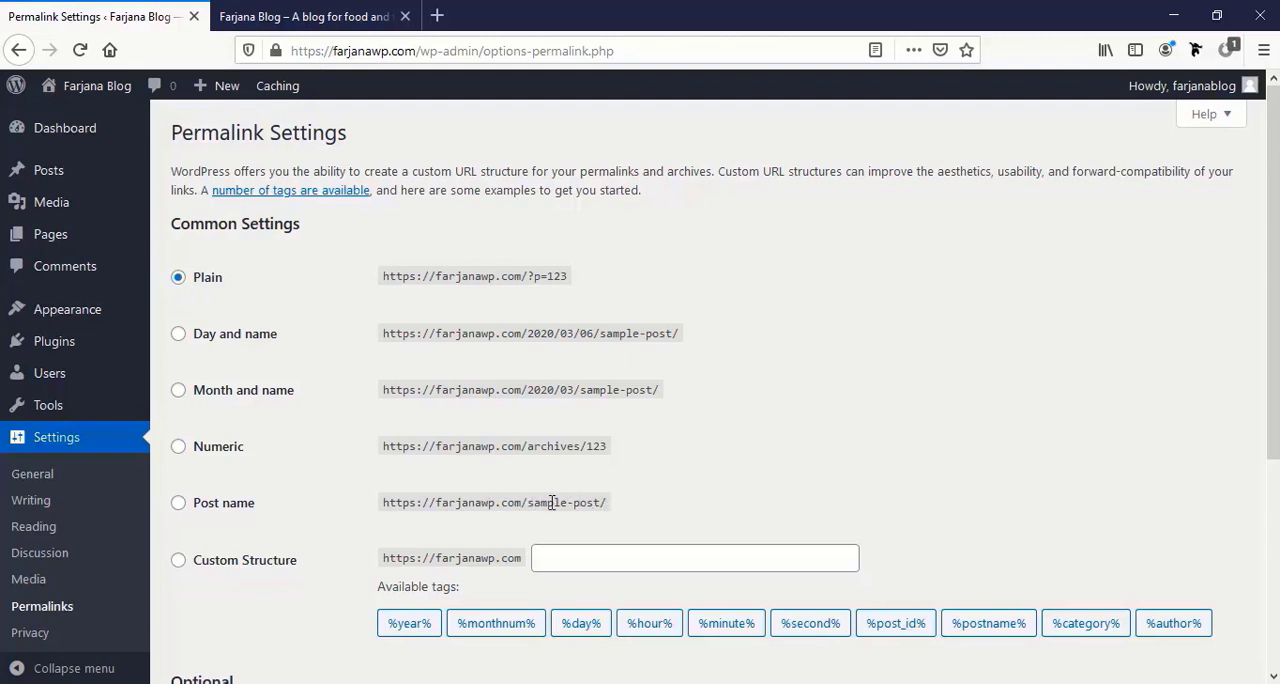
{"action": "left_click", "coordinate": [178, 504]}
{"action": "scroll", "coordinate": [181, 515], "scroll_direction": "down", "scroll_amount": 5}
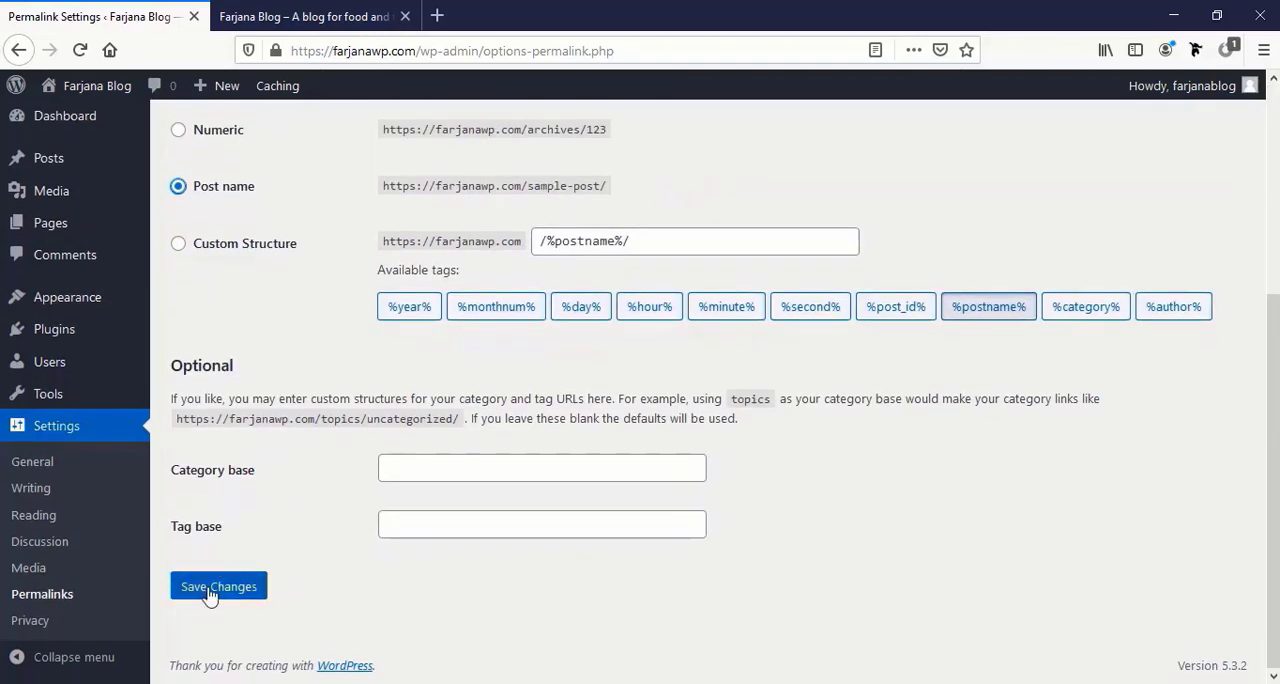
{"action": "left_click", "coordinate": [209, 591]}
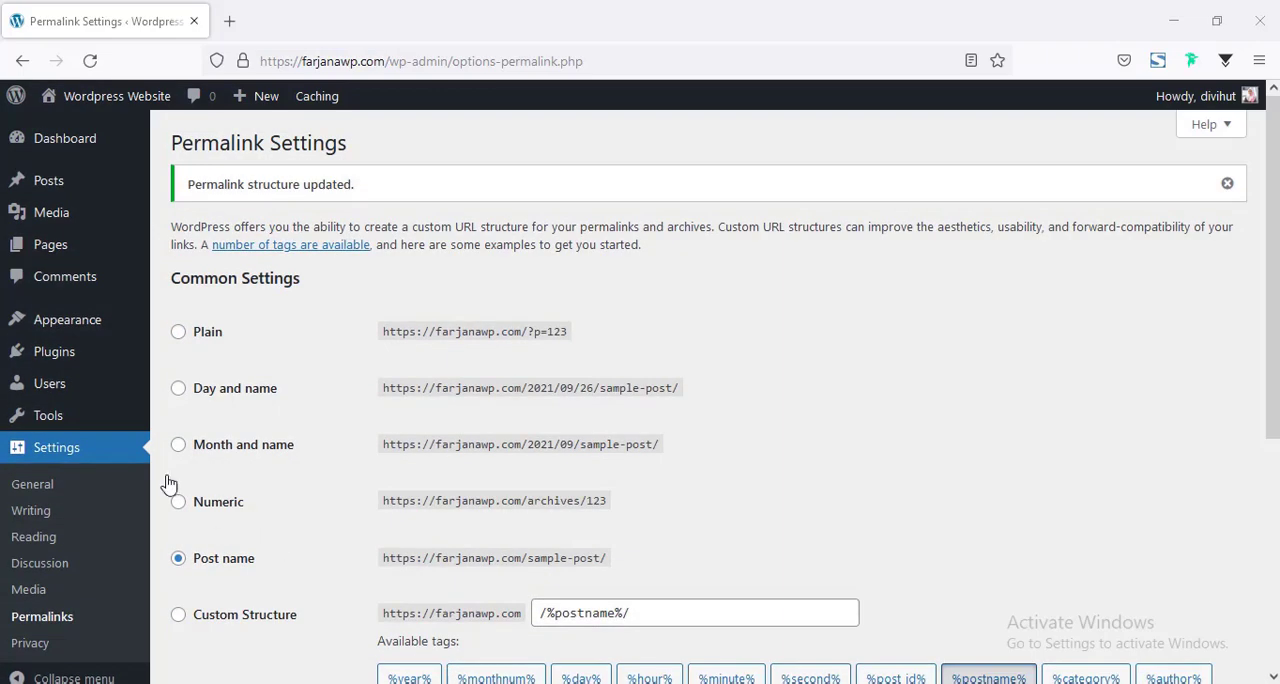
Open the installed themes list and view the live site in a separate tab.
{"action": "mouse_move", "coordinate": [106, 318]}
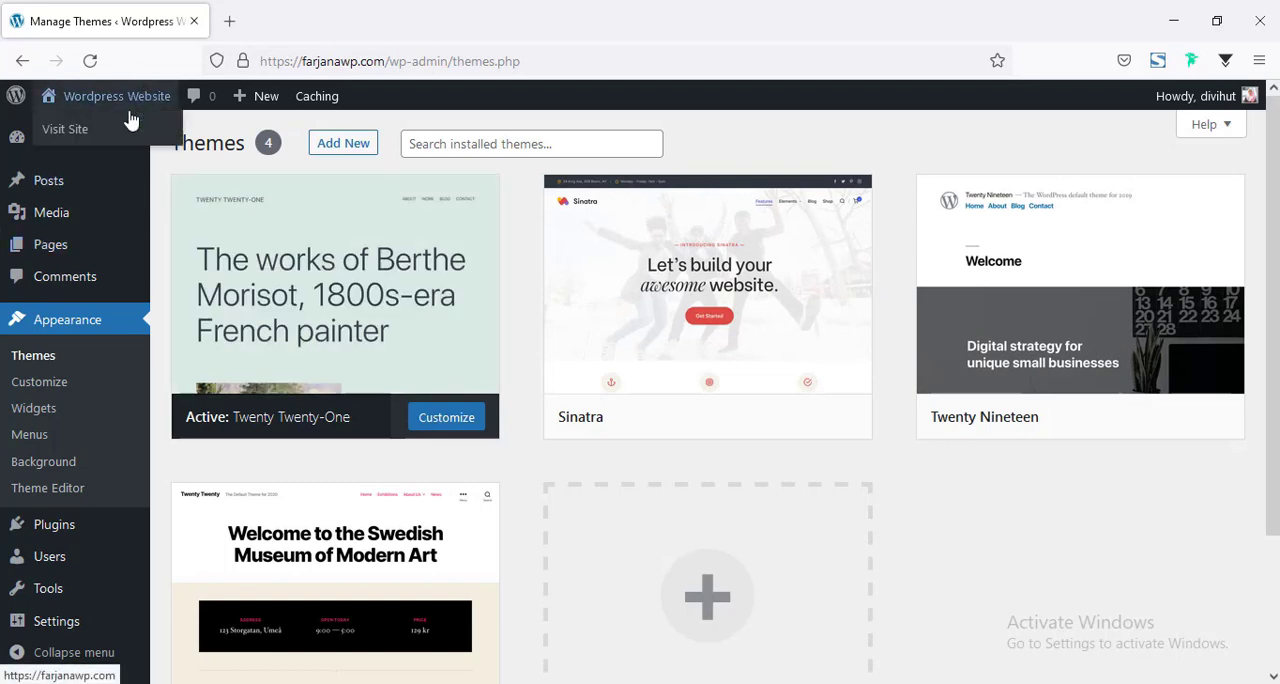
{"action": "middle_click", "coordinate": [133, 132]}
{"action": "left_click", "coordinate": [280, 21]}
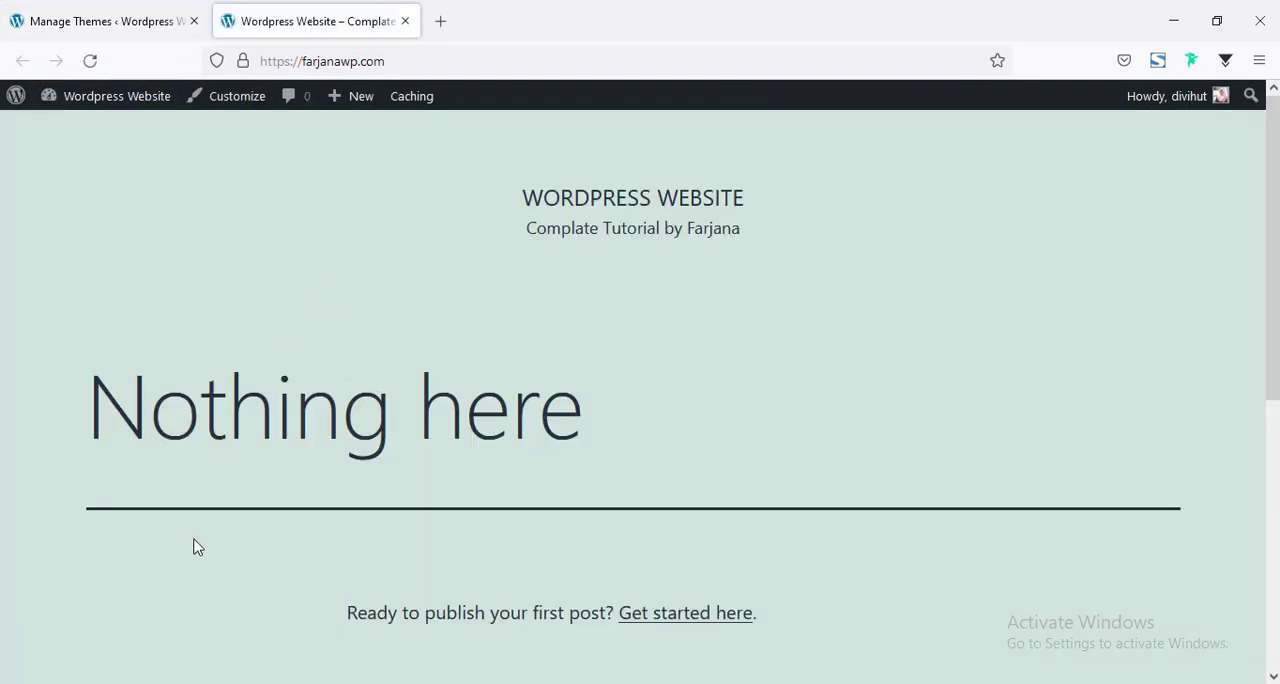
{"action": "left_click", "coordinate": [29, 12]}
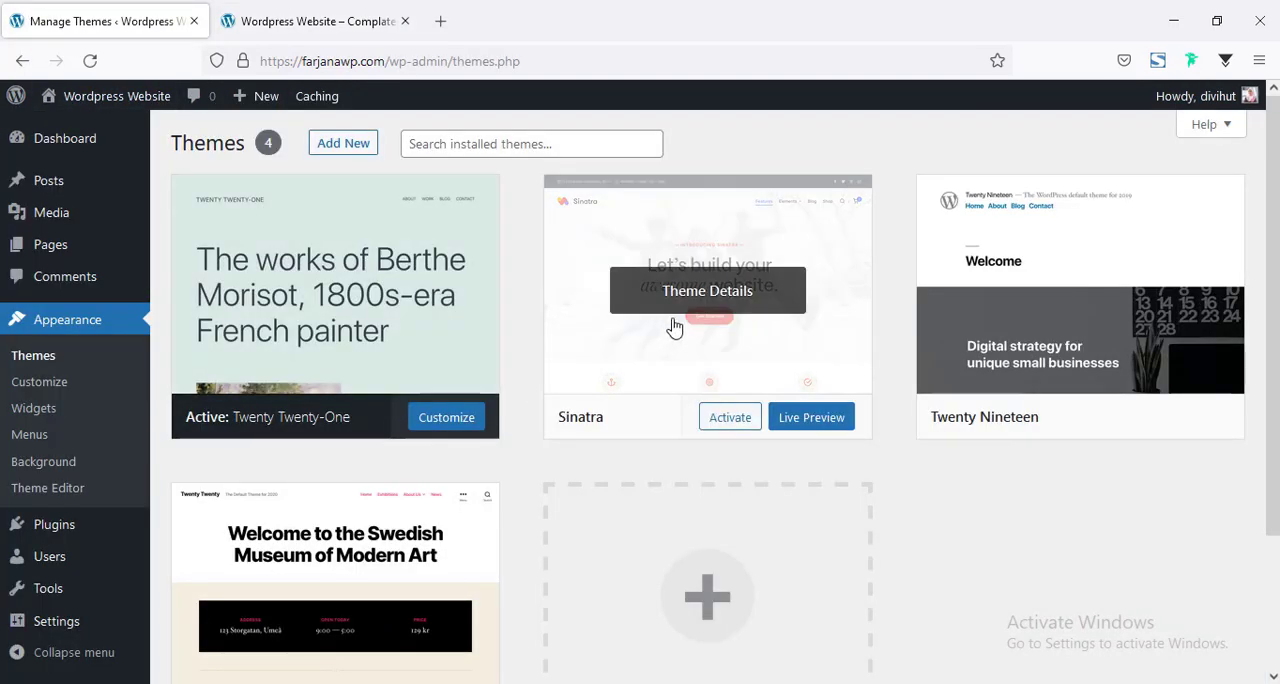
Activate the Sinatra theme and reload the live site to check its look.
{"action": "left_click", "coordinate": [742, 424]}
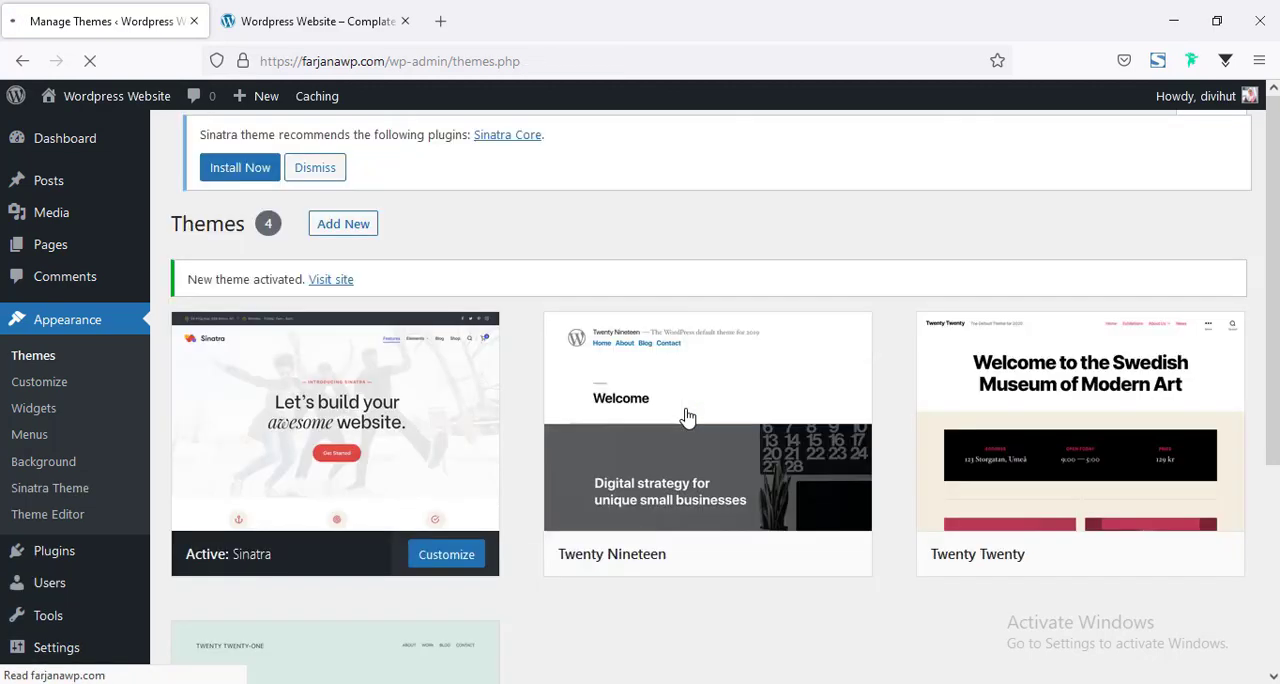
{"action": "left_click", "coordinate": [300, 21]}
{"action": "left_click", "coordinate": [91, 72]}
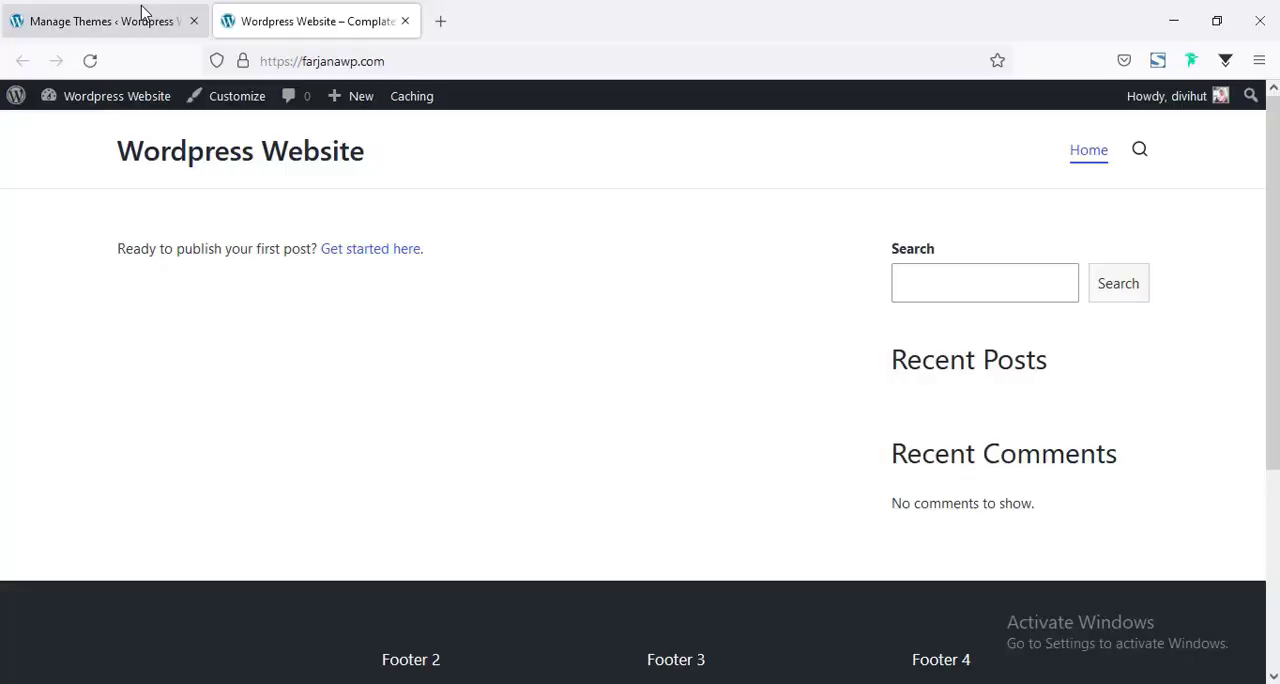
Search the theme directory for "astra", then install and activate the Astra theme.
{"action": "left_click", "coordinate": [140, 20]}
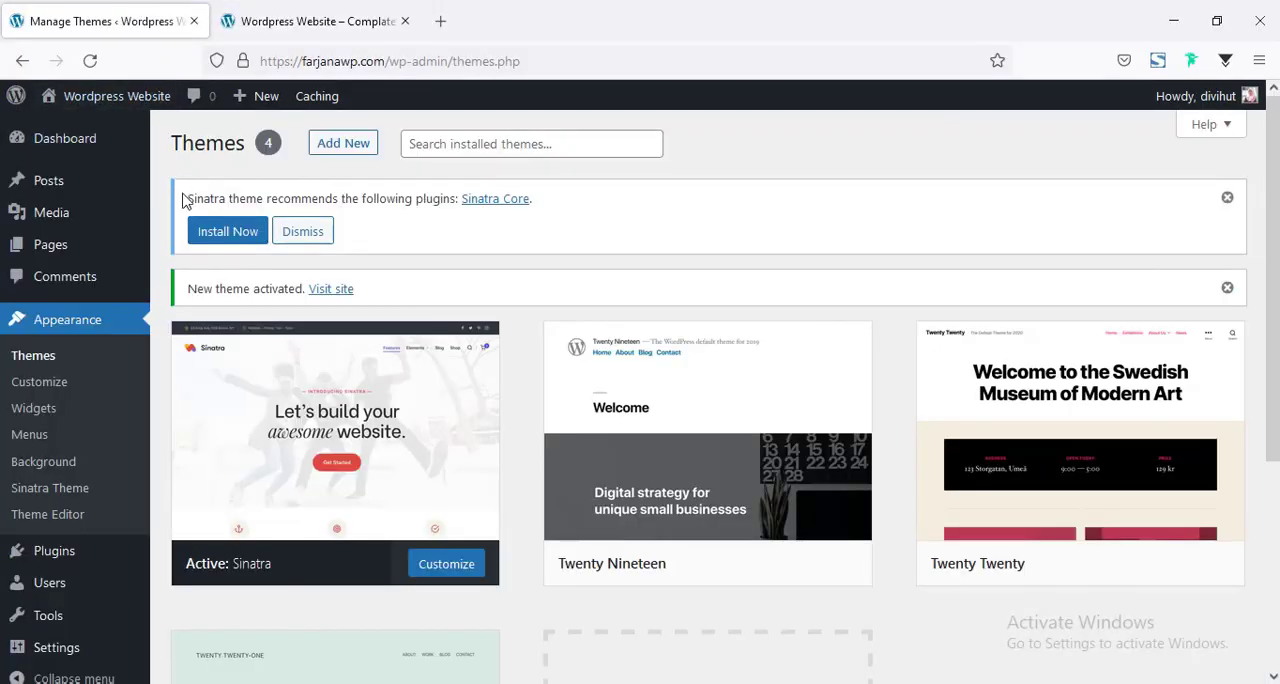
{"action": "left_click", "coordinate": [340, 150]}
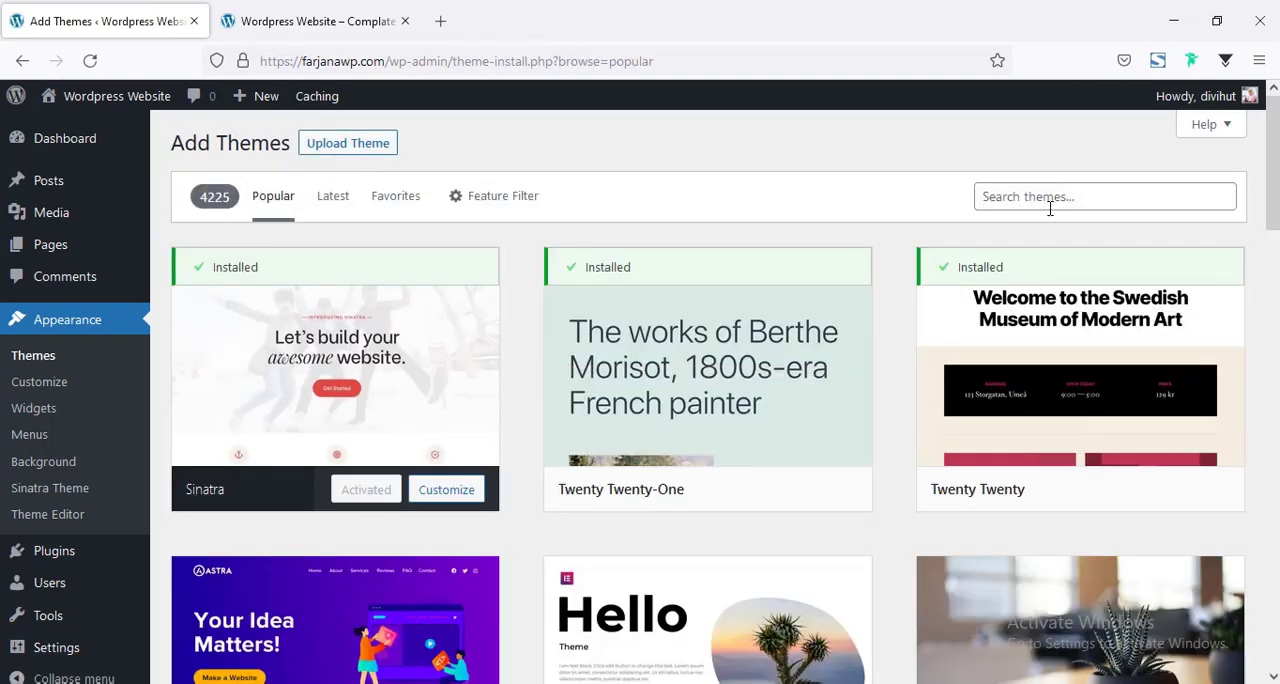
{"action": "left_click", "coordinate": [1049, 208]}
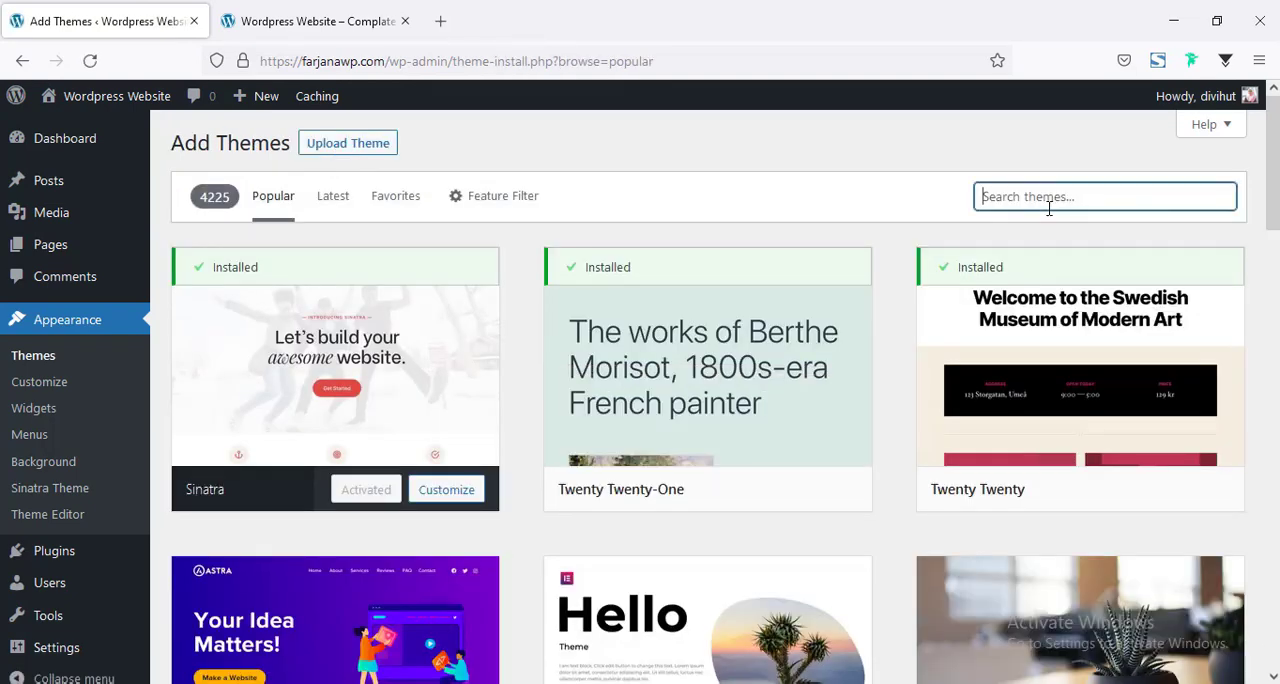
{"action": "type", "text": "astra"}
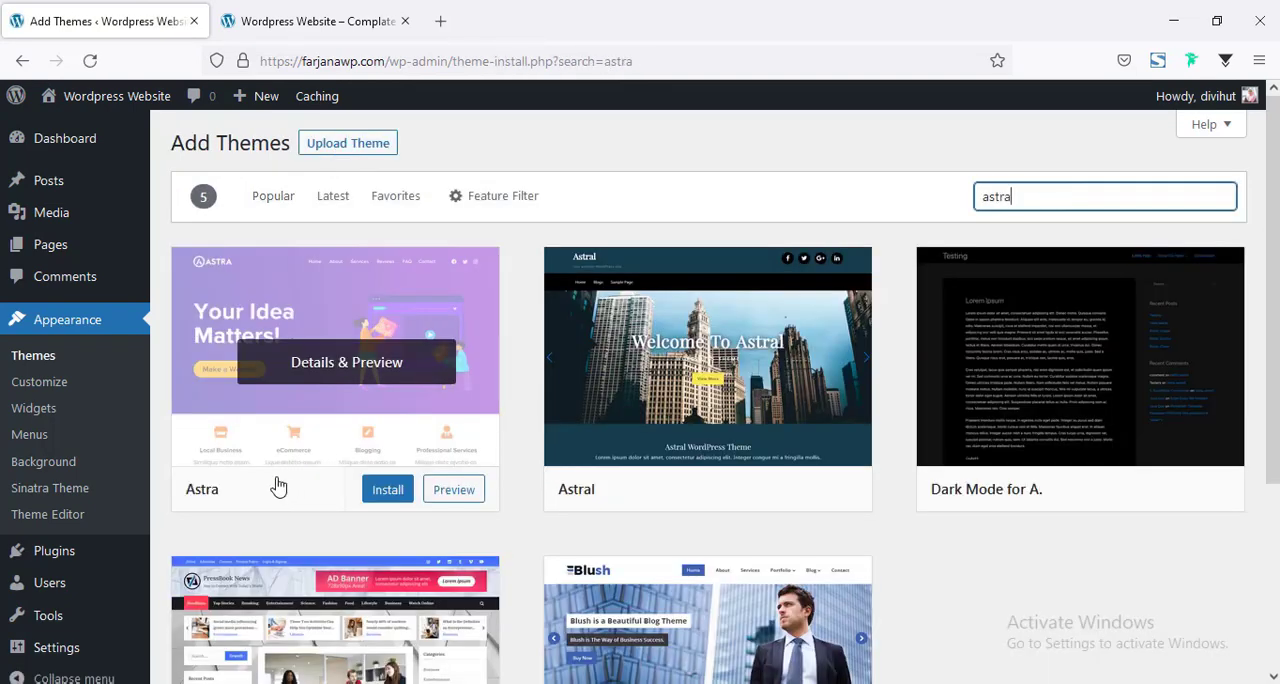
{"action": "left_click", "coordinate": [384, 500]}
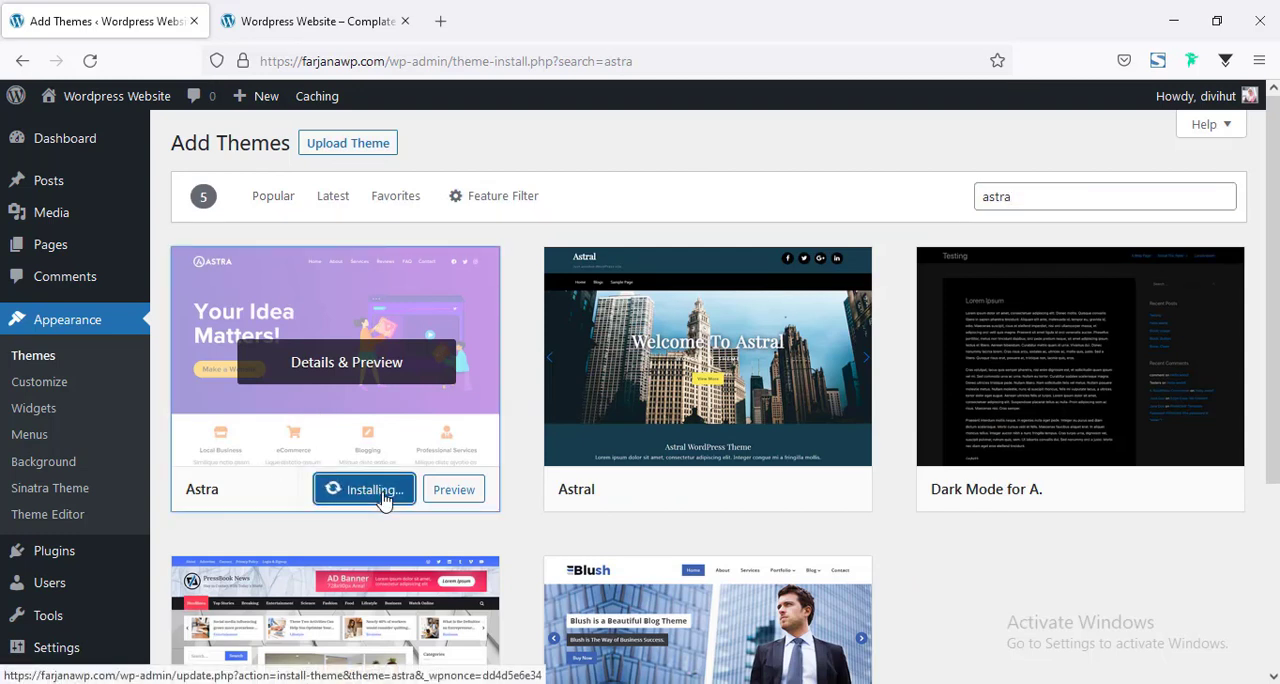
{"action": "left_click", "coordinate": [350, 494]}
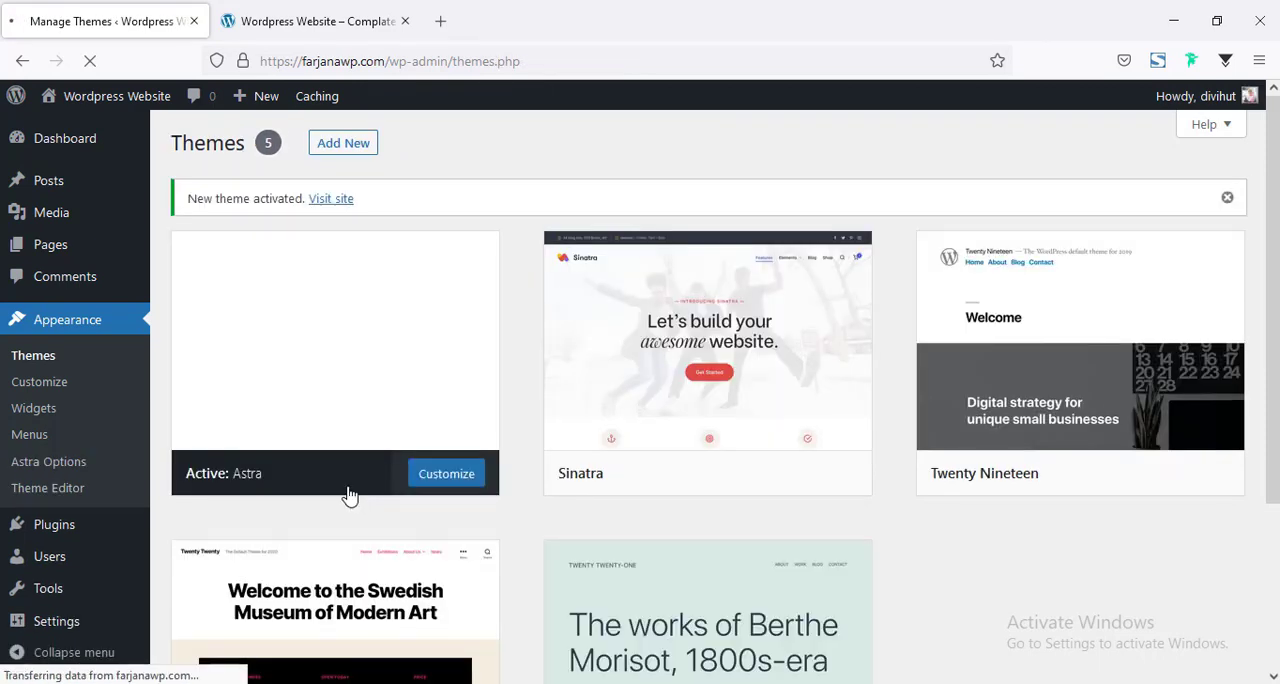
Reload the live site to check the Astra theme and return to the themes list.
{"action": "left_click", "coordinate": [330, 8]}
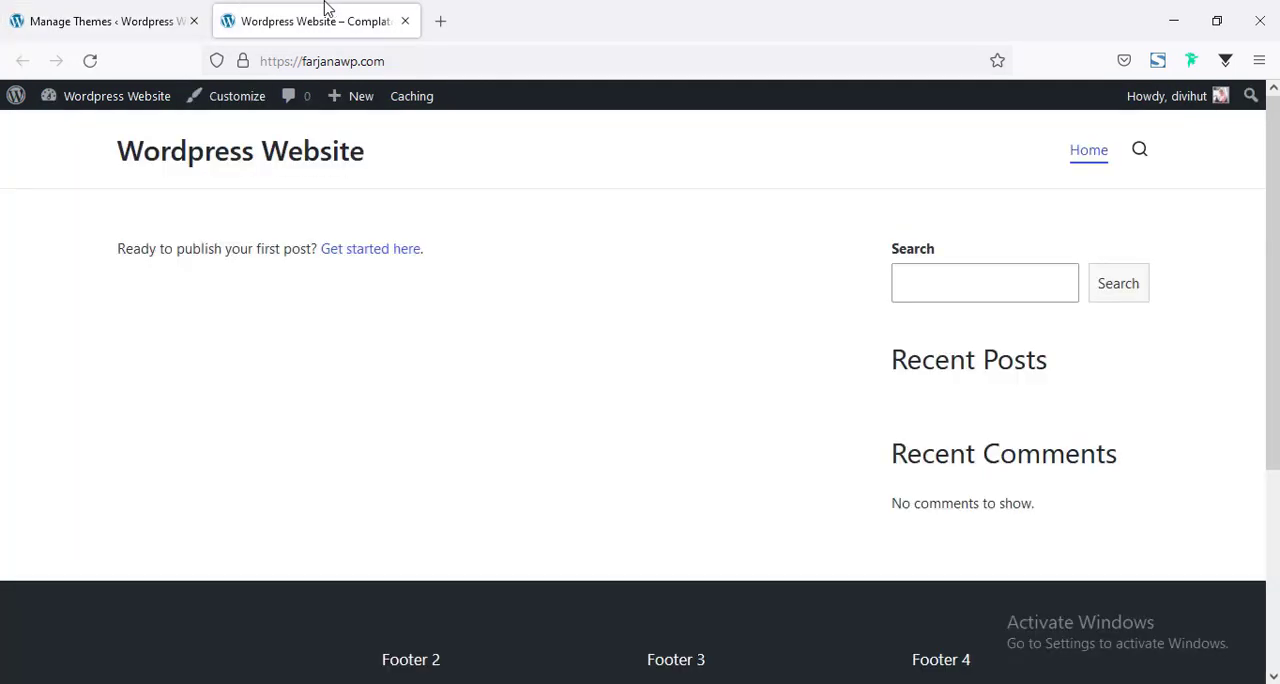
{"action": "left_click", "coordinate": [88, 61]}
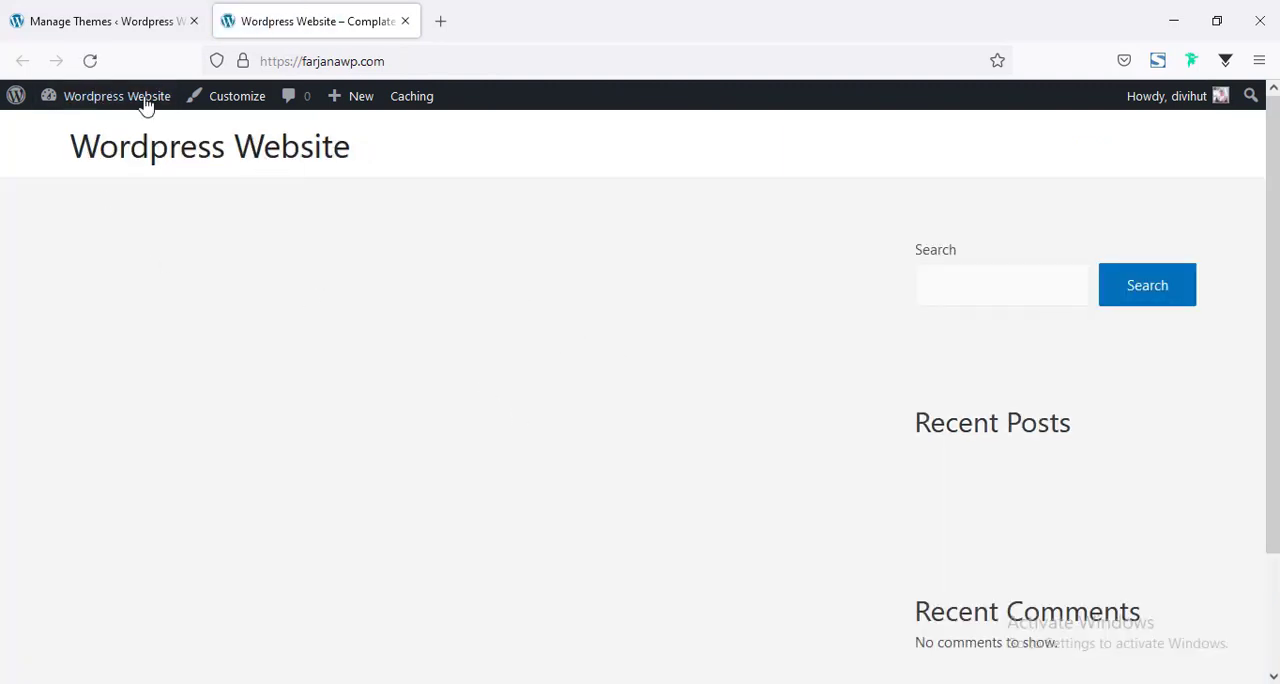
{"action": "left_click", "coordinate": [110, 21]}
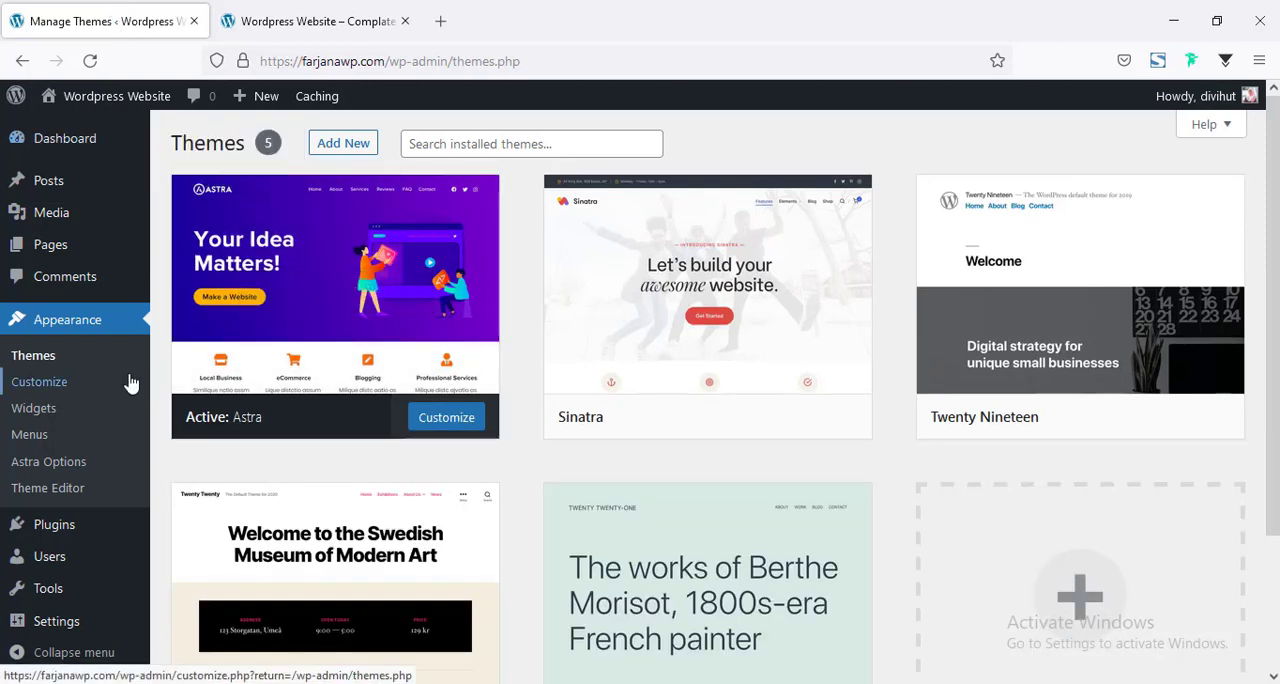
Search the plugin directory for "elementor" and install Elementor Website Builder.
{"action": "mouse_move", "coordinate": [92, 528]}
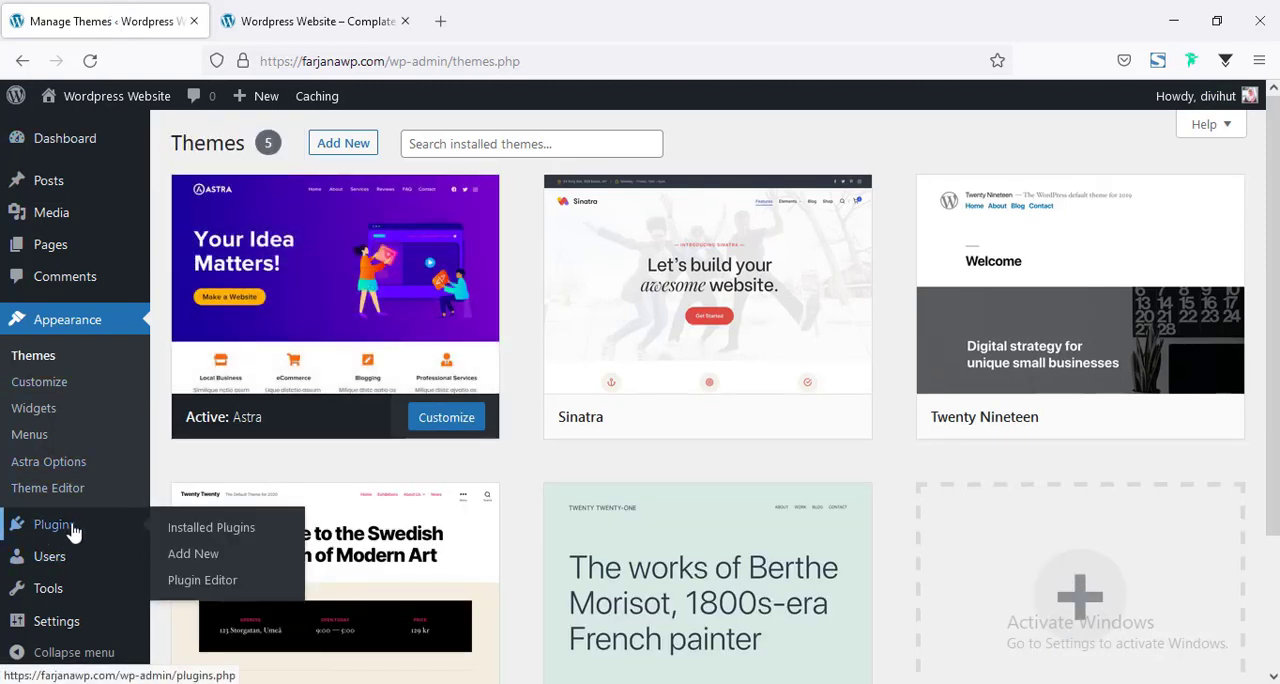
{"action": "left_click", "coordinate": [190, 563]}
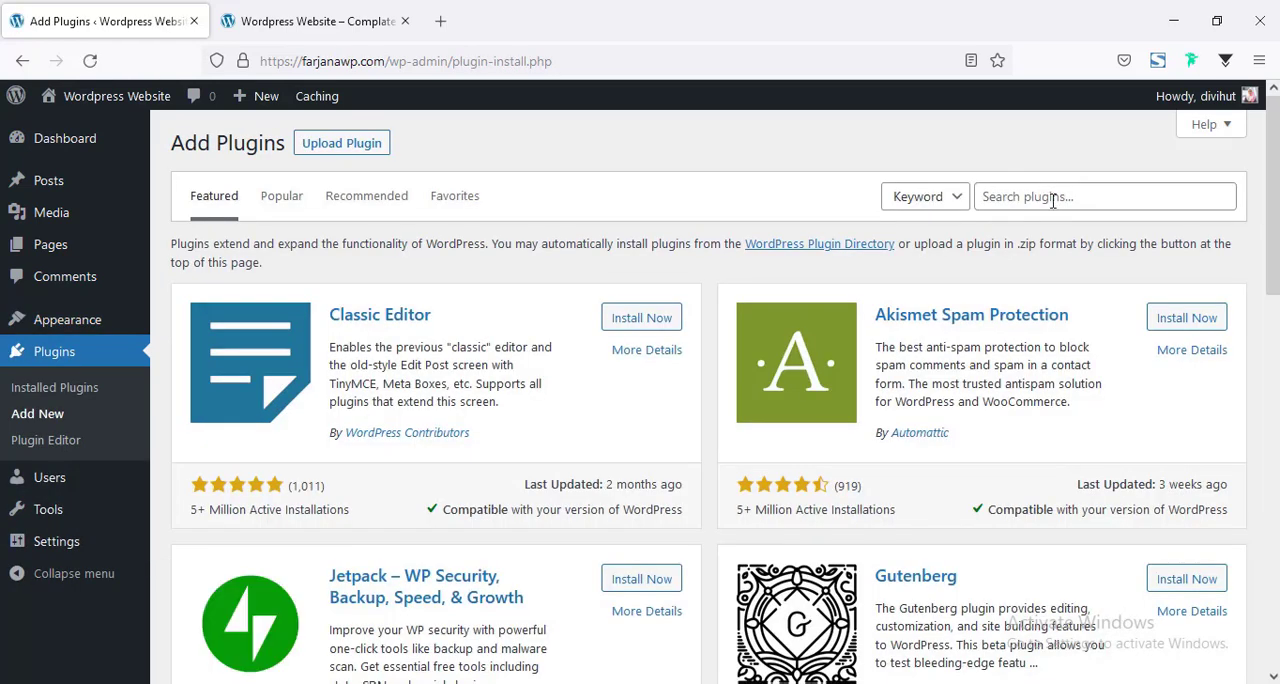
{"action": "left_click", "coordinate": [1052, 198]}
{"action": "type", "text": "e"}
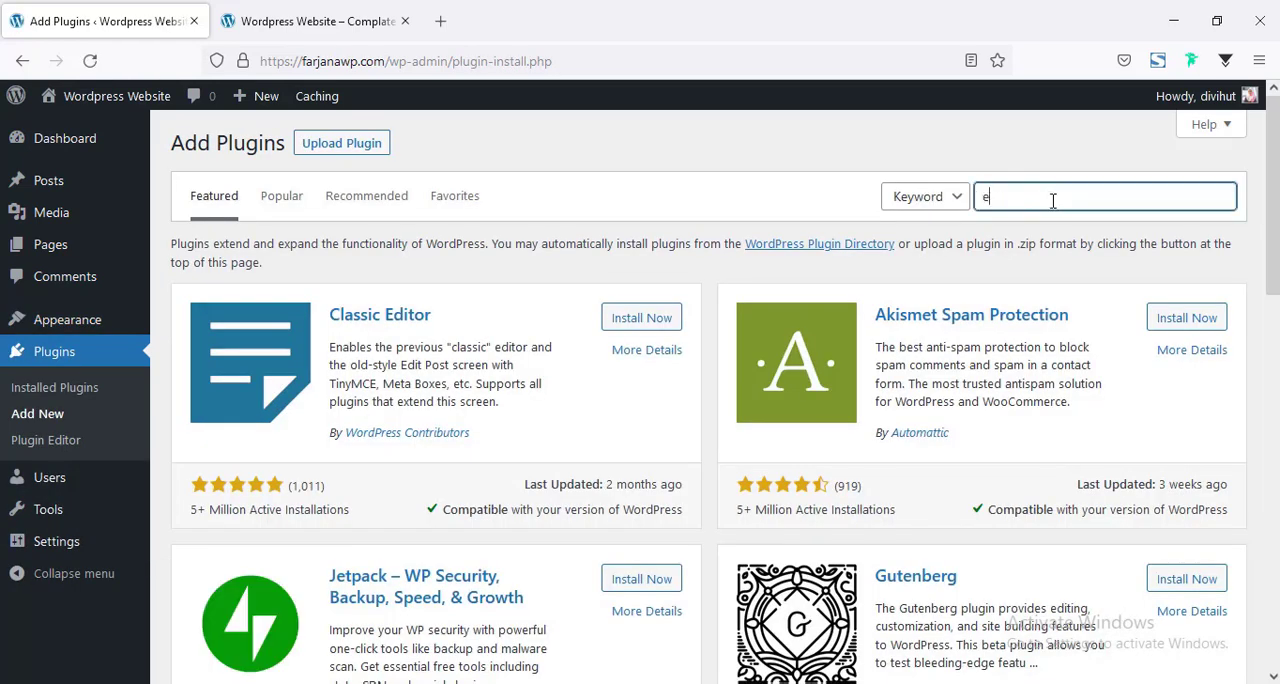
{"action": "type", "text": "lementor"}
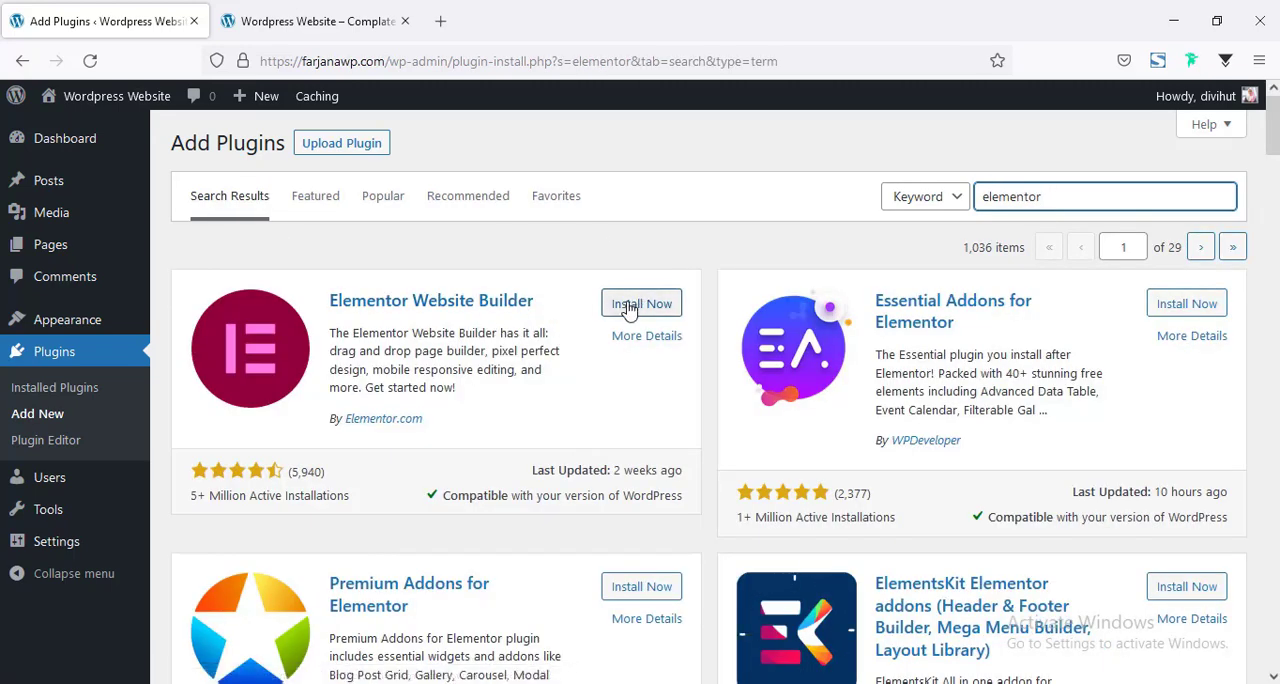
{"action": "left_click", "coordinate": [630, 304]}
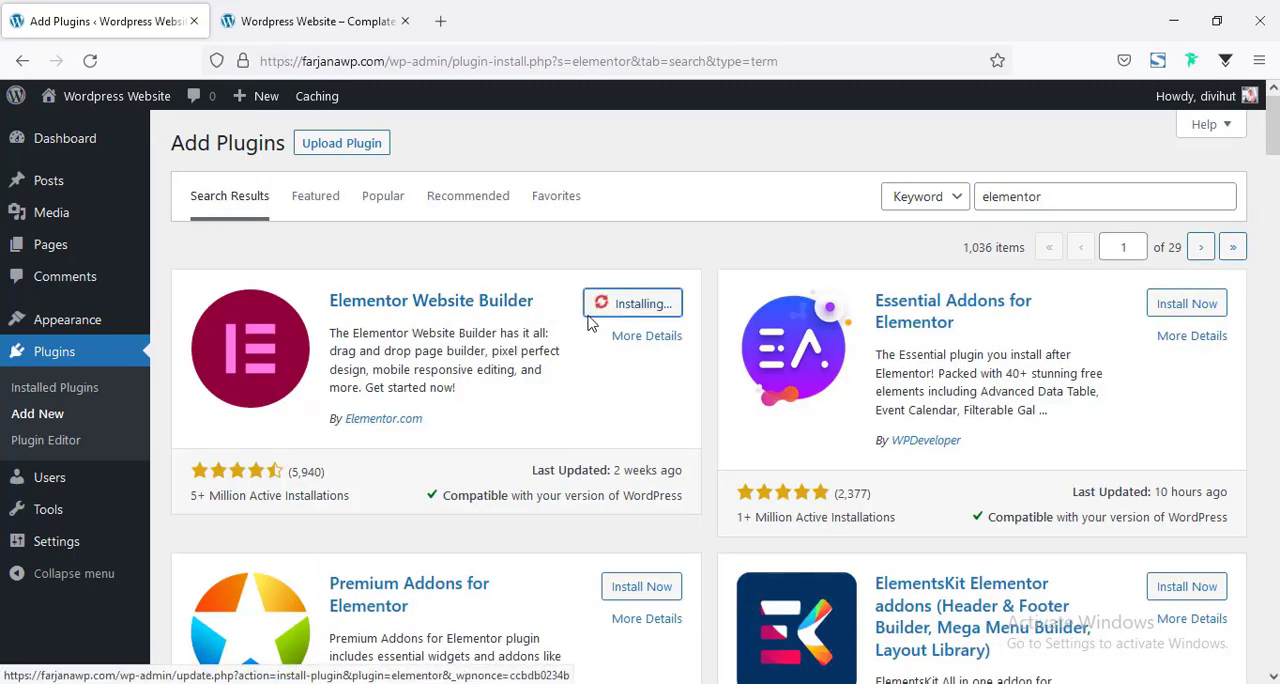
Search the plugin directory for "starter template" and install the Starter Templates plugin by Brainstorm Force.
{"action": "double_click", "coordinate": [1013, 197]}
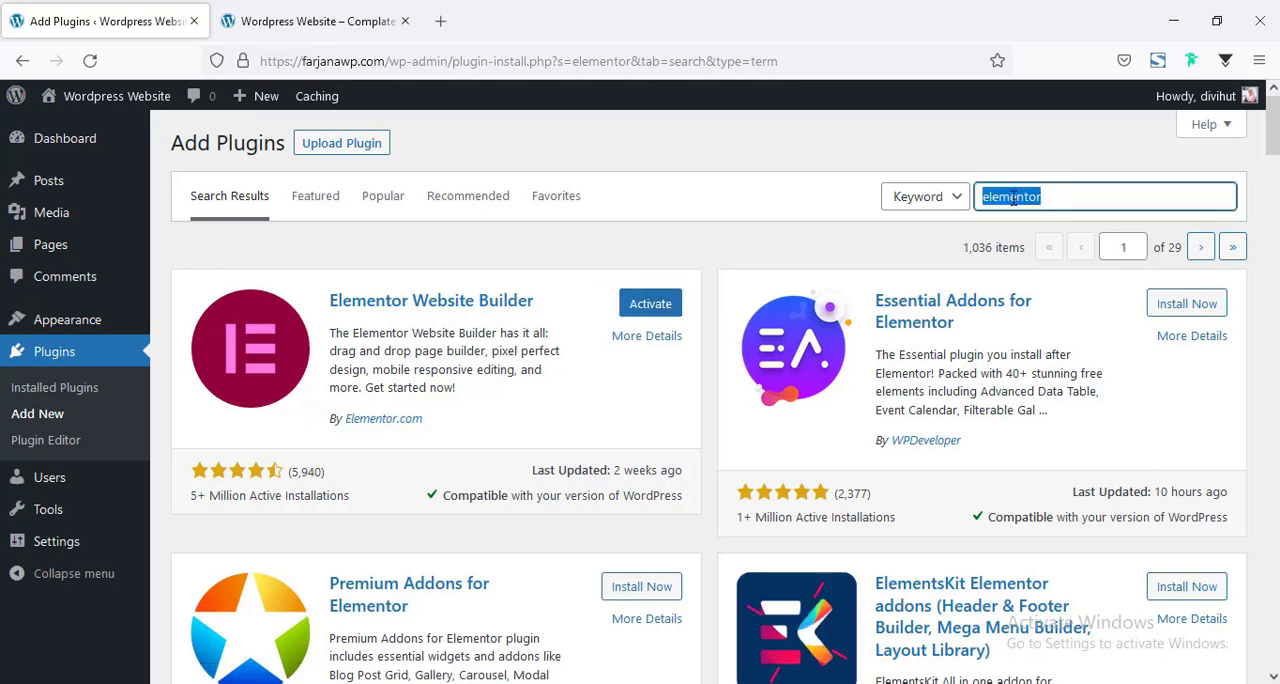
{"action": "type", "text": "st"}
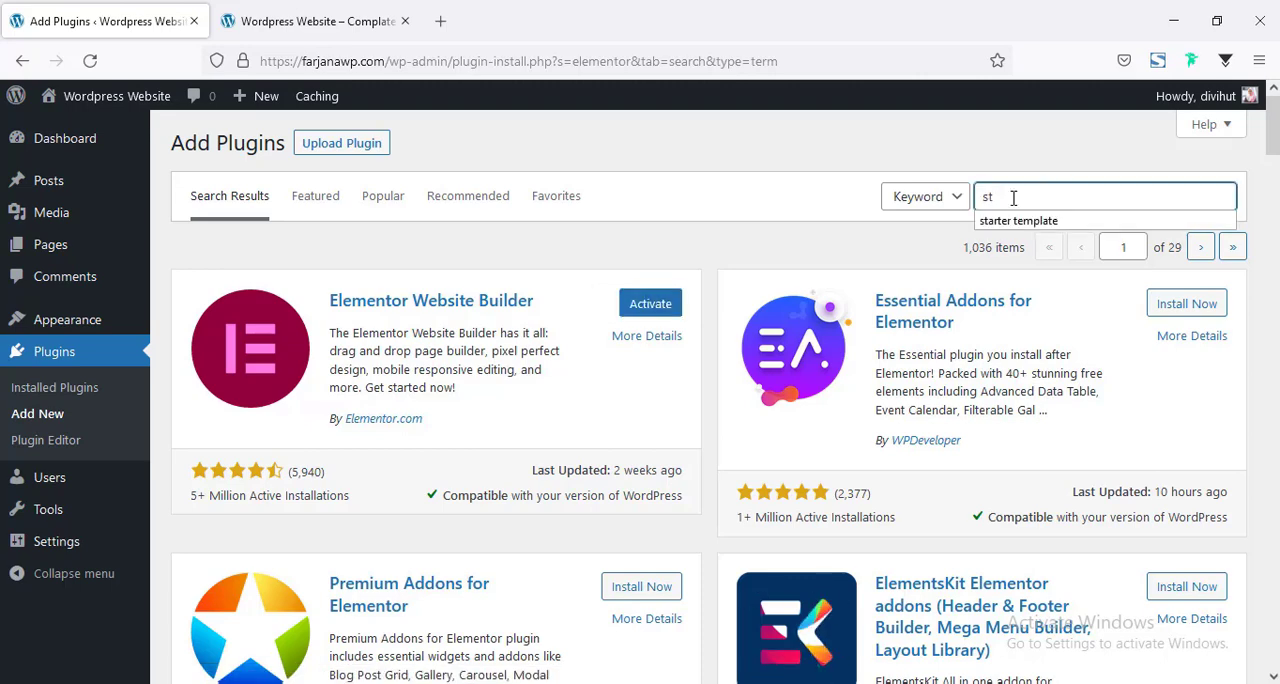
{"action": "left_click", "coordinate": [1018, 220]}
{"action": "left_click", "coordinate": [632, 303]}
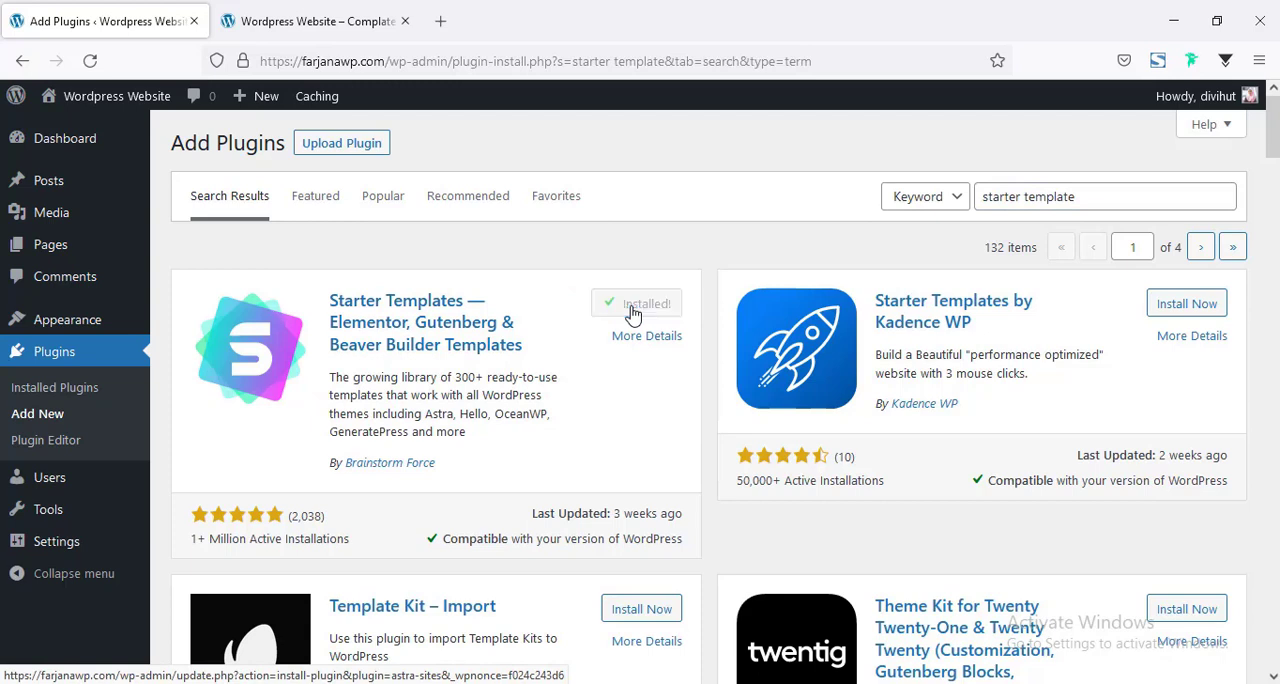
Search the plugin directory for "woocommerce" and install the WooCommerce plugin by Automattic.
{"action": "triple_click", "coordinate": [988, 194]}
{"action": "type", "text": "w"}
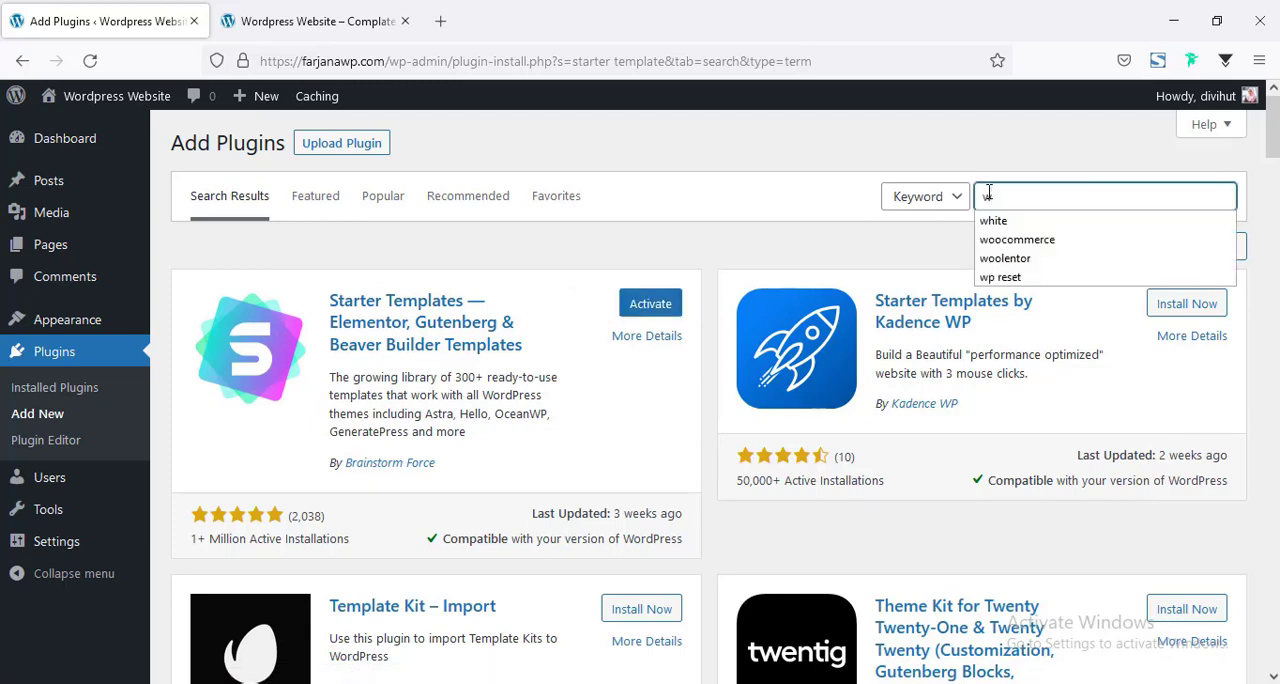
{"action": "type", "text": "oocommerce"}
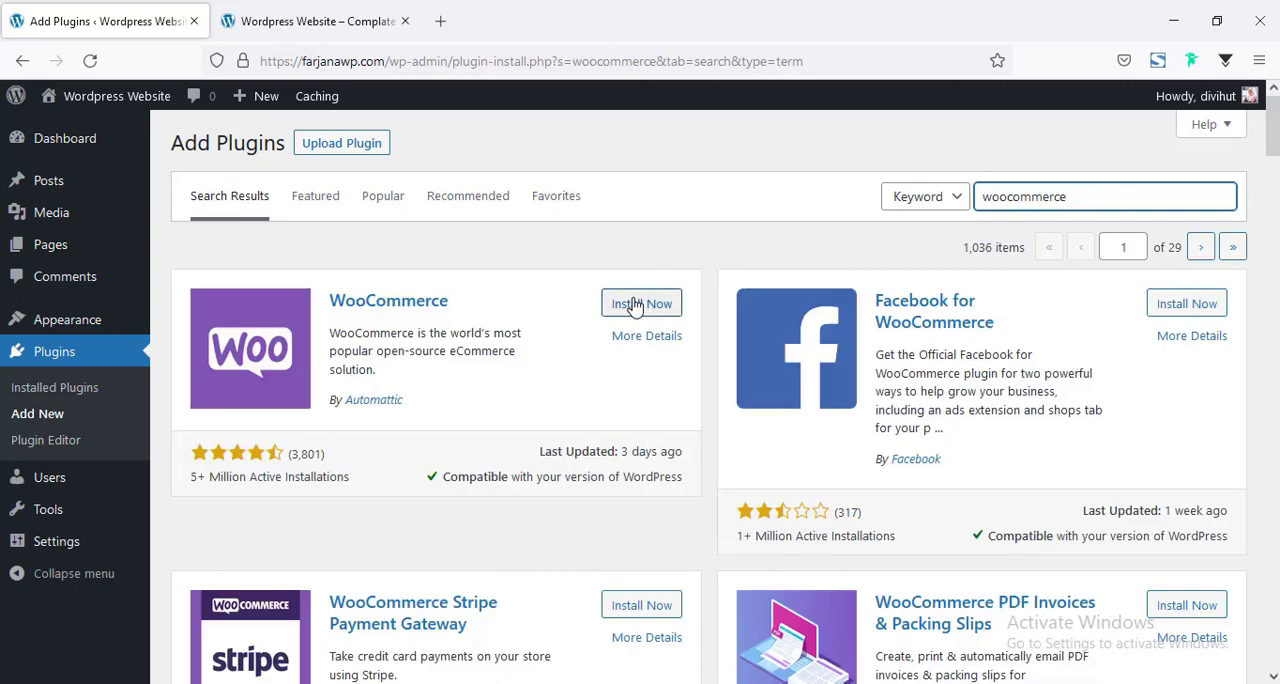
{"action": "left_click", "coordinate": [612, 306]}
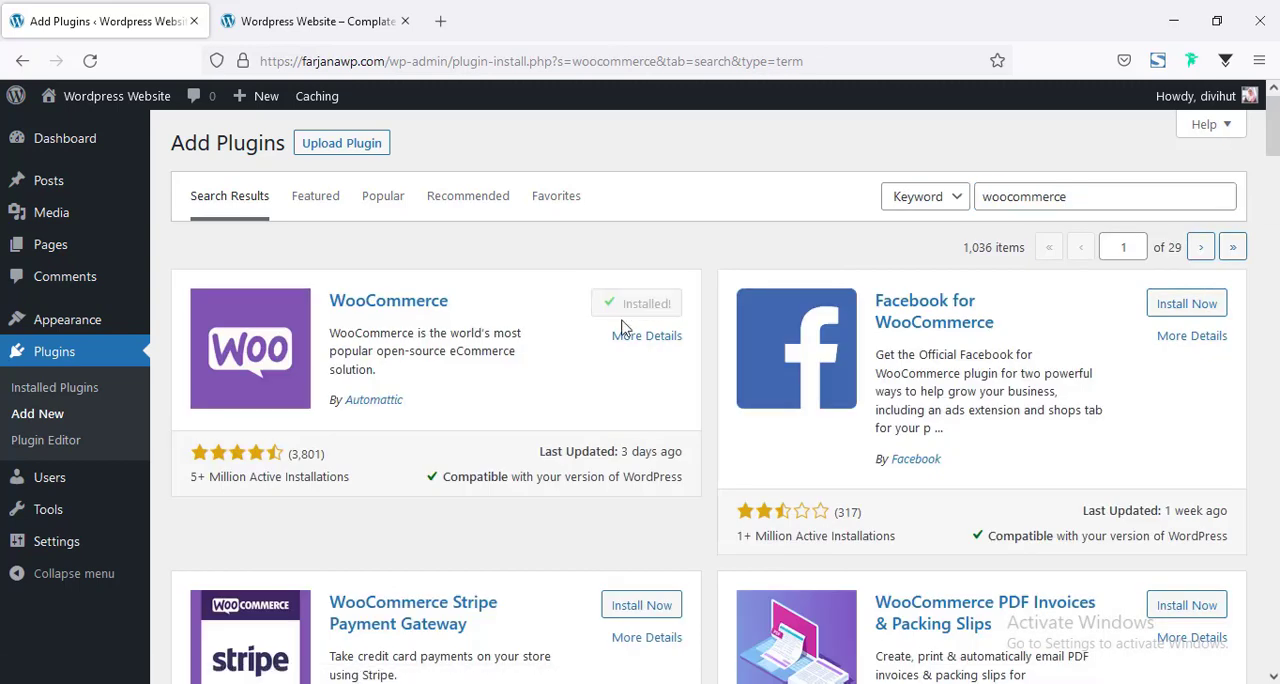
Search the plugin directory for "woolentor" and install WooLentor – WooCommerce Elementor Addons + Builder.
{"action": "double_click", "coordinate": [1022, 188]}
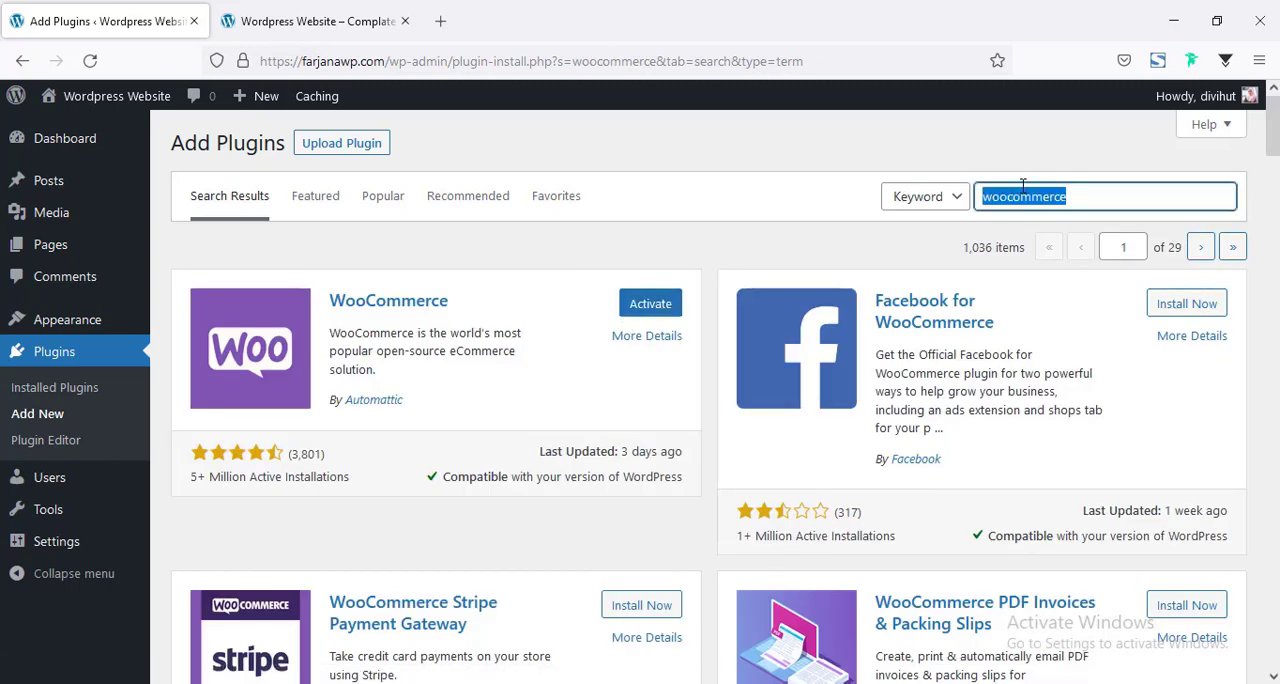
{"action": "type", "text": "woolentor"}
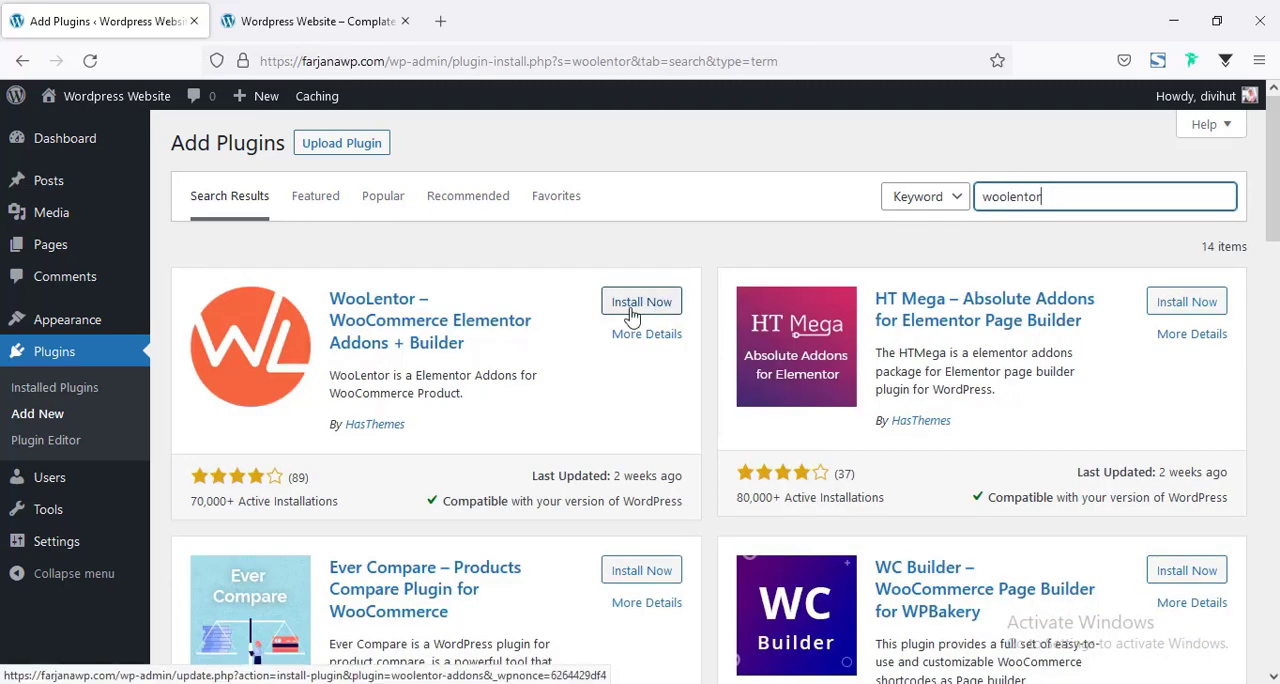
{"action": "left_click", "coordinate": [631, 310]}
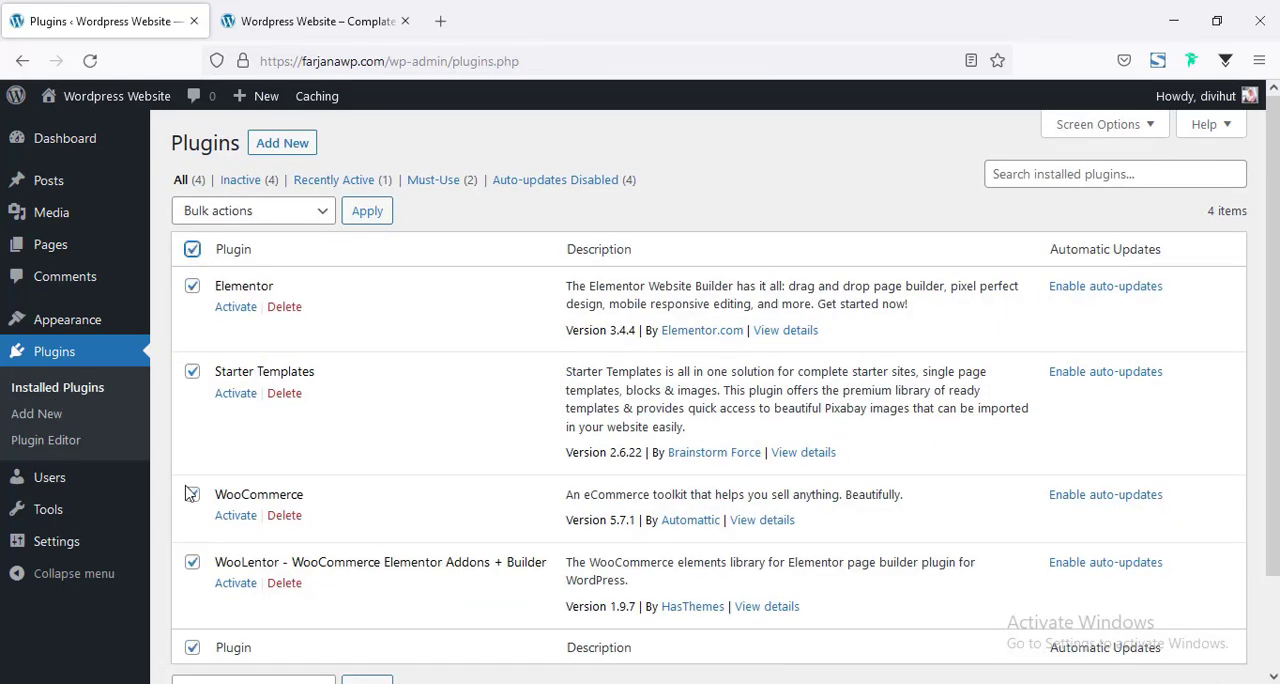
Bulk-activate the installed Elementor, Starter Templates, WooCommerce and WooLentor plugins.
{"action": "left_click", "coordinate": [257, 212]}
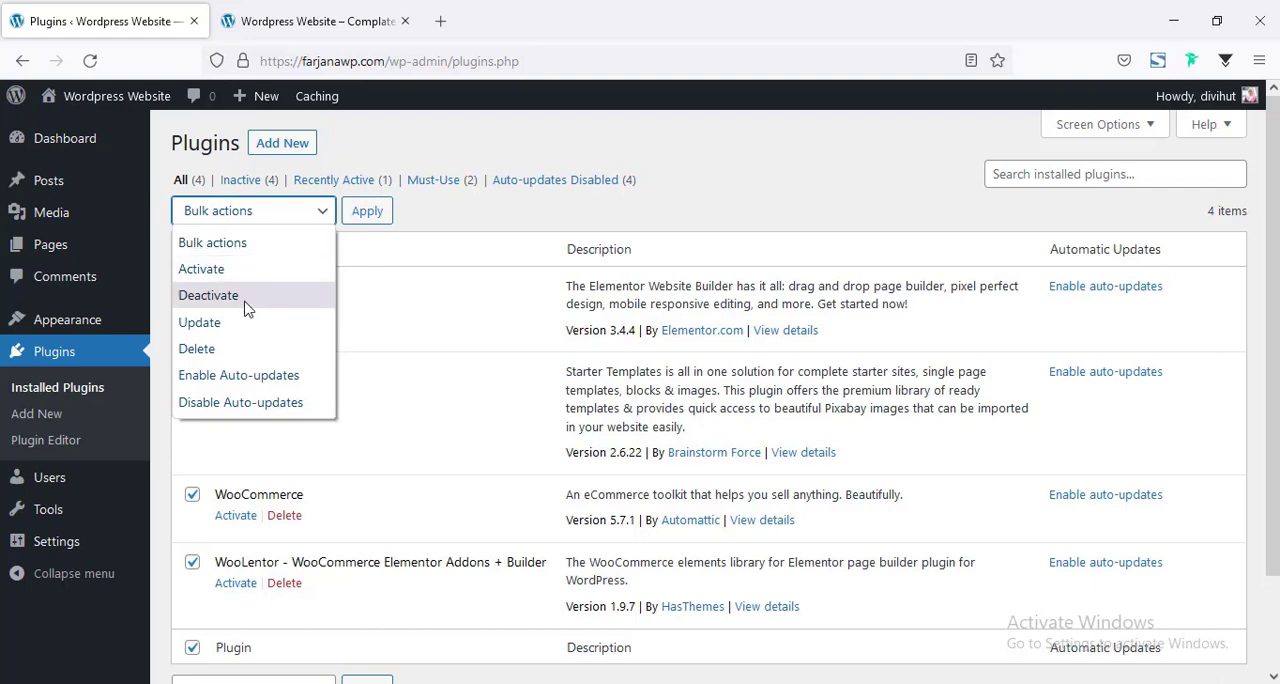
{"action": "left_click", "coordinate": [201, 269]}
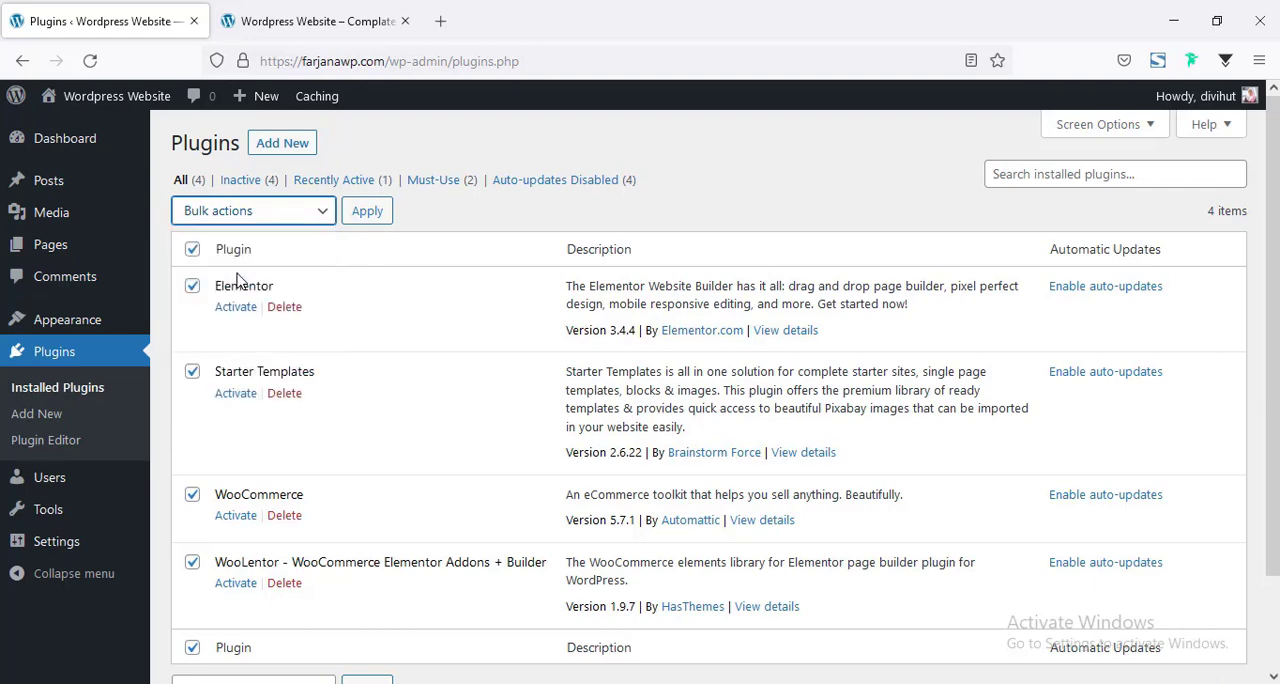
{"action": "left_click", "coordinate": [364, 222]}
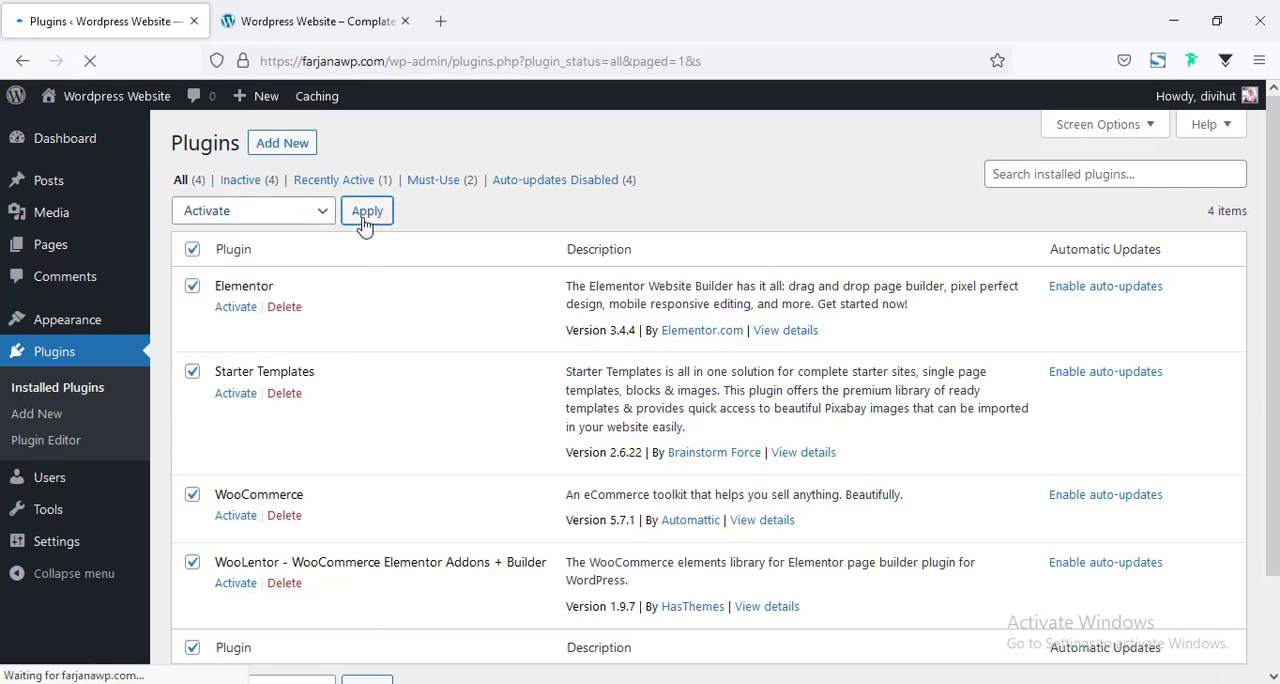
{"action": "scroll", "coordinate": [380, 235], "scroll_direction": "down", "scroll_amount": 3}
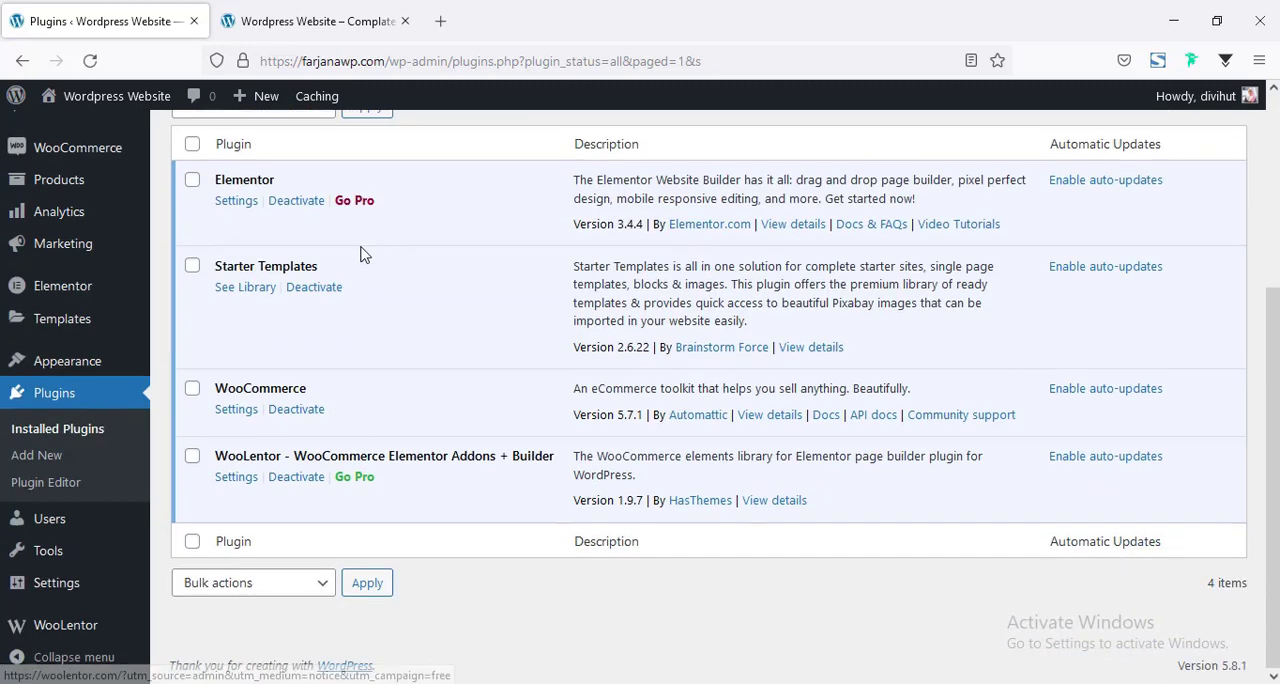
Open the Starter Templates library, choose Elementor as the page builder and browse the templates.
{"action": "left_click", "coordinate": [242, 289]}
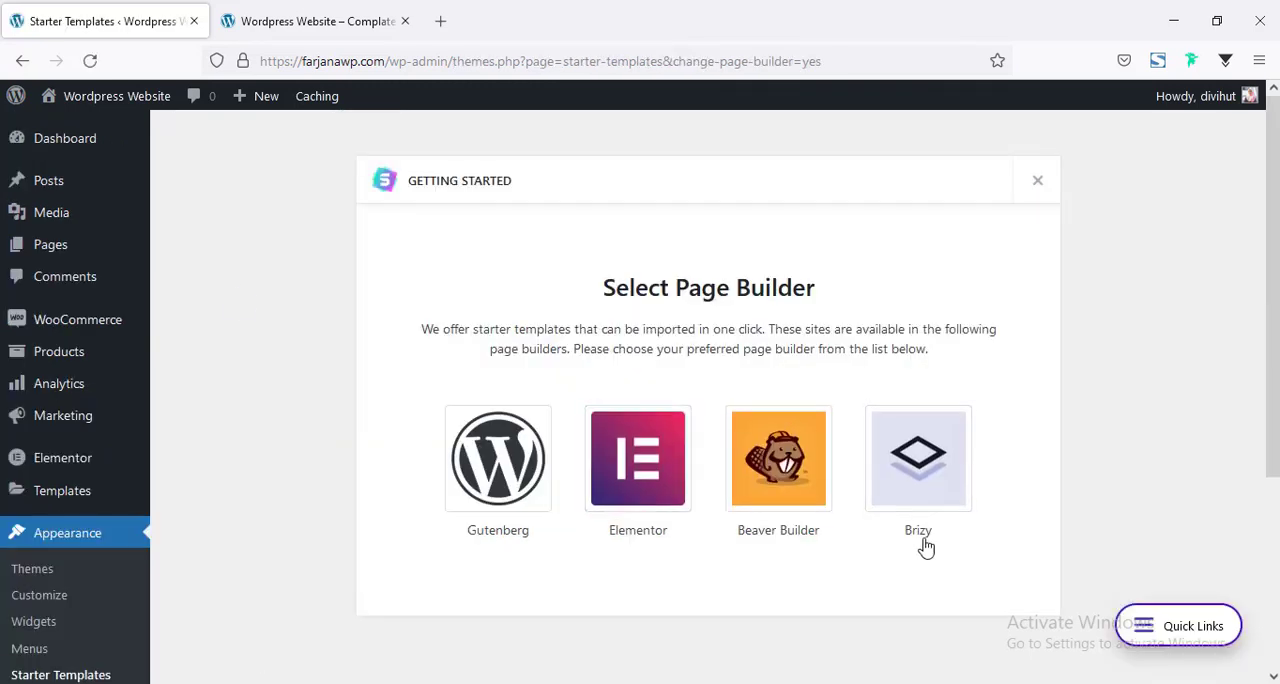
{"action": "left_click", "coordinate": [641, 470]}
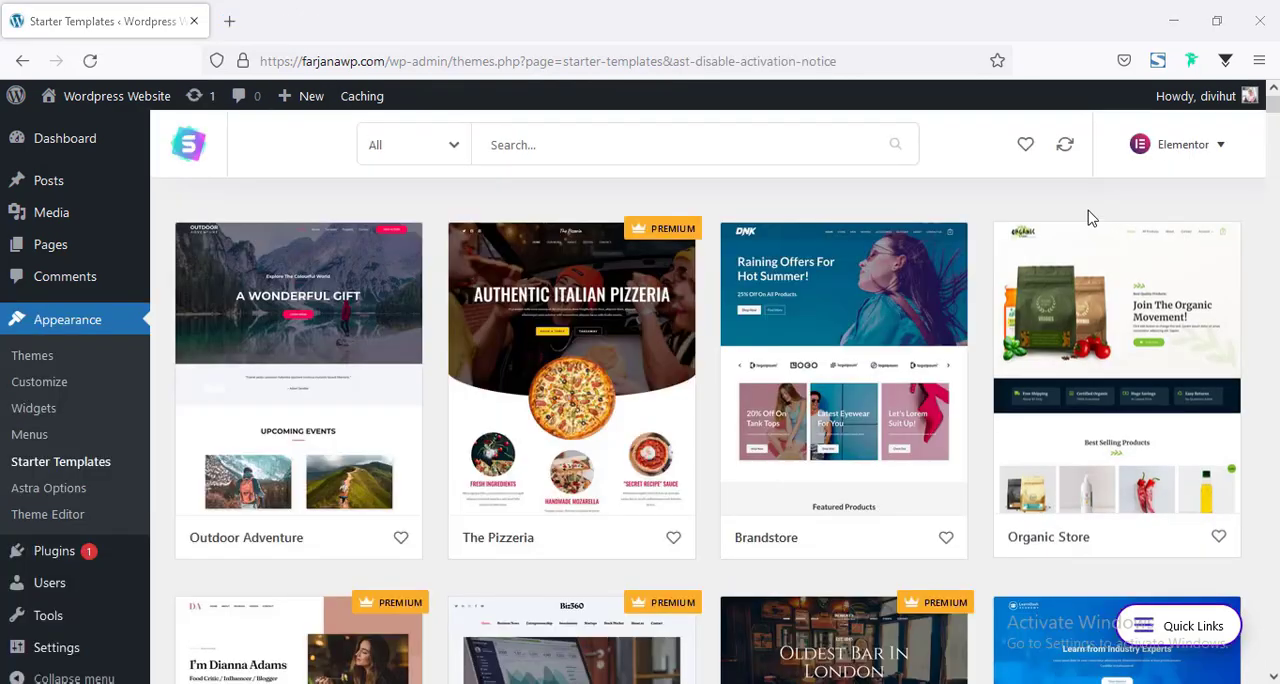
{"action": "scroll", "coordinate": [1271, 278], "scroll_direction": "down", "scroll_amount": 7}
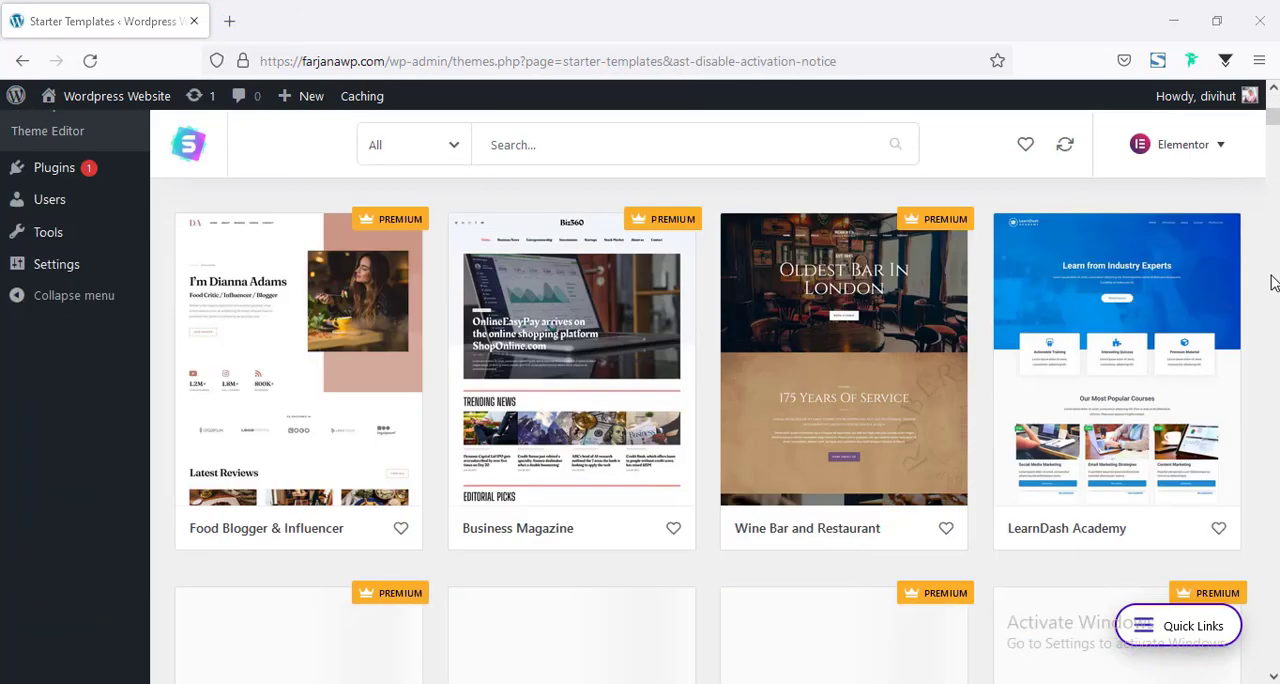
Browse the starter templates and filter them to the eCommerce category.
{"action": "scroll", "coordinate": [1182, 357], "scroll_direction": "down", "scroll_amount": 10}
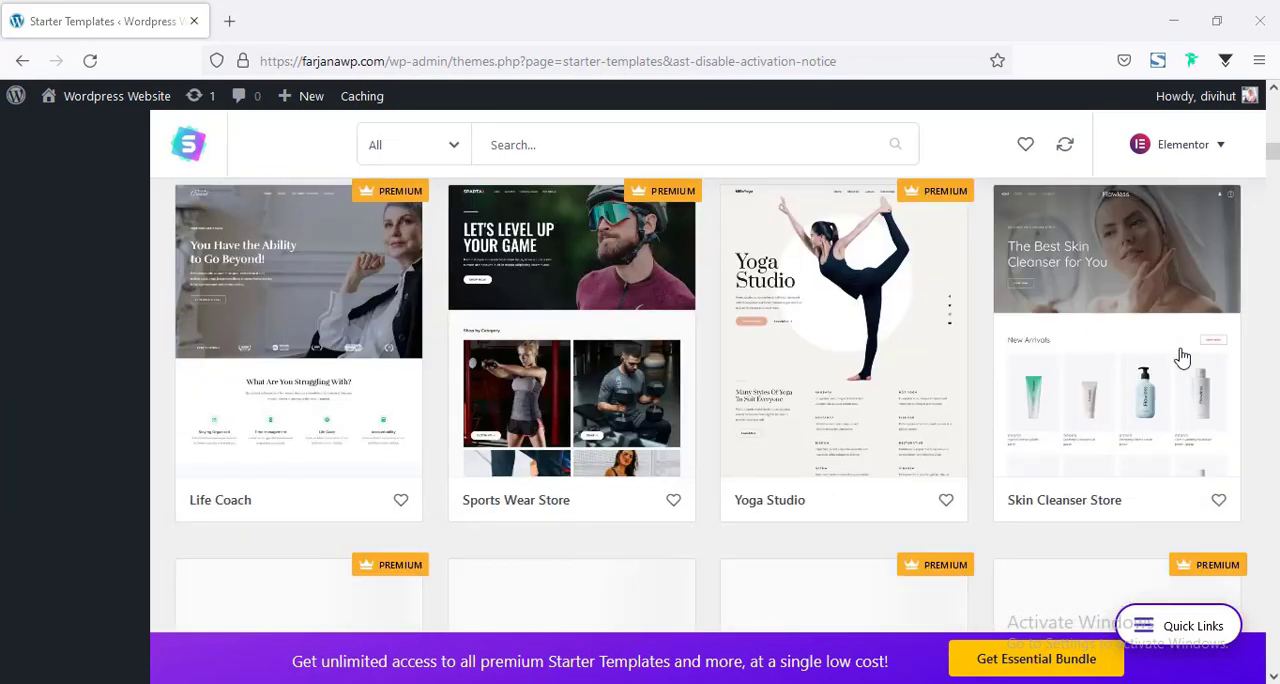
{"action": "scroll", "coordinate": [1183, 356], "scroll_direction": "up", "scroll_amount": 4}
{"action": "scroll", "coordinate": [1182, 357], "scroll_direction": "up", "scroll_amount": 10}
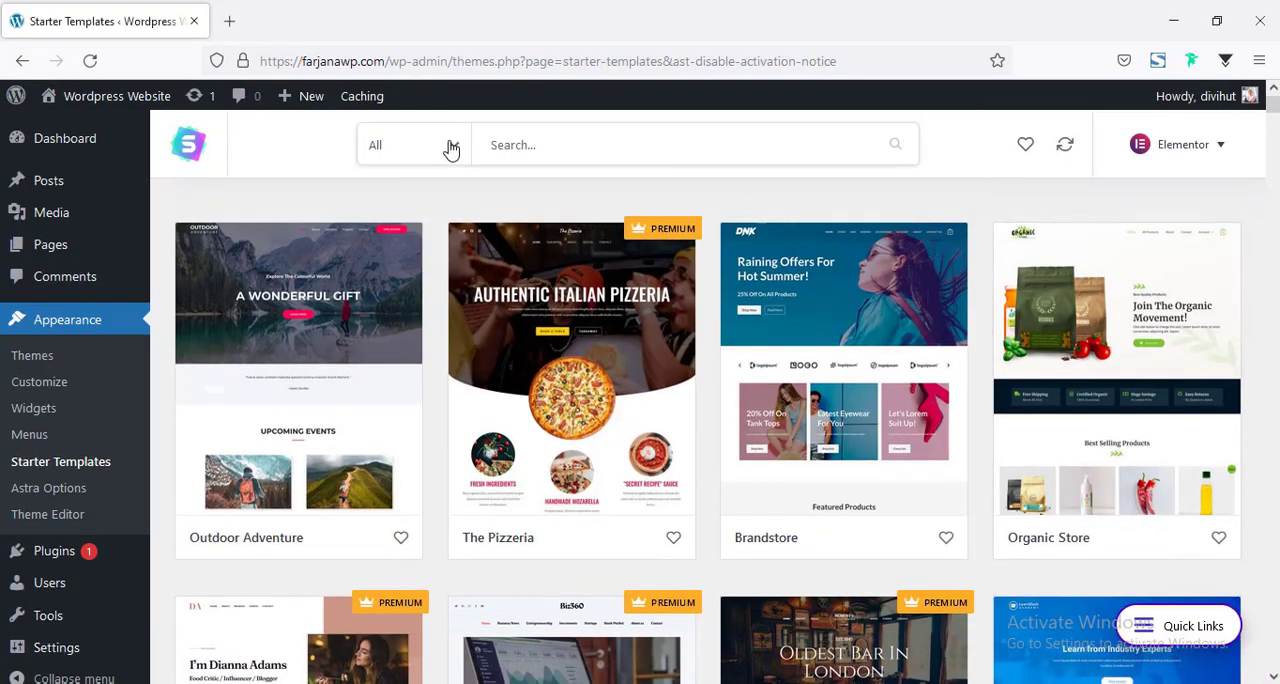
{"action": "left_click", "coordinate": [450, 148]}
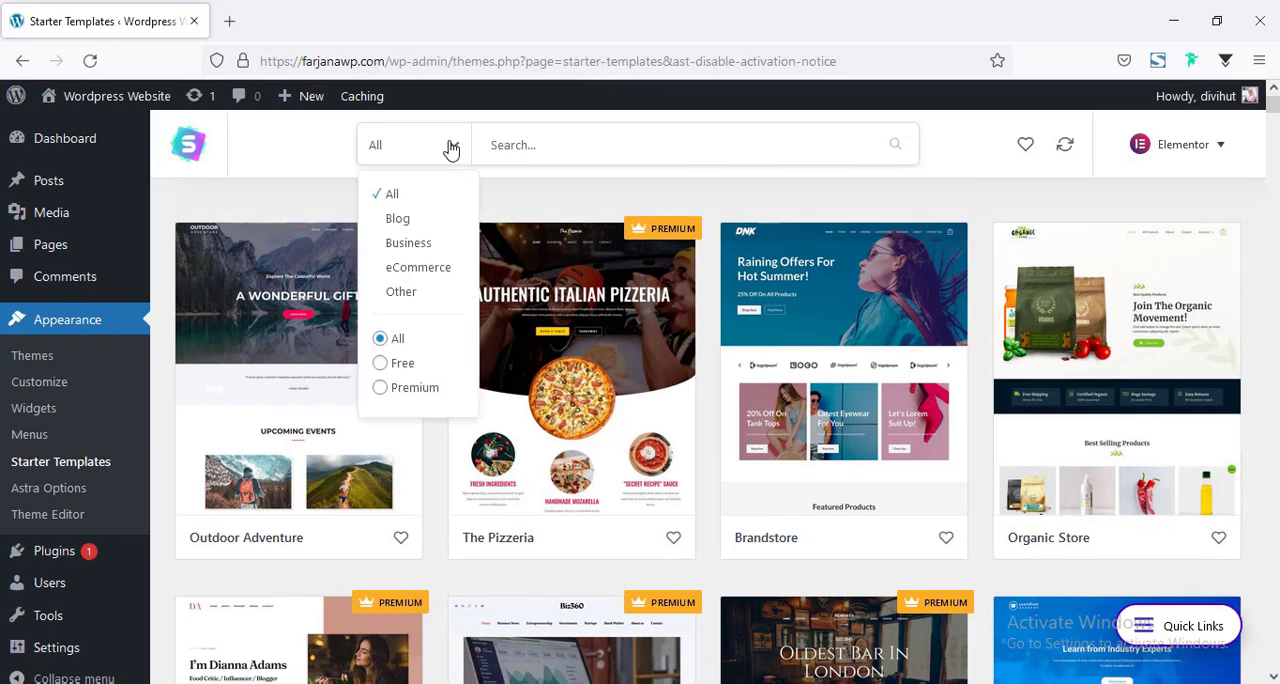
{"action": "left_click", "coordinate": [420, 272]}
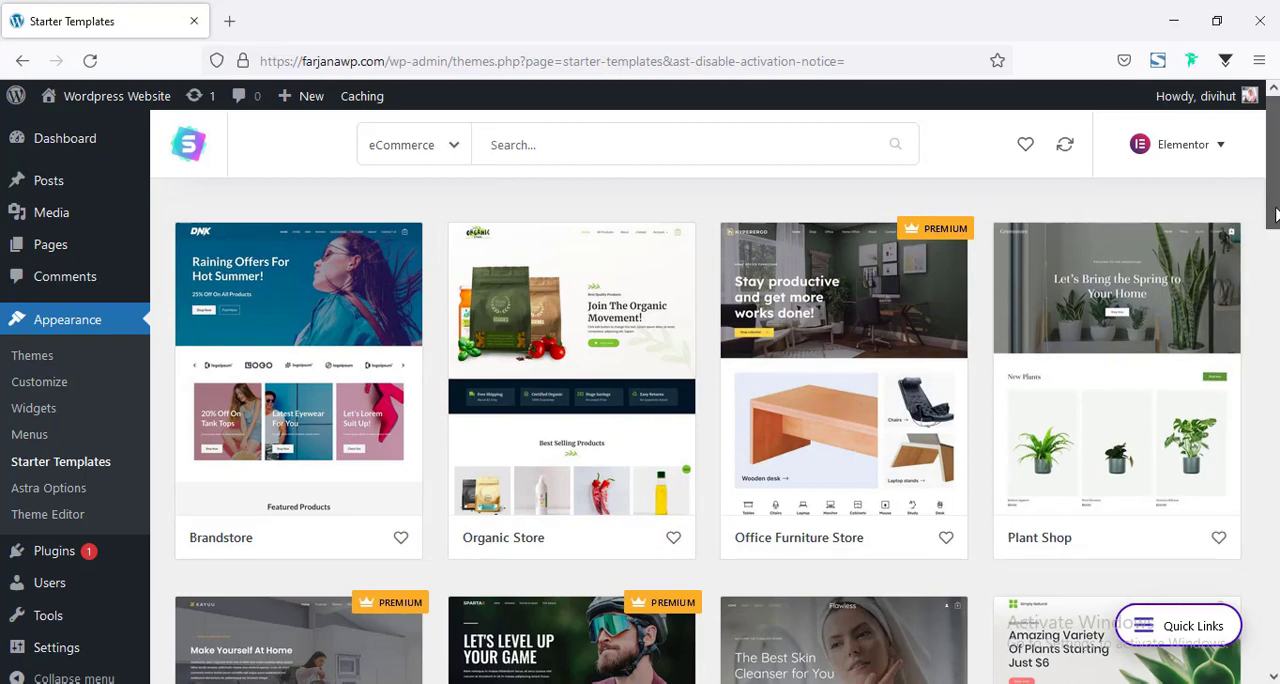
Find and open the free Custom Printing template, and preview its About and Contact pages.
{"action": "mouse_move", "coordinate": [1276, 215]}
{"action": "left_mouse_down"}
{"action": "mouse_move", "coordinate": [1277, 368]}
{"action": "mouse_move", "coordinate": [1277, 218]}
{"action": "left_mouse_up"}
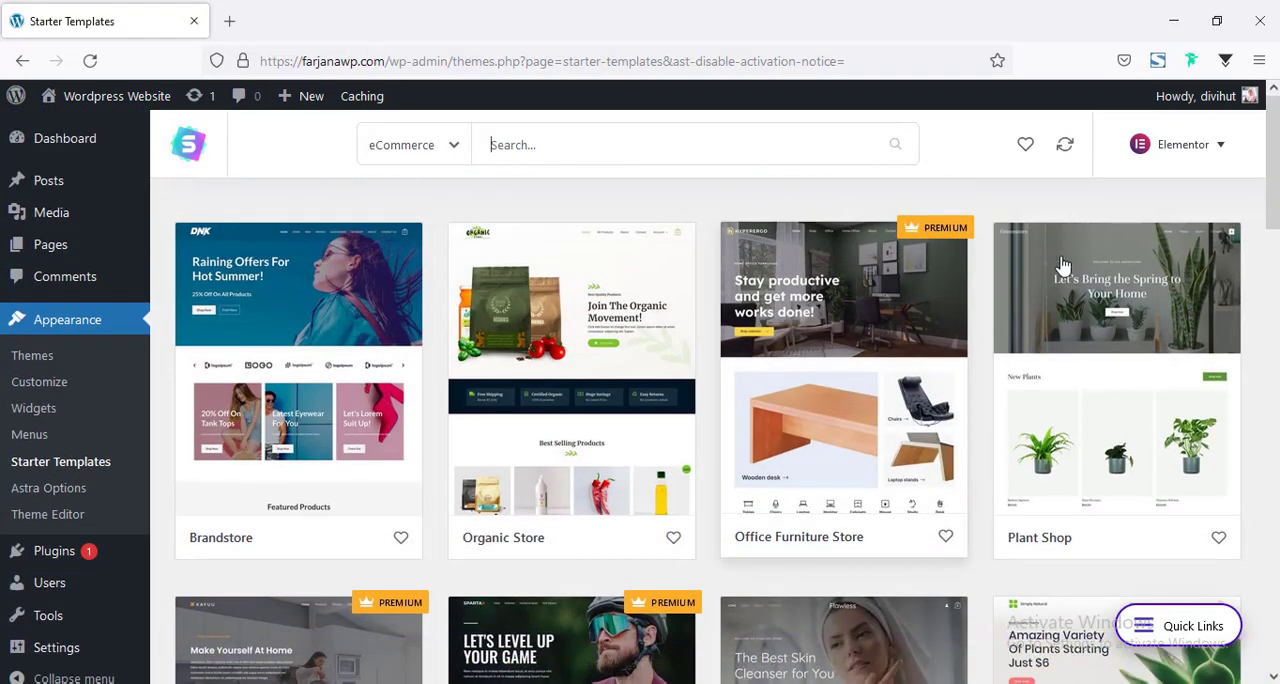
{"action": "scroll", "coordinate": [1063, 265], "scroll_direction": "down", "scroll_amount": 3}
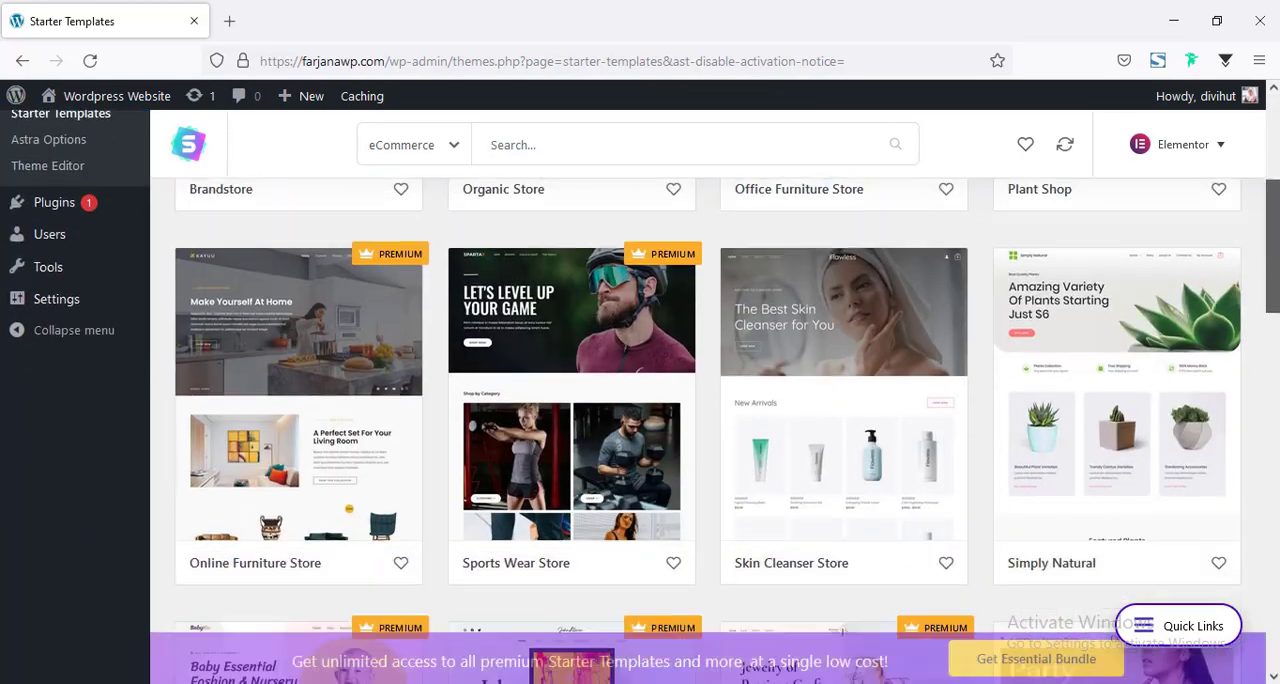
{"action": "scroll", "coordinate": [929, 421], "scroll_direction": "down", "scroll_amount": 9}
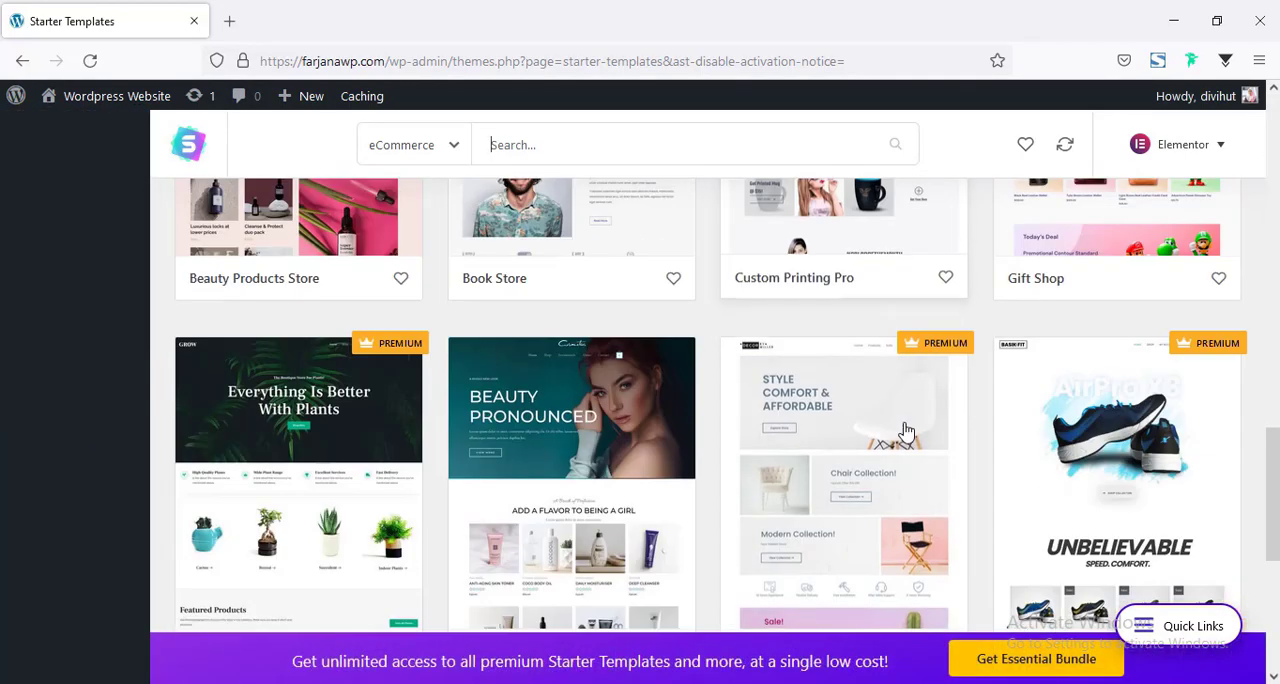
{"action": "scroll", "coordinate": [905, 430], "scroll_direction": "down", "scroll_amount": 4}
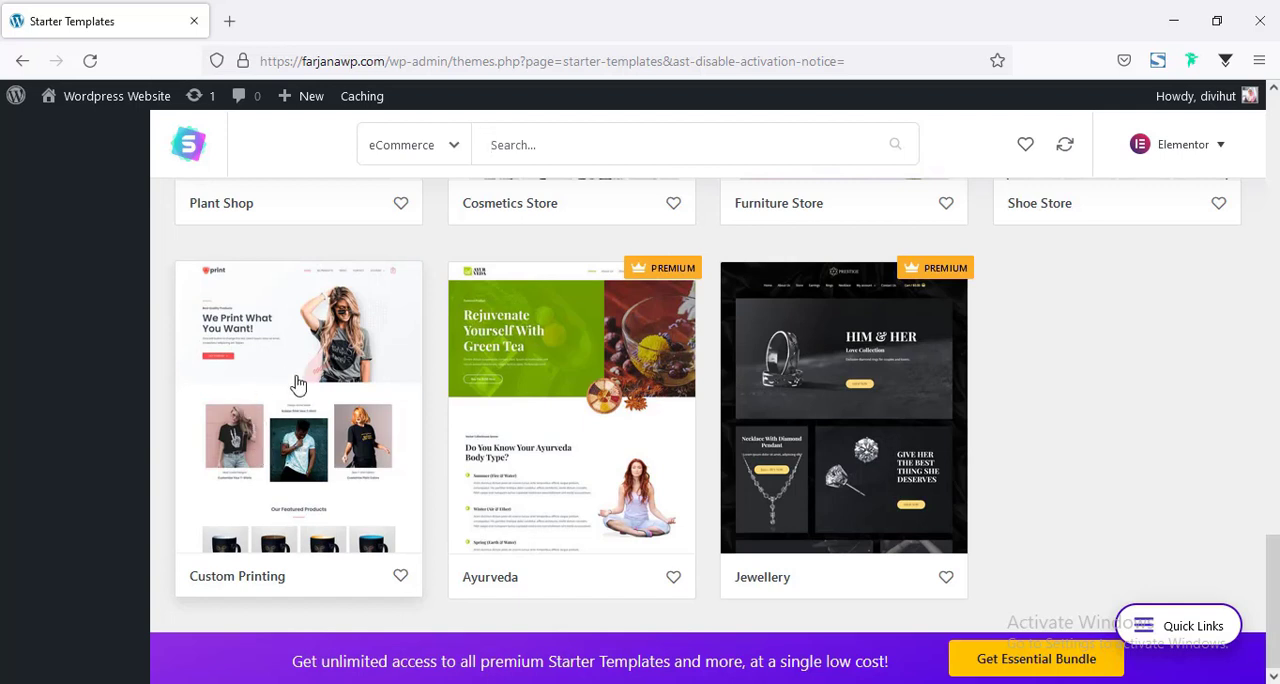
{"action": "left_click", "coordinate": [295, 385]}
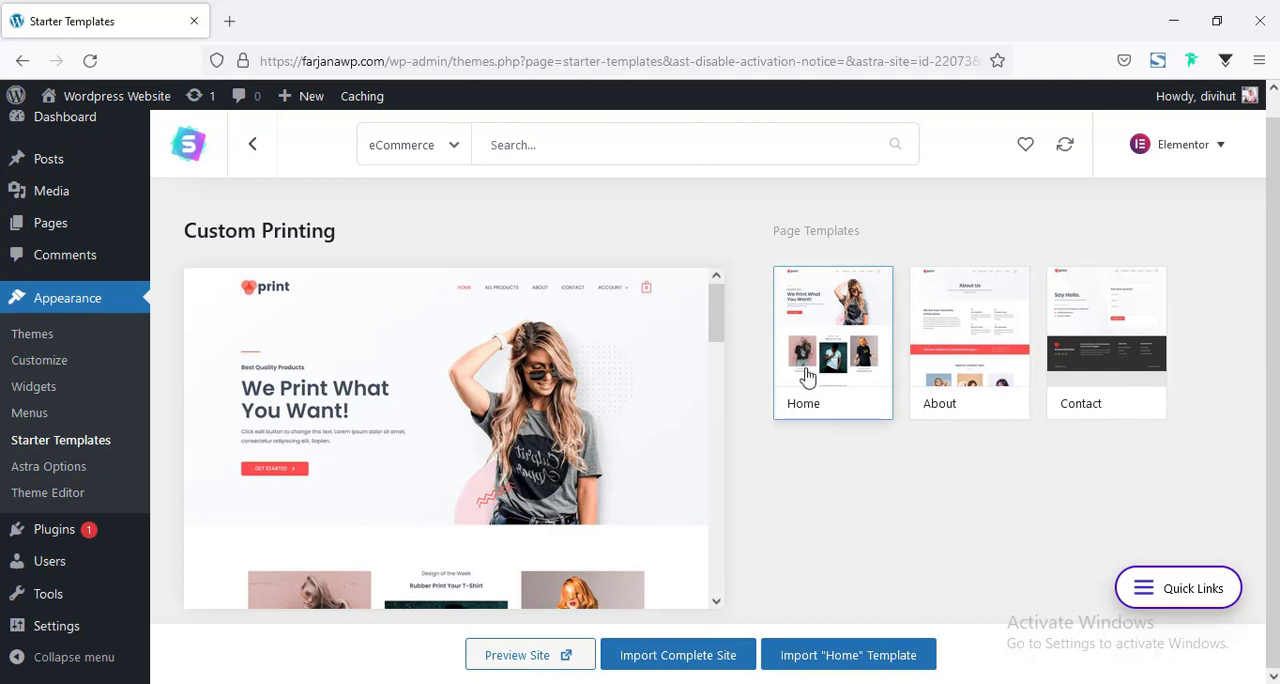
{"action": "left_click", "coordinate": [974, 340]}
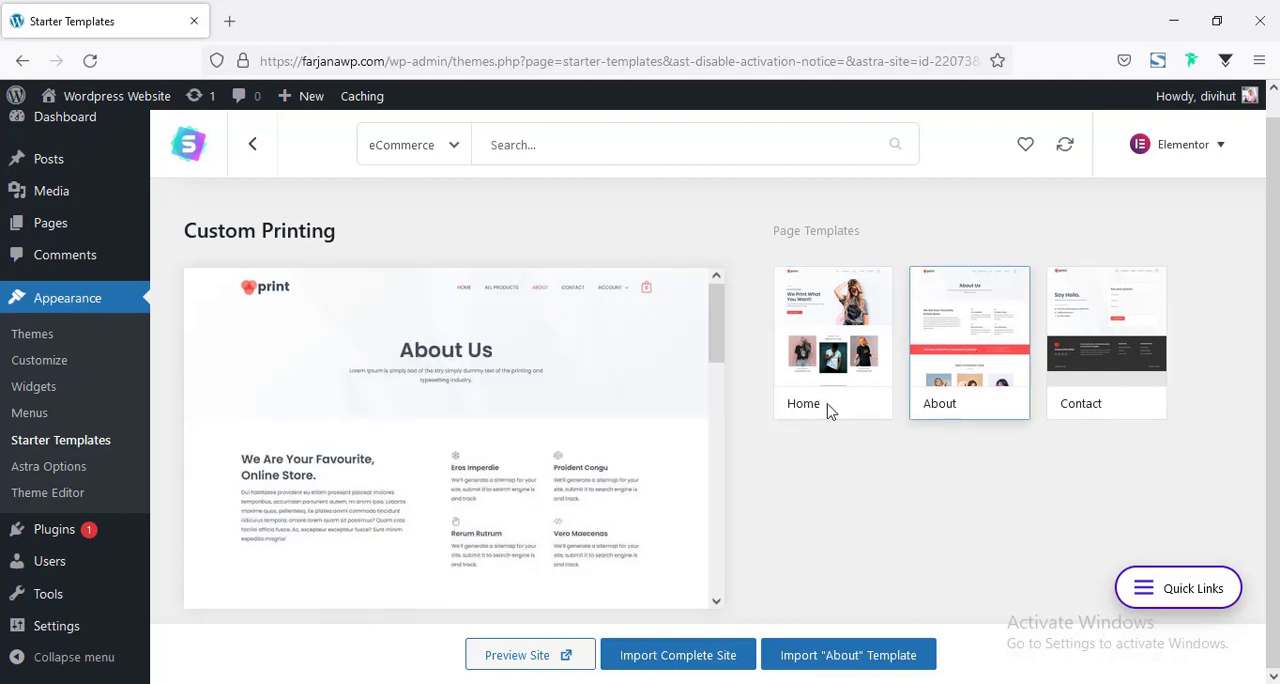
{"action": "left_click", "coordinate": [1100, 362]}
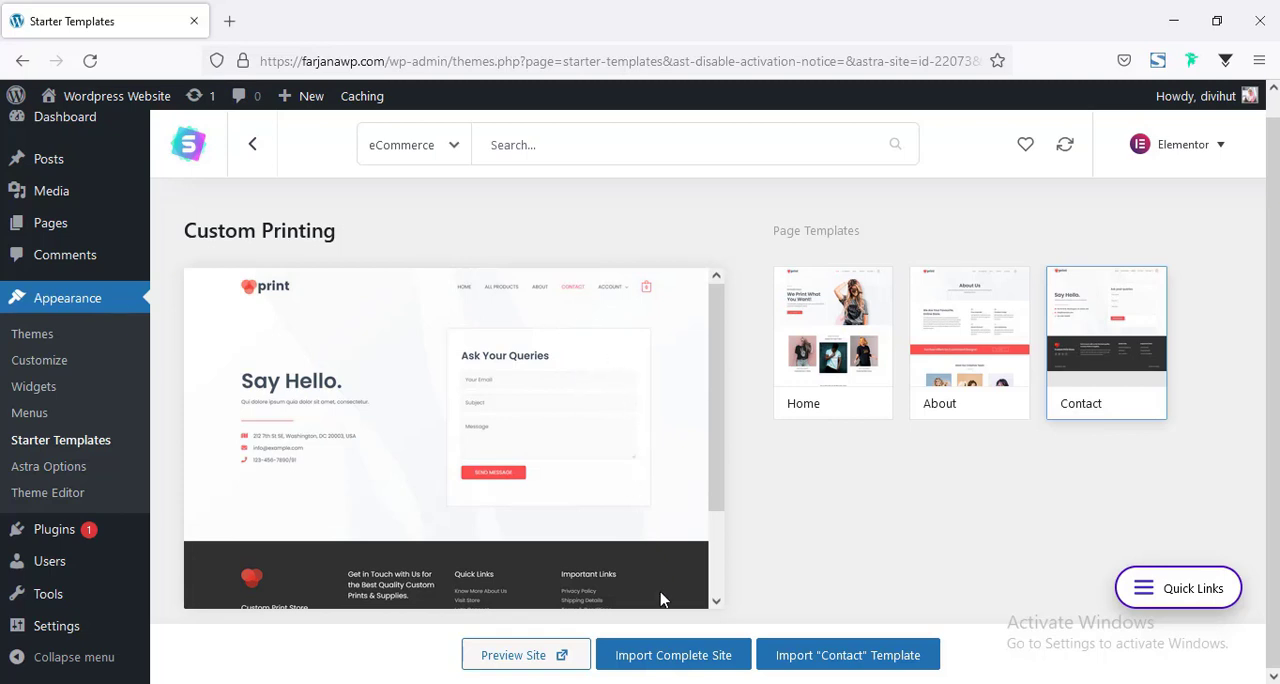
Import the complete Custom Printing site as a WordPress Expert building for Myself/My company, skipping the name and email form.
{"action": "left_click", "coordinate": [668, 656]}
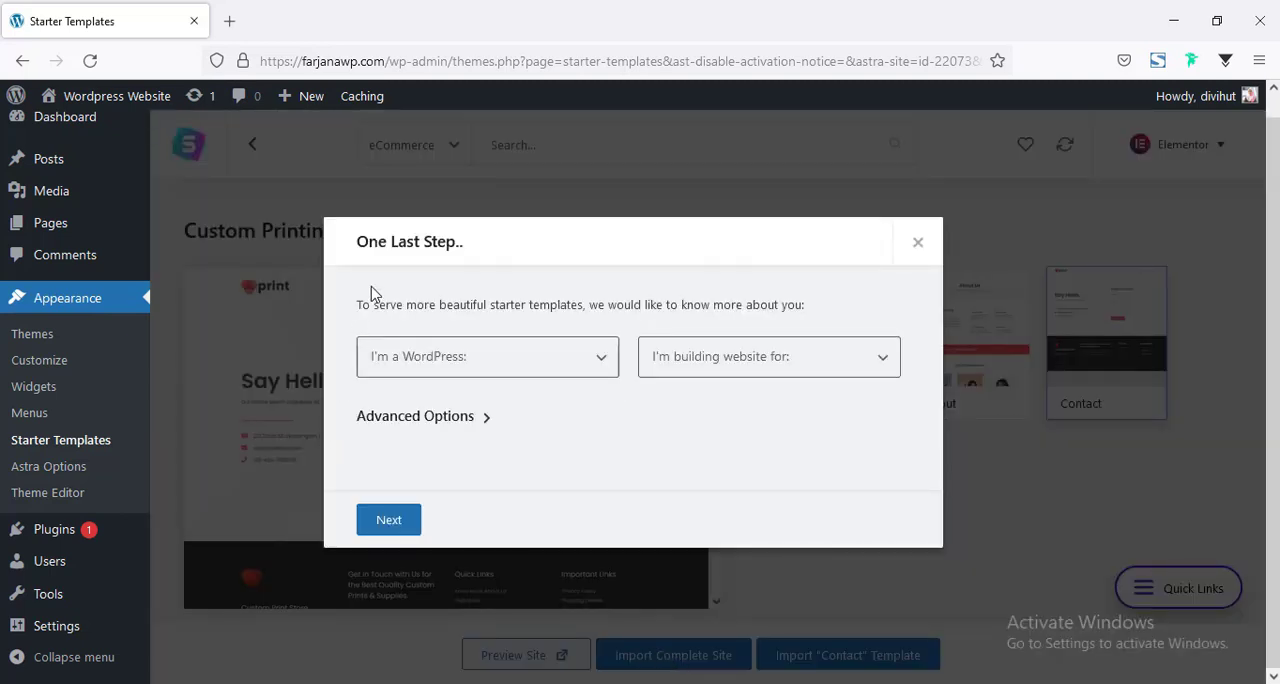
{"action": "left_click", "coordinate": [589, 367]}
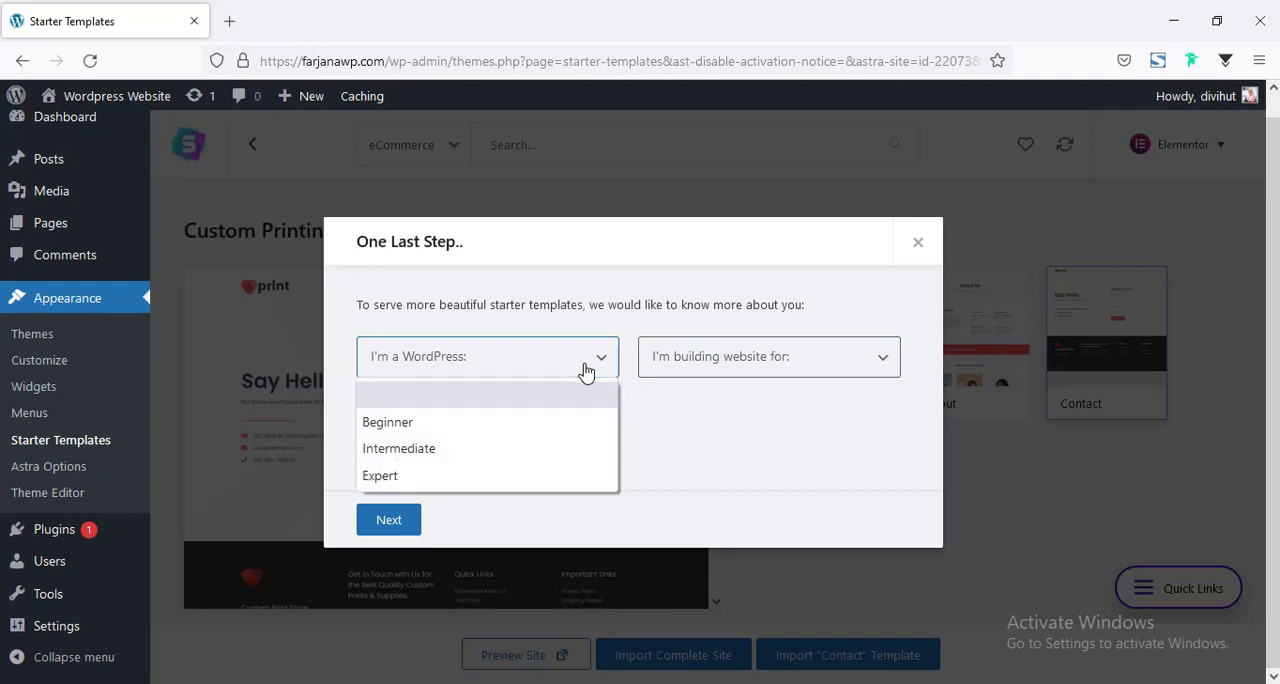
{"action": "left_click", "coordinate": [437, 477]}
{"action": "left_click", "coordinate": [690, 366]}
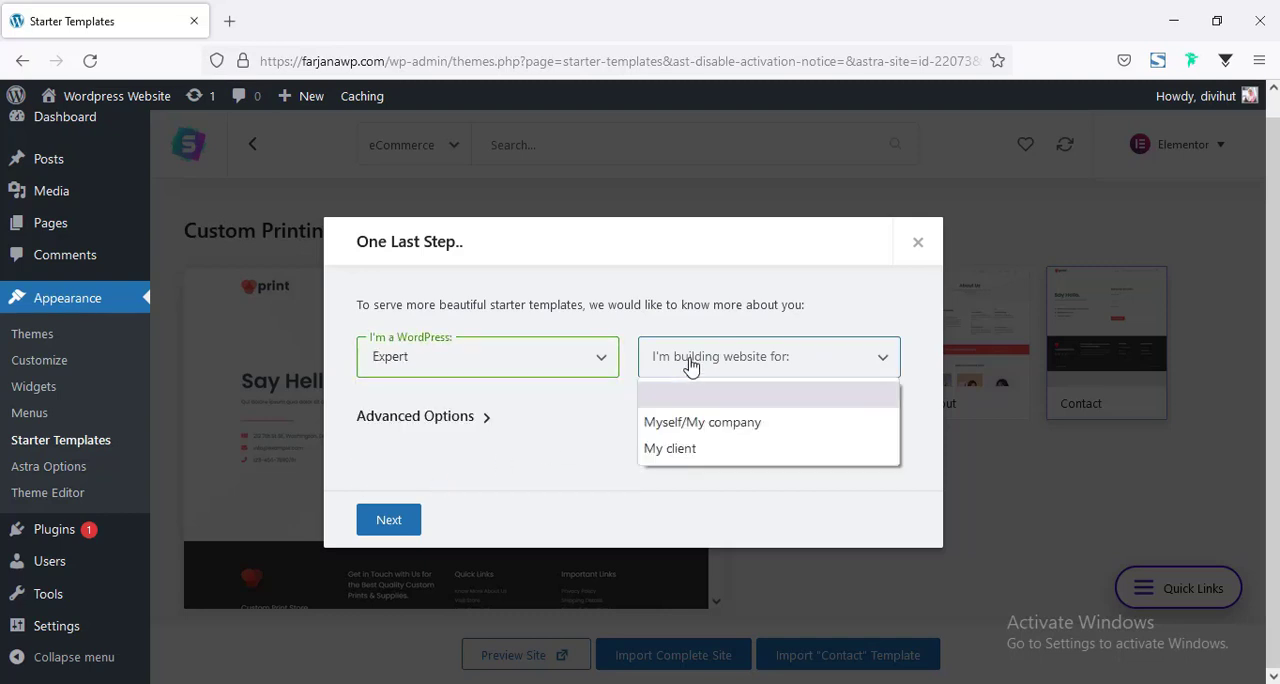
{"action": "left_click", "coordinate": [689, 426]}
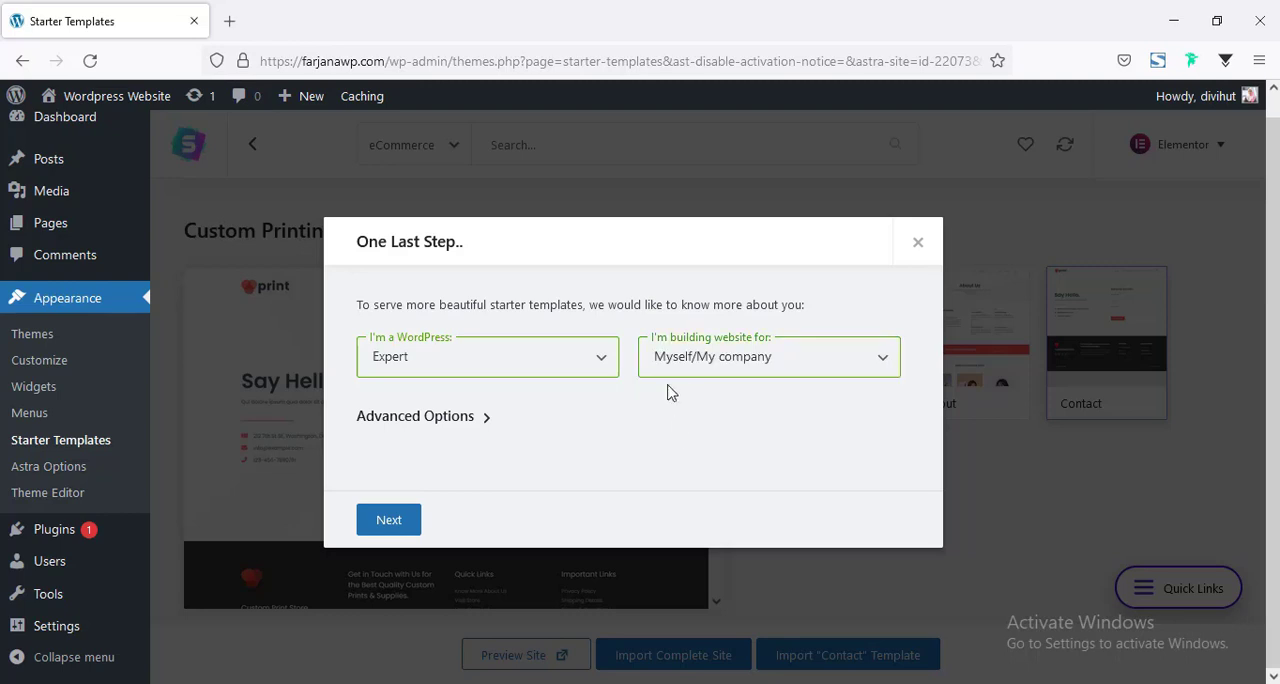
{"action": "left_click", "coordinate": [388, 524]}
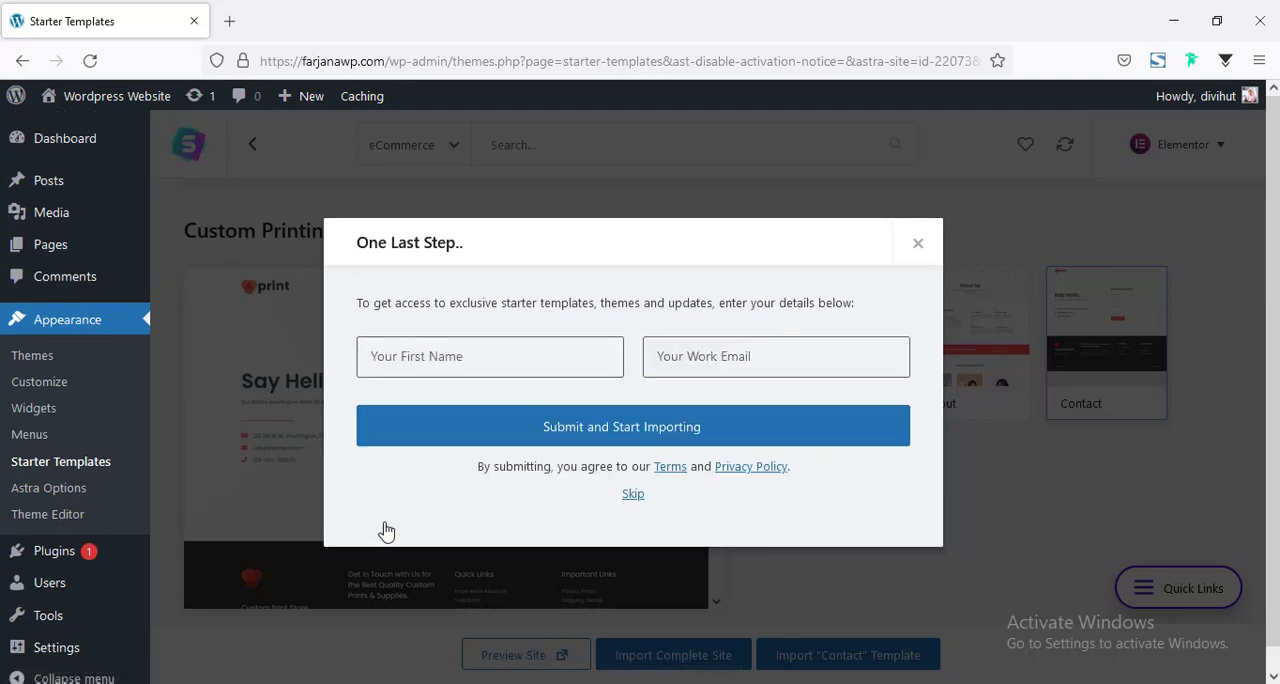
{"action": "left_click", "coordinate": [455, 360]}
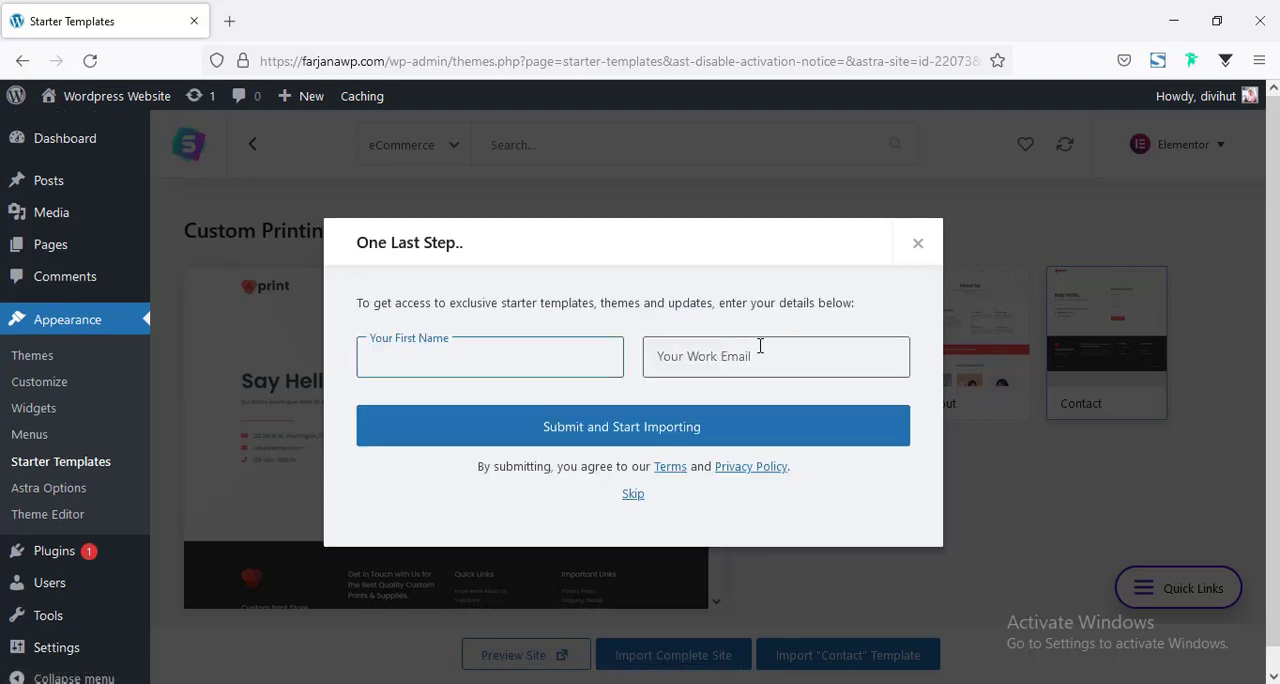
{"action": "left_click", "coordinate": [633, 496]}
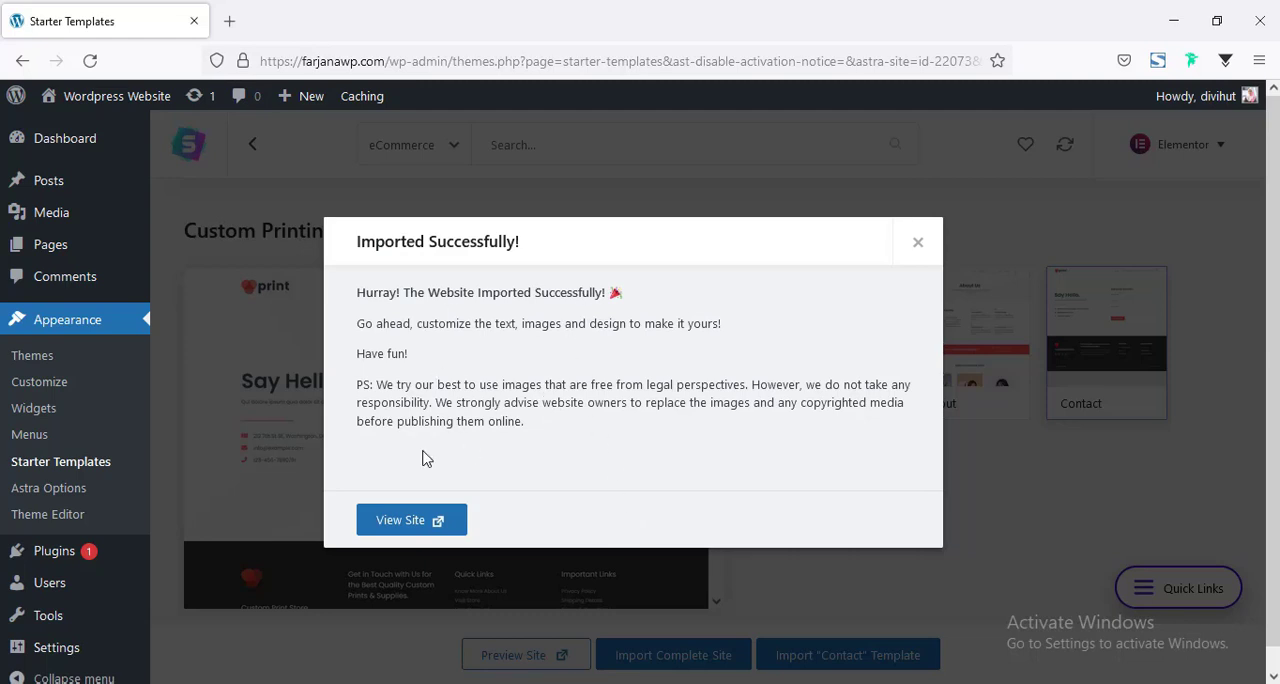
View the imported site's homepage and examine its sections from the header down to the footer.
{"action": "left_click", "coordinate": [412, 529]}
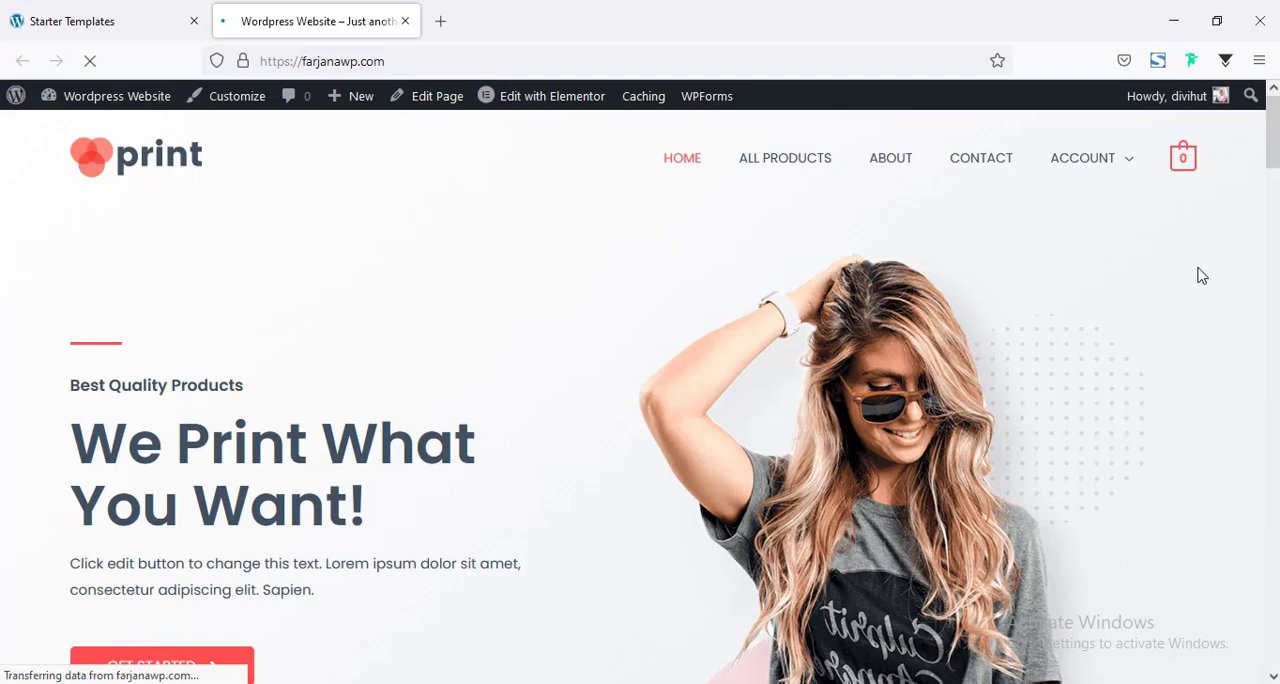
{"action": "scroll", "coordinate": [1117, 275], "scroll_direction": "down", "scroll_amount": 3}
{"action": "scroll", "coordinate": [640, 400], "scroll_direction": "down", "scroll_amount": 12}
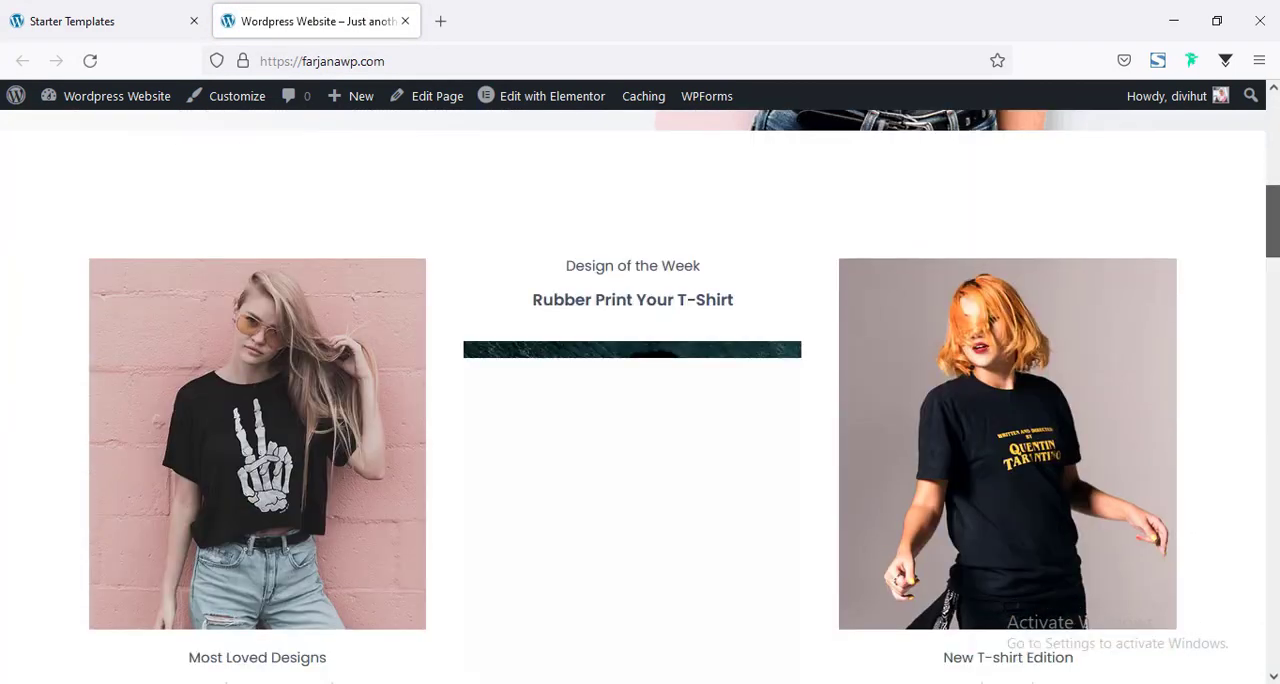
{"action": "scroll", "coordinate": [640, 400], "scroll_direction": "down", "scroll_amount": 15}
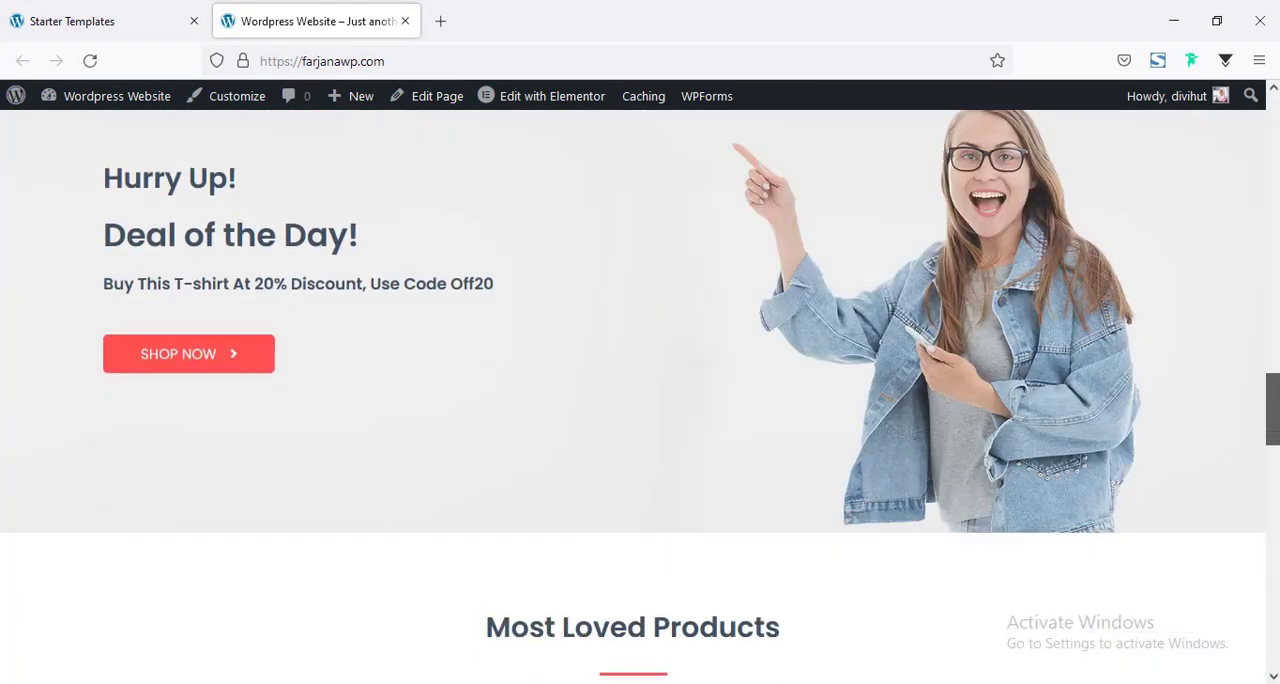
{"action": "scroll", "coordinate": [640, 400], "scroll_direction": "down", "scroll_amount": 6}
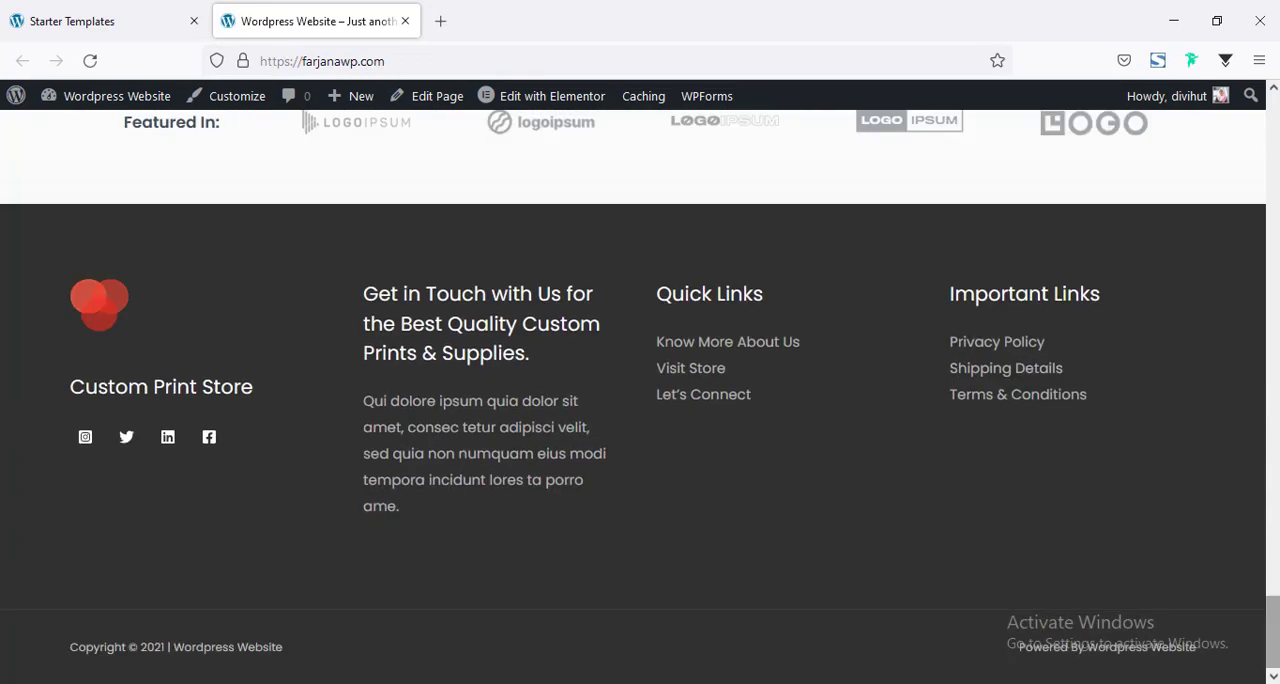
{"action": "scroll", "coordinate": [640, 400], "scroll_direction": "up", "scroll_amount": 2}
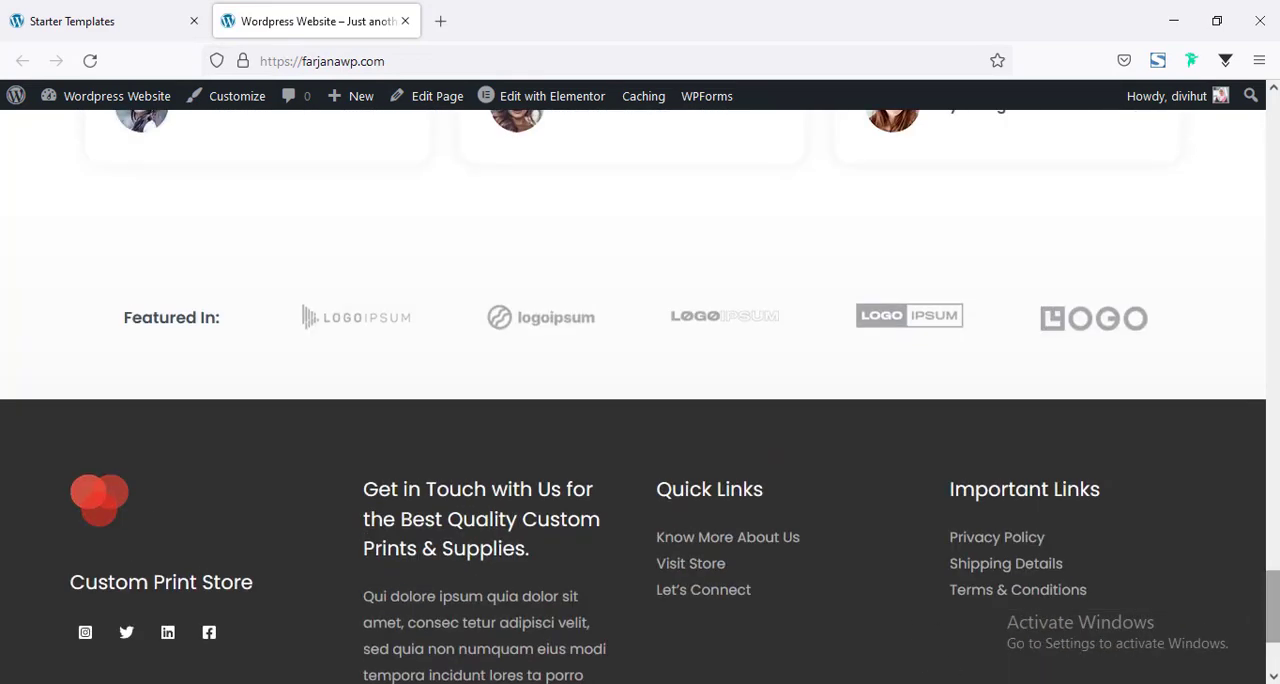
{"action": "left_click_drag", "start_coordinate": [1273, 607], "coordinate": [1273, 448]}
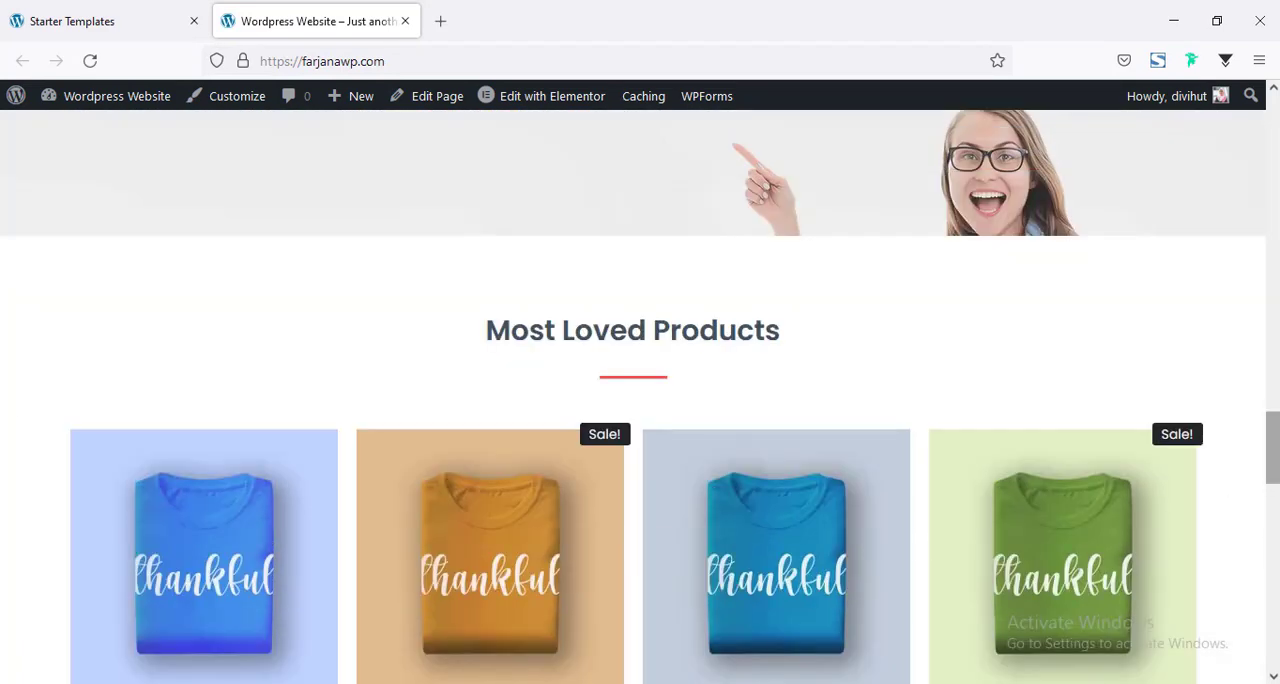
{"action": "scroll", "coordinate": [815, 252], "scroll_direction": "up", "scroll_amount": 15}
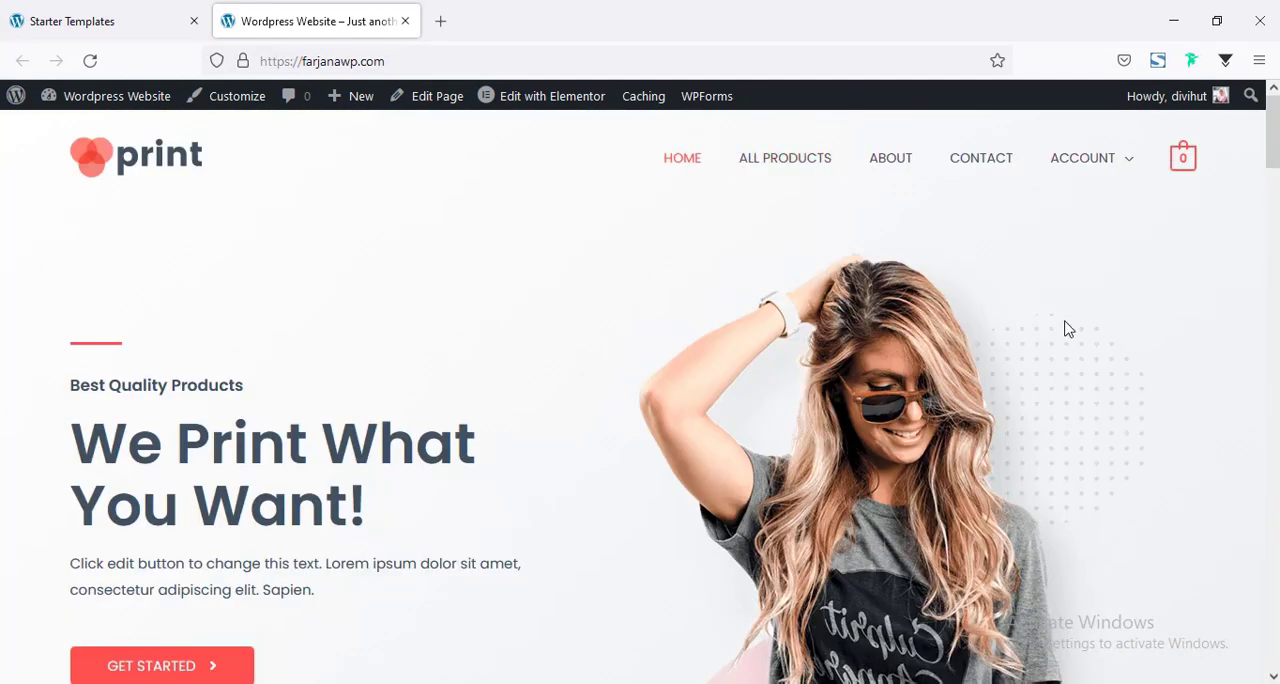
{"action": "mouse_move", "coordinate": [1273, 134]}
{"action": "left_mouse_down"}
{"action": "mouse_move", "coordinate": [1273, 375]}
{"action": "mouse_move", "coordinate": [1273, 130]}
{"action": "mouse_move", "coordinate": [1273, 318]}
{"action": "mouse_move", "coordinate": [1273, 155]}
{"action": "left_mouse_up"}
Return to the Starter Templates admin page, close the import confirmation and reload the page.
{"action": "left_click", "coordinate": [139, 38]}
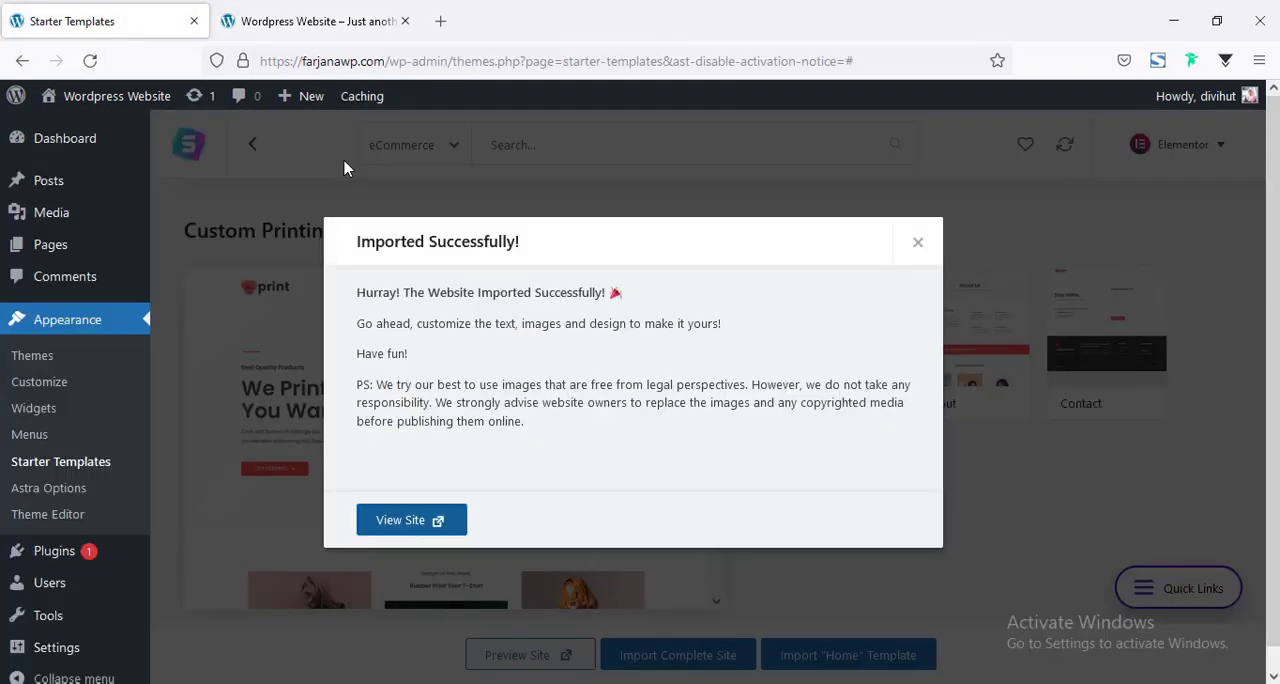
{"action": "left_click", "coordinate": [918, 242]}
{"action": "left_click", "coordinate": [89, 60]}
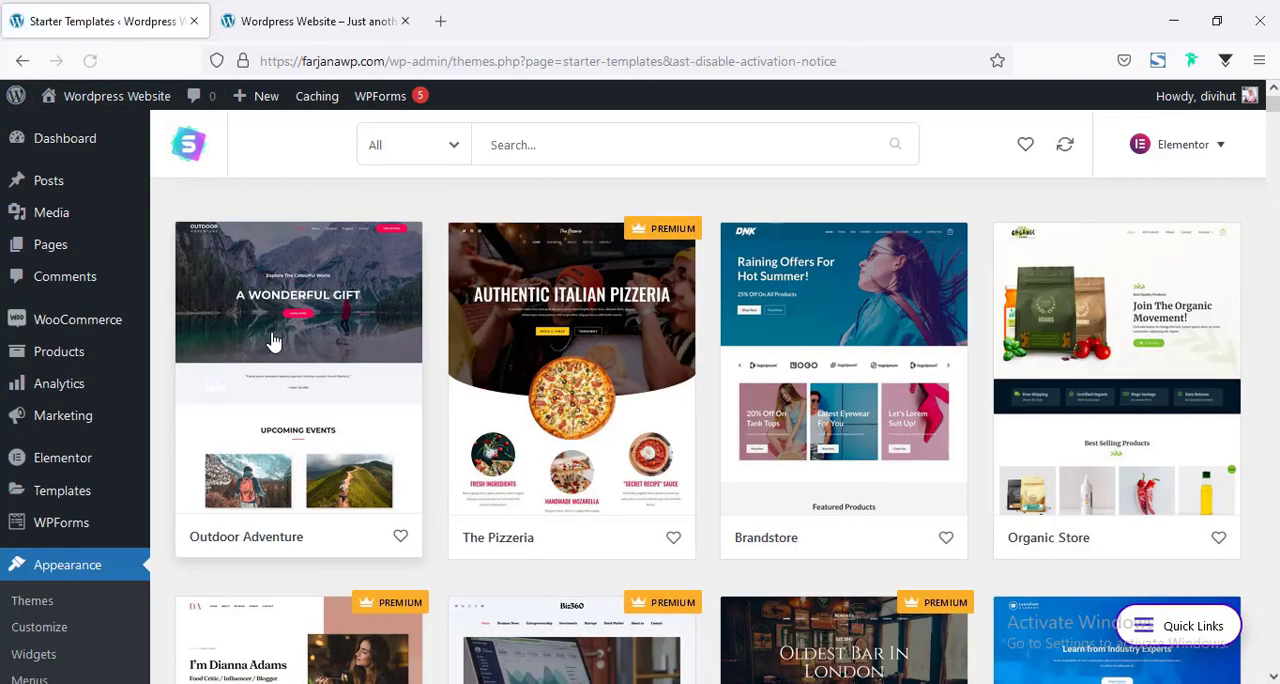
Open the list of WooCommerce products, select all imported demo products and move them to the trash in bulk.
{"action": "left_click", "coordinate": [60, 352]}
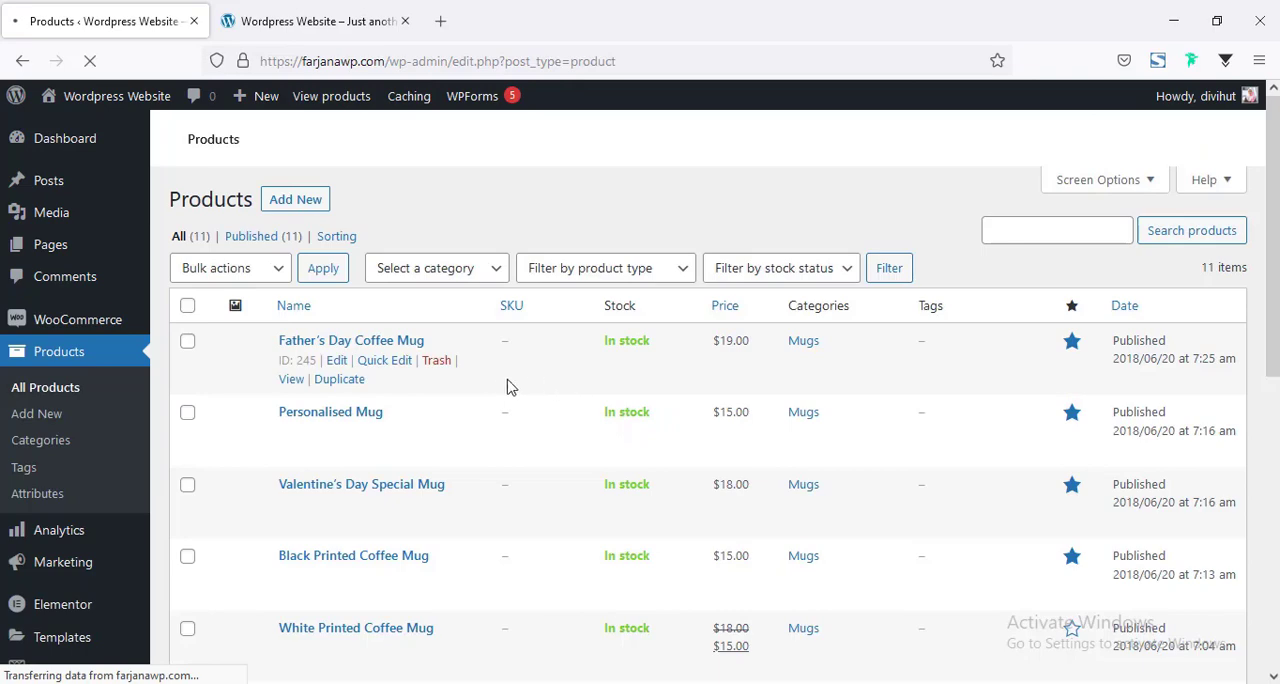
{"action": "scroll", "coordinate": [506, 386], "scroll_direction": "down", "scroll_amount": 3}
{"action": "scroll", "coordinate": [366, 320], "scroll_direction": "down", "scroll_amount": 6}
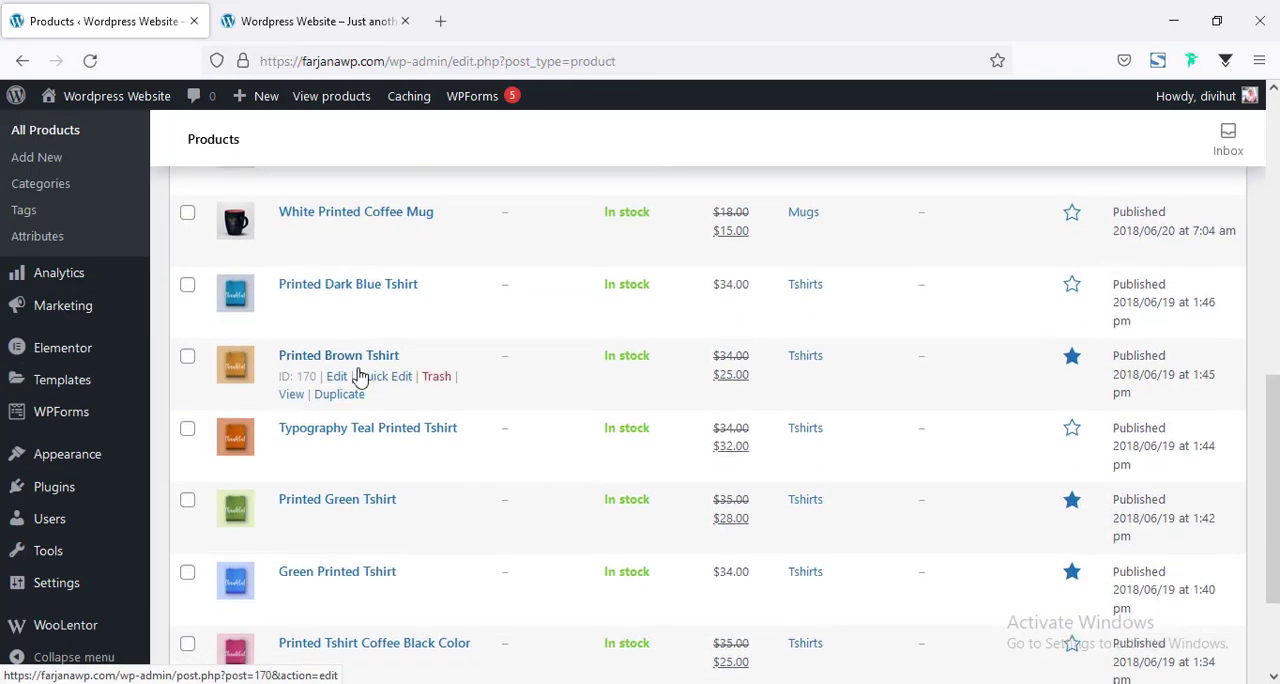
{"action": "scroll", "coordinate": [380, 403], "scroll_direction": "up", "scroll_amount": 10}
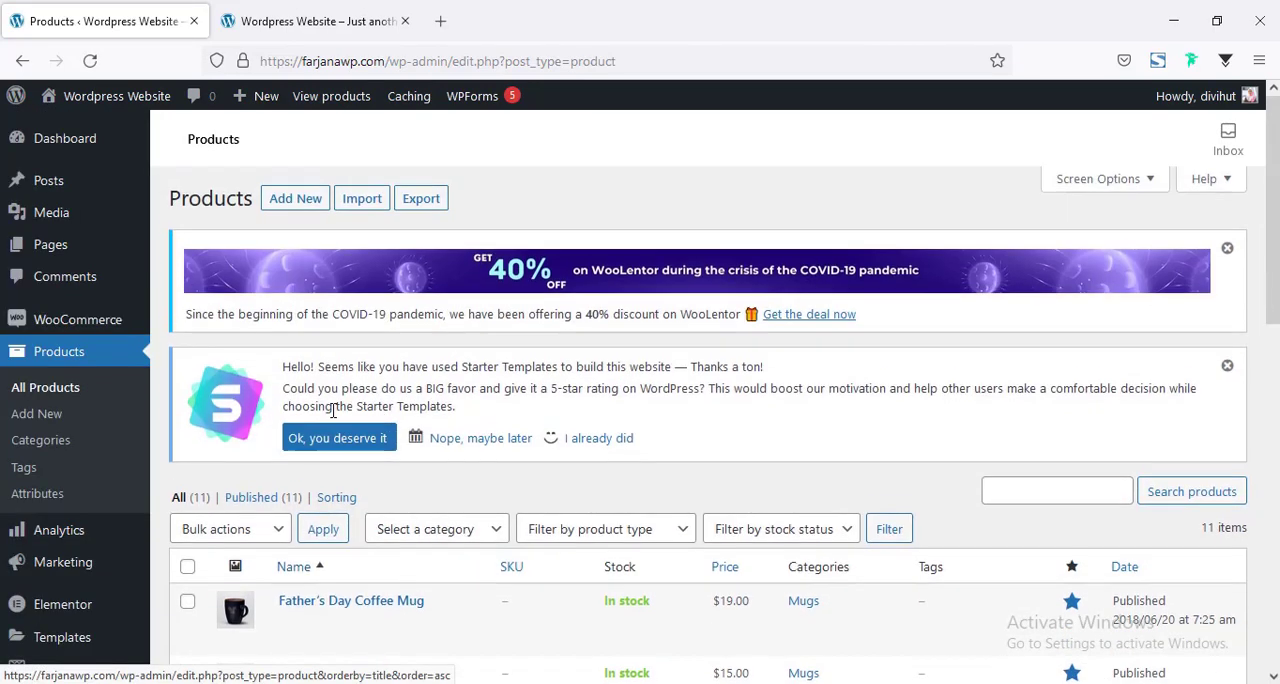
{"action": "scroll", "coordinate": [334, 408], "scroll_direction": "down", "scroll_amount": 3}
{"action": "left_click", "coordinate": [187, 280]}
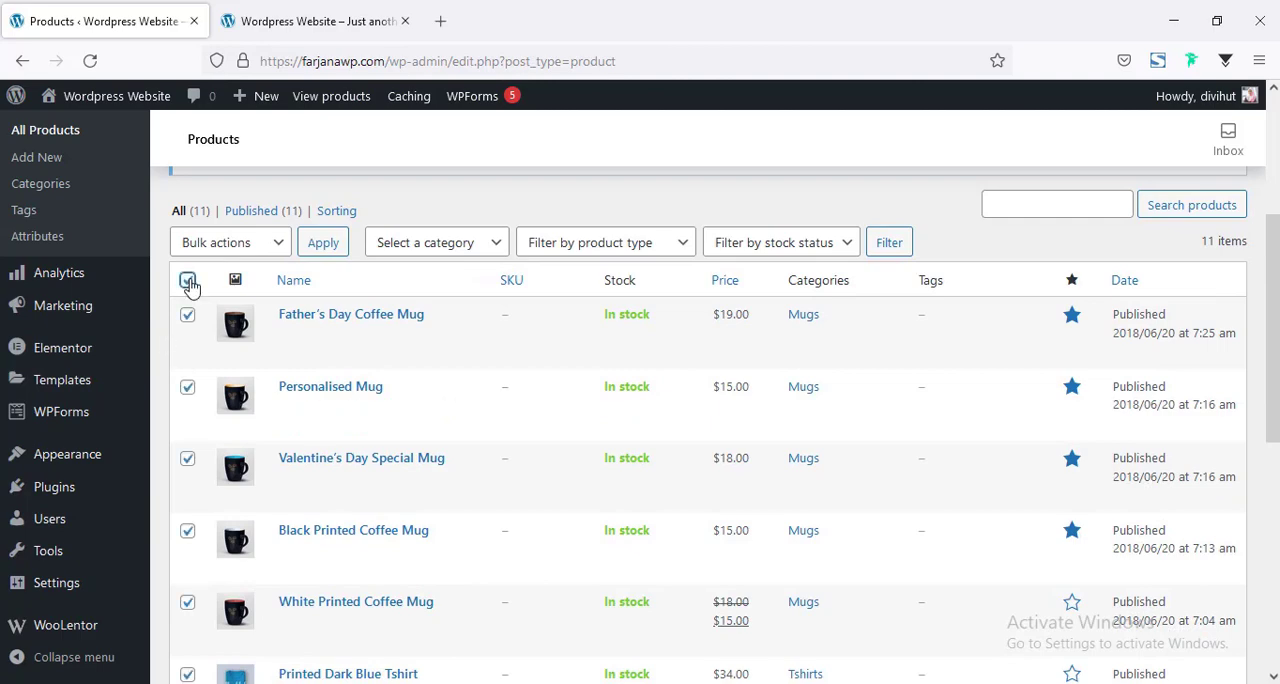
{"action": "left_click", "coordinate": [230, 242]}
{"action": "left_click", "coordinate": [230, 302]}
{"action": "left_click", "coordinate": [323, 242]}
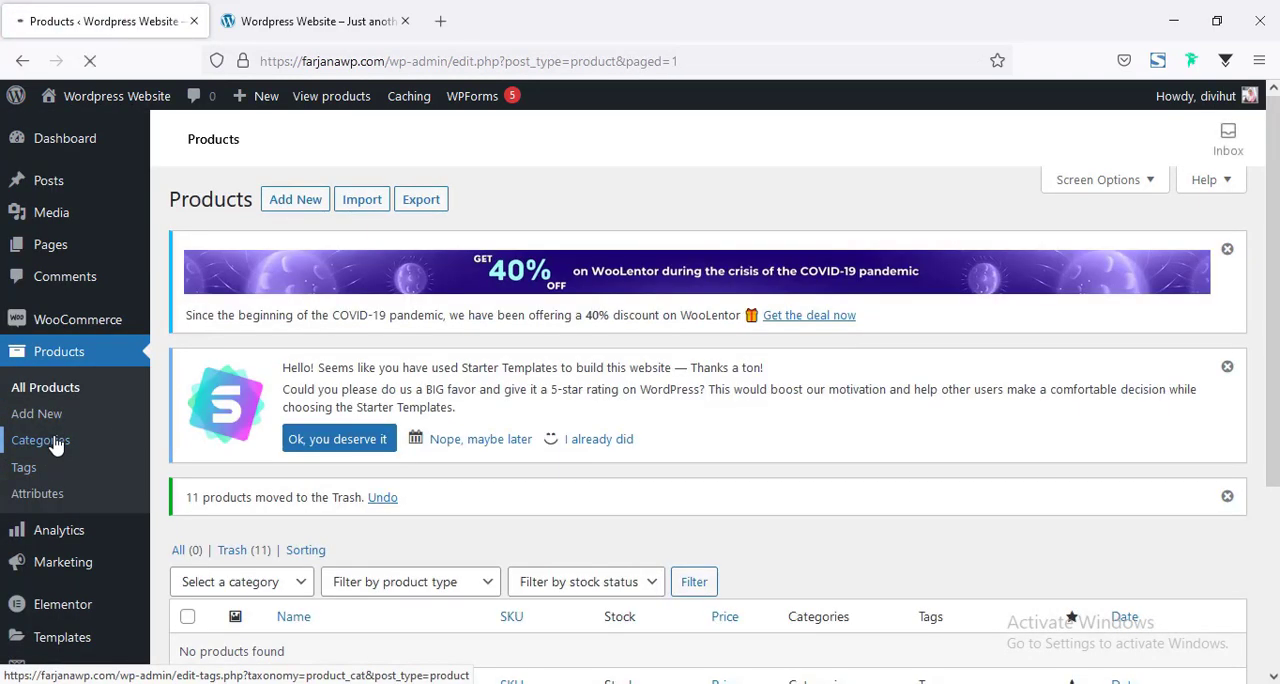
Open the product categories and bulk-delete the imported Mugs and Tshirts categories.
{"action": "left_click", "coordinate": [55, 446]}
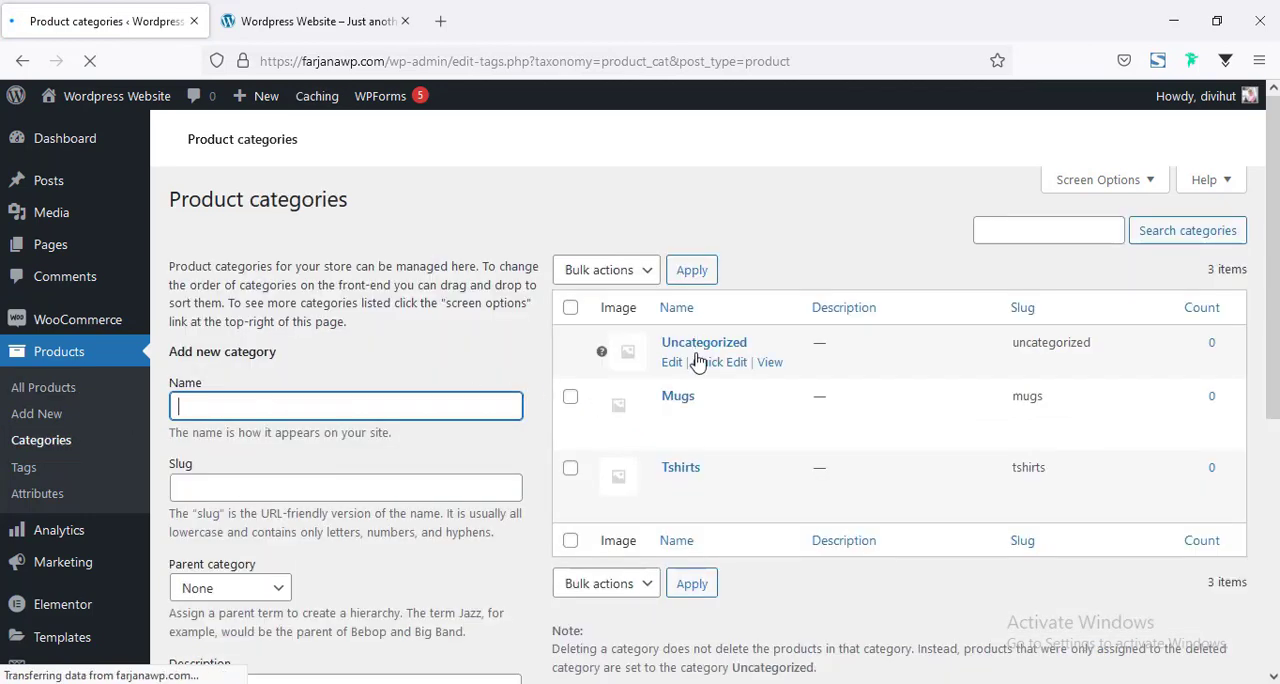
{"action": "scroll", "coordinate": [577, 371], "scroll_direction": "down", "scroll_amount": 3}
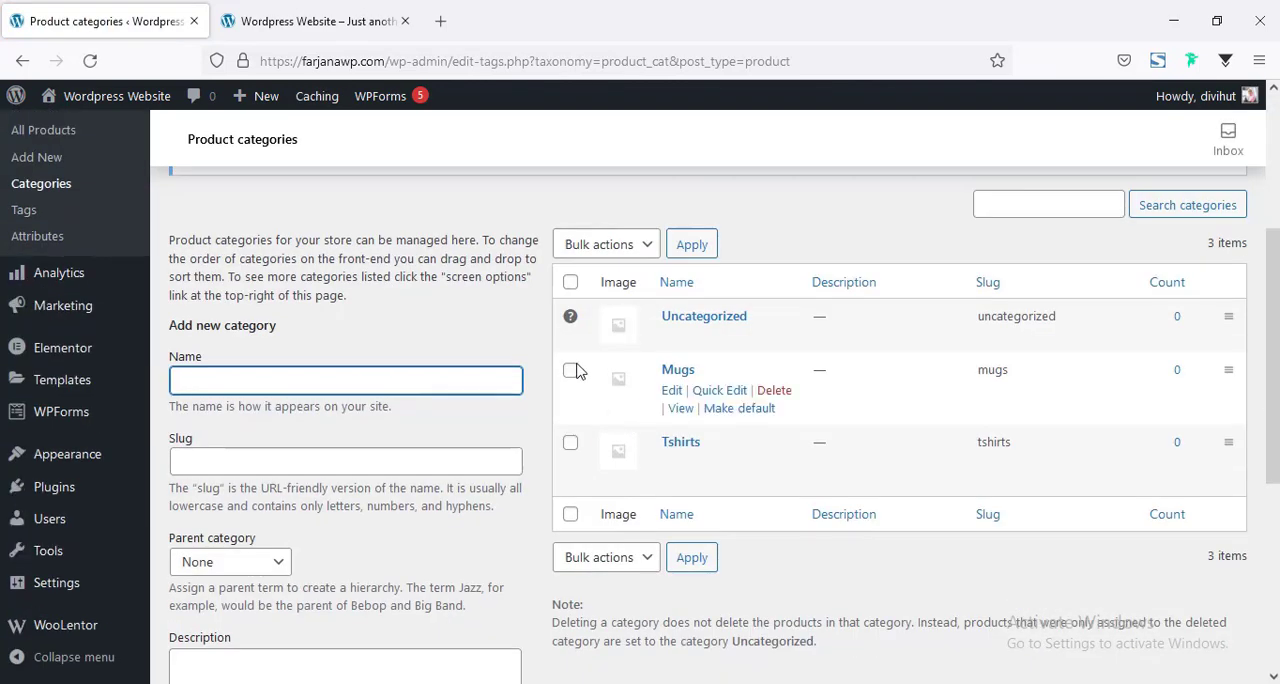
{"action": "left_click", "coordinate": [570, 282]}
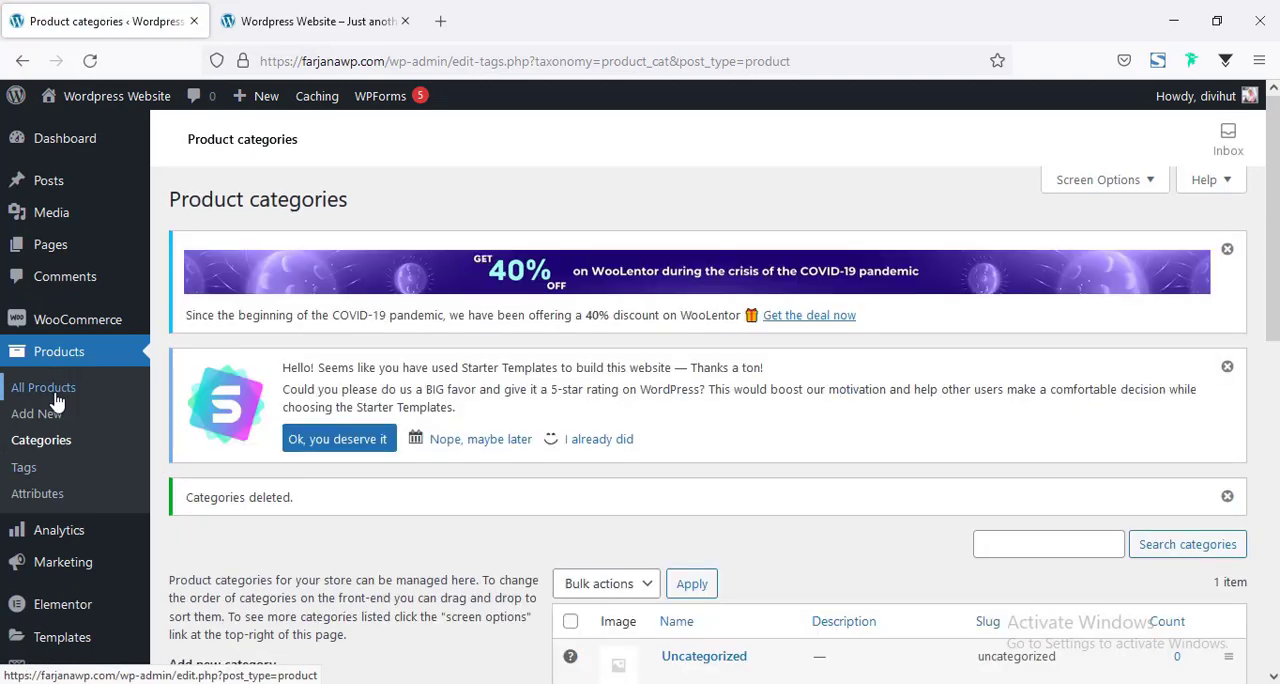
Add a new product to the store and name it "Basket With Handles".
{"action": "left_click", "coordinate": [55, 391]}
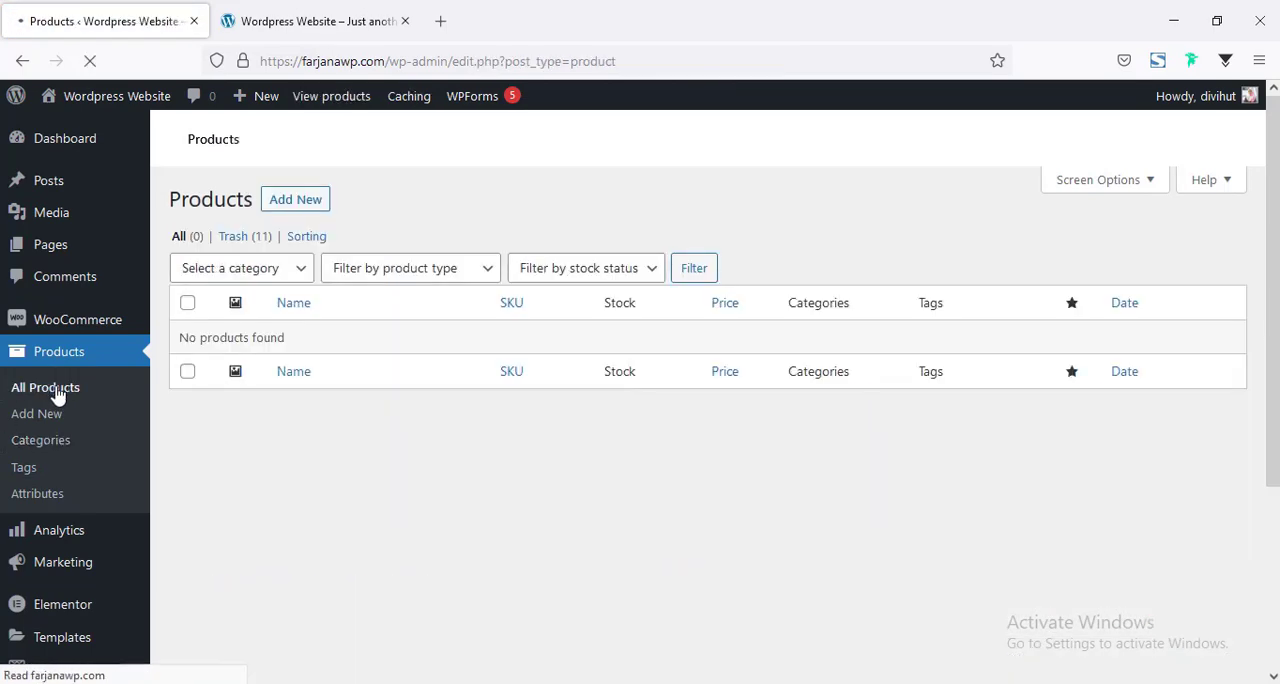
{"action": "left_click", "coordinate": [295, 200]}
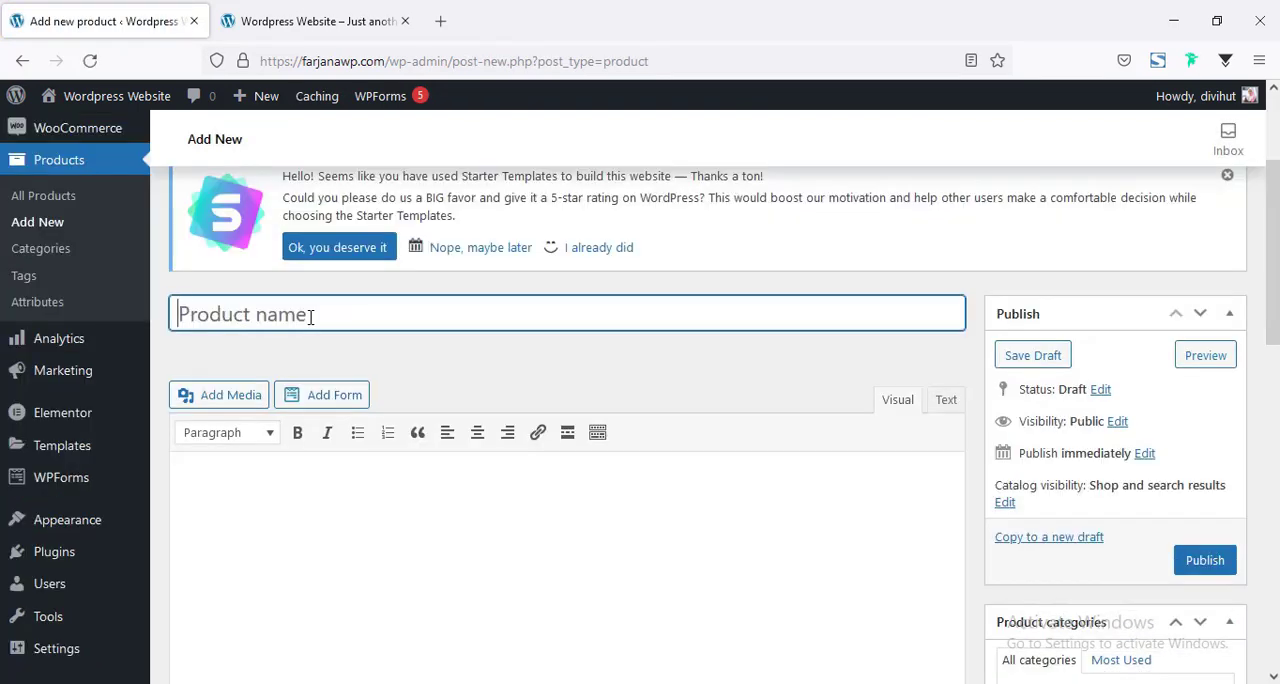
{"action": "key", "text": "ctrl+v"}
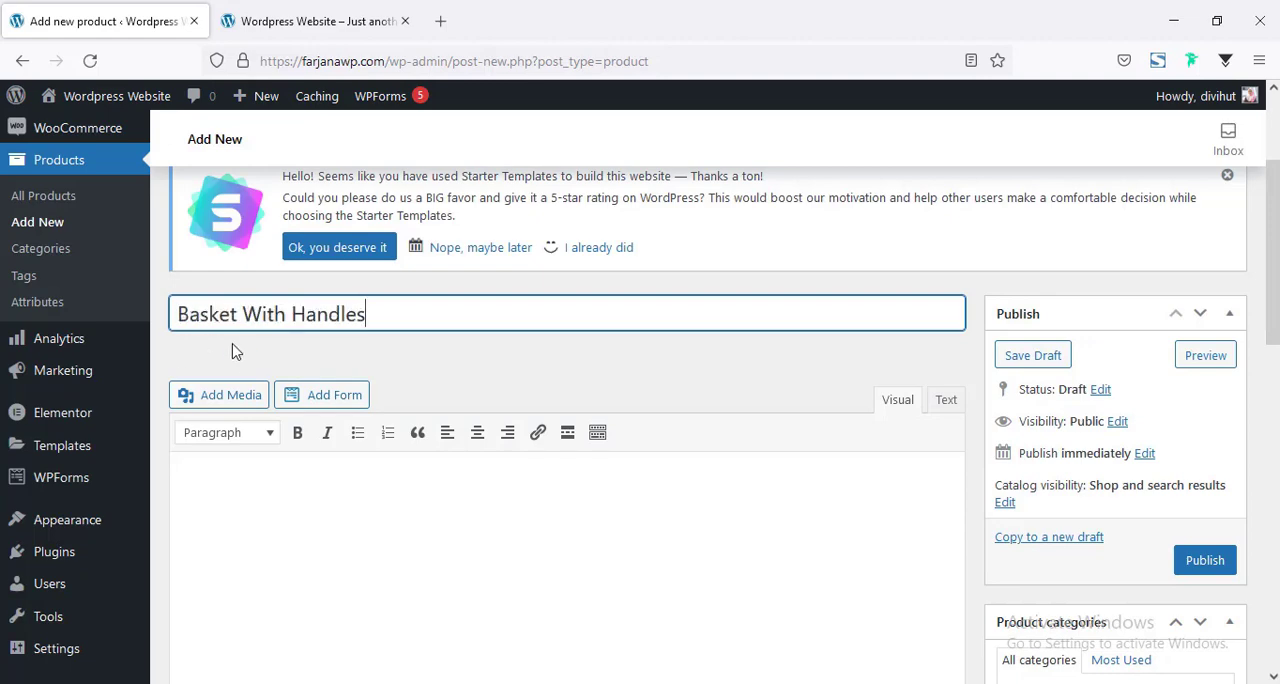
{"action": "scroll", "coordinate": [450, 370], "scroll_direction": "down", "scroll_amount": 4}
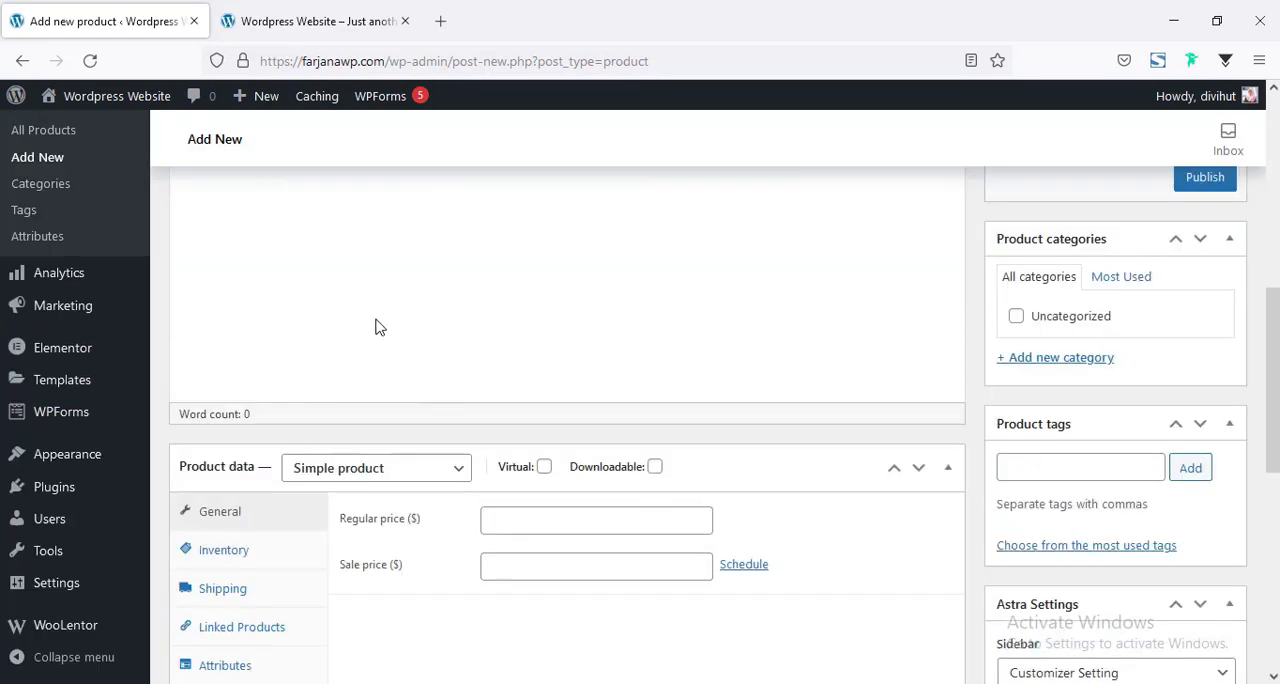
{"action": "scroll", "coordinate": [300, 340], "scroll_direction": "up", "scroll_amount": 3}
Open lipsum.com in a new browser tab and copy its "What is Lorem Ipsum?" paragraph into the product's main description.
{"action": "left_click", "coordinate": [345, 422]}
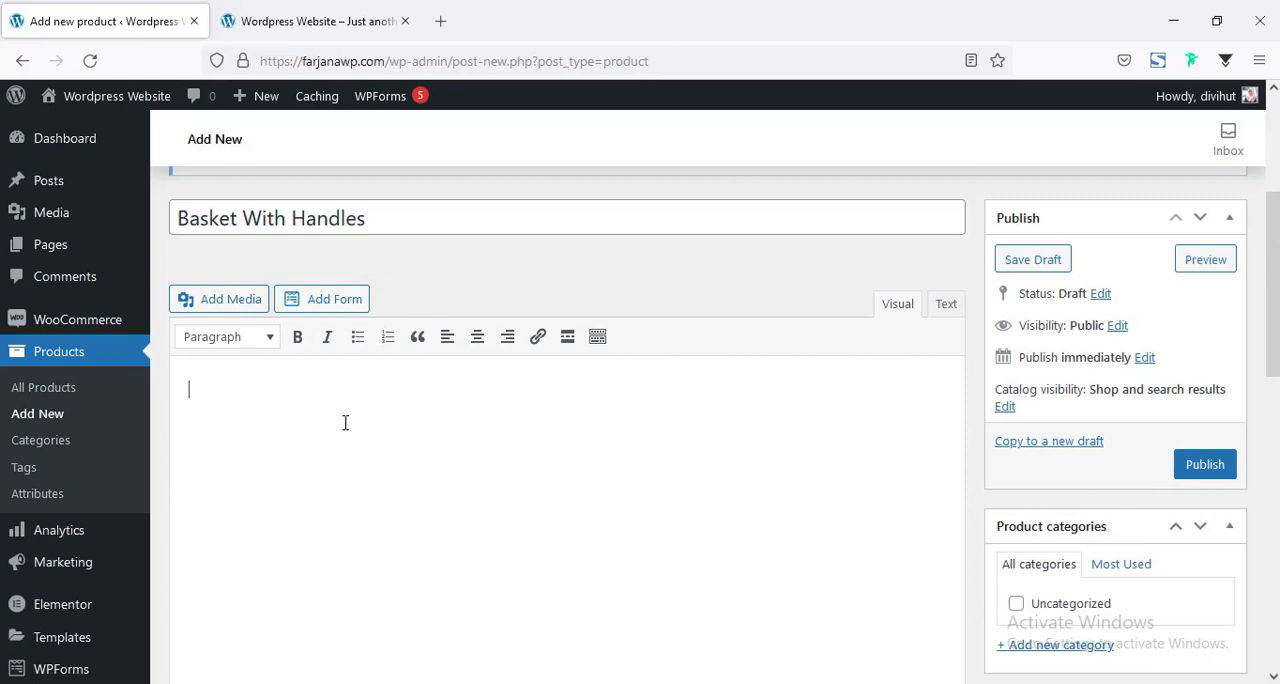
{"action": "left_click", "coordinate": [441, 22]}
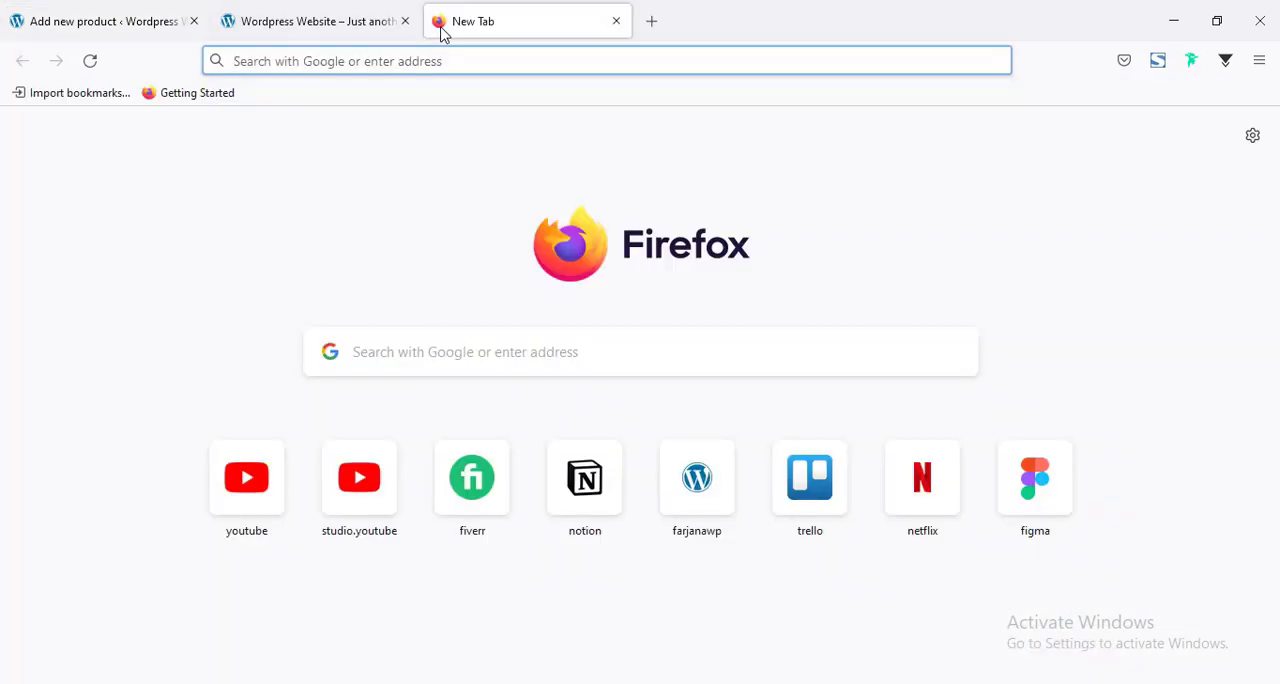
{"action": "type", "text": "lip"}
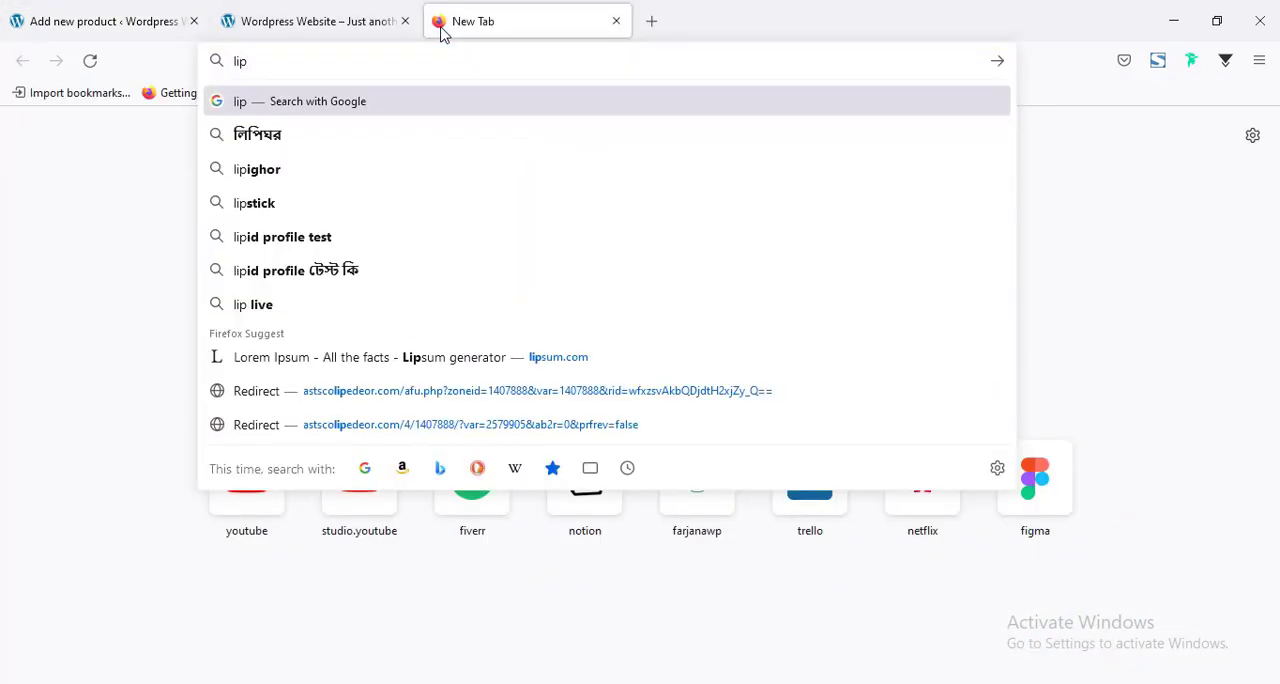
{"action": "key", "text": "Down"}
{"action": "key", "text": "Down"}
{"action": "key", "text": "Down"}
{"action": "key", "text": "Down"}
{"action": "key", "text": "Down"}
{"action": "key", "text": "Down"}
{"action": "key", "text": "Down"}
{"action": "key", "text": "Return"}
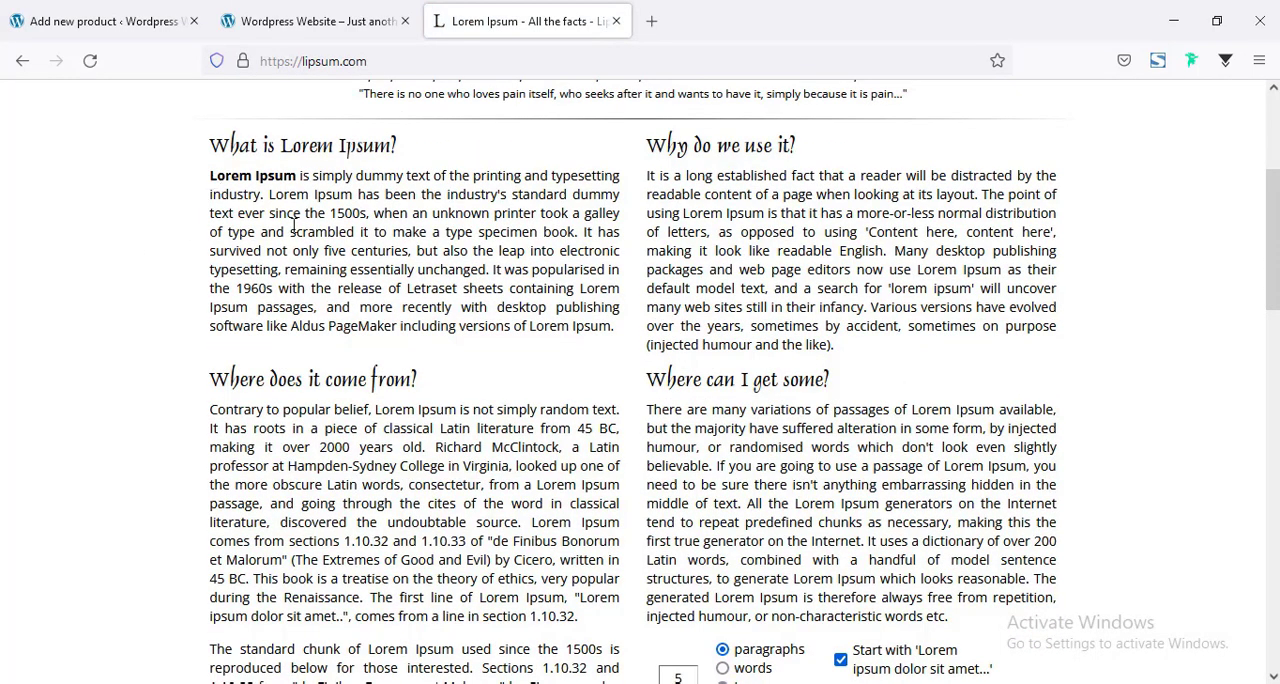
{"action": "left_click_drag", "start_coordinate": [210, 175], "coordinate": [614, 326]}
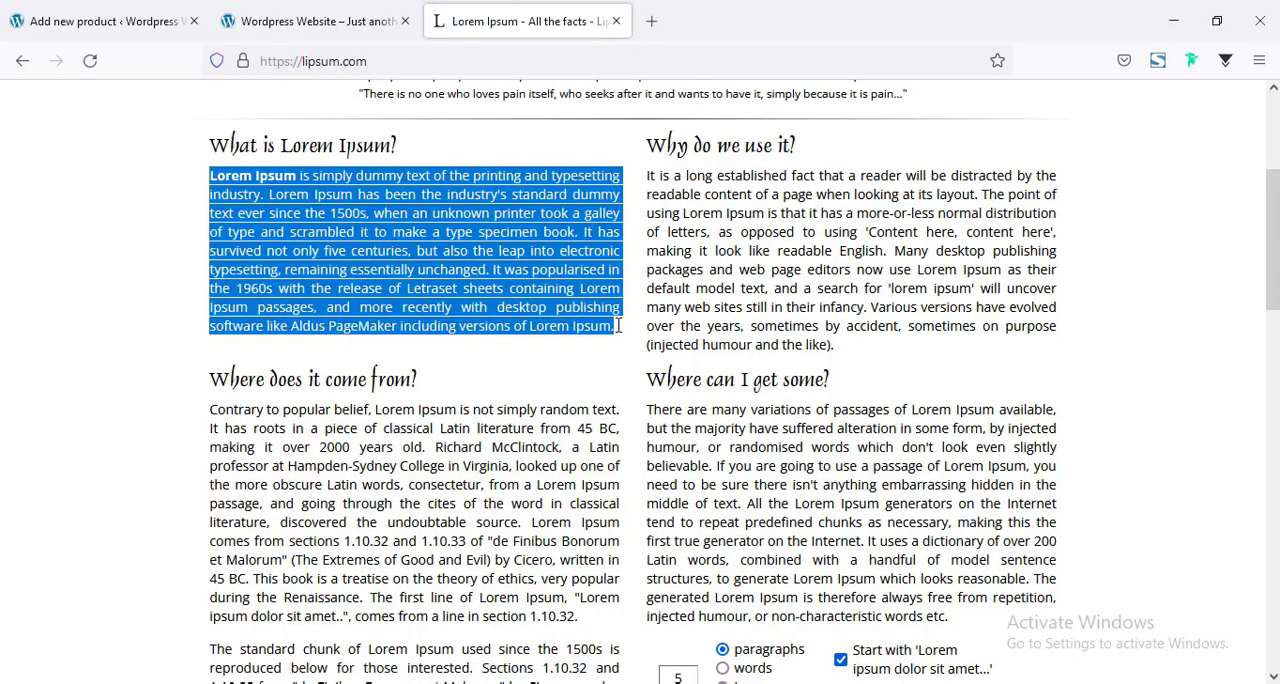
{"action": "right_click", "coordinate": [518, 253]}
{"action": "left_click", "coordinate": [563, 287]}
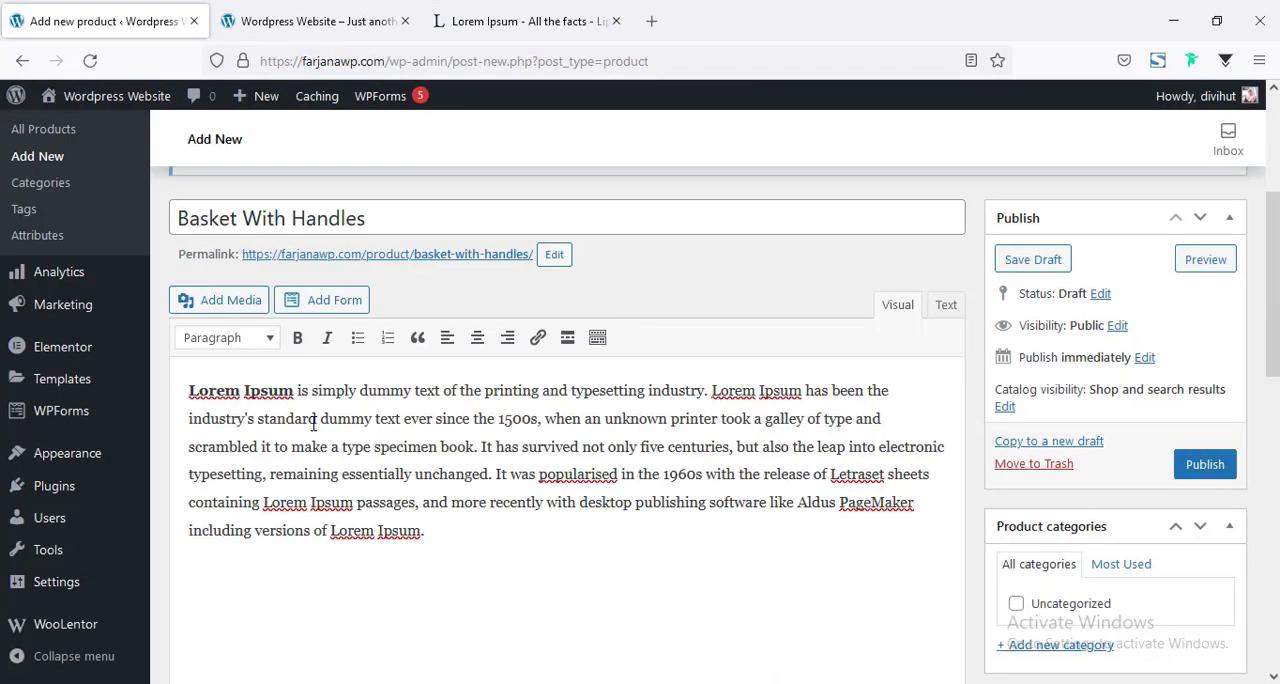
Keep the product type as Simple product and set the regular price to 120 and the sale price to 100.
{"action": "scroll", "coordinate": [313, 423], "scroll_direction": "down", "scroll_amount": 5}
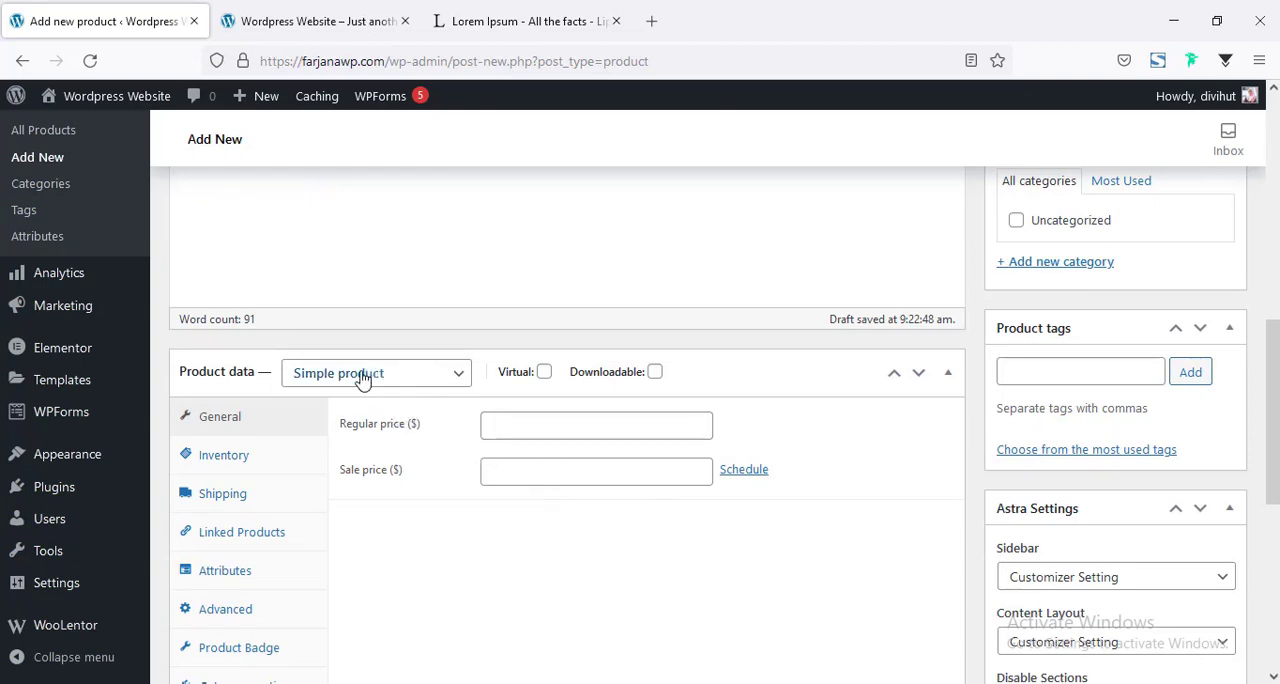
{"action": "left_click", "coordinate": [427, 381]}
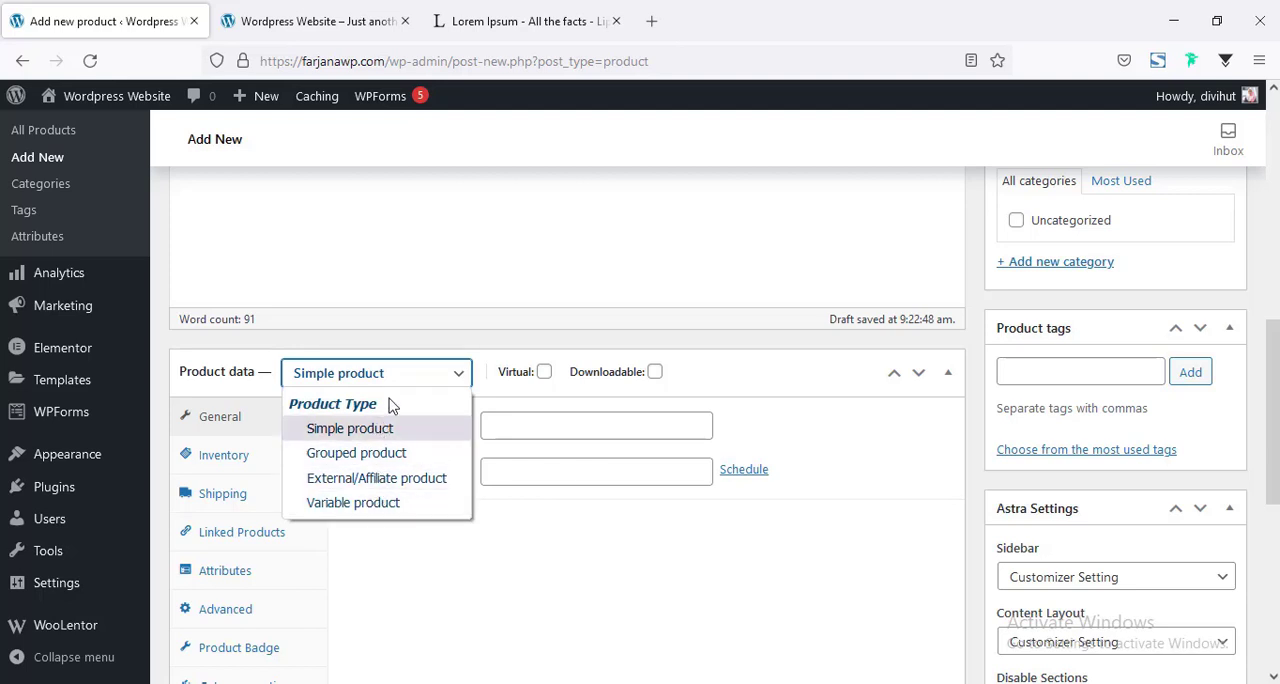
{"action": "left_click", "coordinate": [455, 386]}
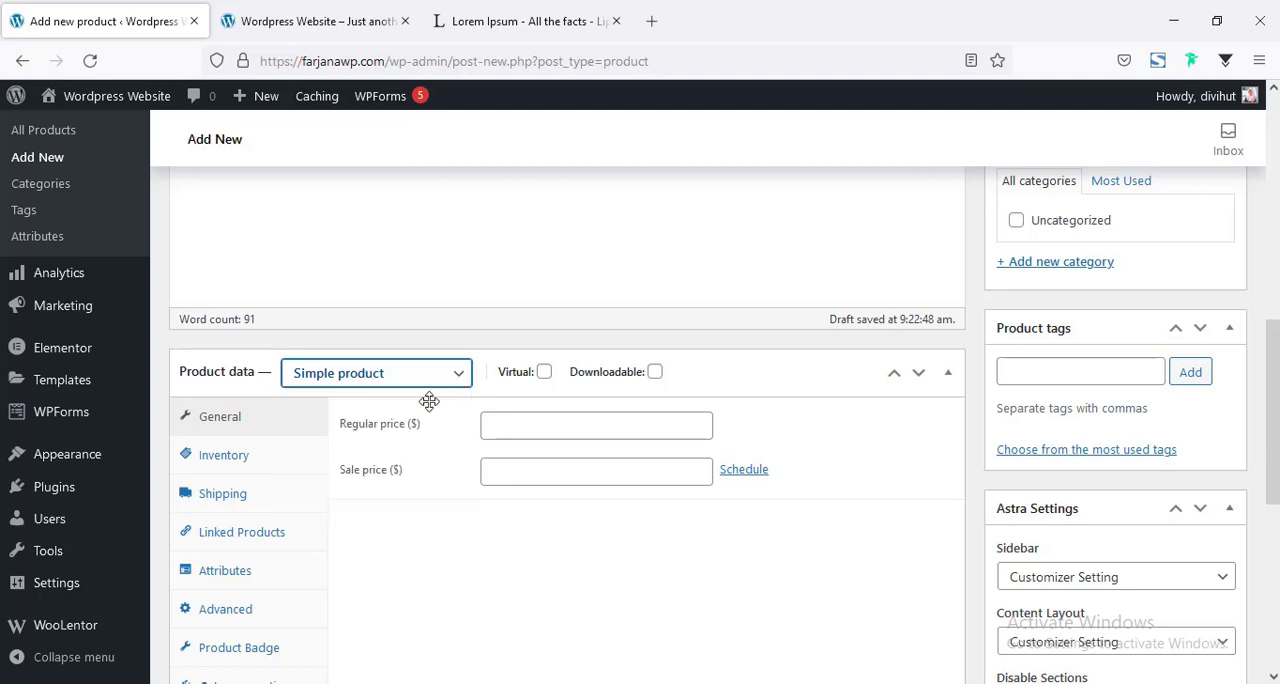
{"action": "left_click", "coordinate": [505, 426]}
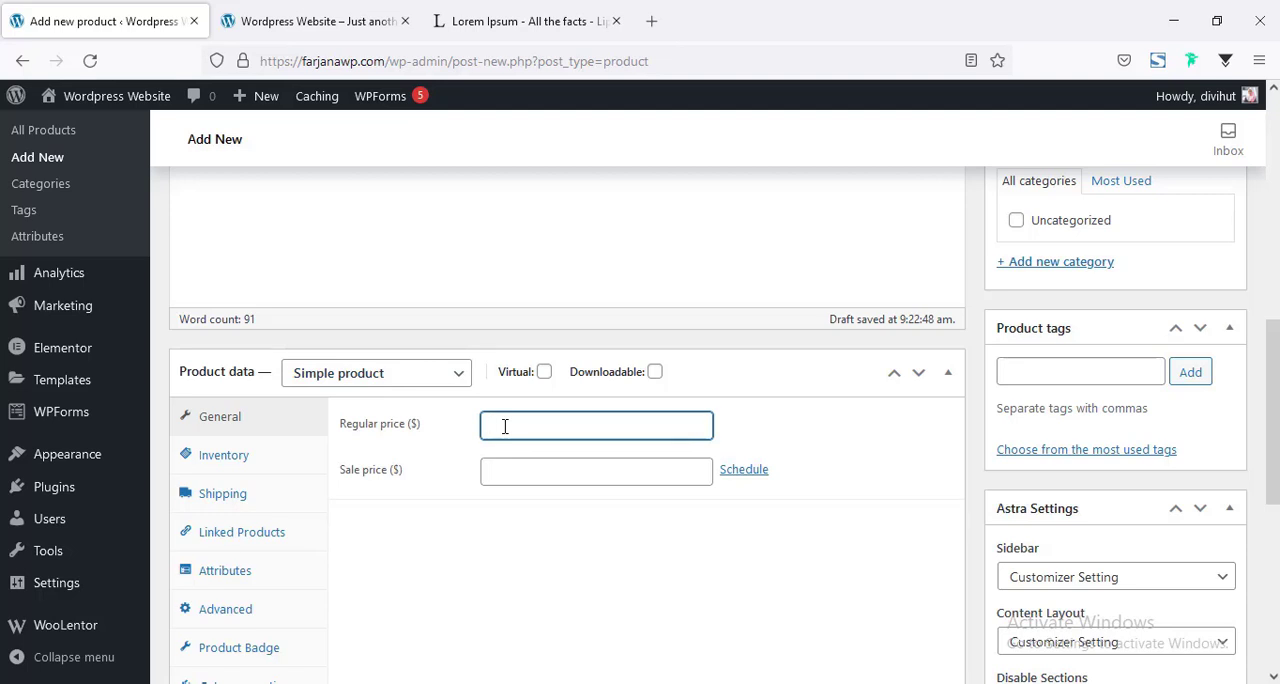
{"action": "type", "text": "120"}
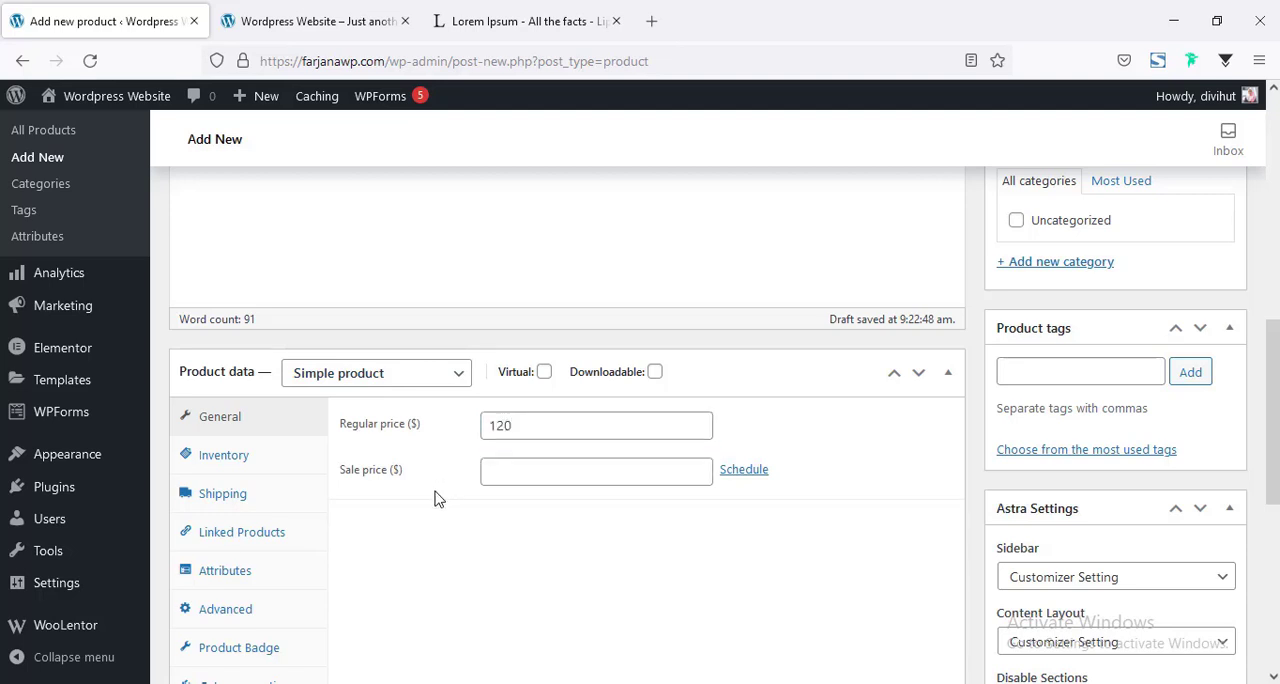
{"action": "key", "text": "Tab"}
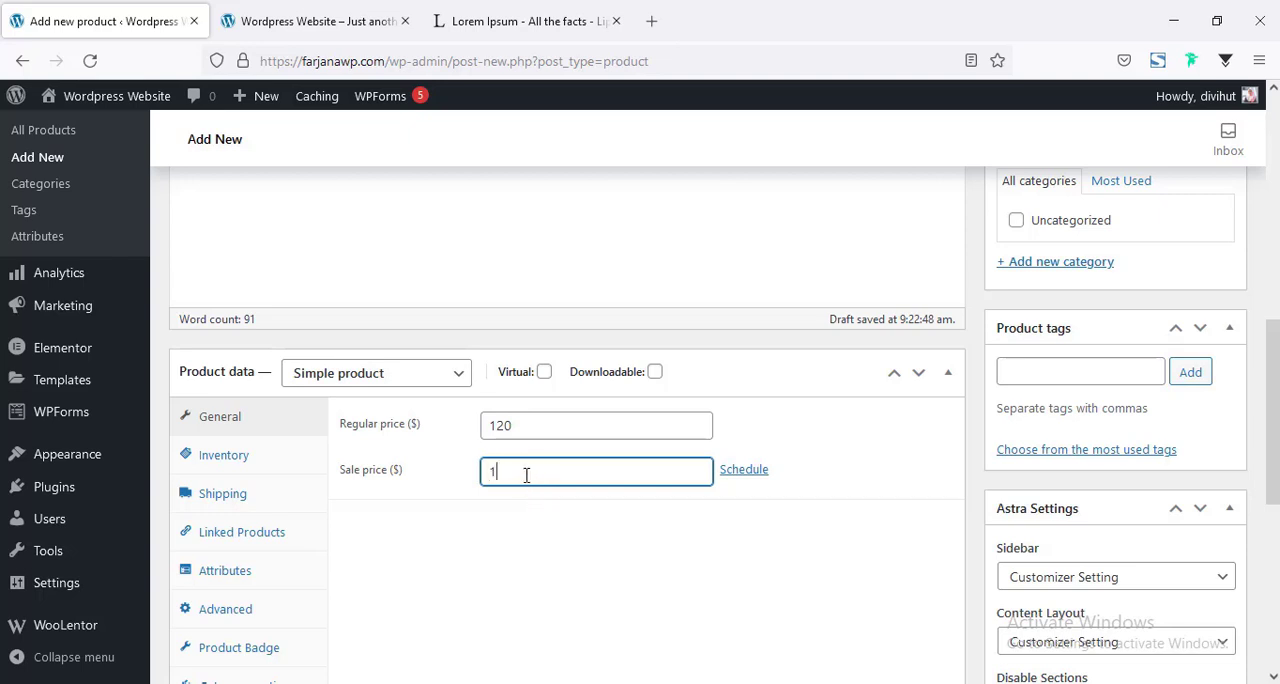
{"action": "left_click", "coordinate": [748, 470]}
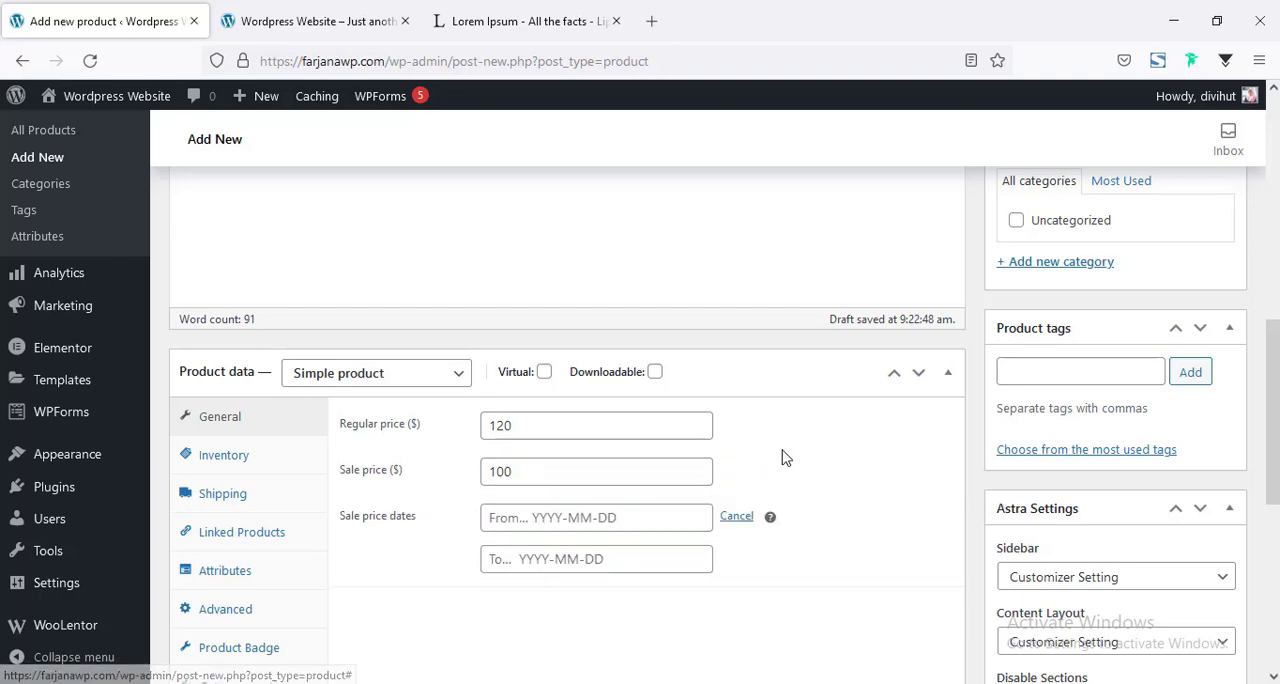
{"action": "scroll", "coordinate": [760, 444], "scroll_direction": "down", "scroll_amount": 3}
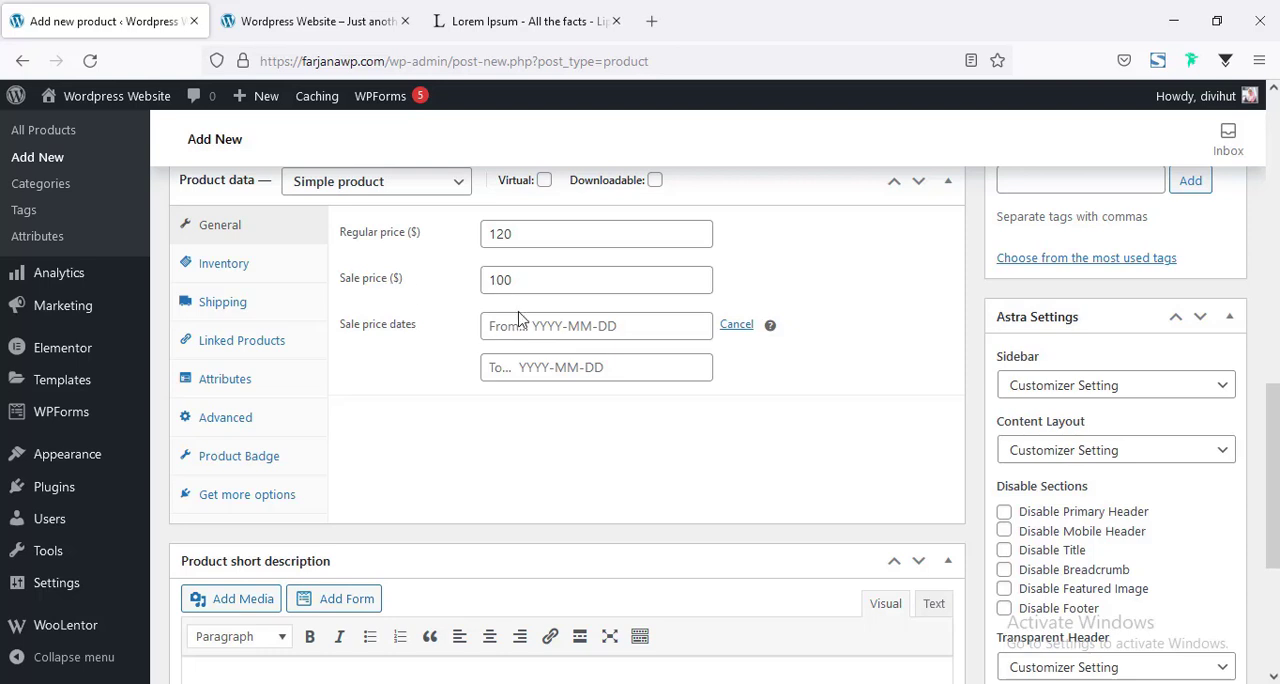
{"action": "left_click", "coordinate": [736, 324]}
{"action": "scroll", "coordinate": [331, 346], "scroll_direction": "up", "scroll_amount": 2}
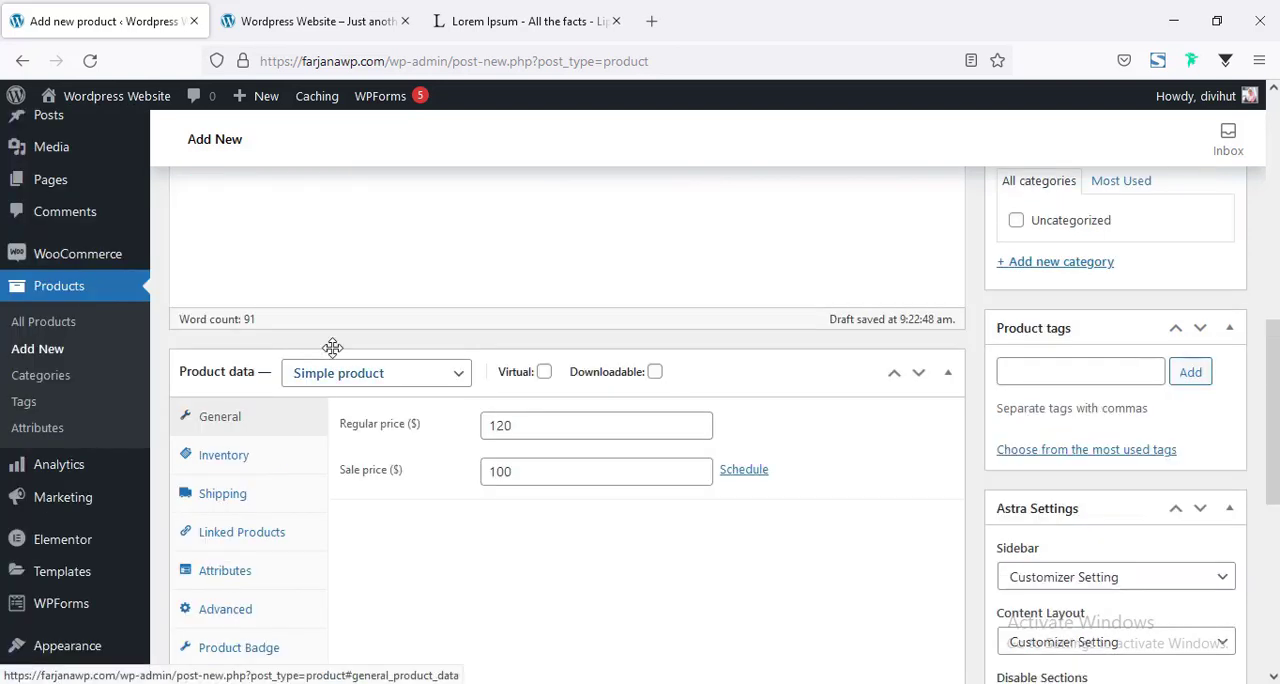
In the product's inventory settings, enter 001 as the SKU and choose In stock as the stock status.
{"action": "scroll", "coordinate": [300, 370], "scroll_direction": "down", "scroll_amount": 1}
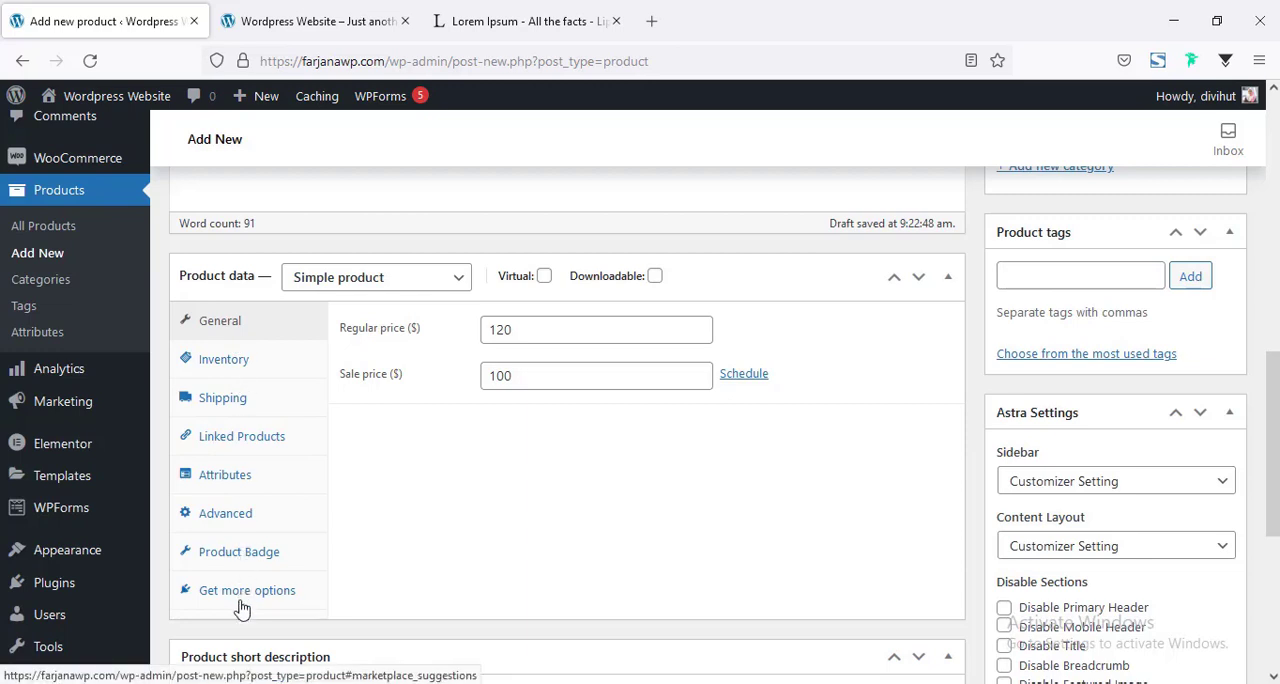
{"action": "left_click", "coordinate": [250, 360]}
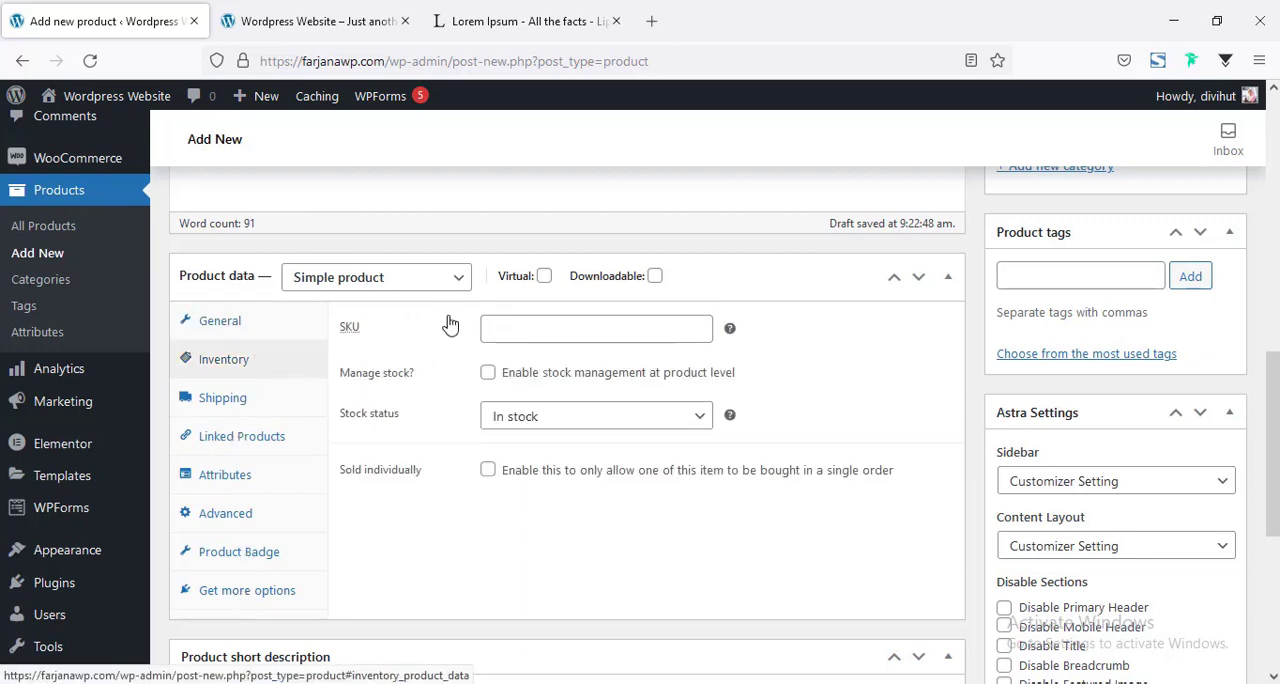
{"action": "left_click", "coordinate": [489, 335]}
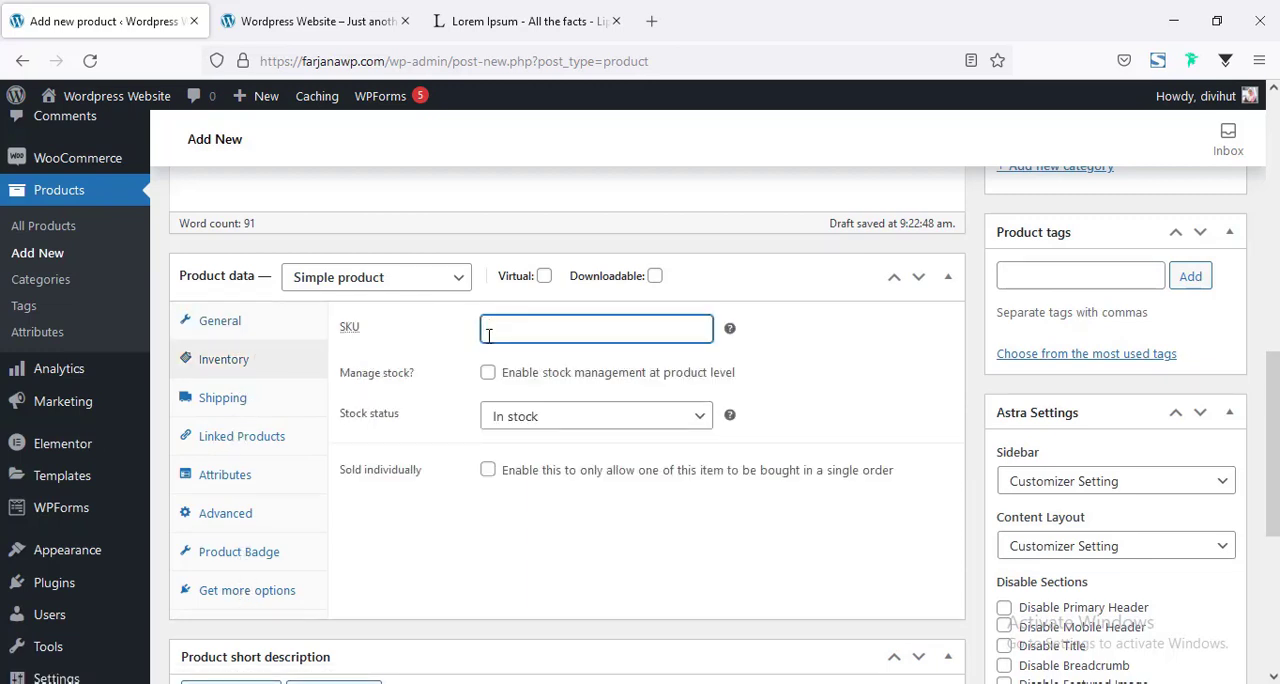
{"action": "type", "text": "001"}
{"action": "left_click", "coordinate": [503, 421]}
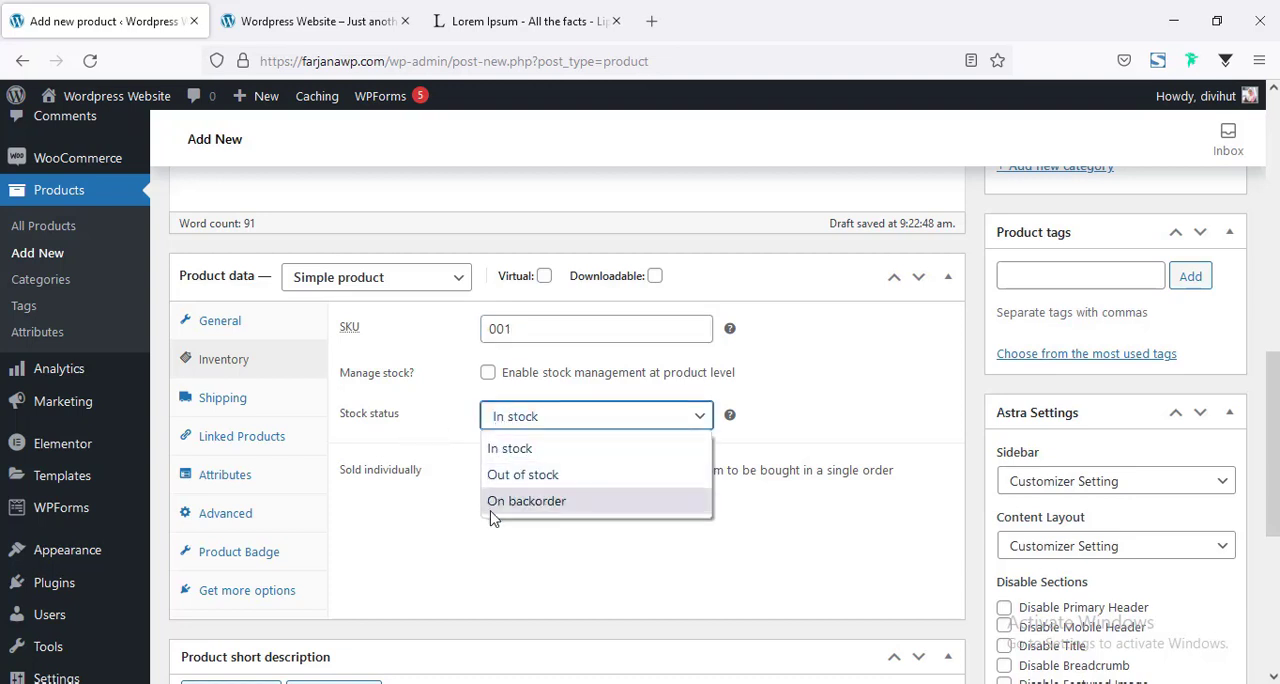
{"action": "left_click", "coordinate": [492, 456]}
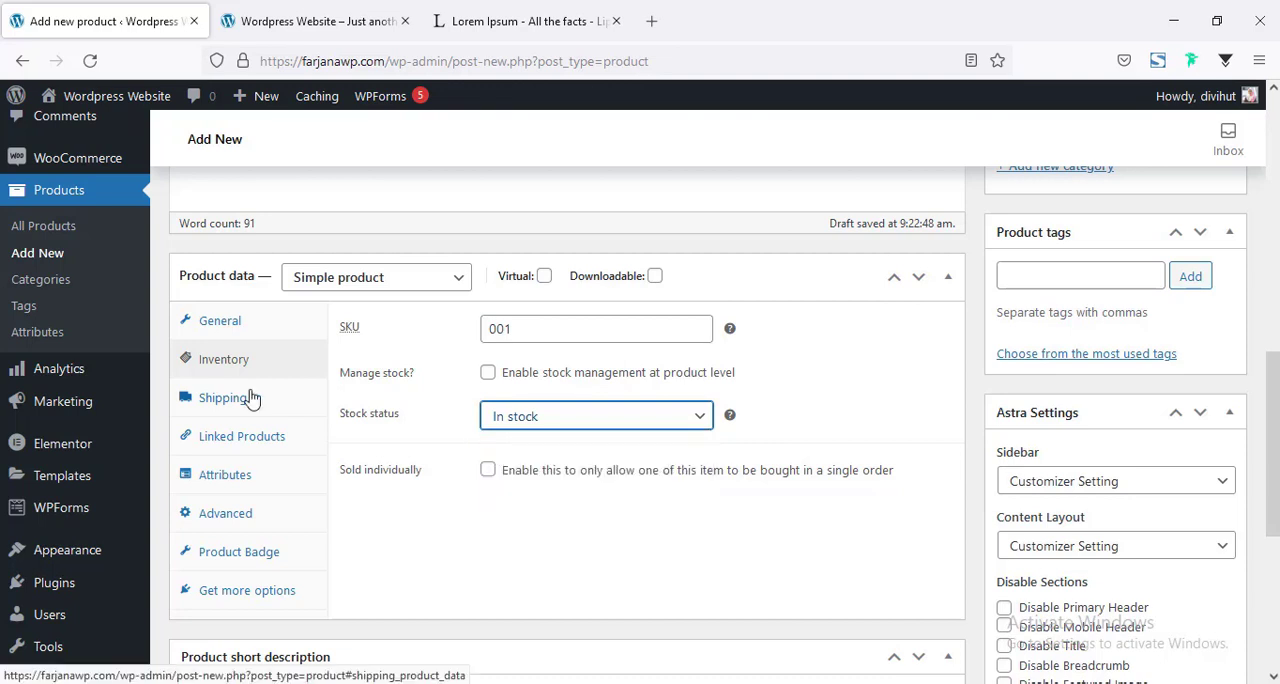
Examine the product's shipping options, including the shipping class, and its advanced options, and return to the general price settings.
{"action": "left_click", "coordinate": [254, 400]}
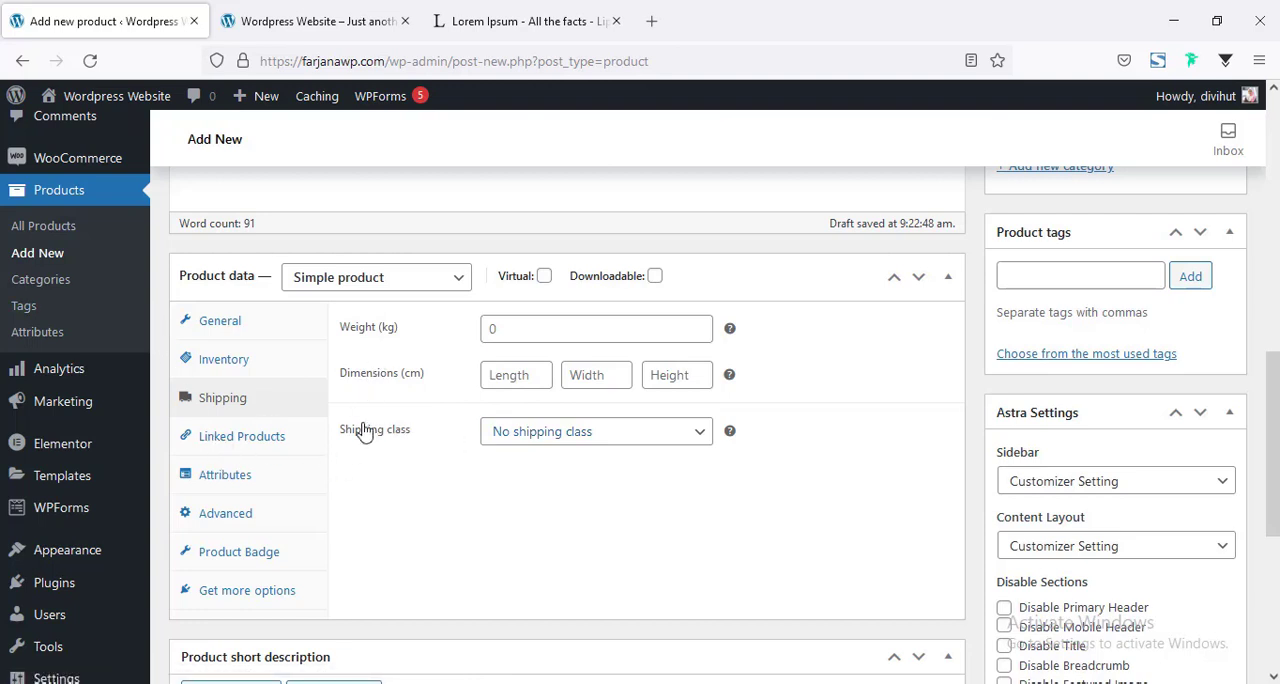
{"action": "left_click", "coordinate": [520, 440]}
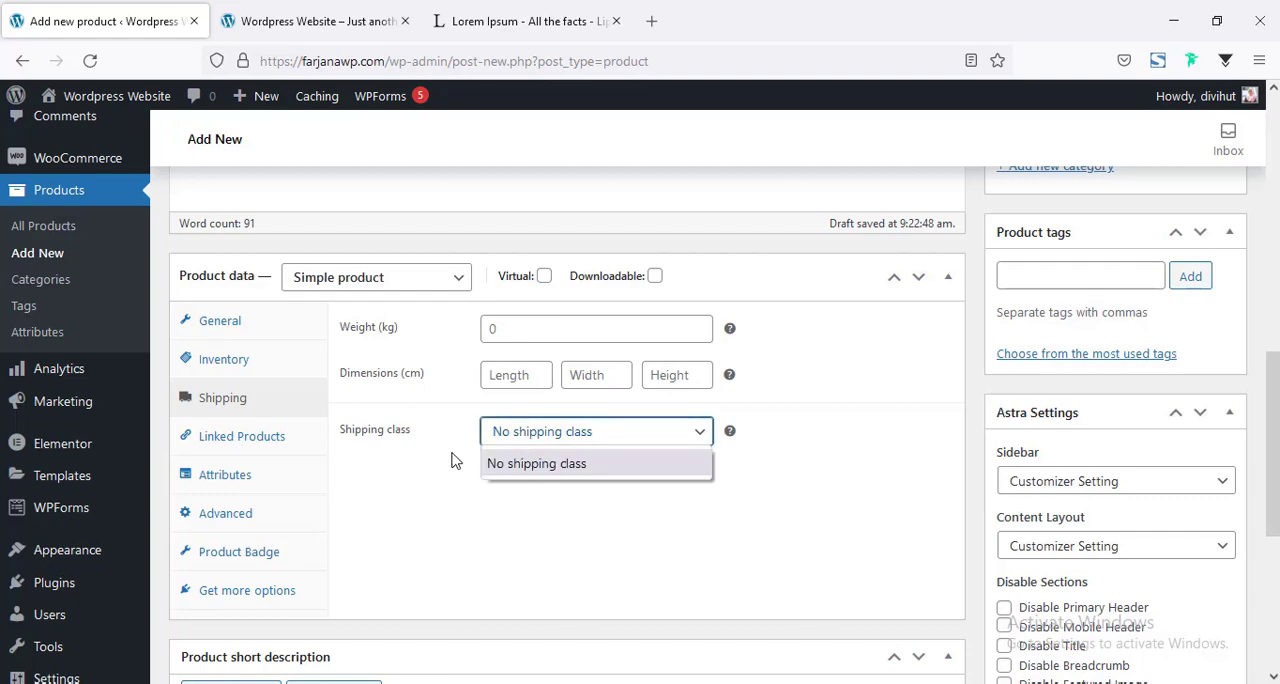
{"action": "left_click", "coordinate": [434, 421]}
{"action": "scroll", "coordinate": [434, 421], "scroll_direction": "down", "scroll_amount": 2}
{"action": "left_click", "coordinate": [274, 421]}
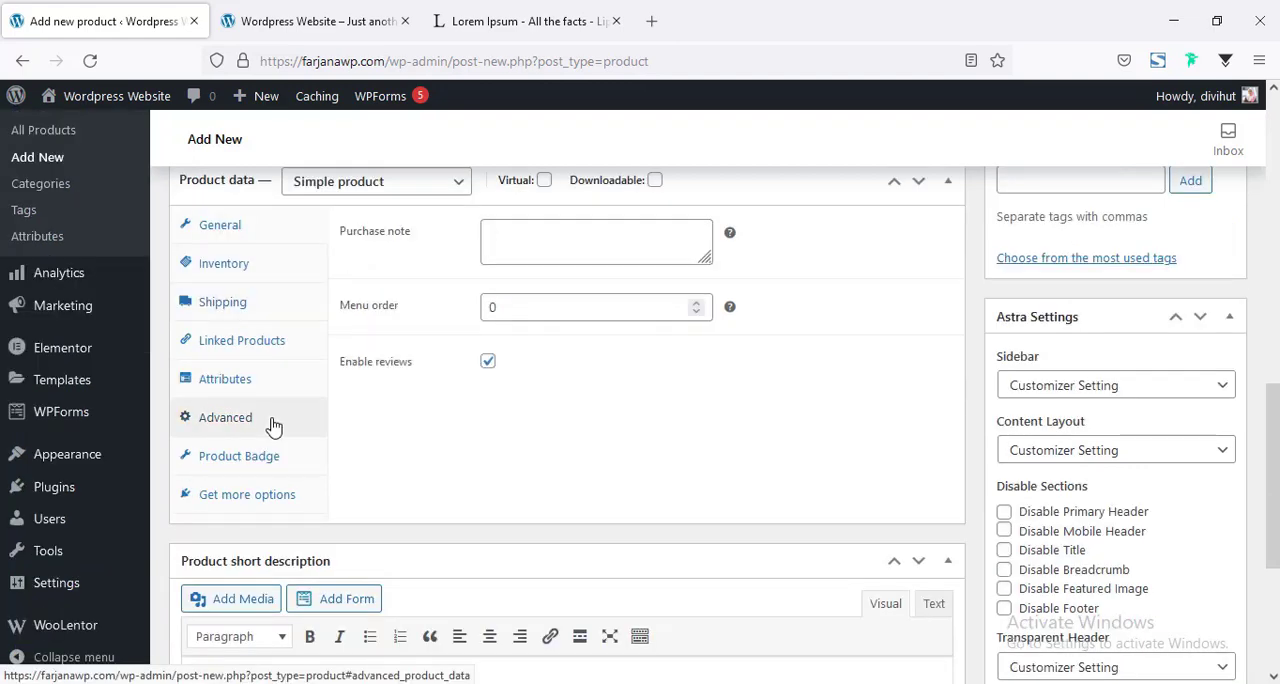
{"action": "scroll", "coordinate": [451, 518], "scroll_direction": "up", "scroll_amount": 4}
{"action": "scroll", "coordinate": [397, 507], "scroll_direction": "down", "scroll_amount": 4}
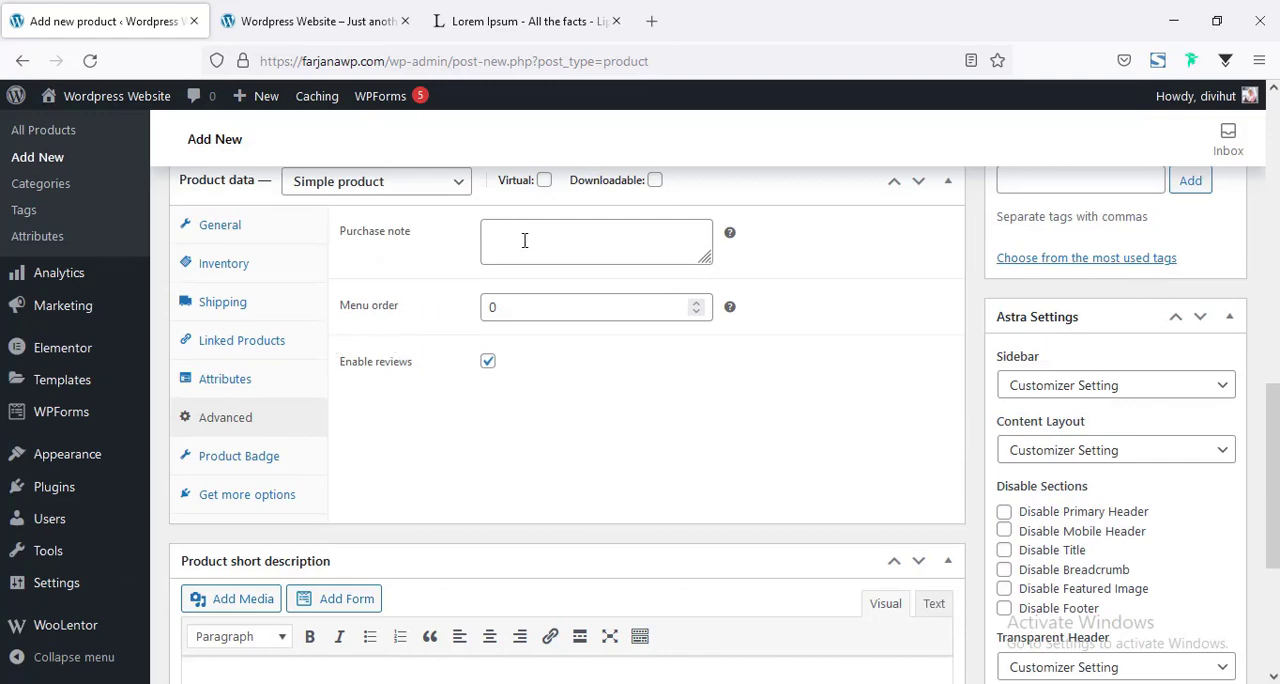
{"action": "left_click", "coordinate": [524, 240]}
{"action": "scroll", "coordinate": [420, 386], "scroll_direction": "up", "scroll_amount": 4}
{"action": "scroll", "coordinate": [465, 500], "scroll_direction": "down", "scroll_amount": 2}
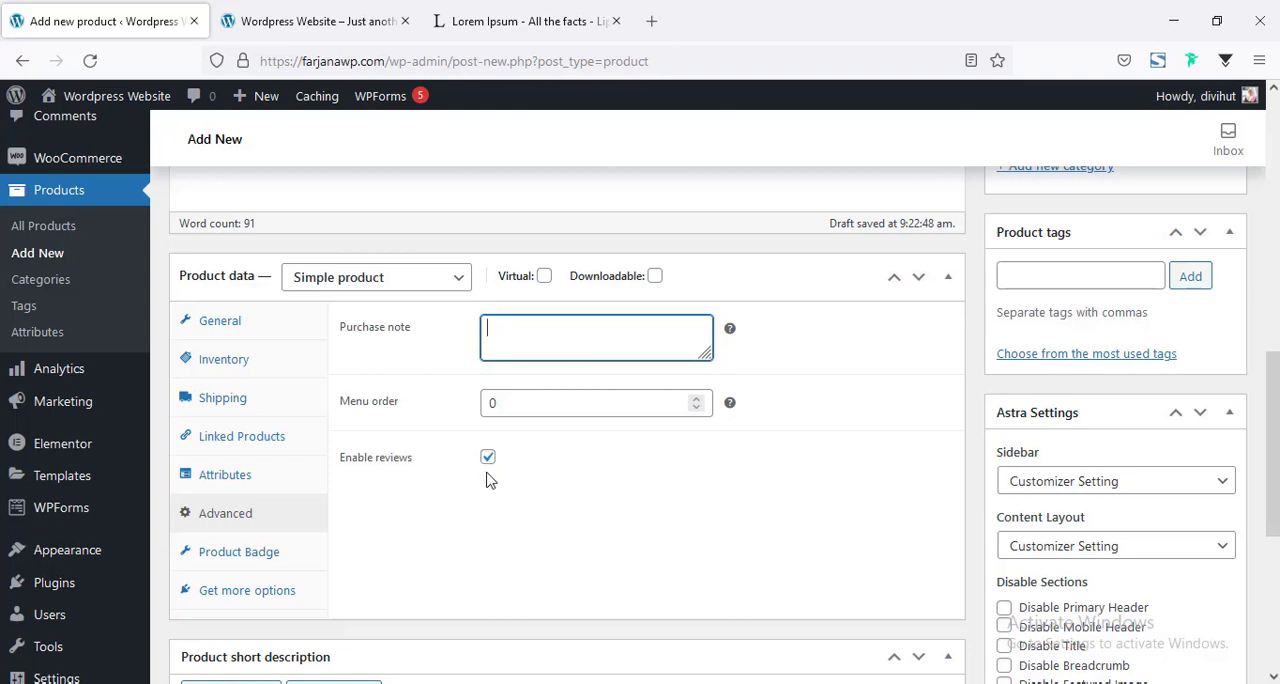
{"action": "scroll", "coordinate": [487, 480], "scroll_direction": "up", "scroll_amount": 1}
{"action": "left_click", "coordinate": [216, 414]}
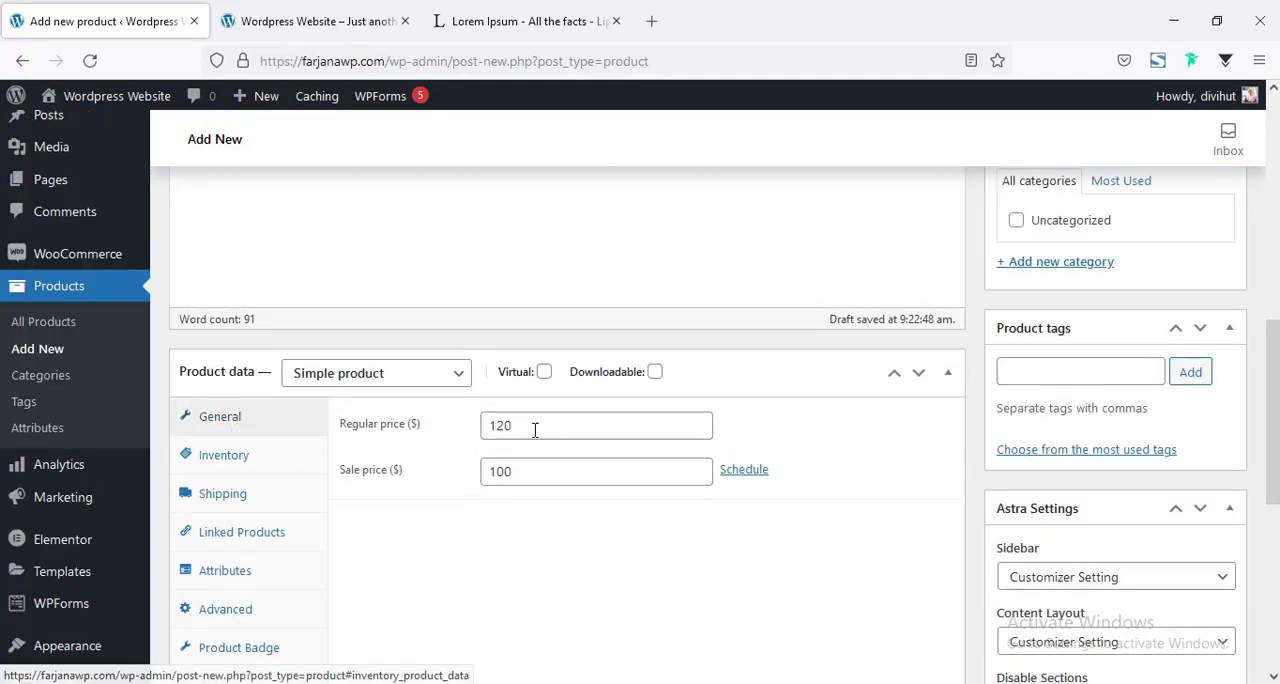
Copy the beginning of the main description, up to "ever since the 1500s,", into the product short description.
{"action": "scroll", "coordinate": [569, 437], "scroll_direction": "down", "scroll_amount": 5}
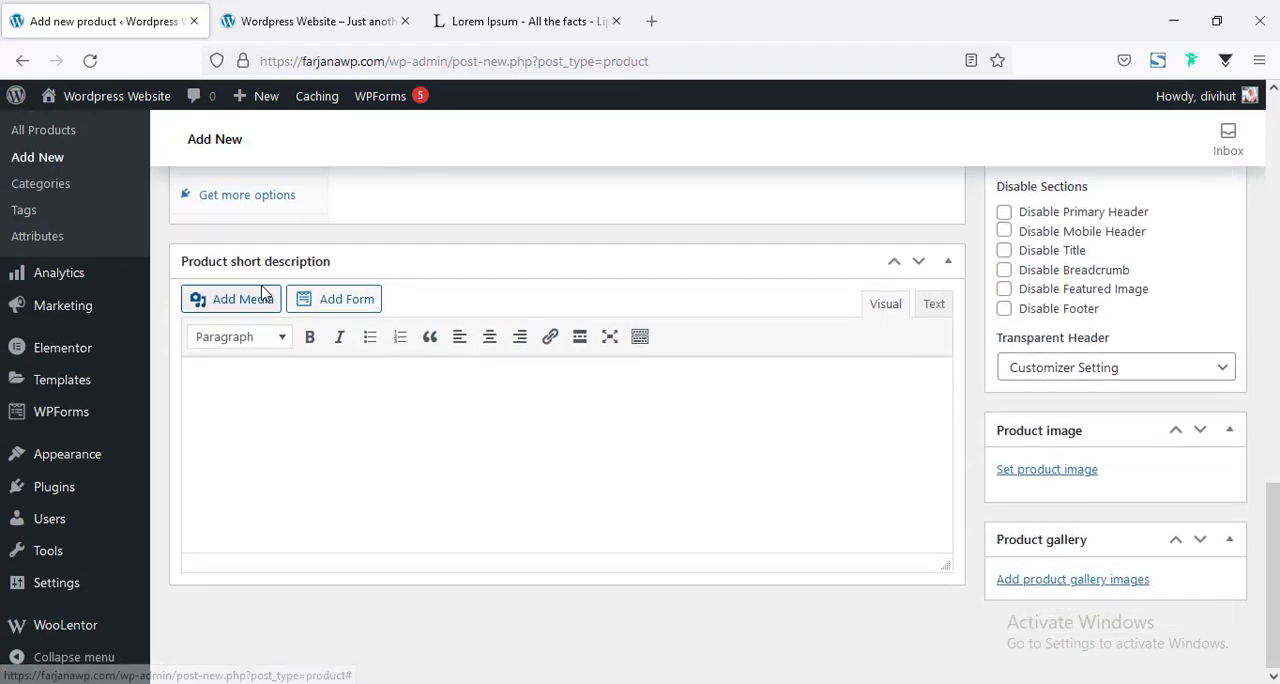
{"action": "scroll", "coordinate": [437, 455], "scroll_direction": "up", "scroll_amount": 9}
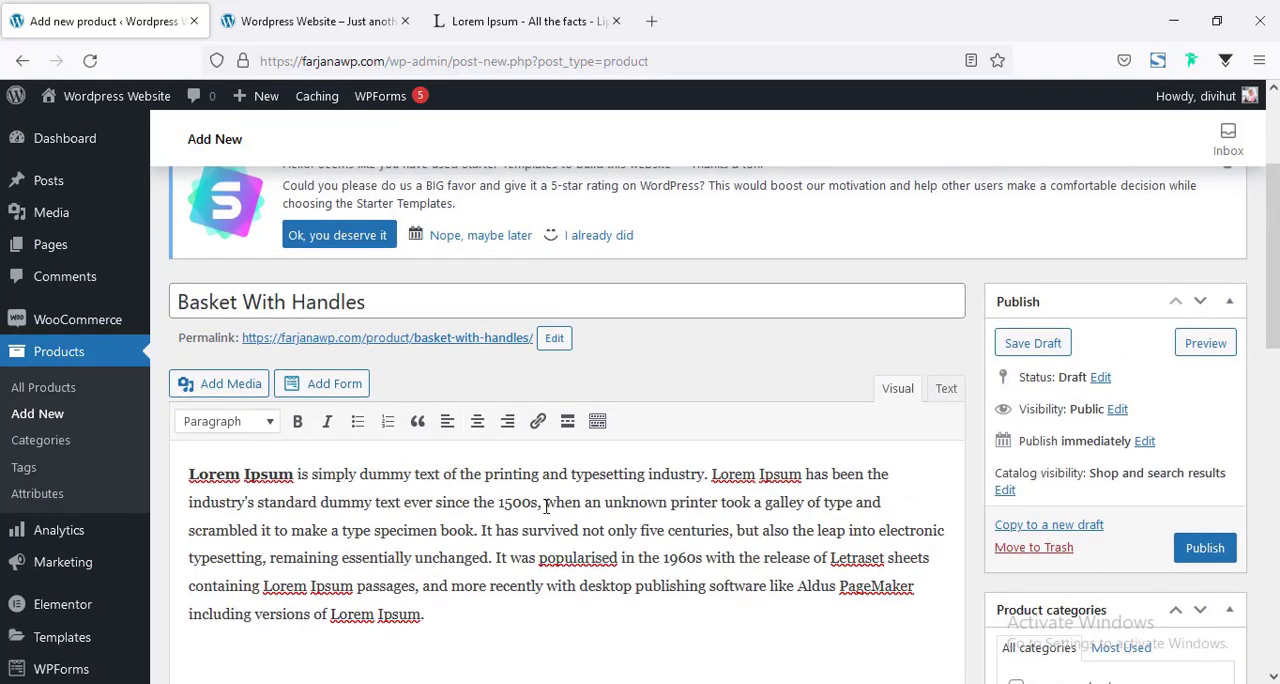
{"action": "left_click_drag", "start_coordinate": [546, 507], "coordinate": [116, 478]}
{"action": "key", "text": "ctrl+c"}
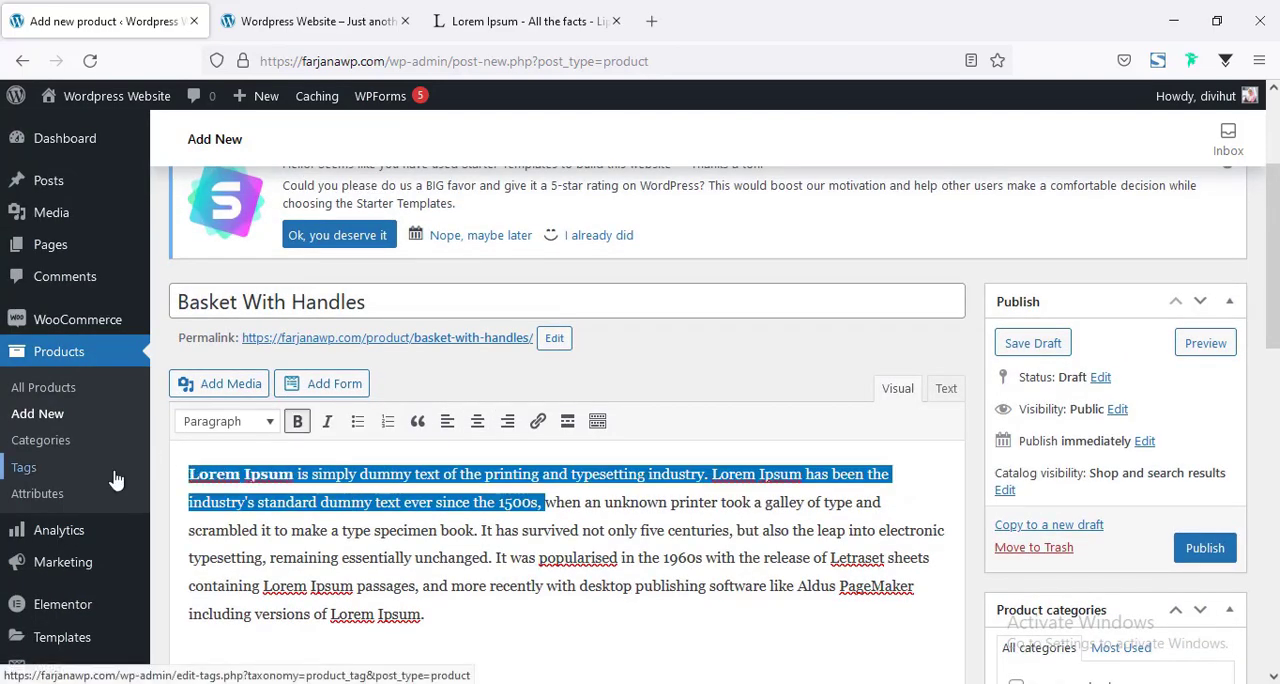
{"action": "scroll", "coordinate": [309, 514], "scroll_direction": "down", "scroll_amount": 15}
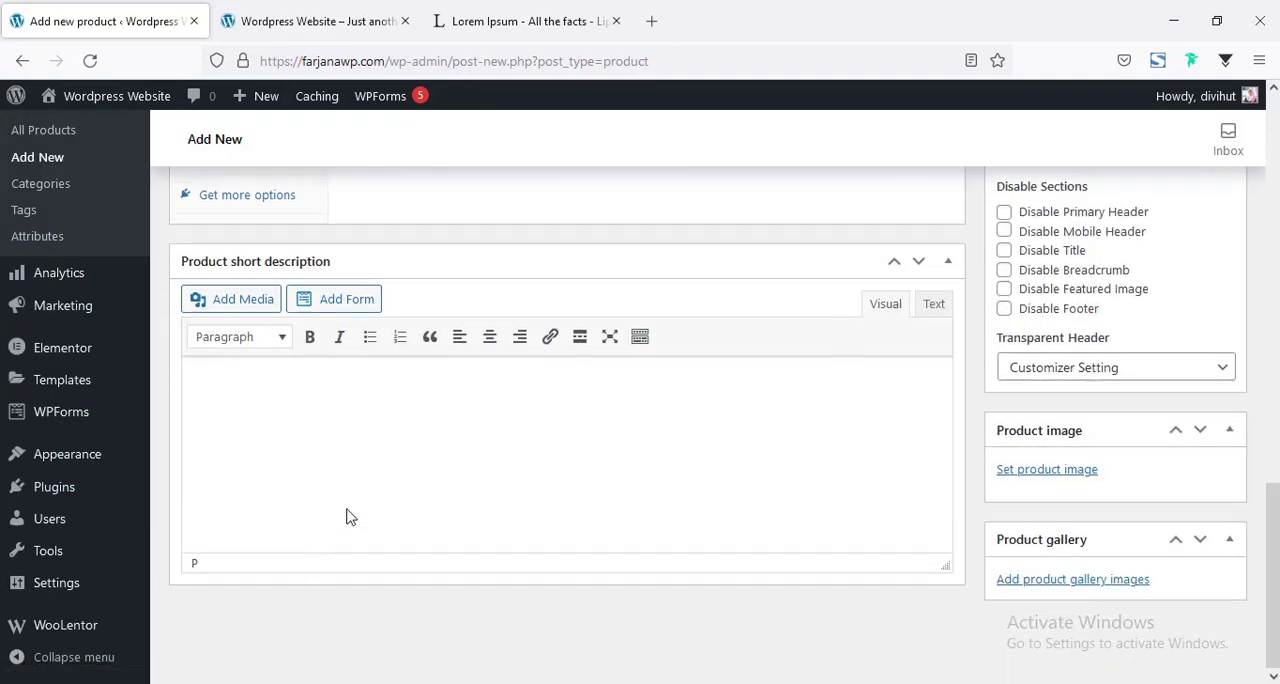
{"action": "left_click", "coordinate": [352, 455]}
{"action": "key", "text": "ctrl+v"}
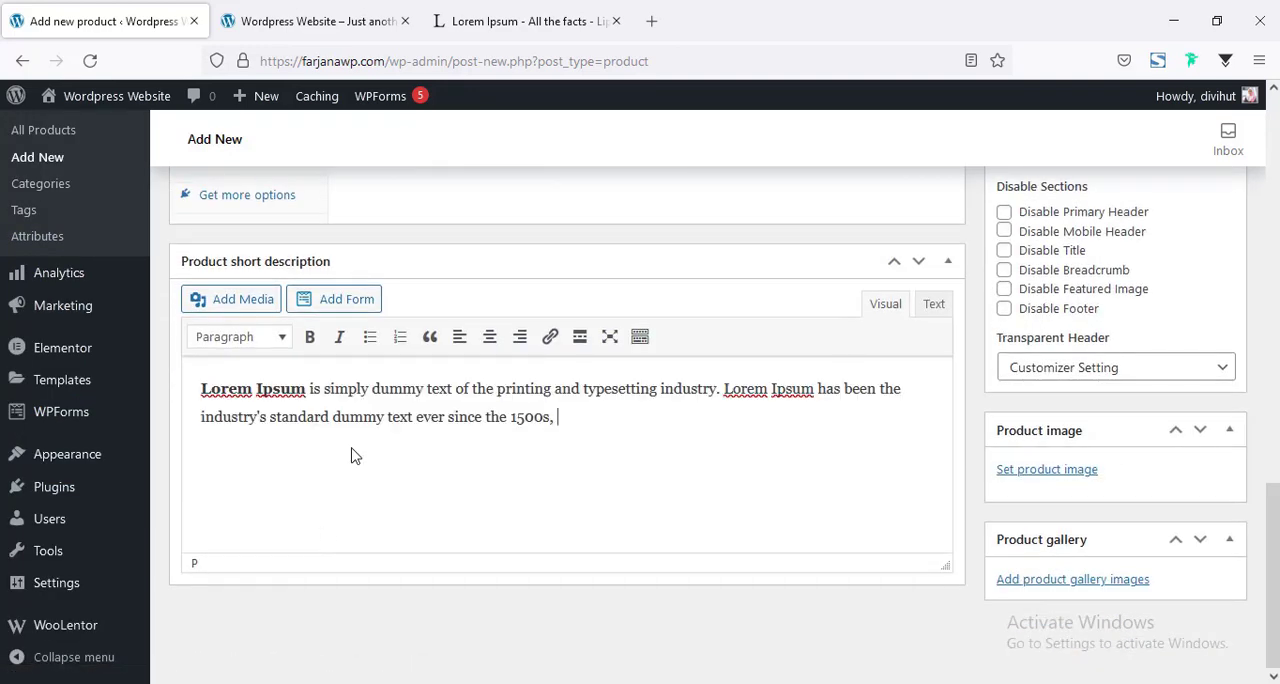
Create a new product category named Mugs, without a parent category, and assign it to the product.
{"action": "scroll", "coordinate": [1000, 428], "scroll_direction": "up", "scroll_amount": 3}
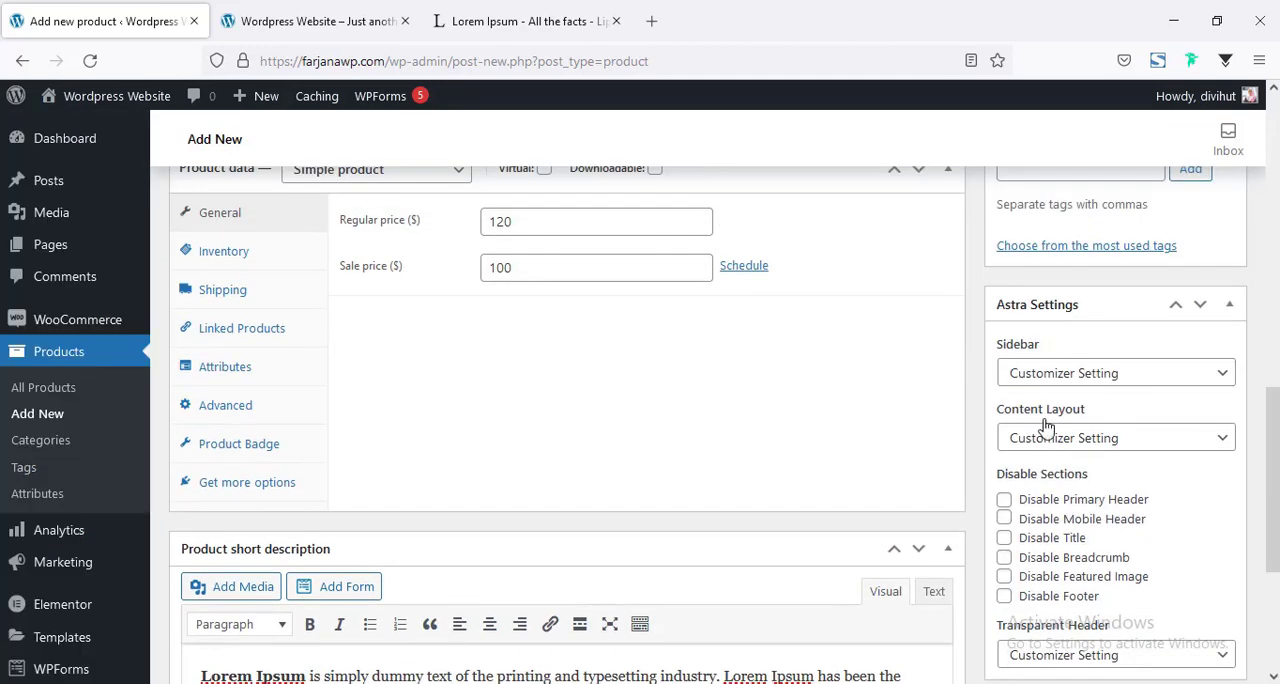
{"action": "scroll", "coordinate": [1050, 400], "scroll_direction": "up", "scroll_amount": 5}
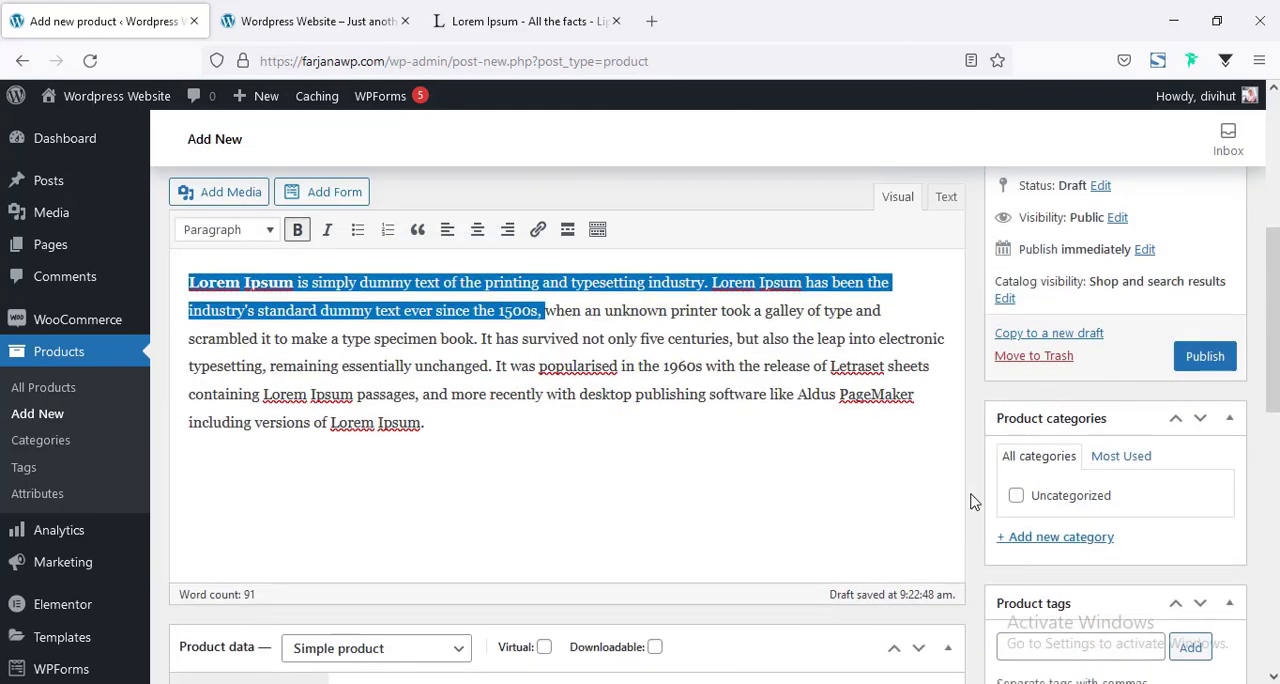
{"action": "scroll", "coordinate": [963, 480], "scroll_direction": "up", "scroll_amount": 3}
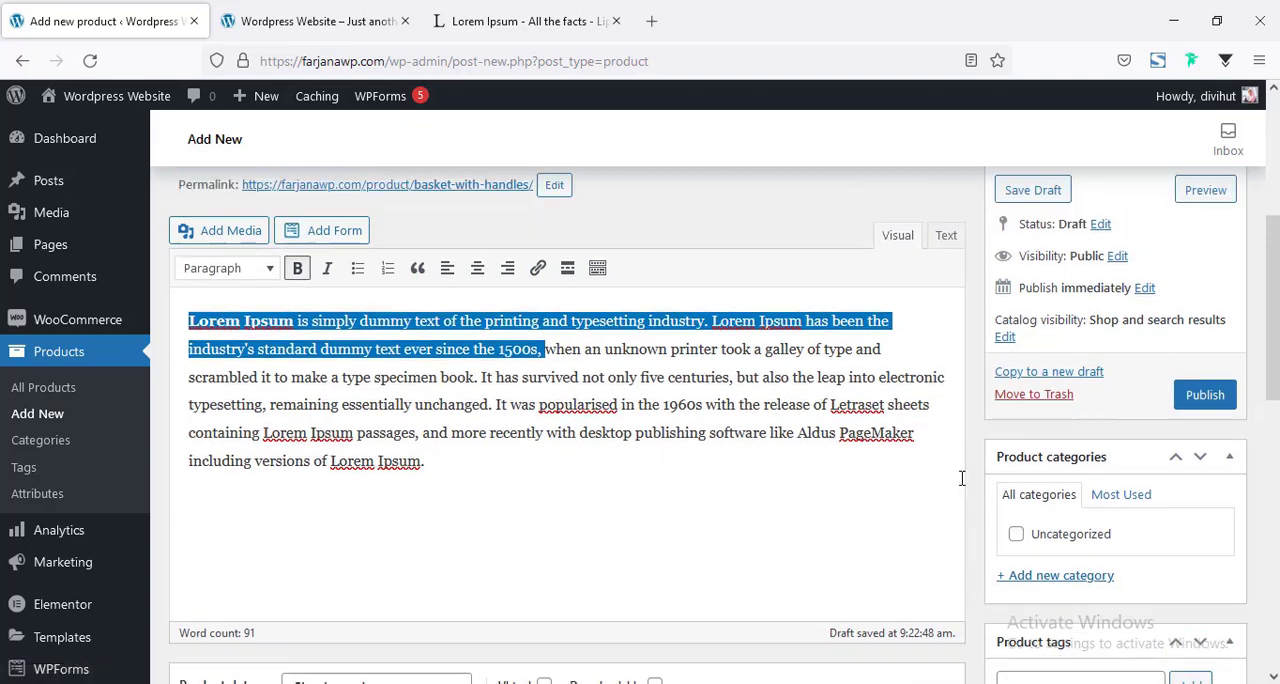
{"action": "scroll", "coordinate": [1022, 565], "scroll_direction": "down", "scroll_amount": 4}
{"action": "left_click", "coordinate": [1040, 441]}
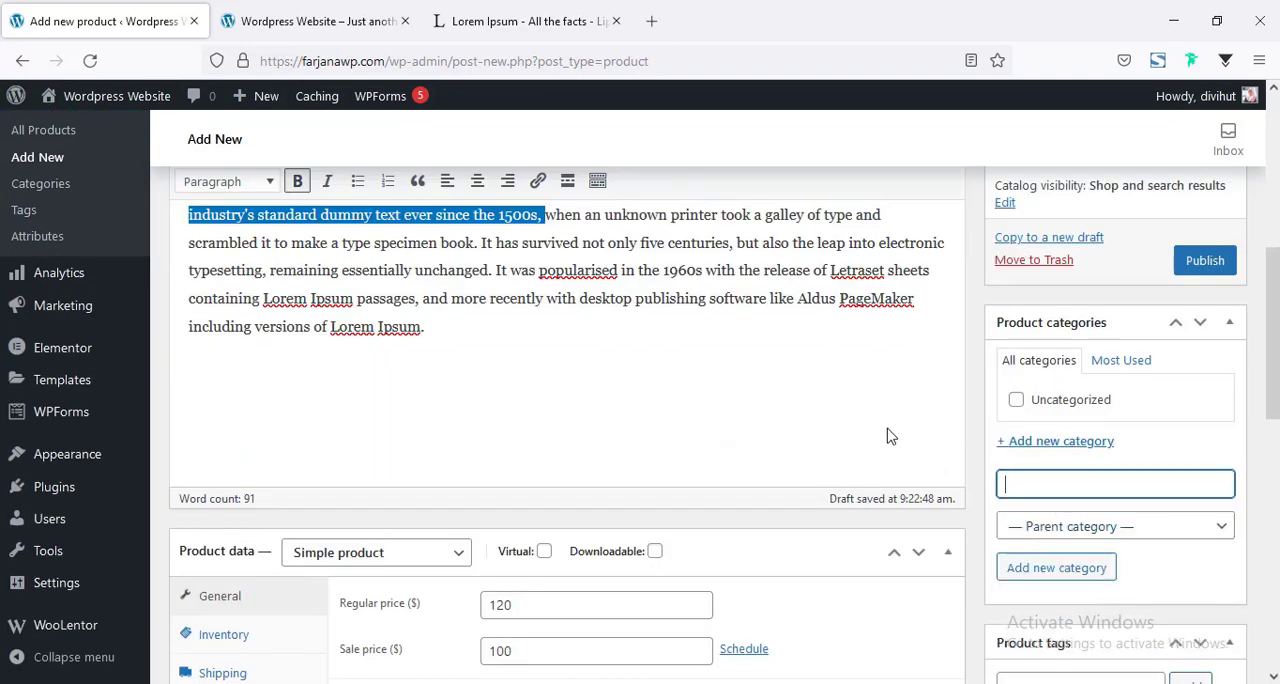
{"action": "type", "text": "Mugs"}
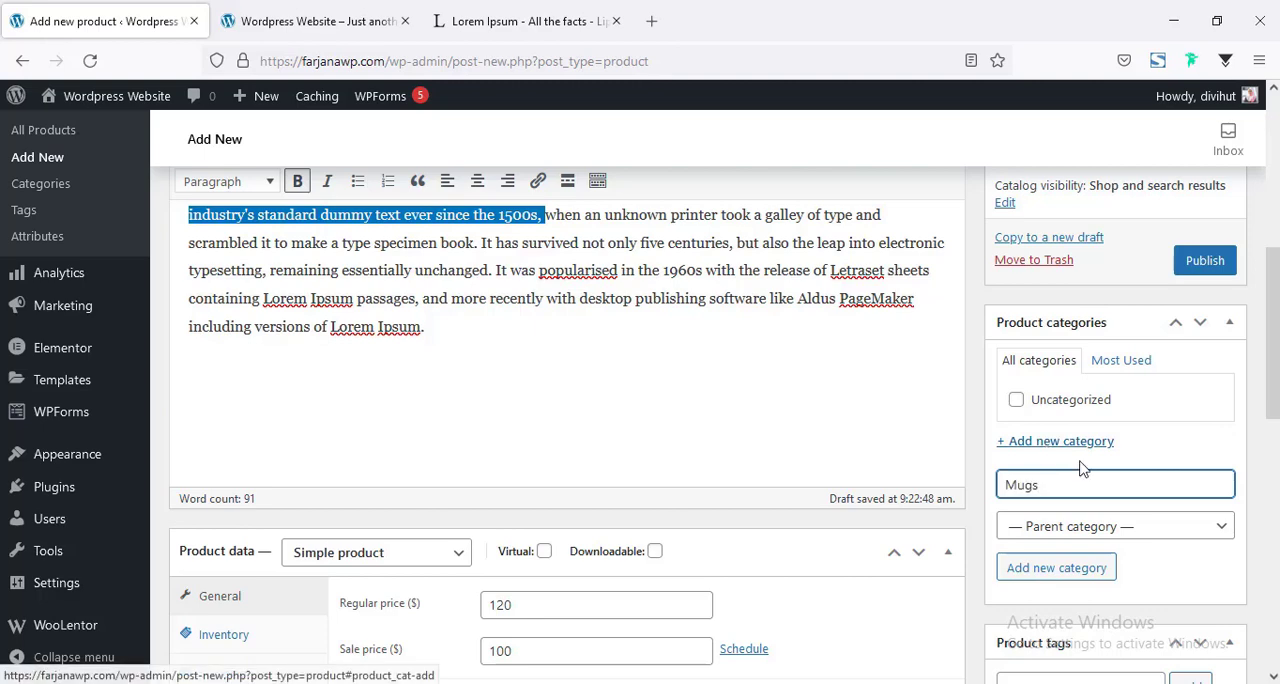
{"action": "scroll", "coordinate": [1070, 320], "scroll_direction": "down", "scroll_amount": 3}
{"action": "left_click", "coordinate": [1088, 282]}
{"action": "scroll", "coordinate": [920, 380], "scroll_direction": "up", "scroll_amount": 3}
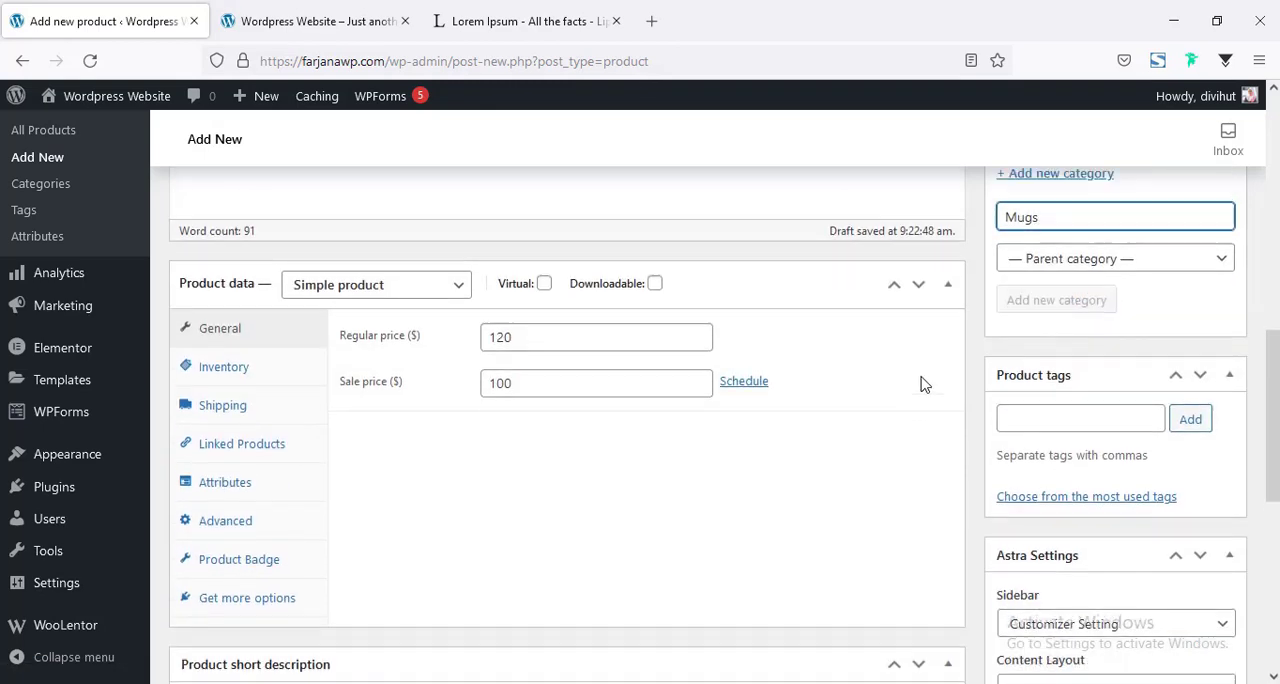
Add the product tags "mugs" and "home decor".
{"action": "scroll", "coordinate": [1052, 445], "scroll_direction": "down", "scroll_amount": 4}
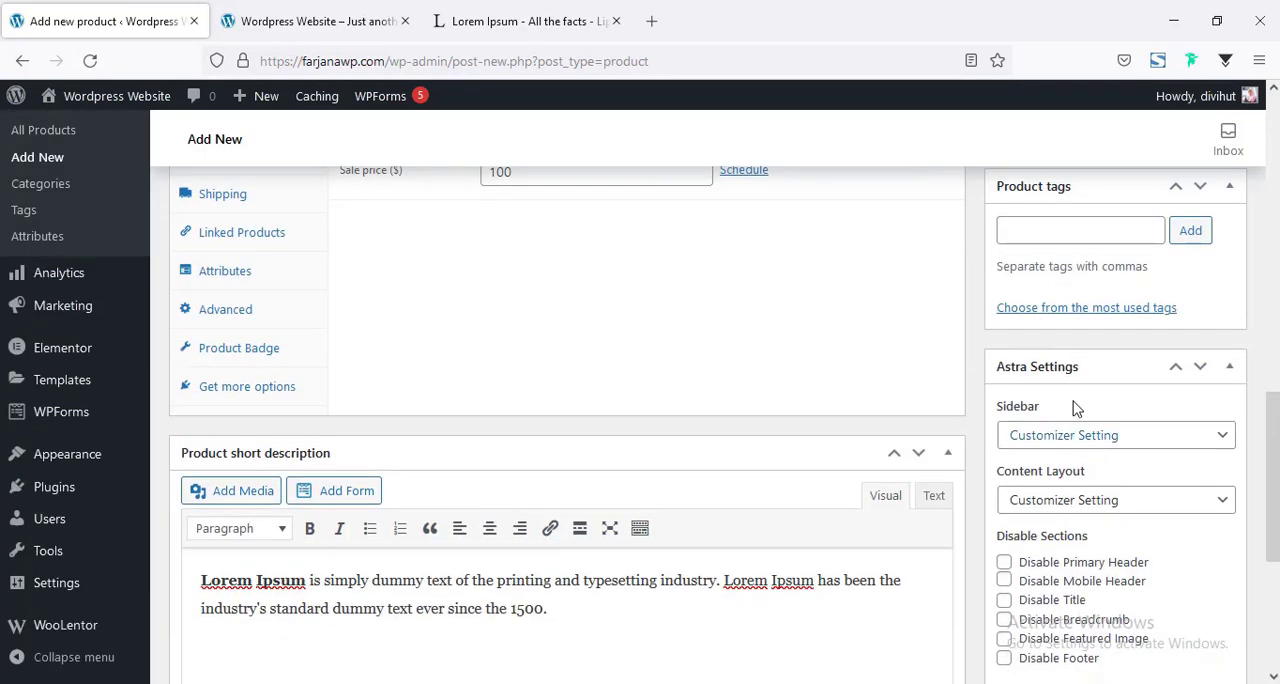
{"action": "scroll", "coordinate": [1010, 407], "scroll_direction": "up", "scroll_amount": 2}
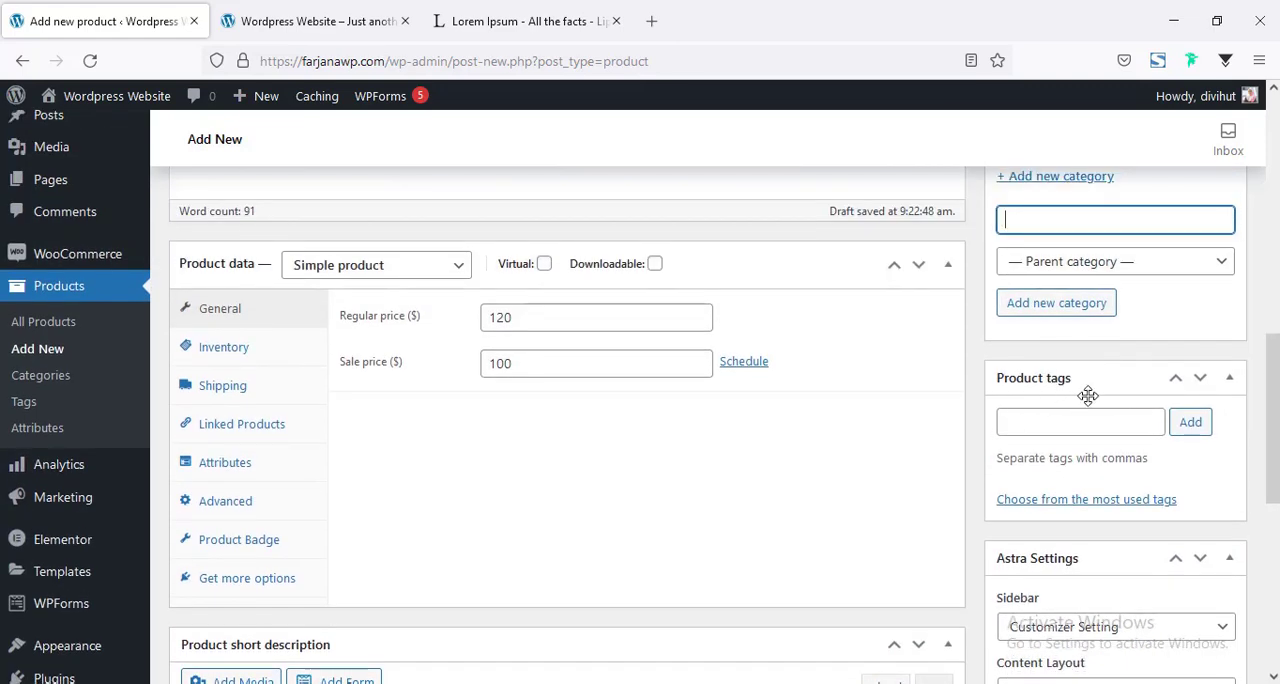
{"action": "left_click", "coordinate": [1065, 423]}
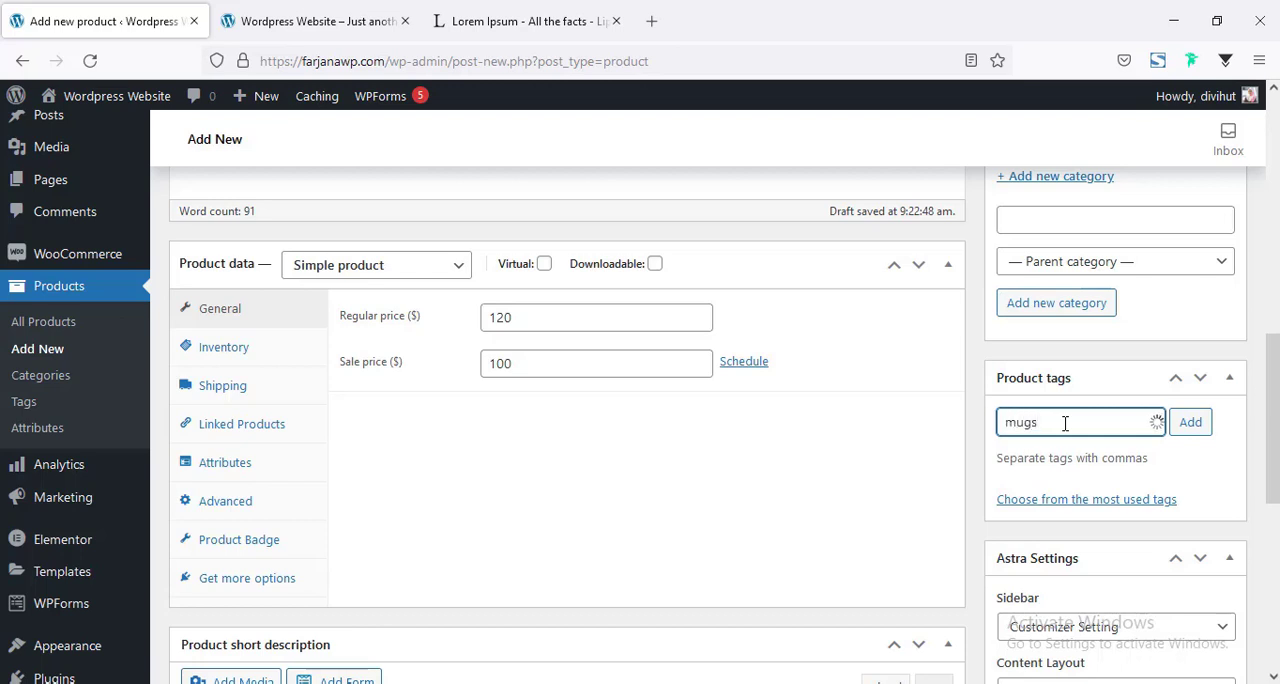
{"action": "key", "text": "Return"}
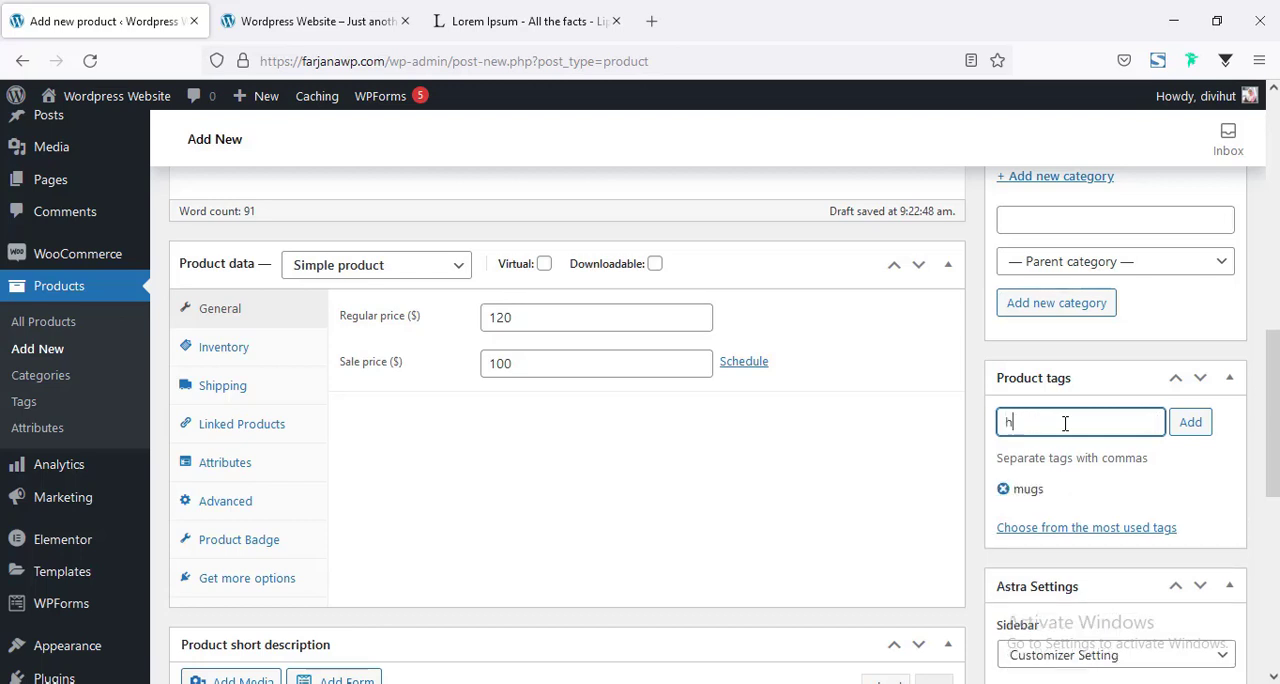
{"action": "type", "text": "home decor"}
{"action": "key", "text": "Return"}
Upload p1.jpg through p8.jpg from the products folder and set p1.jpg, the black kettle, as the product image.
{"action": "scroll", "coordinate": [1060, 420], "scroll_direction": "down", "scroll_amount": 5}
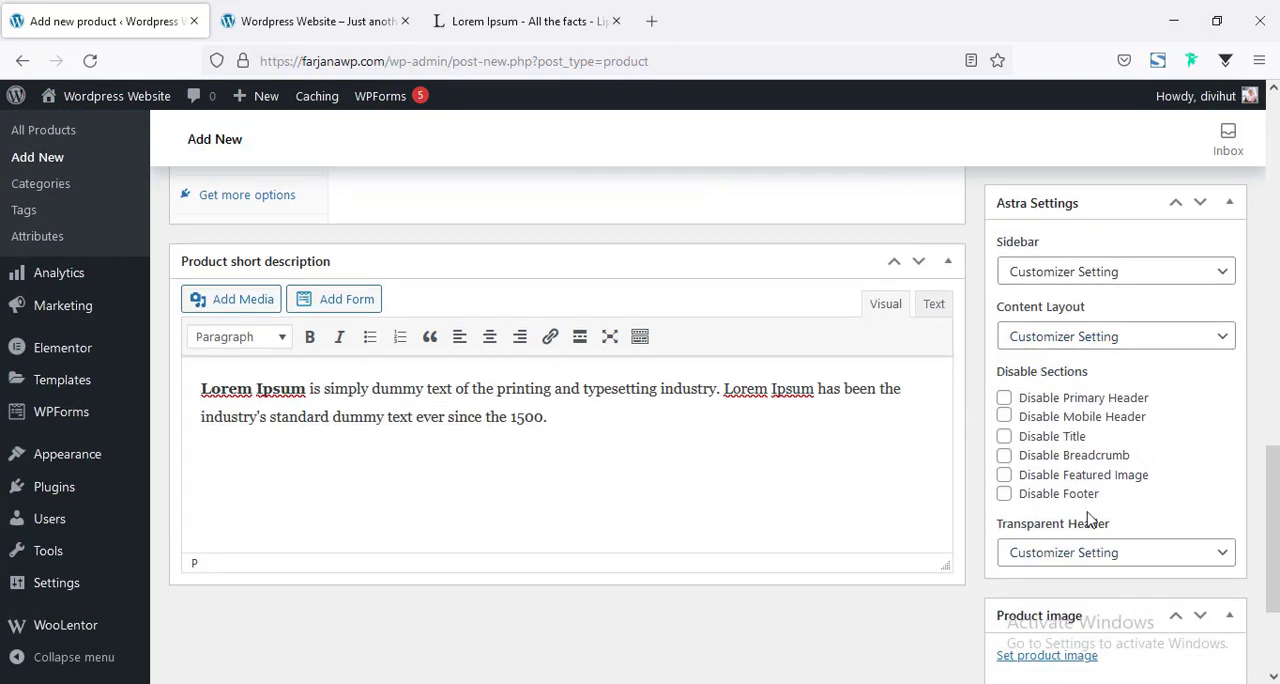
{"action": "scroll", "coordinate": [1088, 517], "scroll_direction": "down", "scroll_amount": 1}
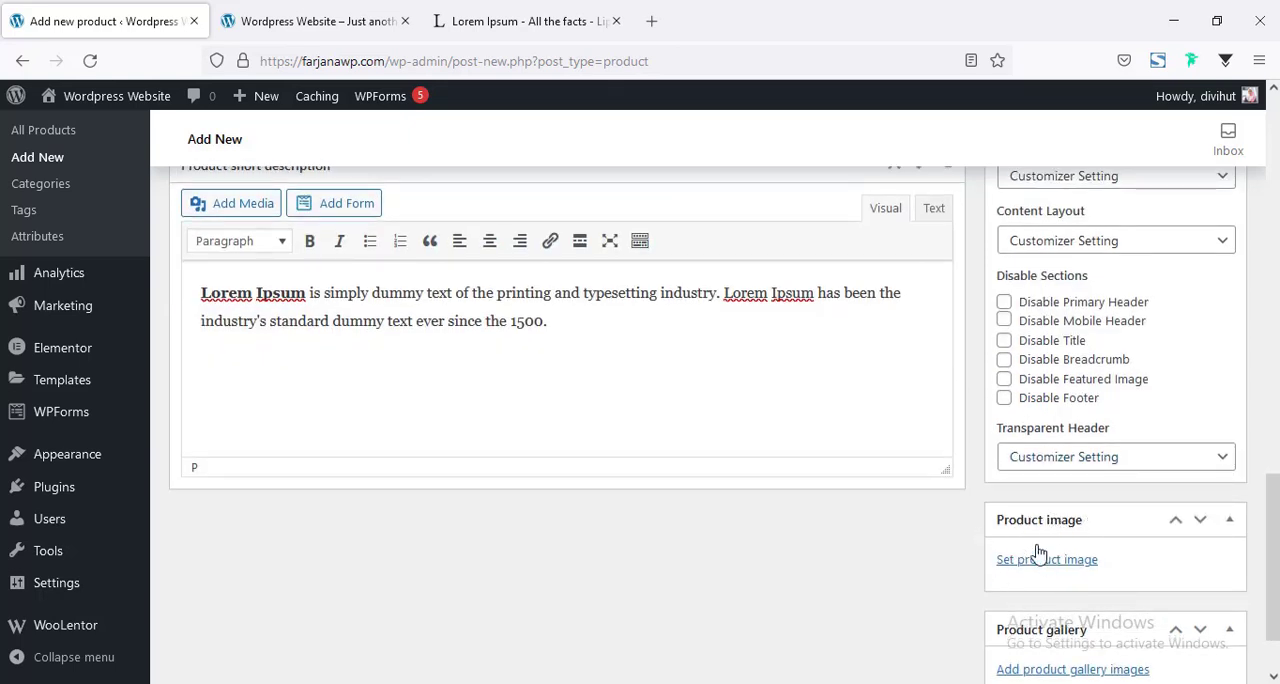
{"action": "scroll", "coordinate": [1096, 514], "scroll_direction": "down", "scroll_amount": 1}
{"action": "left_click", "coordinate": [1056, 471]}
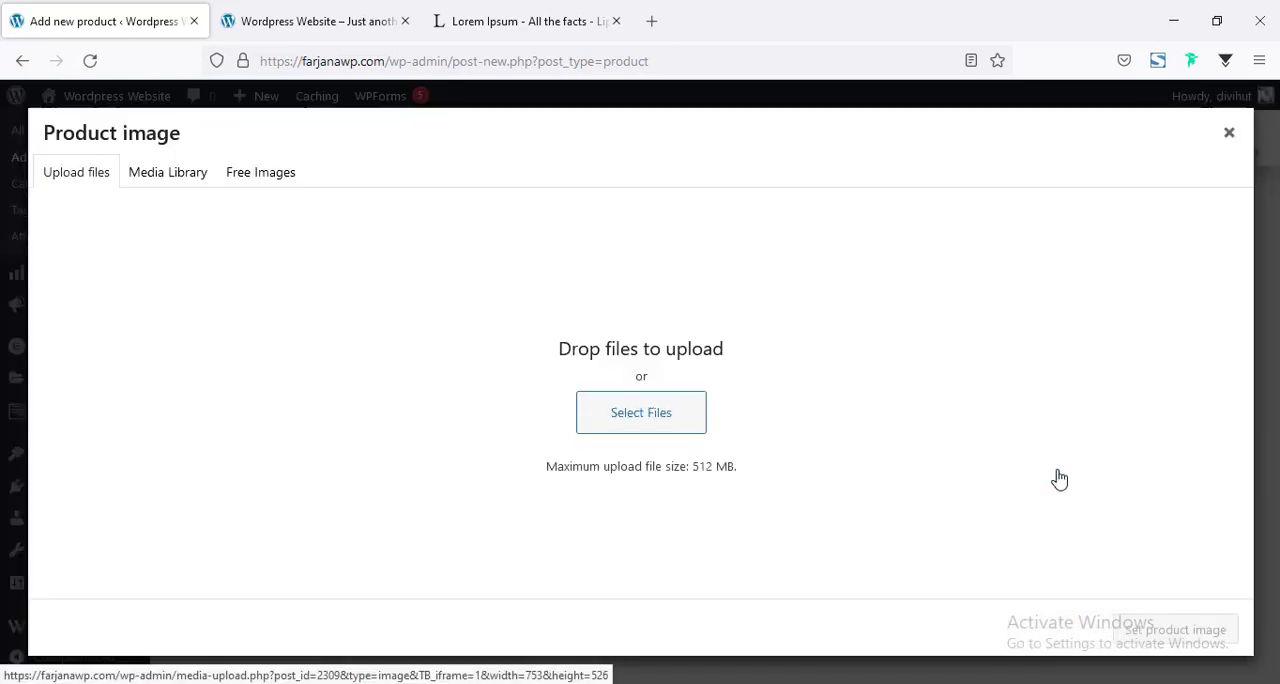
{"action": "left_click", "coordinate": [638, 421]}
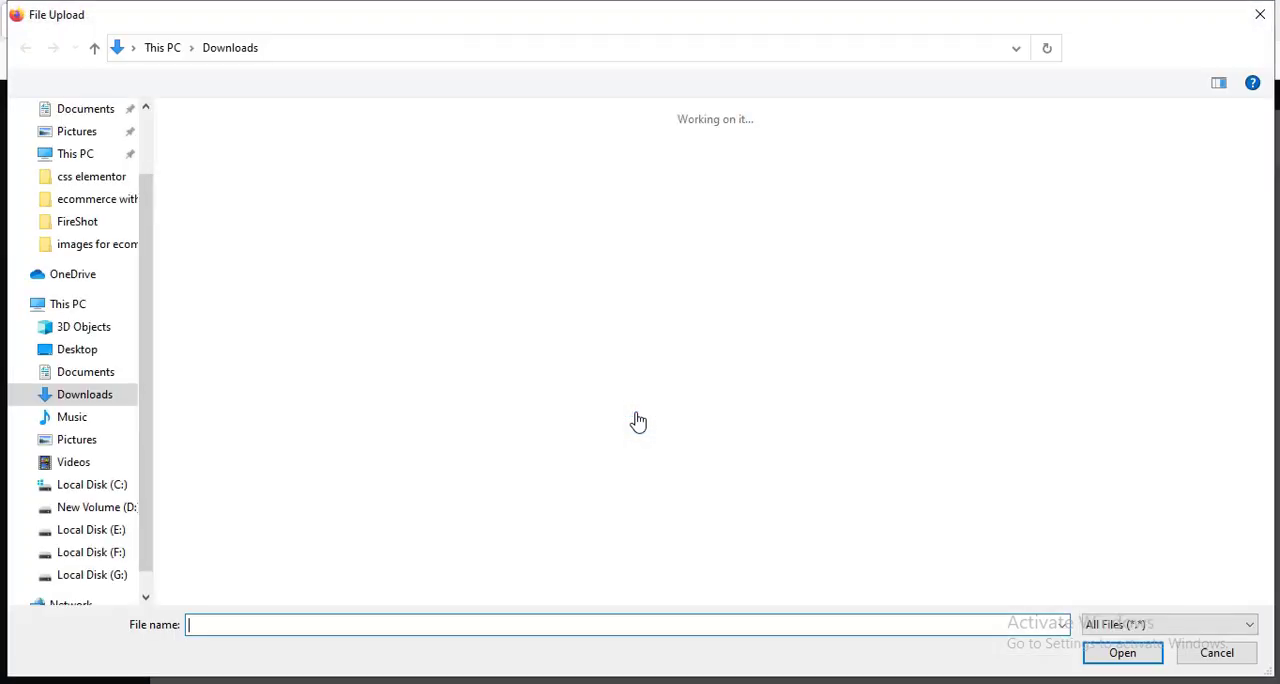
{"action": "left_click", "coordinate": [197, 177]}
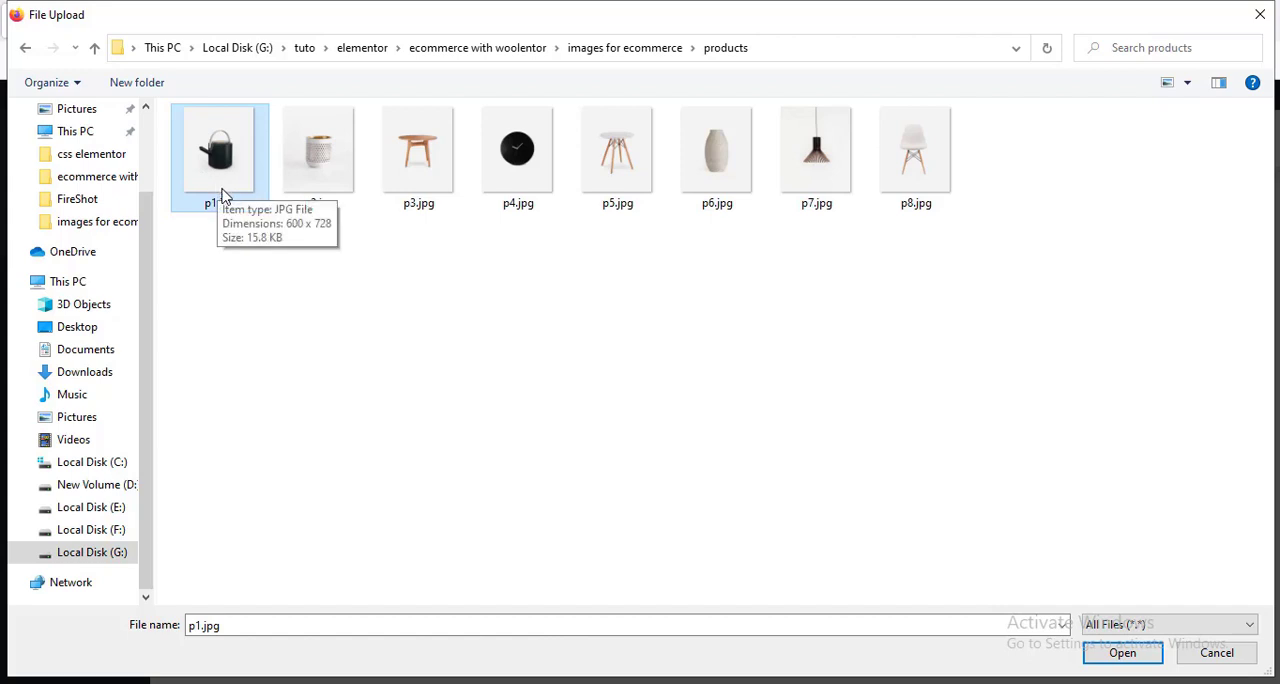
{"action": "left_click", "coordinate": [906, 178], "text": "shift"}
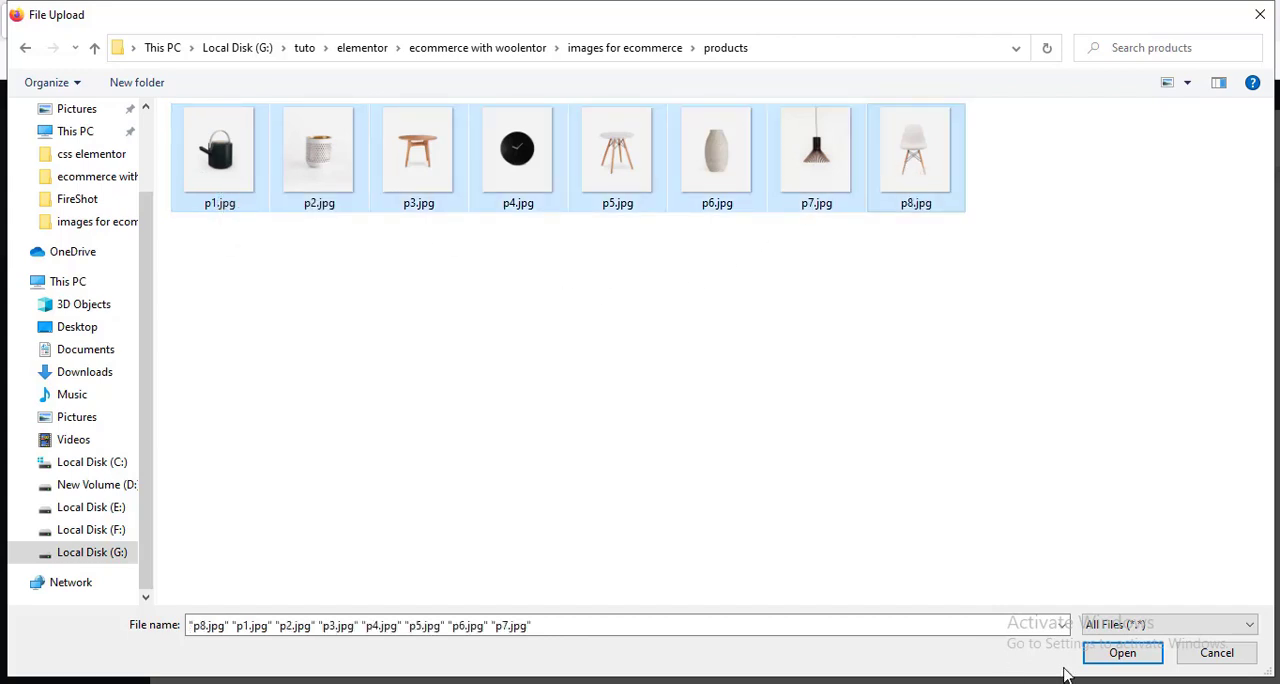
{"action": "left_click", "coordinate": [1110, 654]}
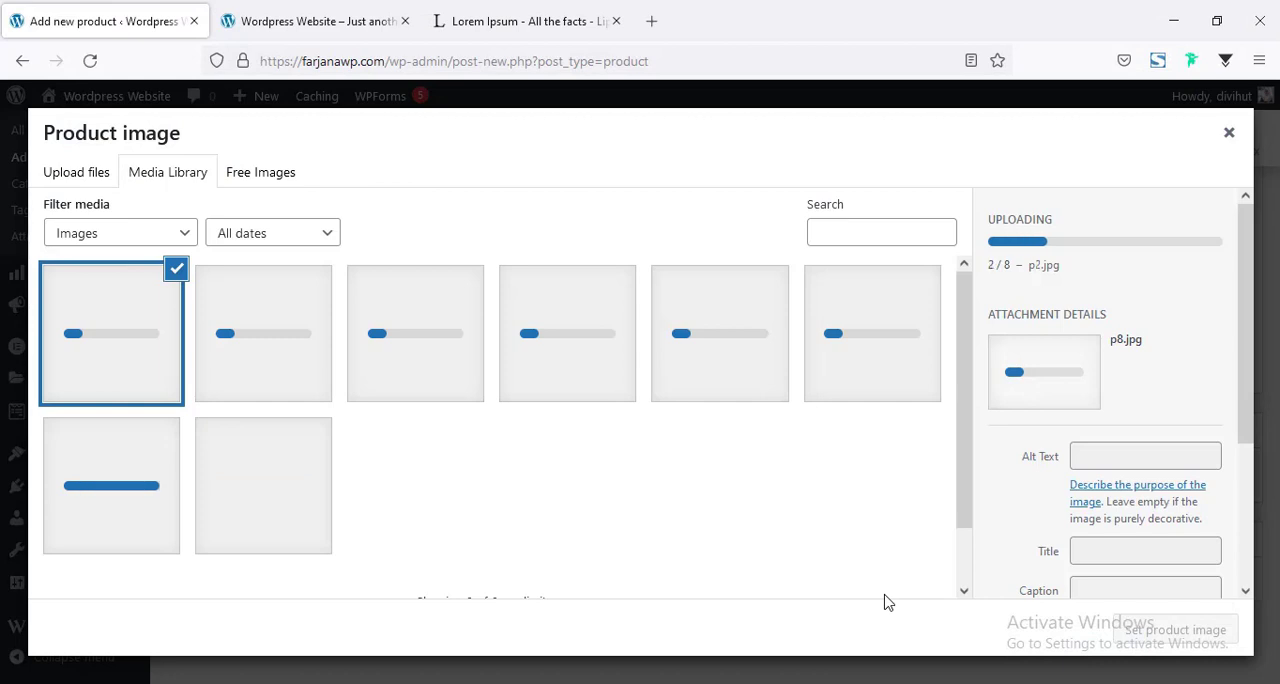
{"action": "left_click", "coordinate": [266, 486]}
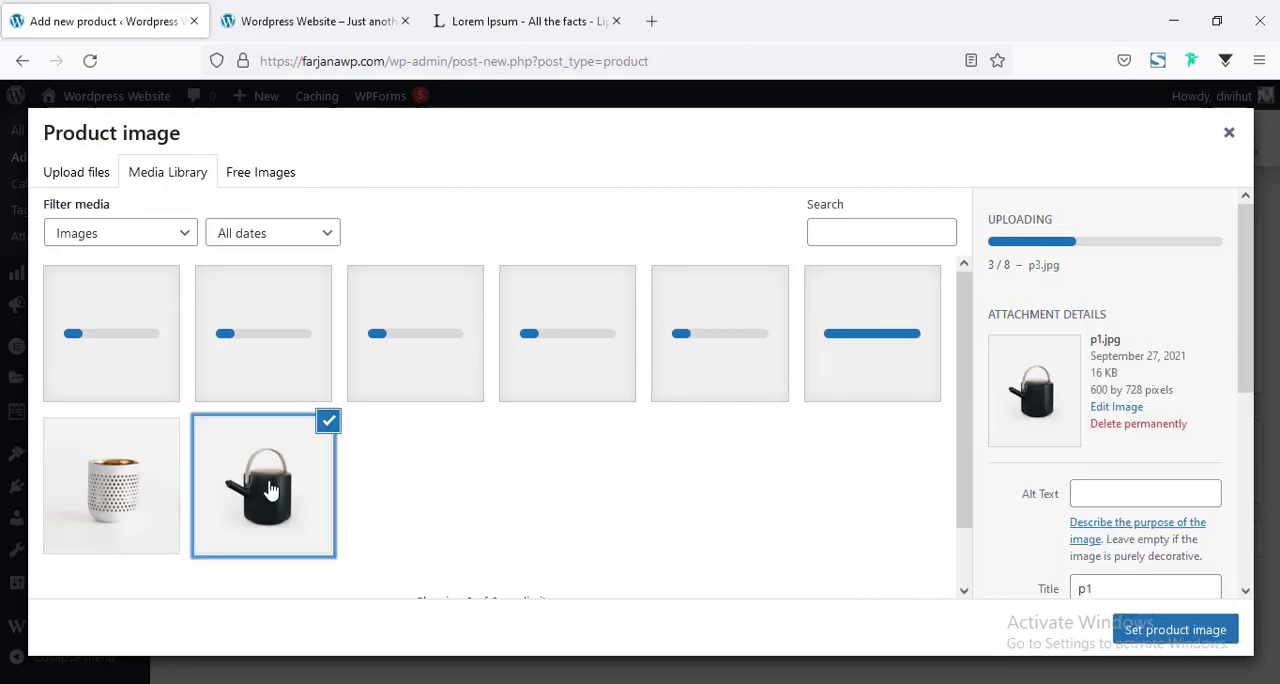
{"action": "left_click", "coordinate": [1175, 630]}
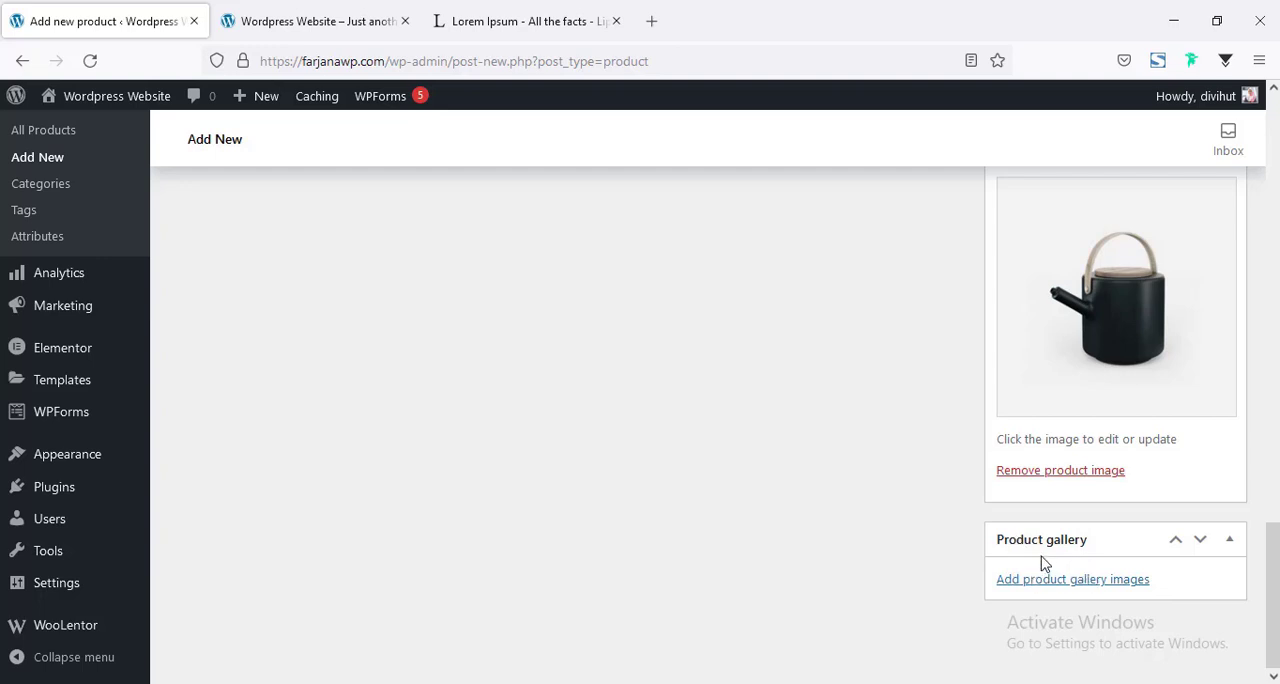
Add the vase, pendant lamp, white round table and black clock images (p6, p7, p5, p4) to the product gallery.
{"action": "left_click", "coordinate": [1068, 582]}
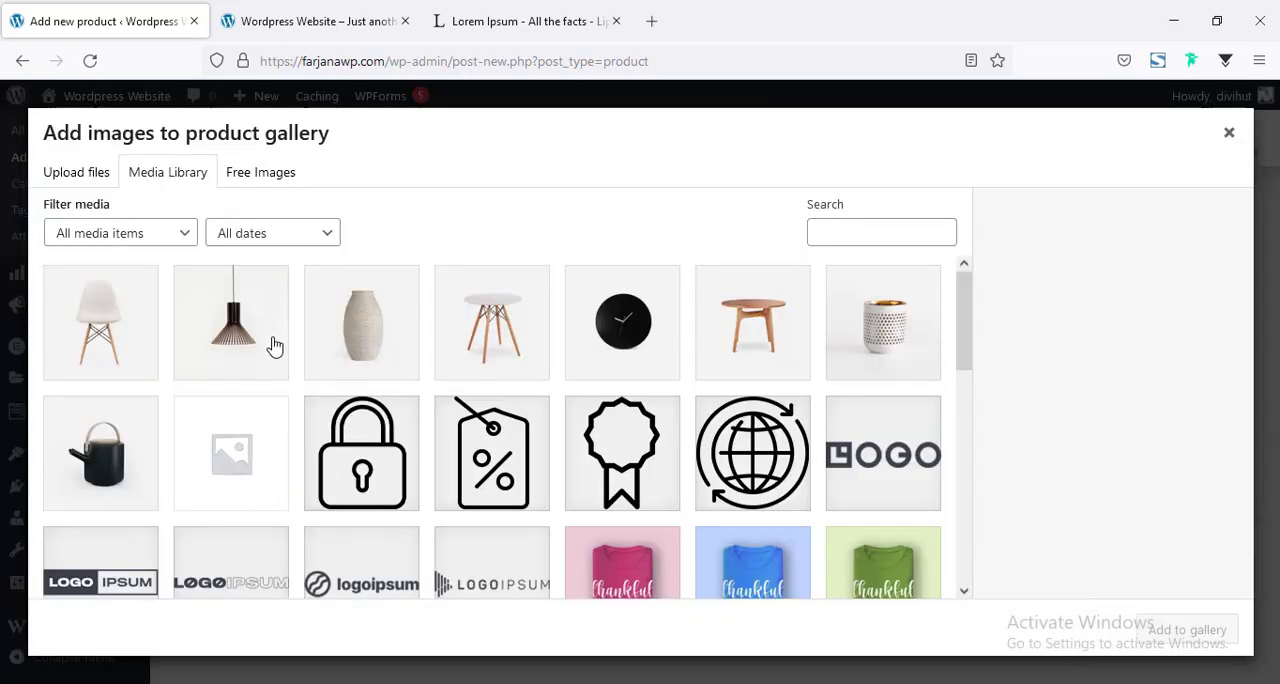
{"action": "left_click", "coordinate": [275, 345]}
{"action": "left_click", "coordinate": [355, 348]}
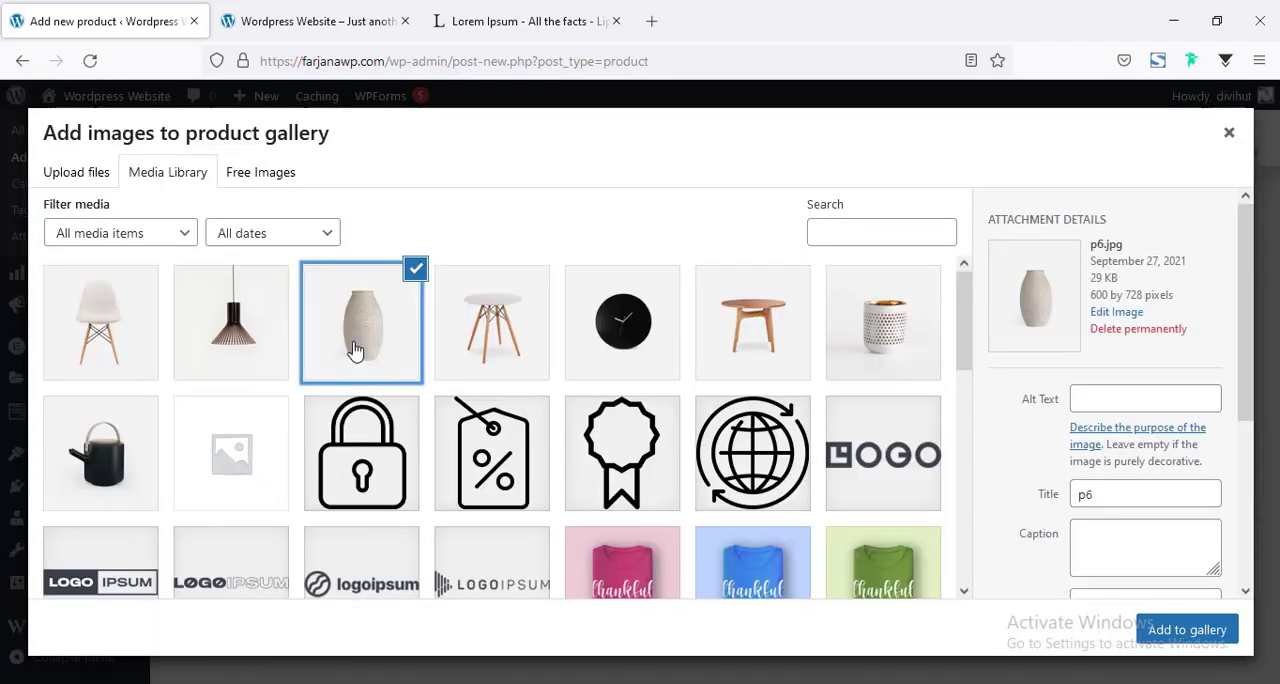
{"action": "left_click", "coordinate": [264, 346]}
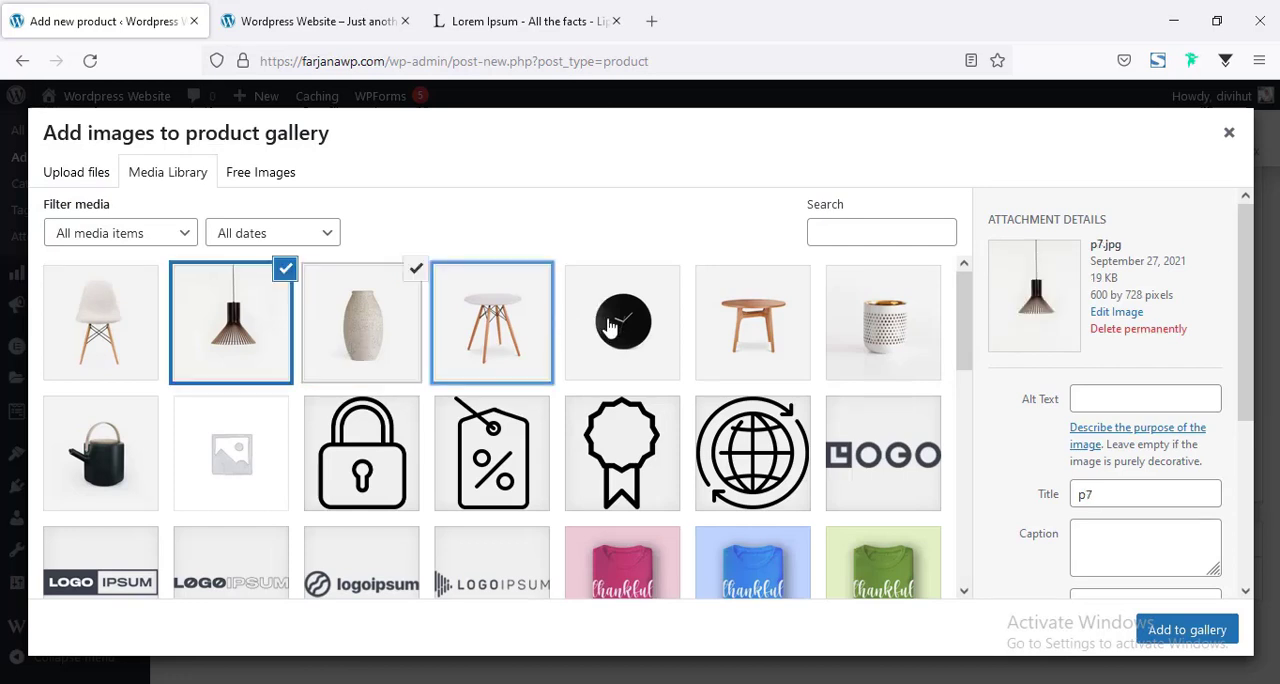
{"action": "left_click", "coordinate": [611, 327]}
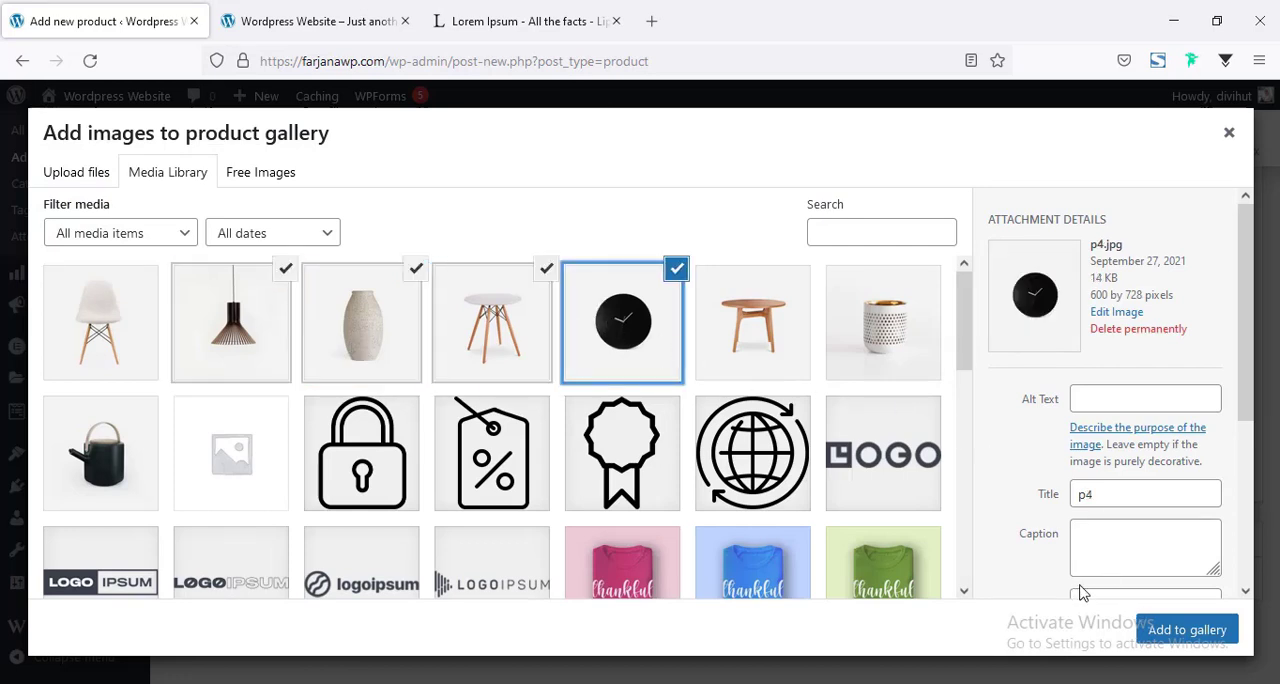
{"action": "left_click", "coordinate": [1155, 628]}
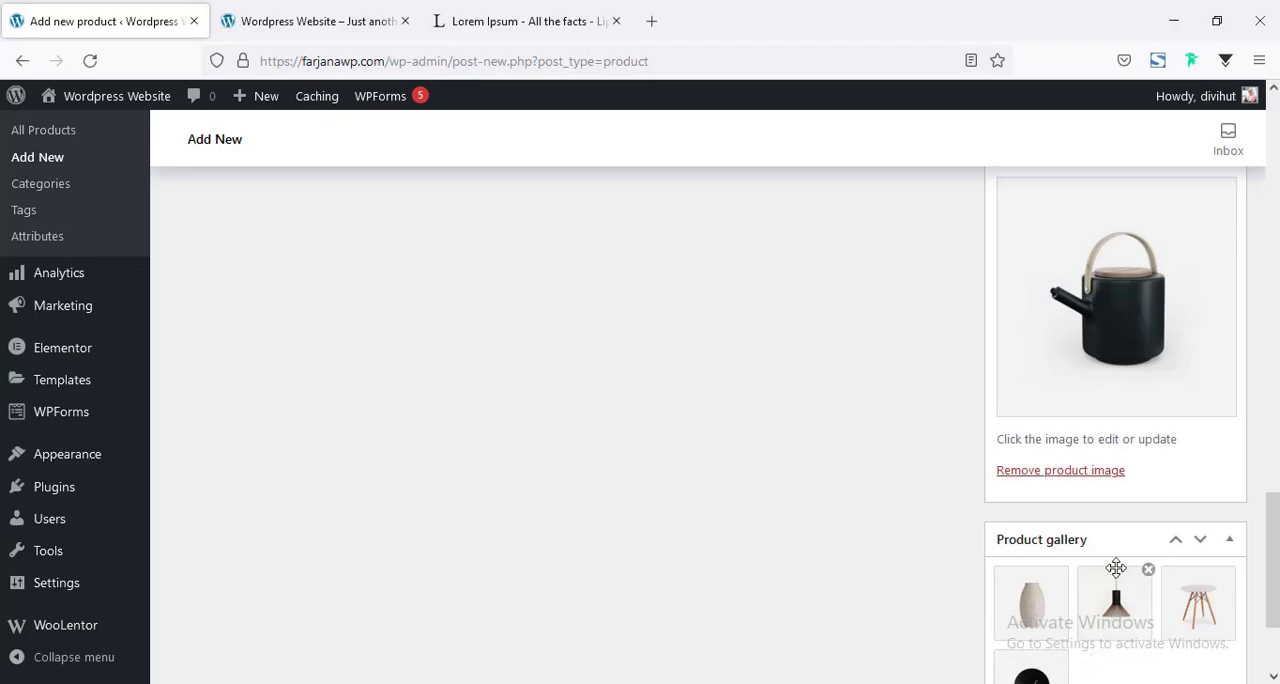
Publish the Basket With Handles product.
{"action": "scroll", "coordinate": [1115, 566], "scroll_direction": "down", "scroll_amount": 2}
{"action": "scroll", "coordinate": [1117, 566], "scroll_direction": "up", "scroll_amount": 6}
{"action": "scroll", "coordinate": [1120, 576], "scroll_direction": "up", "scroll_amount": 10}
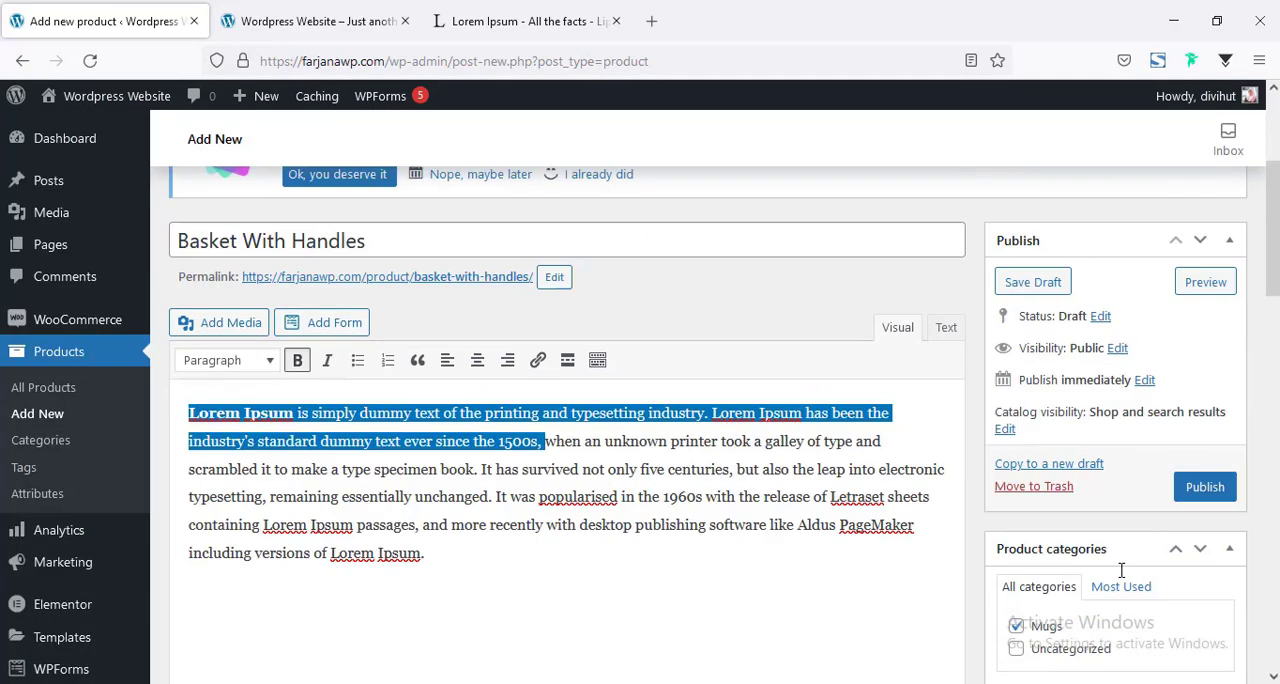
{"action": "left_click", "coordinate": [1202, 490]}
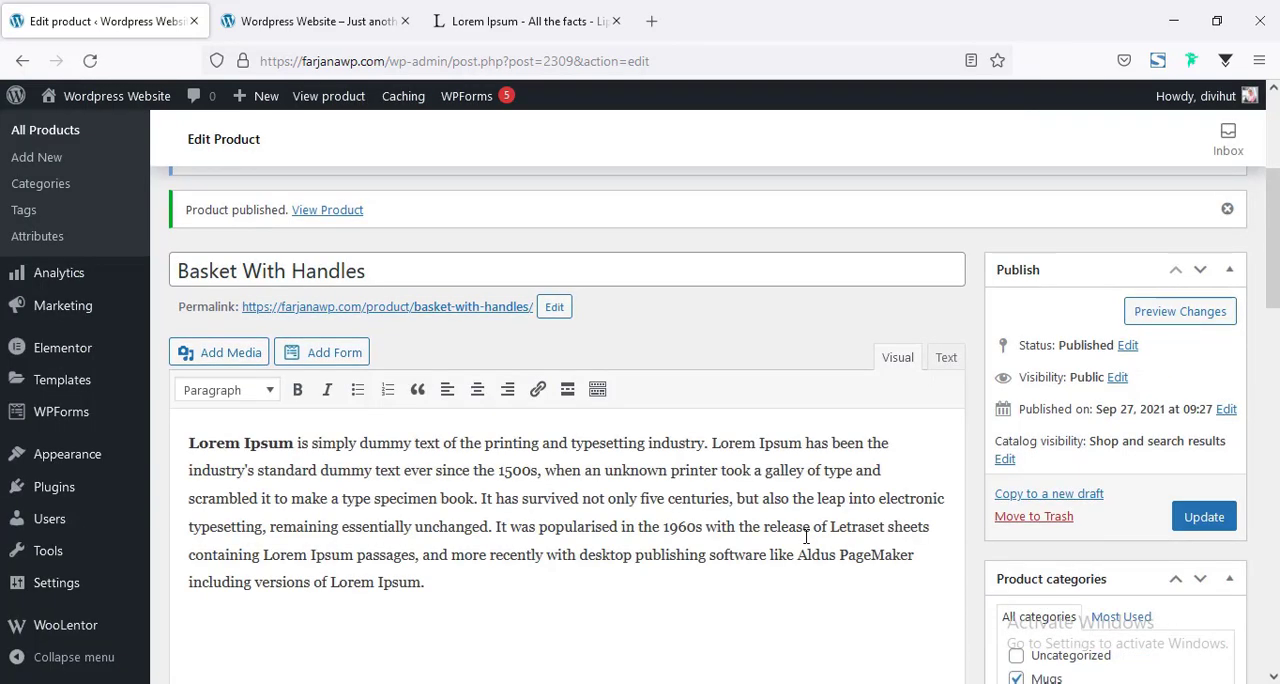
{"action": "scroll", "coordinate": [633, 371], "scroll_direction": "up", "scroll_amount": 2}
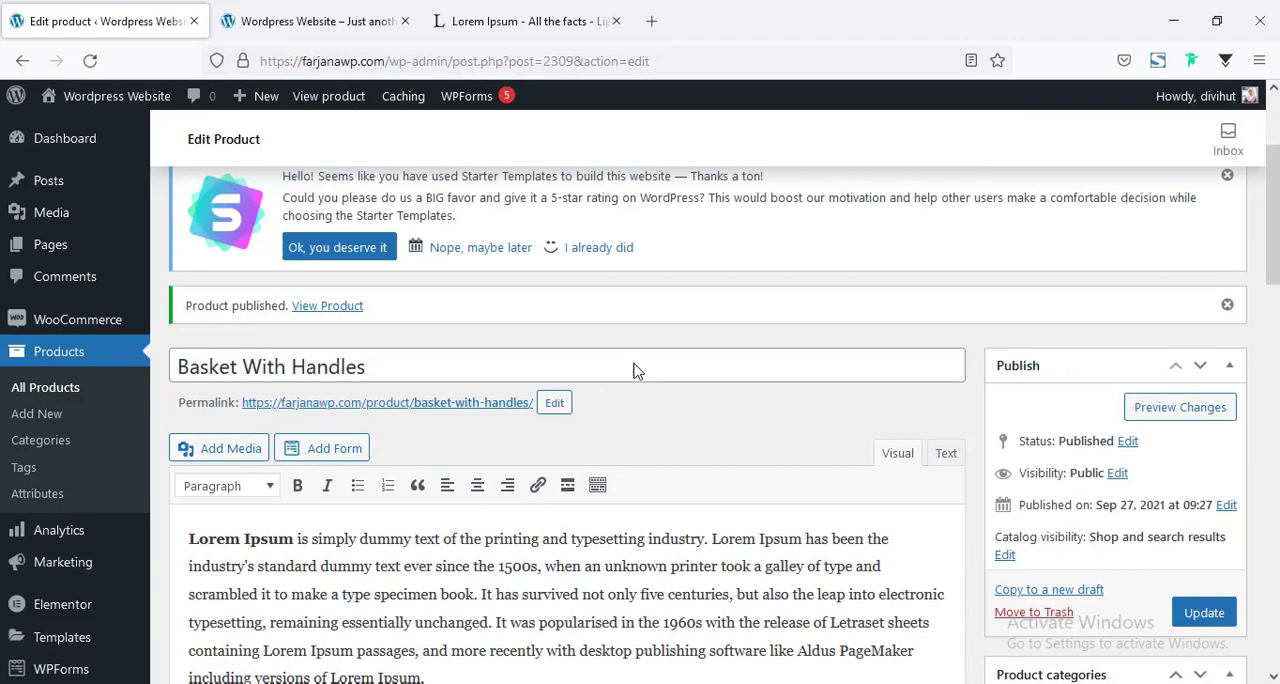
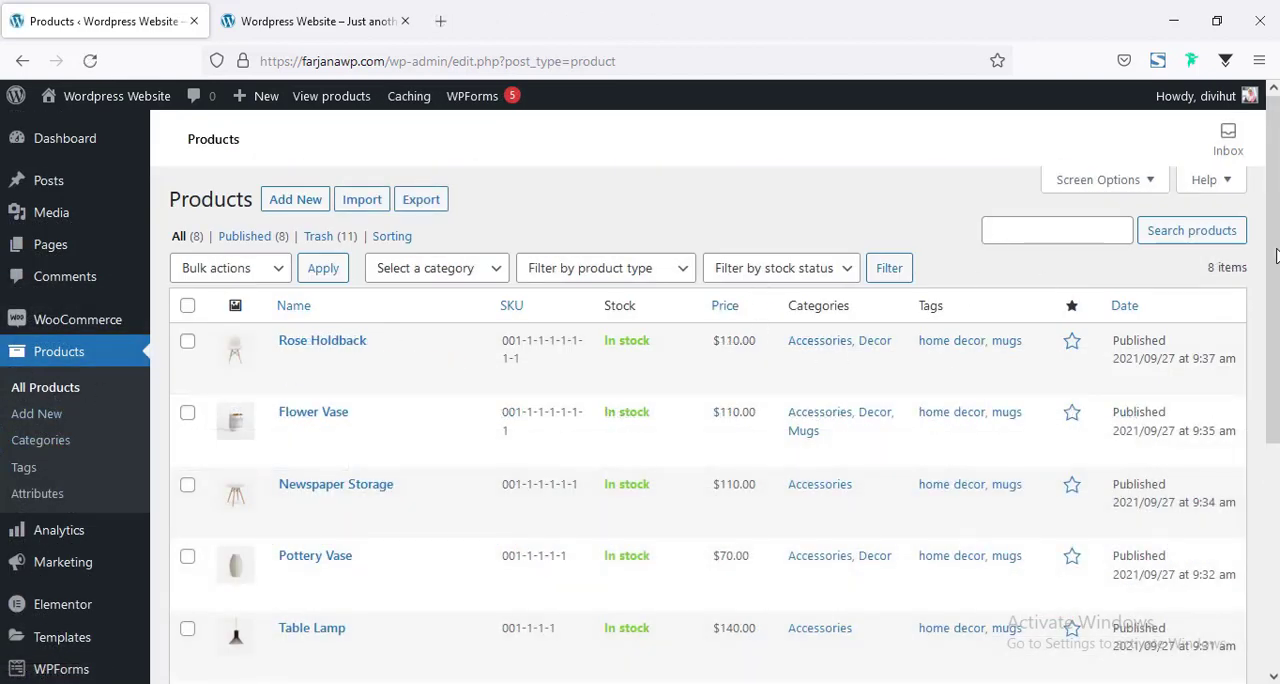
Switch from the product list to the site's home page and open it for editing with Elementor.
{"action": "scroll", "coordinate": [700, 400], "scroll_direction": "down", "scroll_amount": 4}
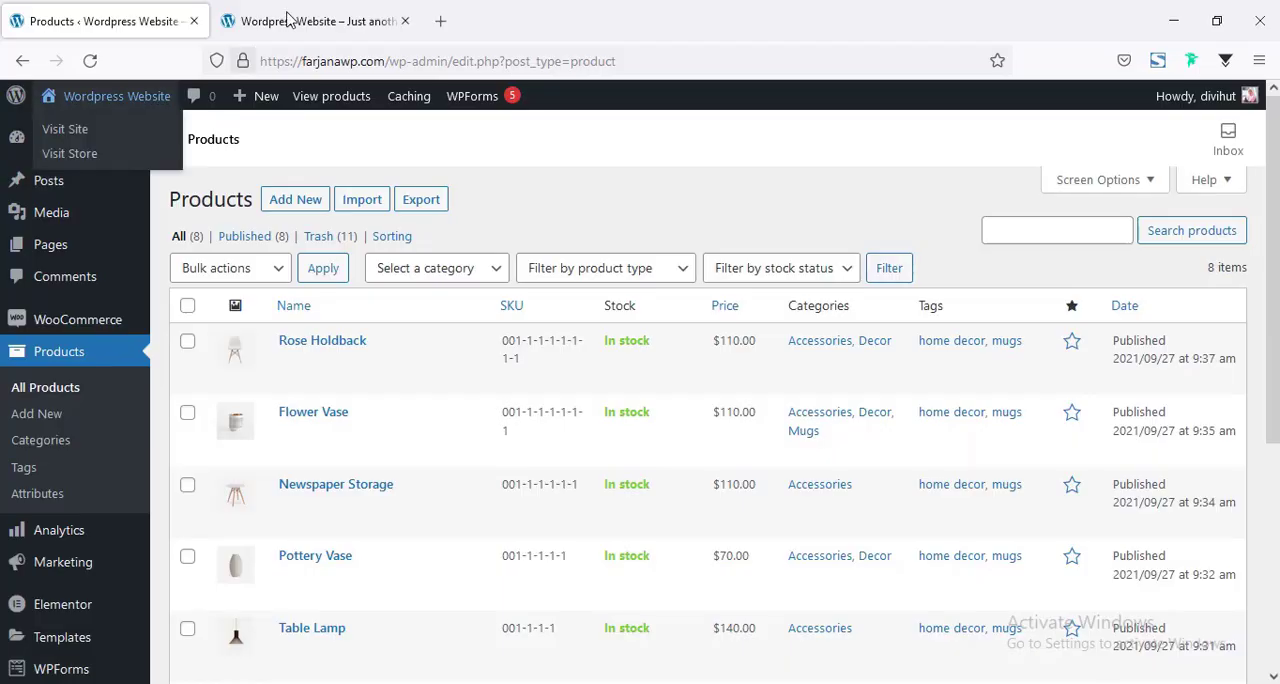
{"action": "left_click", "coordinate": [285, 12]}
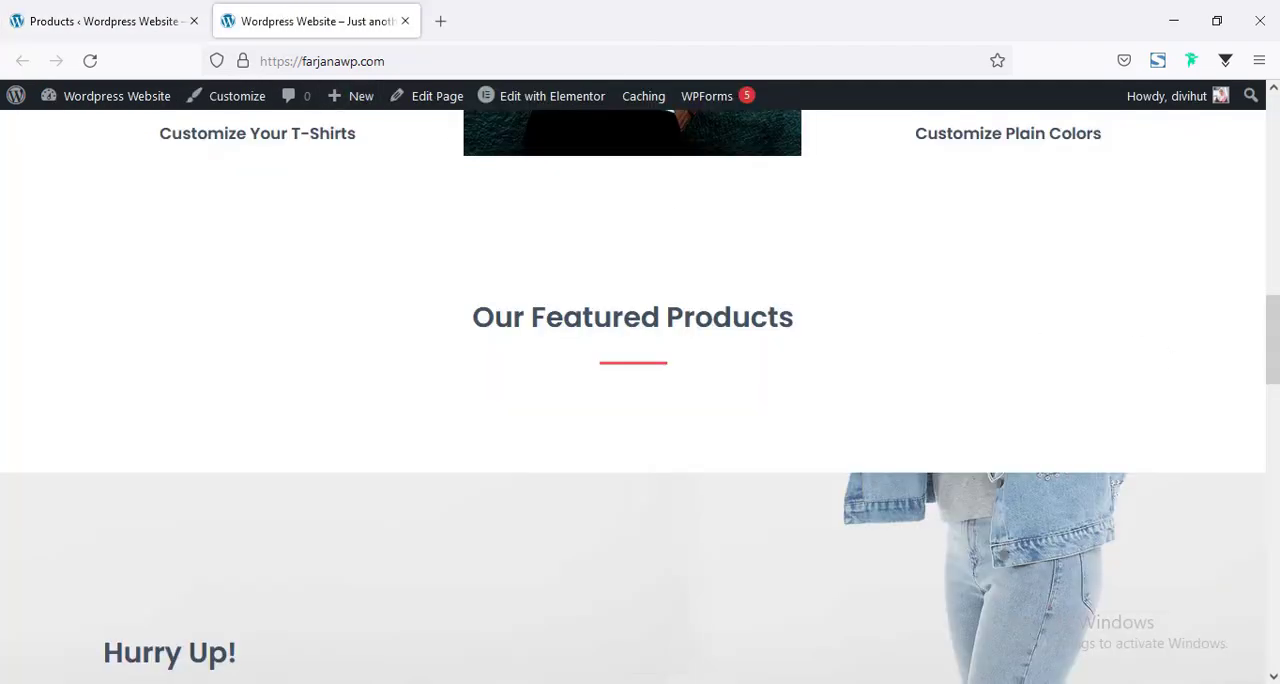
{"action": "scroll", "coordinate": [455, 273], "scroll_direction": "up", "scroll_amount": 10}
{"action": "scroll", "coordinate": [518, 365], "scroll_direction": "down", "scroll_amount": 8}
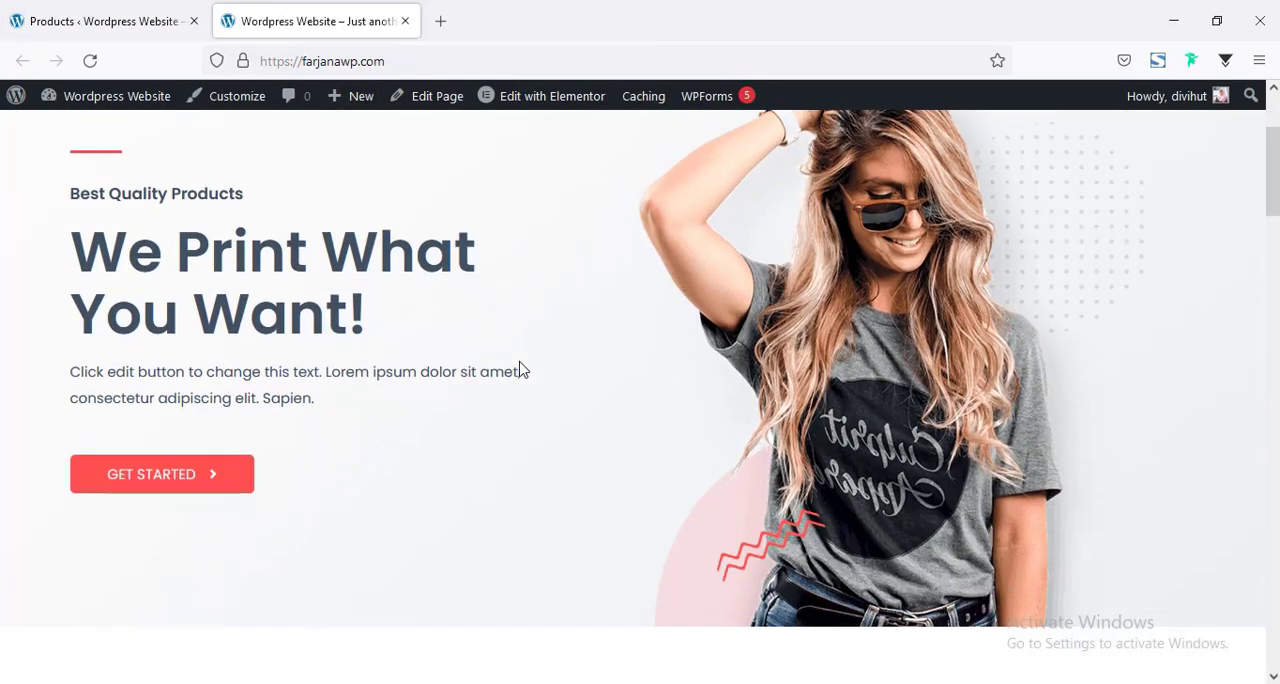
{"action": "scroll", "coordinate": [520, 385], "scroll_direction": "down", "scroll_amount": 4}
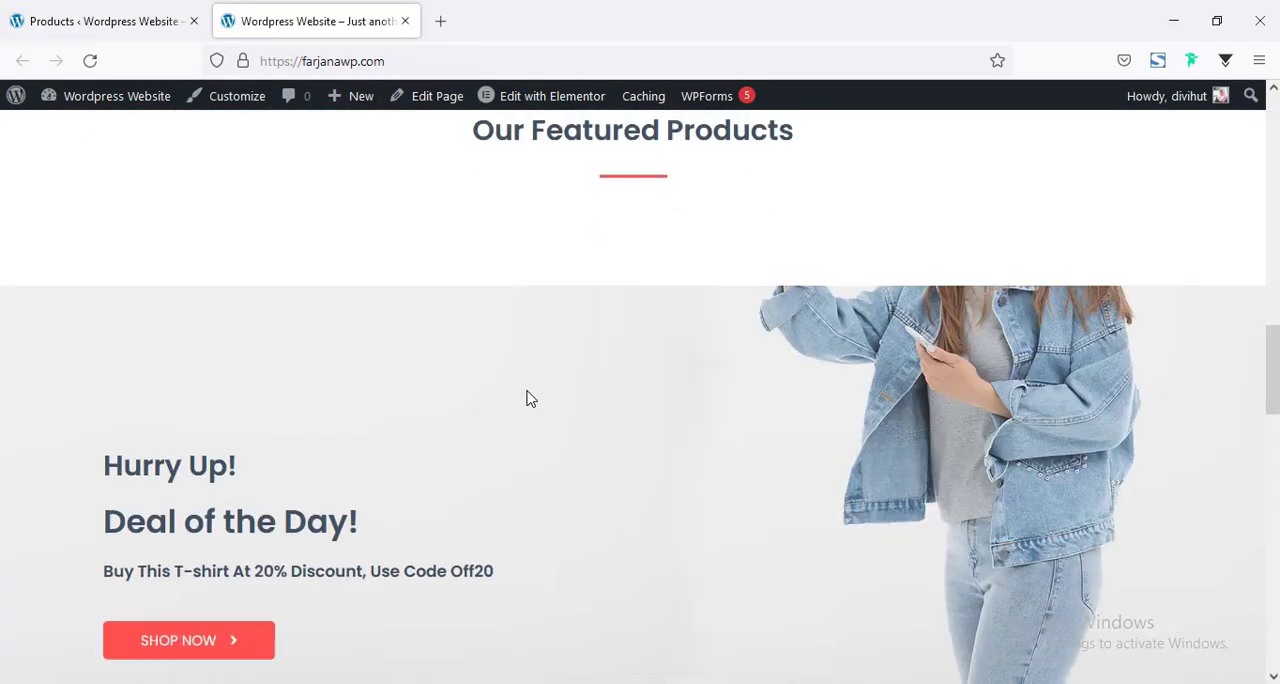
{"action": "scroll", "coordinate": [526, 394], "scroll_direction": "up", "scroll_amount": 8}
{"action": "scroll", "coordinate": [526, 398], "scroll_direction": "up", "scroll_amount": 3}
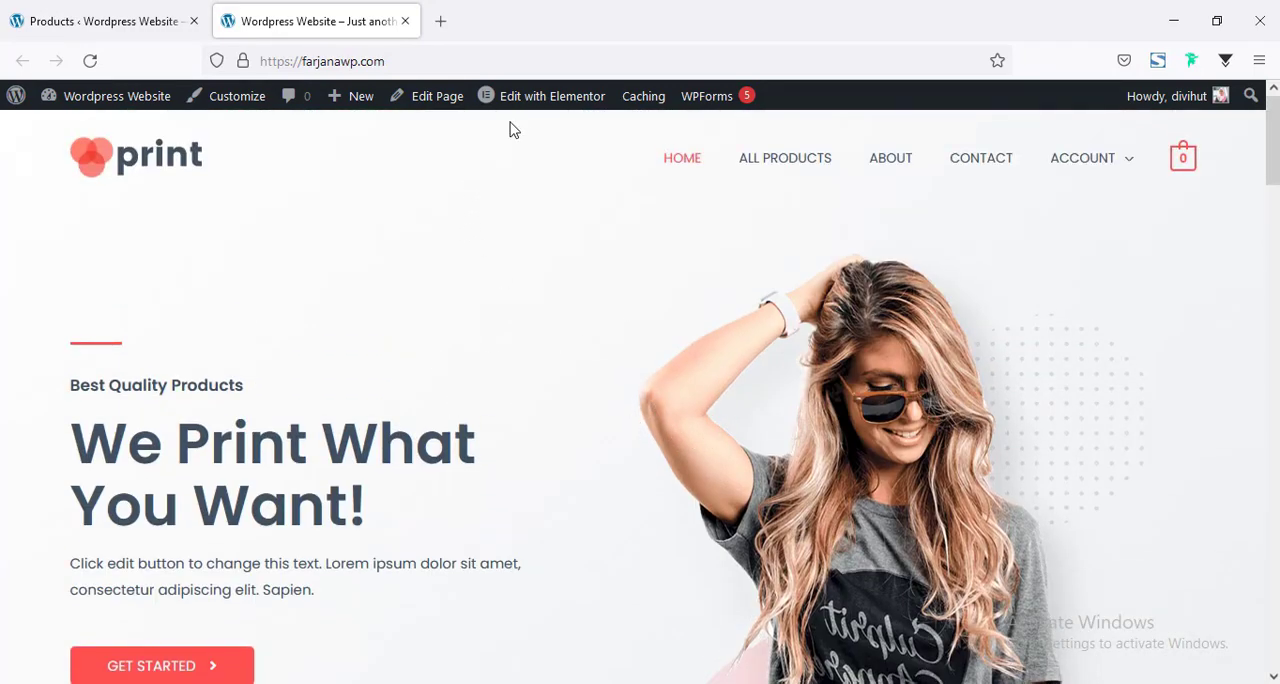
{"action": "mouse_move", "coordinate": [513, 107]}
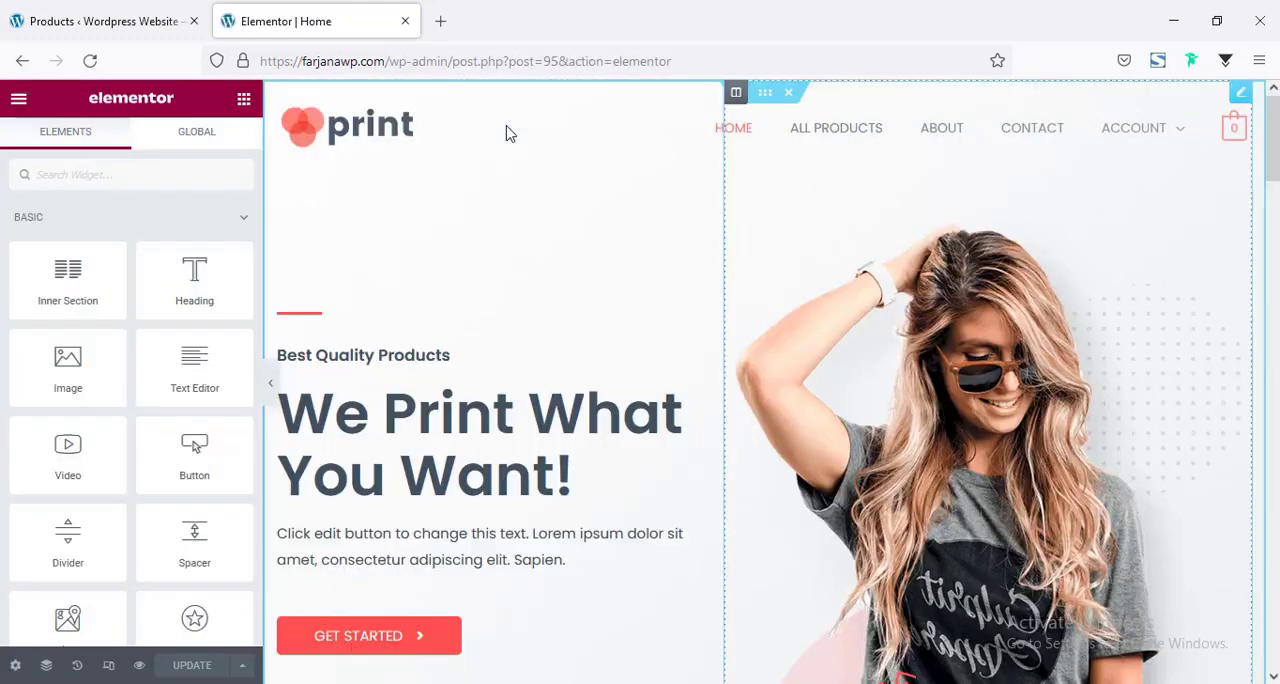
Change the hero heading "We Print What You Want!" to "Think Different".
{"action": "scroll", "coordinate": [614, 354], "scroll_direction": "down", "scroll_amount": 2}
{"action": "scroll", "coordinate": [617, 347], "scroll_direction": "up", "scroll_amount": 2}
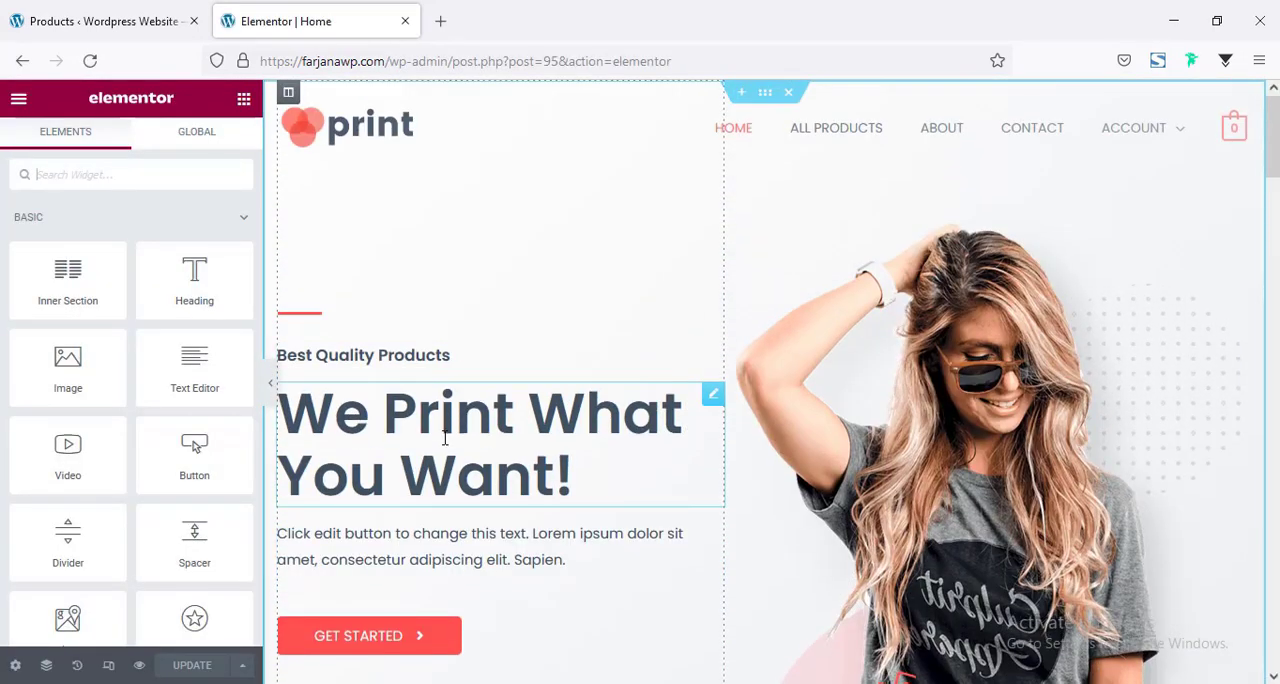
{"action": "left_click", "coordinate": [367, 446]}
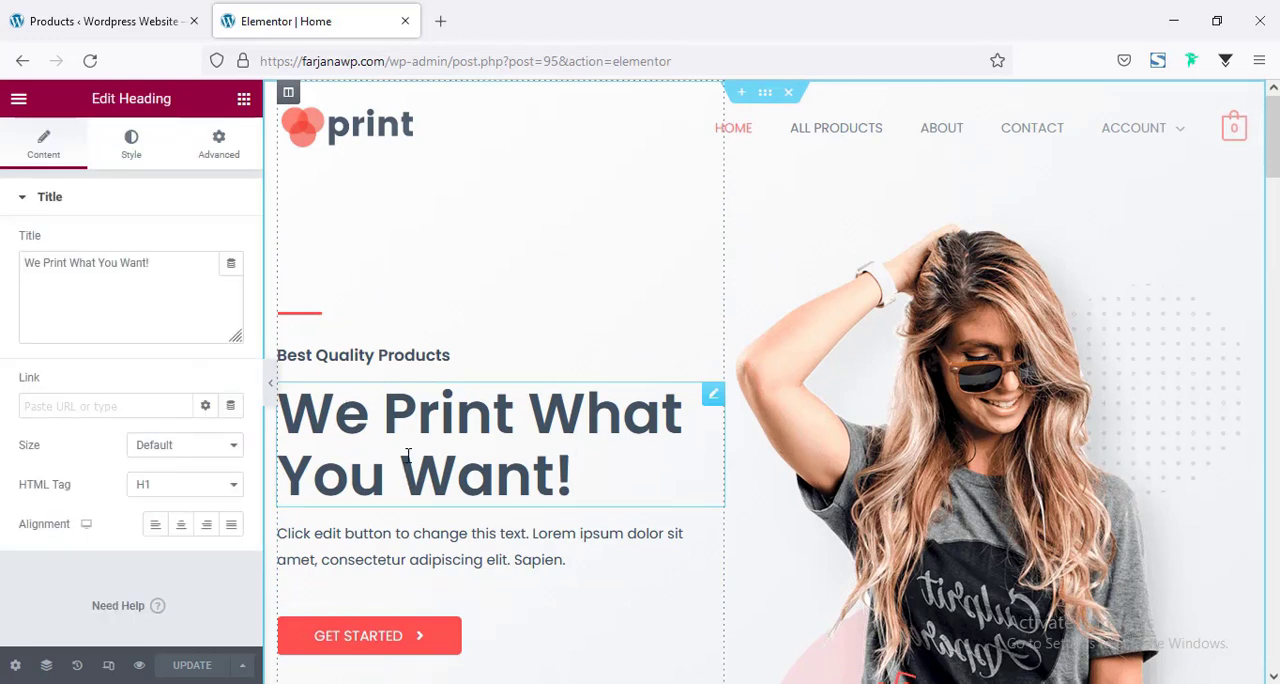
{"action": "triple_click", "coordinate": [106, 279]}
{"action": "type", "text": "Think "}
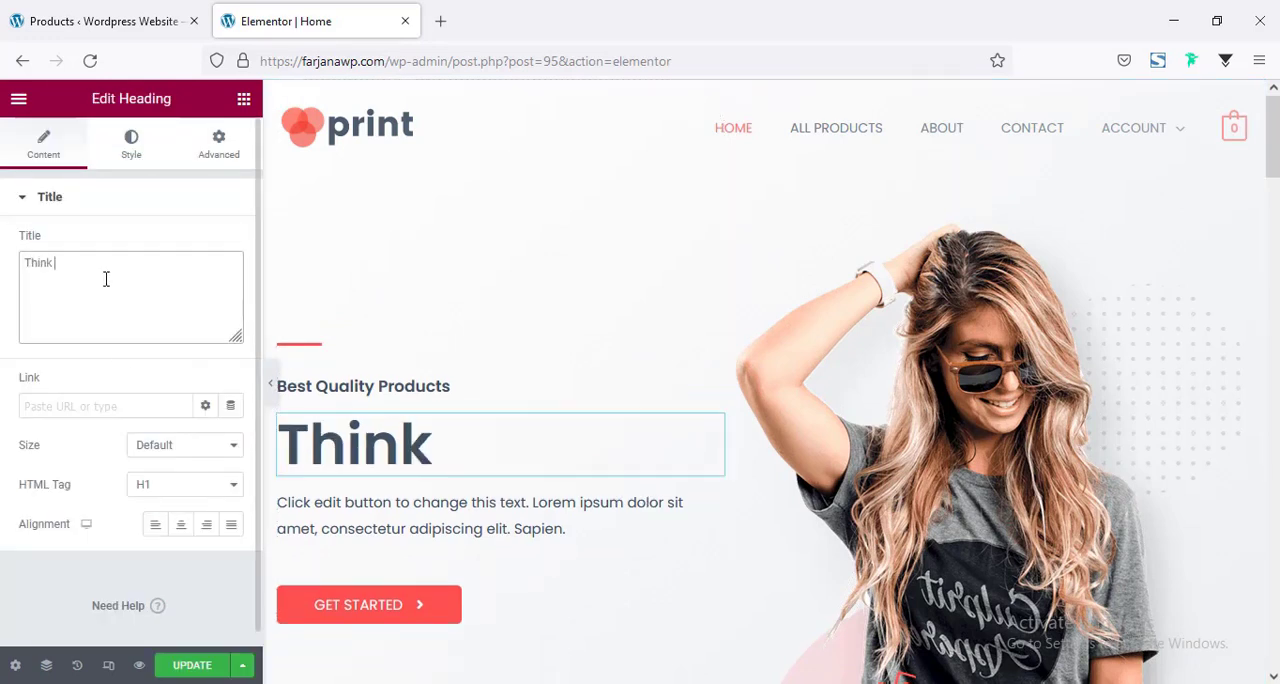
{"action": "type", "text": "Different"}
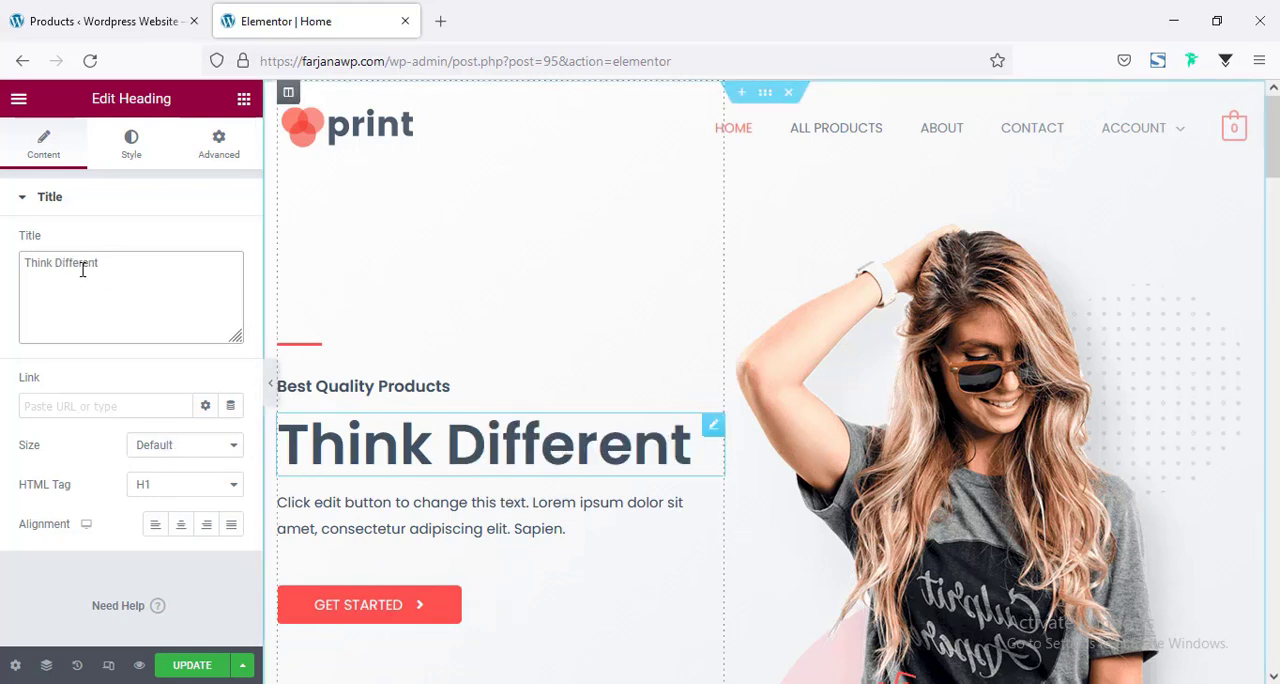
Set the "Think Different" heading's text color to the global black, Saved Color #7.
{"action": "left_click", "coordinate": [130, 150]}
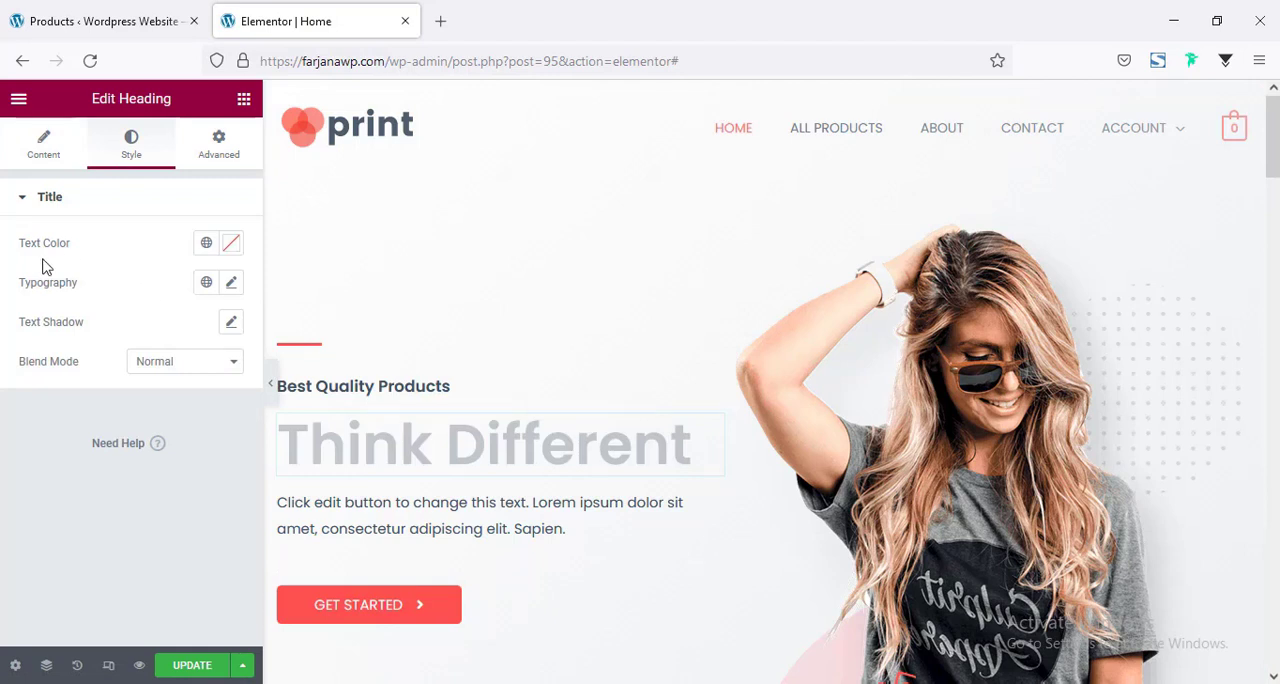
{"action": "left_click", "coordinate": [204, 245]}
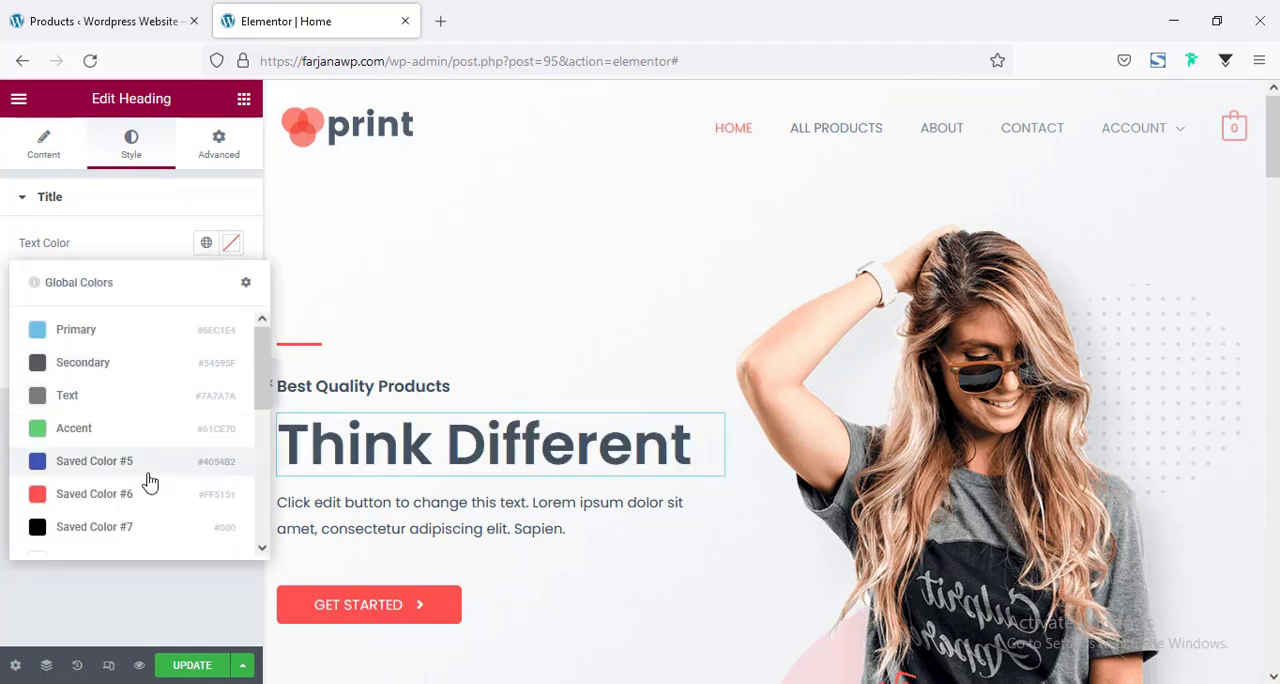
{"action": "scroll", "coordinate": [140, 488], "scroll_direction": "down", "scroll_amount": 3}
{"action": "scroll", "coordinate": [127, 502], "scroll_direction": "down", "scroll_amount": 1}
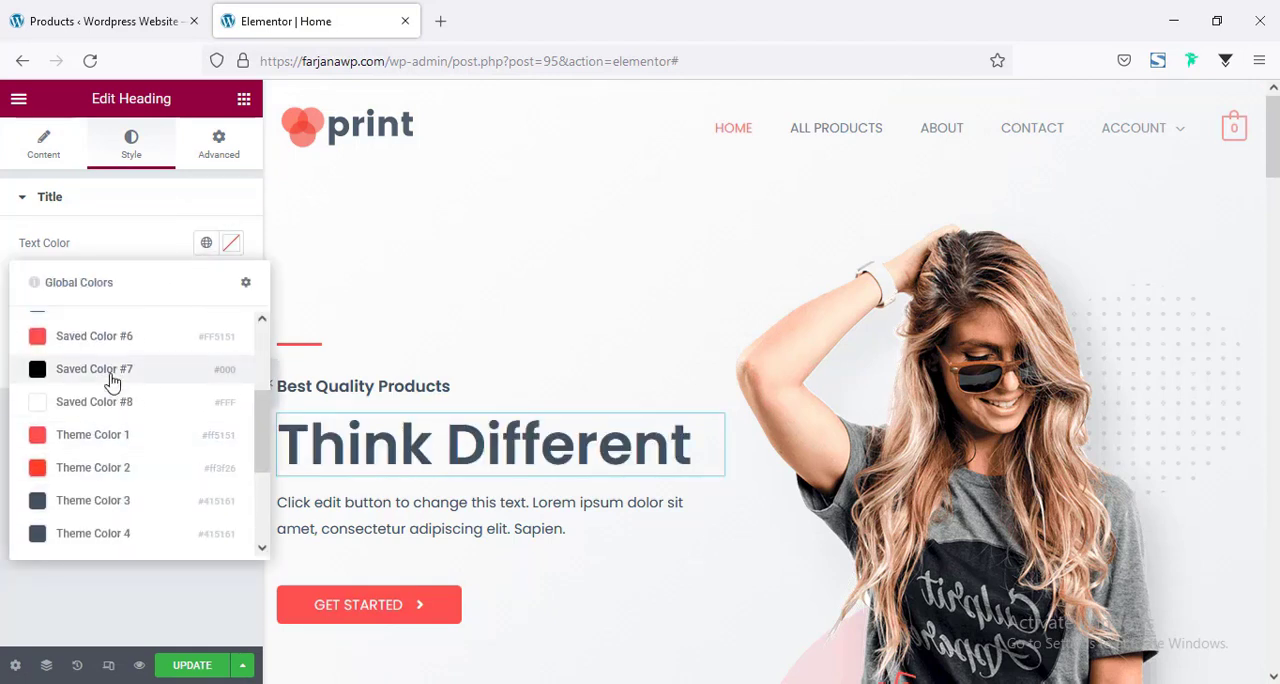
{"action": "left_click", "coordinate": [112, 372]}
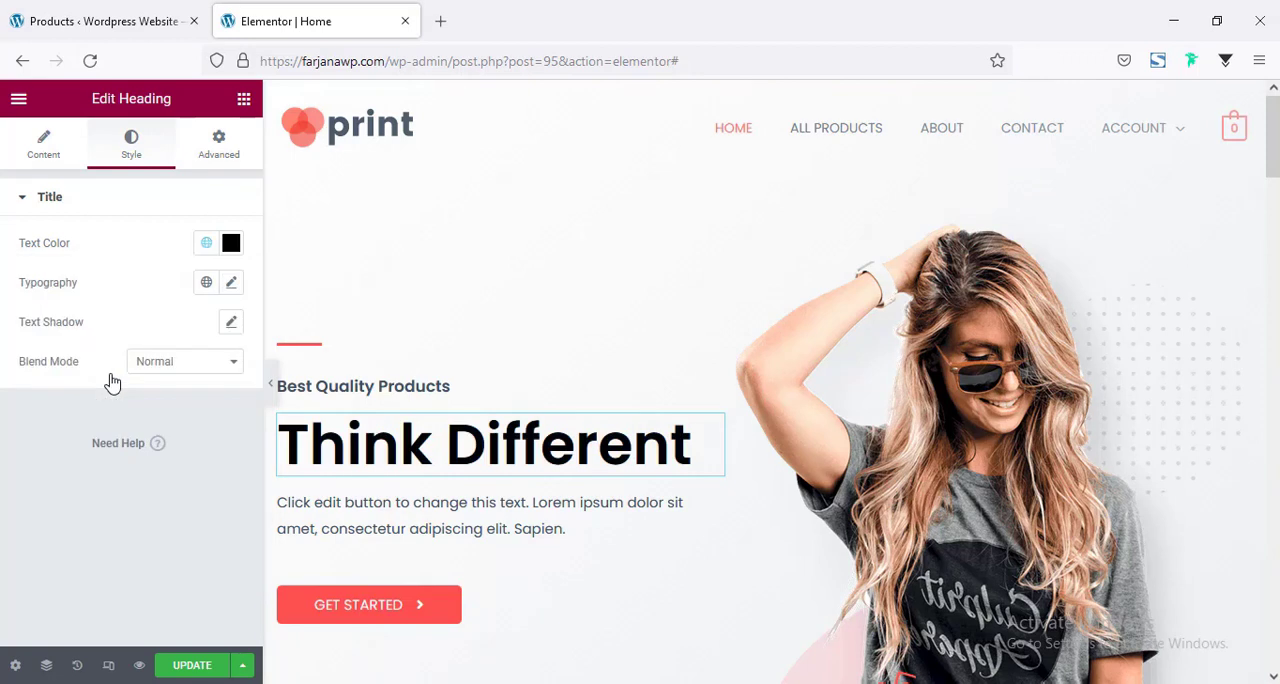
Set the "Think Different" heading's font size to 65 px and its text transform to Uppercase.
{"action": "left_click", "coordinate": [229, 285]}
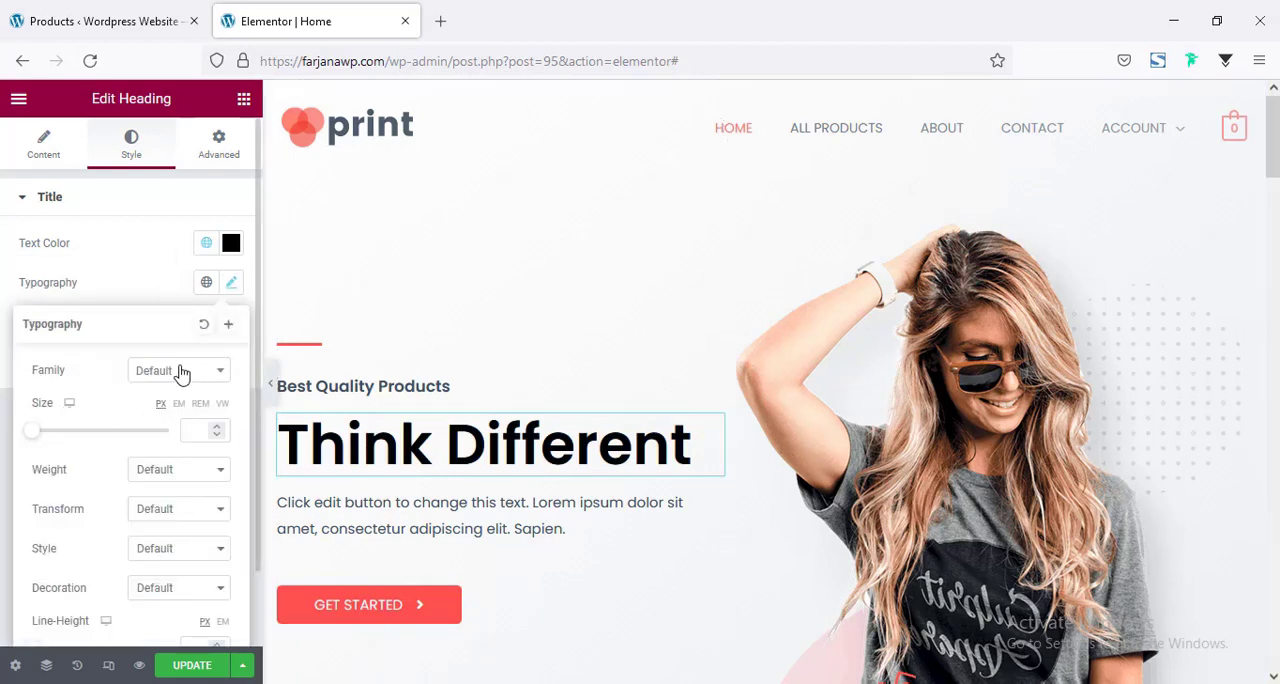
{"action": "left_click", "coordinate": [173, 384]}
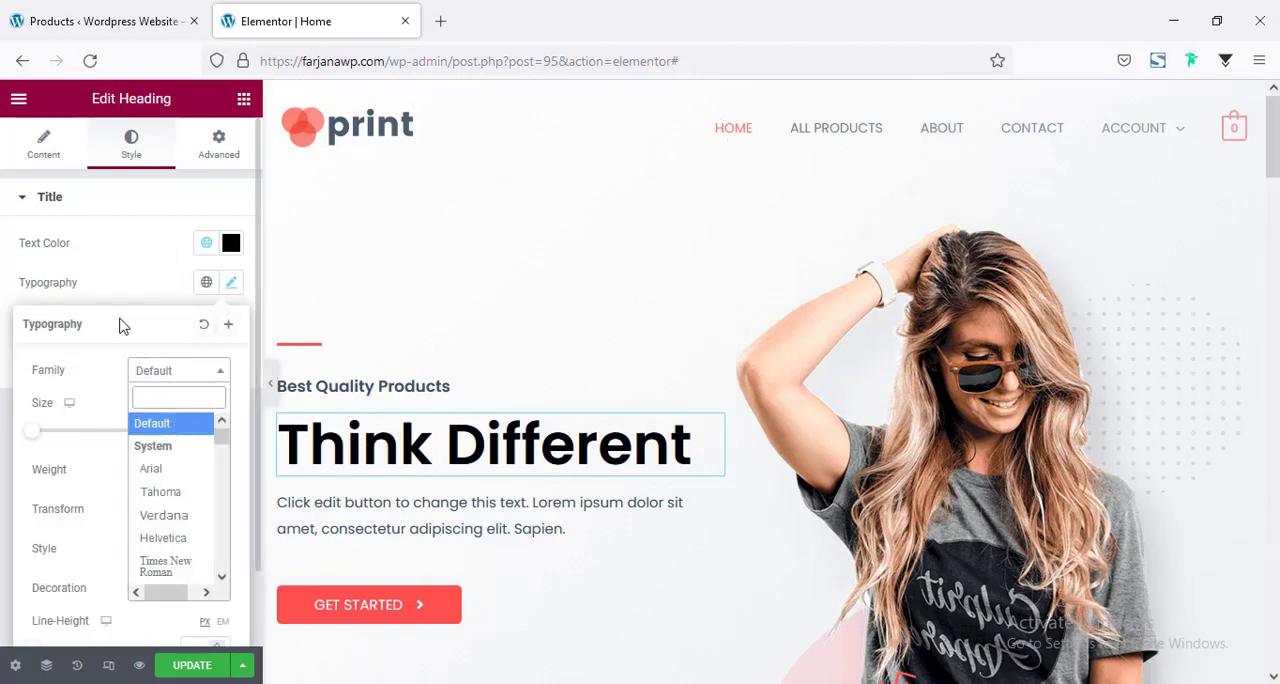
{"action": "left_click", "coordinate": [110, 394]}
{"action": "left_click", "coordinate": [202, 430]}
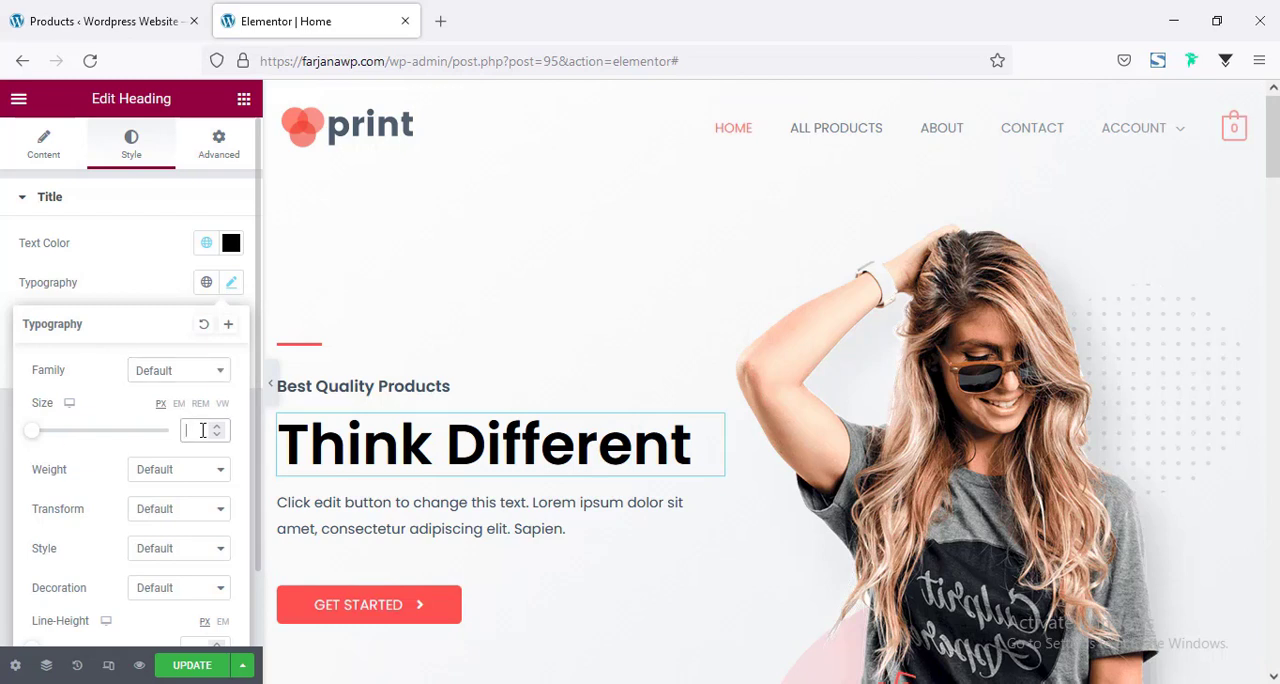
{"action": "type", "text": "65"}
{"action": "left_click", "coordinate": [152, 472]}
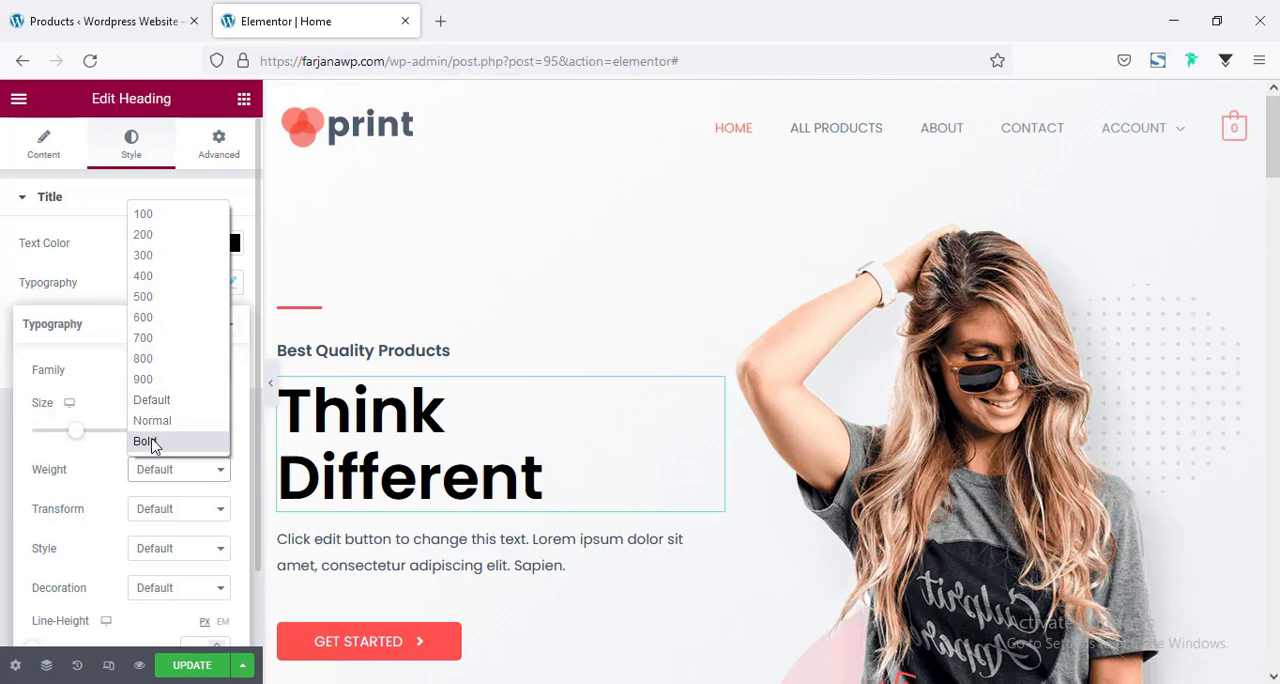
{"action": "left_click", "coordinate": [88, 385]}
{"action": "left_click", "coordinate": [140, 511]}
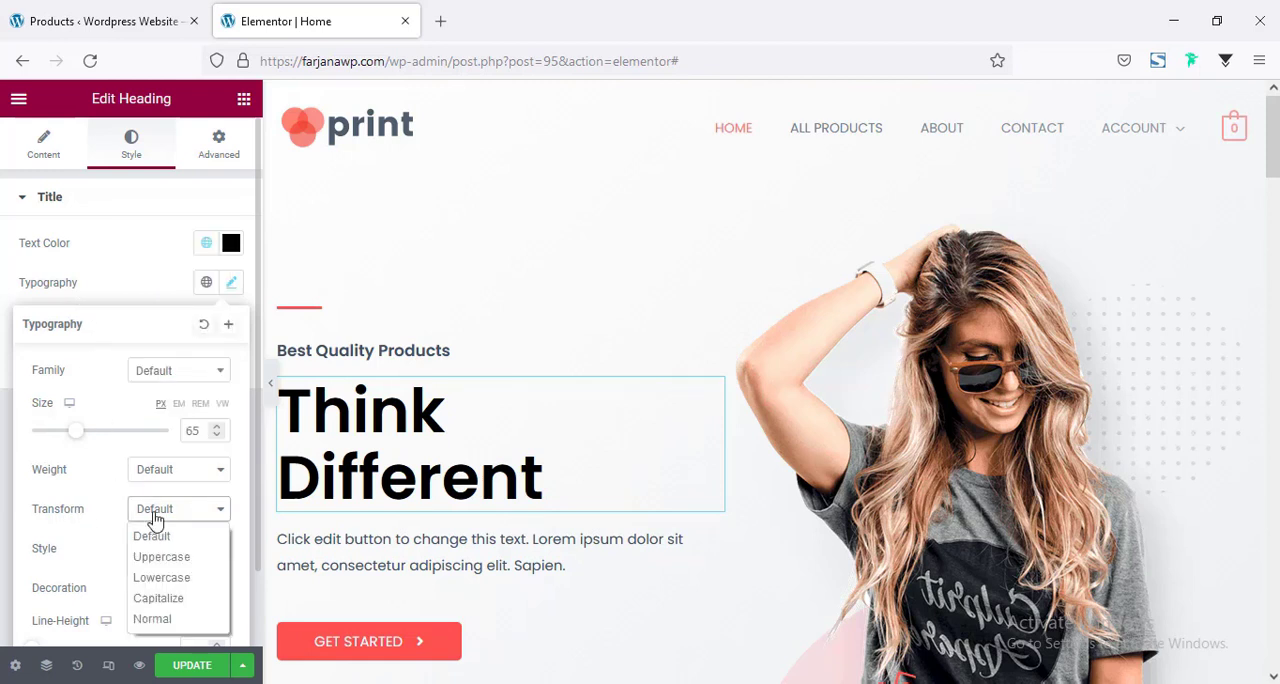
{"action": "left_click", "coordinate": [155, 557]}
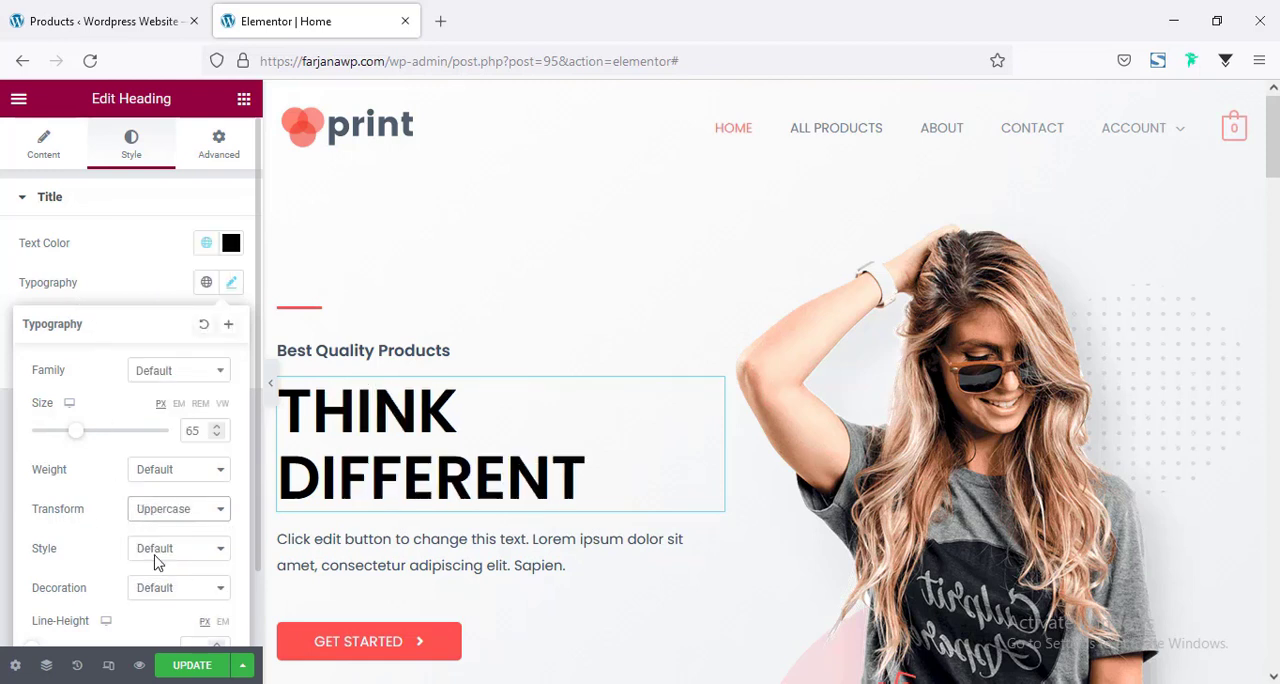
Set the "Think Different" heading's letter spacing to 2.
{"action": "scroll", "coordinate": [186, 615], "scroll_direction": "down", "scroll_amount": 1}
{"action": "left_click", "coordinate": [189, 619]}
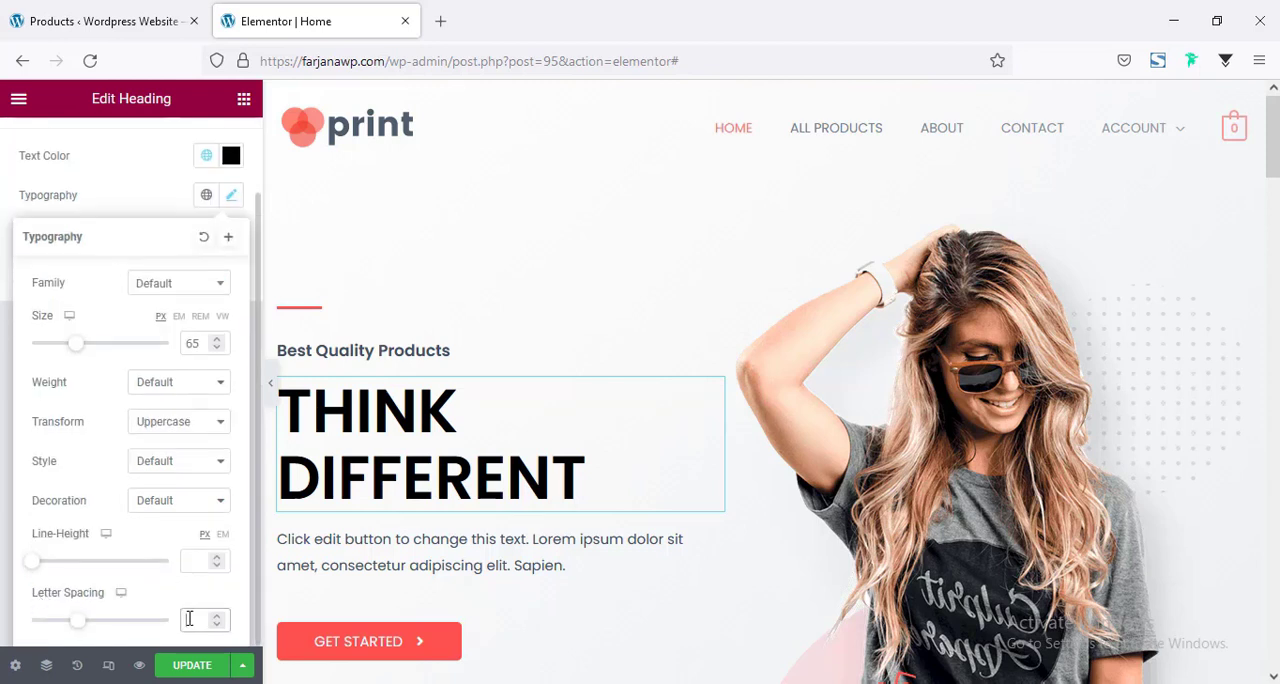
{"action": "type", "text": "2"}
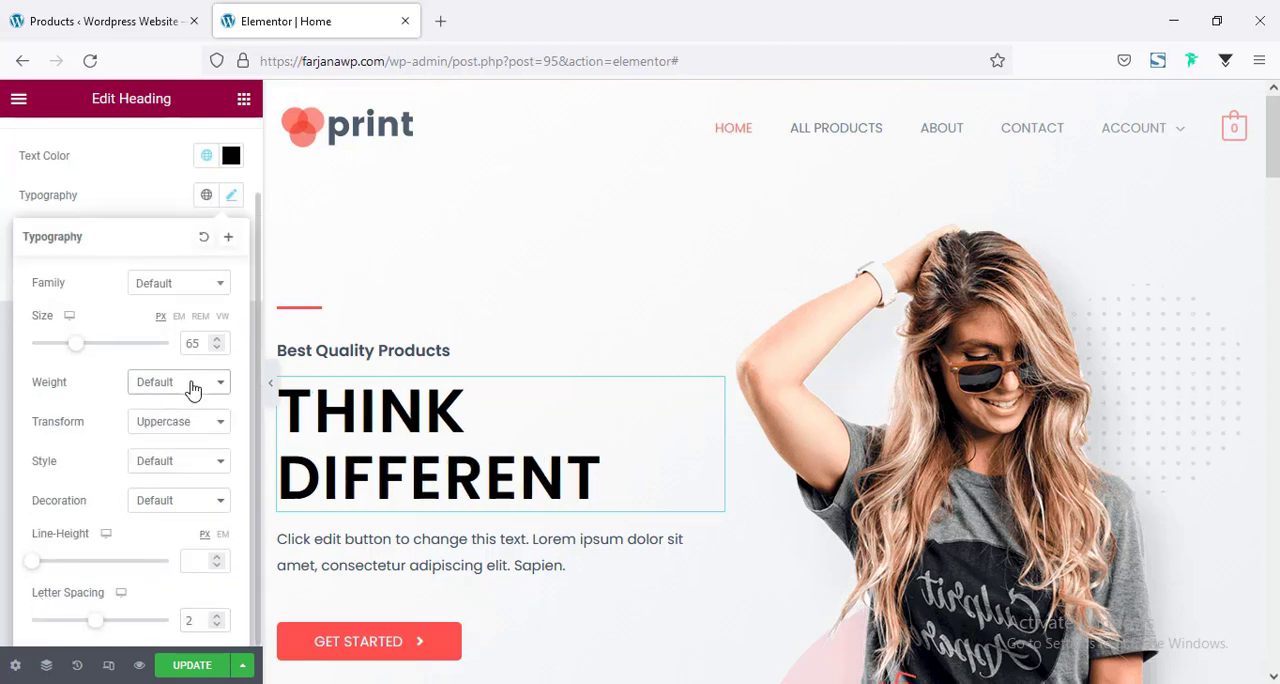
Make the "Think Different" heading Bold and raise its font size to 70 px.
{"action": "left_click", "coordinate": [191, 384]}
{"action": "left_click", "coordinate": [146, 637]}
{"action": "left_click_drag", "start_coordinate": [75, 344], "coordinate": [79, 344]}
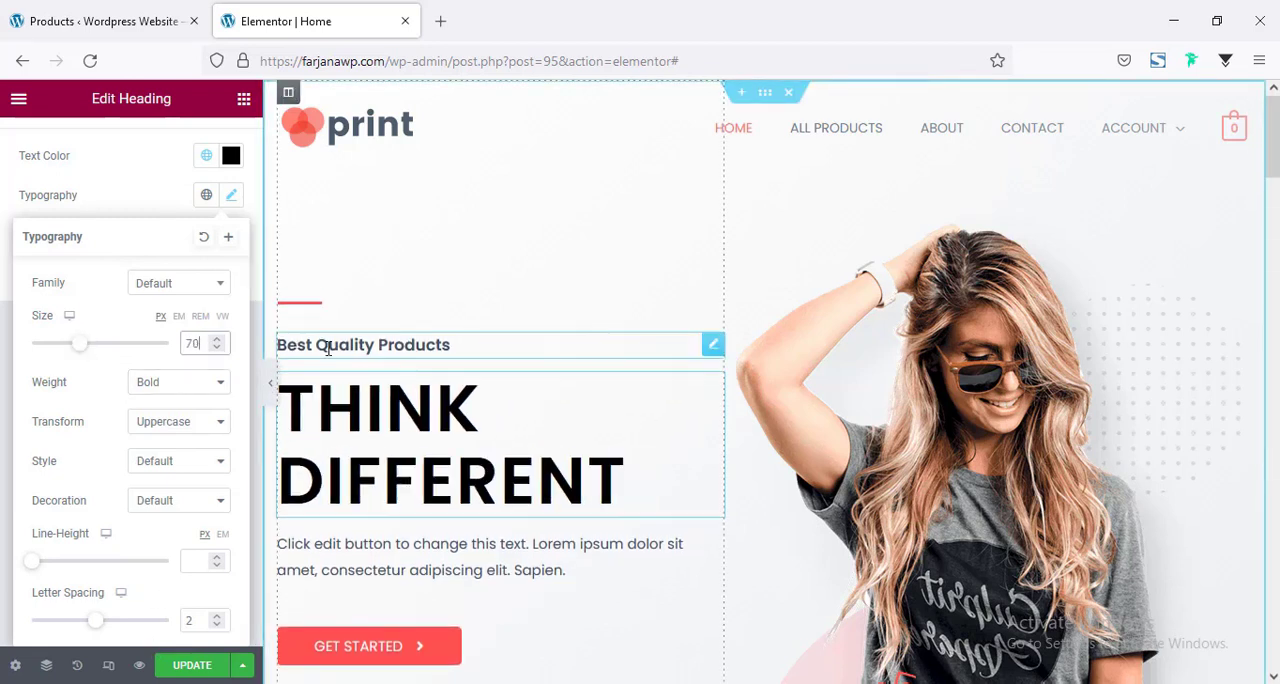
Set the "Best Quality Products" subheading's text color to the global black, Saved Color #7.
{"action": "left_click", "coordinate": [328, 348]}
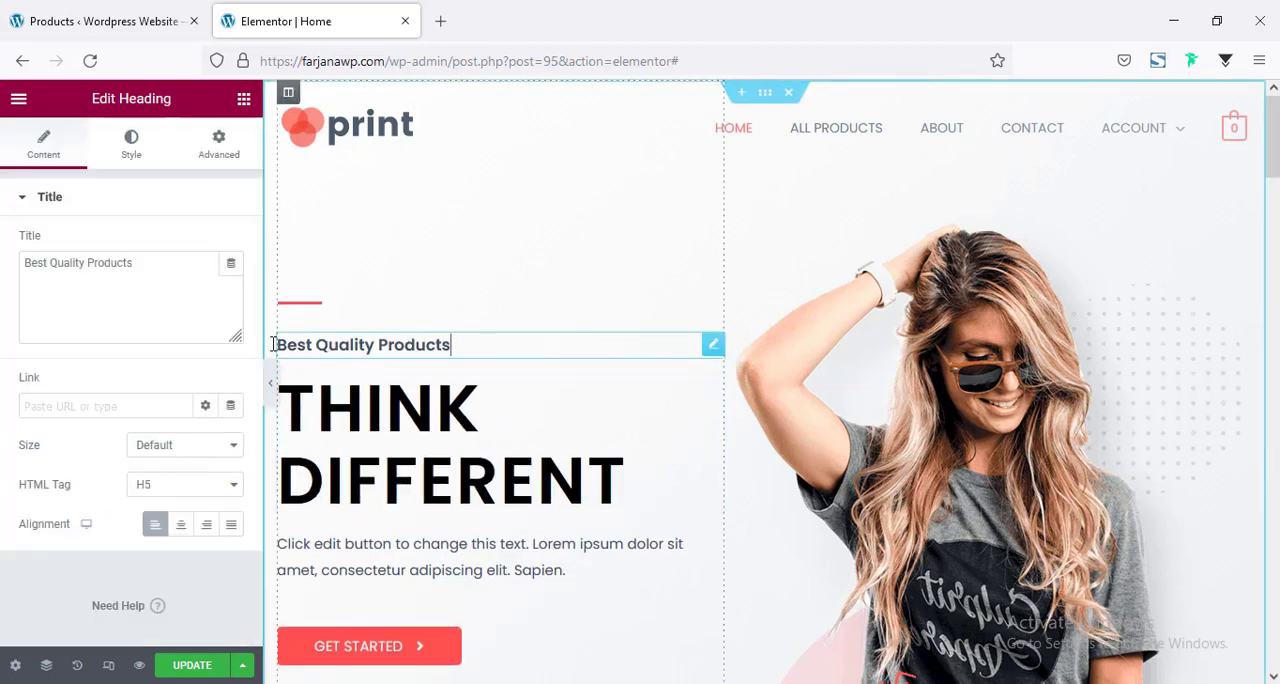
{"action": "left_click", "coordinate": [133, 158]}
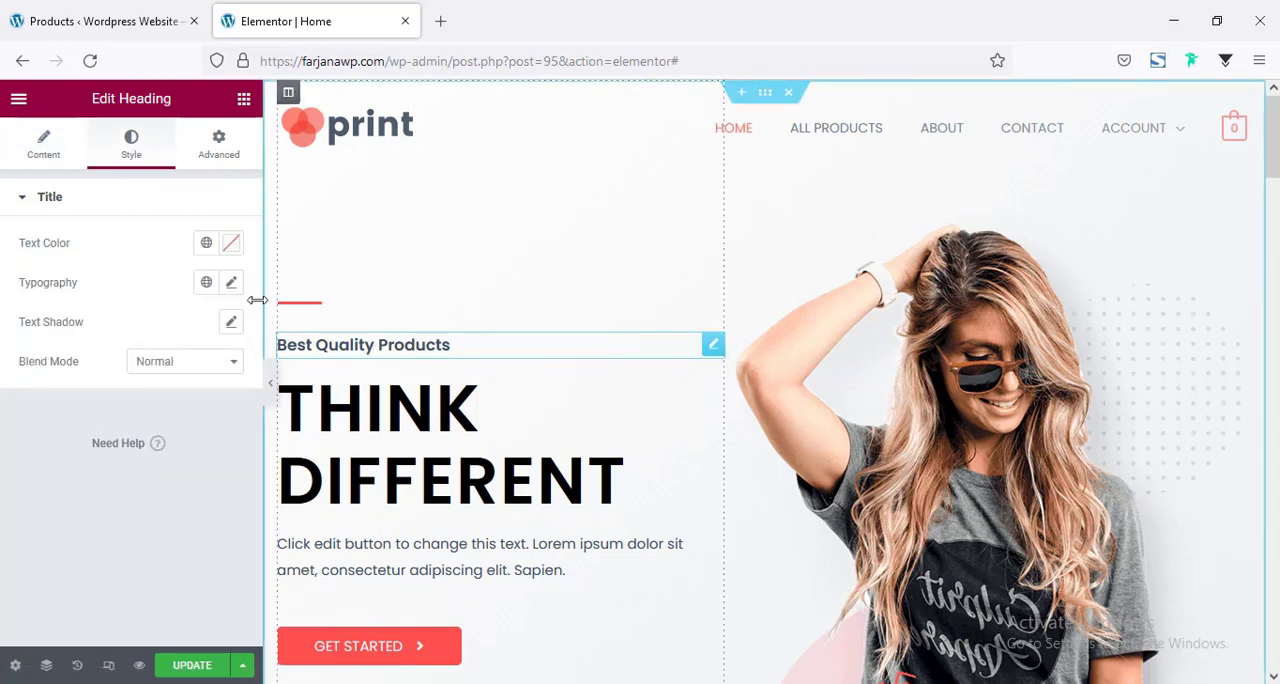
{"action": "left_click", "coordinate": [203, 250]}
{"action": "scroll", "coordinate": [112, 452], "scroll_direction": "down", "scroll_amount": 3}
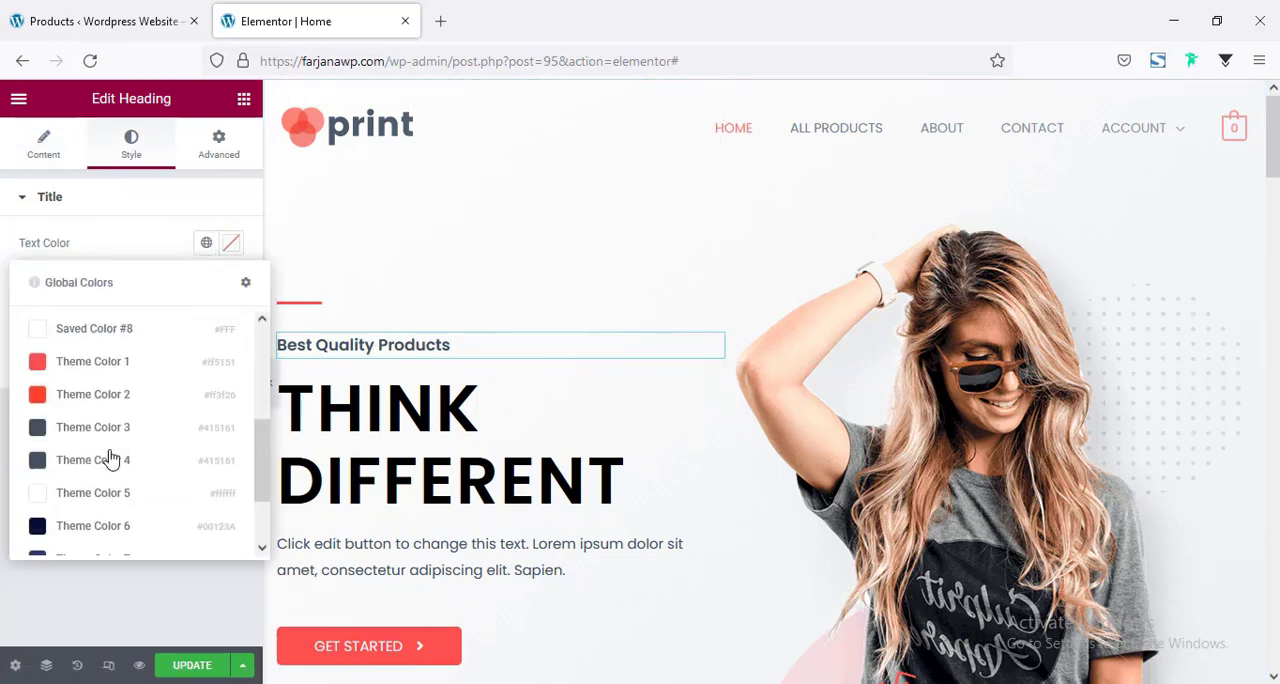
{"action": "scroll", "coordinate": [106, 463], "scroll_direction": "up", "scroll_amount": 1}
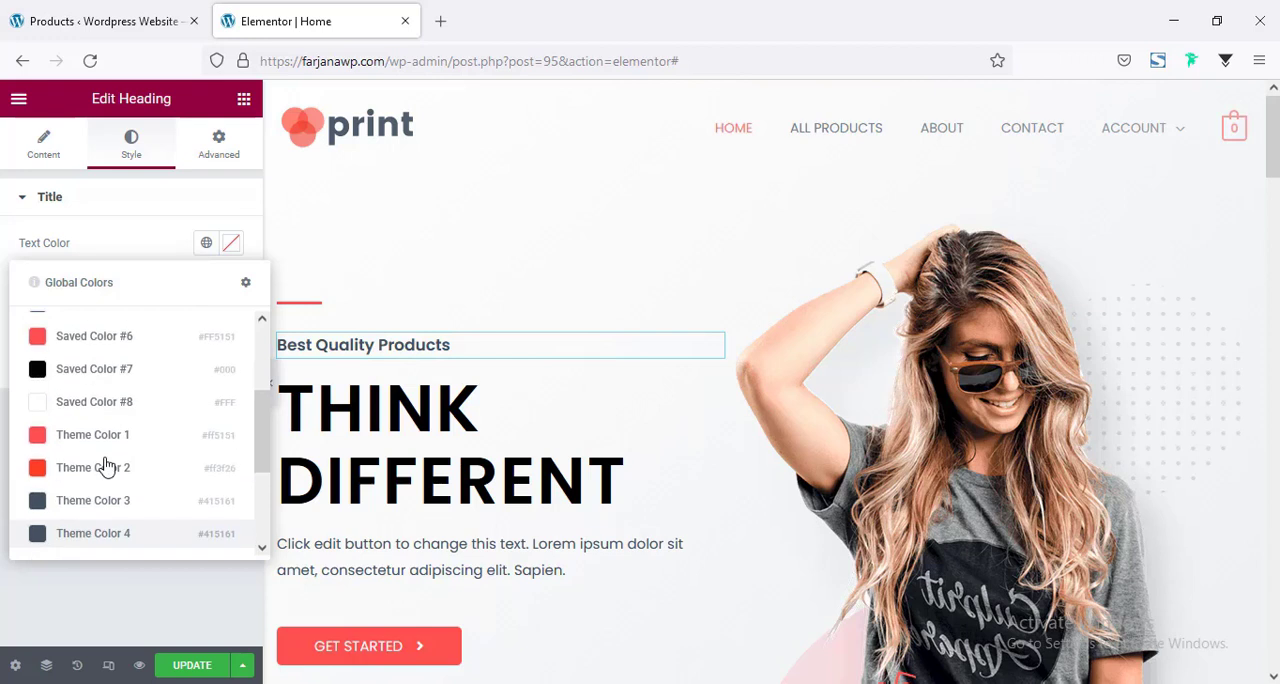
{"action": "left_click", "coordinate": [94, 369]}
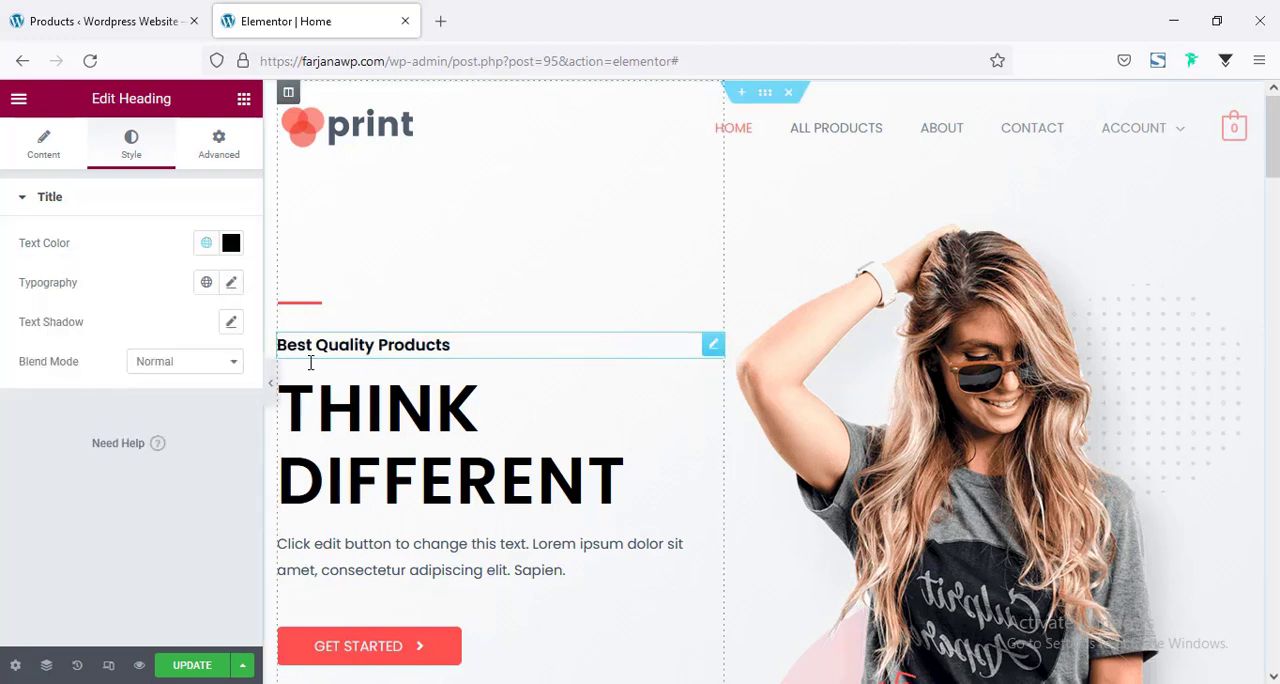
Set the "Best Quality Products" subheading's text transform to Uppercase and its letter spacing to 1.
{"action": "left_click", "coordinate": [231, 284]}
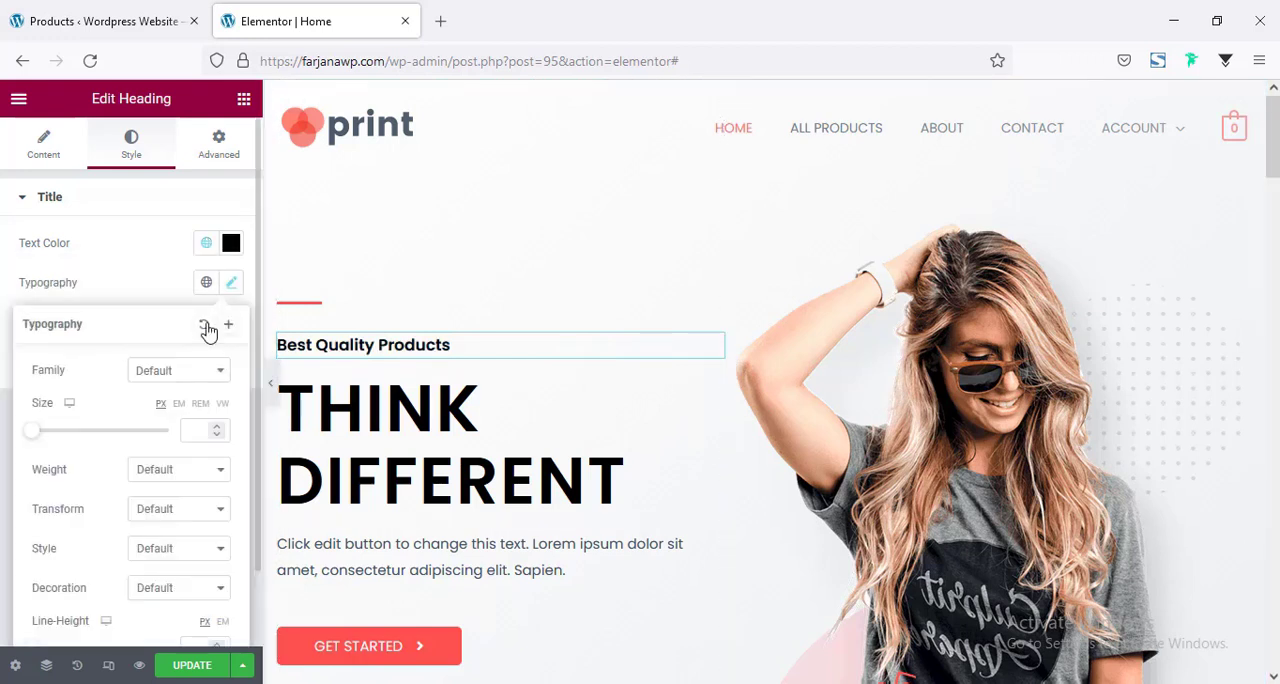
{"action": "left_click", "coordinate": [145, 512]}
{"action": "left_click", "coordinate": [161, 557]}
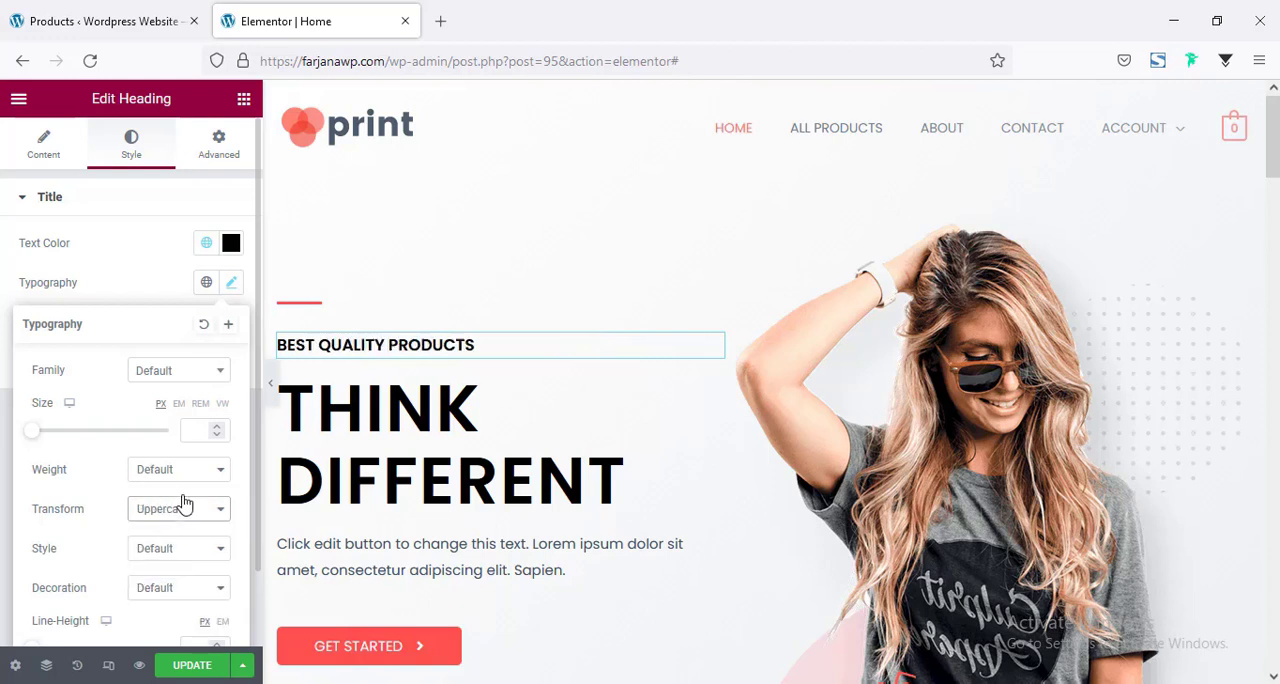
{"action": "scroll", "coordinate": [150, 505], "scroll_direction": "down", "scroll_amount": 1}
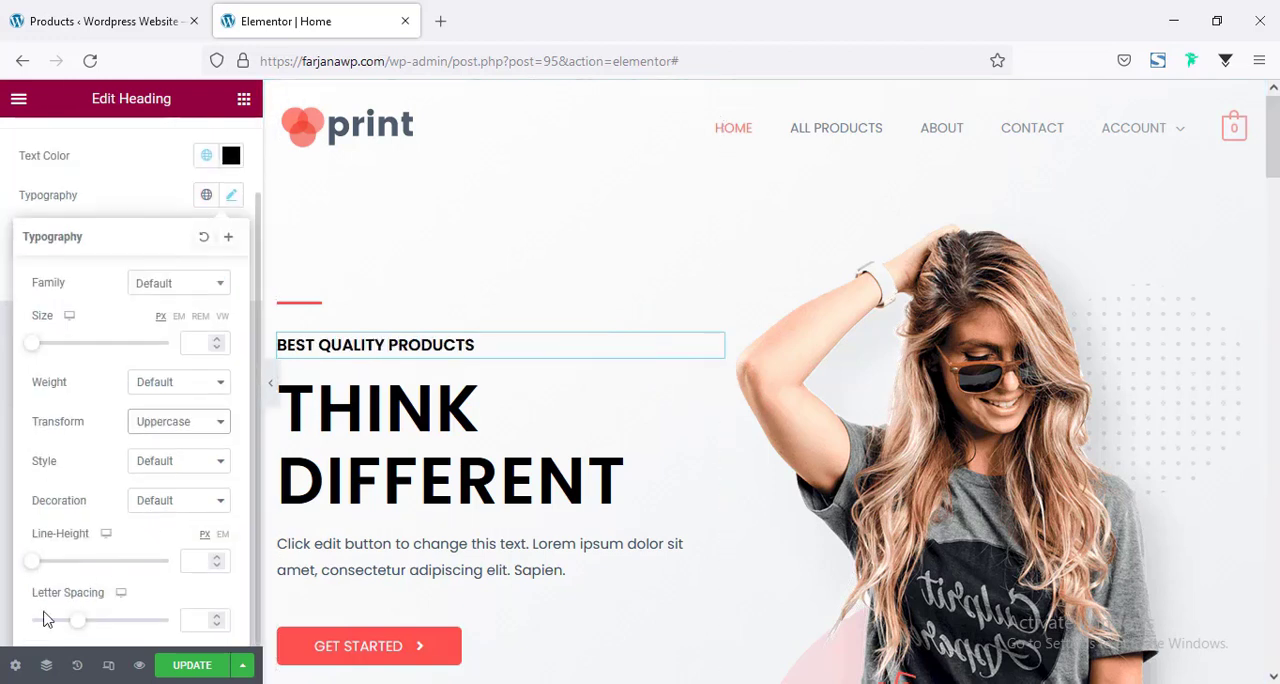
{"action": "left_click", "coordinate": [195, 620]}
{"action": "type", "text": "1"}
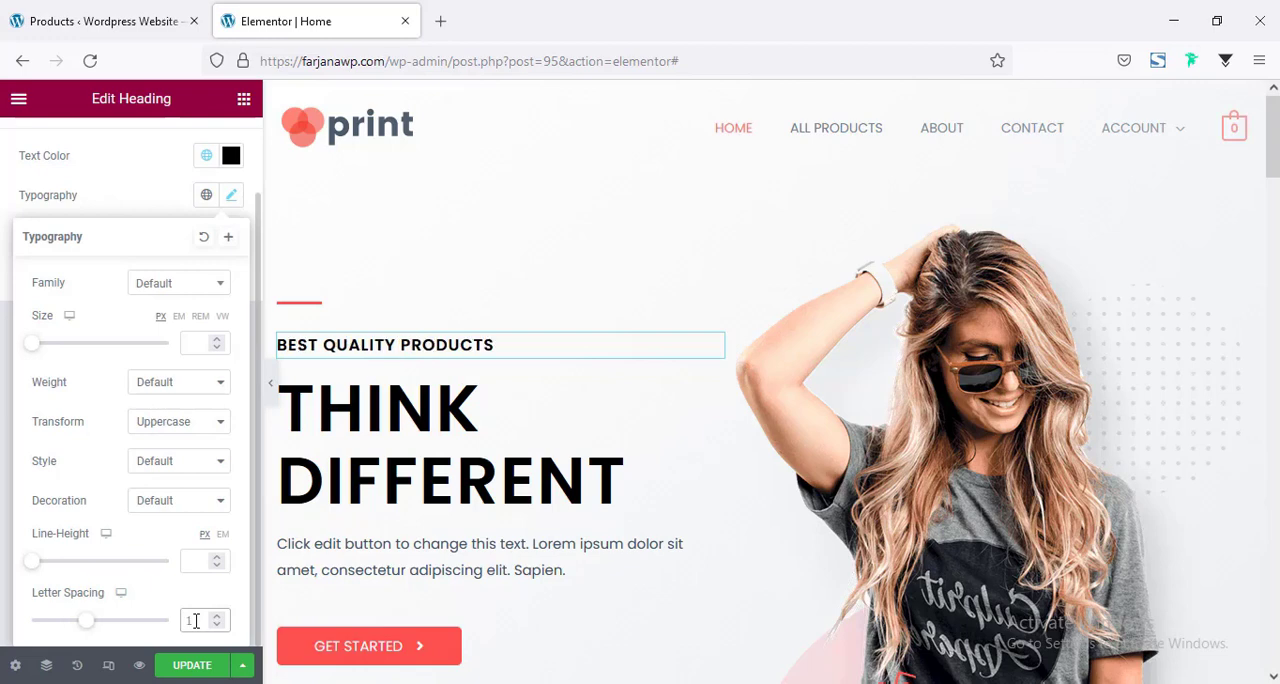
Set the font size of the paragraph below the "Think Different" heading to 18 px.
{"action": "scroll", "coordinate": [400, 349], "scroll_direction": "down", "scroll_amount": 2}
{"action": "left_click", "coordinate": [393, 385]}
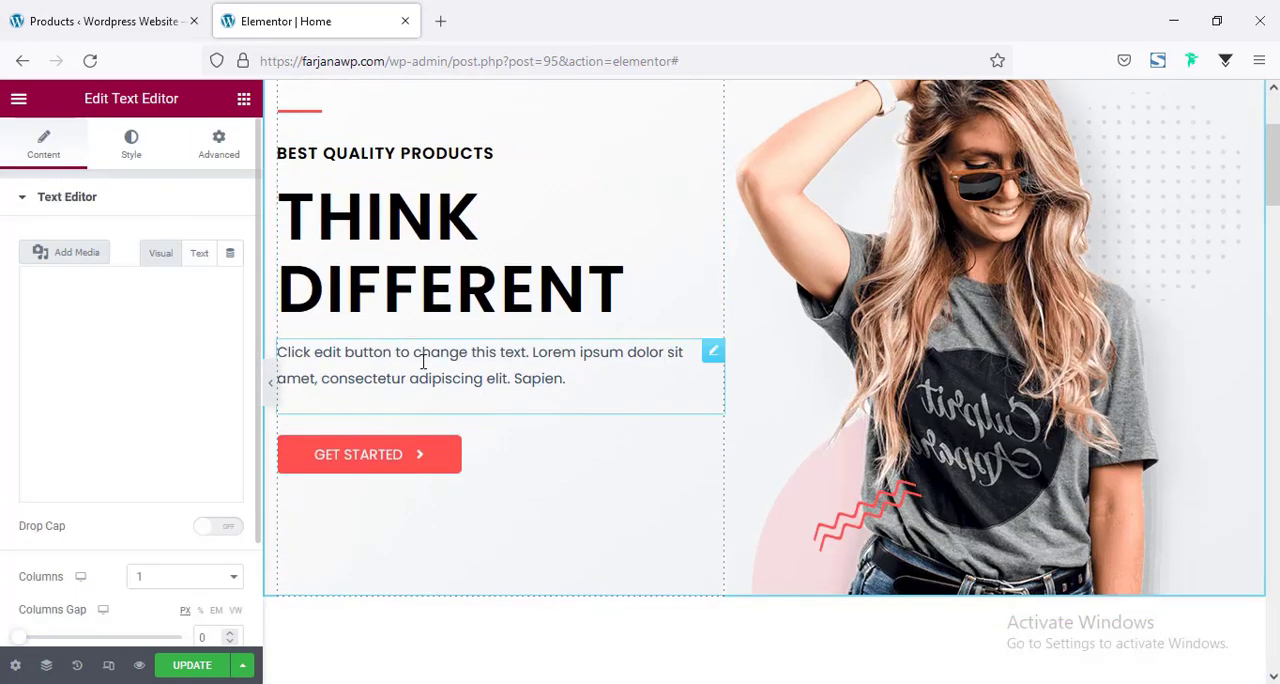
{"action": "left_click", "coordinate": [132, 150]}
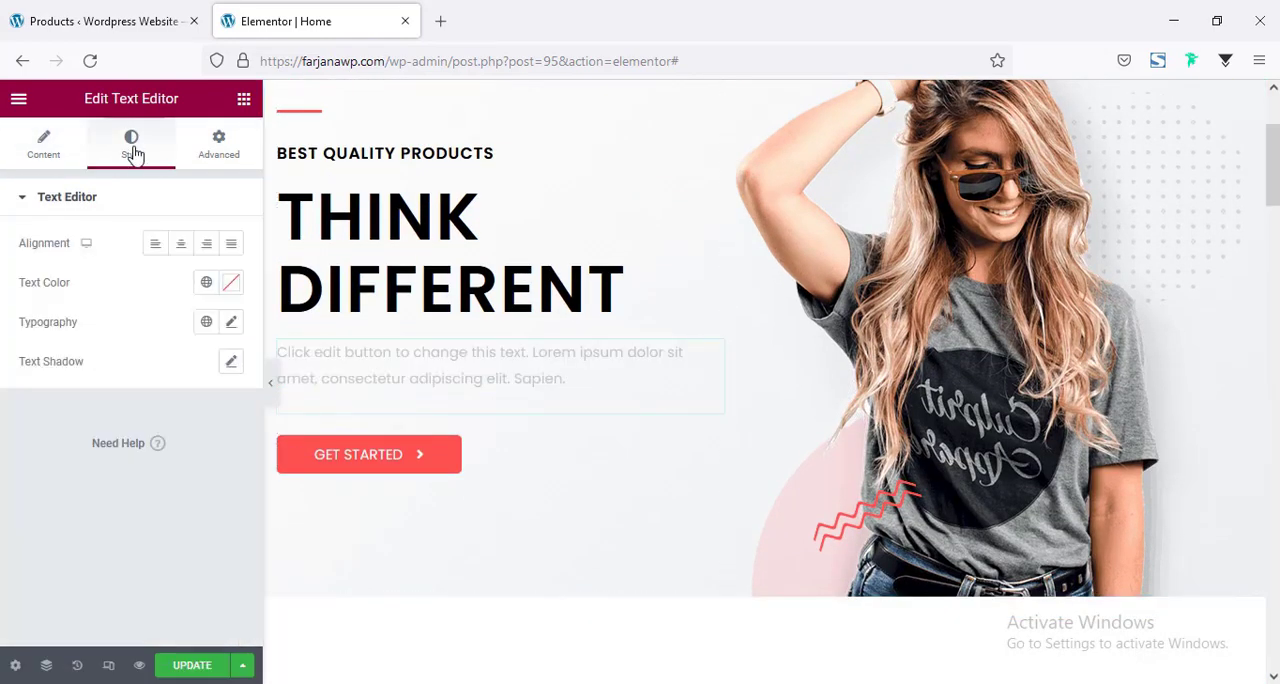
{"action": "left_click", "coordinate": [232, 323]}
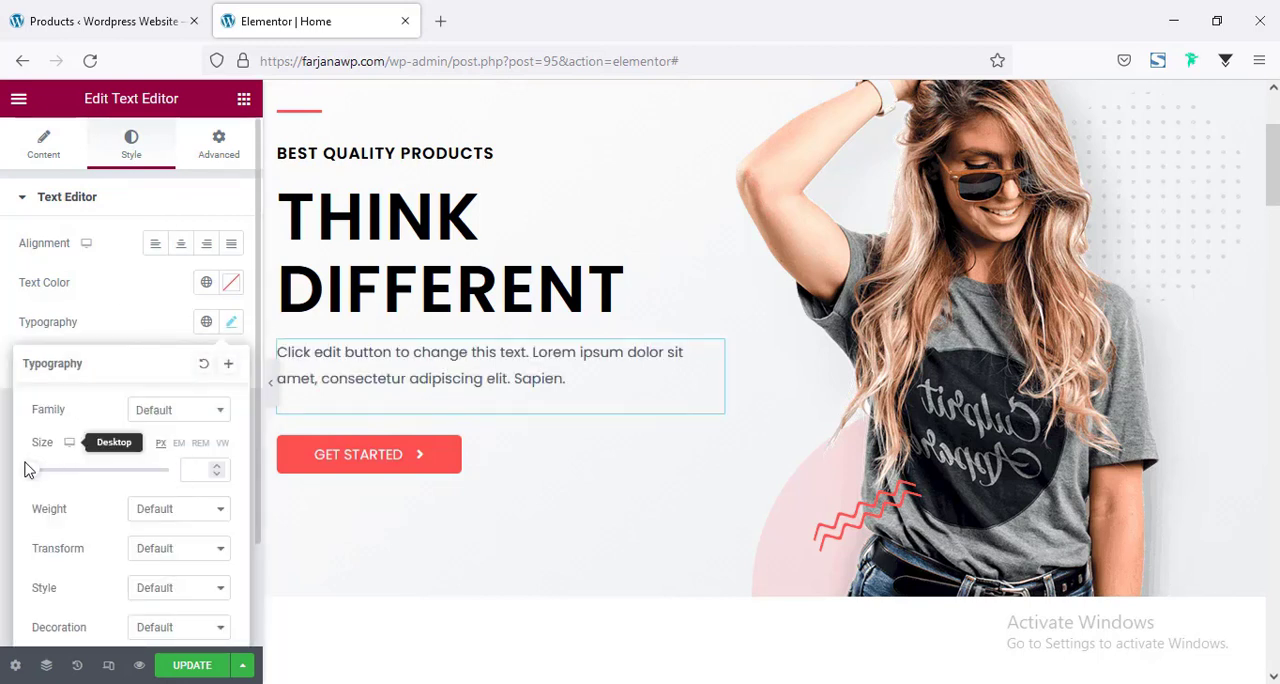
{"action": "left_click", "coordinate": [188, 469]}
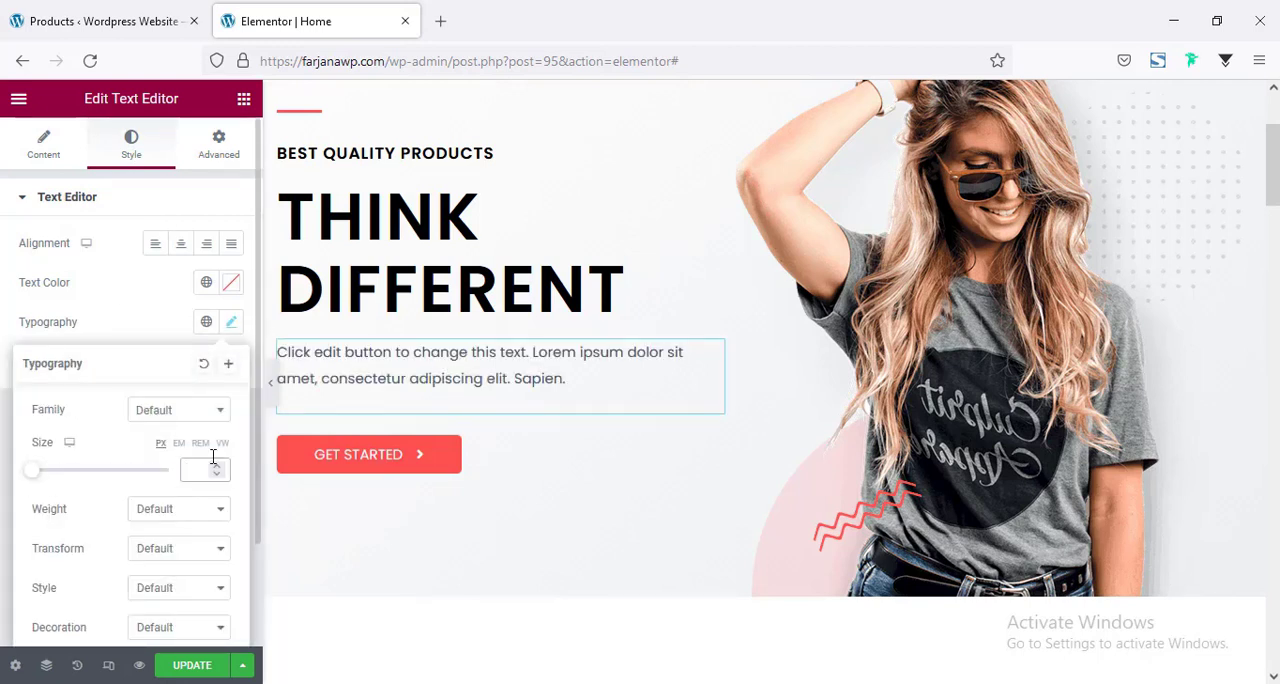
{"action": "type", "text": "18"}
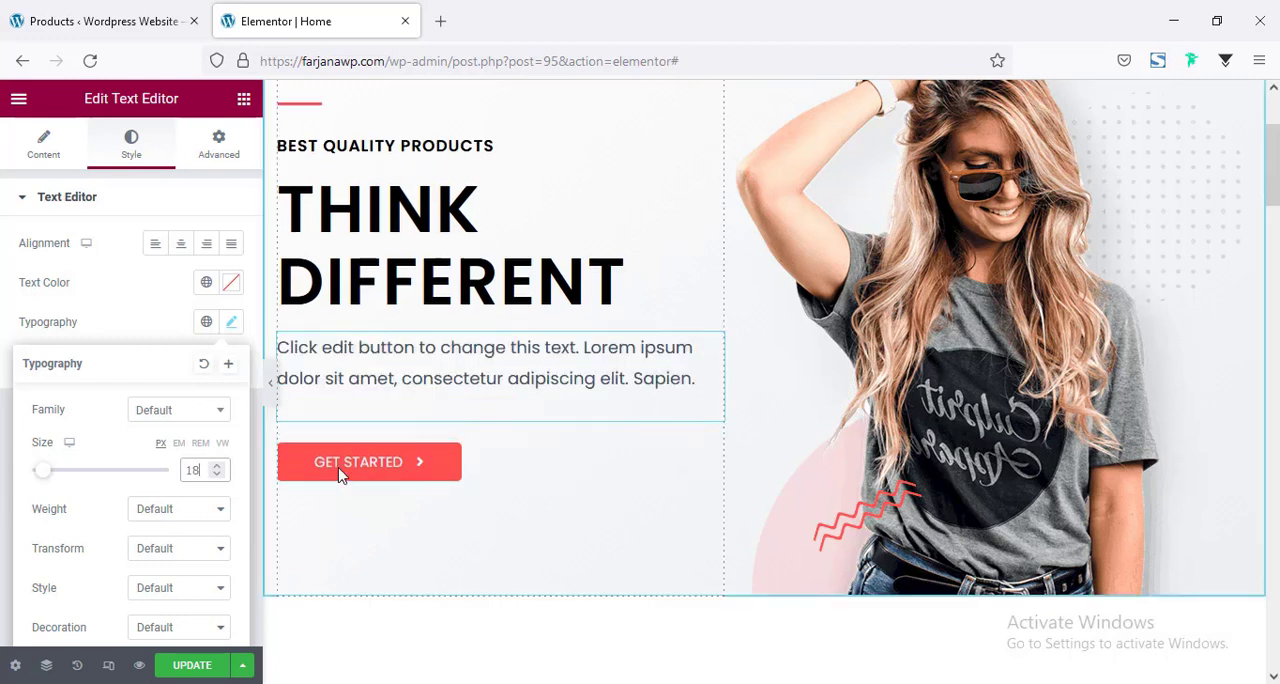
Set the letter spacing of the "Get Started" button's text to 1.
{"action": "left_click", "coordinate": [476, 468]}
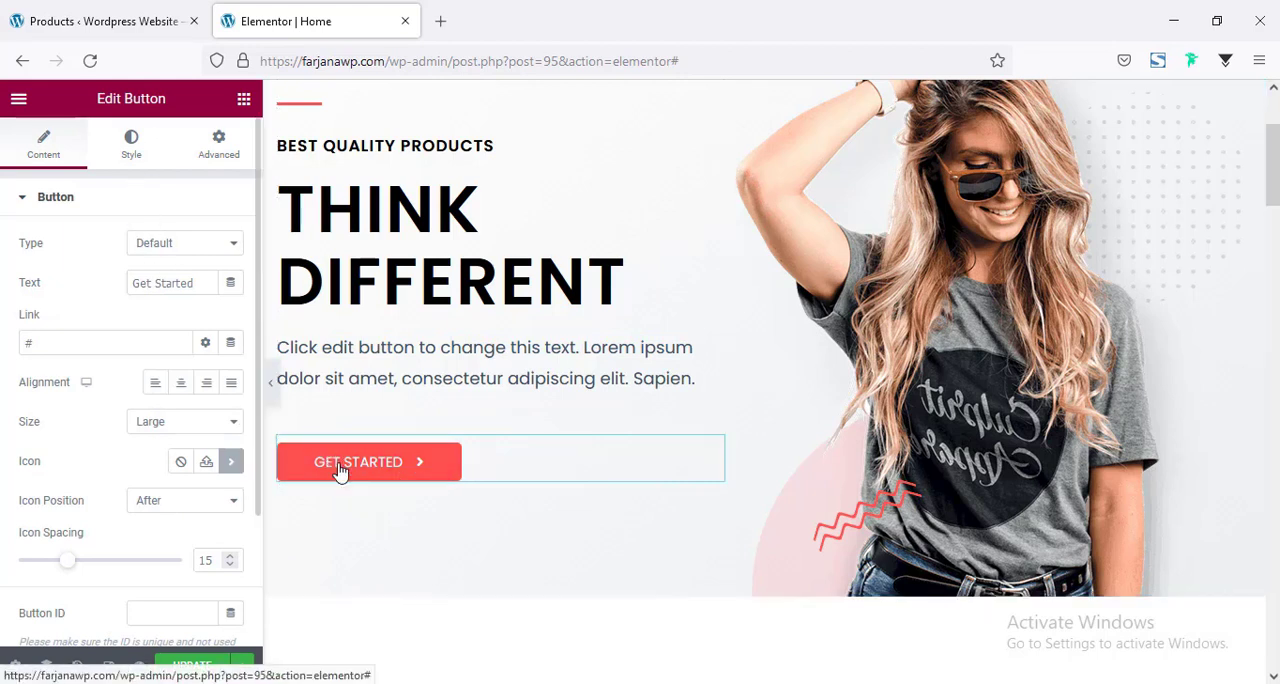
{"action": "left_click", "coordinate": [131, 145]}
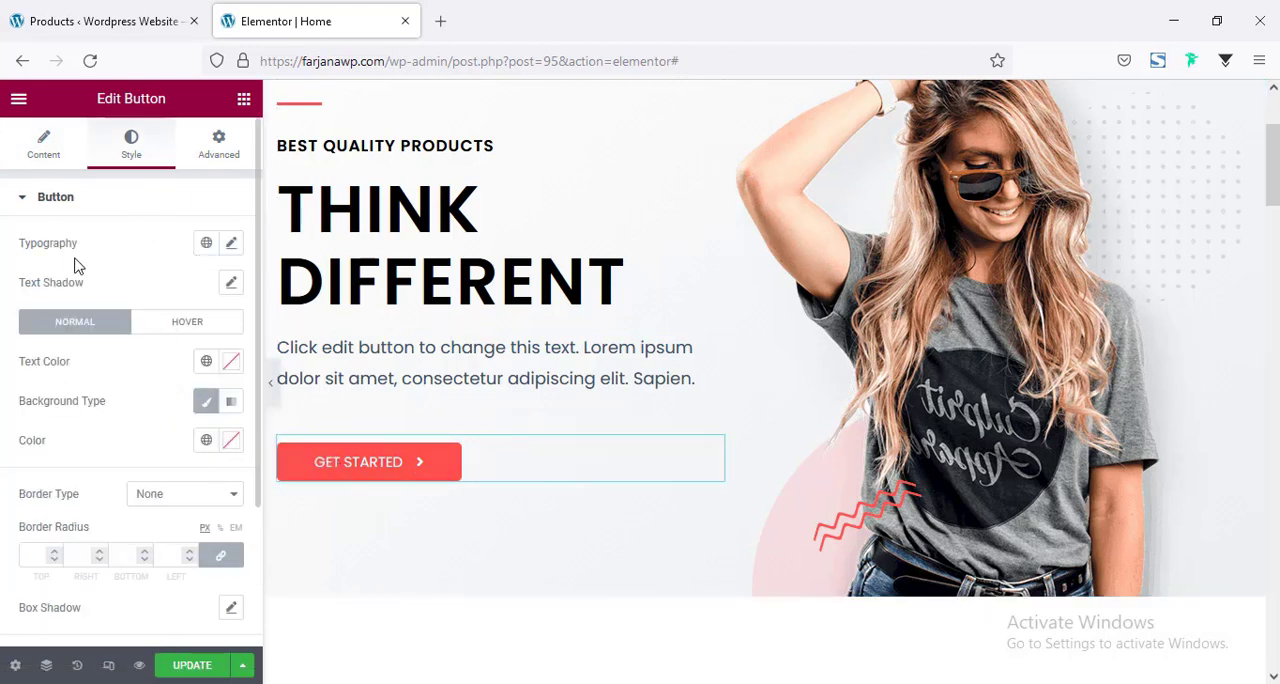
{"action": "left_click", "coordinate": [232, 244]}
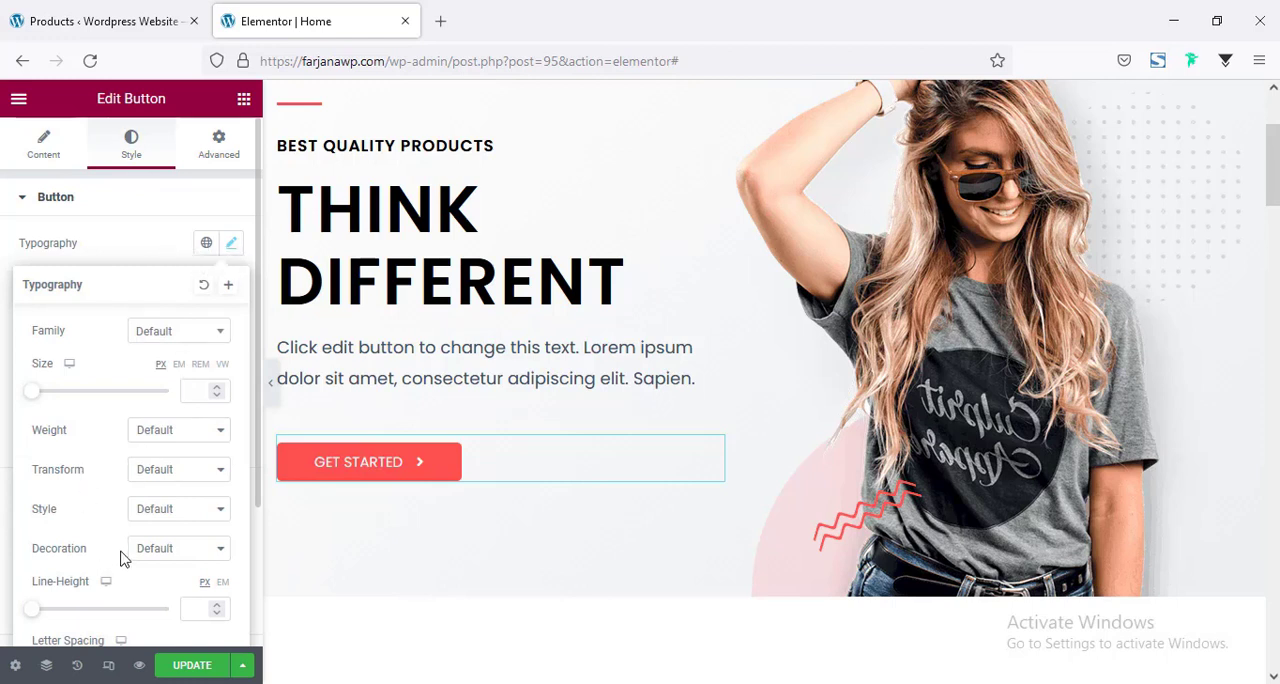
{"action": "scroll", "coordinate": [120, 554], "scroll_direction": "down", "scroll_amount": 2}
{"action": "left_click", "coordinate": [219, 488]}
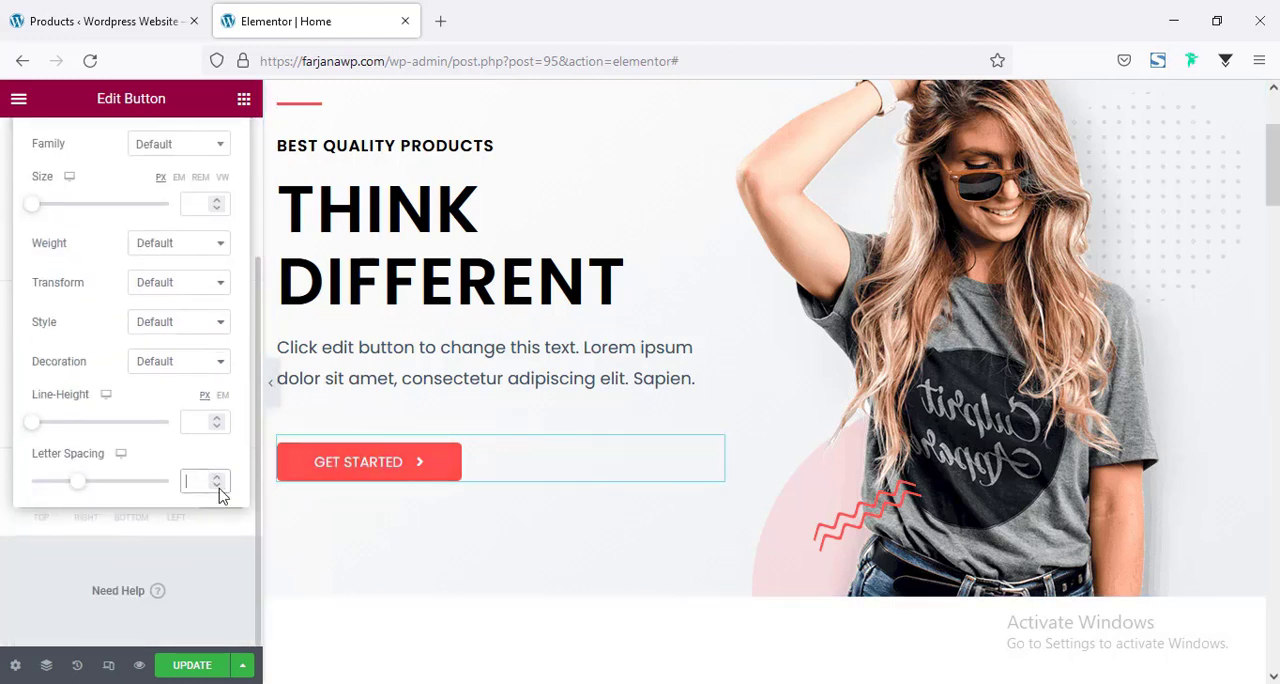
{"action": "type", "text": "1"}
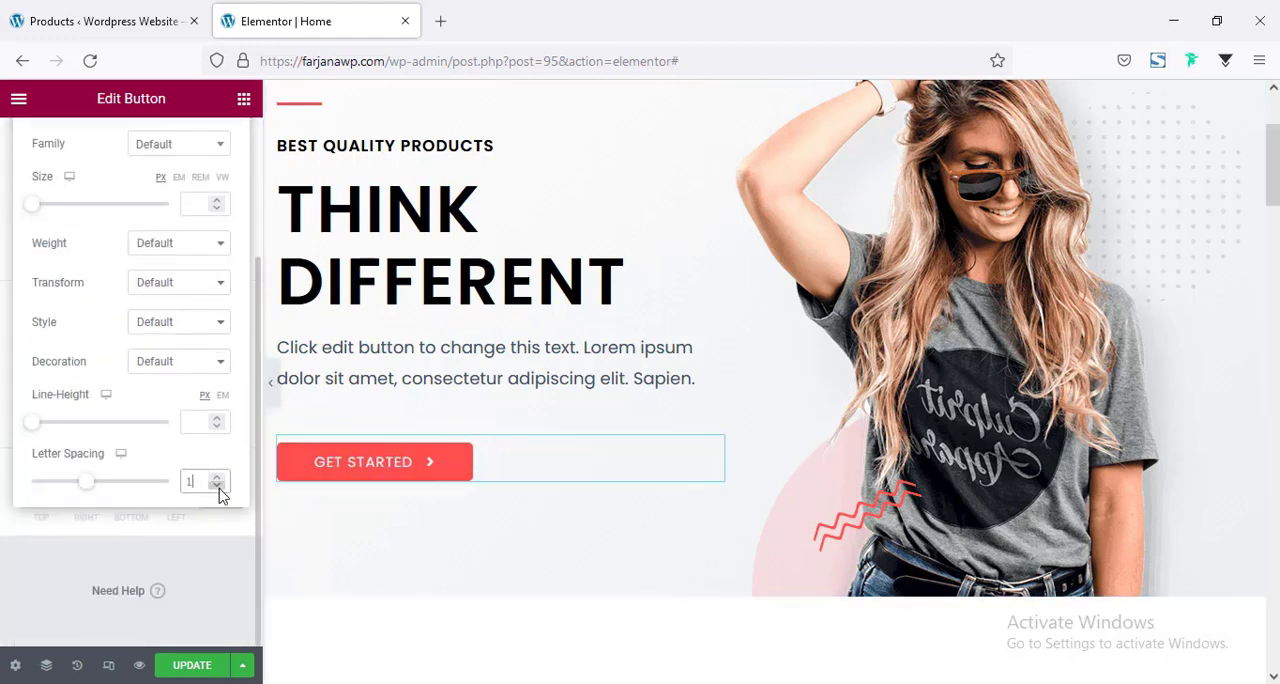
Square off the "Get Started" button by setting its border radius to 0 px on all corners.
{"action": "left_click", "coordinate": [8, 323]}
{"action": "left_click", "coordinate": [27, 370]}
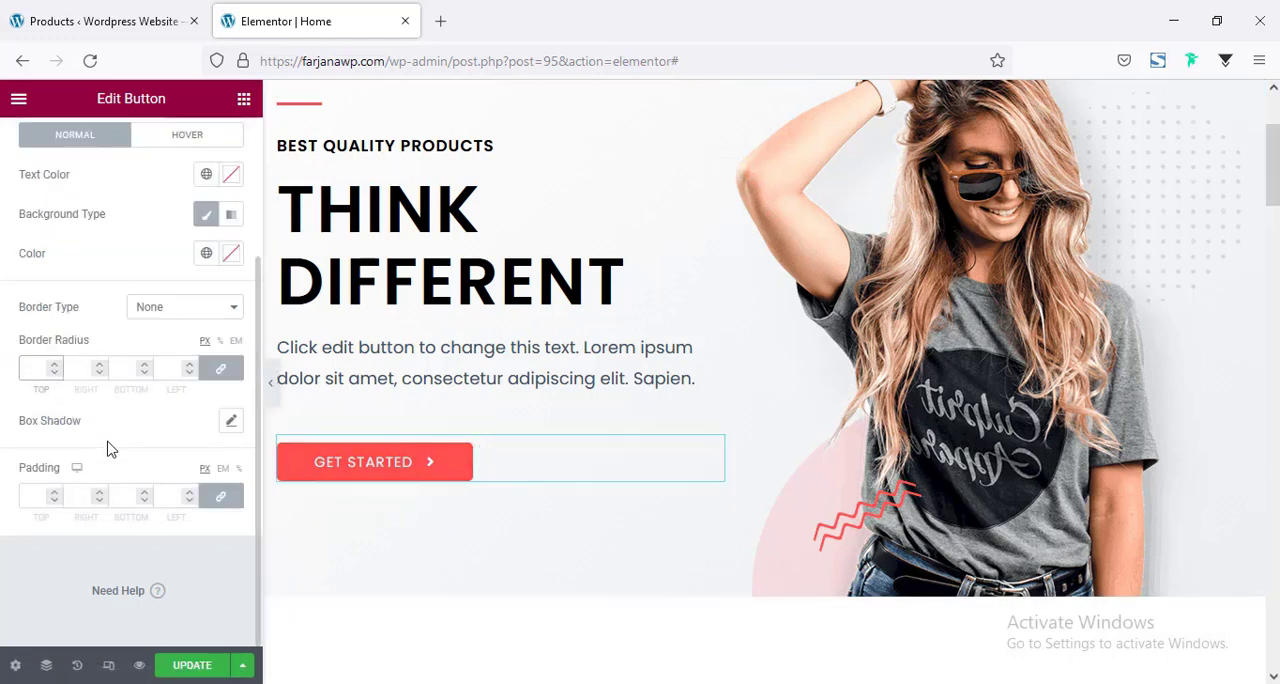
{"action": "scroll", "coordinate": [443, 520], "scroll_direction": "up", "scroll_amount": 2}
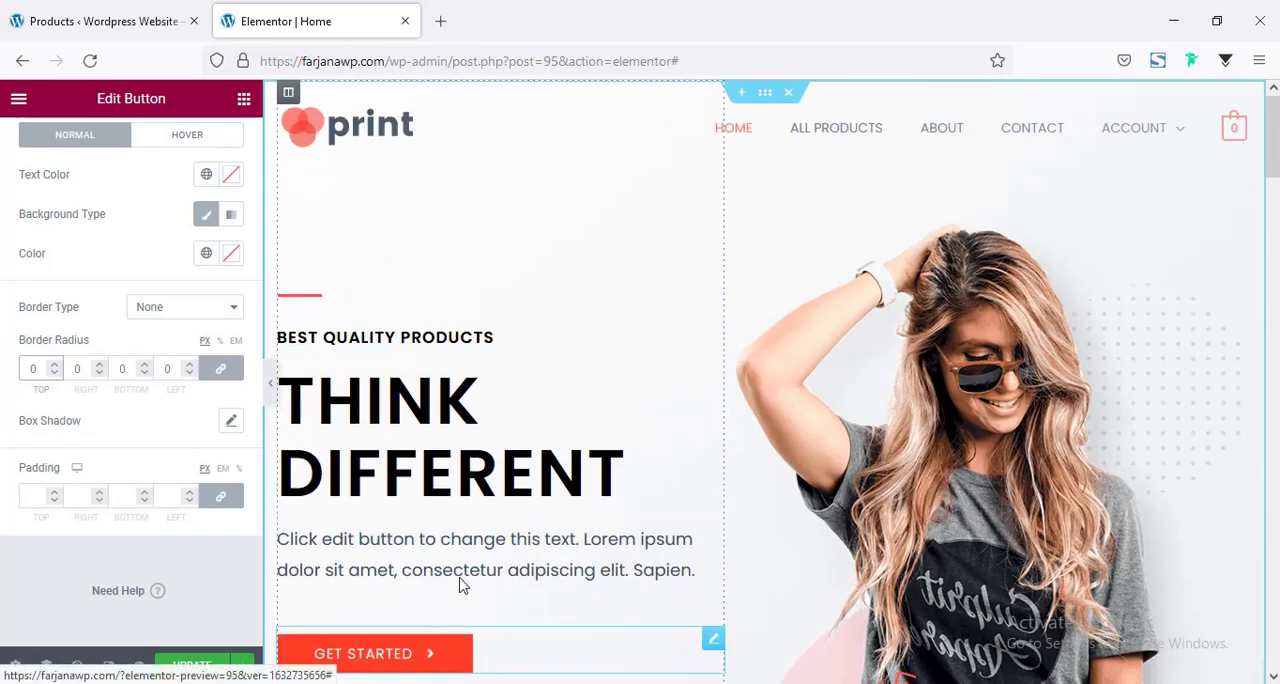
{"action": "scroll", "coordinate": [470, 525], "scroll_direction": "down", "scroll_amount": 3}
{"action": "scroll", "coordinate": [460, 522], "scroll_direction": "up", "scroll_amount": 2}
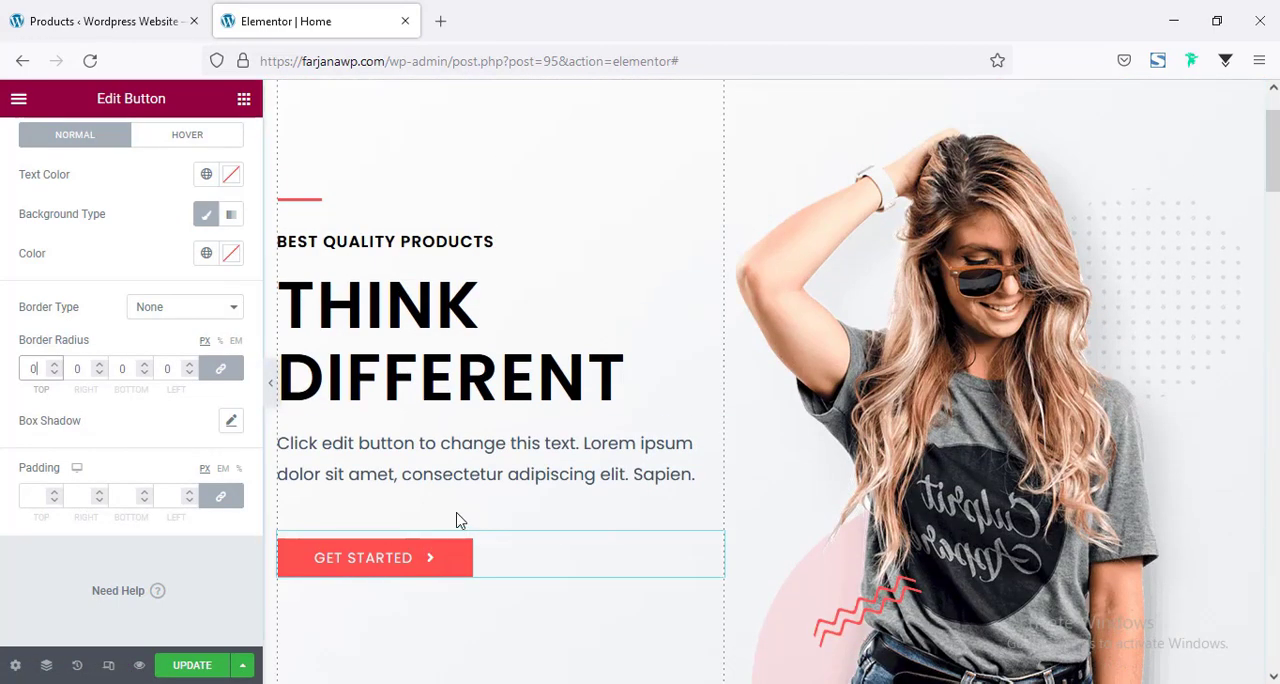
{"action": "scroll", "coordinate": [483, 560], "scroll_direction": "down", "scroll_amount": 1}
{"action": "scroll", "coordinate": [483, 615], "scroll_direction": "down", "scroll_amount": 3}
{"action": "scroll", "coordinate": [509, 458], "scroll_direction": "up", "scroll_amount": 4}
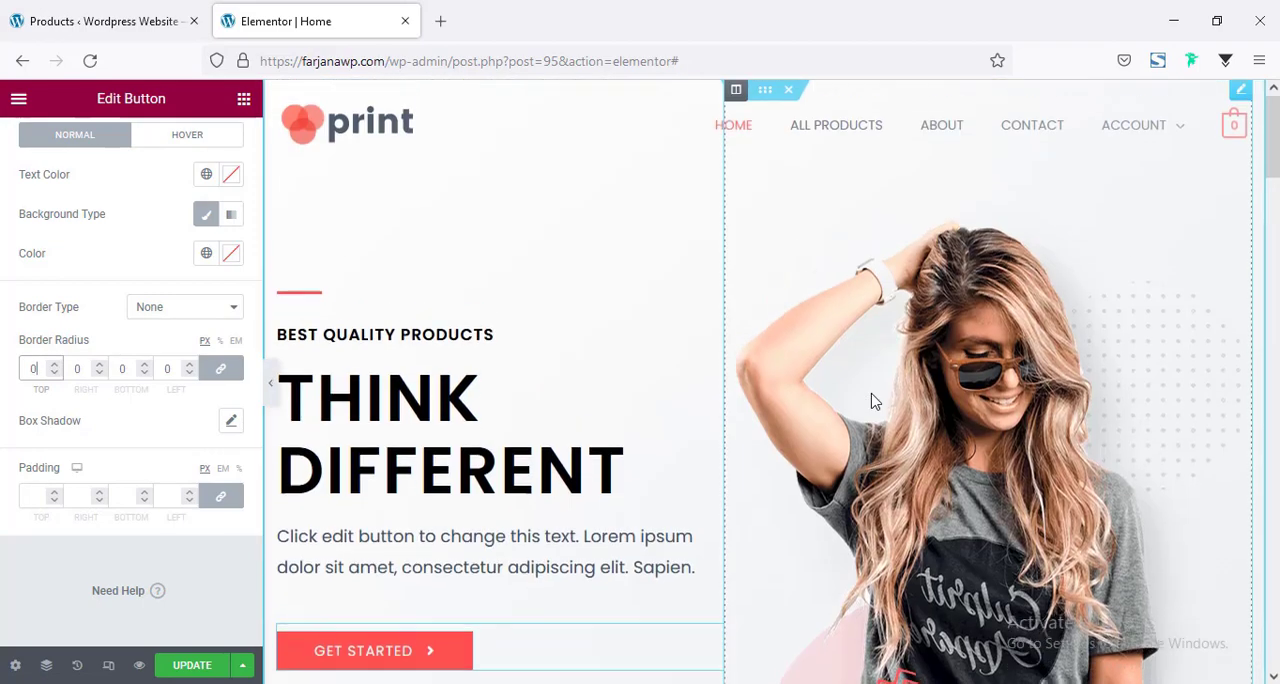
Replace the hero photo of the woman with the image h1-slide1-img.png, uploaded from the images for ecommerce folder.
{"action": "left_click", "coordinate": [926, 469]}
{"action": "scroll", "coordinate": [918, 432], "scroll_direction": "down", "scroll_amount": 3}
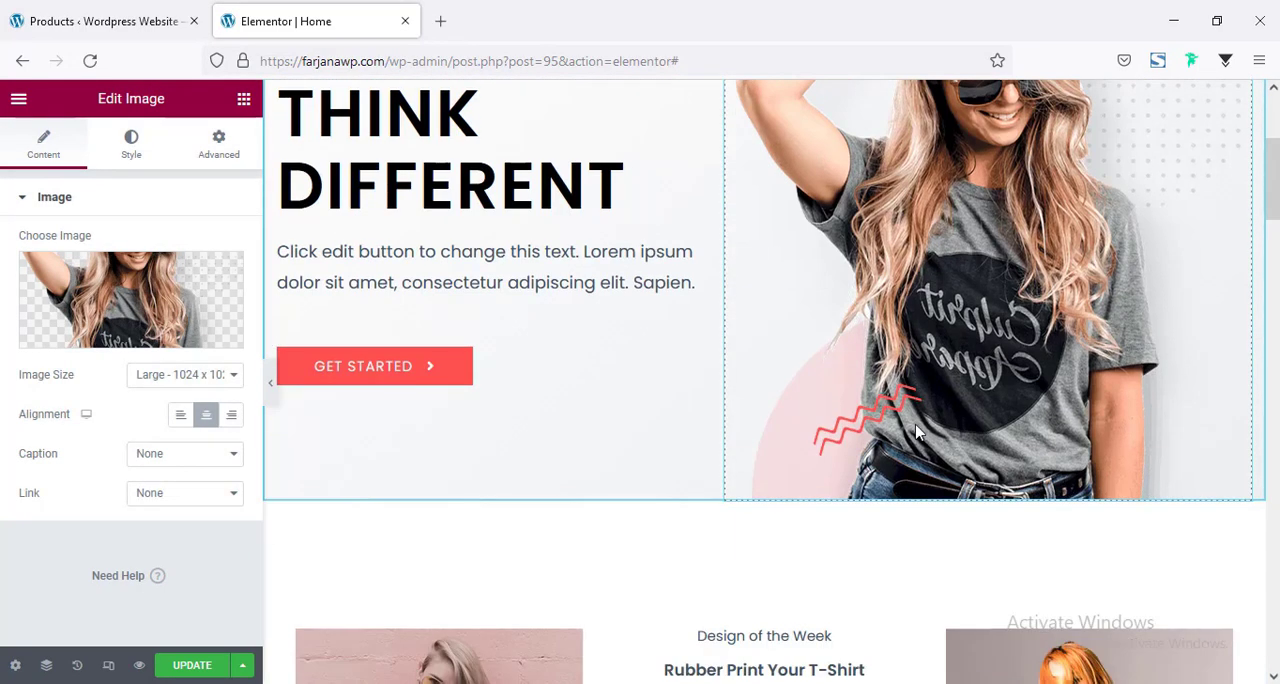
{"action": "scroll", "coordinate": [918, 432], "scroll_direction": "up", "scroll_amount": 2}
{"action": "left_click", "coordinate": [171, 290]}
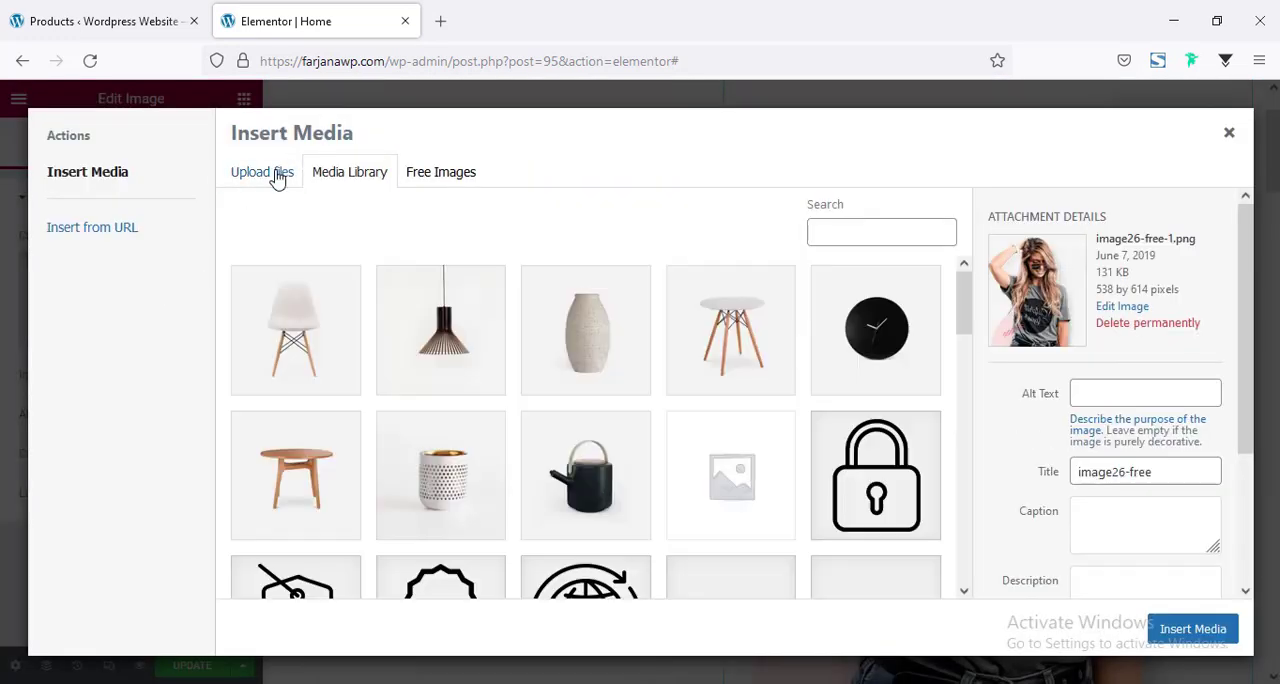
{"action": "left_click", "coordinate": [270, 172]}
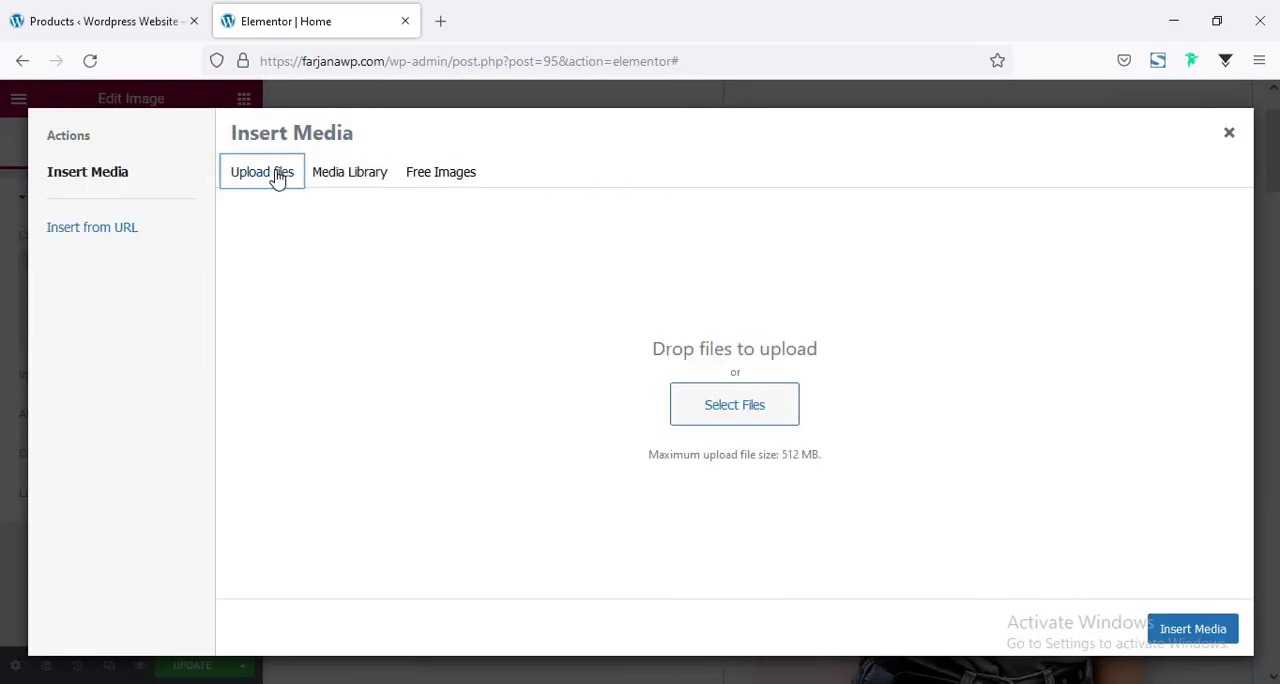
{"action": "left_click", "coordinate": [749, 401]}
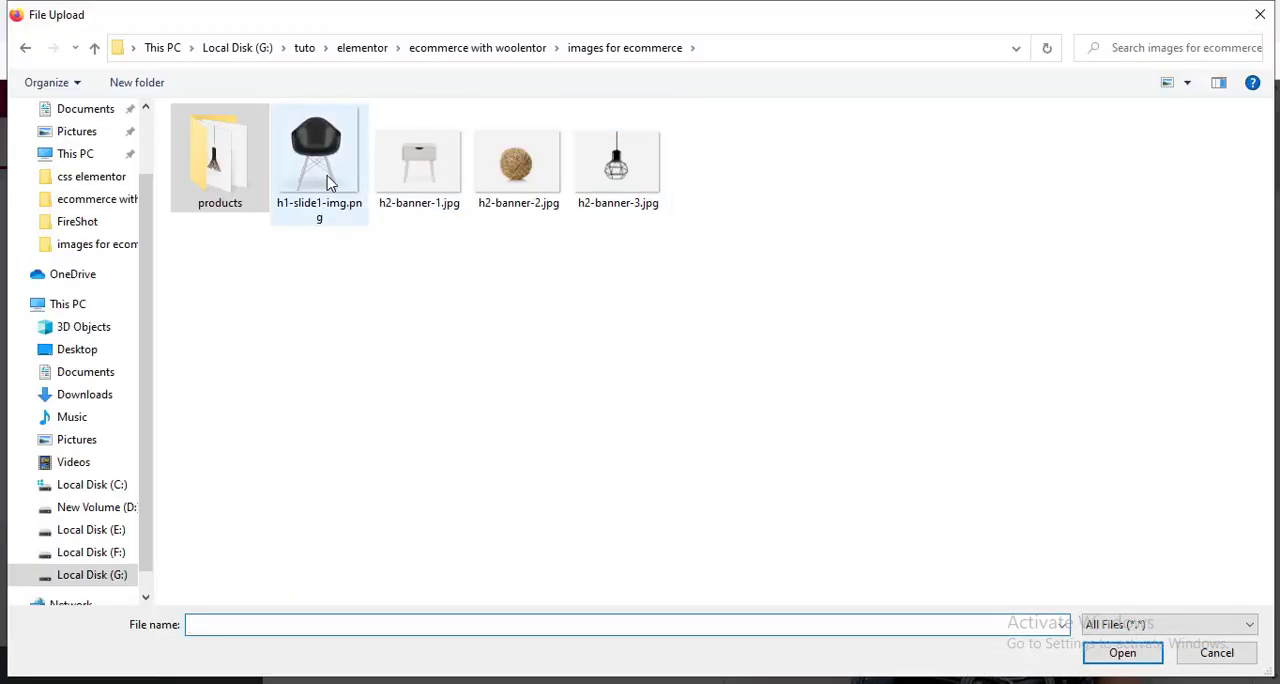
{"action": "left_click", "coordinate": [330, 183]}
{"action": "left_click", "coordinate": [1122, 652]}
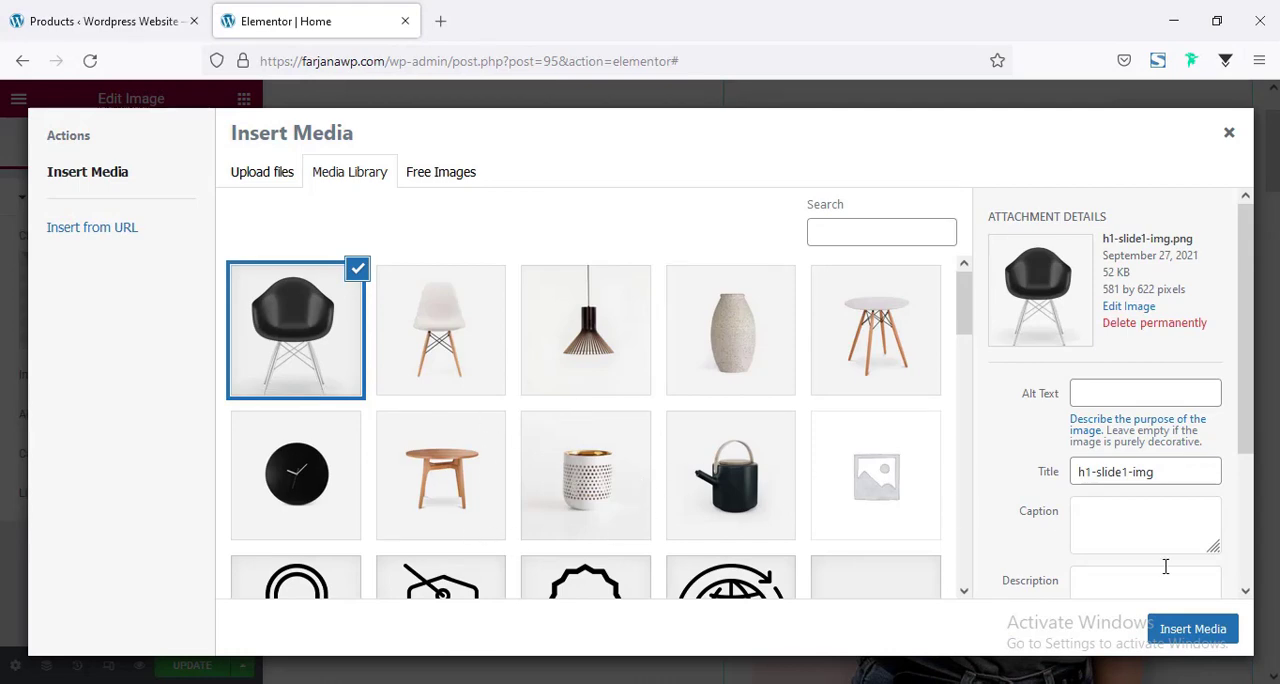
{"action": "left_click", "coordinate": [1212, 628]}
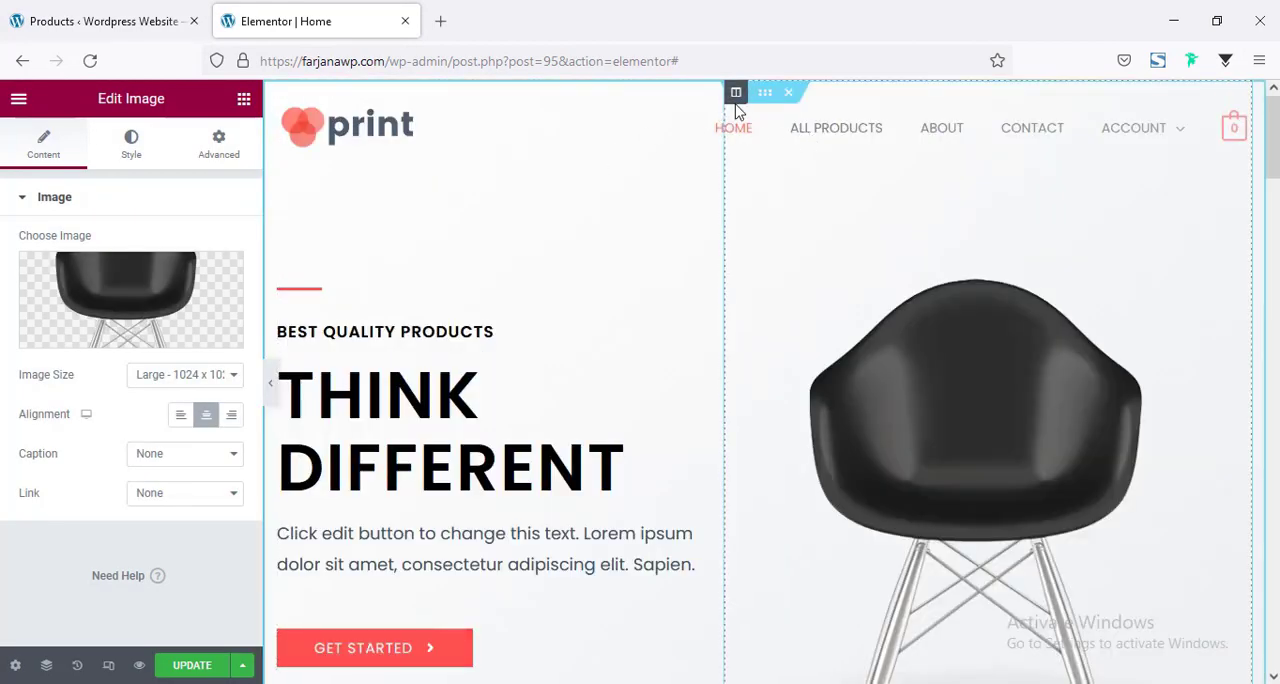
Widen the hero's text column and narrow the chair image's column by moving the boundary between them.
{"action": "left_click", "coordinate": [736, 96]}
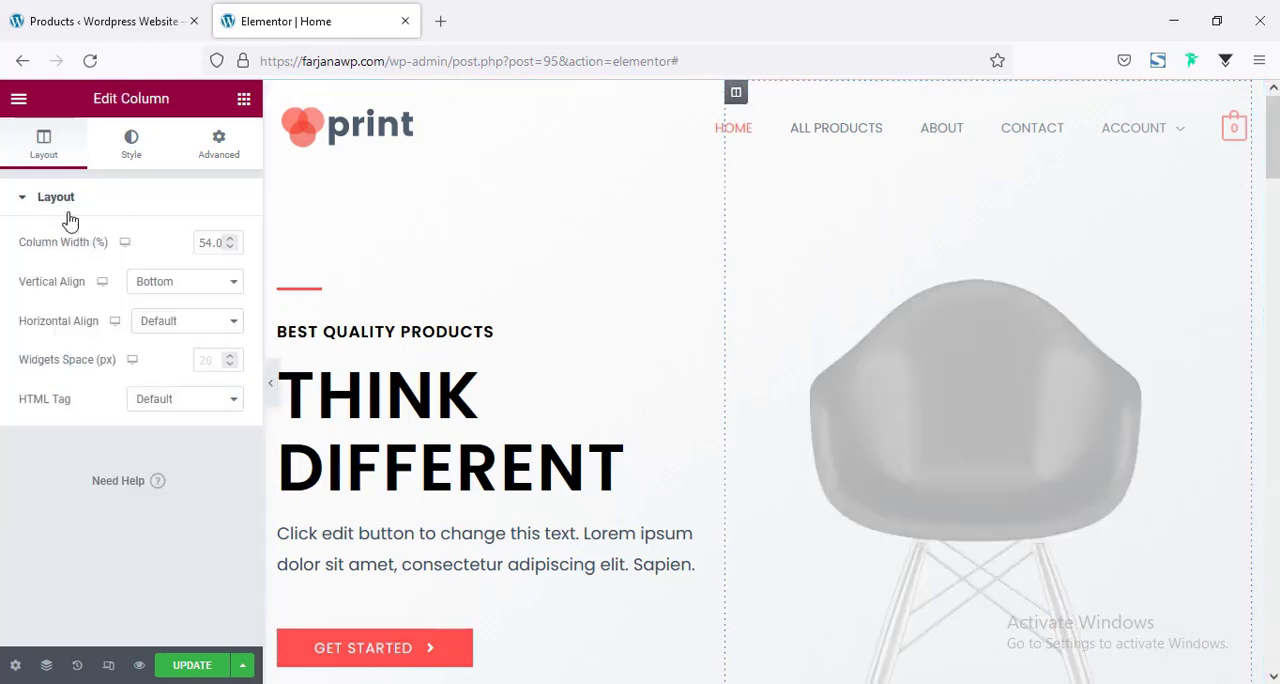
{"action": "left_click", "coordinate": [216, 146]}
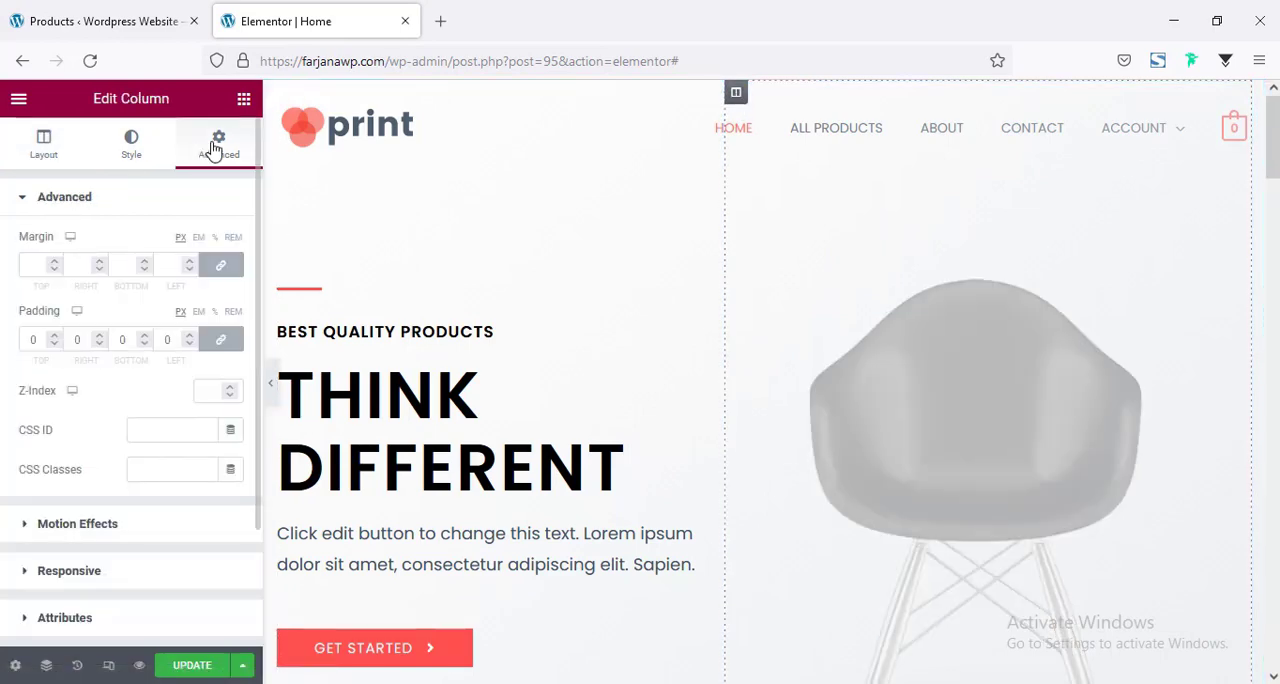
{"action": "scroll", "coordinate": [1008, 563], "scroll_direction": "down", "scroll_amount": 4}
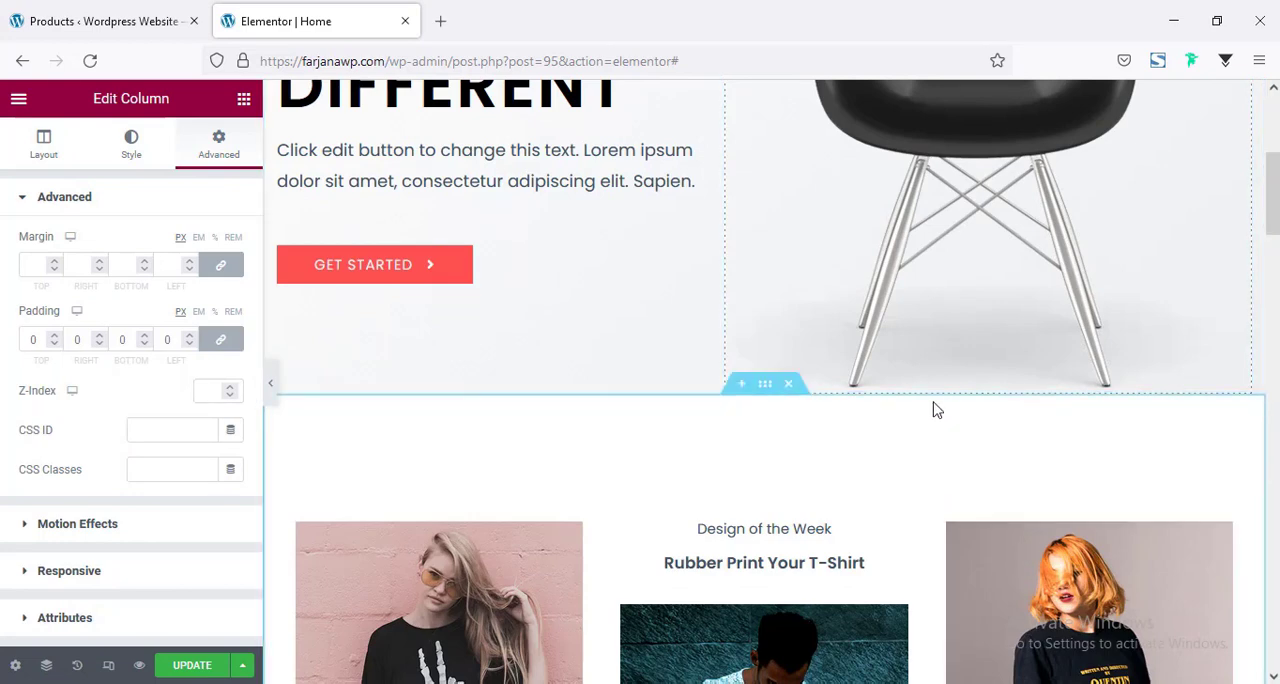
{"action": "scroll", "coordinate": [574, 451], "scroll_direction": "up", "scroll_amount": 3}
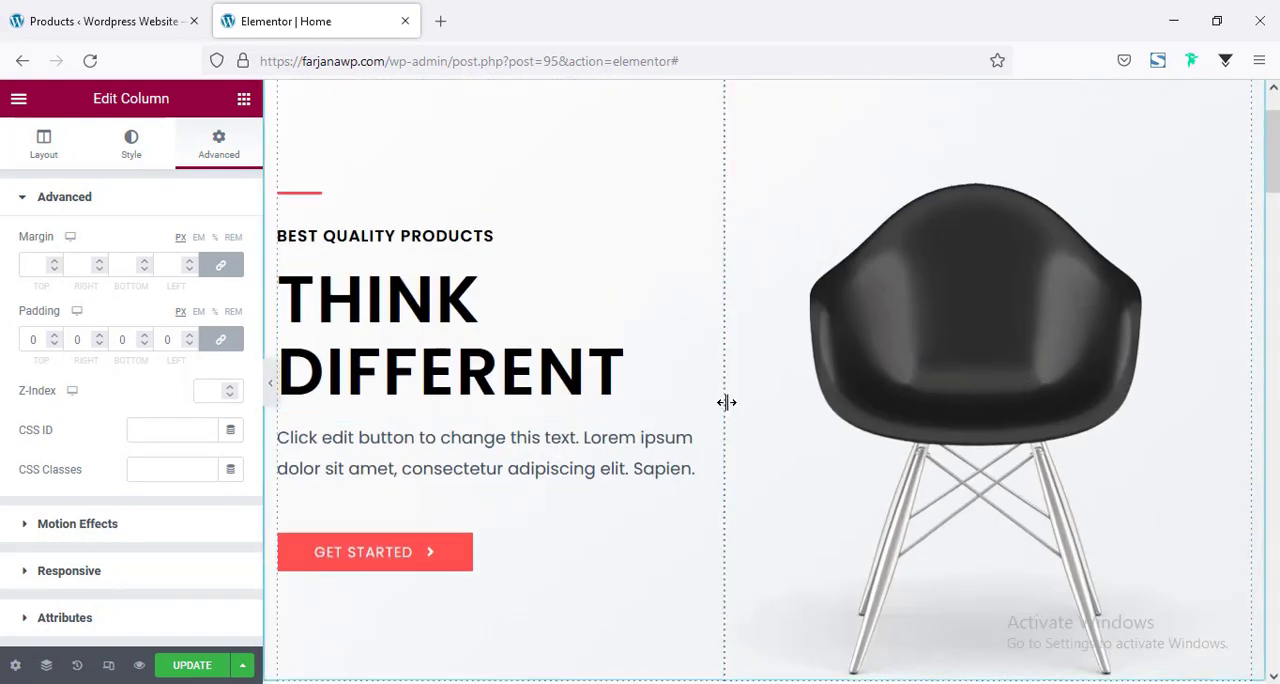
{"action": "left_click_drag", "start_coordinate": [734, 402], "coordinate": [788, 416]}
{"action": "scroll", "coordinate": [776, 335], "scroll_direction": "up", "scroll_amount": 1}
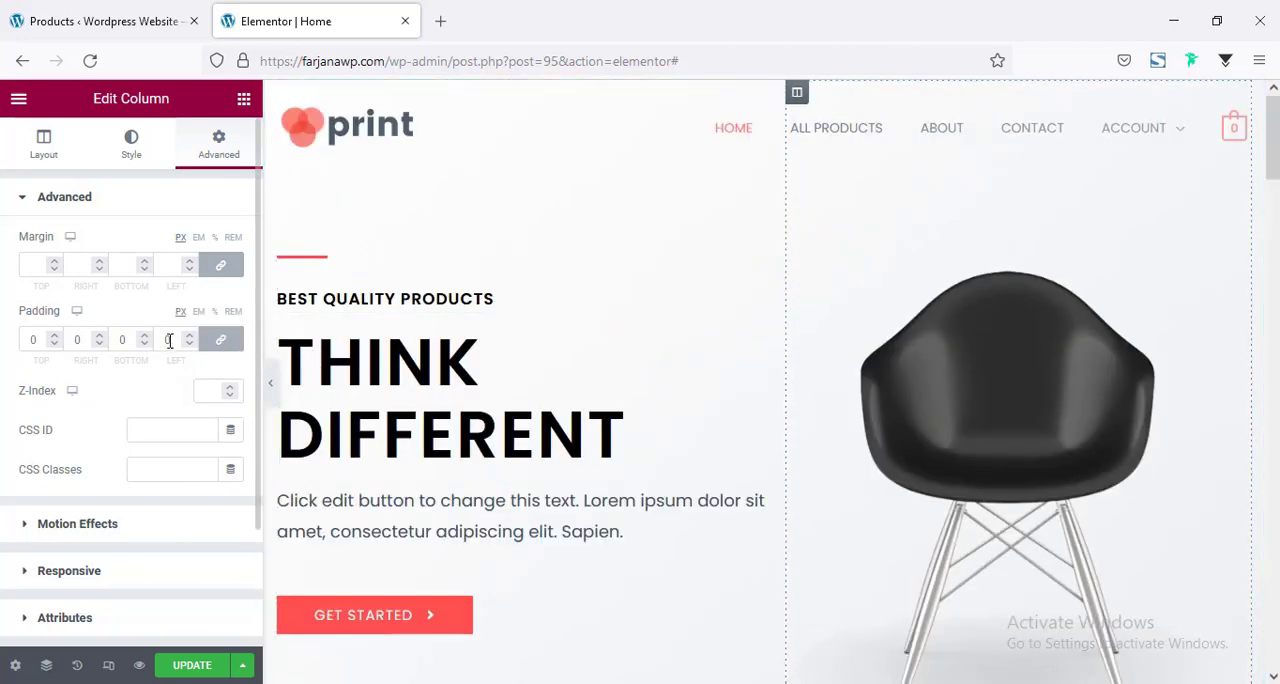
Unlink the padding values of the chair image's column and set its bottom padding to 50 px.
{"action": "left_click", "coordinate": [219, 341]}
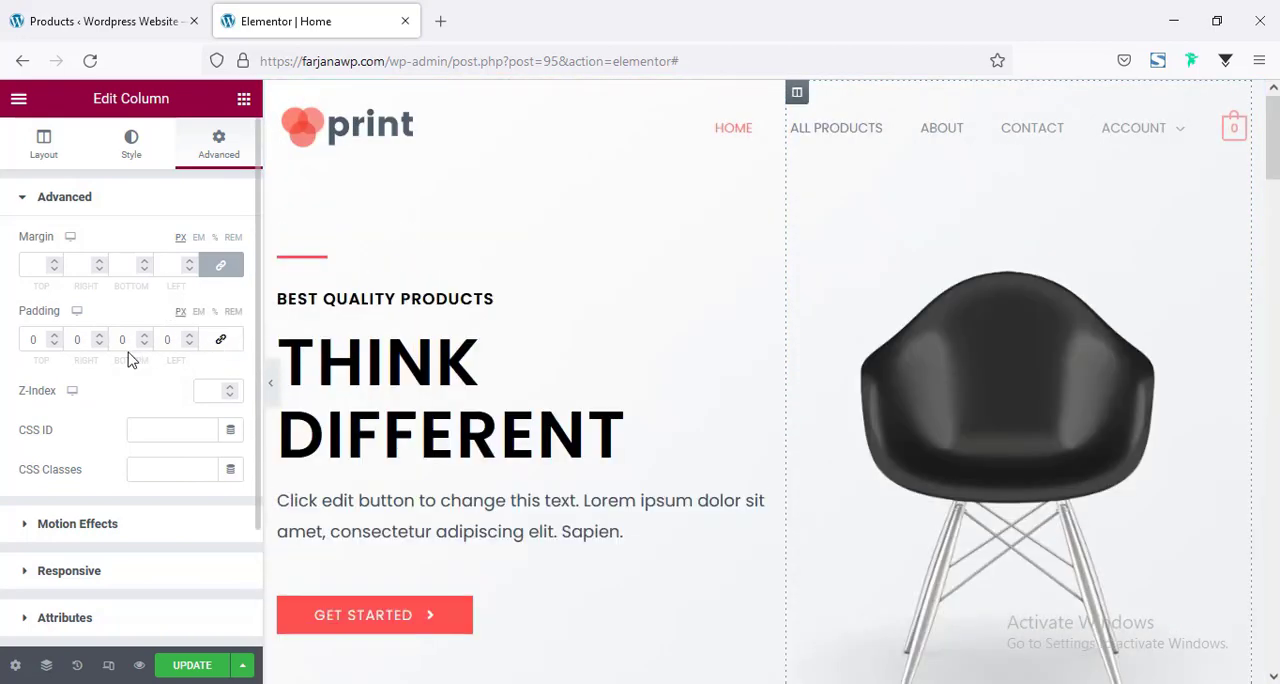
{"action": "left_click", "coordinate": [120, 340]}
{"action": "scroll", "coordinate": [894, 434], "scroll_direction": "down", "scroll_amount": 1}
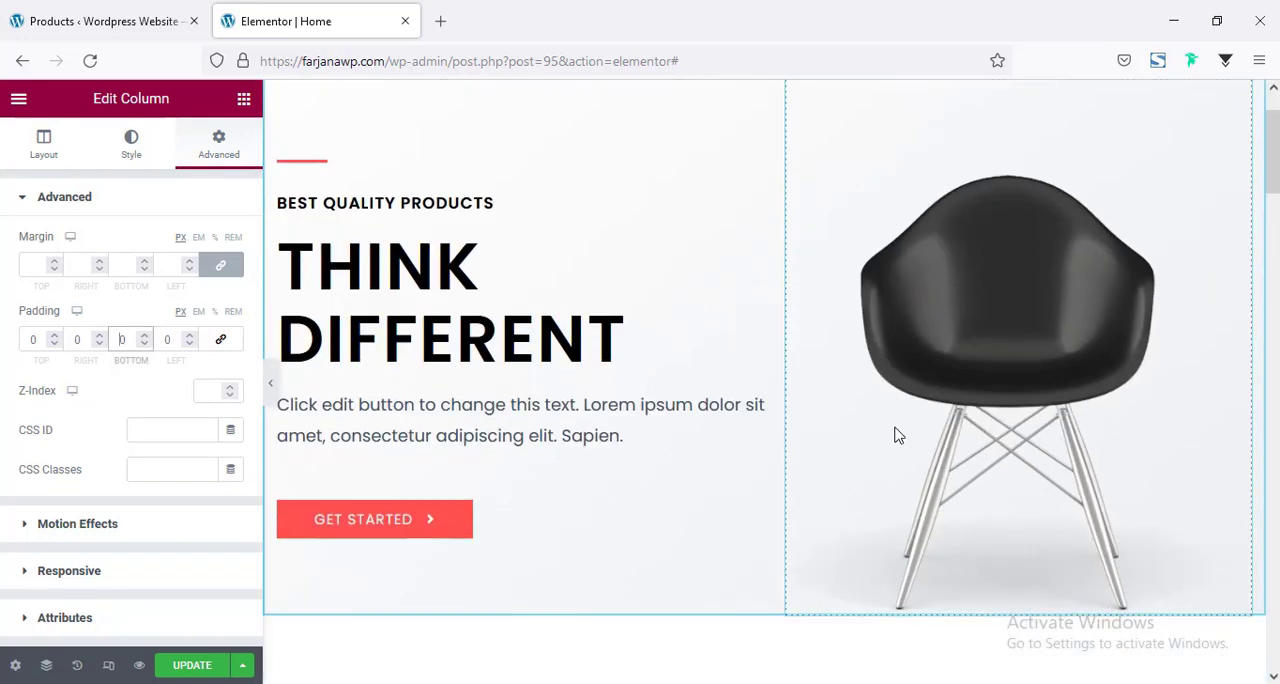
{"action": "type", "text": "5"}
{"action": "scroll", "coordinate": [620, 604], "scroll_direction": "up", "scroll_amount": 1}
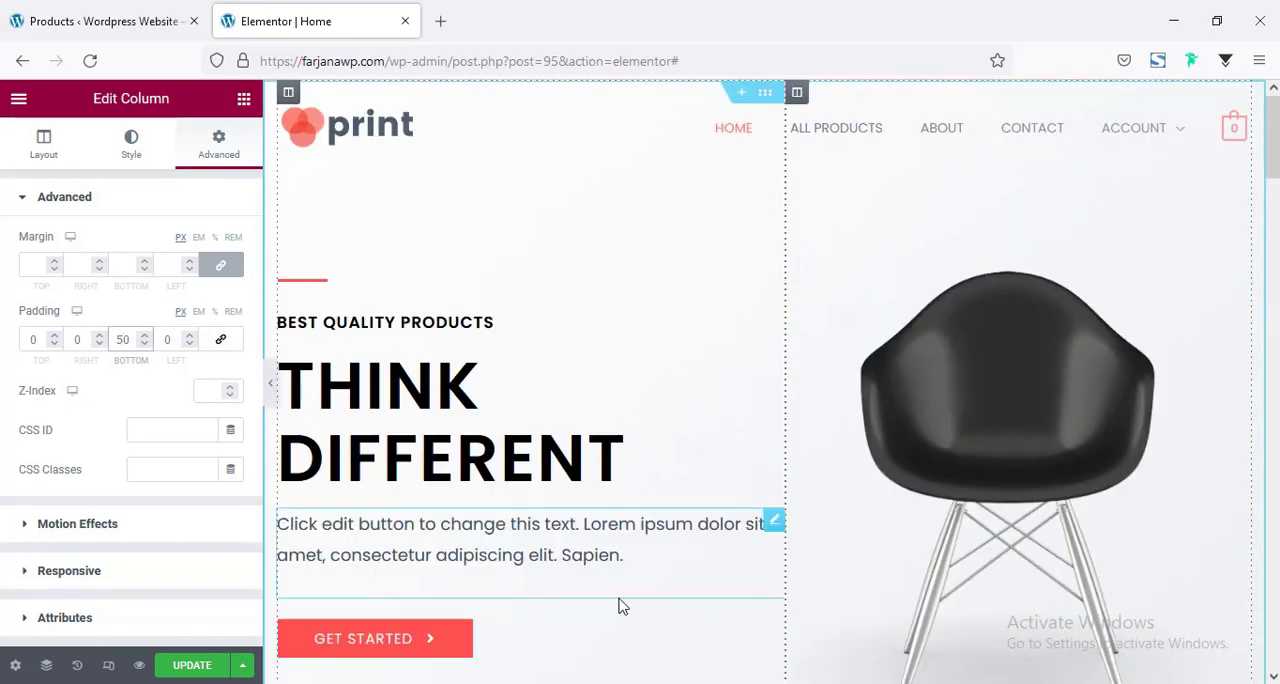
{"action": "left_click", "coordinate": [764, 95]}
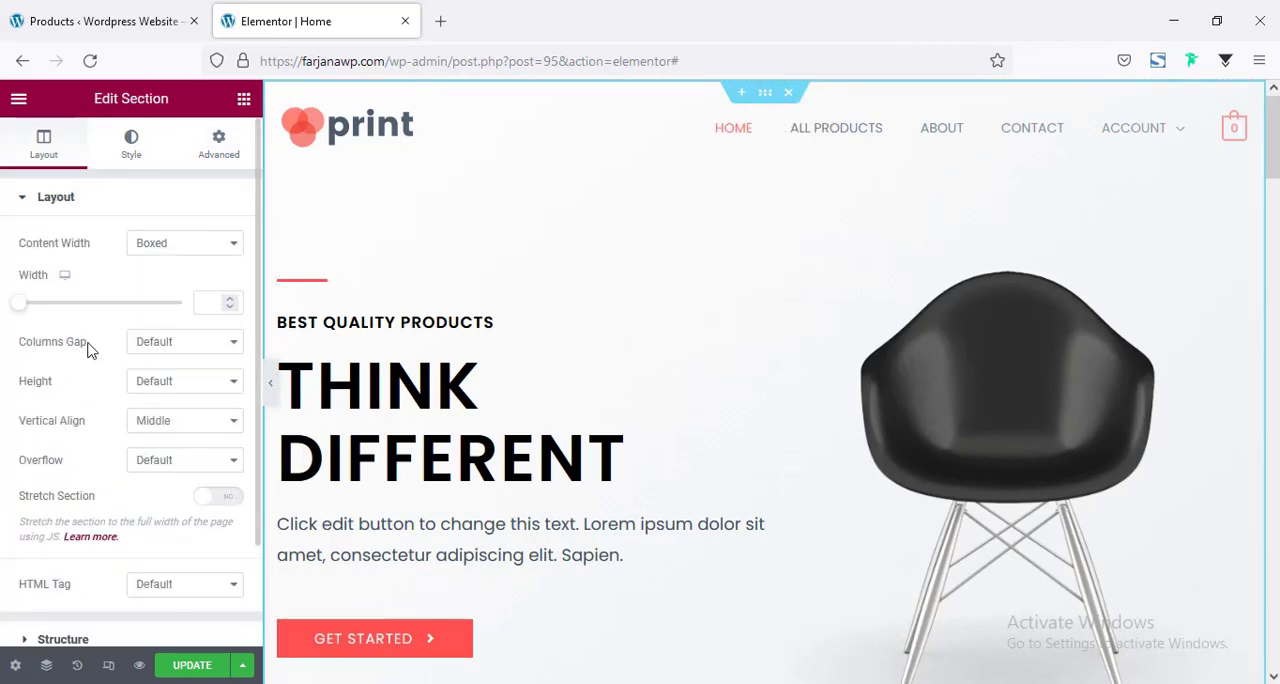
{"action": "scroll", "coordinate": [746, 414], "scroll_direction": "down", "scroll_amount": 3}
{"action": "scroll", "coordinate": [746, 414], "scroll_direction": "up", "scroll_amount": 3}
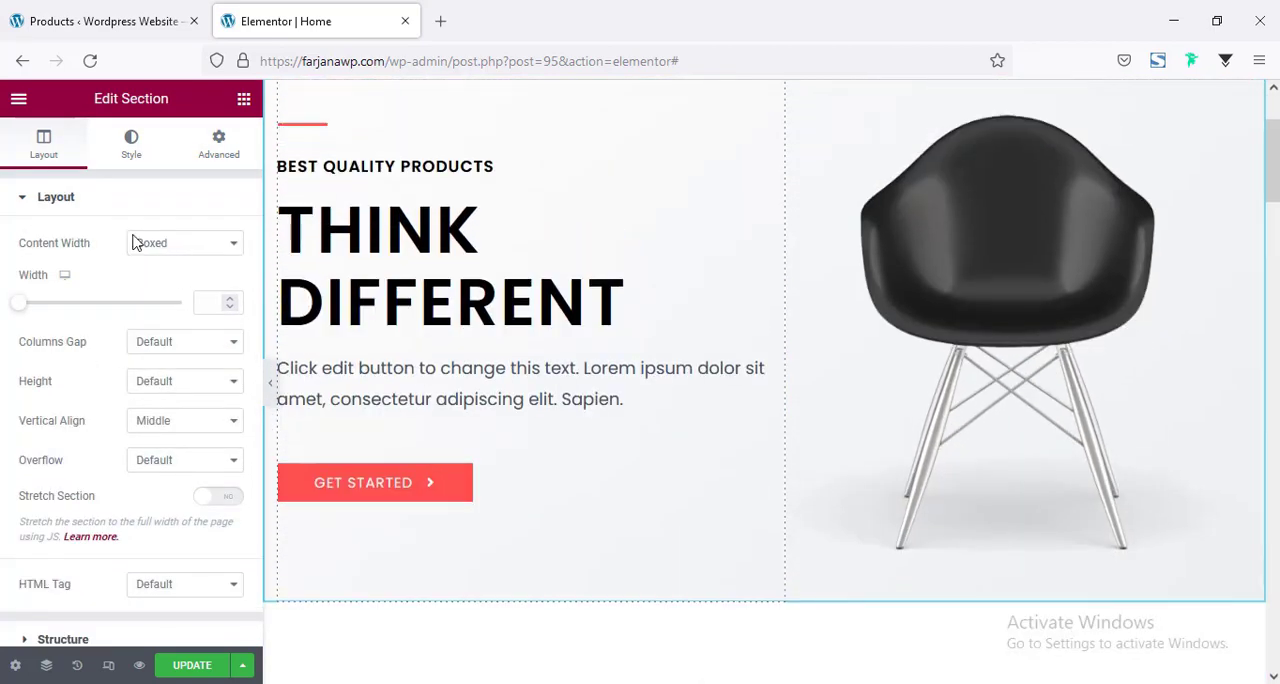
{"action": "left_click", "coordinate": [213, 153]}
{"action": "left_click", "coordinate": [43, 143]}
{"action": "scroll", "coordinate": [586, 391], "scroll_direction": "down", "scroll_amount": 6}
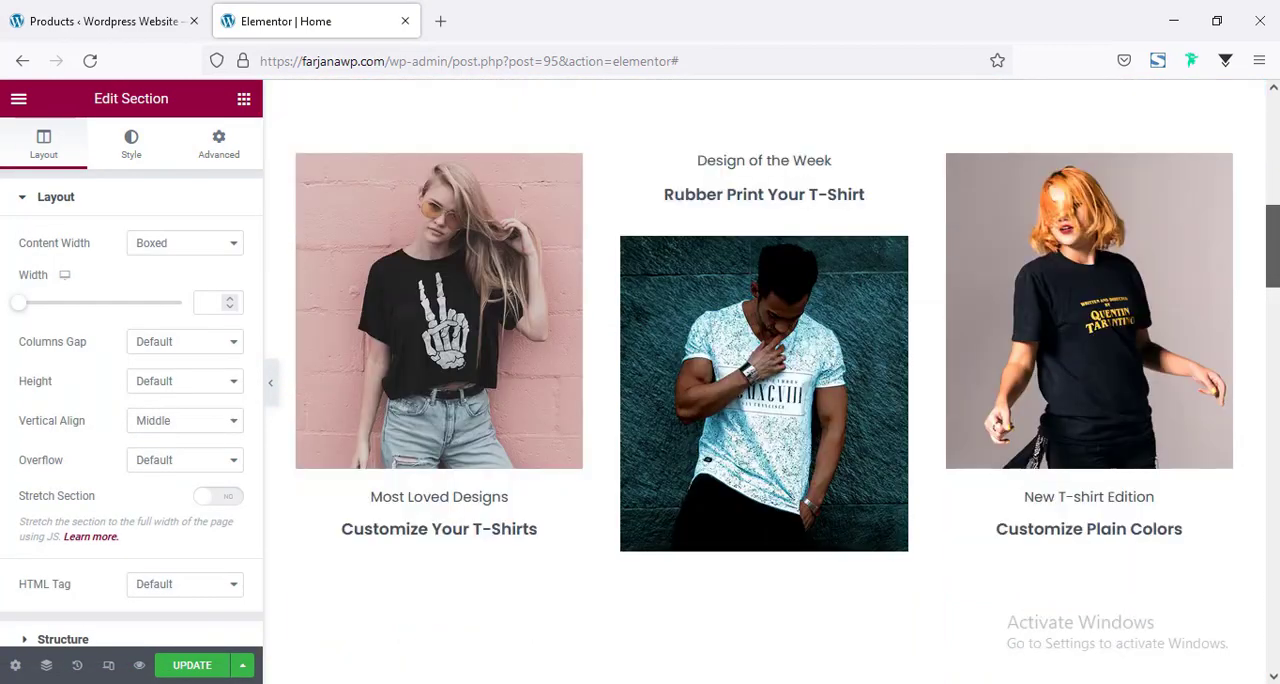
Add an empty new section area between the hero and the section with the three T-shirt images.
{"action": "left_click_drag", "start_coordinate": [1273, 246], "coordinate": [1273, 258]}
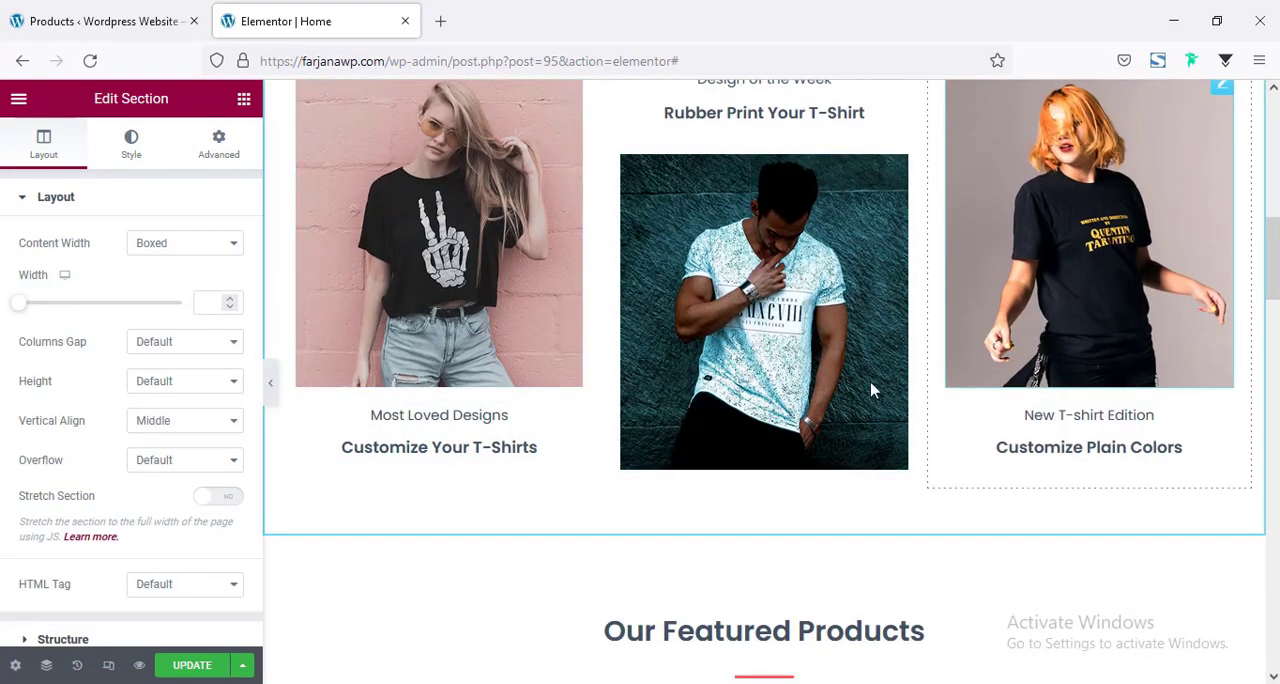
{"action": "scroll", "coordinate": [491, 400], "scroll_direction": "down", "scroll_amount": 3}
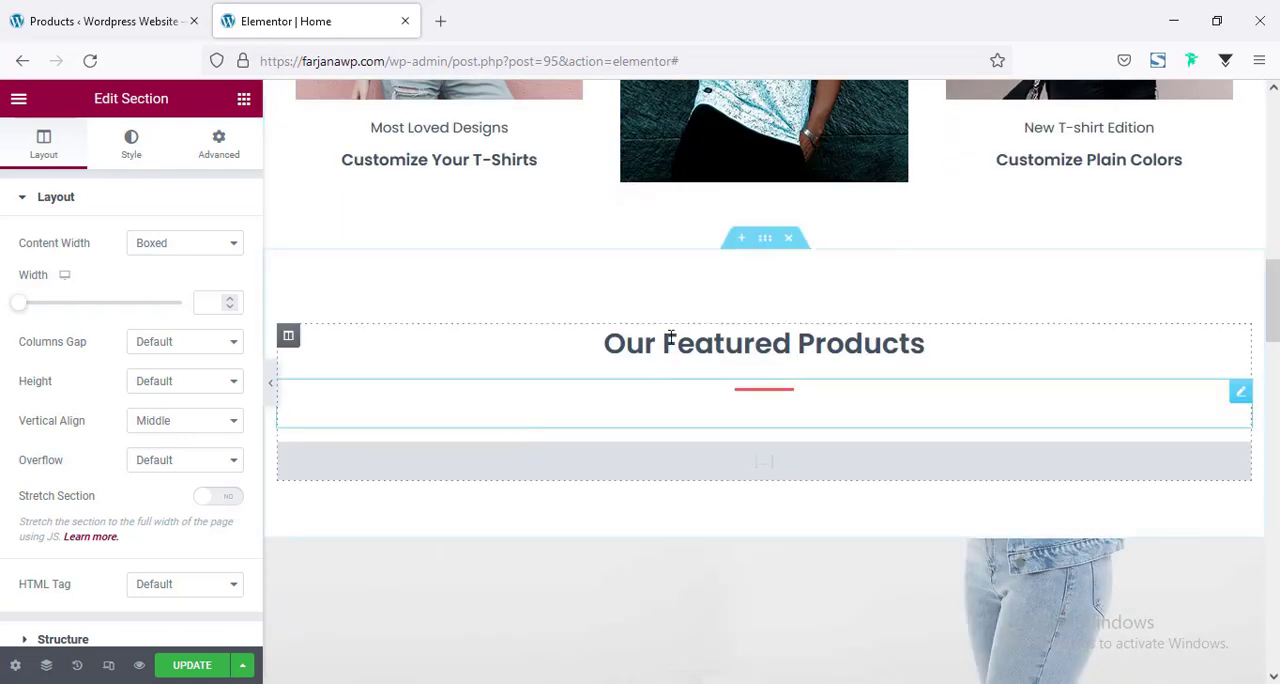
{"action": "scroll", "coordinate": [766, 196], "scroll_direction": "up", "scroll_amount": 3}
{"action": "scroll", "coordinate": [720, 230], "scroll_direction": "up", "scroll_amount": 2}
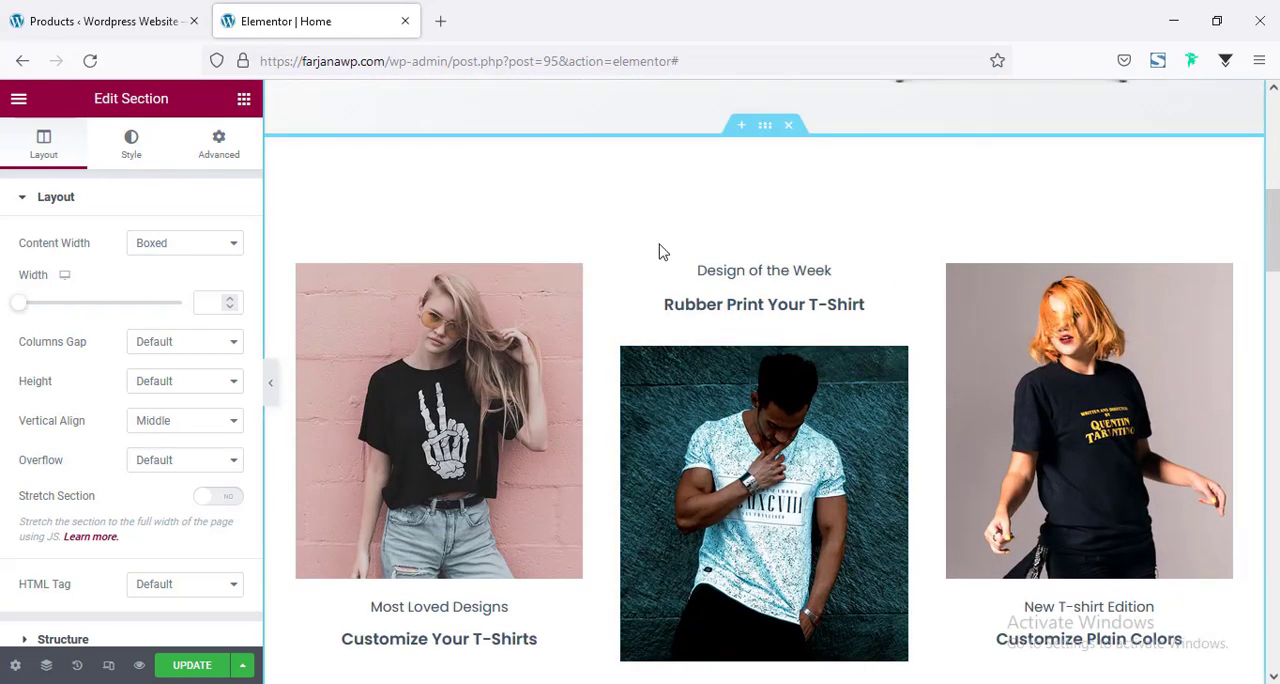
{"action": "left_click", "coordinate": [740, 127]}
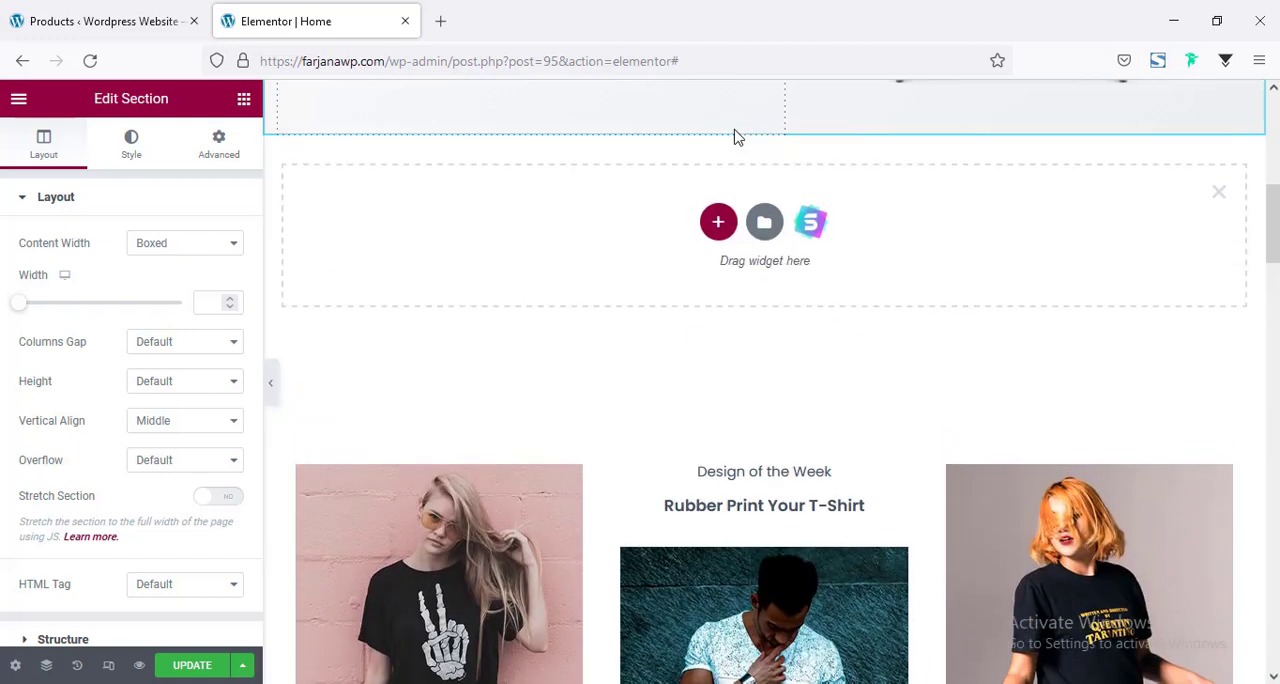
Give the new section below the hero a structure of two equal columns and place an inner section in its first column.
{"action": "left_click", "coordinate": [718, 224]}
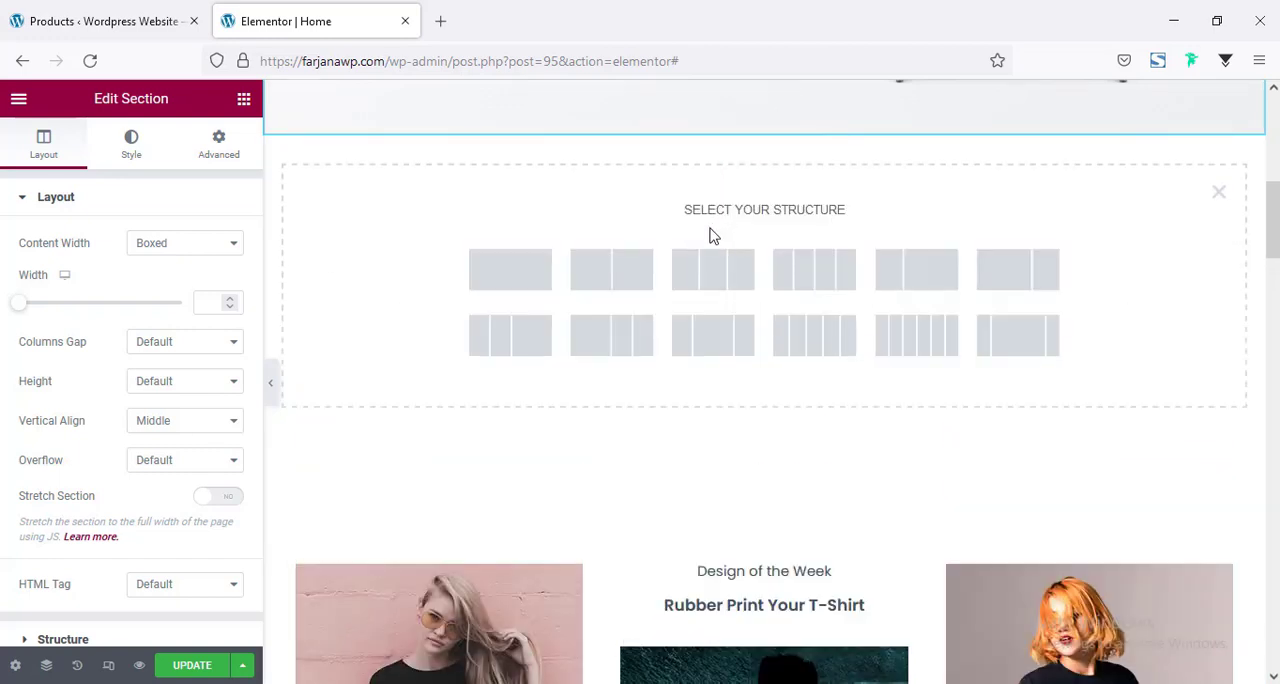
{"action": "left_click", "coordinate": [610, 283]}
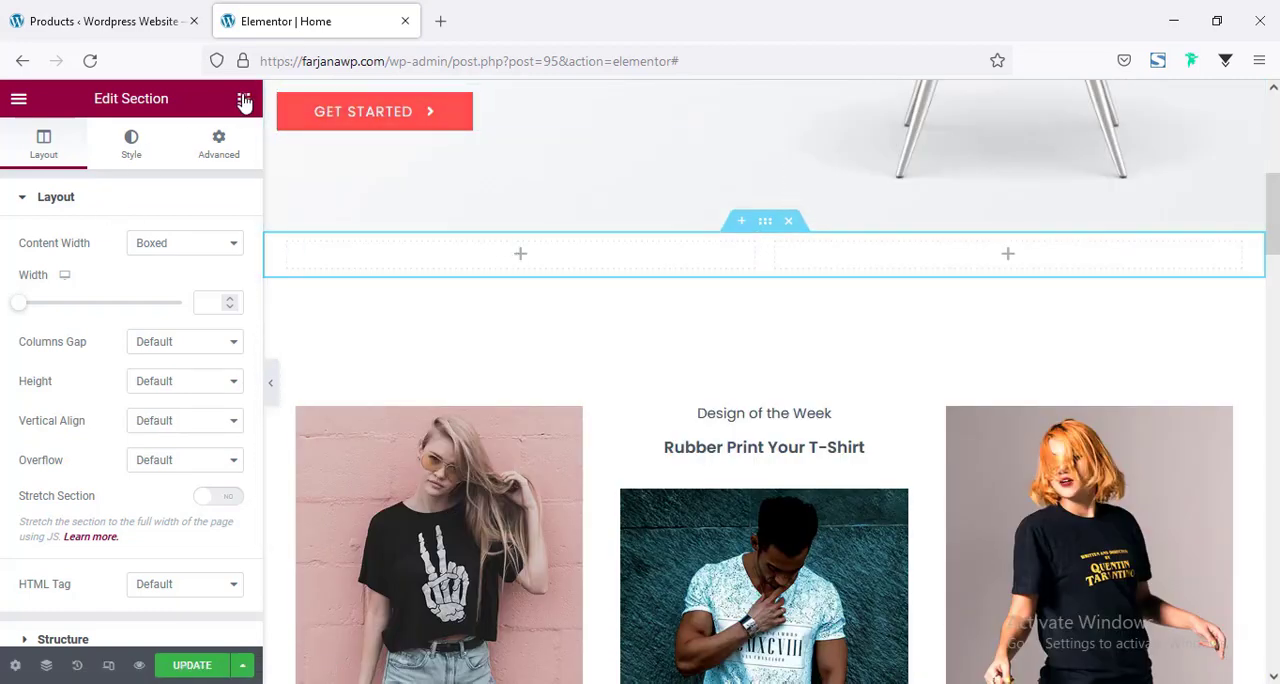
{"action": "left_click_drag", "start_coordinate": [66, 280], "coordinate": [563, 254]}
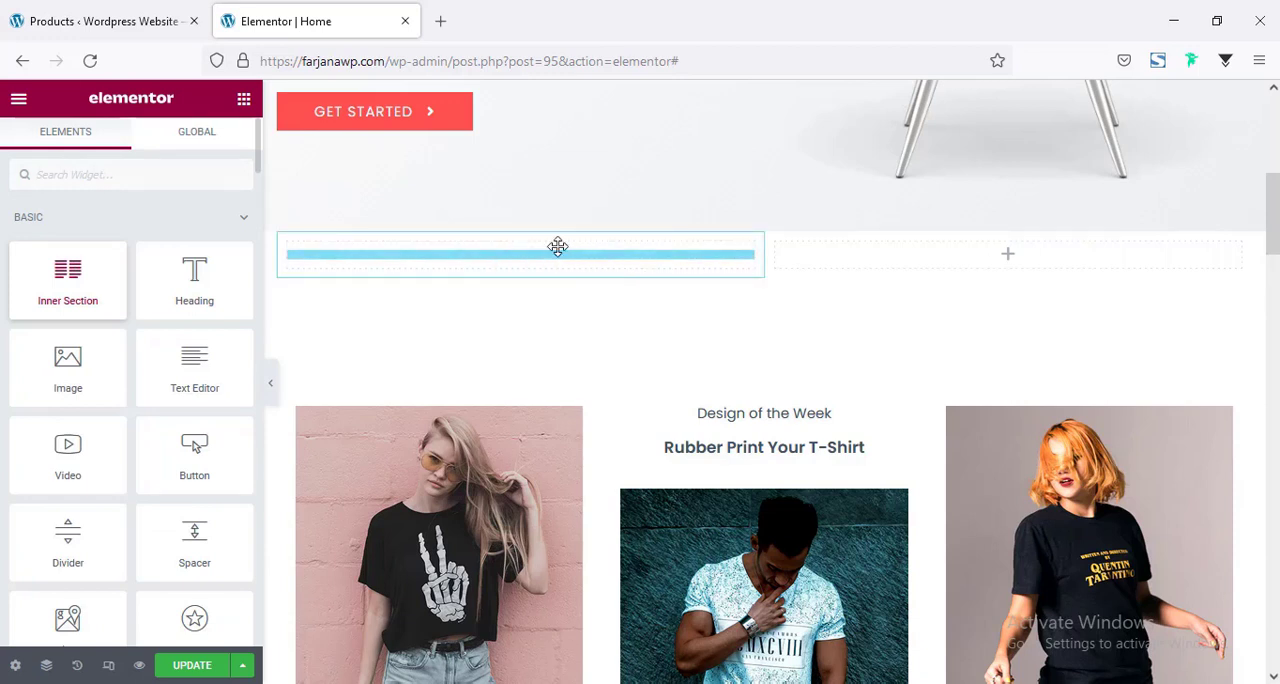
Delete one column of the inner section and widen the outer column holding it to about two thirds of the section.
{"action": "right_click", "coordinate": [533, 253]}
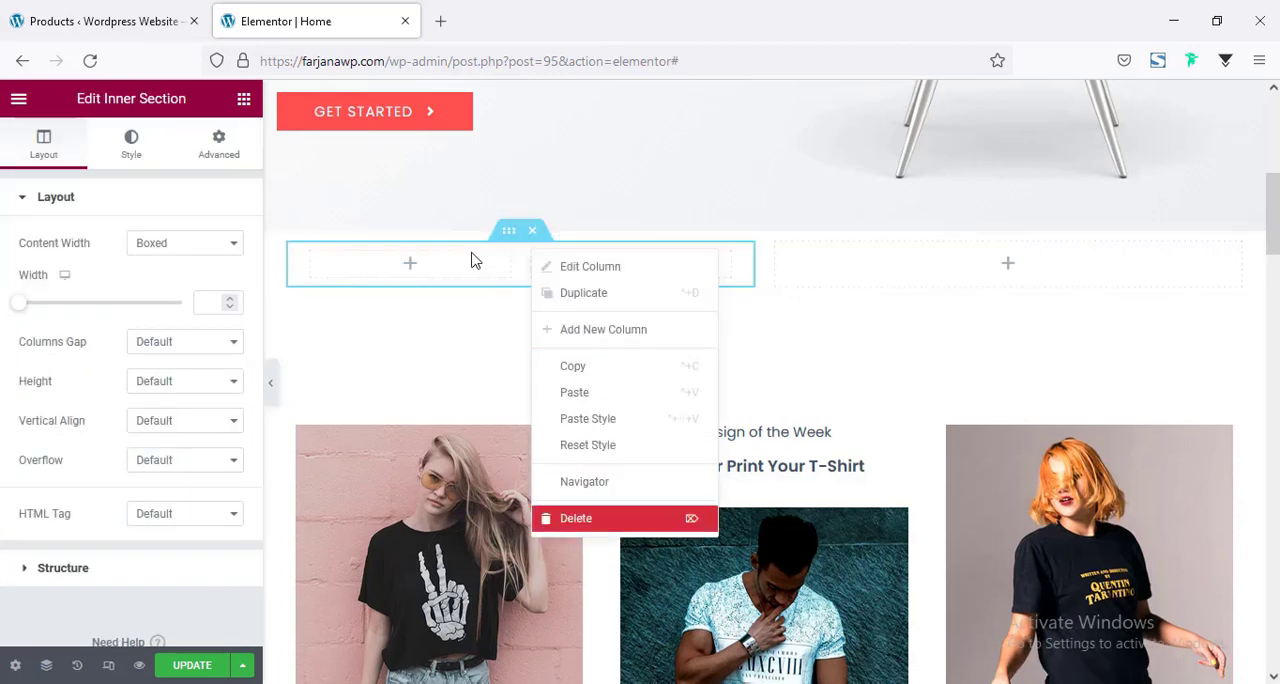
{"action": "left_click", "coordinate": [584, 530]}
{"action": "left_click_drag", "start_coordinate": [876, 266], "coordinate": [932, 288]}
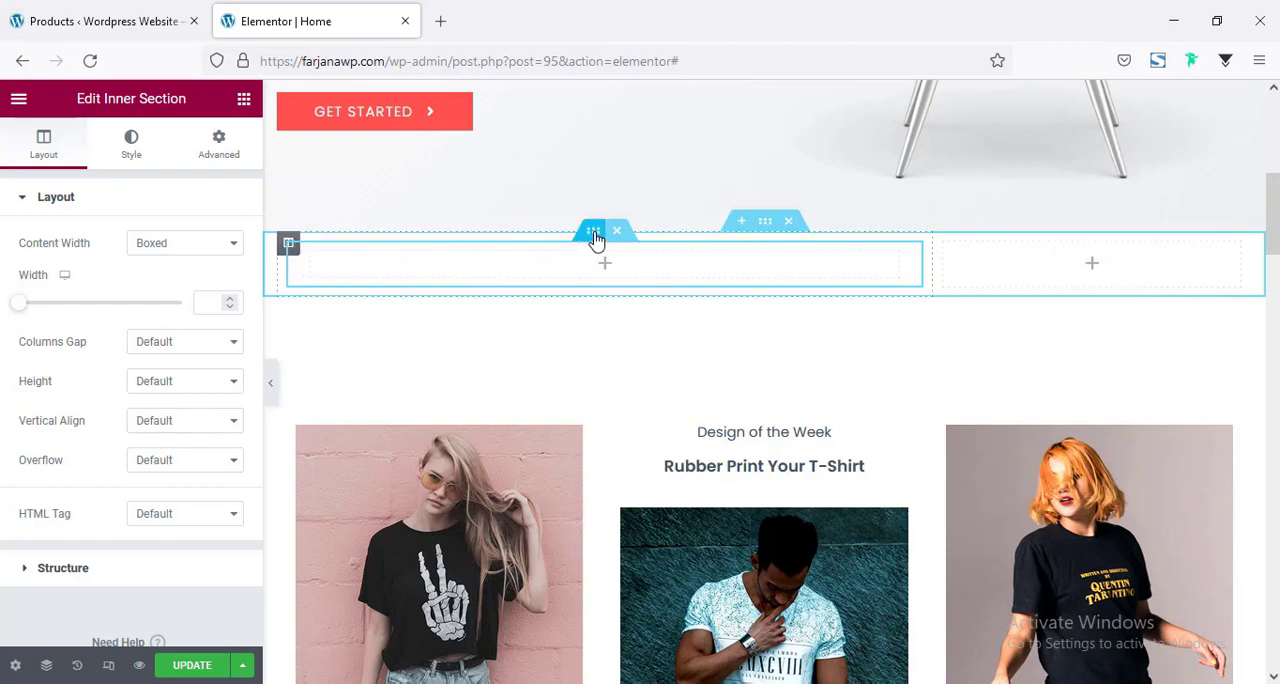
Upload h2-banner-1.jpg, h2-banner-2.jpg and h2-banner-3.jpg, and set h2-banner-1 as the inner section's classic background image.
{"action": "left_click", "coordinate": [130, 148]}
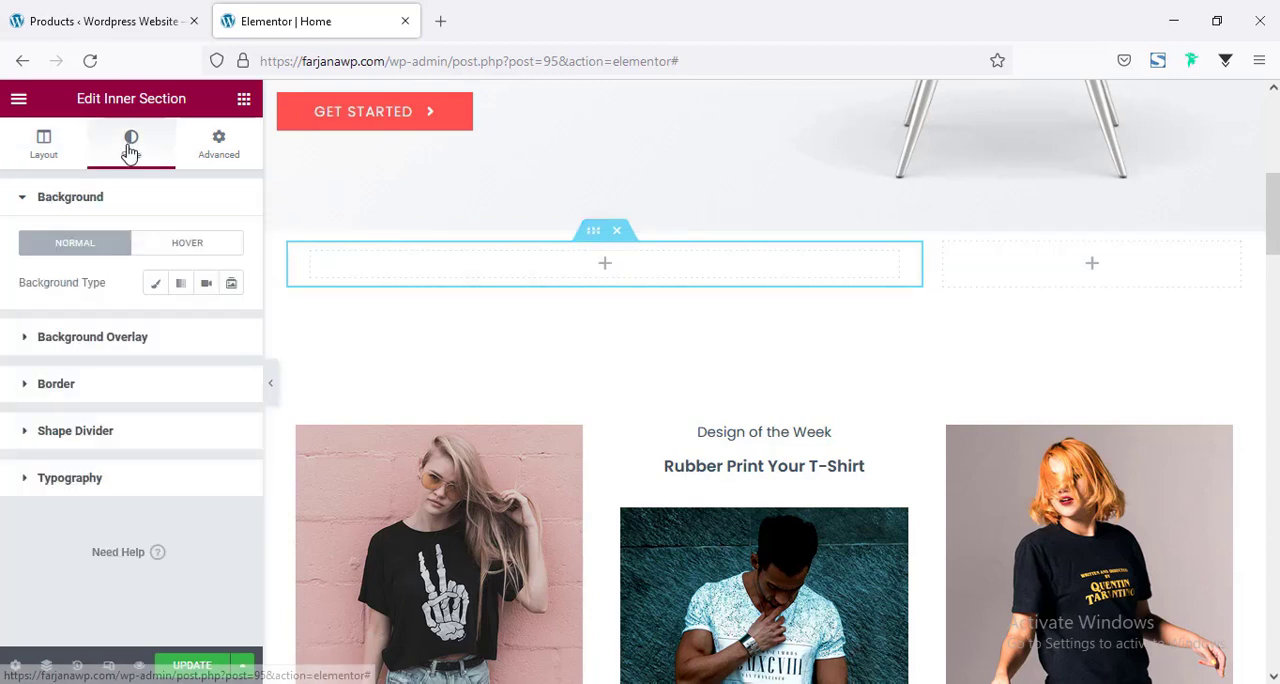
{"action": "left_click", "coordinate": [164, 289]}
{"action": "left_click", "coordinate": [167, 411]}
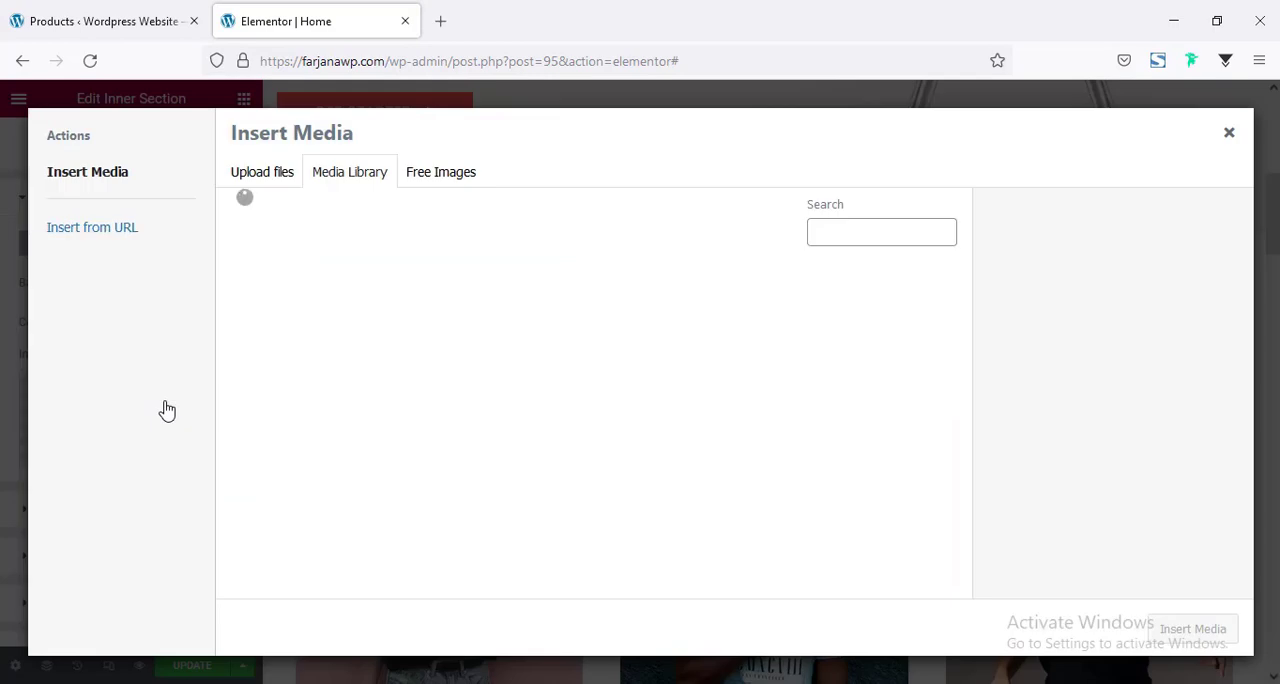
{"action": "left_click", "coordinate": [282, 177]}
{"action": "left_click", "coordinate": [697, 402]}
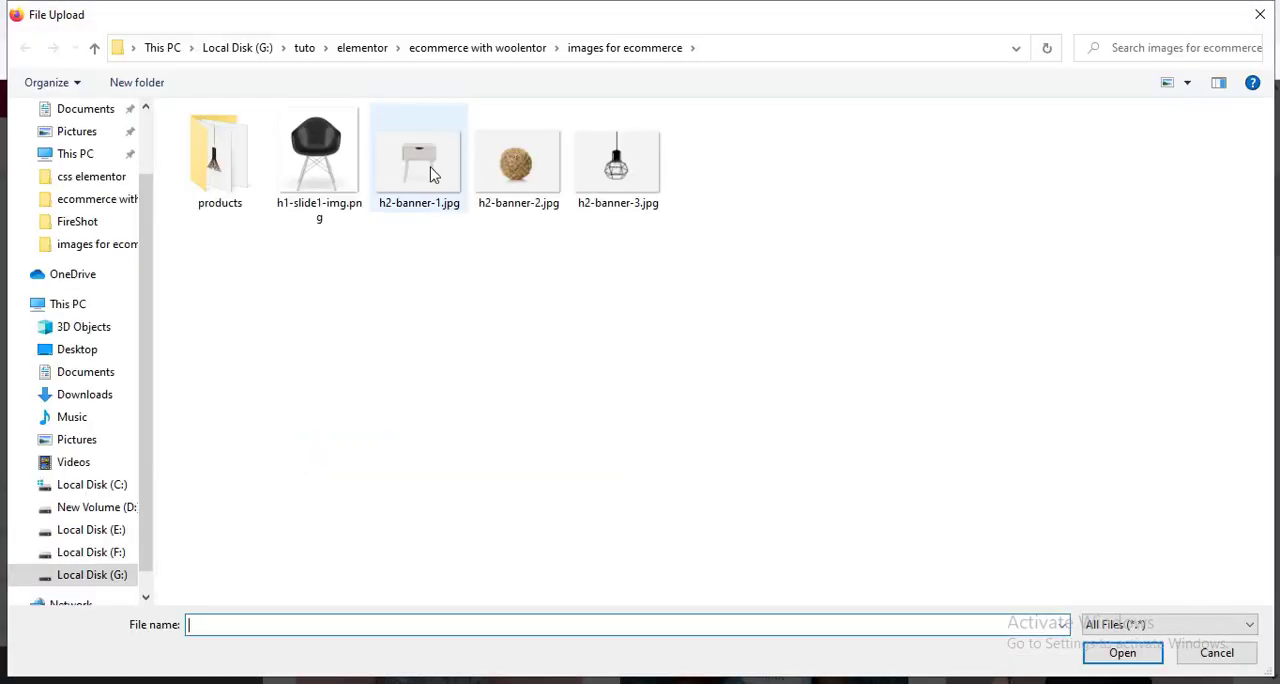
{"action": "left_click", "coordinate": [430, 174]}
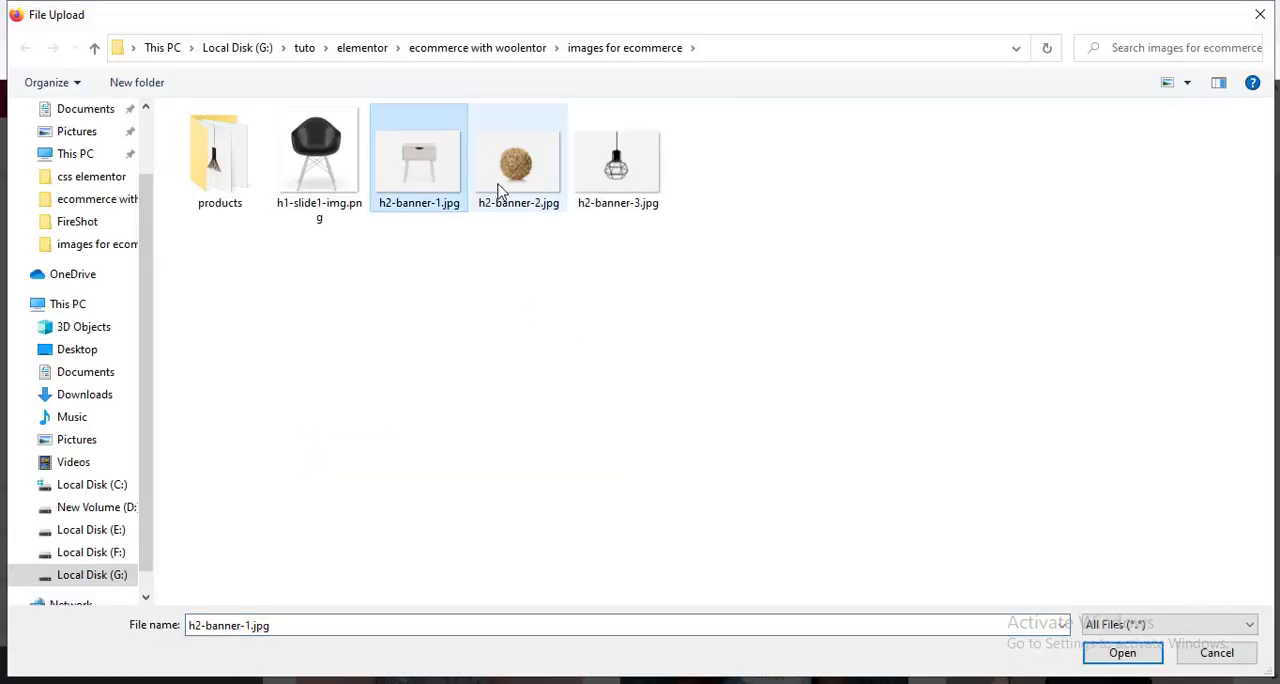
{"action": "left_click", "coordinate": [500, 195], "text": "ctrl"}
{"action": "left_click", "coordinate": [626, 194], "text": "ctrl"}
{"action": "left_click", "coordinate": [1122, 654]}
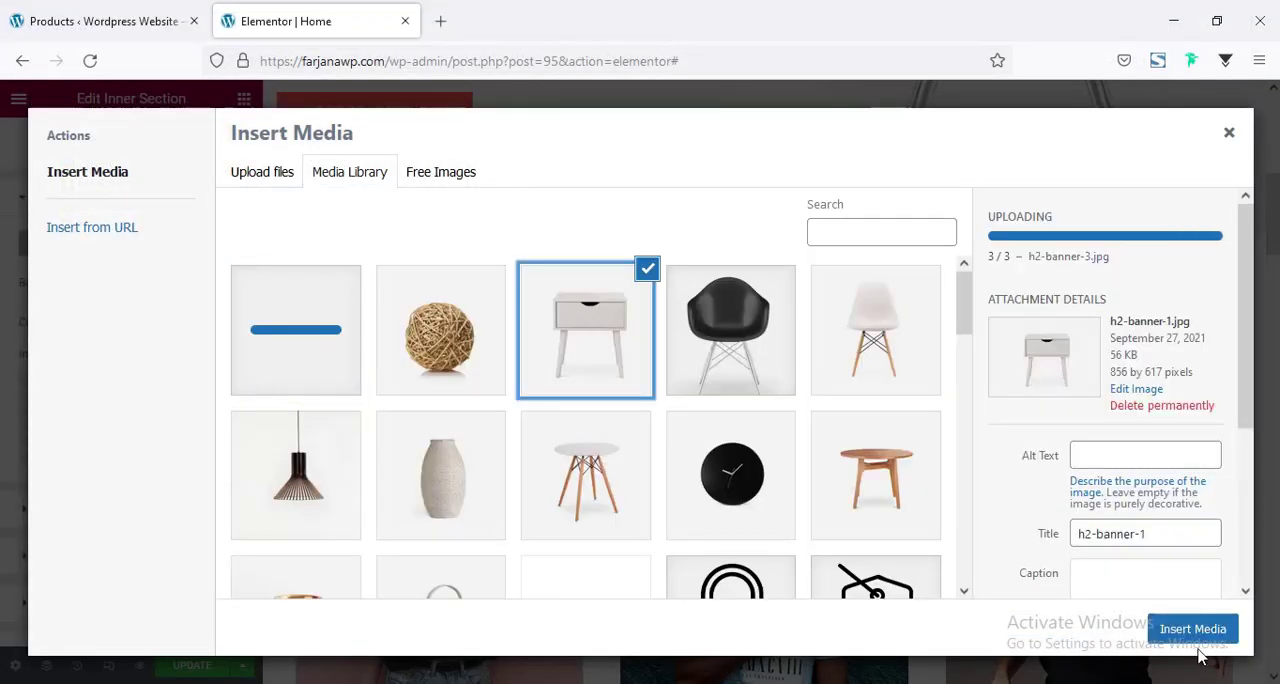
{"action": "left_click", "coordinate": [1190, 629]}
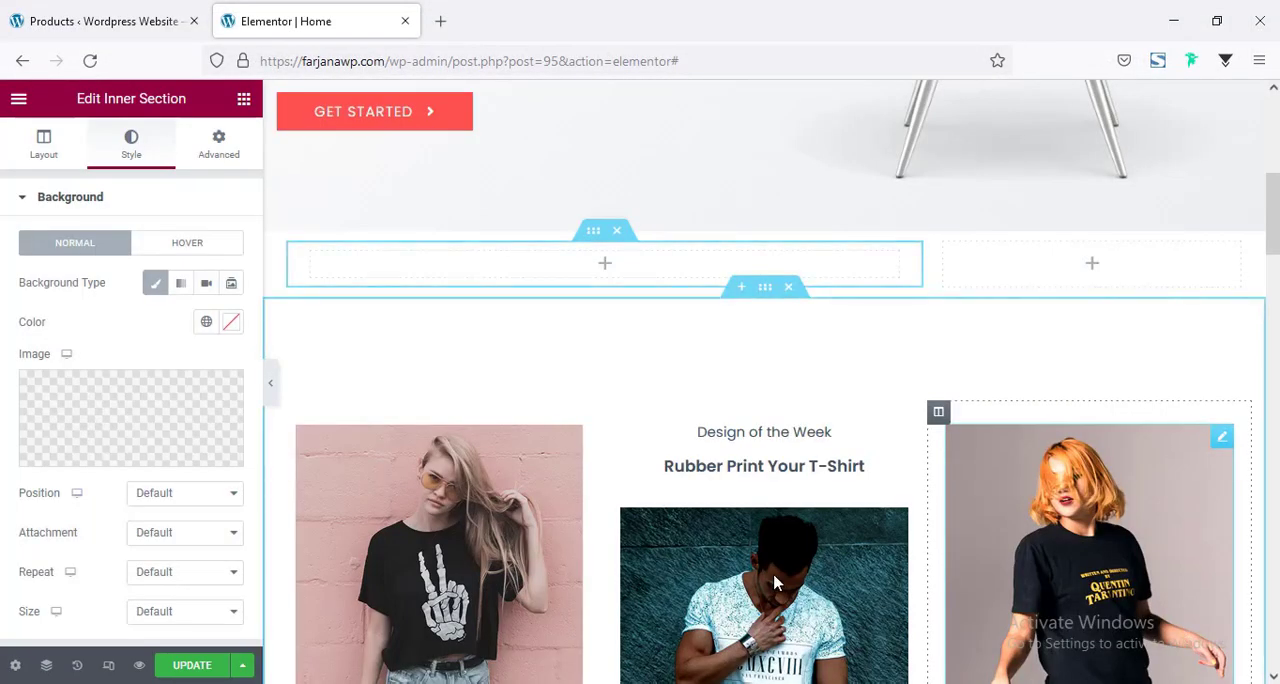
Set the inner section's background image position to Center Center and its size to Cover.
{"action": "left_click", "coordinate": [168, 500]}
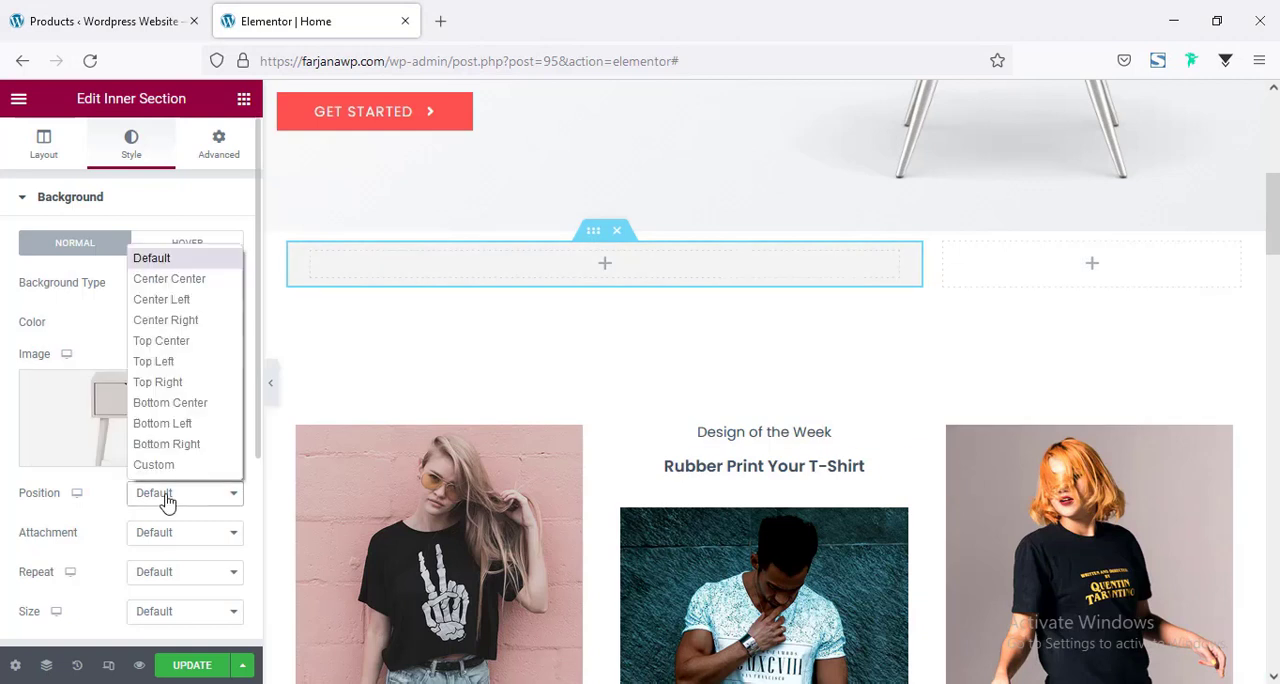
{"action": "left_click", "coordinate": [200, 280]}
{"action": "left_click", "coordinate": [166, 611]}
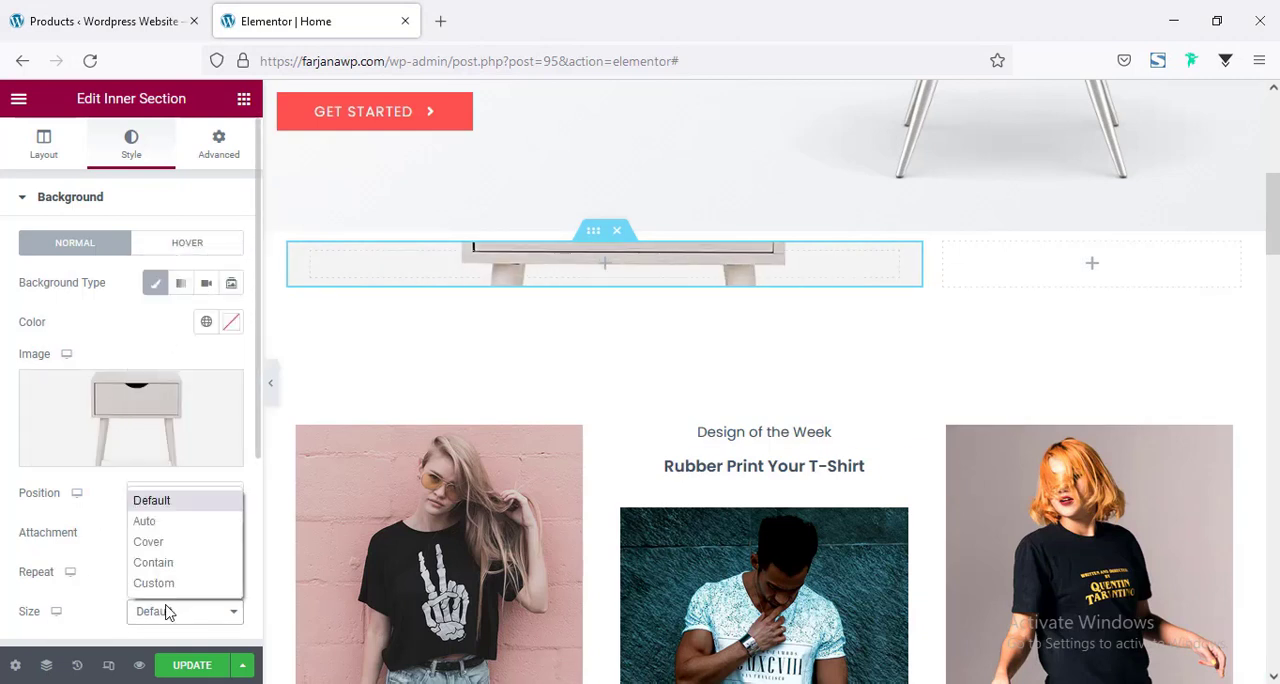
{"action": "left_click", "coordinate": [168, 543]}
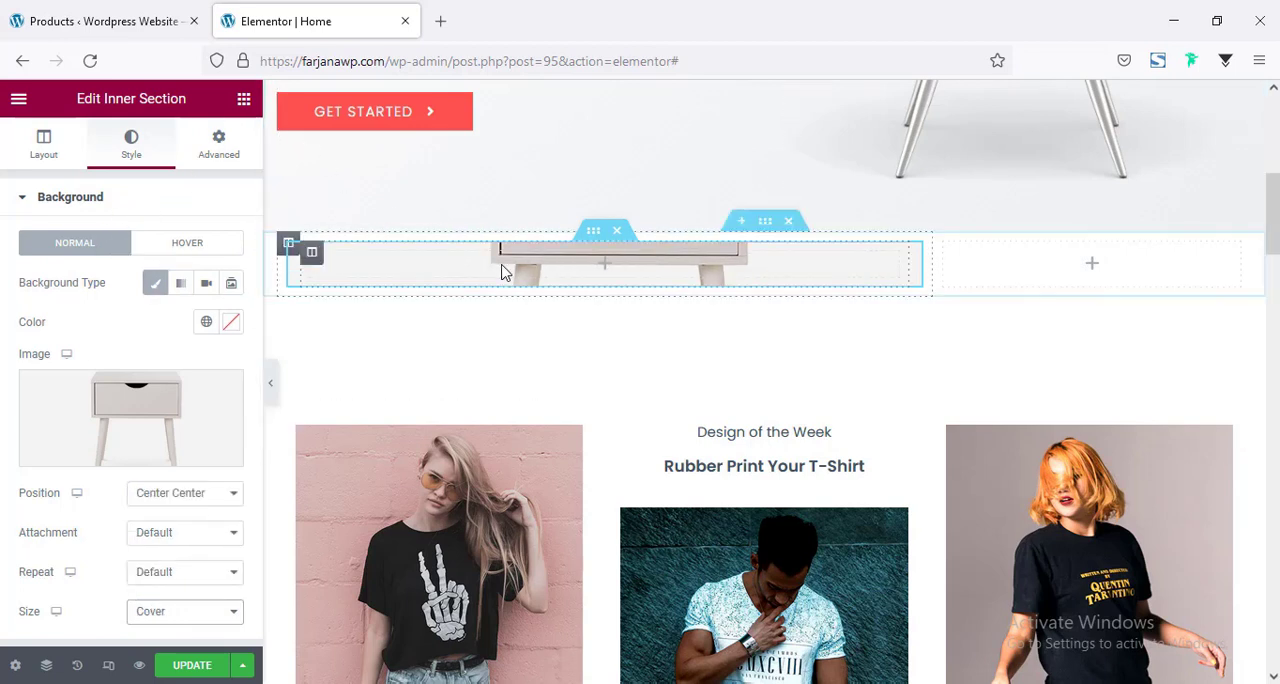
Add a heading to the inner section over the cabinet image with the title "Decorative Busket".
{"action": "left_click", "coordinate": [243, 101]}
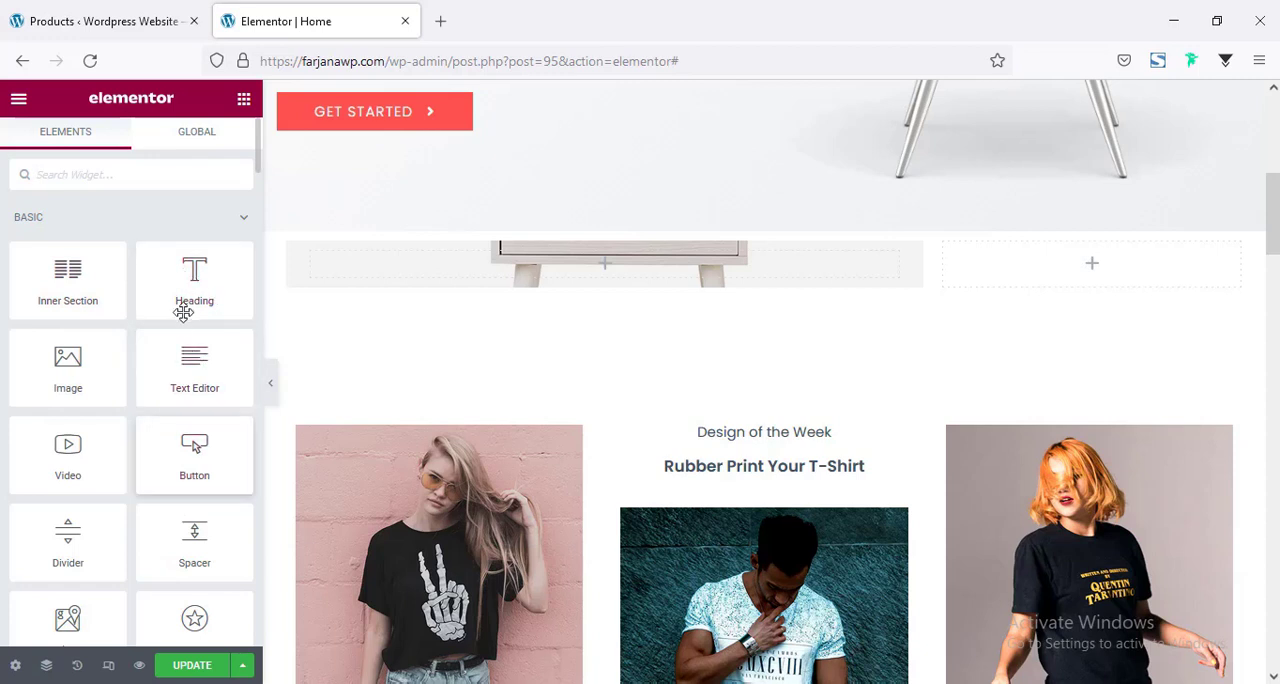
{"action": "left_click_drag", "start_coordinate": [200, 278], "coordinate": [531, 263]}
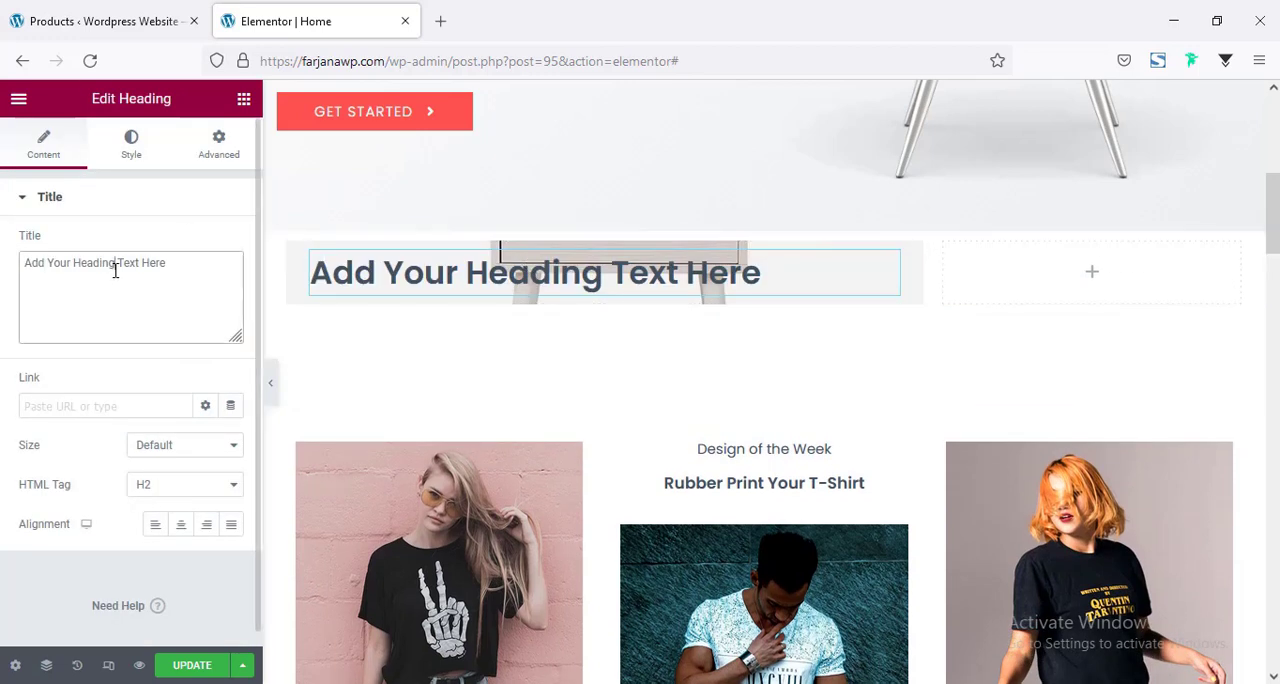
{"action": "triple_click", "coordinate": [115, 268]}
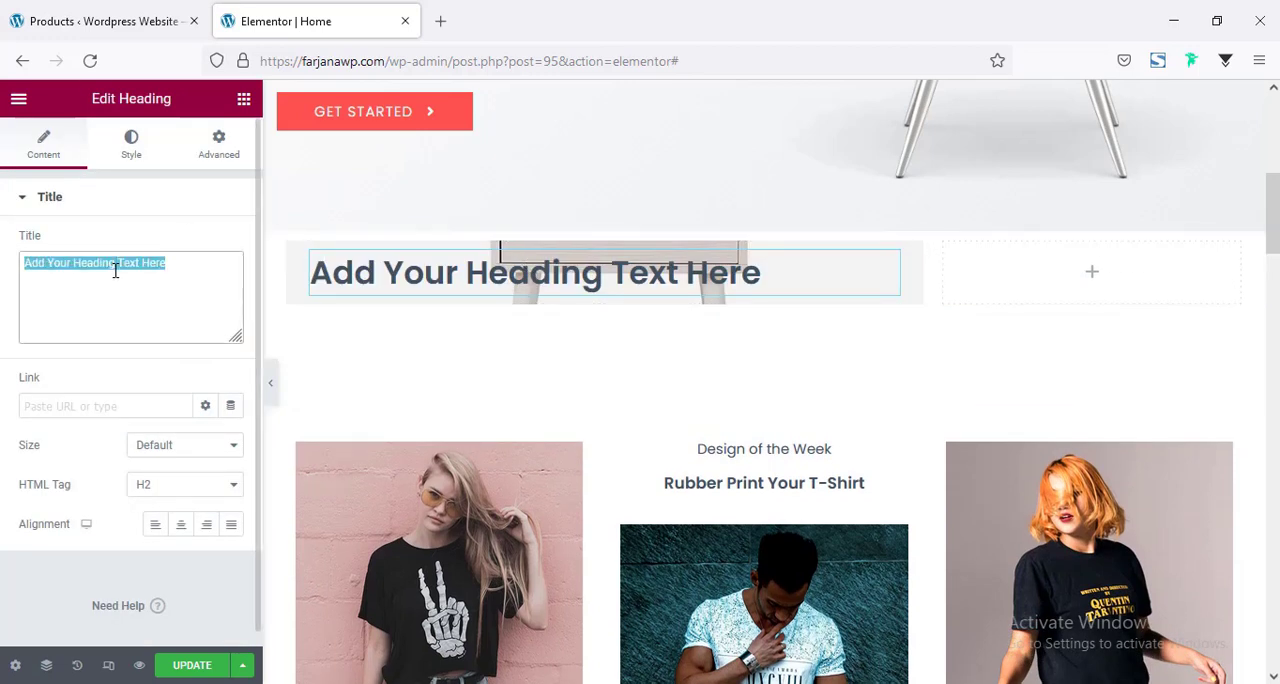
{"action": "type", "text": "Decorative Busket"}
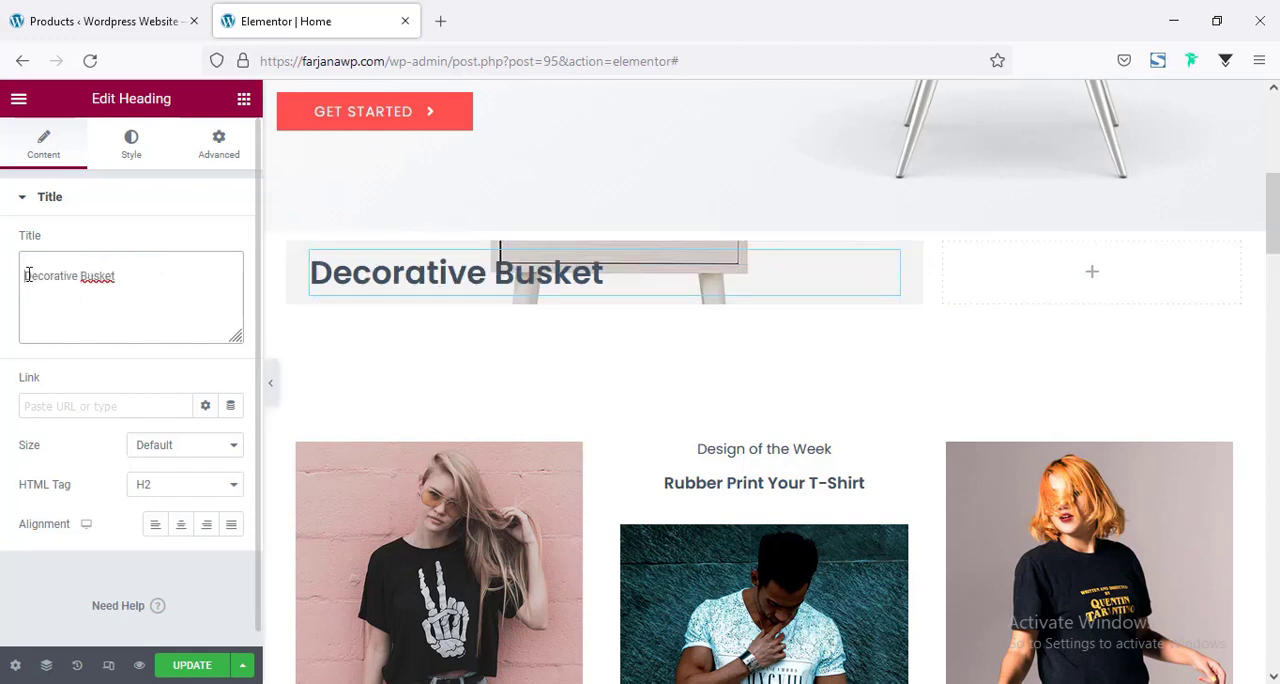
Set the new heading's text color to the black global color Saved Color #7.
{"action": "left_click", "coordinate": [133, 150]}
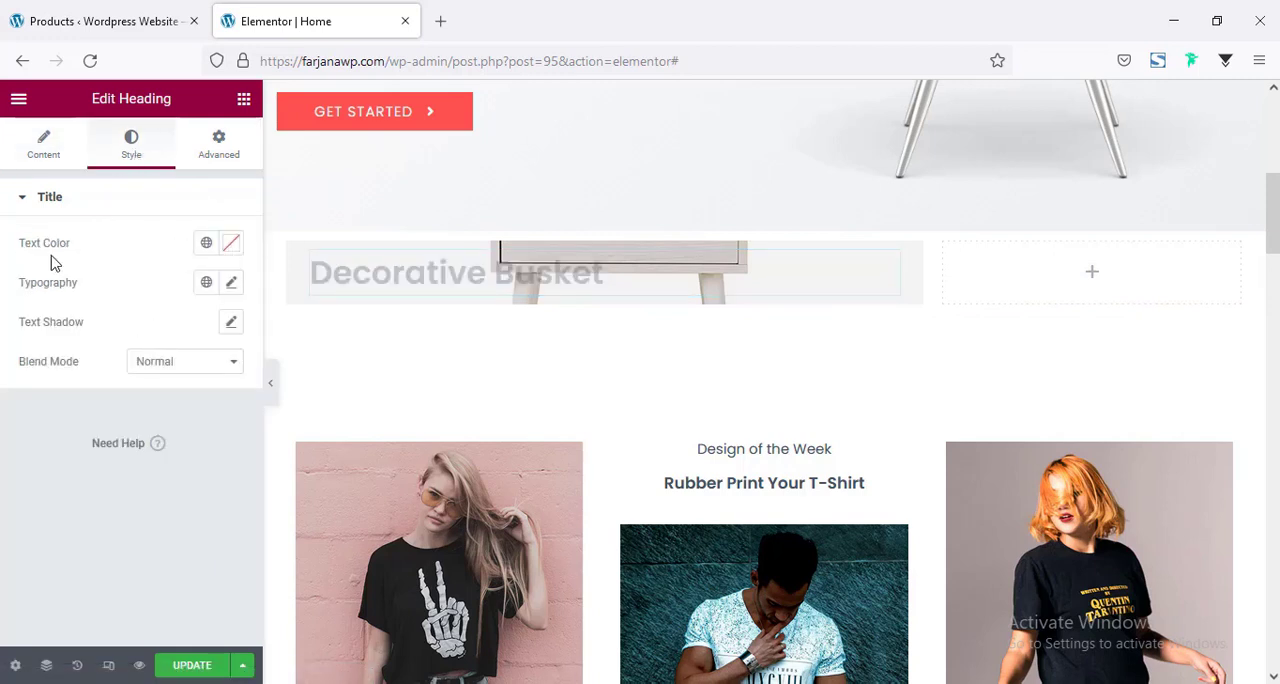
{"action": "left_click", "coordinate": [206, 243]}
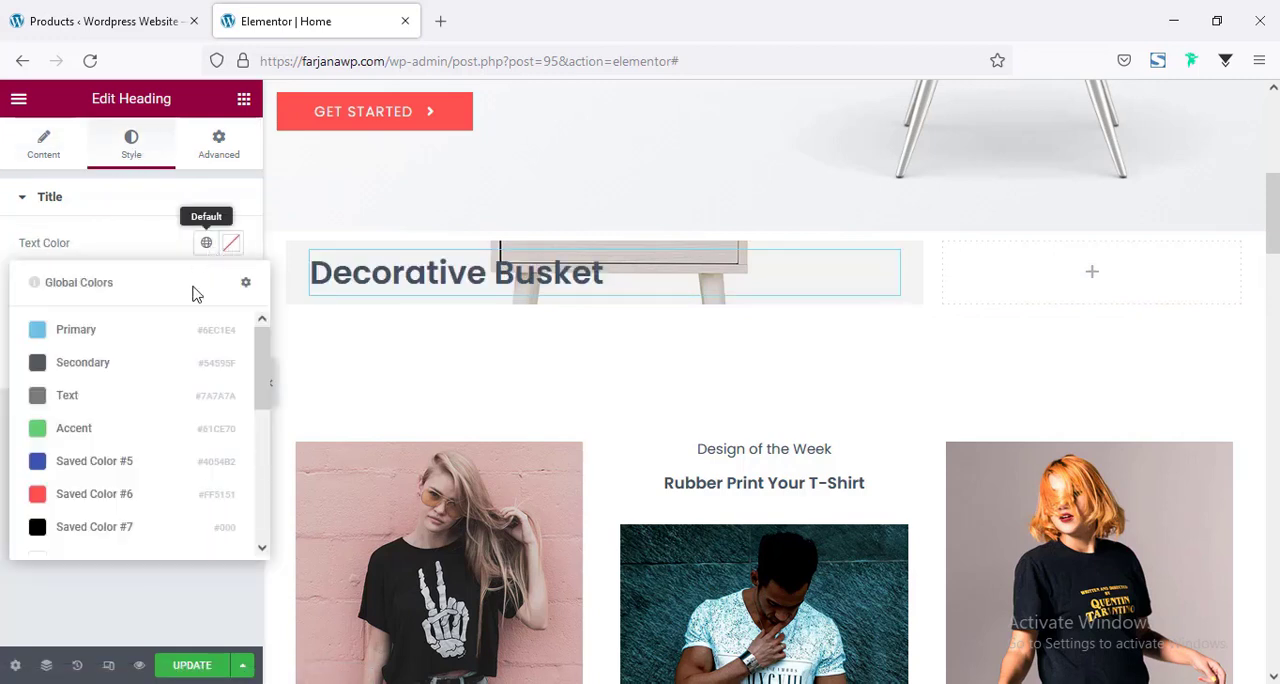
{"action": "left_click", "coordinate": [114, 530]}
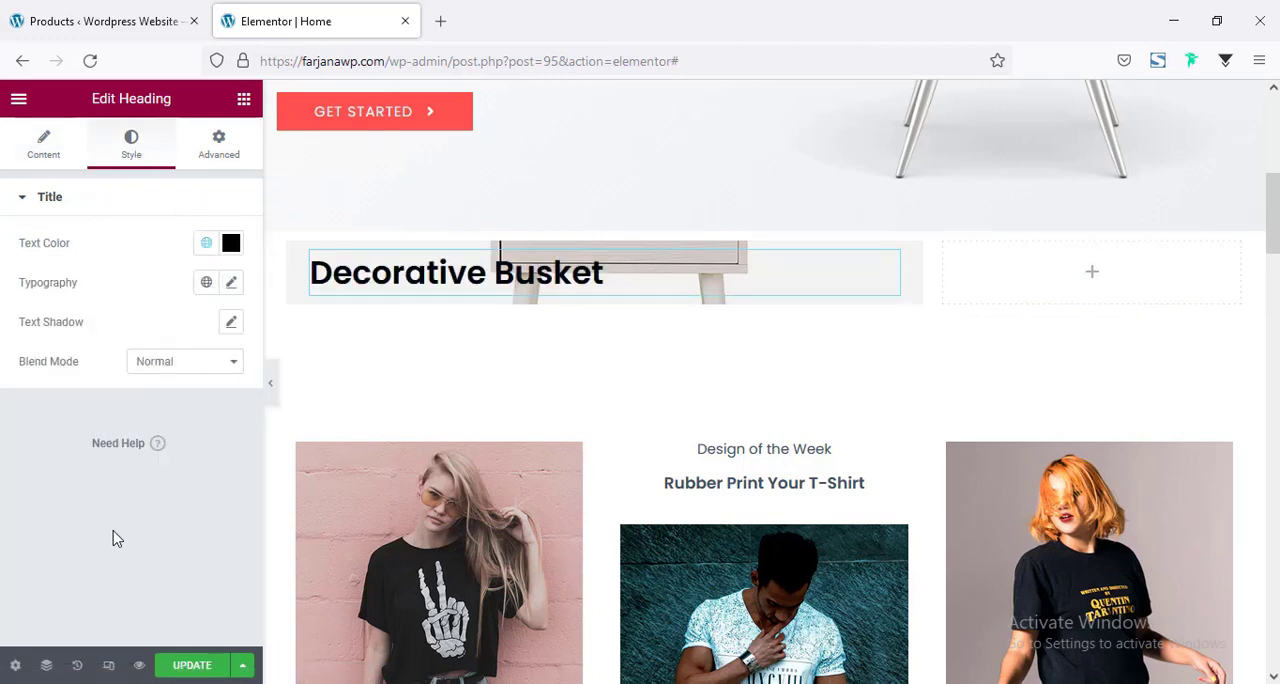
Set the heading's typography to 18 px size, Uppercase transform and a letter spacing of 1.
{"action": "left_click", "coordinate": [230, 286]}
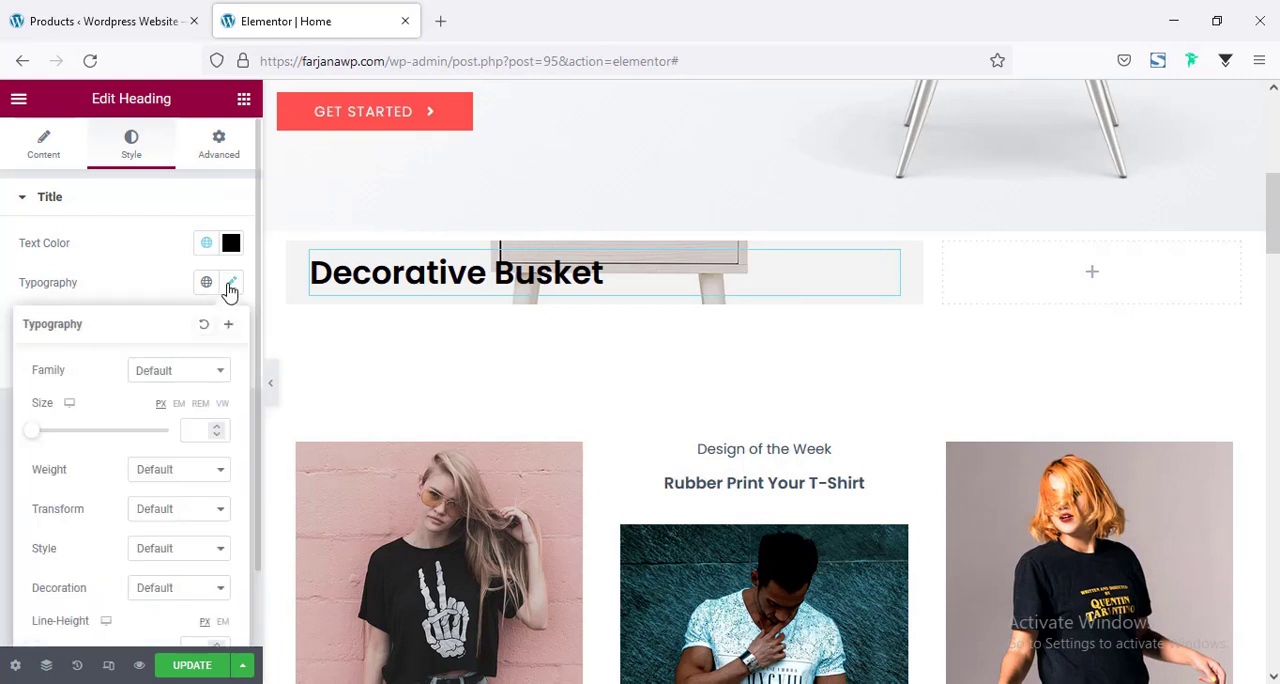
{"action": "left_click", "coordinate": [199, 429]}
{"action": "type", "text": "18"}
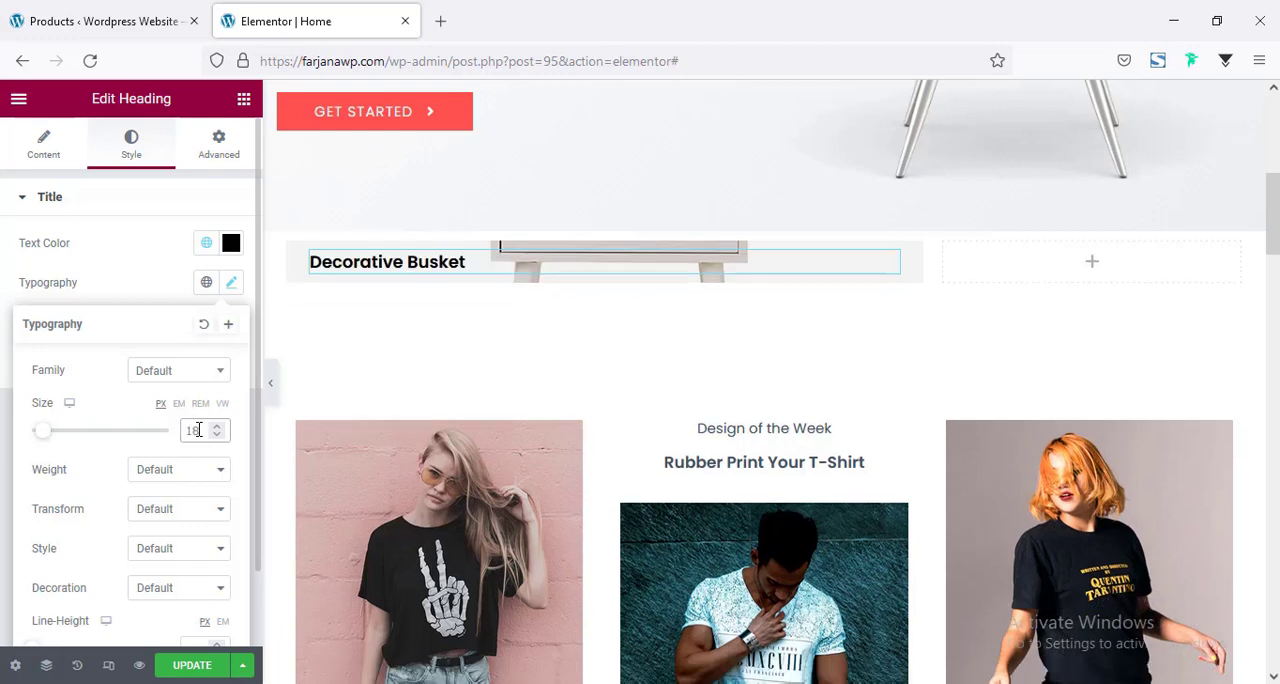
{"action": "left_click", "coordinate": [154, 474]}
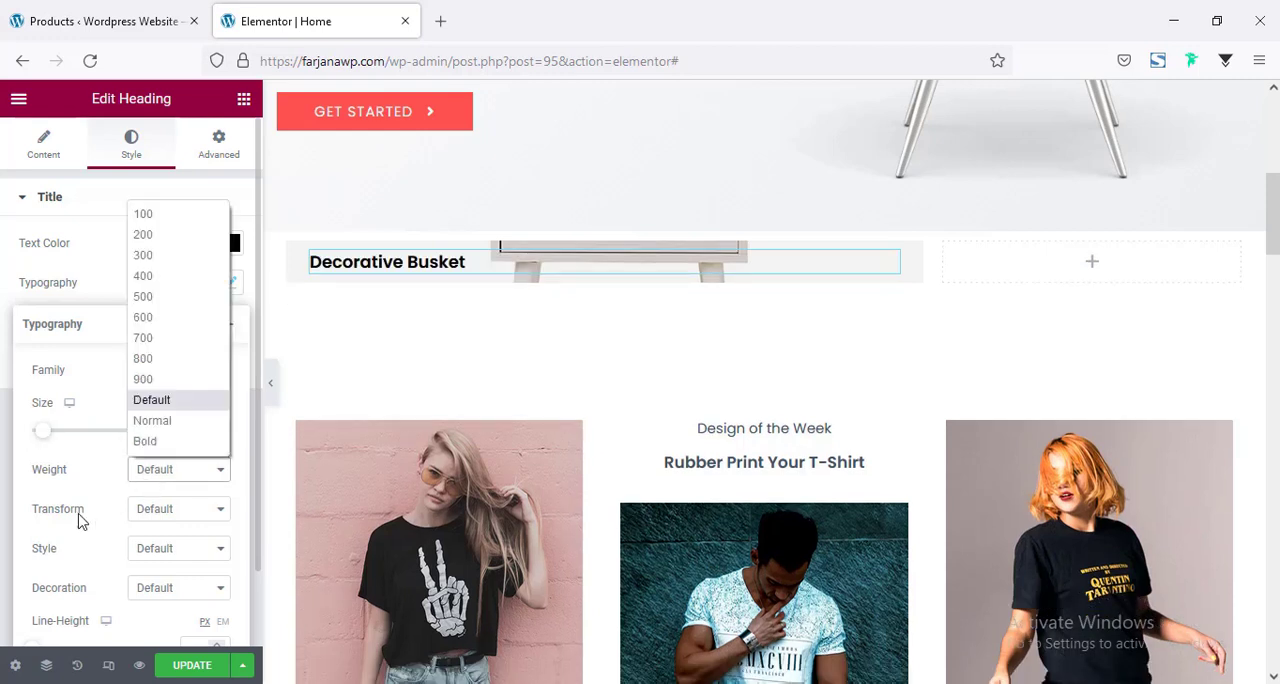
{"action": "left_click", "coordinate": [148, 512]}
{"action": "left_click", "coordinate": [162, 556]}
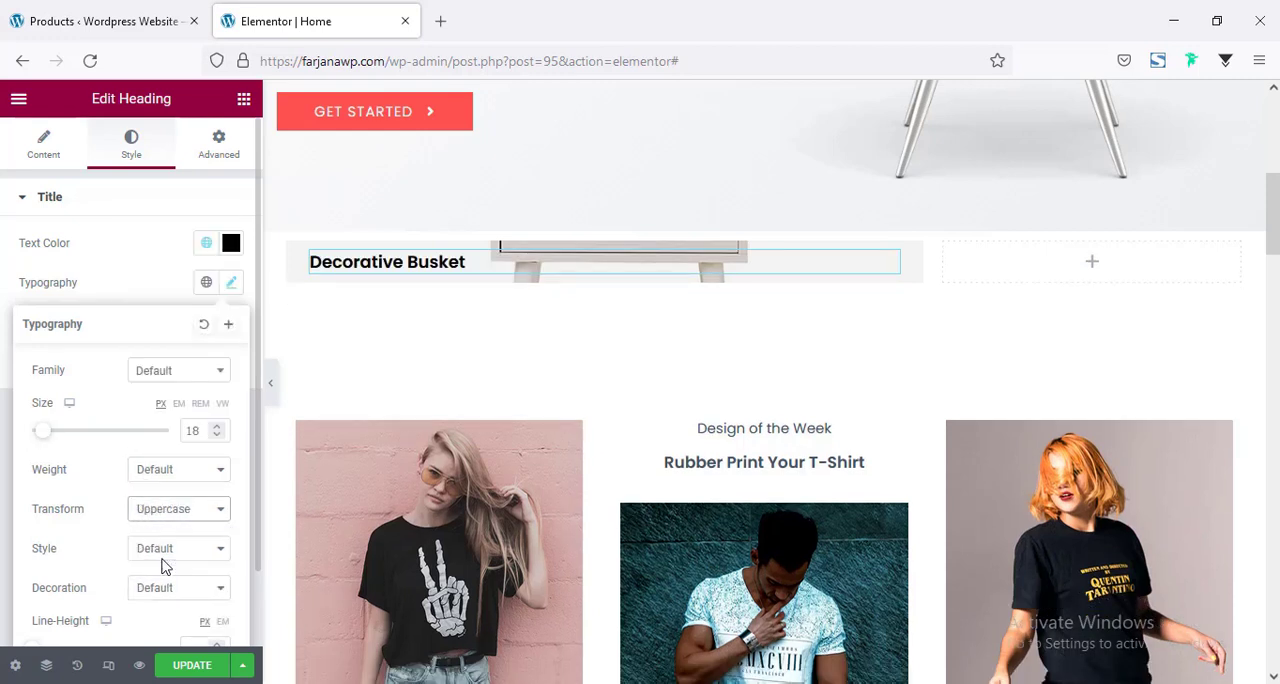
{"action": "scroll", "coordinate": [168, 630], "scroll_direction": "down", "scroll_amount": 1}
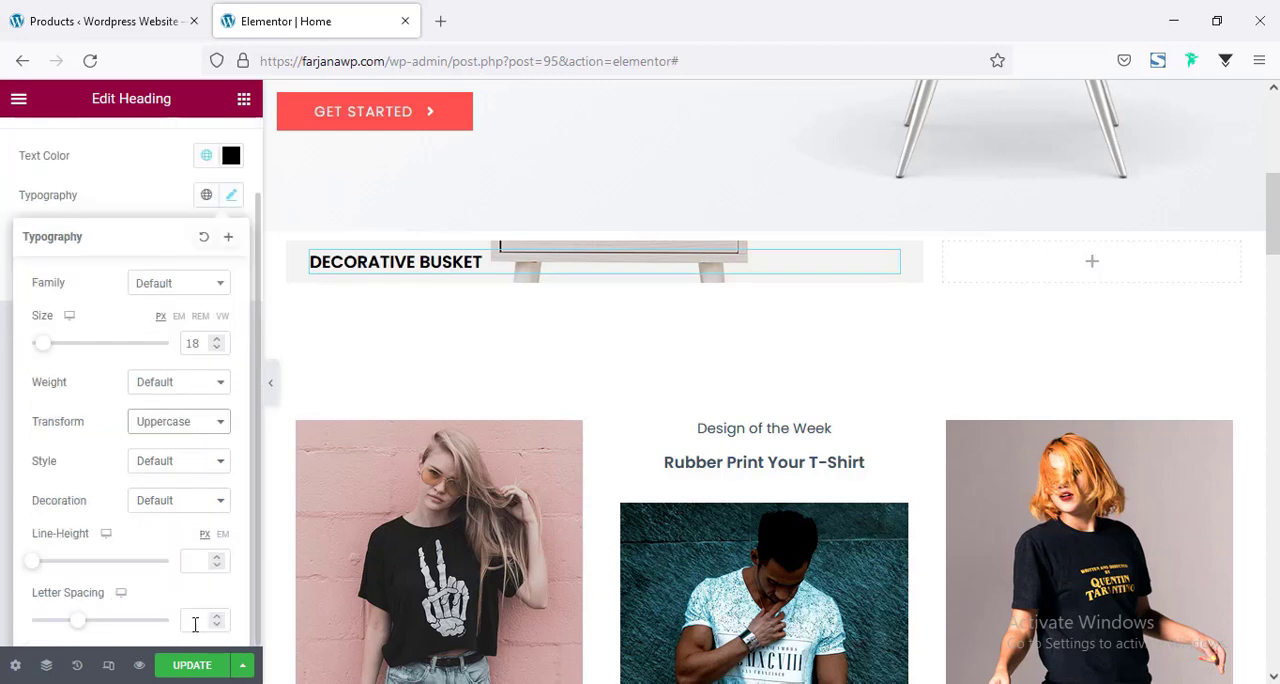
{"action": "left_click", "coordinate": [190, 620]}
{"action": "type", "text": "1"}
Duplicate the Decorative Busket heading and change the copy's HTML tag to p.
{"action": "right_click", "coordinate": [410, 262]}
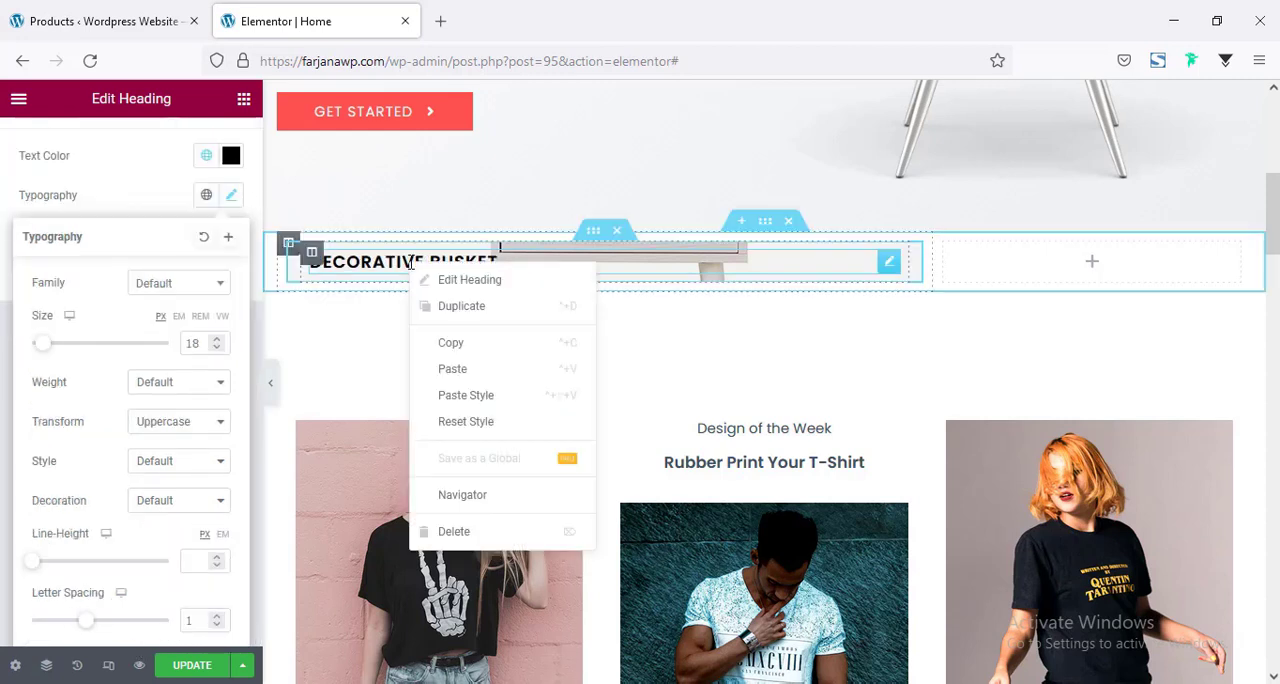
{"action": "left_click", "coordinate": [455, 312]}
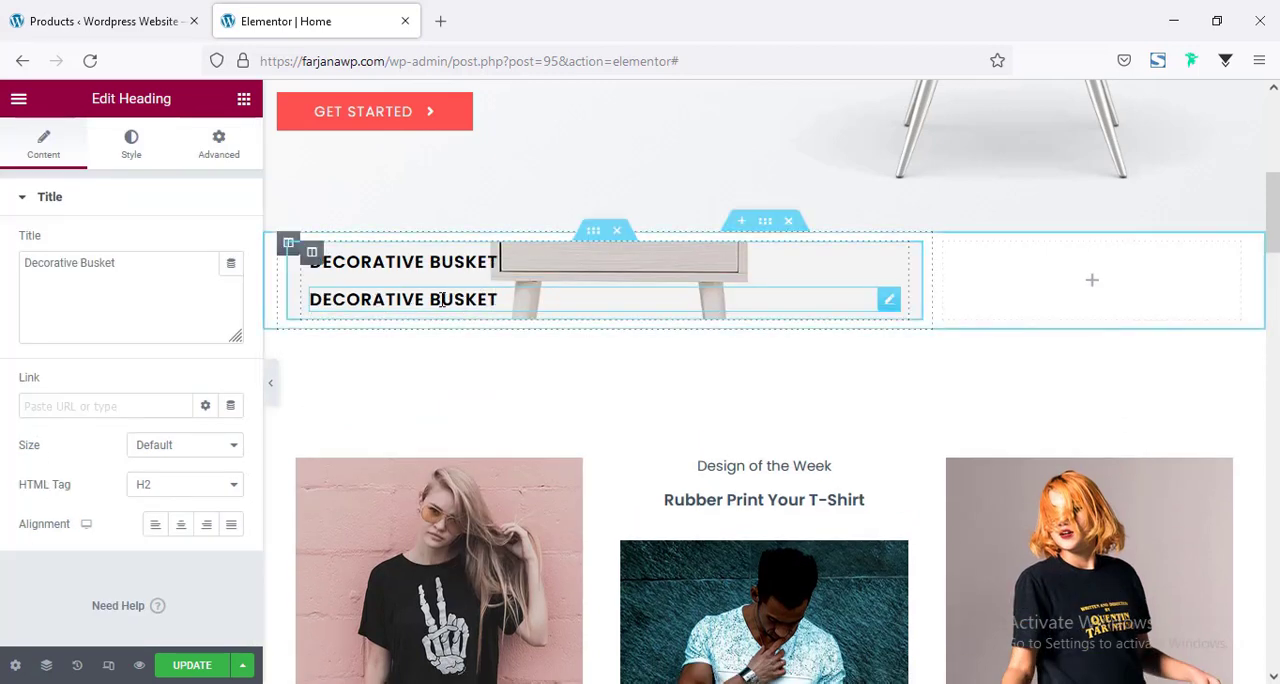
{"action": "left_click", "coordinate": [163, 489]}
{"action": "left_click", "coordinate": [159, 458]}
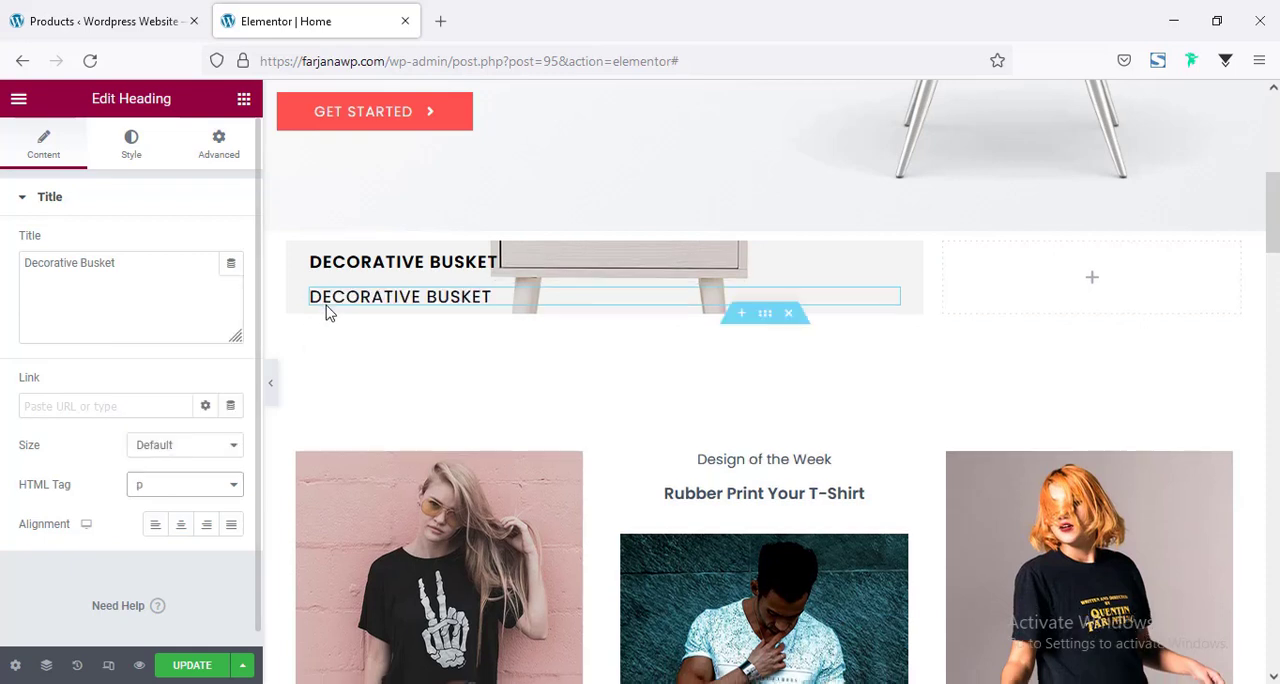
Set the text transform of the duplicated heading's typography to Default.
{"action": "left_click", "coordinate": [135, 150]}
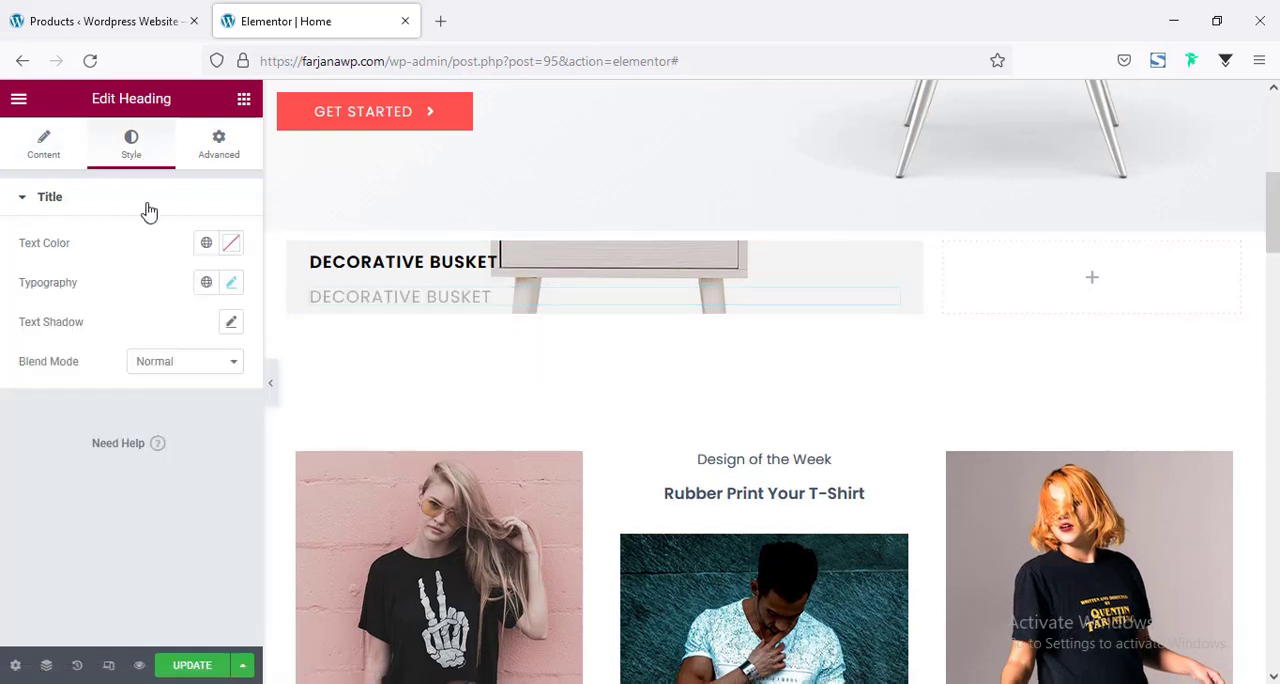
{"action": "left_click", "coordinate": [231, 283]}
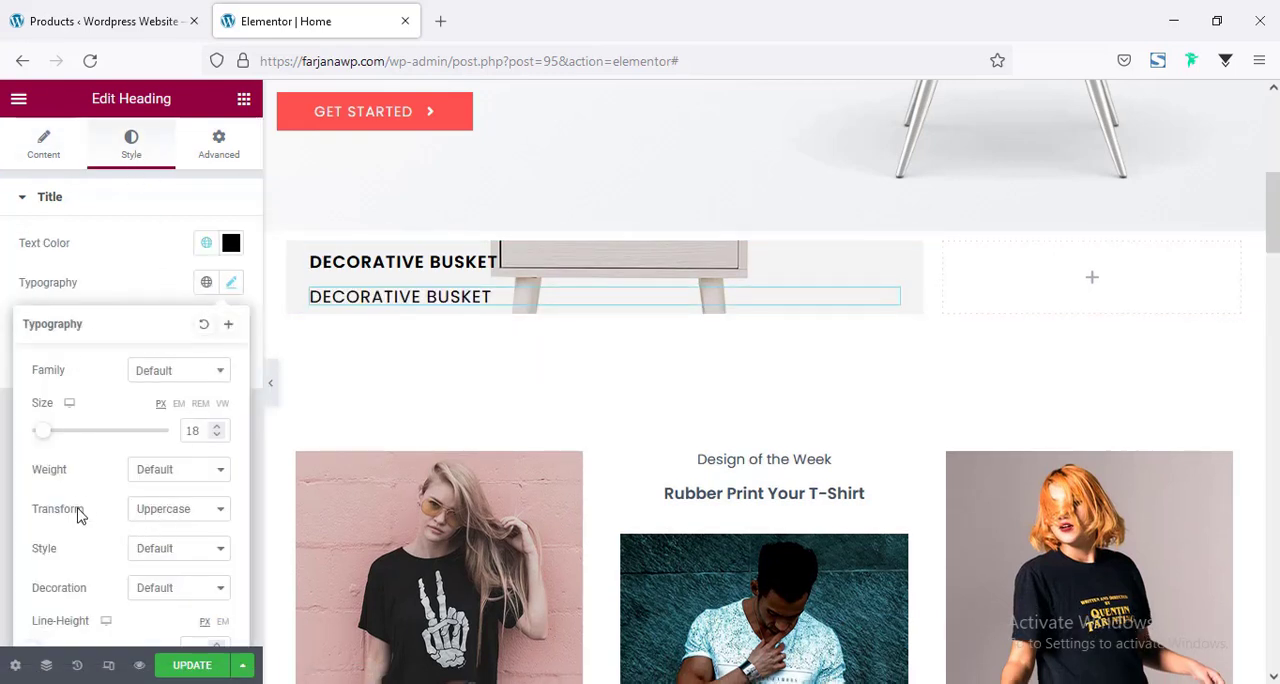
{"action": "left_click", "coordinate": [163, 509]}
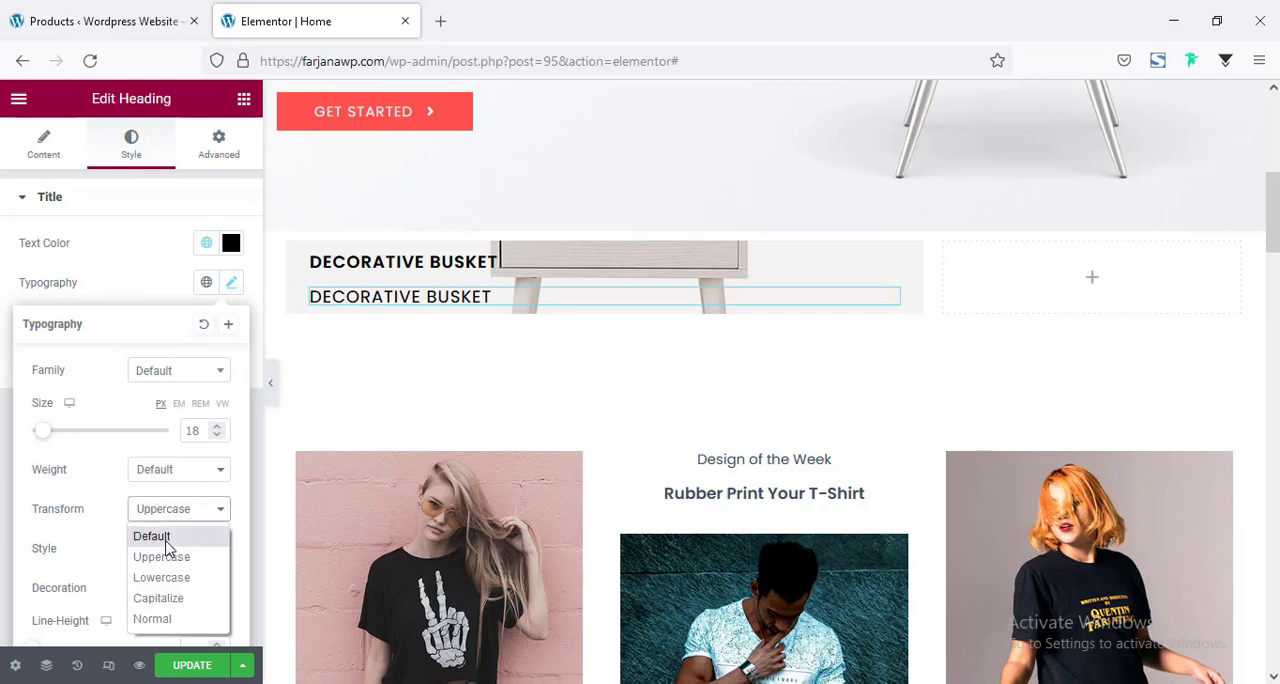
{"action": "left_click", "coordinate": [155, 532]}
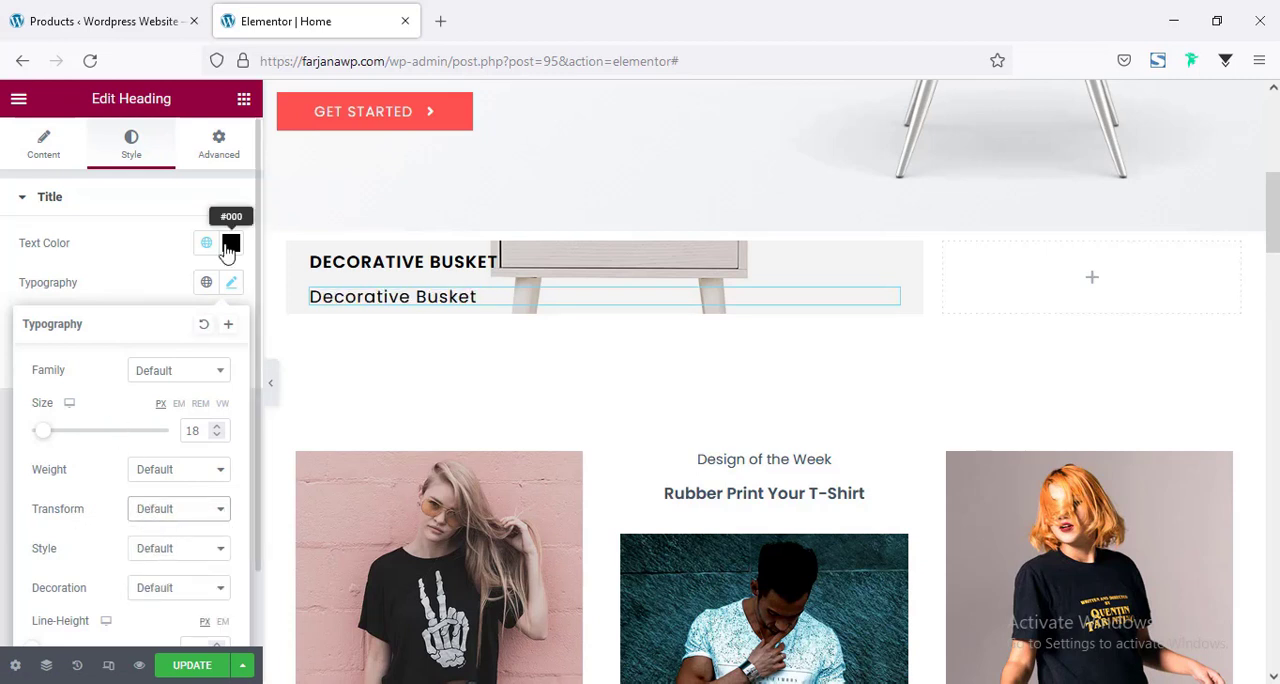
Set the duplicated heading's text color to #555.
{"action": "left_click", "coordinate": [207, 244]}
{"action": "left_click", "coordinate": [231, 244]}
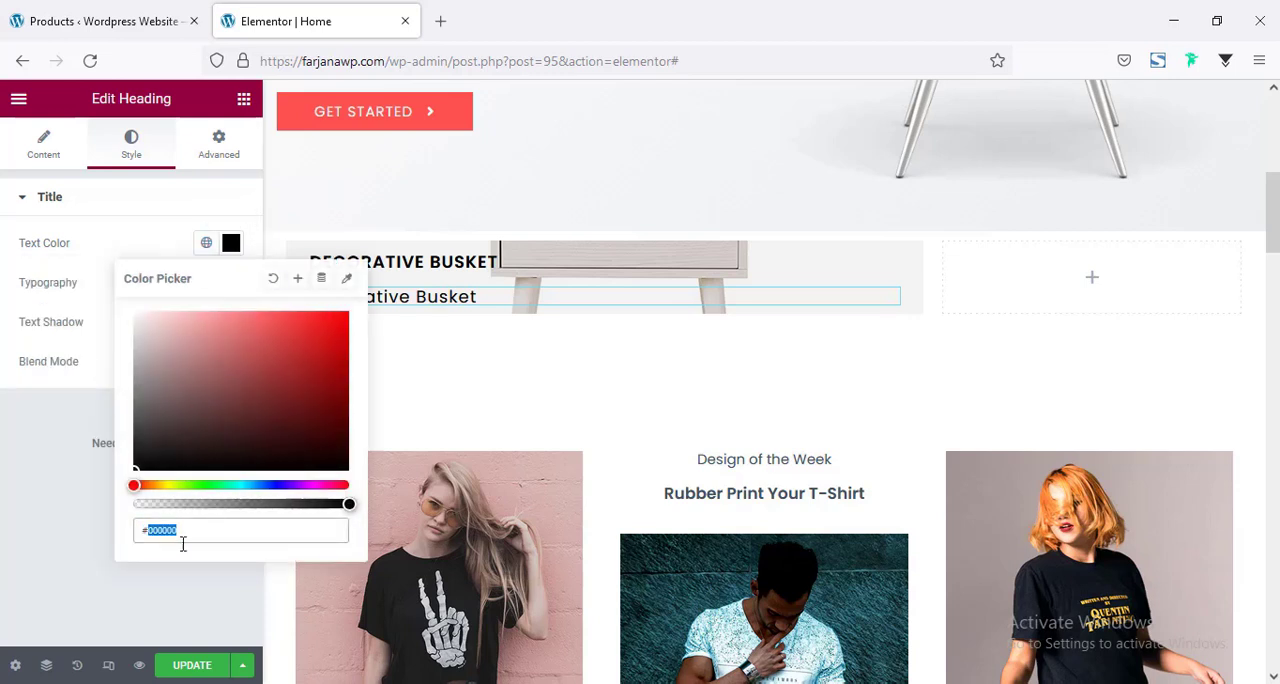
{"action": "type", "text": "#555"}
{"action": "left_click", "coordinate": [40, 470]}
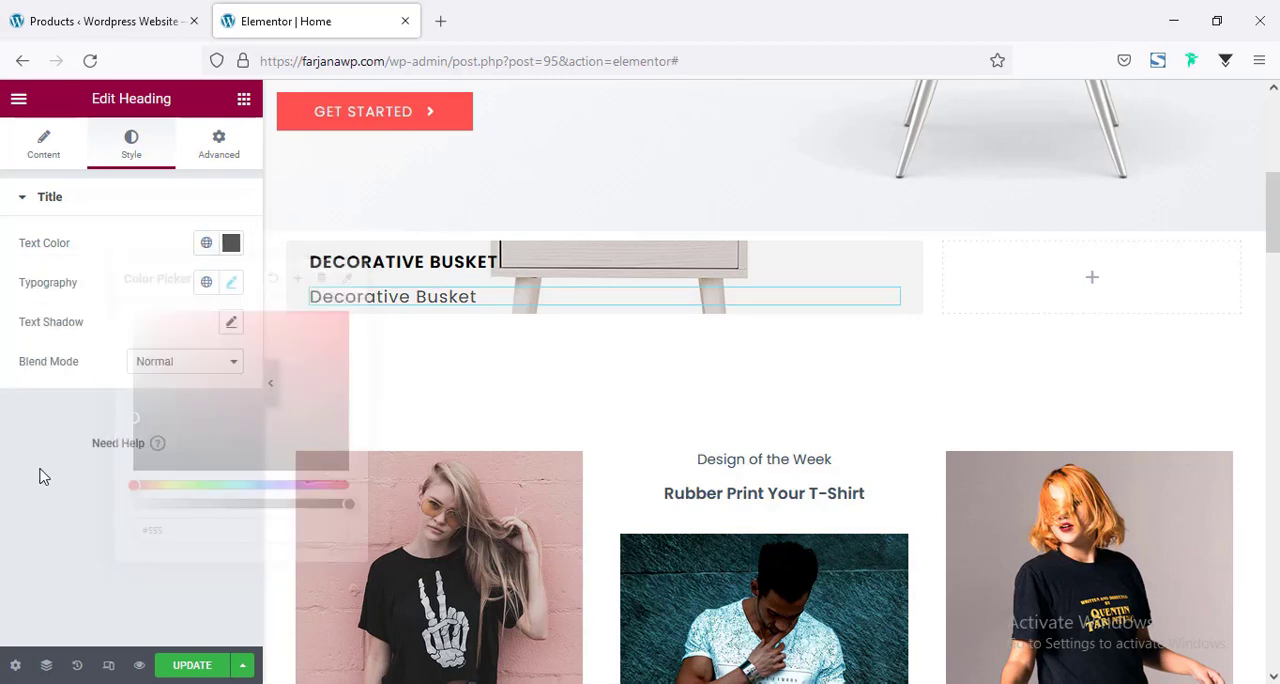
Change the duplicated heading's title text to "Start From $50".
{"action": "left_click", "coordinate": [63, 152]}
{"action": "triple_click", "coordinate": [66, 264]}
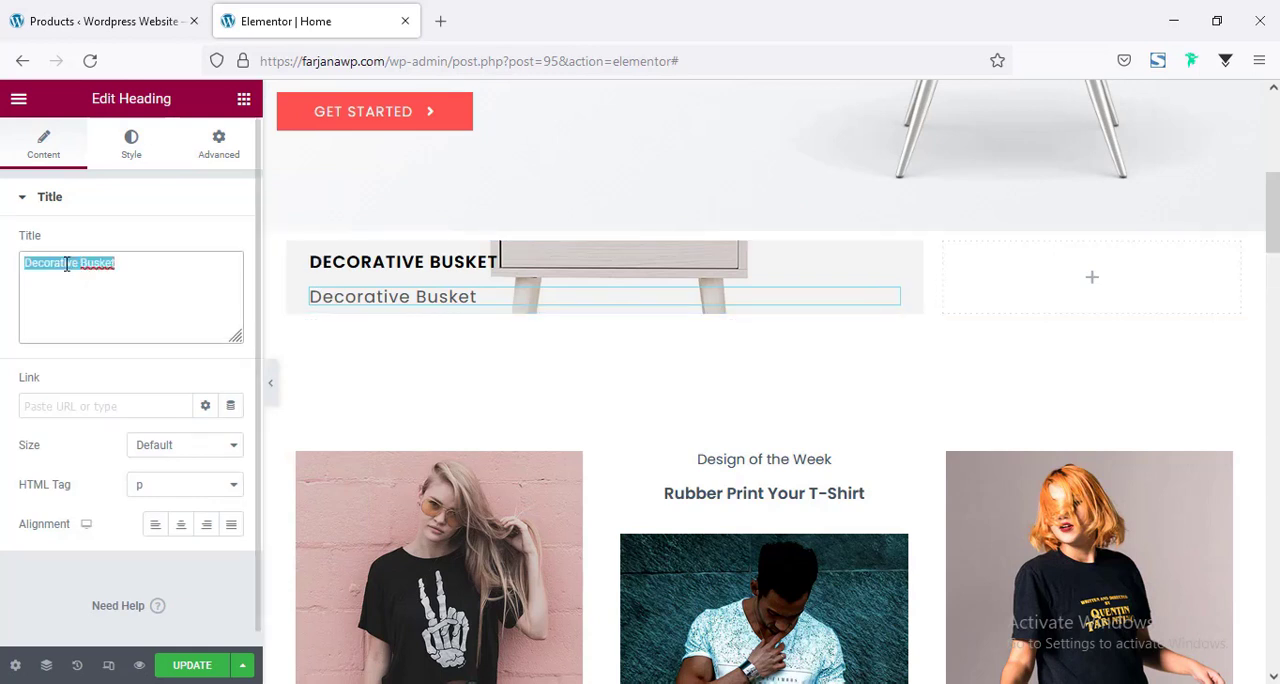
{"action": "type", "text": "S"}
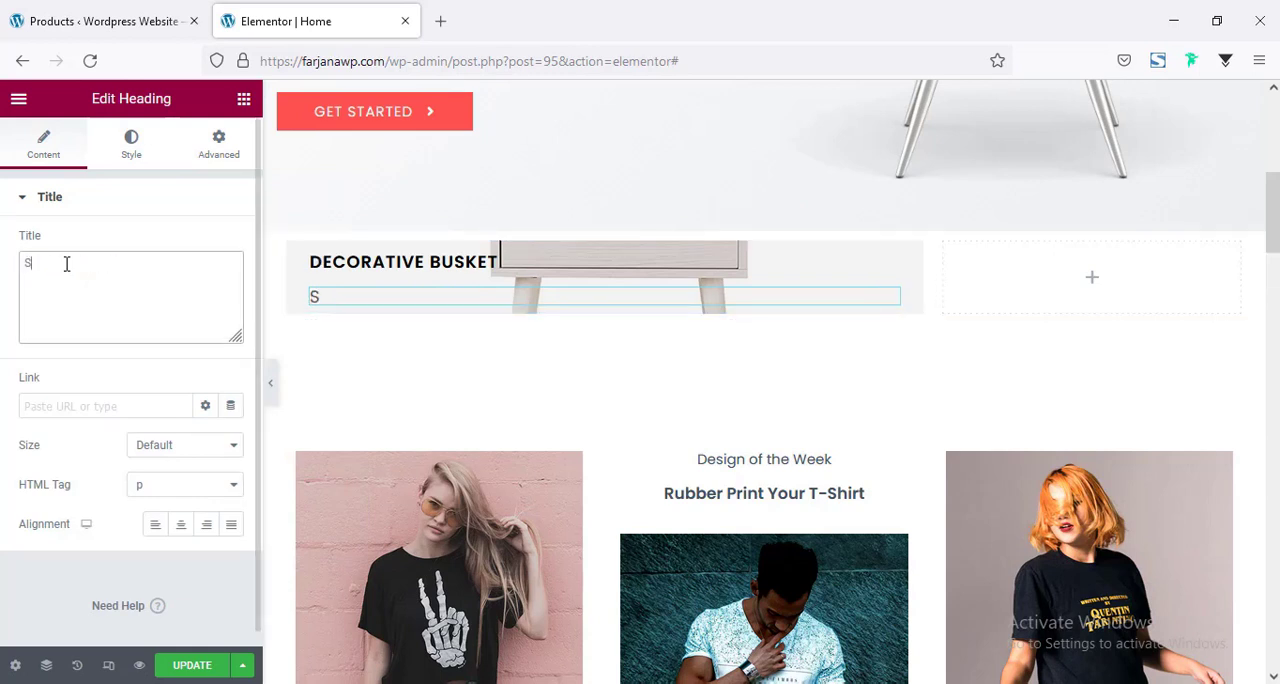
{"action": "type", "text": "tart From"}
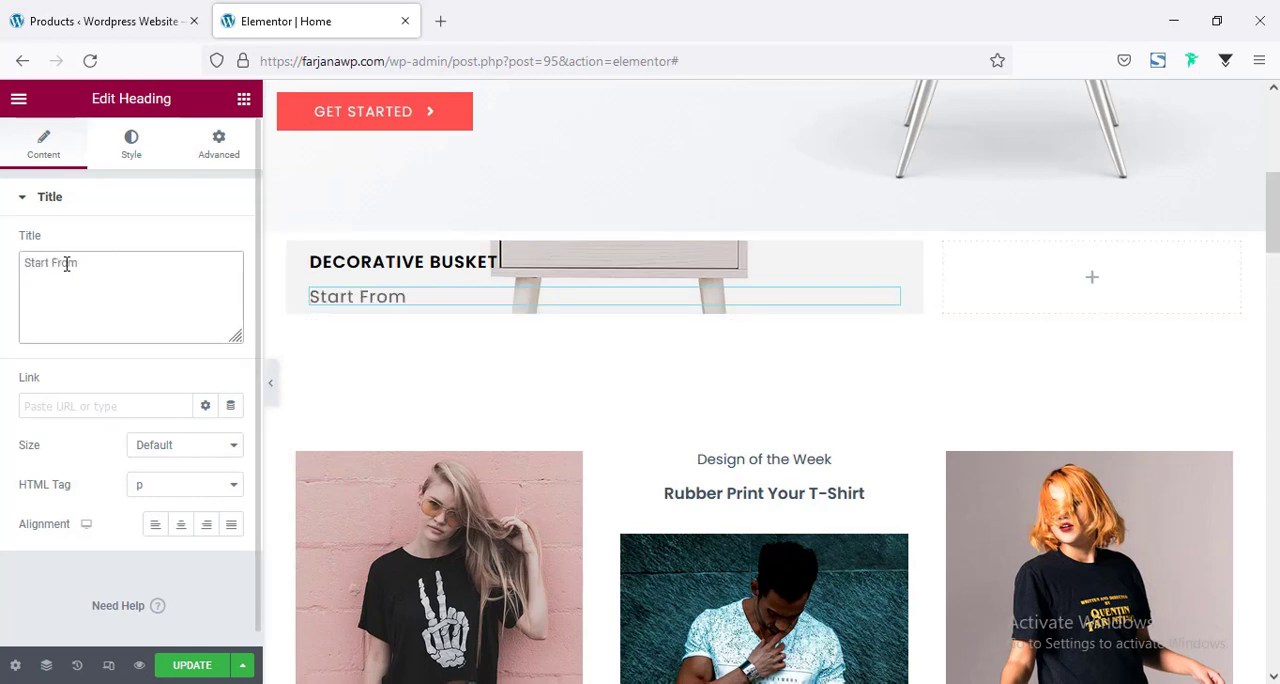
{"action": "type", "text": " $50"}
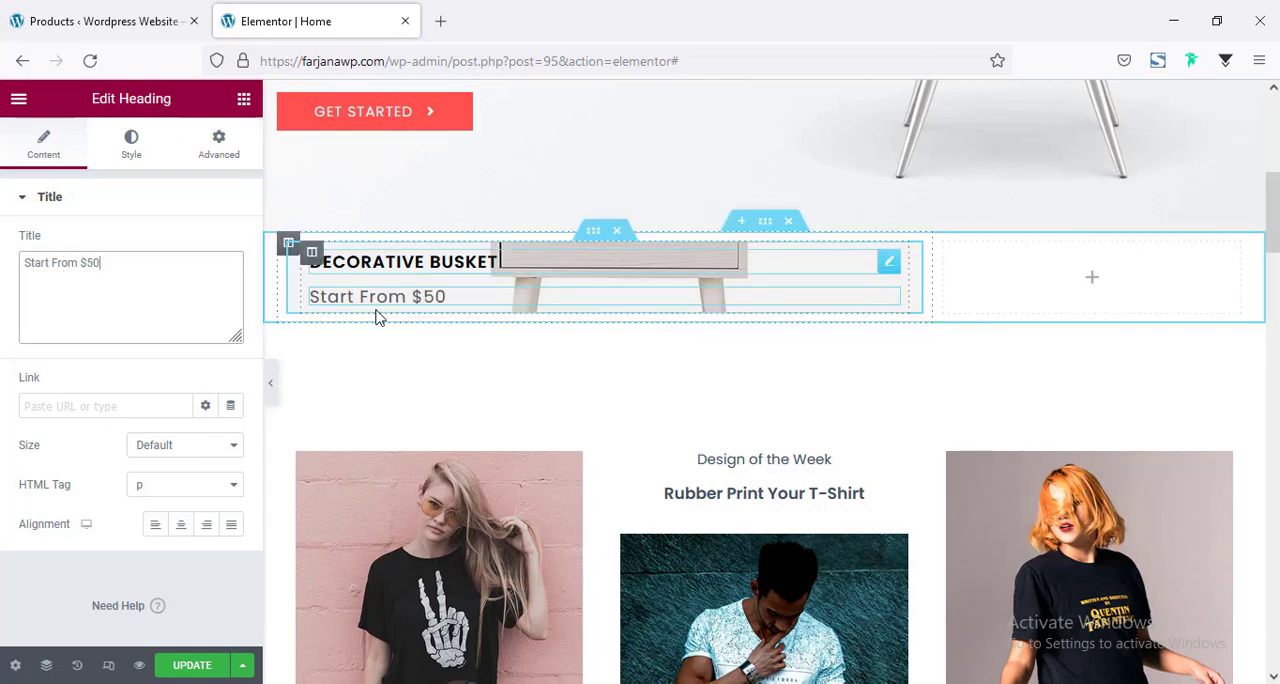
Set the widgets space of the banner's inner column to 5 px.
{"action": "left_click", "coordinate": [312, 254]}
{"action": "left_click", "coordinate": [217, 361]}
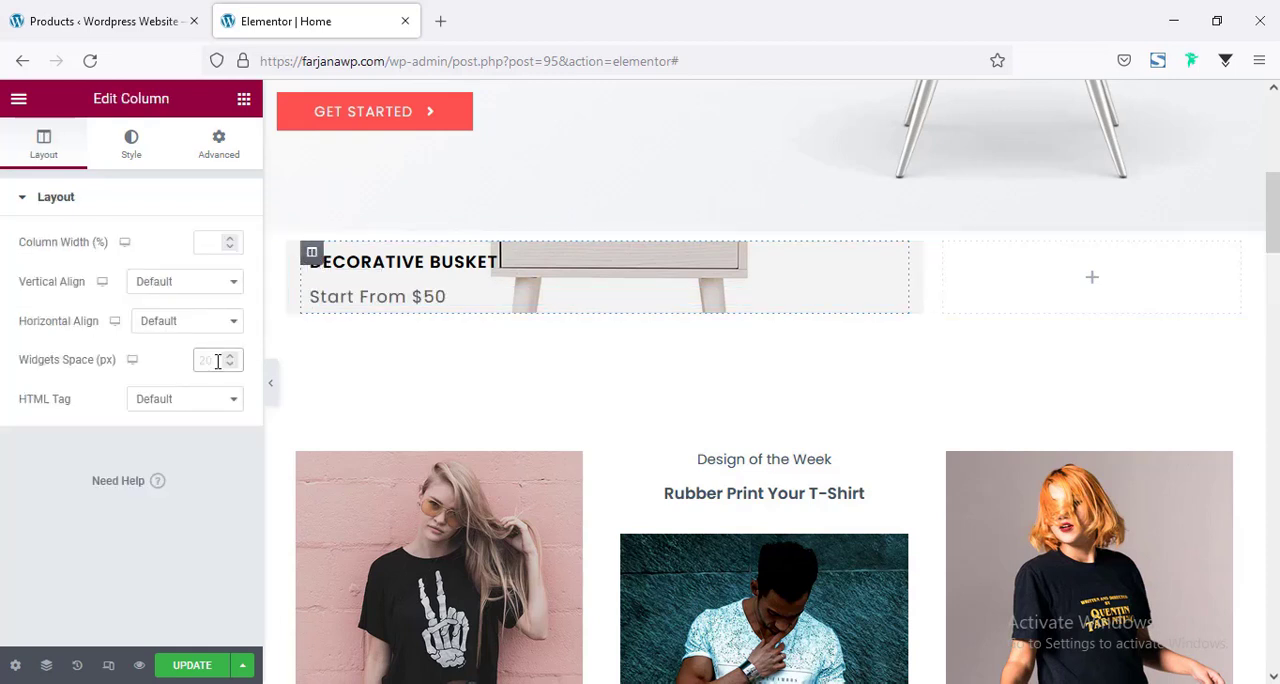
{"action": "type", "text": "0"}
{"action": "key", "text": "BackSpace"}
{"action": "type", "text": "5"}
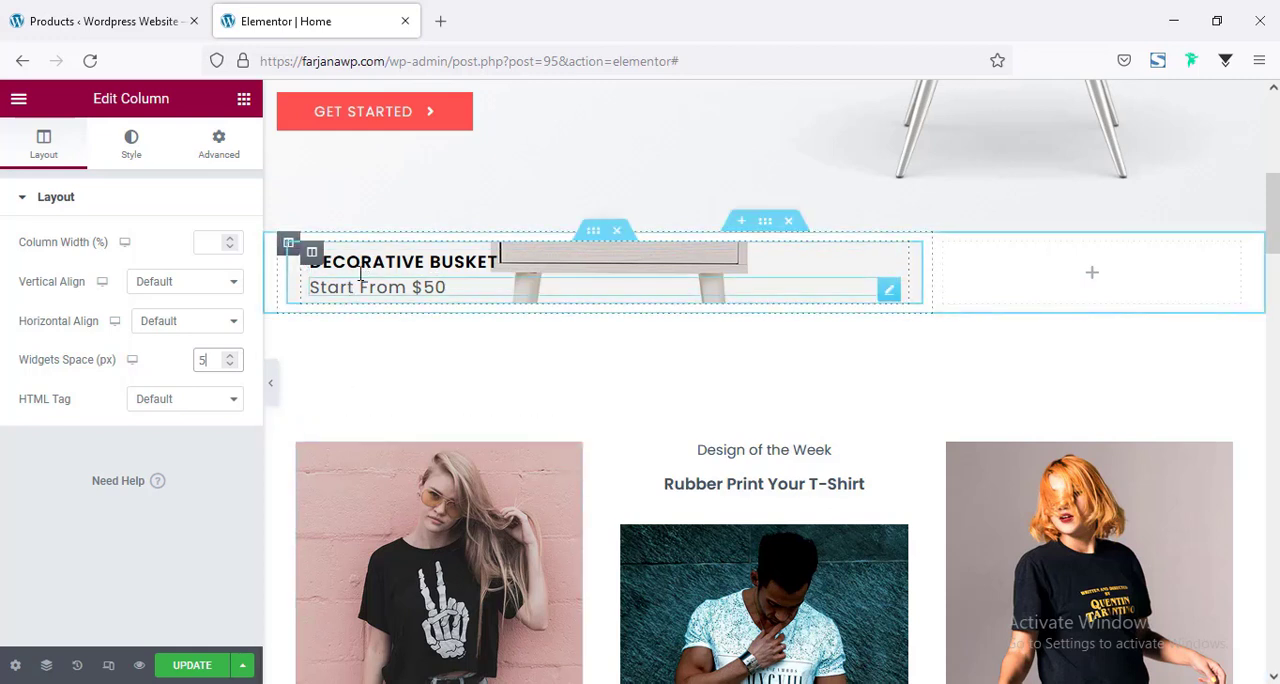
Unlink the inner column's padding values and set the top padding to 20 px and the bottom padding to 250 px.
{"action": "left_click", "coordinate": [234, 146]}
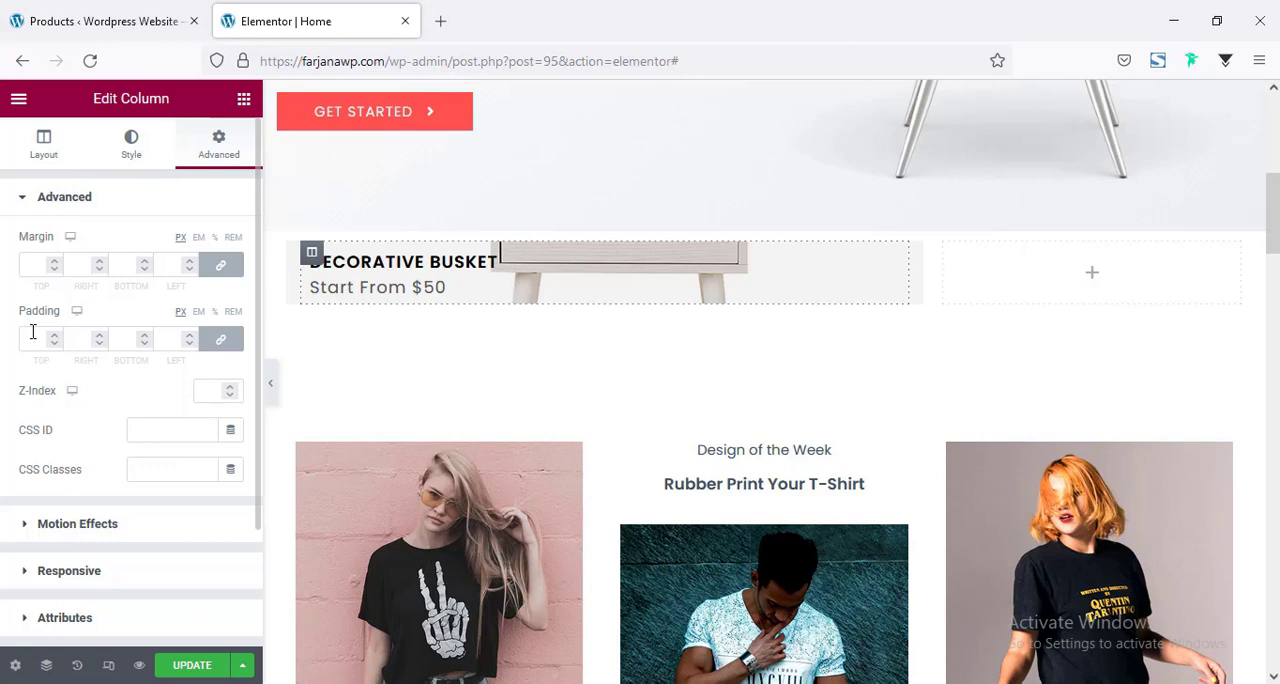
{"action": "left_click", "coordinate": [222, 342]}
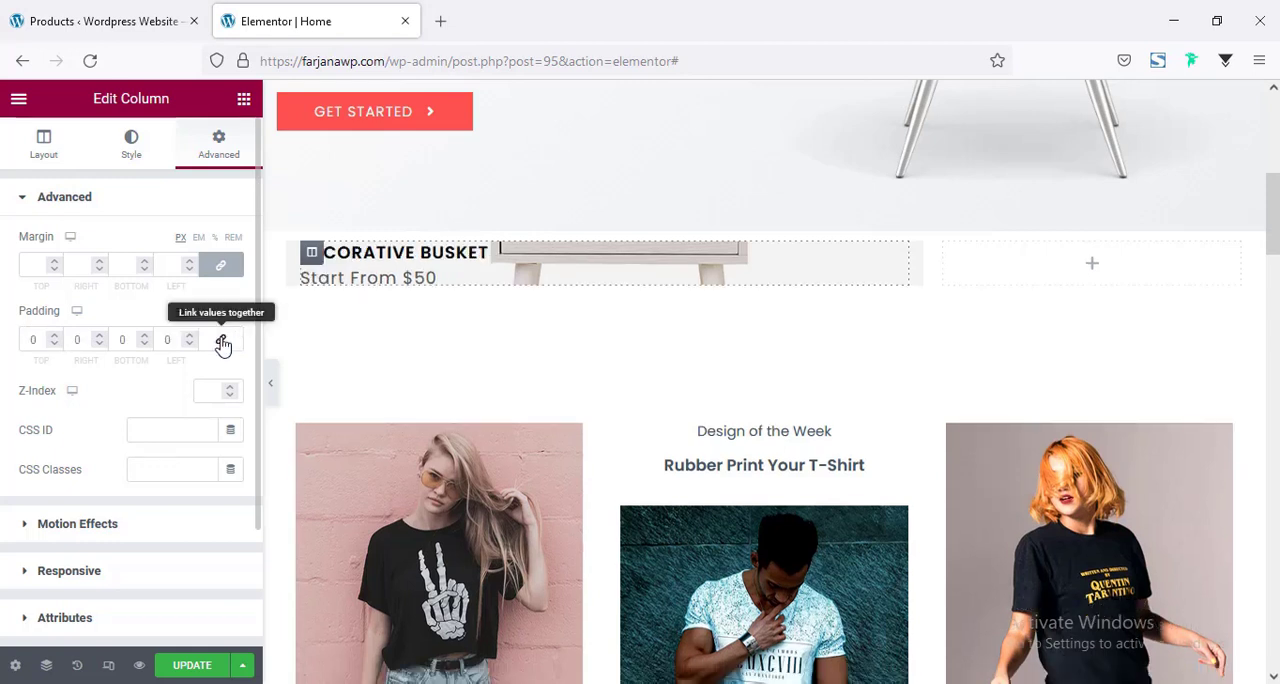
{"action": "left_click", "coordinate": [24, 338]}
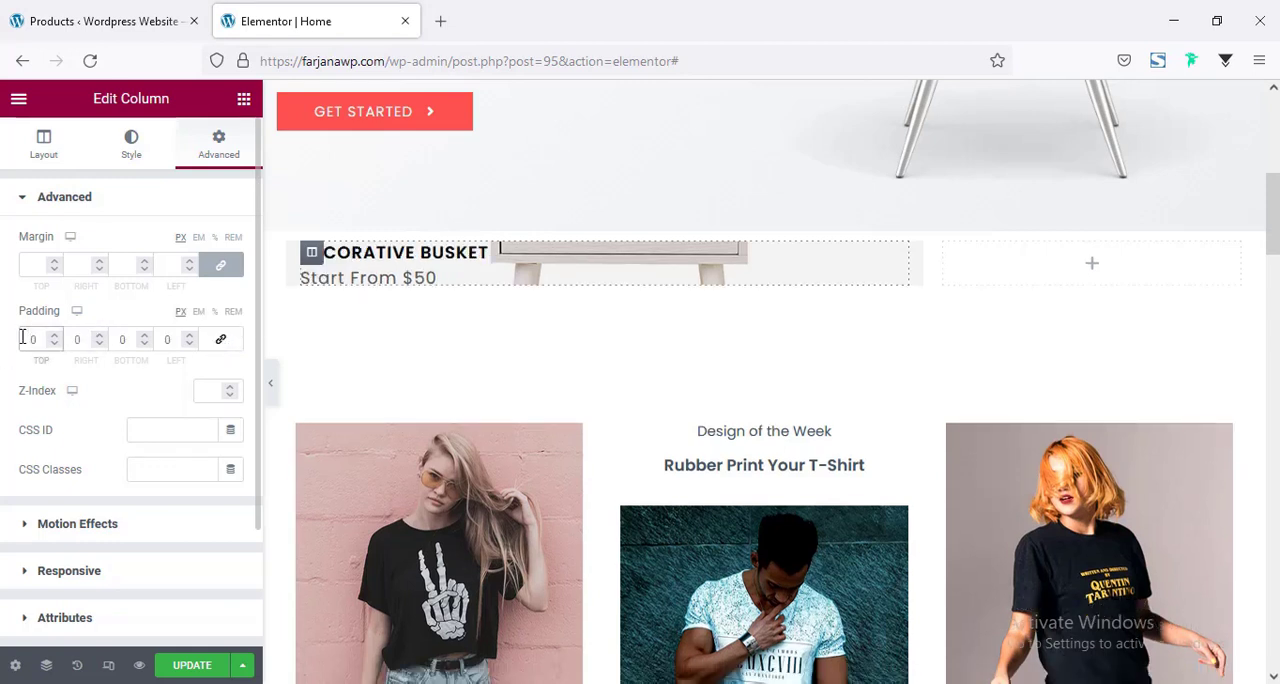
{"action": "type", "text": "200"}
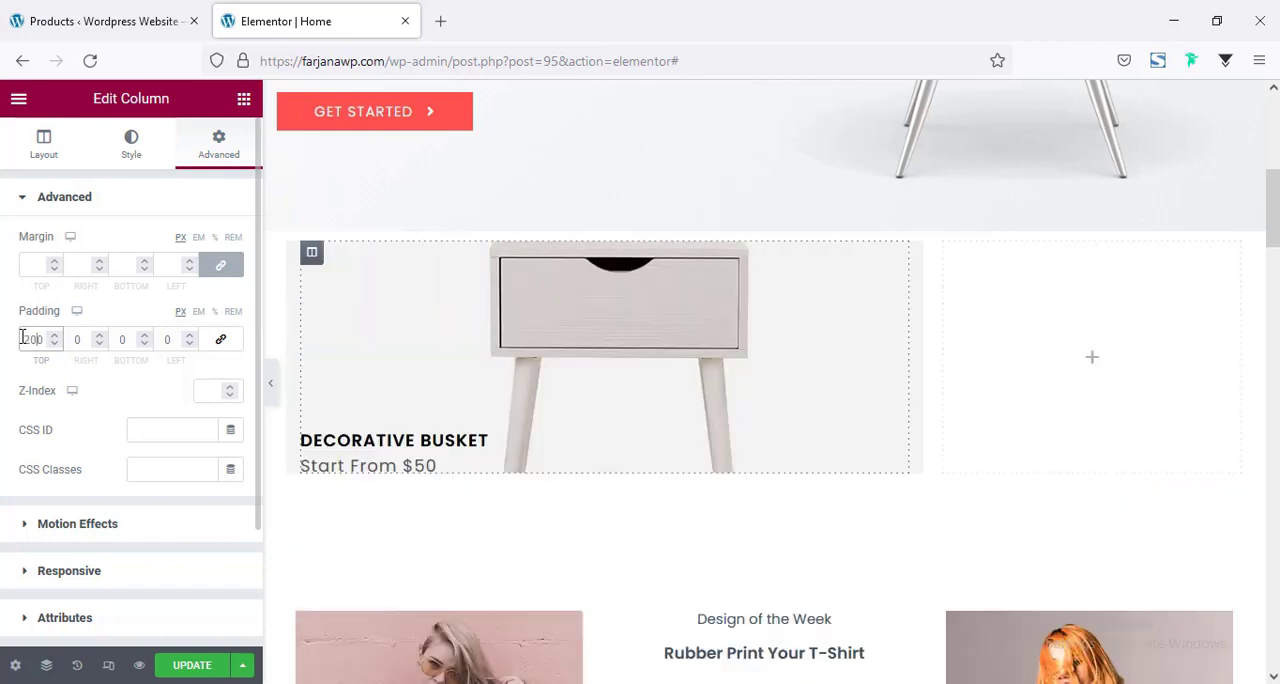
{"action": "key", "text": "Delete"}
{"action": "left_click", "coordinate": [121, 340]}
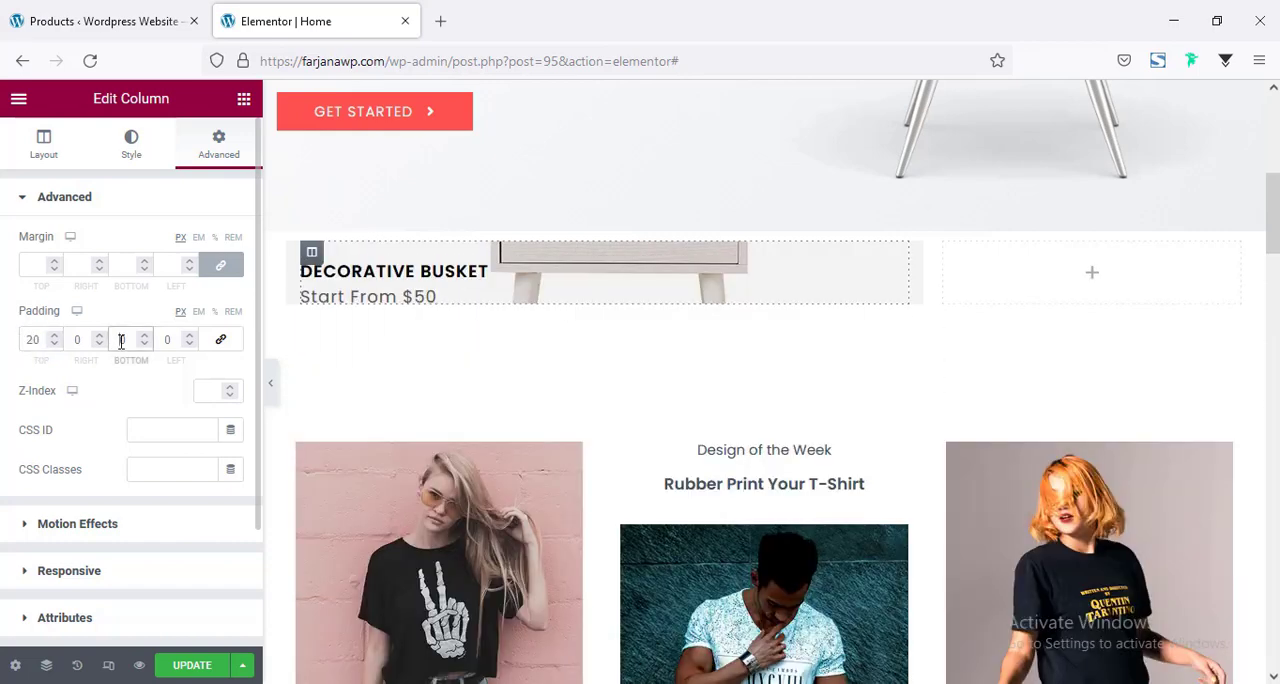
{"action": "type", "text": "100"}
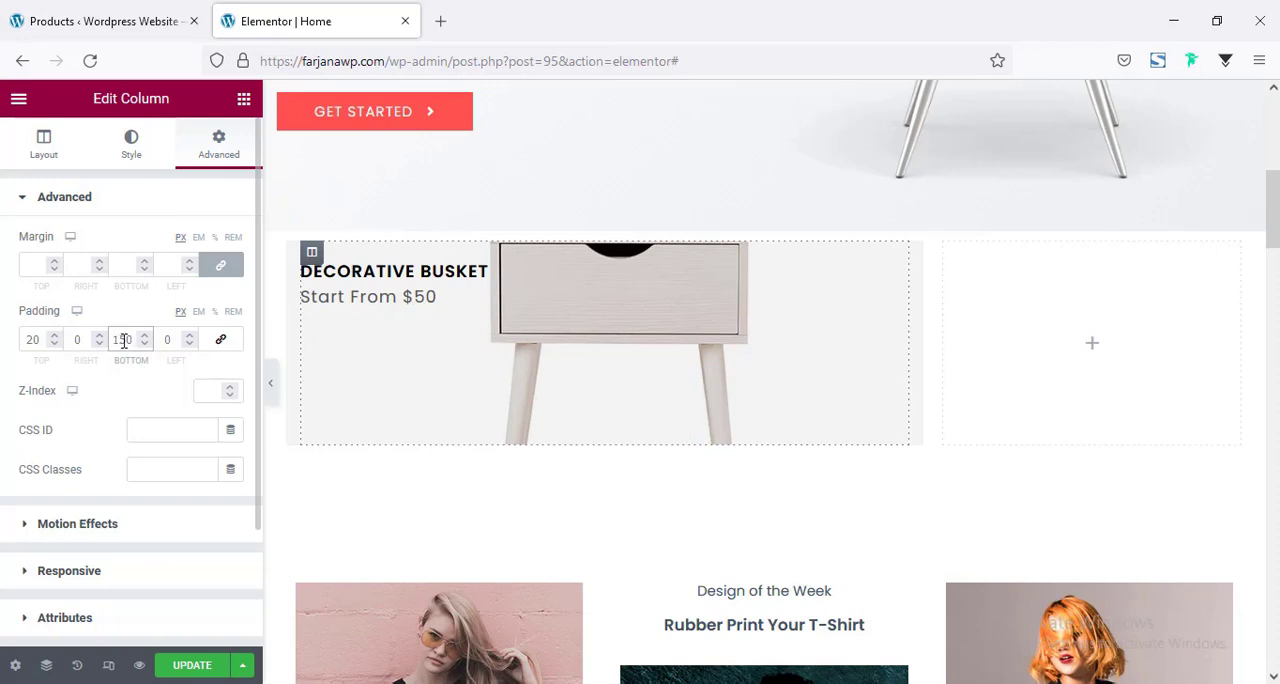
{"action": "type", "text": "2"}
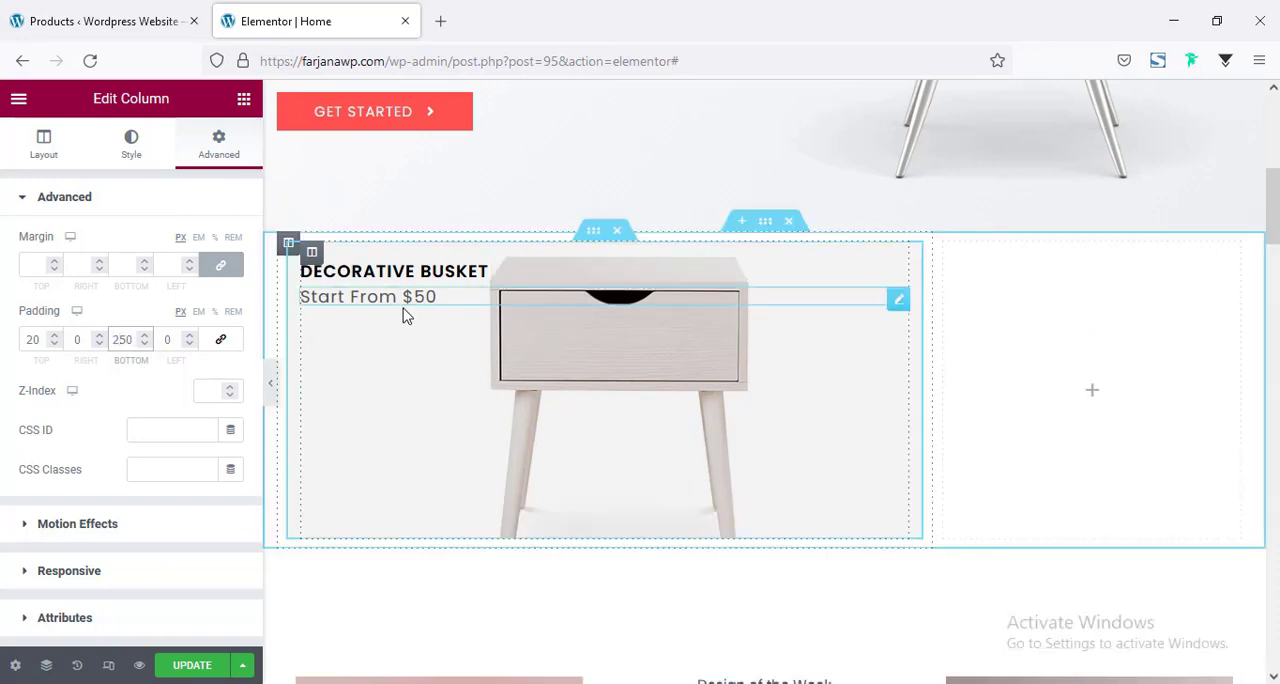
Set the inner column's right and left padding to 10 px each.
{"action": "left_click", "coordinate": [76, 340]}
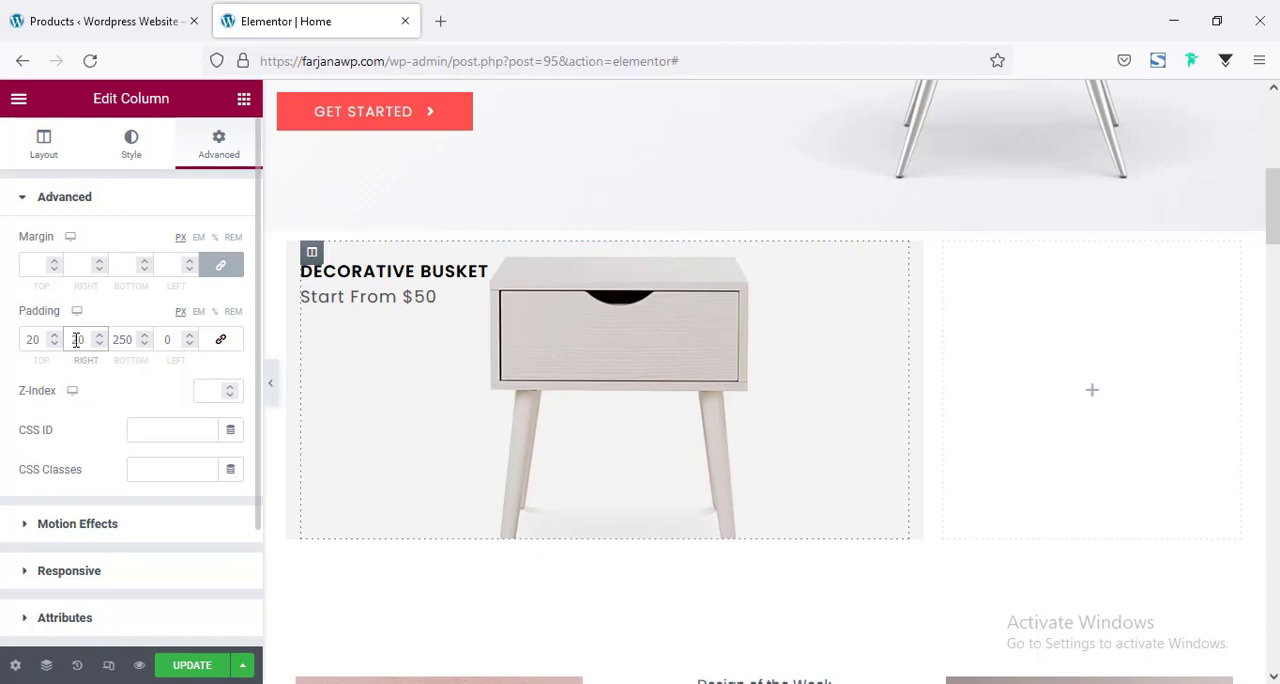
{"action": "left_click", "coordinate": [158, 341]}
{"action": "type", "text": "2"}
{"action": "left_click_drag", "start_coordinate": [70, 340], "coordinate": [77, 340]}
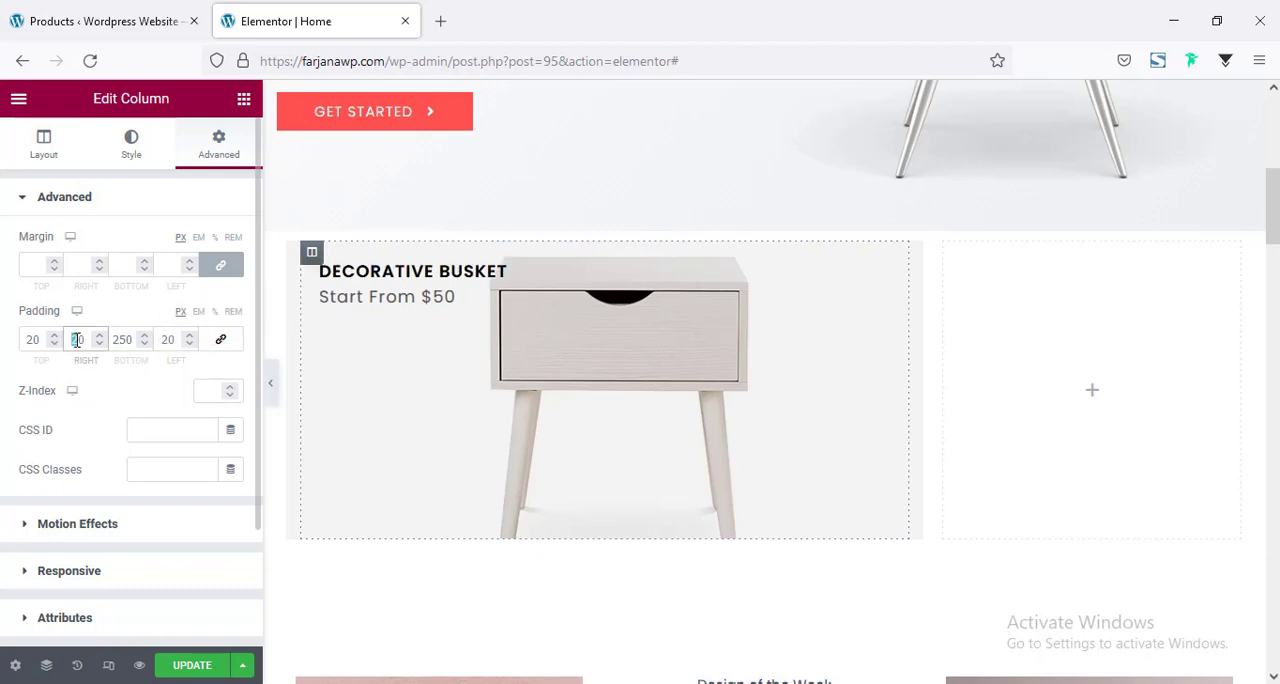
{"action": "double_click", "coordinate": [168, 340]}
{"action": "type", "text": "10"}
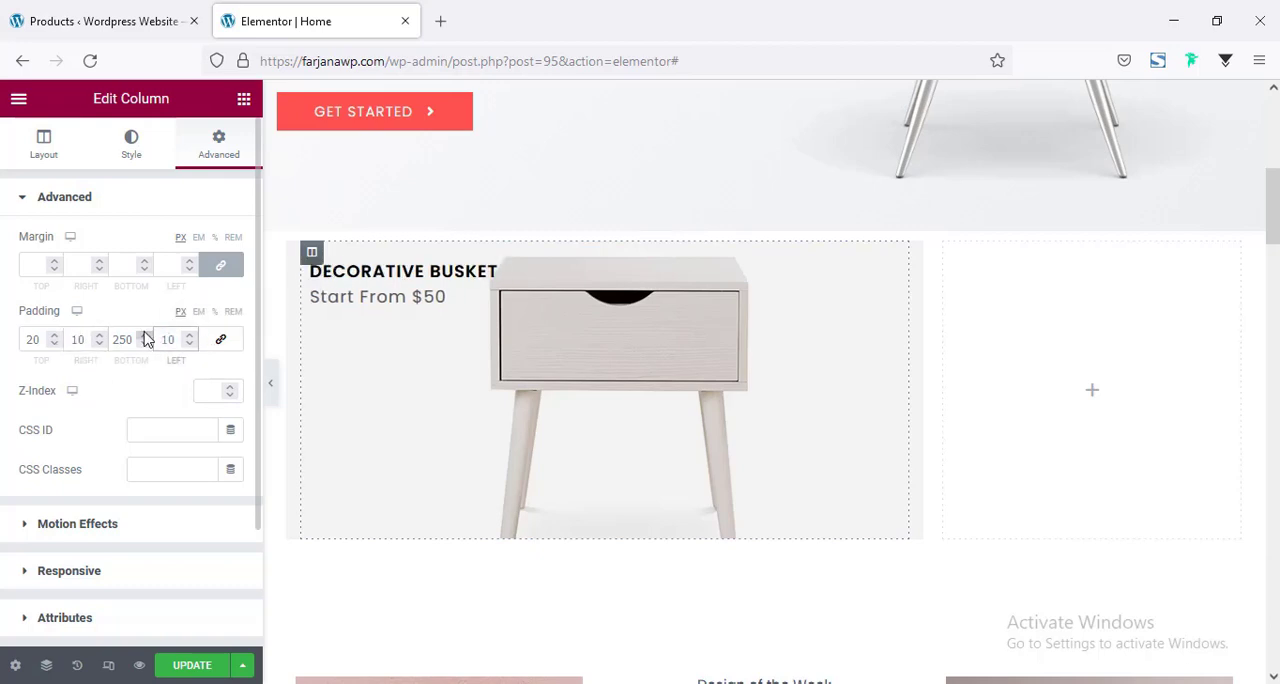
Duplicate the side table banner's inner section and move the copy into the empty neighbouring column.
{"action": "scroll", "coordinate": [721, 385], "scroll_direction": "up", "scroll_amount": 3}
{"action": "scroll", "coordinate": [644, 466], "scroll_direction": "down", "scroll_amount": 2}
{"action": "scroll", "coordinate": [703, 466], "scroll_direction": "down", "scroll_amount": 1}
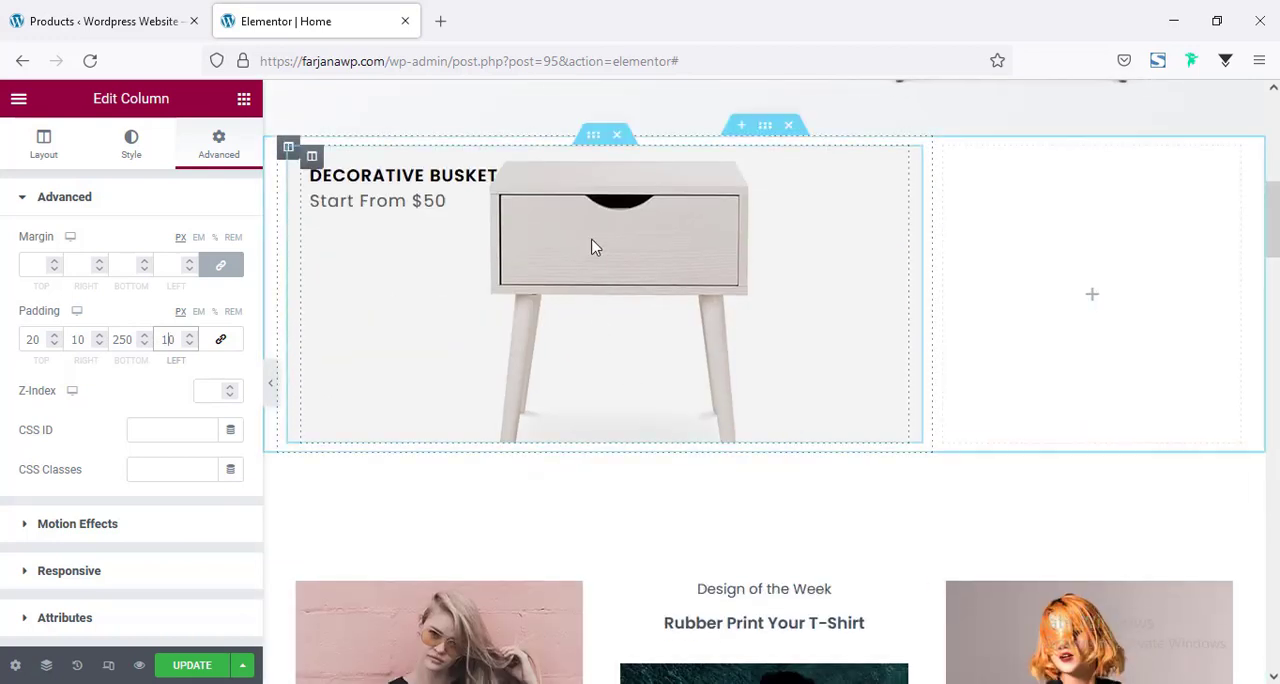
{"action": "scroll", "coordinate": [603, 240], "scroll_direction": "up", "scroll_amount": 1}
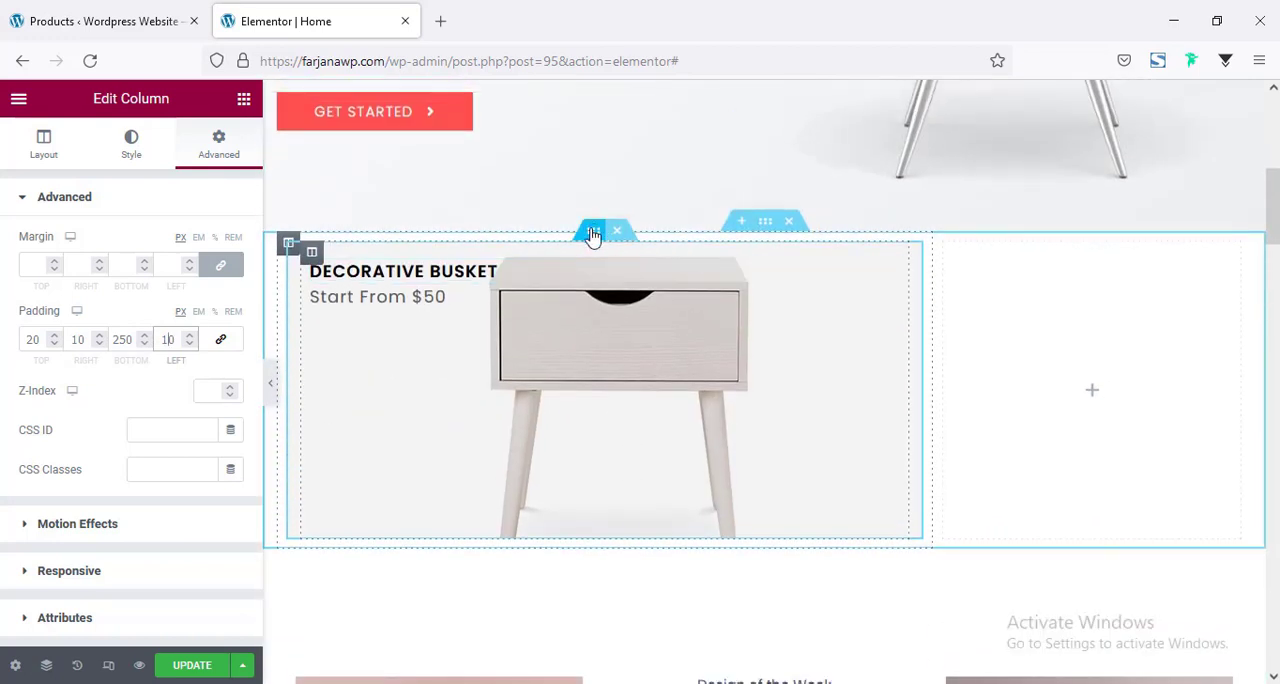
{"action": "right_click", "coordinate": [594, 234]}
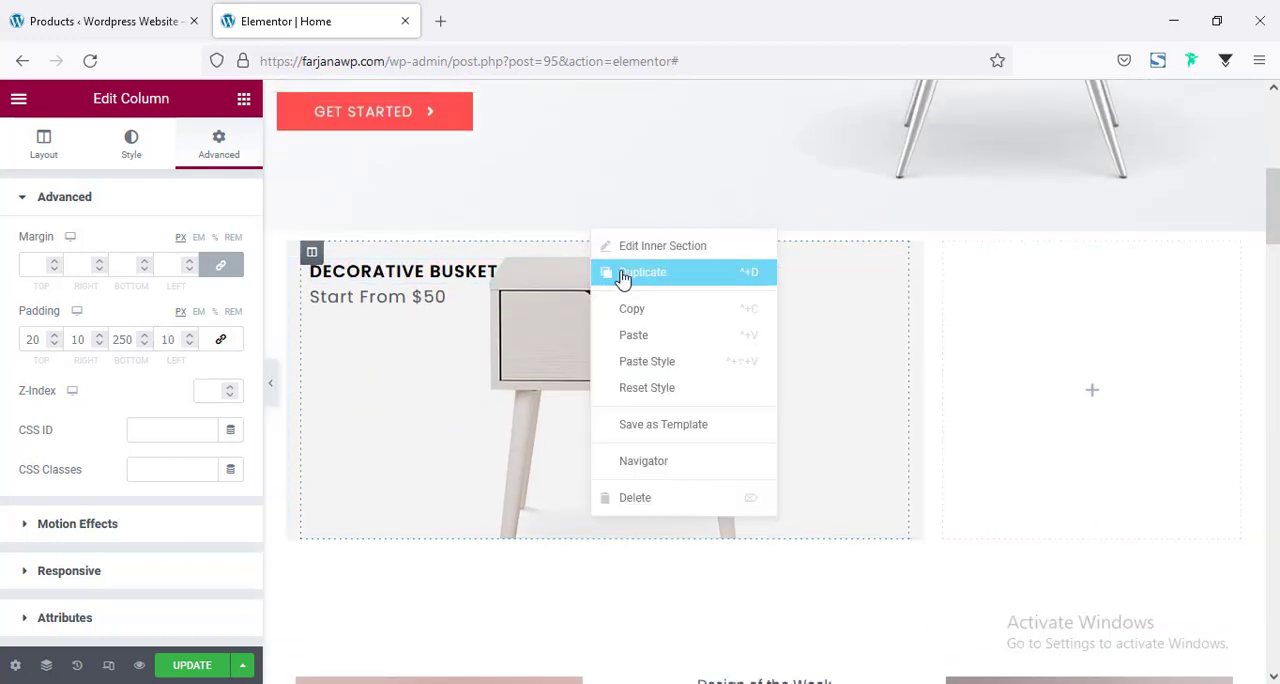
{"action": "left_click", "coordinate": [624, 326]}
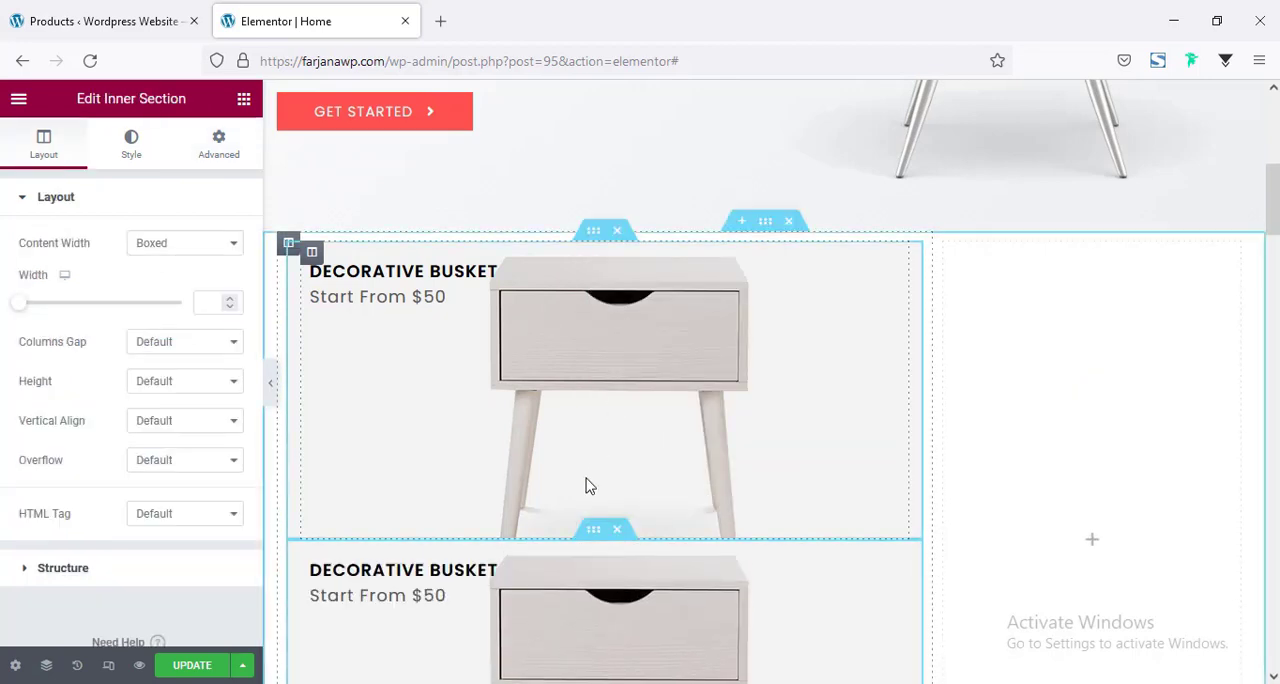
{"action": "left_click_drag", "start_coordinate": [594, 533], "coordinate": [1045, 315]}
Duplicate the banner in the narrow column so that a second copy sits below it.
{"action": "right_click", "coordinate": [1082, 236]}
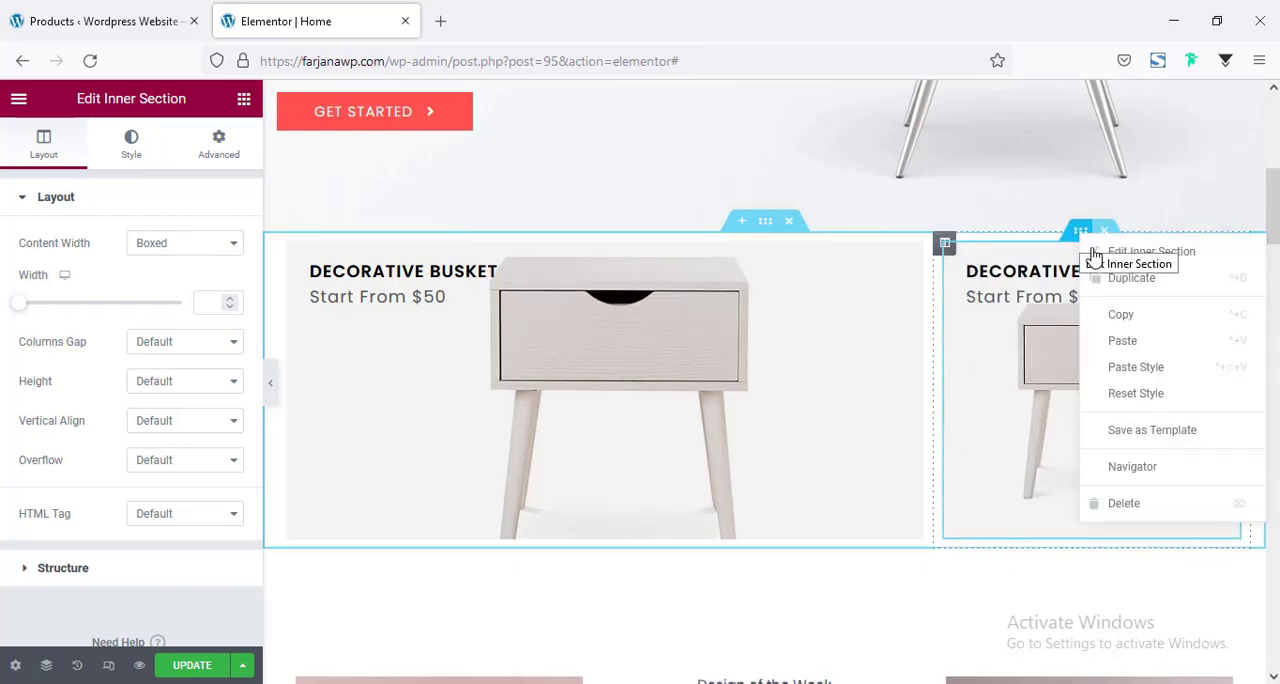
{"action": "left_click", "coordinate": [1119, 293]}
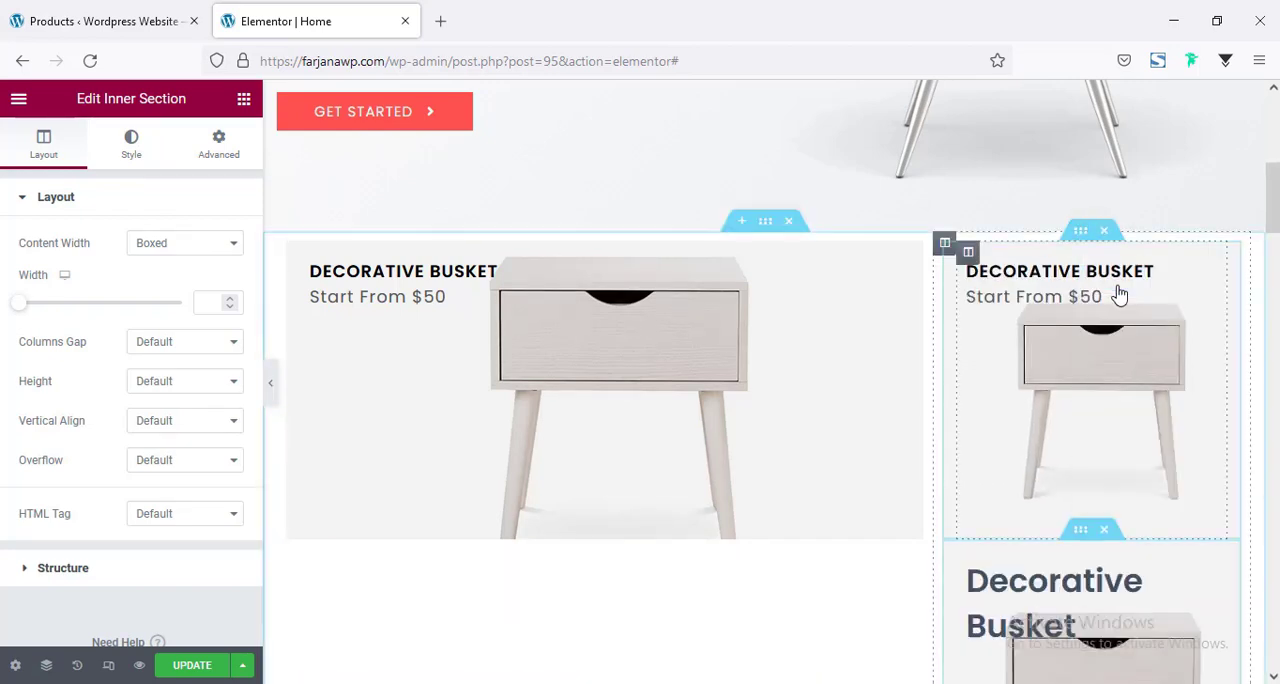
{"action": "scroll", "coordinate": [915, 443], "scroll_direction": "down", "scroll_amount": 2}
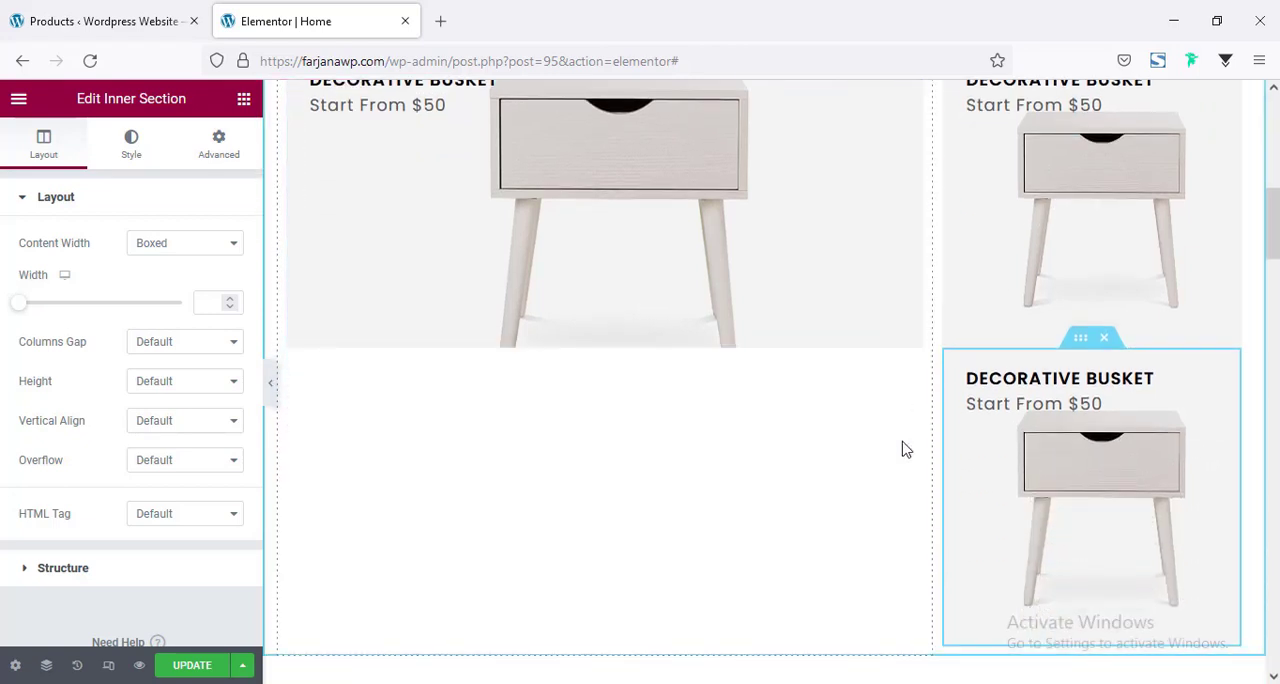
Replace the background image of the upper banner in the narrow column with the wicker ball picture from the media library.
{"action": "scroll", "coordinate": [903, 446], "scroll_direction": "up", "scroll_amount": 3}
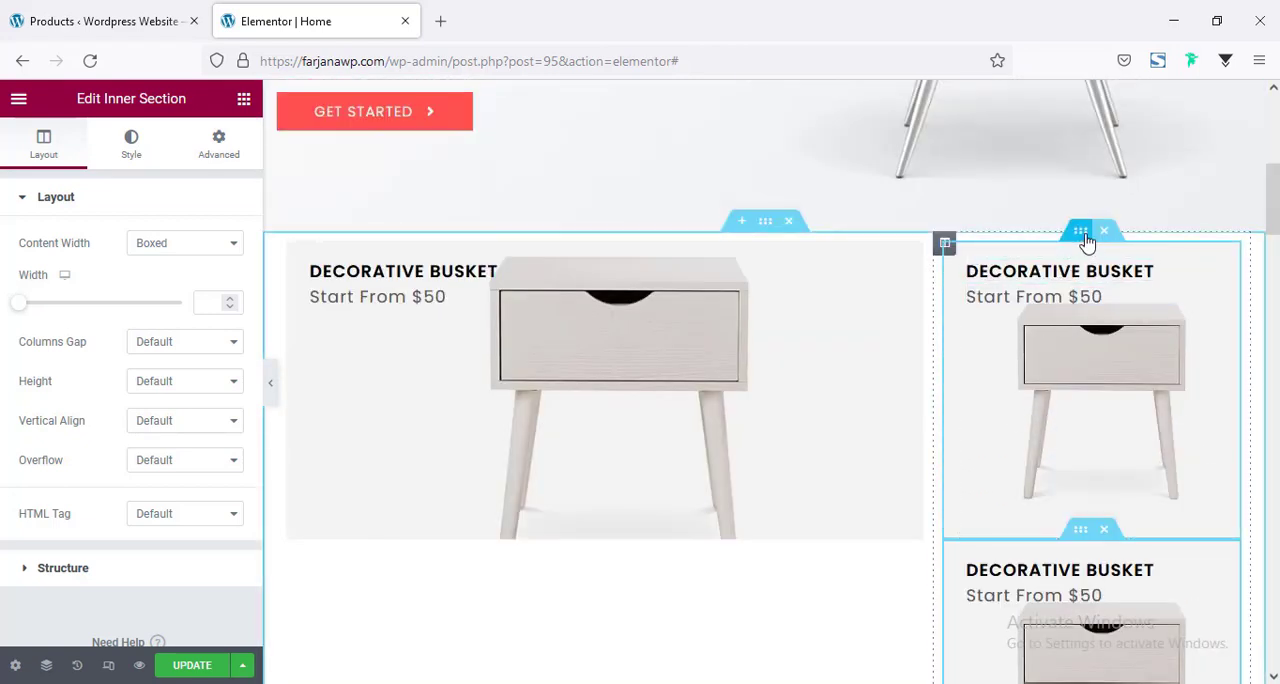
{"action": "left_click", "coordinate": [131, 143]}
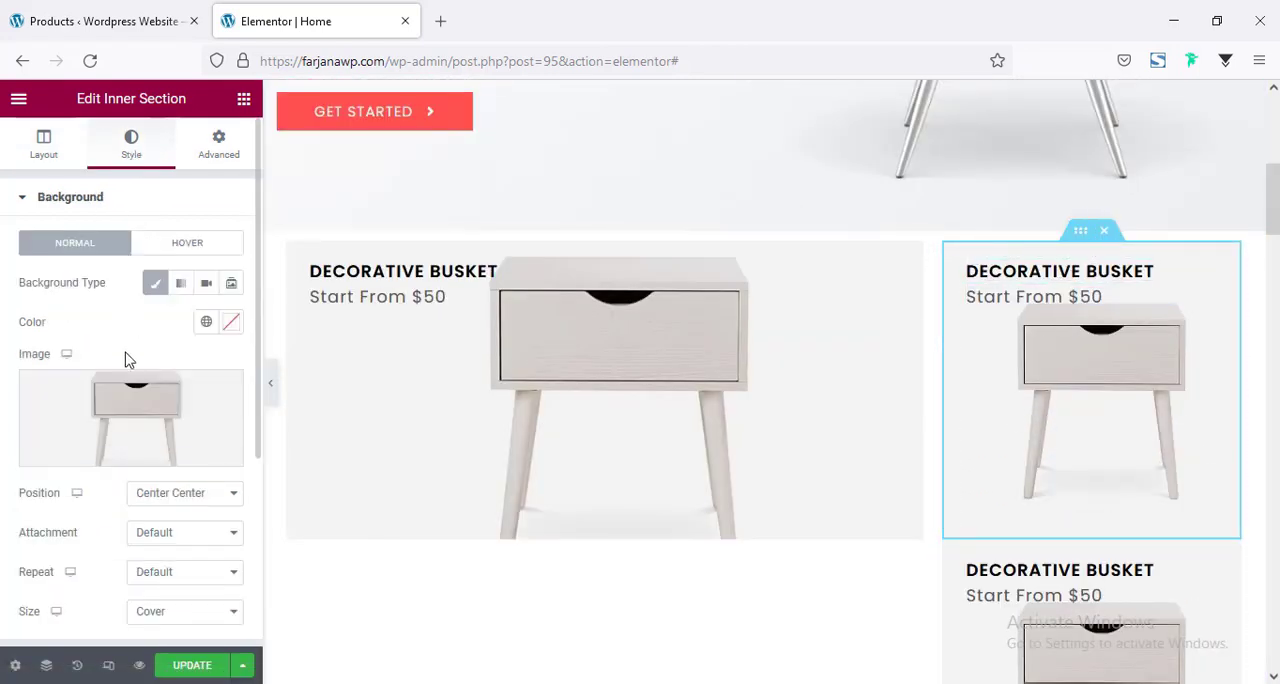
{"action": "left_click", "coordinate": [109, 406]}
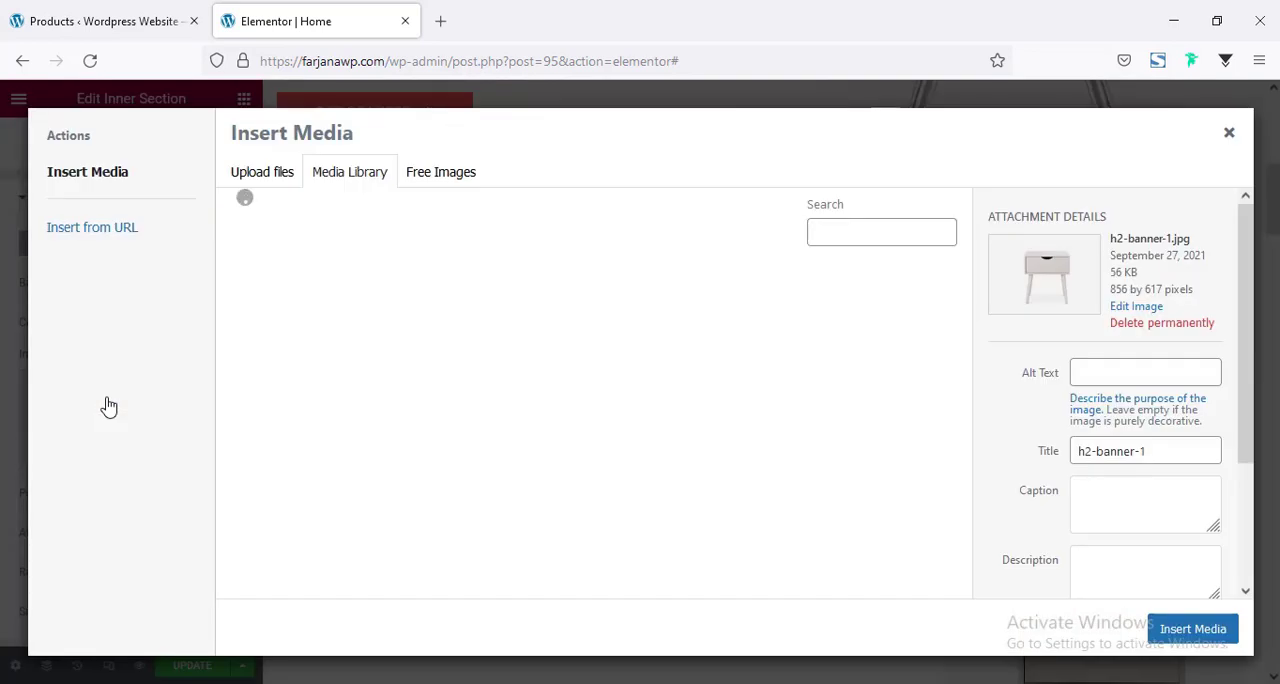
{"action": "left_click", "coordinate": [441, 328]}
{"action": "left_click", "coordinate": [1193, 629]}
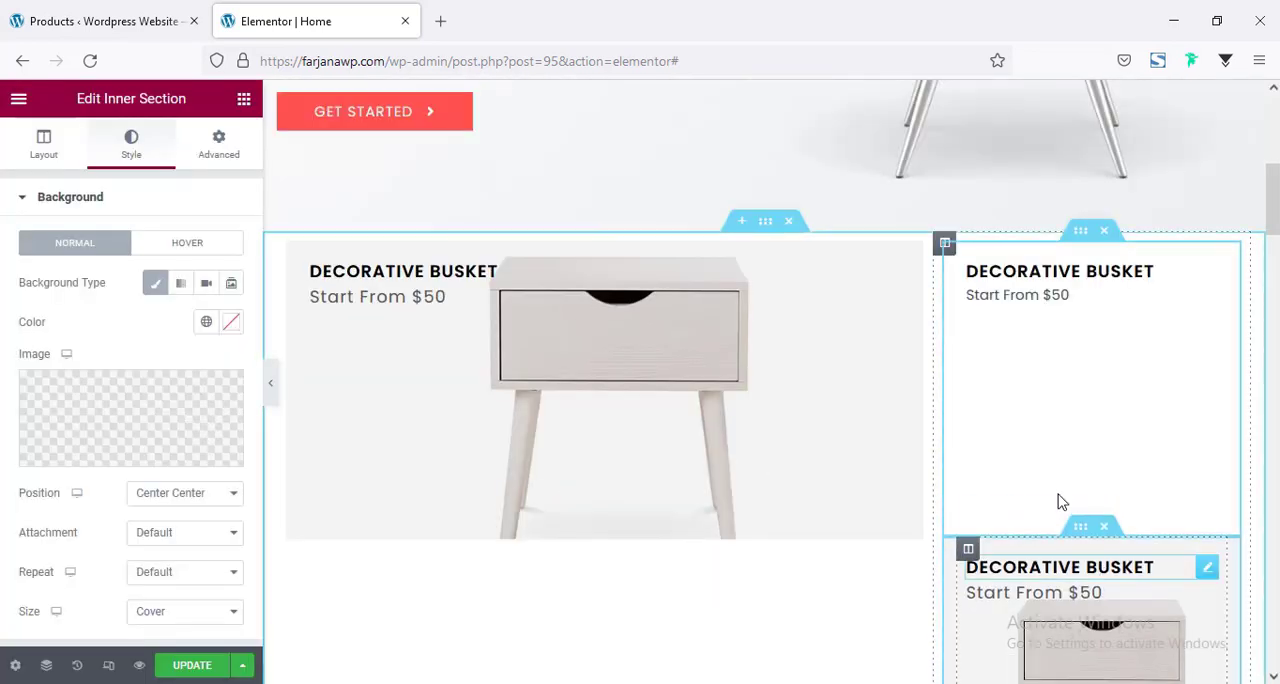
Replace the lower banner's background image with the pendant lamp picture h2-banner-3.jpg from the media library.
{"action": "scroll", "coordinate": [1077, 345], "scroll_direction": "down", "scroll_amount": 2}
{"action": "left_click", "coordinate": [1077, 345]}
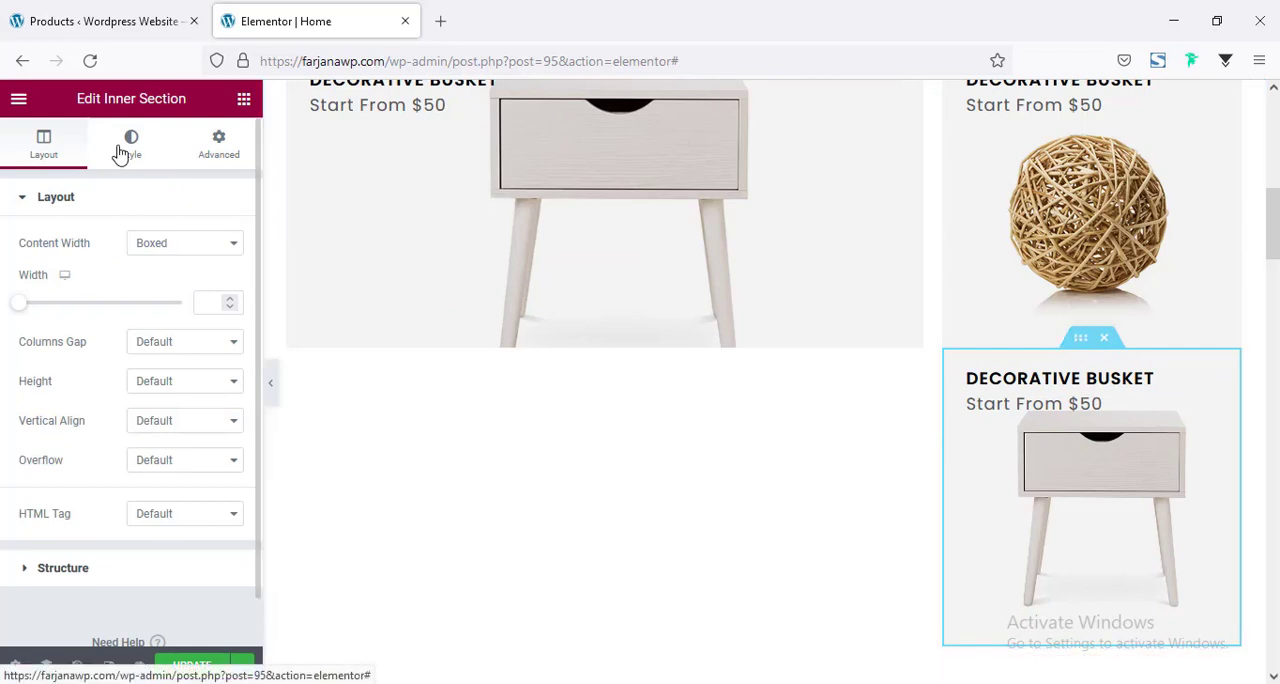
{"action": "left_click", "coordinate": [123, 160]}
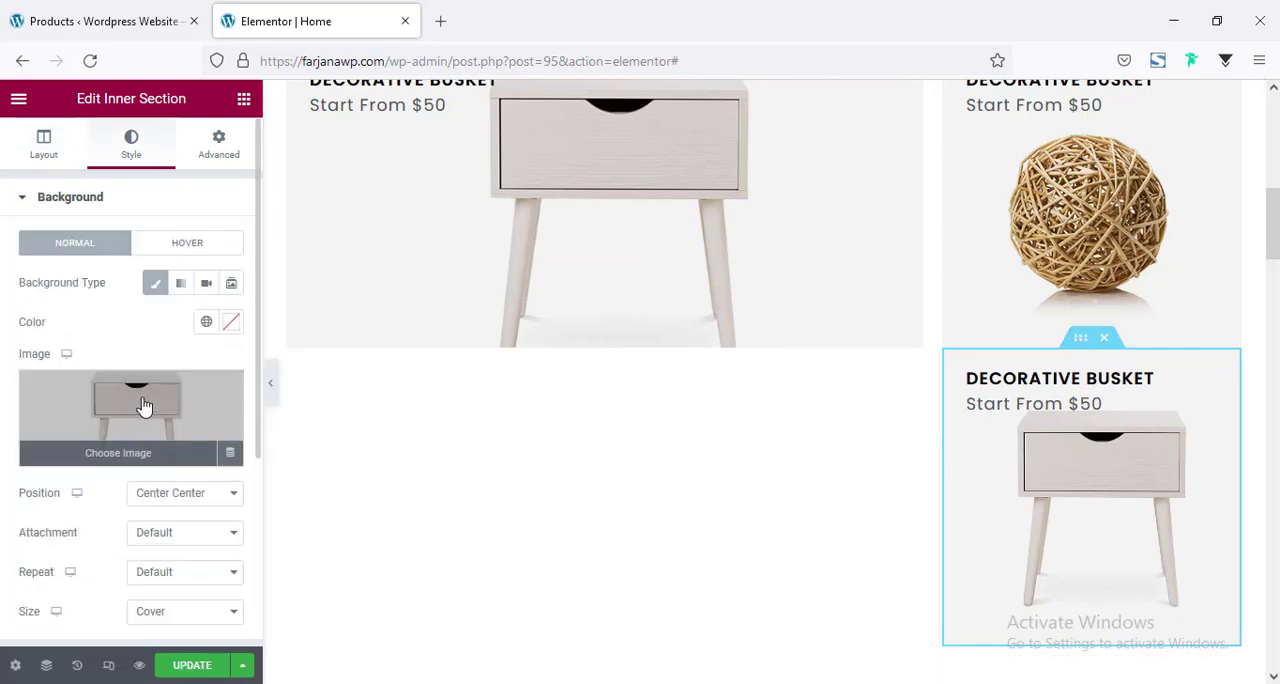
{"action": "left_click", "coordinate": [143, 401]}
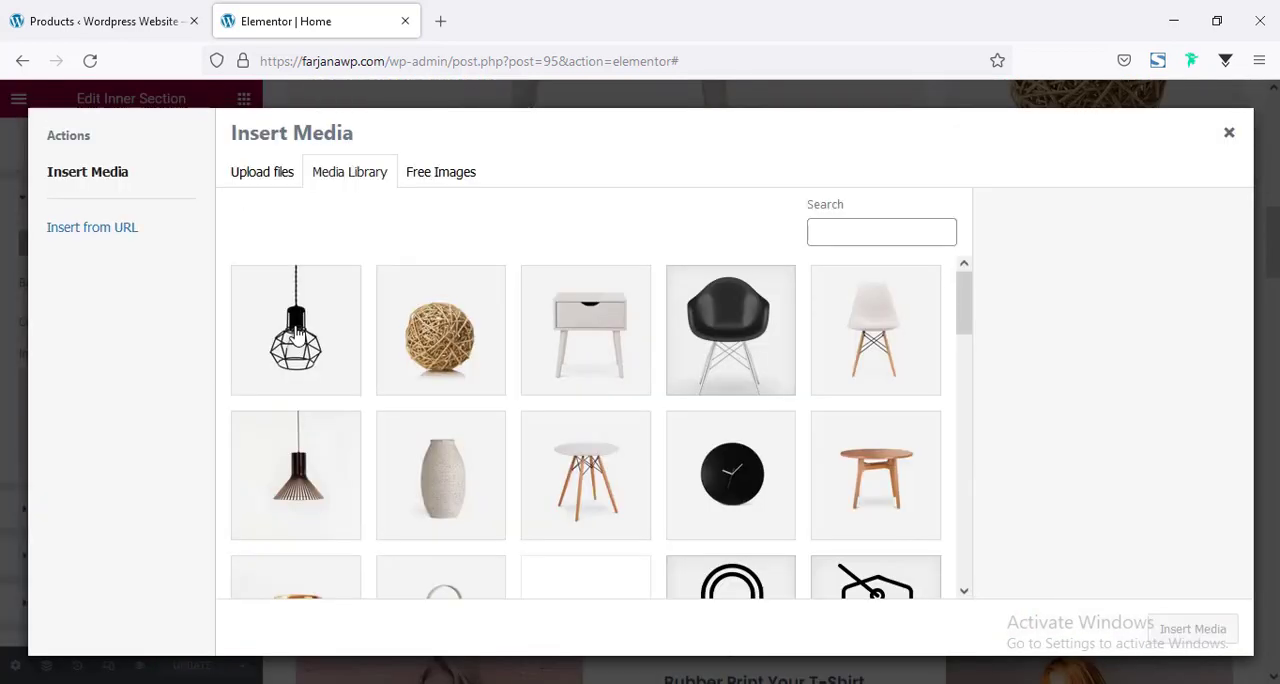
{"action": "left_click", "coordinate": [295, 330]}
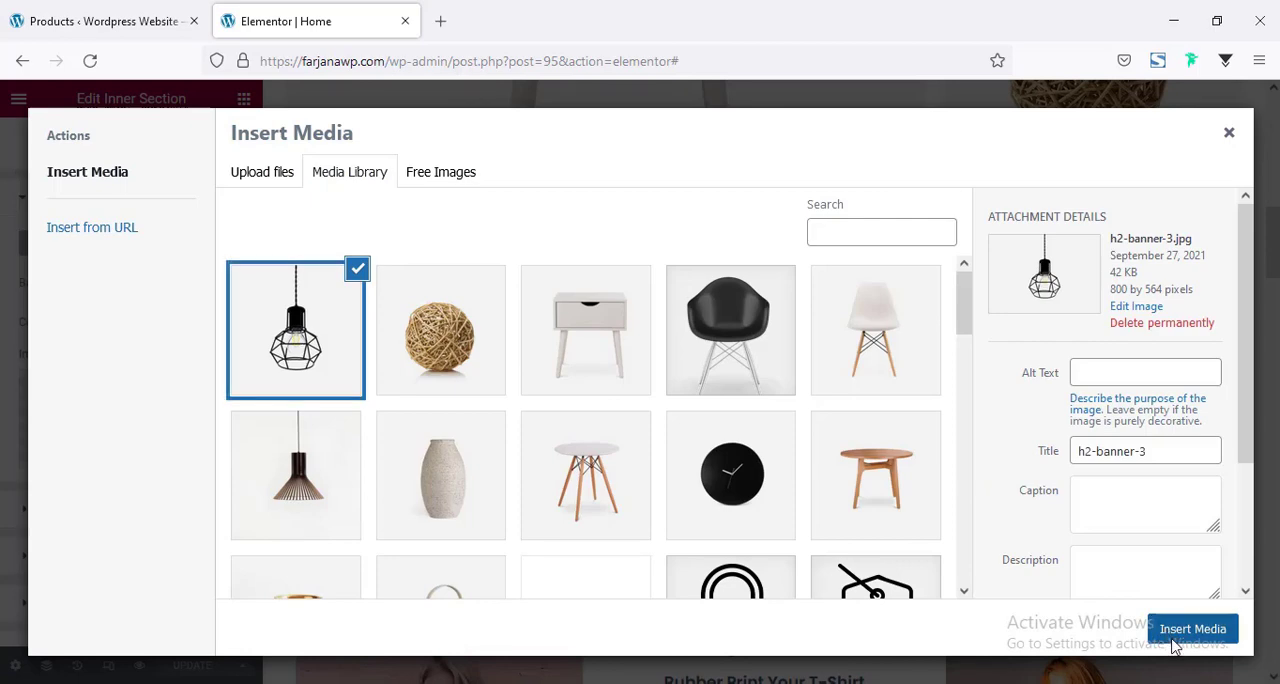
{"action": "left_click", "coordinate": [1190, 632]}
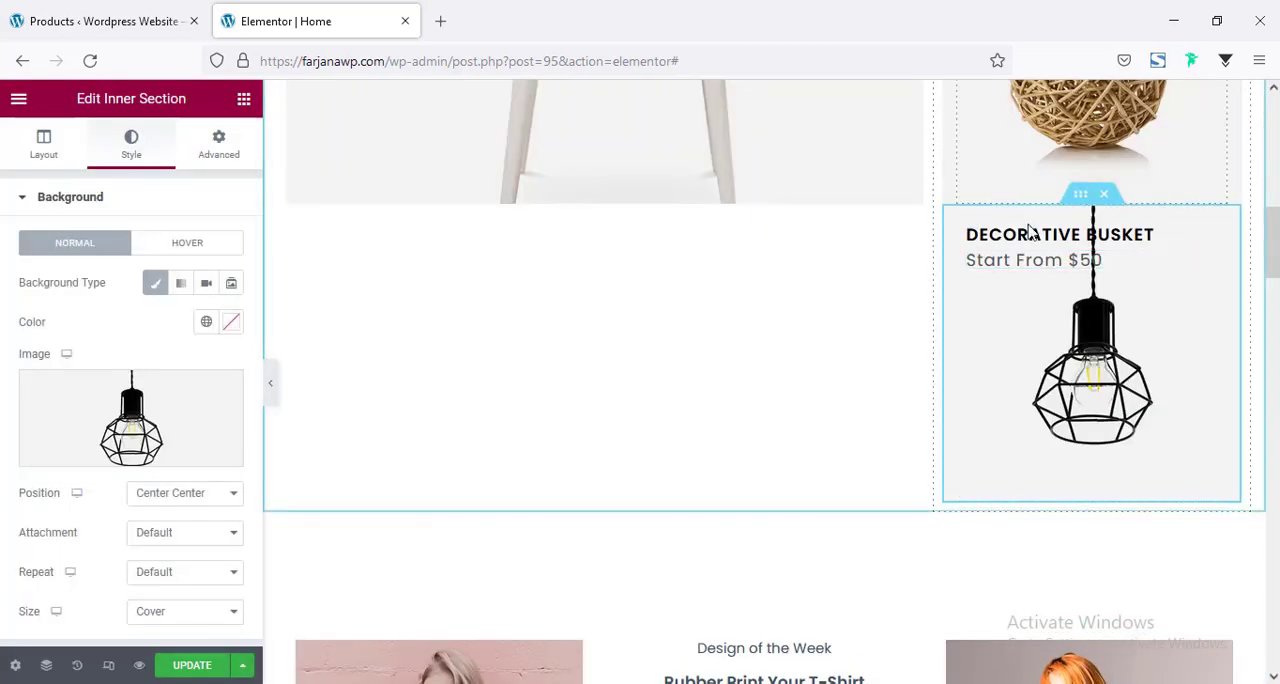
Unlink the margins of the wicker ball banner's inner section and set its bottom margin to 20 px.
{"action": "scroll", "coordinate": [1030, 232], "scroll_direction": "up", "scroll_amount": 2}
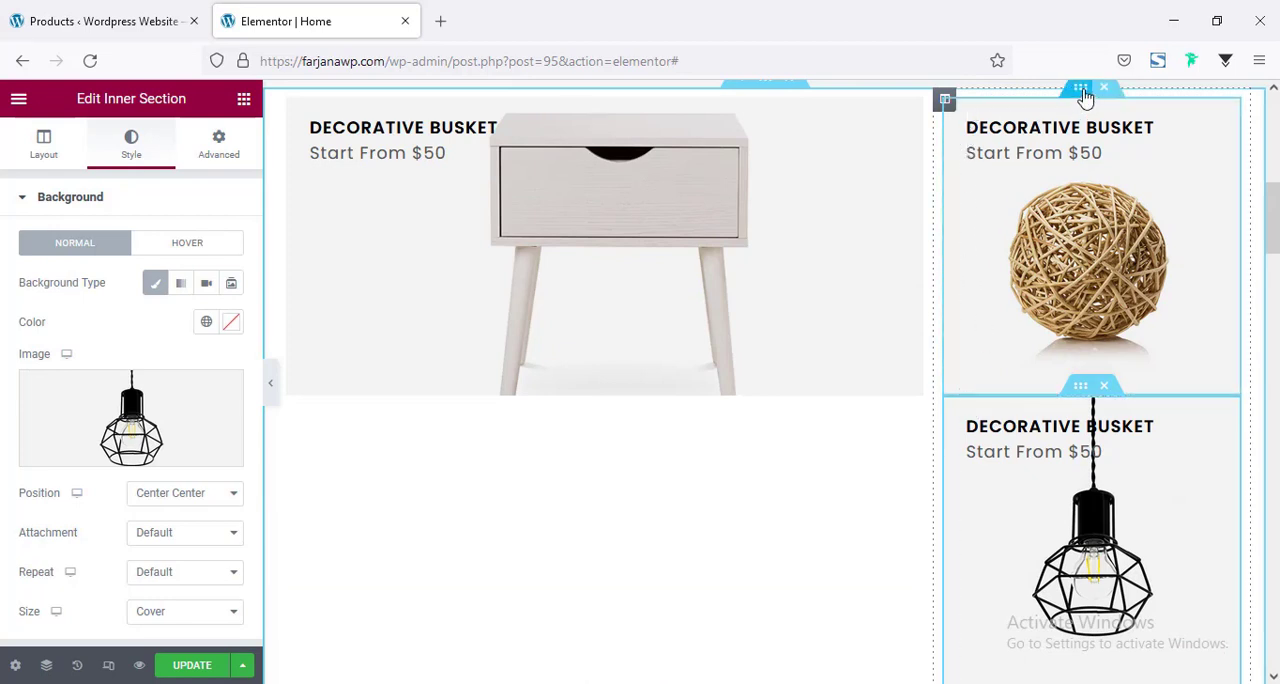
{"action": "left_click", "coordinate": [1083, 92]}
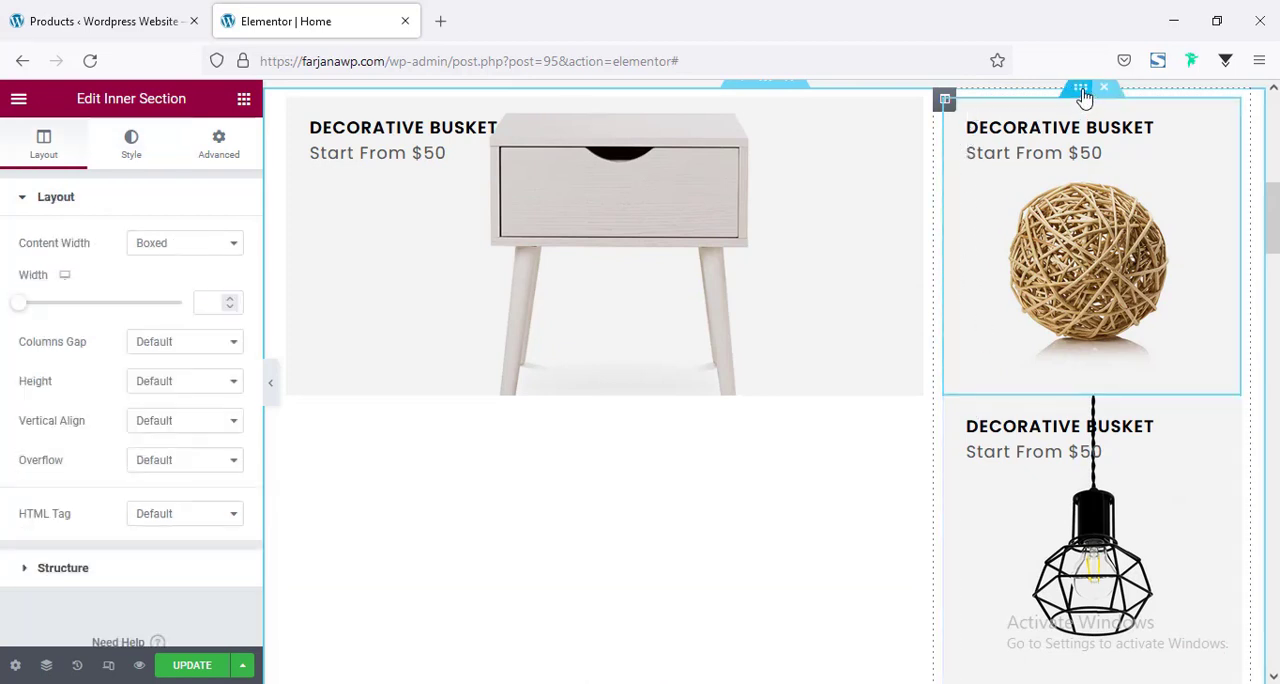
{"action": "left_click", "coordinate": [213, 158]}
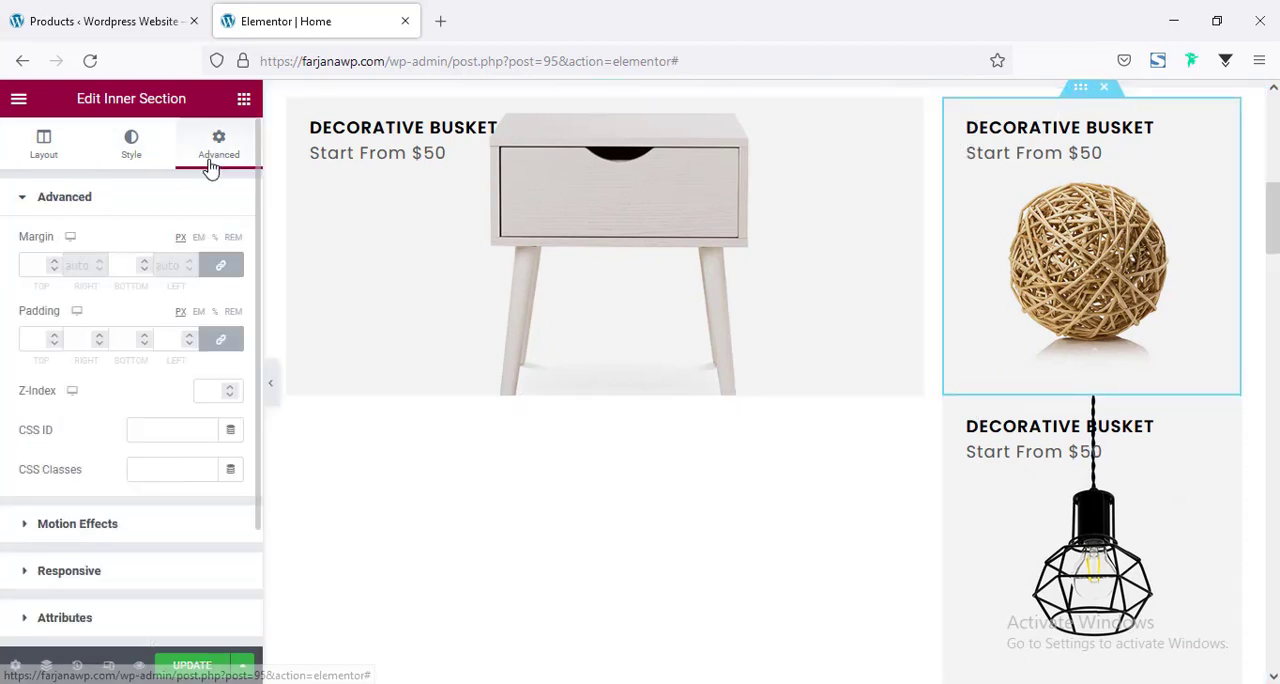
{"action": "left_click", "coordinate": [224, 267]}
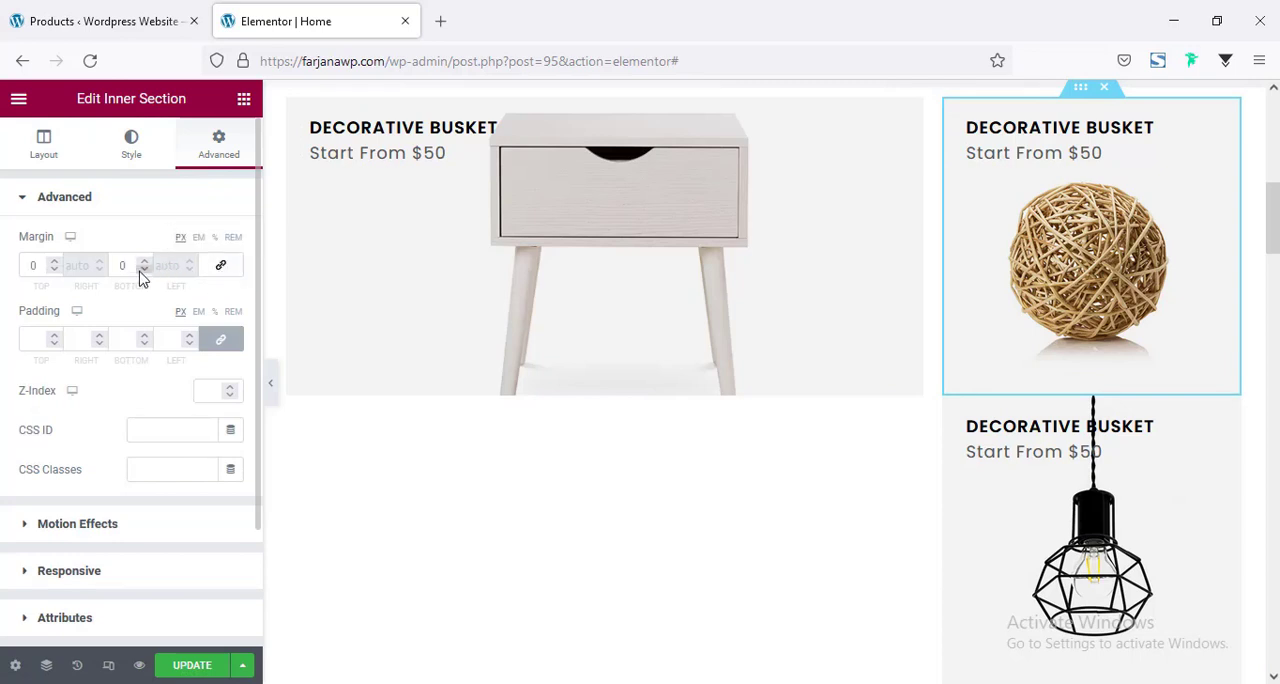
{"action": "left_click", "coordinate": [117, 267]}
{"action": "type", "text": "3"}
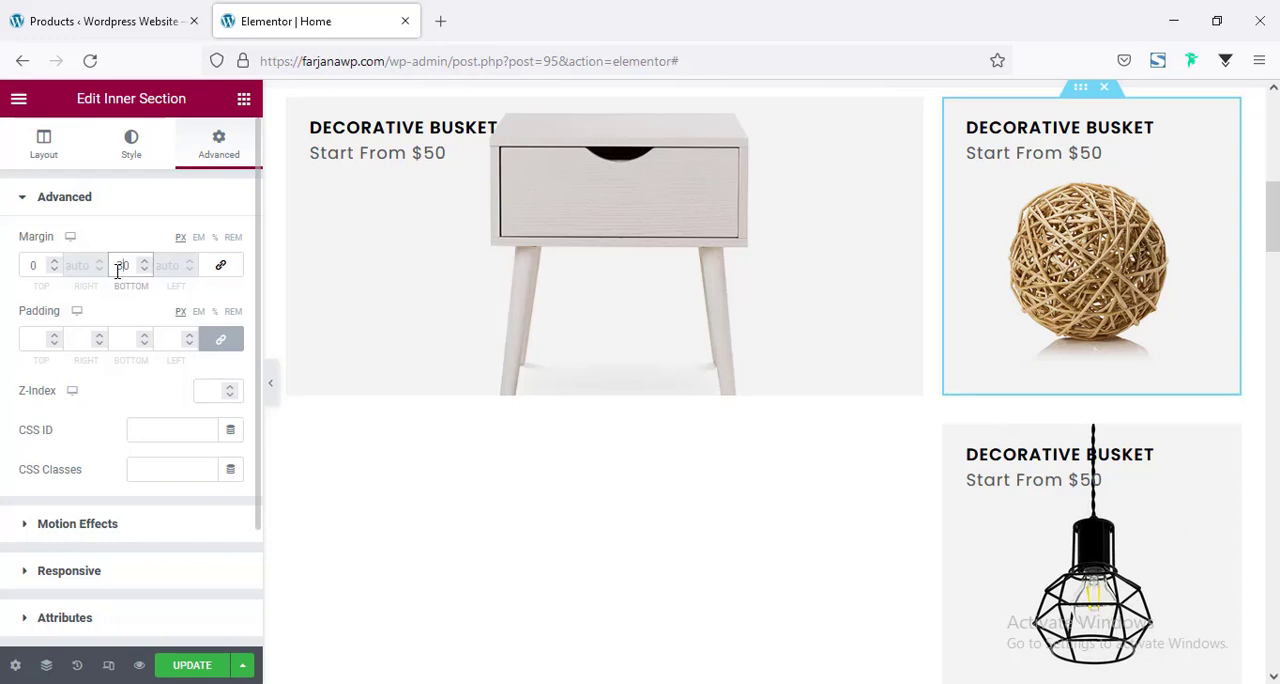
{"action": "key", "text": "Down"}
{"action": "key", "text": "Down"}
{"action": "key", "text": "Down"}
{"action": "key", "text": "Down"}
{"action": "key", "text": "Down"}
{"action": "key", "text": "Down"}
{"action": "key", "text": "Down"}
{"action": "key", "text": "Down"}
{"action": "key", "text": "Down"}
{"action": "key", "text": "Down"}
{"action": "key", "text": "Down"}
{"action": "key", "text": "Down"}
{"action": "key", "text": "Down"}
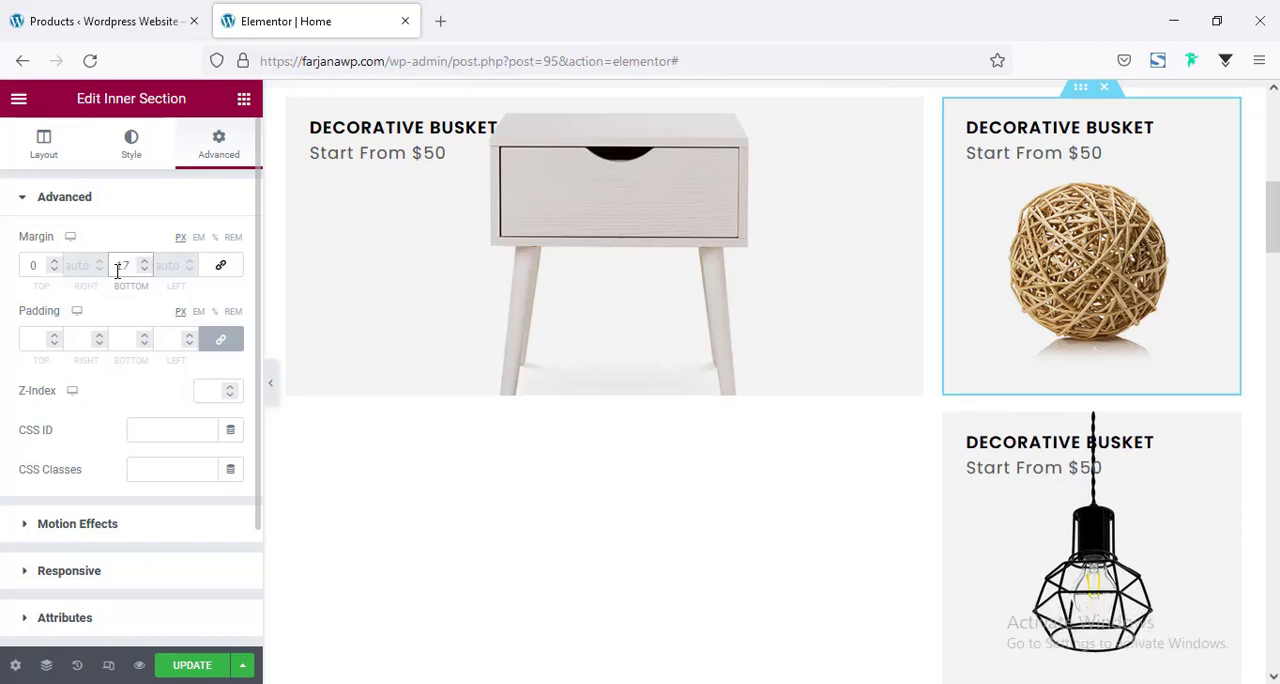
{"action": "key", "text": "Up"}
{"action": "key", "text": "Up"}
{"action": "key", "text": "Up"}
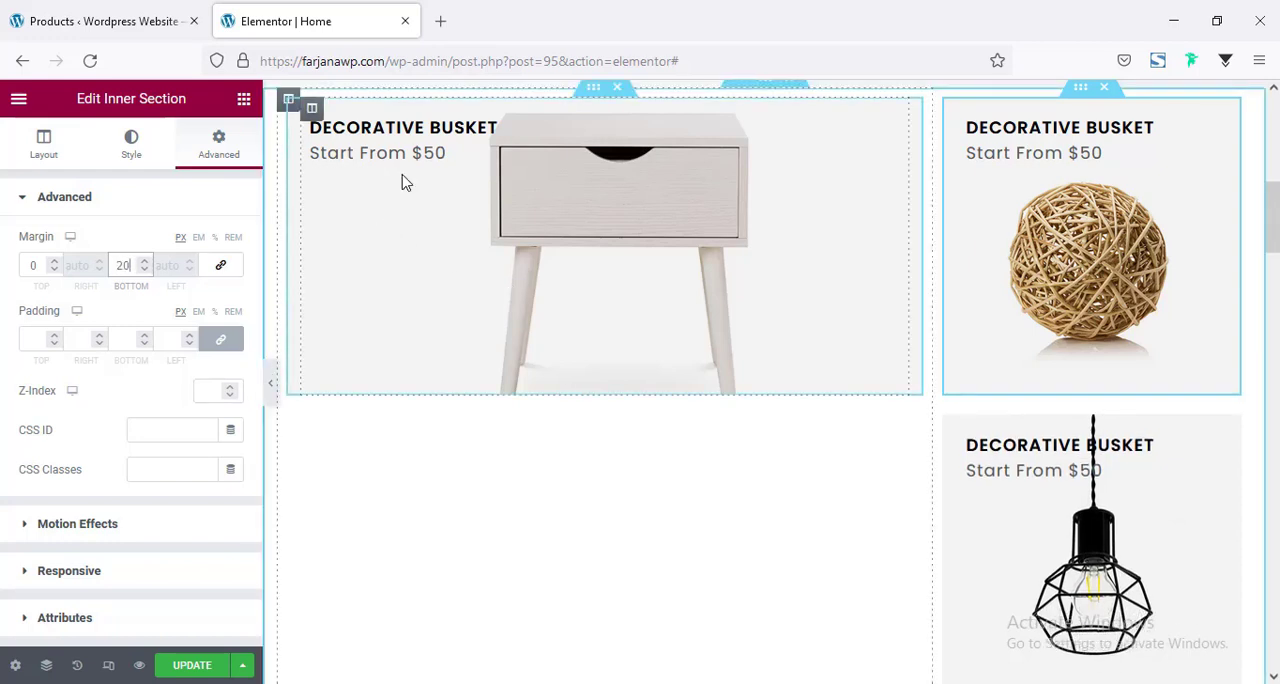
Remove the background image from the side table banner's inner section and use h2-banner-1.jpg as a classic background on its parent column instead.
{"action": "left_click", "coordinate": [590, 100]}
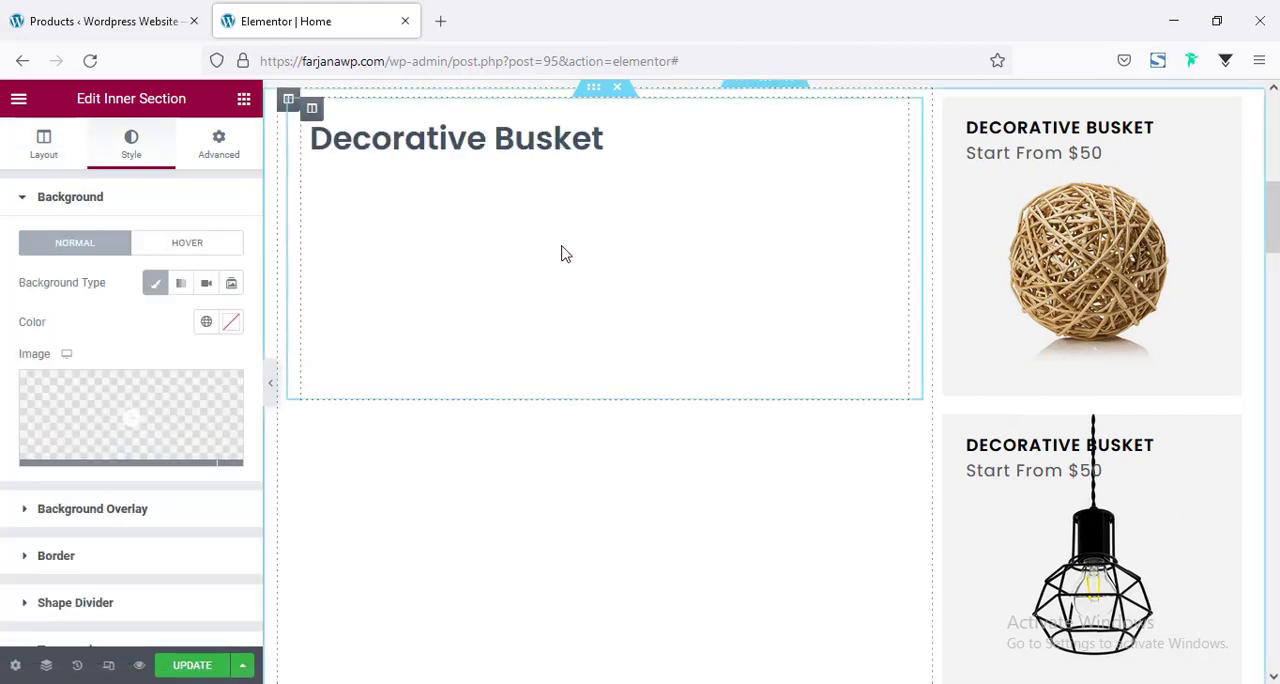
{"action": "scroll", "coordinate": [300, 215], "scroll_direction": "up", "scroll_amount": 2}
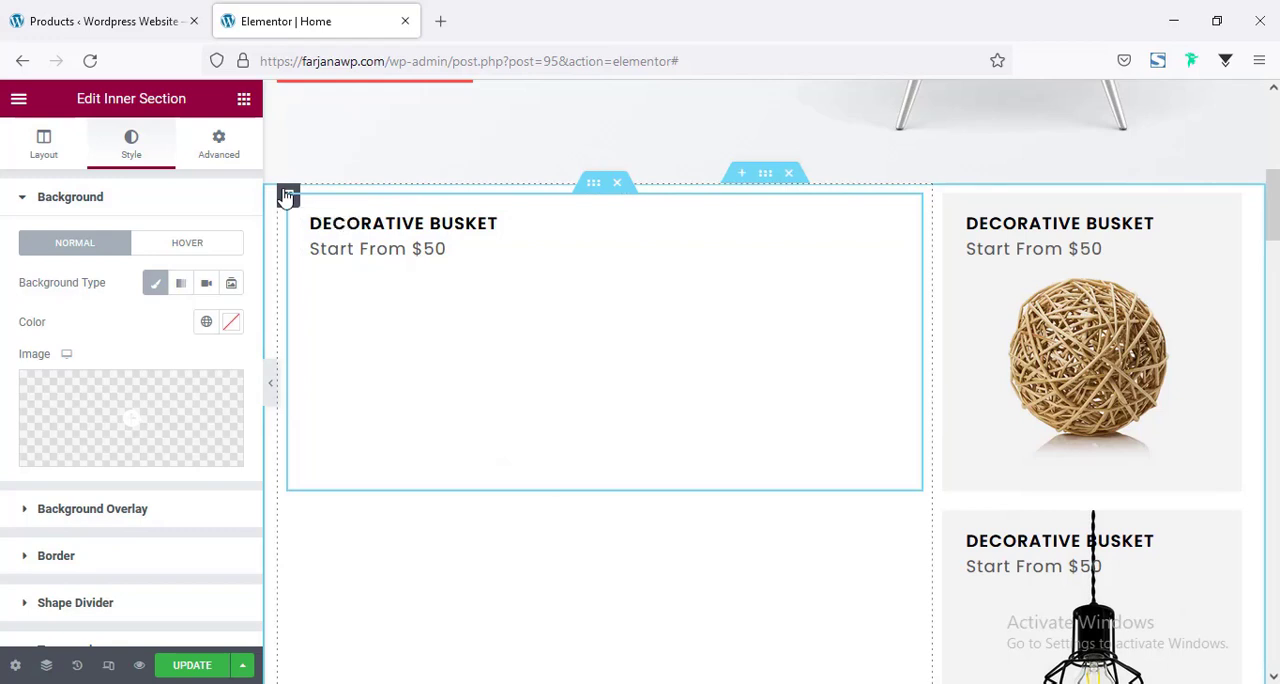
{"action": "left_click", "coordinate": [287, 195]}
{"action": "left_click", "coordinate": [125, 148]}
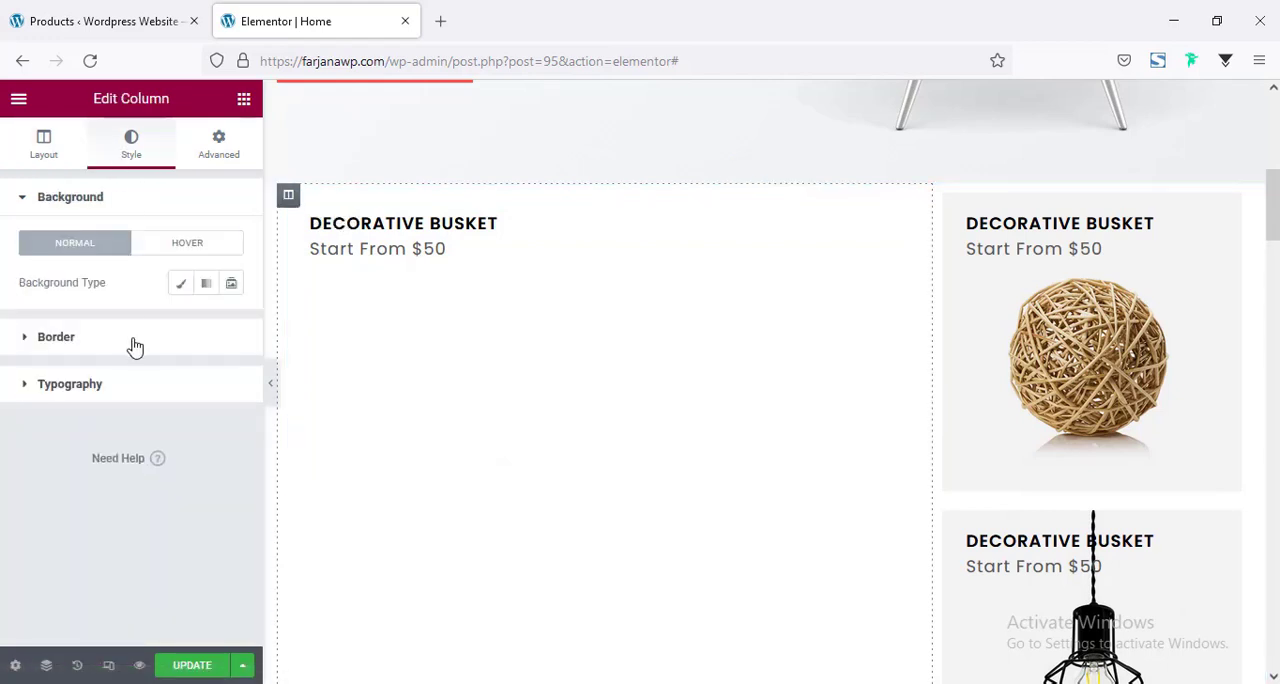
{"action": "left_click", "coordinate": [180, 287]}
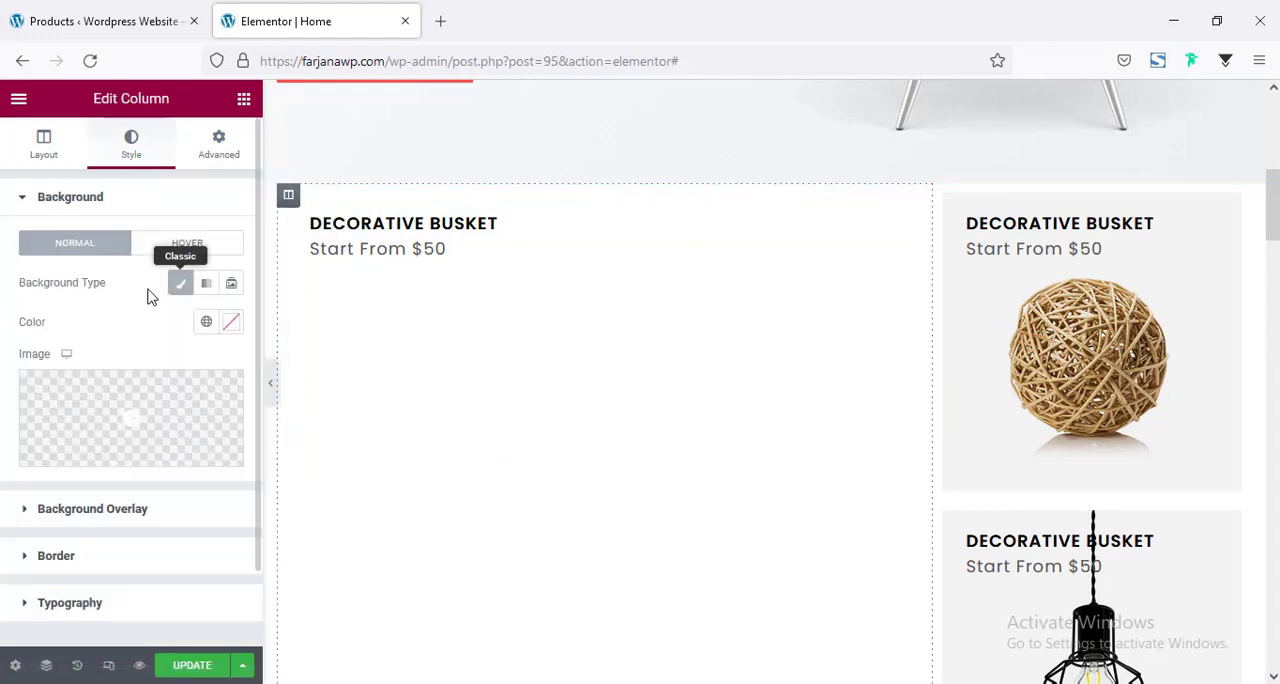
{"action": "left_click", "coordinate": [195, 418]}
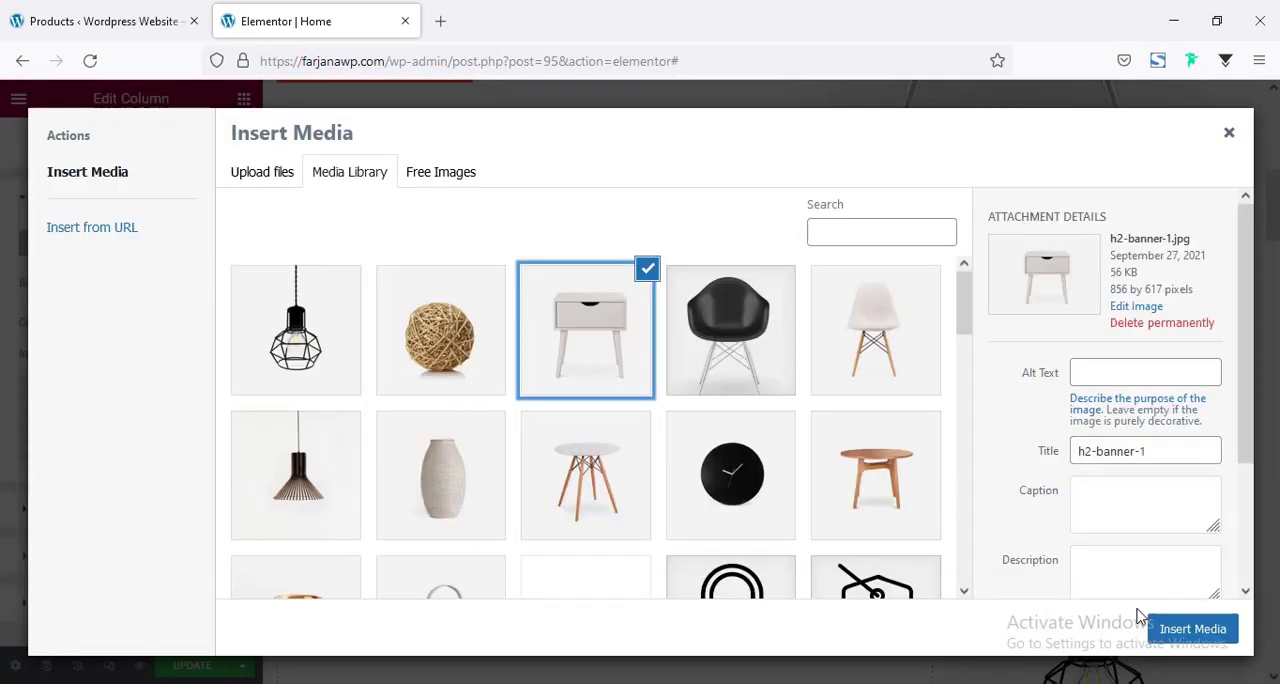
{"action": "left_click", "coordinate": [1192, 628]}
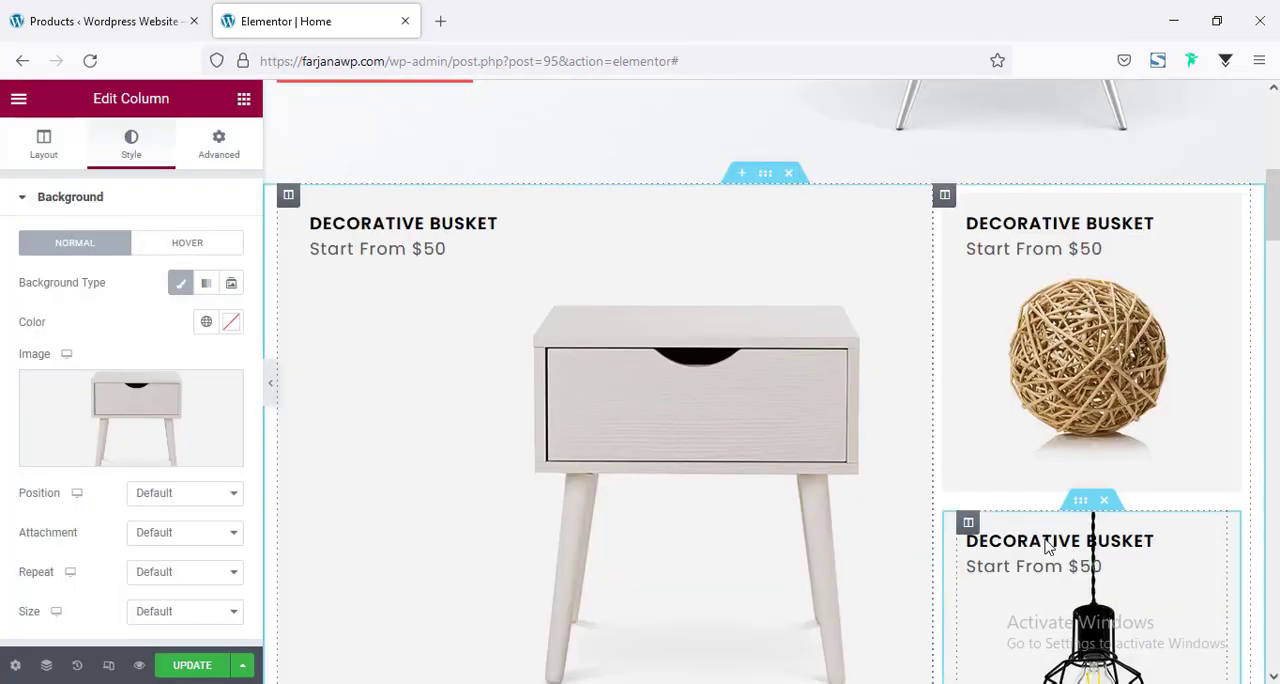
Set the wide column's background image position to Center Center and its size to Cover.
{"action": "scroll", "coordinate": [790, 417], "scroll_direction": "down", "scroll_amount": 3}
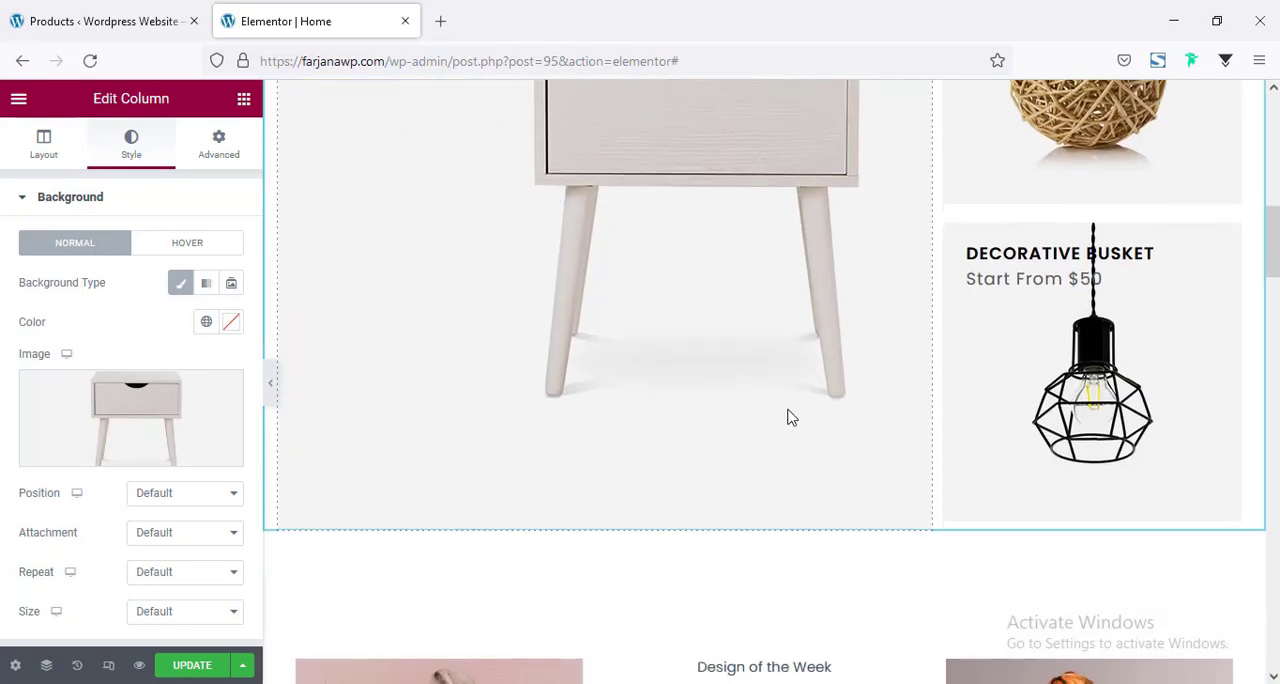
{"action": "scroll", "coordinate": [757, 391], "scroll_direction": "up", "scroll_amount": 1}
{"action": "left_click", "coordinate": [160, 493]}
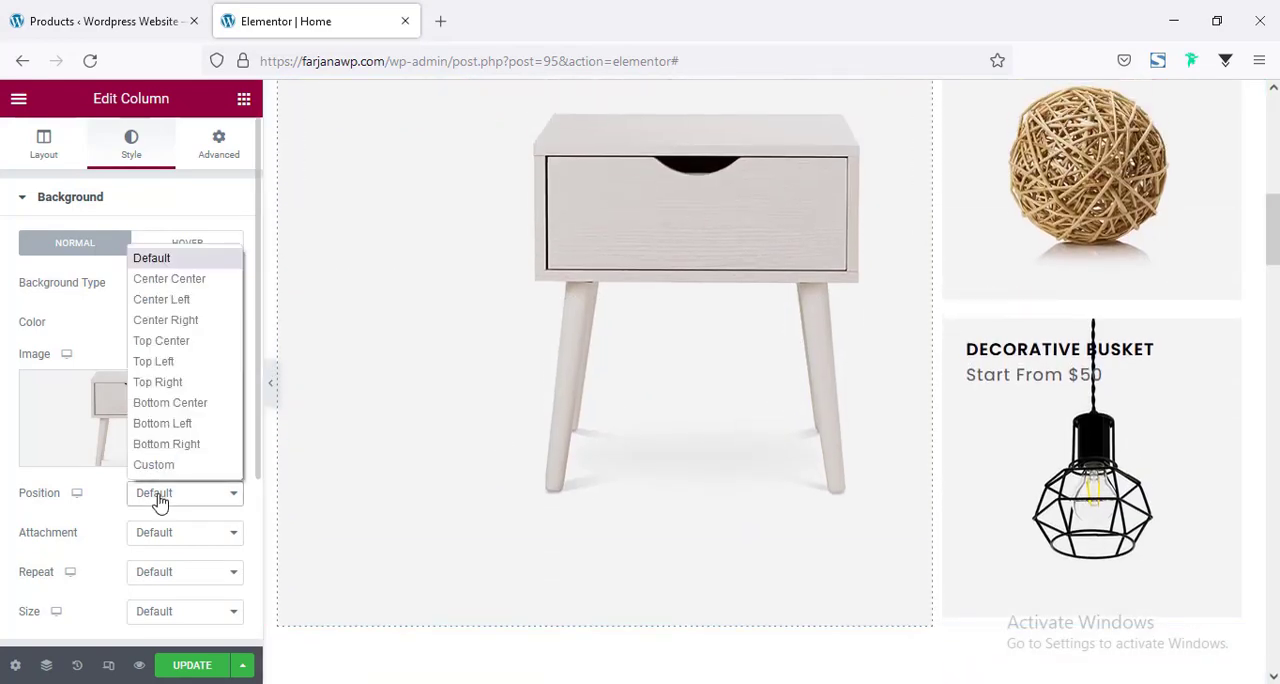
{"action": "left_click", "coordinate": [197, 288]}
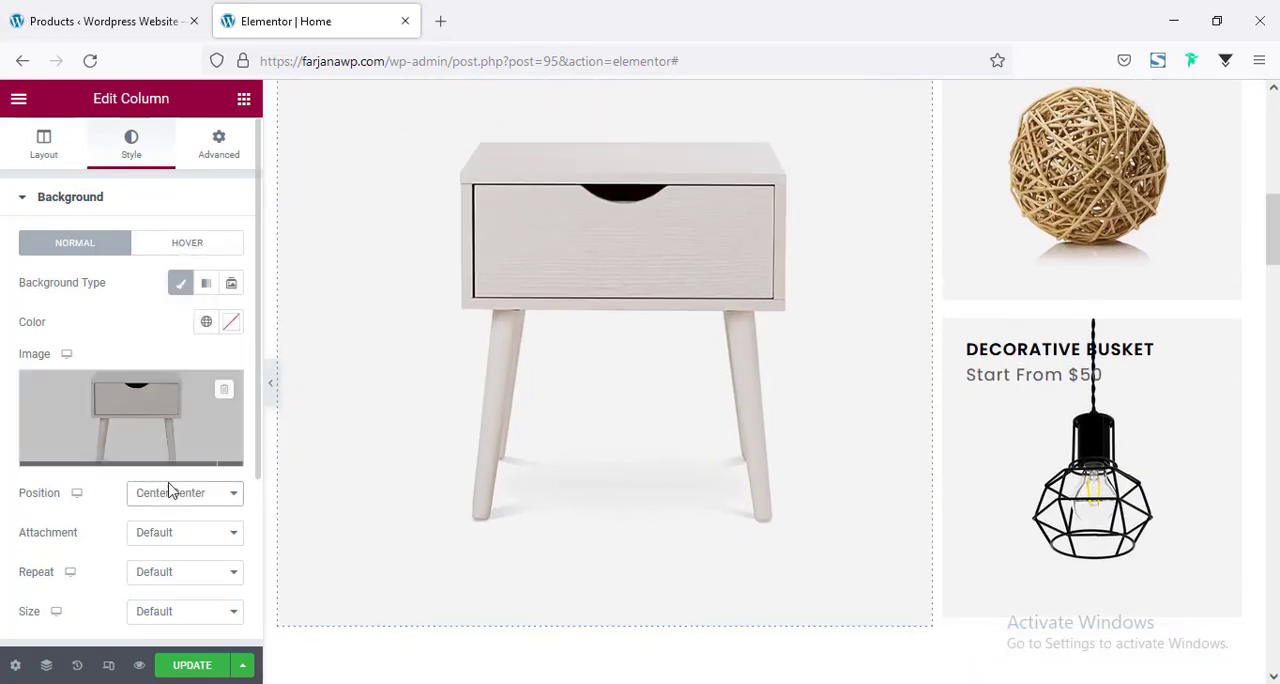
{"action": "scroll", "coordinate": [189, 514], "scroll_direction": "down", "scroll_amount": 1}
{"action": "scroll", "coordinate": [75, 490], "scroll_direction": "up", "scroll_amount": 1}
{"action": "scroll", "coordinate": [75, 490], "scroll_direction": "down", "scroll_amount": 2}
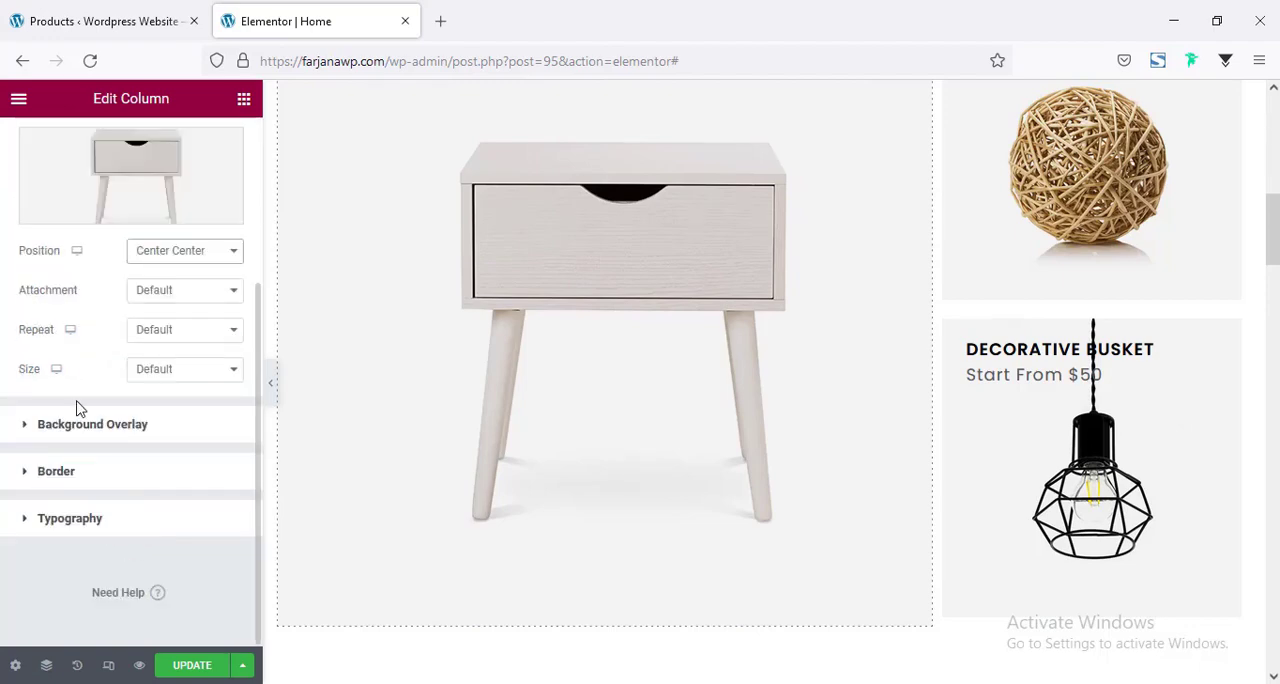
{"action": "left_click", "coordinate": [205, 370]}
{"action": "left_click", "coordinate": [177, 435]}
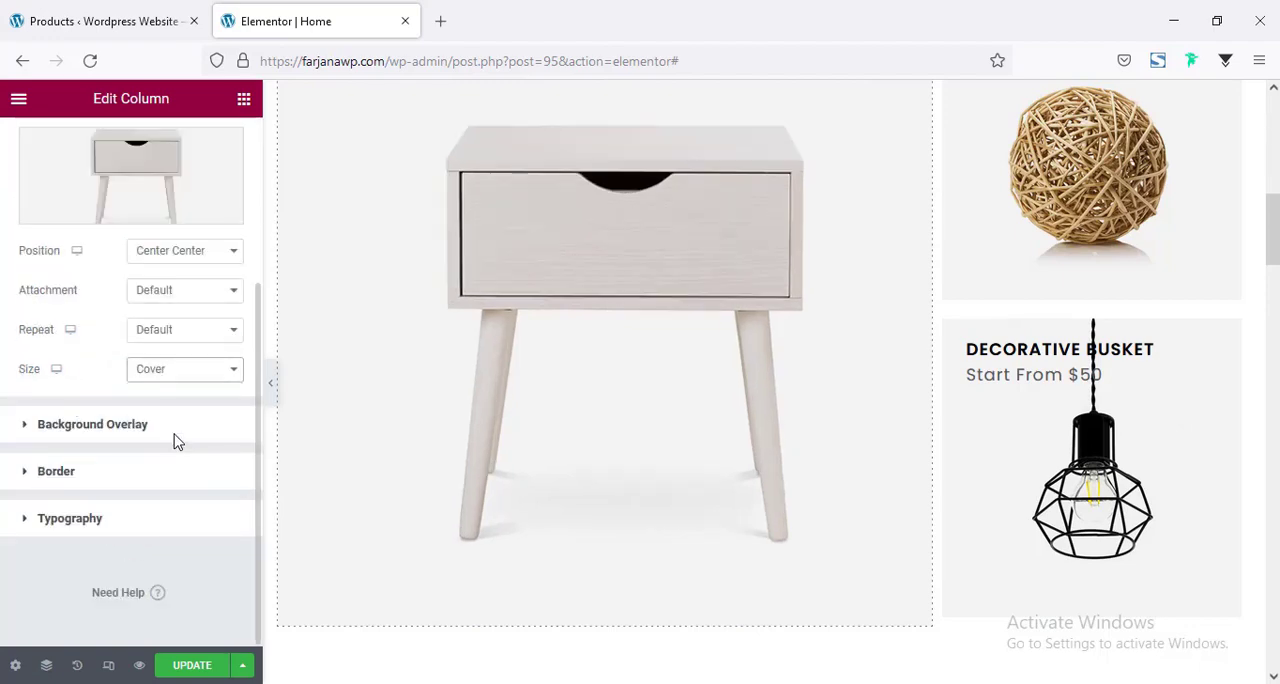
{"action": "scroll", "coordinate": [565, 440], "scroll_direction": "up", "scroll_amount": 4}
{"action": "scroll", "coordinate": [737, 374], "scroll_direction": "down", "scroll_amount": 3}
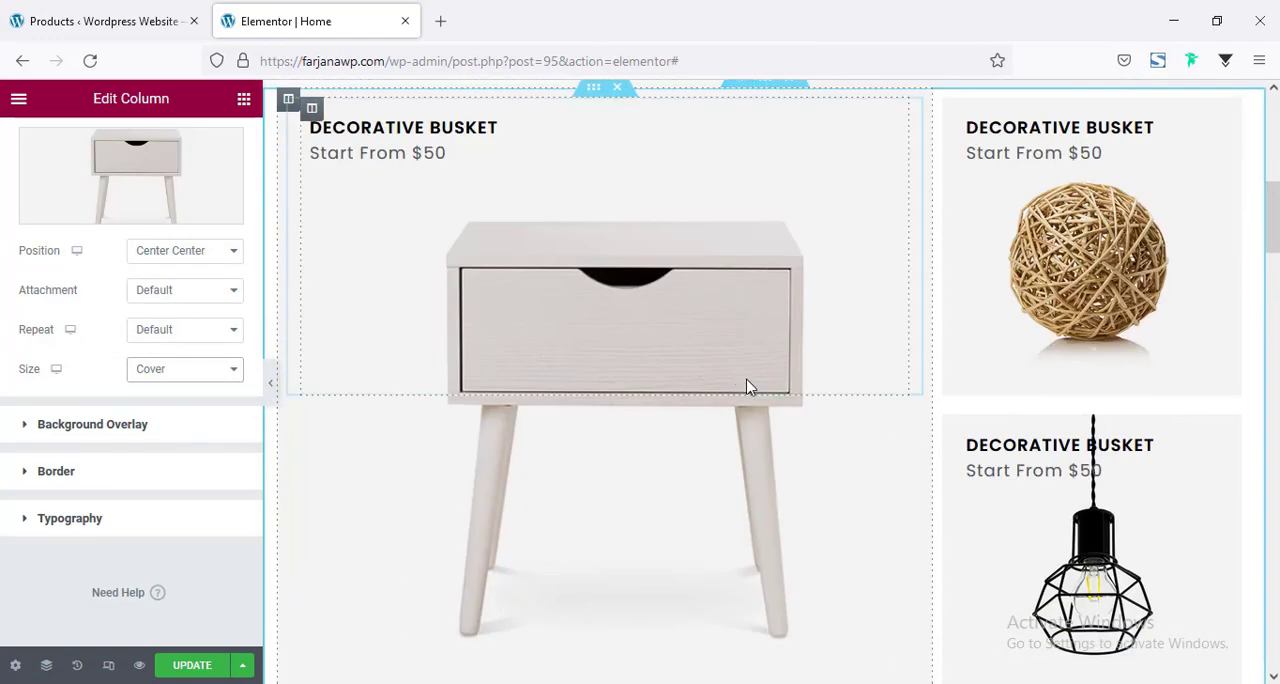
Set the columns gap of the product banner section to Extended and check the banners at full page width.
{"action": "scroll", "coordinate": [640, 321], "scroll_direction": "up", "scroll_amount": 1}
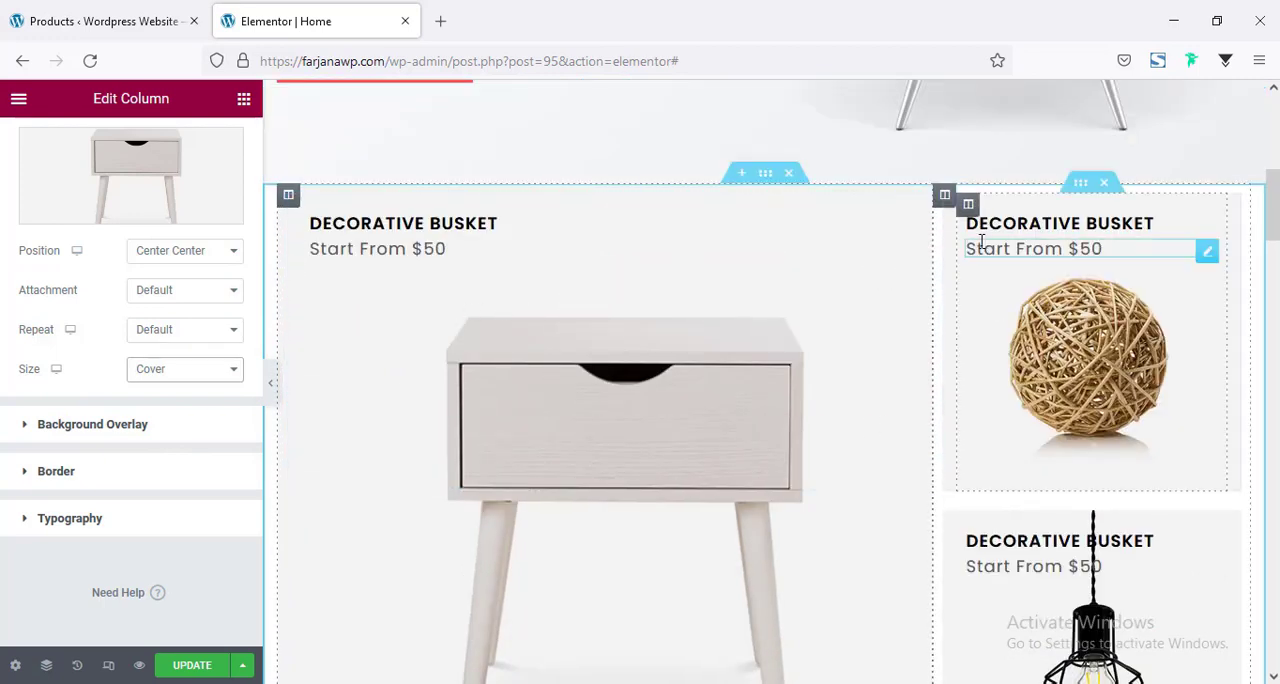
{"action": "left_click", "coordinate": [766, 174]}
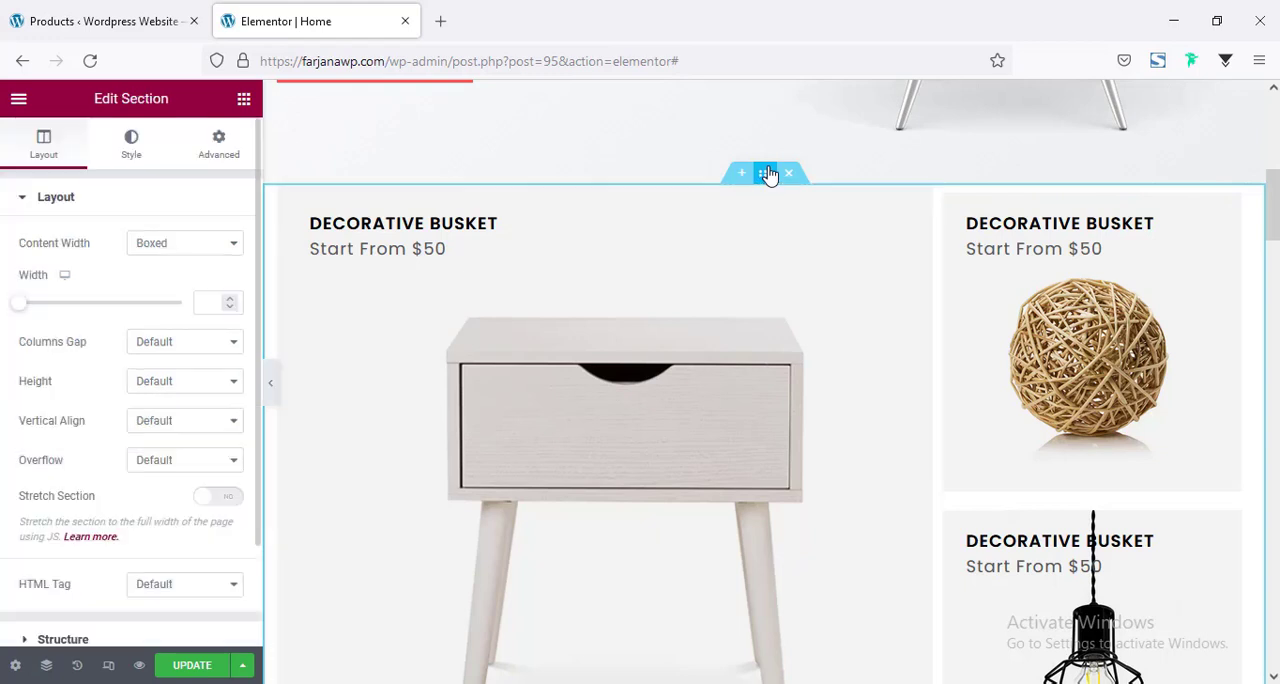
{"action": "left_click", "coordinate": [163, 343]}
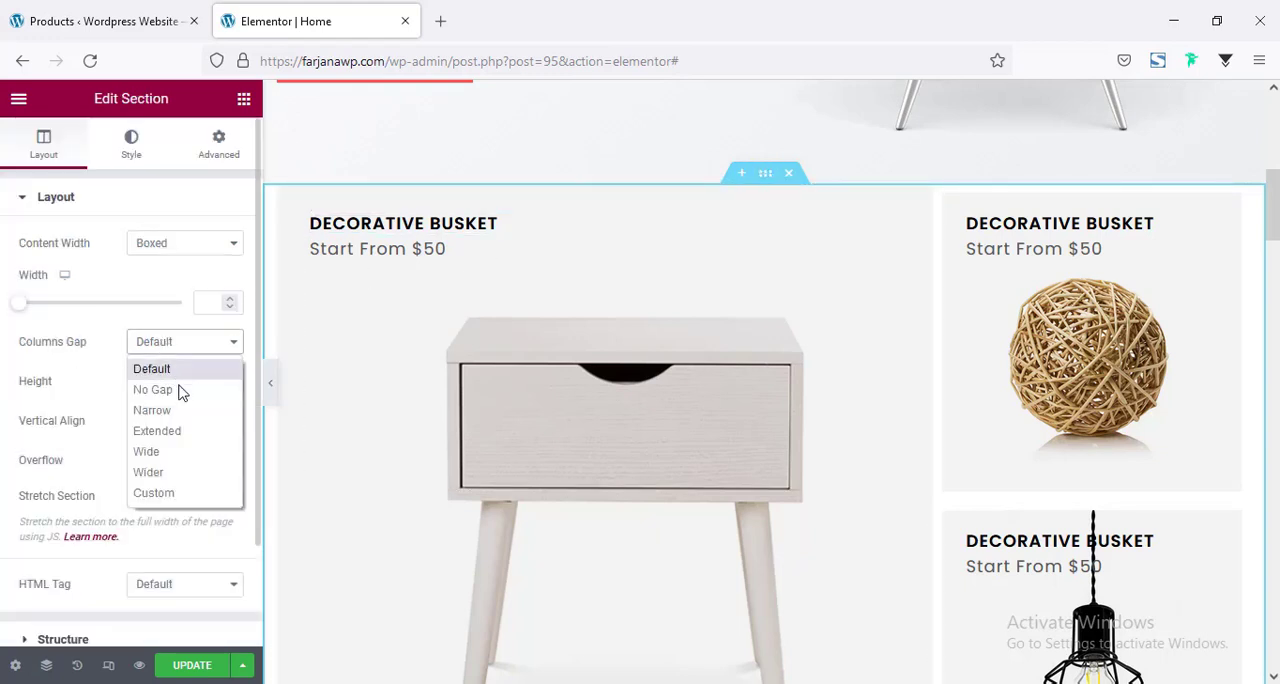
{"action": "left_click", "coordinate": [183, 434]}
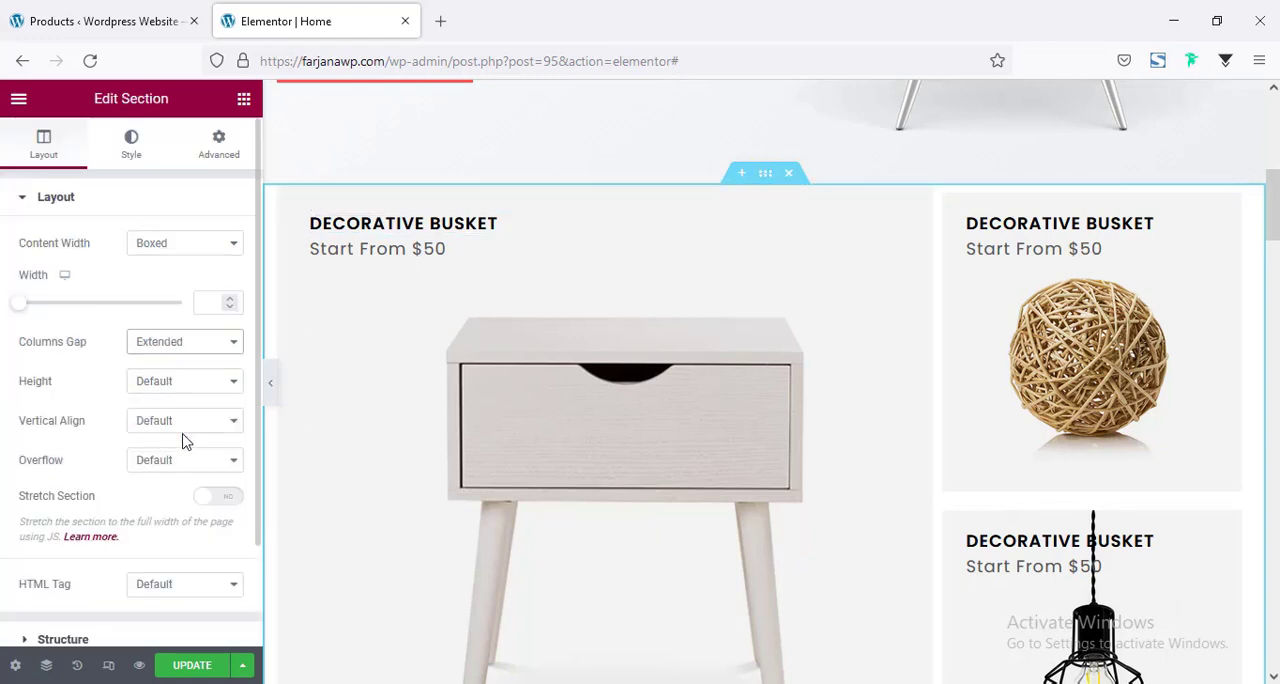
{"action": "left_click", "coordinate": [271, 384]}
{"action": "scroll", "coordinate": [597, 394], "scroll_direction": "down", "scroll_amount": 2}
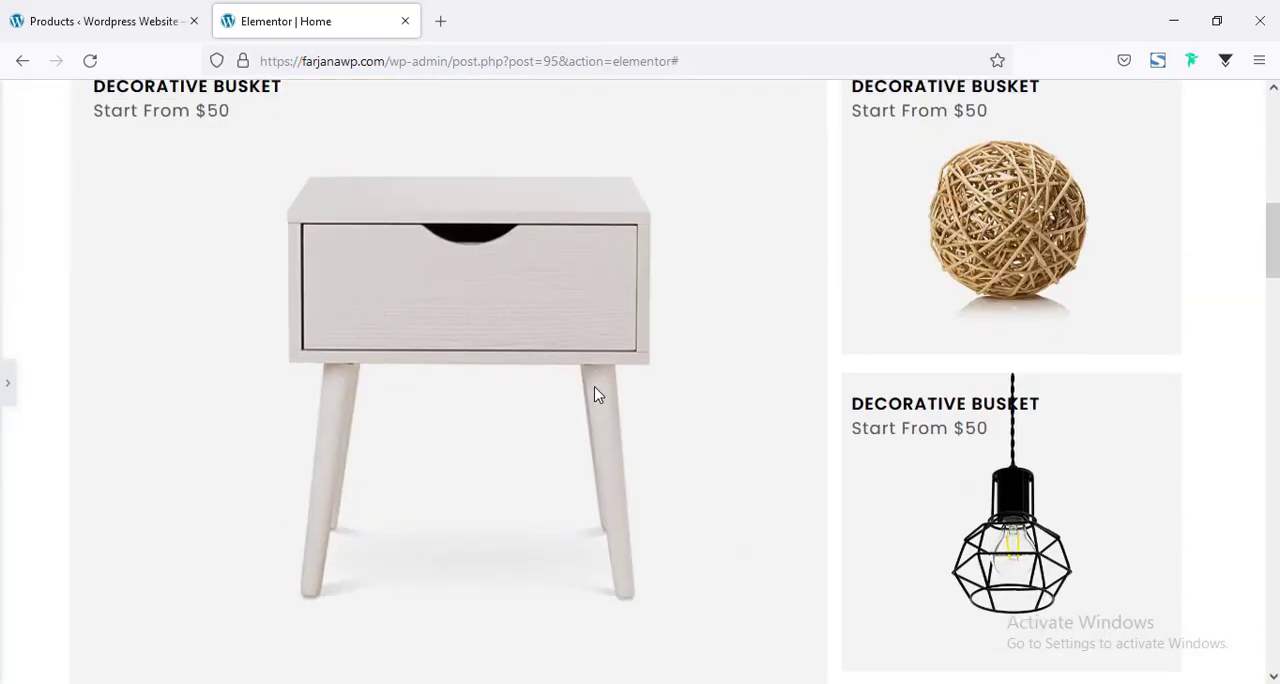
{"action": "scroll", "coordinate": [597, 394], "scroll_direction": "down", "scroll_amount": 3}
{"action": "scroll", "coordinate": [597, 394], "scroll_direction": "up", "scroll_amount": 5}
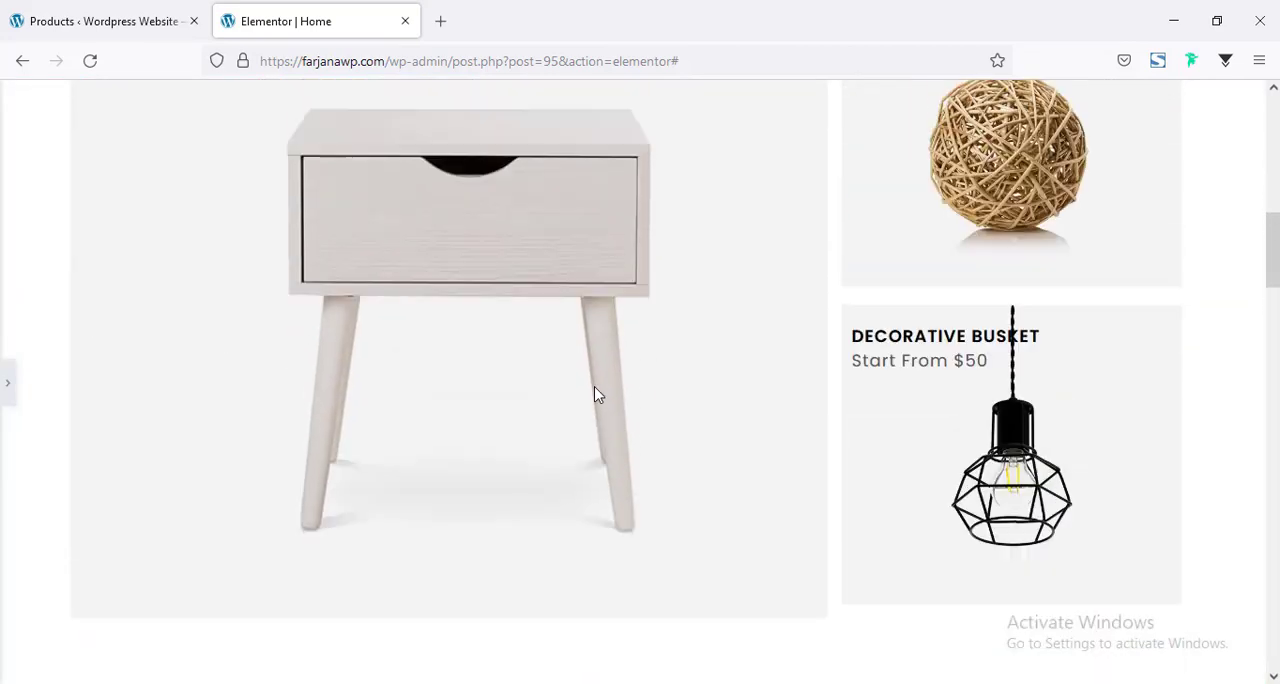
{"action": "left_click", "coordinate": [7, 389]}
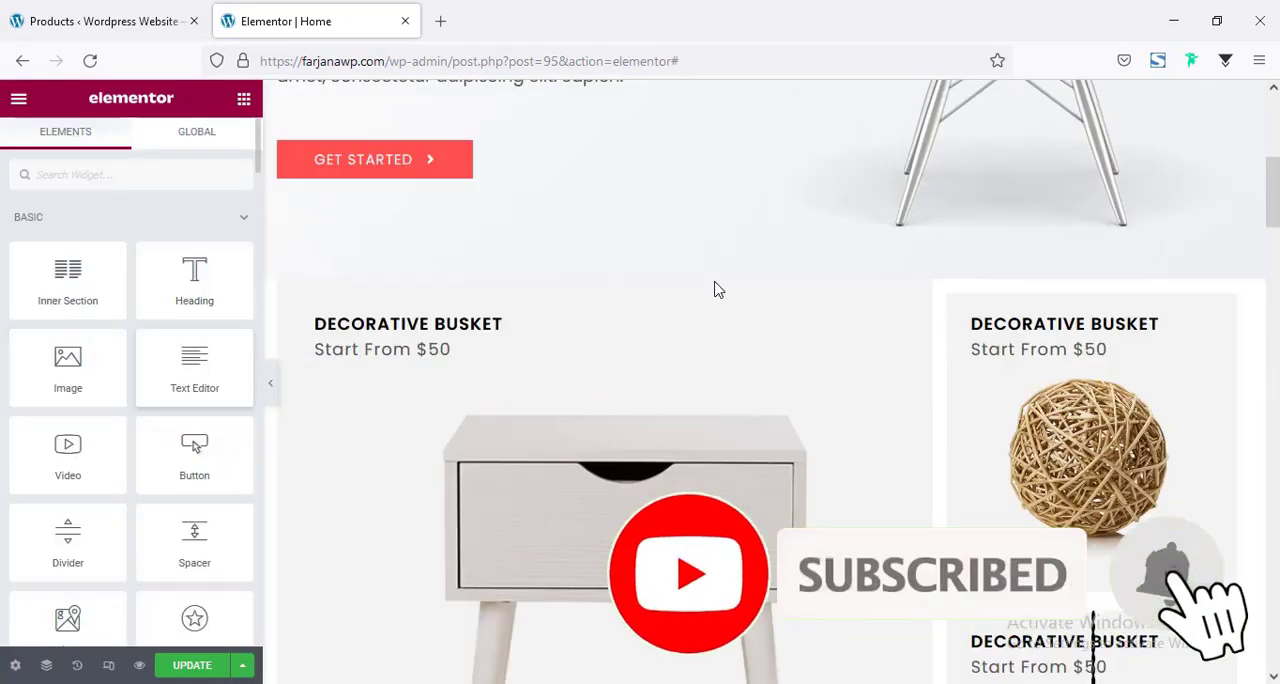
Unlink the side table column's margins and set its top and bottom margins to 15 px each.
{"action": "scroll", "coordinate": [914, 486], "scroll_direction": "down", "scroll_amount": 3}
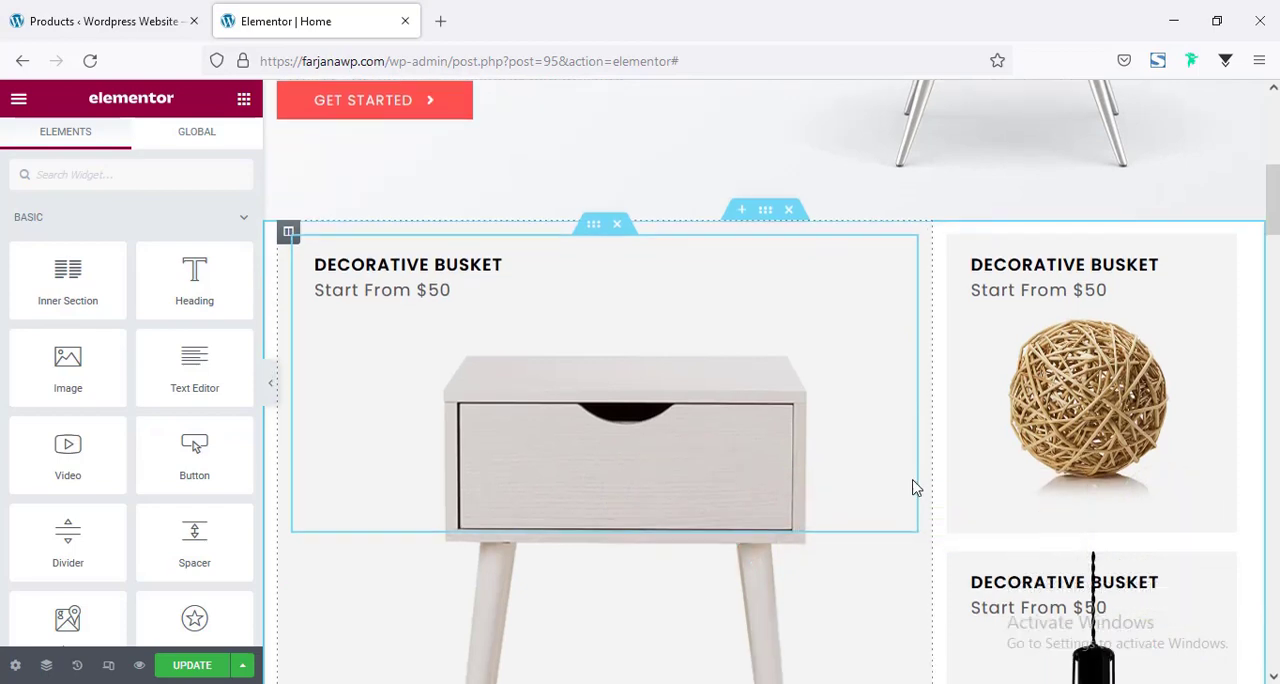
{"action": "scroll", "coordinate": [905, 480], "scroll_direction": "up", "scroll_amount": 2}
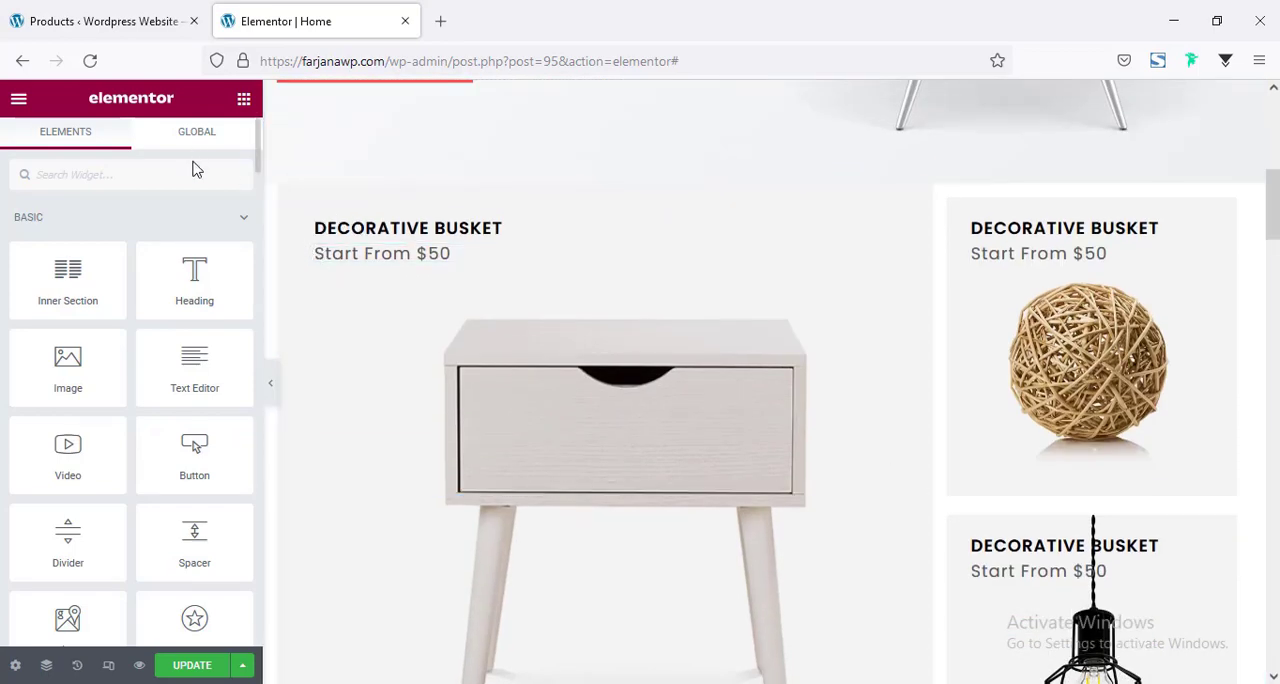
{"action": "left_click", "coordinate": [287, 198]}
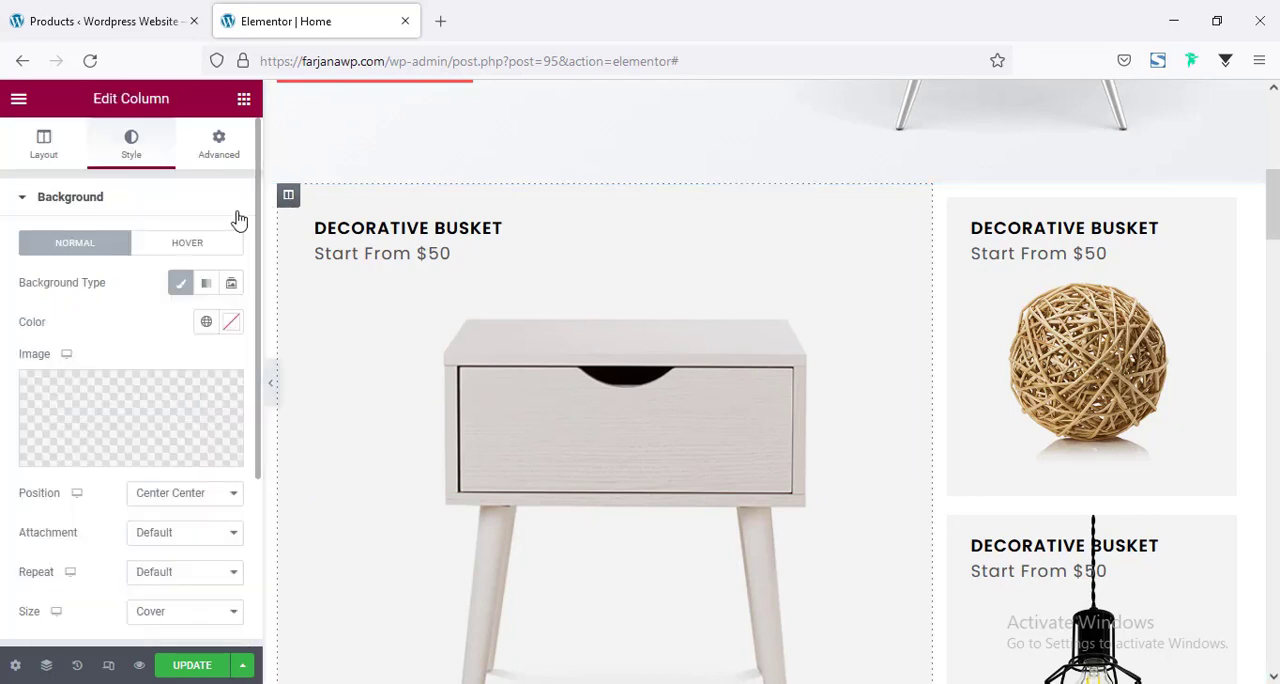
{"action": "left_click", "coordinate": [219, 143]}
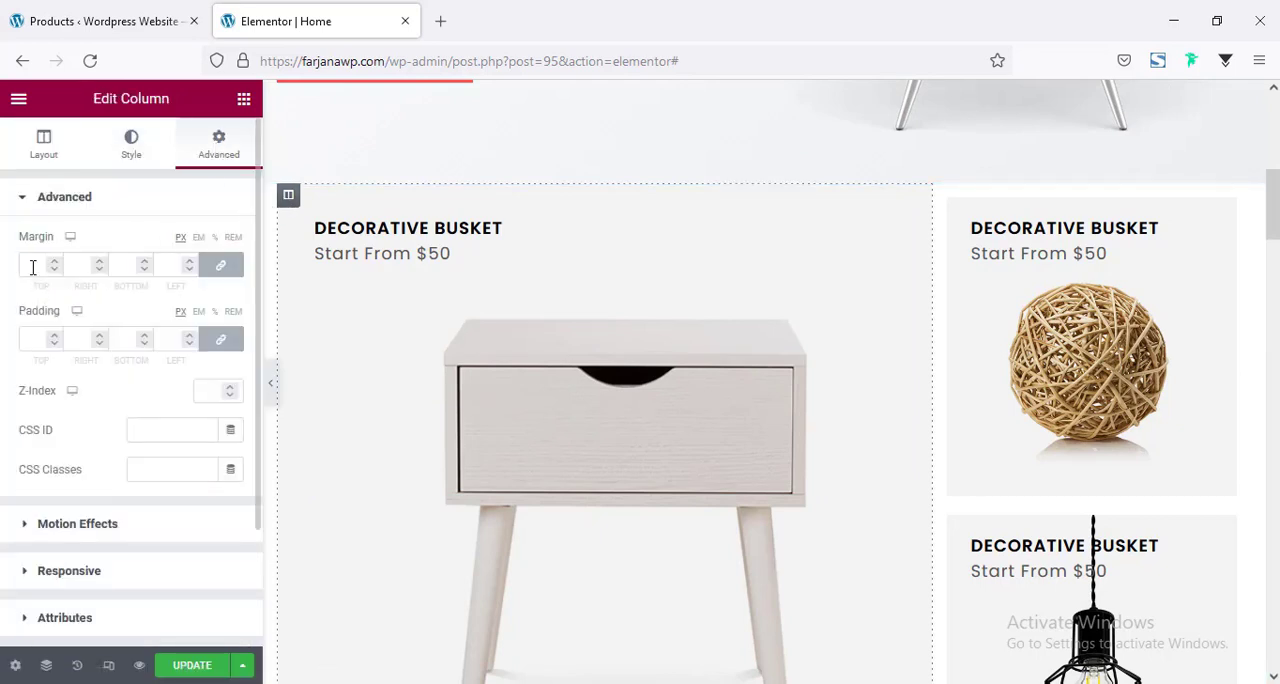
{"action": "left_click", "coordinate": [222, 266]}
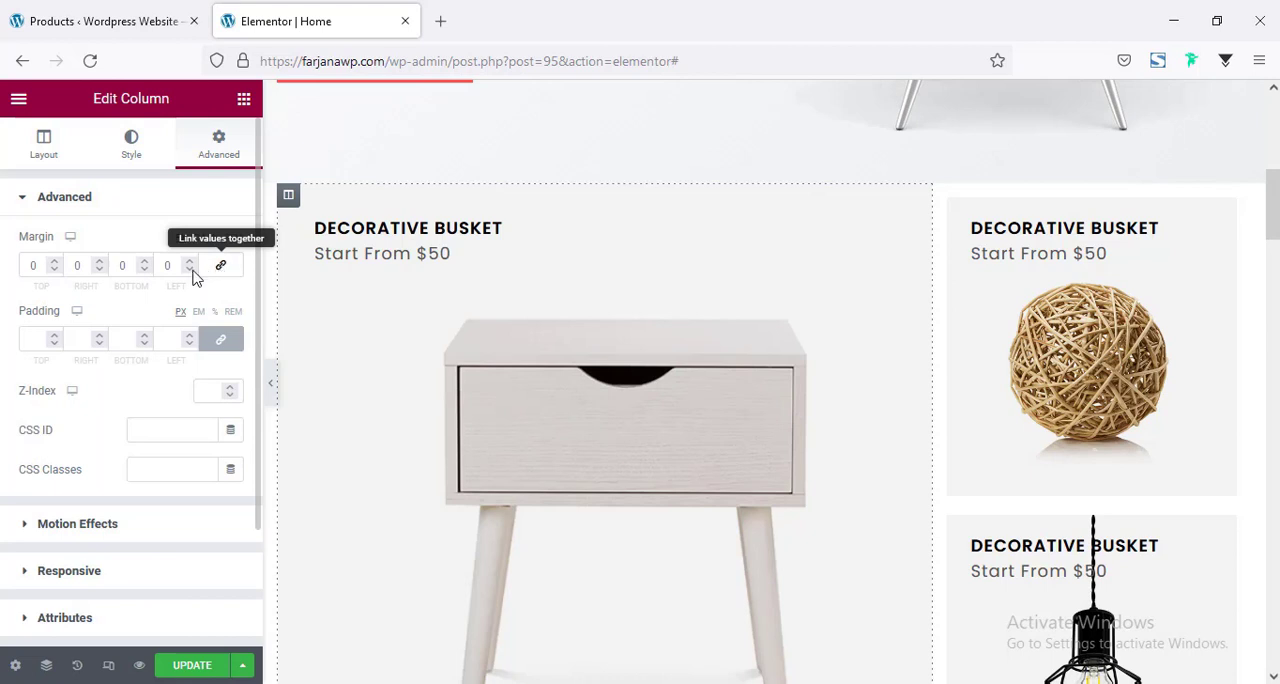
{"action": "left_click", "coordinate": [31, 265]}
{"action": "type", "text": "15"}
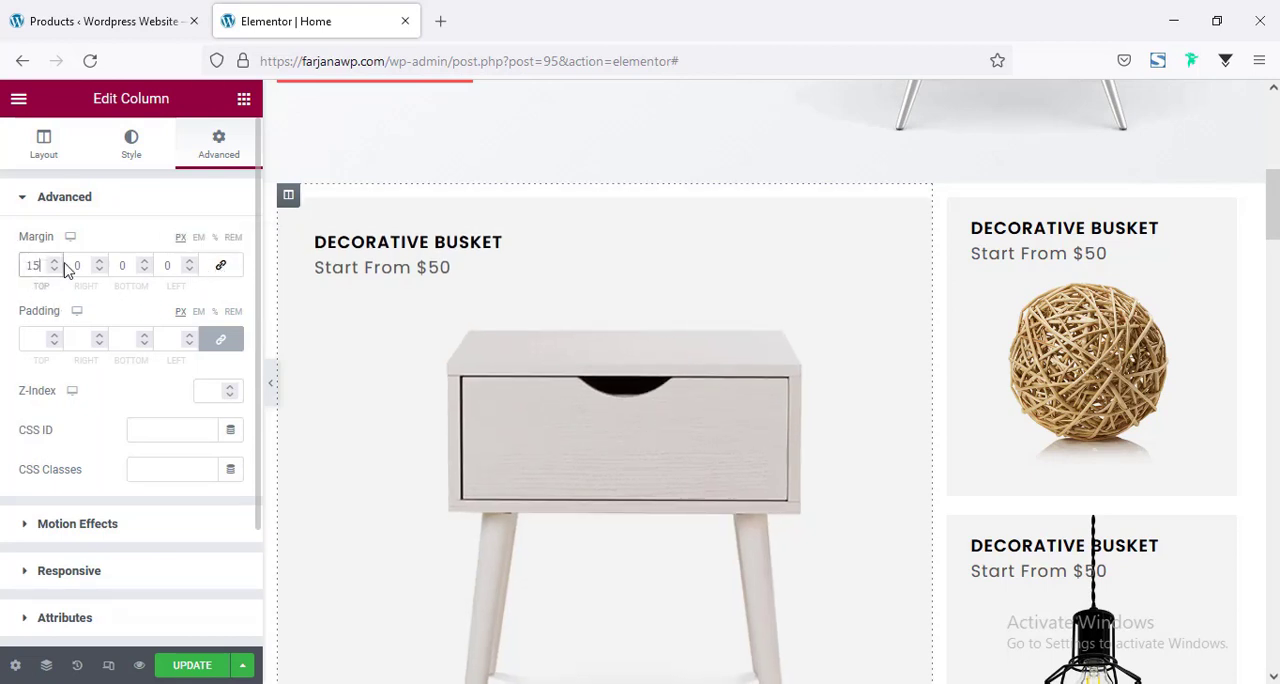
{"action": "left_click", "coordinate": [118, 266]}
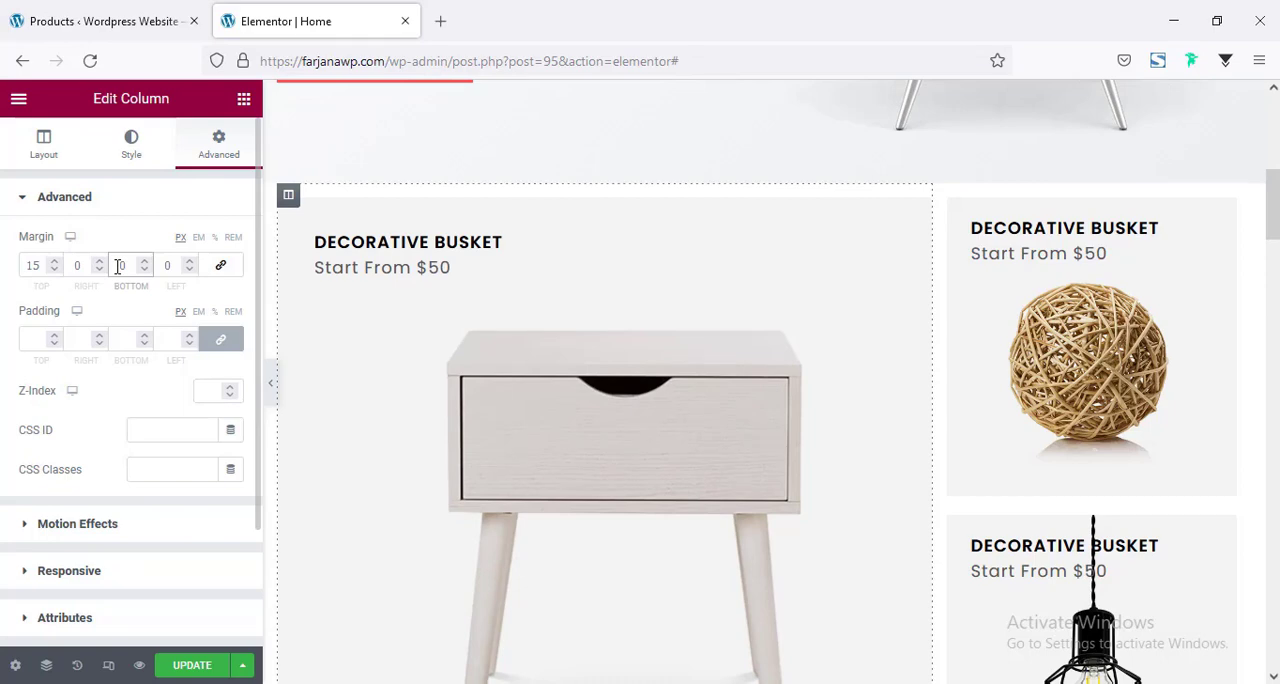
{"action": "type", "text": "50"}
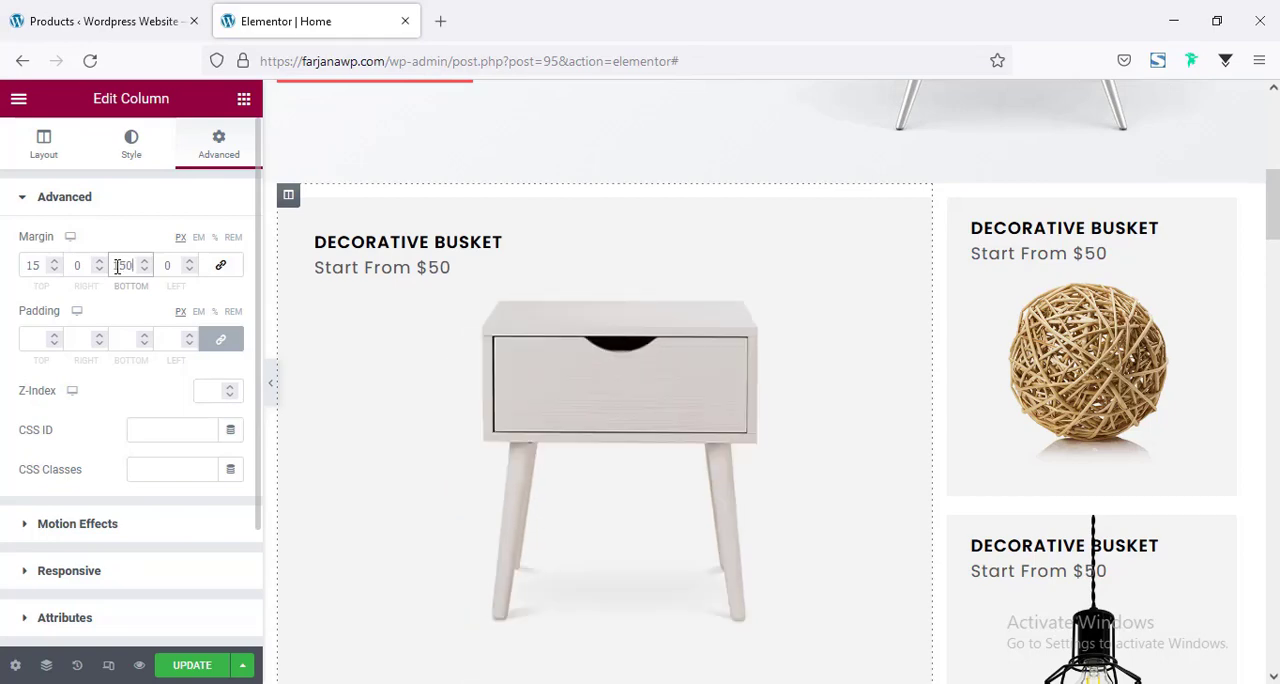
{"action": "key", "text": "BackSpace"}
{"action": "key", "text": "BackSpace"}
{"action": "type", "text": "15"}
{"action": "scroll", "coordinate": [846, 394], "scroll_direction": "down", "scroll_amount": 4}
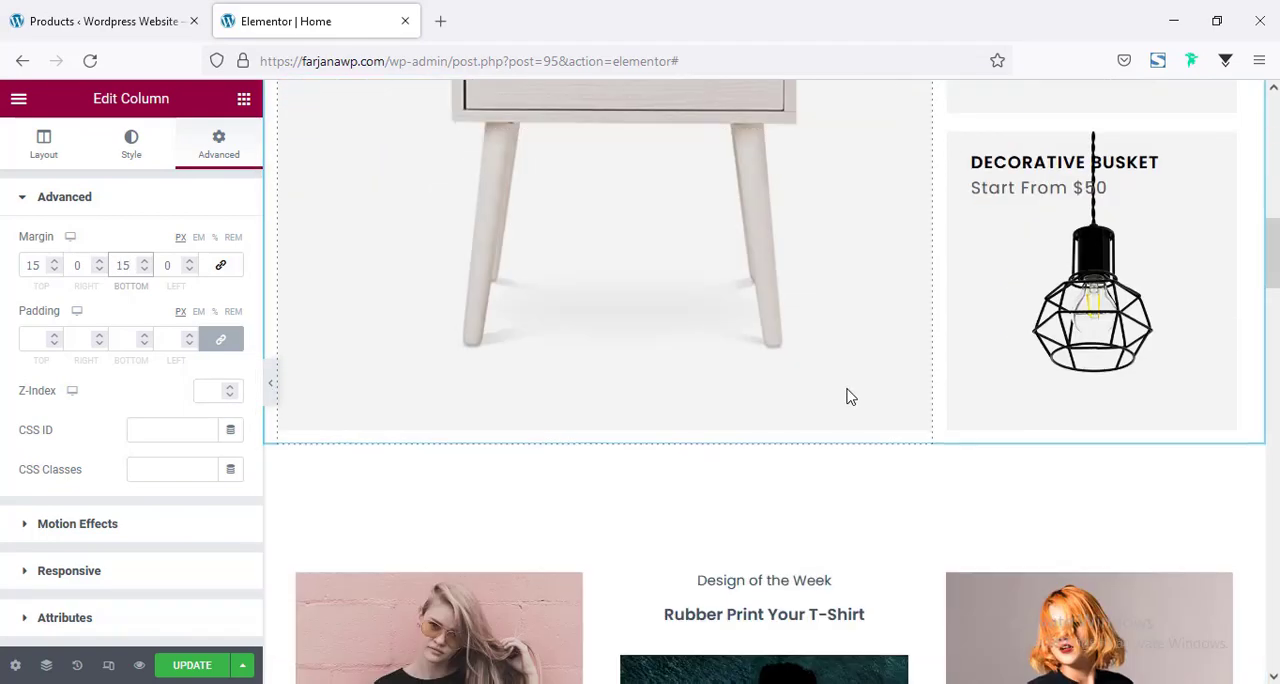
Set the font size of the side table banner's "Decorative Busket" title to 16 px.
{"action": "scroll", "coordinate": [1010, 423], "scroll_direction": "up", "scroll_amount": 4}
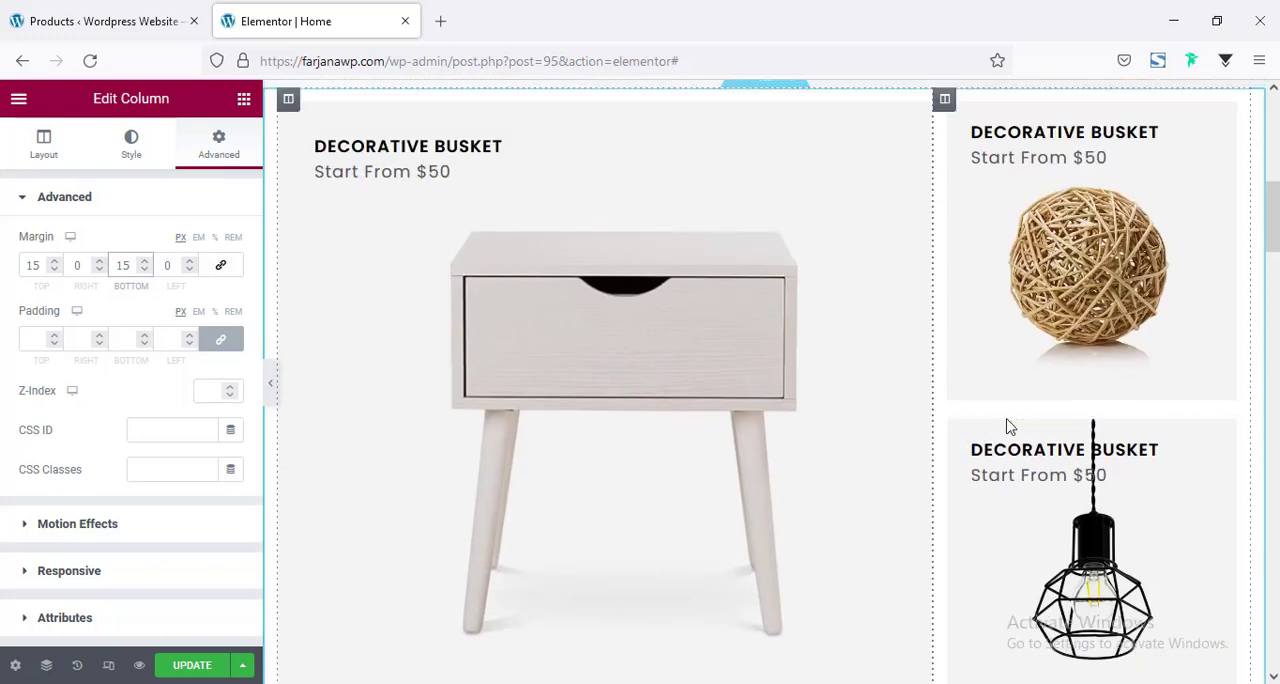
{"action": "right_click", "coordinate": [351, 242]}
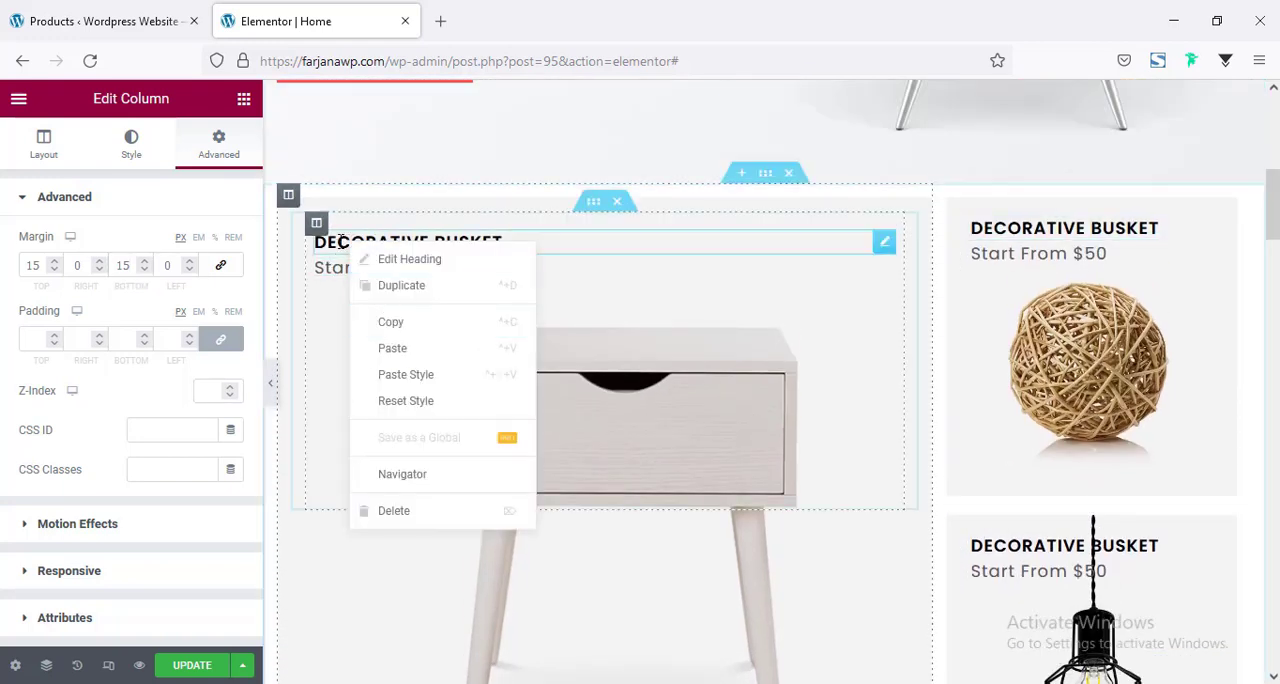
{"action": "left_click", "coordinate": [131, 145]}
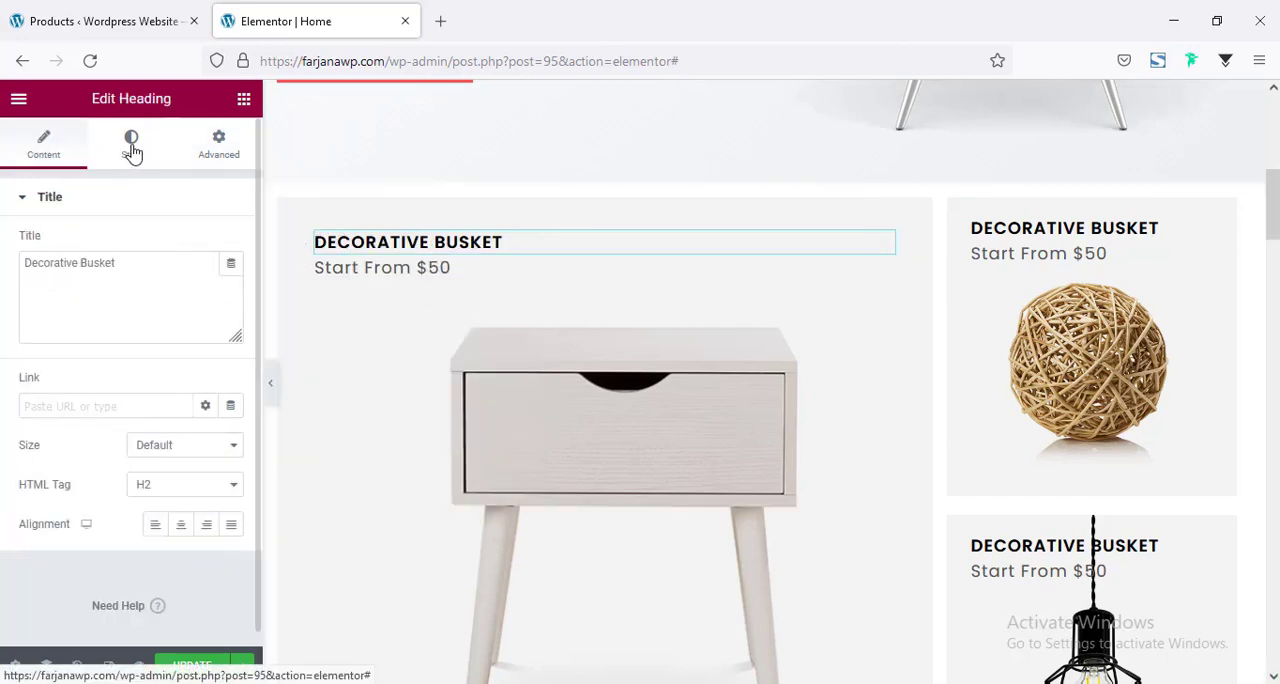
{"action": "left_click", "coordinate": [129, 149]}
{"action": "left_click", "coordinate": [234, 282]}
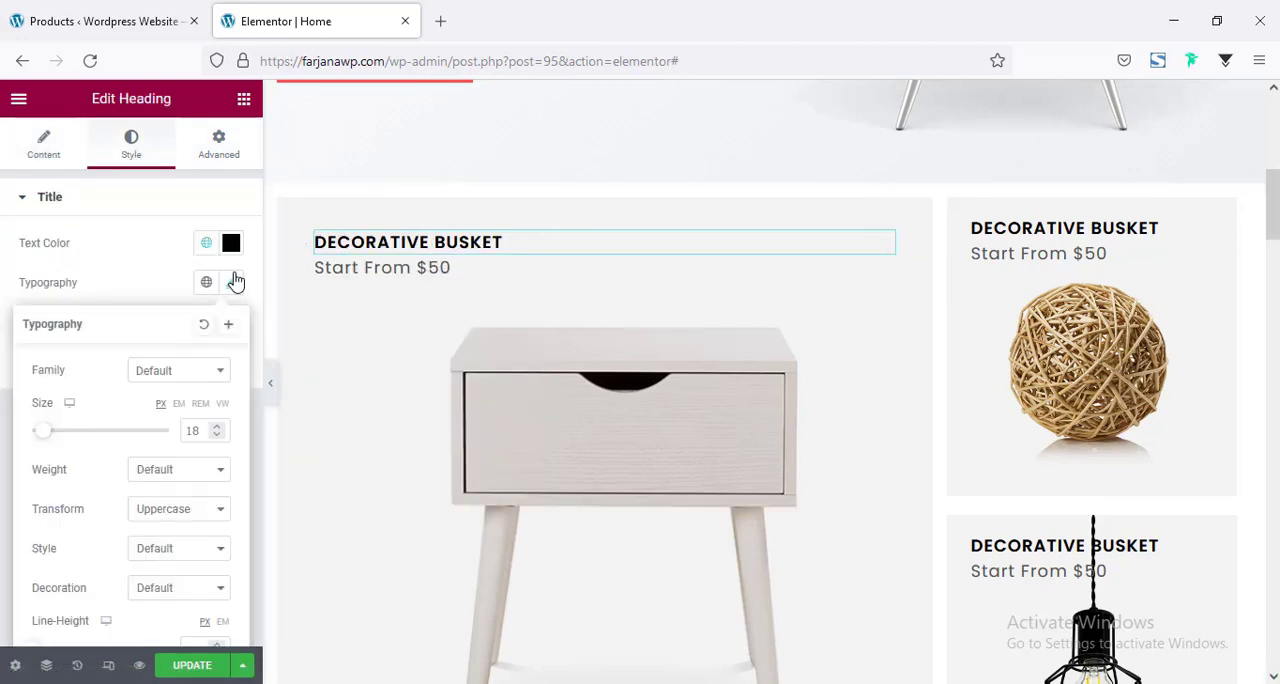
{"action": "key", "text": "Down"}
{"action": "key", "text": "Down"}
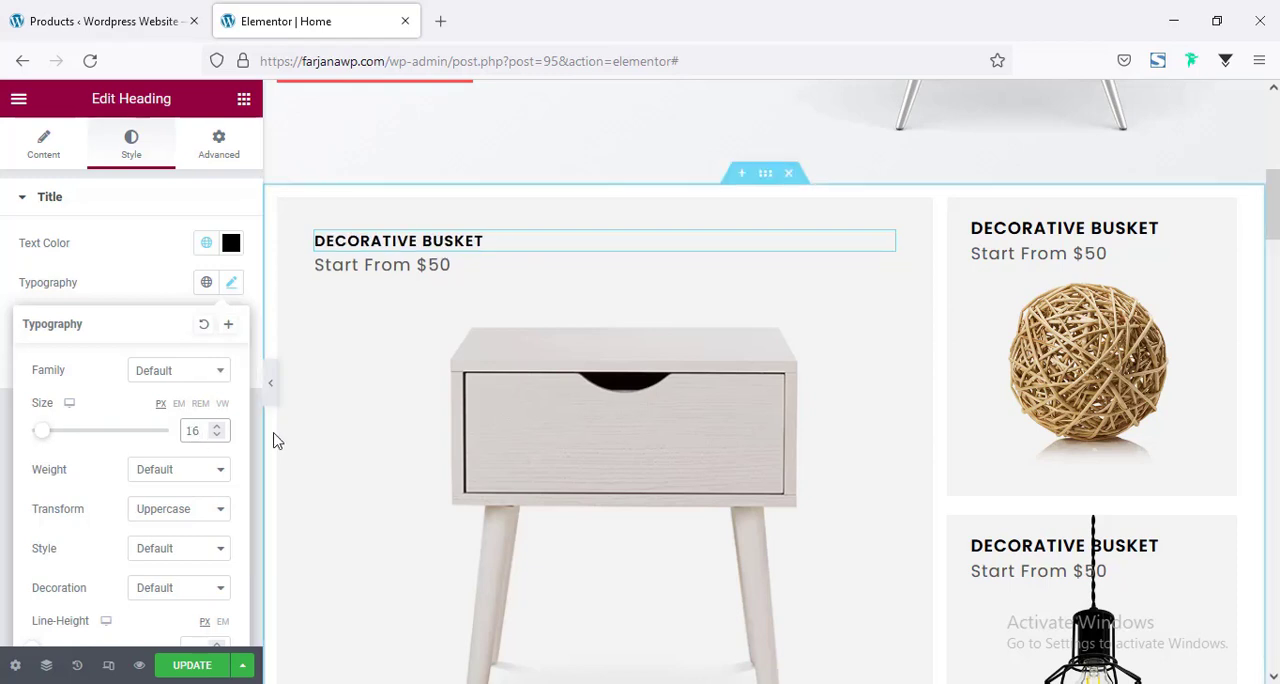
Set the font size of the side table banner's "Start From $50" text to 16 px.
{"action": "left_click", "coordinate": [391, 264]}
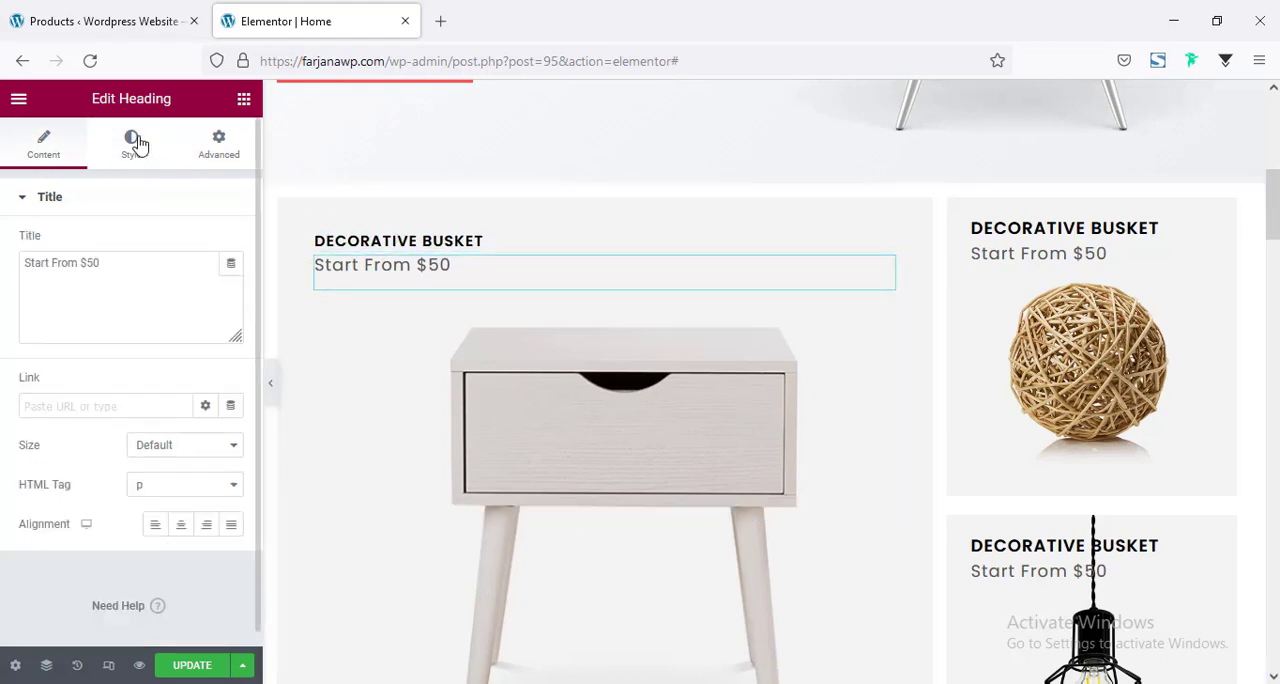
{"action": "left_click", "coordinate": [134, 145]}
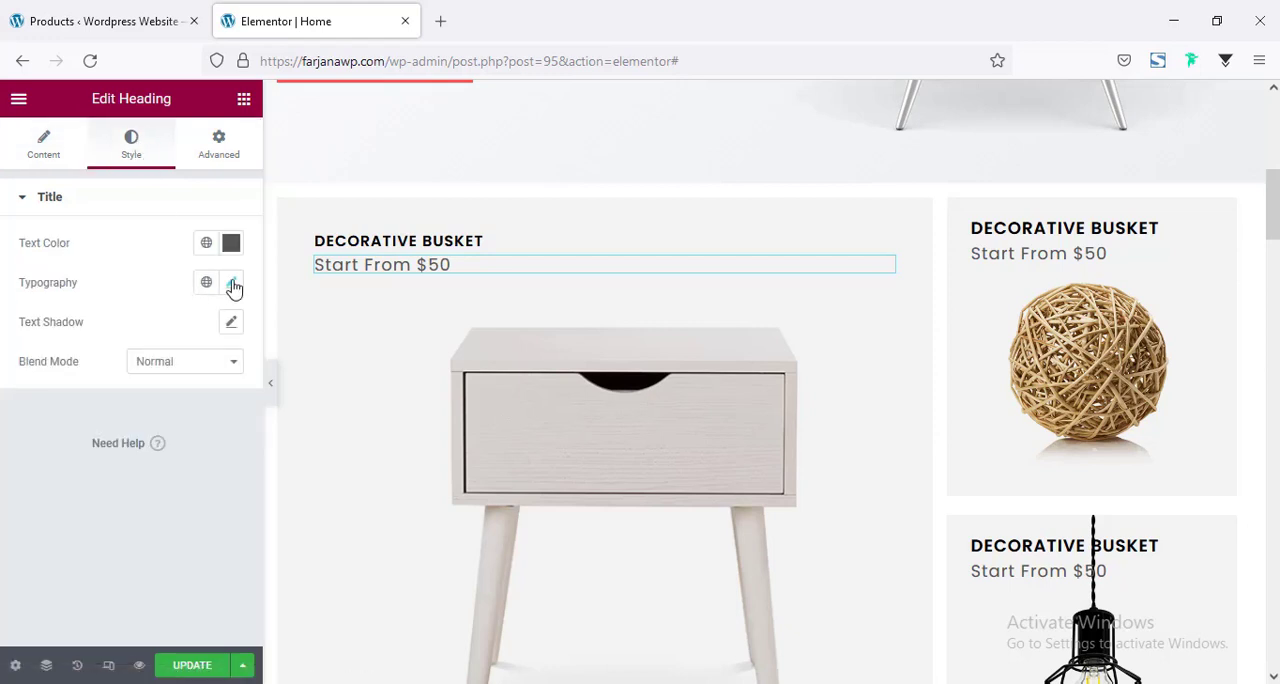
{"action": "left_click", "coordinate": [232, 285]}
{"action": "key", "text": "Down"}
{"action": "key", "text": "Down"}
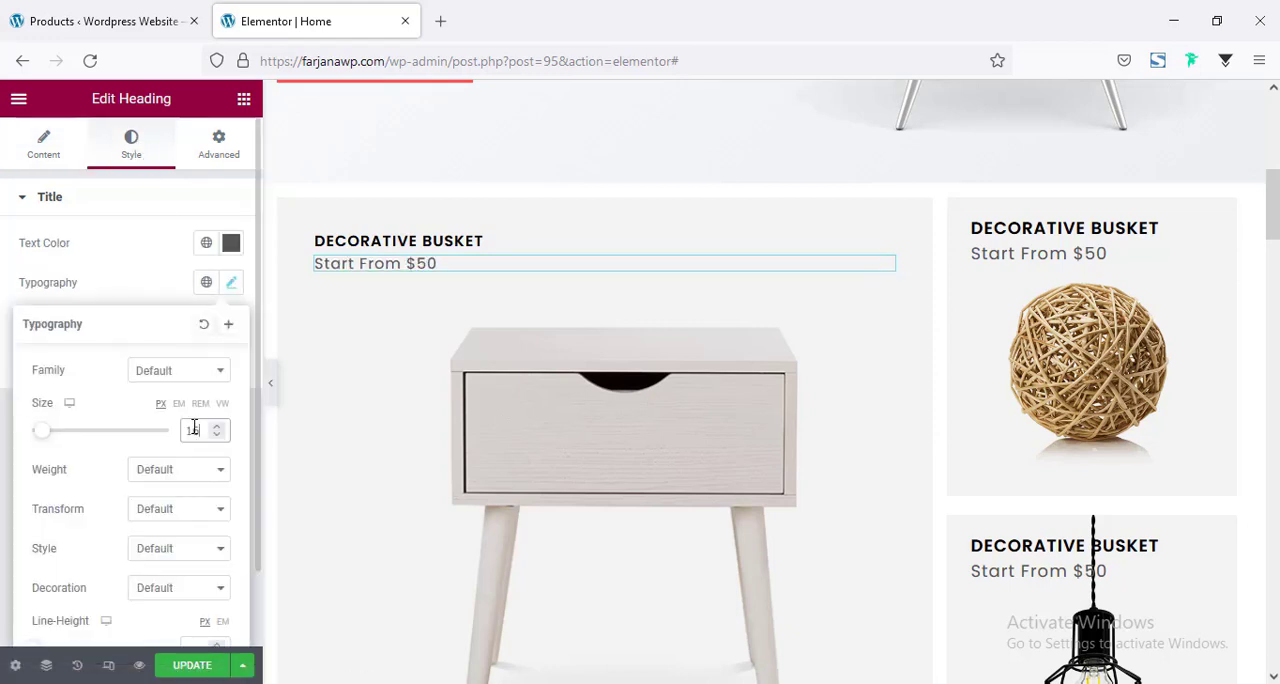
Replace the wicker ball banner's title with a copy of the side table banner's title and paste its style onto the lamp banner's title.
{"action": "right_click", "coordinate": [405, 242]}
{"action": "left_click", "coordinate": [449, 319]}
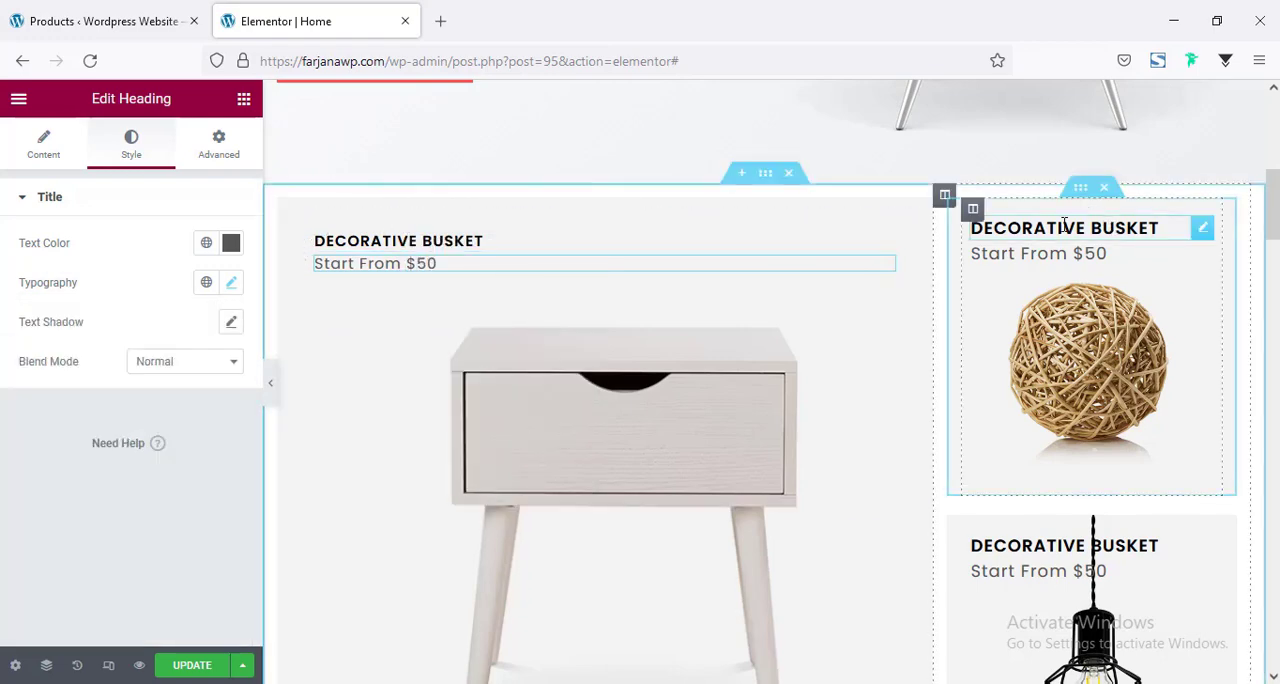
{"action": "right_click", "coordinate": [1080, 232]}
{"action": "left_click", "coordinate": [1108, 355]}
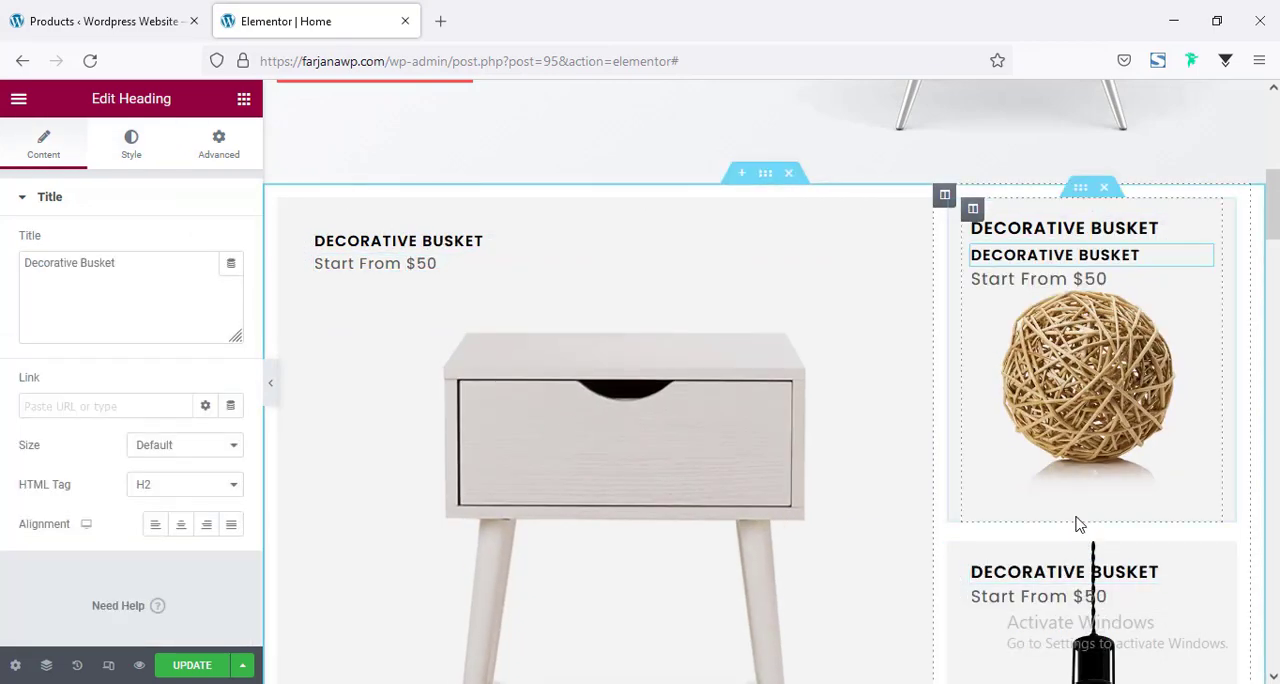
{"action": "scroll", "coordinate": [1077, 523], "scroll_direction": "down", "scroll_amount": 1}
{"action": "right_click", "coordinate": [1050, 140]}
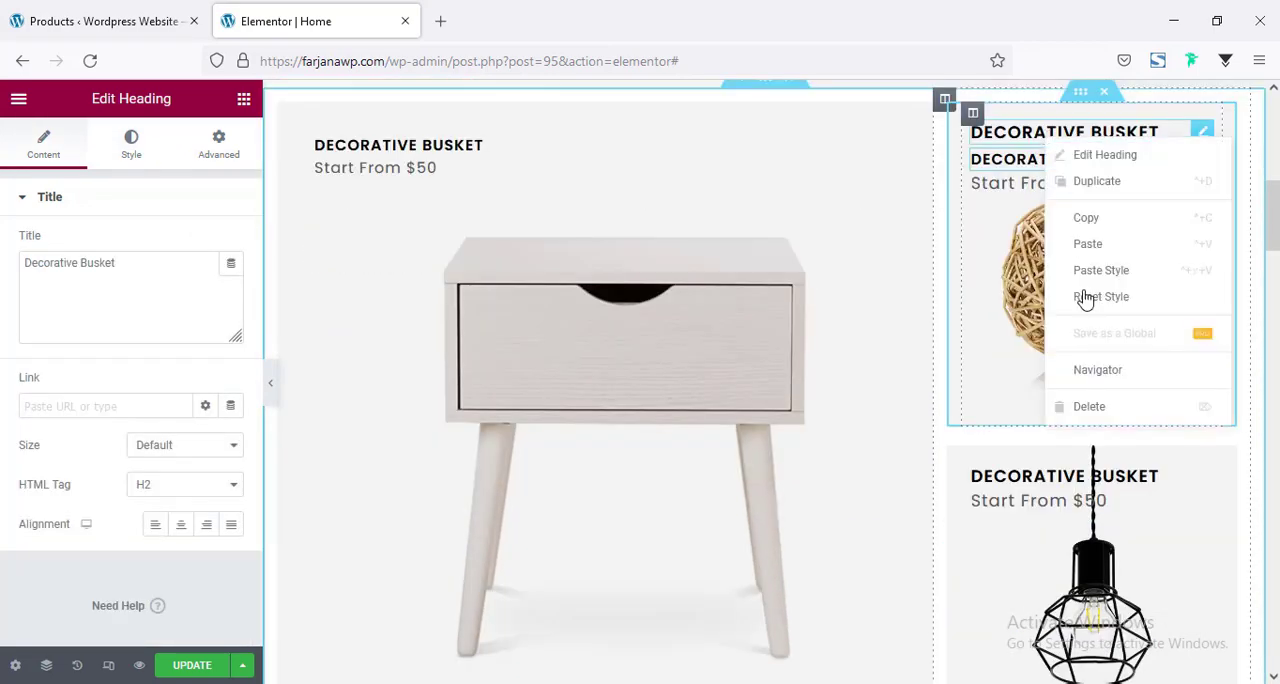
{"action": "left_click", "coordinate": [1093, 407]}
{"action": "right_click", "coordinate": [1055, 451]}
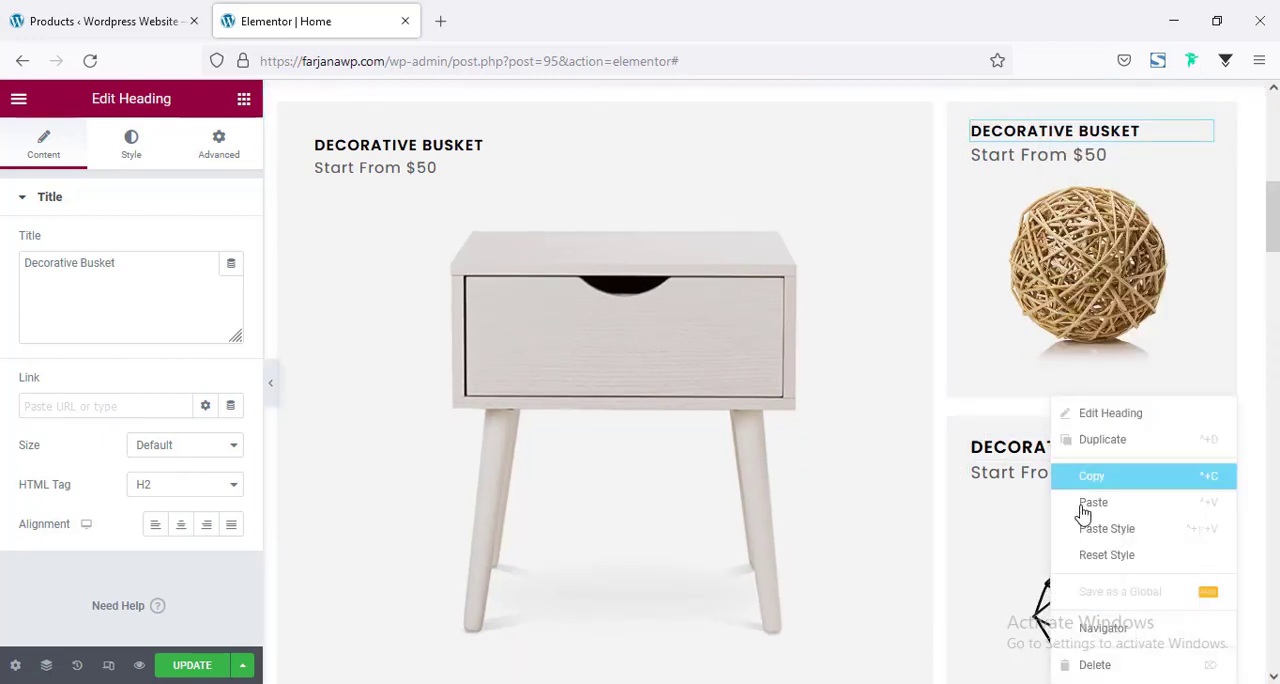
{"action": "left_click", "coordinate": [1093, 530]}
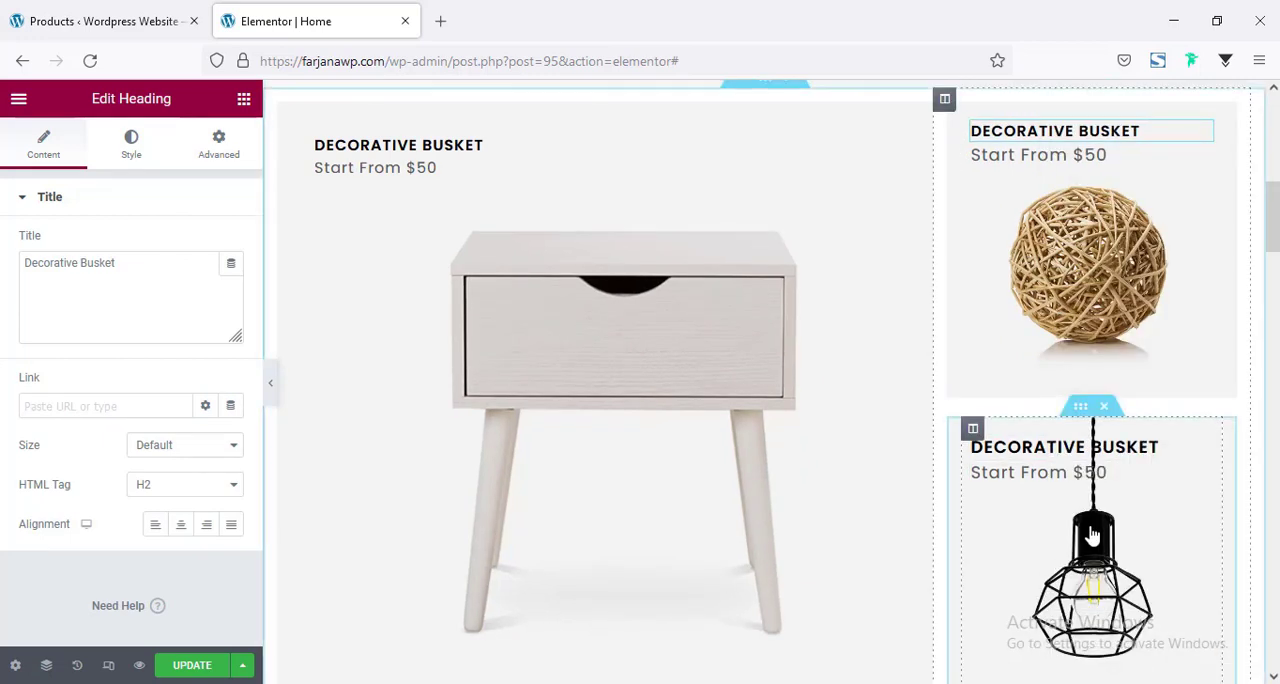
Copy the side table banner's "Start From $50" text and paste its style onto the price texts of the wicker ball and lamp banners.
{"action": "right_click", "coordinate": [393, 170]}
{"action": "left_click", "coordinate": [435, 252]}
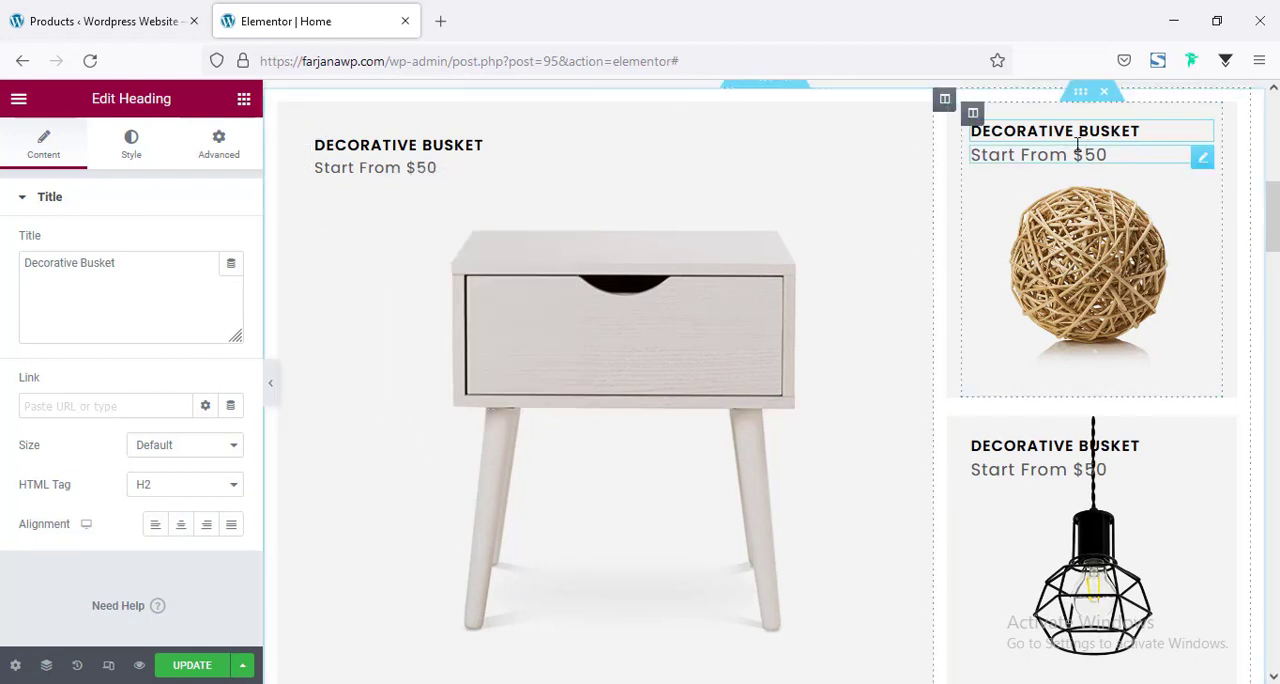
{"action": "right_click", "coordinate": [1050, 170]}
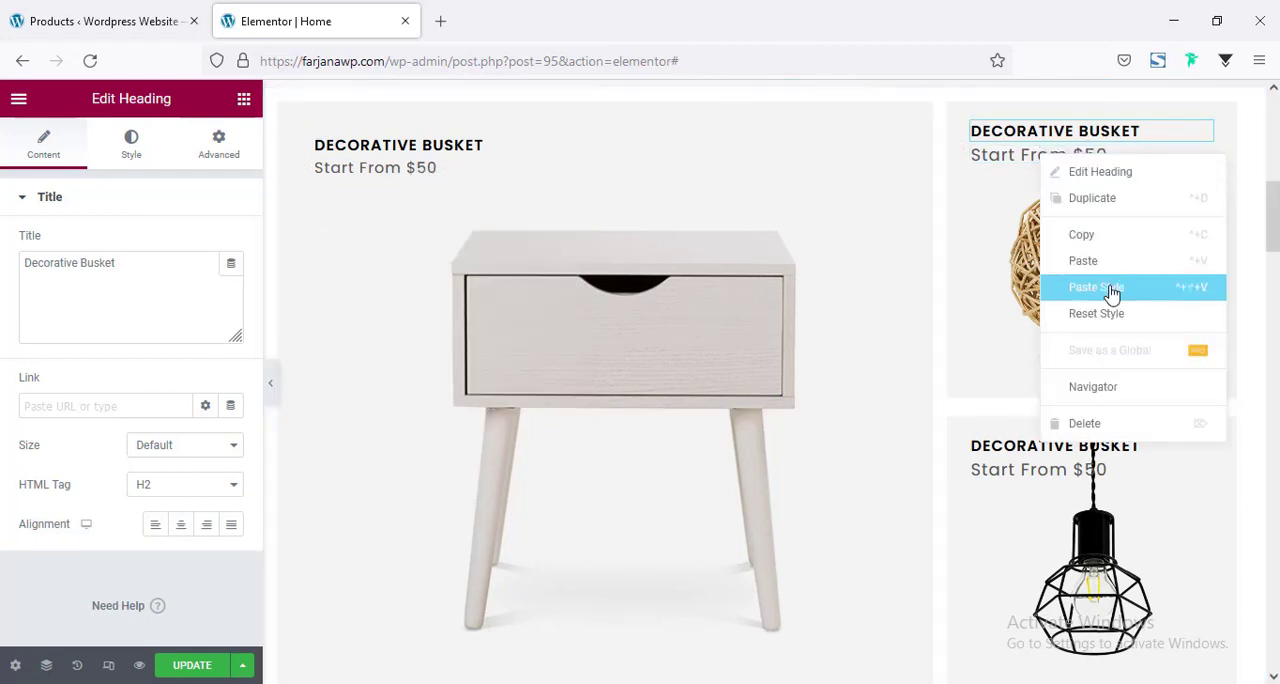
{"action": "left_click", "coordinate": [1072, 290]}
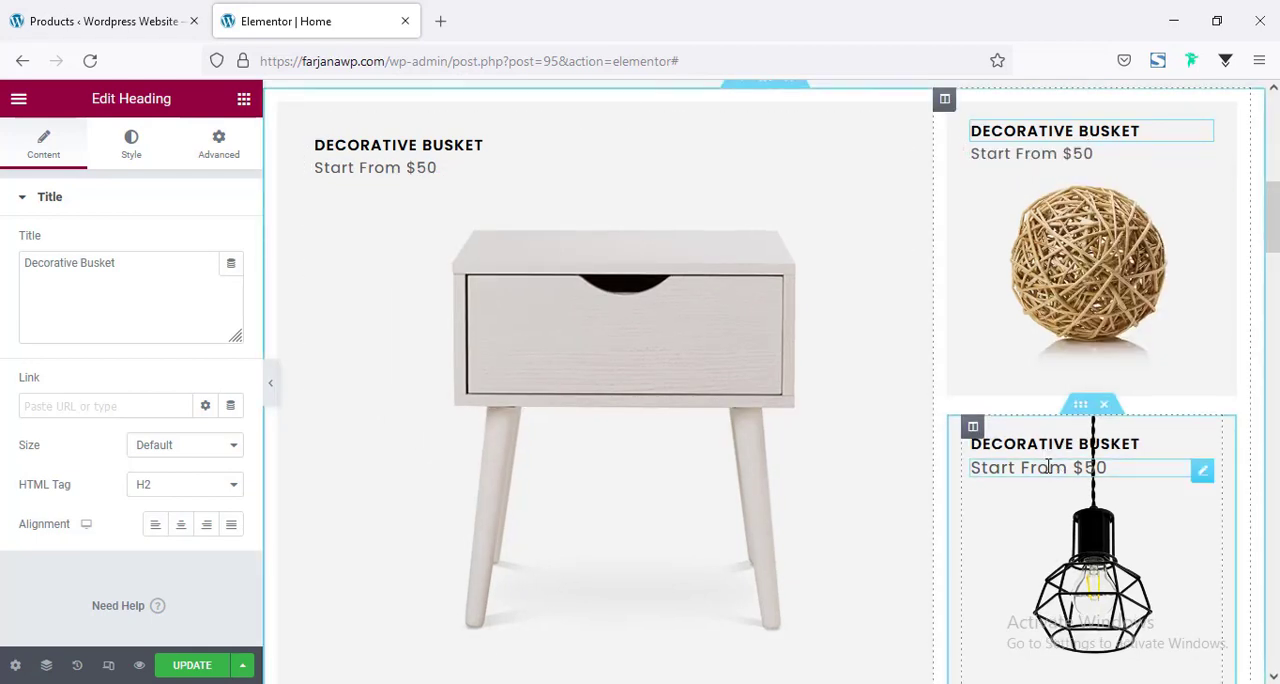
{"action": "right_click", "coordinate": [1059, 468]}
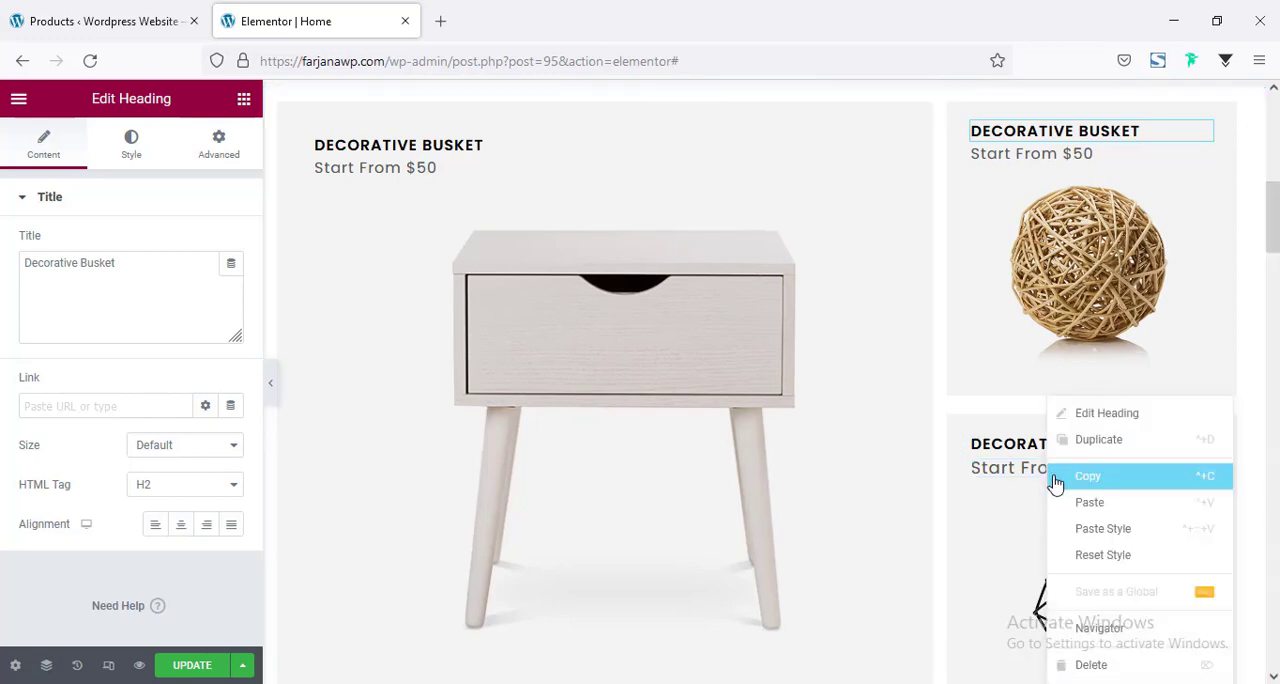
{"action": "left_click", "coordinate": [1081, 530]}
{"action": "scroll", "coordinate": [994, 349], "scroll_direction": "up", "scroll_amount": 3}
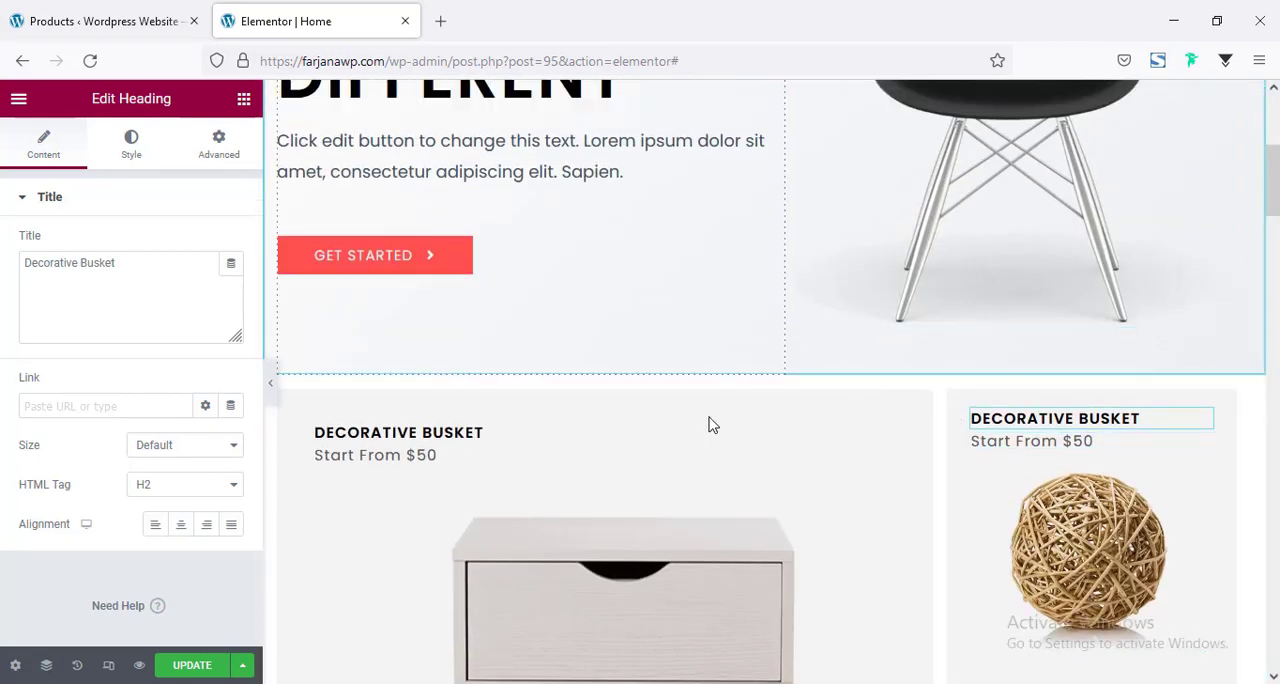
{"action": "scroll", "coordinate": [730, 395], "scroll_direction": "down", "scroll_amount": 5}
{"action": "scroll", "coordinate": [768, 405], "scroll_direction": "up", "scroll_amount": 3}
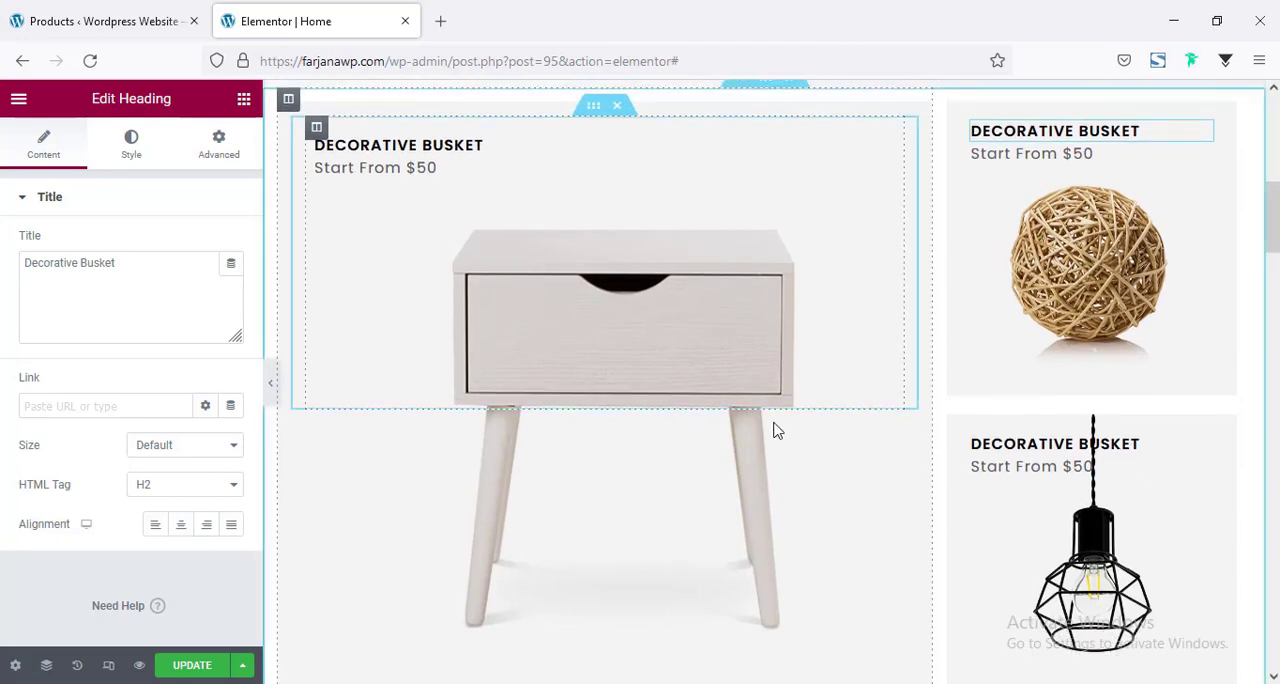
Unlink the product banner section's padding, set its top and bottom padding to 50 px, and check the banners at full page width.
{"action": "scroll", "coordinate": [770, 415], "scroll_direction": "up", "scroll_amount": 3}
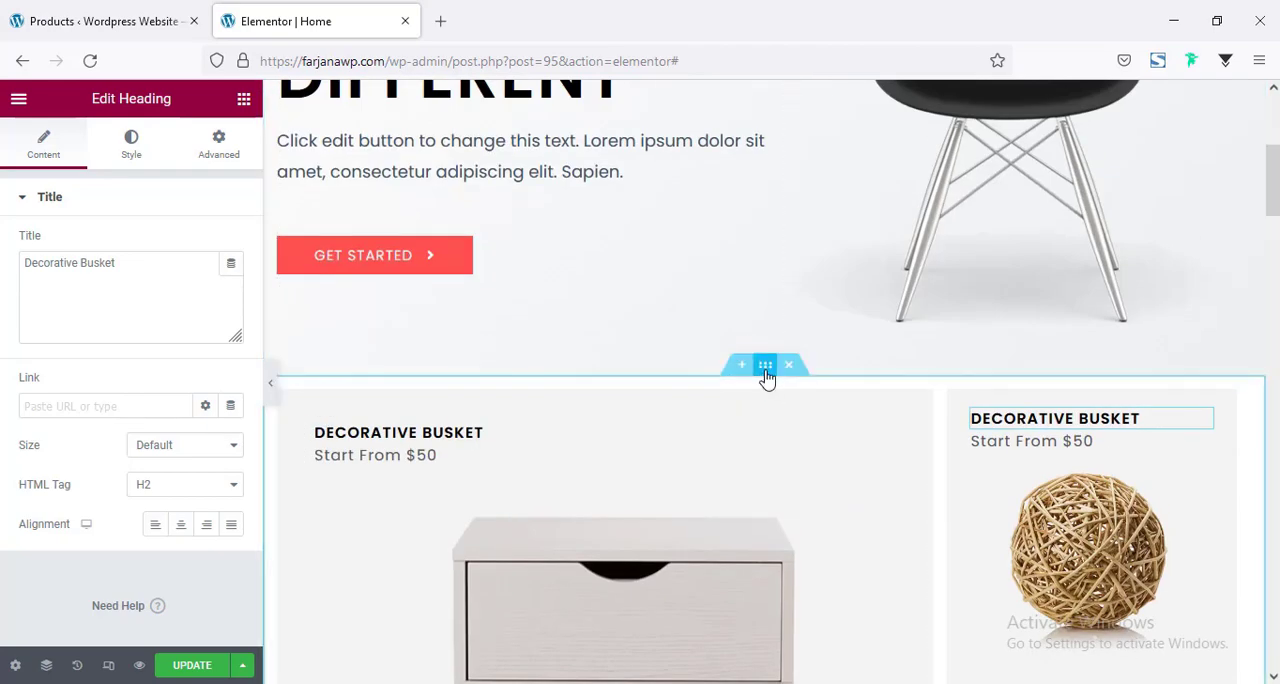
{"action": "left_click", "coordinate": [765, 366]}
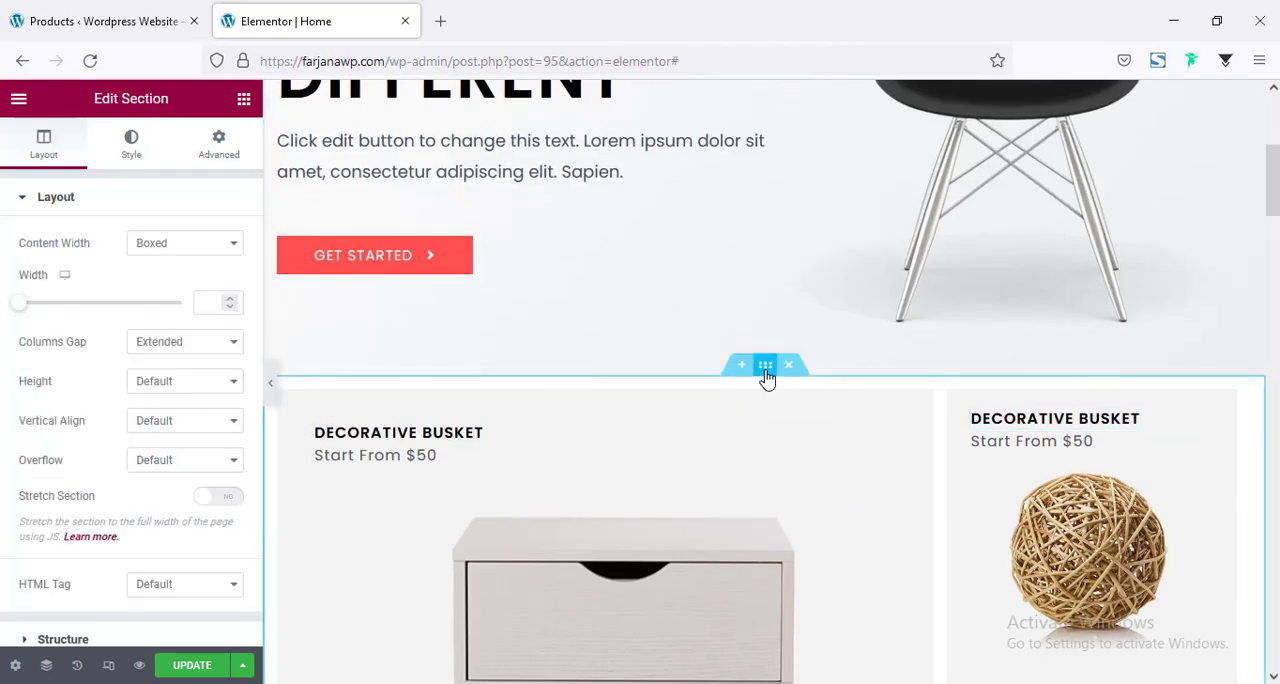
{"action": "left_click", "coordinate": [226, 146]}
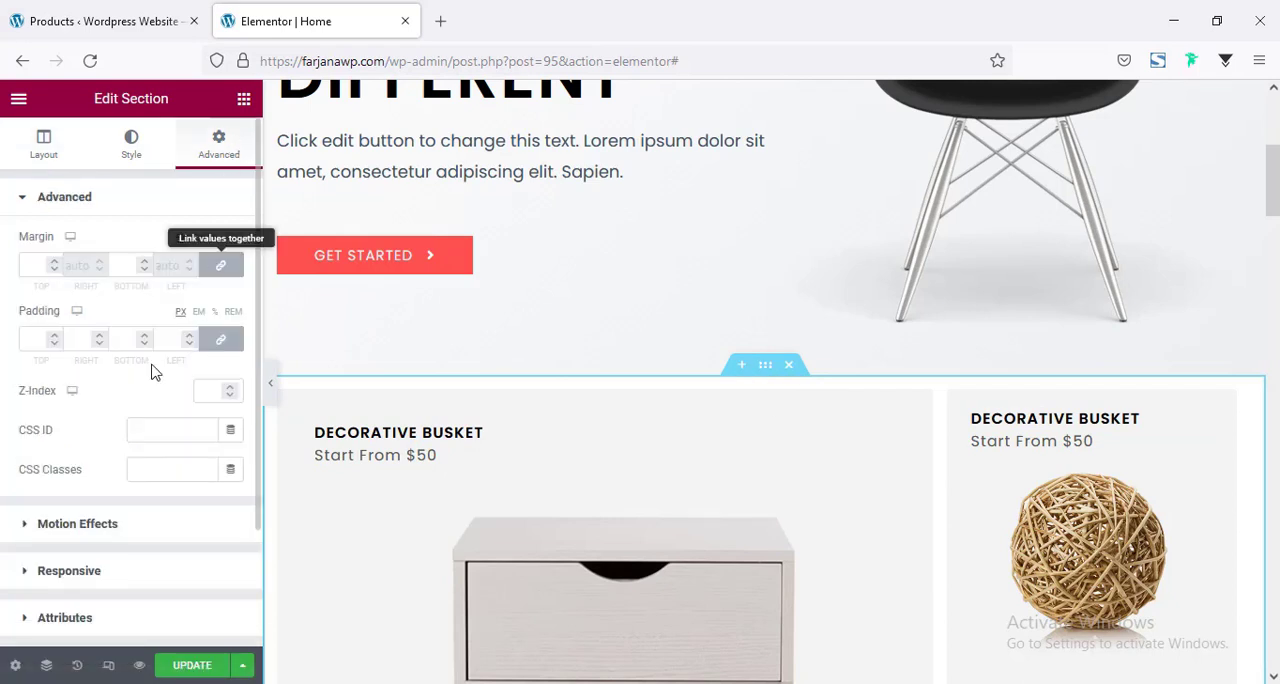
{"action": "left_click", "coordinate": [221, 340]}
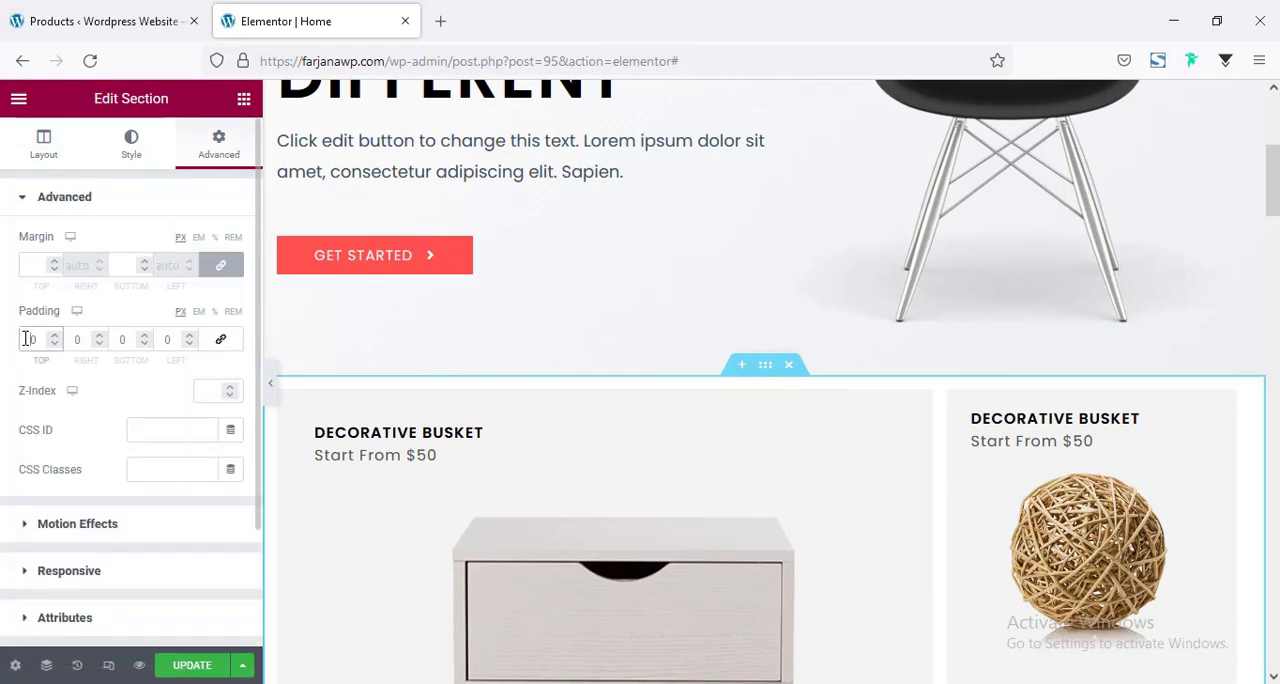
{"action": "type", "text": "7"}
{"action": "key", "text": "BackSpace"}
{"action": "type", "text": "5"}
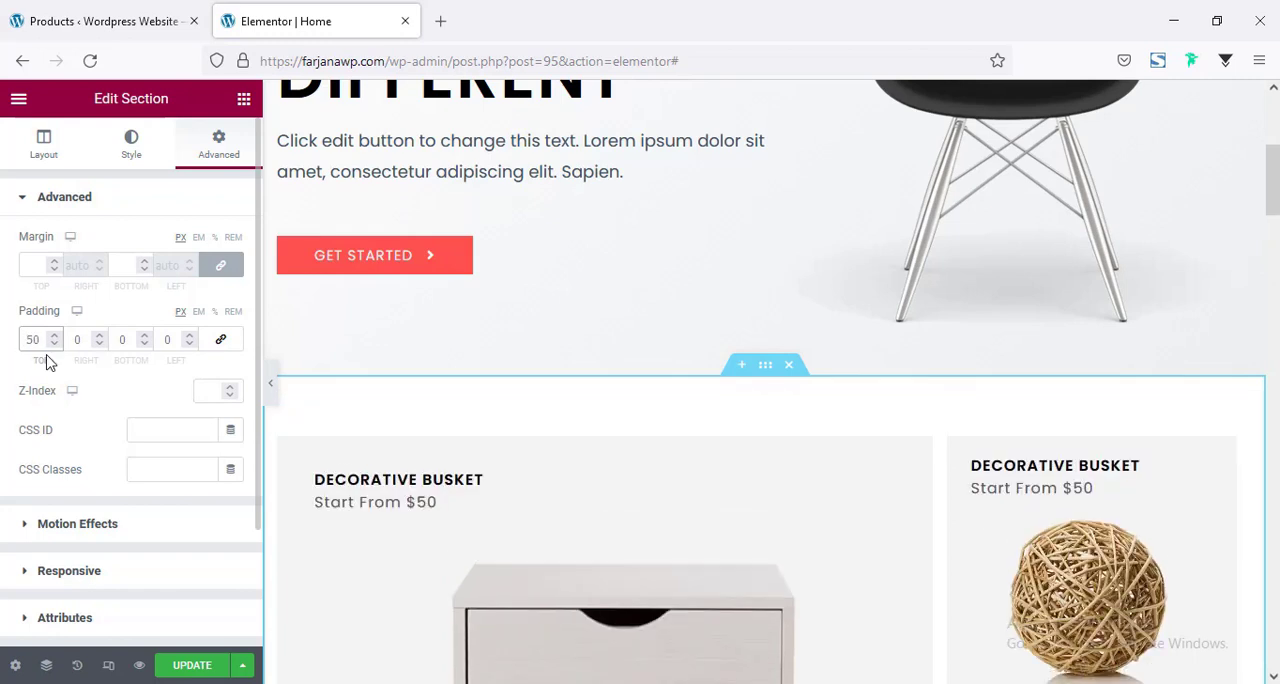
{"action": "left_click", "coordinate": [115, 343]}
{"action": "scroll", "coordinate": [754, 437], "scroll_direction": "down", "scroll_amount": 6}
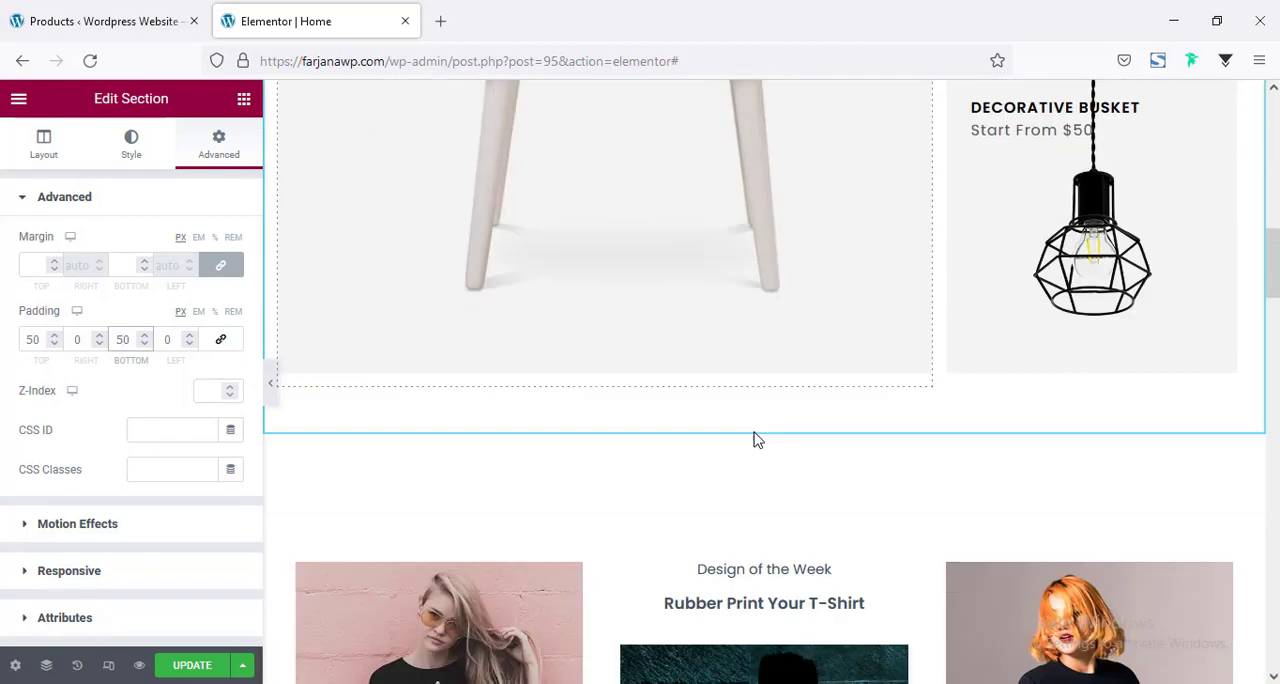
{"action": "scroll", "coordinate": [750, 438], "scroll_direction": "up", "scroll_amount": 4}
{"action": "scroll", "coordinate": [750, 438], "scroll_direction": "up", "scroll_amount": 4}
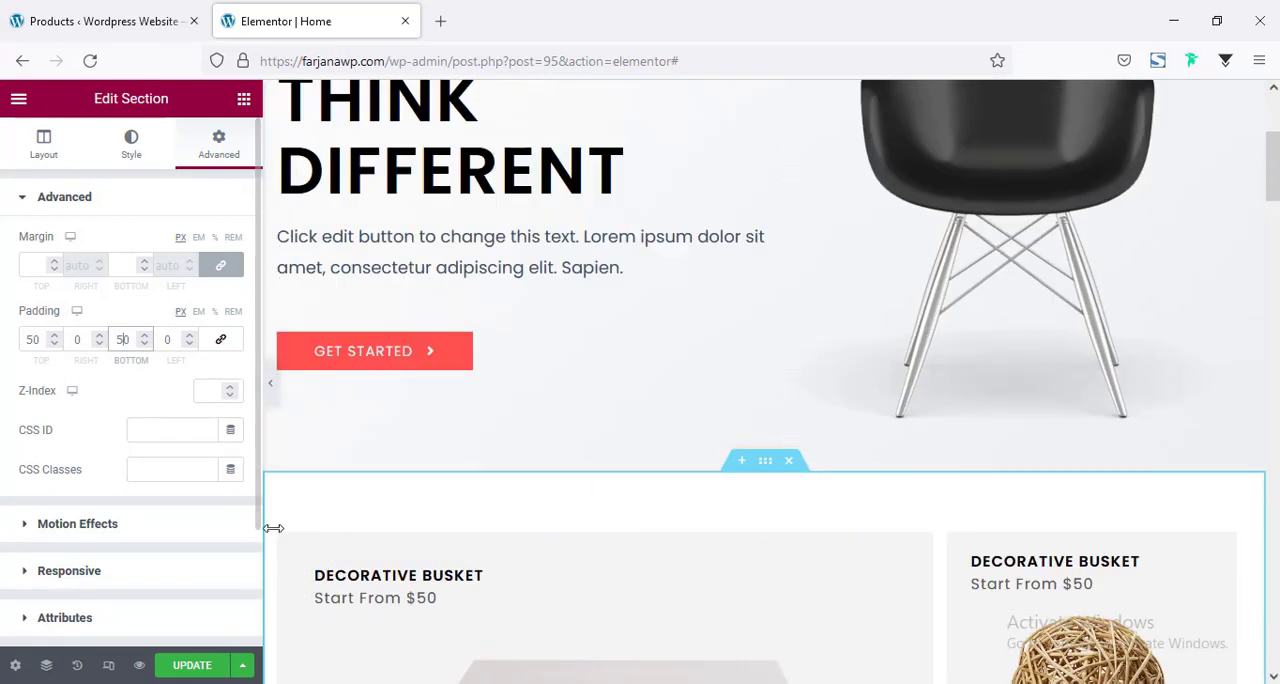
{"action": "left_click", "coordinate": [272, 401]}
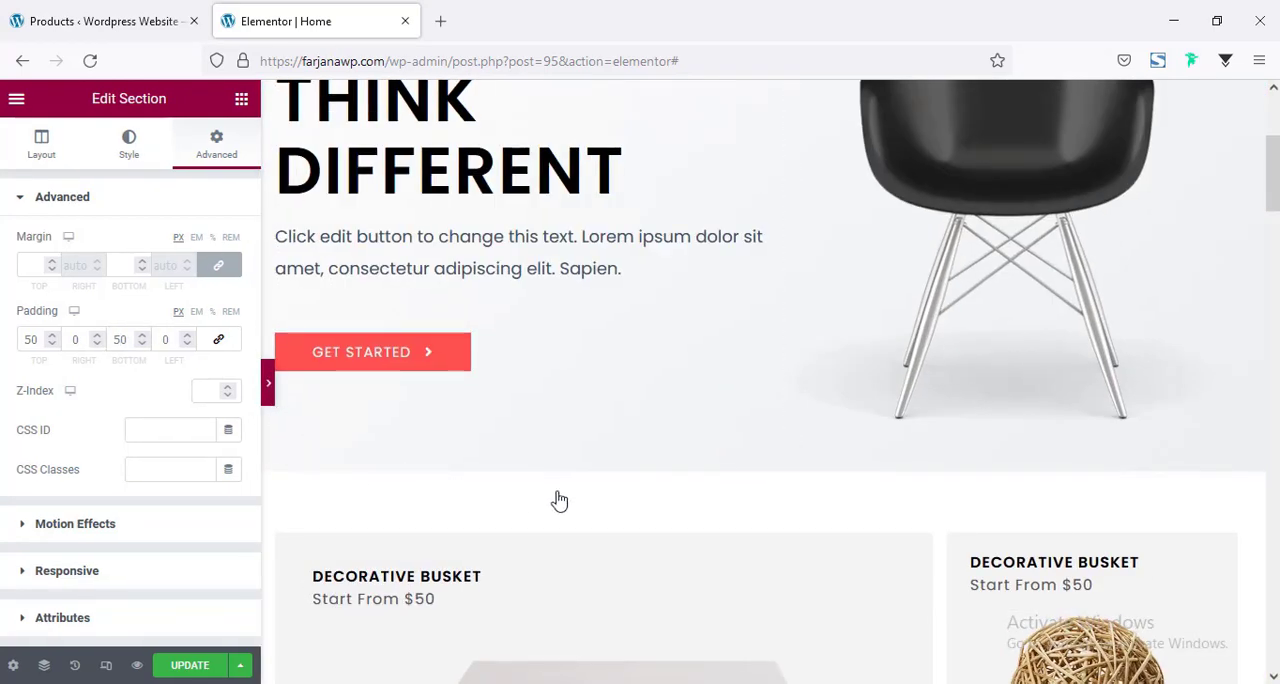
{"action": "scroll", "coordinate": [640, 380], "scroll_direction": "down", "scroll_amount": 4}
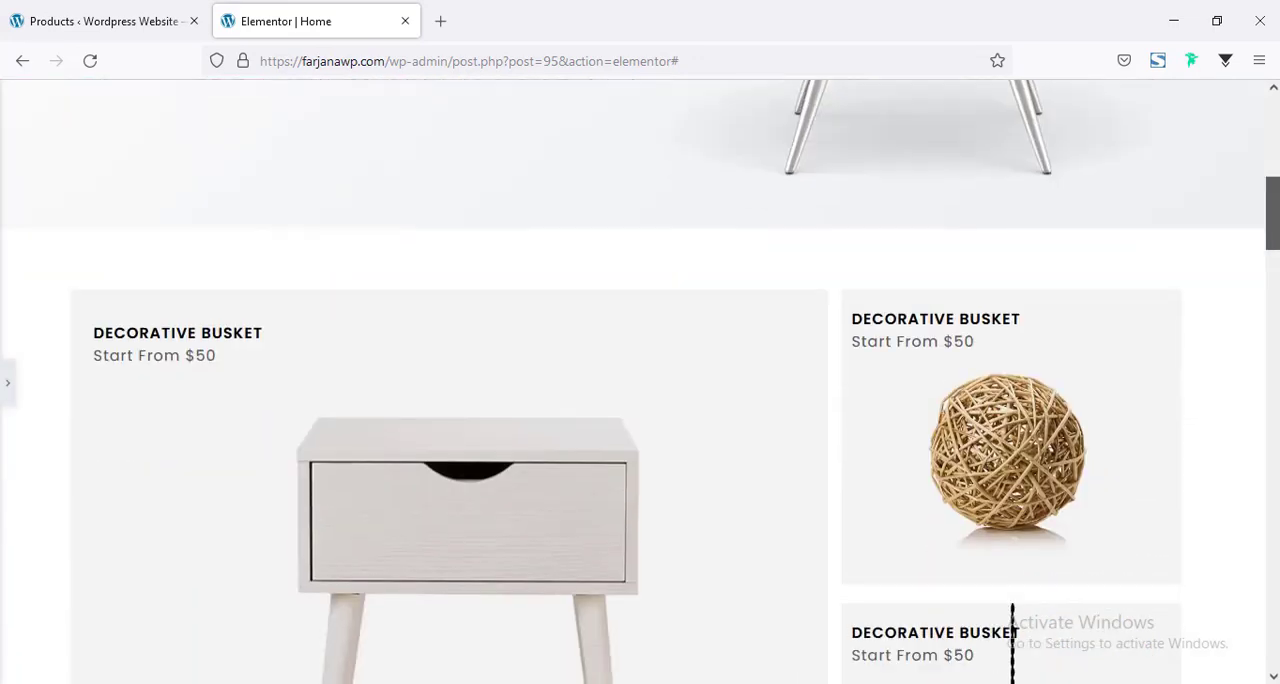
{"action": "mouse_move", "coordinate": [1273, 224]}
{"action": "left_mouse_down"}
{"action": "mouse_move", "coordinate": [1273, 274]}
{"action": "mouse_move", "coordinate": [1273, 207]}
{"action": "left_mouse_up"}
{"action": "scroll", "coordinate": [265, 389], "scroll_direction": "down", "scroll_amount": 2}
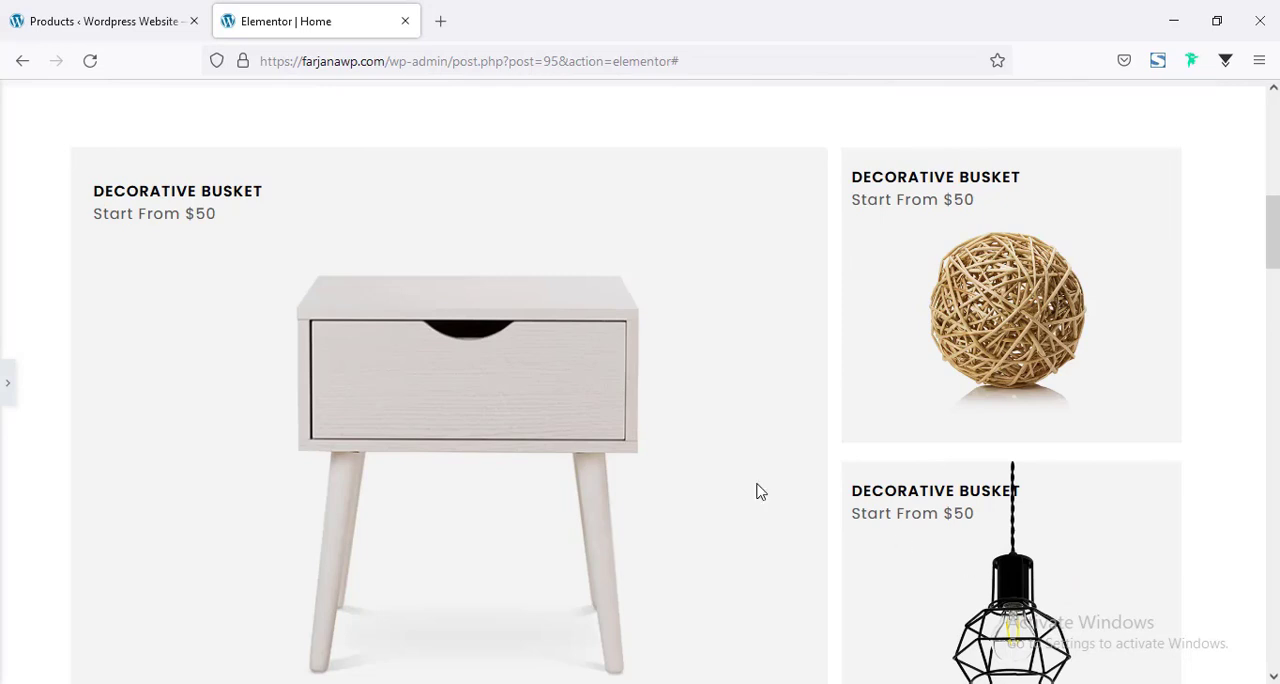
Unlink the padding of the wicker ball banner's inner section, set its left padding to 15 px, and check it at full page width.
{"action": "left_click", "coordinate": [7, 382]}
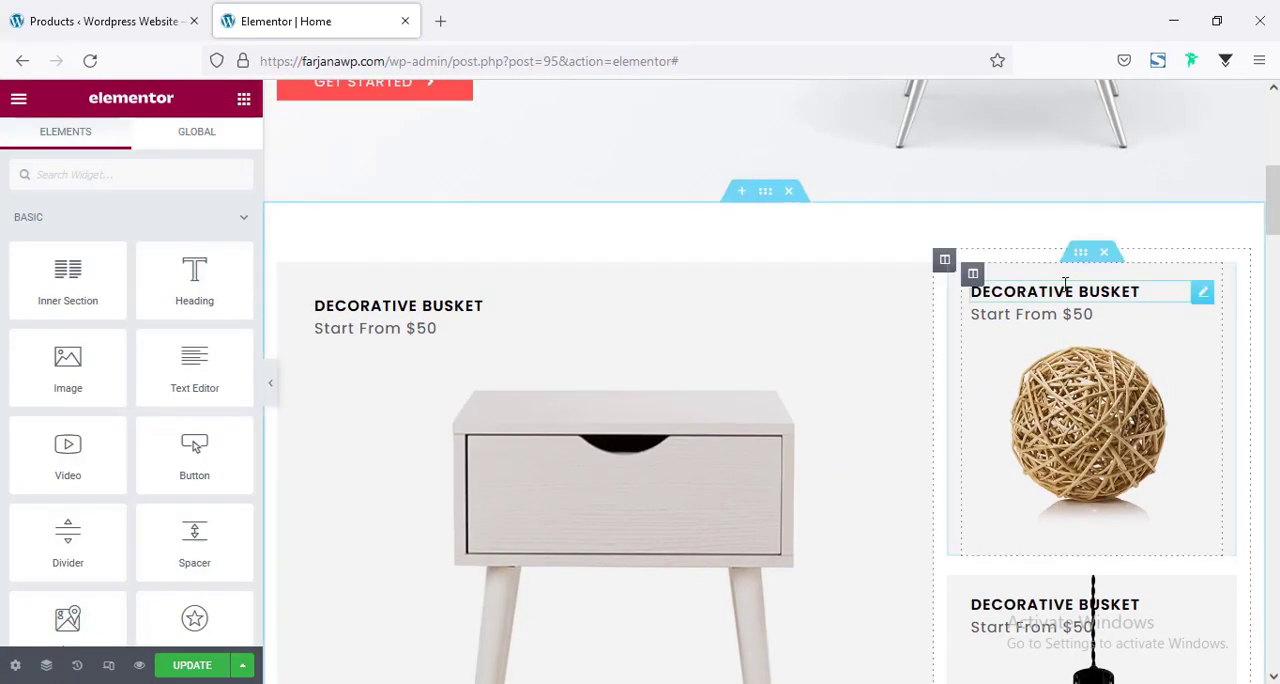
{"action": "left_click", "coordinate": [1085, 257]}
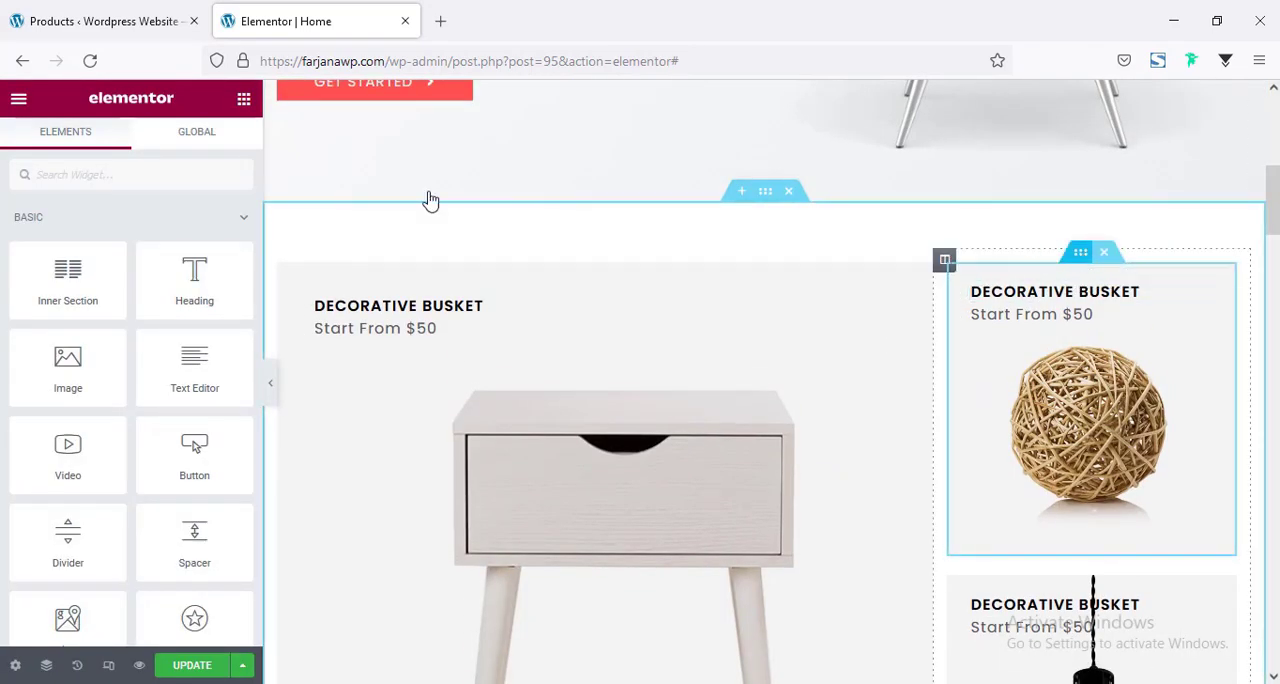
{"action": "left_click", "coordinate": [228, 160]}
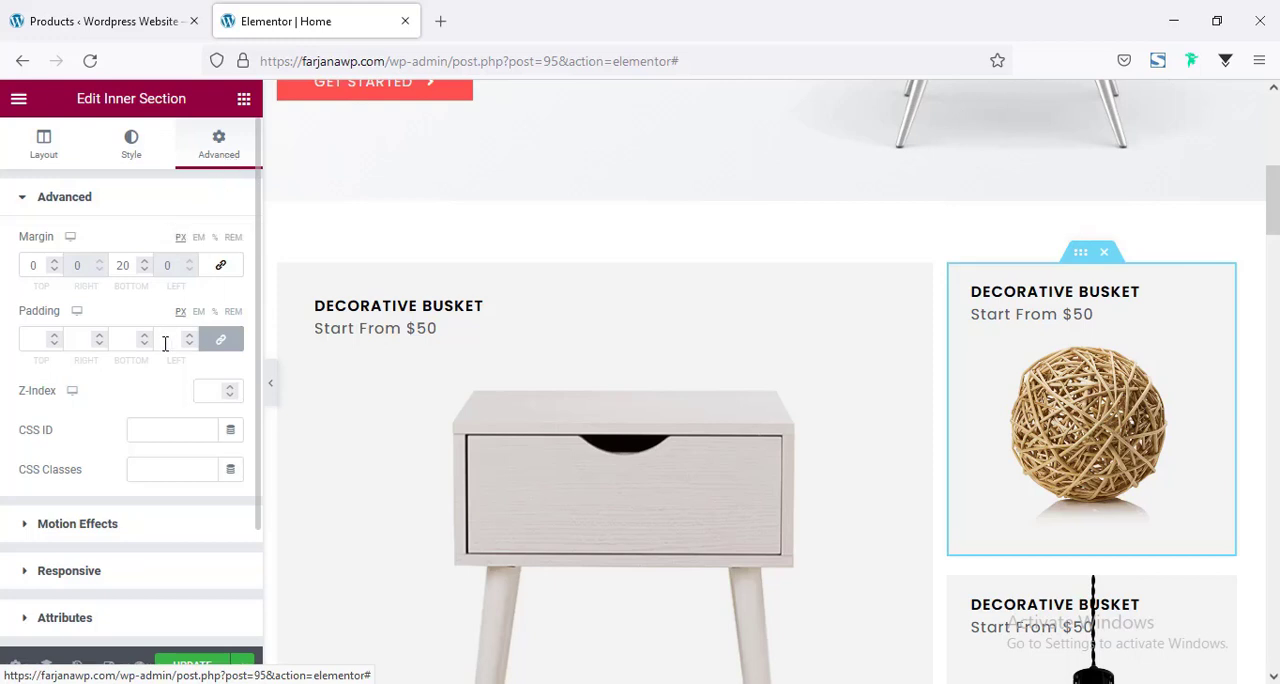
{"action": "left_click", "coordinate": [220, 340]}
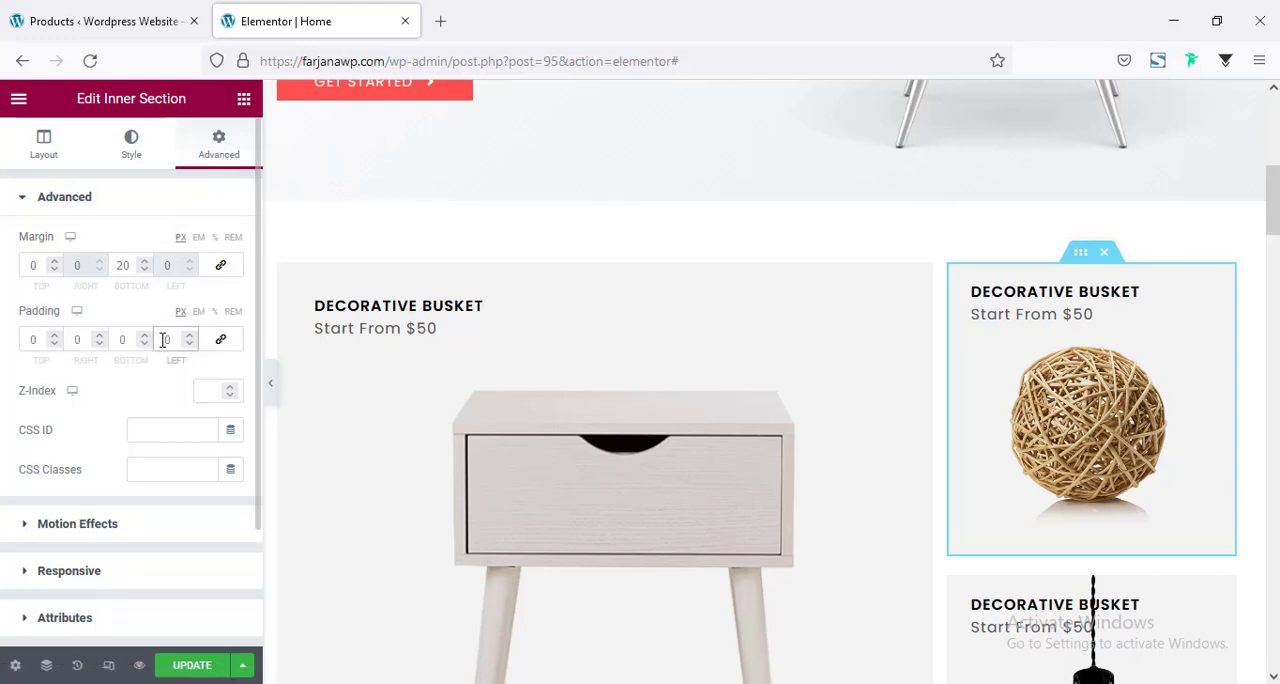
{"action": "type", "text": "15"}
{"action": "double_click", "coordinate": [78, 340]}
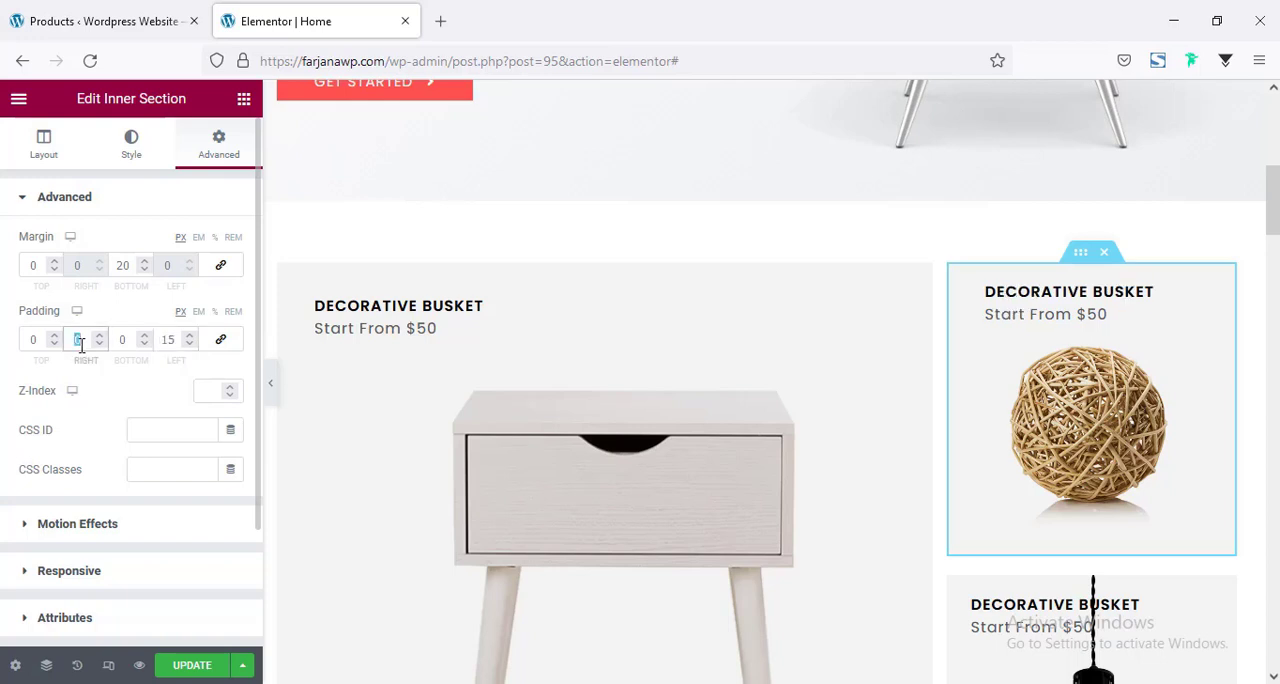
{"action": "left_click", "coordinate": [270, 388]}
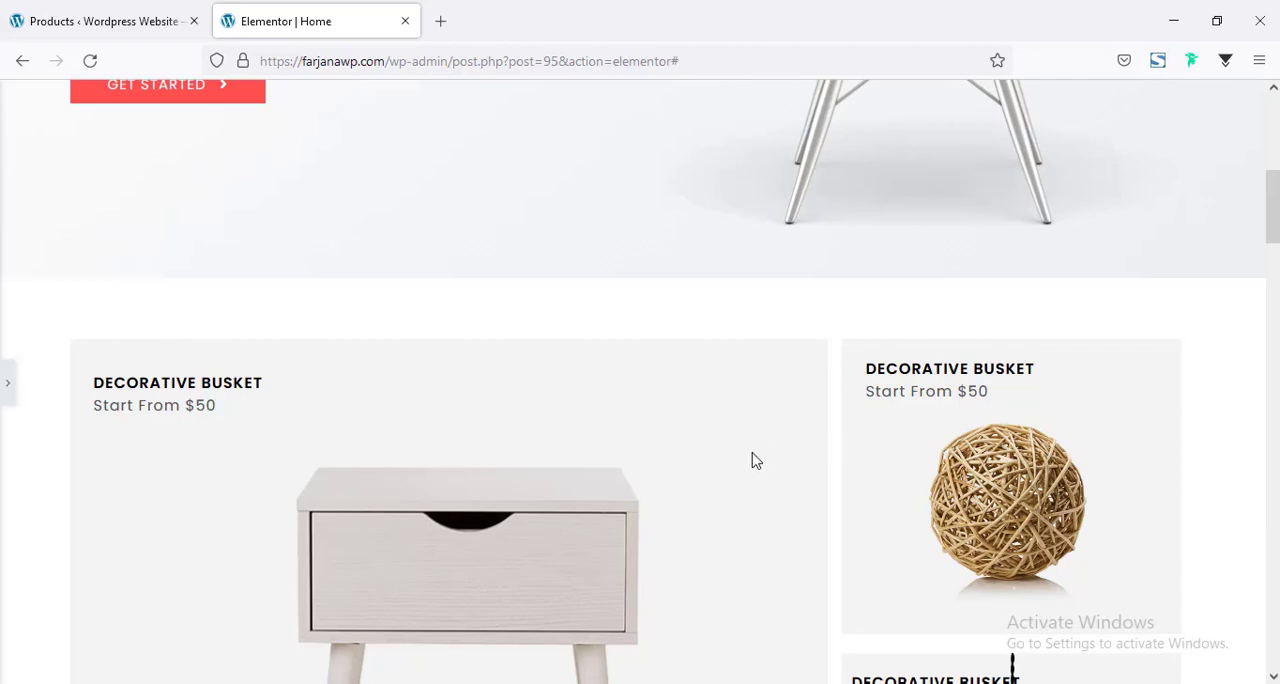
Unlink the padding of the lamp banner's inner section, set its right and left padding to 15 px, and update the page.
{"action": "left_click", "coordinate": [8, 383]}
{"action": "scroll", "coordinate": [1014, 343], "scroll_direction": "down", "scroll_amount": 5}
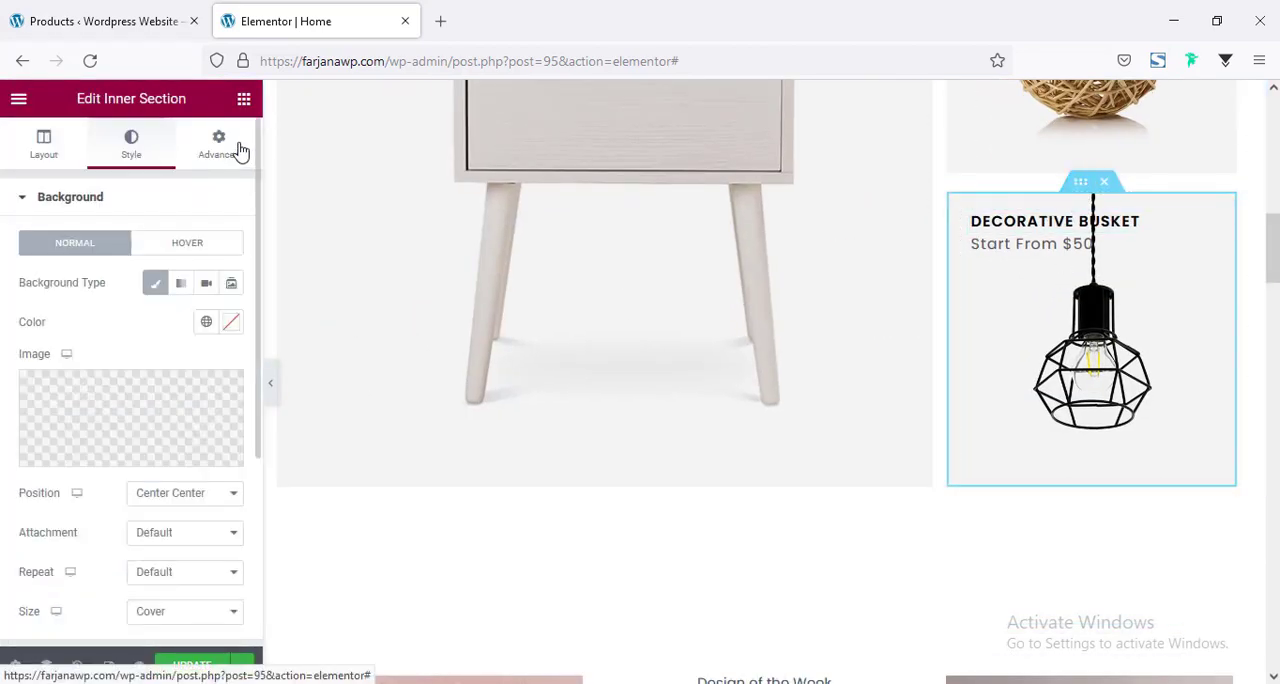
{"action": "left_click", "coordinate": [222, 146]}
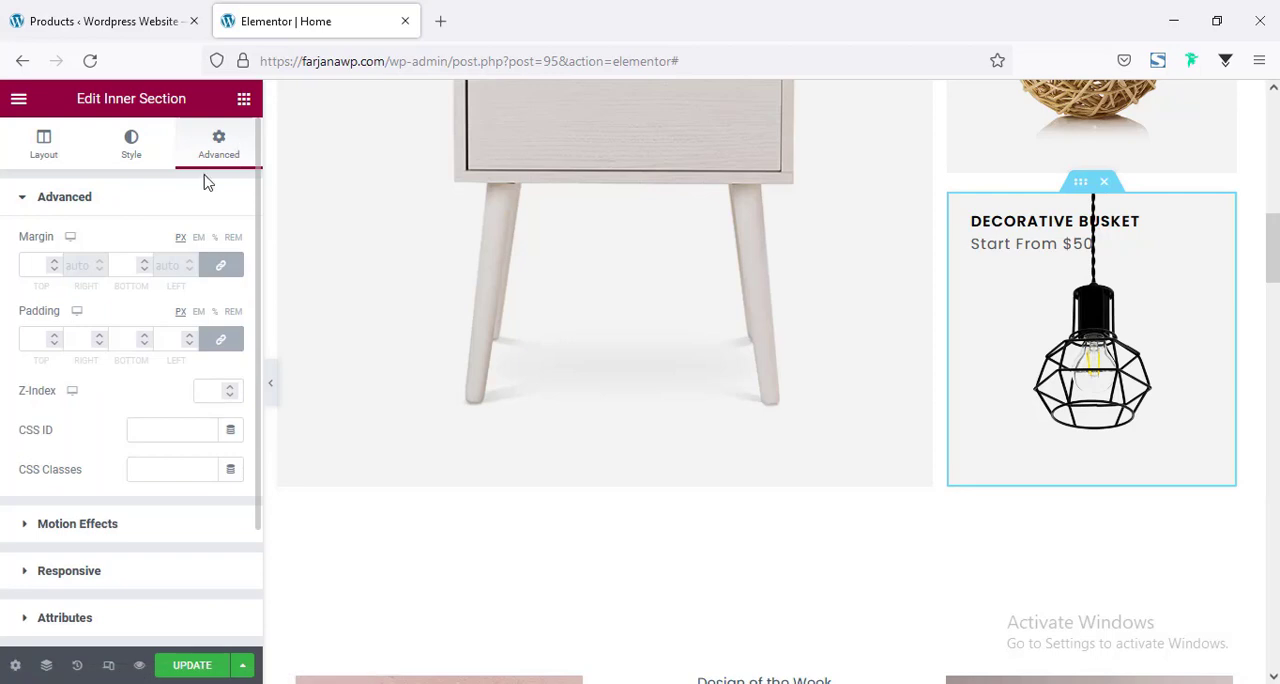
{"action": "left_click", "coordinate": [223, 340]}
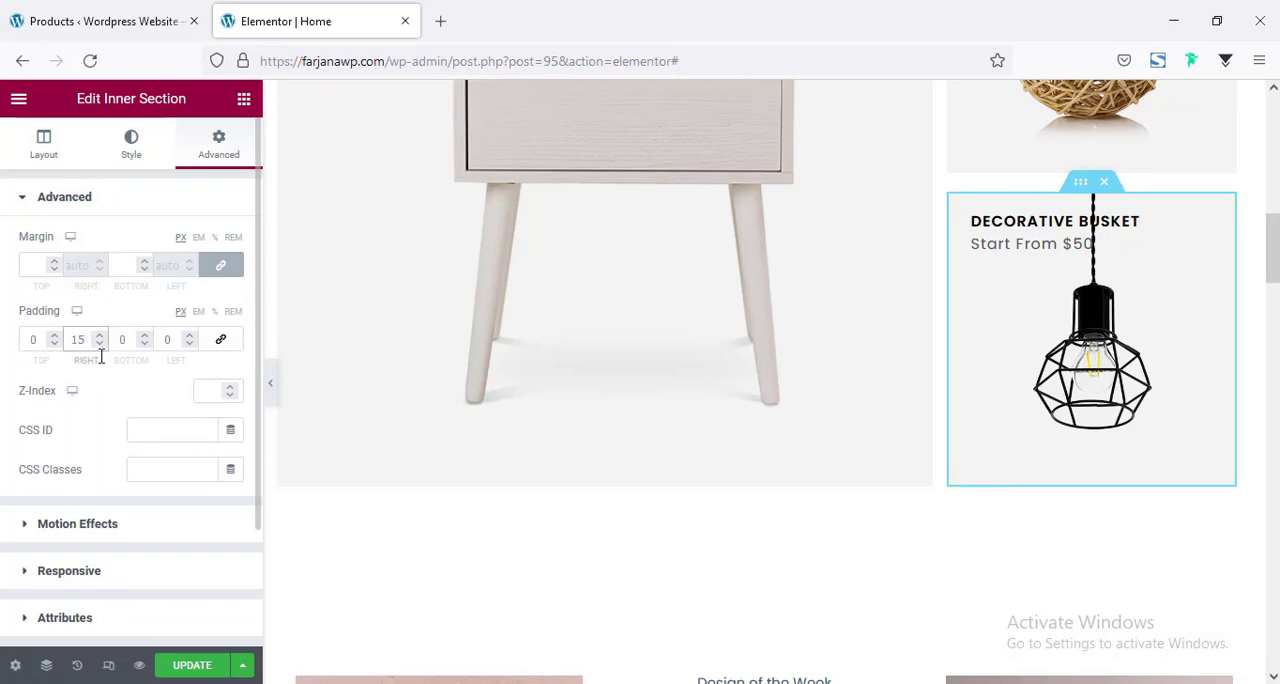
{"action": "left_click", "coordinate": [152, 340]}
{"action": "double_click", "coordinate": [159, 341]}
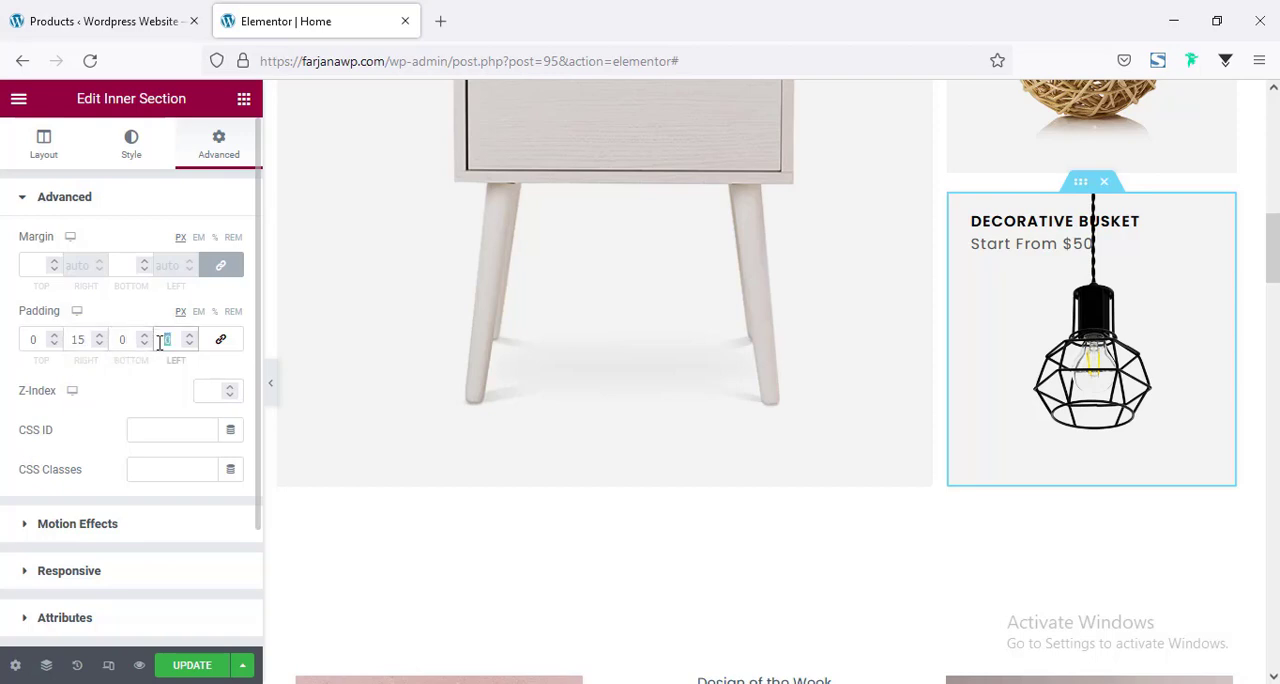
{"action": "type", "text": "15"}
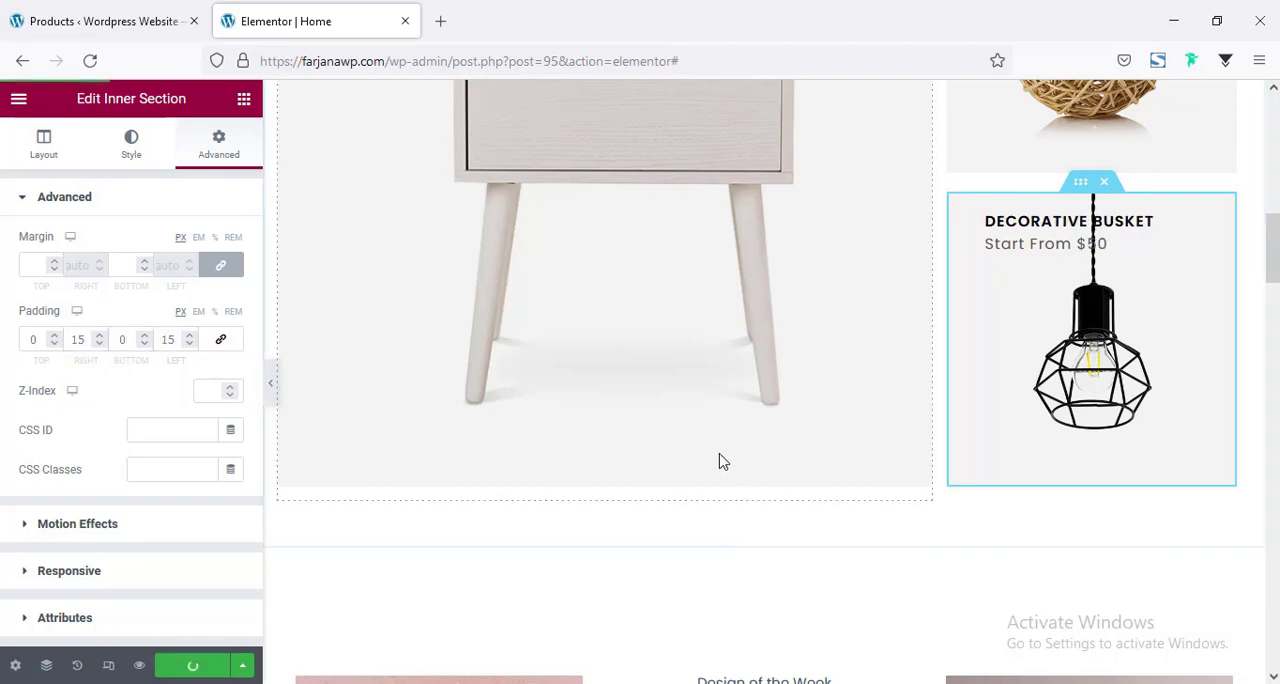
{"action": "scroll", "coordinate": [726, 442], "scroll_direction": "up", "scroll_amount": 8}
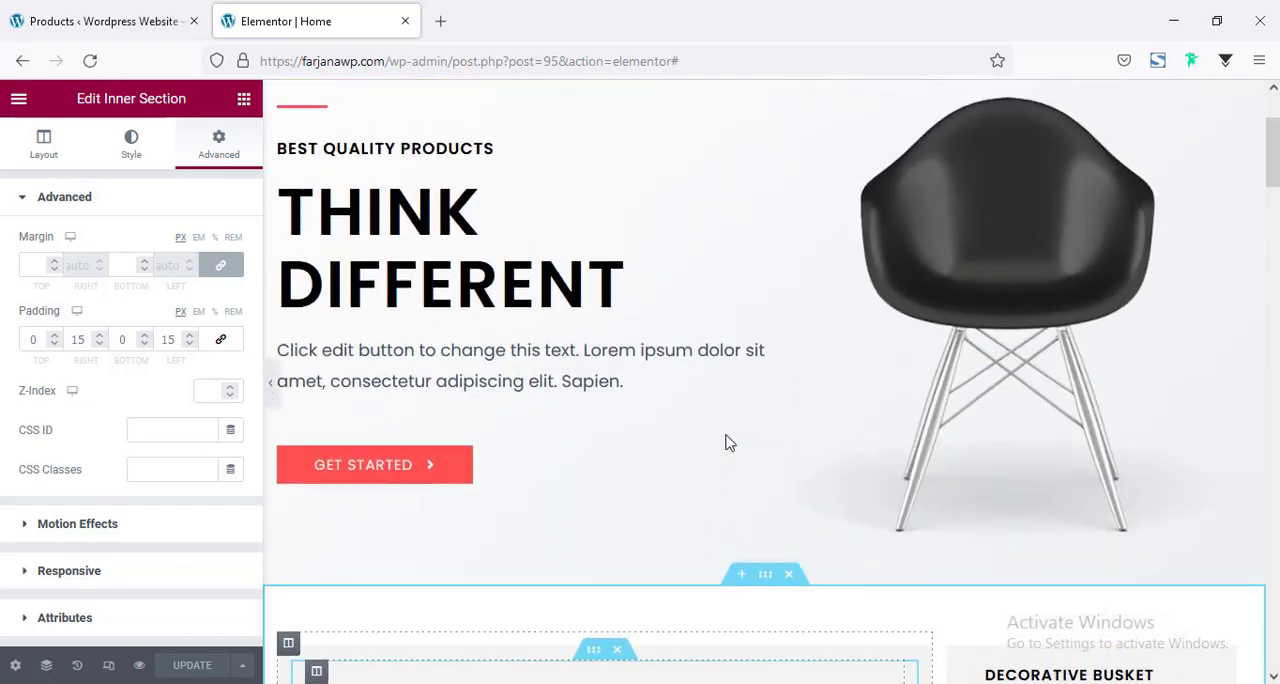
{"action": "scroll", "coordinate": [728, 443], "scroll_direction": "up", "scroll_amount": 2}
{"action": "scroll", "coordinate": [728, 443], "scroll_direction": "down", "scroll_amount": 10}
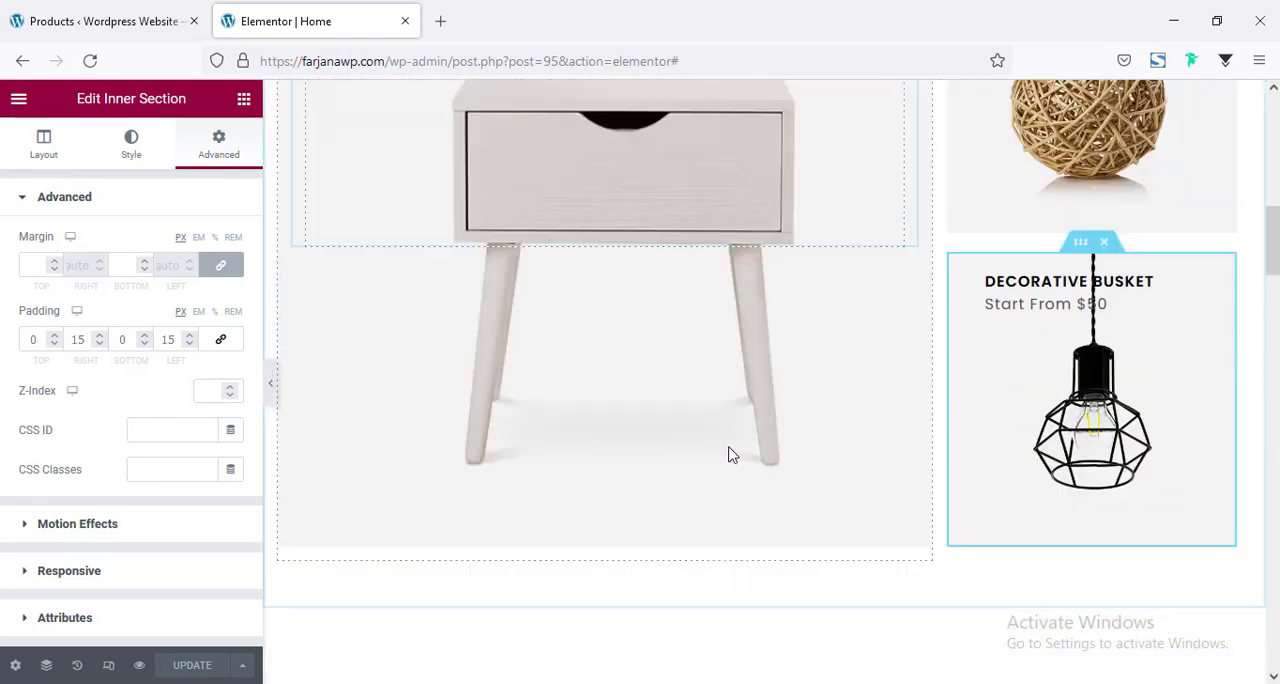
Delete the three-column T-shirt section below the product banners.
{"action": "scroll", "coordinate": [728, 455], "scroll_direction": "down", "scroll_amount": 1}
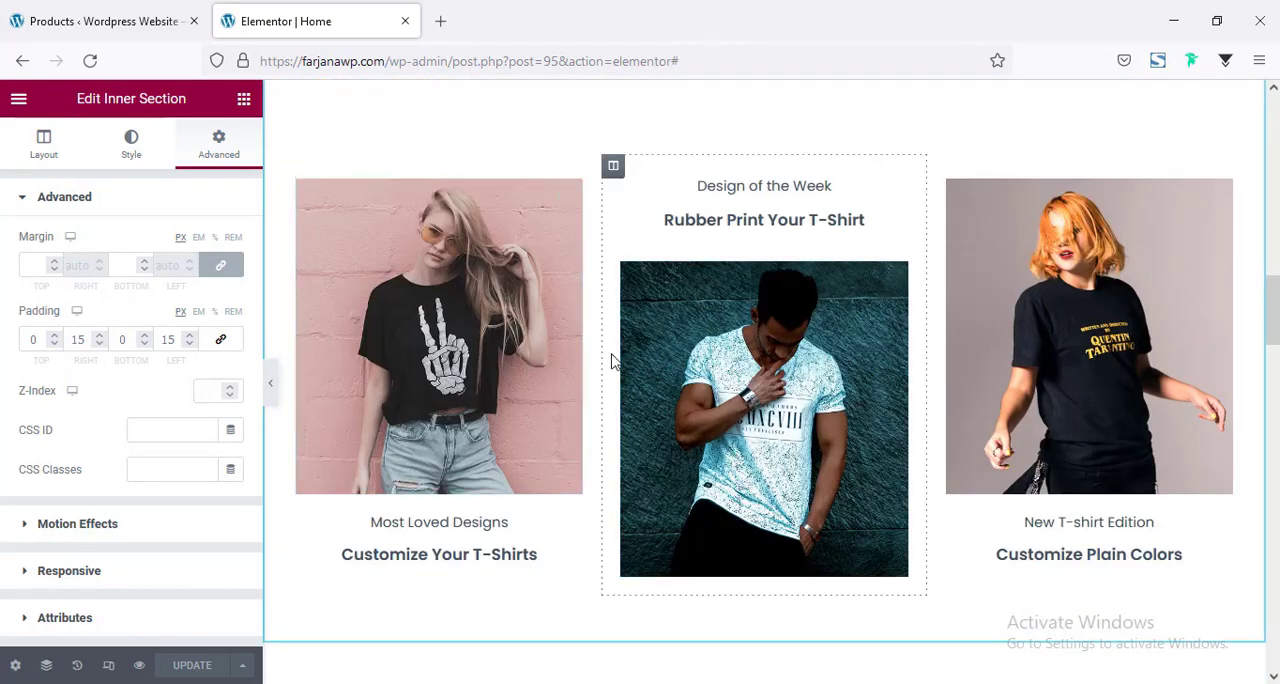
{"action": "scroll", "coordinate": [789, 169], "scroll_direction": "up", "scroll_amount": 1}
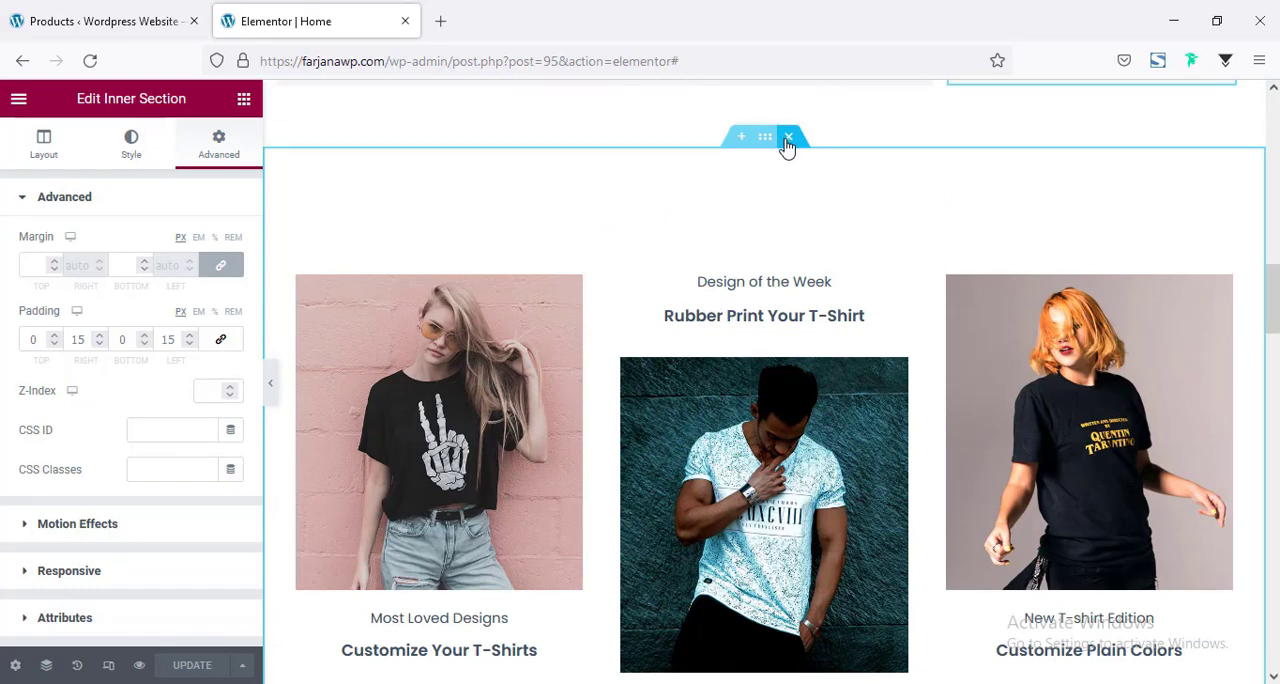
{"action": "left_click", "coordinate": [788, 137]}
Delete the products shortcode widget under the "Our Featured Products" heading.
{"action": "scroll", "coordinate": [700, 300], "scroll_direction": "down", "scroll_amount": 1}
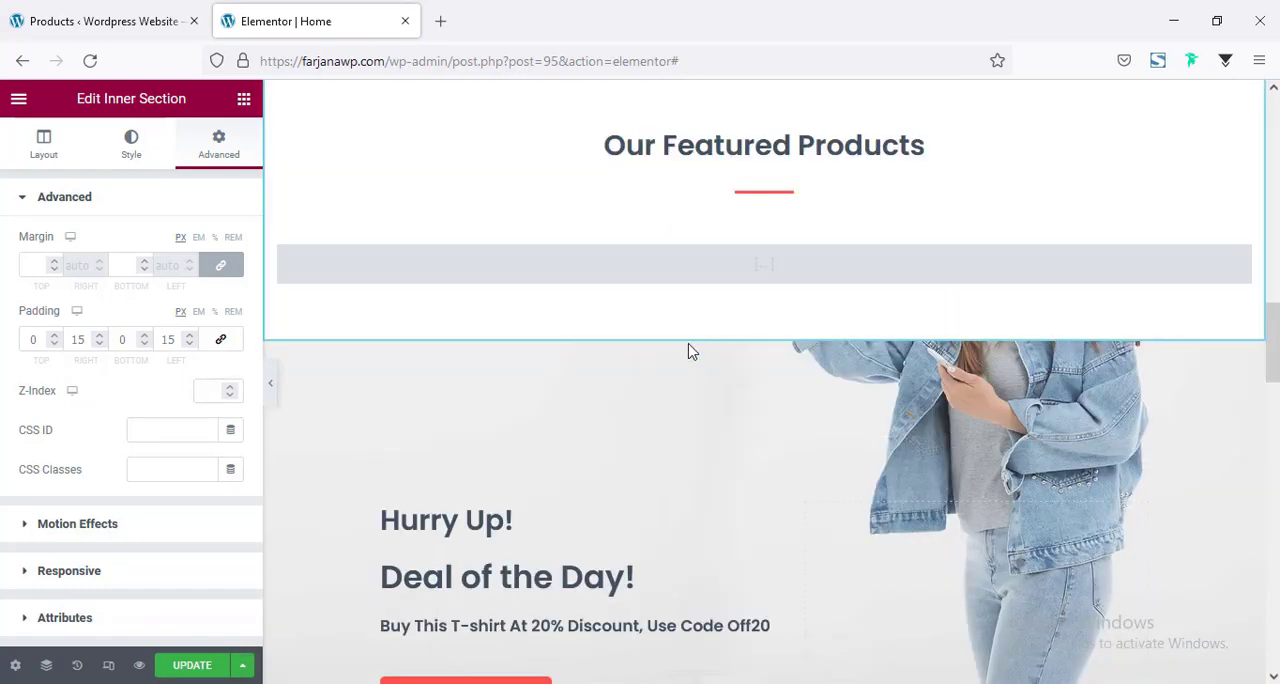
{"action": "left_click", "coordinate": [757, 274]}
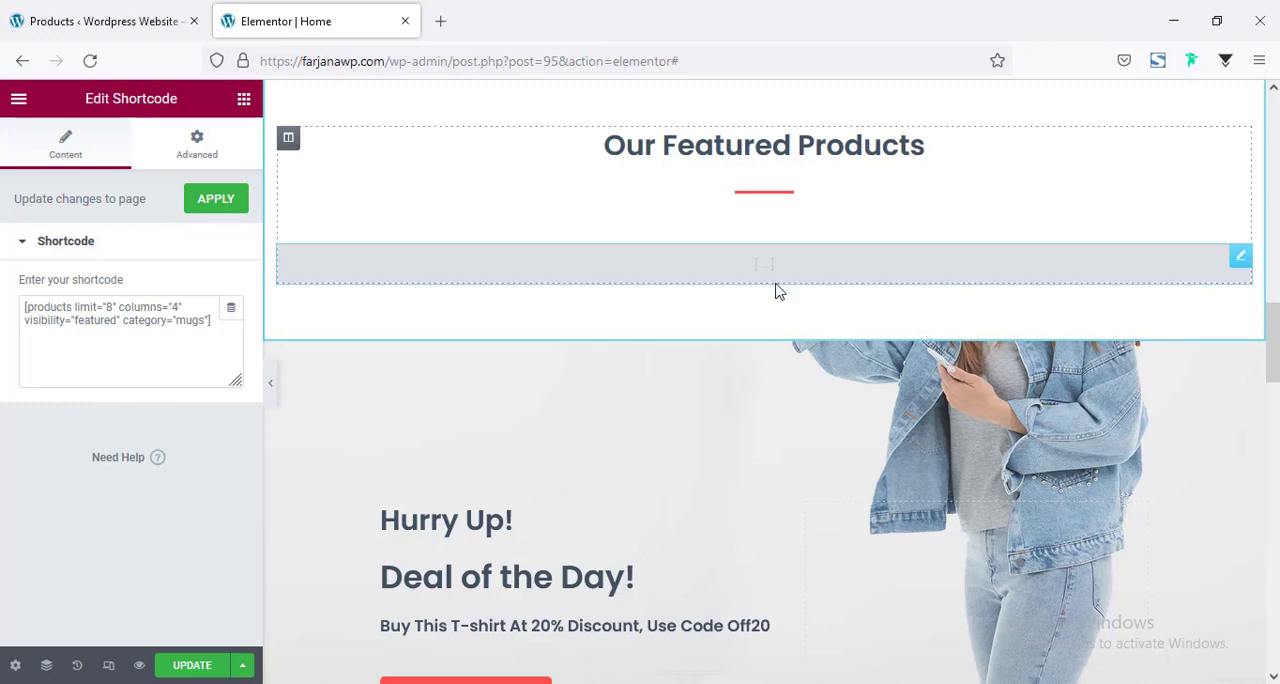
{"action": "right_click", "coordinate": [838, 278]}
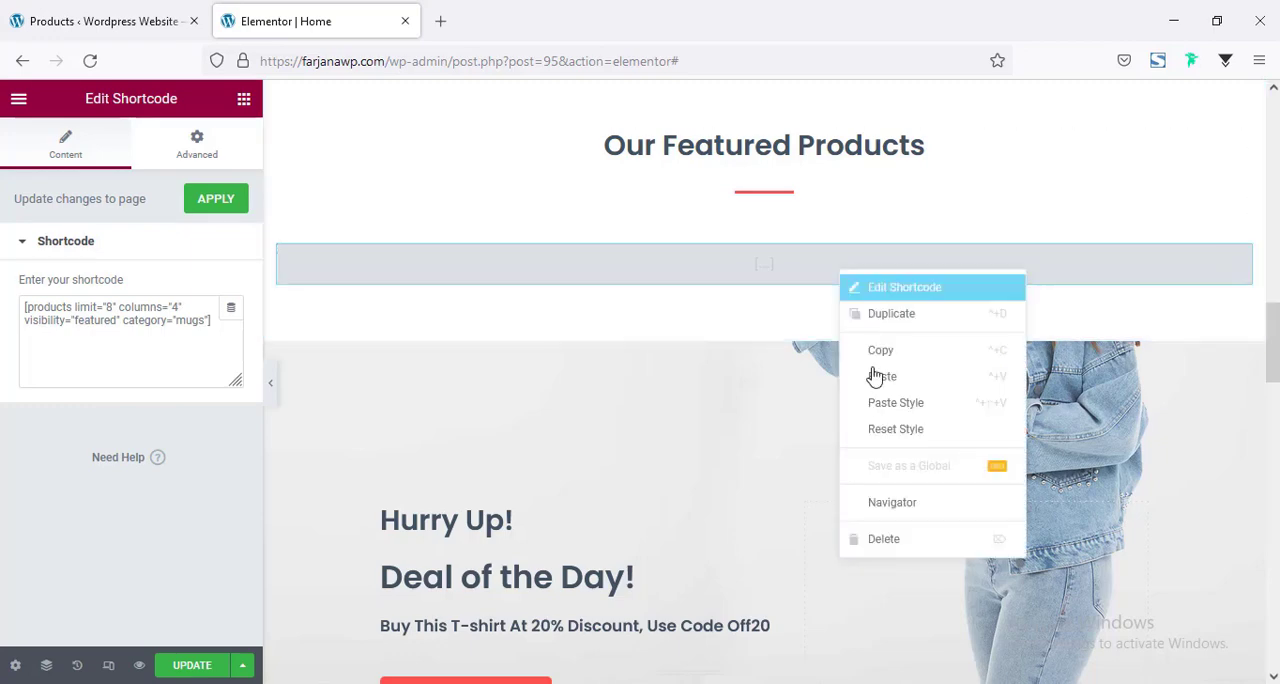
{"action": "left_click", "coordinate": [880, 545]}
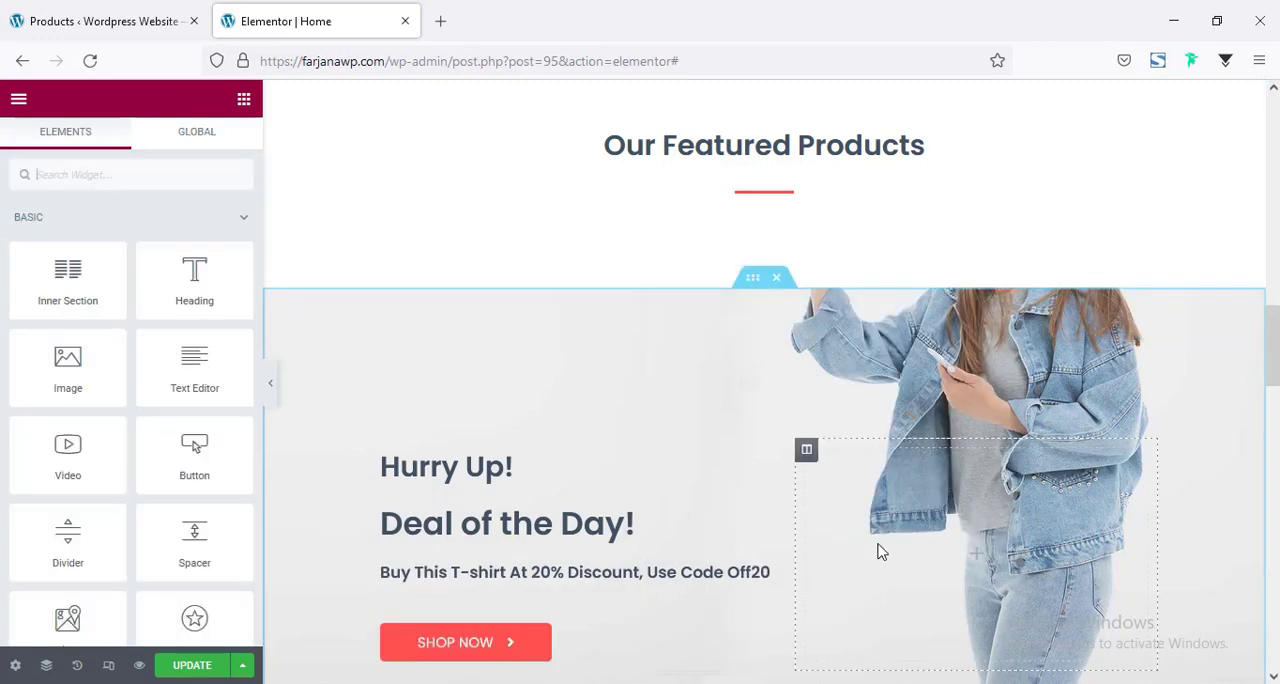
Switch to the WordPress dashboard, open the WooLentor settings, and review the WooLentor Free and Pro feature lists.
{"action": "left_click", "coordinate": [100, 22]}
{"action": "scroll", "coordinate": [94, 585], "scroll_direction": "down", "scroll_amount": 3}
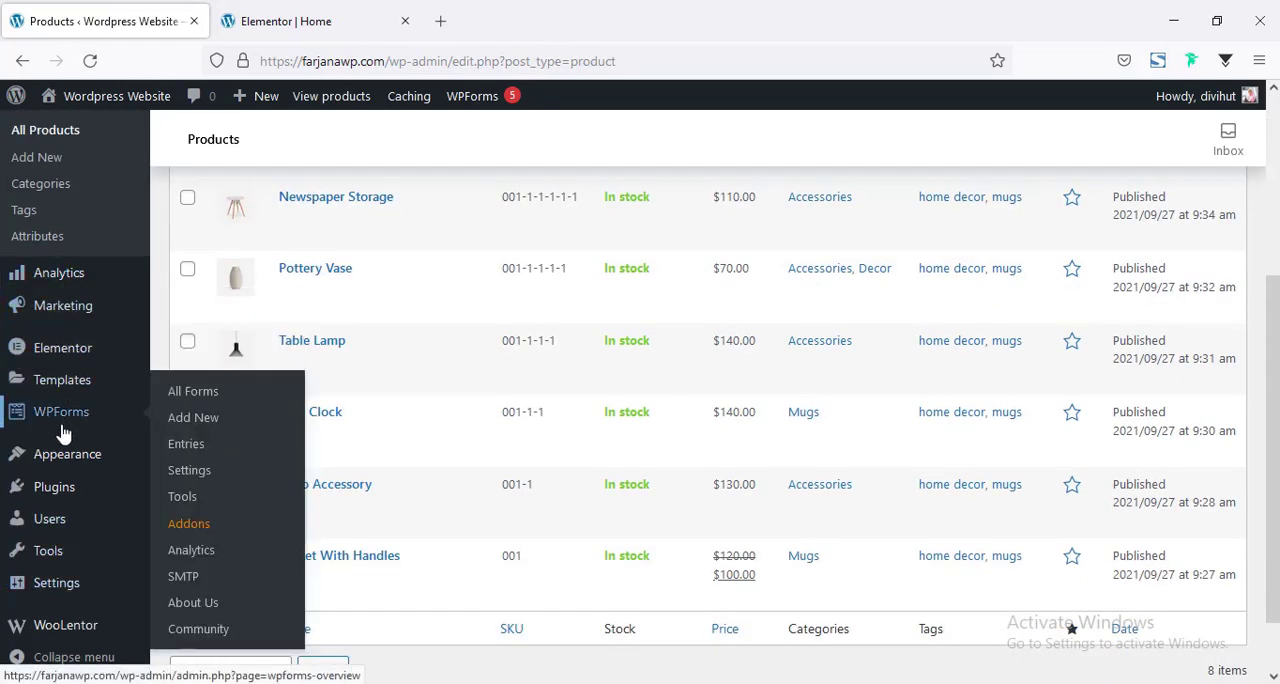
{"action": "scroll", "coordinate": [23, 434], "scroll_direction": "down", "scroll_amount": 1}
{"action": "left_click", "coordinate": [78, 634]}
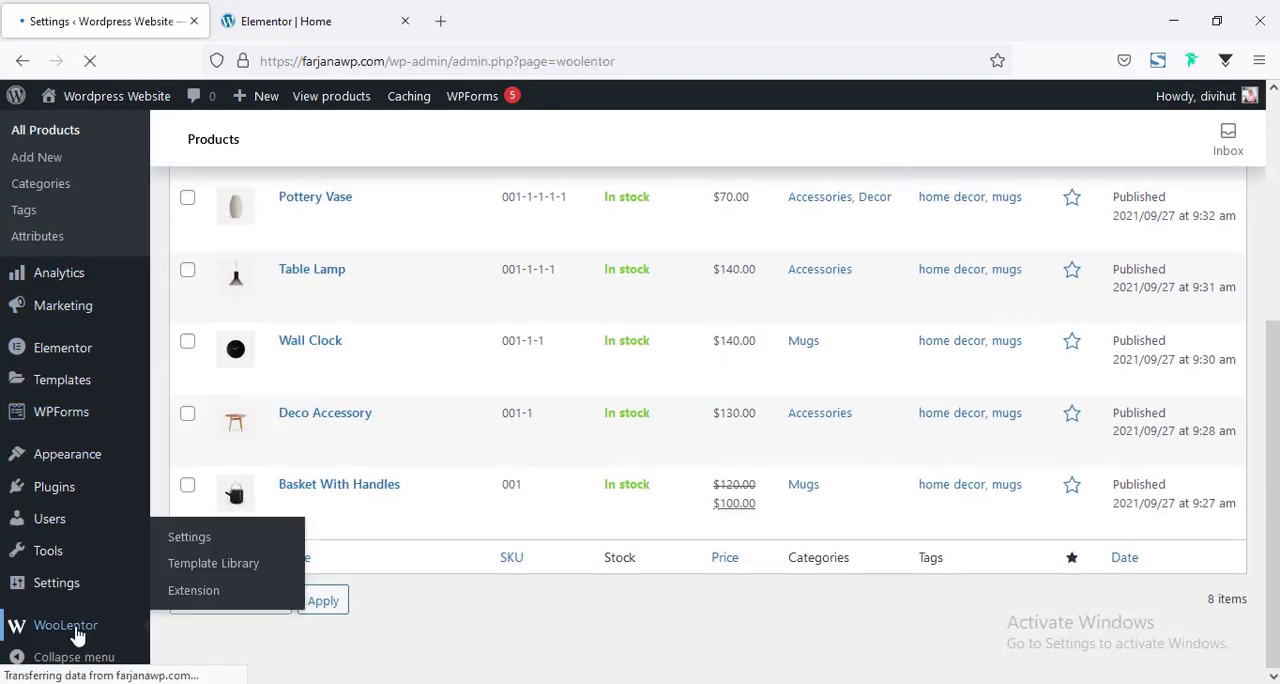
{"action": "scroll", "coordinate": [330, 395], "scroll_direction": "down", "scroll_amount": 3}
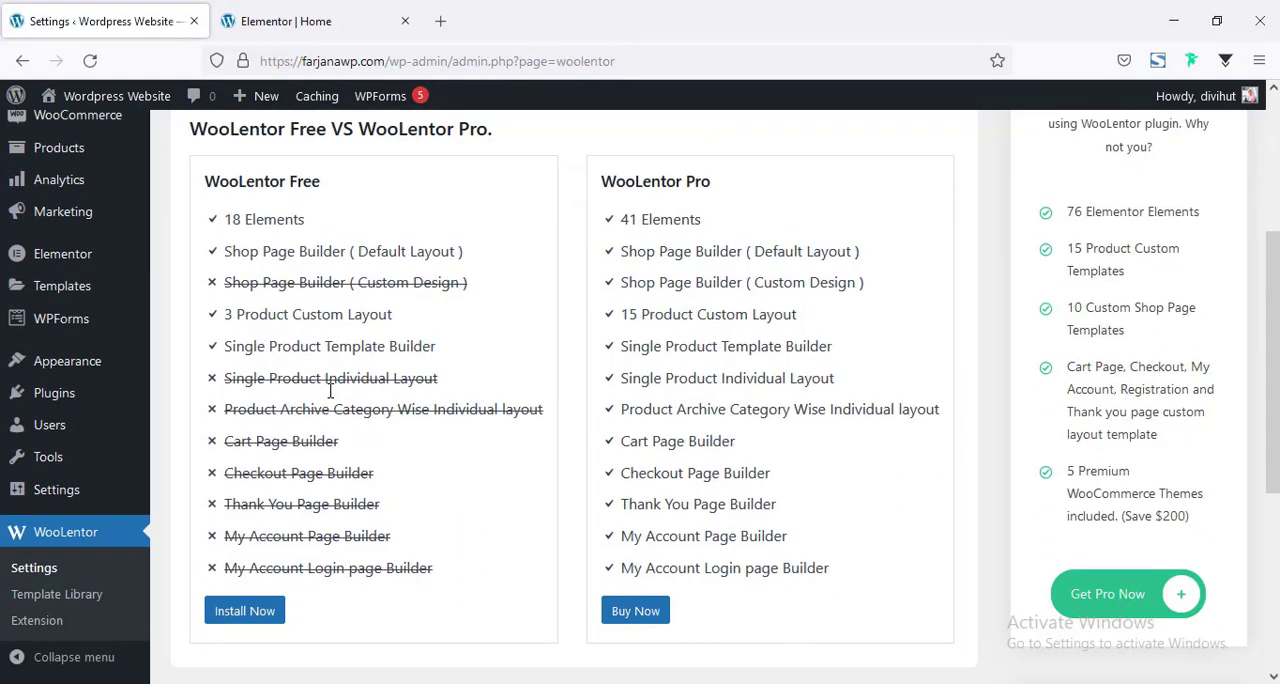
{"action": "scroll", "coordinate": [332, 396], "scroll_direction": "up", "scroll_amount": 2}
{"action": "scroll", "coordinate": [335, 377], "scroll_direction": "up", "scroll_amount": 1}
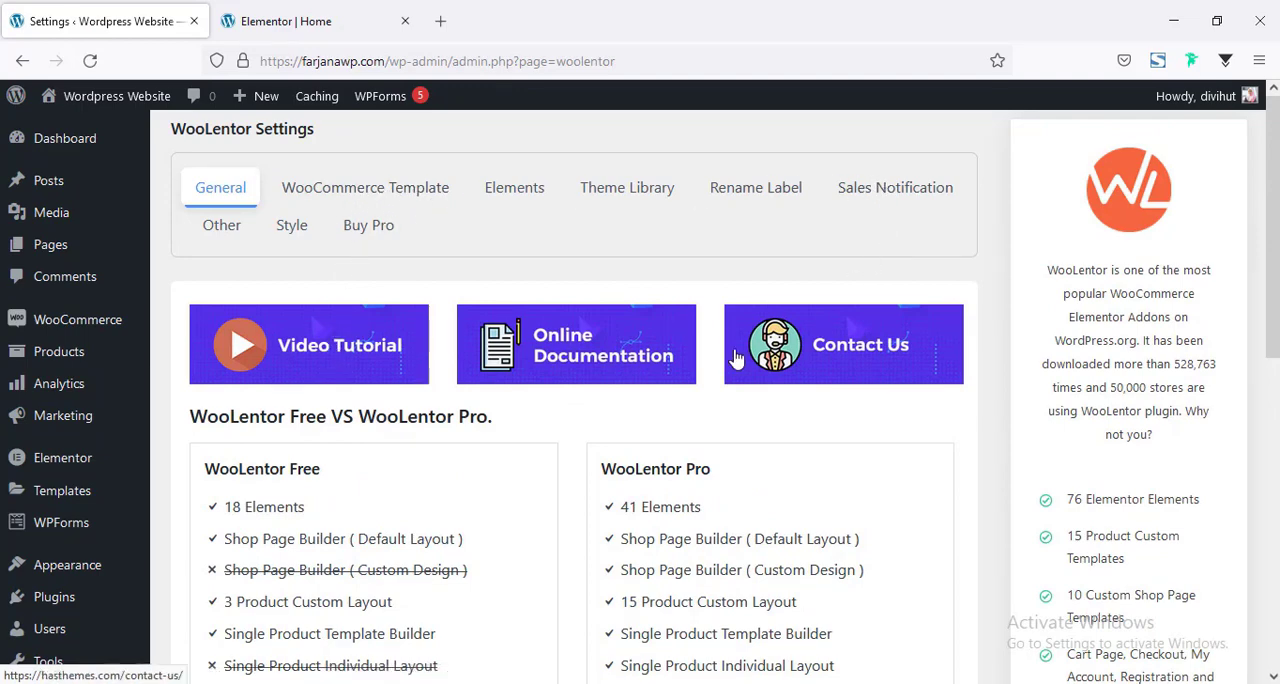
{"action": "scroll", "coordinate": [669, 374], "scroll_direction": "down", "scroll_amount": 3}
{"action": "scroll", "coordinate": [391, 449], "scroll_direction": "down", "scroll_amount": 4}
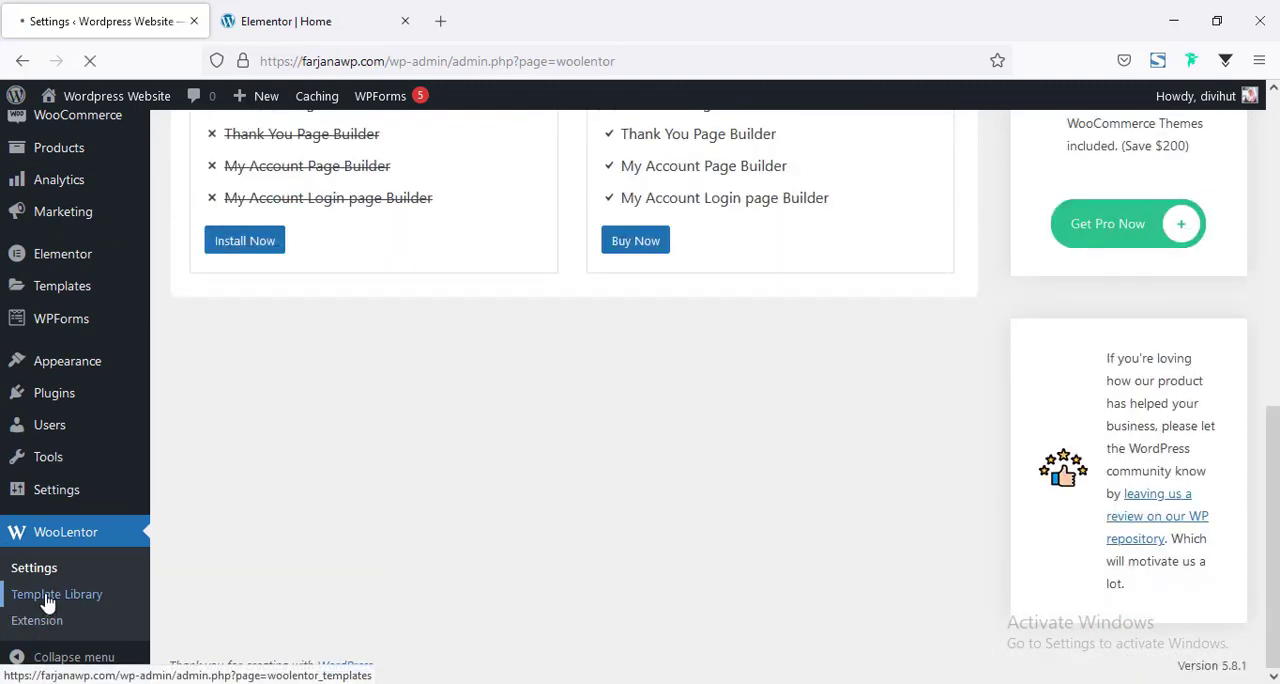
Open WooLentor's Template Library and browse its template packages.
{"action": "scroll", "coordinate": [566, 529], "scroll_direction": "down", "scroll_amount": 4}
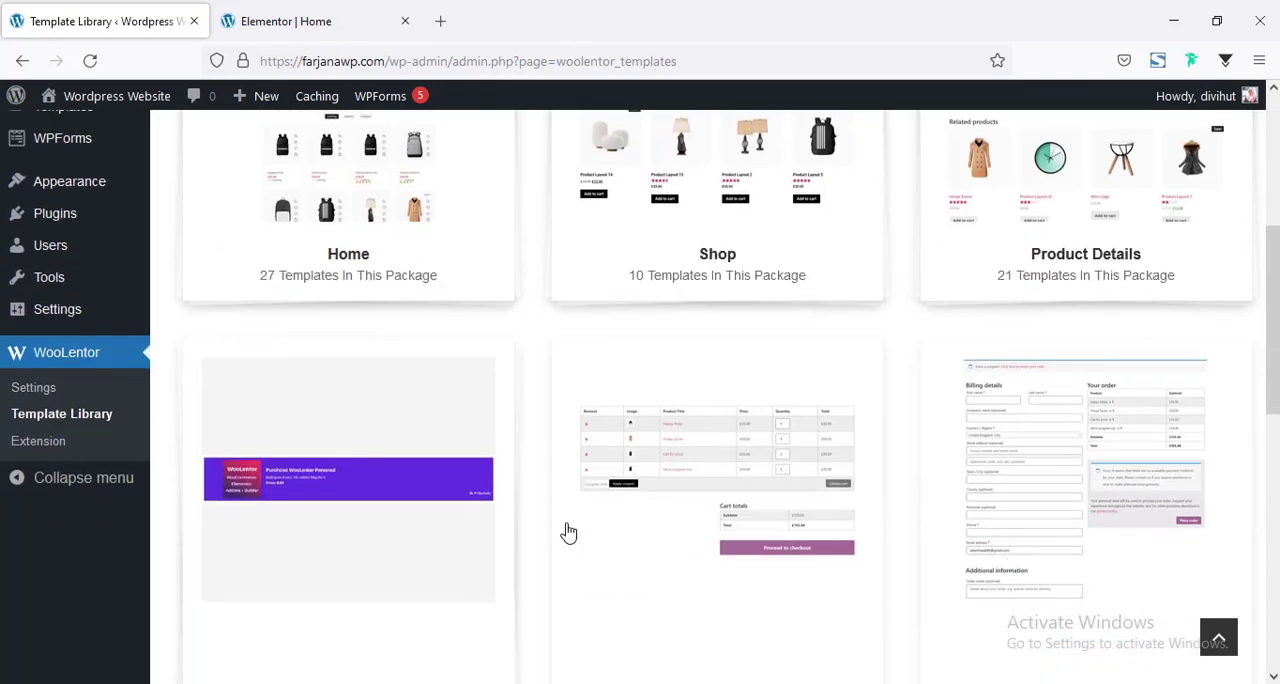
{"action": "scroll", "coordinate": [568, 533], "scroll_direction": "down", "scroll_amount": 5}
{"action": "scroll", "coordinate": [568, 533], "scroll_direction": "up", "scroll_amount": 4}
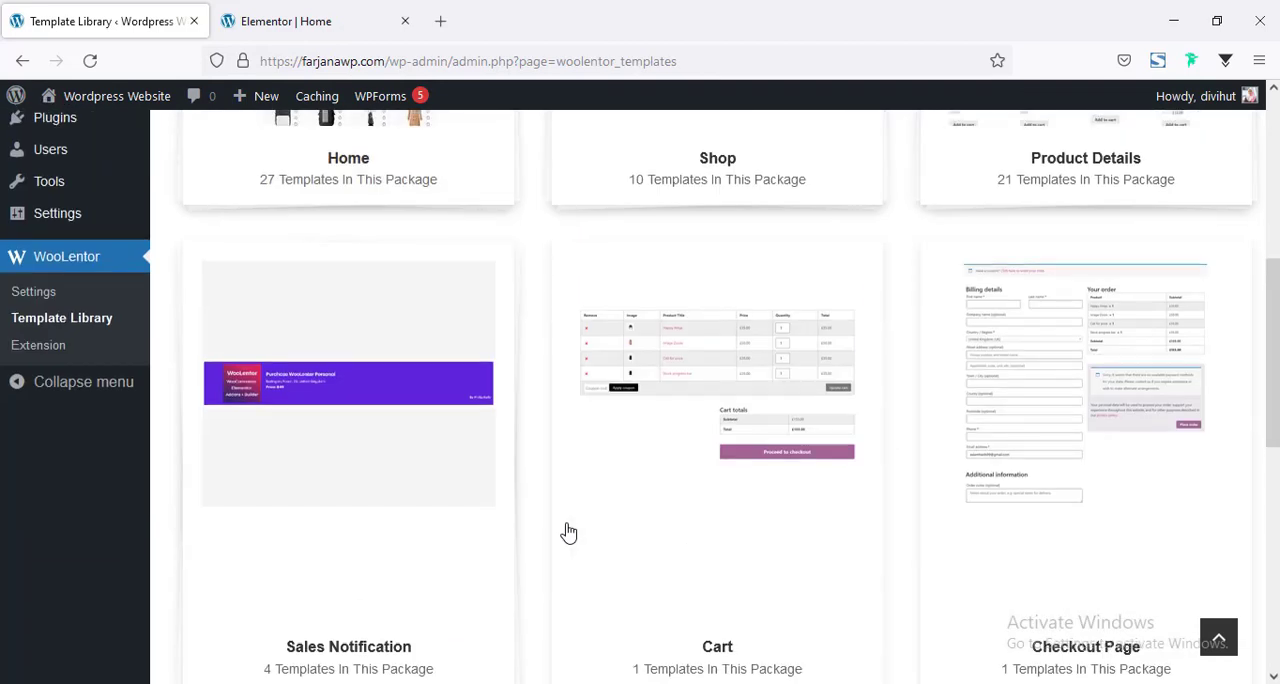
{"action": "scroll", "coordinate": [566, 531], "scroll_direction": "up", "scroll_amount": 5}
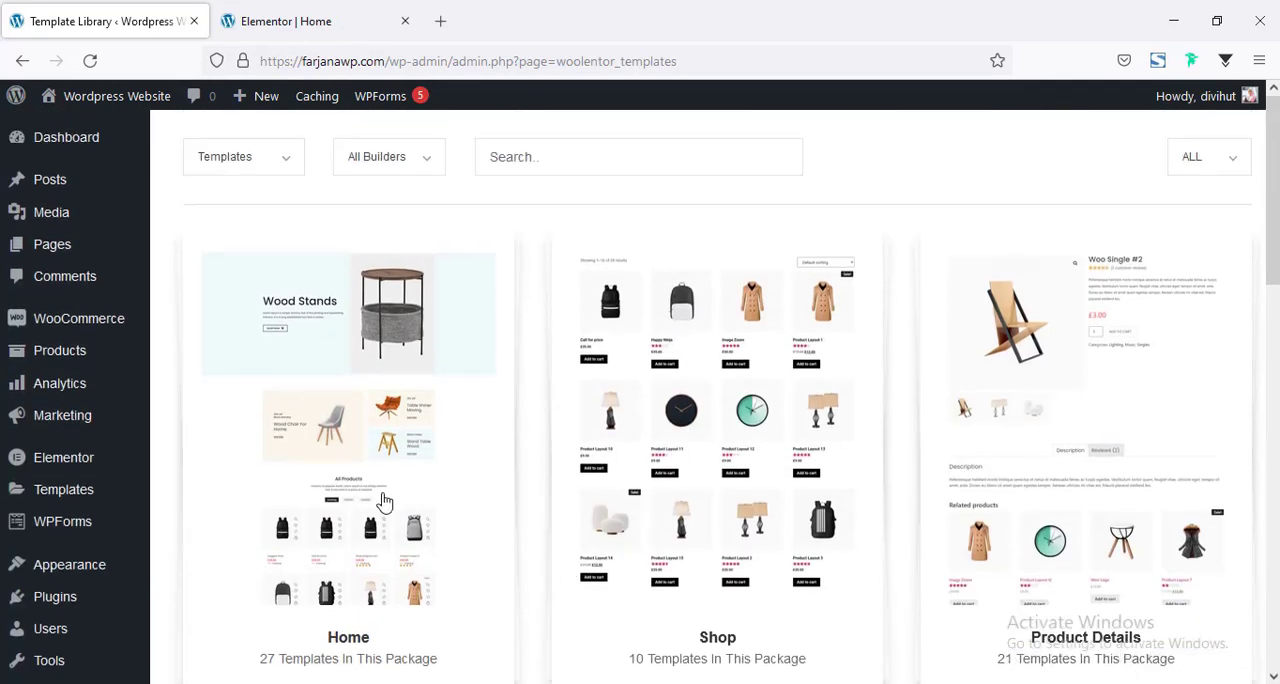
{"action": "scroll", "coordinate": [385, 502], "scroll_direction": "down", "scroll_amount": 1}
{"action": "scroll", "coordinate": [385, 502], "scroll_direction": "down", "scroll_amount": 4}
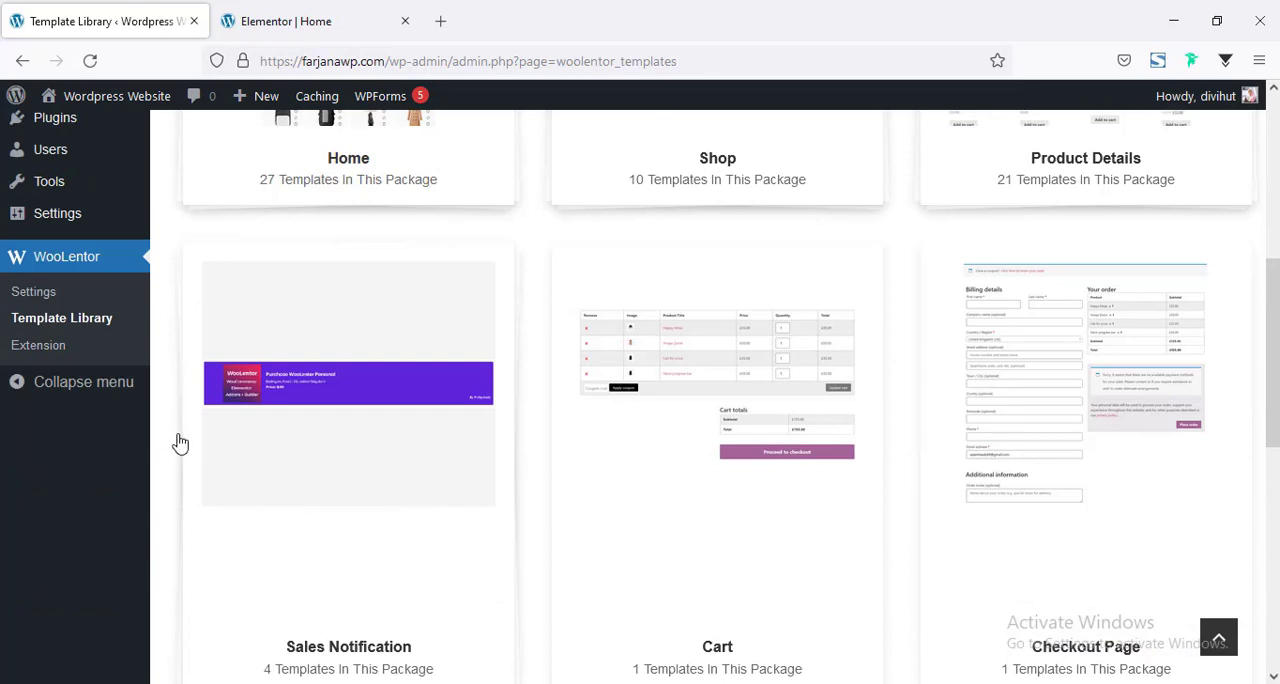
Return to the Elementor home page, search the widgets for "wl", and place WL: Universal Product Layout under the "Our Featured Products" heading.
{"action": "left_click", "coordinate": [323, 12]}
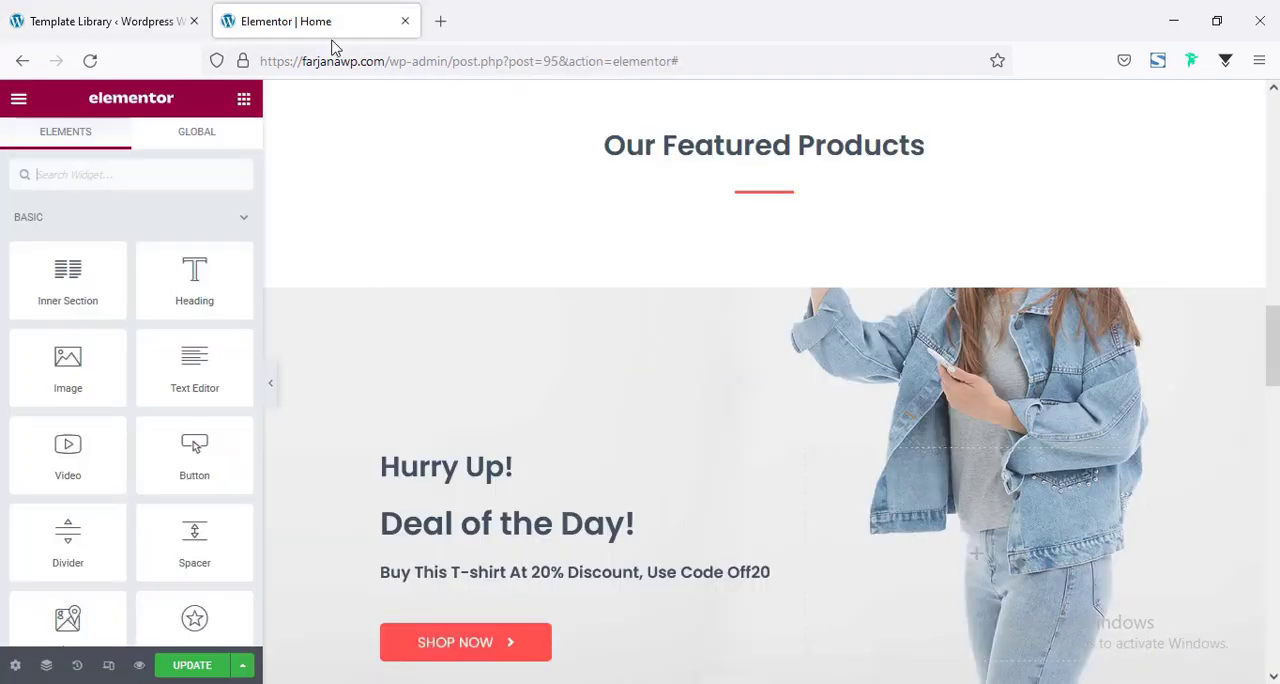
{"action": "scroll", "coordinate": [700, 450], "scroll_direction": "up", "scroll_amount": 4}
{"action": "scroll", "coordinate": [837, 471], "scroll_direction": "down", "scroll_amount": 3}
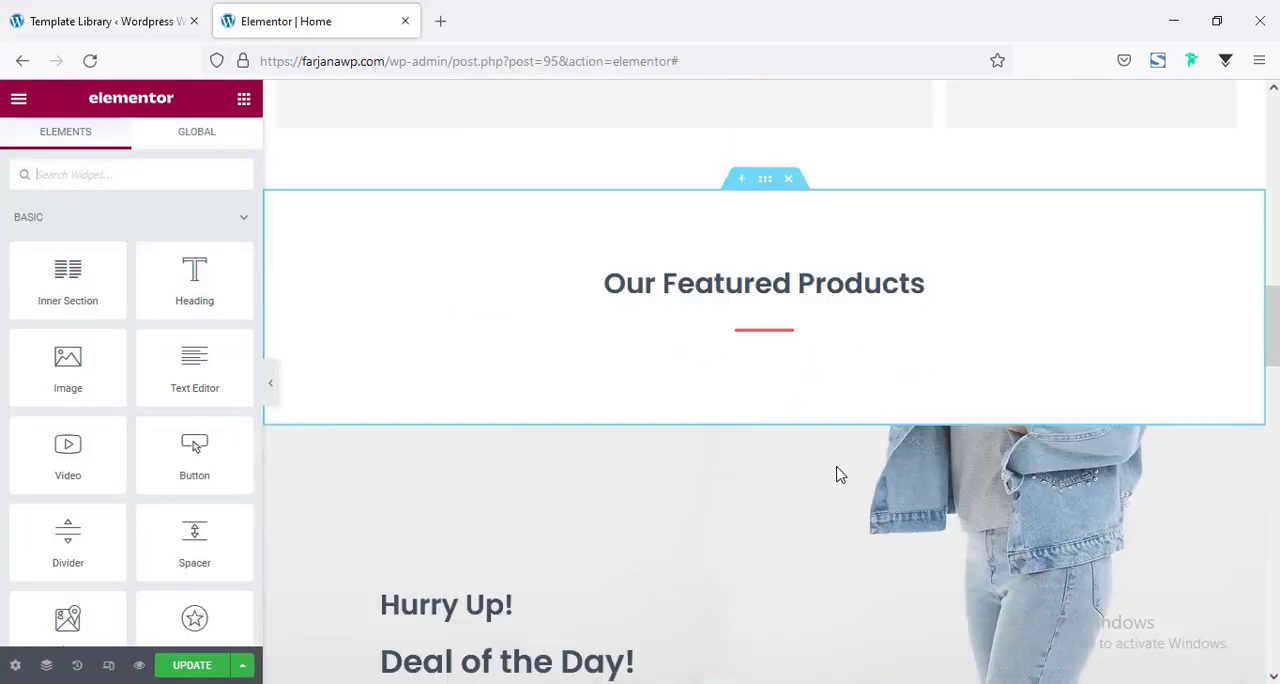
{"action": "left_click", "coordinate": [780, 300]}
{"action": "left_click", "coordinate": [243, 108]}
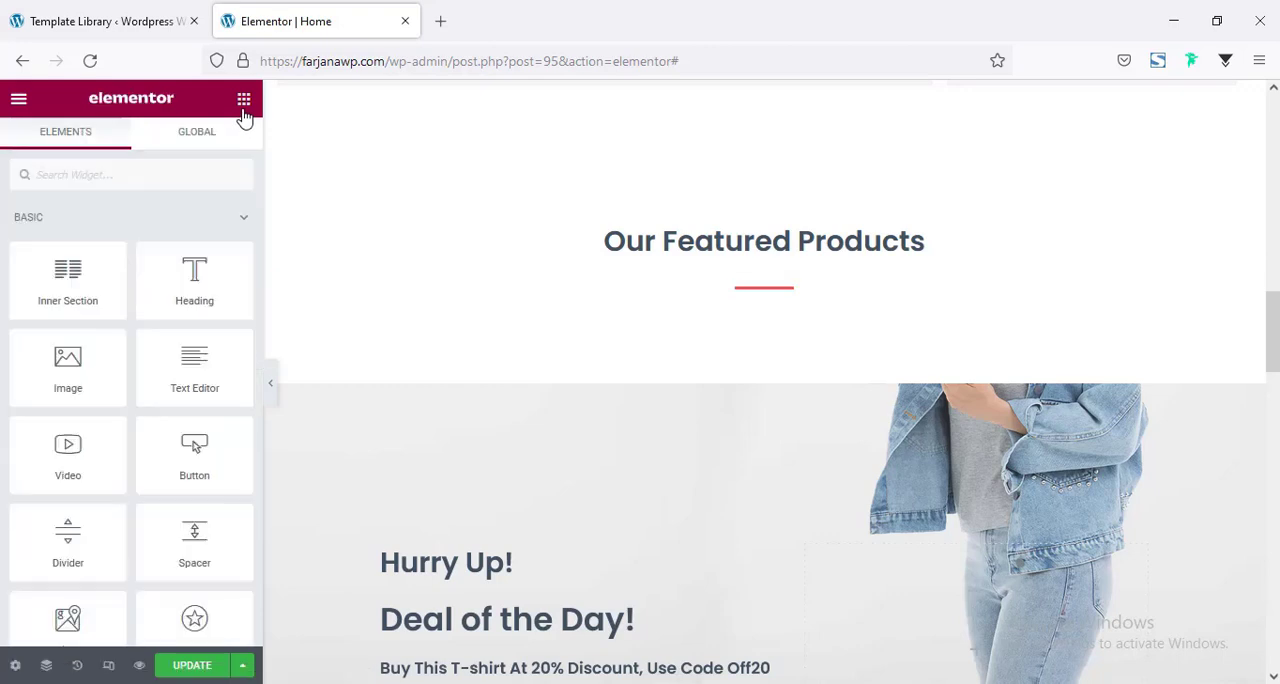
{"action": "left_click", "coordinate": [133, 173]}
{"action": "type", "text": "w"}
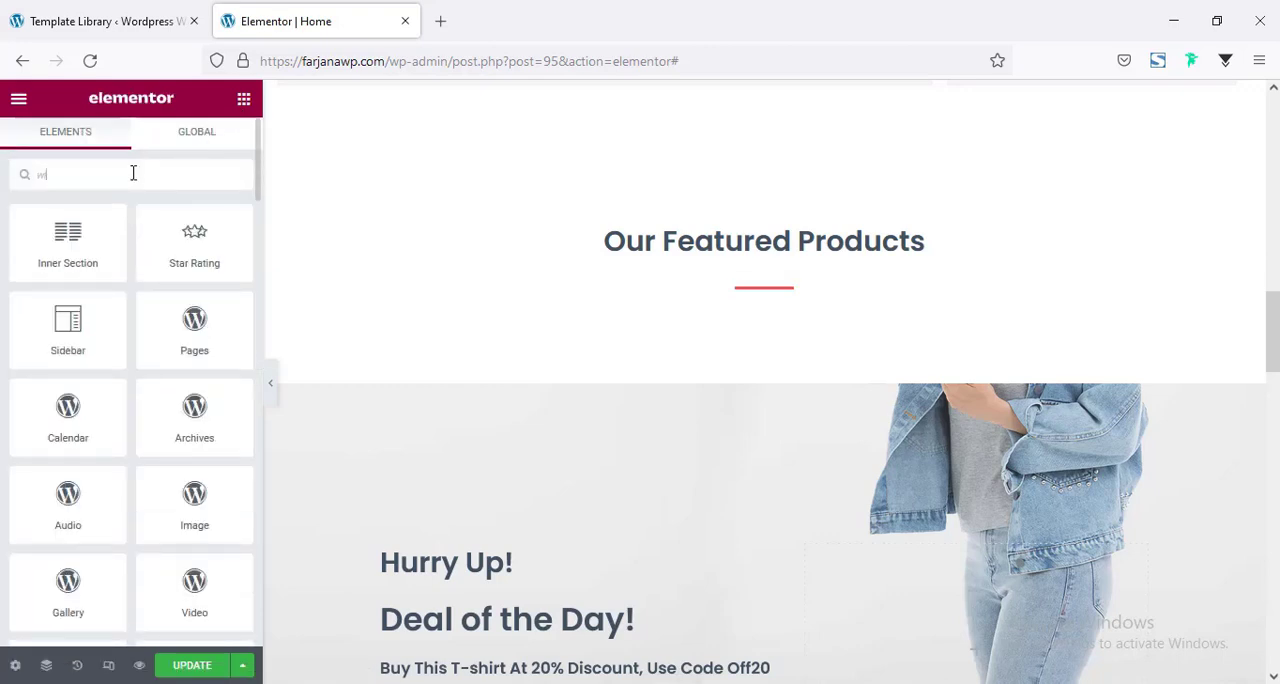
{"action": "type", "text": "l"}
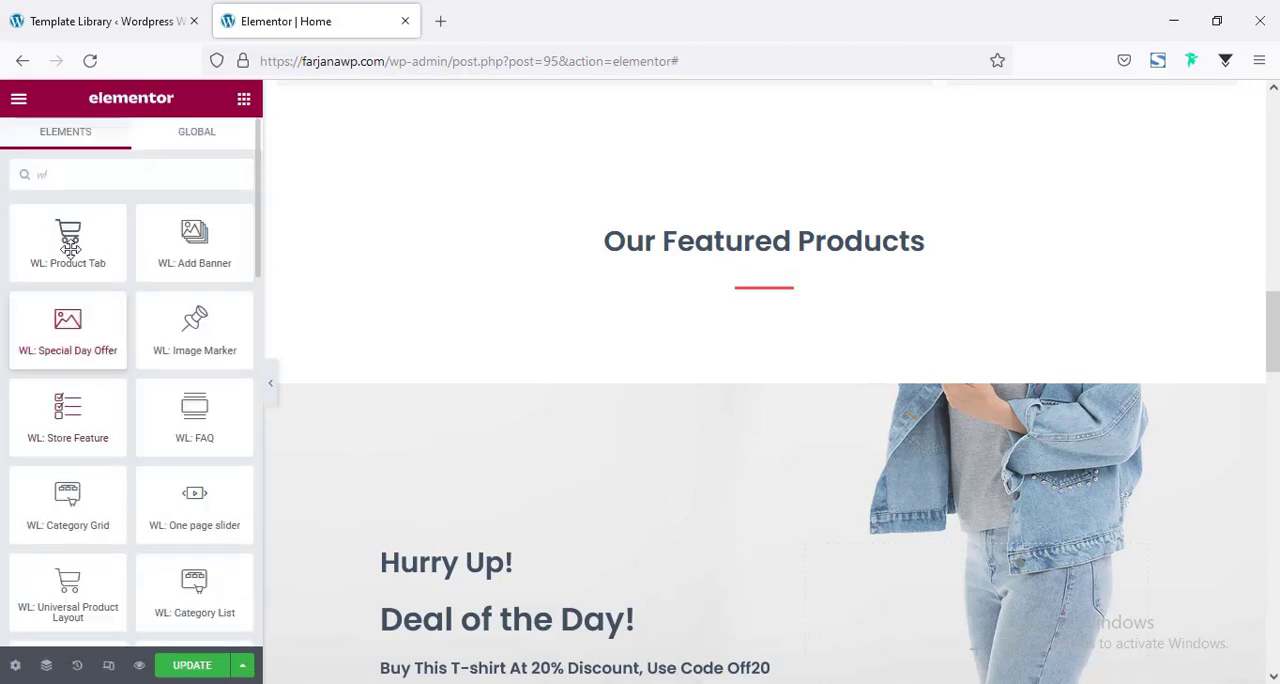
{"action": "scroll", "coordinate": [172, 352], "scroll_direction": "down", "scroll_amount": 2}
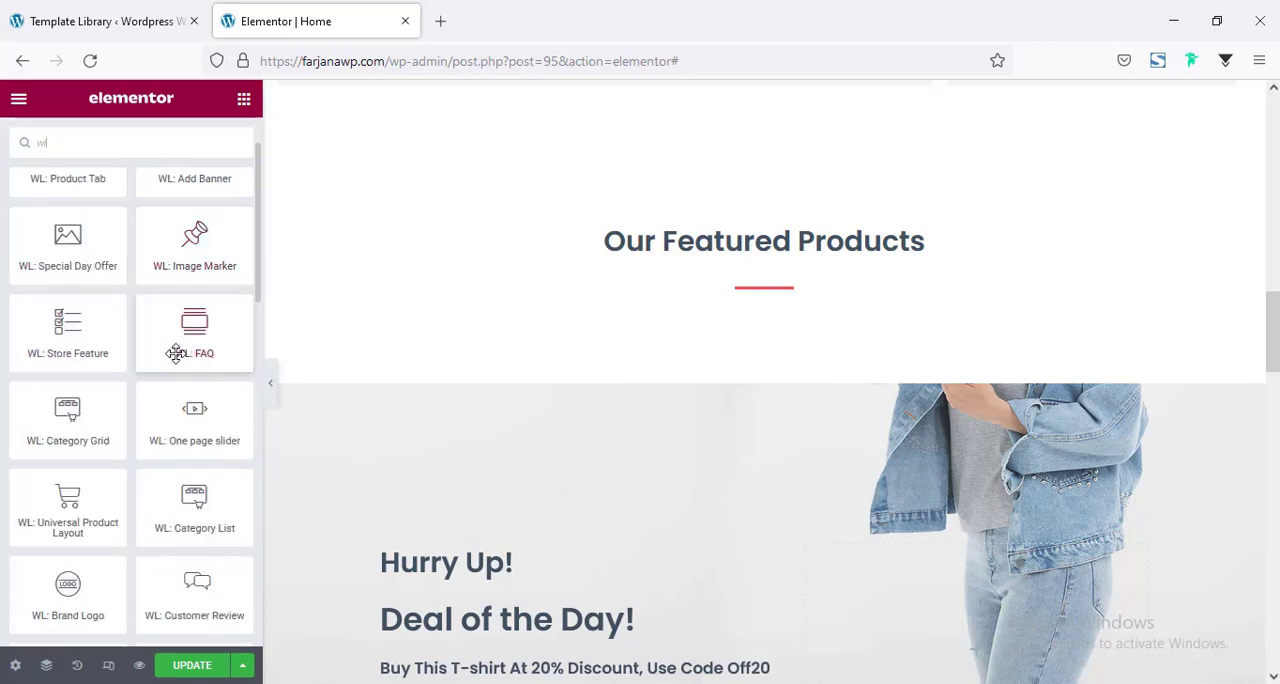
{"action": "scroll", "coordinate": [175, 353], "scroll_direction": "down", "scroll_amount": 3}
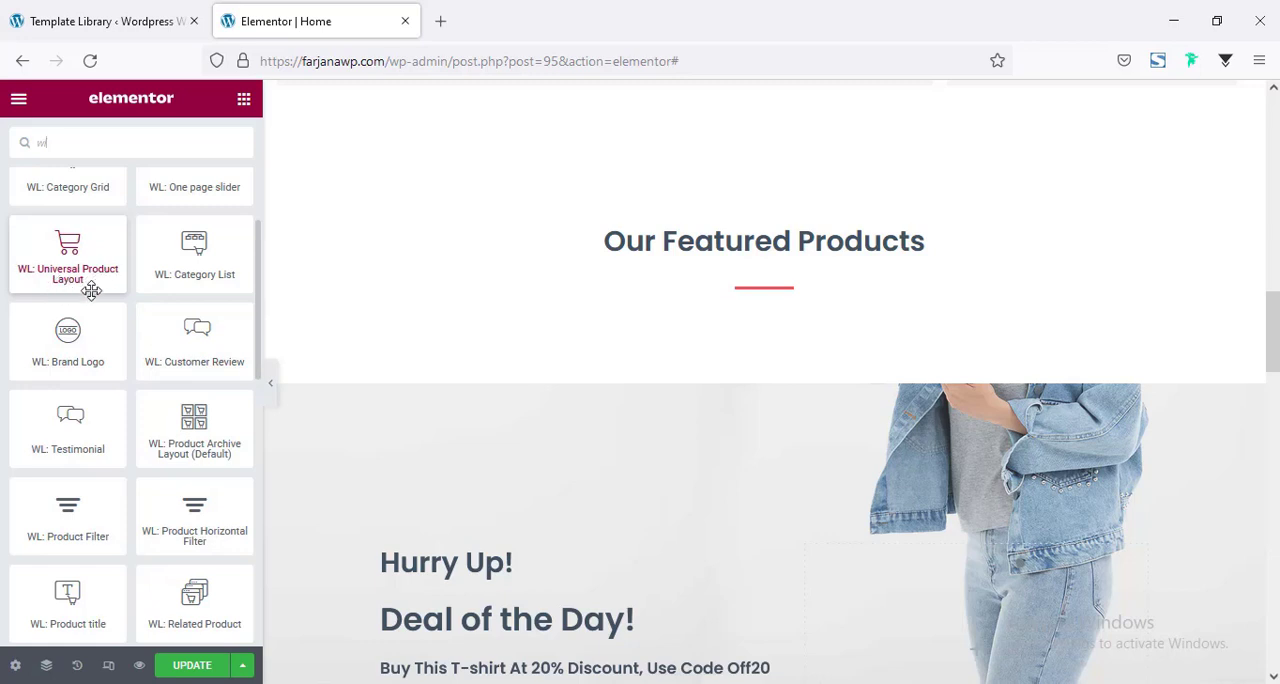
{"action": "left_click_drag", "start_coordinate": [91, 290], "coordinate": [655, 335]}
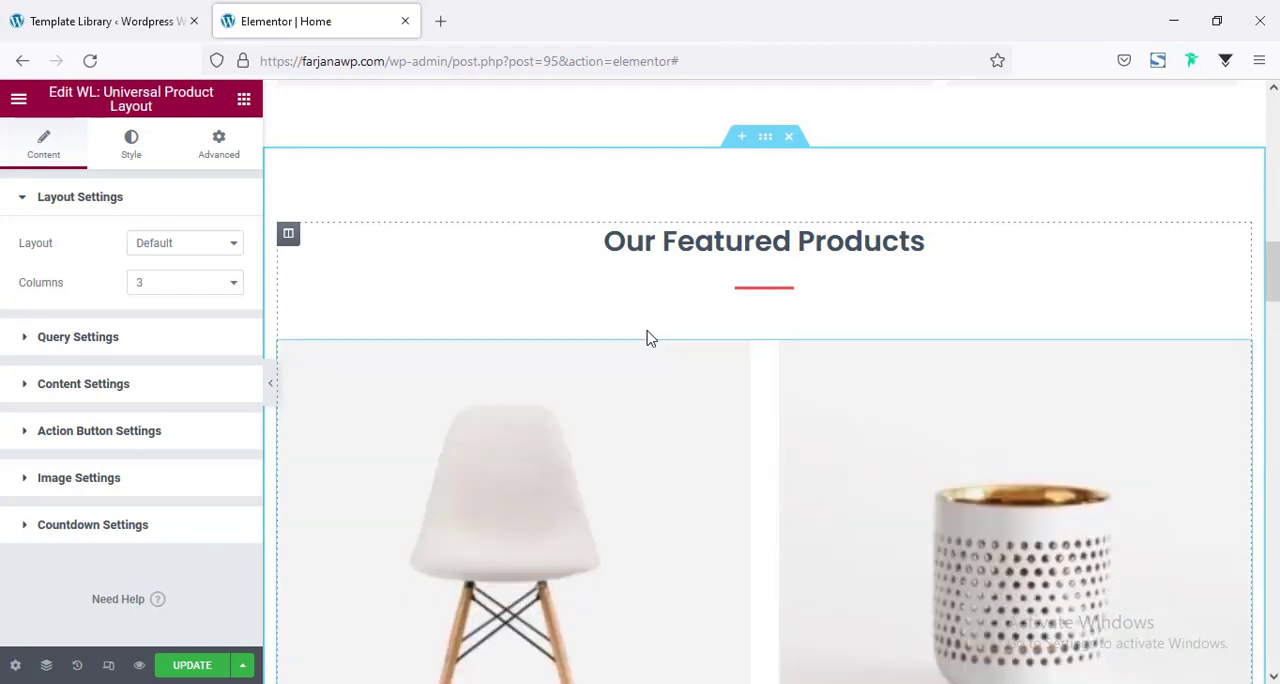
Examine the featured products grid in the editor and at full page width.
{"action": "scroll", "coordinate": [785, 363], "scroll_direction": "down", "scroll_amount": 5}
{"action": "scroll", "coordinate": [785, 363], "scroll_direction": "up", "scroll_amount": 4}
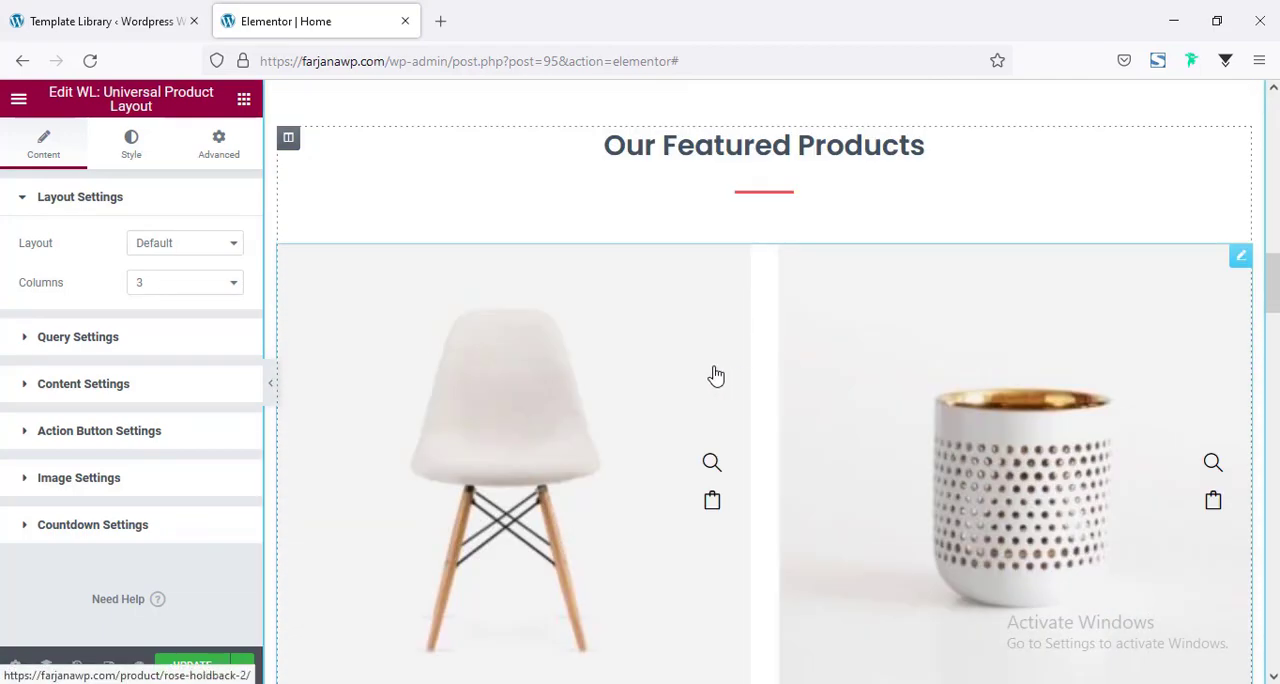
{"action": "scroll", "coordinate": [677, 451], "scroll_direction": "down", "scroll_amount": 8}
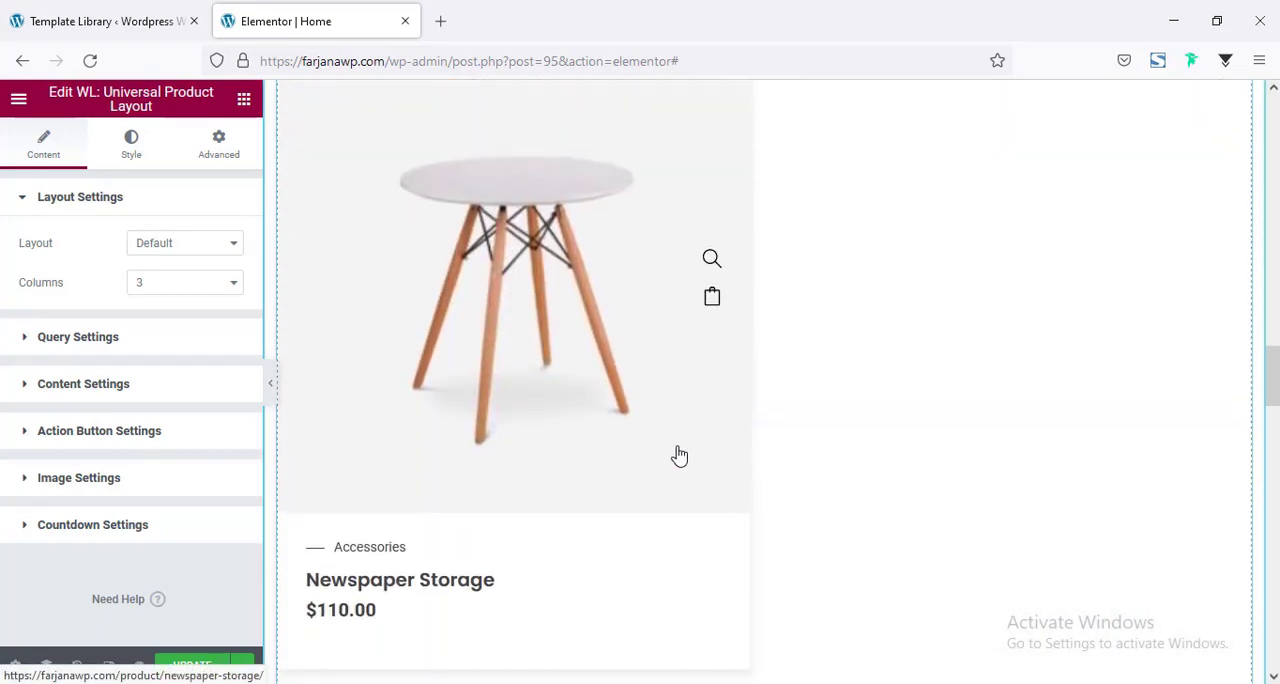
{"action": "scroll", "coordinate": [679, 455], "scroll_direction": "up", "scroll_amount": 2}
{"action": "scroll", "coordinate": [677, 451], "scroll_direction": "down", "scroll_amount": 5}
{"action": "scroll", "coordinate": [677, 451], "scroll_direction": "up", "scroll_amount": 9}
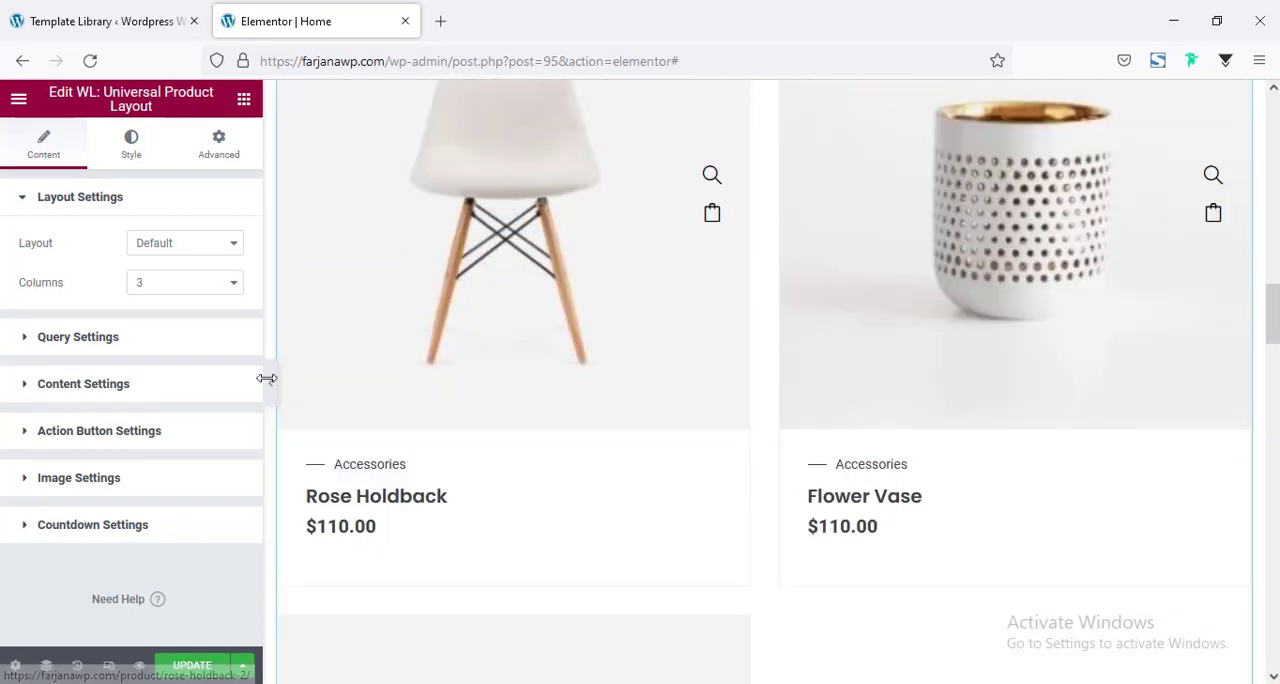
{"action": "left_click", "coordinate": [271, 390]}
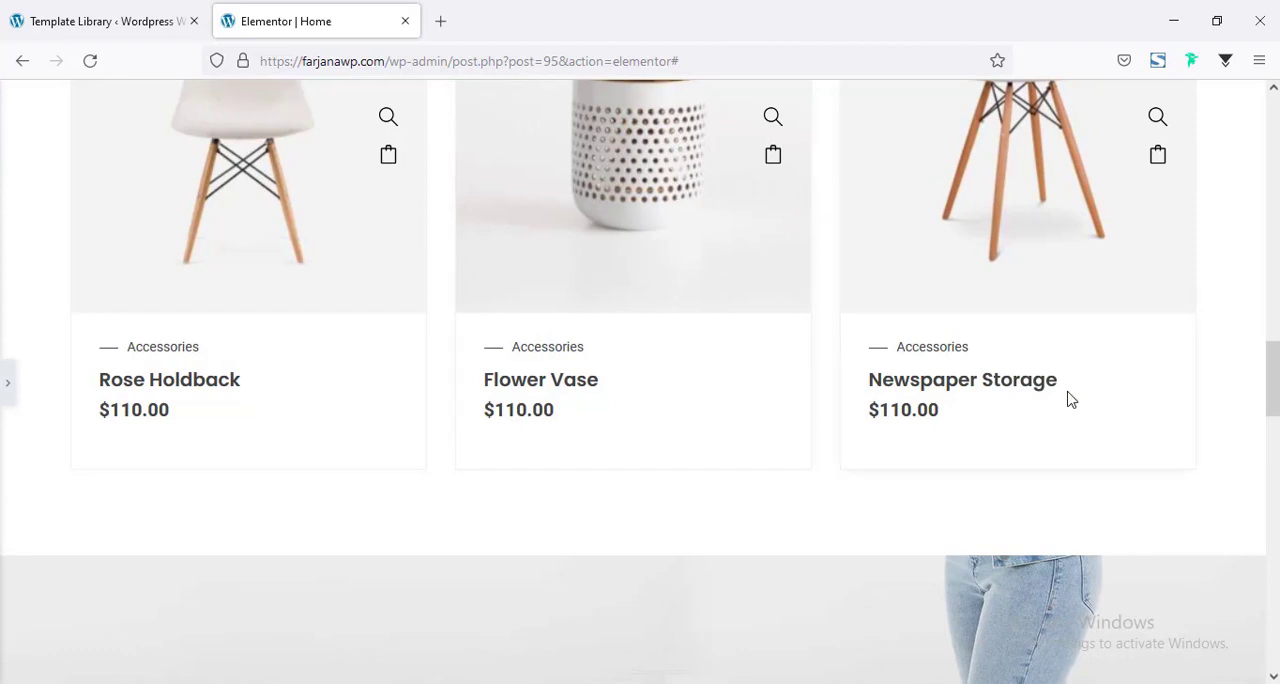
{"action": "scroll", "coordinate": [1069, 398], "scroll_direction": "up", "scroll_amount": 2}
{"action": "scroll", "coordinate": [1069, 398], "scroll_direction": "up", "scroll_amount": 2}
{"action": "scroll", "coordinate": [1069, 398], "scroll_direction": "down", "scroll_amount": 4}
{"action": "left_click", "coordinate": [6, 385]}
{"action": "scroll", "coordinate": [765, 460], "scroll_direction": "up", "scroll_amount": 4}
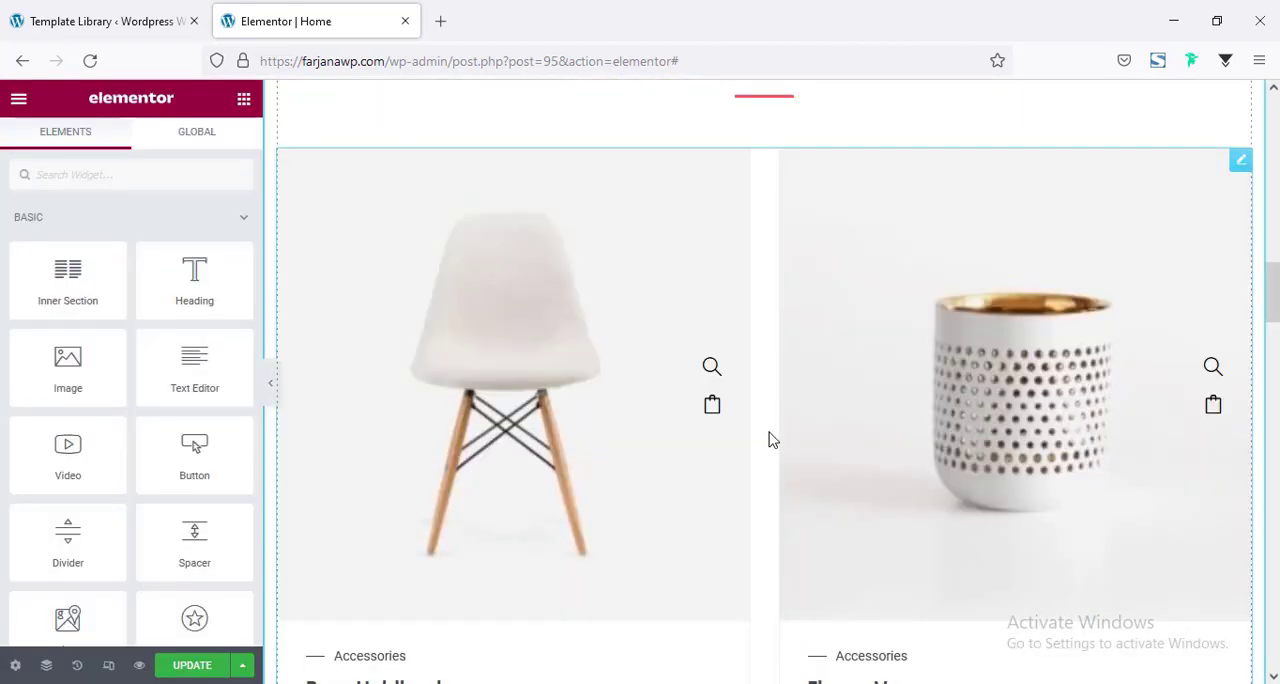
Set the layout of the product widget under "Our Featured Products" to Tab.
{"action": "left_click", "coordinate": [743, 505]}
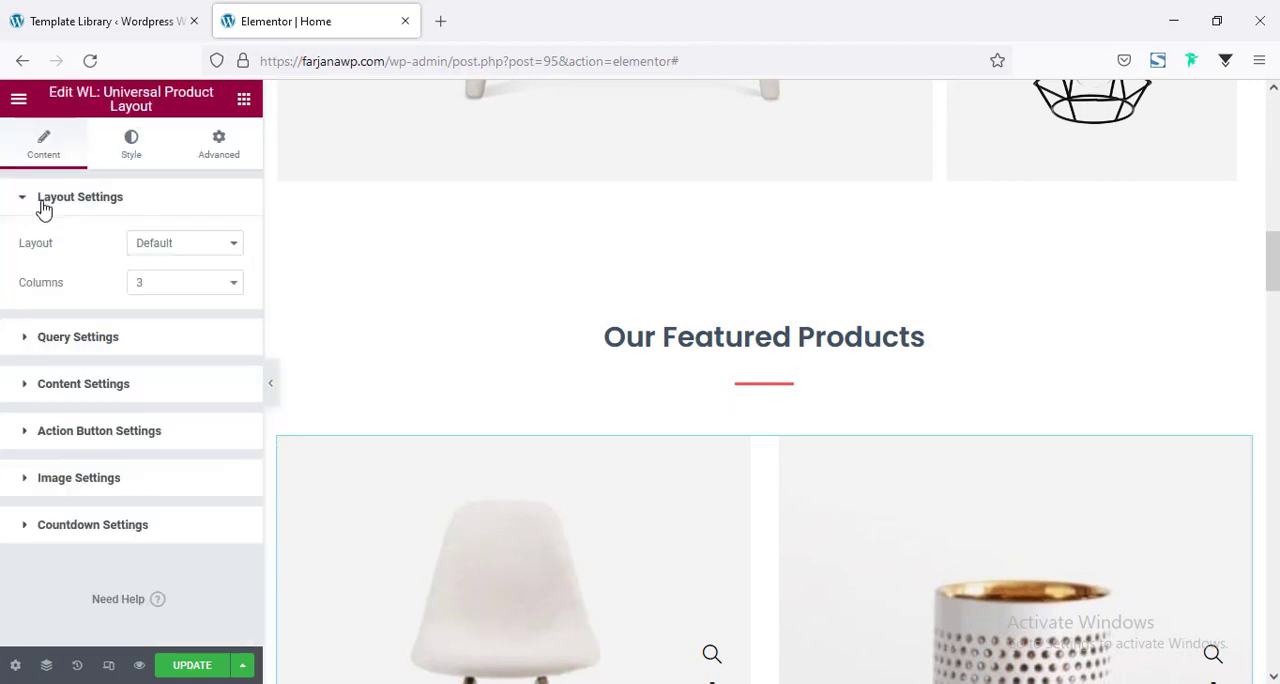
{"action": "left_click", "coordinate": [189, 246]}
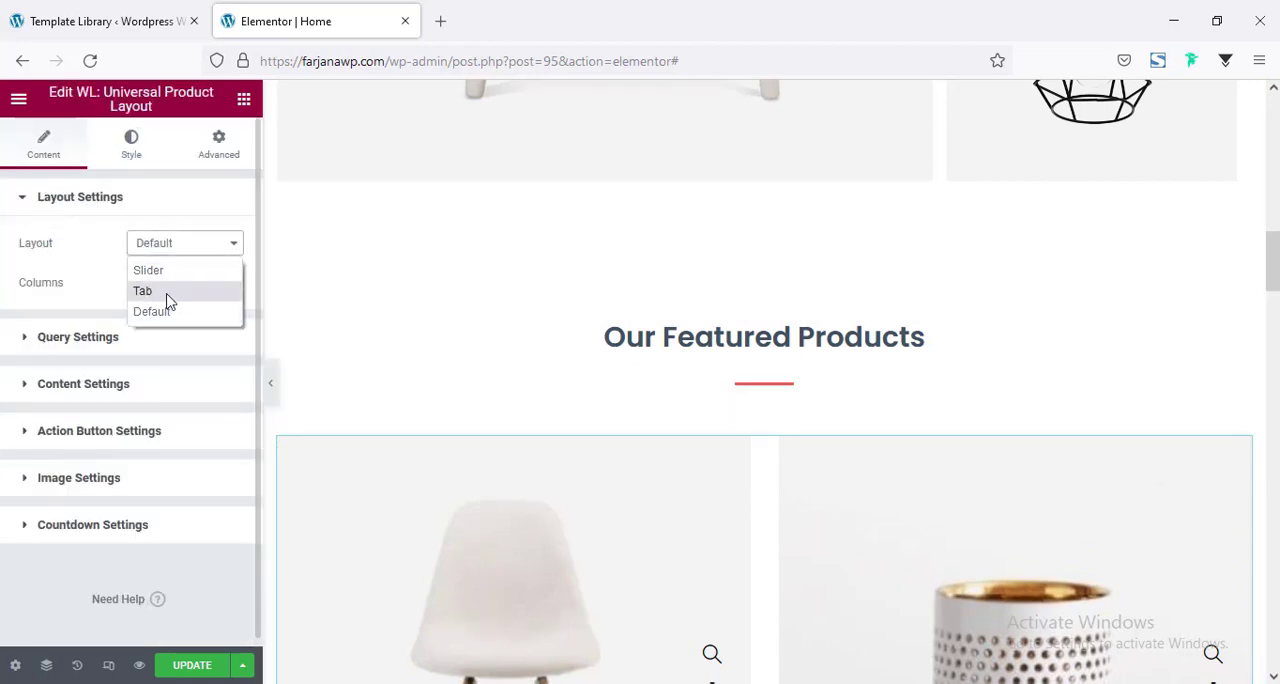
{"action": "left_click", "coordinate": [150, 291]}
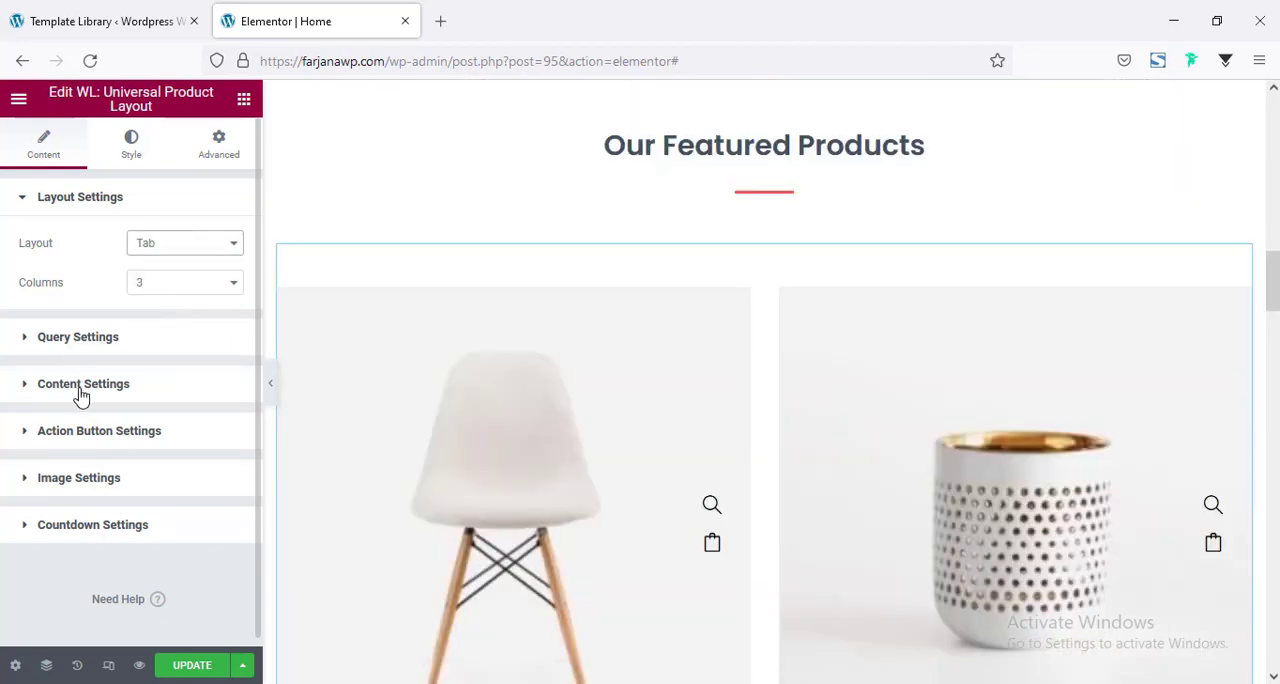
Add the Accessories, Decor and Mugs product categories to the widget's query settings.
{"action": "left_click", "coordinate": [94, 348]}
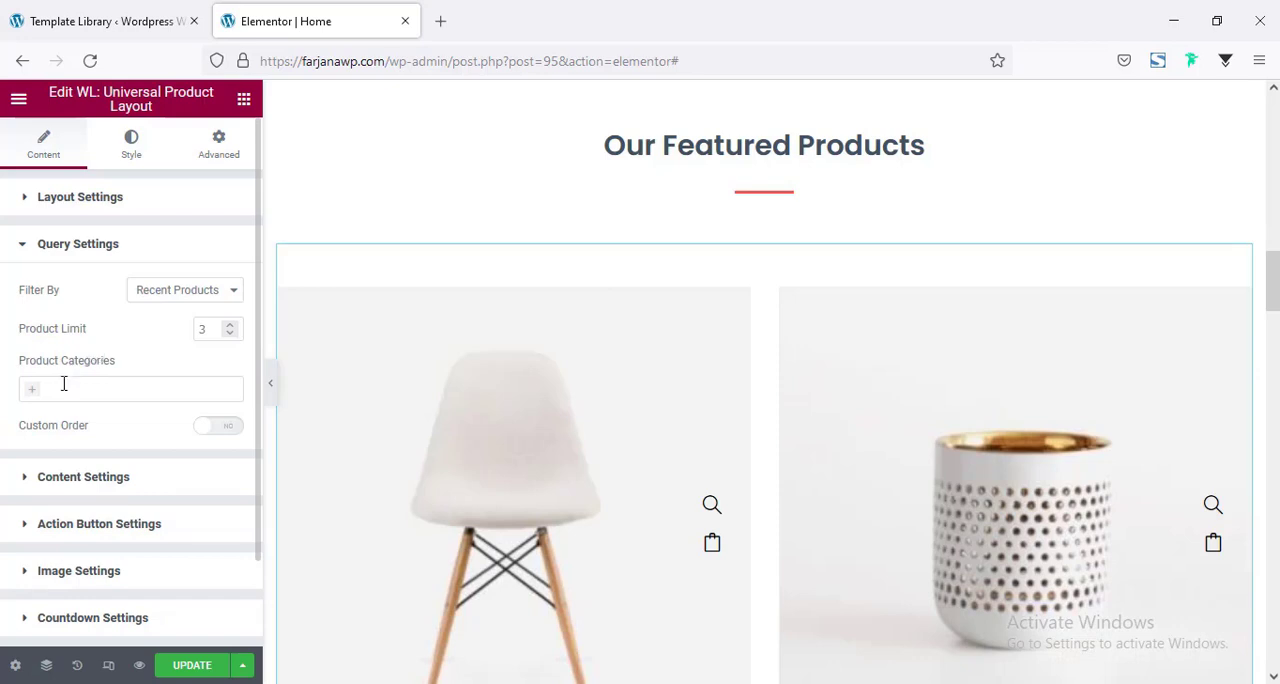
{"action": "left_click", "coordinate": [63, 388]}
{"action": "left_click", "coordinate": [52, 419]}
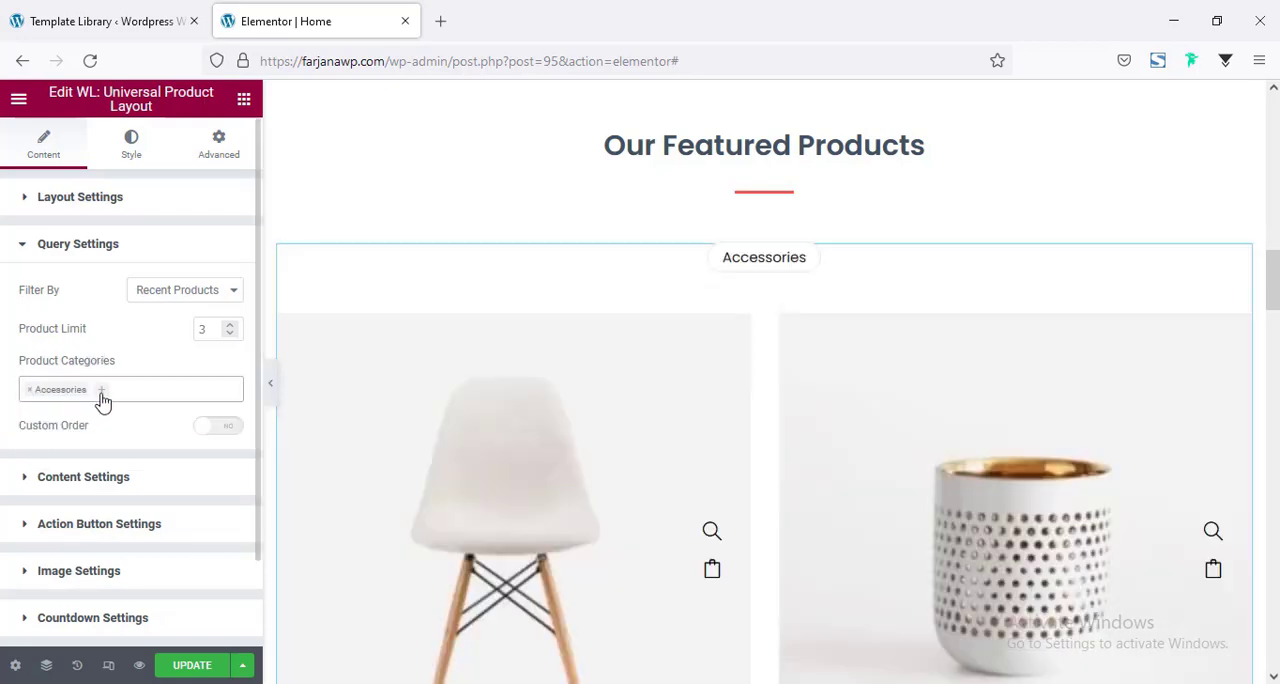
{"action": "left_click", "coordinate": [100, 396]}
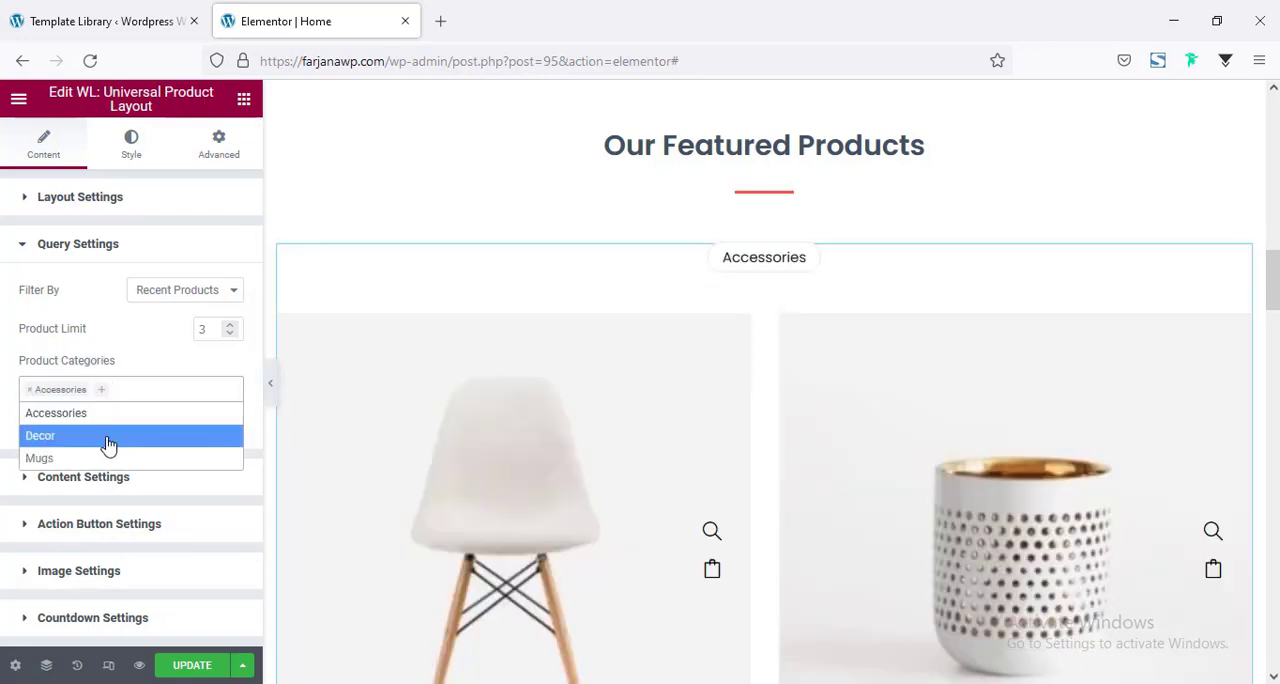
{"action": "left_click", "coordinate": [107, 437]}
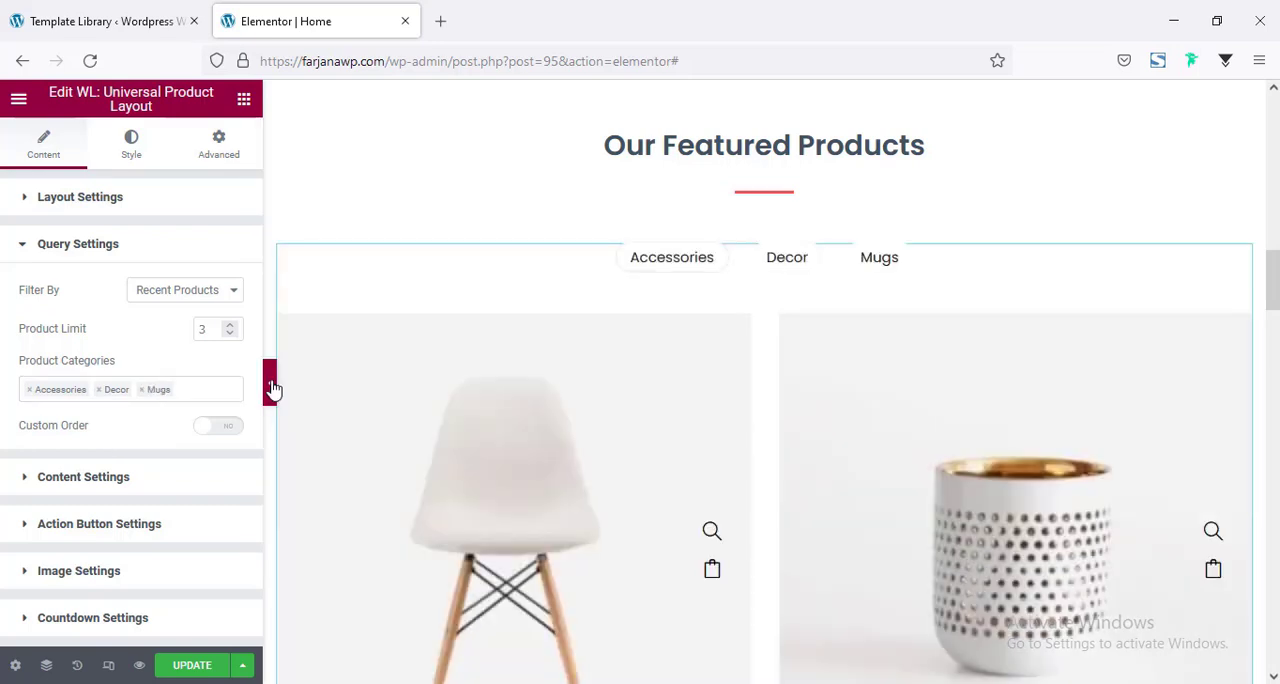
Preview the featured products at full page width and check the products under the Accessories, Decor and Mugs tabs.
{"action": "left_click", "coordinate": [270, 389]}
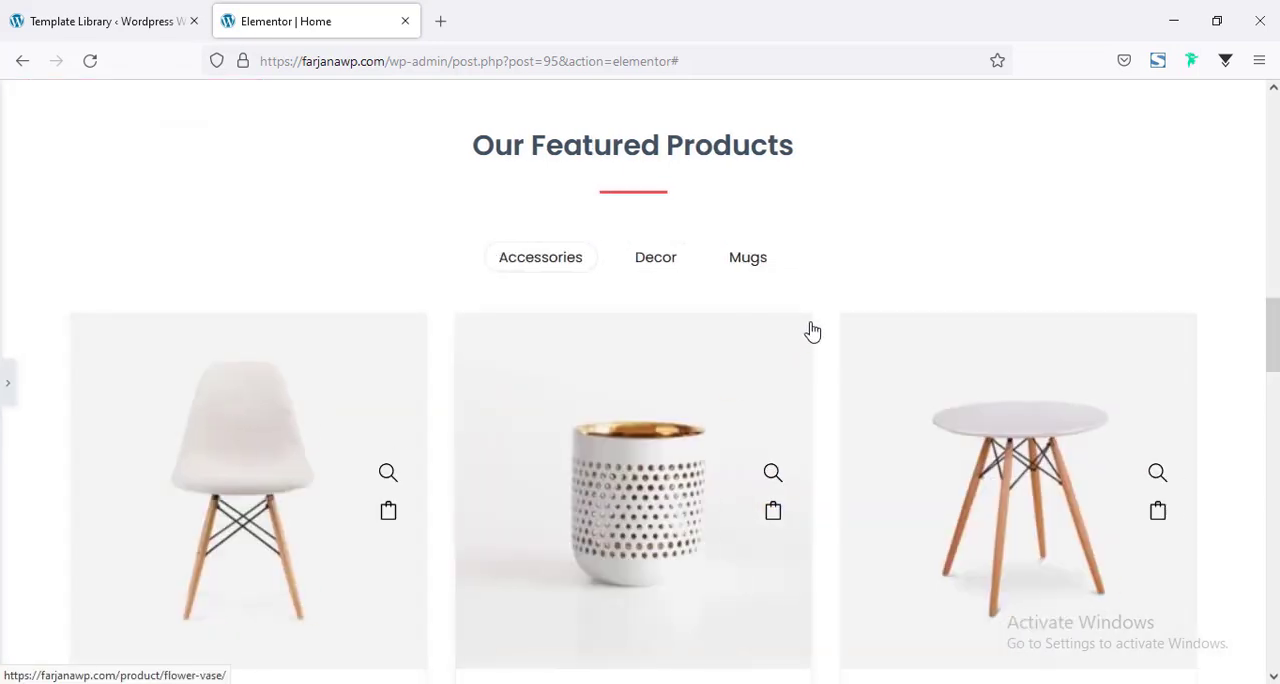
{"action": "scroll", "coordinate": [800, 350], "scroll_direction": "down", "scroll_amount": 4}
{"action": "scroll", "coordinate": [785, 366], "scroll_direction": "up", "scroll_amount": 3}
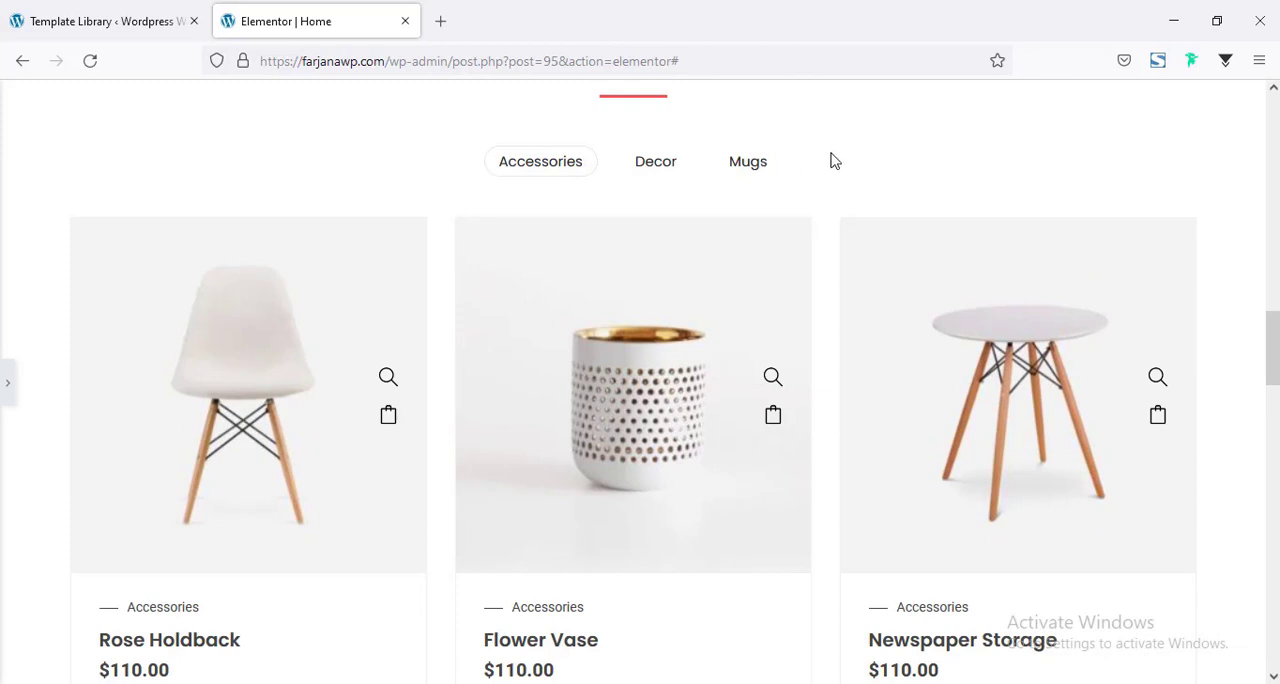
{"action": "left_click", "coordinate": [668, 164]}
{"action": "left_click", "coordinate": [757, 163]}
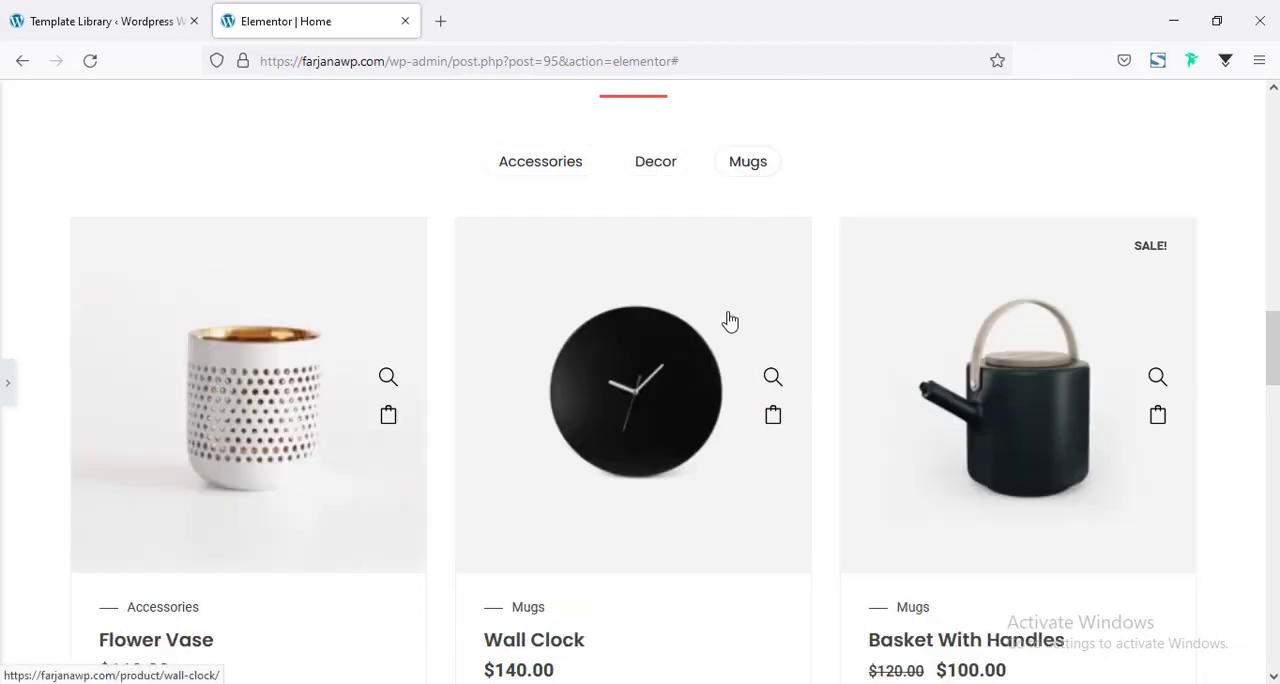
{"action": "scroll", "coordinate": [728, 320], "scroll_direction": "down", "scroll_amount": 4}
{"action": "scroll", "coordinate": [728, 320], "scroll_direction": "up", "scroll_amount": 6}
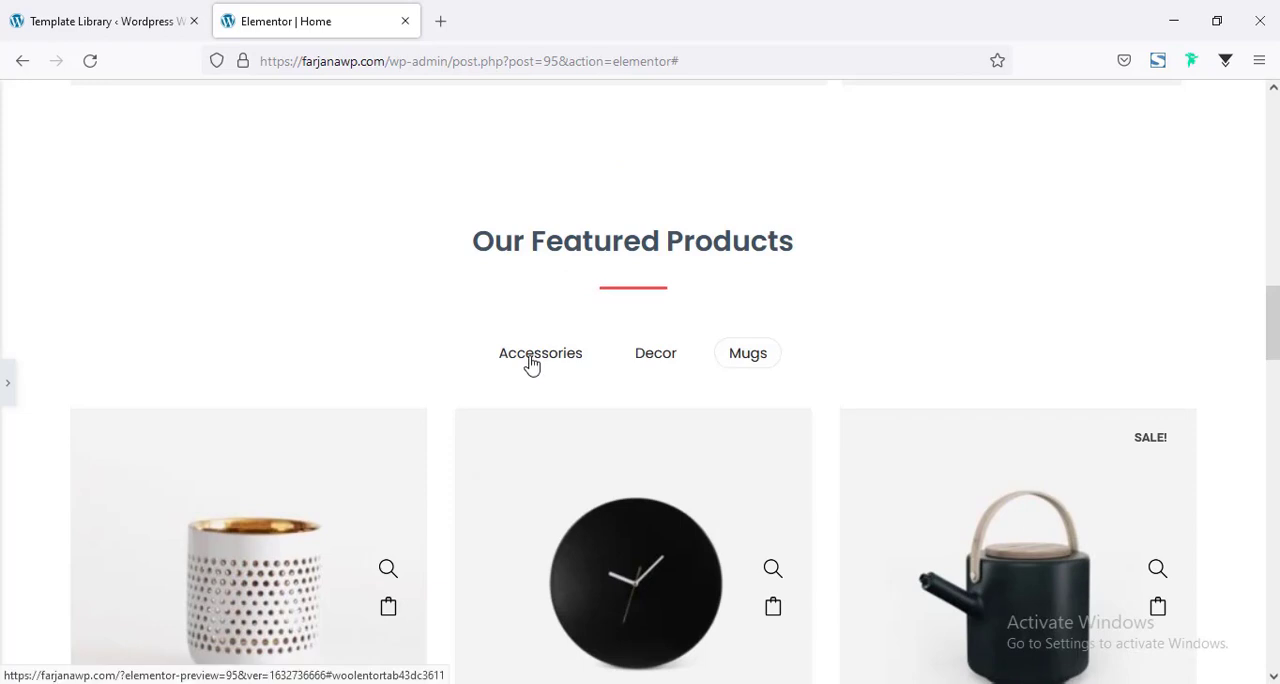
{"action": "left_click", "coordinate": [533, 358]}
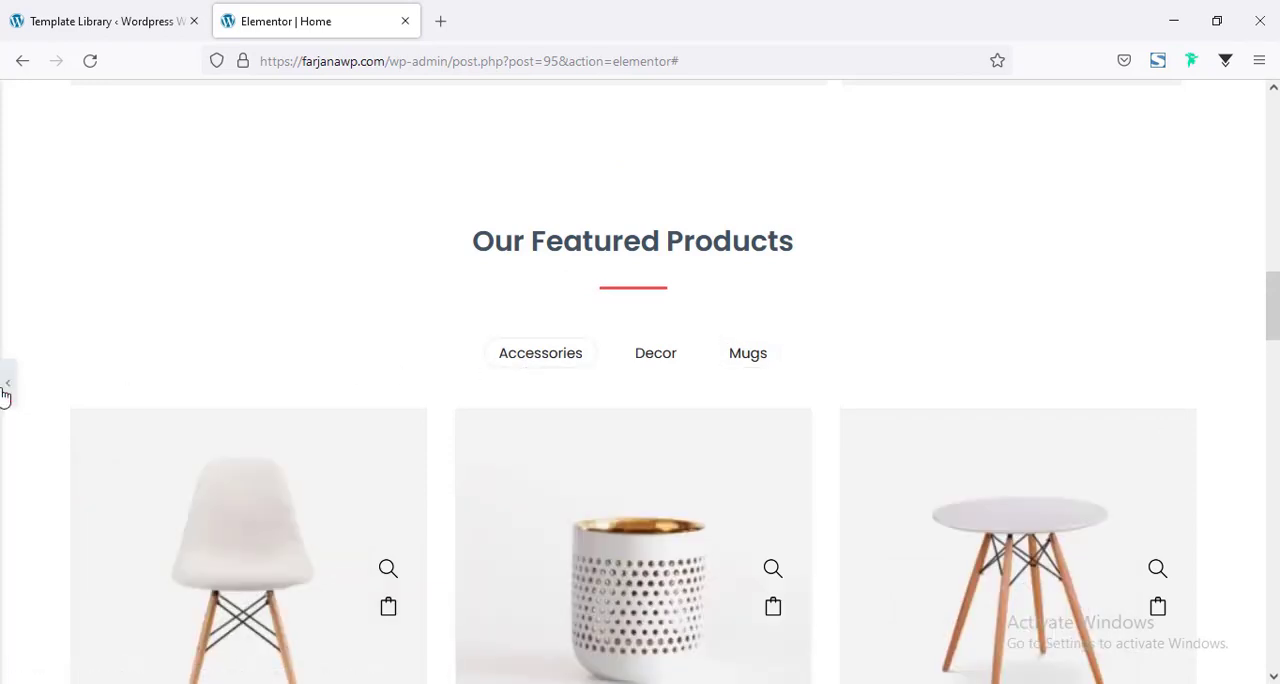
{"action": "left_click", "coordinate": [4, 392]}
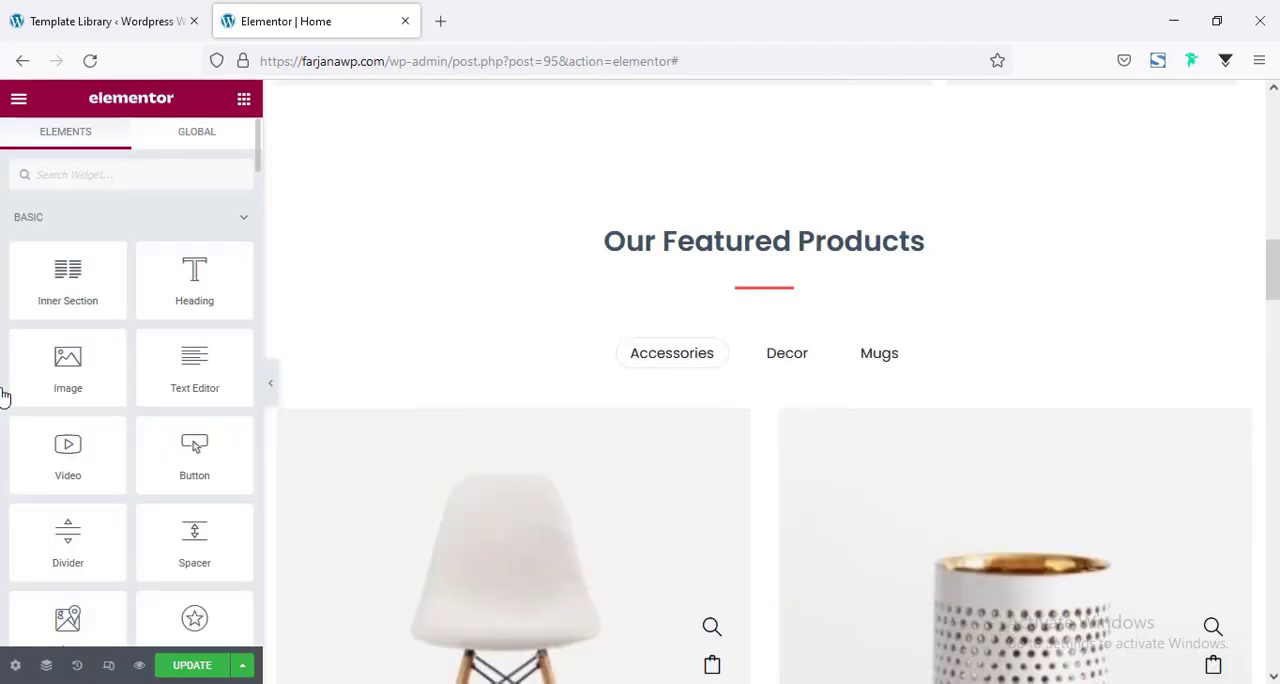
Change the featured products widget's layout to Slider and check it at full page width.
{"action": "left_click", "coordinate": [569, 380]}
{"action": "left_click", "coordinate": [206, 246]}
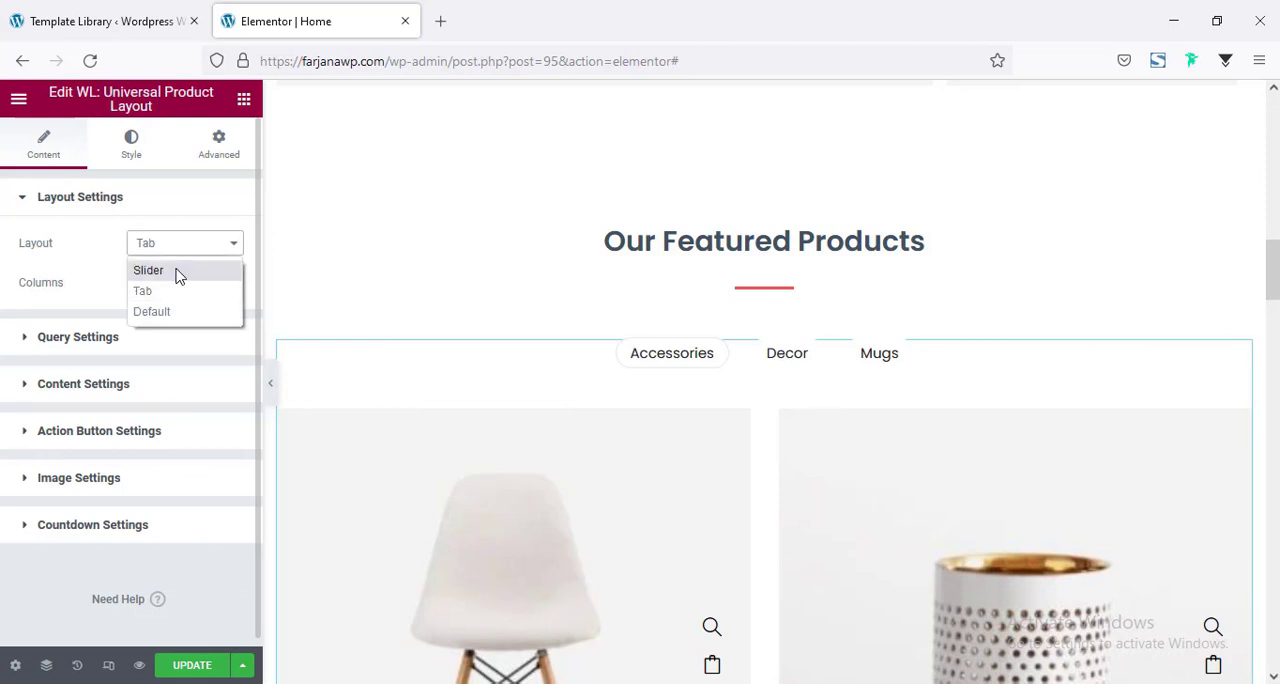
{"action": "left_click", "coordinate": [174, 271]}
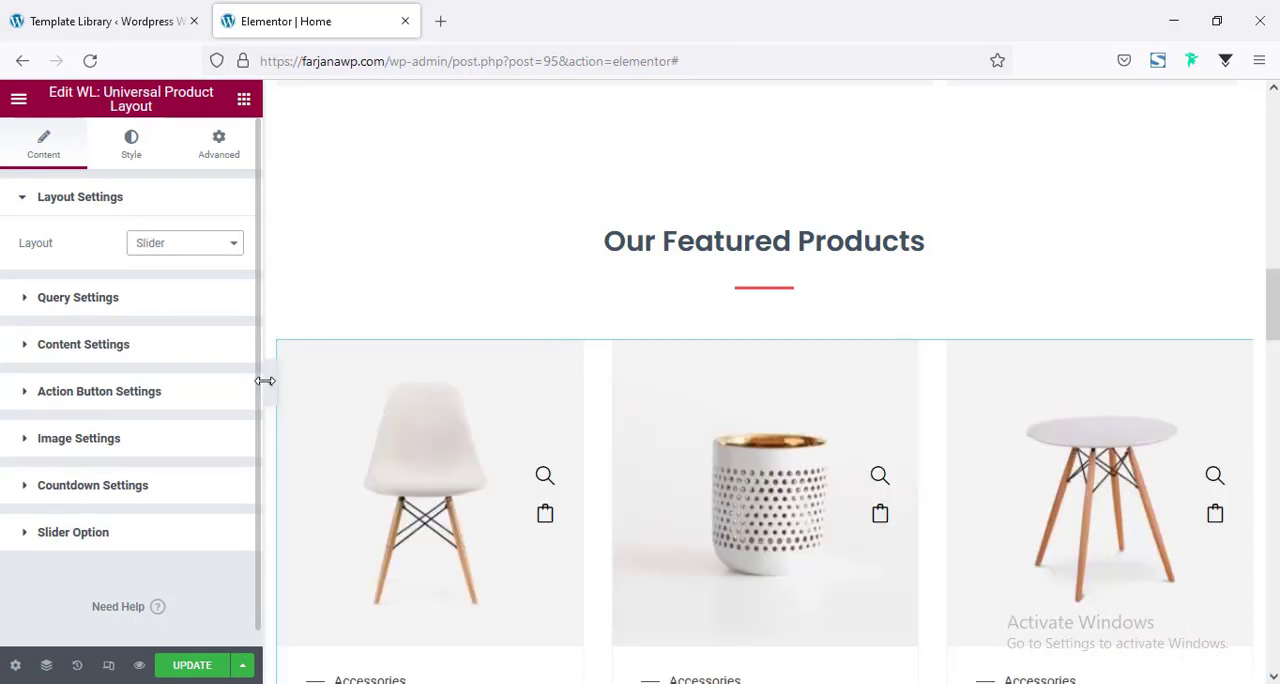
{"action": "left_click", "coordinate": [268, 392]}
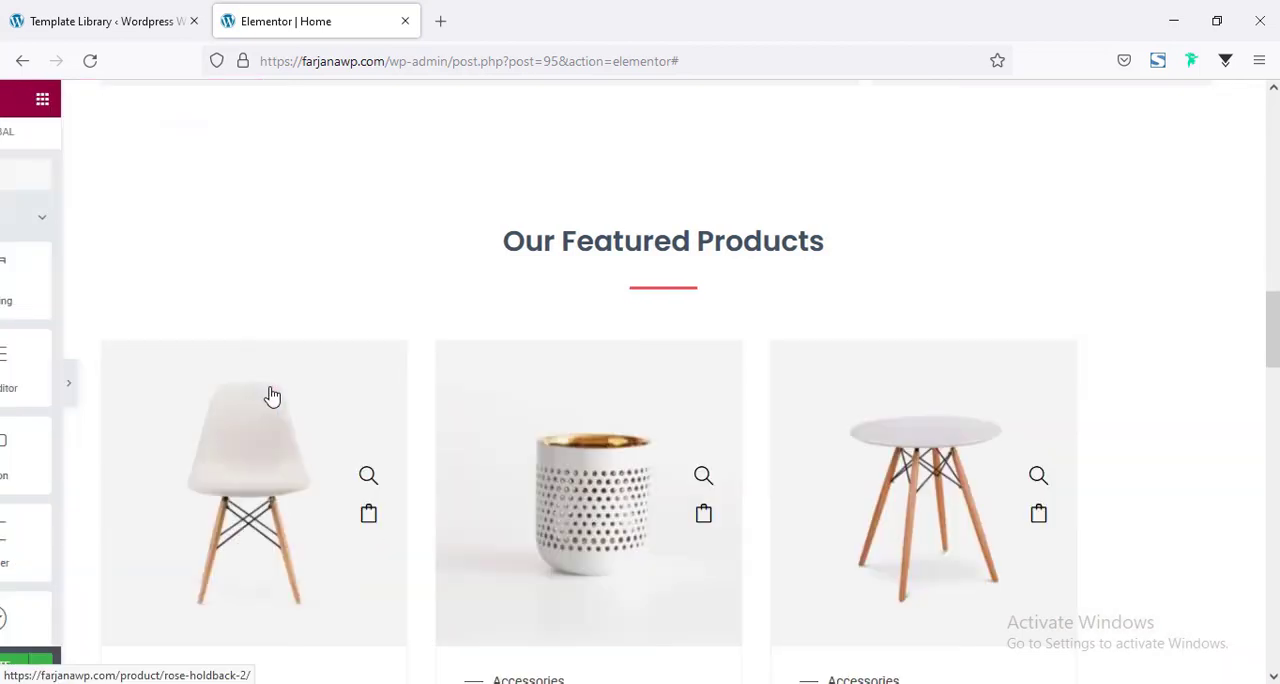
{"action": "scroll", "coordinate": [450, 380], "scroll_direction": "down", "scroll_amount": 1}
{"action": "left_click", "coordinate": [6, 384]}
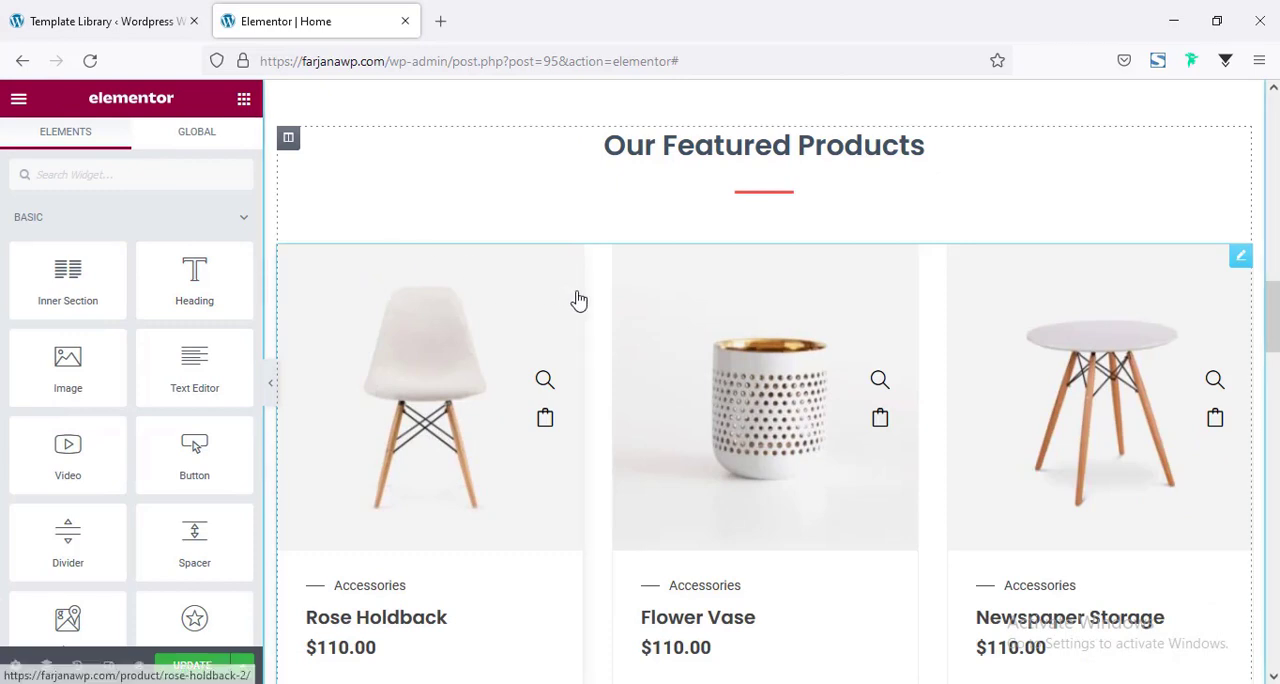
Set the widget's product limit to 6 and remove Accessories, Decor and Mugs from its product categories.
{"action": "left_click", "coordinate": [590, 311]}
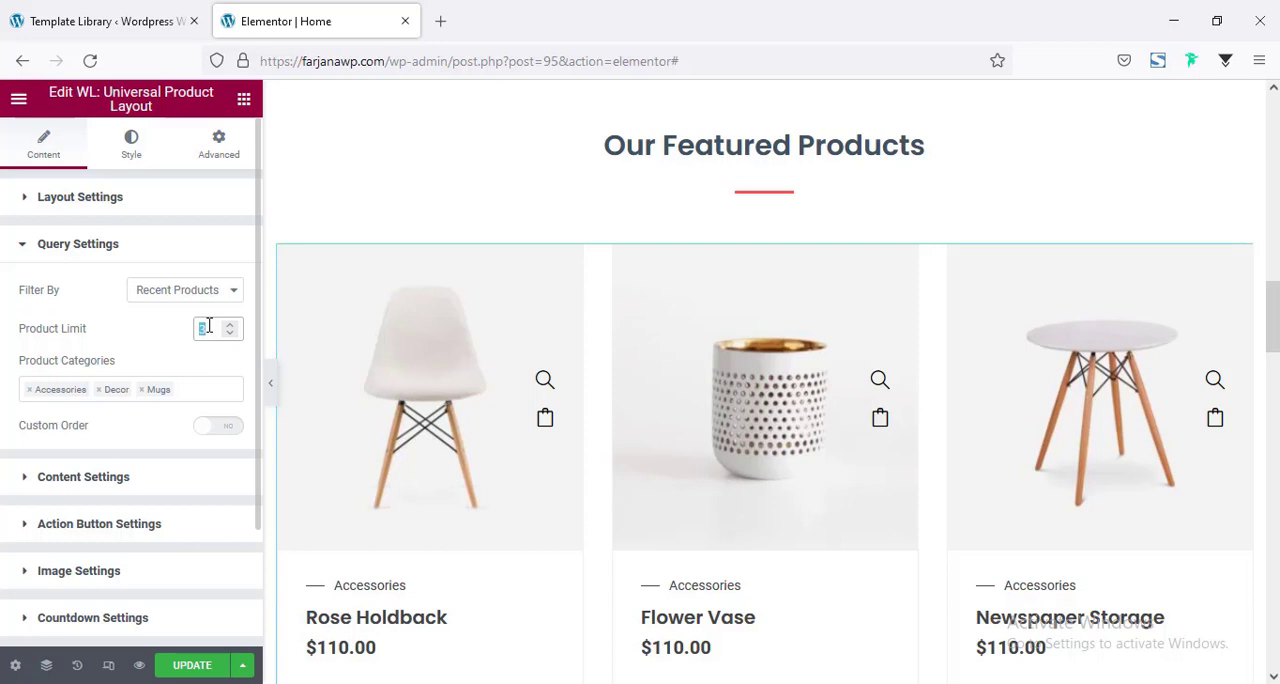
{"action": "type", "text": "6"}
{"action": "scroll", "coordinate": [169, 402], "scroll_direction": "down", "scroll_amount": 1}
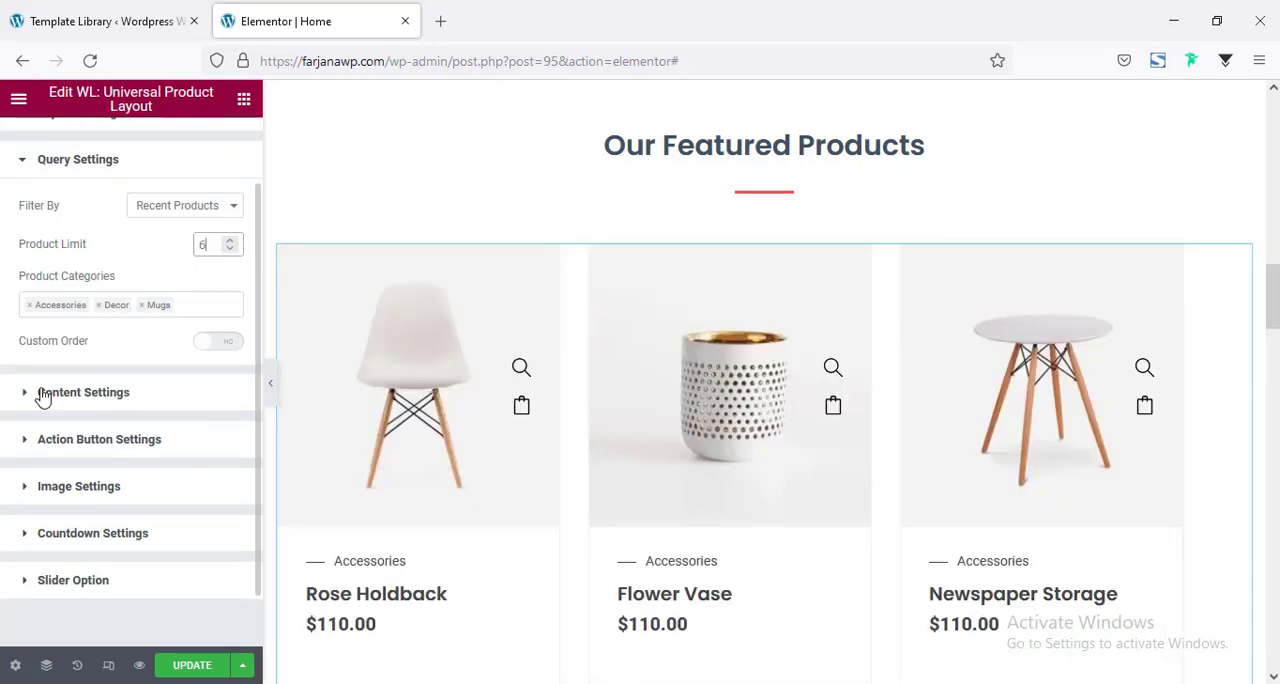
{"action": "left_click", "coordinate": [29, 304]}
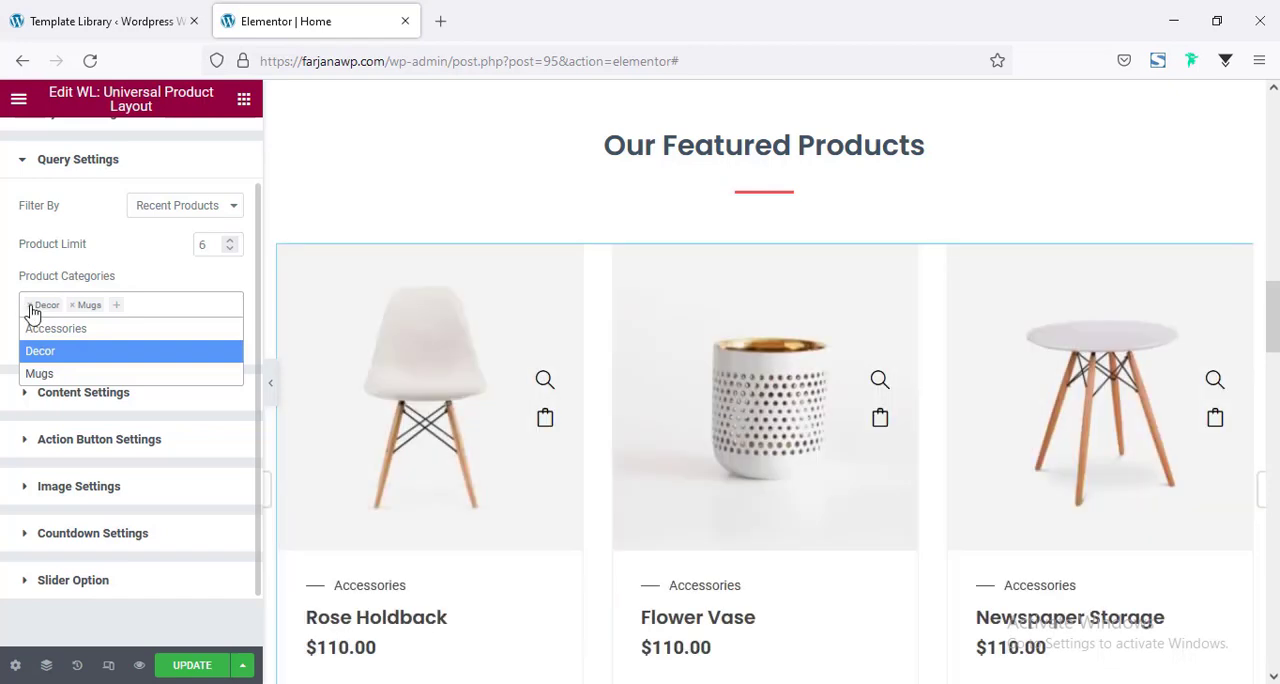
{"action": "left_click", "coordinate": [31, 306]}
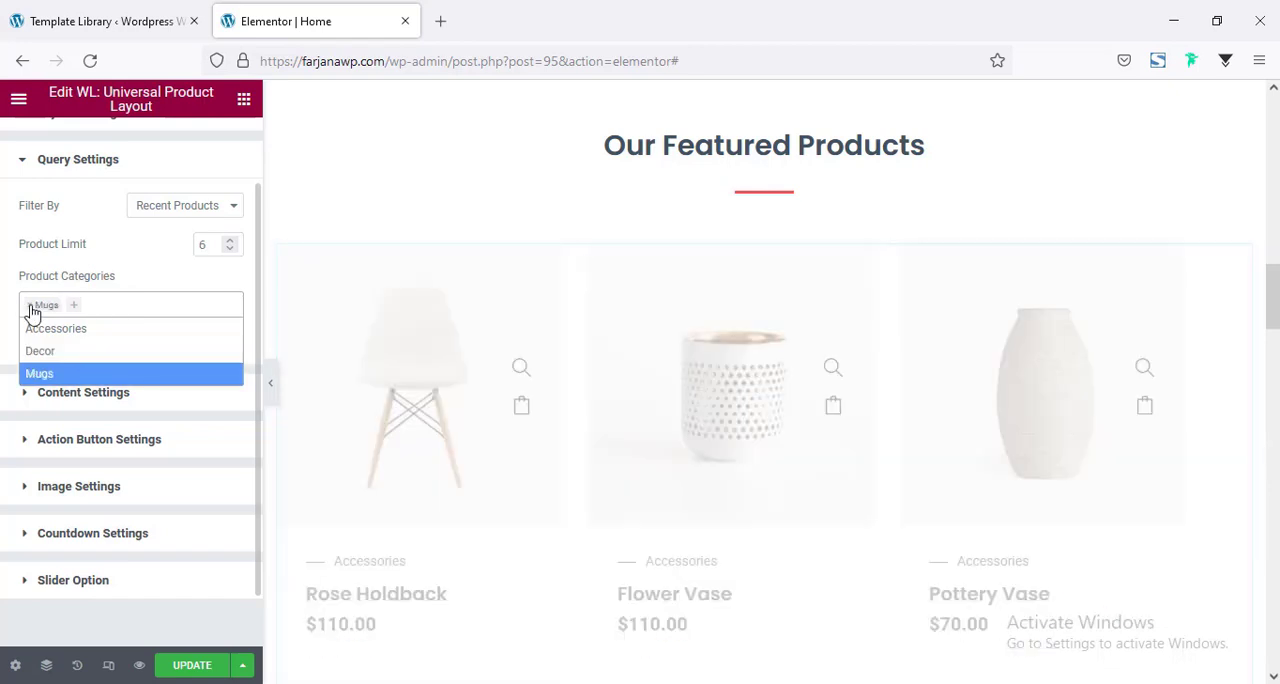
{"action": "left_click", "coordinate": [31, 306]}
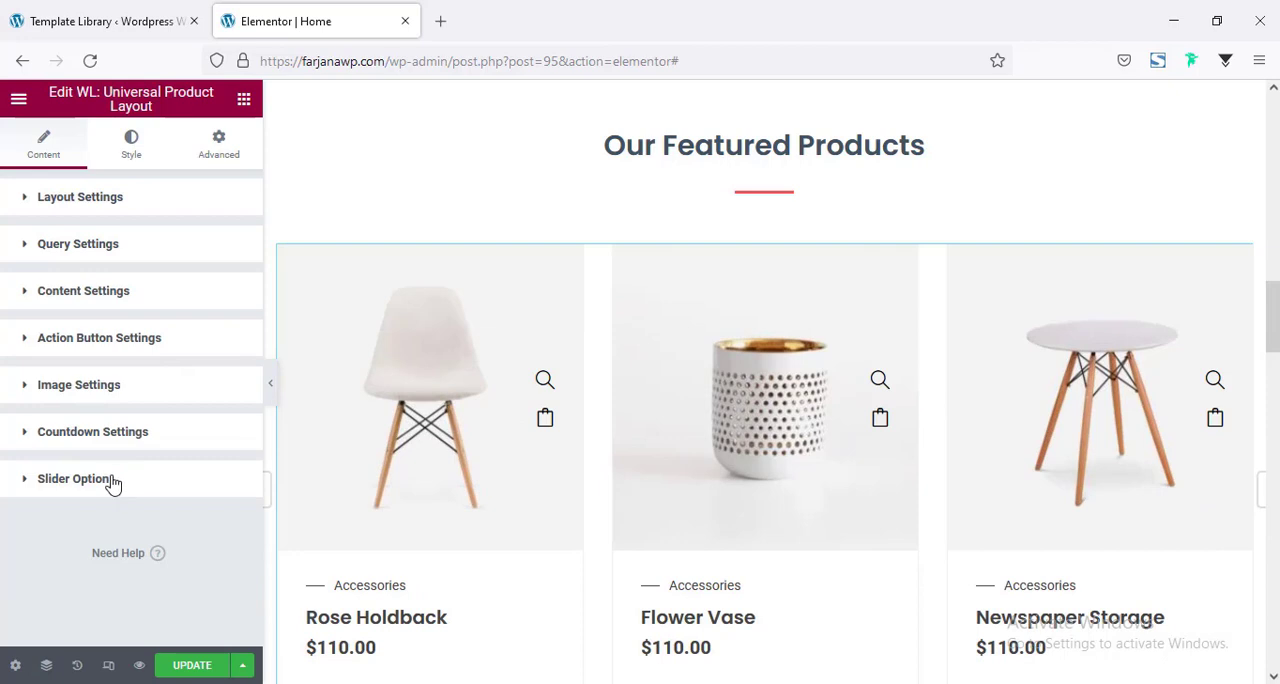
Set the featured products slider to show 4 slider items.
{"action": "left_click", "coordinate": [75, 479]}
{"action": "scroll", "coordinate": [117, 474], "scroll_direction": "down", "scroll_amount": 3}
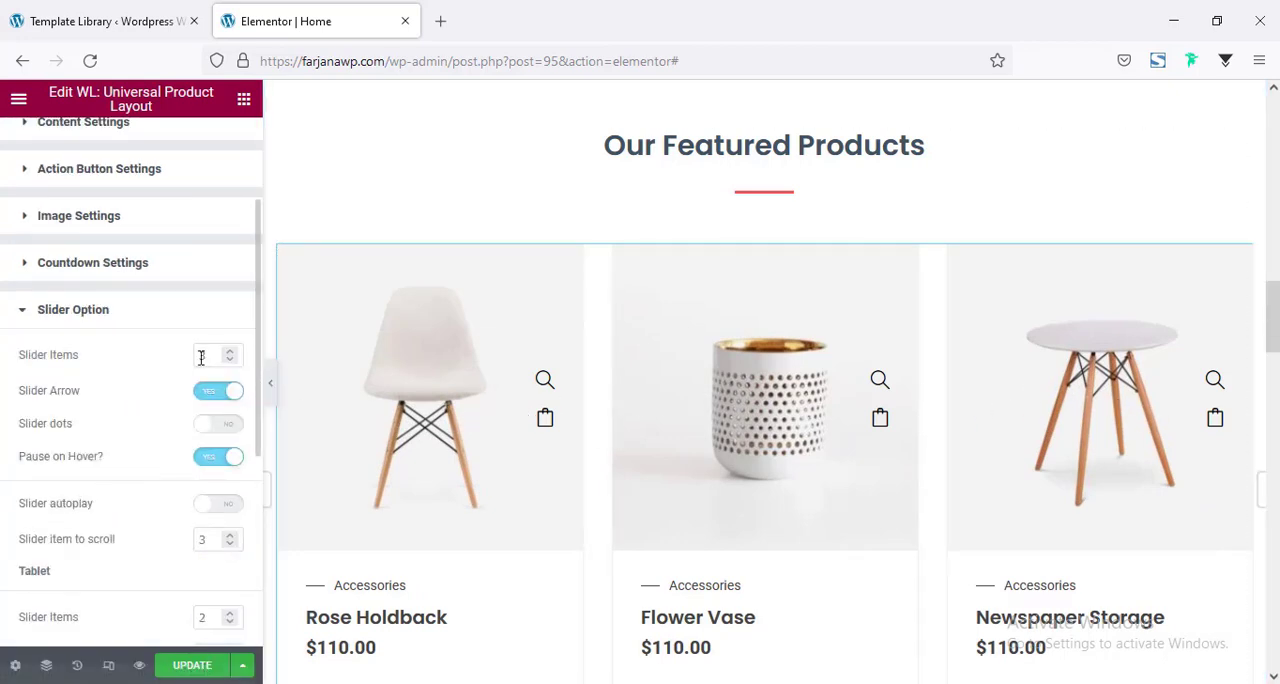
{"action": "left_click_drag", "start_coordinate": [205, 354], "coordinate": [157, 354]}
{"action": "type", "text": "4"}
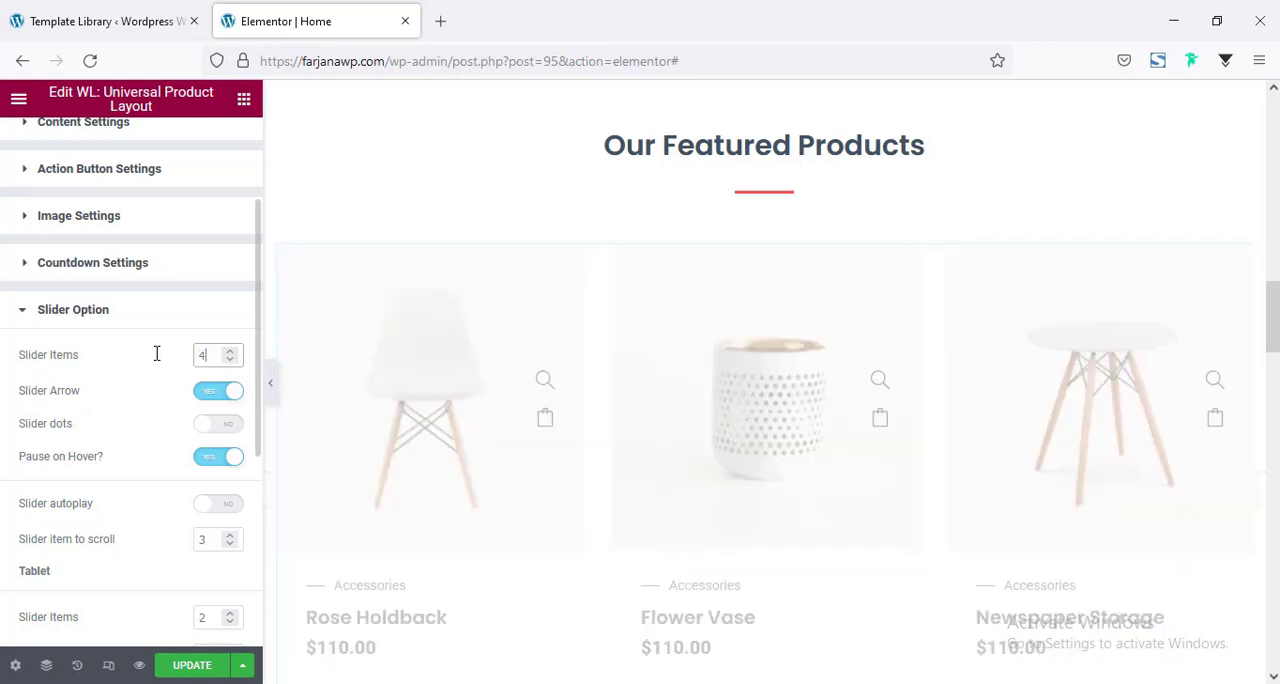
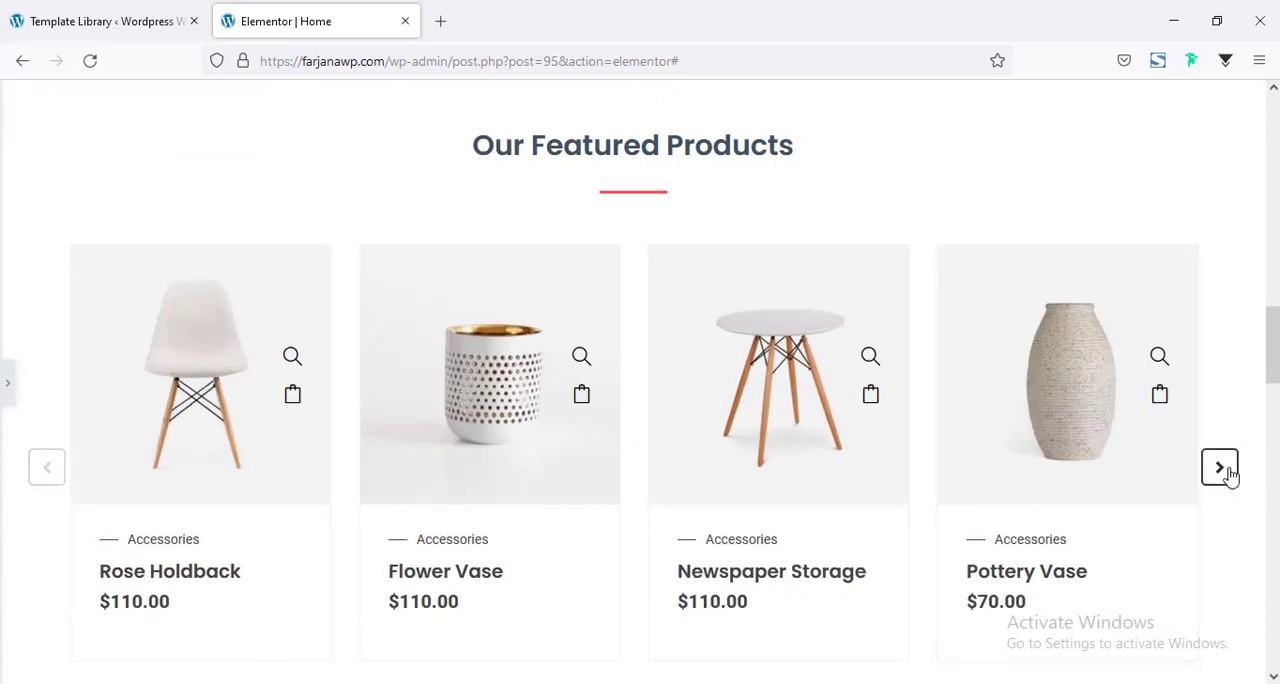
Advance the featured products slider at full page width to check how its products cycle.
{"action": "left_click", "coordinate": [1228, 474]}
{"action": "left_click", "coordinate": [1226, 472]}
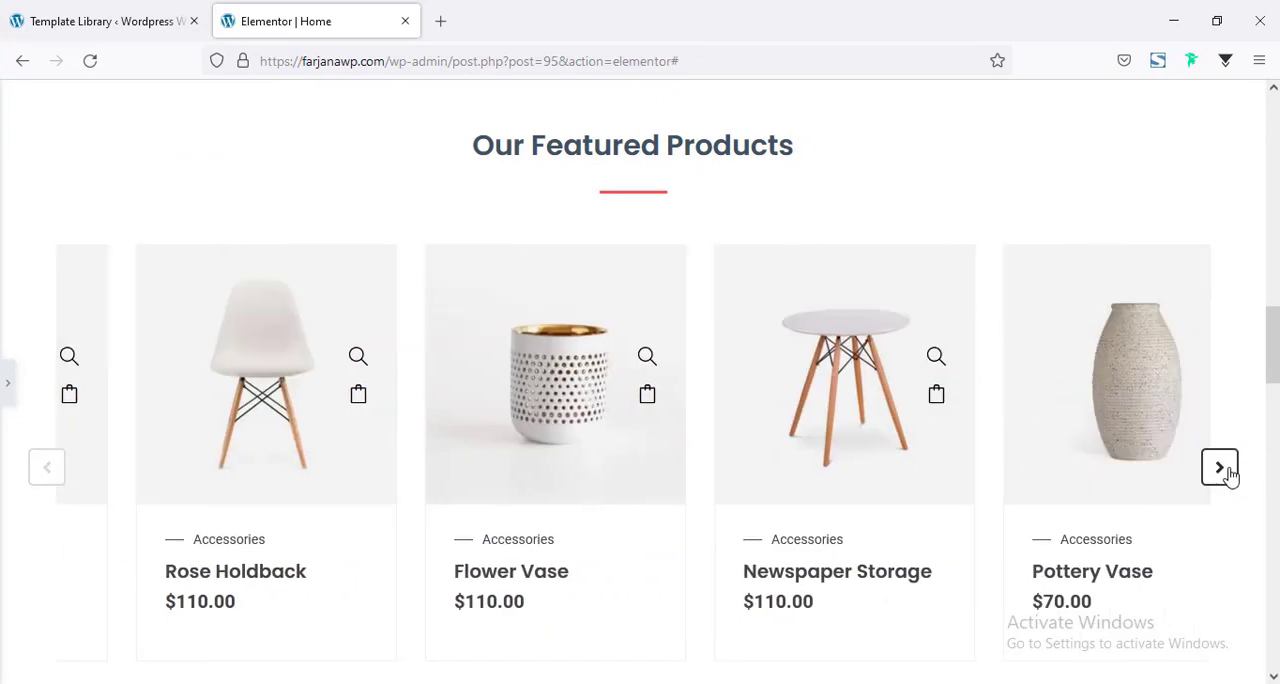
{"action": "left_click", "coordinate": [1231, 477]}
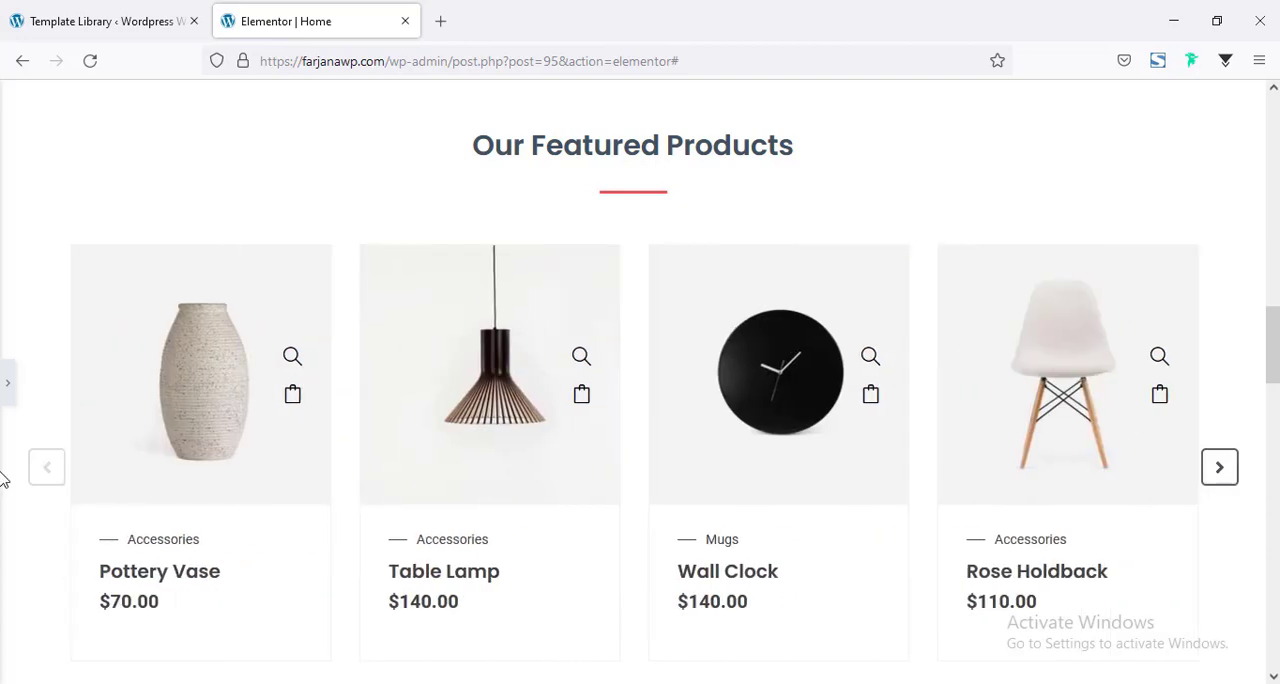
{"action": "left_click", "coordinate": [4, 383]}
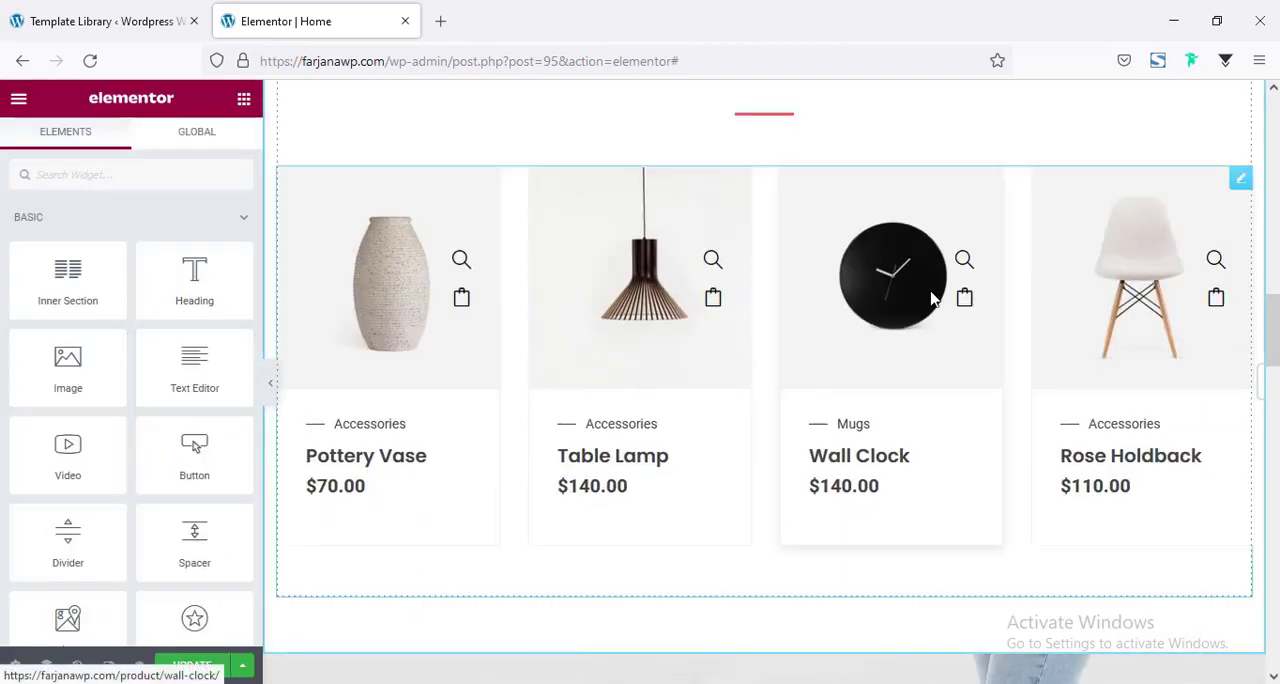
Try the Gallery Tab thumbnails style on the featured products widget and browse the slider at full page width.
{"action": "left_click", "coordinate": [528, 422]}
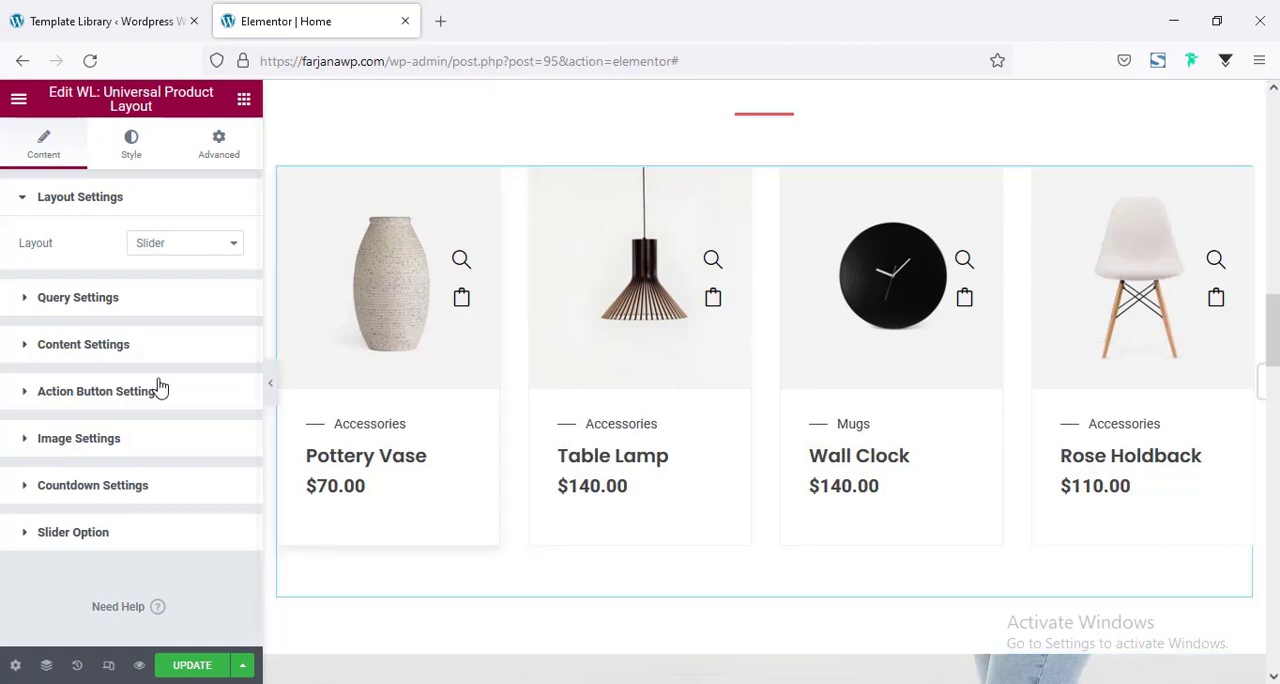
{"action": "left_click_drag", "start_coordinate": [423, 443], "coordinate": [517, 440]}
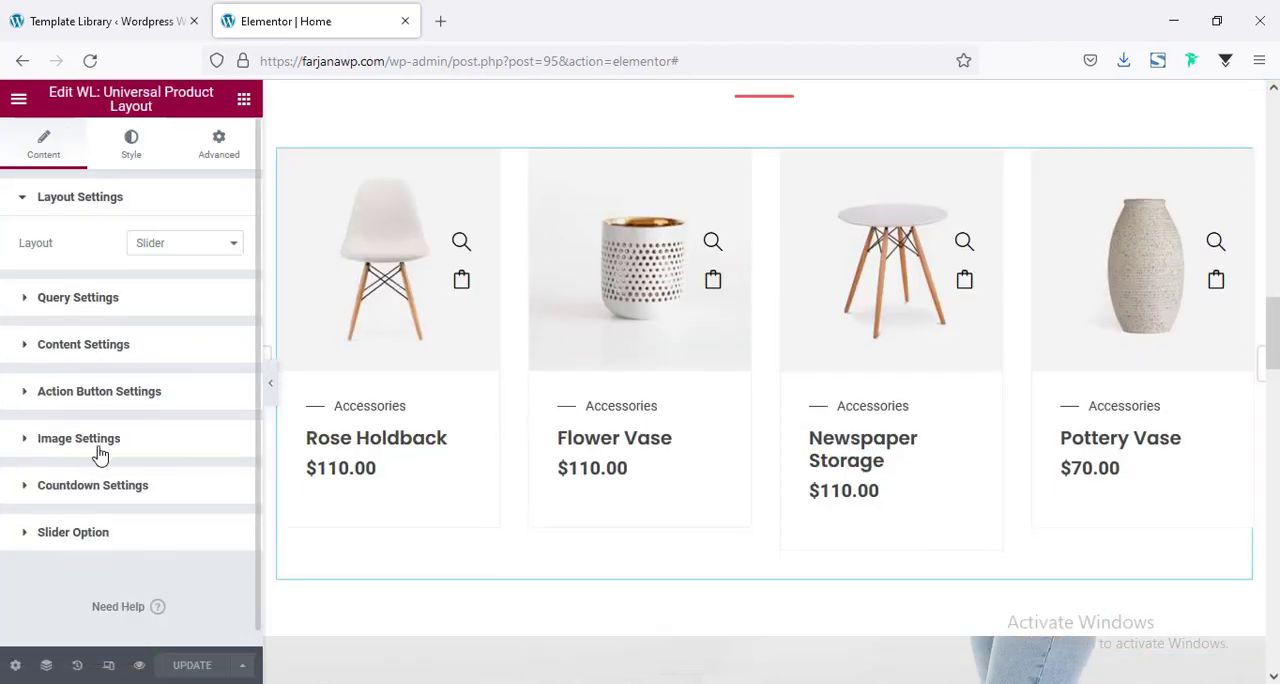
{"action": "left_click", "coordinate": [84, 449]}
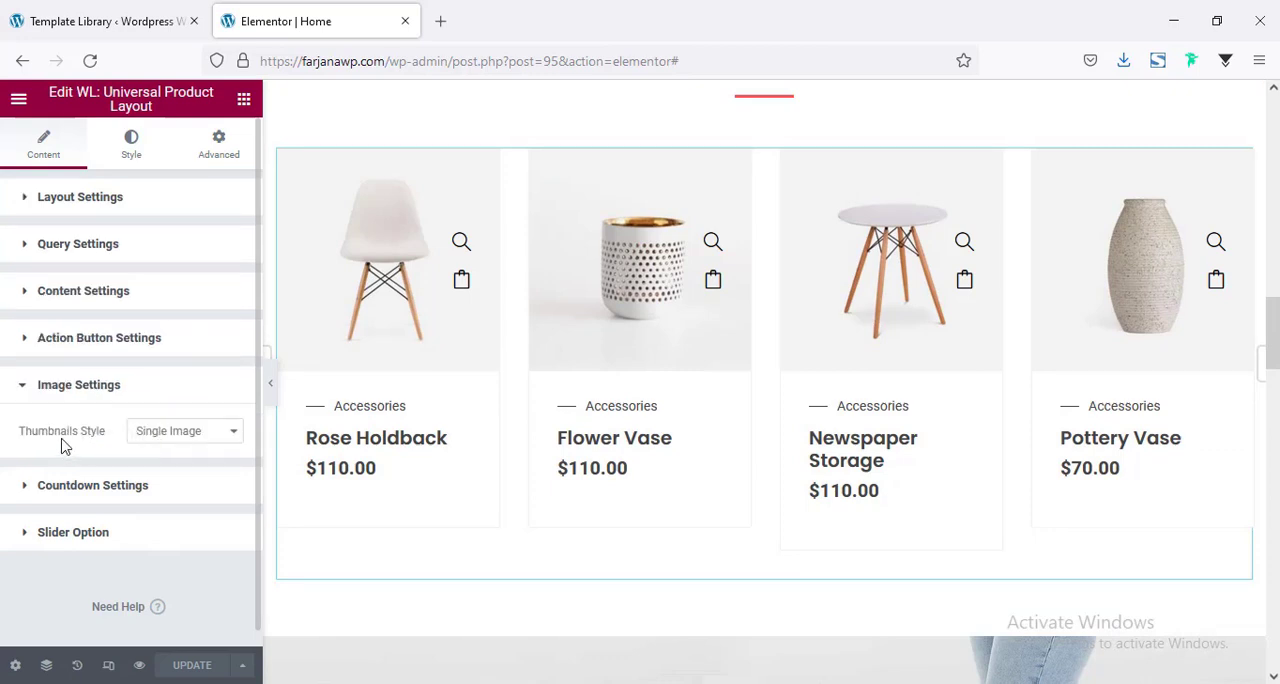
{"action": "left_click", "coordinate": [174, 433]}
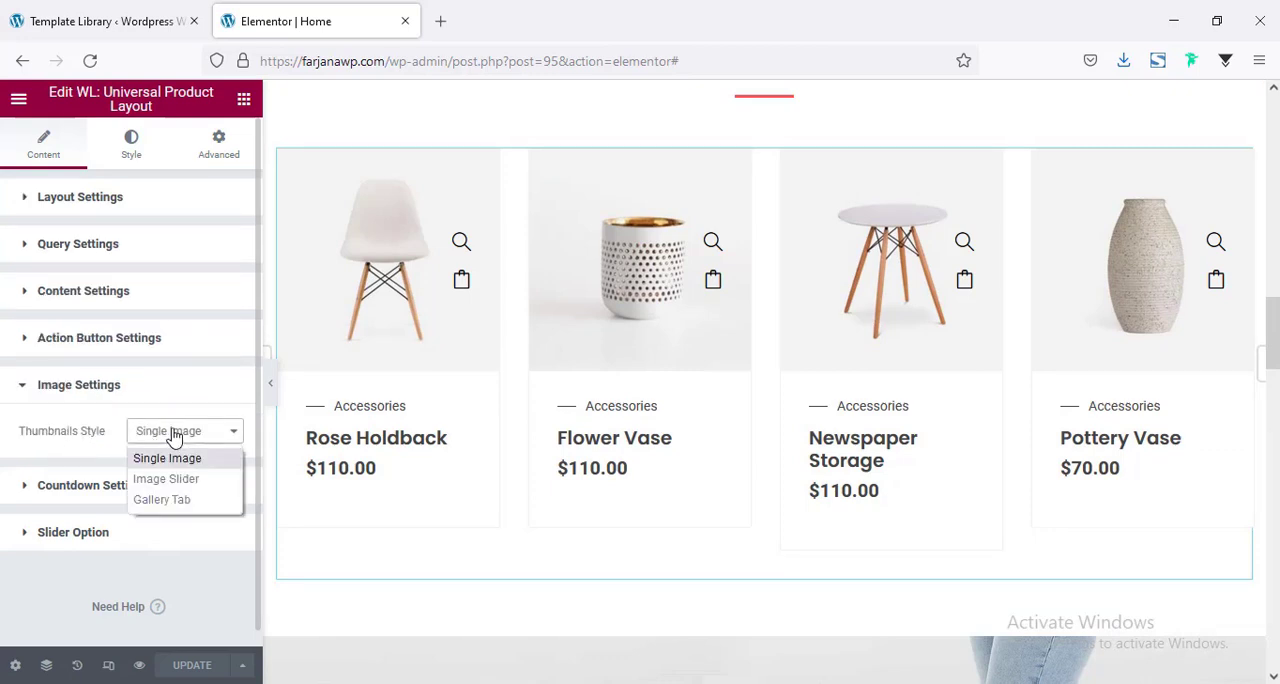
{"action": "left_click", "coordinate": [162, 500]}
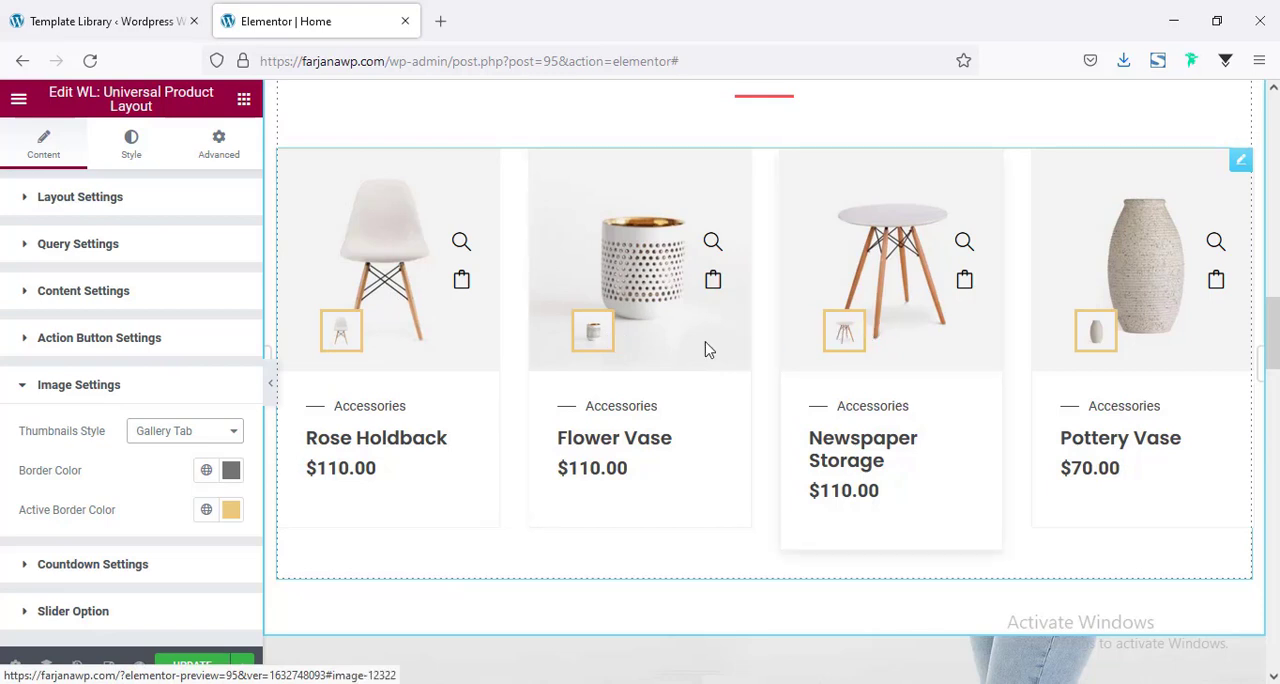
{"action": "left_click", "coordinate": [270, 390]}
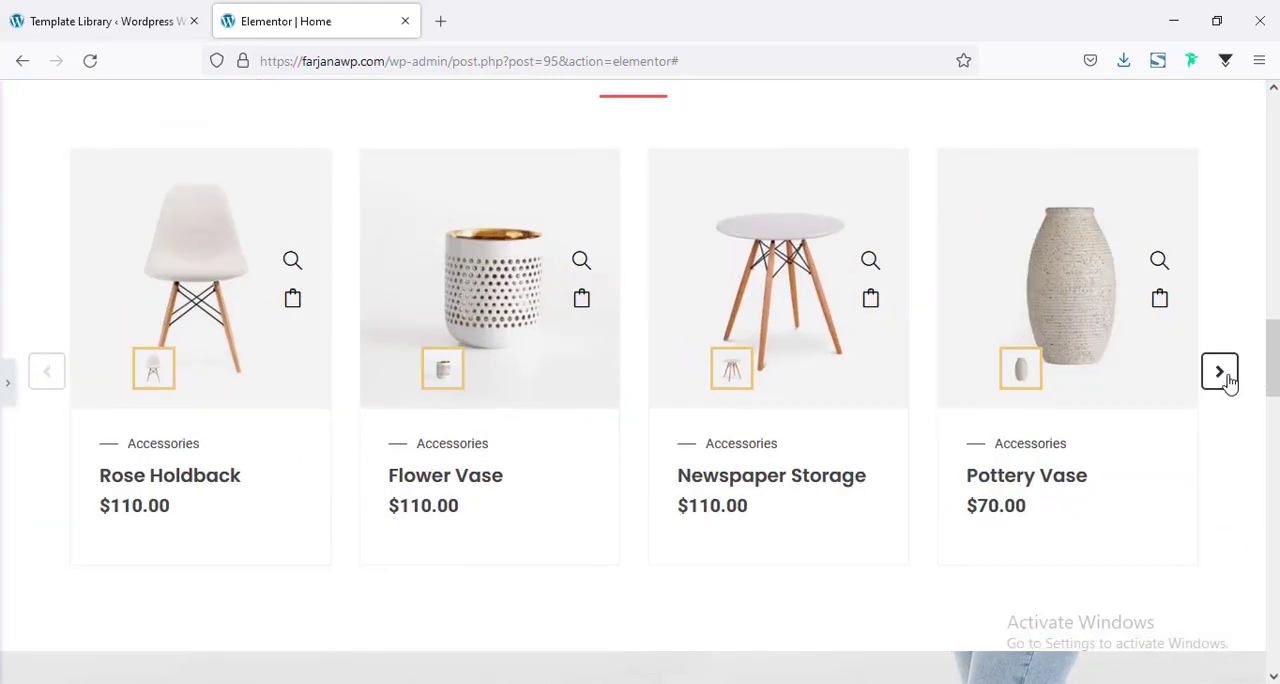
{"action": "left_click", "coordinate": [1226, 378]}
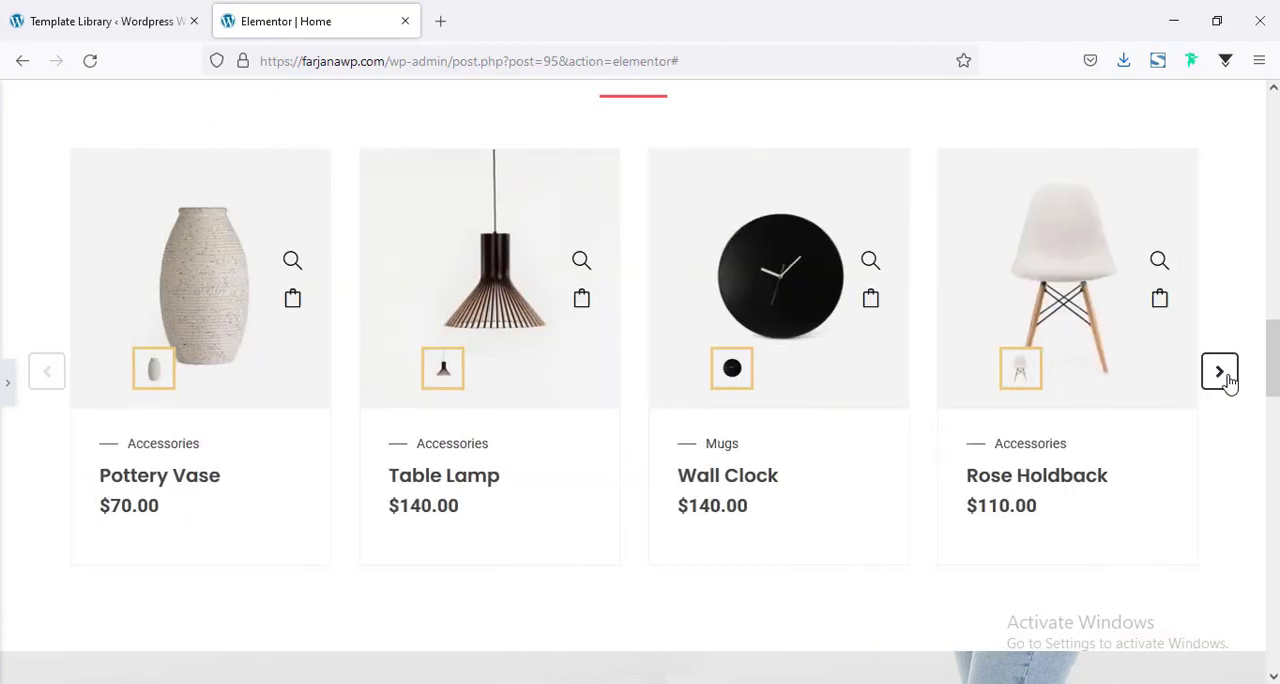
{"action": "left_click", "coordinate": [1228, 377]}
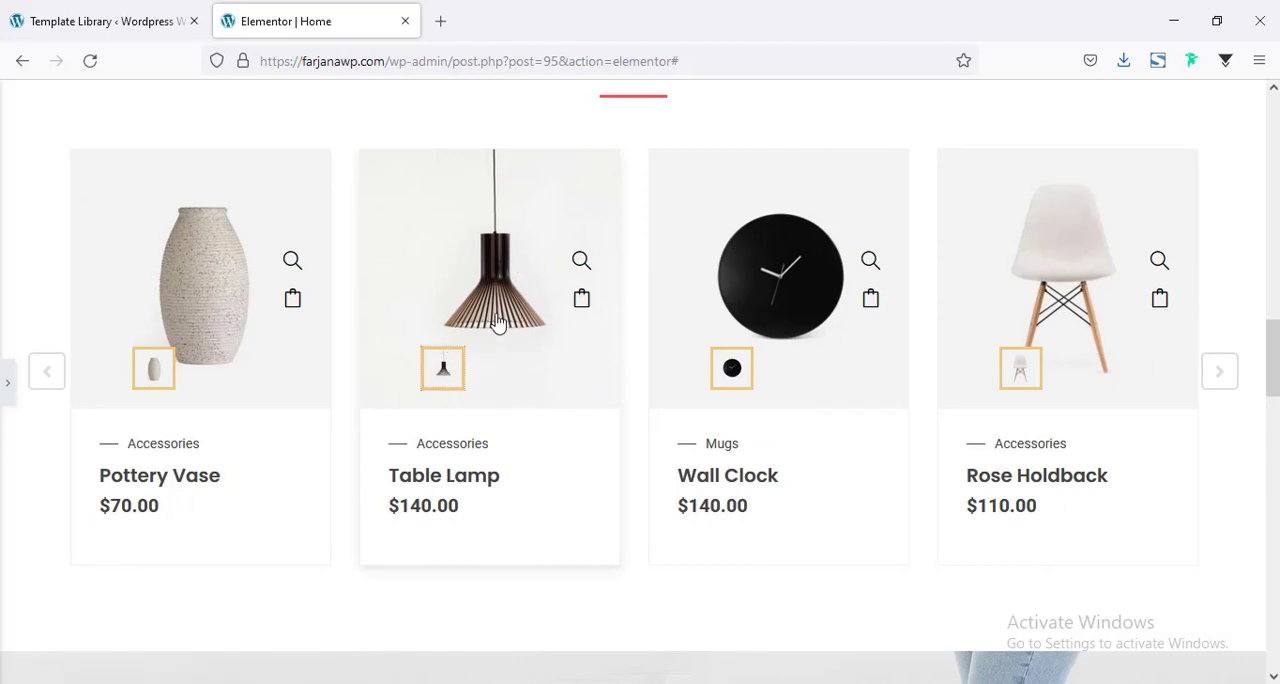
{"action": "left_click", "coordinate": [8, 382]}
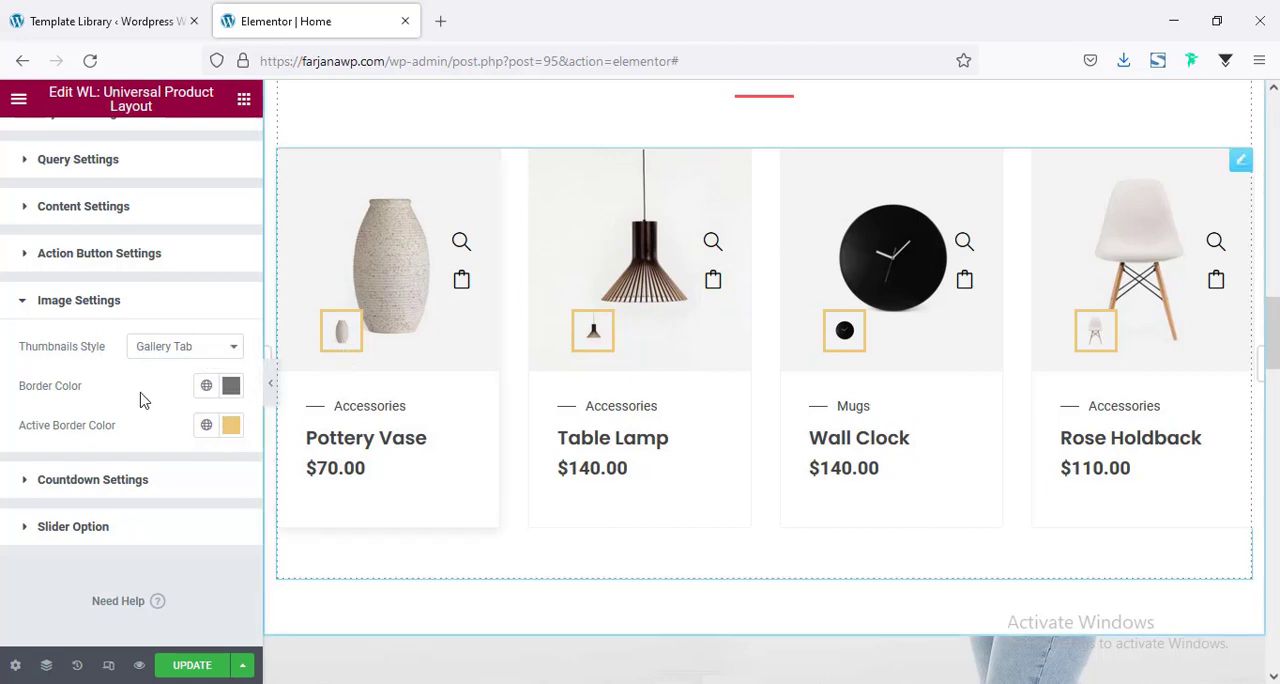
Try the Image Slider thumbnails style on the product cards, then return it to Single Image.
{"action": "left_click", "coordinate": [180, 350]}
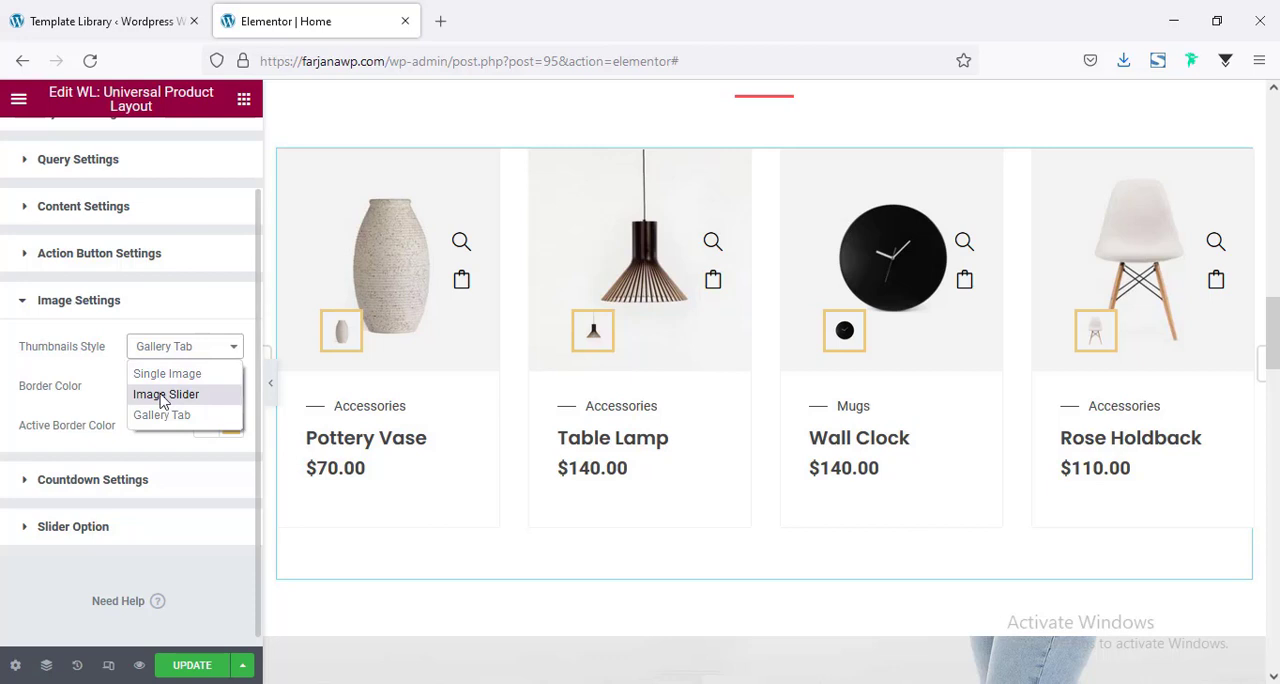
{"action": "left_click", "coordinate": [165, 394]}
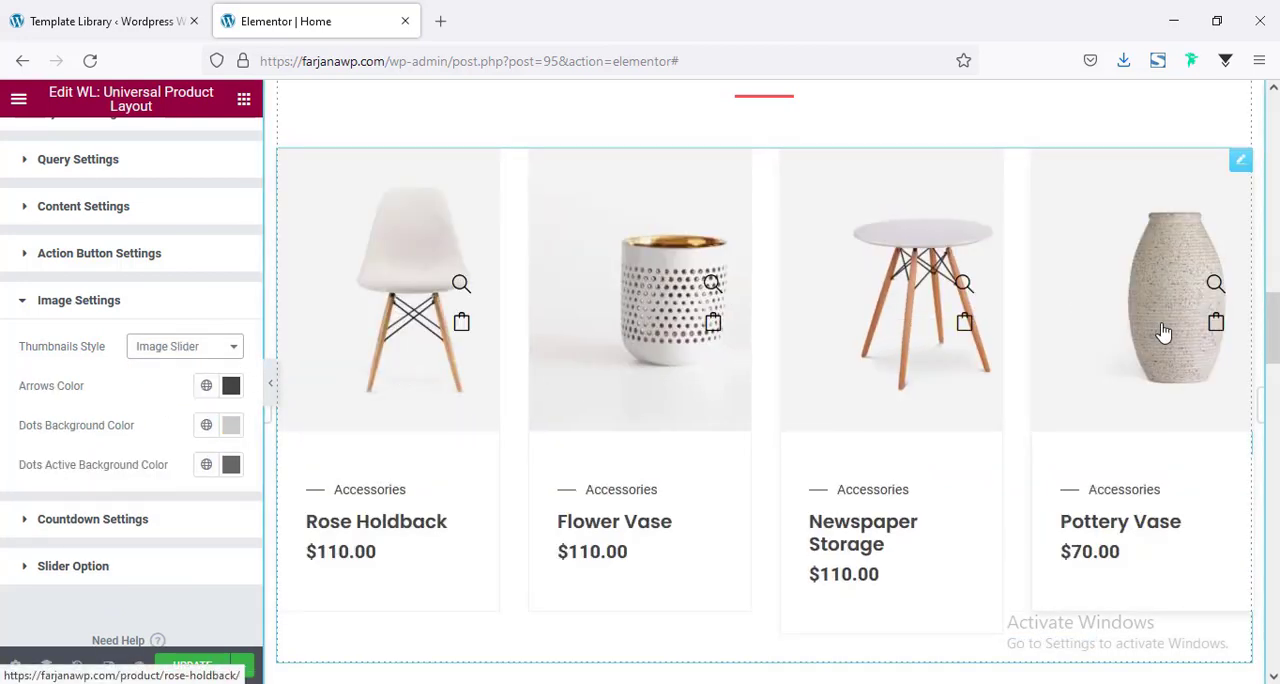
{"action": "left_click", "coordinate": [165, 347]}
{"action": "left_click", "coordinate": [171, 370]}
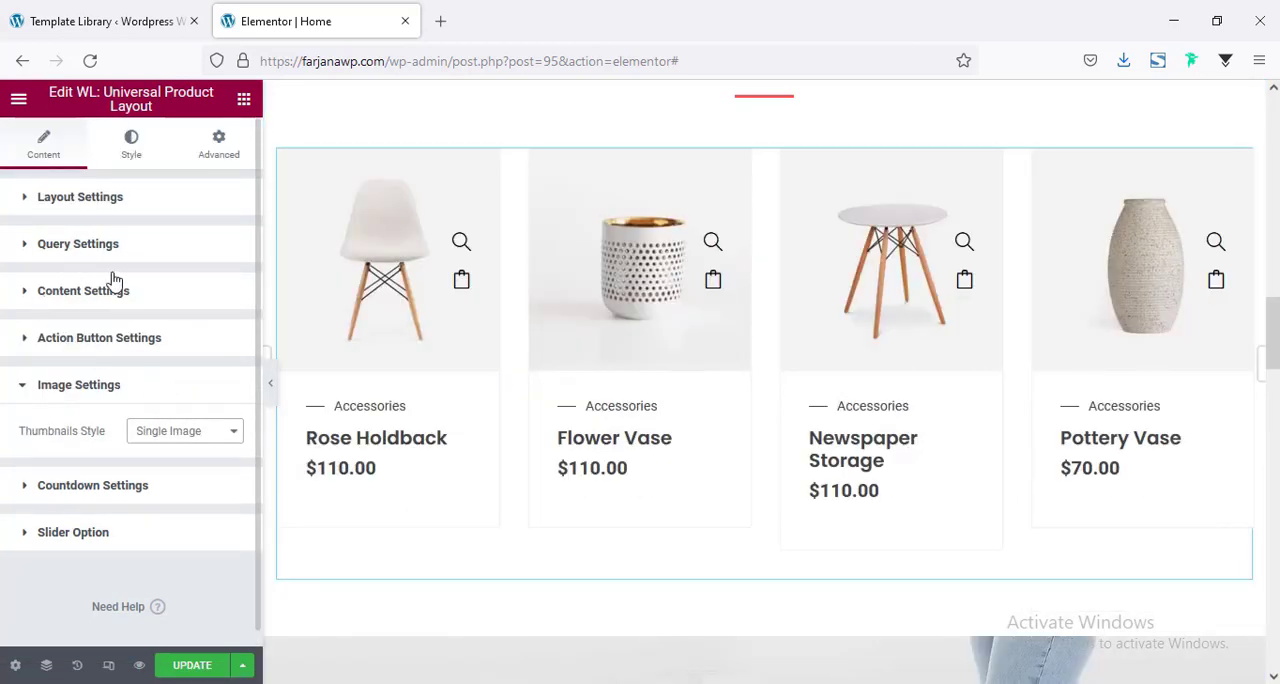
Try content styles Two, Three and Four on the featured product cards, then return to Style One.
{"action": "left_click", "coordinate": [116, 296]}
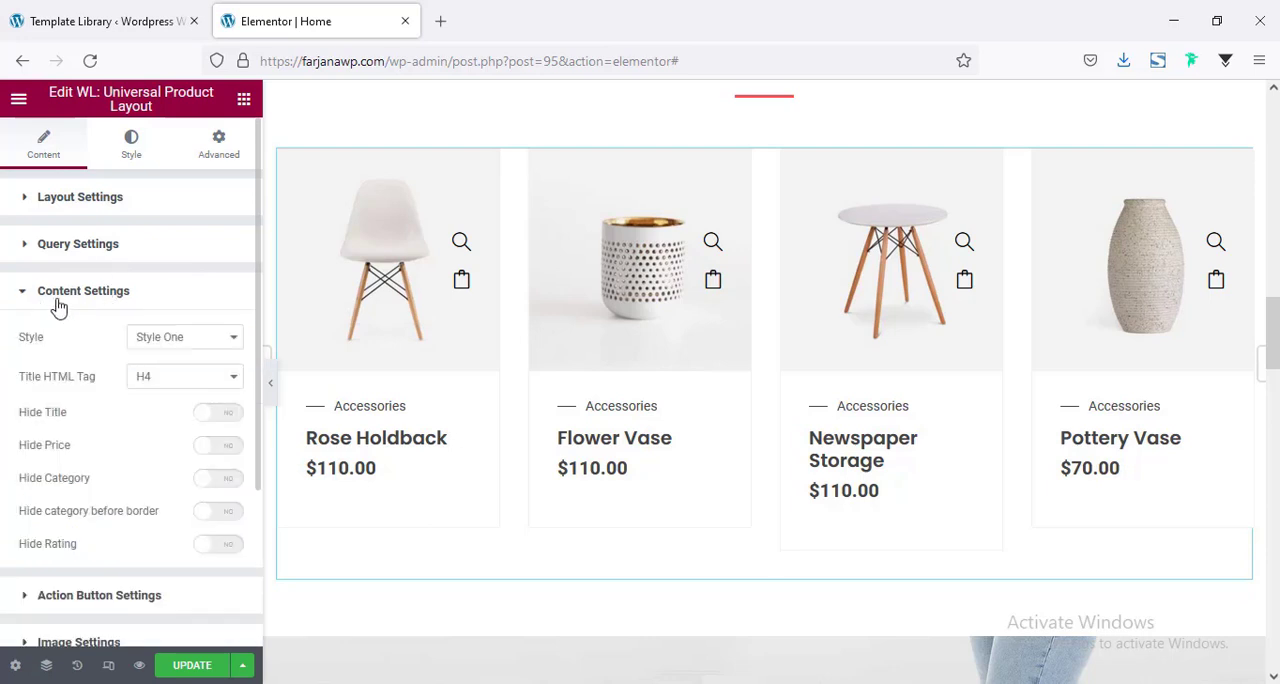
{"action": "scroll", "coordinate": [134, 405], "scroll_direction": "down", "scroll_amount": 1}
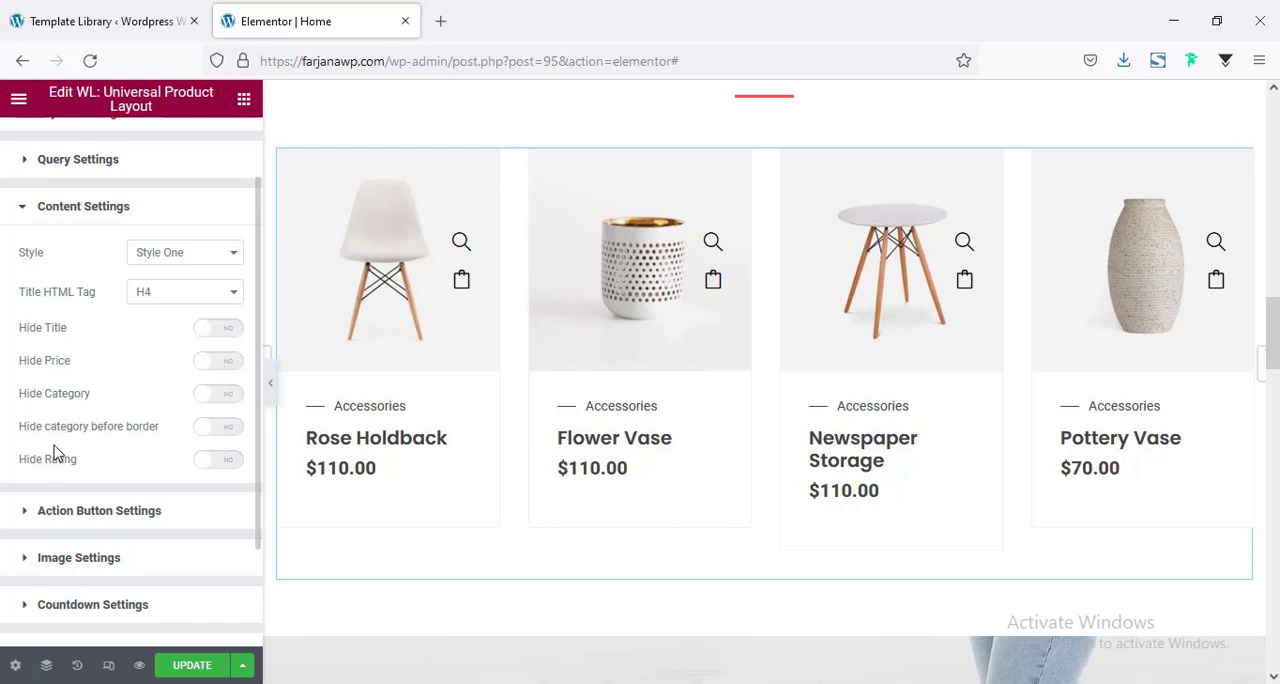
{"action": "scroll", "coordinate": [195, 443], "scroll_direction": "up", "scroll_amount": 1}
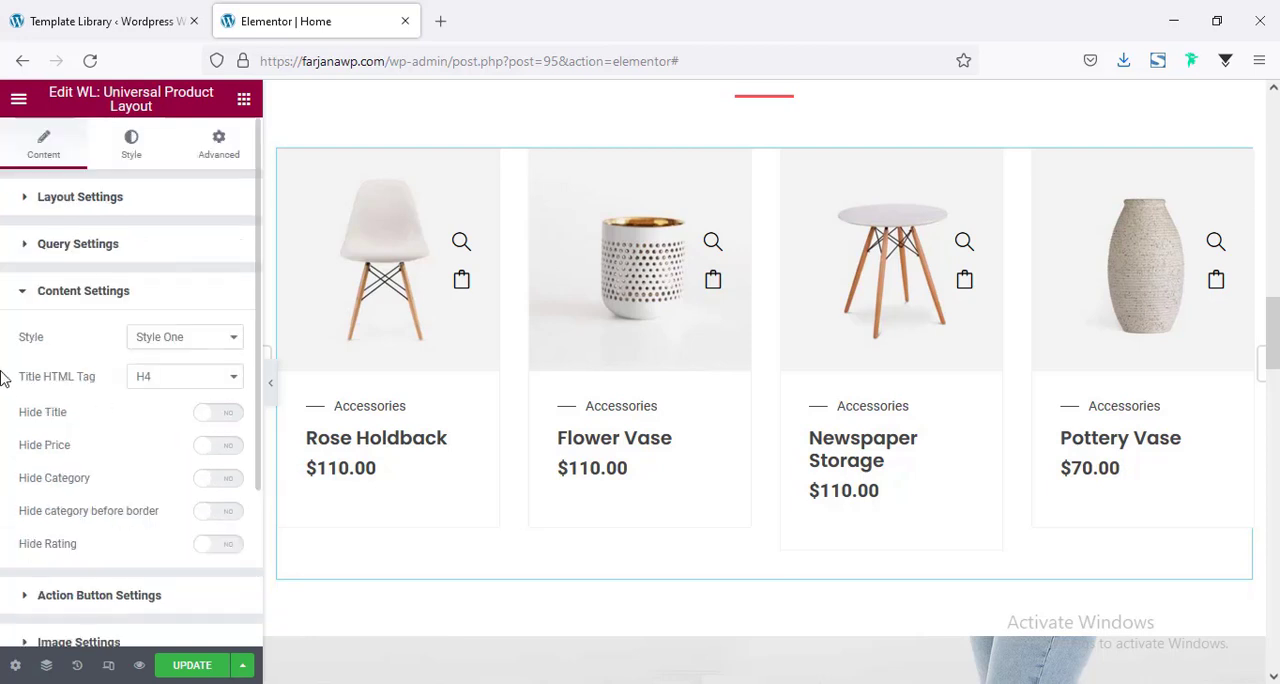
{"action": "left_click", "coordinate": [174, 345]}
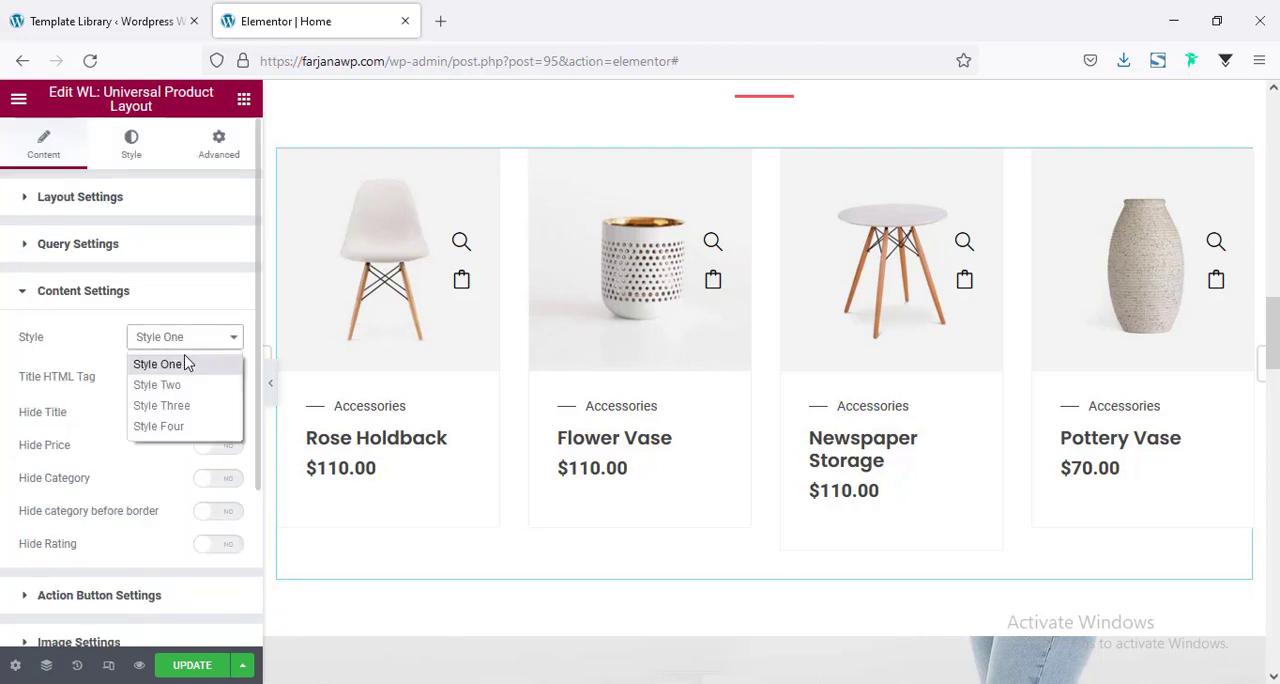
{"action": "left_click", "coordinate": [197, 385]}
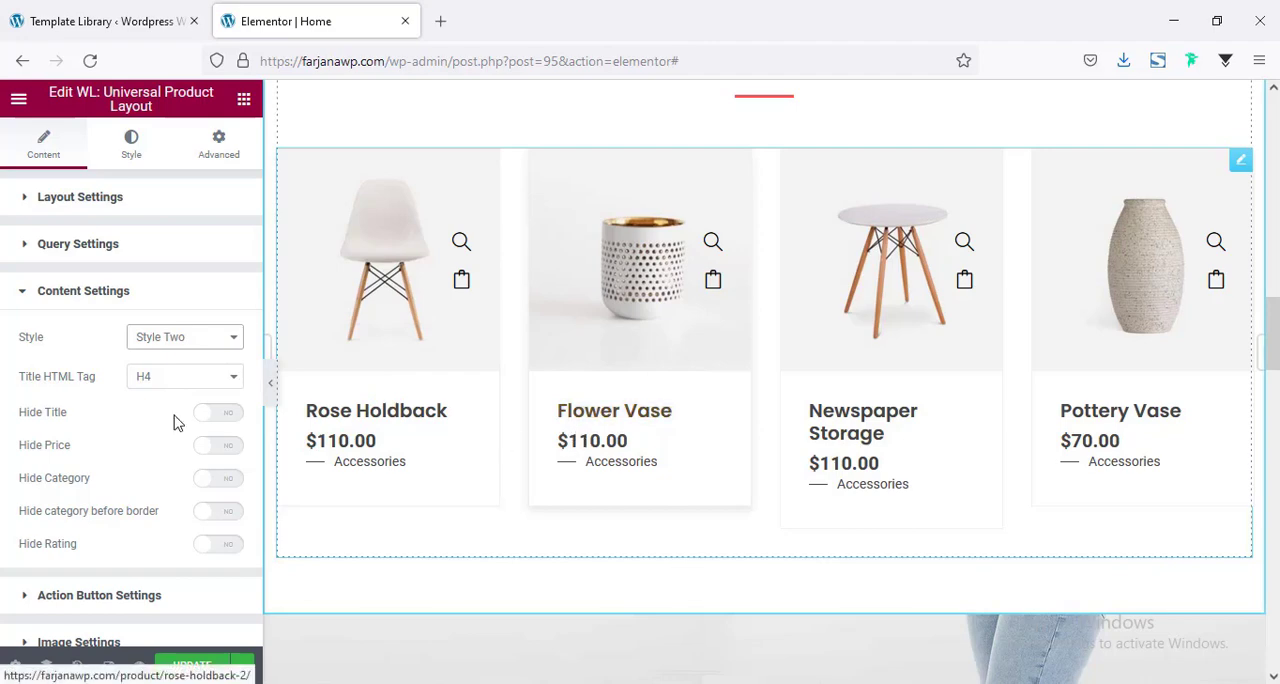
{"action": "left_click", "coordinate": [198, 336]}
{"action": "left_click", "coordinate": [200, 406]}
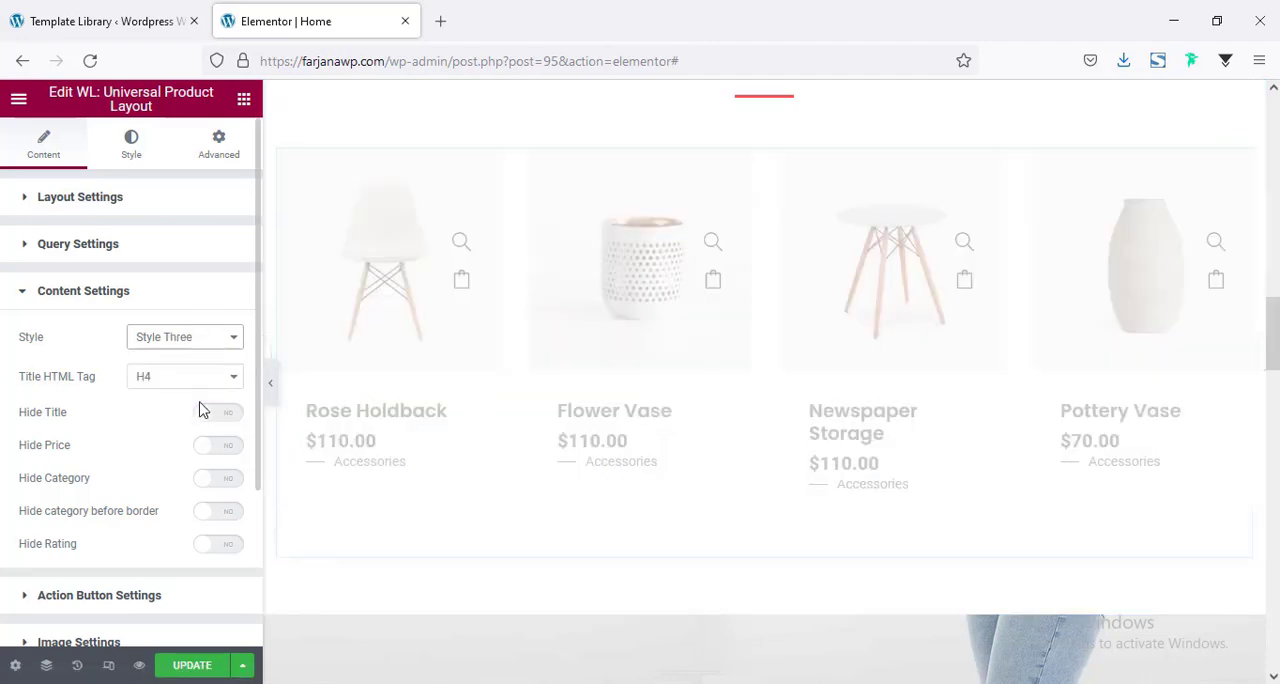
{"action": "left_click", "coordinate": [185, 337]}
{"action": "left_click", "coordinate": [184, 430]}
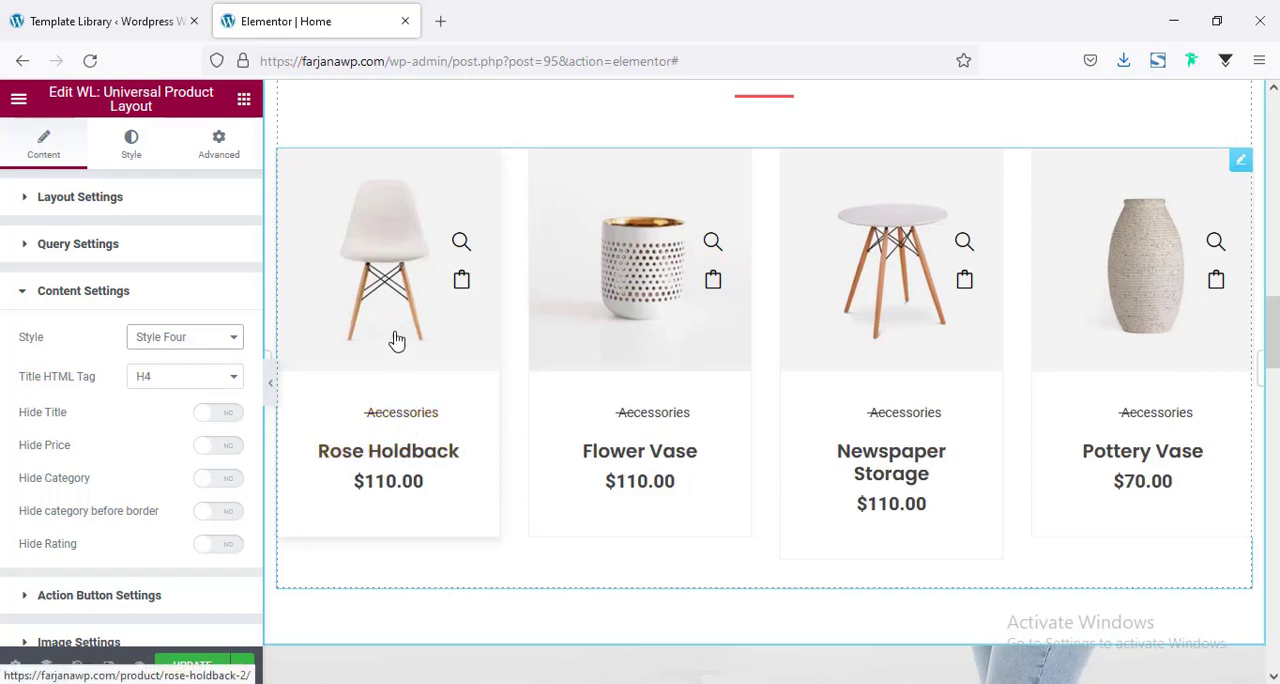
{"action": "left_click", "coordinate": [199, 340]}
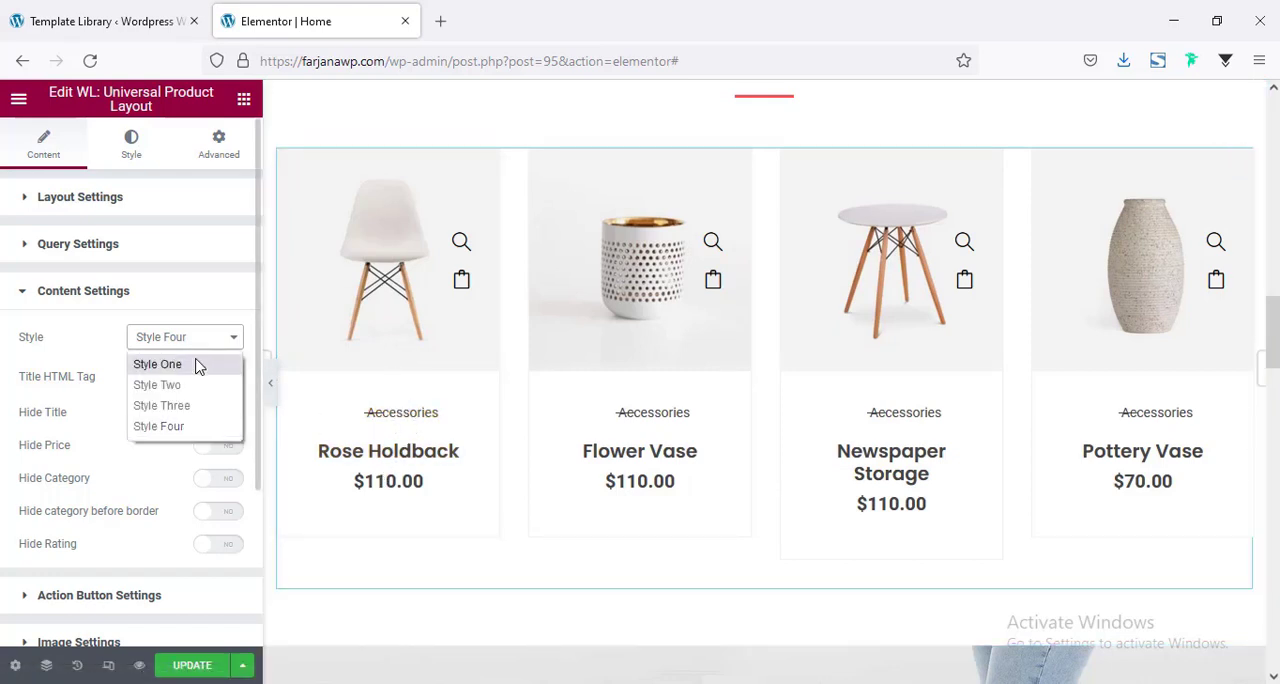
{"action": "left_click", "coordinate": [197, 364]}
Try action button styles Two and Three on the product cards, then return to Style One.
{"action": "scroll", "coordinate": [172, 463], "scroll_direction": "down", "scroll_amount": 2}
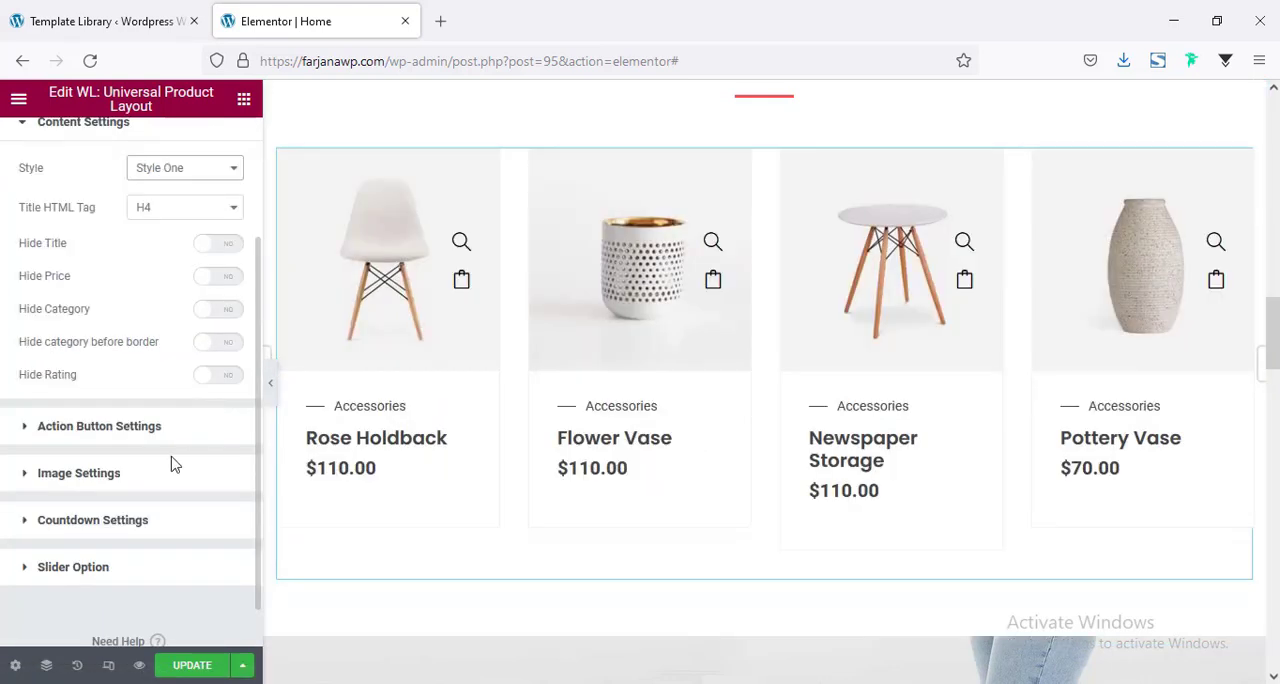
{"action": "left_click", "coordinate": [86, 437]}
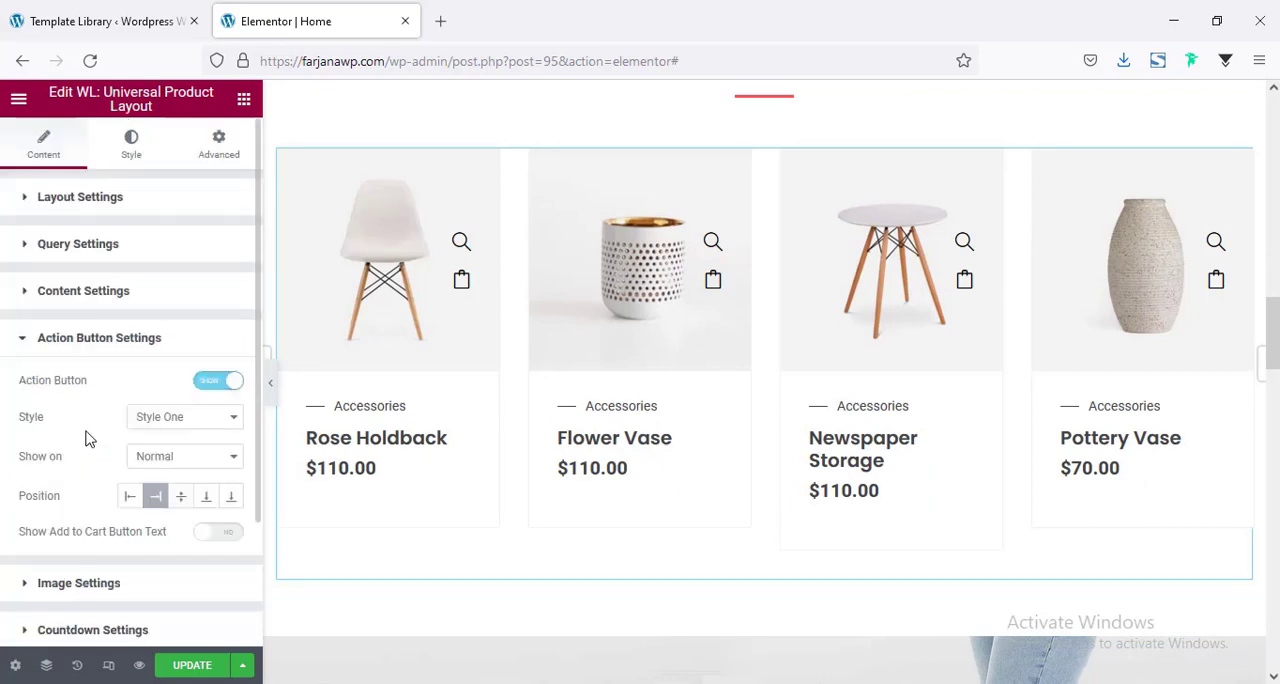
{"action": "scroll", "coordinate": [86, 437], "scroll_direction": "down", "scroll_amount": 1}
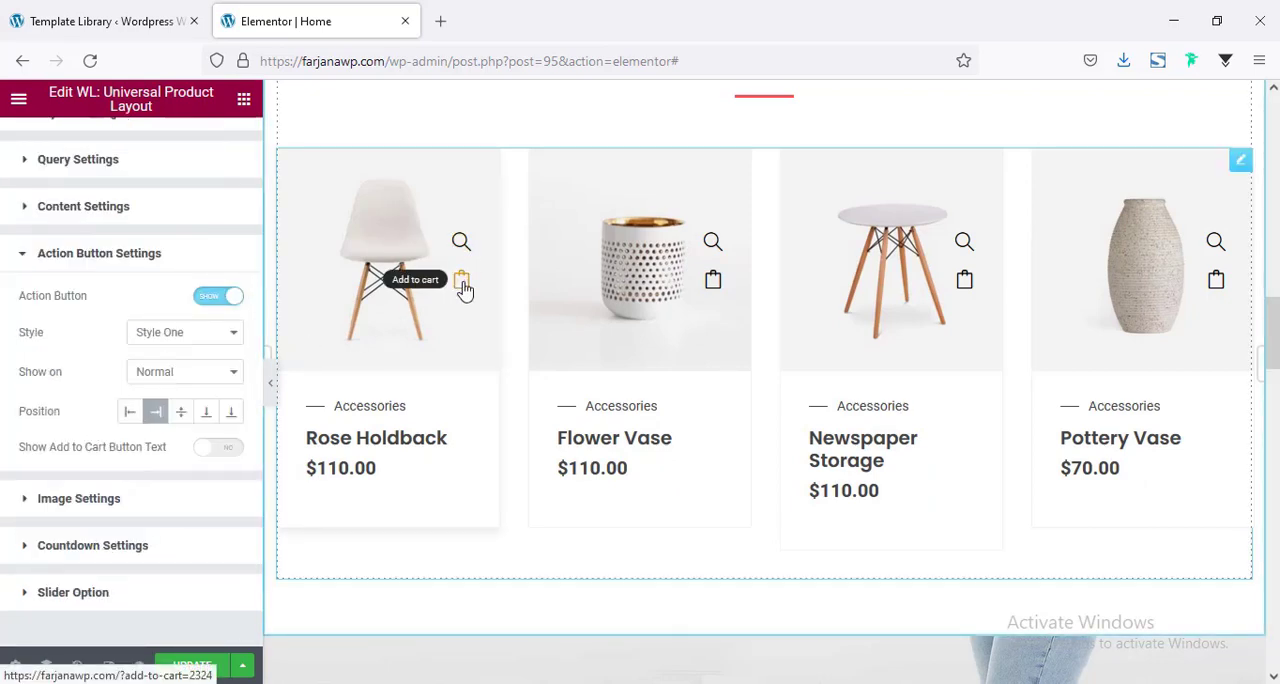
{"action": "left_click", "coordinate": [196, 338]}
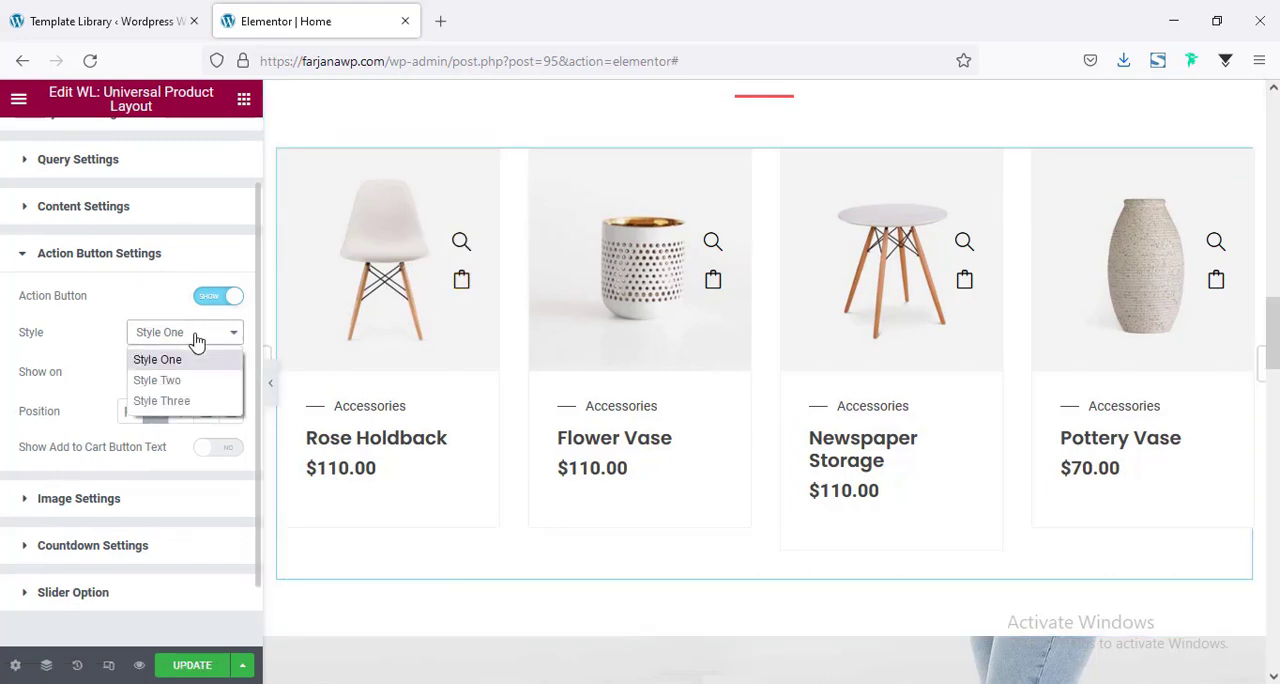
{"action": "left_click", "coordinate": [188, 382]}
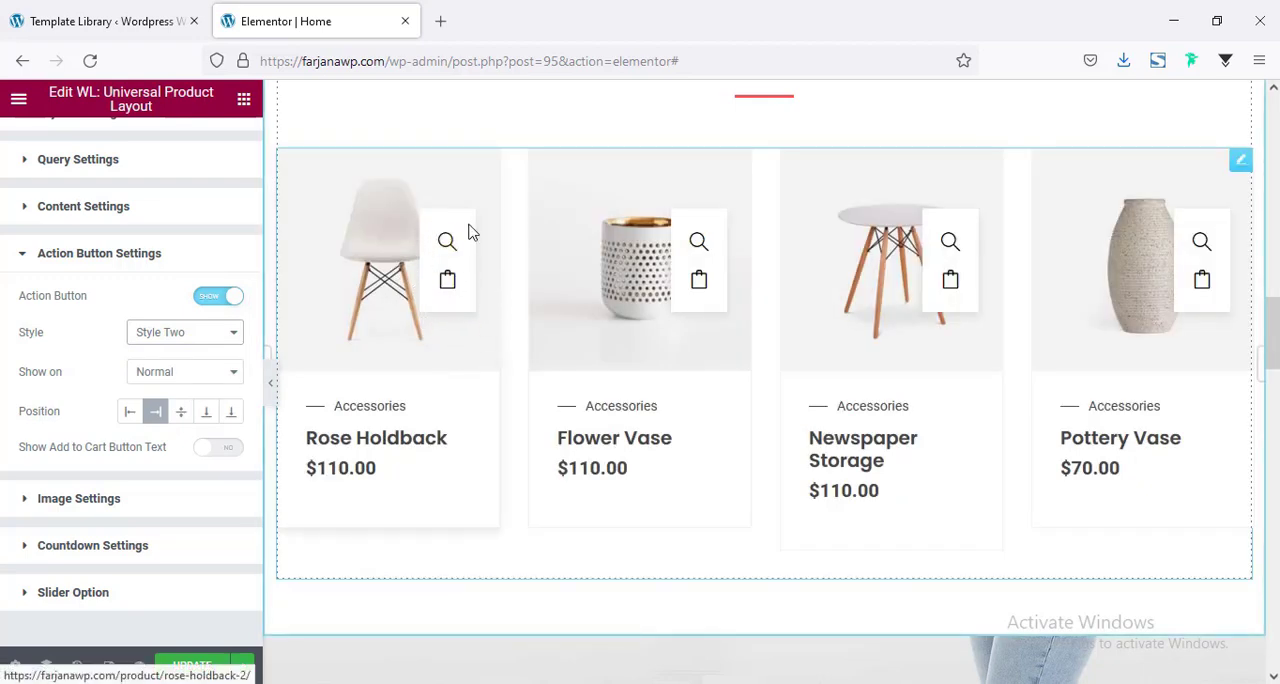
{"action": "left_click", "coordinate": [199, 385]}
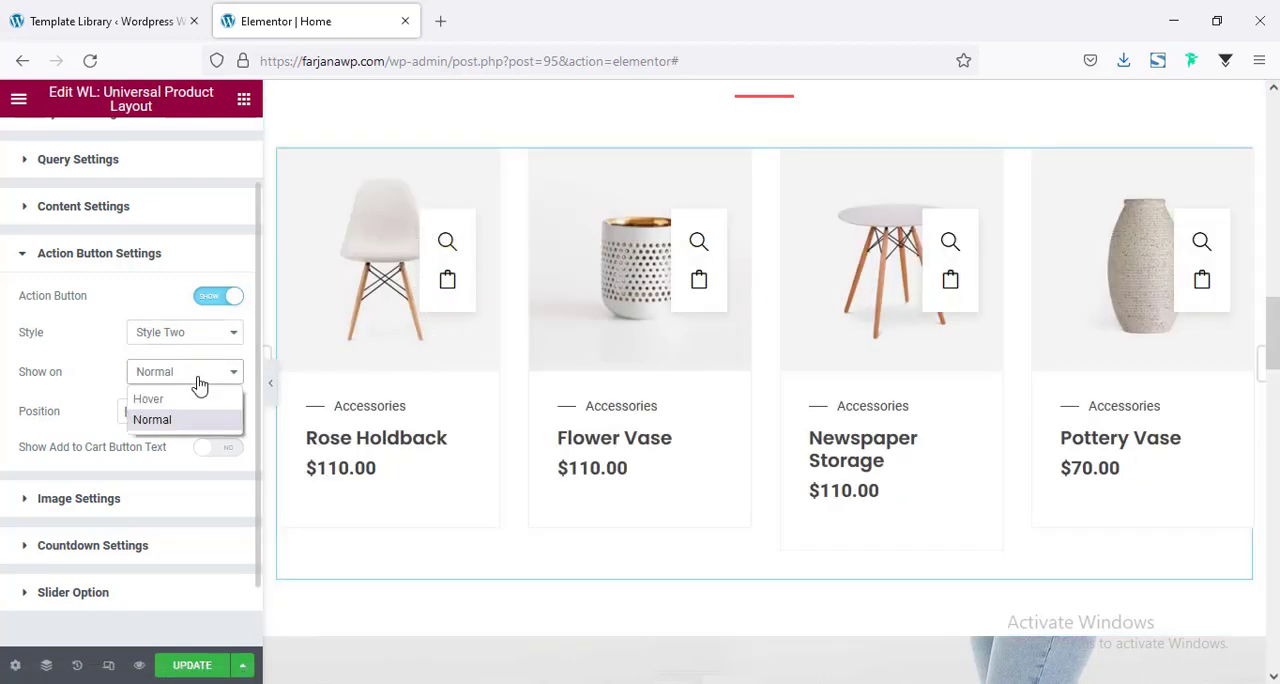
{"action": "left_click", "coordinate": [200, 332]}
{"action": "left_click", "coordinate": [196, 398]}
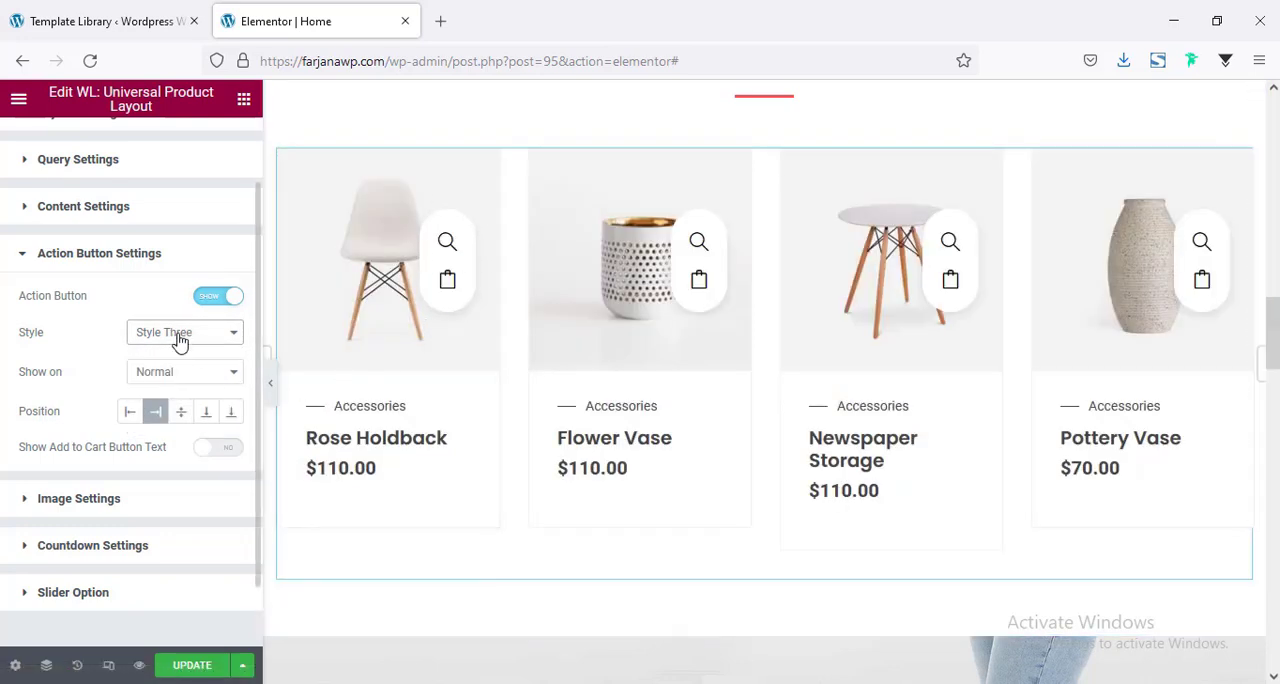
{"action": "left_click", "coordinate": [177, 335]}
{"action": "left_click", "coordinate": [177, 360]}
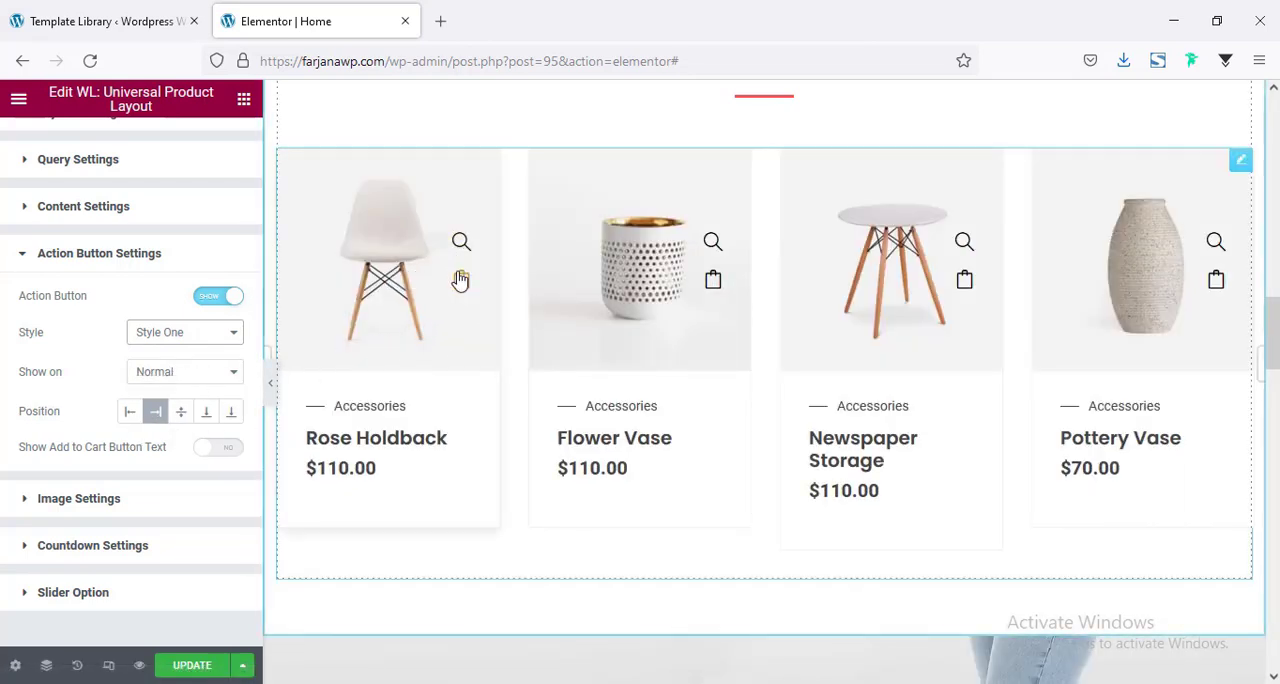
Try placing the action buttons at the left and bottom of the product images, then return them to the right.
{"action": "left_click", "coordinate": [131, 414]}
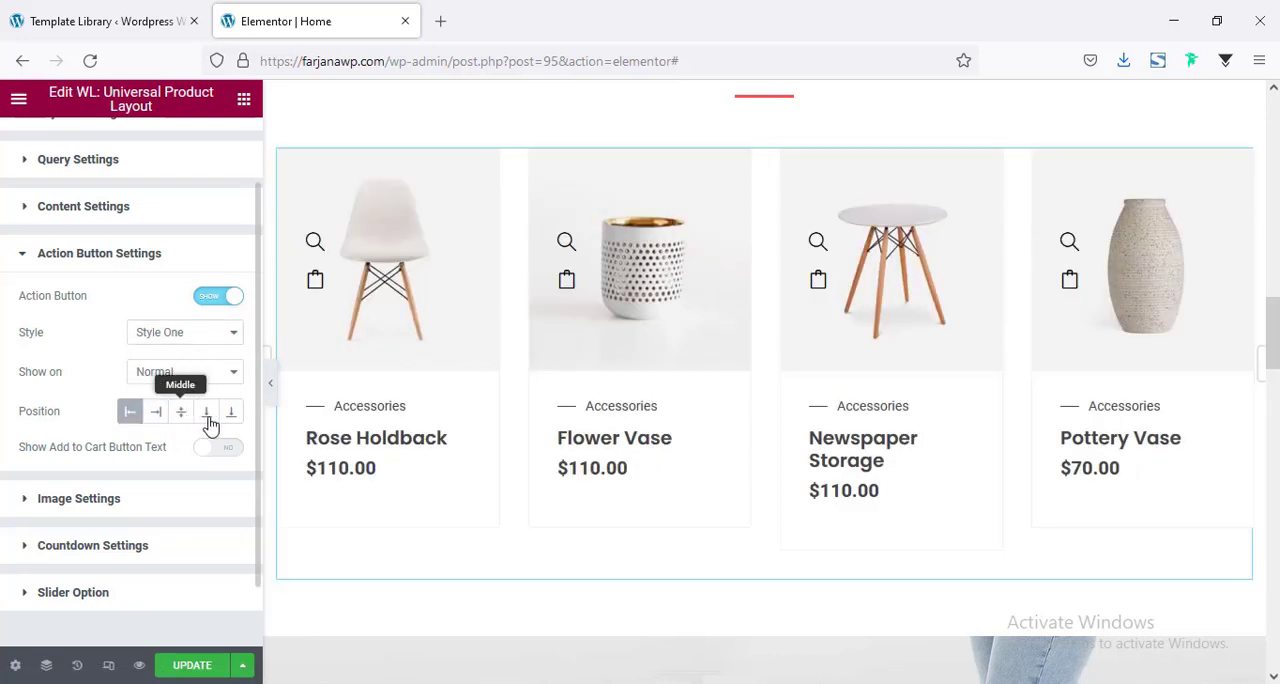
{"action": "left_click", "coordinate": [206, 414]}
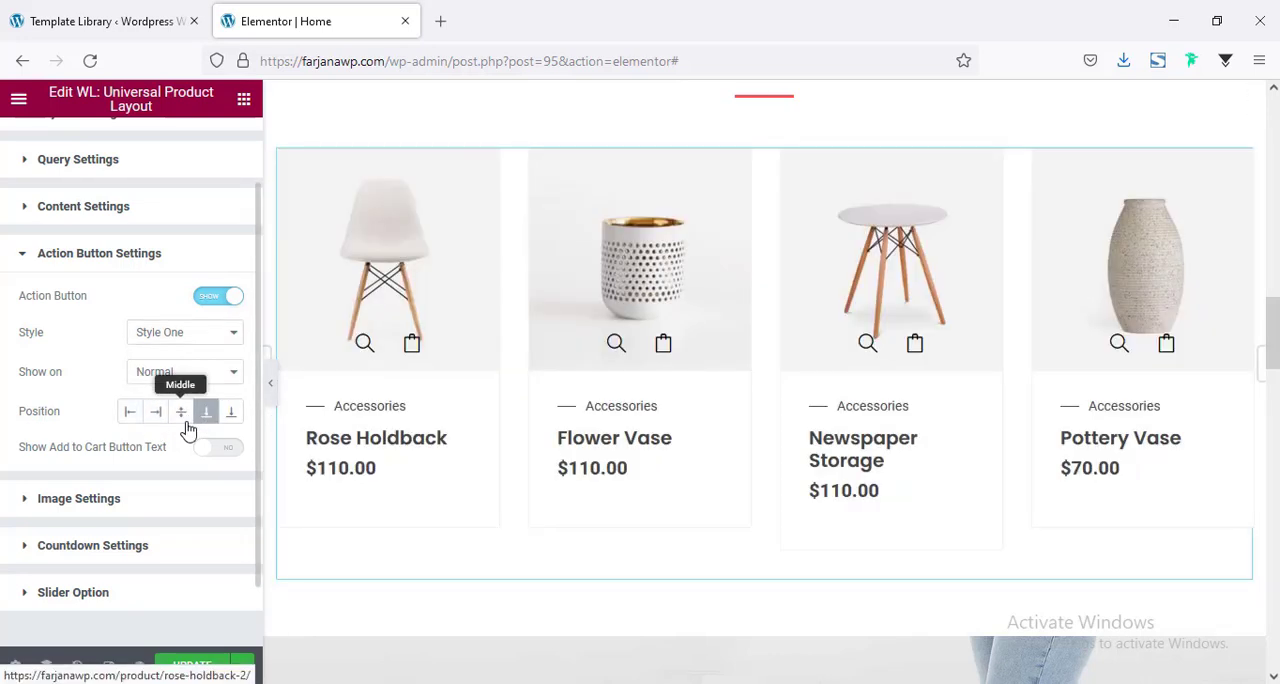
{"action": "left_click", "coordinate": [163, 417]}
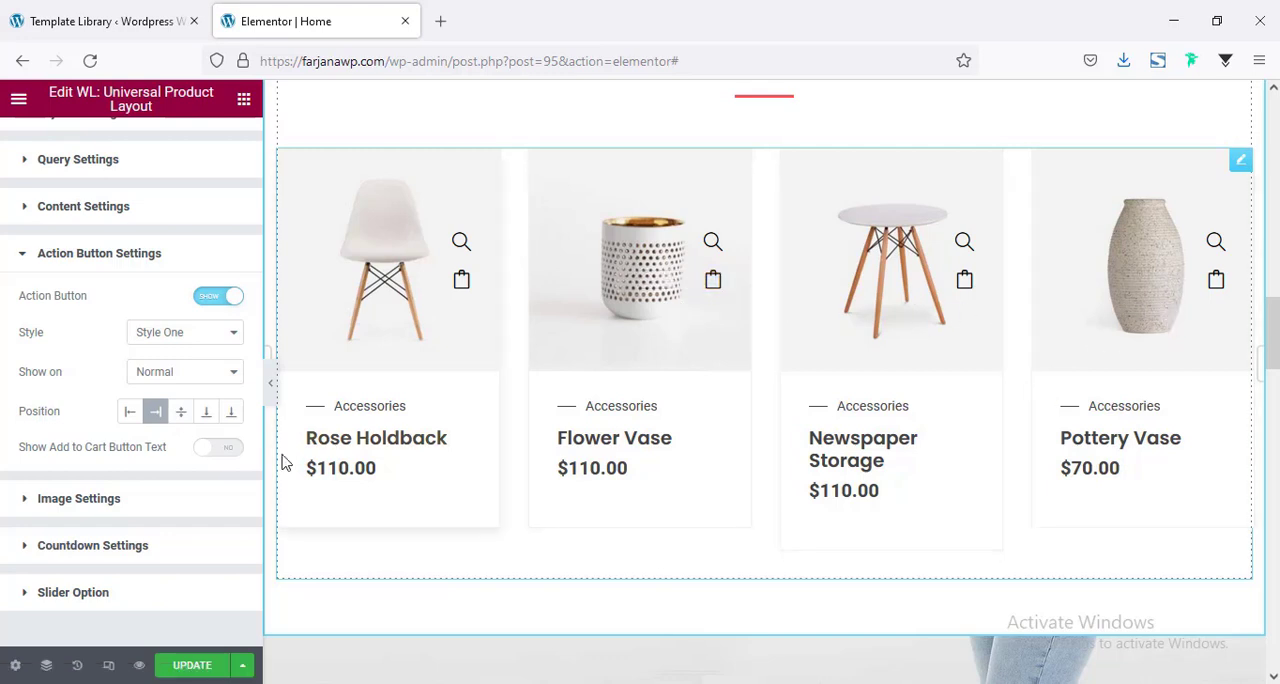
{"action": "left_click", "coordinate": [343, 463]}
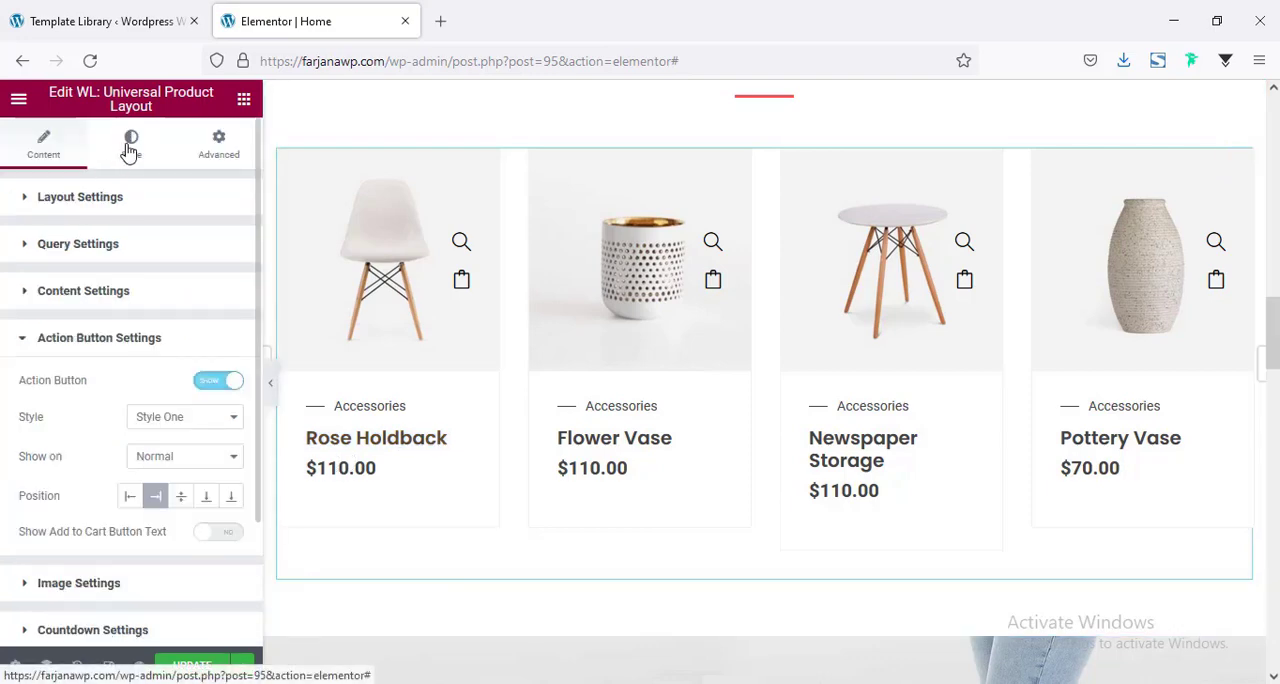
Set the product title color of the Universal Product Layout to the global Saved Color #7 (#000).
{"action": "left_click", "coordinate": [131, 144]}
{"action": "scroll", "coordinate": [143, 363], "scroll_direction": "down", "scroll_amount": 5}
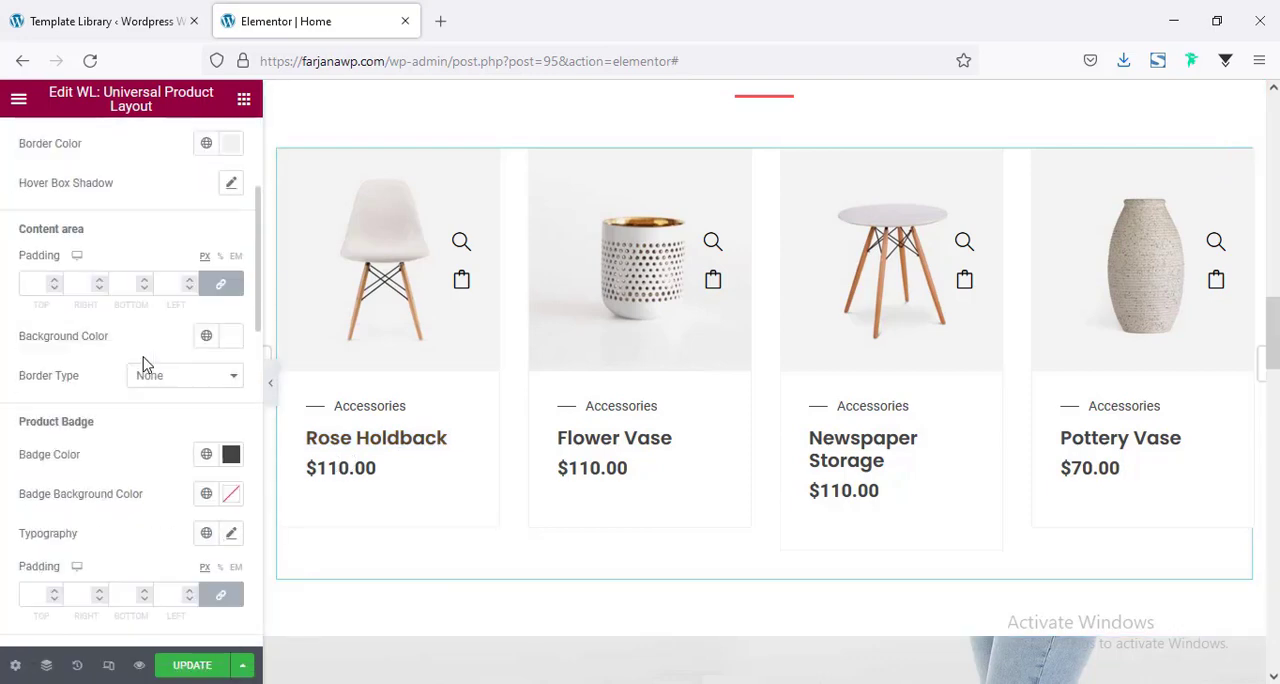
{"action": "scroll", "coordinate": [143, 363], "scroll_direction": "down", "scroll_amount": 3}
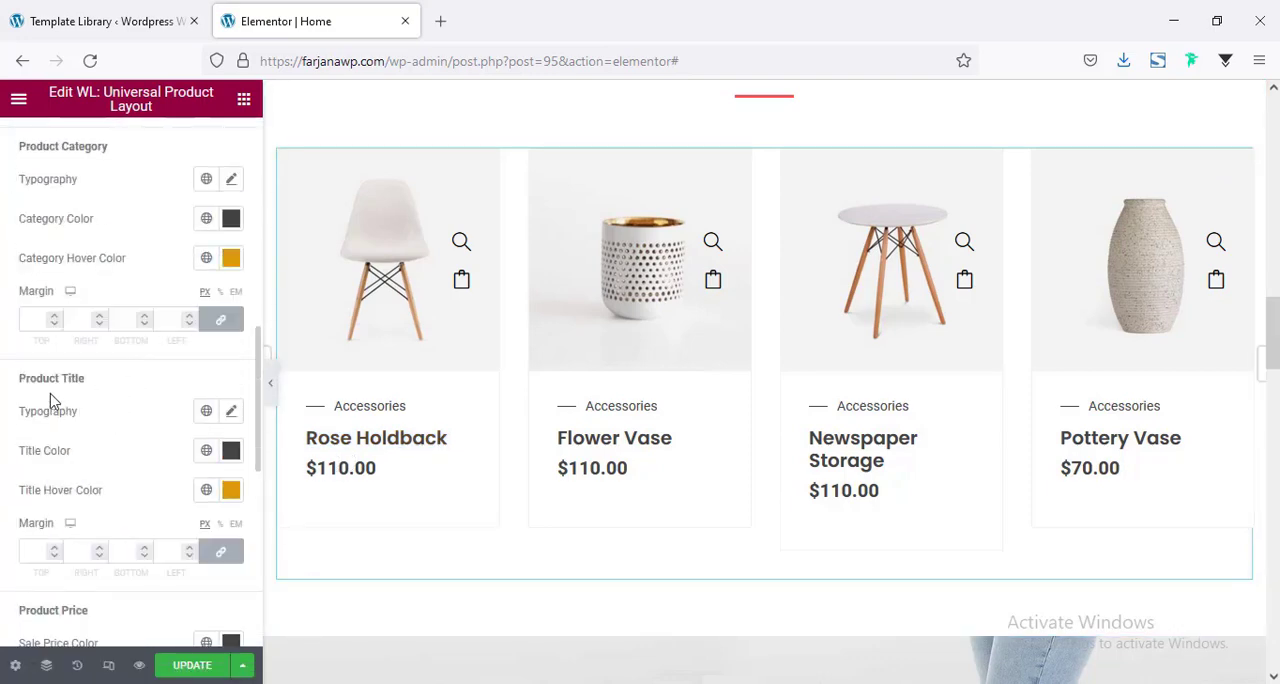
{"action": "left_click", "coordinate": [201, 459]}
{"action": "scroll", "coordinate": [143, 334], "scroll_direction": "down", "scroll_amount": 2}
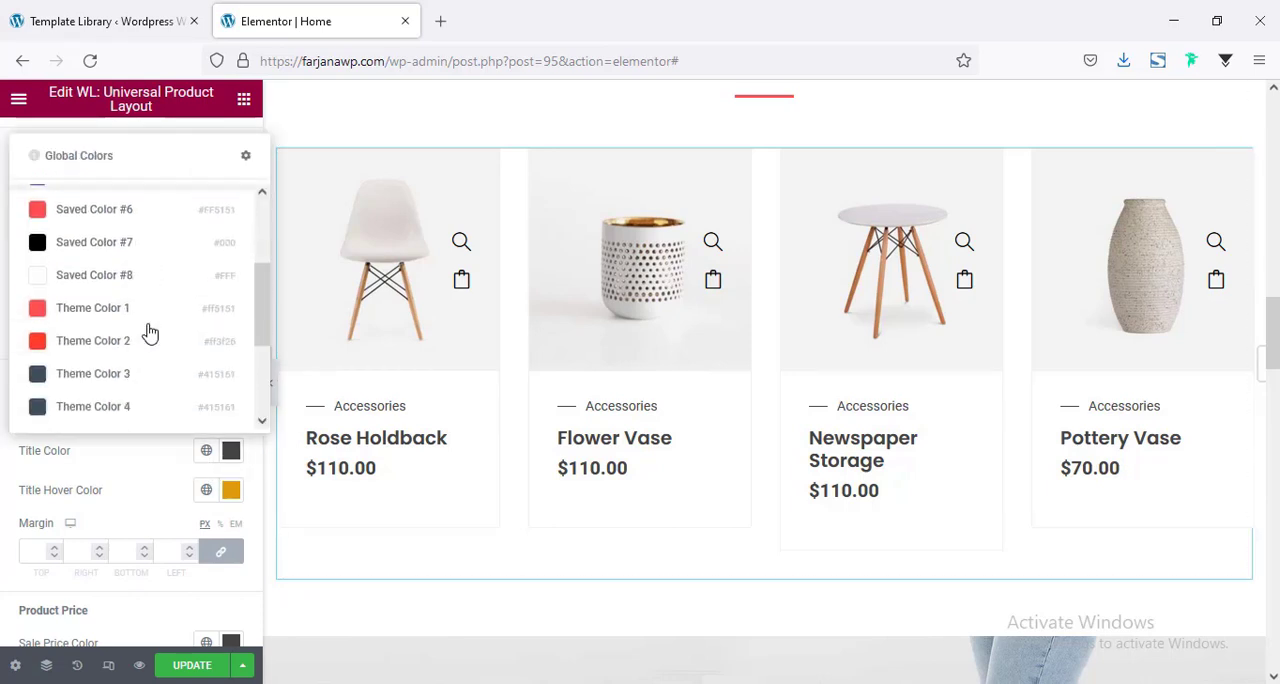
{"action": "left_click", "coordinate": [124, 249]}
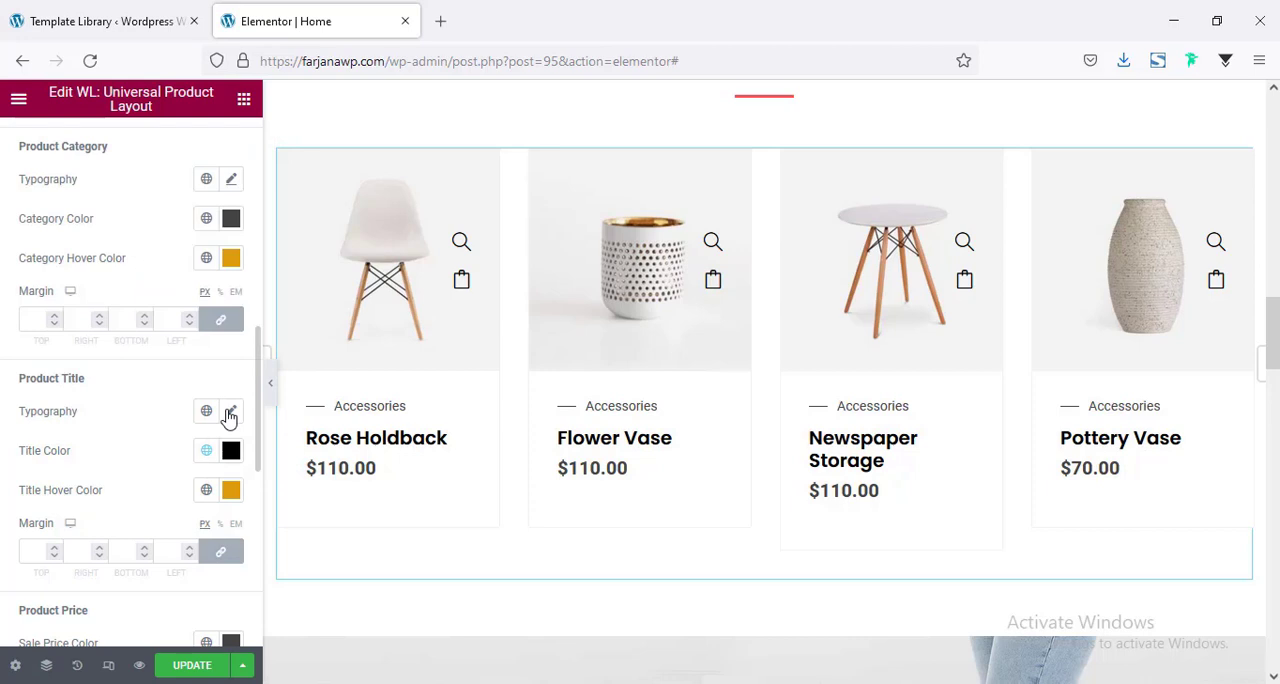
Set the product title typography to Uppercase with a 16 px size and letter spacing of 1.
{"action": "left_click", "coordinate": [229, 413]}
{"action": "scroll", "coordinate": [195, 420], "scroll_direction": "down", "scroll_amount": 1}
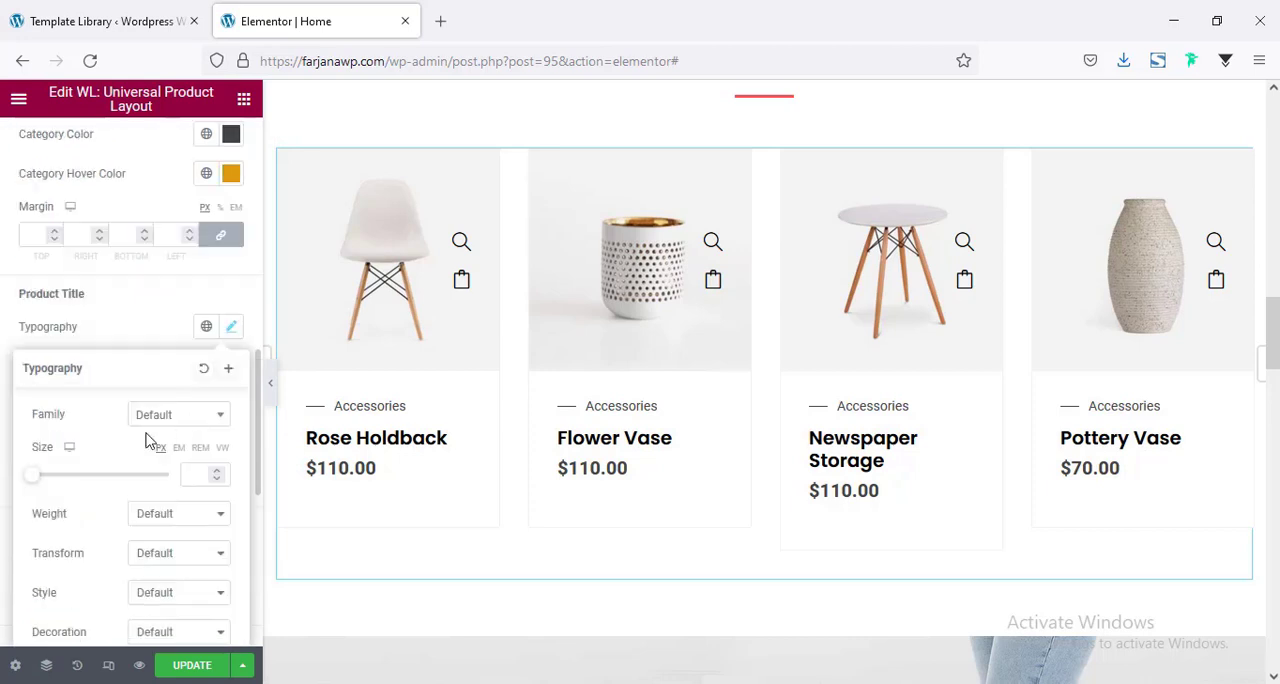
{"action": "left_click", "coordinate": [160, 556]}
{"action": "left_click", "coordinate": [171, 598]}
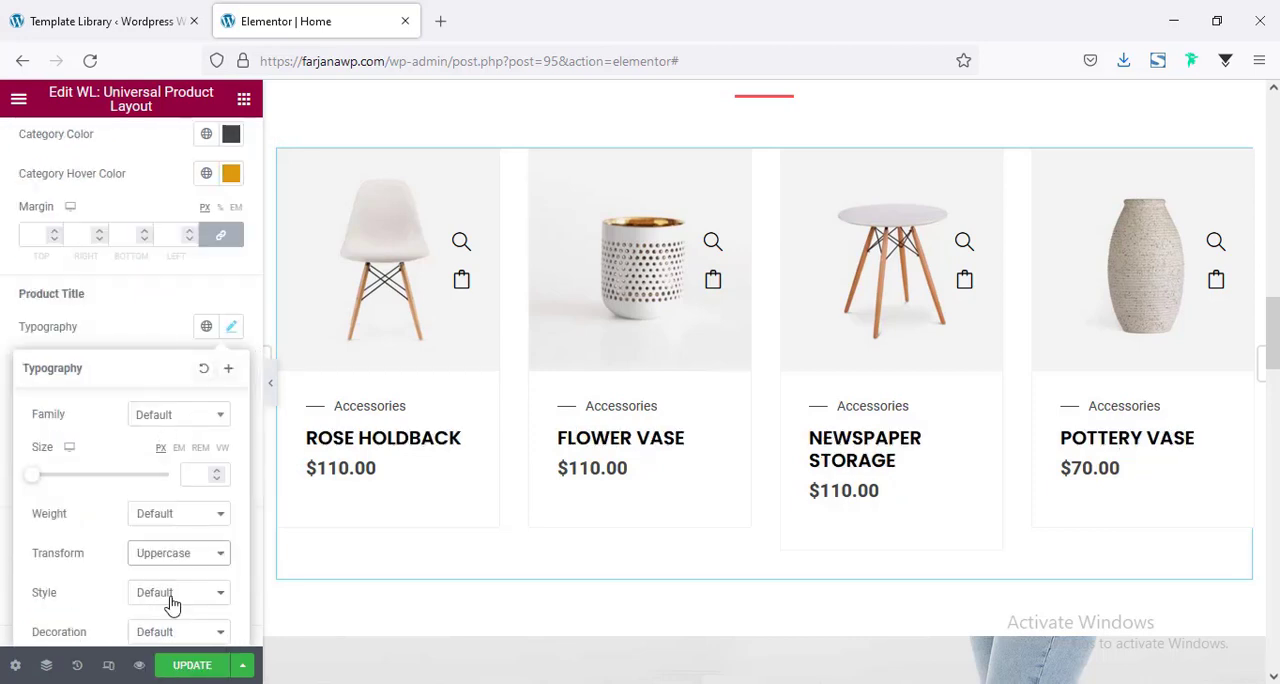
{"action": "left_click", "coordinate": [192, 474]}
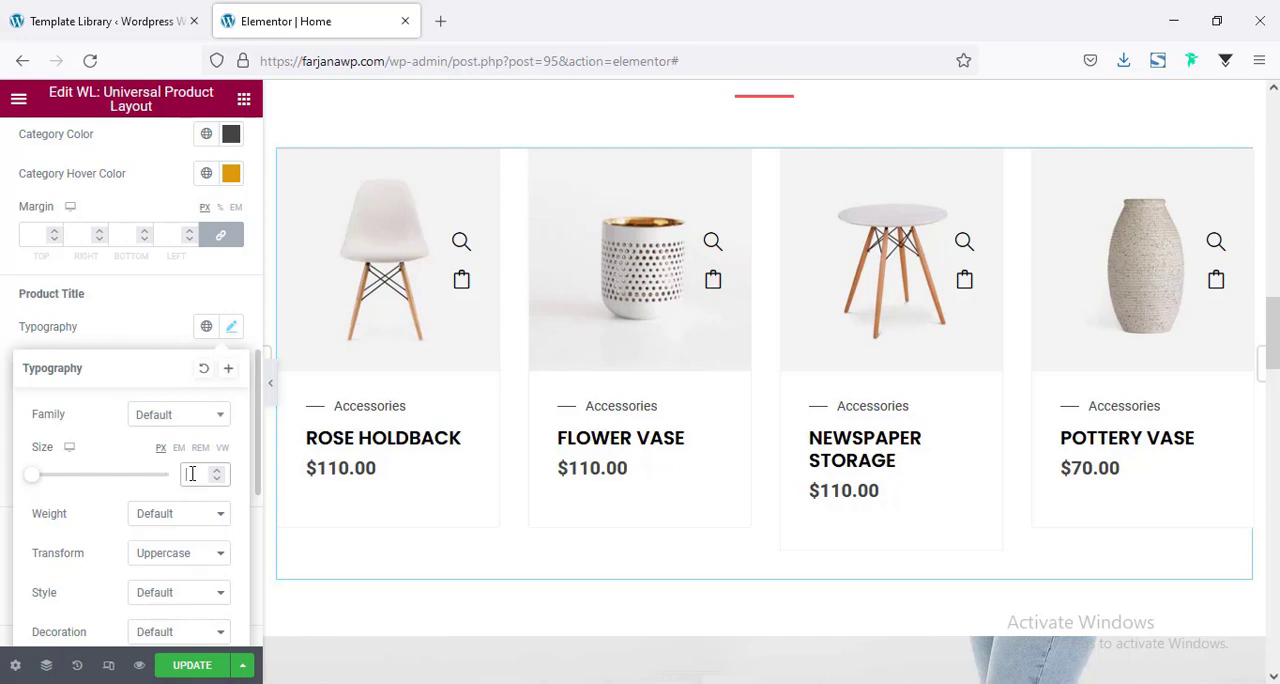
{"action": "type", "text": "16"}
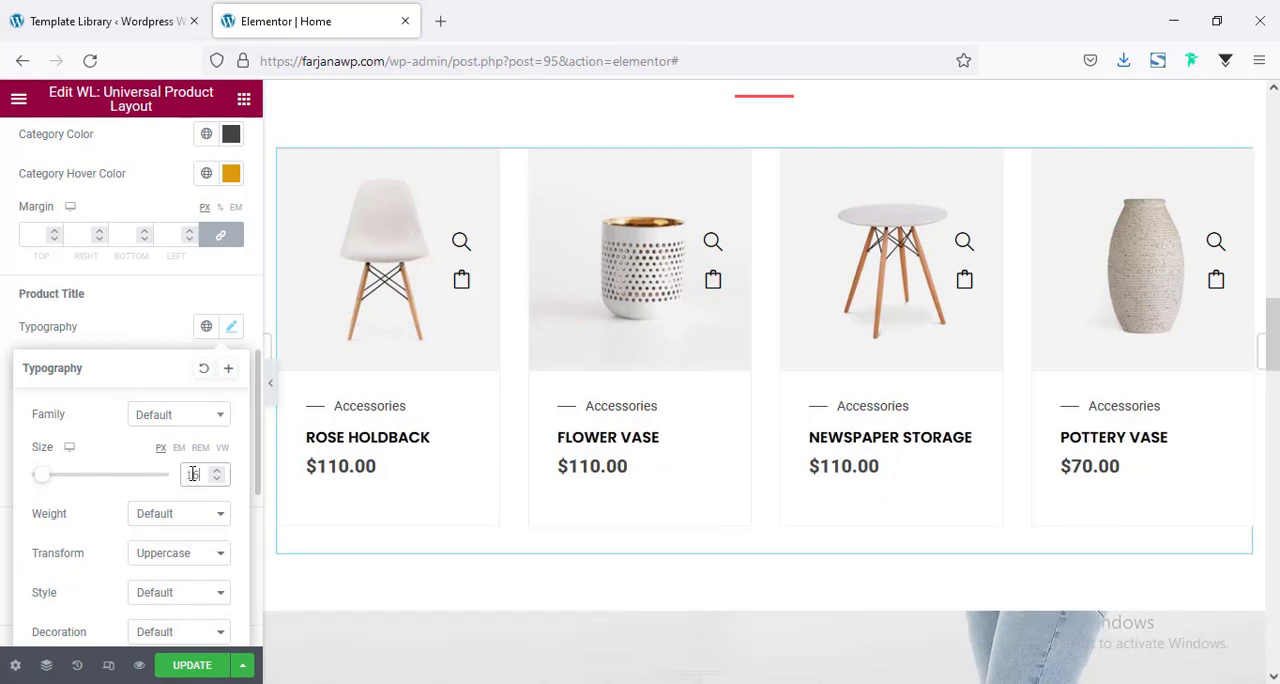
{"action": "scroll", "coordinate": [190, 500], "scroll_direction": "down", "scroll_amount": 2}
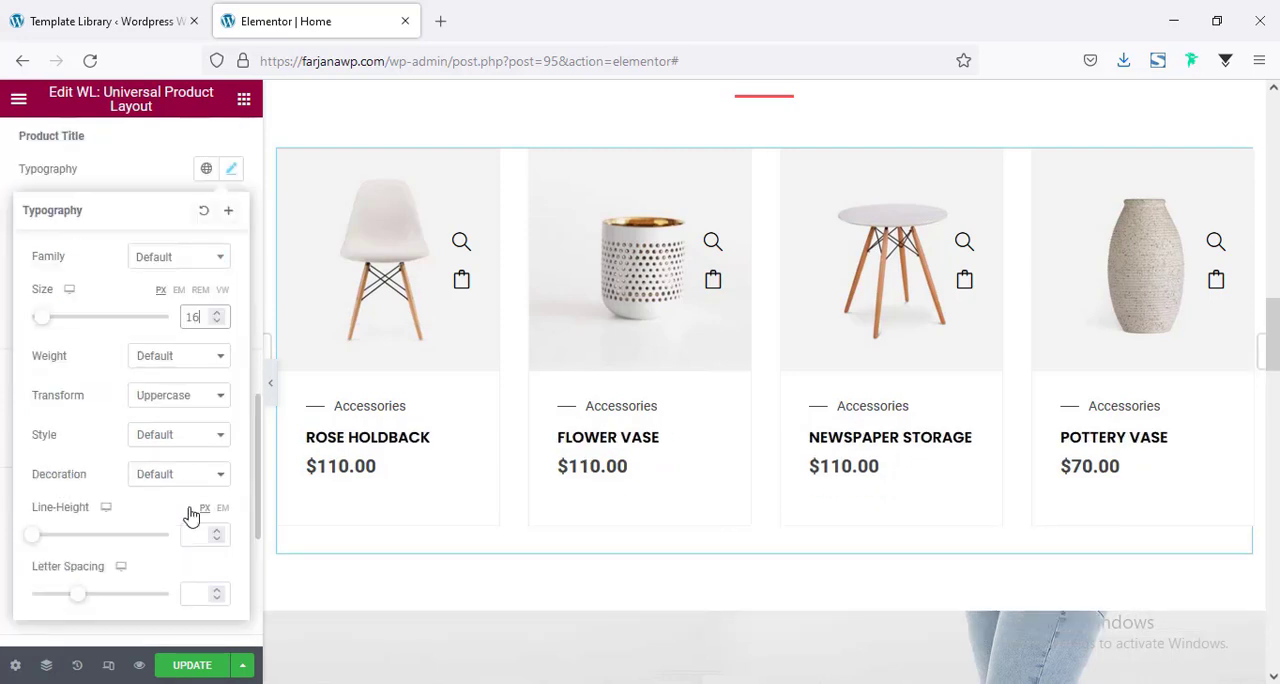
{"action": "left_click", "coordinate": [195, 592]}
{"action": "type", "text": "1"}
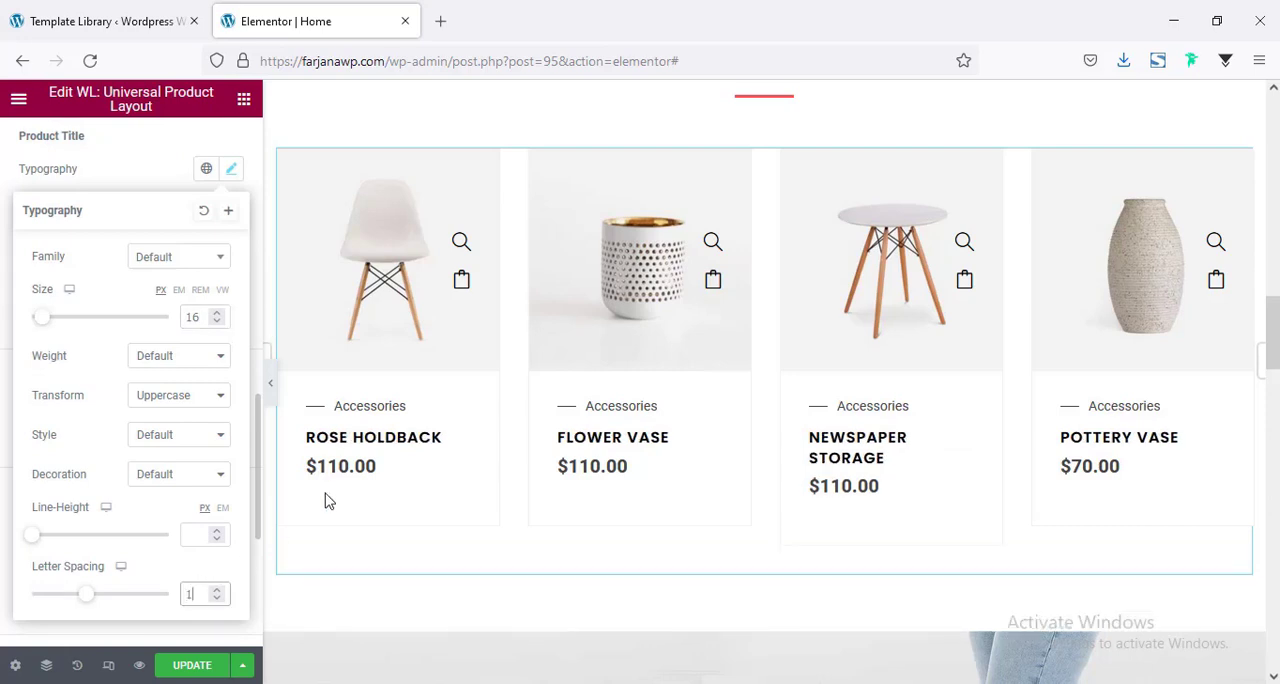
{"action": "left_click", "coordinate": [4, 365]}
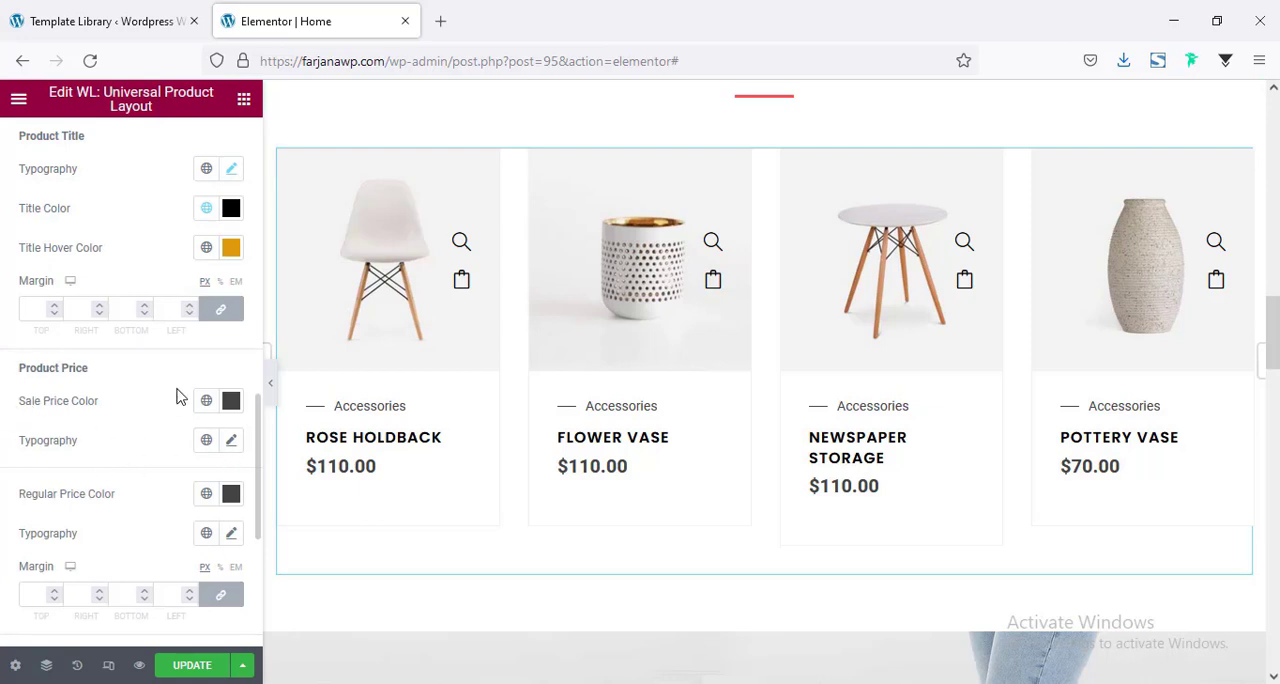
Set the sale price typography to a 16 px size and weight 400.
{"action": "left_click", "coordinate": [233, 443]}
{"action": "scroll", "coordinate": [105, 433], "scroll_direction": "down", "scroll_amount": 2}
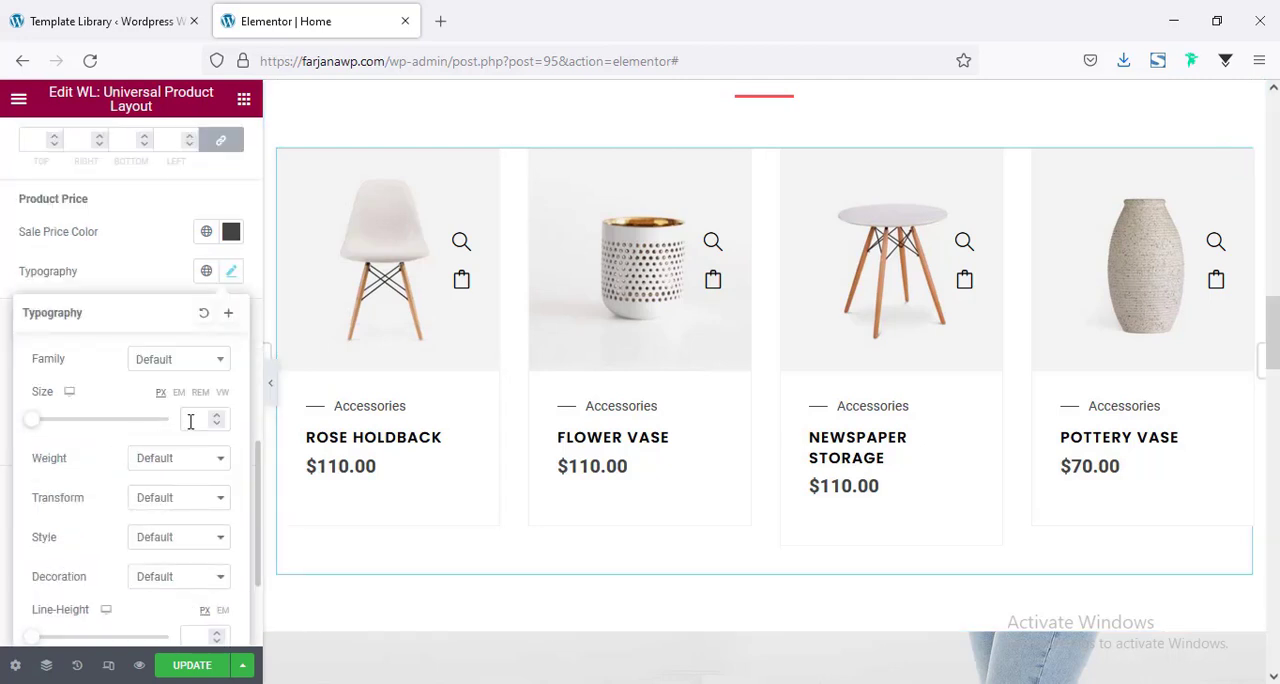
{"action": "type", "text": "16"}
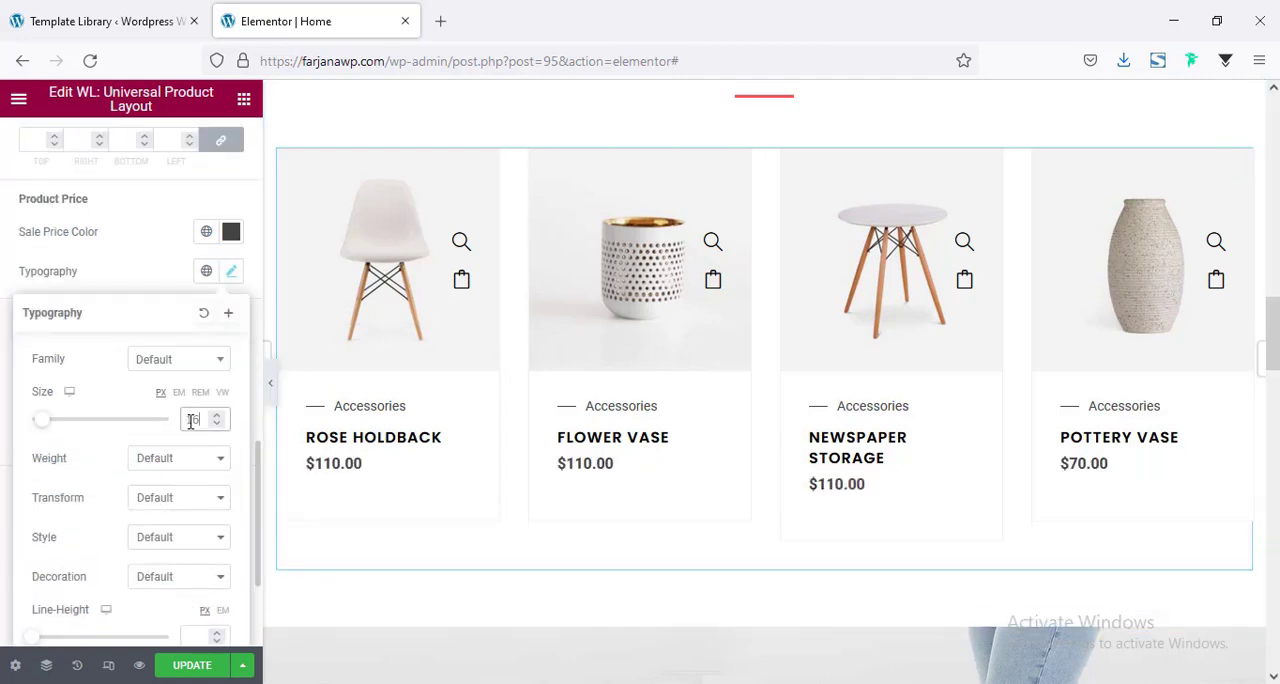
{"action": "left_click", "coordinate": [142, 460]}
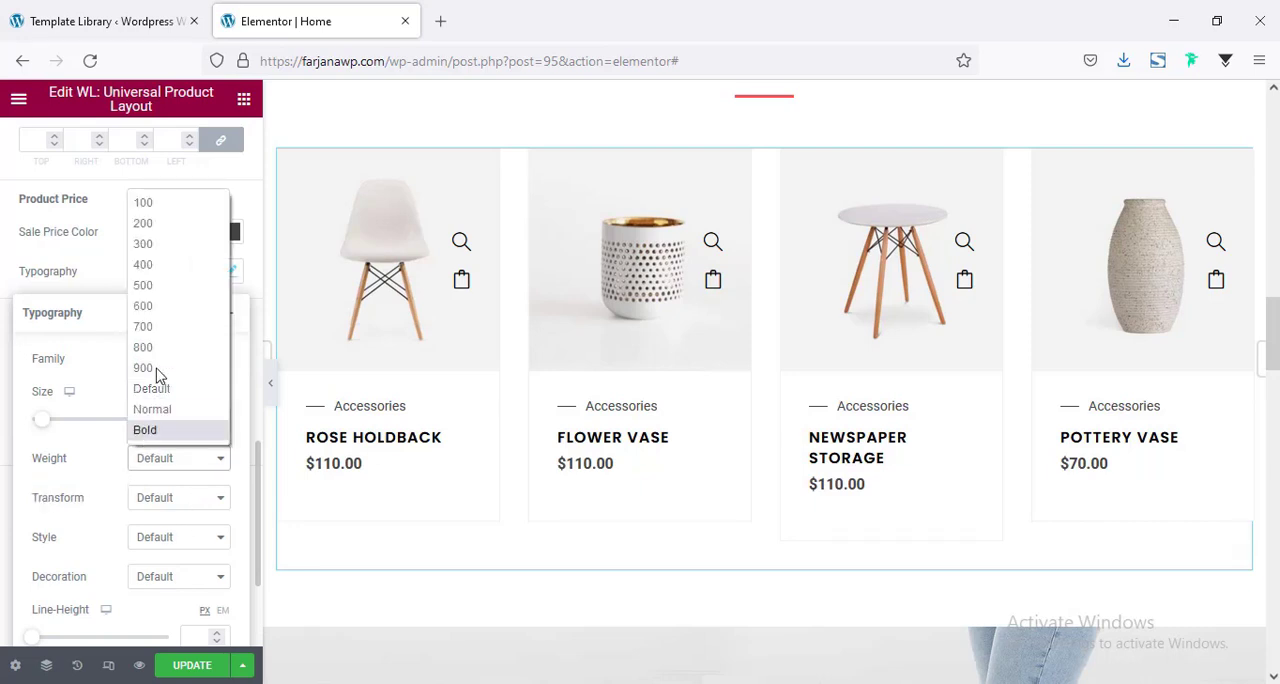
{"action": "left_click", "coordinate": [162, 264]}
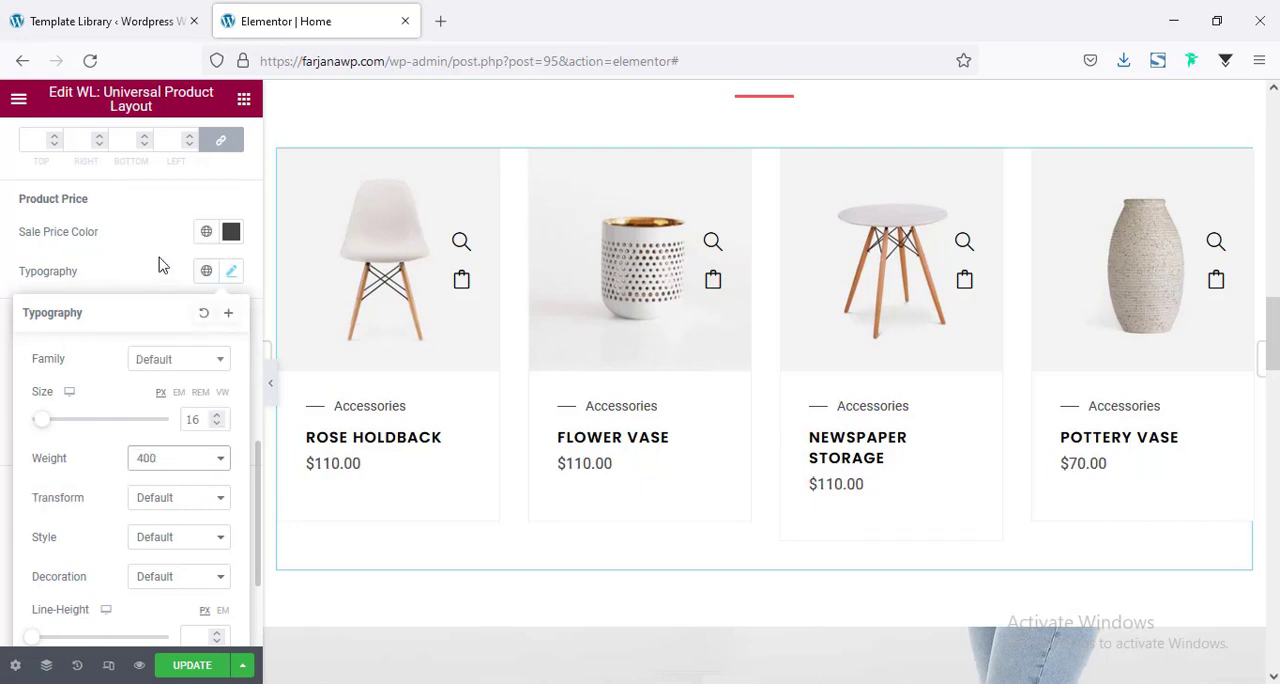
{"action": "left_click", "coordinate": [294, 514]}
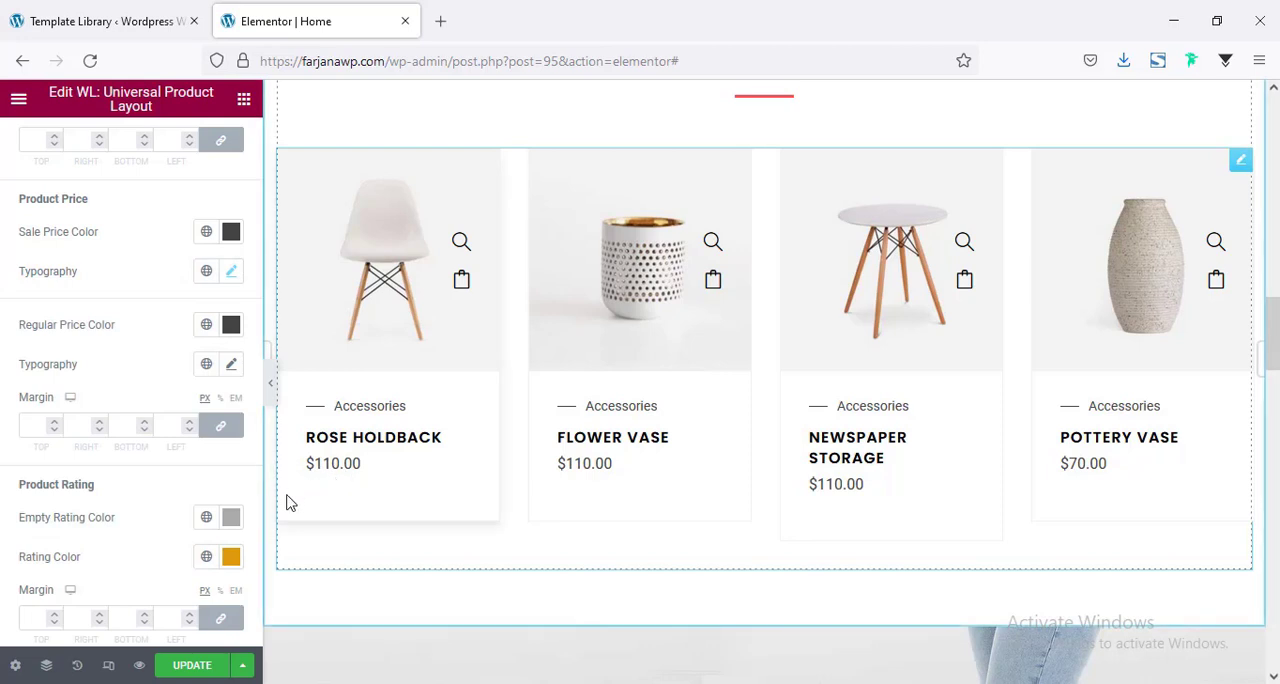
Set the sale price color to global black and preview the featured products at full width.
{"action": "left_click", "coordinate": [210, 241]}
{"action": "left_click", "coordinate": [106, 517]}
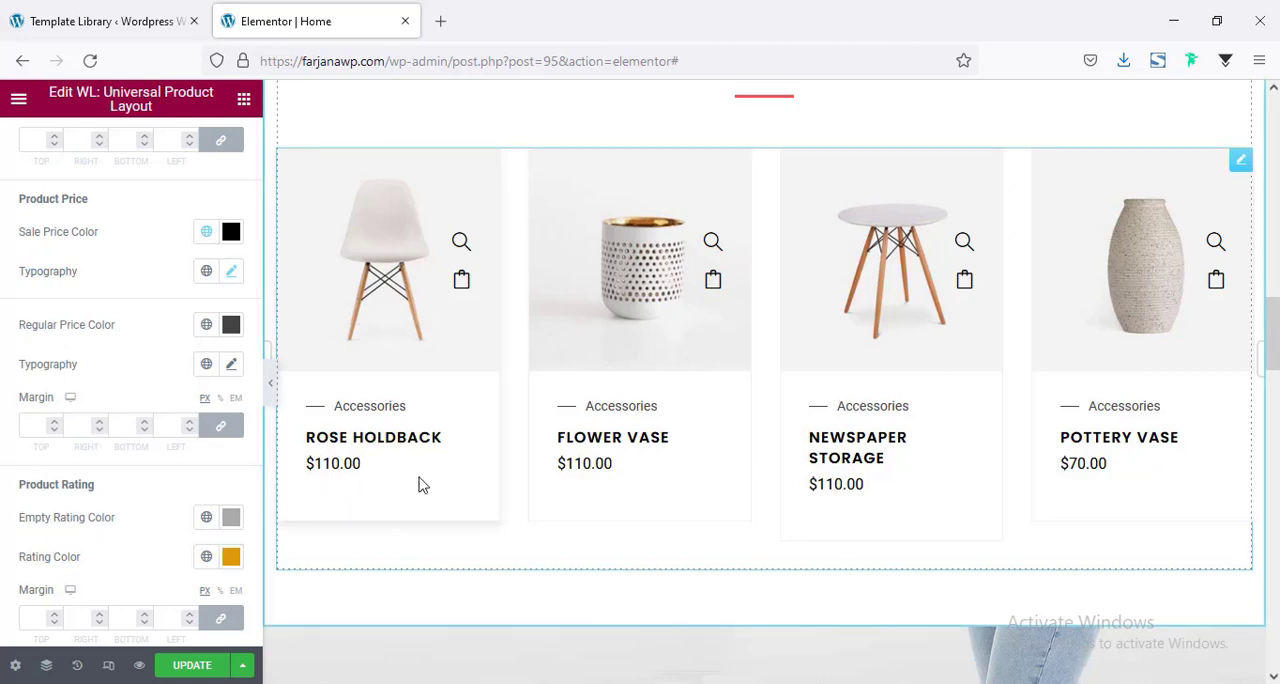
{"action": "scroll", "coordinate": [650, 490], "scroll_direction": "up", "scroll_amount": 1}
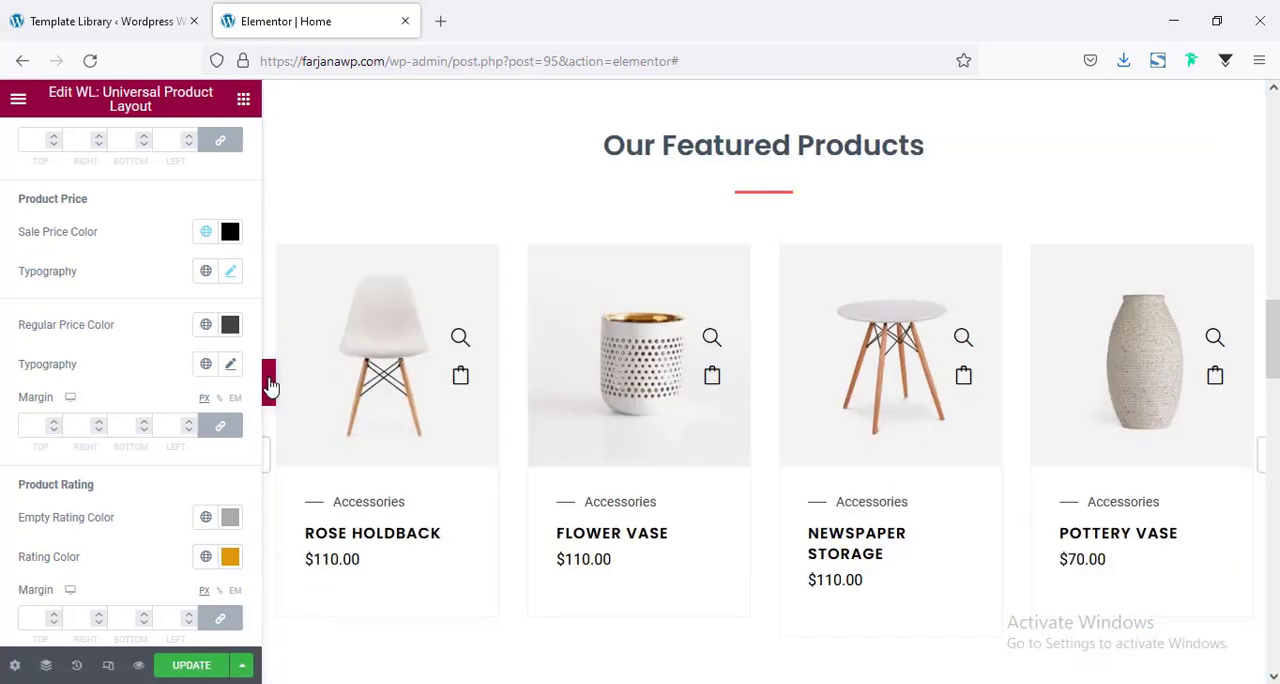
{"action": "left_click", "coordinate": [270, 385]}
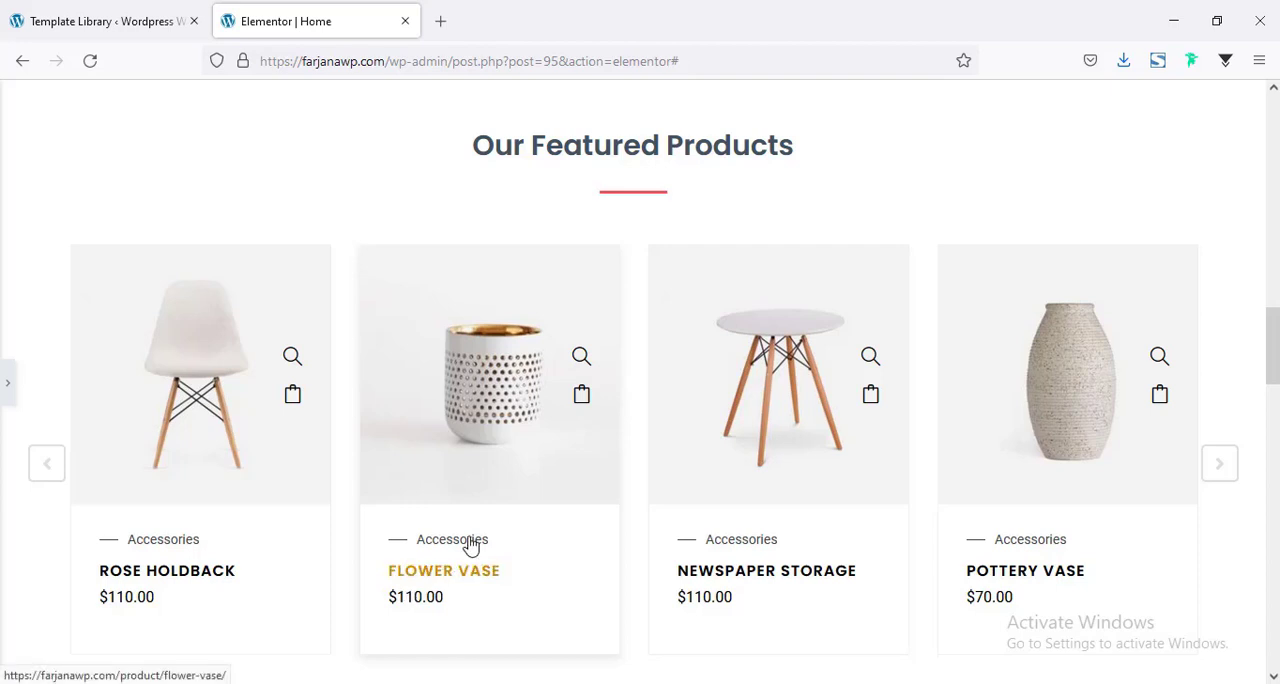
Switch to the WordPress dashboard and open the Style section of the WooLentor settings.
{"action": "left_click", "coordinate": [128, 18]}
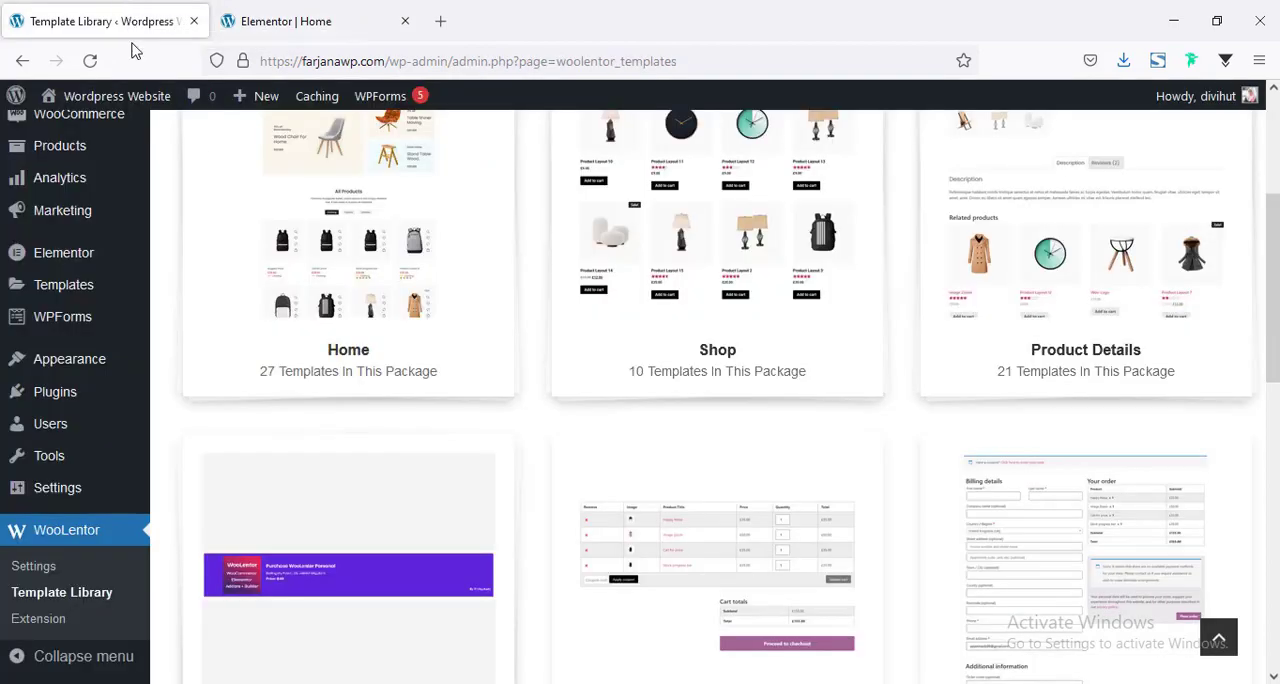
{"action": "scroll", "coordinate": [325, 412], "scroll_direction": "up", "scroll_amount": 1}
{"action": "scroll", "coordinate": [325, 412], "scroll_direction": "down", "scroll_amount": 2}
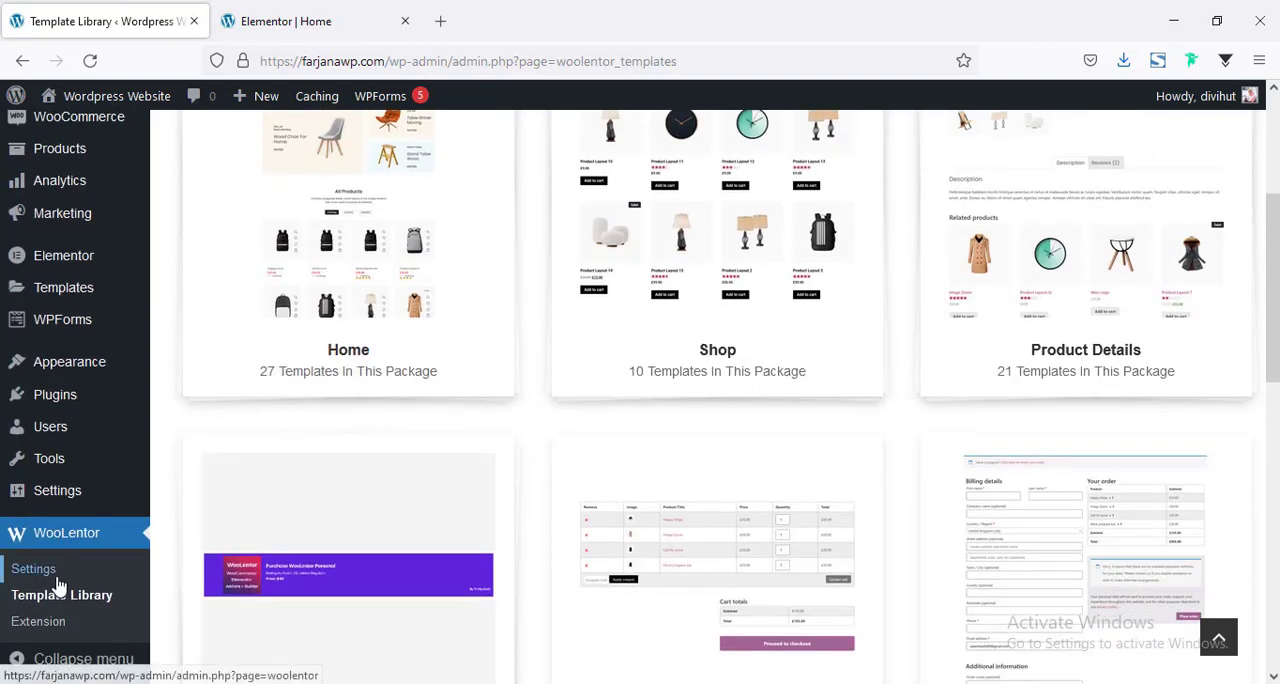
{"action": "left_click", "coordinate": [50, 580]}
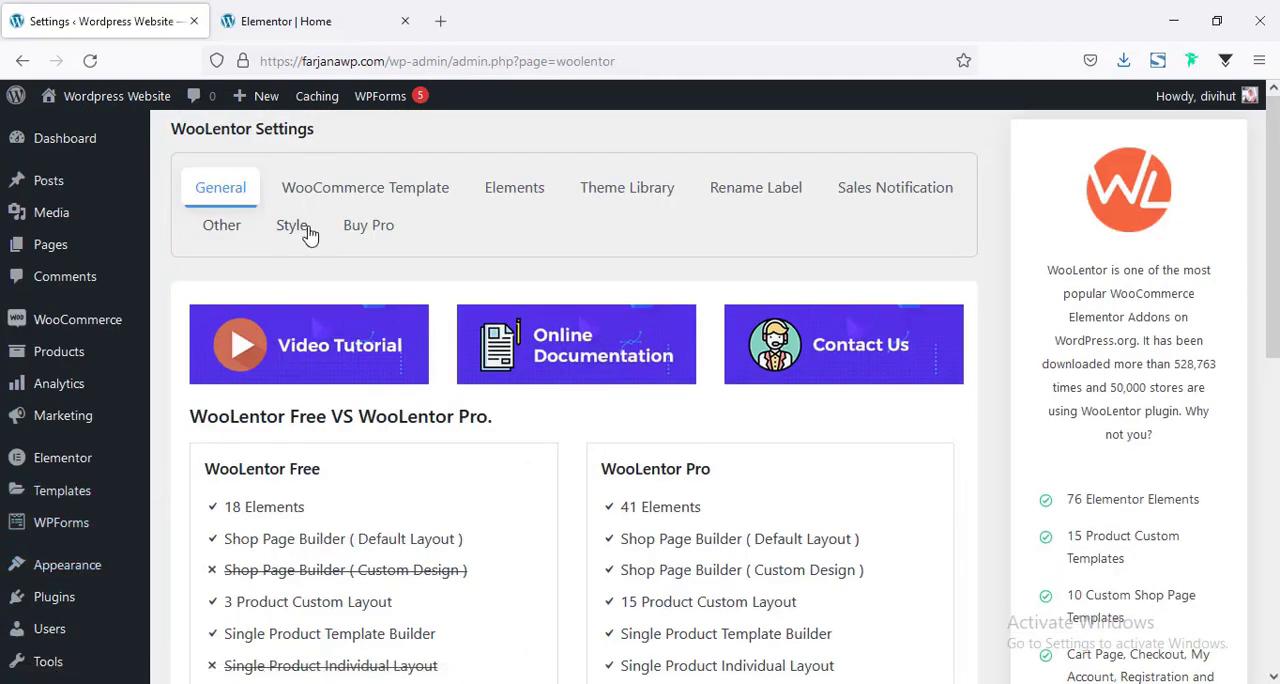
{"action": "left_click", "coordinate": [300, 234]}
Set WooLentor's default title color for the universal layout to black (#000000).
{"action": "scroll", "coordinate": [354, 417], "scroll_direction": "down", "scroll_amount": 5}
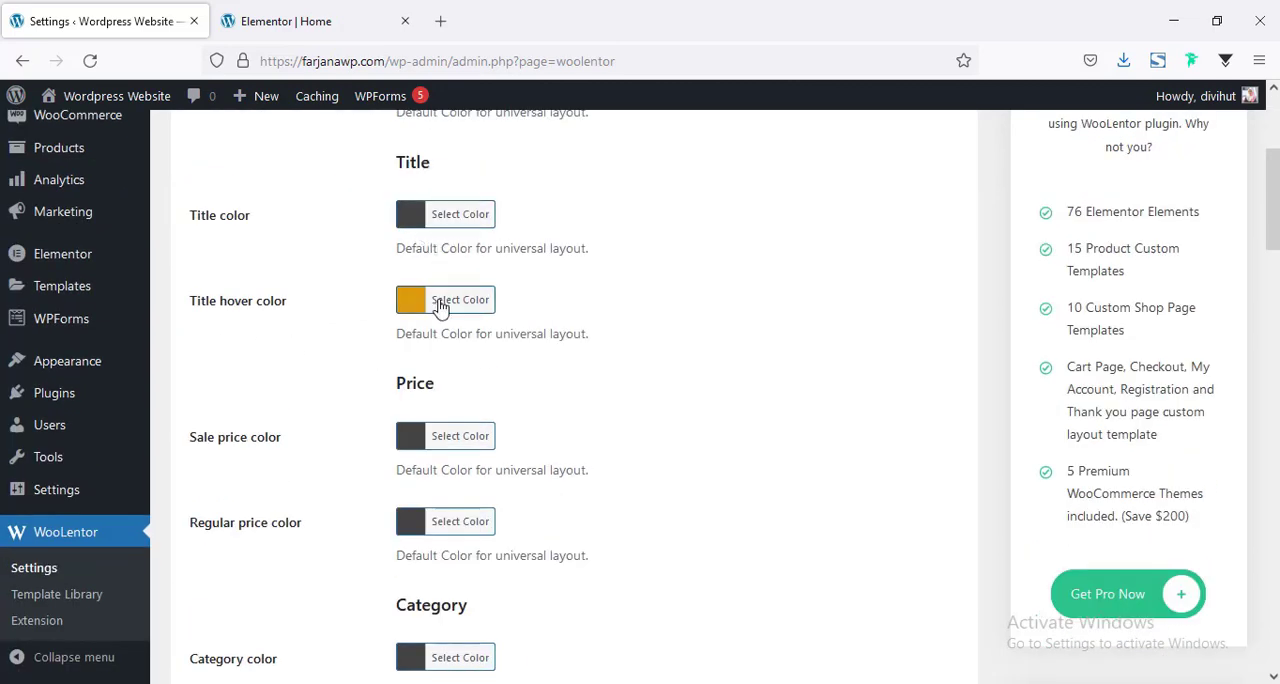
{"action": "scroll", "coordinate": [404, 327], "scroll_direction": "down", "scroll_amount": 1}
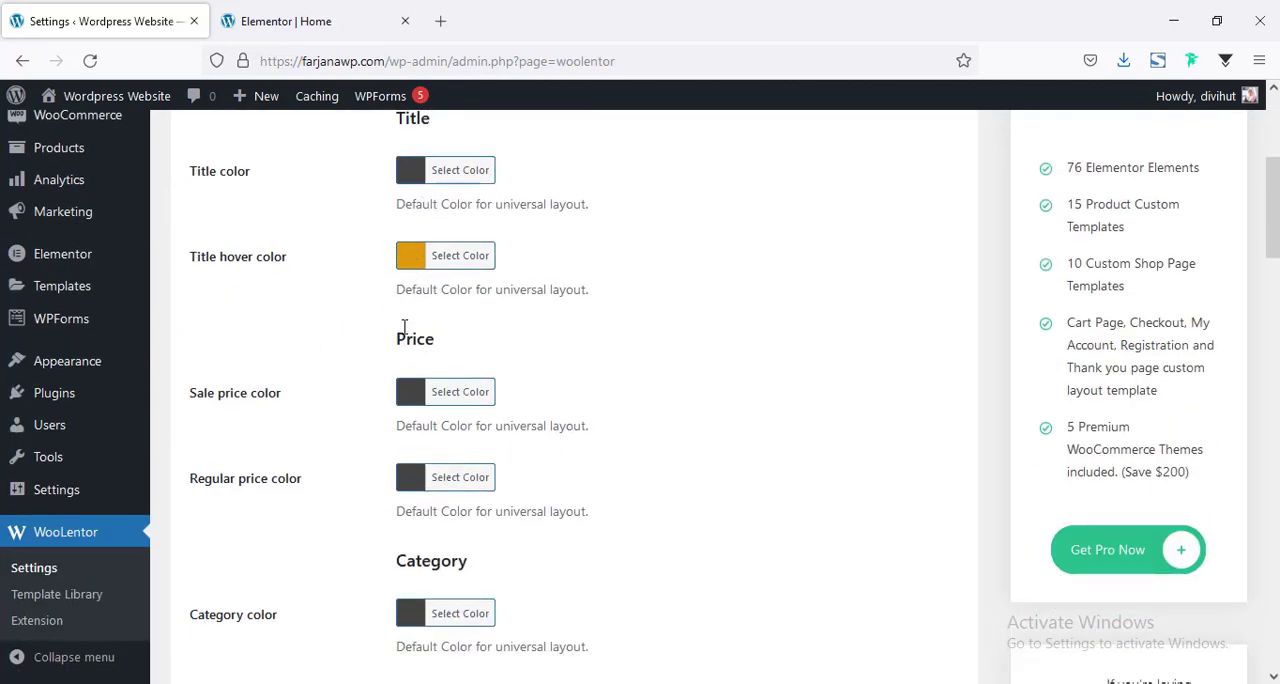
{"action": "scroll", "coordinate": [404, 330], "scroll_direction": "down", "scroll_amount": 20}
{"action": "scroll", "coordinate": [398, 428], "scroll_direction": "up", "scroll_amount": 4}
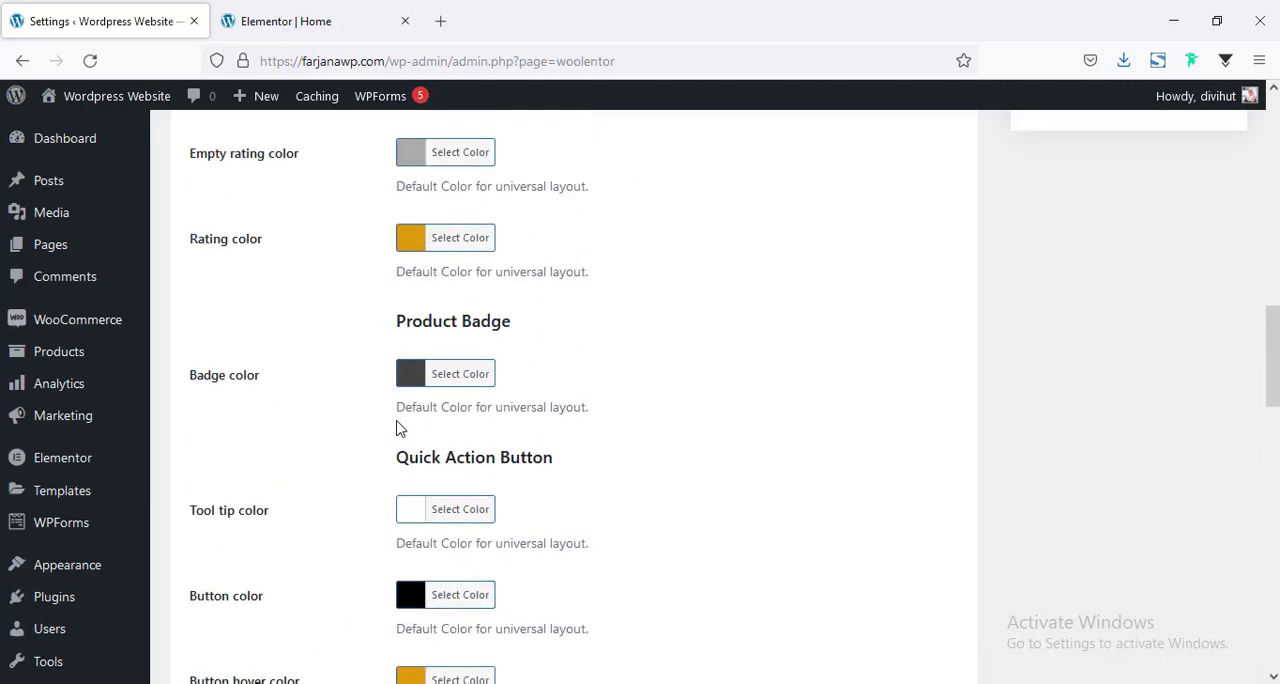
{"action": "scroll", "coordinate": [407, 363], "scroll_direction": "up", "scroll_amount": 5}
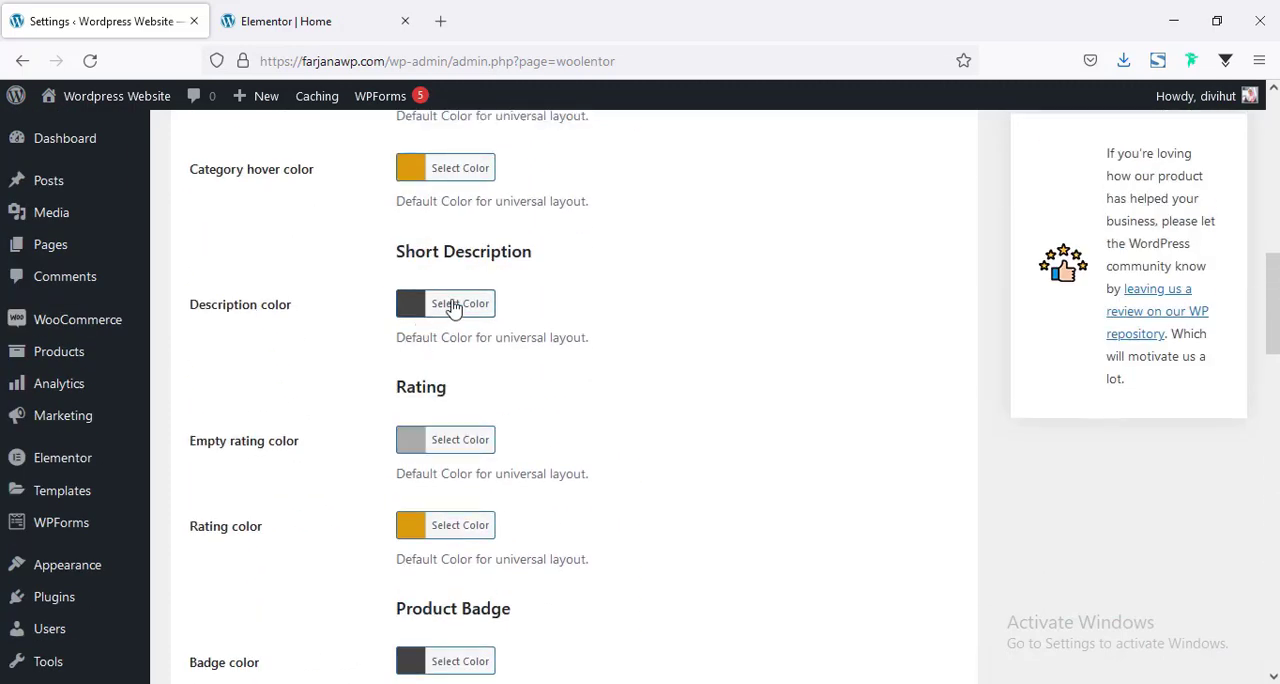
{"action": "scroll", "coordinate": [451, 306], "scroll_direction": "up", "scroll_amount": 10}
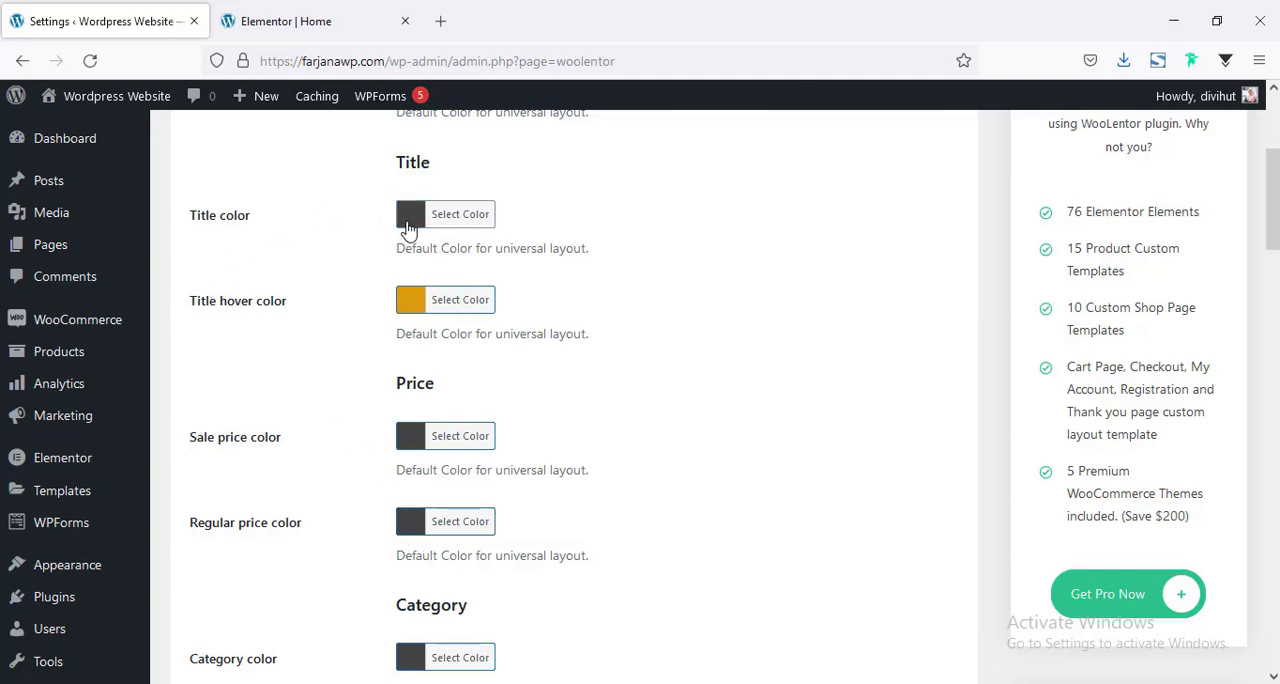
{"action": "left_click", "coordinate": [407, 232]}
{"action": "left_click", "coordinate": [415, 435]}
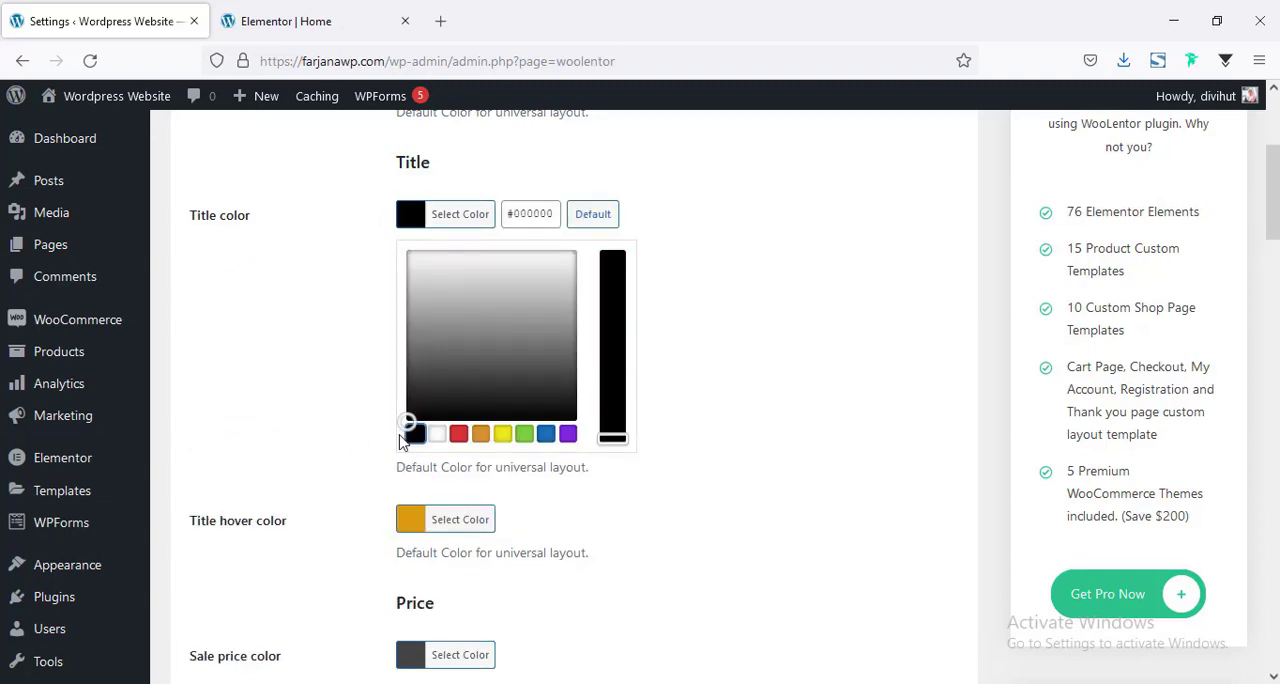
{"action": "left_click", "coordinate": [320, 434]}
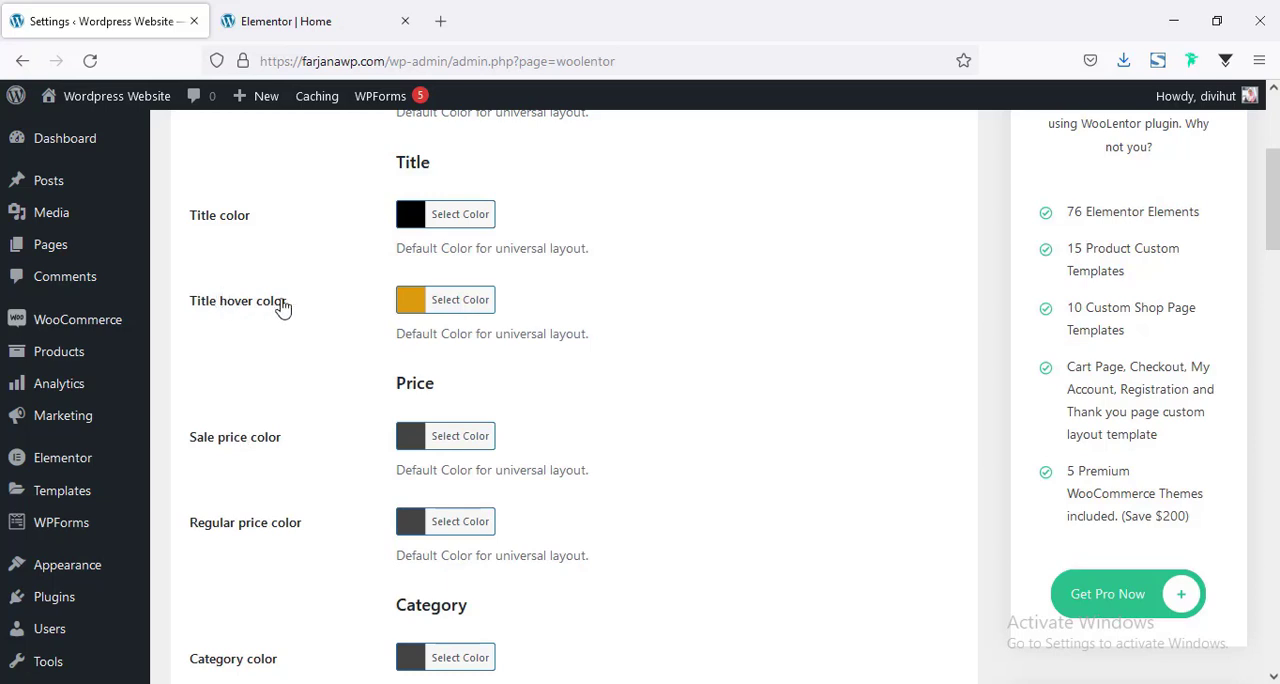
Set WooLentor's default title hover color to the palette's red and save the settings.
{"action": "left_click", "coordinate": [410, 302]}
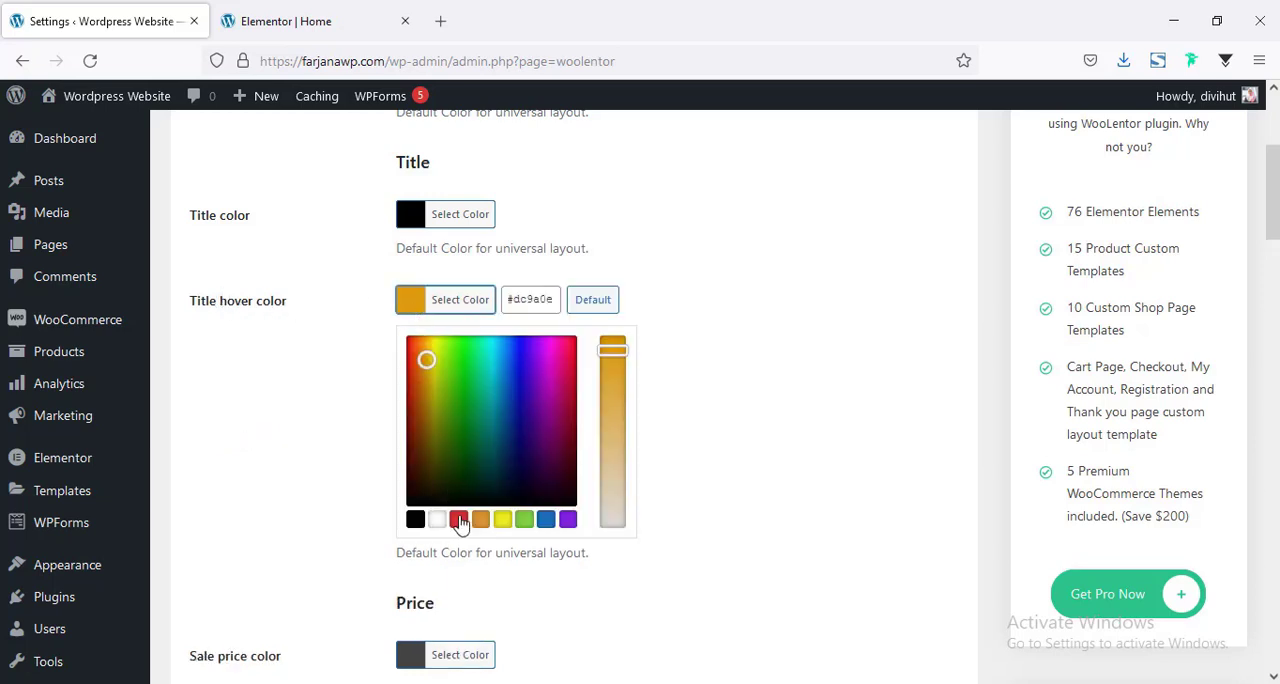
{"action": "left_click", "coordinate": [459, 520]}
{"action": "left_click", "coordinate": [323, 430]}
{"action": "scroll", "coordinate": [337, 471], "scroll_direction": "down", "scroll_amount": 8}
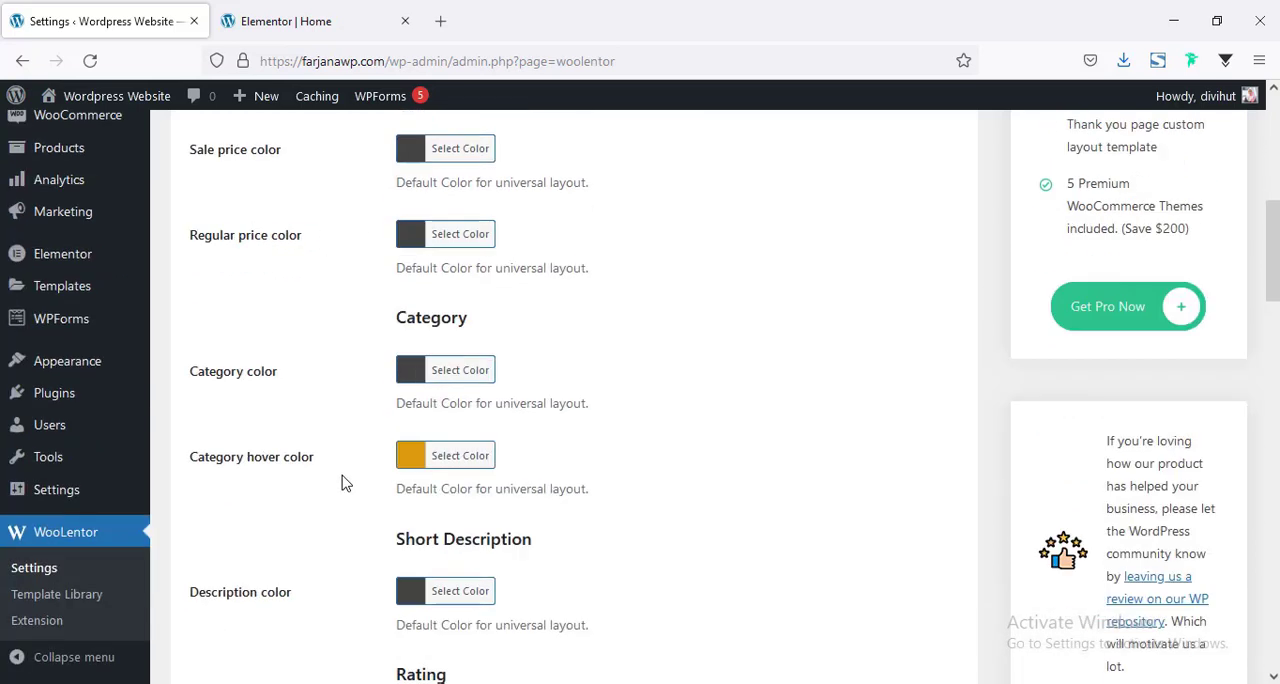
{"action": "scroll", "coordinate": [341, 483], "scroll_direction": "down", "scroll_amount": 10}
{"action": "left_click", "coordinate": [230, 588]}
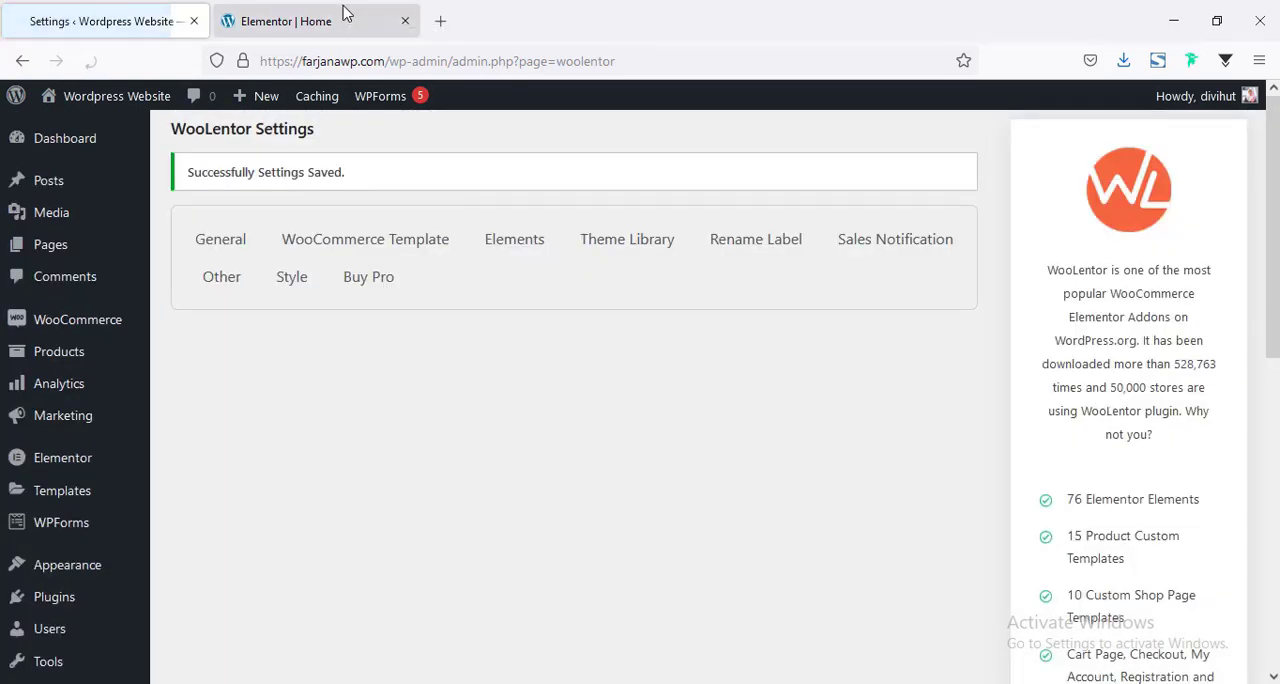
Return to the Elementor Home page editor, update the page and reload it.
{"action": "left_click", "coordinate": [343, 14]}
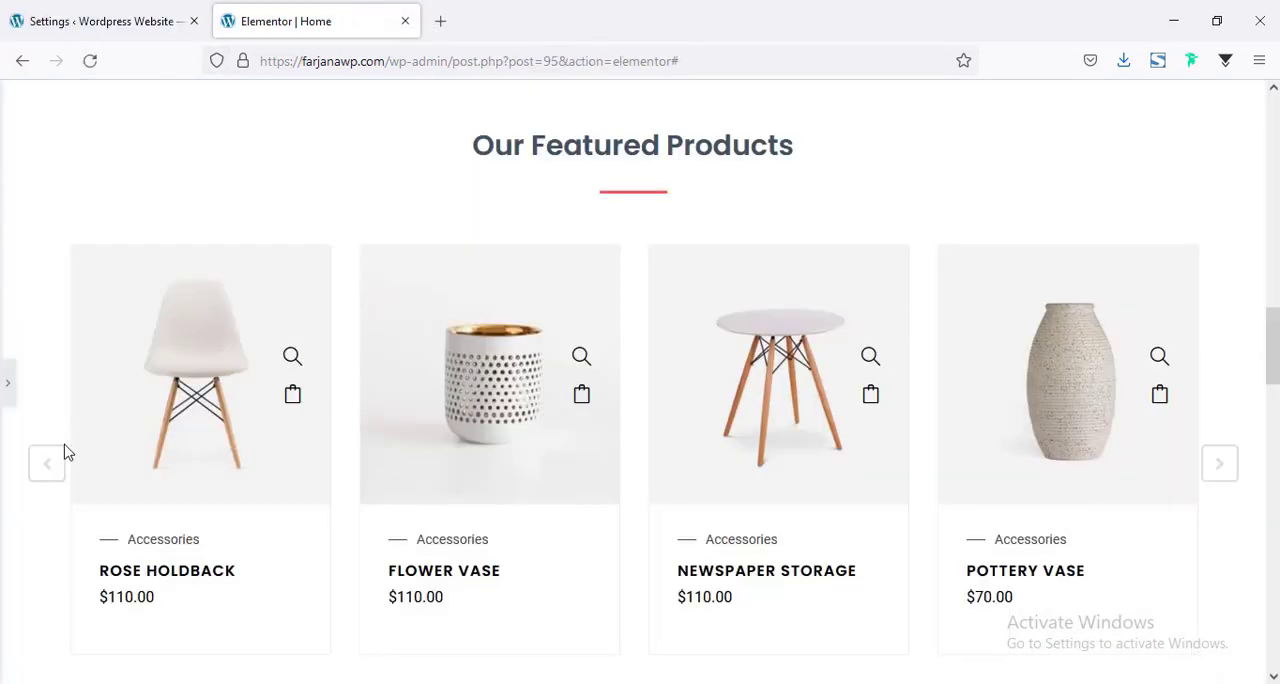
{"action": "left_click", "coordinate": [4, 381]}
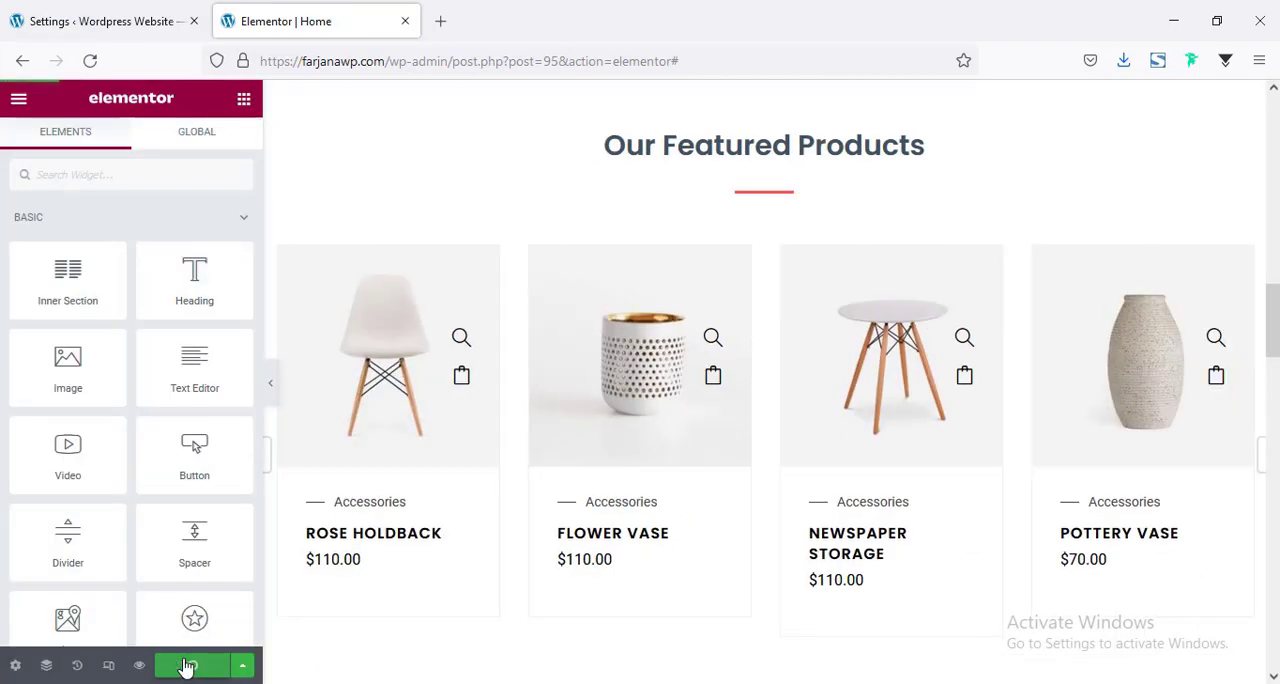
{"action": "left_click", "coordinate": [90, 61]}
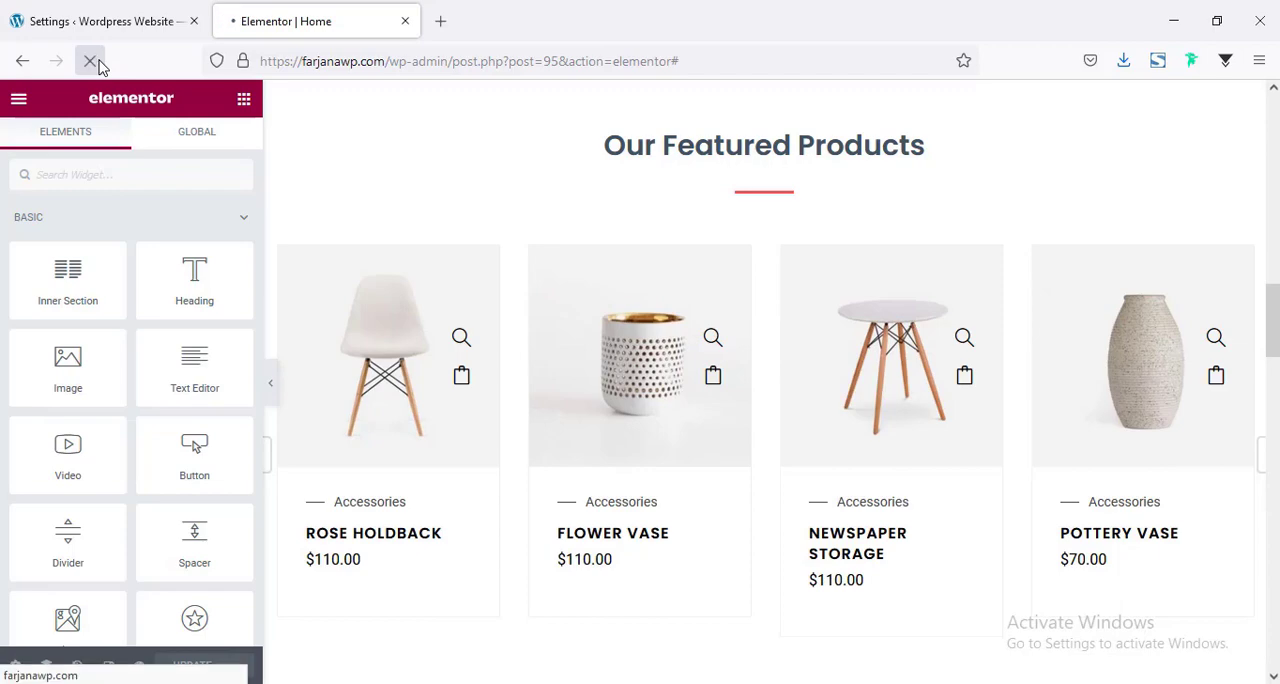
Review the reloaded home page's featured products and the deal banner beneath them.
{"action": "scroll", "coordinate": [765, 380], "scroll_direction": "down", "scroll_amount": 10}
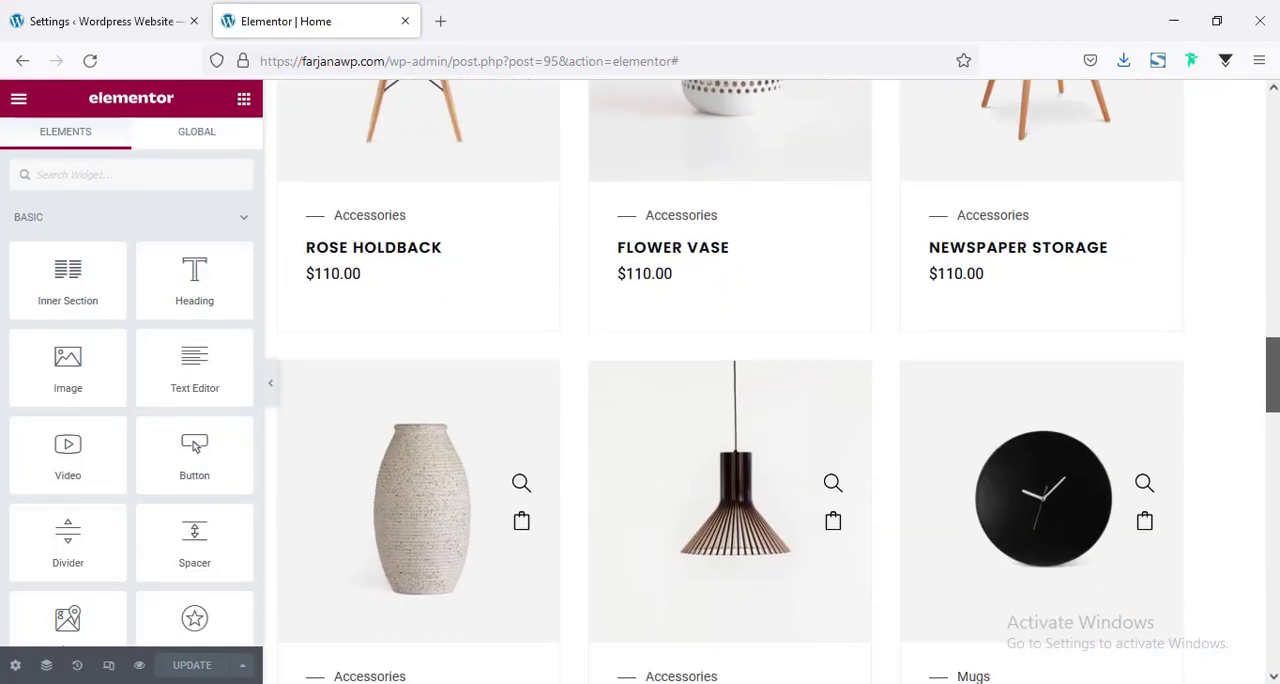
{"action": "scroll", "coordinate": [765, 380], "scroll_direction": "up", "scroll_amount": 7}
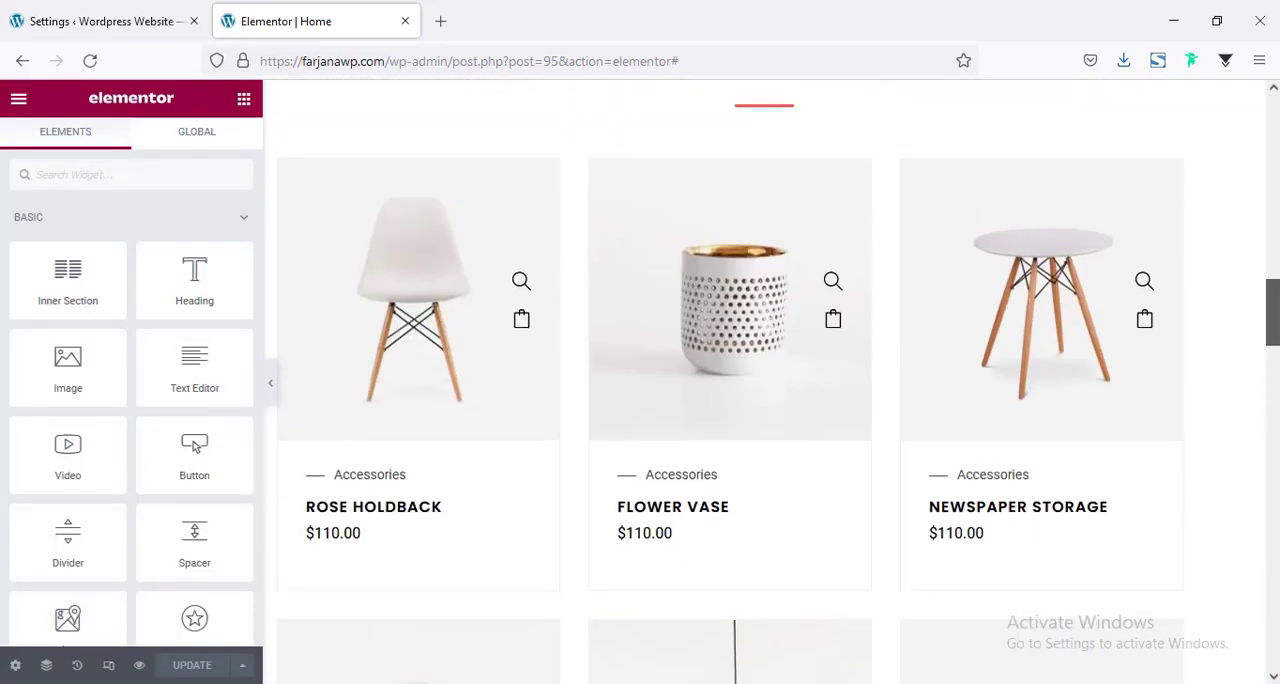
{"action": "left_click_drag", "start_coordinate": [1272, 314], "coordinate": [1272, 356]}
{"action": "scroll", "coordinate": [520, 413], "scroll_direction": "up", "scroll_amount": 3}
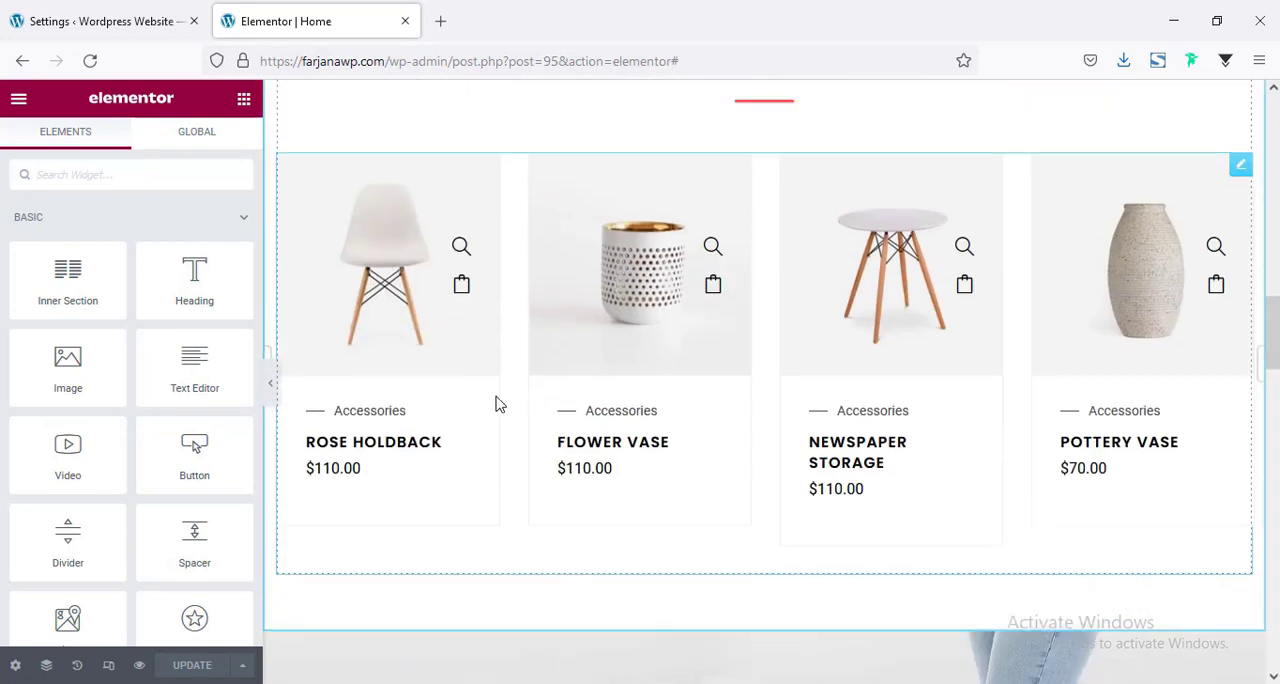
{"action": "scroll", "coordinate": [437, 500], "scroll_direction": "down", "scroll_amount": 2}
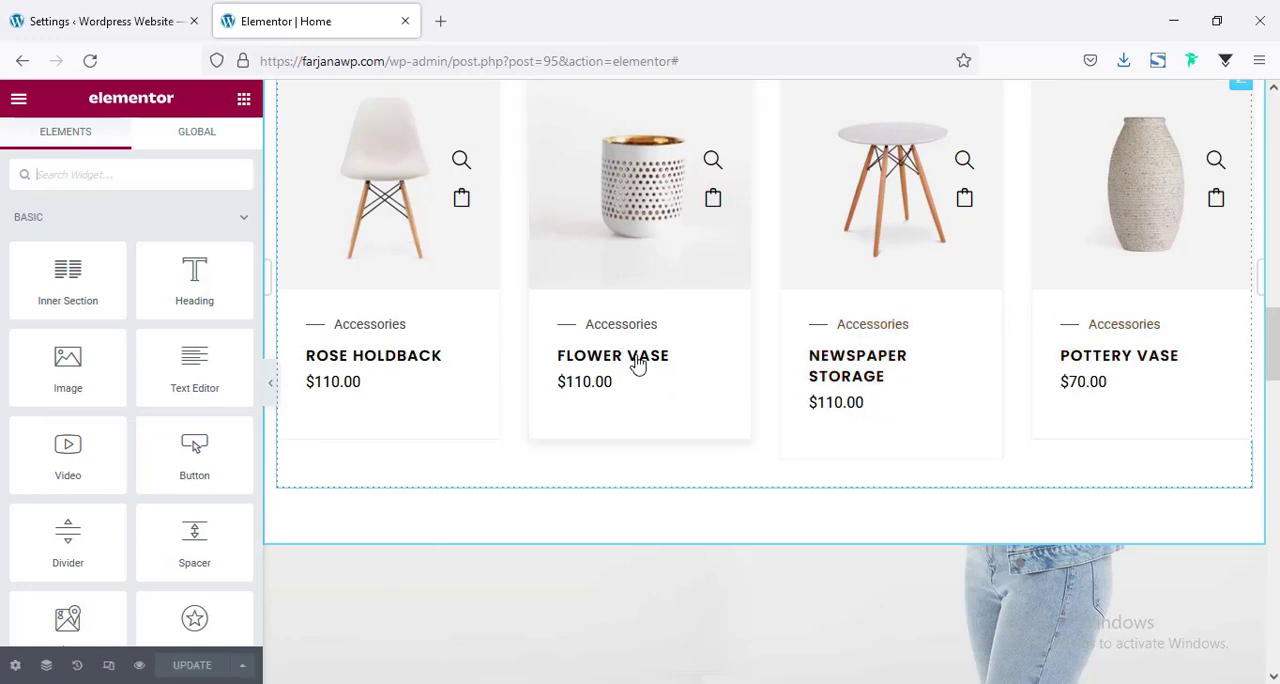
{"action": "scroll", "coordinate": [634, 411], "scroll_direction": "down", "scroll_amount": 1}
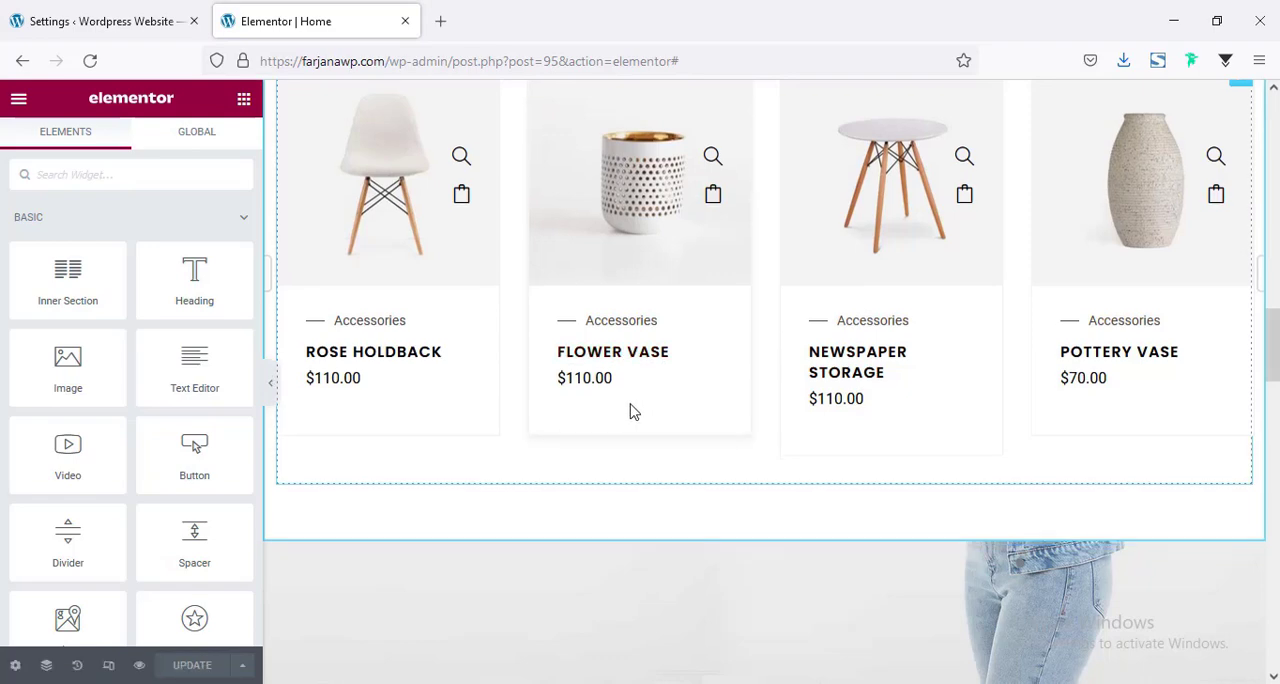
{"action": "scroll", "coordinate": [631, 409], "scroll_direction": "down", "scroll_amount": 3}
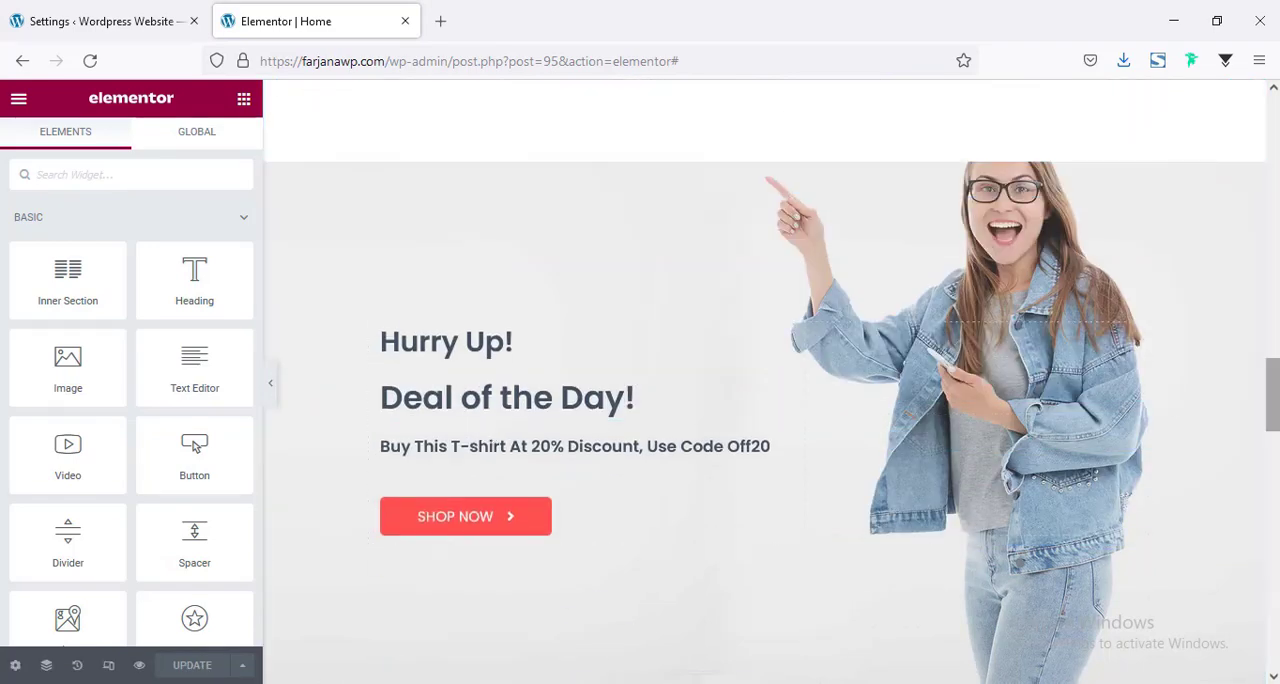
Delete the "Most Loved Products" and "Our Happy Clients!" sections from the home page.
{"action": "scroll", "coordinate": [795, 455], "scroll_direction": "down", "scroll_amount": 6}
{"action": "scroll", "coordinate": [790, 446], "scroll_direction": "up", "scroll_amount": 2}
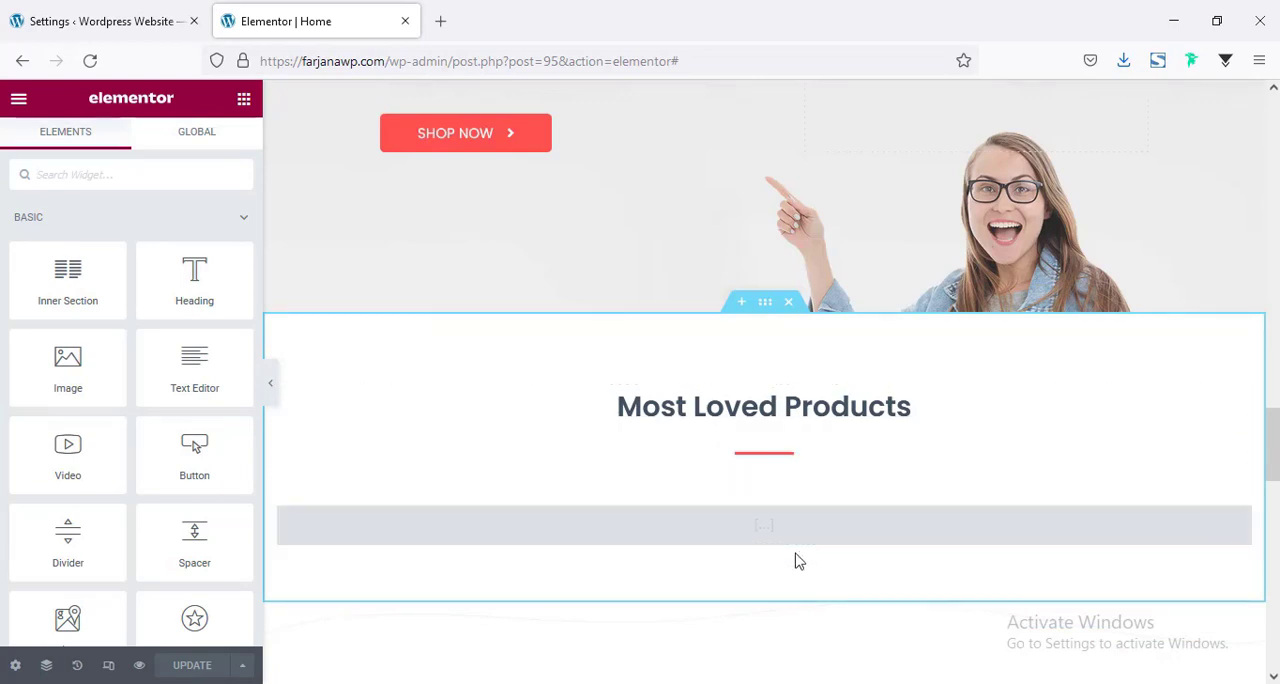
{"action": "left_click", "coordinate": [789, 303]}
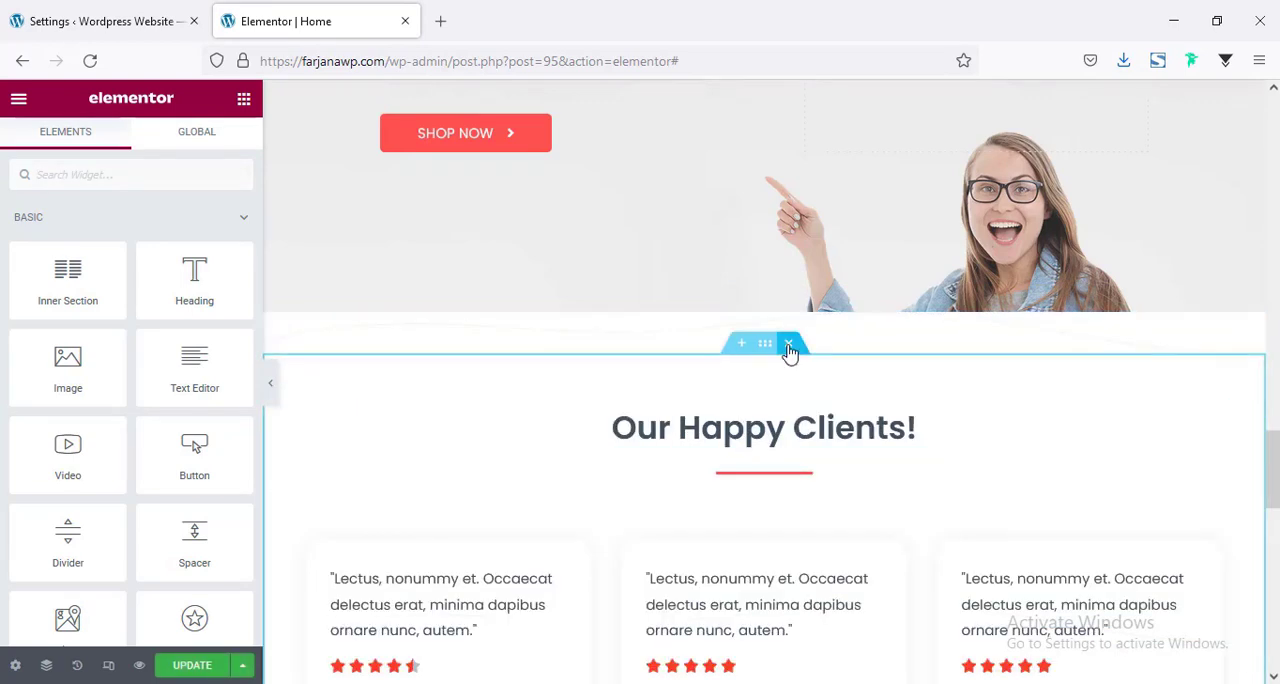
{"action": "left_click", "coordinate": [789, 345]}
Delete the empty wave-shaped section between the "Deal of the Day!" banner and the "Featured In:" logos.
{"action": "scroll", "coordinate": [706, 460], "scroll_direction": "down", "scroll_amount": 2}
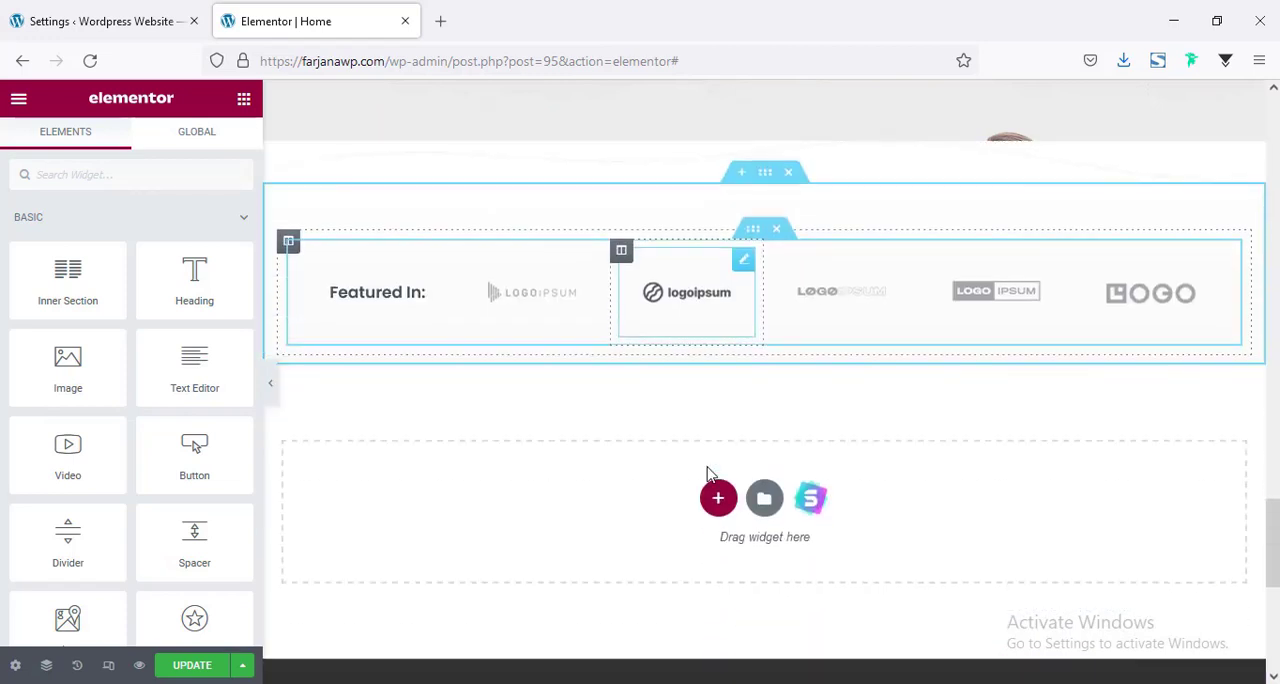
{"action": "scroll", "coordinate": [675, 500], "scroll_direction": "up", "scroll_amount": 1}
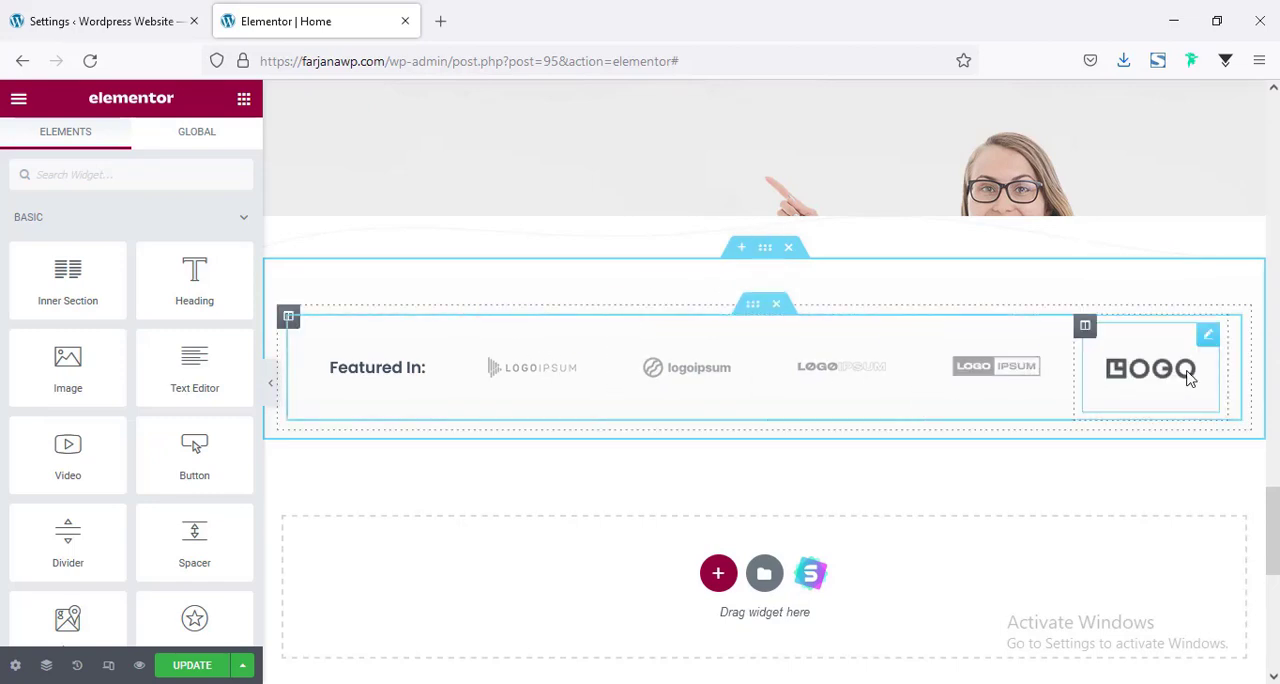
{"action": "scroll", "coordinate": [603, 475], "scroll_direction": "down", "scroll_amount": 3}
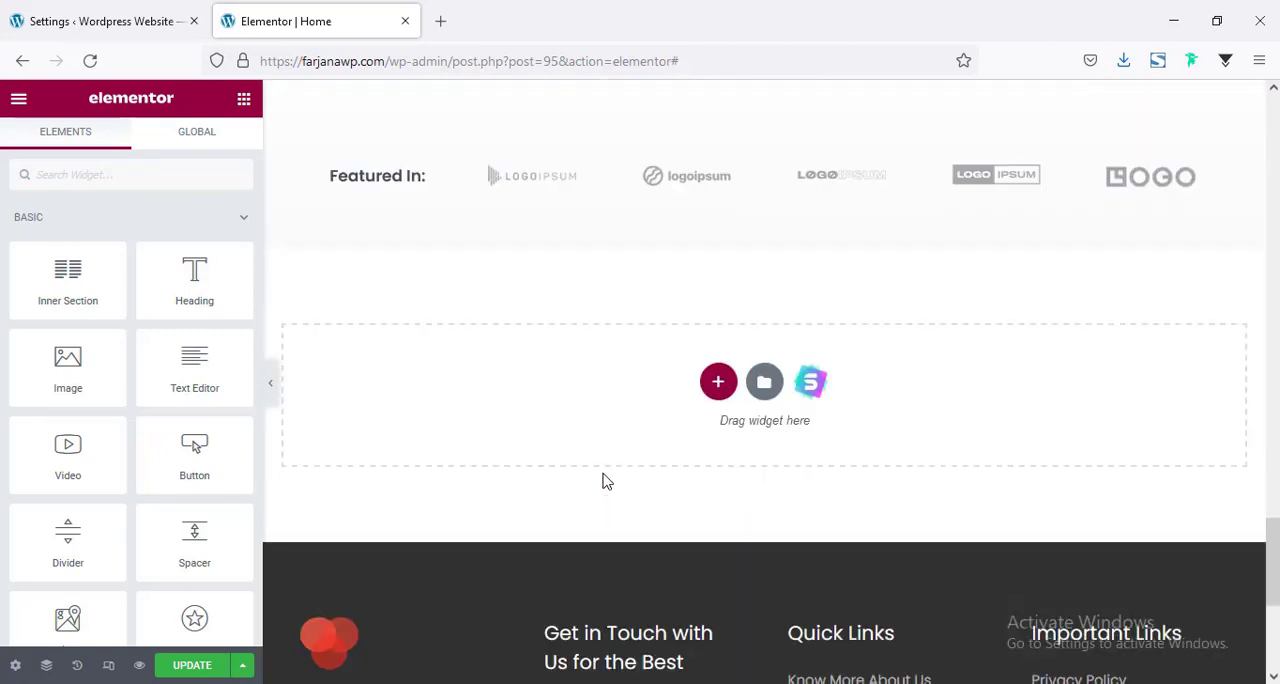
{"action": "scroll", "coordinate": [603, 478], "scroll_direction": "up", "scroll_amount": 5}
{"action": "left_click", "coordinate": [788, 398]}
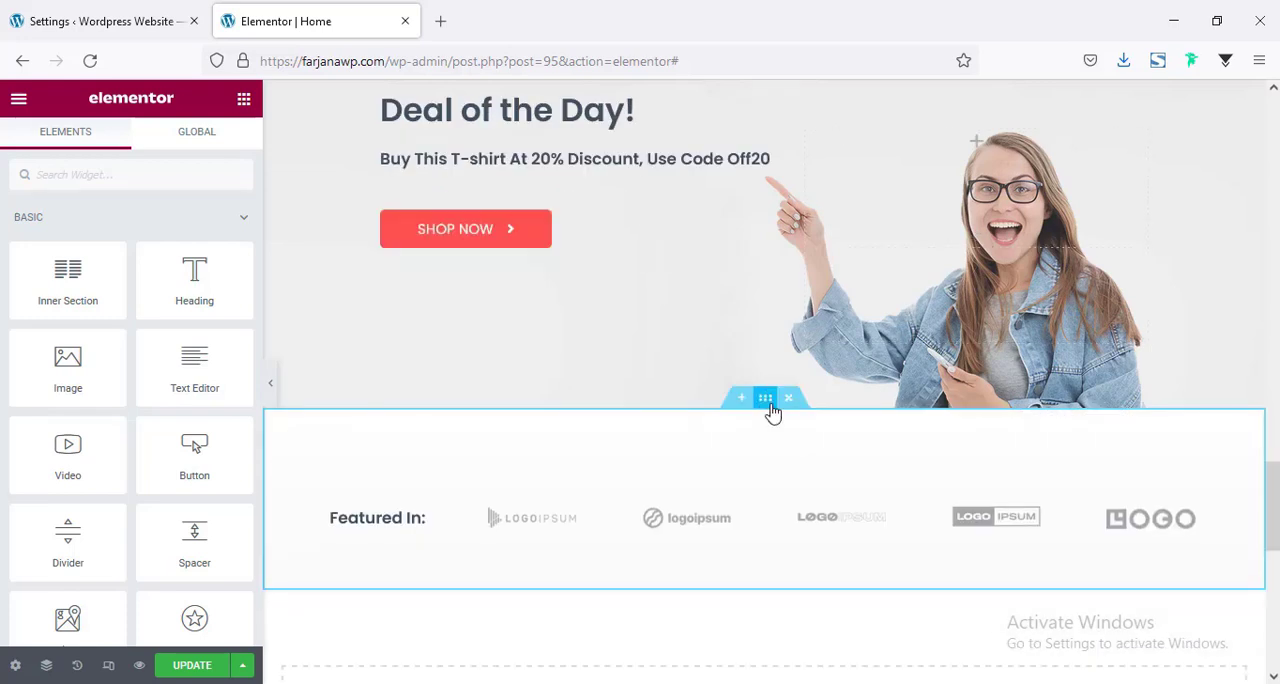
Set the "Featured In:" section's top padding to 10 px.
{"action": "left_click", "coordinate": [766, 400]}
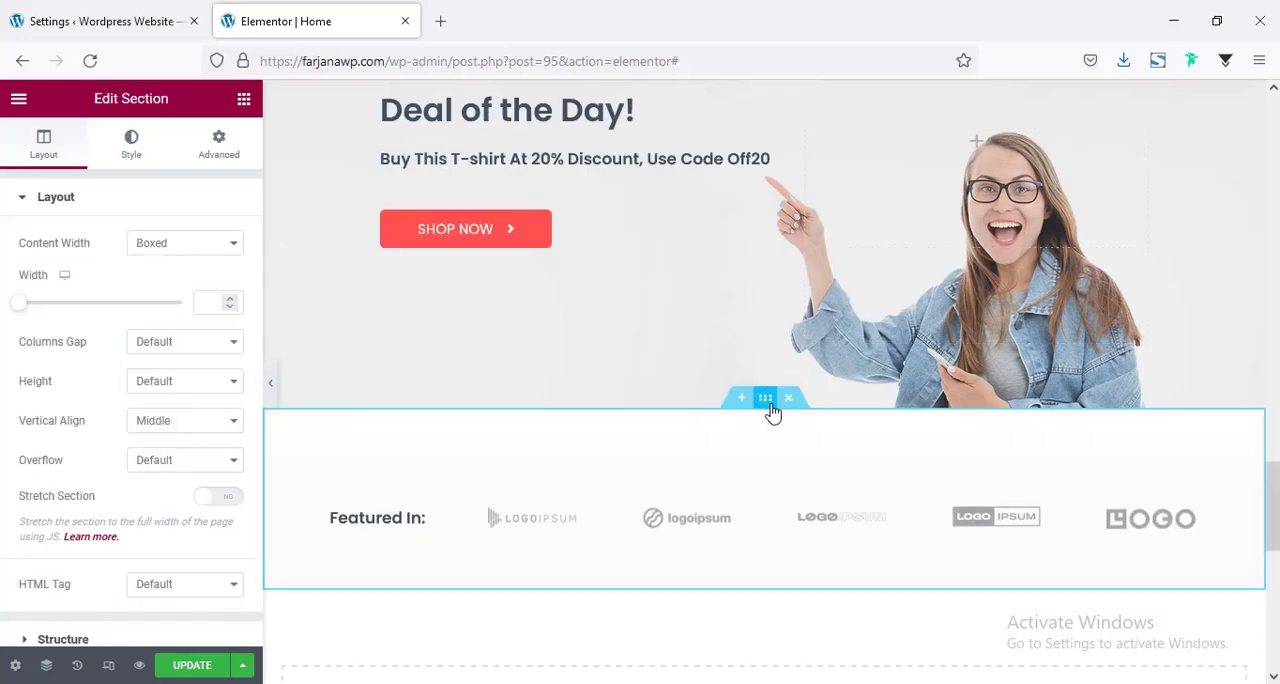
{"action": "left_click", "coordinate": [219, 145]}
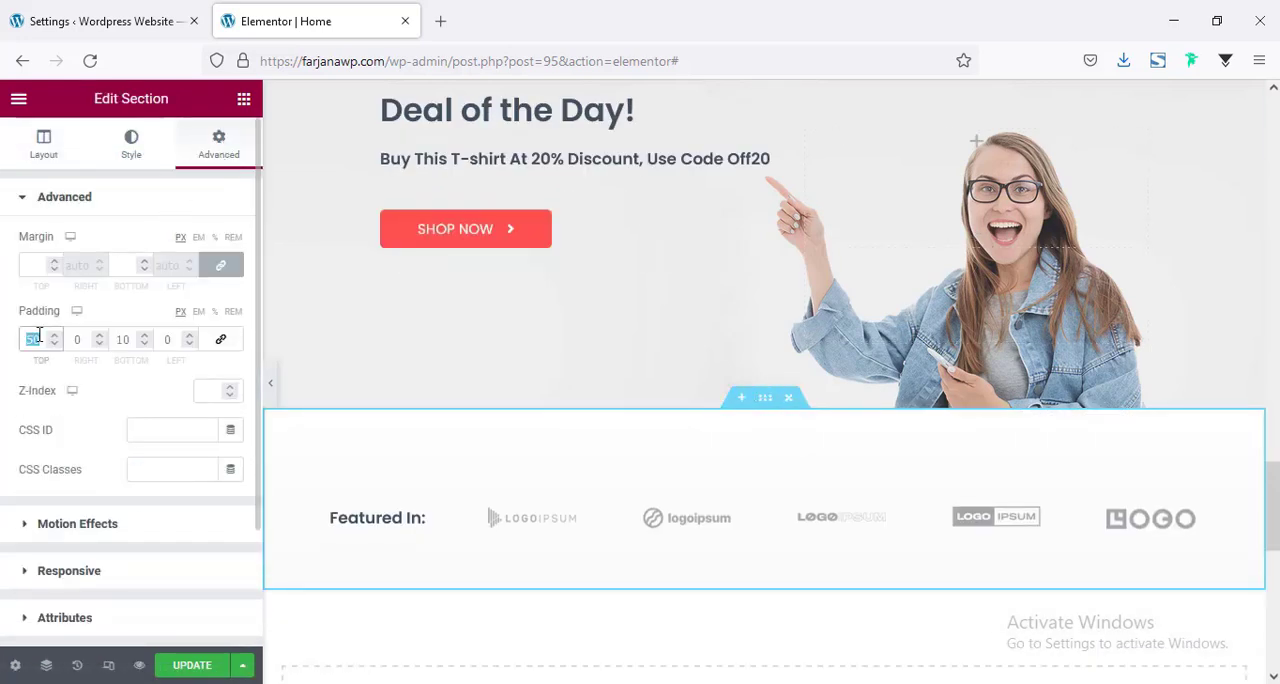
{"action": "type", "text": "10"}
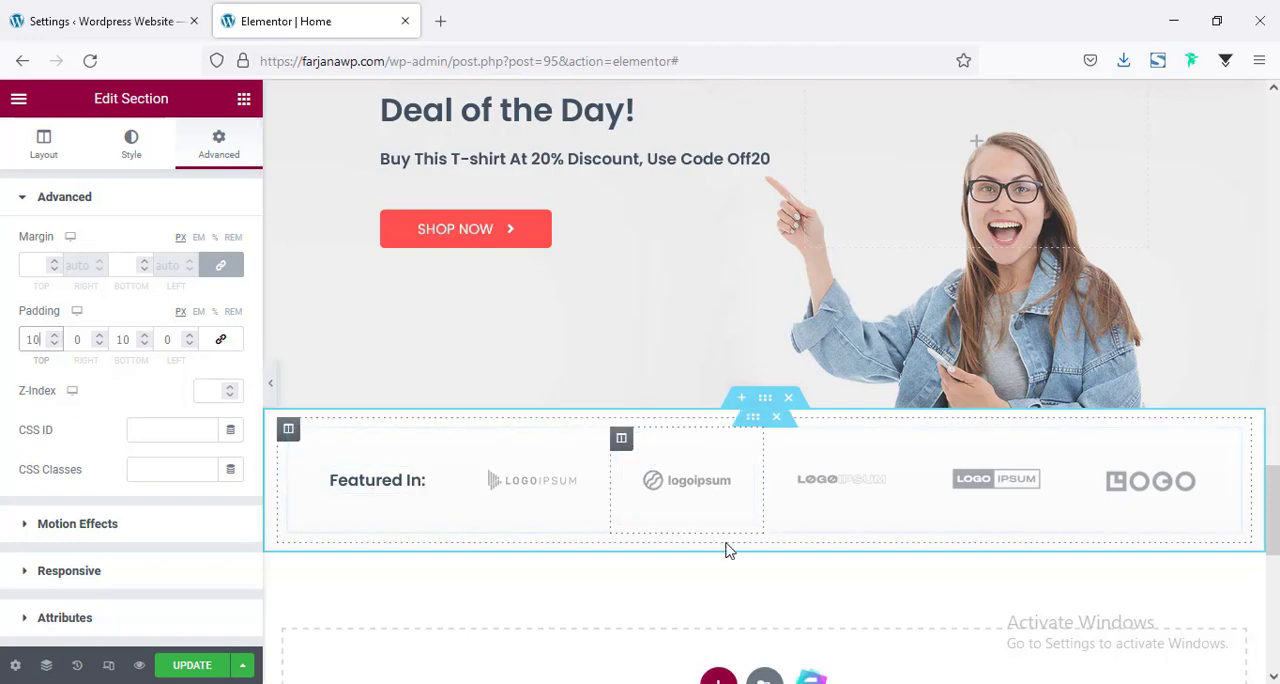
Set the hero section's height to Fit To Screen and delete the red divider above "BEST QUALITY PRODUCTS".
{"action": "scroll", "coordinate": [566, 517], "scroll_direction": "down", "scroll_amount": 10}
{"action": "scroll", "coordinate": [566, 518], "scroll_direction": "up", "scroll_amount": 4}
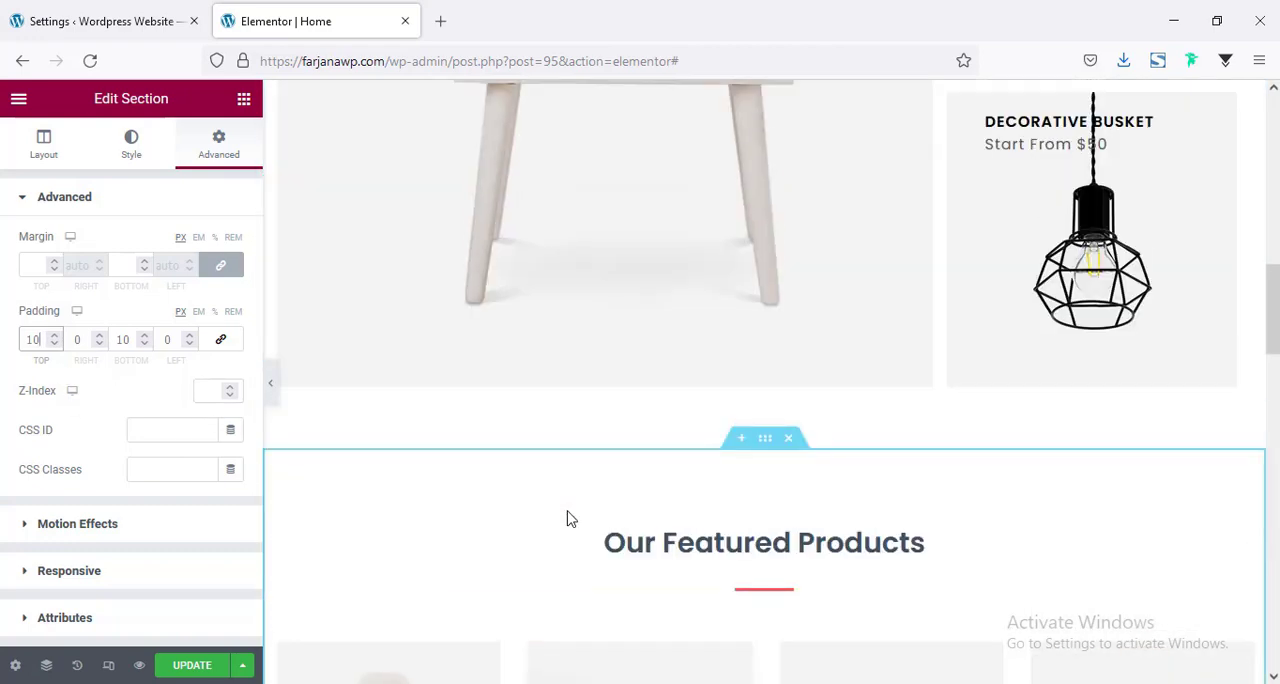
{"action": "scroll", "coordinate": [566, 518], "scroll_direction": "up", "scroll_amount": 10}
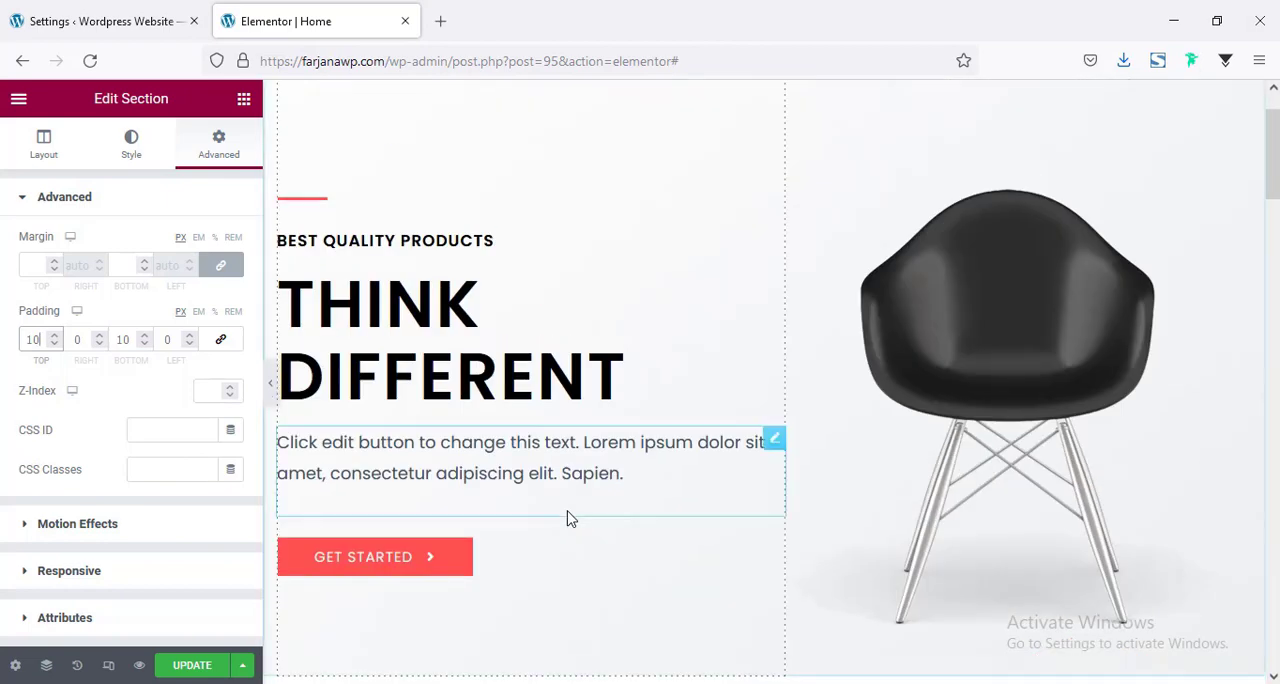
{"action": "scroll", "coordinate": [608, 331], "scroll_direction": "up", "scroll_amount": 1}
{"action": "scroll", "coordinate": [704, 388], "scroll_direction": "down", "scroll_amount": 3}
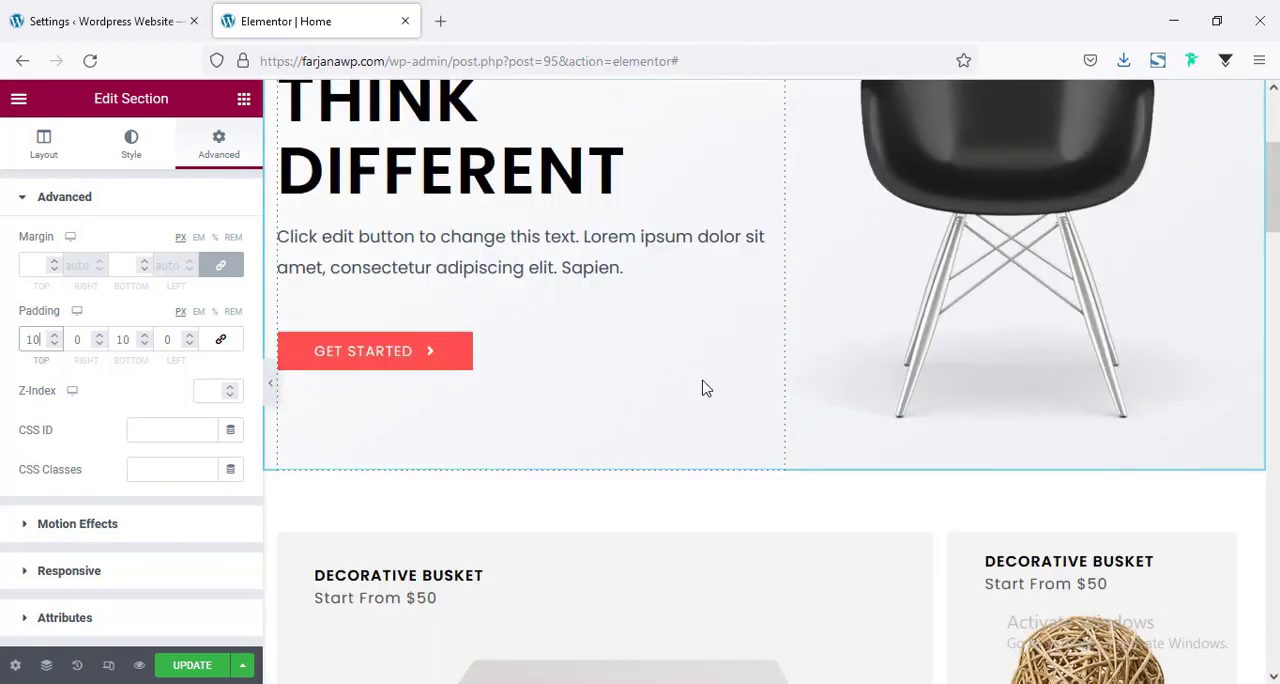
{"action": "scroll", "coordinate": [704, 388], "scroll_direction": "up", "scroll_amount": 3}
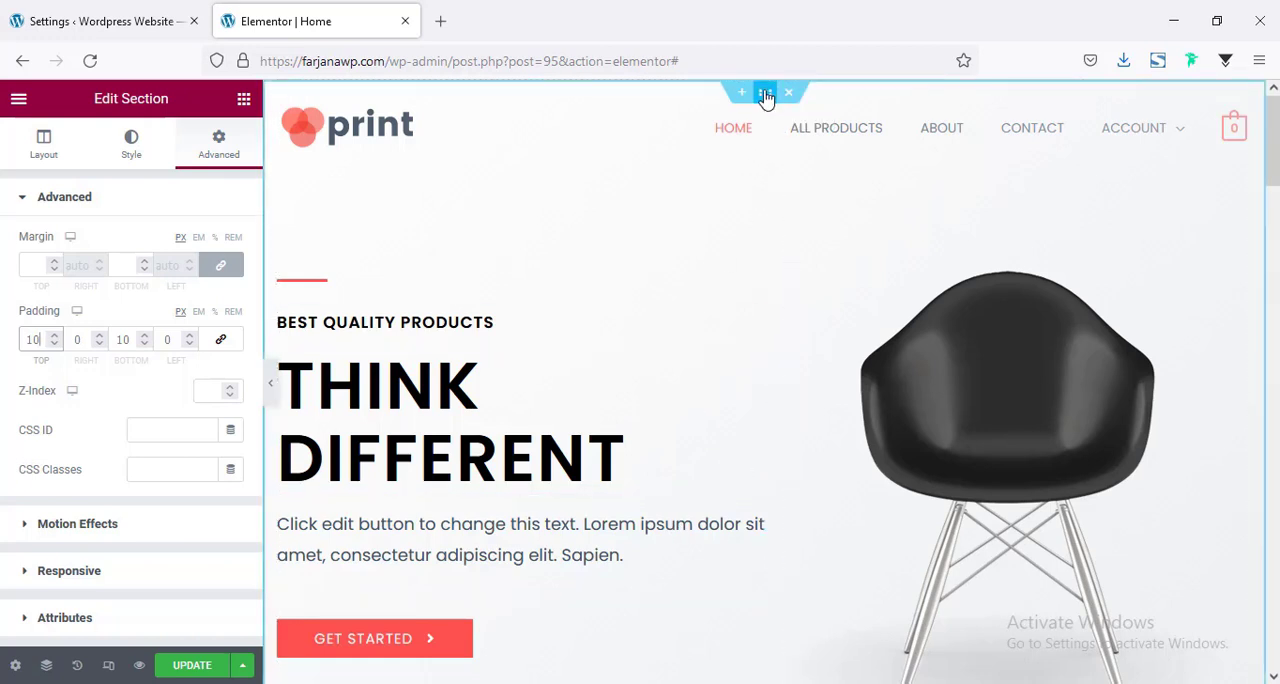
{"action": "left_click", "coordinate": [46, 146]}
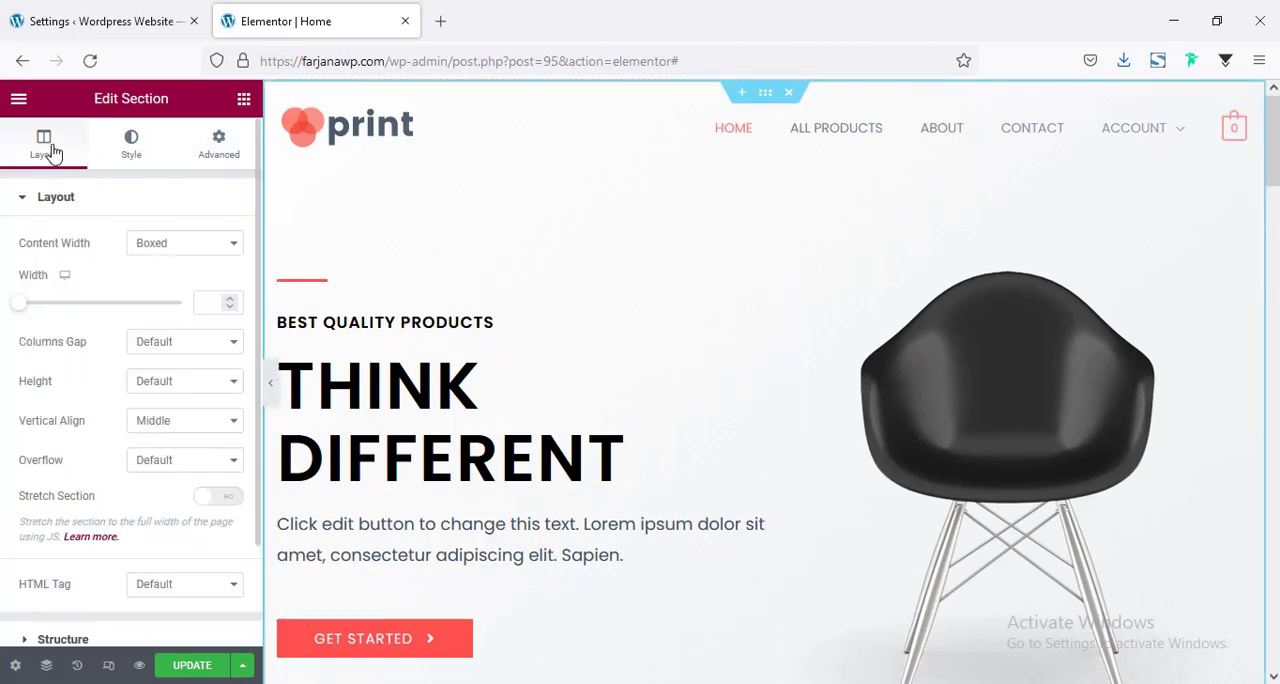
{"action": "left_click", "coordinate": [160, 390]}
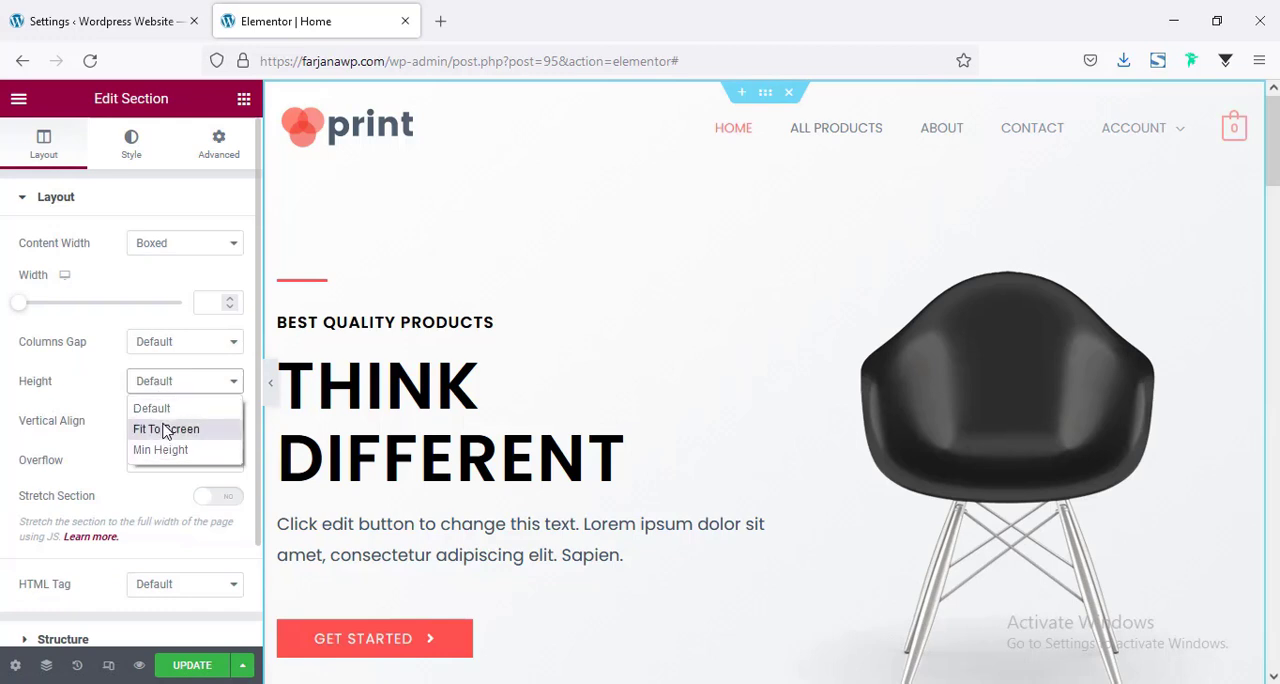
{"action": "left_click", "coordinate": [166, 429]}
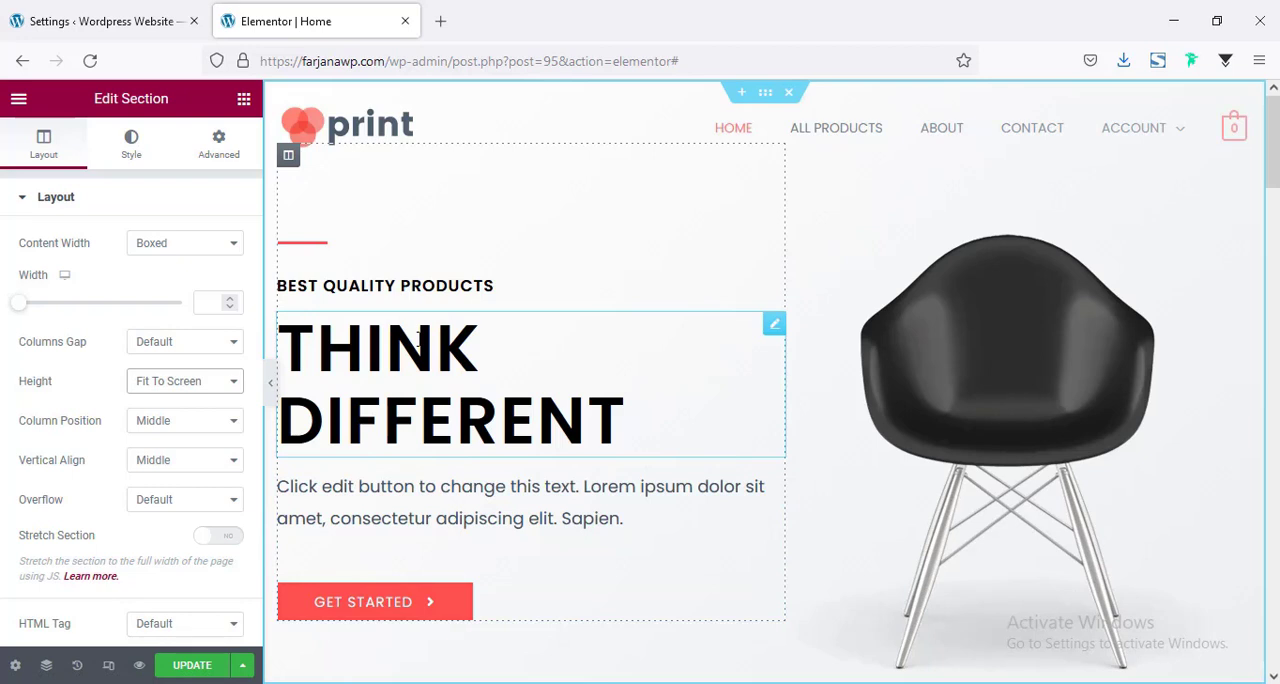
{"action": "right_click", "coordinate": [334, 247]}
{"action": "left_click", "coordinate": [375, 517]}
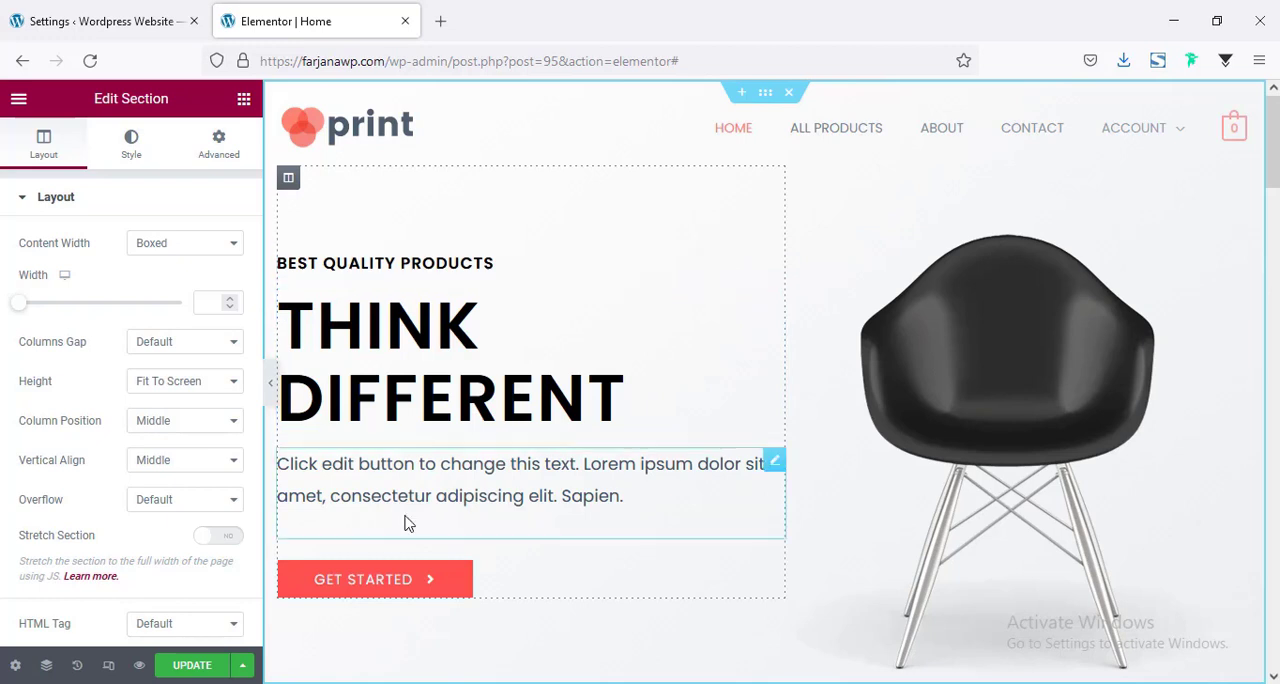
Replace the hero section's placeholder paragraph with "Get 30% Discount On all Product".
{"action": "left_click", "coordinate": [396, 487]}
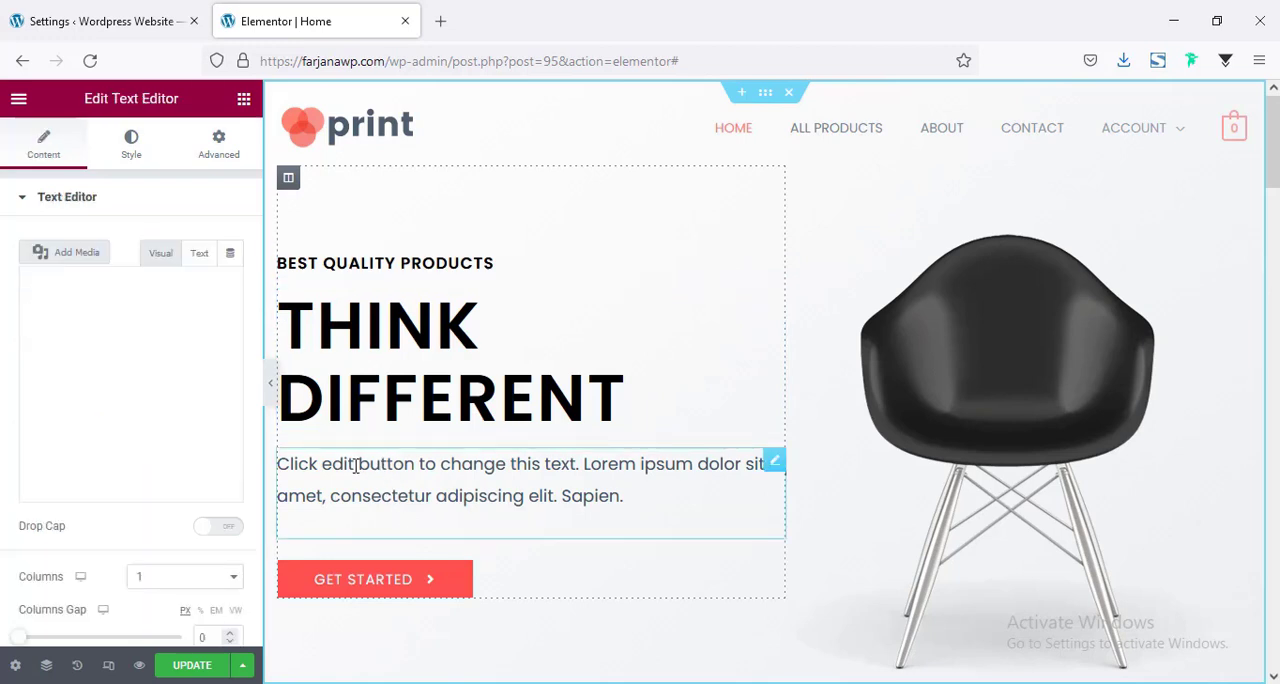
{"action": "triple_click", "coordinate": [191, 443]}
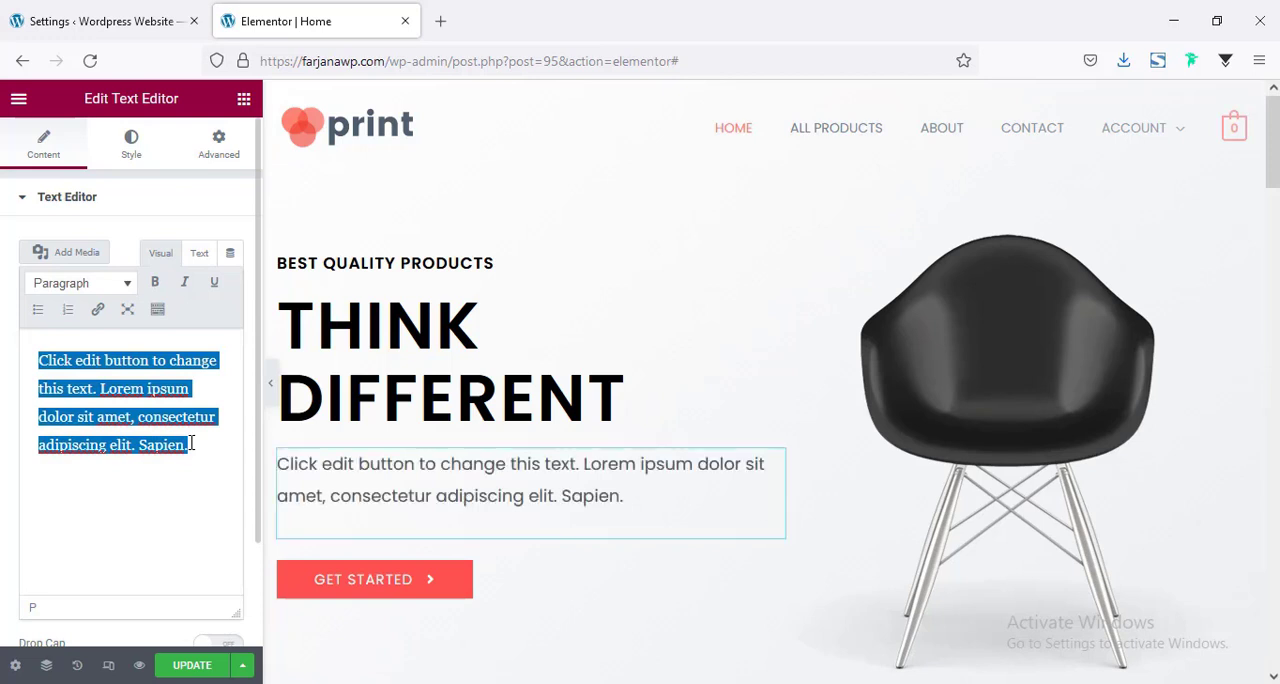
{"action": "type", "text": "Get 30"}
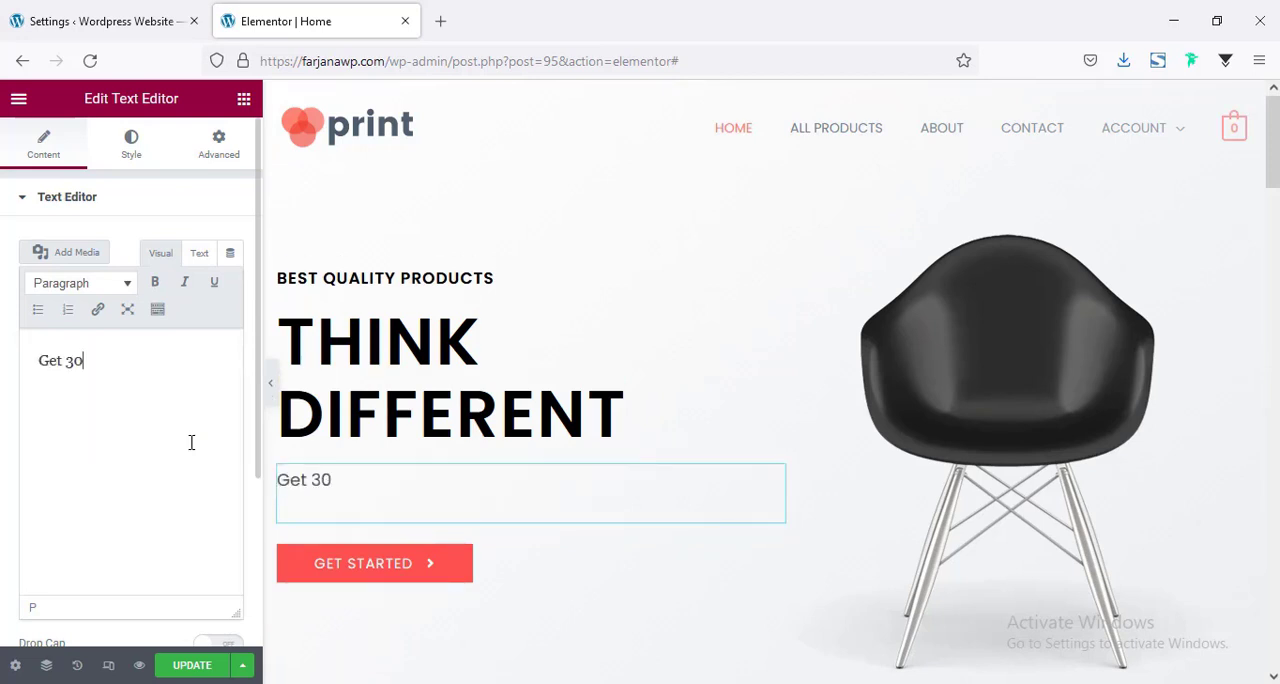
{"action": "type", "text": "% Discount"}
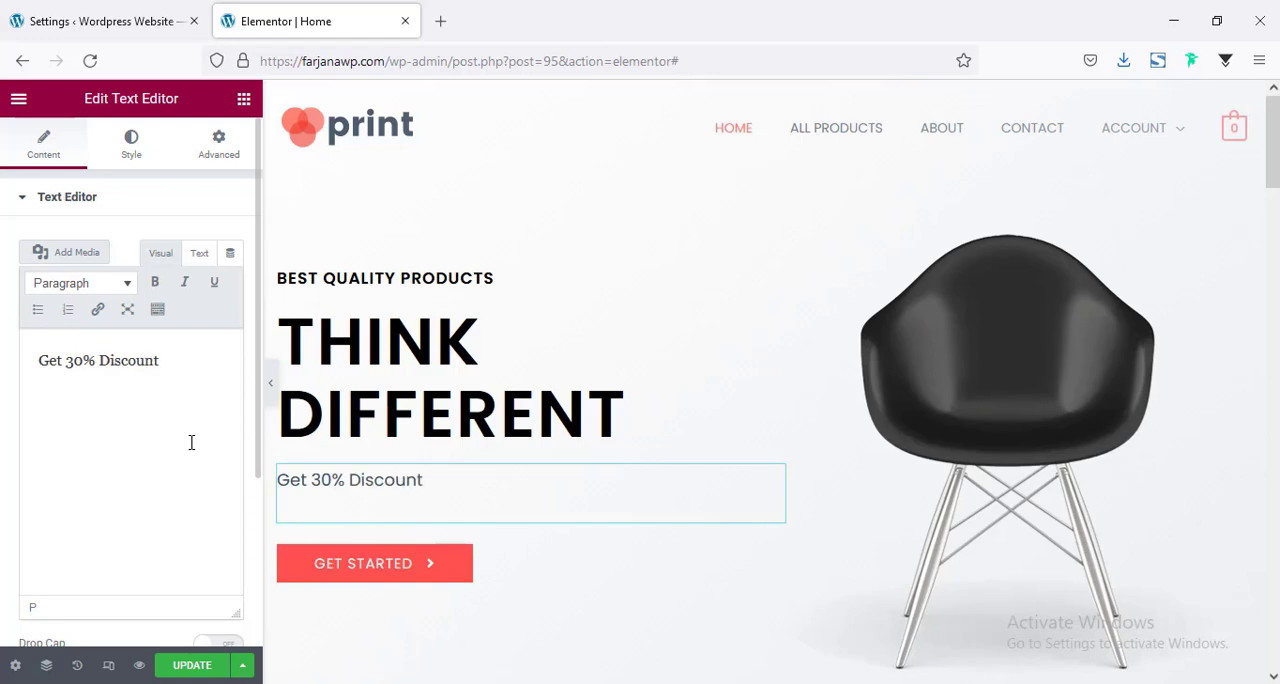
{"action": "type", "text": " On all Product"}
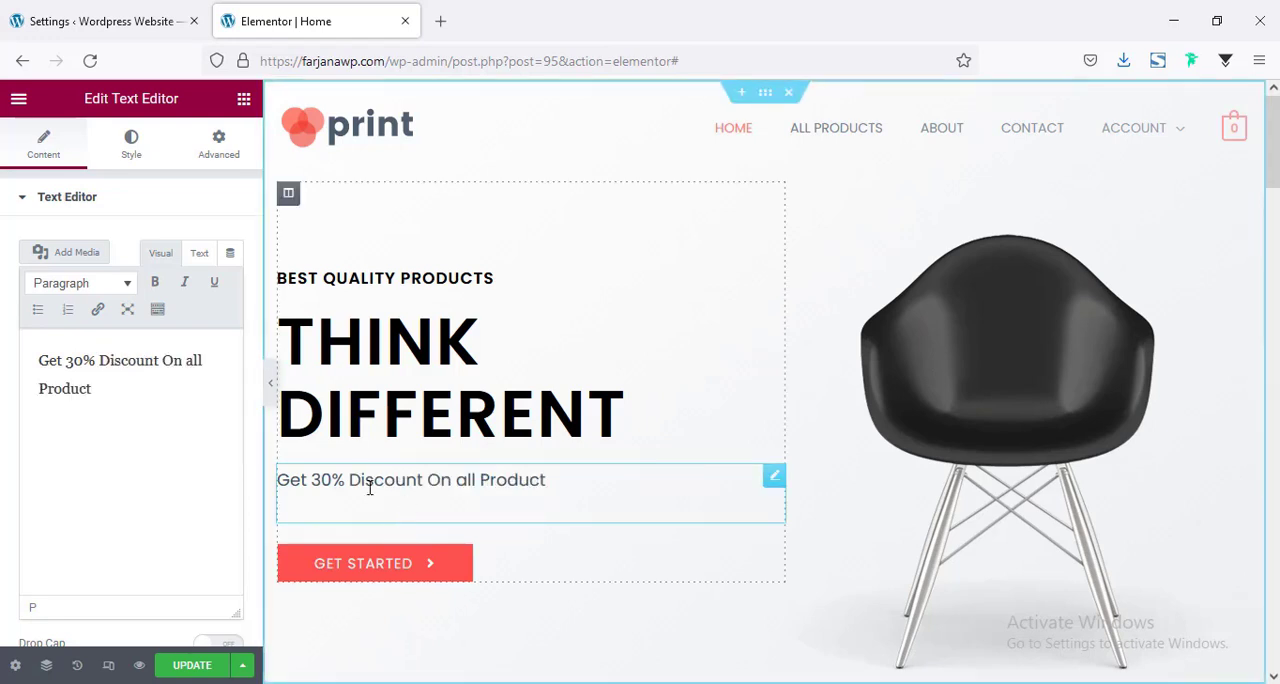
Set the text color of the hero's discount line to 555 (dark gray).
{"action": "left_click", "coordinate": [127, 158]}
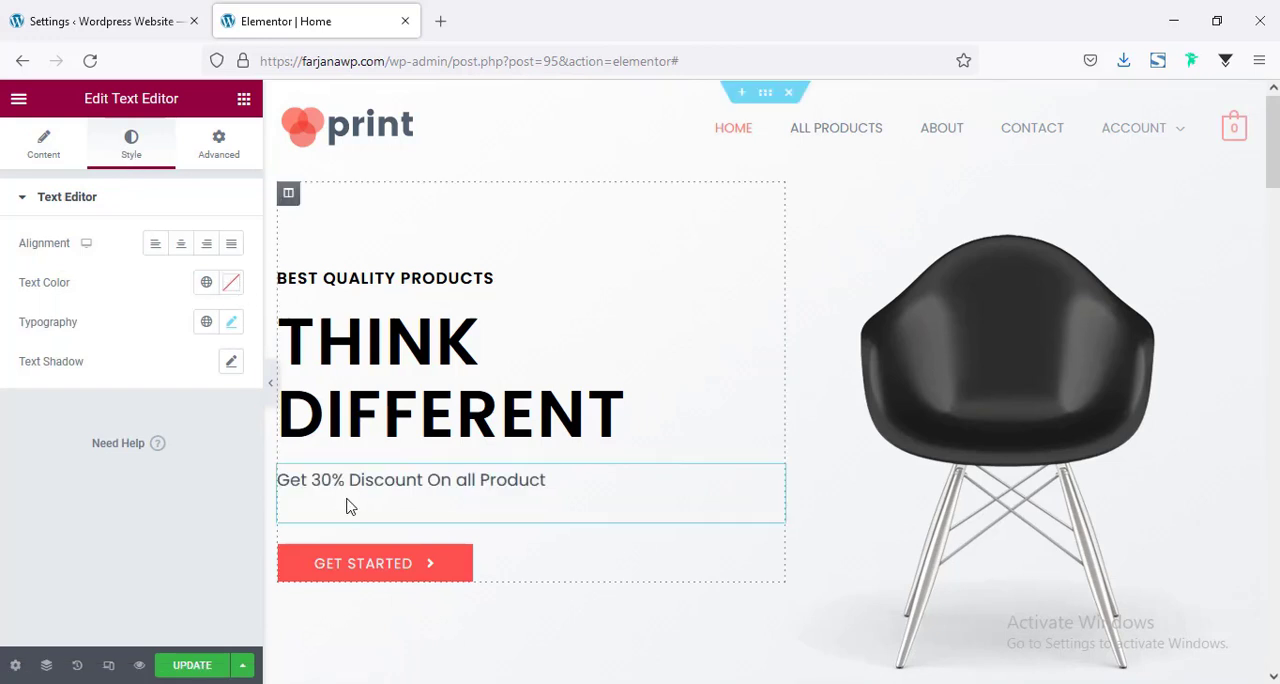
{"action": "left_click", "coordinate": [233, 285]}
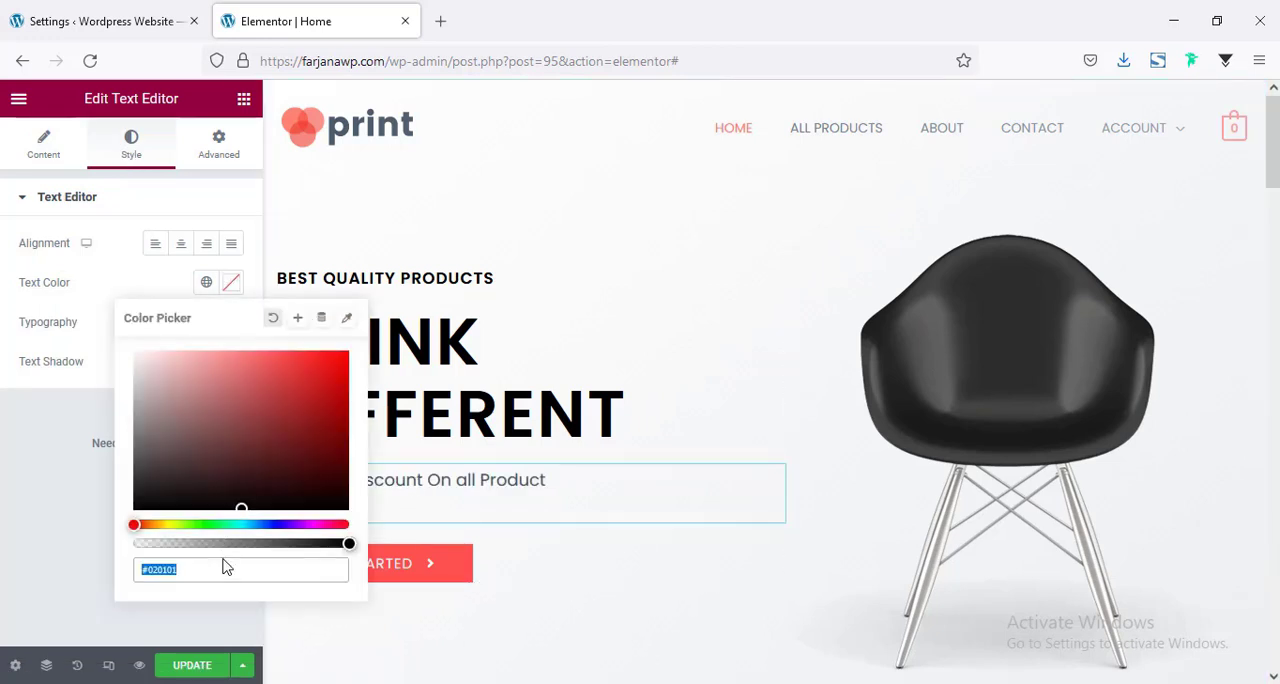
{"action": "type", "text": "555"}
{"action": "left_click", "coordinate": [88, 494]}
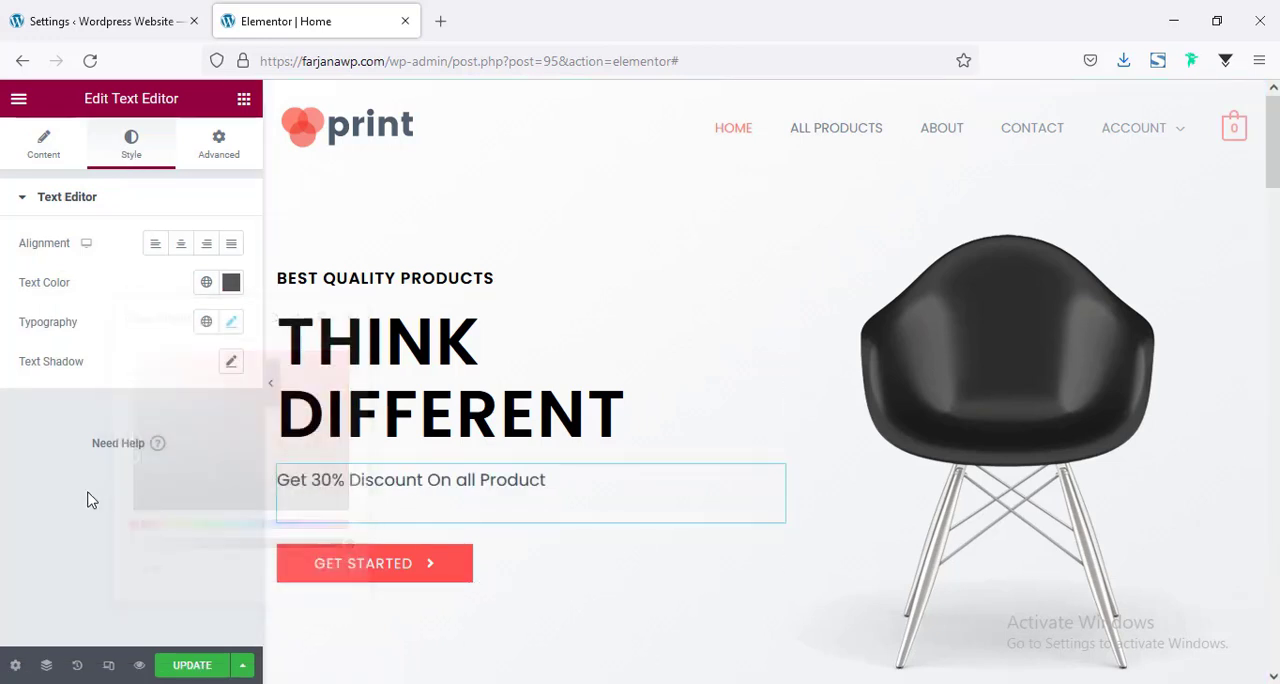
Set the discount line's typography to size 22 px with the Capitalize transform.
{"action": "left_click", "coordinate": [230, 325]}
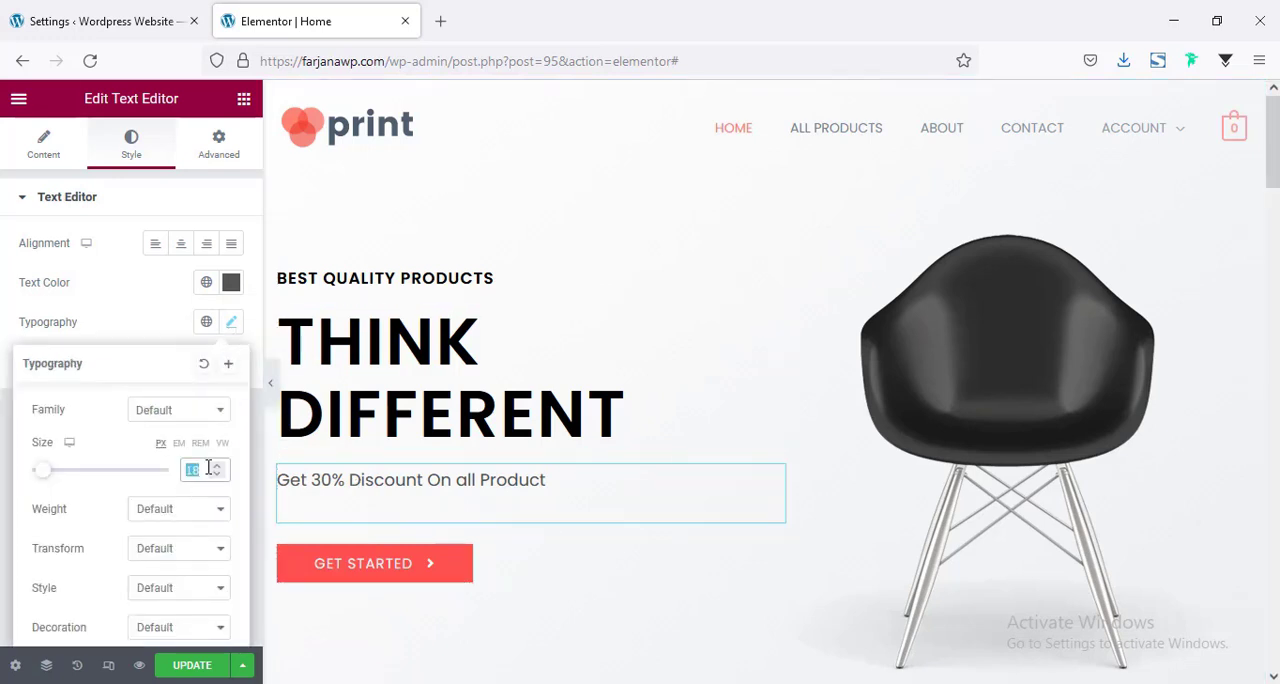
{"action": "key", "text": "Up"}
{"action": "key", "text": "Up"}
{"action": "key", "text": "Up"}
{"action": "key", "text": "Up"}
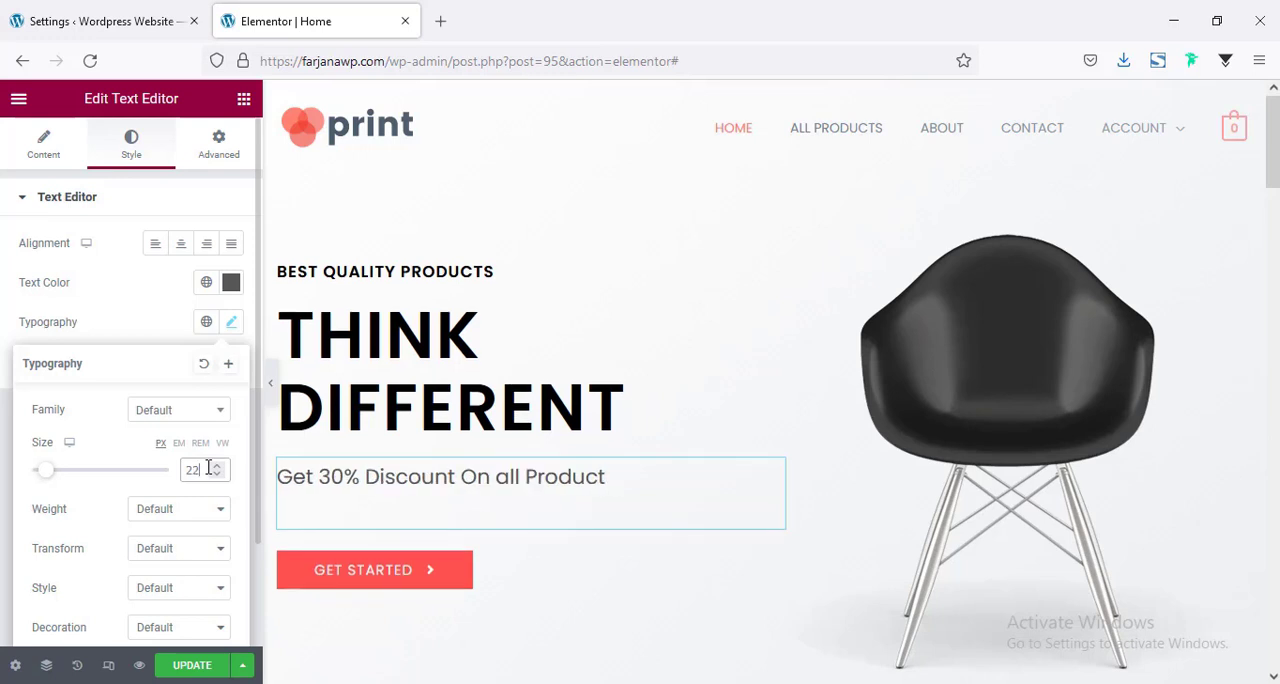
{"action": "left_click", "coordinate": [163, 552]}
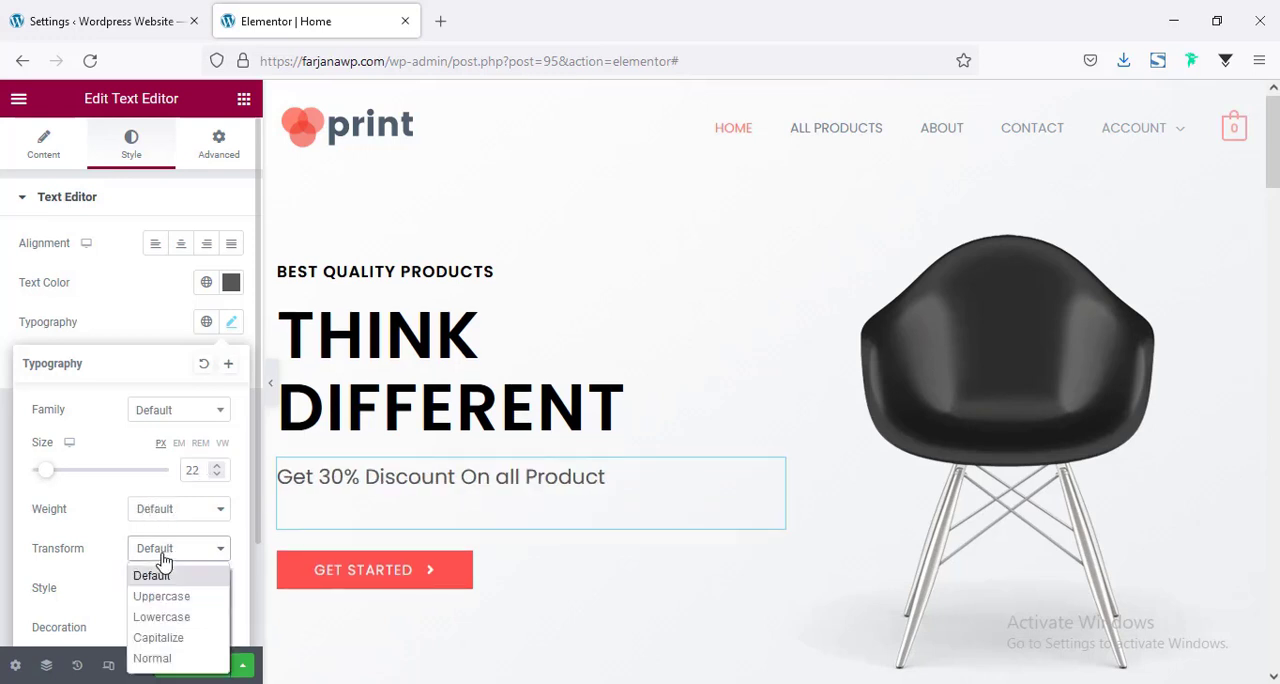
{"action": "left_click", "coordinate": [160, 638]}
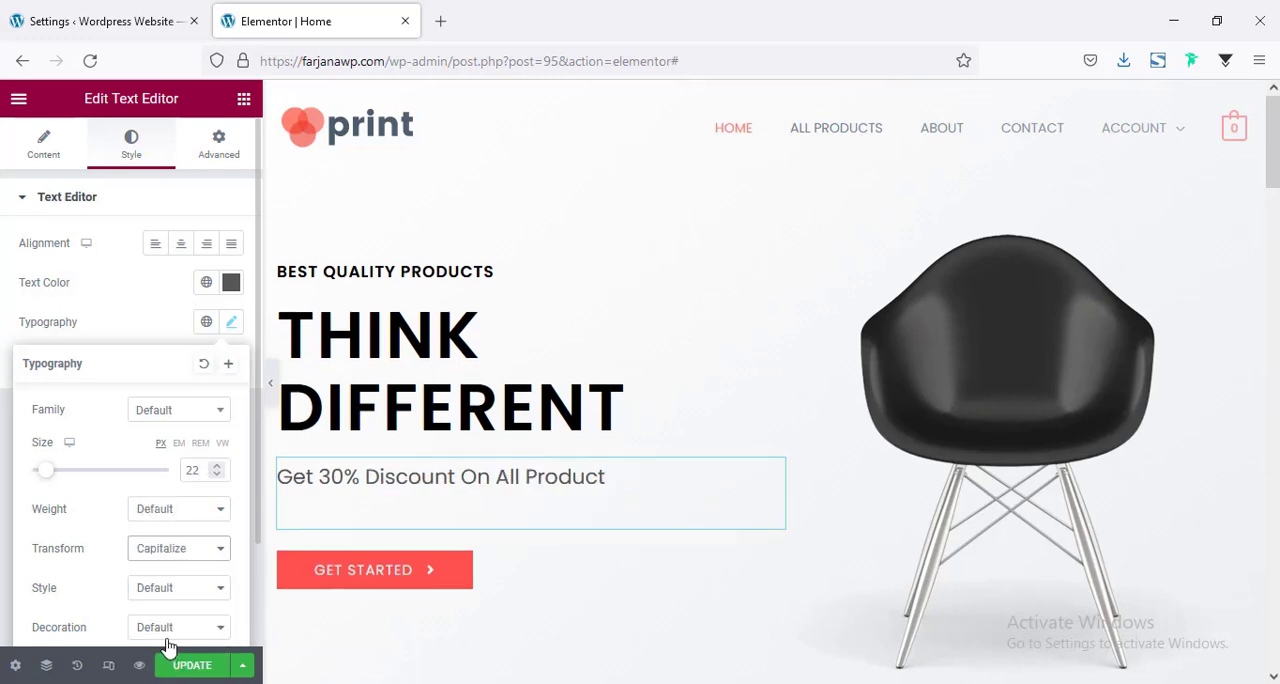
Set the hero discount line's typography to the Poppins family, size 24 px and weight 200.
{"action": "left_click", "coordinate": [168, 514]}
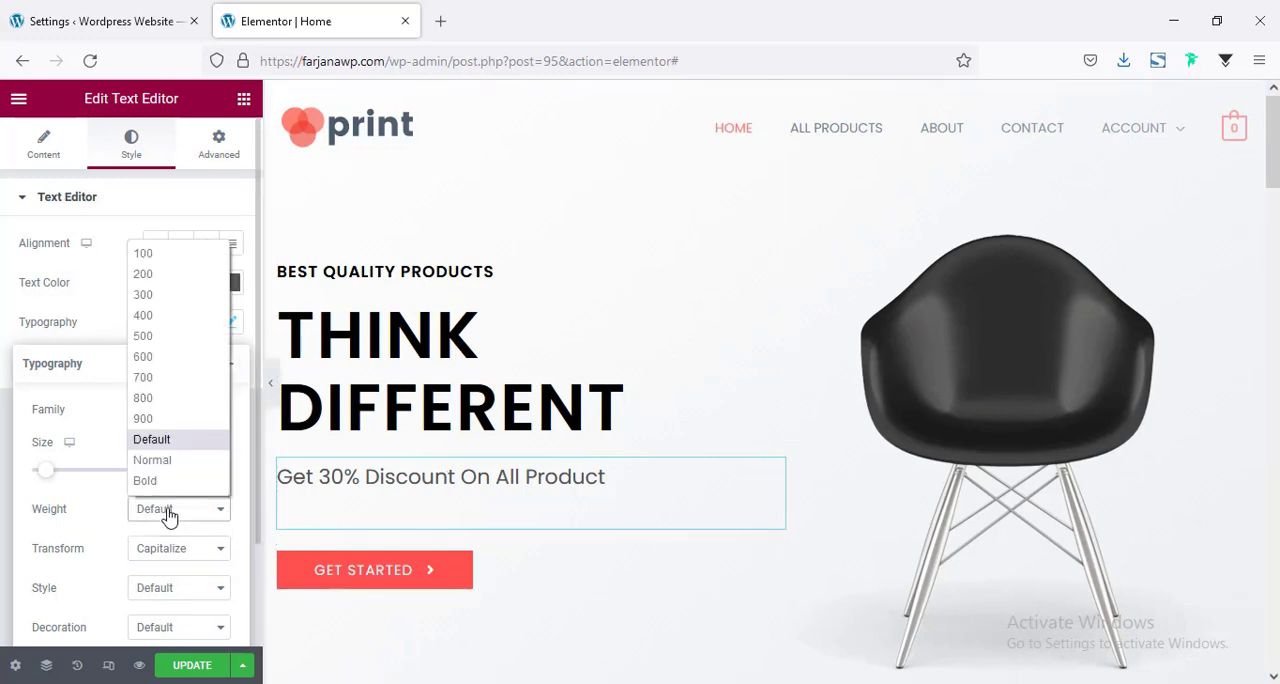
{"action": "left_click", "coordinate": [150, 255]}
{"action": "left_click", "coordinate": [168, 514]}
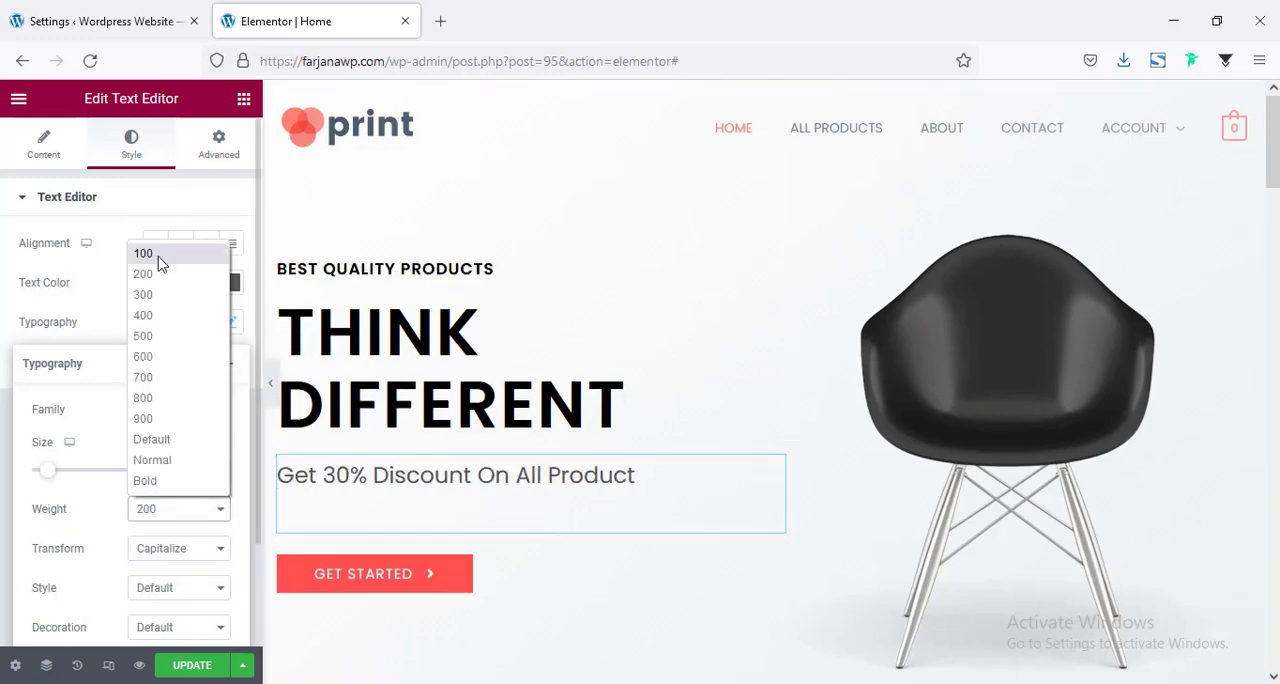
{"action": "left_click", "coordinate": [157, 260]}
{"action": "left_click", "coordinate": [180, 412]}
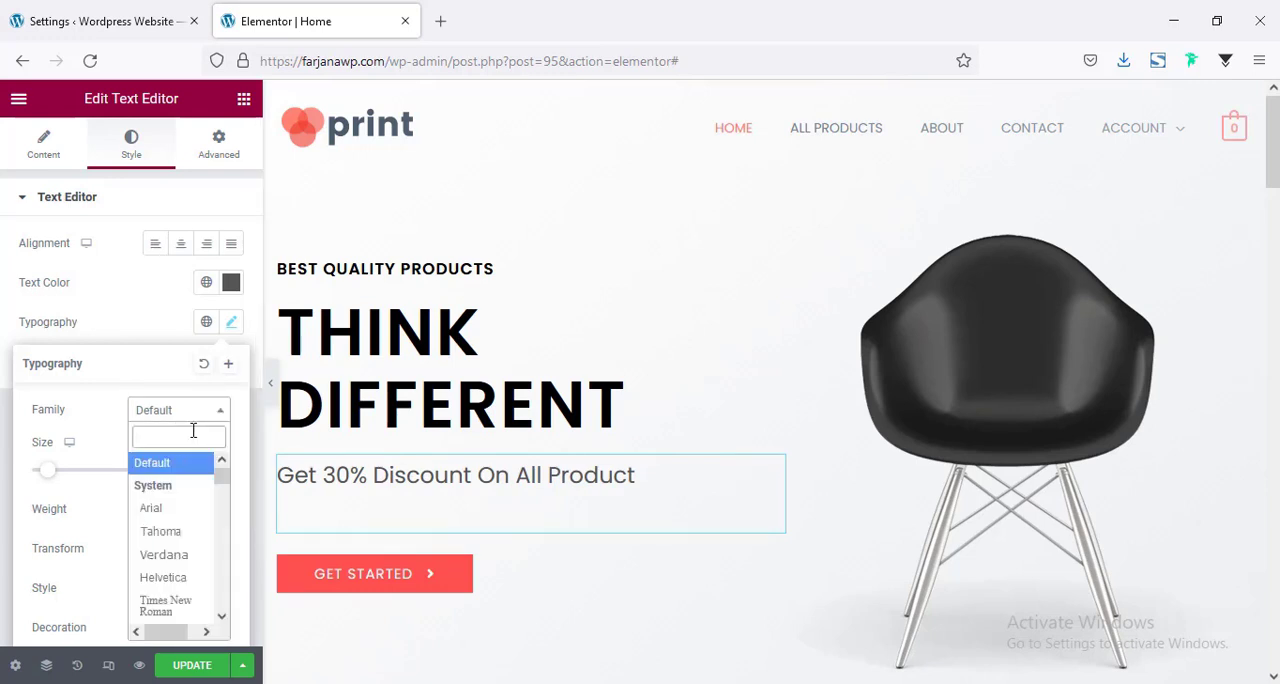
{"action": "type", "text": "popp"}
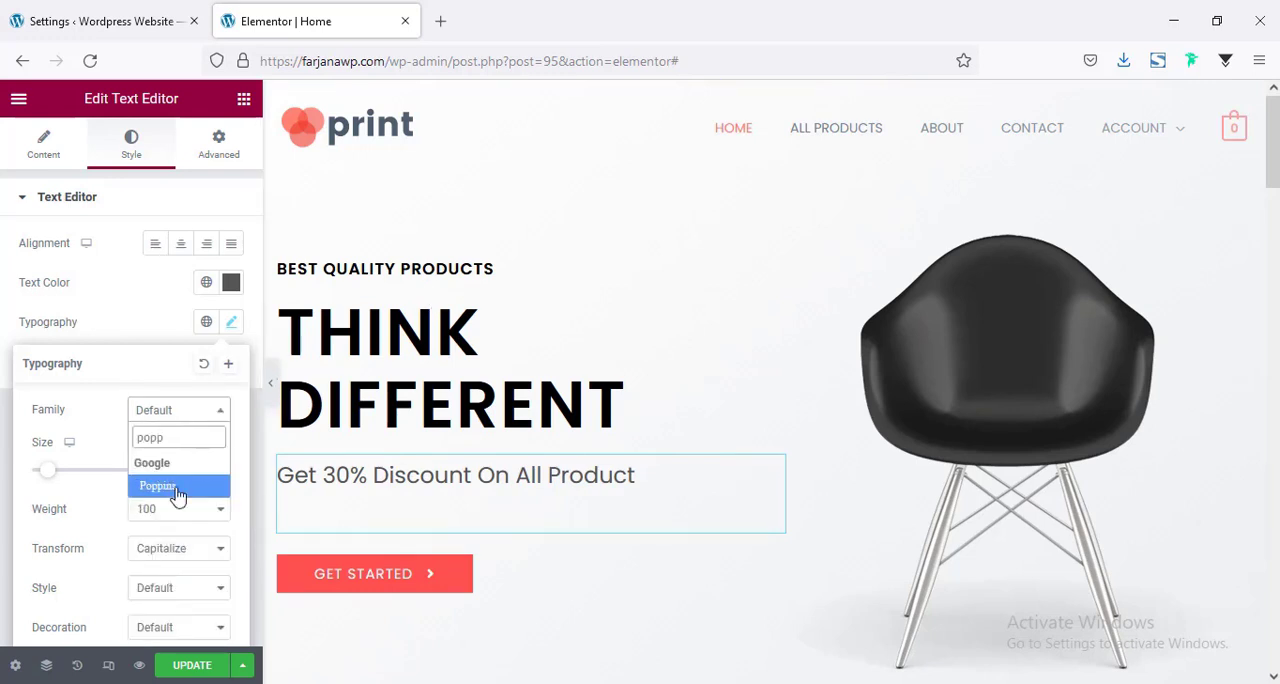
{"action": "key", "text": "Return"}
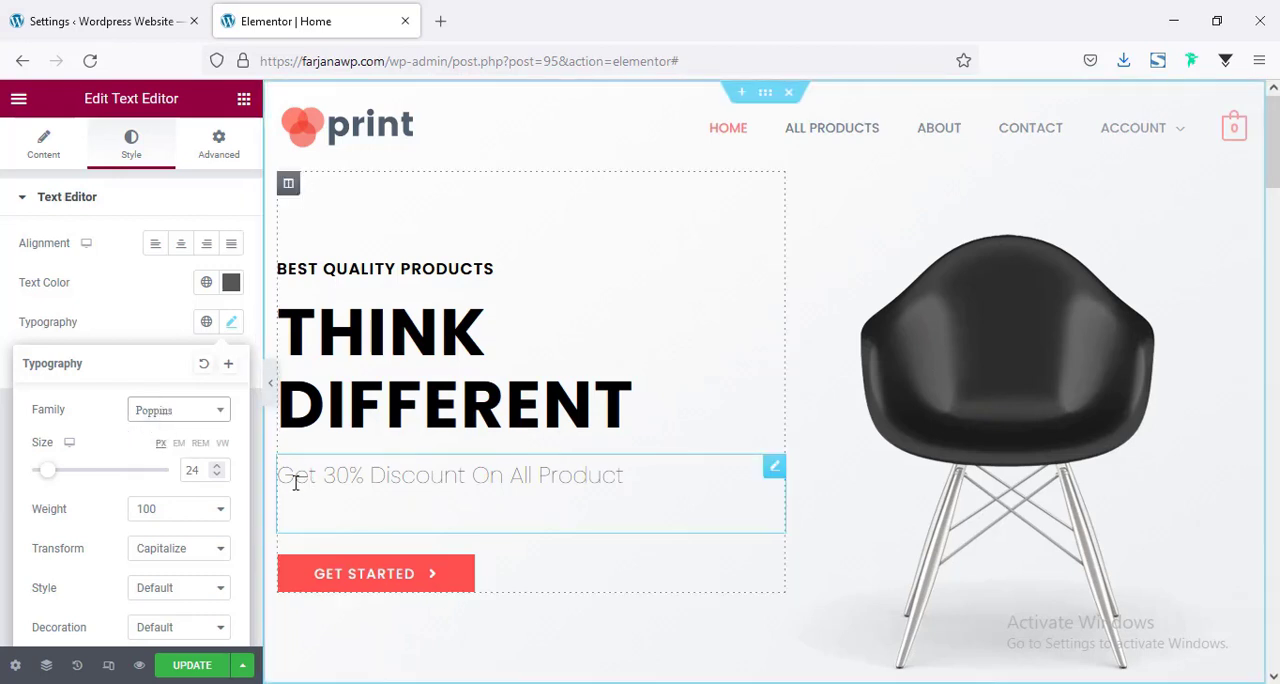
{"action": "left_click", "coordinate": [200, 514]}
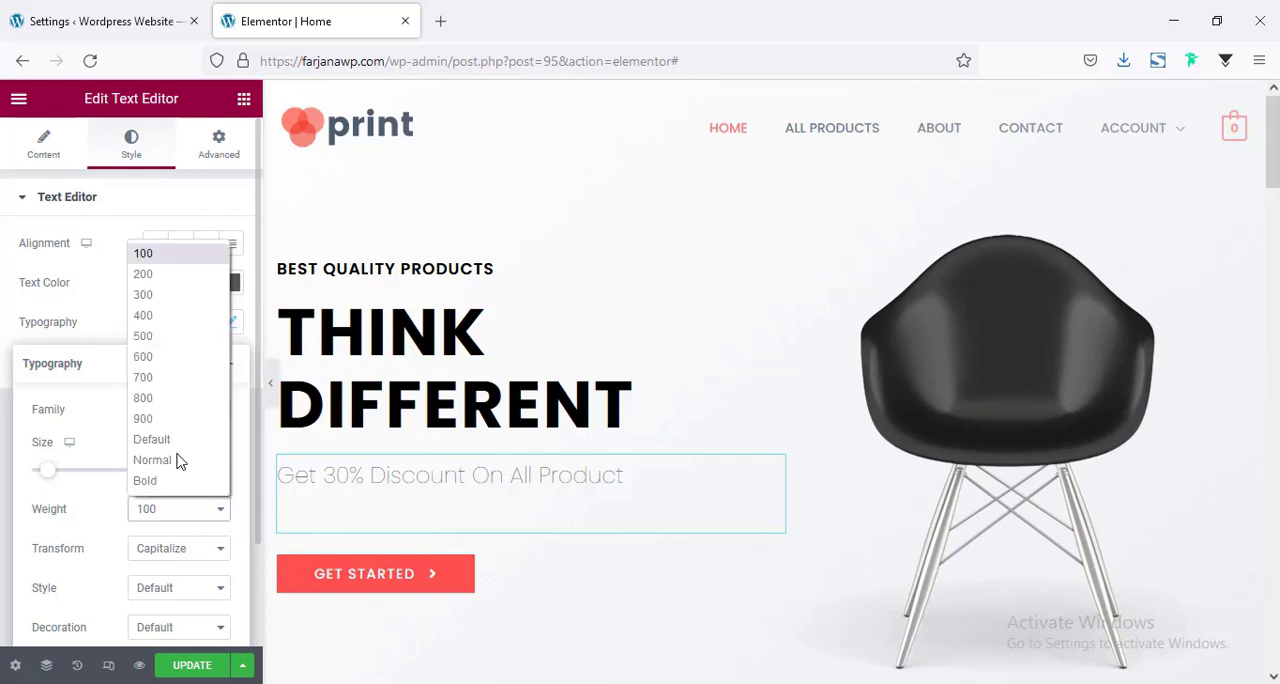
{"action": "left_click", "coordinate": [140, 274]}
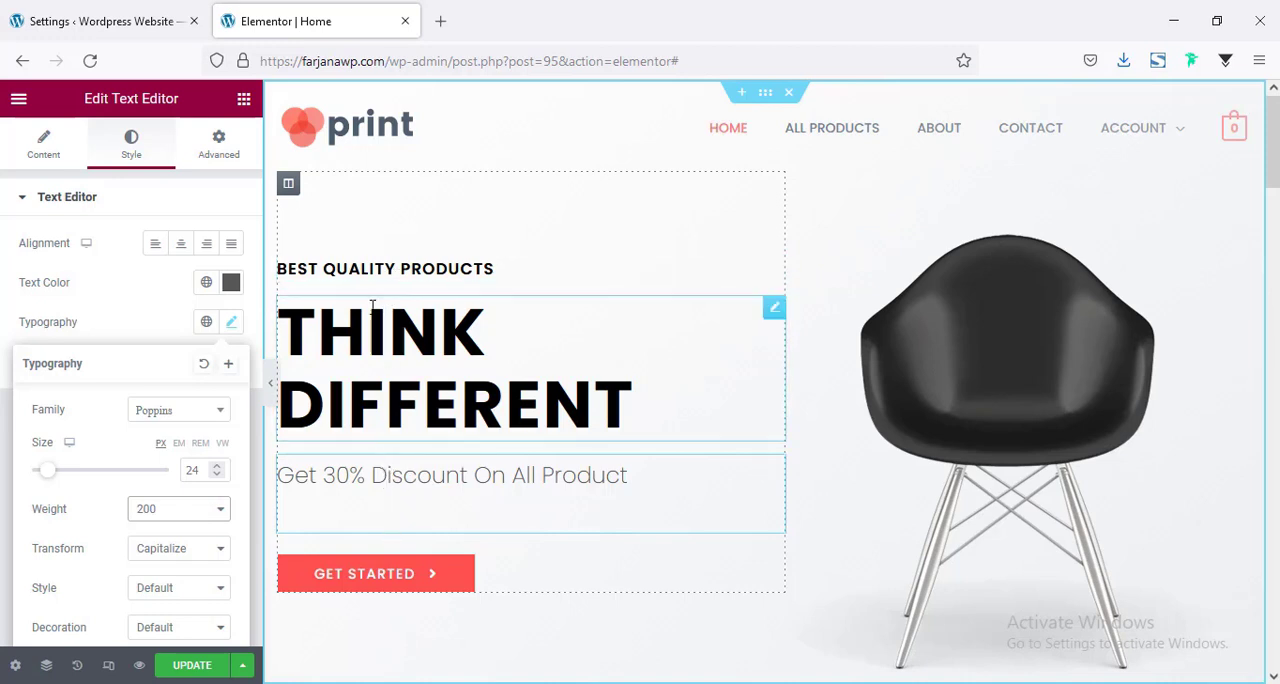
Set the widgets space of the hero's text column to 0 px.
{"action": "left_click", "coordinate": [289, 186]}
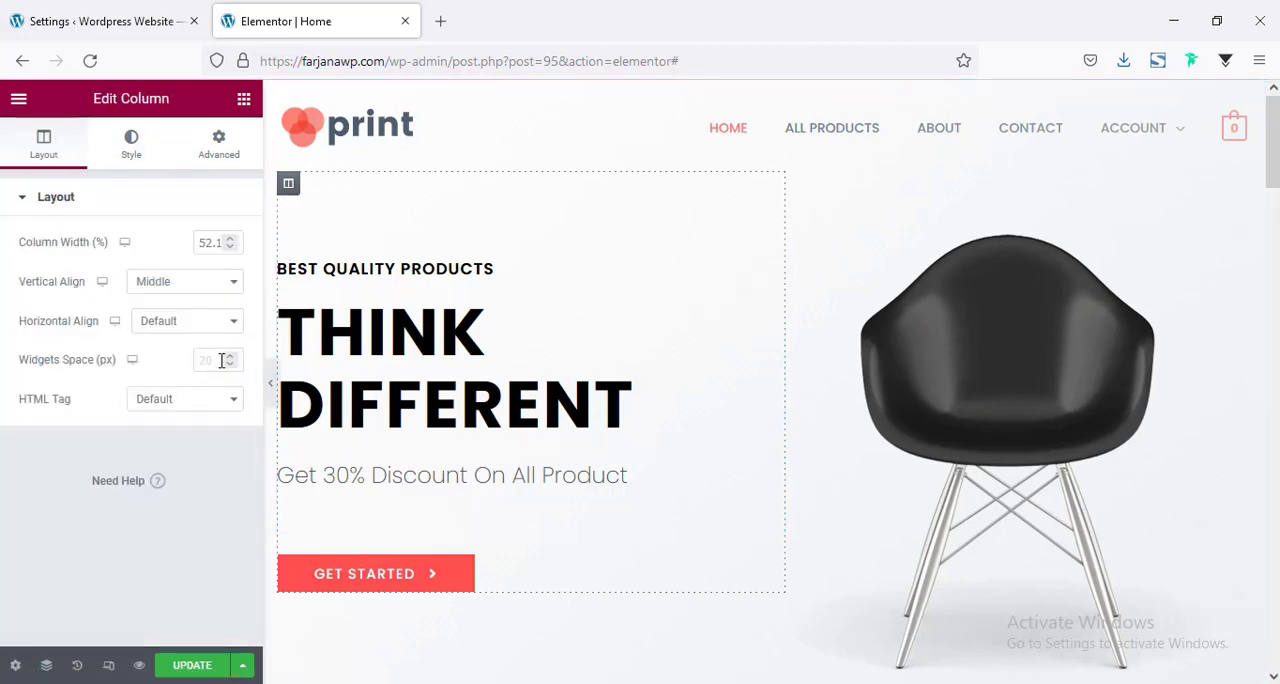
{"action": "type", "text": "5"}
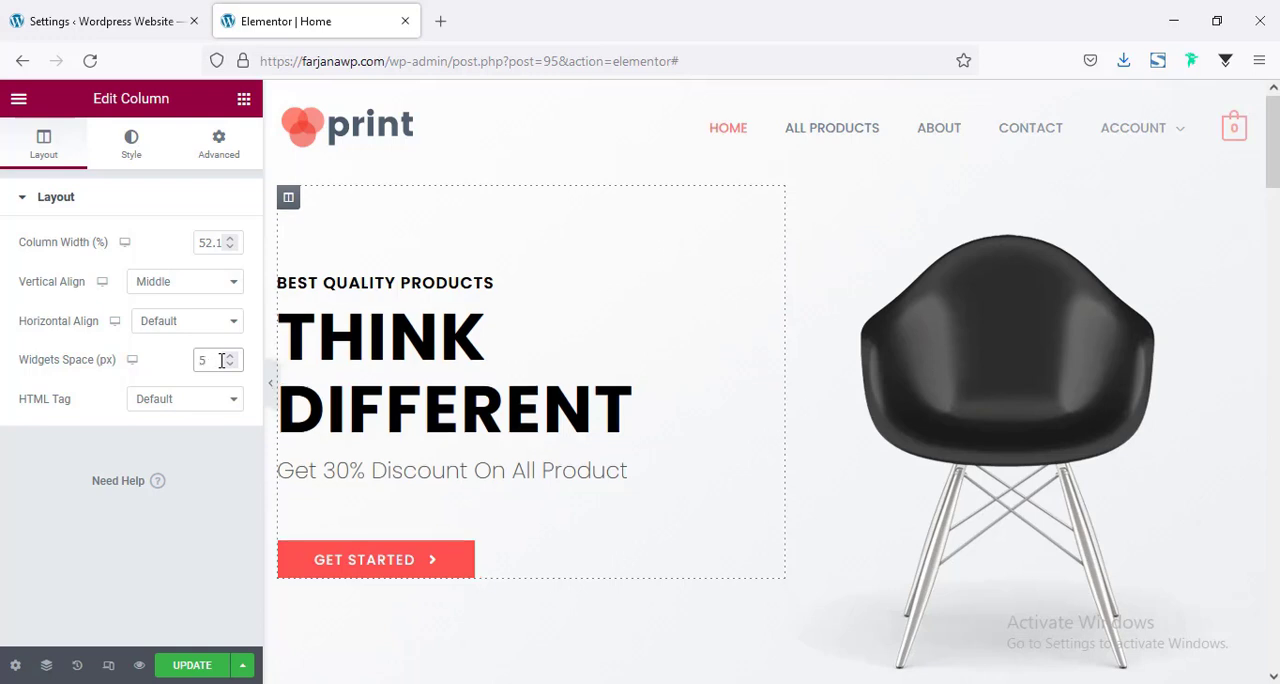
{"action": "key", "text": "BackSpace"}
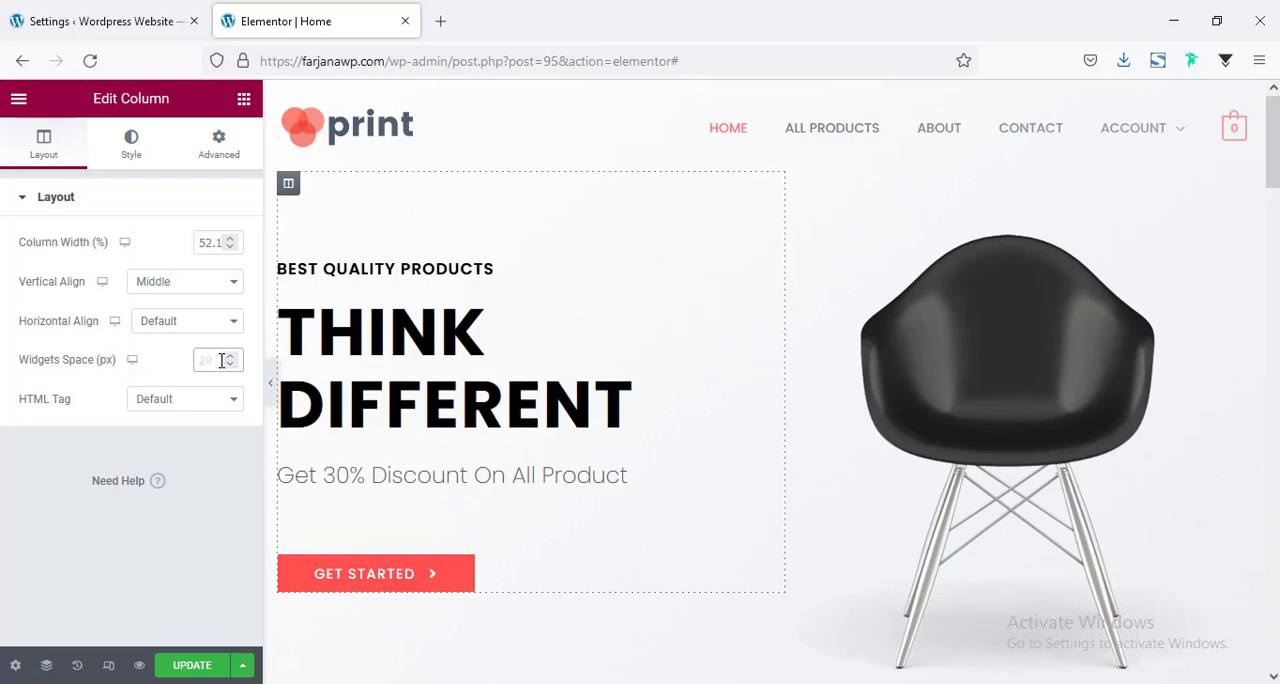
{"action": "type", "text": "0"}
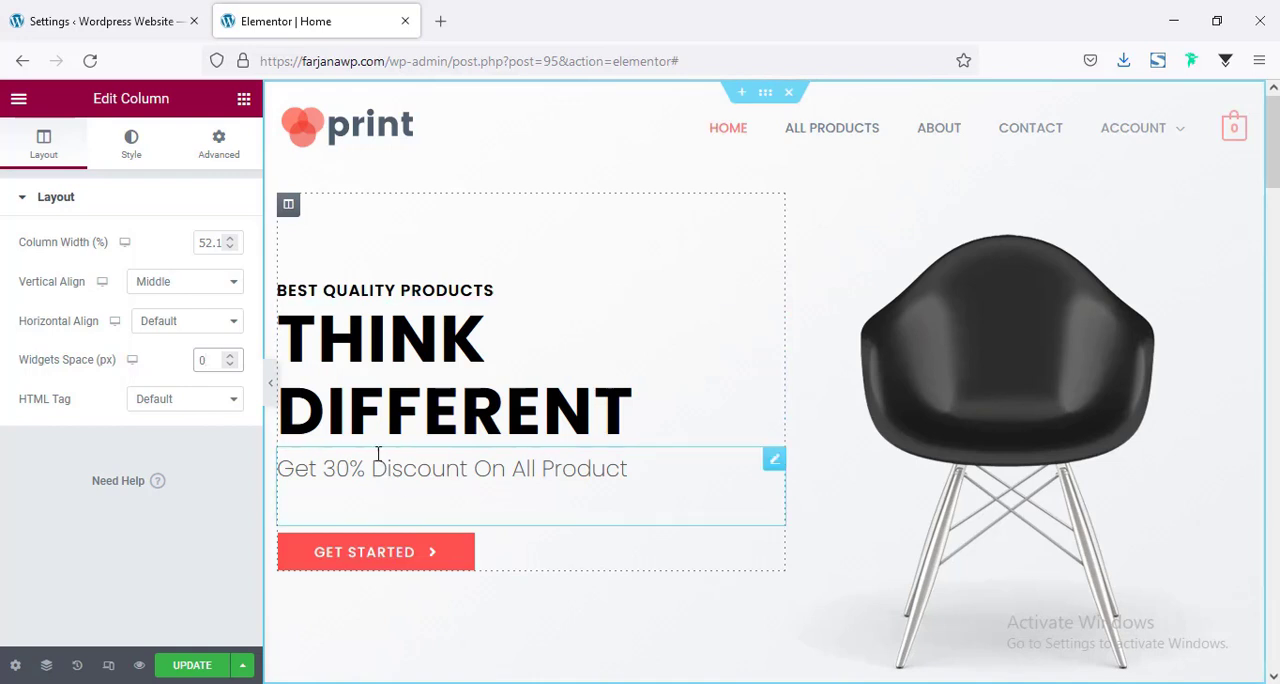
Give the hero's discount line a top margin of 20 px and update the page.
{"action": "left_click", "coordinate": [386, 491]}
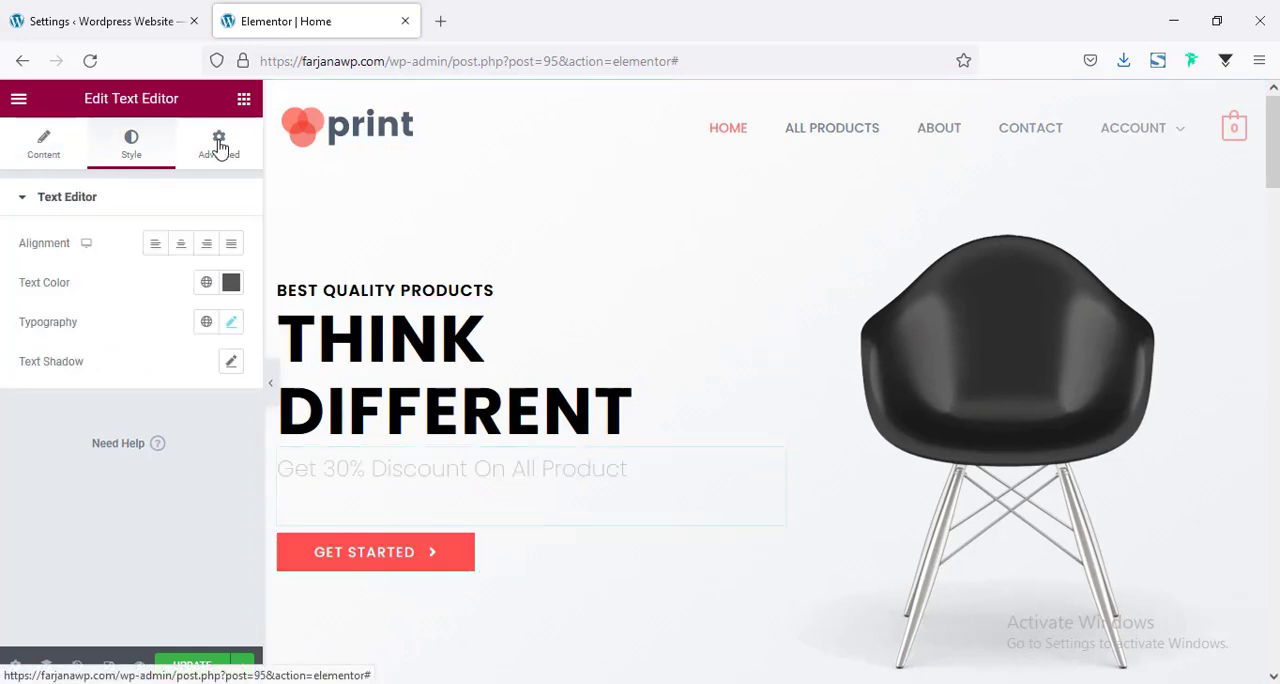
{"action": "left_click", "coordinate": [218, 145]}
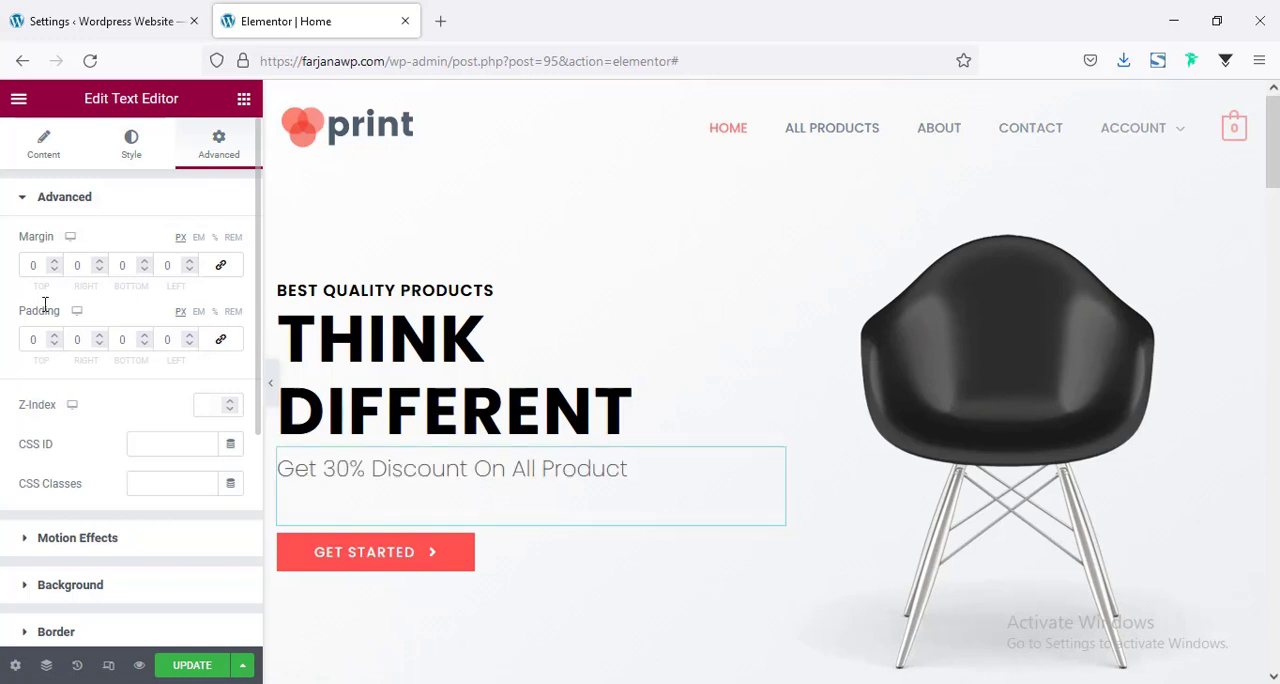
{"action": "left_click", "coordinate": [34, 263]}
{"action": "type", "text": "10"}
{"action": "key", "text": "BackSpace"}
{"action": "key", "text": "BackSpace"}
{"action": "type", "text": "20"}
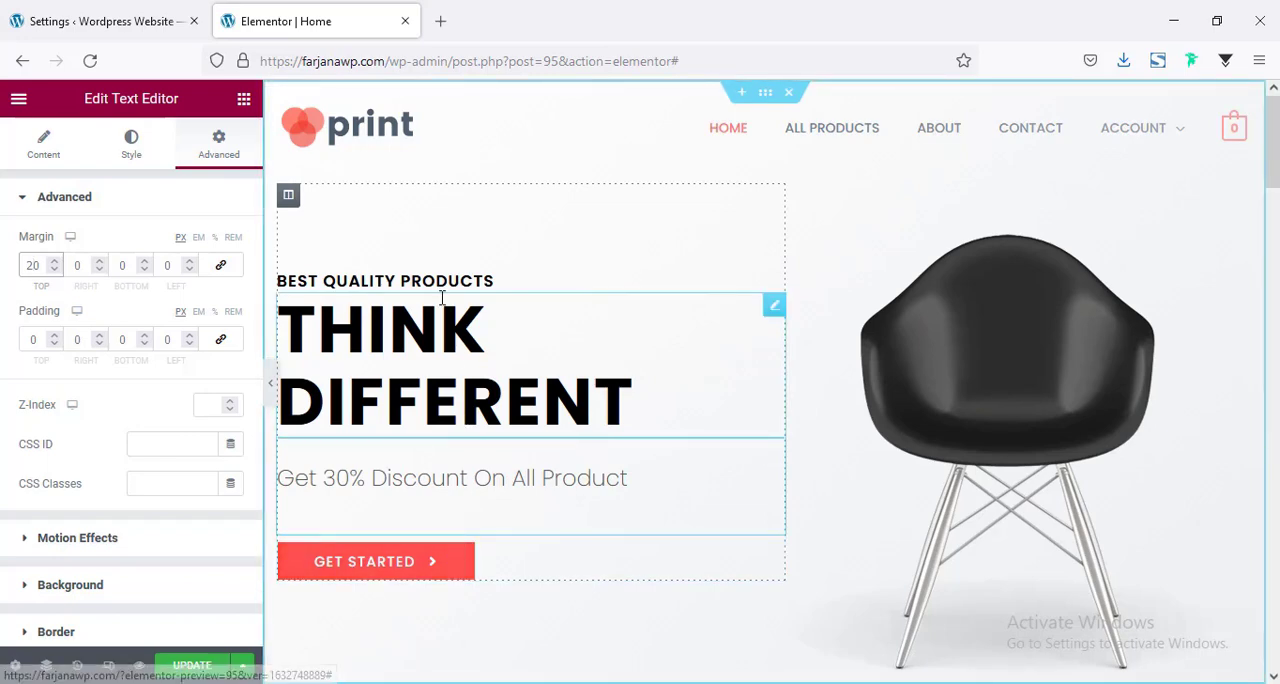
{"action": "scroll", "coordinate": [586, 463], "scroll_direction": "down", "scroll_amount": 4}
{"action": "scroll", "coordinate": [566, 460], "scroll_direction": "up", "scroll_amount": 4}
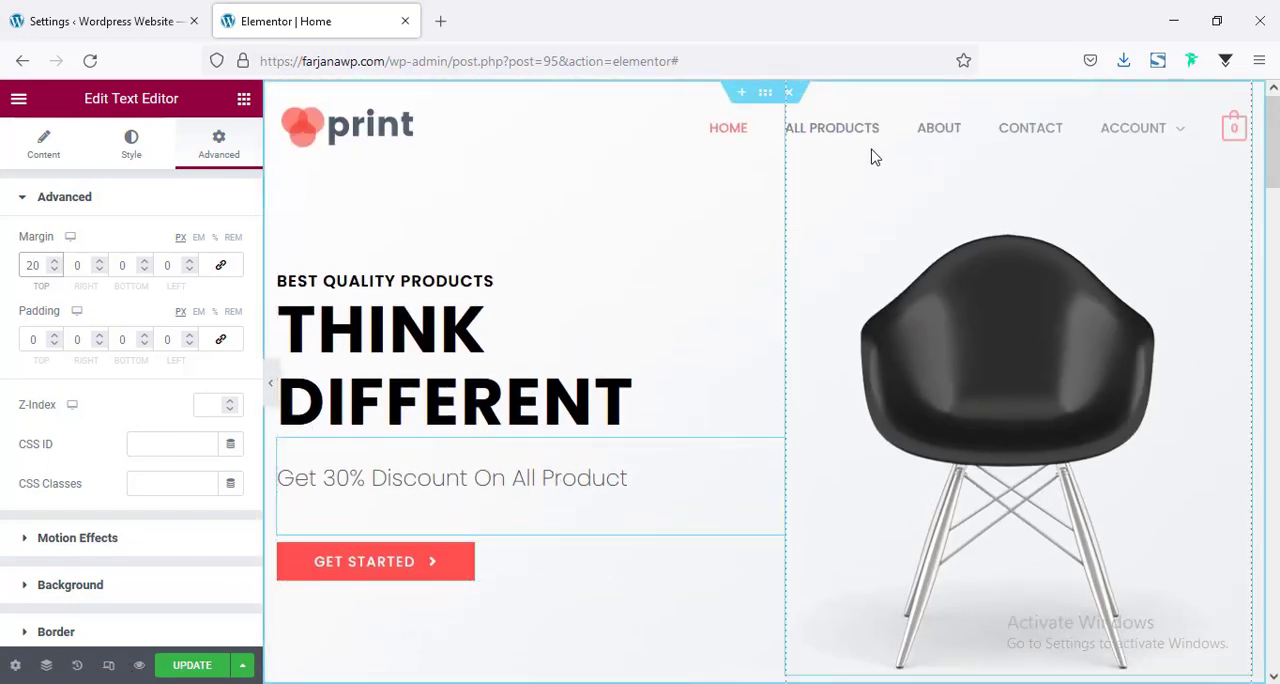
{"action": "mouse_move", "coordinate": [1274, 143]}
{"action": "left_mouse_down"}
{"action": "mouse_move", "coordinate": [1274, 495]}
{"action": "mouse_move", "coordinate": [1274, 128]}
{"action": "left_mouse_up"}
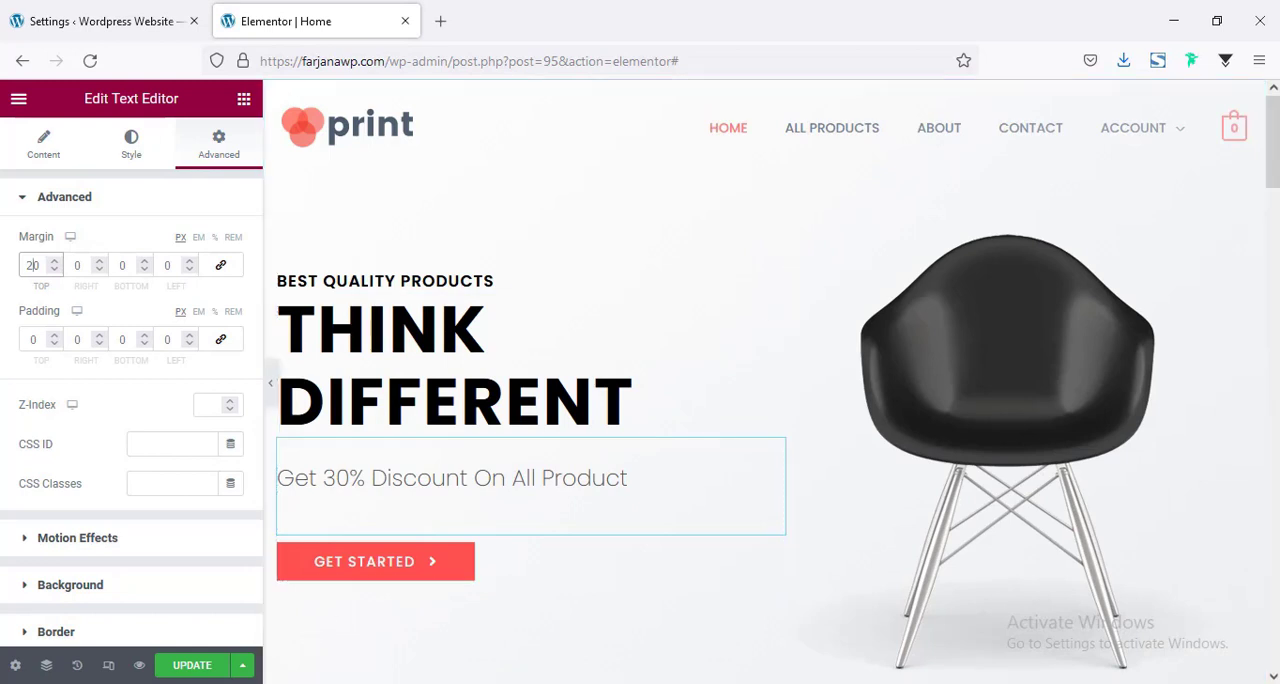
{"action": "left_click", "coordinate": [185, 667]}
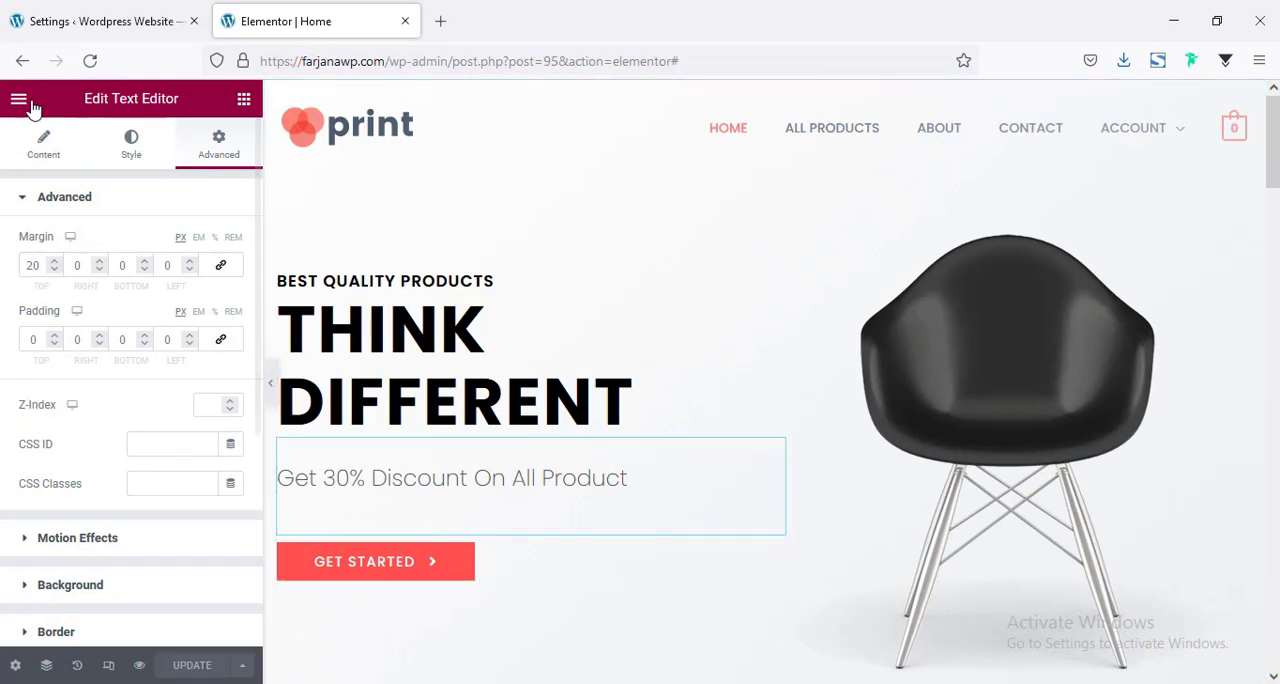
Leave the page editor for the theme customizer and open its global typography settings.
{"action": "left_click", "coordinate": [18, 98]}
{"action": "left_click", "coordinate": [158, 390]}
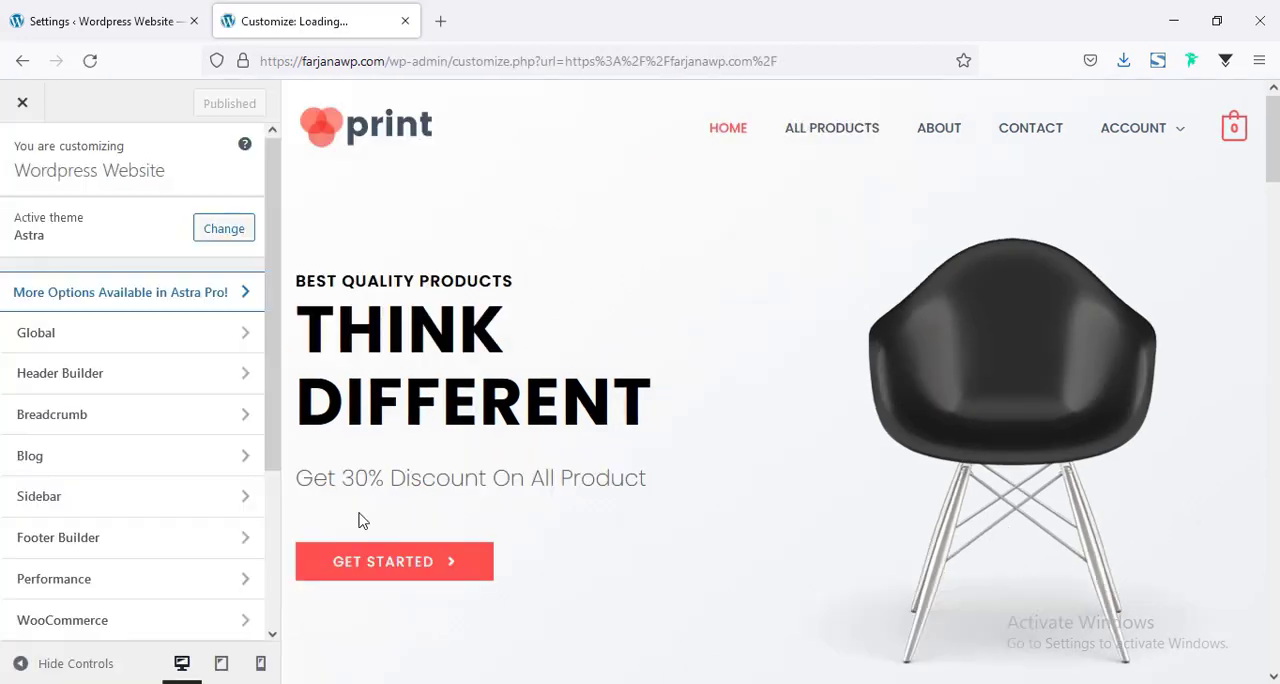
{"action": "left_click", "coordinate": [54, 340]}
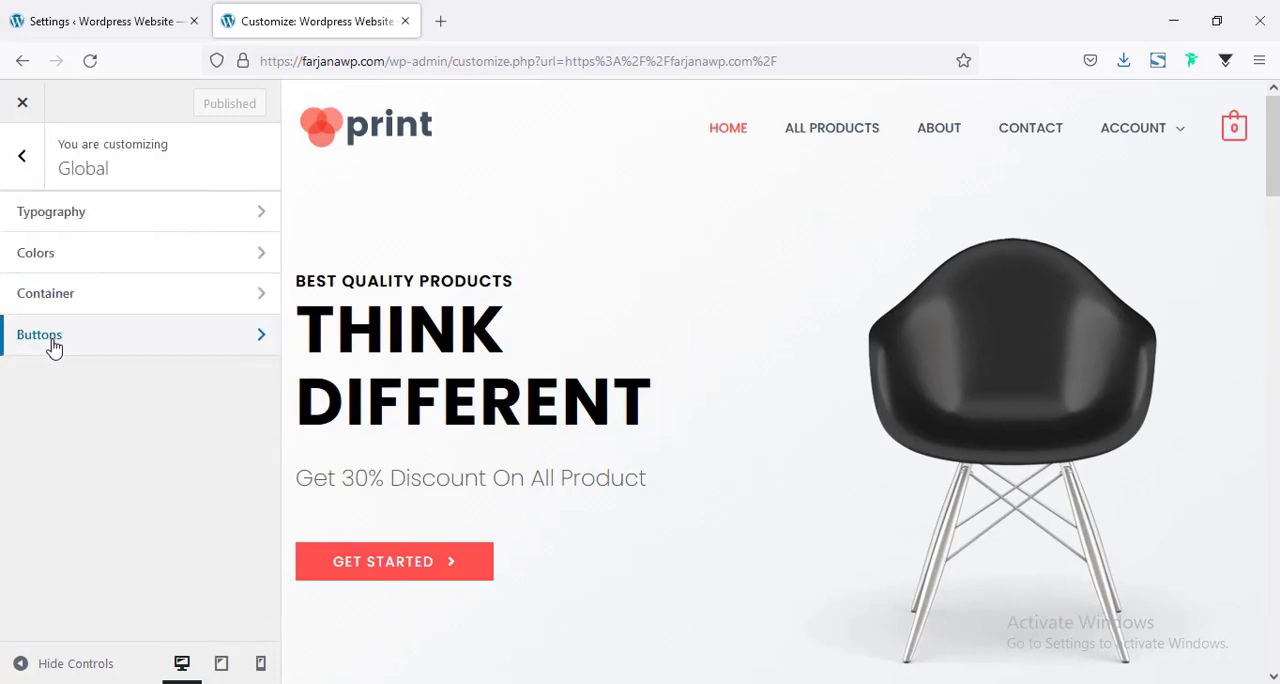
{"action": "left_click", "coordinate": [108, 234]}
Look through the global typography options for the body font, heading font and individual heading levels.
{"action": "scroll", "coordinate": [120, 330], "scroll_direction": "down", "scroll_amount": 1}
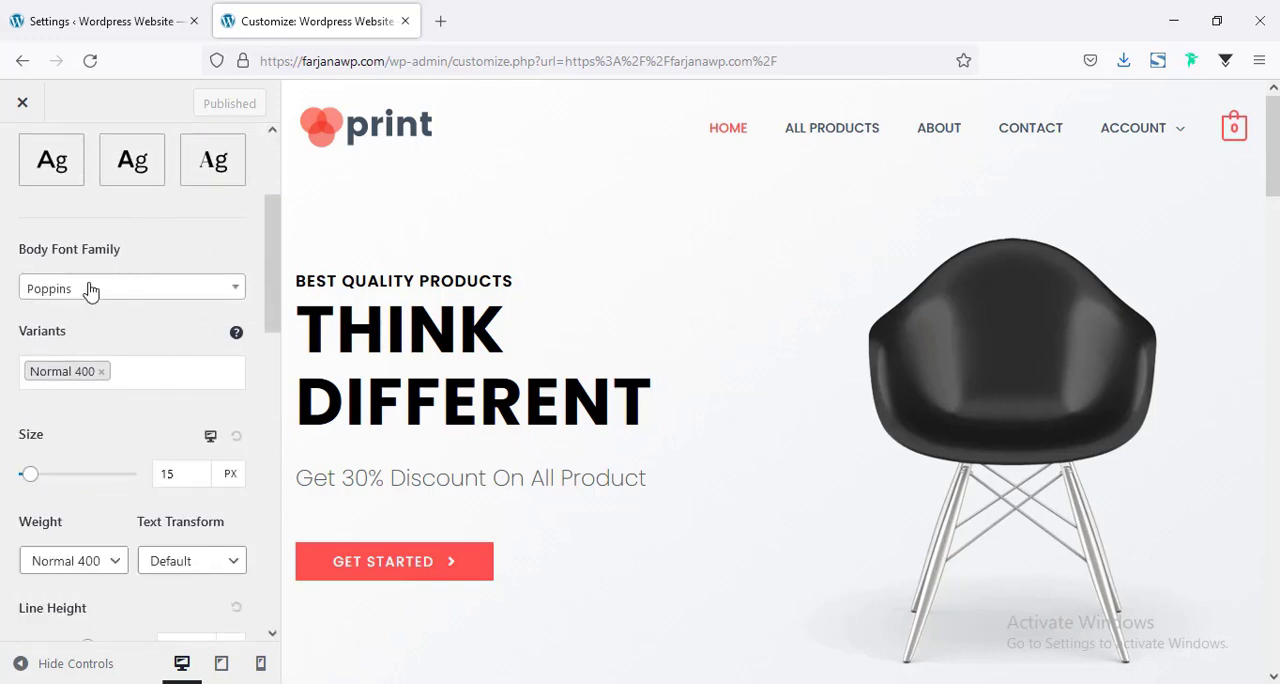
{"action": "scroll", "coordinate": [95, 440], "scroll_direction": "down", "scroll_amount": 2}
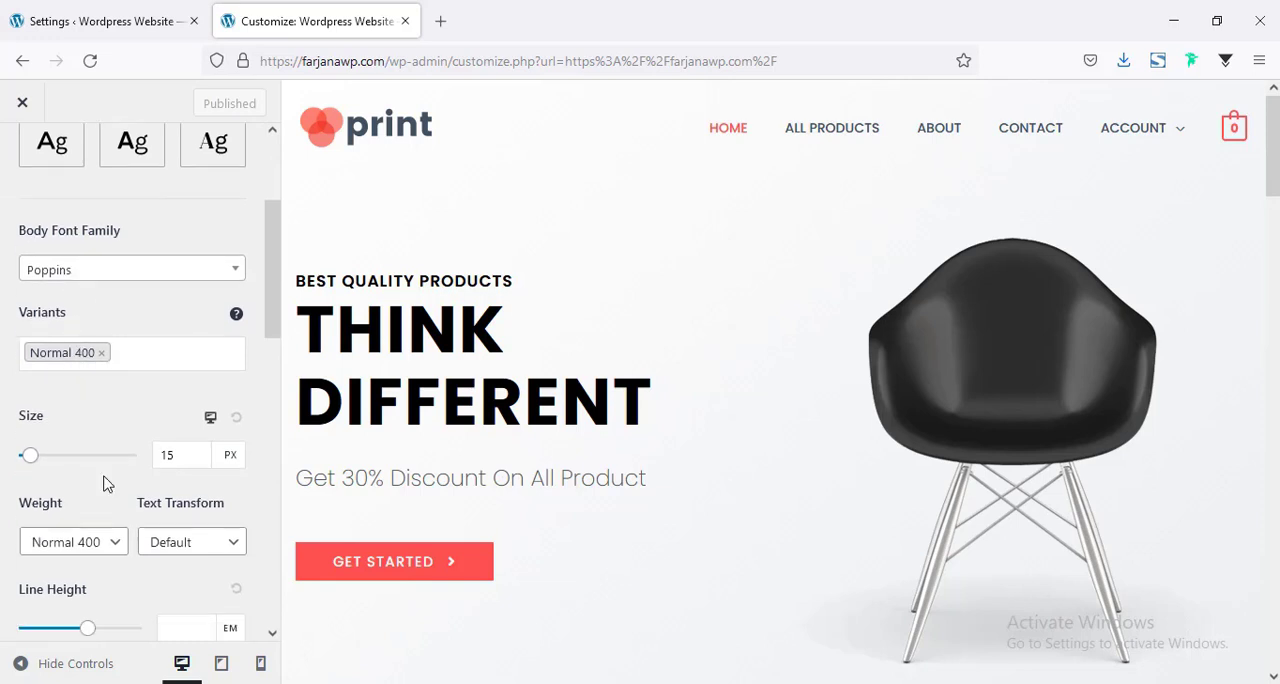
{"action": "left_click", "coordinate": [180, 287]}
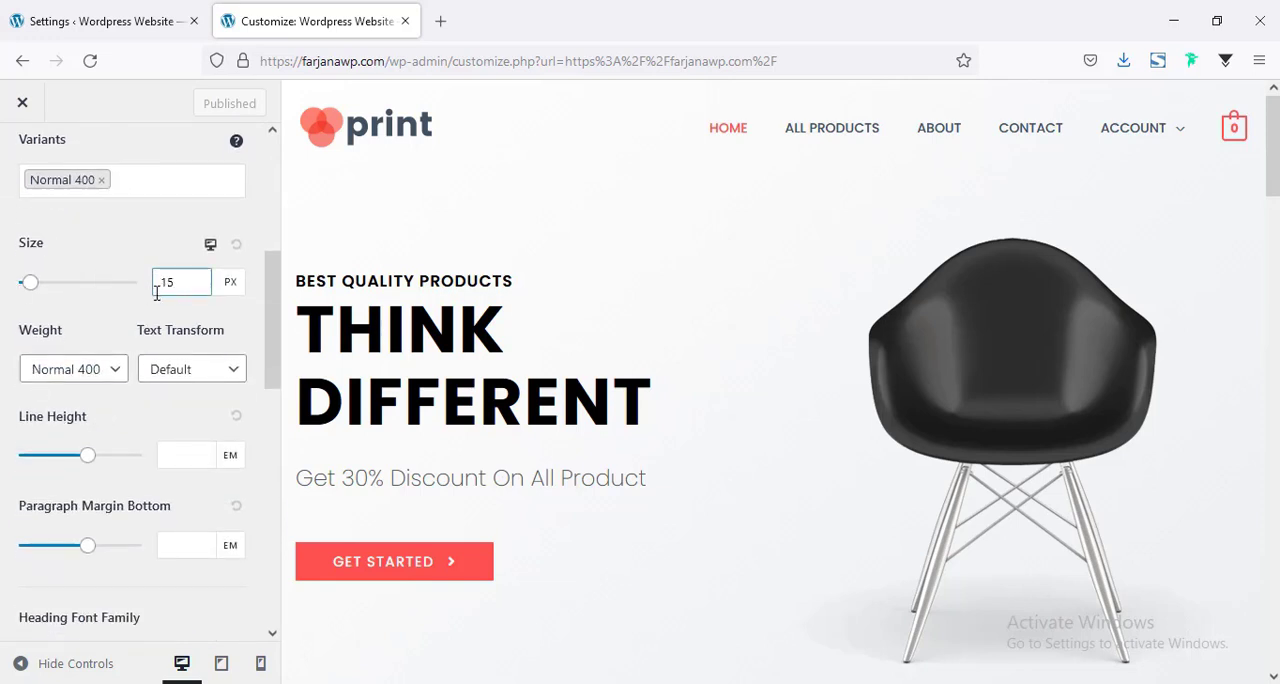
{"action": "scroll", "coordinate": [40, 360], "scroll_direction": "down", "scroll_amount": 1}
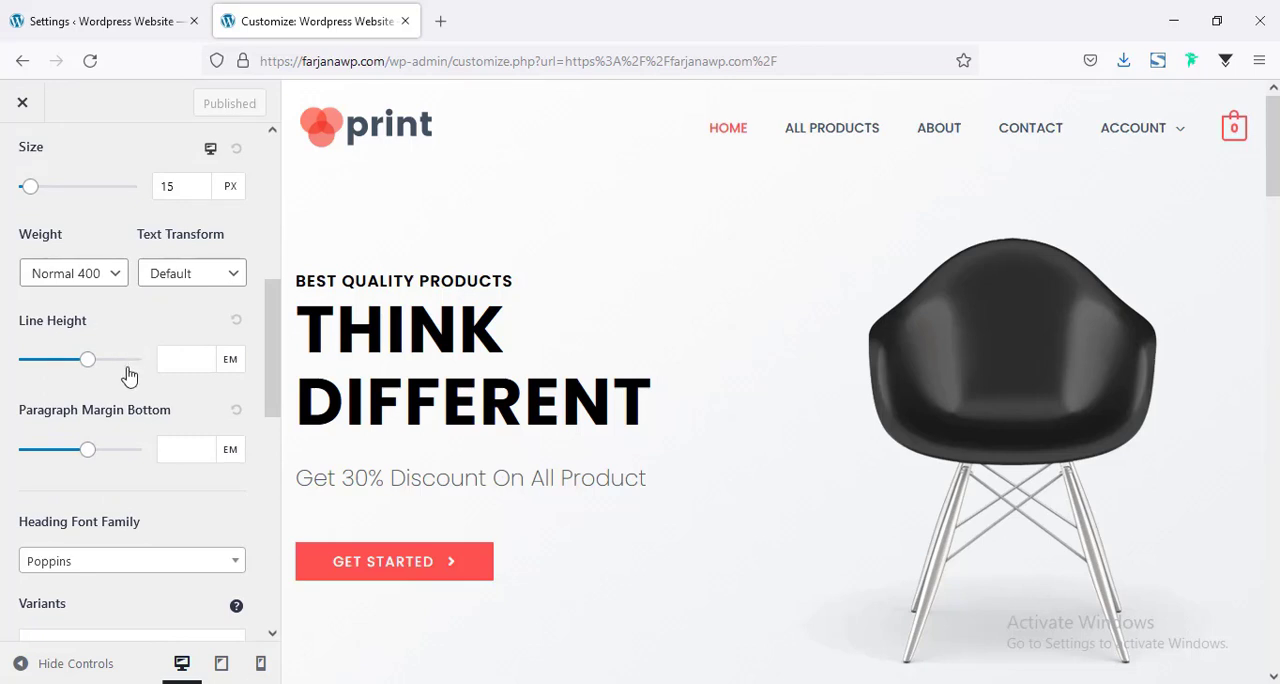
{"action": "scroll", "coordinate": [141, 451], "scroll_direction": "down", "scroll_amount": 3}
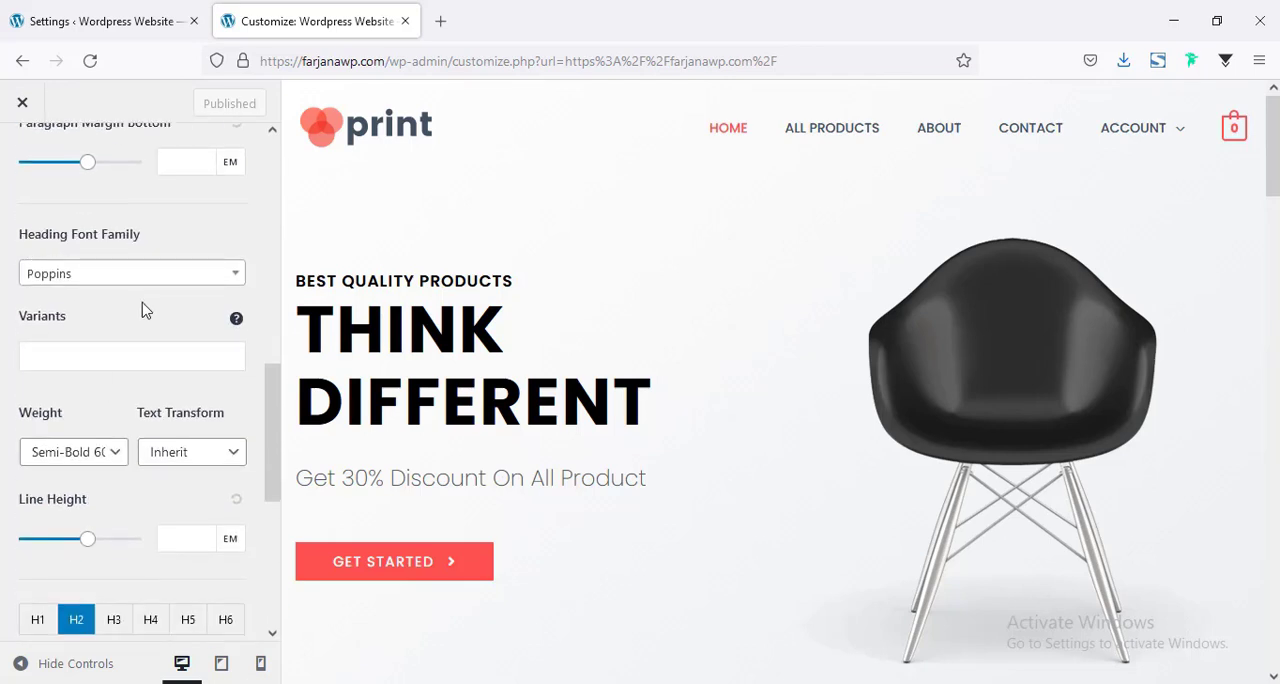
{"action": "scroll", "coordinate": [143, 320], "scroll_direction": "down", "scroll_amount": 2}
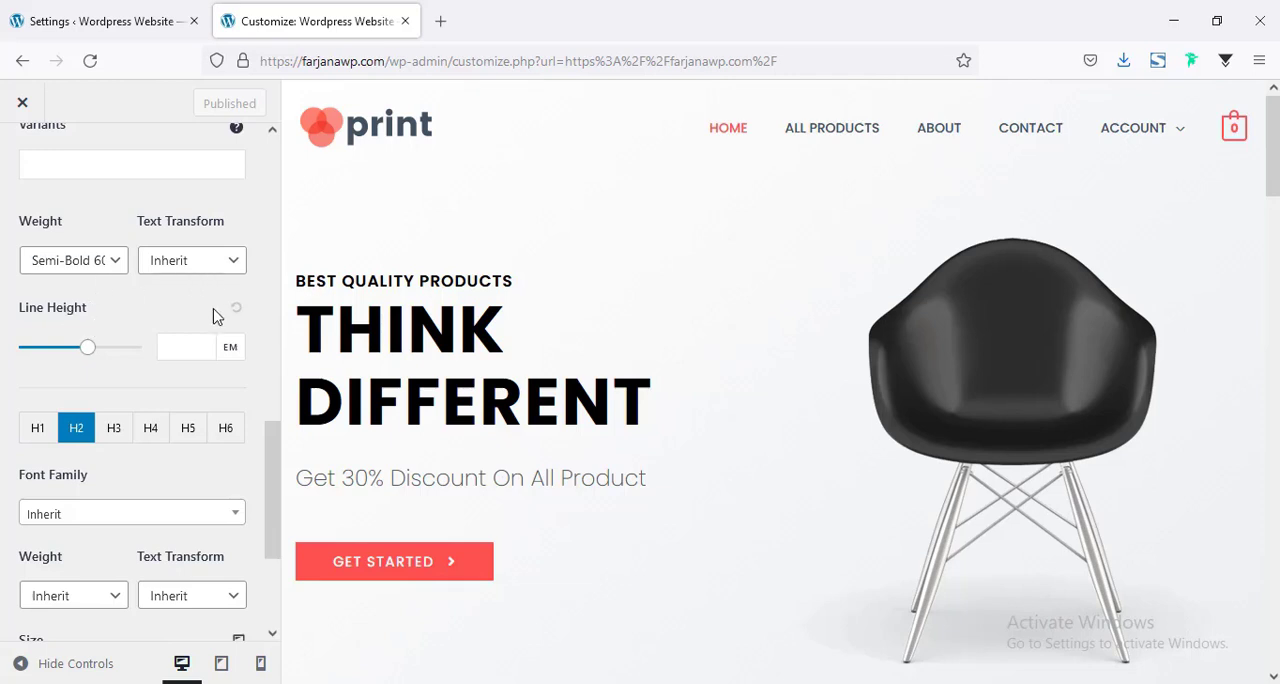
{"action": "scroll", "coordinate": [83, 402], "scroll_direction": "down", "scroll_amount": 1}
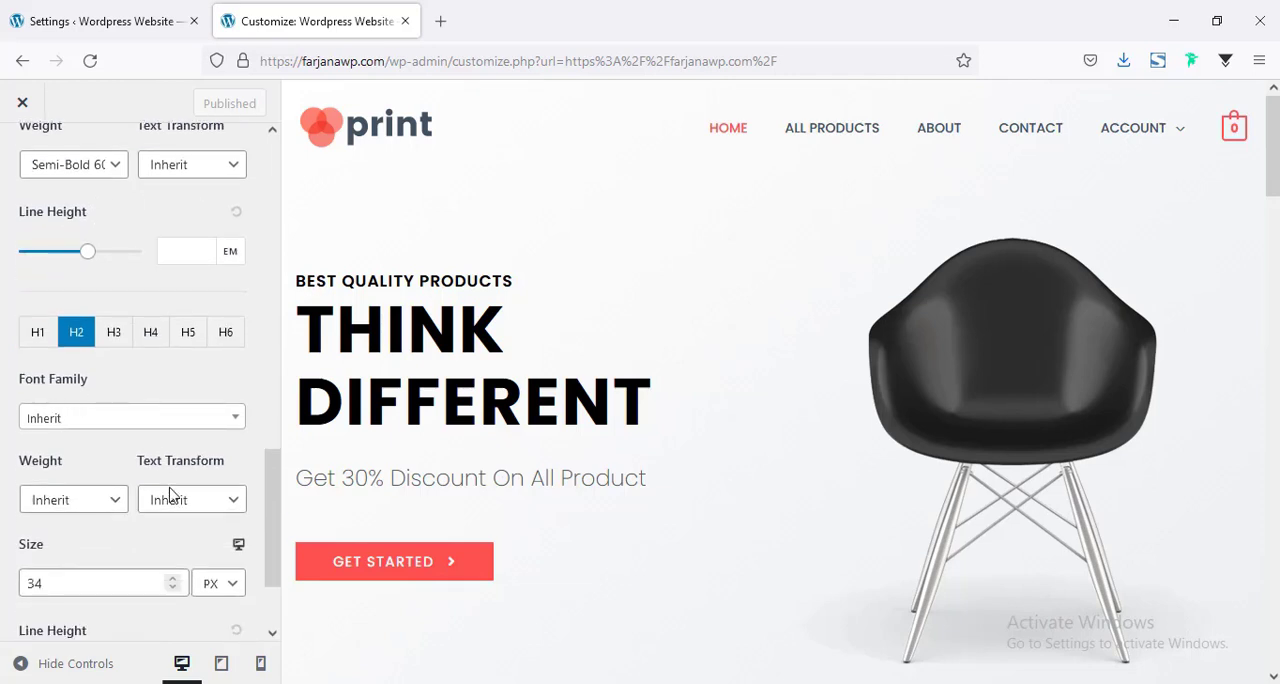
{"action": "scroll", "coordinate": [114, 533], "scroll_direction": "down", "scroll_amount": 1}
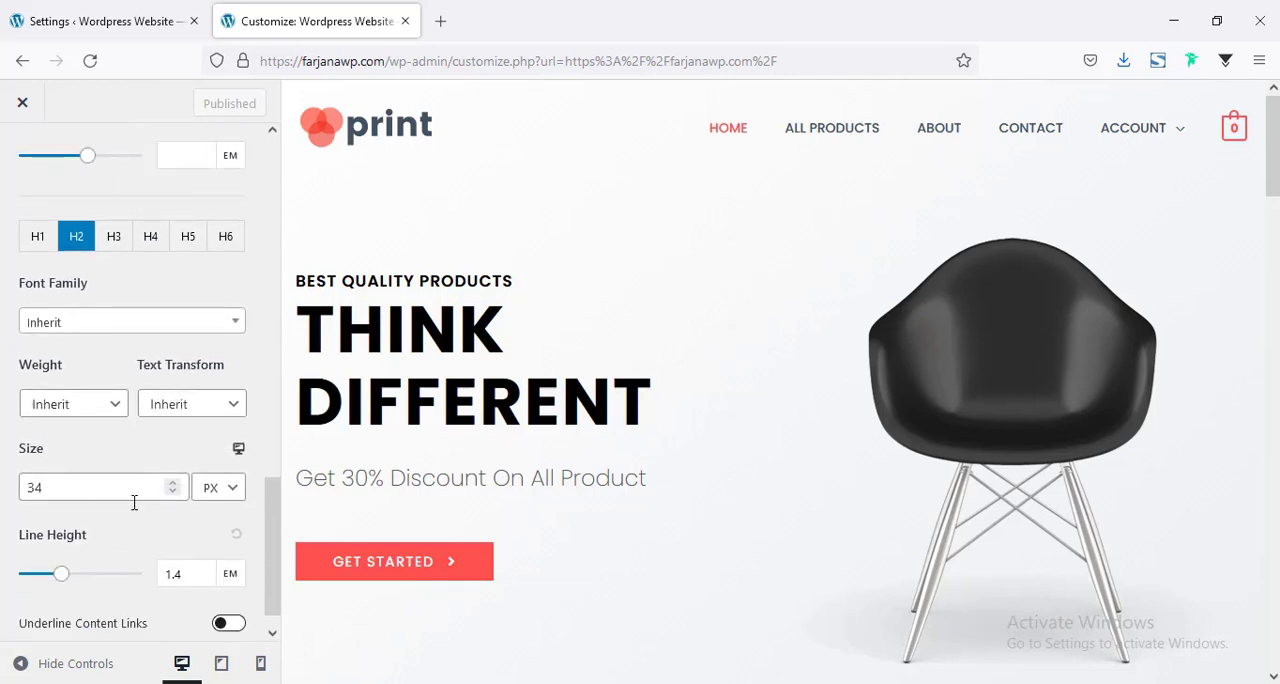
{"action": "scroll", "coordinate": [136, 510], "scroll_direction": "down", "scroll_amount": 1}
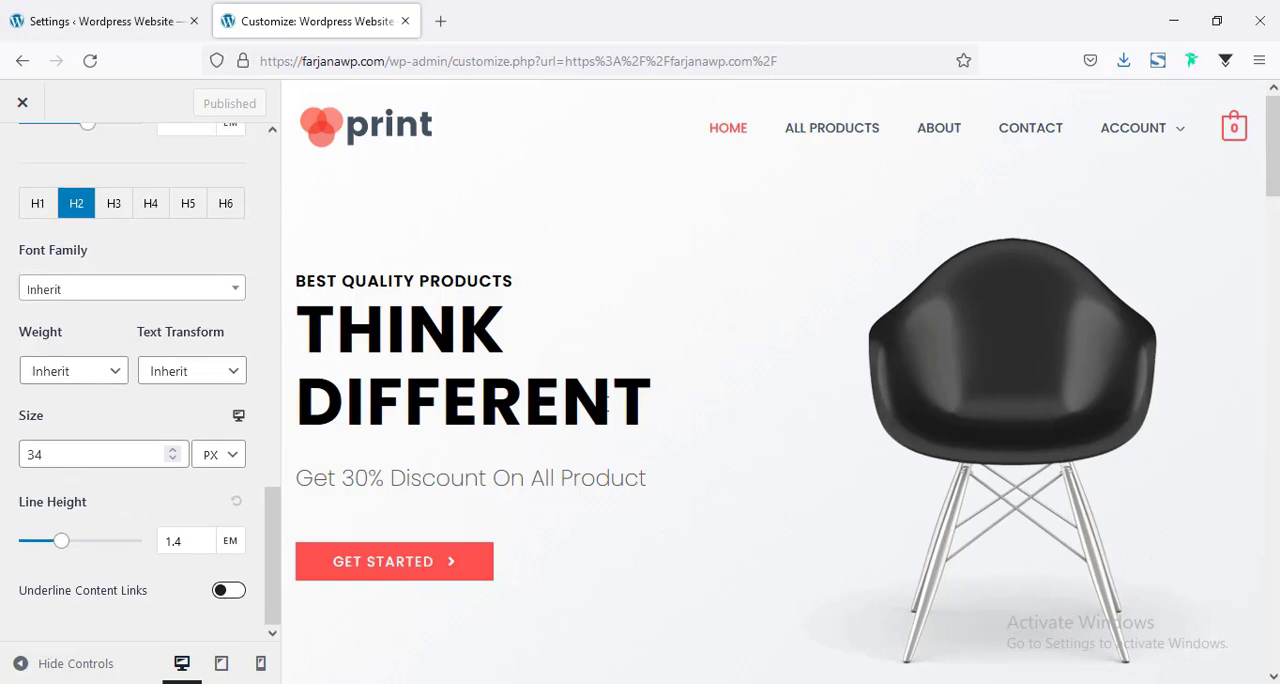
Set the text transform of the H2 headings to Uppercase.
{"action": "scroll", "coordinate": [604, 407], "scroll_direction": "down", "scroll_amount": 10}
{"action": "scroll", "coordinate": [769, 352], "scroll_direction": "down", "scroll_amount": 4}
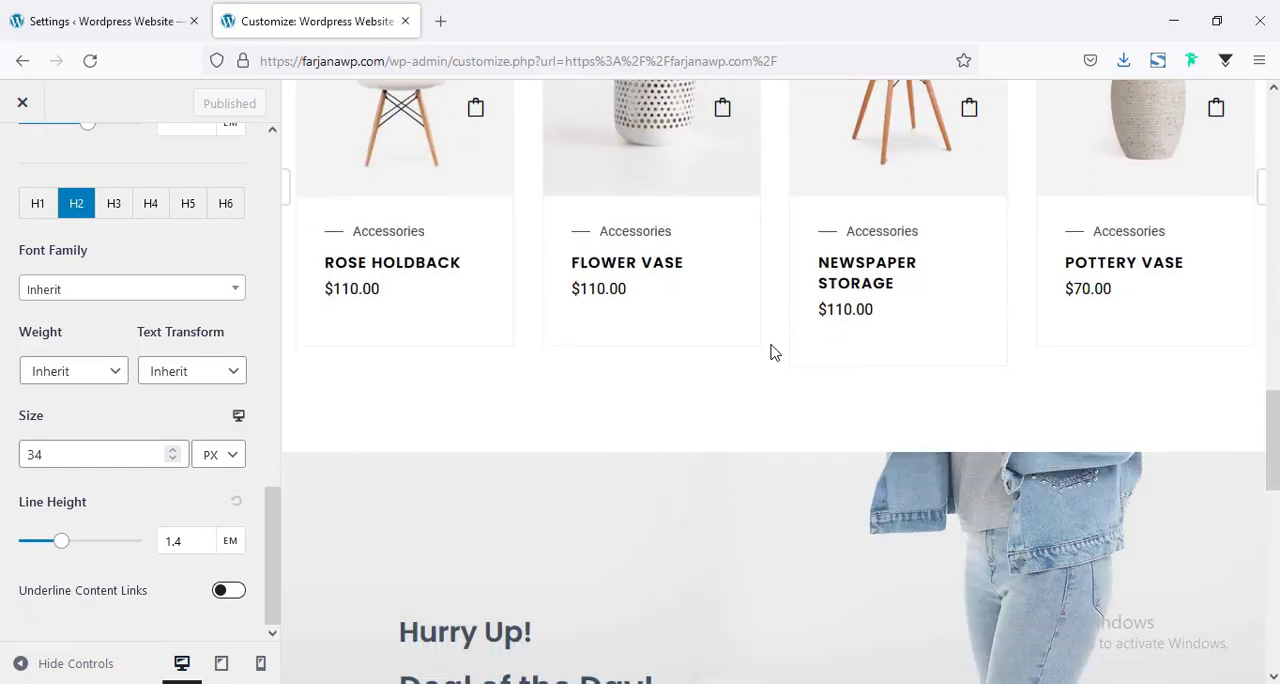
{"action": "left_click", "coordinate": [204, 374]}
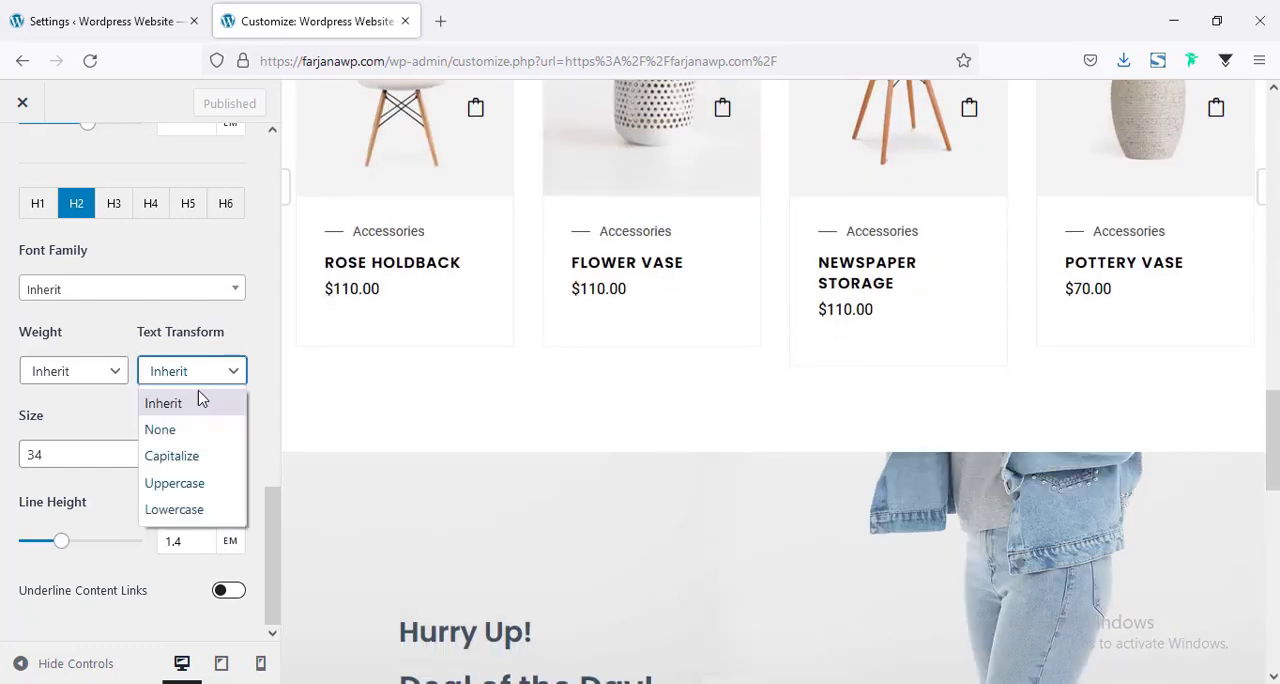
{"action": "left_click", "coordinate": [191, 487]}
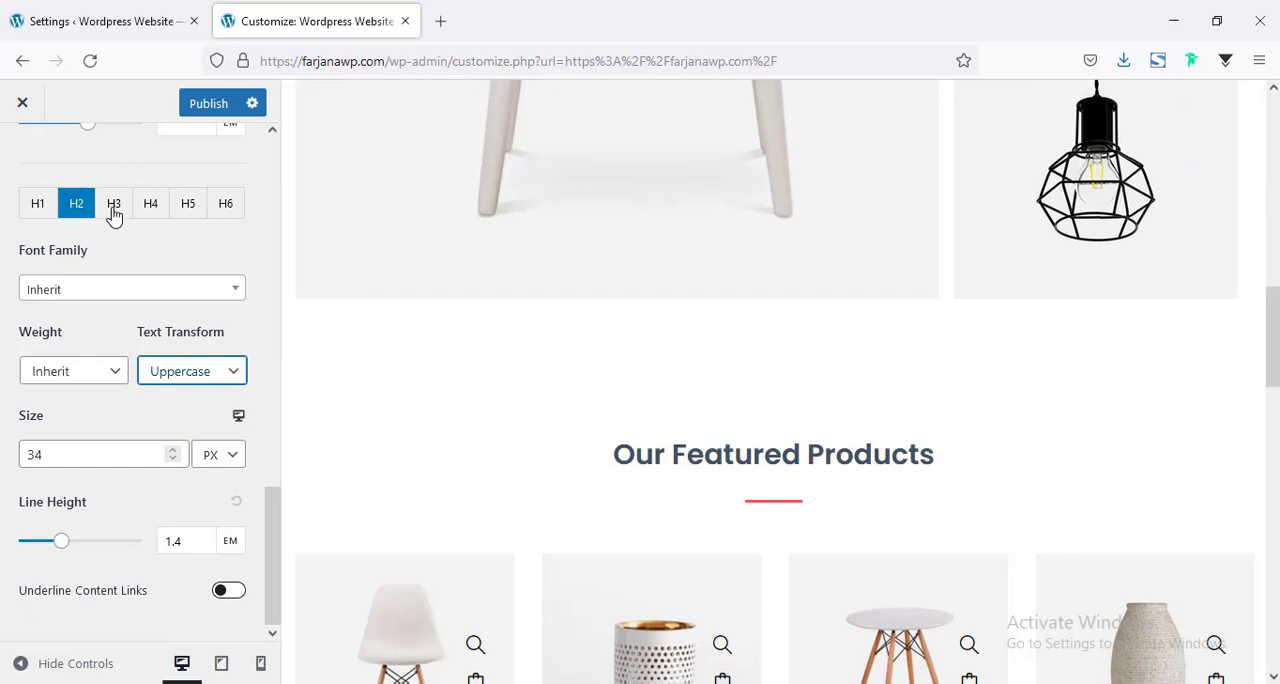
Set the text transform of the H3 headings to Uppercase.
{"action": "left_click", "coordinate": [113, 205]}
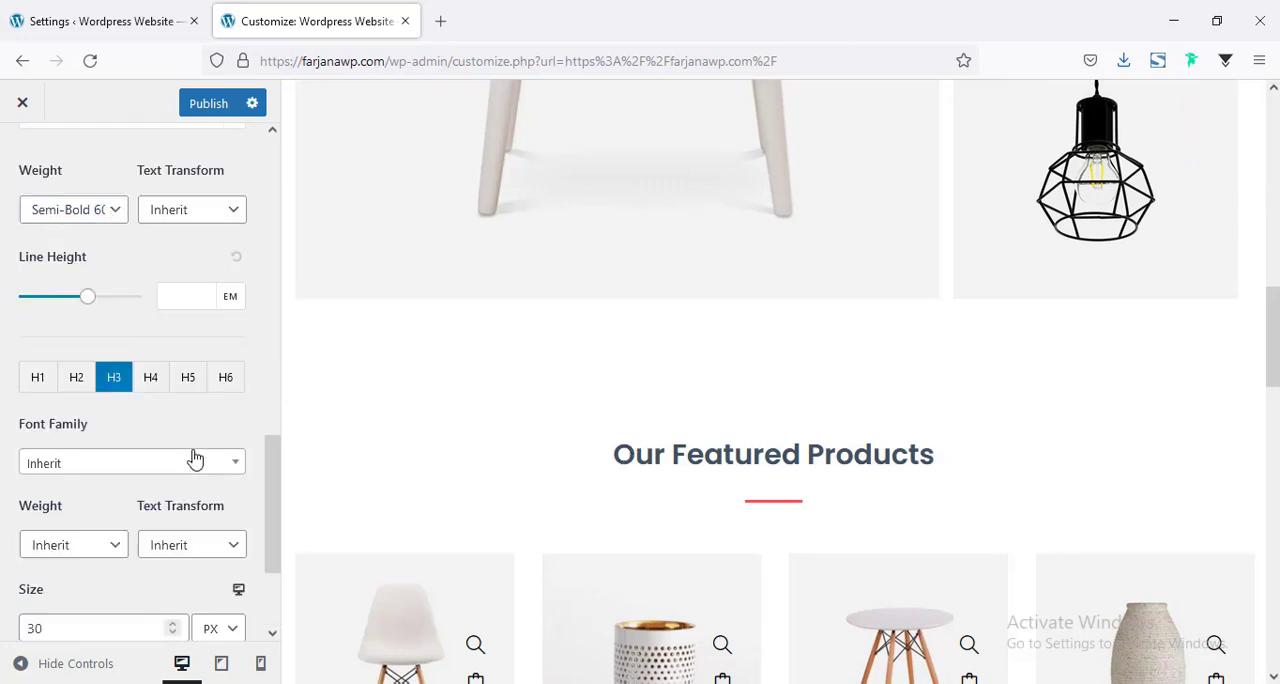
{"action": "scroll", "coordinate": [195, 458], "scroll_direction": "down", "scroll_amount": 3}
{"action": "left_click", "coordinate": [173, 380]}
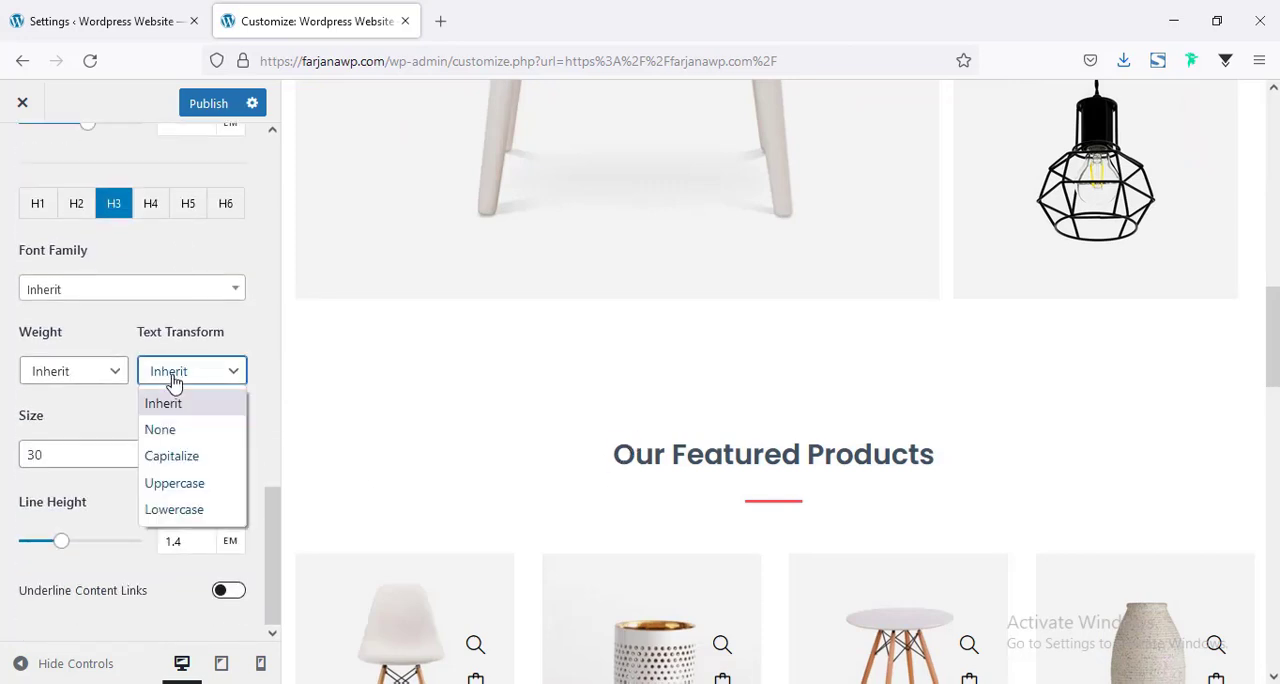
{"action": "left_click", "coordinate": [177, 484]}
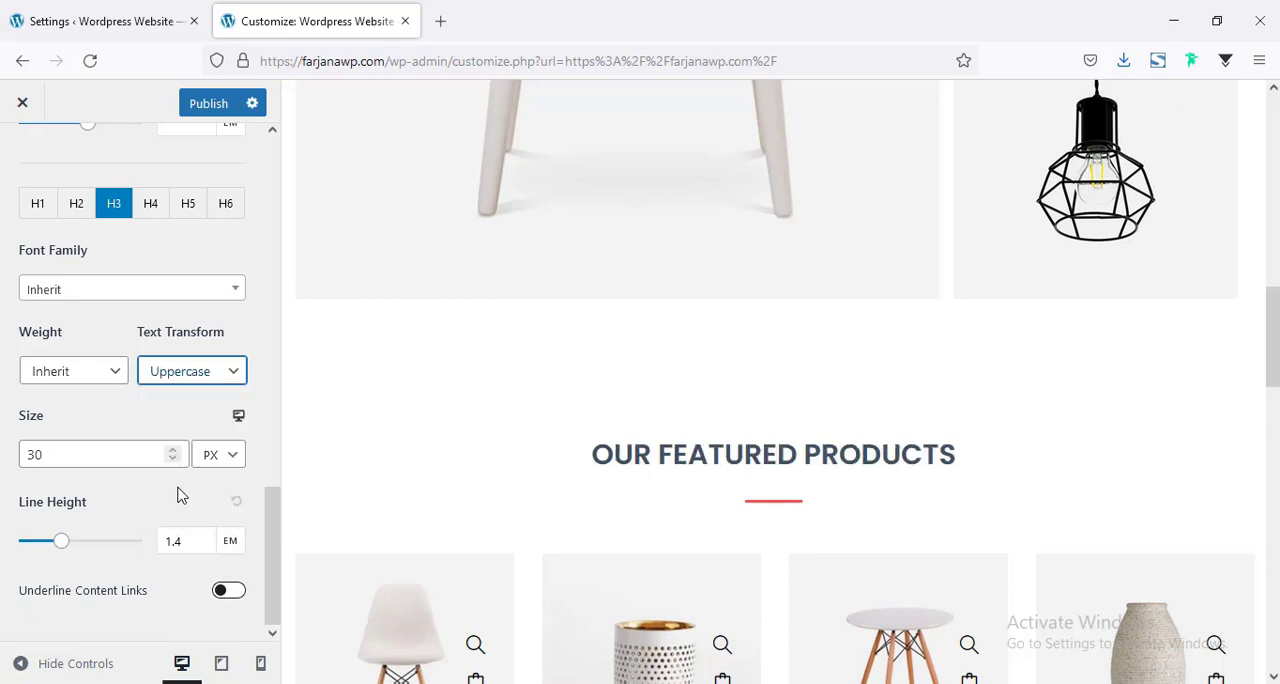
Set the text transform of the H1 headings to Uppercase and check the H2 settings and page preview.
{"action": "left_click", "coordinate": [37, 207]}
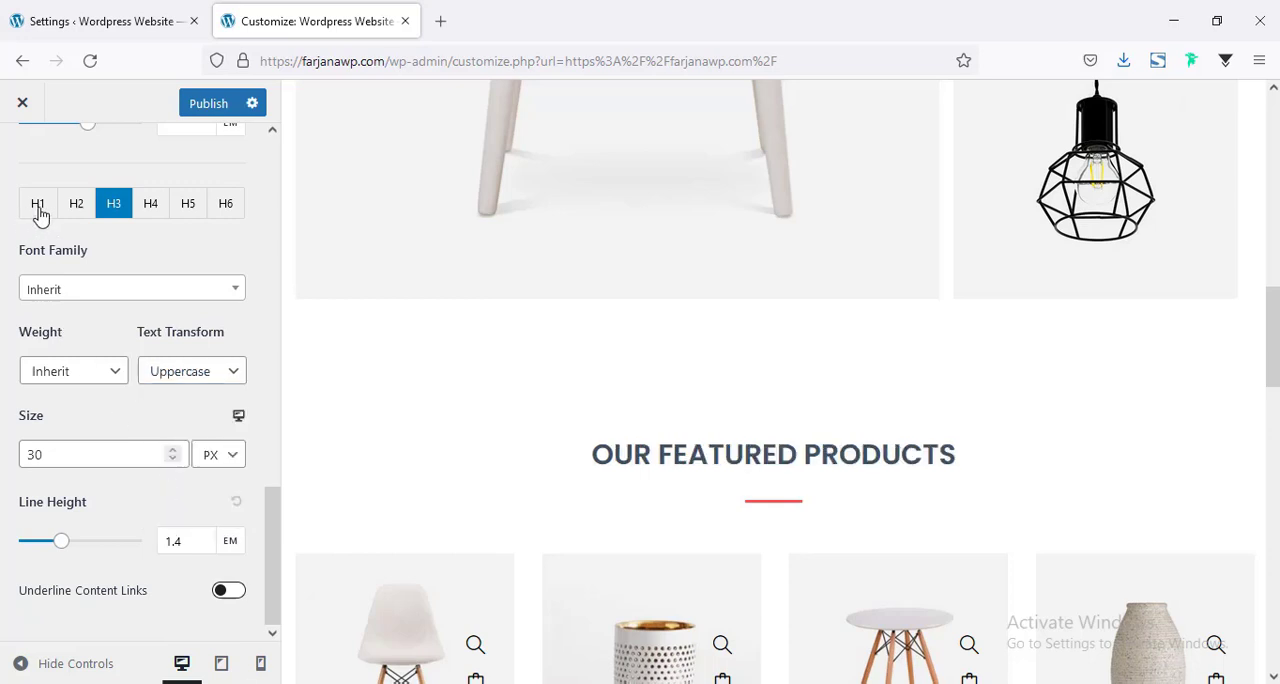
{"action": "left_click", "coordinate": [185, 376]}
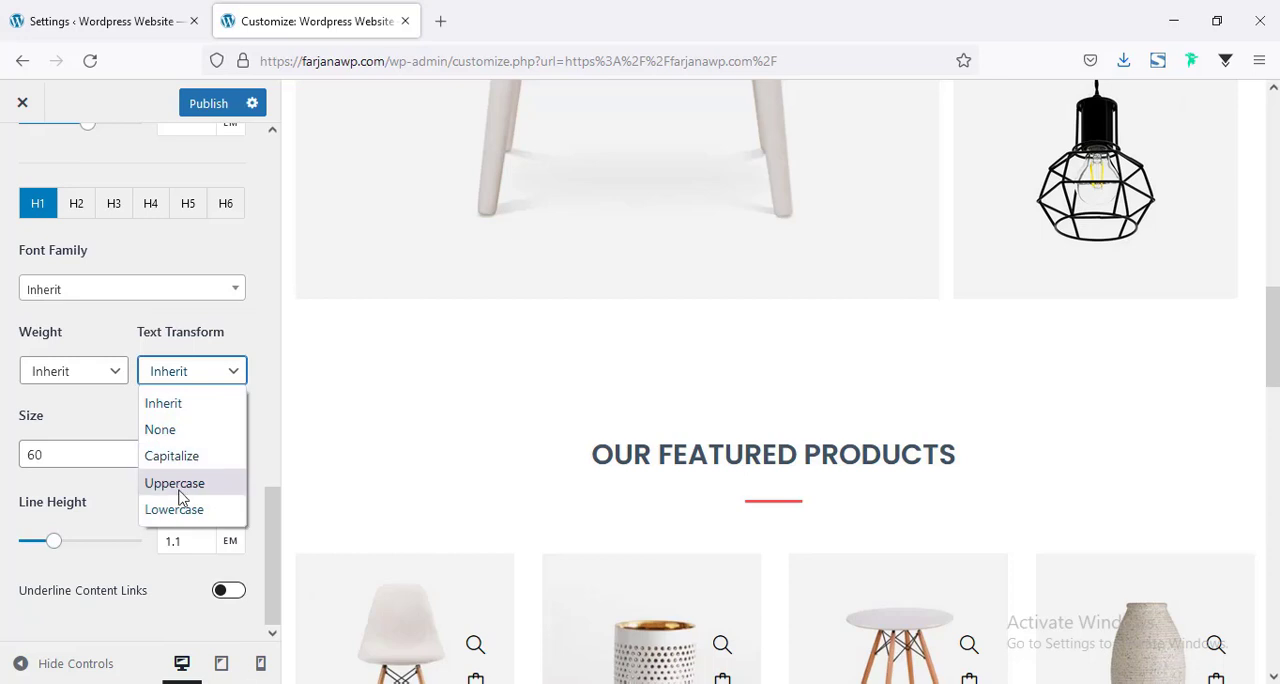
{"action": "left_click", "coordinate": [177, 484]}
{"action": "left_click", "coordinate": [80, 203]}
{"action": "scroll", "coordinate": [148, 449], "scroll_direction": "down", "scroll_amount": 2}
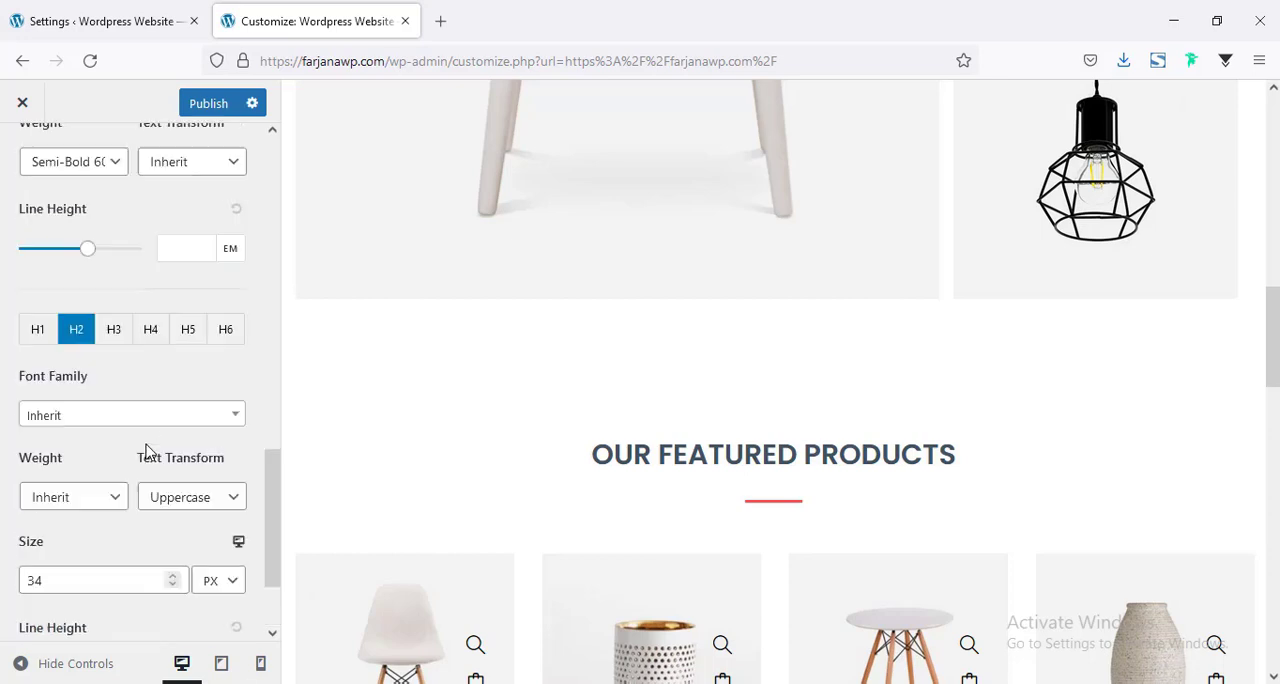
{"action": "scroll", "coordinate": [95, 420], "scroll_direction": "down", "scroll_amount": 1}
{"action": "scroll", "coordinate": [614, 494], "scroll_direction": "down", "scroll_amount": 5}
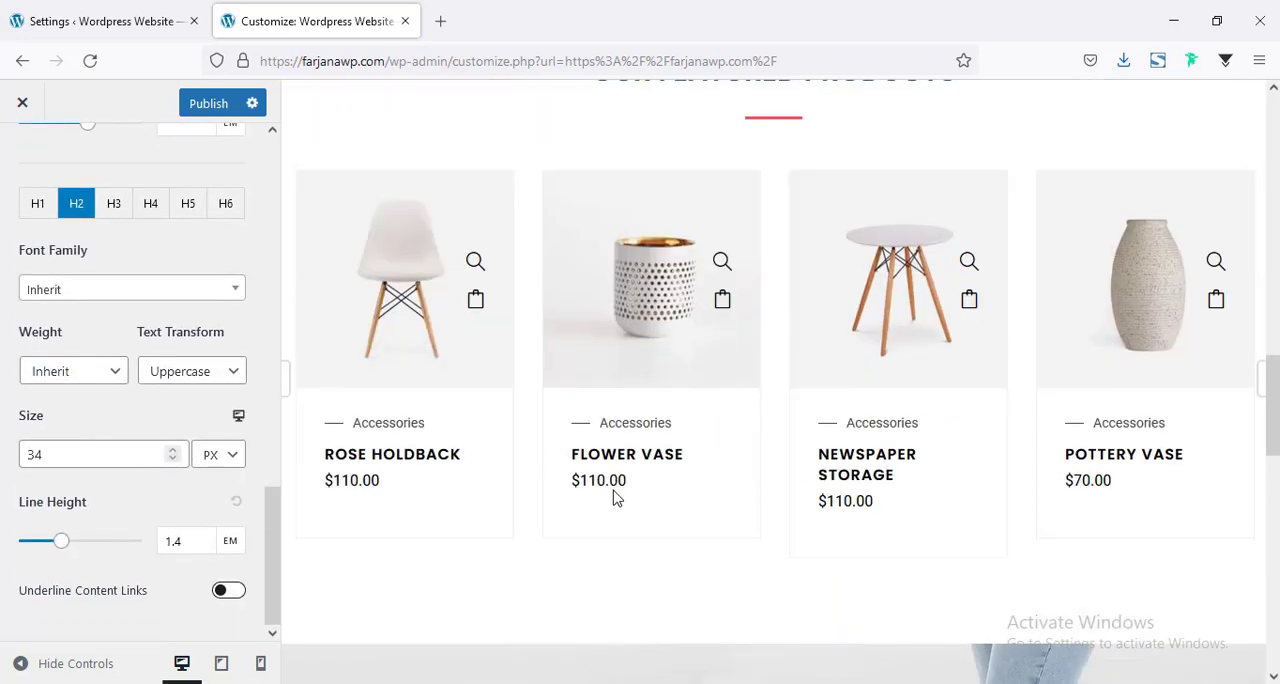
{"action": "scroll", "coordinate": [149, 357], "scroll_direction": "up", "scroll_amount": 12}
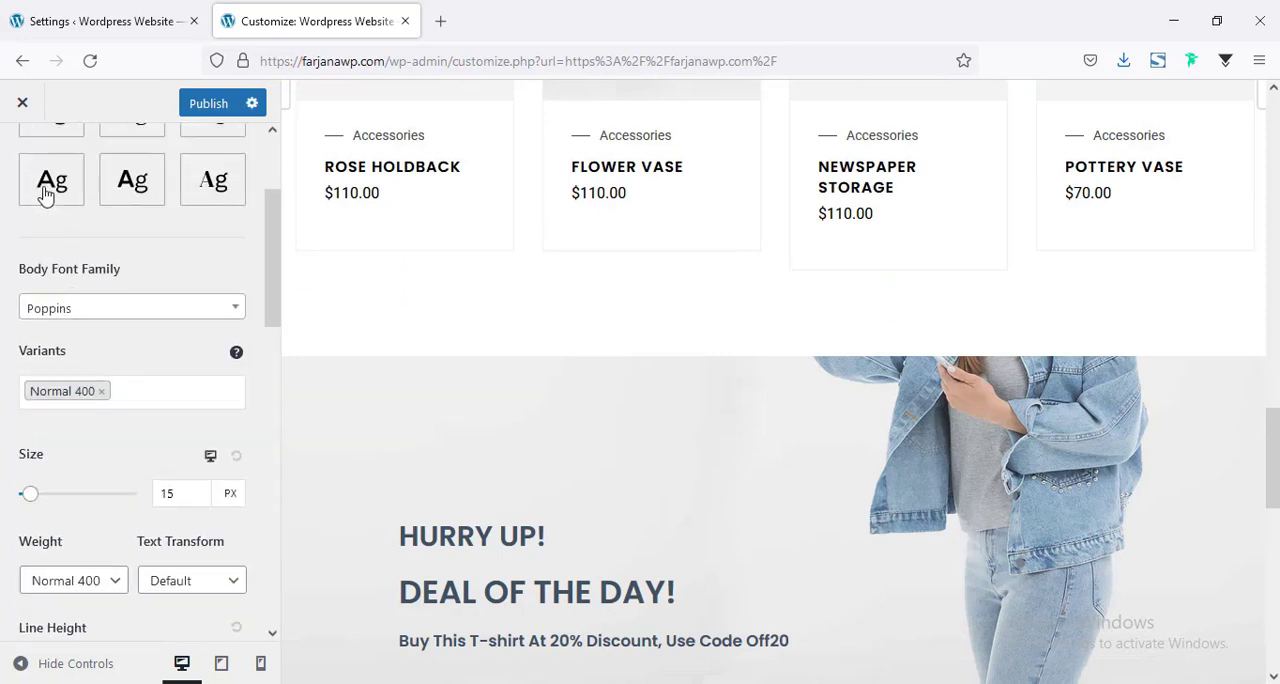
Leave the typography settings for the global color settings and set the theme color to black.
{"action": "left_click", "coordinate": [25, 160]}
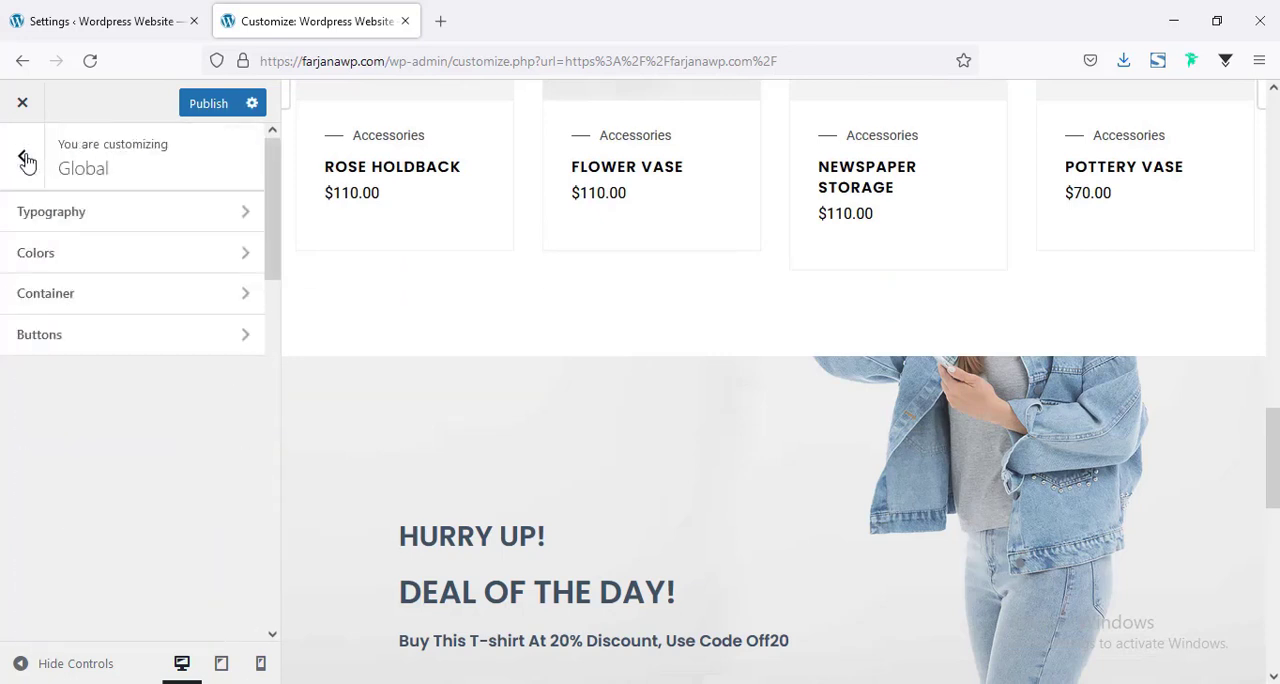
{"action": "left_click", "coordinate": [36, 253]}
{"action": "scroll", "coordinate": [150, 400], "scroll_direction": "down", "scroll_amount": 2}
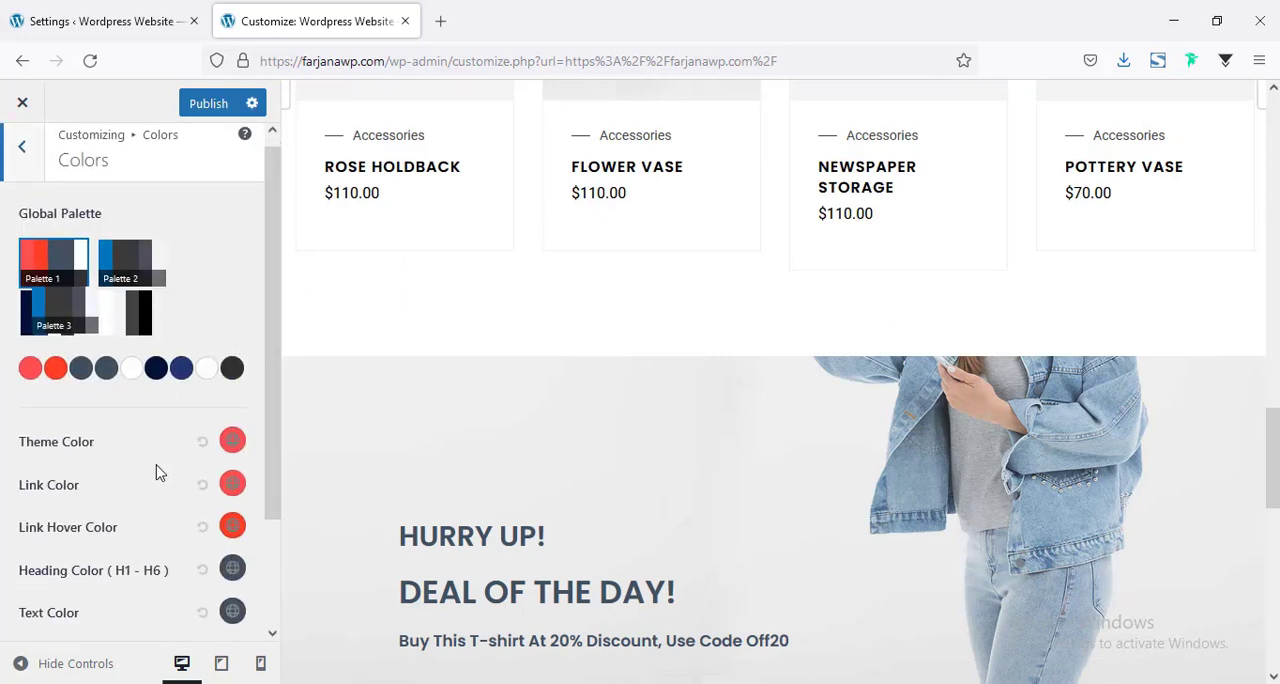
{"action": "scroll", "coordinate": [506, 377], "scroll_direction": "up", "scroll_amount": 8}
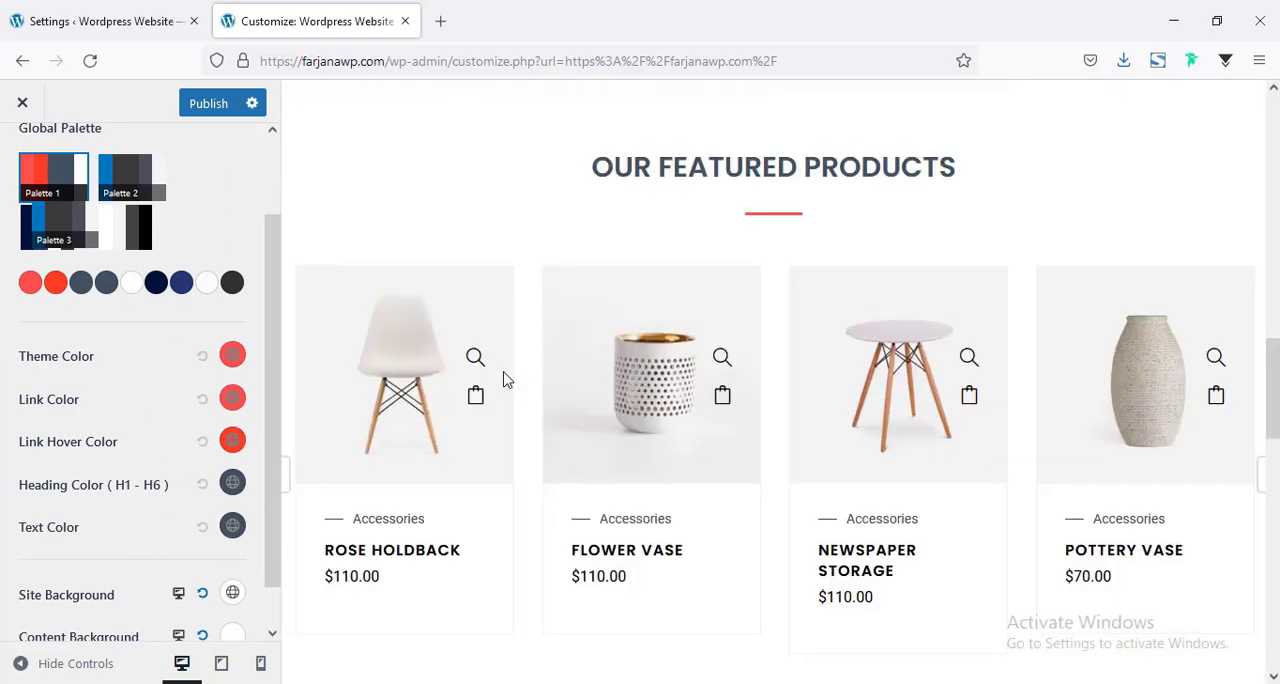
{"action": "left_click", "coordinate": [232, 356]}
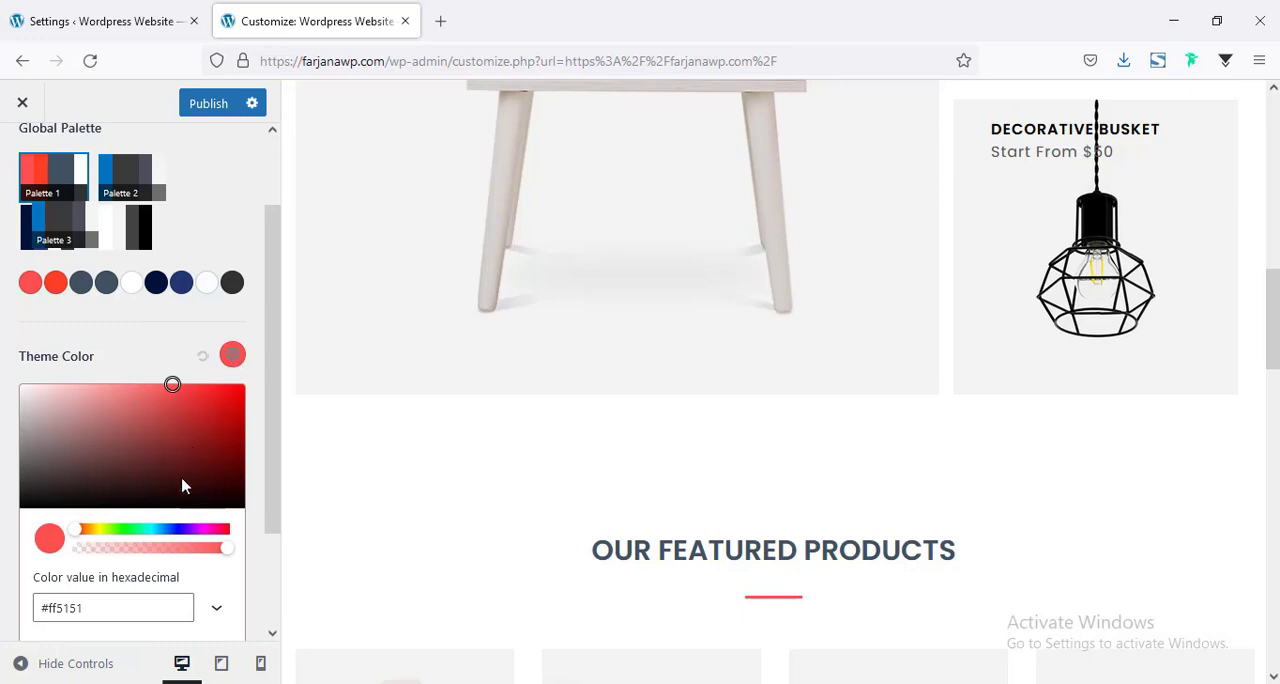
{"action": "scroll", "coordinate": [186, 486], "scroll_direction": "down", "scroll_amount": 2}
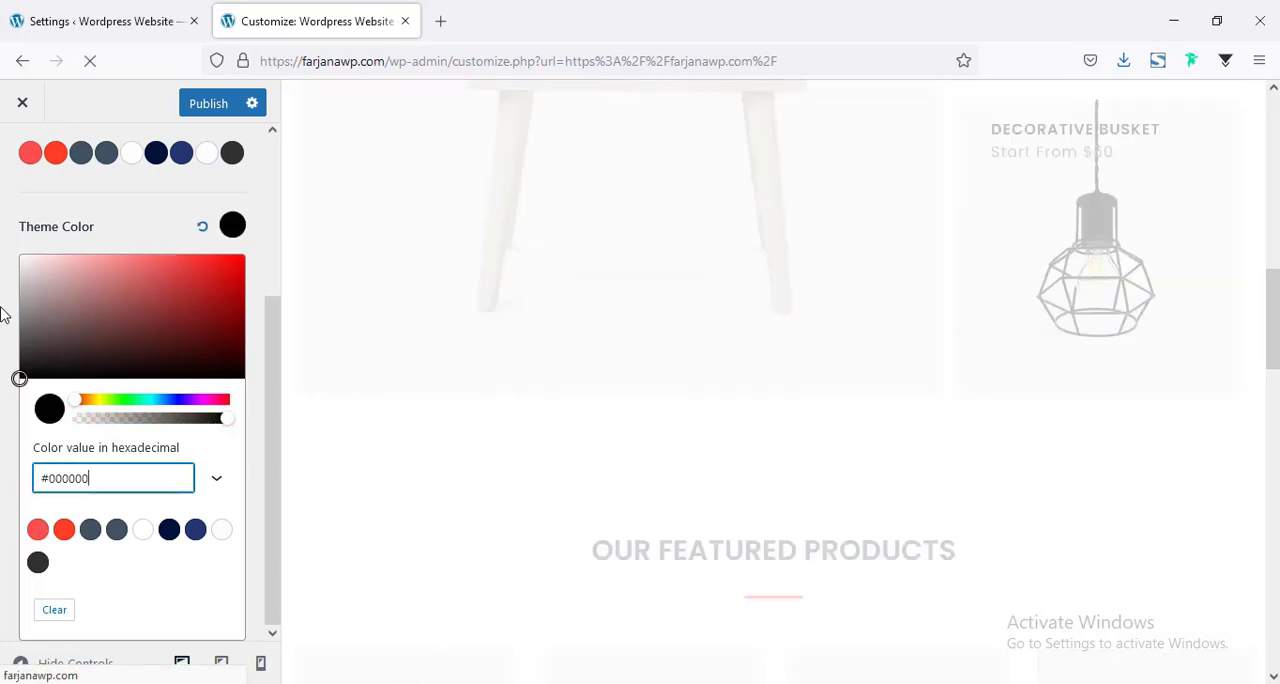
{"action": "left_click", "coordinate": [5, 314]}
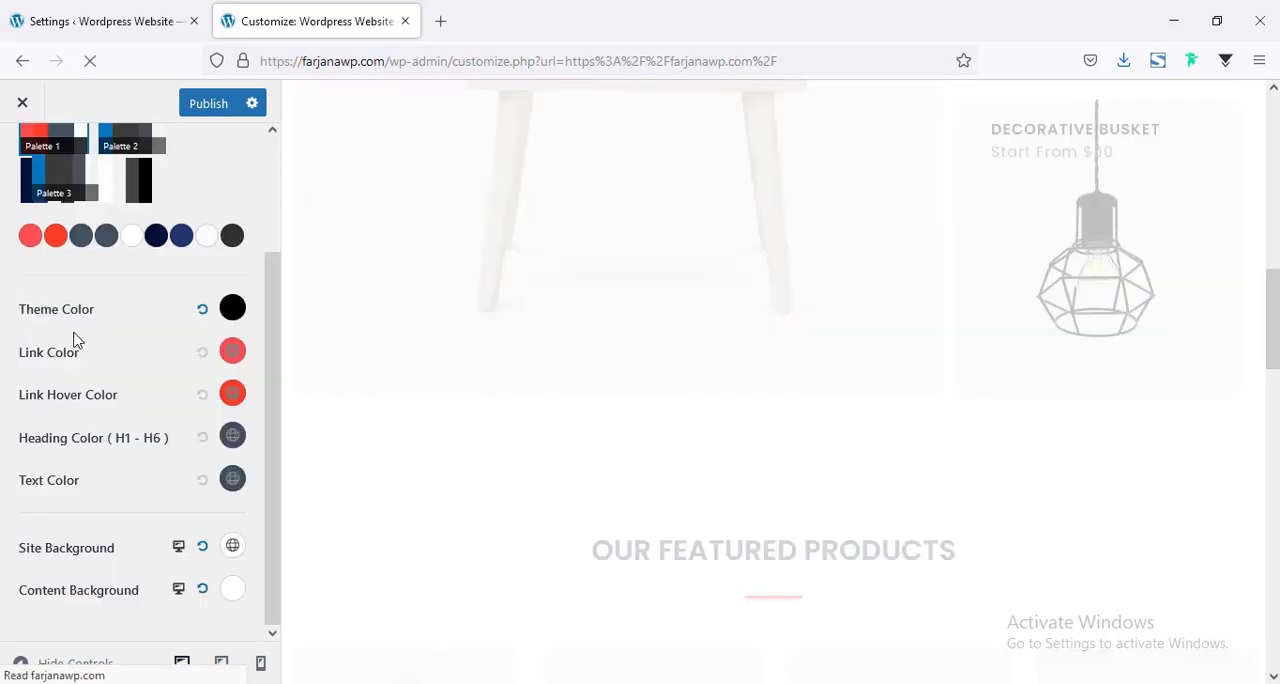
Set the global link color to #000000.
{"action": "left_click", "coordinate": [230, 357]}
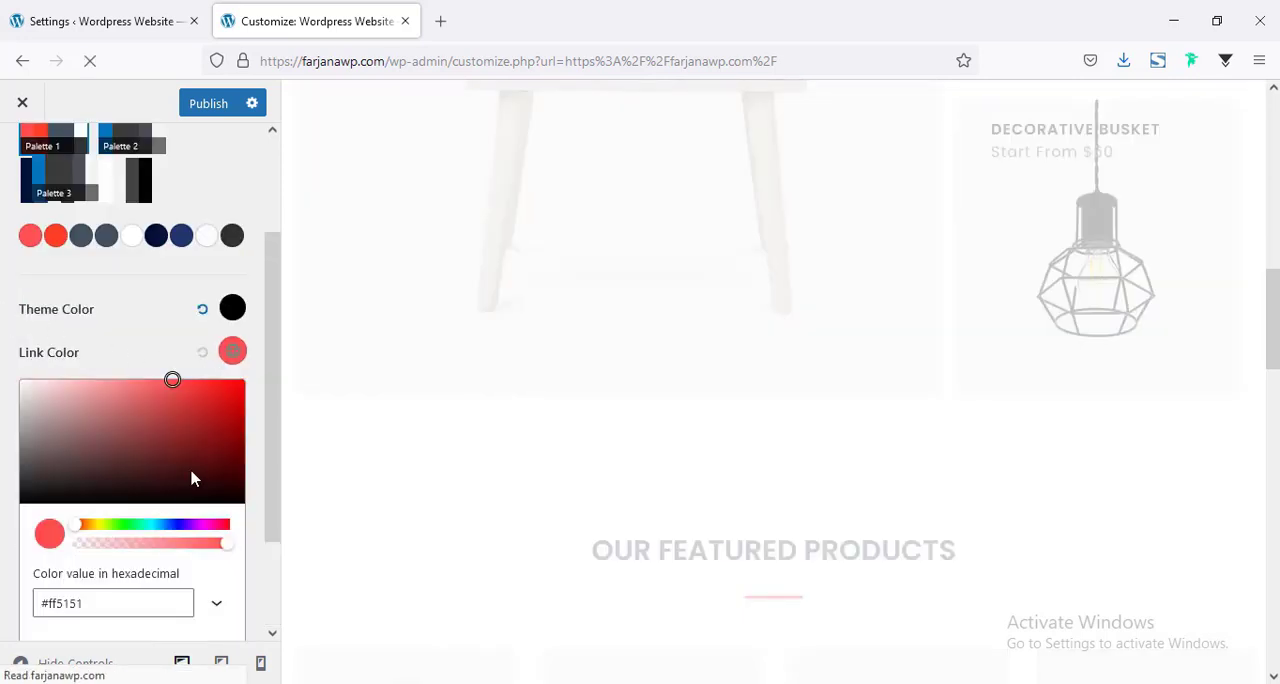
{"action": "triple_click", "coordinate": [100, 605]}
{"action": "type", "text": "#000000"}
{"action": "left_click", "coordinate": [4, 449]}
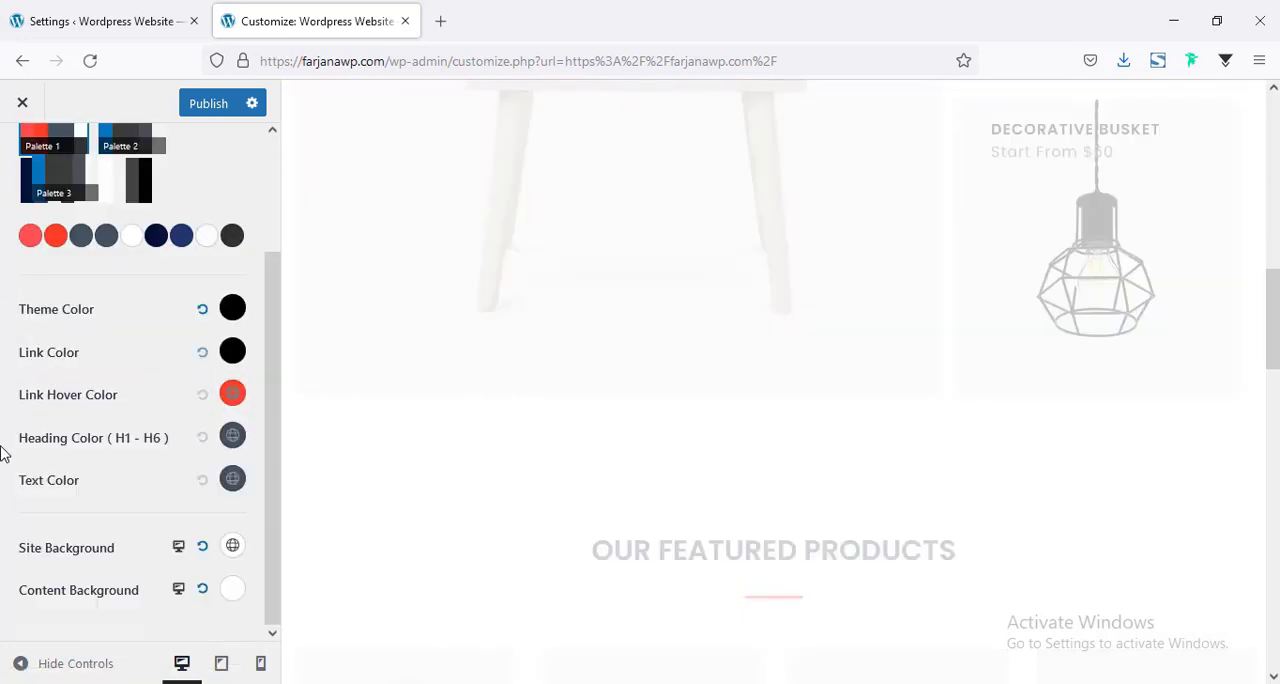
Set the global link hover color to dark grey.
{"action": "left_click", "coordinate": [235, 400]}
{"action": "scroll", "coordinate": [150, 515], "scroll_direction": "down", "scroll_amount": 3}
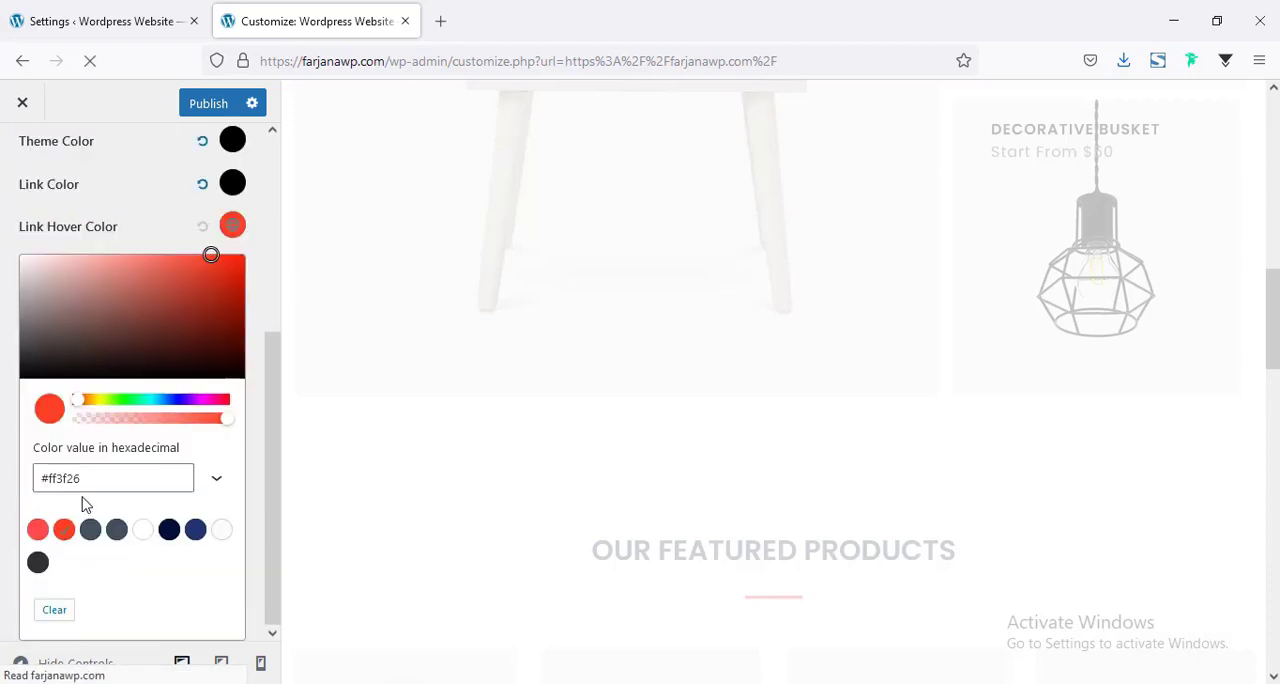
{"action": "left_click", "coordinate": [74, 485]}
{"action": "double_click", "coordinate": [76, 483]}
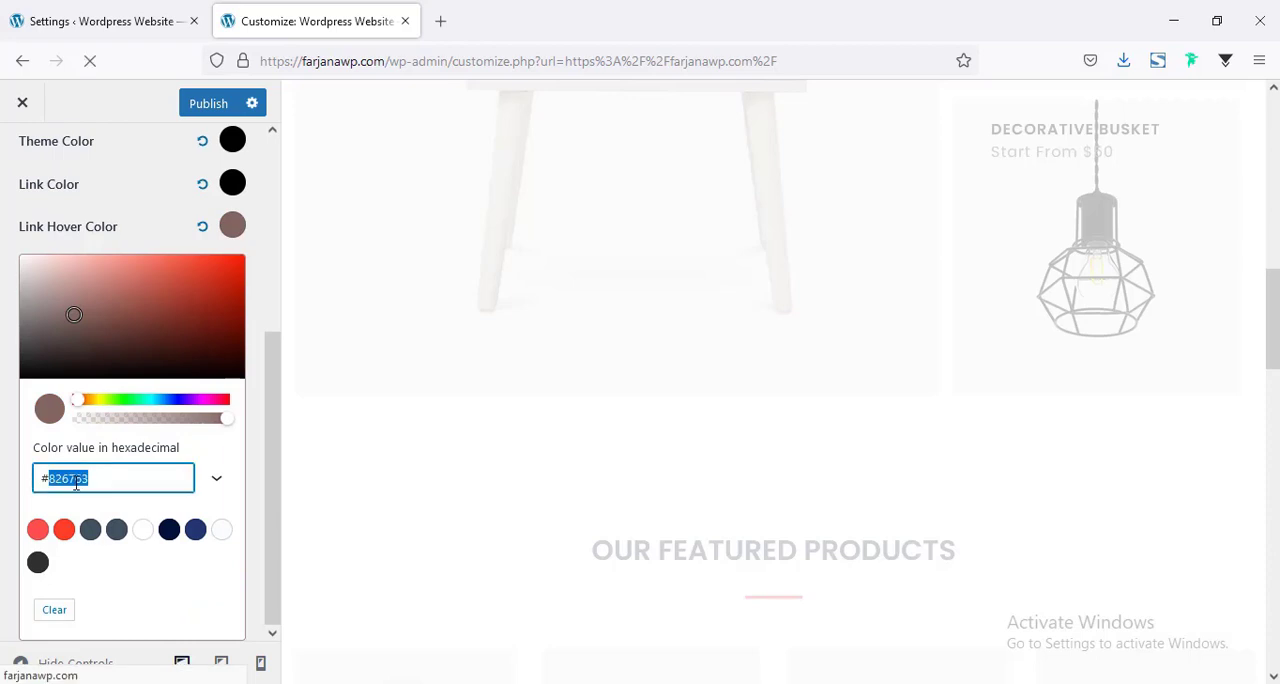
{"action": "key", "text": "ctrl+v"}
{"action": "left_click", "coordinate": [14, 346]}
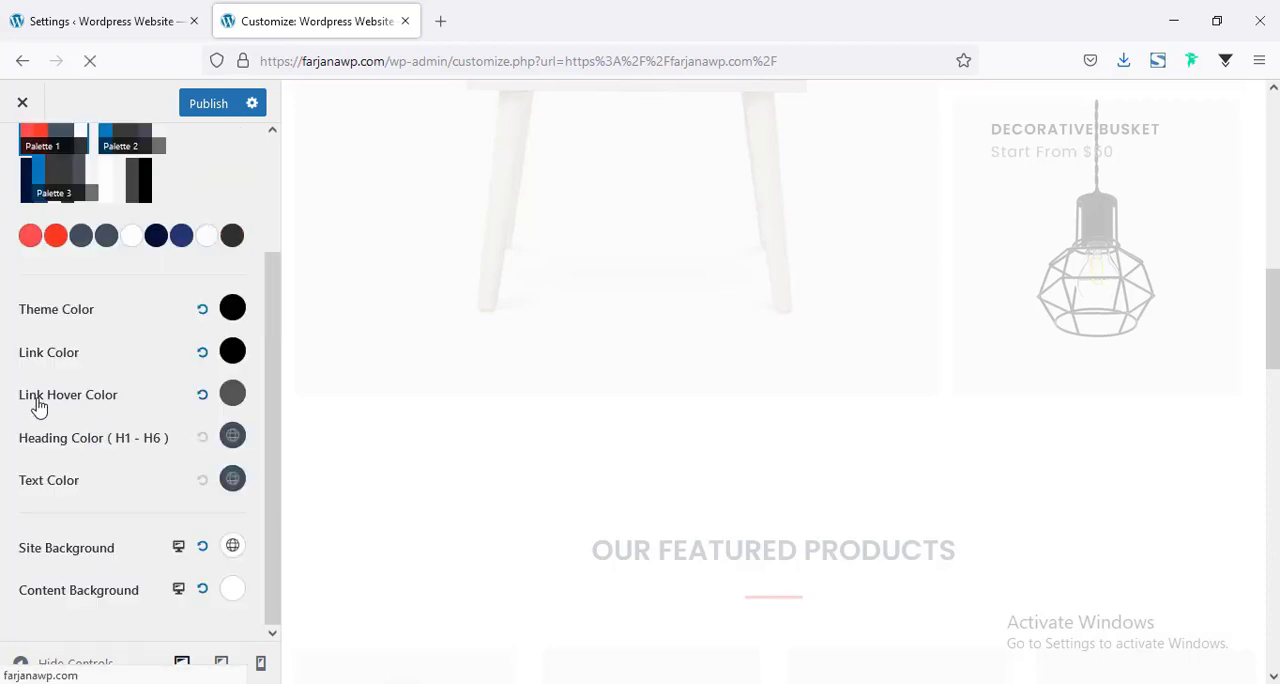
Set the global color of the H1 to H6 headings to black.
{"action": "left_click", "coordinate": [232, 436]}
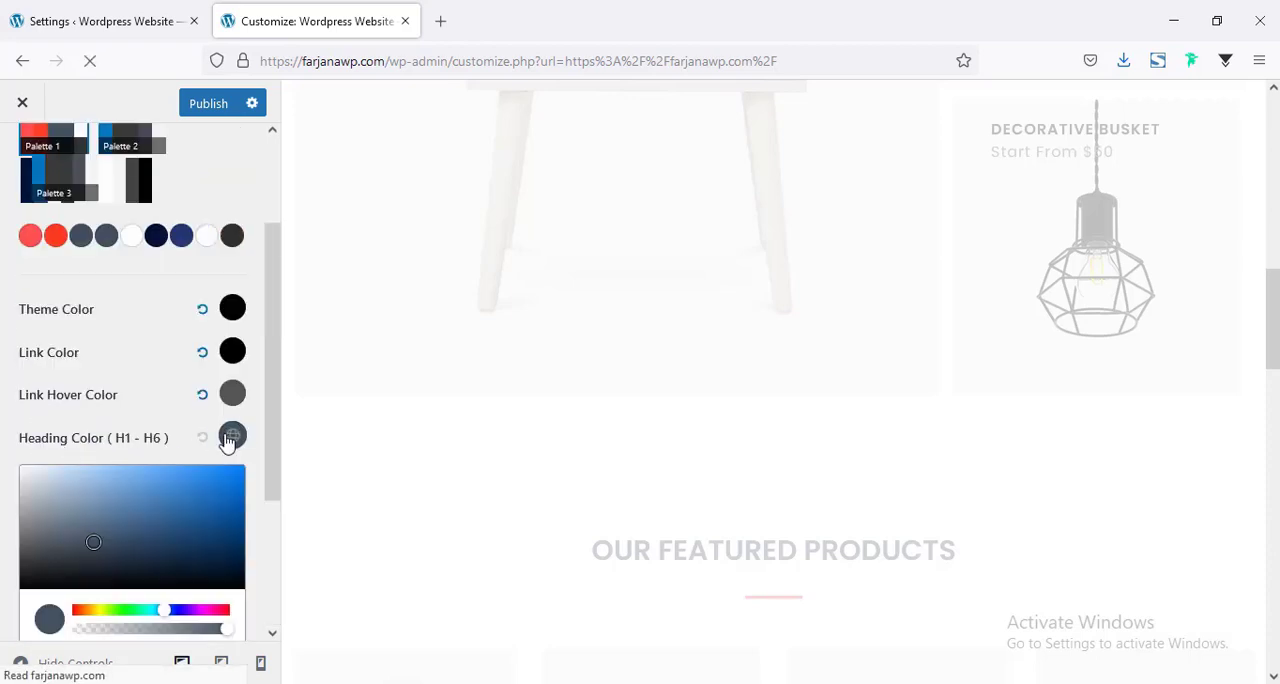
{"action": "scroll", "coordinate": [163, 523], "scroll_direction": "down", "scroll_amount": 3}
{"action": "double_click", "coordinate": [86, 480]}
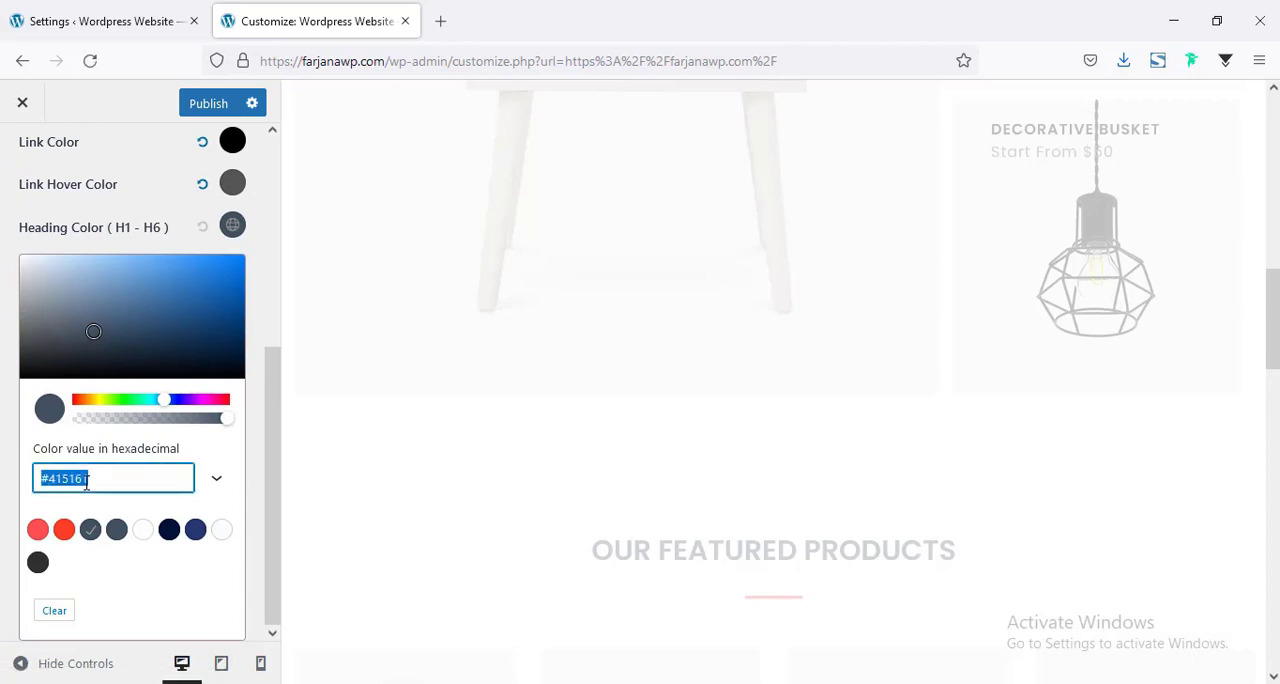
{"action": "type", "text": "000"}
{"action": "key", "text": "Return"}
{"action": "left_click", "coordinate": [6, 361]}
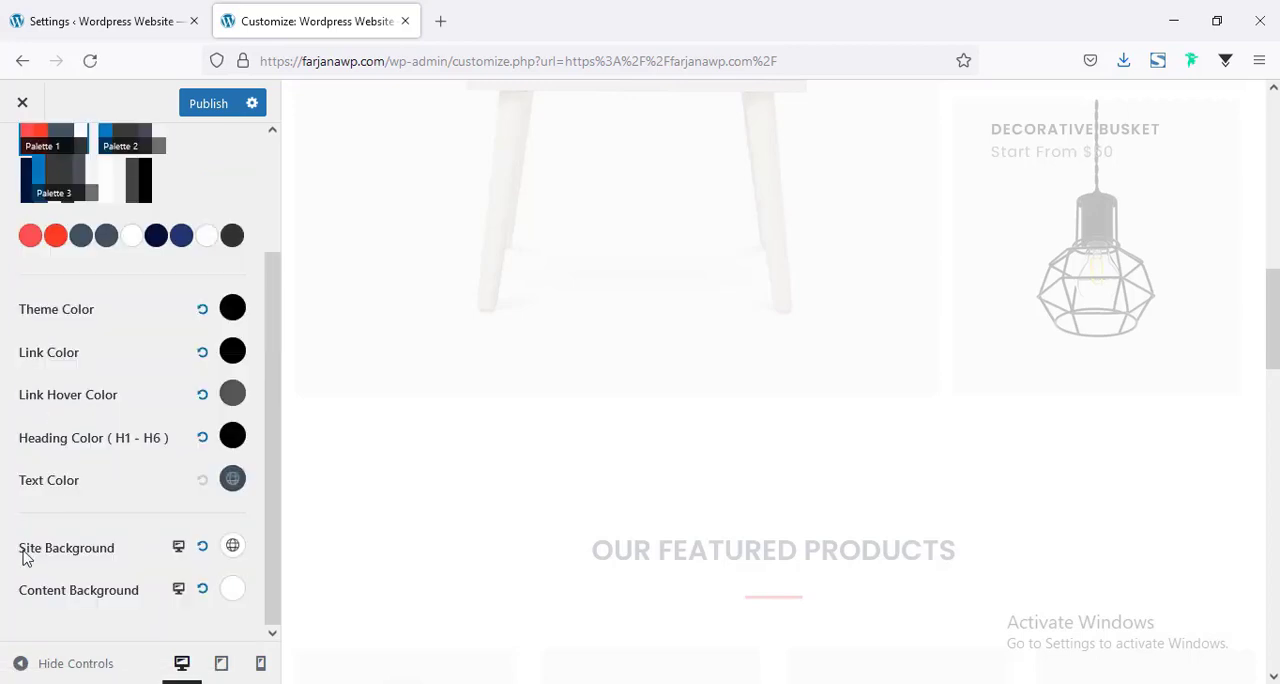
Set the global text color to #555 and publish the color changes.
{"action": "left_click", "coordinate": [233, 479]}
{"action": "scroll", "coordinate": [194, 486], "scroll_direction": "down", "scroll_amount": 3}
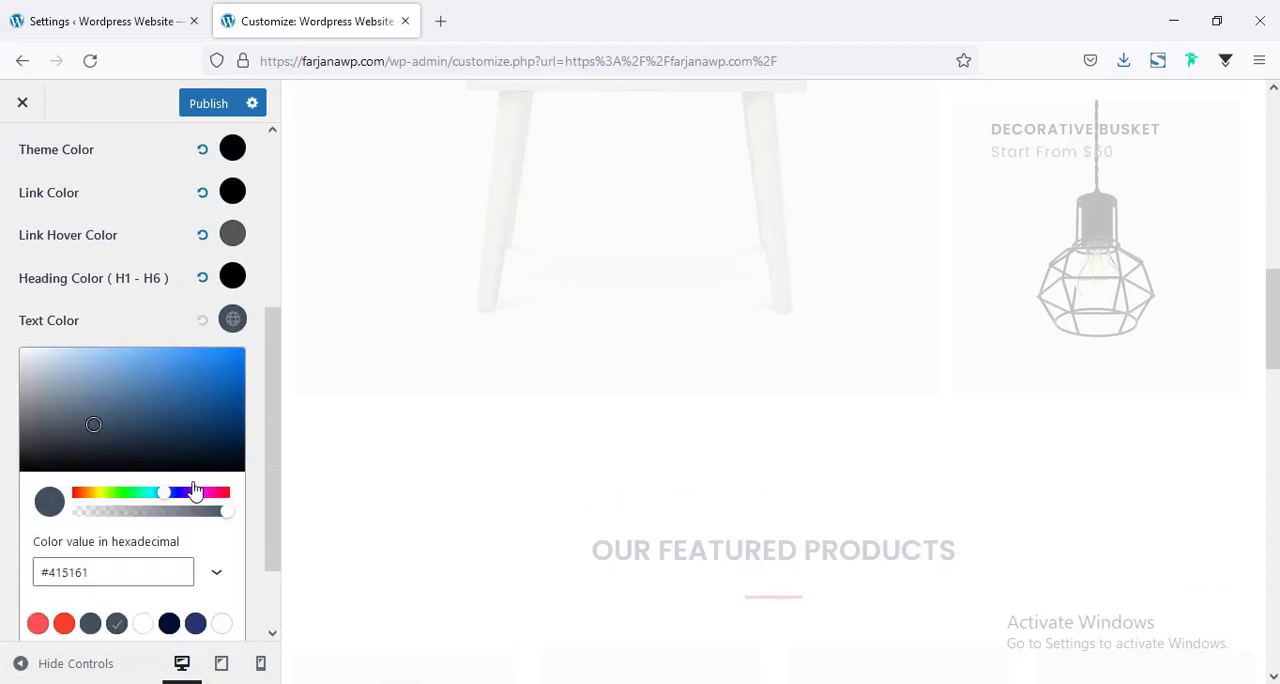
{"action": "double_click", "coordinate": [93, 479]}
{"action": "type", "text": "555"}
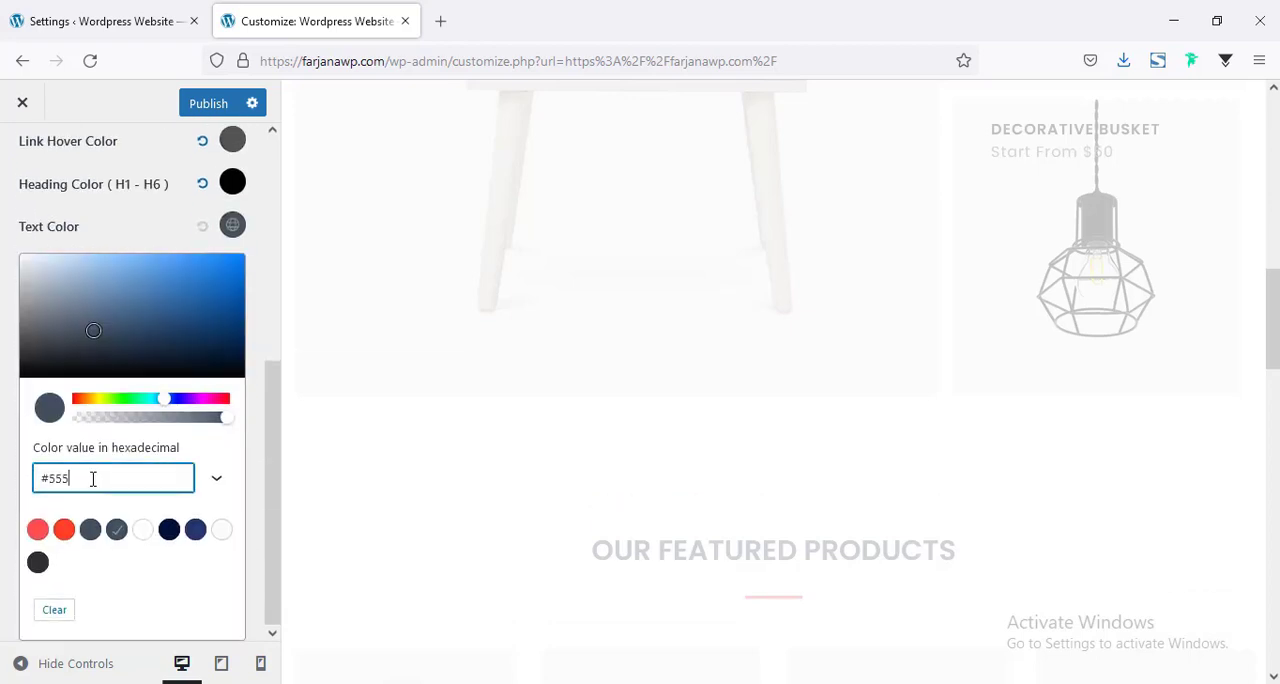
{"action": "key", "text": "Return"}
{"action": "left_click", "coordinate": [5, 384]}
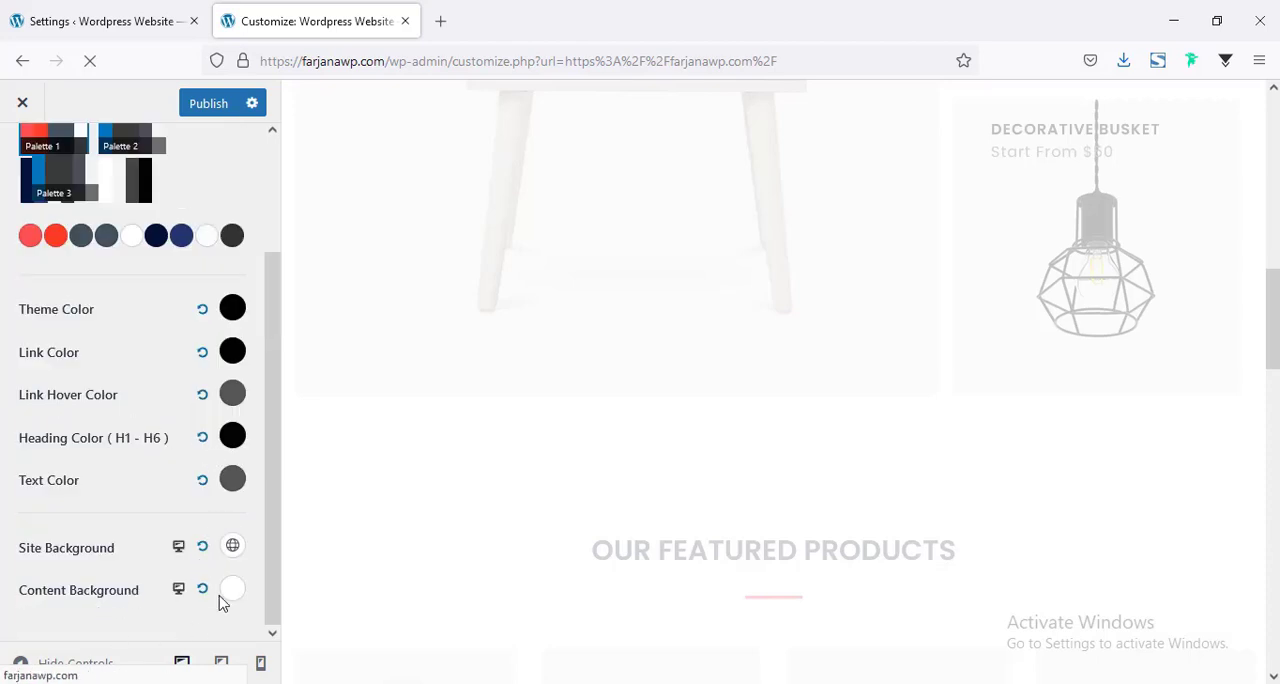
{"action": "scroll", "coordinate": [231, 529], "scroll_direction": "up", "scroll_amount": 3}
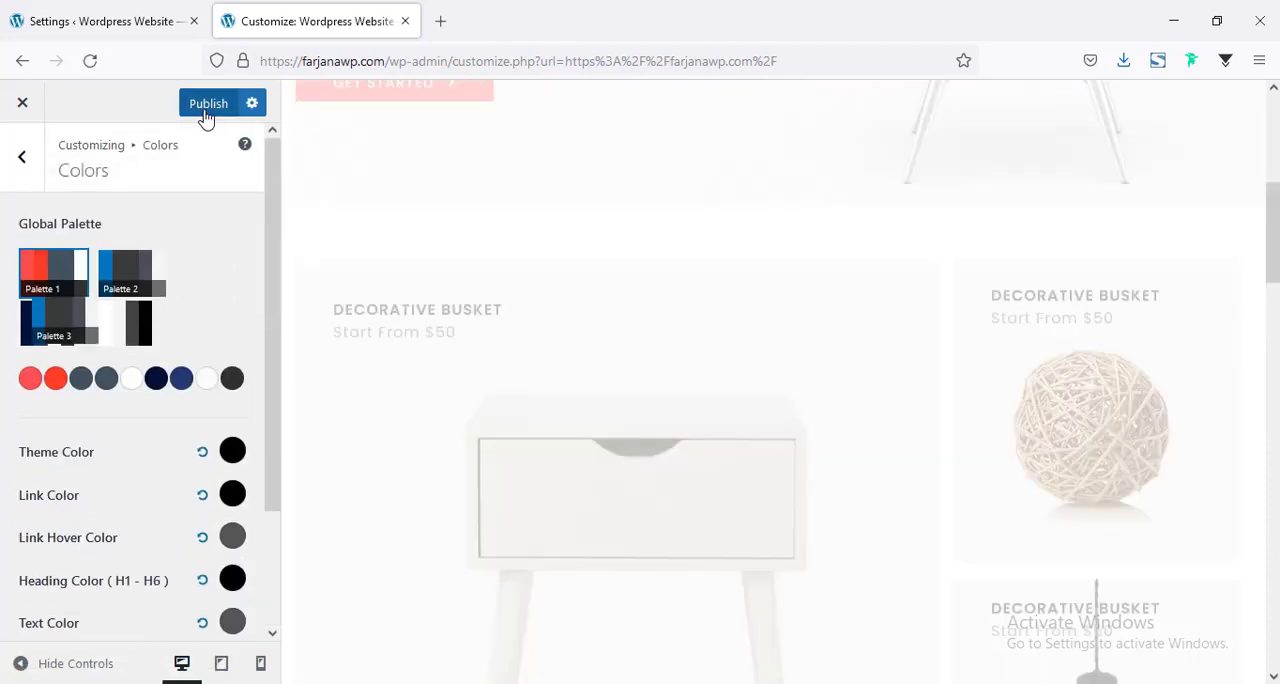
{"action": "left_click", "coordinate": [205, 104]}
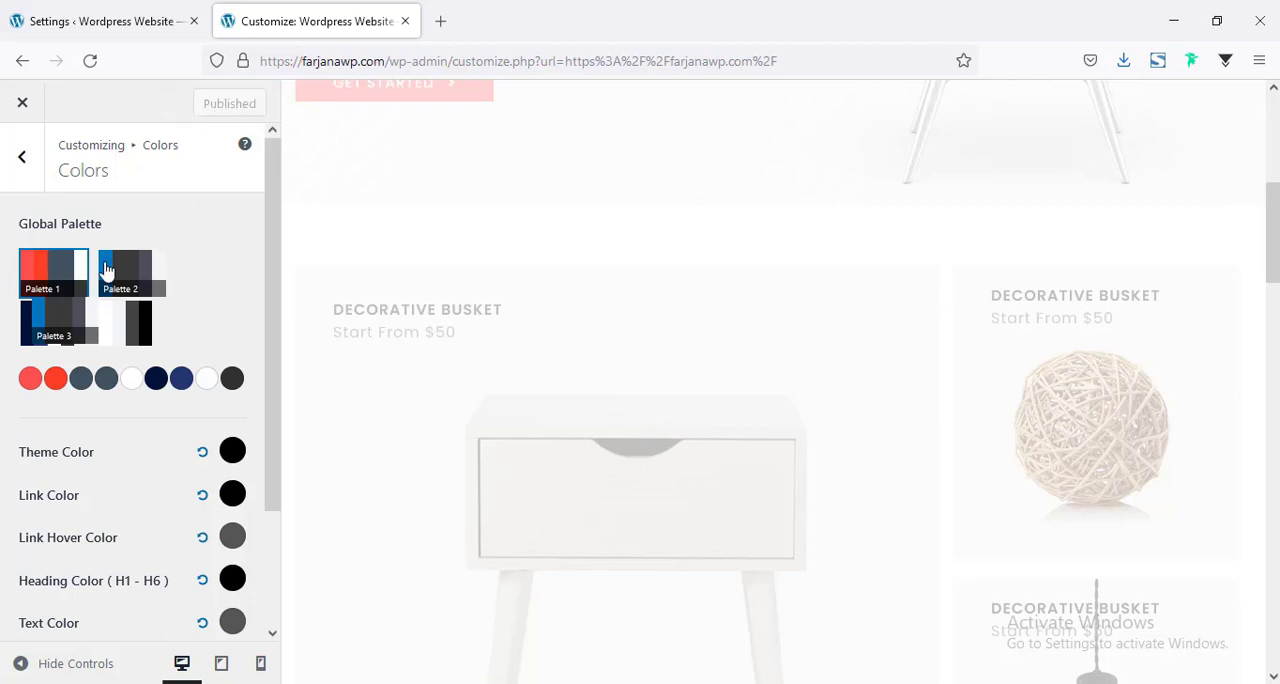
Open the global button settings and set the normal text color of the buttons to #000.
{"action": "left_click", "coordinate": [23, 160]}
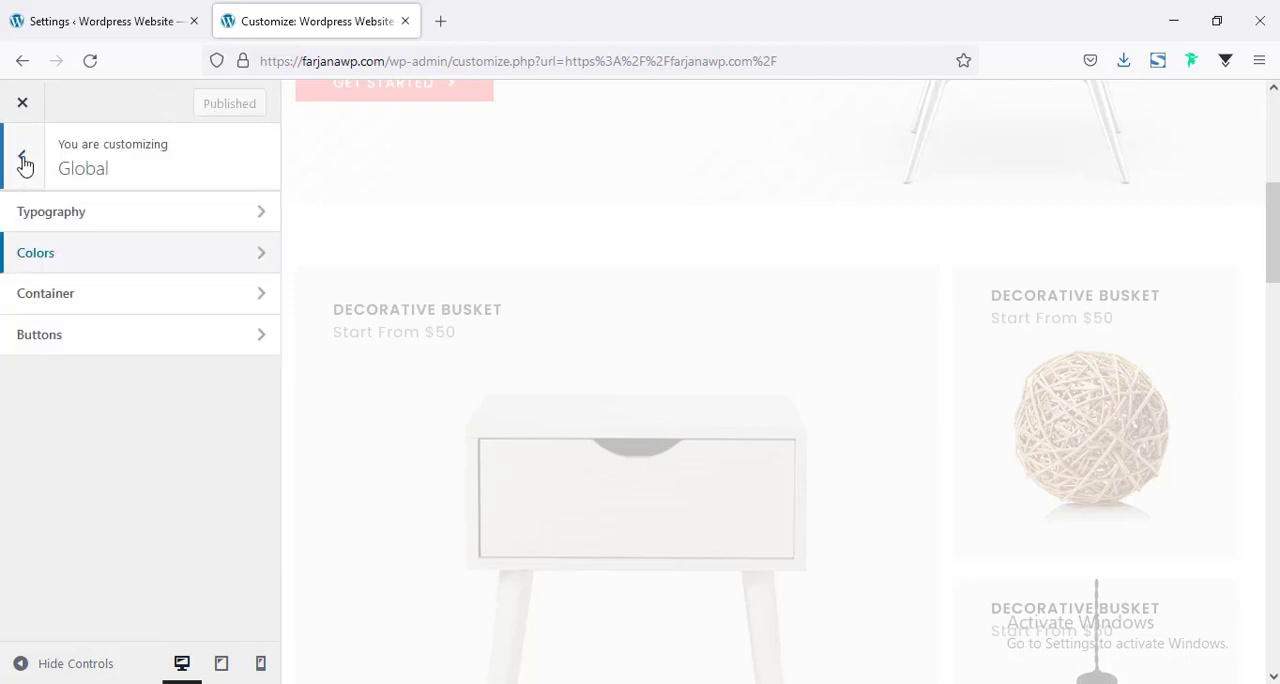
{"action": "left_click", "coordinate": [120, 355]}
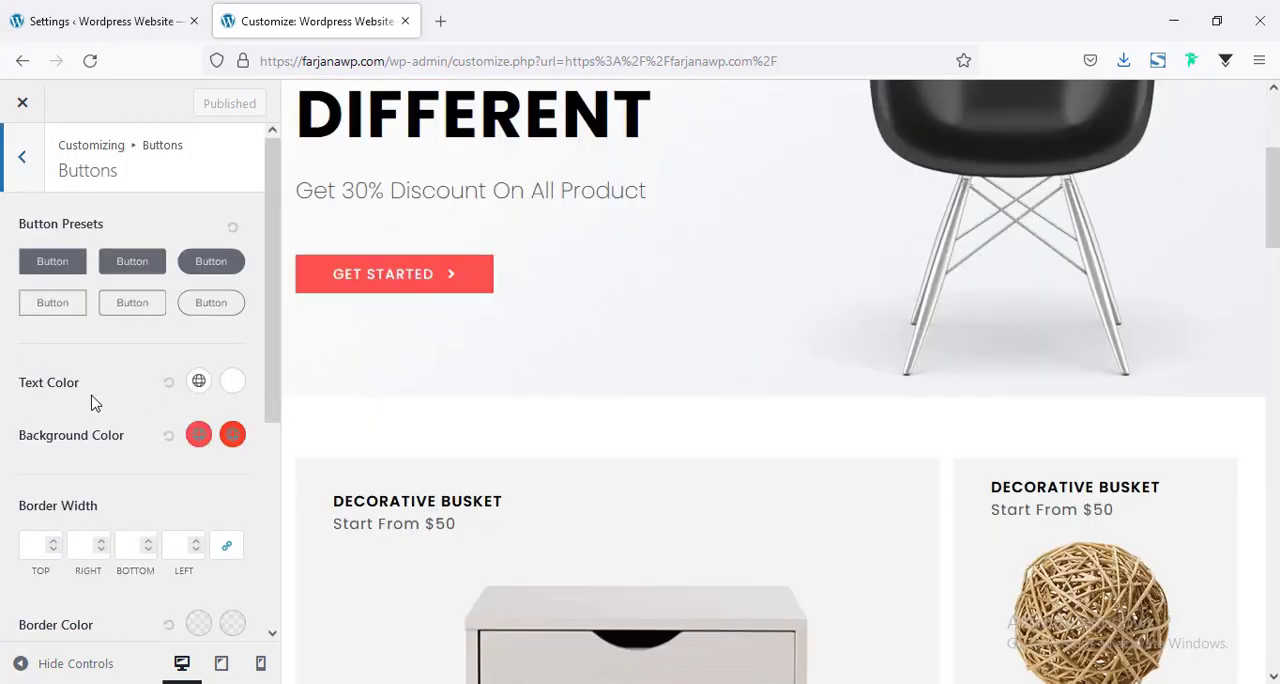
{"action": "left_click", "coordinate": [200, 388]}
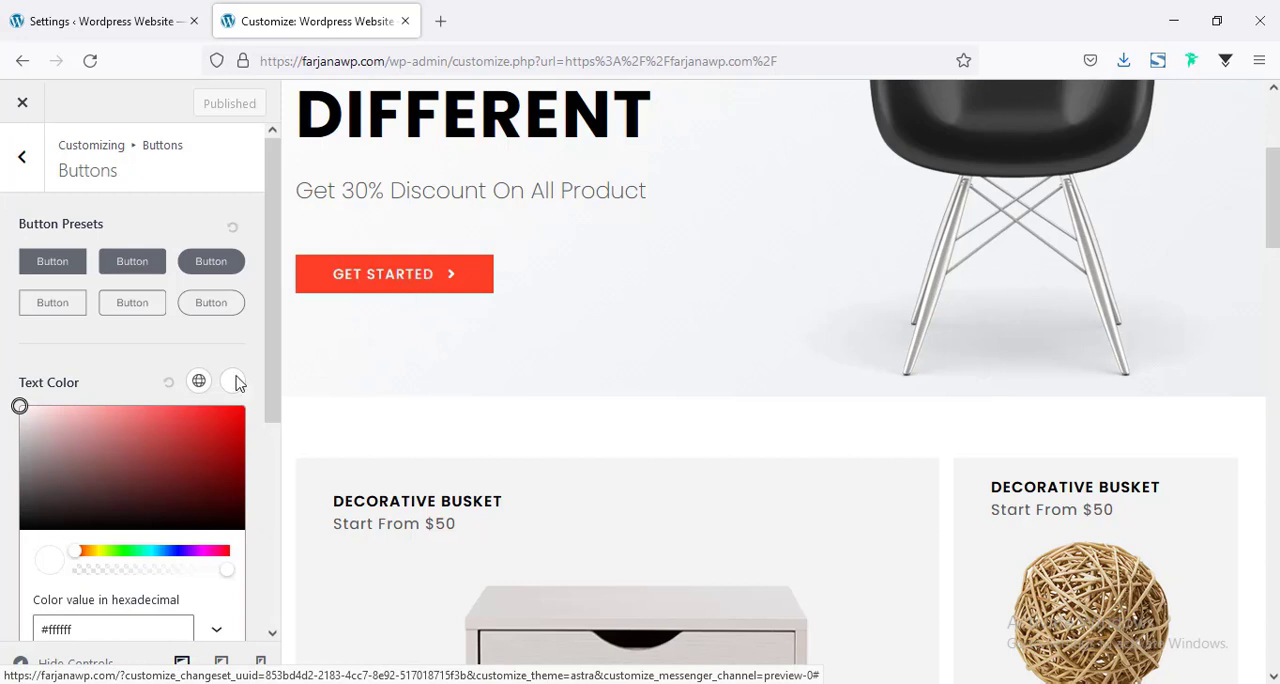
{"action": "scroll", "coordinate": [125, 555], "scroll_direction": "down", "scroll_amount": 5}
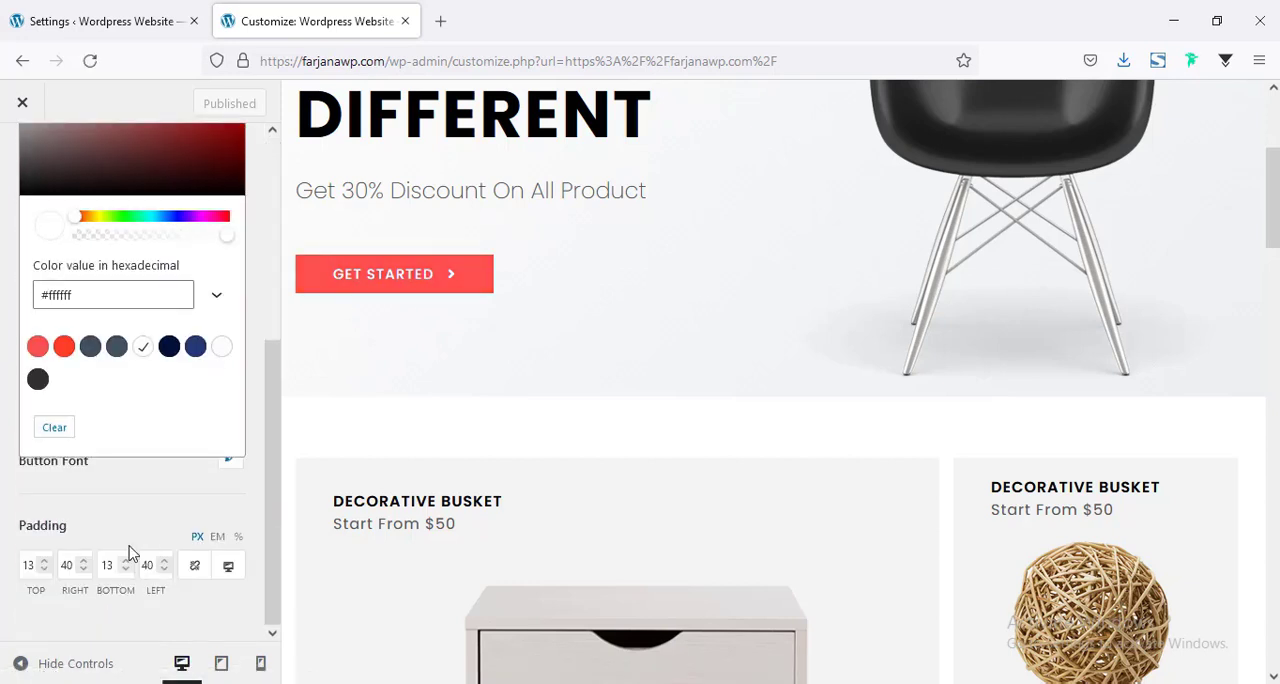
{"action": "left_click_drag", "start_coordinate": [82, 297], "coordinate": [4, 311]}
{"action": "type", "text": "#000"}
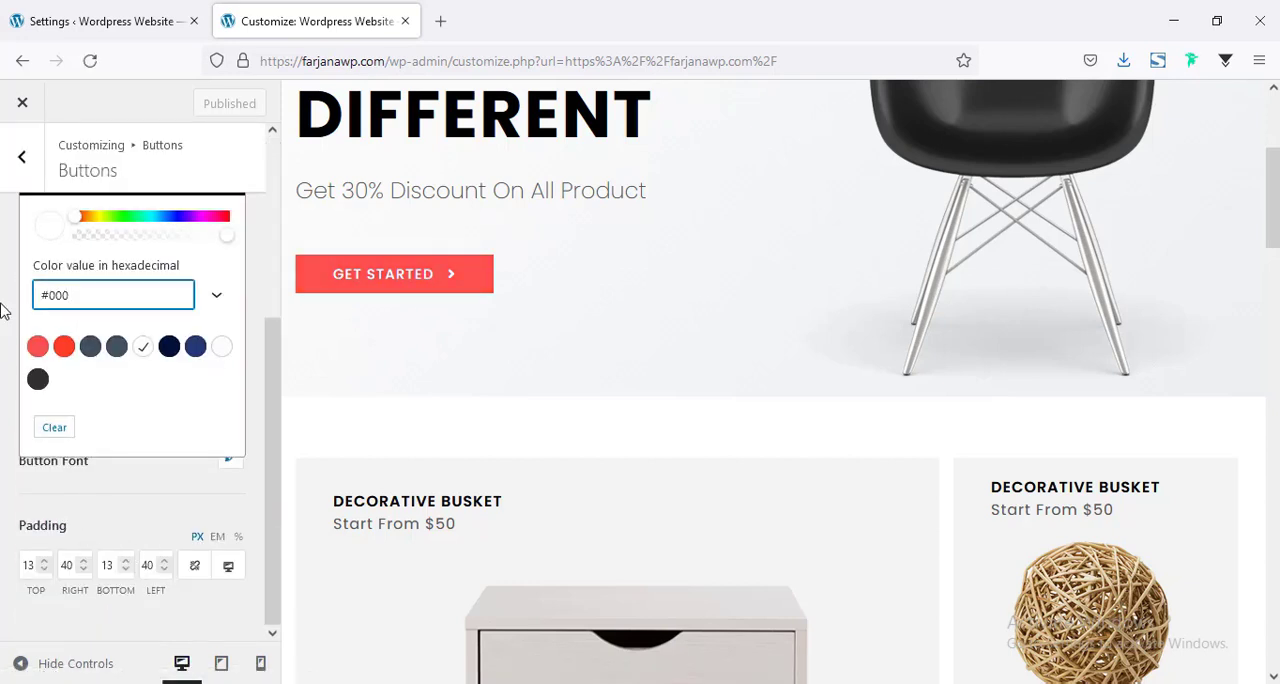
{"action": "left_click", "coordinate": [4, 311]}
{"action": "scroll", "coordinate": [88, 328], "scroll_direction": "up", "scroll_amount": 1}
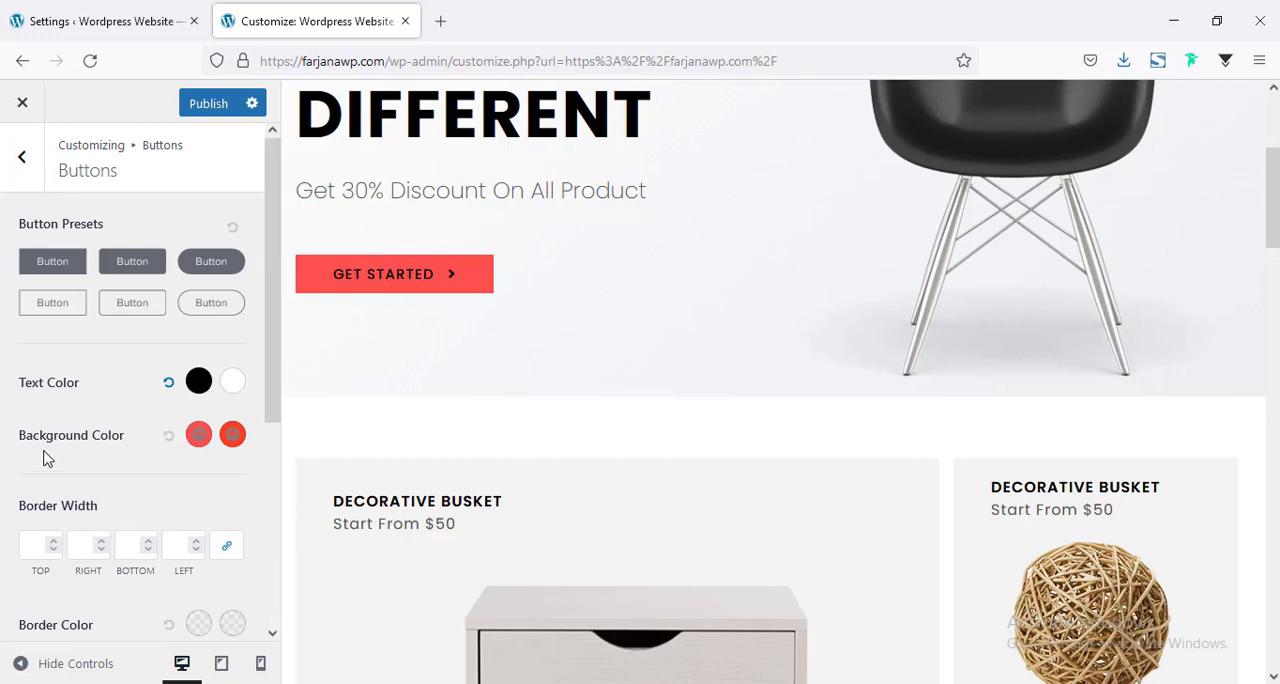
Set both the normal and the hover background color of the buttons to the palette's white.
{"action": "left_click", "coordinate": [198, 436]}
{"action": "scroll", "coordinate": [118, 451], "scroll_direction": "down", "scroll_amount": 2}
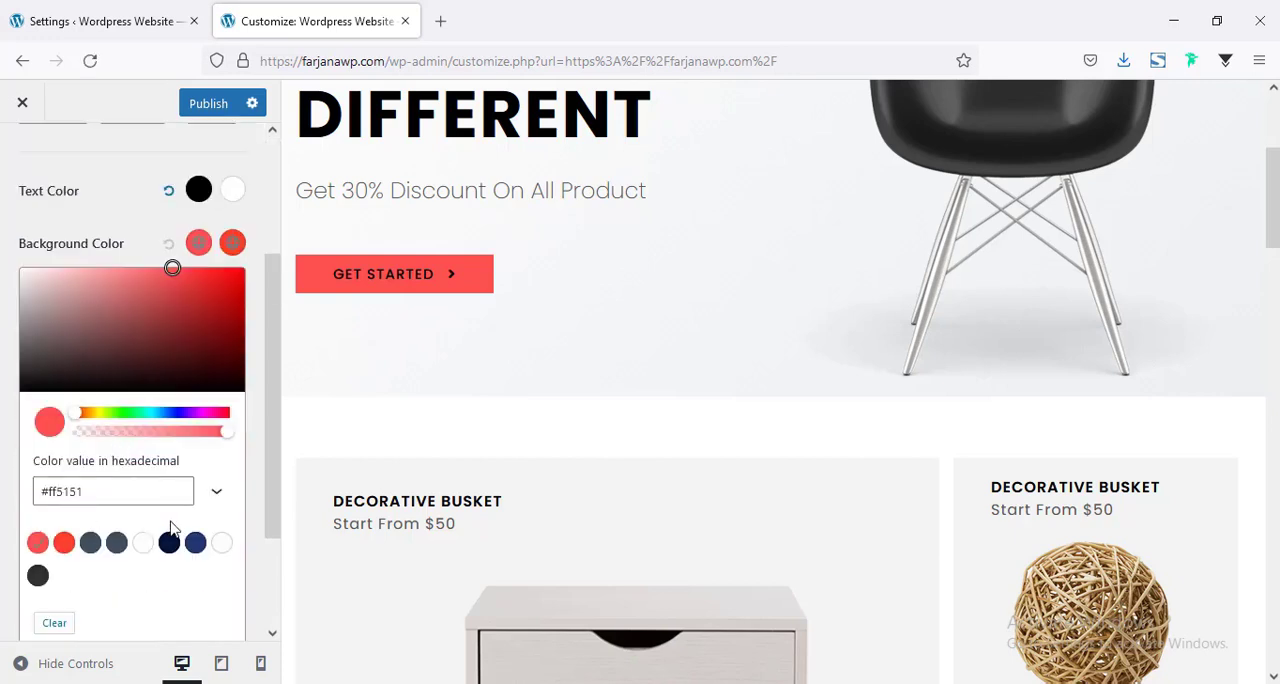
{"action": "left_click", "coordinate": [143, 542]}
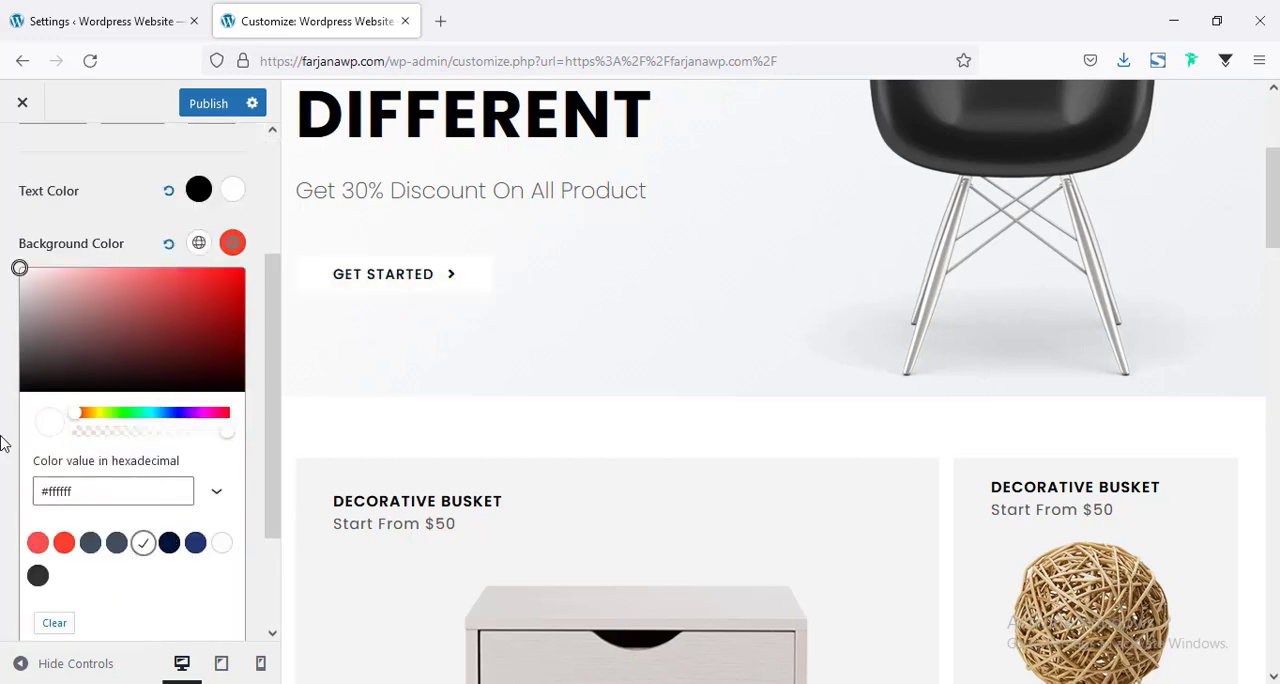
{"action": "left_click", "coordinate": [4, 443]}
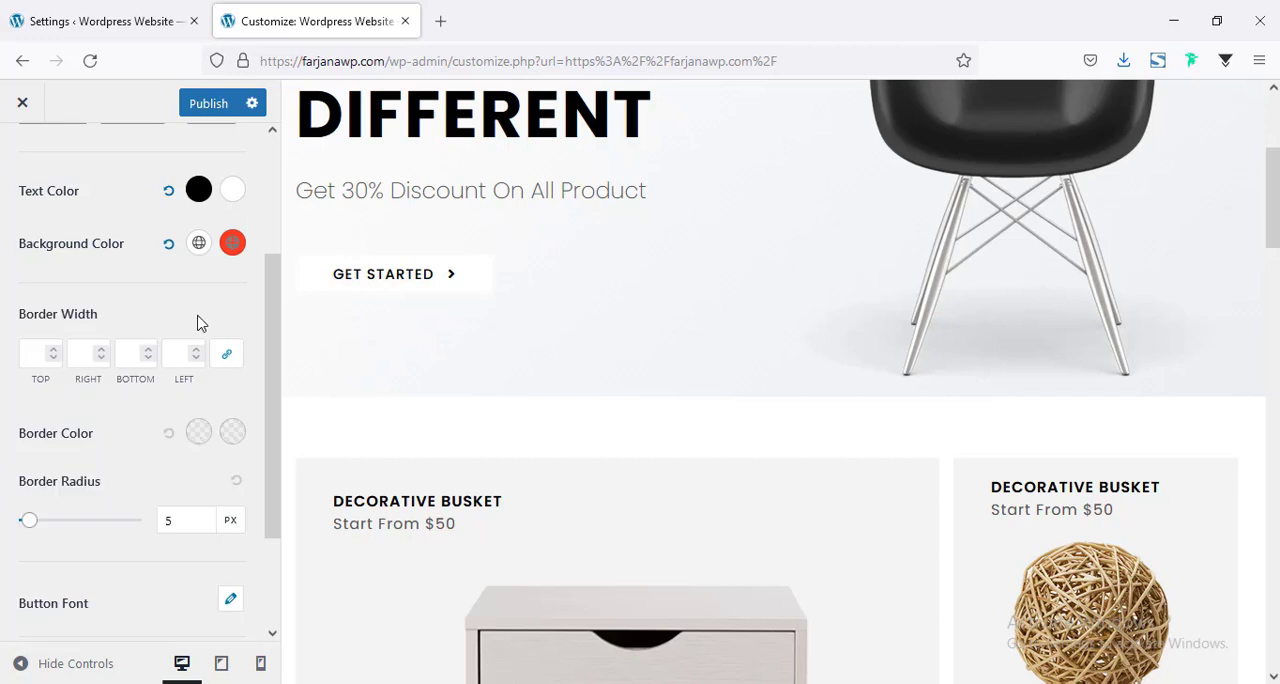
{"action": "left_click", "coordinate": [232, 243]}
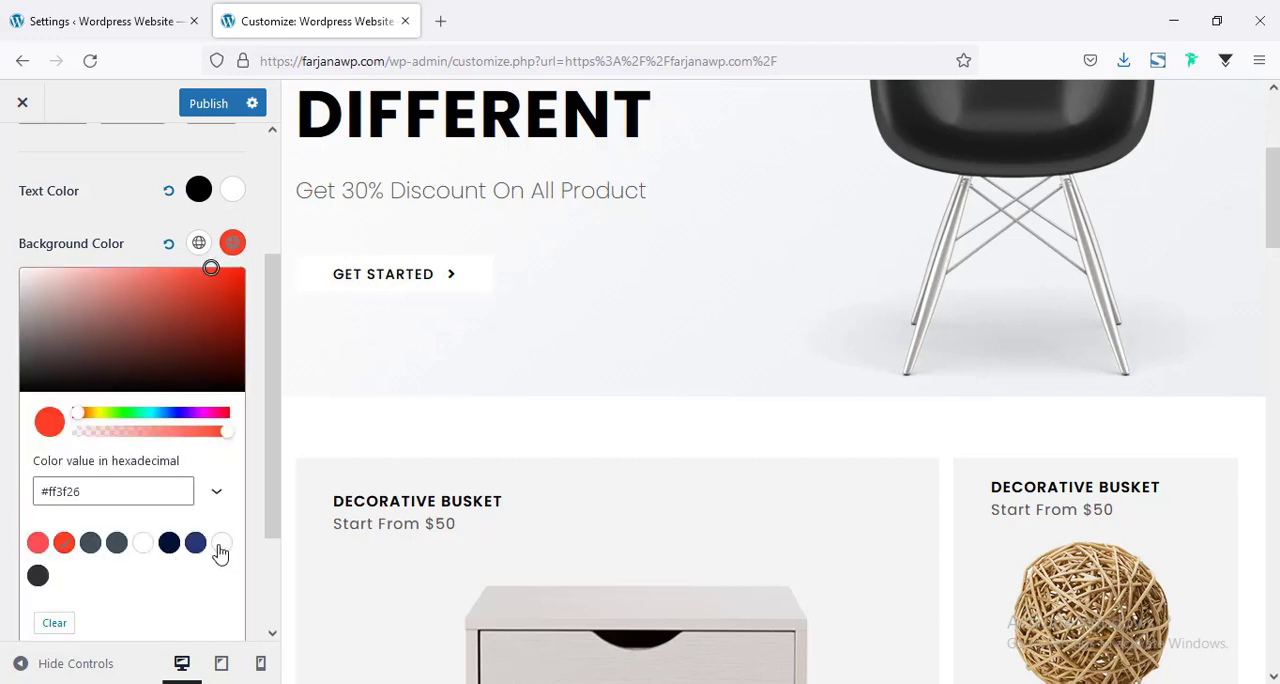
{"action": "left_click", "coordinate": [143, 542]}
{"action": "left_click", "coordinate": [4, 312]}
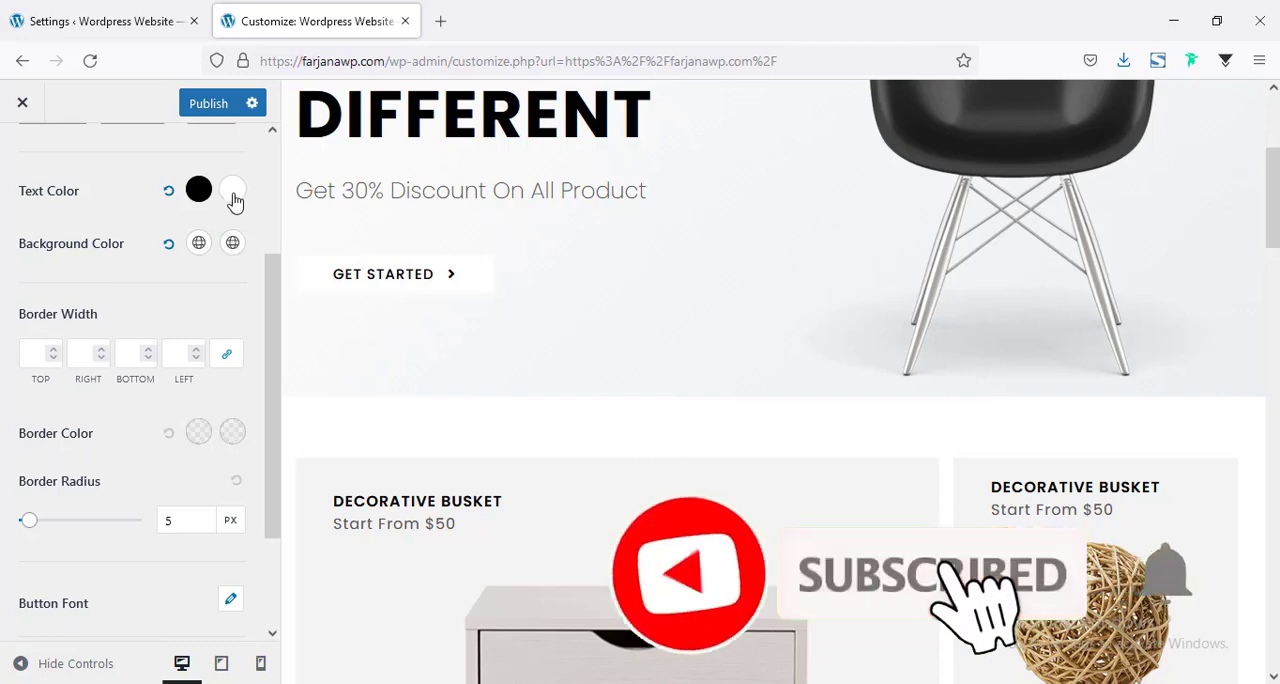
Set the hover text color of the global buttons to the palette's dark gray.
{"action": "left_click", "coordinate": [232, 192]}
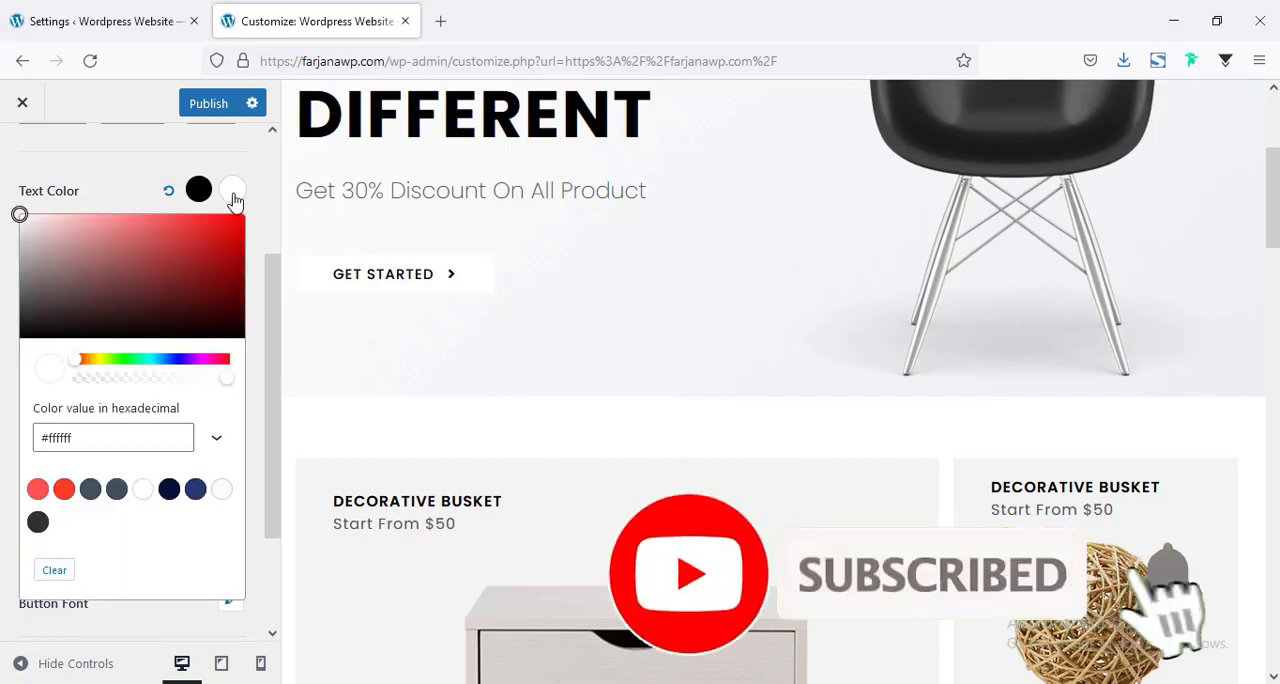
{"action": "left_click", "coordinate": [38, 523]}
{"action": "left_click", "coordinate": [4, 351]}
Set the border radius of the global buttons to 0 px.
{"action": "scroll", "coordinate": [232, 418], "scroll_direction": "down", "scroll_amount": 1}
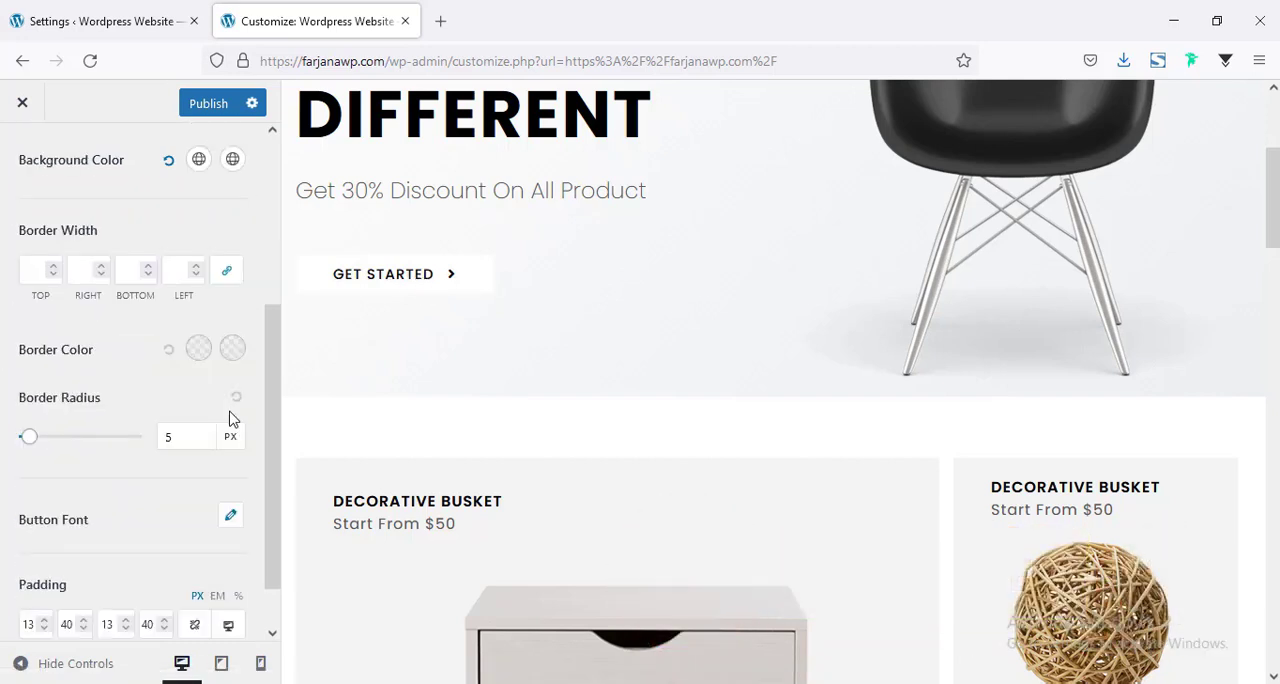
{"action": "scroll", "coordinate": [232, 418], "scroll_direction": "down", "scroll_amount": 1}
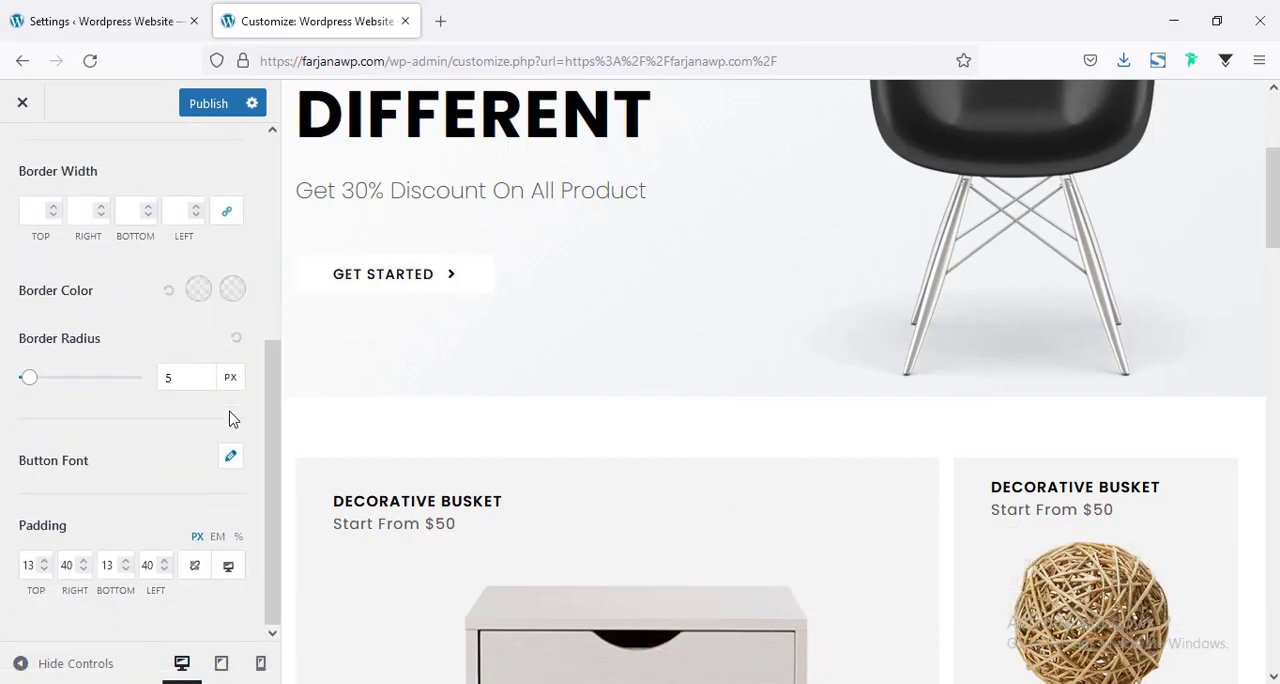
{"action": "left_click", "coordinate": [182, 378]}
{"action": "key", "text": "BackSpace"}
{"action": "type", "text": "0"}
Set the top and bottom padding of the global buttons to 15 px.
{"action": "scroll", "coordinate": [220, 346], "scroll_direction": "up", "scroll_amount": 3}
{"action": "scroll", "coordinate": [220, 346], "scroll_direction": "down", "scroll_amount": 3}
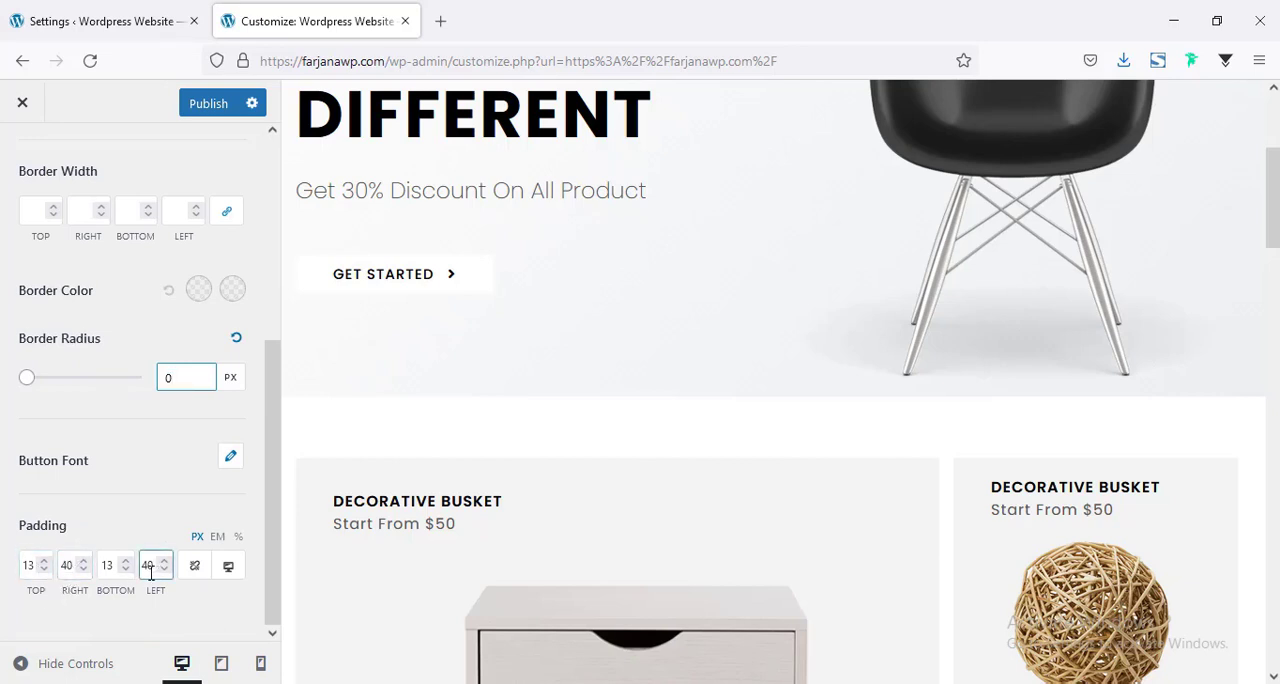
{"action": "double_click", "coordinate": [33, 564]}
{"action": "type", "text": "15"}
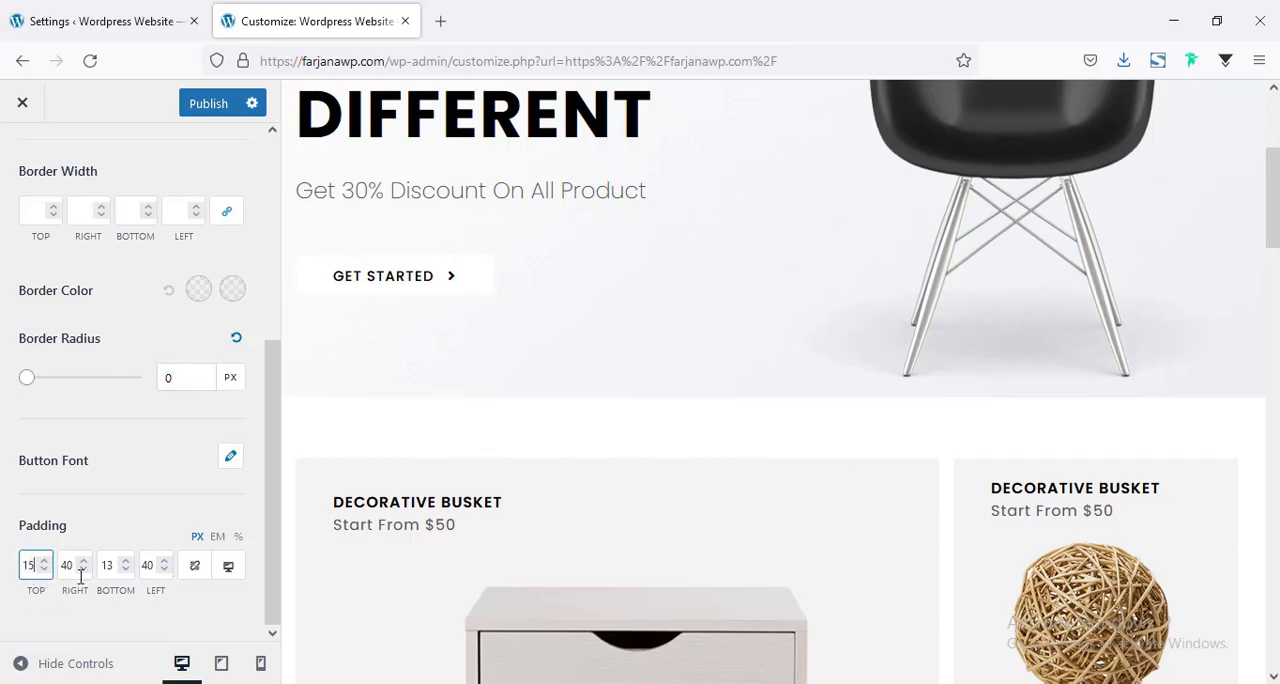
{"action": "double_click", "coordinate": [107, 565]}
{"action": "type", "text": "15"}
{"action": "double_click", "coordinate": [110, 567]}
{"action": "type", "text": "15"}
{"action": "left_click", "coordinate": [177, 413]}
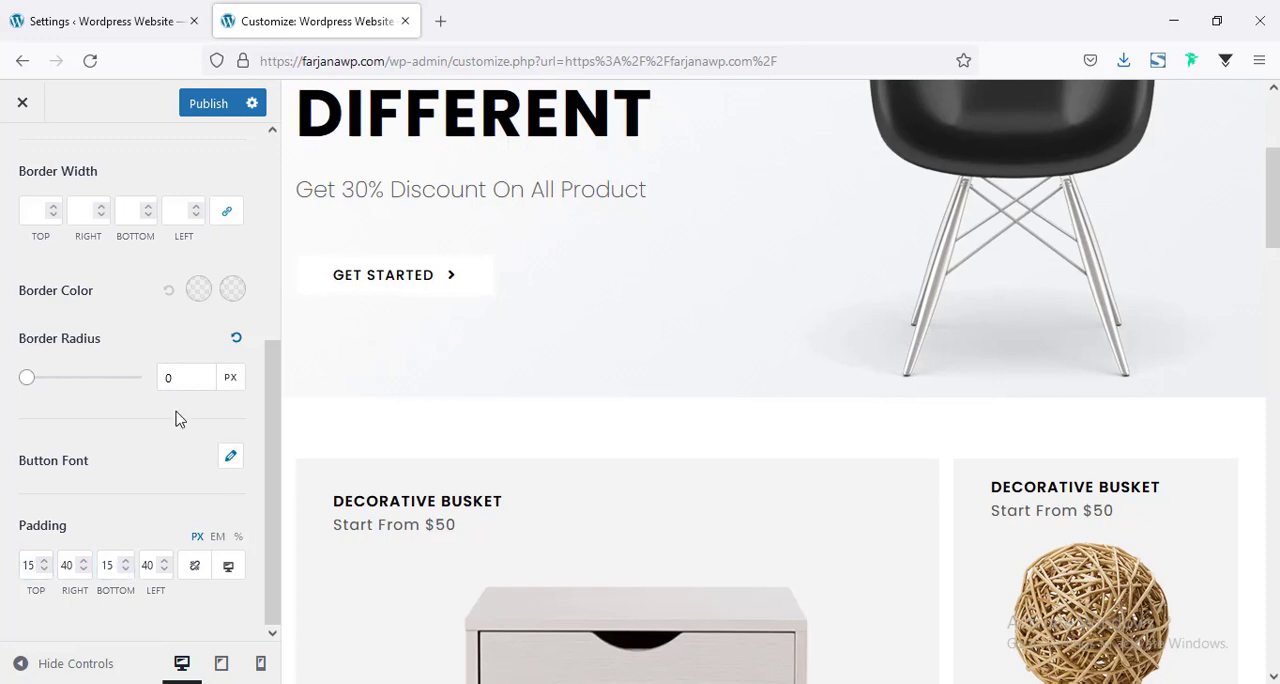
Set the button font family to Poppins and its letter spacing to 2 px.
{"action": "left_click", "coordinate": [229, 463]}
{"action": "scroll", "coordinate": [157, 440], "scroll_direction": "down", "scroll_amount": 3}
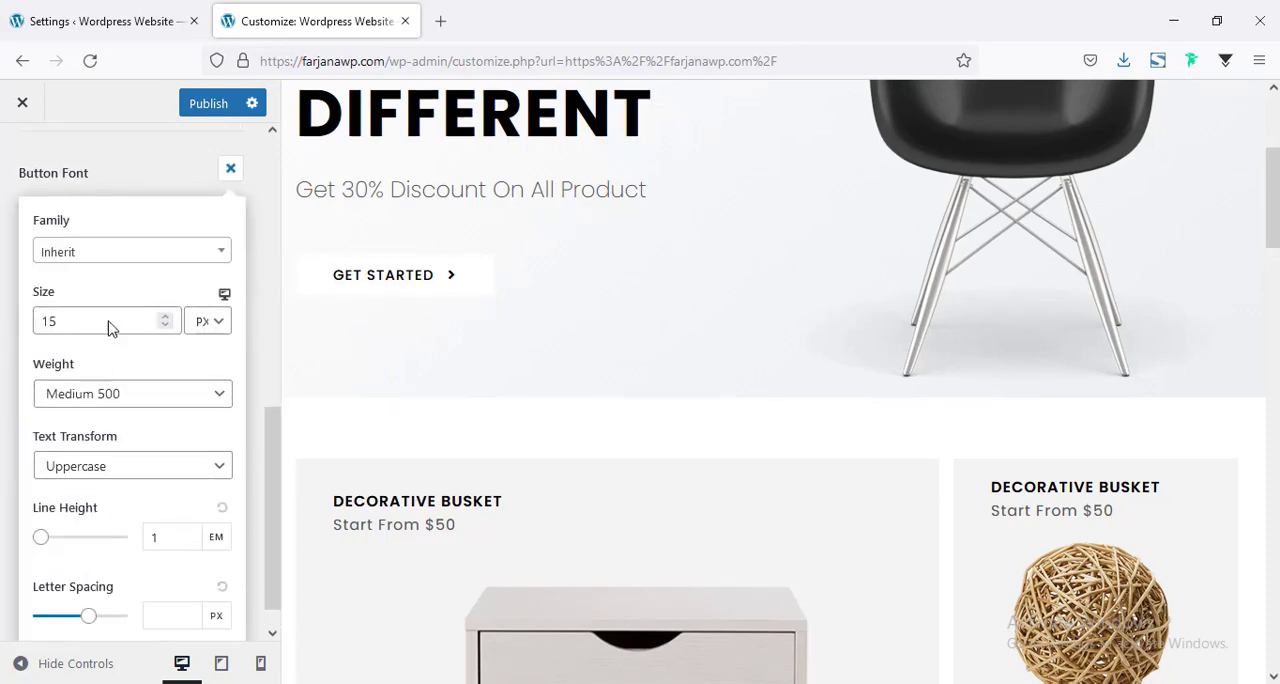
{"action": "left_click", "coordinate": [108, 256]}
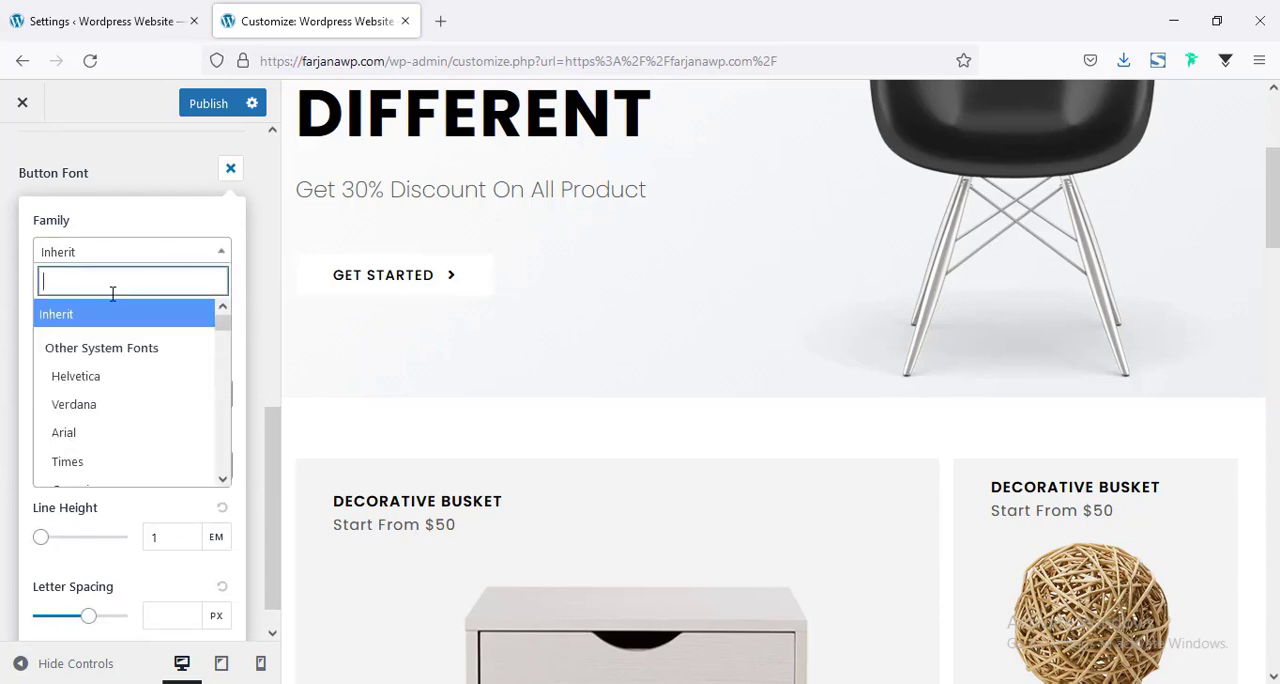
{"action": "type", "text": "poppi"}
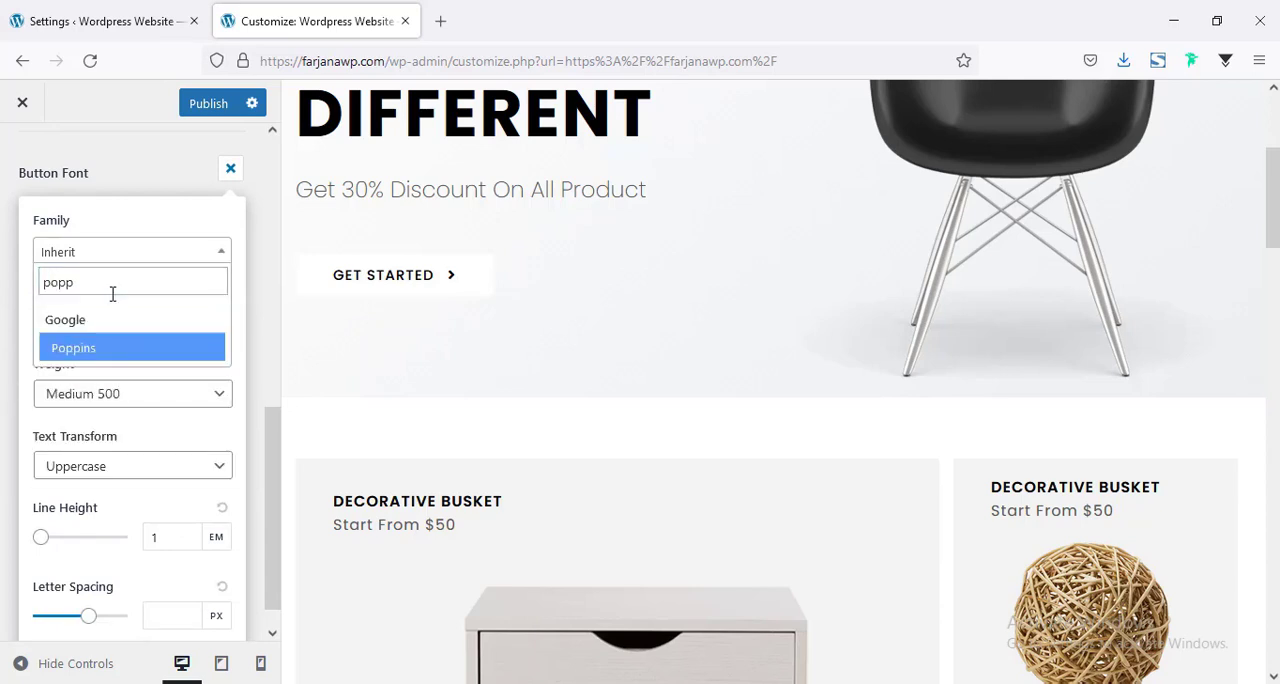
{"action": "key", "text": "Return"}
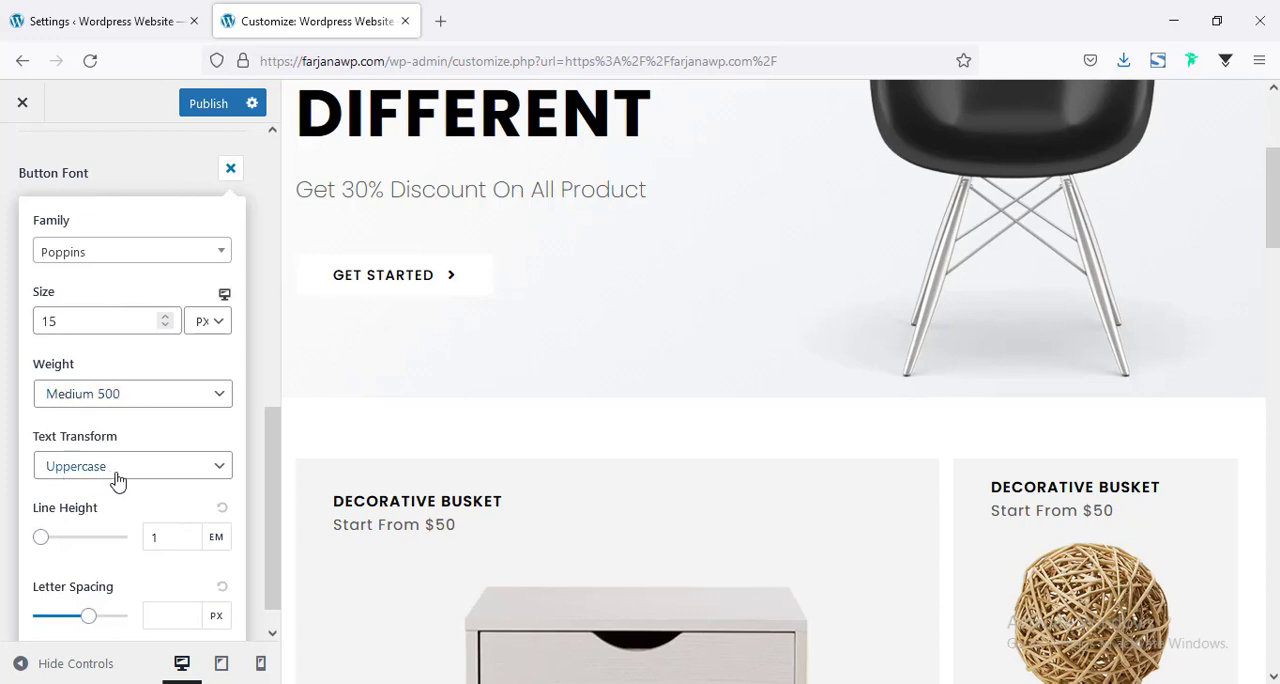
{"action": "scroll", "coordinate": [125, 475], "scroll_direction": "down", "scroll_amount": 1}
{"action": "left_click", "coordinate": [158, 577]}
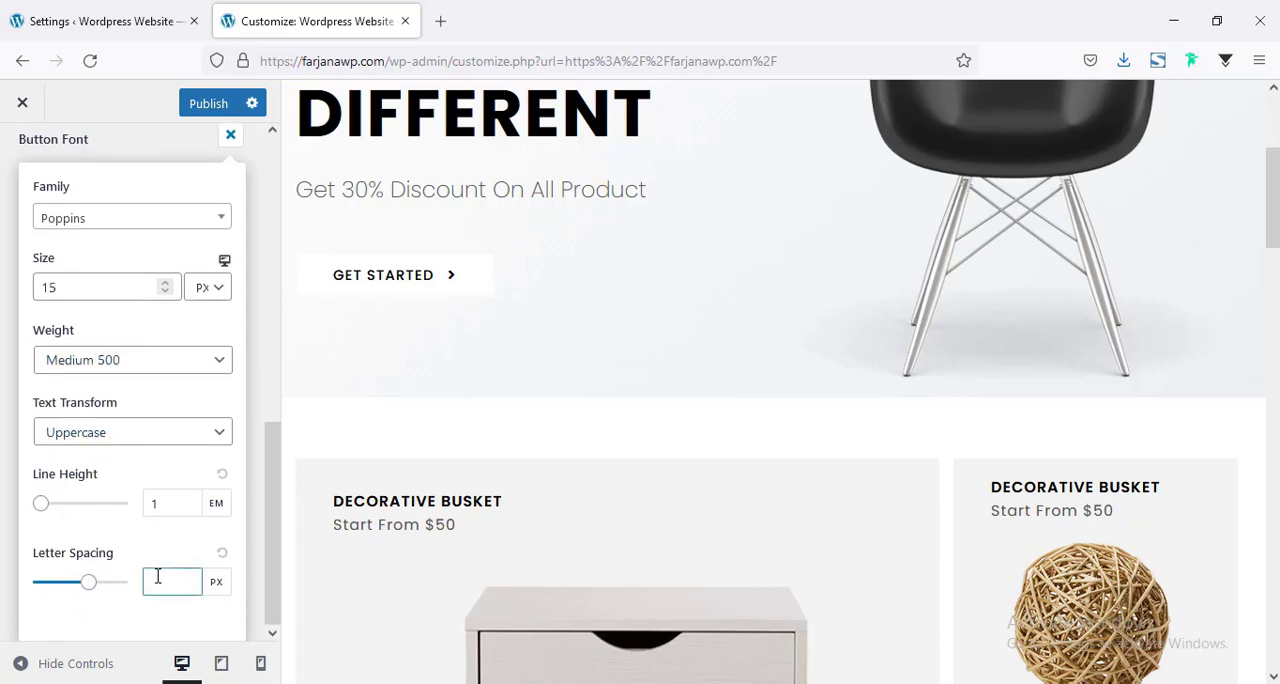
{"action": "type", "text": "2"}
{"action": "left_click", "coordinate": [155, 540]}
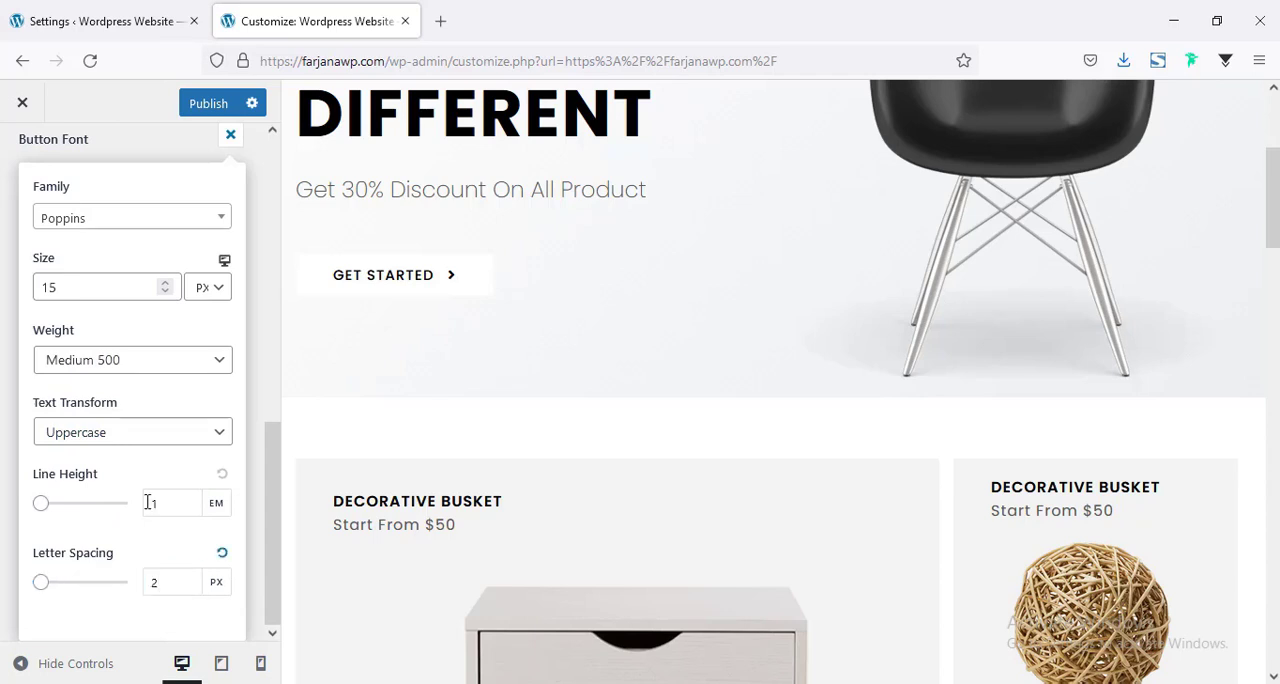
Publish the button changes and return to the customizer's main list of settings.
{"action": "scroll", "coordinate": [144, 500], "scroll_direction": "up", "scroll_amount": 2}
{"action": "scroll", "coordinate": [145, 505], "scroll_direction": "up", "scroll_amount": 5}
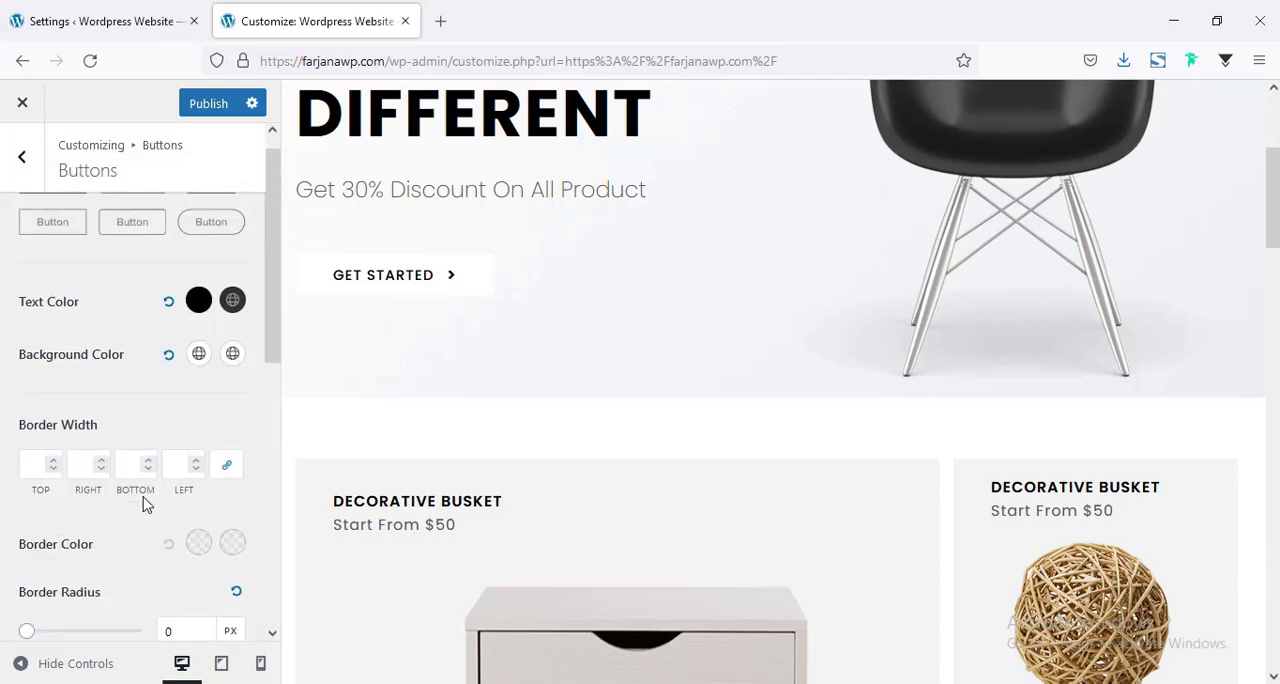
{"action": "left_click", "coordinate": [201, 106]}
{"action": "left_click", "coordinate": [22, 157]}
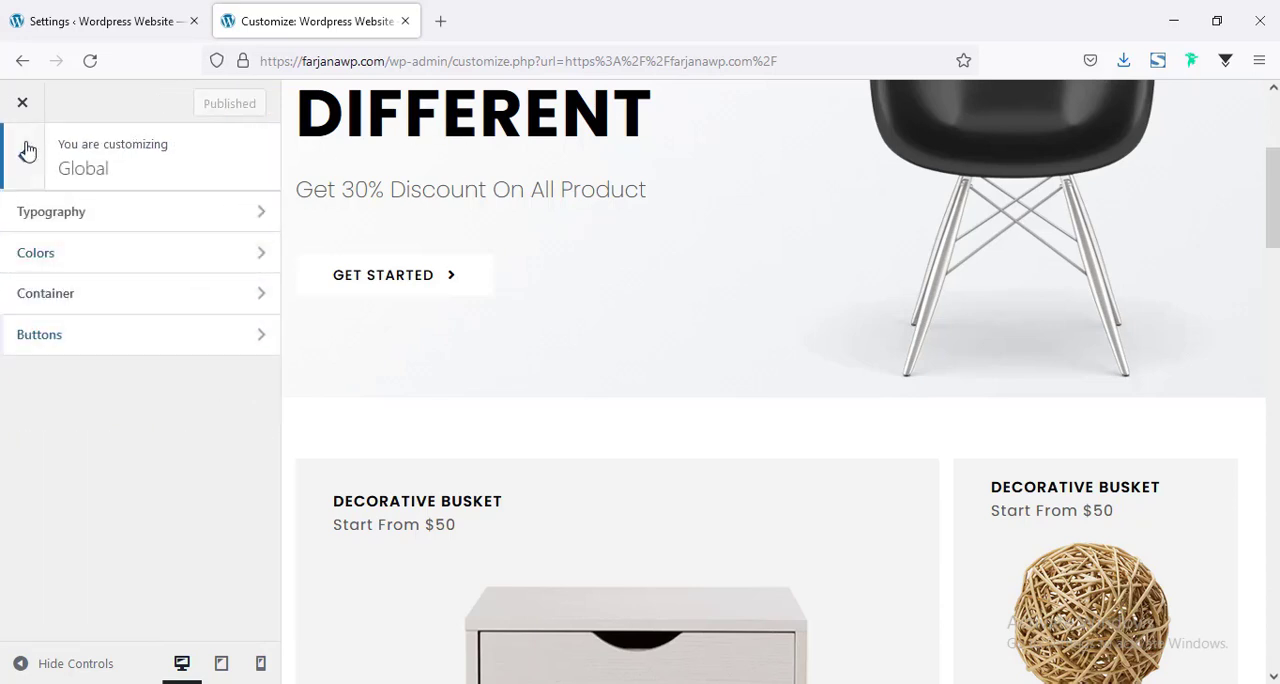
{"action": "left_click", "coordinate": [27, 151]}
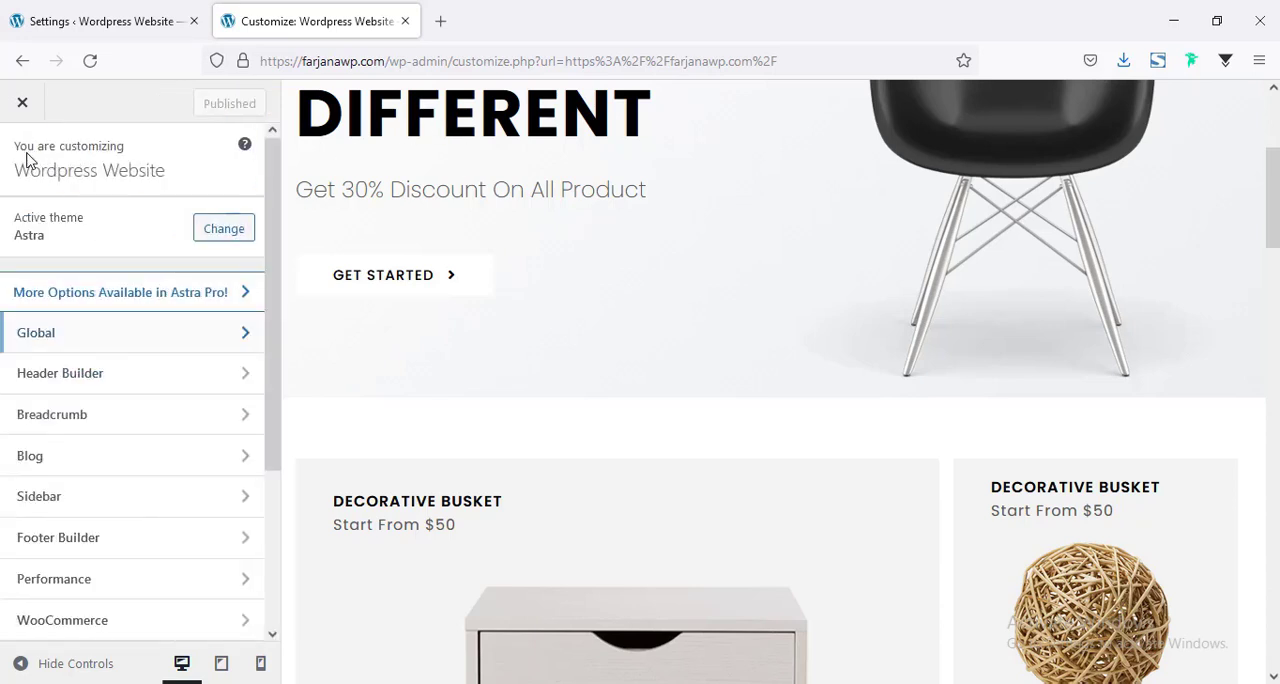
Set the H3 heading size to 26 px in the global typography settings.
{"action": "scroll", "coordinate": [1083, 294], "scroll_direction": "up", "scroll_amount": 2}
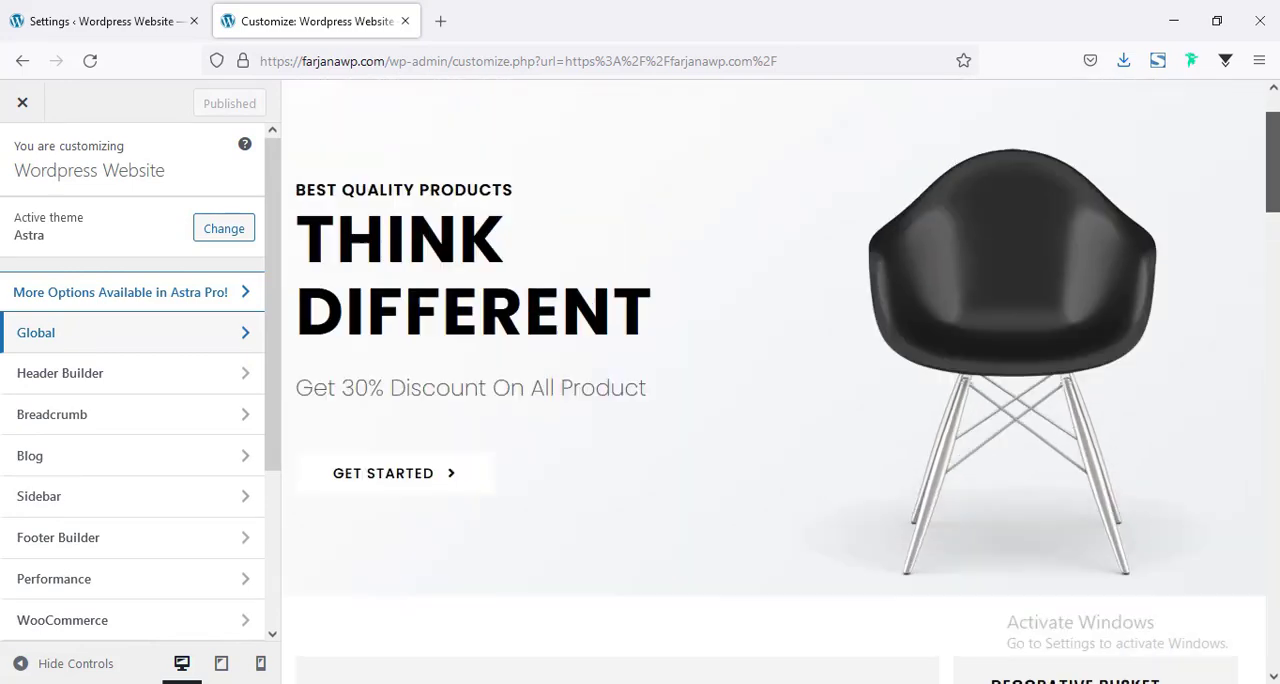
{"action": "scroll", "coordinate": [1083, 294], "scroll_direction": "down", "scroll_amount": 5}
{"action": "scroll", "coordinate": [1083, 294], "scroll_direction": "down", "scroll_amount": 10}
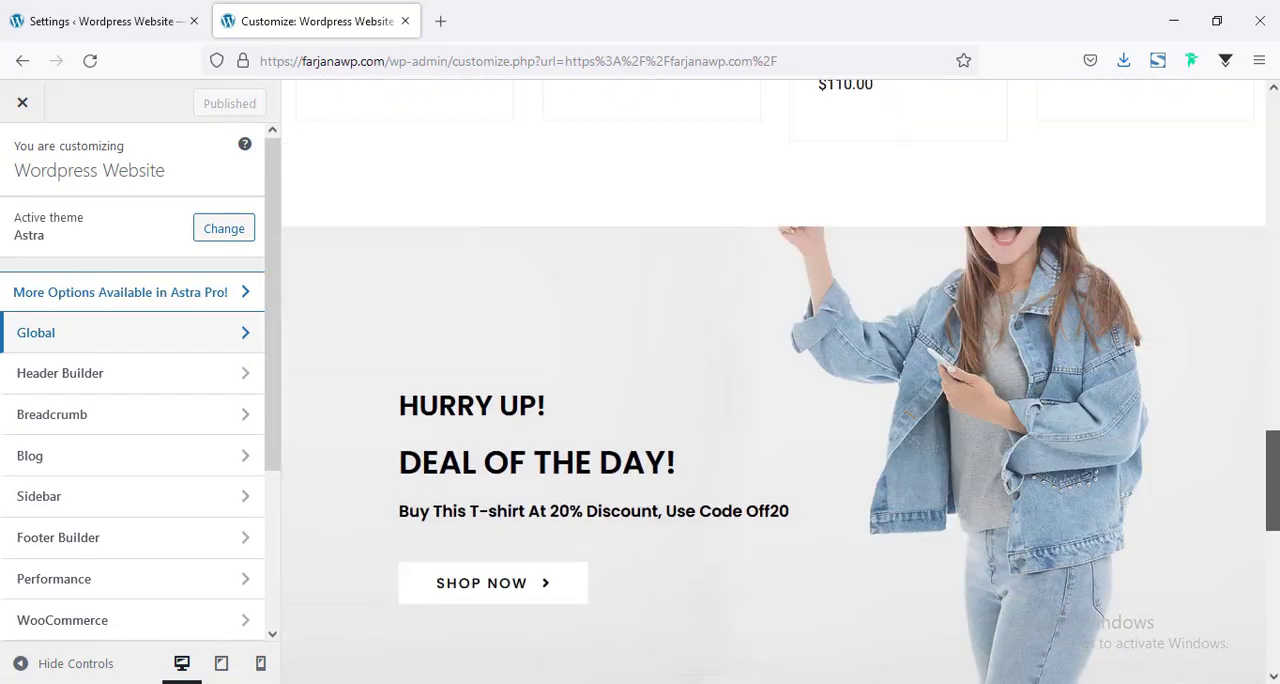
{"action": "scroll", "coordinate": [749, 279], "scroll_direction": "up", "scroll_amount": 8}
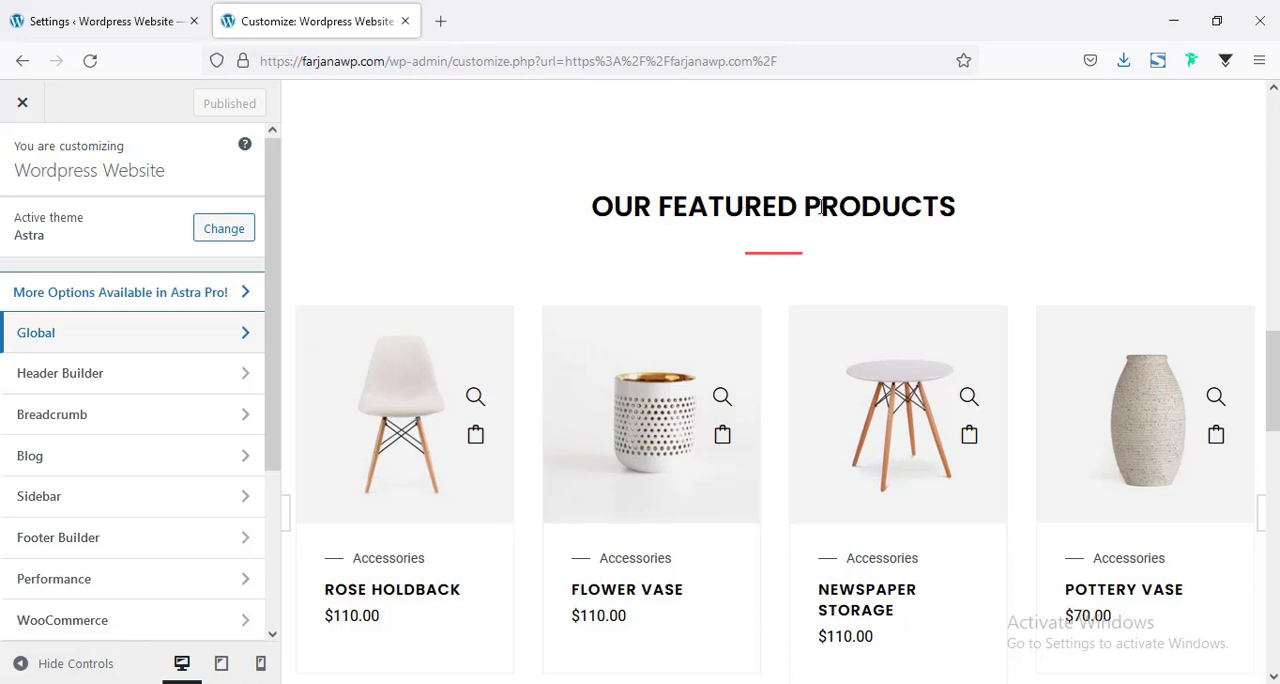
{"action": "left_click", "coordinate": [36, 333]}
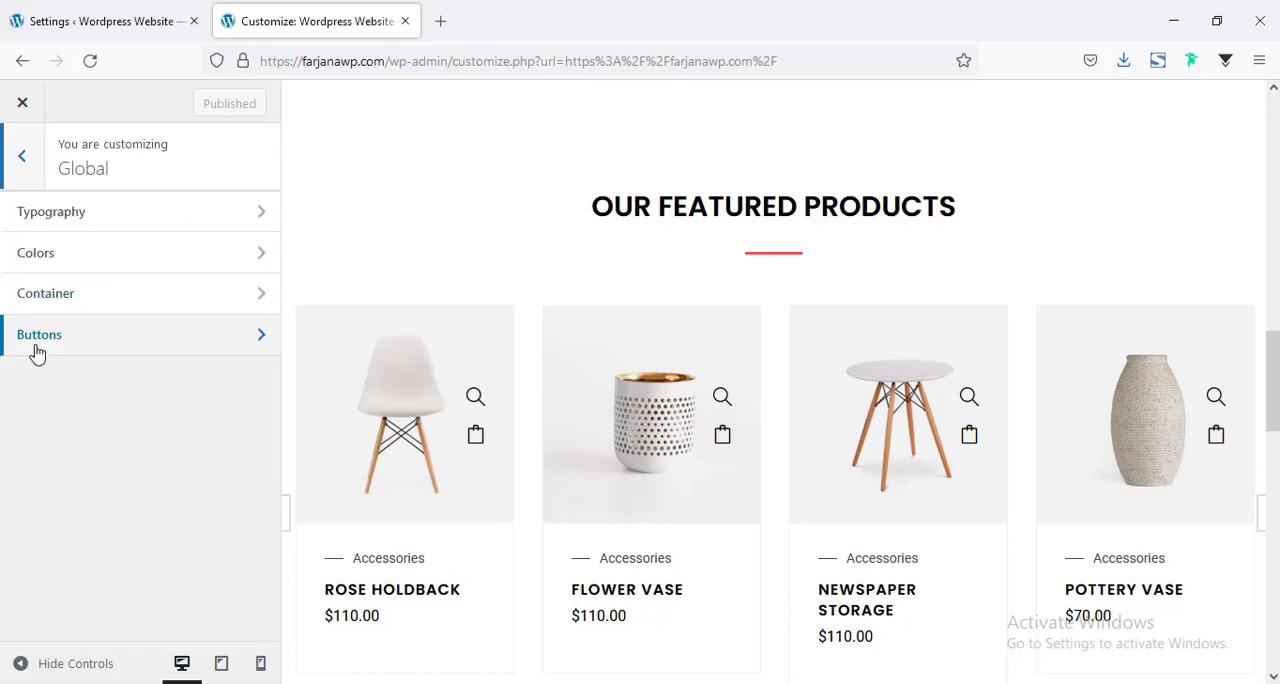
{"action": "left_click", "coordinate": [86, 233]}
{"action": "scroll", "coordinate": [26, 480], "scroll_direction": "down", "scroll_amount": 6}
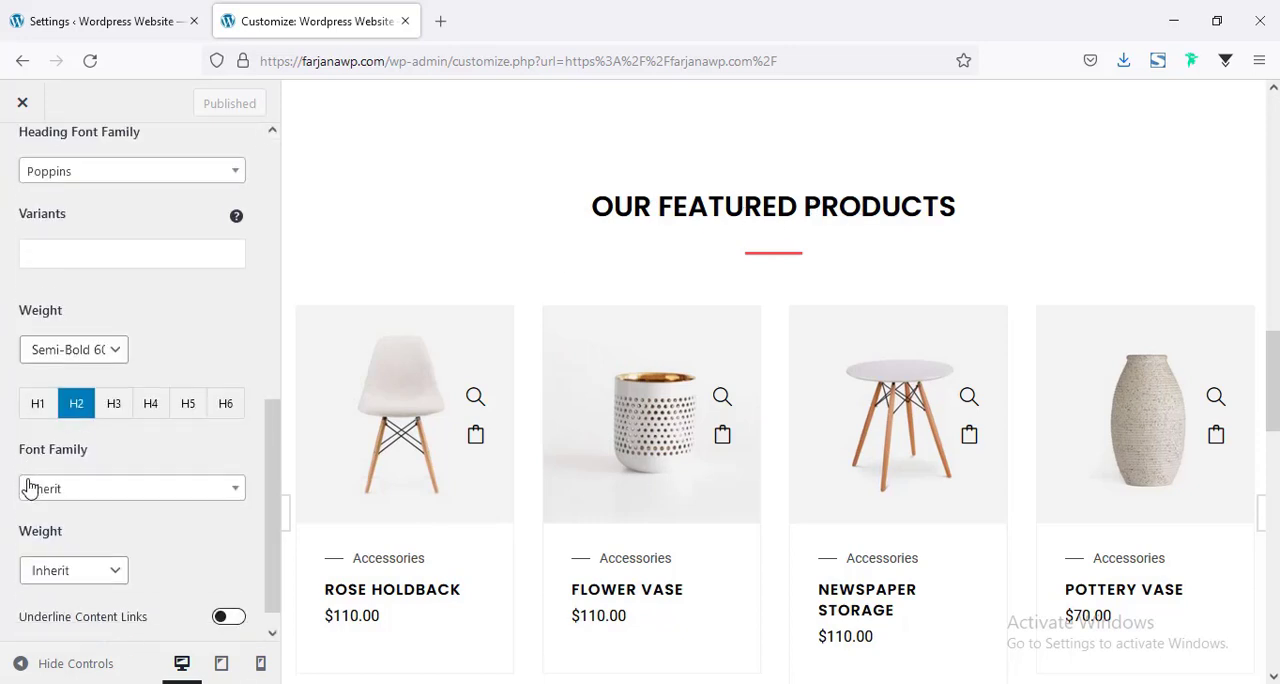
{"action": "scroll", "coordinate": [123, 416], "scroll_direction": "down", "scroll_amount": 4}
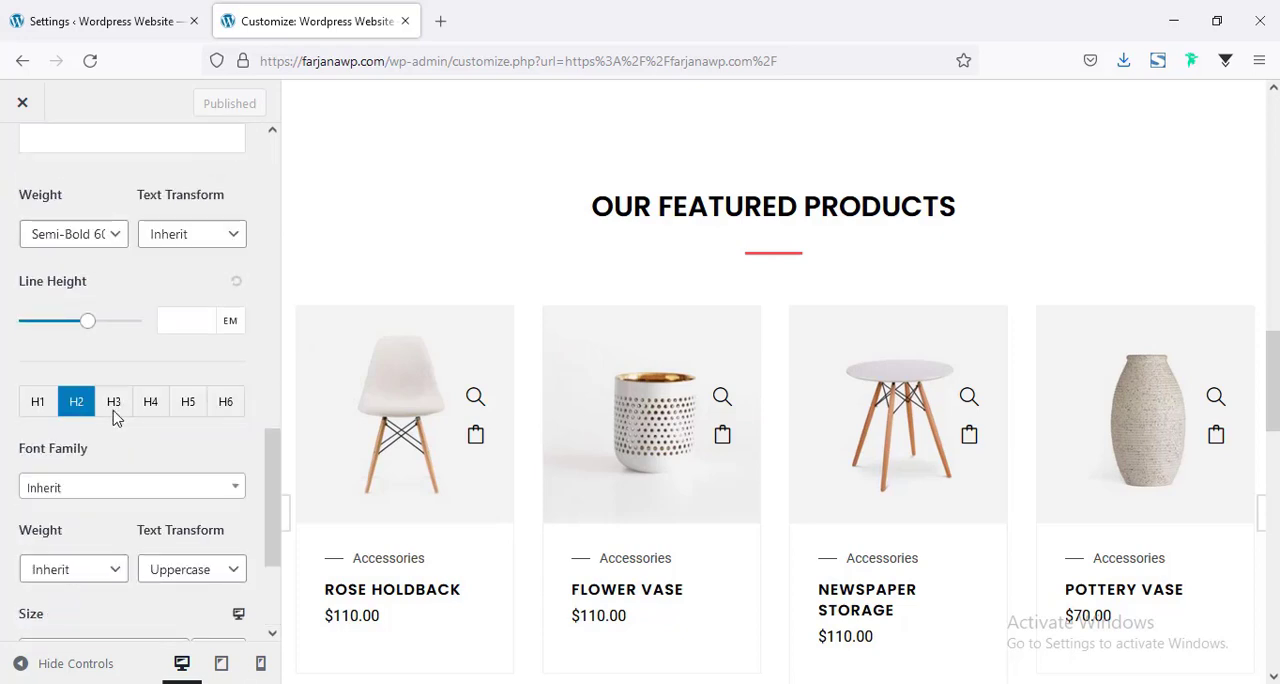
{"action": "left_click", "coordinate": [112, 402]}
{"action": "scroll", "coordinate": [114, 425], "scroll_direction": "down", "scroll_amount": 2}
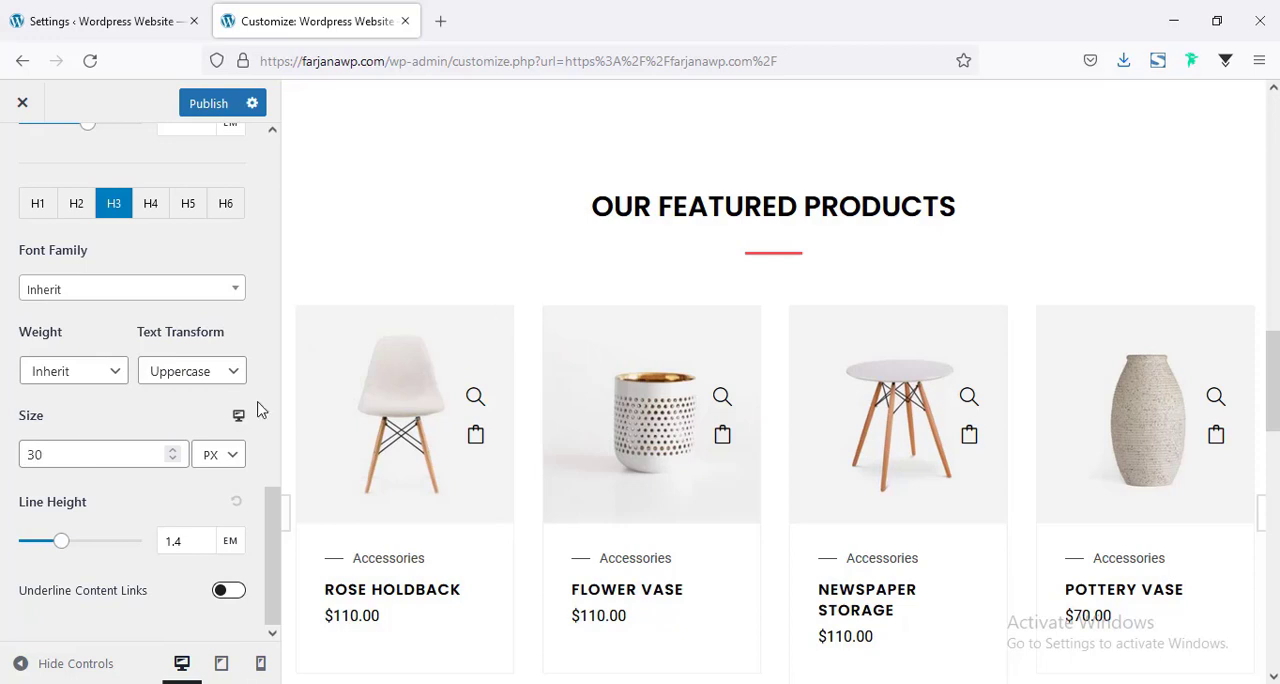
{"action": "double_click", "coordinate": [53, 458]}
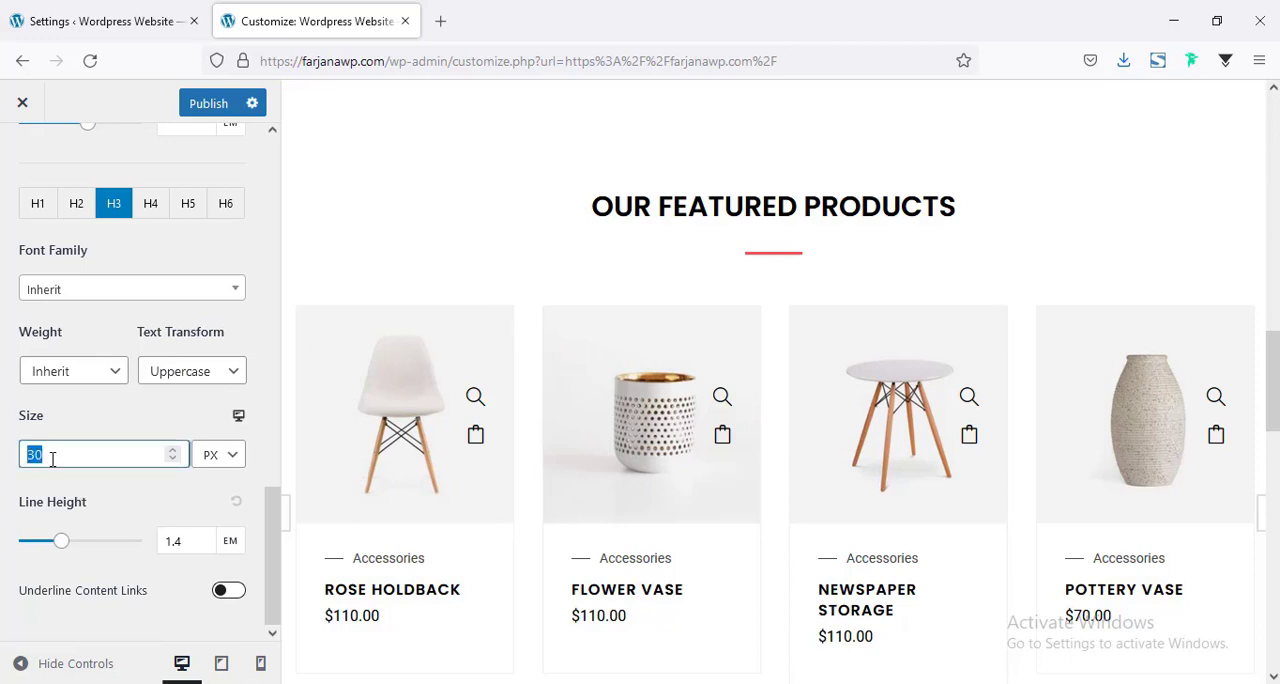
{"action": "type", "text": "26"}
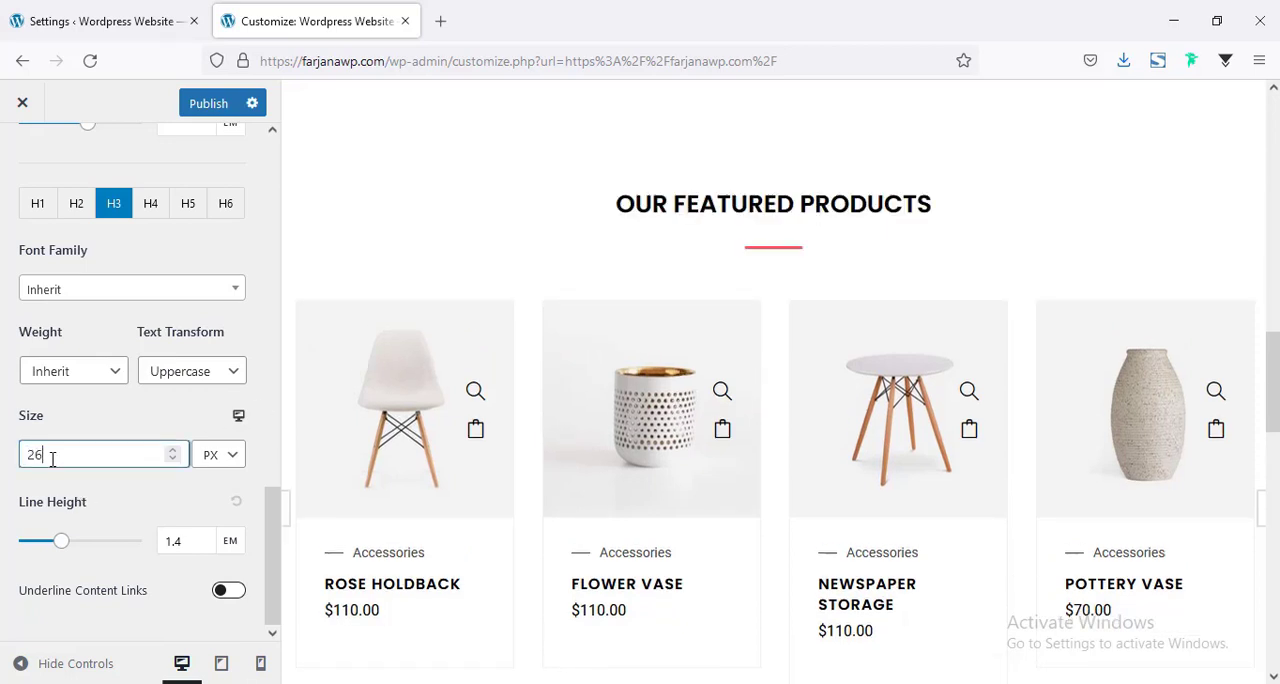
Publish the H3 typography change.
{"action": "scroll", "coordinate": [209, 478], "scroll_direction": "up", "scroll_amount": 1}
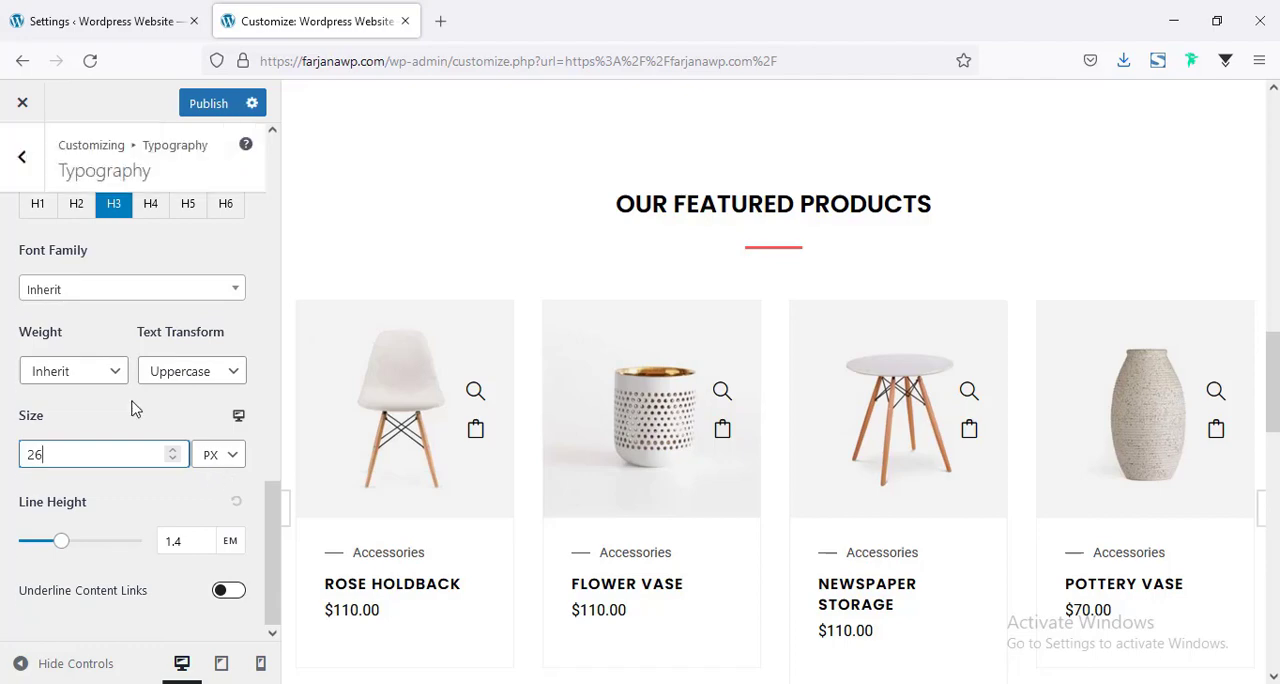
{"action": "scroll", "coordinate": [136, 408], "scroll_direction": "up", "scroll_amount": 4}
{"action": "left_click", "coordinate": [193, 106]}
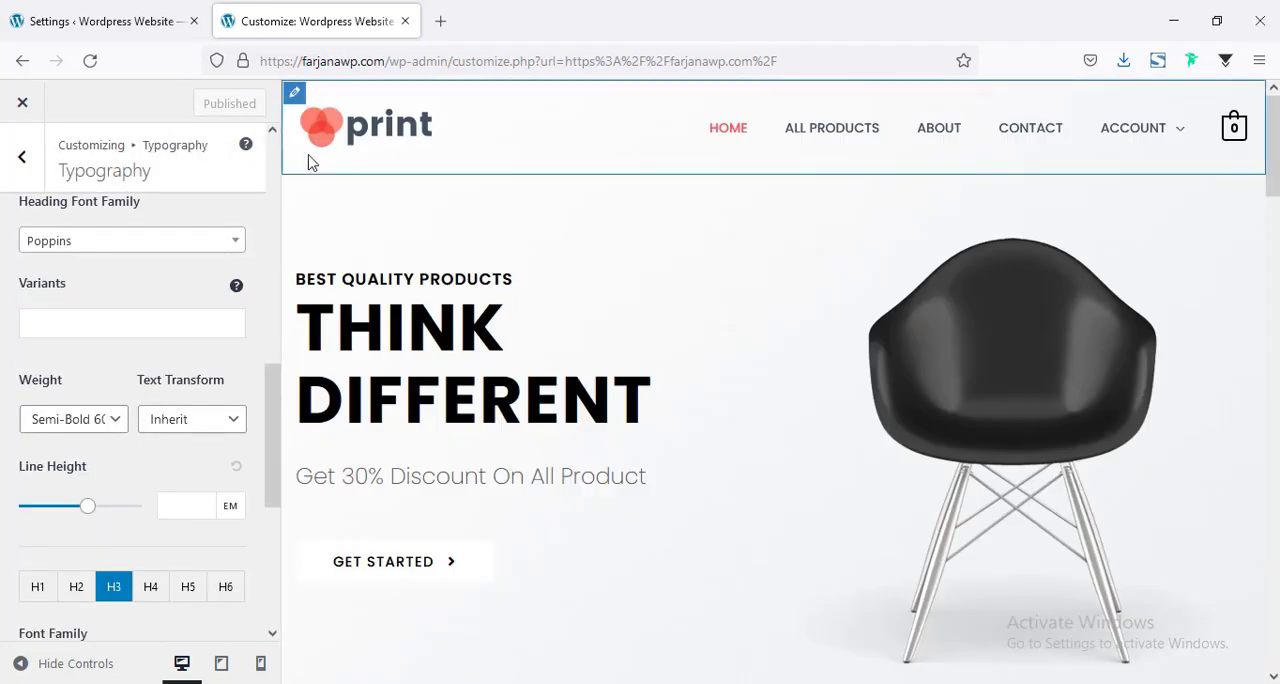
Open the logo settings from the header preview and remove the current print logo.
{"action": "left_click", "coordinate": [295, 96]}
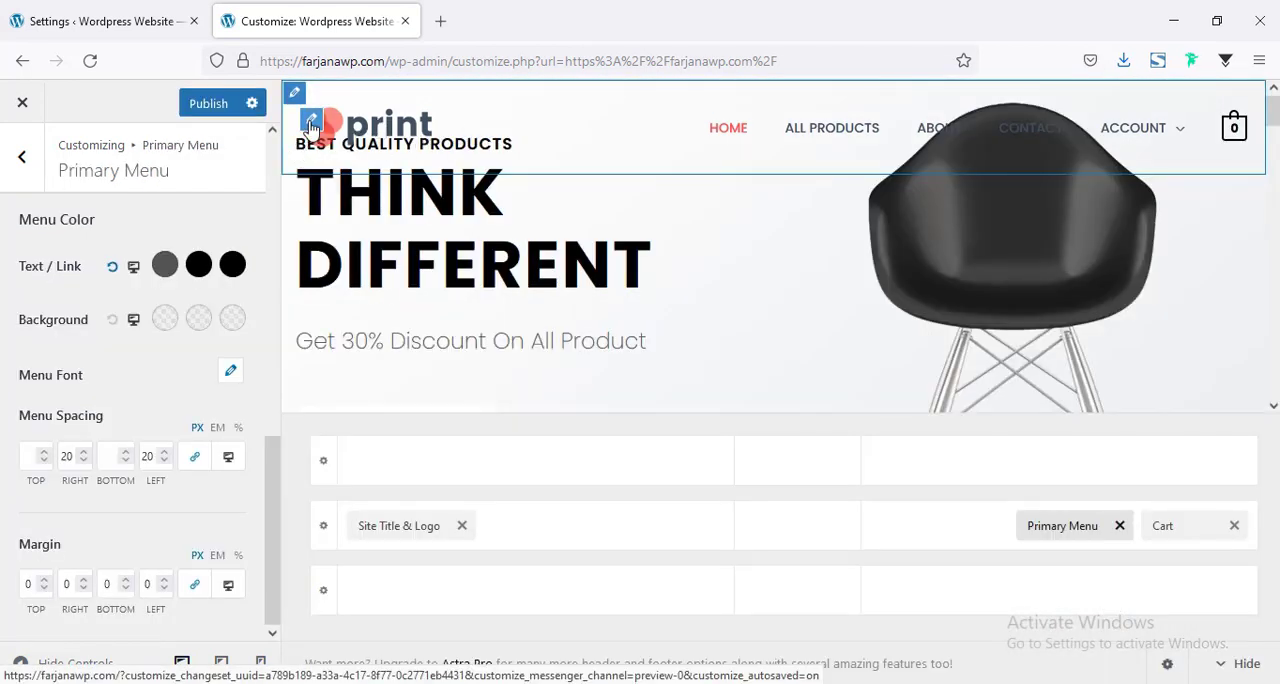
{"action": "left_click", "coordinate": [311, 123]}
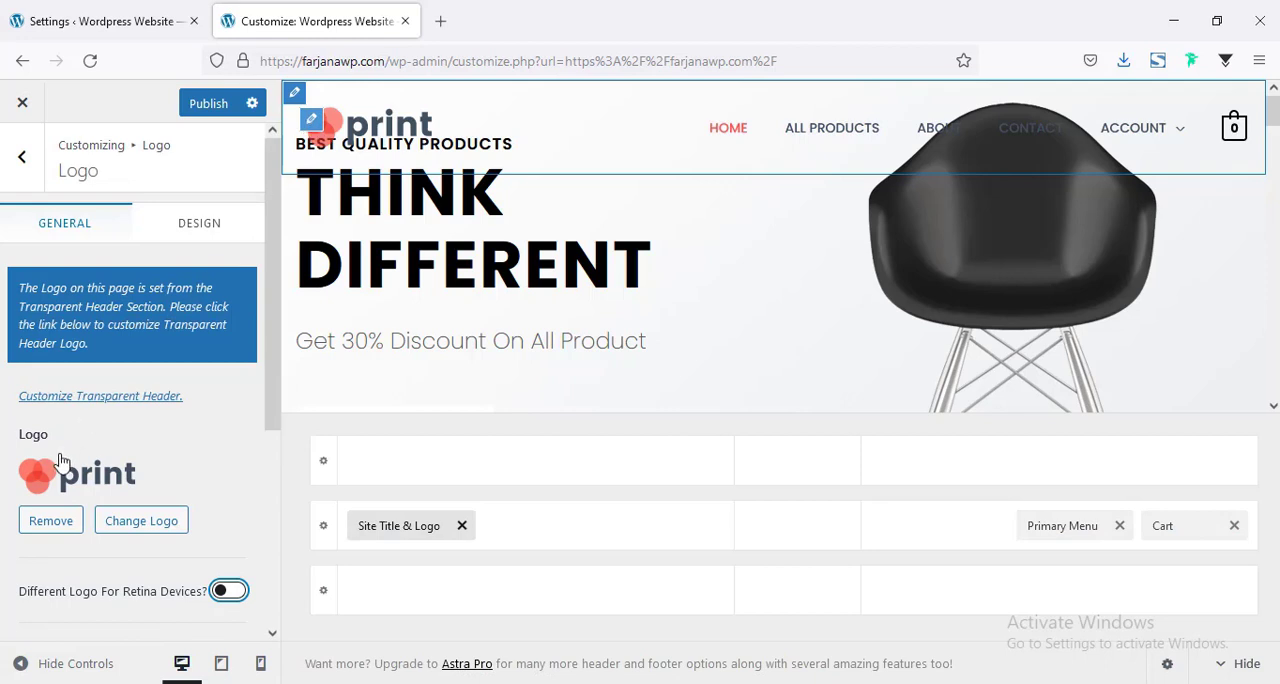
{"action": "scroll", "coordinate": [79, 437], "scroll_direction": "down", "scroll_amount": 2}
{"action": "scroll", "coordinate": [79, 437], "scroll_direction": "up", "scroll_amount": 2}
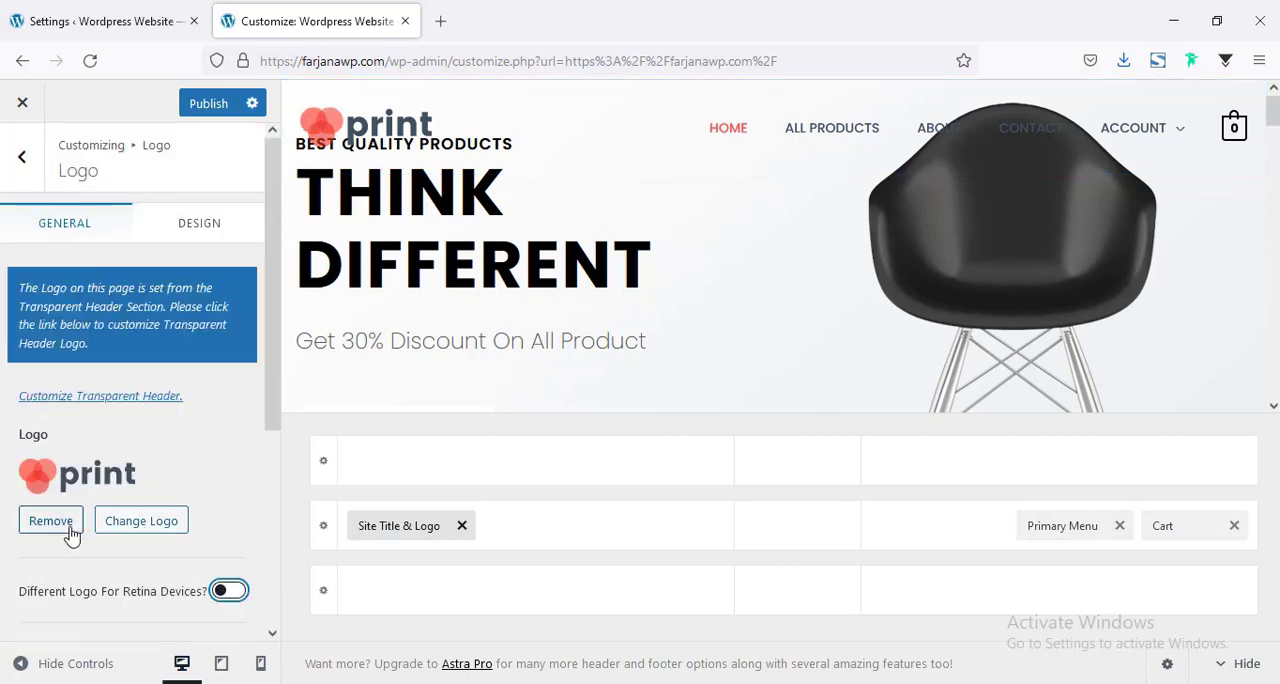
{"action": "left_click", "coordinate": [38, 522]}
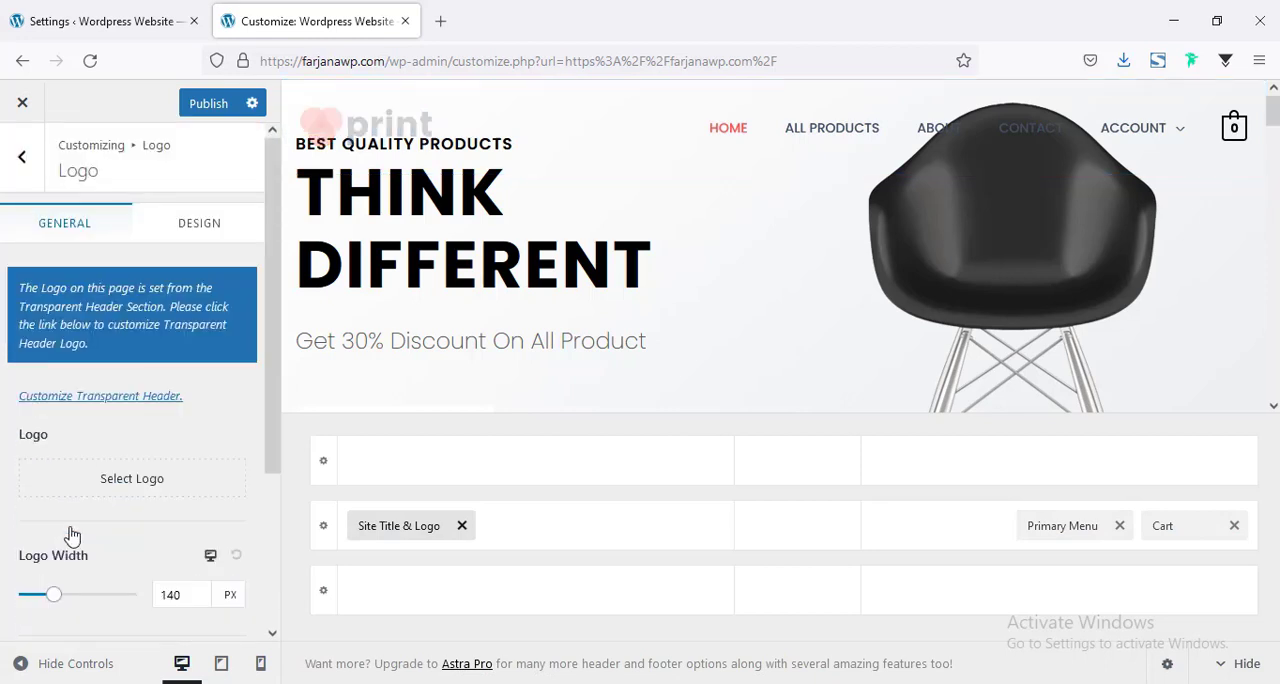
Upload logo.png from the images for ecommerce folder and use it as the site logo without cropping.
{"action": "left_click", "coordinate": [153, 481]}
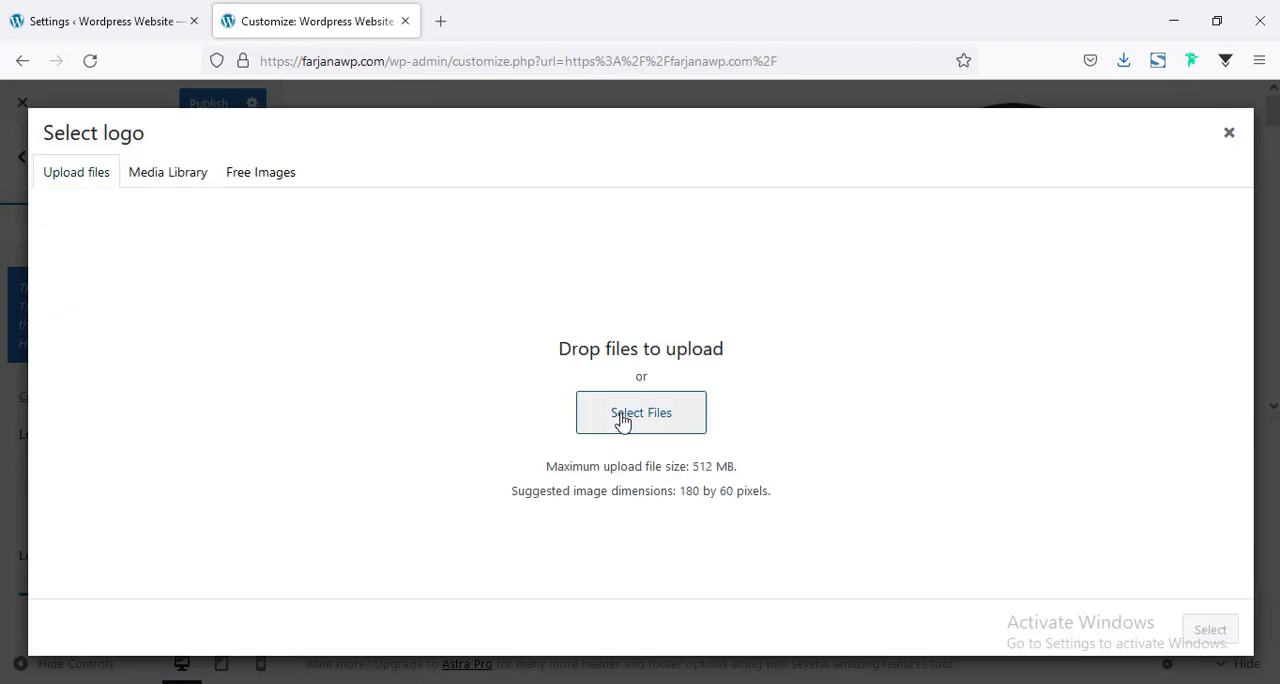
{"action": "left_click", "coordinate": [622, 422]}
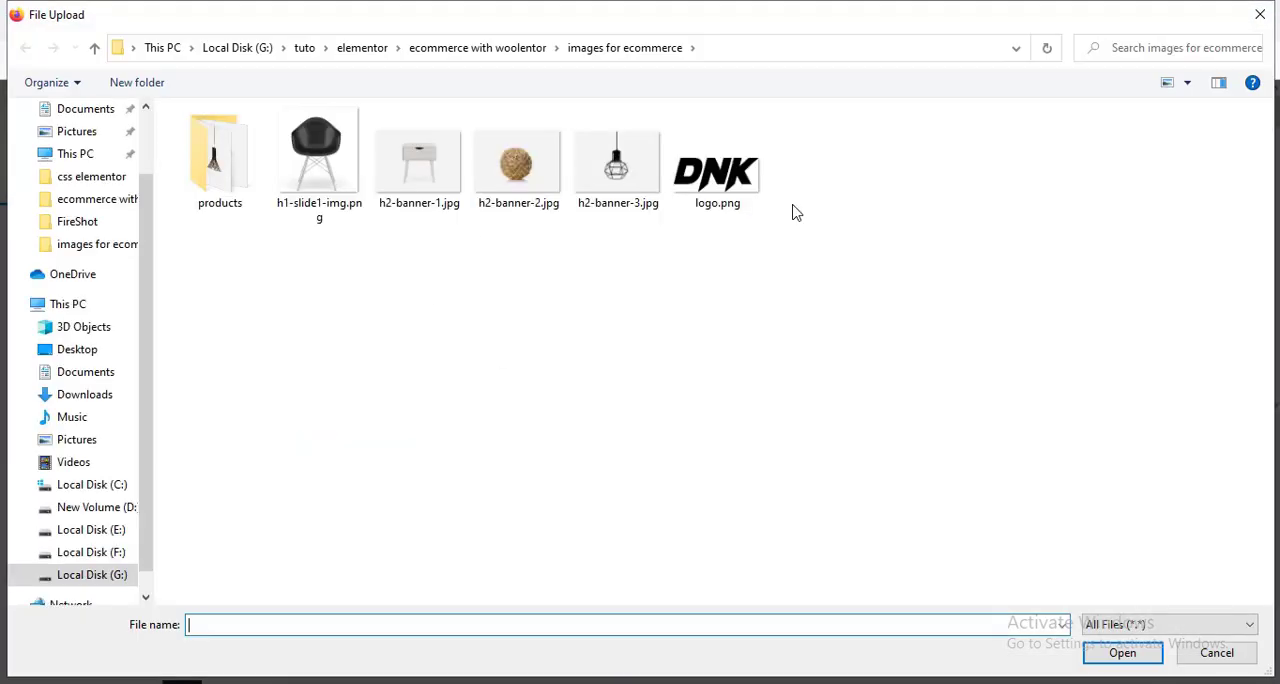
{"action": "left_click", "coordinate": [1130, 656]}
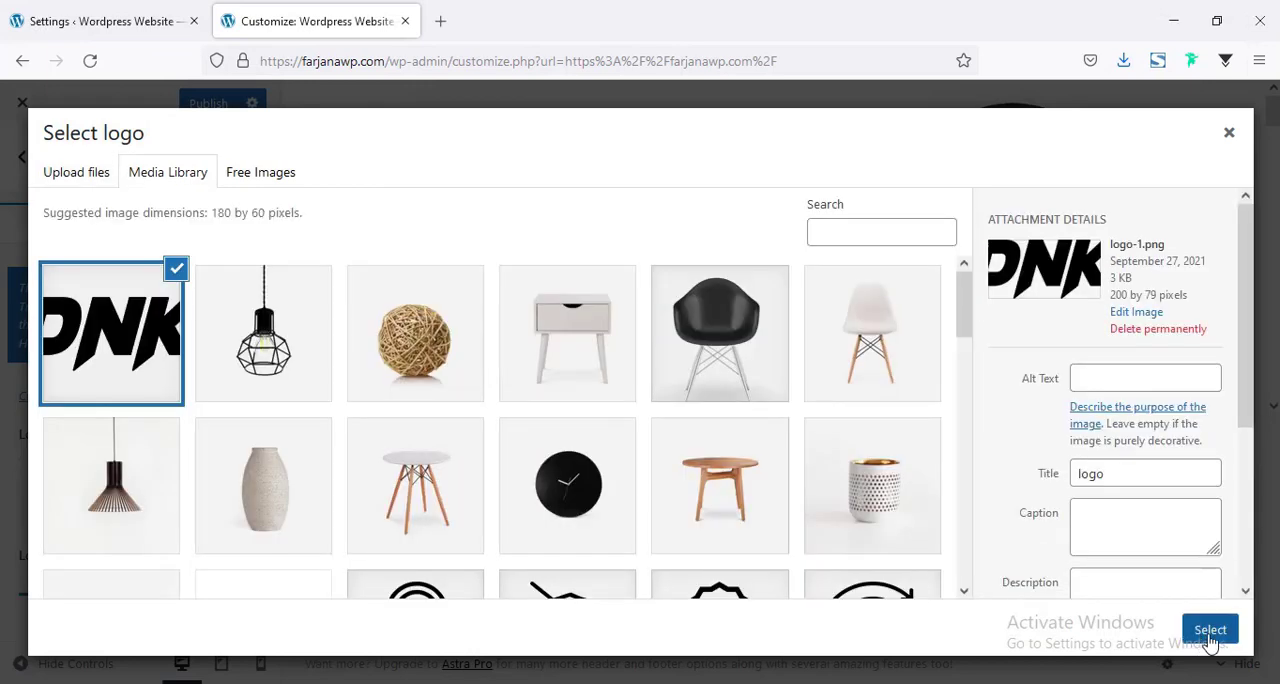
{"action": "left_click", "coordinate": [1211, 632]}
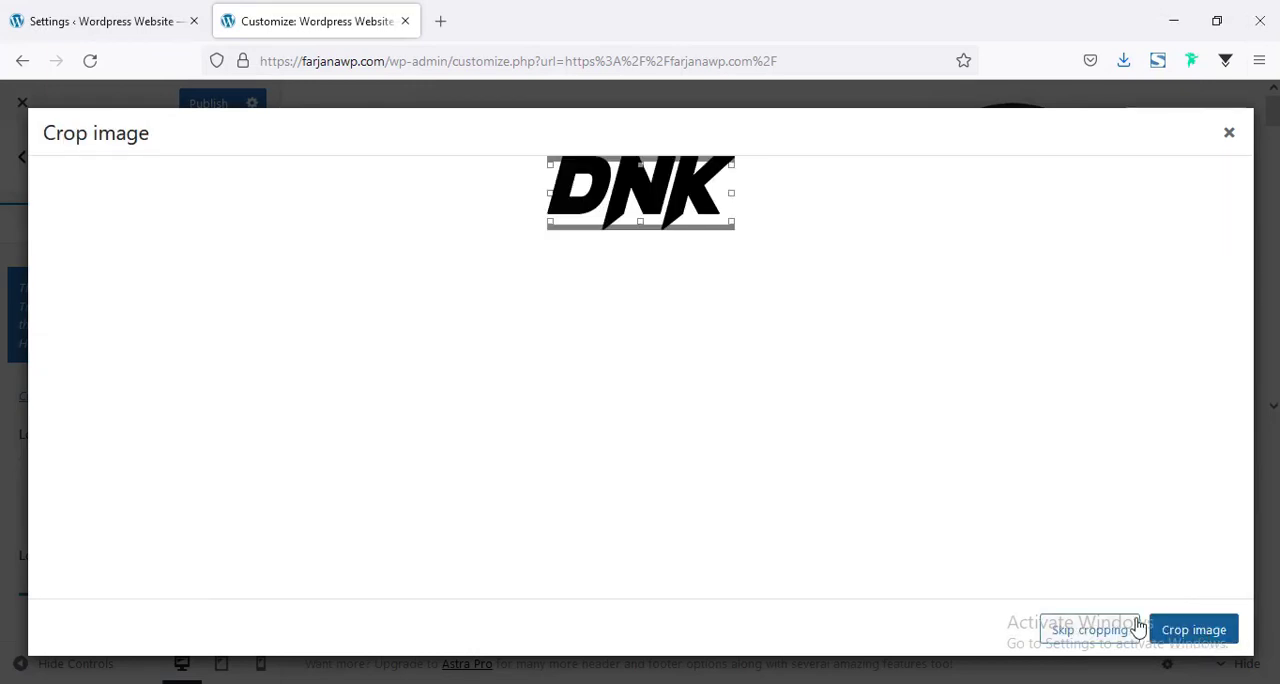
{"action": "left_click", "coordinate": [1117, 632]}
{"action": "scroll", "coordinate": [177, 509], "scroll_direction": "down", "scroll_amount": 3}
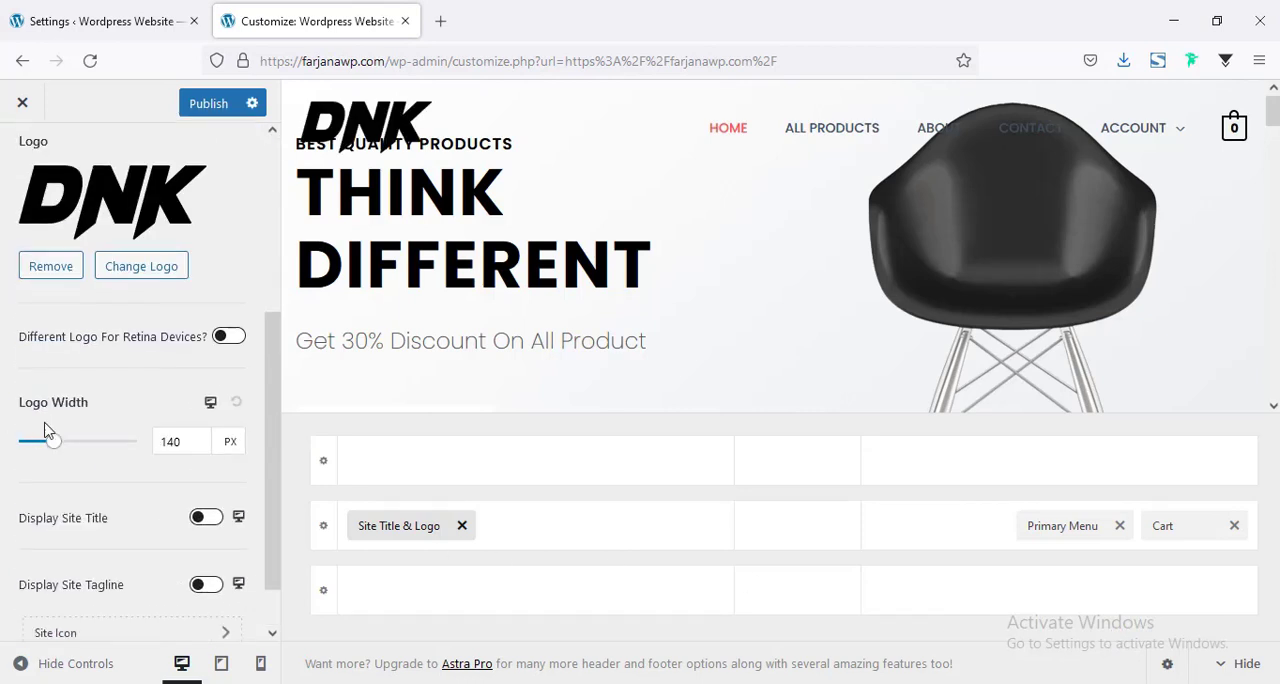
Set the header logo width to 100 px, publish the change and hide the header builder.
{"action": "double_click", "coordinate": [165, 450]}
{"action": "type", "text": "100"}
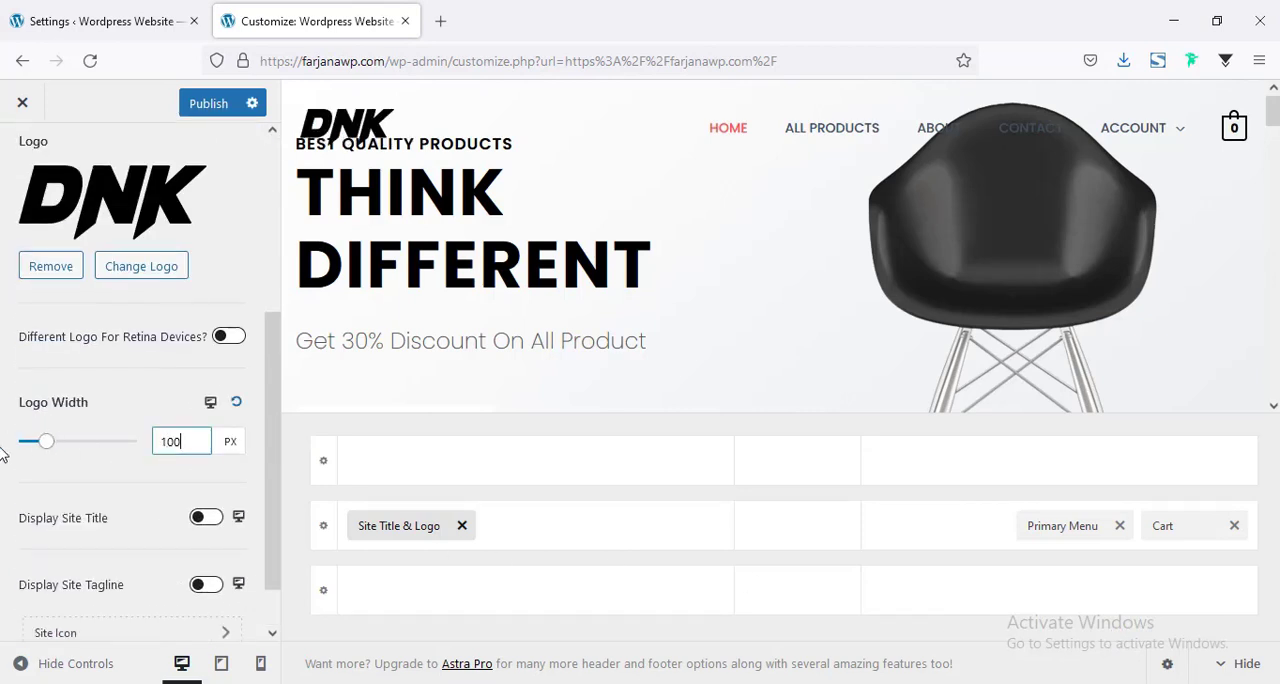
{"action": "left_click", "coordinate": [209, 104]}
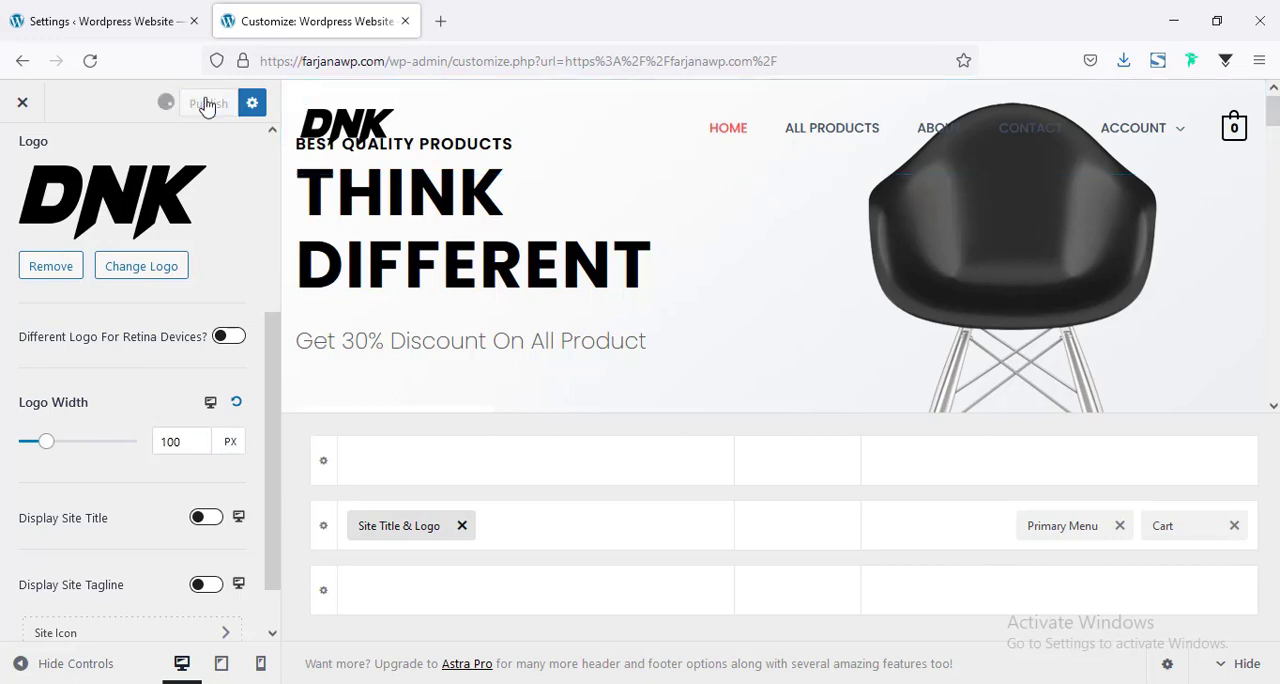
{"action": "left_click", "coordinate": [1228, 663]}
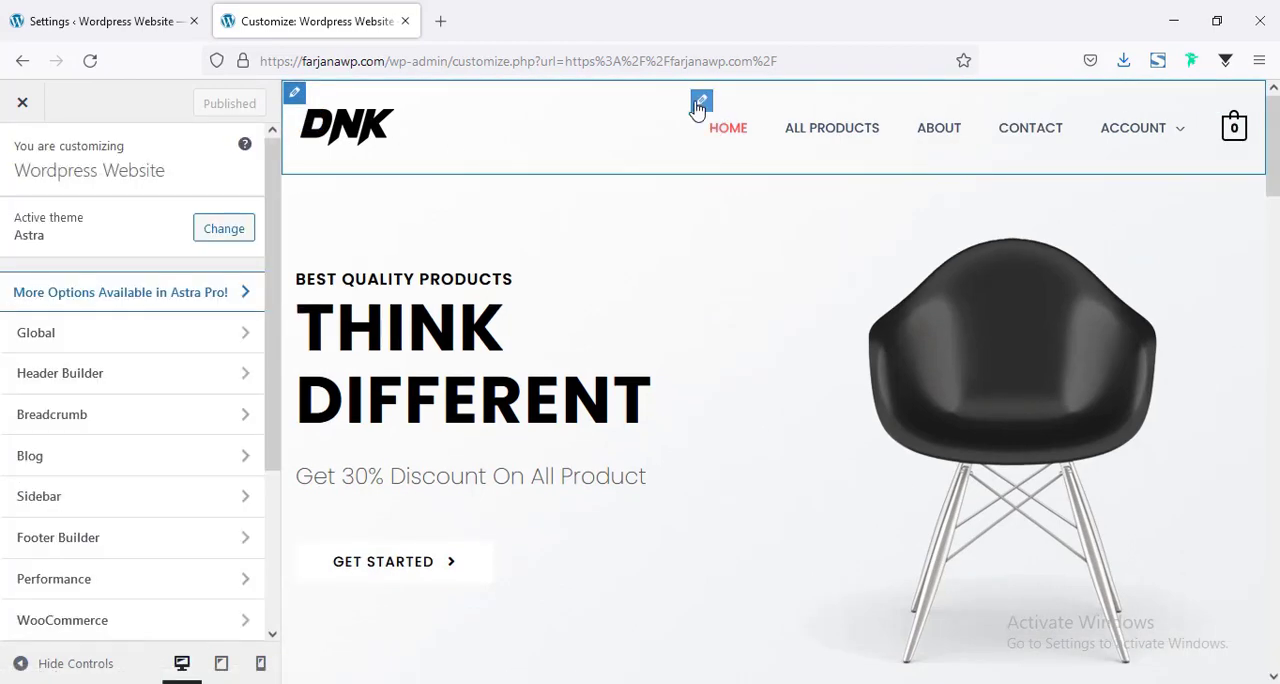
In the transparent header's design settings, set the normal menu text/link color to #555555.
{"action": "left_click", "coordinate": [700, 103]}
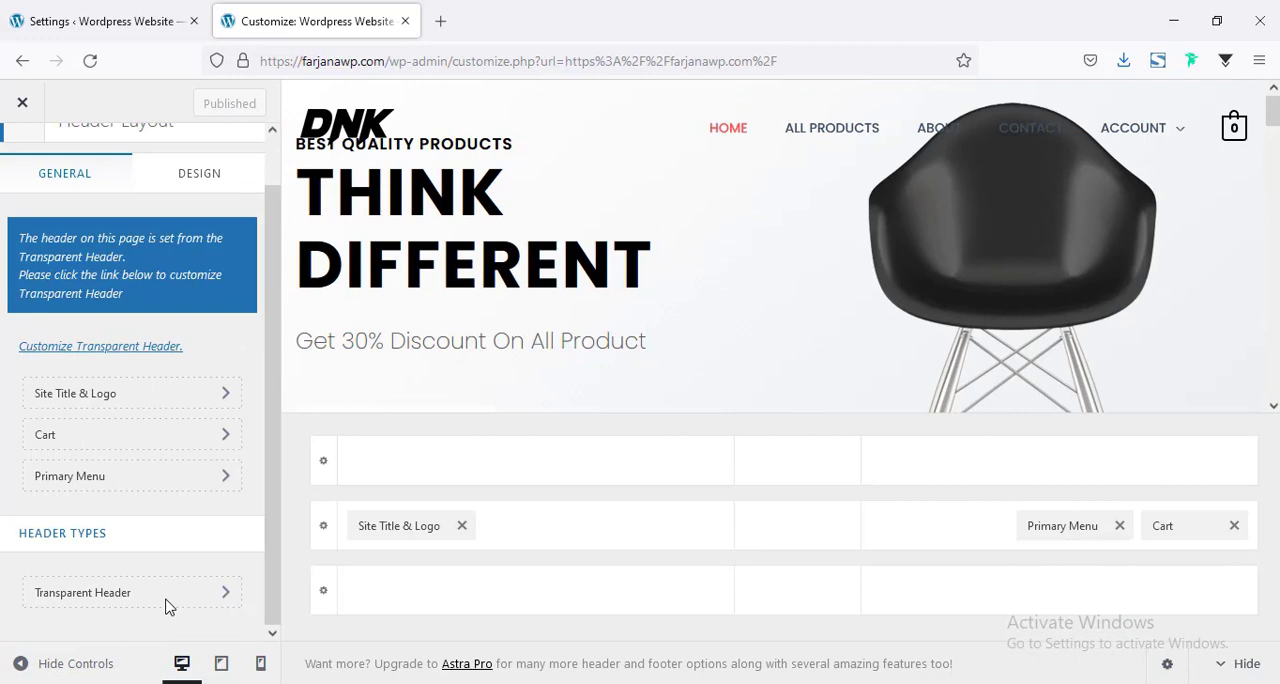
{"action": "left_click", "coordinate": [166, 600]}
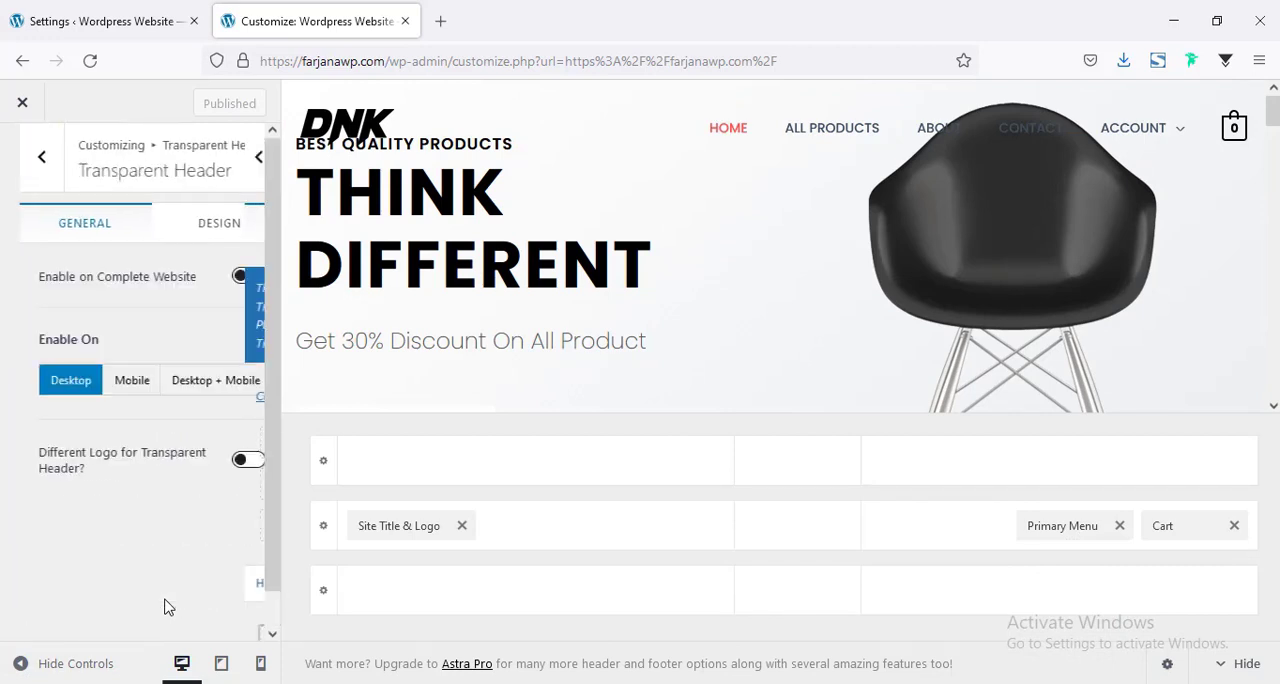
{"action": "left_click", "coordinate": [226, 222]}
{"action": "scroll", "coordinate": [226, 409], "scroll_direction": "up", "scroll_amount": 3}
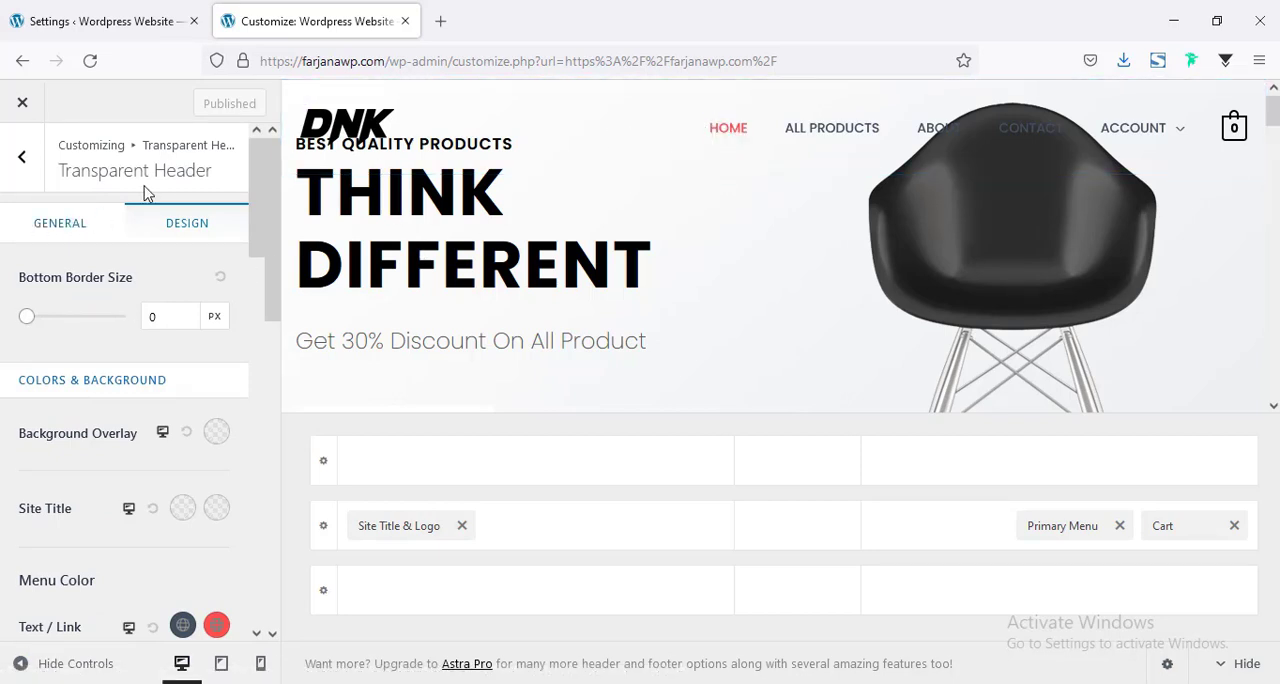
{"action": "scroll", "coordinate": [203, 524], "scroll_direction": "down", "scroll_amount": 3}
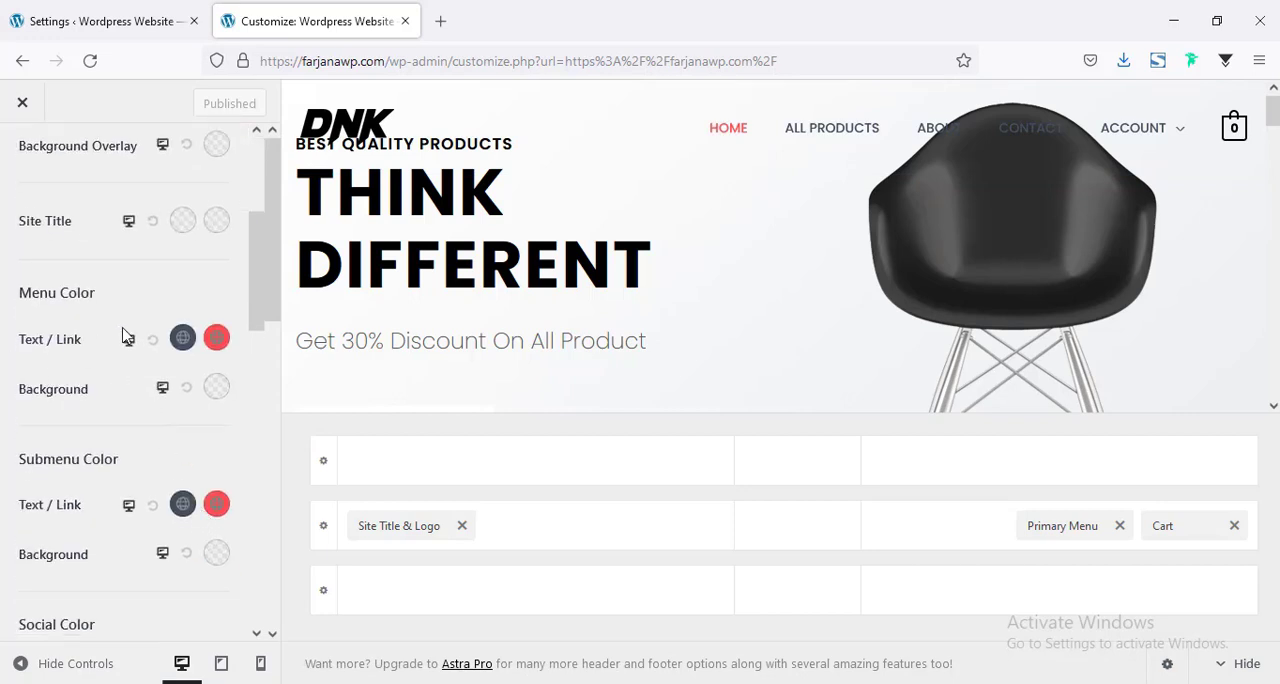
{"action": "left_click", "coordinate": [183, 340]}
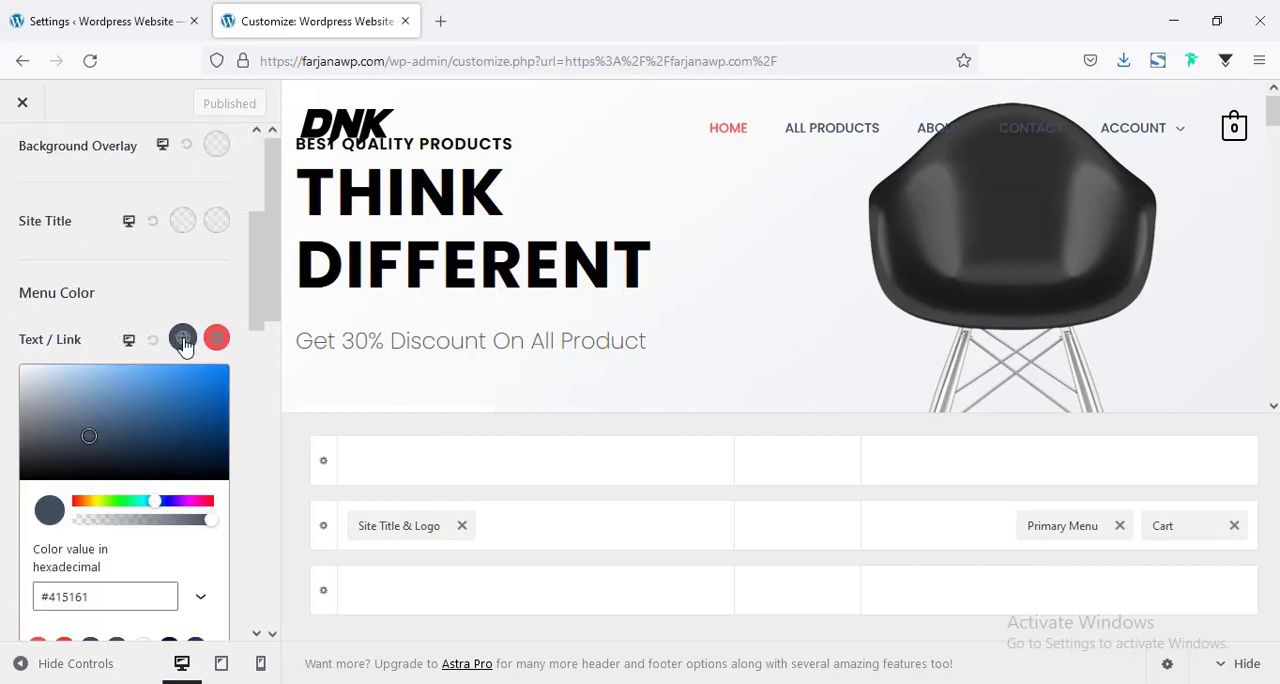
{"action": "double_click", "coordinate": [111, 596]}
{"action": "type", "text": "55"}
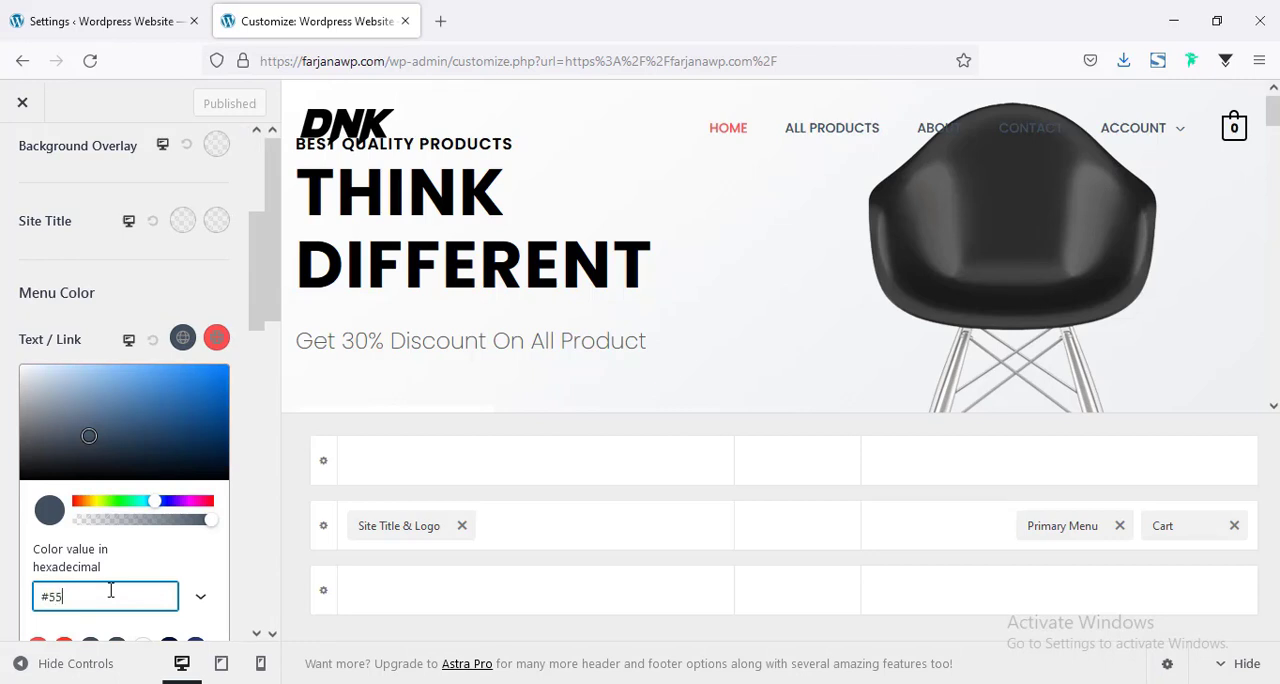
{"action": "type", "text": "5555"}
Set the transparent header menu's second text/link color, used for the active item, to #000000.
{"action": "left_click", "coordinate": [215, 340]}
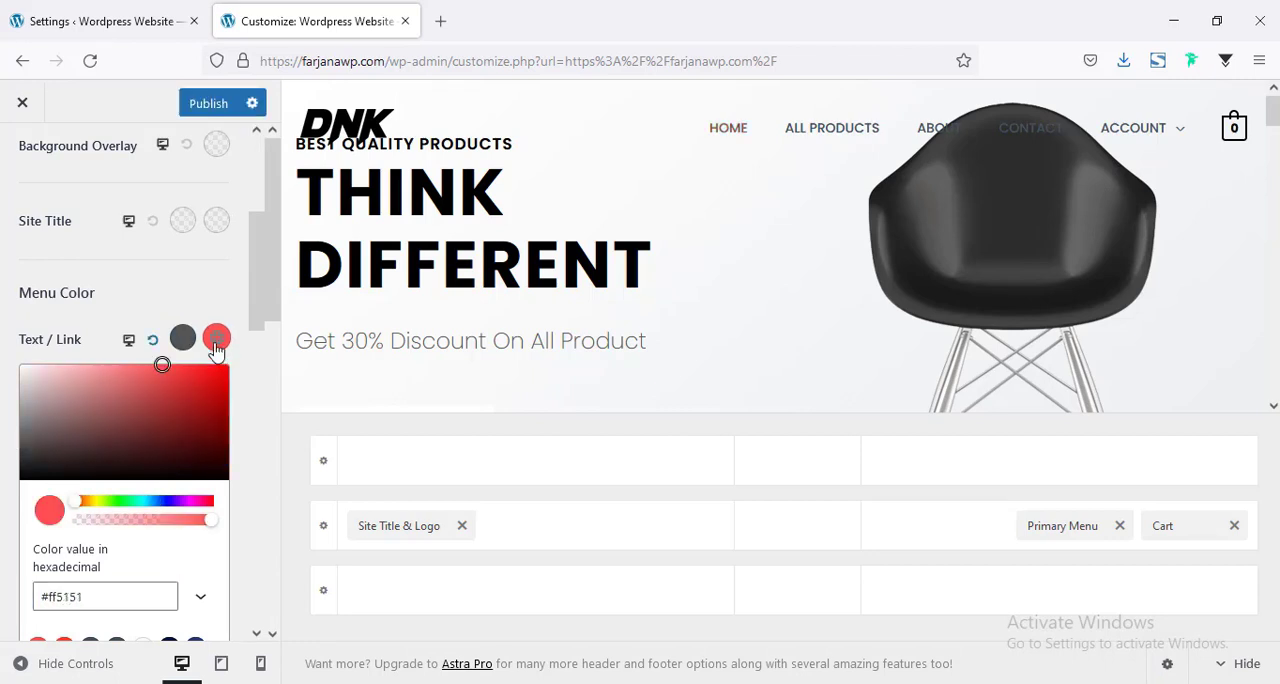
{"action": "left_click", "coordinate": [66, 597]}
{"action": "double_click", "coordinate": [66, 597]}
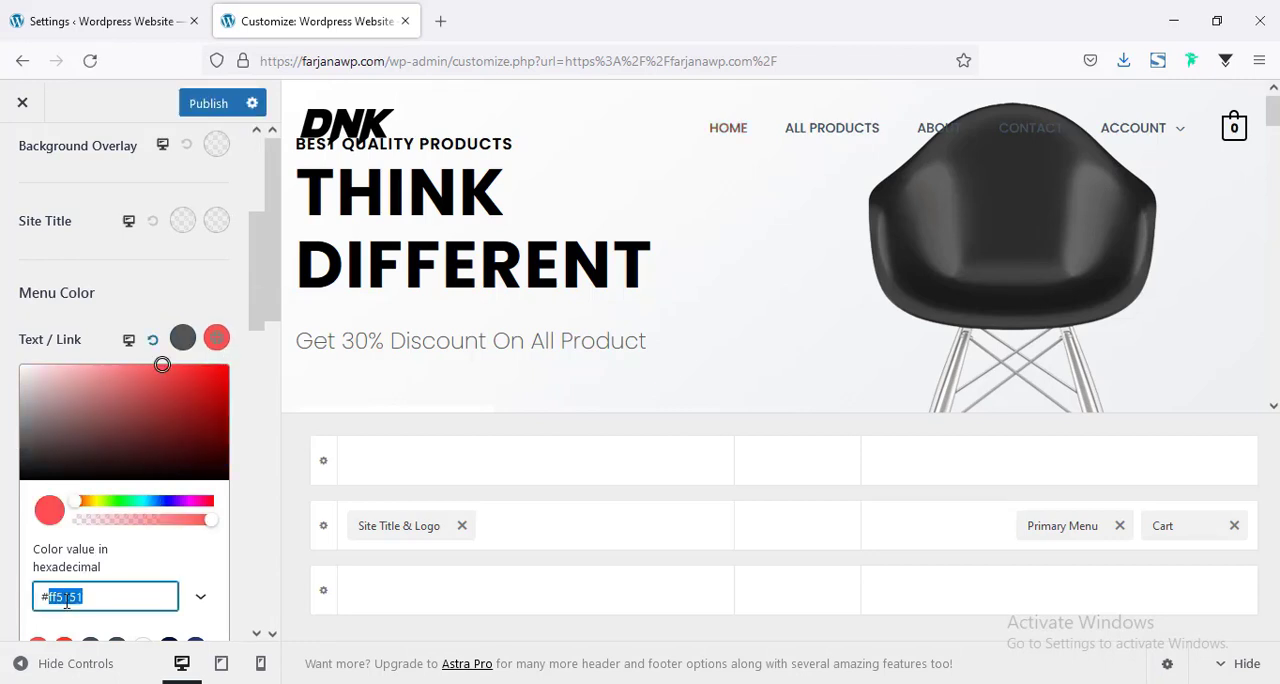
{"action": "type", "text": "000000"}
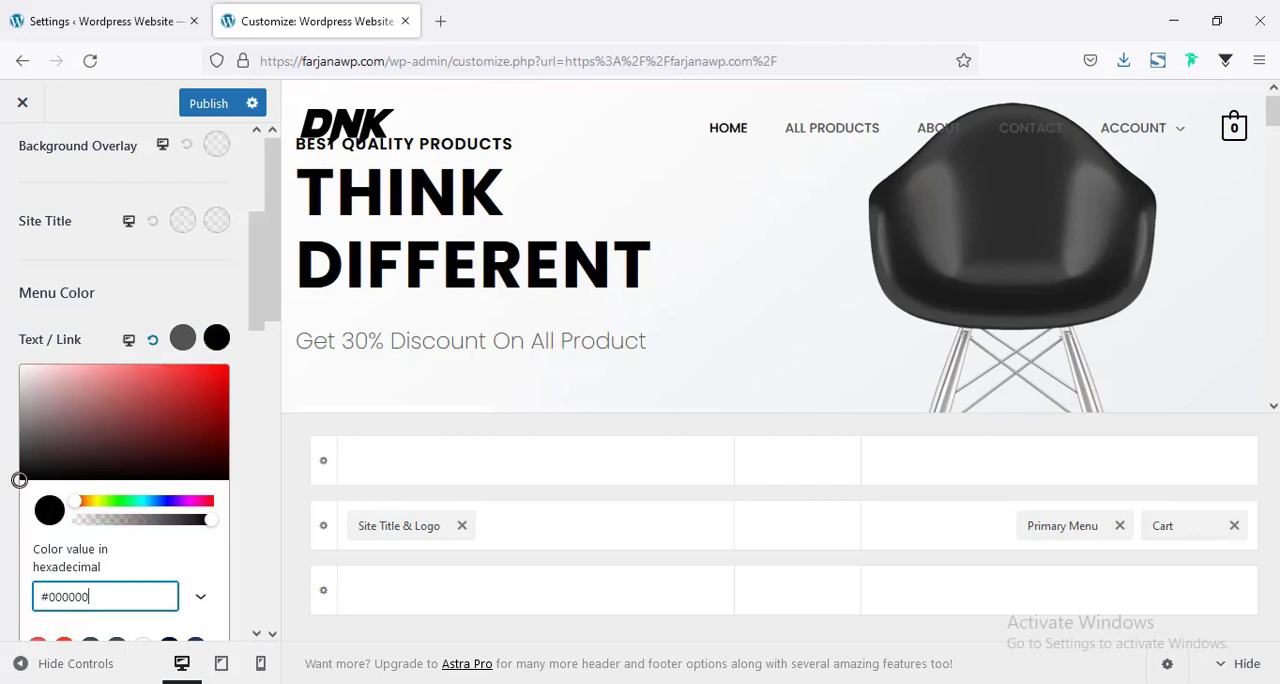
{"action": "left_click", "coordinate": [3, 420]}
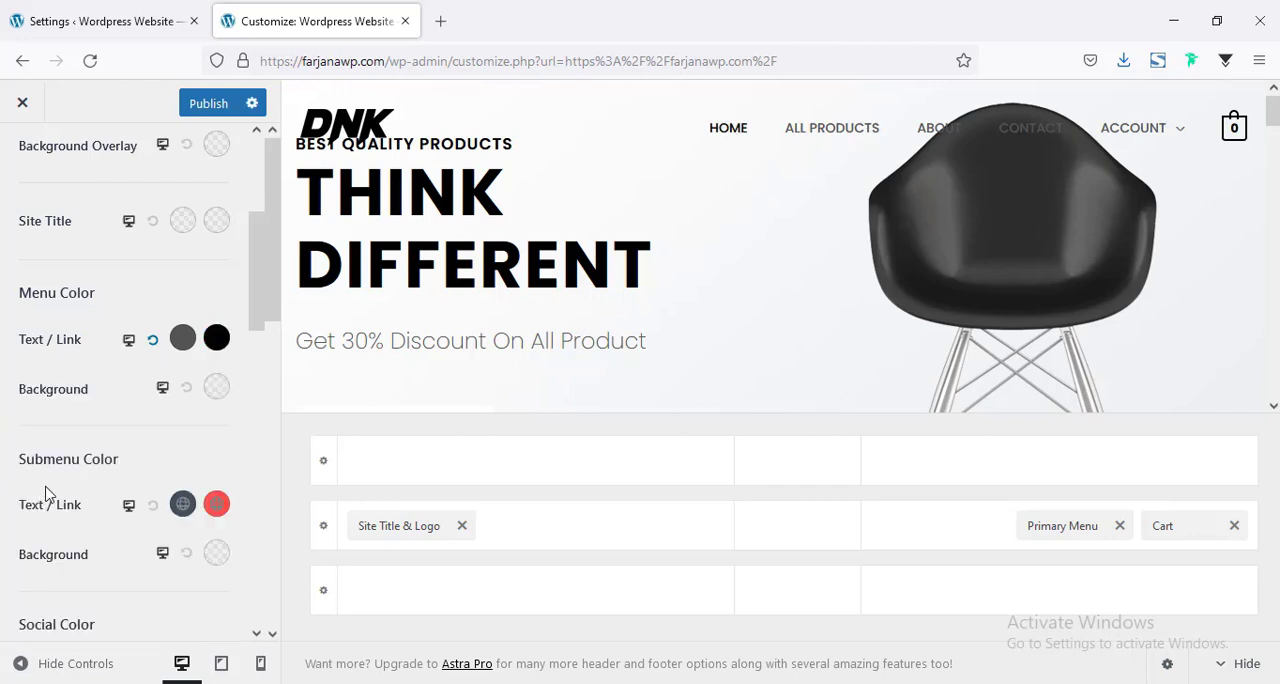
Set the submenu text/link colors to #555555 and black, then hide the header builder.
{"action": "left_click", "coordinate": [182, 505]}
{"action": "scroll", "coordinate": [230, 420], "scroll_direction": "down", "scroll_amount": 3}
{"action": "left_click", "coordinate": [216, 312]}
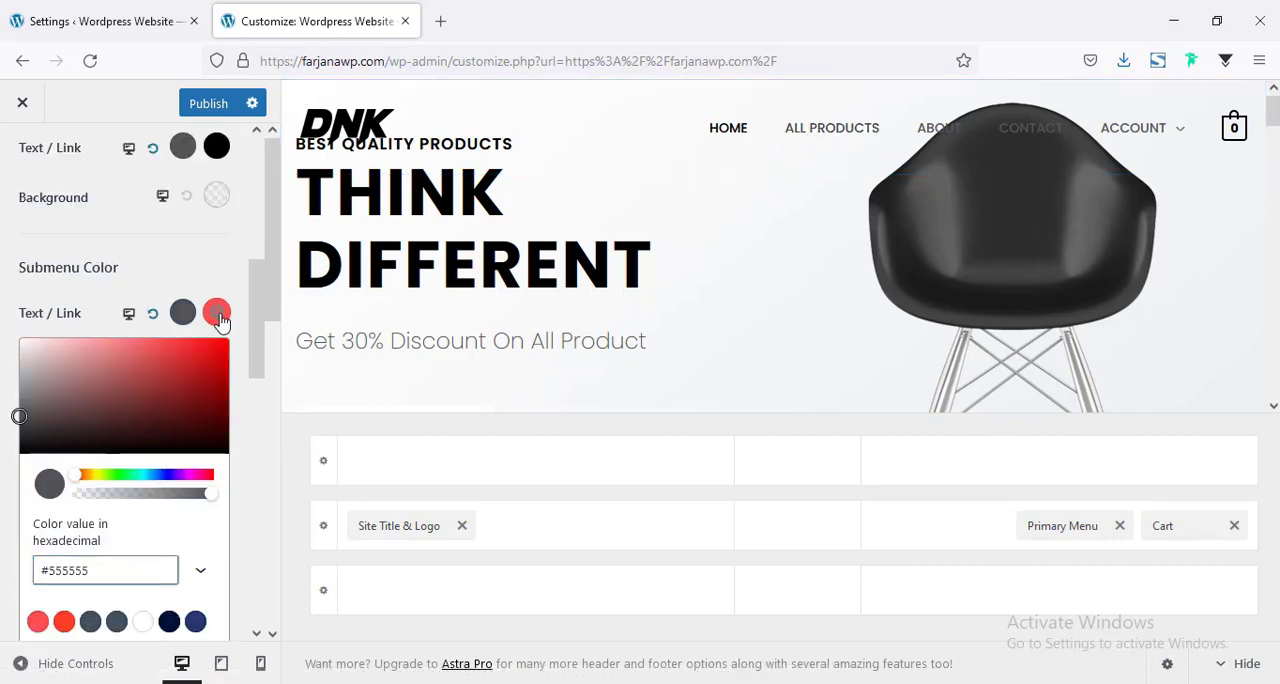
{"action": "left_click", "coordinate": [63, 451]}
{"action": "left_click", "coordinate": [4, 354]}
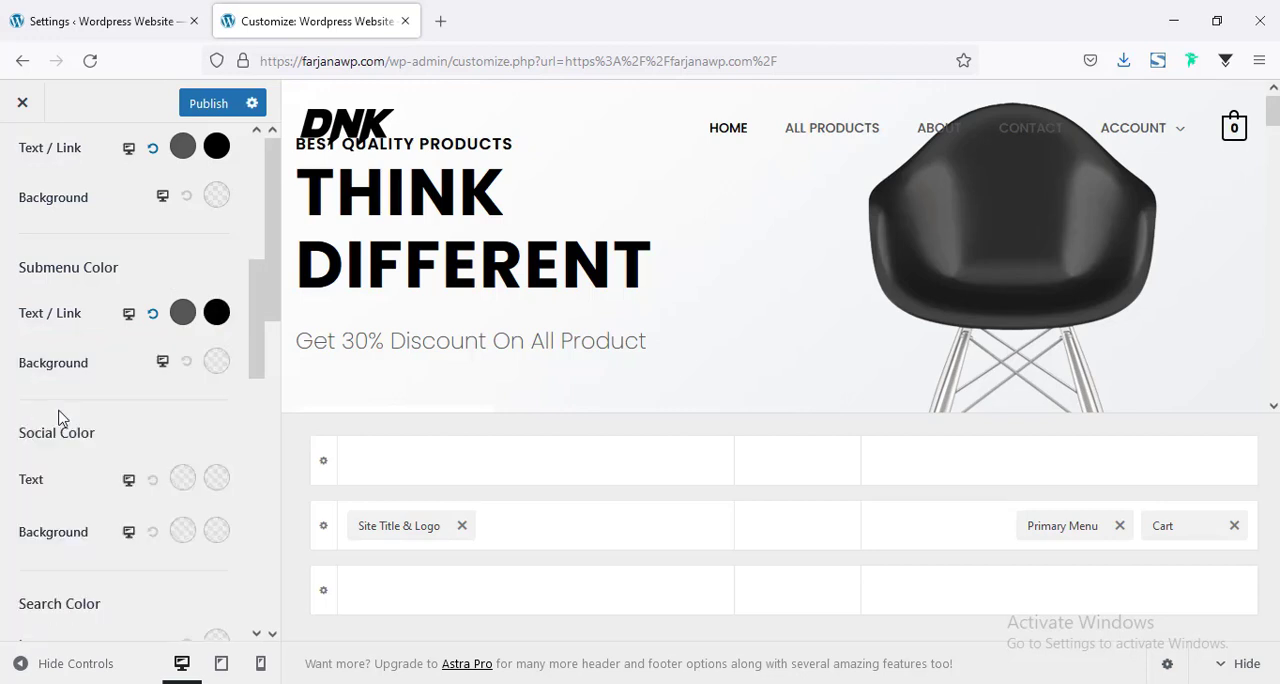
{"action": "scroll", "coordinate": [140, 468], "scroll_direction": "down", "scroll_amount": 8}
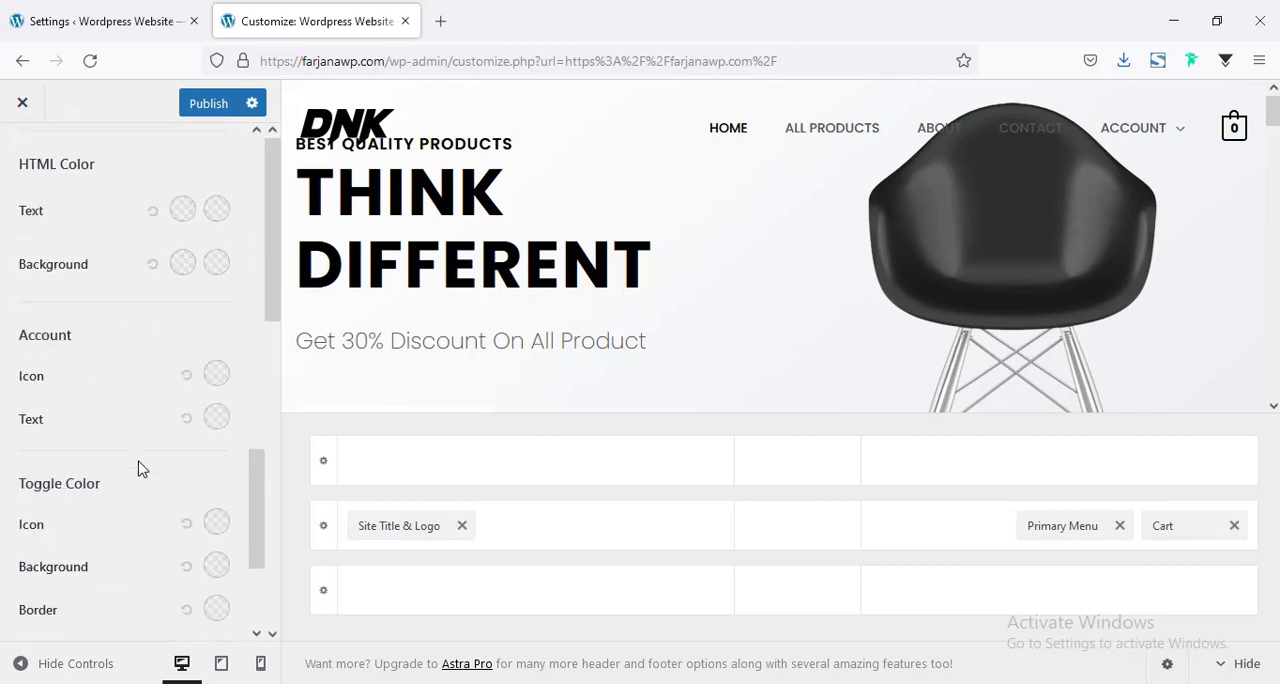
{"action": "scroll", "coordinate": [140, 468], "scroll_direction": "down", "scroll_amount": 2}
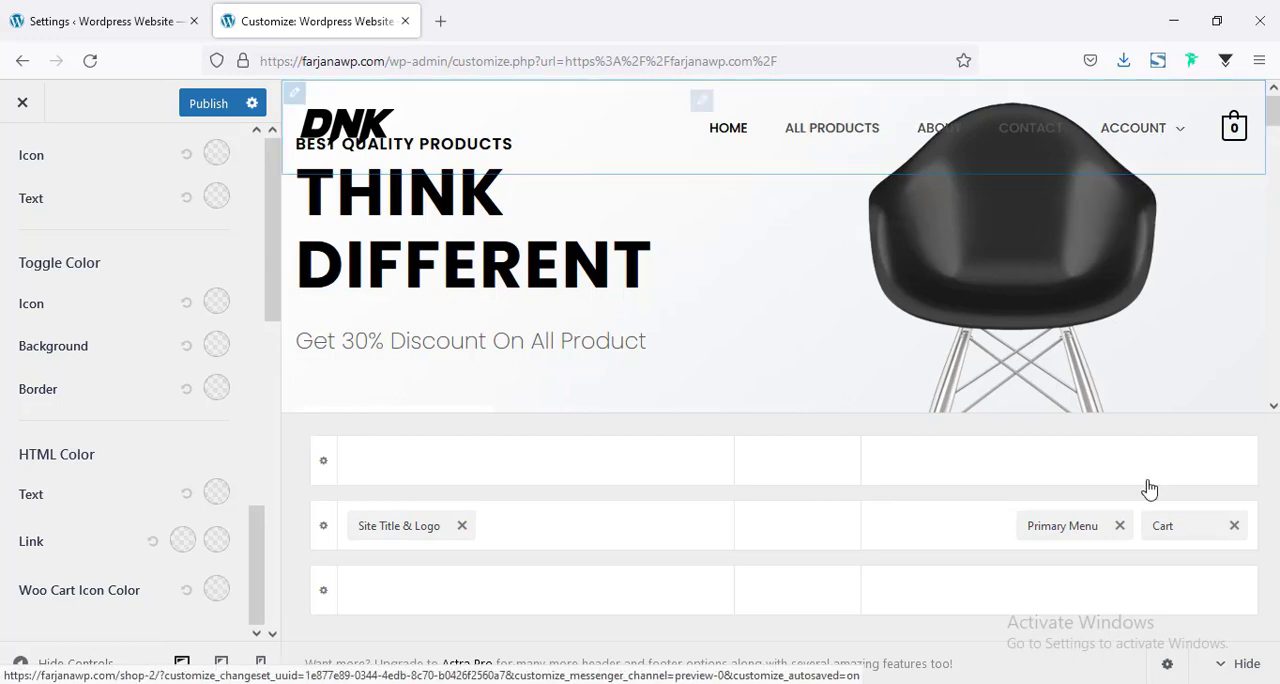
{"action": "left_click", "coordinate": [1245, 664]}
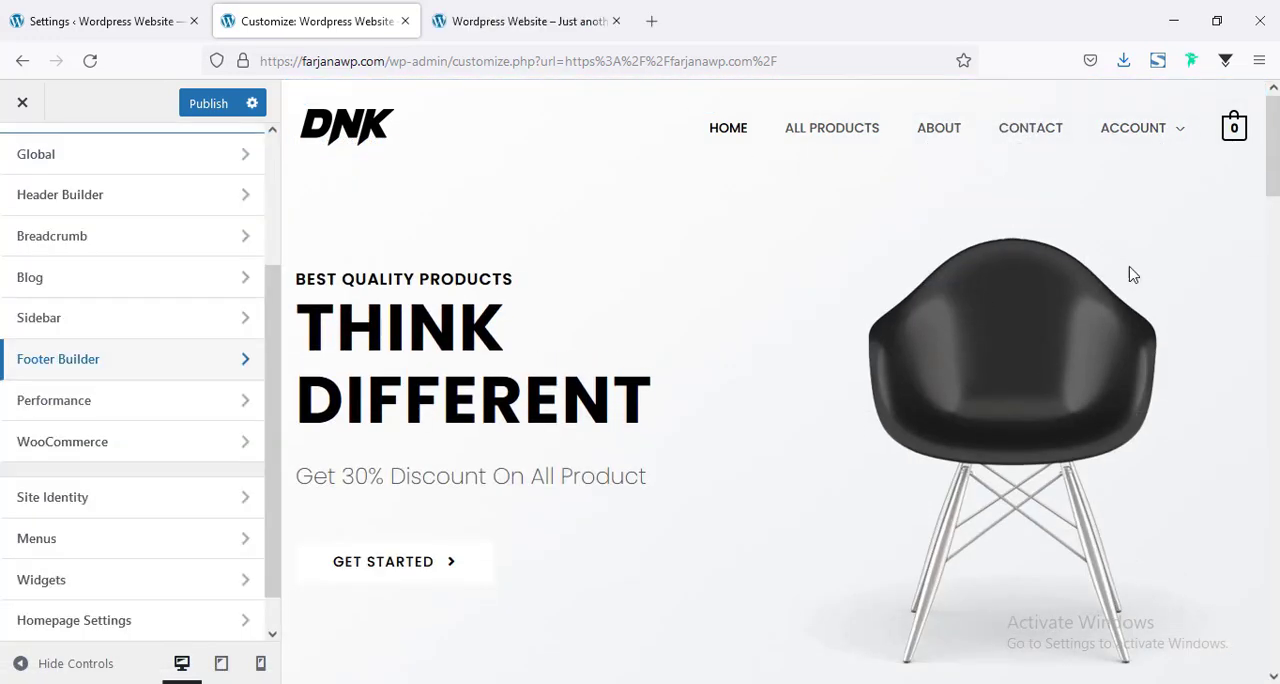
Set the primary footer row's background color to #000000 in its design settings.
{"action": "left_click_drag", "start_coordinate": [1273, 140], "coordinate": [1273, 600]}
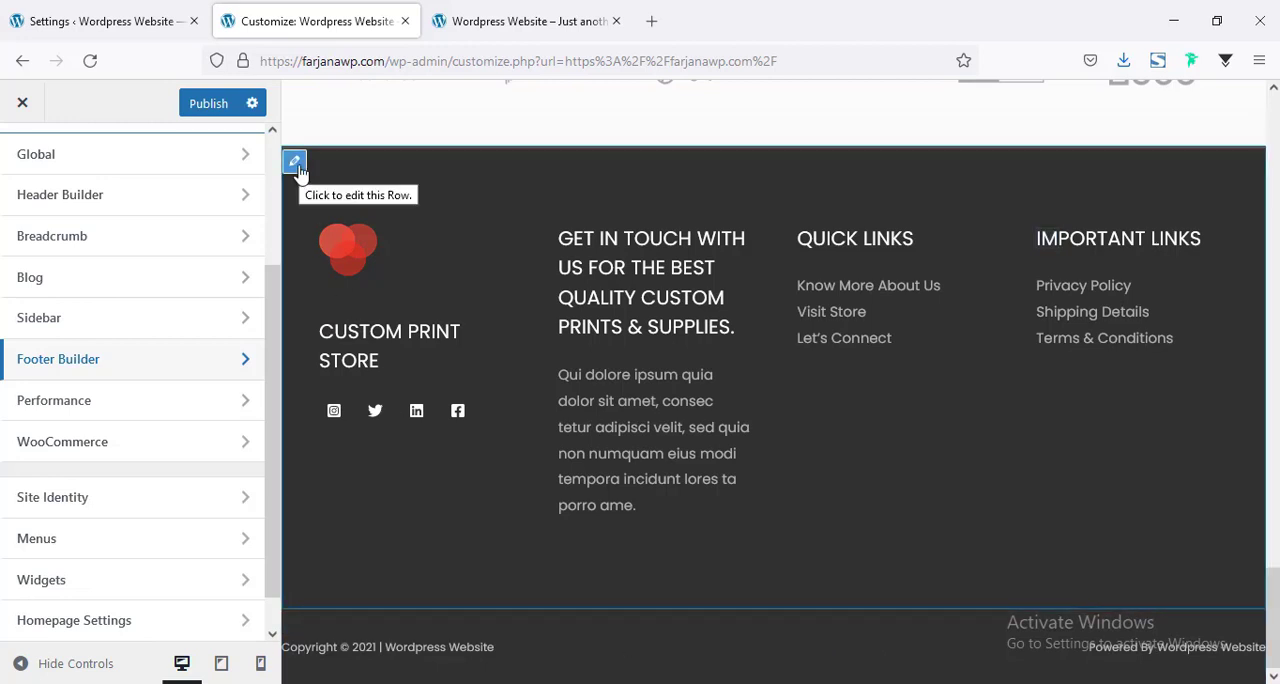
{"action": "left_click", "coordinate": [296, 165]}
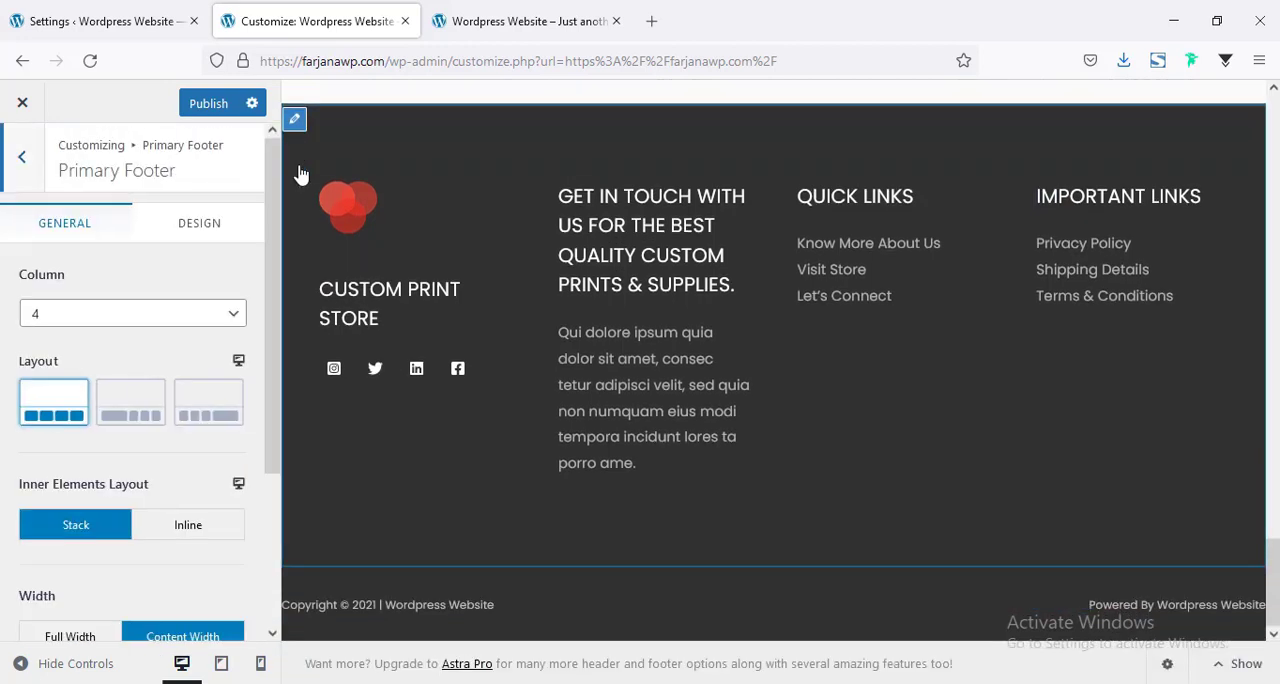
{"action": "left_click", "coordinate": [205, 230]}
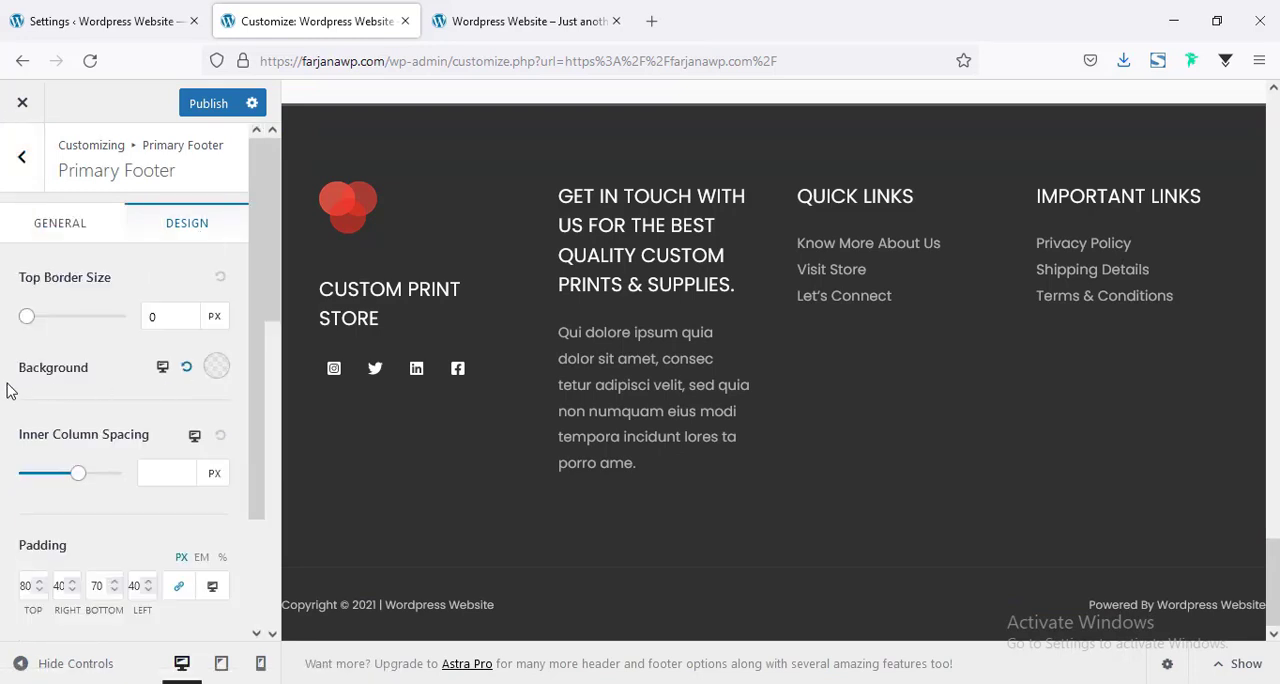
{"action": "left_click", "coordinate": [220, 377]}
{"action": "scroll", "coordinate": [148, 550], "scroll_direction": "down", "scroll_amount": 3}
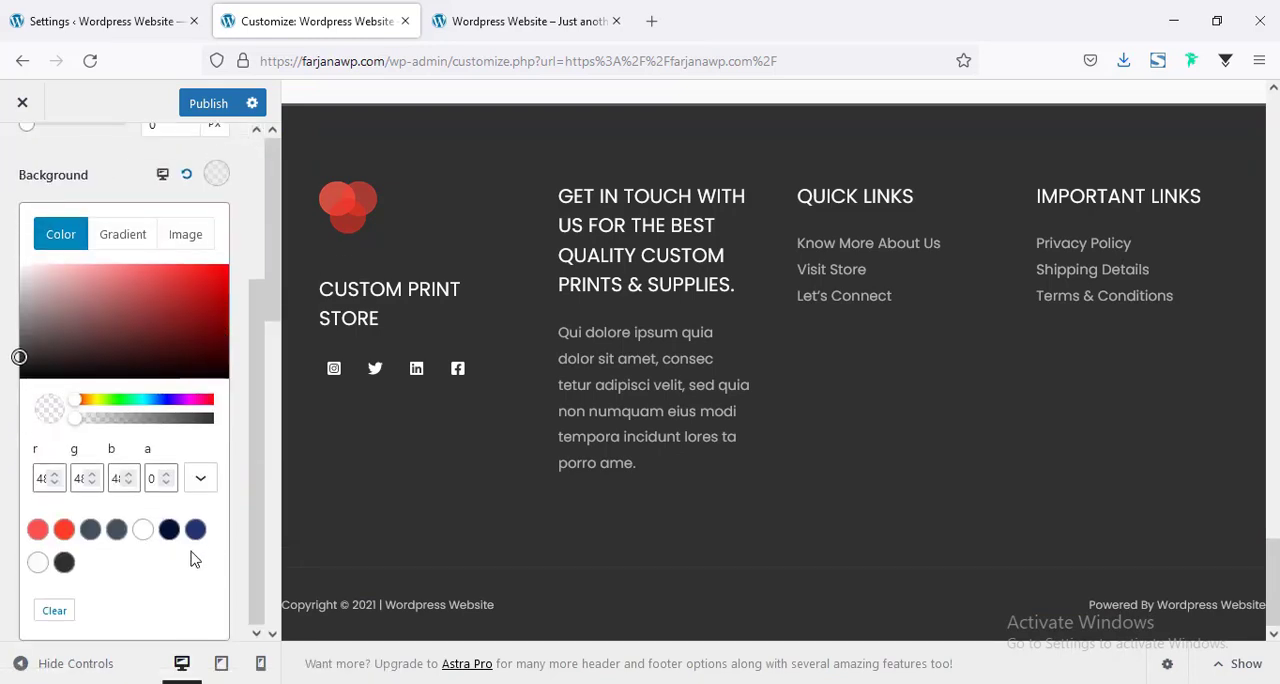
{"action": "scroll", "coordinate": [44, 392], "scroll_direction": "down", "scroll_amount": 2}
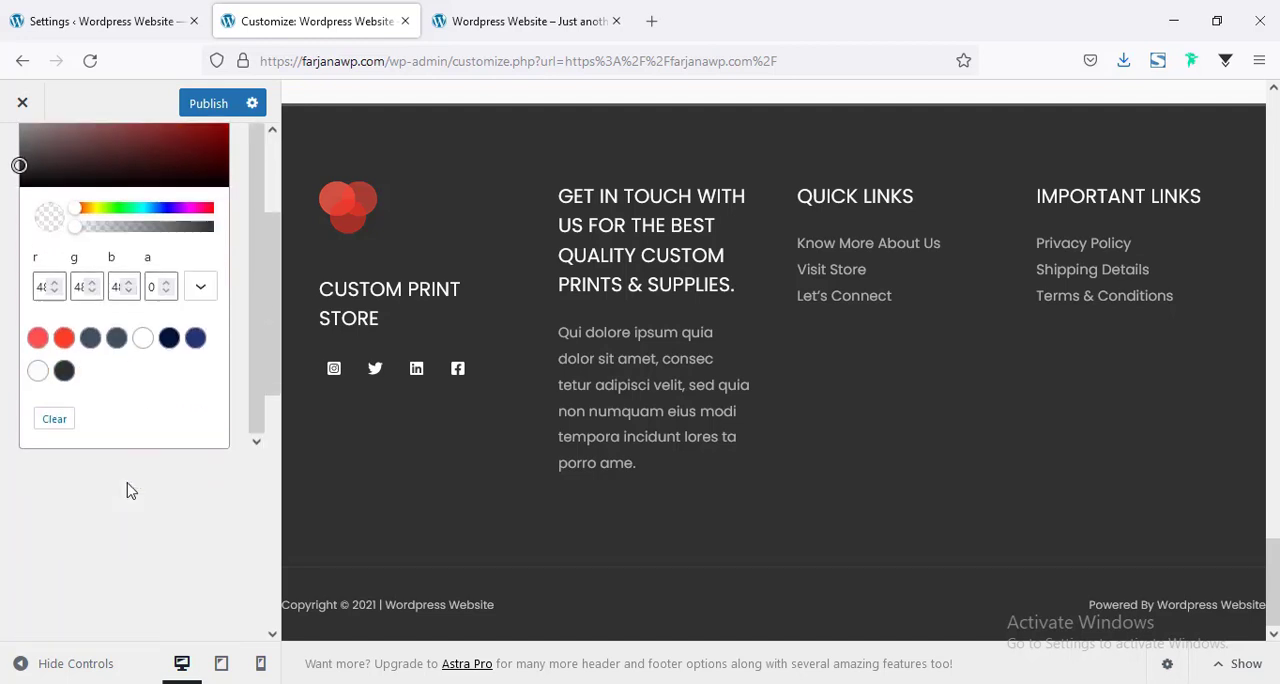
{"action": "left_click", "coordinate": [169, 355]}
{"action": "left_click", "coordinate": [64, 388]}
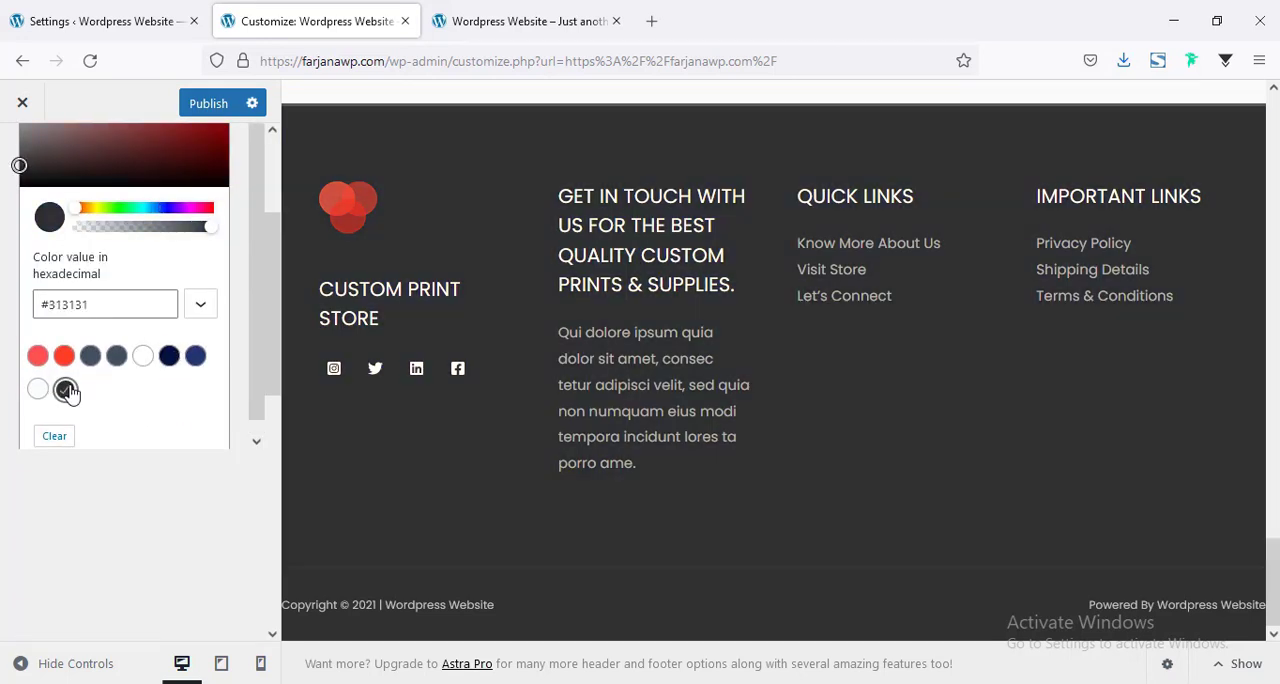
{"action": "double_click", "coordinate": [69, 306]}
{"action": "type", "text": "333"}
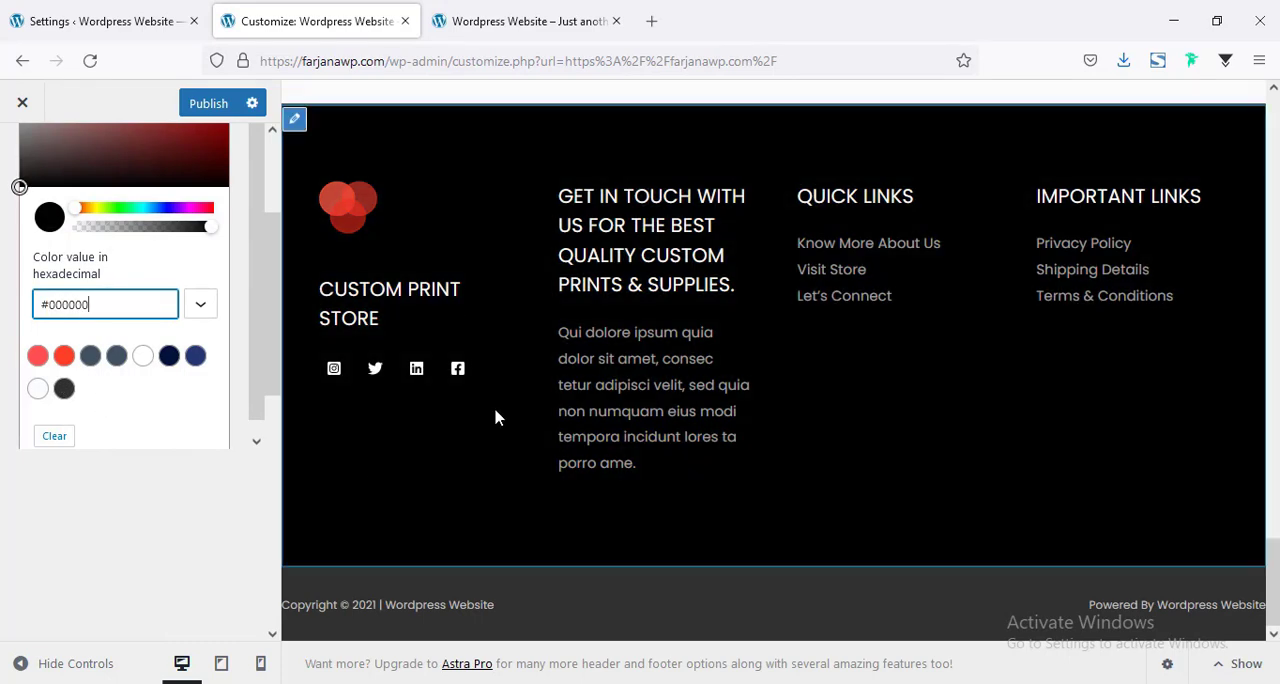
{"action": "scroll", "coordinate": [488, 408], "scroll_direction": "up", "scroll_amount": 2}
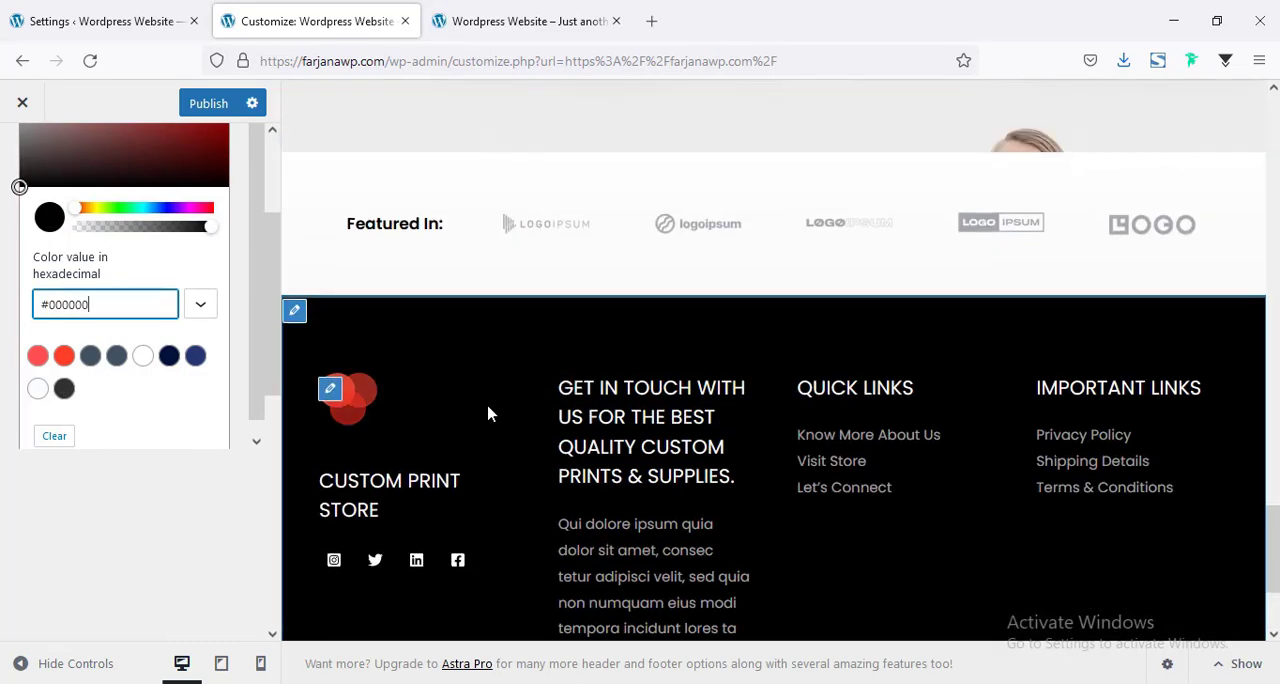
Set the background color of the below footer copyright row to #000000.
{"action": "scroll", "coordinate": [488, 408], "scroll_direction": "down", "scroll_amount": 2}
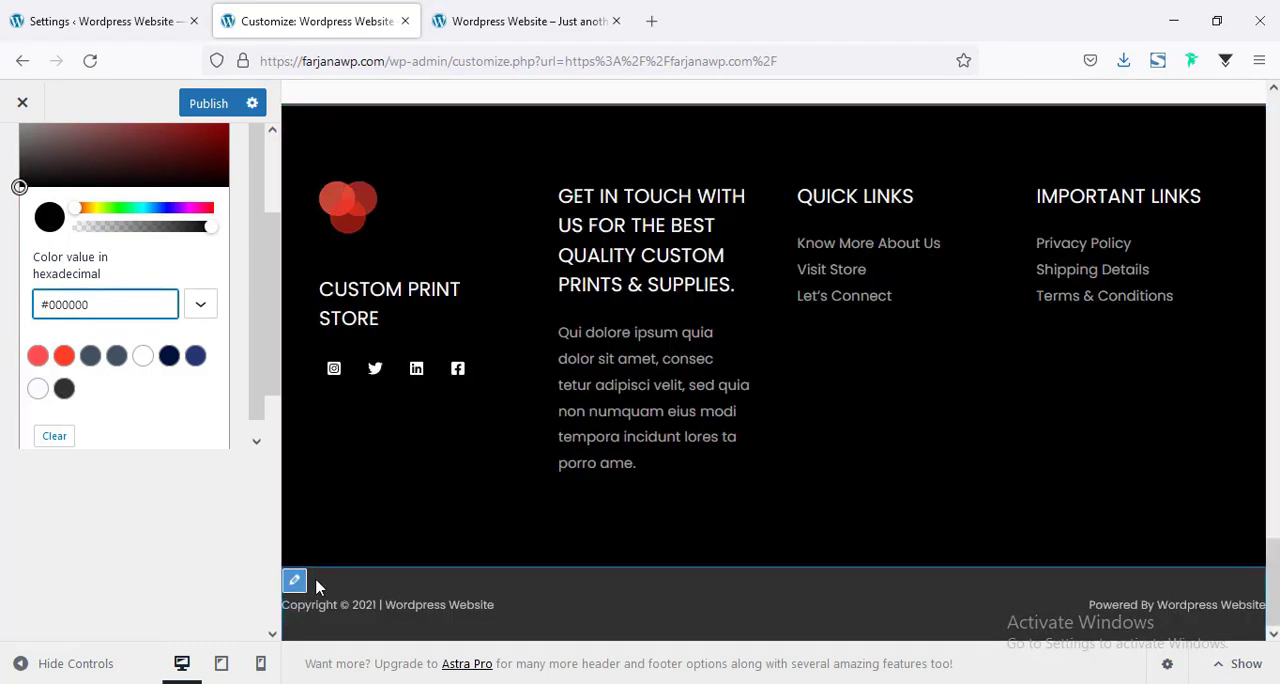
{"action": "left_click", "coordinate": [292, 582]}
{"action": "left_click", "coordinate": [292, 582]}
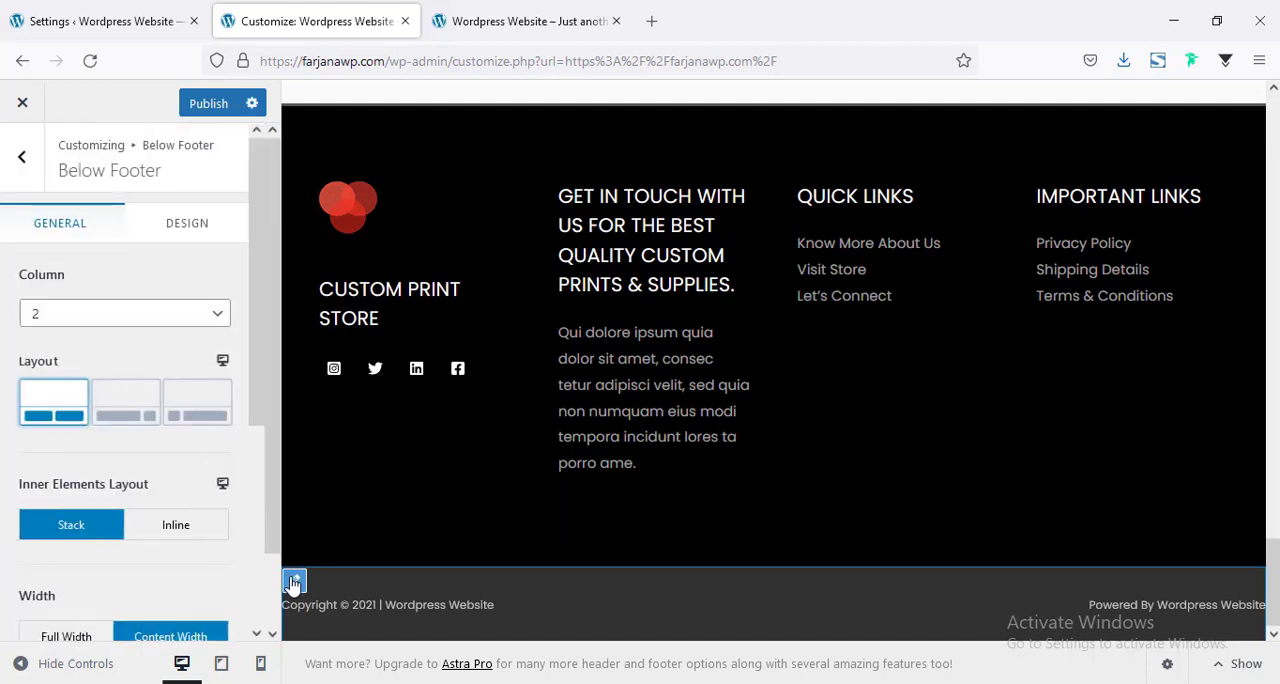
{"action": "left_click", "coordinate": [194, 230]}
{"action": "scroll", "coordinate": [150, 360], "scroll_direction": "down", "scroll_amount": 2}
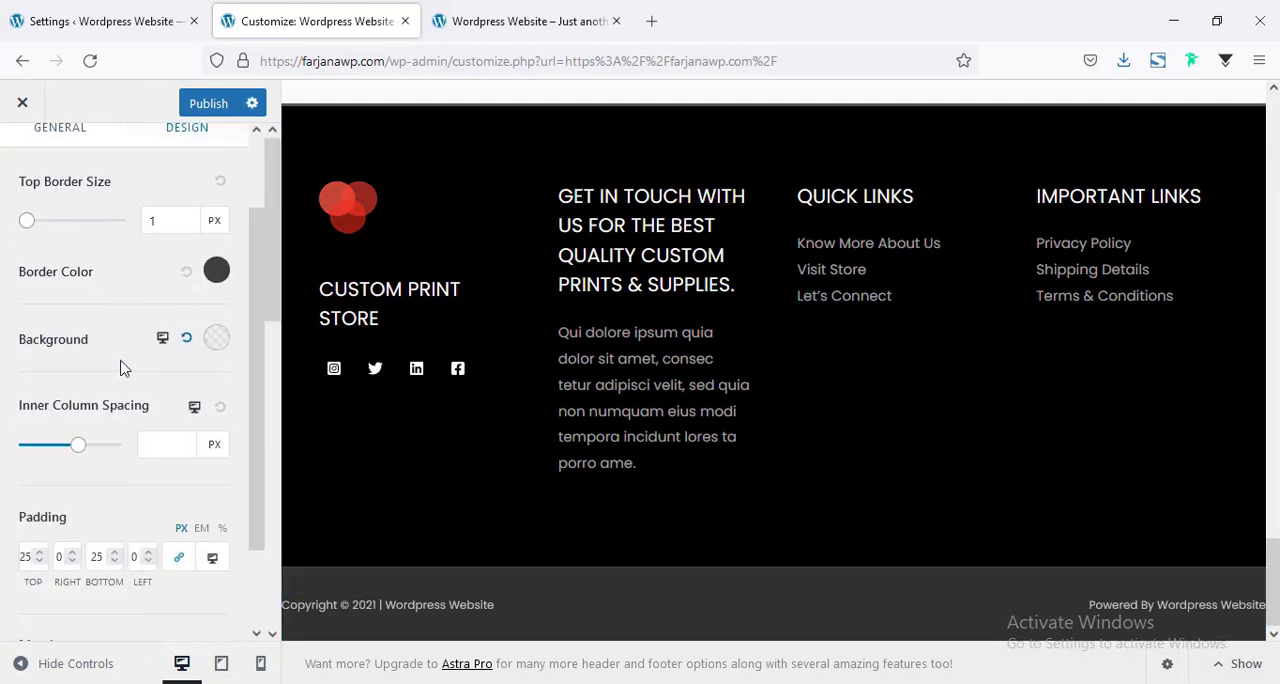
{"action": "left_click", "coordinate": [217, 339]}
{"action": "scroll", "coordinate": [124, 456], "scroll_direction": "down", "scroll_amount": 2}
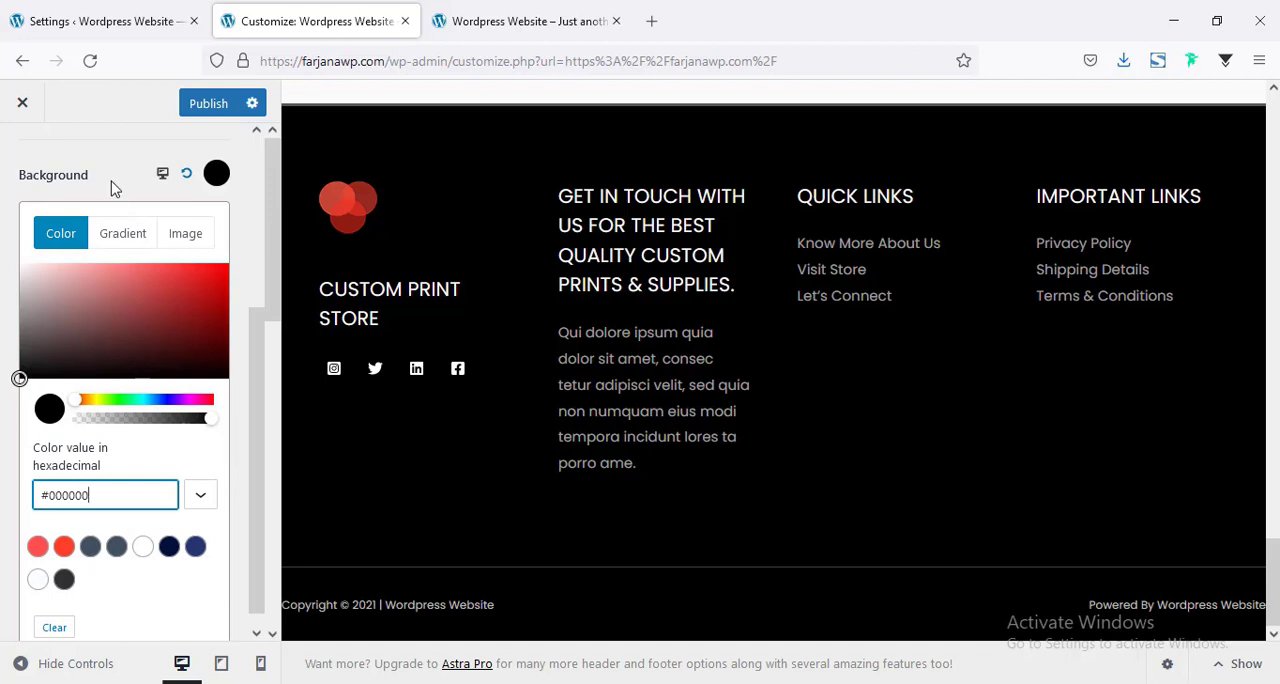
{"action": "left_click", "coordinate": [112, 184]}
Set the below footer's border color to #222222 and return to the main customizer options.
{"action": "scroll", "coordinate": [202, 350], "scroll_direction": "up", "scroll_amount": 3}
{"action": "left_click", "coordinate": [220, 372]}
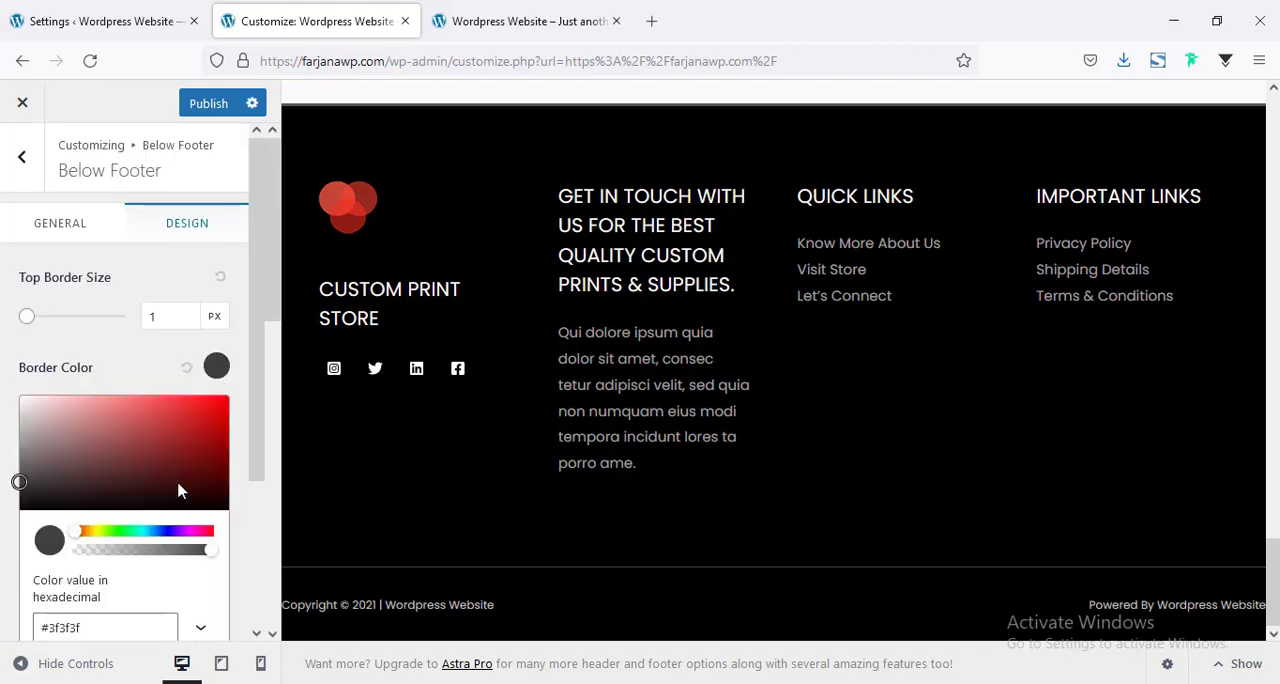
{"action": "scroll", "coordinate": [90, 544], "scroll_direction": "down", "scroll_amount": 1}
{"action": "left_click", "coordinate": [64, 616]}
{"action": "double_click", "coordinate": [71, 537]}
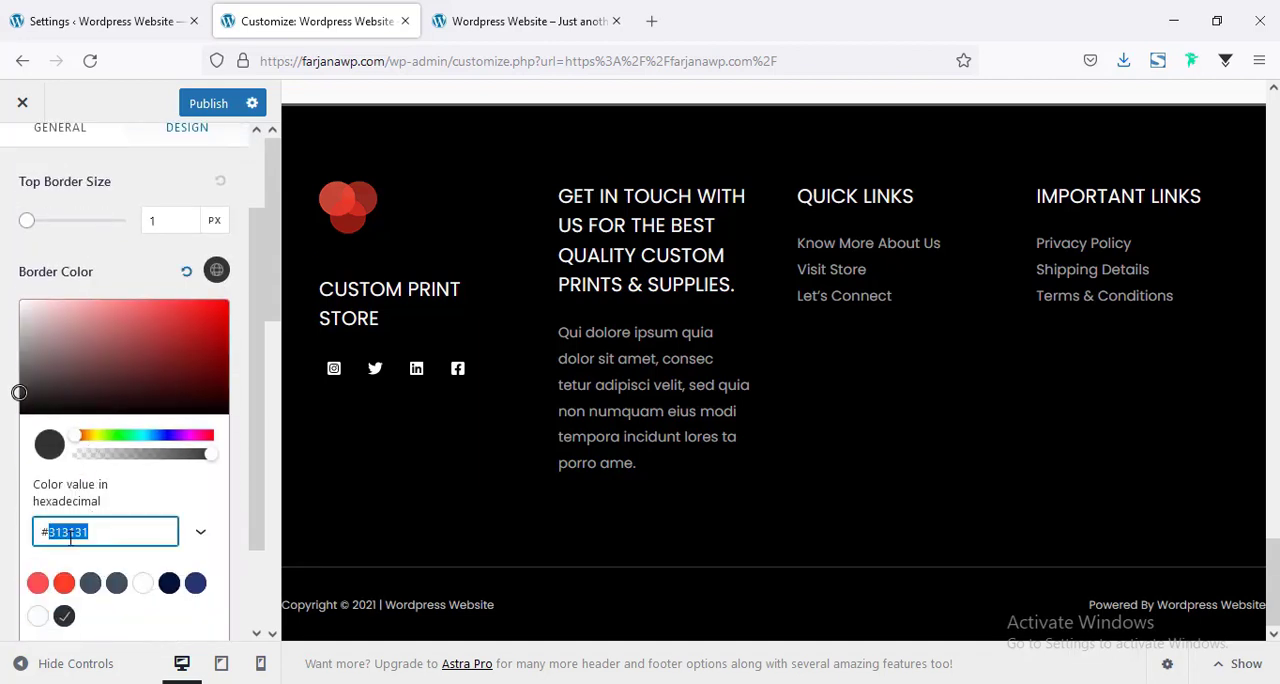
{"action": "type", "text": "222222"}
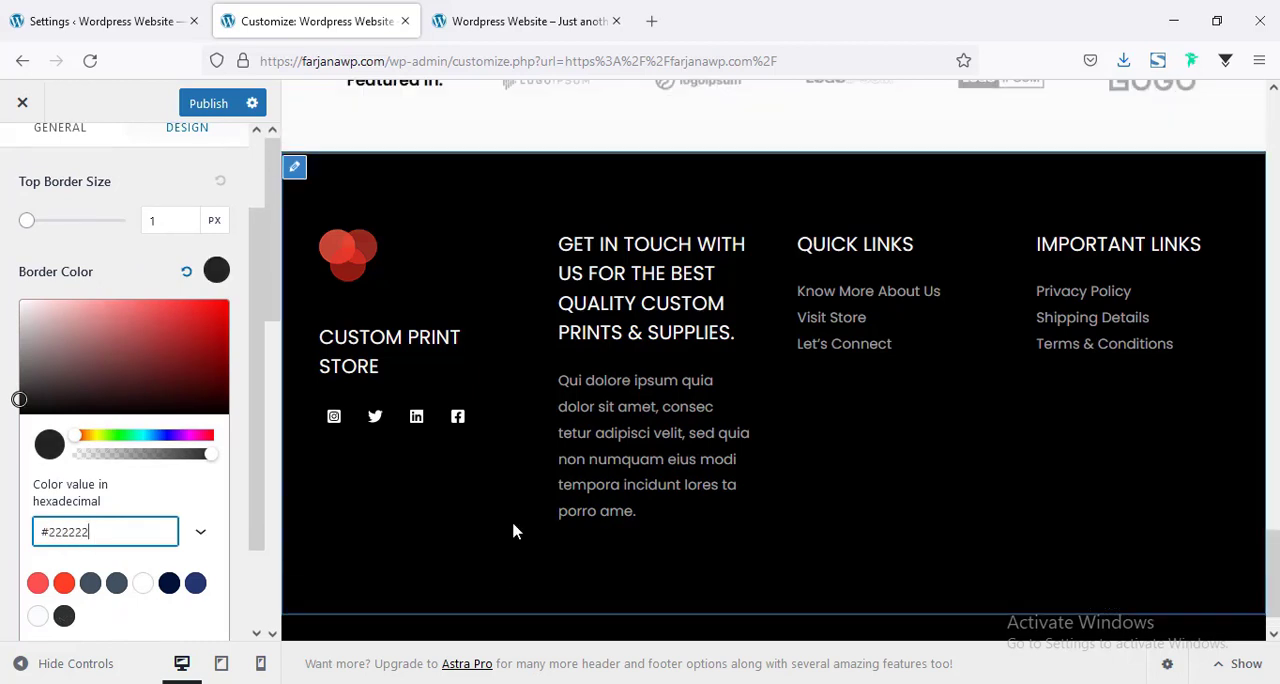
{"action": "left_click", "coordinate": [515, 490]}
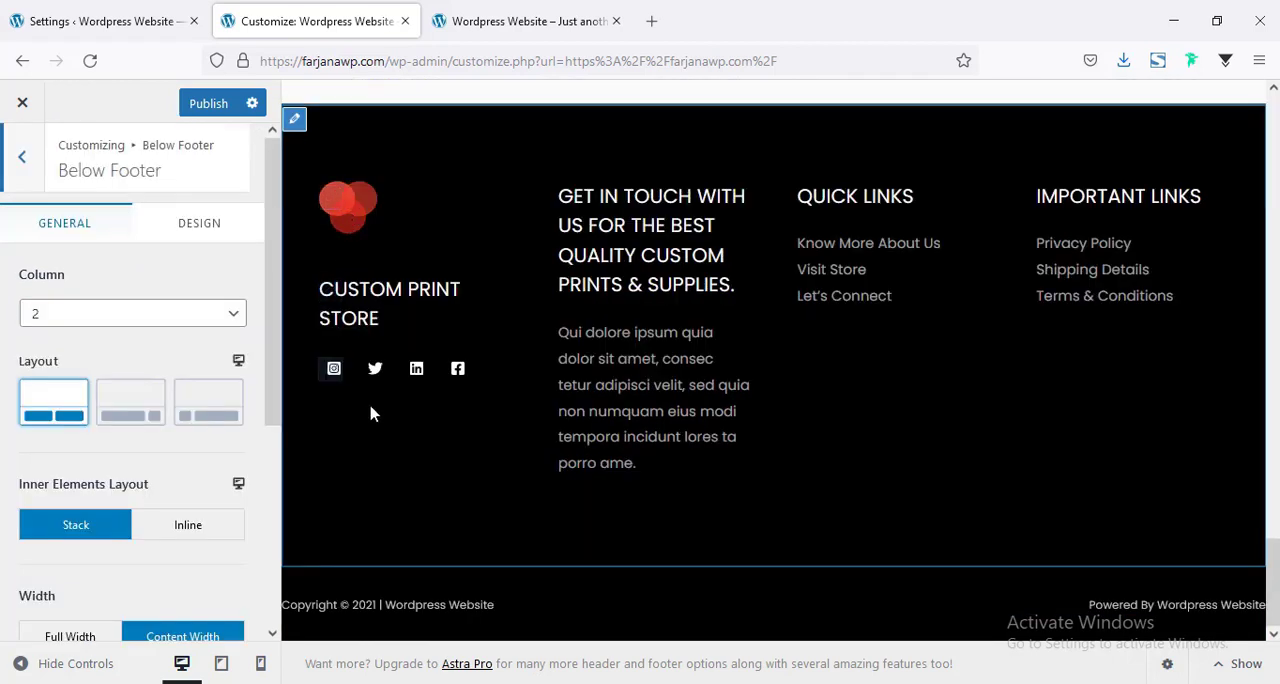
{"action": "left_click", "coordinate": [25, 165]}
{"action": "left_click", "coordinate": [26, 165]}
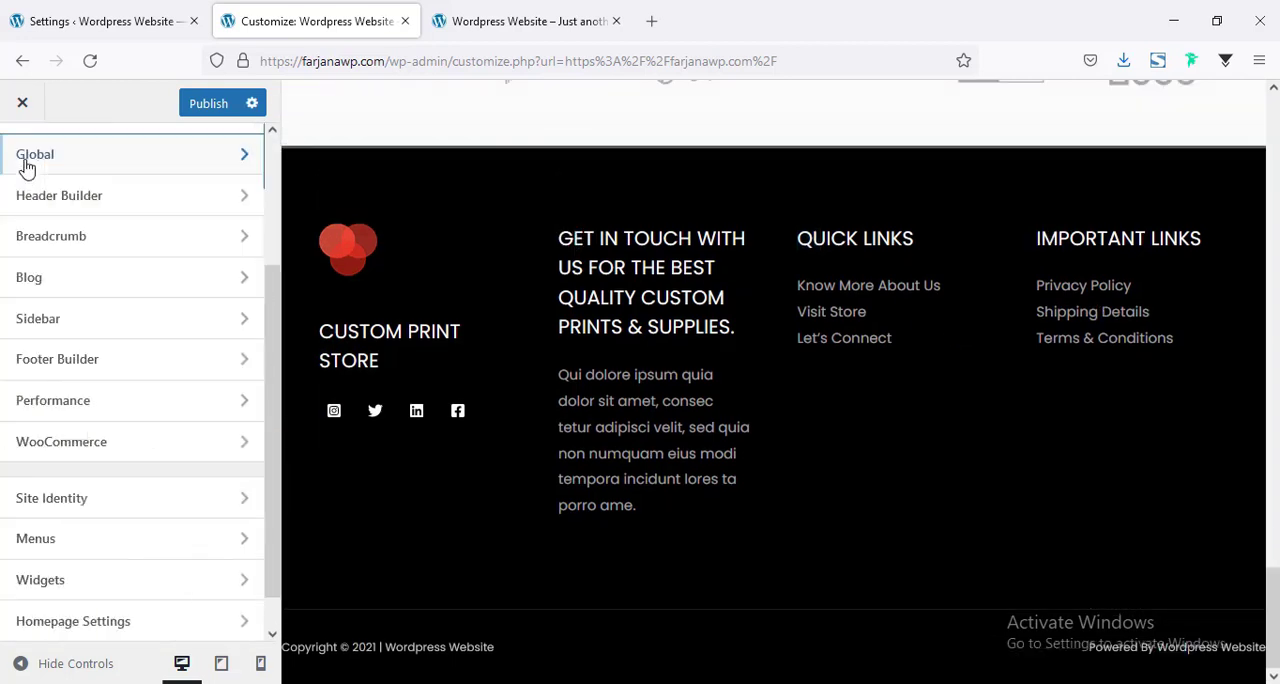
Replace the image in the footer's Widget 1 with the uploaded file logo-w.png at full size.
{"action": "left_click", "coordinate": [89, 362]}
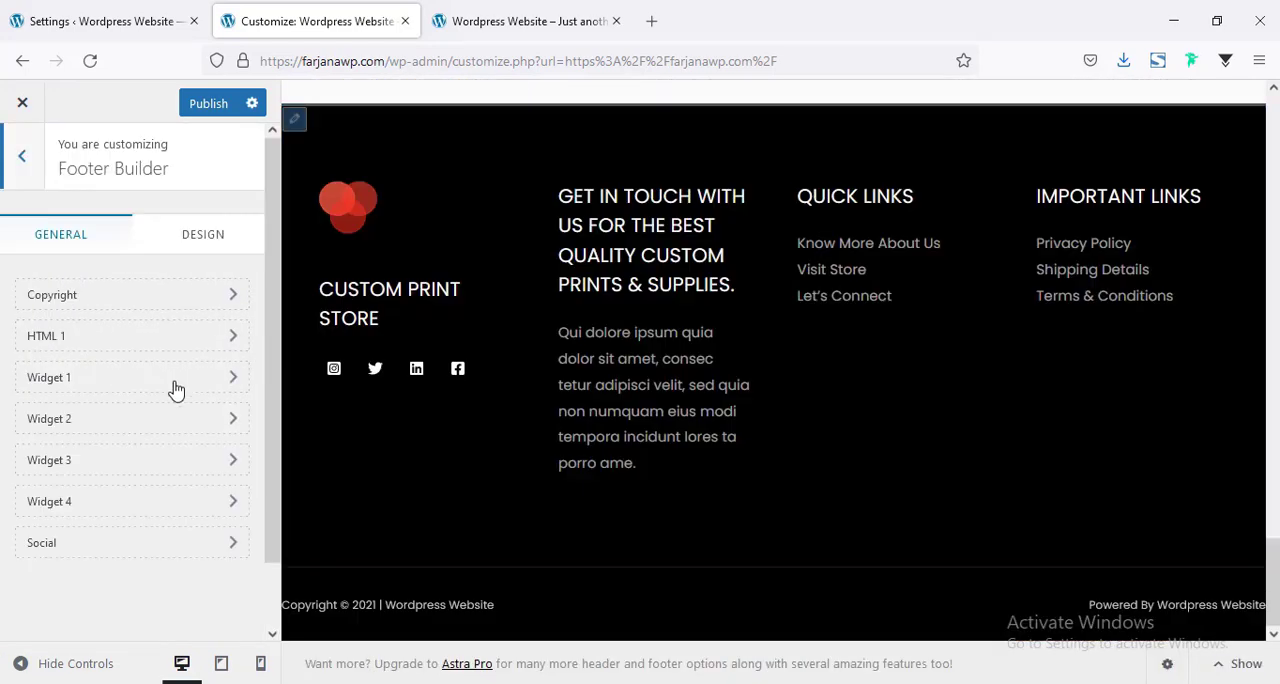
{"action": "left_click", "coordinate": [69, 392]}
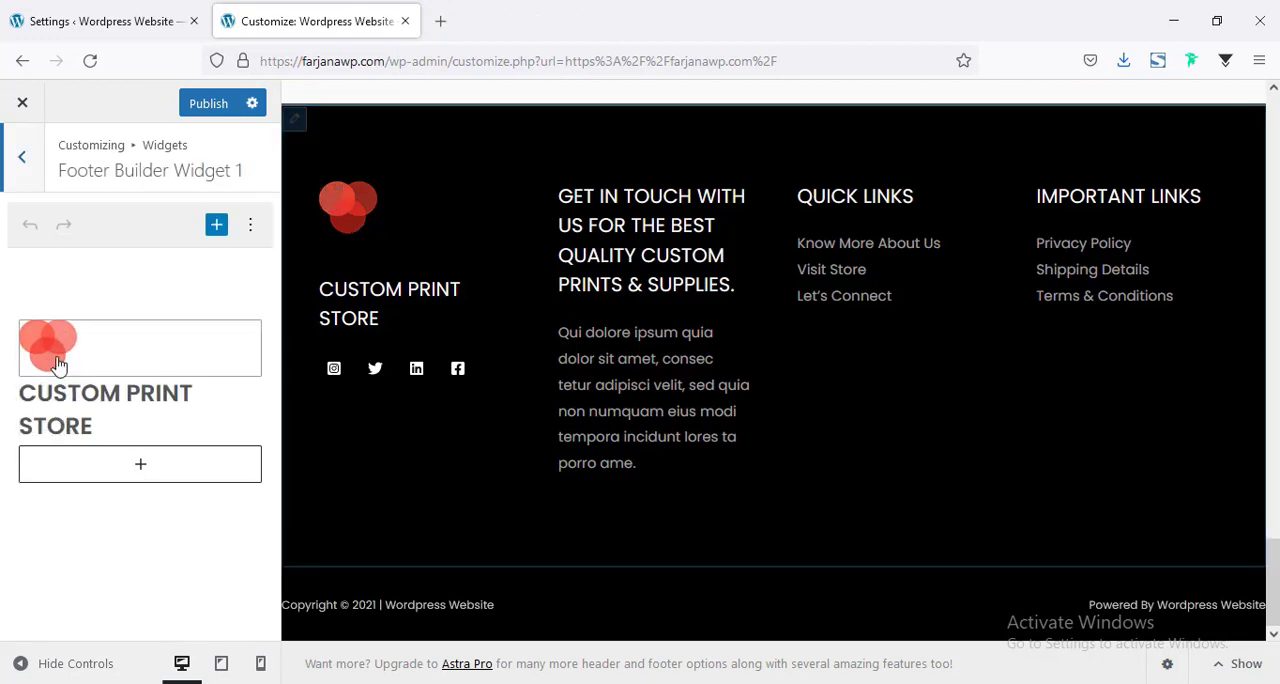
{"action": "left_click", "coordinate": [56, 355]}
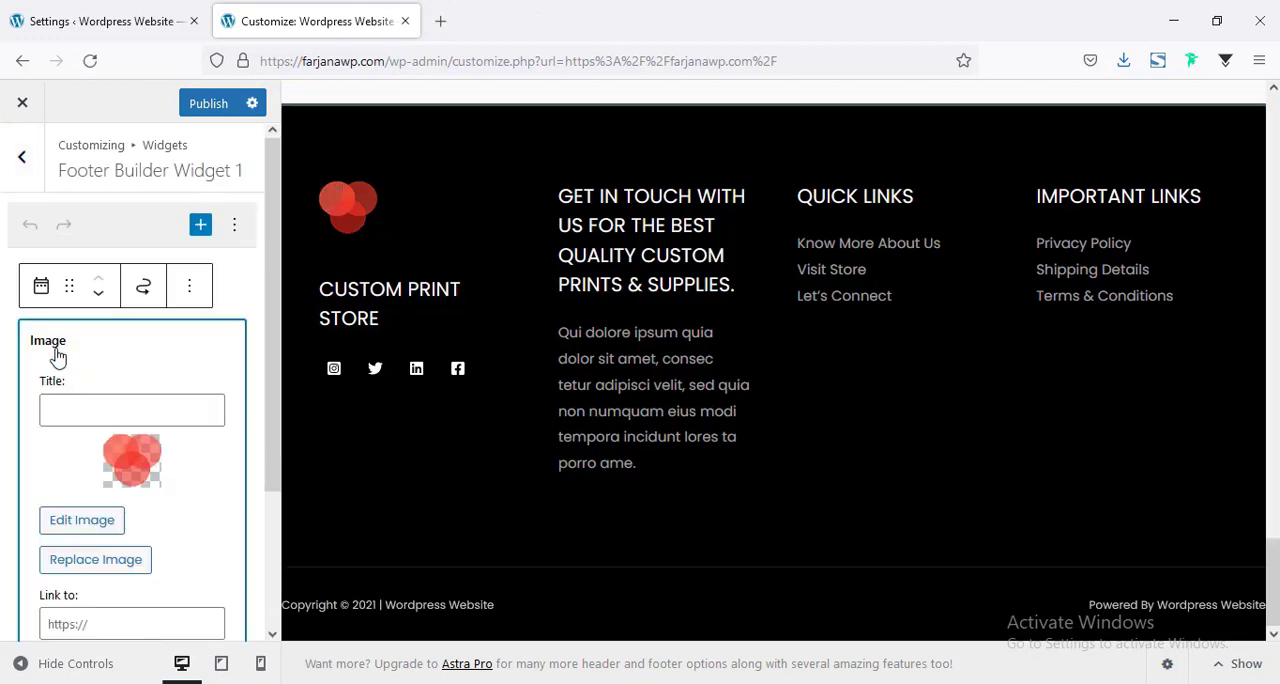
{"action": "scroll", "coordinate": [85, 358], "scroll_direction": "down", "scroll_amount": 3}
{"action": "left_click", "coordinate": [96, 380]}
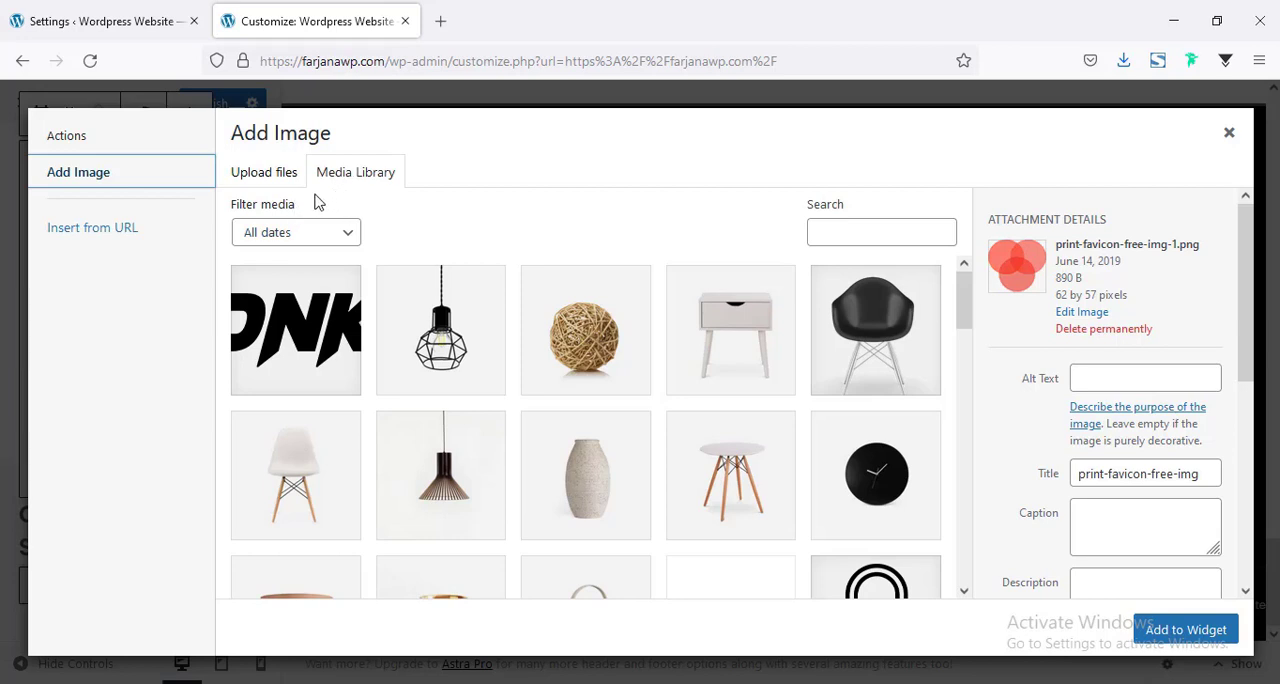
{"action": "left_click", "coordinate": [277, 178]}
{"action": "left_click", "coordinate": [671, 401]}
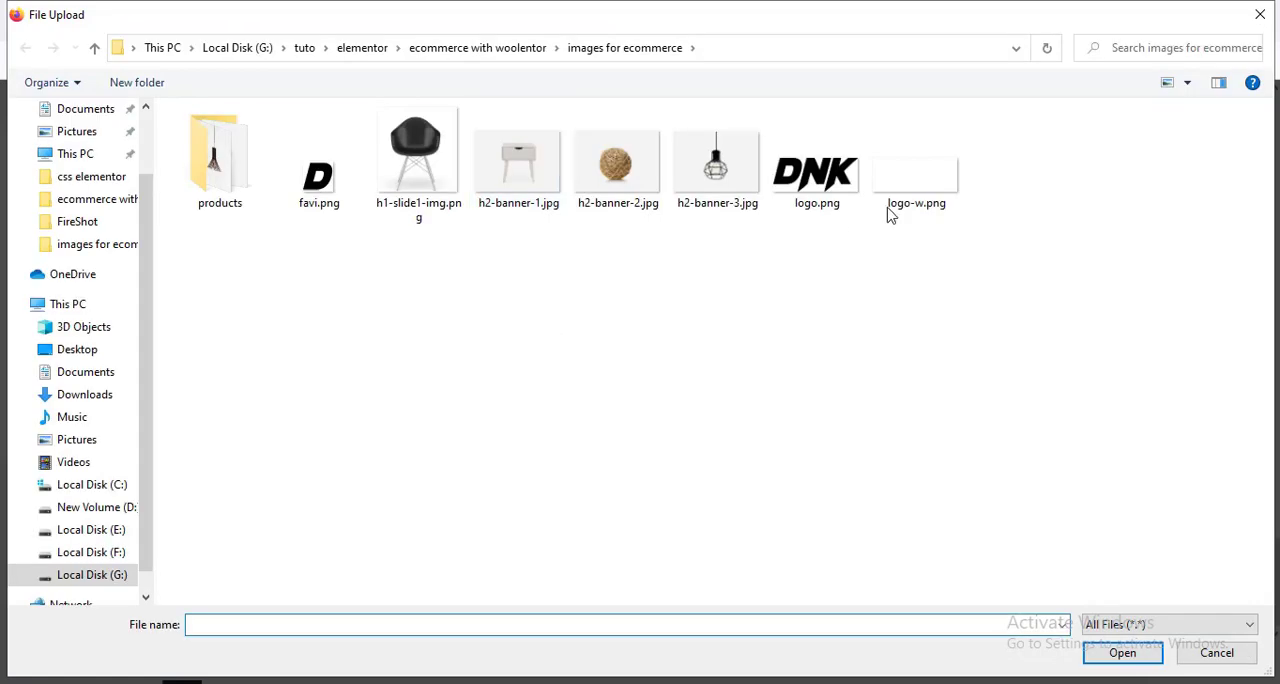
{"action": "left_click", "coordinate": [910, 195]}
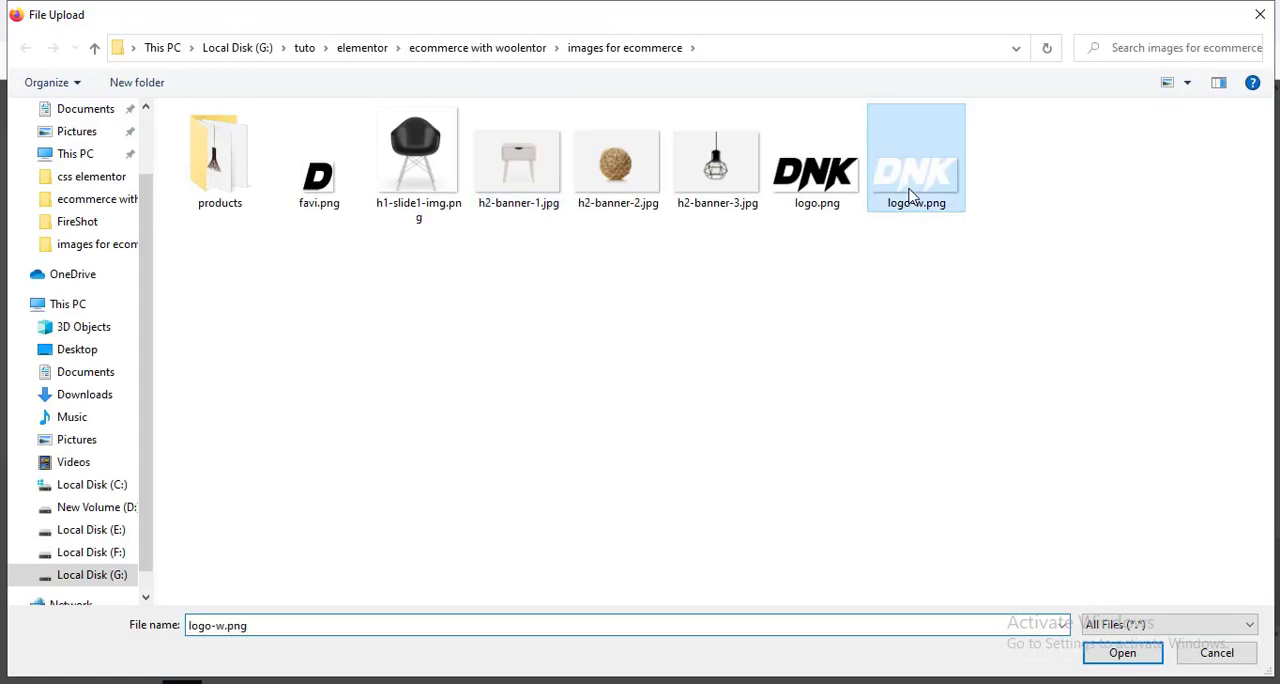
{"action": "left_click", "coordinate": [1146, 656]}
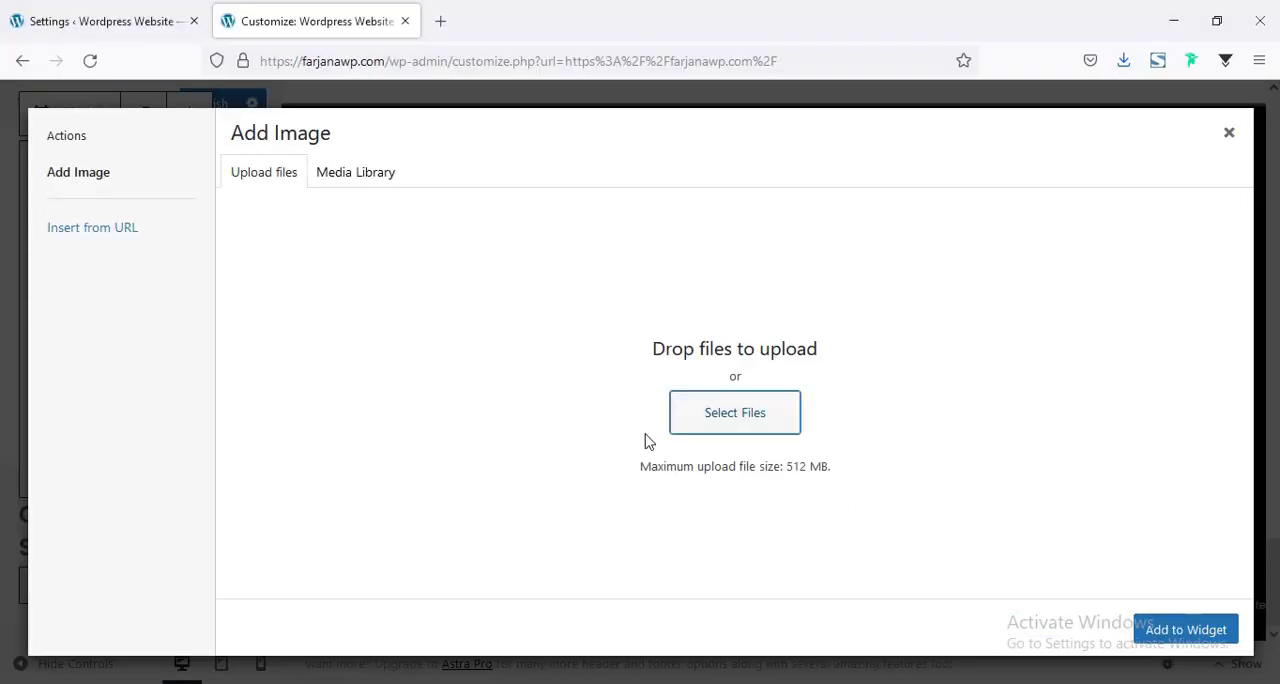
{"action": "left_click", "coordinate": [1188, 631]}
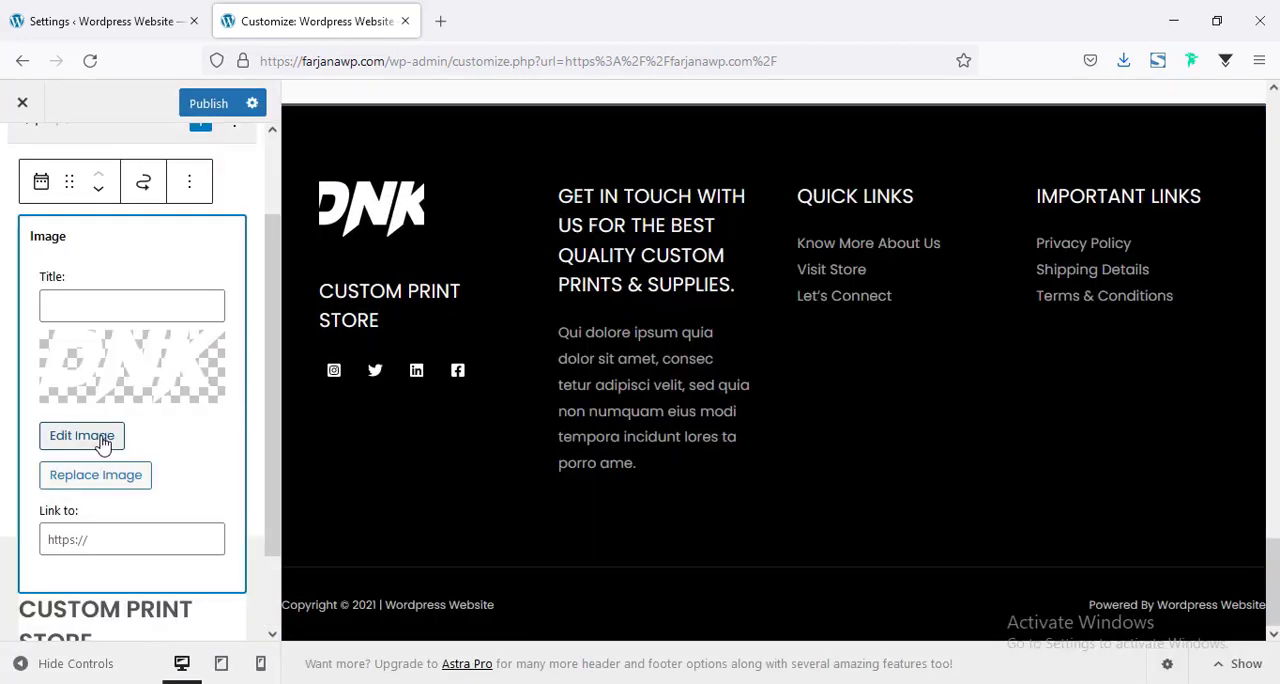
Open the footer logo's original image for editing and scale it to 120 × 47 pixels.
{"action": "left_click", "coordinate": [82, 437]}
{"action": "left_click", "coordinate": [744, 284]}
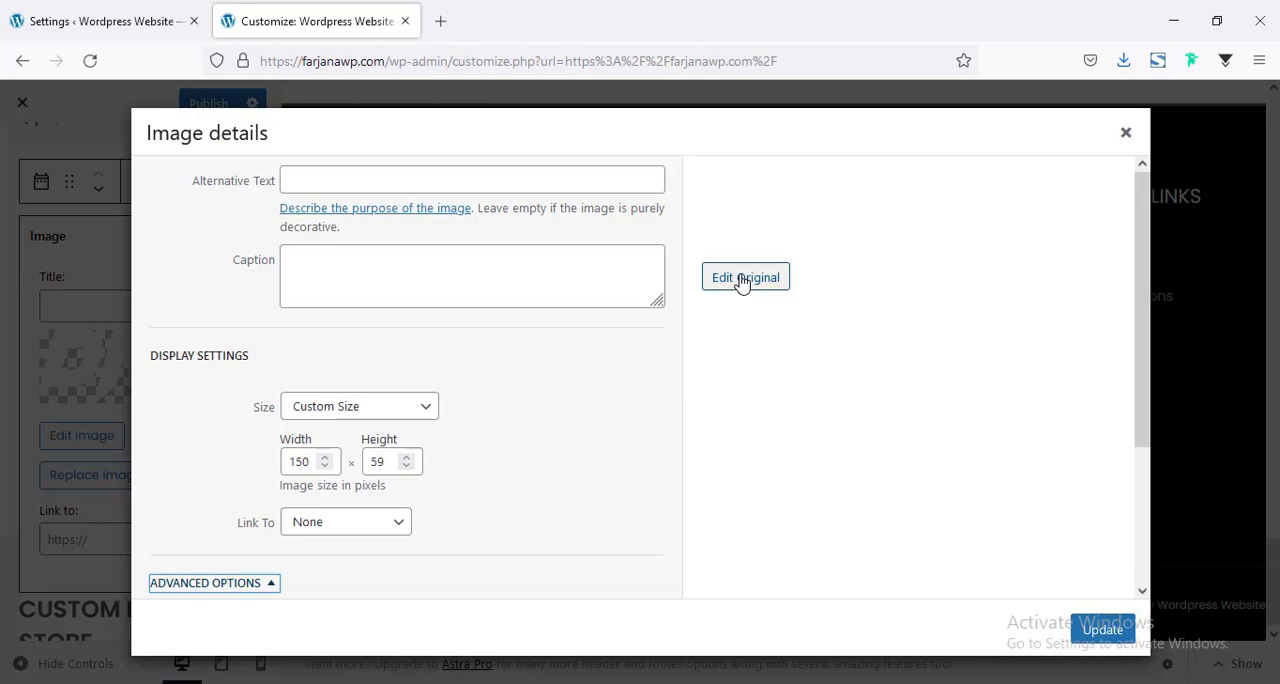
{"action": "double_click", "coordinate": [932, 268]}
{"action": "type", "text": "120"}
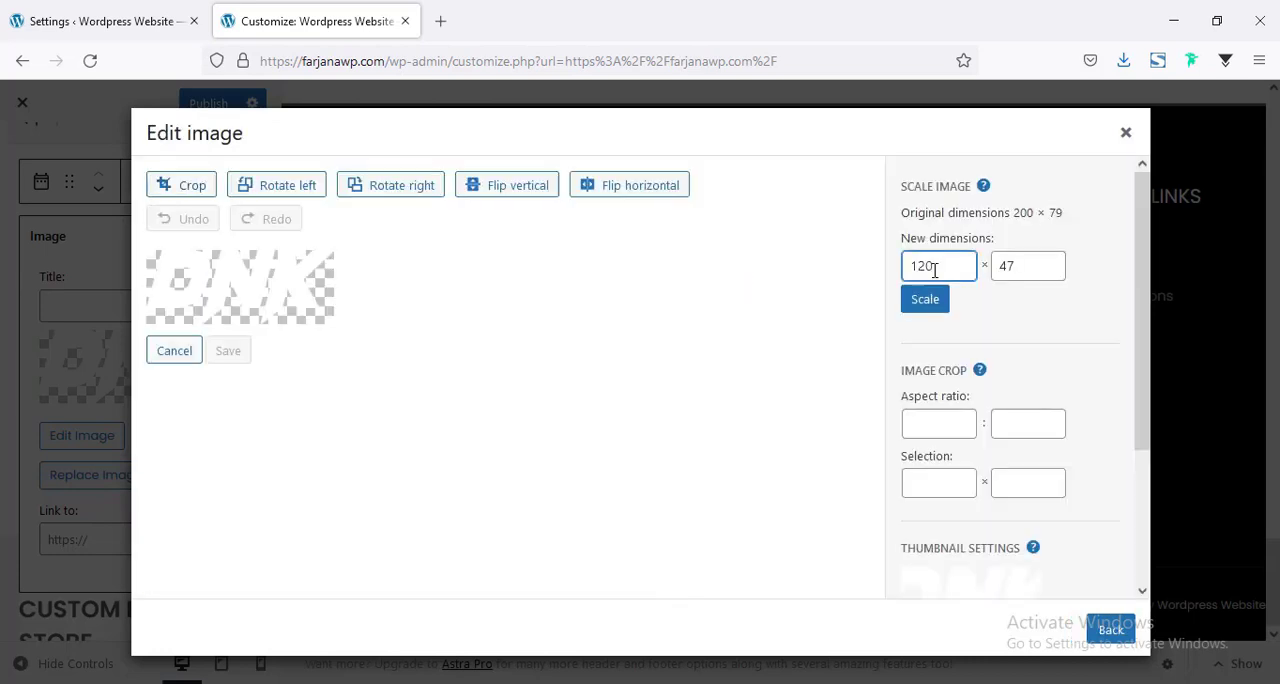
{"action": "left_click", "coordinate": [926, 301]}
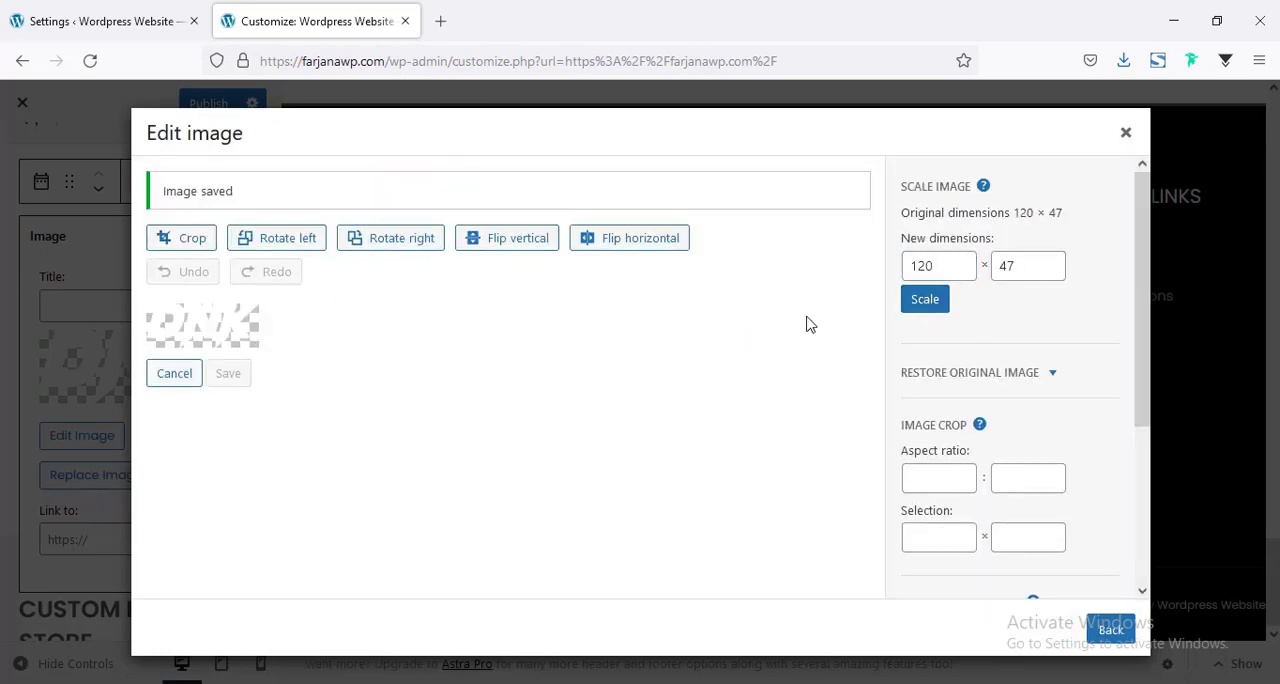
Scale the footer logo's original image to 100 × 40 pixels and update the widget's image details.
{"action": "left_click", "coordinate": [929, 266]}
{"action": "type", "text": "00"}
{"action": "left_click", "coordinate": [925, 299]}
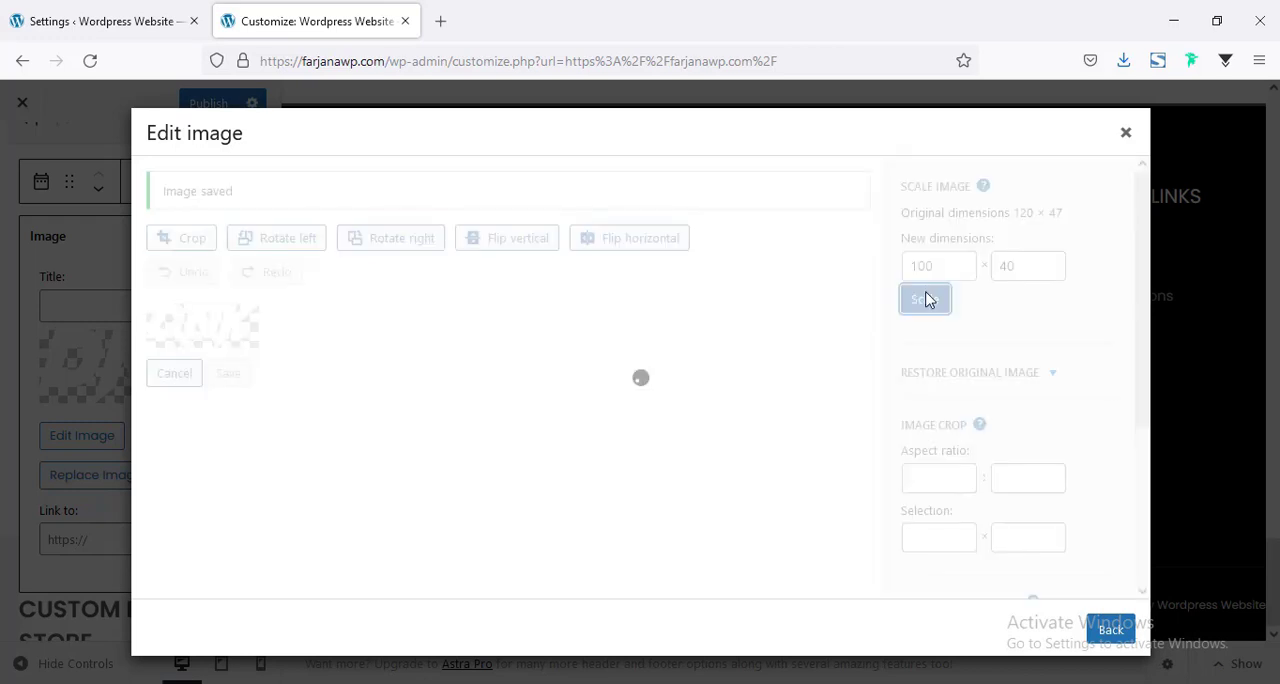
{"action": "left_click", "coordinate": [1110, 630]}
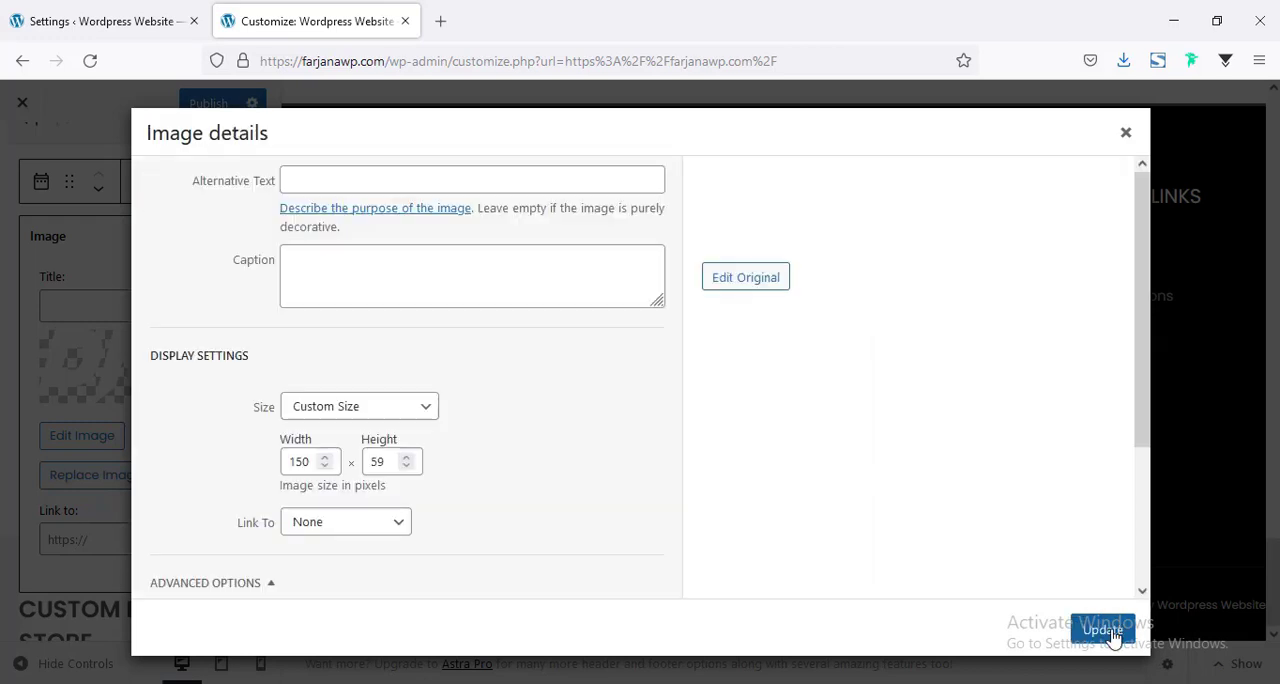
{"action": "left_click", "coordinate": [1120, 630]}
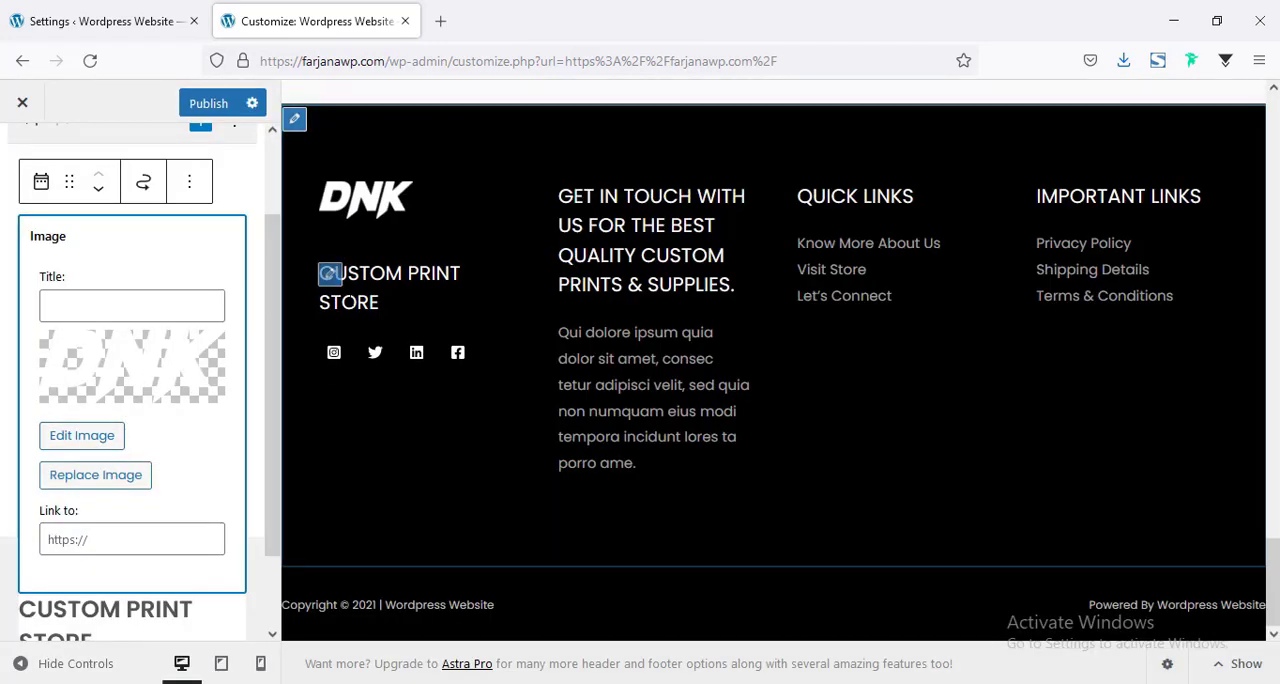
Open the Custom Print Store text widget in the footer and look at its title and content fields.
{"action": "scroll", "coordinate": [137, 441], "scroll_direction": "down", "scroll_amount": 1}
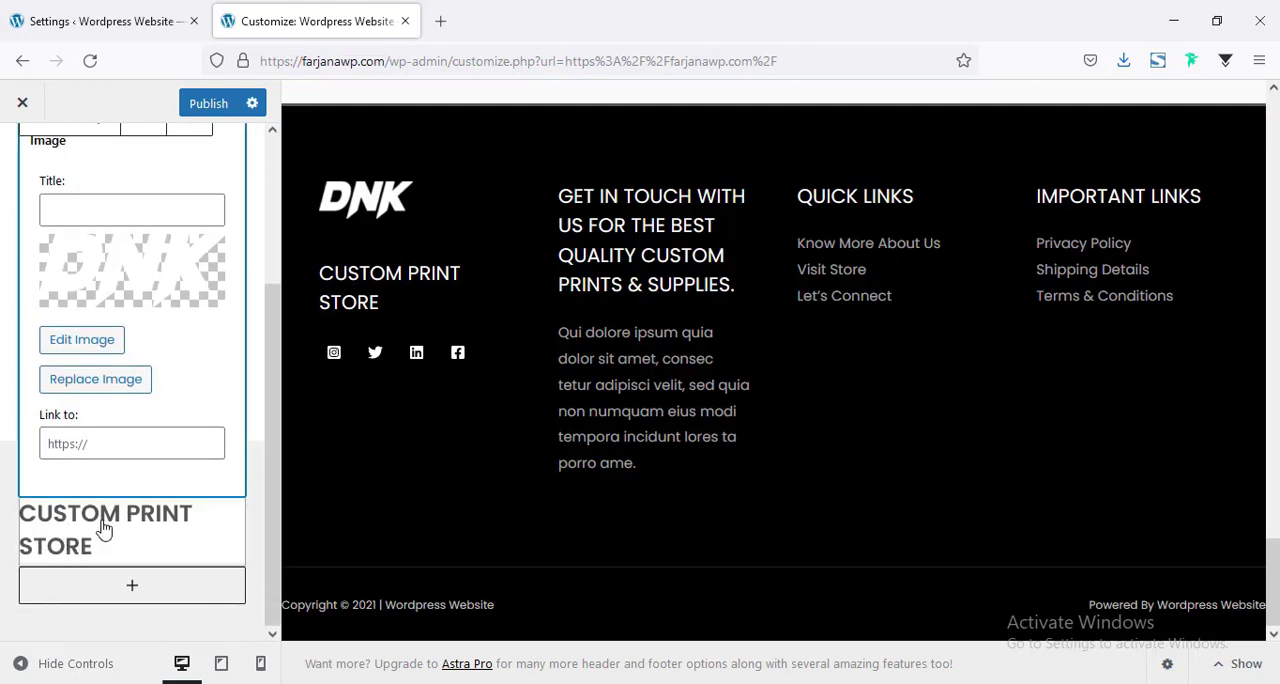
{"action": "left_click", "coordinate": [104, 530]}
{"action": "scroll", "coordinate": [137, 420], "scroll_direction": "down", "scroll_amount": 3}
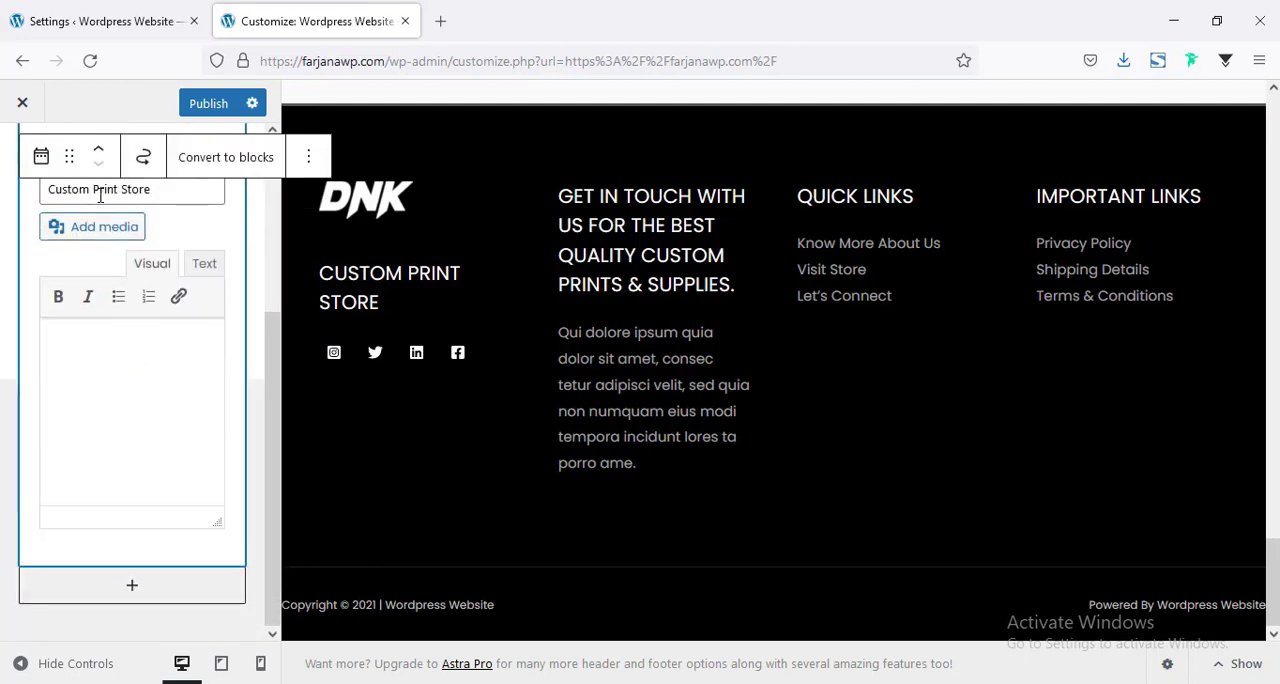
{"action": "double_click", "coordinate": [101, 192]}
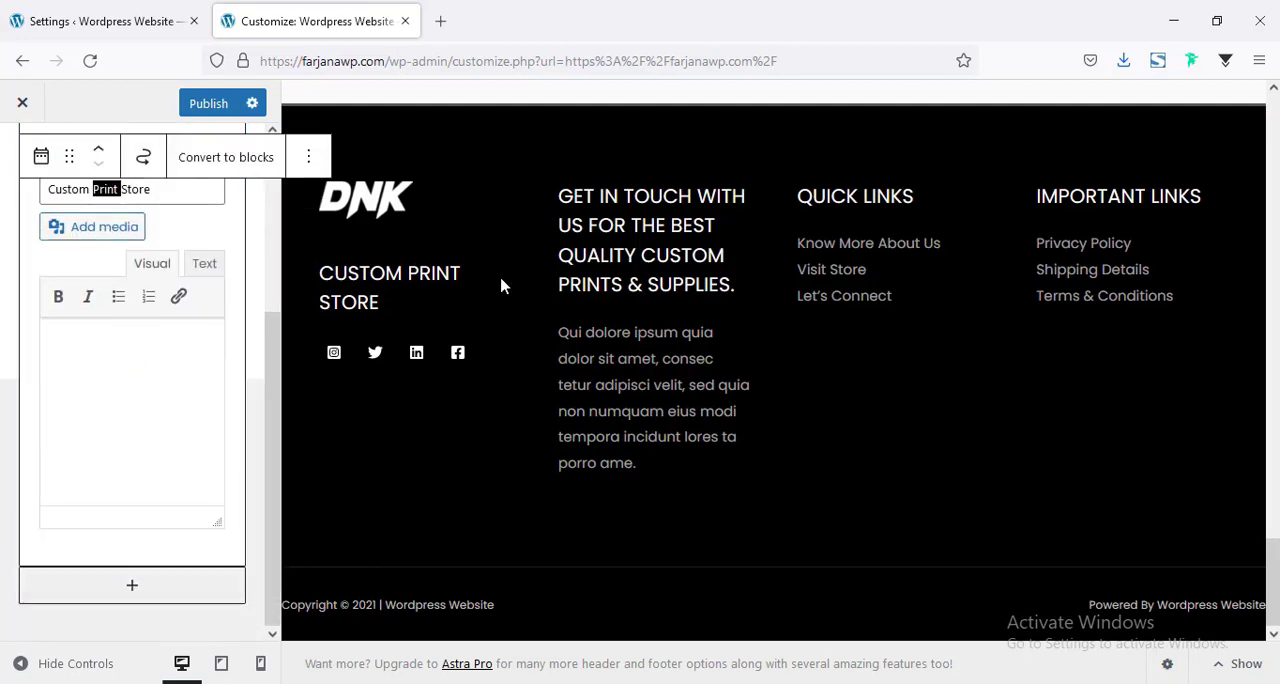
Open the footer's social icons settings and examine Instagram's label and URL fields and the remaining general options.
{"action": "left_click", "coordinate": [330, 355]}
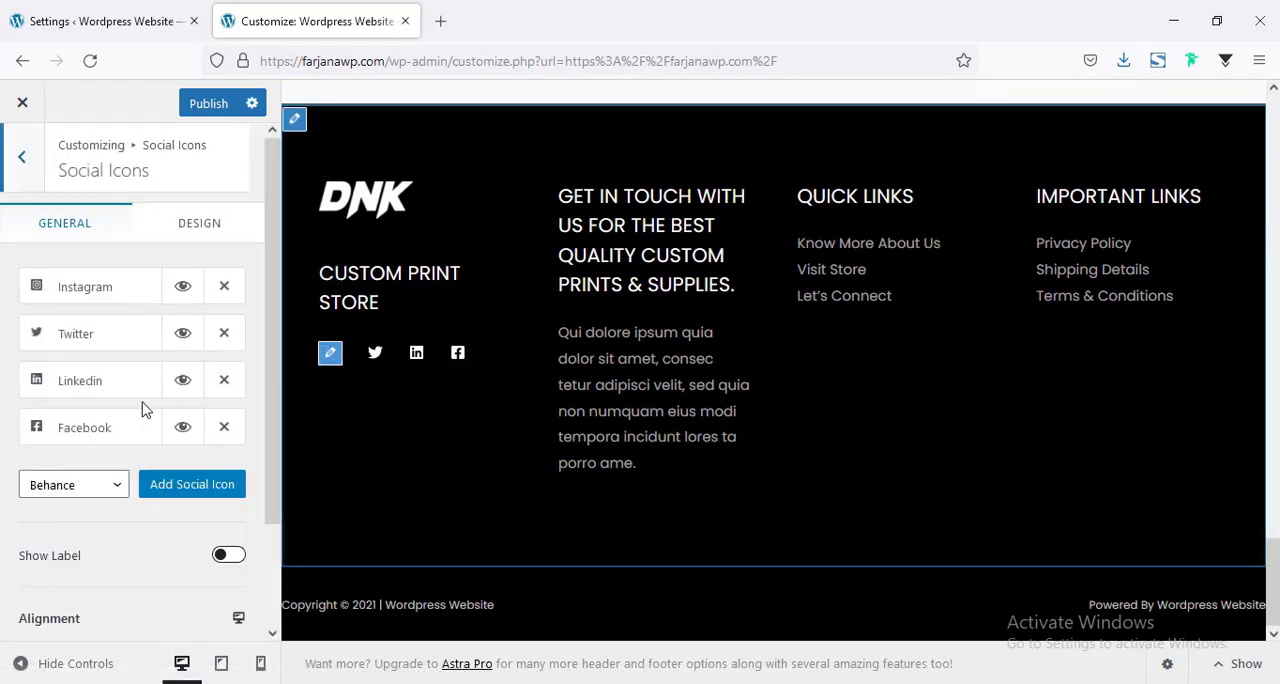
{"action": "left_click", "coordinate": [87, 292]}
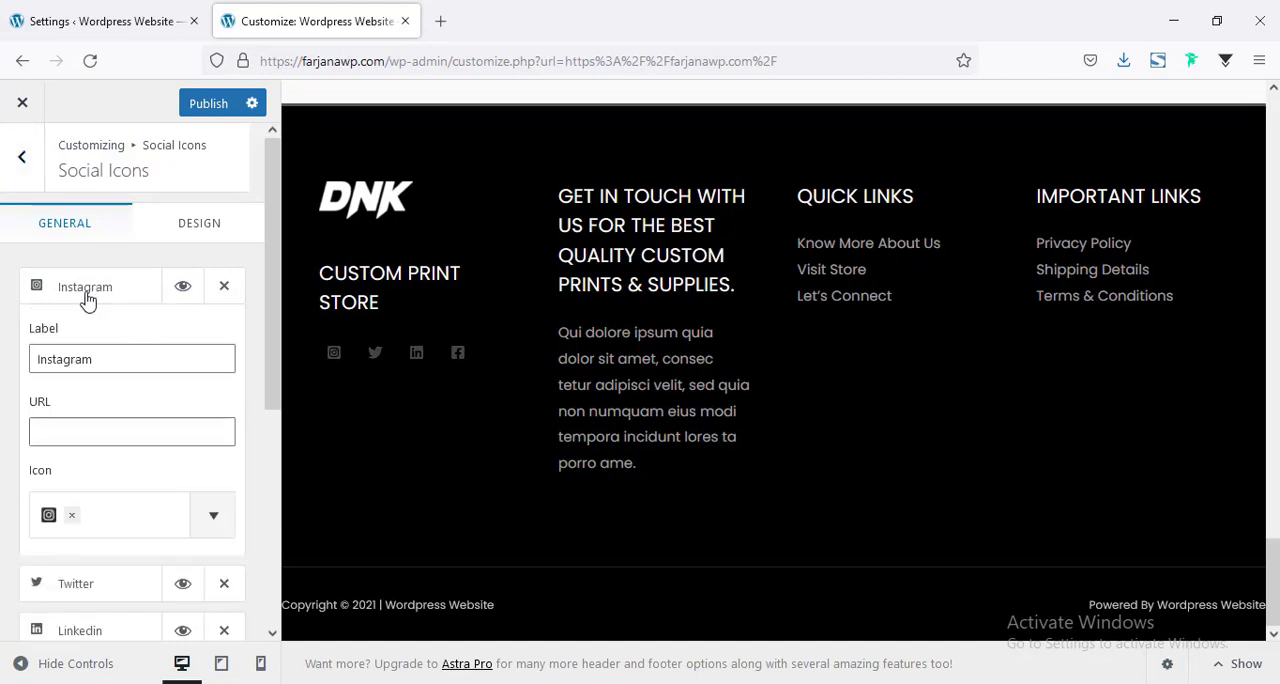
{"action": "double_click", "coordinate": [66, 362]}
{"action": "scroll", "coordinate": [86, 410], "scroll_direction": "down", "scroll_amount": 1}
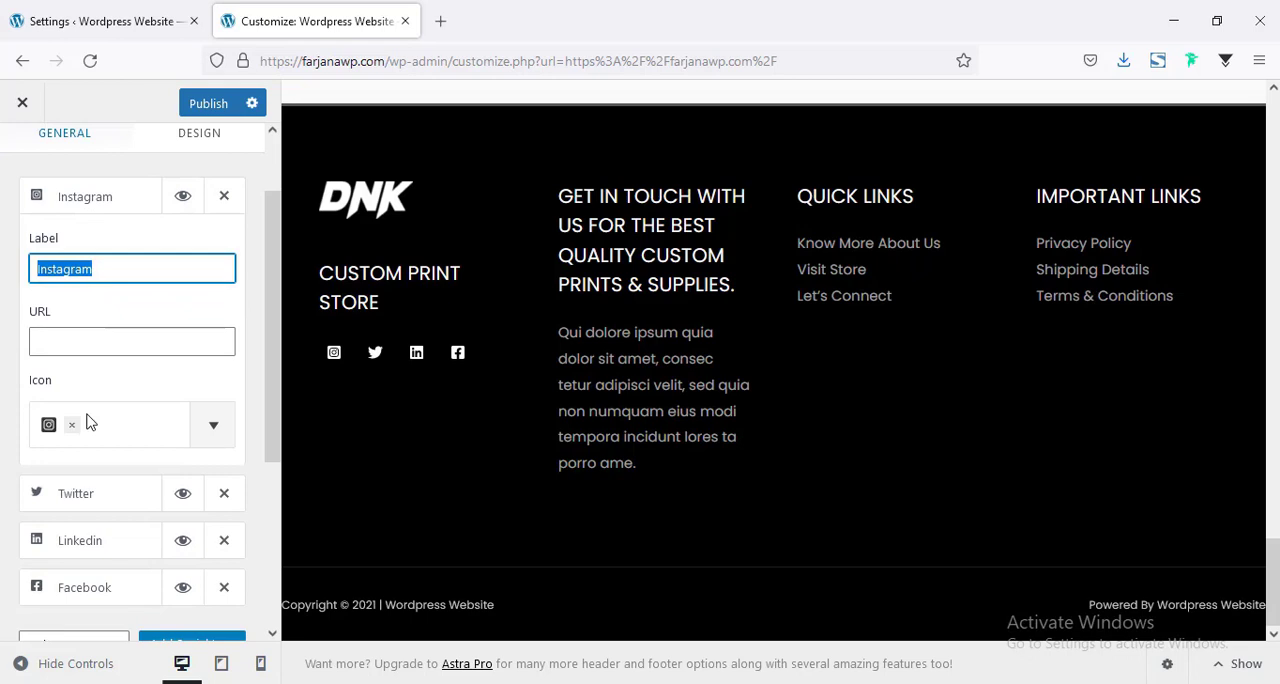
{"action": "left_click", "coordinate": [63, 329]}
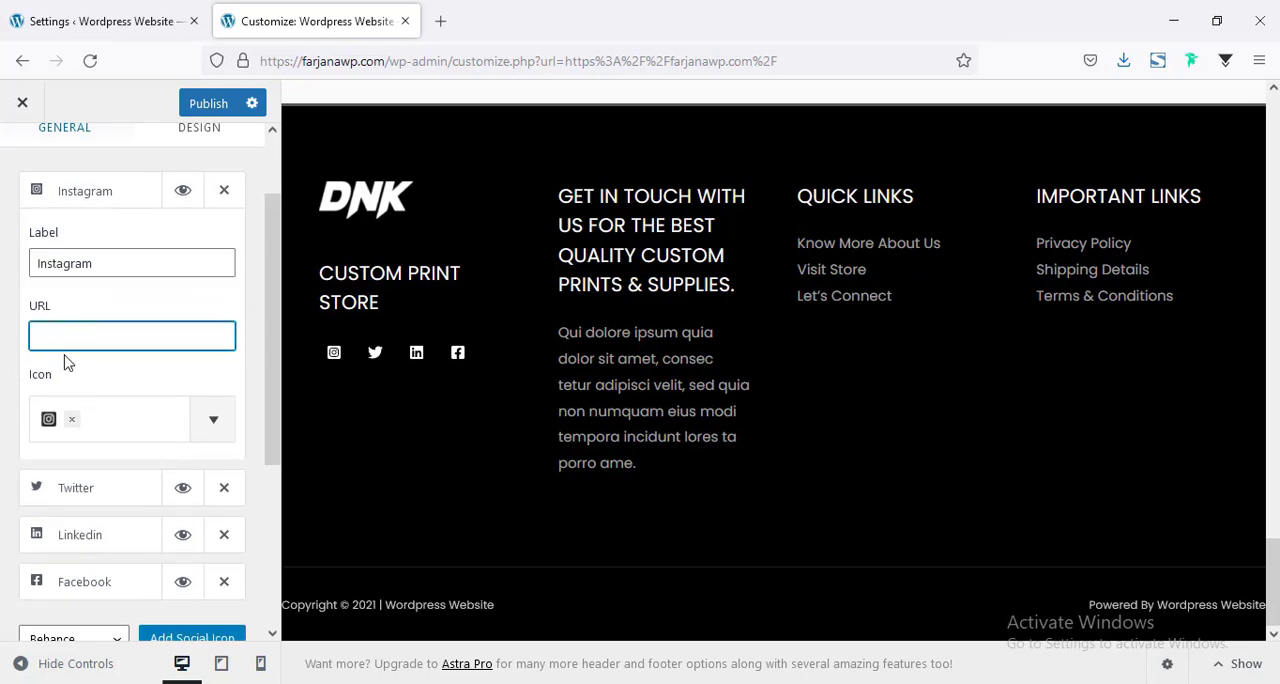
{"action": "scroll", "coordinate": [66, 362], "scroll_direction": "down", "scroll_amount": 3}
{"action": "scroll", "coordinate": [84, 412], "scroll_direction": "up", "scroll_amount": 4}
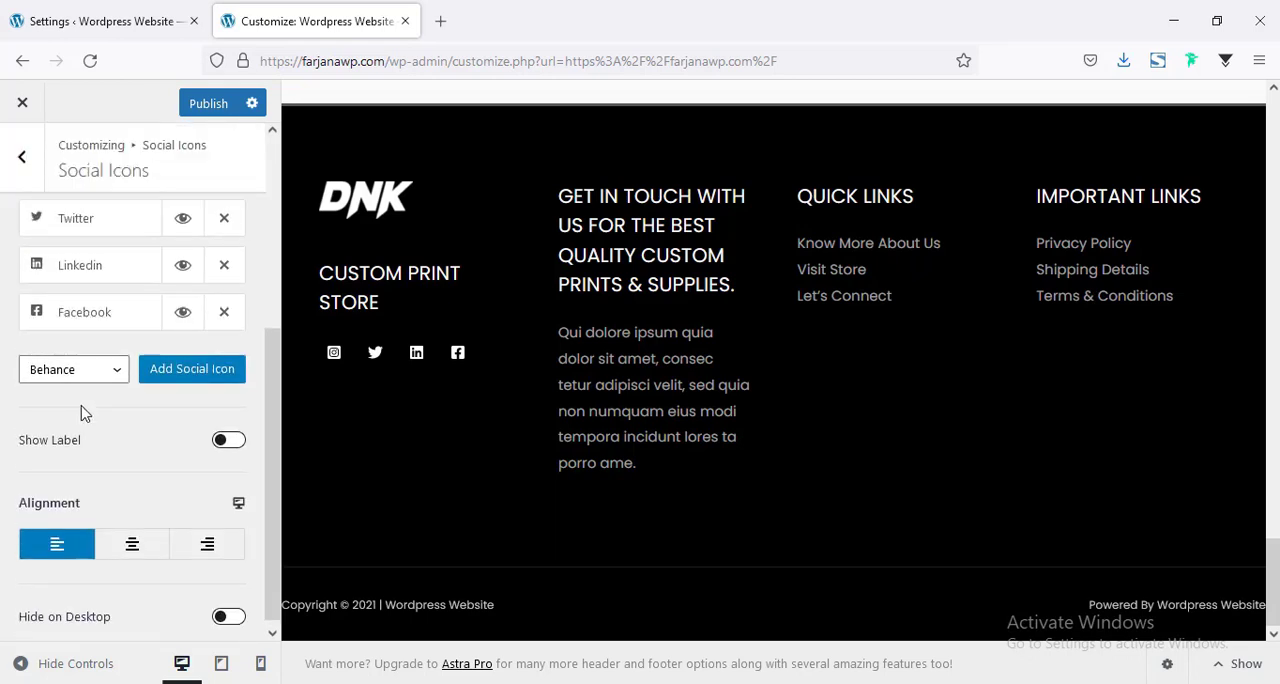
Examine the social icons' design settings for size, spacing, radius, colors and margin.
{"action": "left_click", "coordinate": [191, 226]}
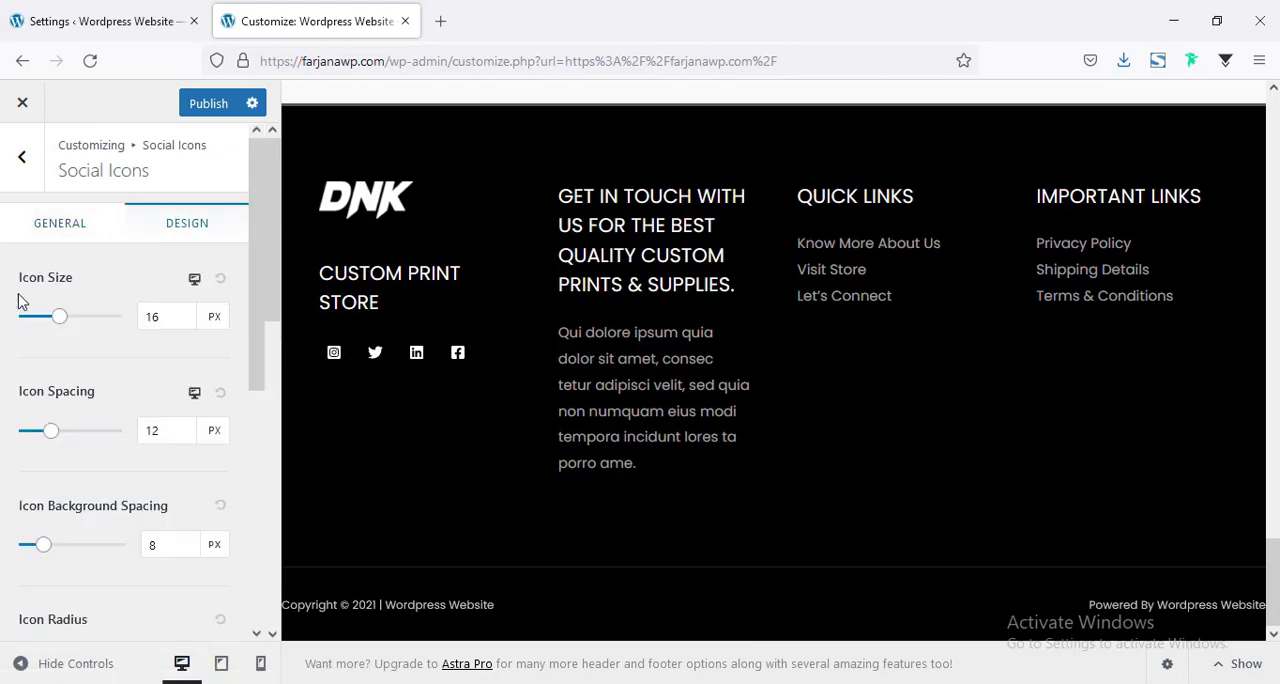
{"action": "scroll", "coordinate": [118, 344], "scroll_direction": "down", "scroll_amount": 2}
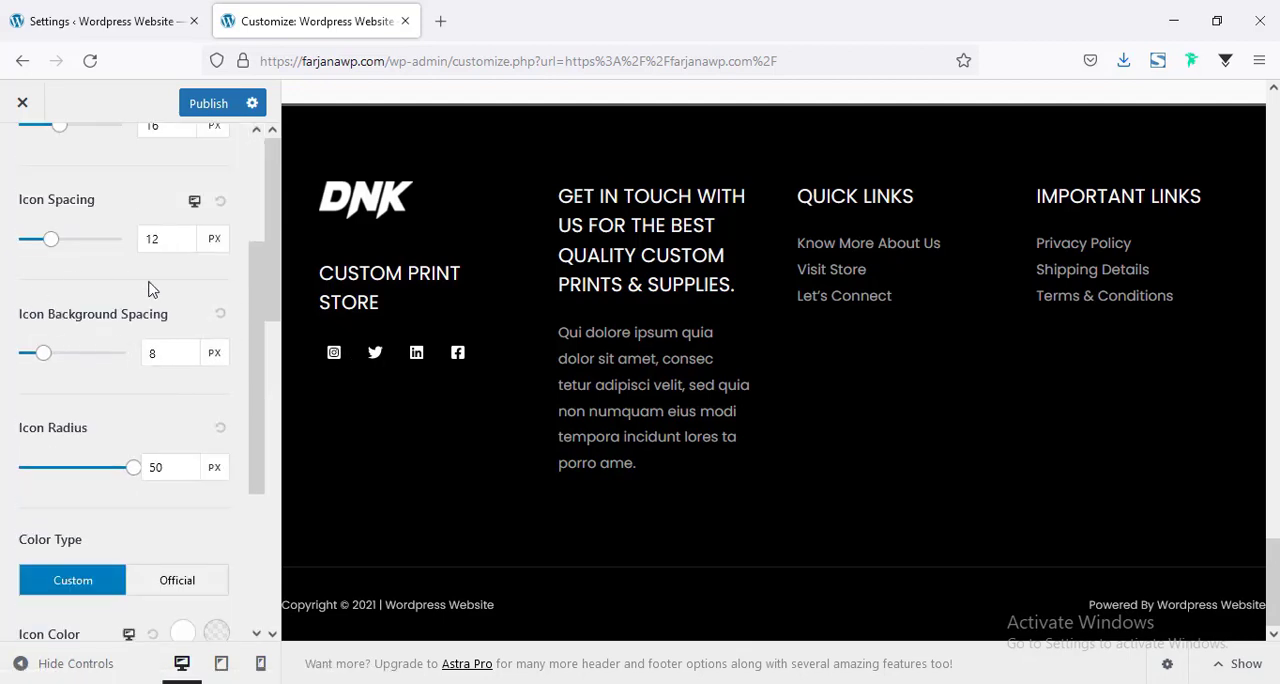
{"action": "scroll", "coordinate": [103, 369], "scroll_direction": "down", "scroll_amount": 3}
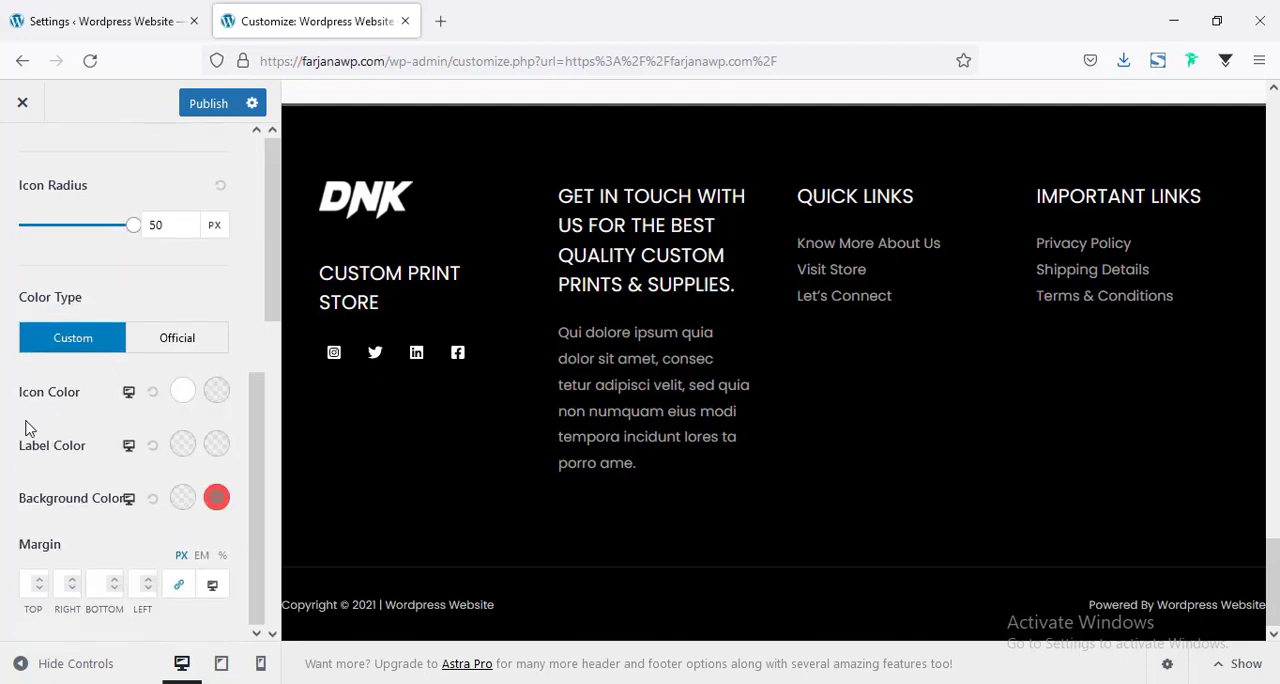
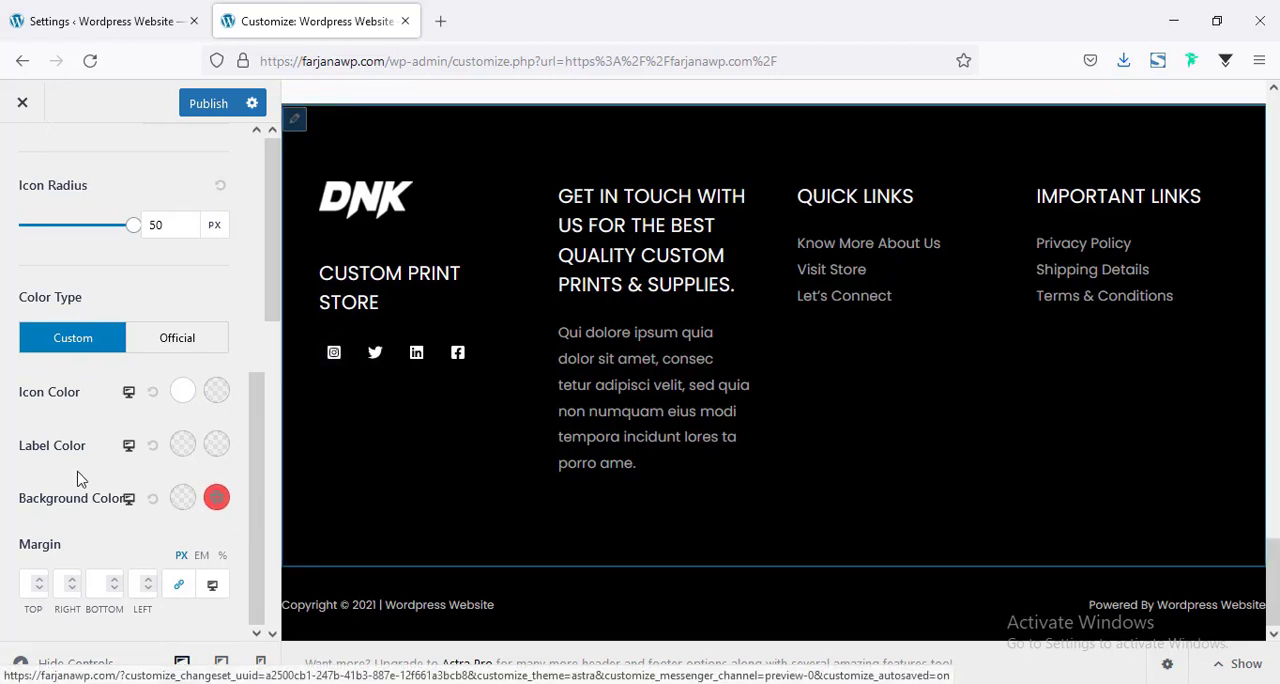
Set the footer social icons' hover background color to the white palette color.
{"action": "left_click", "coordinate": [217, 499]}
{"action": "scroll", "coordinate": [219, 508], "scroll_direction": "down", "scroll_amount": 3}
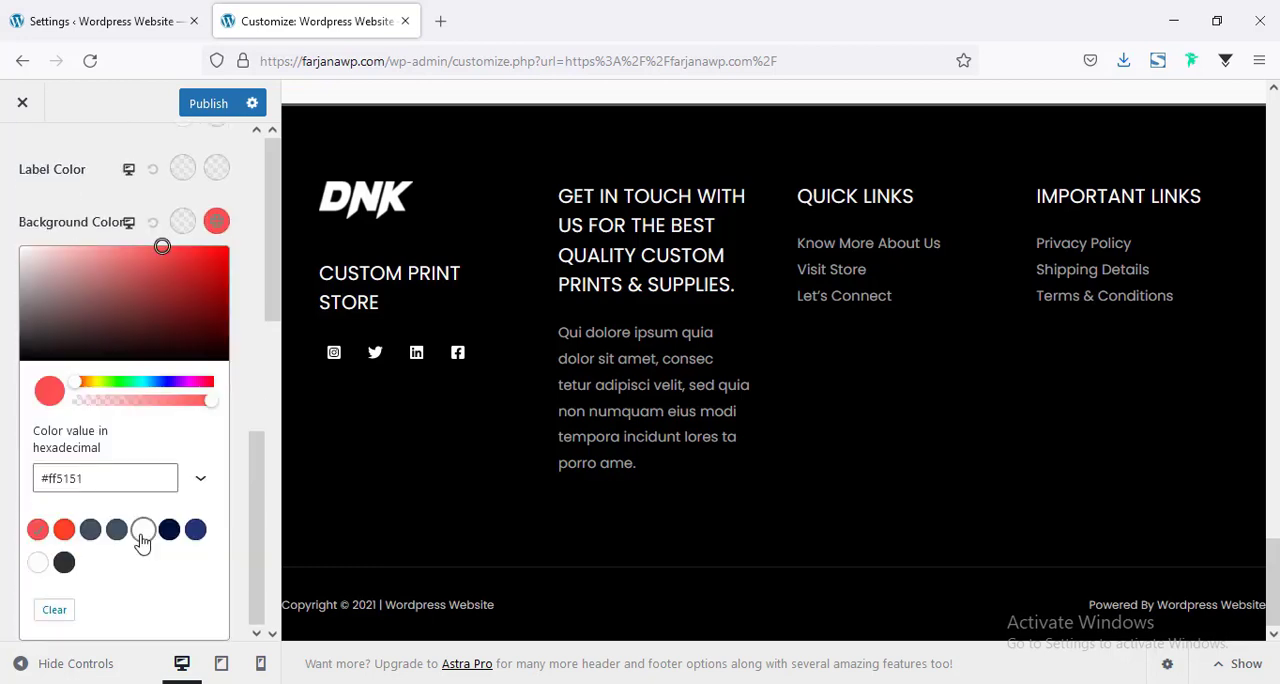
{"action": "left_click", "coordinate": [142, 533]}
{"action": "left_click", "coordinate": [27, 231]}
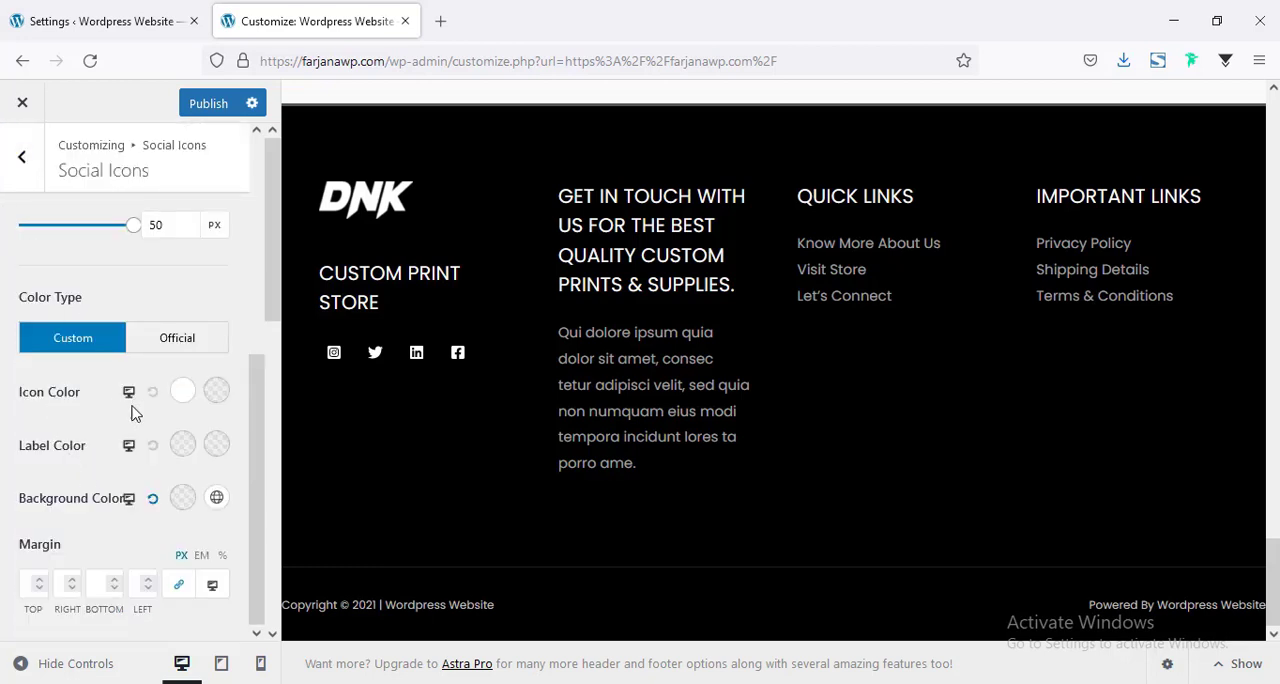
Set the footer social icons' hover icon color to black and check the effect in the preview.
{"action": "left_click", "coordinate": [216, 392]}
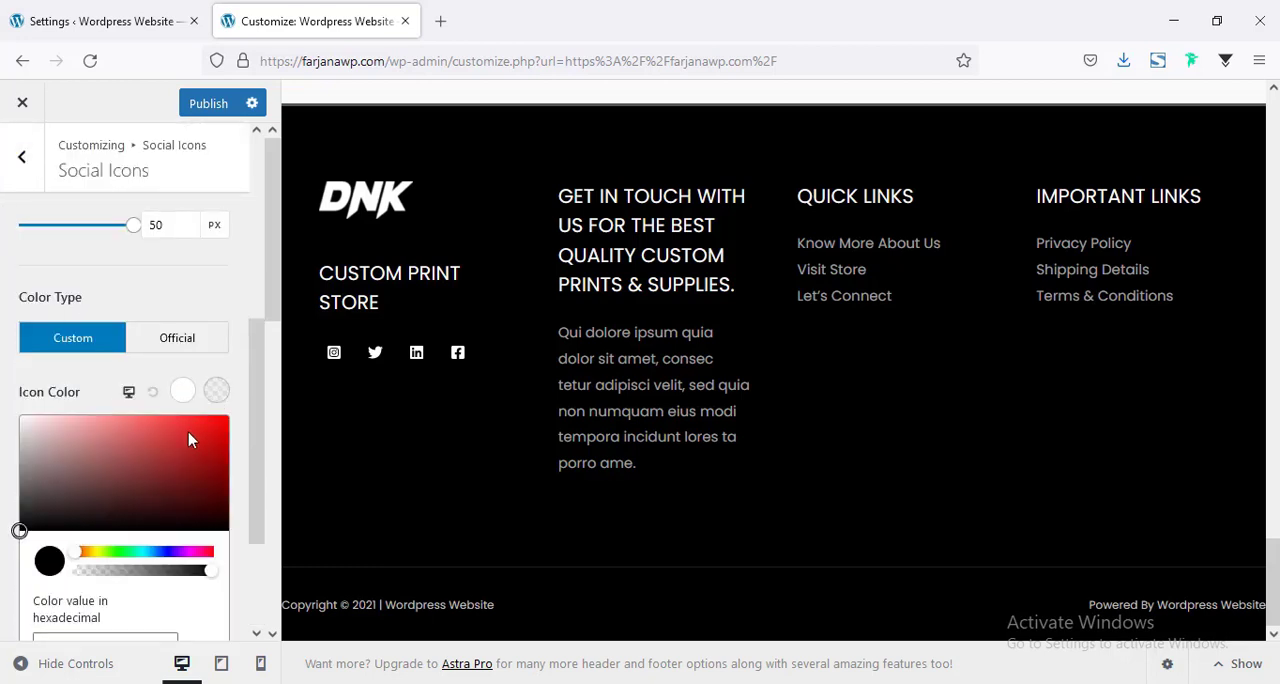
{"action": "scroll", "coordinate": [112, 509], "scroll_direction": "down", "scroll_amount": 3}
{"action": "left_click", "coordinate": [205, 533]}
{"action": "left_click", "coordinate": [240, 440]}
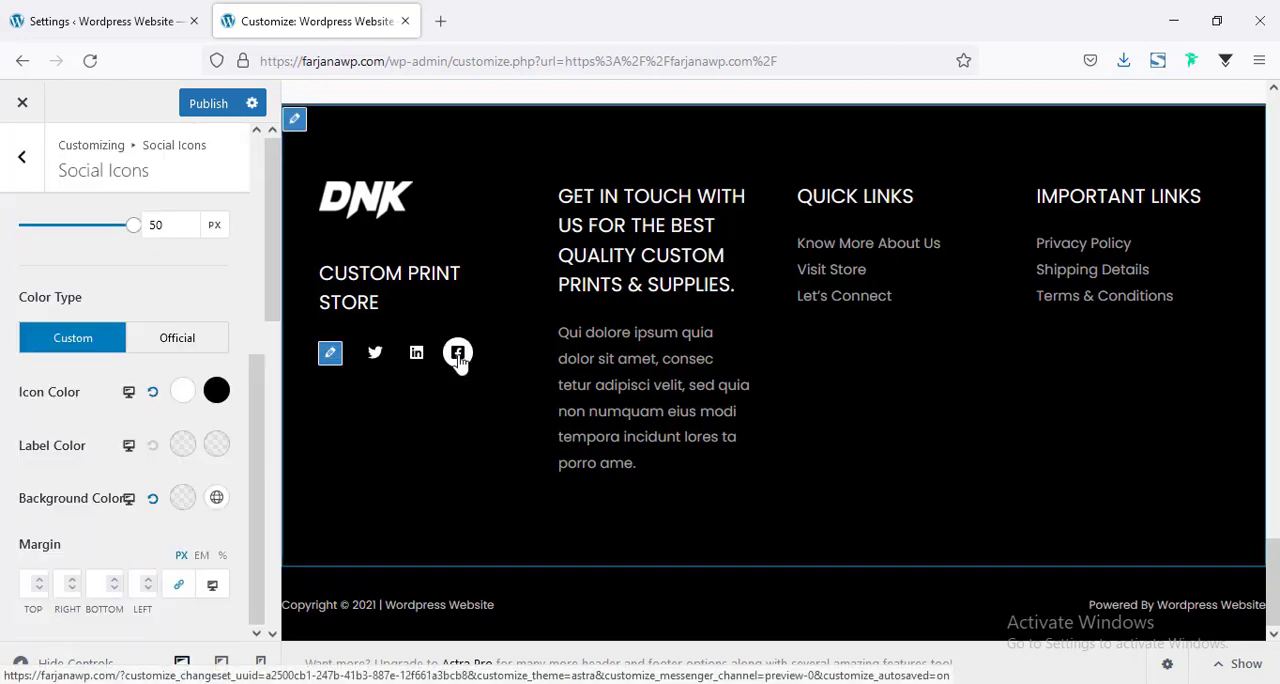
{"action": "scroll", "coordinate": [455, 352], "scroll_direction": "up", "scroll_amount": 2}
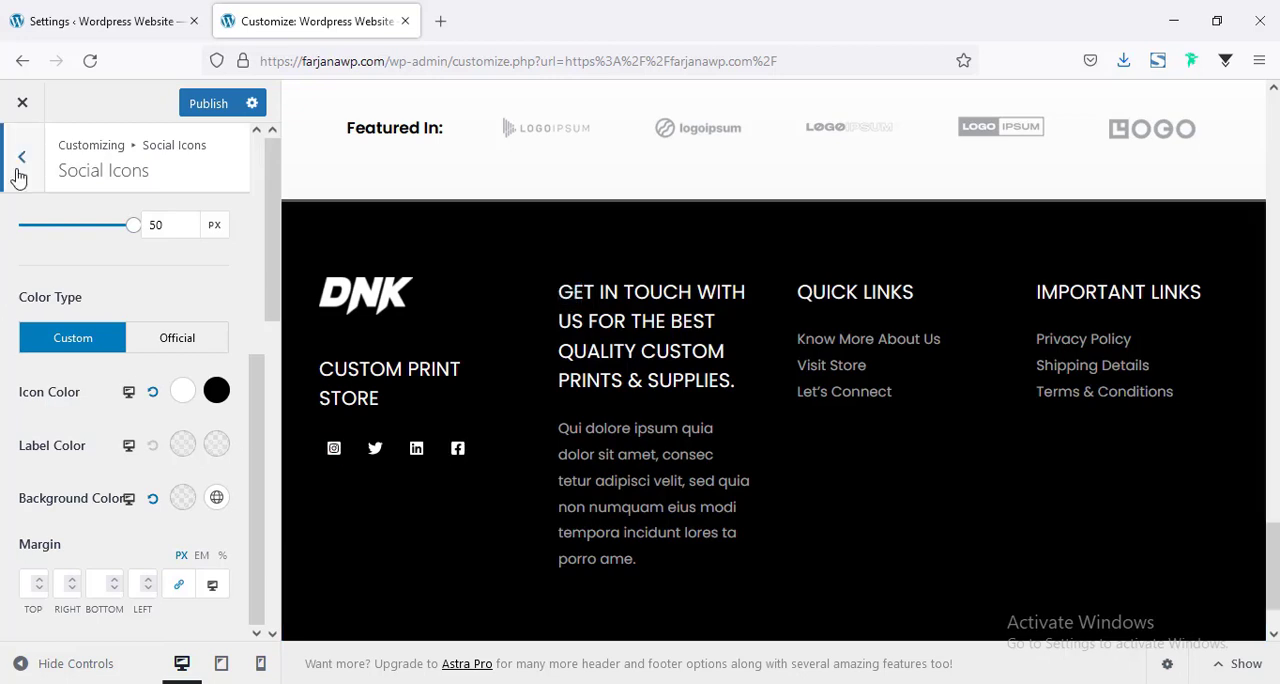
{"action": "scroll", "coordinate": [186, 380], "scroll_direction": "down", "scroll_amount": 3}
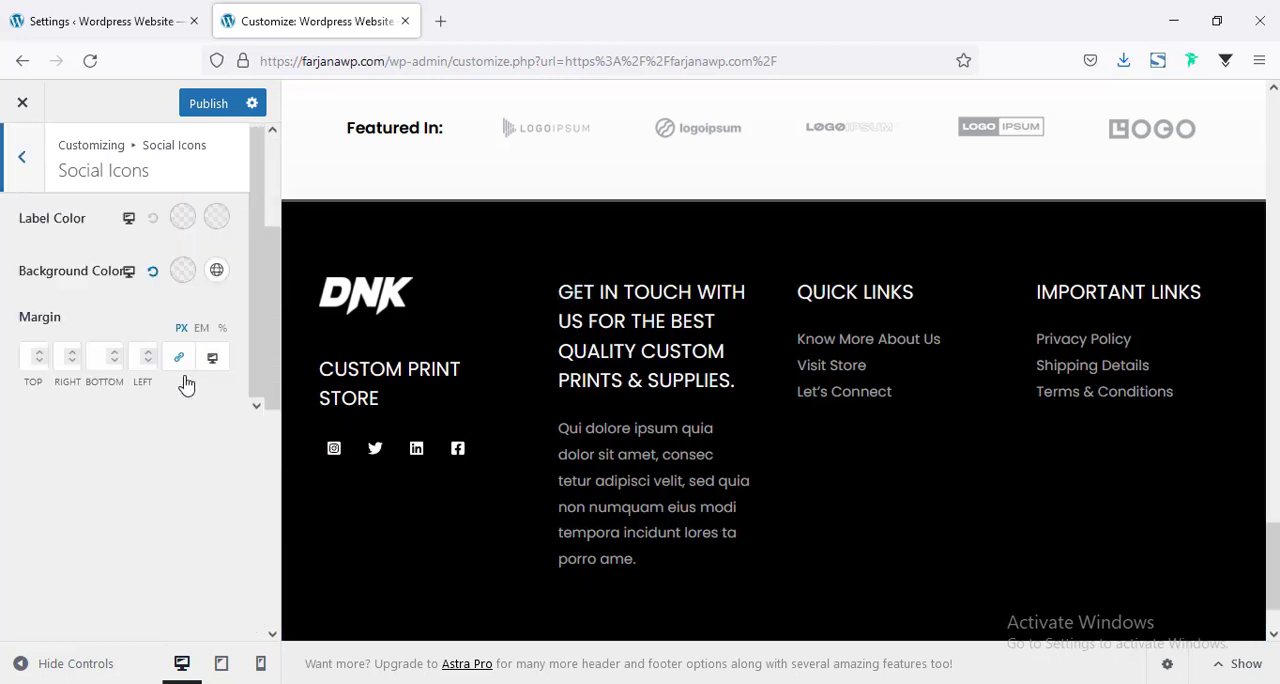
{"action": "scroll", "coordinate": [186, 380], "scroll_direction": "up", "scroll_amount": 3}
Shorten the title of the text block in the Footer Builder's Widget 2 to "Get in Touch".
{"action": "left_click", "coordinate": [14, 172]}
{"action": "left_click", "coordinate": [14, 172]}
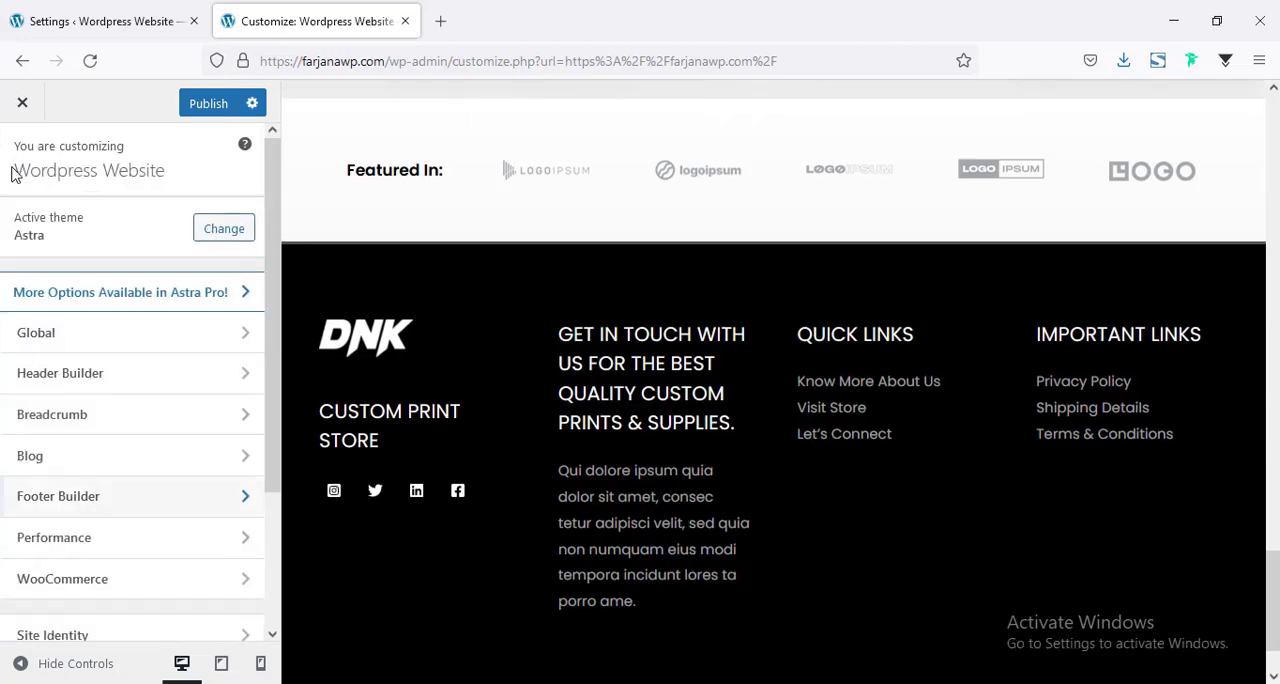
{"action": "scroll", "coordinate": [58, 373], "scroll_direction": "down", "scroll_amount": 3}
{"action": "left_click", "coordinate": [69, 363]}
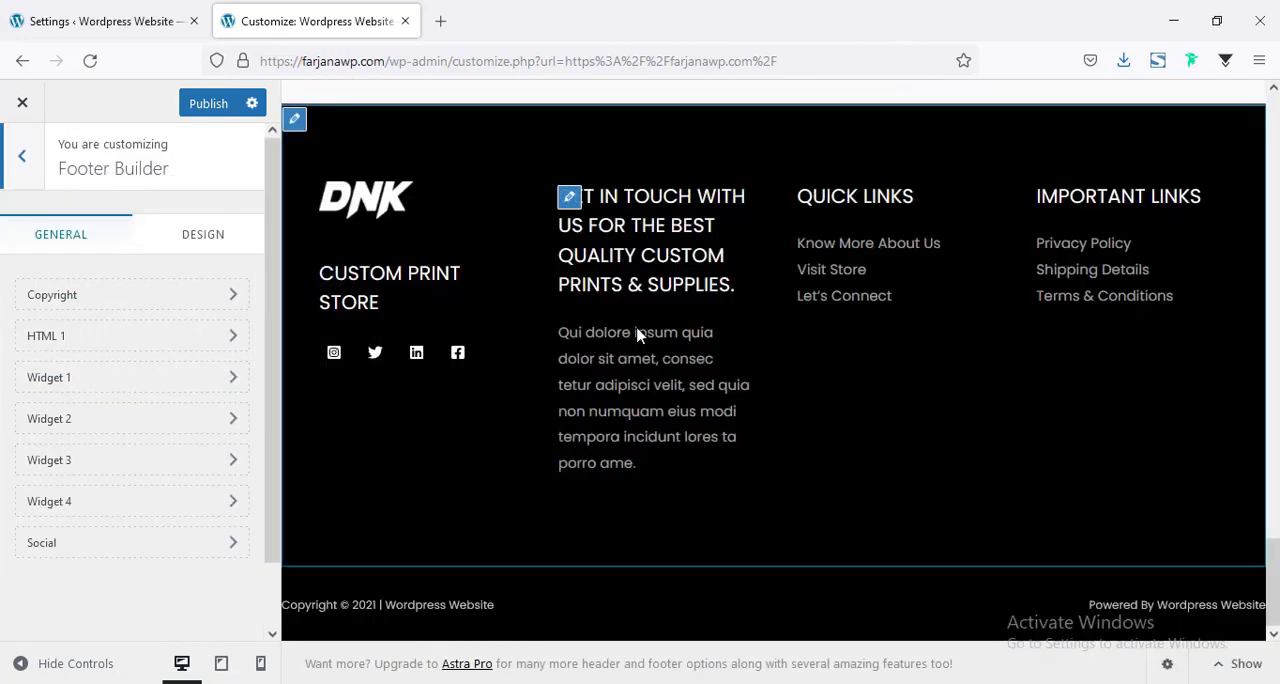
{"action": "left_click", "coordinate": [75, 420]}
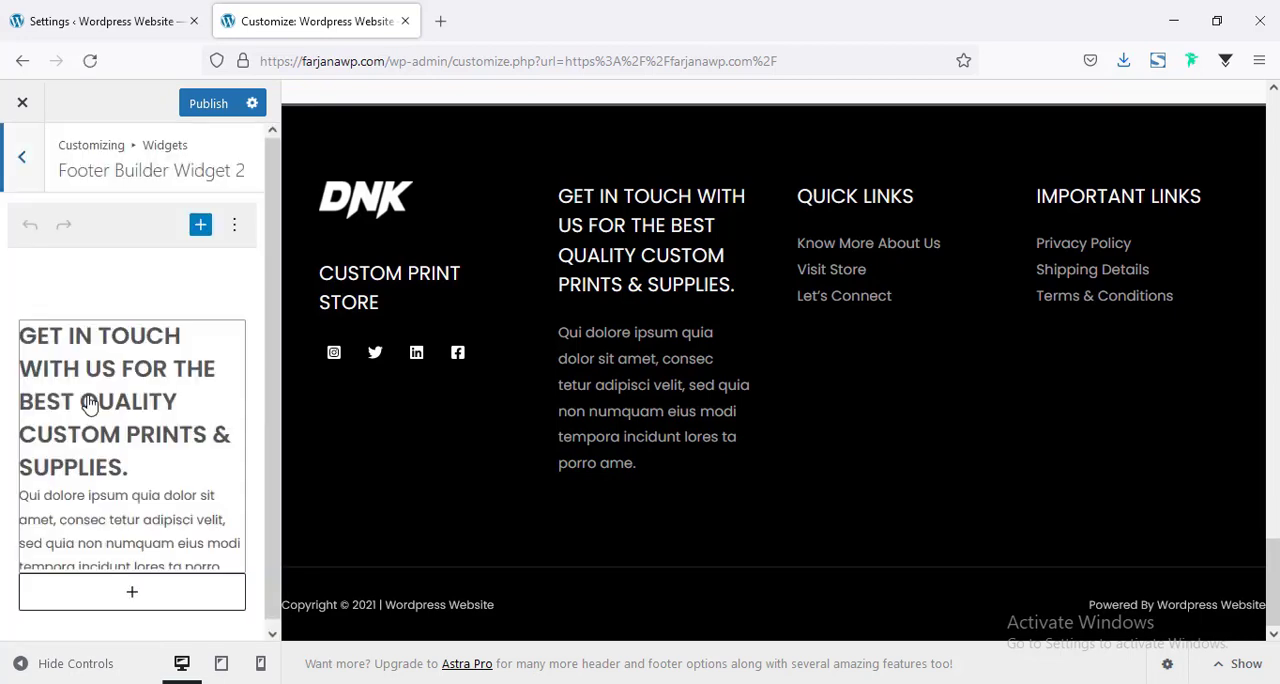
{"action": "left_click", "coordinate": [138, 387]}
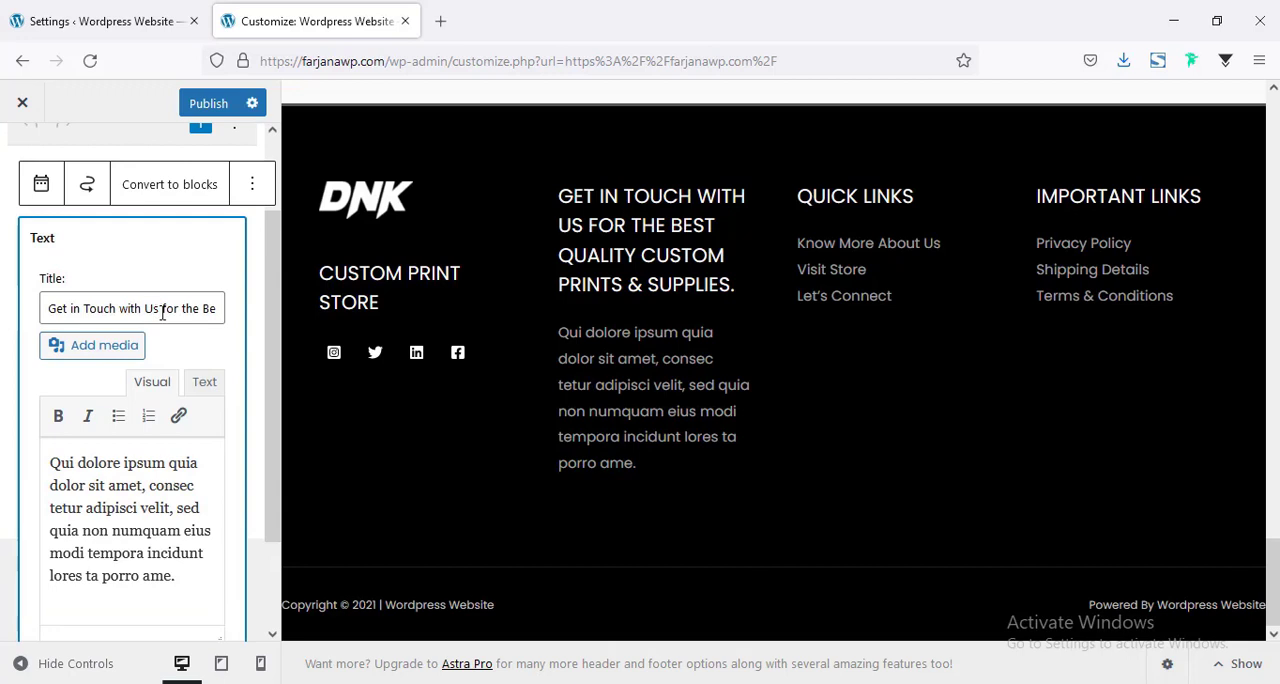
{"action": "left_click_drag", "start_coordinate": [162, 310], "coordinate": [266, 310]}
{"action": "key", "text": "BackSpace"}
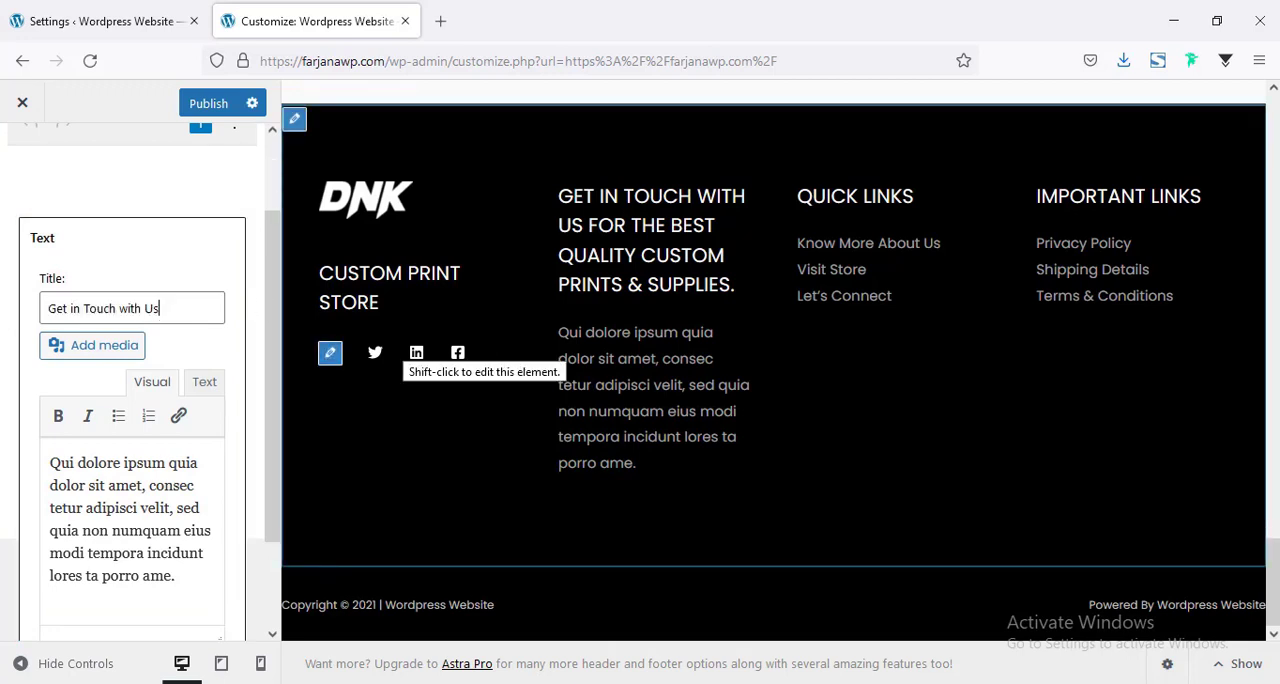
{"action": "key", "text": "BackSpace"}
{"action": "key", "text": "BackSpace"}
{"action": "key", "text": "BackSpace"}
{"action": "key", "text": "BackSpace"}
{"action": "key", "text": "BackSpace"}
{"action": "key", "text": "BackSpace"}
{"action": "key", "text": "BackSpace"}
{"action": "key", "text": "BackSpace"}
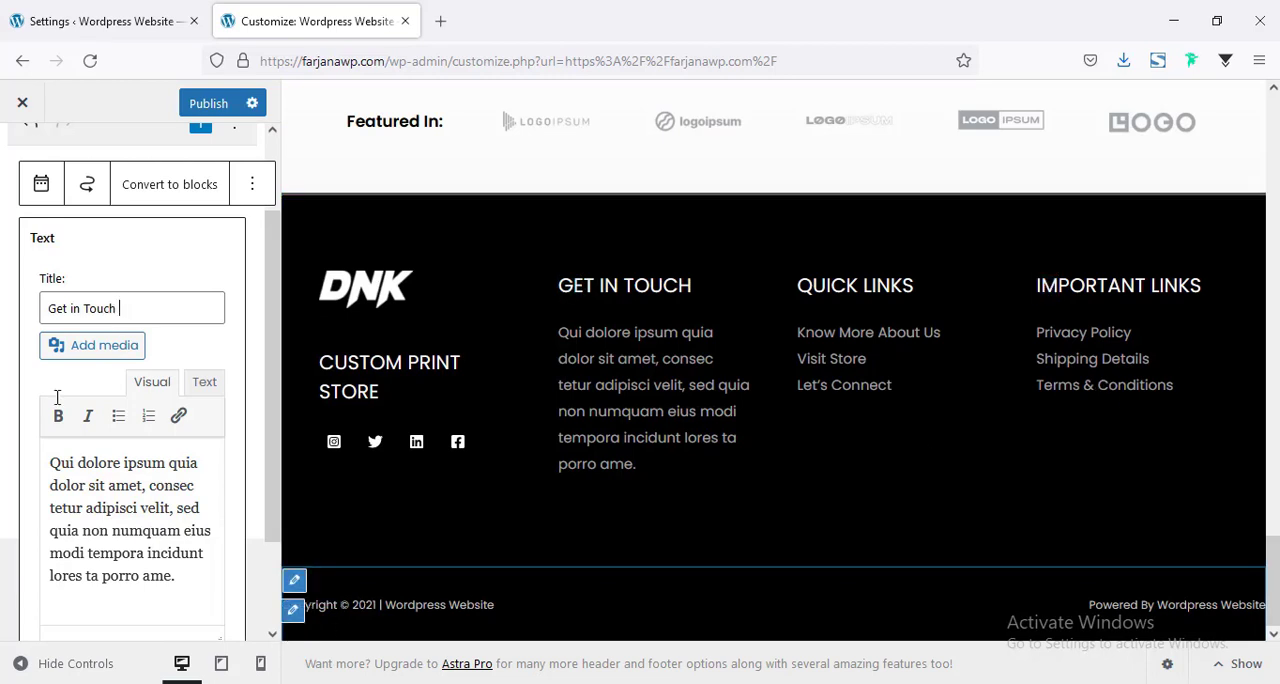
Review the Copyright and HTML 1 contents in the Footer Builder.
{"action": "scroll", "coordinate": [17, 251], "scroll_direction": "up", "scroll_amount": 2}
{"action": "left_click", "coordinate": [17, 157]}
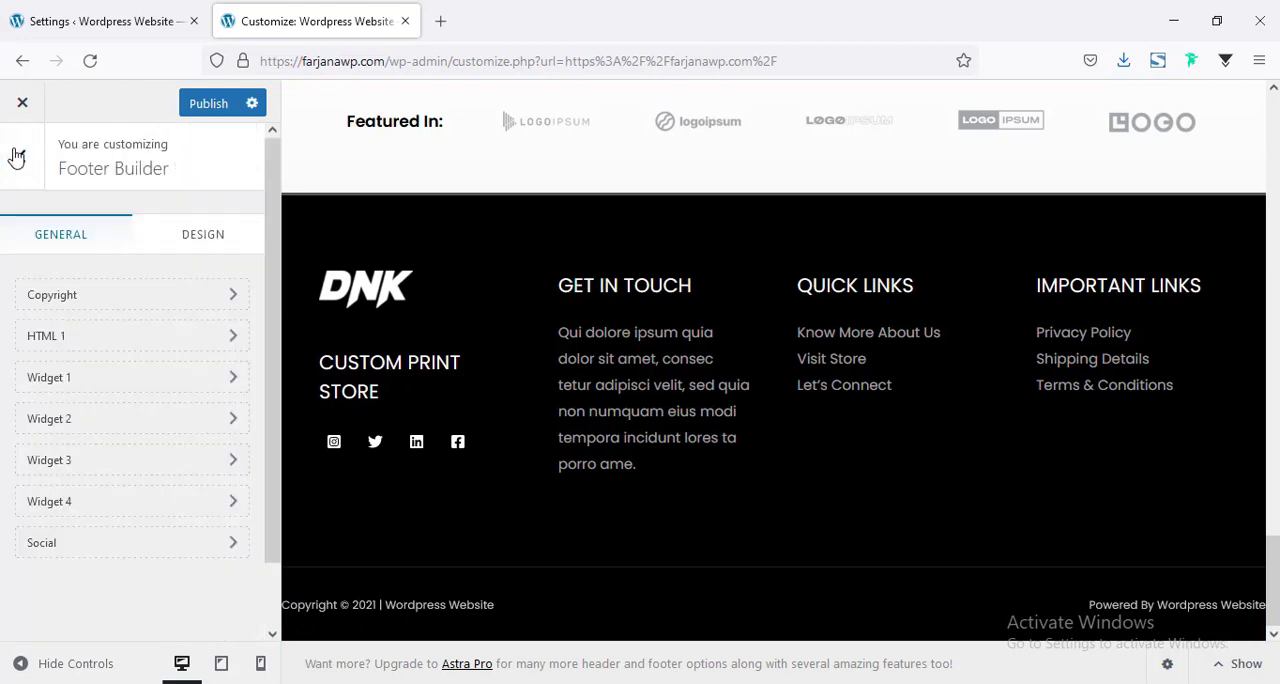
{"action": "left_click", "coordinate": [89, 295]}
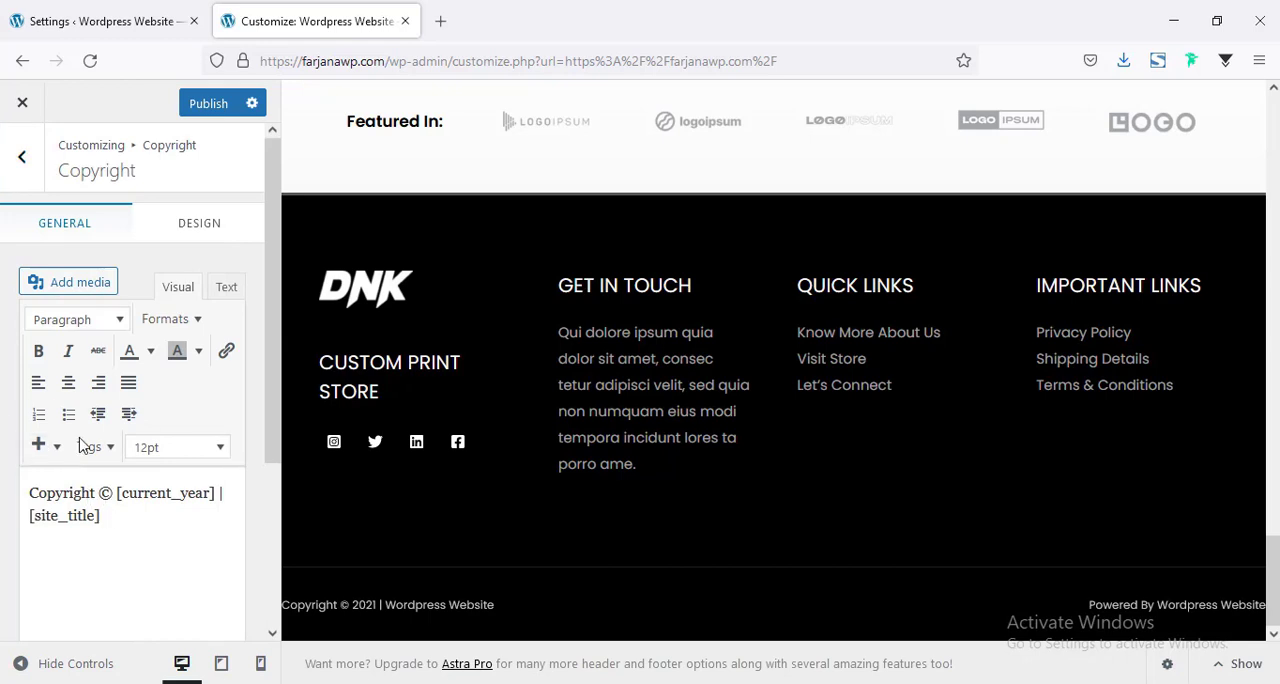
{"action": "left_click", "coordinate": [45, 187]}
{"action": "scroll", "coordinate": [137, 360], "scroll_direction": "down", "scroll_amount": 1}
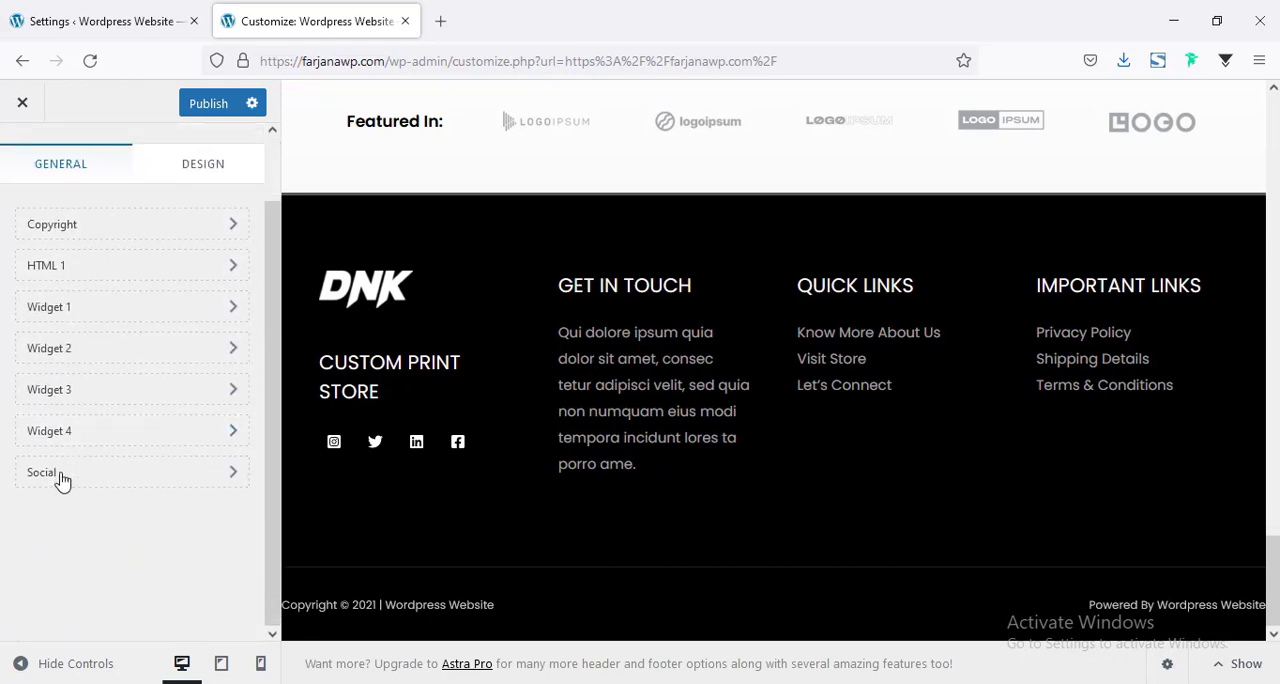
{"action": "left_click", "coordinate": [70, 268]}
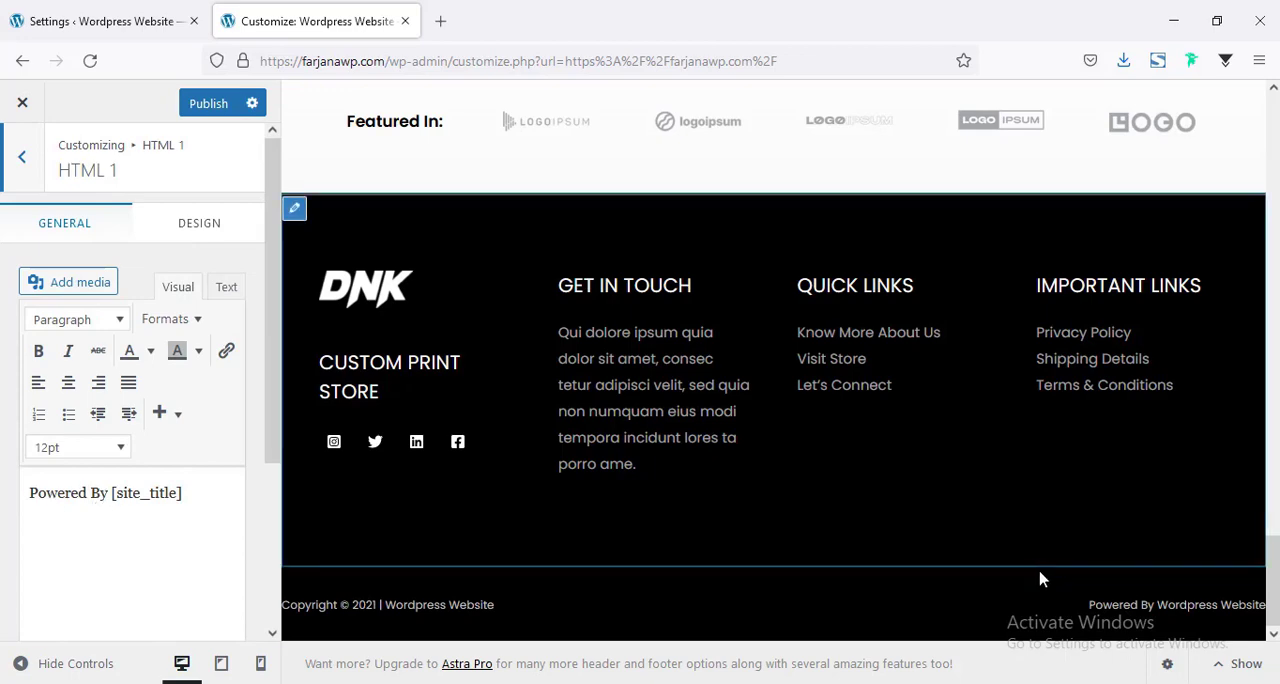
Publish the footer changes and leave the customizer to view the live homepage.
{"action": "left_click", "coordinate": [201, 106]}
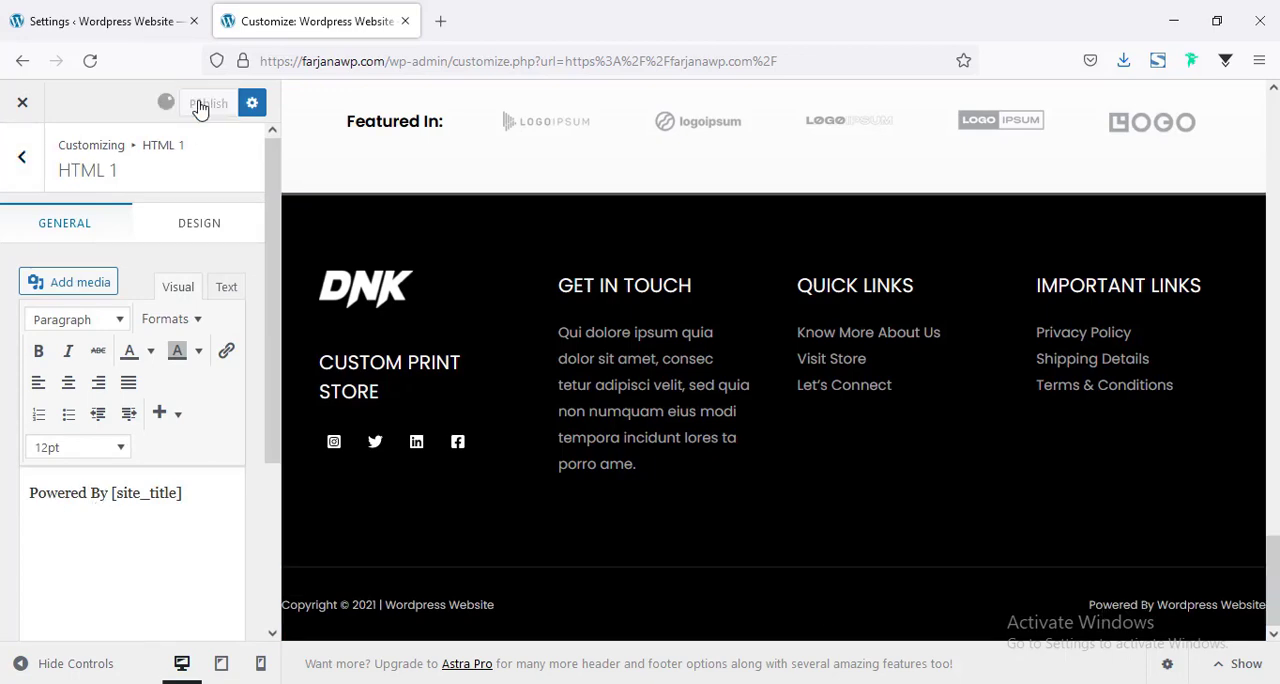
{"action": "scroll", "coordinate": [966, 580], "scroll_direction": "up", "scroll_amount": 5}
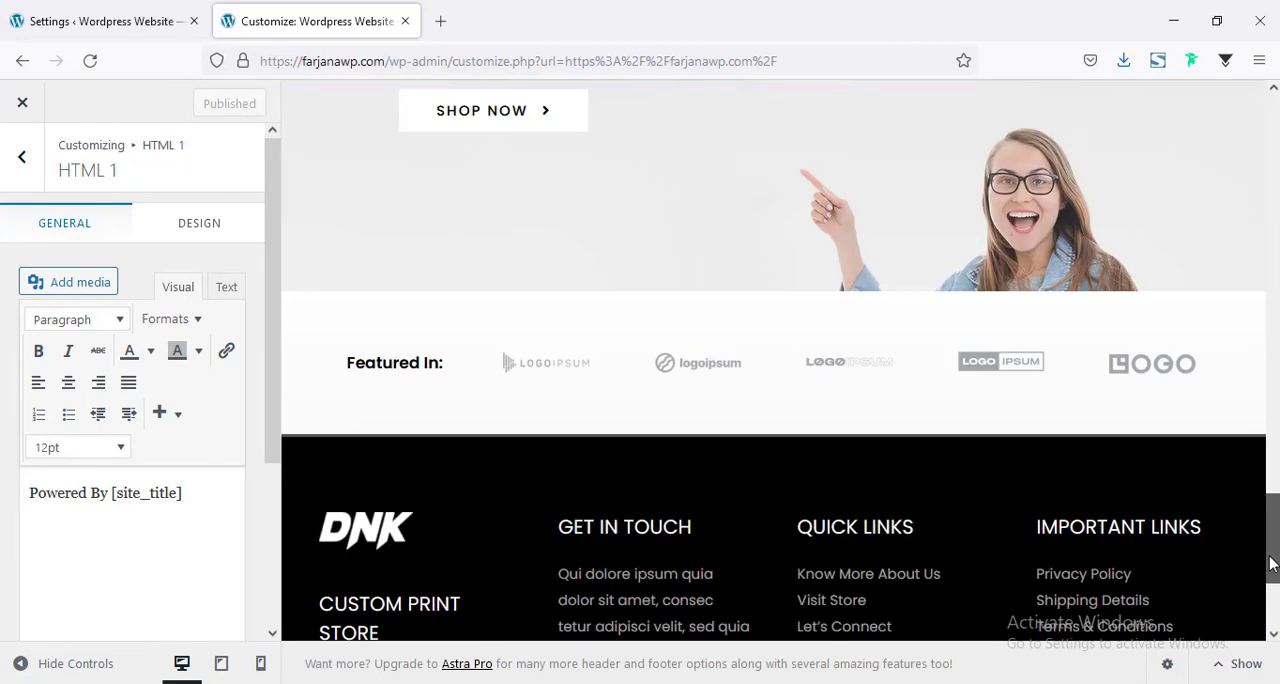
{"action": "scroll", "coordinate": [505, 261], "scroll_direction": "up", "scroll_amount": 10}
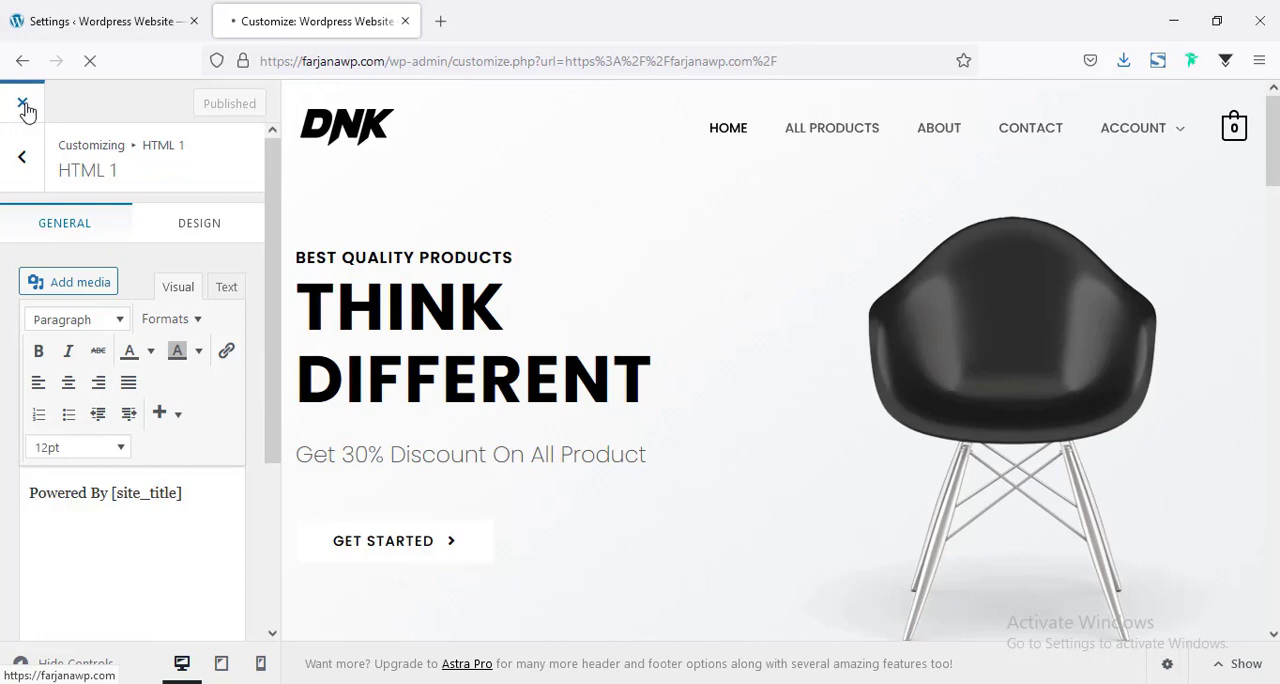
{"action": "left_click", "coordinate": [23, 105]}
{"action": "scroll", "coordinate": [517, 540], "scroll_direction": "down", "scroll_amount": 4}
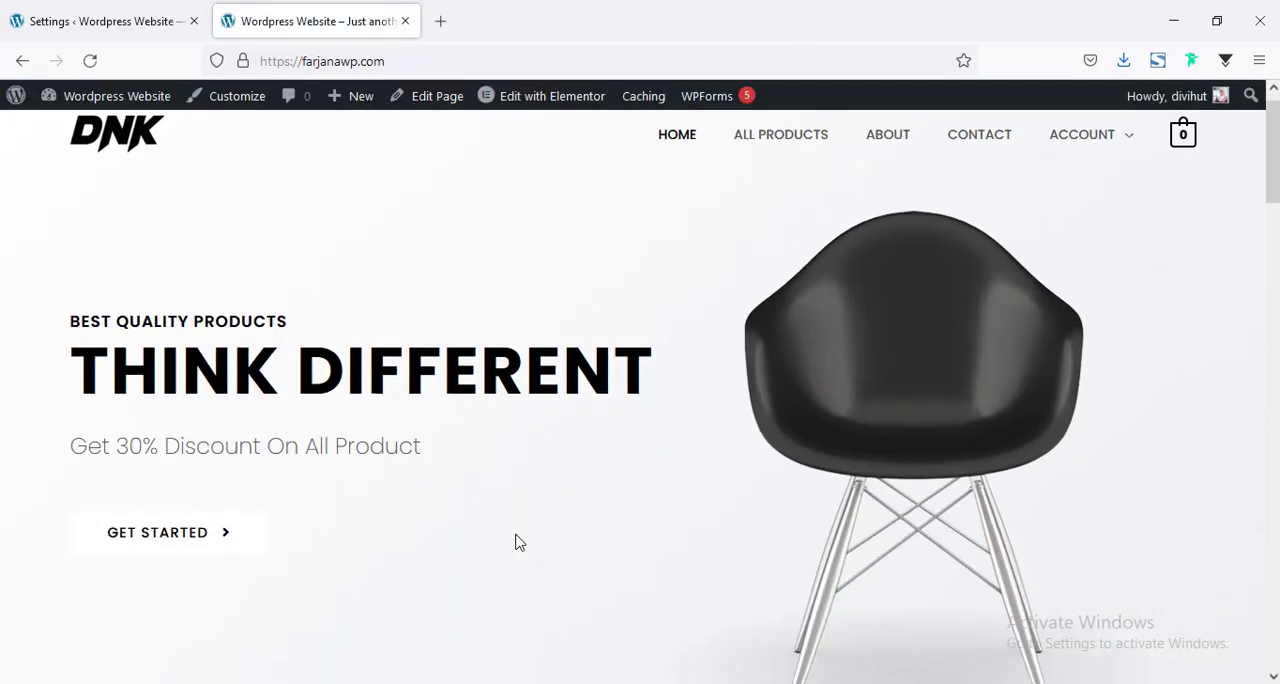
{"action": "scroll", "coordinate": [517, 542], "scroll_direction": "up", "scroll_amount": 4}
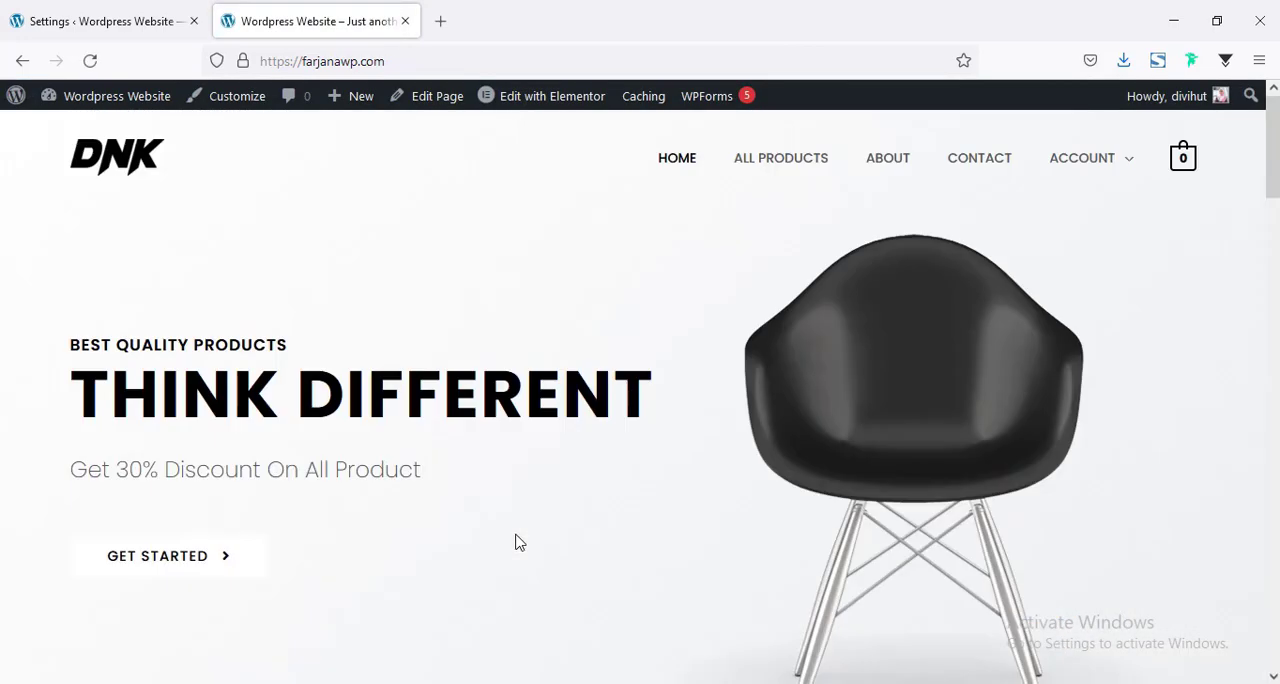
Open the homepage for editing in Elementor.
{"action": "left_click", "coordinate": [540, 104]}
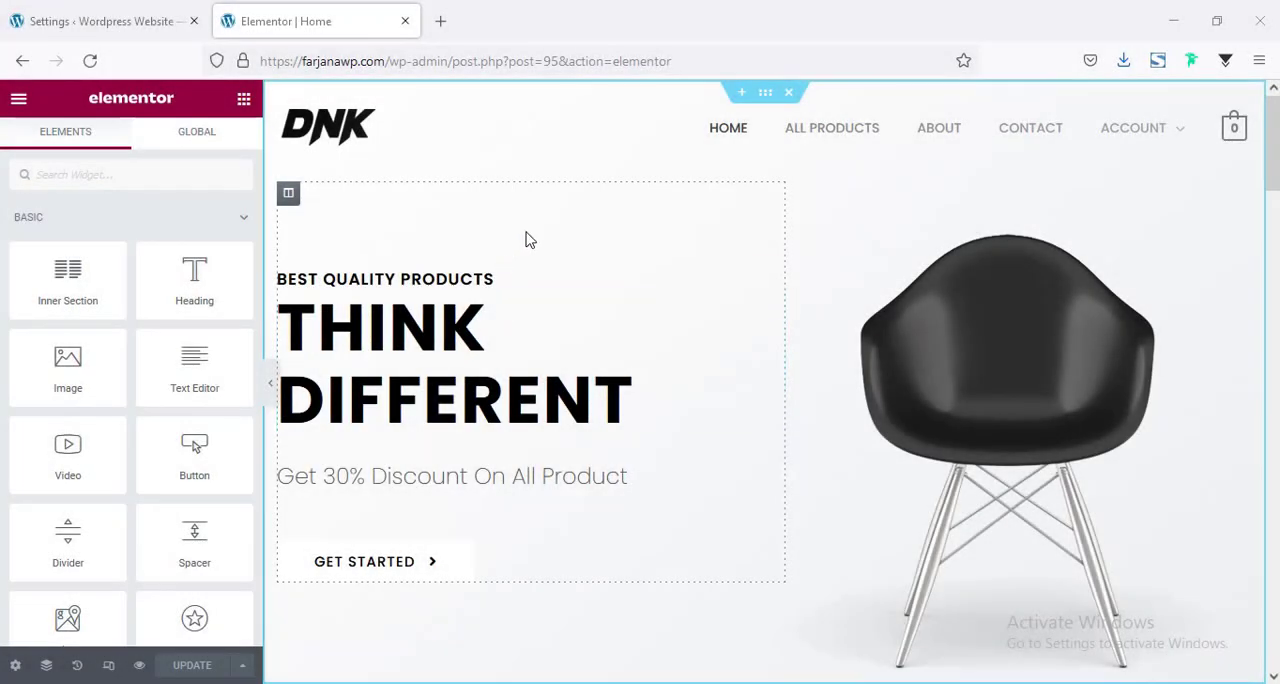
{"action": "scroll", "coordinate": [580, 383], "scroll_direction": "down", "scroll_amount": 3}
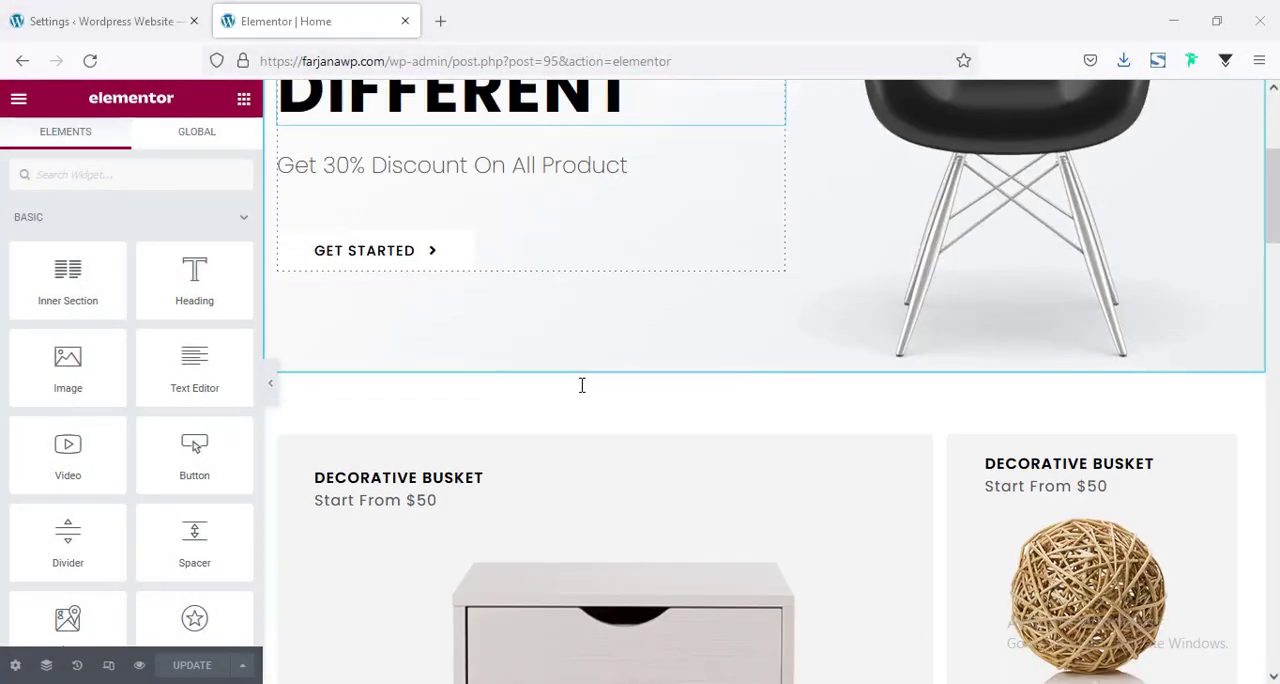
{"action": "scroll", "coordinate": [580, 383], "scroll_direction": "up", "scroll_amount": 3}
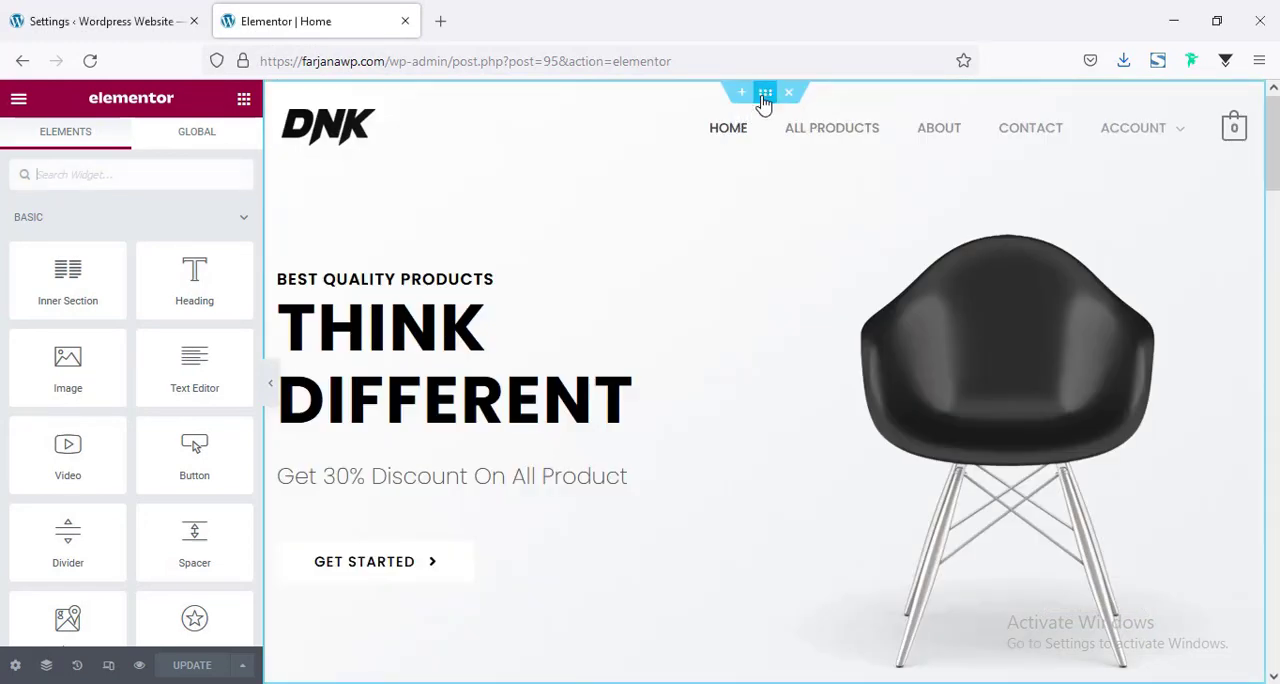
Change the hero section's normal background from gradient to Classic with the color #f3f3f3.
{"action": "left_click", "coordinate": [762, 100]}
{"action": "scroll", "coordinate": [446, 363], "scroll_direction": "down", "scroll_amount": 3}
{"action": "scroll", "coordinate": [357, 429], "scroll_direction": "up", "scroll_amount": 3}
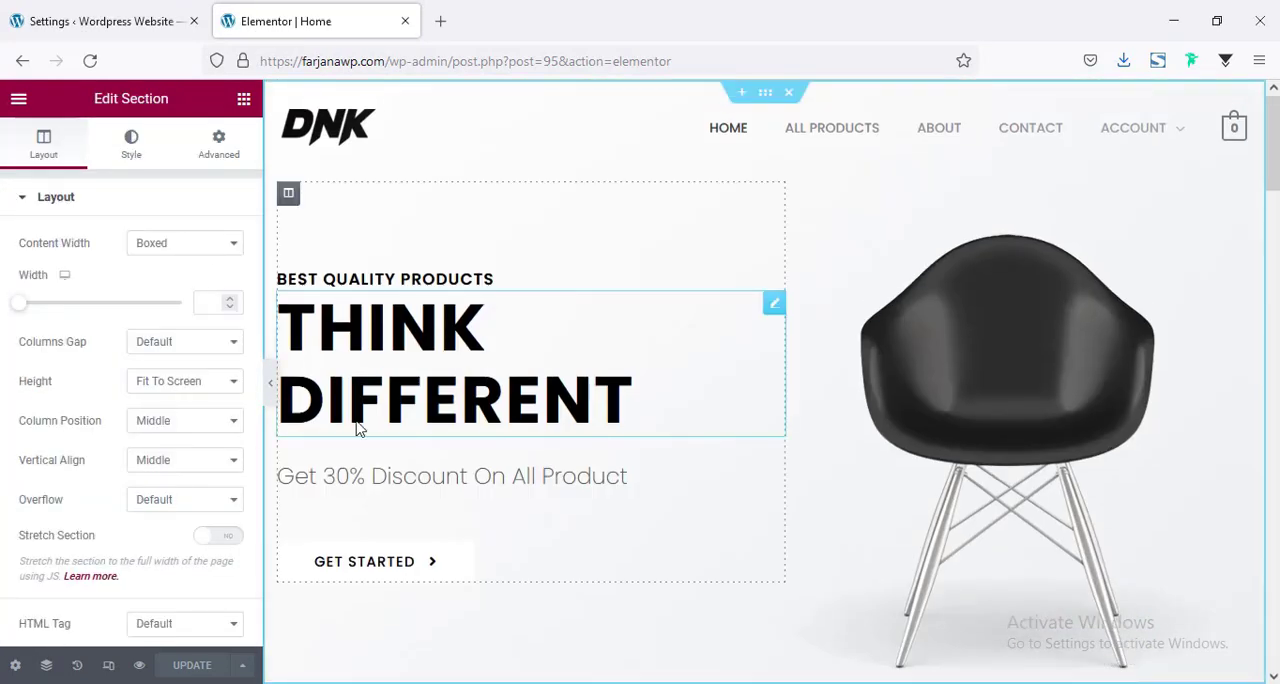
{"action": "left_click", "coordinate": [135, 145]}
{"action": "scroll", "coordinate": [154, 333], "scroll_direction": "down", "scroll_amount": 1}
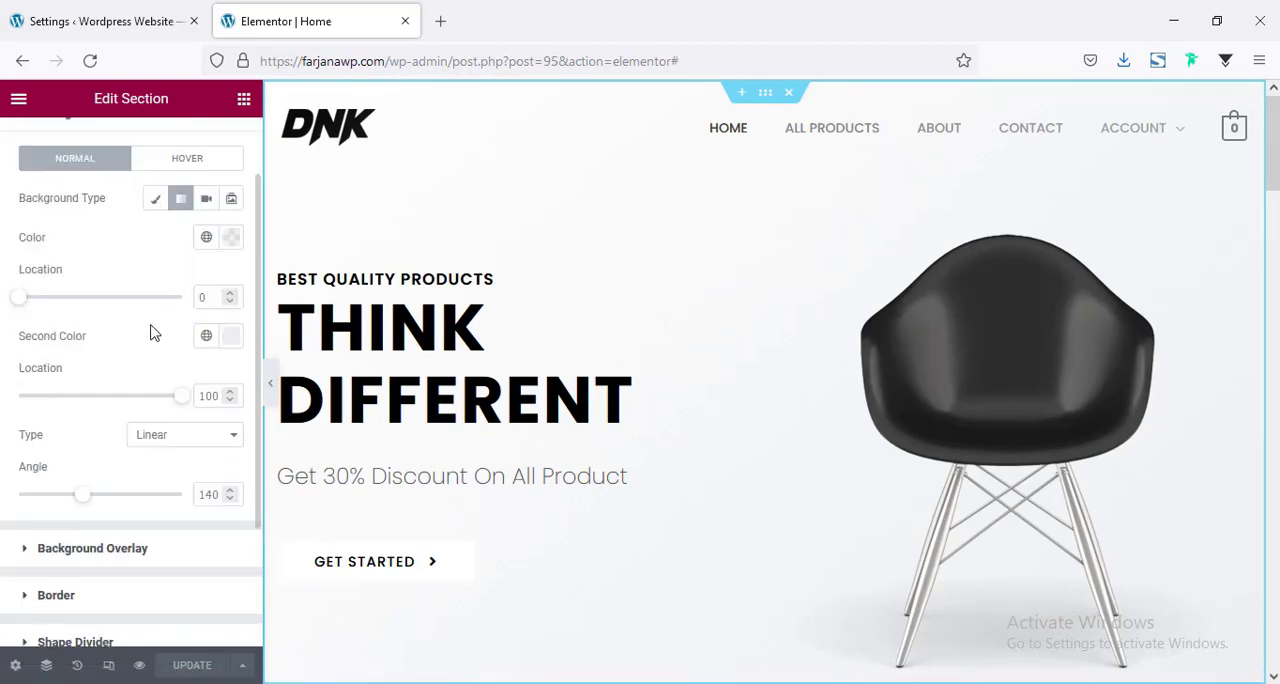
{"action": "left_click", "coordinate": [157, 200]}
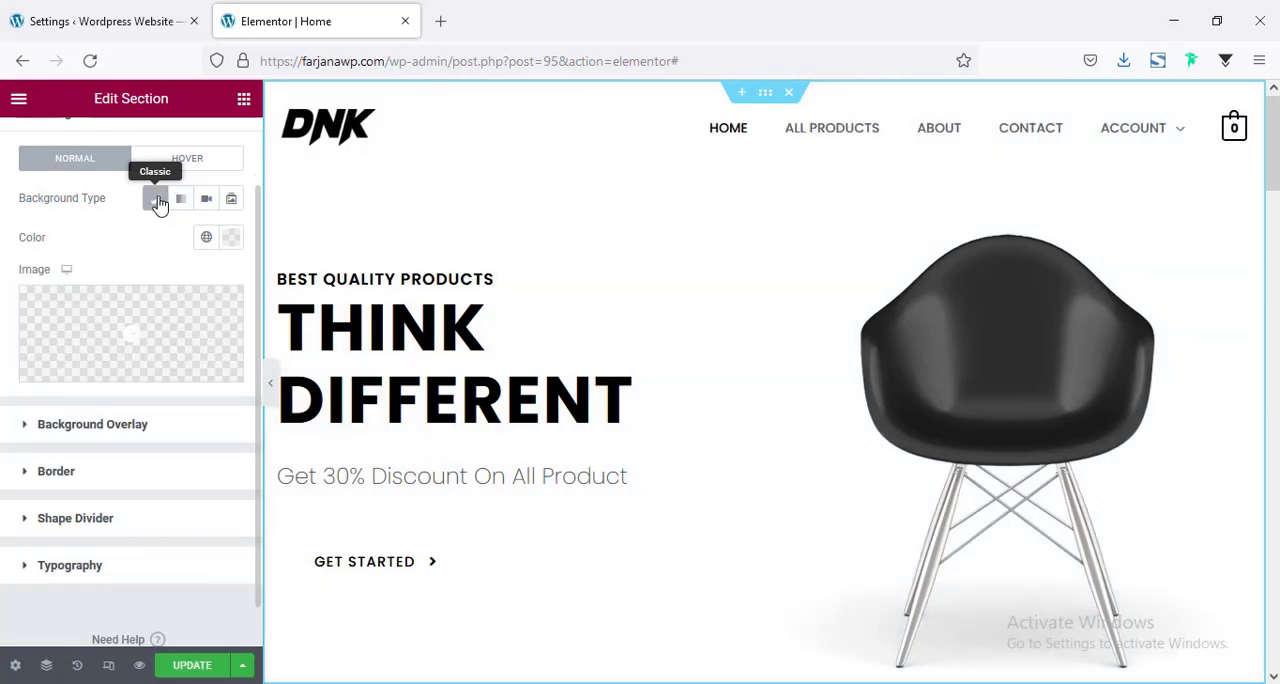
{"action": "left_click", "coordinate": [236, 238]}
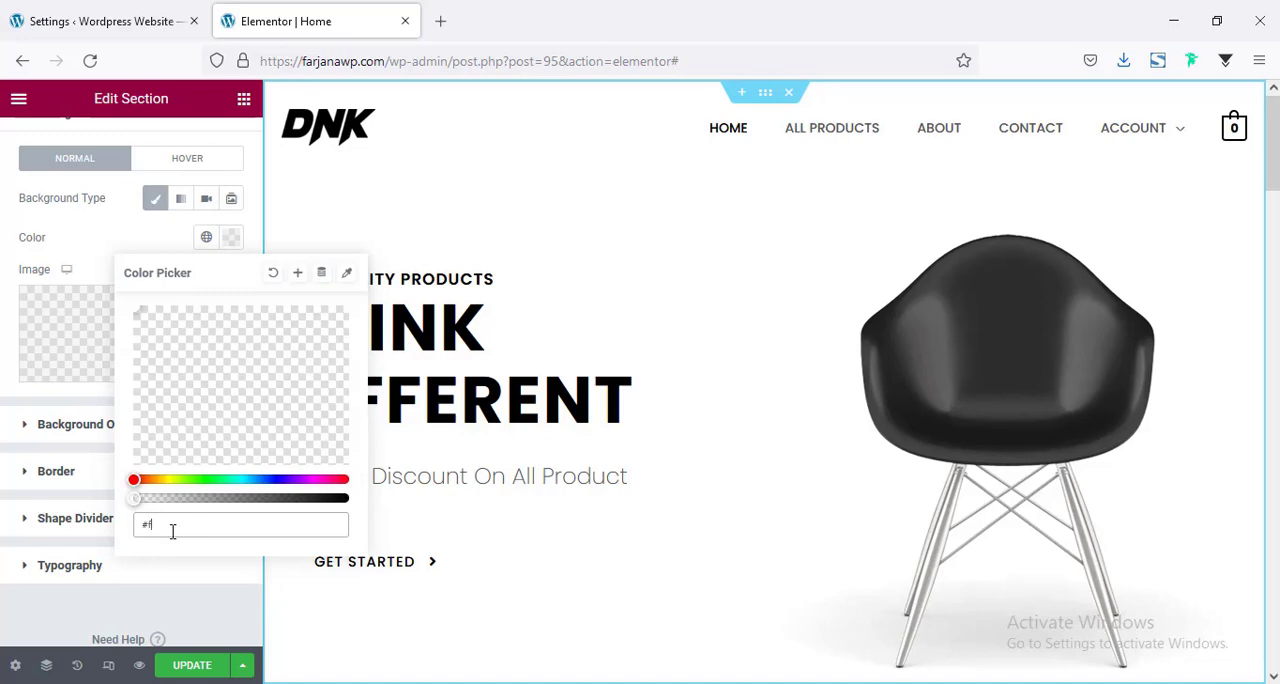
{"action": "type", "text": "#f3f3f3"}
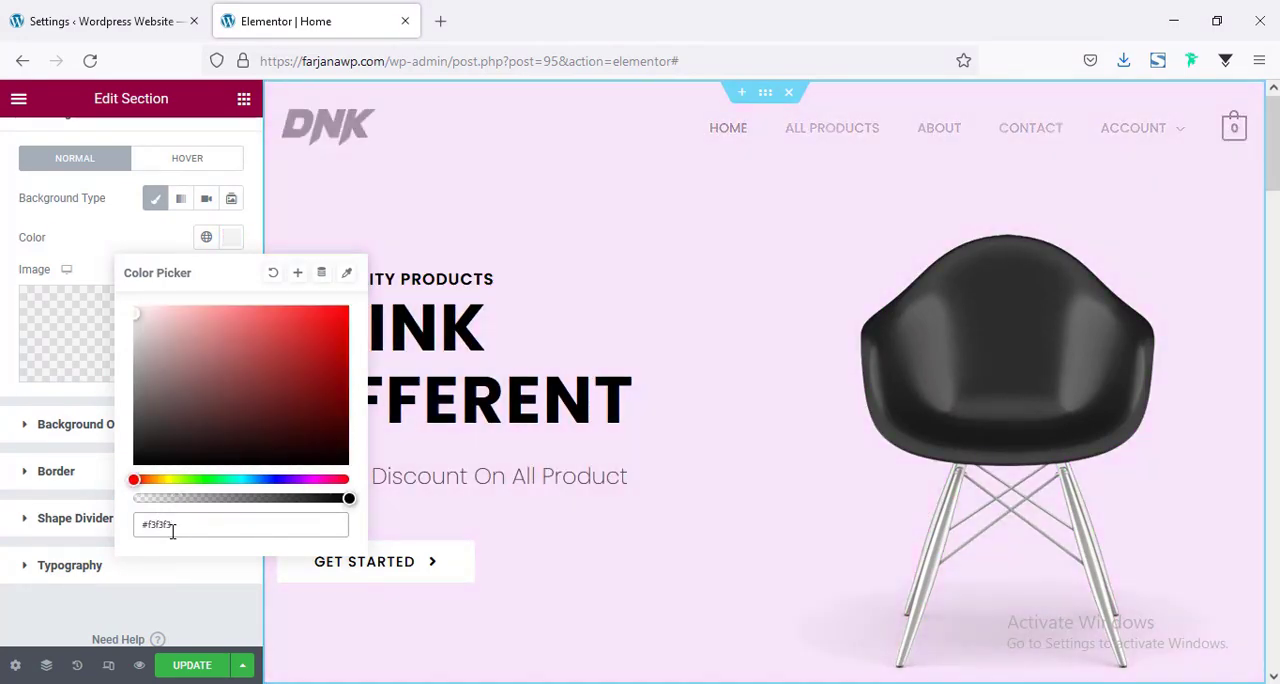
{"action": "left_click", "coordinate": [80, 392]}
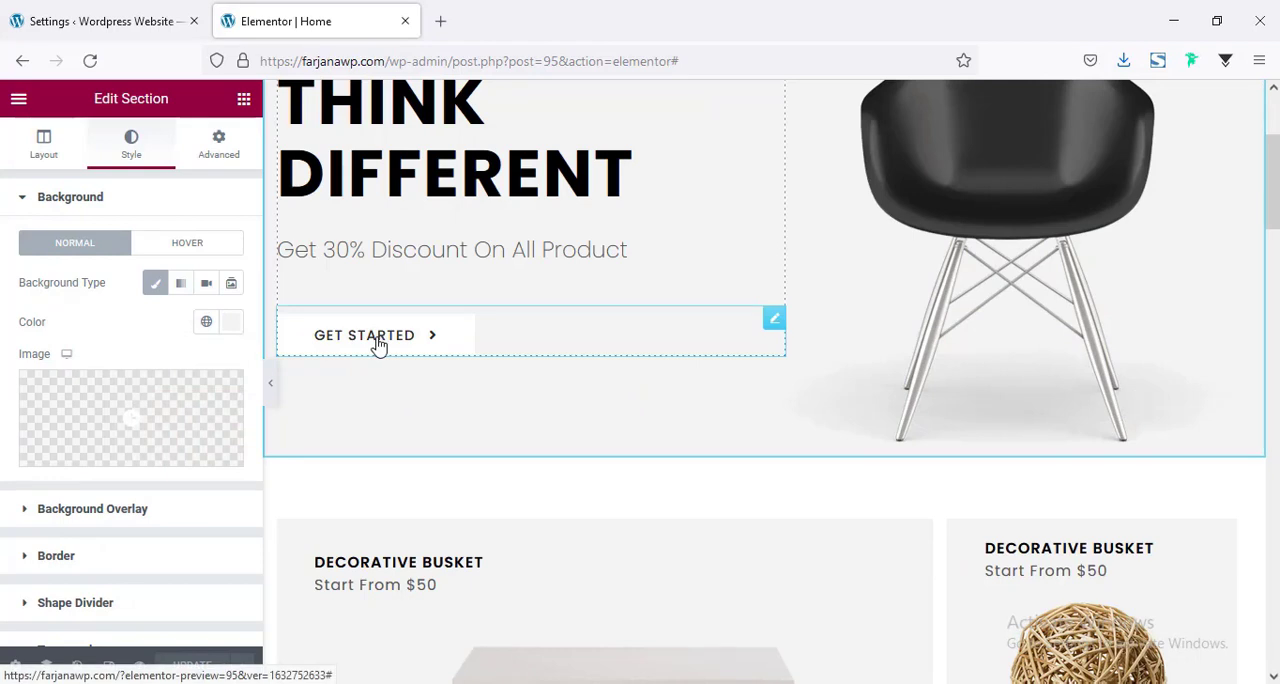
Remove the arrow icon from the hero section's Get Started button.
{"action": "left_click", "coordinate": [378, 344]}
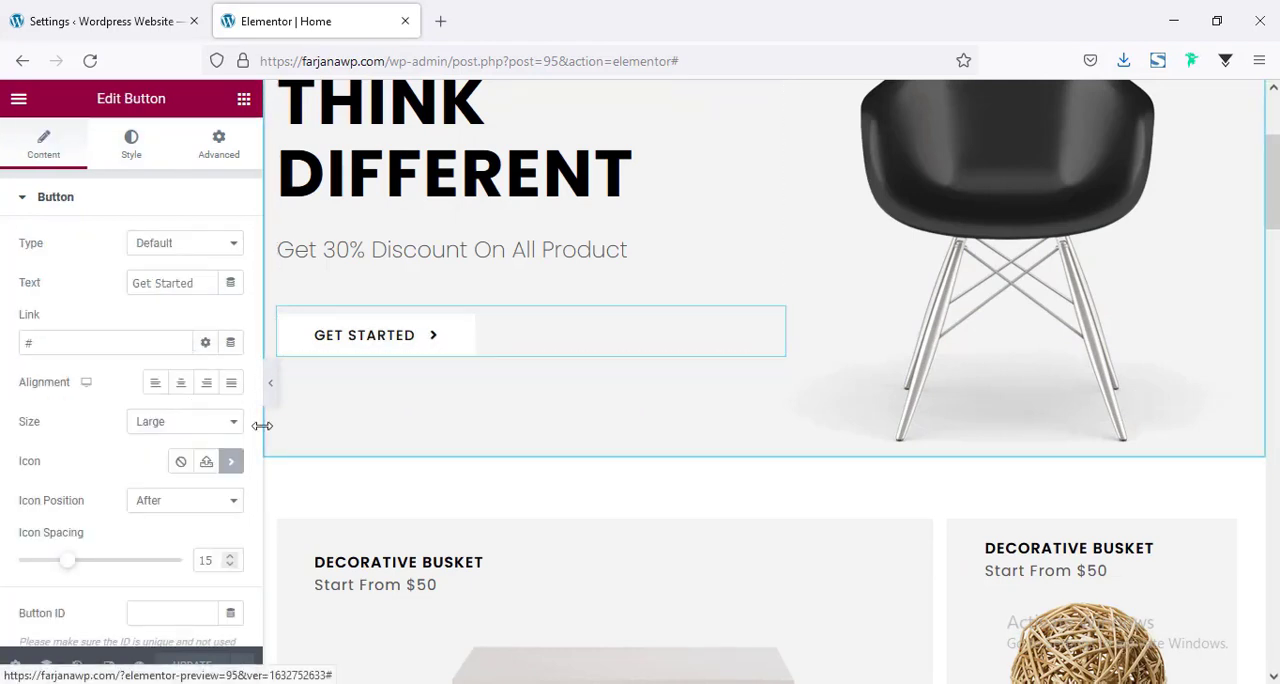
{"action": "left_click", "coordinate": [180, 462]}
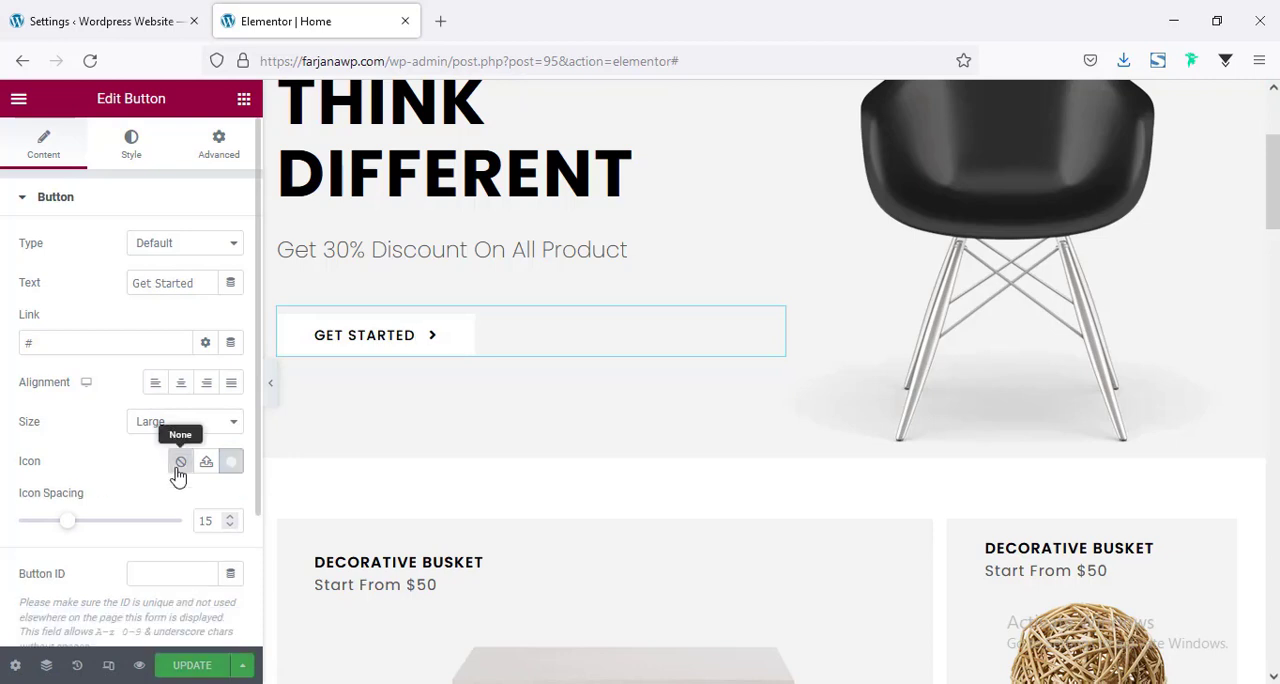
{"action": "scroll", "coordinate": [466, 414], "scroll_direction": "down", "scroll_amount": 5}
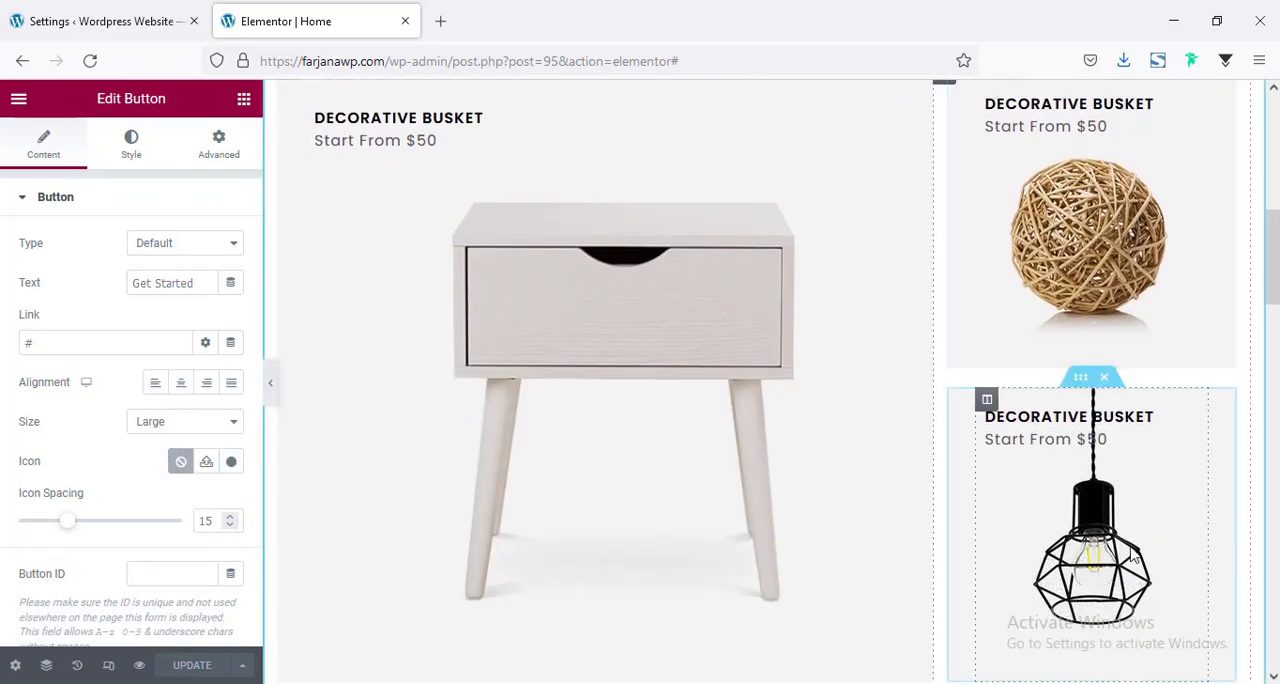
{"action": "scroll", "coordinate": [1118, 545], "scroll_direction": "down", "scroll_amount": 1}
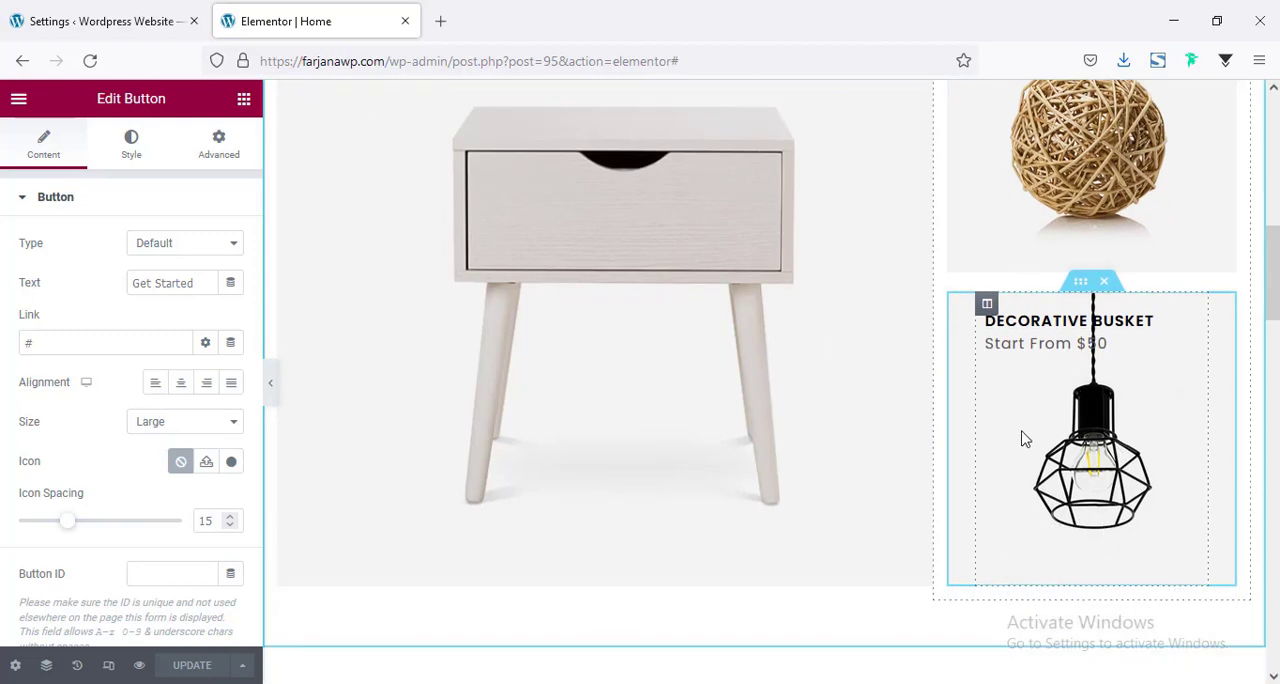
{"action": "scroll", "coordinate": [1022, 438], "scroll_direction": "down", "scroll_amount": 6}
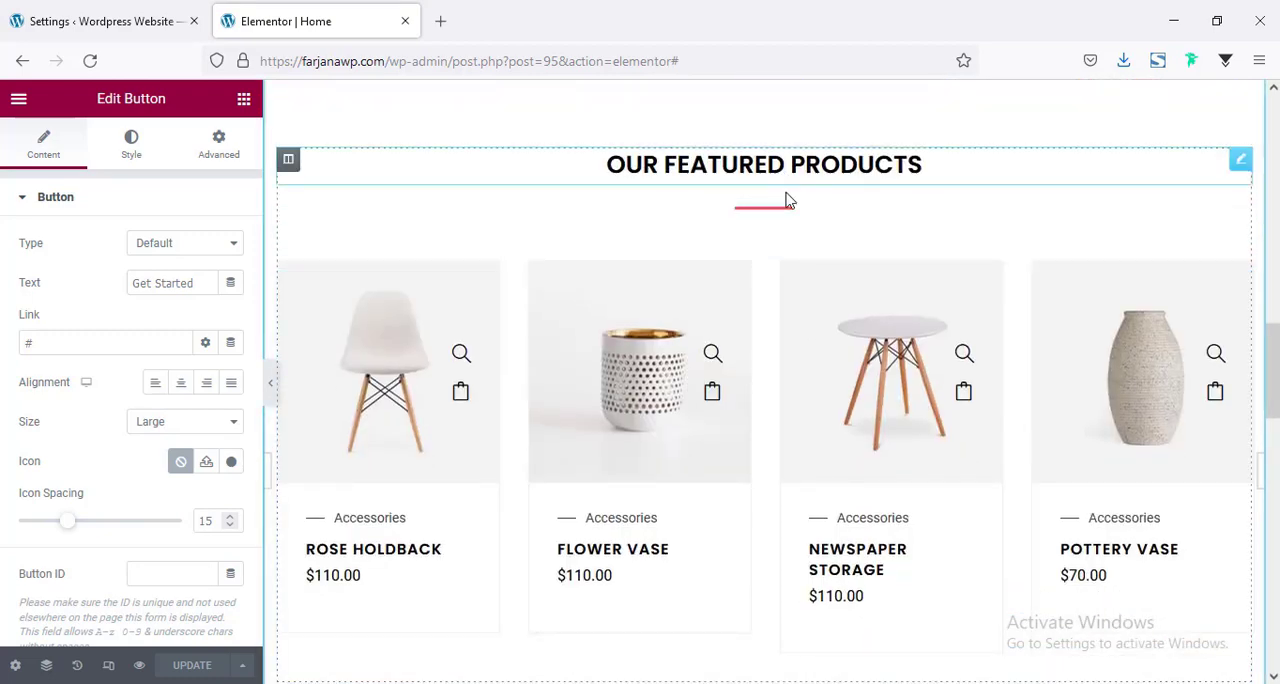
Delete the divider under the Our Featured Products heading and set the heading's bottom margin to 15 px.
{"action": "right_click", "coordinate": [758, 216]}
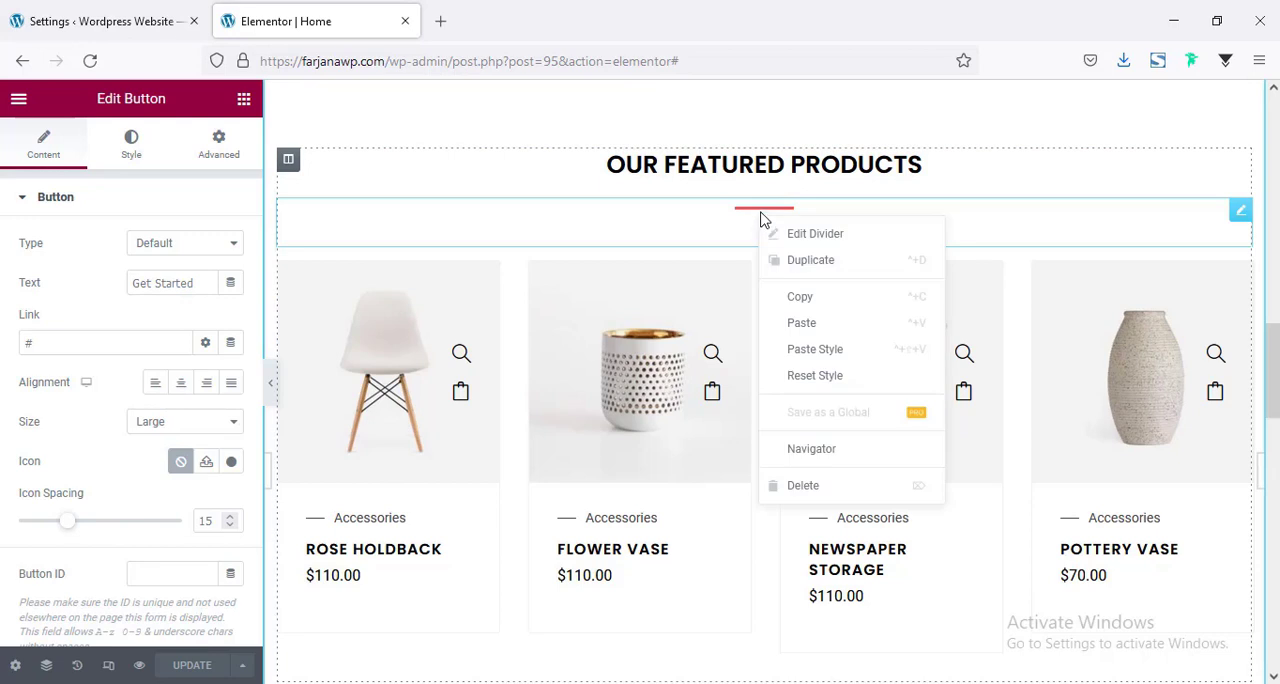
{"action": "left_click", "coordinate": [813, 487]}
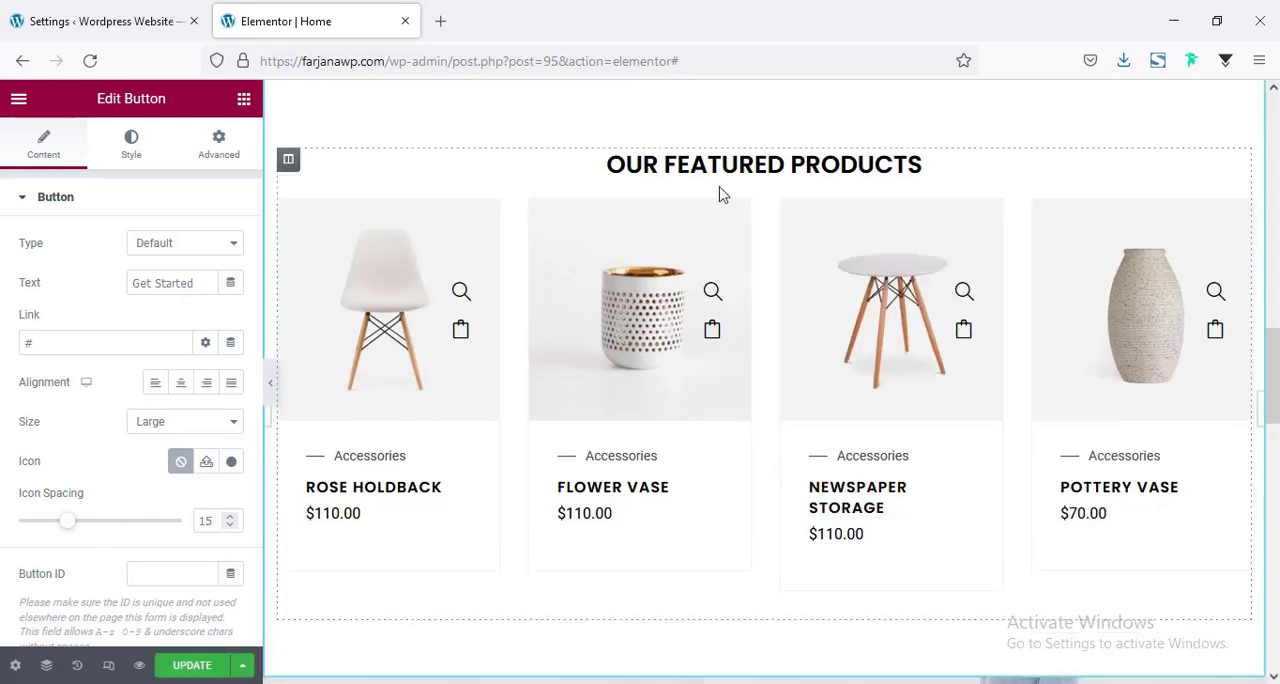
{"action": "left_click", "coordinate": [566, 170]}
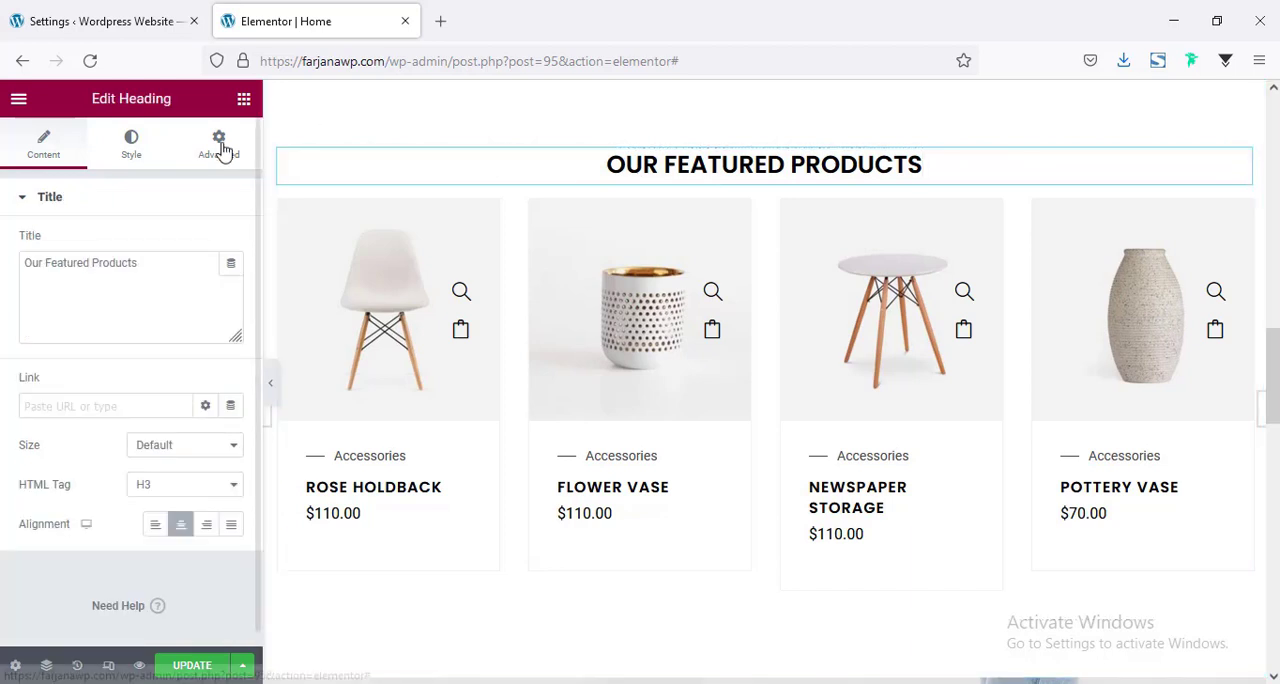
{"action": "left_click", "coordinate": [220, 148]}
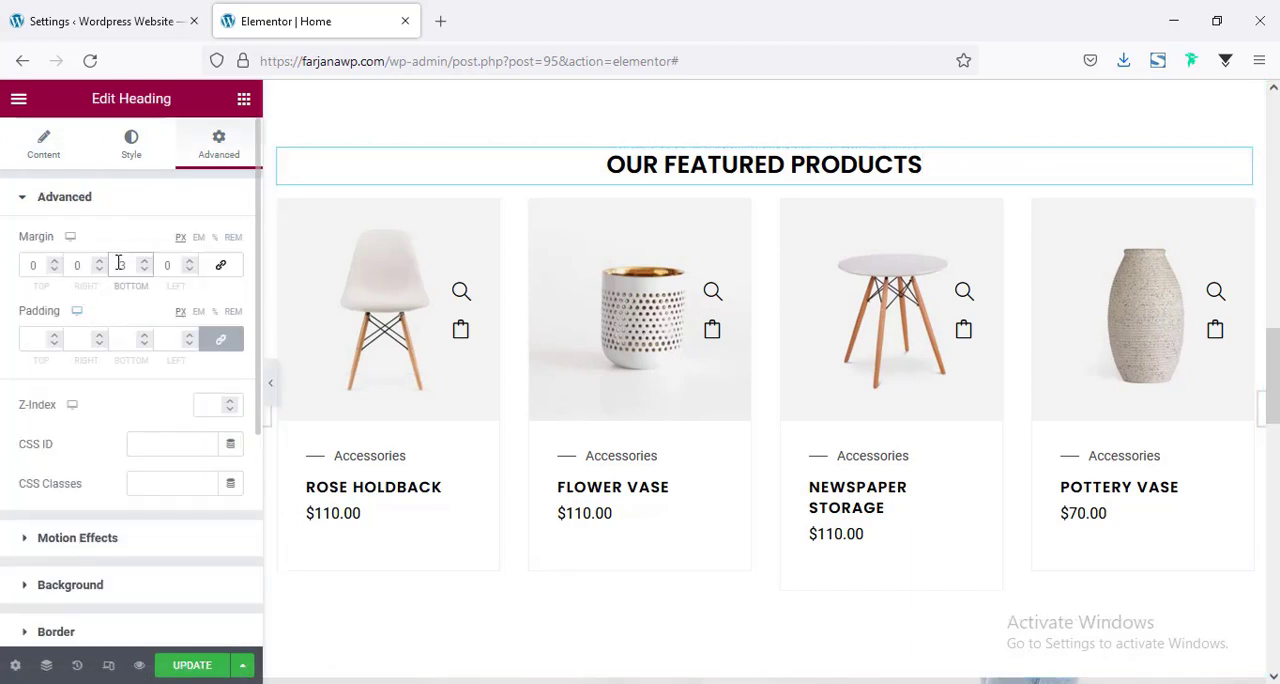
{"action": "left_click", "coordinate": [119, 264]}
{"action": "type", "text": "15"}
Give the Our Featured Products section a Classic normal background with the color #f3f3f3.
{"action": "scroll", "coordinate": [563, 318], "scroll_direction": "down", "scroll_amount": 3}
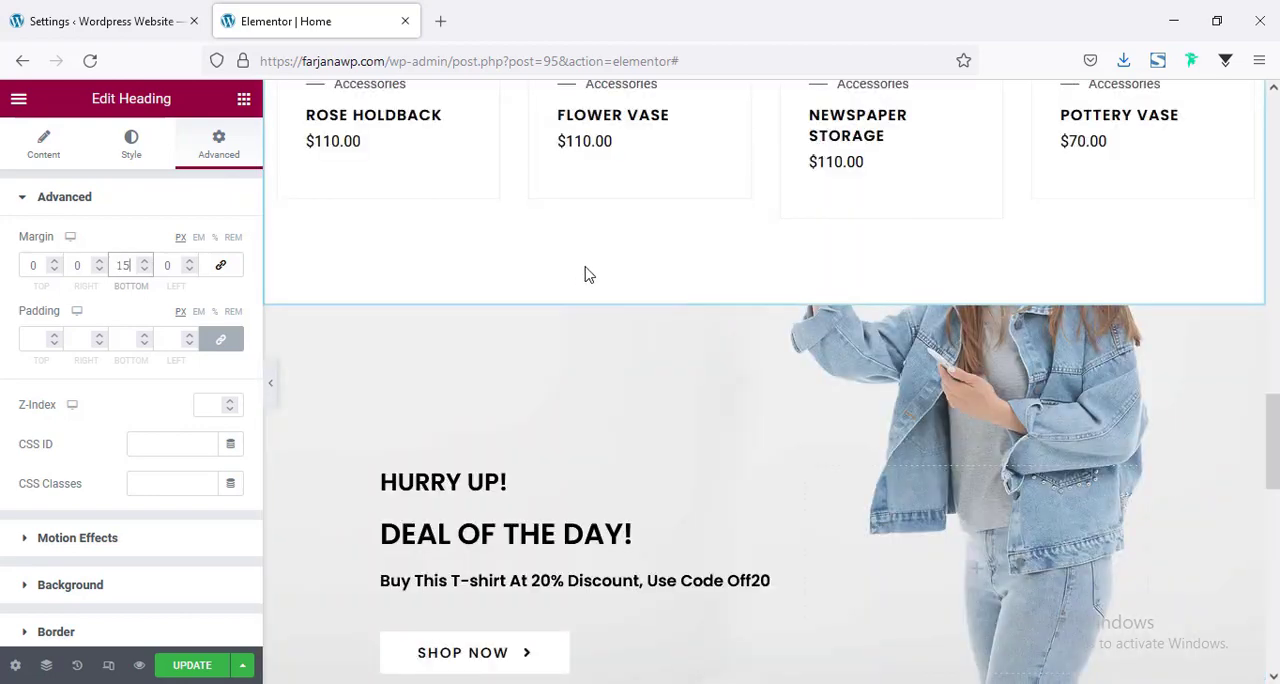
{"action": "scroll", "coordinate": [586, 300], "scroll_direction": "up", "scroll_amount": 6}
{"action": "scroll", "coordinate": [571, 292], "scroll_direction": "down", "scroll_amount": 2}
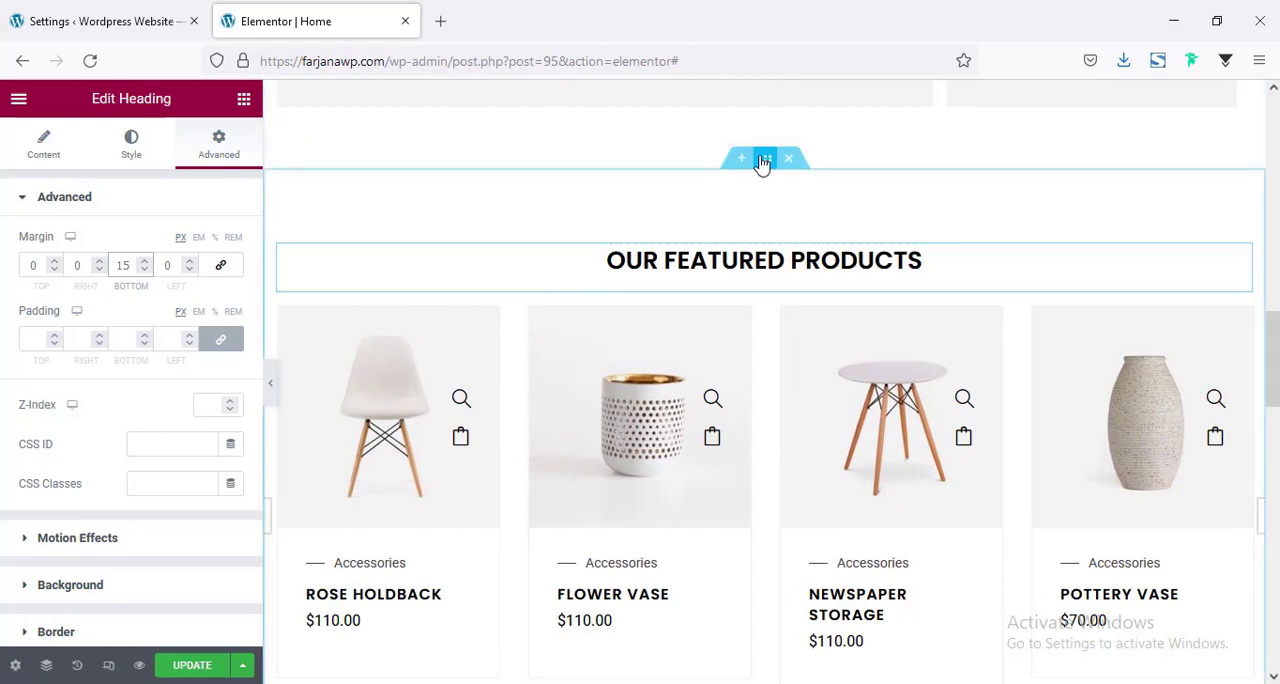
{"action": "left_click", "coordinate": [764, 160]}
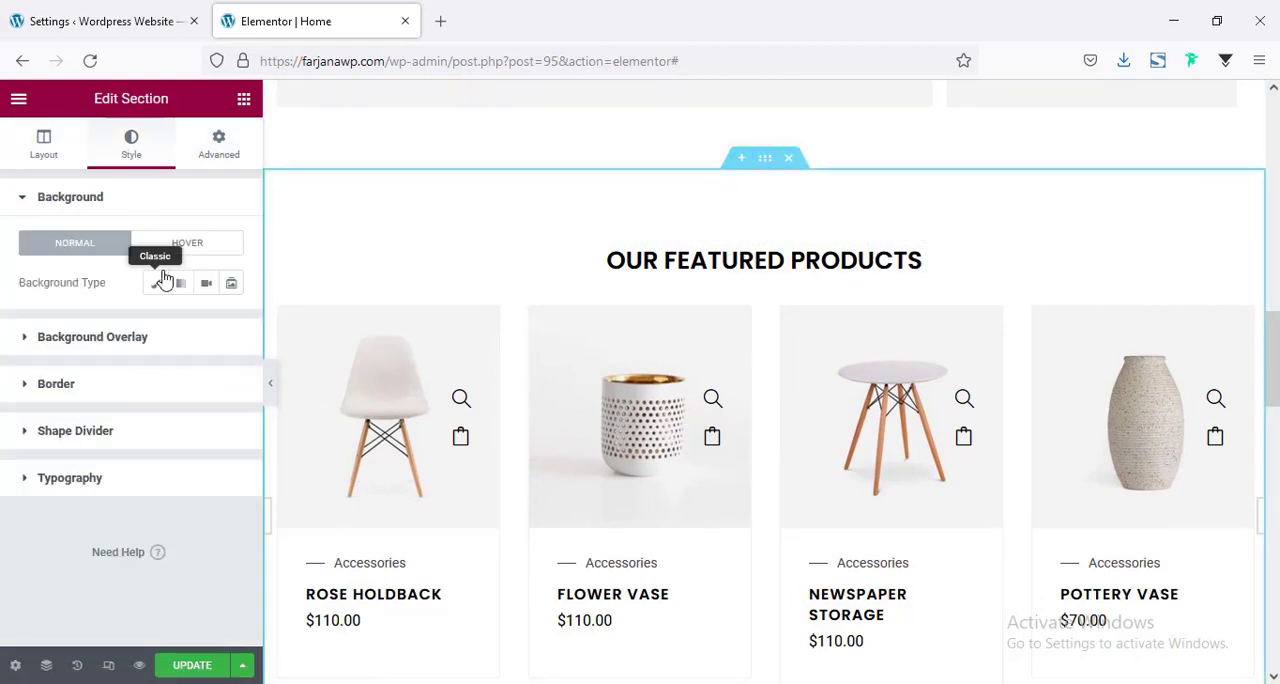
{"action": "left_click", "coordinate": [157, 286]}
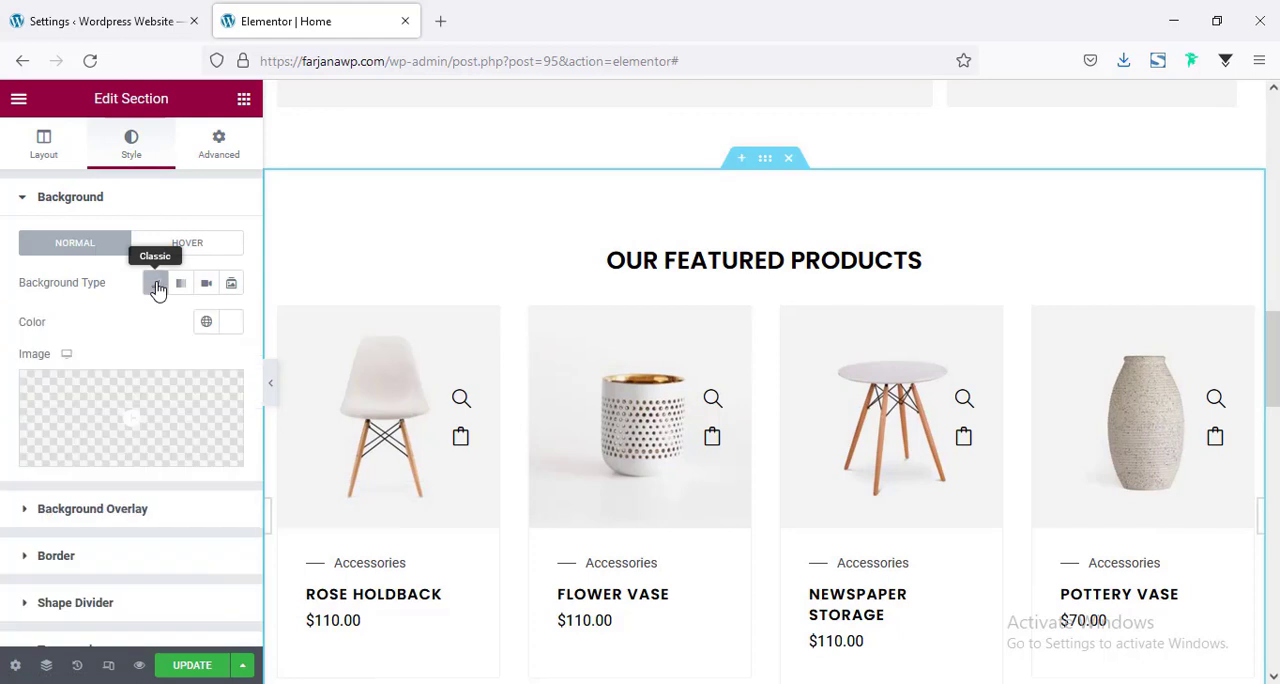
{"action": "left_click", "coordinate": [228, 328]}
{"action": "double_click", "coordinate": [185, 607]}
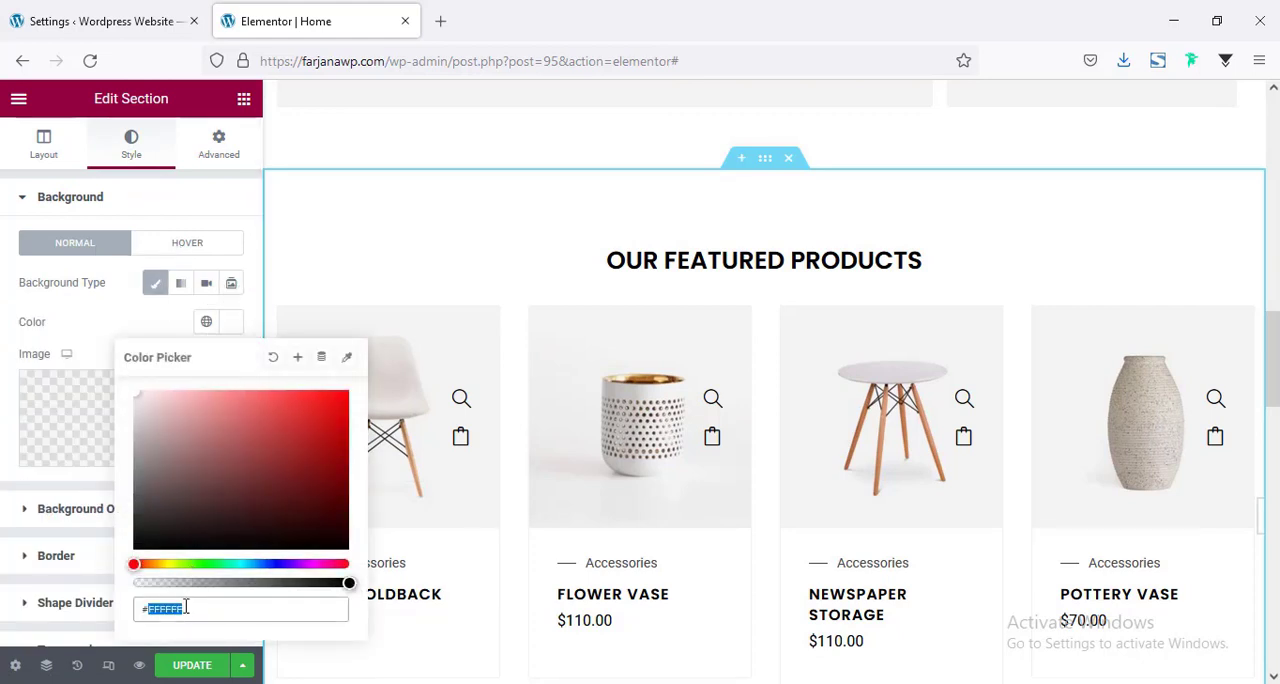
{"action": "type", "text": "f3f3f"}
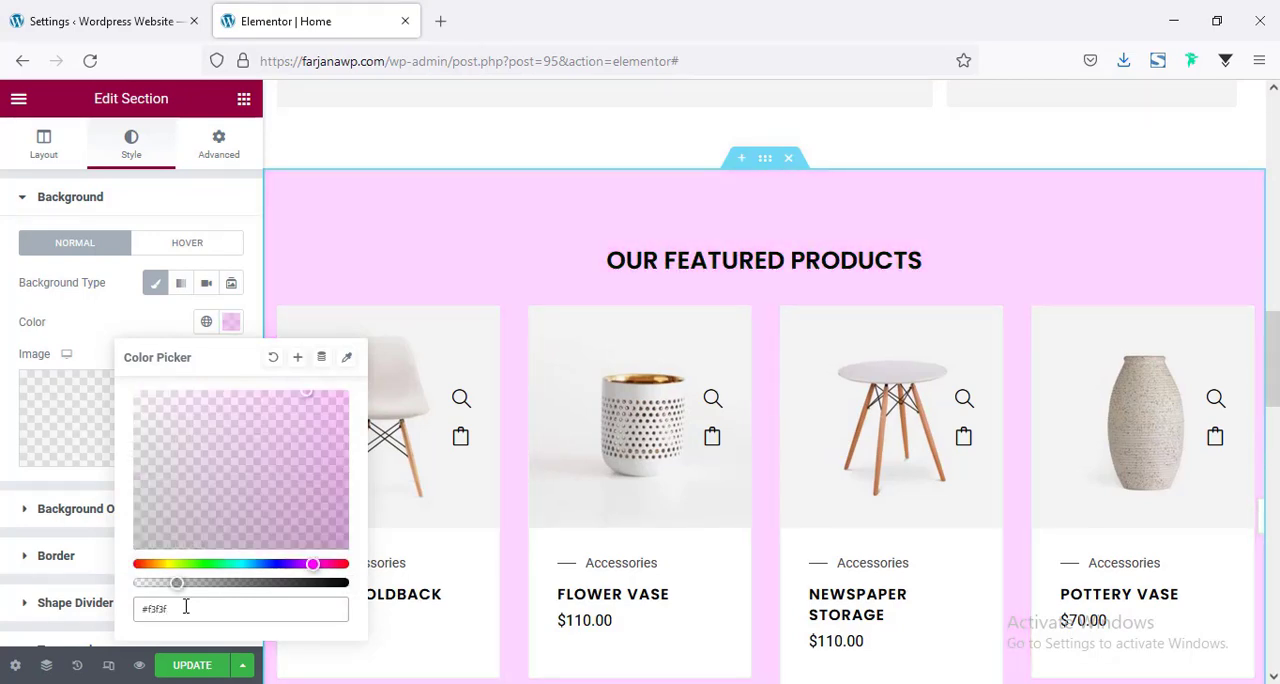
{"action": "type", "text": "3"}
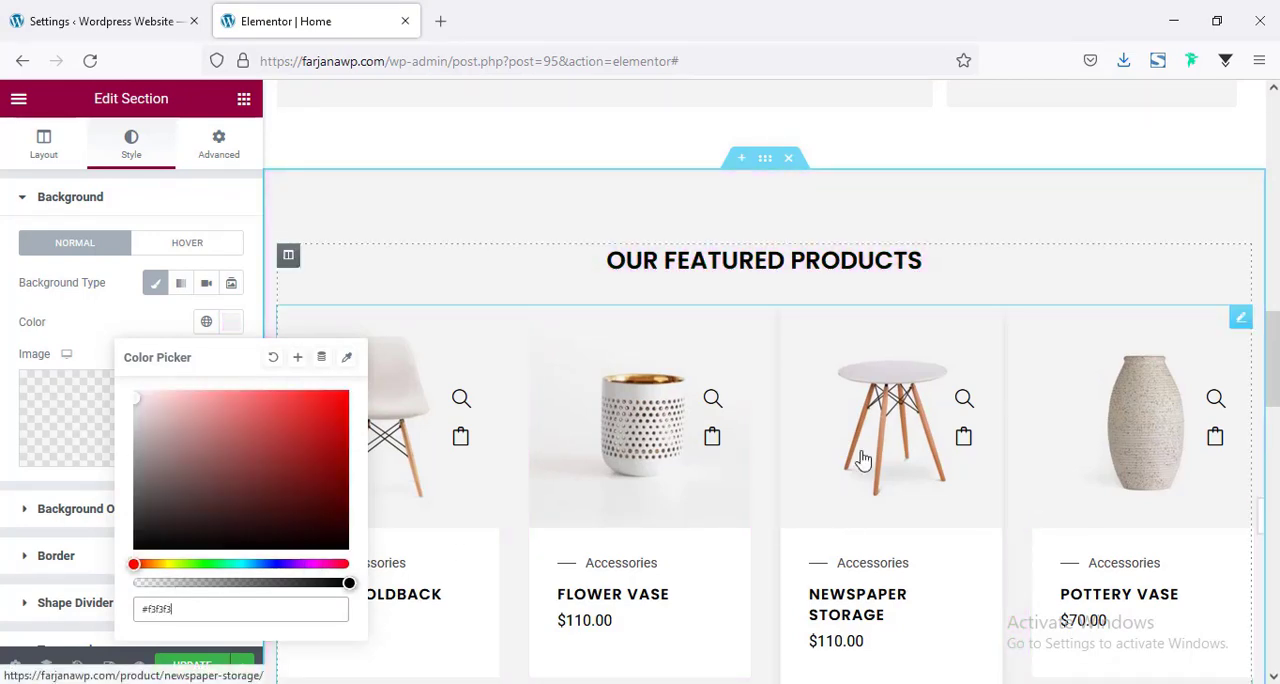
Move the Featured In logos section up between the featured products section and the Deal of the Day banner.
{"action": "scroll", "coordinate": [860, 455], "scroll_direction": "up", "scroll_amount": 2}
{"action": "scroll", "coordinate": [745, 330], "scroll_direction": "up", "scroll_amount": 6}
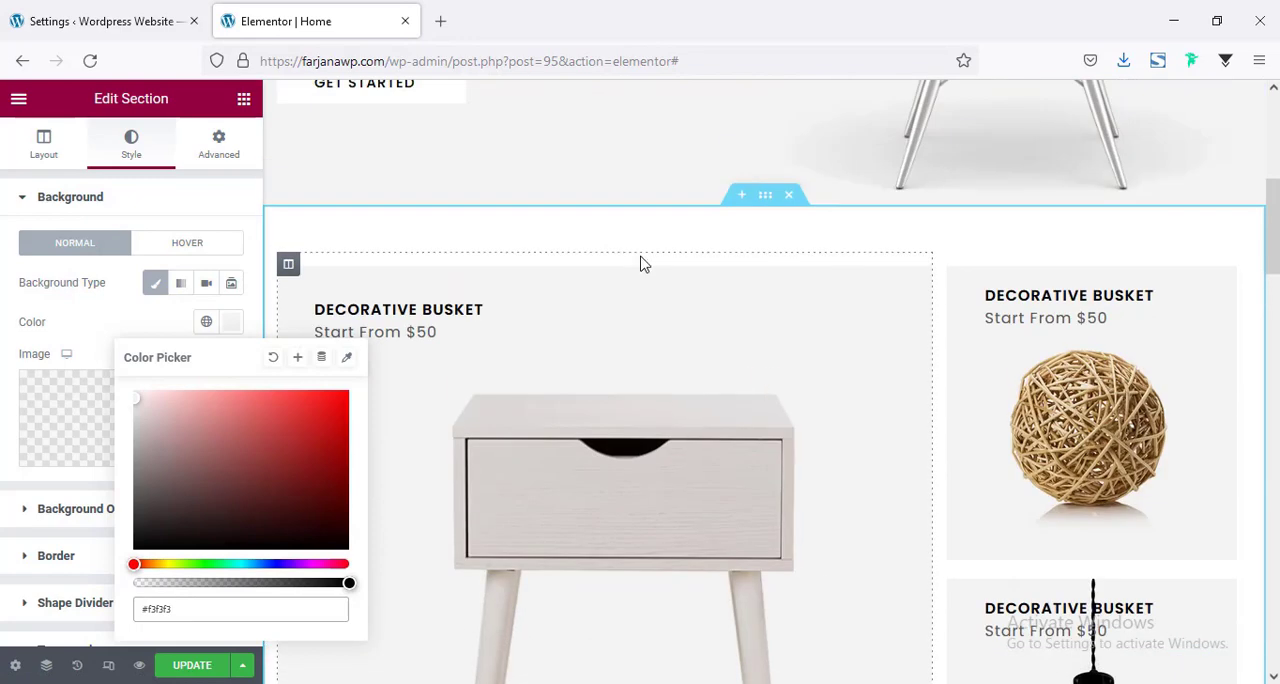
{"action": "scroll", "coordinate": [786, 471], "scroll_direction": "down", "scroll_amount": 5}
{"action": "scroll", "coordinate": [786, 477], "scroll_direction": "down", "scroll_amount": 8}
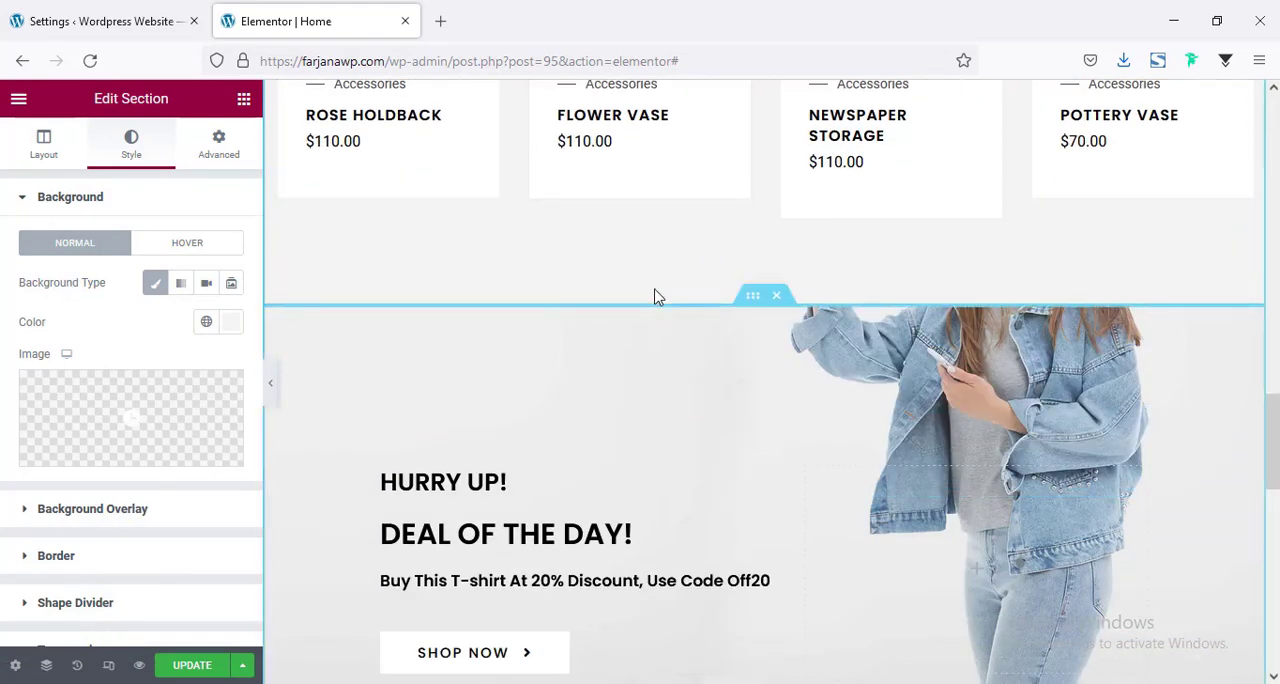
{"action": "scroll", "coordinate": [670, 430], "scroll_direction": "down", "scroll_amount": 4}
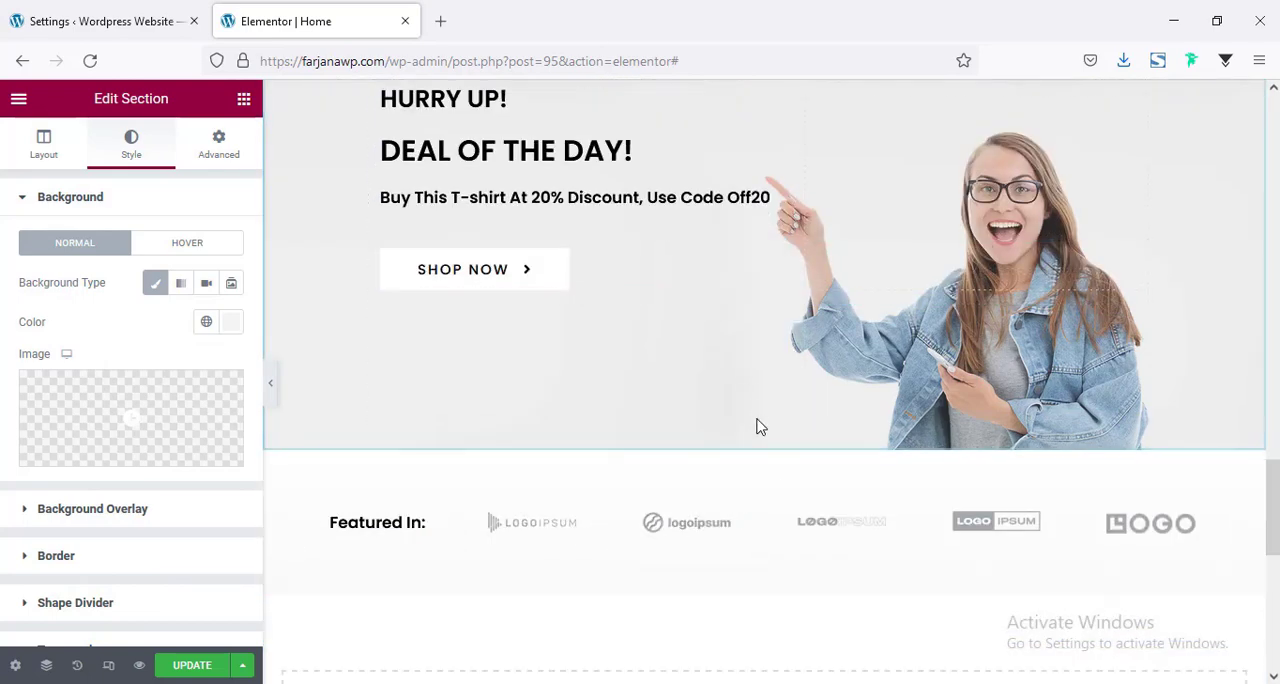
{"action": "left_click_drag", "start_coordinate": [765, 441], "coordinate": [731, 181]}
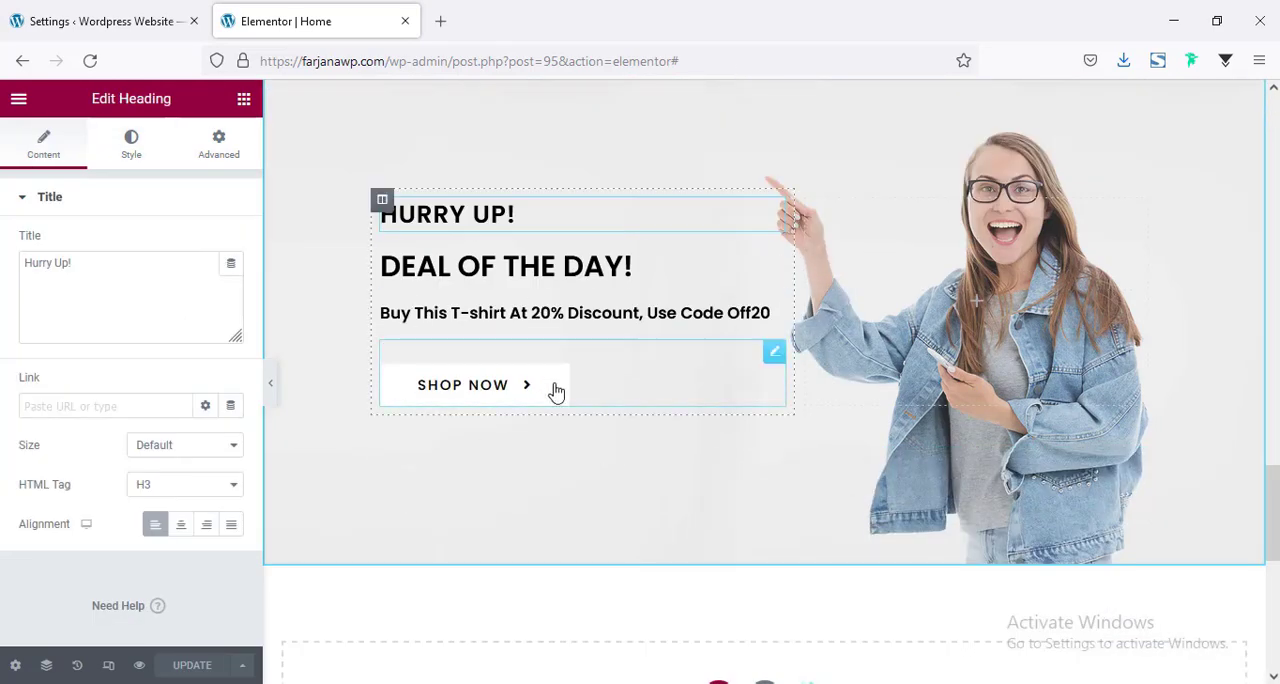
Copy the hero's Think Different heading and paste its style onto the Deal of the Day! heading.
{"action": "scroll", "coordinate": [556, 390], "scroll_direction": "up", "scroll_amount": 2}
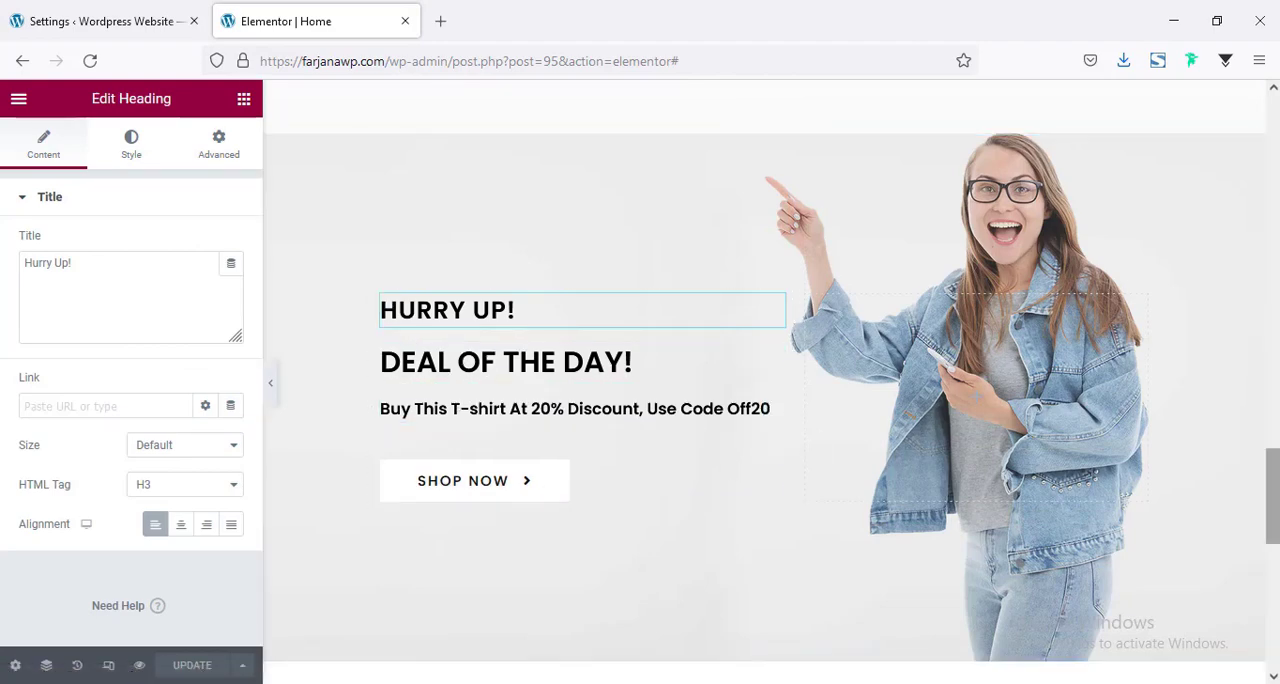
{"action": "scroll", "coordinate": [751, 425], "scroll_direction": "up", "scroll_amount": 15}
{"action": "scroll", "coordinate": [480, 350], "scroll_direction": "down", "scroll_amount": 6}
{"action": "scroll", "coordinate": [477, 349], "scroll_direction": "up", "scroll_amount": 6}
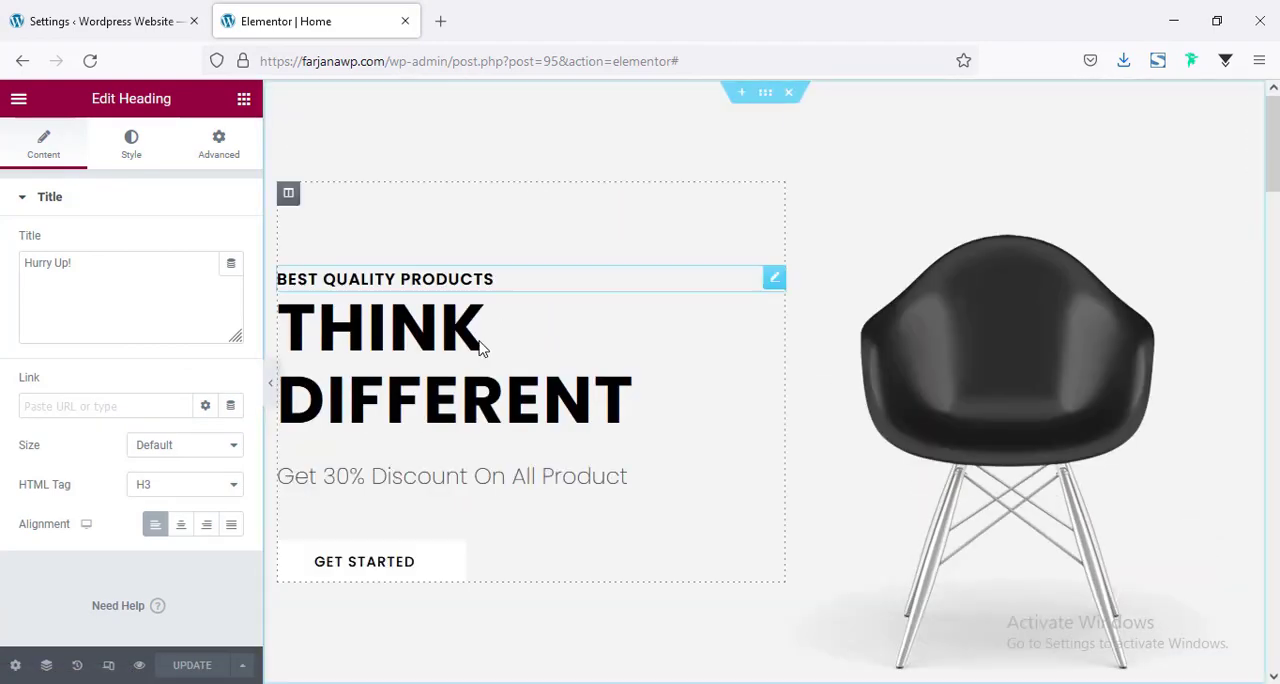
{"action": "right_click", "coordinate": [376, 391]}
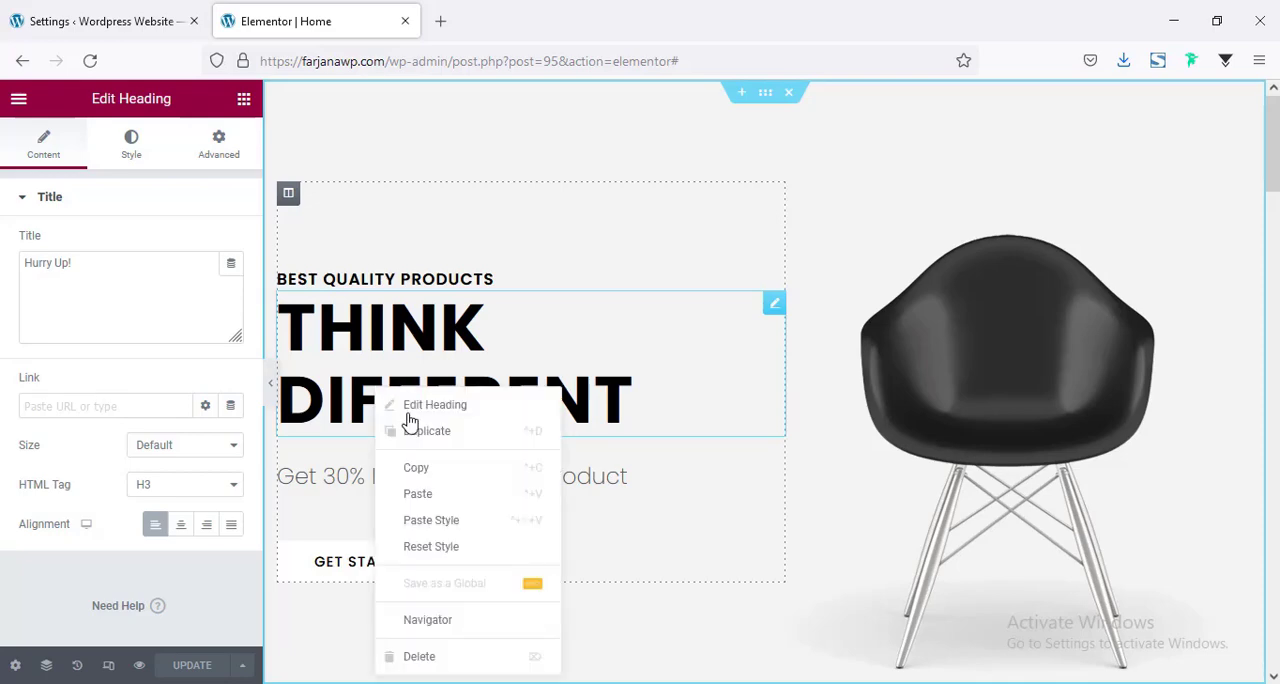
{"action": "left_click", "coordinate": [437, 468]}
{"action": "scroll", "coordinate": [686, 403], "scroll_direction": "down", "scroll_amount": 15}
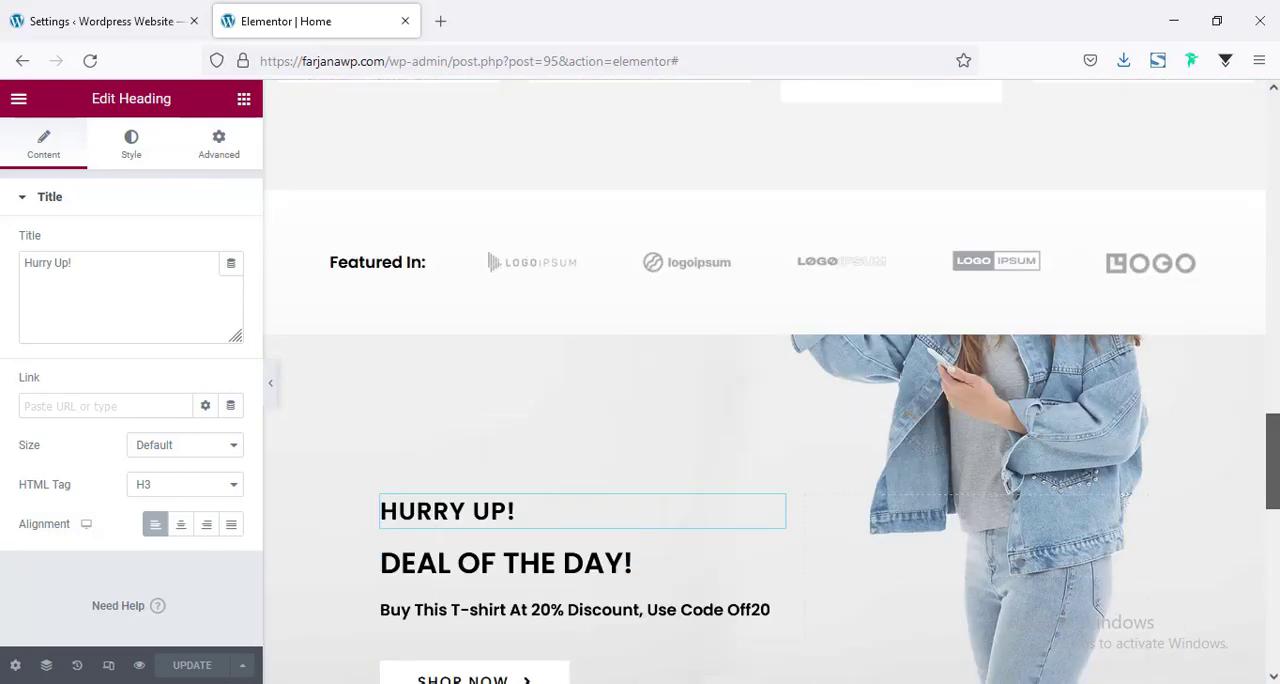
{"action": "left_click", "coordinate": [540, 308]}
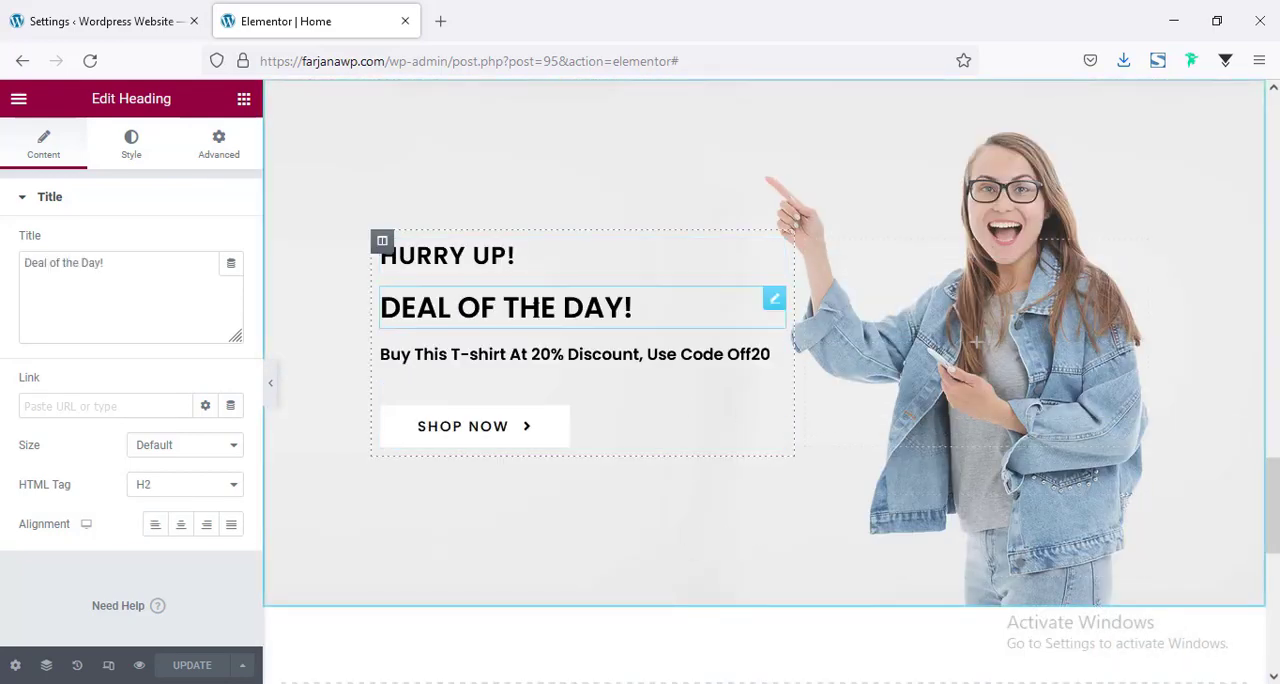
{"action": "right_click", "coordinate": [539, 309]}
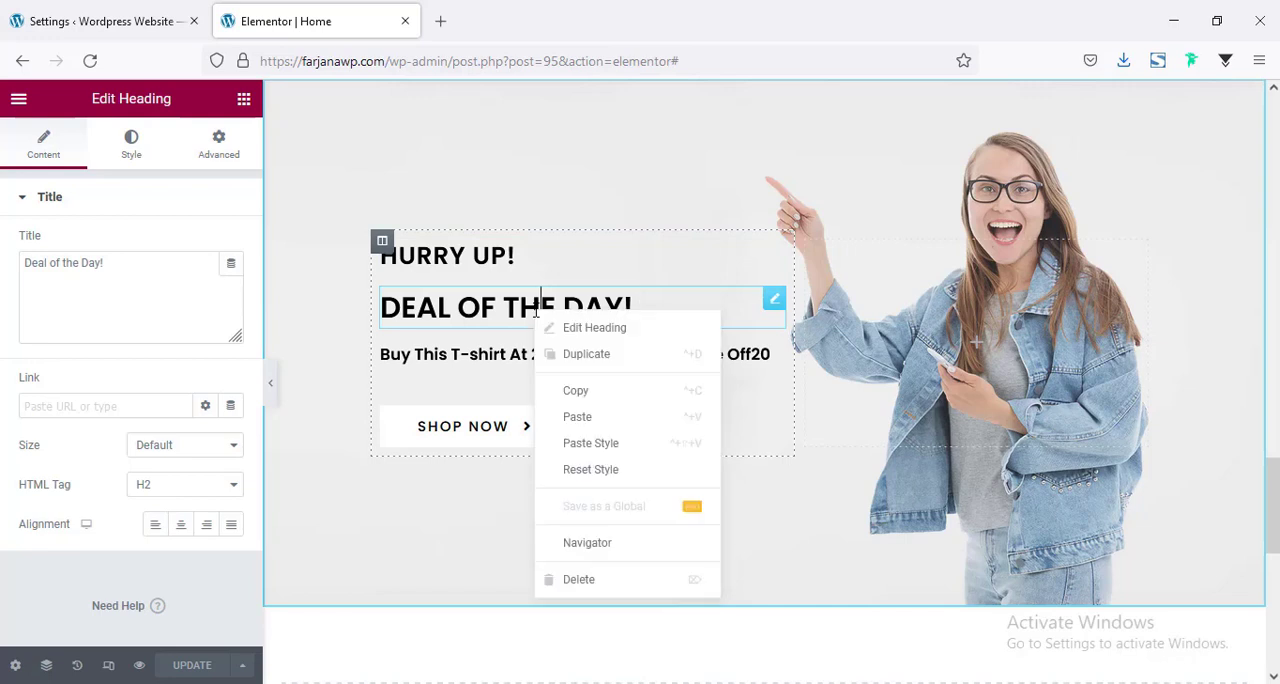
{"action": "left_click", "coordinate": [600, 456]}
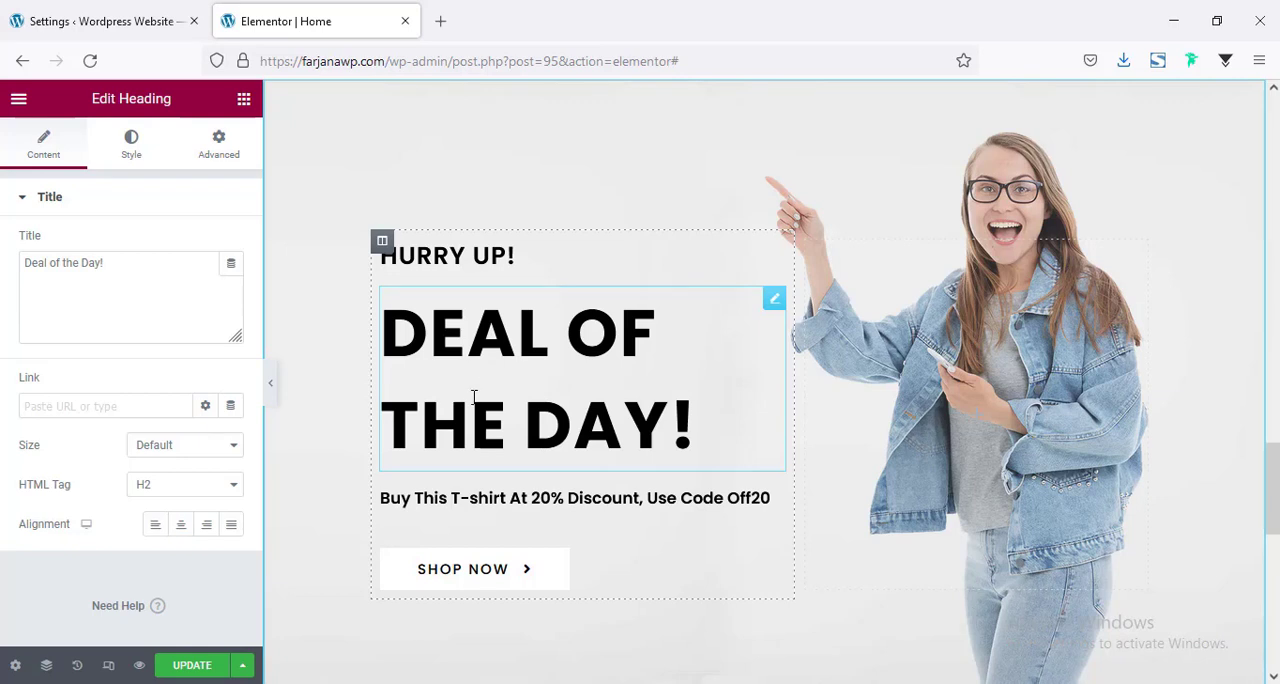
Set the line height of the Deal of the Day! heading to 1 em in its typography settings.
{"action": "left_click", "coordinate": [129, 166]}
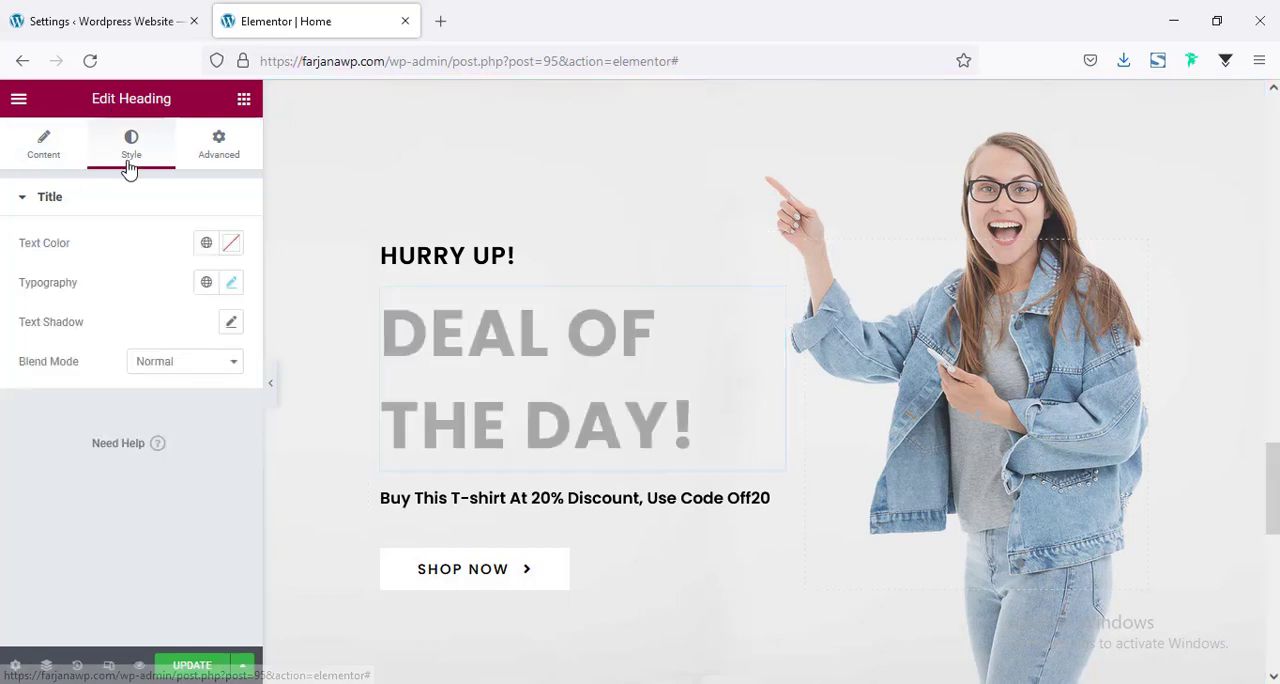
{"action": "left_click", "coordinate": [231, 282]}
{"action": "scroll", "coordinate": [210, 450], "scroll_direction": "down", "scroll_amount": 1}
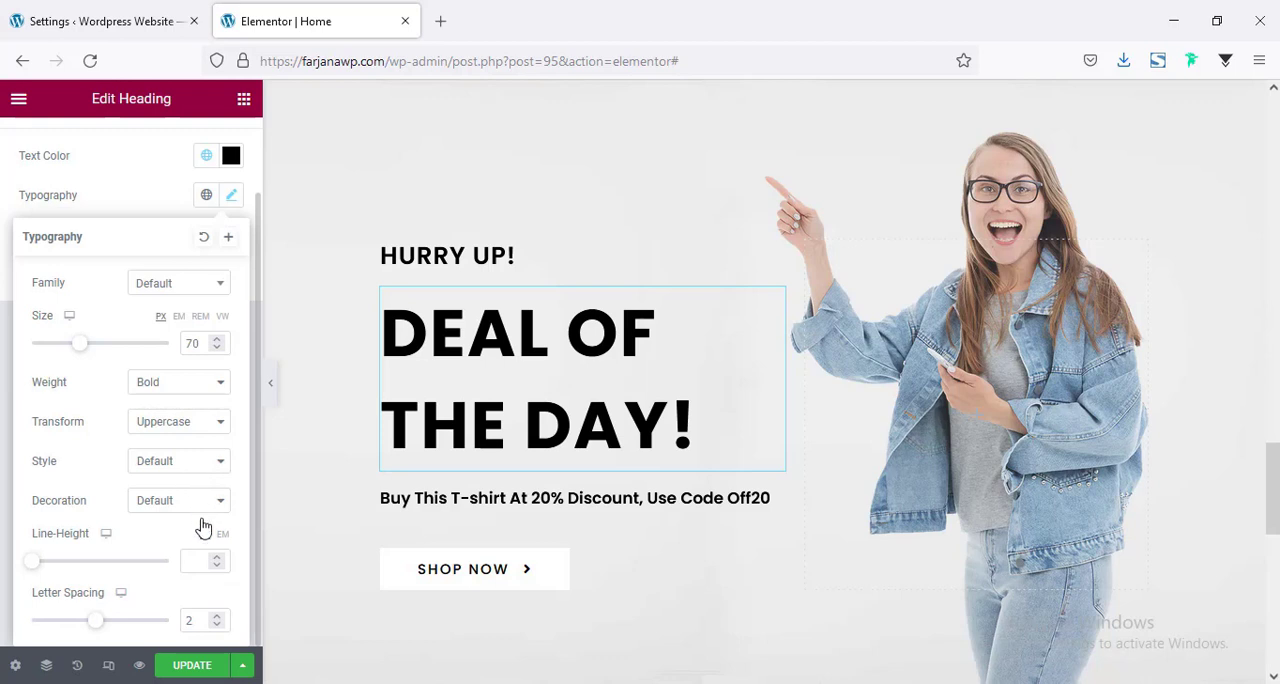
{"action": "left_click", "coordinate": [194, 563]}
{"action": "type", "text": "1.2"}
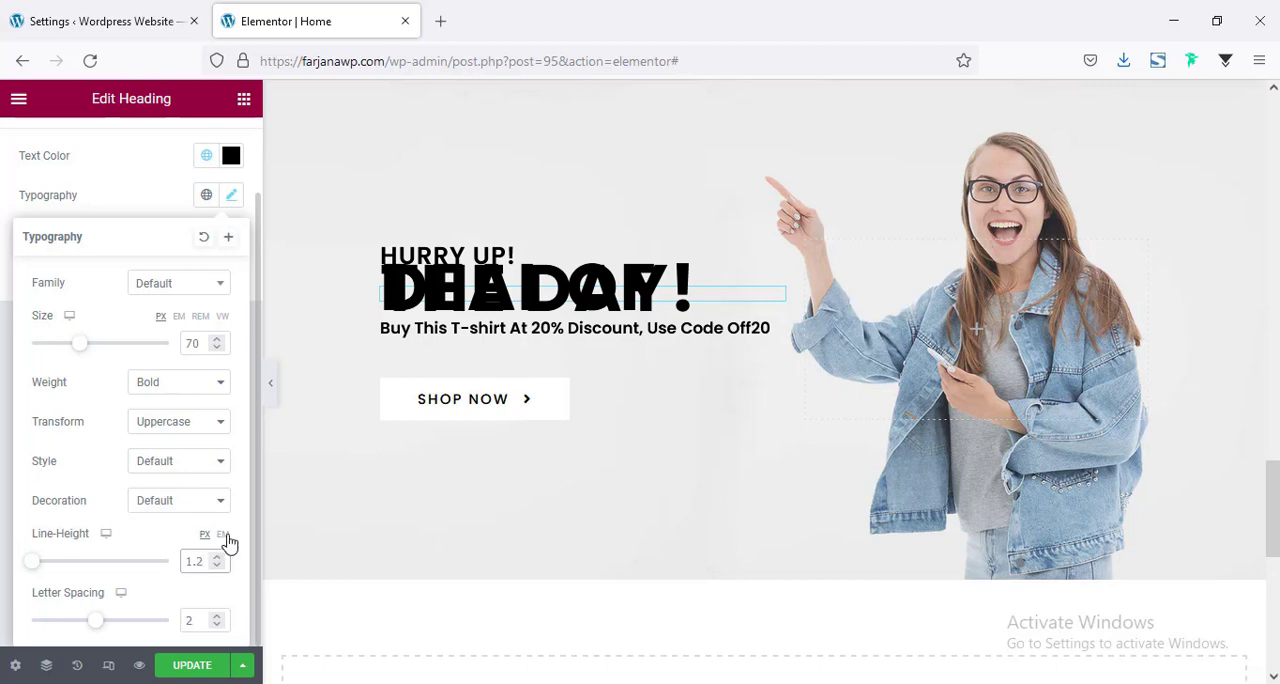
{"action": "left_click", "coordinate": [224, 536]}
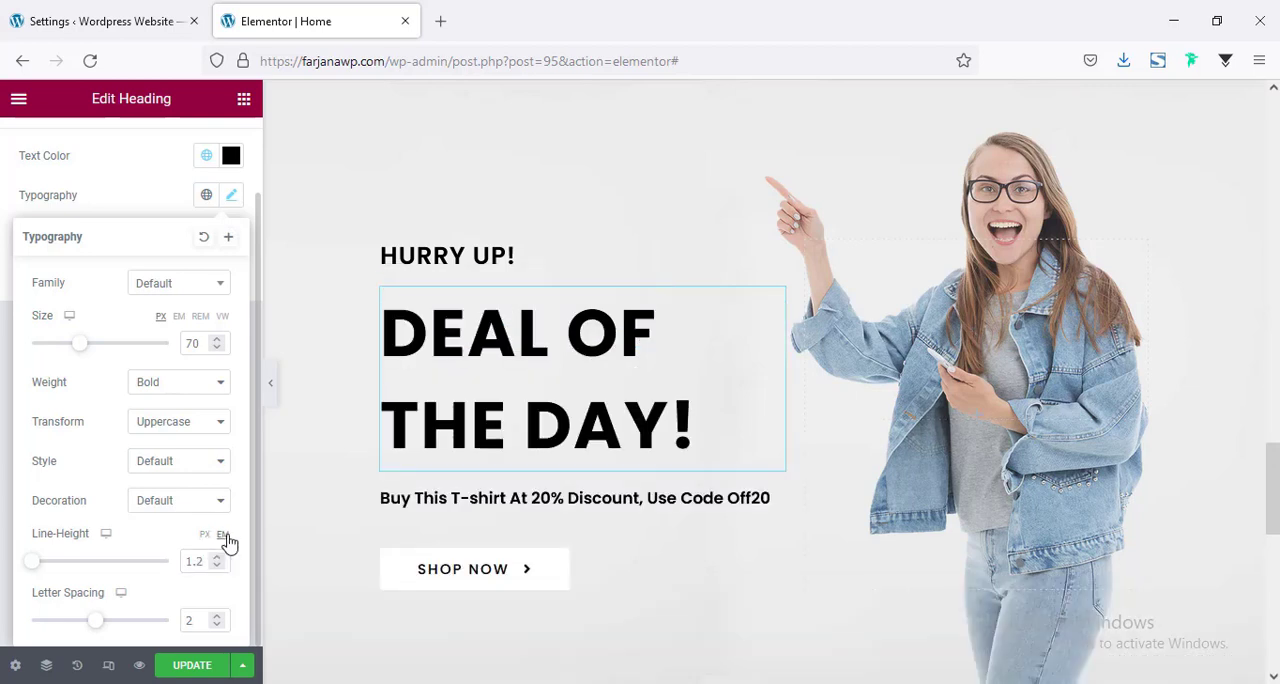
{"action": "left_click", "coordinate": [210, 563]}
{"action": "type", "text": "1"}
Set the font size of the Deal of the Day! heading to 45 px, after trying 60 px.
{"action": "double_click", "coordinate": [197, 341]}
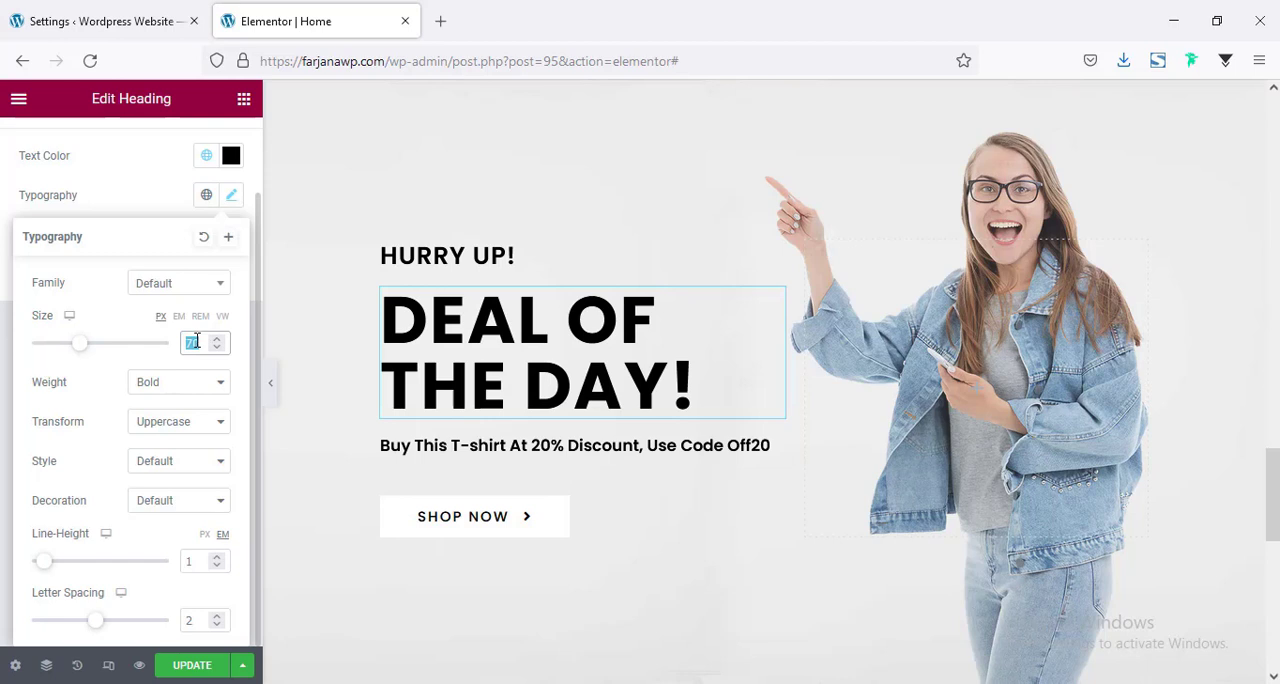
{"action": "type", "text": "60"}
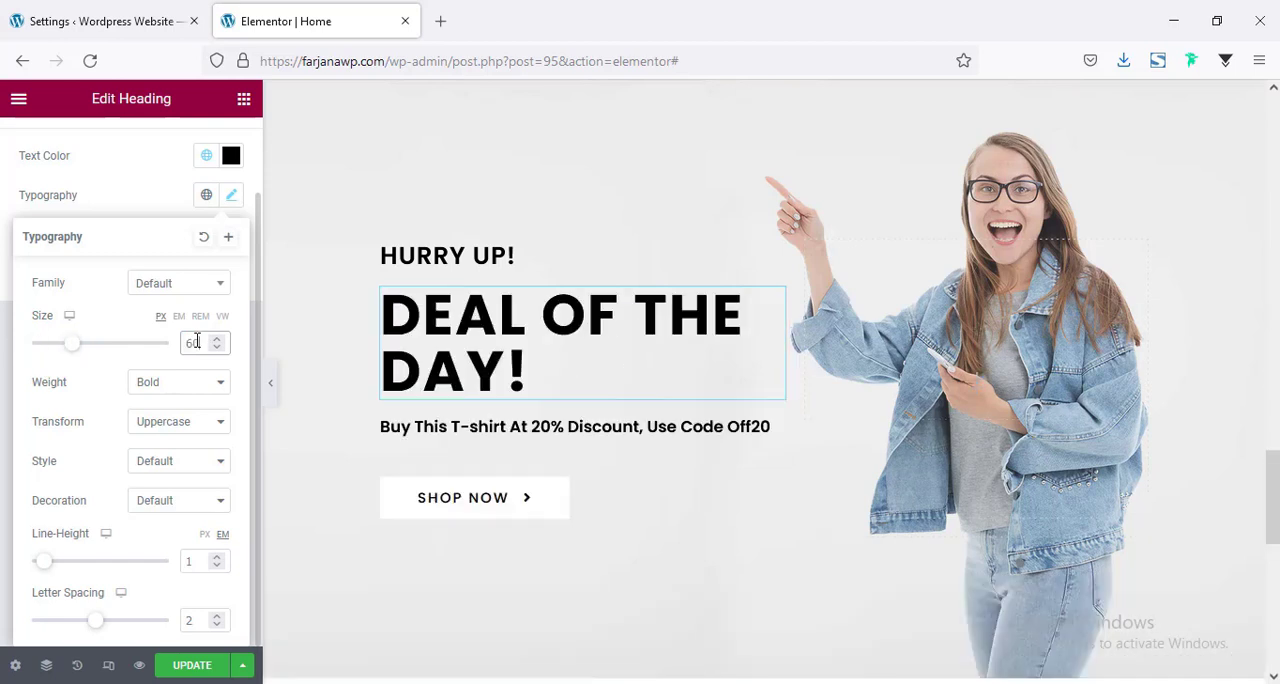
{"action": "key", "text": "BackSpace"}
{"action": "key", "text": "BackSpace"}
{"action": "type", "text": "45"}
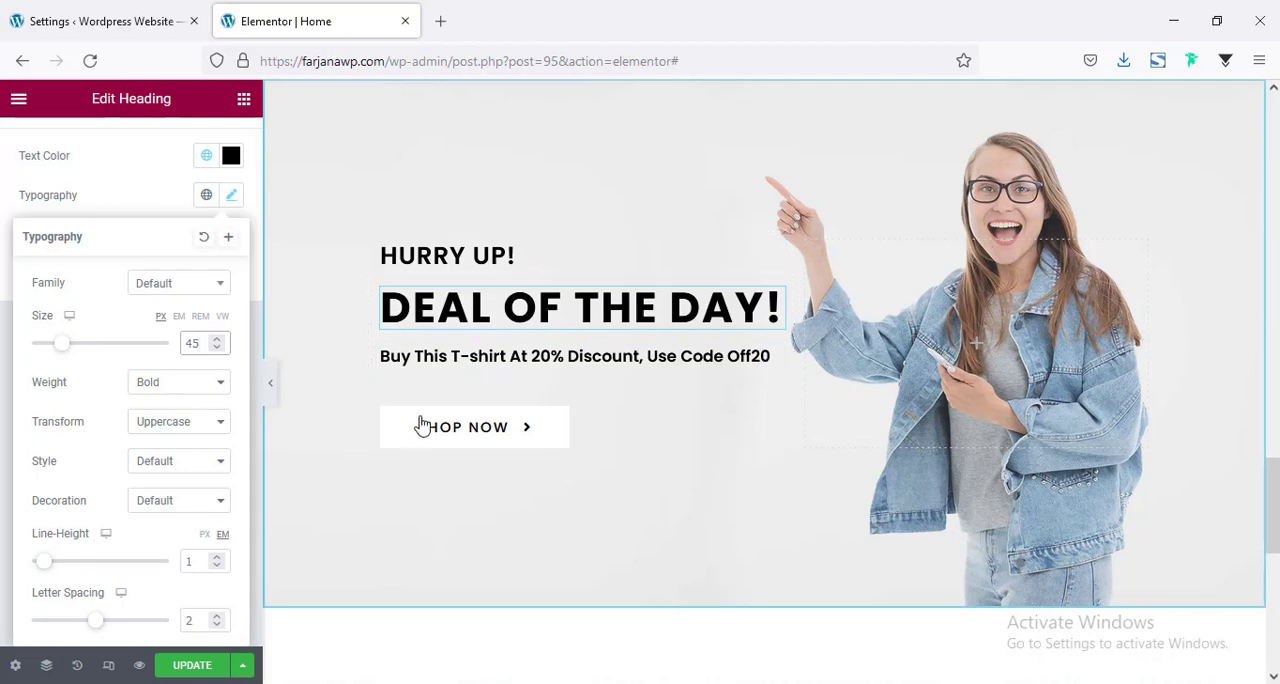
Copy the hero's Get 30% Discount On All Product text and paste its style onto the banner's Buy This T-shirt text.
{"action": "scroll", "coordinate": [463, 277], "scroll_direction": "down", "scroll_amount": 10}
{"action": "scroll", "coordinate": [463, 277], "scroll_direction": "up", "scroll_amount": 8}
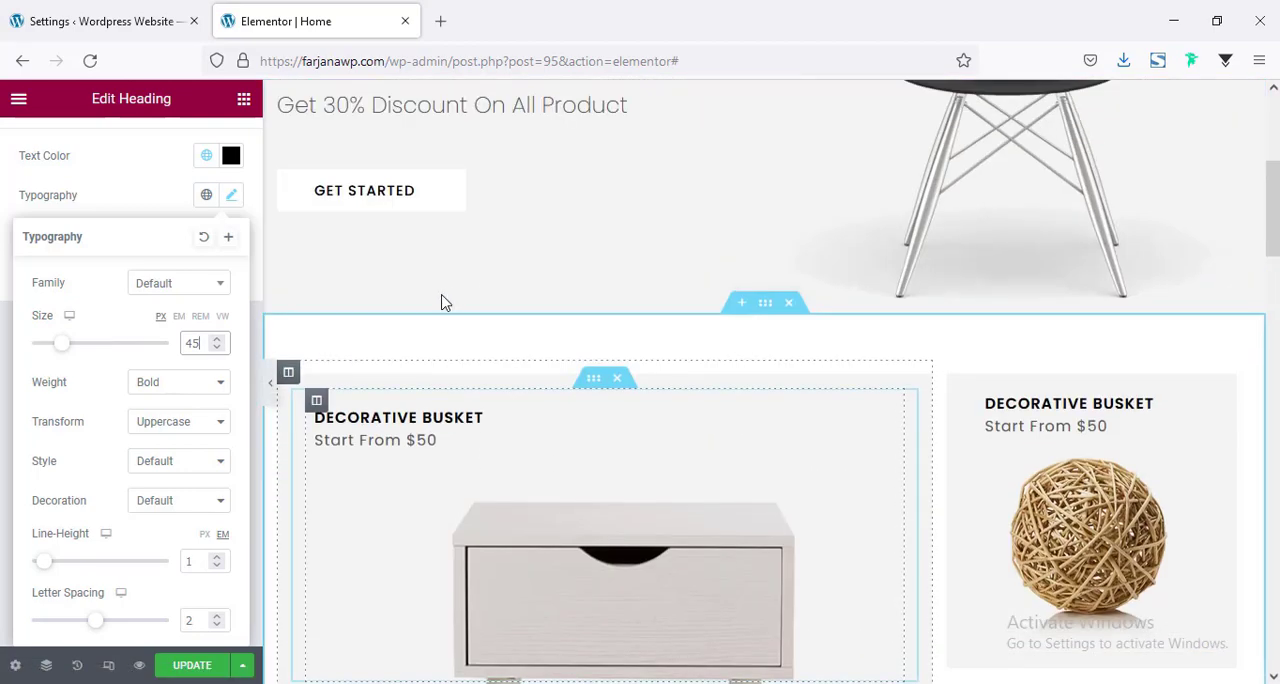
{"action": "right_click", "coordinate": [460, 200]}
{"action": "left_click", "coordinate": [499, 287]}
{"action": "scroll", "coordinate": [446, 380], "scroll_direction": "down", "scroll_amount": 15}
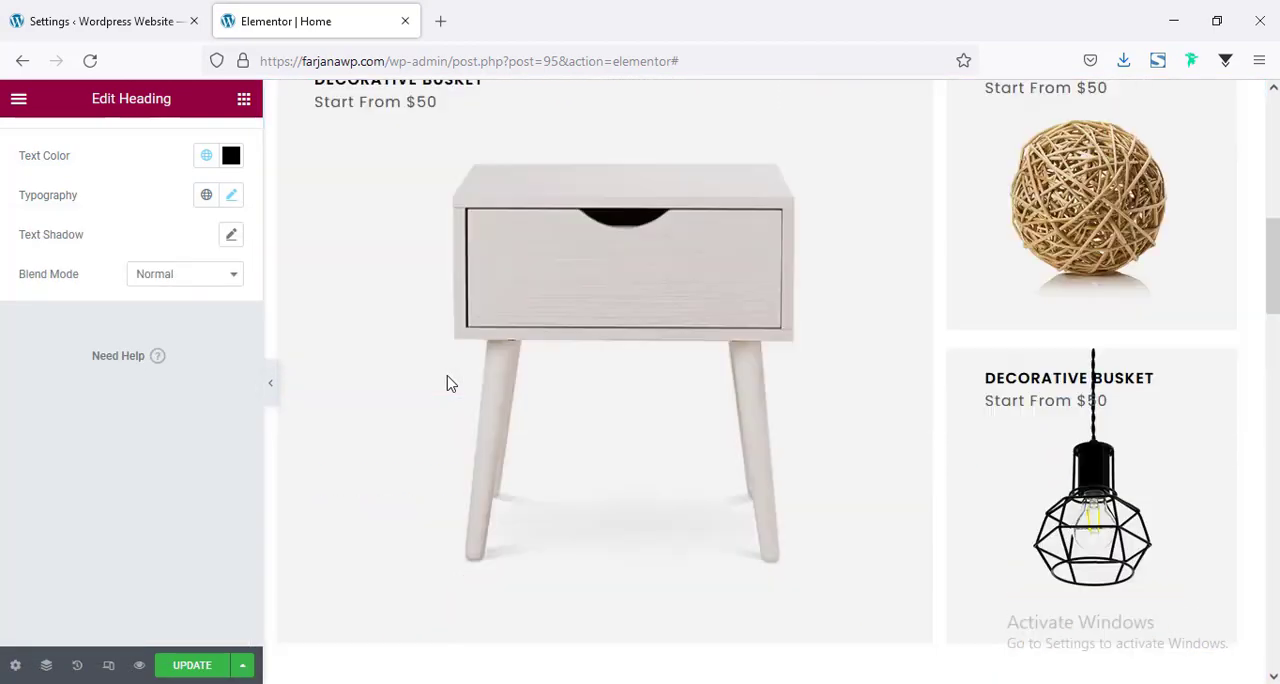
{"action": "scroll", "coordinate": [463, 304], "scroll_direction": "up", "scroll_amount": 3}
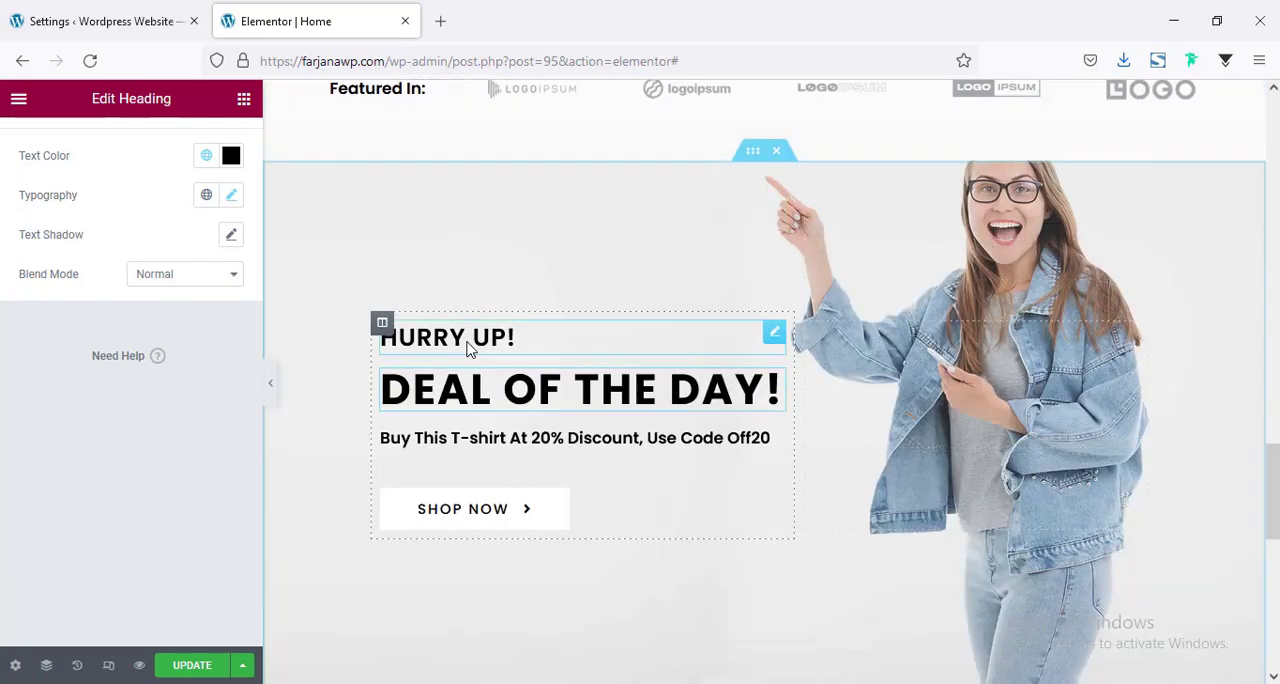
{"action": "right_click", "coordinate": [492, 457]}
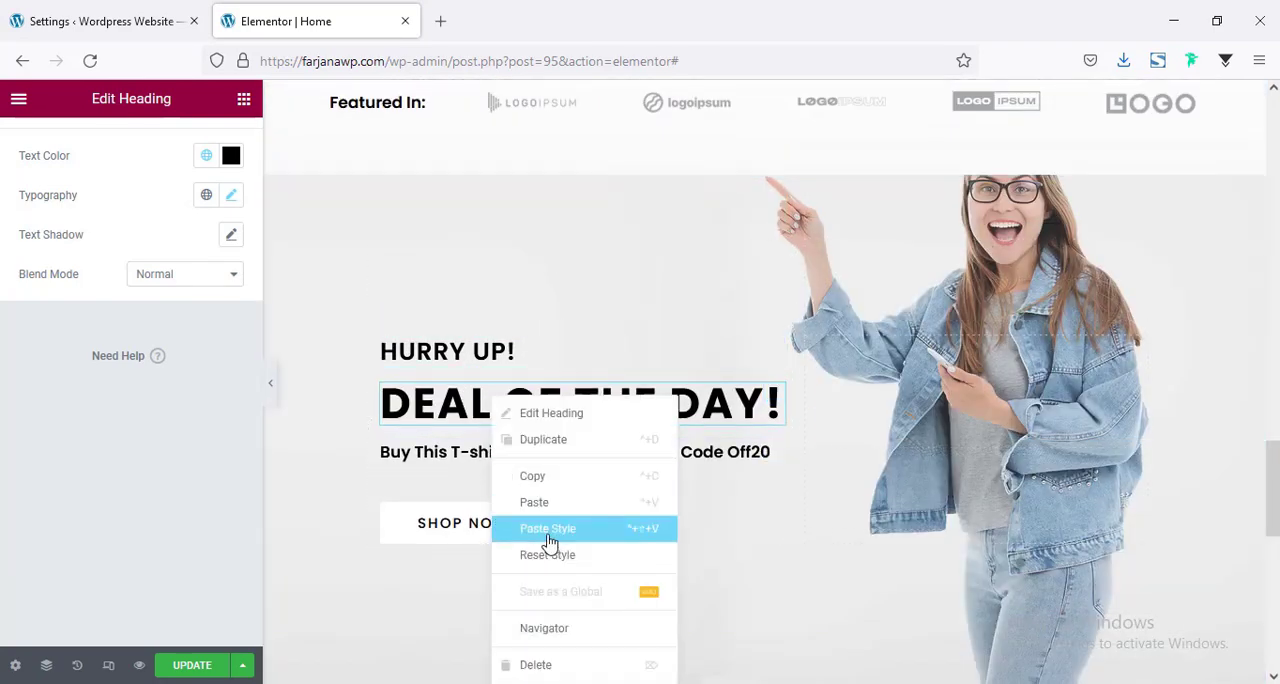
{"action": "left_click", "coordinate": [548, 530]}
{"action": "scroll", "coordinate": [491, 300], "scroll_direction": "down", "scroll_amount": 8}
{"action": "scroll", "coordinate": [491, 302], "scroll_direction": "up", "scroll_amount": 6}
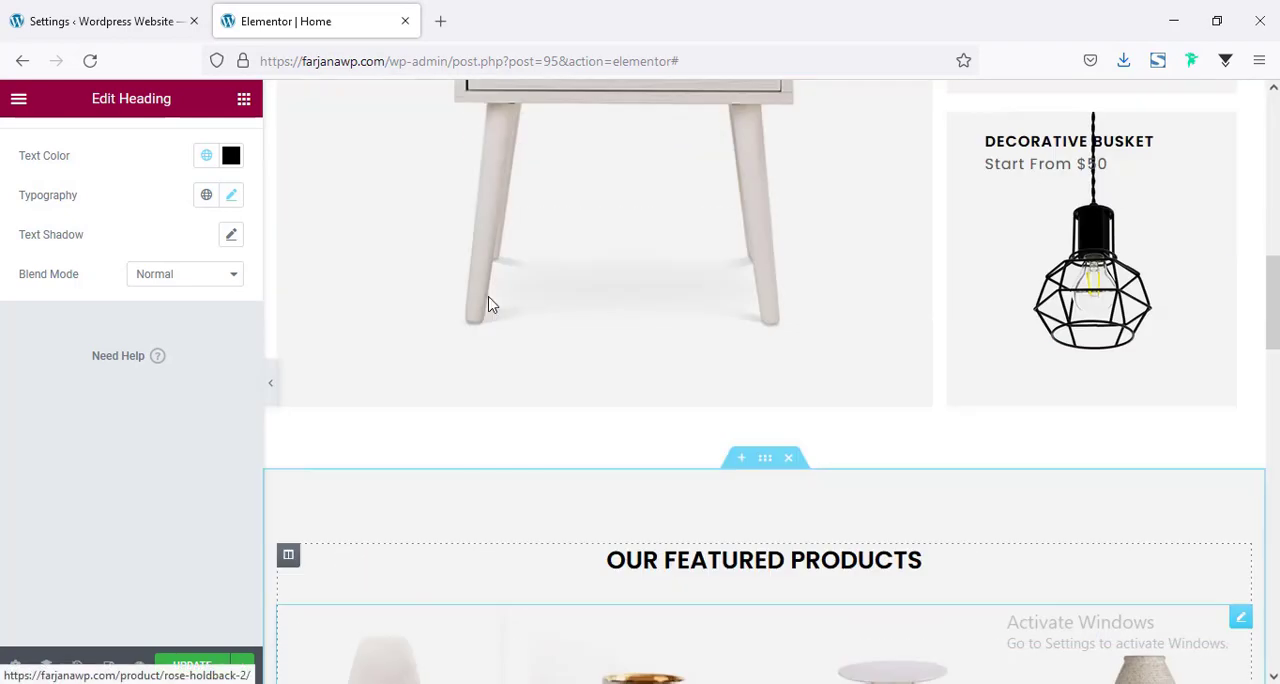
{"action": "scroll", "coordinate": [488, 304], "scroll_direction": "up", "scroll_amount": 5}
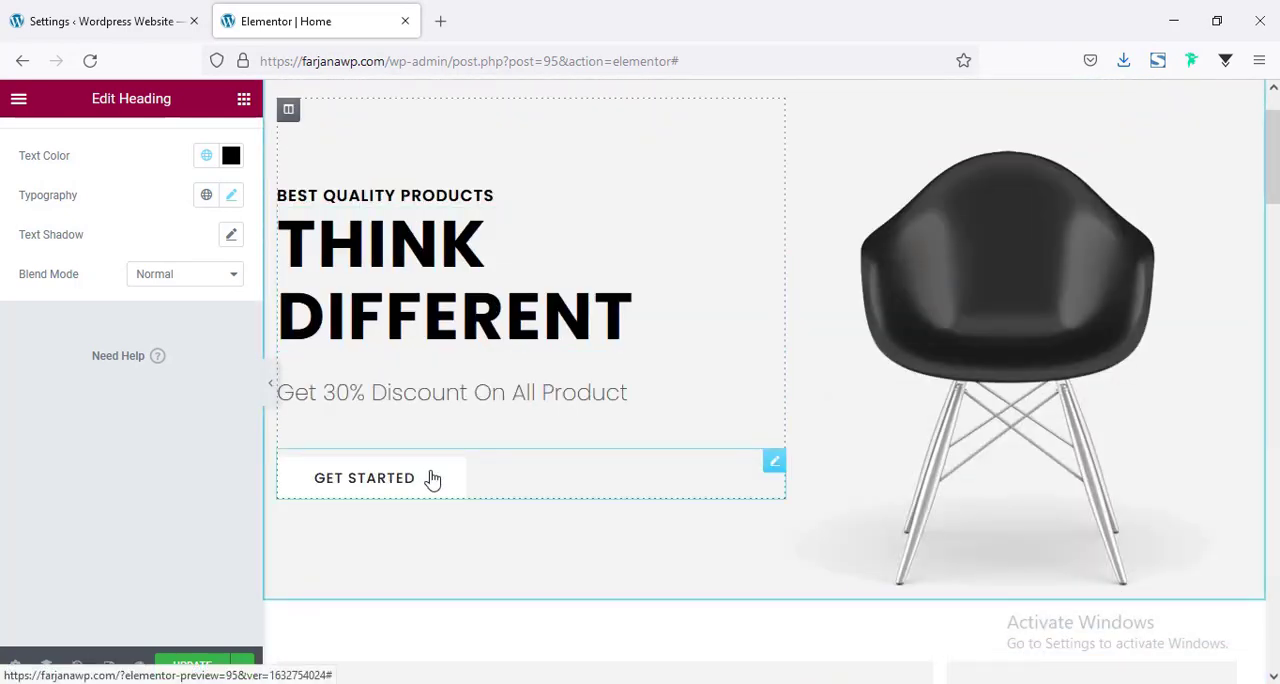
Copy the hero's Get Started button, paste its style onto the banner's Shop Now button, and remove that button's icon.
{"action": "right_click", "coordinate": [431, 477]}
{"action": "left_click", "coordinate": [479, 488]}
{"action": "scroll", "coordinate": [406, 517], "scroll_direction": "down", "scroll_amount": 10}
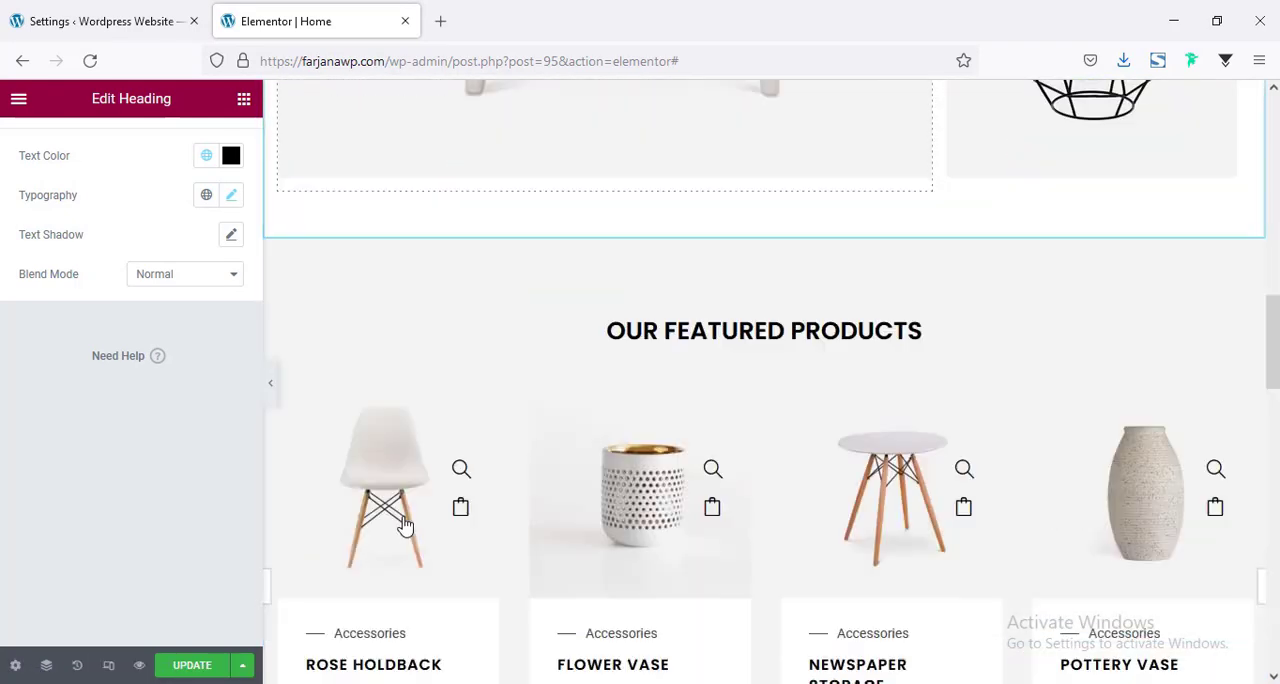
{"action": "scroll", "coordinate": [406, 520], "scroll_direction": "down", "scroll_amount": 5}
{"action": "scroll", "coordinate": [420, 490], "scroll_direction": "up", "scroll_amount": 3}
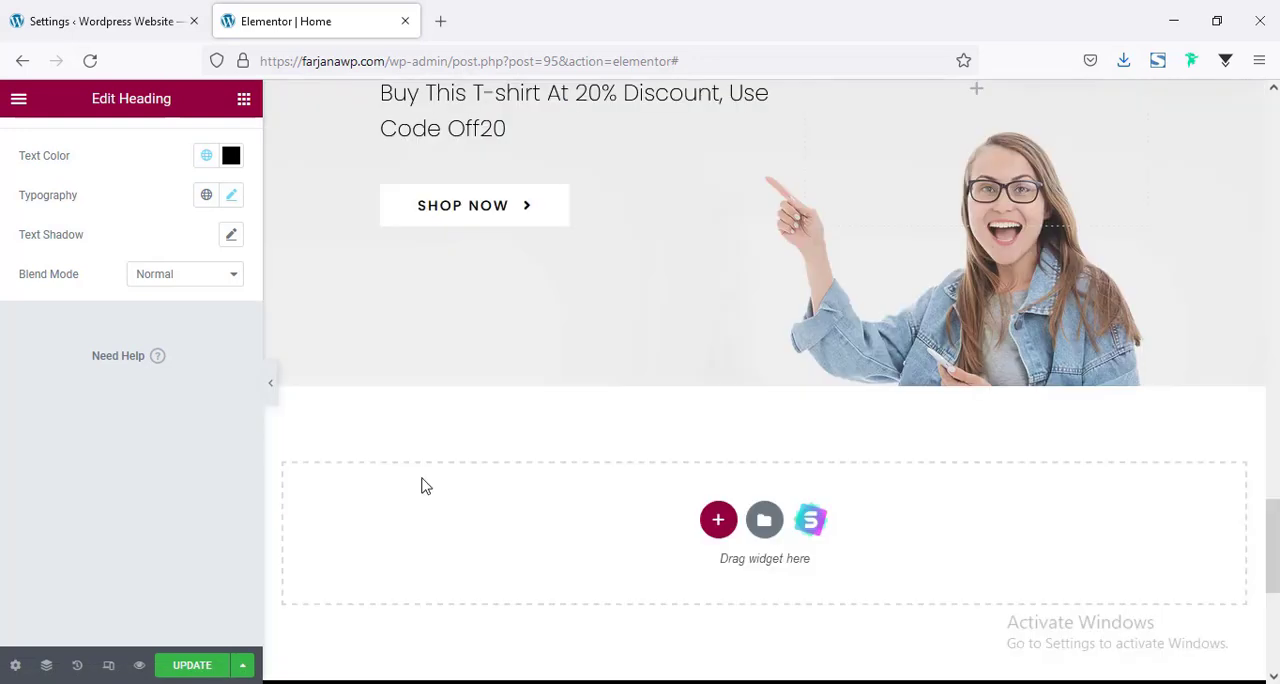
{"action": "right_click", "coordinate": [510, 203]}
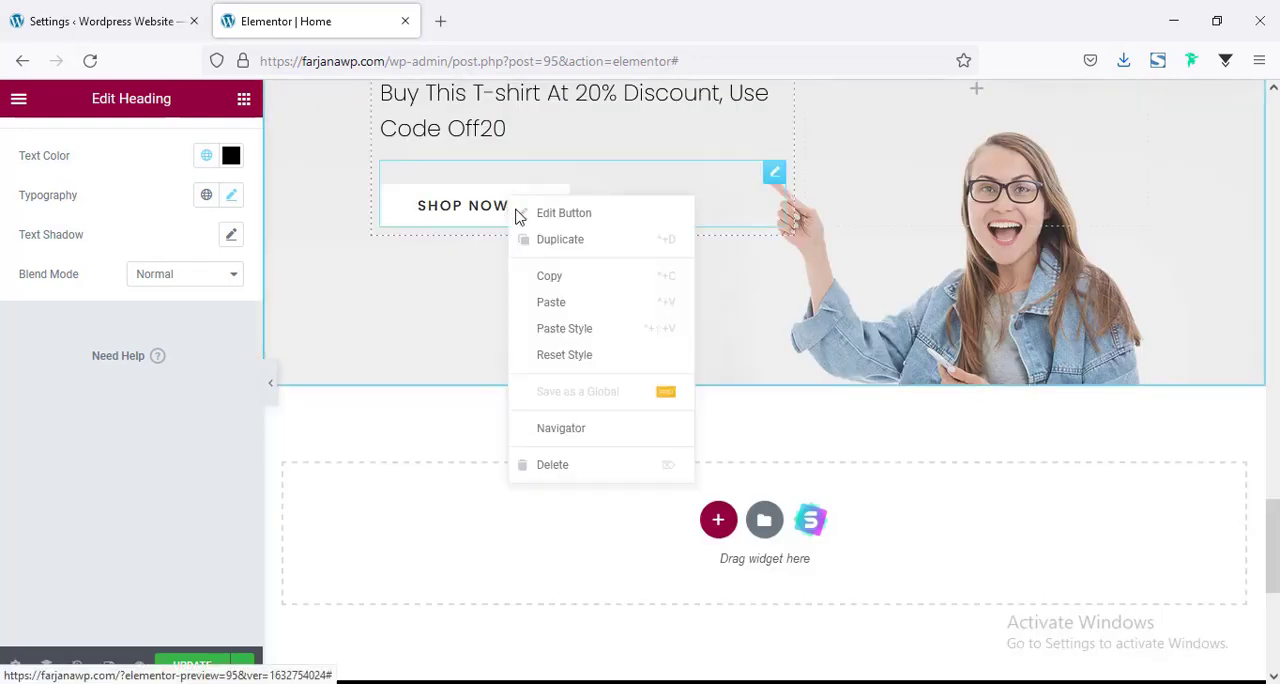
{"action": "left_click", "coordinate": [560, 328]}
{"action": "left_click", "coordinate": [566, 208]}
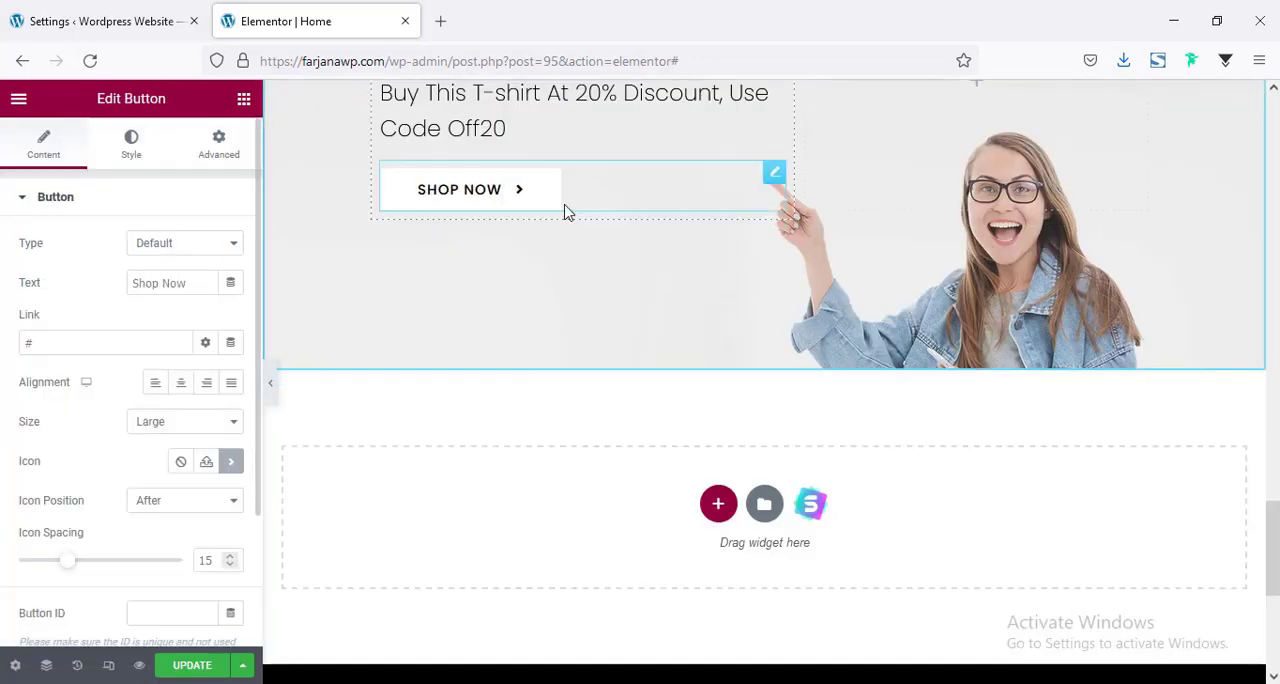
{"action": "left_click", "coordinate": [180, 466]}
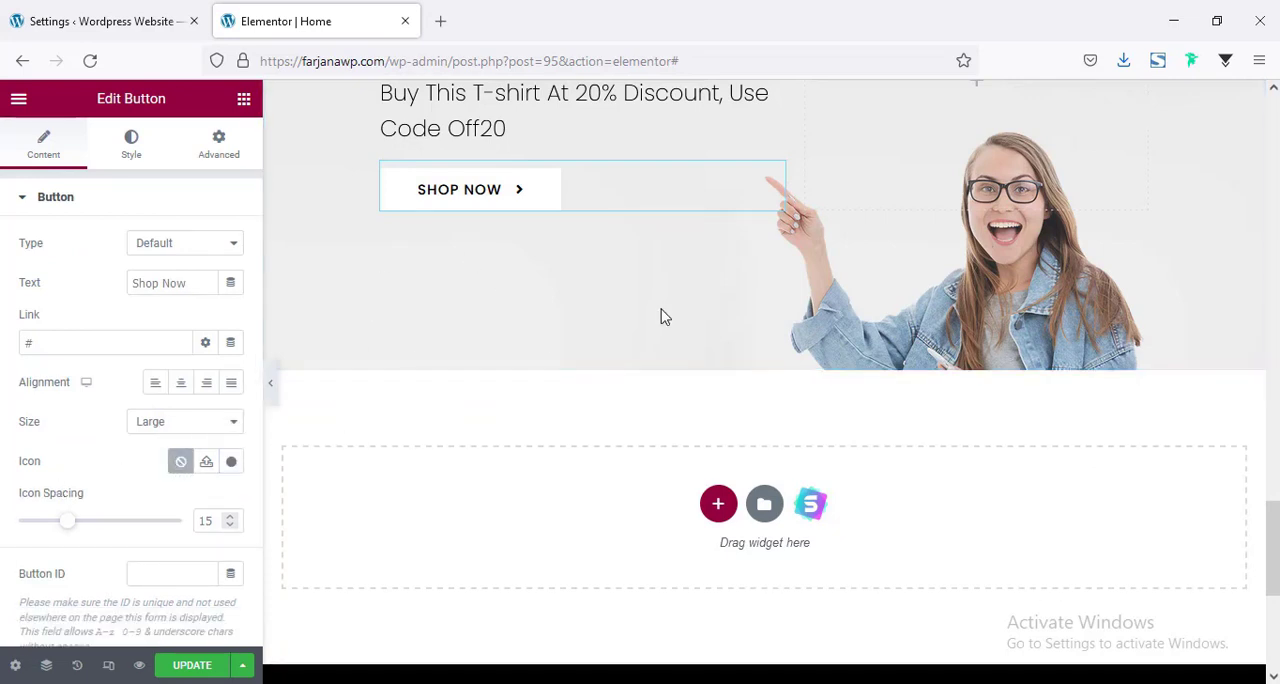
Set the font size of the banner's Hurry Up! heading to 18 px in its typography settings.
{"action": "scroll", "coordinate": [640, 324], "scroll_direction": "up", "scroll_amount": 1}
{"action": "scroll", "coordinate": [640, 324], "scroll_direction": "up", "scroll_amount": 5}
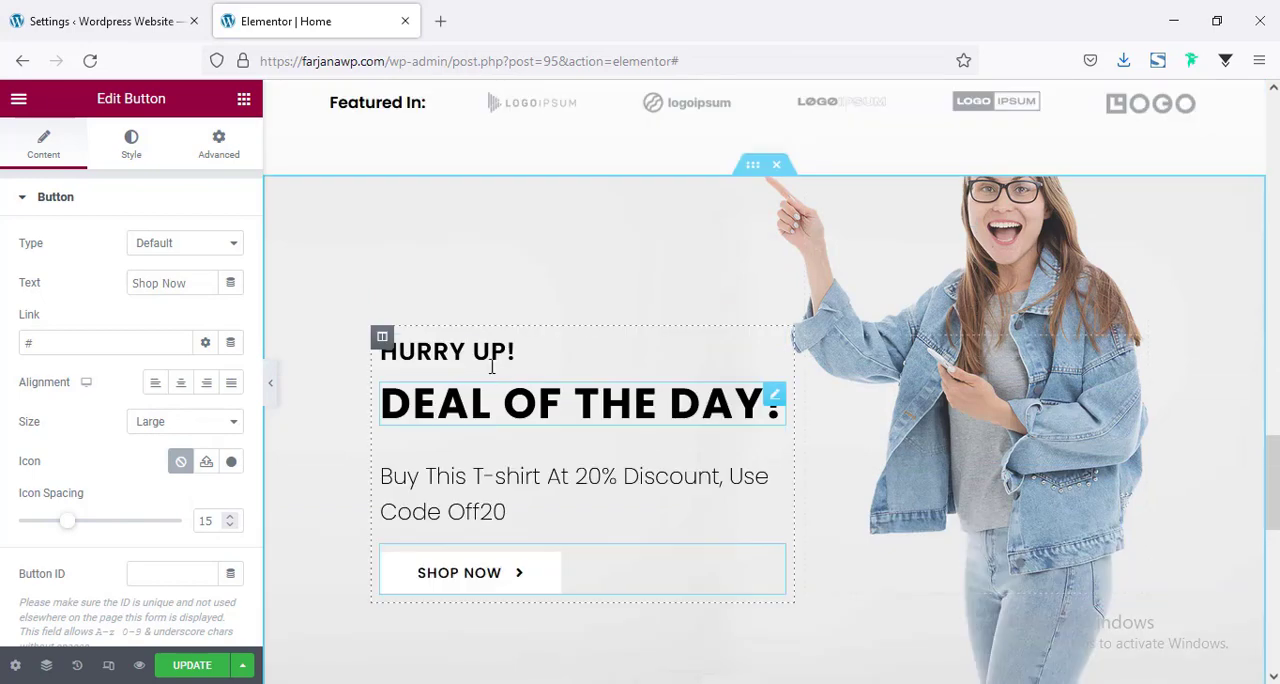
{"action": "left_click", "coordinate": [445, 358]}
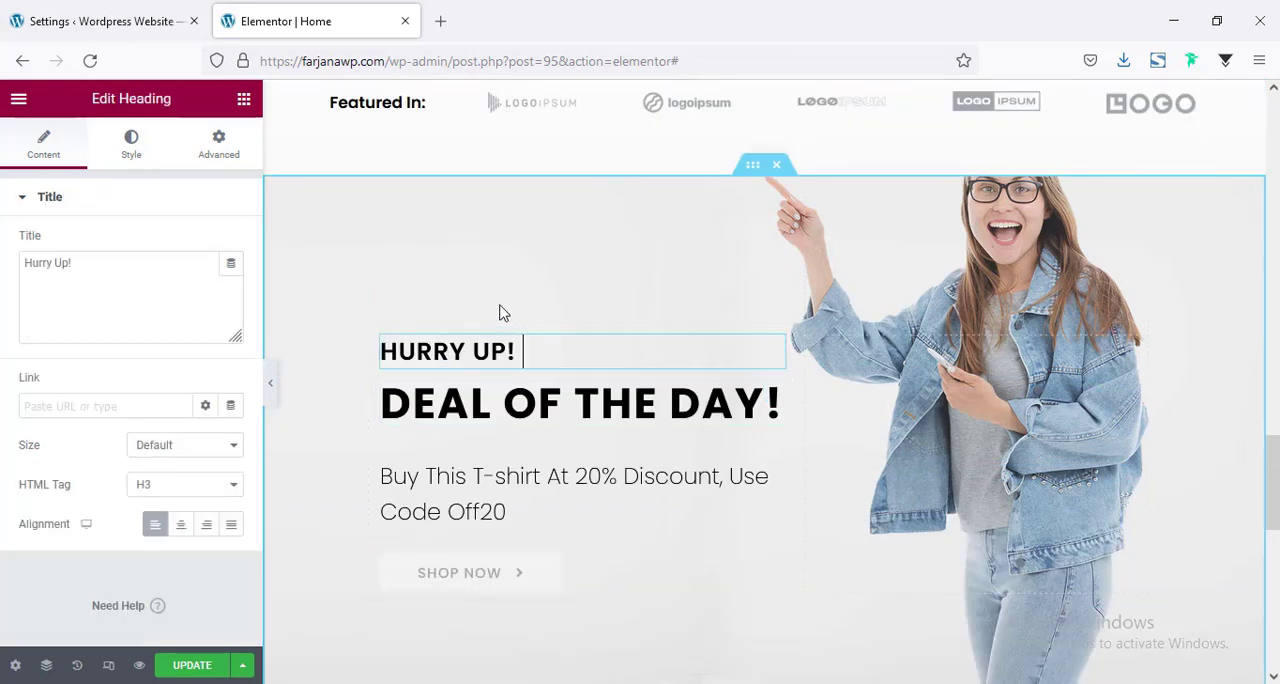
{"action": "scroll", "coordinate": [503, 313], "scroll_direction": "up", "scroll_amount": 2}
{"action": "left_click", "coordinate": [131, 143]}
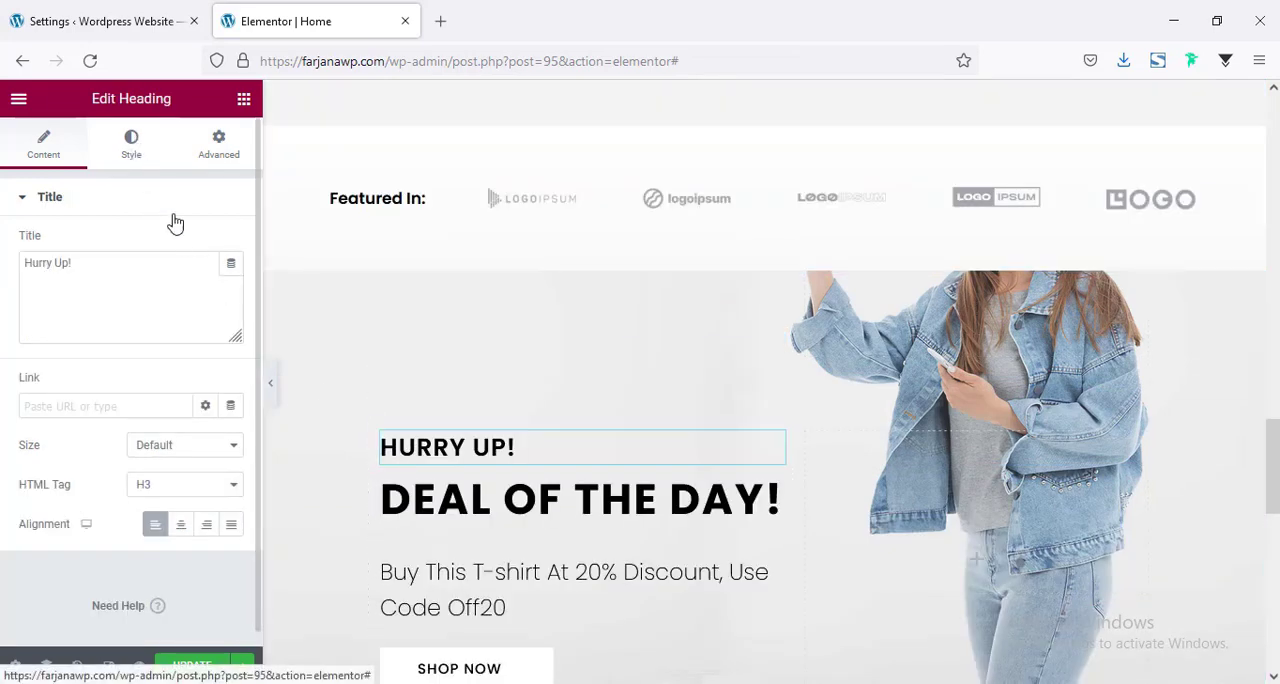
{"action": "left_click", "coordinate": [229, 284]}
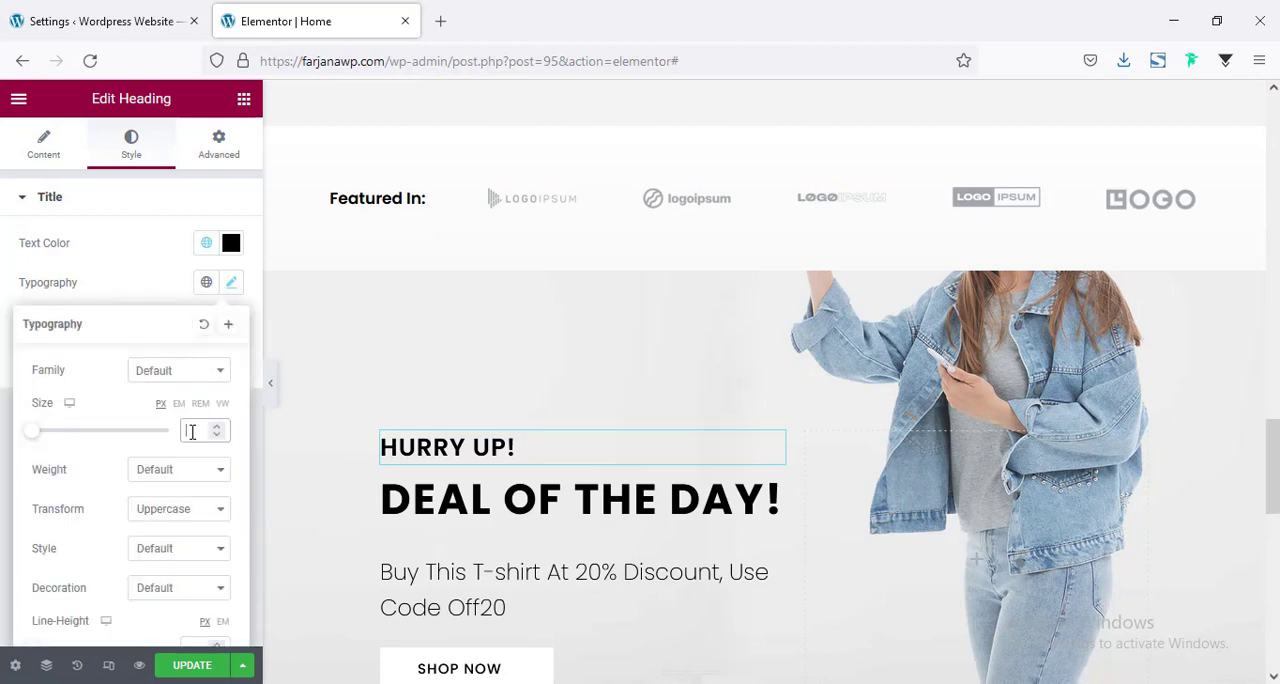
{"action": "type", "text": "18"}
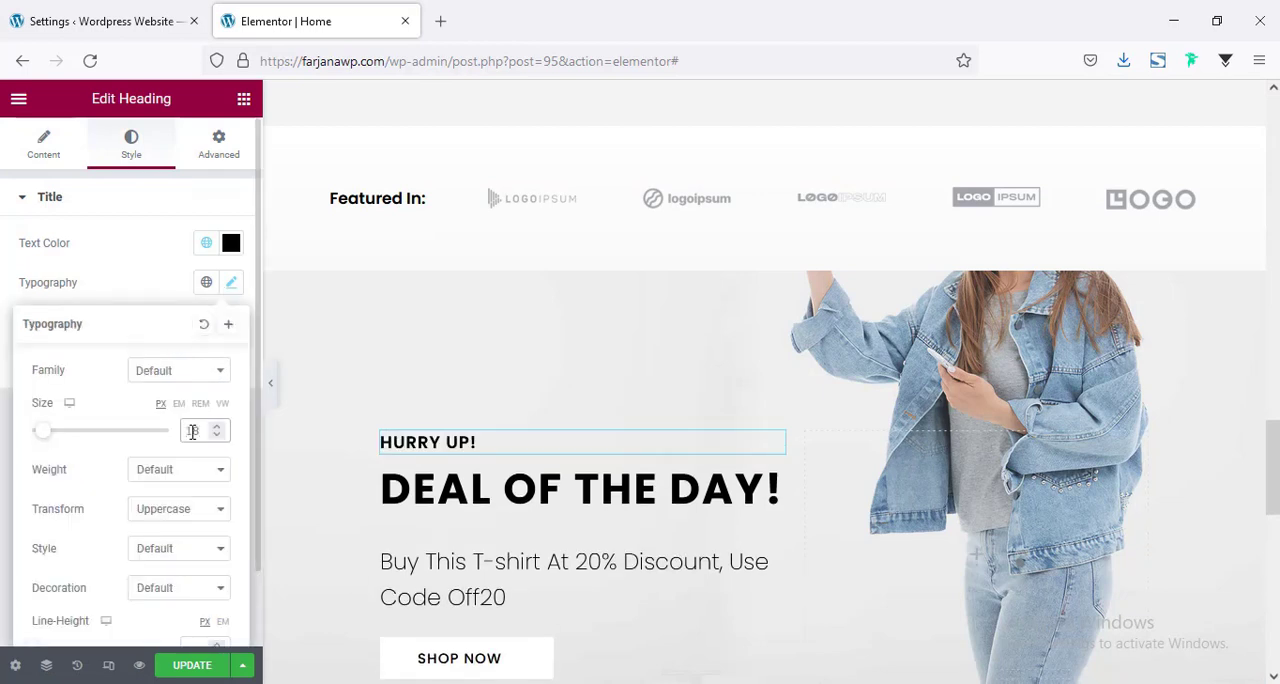
Set the widgets space of the banner's text column to 5 px.
{"action": "scroll", "coordinate": [550, 300], "scroll_direction": "down", "scroll_amount": 3}
{"action": "left_click", "coordinate": [455, 270]}
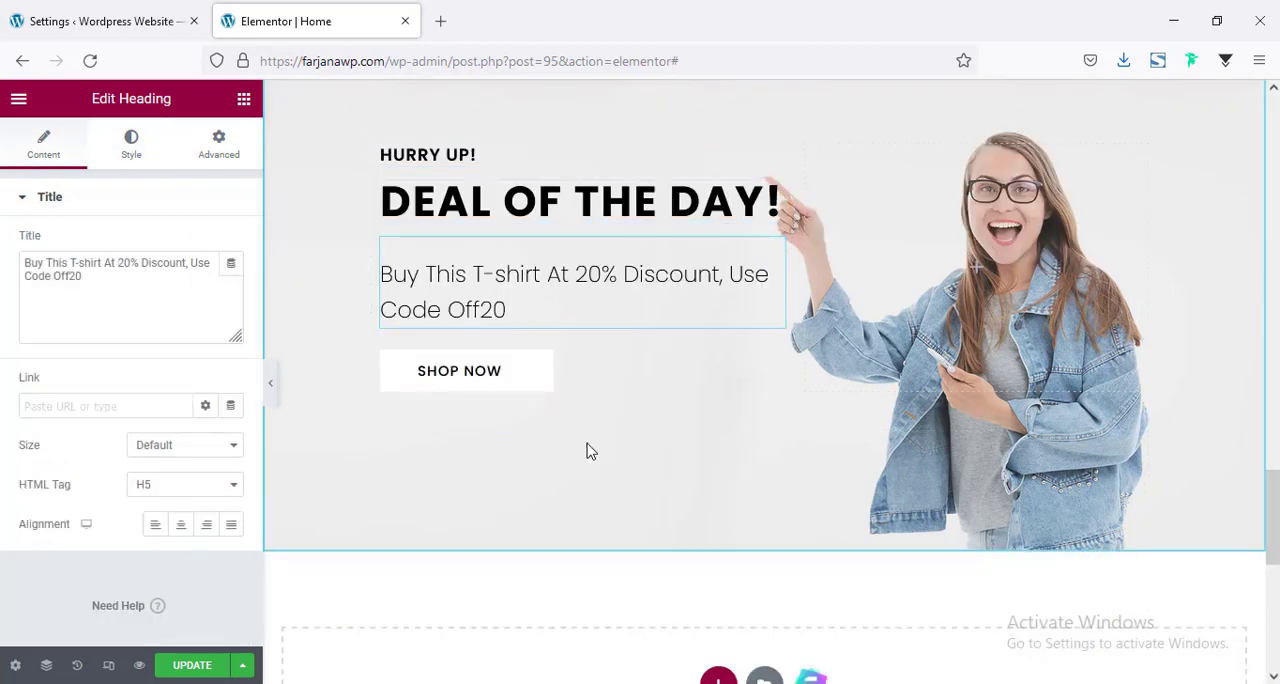
{"action": "scroll", "coordinate": [590, 451], "scroll_direction": "up", "scroll_amount": 1}
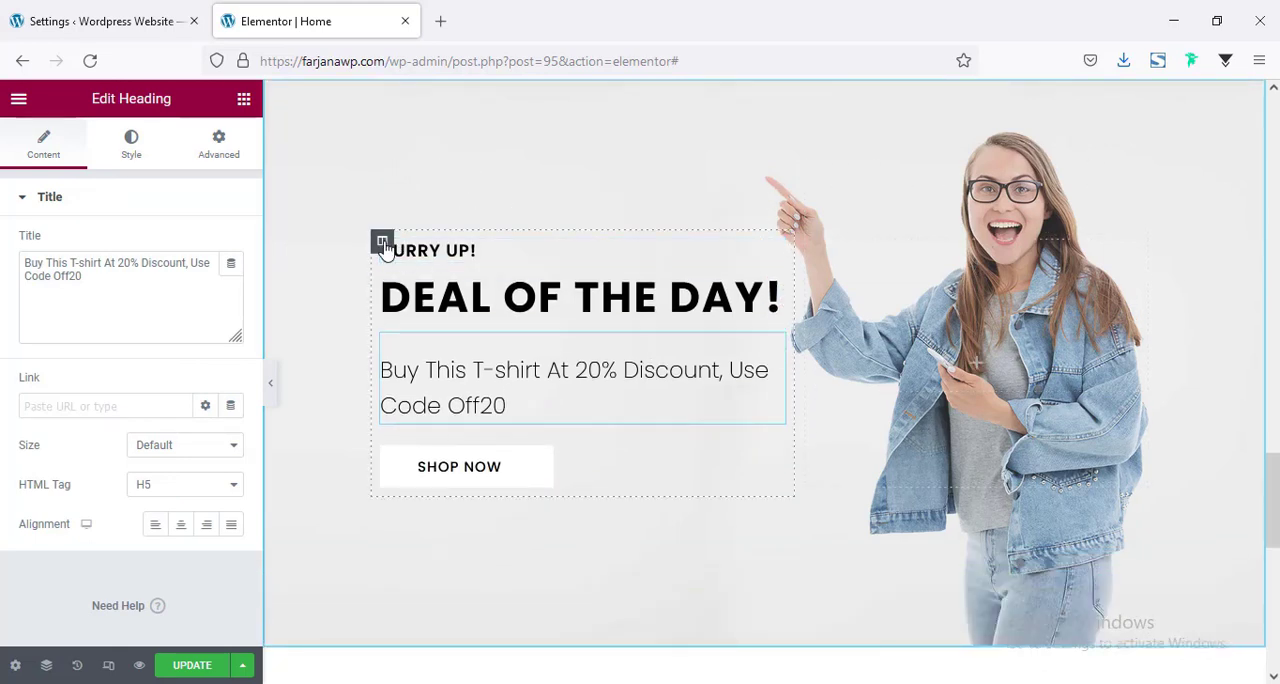
{"action": "left_click", "coordinate": [383, 243]}
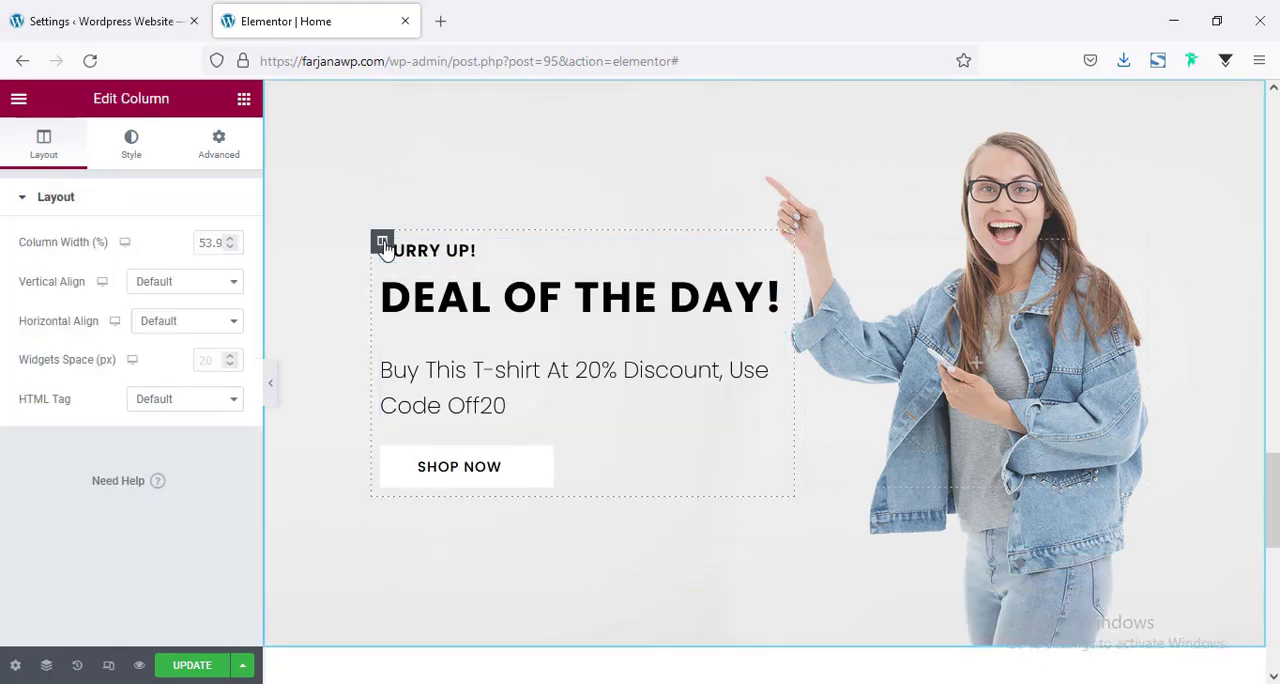
{"action": "left_click", "coordinate": [210, 358]}
{"action": "type", "text": "0"}
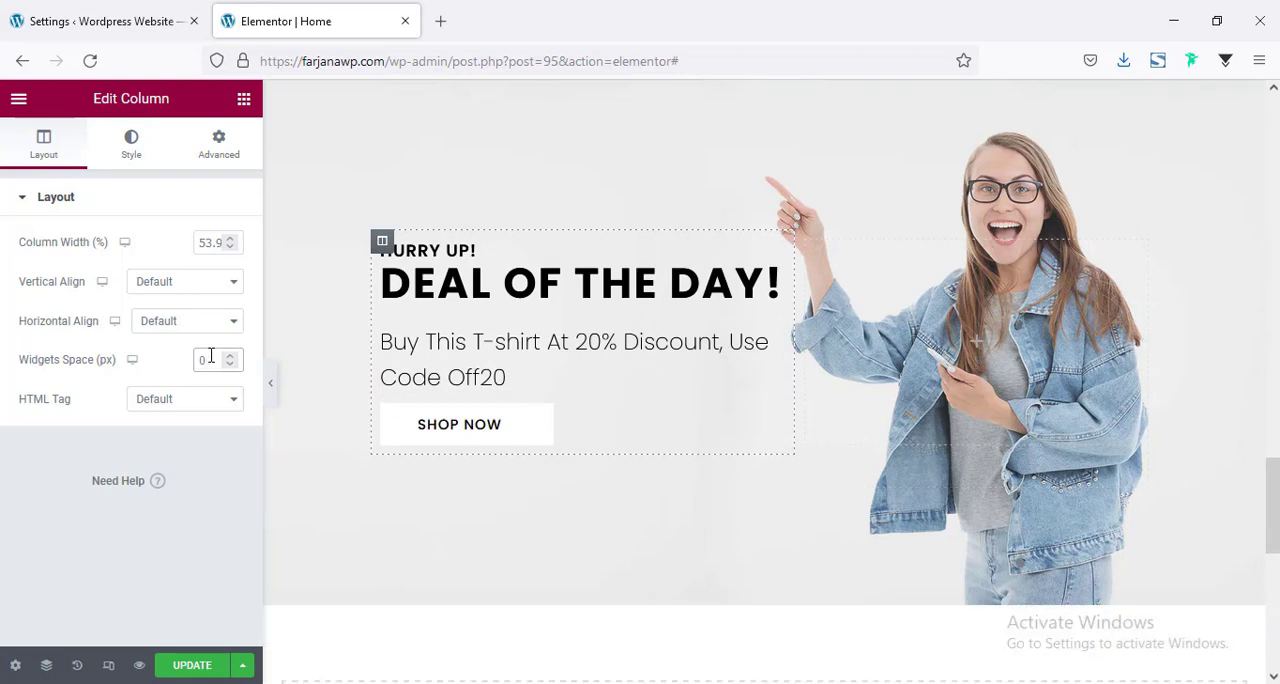
{"action": "key", "text": "Up"}
{"action": "key", "text": "Up"}
{"action": "key", "text": "Up"}
{"action": "key", "text": "Up"}
{"action": "key", "text": "Up"}
{"action": "key", "text": "Up"}
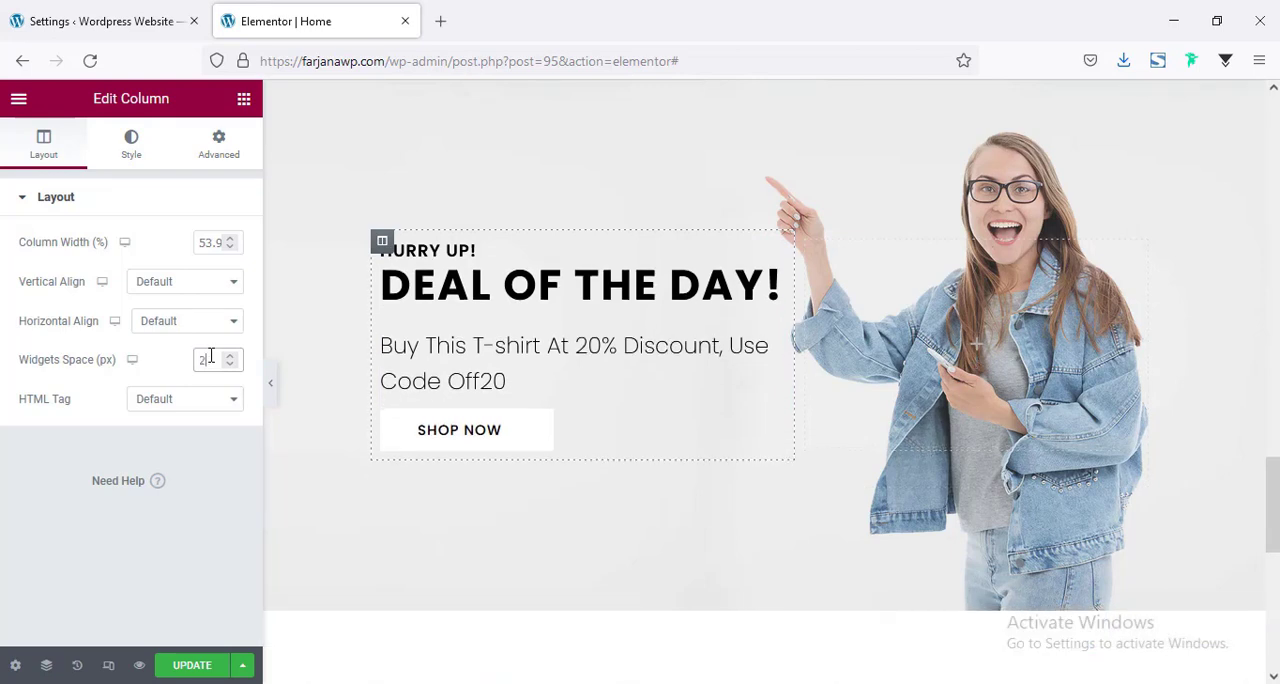
{"action": "key", "text": "Down"}
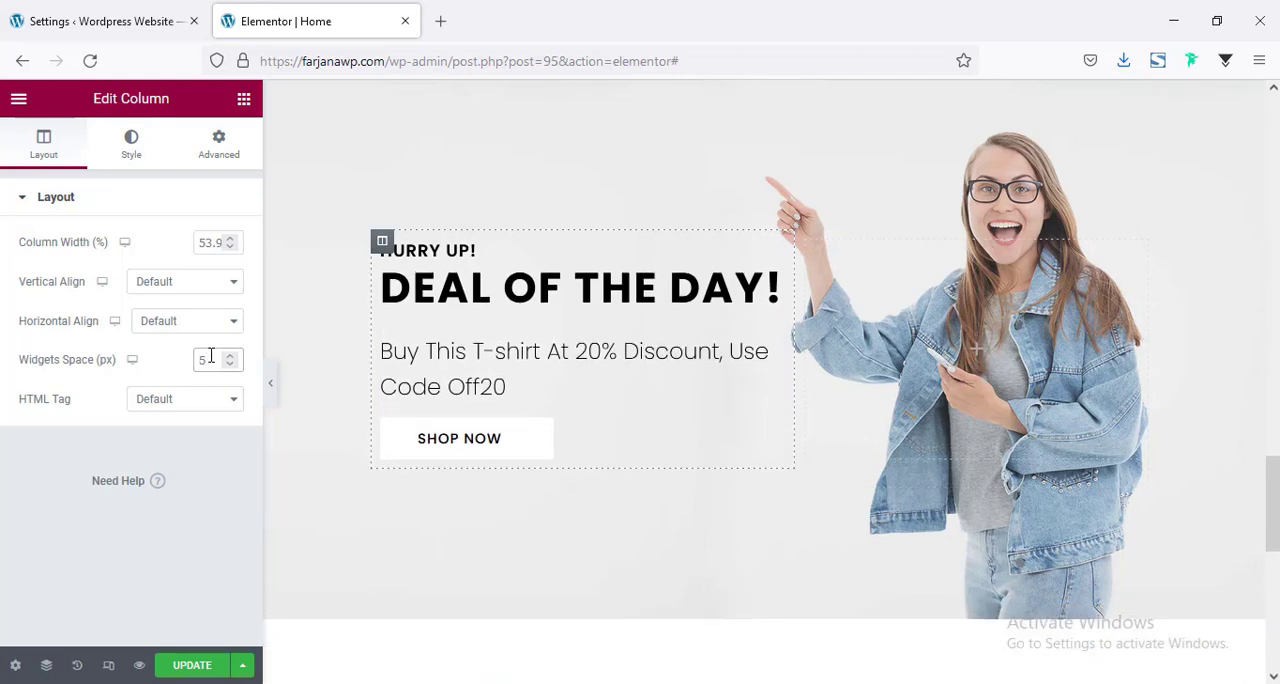
Set the bottom margin of the banner's Buy This T-shirt text to 20 px.
{"action": "left_click", "coordinate": [500, 389]}
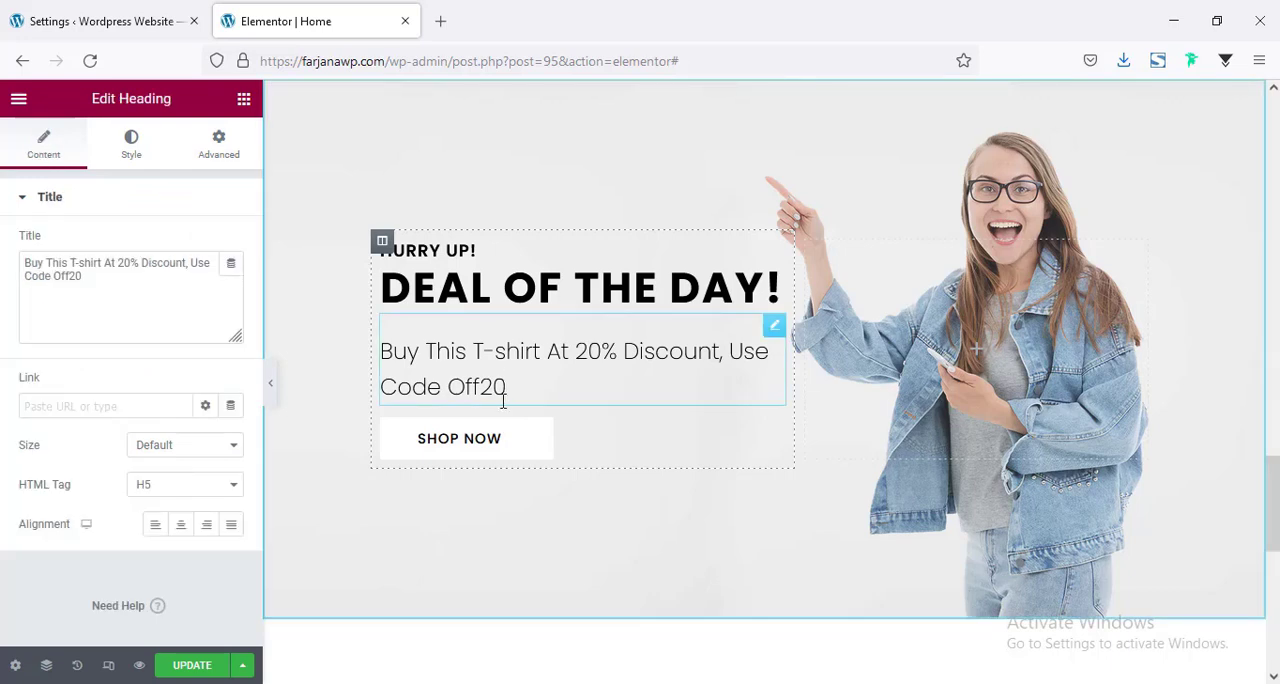
{"action": "left_click", "coordinate": [232, 160]}
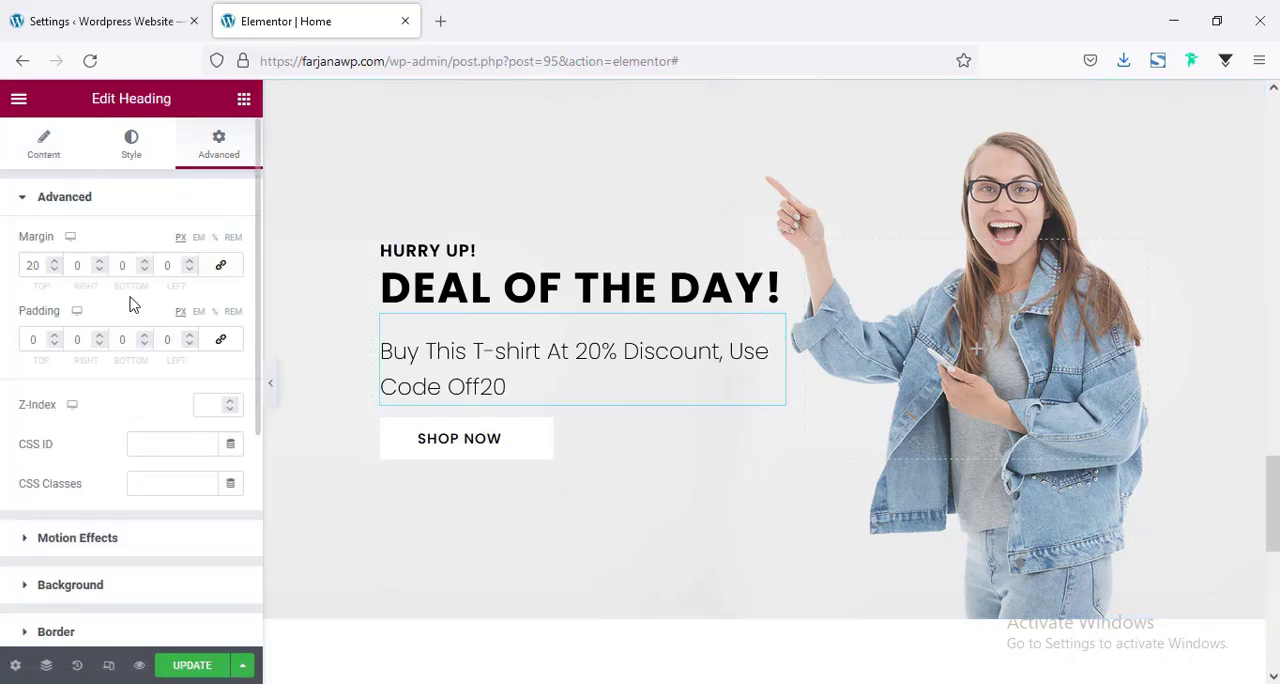
{"action": "left_click", "coordinate": [120, 266]}
{"action": "type", "text": "20"}
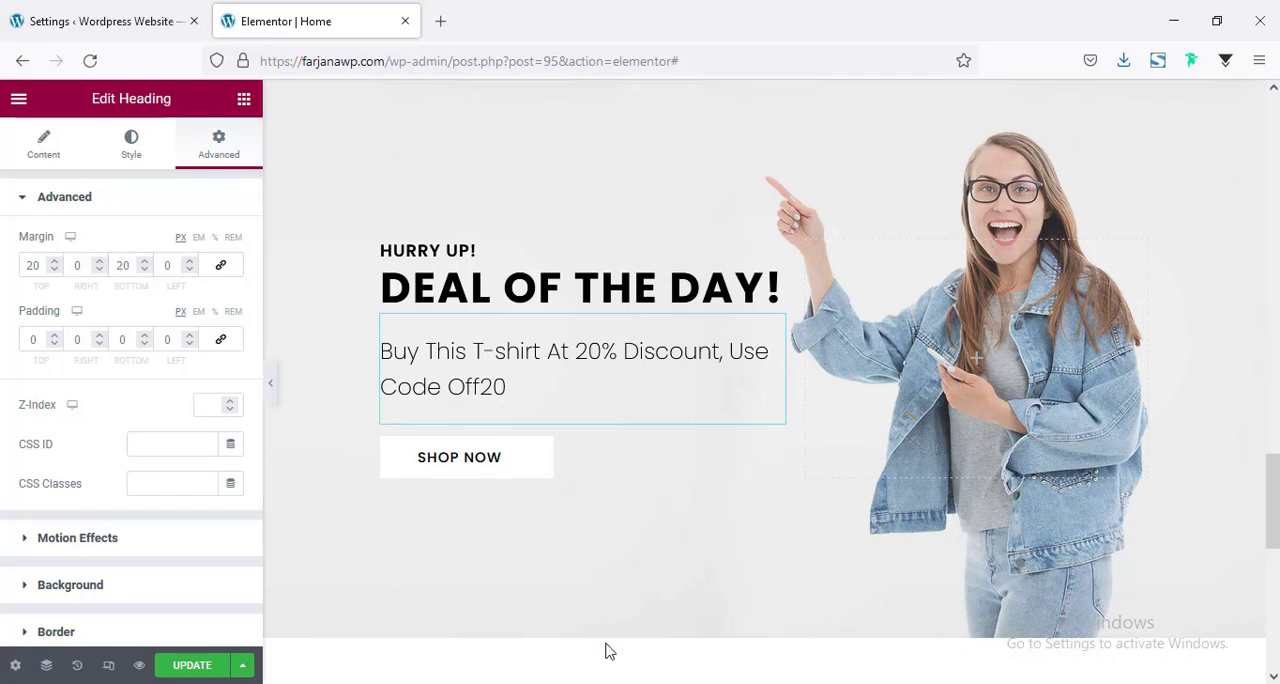
Review the page down to the footer and update it to save the changes.
{"action": "scroll", "coordinate": [614, 574], "scroll_direction": "down", "scroll_amount": 2}
{"action": "scroll", "coordinate": [623, 569], "scroll_direction": "up", "scroll_amount": 5}
{"action": "scroll", "coordinate": [644, 486], "scroll_direction": "down", "scroll_amount": 10}
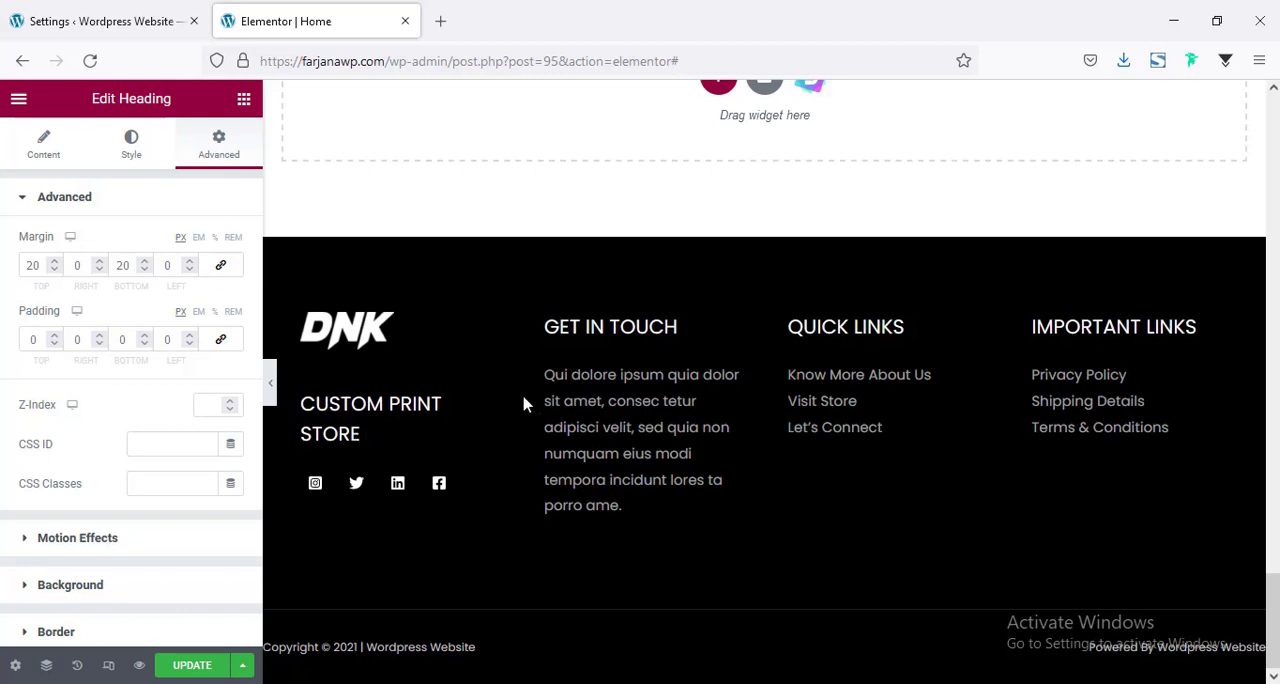
{"action": "left_click", "coordinate": [185, 667]}
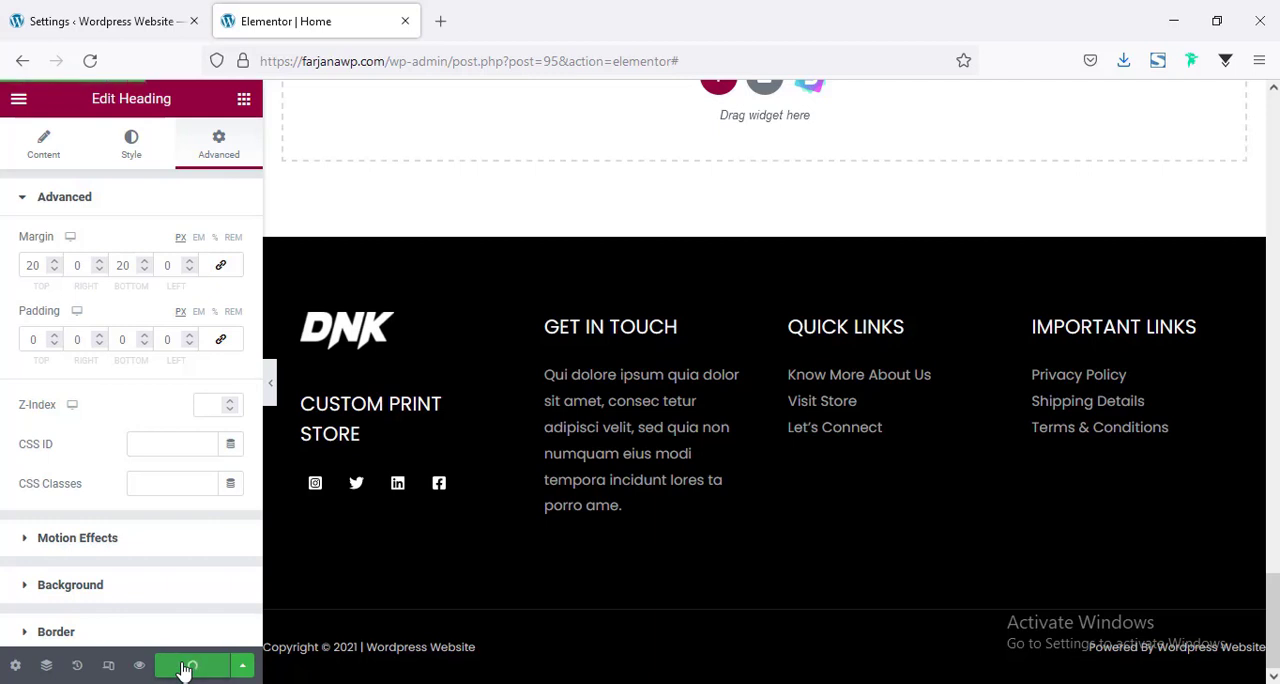
Set the body text size to 15 px in the site-wide typography settings.
{"action": "left_click", "coordinate": [15, 666]}
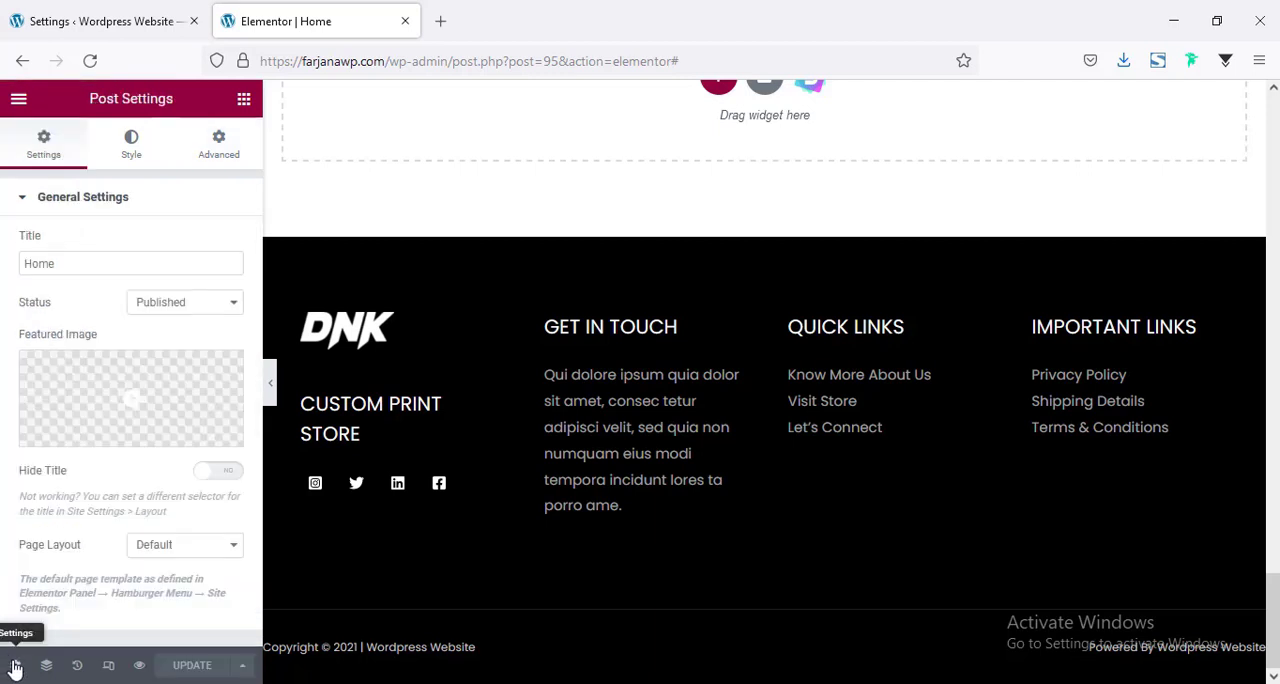
{"action": "left_click", "coordinate": [19, 101]}
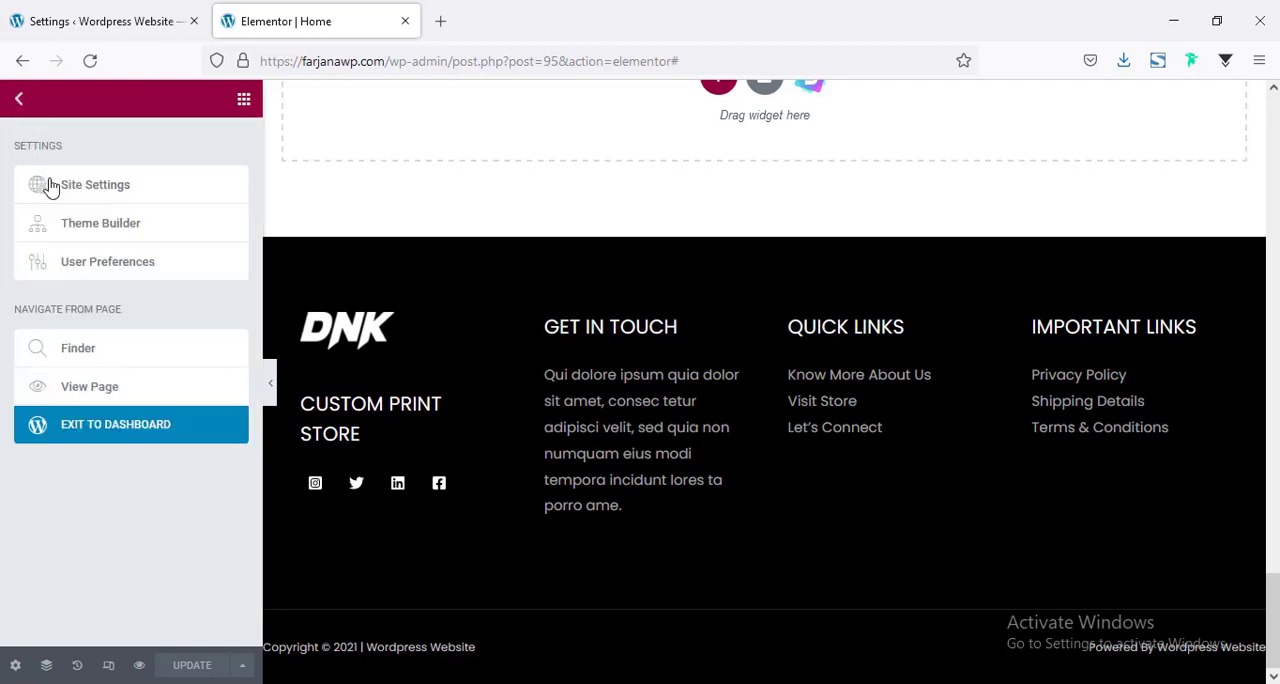
{"action": "left_click", "coordinate": [104, 194]}
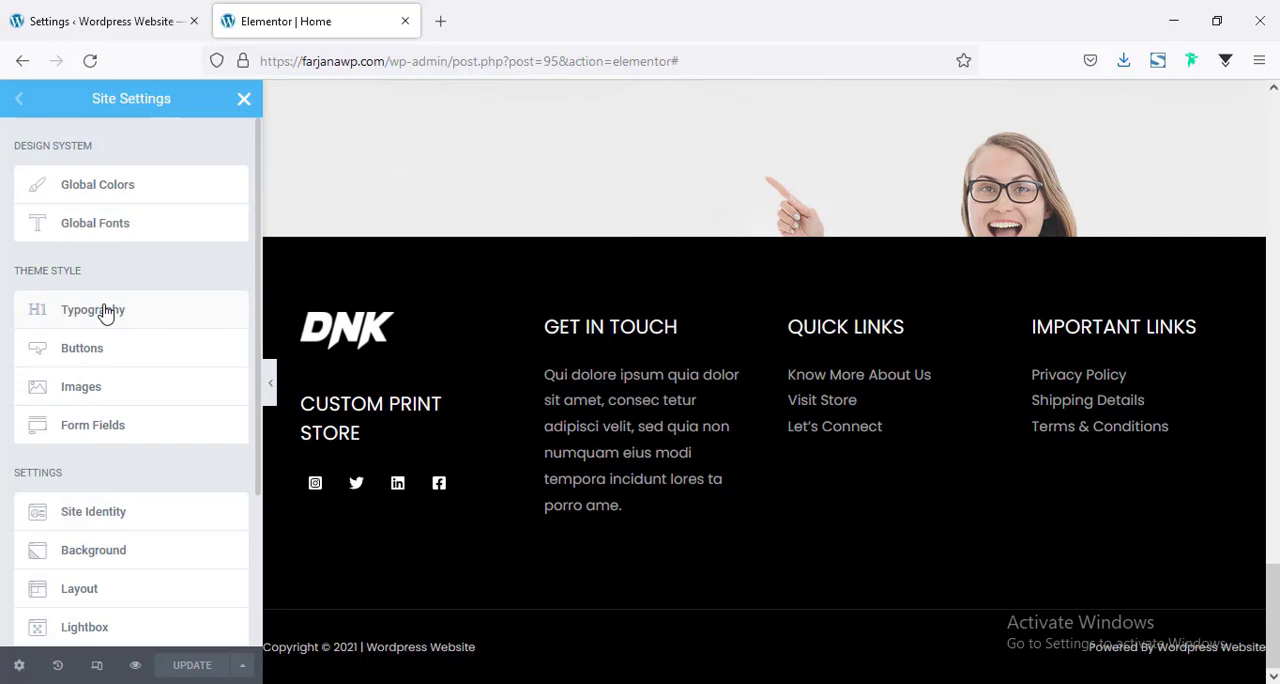
{"action": "left_click", "coordinate": [105, 311]}
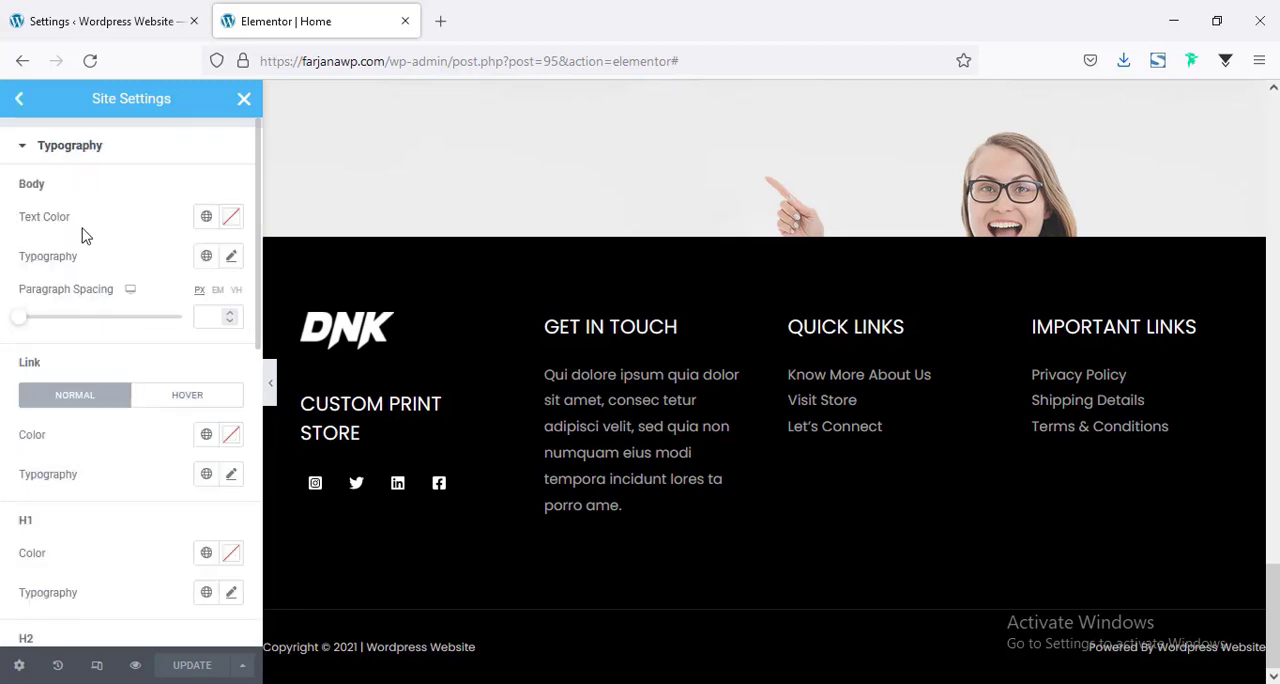
{"action": "left_click", "coordinate": [230, 257]}
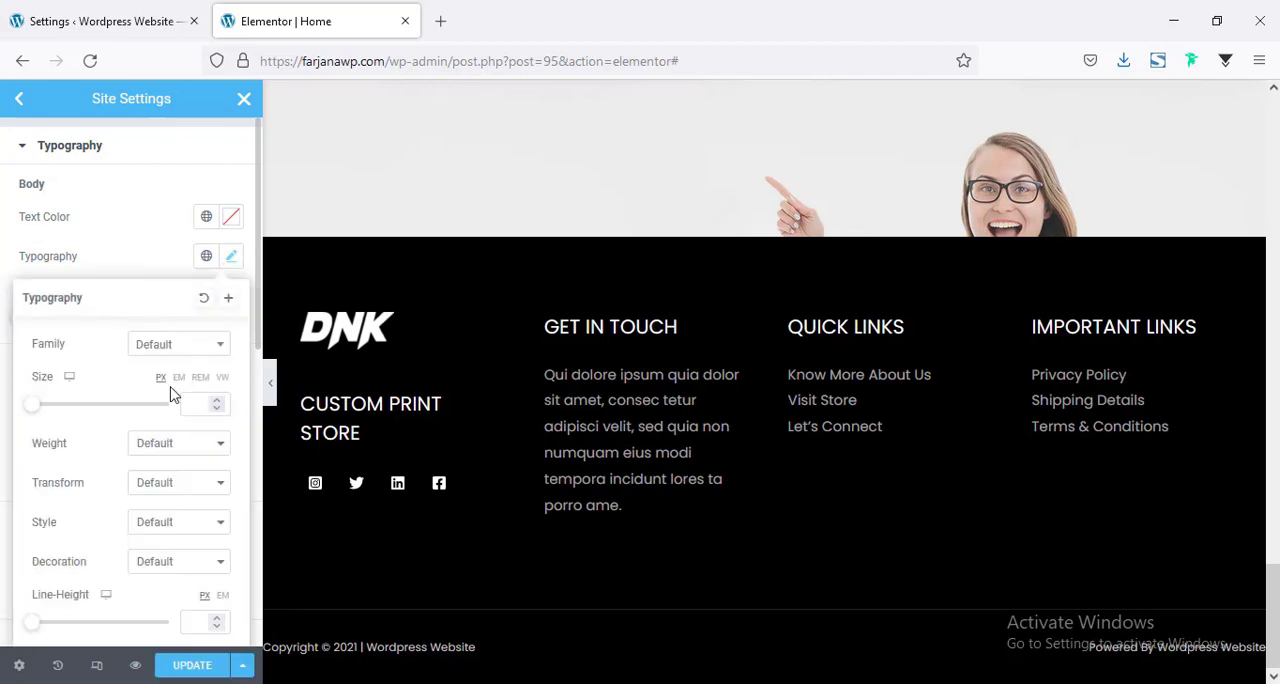
{"action": "left_click", "coordinate": [191, 404]}
{"action": "type", "text": "16"}
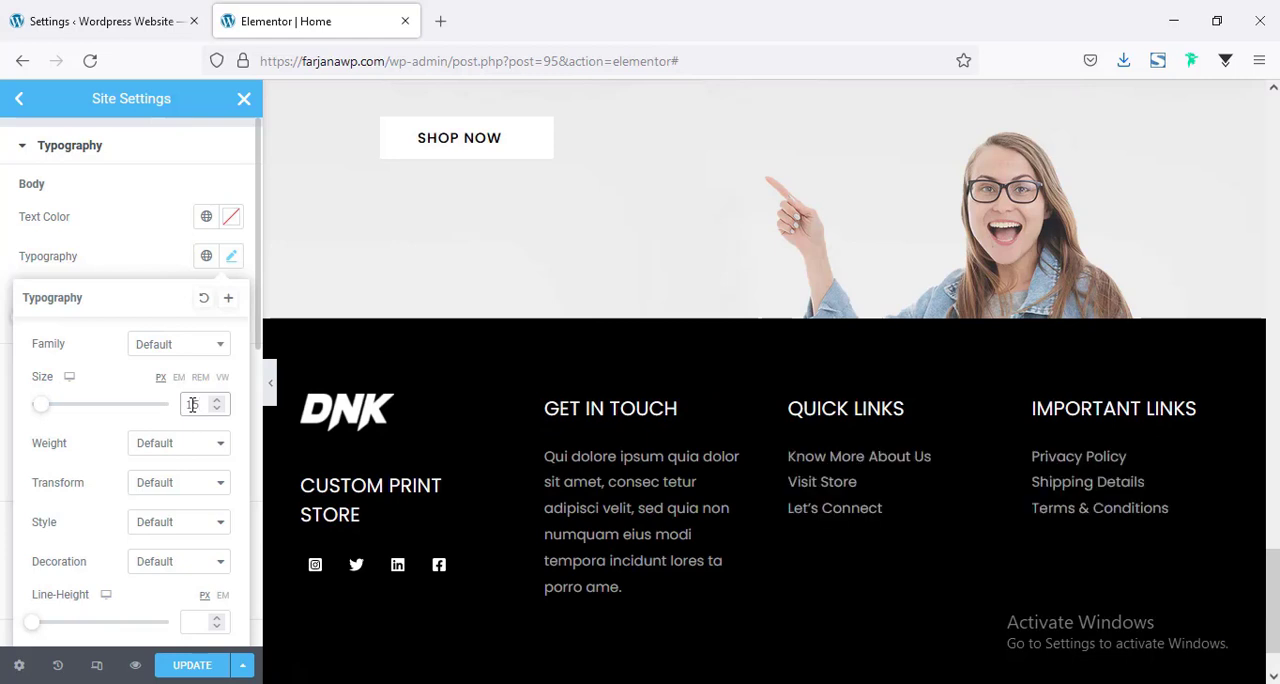
{"action": "key", "text": "Down"}
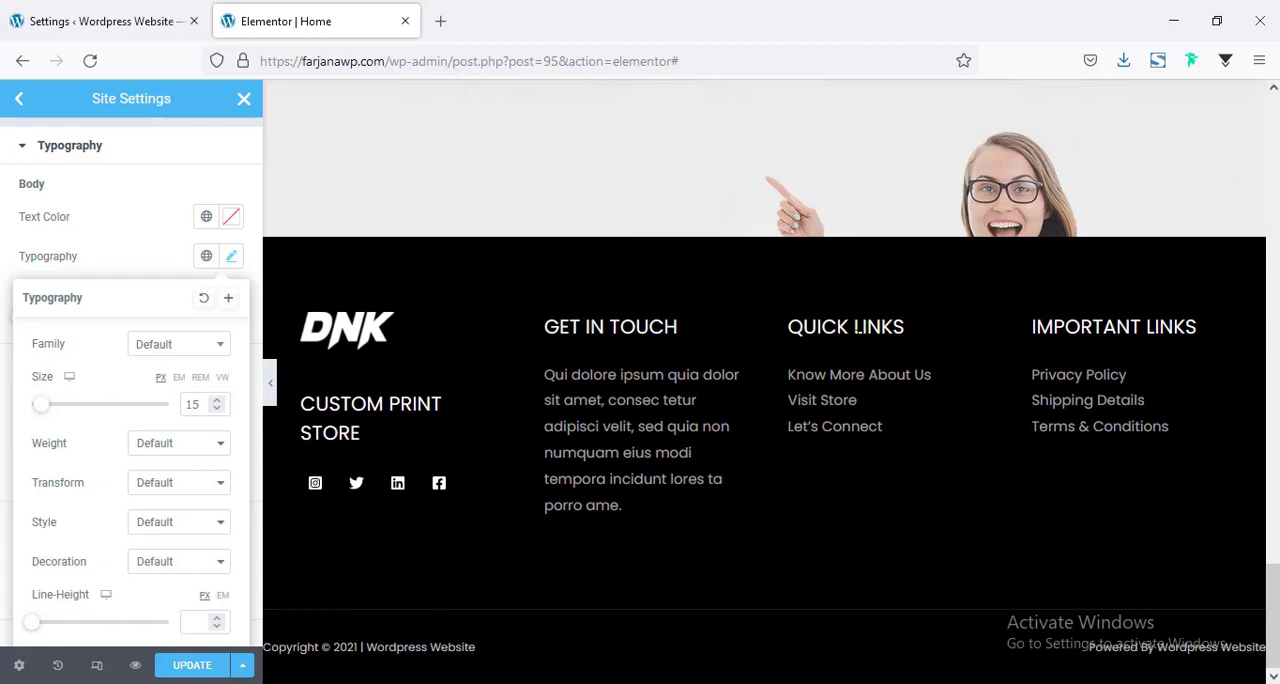
Set the site-wide H2 typography to a size of 16 px and a weight of 500.
{"action": "left_click", "coordinate": [126, 249]}
{"action": "scroll", "coordinate": [158, 315], "scroll_direction": "down", "scroll_amount": 3}
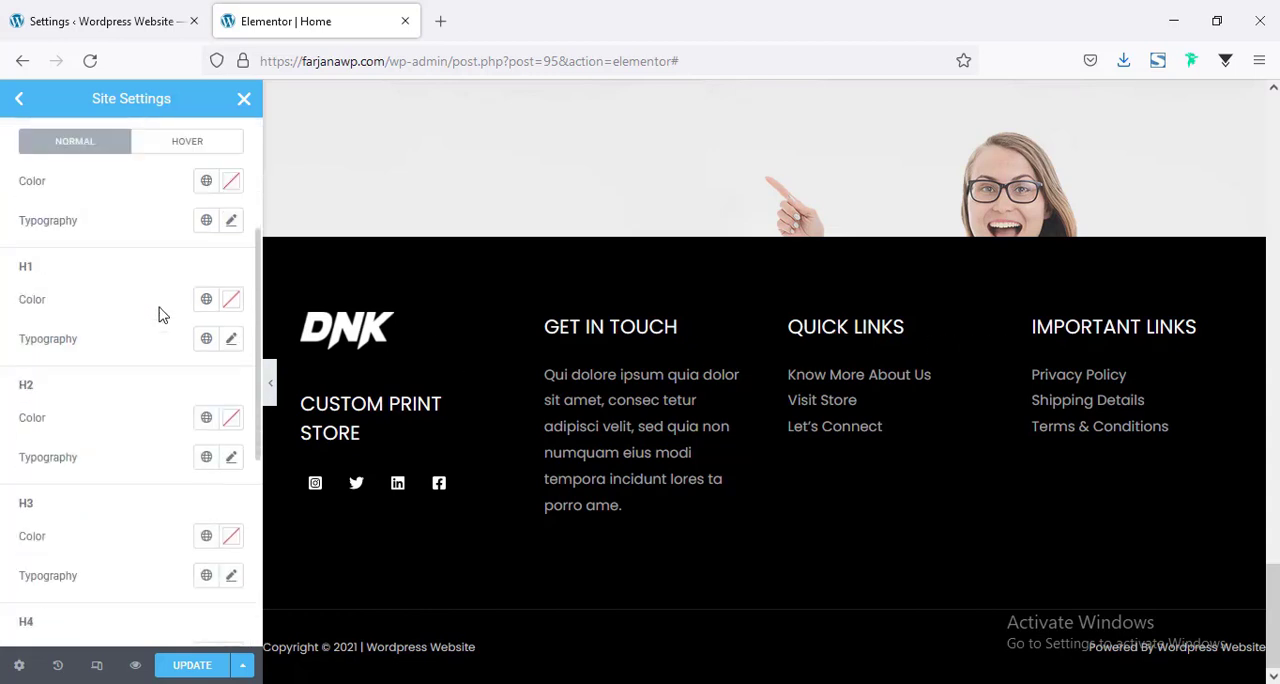
{"action": "left_click", "coordinate": [230, 459]}
{"action": "scroll", "coordinate": [191, 445], "scroll_direction": "down", "scroll_amount": 3}
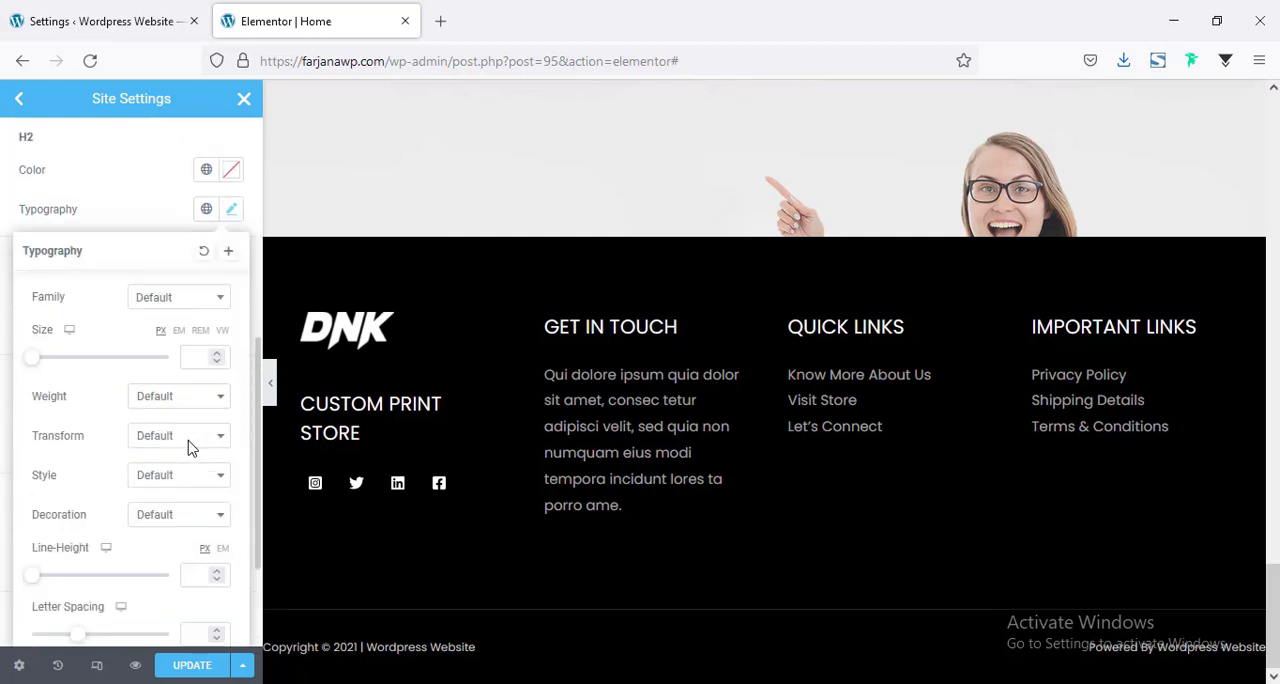
{"action": "left_click", "coordinate": [199, 358]}
{"action": "type", "text": "16"}
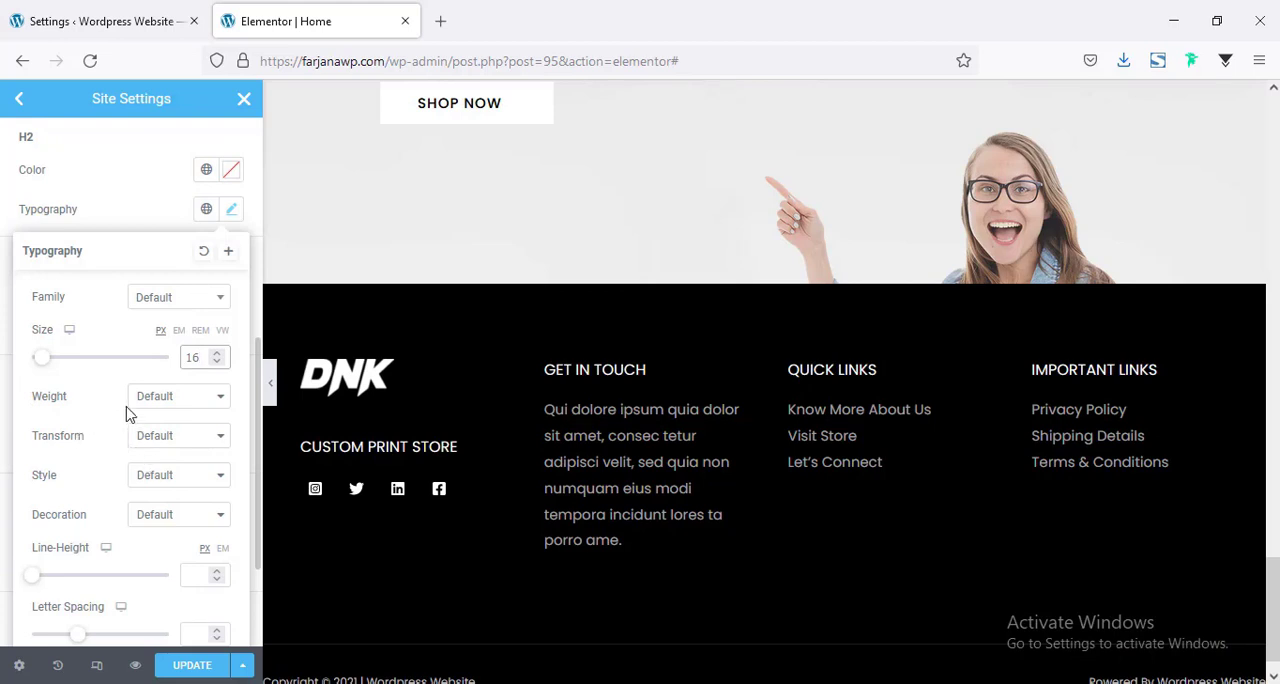
{"action": "left_click", "coordinate": [153, 404]}
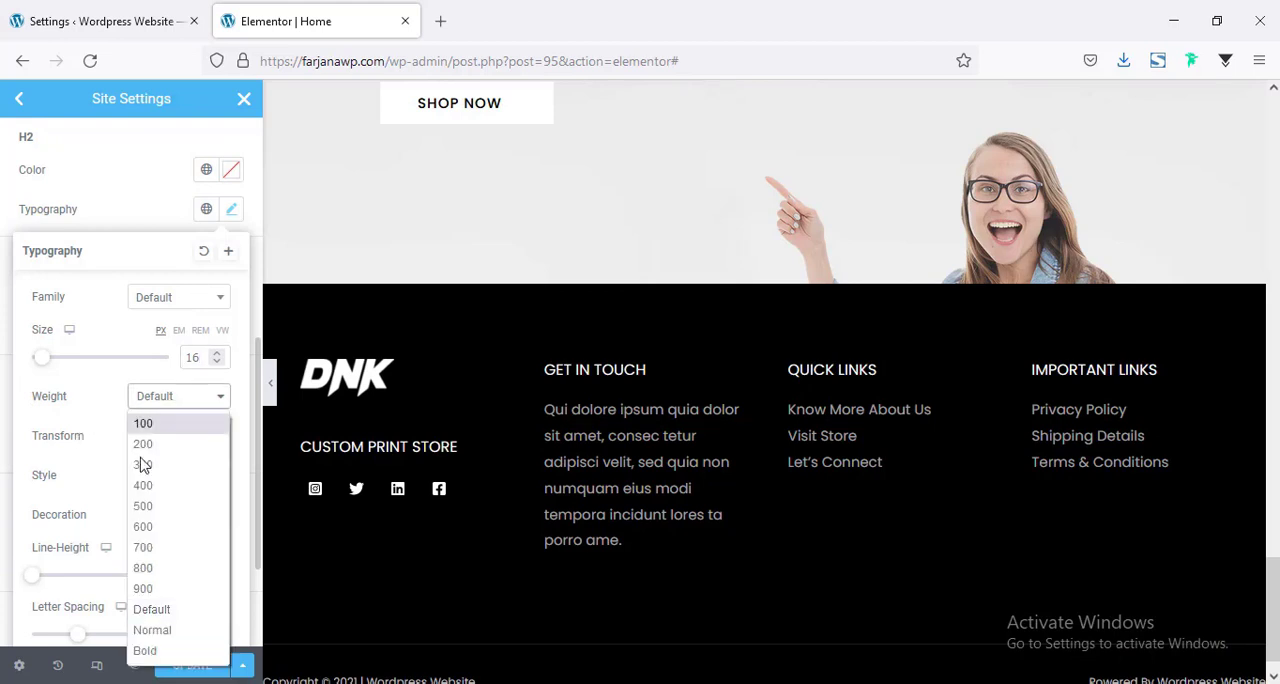
{"action": "left_click", "coordinate": [147, 510]}
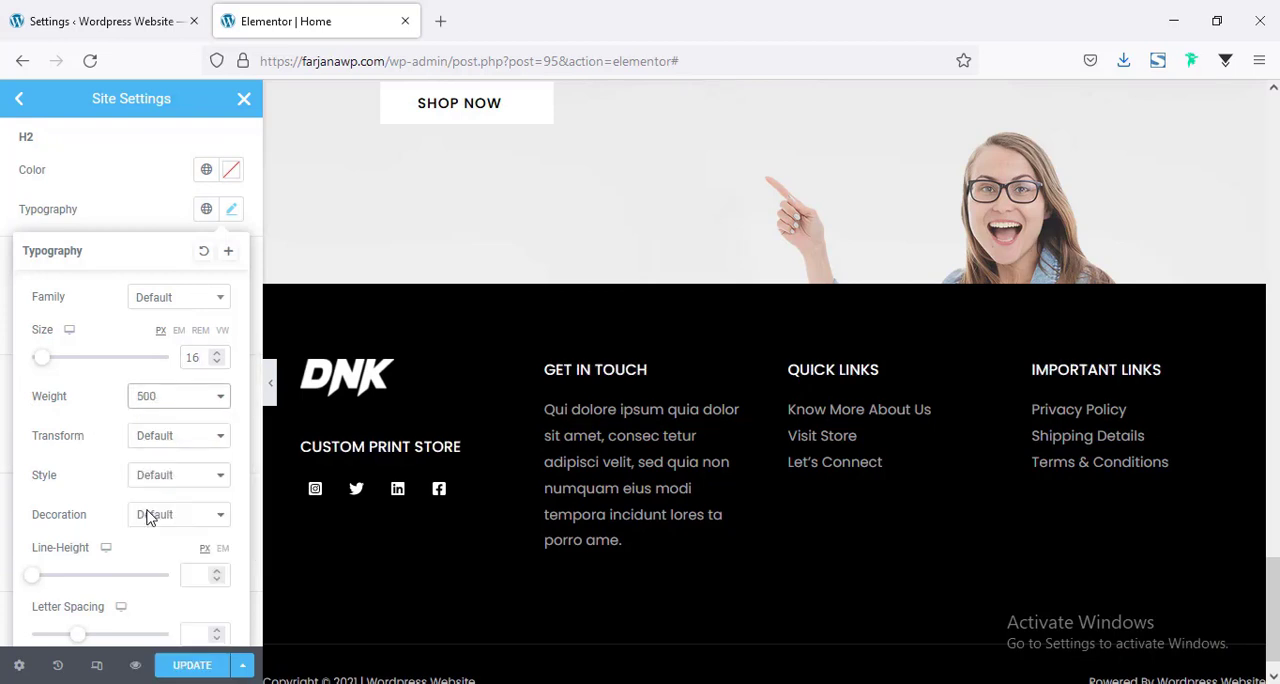
Set the letter spacing of the site-wide H2 typography to 1.
{"action": "scroll", "coordinate": [143, 492], "scroll_direction": "down", "scroll_amount": 2}
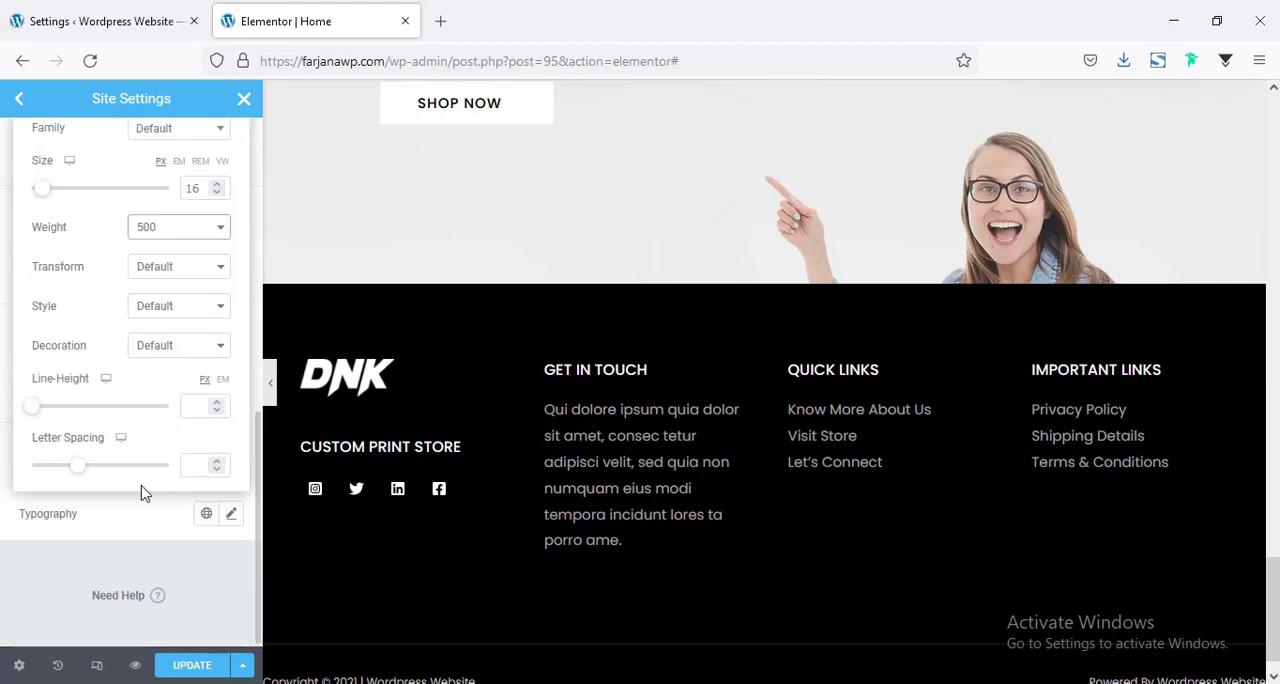
{"action": "left_click", "coordinate": [192, 465]}
{"action": "type", "text": "1"}
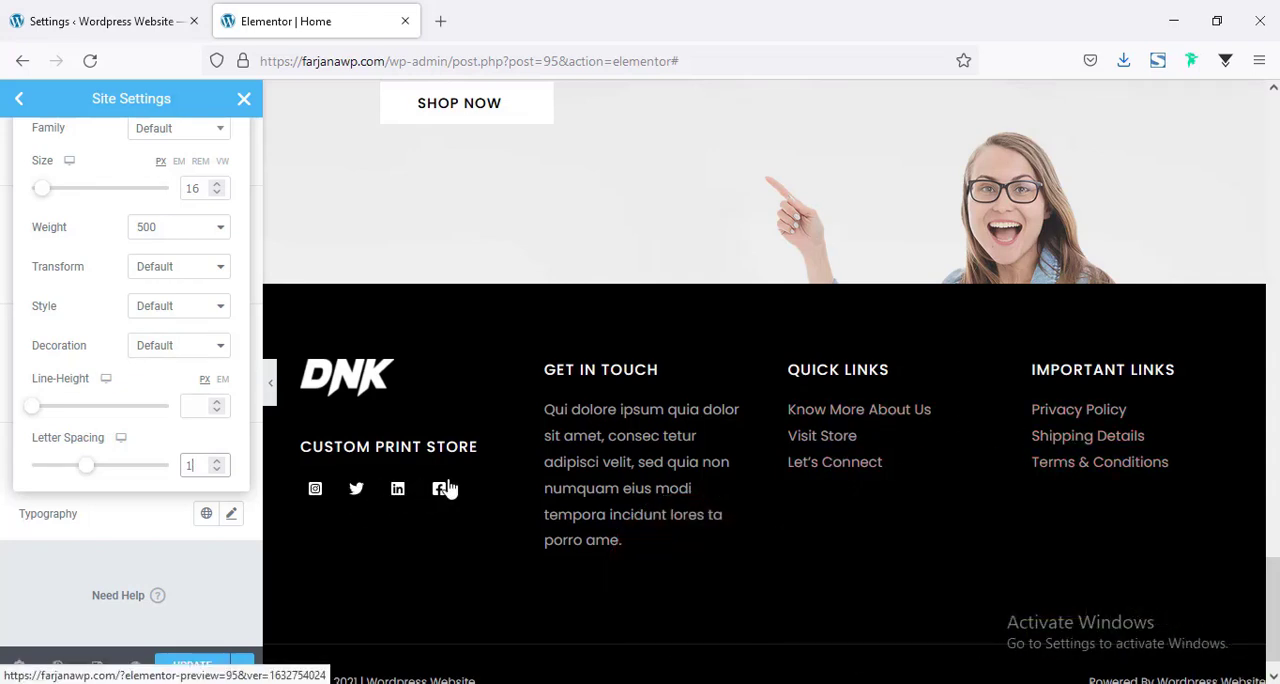
{"action": "scroll", "coordinate": [1087, 449], "scroll_direction": "down", "scroll_amount": 1}
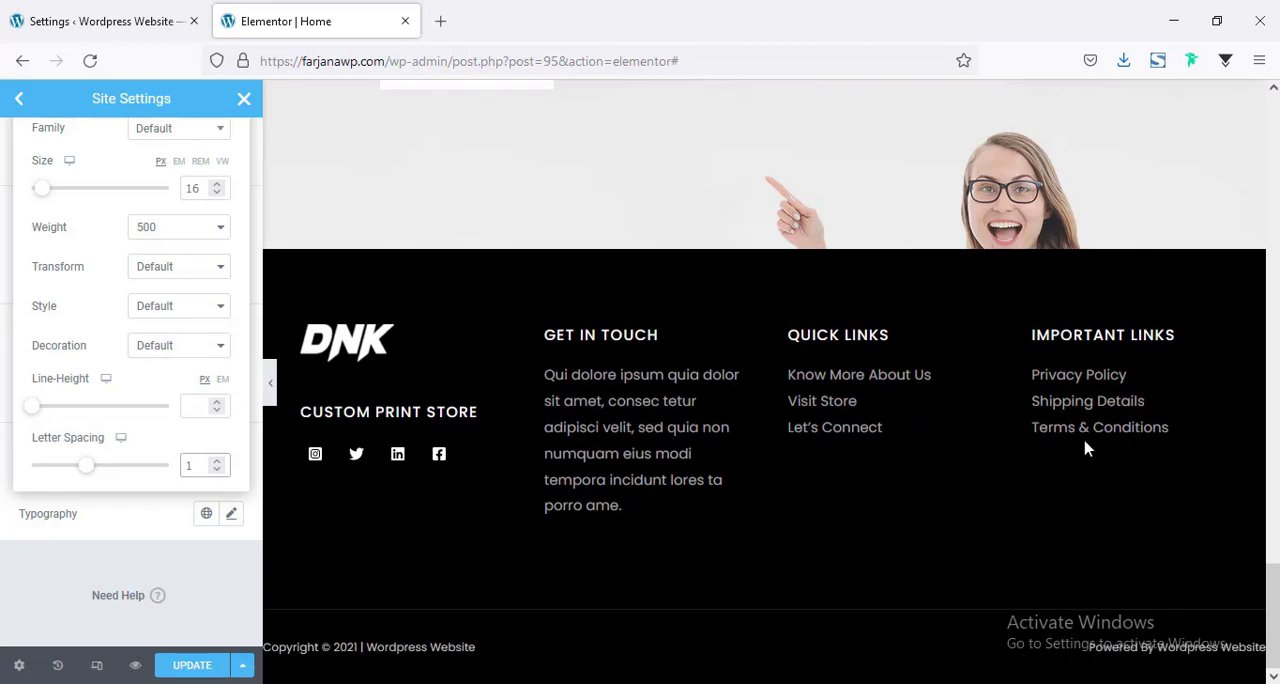
Save the site-wide typography changes and look over the top sections of the homepage.
{"action": "left_click", "coordinate": [188, 673]}
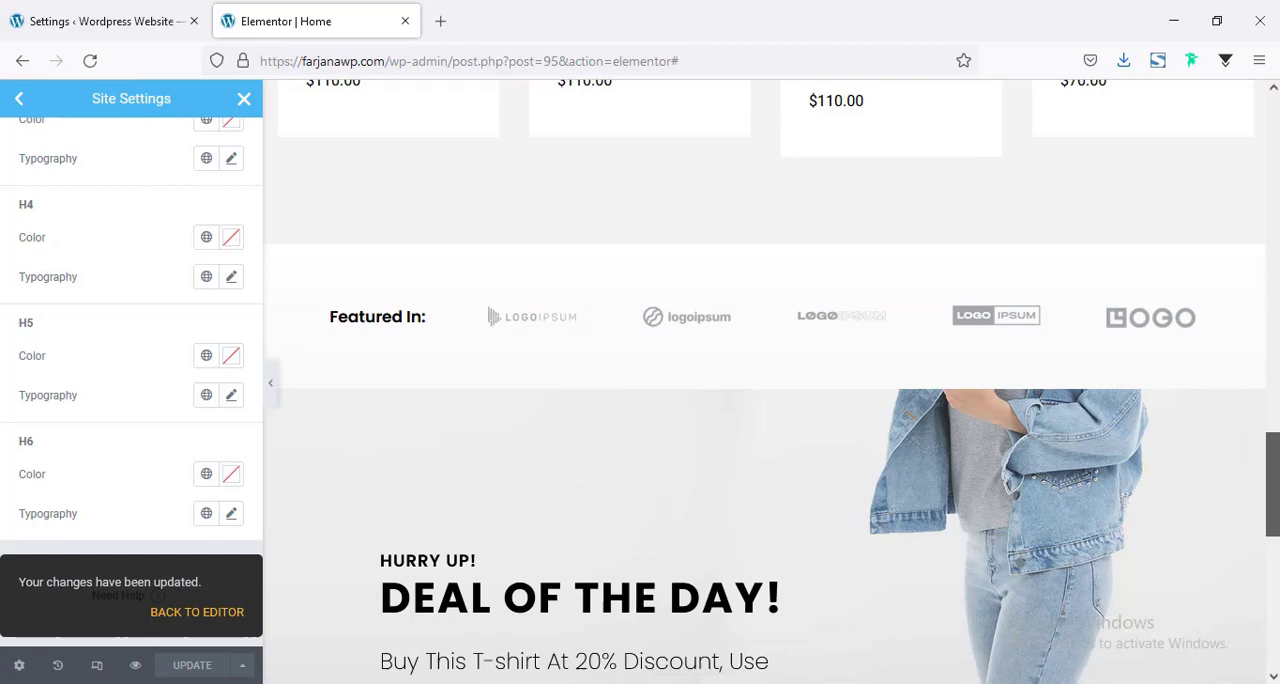
{"action": "left_click_drag", "start_coordinate": [1273, 485], "coordinate": [1273, 105]}
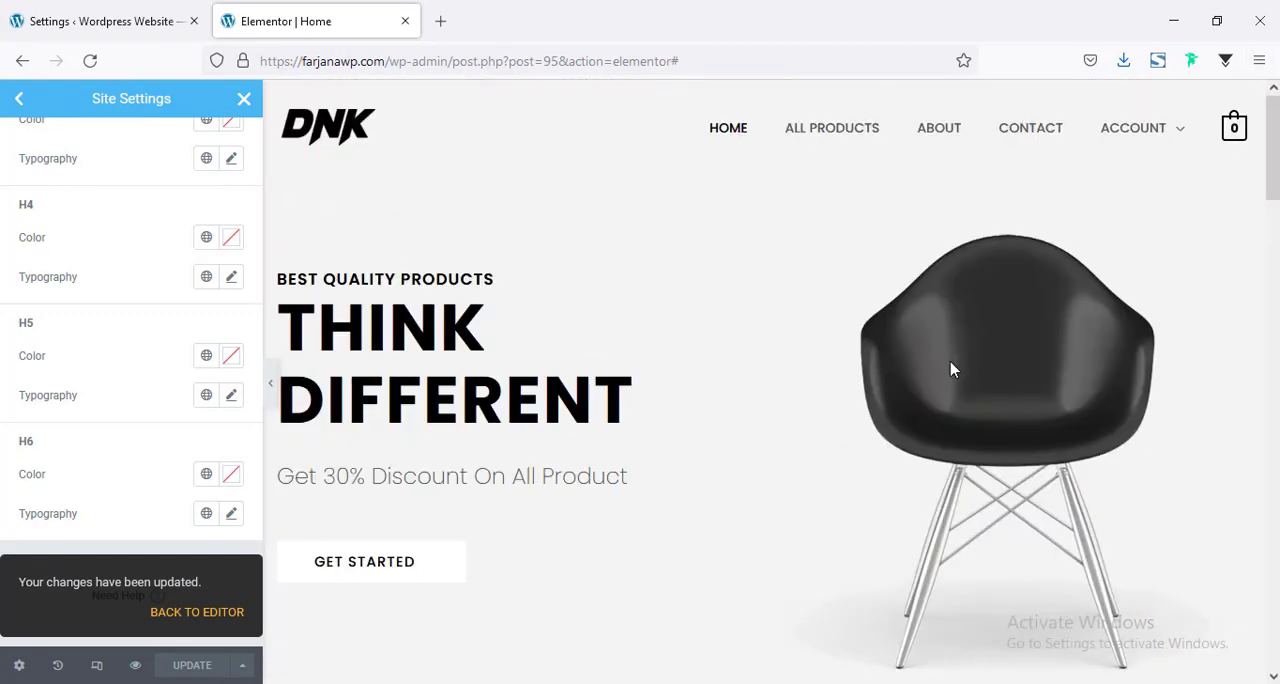
{"action": "scroll", "coordinate": [553, 521], "scroll_direction": "down", "scroll_amount": 3}
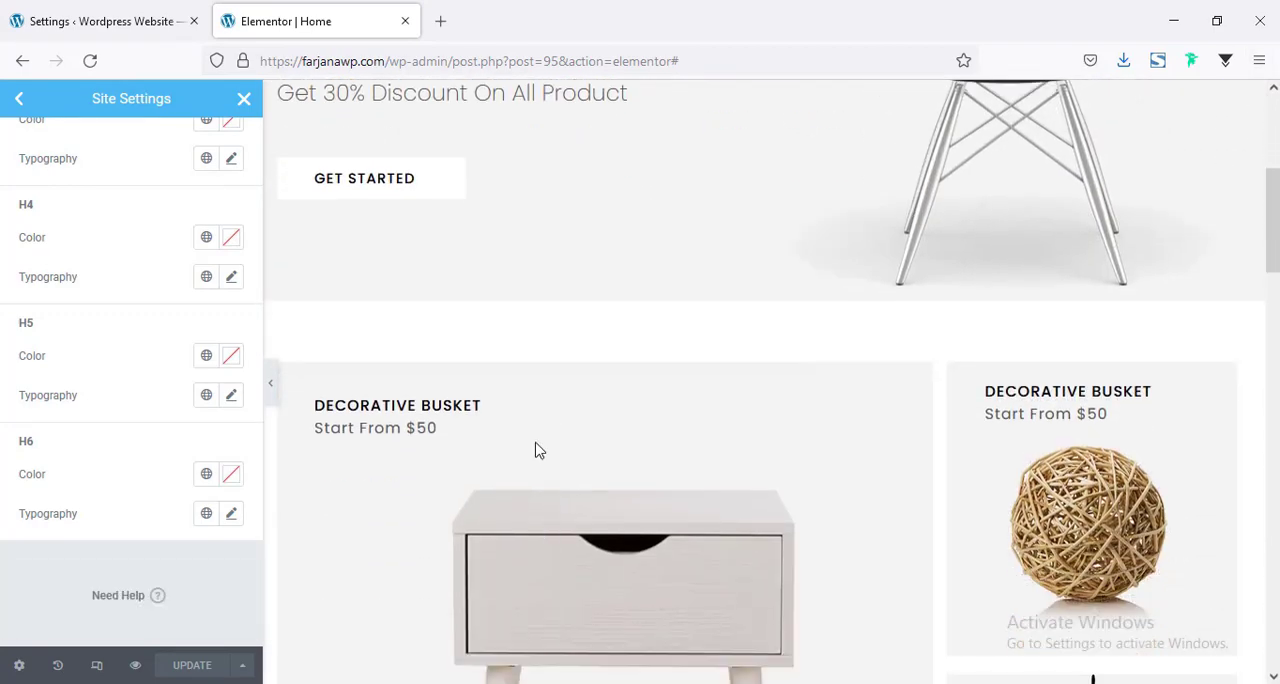
{"action": "scroll", "coordinate": [540, 450], "scroll_direction": "up", "scroll_amount": 3}
{"action": "scroll", "coordinate": [545, 463], "scroll_direction": "down", "scroll_amount": 1}
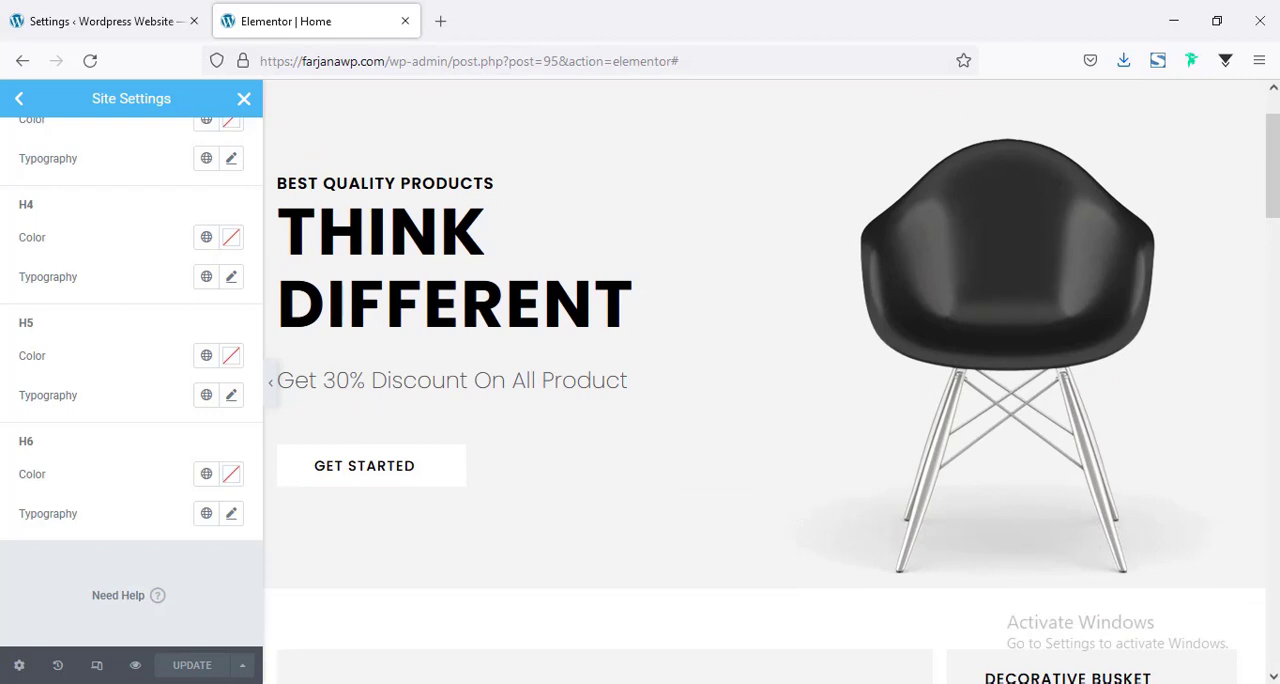
Switch the responsive preview to tablet size and test opening and closing the header's navigation menu.
{"action": "left_click", "coordinate": [97, 672]}
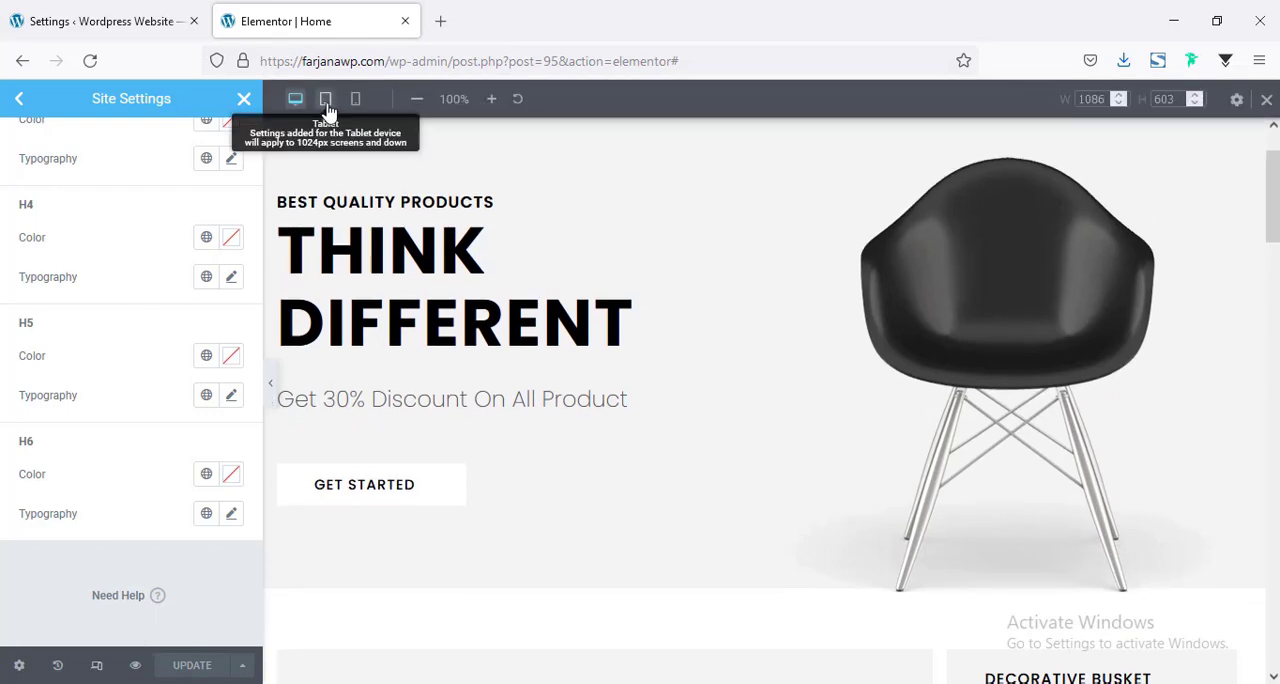
{"action": "left_click", "coordinate": [325, 103]}
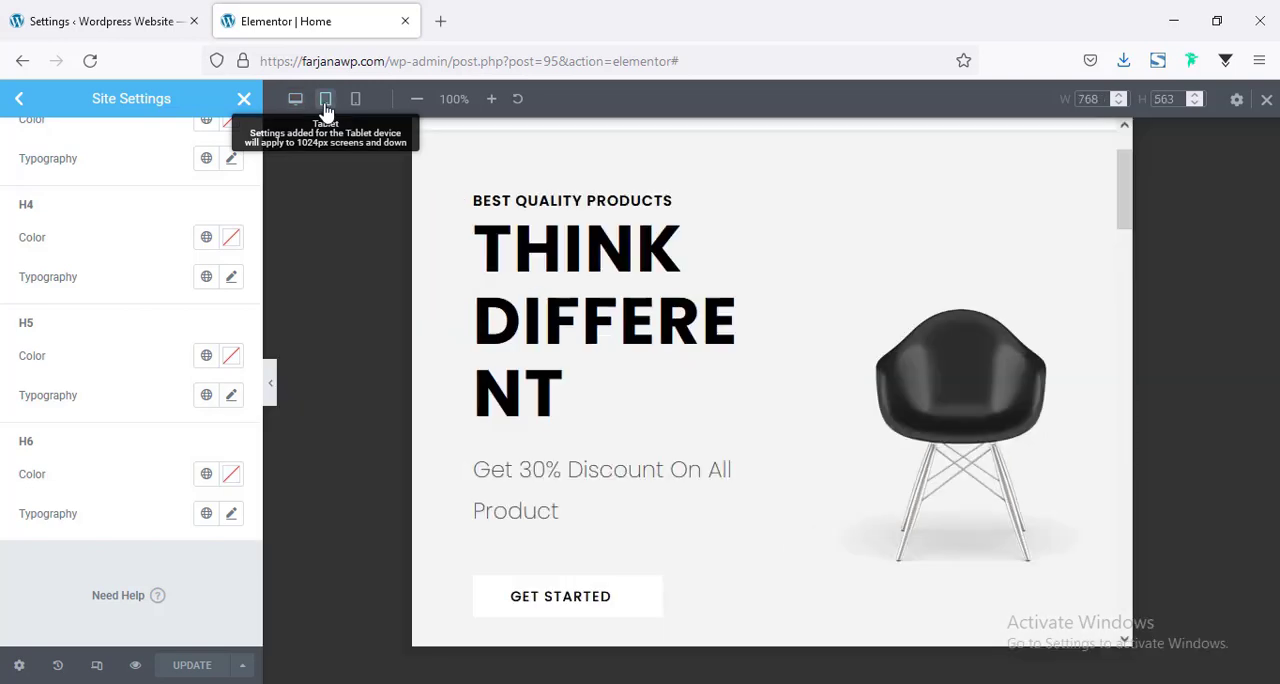
{"action": "scroll", "coordinate": [677, 443], "scroll_direction": "up", "scroll_amount": 1}
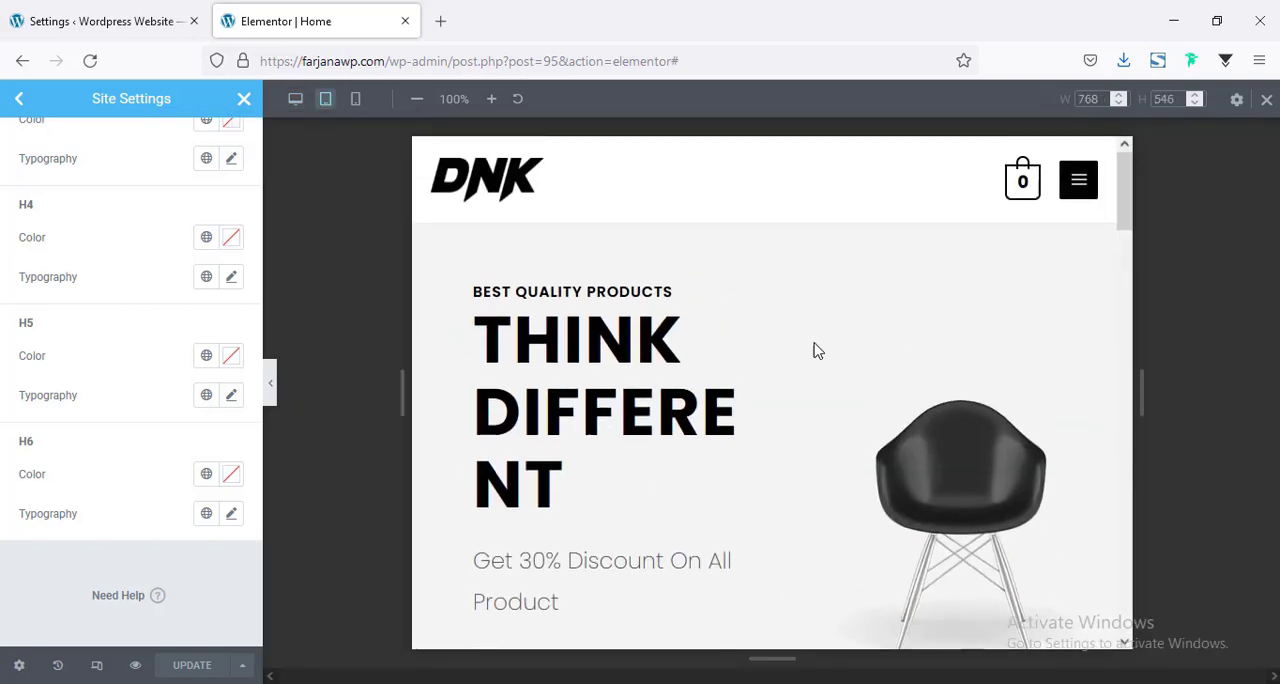
{"action": "left_click", "coordinate": [1078, 182]}
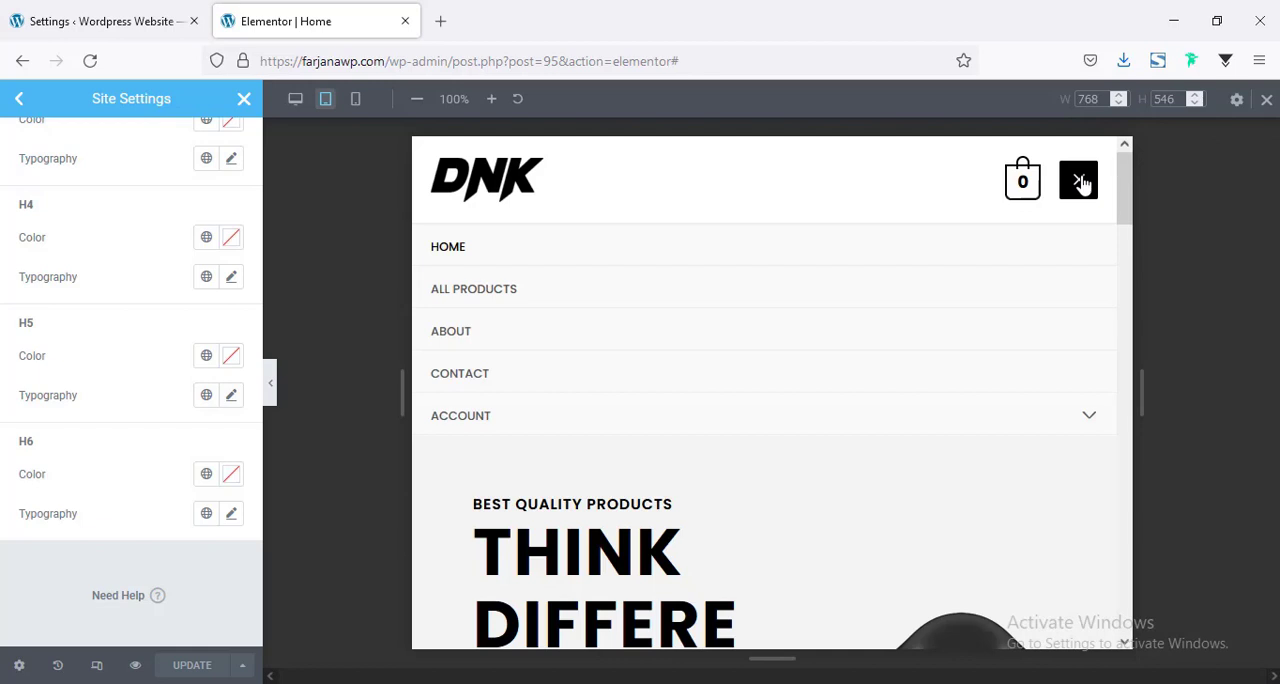
{"action": "left_click", "coordinate": [1079, 182]}
Set the tablet width of the large cabinet column below the hero to 60%.
{"action": "left_click_drag", "start_coordinate": [1129, 200], "coordinate": [1153, 297]}
{"action": "scroll", "coordinate": [703, 486], "scroll_direction": "up", "scroll_amount": 1}
{"action": "scroll", "coordinate": [703, 486], "scroll_direction": "down", "scroll_amount": 4}
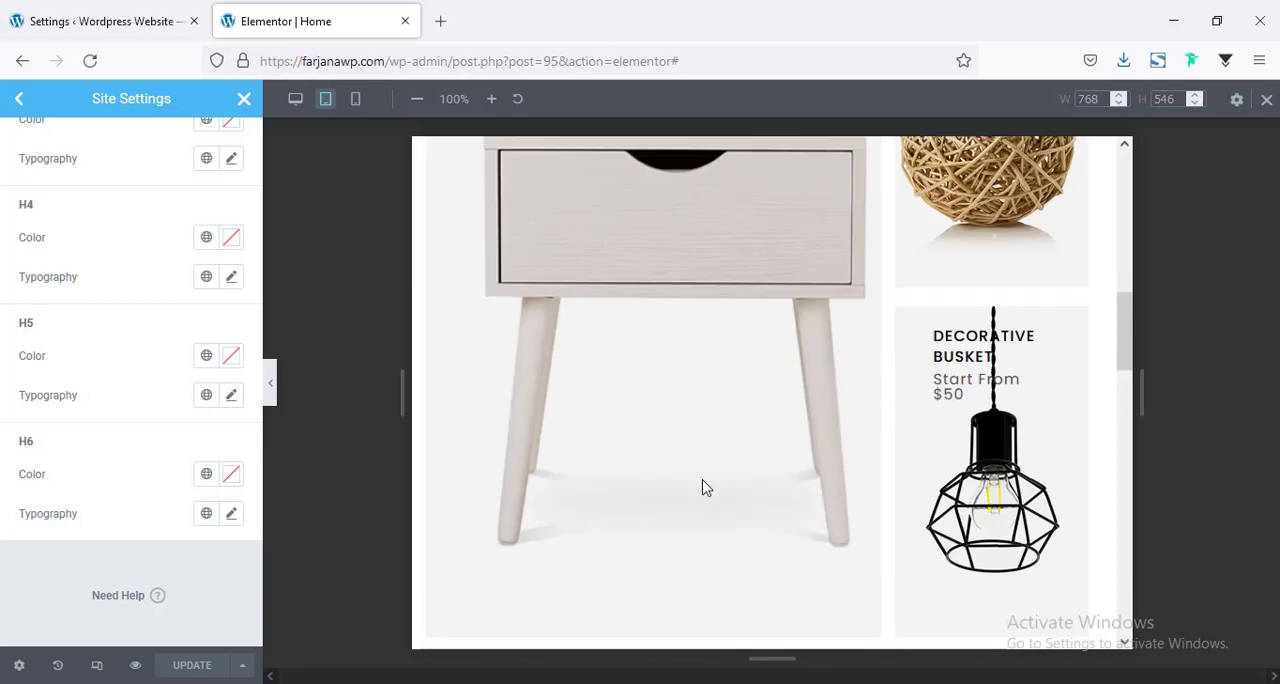
{"action": "scroll", "coordinate": [717, 494], "scroll_direction": "down", "scroll_amount": 1}
{"action": "scroll", "coordinate": [717, 494], "scroll_direction": "up", "scroll_amount": 5}
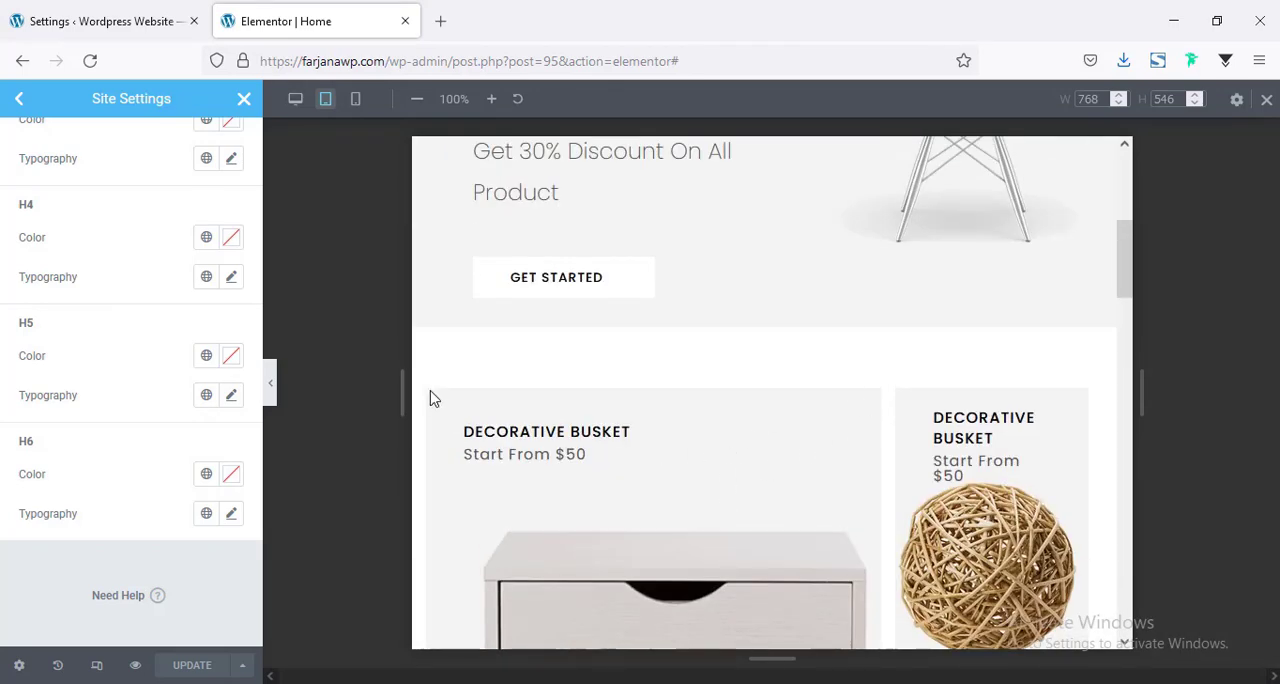
{"action": "left_click", "coordinate": [244, 98]}
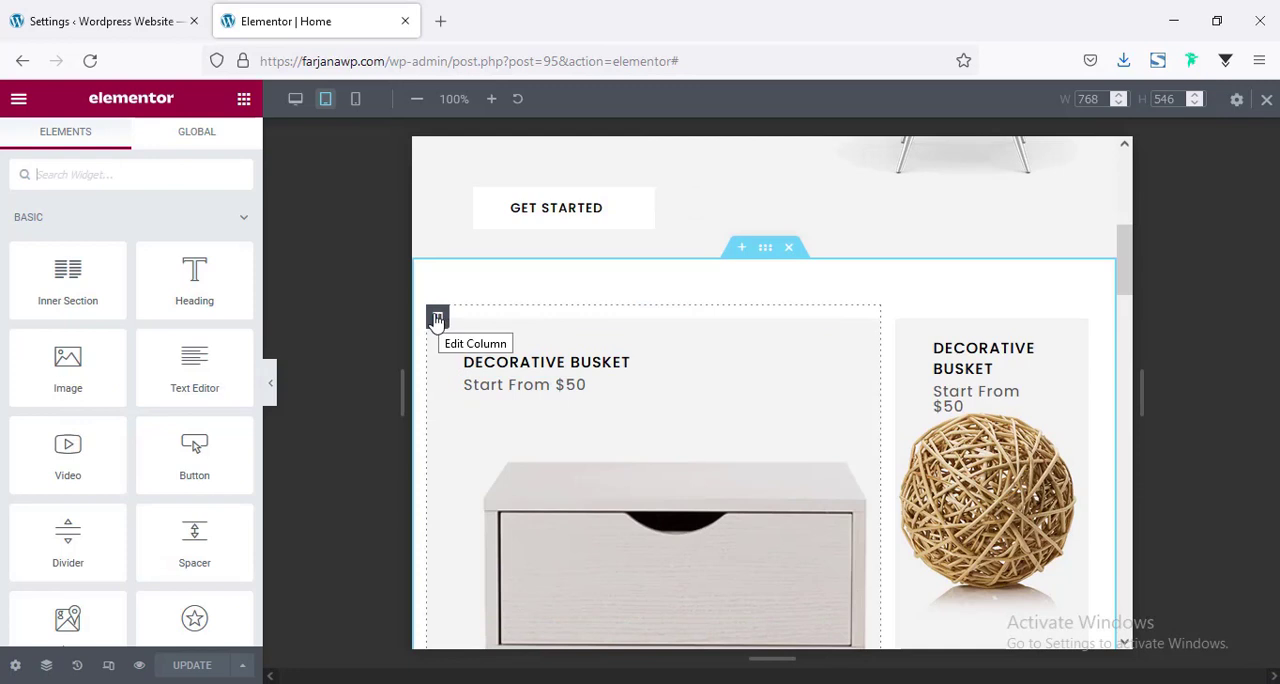
{"action": "left_click", "coordinate": [437, 318]}
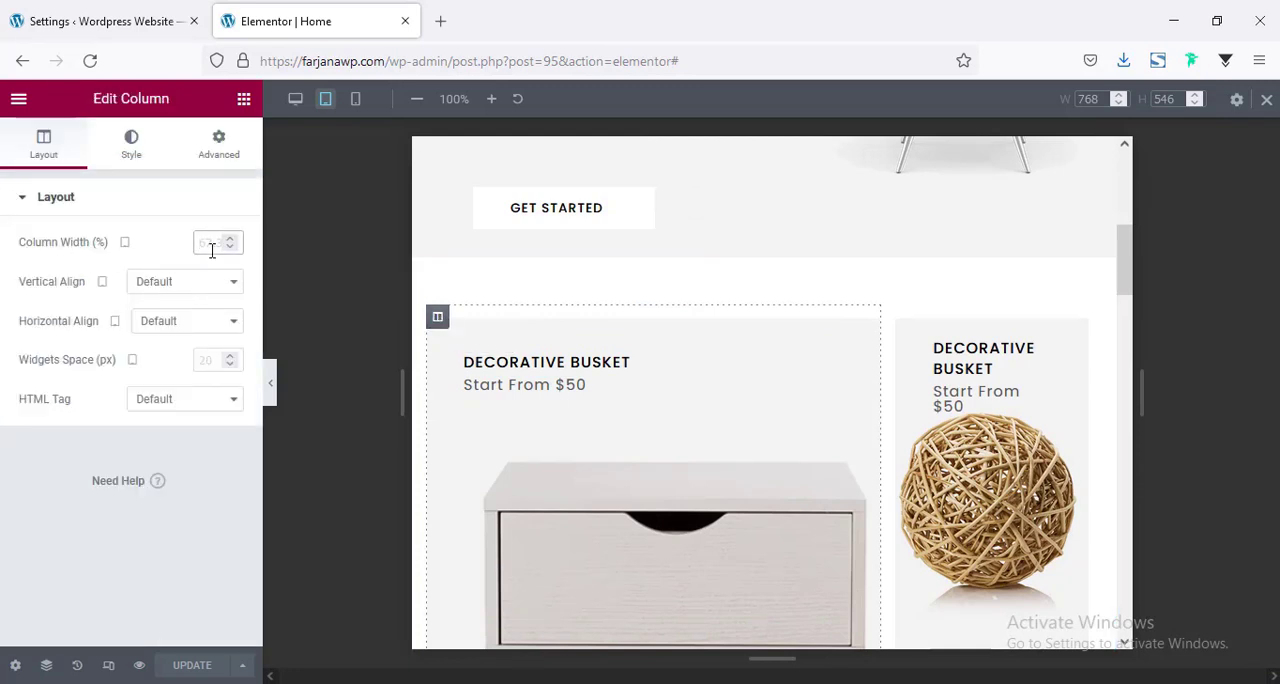
{"action": "type", "text": "60"}
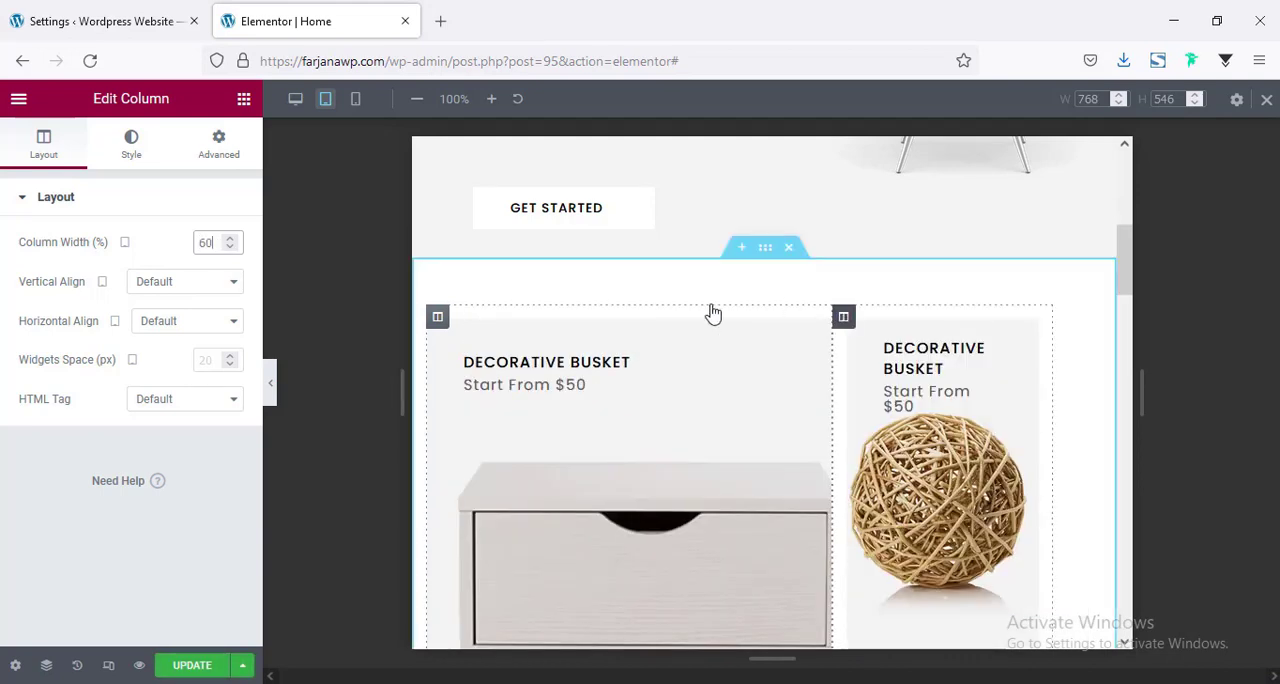
Set the tablet width of the column with the woven ball and lamp cards to 40%.
{"action": "left_click", "coordinate": [843, 317]}
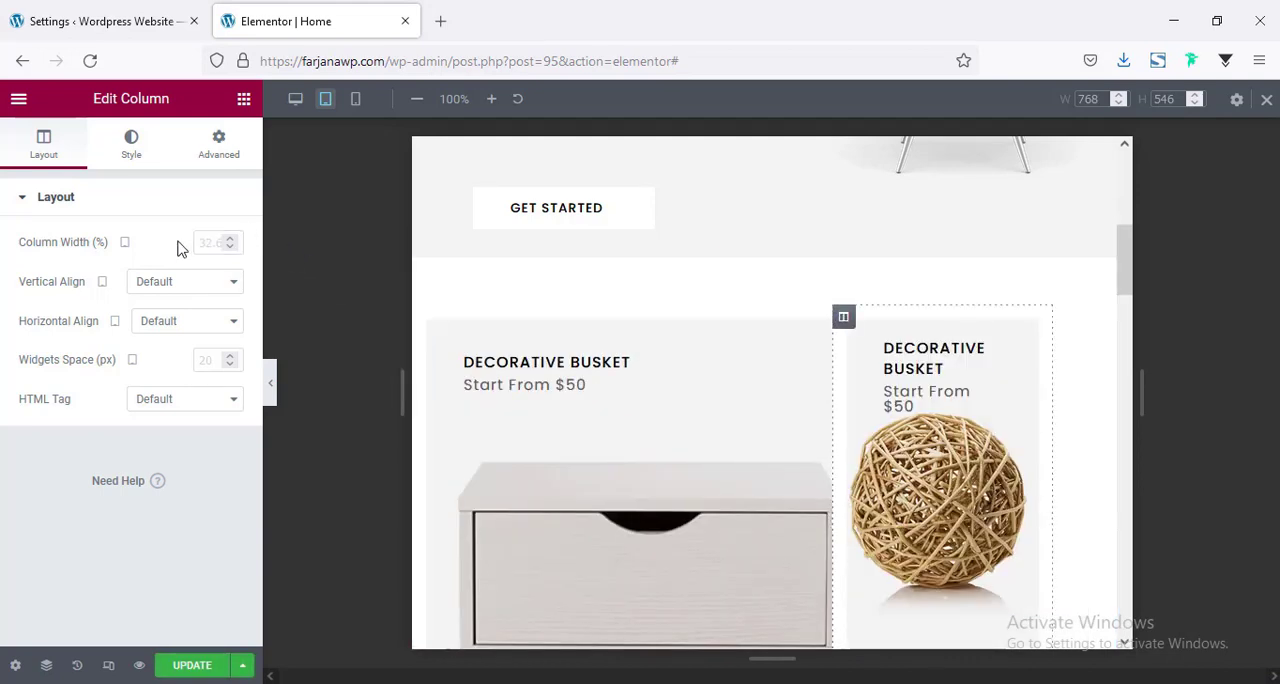
{"action": "left_click", "coordinate": [206, 242]}
{"action": "type", "text": "40"}
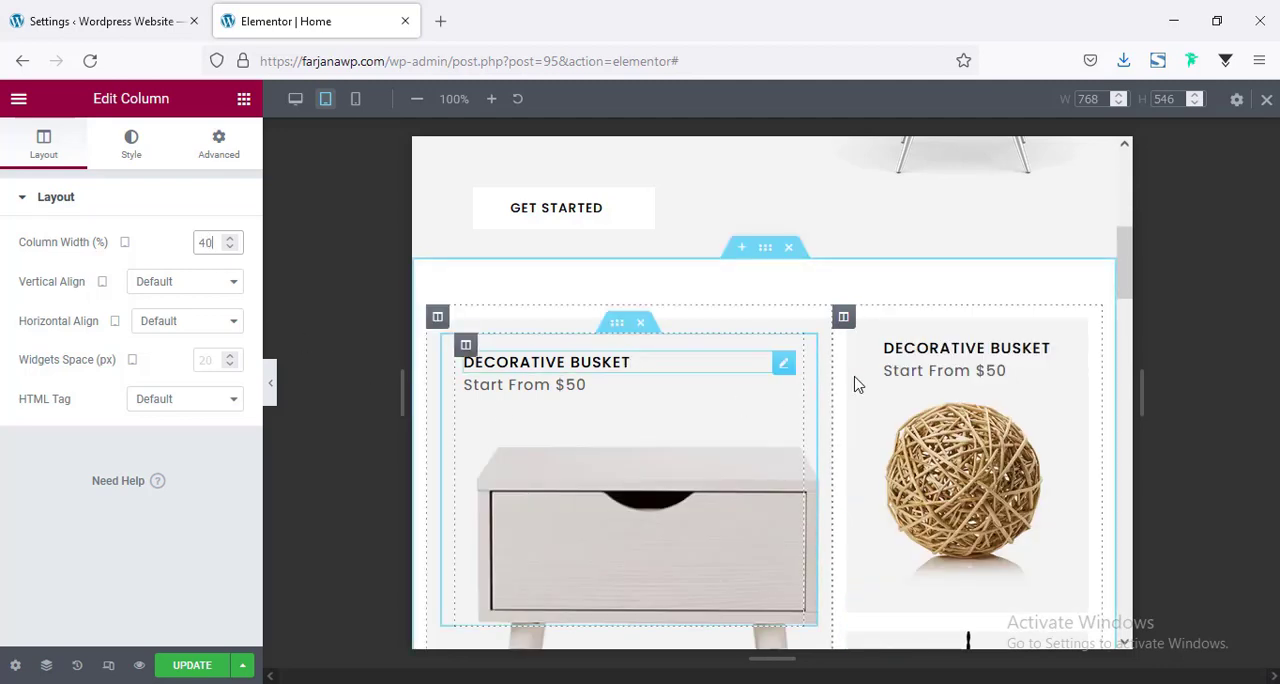
Set the tablet resolution of the Our Featured Products slider to 769.
{"action": "left_click_drag", "start_coordinate": [1128, 280], "coordinate": [1123, 418]}
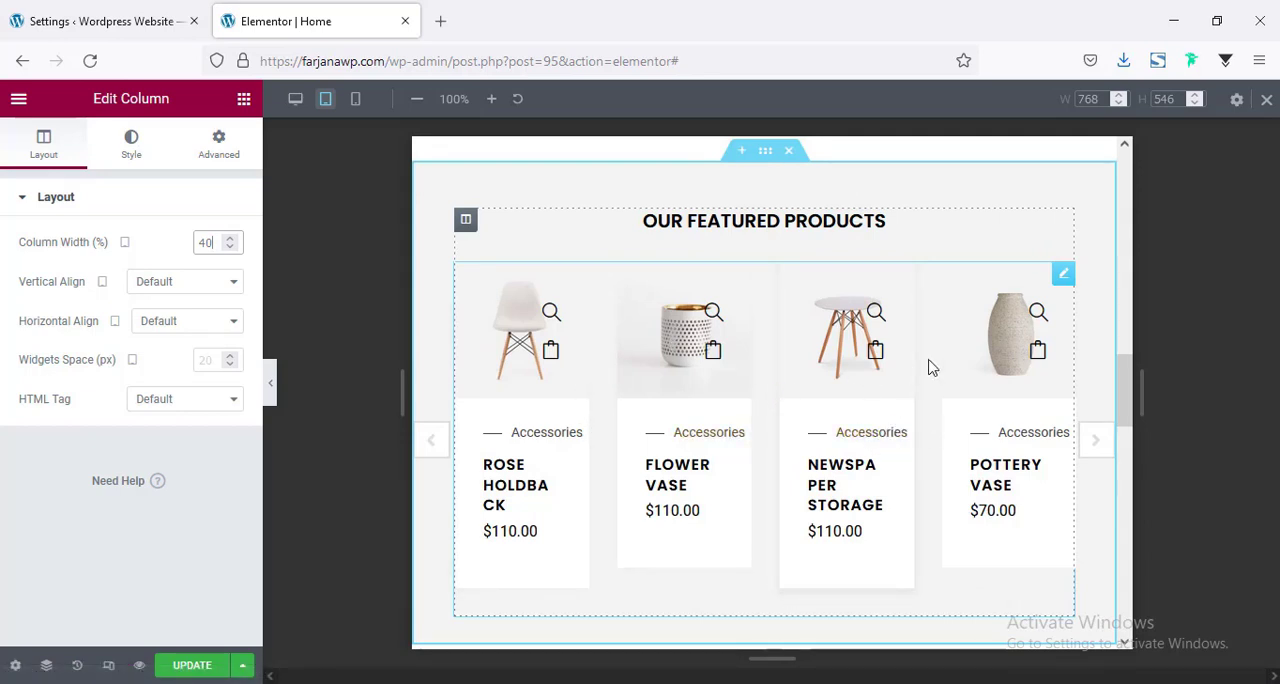
{"action": "left_click", "coordinate": [1063, 275]}
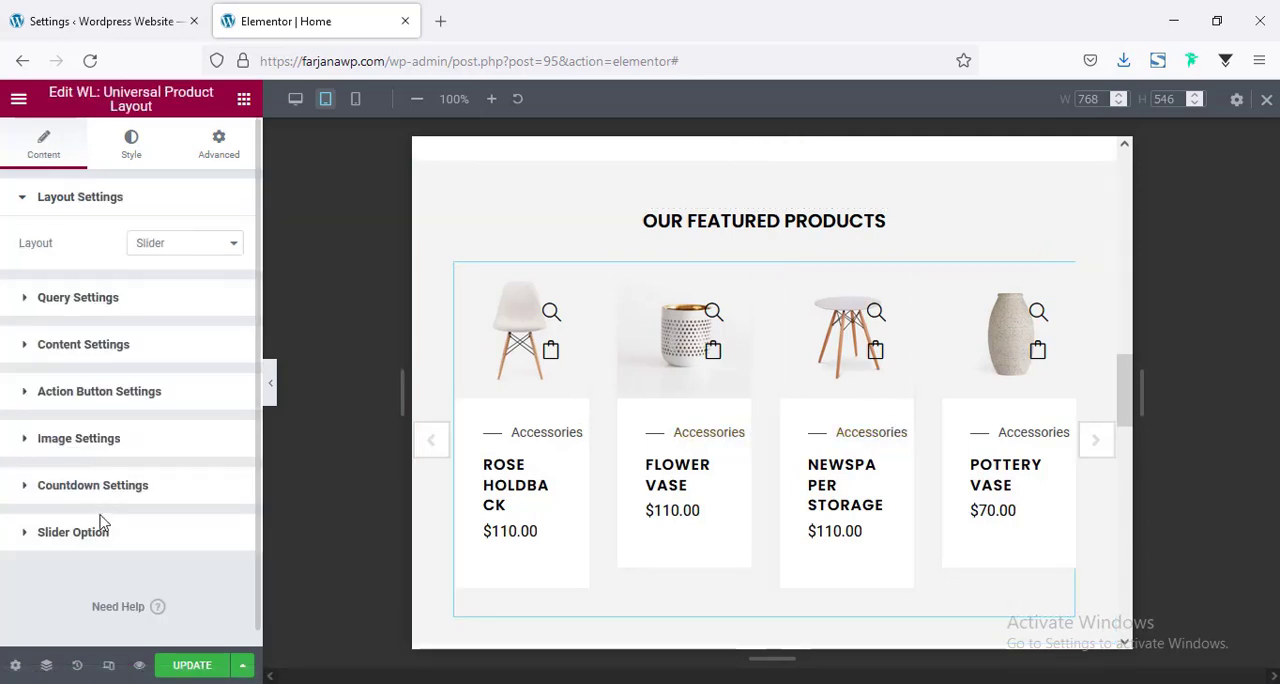
{"action": "left_click", "coordinate": [102, 533]}
{"action": "scroll", "coordinate": [130, 467], "scroll_direction": "down", "scroll_amount": 5}
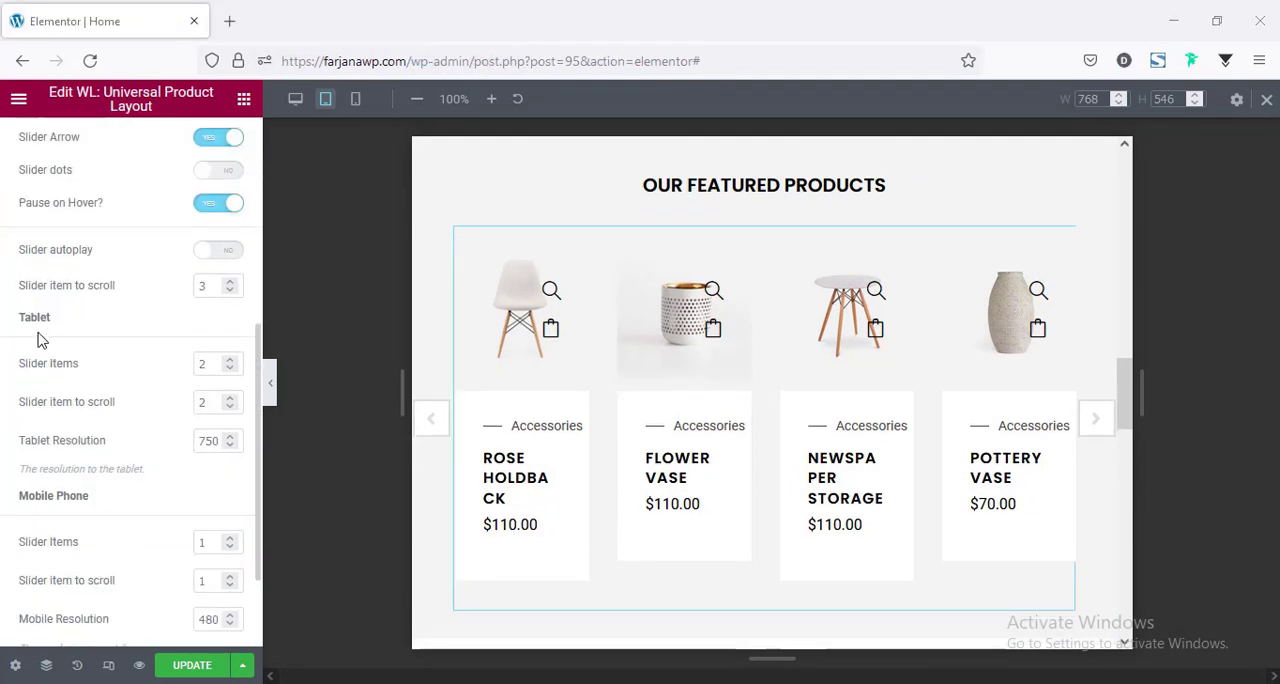
{"action": "left_click", "coordinate": [210, 366]}
{"action": "left_click", "coordinate": [201, 408]}
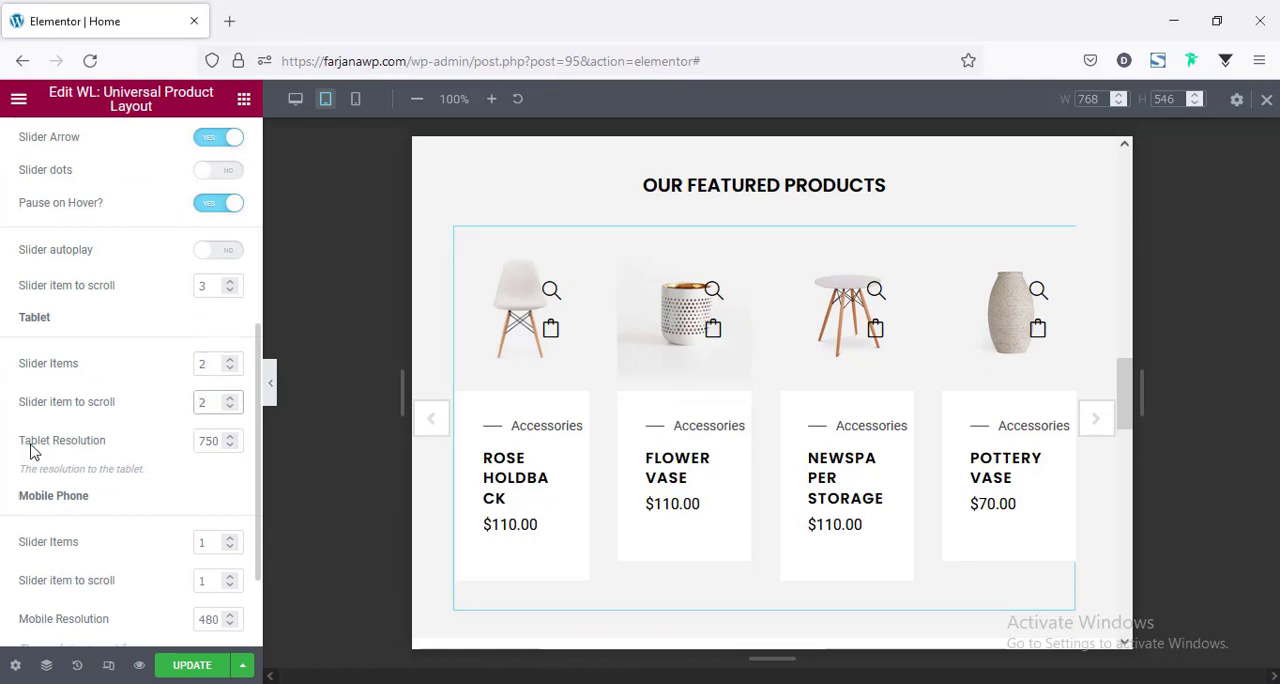
{"action": "left_click", "coordinate": [207, 440]}
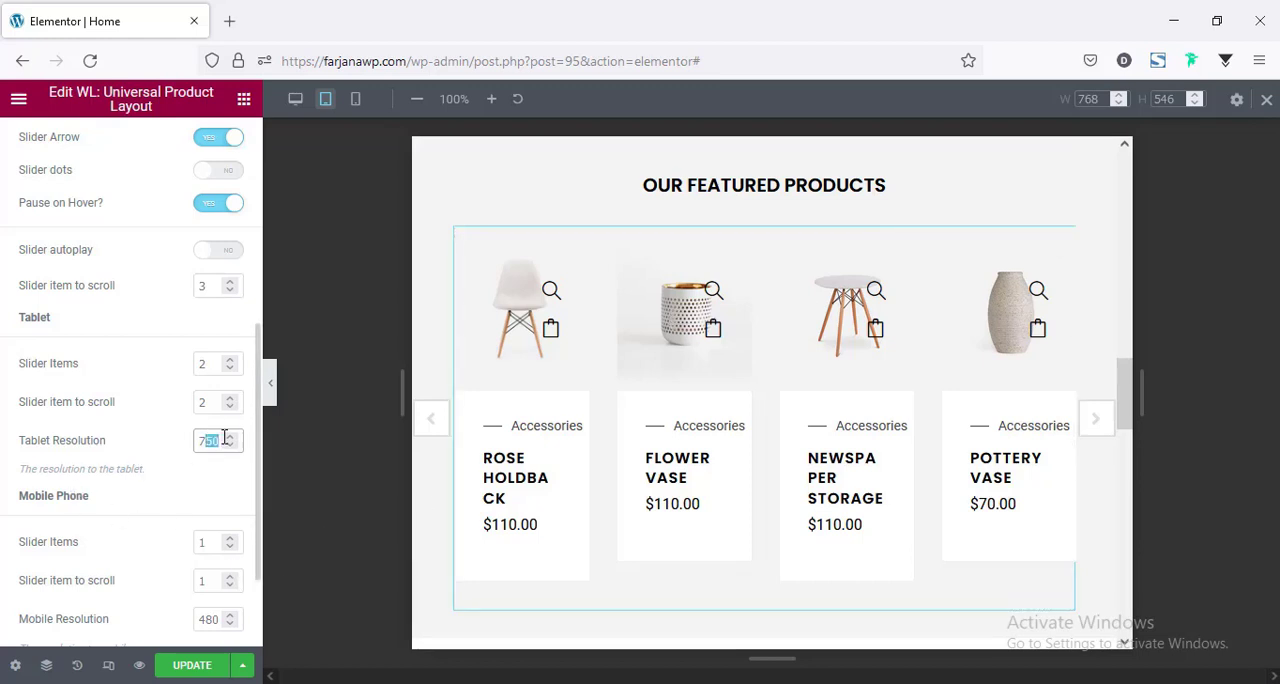
{"action": "type", "text": "6"}
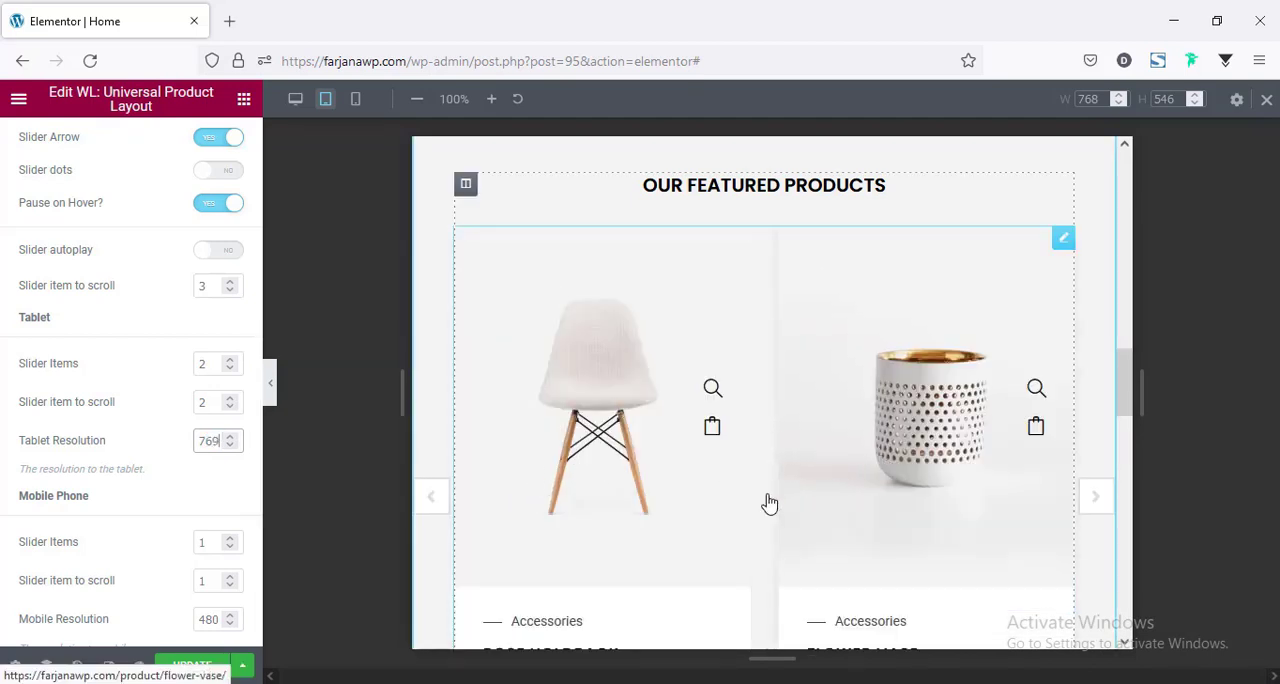
Check the featured products slider in tablet and mobile previews, then review the tablet layout down to the Deal of the Day banner.
{"action": "scroll", "coordinate": [709, 508], "scroll_direction": "down", "scroll_amount": 2}
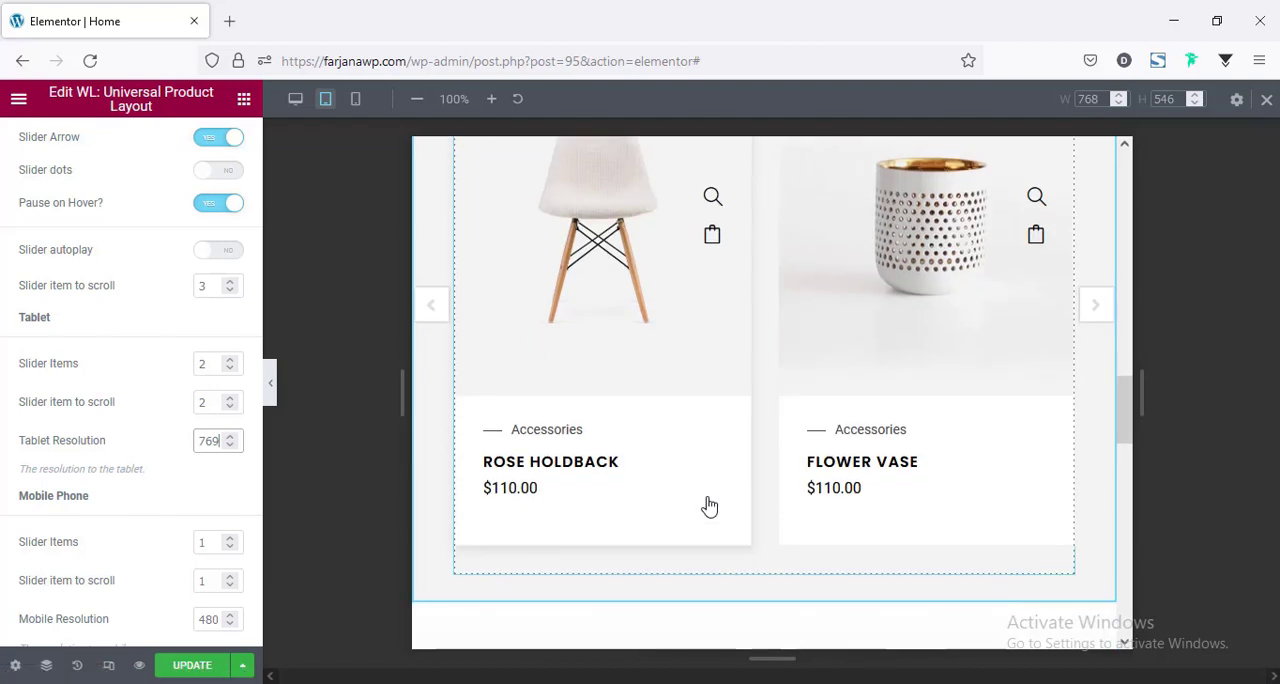
{"action": "scroll", "coordinate": [95, 533], "scroll_direction": "down", "scroll_amount": 2}
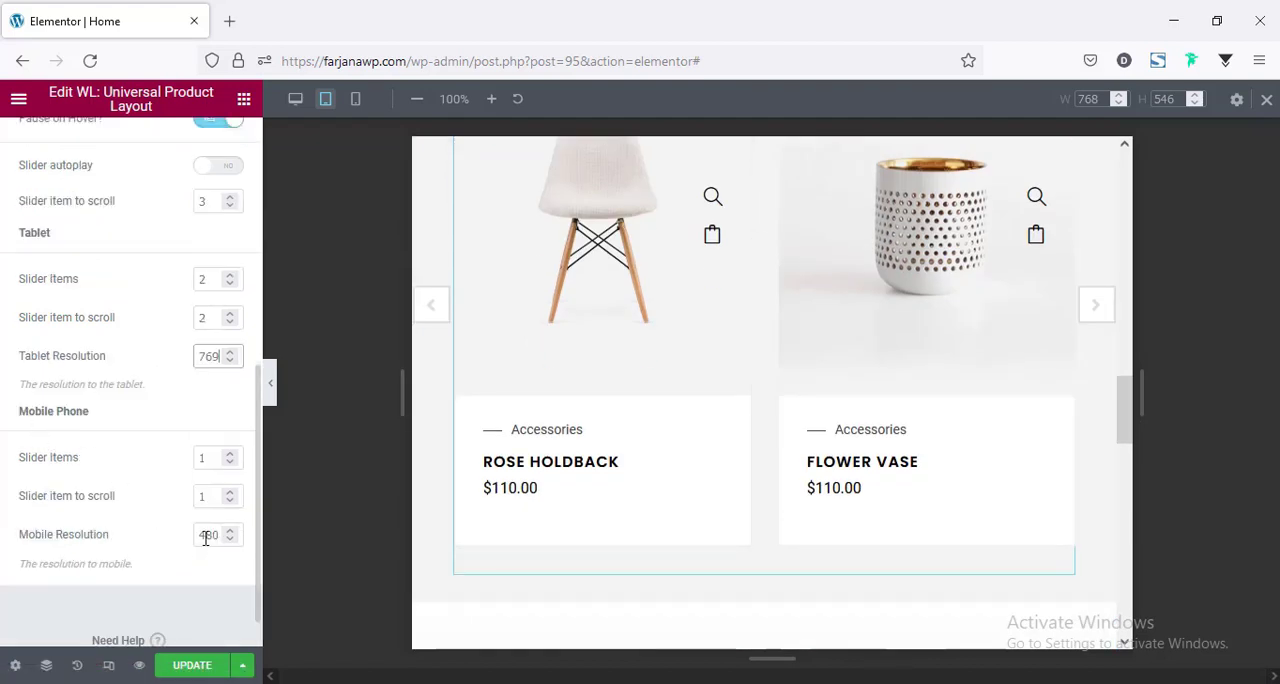
{"action": "left_click", "coordinate": [359, 102]}
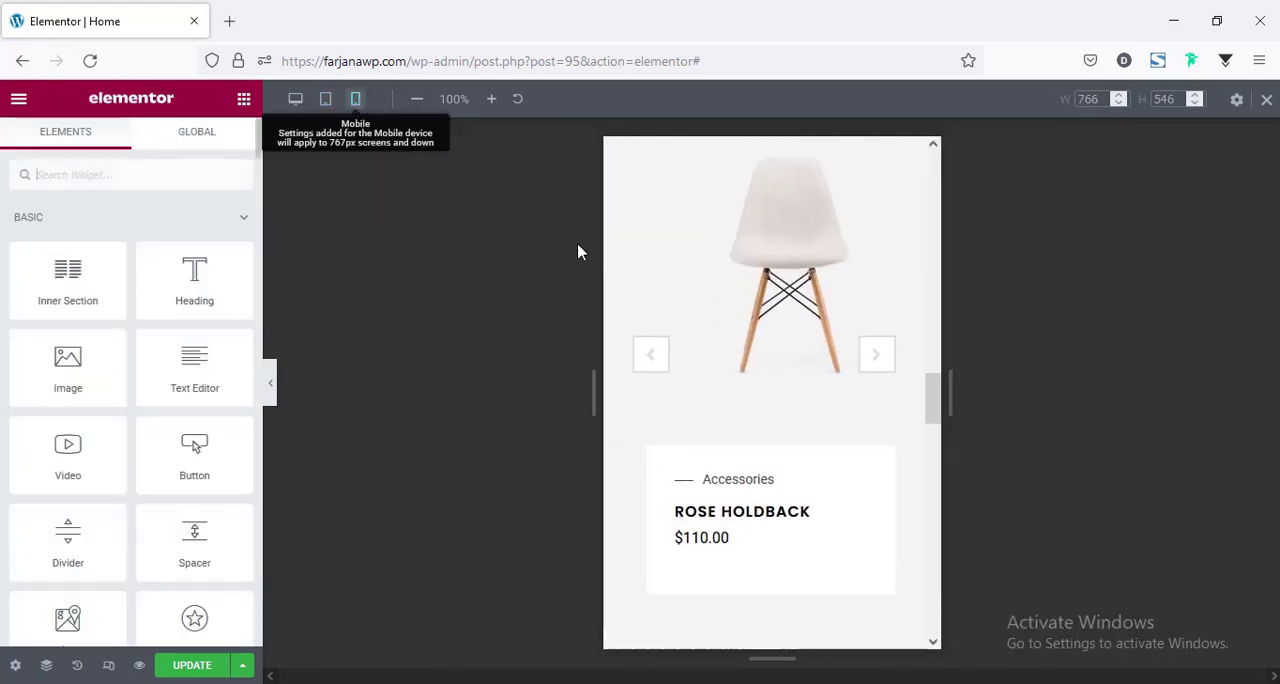
{"action": "scroll", "coordinate": [787, 425], "scroll_direction": "down", "scroll_amount": 1}
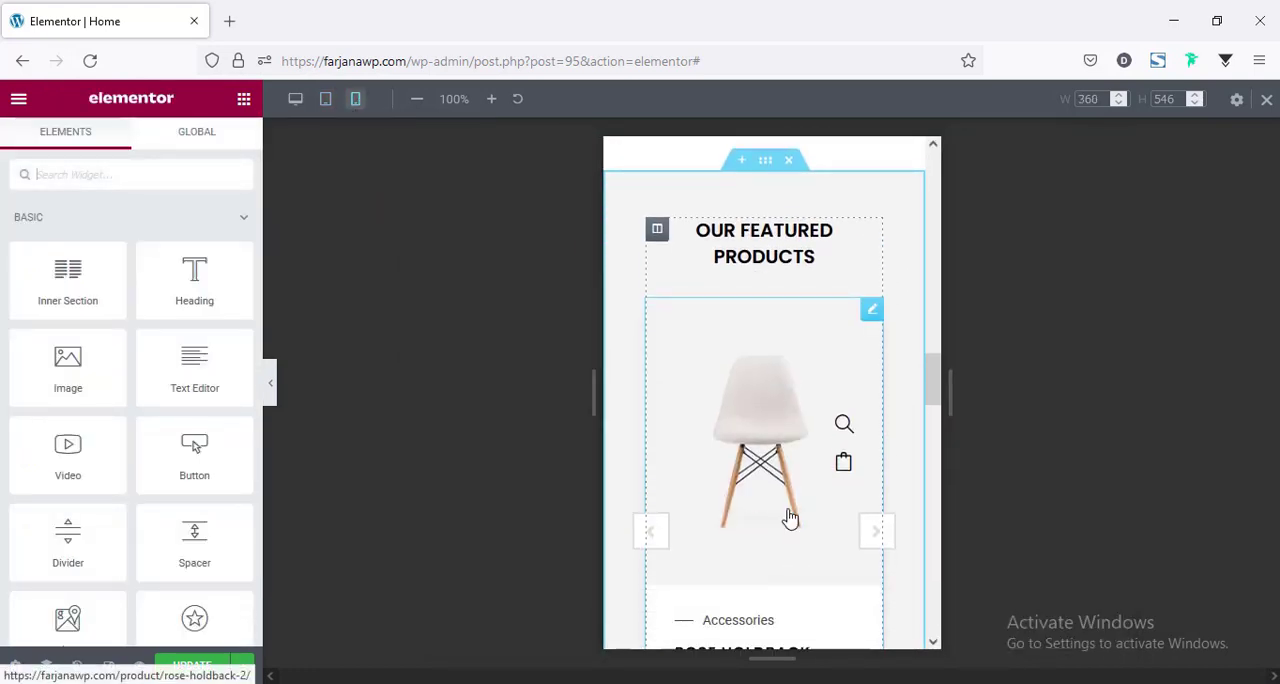
{"action": "scroll", "coordinate": [791, 515], "scroll_direction": "down", "scroll_amount": 1}
{"action": "scroll", "coordinate": [766, 486], "scroll_direction": "down", "scroll_amount": 1}
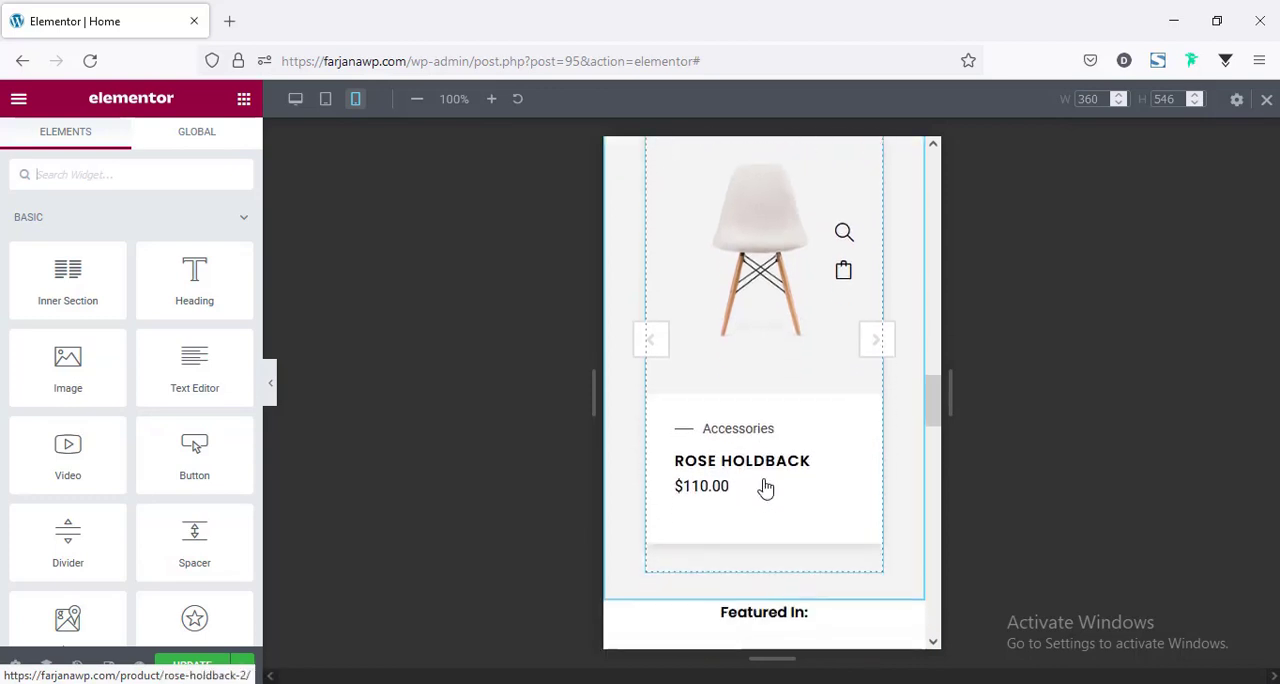
{"action": "left_click", "coordinate": [332, 98]}
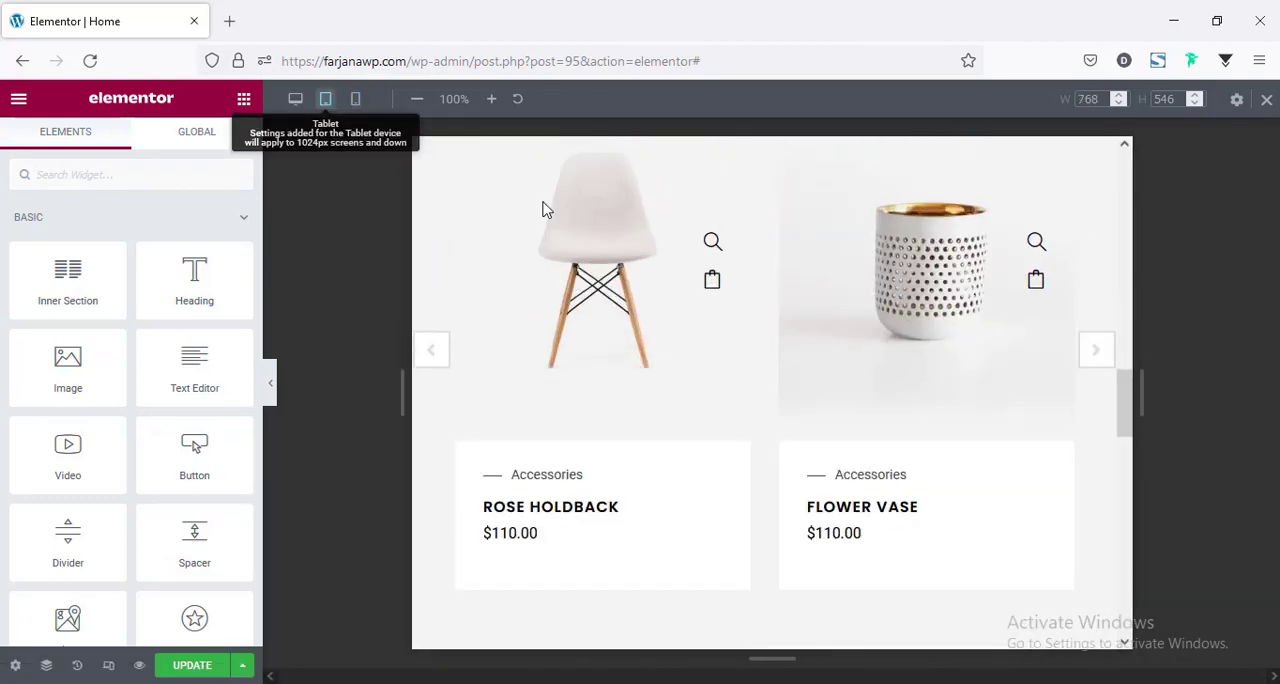
{"action": "scroll", "coordinate": [853, 330], "scroll_direction": "down", "scroll_amount": 2}
{"action": "scroll", "coordinate": [855, 330], "scroll_direction": "down", "scroll_amount": 2}
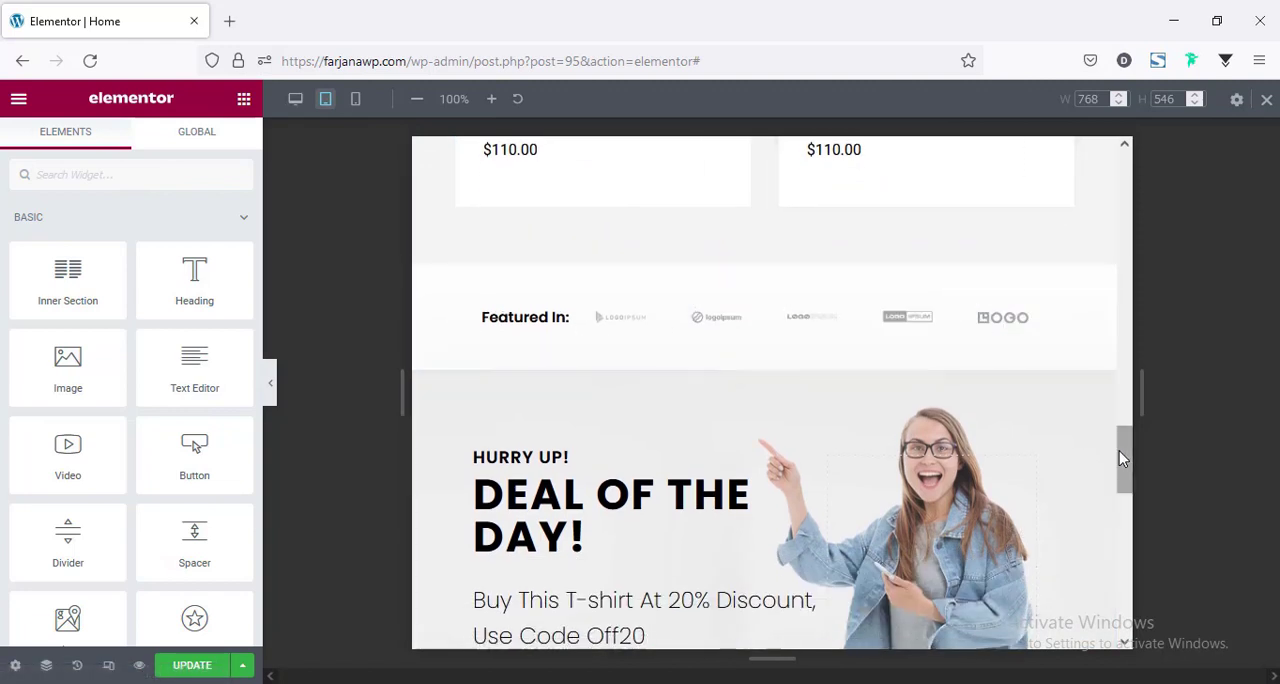
{"action": "scroll", "coordinate": [1120, 451], "scroll_direction": "down", "scroll_amount": 2}
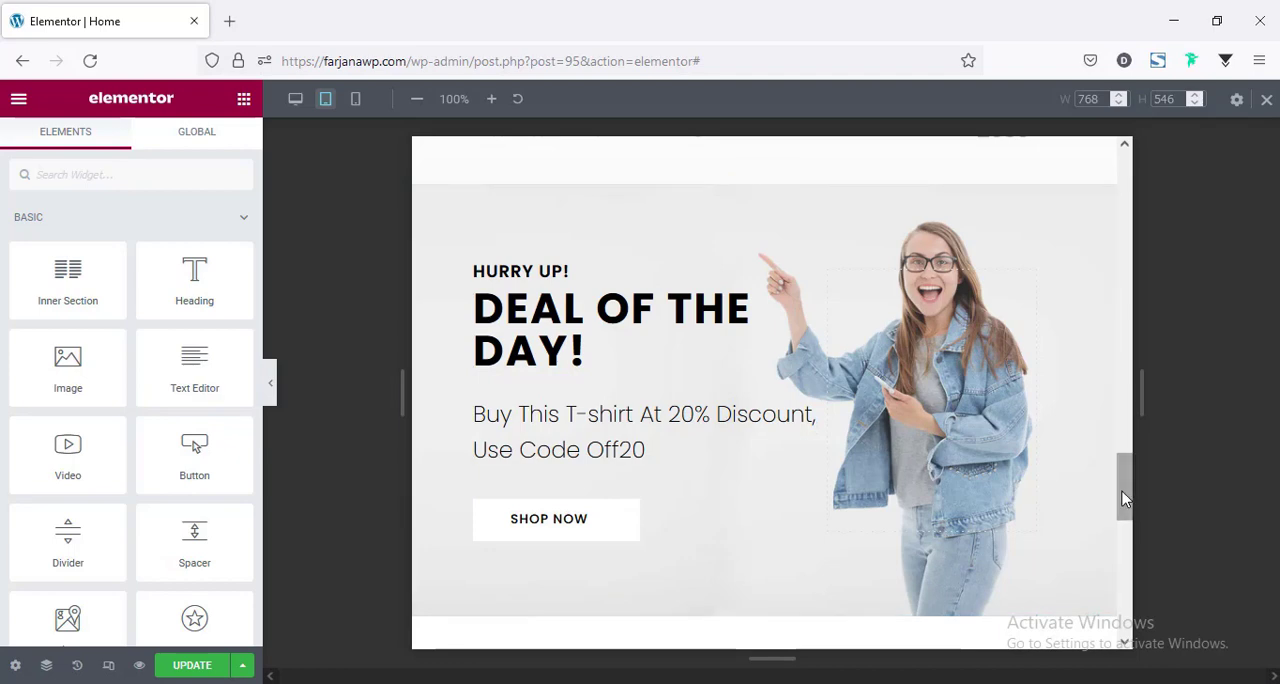
Set the tablet font size of the hero heading "Think Different" to 55 px.
{"action": "left_click_drag", "start_coordinate": [1124, 500], "coordinate": [1186, 260]}
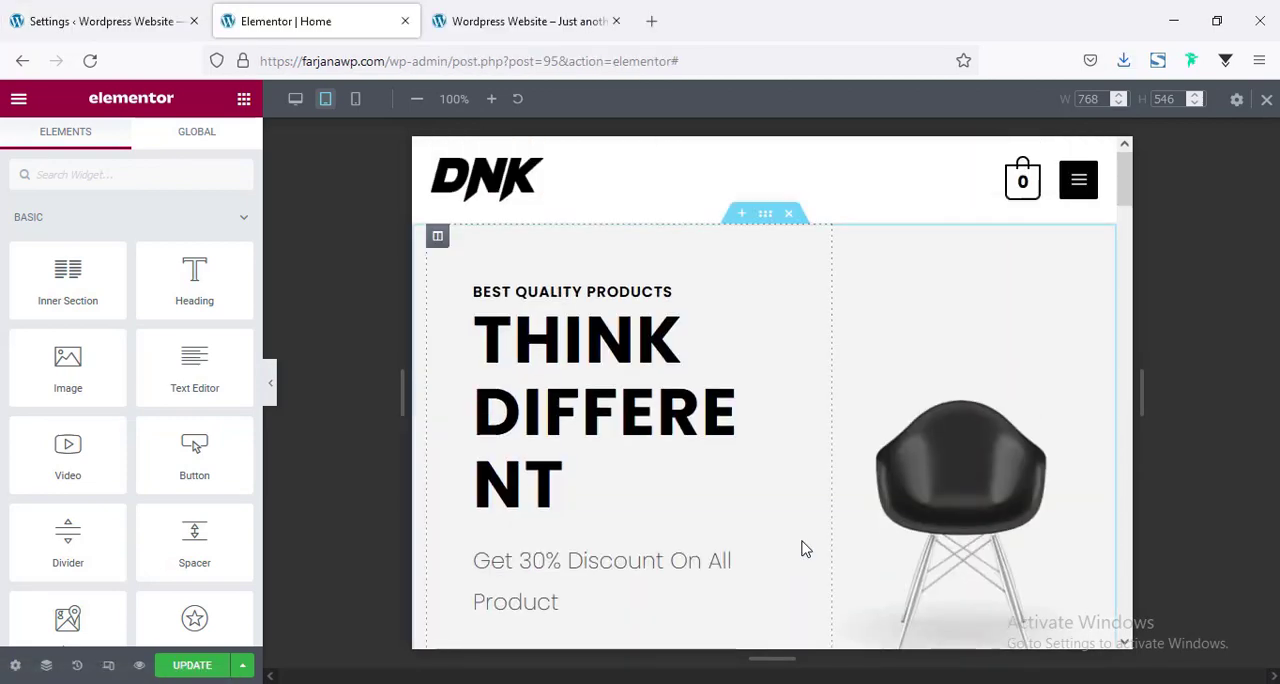
{"action": "scroll", "coordinate": [803, 546], "scroll_direction": "down", "scroll_amount": 2}
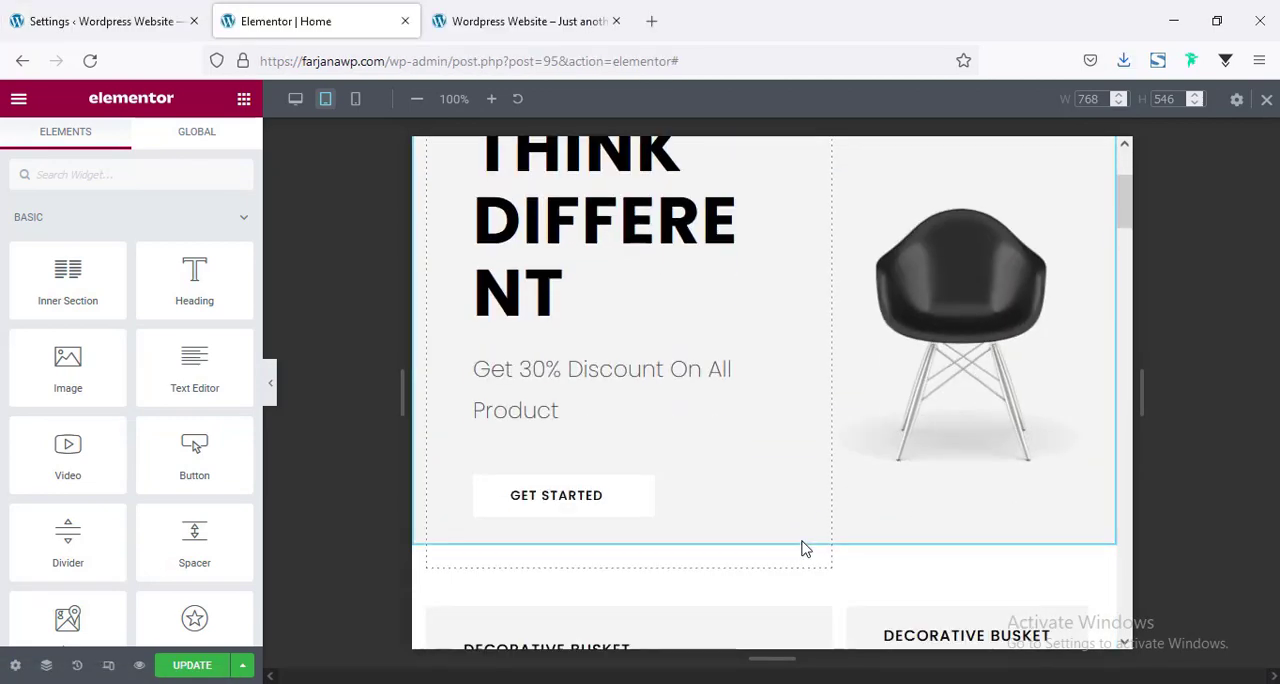
{"action": "scroll", "coordinate": [803, 546], "scroll_direction": "up", "scroll_amount": 2}
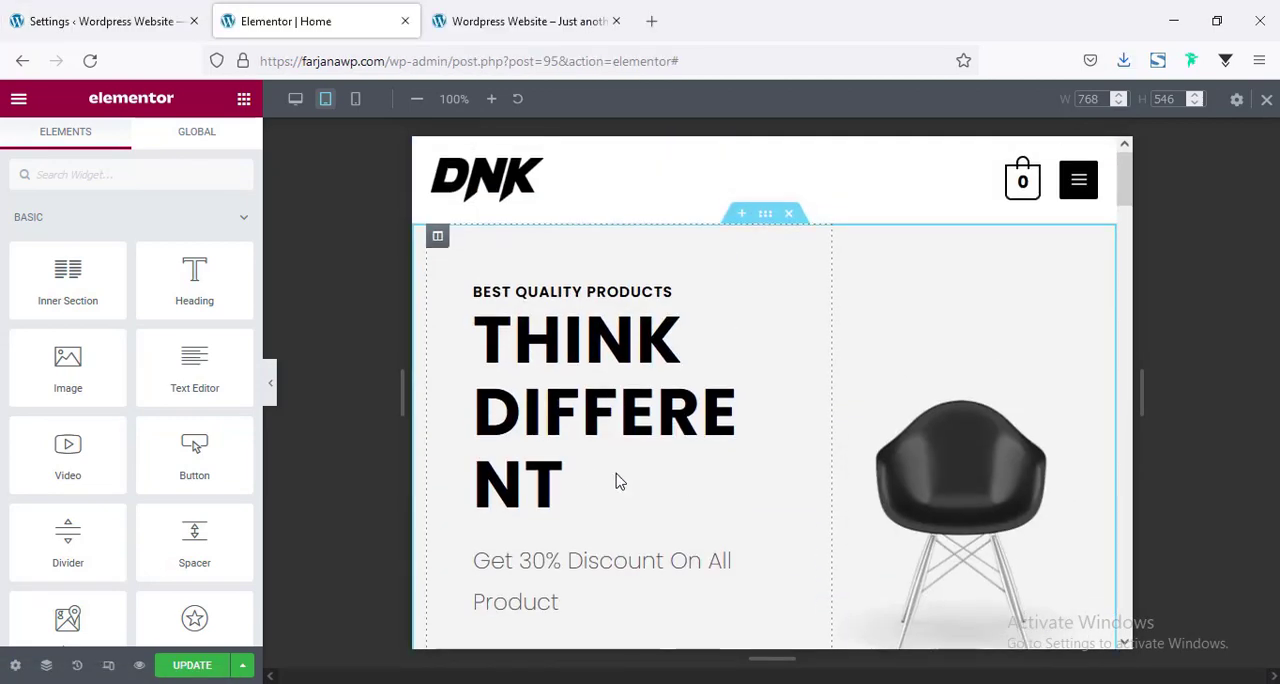
{"action": "left_click", "coordinate": [566, 441]}
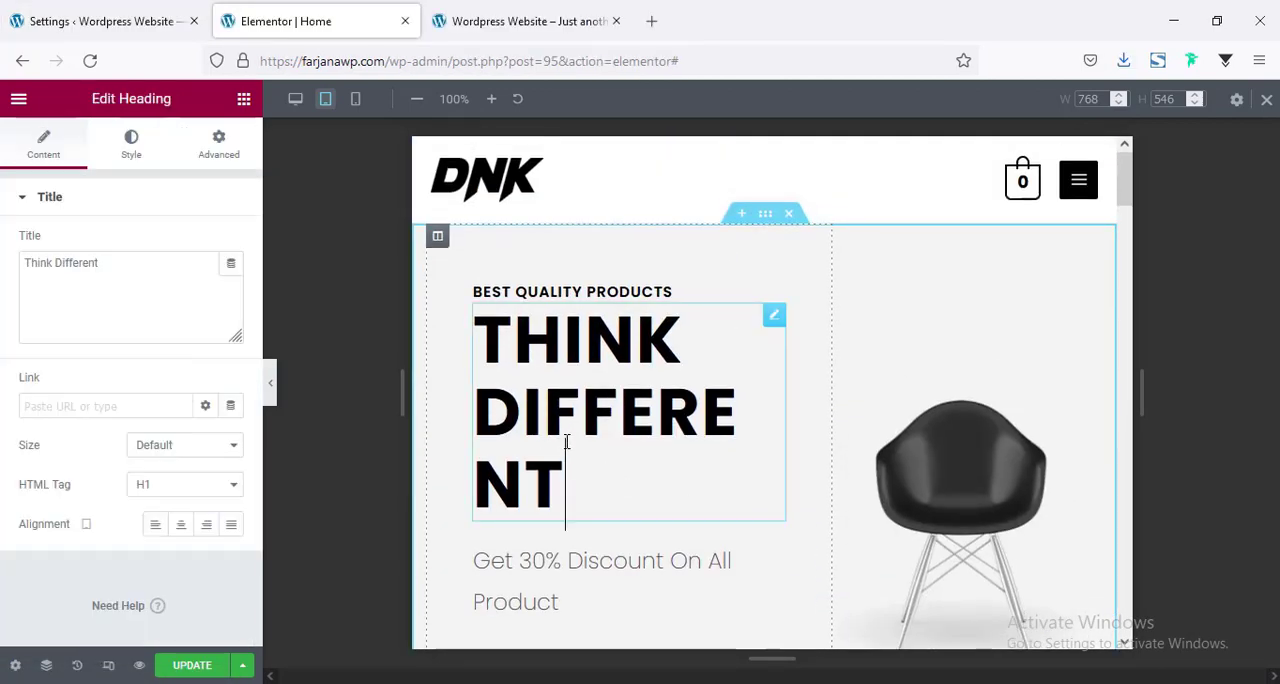
{"action": "left_click", "coordinate": [140, 162]}
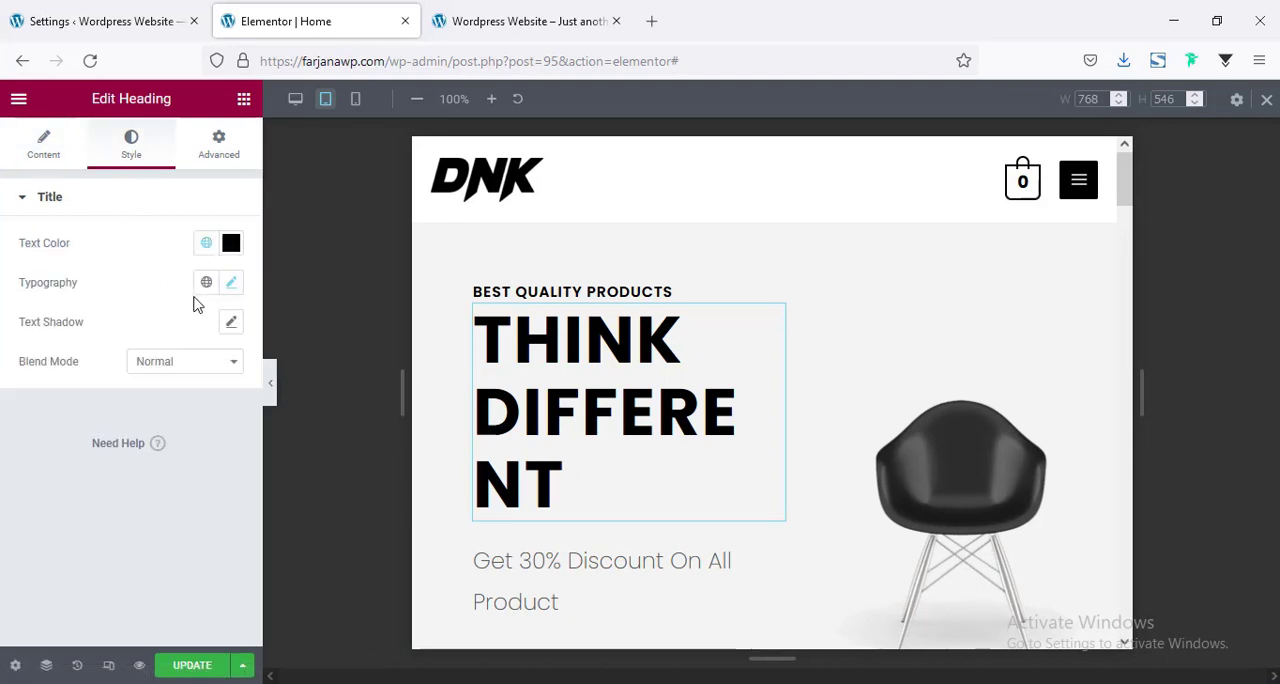
{"action": "left_click", "coordinate": [232, 285]}
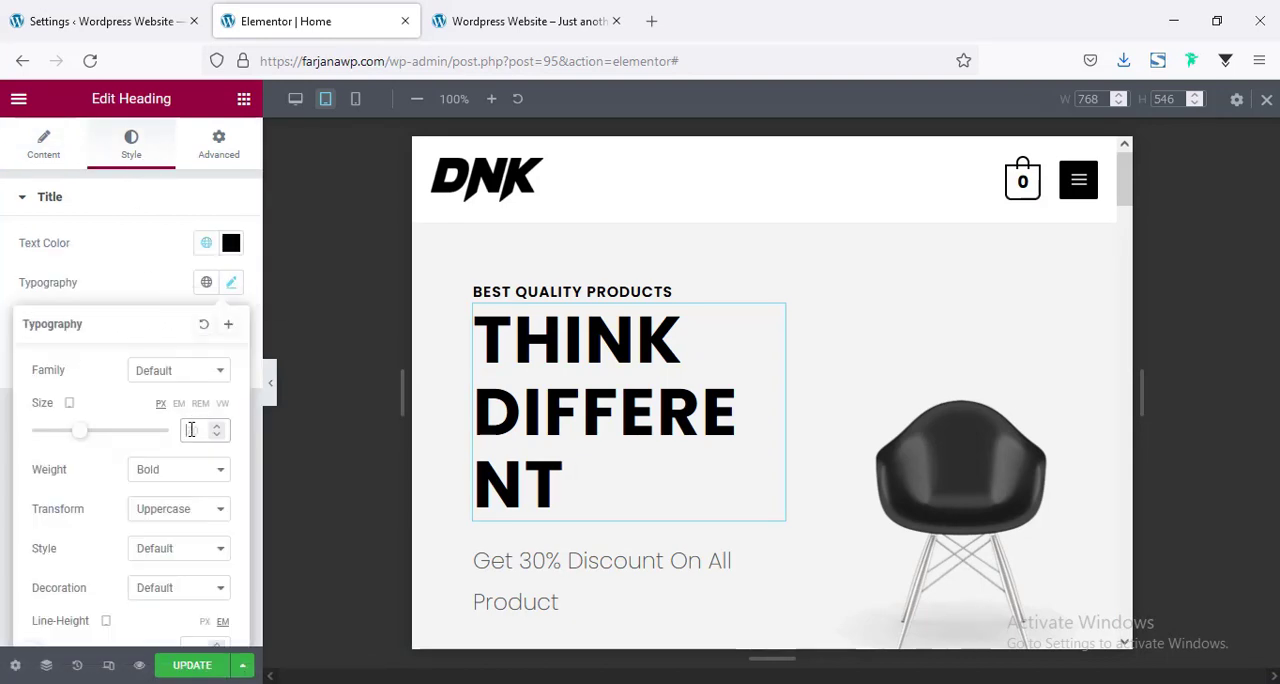
{"action": "type", "text": "55"}
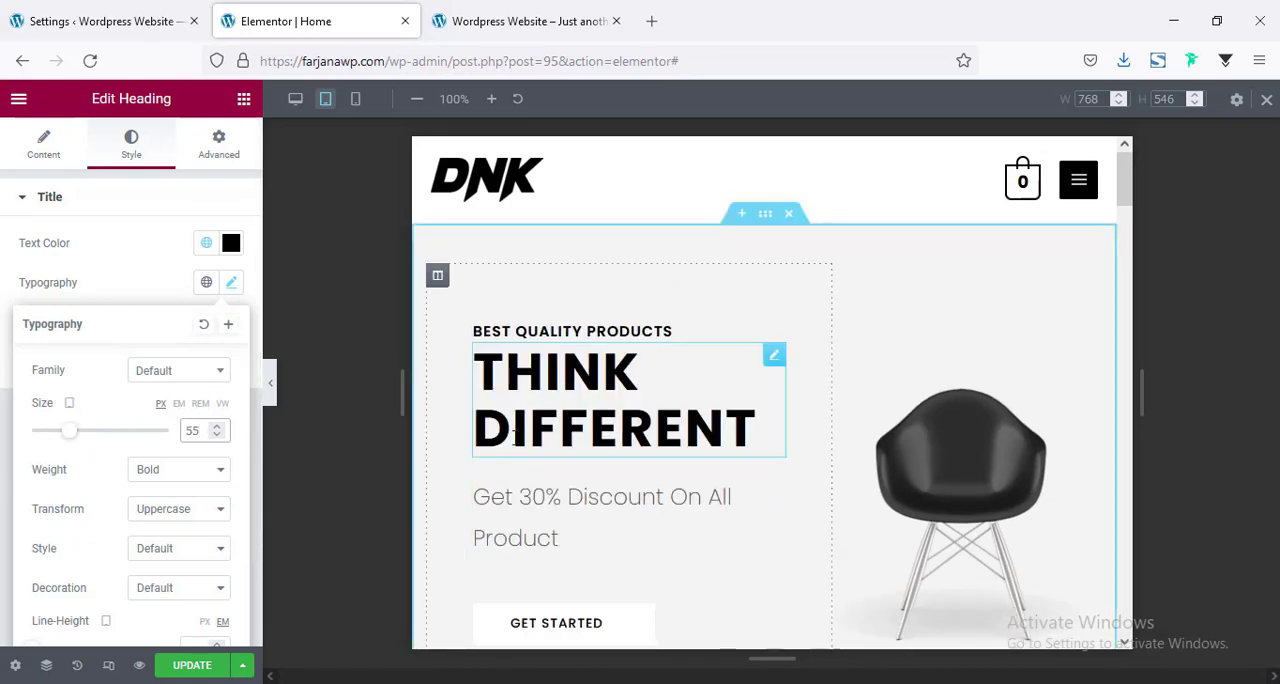
Set the mobile font size of the hero heading "Think Different" to 45 px.
{"action": "left_click", "coordinate": [355, 101]}
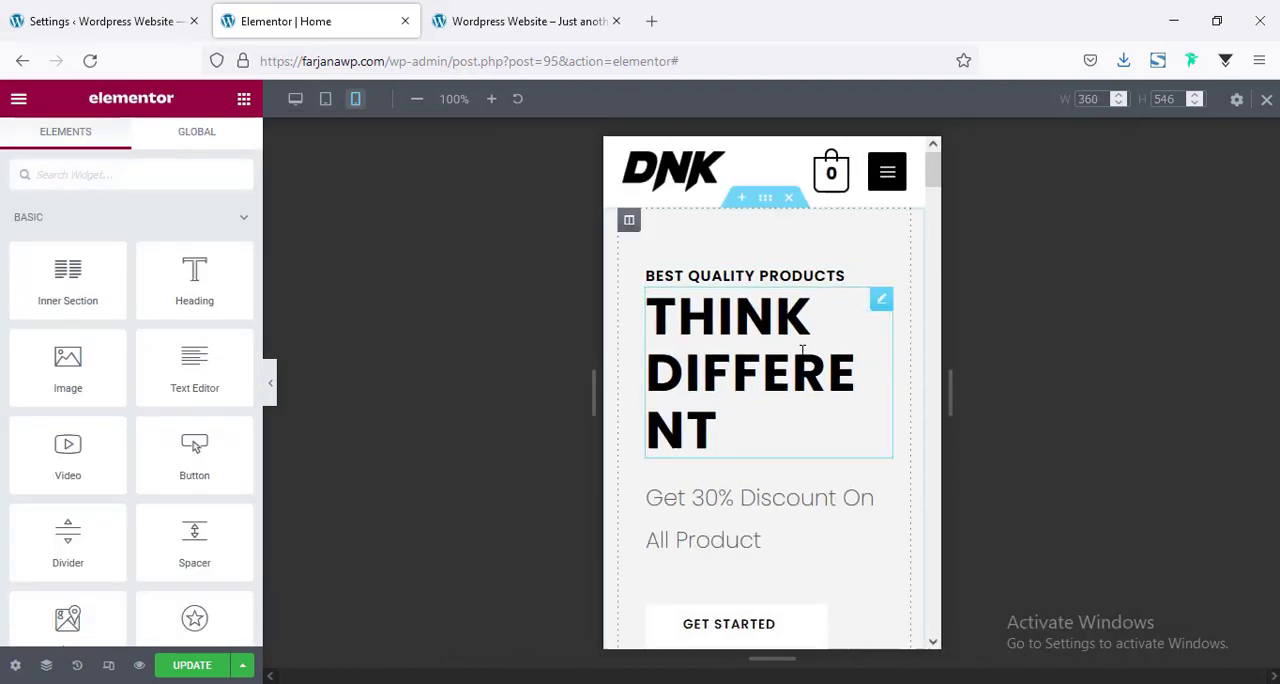
{"action": "left_click", "coordinate": [716, 373]}
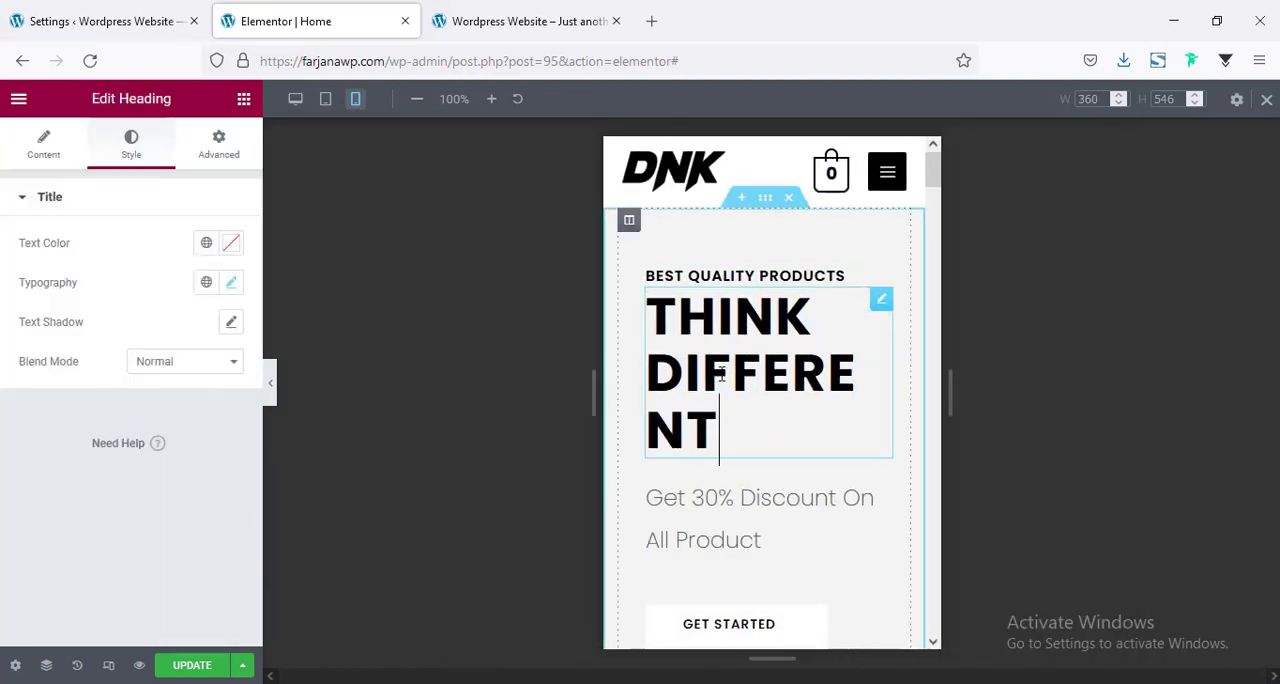
{"action": "left_click", "coordinate": [232, 284]}
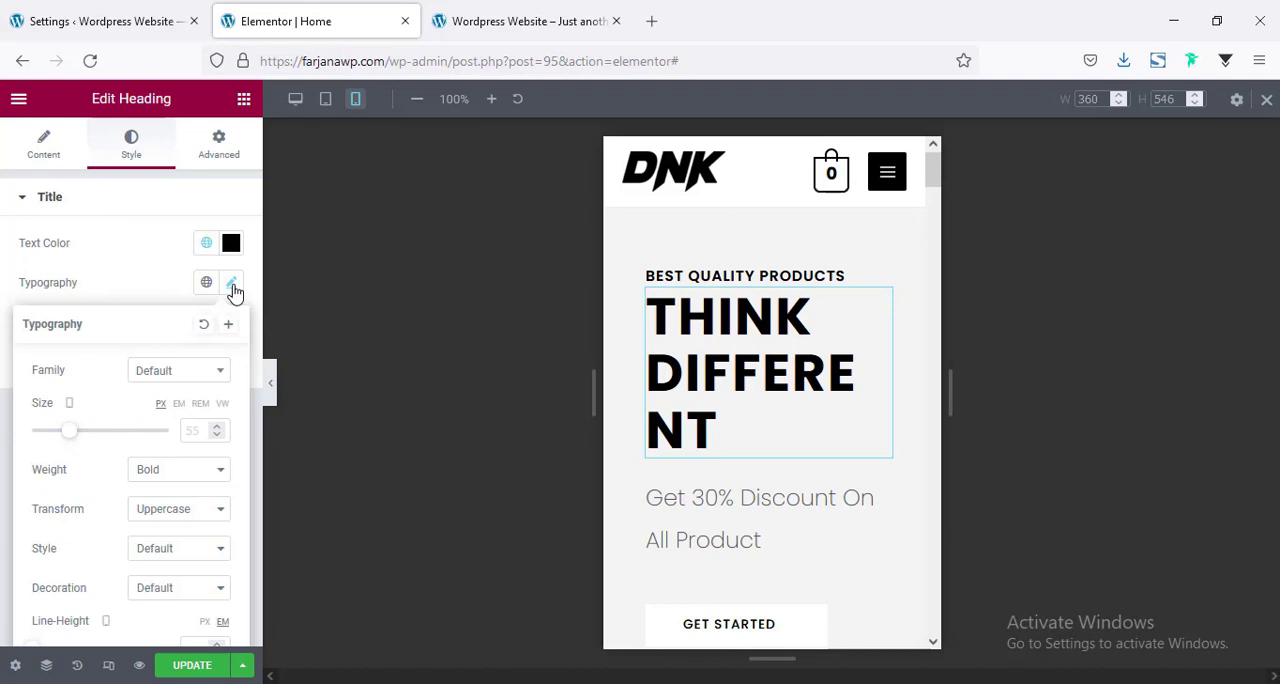
{"action": "left_click", "coordinate": [194, 432]}
{"action": "type", "text": "45"}
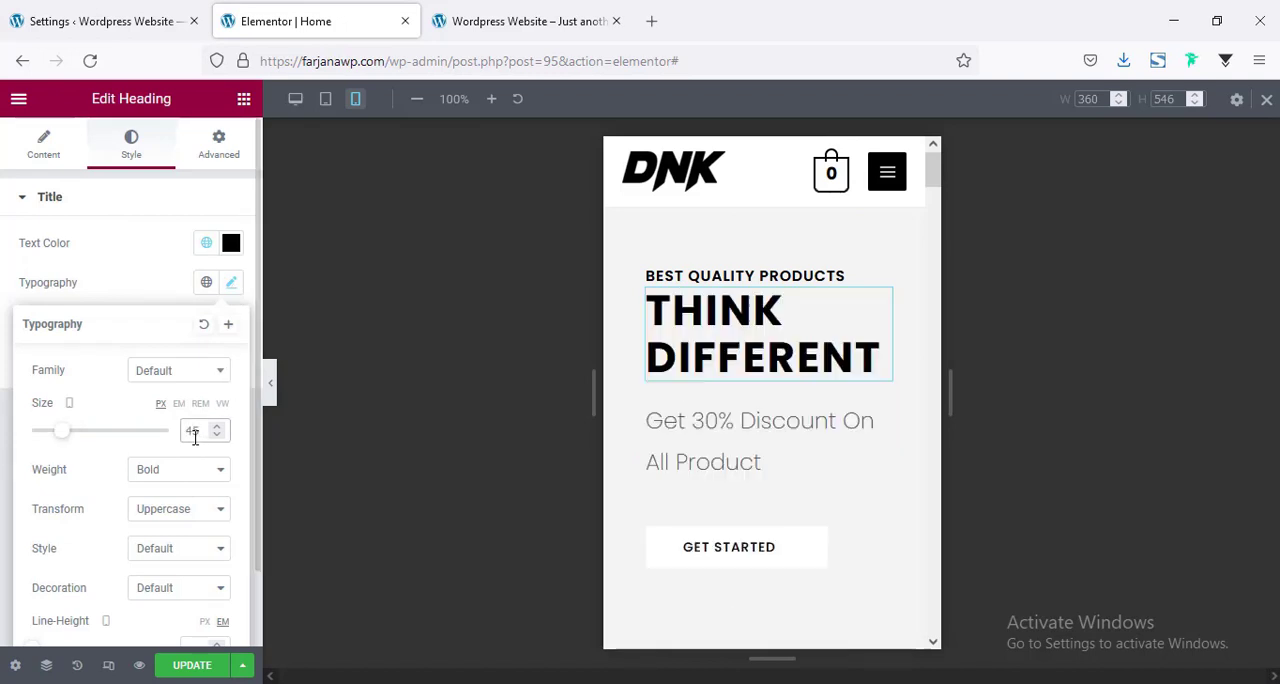
Set the mobile padding of the column holding the woven ball and lamp cards to 0 px on all sides.
{"action": "scroll", "coordinate": [760, 500], "scroll_direction": "down", "scroll_amount": 3}
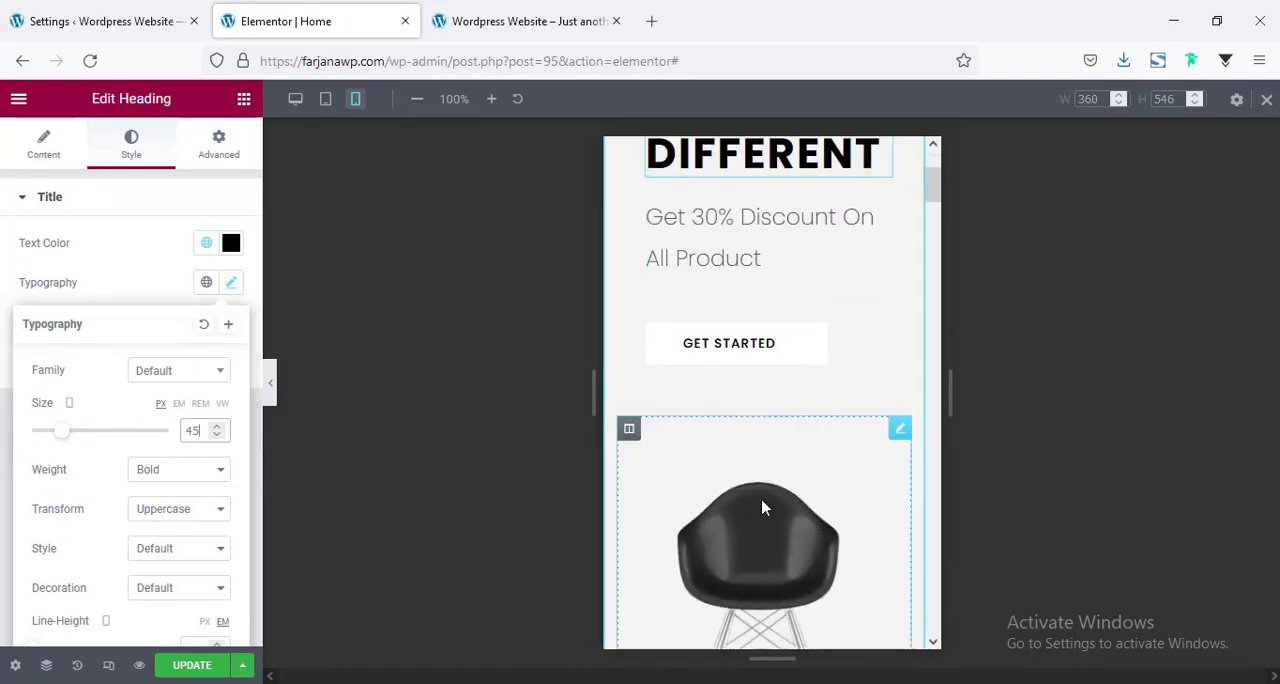
{"action": "scroll", "coordinate": [750, 465], "scroll_direction": "down", "scroll_amount": 5}
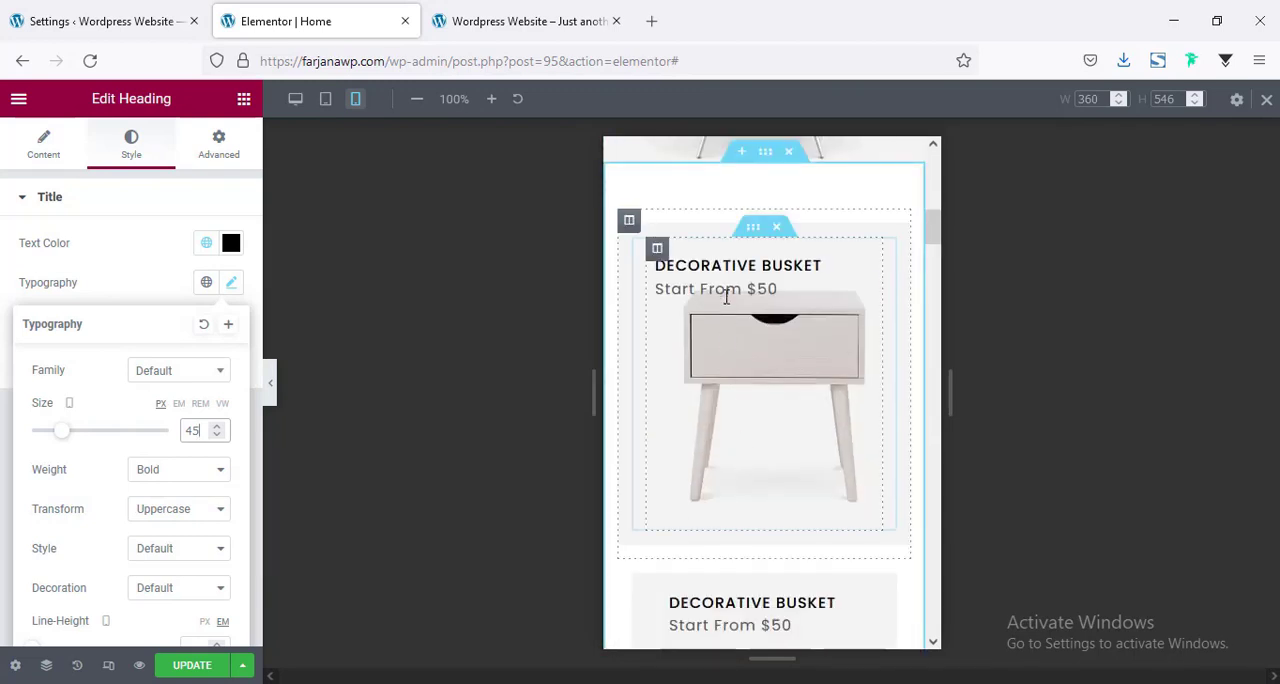
{"action": "scroll", "coordinate": [757, 467], "scroll_direction": "down", "scroll_amount": 4}
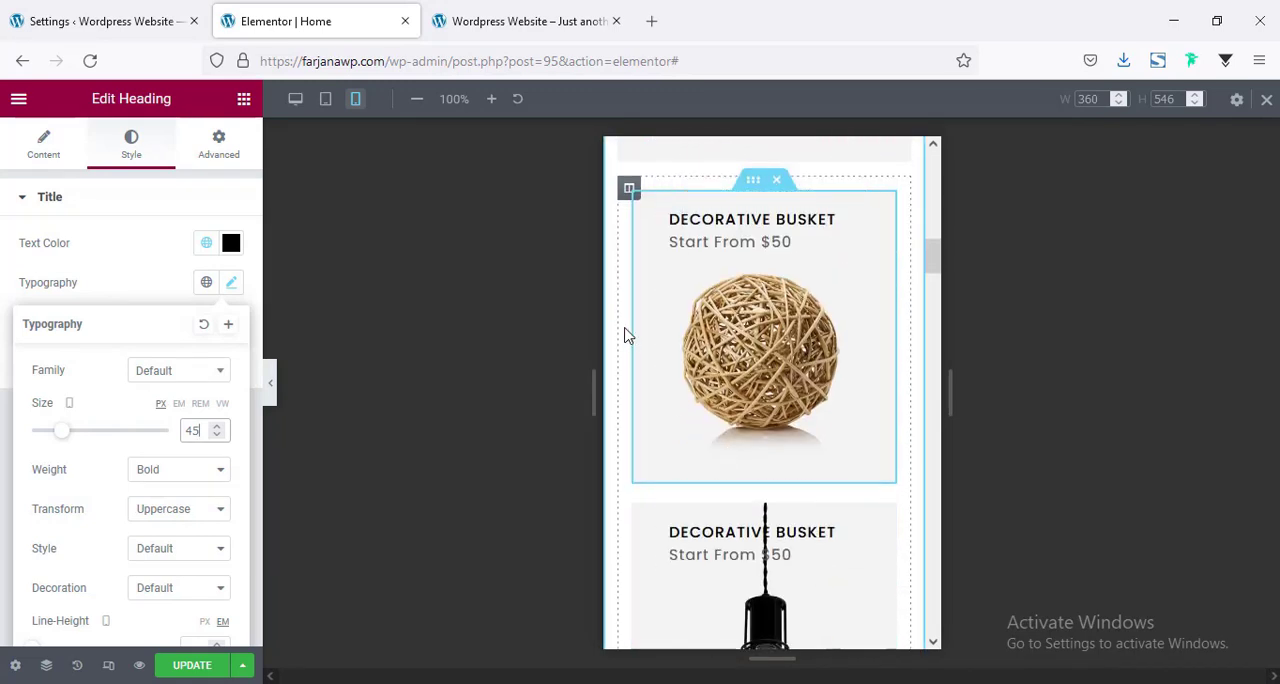
{"action": "scroll", "coordinate": [668, 548], "scroll_direction": "down", "scroll_amount": 2}
{"action": "scroll", "coordinate": [672, 255], "scroll_direction": "up", "scroll_amount": 4}
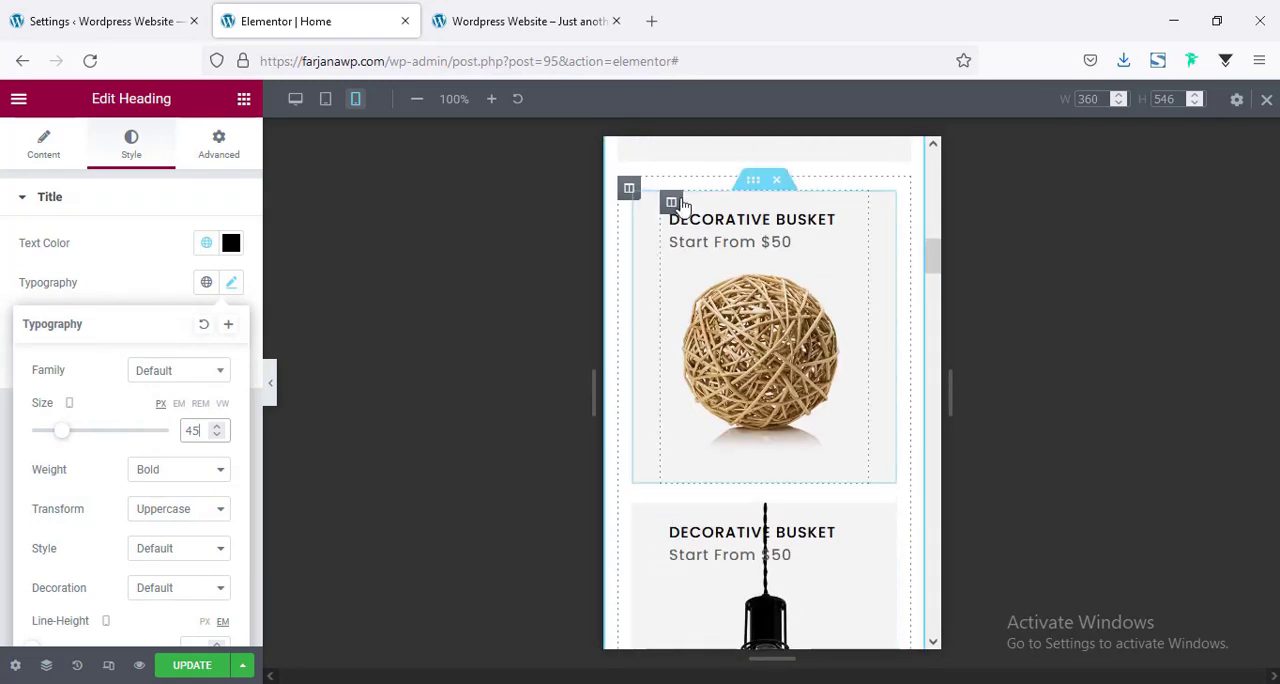
{"action": "scroll", "coordinate": [669, 349], "scroll_direction": "down", "scroll_amount": 2}
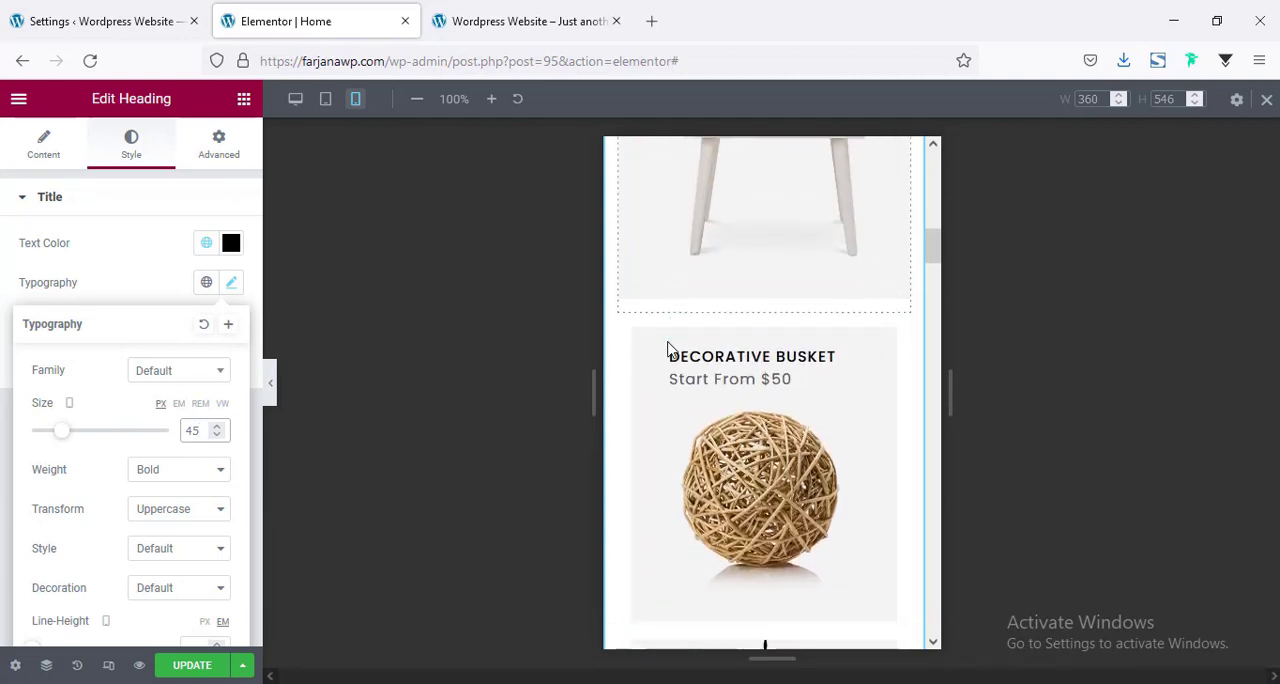
{"action": "scroll", "coordinate": [686, 400], "scroll_direction": "down", "scroll_amount": 4}
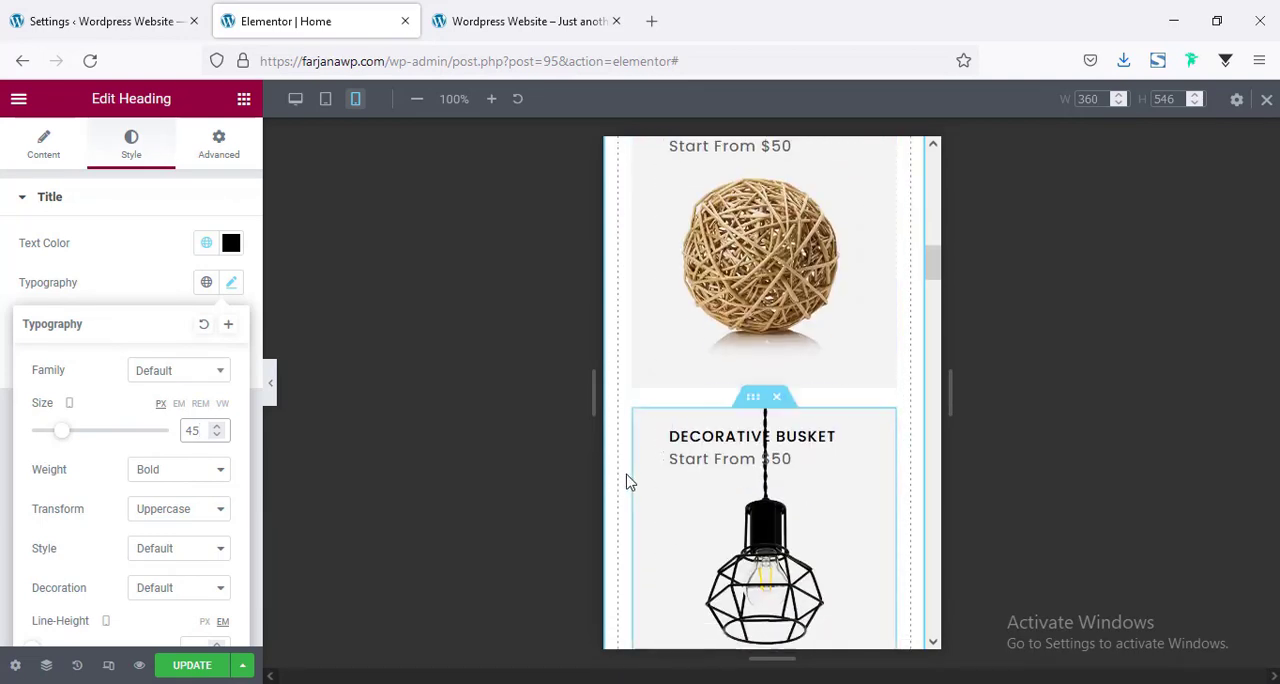
{"action": "scroll", "coordinate": [640, 470], "scroll_direction": "up", "scroll_amount": 5}
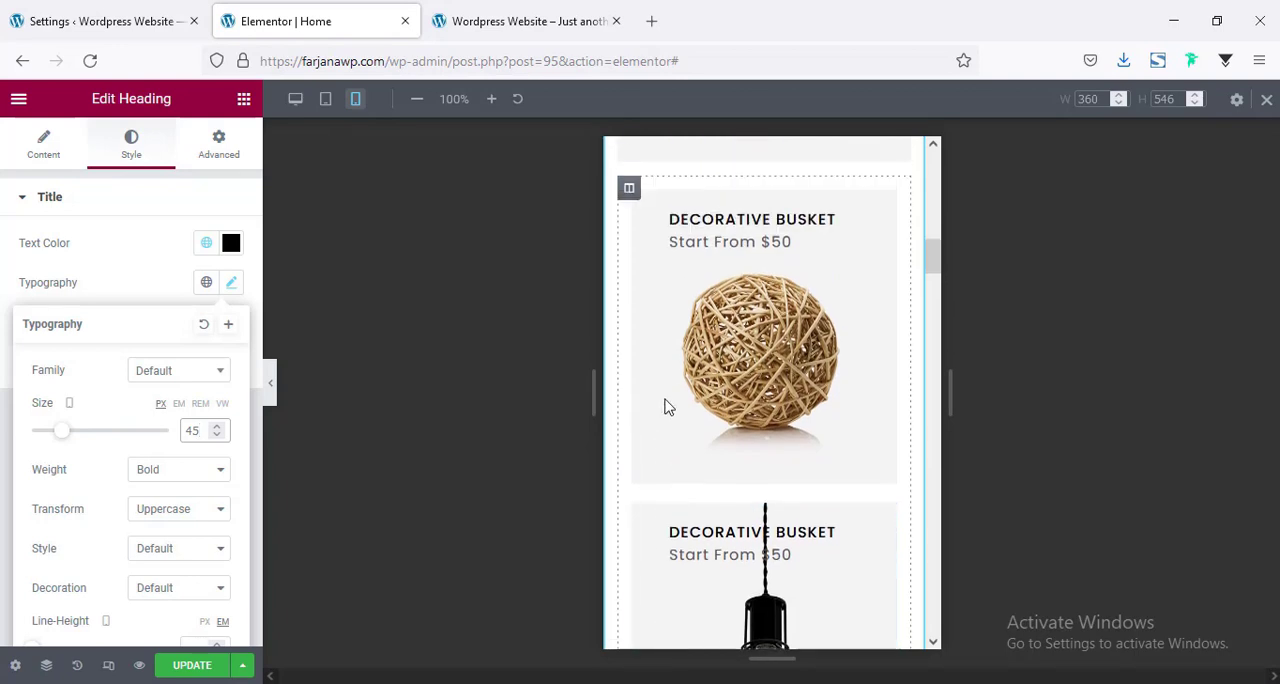
{"action": "left_click", "coordinate": [628, 190]}
{"action": "left_click", "coordinate": [203, 146]}
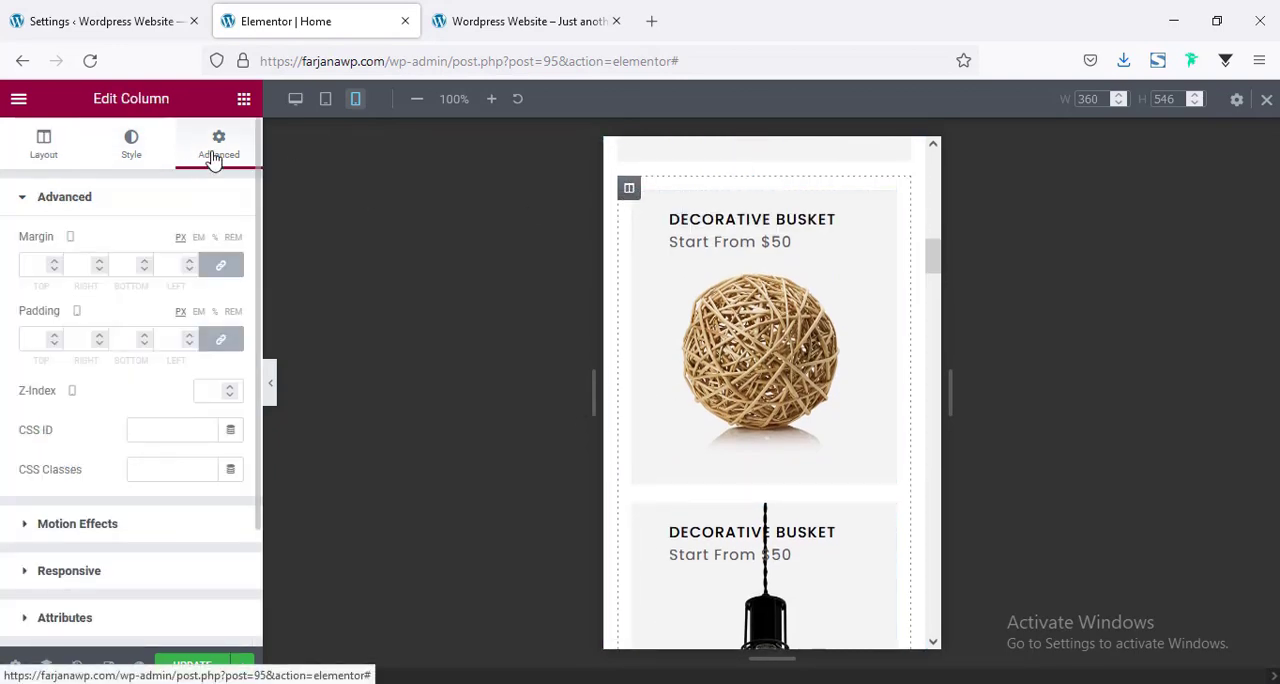
{"action": "left_click", "coordinate": [35, 344]}
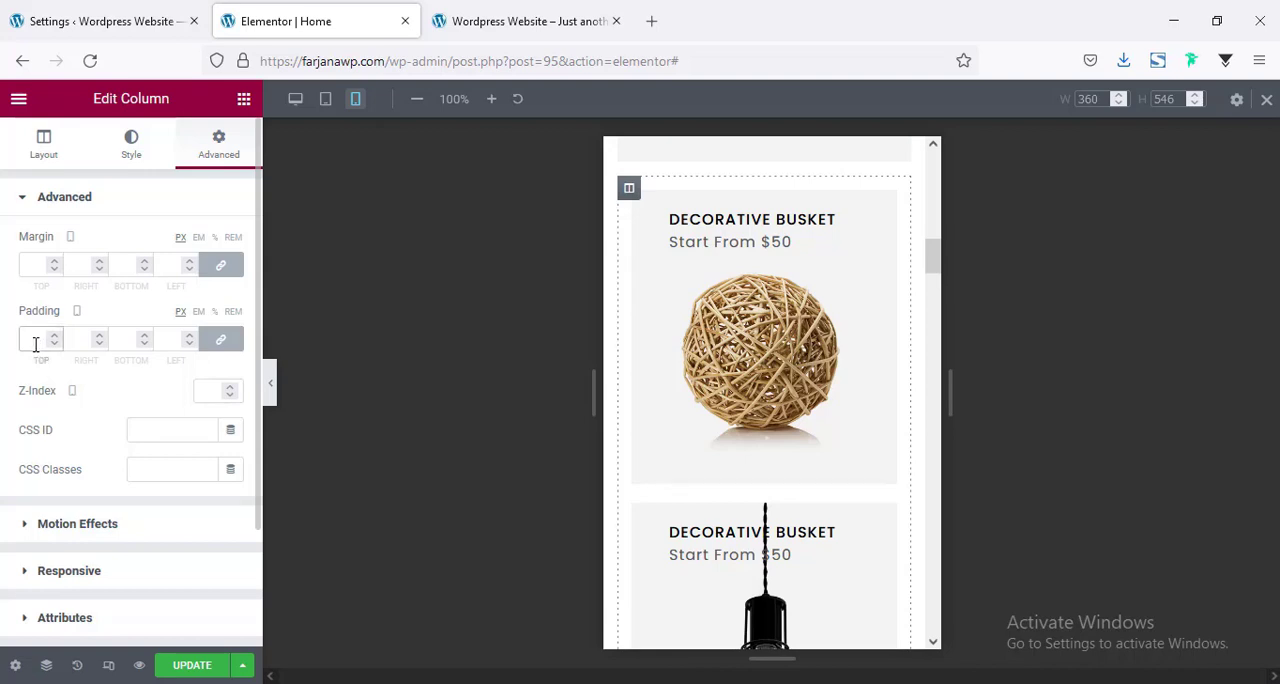
{"action": "type", "text": "0"}
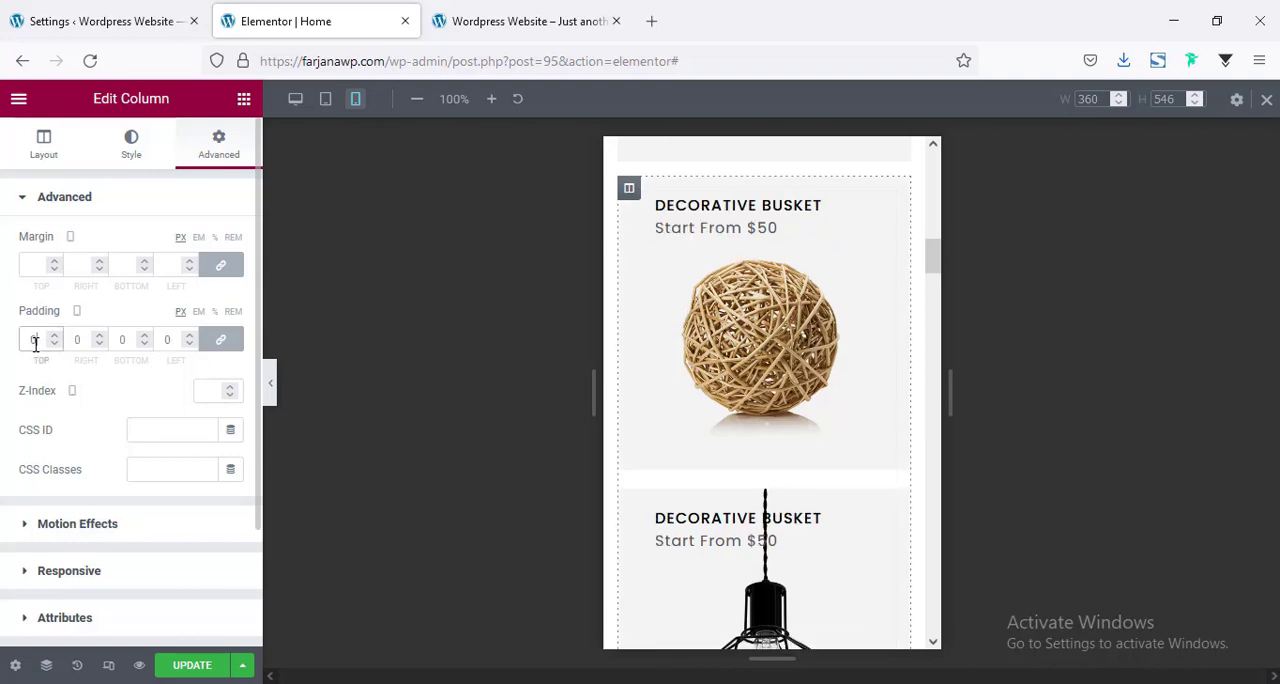
Set the mobile font size of the "Deal of the Day!" heading to 40 px.
{"action": "scroll", "coordinate": [650, 300], "scroll_direction": "up", "scroll_amount": 2}
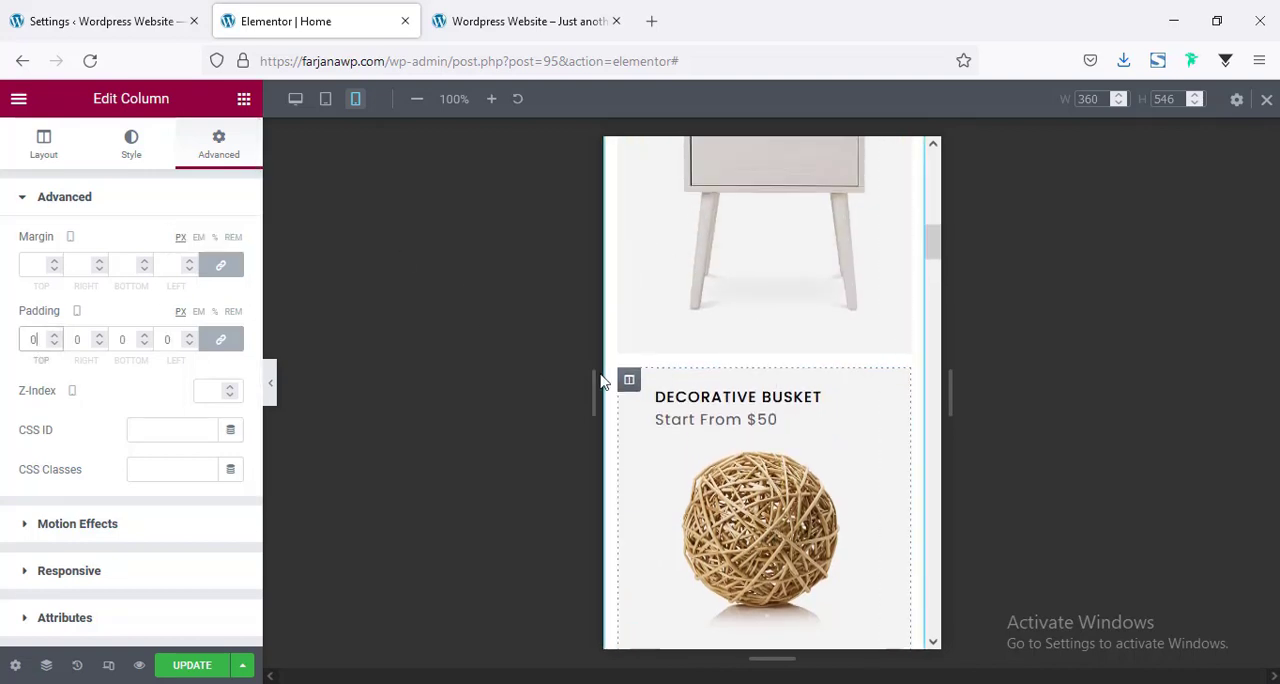
{"action": "scroll", "coordinate": [700, 400], "scroll_direction": "down", "scroll_amount": 3}
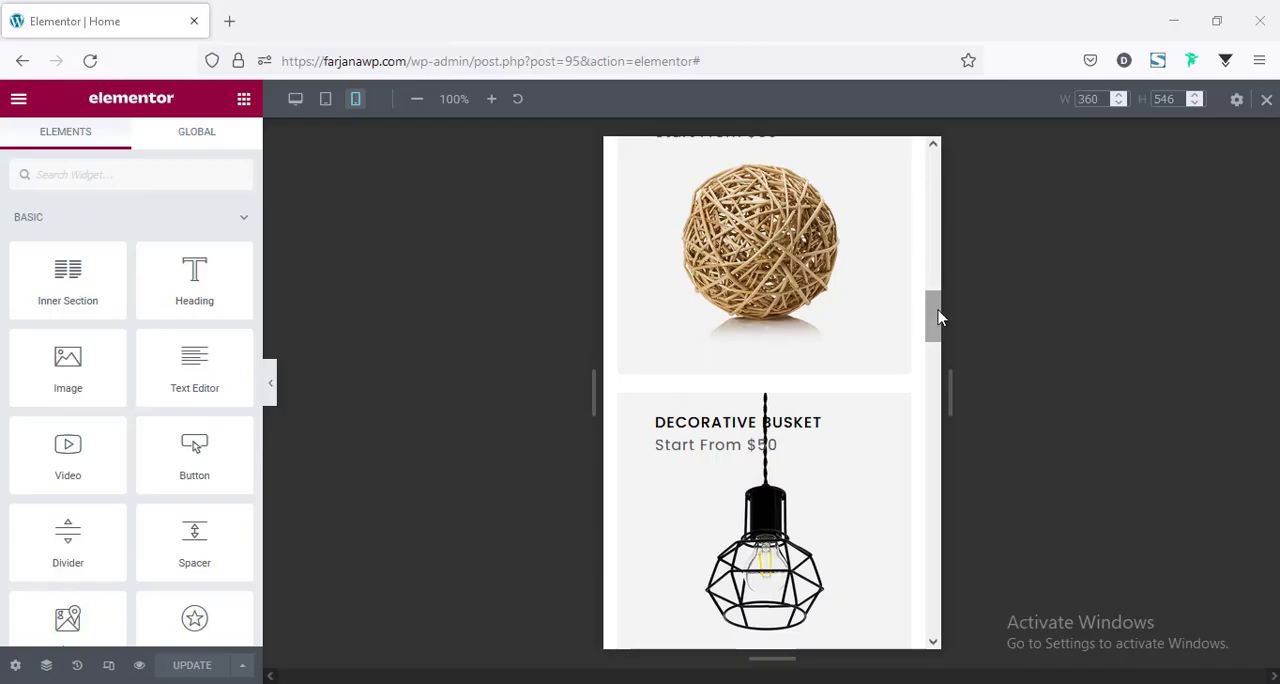
{"action": "scroll", "coordinate": [940, 318], "scroll_direction": "down", "scroll_amount": 1}
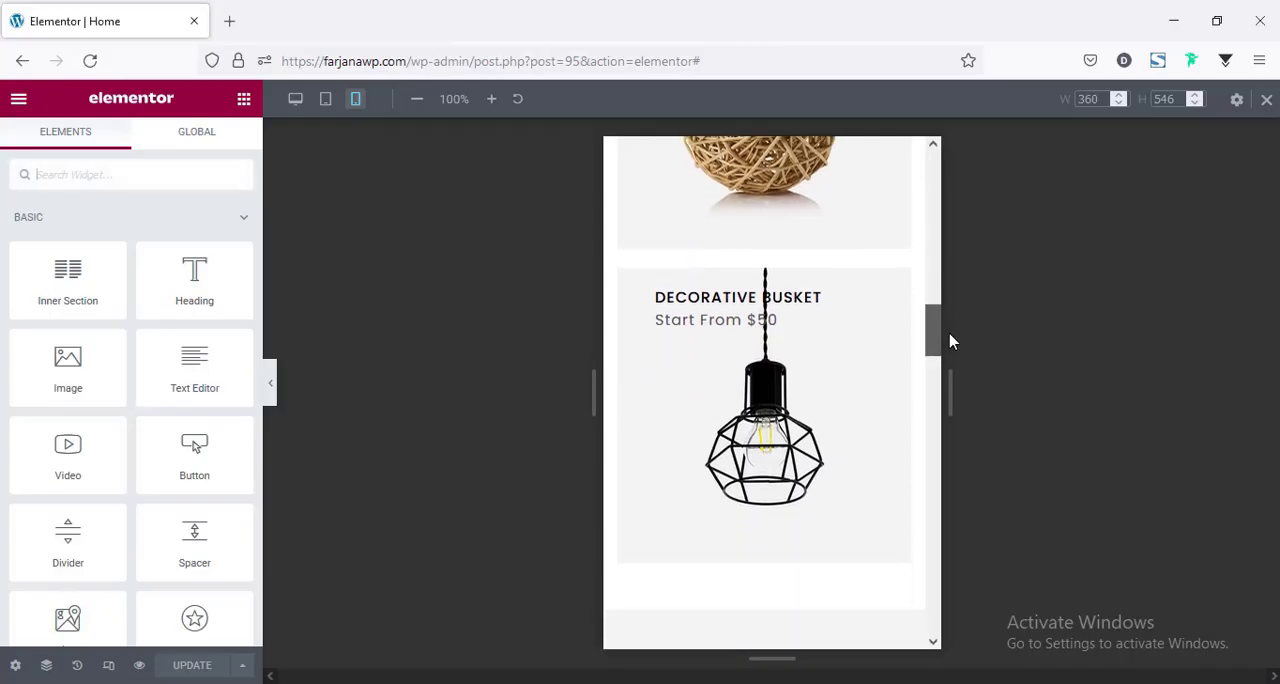
{"action": "left_click_drag", "start_coordinate": [950, 335], "coordinate": [962, 391]}
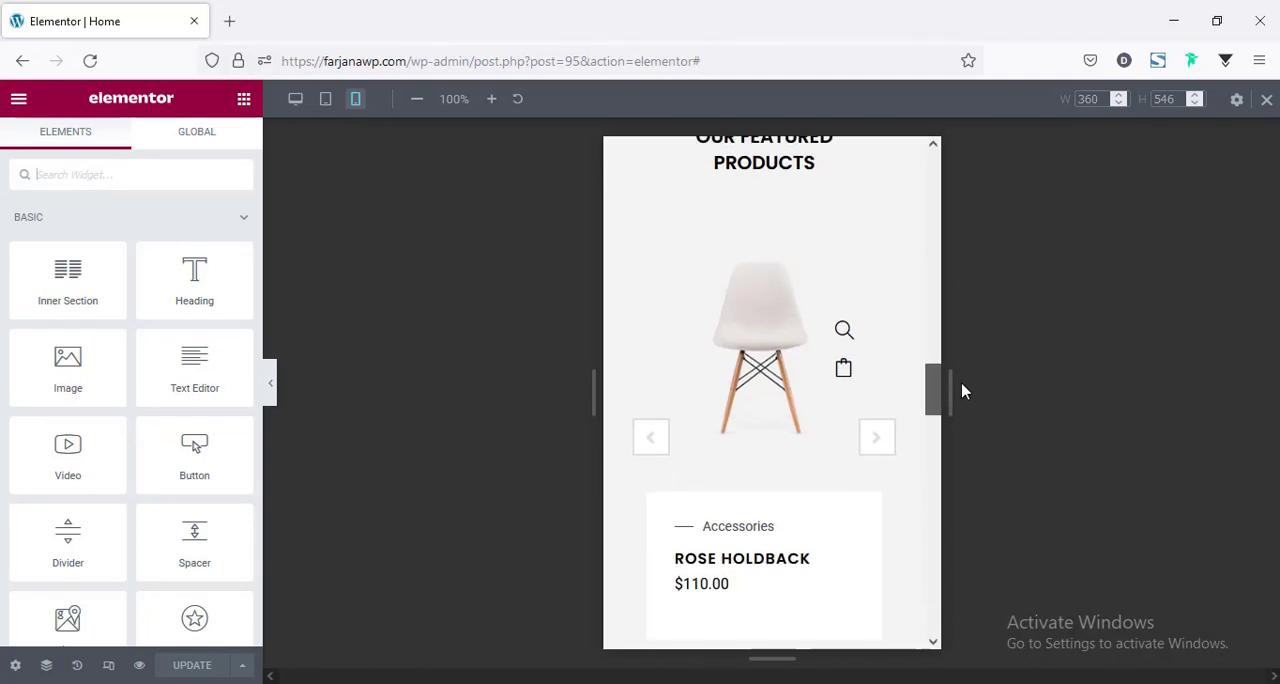
{"action": "left_click_drag", "start_coordinate": [962, 391], "coordinate": [974, 448]}
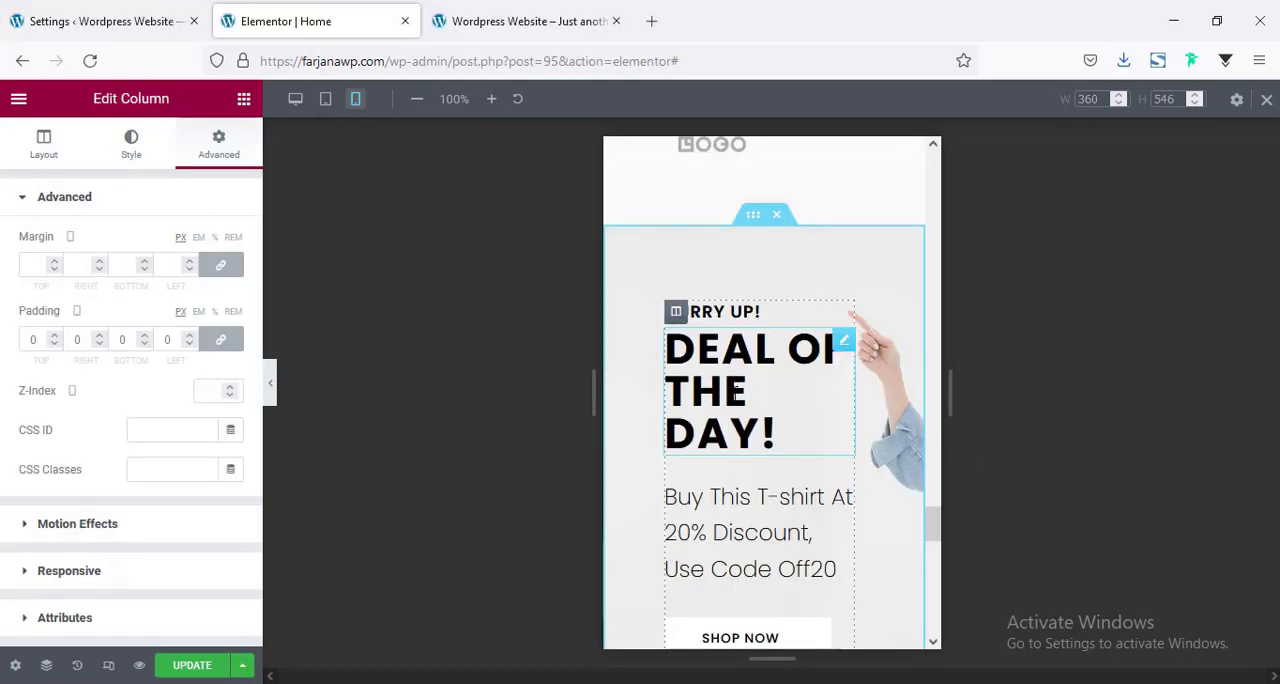
{"action": "left_click", "coordinate": [735, 392]}
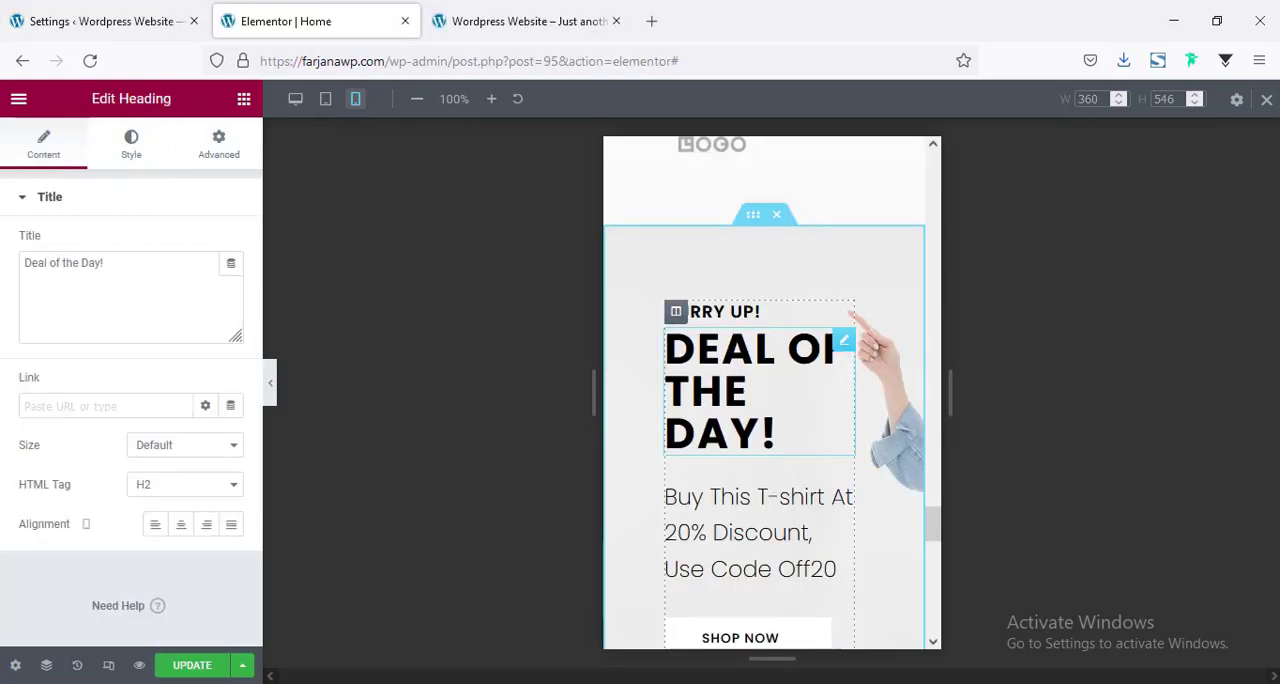
{"action": "left_click", "coordinate": [123, 157]}
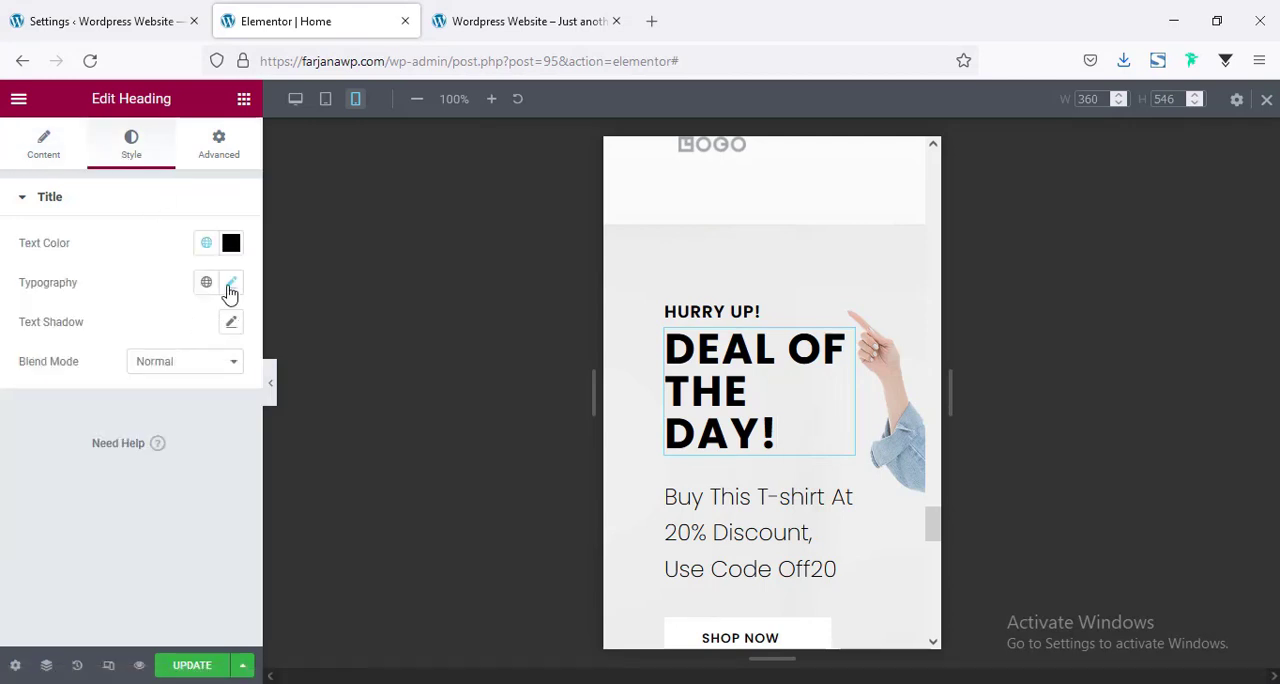
{"action": "left_click", "coordinate": [230, 285]}
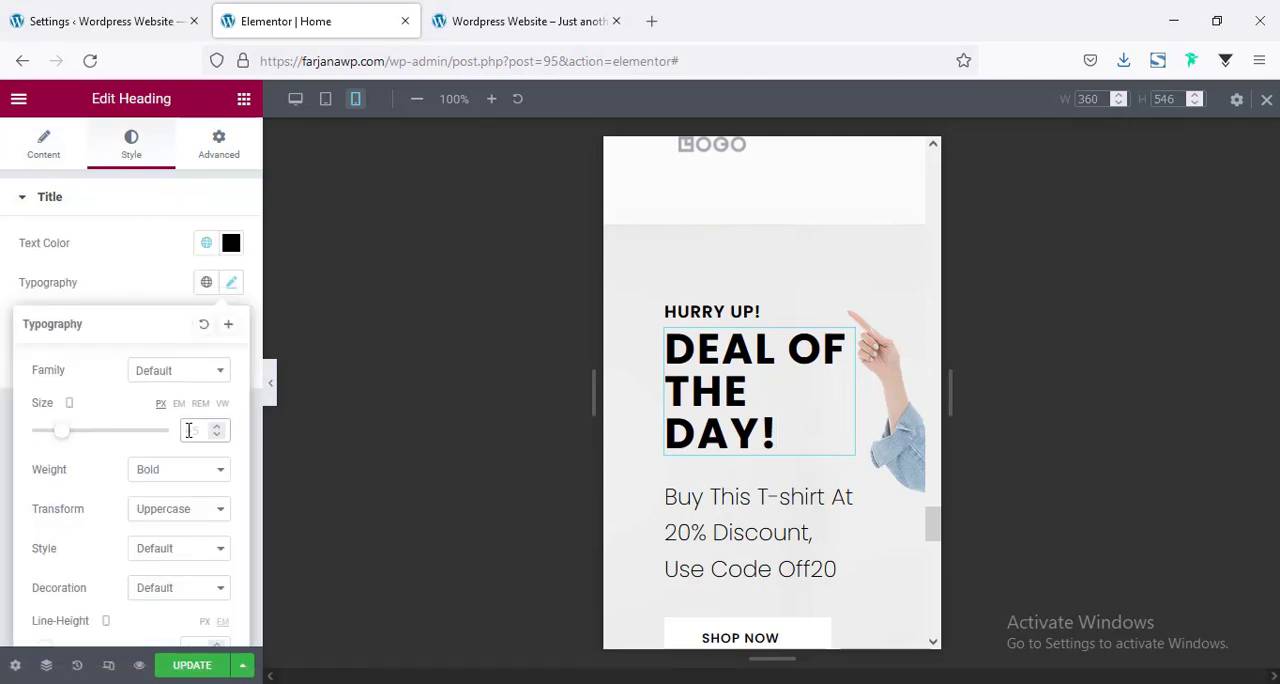
{"action": "left_click", "coordinate": [188, 430]}
{"action": "type", "text": "30"}
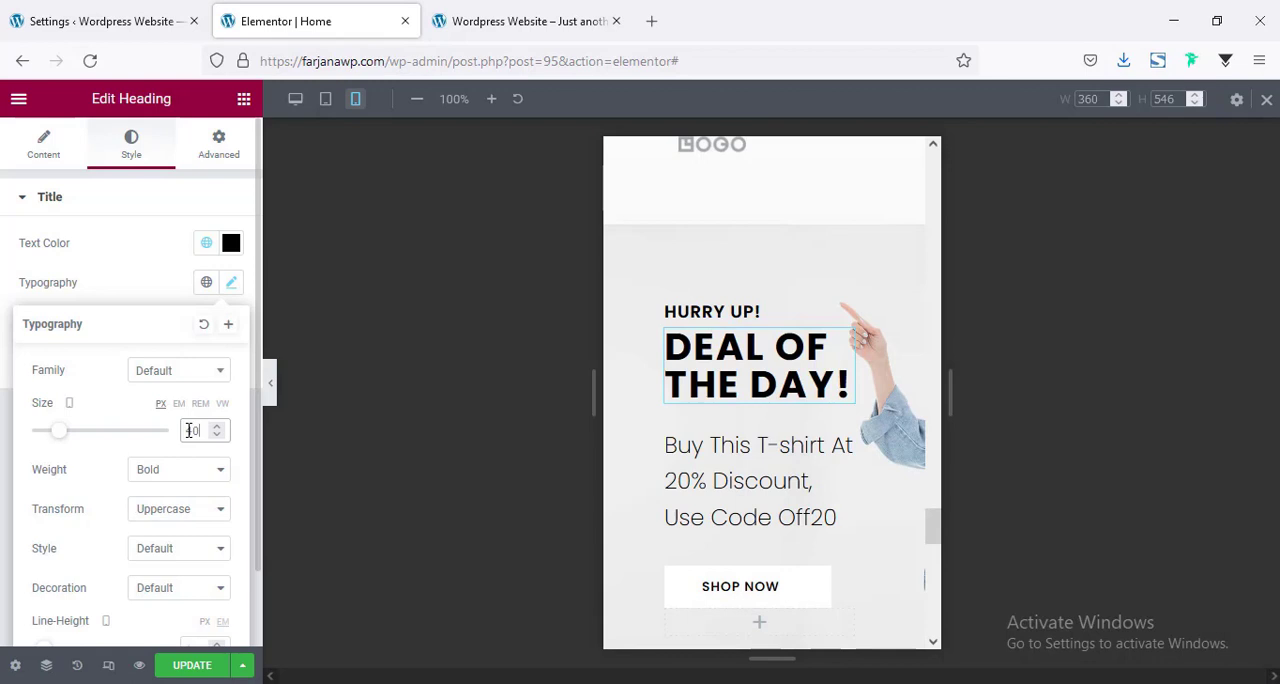
Set the mobile typography of the T-shirt discount heading to size 18 px and line height 1.2 em.
{"action": "scroll", "coordinate": [740, 440], "scroll_direction": "down", "scroll_amount": 1}
{"action": "left_click", "coordinate": [744, 403]}
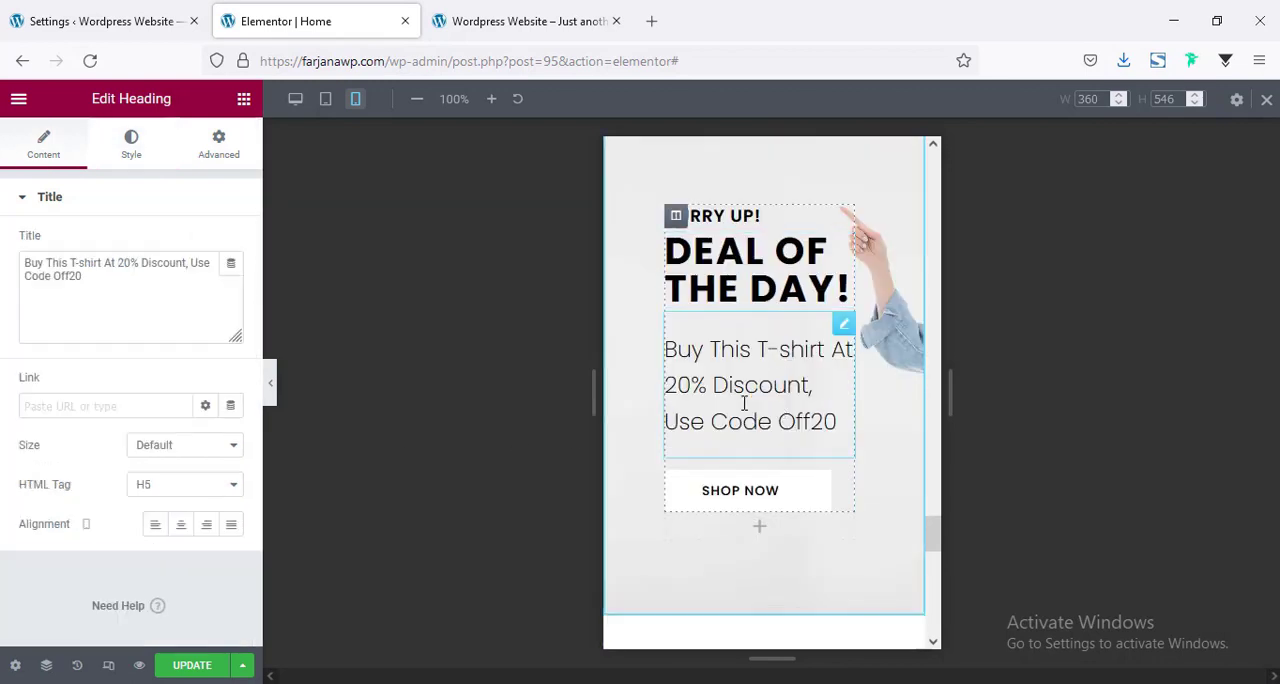
{"action": "left_click", "coordinate": [131, 145]}
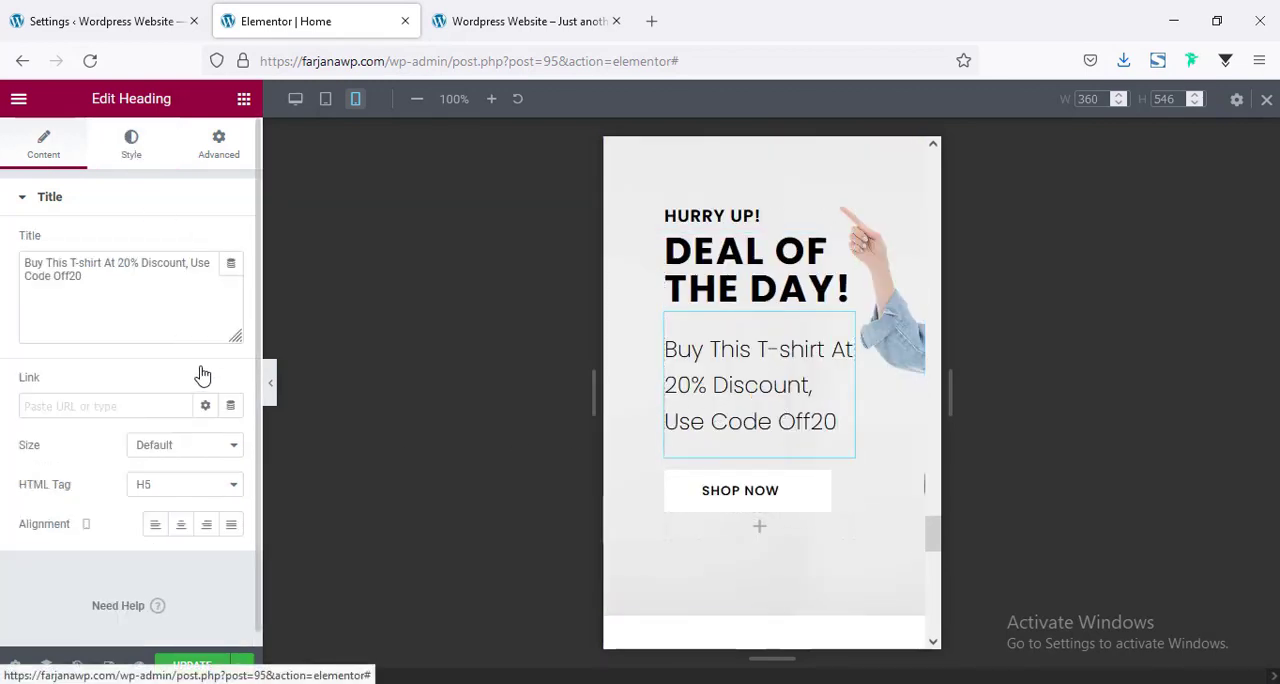
{"action": "left_click", "coordinate": [229, 288]}
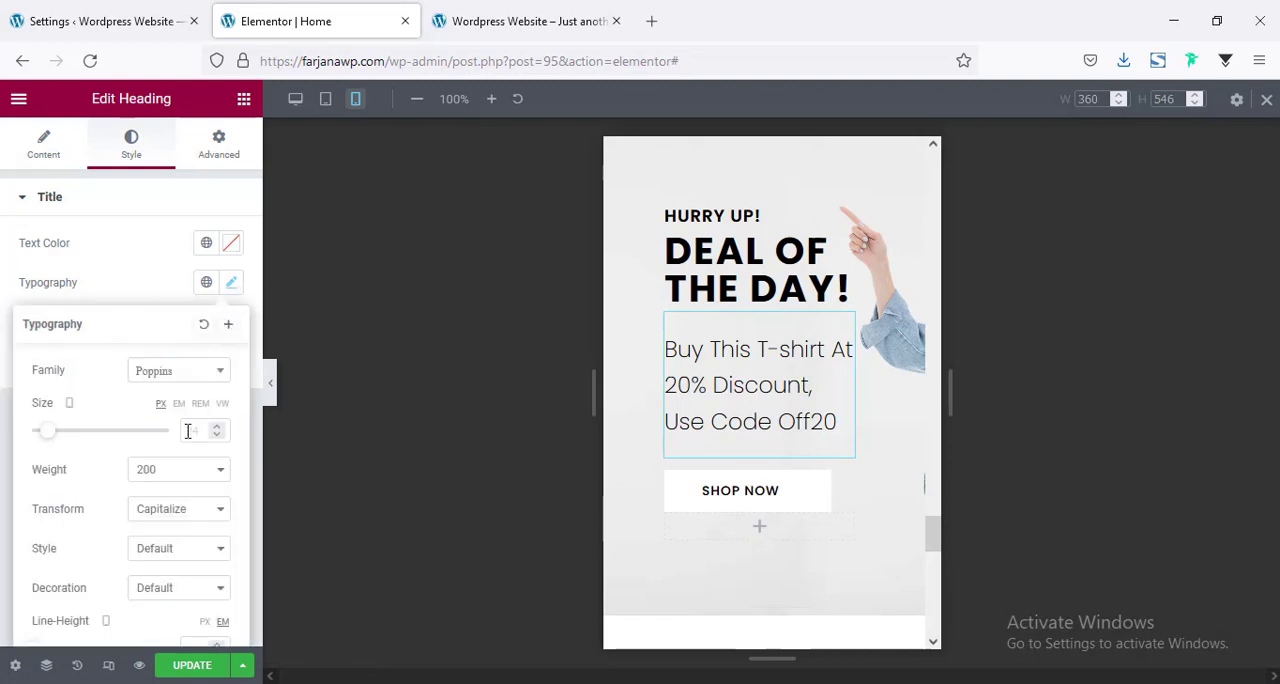
{"action": "left_click", "coordinate": [187, 431]}
{"action": "type", "text": "18"}
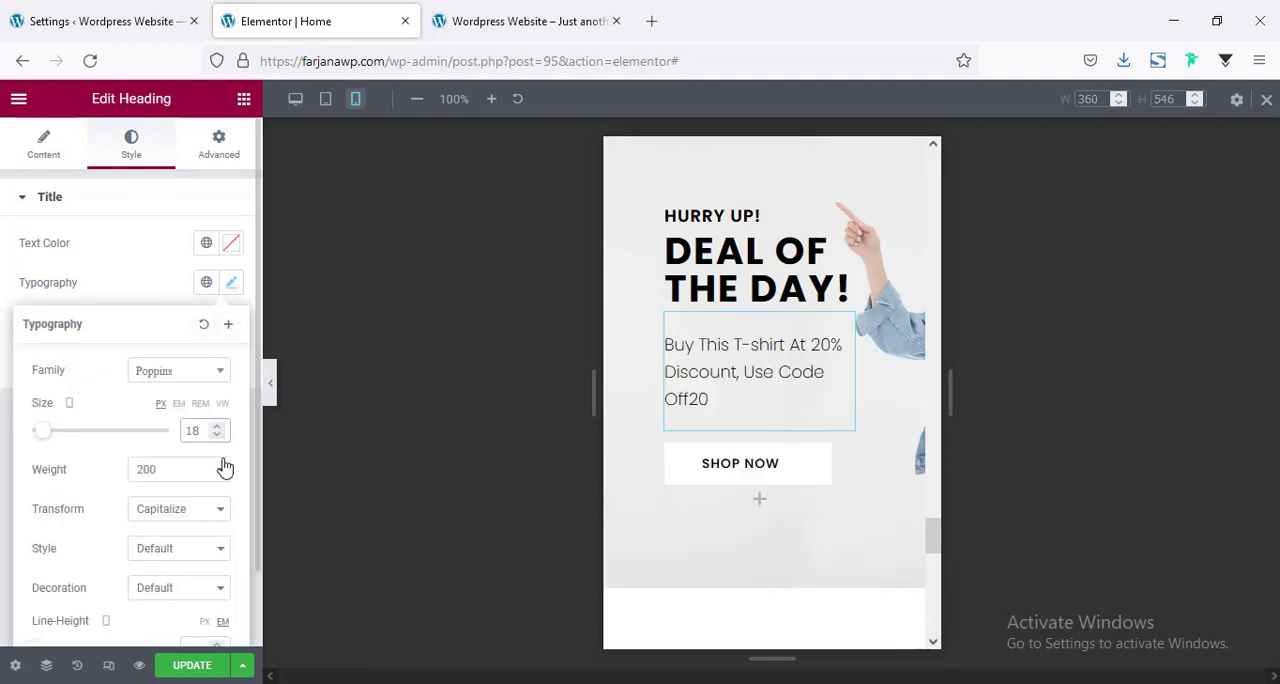
{"action": "scroll", "coordinate": [220, 468], "scroll_direction": "down", "scroll_amount": 1}
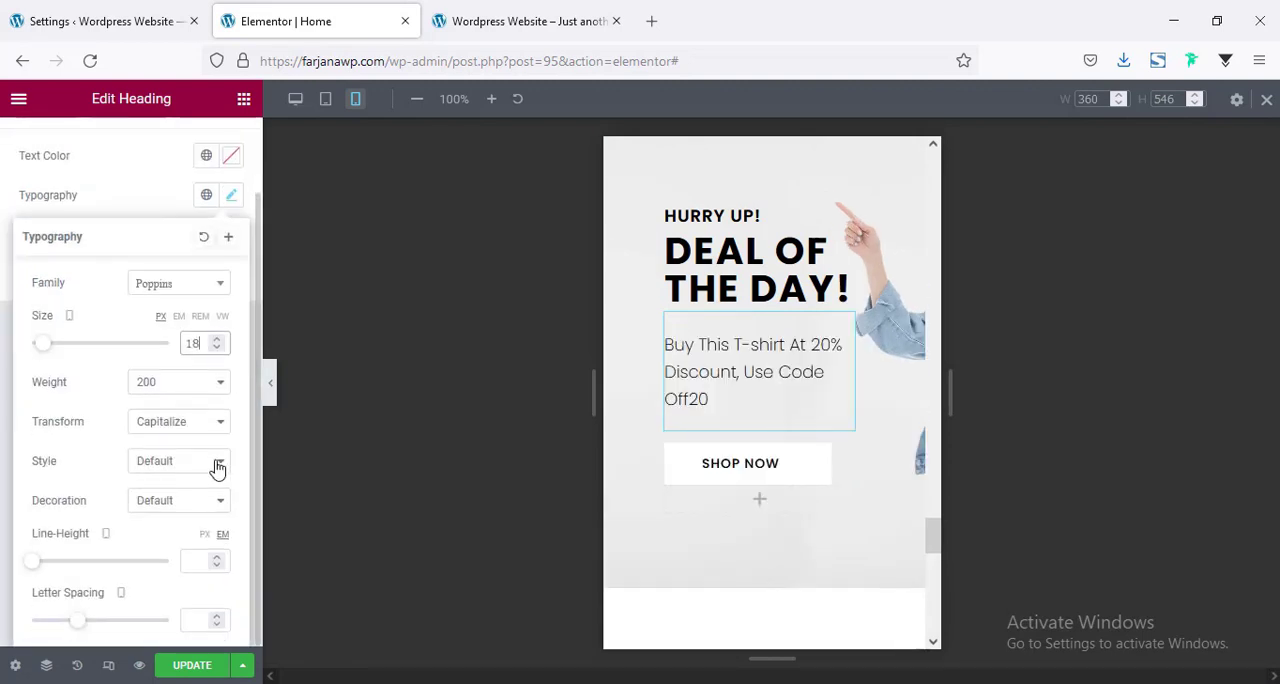
{"action": "left_click", "coordinate": [191, 564]}
{"action": "type", "text": "1"}
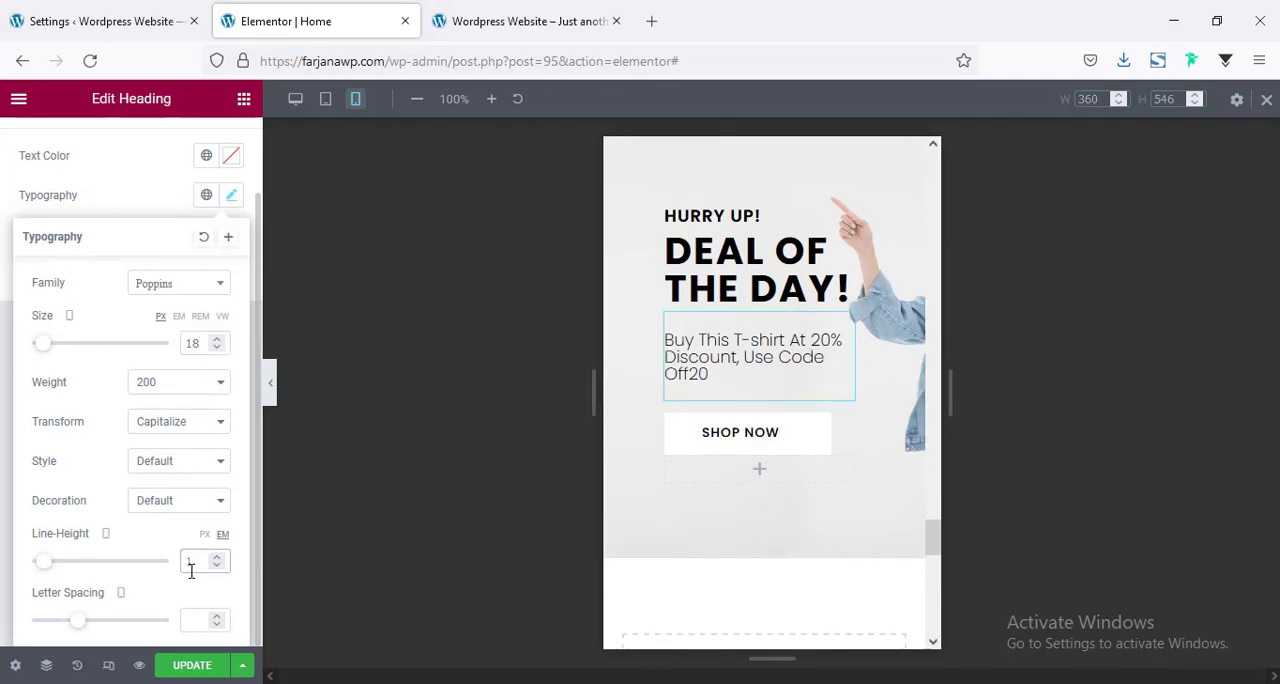
{"action": "type", "text": ".2"}
Review the remaining mobile layout down to the footer and return to the desktop preview.
{"action": "scroll", "coordinate": [728, 480], "scroll_direction": "down", "scroll_amount": 8}
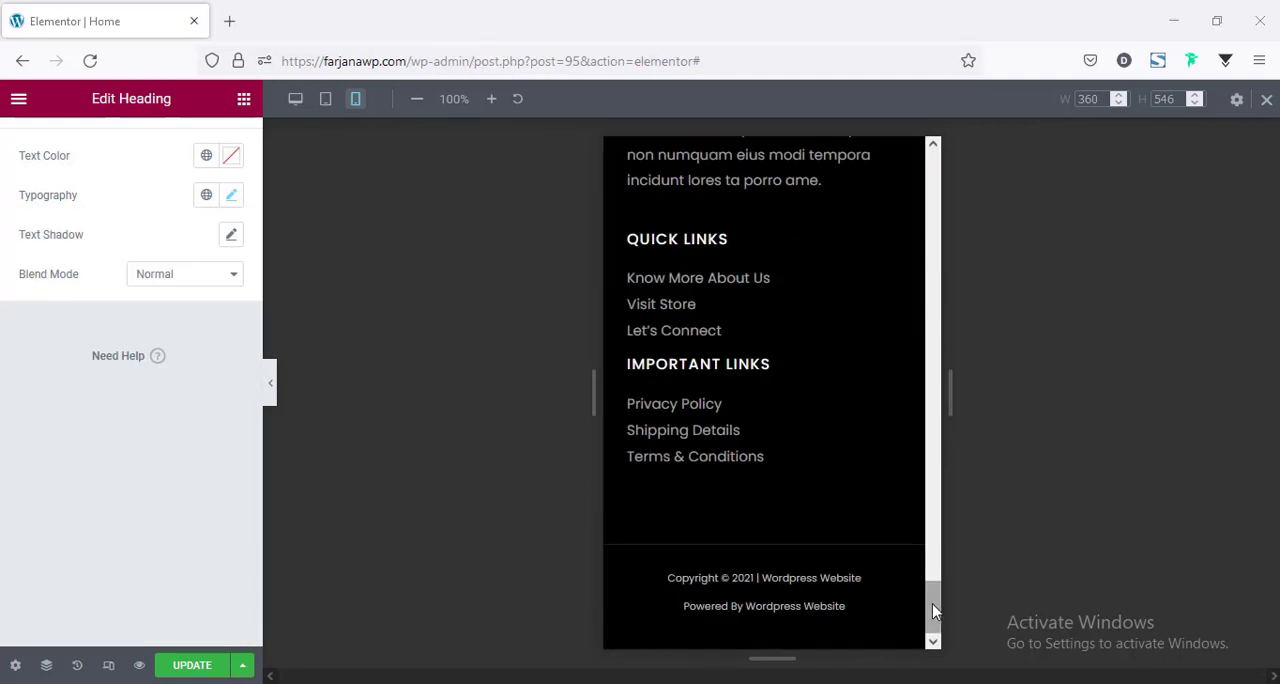
{"action": "left_click_drag", "start_coordinate": [934, 612], "coordinate": [932, 347]}
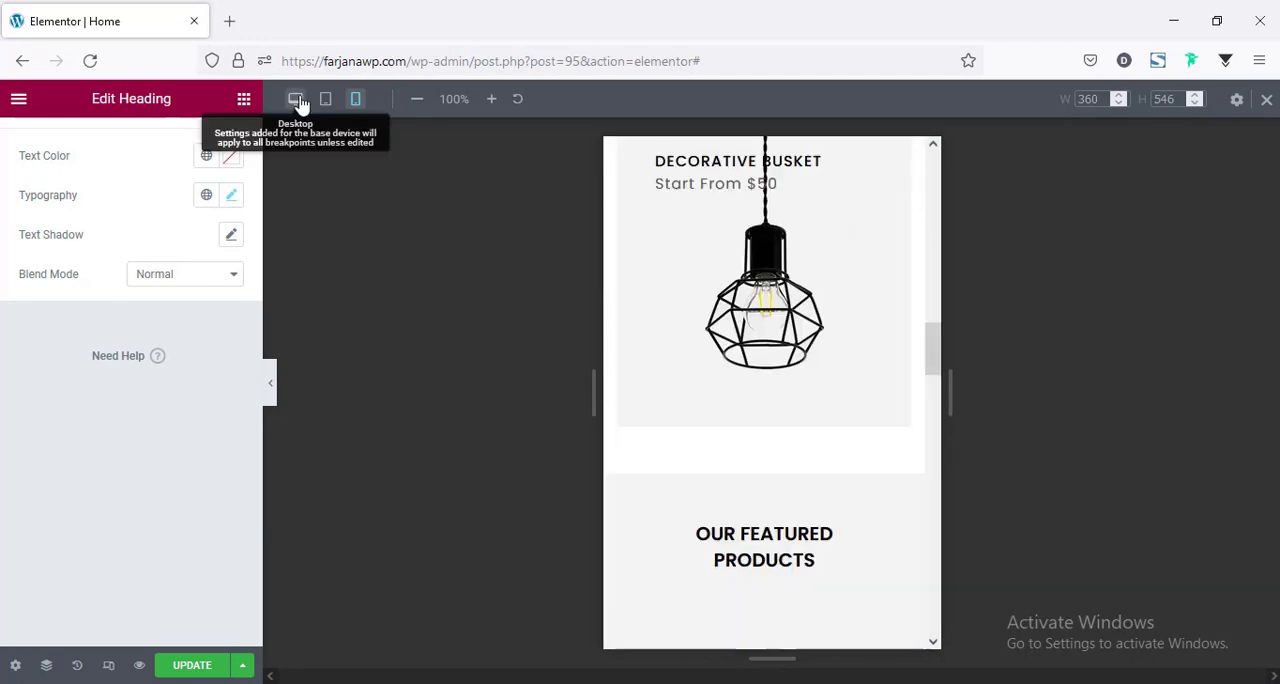
{"action": "left_click", "coordinate": [296, 99]}
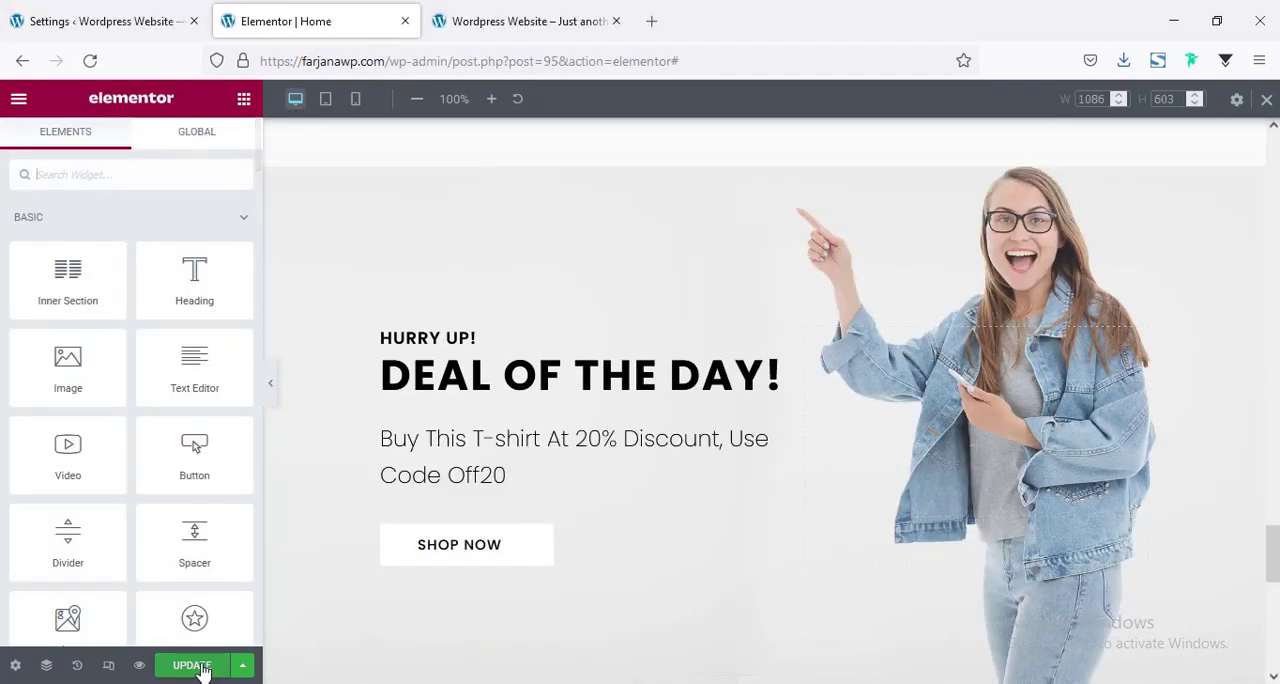
Update the homepage with the responsive changes and leave the responsive preview to view the published page.
{"action": "left_click", "coordinate": [198, 667]}
{"action": "left_click", "coordinate": [1266, 99]}
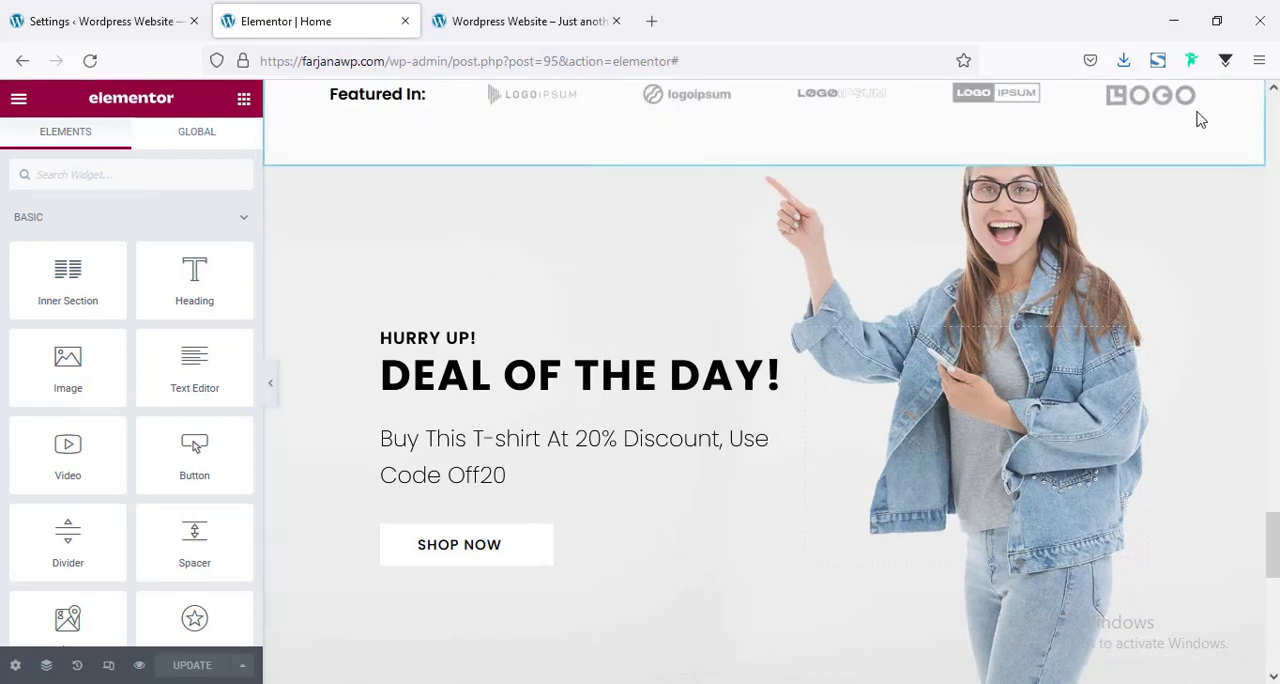
{"action": "left_click", "coordinate": [18, 98]}
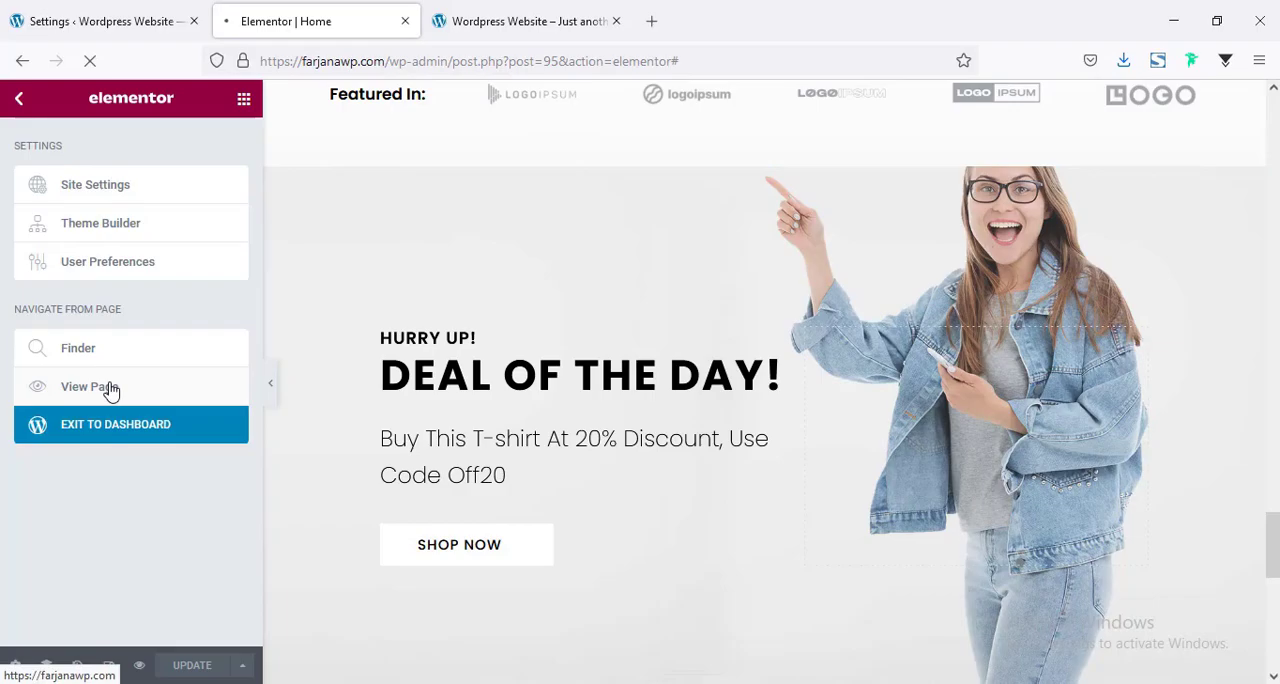
View the published homepage and review its sections down to the footer.
{"action": "left_click", "coordinate": [110, 388]}
{"action": "scroll", "coordinate": [1012, 680], "scroll_direction": "down", "scroll_amount": 4}
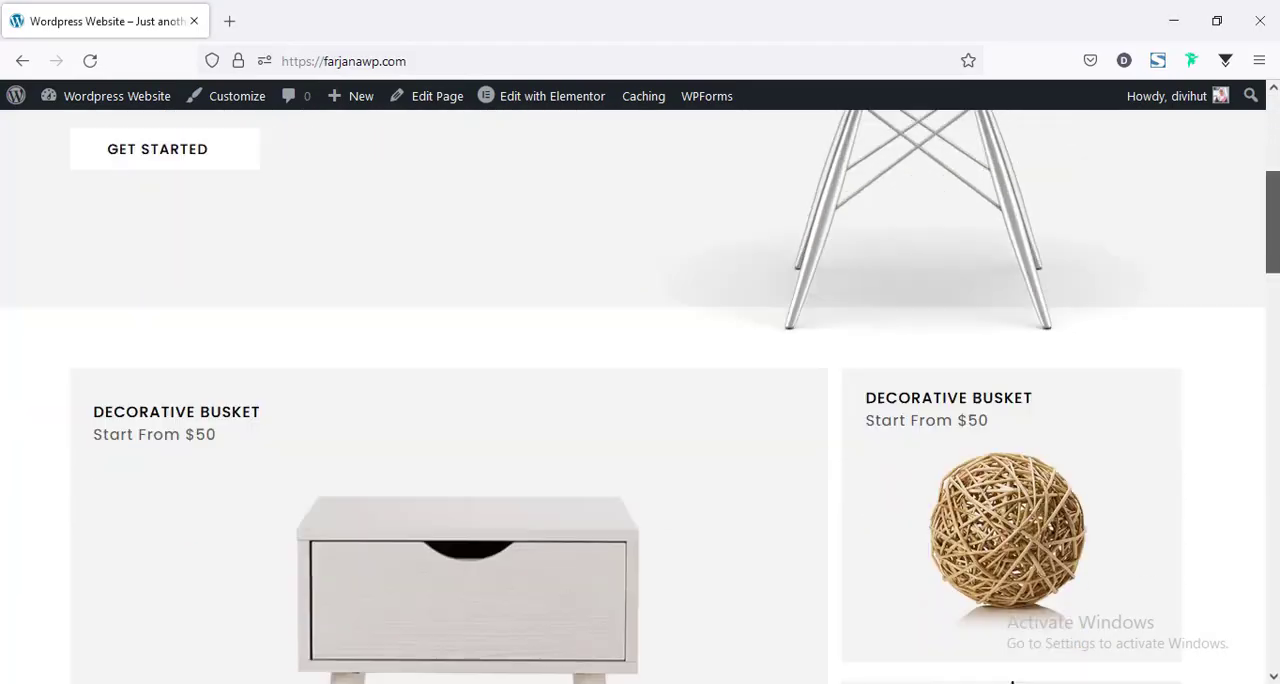
{"action": "scroll", "coordinate": [1012, 680], "scroll_direction": "down", "scroll_amount": 10}
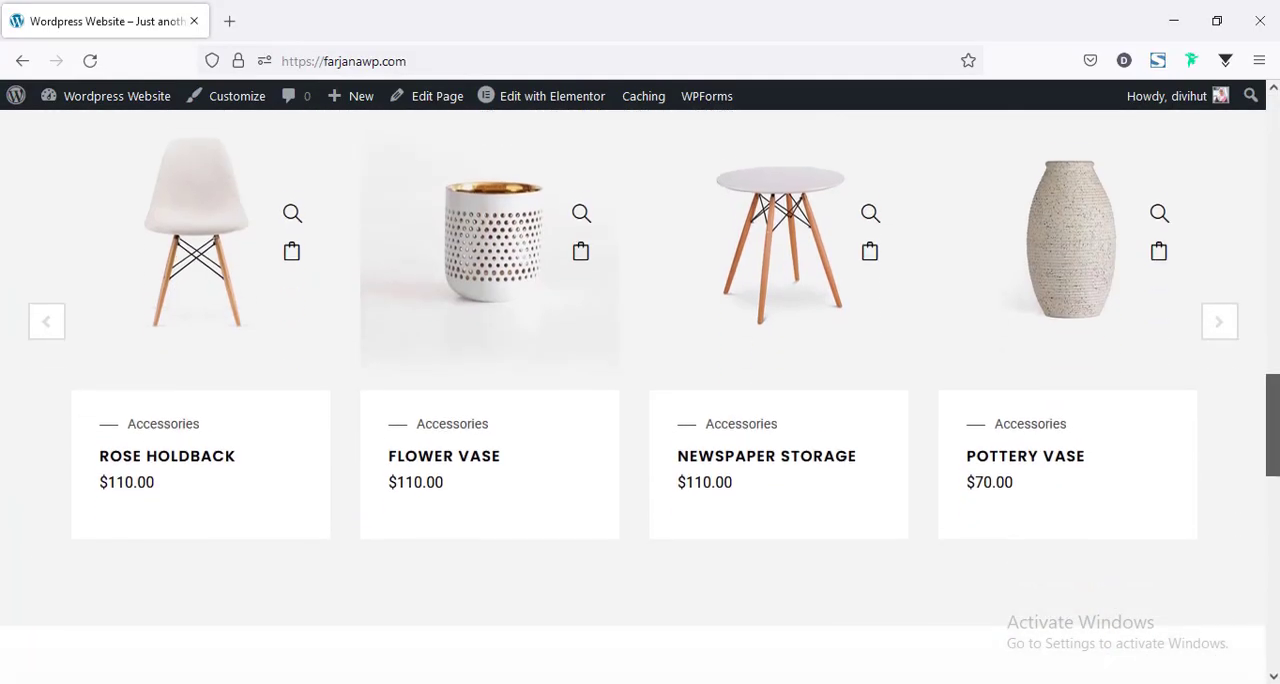
{"action": "scroll", "coordinate": [640, 400], "scroll_direction": "down", "scroll_amount": 10}
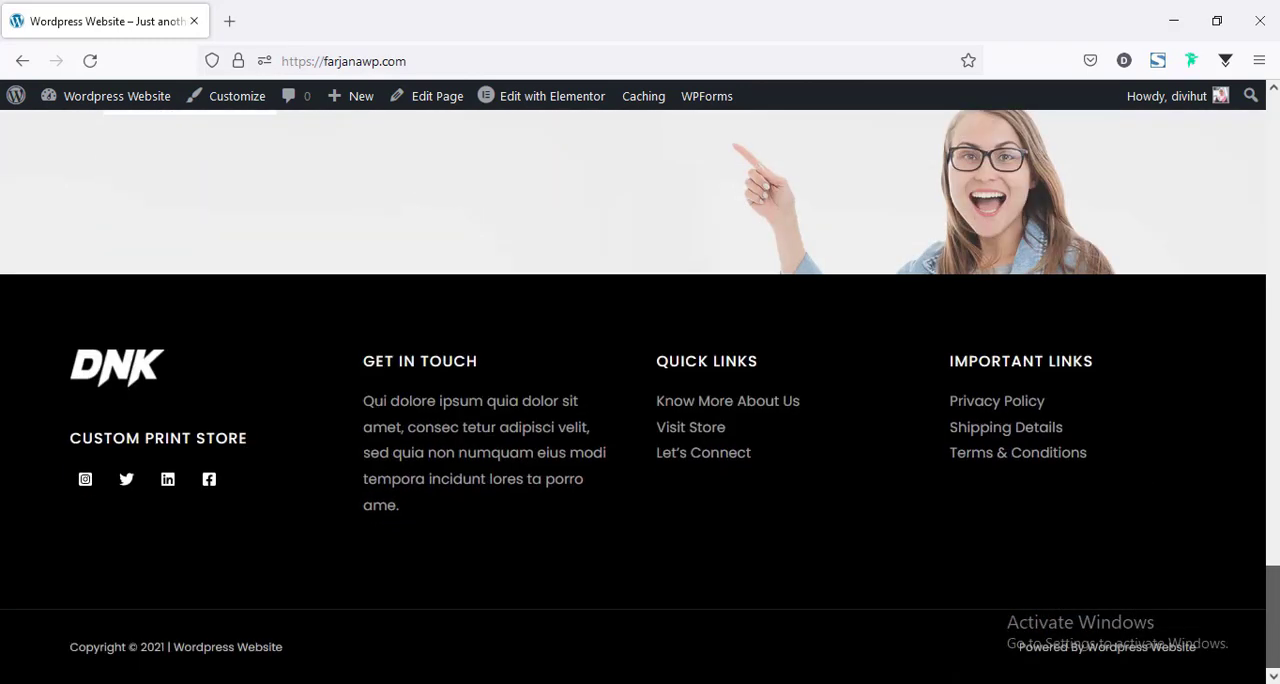
{"action": "left_click_drag", "start_coordinate": [1273, 624], "coordinate": [1276, 264]}
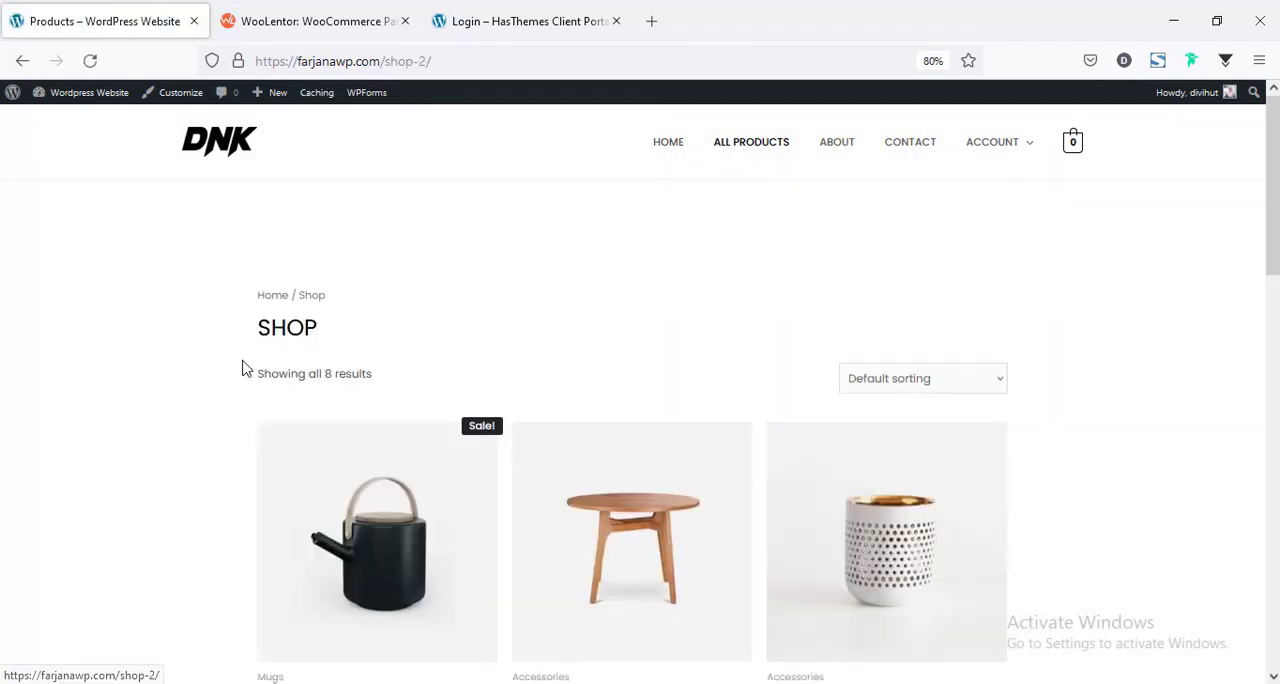
Look over the product grid on the default Shop page.
{"action": "scroll", "coordinate": [640, 400], "scroll_direction": "down", "scroll_amount": 8}
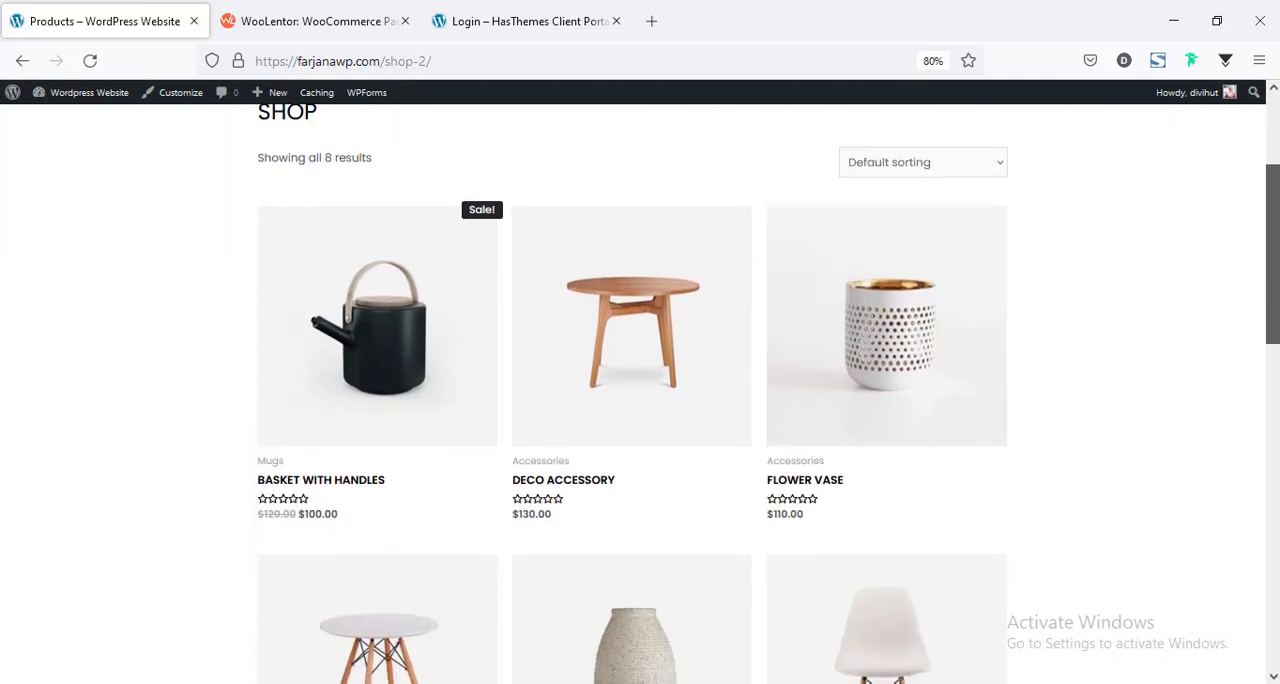
{"action": "scroll", "coordinate": [640, 400], "scroll_direction": "down", "scroll_amount": 3}
{"action": "scroll", "coordinate": [640, 400], "scroll_direction": "up", "scroll_amount": 12}
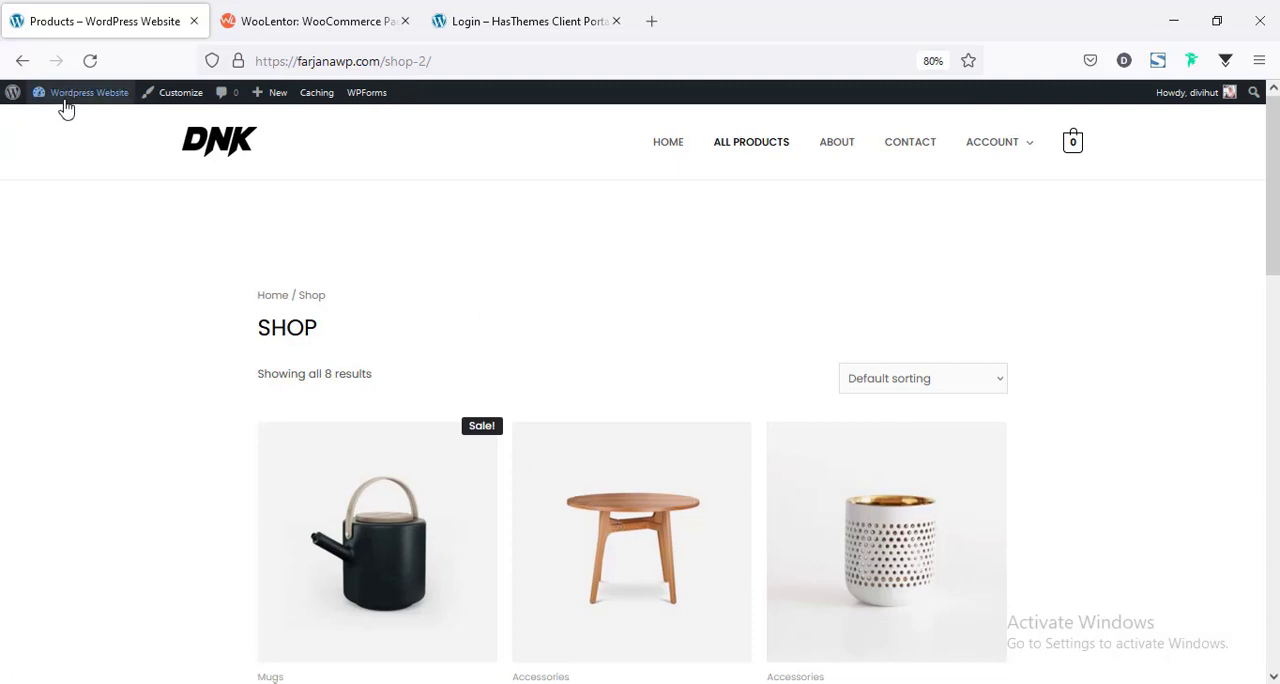
Open the WordPress dashboard in a new tab and go to WooLentor's Template Library.
{"action": "mouse_move", "coordinate": [65, 98]}
{"action": "middle_click", "coordinate": [94, 126]}
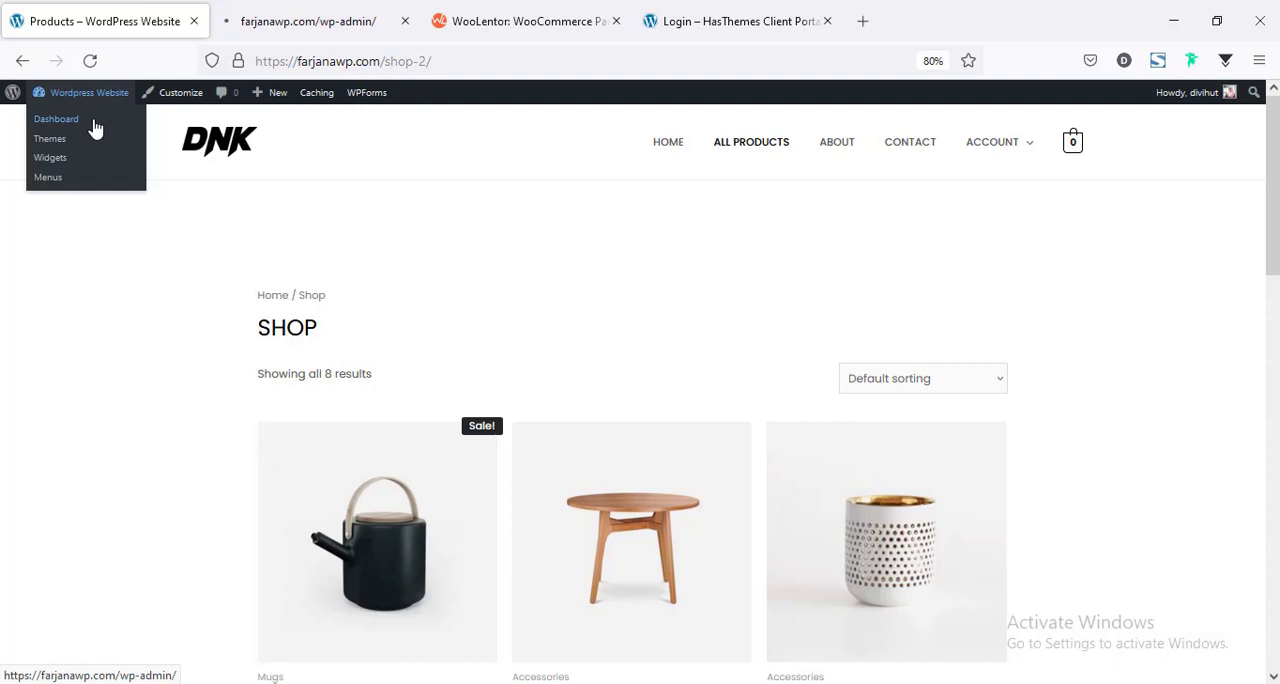
{"action": "left_click", "coordinate": [326, 12]}
{"action": "mouse_move", "coordinate": [62, 583]}
{"action": "scroll", "coordinate": [63, 590], "scroll_direction": "down", "scroll_amount": 3}
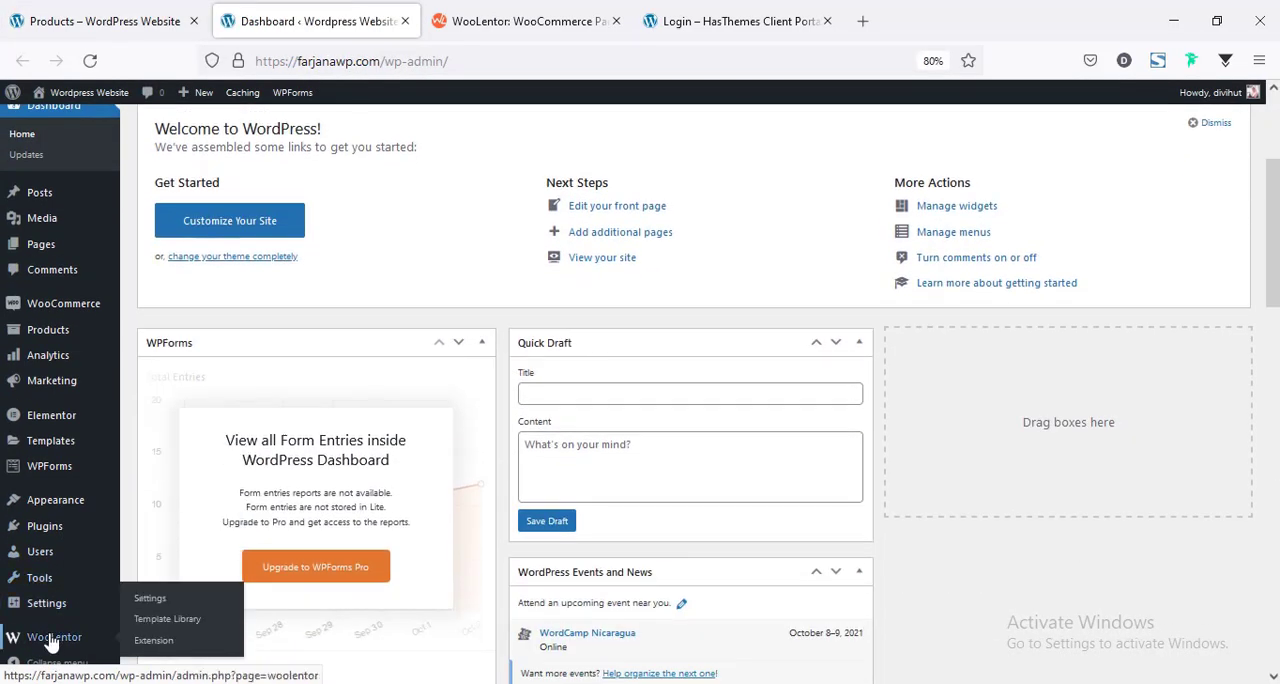
{"action": "left_click", "coordinate": [52, 642]}
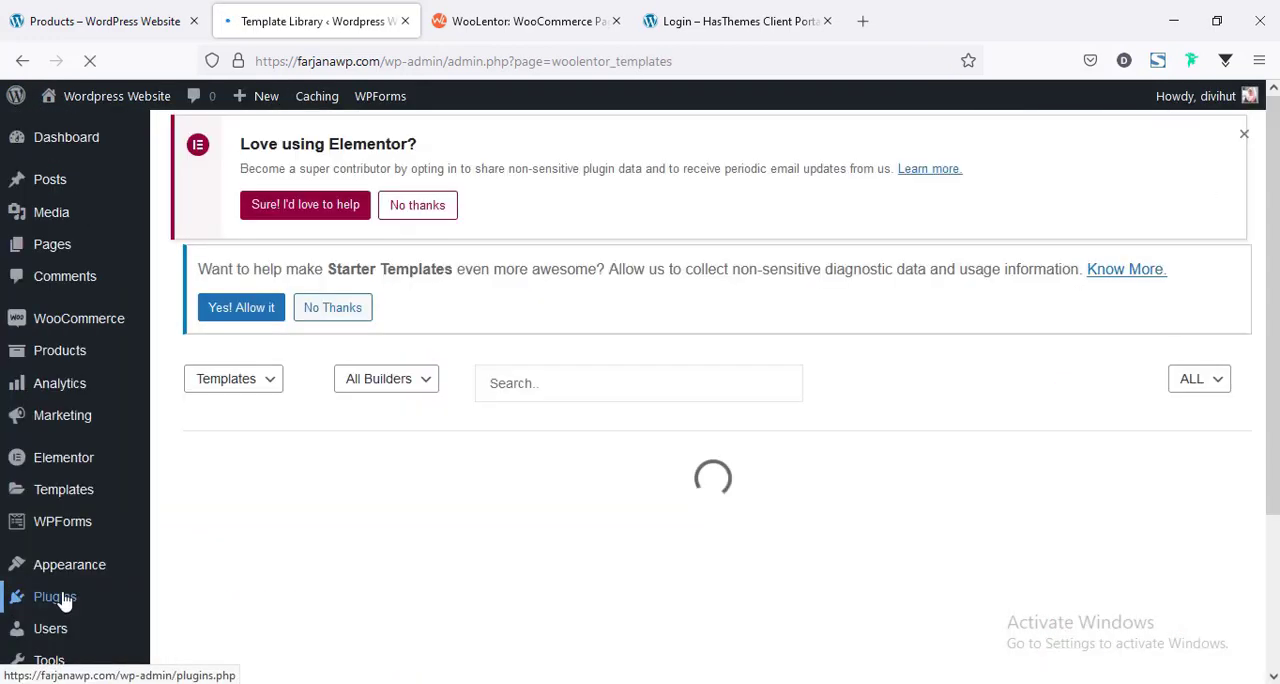
Open the Shop template package in the library and browse its free and Pro page styles.
{"action": "scroll", "coordinate": [530, 380], "scroll_direction": "down", "scroll_amount": 3}
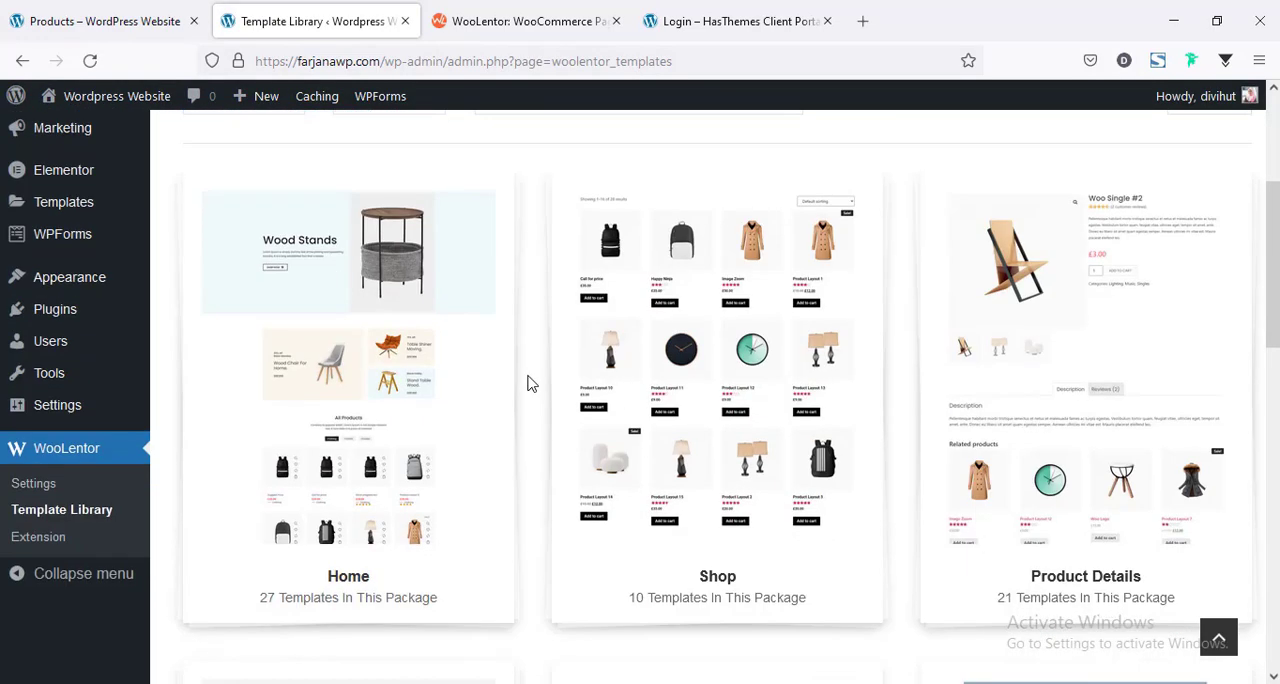
{"action": "left_click", "coordinate": [717, 585]}
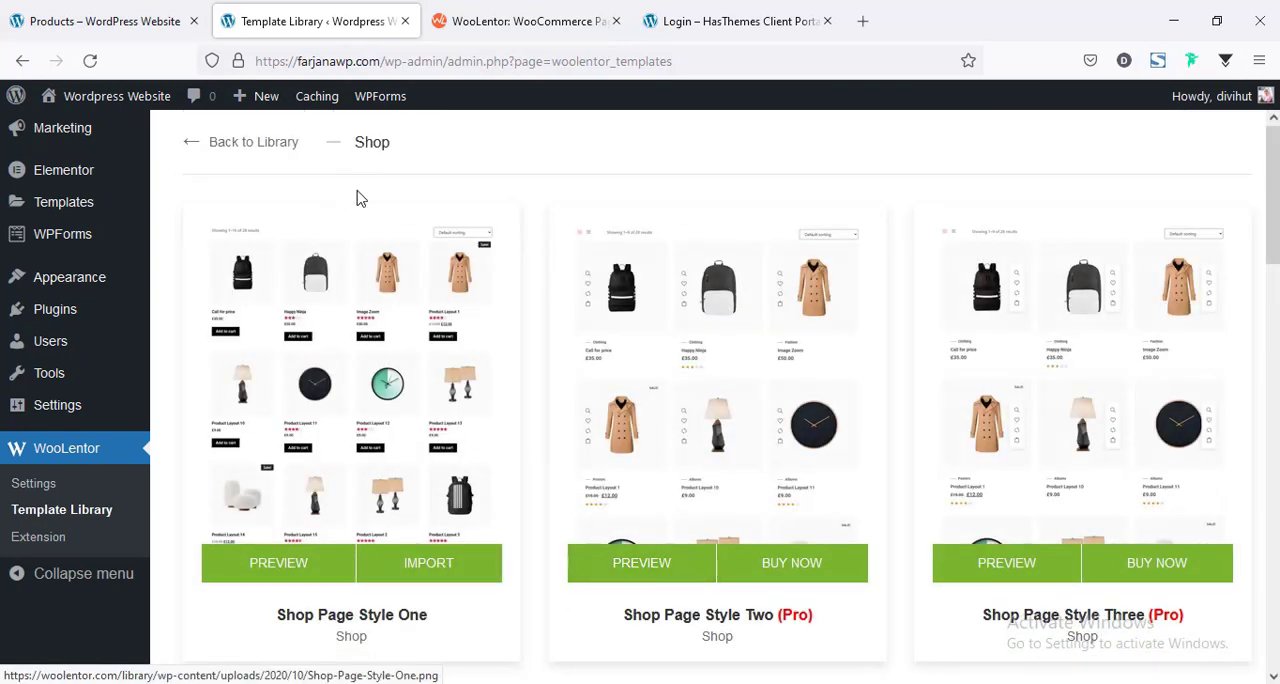
{"action": "scroll", "coordinate": [715, 400], "scroll_direction": "down", "scroll_amount": 7}
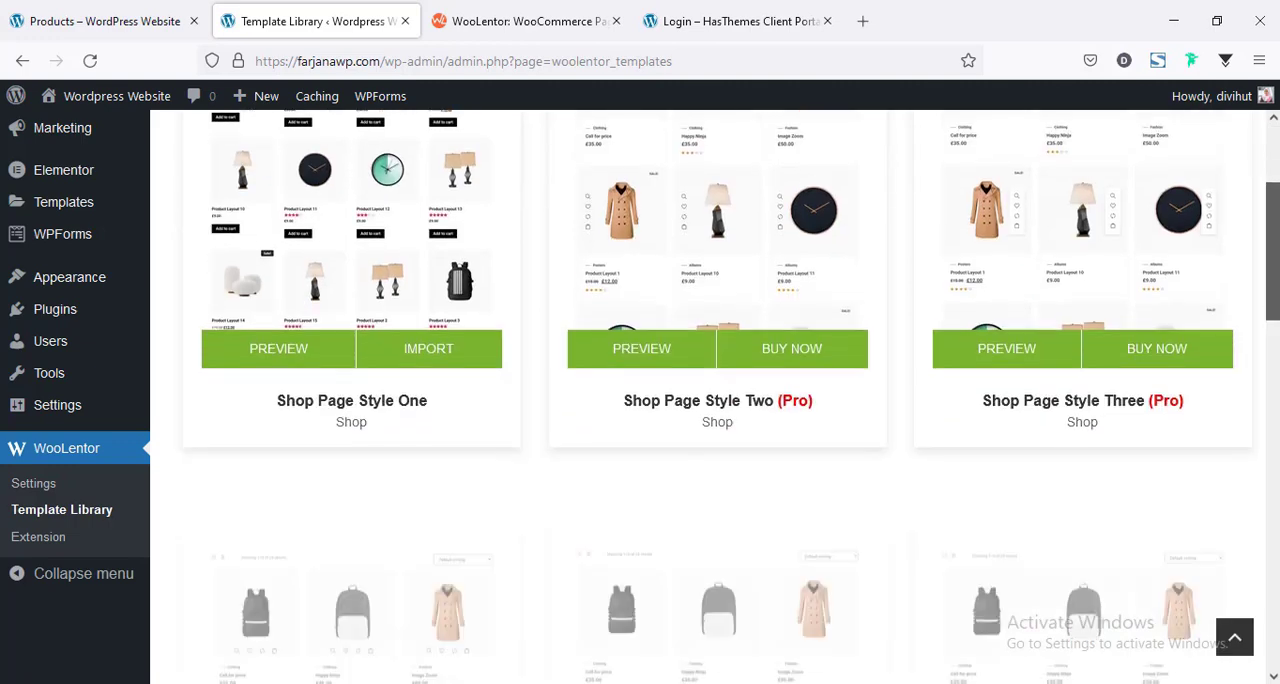
{"action": "scroll", "coordinate": [715, 400], "scroll_direction": "down", "scroll_amount": 7}
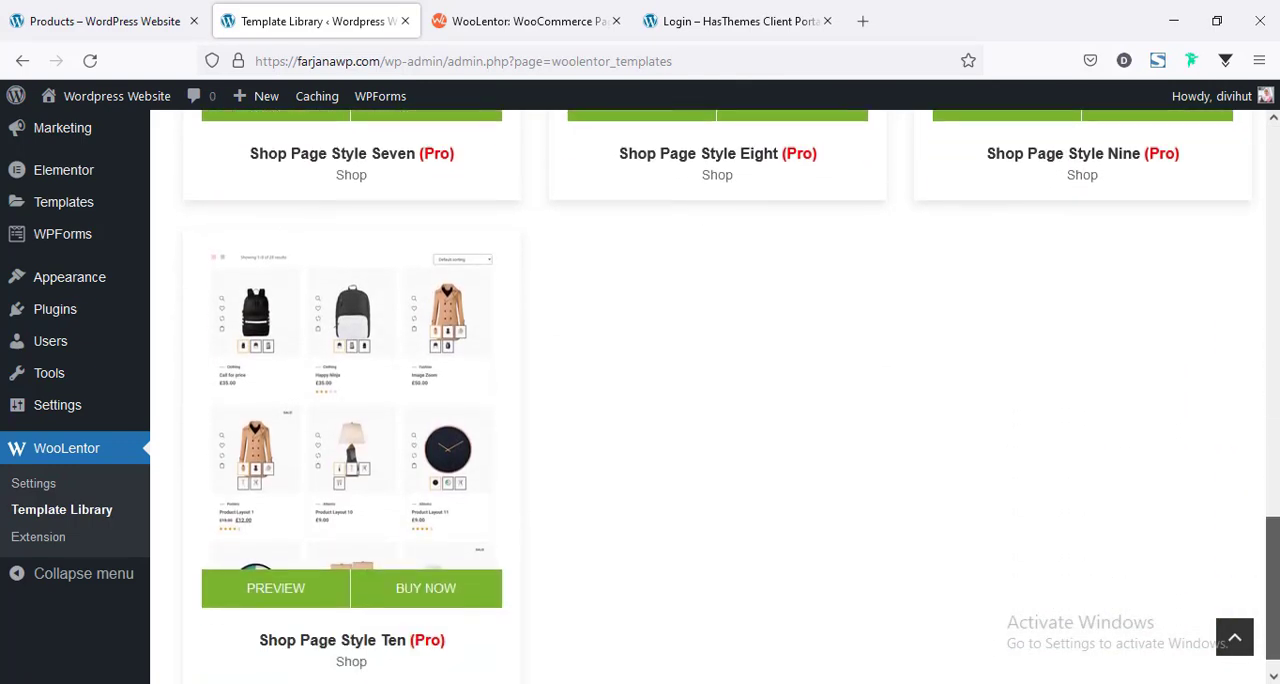
{"action": "scroll", "coordinate": [950, 374], "scroll_direction": "up", "scroll_amount": 15}
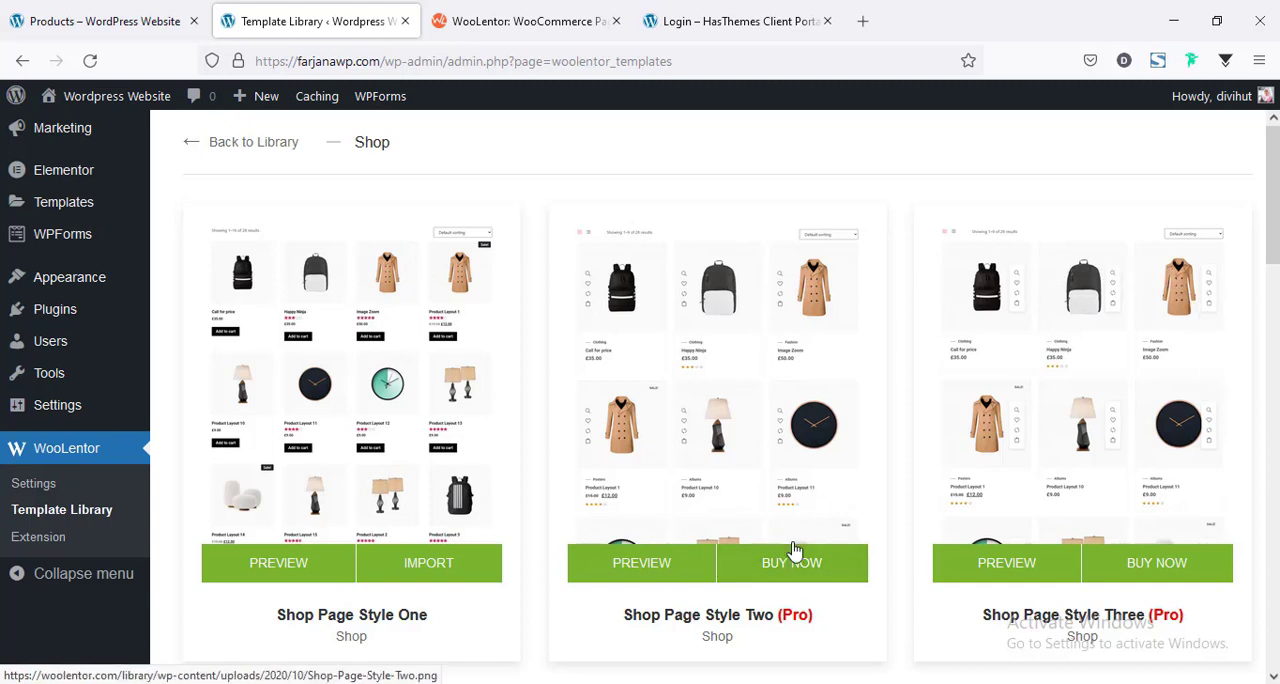
Review WooLentor's pricing plans on its website, switching the plans from One Year to Lifetime.
{"action": "left_click", "coordinate": [519, 24]}
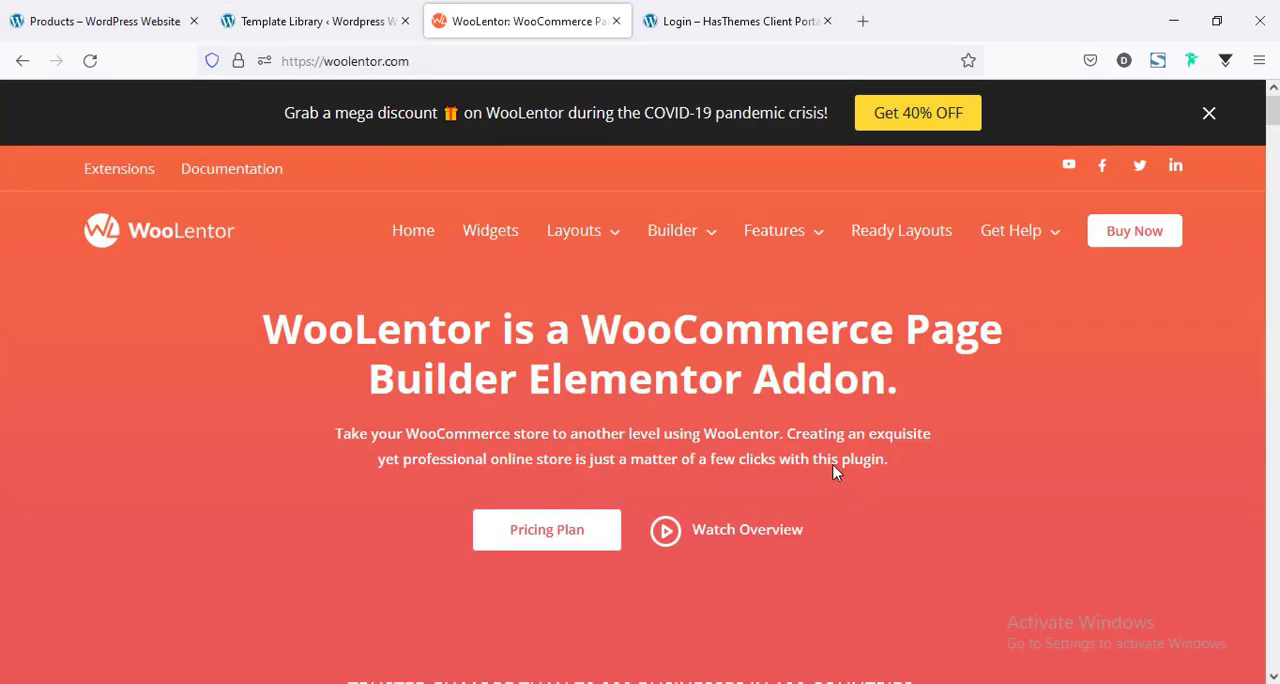
{"action": "left_click", "coordinate": [546, 528]}
{"action": "scroll", "coordinate": [956, 309], "scroll_direction": "down", "scroll_amount": 5}
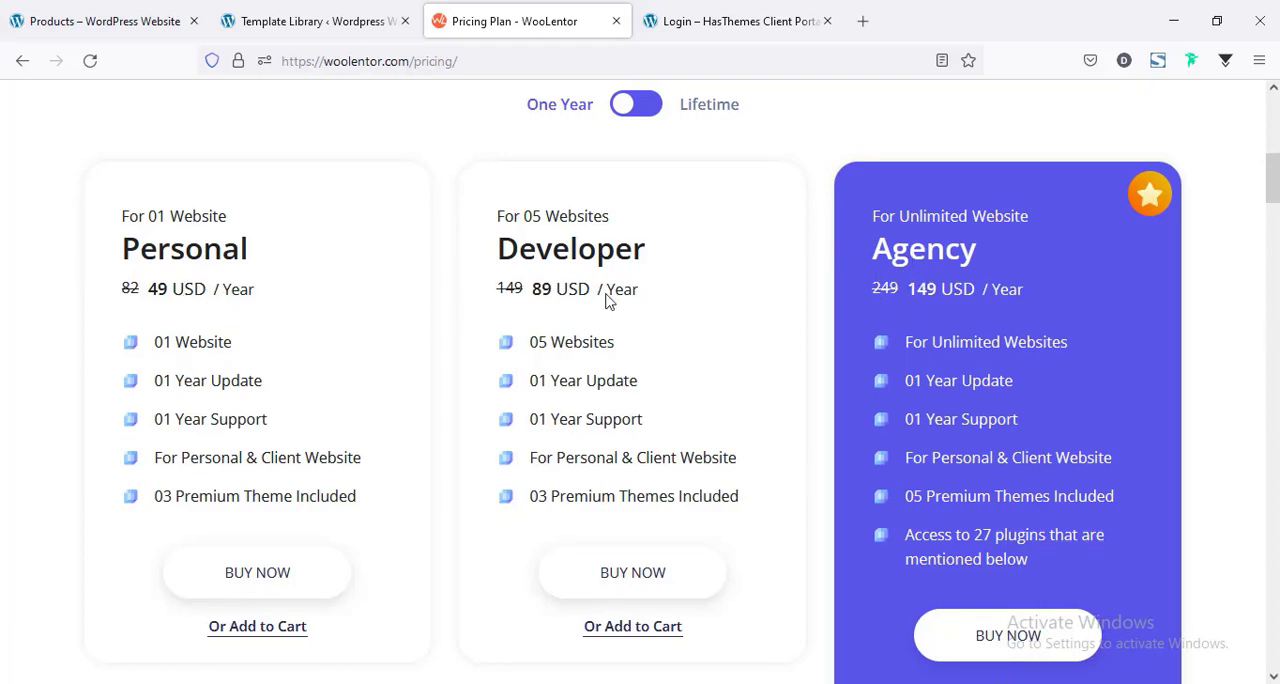
{"action": "left_click", "coordinate": [655, 114]}
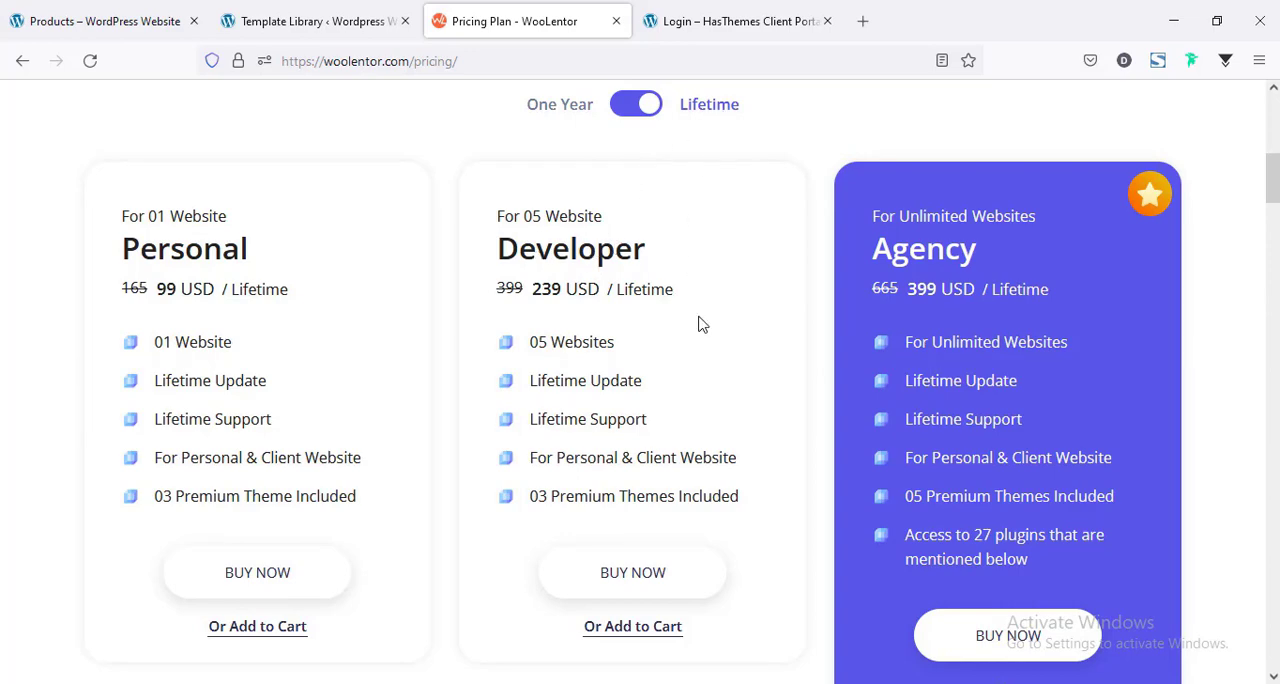
{"action": "scroll", "coordinate": [700, 323], "scroll_direction": "up", "scroll_amount": 7}
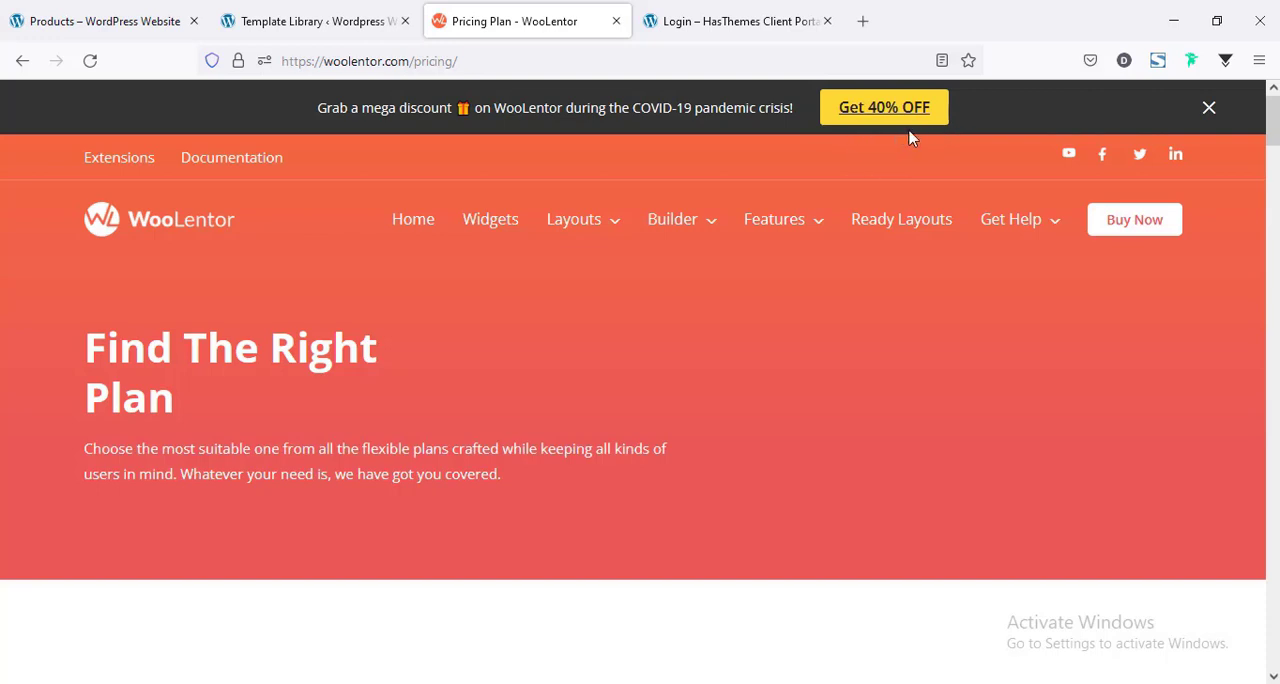
Log in to the HasThemes Client Portal and open the WooLentor page from the account's downloads.
{"action": "left_click", "coordinate": [722, 14]}
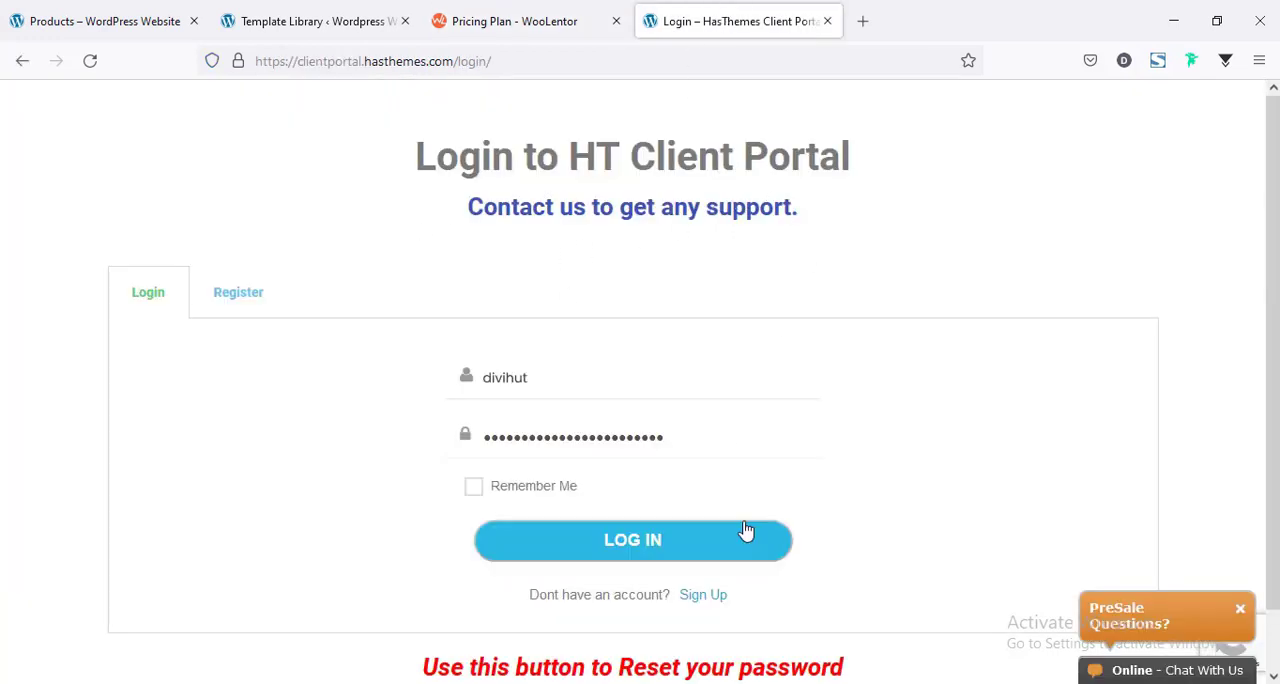
{"action": "left_click", "coordinate": [580, 546]}
{"action": "scroll", "coordinate": [568, 503], "scroll_direction": "down", "scroll_amount": 5}
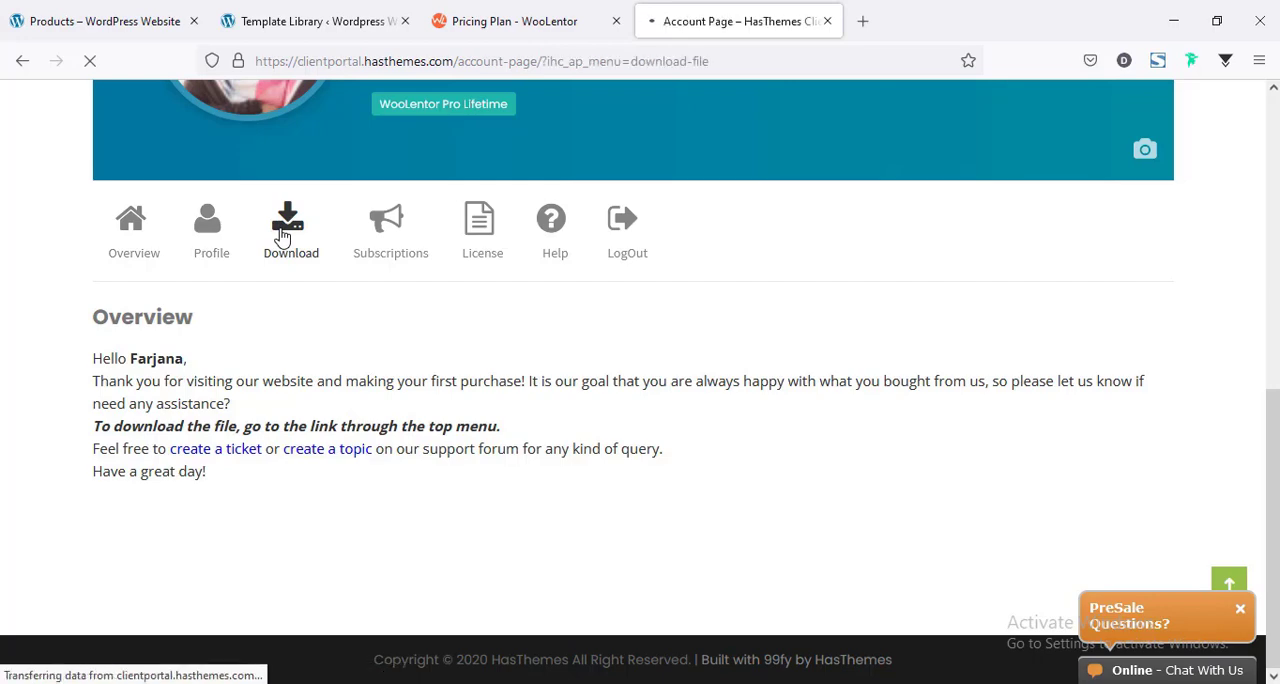
{"action": "scroll", "coordinate": [468, 338], "scroll_direction": "down", "scroll_amount": 5}
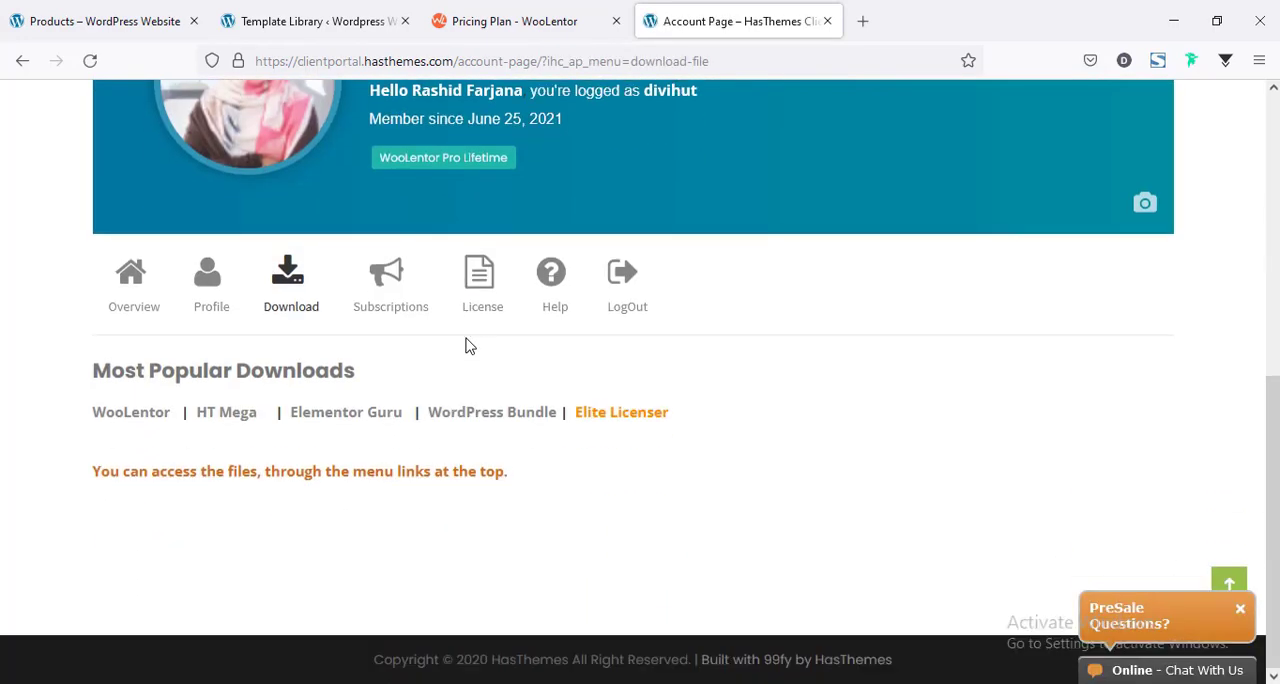
{"action": "left_click", "coordinate": [137, 414]}
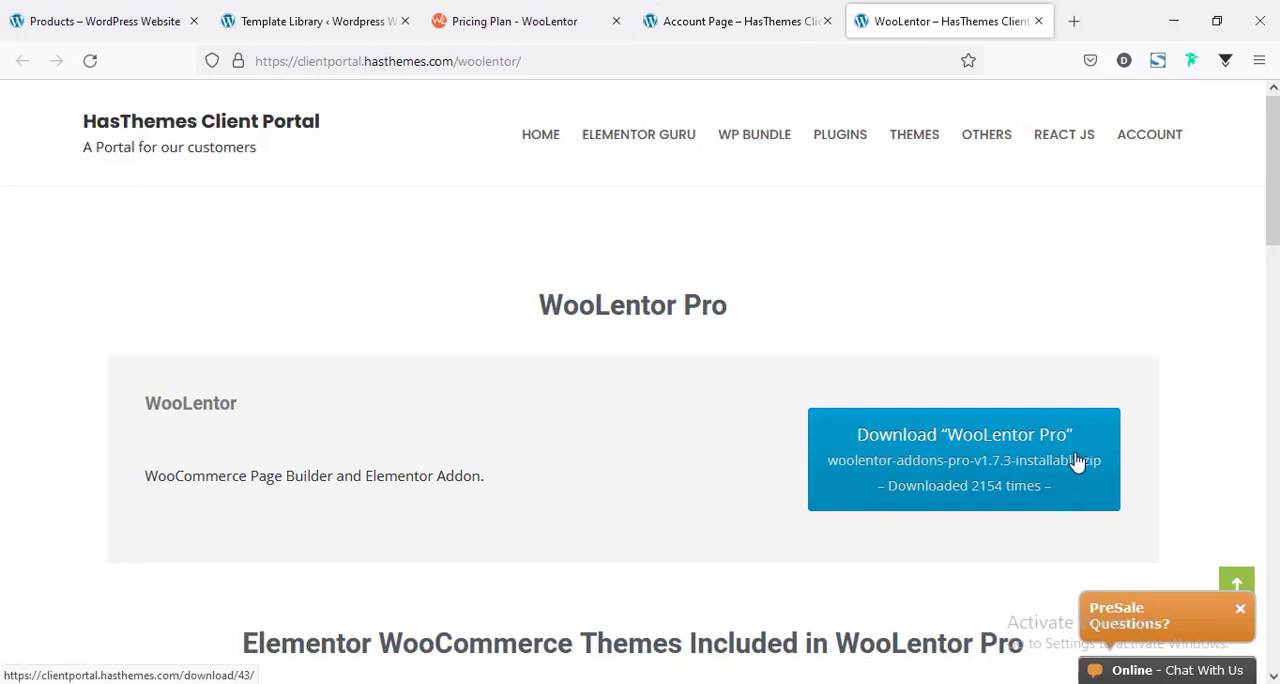
Look through the included WooCommerce themes and download the WooLentor Pro file woolentor-addons-pro-v1.7.3-installable.zip.
{"action": "scroll", "coordinate": [1075, 462], "scroll_direction": "down", "scroll_amount": 3}
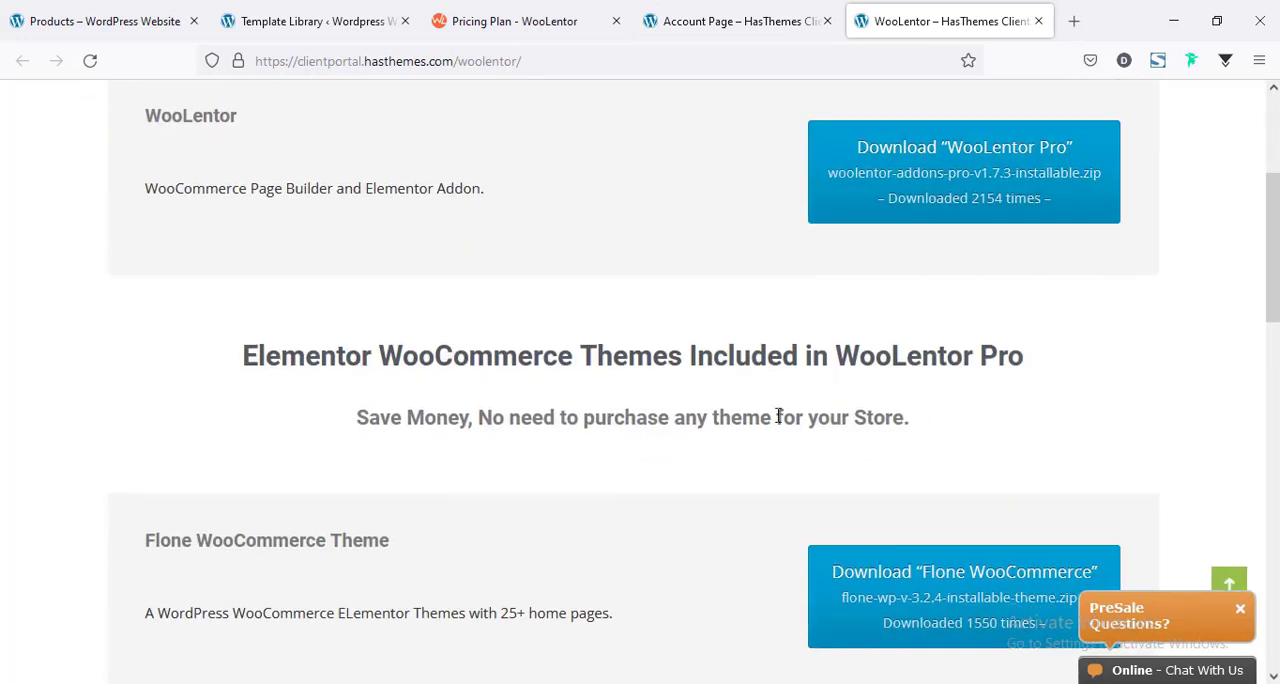
{"action": "scroll", "coordinate": [640, 400], "scroll_direction": "down", "scroll_amount": 2}
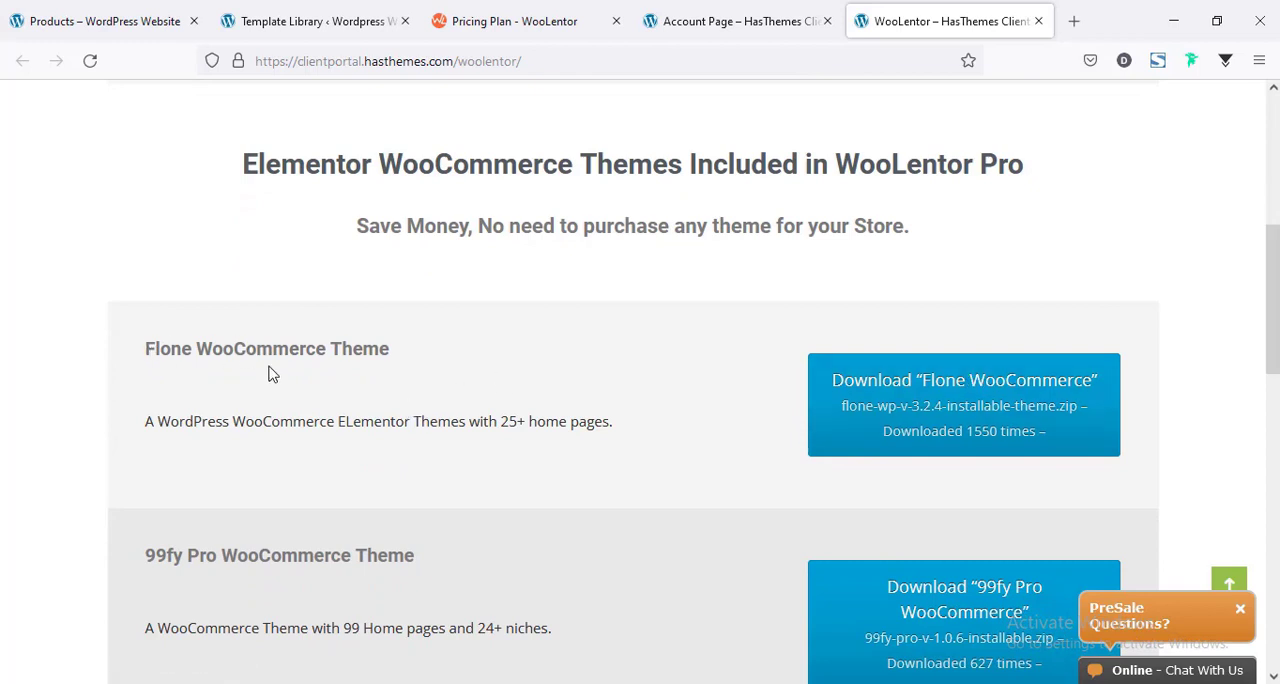
{"action": "left_click_drag", "start_coordinate": [1273, 300], "coordinate": [1273, 352]}
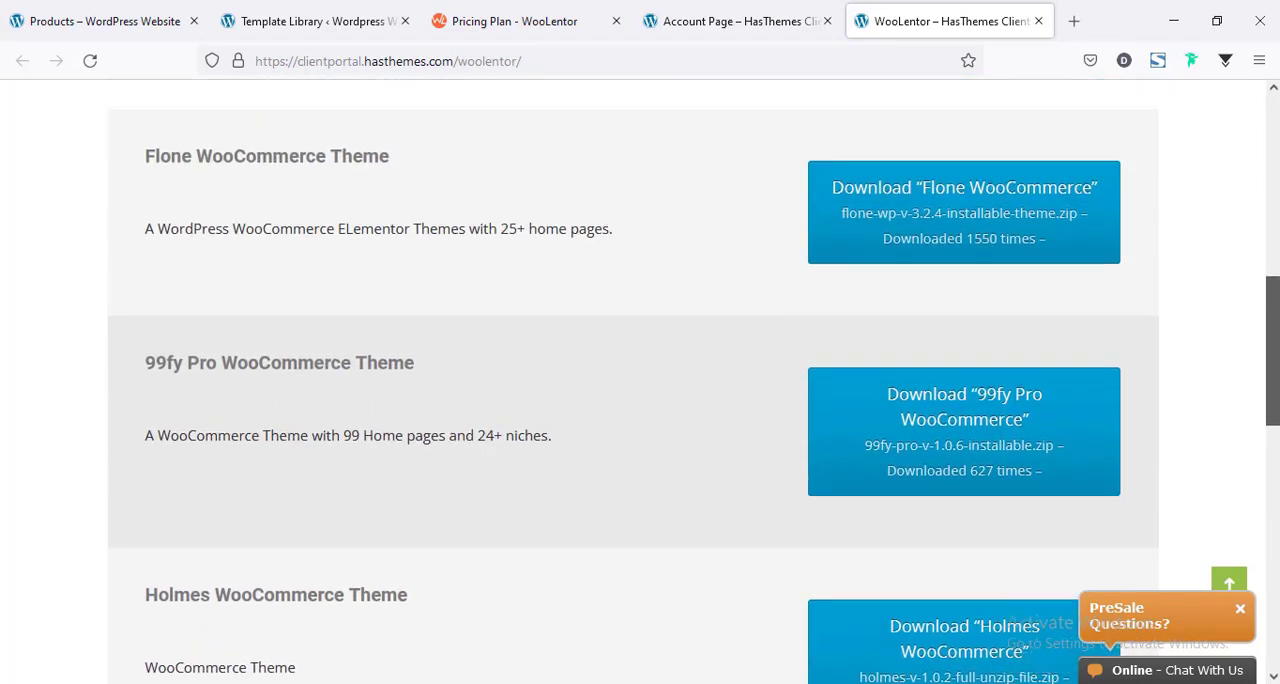
{"action": "left_click_drag", "start_coordinate": [1273, 407], "coordinate": [270, 341]}
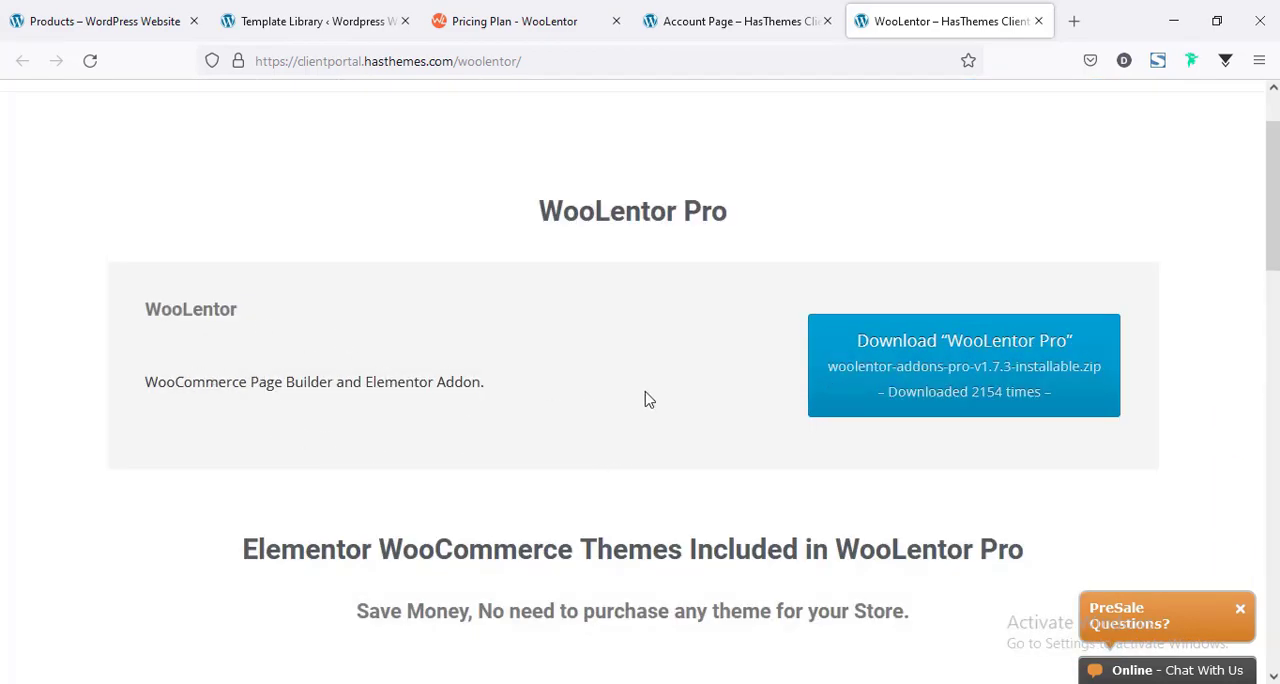
{"action": "left_click", "coordinate": [900, 366]}
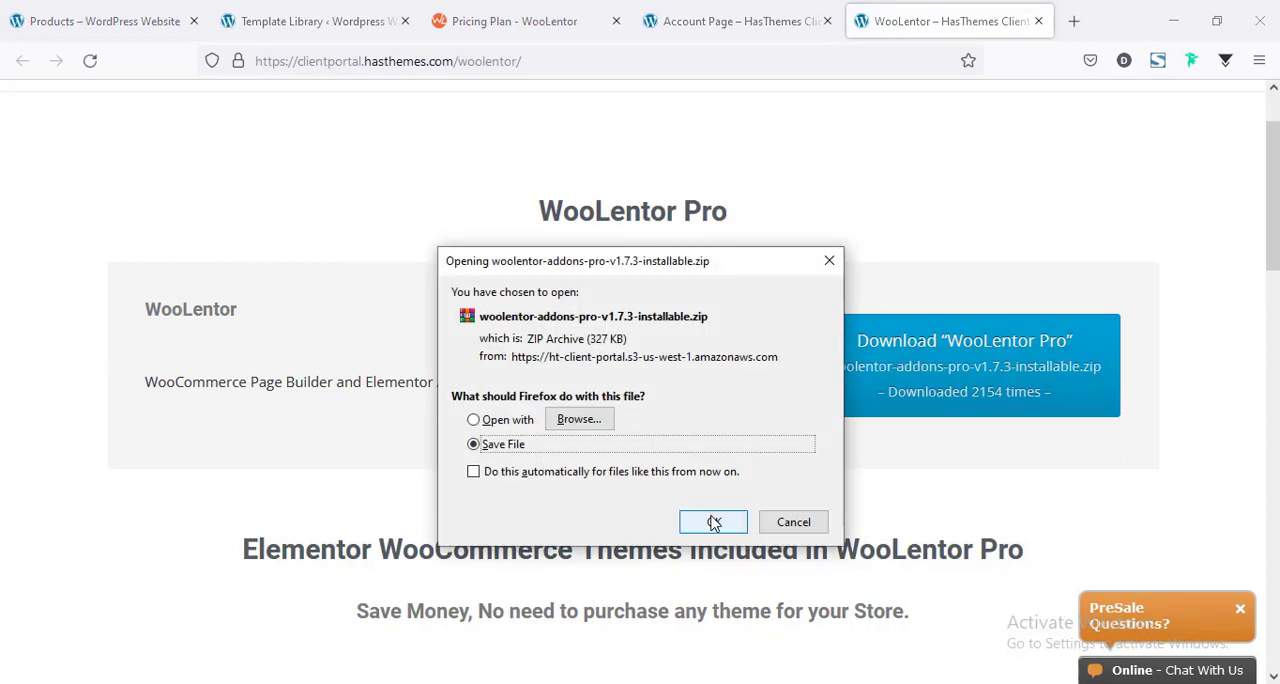
{"action": "left_click", "coordinate": [713, 522]}
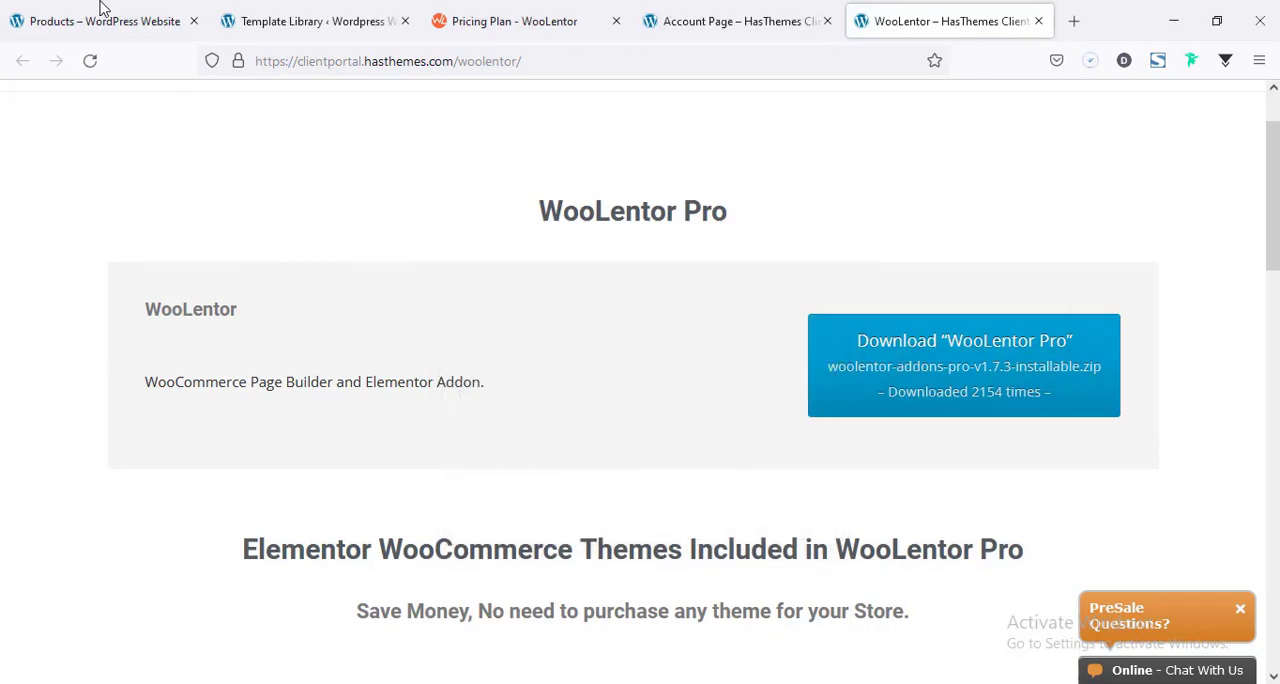
Return to the WordPress admin and open the upload form for adding a new plugin.
{"action": "left_click", "coordinate": [100, 8]}
{"action": "left_click", "coordinate": [283, 9]}
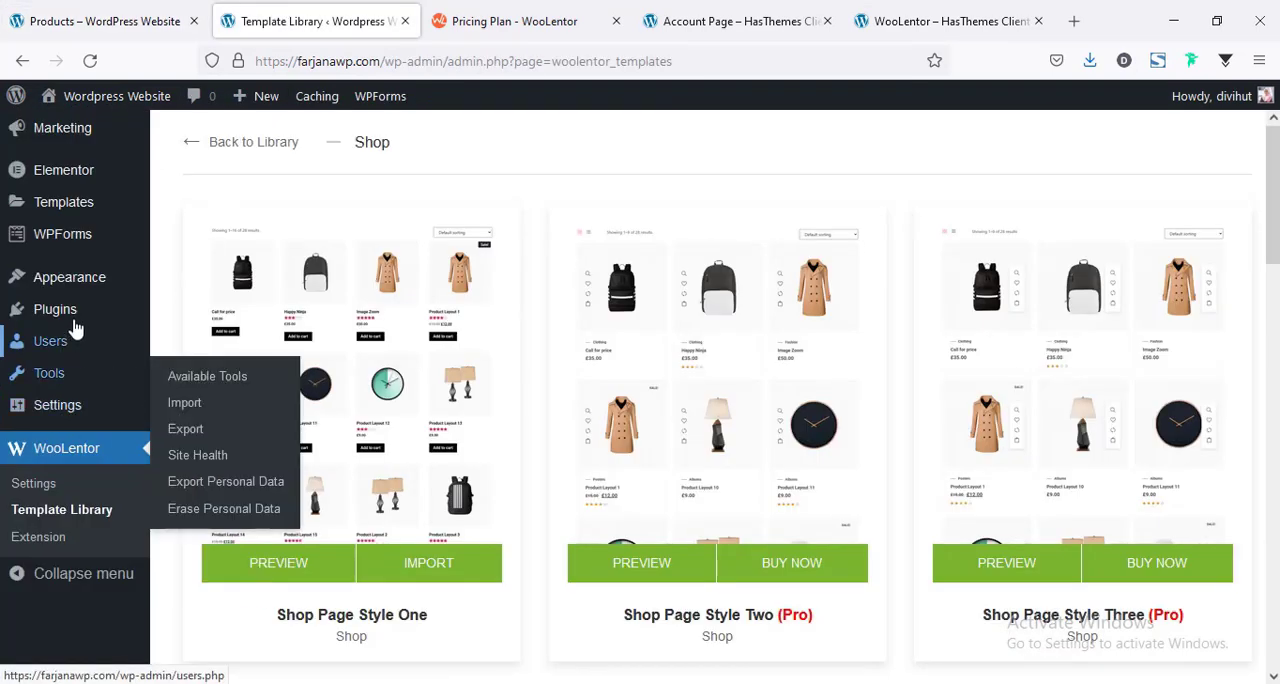
{"action": "mouse_move", "coordinate": [80, 313]}
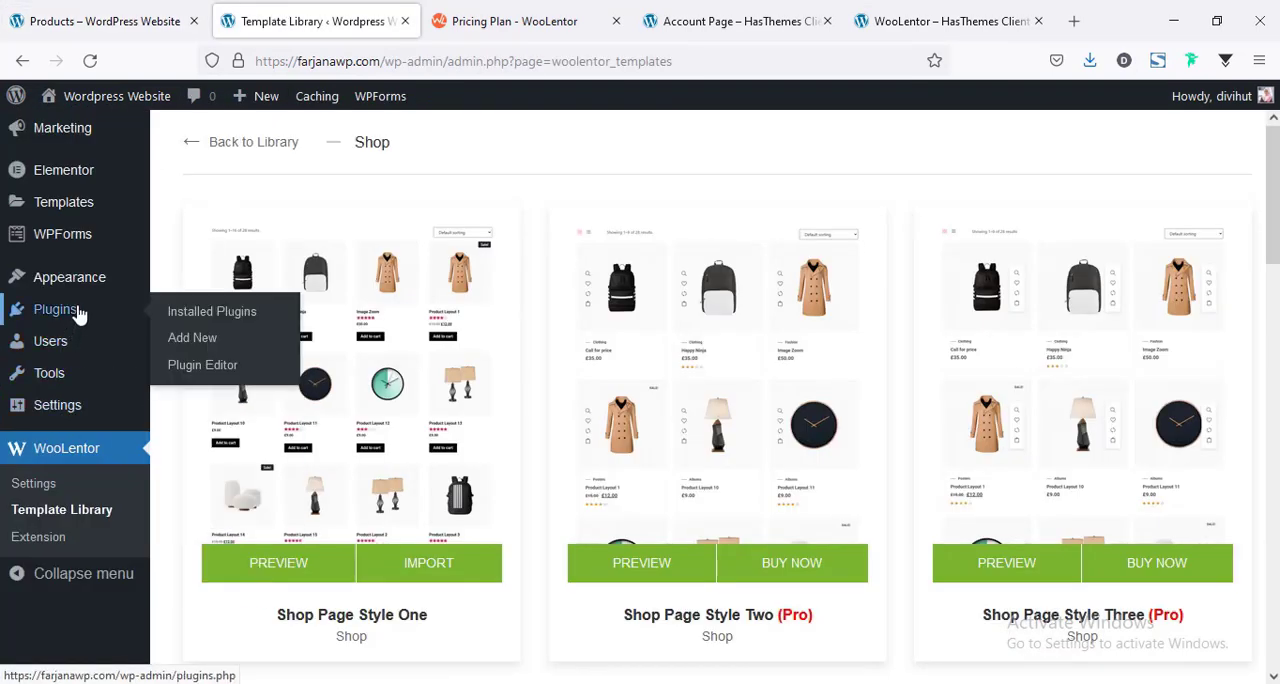
{"action": "left_click", "coordinate": [185, 340]}
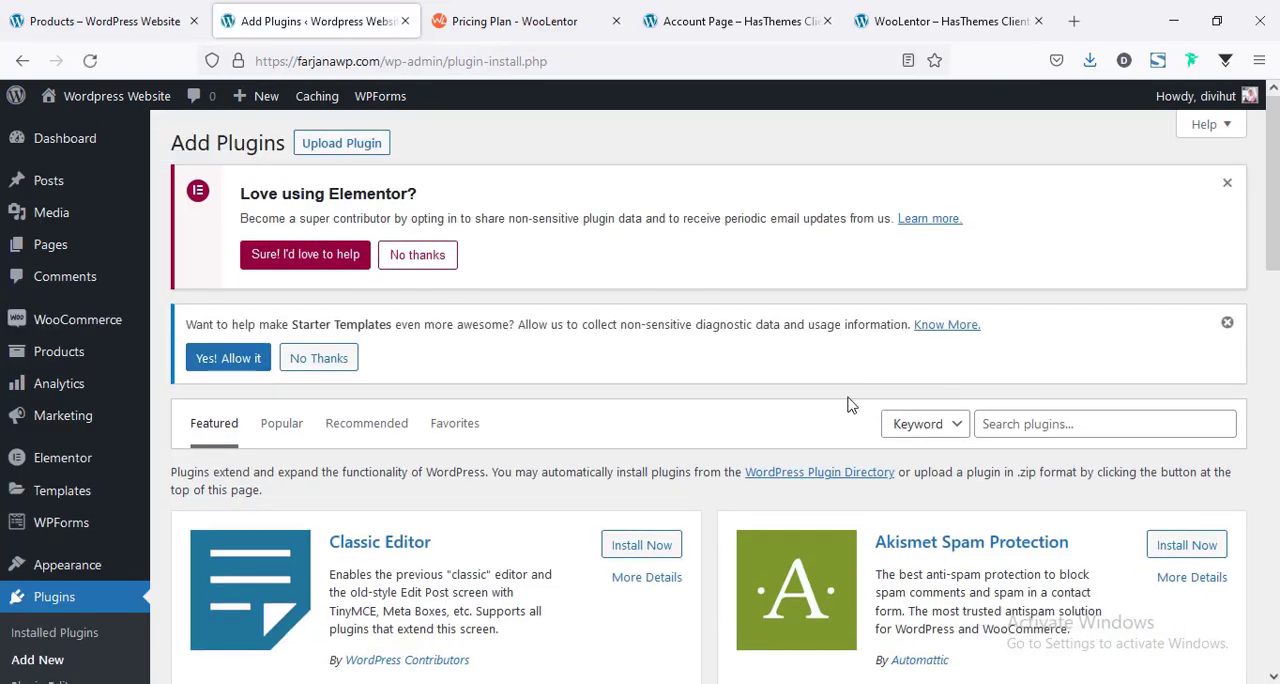
{"action": "left_click", "coordinate": [339, 141]}
Upload woolentor-addons-pro-v1.7.3-installable.zip from Downloads and install it as a plugin.
{"action": "left_click", "coordinate": [580, 557]}
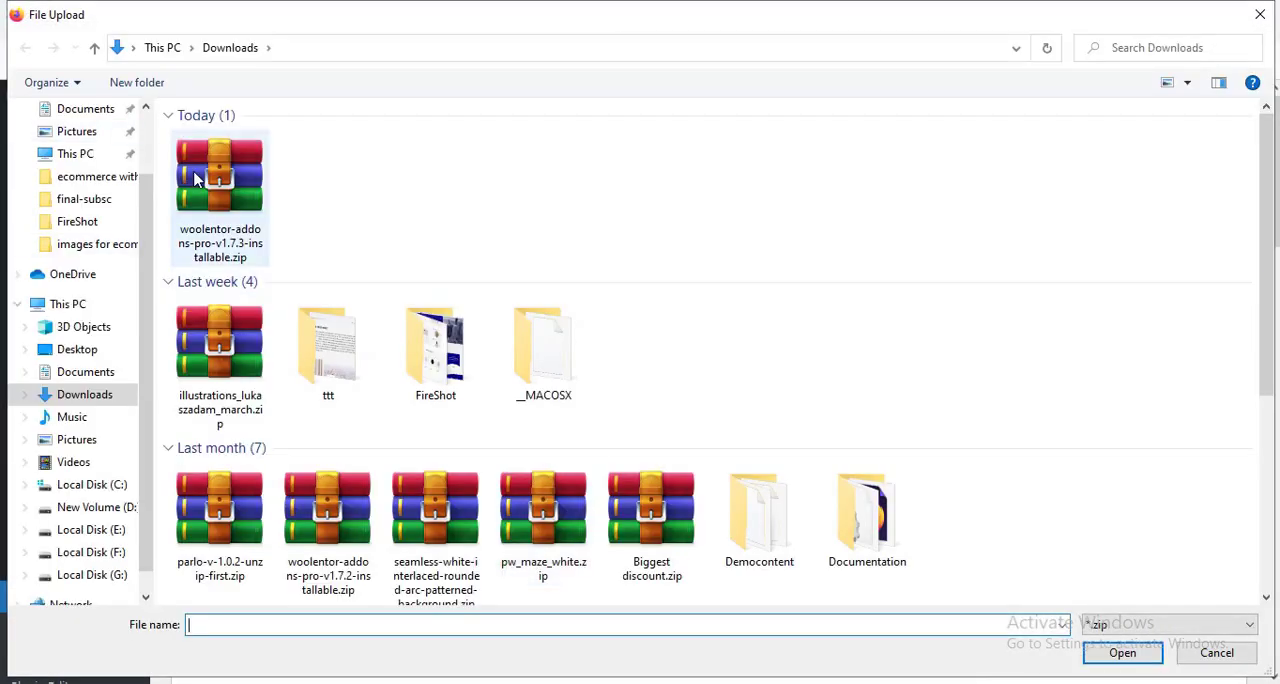
{"action": "left_click", "coordinate": [225, 212]}
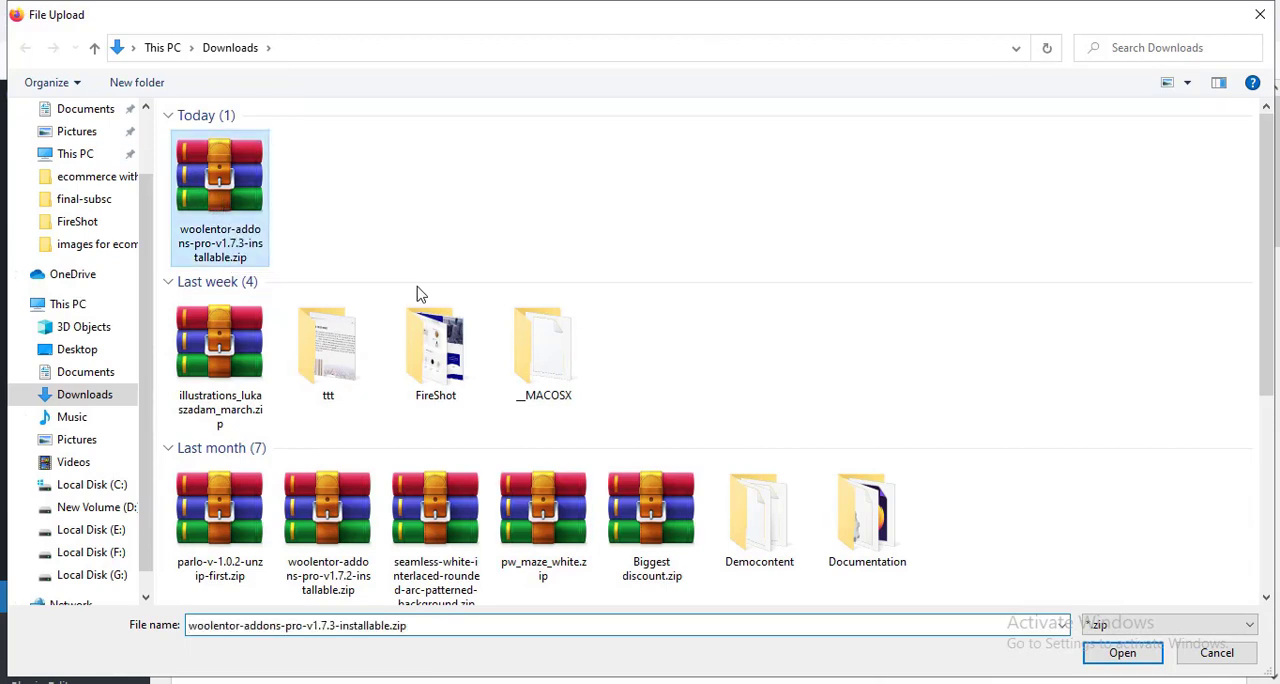
{"action": "left_click", "coordinate": [1120, 655]}
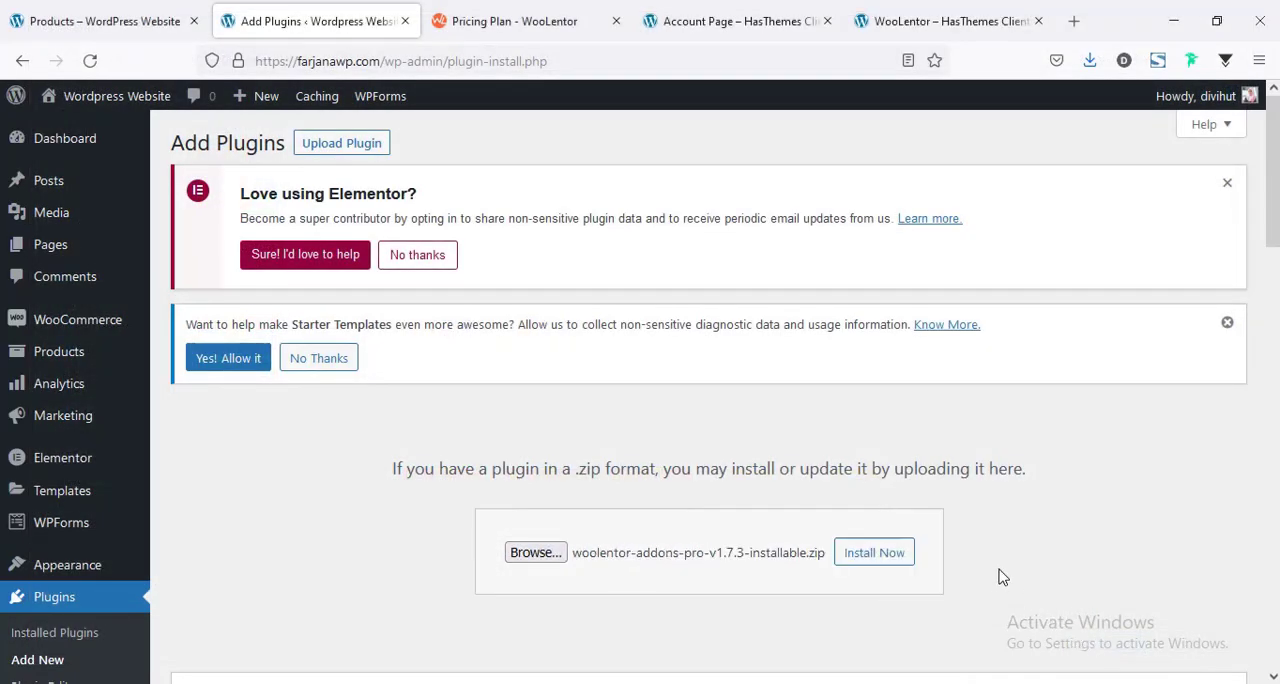
{"action": "left_click", "coordinate": [882, 558]}
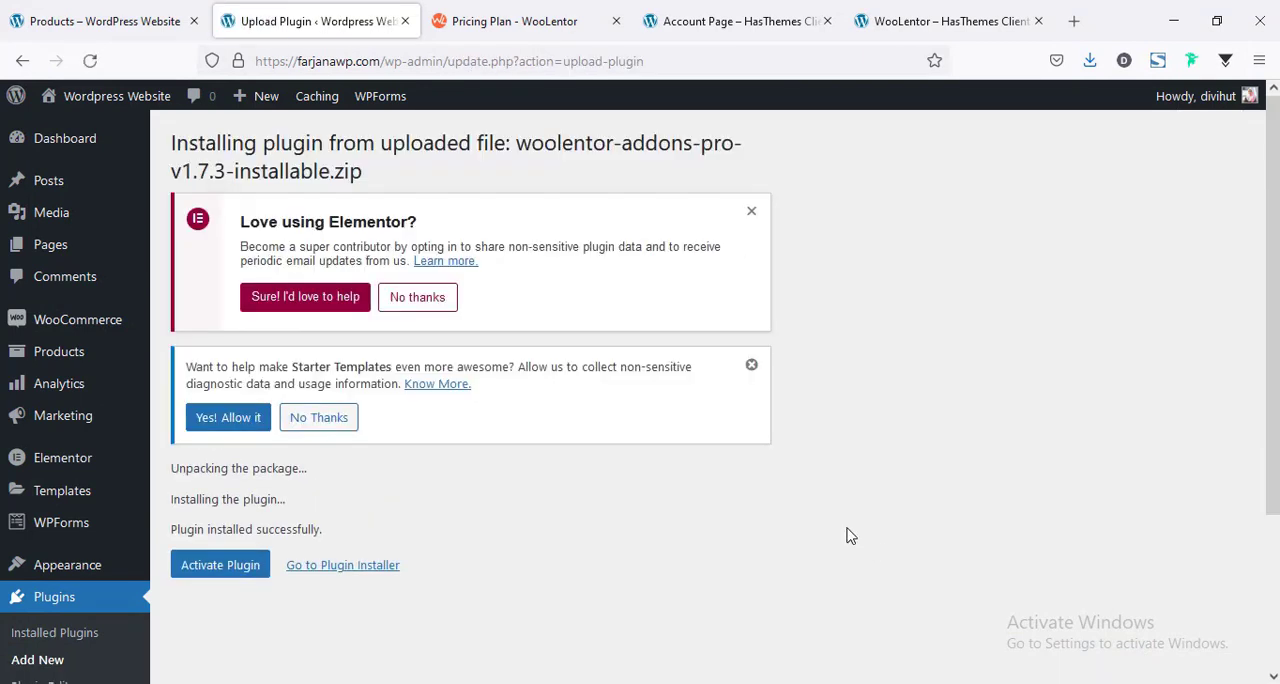
Activate the installed WooLentor Pro plugin, then enter the license code and activate the license.
{"action": "left_click", "coordinate": [214, 569]}
{"action": "scroll", "coordinate": [530, 550], "scroll_direction": "down", "scroll_amount": 1}
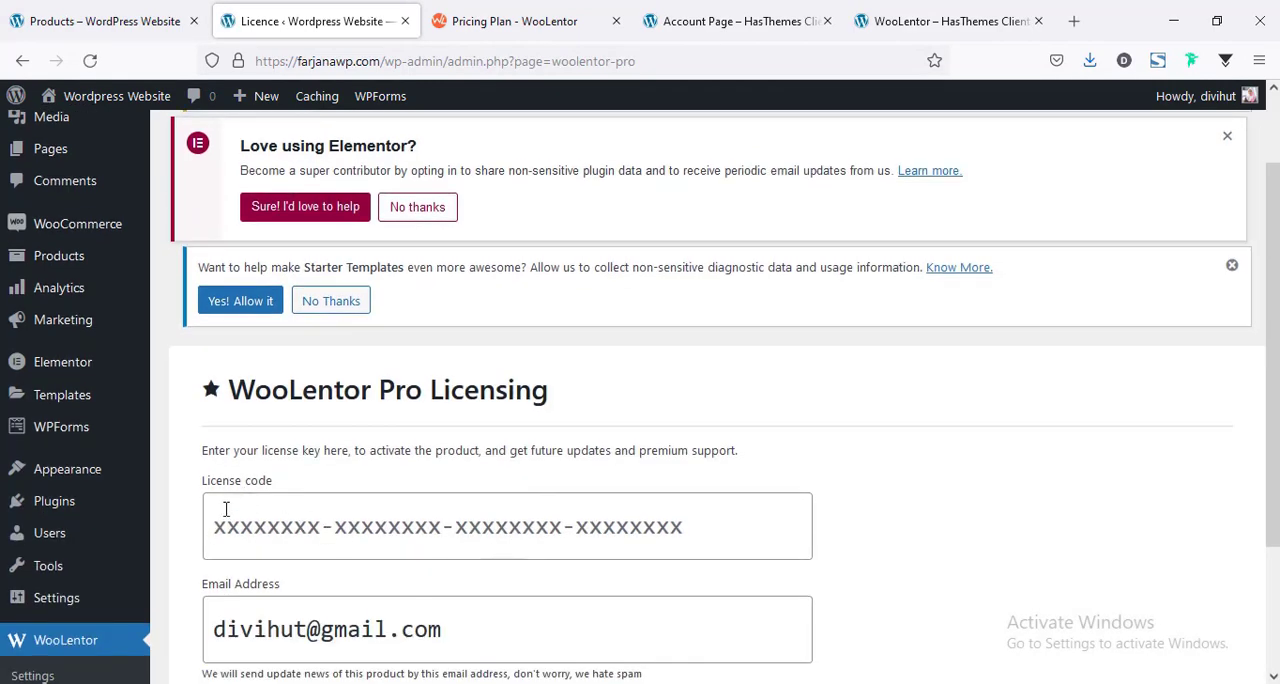
{"action": "left_click", "coordinate": [259, 538]}
{"action": "scroll", "coordinate": [263, 538], "scroll_direction": "down", "scroll_amount": 2}
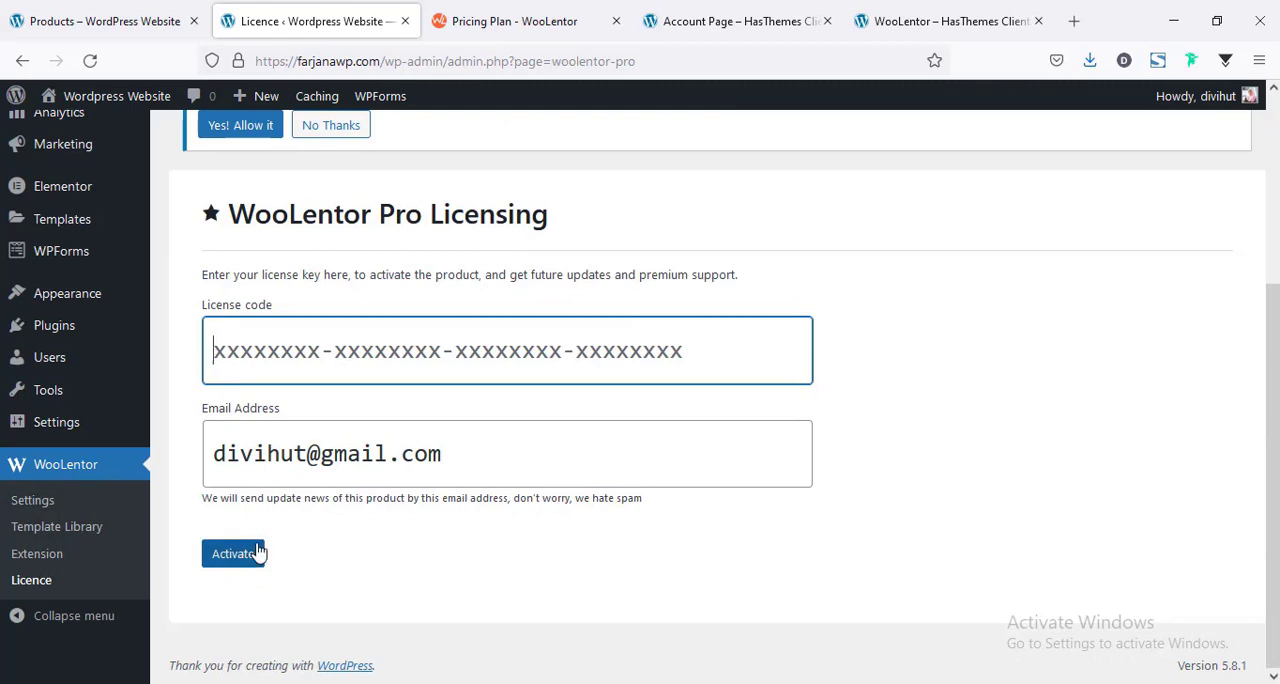
{"action": "left_click", "coordinate": [236, 553]}
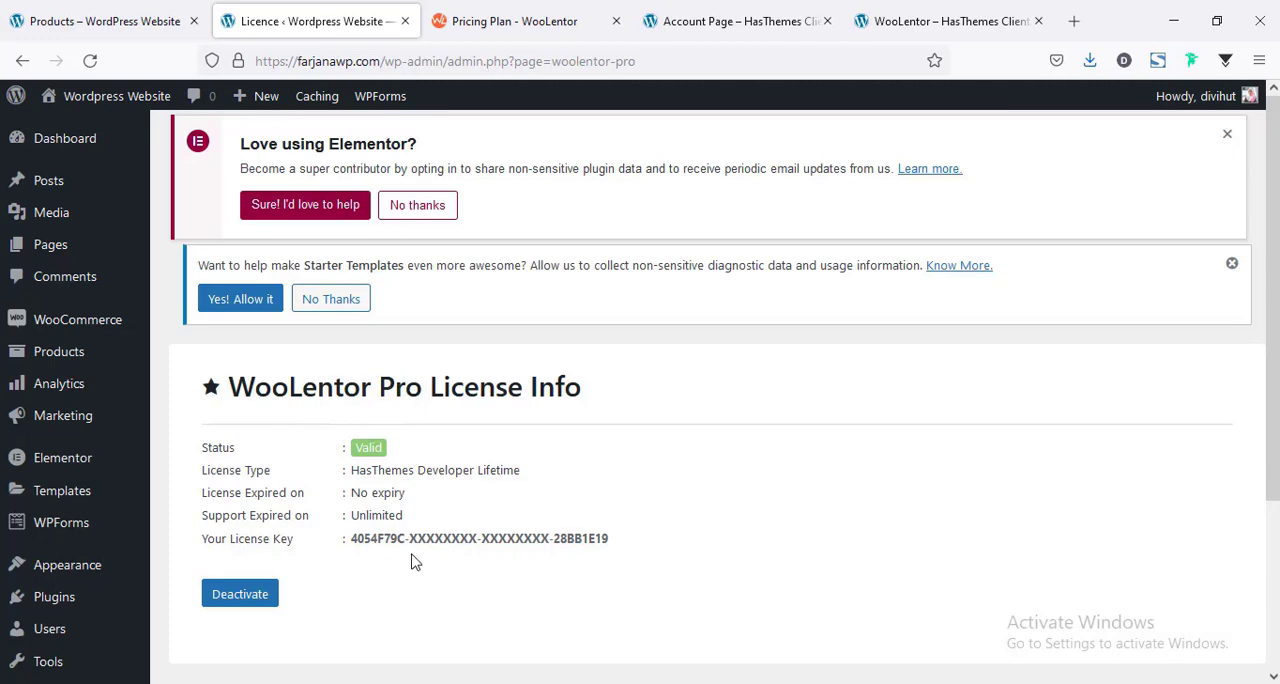
Open the WooLentor Template Library and show the templates of the Shop package.
{"action": "scroll", "coordinate": [220, 520], "scroll_direction": "down", "scroll_amount": 3}
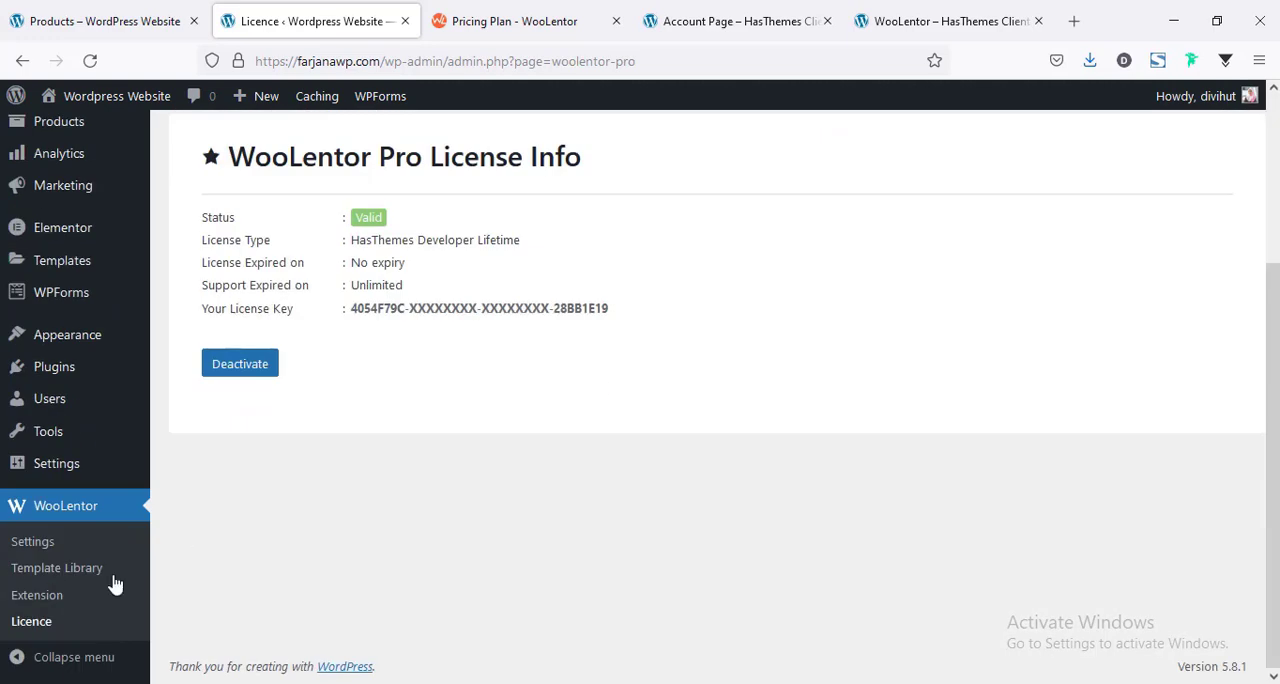
{"action": "left_click", "coordinate": [70, 578]}
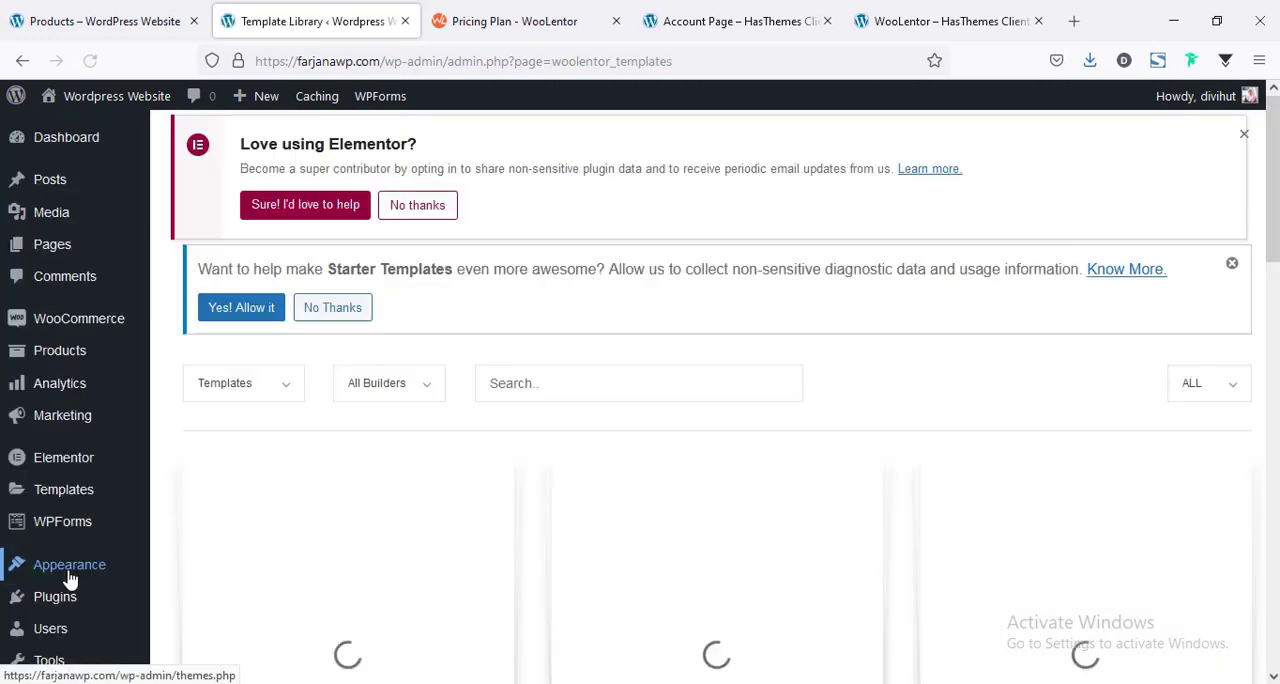
{"action": "scroll", "coordinate": [690, 450], "scroll_direction": "down", "scroll_amount": 4}
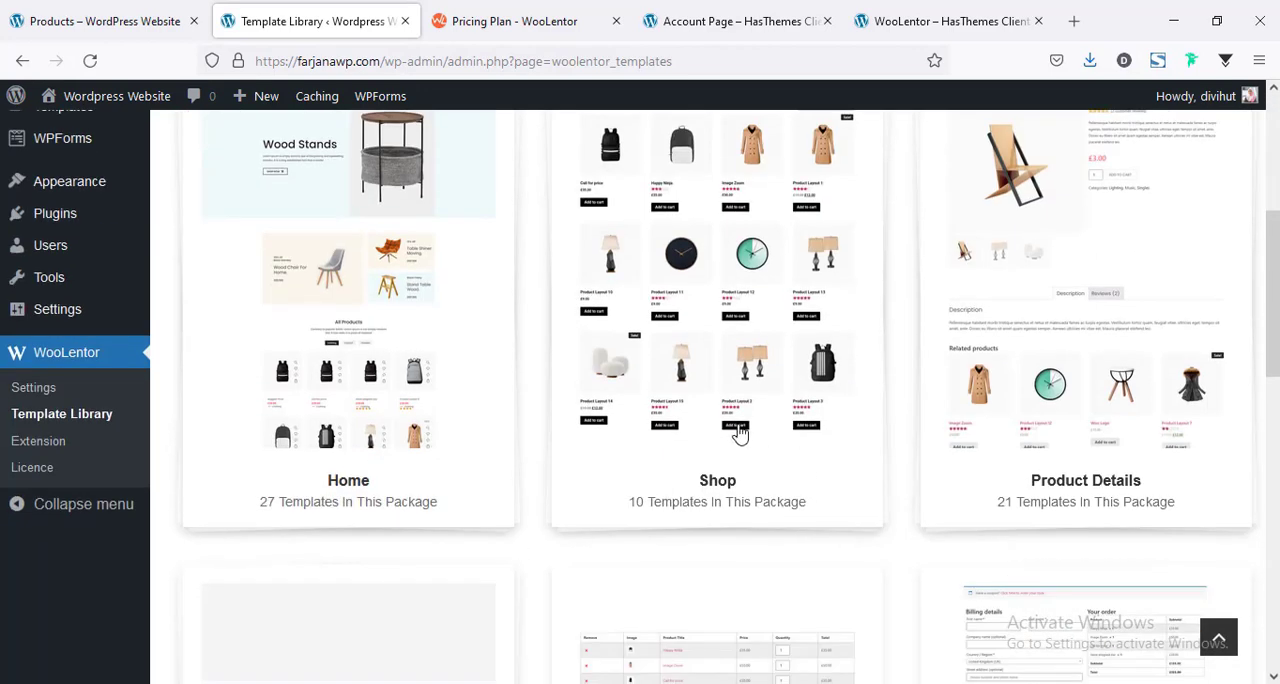
{"action": "left_click", "coordinate": [720, 474]}
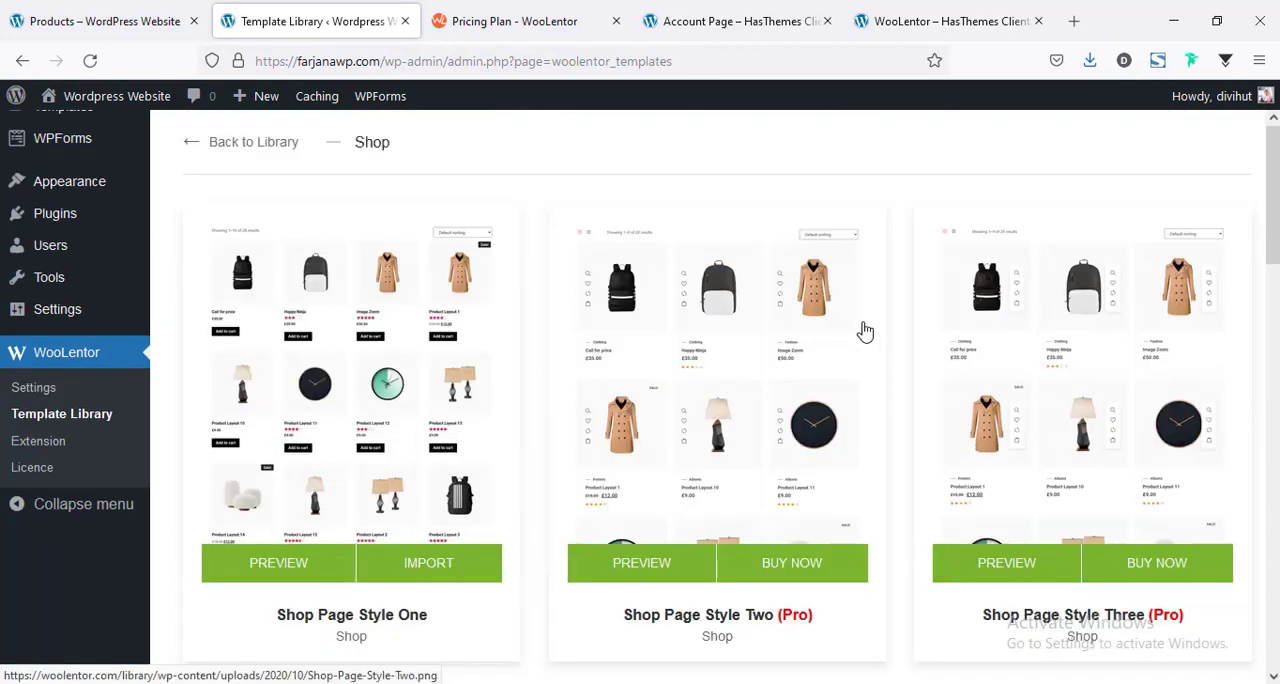
Browse the shop templates and look through the live preview of Shop Page Style Three.
{"action": "scroll", "coordinate": [808, 423], "scroll_direction": "down", "scroll_amount": 3}
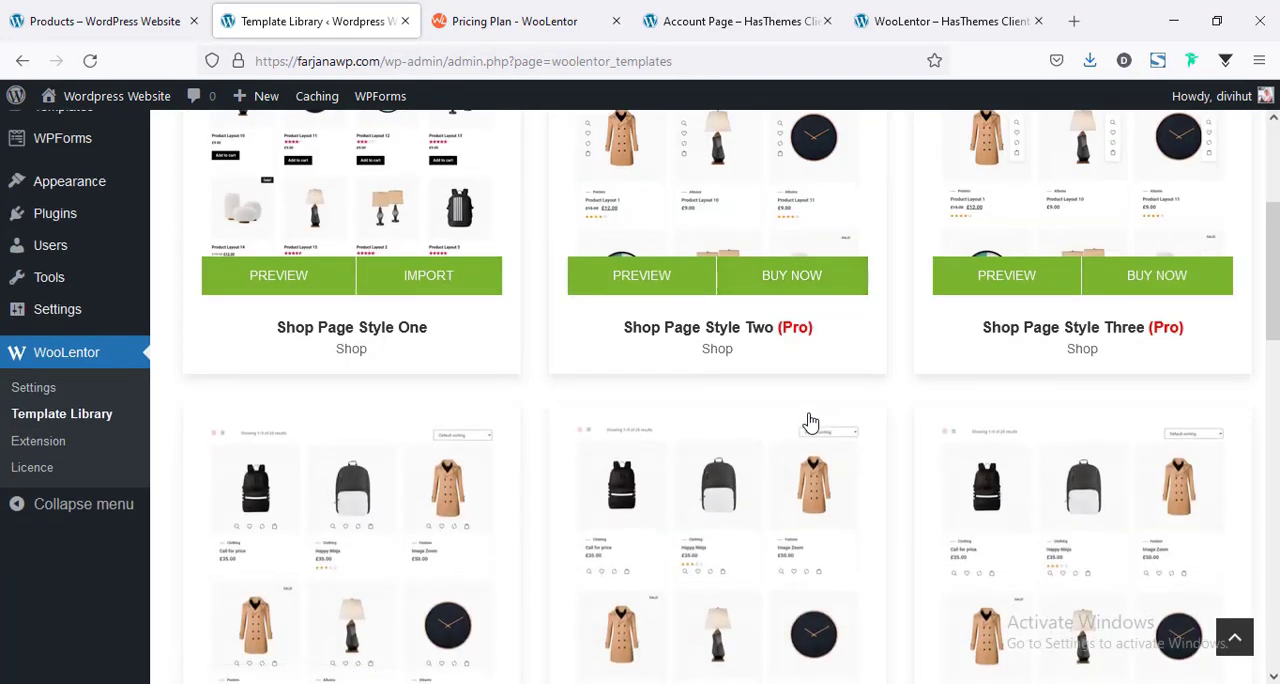
{"action": "scroll", "coordinate": [809, 423], "scroll_direction": "up", "scroll_amount": 2}
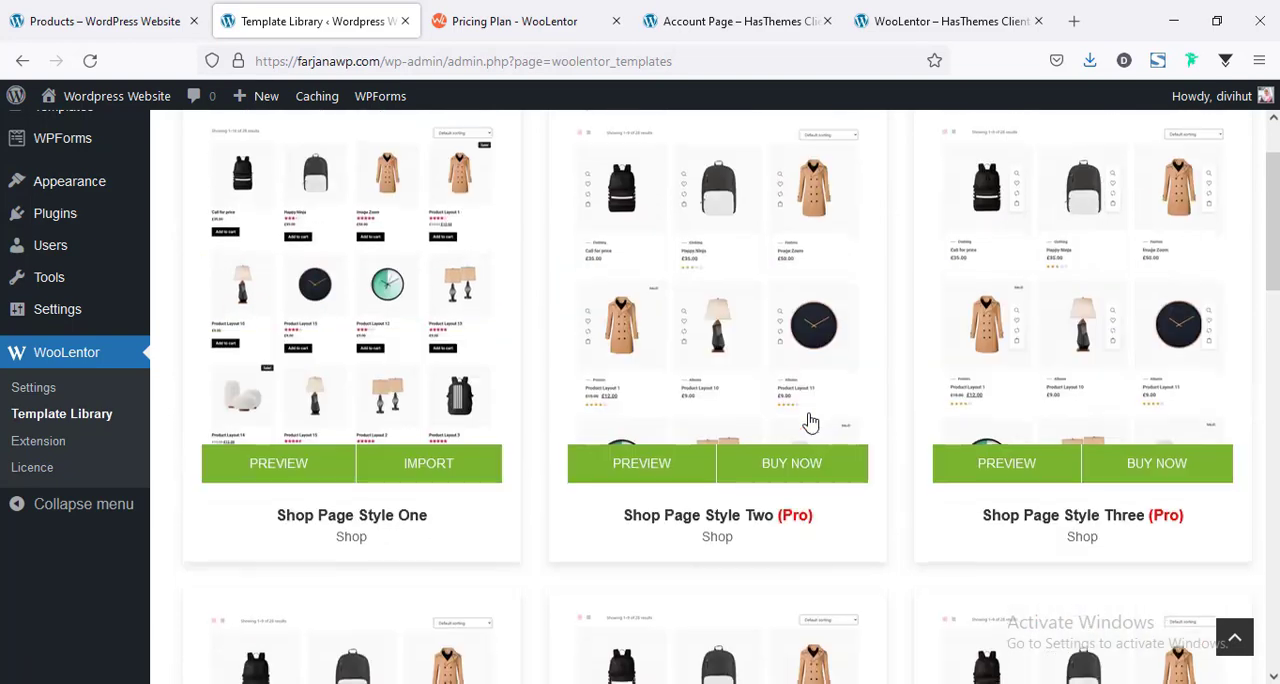
{"action": "left_click", "coordinate": [1006, 467]}
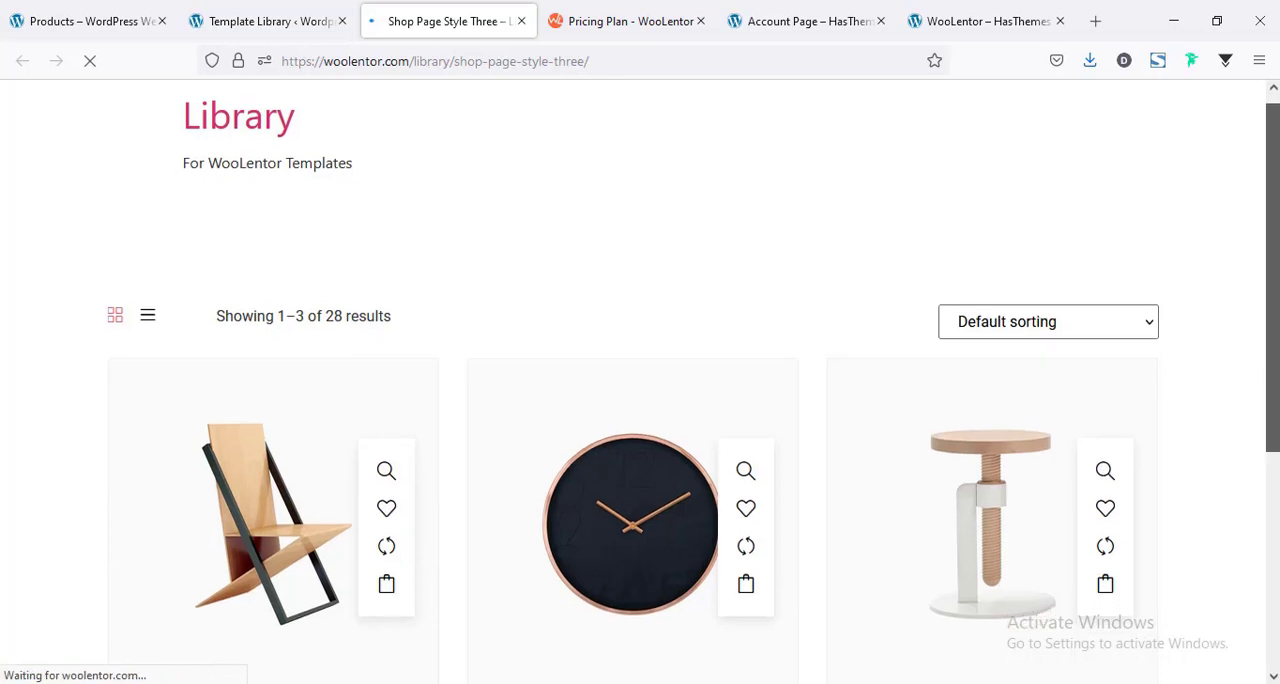
{"action": "scroll", "coordinate": [640, 390], "scroll_direction": "down", "scroll_amount": 2}
{"action": "scroll", "coordinate": [640, 390], "scroll_direction": "down", "scroll_amount": 2}
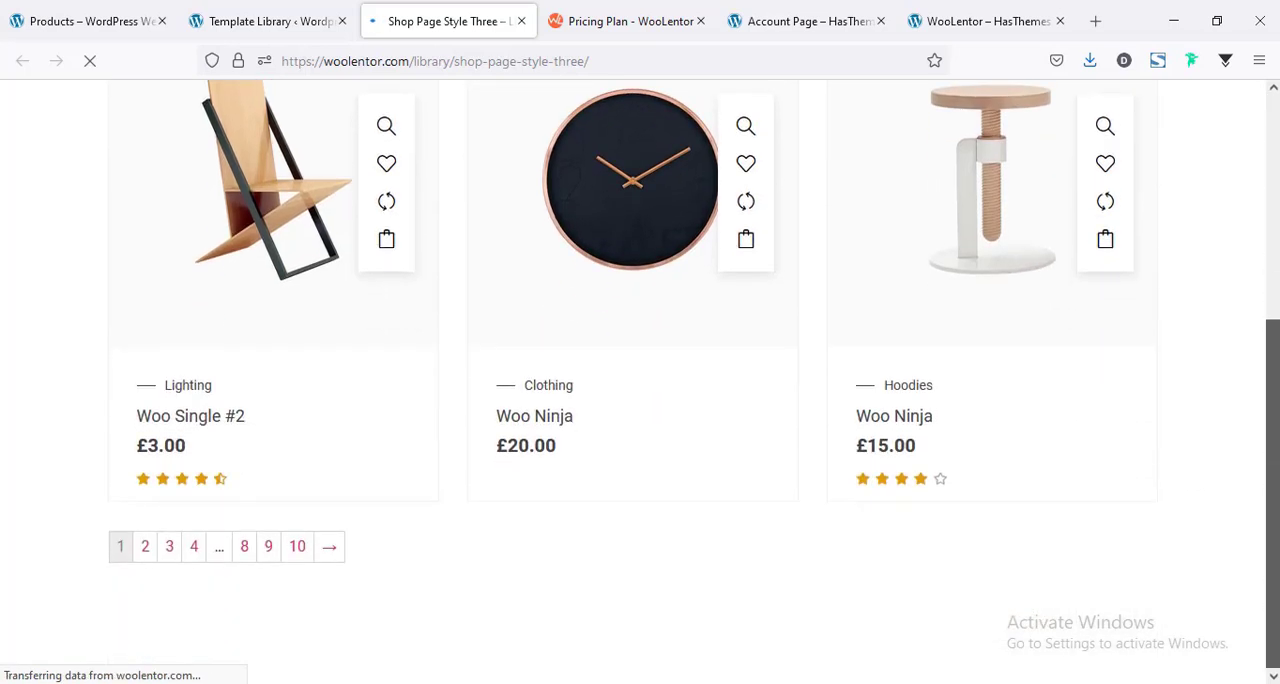
Return to the Template Library and examine the remaining shop page styles, including the Shop Page Style Two image.
{"action": "left_click", "coordinate": [270, 20]}
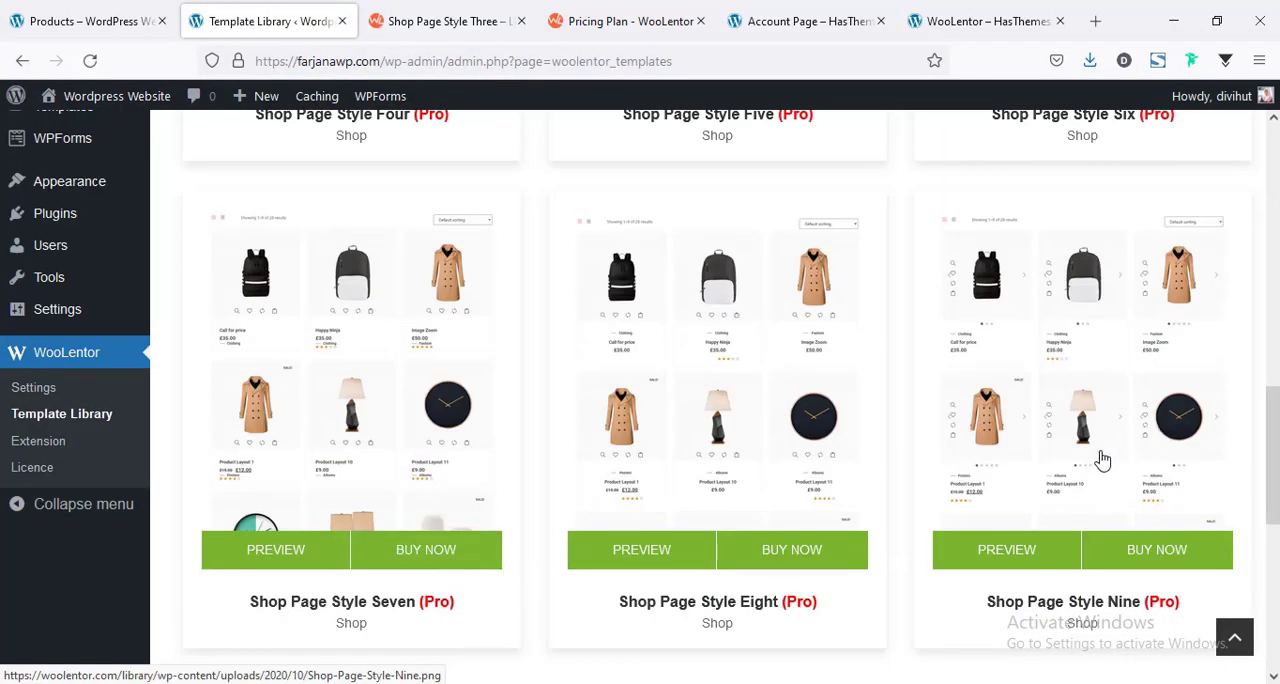
{"action": "scroll", "coordinate": [669, 357], "scroll_direction": "up", "scroll_amount": 8}
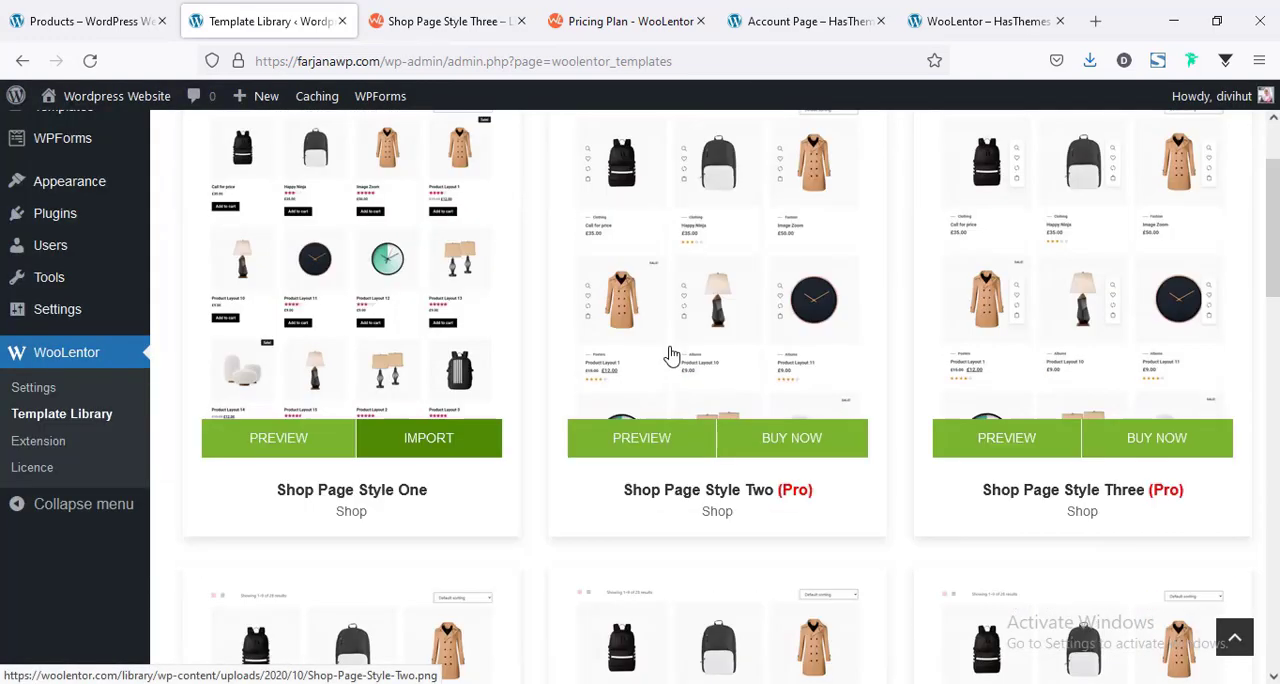
{"action": "left_click", "coordinate": [669, 357]}
{"action": "left_click", "coordinate": [1202, 138]}
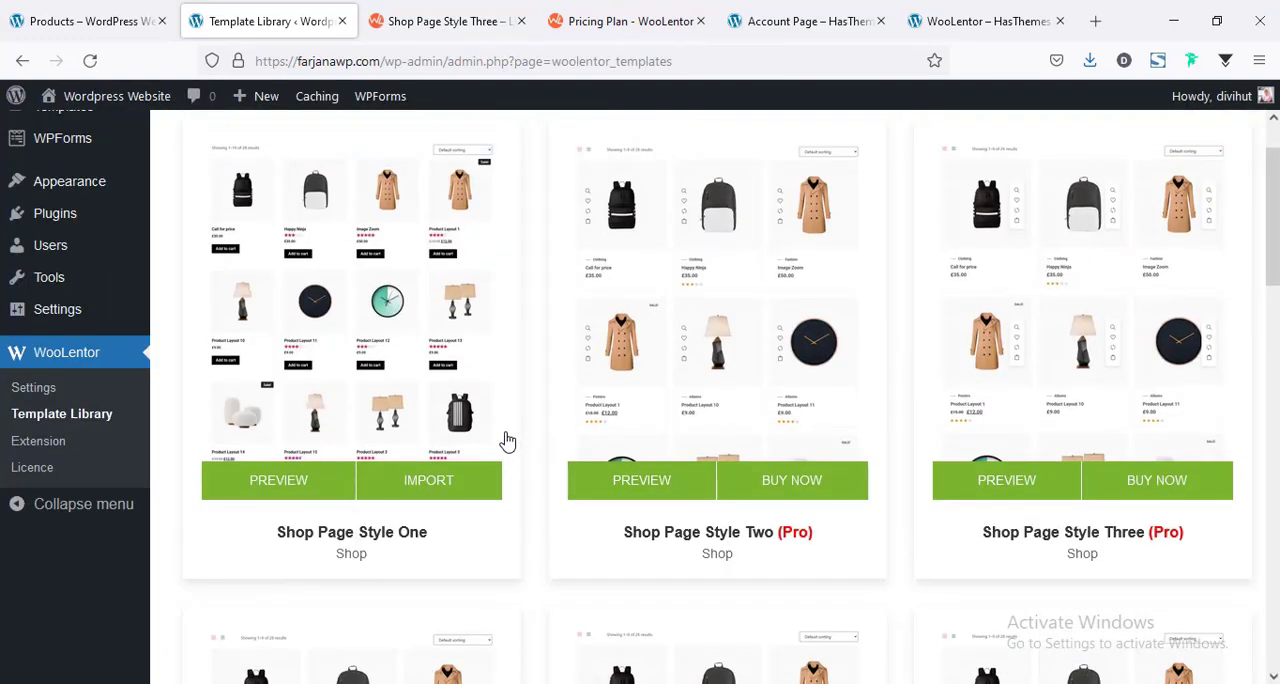
{"action": "scroll", "coordinate": [506, 437], "scroll_direction": "up", "scroll_amount": 2}
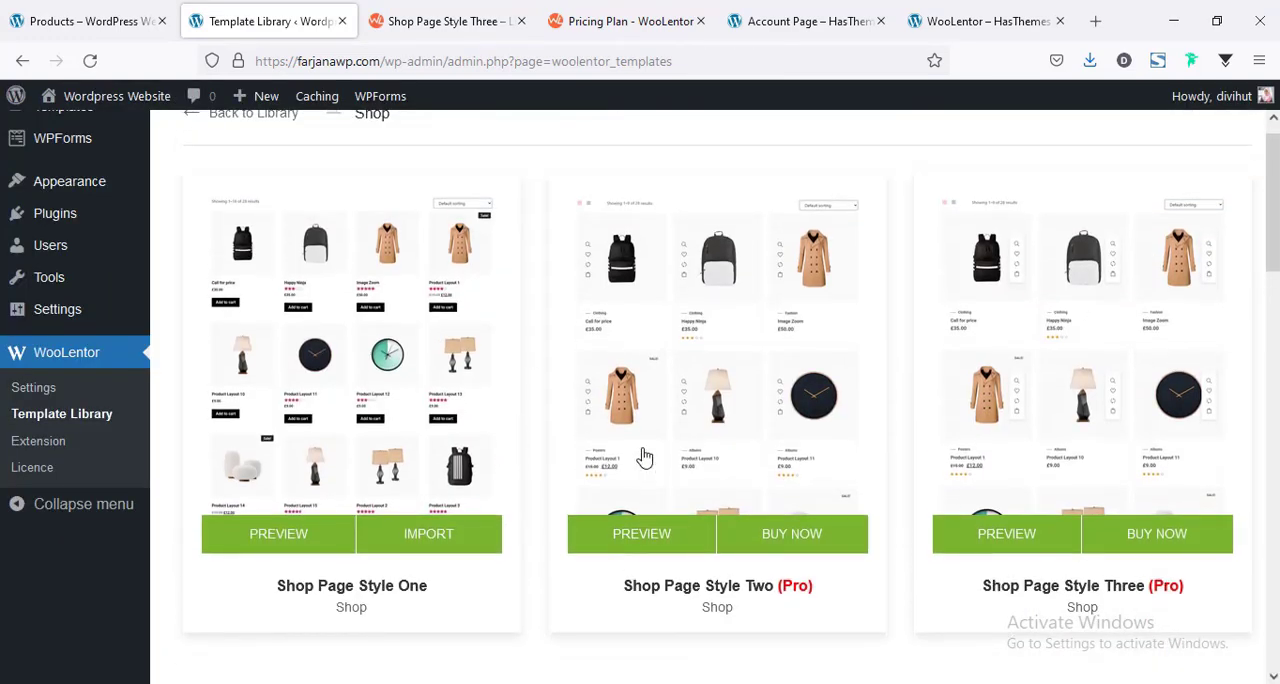
{"action": "left_click", "coordinate": [715, 412]}
{"action": "left_click", "coordinate": [1202, 138]}
Reload the Template Library, reopen the Shop package and look over its page styles.
{"action": "left_click", "coordinate": [90, 61]}
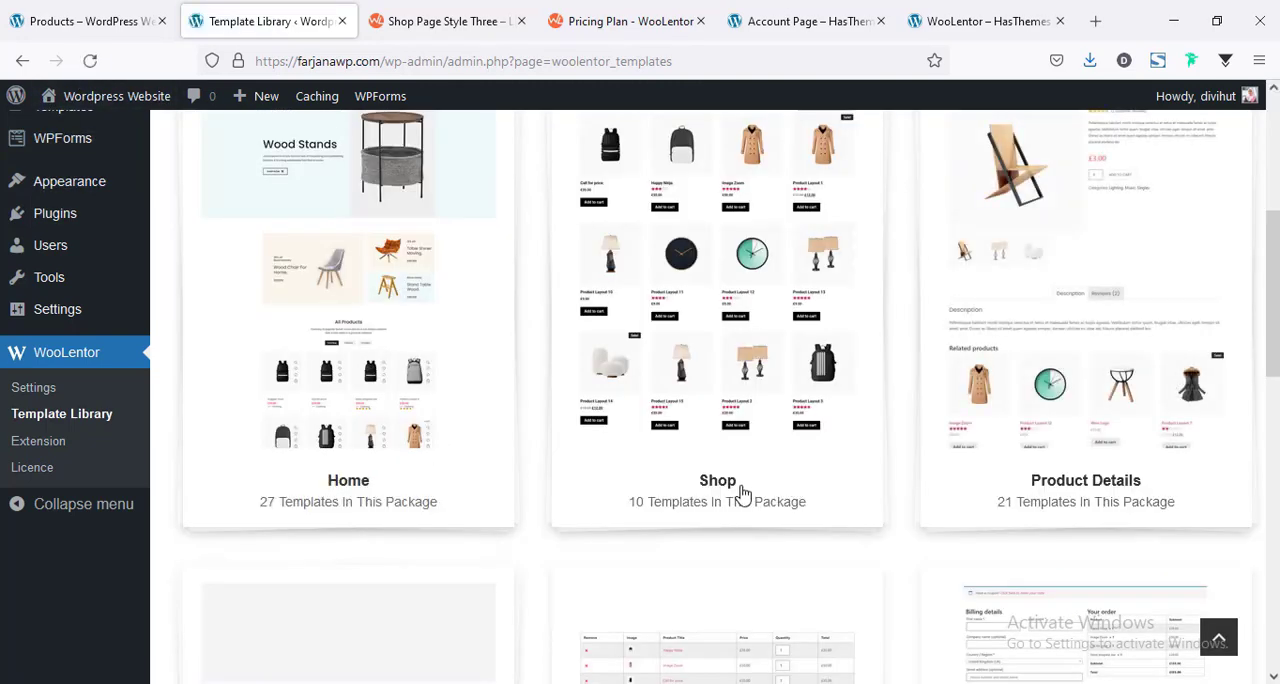
{"action": "left_click", "coordinate": [742, 494]}
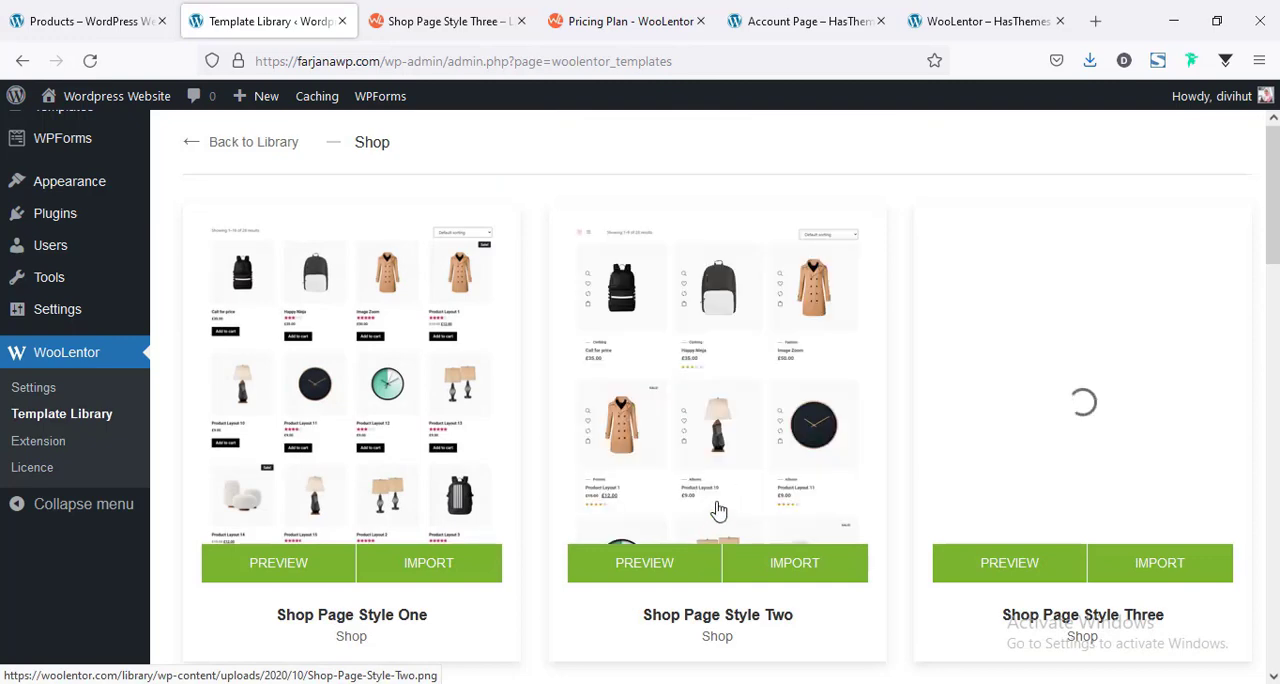
{"action": "scroll", "coordinate": [718, 510], "scroll_direction": "down", "scroll_amount": 3}
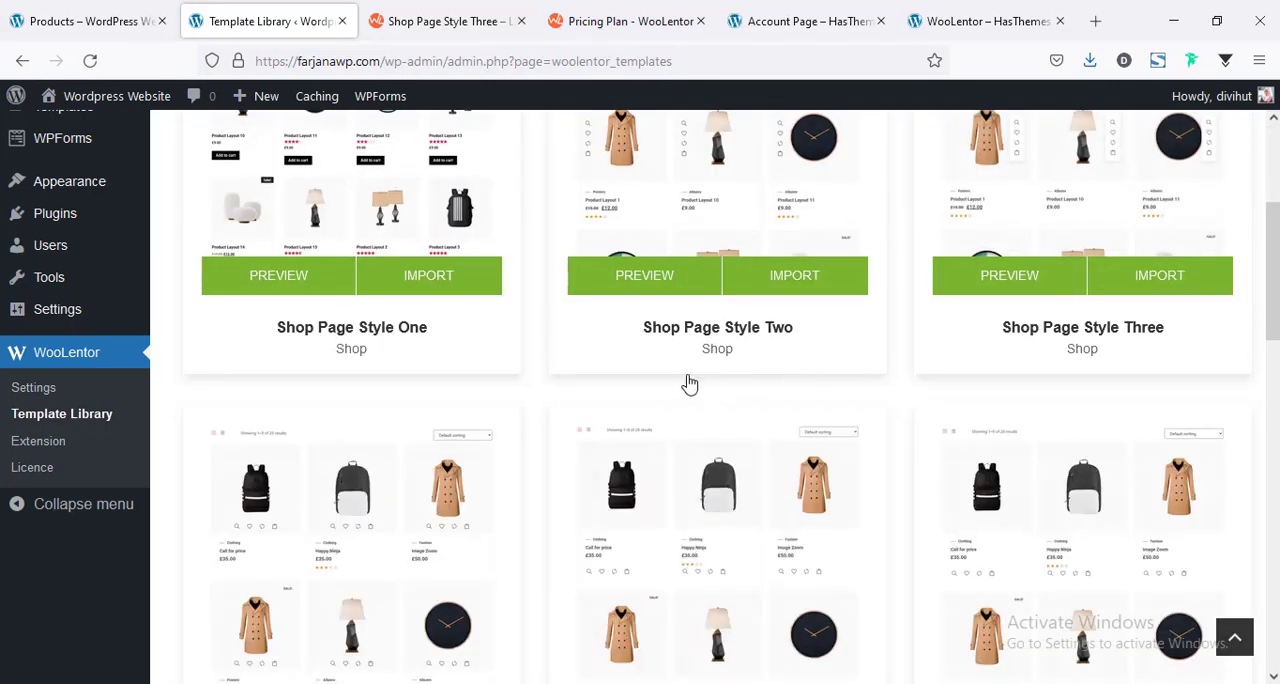
{"action": "scroll", "coordinate": [694, 391], "scroll_direction": "up", "scroll_amount": 3}
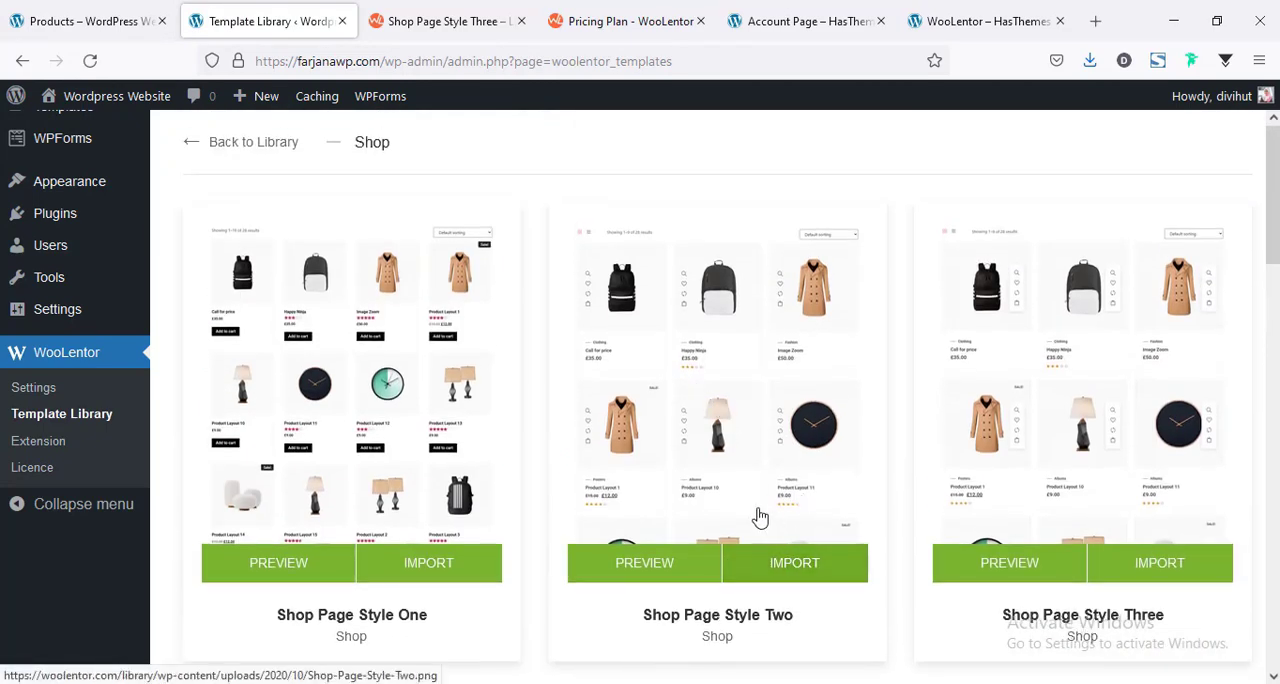
Import Shop Page Style Two to the library and open the imported template for editing in Elementor.
{"action": "left_click", "coordinate": [800, 560]}
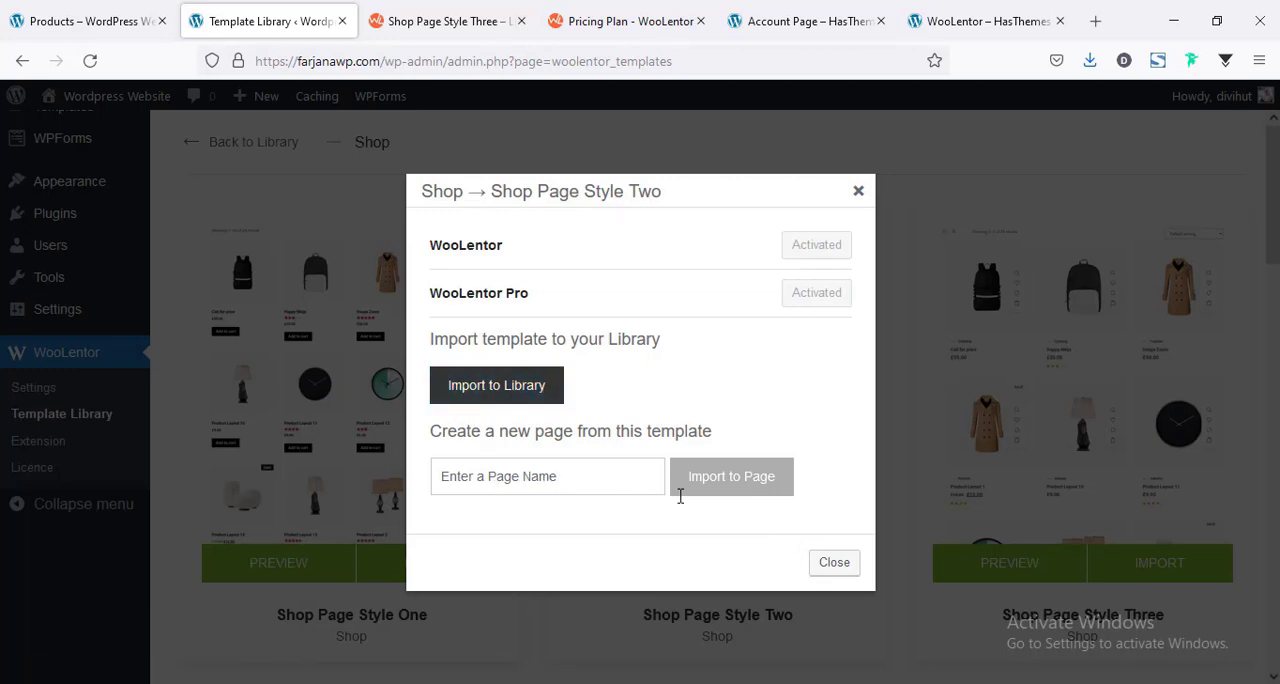
{"action": "left_click", "coordinate": [507, 391]}
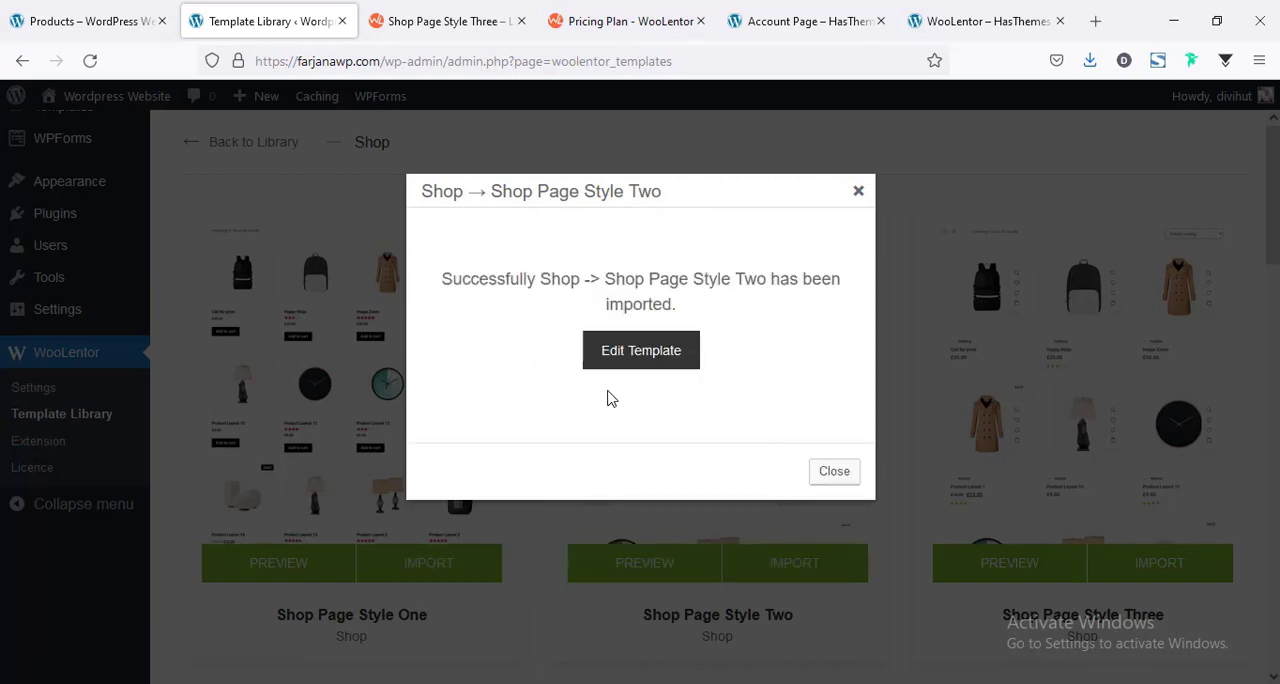
{"action": "left_click", "coordinate": [611, 362]}
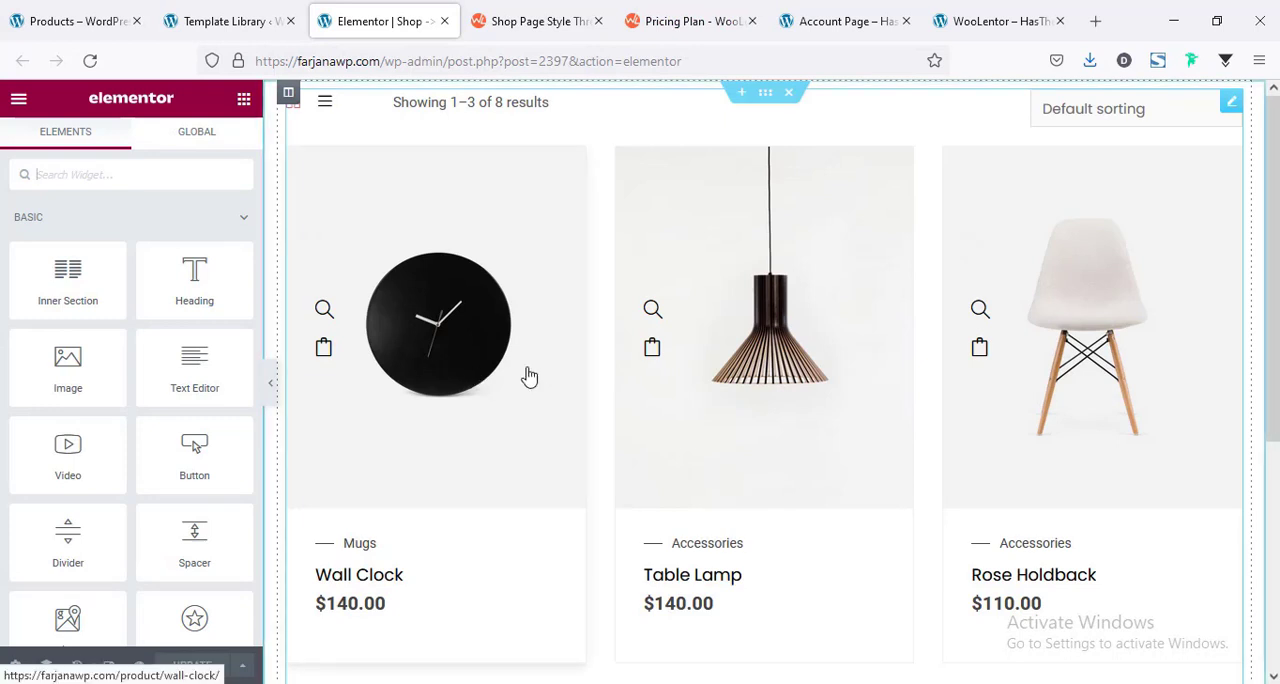
Review the imported shop layout and set the Product Archive Layout widget's product limit to 12.
{"action": "scroll", "coordinate": [529, 371], "scroll_direction": "down", "scroll_amount": 1}
{"action": "scroll", "coordinate": [547, 300], "scroll_direction": "down", "scroll_amount": 4}
{"action": "scroll", "coordinate": [547, 300], "scroll_direction": "up", "scroll_amount": 5}
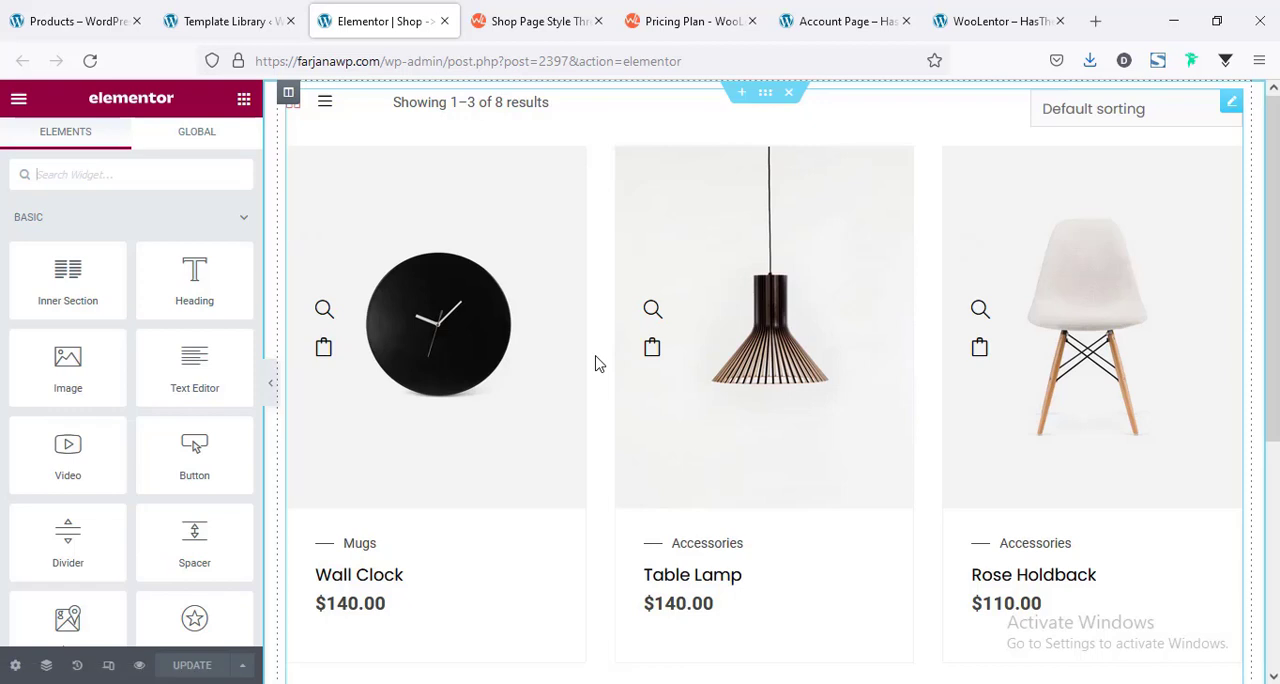
{"action": "left_click", "coordinate": [571, 463]}
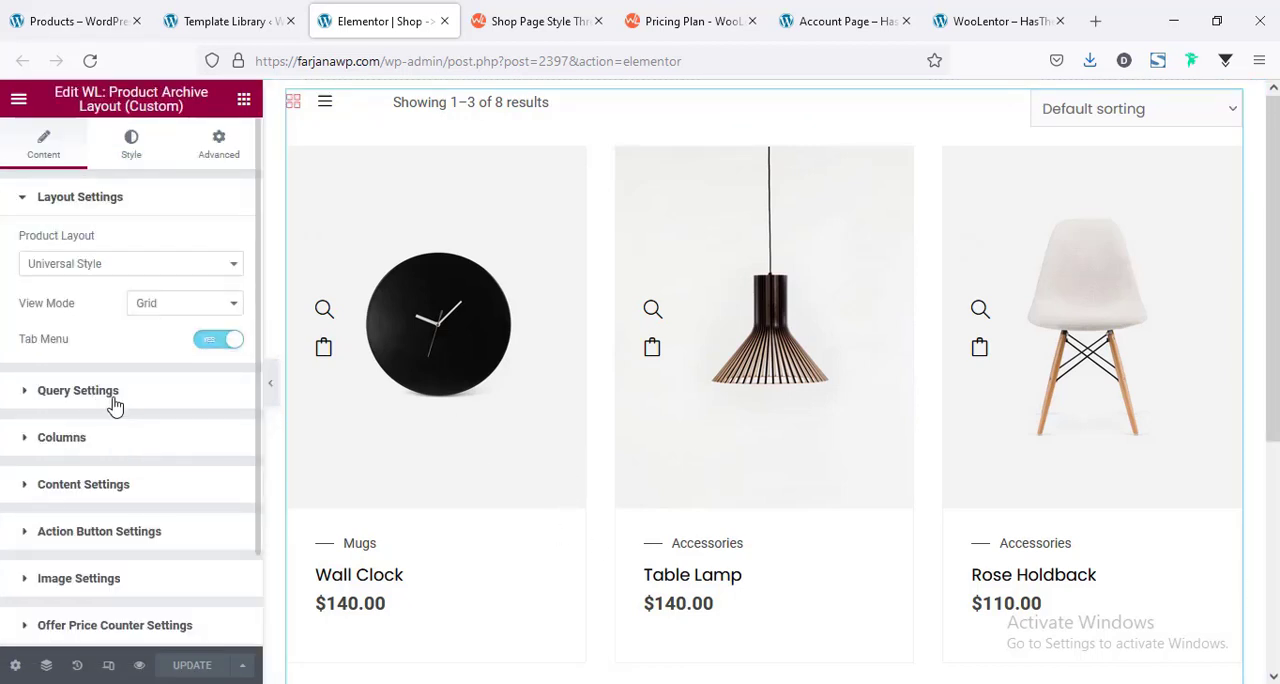
{"action": "left_click", "coordinate": [78, 391]}
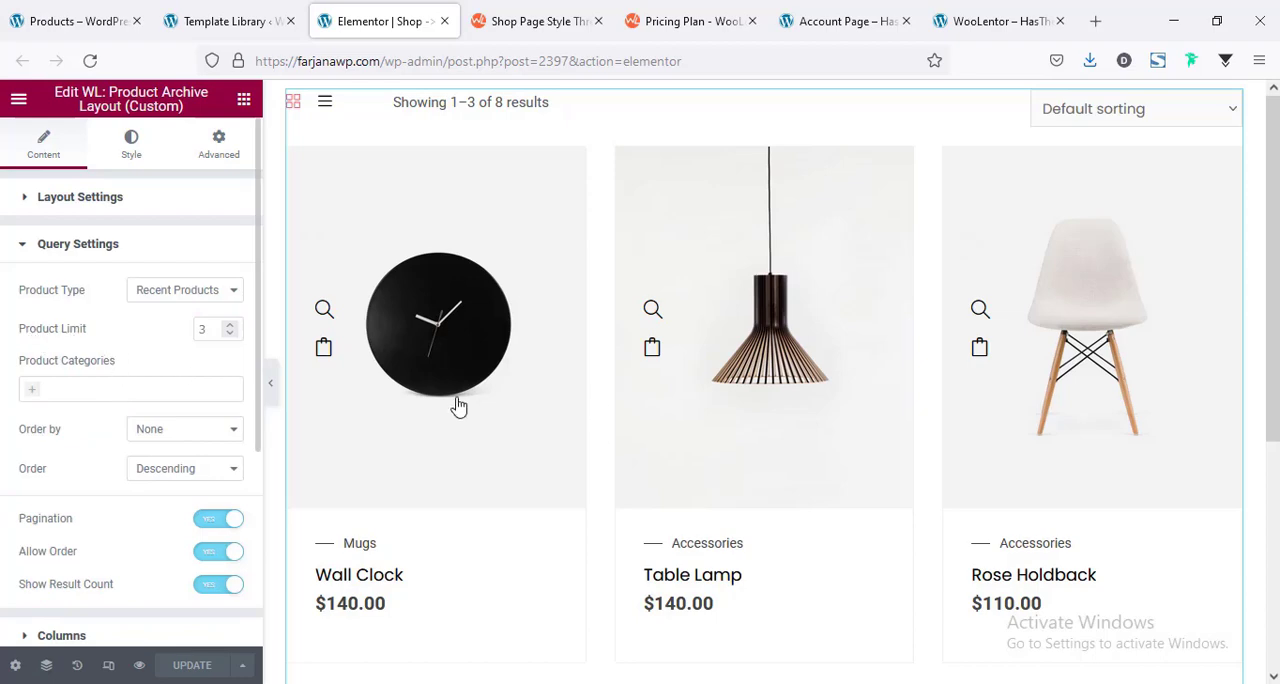
{"action": "scroll", "coordinate": [809, 430], "scroll_direction": "down", "scroll_amount": 3}
{"action": "scroll", "coordinate": [809, 430], "scroll_direction": "up", "scroll_amount": 3}
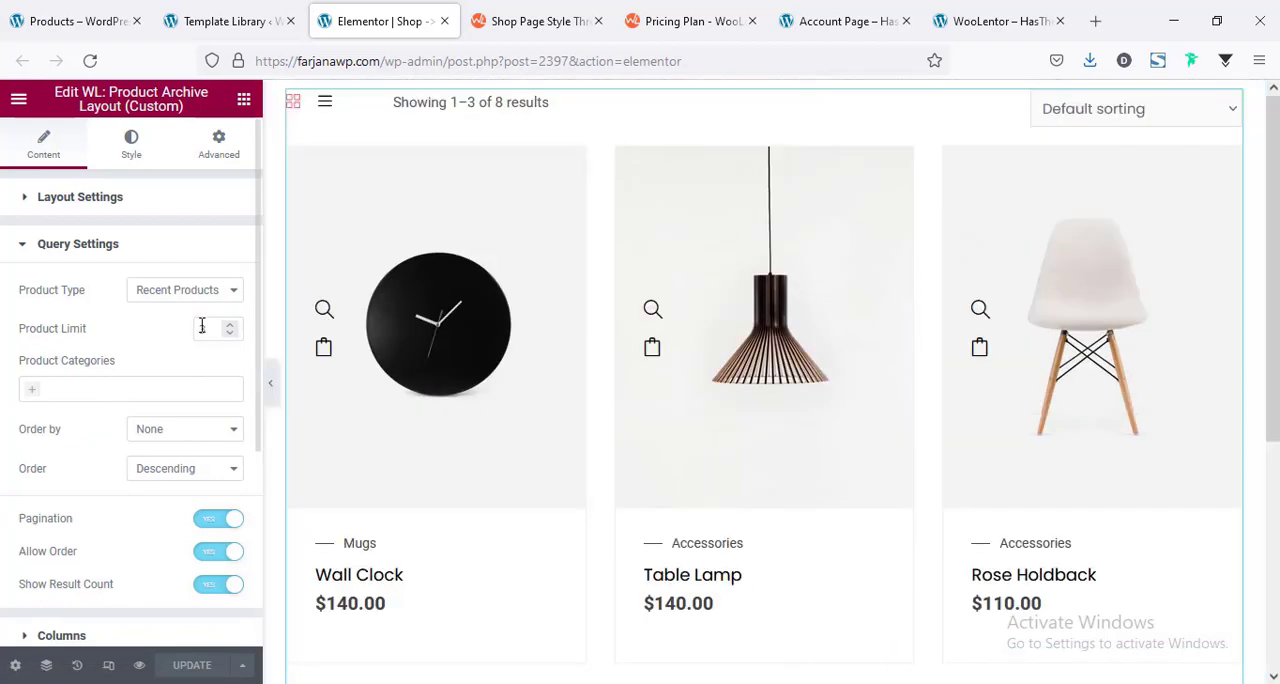
{"action": "type", "text": "12"}
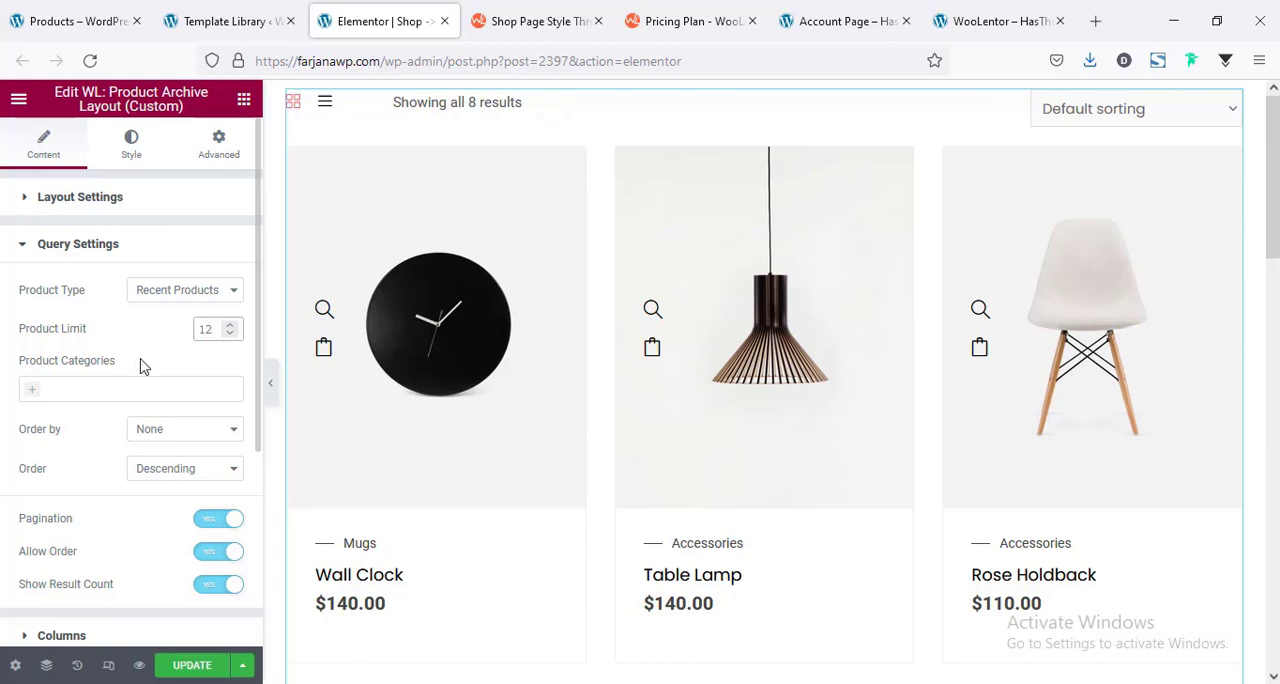
Set the product archive layout to four columns and check the resulting product grid.
{"action": "scroll", "coordinate": [130, 400], "scroll_direction": "down", "scroll_amount": 3}
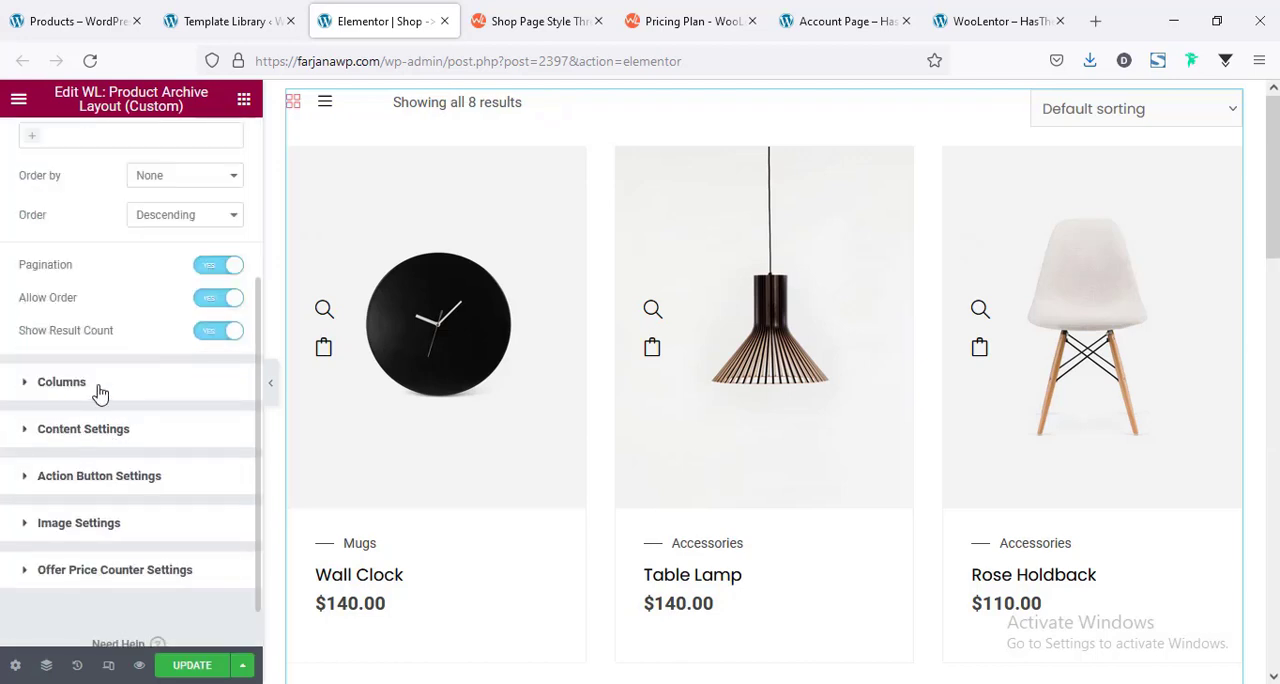
{"action": "left_click", "coordinate": [62, 382]}
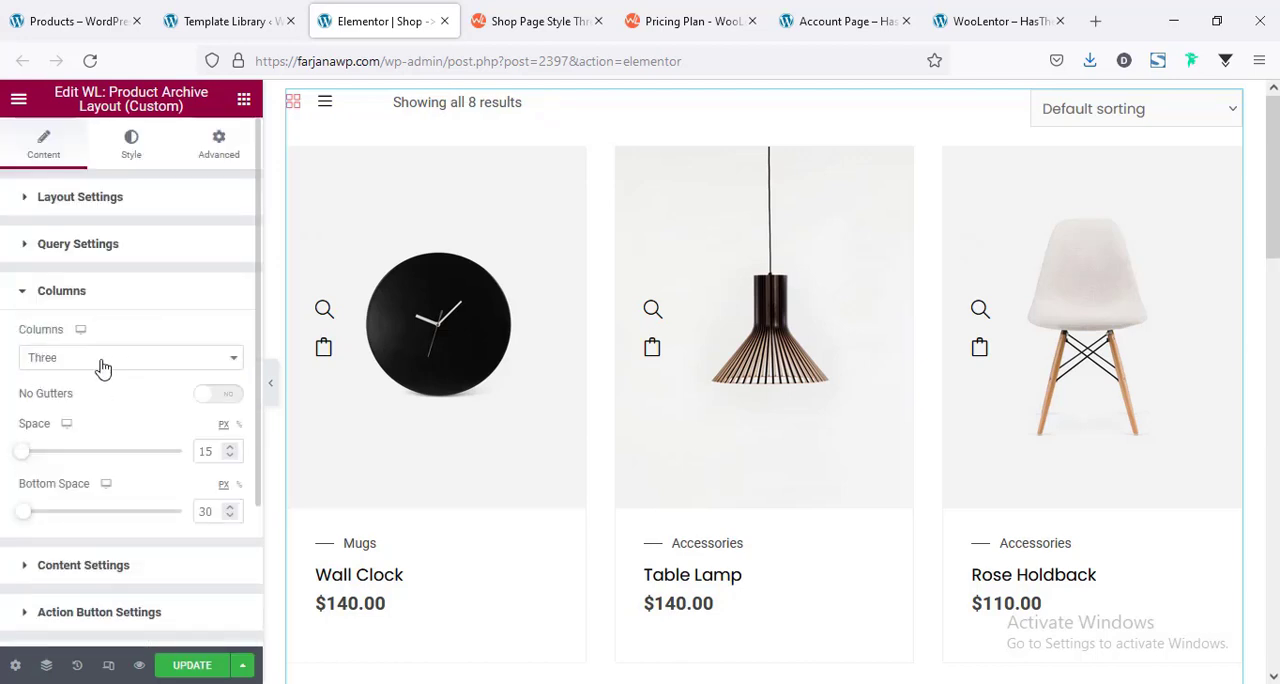
{"action": "left_click", "coordinate": [103, 366]}
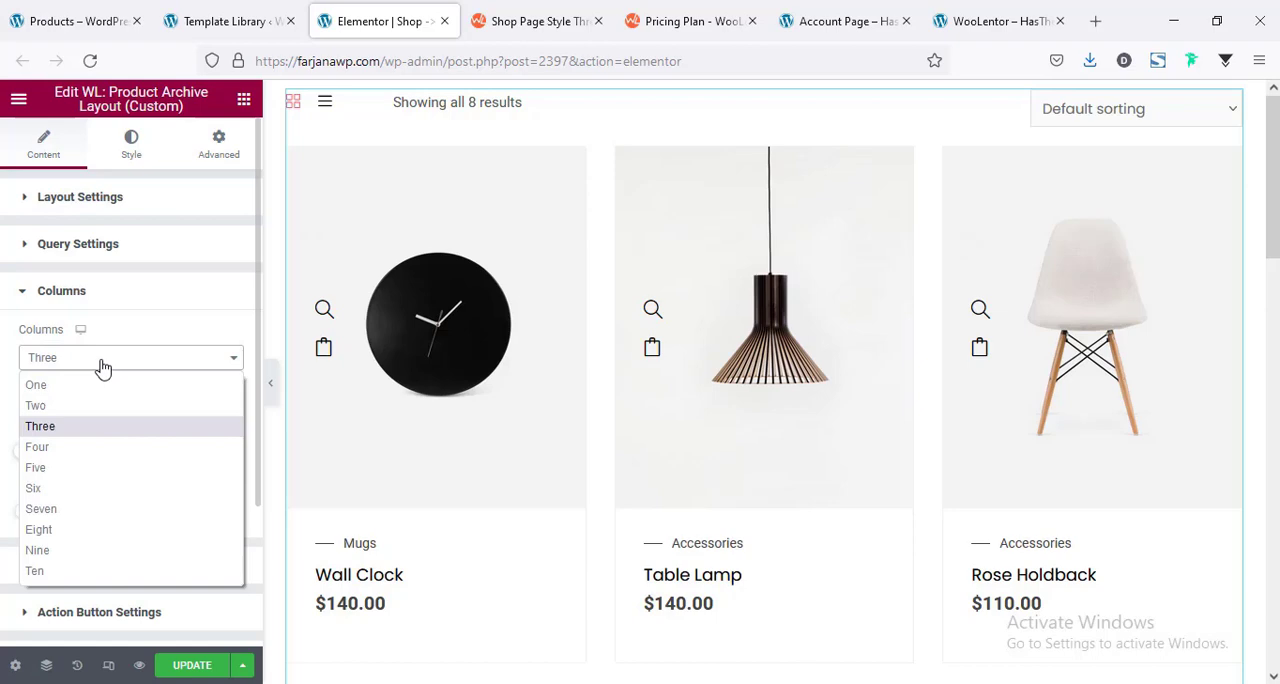
{"action": "left_click", "coordinate": [38, 447]}
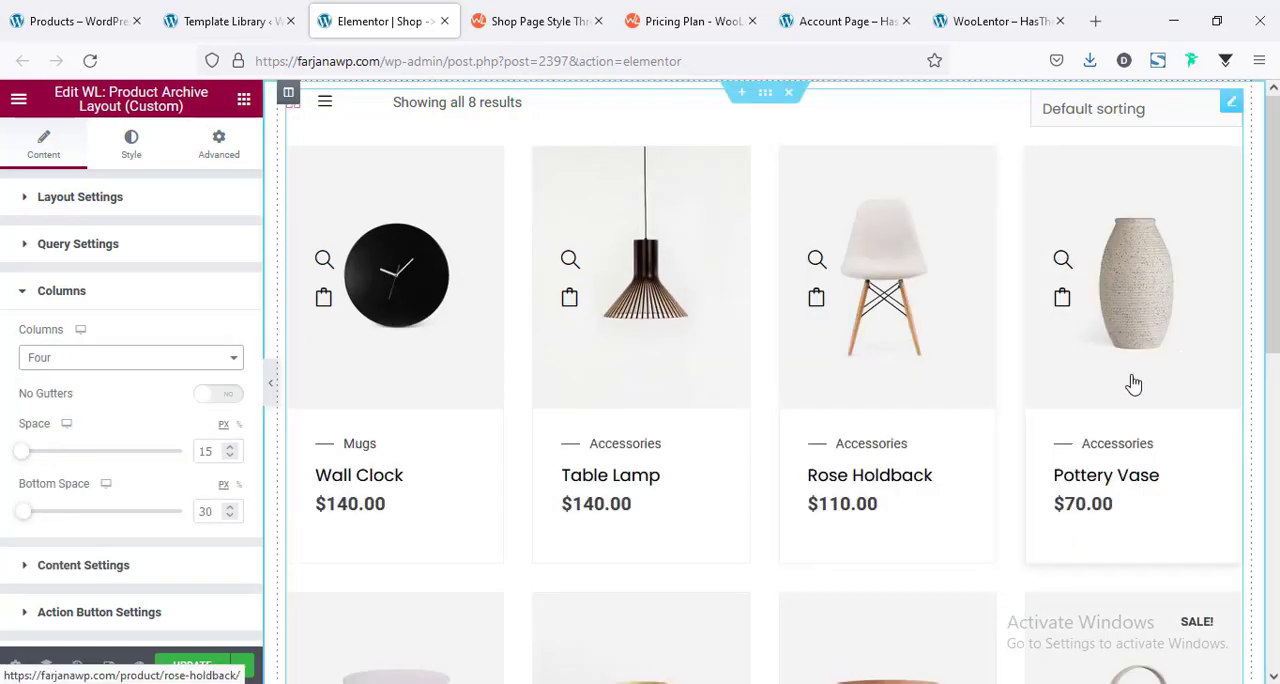
{"action": "scroll", "coordinate": [1133, 384], "scroll_direction": "down", "scroll_amount": 7}
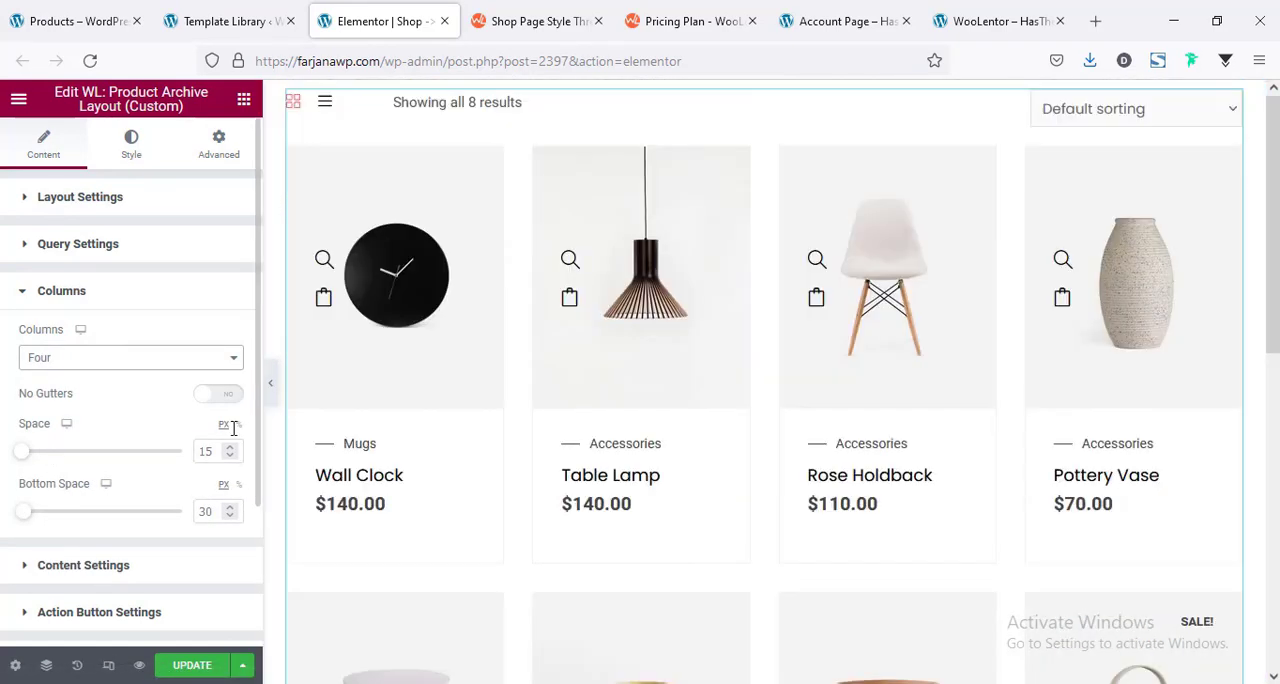
Set the product archive's action button position so the quick view and cart icons sit on the right side of each product image.
{"action": "scroll", "coordinate": [218, 440], "scroll_direction": "down", "scroll_amount": 4}
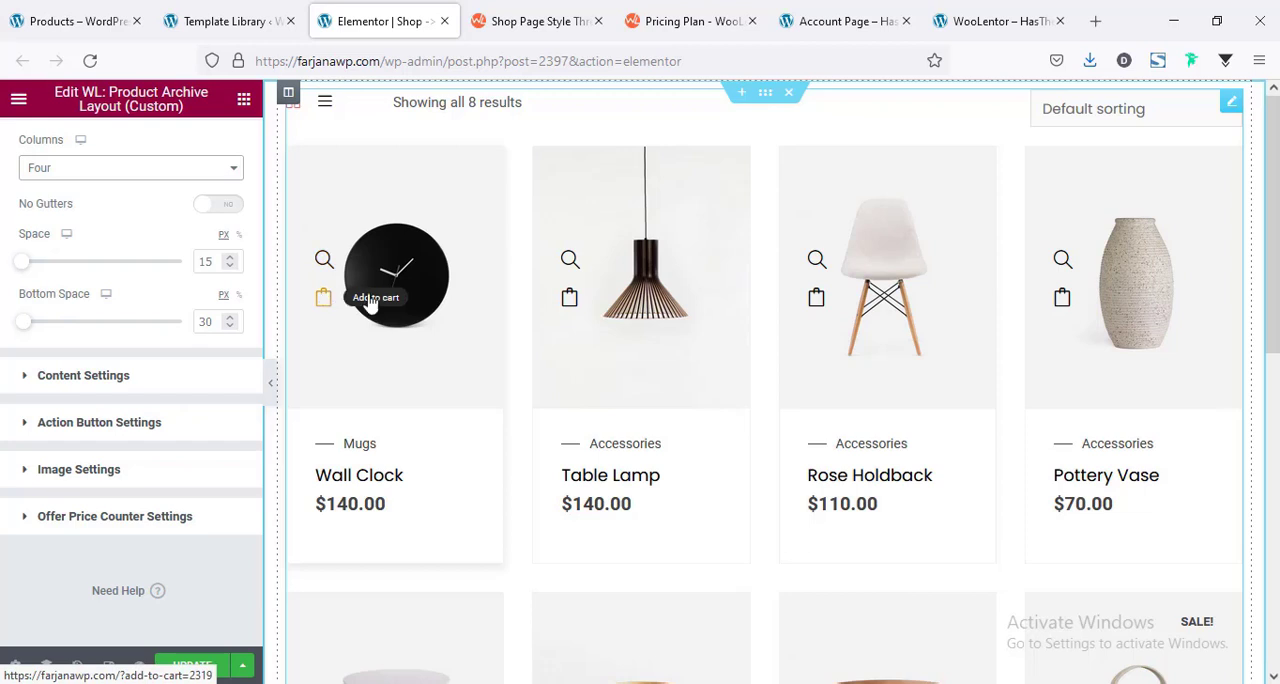
{"action": "left_click", "coordinate": [84, 424]}
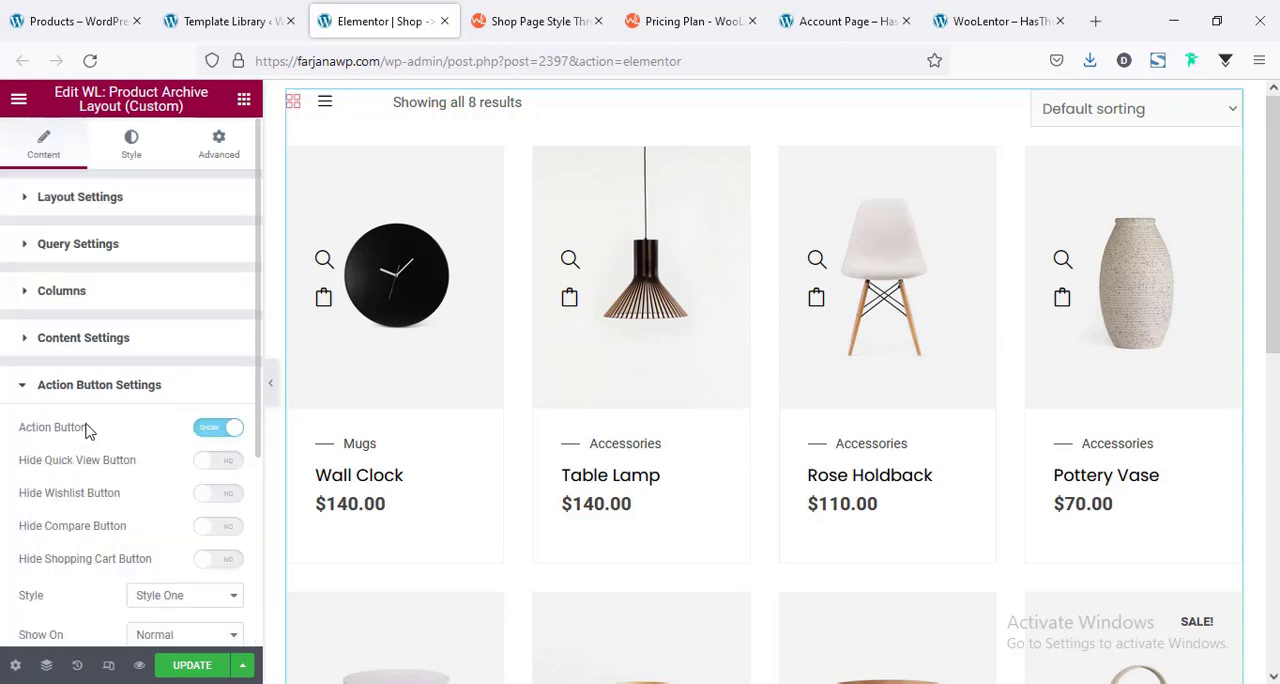
{"action": "scroll", "coordinate": [80, 424], "scroll_direction": "down", "scroll_amount": 3}
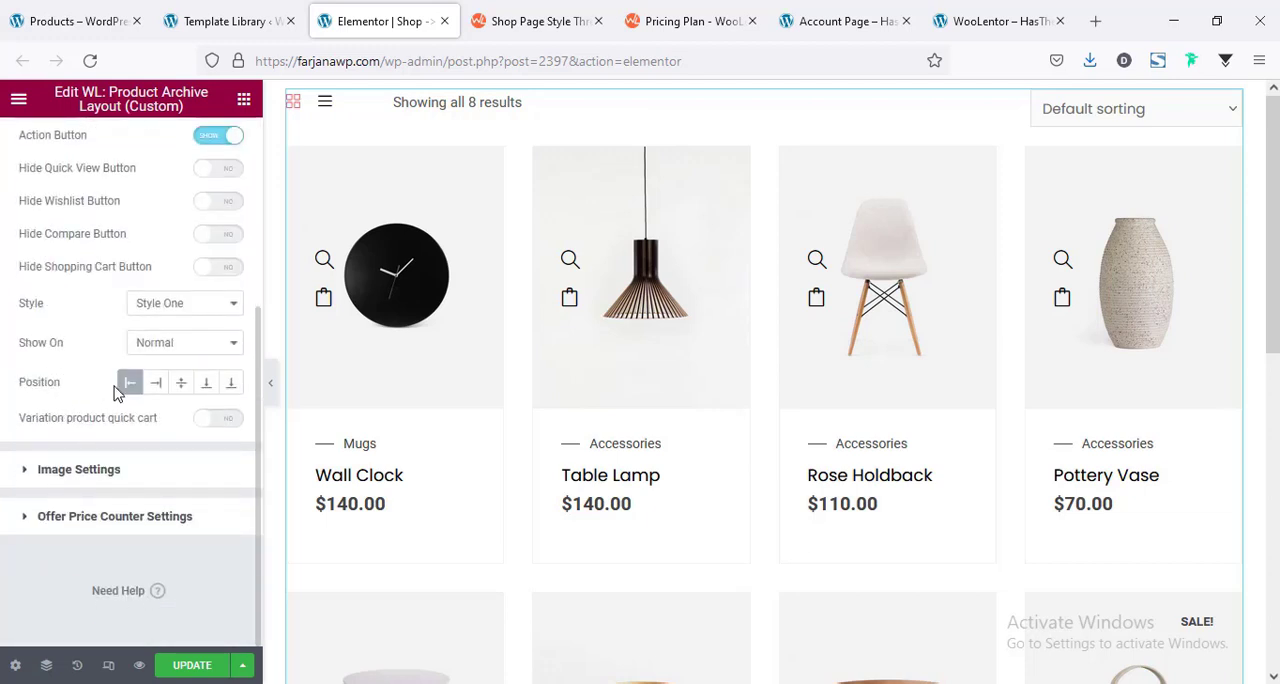
{"action": "left_click", "coordinate": [157, 385]}
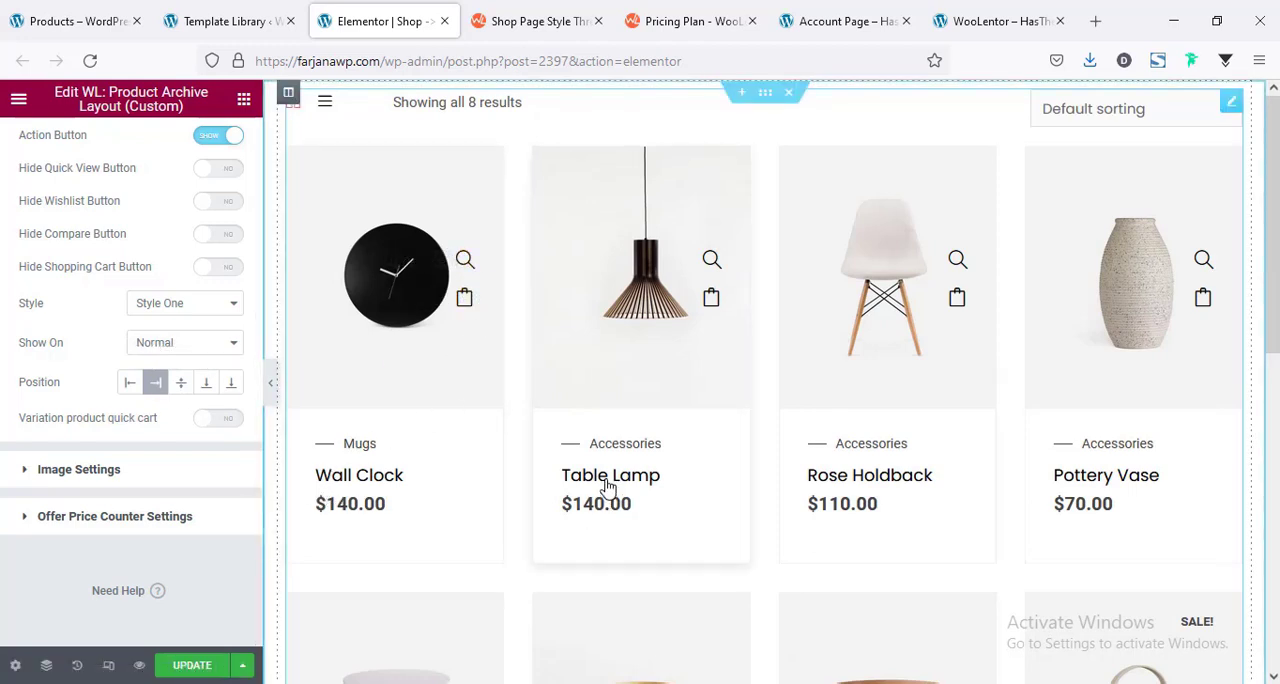
{"action": "scroll", "coordinate": [608, 480], "scroll_direction": "down", "scroll_amount": 3}
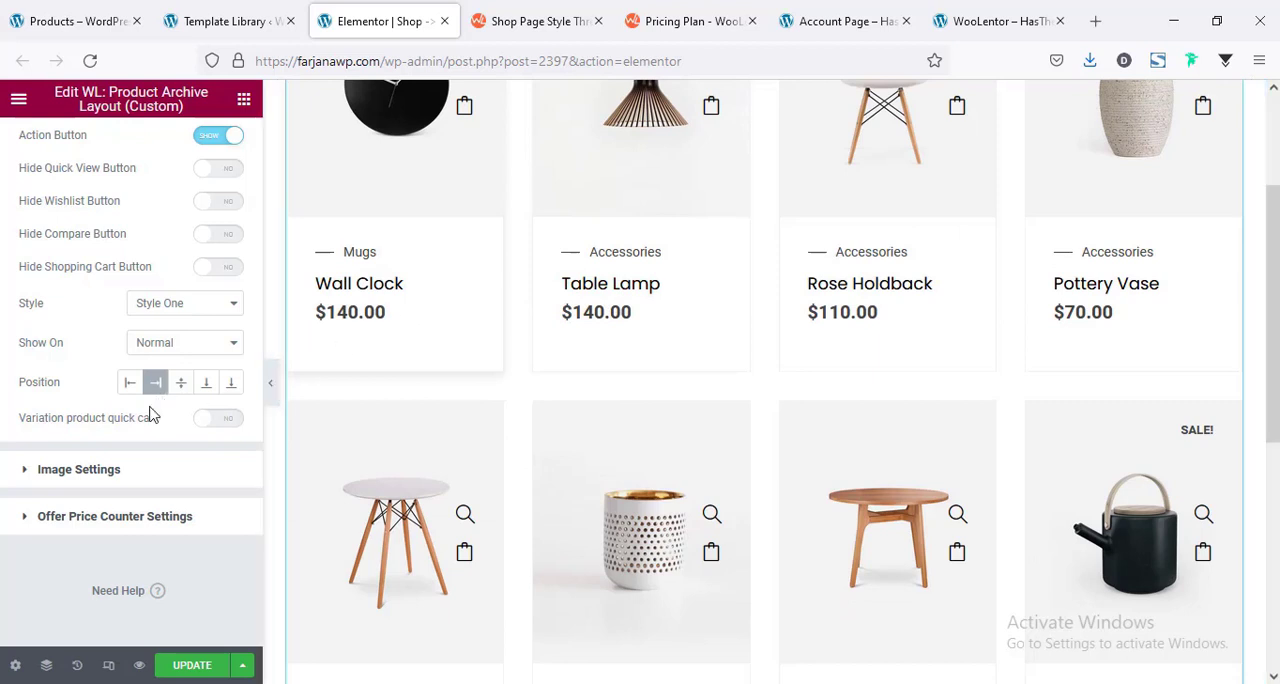
{"action": "scroll", "coordinate": [150, 415], "scroll_direction": "up", "scroll_amount": 5}
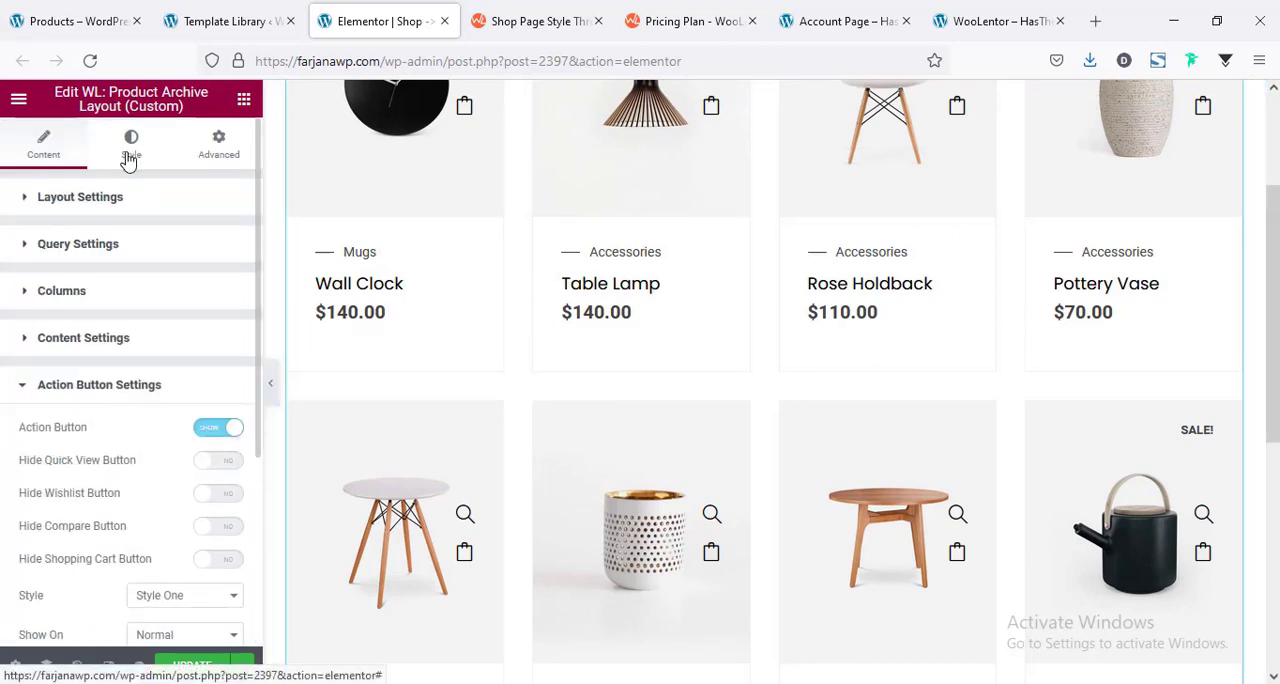
Set the product title typography to the Poppins font family at 16 px.
{"action": "left_click", "coordinate": [129, 158]}
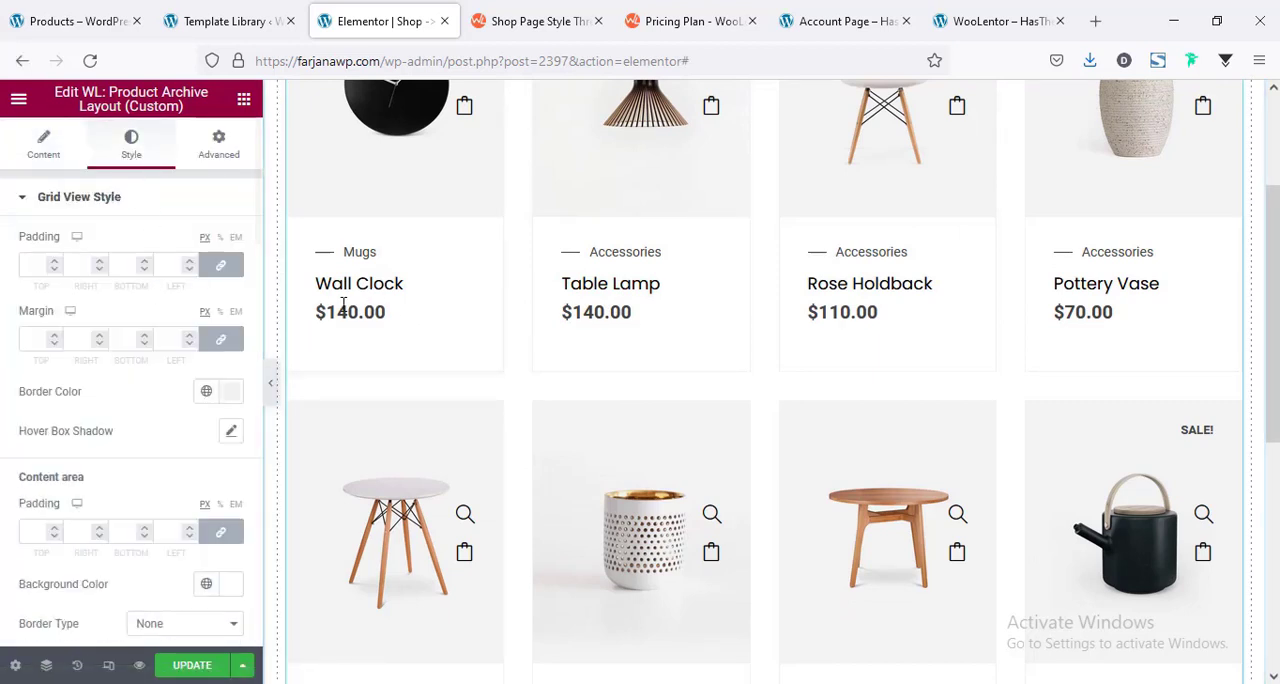
{"action": "scroll", "coordinate": [91, 423], "scroll_direction": "down", "scroll_amount": 10}
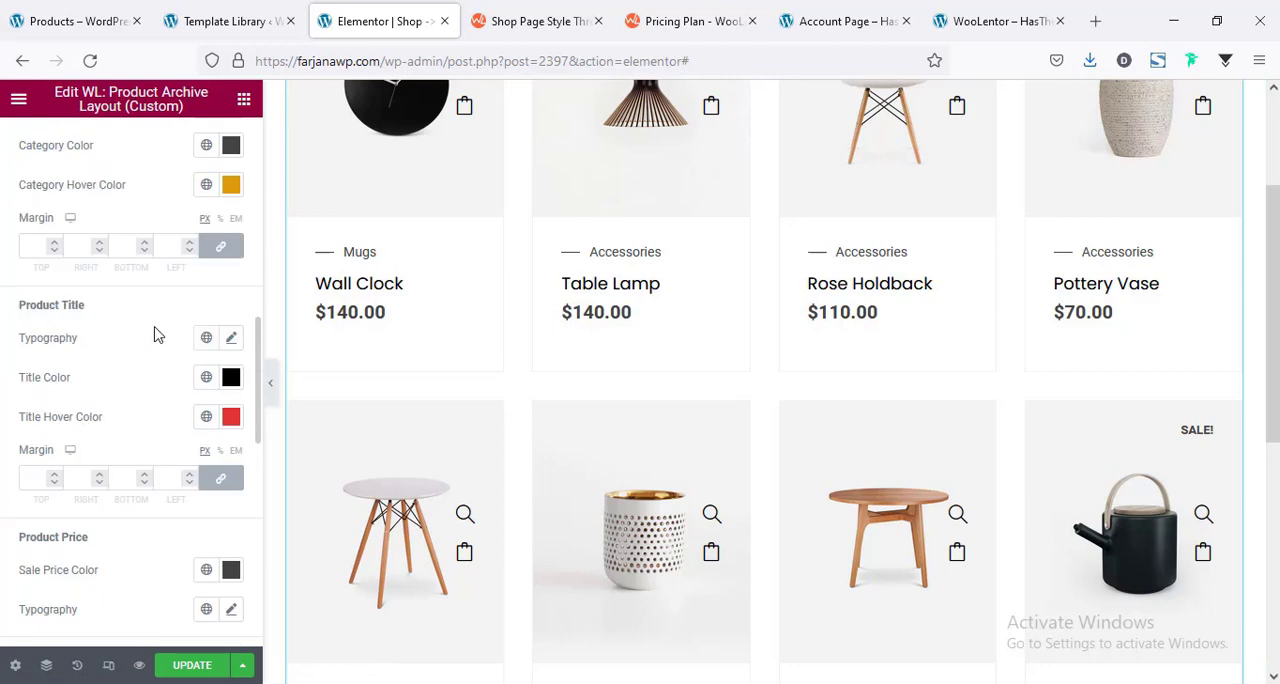
{"action": "left_click", "coordinate": [230, 339]}
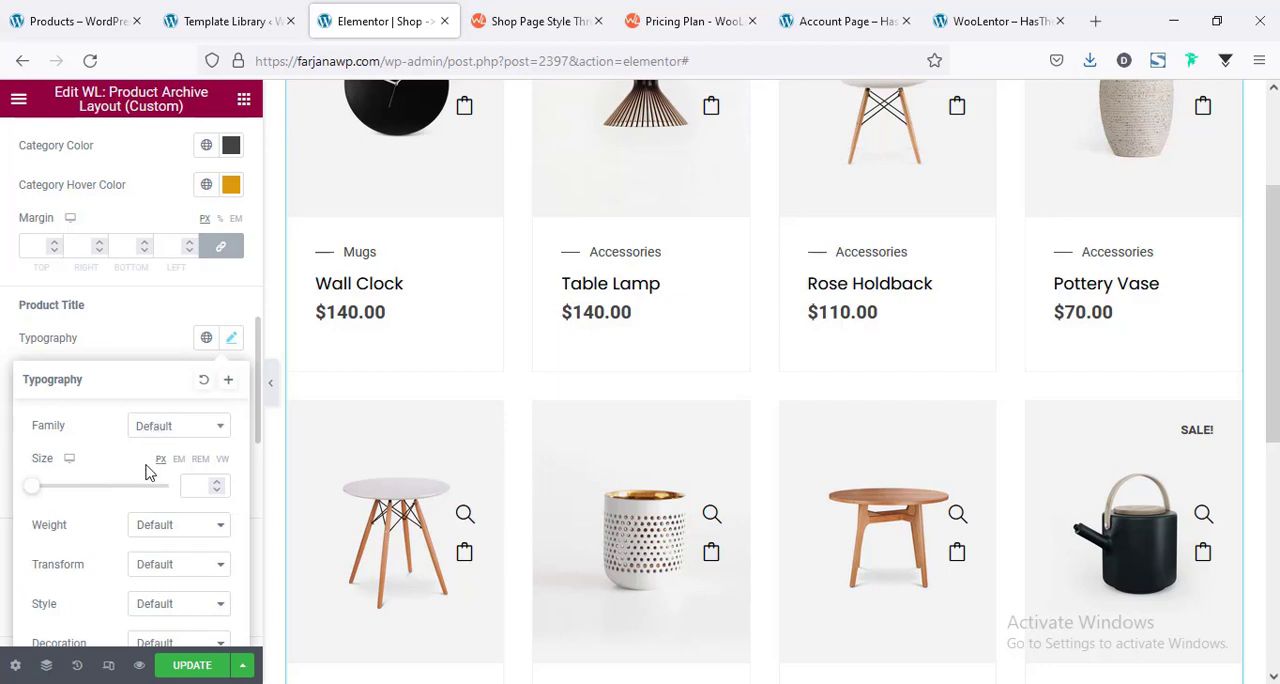
{"action": "left_click", "coordinate": [186, 430]}
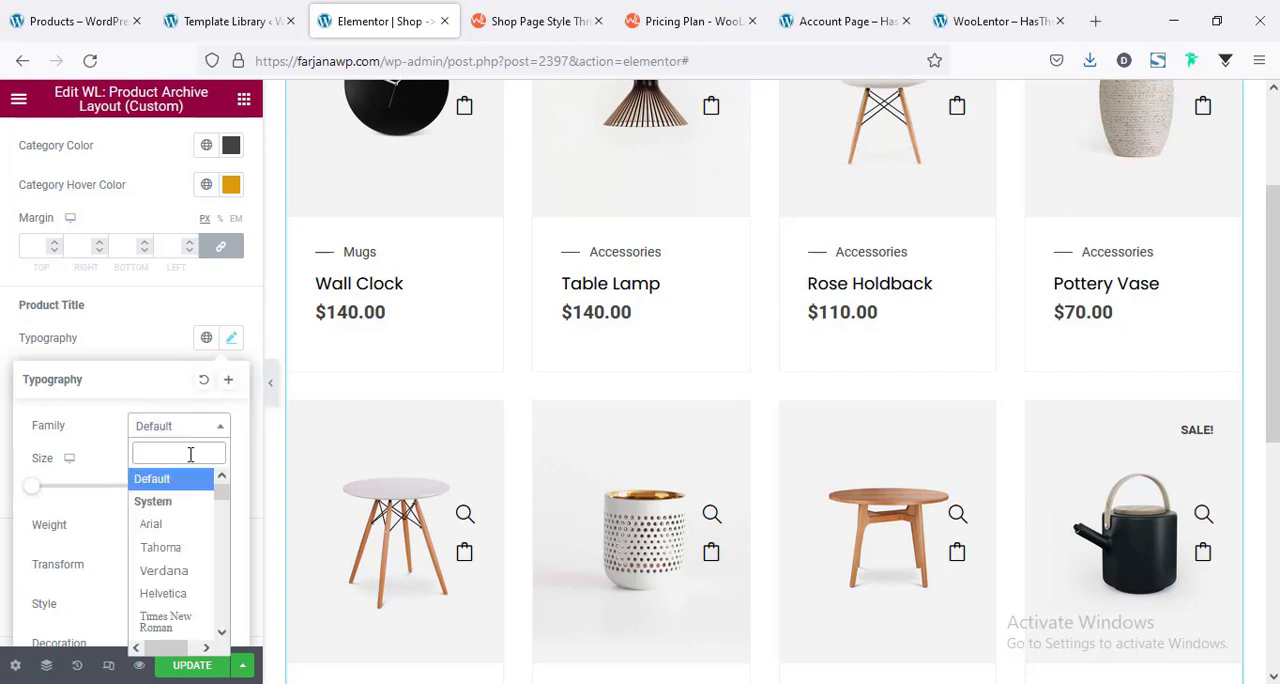
{"action": "type", "text": "popp"}
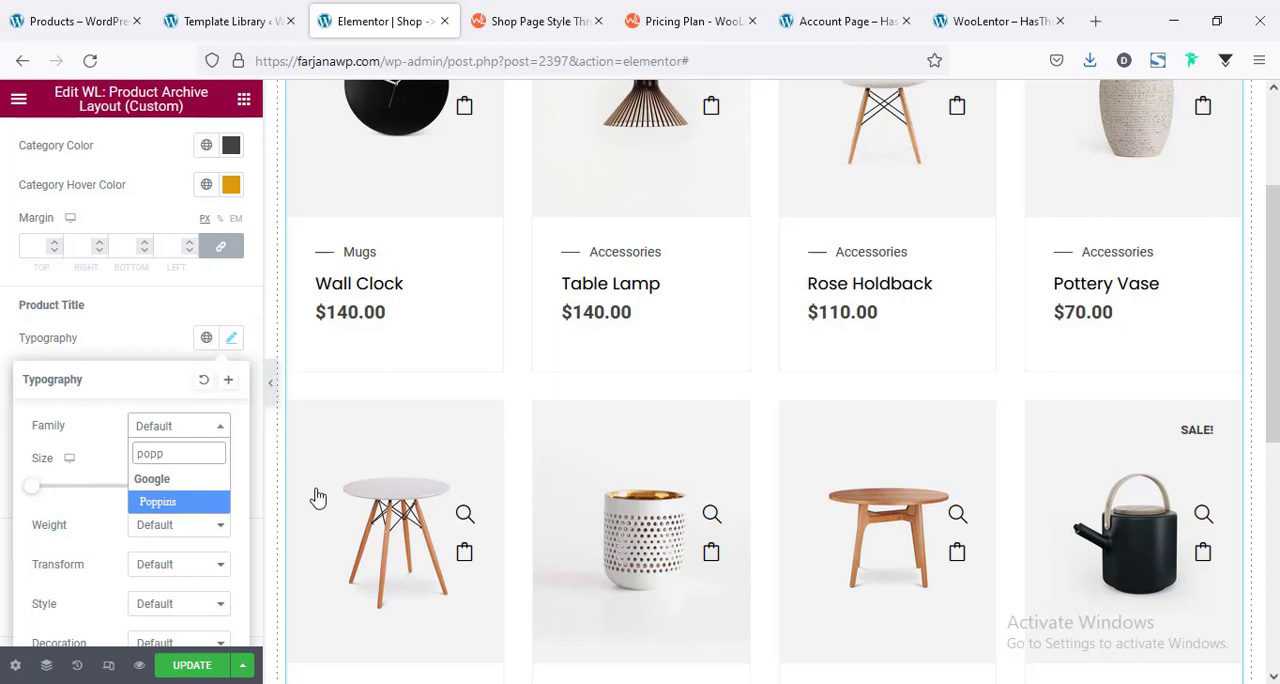
{"action": "left_click", "coordinate": [200, 501]}
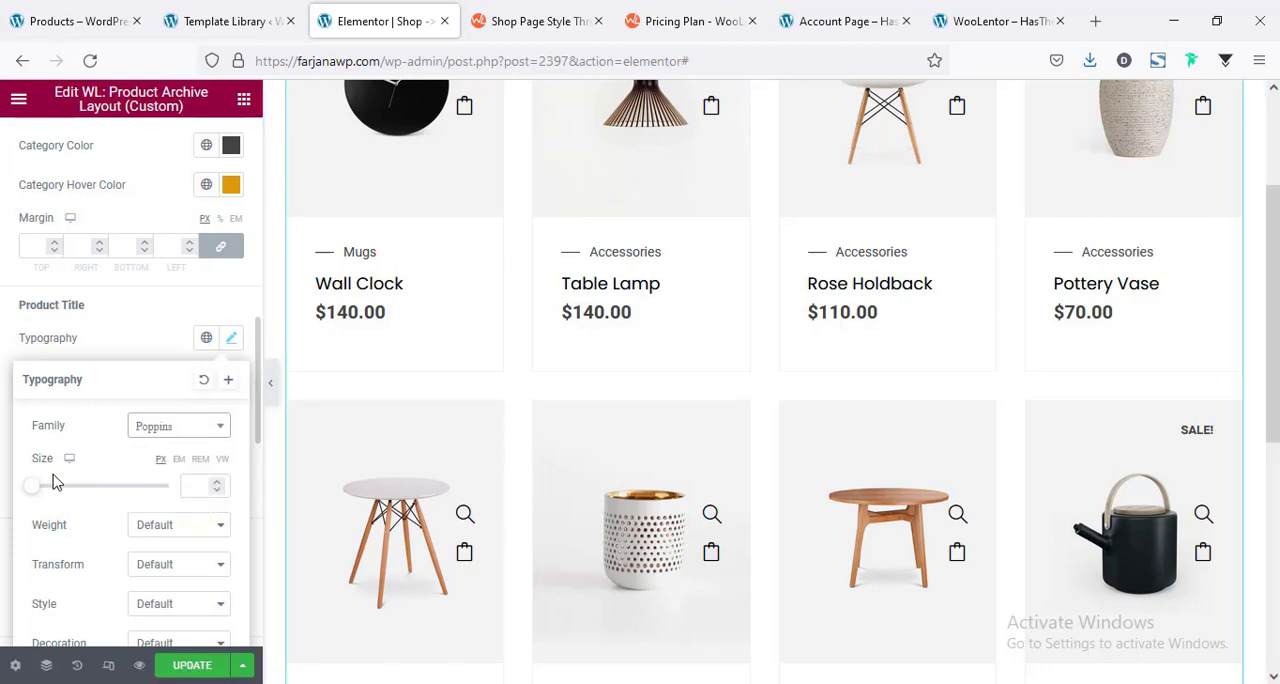
{"action": "left_click", "coordinate": [197, 484]}
{"action": "type", "text": "16"}
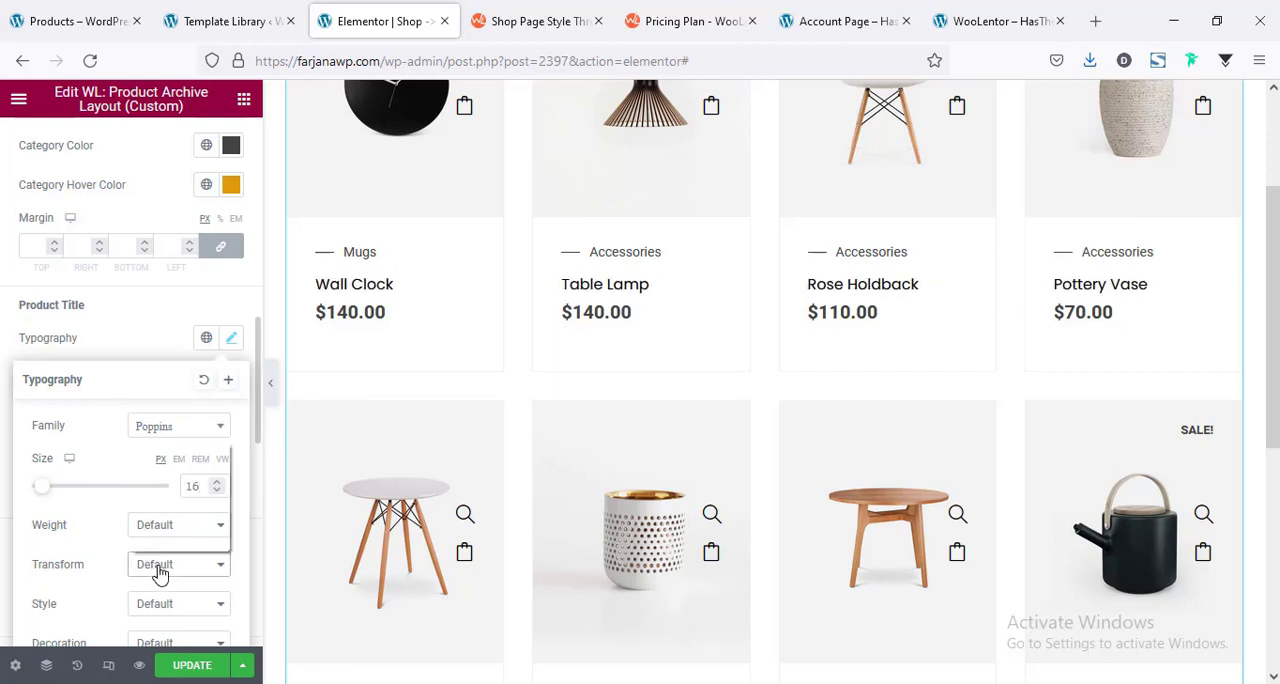
Make the product titles uppercase with weight 600 and widen their letter spacing slightly.
{"action": "left_click", "coordinate": [160, 566]}
{"action": "left_click", "coordinate": [160, 474]}
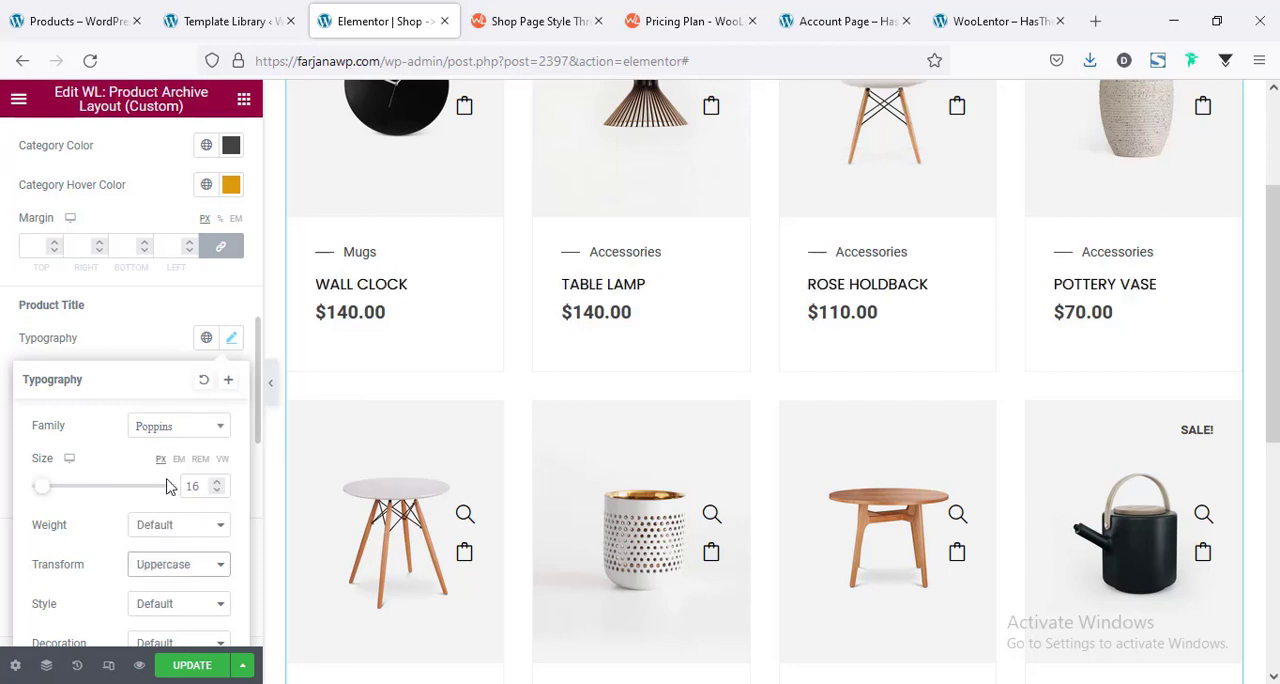
{"action": "scroll", "coordinate": [168, 486], "scroll_direction": "down", "scroll_amount": 3}
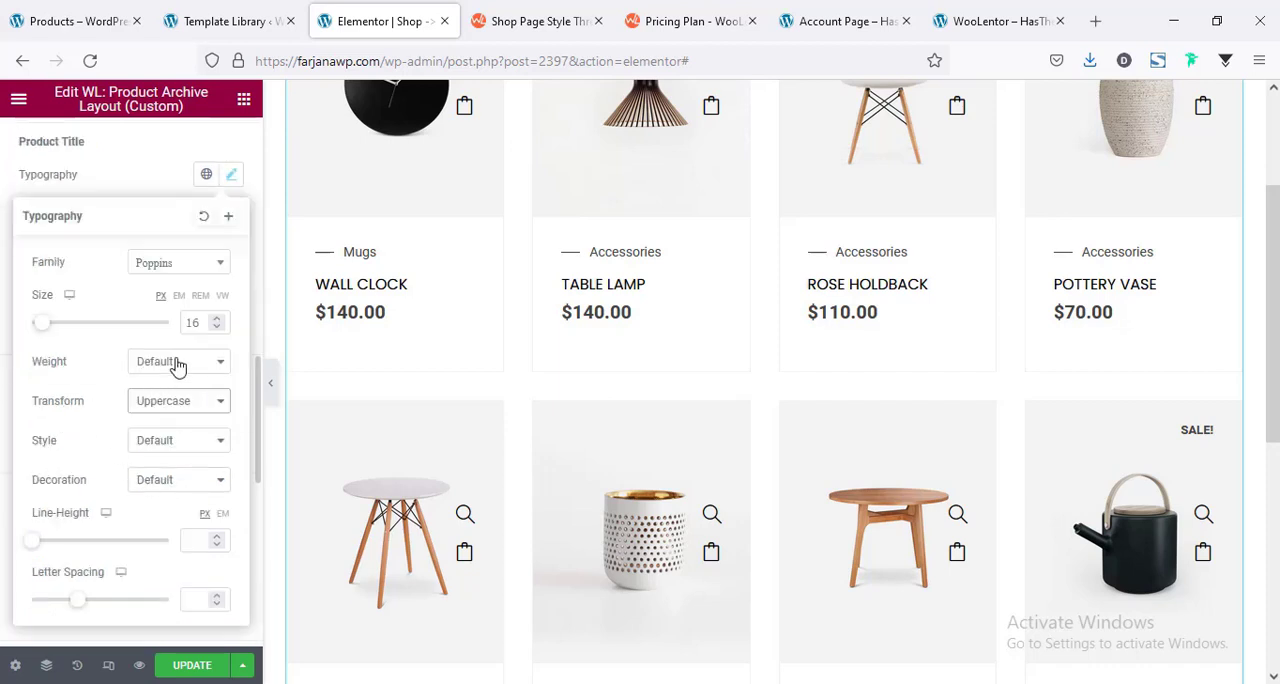
{"action": "left_click", "coordinate": [175, 364]}
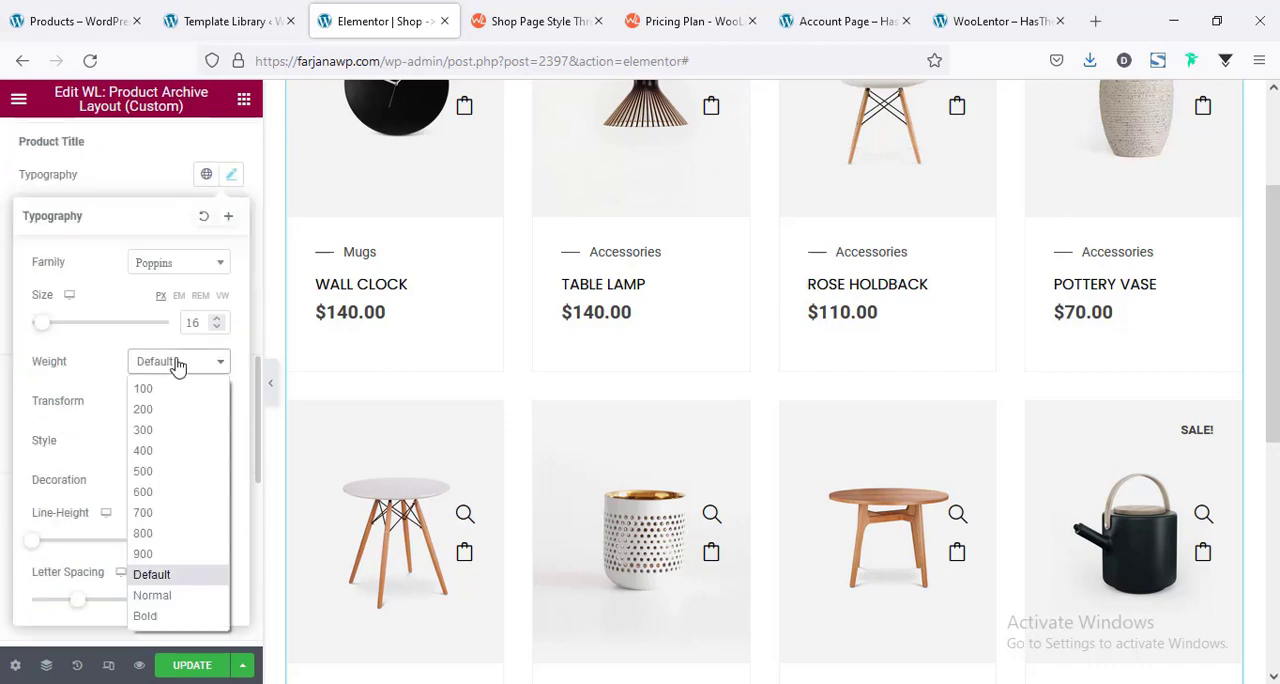
{"action": "left_click", "coordinate": [170, 493]}
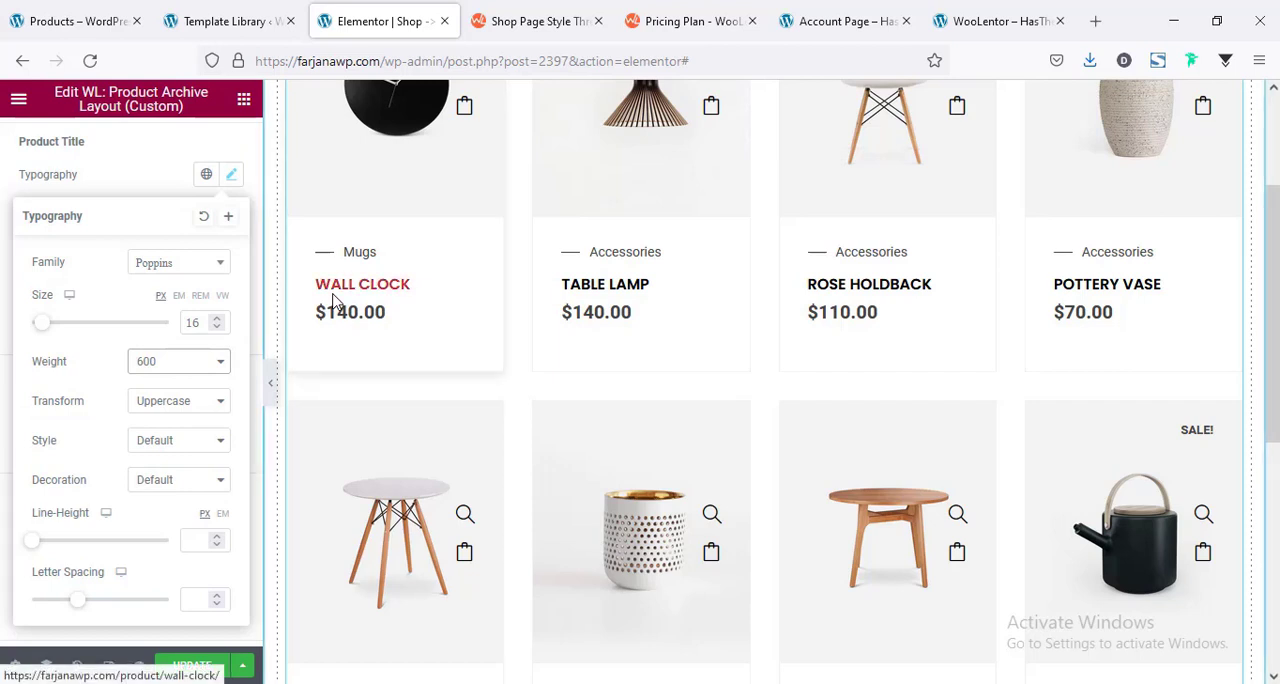
{"action": "scroll", "coordinate": [128, 518], "scroll_direction": "down", "scroll_amount": 3}
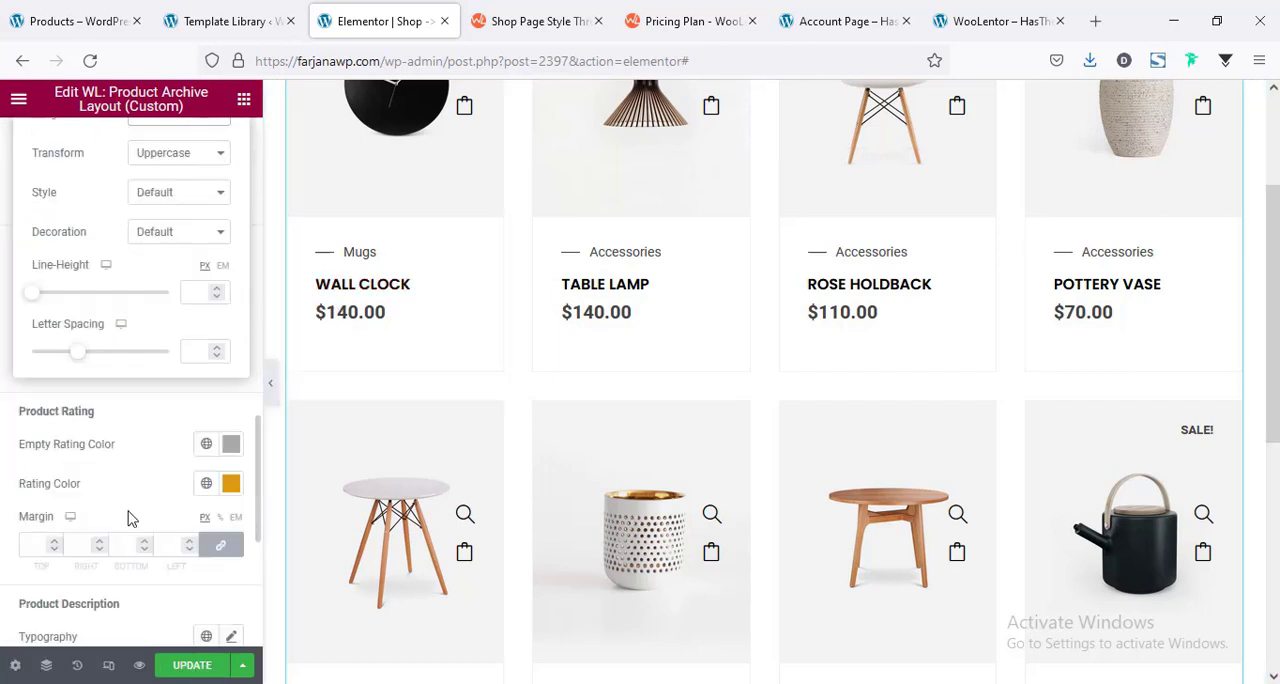
{"action": "left_click", "coordinate": [194, 346]}
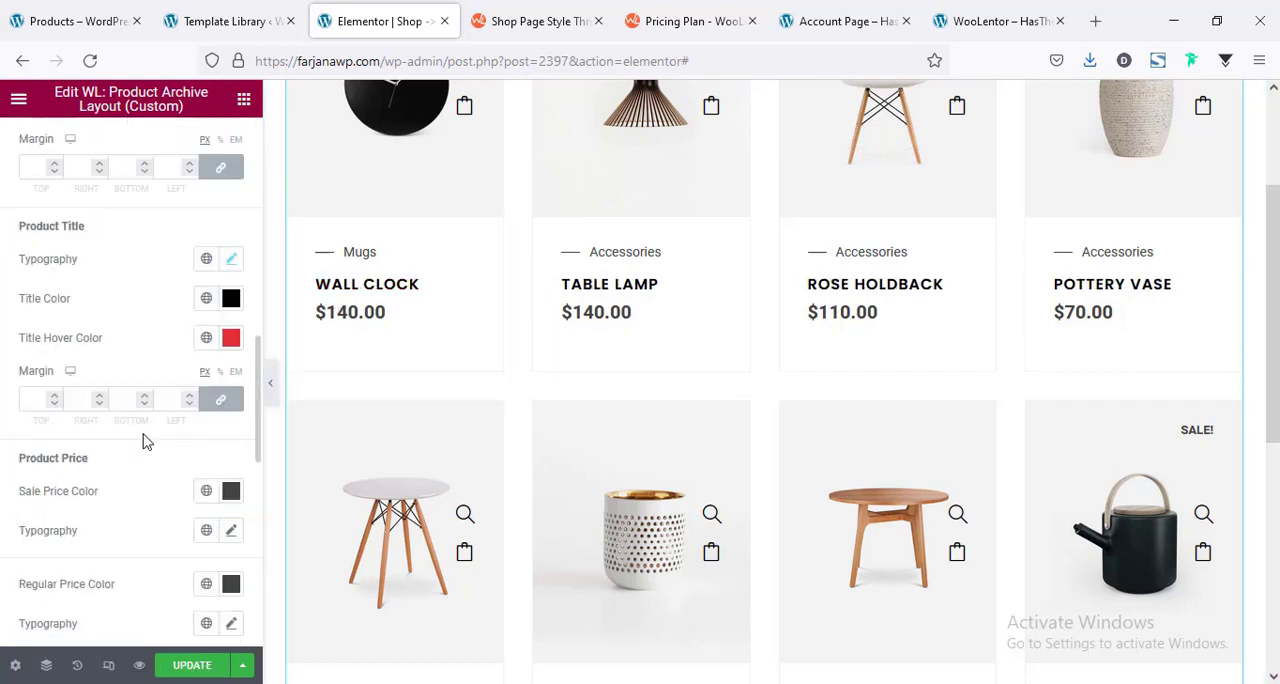
Set the sale price typography to a size of 16 px and weight 400.
{"action": "scroll", "coordinate": [165, 475], "scroll_direction": "down", "scroll_amount": 2}
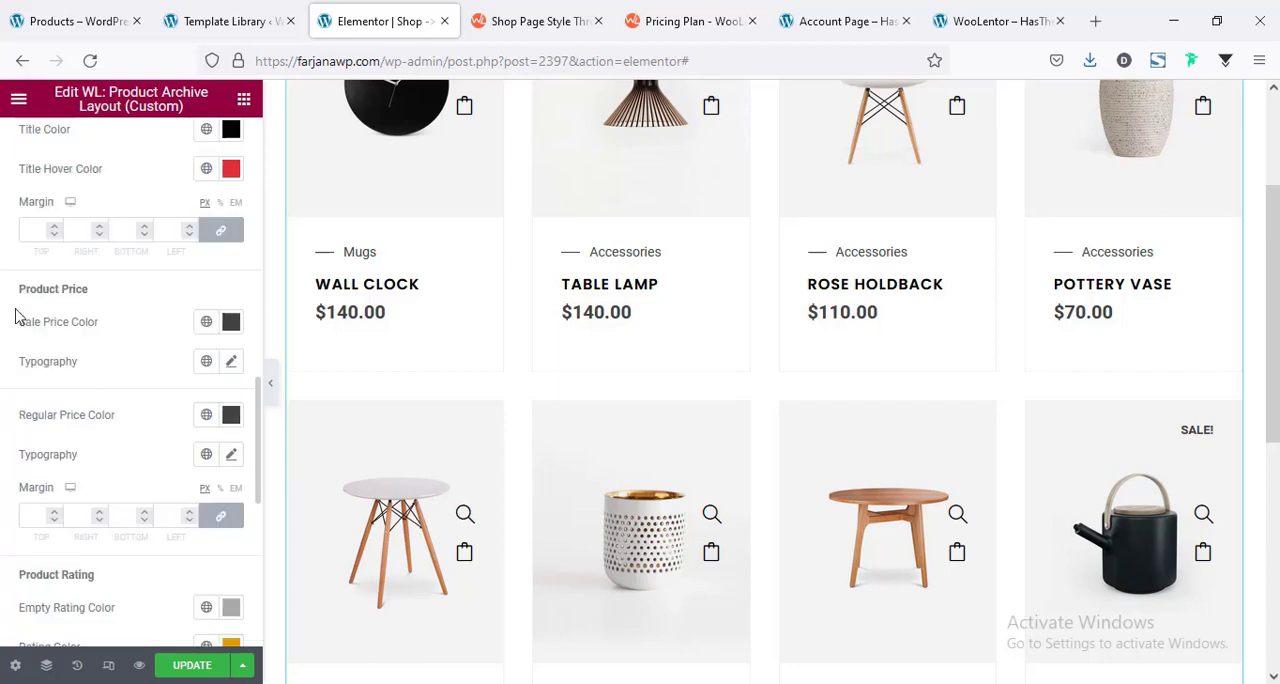
{"action": "left_click", "coordinate": [231, 366]}
{"action": "scroll", "coordinate": [190, 380], "scroll_direction": "down", "scroll_amount": 2}
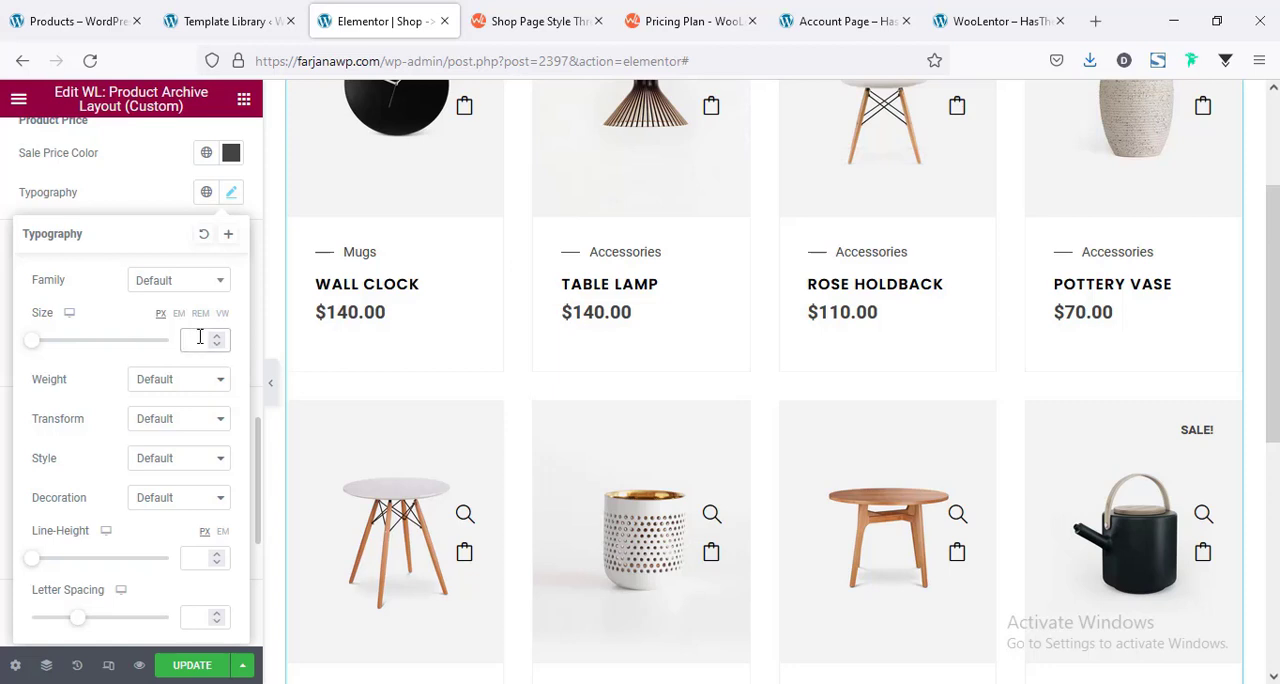
{"action": "left_click", "coordinate": [200, 338]}
{"action": "type", "text": "16"}
{"action": "left_click", "coordinate": [170, 385]}
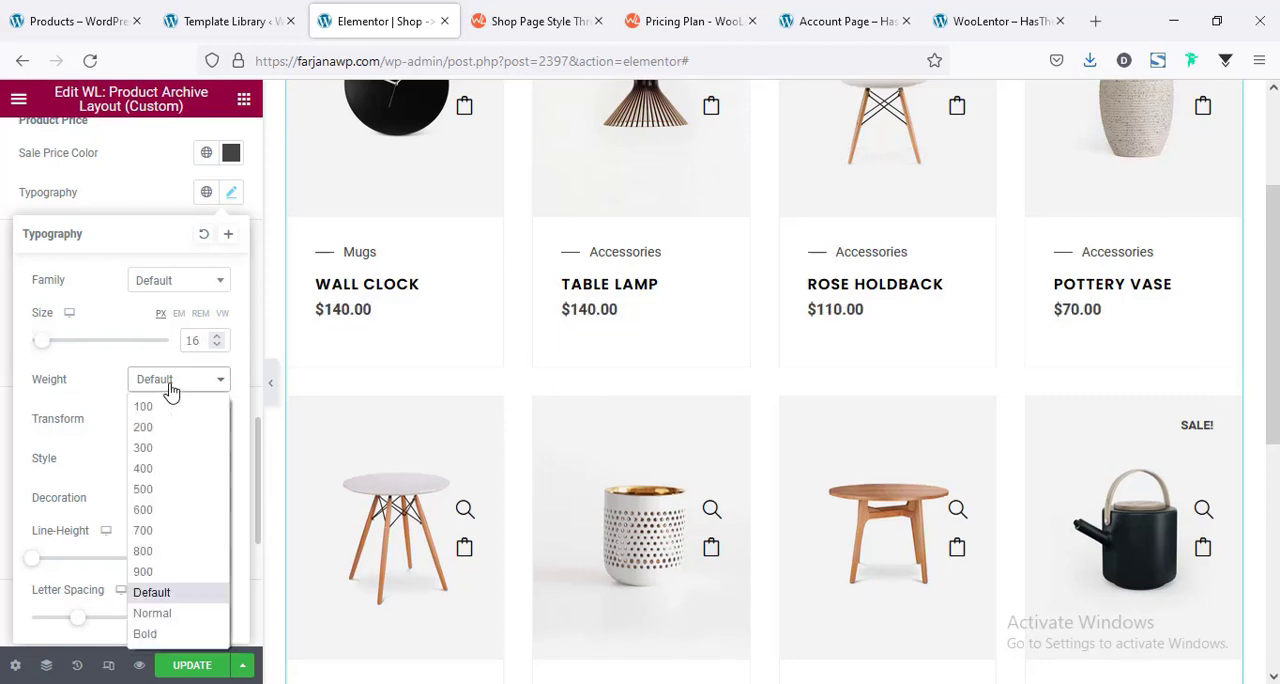
{"action": "left_click", "coordinate": [160, 470]}
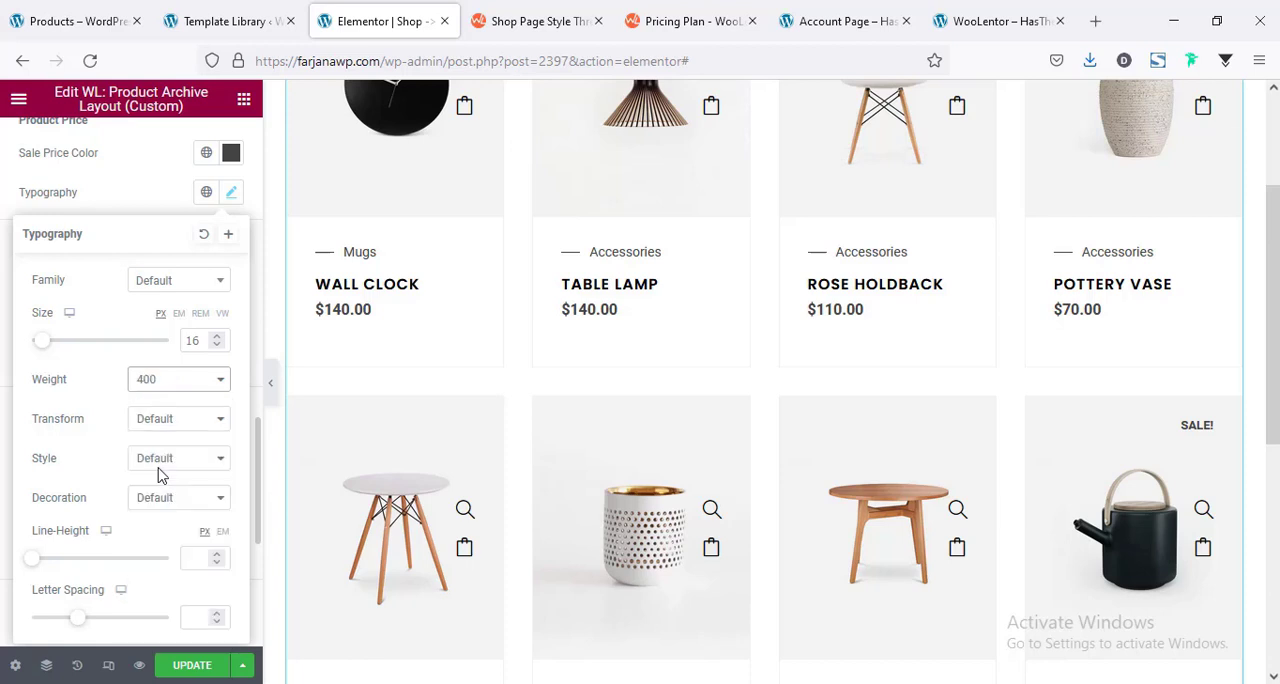
{"action": "left_click", "coordinate": [160, 211]}
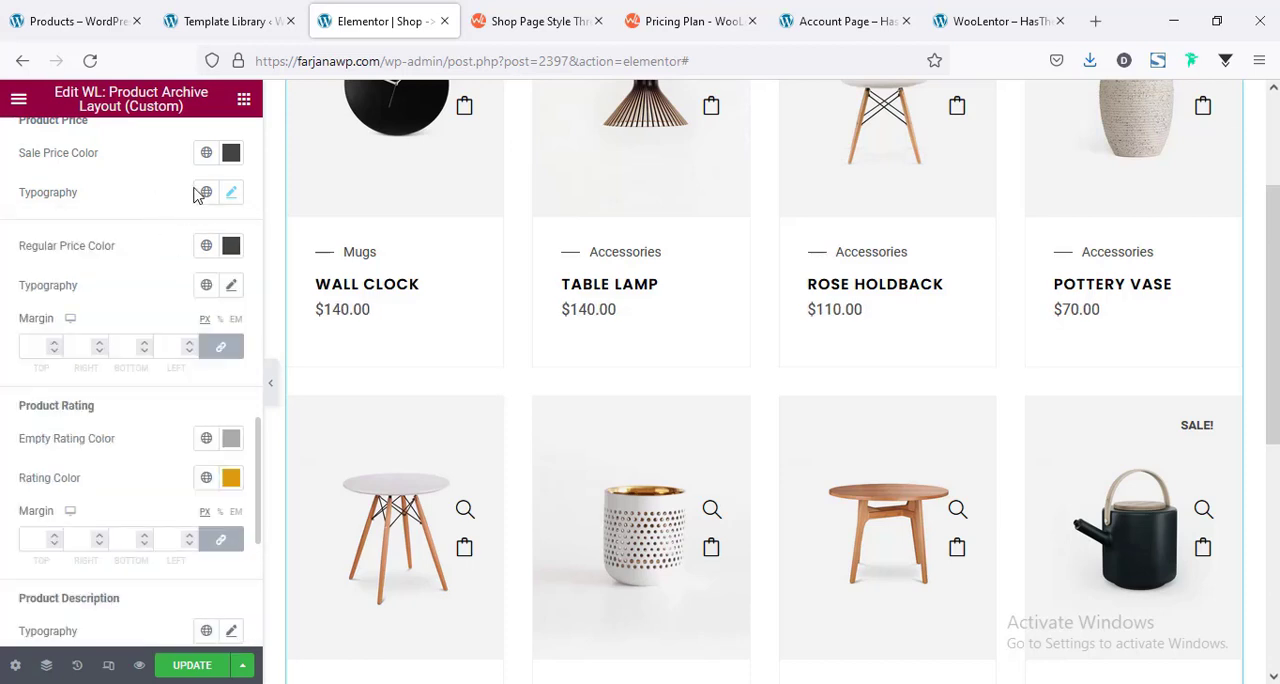
Apply the global Saved Color #7 (#000) to the sale price, check the product grid and update the template.
{"action": "left_click", "coordinate": [205, 152]}
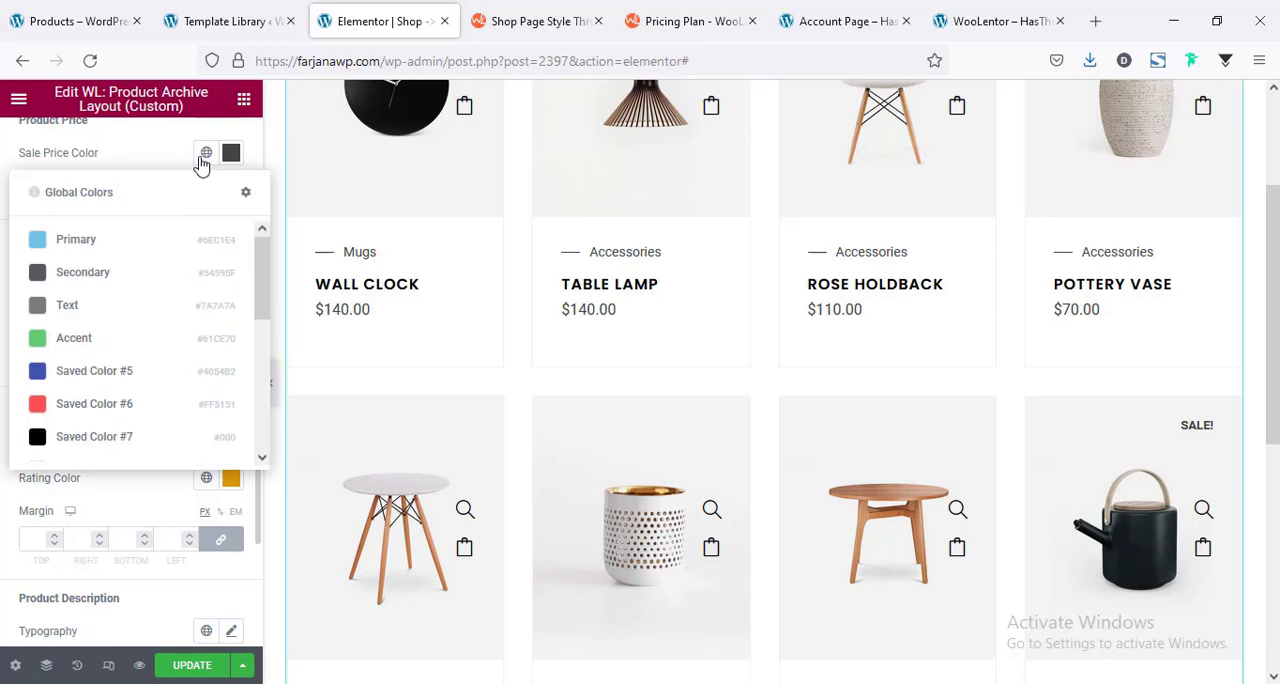
{"action": "left_click", "coordinate": [122, 440]}
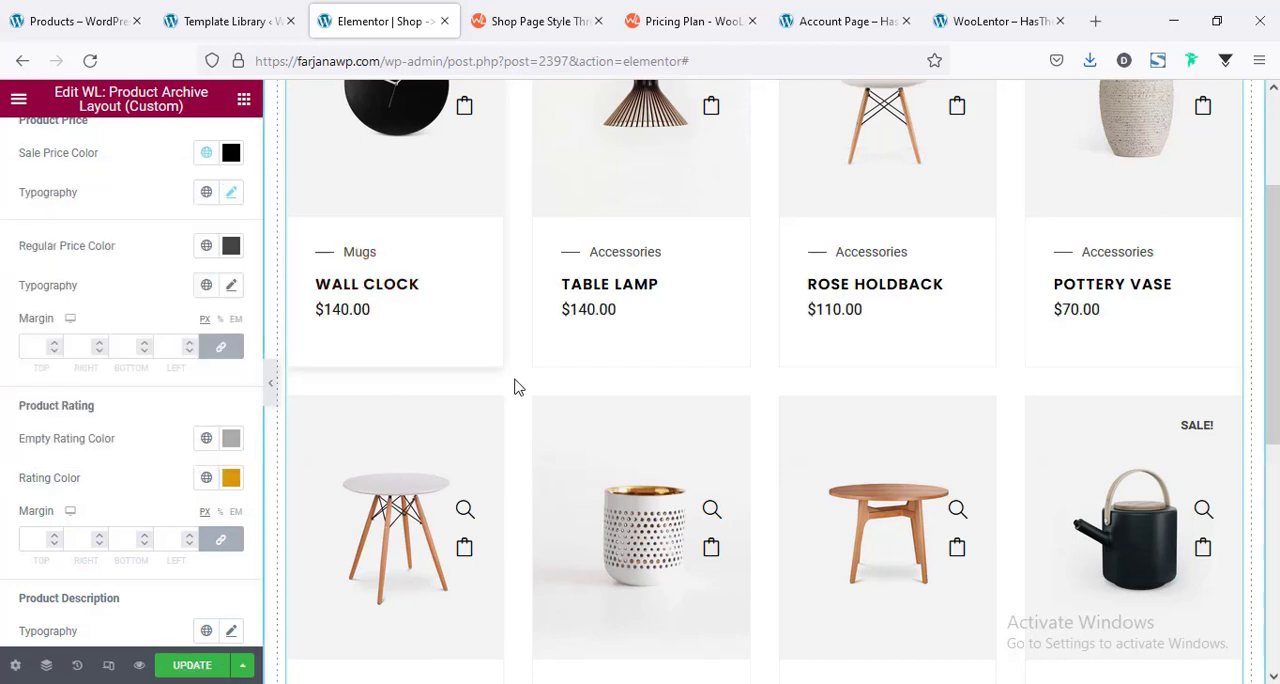
{"action": "scroll", "coordinate": [514, 387], "scroll_direction": "down", "scroll_amount": 1}
{"action": "scroll", "coordinate": [514, 387], "scroll_direction": "down", "scroll_amount": 4}
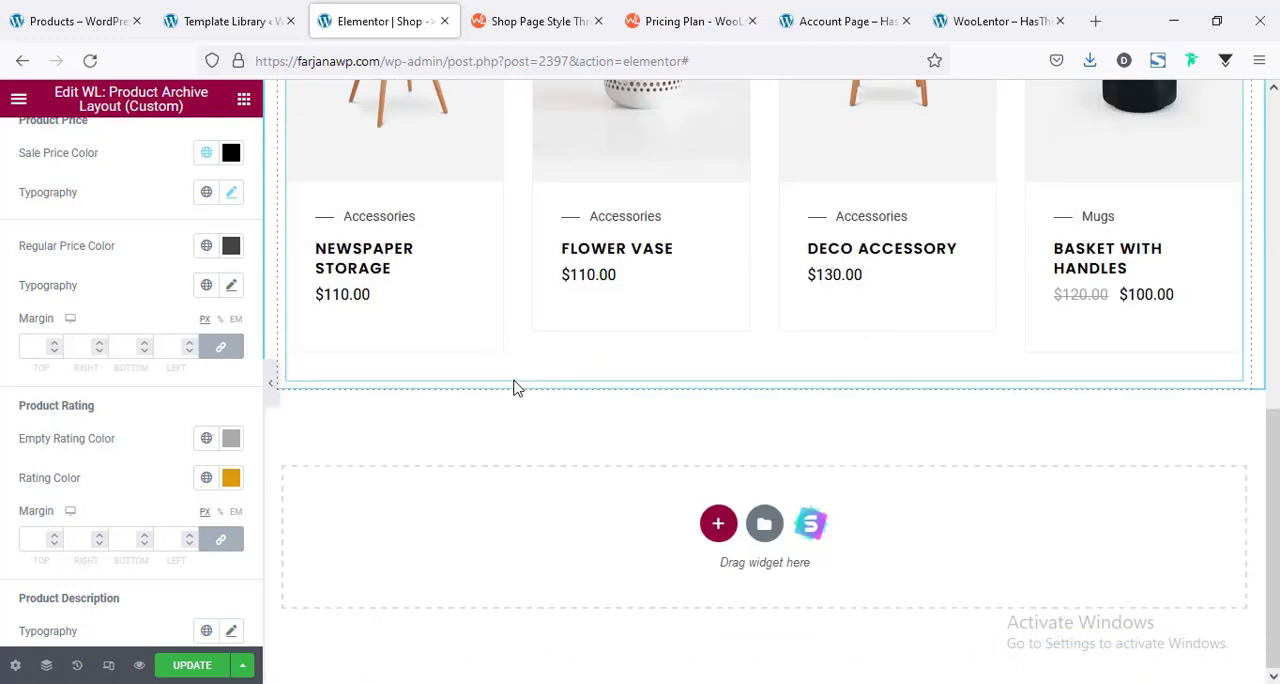
{"action": "scroll", "coordinate": [514, 387], "scroll_direction": "up", "scroll_amount": 7}
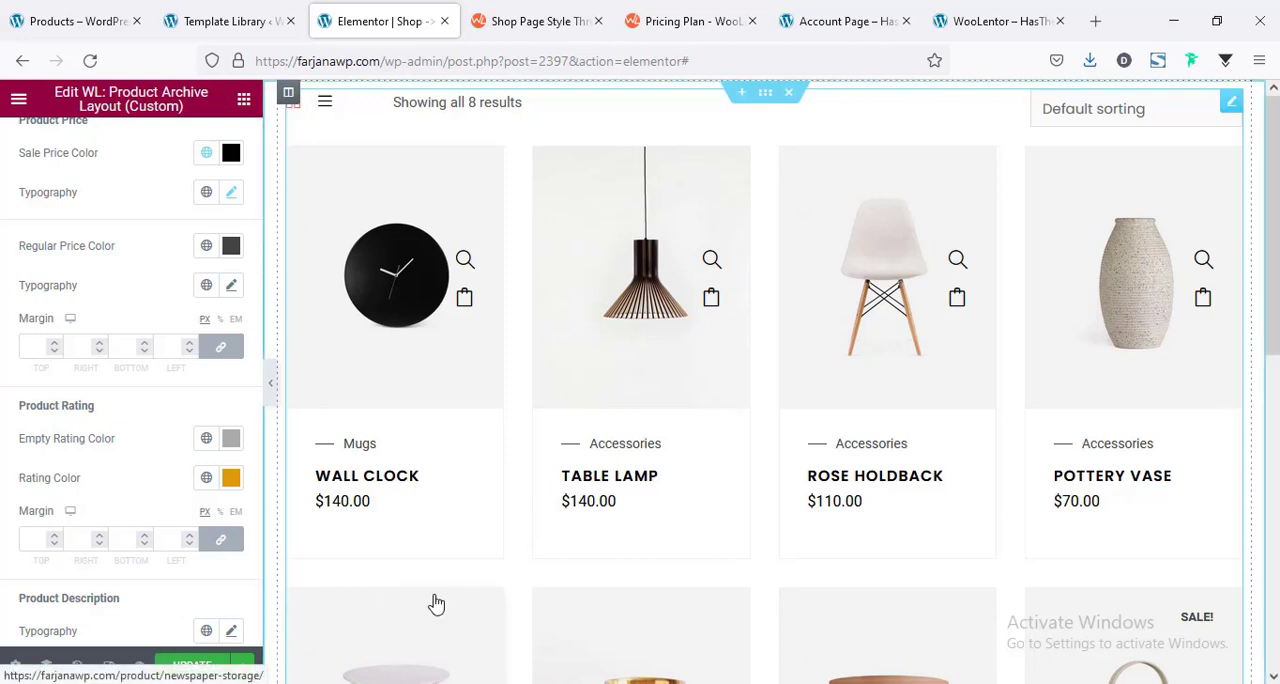
{"action": "left_click", "coordinate": [192, 666]}
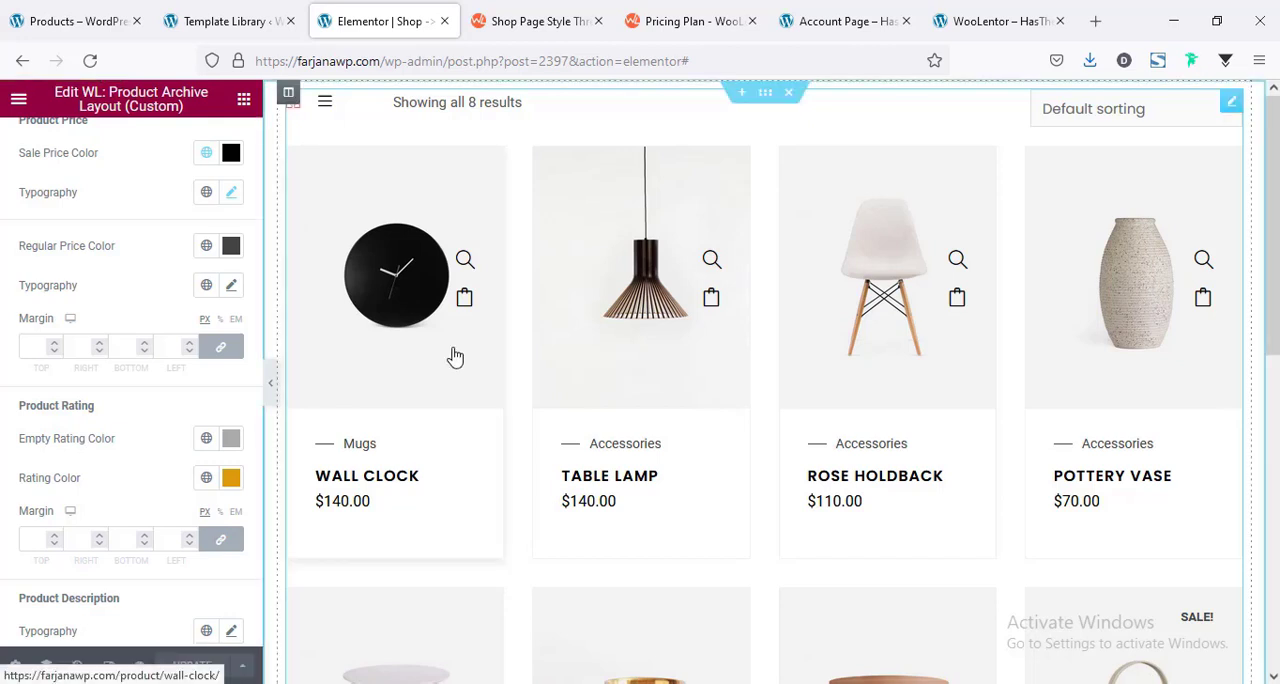
Add a new column to the product section, place it left of the product grid and narrow it to about a quarter width.
{"action": "right_click", "coordinate": [288, 99]}
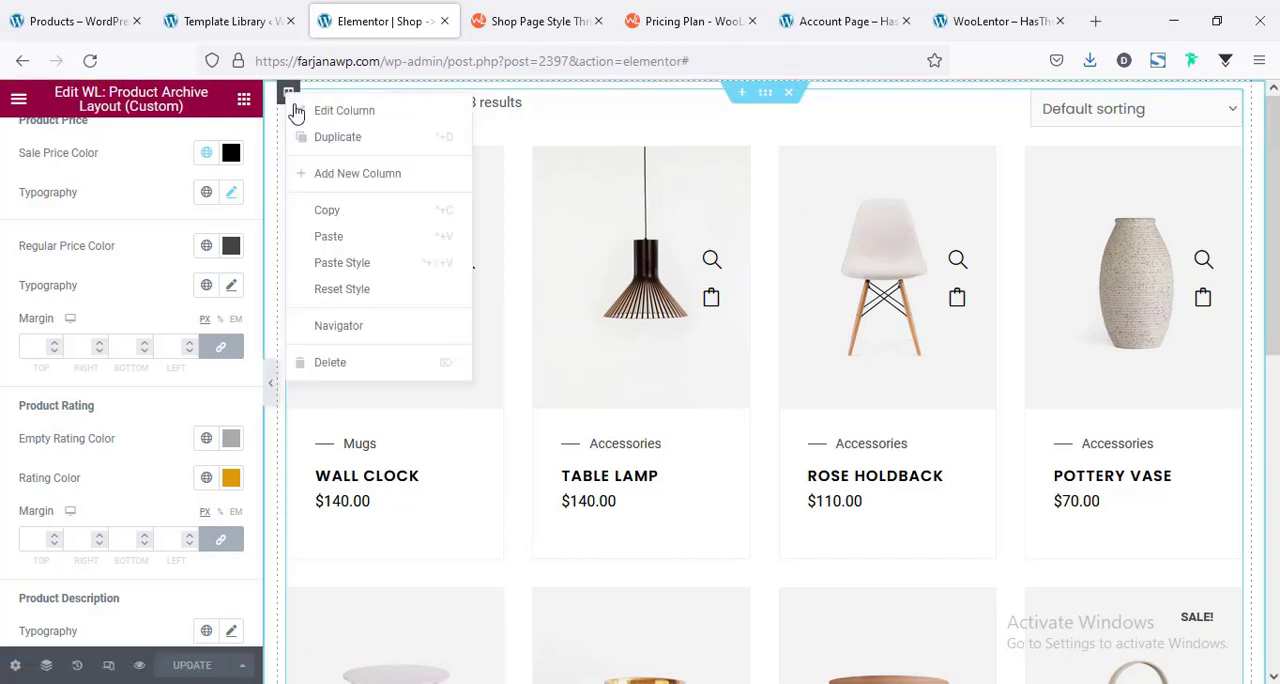
{"action": "left_click", "coordinate": [347, 175]}
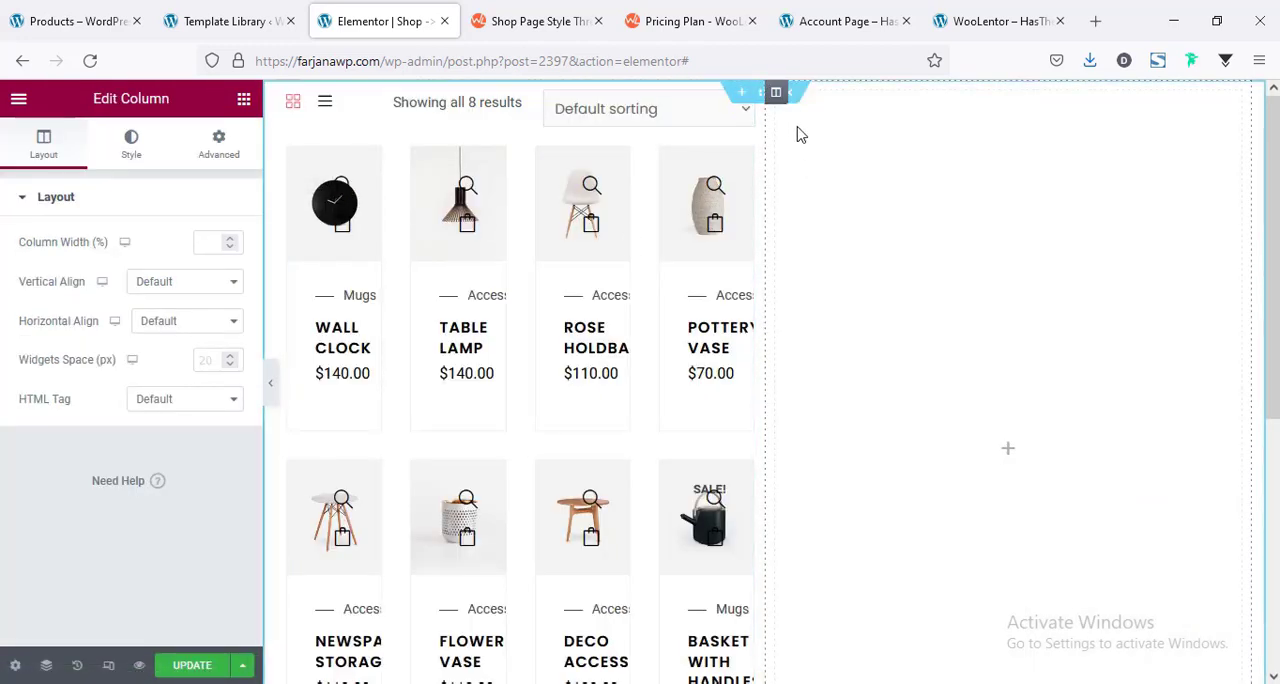
{"action": "left_click_drag", "start_coordinate": [783, 102], "coordinate": [268, 121]}
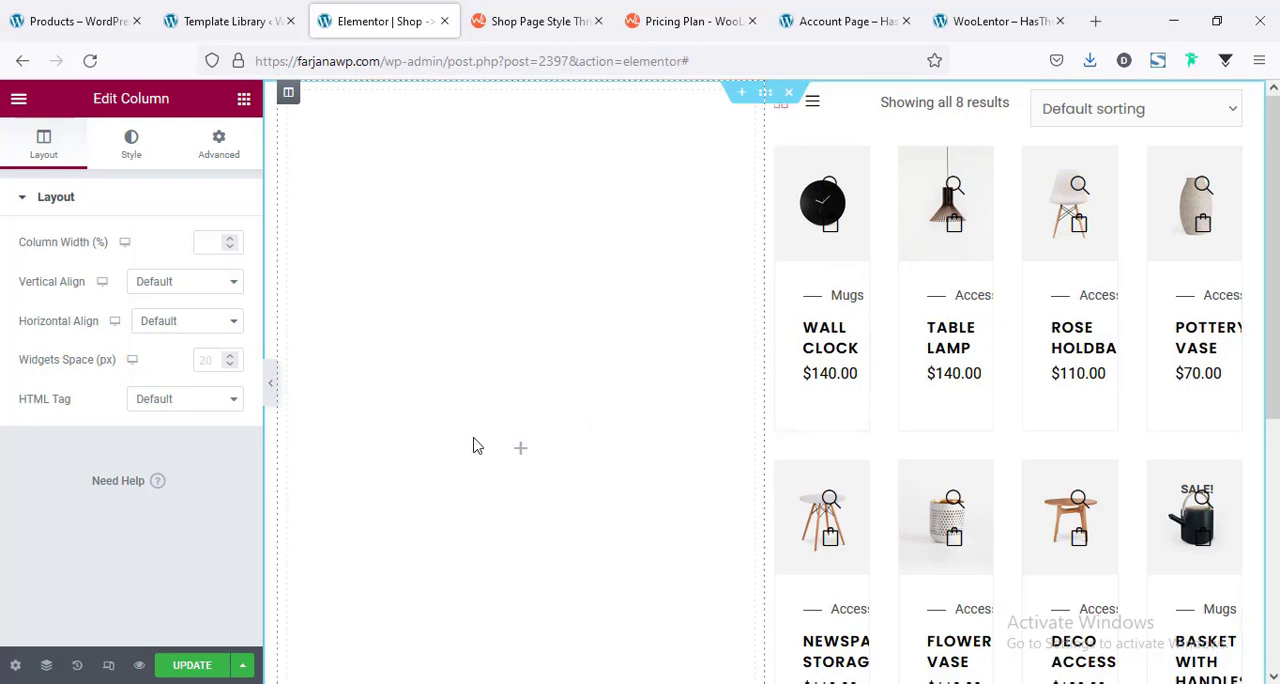
{"action": "left_click_drag", "start_coordinate": [474, 438], "coordinate": [537, 448]}
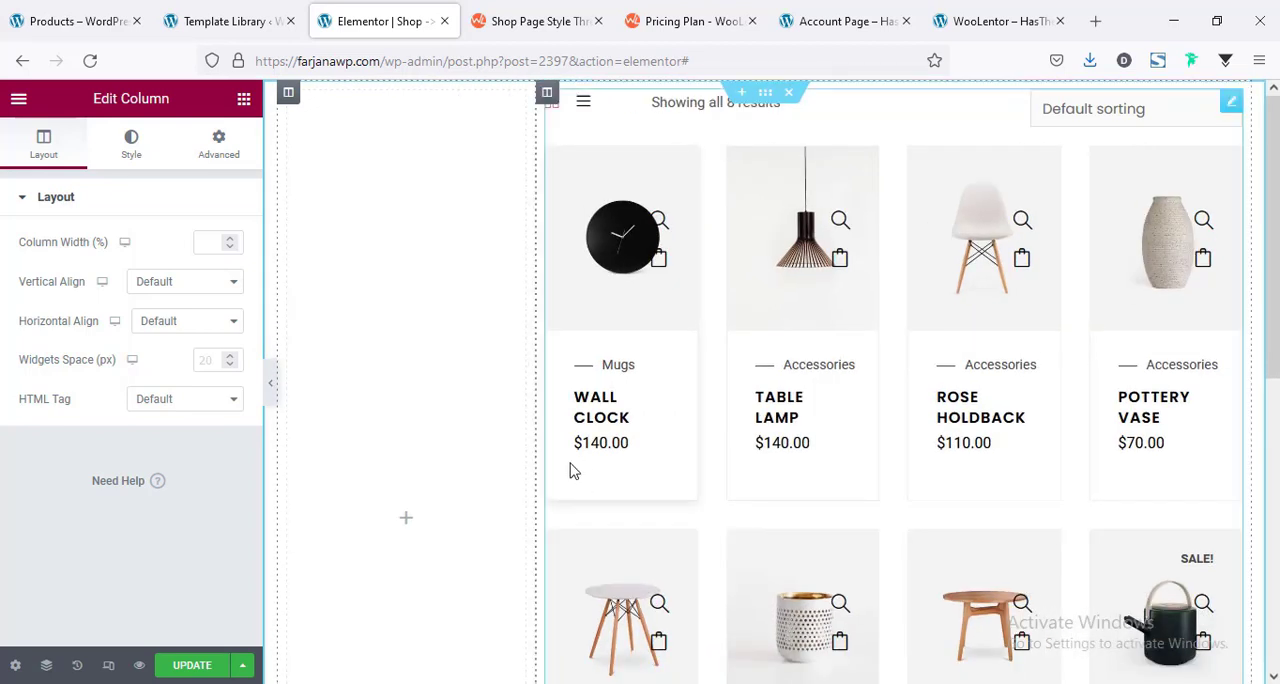
Add a Sidebar widget to the empty column beside the product grid and assign it the WooCommerce Sidebar.
{"action": "left_click", "coordinate": [406, 522]}
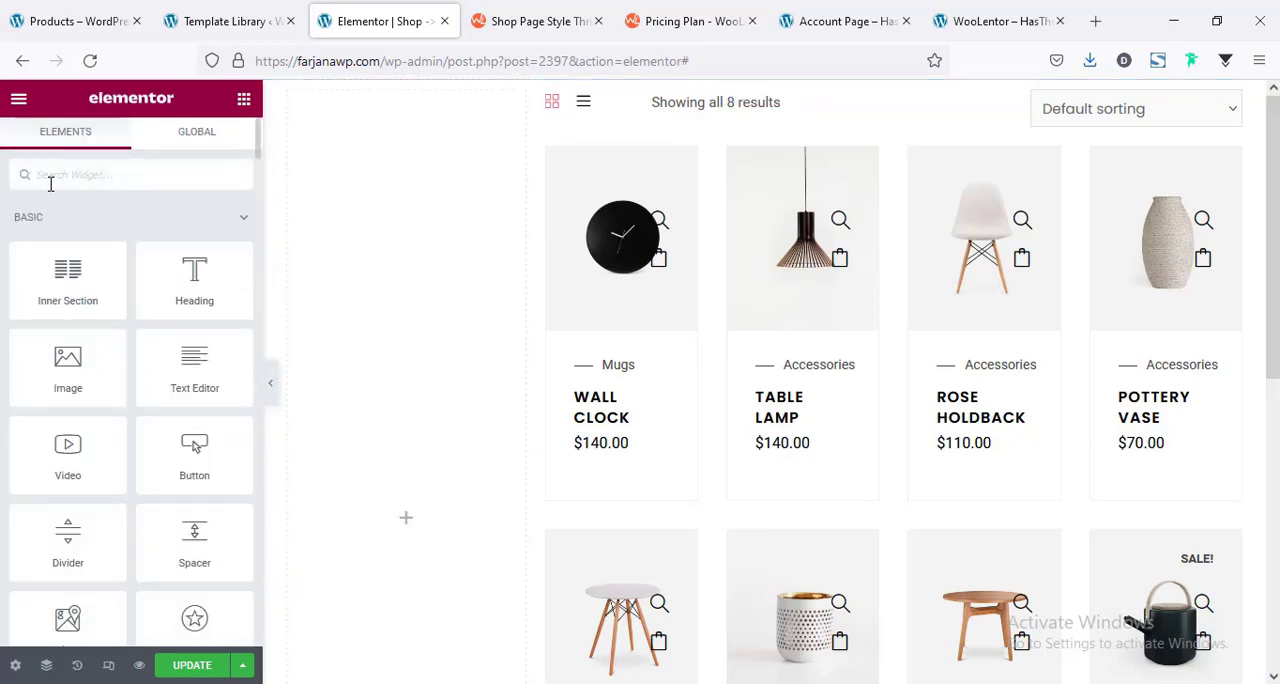
{"action": "type", "text": "sidebar"}
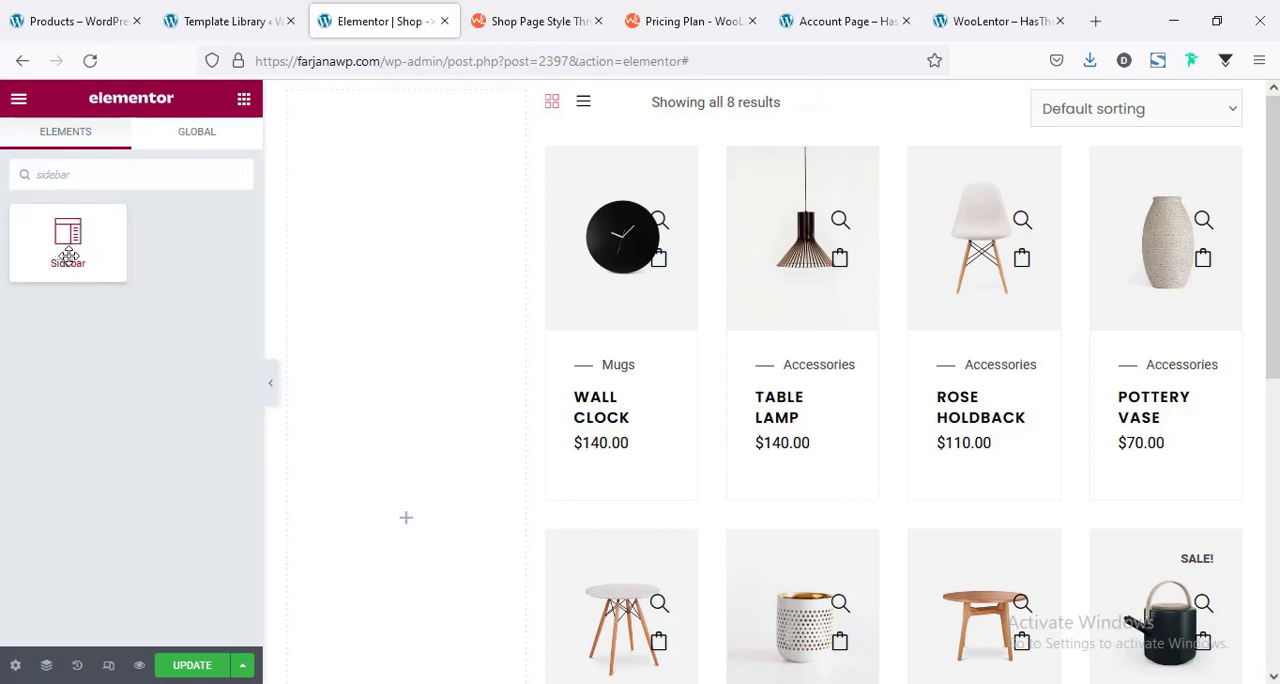
{"action": "left_click_drag", "start_coordinate": [68, 256], "coordinate": [394, 497]}
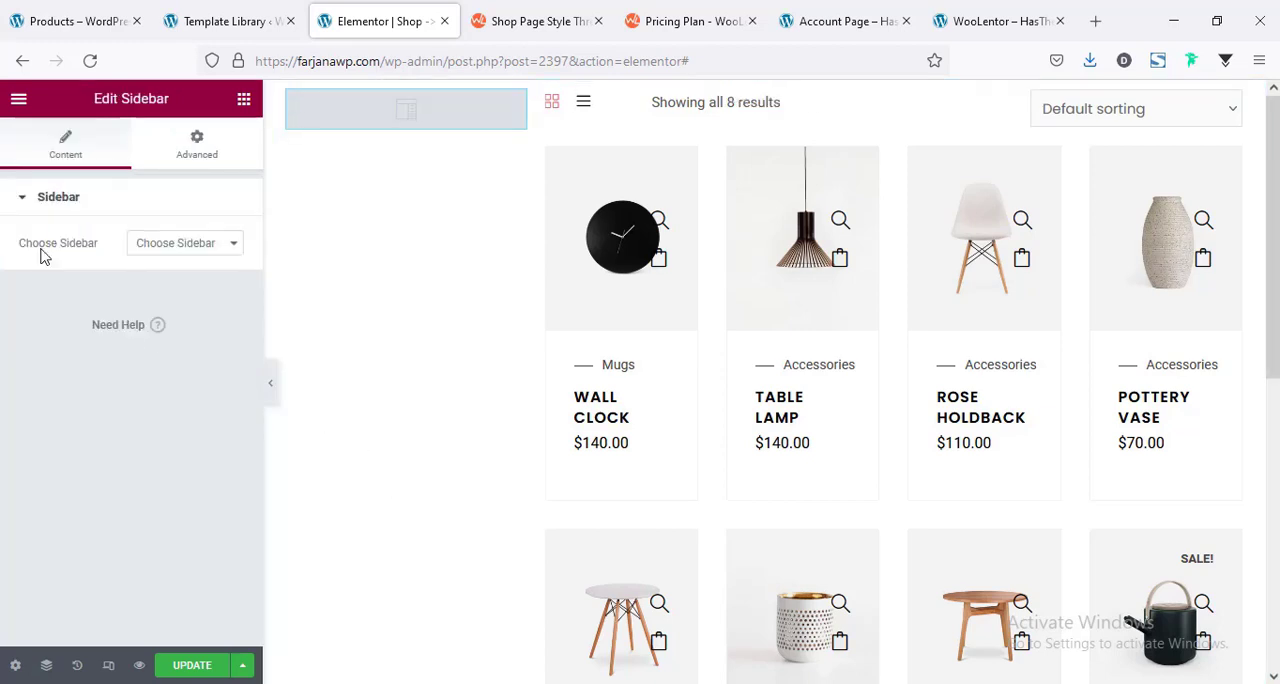
{"action": "left_click", "coordinate": [164, 249]}
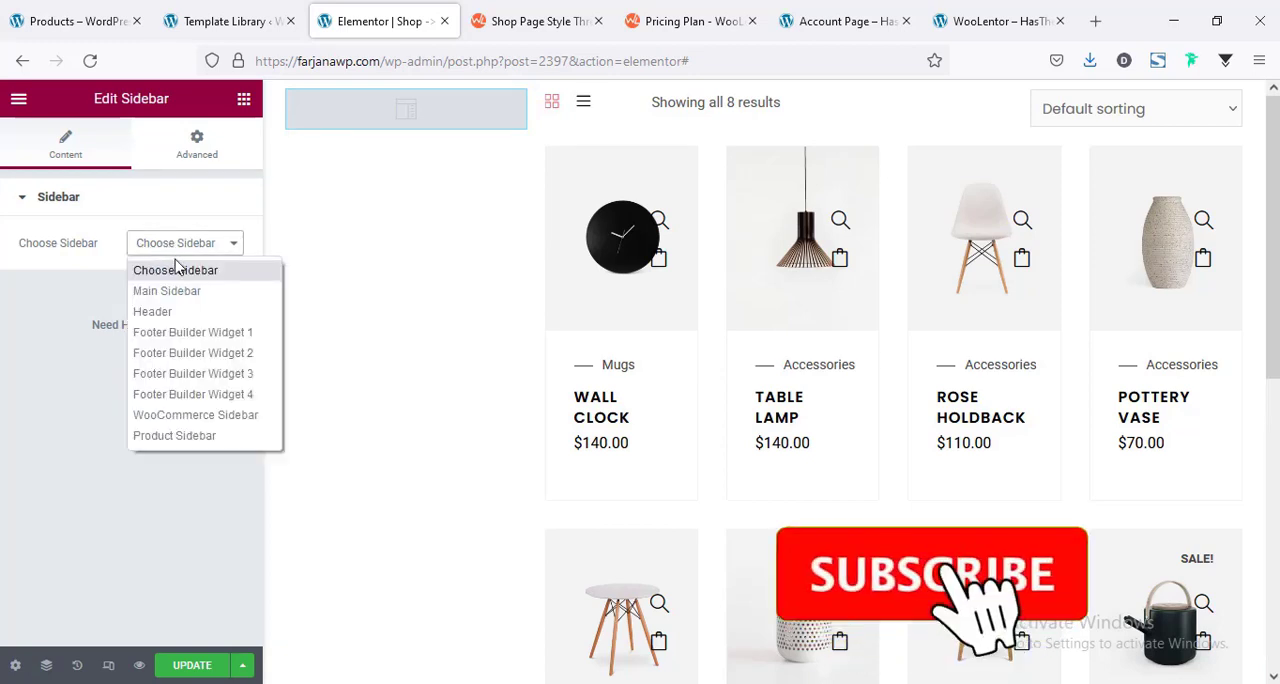
{"action": "left_click", "coordinate": [237, 420]}
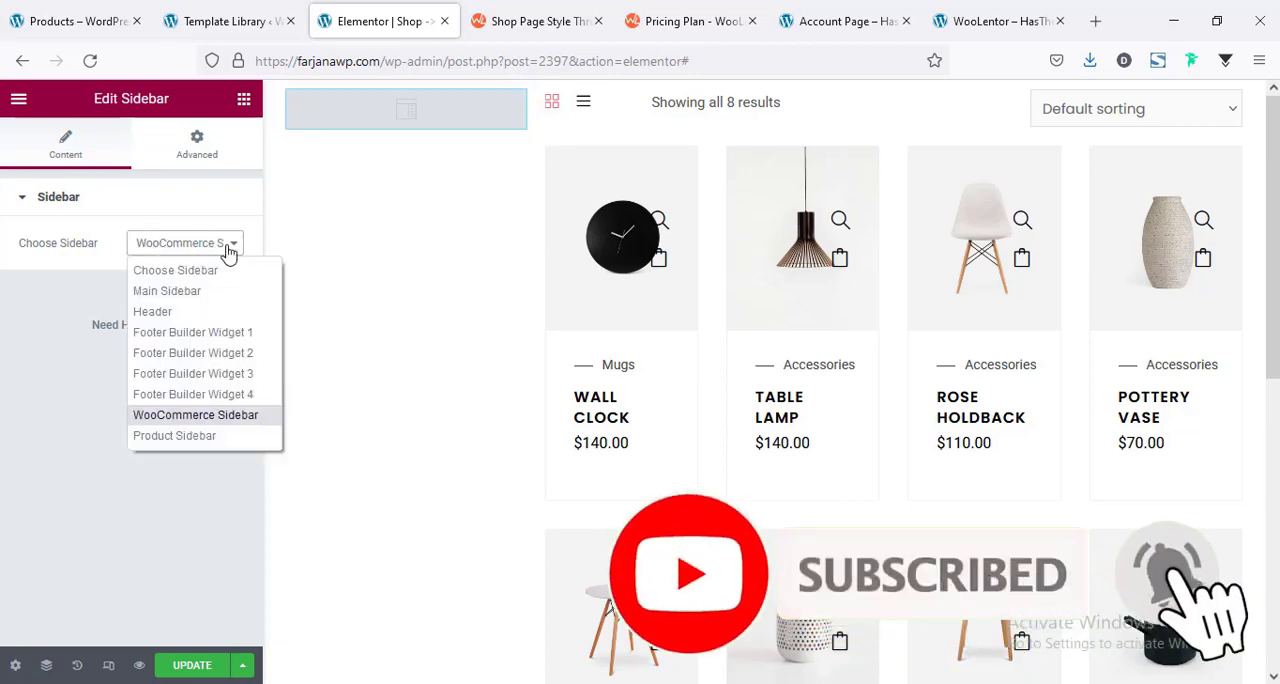
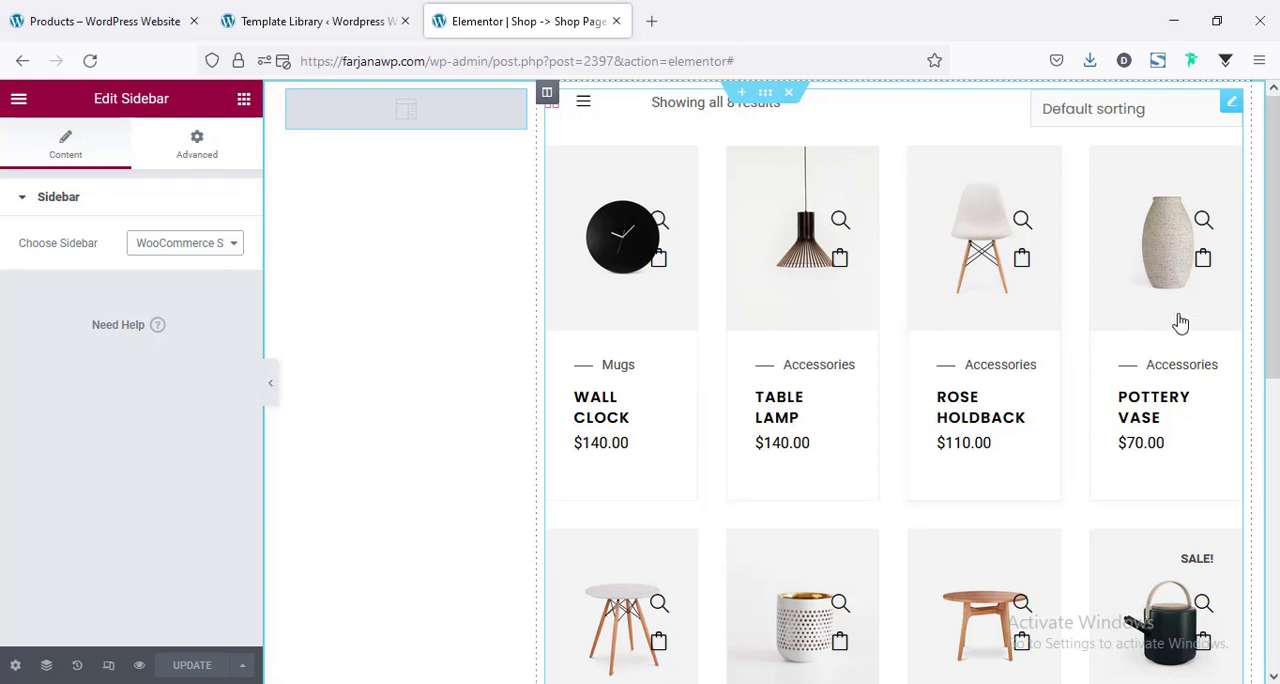
Set the product archive grid beside the sidebar to three columns.
{"action": "left_click", "coordinate": [710, 328]}
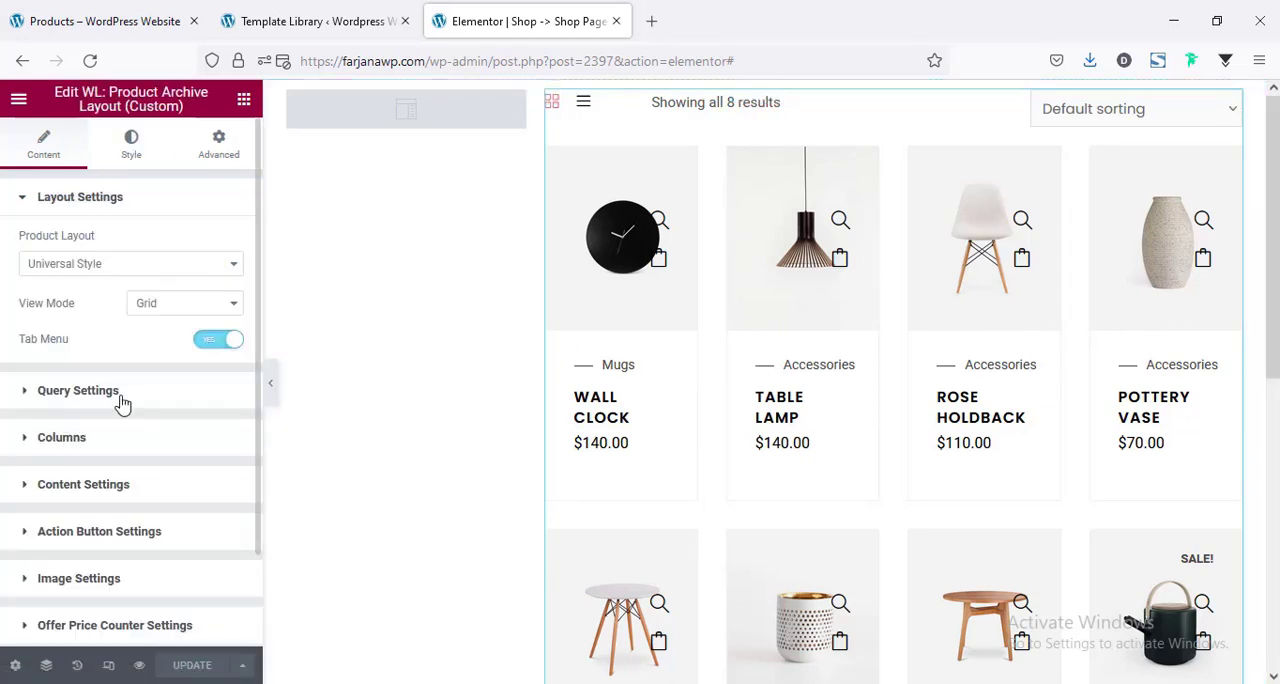
{"action": "left_click", "coordinate": [117, 440]}
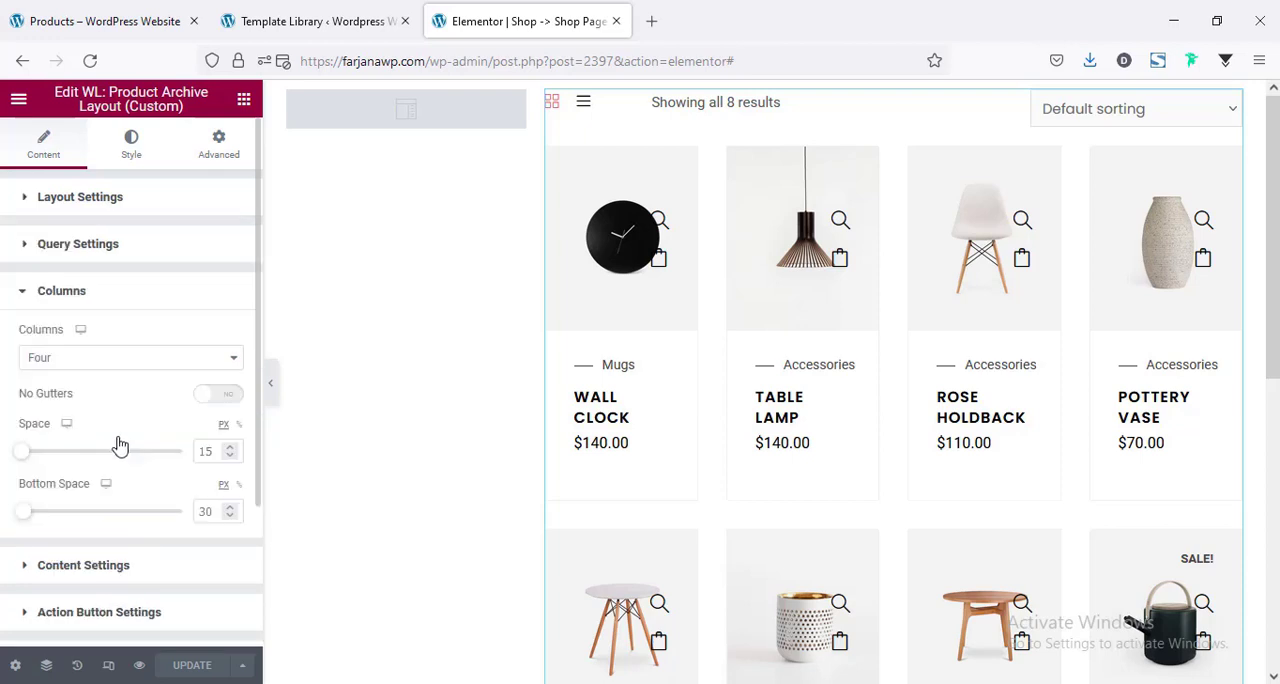
{"action": "left_click", "coordinate": [46, 362]}
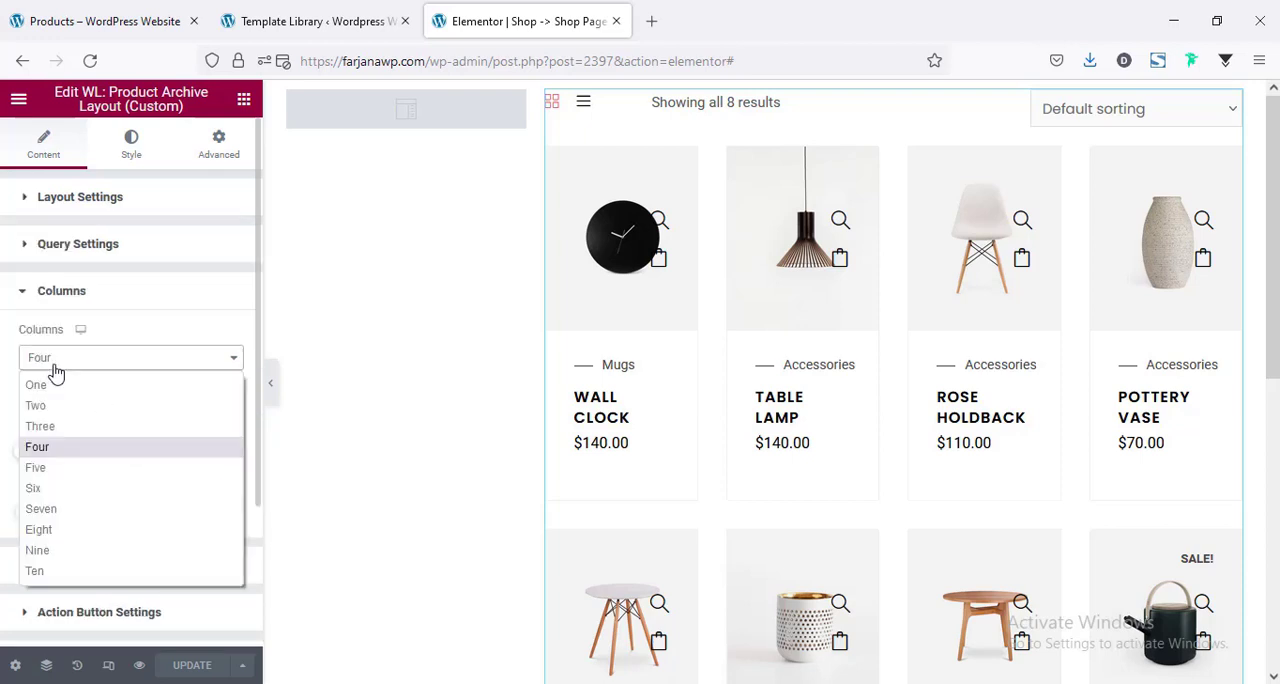
{"action": "left_click", "coordinate": [40, 426]}
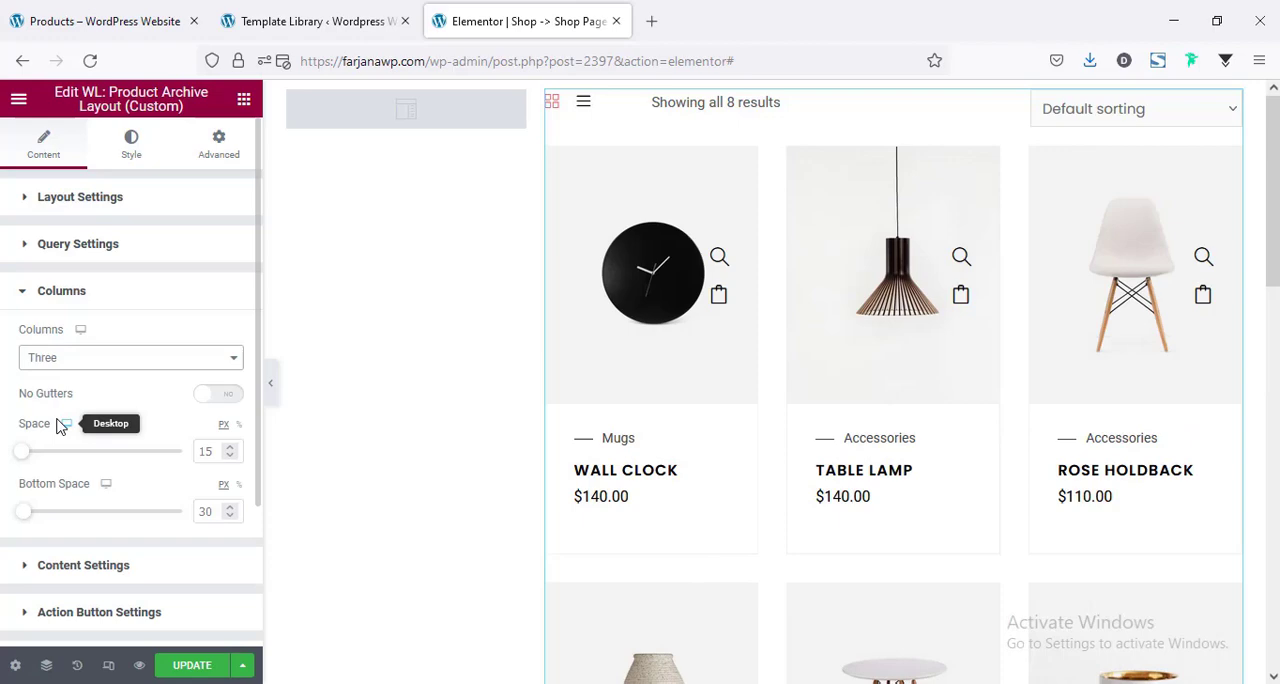
{"action": "scroll", "coordinate": [985, 390], "scroll_direction": "down", "scroll_amount": 8}
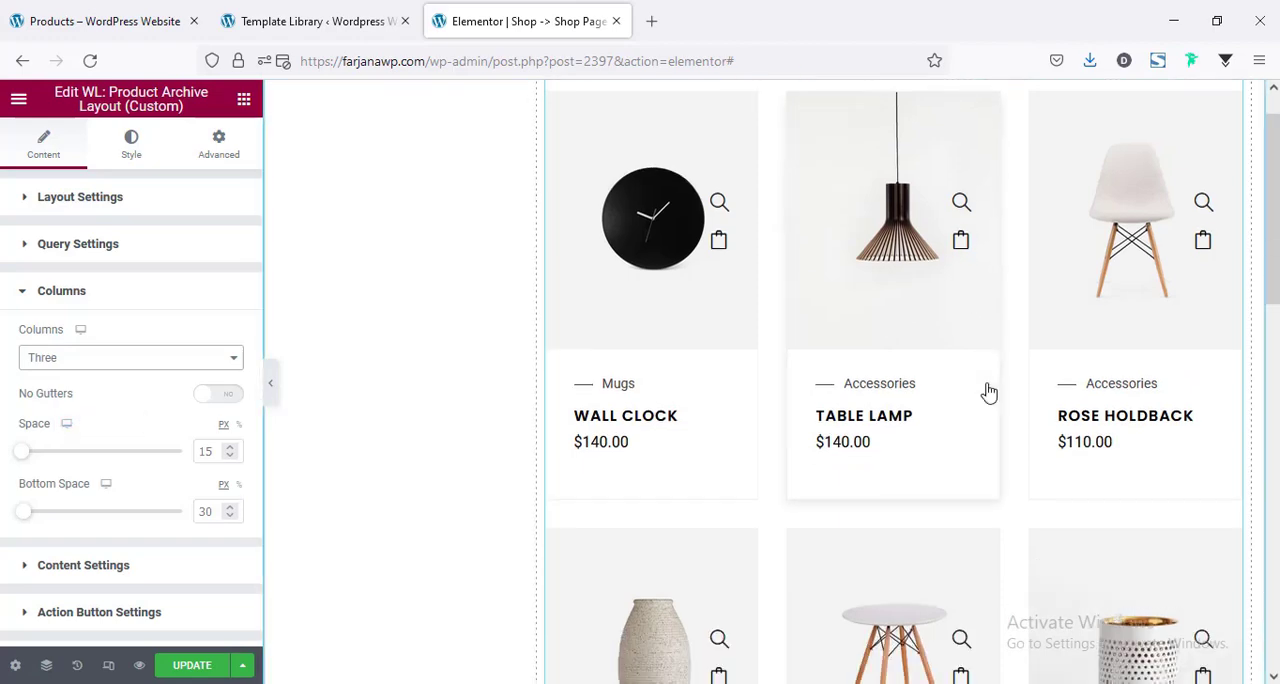
{"action": "scroll", "coordinate": [988, 392], "scroll_direction": "up", "scroll_amount": 5}
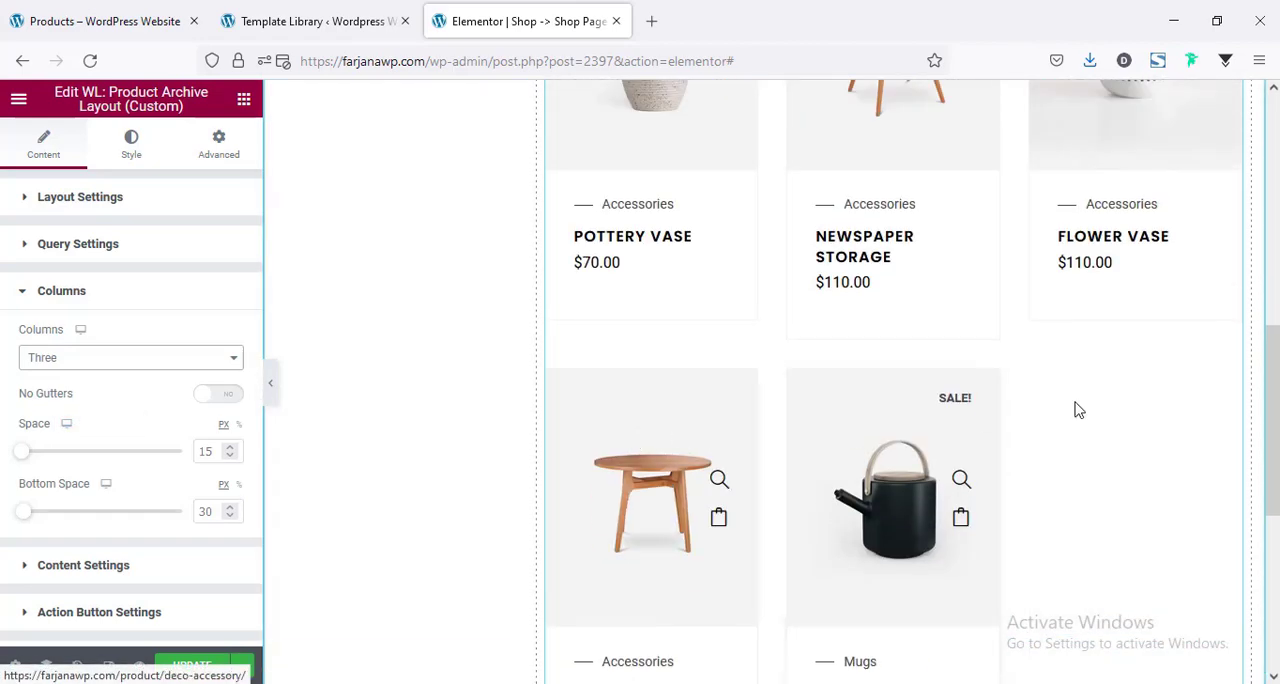
{"action": "scroll", "coordinate": [1050, 403], "scroll_direction": "up", "scroll_amount": 3}
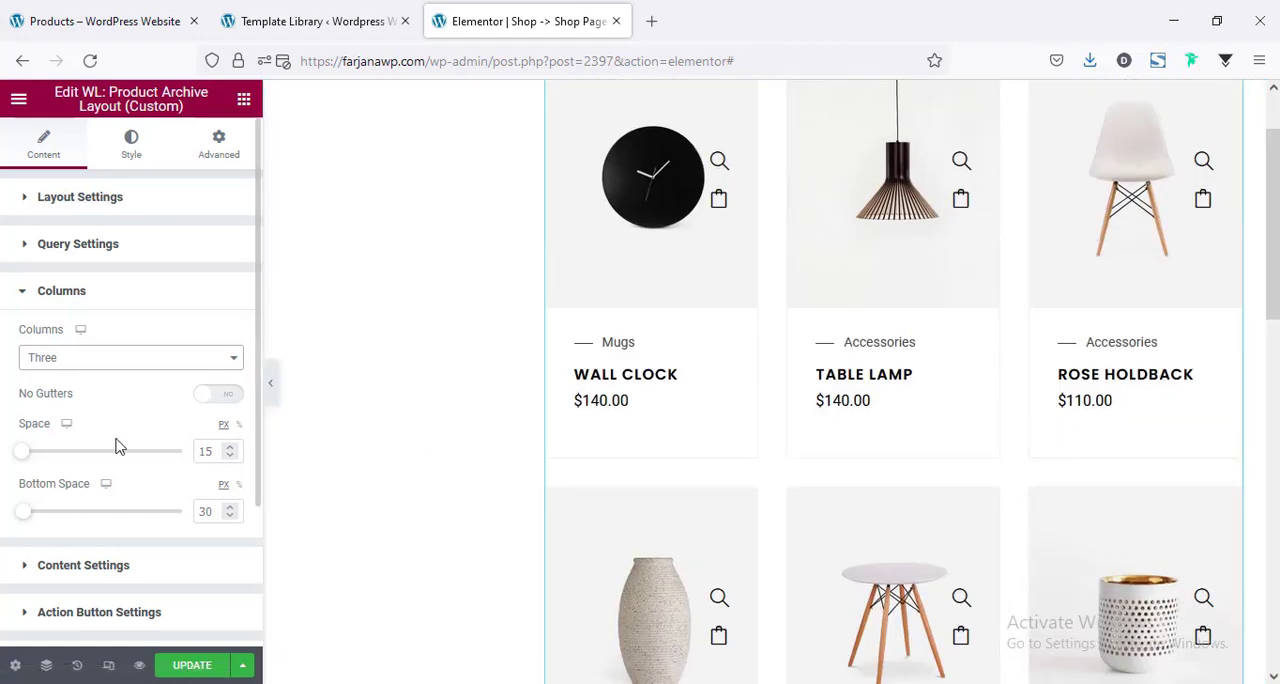
{"action": "scroll", "coordinate": [1006, 457], "scroll_direction": "down", "scroll_amount": 1}
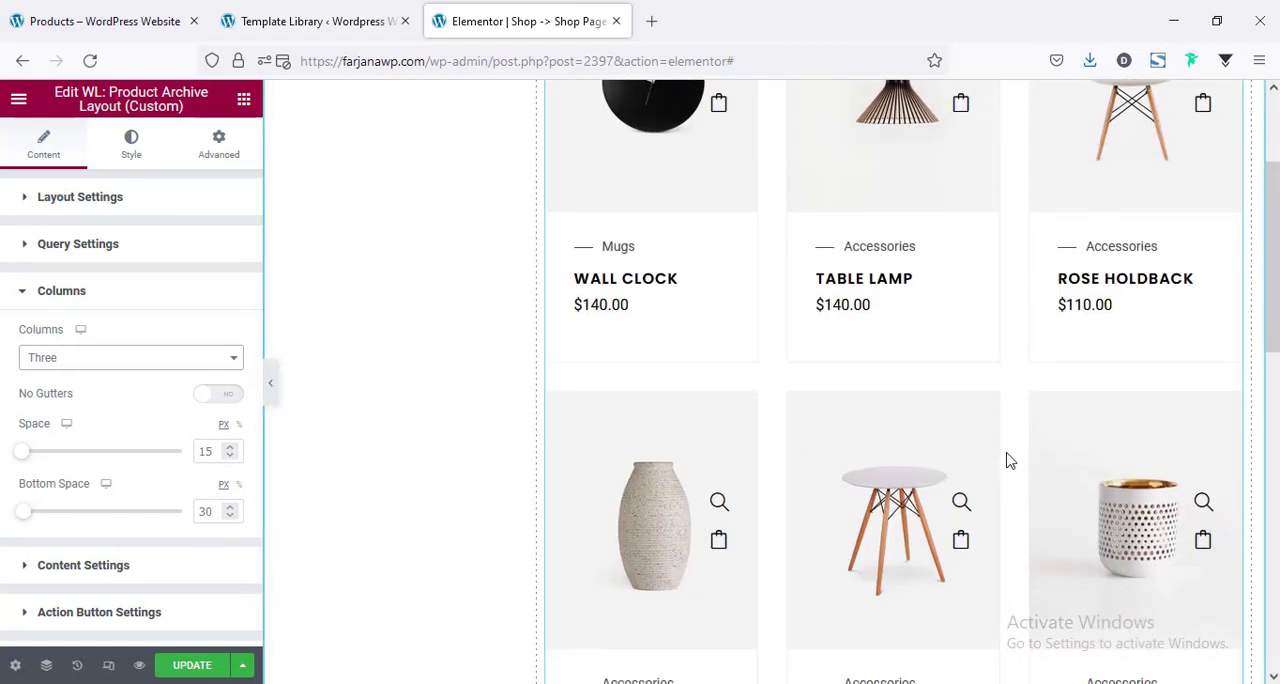
{"action": "scroll", "coordinate": [1006, 457], "scroll_direction": "up", "scroll_amount": 2}
{"action": "scroll", "coordinate": [1008, 459], "scroll_direction": "down", "scroll_amount": 4}
{"action": "scroll", "coordinate": [1006, 458], "scroll_direction": "up", "scroll_amount": 2}
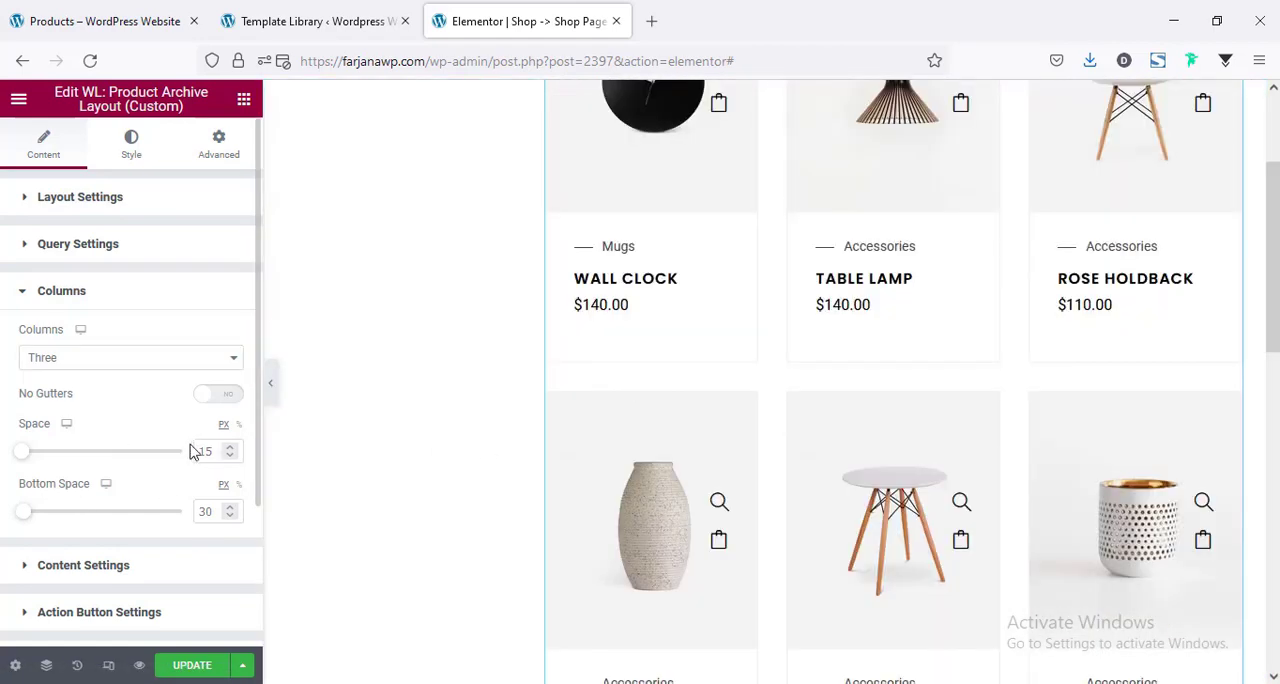
Limit the product archive query to 6 products per page.
{"action": "left_click", "coordinate": [90, 252]}
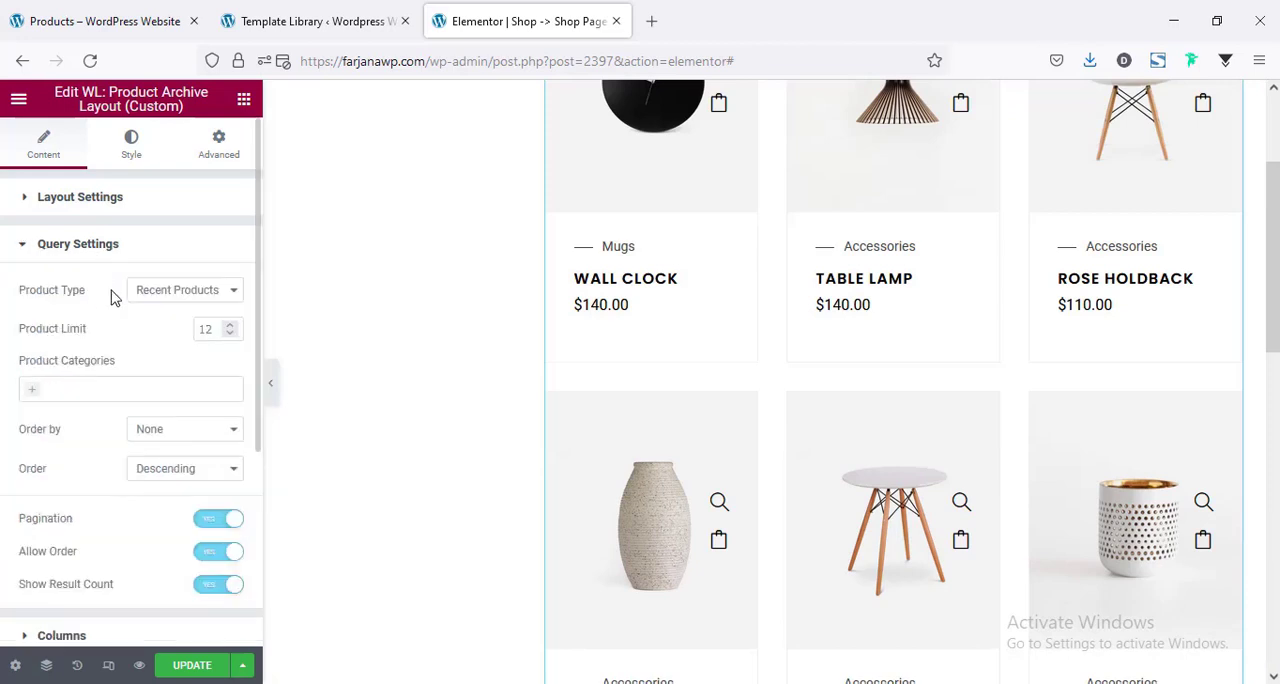
{"action": "left_click", "coordinate": [206, 325]}
{"action": "type", "text": "6"}
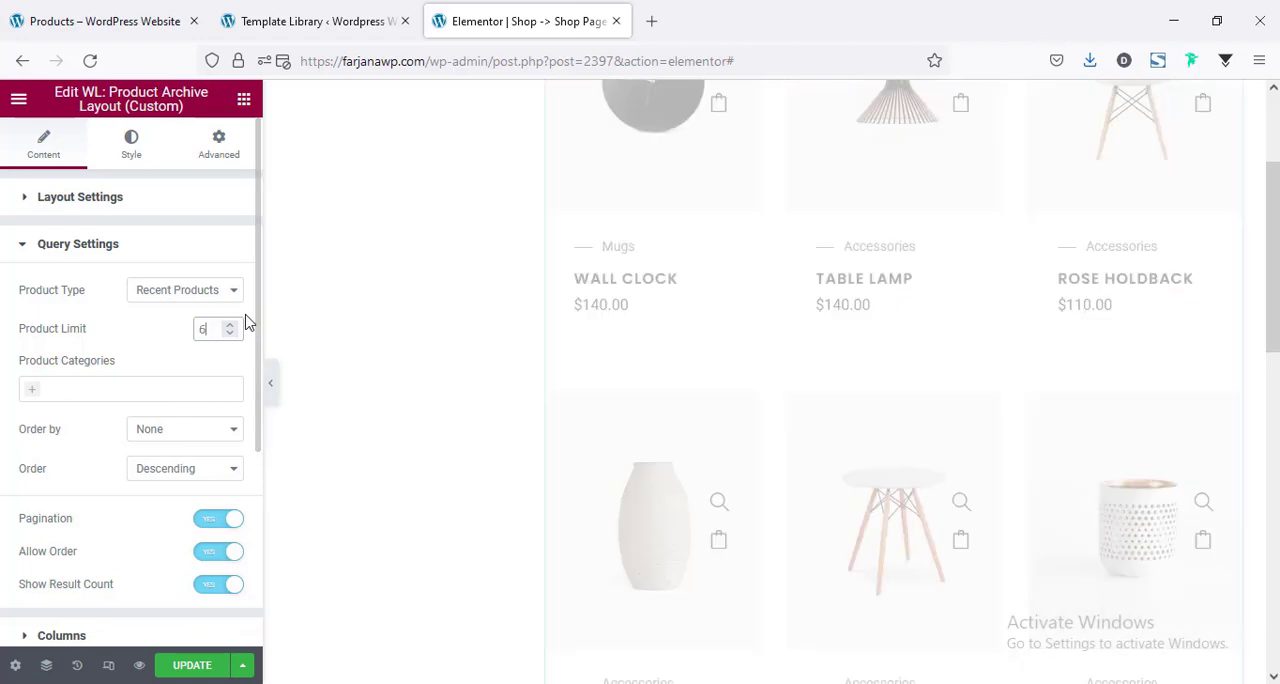
{"action": "scroll", "coordinate": [914, 398], "scroll_direction": "down", "scroll_amount": 4}
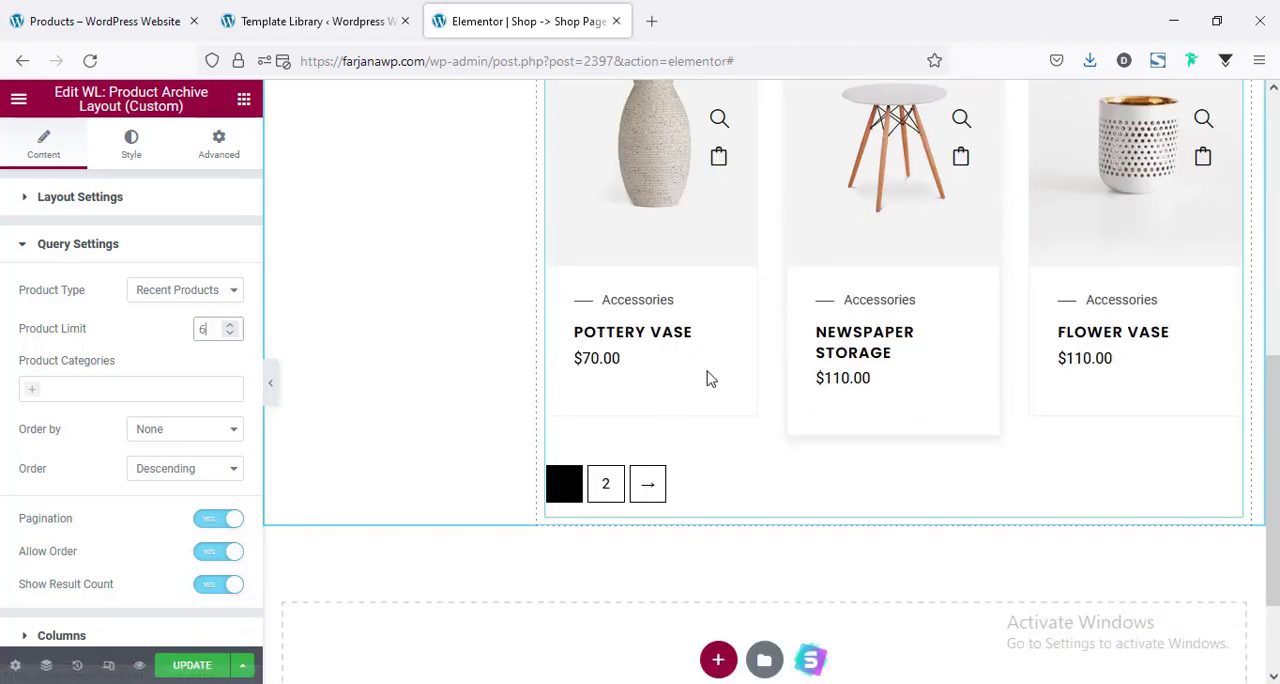
{"action": "scroll", "coordinate": [808, 386], "scroll_direction": "up", "scroll_amount": 6}
{"action": "scroll", "coordinate": [808, 386], "scroll_direction": "down", "scroll_amount": 7}
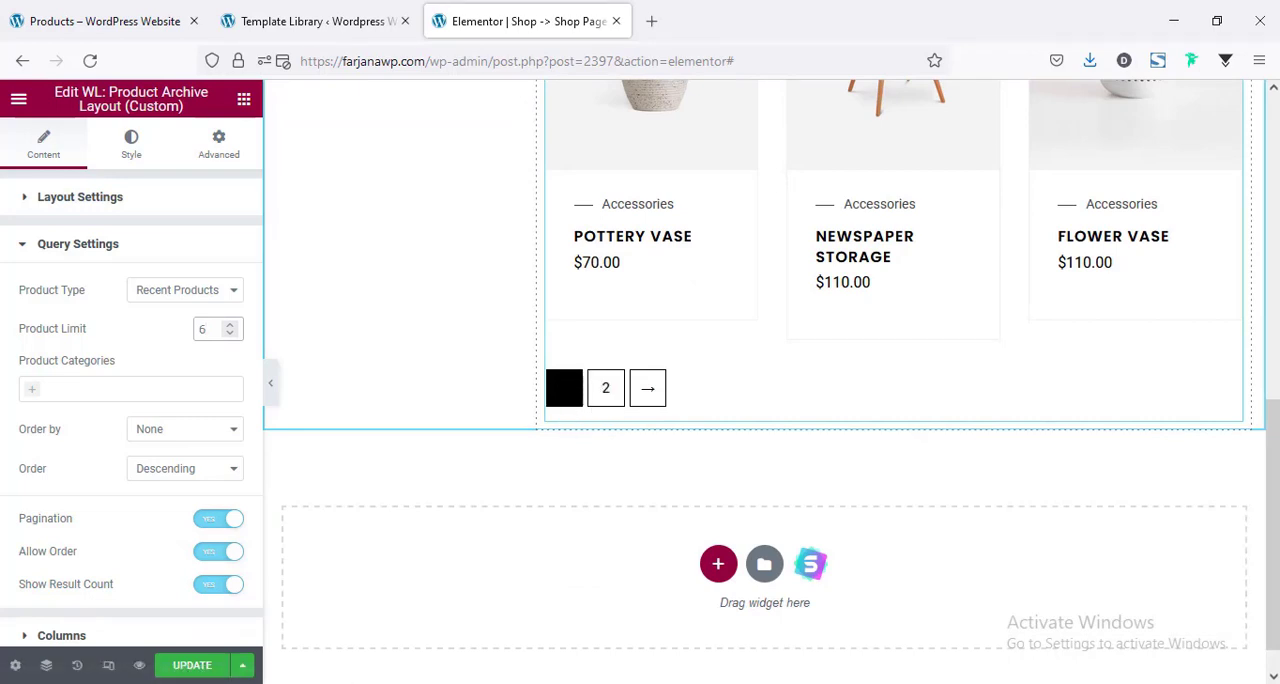
Set the text color of the active page number in the product grid's pagination to a white global color.
{"action": "left_click", "coordinate": [127, 153]}
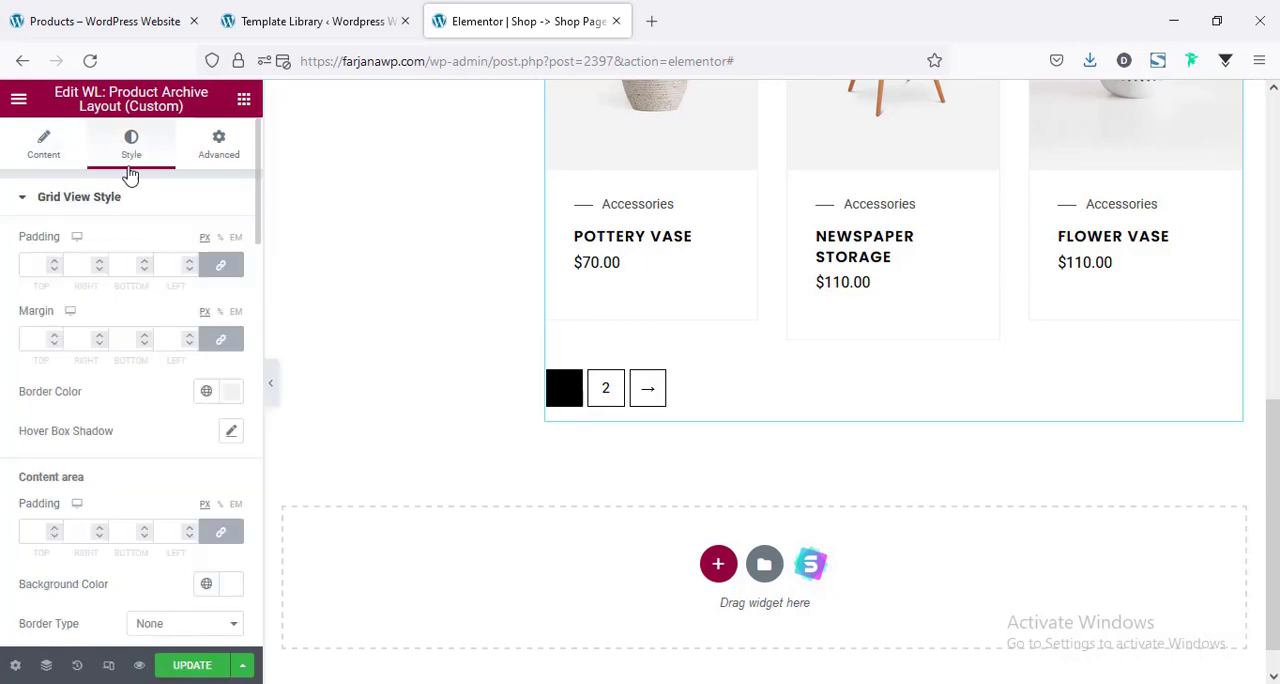
{"action": "scroll", "coordinate": [125, 408], "scroll_direction": "down", "scroll_amount": 15}
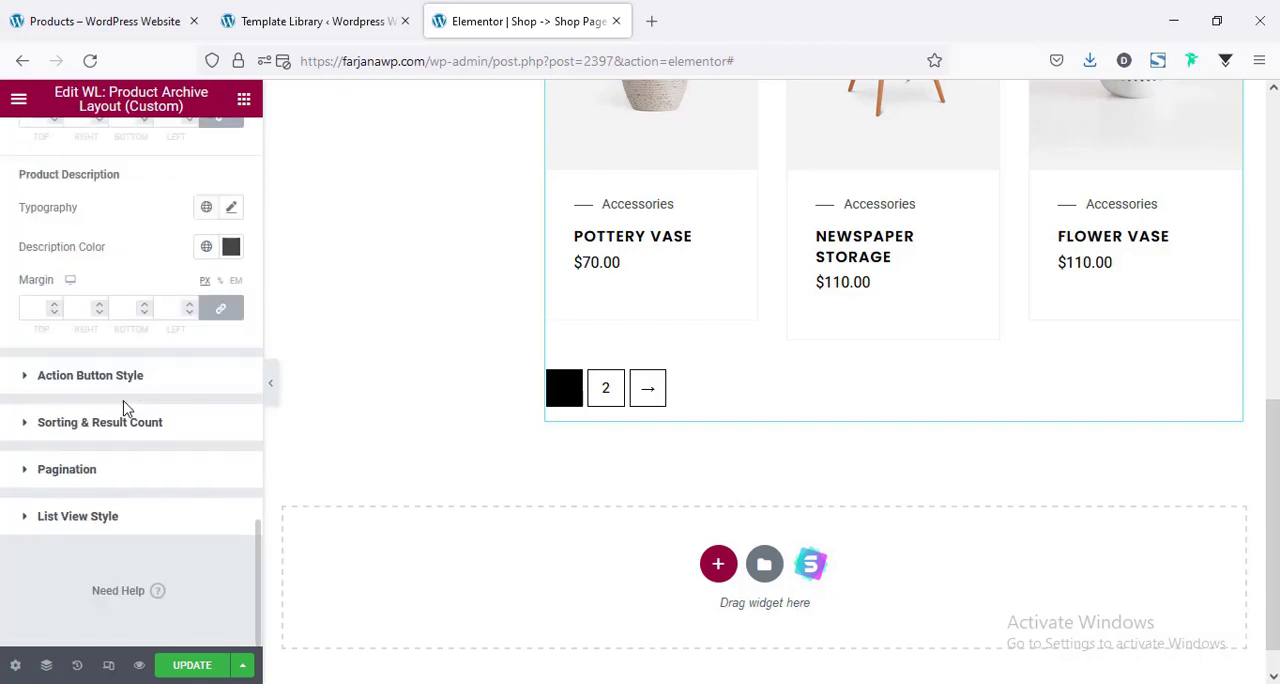
{"action": "left_click", "coordinate": [97, 470]}
{"action": "scroll", "coordinate": [124, 436], "scroll_direction": "down", "scroll_amount": 3}
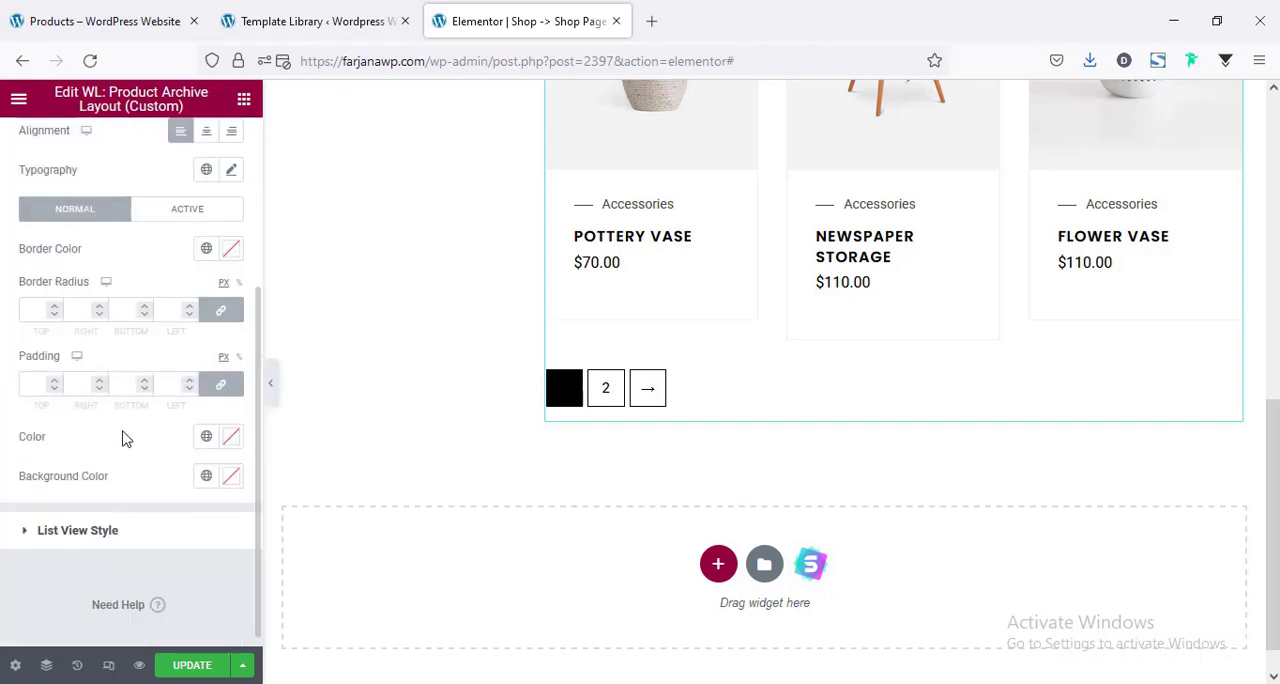
{"action": "left_click", "coordinate": [181, 213]}
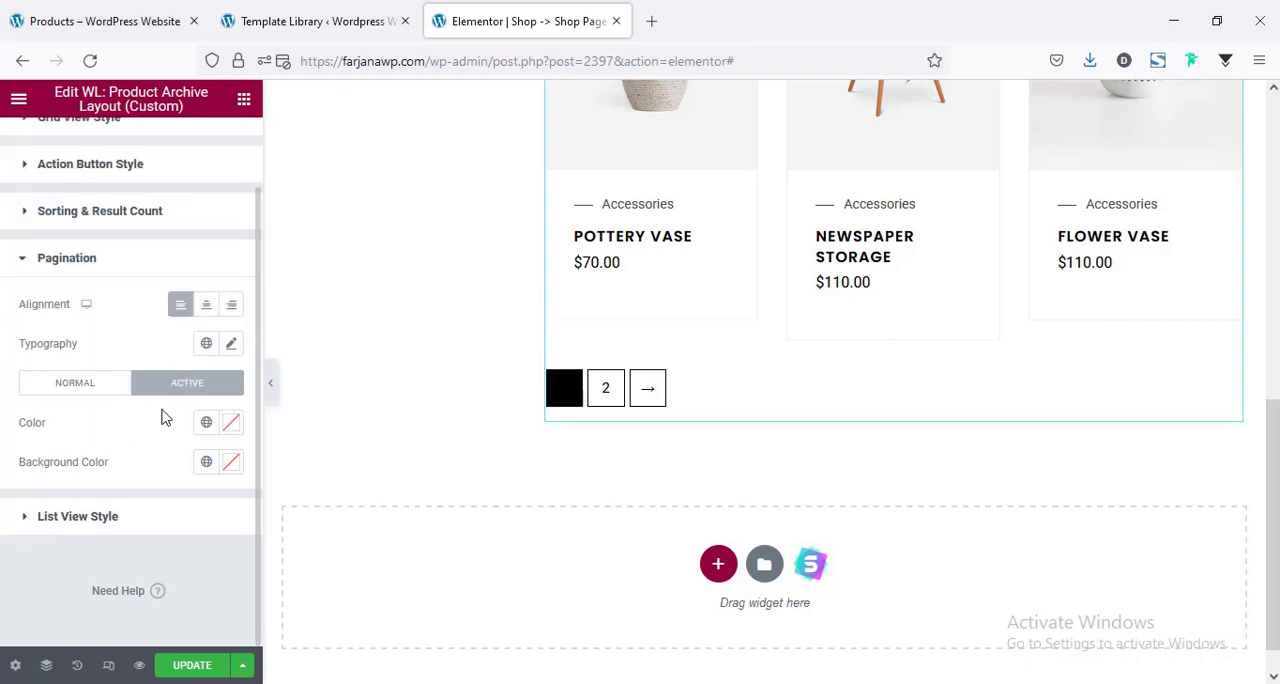
{"action": "left_click", "coordinate": [207, 424]}
{"action": "scroll", "coordinate": [150, 350], "scroll_direction": "down", "scroll_amount": 3}
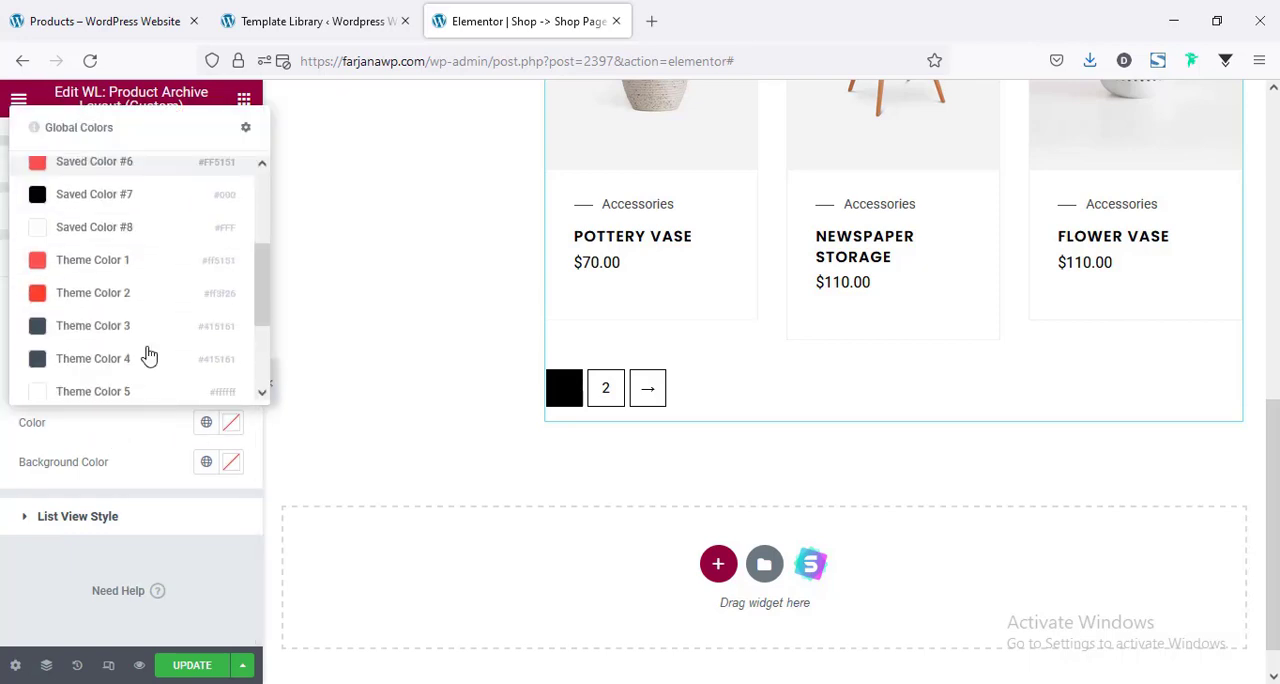
{"action": "scroll", "coordinate": [116, 242], "scroll_direction": "up", "scroll_amount": 1}
{"action": "left_click", "coordinate": [116, 242]}
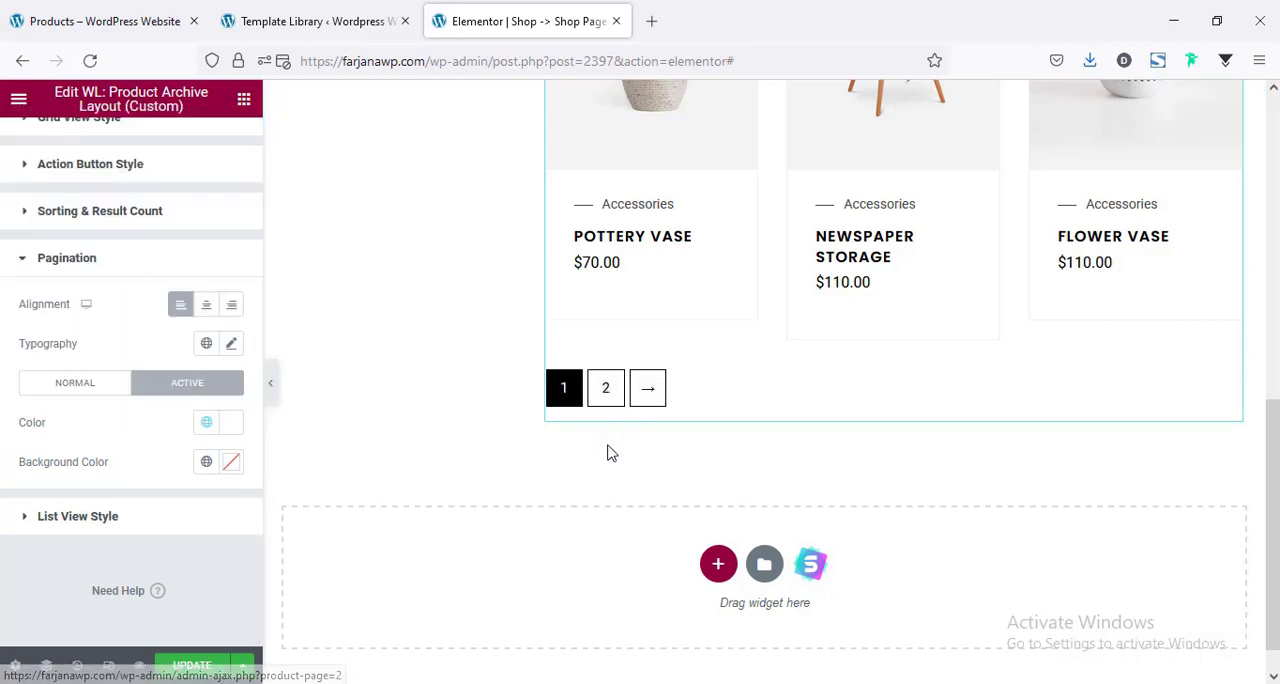
{"action": "scroll", "coordinate": [608, 449], "scroll_direction": "up", "scroll_amount": 6}
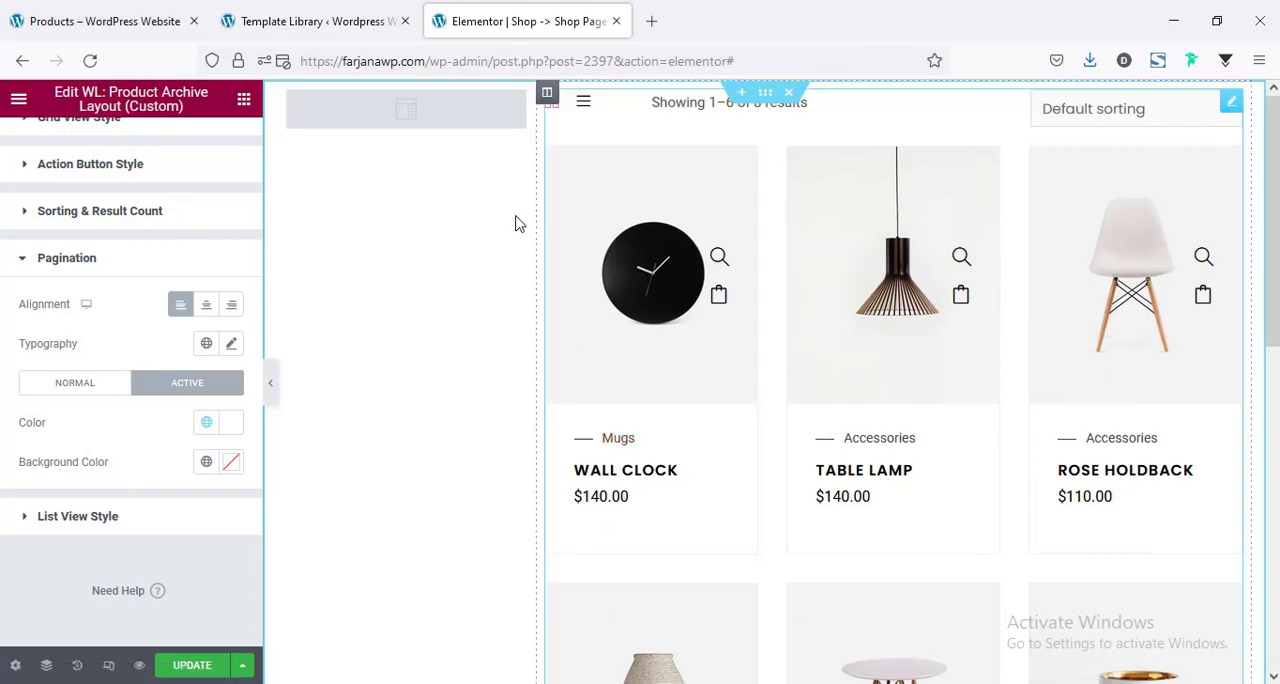
Set the columns gap of the section holding the sidebar and product grid to Extended.
{"action": "left_click", "coordinate": [765, 96]}
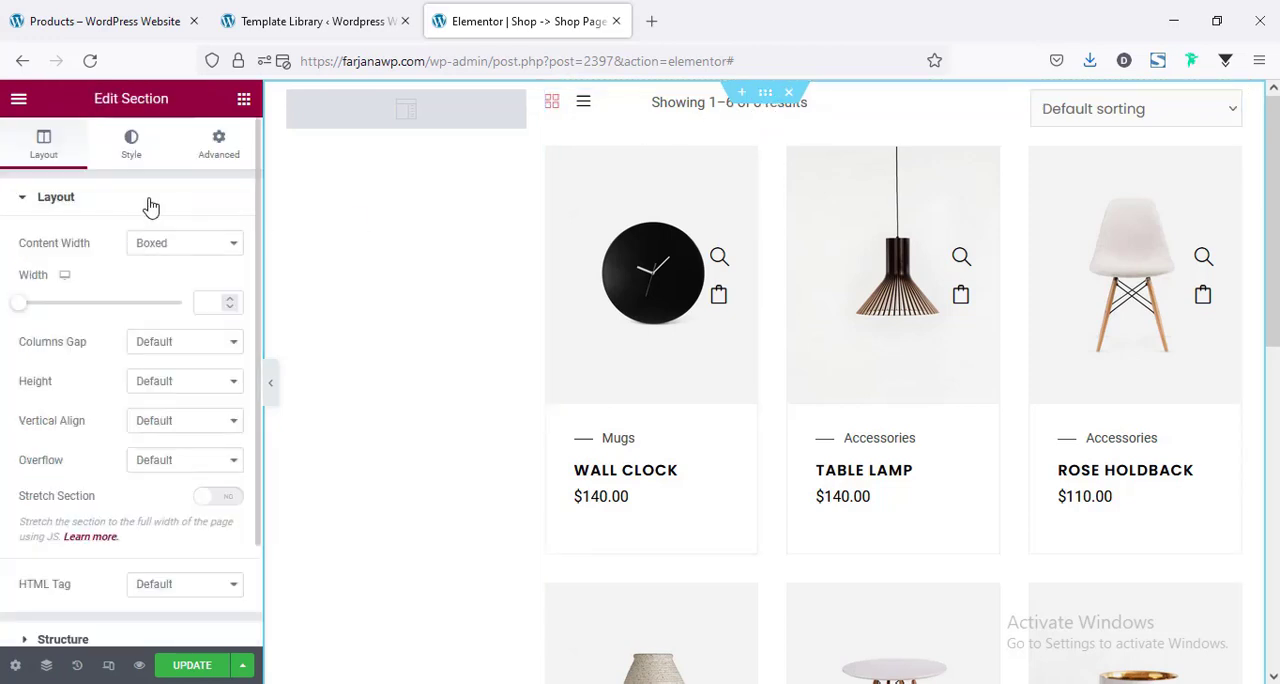
{"action": "left_click", "coordinate": [162, 350]}
{"action": "left_click", "coordinate": [170, 431]}
{"action": "scroll", "coordinate": [688, 345], "scroll_direction": "down", "scroll_amount": 7}
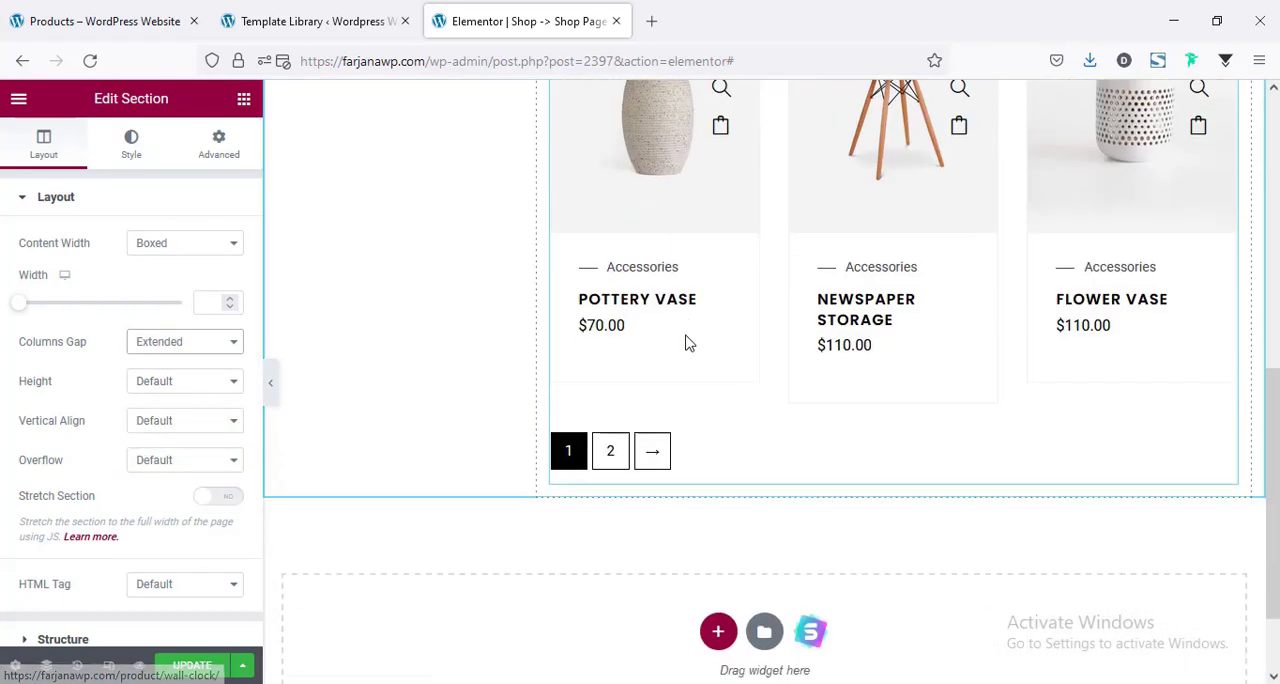
{"action": "scroll", "coordinate": [688, 343], "scroll_direction": "up", "scroll_amount": 5}
{"action": "scroll", "coordinate": [688, 343], "scroll_direction": "up", "scroll_amount": 2}
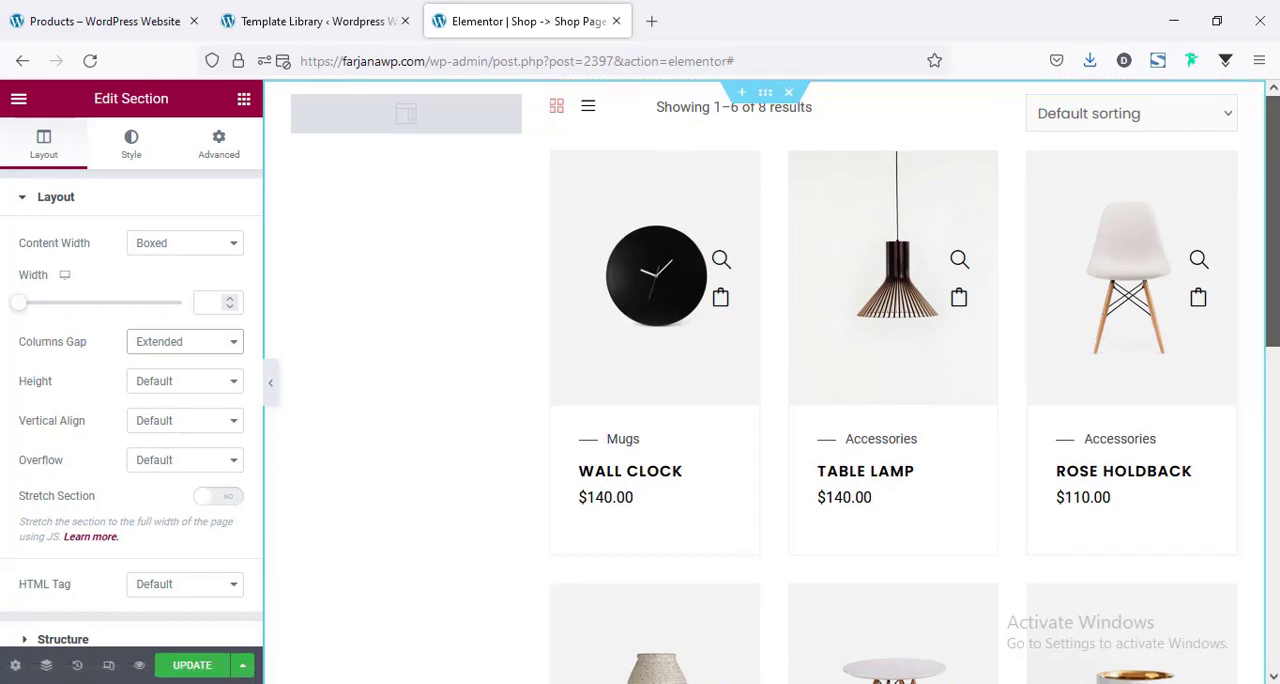
{"action": "scroll", "coordinate": [764, 380], "scroll_direction": "down", "scroll_amount": 7}
{"action": "left_click_drag", "start_coordinate": [1273, 540], "coordinate": [1273, 218]}
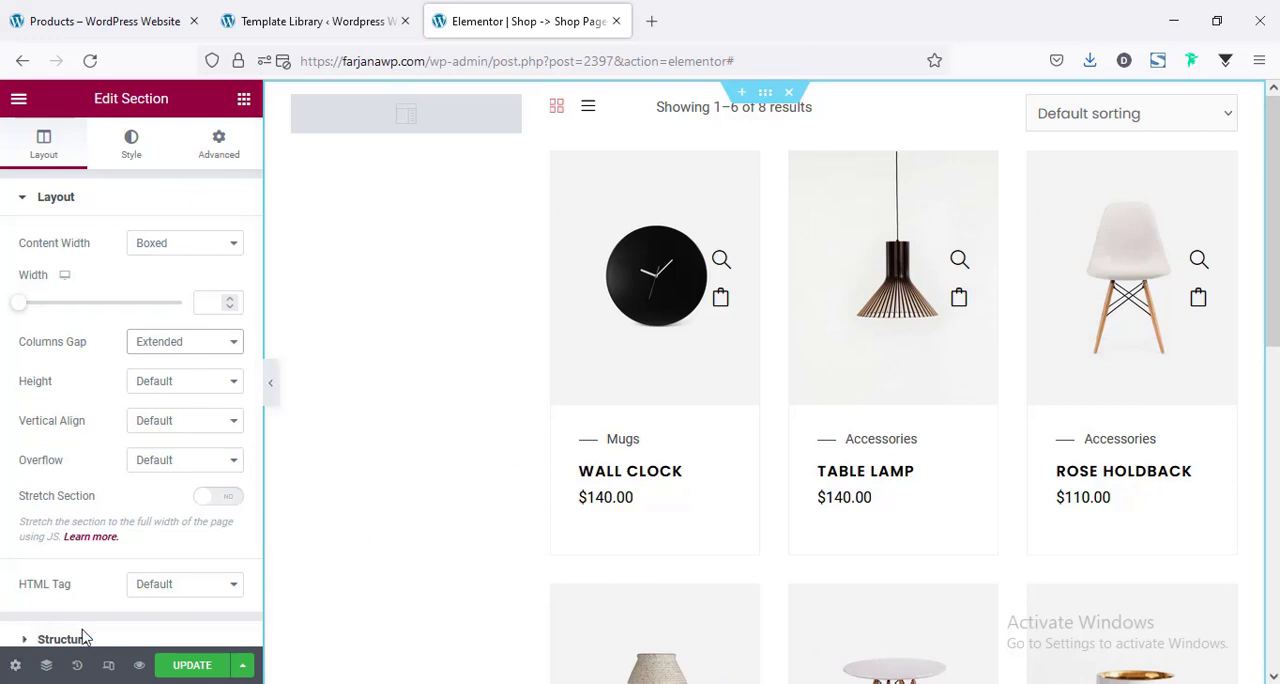
Change the template's page layout to Default in the page settings.
{"action": "left_click", "coordinate": [17, 665]}
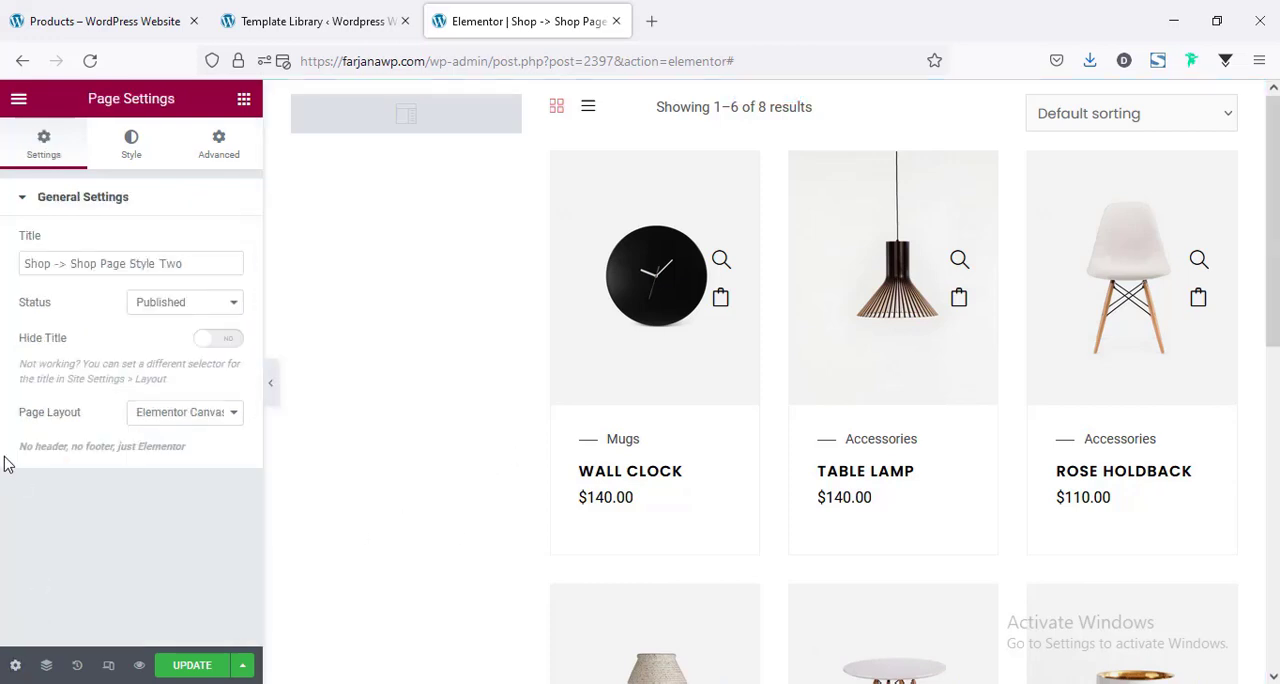
{"action": "left_click", "coordinate": [190, 415]}
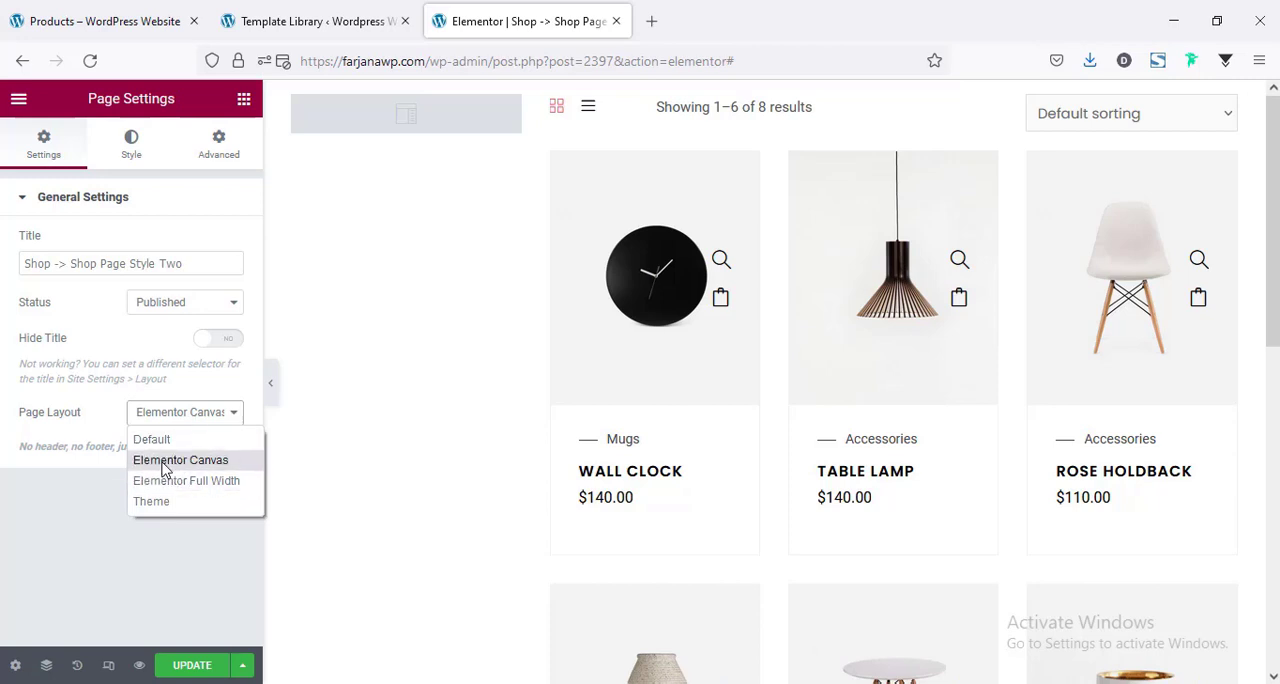
{"action": "left_click", "coordinate": [152, 440]}
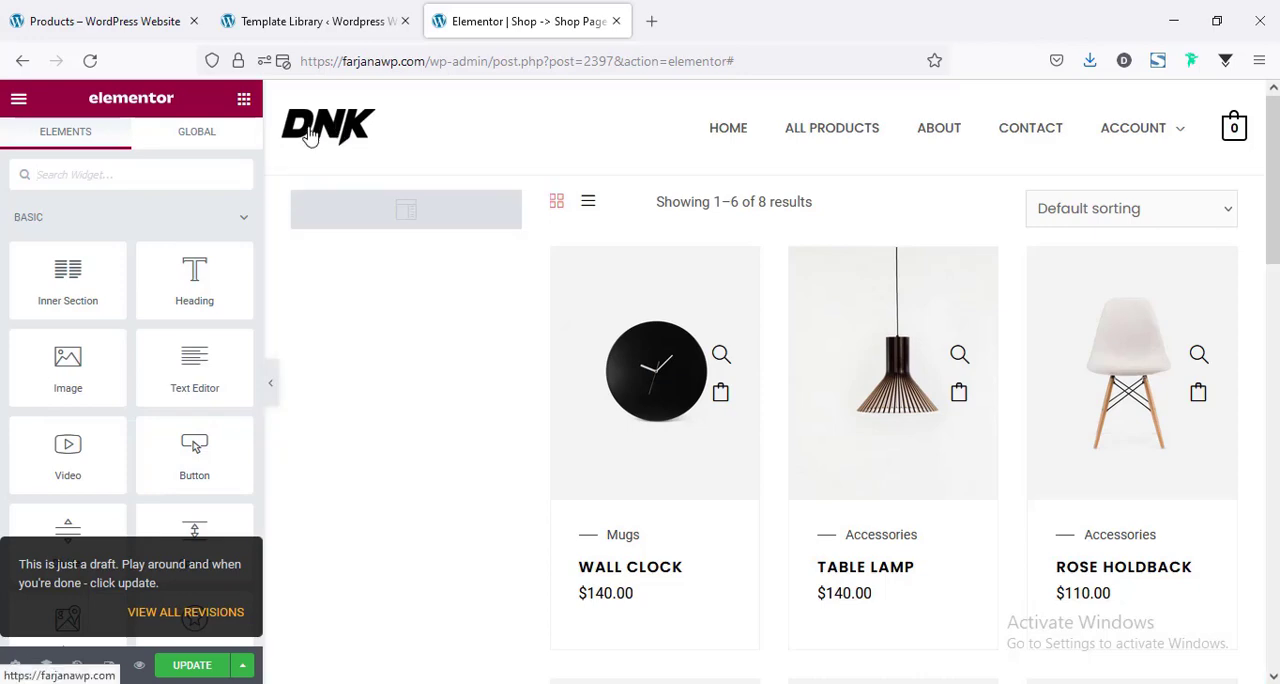
{"action": "mouse_move", "coordinate": [1272, 160]}
{"action": "left_mouse_down"}
{"action": "mouse_move", "coordinate": [1272, 565]}
{"action": "mouse_move", "coordinate": [1272, 155]}
{"action": "left_mouse_up"}
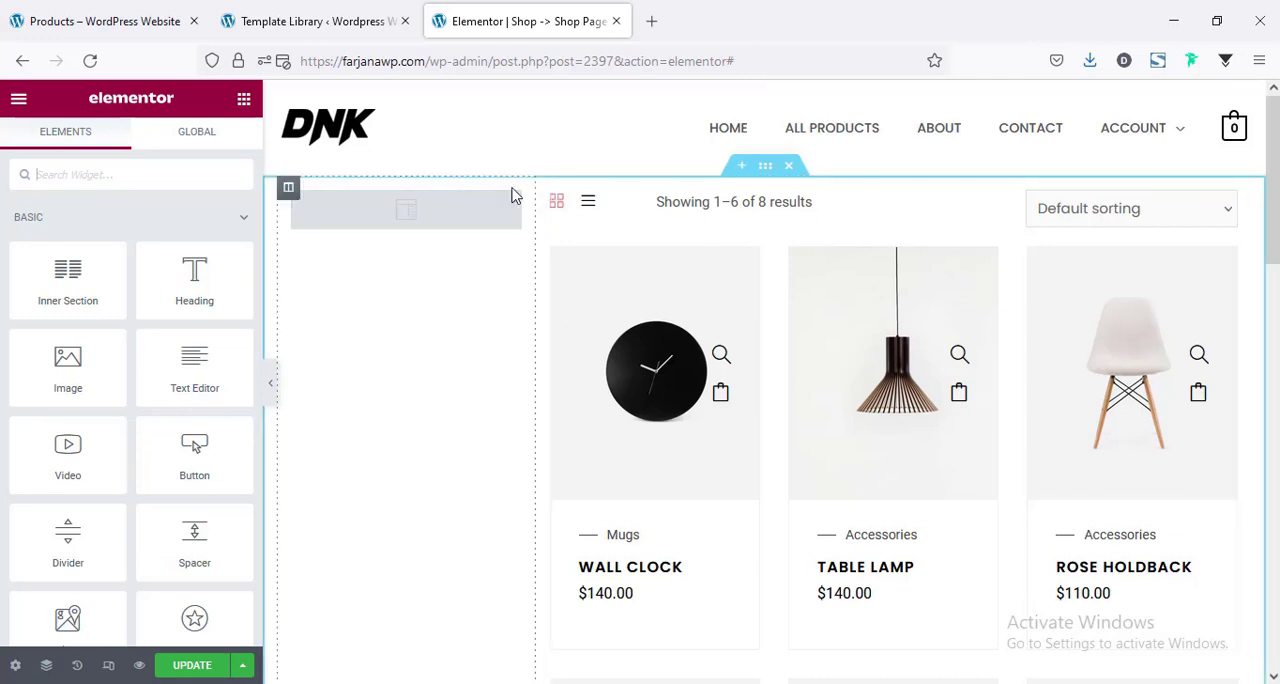
Give the product section a top and bottom margin of 50 px.
{"action": "left_click", "coordinate": [766, 170]}
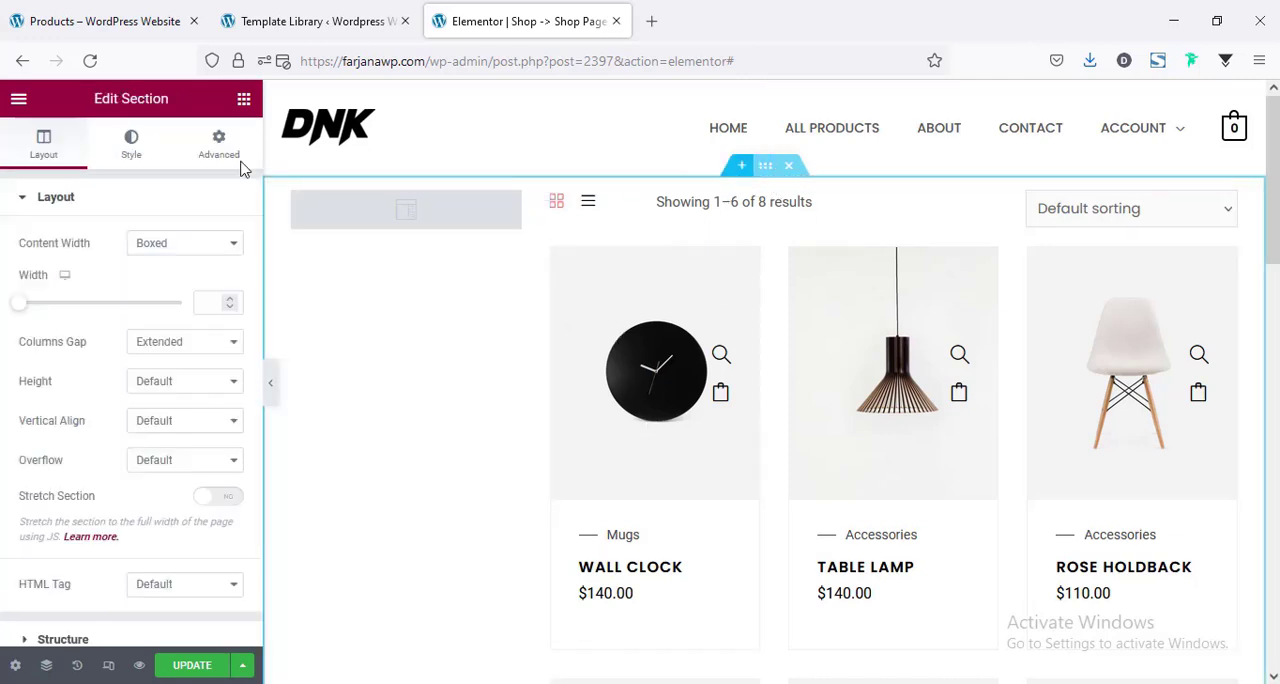
{"action": "left_click", "coordinate": [211, 152]}
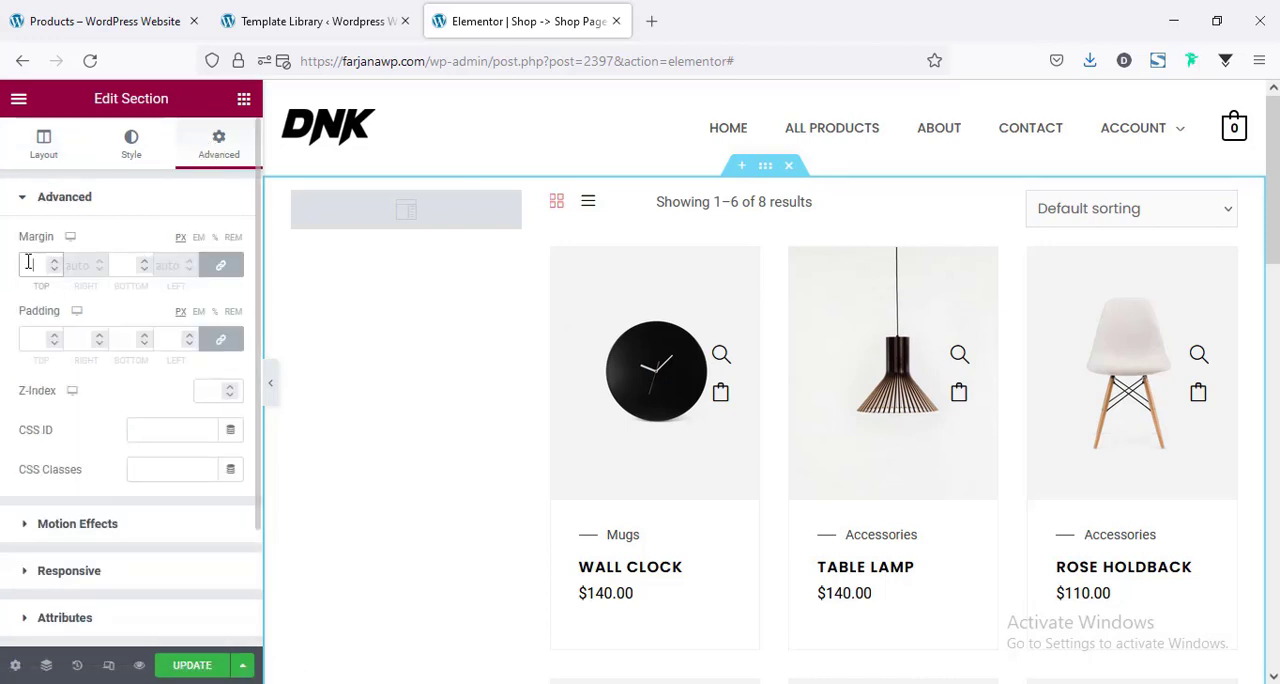
{"action": "left_click", "coordinate": [29, 262]}
{"action": "type", "text": "50"}
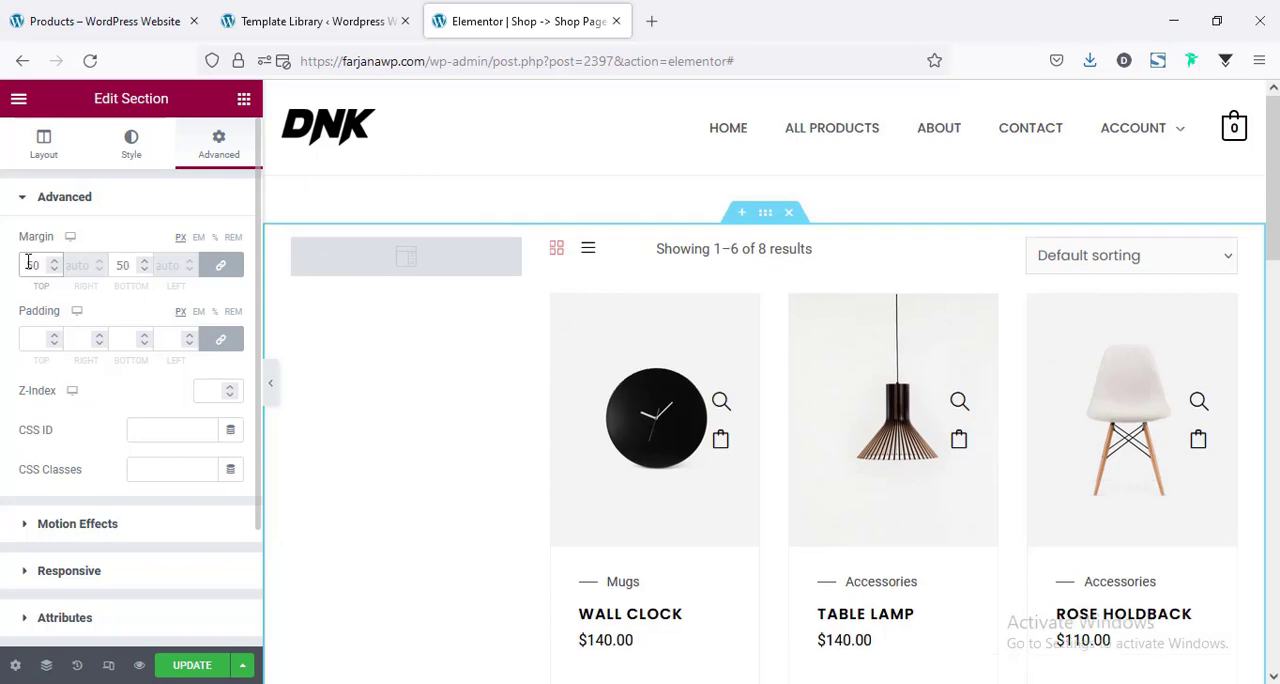
{"action": "scroll", "coordinate": [626, 231], "scroll_direction": "down", "scroll_amount": 10}
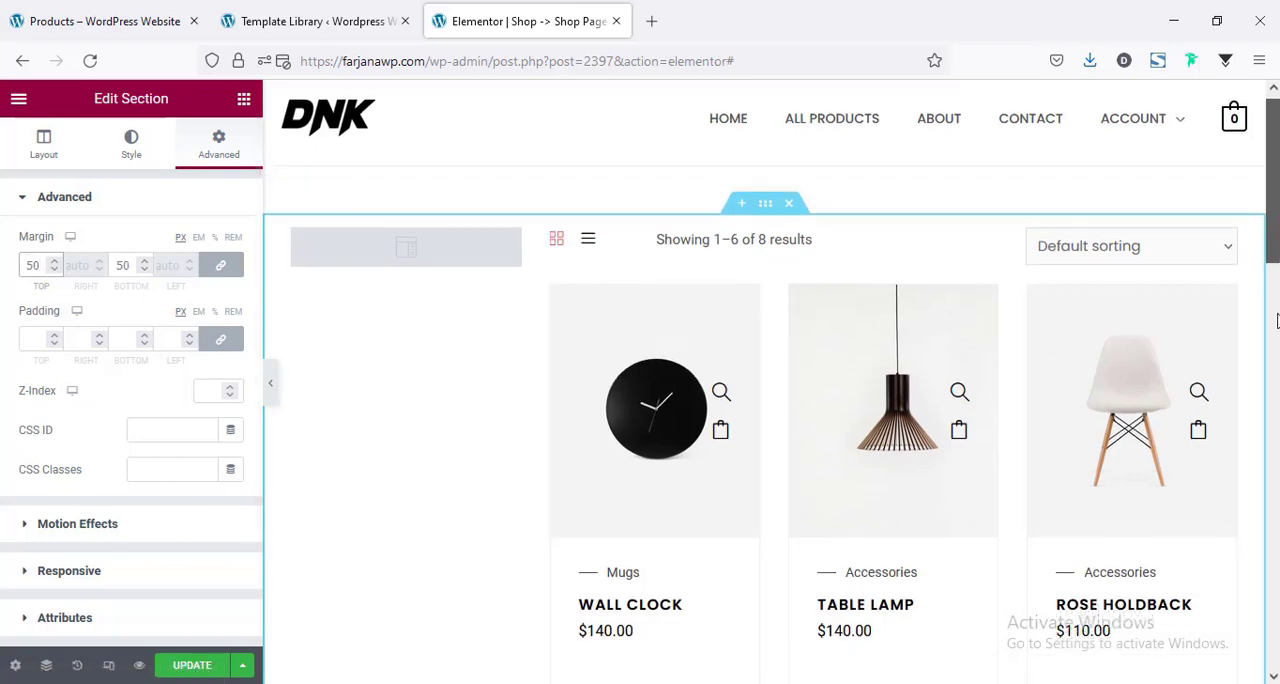
{"action": "scroll", "coordinate": [770, 380], "scroll_direction": "up", "scroll_amount": 10}
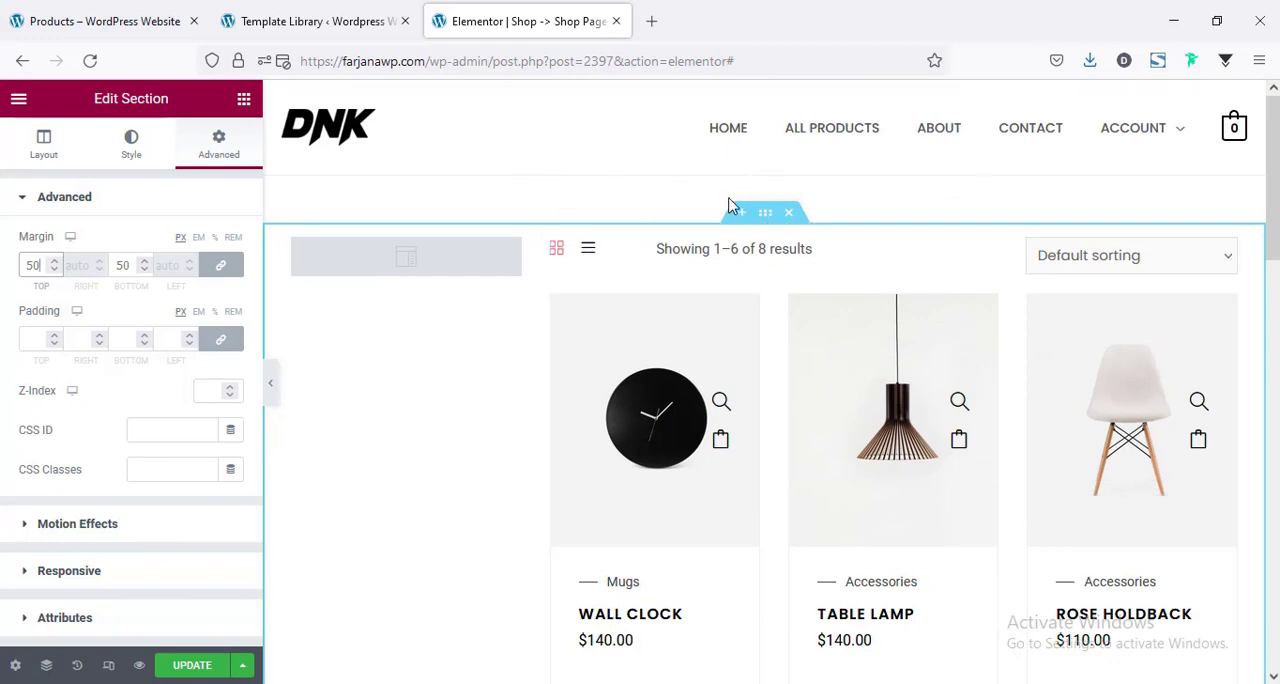
Update the shop template and switch to the browser tab with the store's live shop page.
{"action": "left_click", "coordinate": [186, 665]}
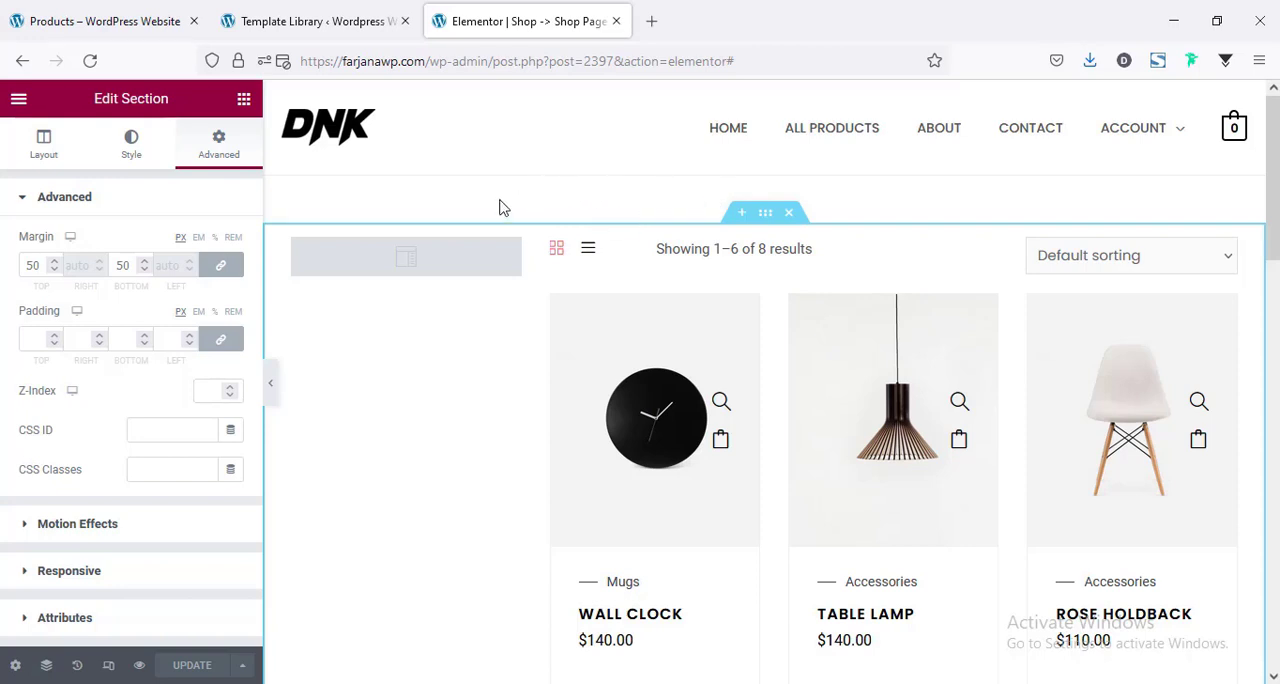
{"action": "left_click", "coordinate": [52, 14]}
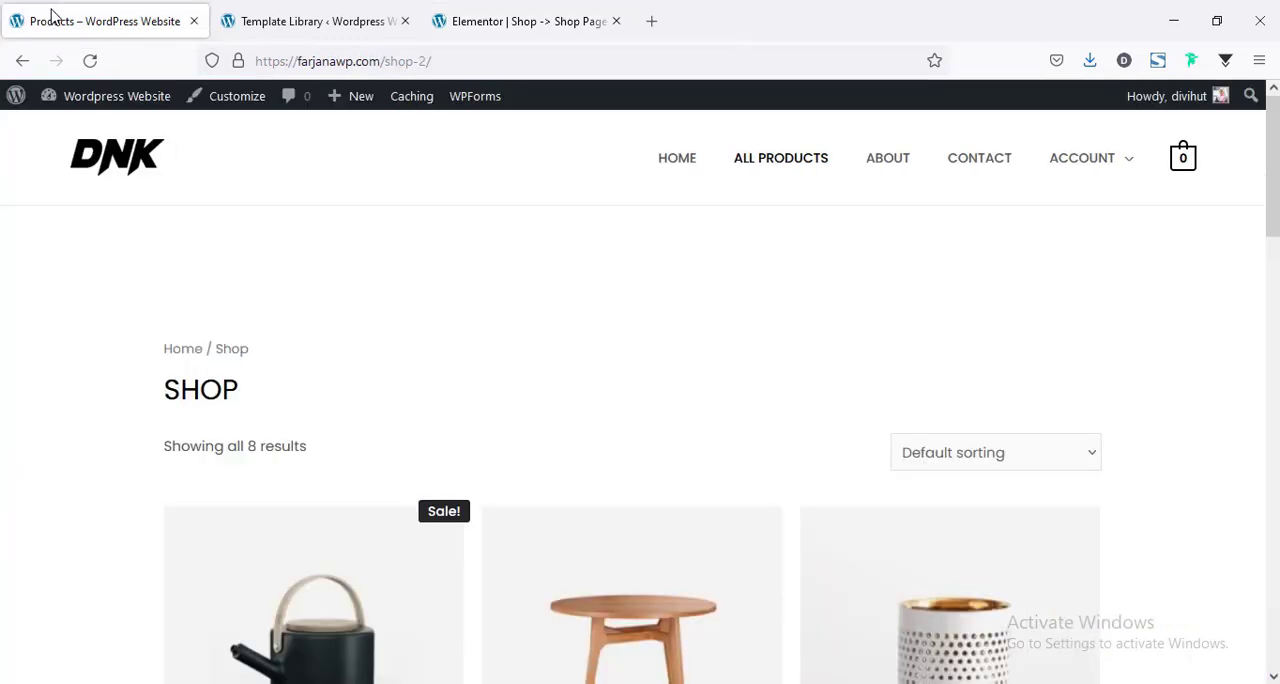
Open the store's About page in Elementor and save its top section to the library as the template "Page top".
{"action": "left_click", "coordinate": [881, 163]}
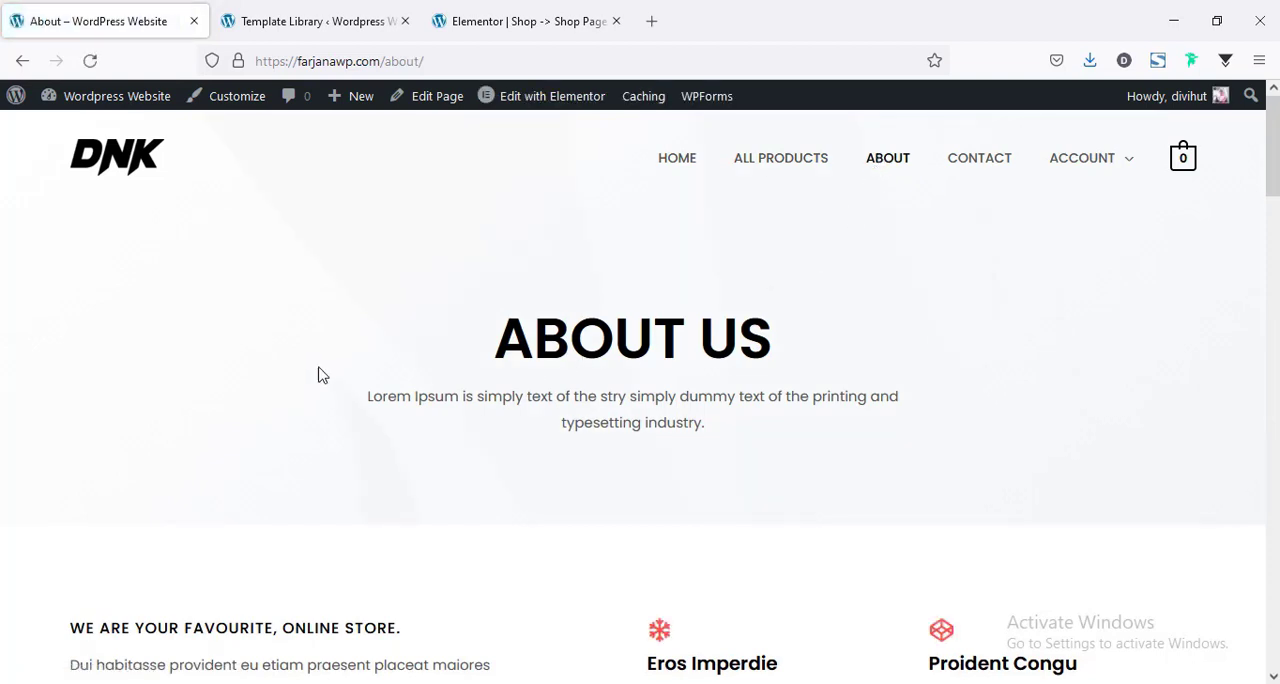
{"action": "left_click", "coordinate": [531, 106]}
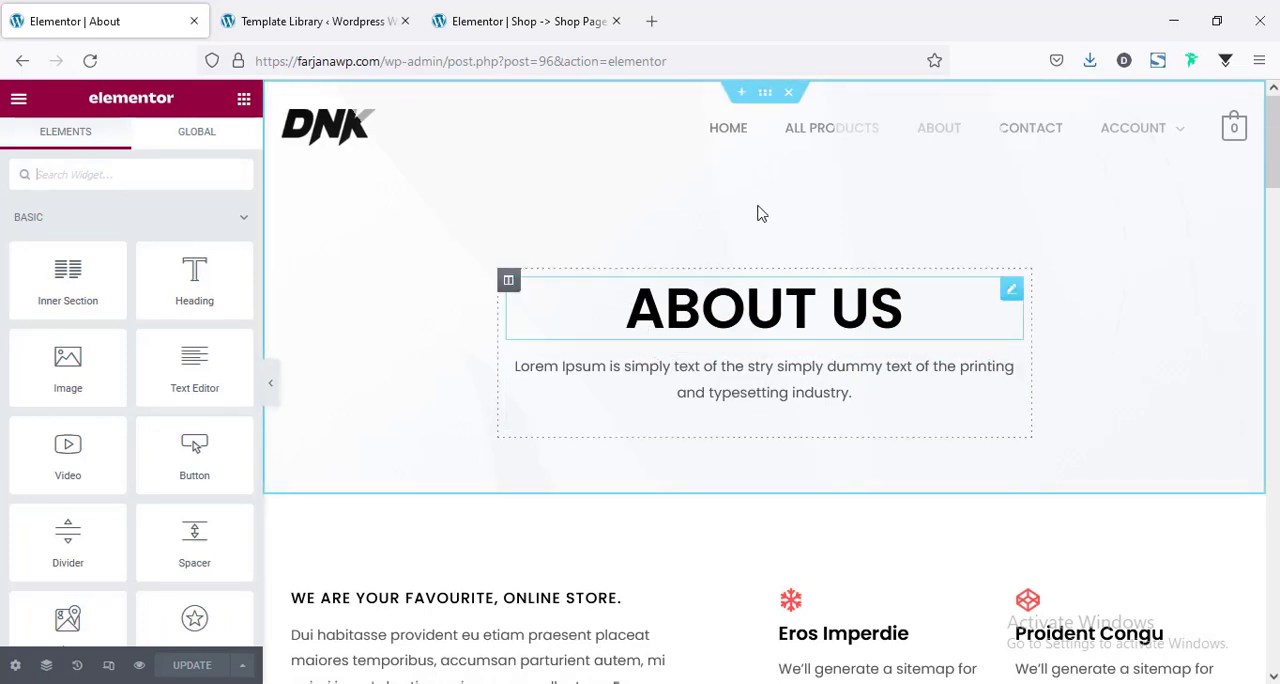
{"action": "right_click", "coordinate": [763, 100]}
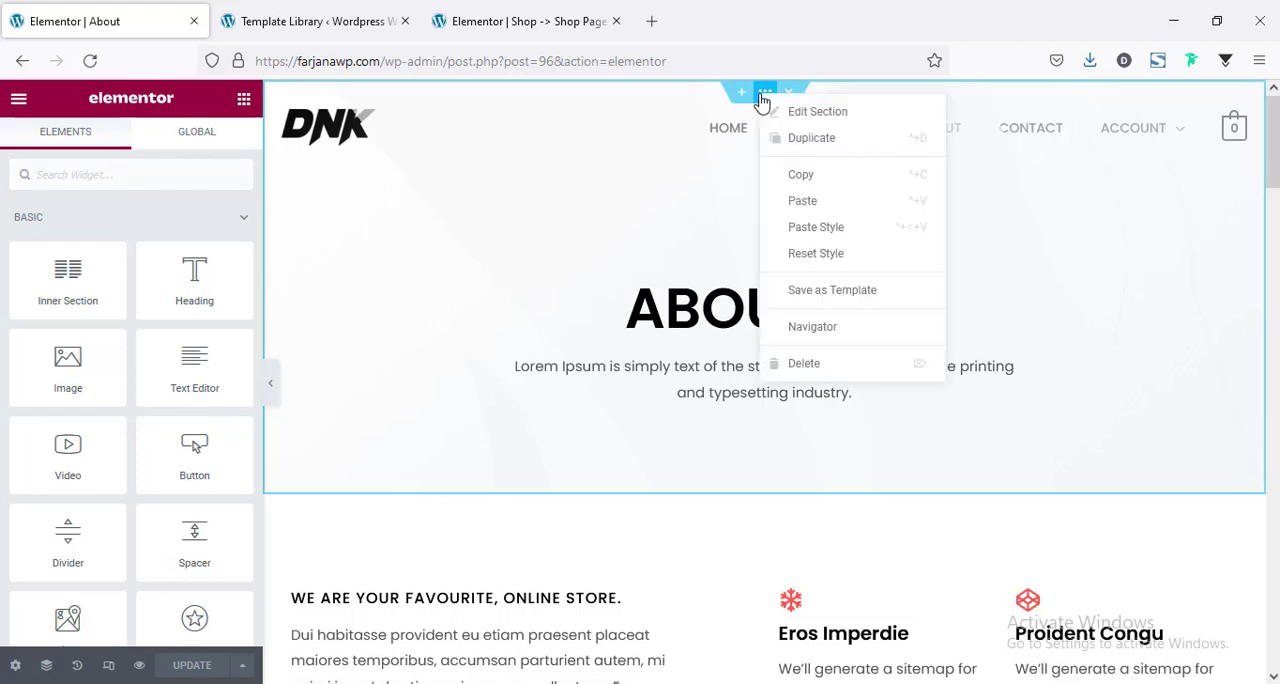
{"action": "left_click", "coordinate": [824, 295]}
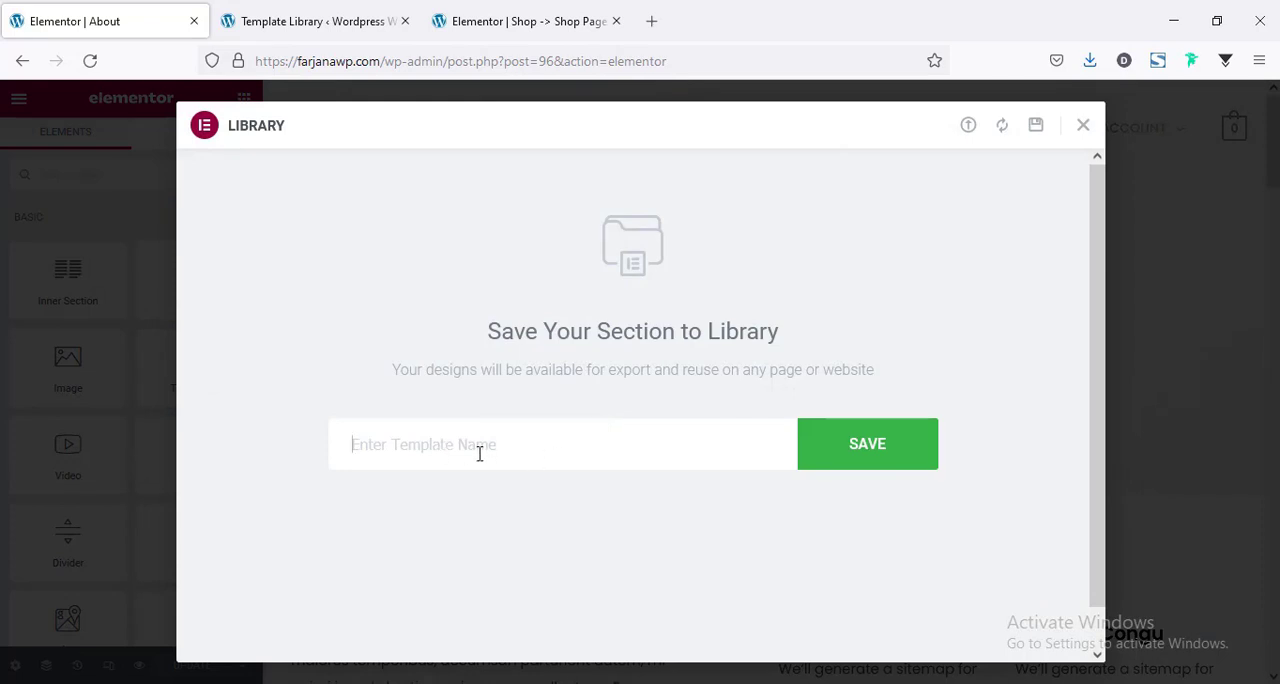
{"action": "type", "text": "Page top"}
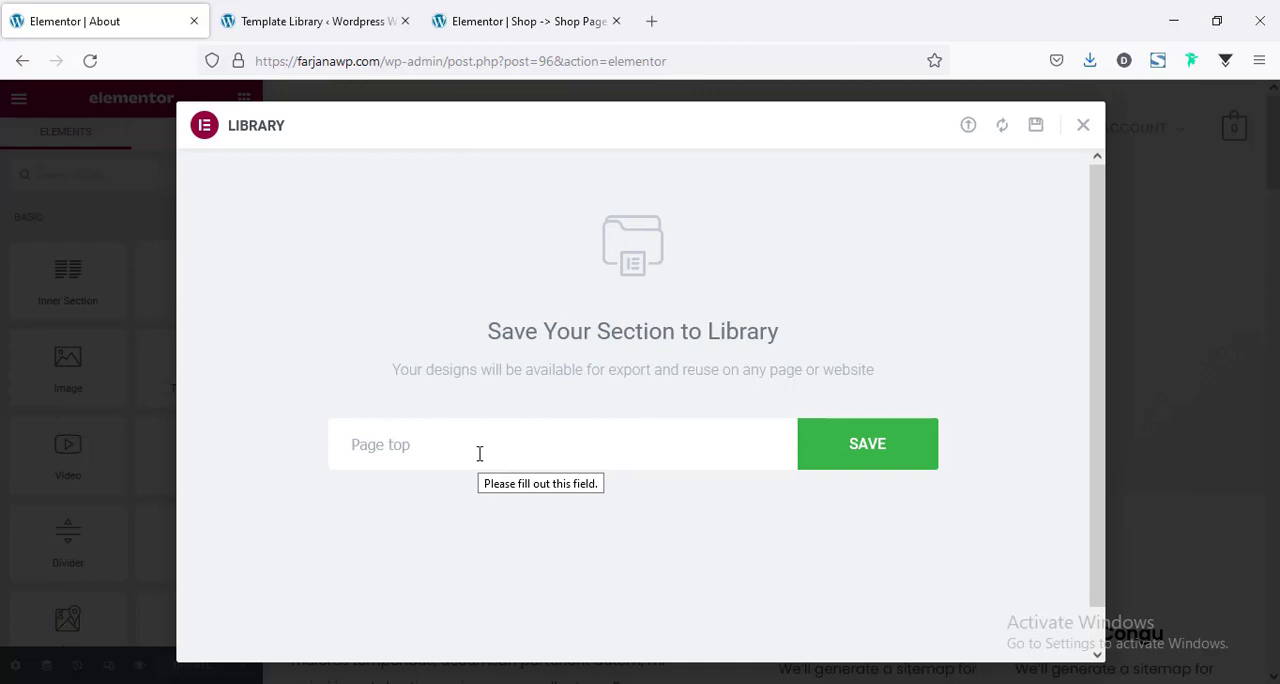
{"action": "left_click", "coordinate": [873, 443]}
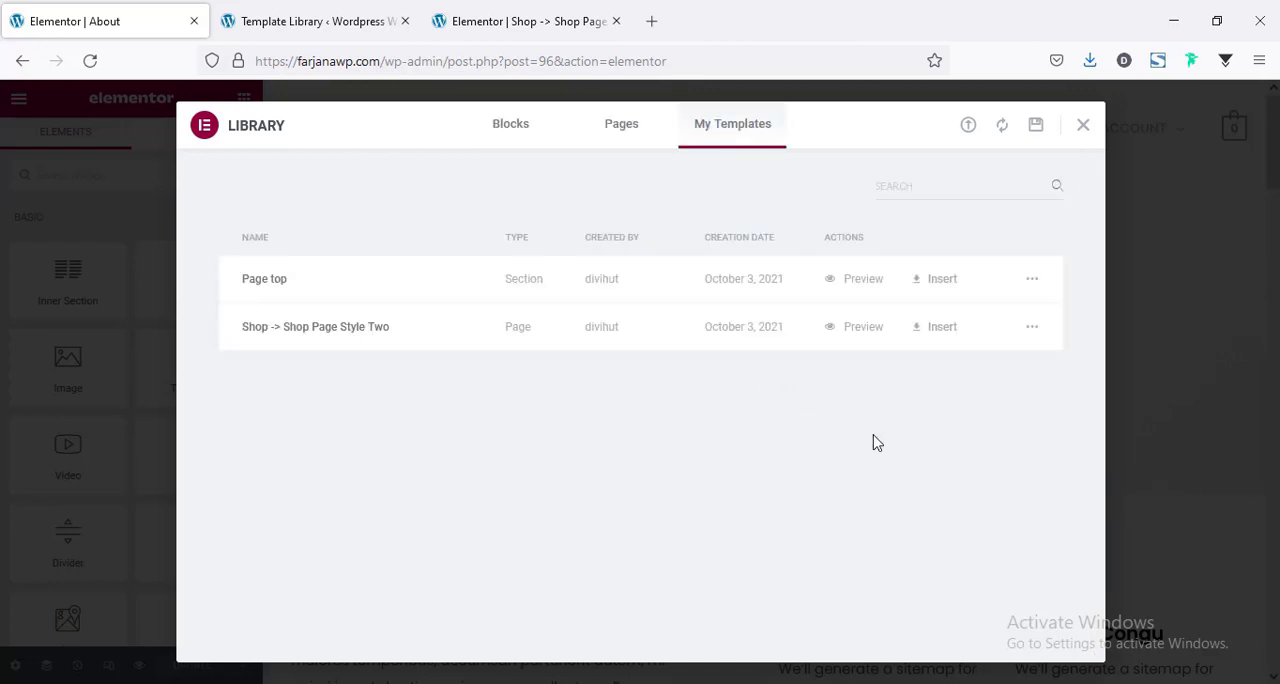
Insert the saved Page top section above the product section of the shop template, importing its document settings.
{"action": "left_click", "coordinate": [538, 18]}
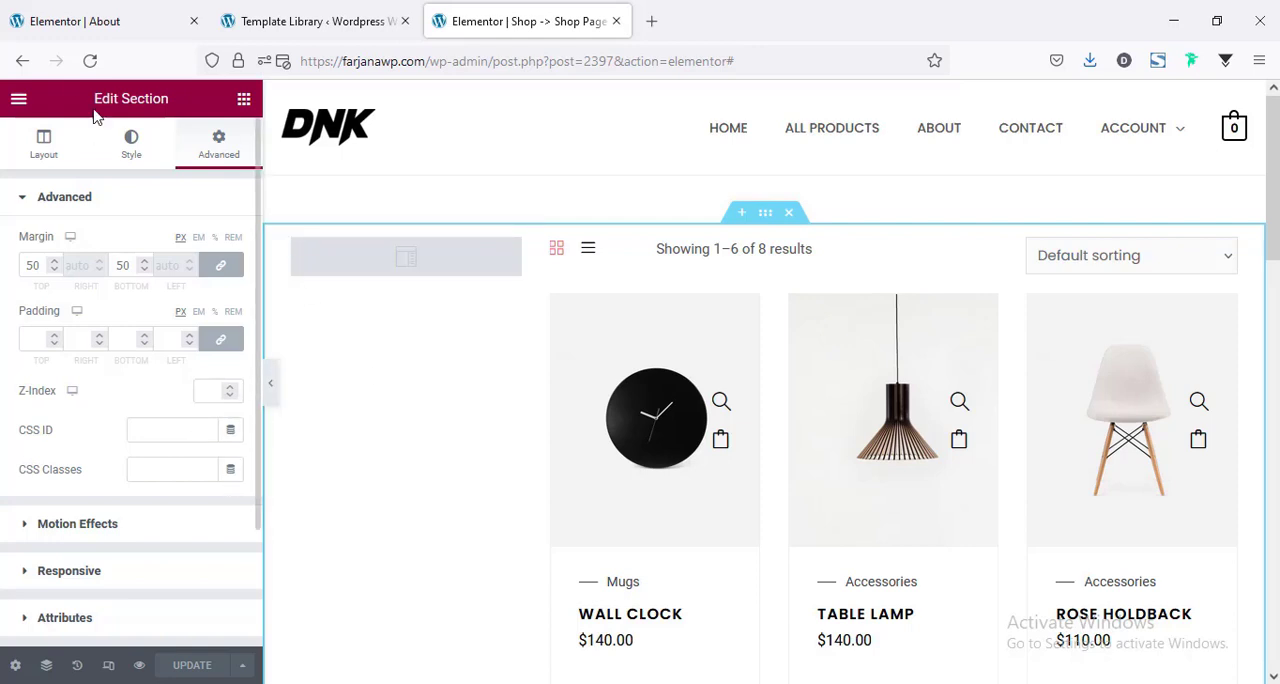
{"action": "left_click", "coordinate": [92, 61]}
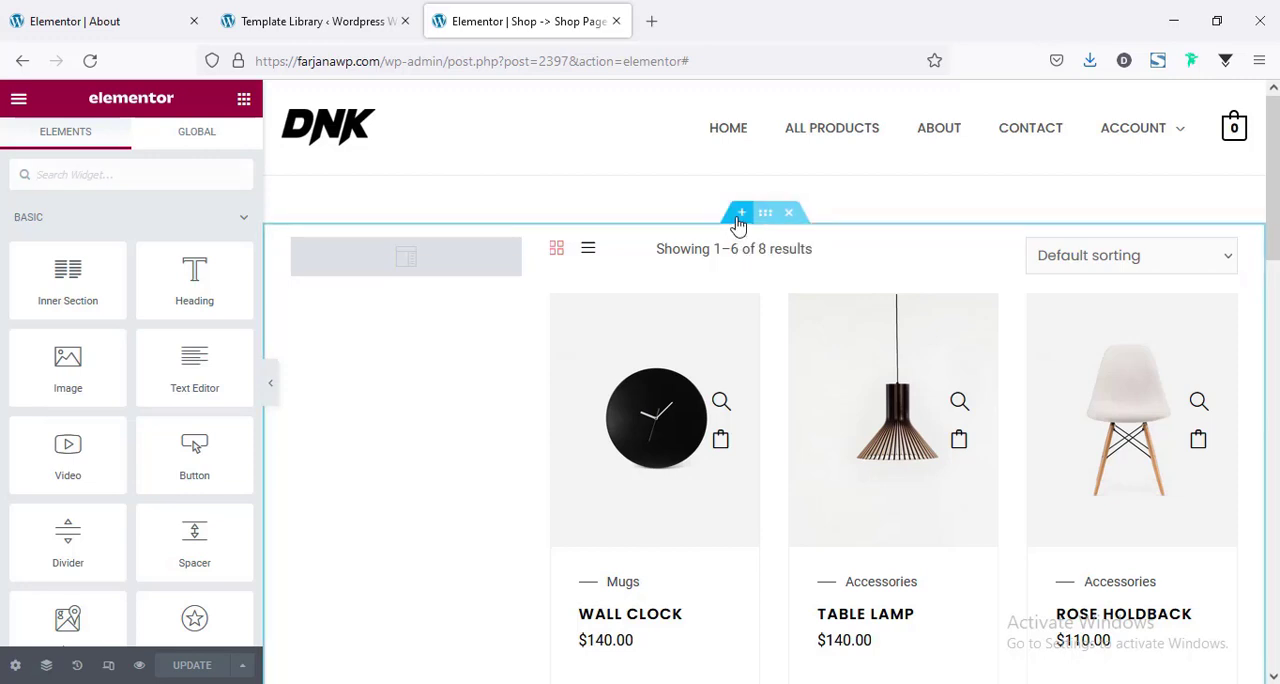
{"action": "left_click", "coordinate": [739, 220]}
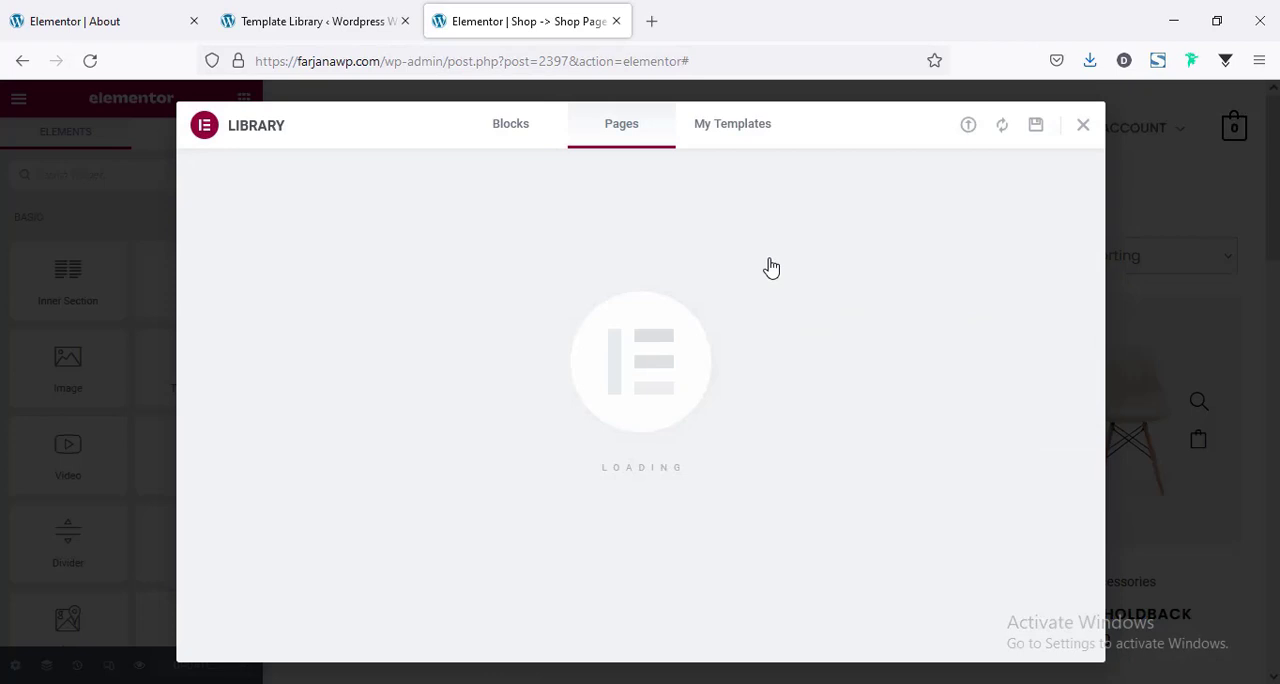
{"action": "left_click", "coordinate": [724, 137]}
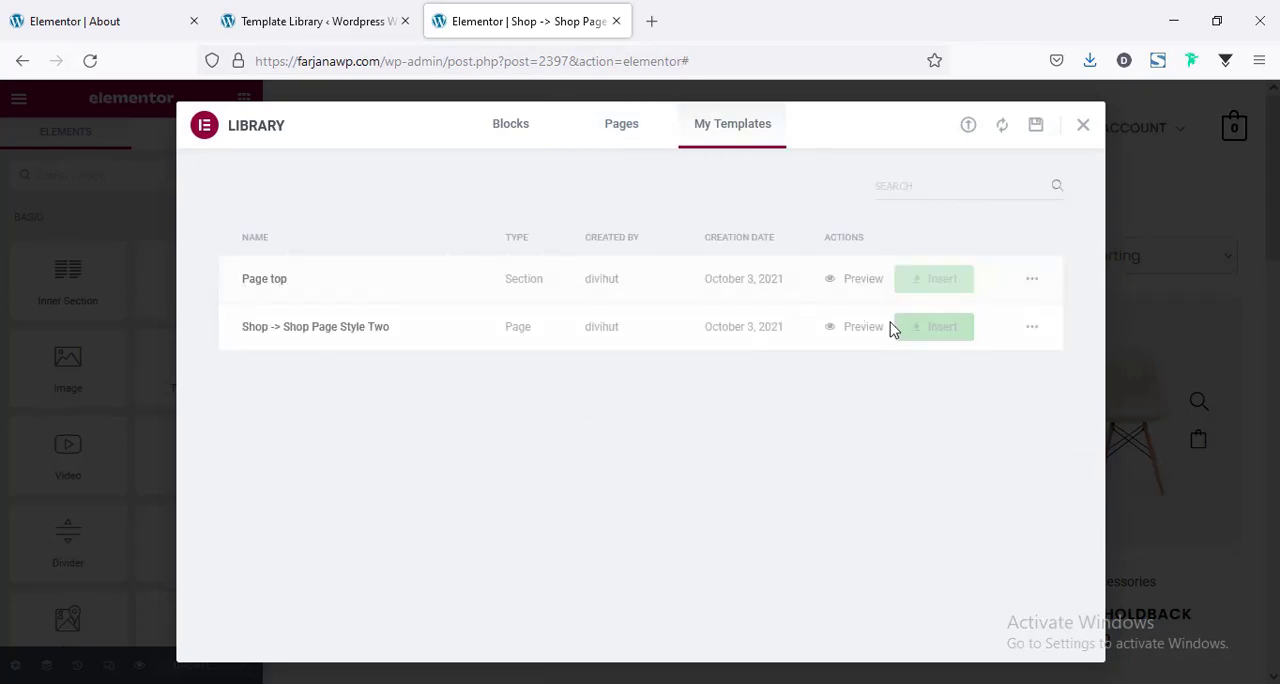
{"action": "left_click", "coordinate": [934, 287]}
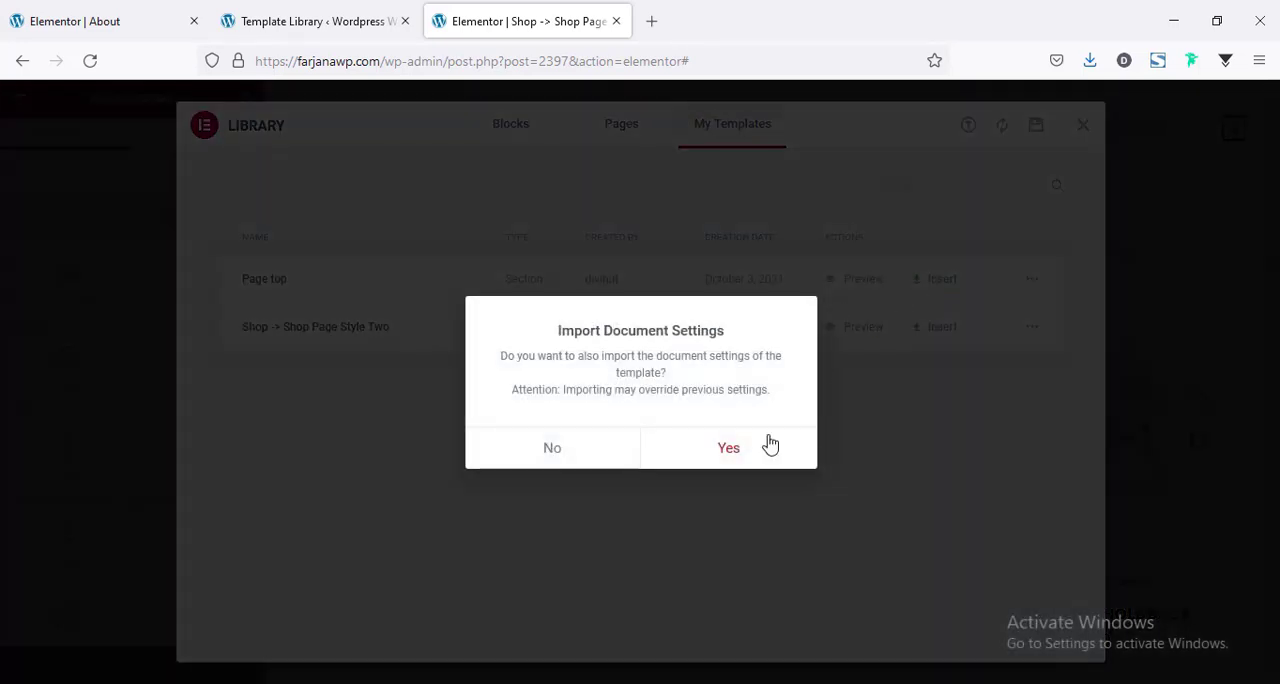
{"action": "left_click", "coordinate": [728, 447]}
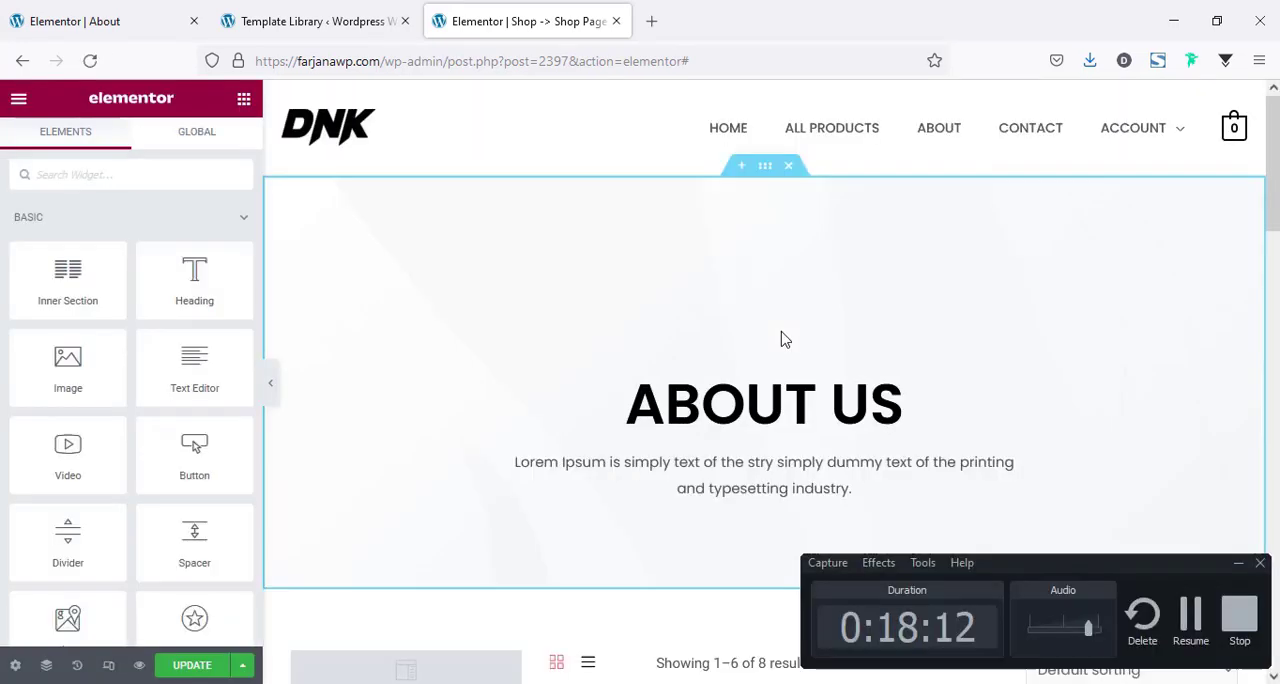
Compare the inserted banner and header in the shop template with the top of the About page.
{"action": "key", "text": "F9"}
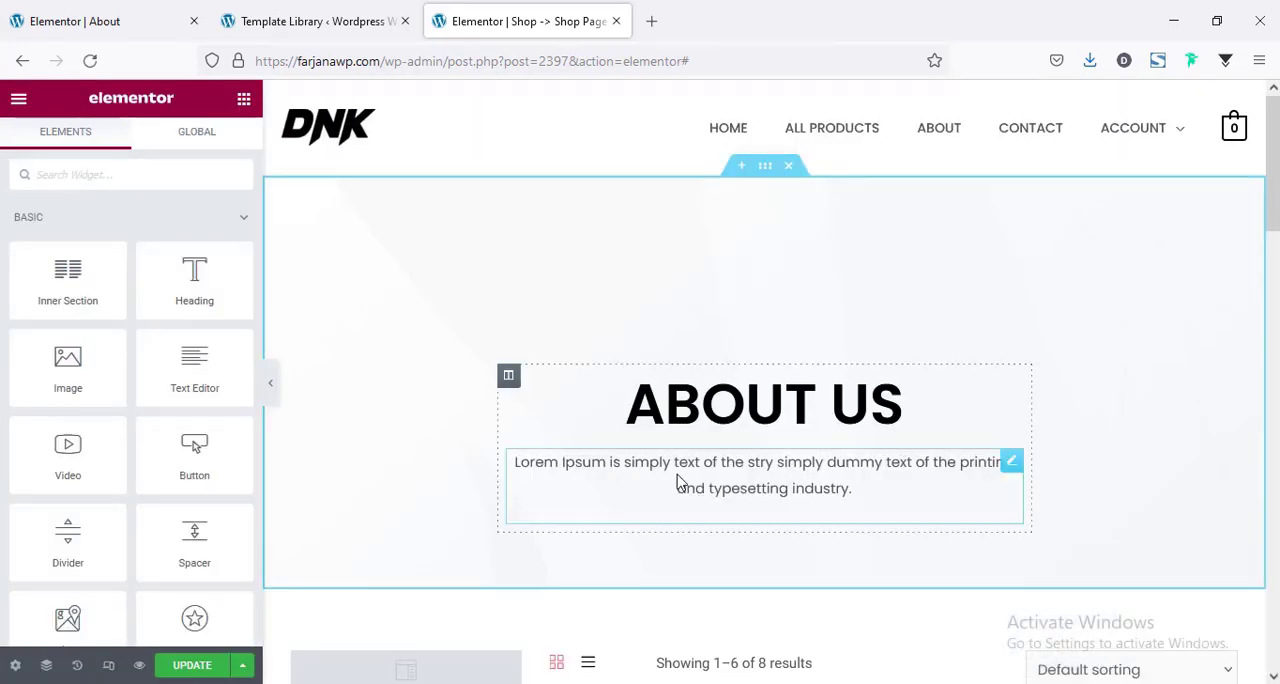
{"action": "scroll", "coordinate": [680, 480], "scroll_direction": "down", "scroll_amount": 2}
{"action": "scroll", "coordinate": [591, 368], "scroll_direction": "up", "scroll_amount": 2}
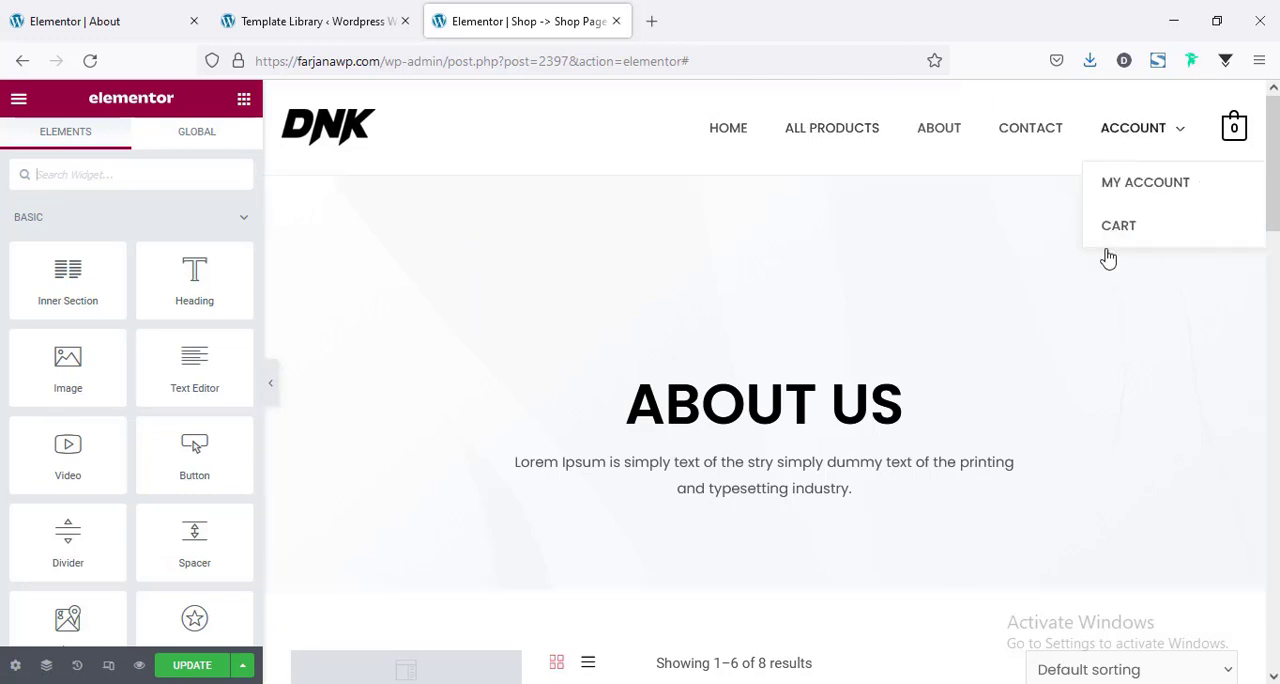
{"action": "left_click", "coordinate": [115, 24]}
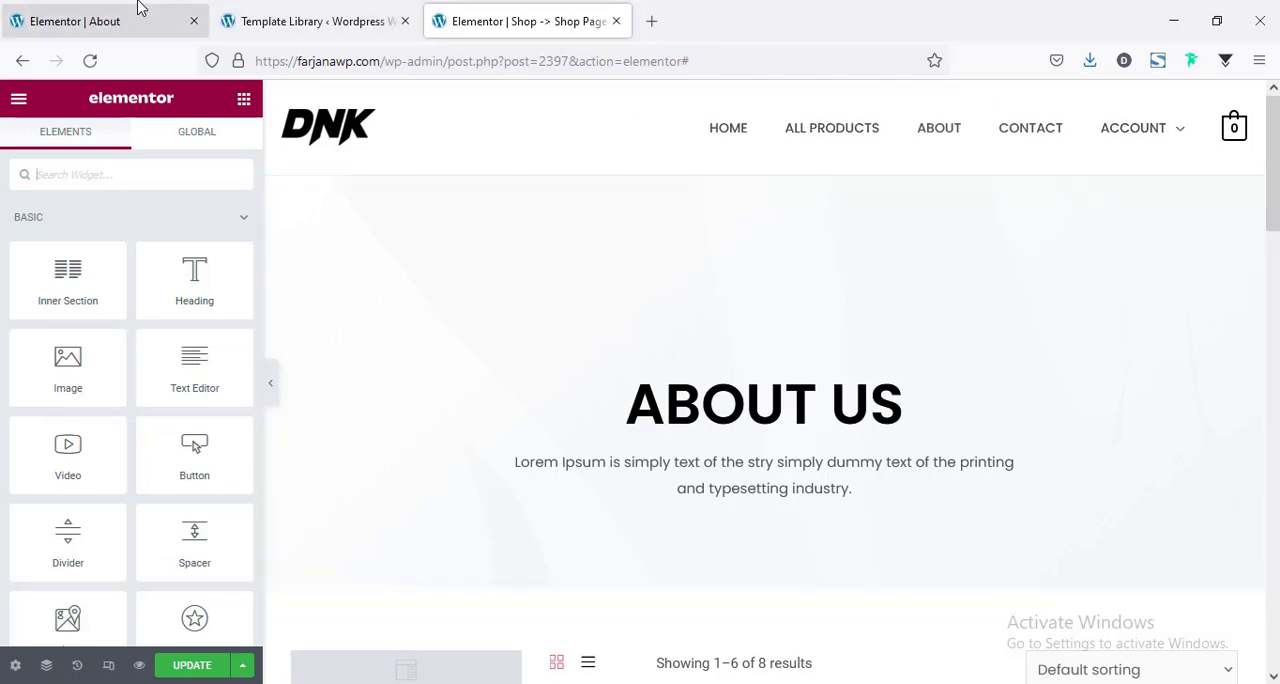
{"action": "left_click", "coordinate": [522, 20]}
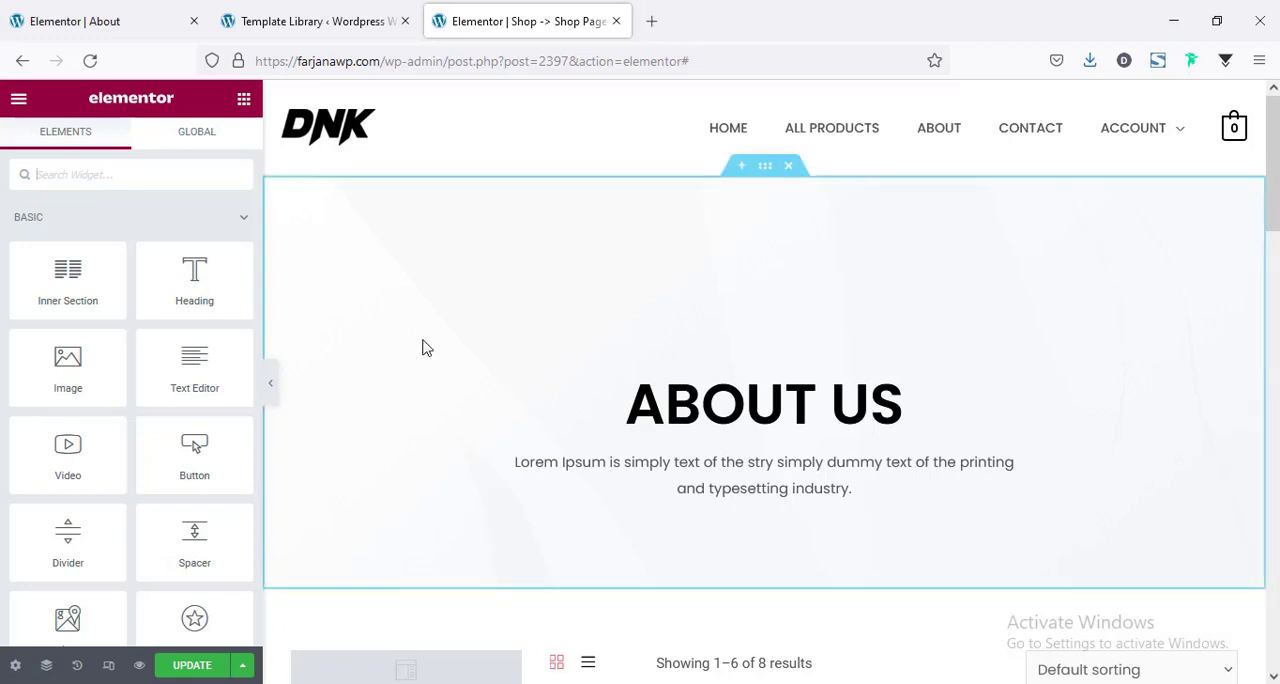
{"action": "scroll", "coordinate": [455, 357], "scroll_direction": "down", "scroll_amount": 2}
{"action": "scroll", "coordinate": [489, 337], "scroll_direction": "up", "scroll_amount": 2}
Change the inserted banner's heading to "Shop" and update the shop template.
{"action": "left_click", "coordinate": [678, 404]}
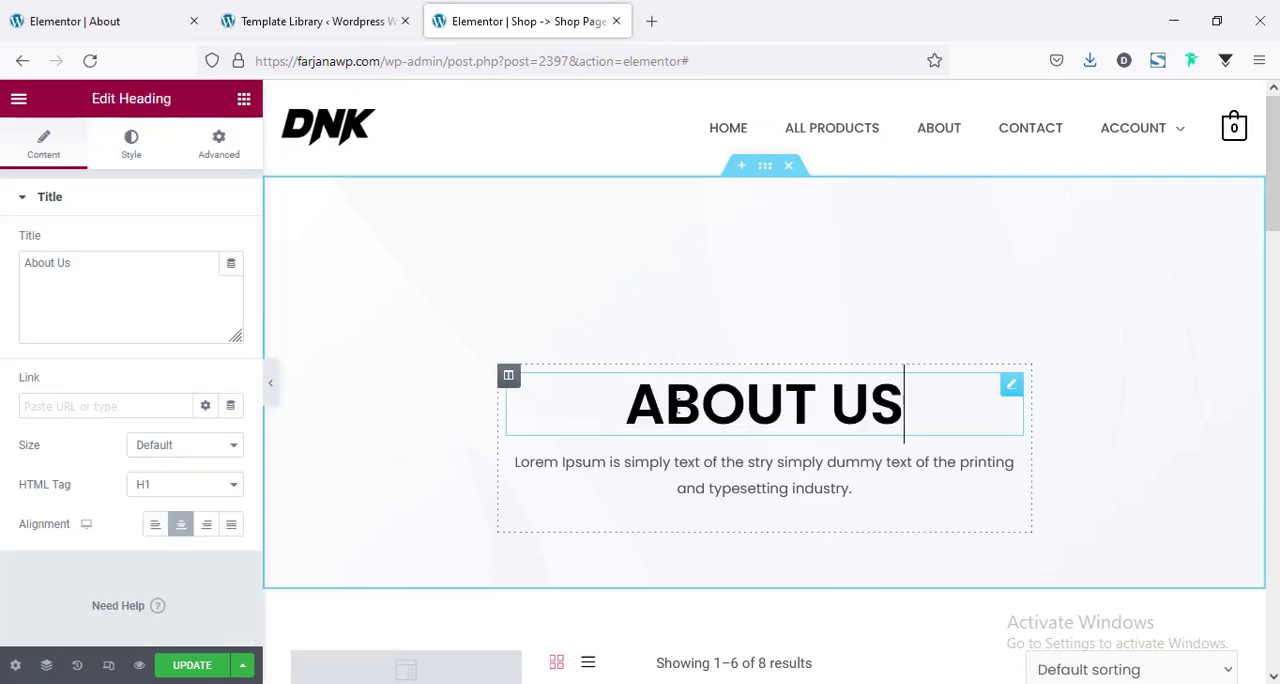
{"action": "triple_click", "coordinate": [678, 404]}
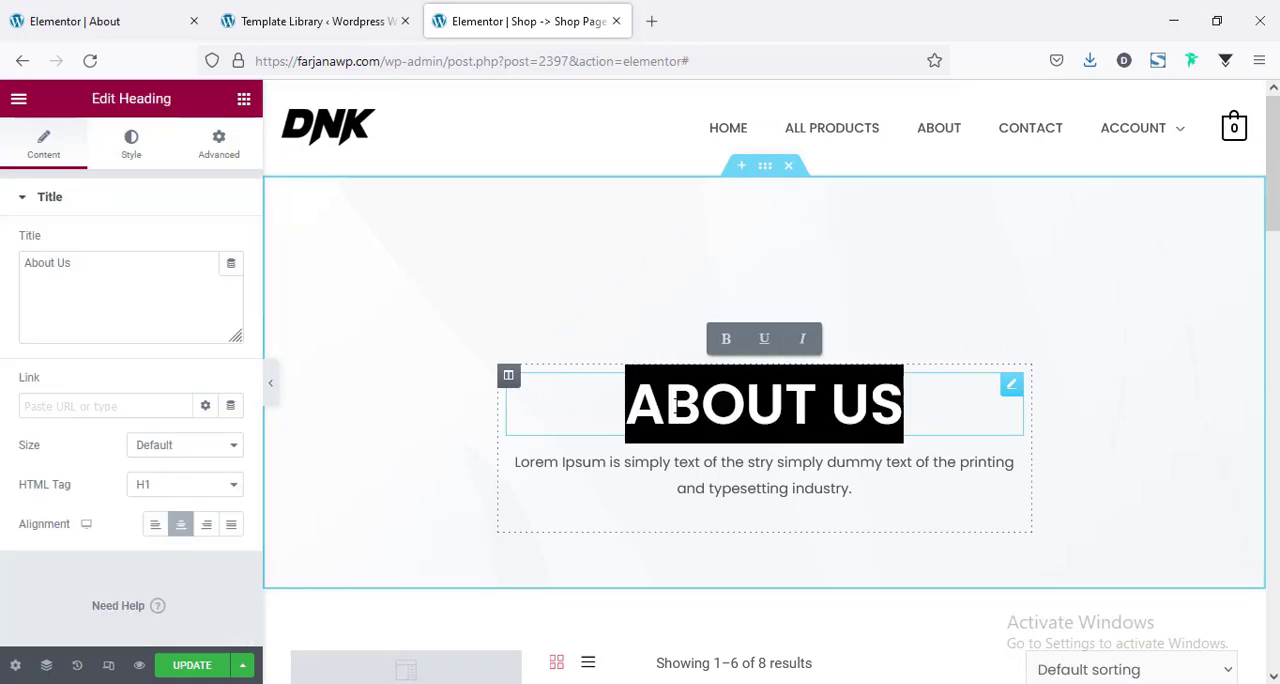
{"action": "type", "text": "Shop"}
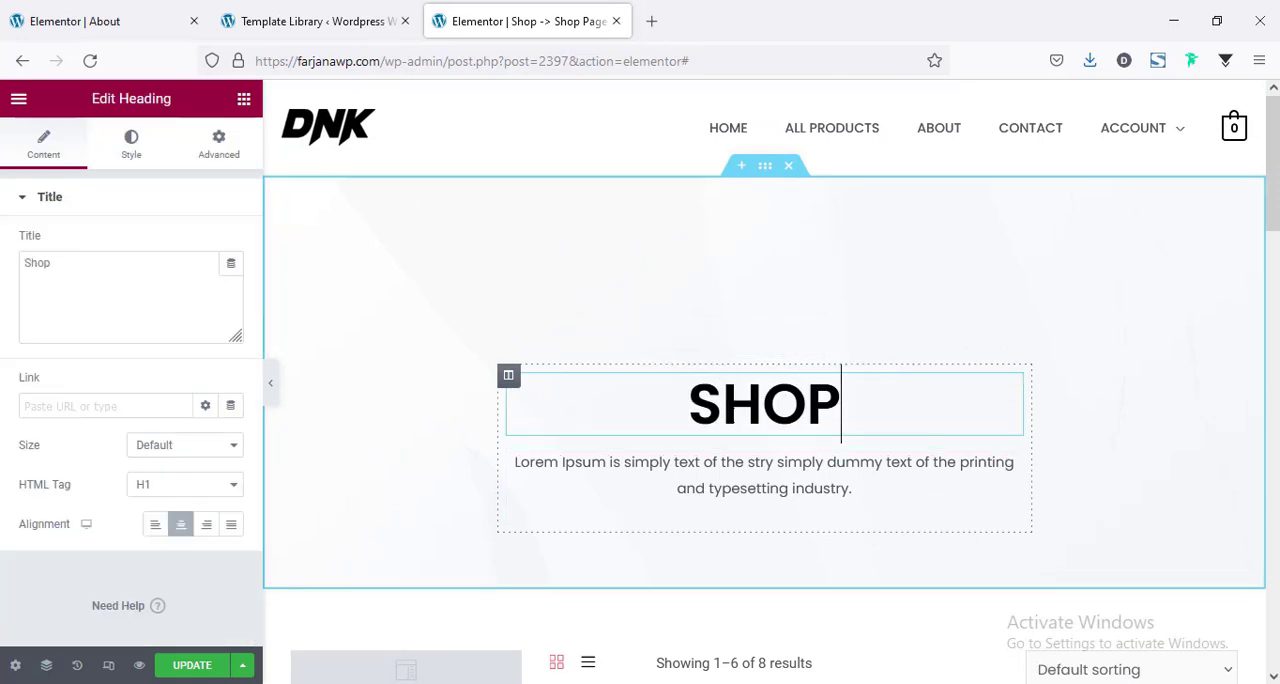
{"action": "left_click", "coordinate": [693, 495]}
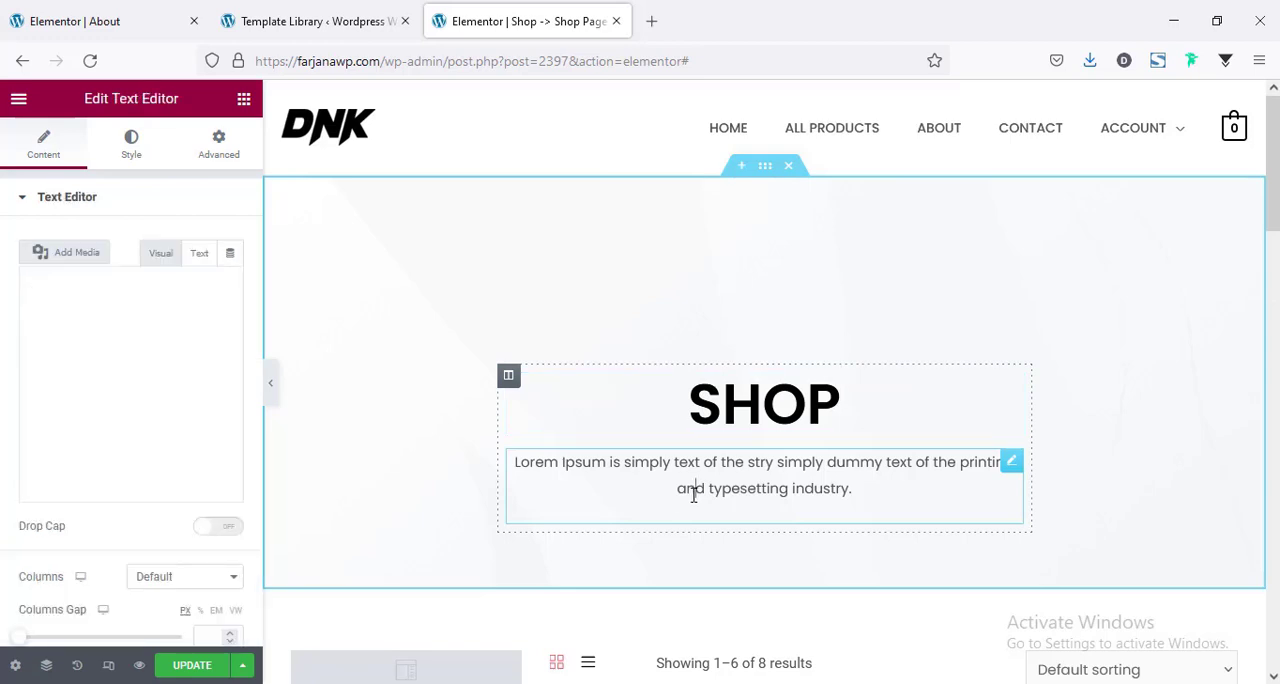
{"action": "double_click", "coordinate": [691, 488]}
{"action": "left_click", "coordinate": [524, 477]}
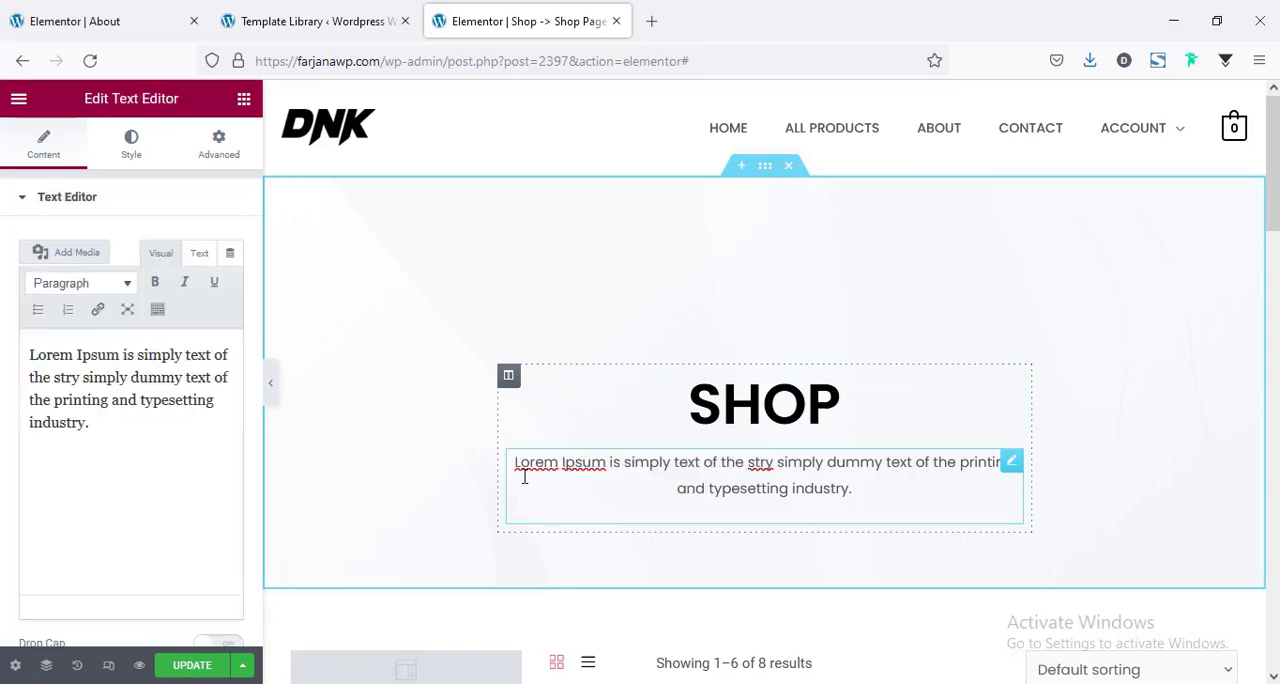
{"action": "scroll", "coordinate": [629, 492], "scroll_direction": "down", "scroll_amount": 2}
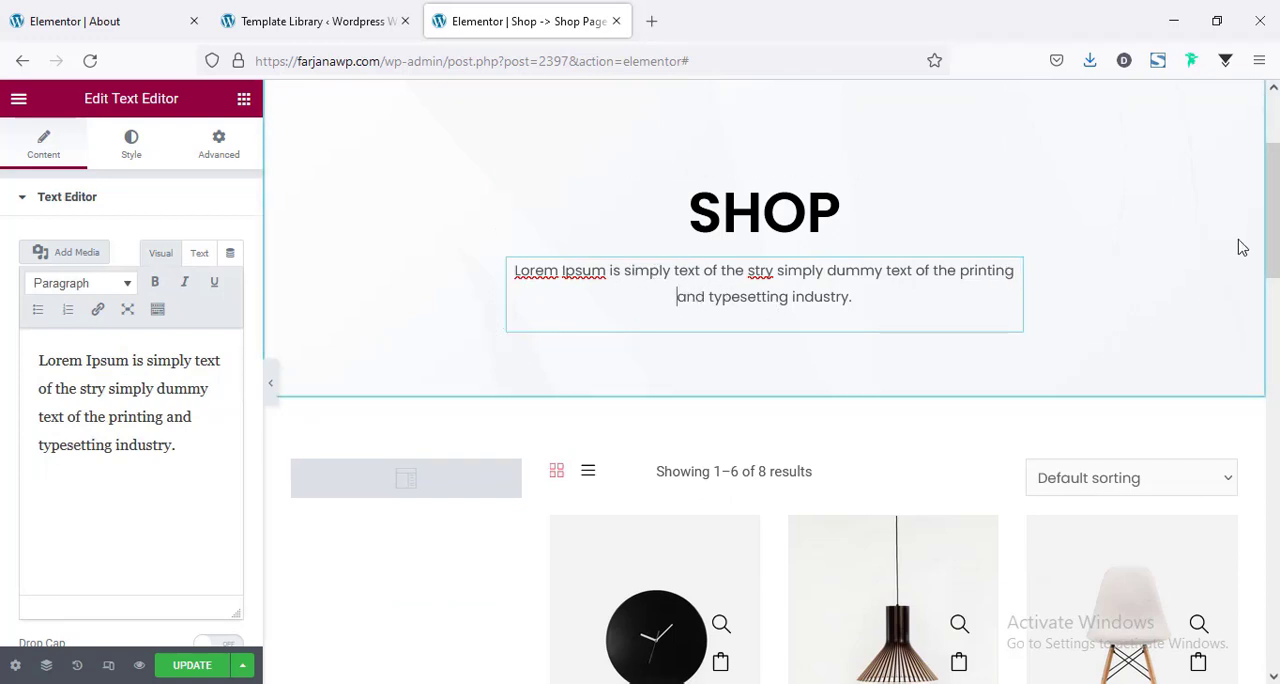
{"action": "mouse_move", "coordinate": [1273, 220]}
{"action": "left_mouse_down"}
{"action": "mouse_move", "coordinate": [1273, 173]}
{"action": "mouse_move", "coordinate": [1273, 557]}
{"action": "mouse_move", "coordinate": [1273, 232]}
{"action": "left_mouse_up"}
{"action": "scroll", "coordinate": [629, 289], "scroll_direction": "down", "scroll_amount": 1}
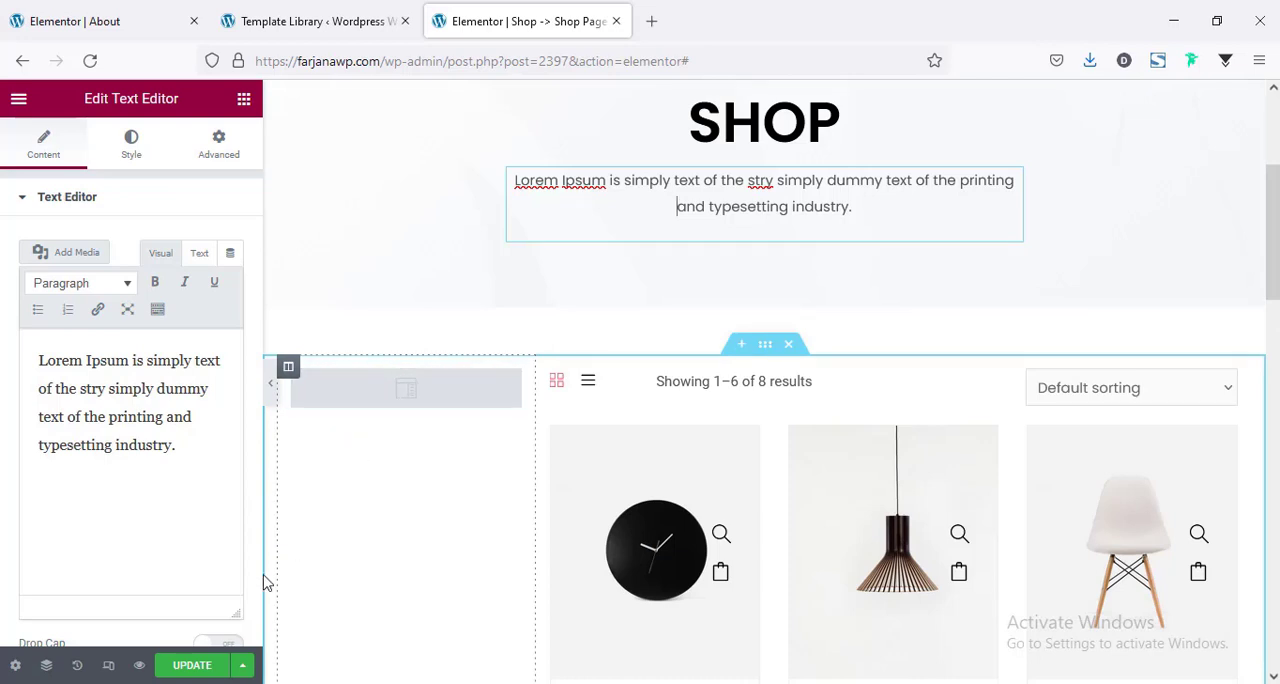
{"action": "left_click", "coordinate": [190, 665]}
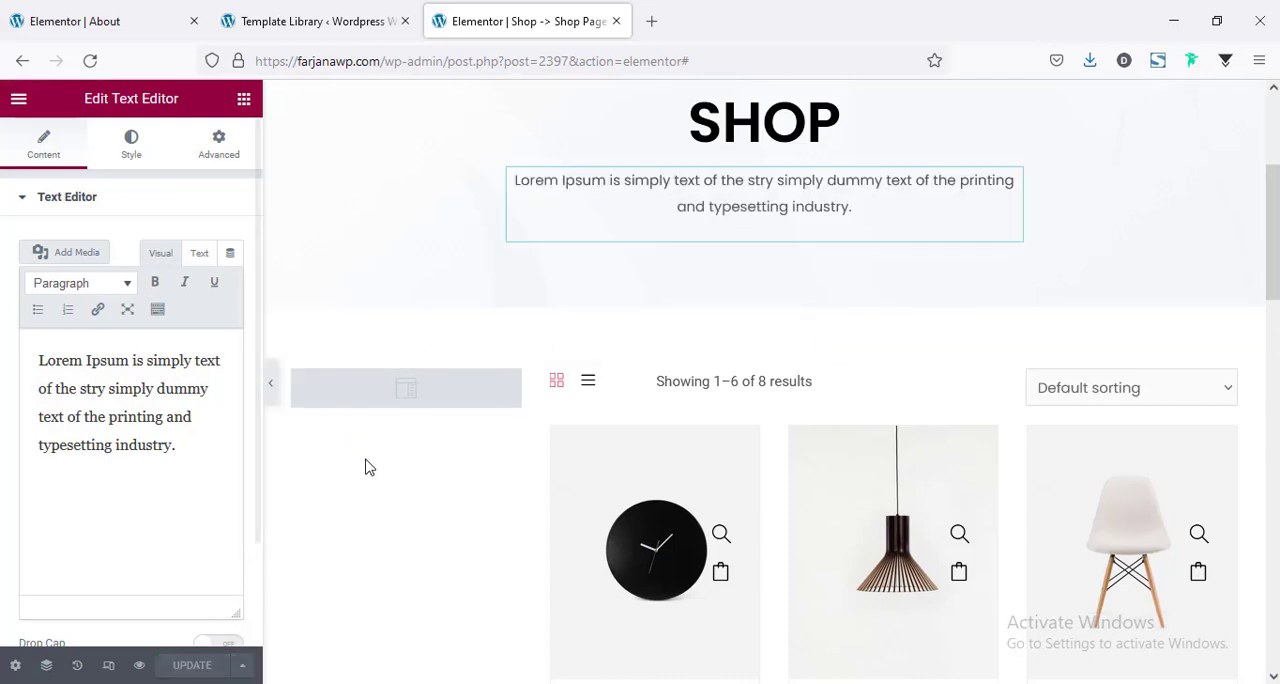
Exit the template editor to the dashboard and open the WooCommerce Template section of the WooLentor settings.
{"action": "scroll", "coordinate": [366, 463], "scroll_direction": "up", "scroll_amount": 3}
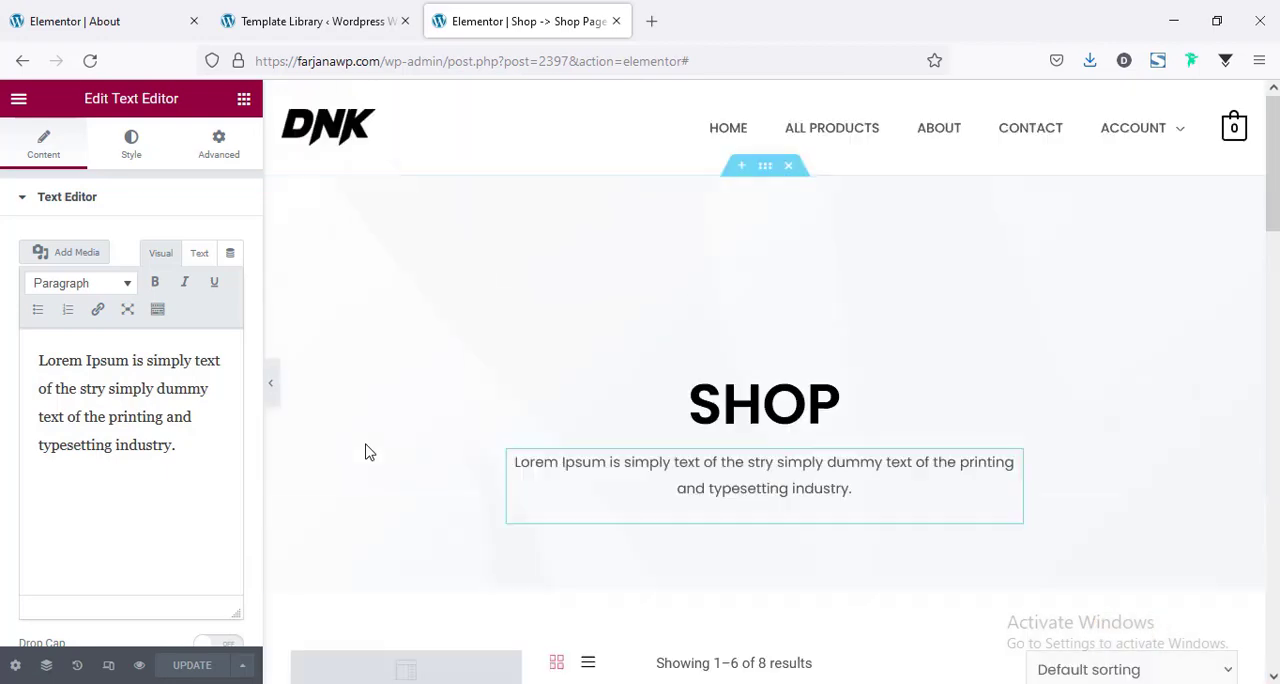
{"action": "left_click", "coordinate": [14, 102]}
{"action": "left_click", "coordinate": [104, 424]}
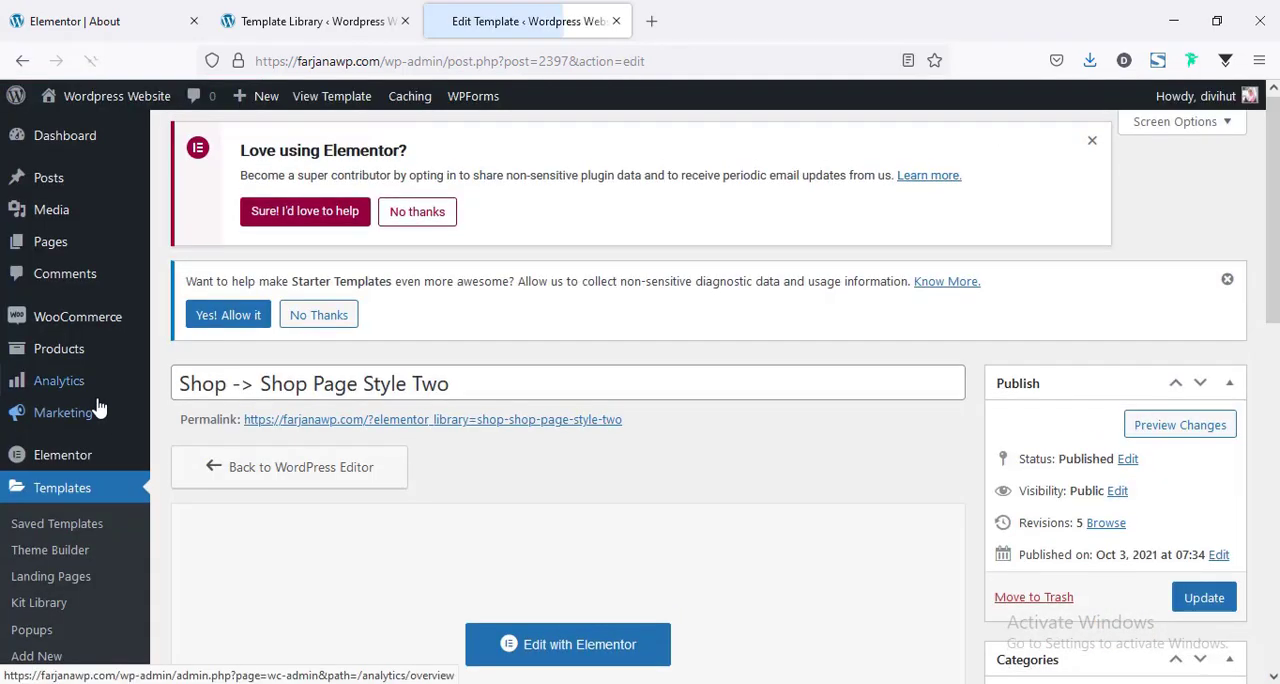
{"action": "scroll", "coordinate": [98, 407], "scroll_direction": "down", "scroll_amount": 10}
{"action": "mouse_move", "coordinate": [65, 640]}
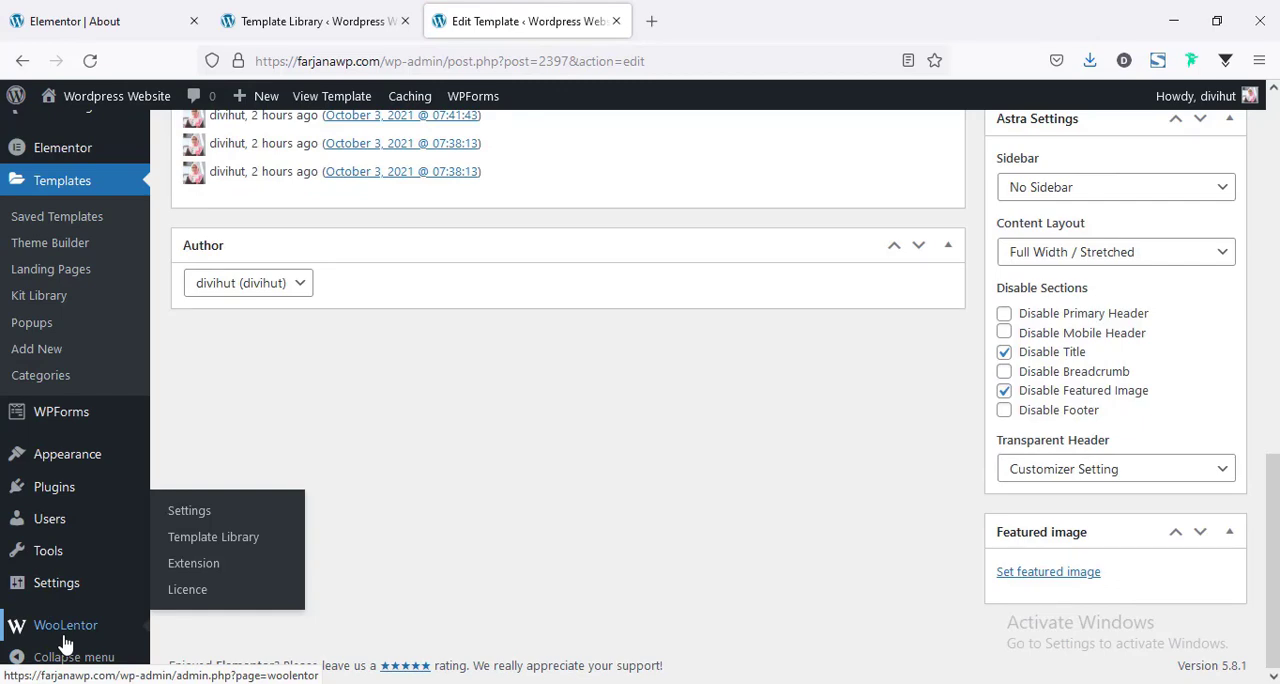
{"action": "left_click", "coordinate": [170, 511]}
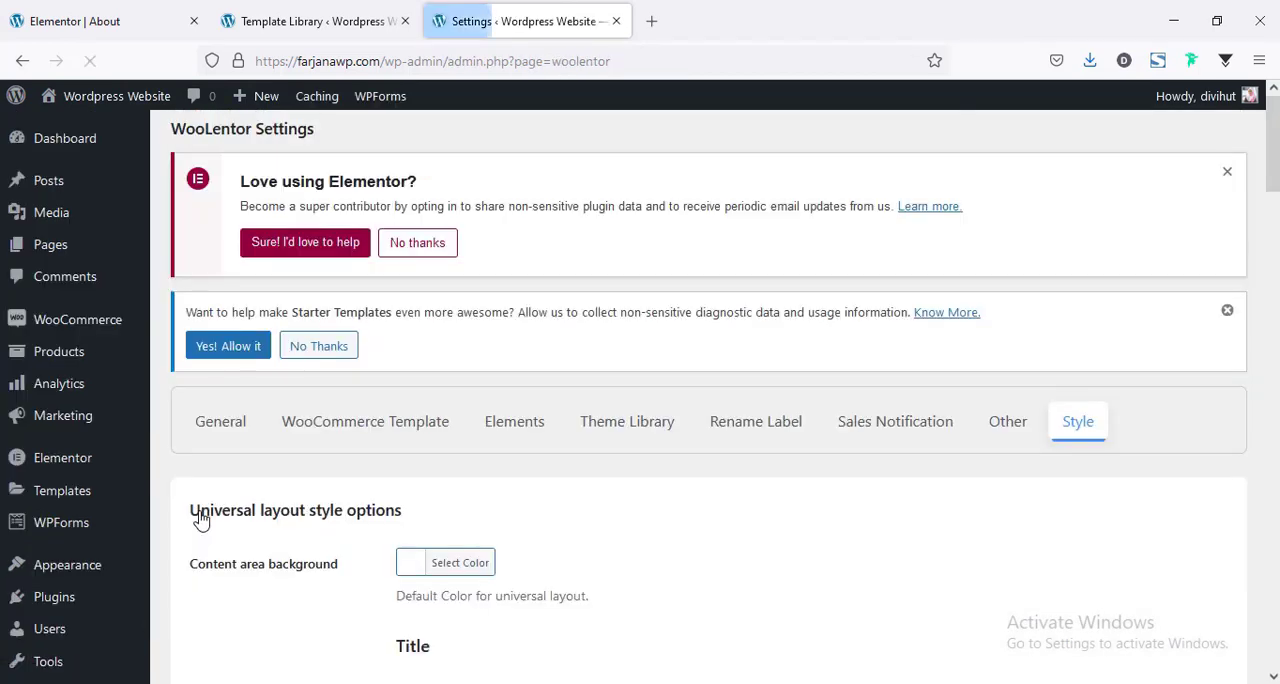
{"action": "left_click", "coordinate": [341, 430]}
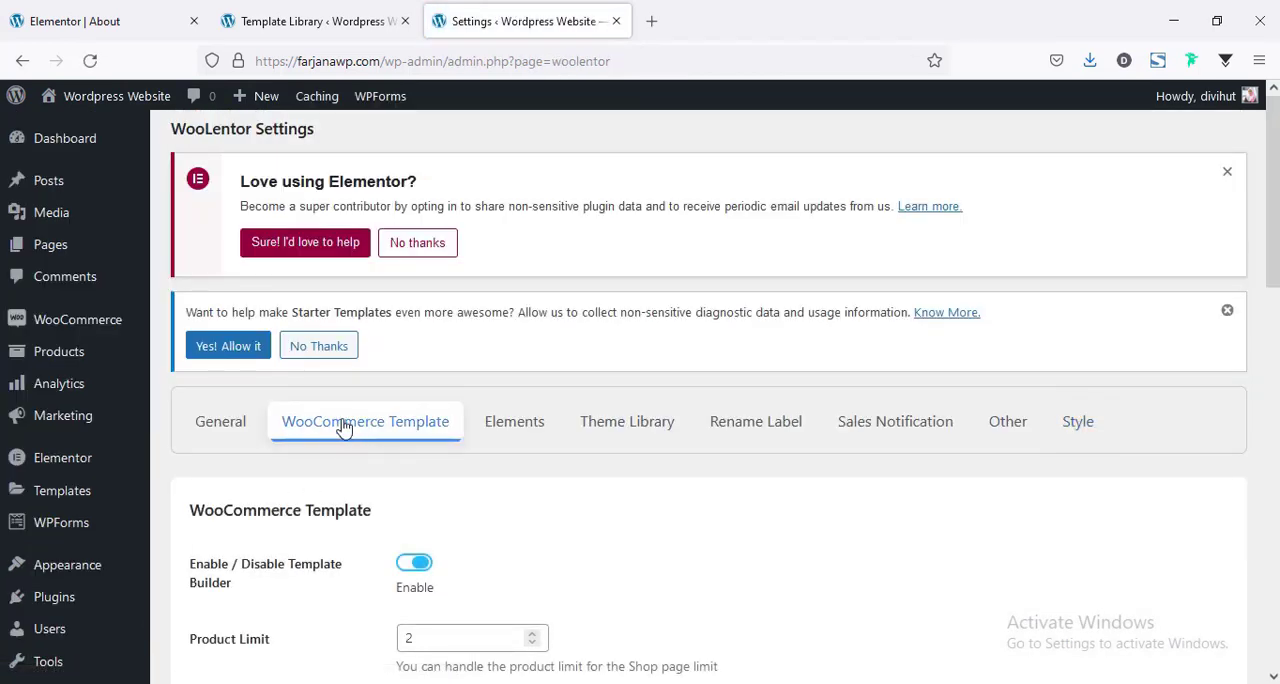
Check which templates are available for the Product Shop Page Template setting, without choosing one.
{"action": "scroll", "coordinate": [388, 358], "scroll_direction": "down", "scroll_amount": 4}
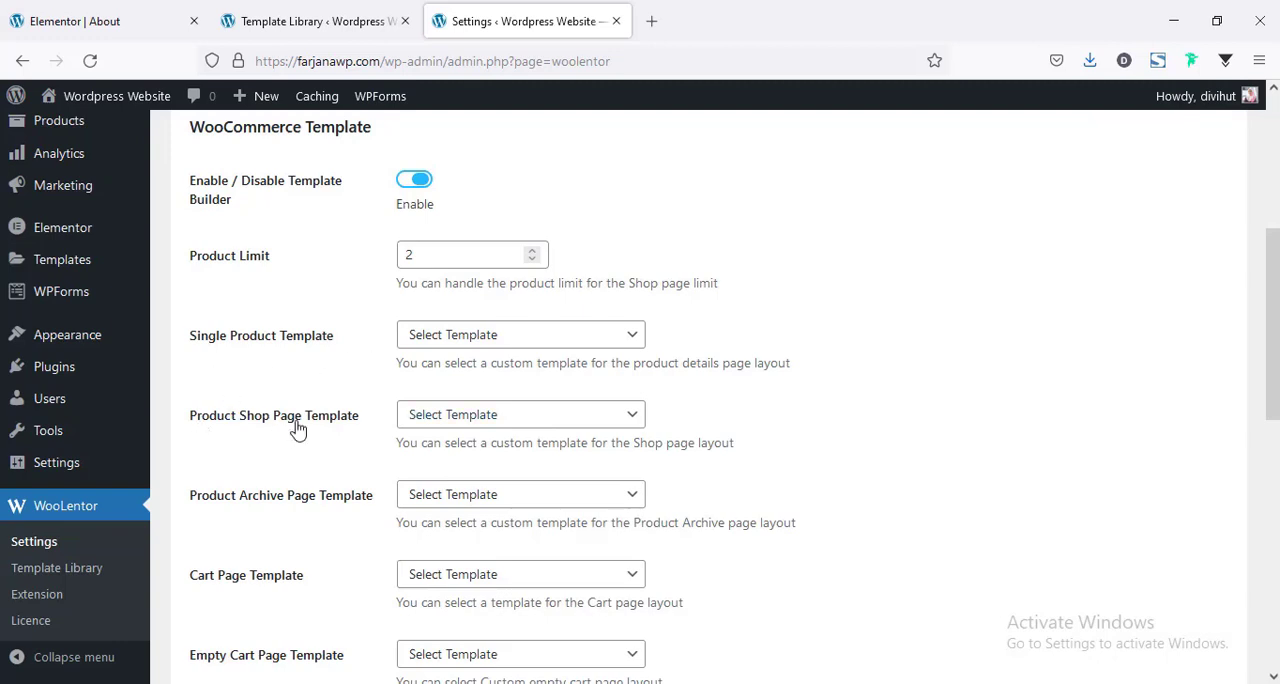
{"action": "left_click", "coordinate": [443, 416]}
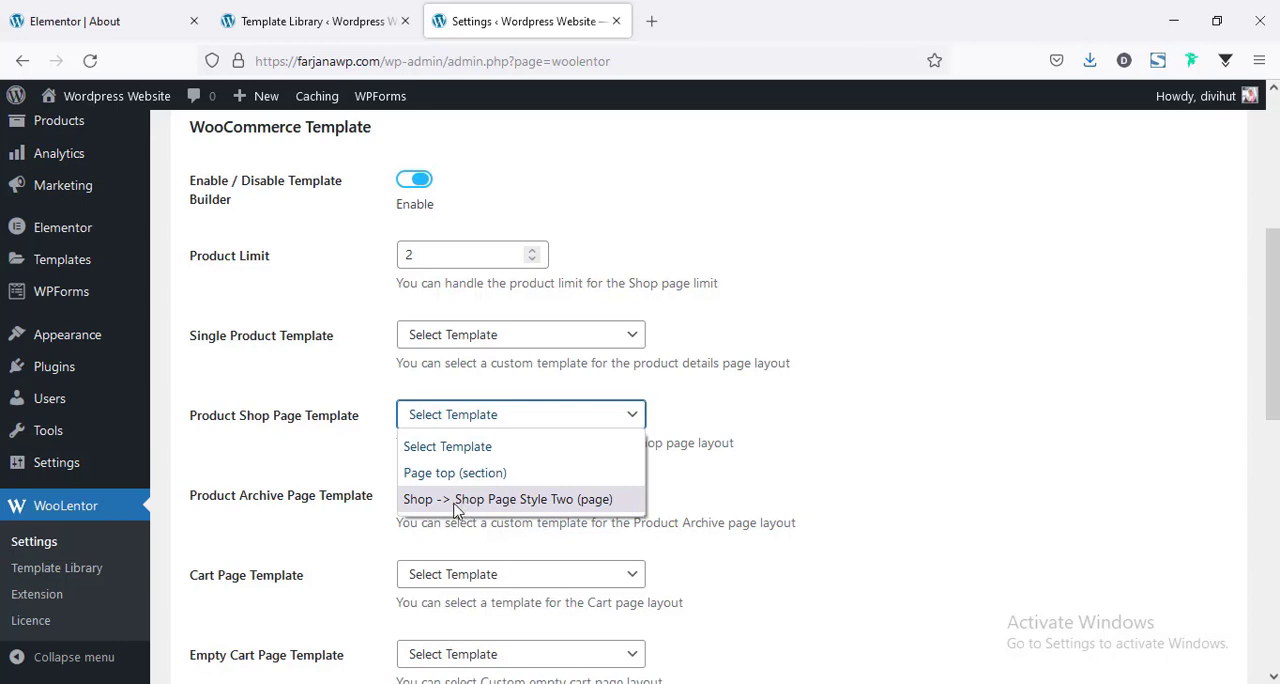
{"action": "left_click", "coordinate": [347, 441]}
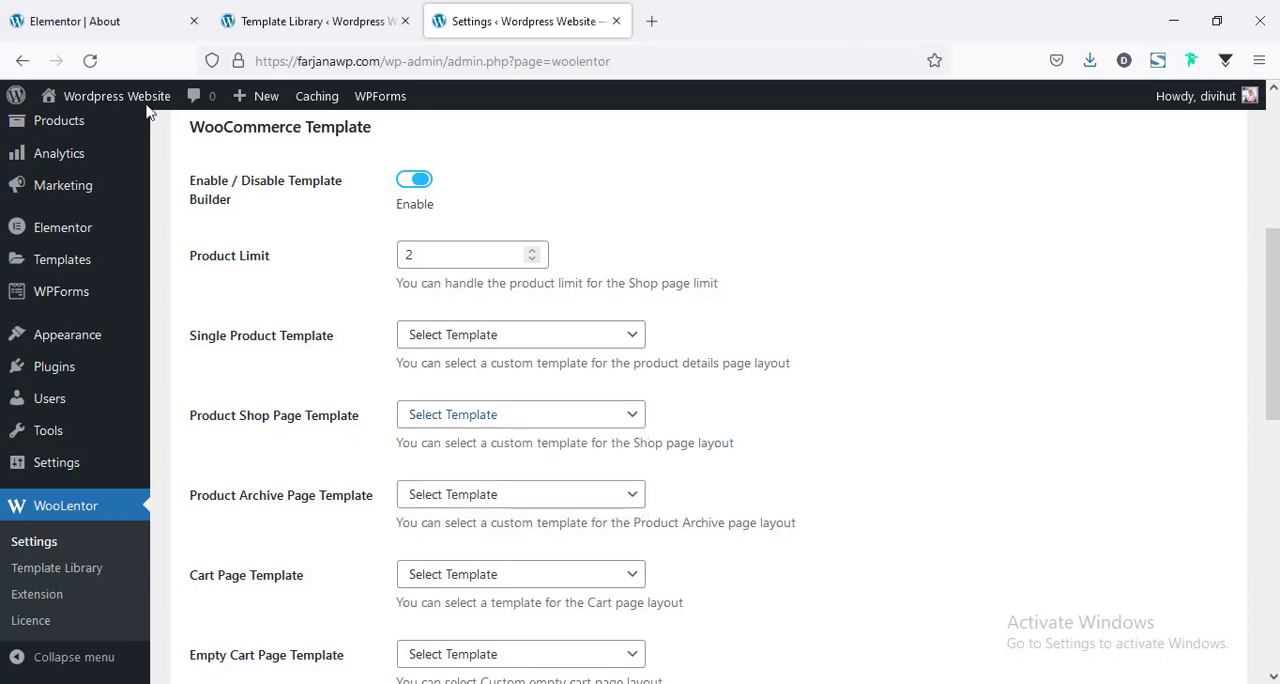
Switch to the browser tab with the About page and open the live All Products page to examine its current layout.
{"action": "left_click", "coordinate": [90, 12]}
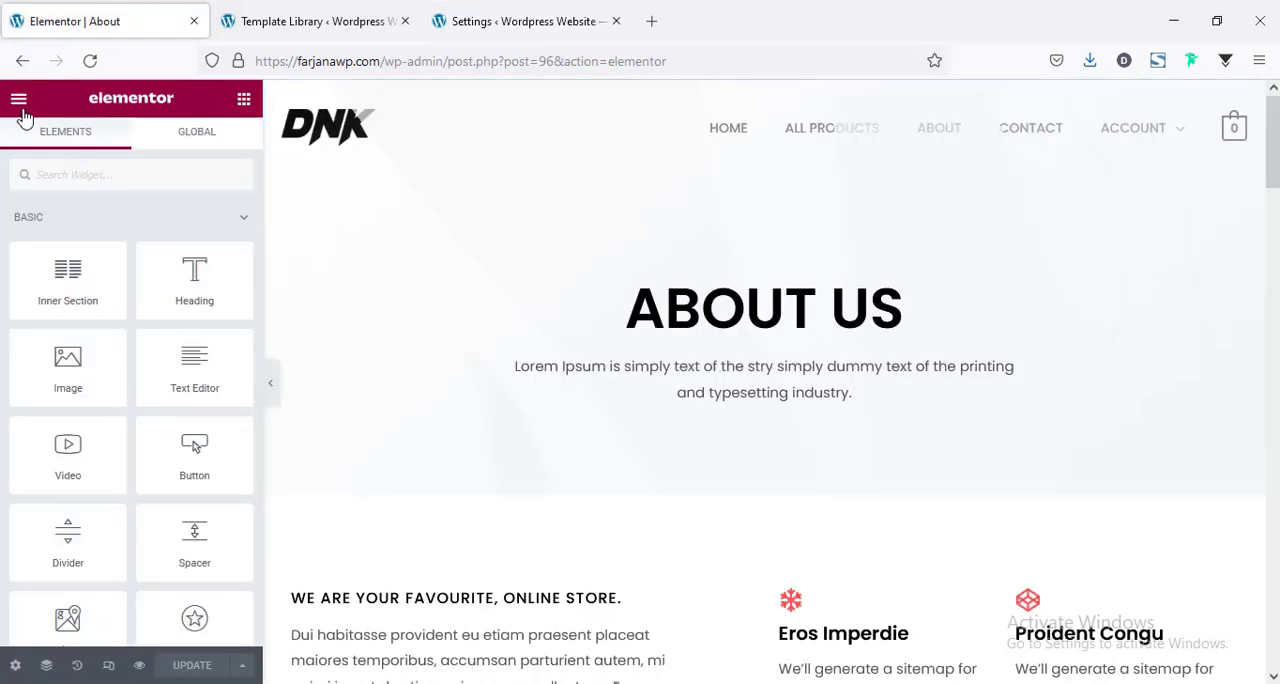
{"action": "left_click", "coordinate": [780, 160]}
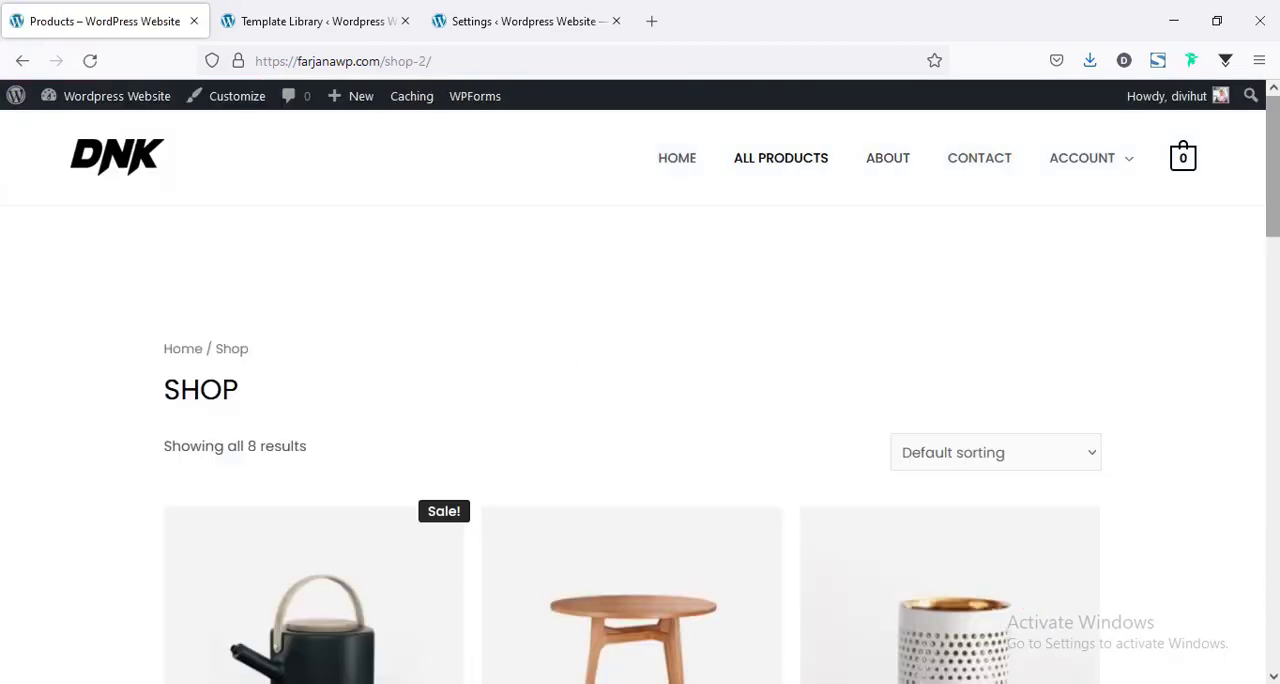
{"action": "mouse_move", "coordinate": [1273, 140]}
{"action": "left_mouse_down"}
{"action": "mouse_move", "coordinate": [1276, 538]}
{"action": "mouse_move", "coordinate": [1273, 140]}
{"action": "left_mouse_up"}
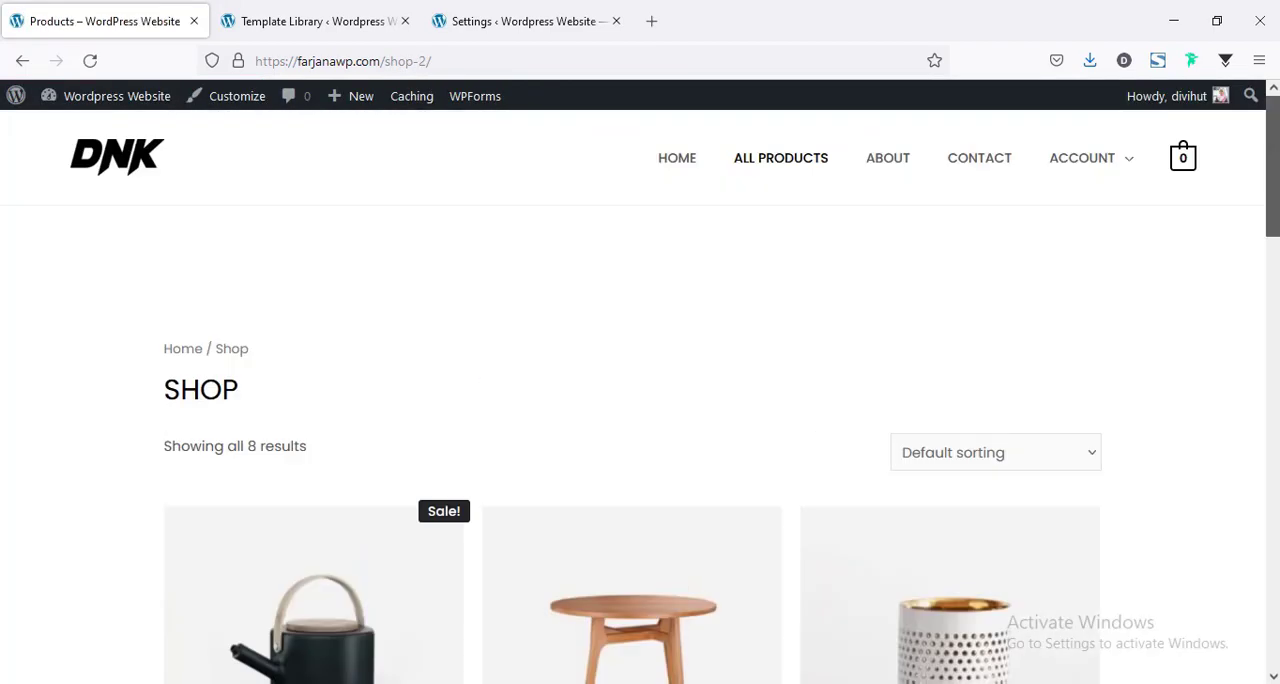
Set WooLentor's Product Shop Page Template to the Shop Page Style Two page template and save the settings.
{"action": "left_click", "coordinate": [530, 21]}
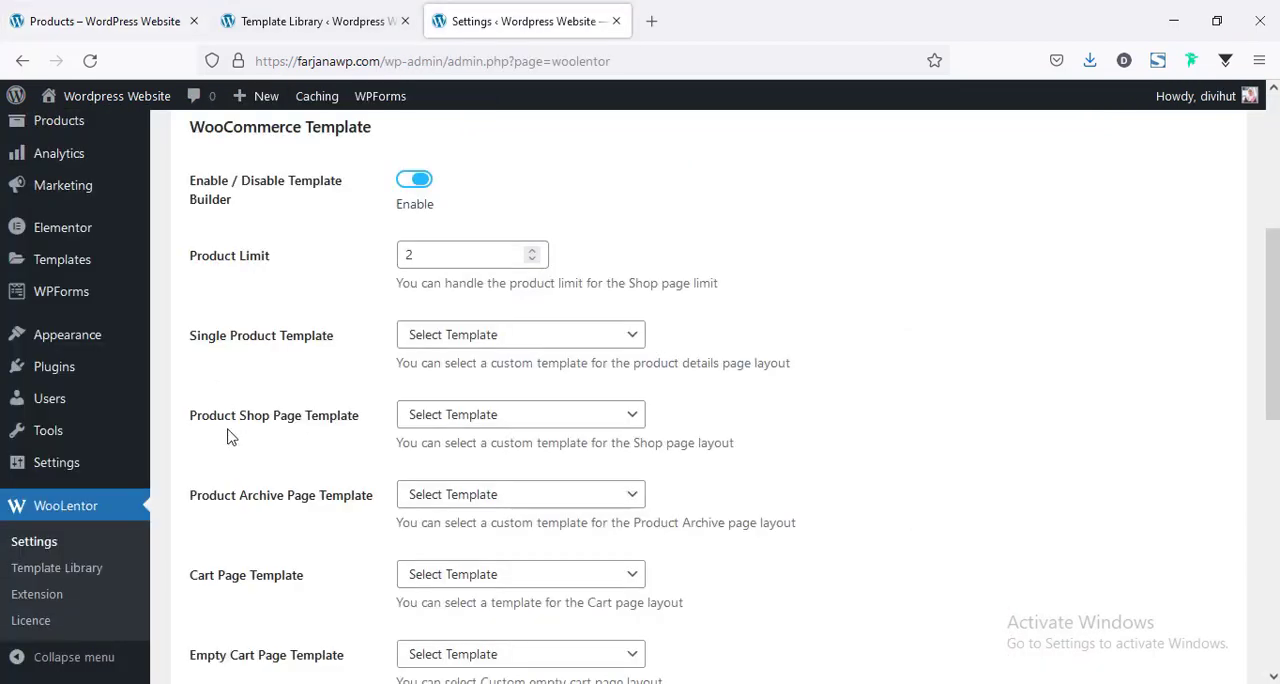
{"action": "left_click", "coordinate": [446, 416]}
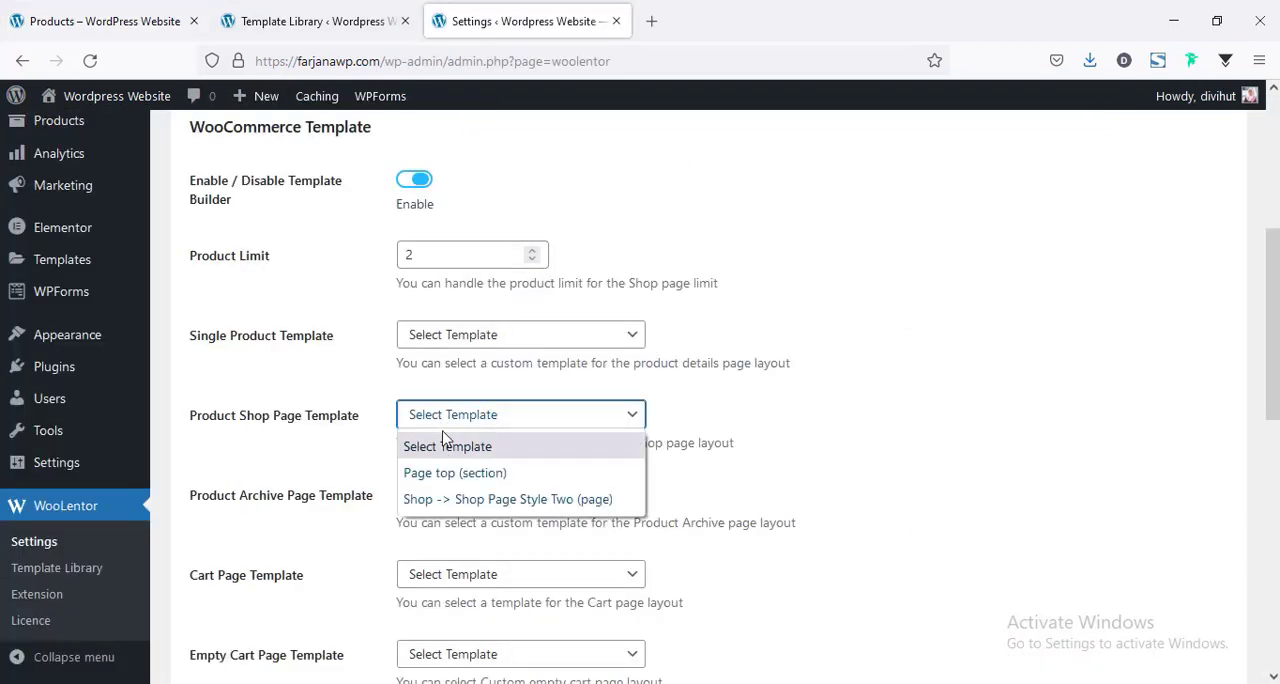
{"action": "left_click", "coordinate": [444, 500]}
{"action": "scroll", "coordinate": [457, 503], "scroll_direction": "down", "scroll_amount": 7}
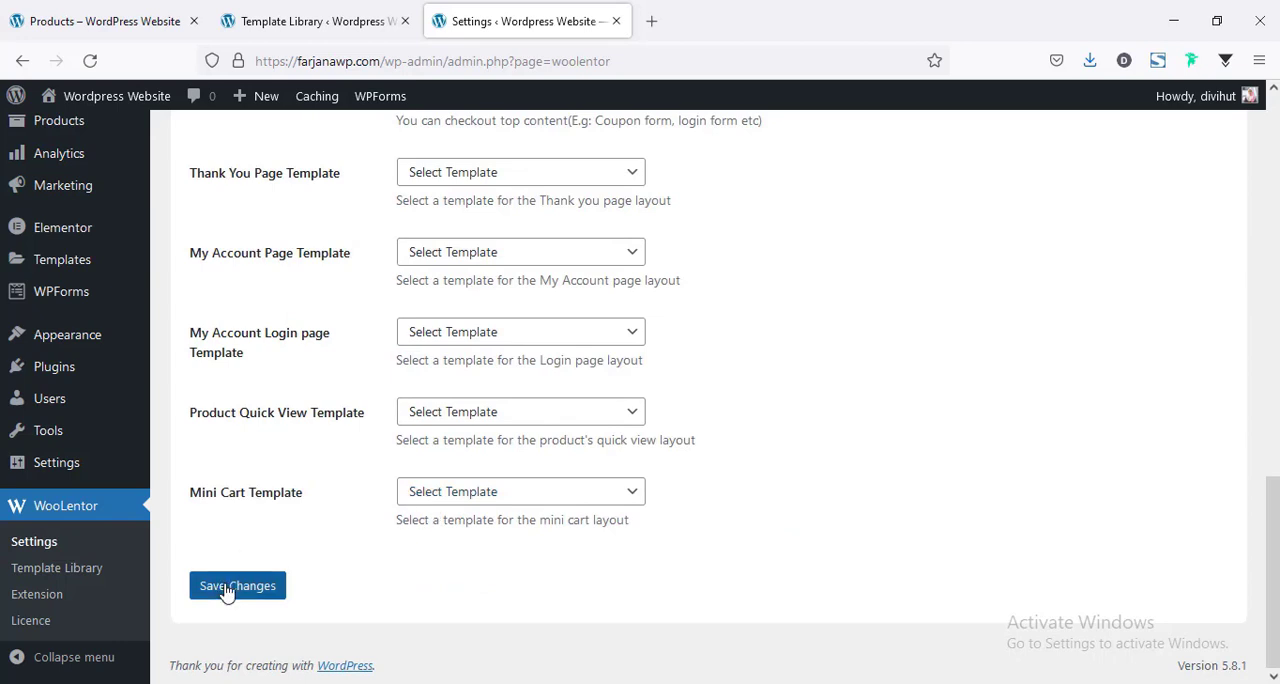
{"action": "left_click", "coordinate": [226, 588]}
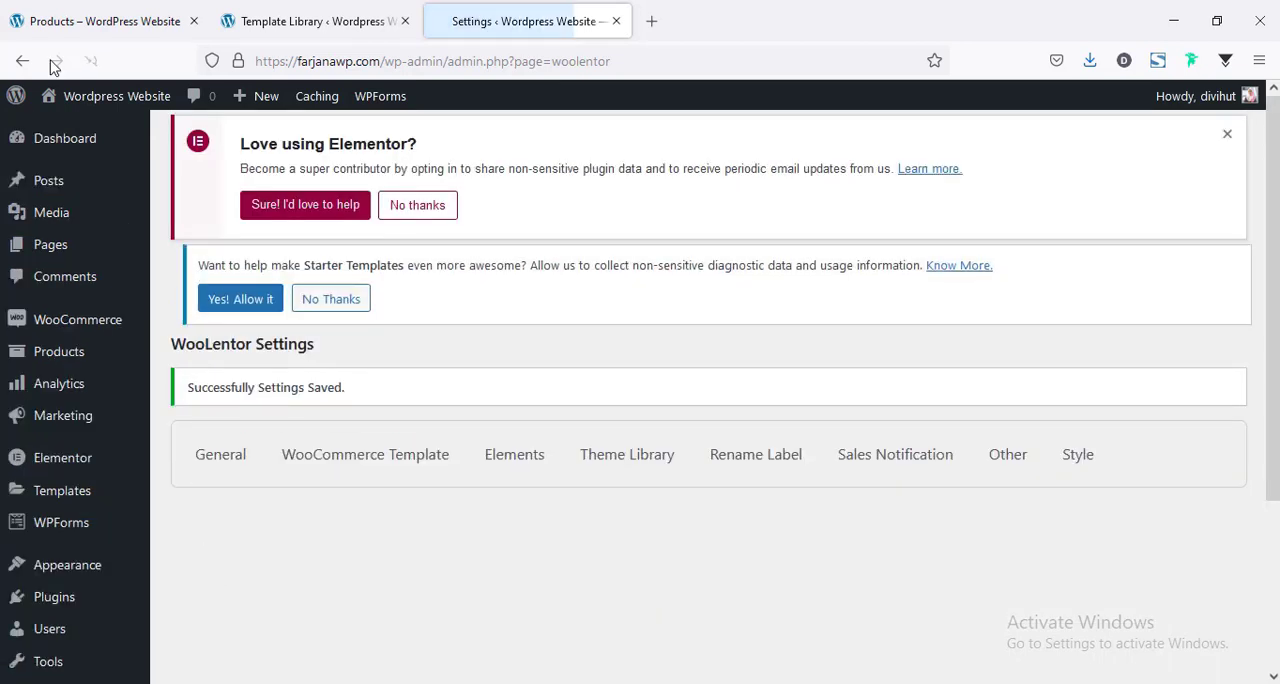
Reload the live shop page and examine its banner width and product grid under the assigned template.
{"action": "key", "text": "ctrl+1"}
{"action": "left_click", "coordinate": [89, 60]}
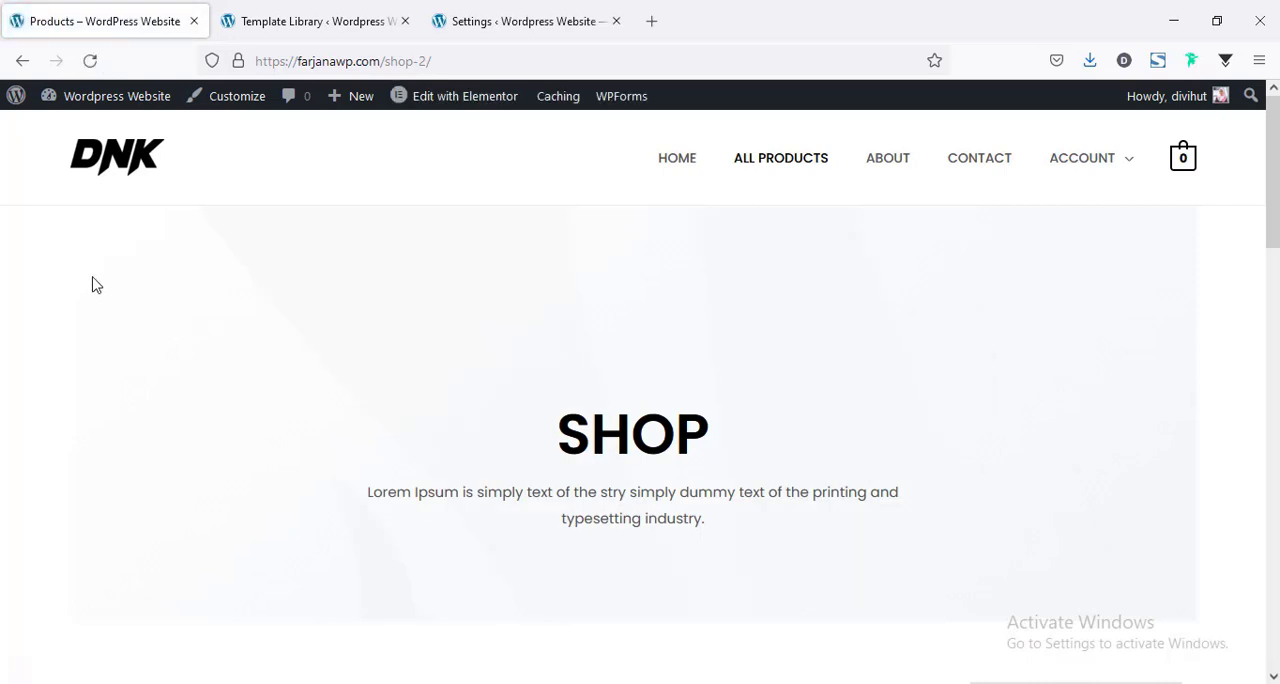
{"action": "scroll", "coordinate": [1208, 494], "scroll_direction": "down", "scroll_amount": 7}
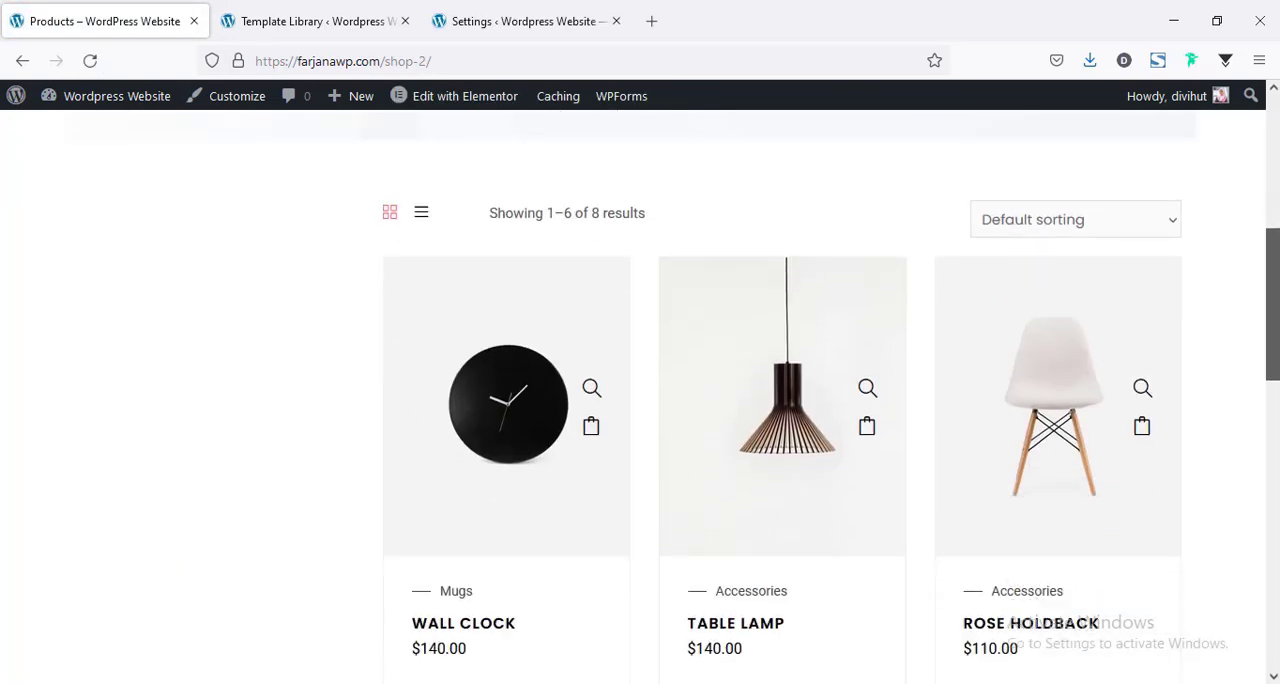
{"action": "scroll", "coordinate": [640, 397], "scroll_direction": "down", "scroll_amount": 5}
{"action": "scroll", "coordinate": [640, 397], "scroll_direction": "up", "scroll_amount": 10}
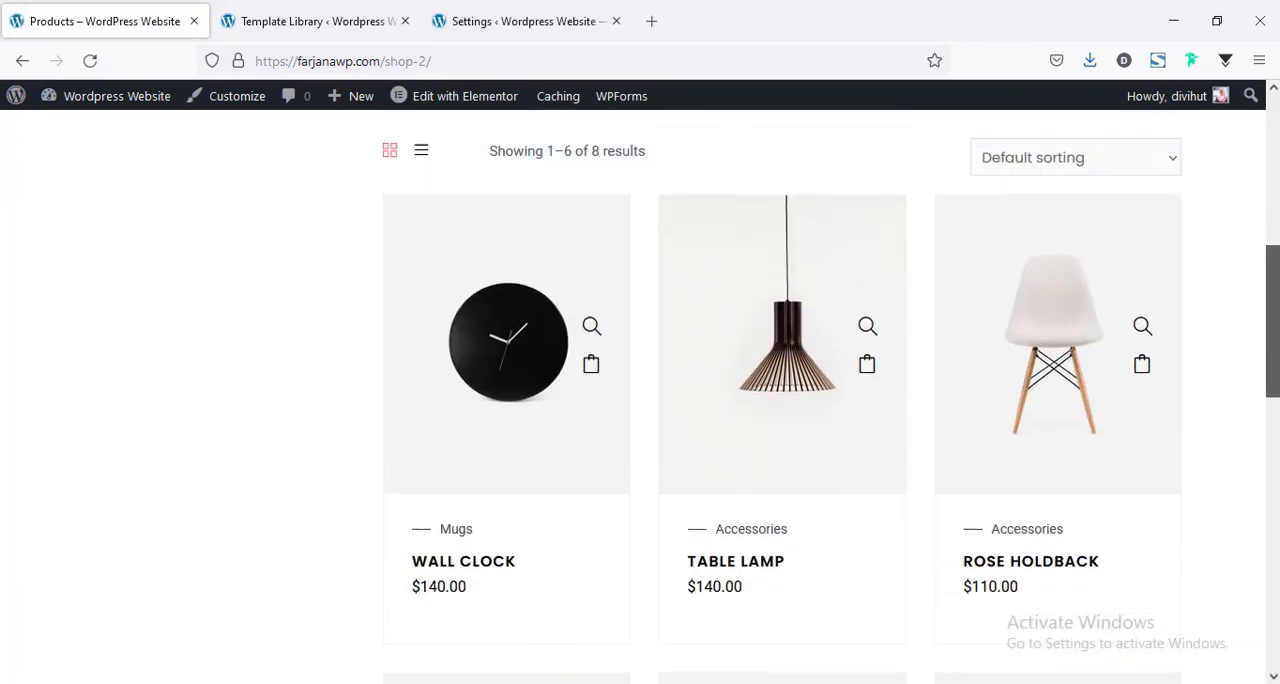
{"action": "scroll", "coordinate": [640, 397], "scroll_direction": "down", "scroll_amount": 2}
{"action": "scroll", "coordinate": [640, 397], "scroll_direction": "down", "scroll_amount": 1}
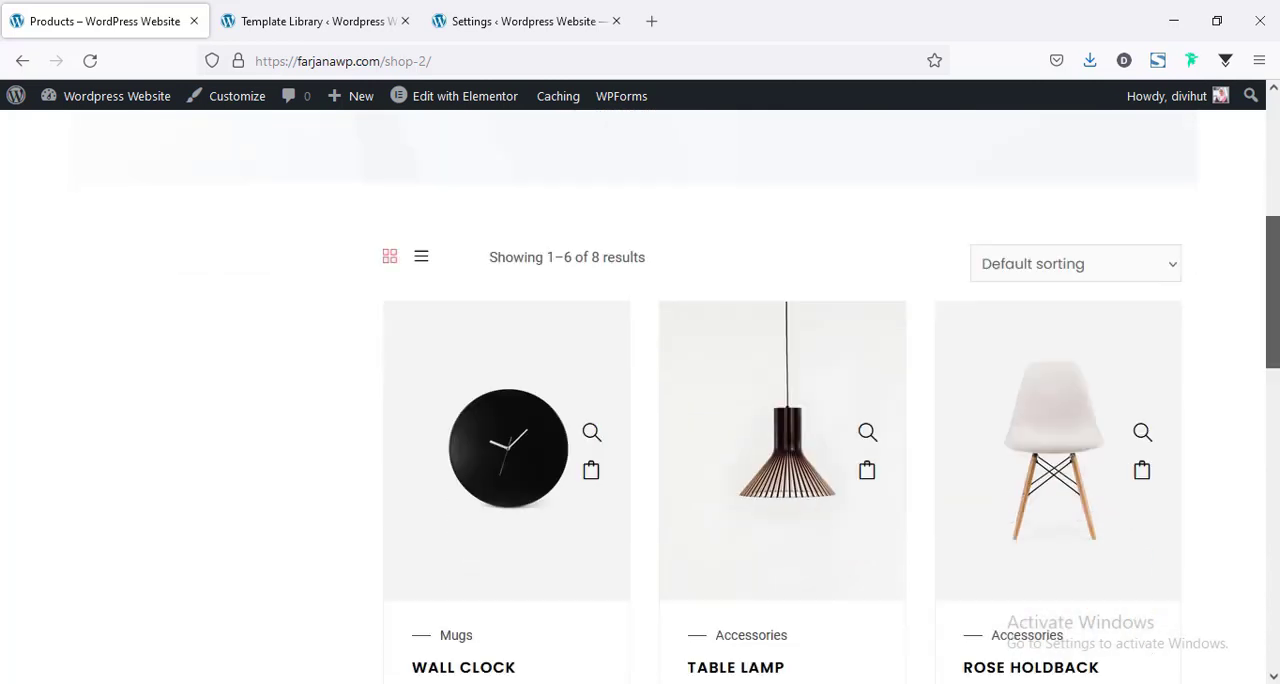
{"action": "scroll", "coordinate": [1163, 306], "scroll_direction": "up", "scroll_amount": 2}
{"action": "scroll", "coordinate": [1028, 293], "scroll_direction": "up", "scroll_amount": 2}
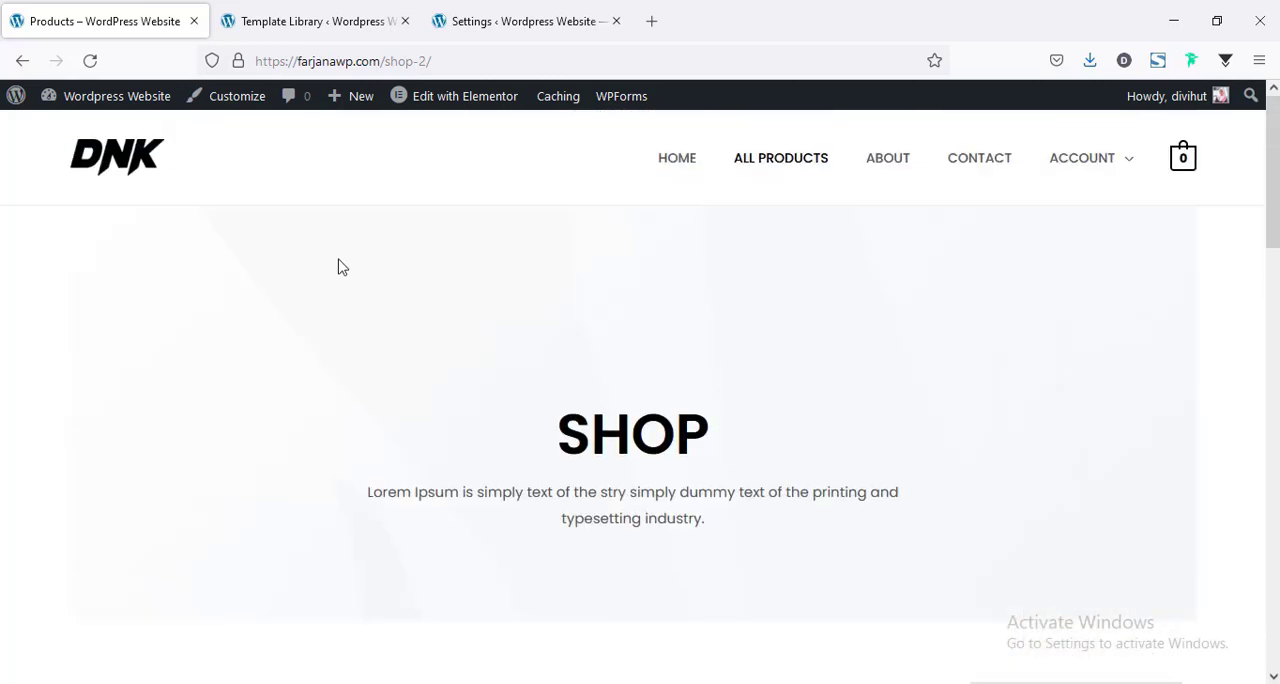
{"action": "scroll", "coordinate": [90, 273], "scroll_direction": "down", "scroll_amount": 2}
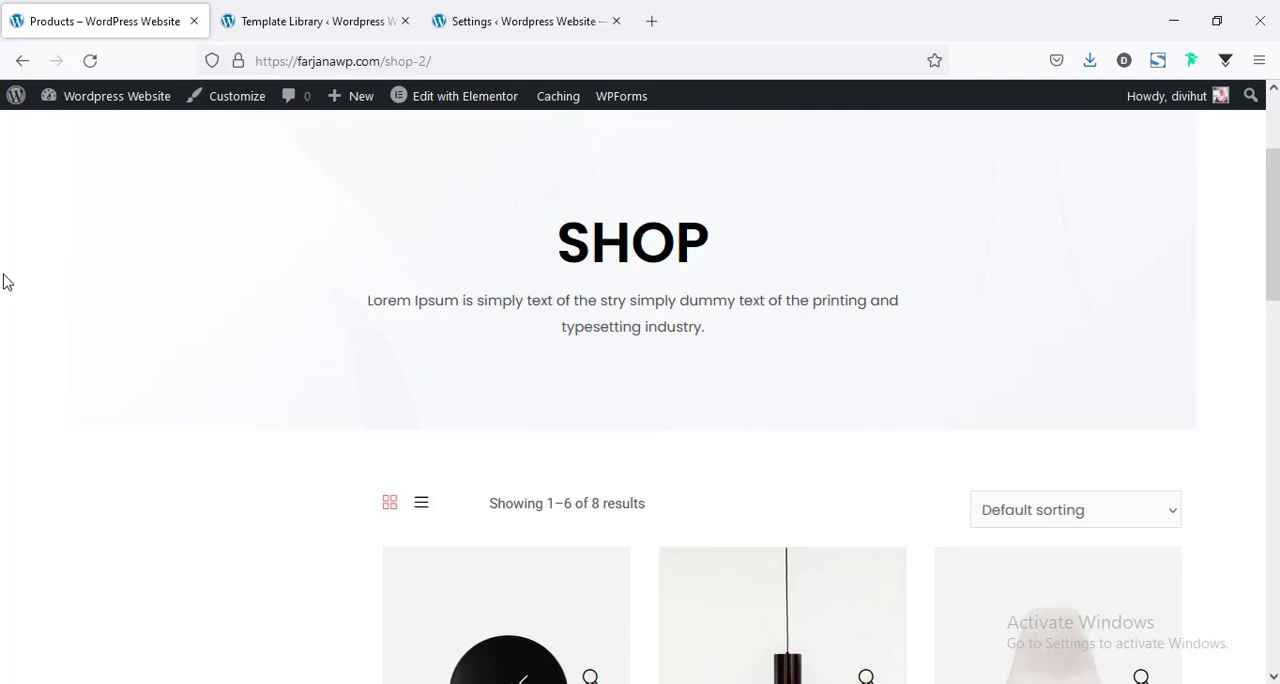
Return to the Template Library and open the imported Shop Page Style Two template for editing in Elementor.
{"action": "left_click", "coordinate": [522, 21]}
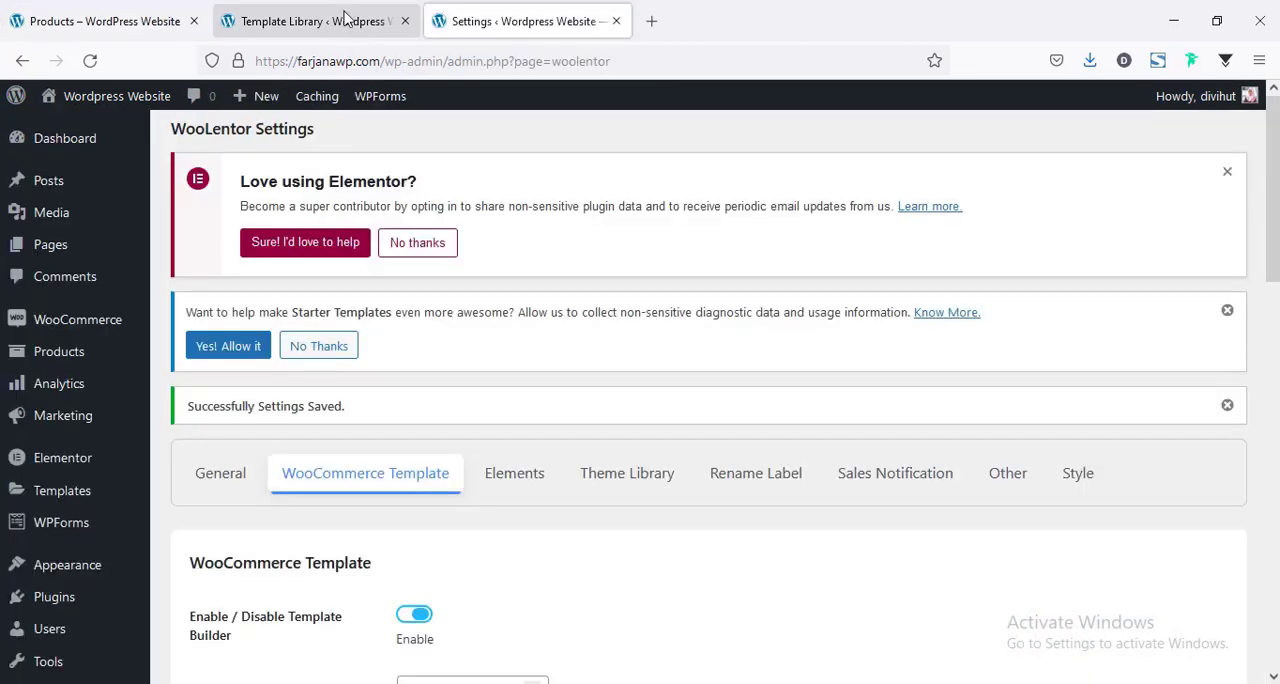
{"action": "left_click", "coordinate": [342, 8]}
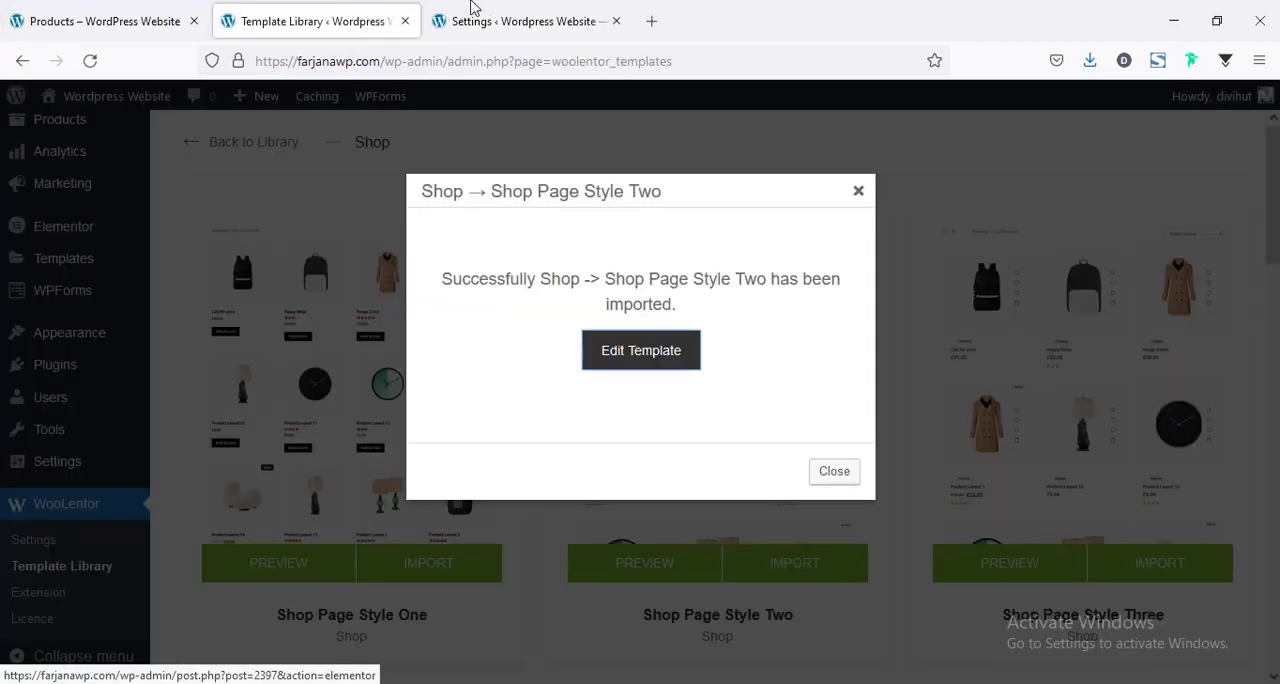
{"action": "left_click", "coordinate": [634, 358]}
{"action": "left_click", "coordinate": [405, 21]}
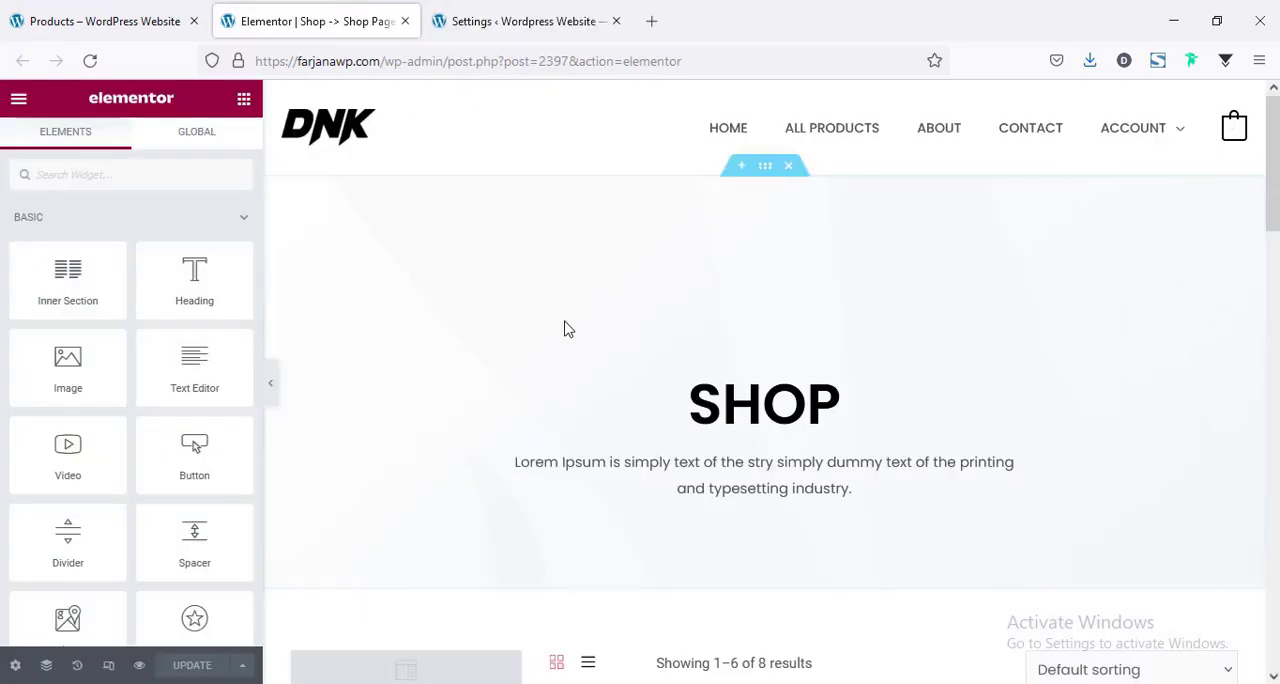
Set the Shop banner section's content width to Full Width, enable Stretch Section, and update the template.
{"action": "left_click", "coordinate": [764, 167]}
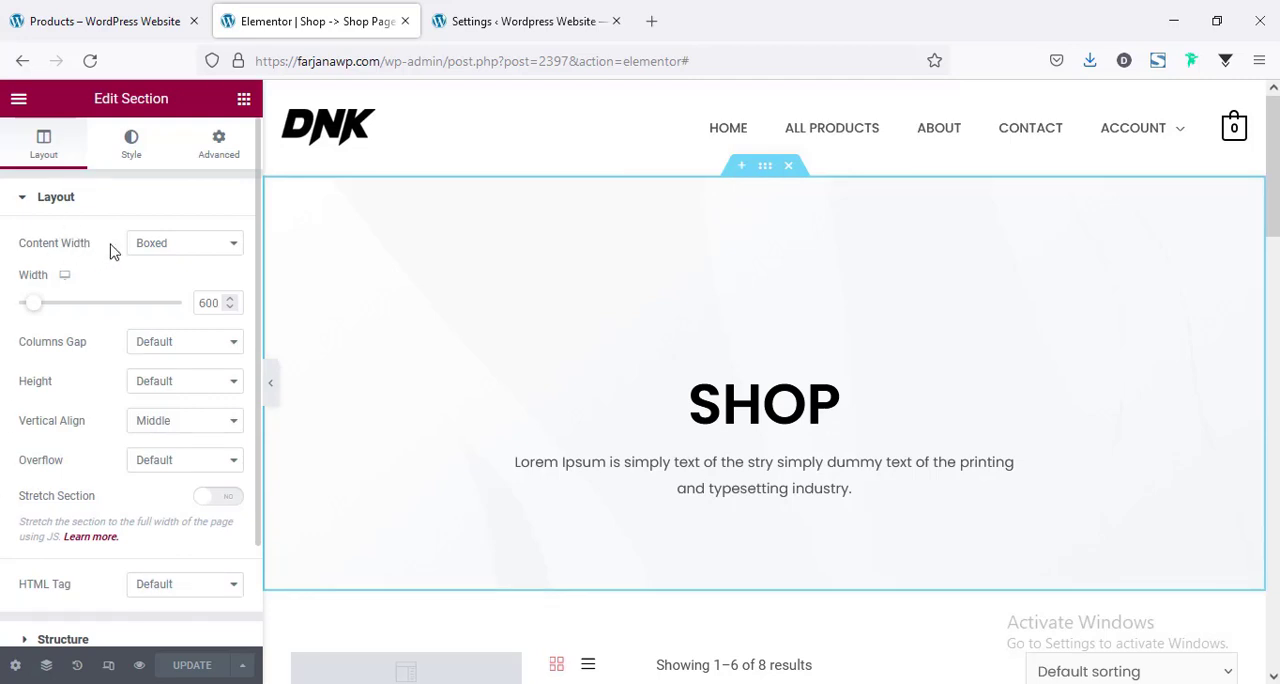
{"action": "left_click", "coordinate": [148, 250]}
{"action": "left_click", "coordinate": [152, 289]}
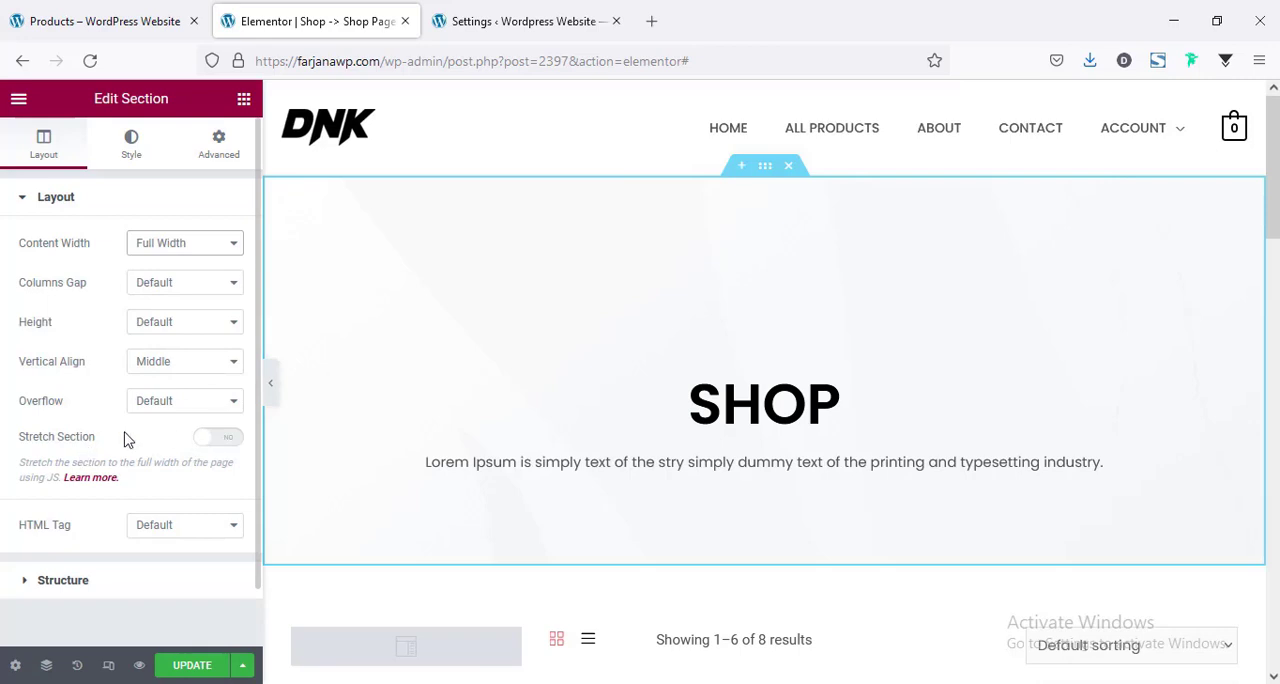
{"action": "left_click", "coordinate": [229, 441]}
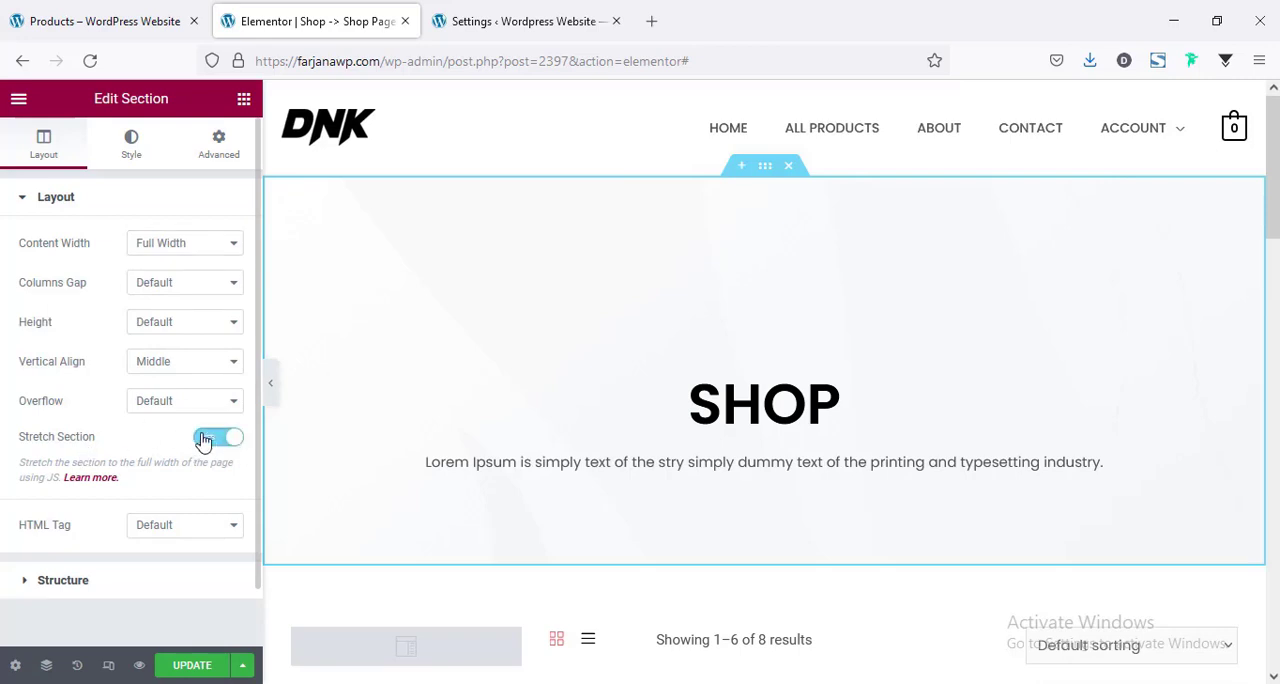
{"action": "left_click", "coordinate": [281, 380]}
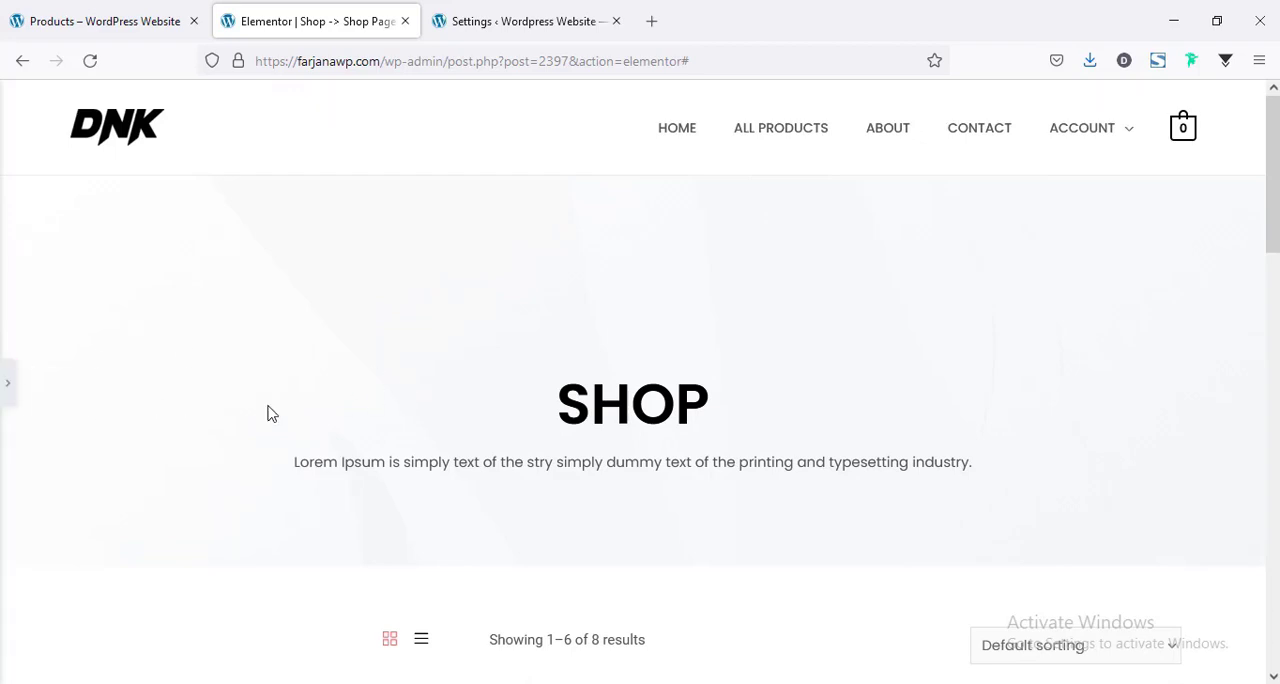
{"action": "left_click", "coordinate": [7, 385]}
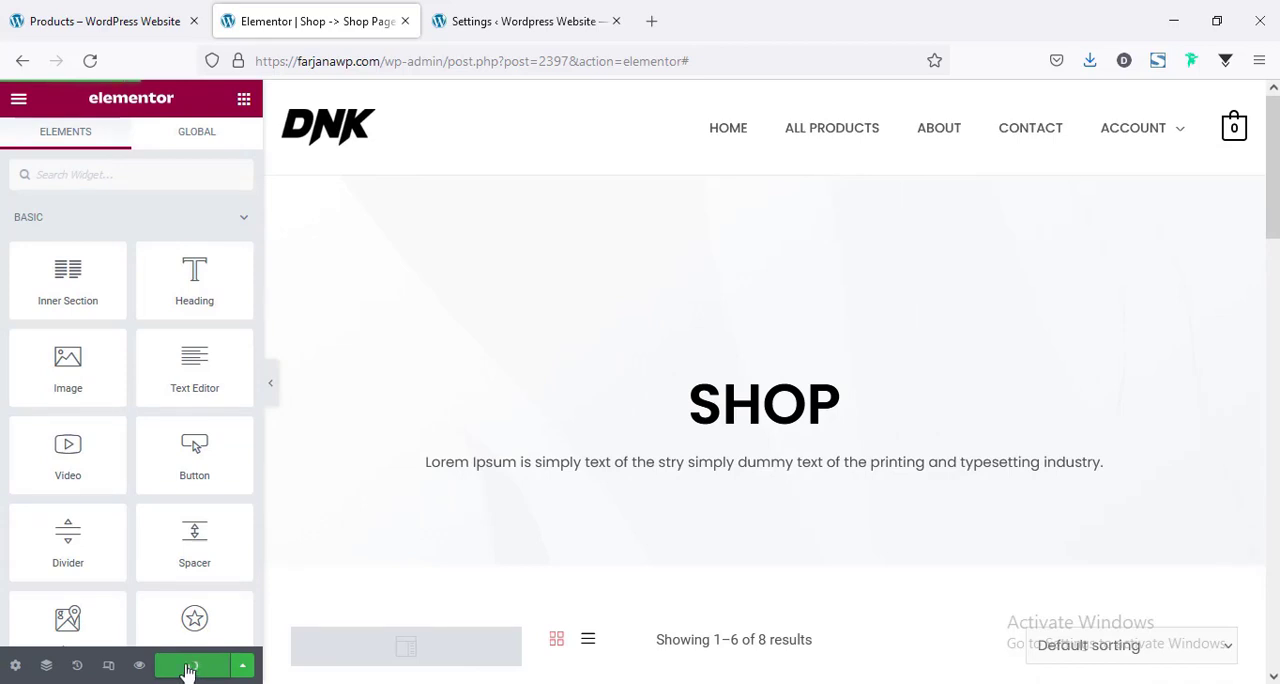
Reload the live shop page and check how the stretched banner displays.
{"action": "left_click", "coordinate": [60, 14]}
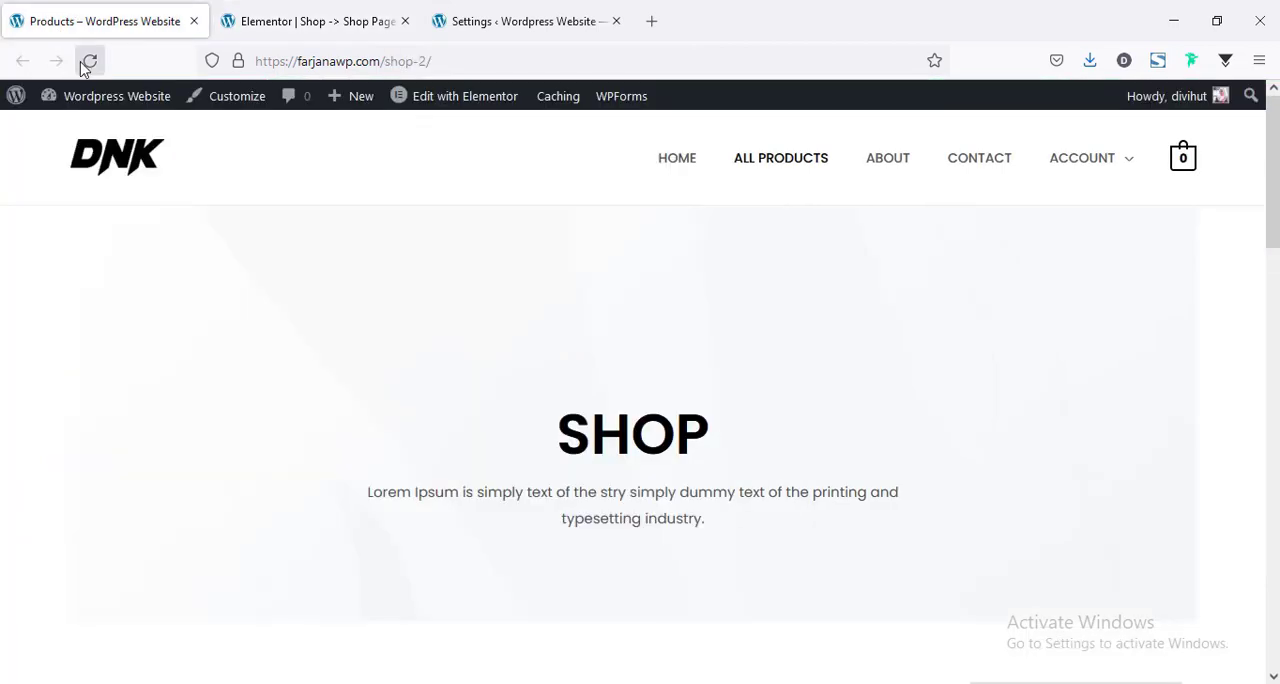
{"action": "left_click", "coordinate": [88, 63]}
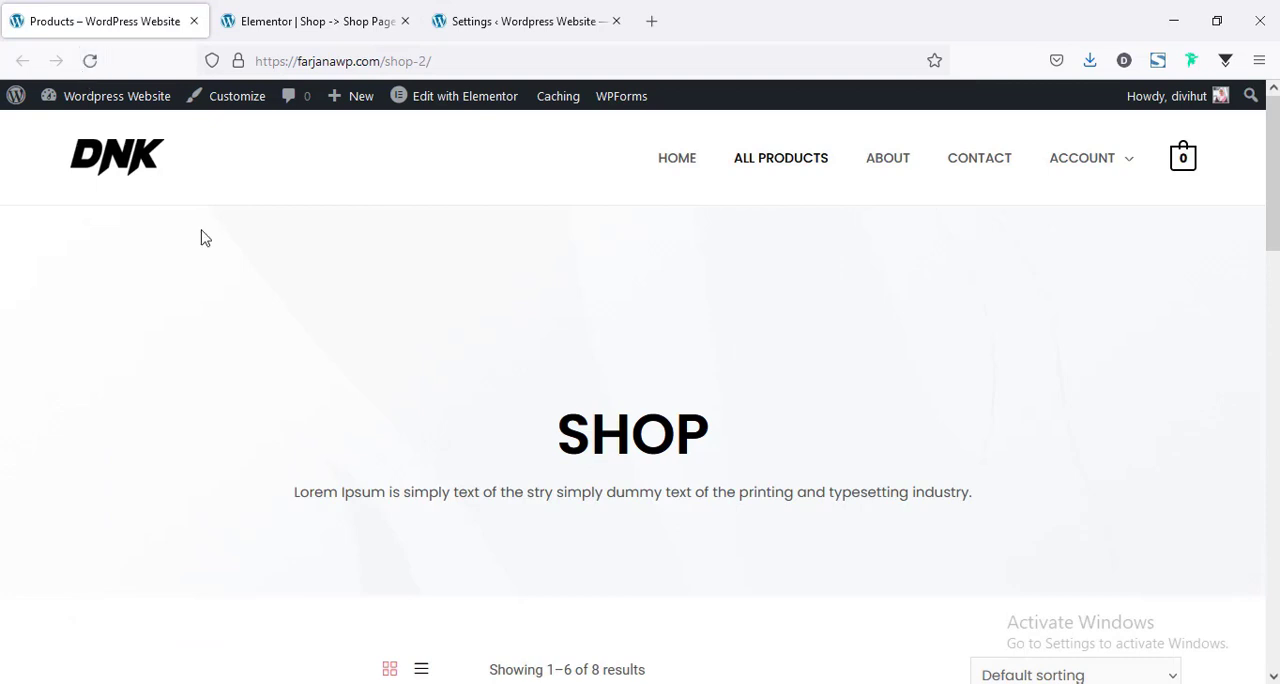
{"action": "scroll", "coordinate": [369, 448], "scroll_direction": "down", "scroll_amount": 3}
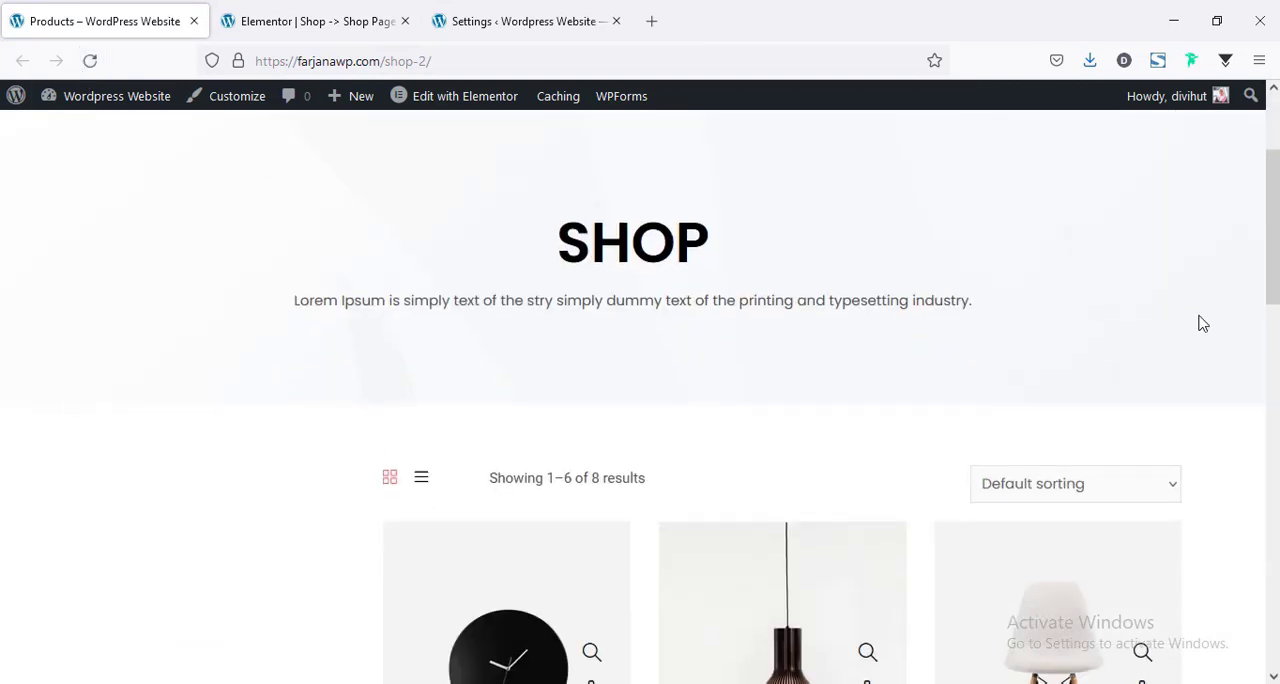
{"action": "scroll", "coordinate": [1147, 343], "scroll_direction": "up", "scroll_amount": 3}
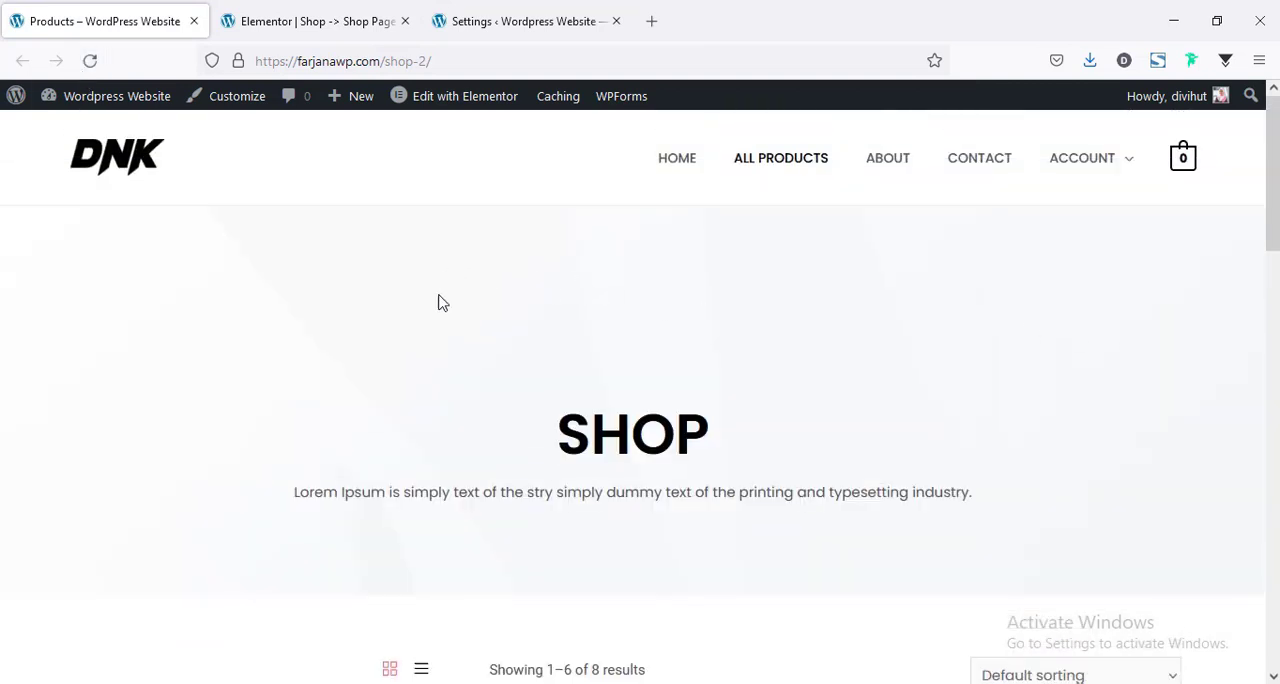
{"action": "scroll", "coordinate": [435, 320], "scroll_direction": "down", "scroll_amount": 3}
{"action": "scroll", "coordinate": [432, 327], "scroll_direction": "up", "scroll_amount": 3}
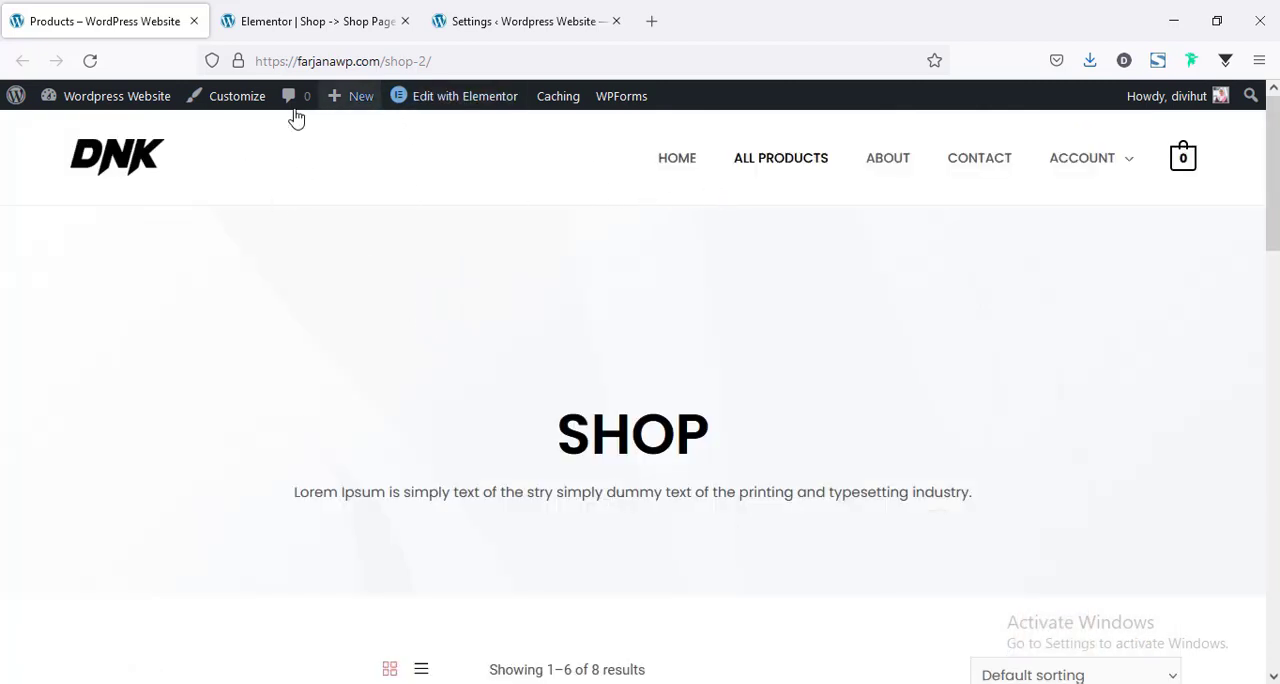
Open the theme customizer from the shop page and go to the Transparent Header settings in the header layout.
{"action": "left_click", "coordinate": [225, 109]}
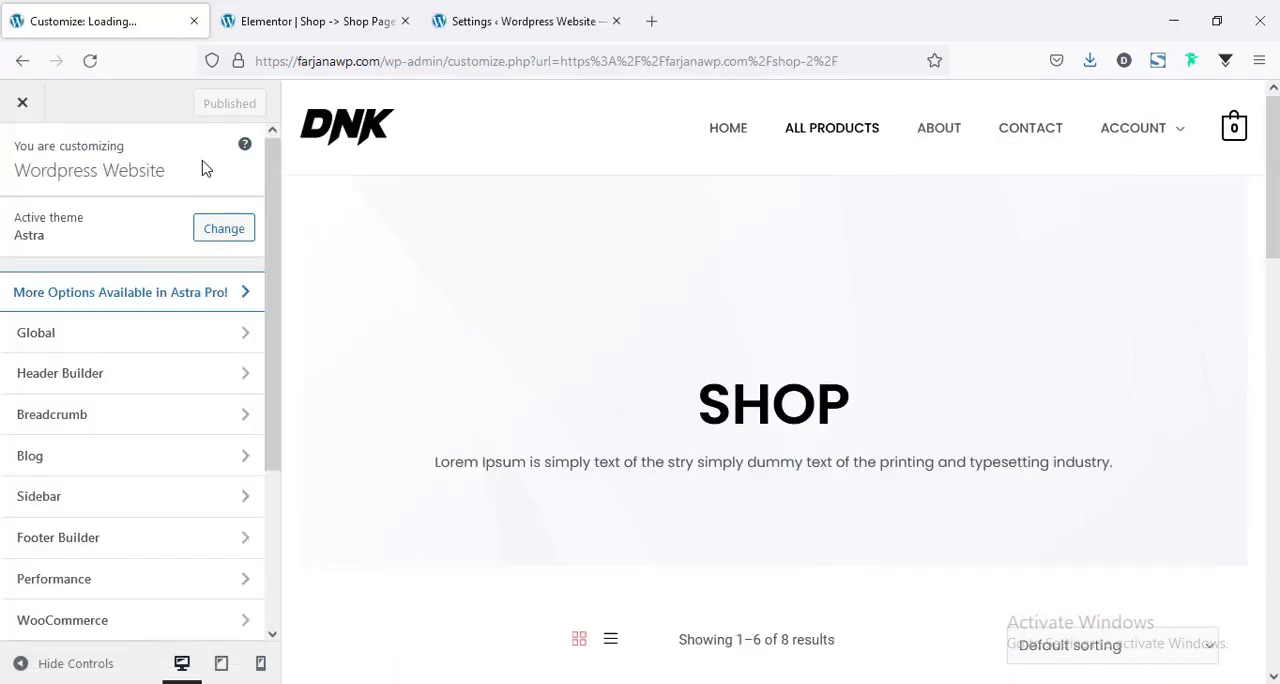
{"action": "left_click", "coordinate": [78, 380]}
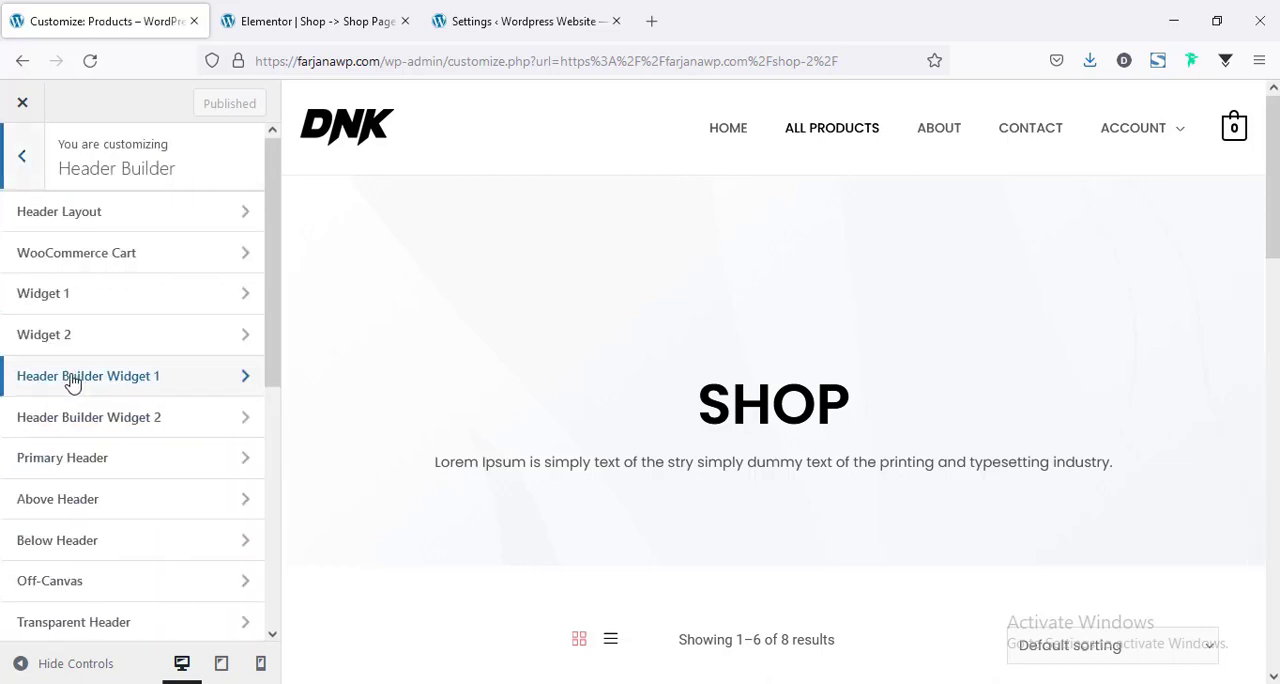
{"action": "left_click", "coordinate": [100, 218]}
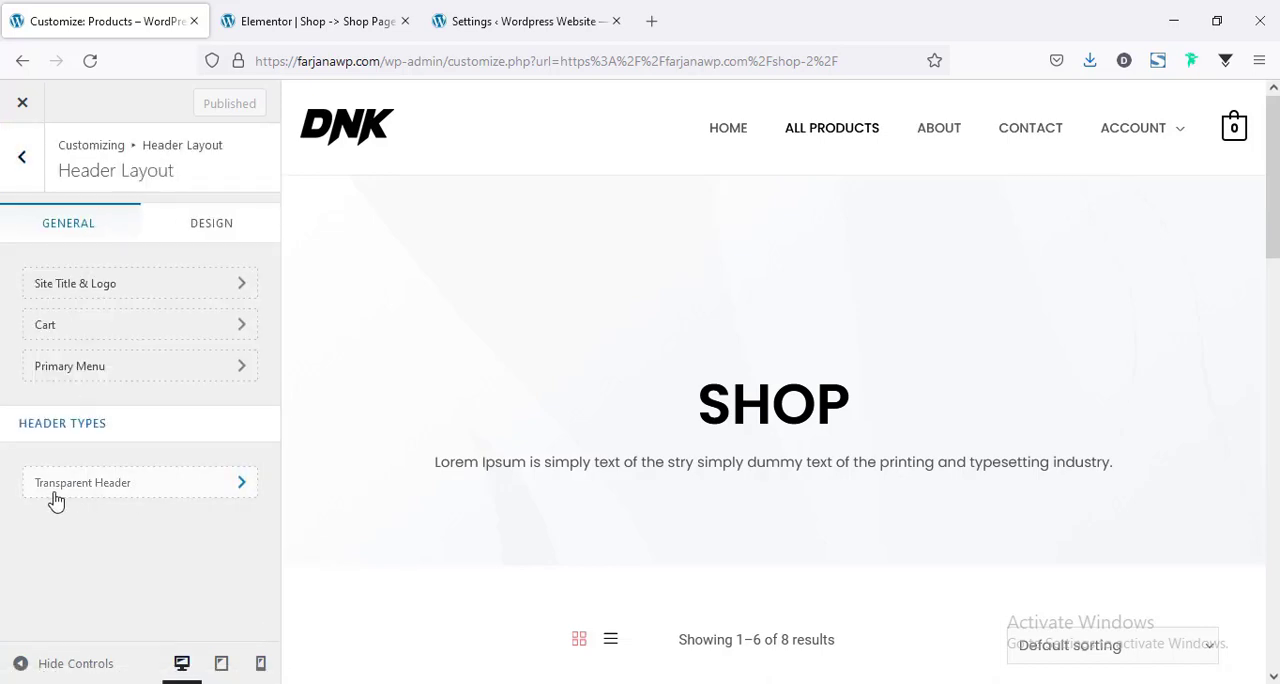
{"action": "left_click", "coordinate": [56, 499]}
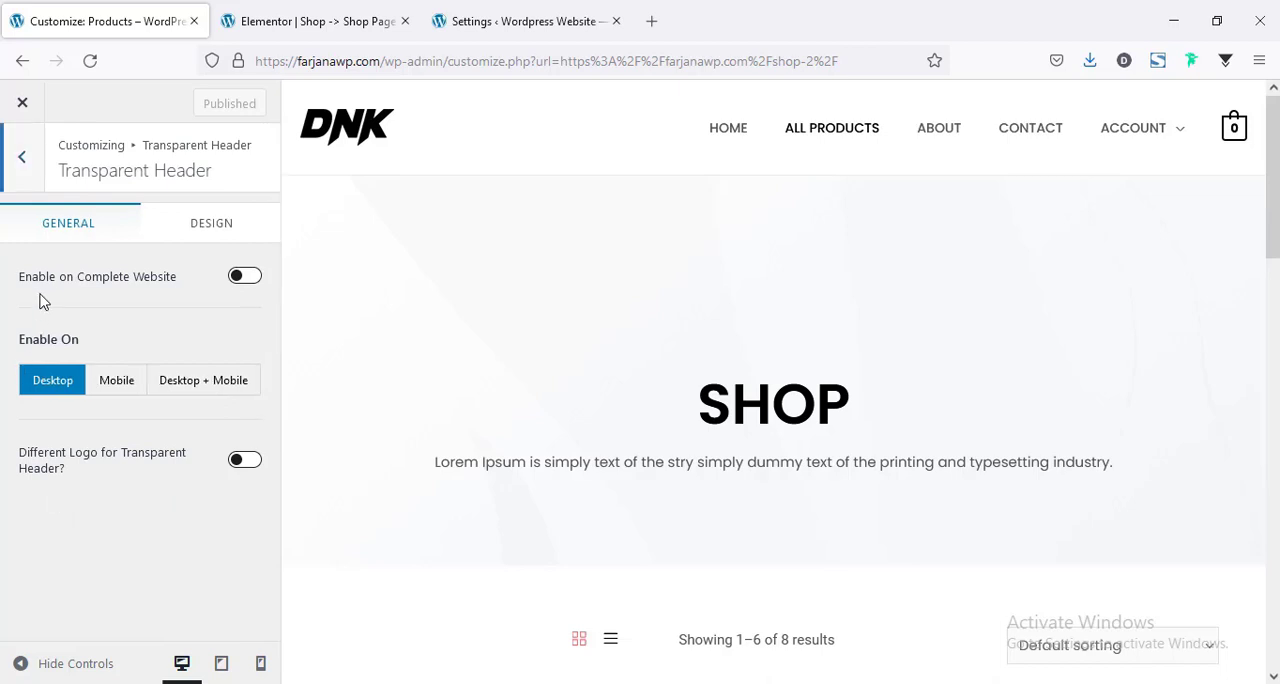
Enable the transparent header on the complete website, including 404, search, archive and WooCommerce product pages, and publish the change.
{"action": "left_click", "coordinate": [244, 276]}
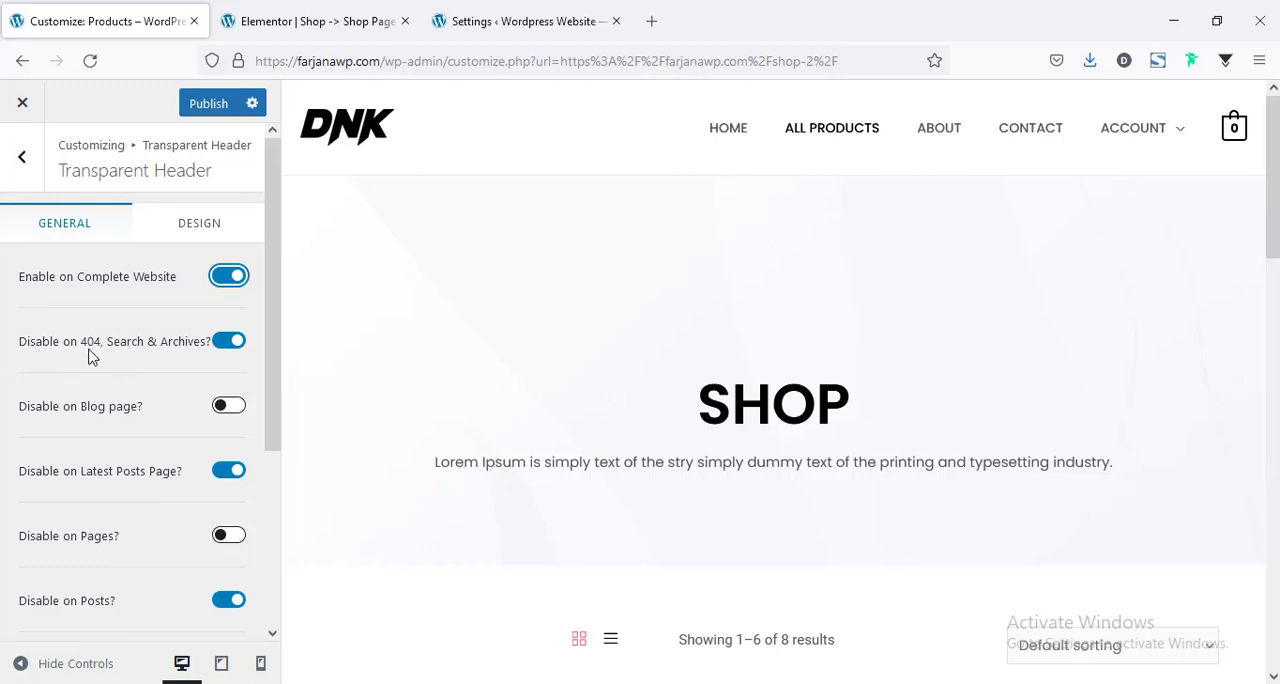
{"action": "left_click", "coordinate": [227, 343]}
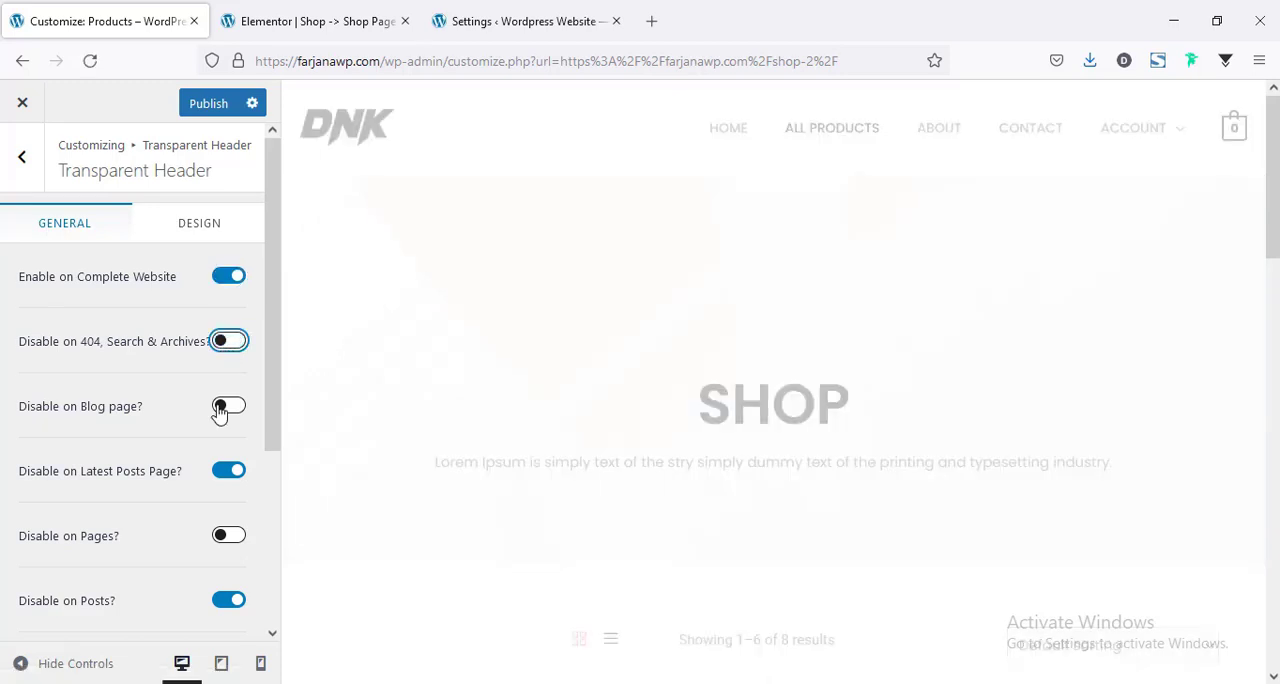
{"action": "scroll", "coordinate": [221, 390], "scroll_direction": "down", "scroll_amount": 3}
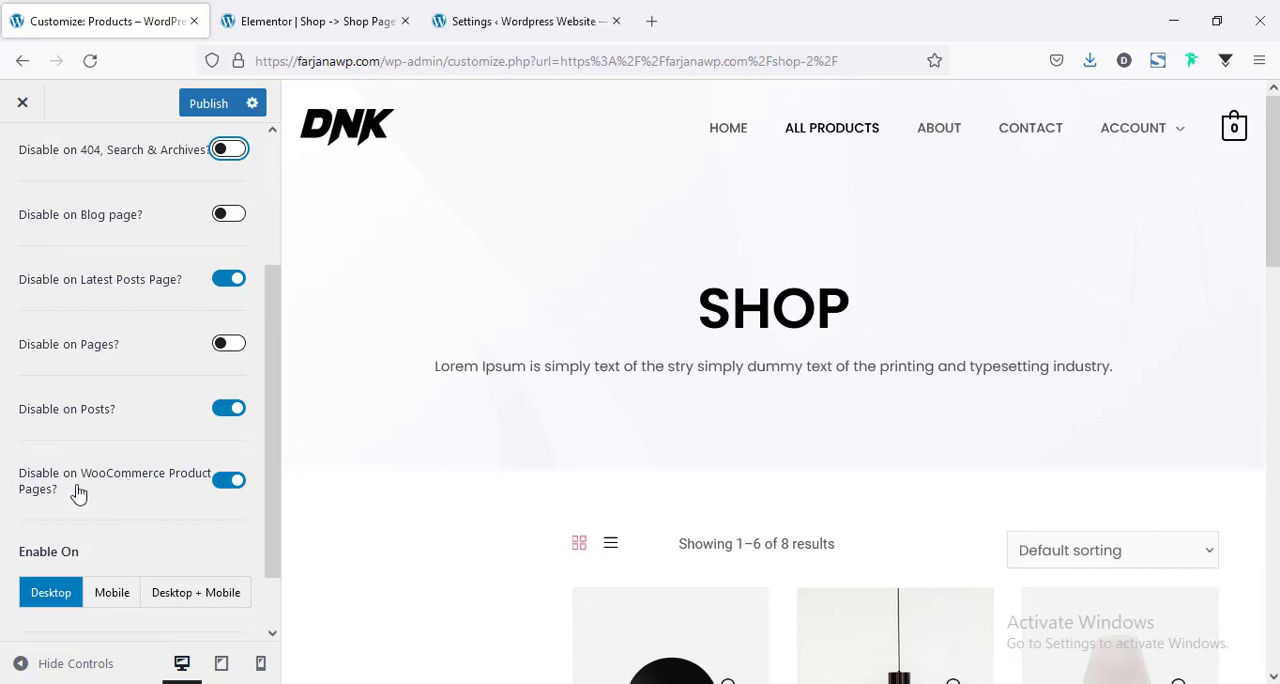
{"action": "left_click", "coordinate": [229, 483]}
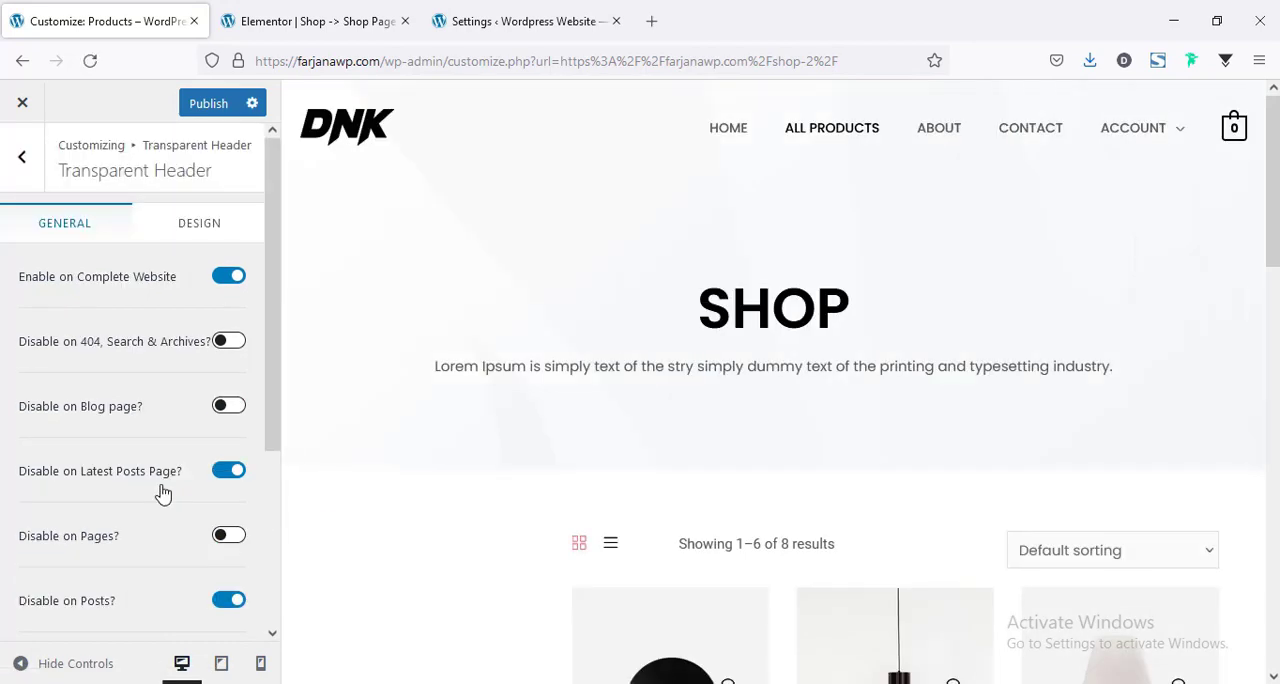
{"action": "left_click", "coordinate": [202, 114]}
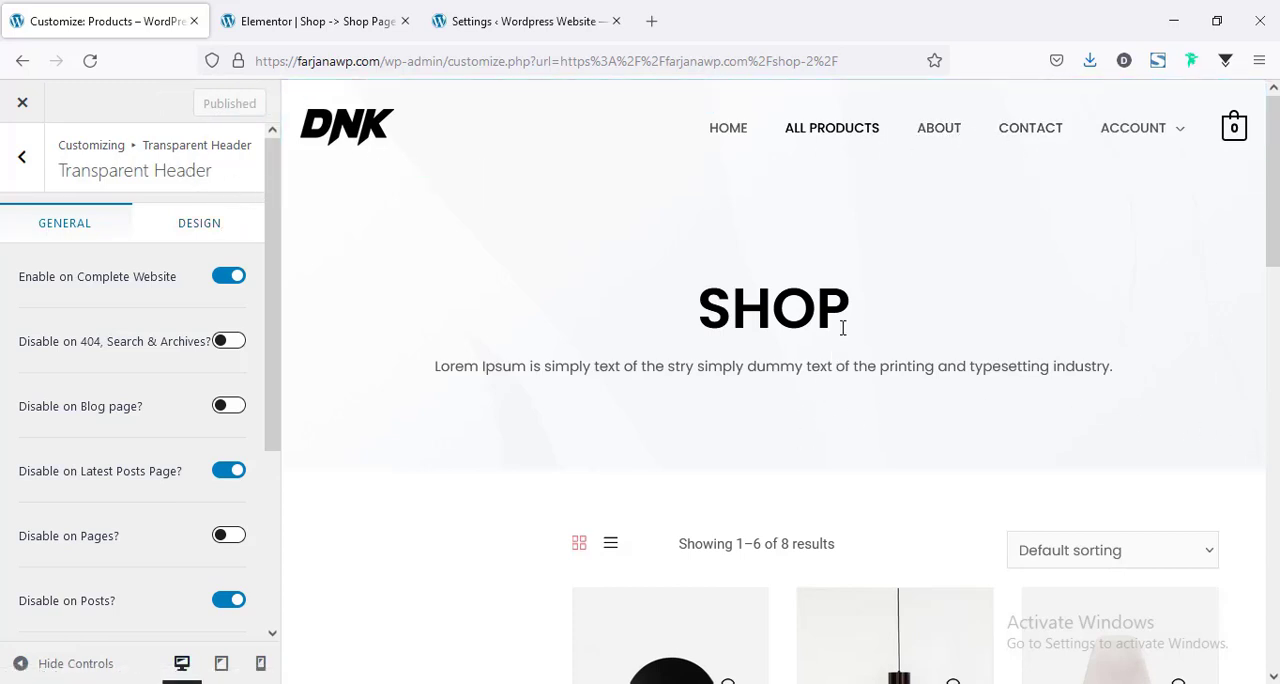
{"action": "scroll", "coordinate": [843, 328], "scroll_direction": "down", "scroll_amount": 5}
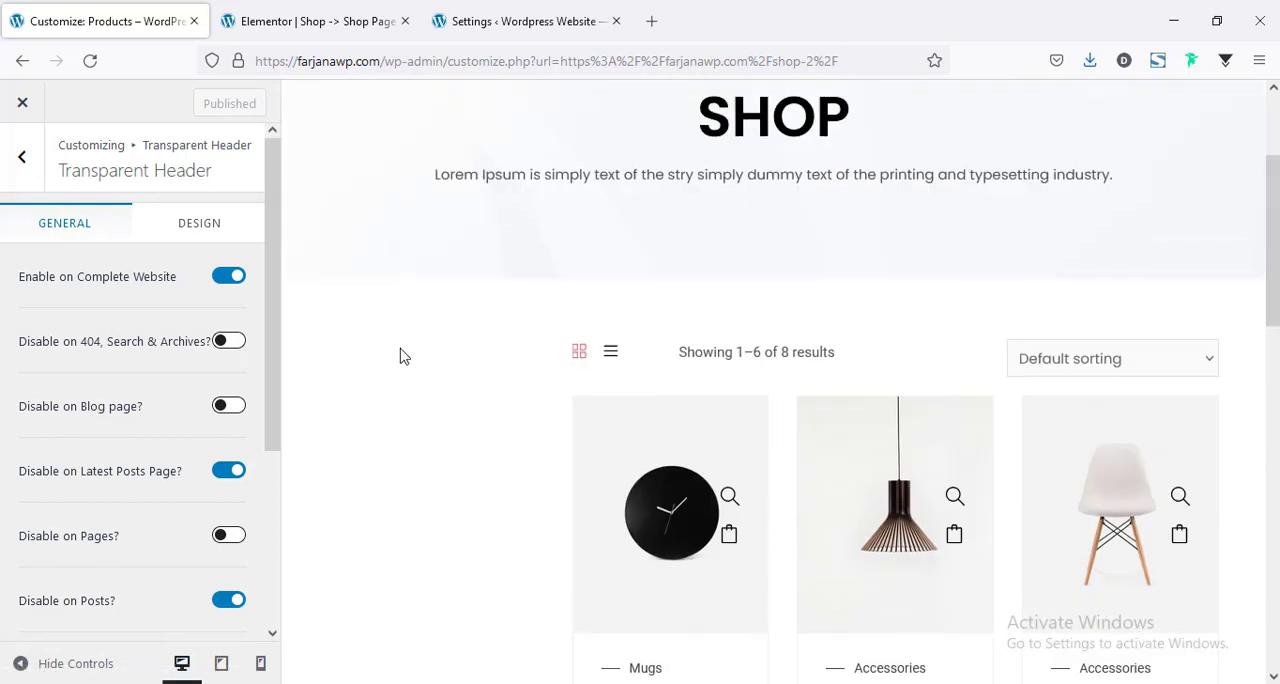
Leave the Transparent Header settings and open the WooCommerce Sidebar widget area for editing.
{"action": "left_click", "coordinate": [20, 163]}
{"action": "left_click", "coordinate": [20, 160]}
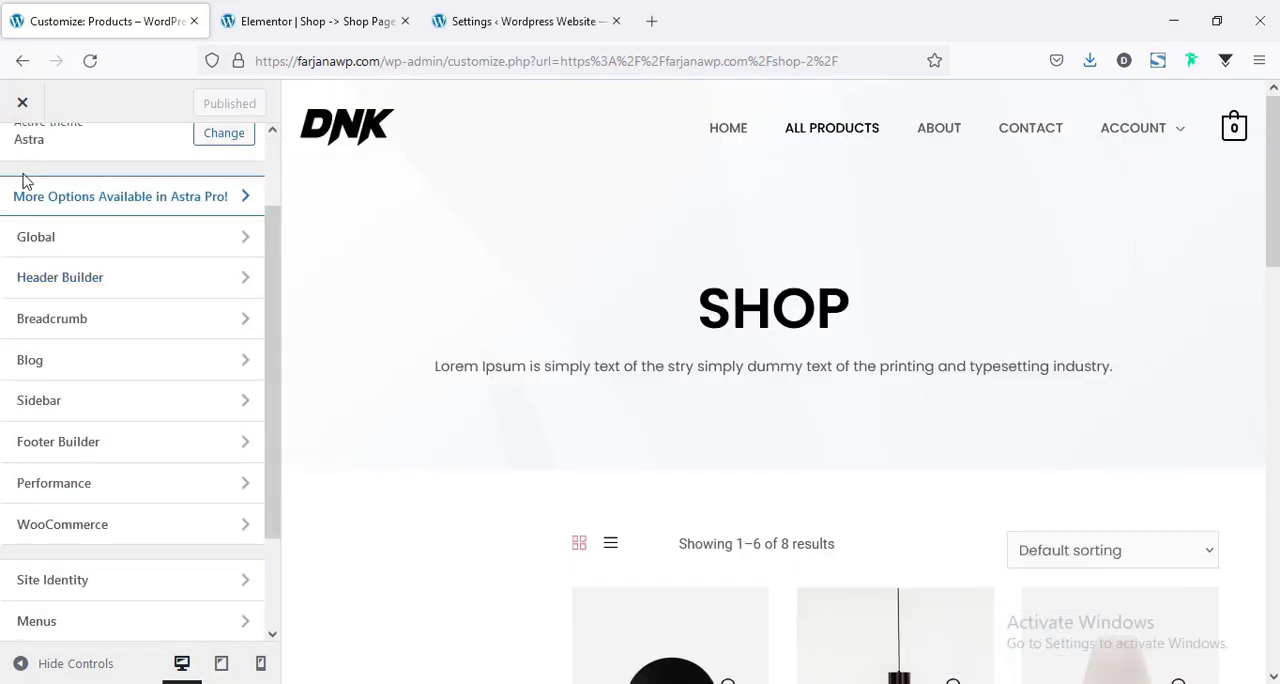
{"action": "scroll", "coordinate": [70, 362], "scroll_direction": "down", "scroll_amount": 2}
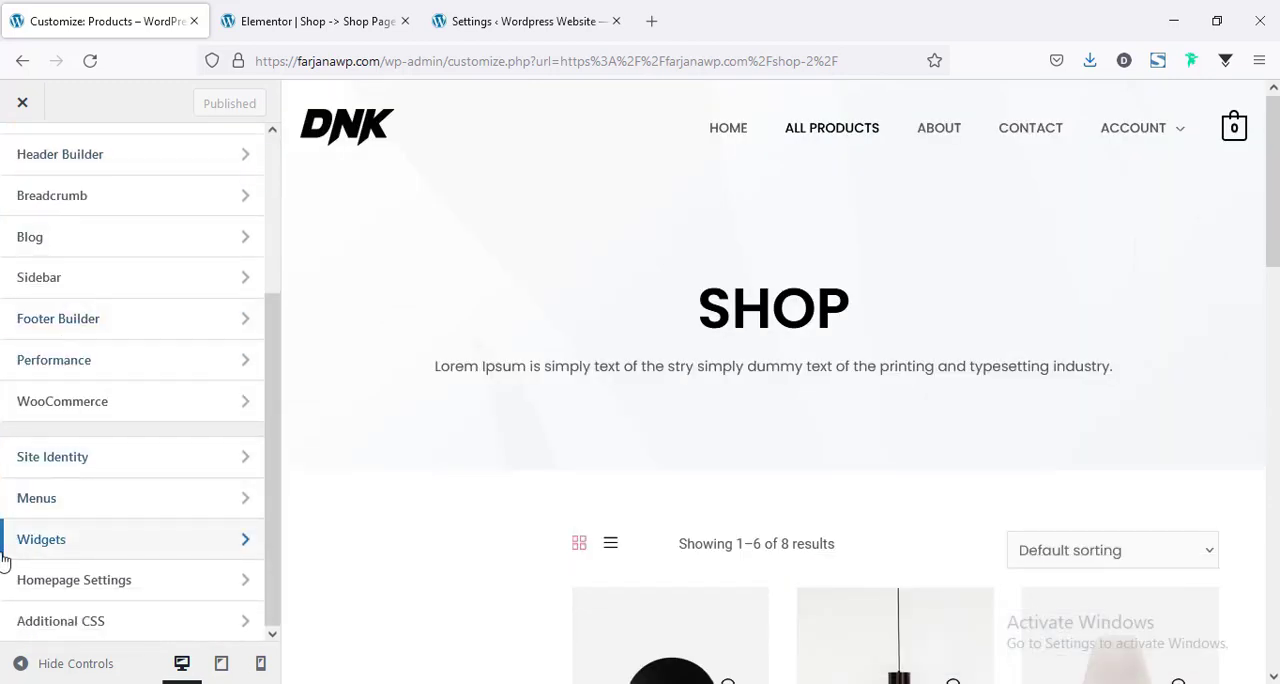
{"action": "left_click", "coordinate": [40, 550]}
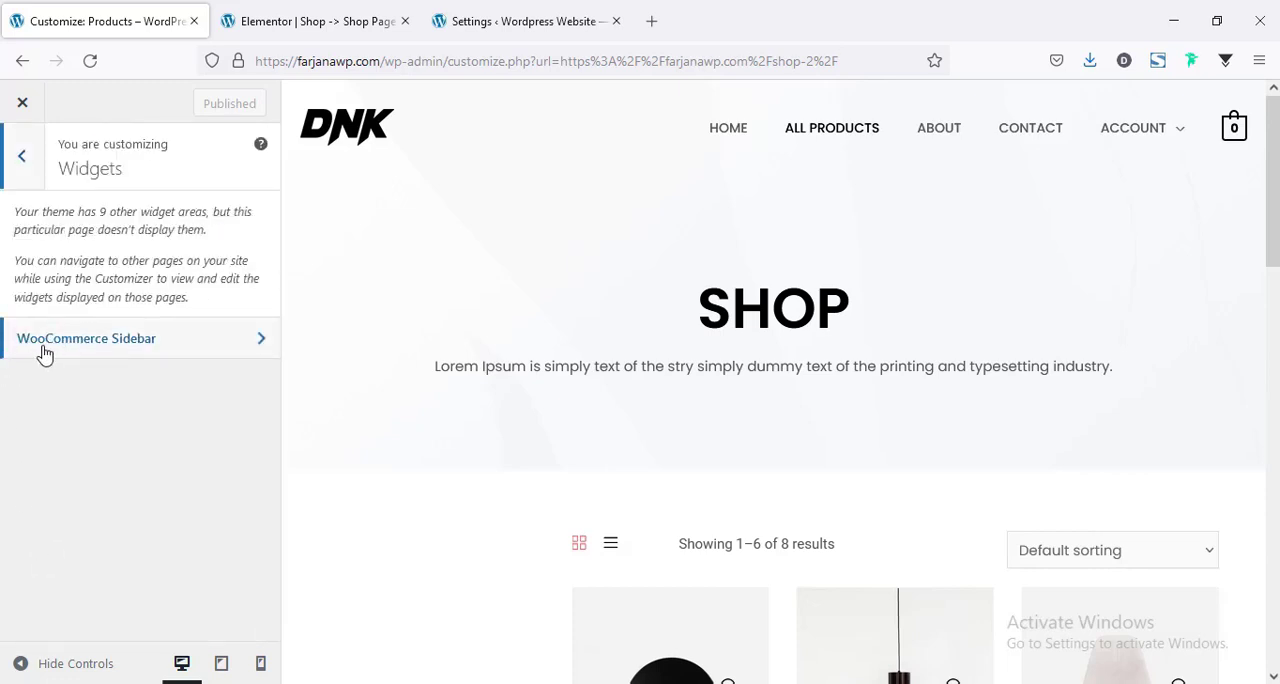
{"action": "scroll", "coordinate": [414, 531], "scroll_direction": "down", "scroll_amount": 3}
{"action": "left_click", "coordinate": [154, 338]}
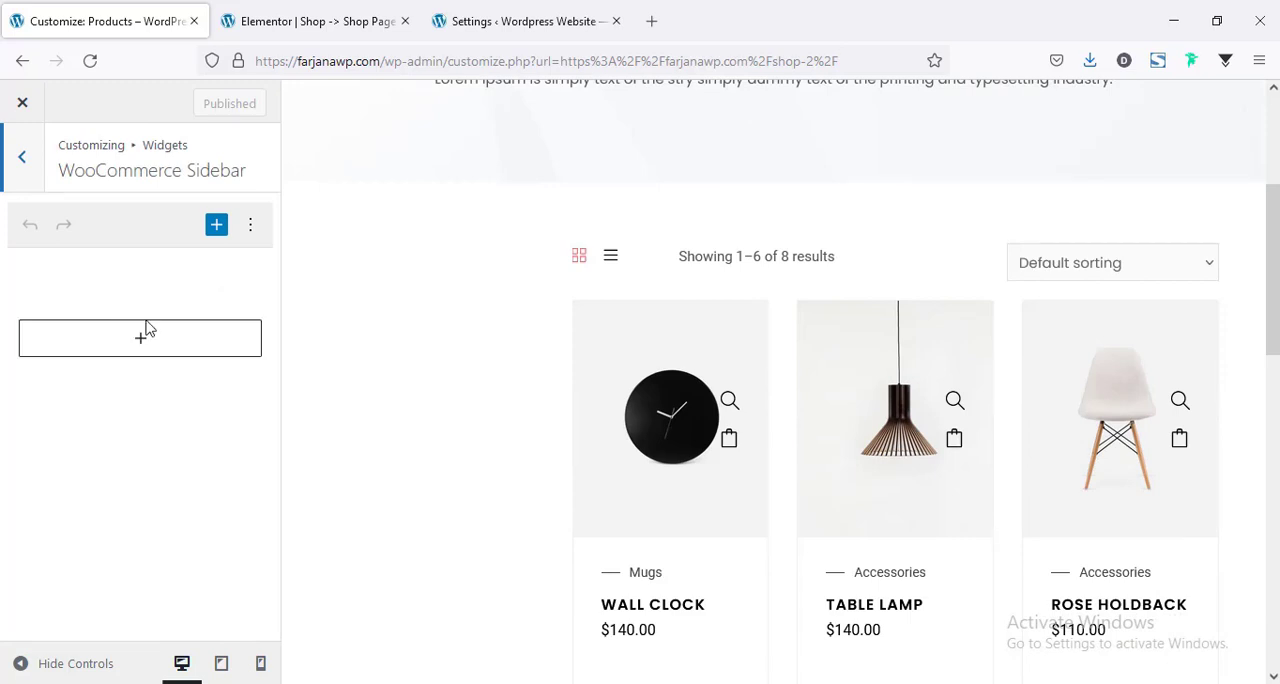
{"action": "scroll", "coordinate": [320, 452], "scroll_direction": "down", "scroll_amount": 3}
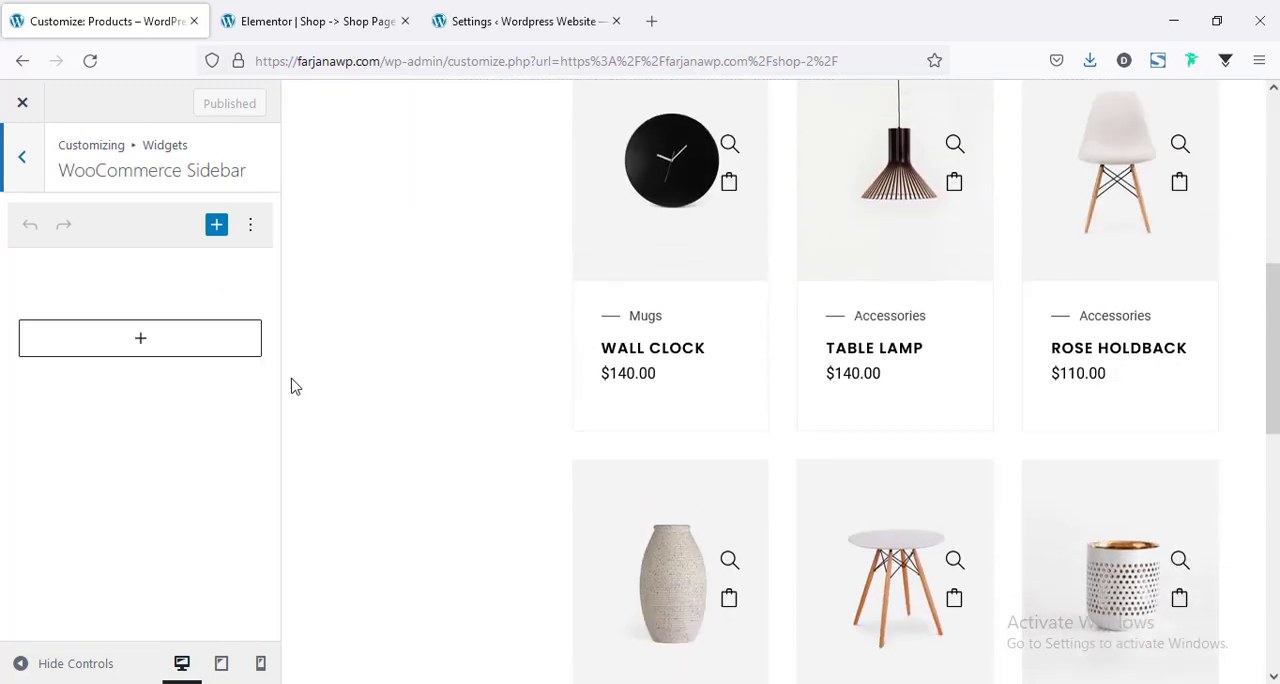
Add a Product Search block to the WooCommerce sidebar and delete its "Search" label.
{"action": "scroll", "coordinate": [295, 386], "scroll_direction": "up", "scroll_amount": 2}
{"action": "left_click", "coordinate": [131, 350]}
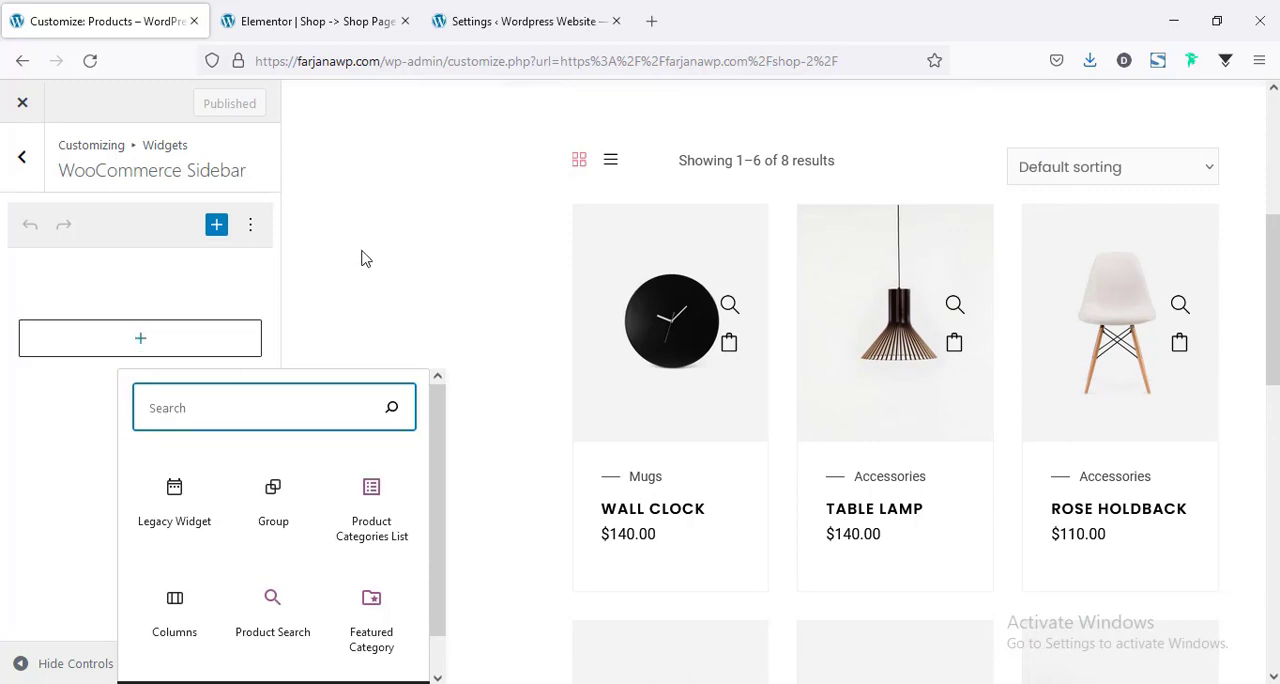
{"action": "type", "text": "search"}
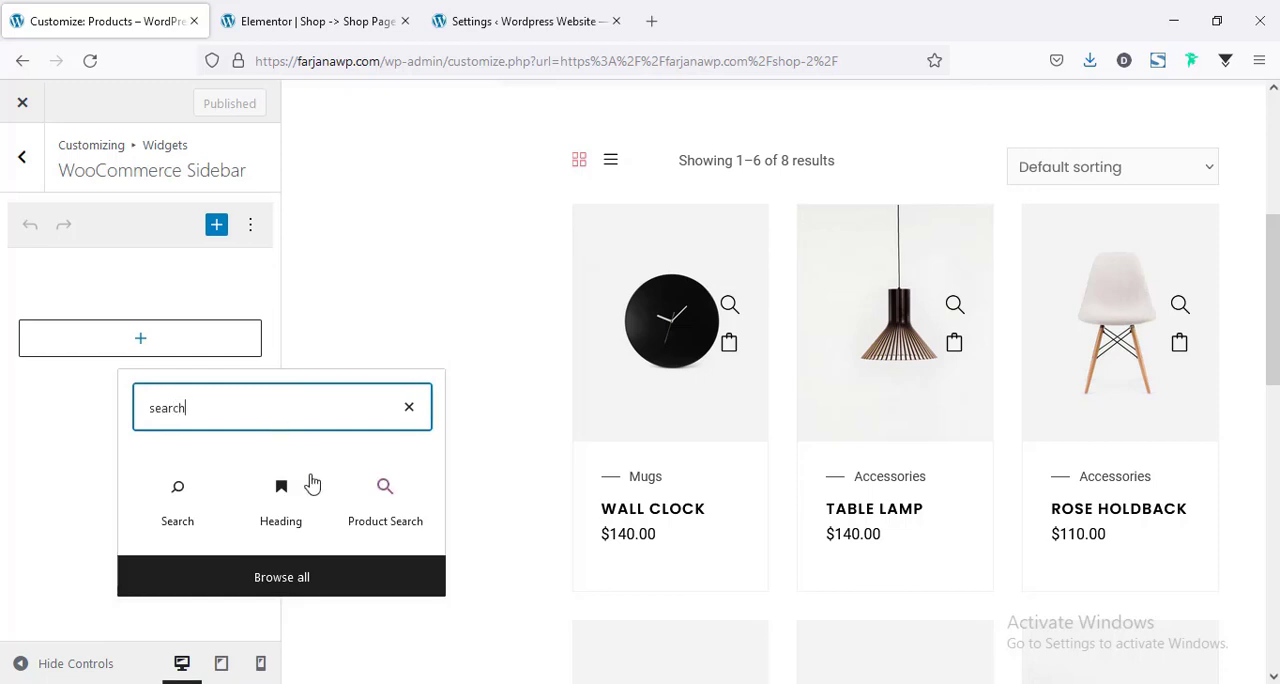
{"action": "left_click", "coordinate": [388, 508]}
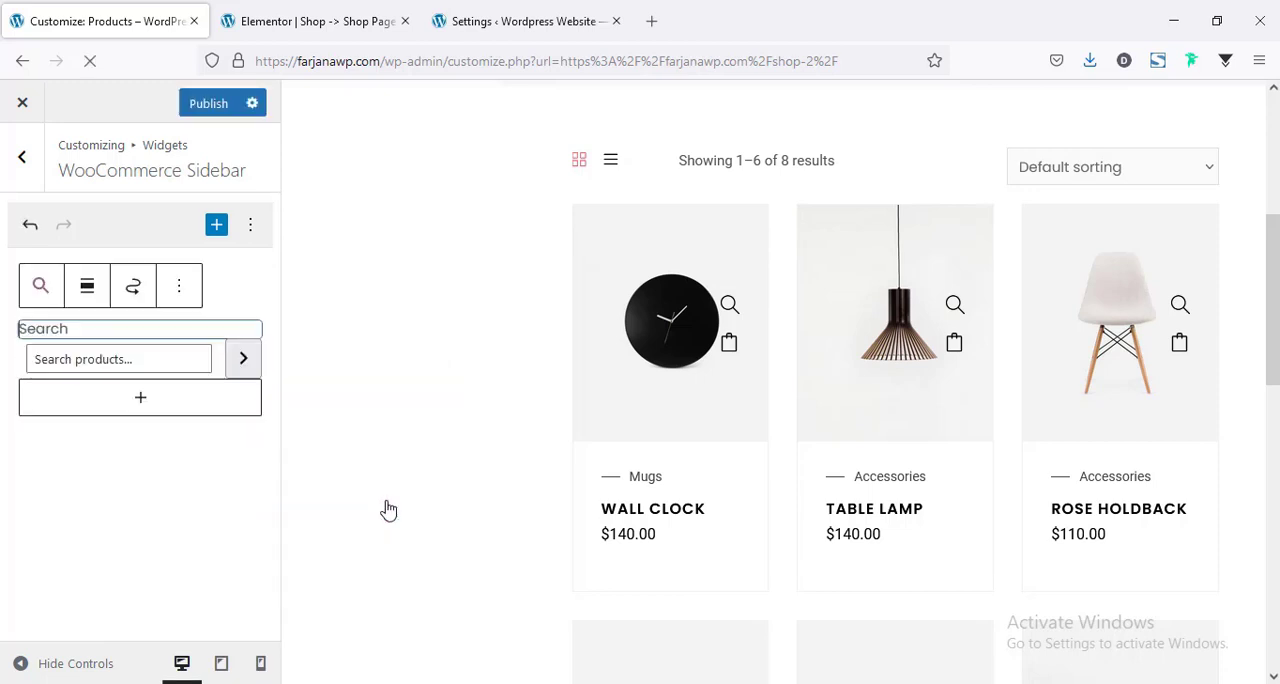
{"action": "double_click", "coordinate": [144, 328]}
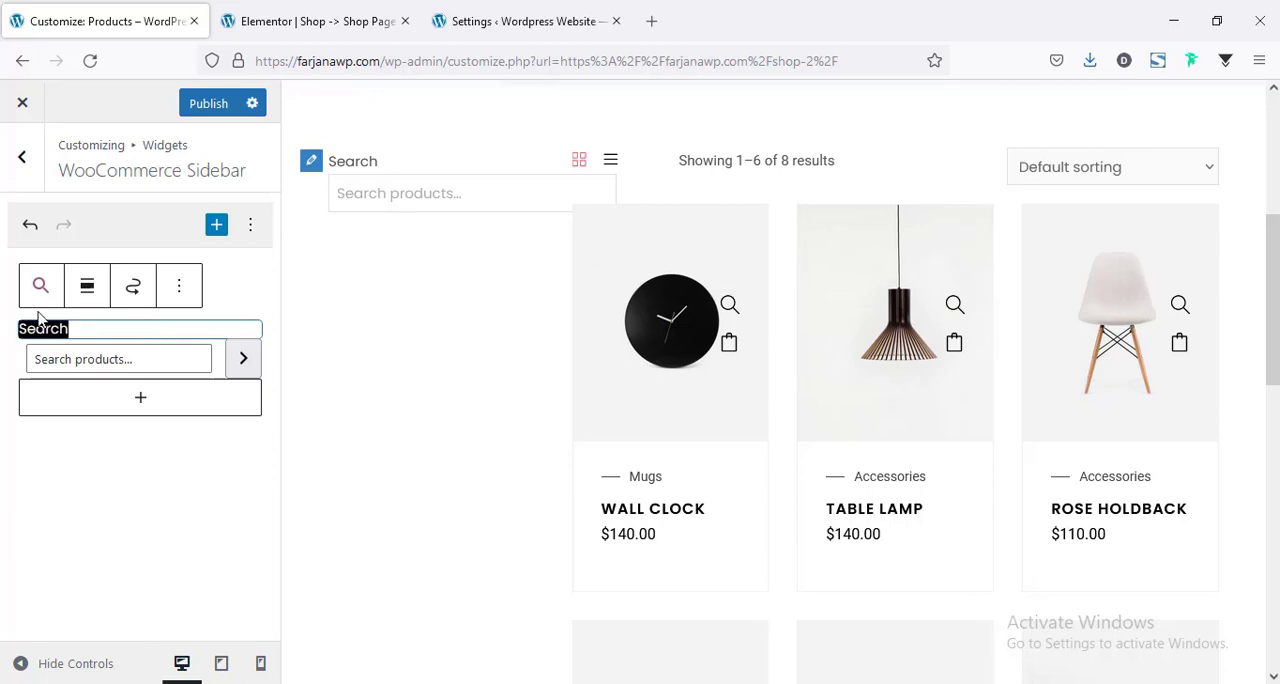
{"action": "key", "text": "BackSpace"}
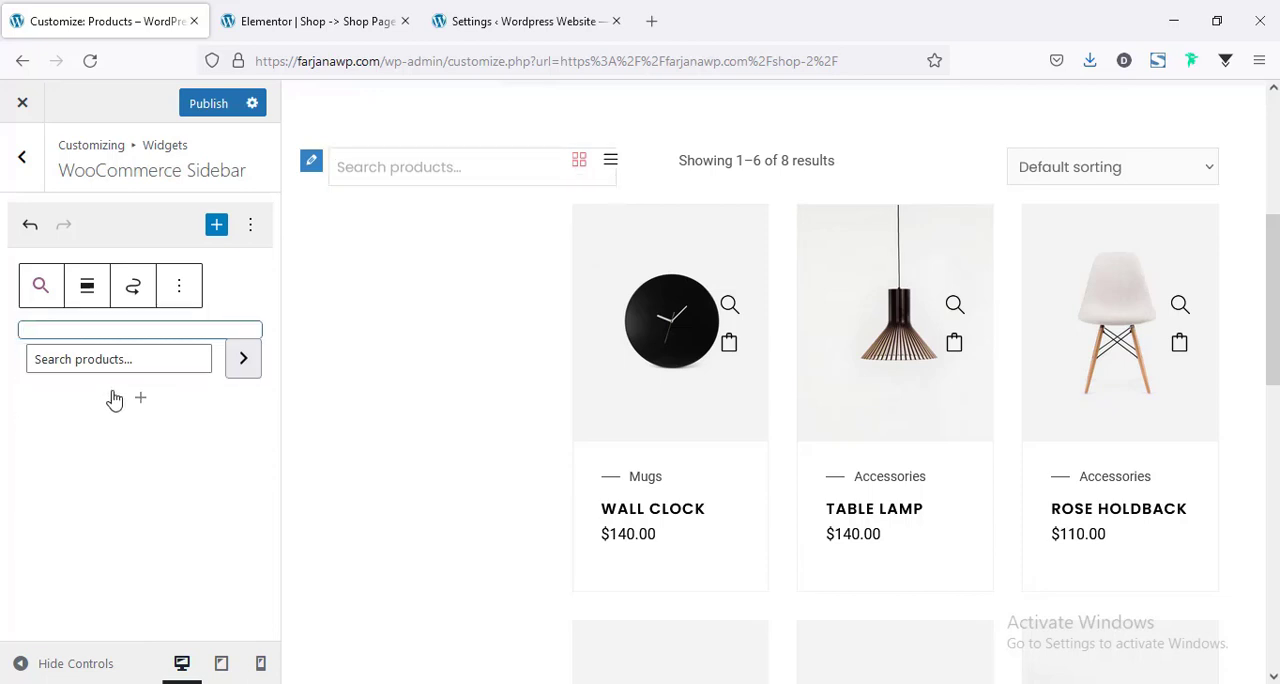
Add a Filter Products by Price widget below the product search block.
{"action": "left_click", "coordinate": [140, 404]}
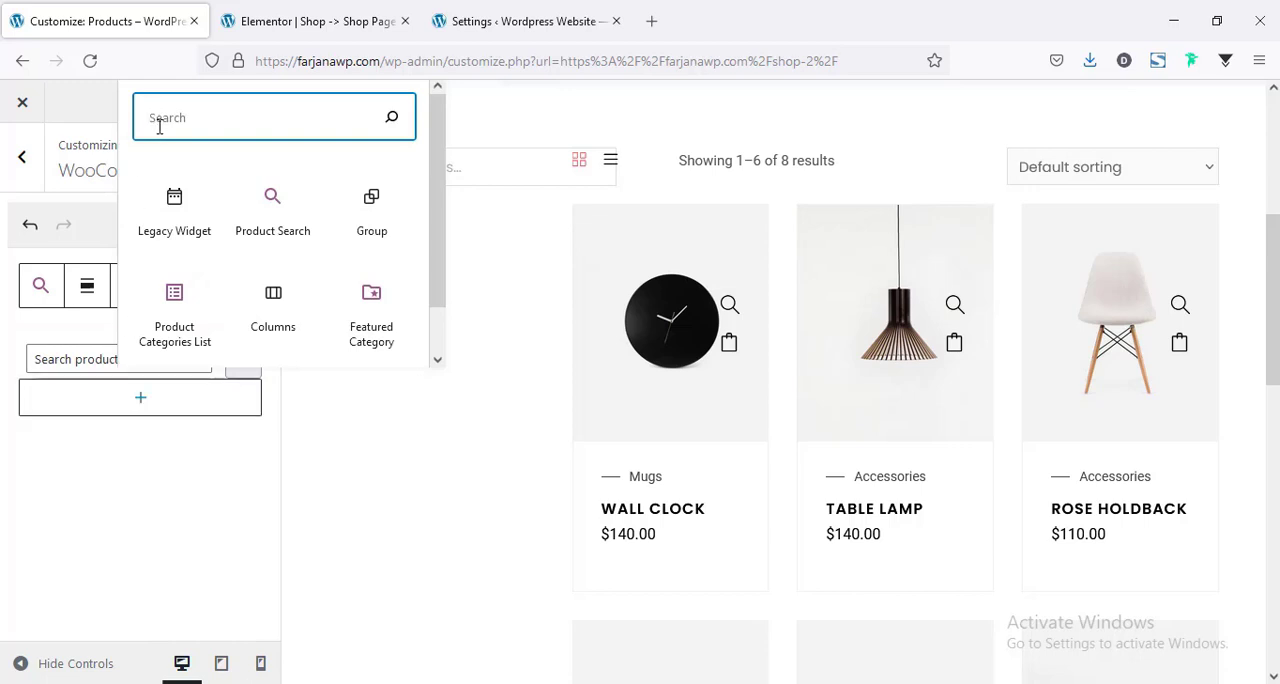
{"action": "type", "text": "filter"}
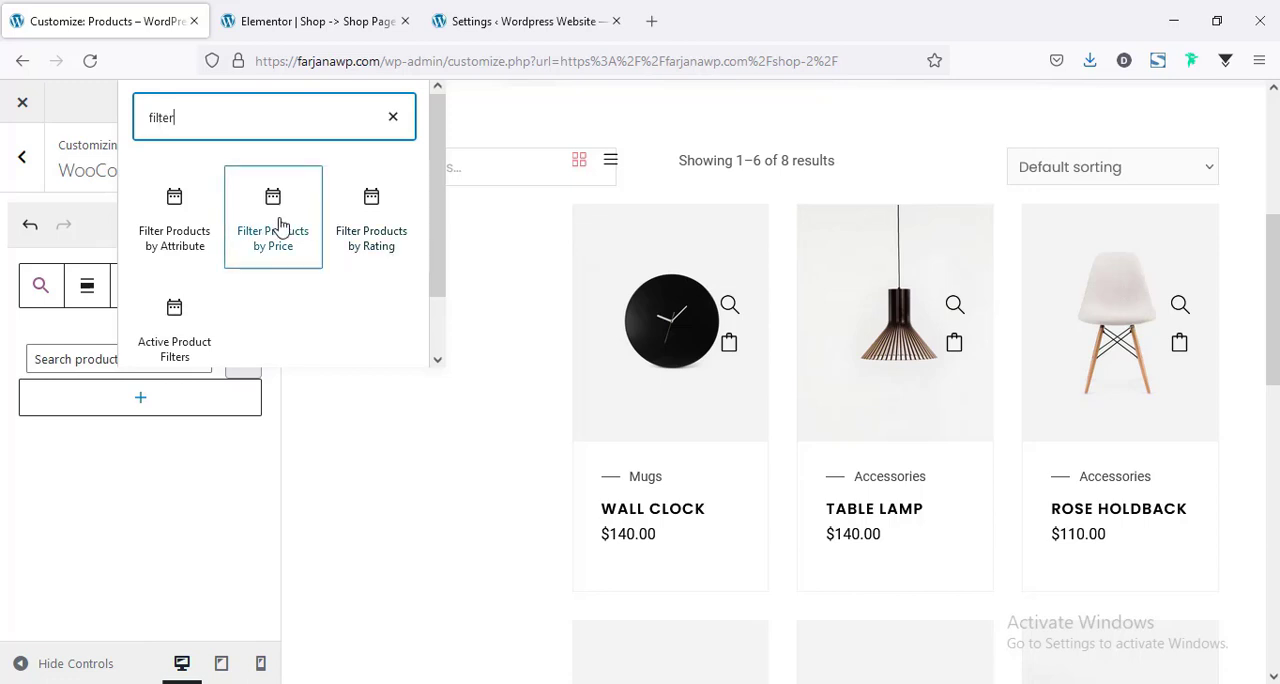
{"action": "left_click", "coordinate": [281, 226]}
{"action": "left_click", "coordinate": [281, 226]}
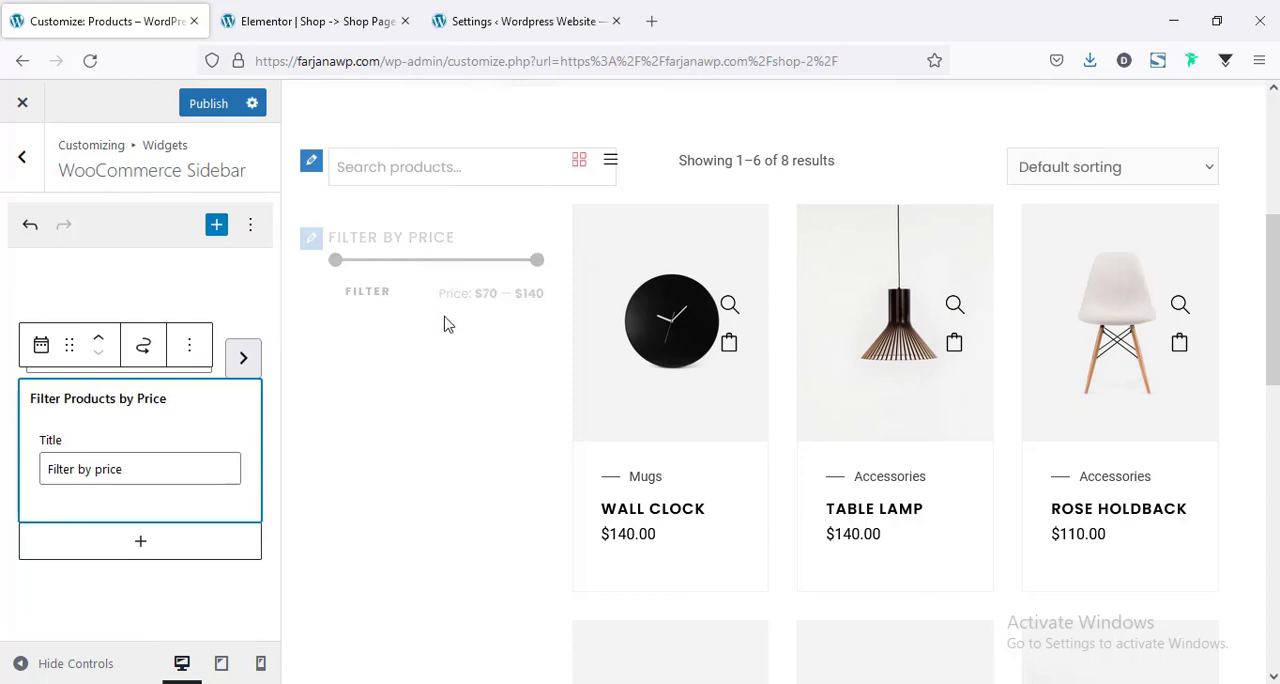
Add a Products by Rating list widget below the price filter and review its title and product count settings.
{"action": "left_click", "coordinate": [142, 543]}
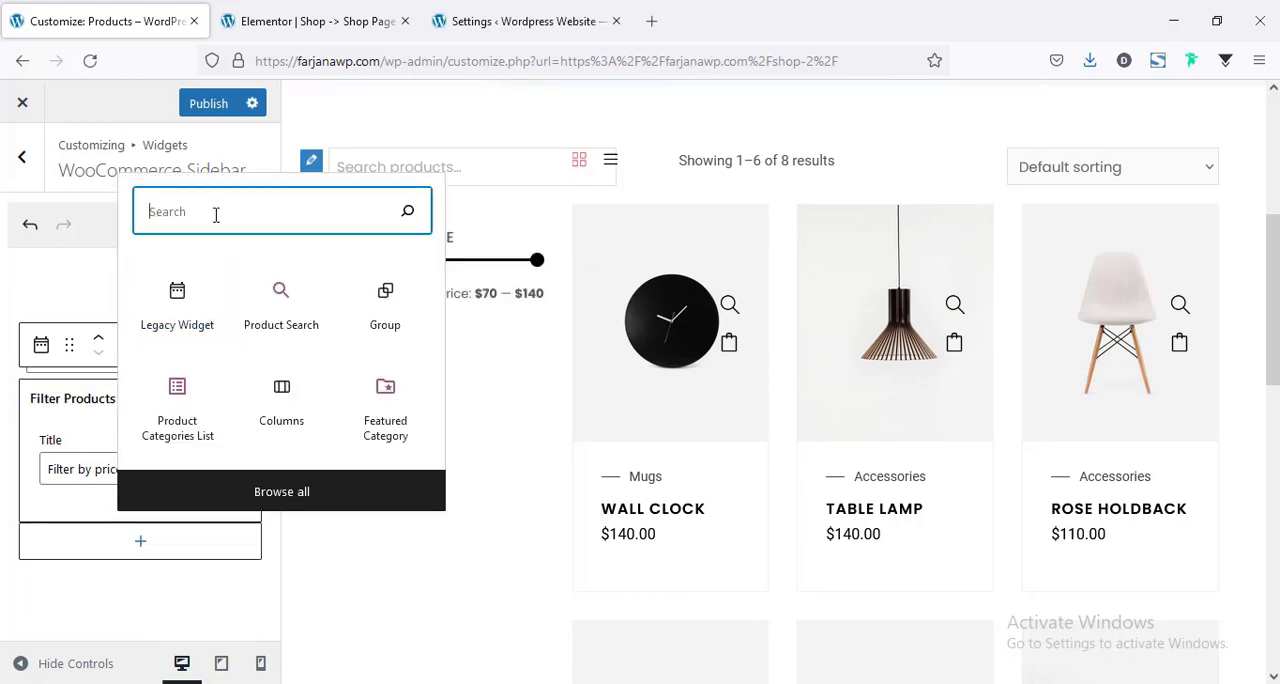
{"action": "type", "text": "p"}
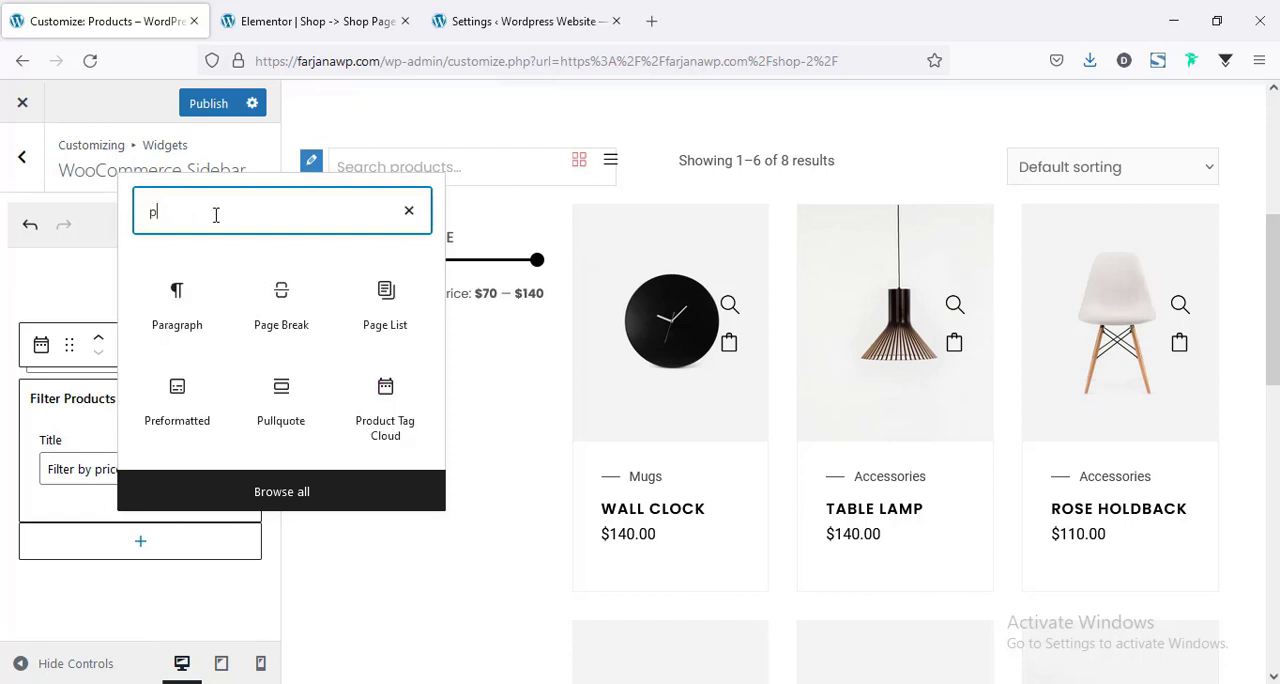
{"action": "type", "text": "roduct"}
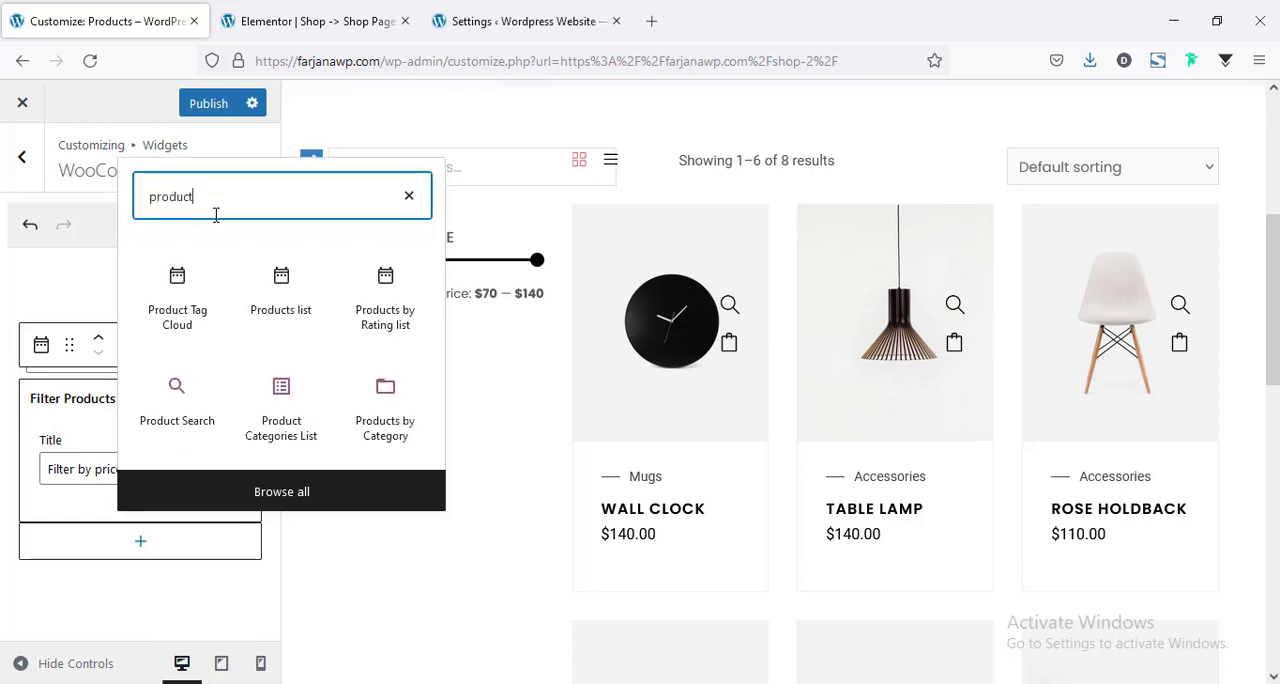
{"action": "type", "text": "s"}
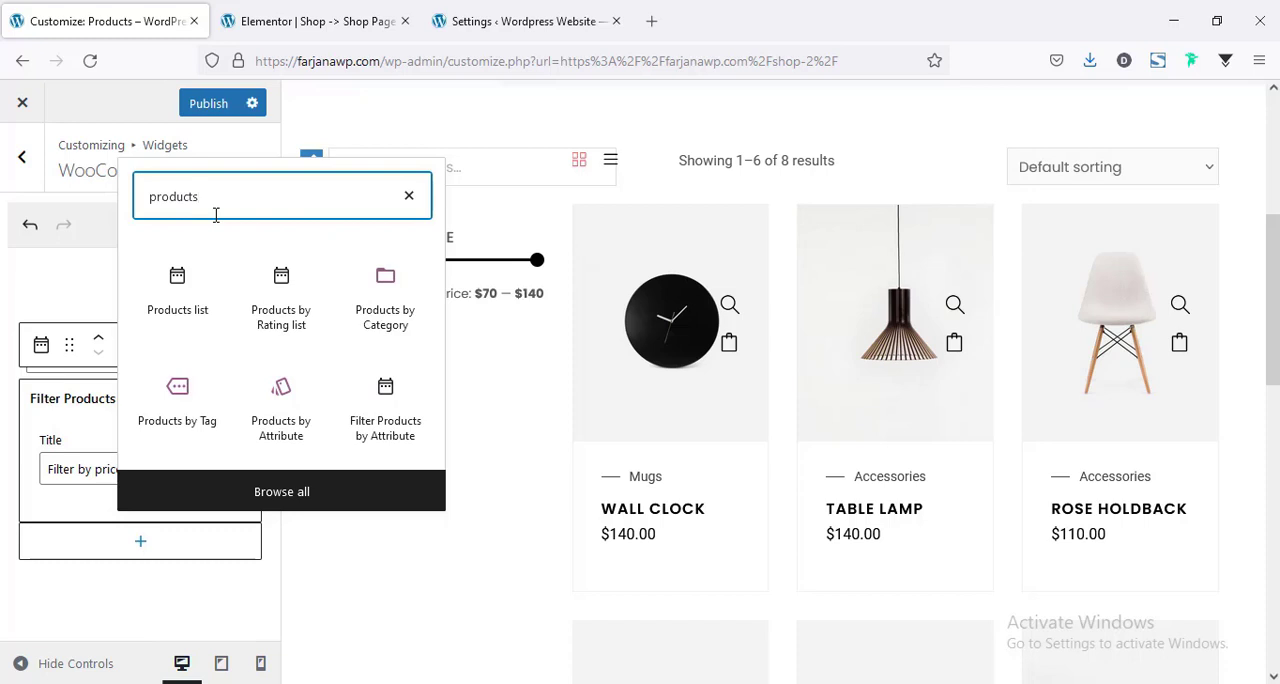
{"action": "left_click", "coordinate": [280, 331]}
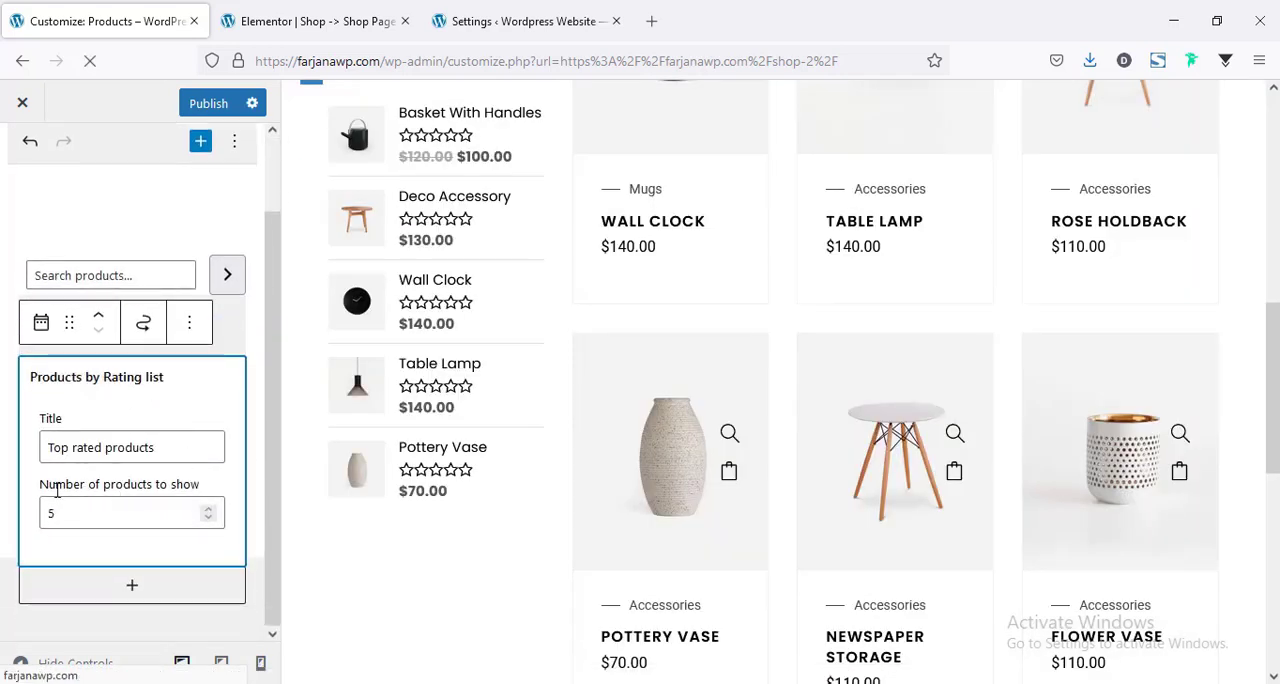
{"action": "triple_click", "coordinate": [71, 455]}
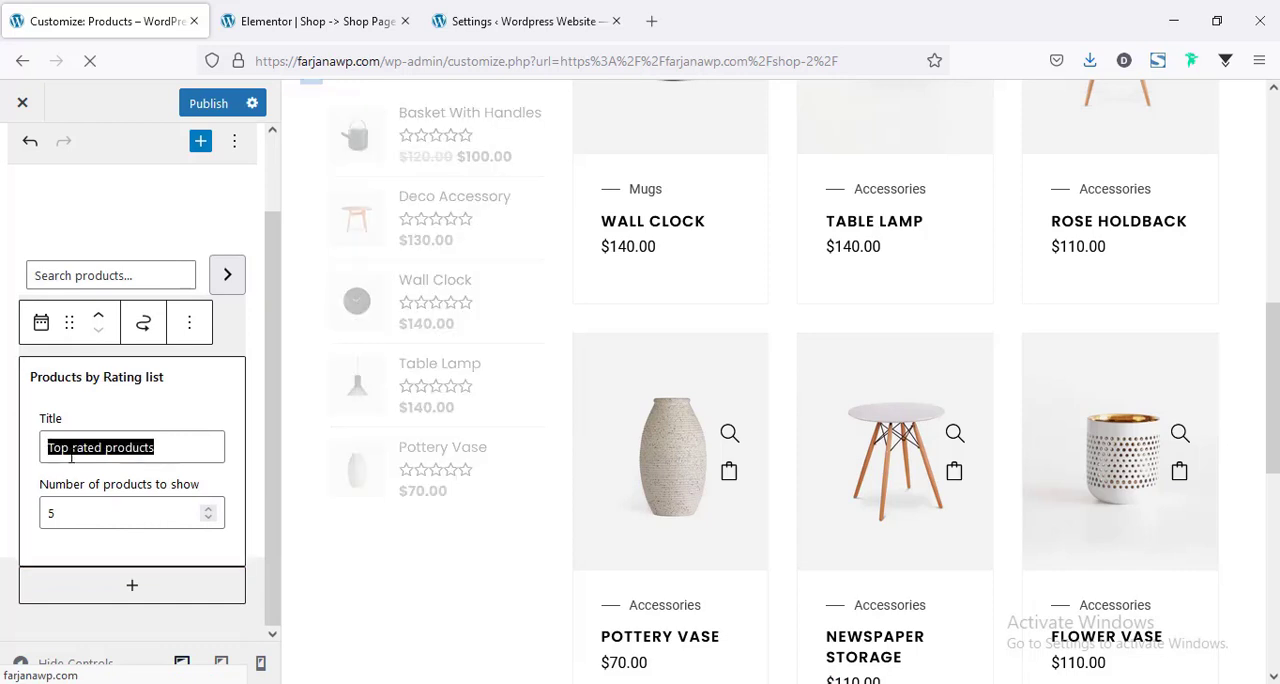
{"action": "double_click", "coordinate": [65, 513]}
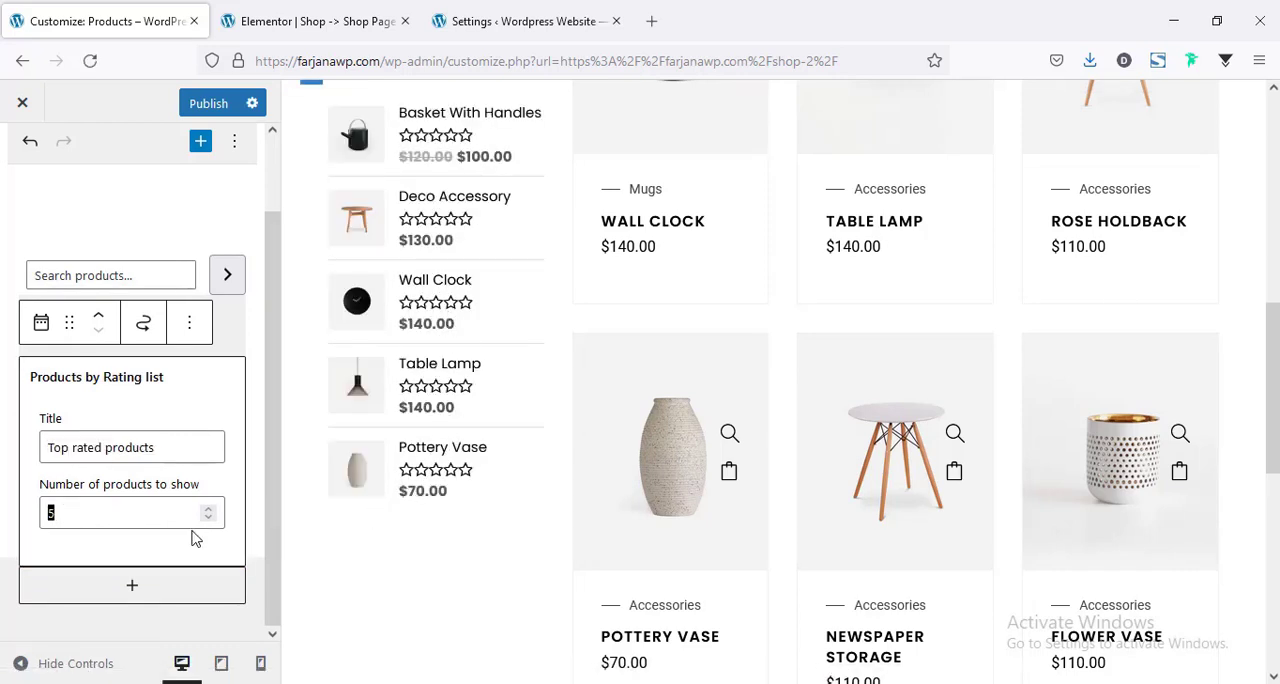
{"action": "scroll", "coordinate": [380, 470], "scroll_direction": "up", "scroll_amount": 1}
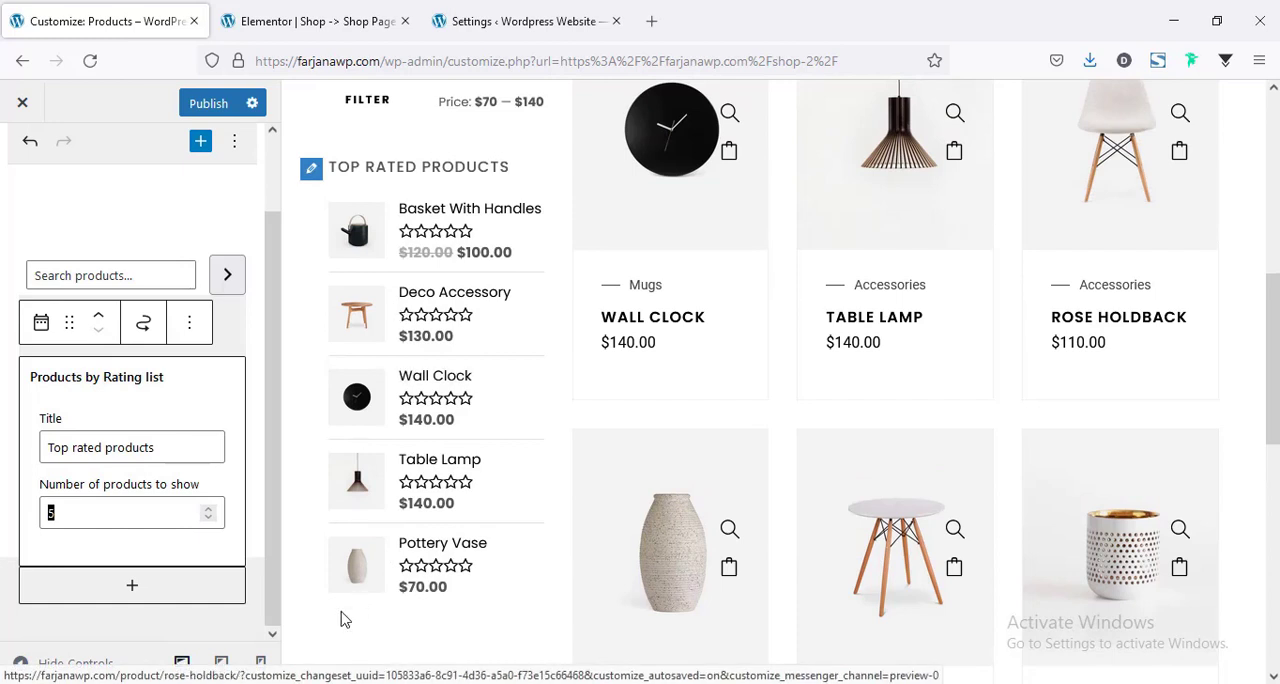
Add a Product Categories List block below the top rated products.
{"action": "left_click", "coordinate": [134, 587]}
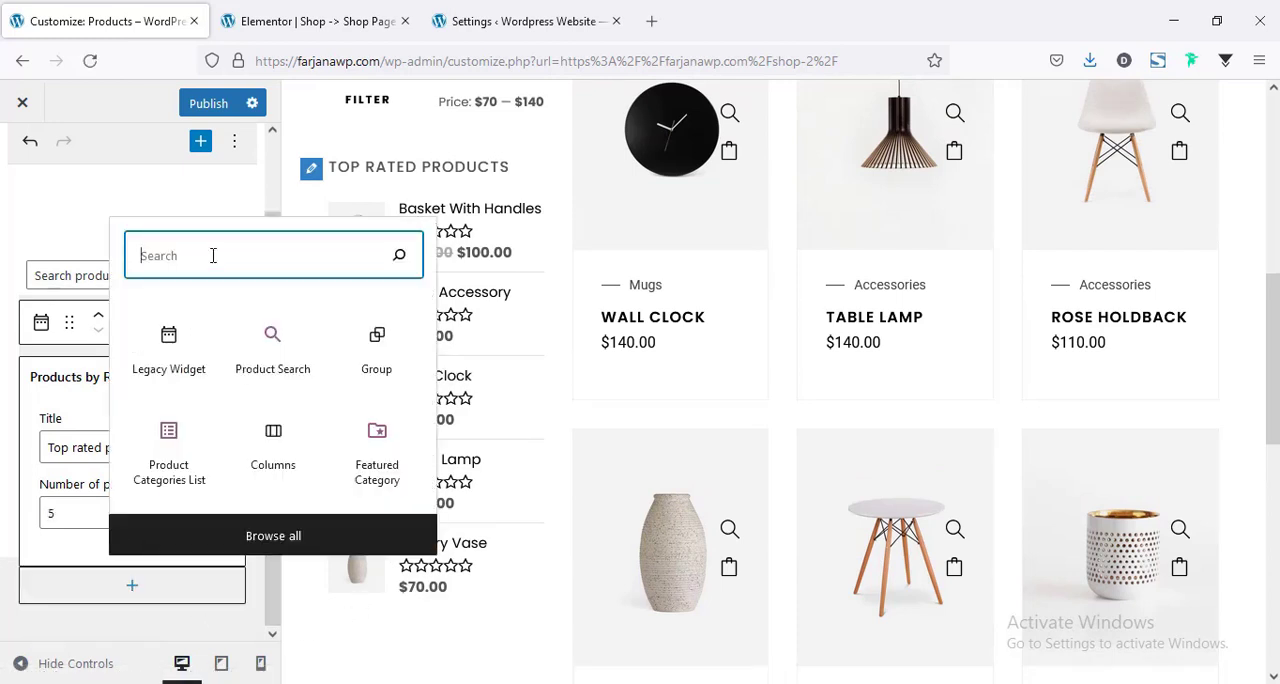
{"action": "type", "text": "categor"}
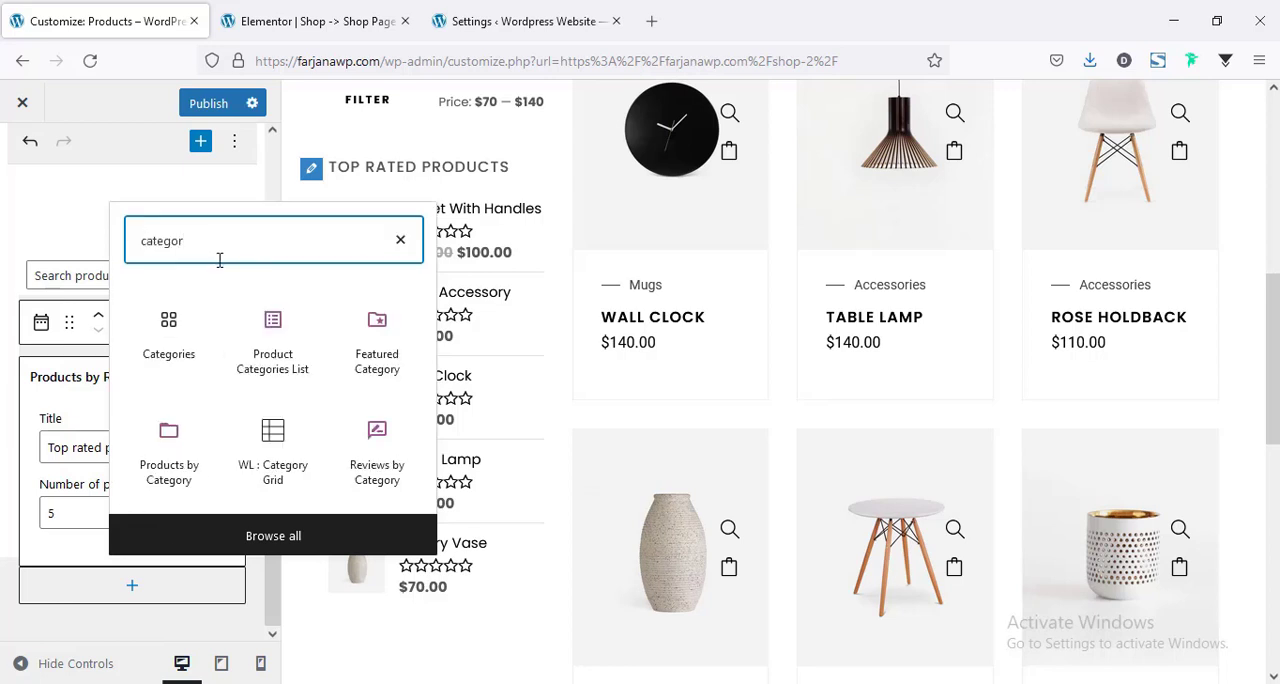
{"action": "left_click", "coordinate": [272, 362]}
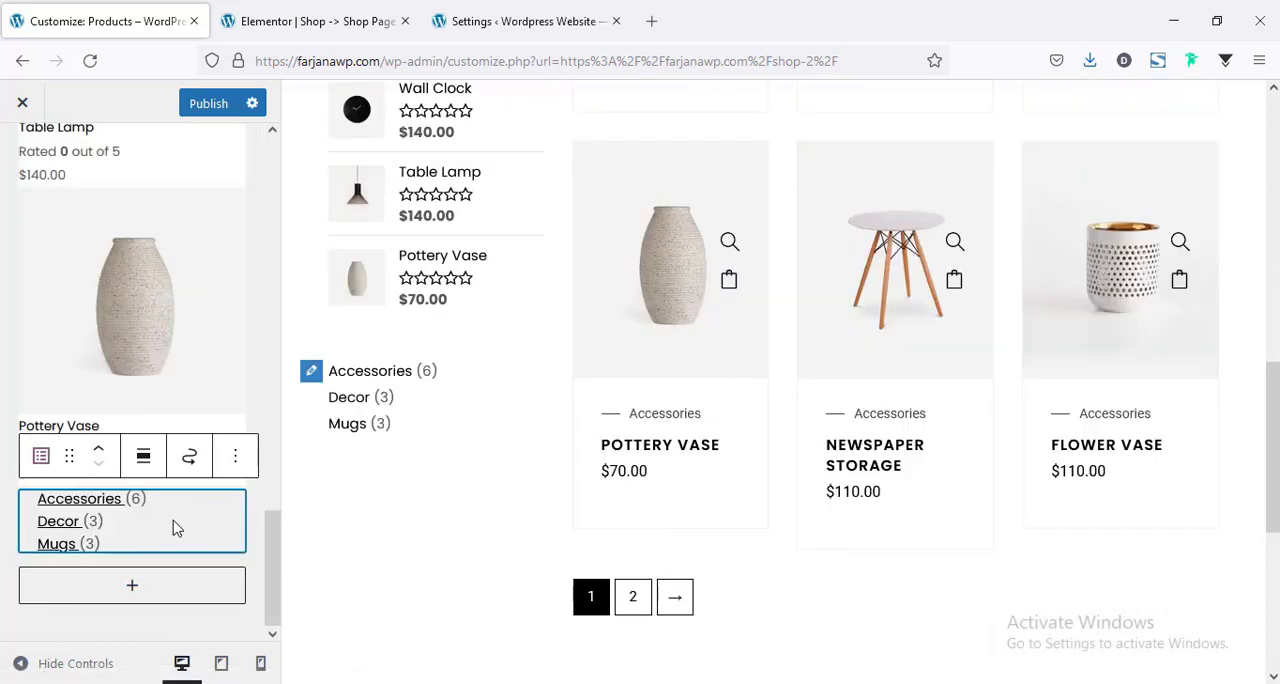
Add a Featured Category block below the categories list and set it to feature the Accessories category.
{"action": "left_click", "coordinate": [135, 588]}
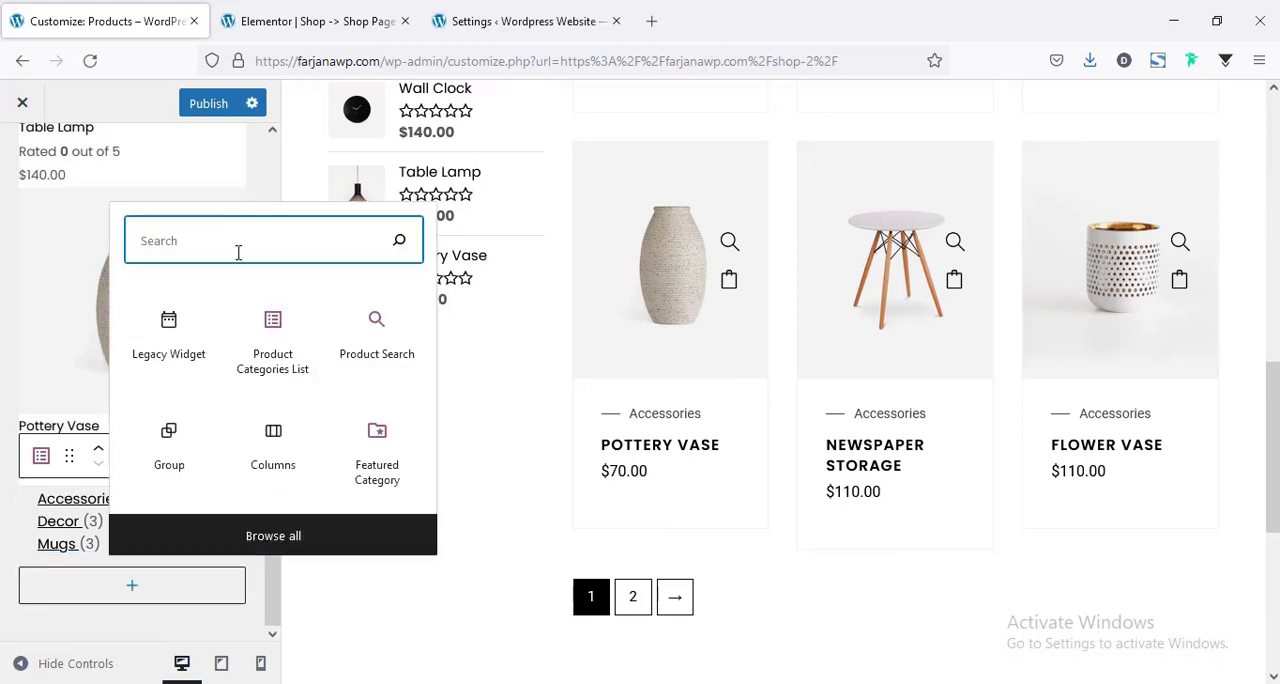
{"action": "type", "text": "feature"}
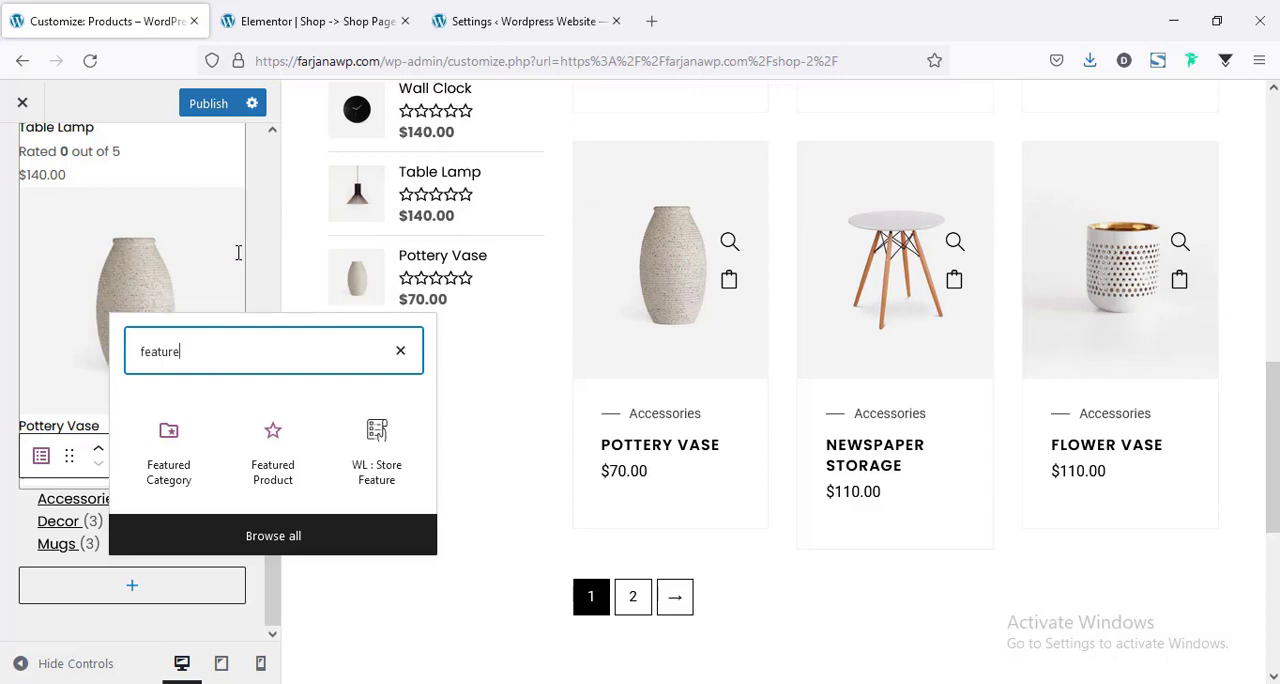
{"action": "left_click", "coordinate": [166, 462]}
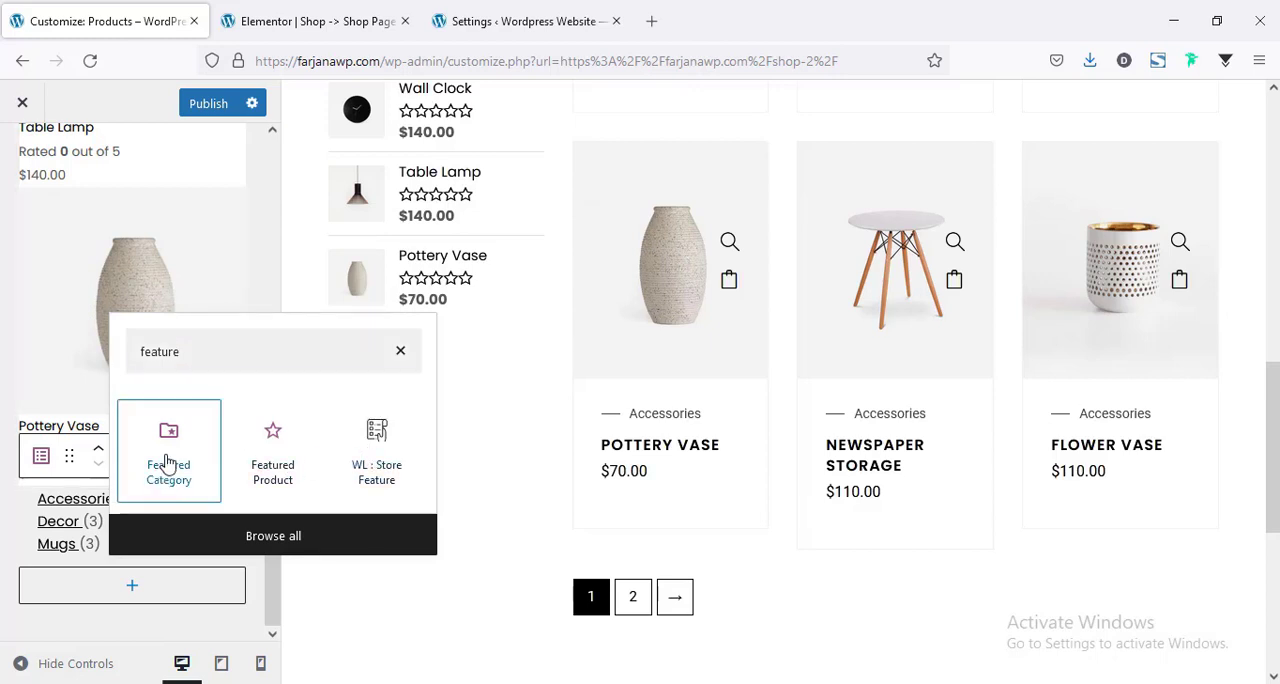
{"action": "left_click", "coordinate": [166, 462]}
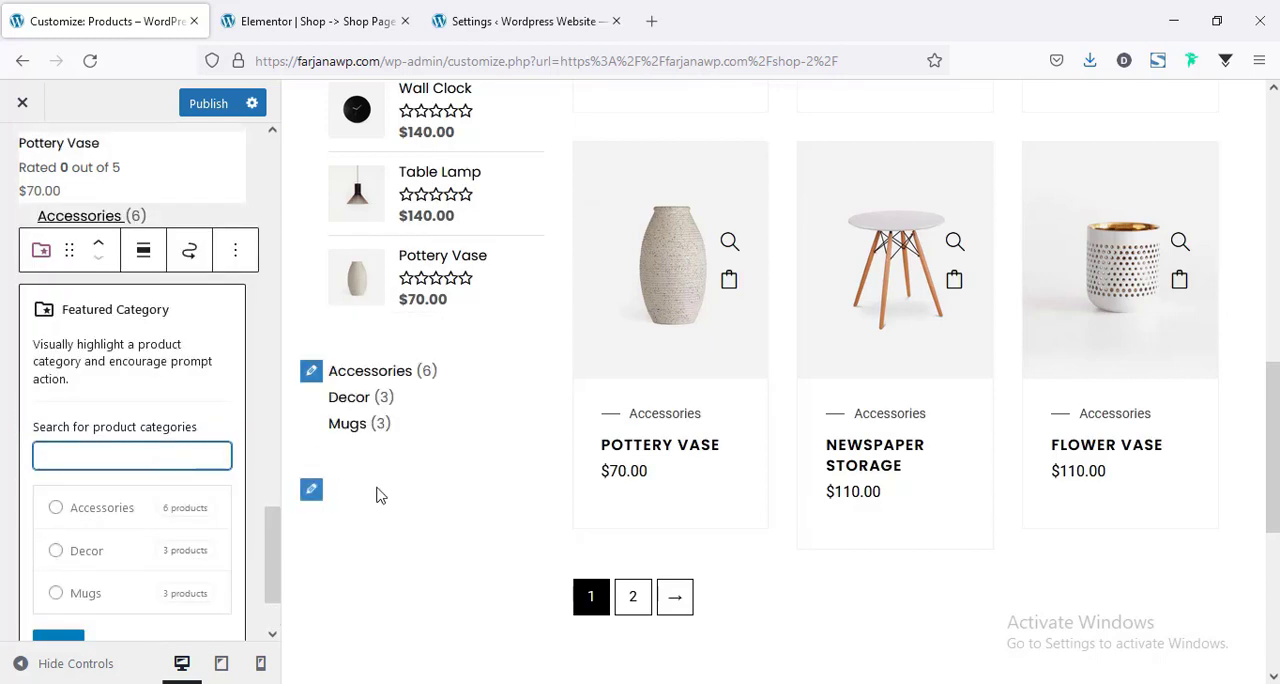
{"action": "left_click", "coordinate": [57, 510]}
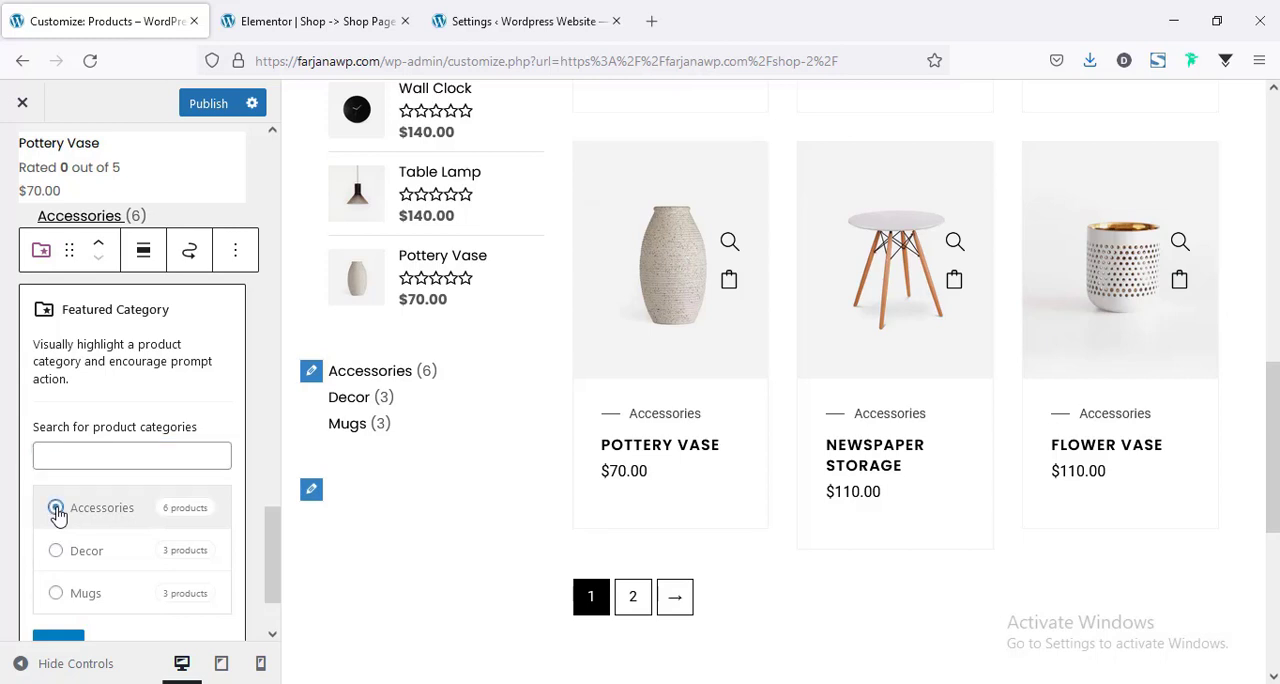
{"action": "scroll", "coordinate": [500, 505], "scroll_direction": "down", "scroll_amount": 4}
{"action": "scroll", "coordinate": [483, 492], "scroll_direction": "up", "scroll_amount": 1}
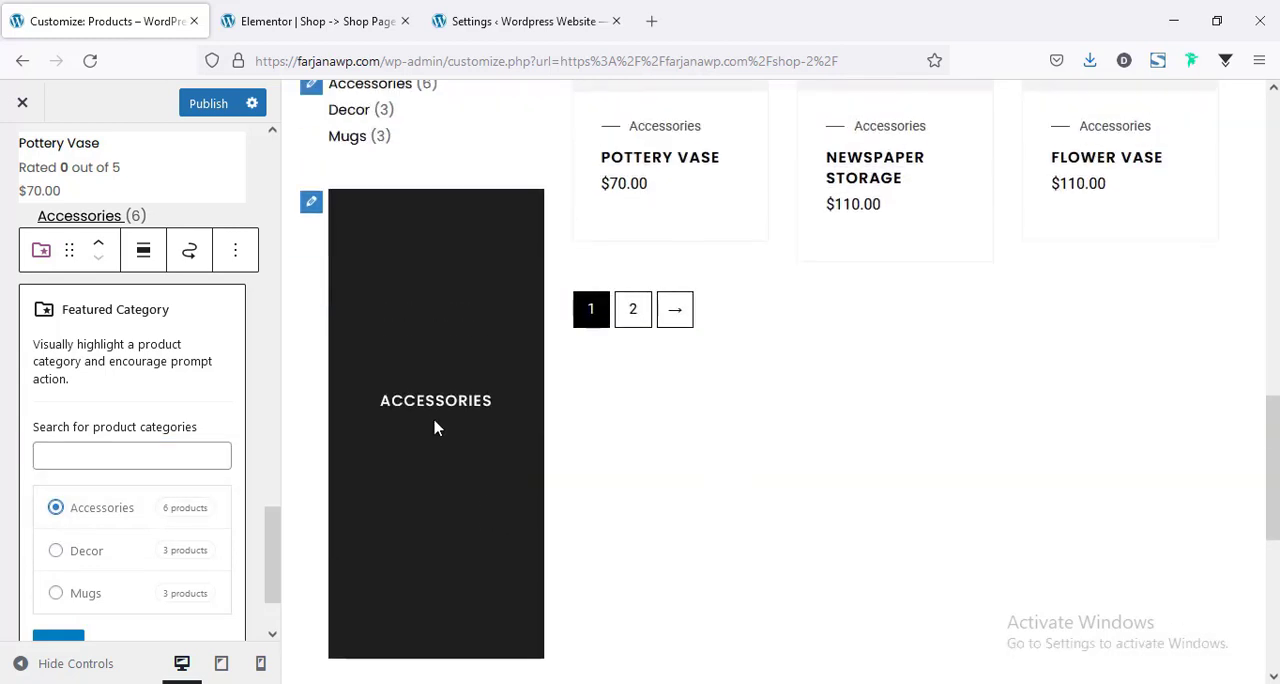
{"action": "scroll", "coordinate": [77, 430], "scroll_direction": "down", "scroll_amount": 2}
{"action": "left_click", "coordinate": [46, 548]}
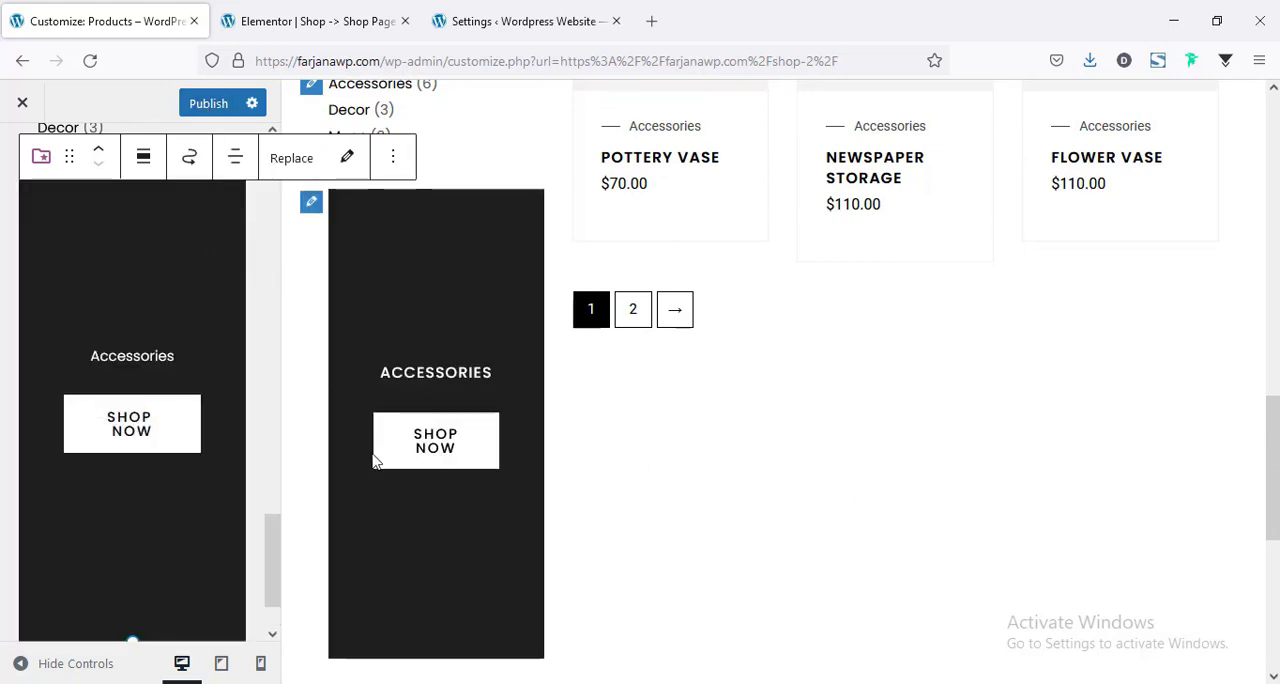
Publish the sidebar widgets and open the live shop page in a new tab to check them.
{"action": "scroll", "coordinate": [376, 461], "scroll_direction": "up", "scroll_amount": 3}
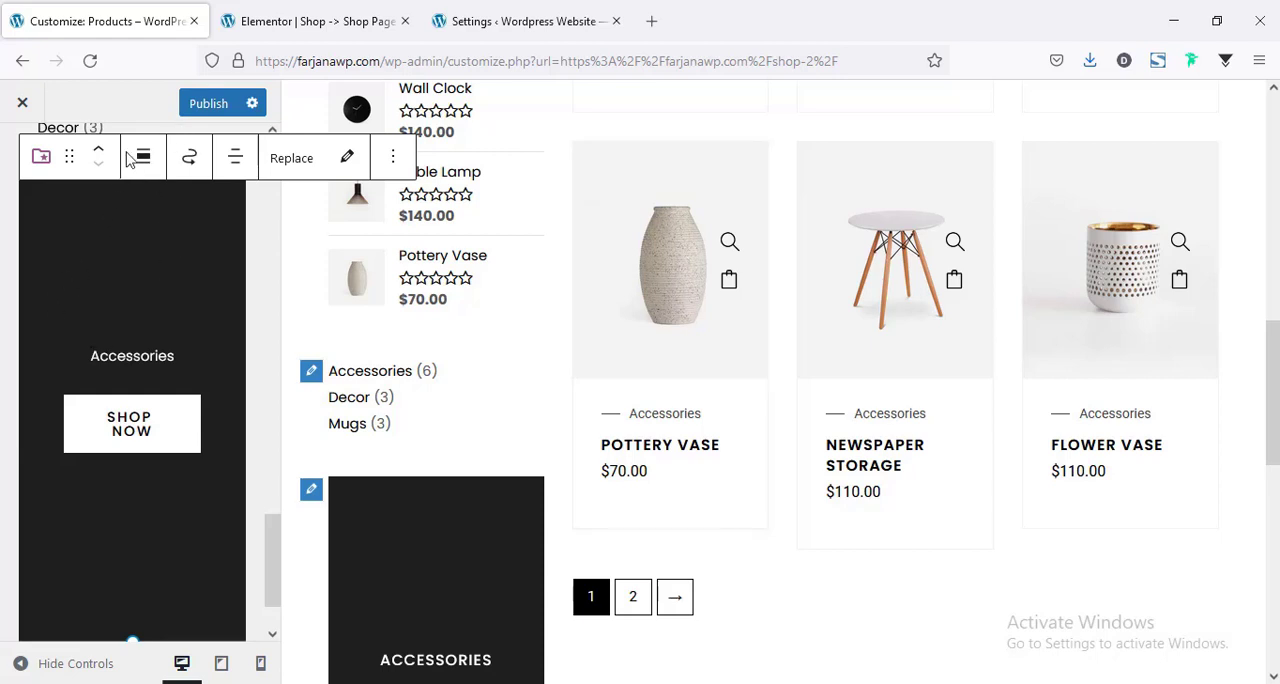
{"action": "left_click", "coordinate": [208, 106]}
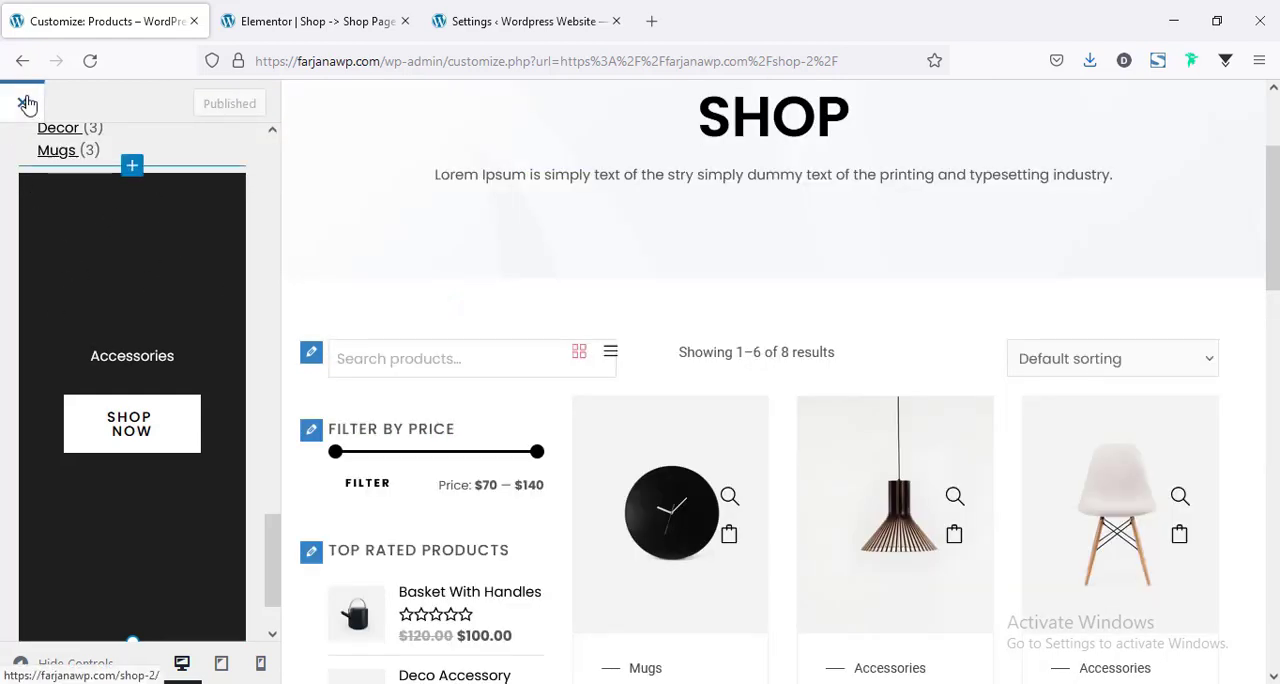
{"action": "left_click", "coordinate": [24, 106]}
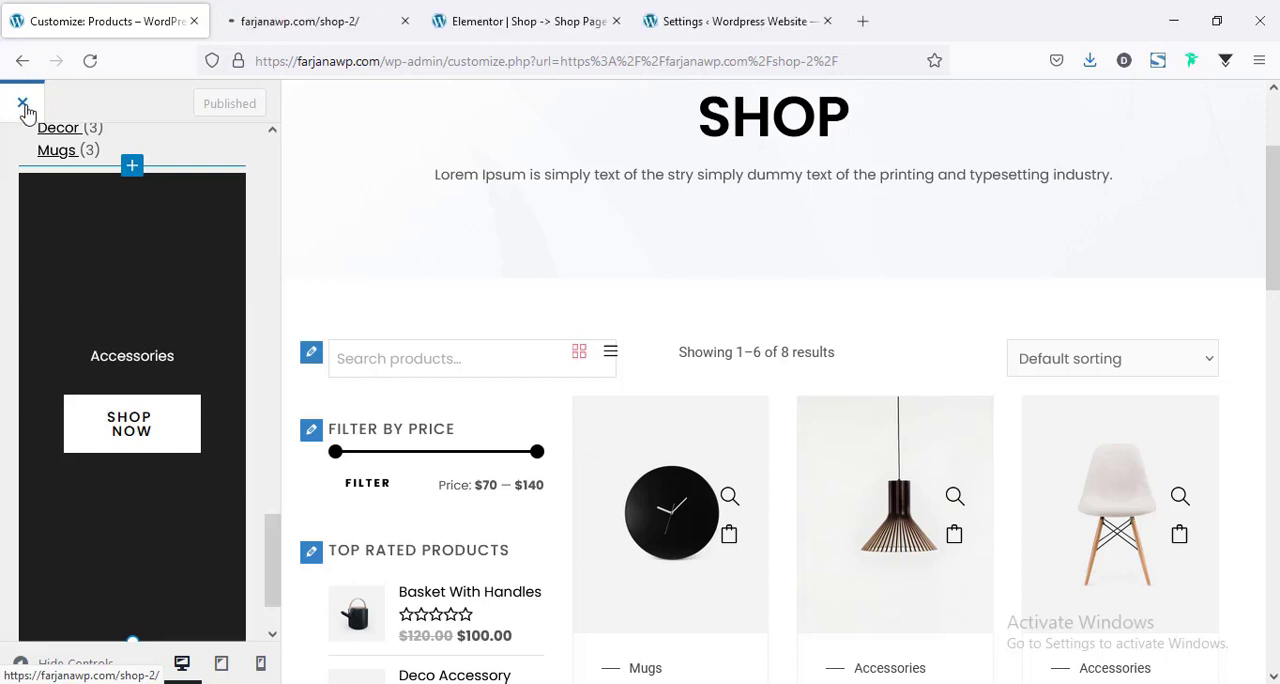
{"action": "left_click", "coordinate": [337, 15]}
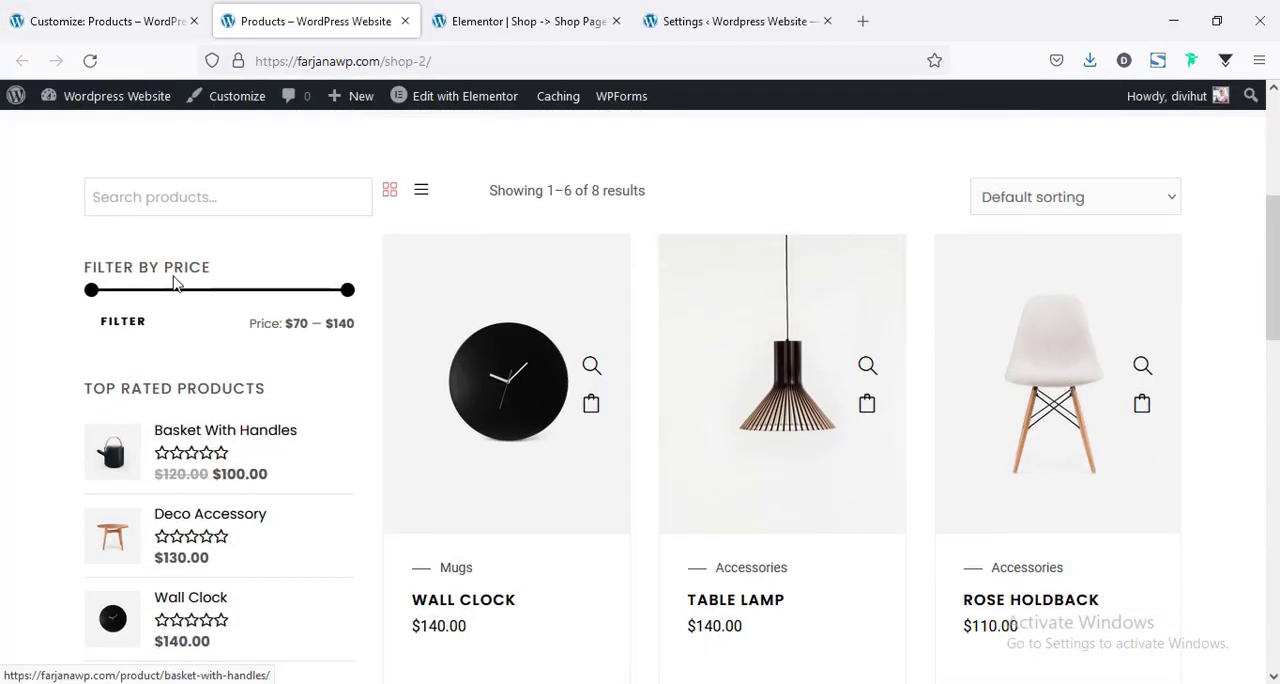
Review the search, price filter, top rated, categories and featured Accessories widgets in the live shop page's sidebar.
{"action": "left_click", "coordinate": [124, 204]}
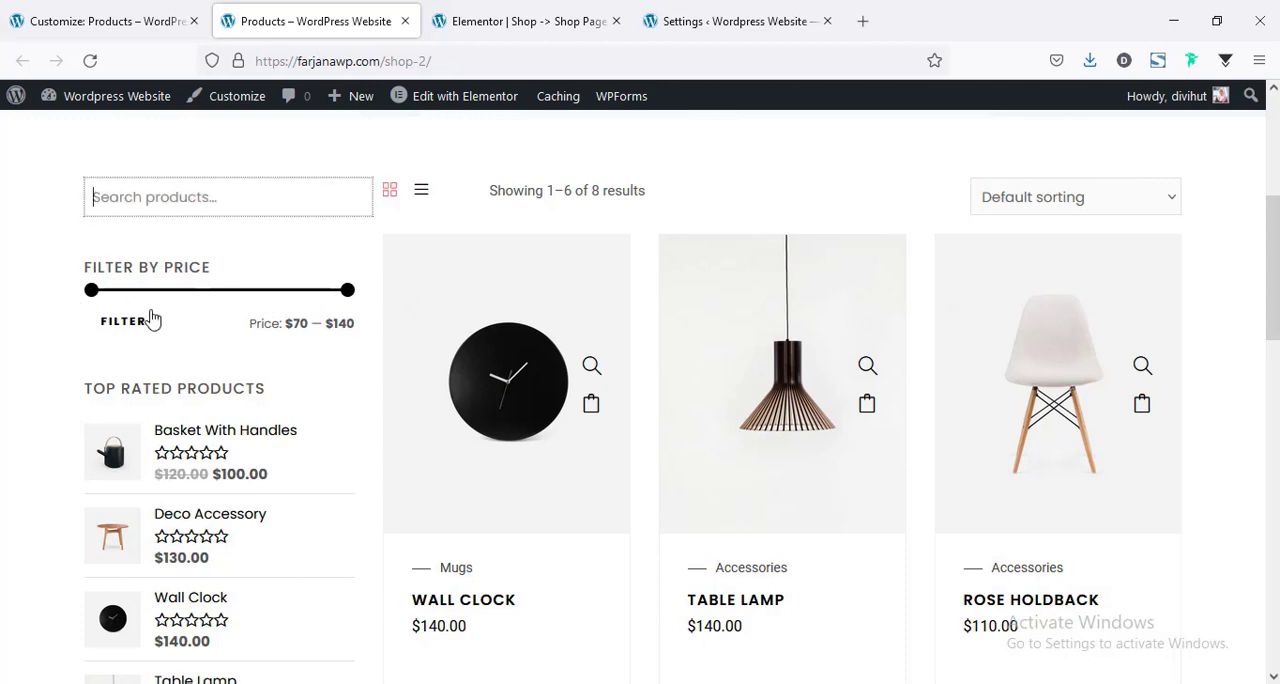
{"action": "scroll", "coordinate": [160, 300], "scroll_direction": "down", "scroll_amount": 2}
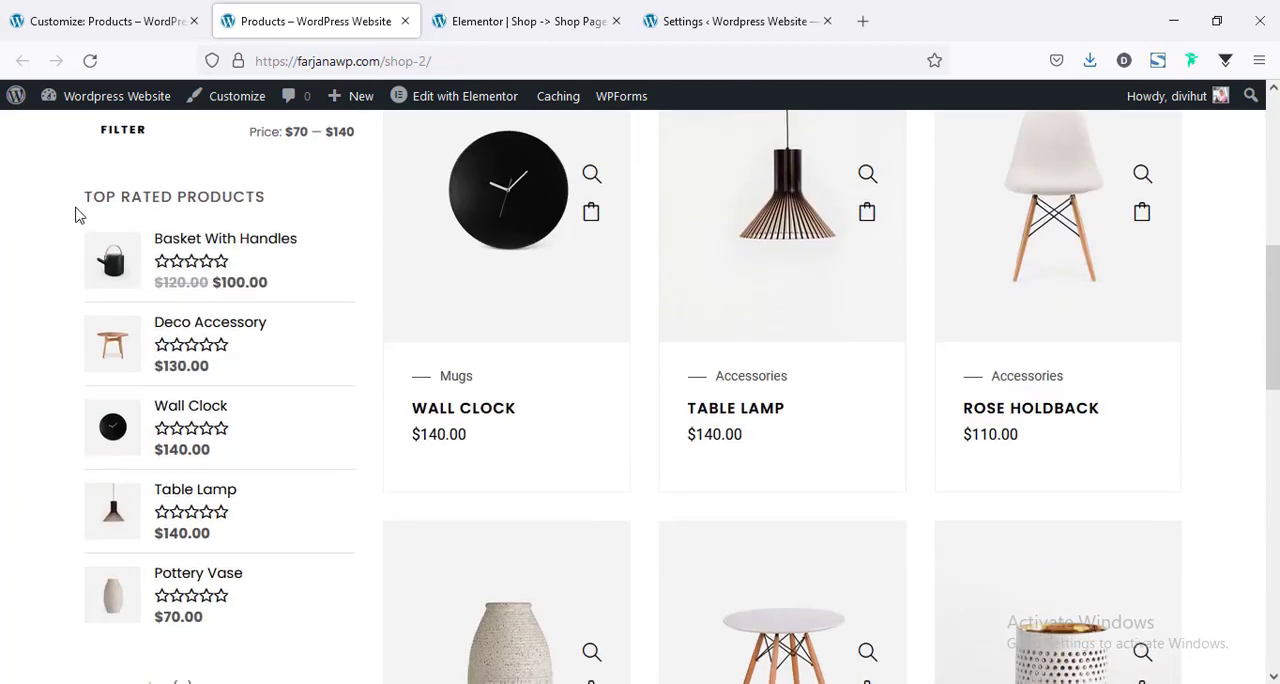
{"action": "scroll", "coordinate": [211, 390], "scroll_direction": "down", "scroll_amount": 5}
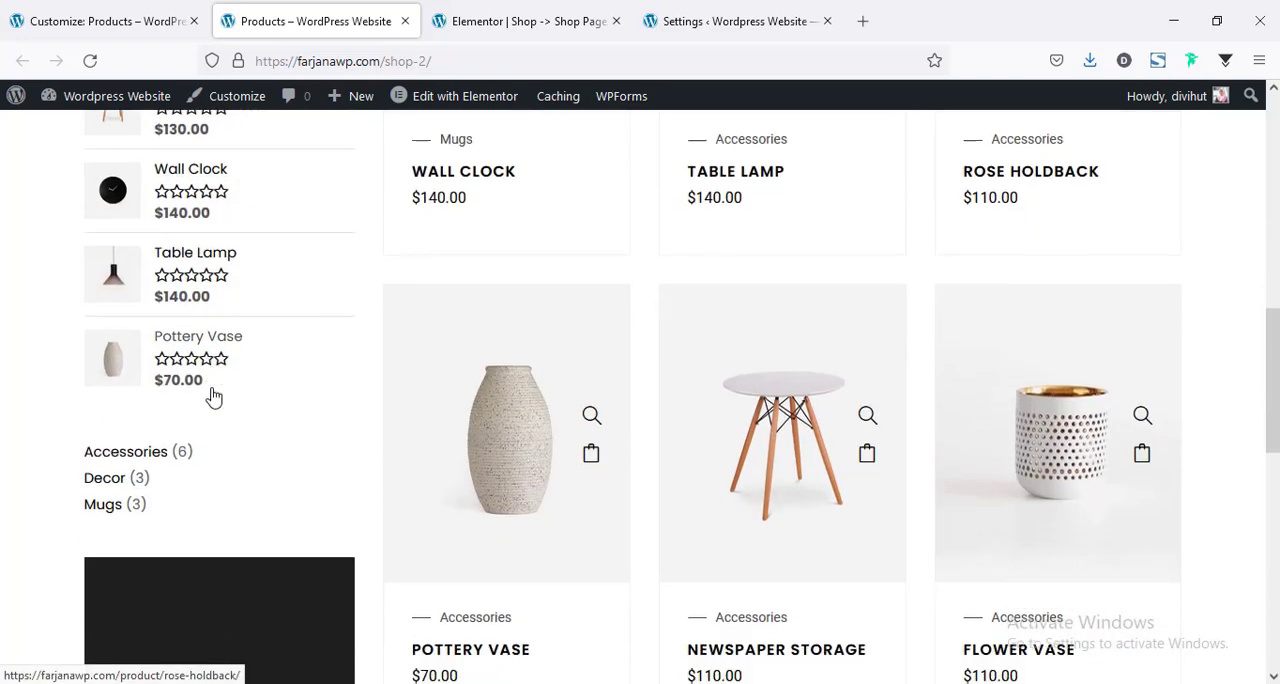
{"action": "scroll", "coordinate": [182, 345], "scroll_direction": "down", "scroll_amount": 1}
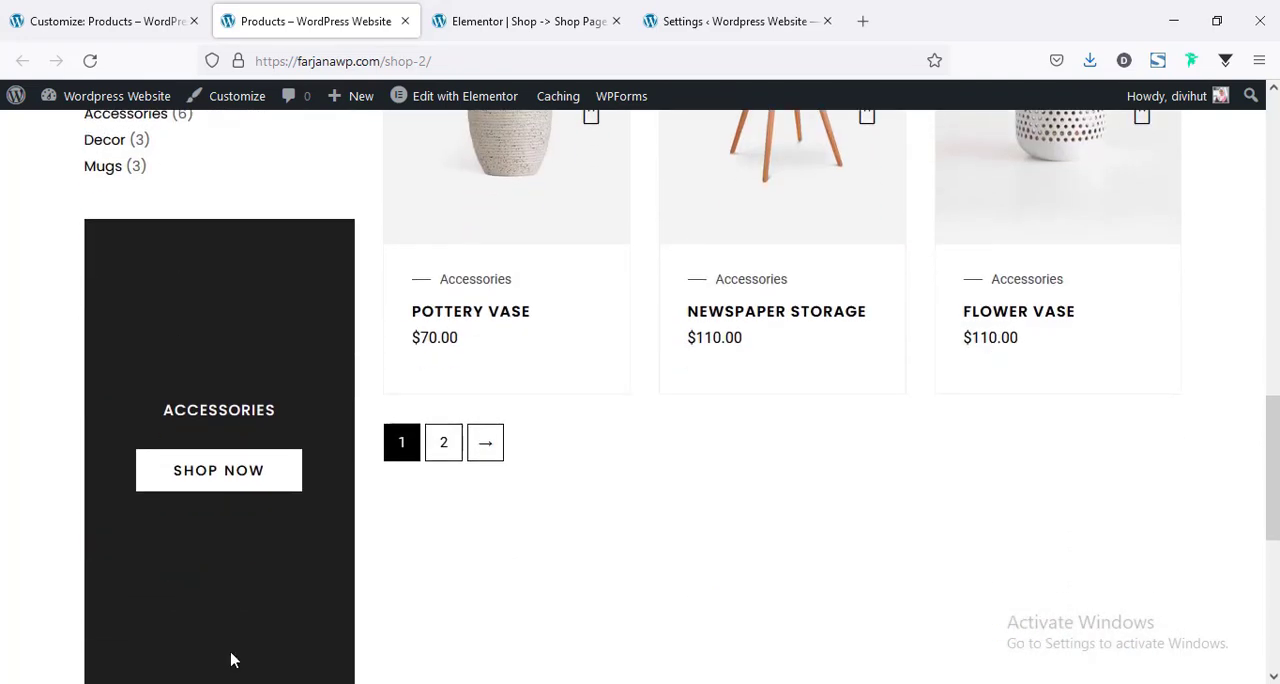
{"action": "scroll", "coordinate": [231, 660], "scroll_direction": "down", "scroll_amount": 5}
{"action": "scroll", "coordinate": [222, 573], "scroll_direction": "up", "scroll_amount": 4}
{"action": "scroll", "coordinate": [237, 500], "scroll_direction": "up", "scroll_amount": 3}
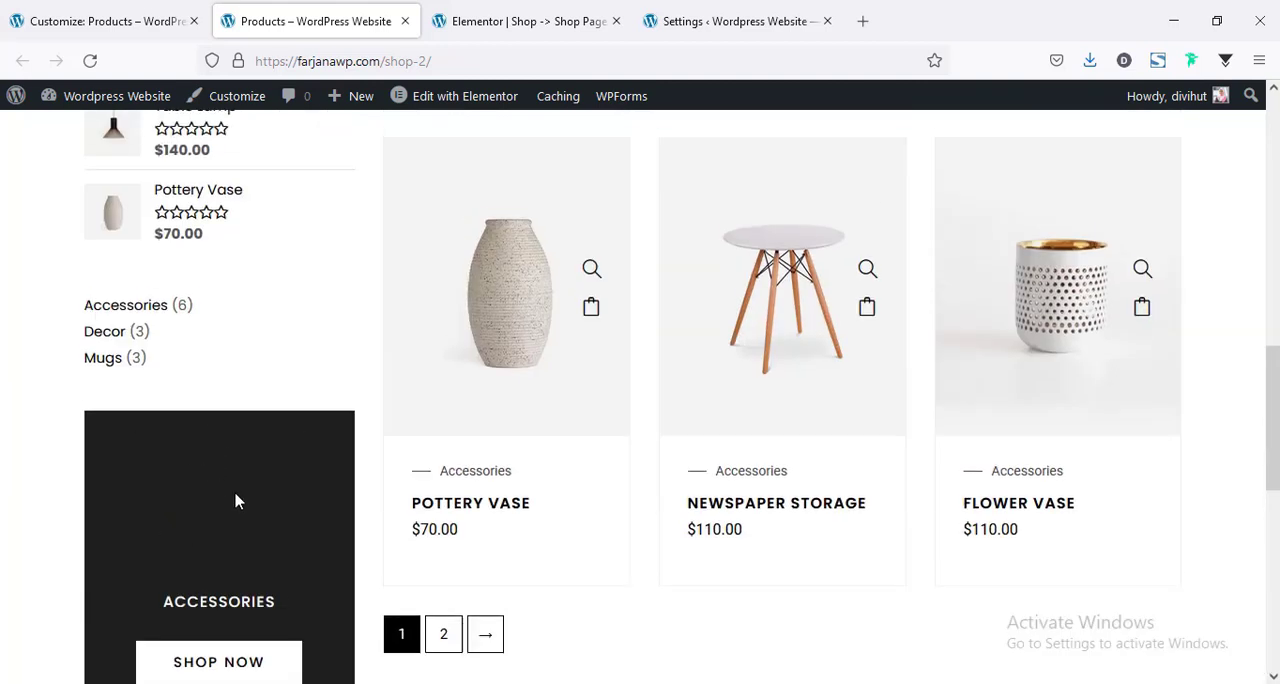
Remove the featured Accessories category block from the sidebar in the Customizer and publish the change.
{"action": "key", "text": "ctrl+shift+Tab"}
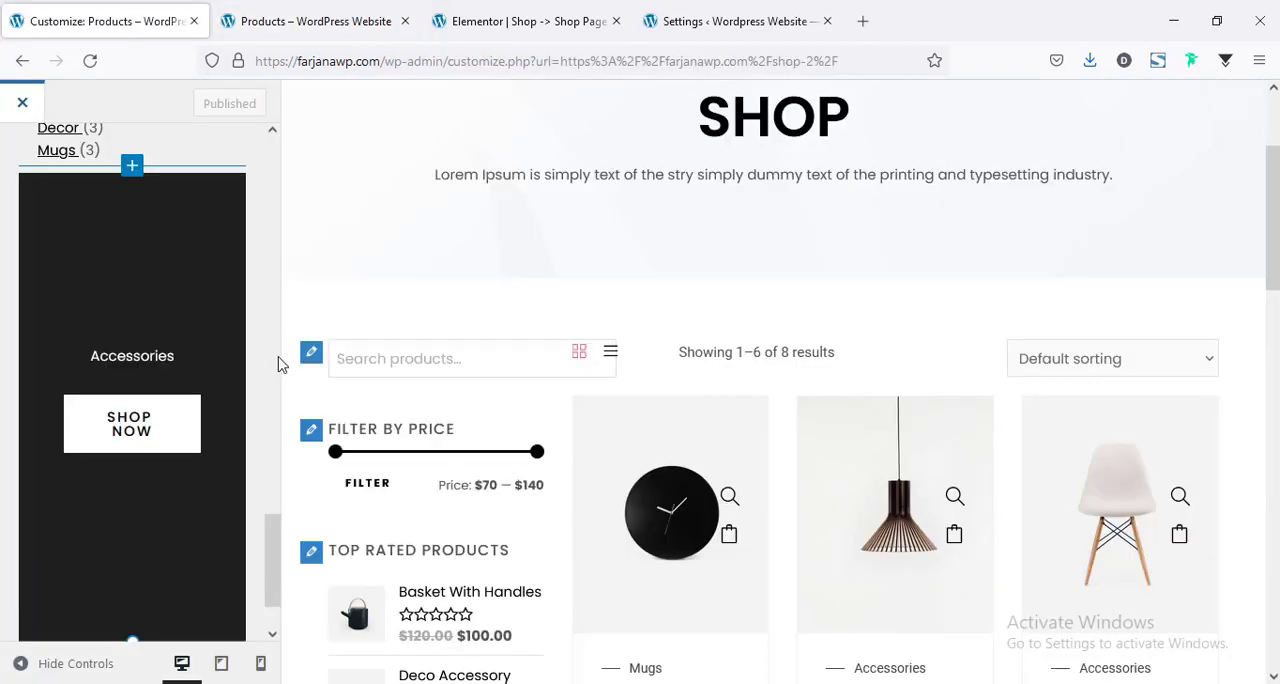
{"action": "left_click", "coordinate": [157, 240]}
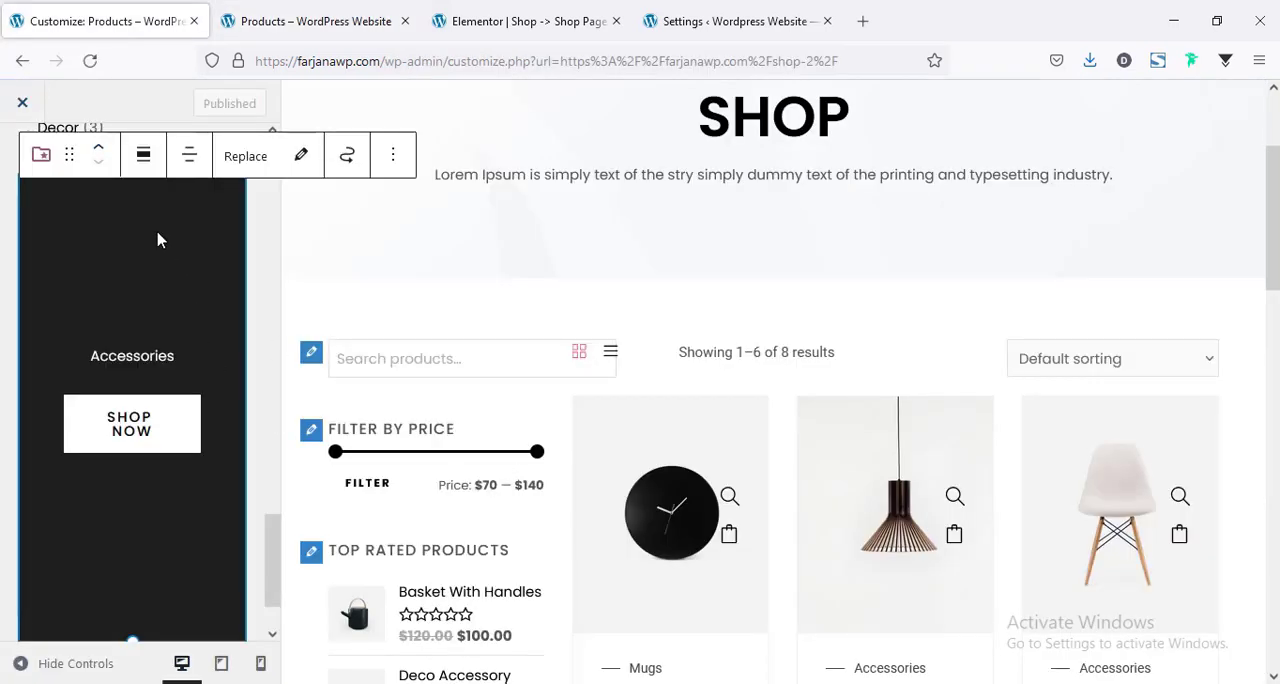
{"action": "left_click", "coordinate": [393, 157]}
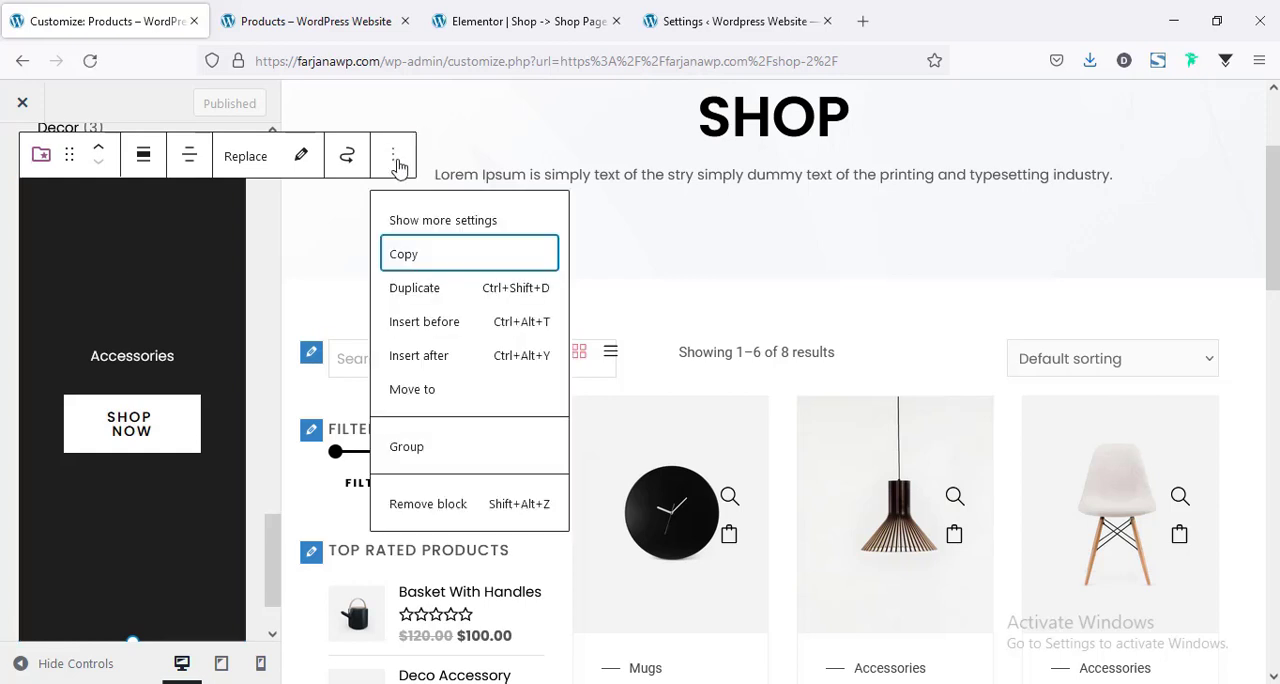
{"action": "left_click", "coordinate": [401, 505]}
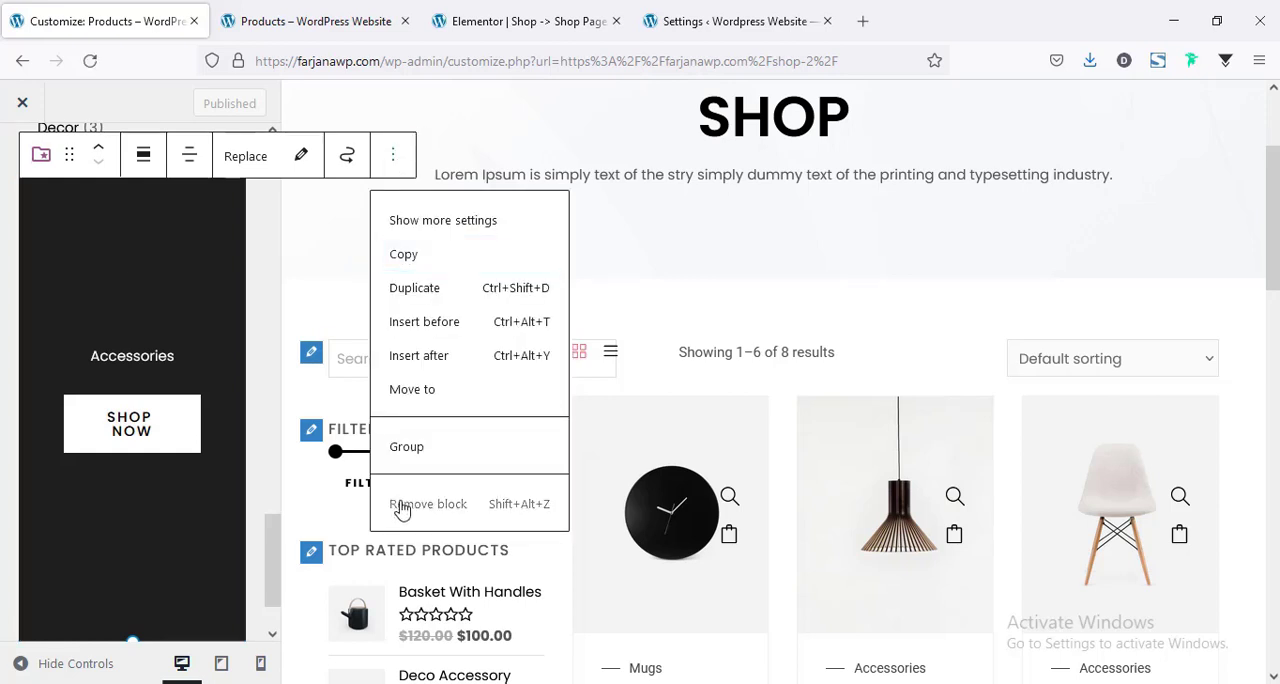
{"action": "left_click", "coordinate": [205, 106]}
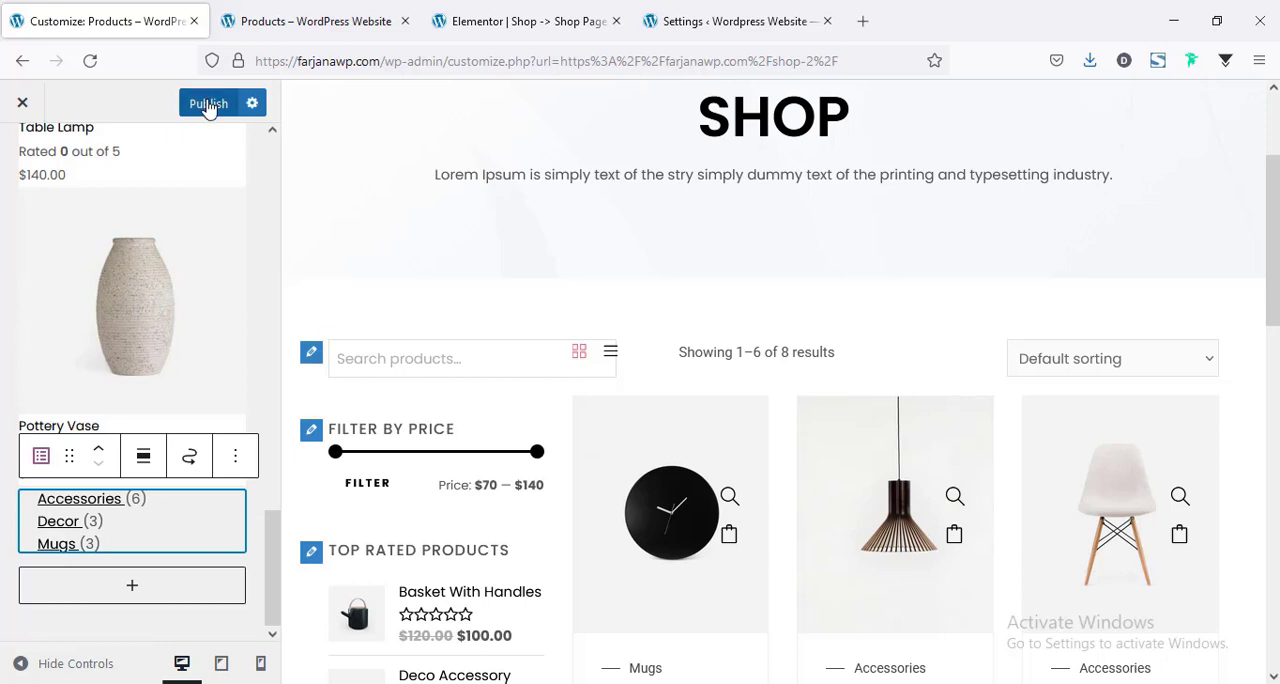
Reload the live shop page and check its sidebar and product grid layout.
{"action": "left_click", "coordinate": [258, 20]}
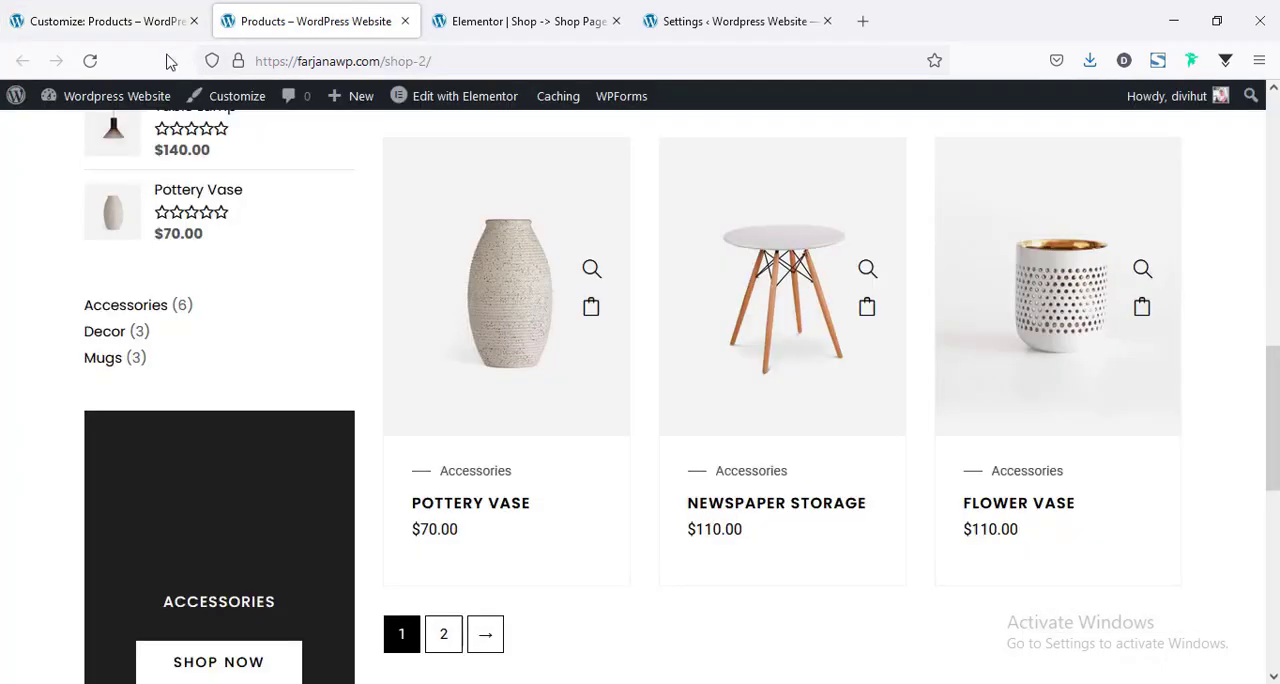
{"action": "left_click", "coordinate": [90, 61]}
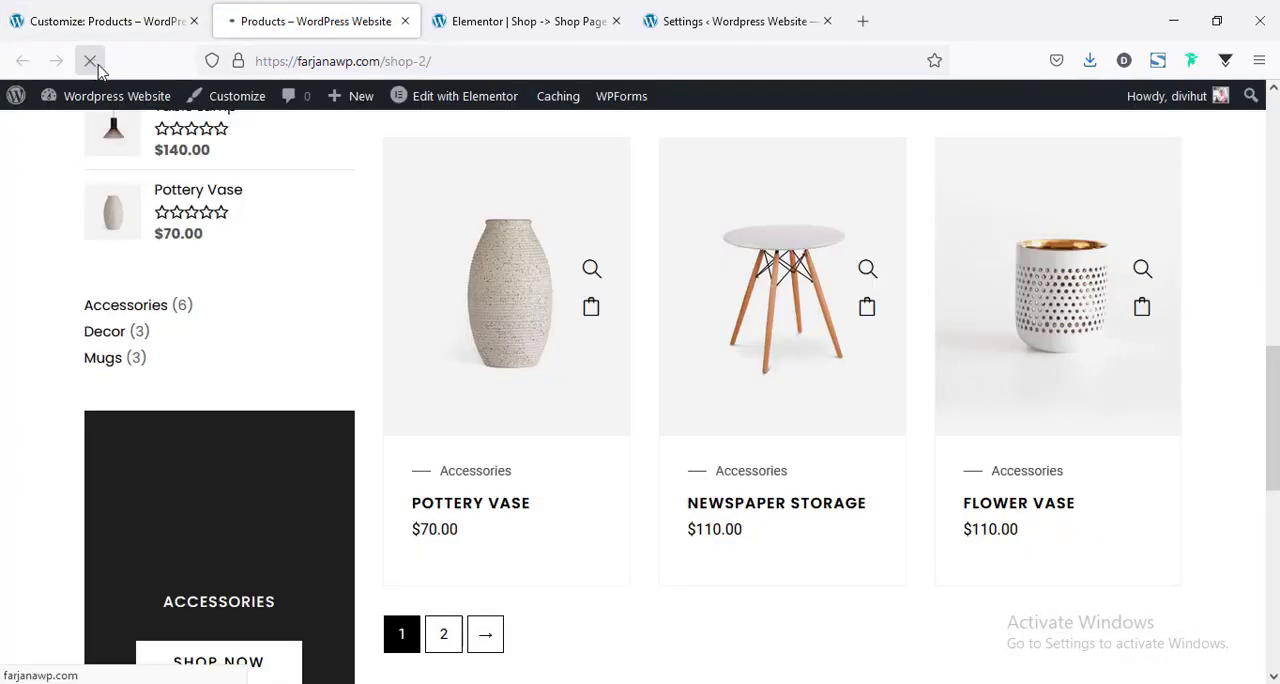
{"action": "scroll", "coordinate": [30, 268], "scroll_direction": "up", "scroll_amount": 8}
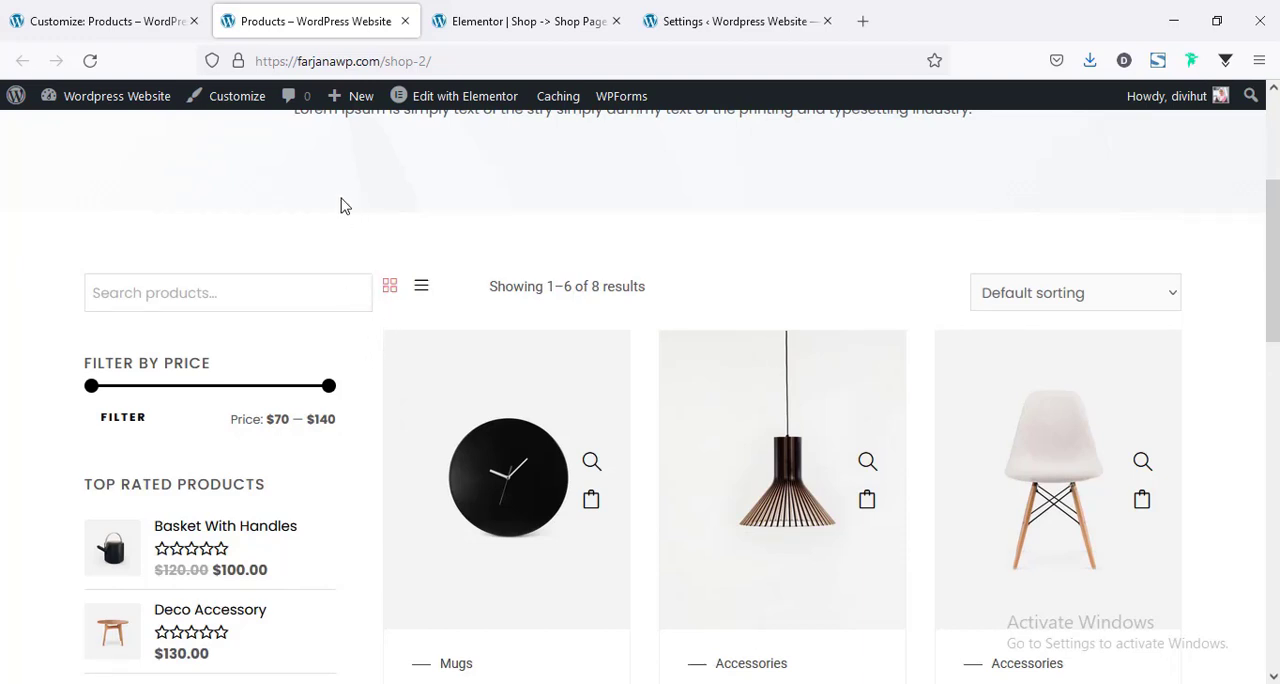
Give the product grid column in the Elementor shop template an unlinked left margin of 20 px and update the template.
{"action": "left_click", "coordinate": [490, 10]}
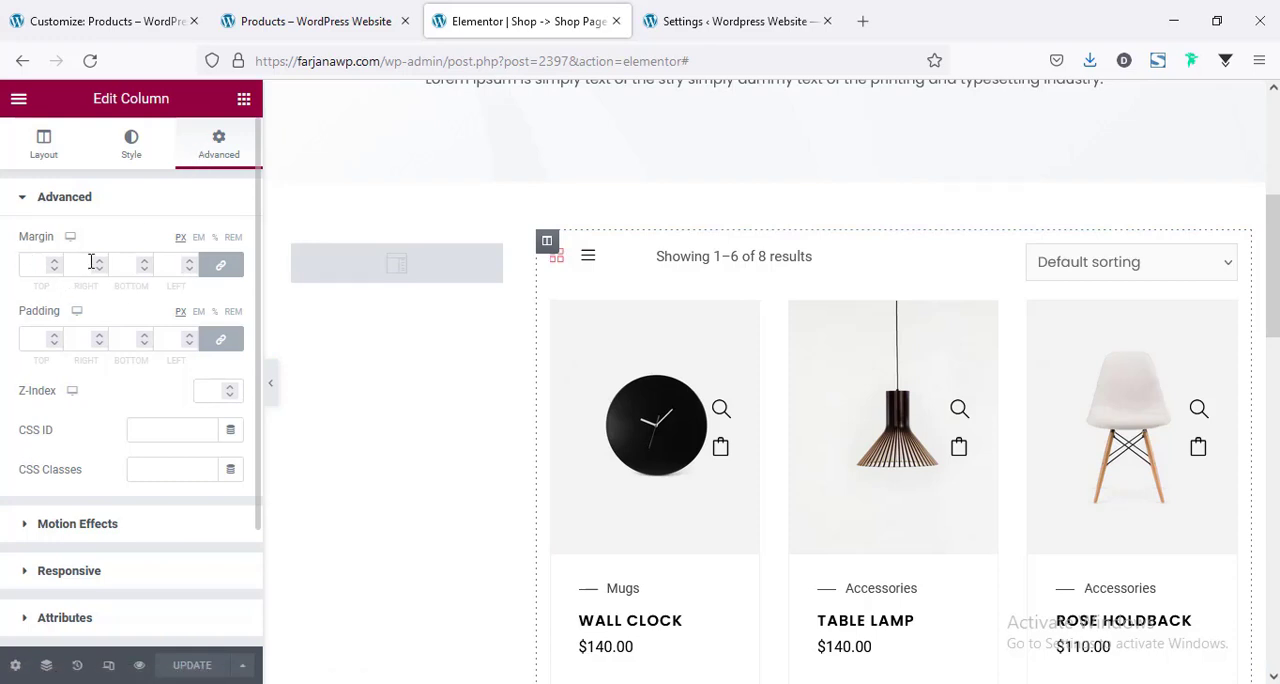
{"action": "left_click", "coordinate": [218, 270]}
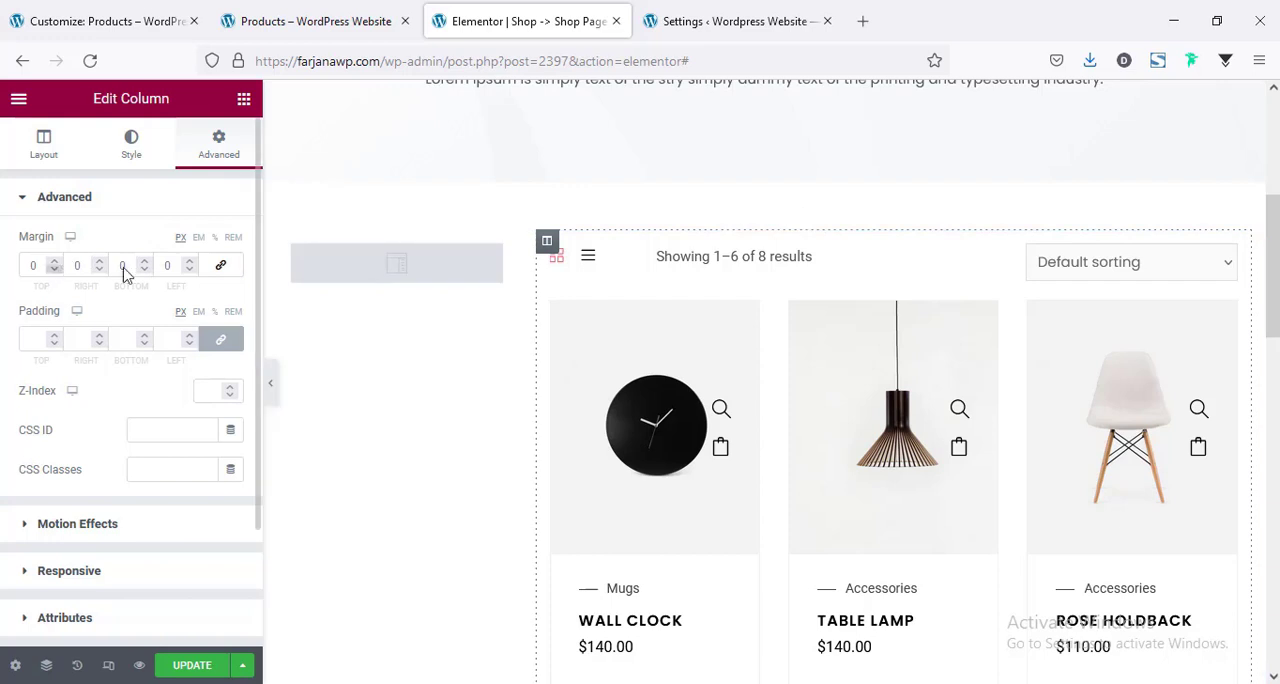
{"action": "left_click", "coordinate": [157, 267]}
{"action": "type", "text": "2"}
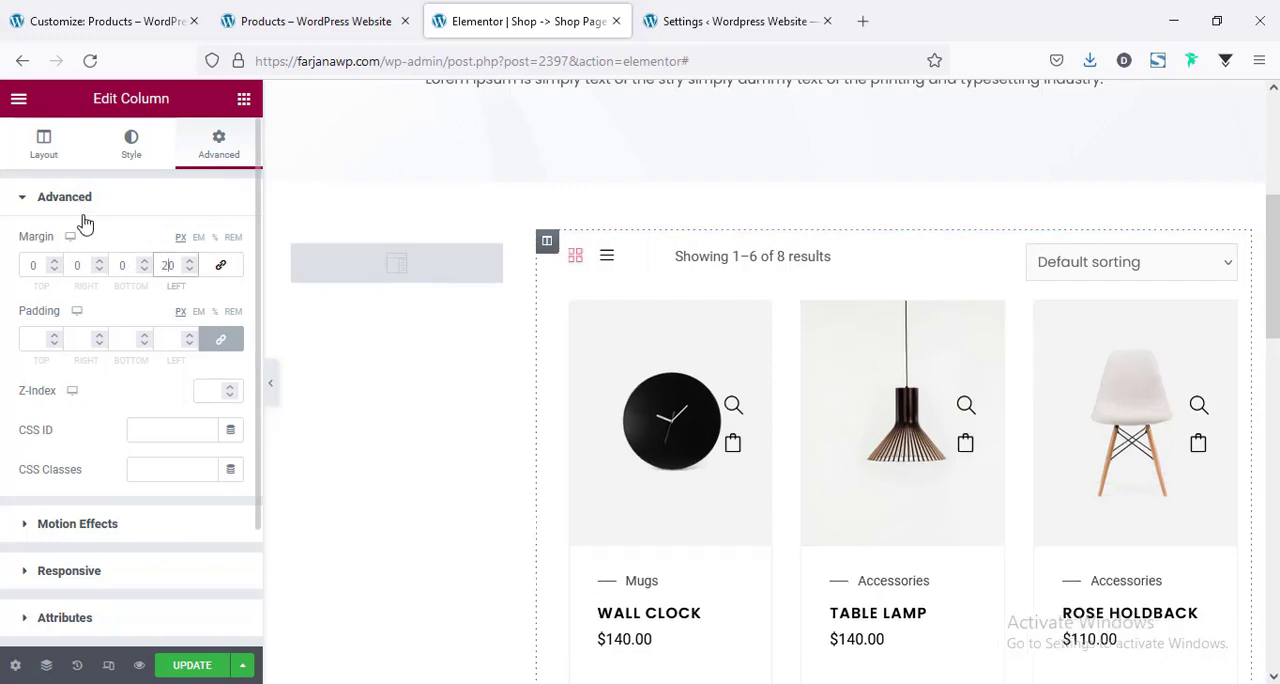
{"action": "left_click", "coordinate": [191, 665]}
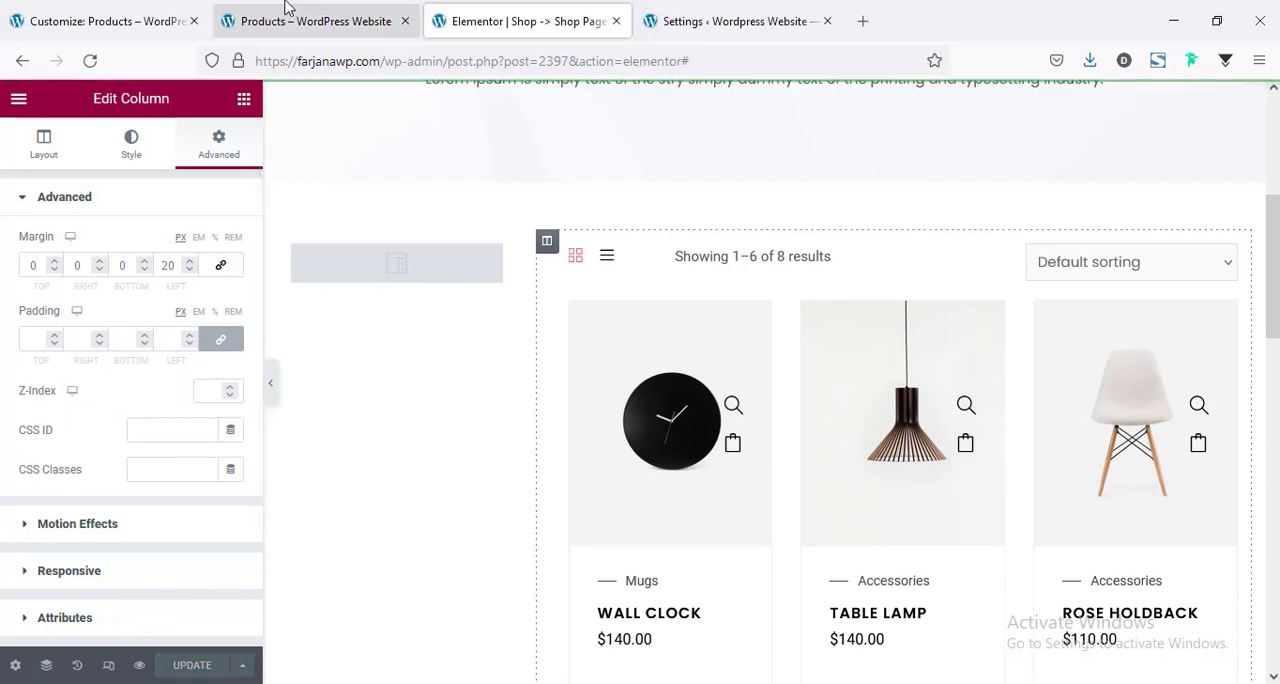
Reload the live shop page and check the spacing between the sidebar and the product grid.
{"action": "left_click", "coordinate": [285, 12]}
{"action": "right_click", "coordinate": [84, 180]}
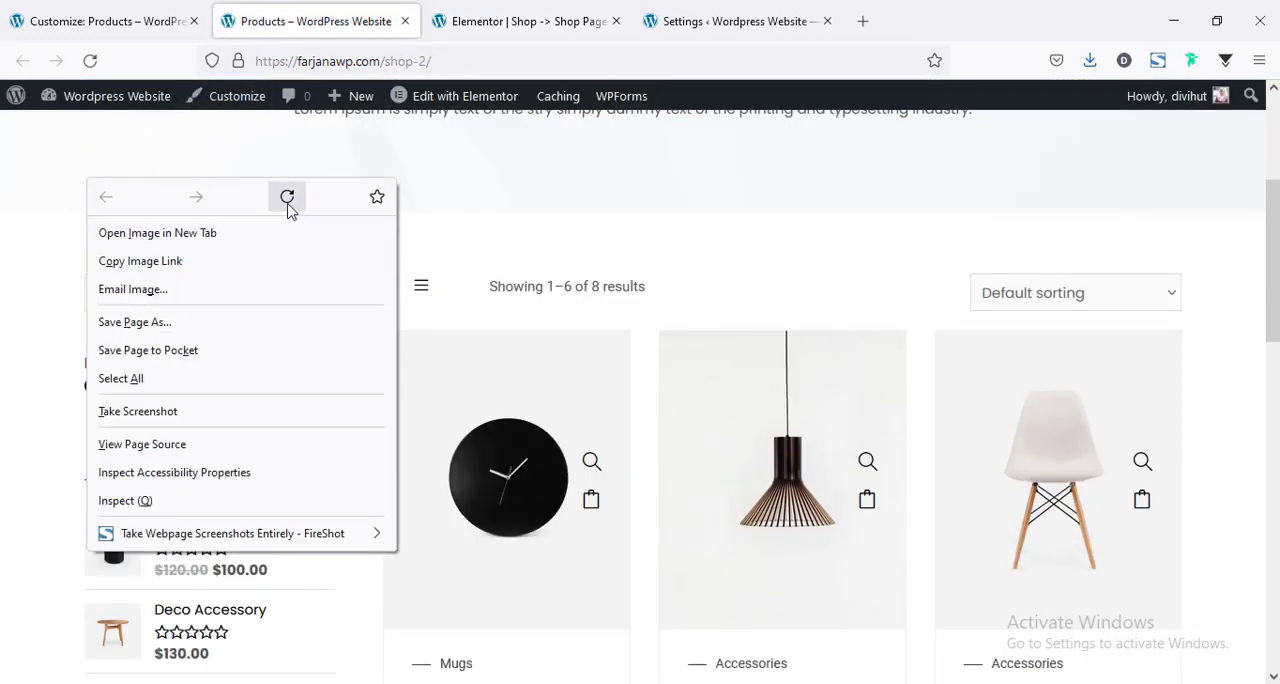
{"action": "left_click", "coordinate": [287, 197]}
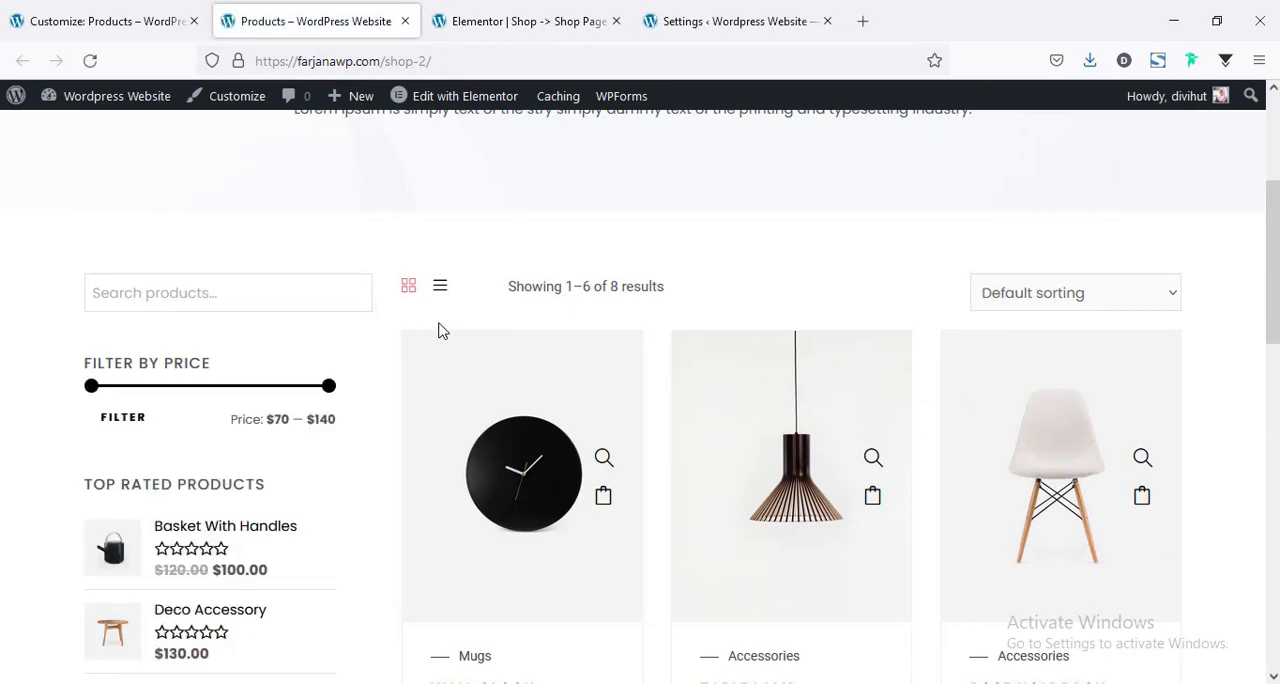
{"action": "scroll", "coordinate": [491, 466], "scroll_direction": "down", "scroll_amount": 3}
{"action": "scroll", "coordinate": [434, 457], "scroll_direction": "up", "scroll_amount": 2}
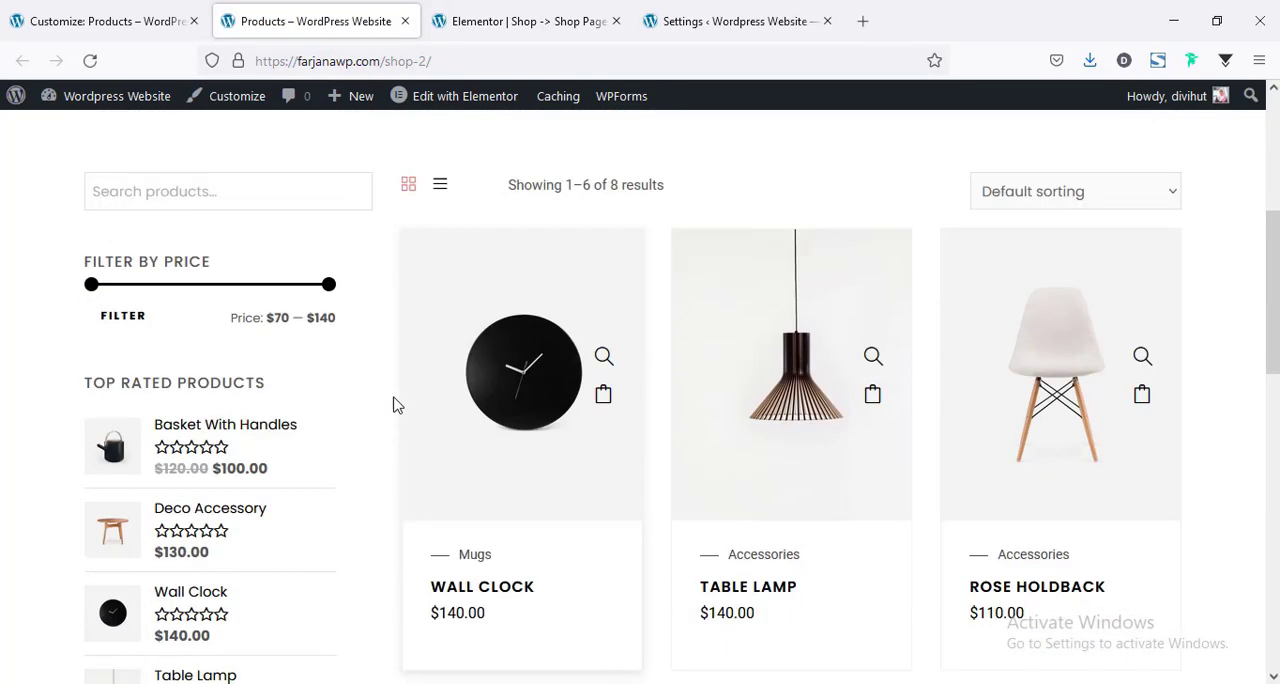
{"action": "scroll", "coordinate": [405, 398], "scroll_direction": "up", "scroll_amount": 2}
Return to the Elementor shop template and show it in the tablet responsive preview to examine the product grid.
{"action": "left_click", "coordinate": [547, 8]}
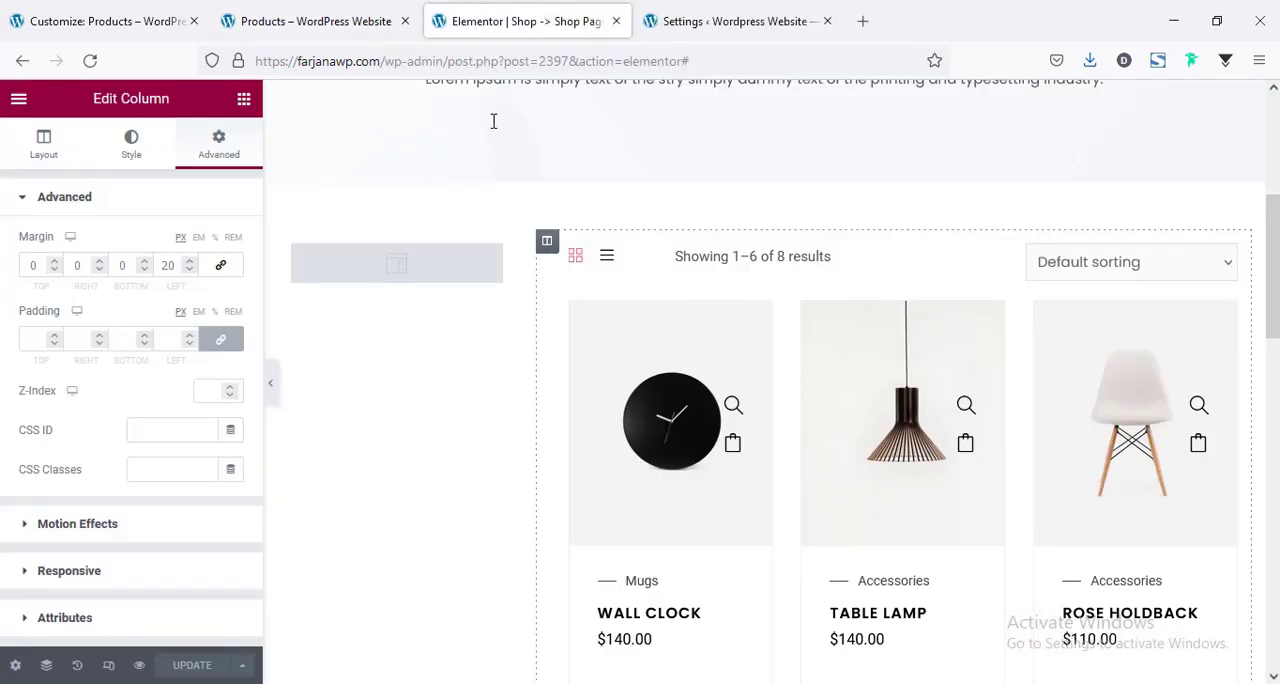
{"action": "left_click", "coordinate": [108, 668]}
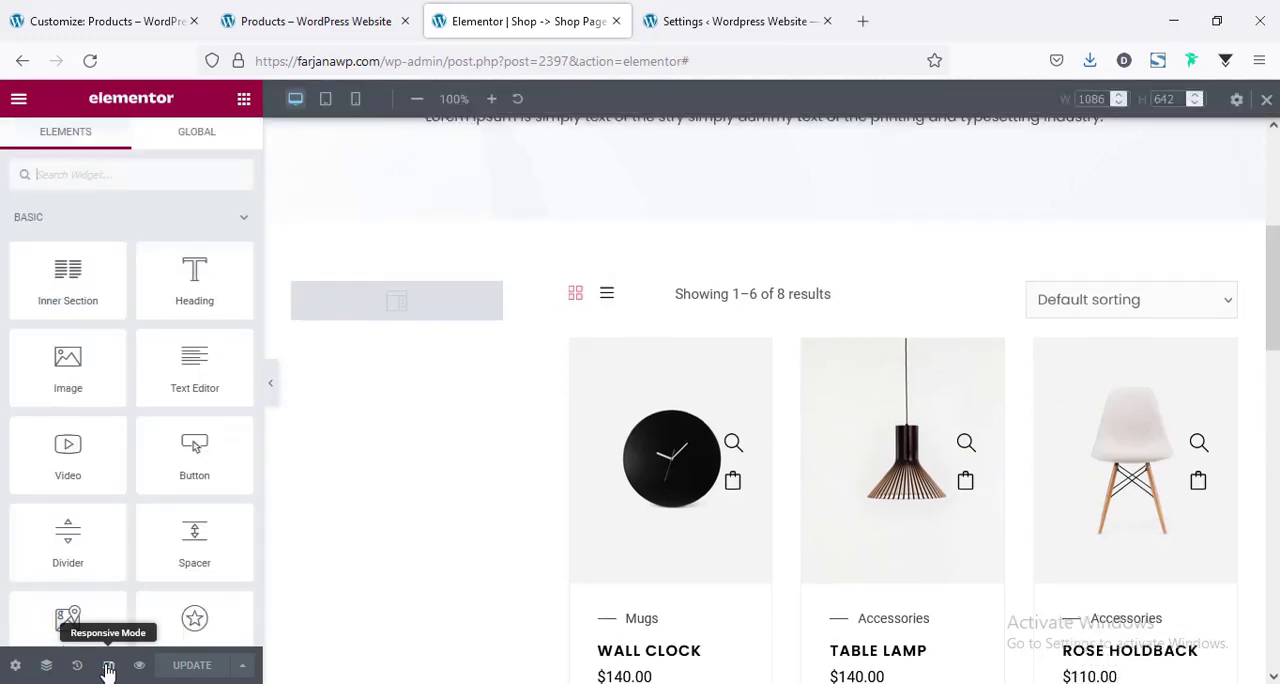
{"action": "left_click", "coordinate": [324, 101]}
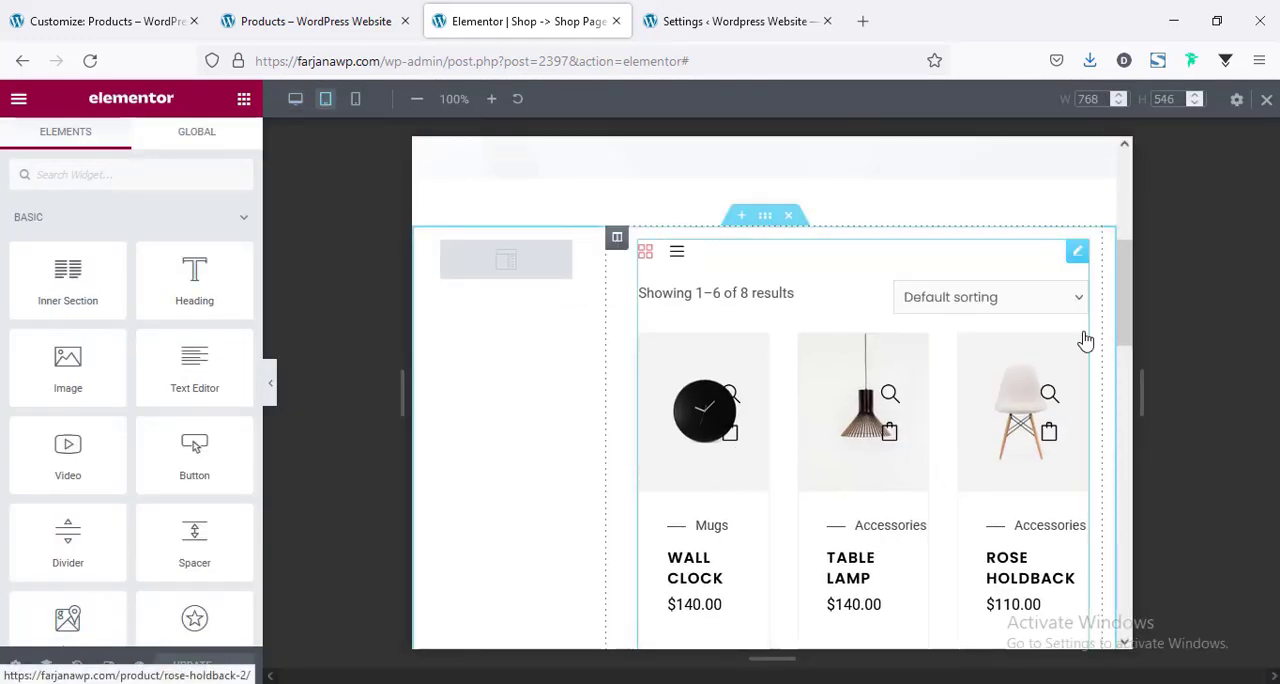
{"action": "scroll", "coordinate": [1123, 330], "scroll_direction": "down", "scroll_amount": 8}
{"action": "scroll", "coordinate": [1130, 425], "scroll_direction": "up", "scroll_amount": 10}
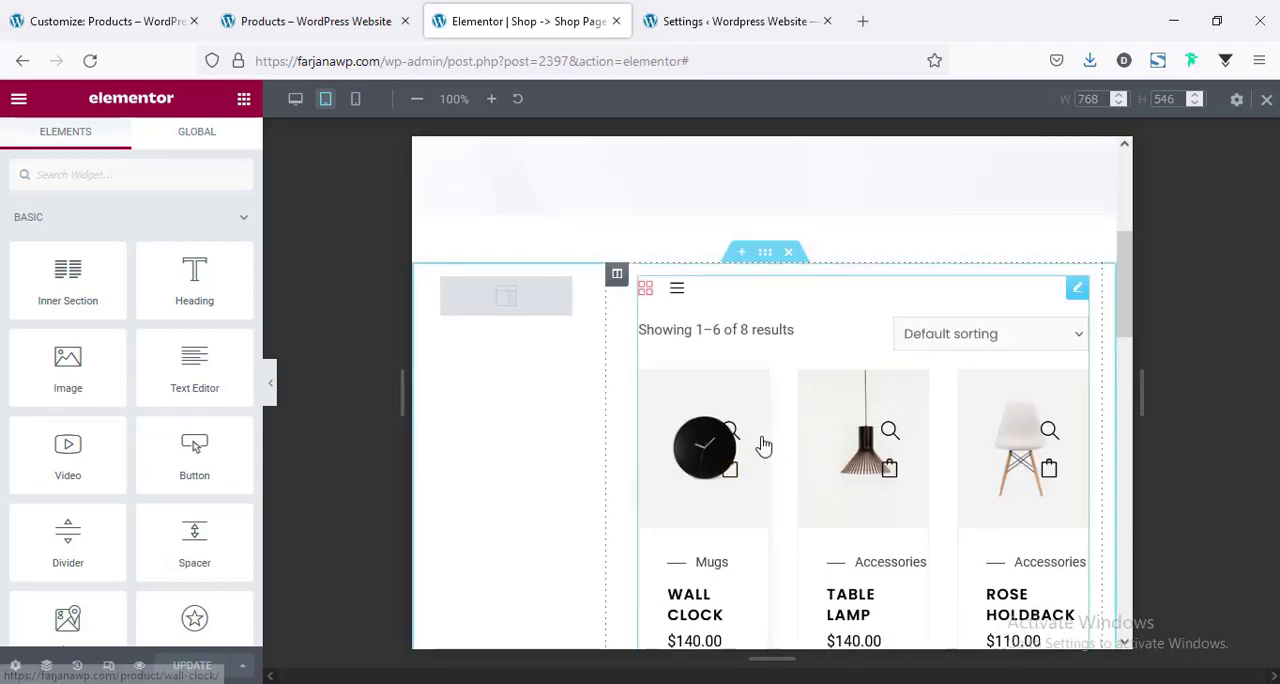
Set the product archive's columns to Two for tablet and look over the resulting grid.
{"action": "left_click", "coordinate": [840, 330]}
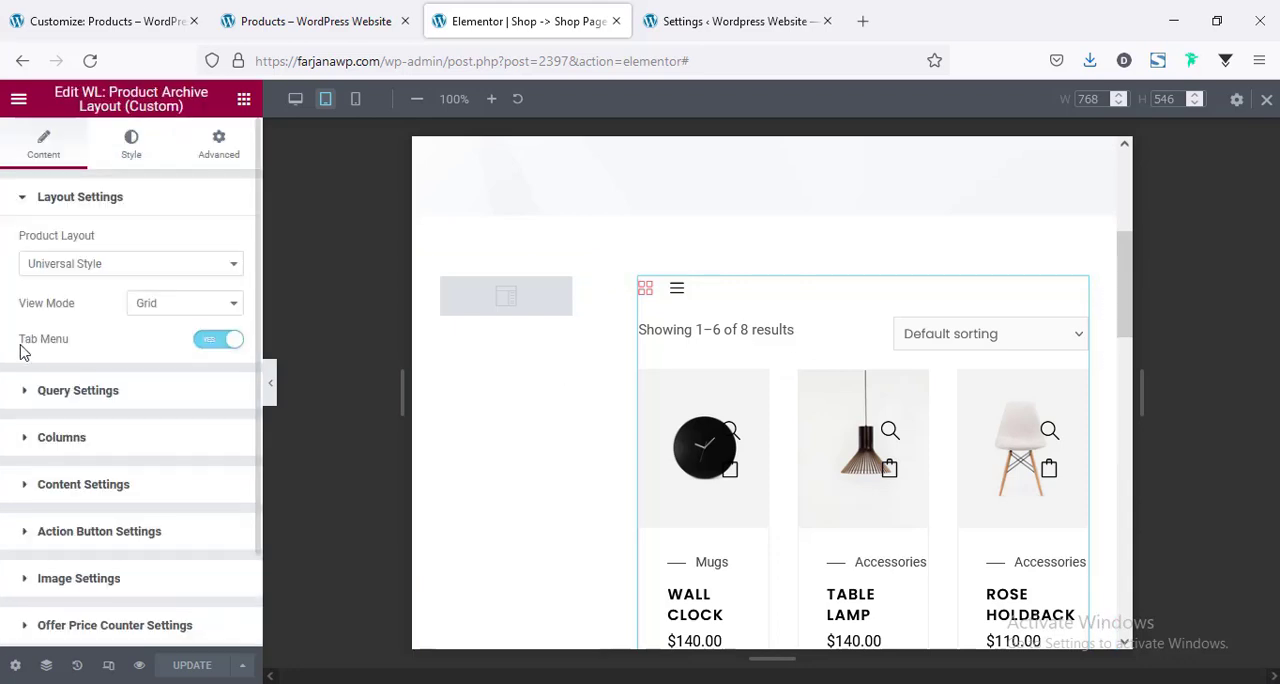
{"action": "left_click", "coordinate": [62, 437]}
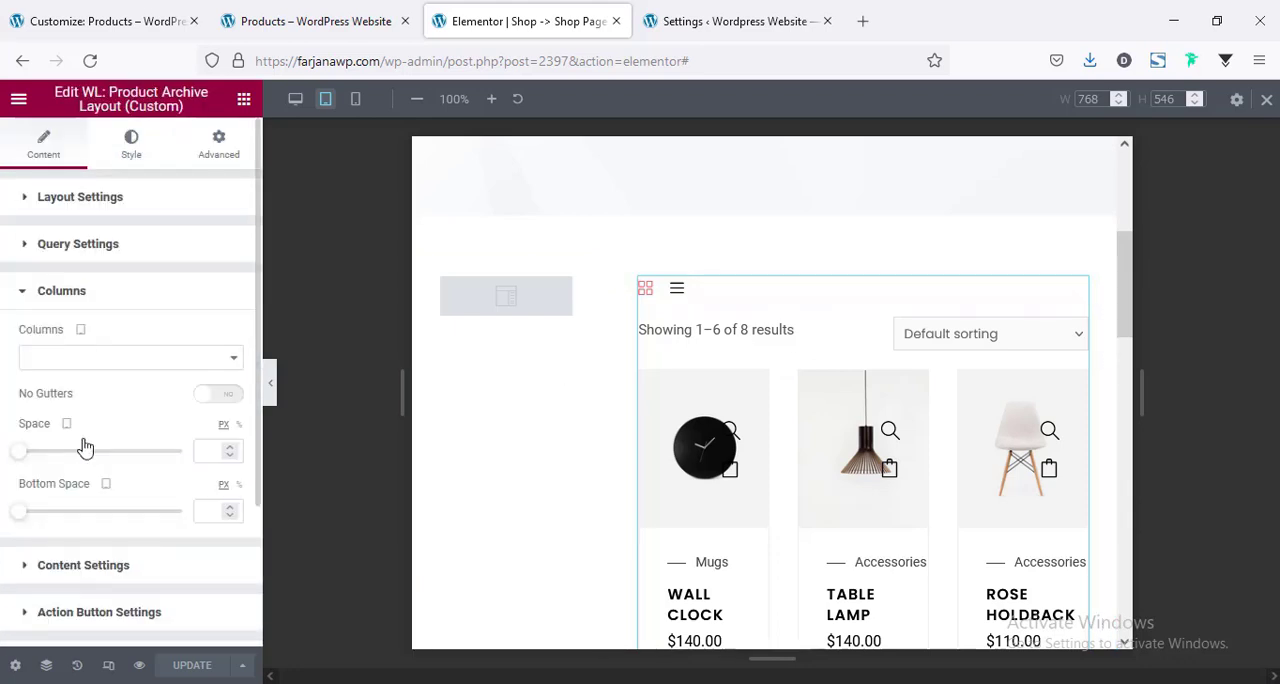
{"action": "left_click", "coordinate": [76, 368]}
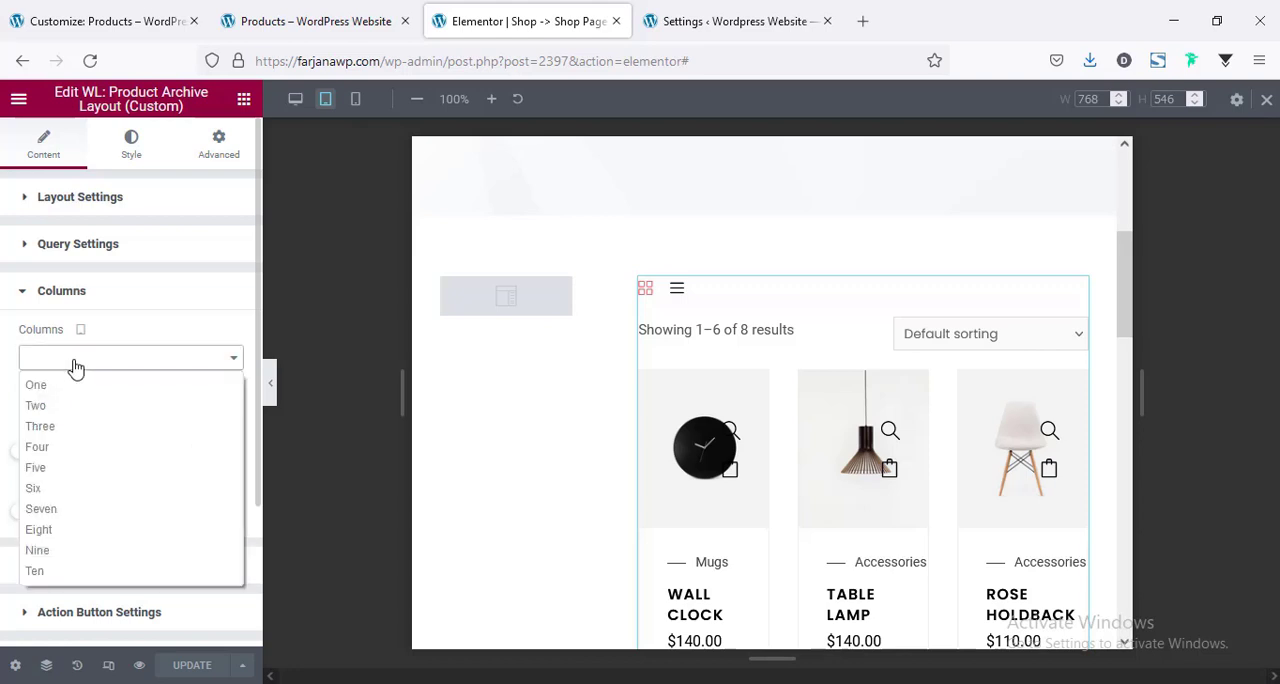
{"action": "left_click", "coordinate": [74, 406]}
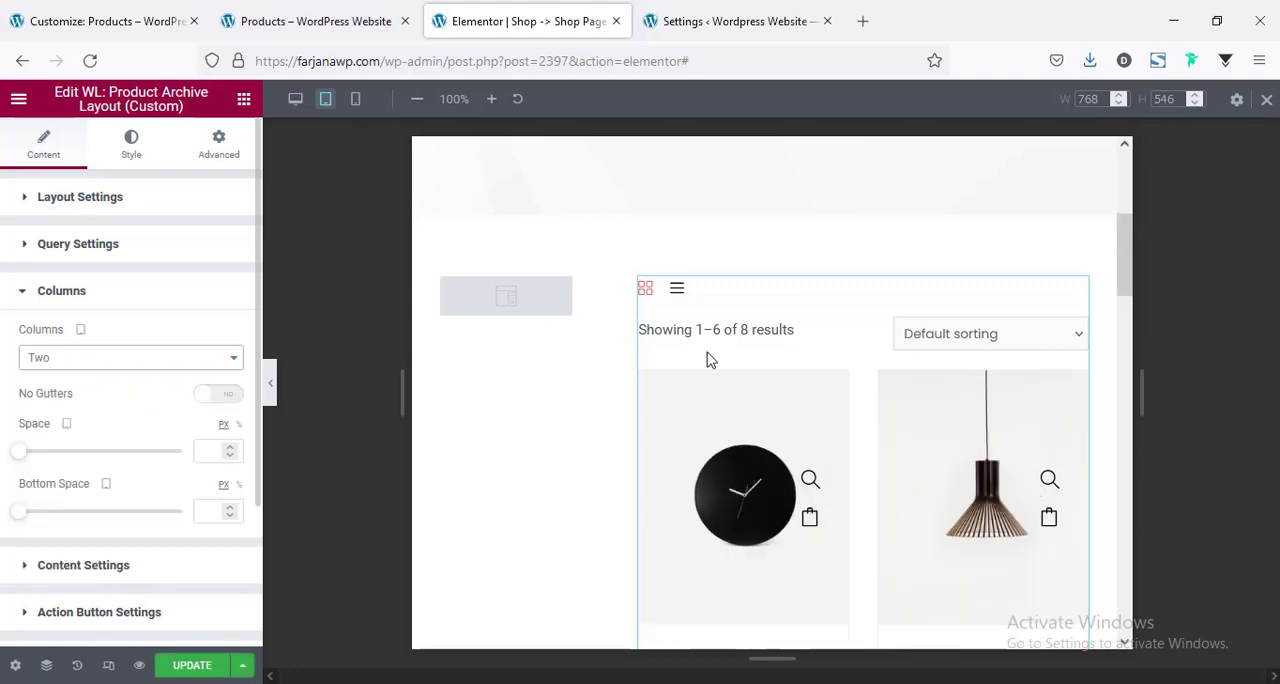
{"action": "scroll", "coordinate": [884, 359], "scroll_direction": "down", "scroll_amount": 3}
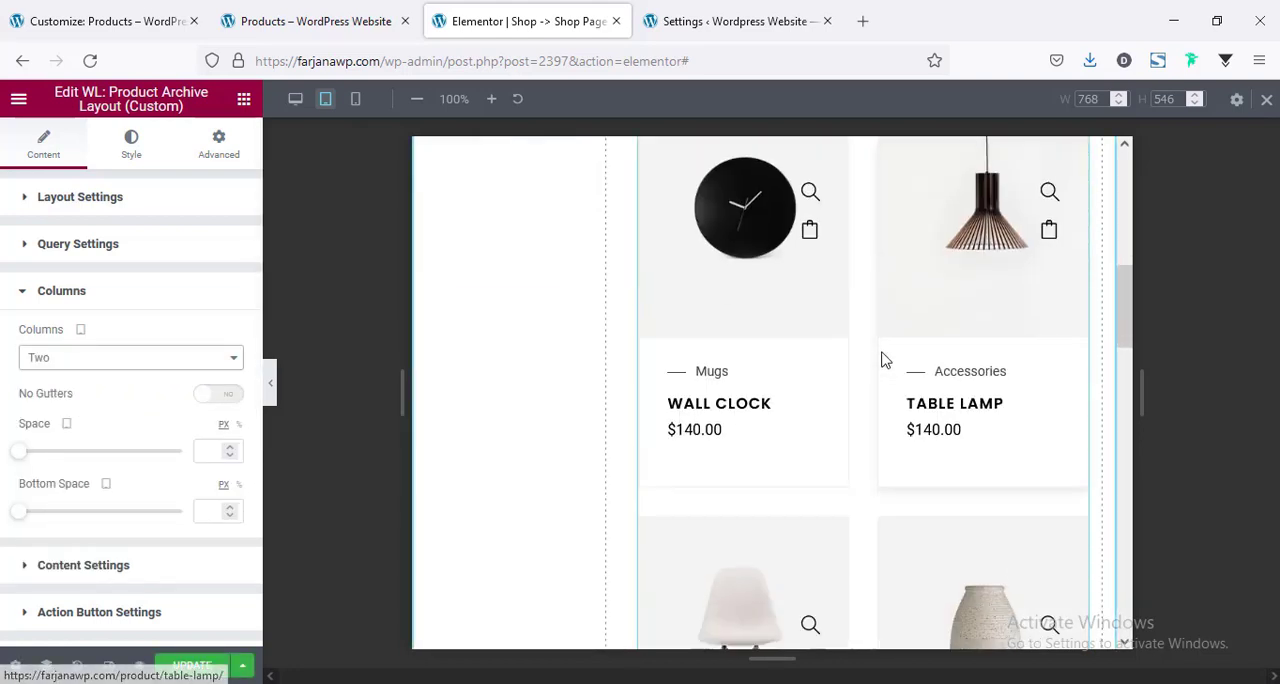
{"action": "scroll", "coordinate": [884, 359], "scroll_direction": "down", "scroll_amount": 3}
{"action": "scroll", "coordinate": [880, 360], "scroll_direction": "up", "scroll_amount": 7}
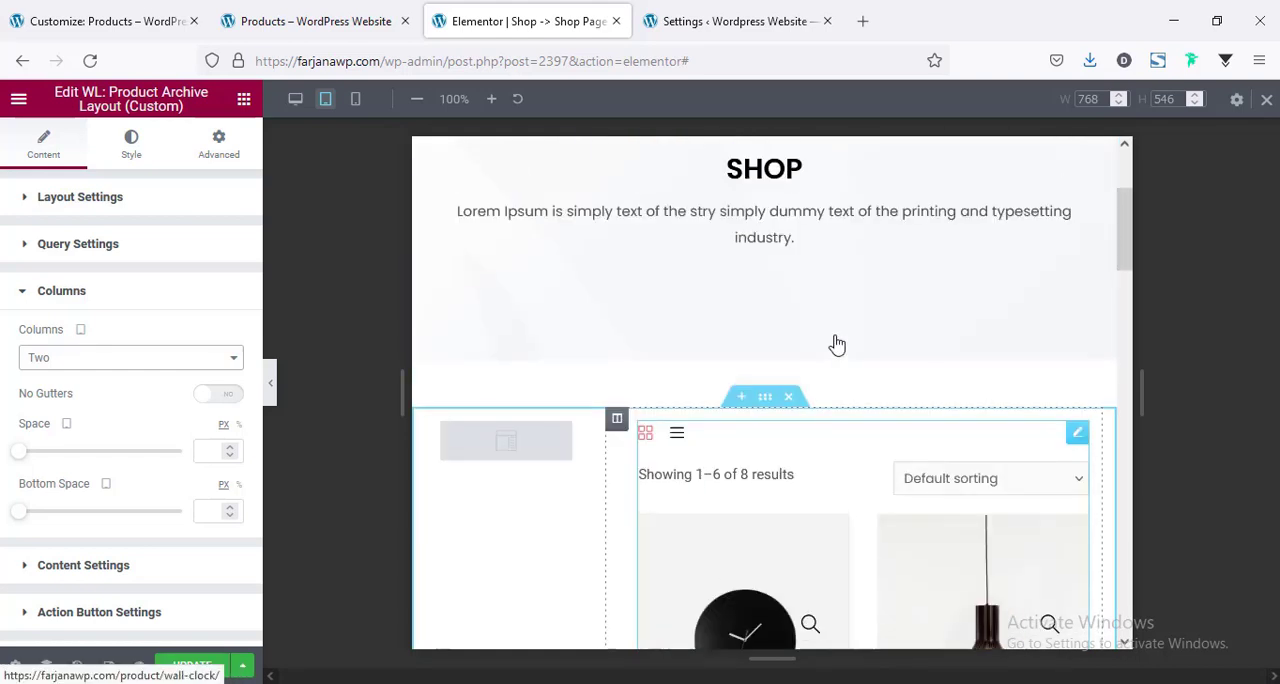
{"action": "scroll", "coordinate": [515, 520], "scroll_direction": "down", "scroll_amount": 1}
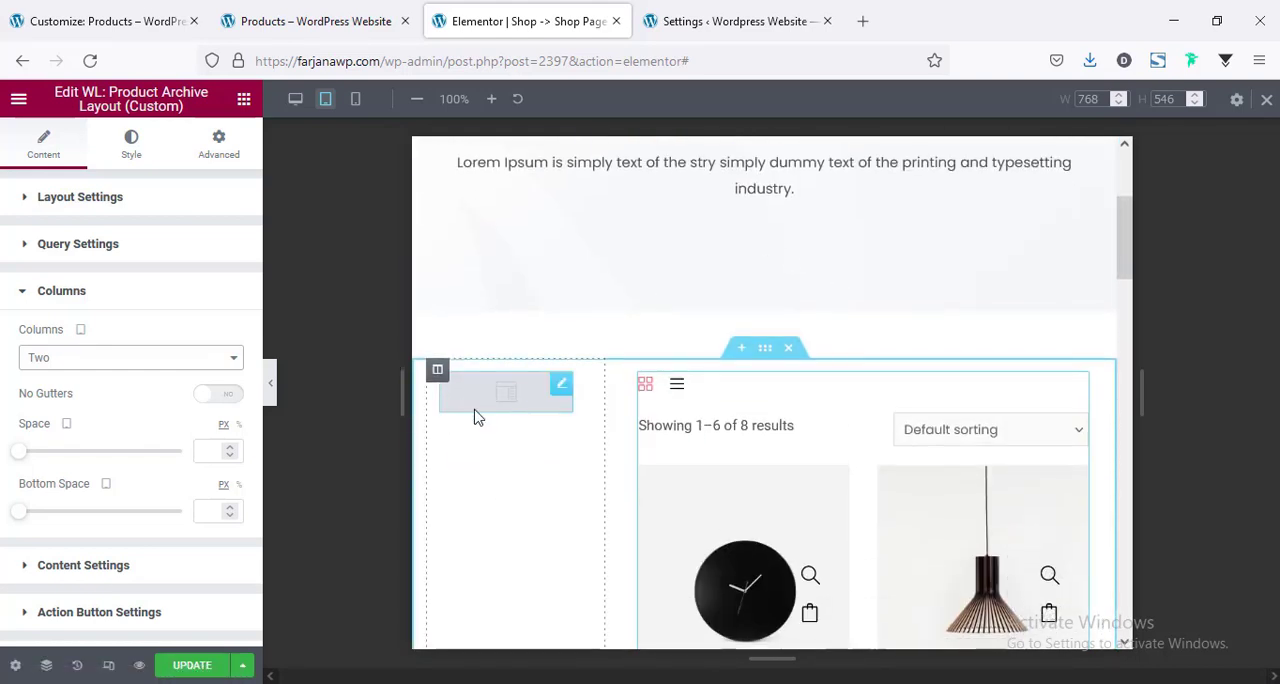
Set the sidebar column's width to 33% for tablet.
{"action": "left_click", "coordinate": [438, 372]}
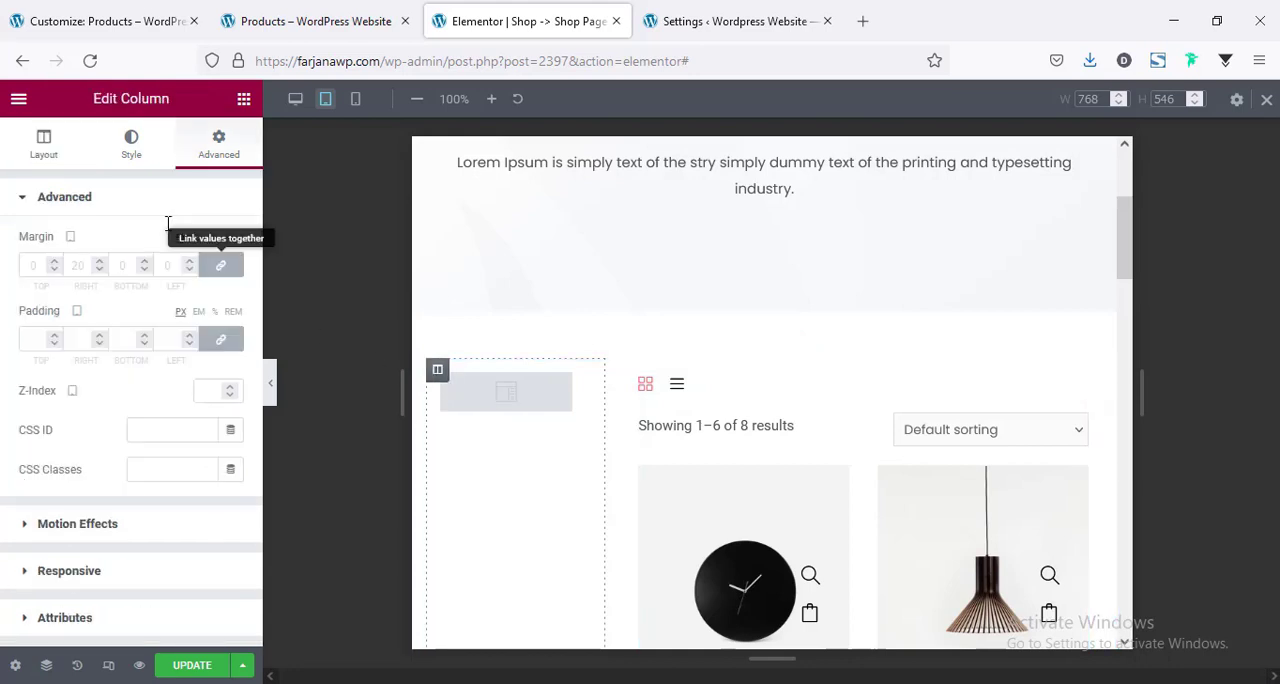
{"action": "left_click", "coordinate": [44, 145]}
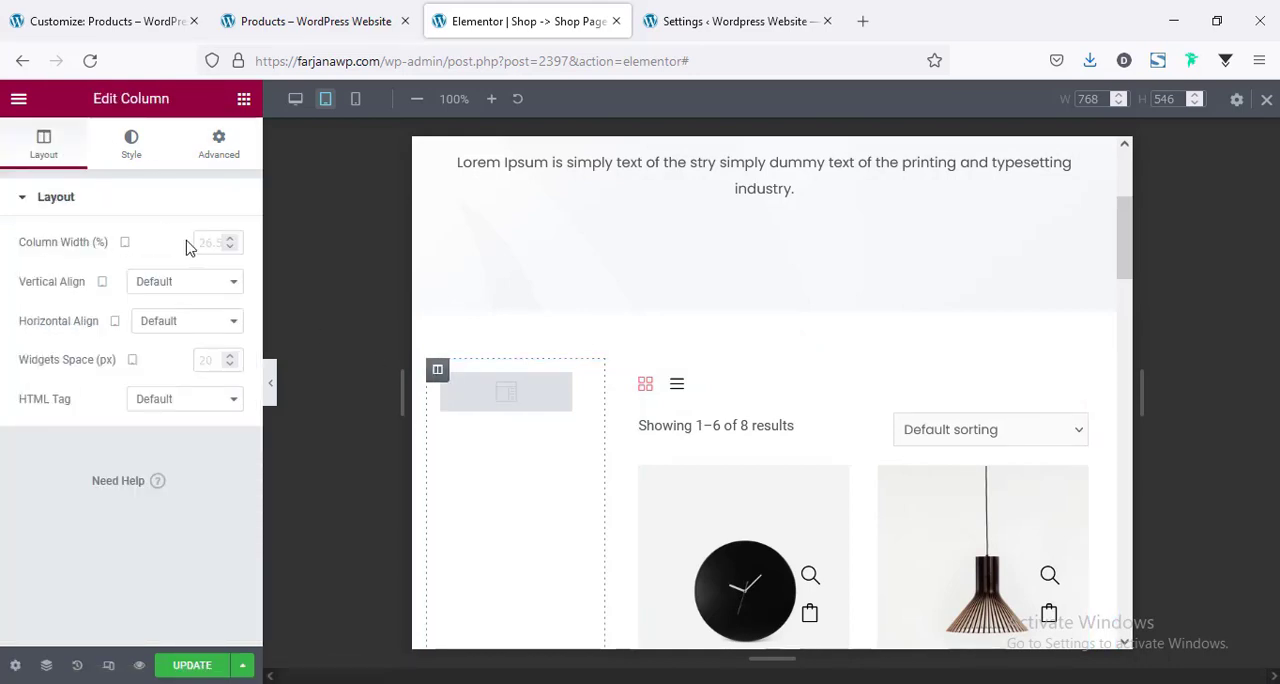
{"action": "type", "text": "30"}
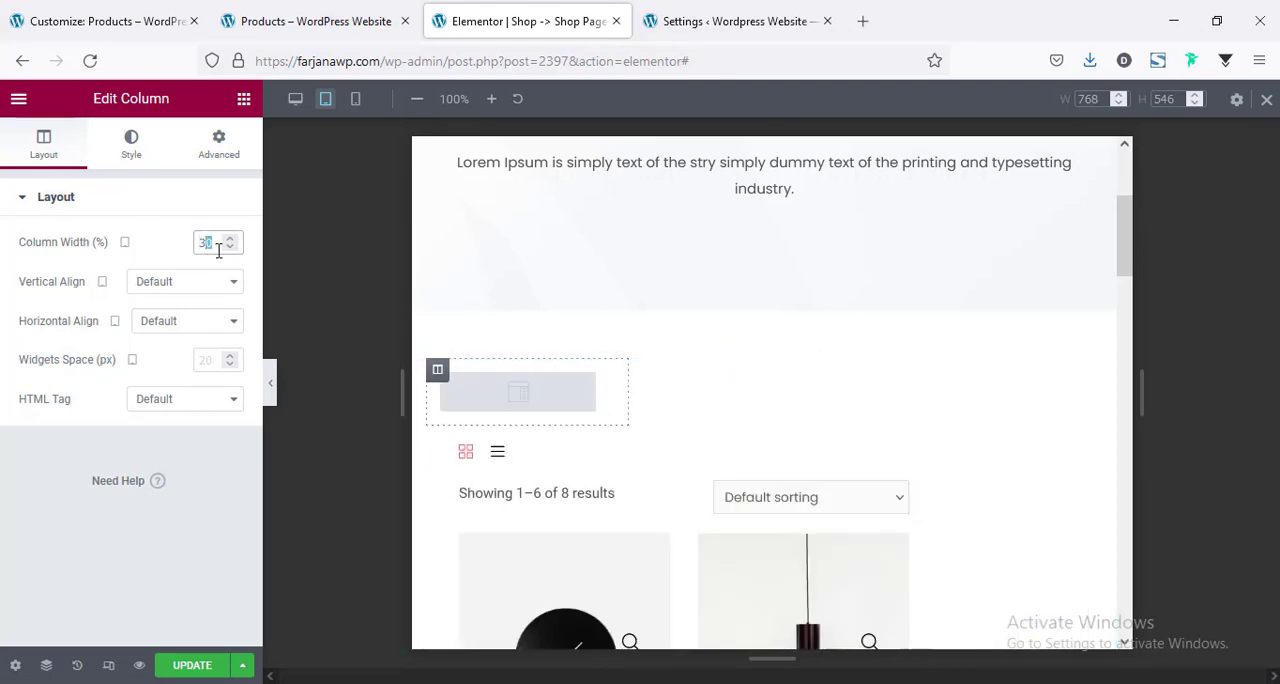
{"action": "type", "text": "3"}
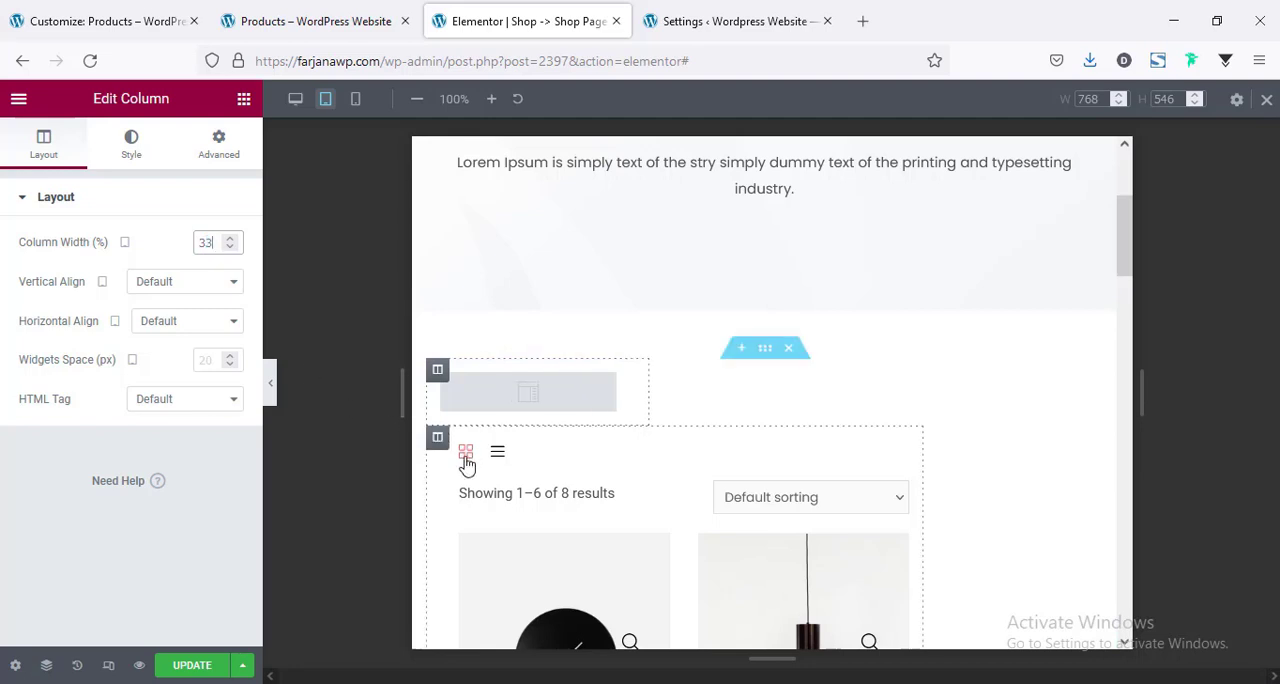
Set the product grid column's width to 66% for tablet and look over the two-column page layout.
{"action": "left_click", "coordinate": [437, 441]}
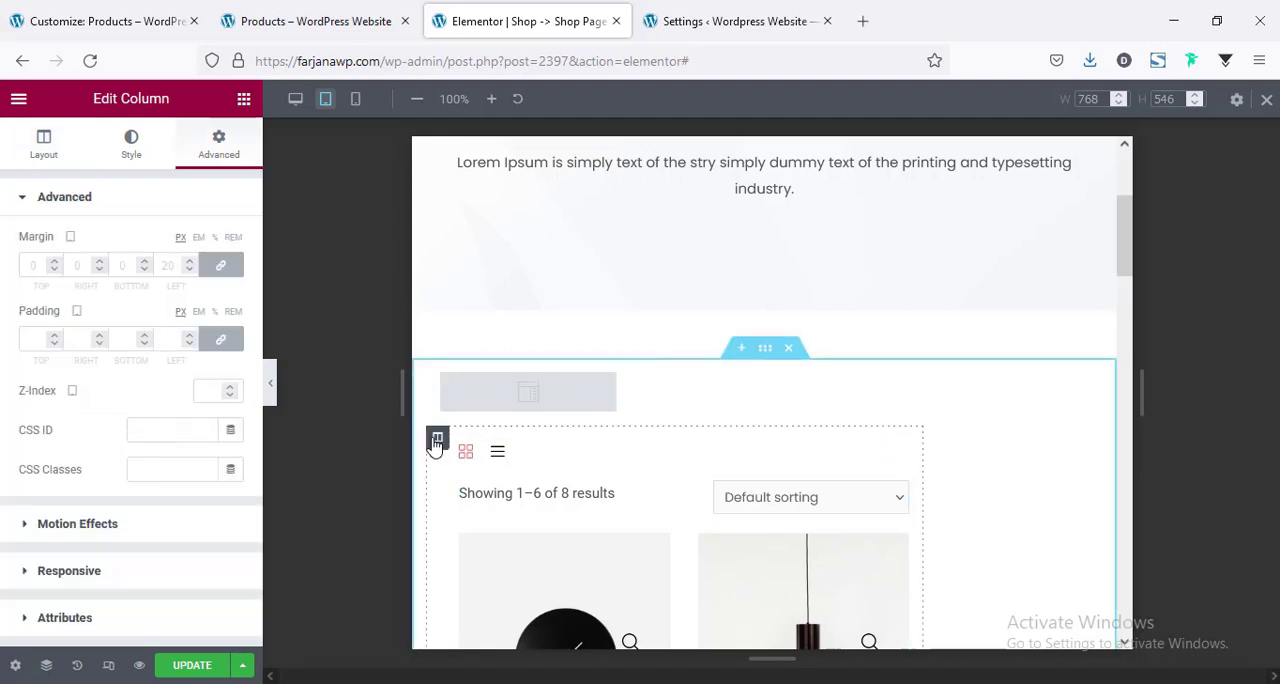
{"action": "left_click", "coordinate": [43, 150]}
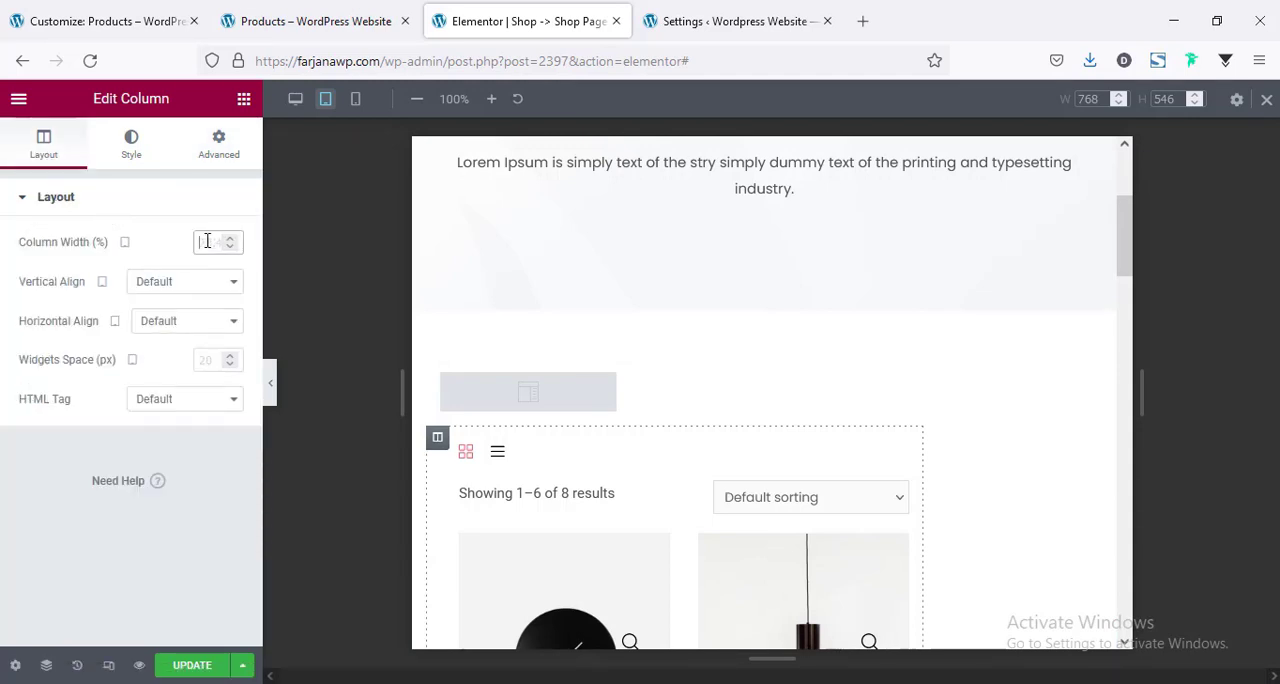
{"action": "type", "text": "60"}
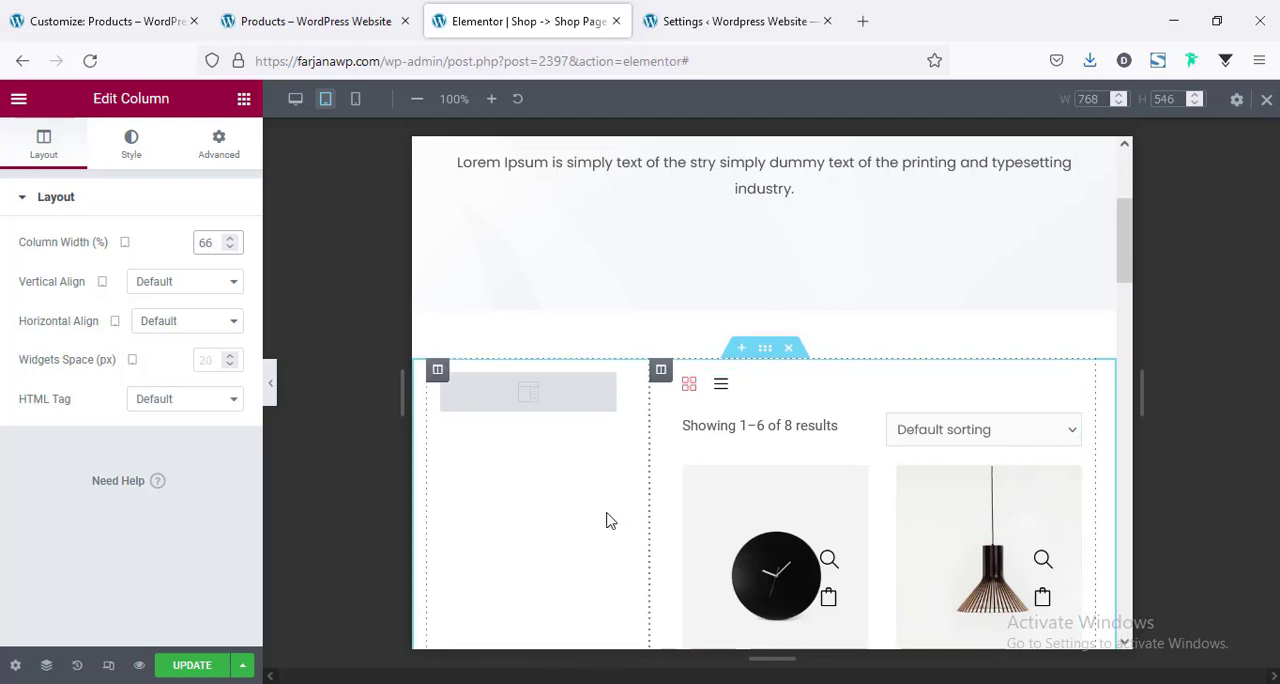
{"action": "scroll", "coordinate": [606, 521], "scroll_direction": "down", "scroll_amount": 10}
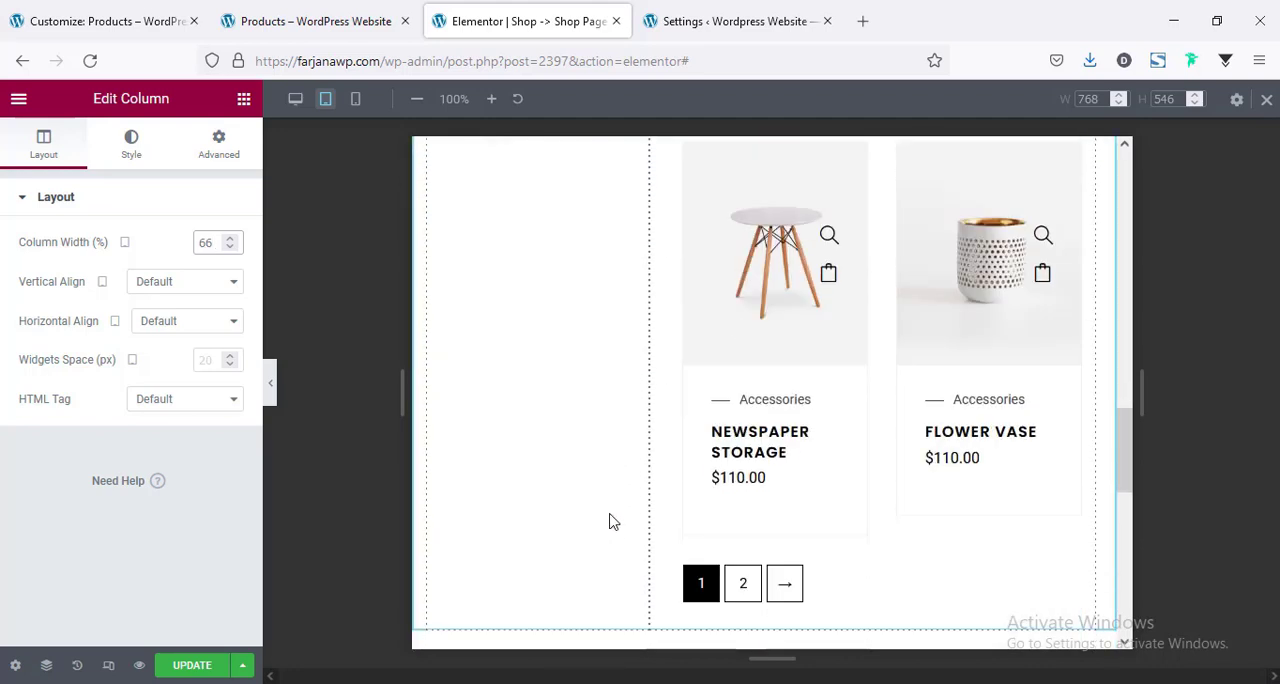
{"action": "scroll", "coordinate": [612, 521], "scroll_direction": "down", "scroll_amount": 2}
{"action": "scroll", "coordinate": [613, 522], "scroll_direction": "up", "scroll_amount": 15}
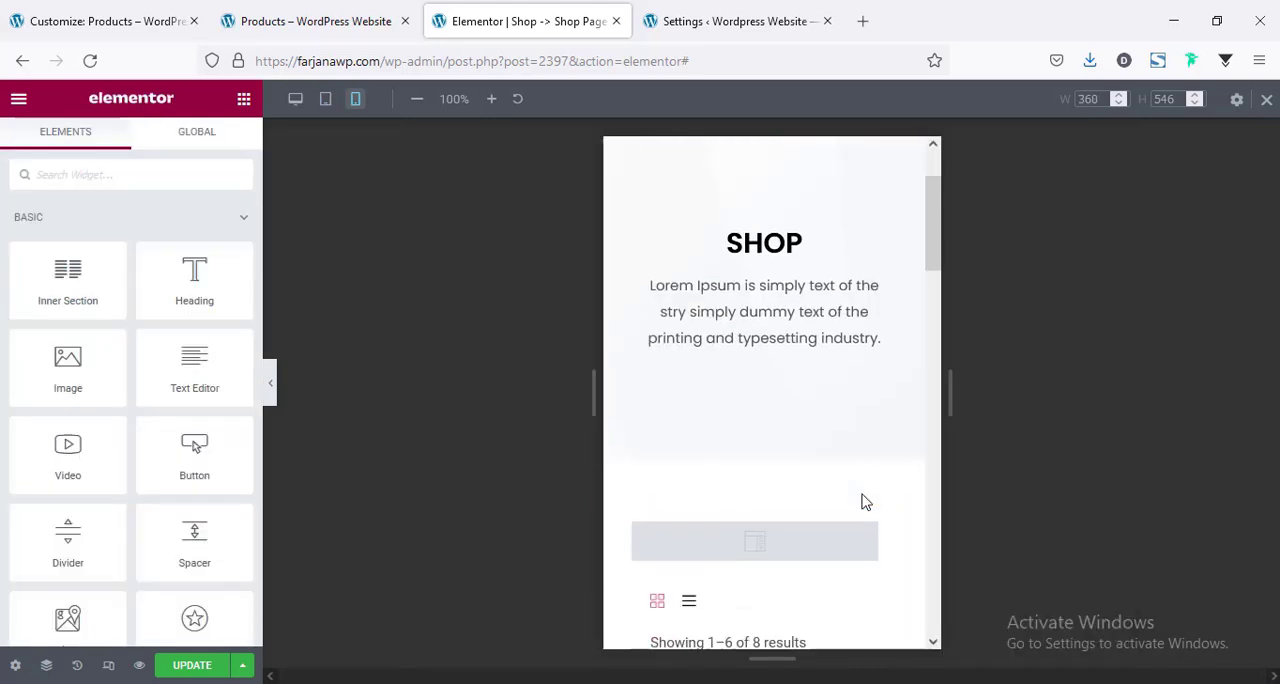
{"action": "scroll", "coordinate": [866, 502], "scroll_direction": "down", "scroll_amount": 3}
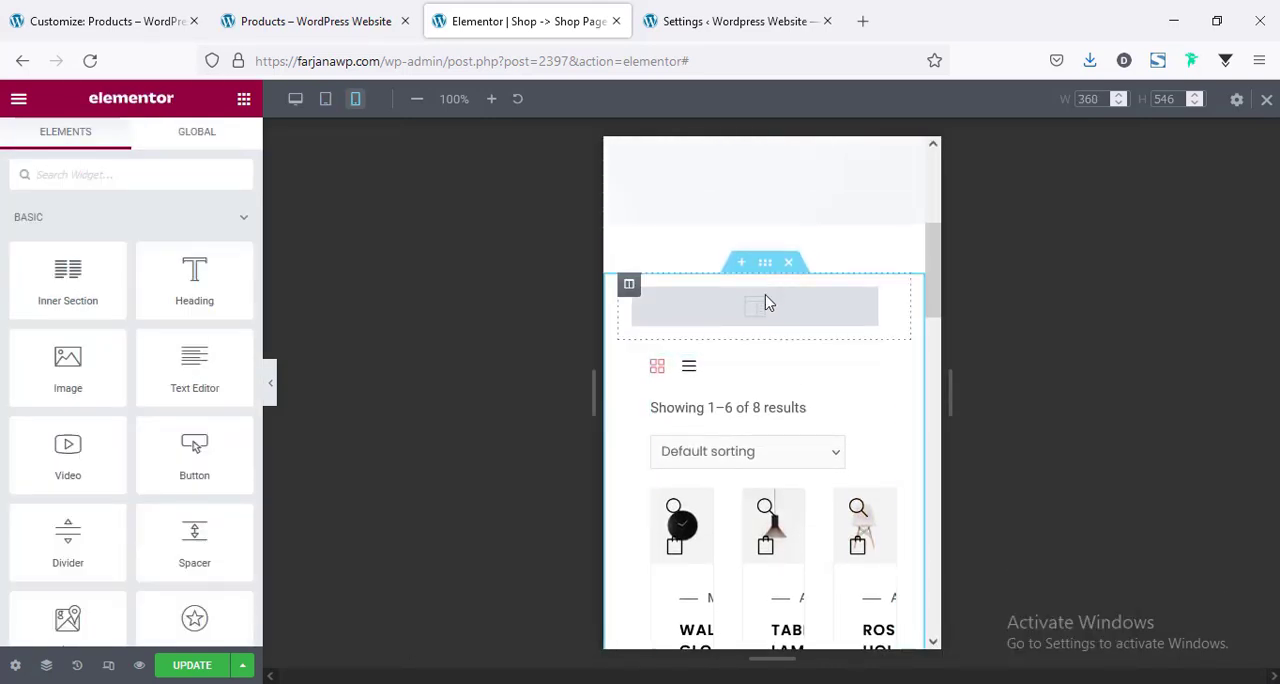
In the mobile preview, set the product archive's columns to One and look over the resulting product list.
{"action": "scroll", "coordinate": [712, 378], "scroll_direction": "down", "scroll_amount": 1}
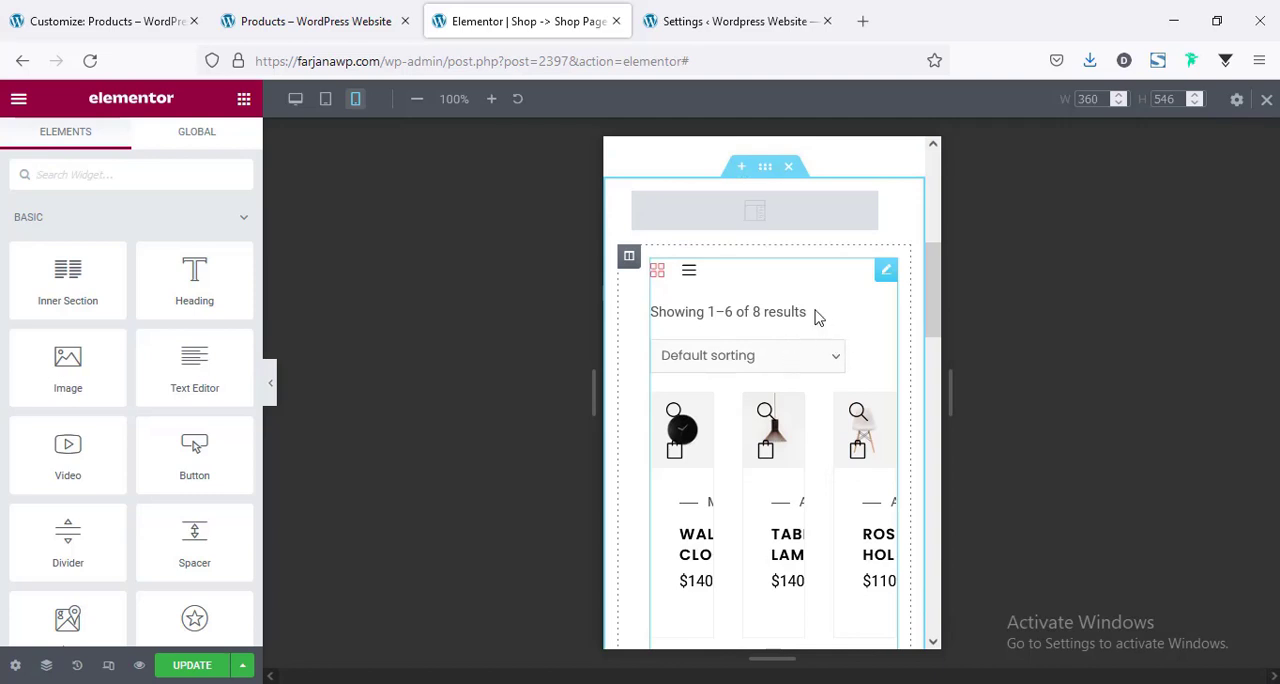
{"action": "left_click", "coordinate": [884, 272]}
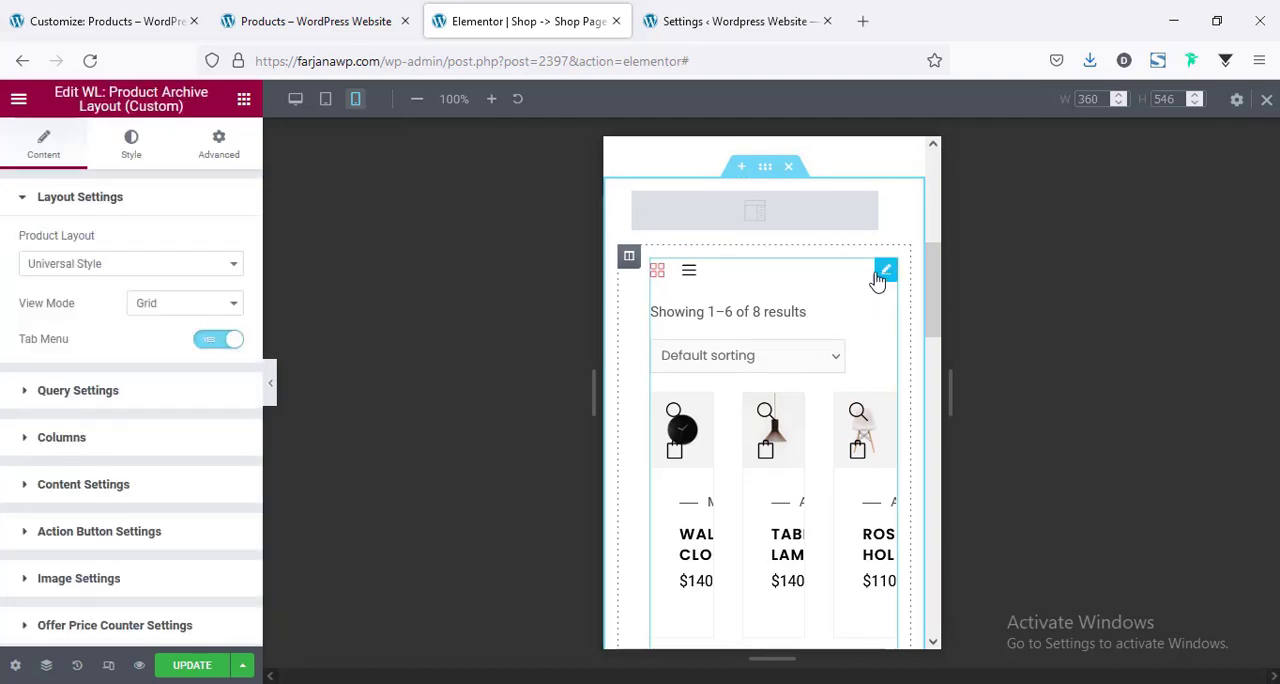
{"action": "left_click", "coordinate": [107, 446]}
{"action": "left_click", "coordinate": [74, 362]}
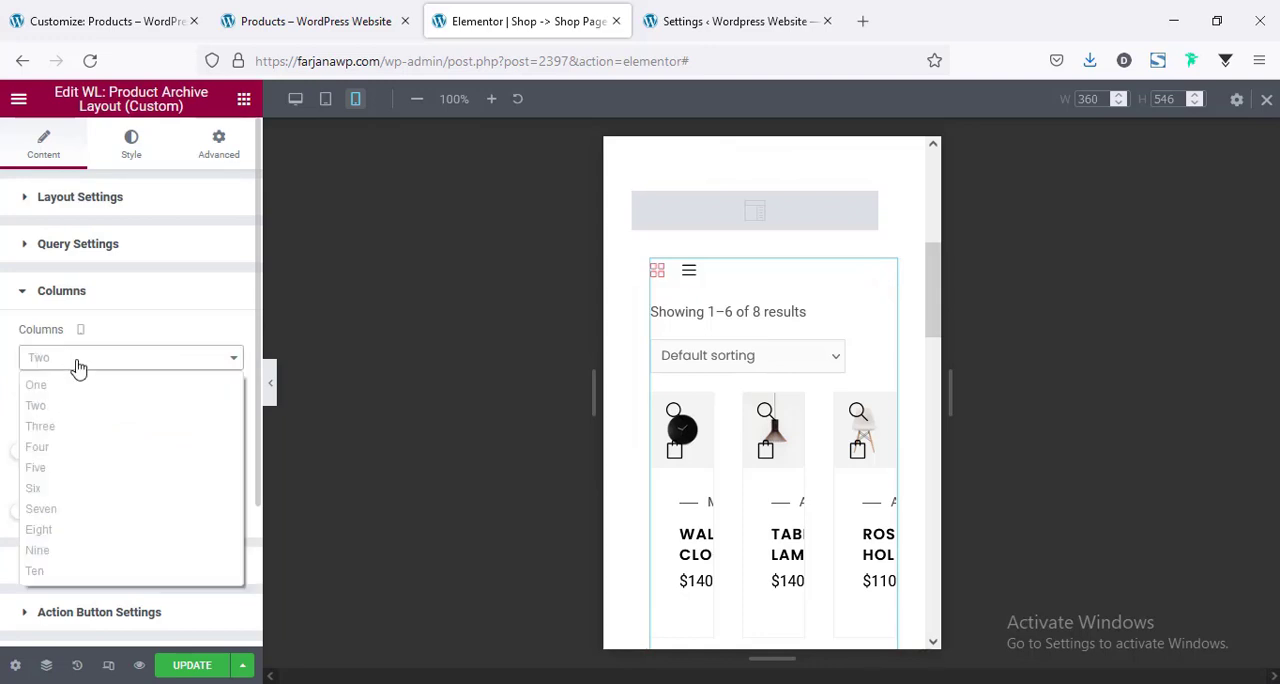
{"action": "left_click", "coordinate": [36, 385]}
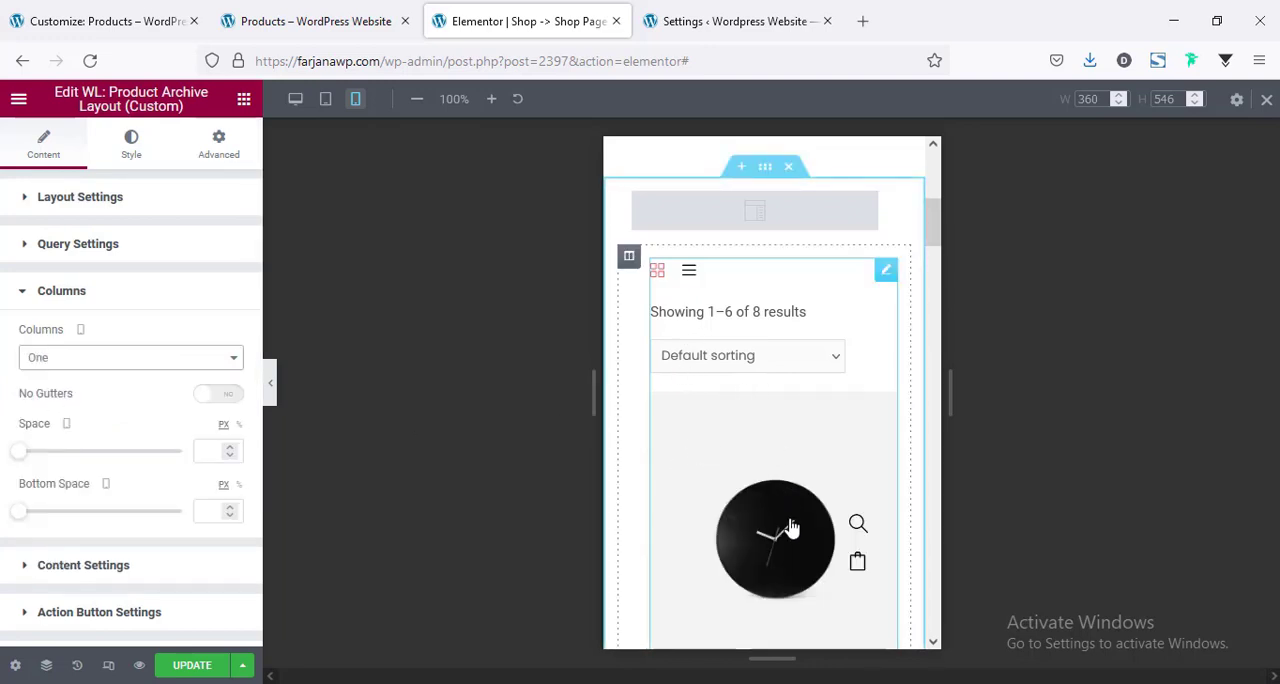
{"action": "scroll", "coordinate": [786, 521], "scroll_direction": "down", "scroll_amount": 3}
{"action": "scroll", "coordinate": [786, 521], "scroll_direction": "down", "scroll_amount": 10}
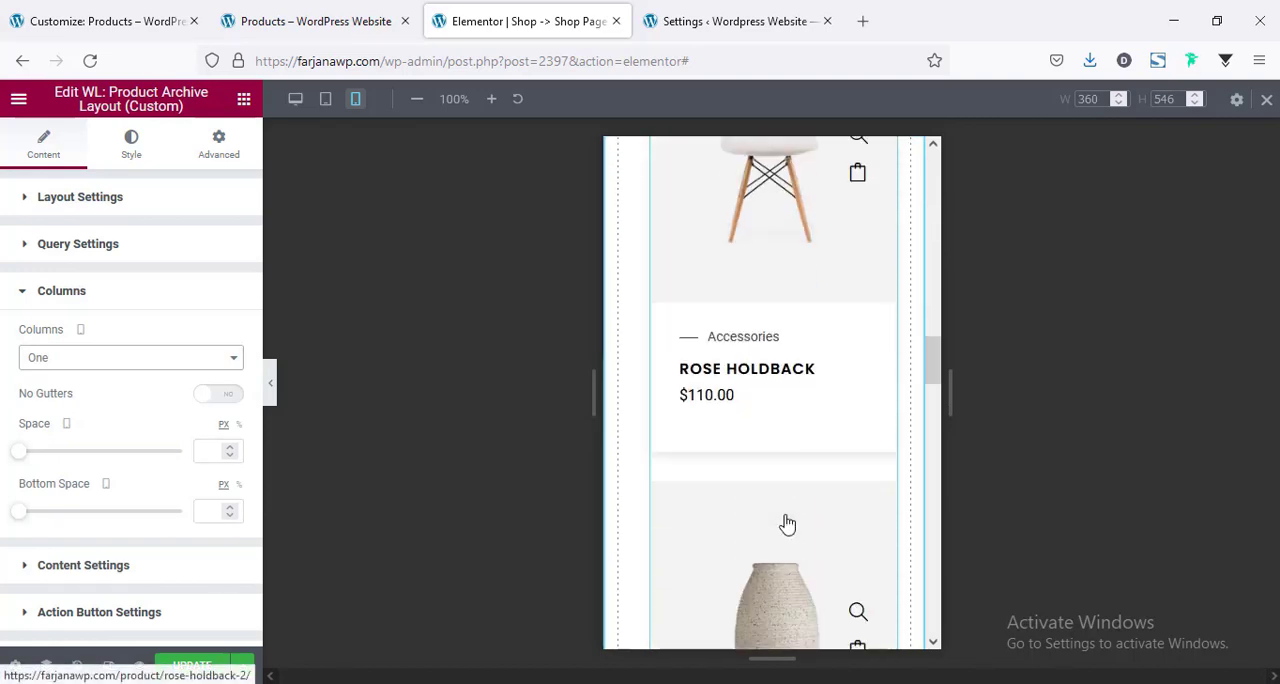
{"action": "scroll", "coordinate": [786, 521], "scroll_direction": "down", "scroll_amount": 10}
{"action": "scroll", "coordinate": [786, 521], "scroll_direction": "up", "scroll_amount": 7}
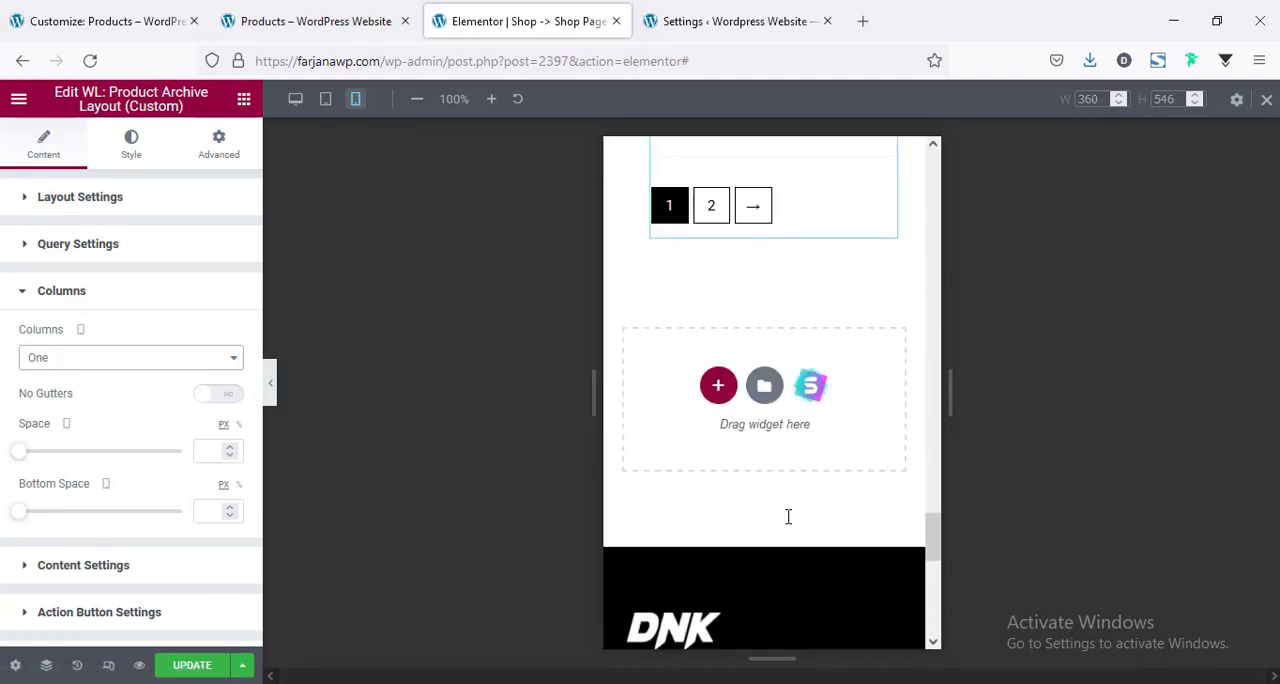
{"action": "scroll", "coordinate": [786, 521], "scroll_direction": "up", "scroll_amount": 12}
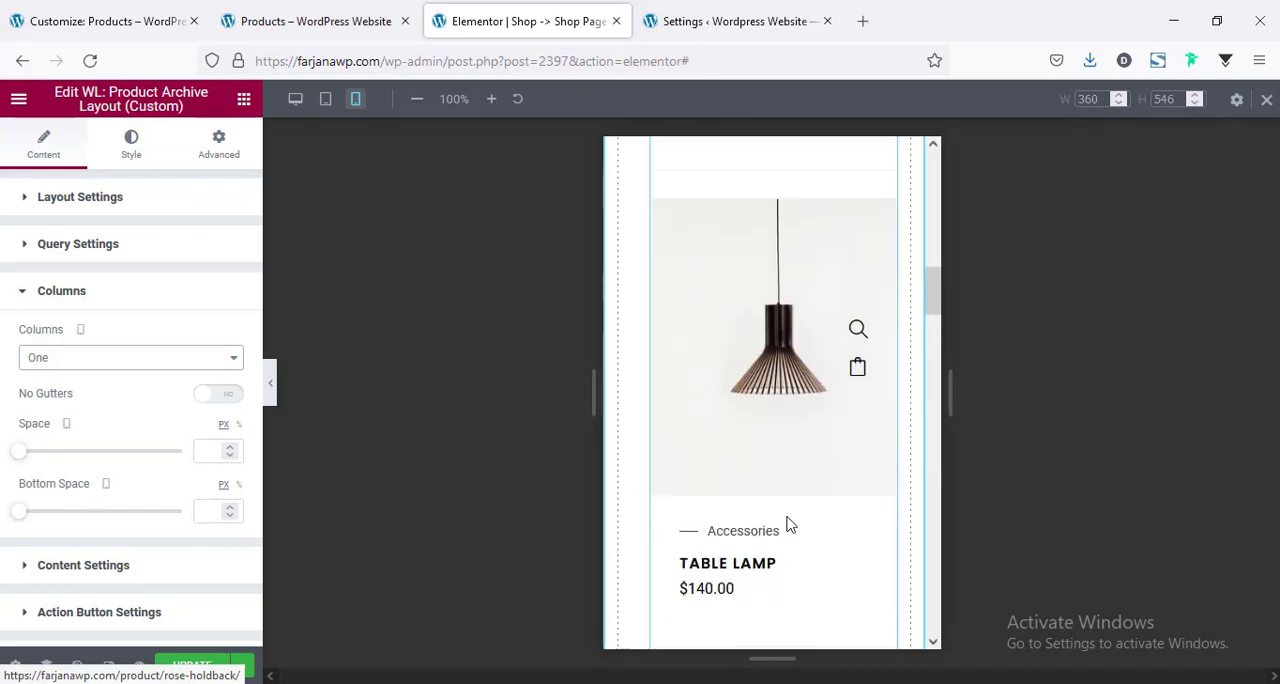
{"action": "scroll", "coordinate": [786, 521], "scroll_direction": "up", "scroll_amount": 6}
{"action": "scroll", "coordinate": [777, 509], "scroll_direction": "down", "scroll_amount": 3}
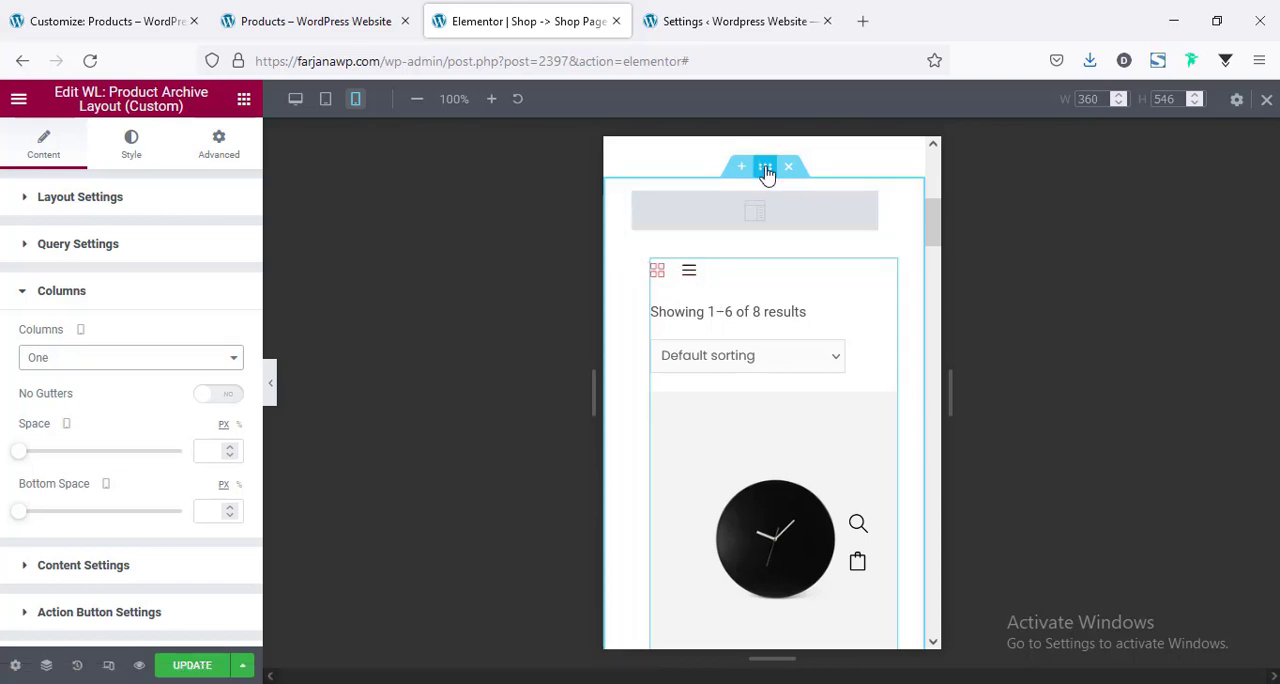
Enable Reverse Columns (Mobile) for the section holding the sidebar and the product grid.
{"action": "left_click", "coordinate": [600, 206]}
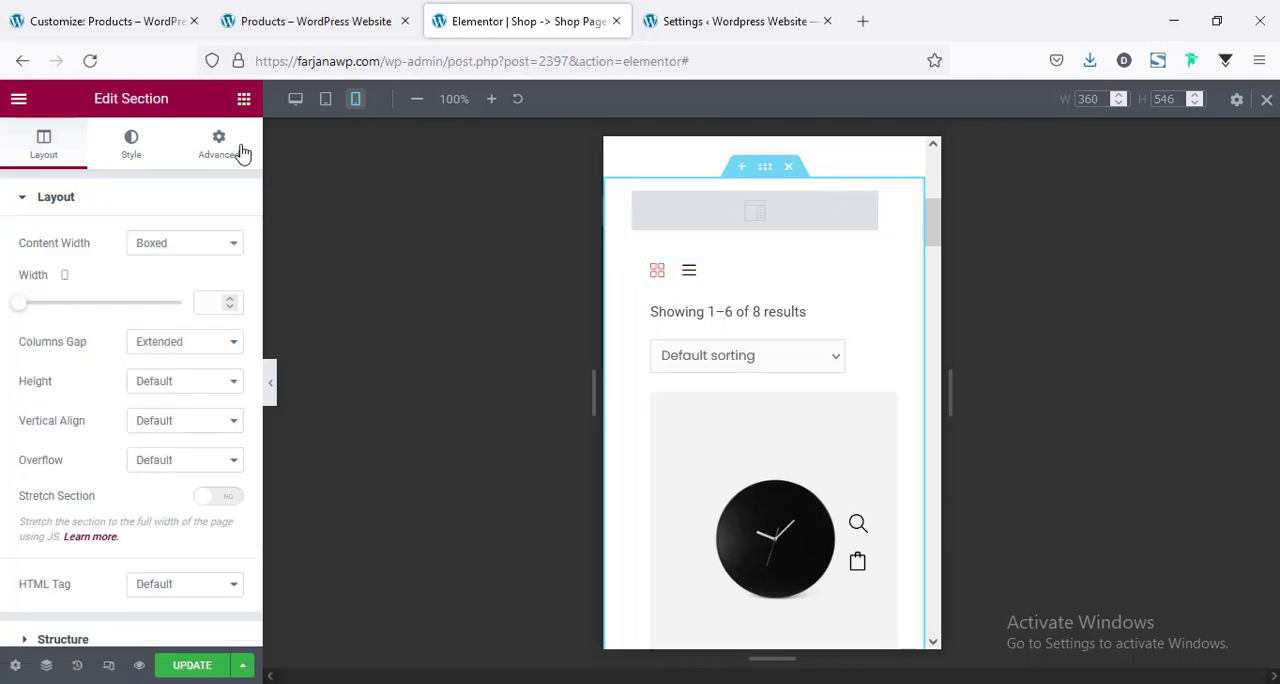
{"action": "left_click", "coordinate": [237, 148]}
{"action": "scroll", "coordinate": [191, 460], "scroll_direction": "down", "scroll_amount": 2}
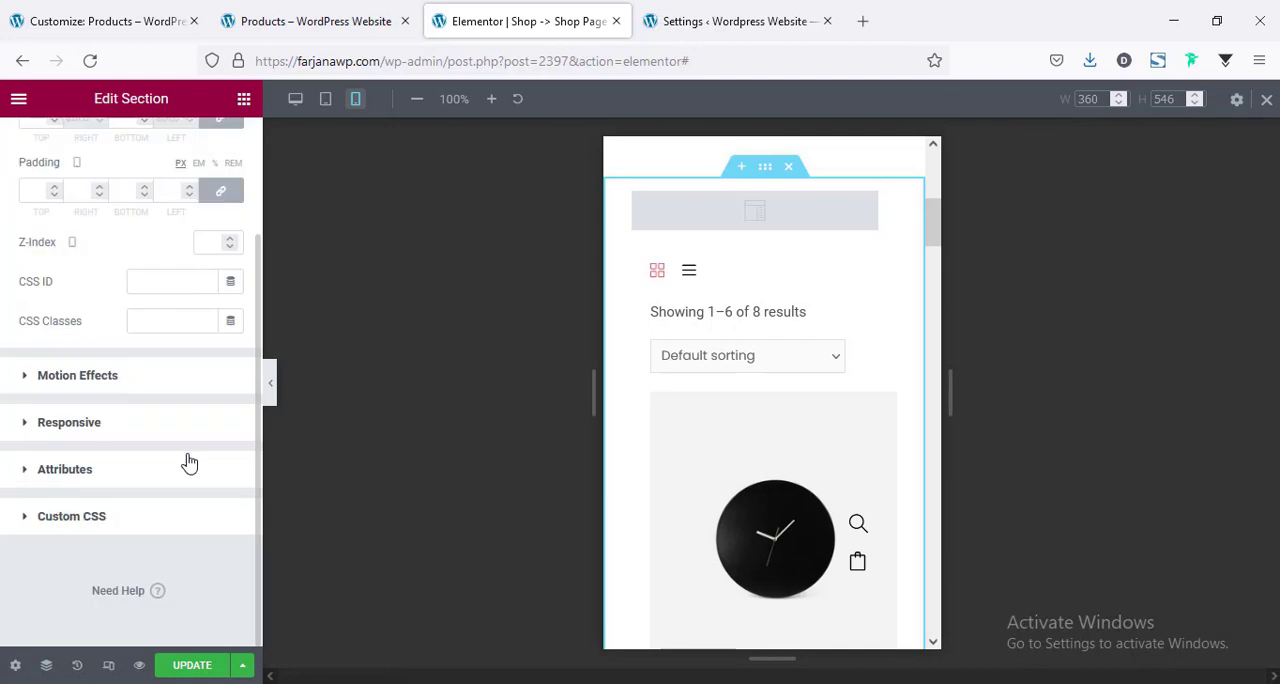
{"action": "left_click", "coordinate": [118, 425]}
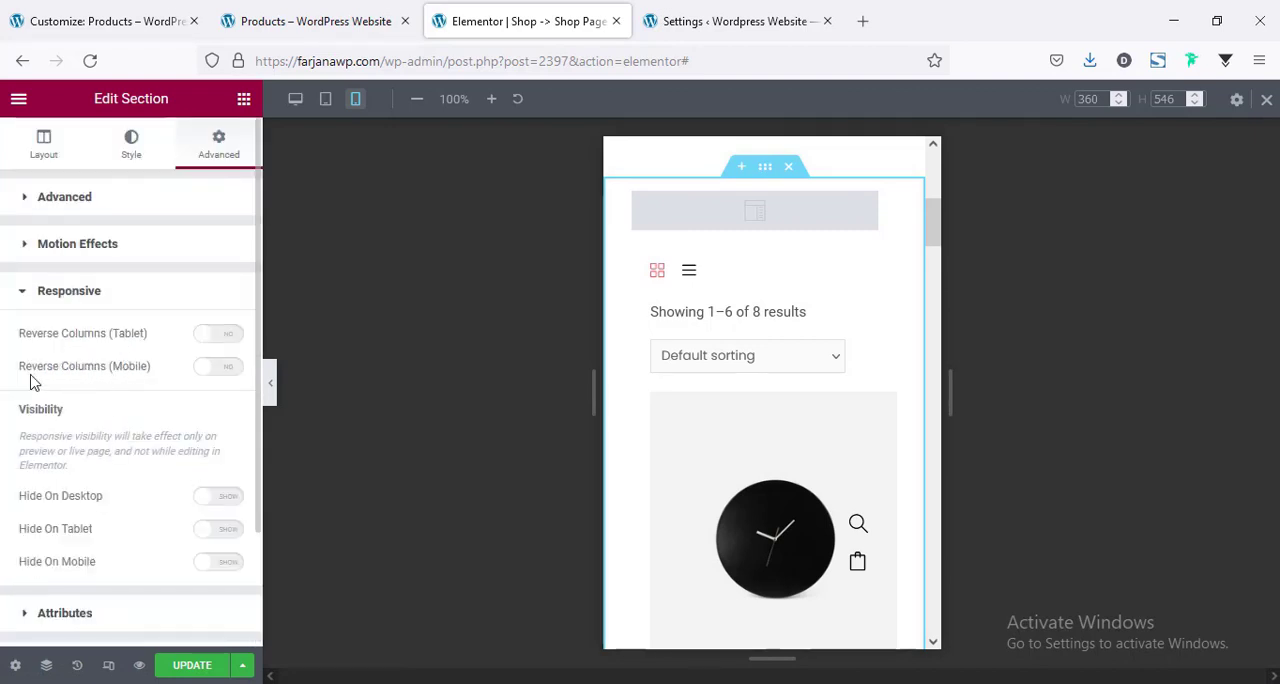
{"action": "left_click", "coordinate": [220, 367]}
Examine the mobile preview from the product list to the sidebar's position and back up to the Shop banner.
{"action": "scroll", "coordinate": [720, 381], "scroll_direction": "down", "scroll_amount": 10}
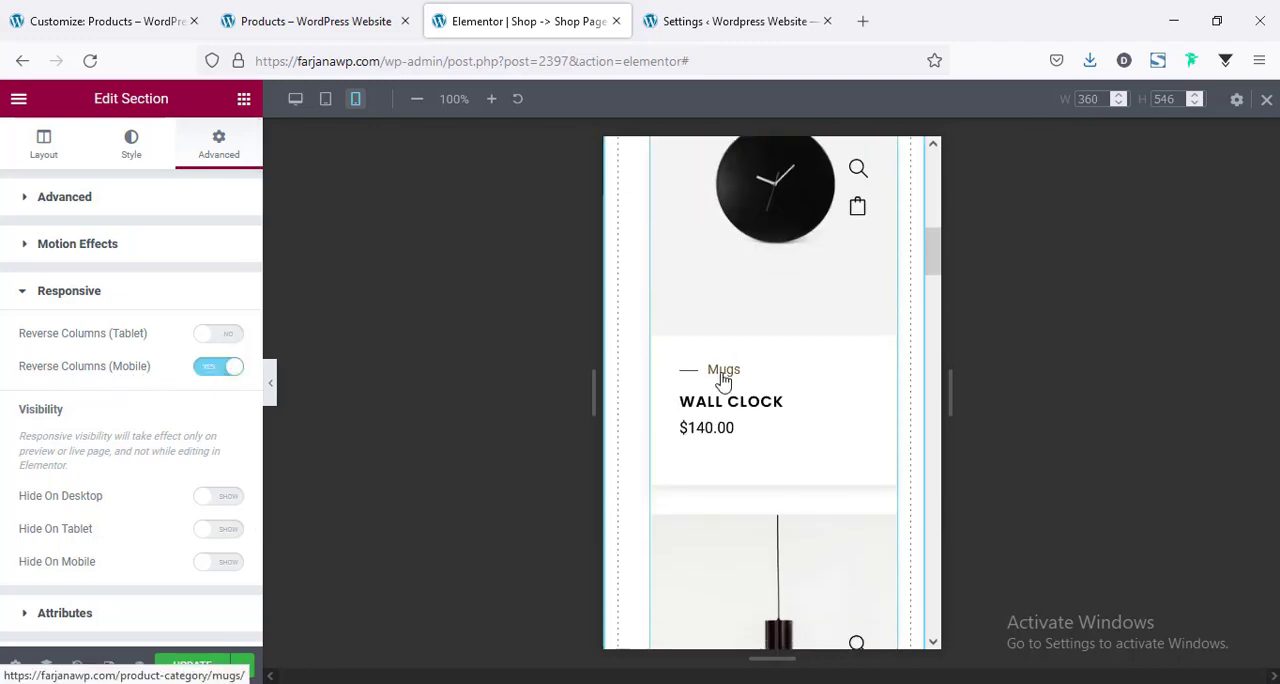
{"action": "scroll", "coordinate": [720, 381], "scroll_direction": "down", "scroll_amount": 10}
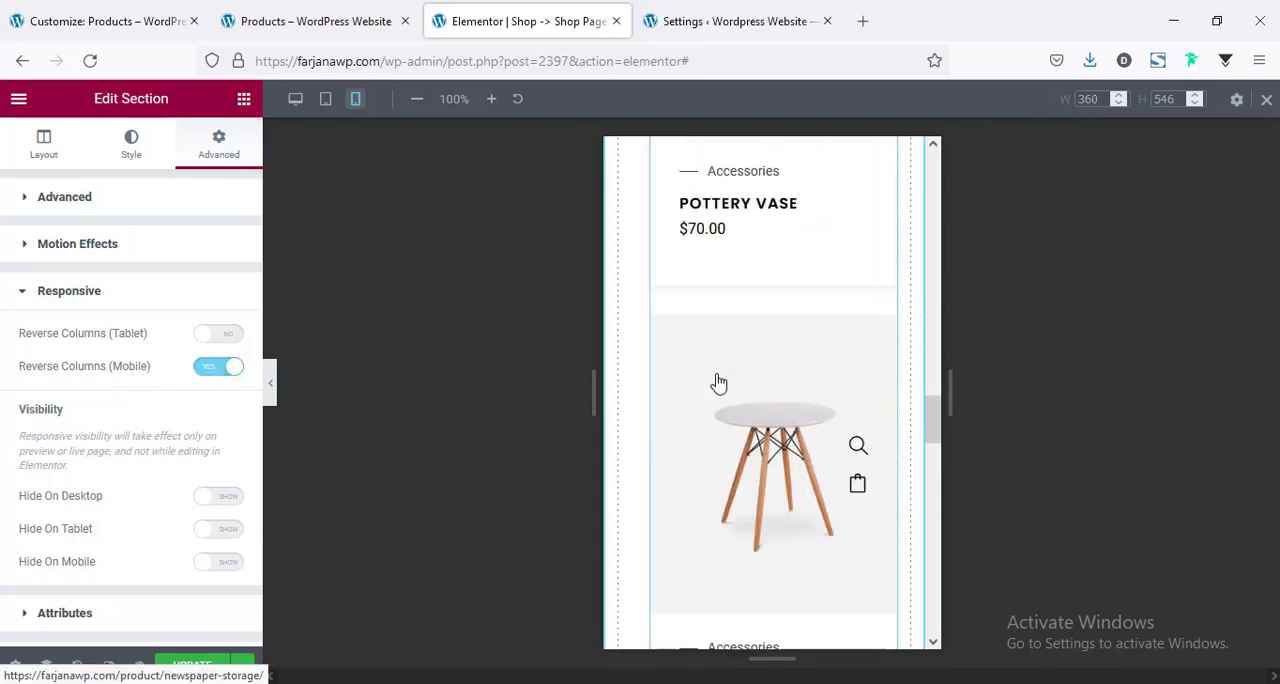
{"action": "scroll", "coordinate": [720, 385], "scroll_direction": "down", "scroll_amount": 4}
{"action": "scroll", "coordinate": [743, 409], "scroll_direction": "up", "scroll_amount": 3}
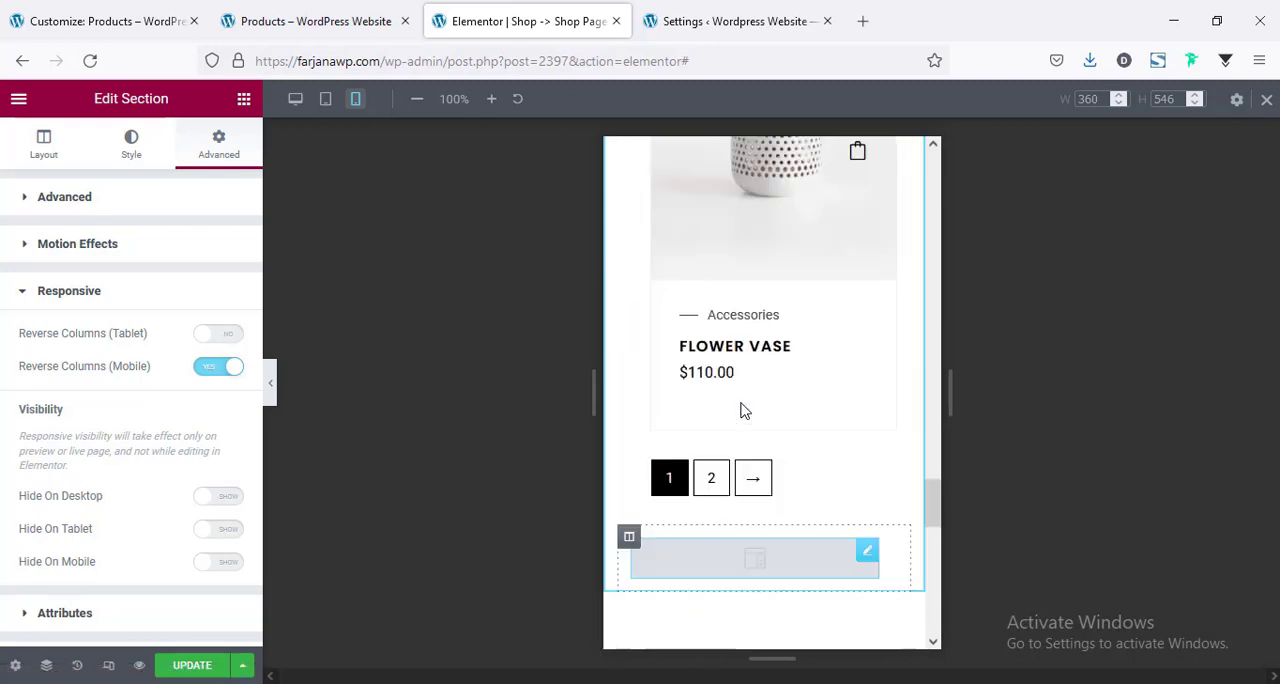
{"action": "scroll", "coordinate": [740, 405], "scroll_direction": "down", "scroll_amount": 4}
{"action": "scroll", "coordinate": [733, 390], "scroll_direction": "up", "scroll_amount": 12}
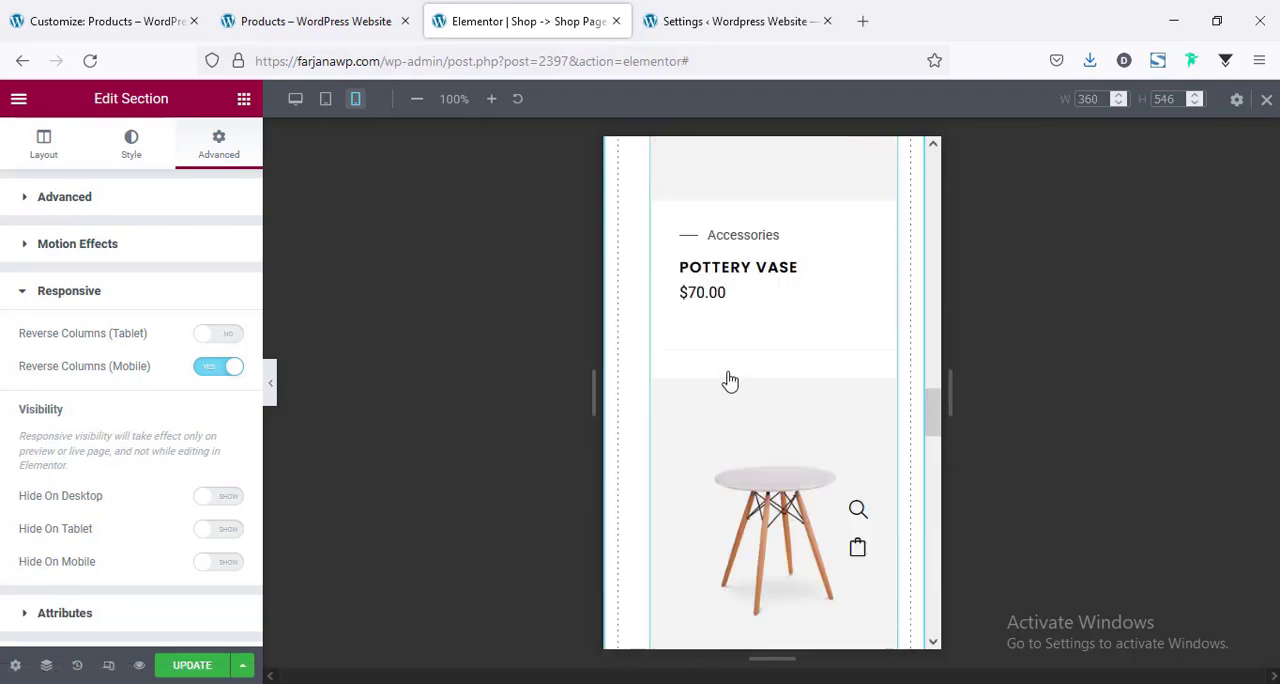
{"action": "scroll", "coordinate": [728, 378], "scroll_direction": "up", "scroll_amount": 8}
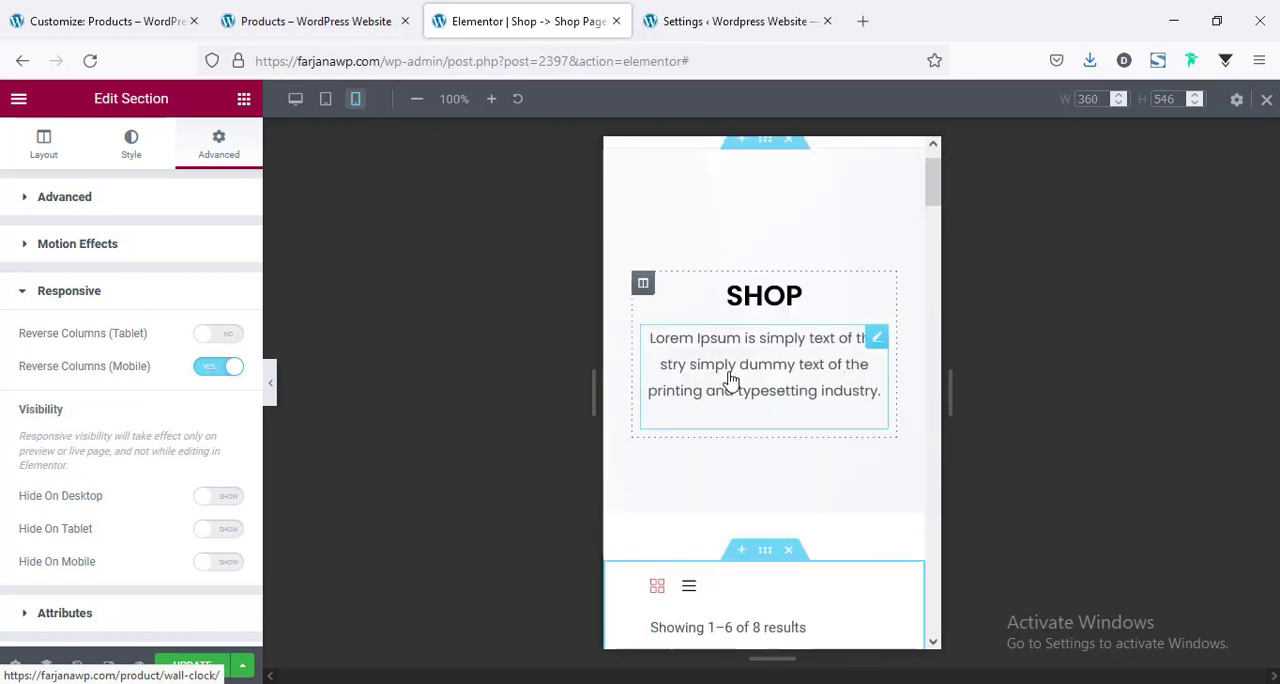
{"action": "scroll", "coordinate": [728, 375], "scroll_direction": "down", "scroll_amount": 4}
{"action": "scroll", "coordinate": [630, 315], "scroll_direction": "up", "scroll_amount": 3}
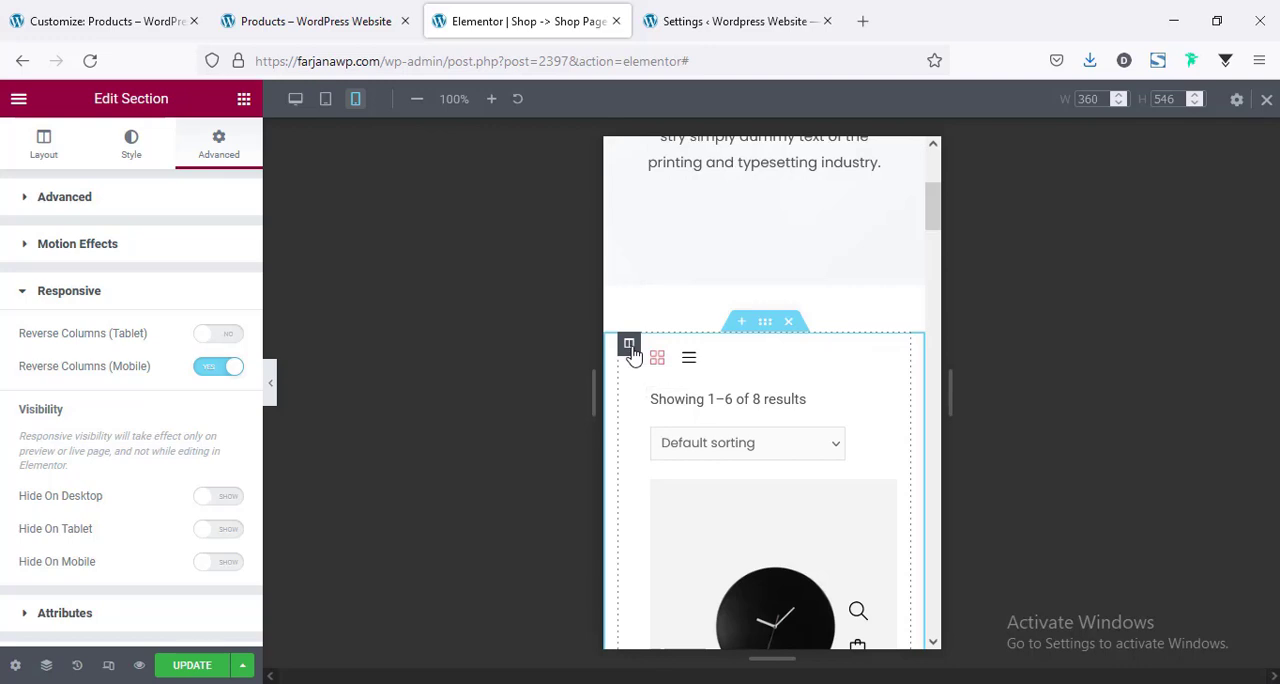
Set the product column's mobile margin to 0 px on all sides and update the shop template.
{"action": "left_click", "coordinate": [629, 345]}
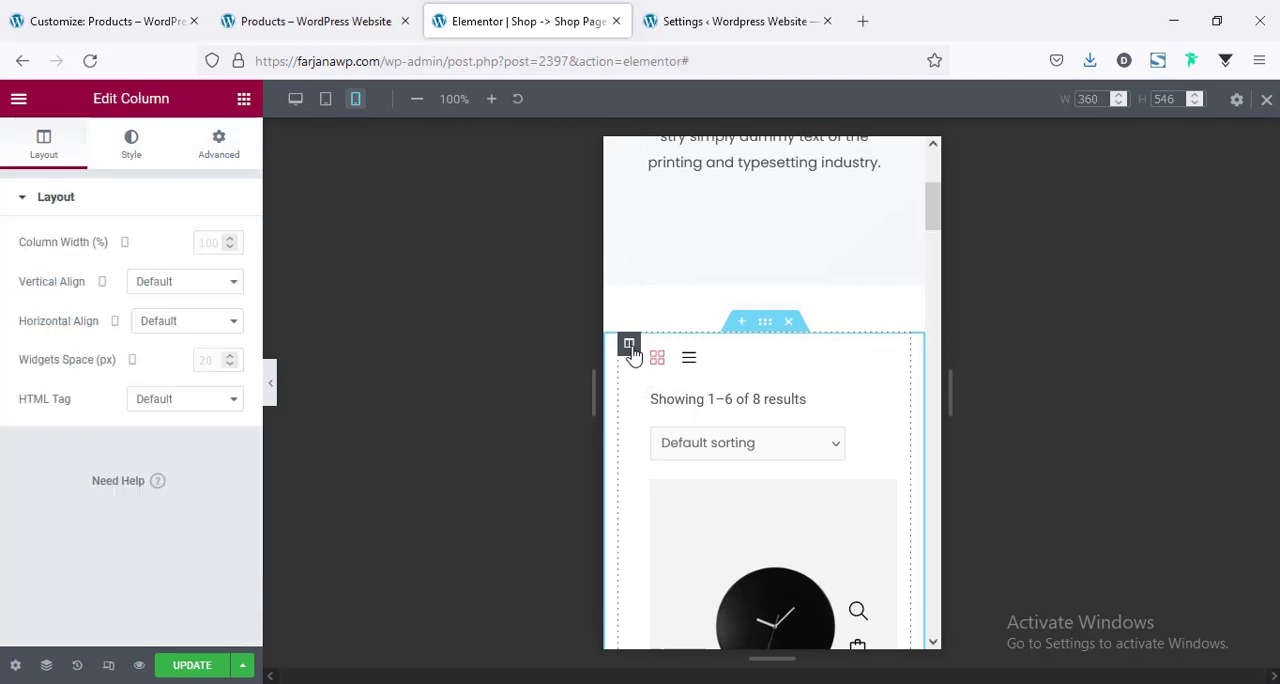
{"action": "left_click", "coordinate": [218, 143]}
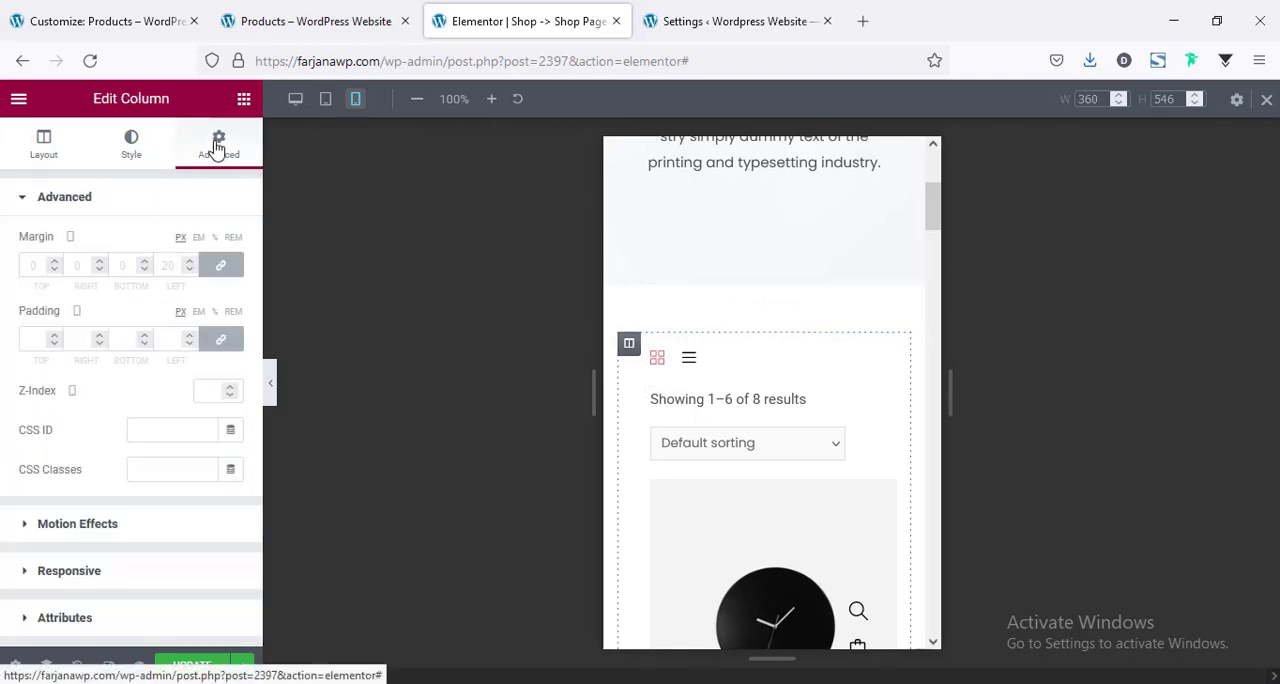
{"action": "left_click", "coordinate": [158, 262]}
{"action": "type", "text": "0"}
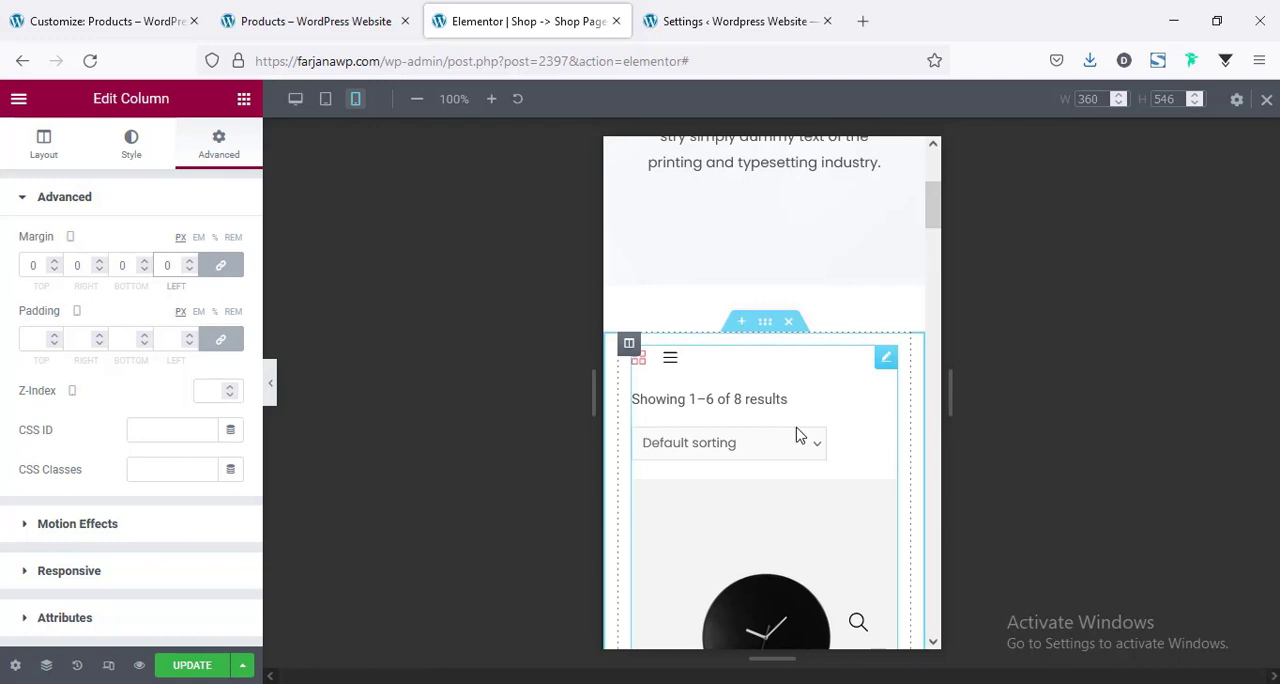
{"action": "scroll", "coordinate": [798, 435], "scroll_direction": "down", "scroll_amount": 2}
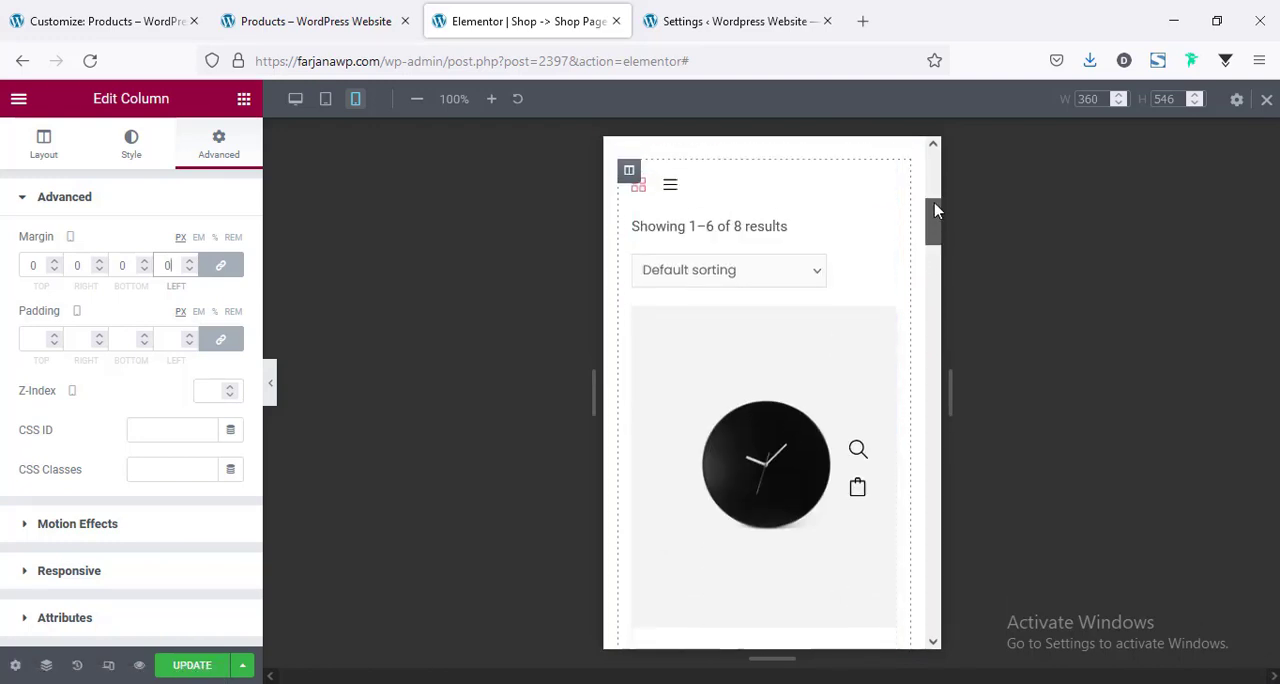
{"action": "left_click_drag", "start_coordinate": [935, 205], "coordinate": [937, 133]}
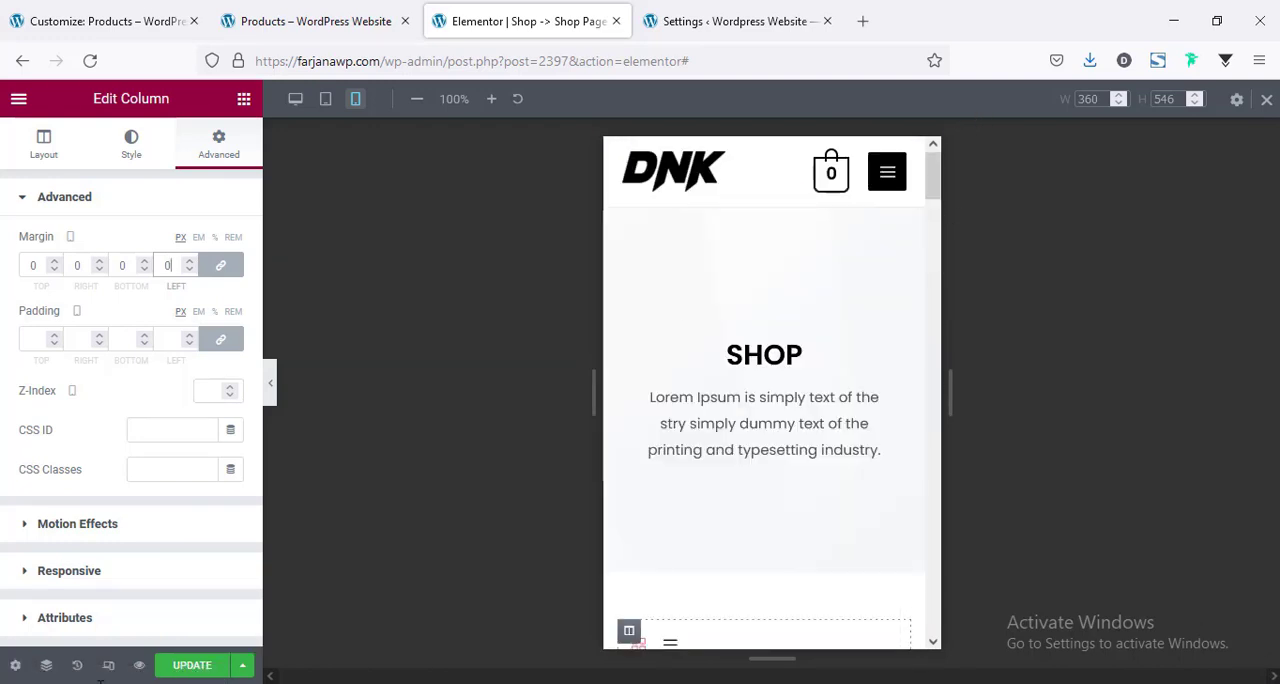
{"action": "left_click", "coordinate": [182, 668]}
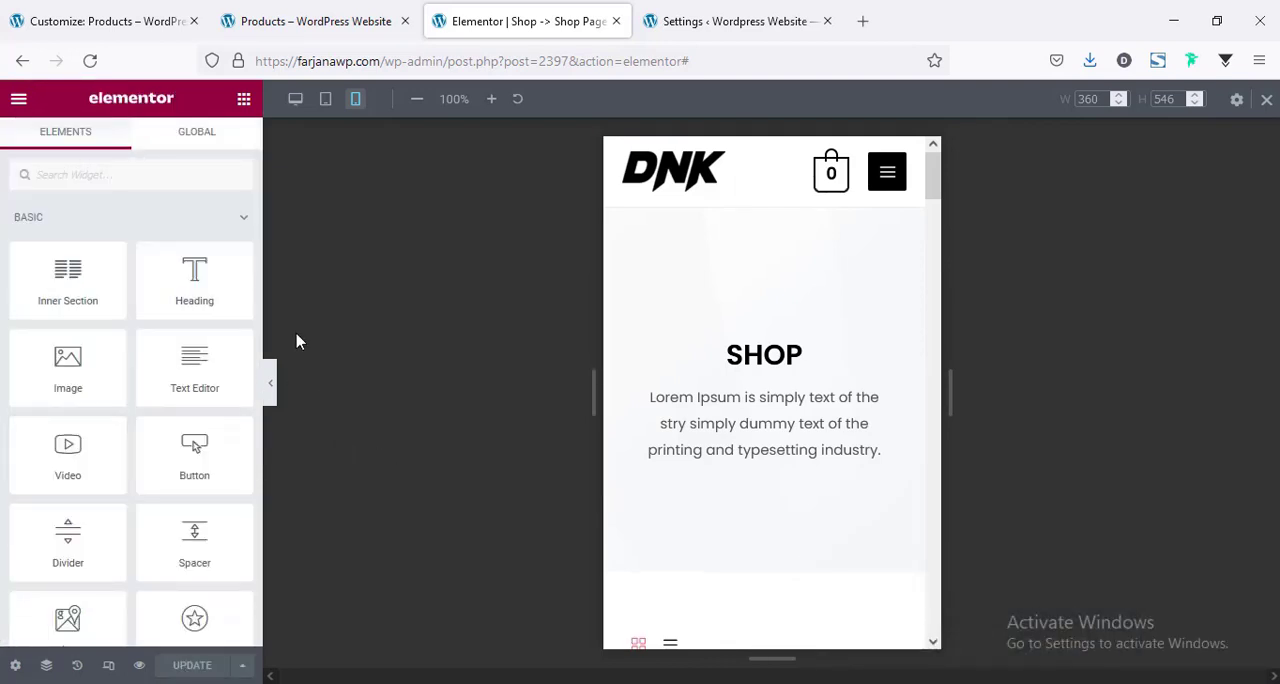
Close the Elementor editor and set WooLentor's Product Archive Page Template to Shop -> Shop Page Style Two (page).
{"action": "left_click", "coordinate": [616, 21]}
{"action": "scroll", "coordinate": [337, 482], "scroll_direction": "down", "scroll_amount": 2}
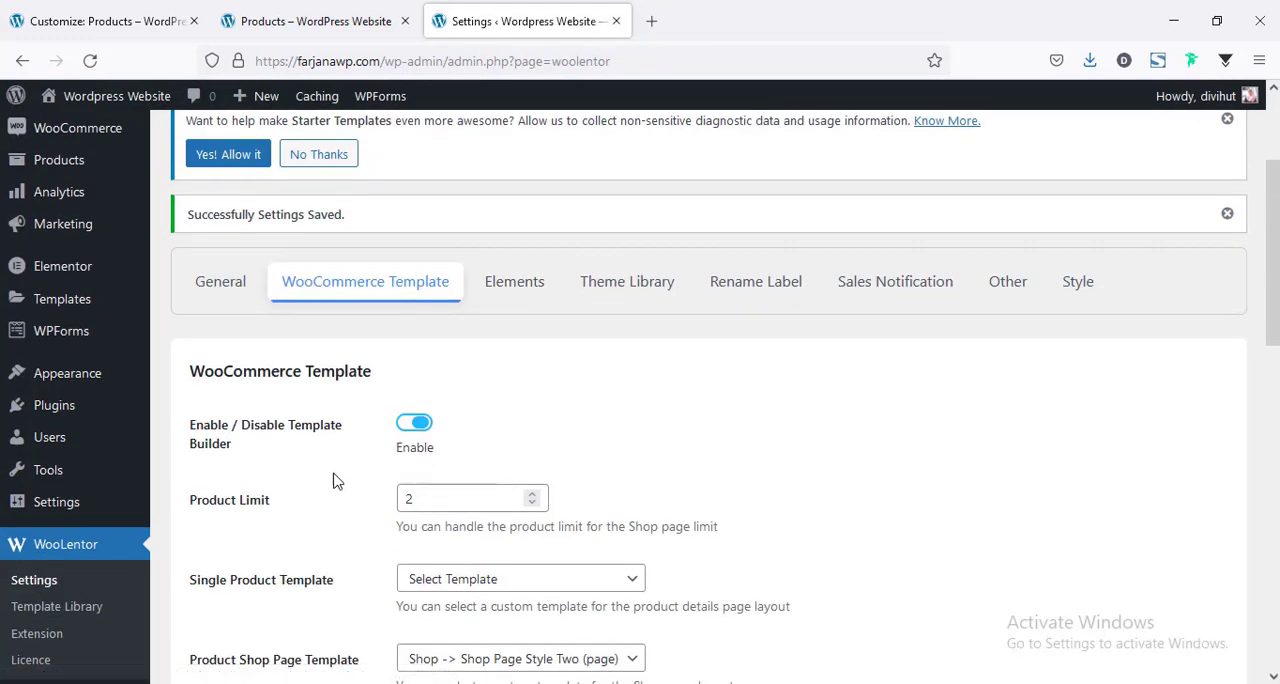
{"action": "scroll", "coordinate": [383, 505], "scroll_direction": "down", "scroll_amount": 3}
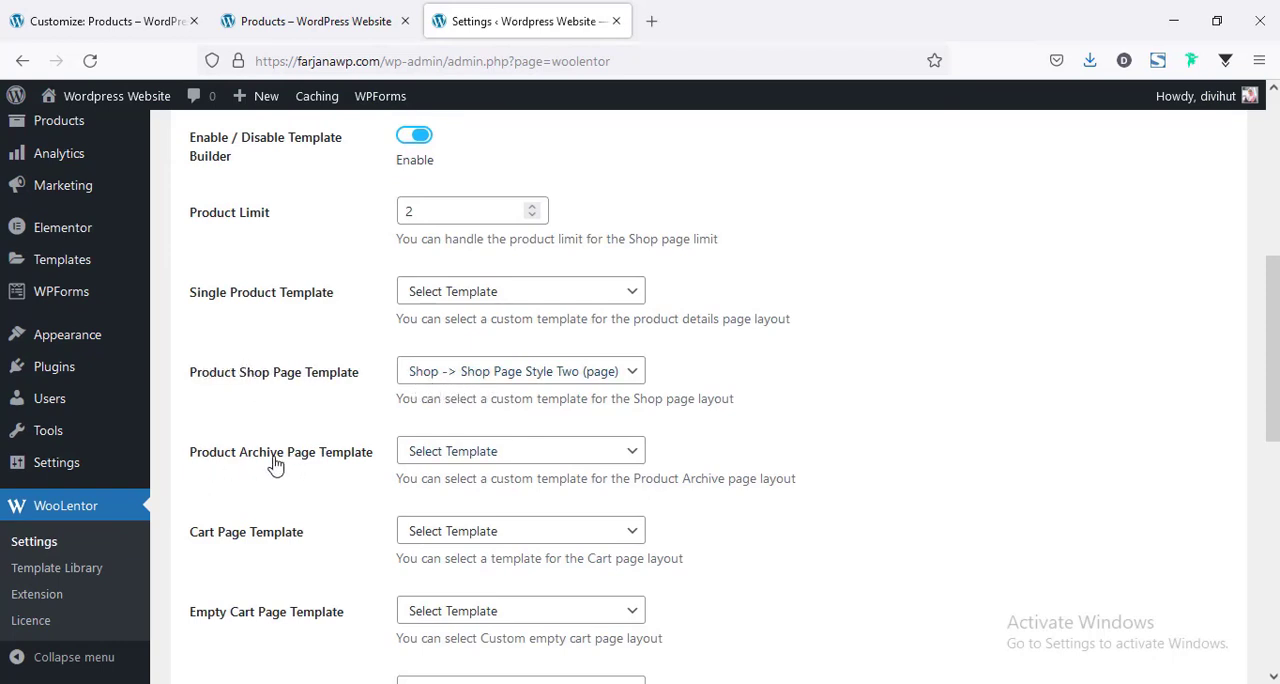
{"action": "scroll", "coordinate": [330, 445], "scroll_direction": "down", "scroll_amount": 1}
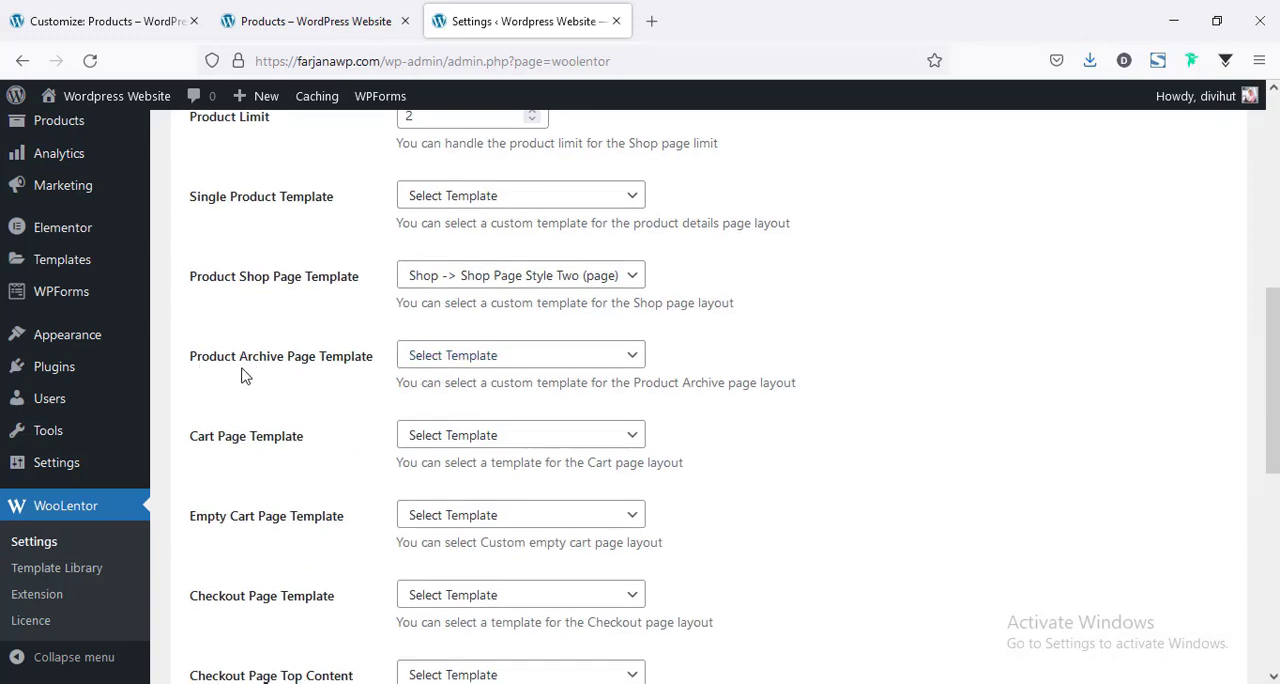
{"action": "left_click", "coordinate": [437, 360]}
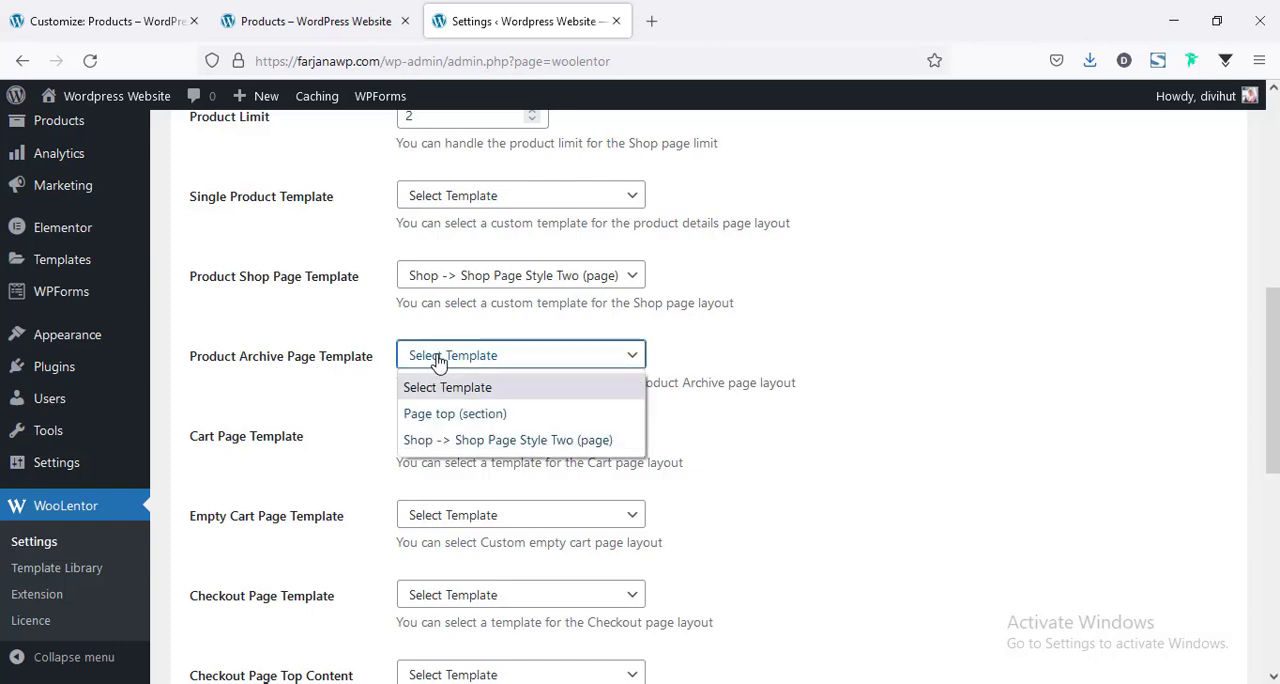
{"action": "left_click", "coordinate": [433, 438]}
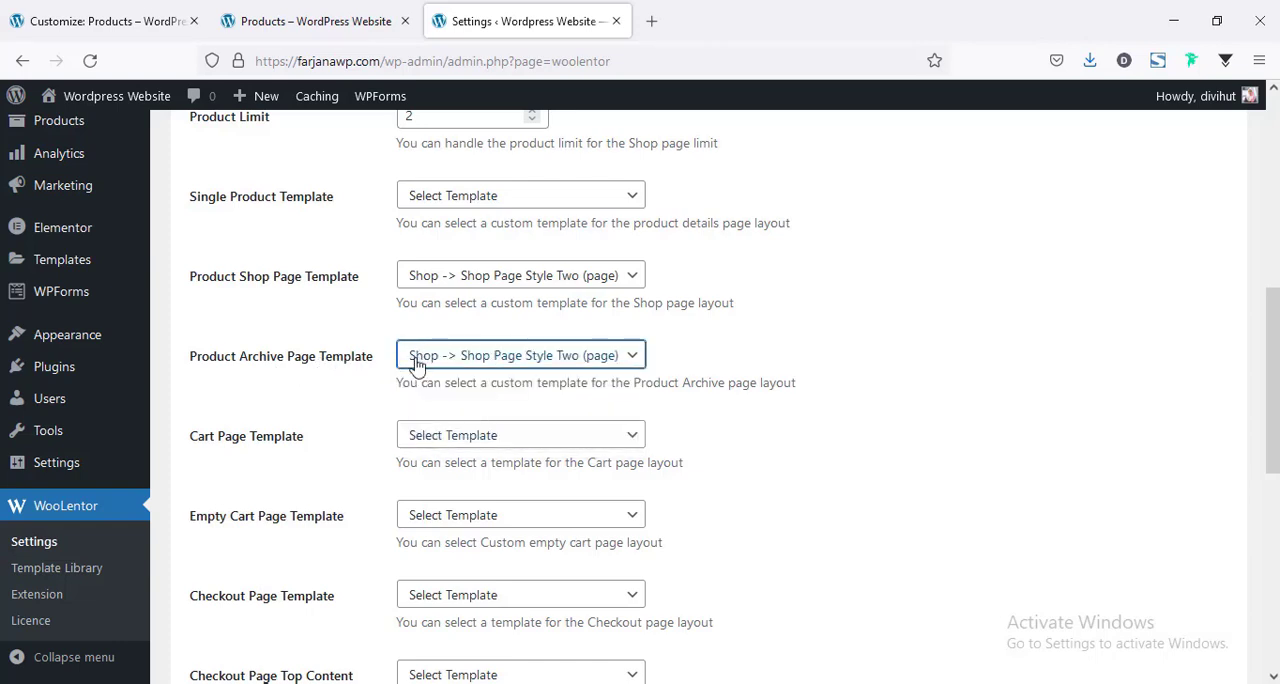
{"action": "scroll", "coordinate": [344, 353], "scroll_direction": "up", "scroll_amount": 2}
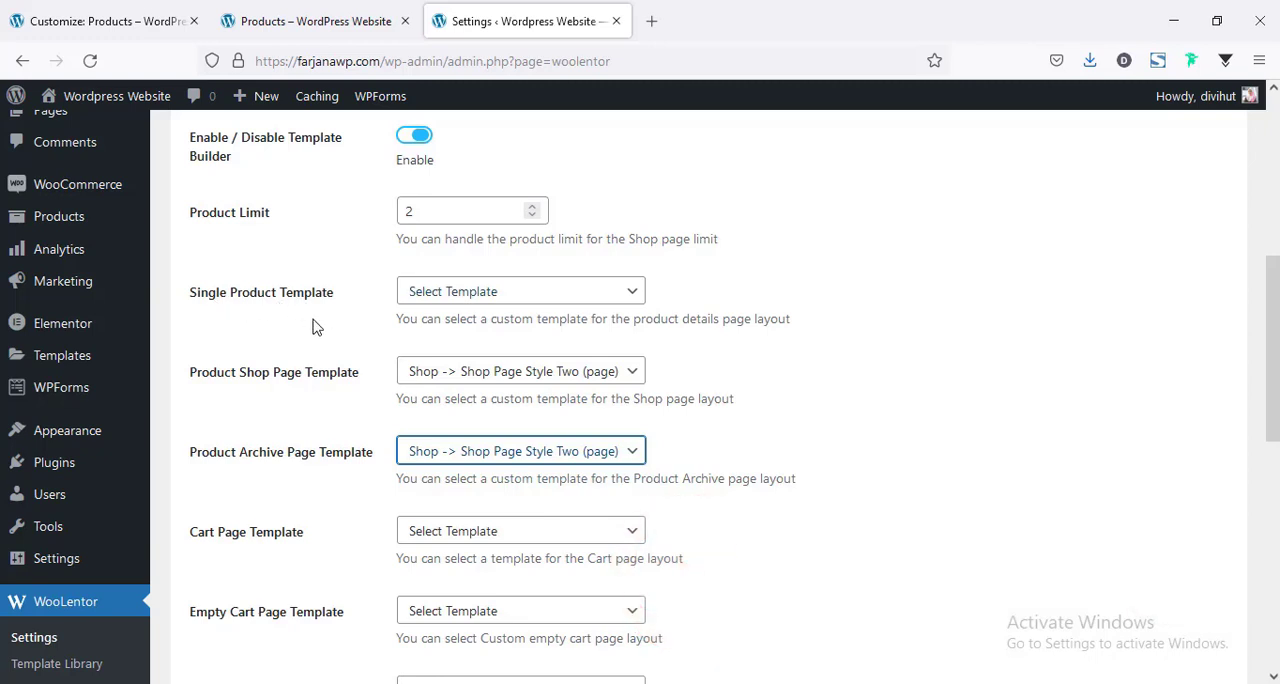
Save the WooLentor template settings.
{"action": "scroll", "coordinate": [310, 335], "scroll_direction": "down", "scroll_amount": 2}
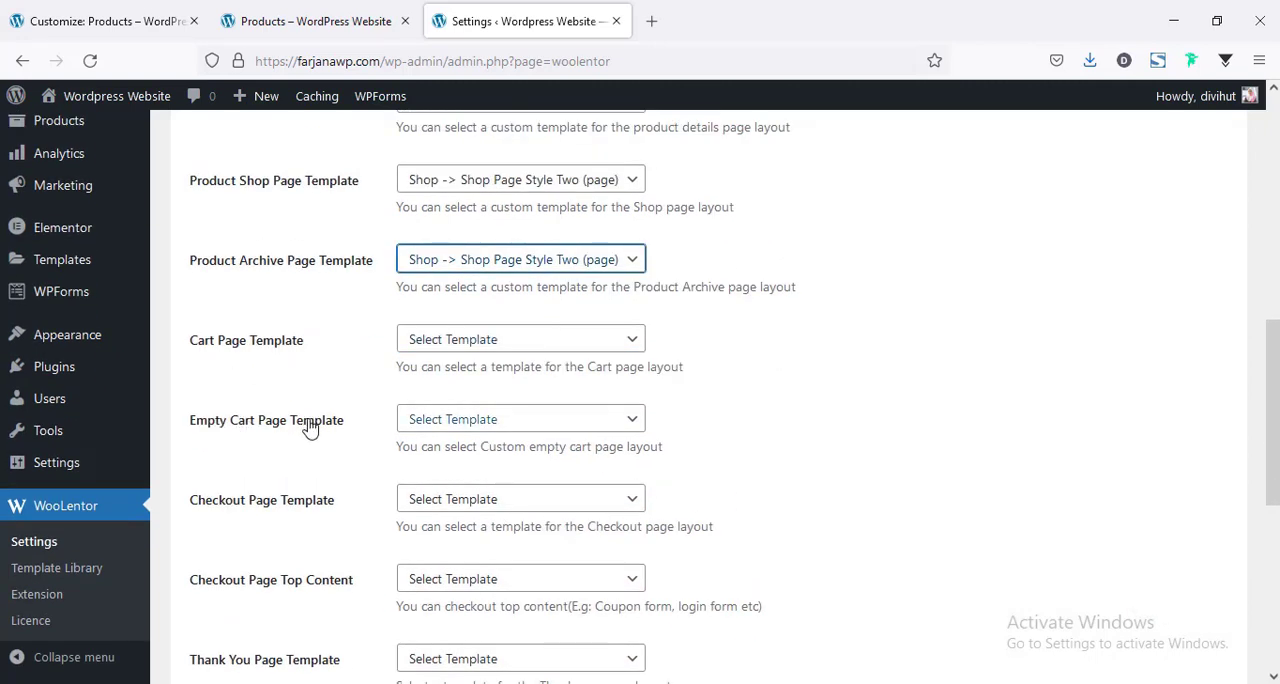
{"action": "scroll", "coordinate": [300, 503], "scroll_direction": "down", "scroll_amount": 1}
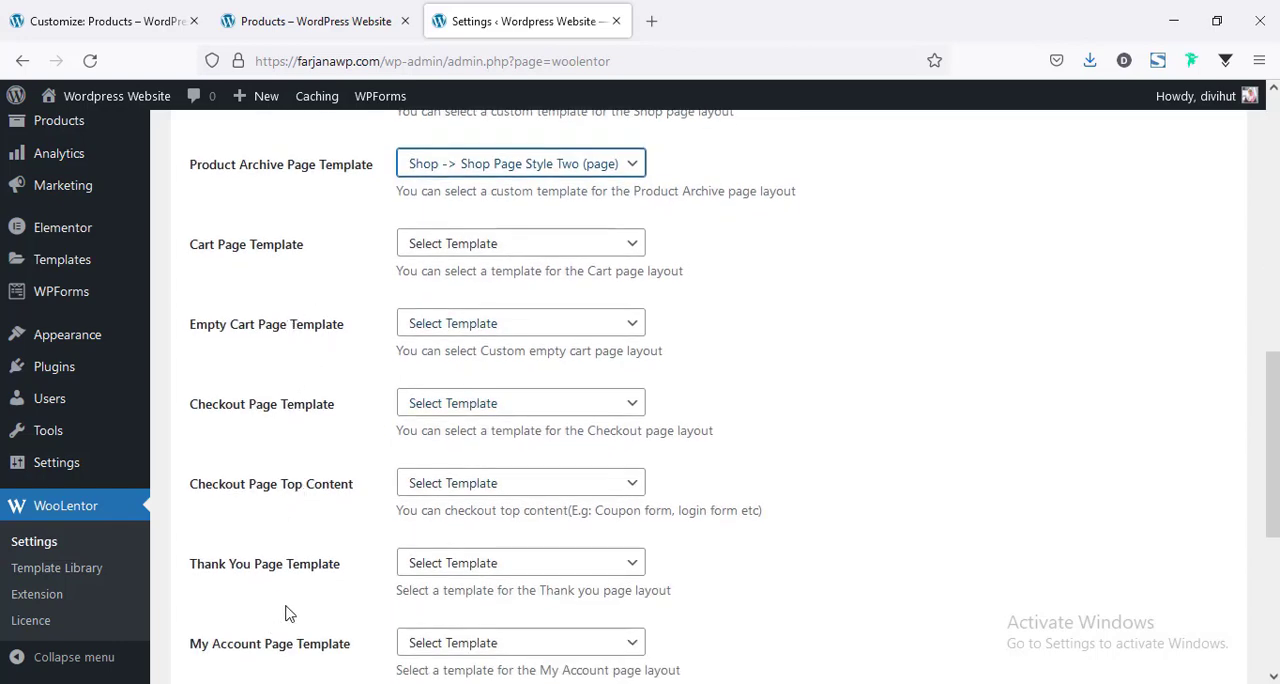
{"action": "scroll", "coordinate": [285, 613], "scroll_direction": "down", "scroll_amount": 4}
{"action": "left_click", "coordinate": [237, 587]}
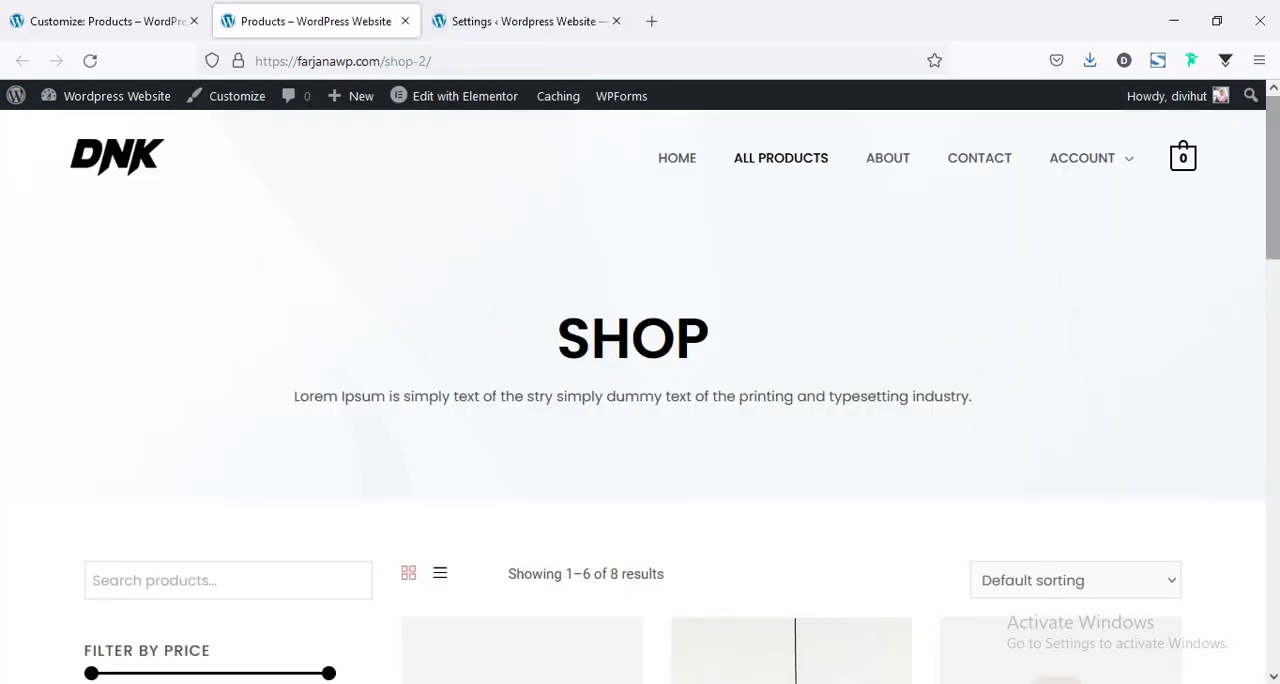
Open the Accessories category from the shop page's sidebar and examine its product grid and banner heading.
{"action": "scroll", "coordinate": [538, 456], "scroll_direction": "down", "scroll_amount": 9}
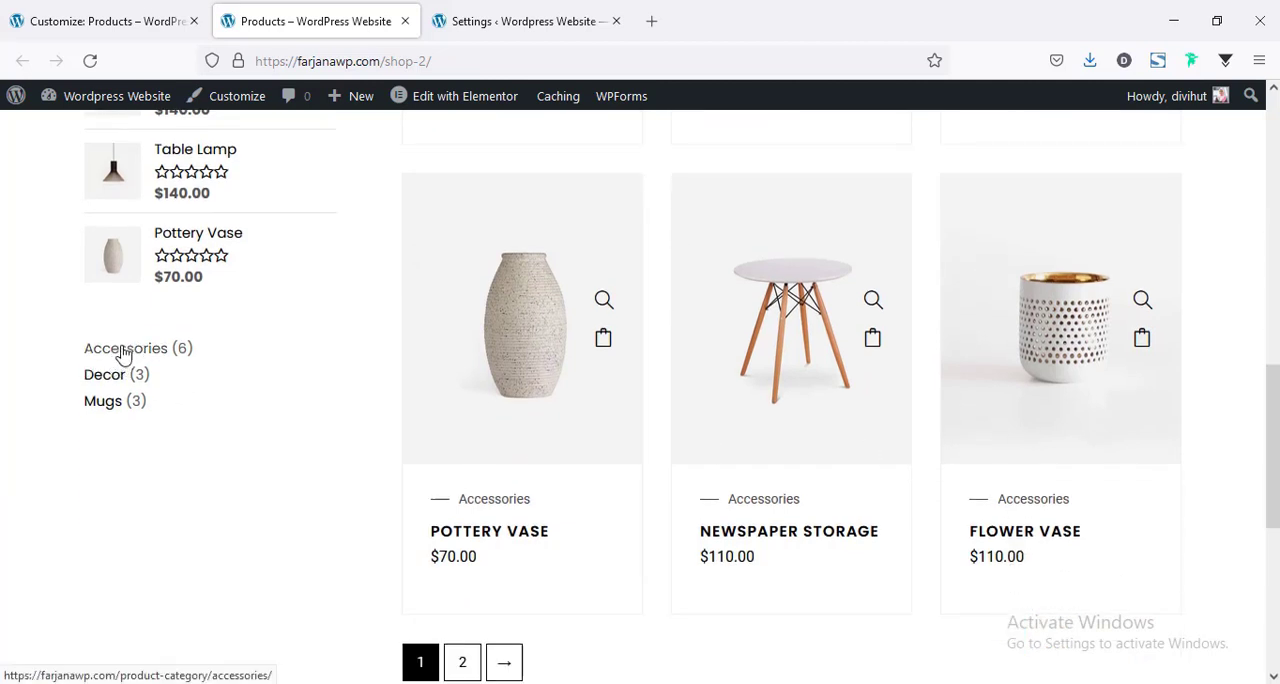
{"action": "left_click", "coordinate": [125, 352]}
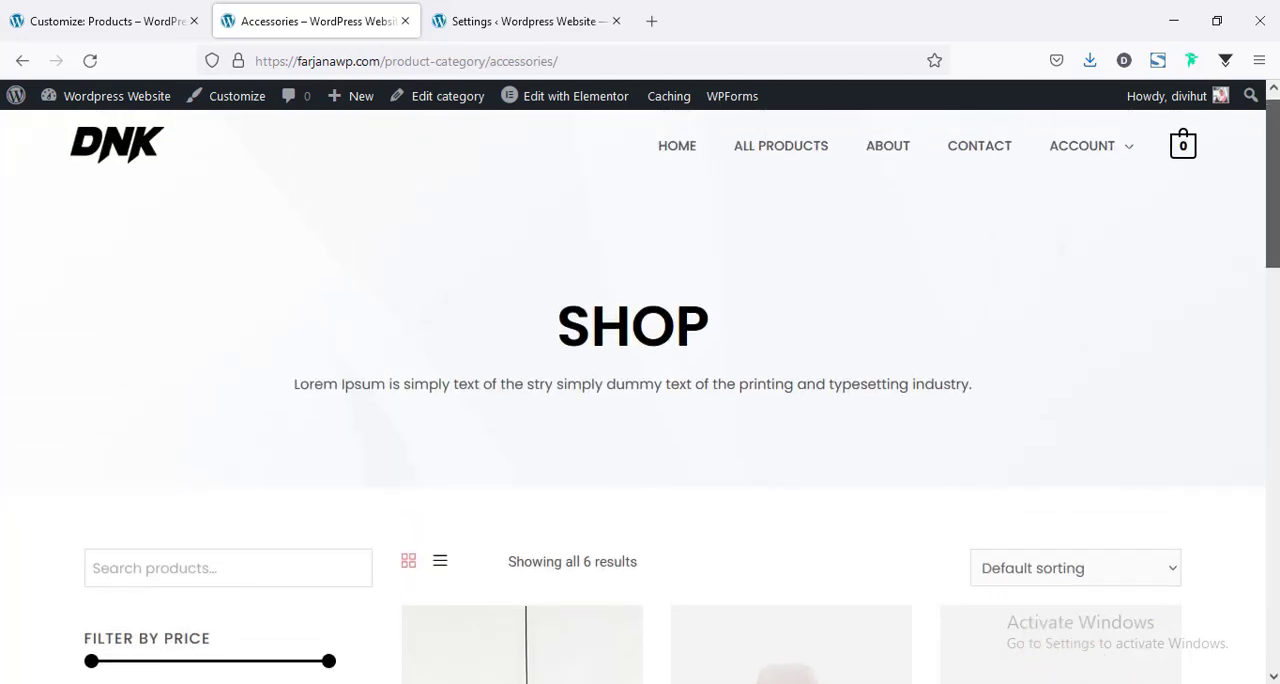
{"action": "scroll", "coordinate": [500, 349], "scroll_direction": "down", "scroll_amount": 5}
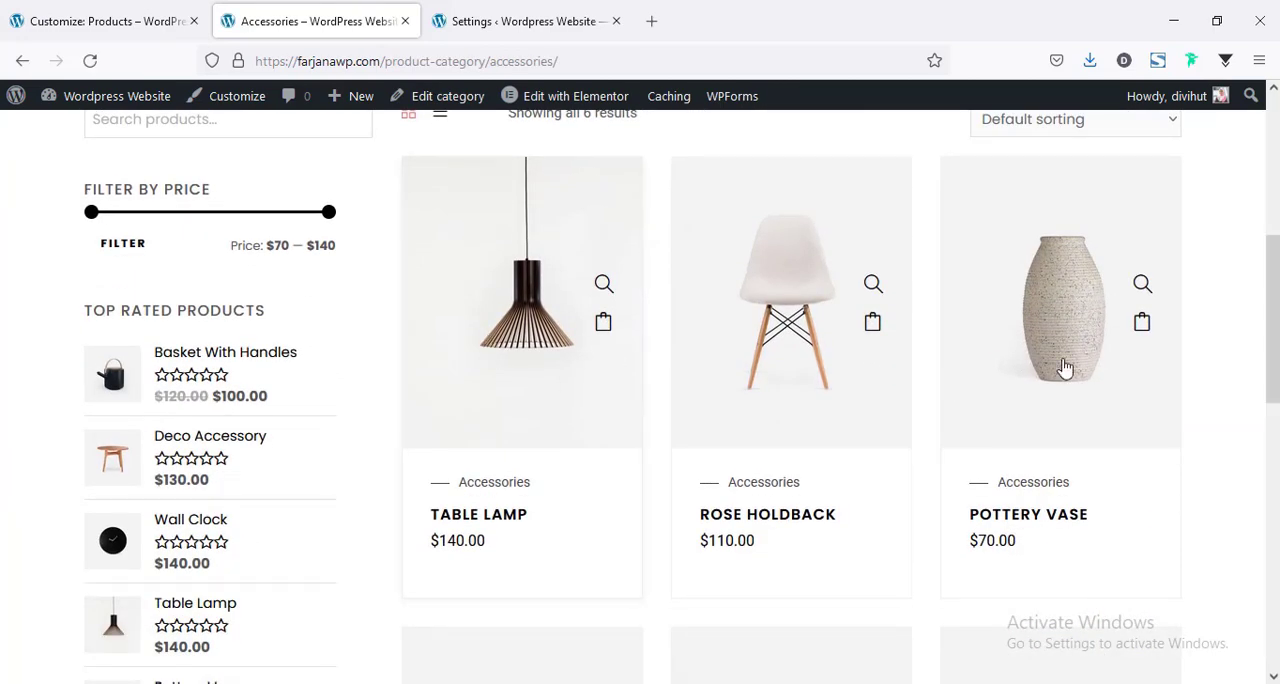
{"action": "scroll", "coordinate": [1065, 368], "scroll_direction": "down", "scroll_amount": 5}
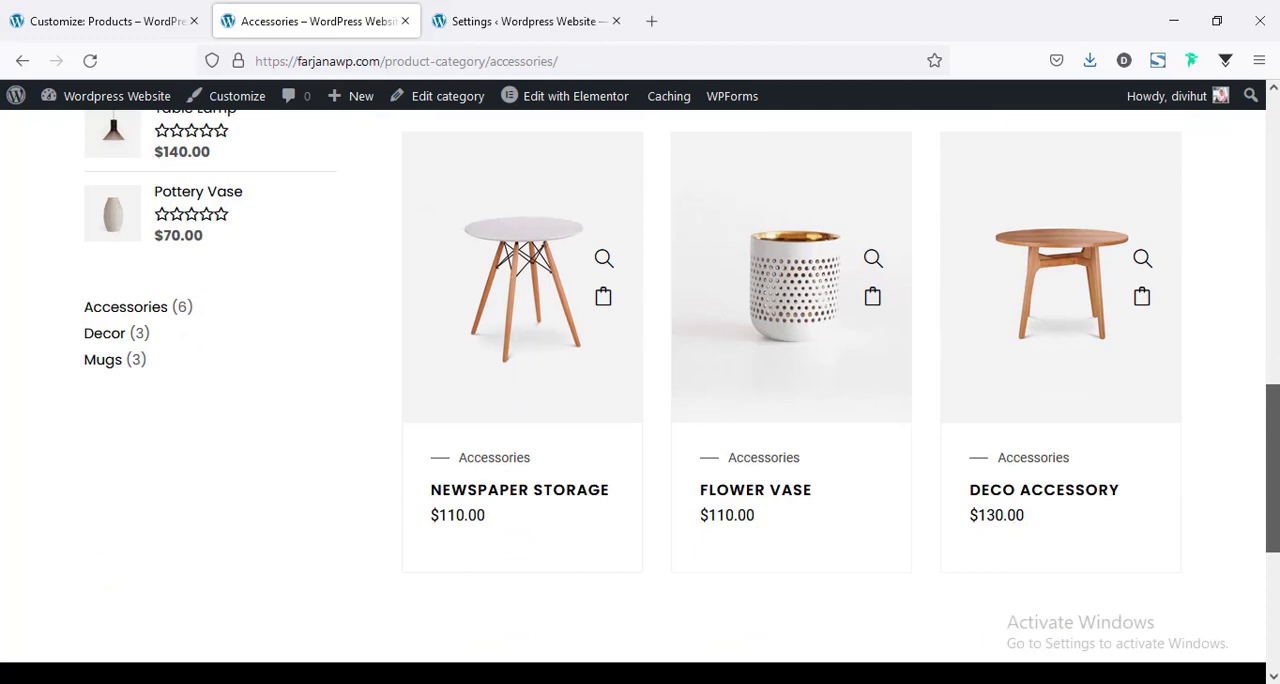
{"action": "scroll", "coordinate": [1238, 160], "scroll_direction": "up", "scroll_amount": 10}
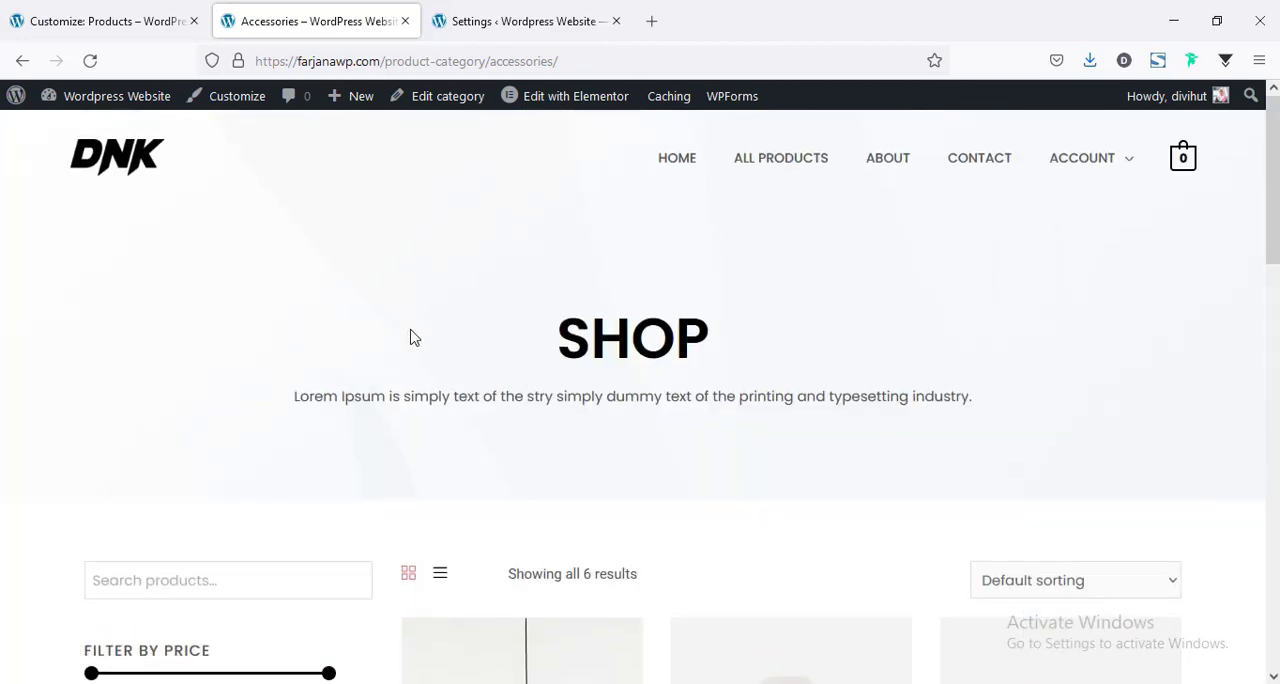
{"action": "double_click", "coordinate": [590, 337]}
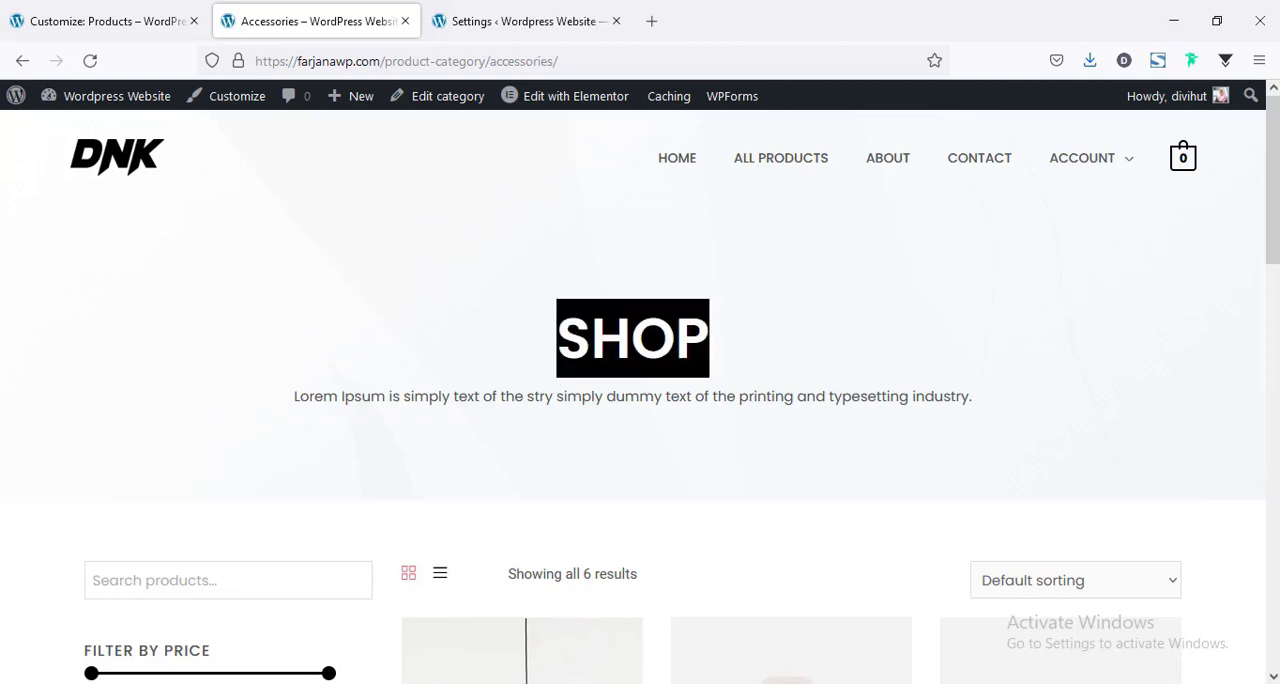
Return to the WordPress dashboard and open Elementor's list of saved templates.
{"action": "left_click", "coordinate": [461, 12]}
{"action": "scroll", "coordinate": [268, 404], "scroll_direction": "down", "scroll_amount": 3}
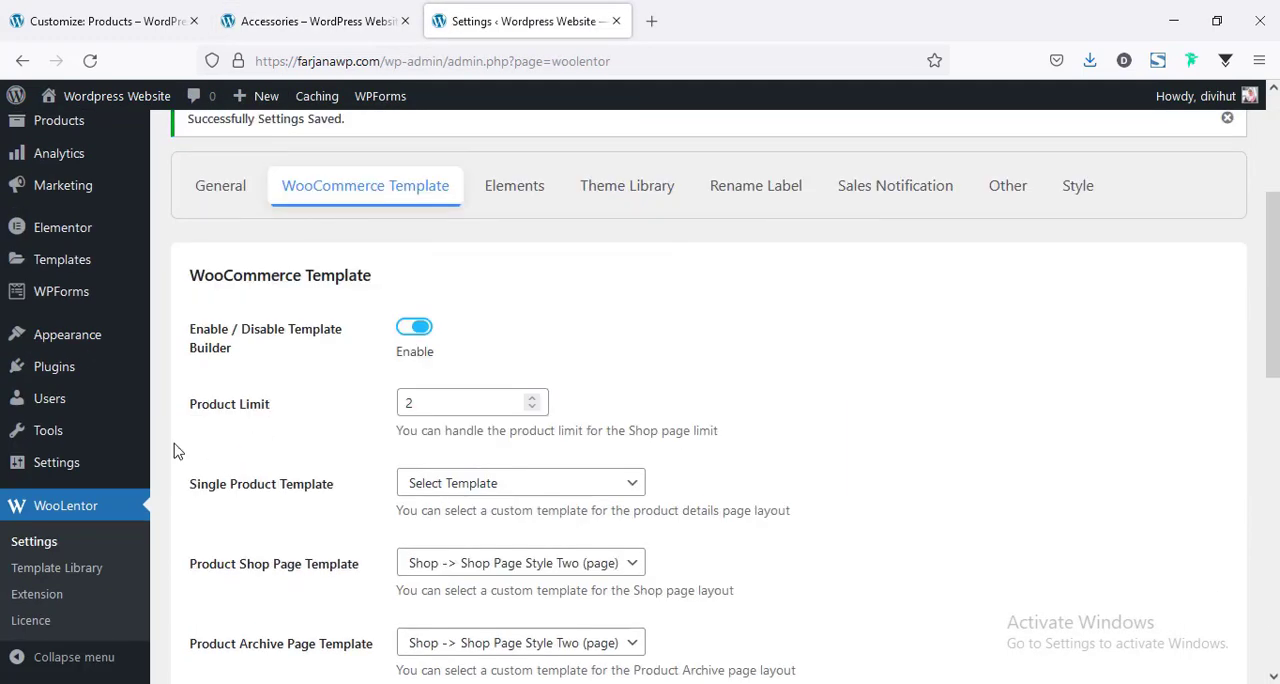
{"action": "left_click", "coordinate": [88, 259]}
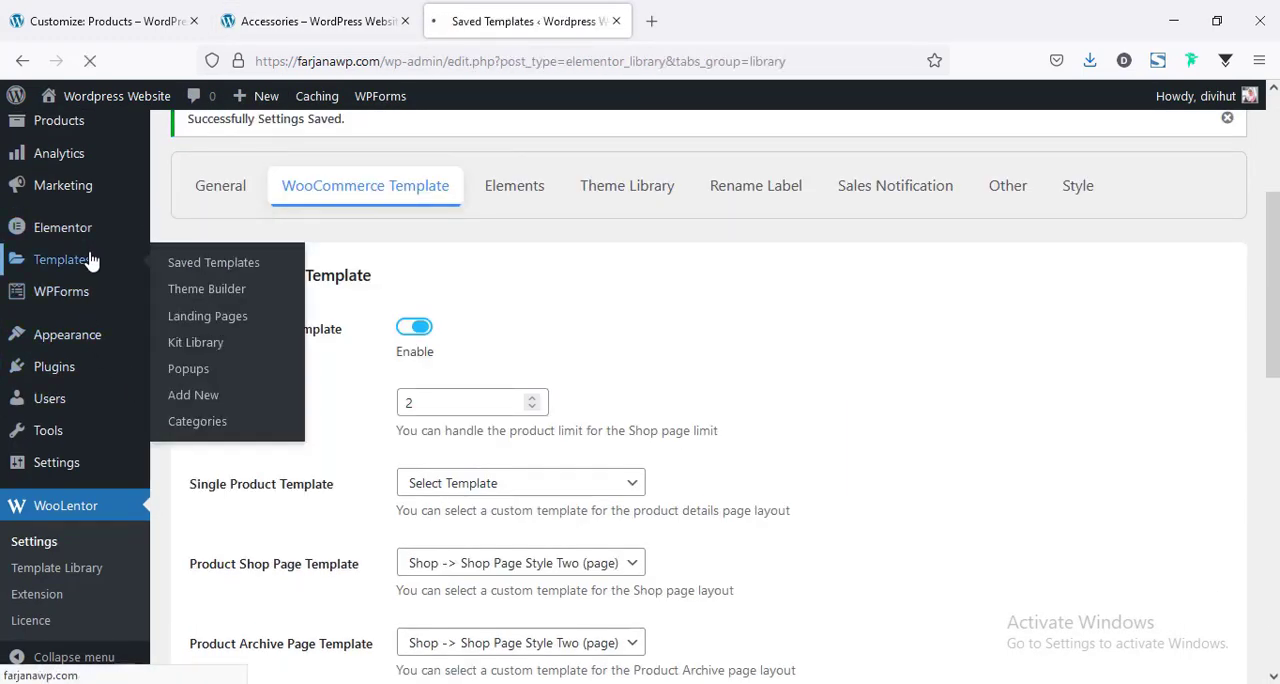
{"action": "scroll", "coordinate": [415, 377], "scroll_direction": "down", "scroll_amount": 2}
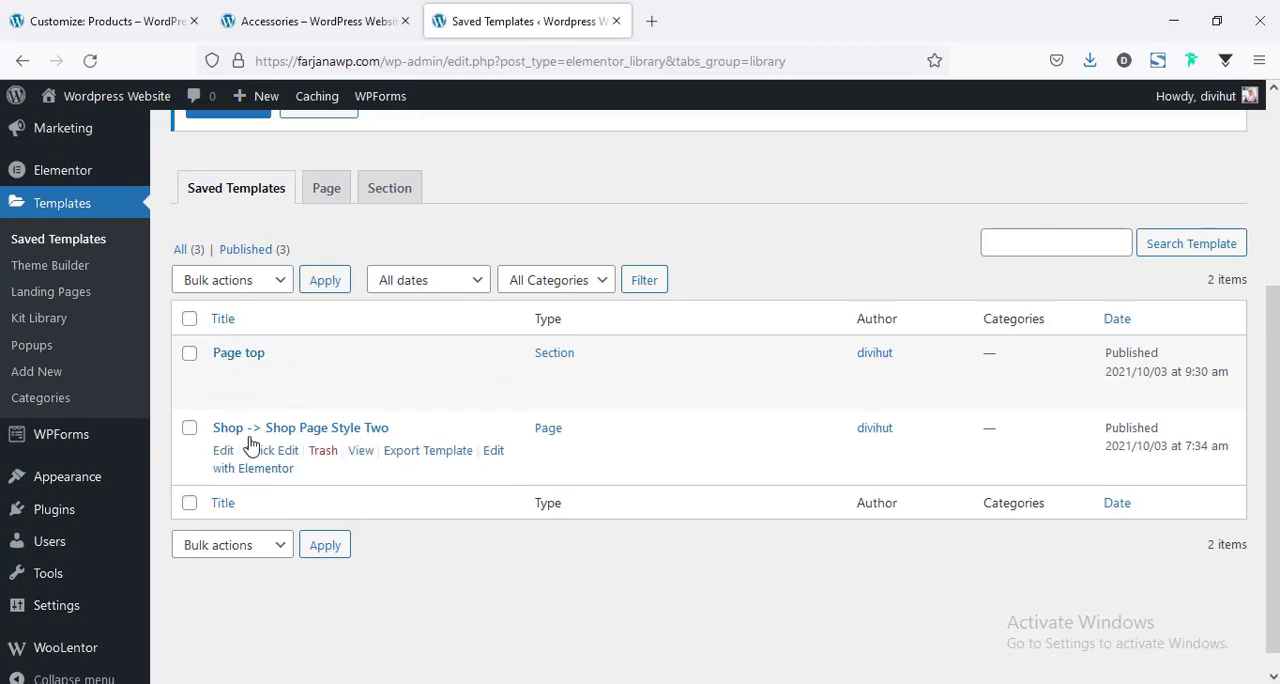
{"action": "scroll", "coordinate": [309, 477], "scroll_direction": "up", "scroll_amount": 1}
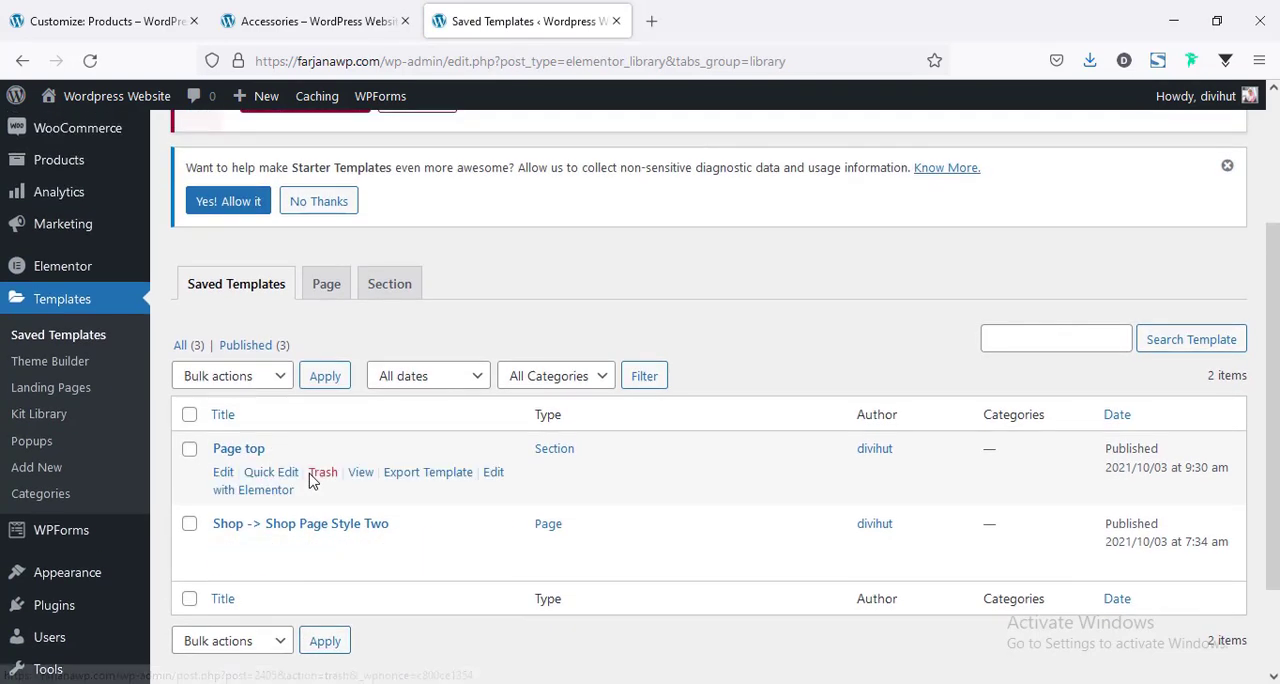
{"action": "scroll", "coordinate": [300, 465], "scroll_direction": "up", "scroll_amount": 2}
{"action": "scroll", "coordinate": [334, 455], "scroll_direction": "down", "scroll_amount": 2}
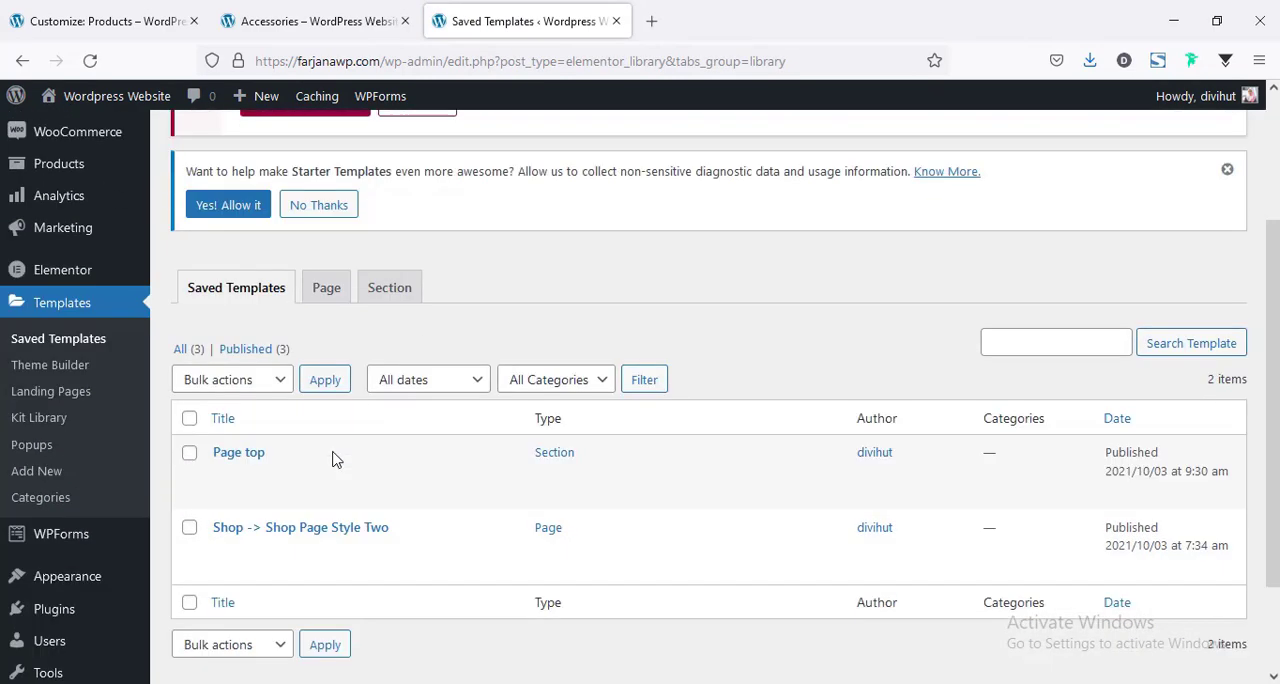
{"action": "scroll", "coordinate": [366, 513], "scroll_direction": "up", "scroll_amount": 2}
Create a new Elementor template of type Page named "category".
{"action": "left_click", "coordinate": [430, 134]}
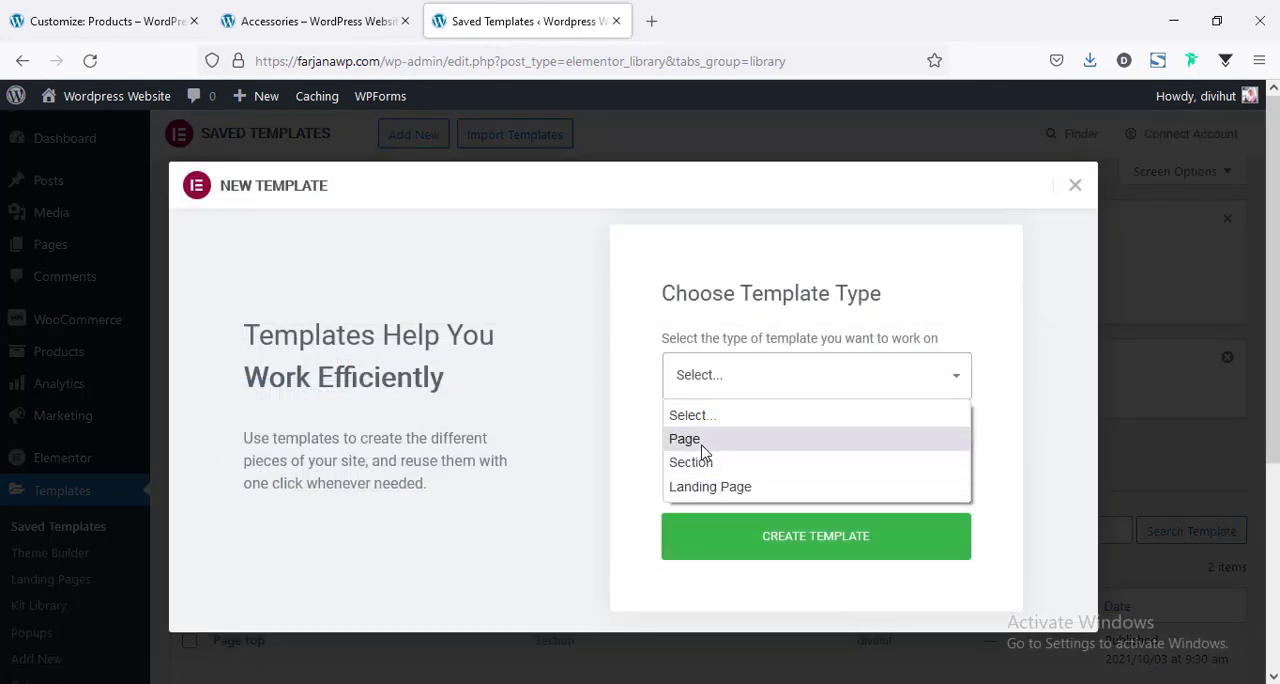
{"action": "left_click", "coordinate": [699, 443]}
{"action": "left_click", "coordinate": [695, 468]}
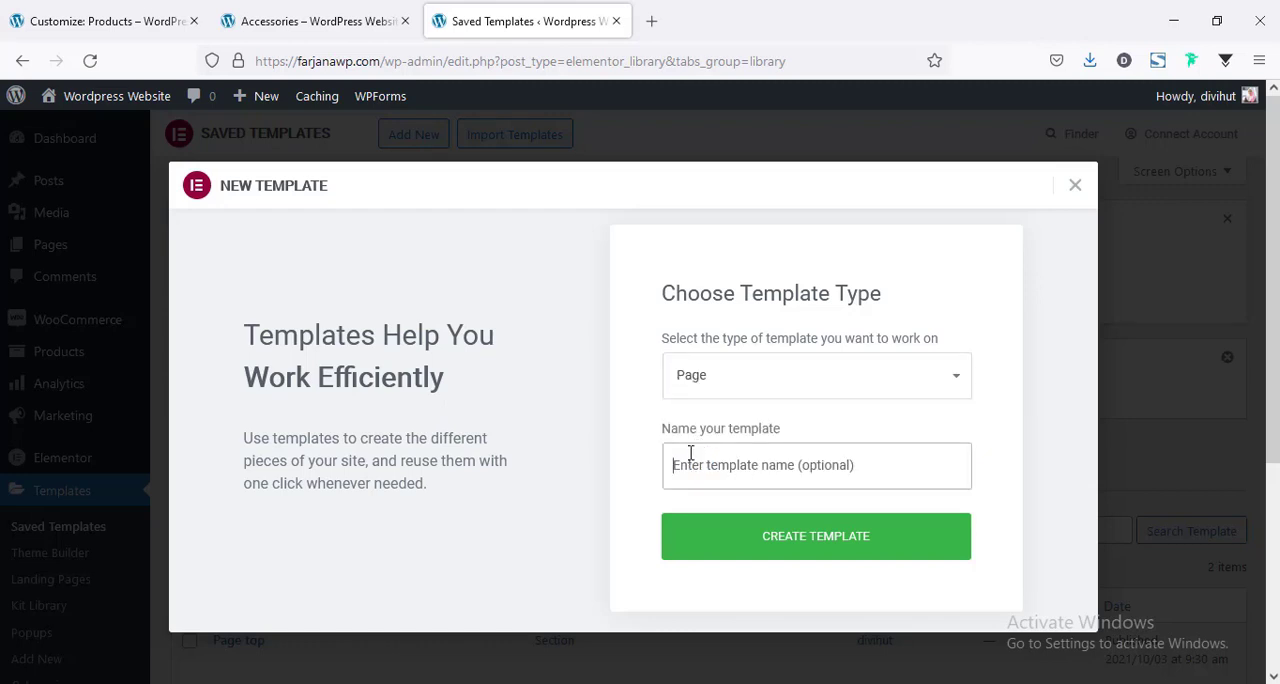
{"action": "type", "text": "category"}
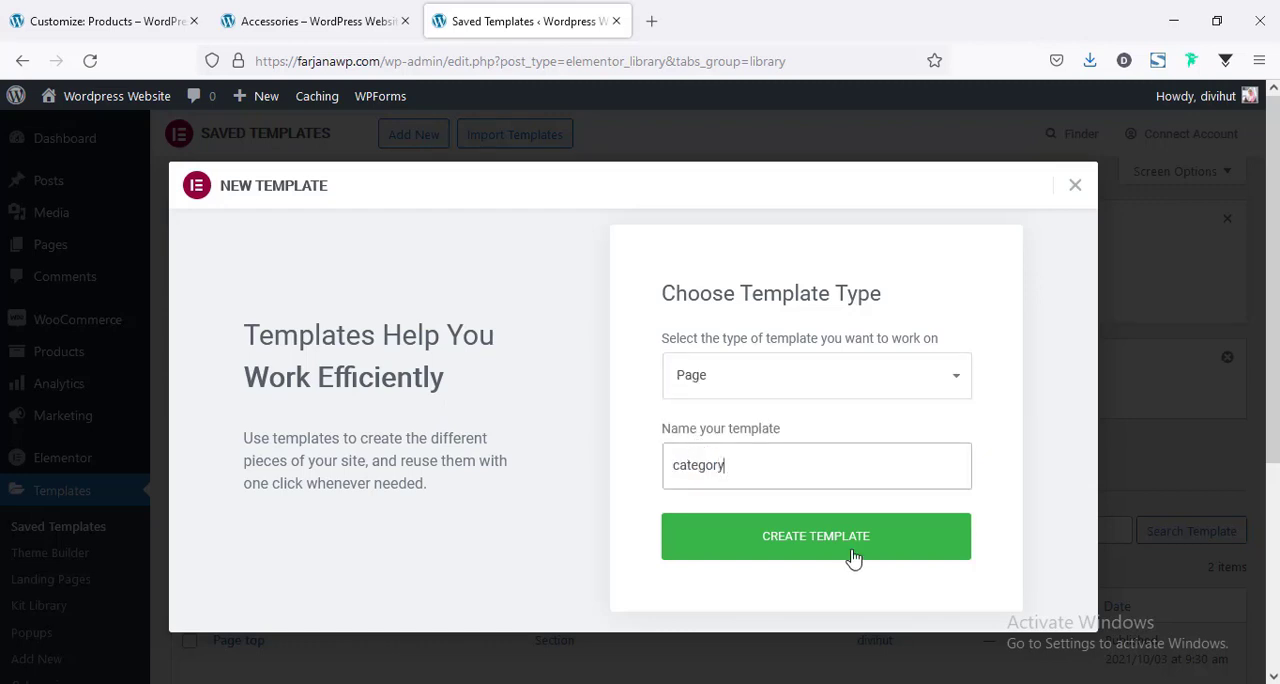
{"action": "left_click", "coordinate": [848, 553]}
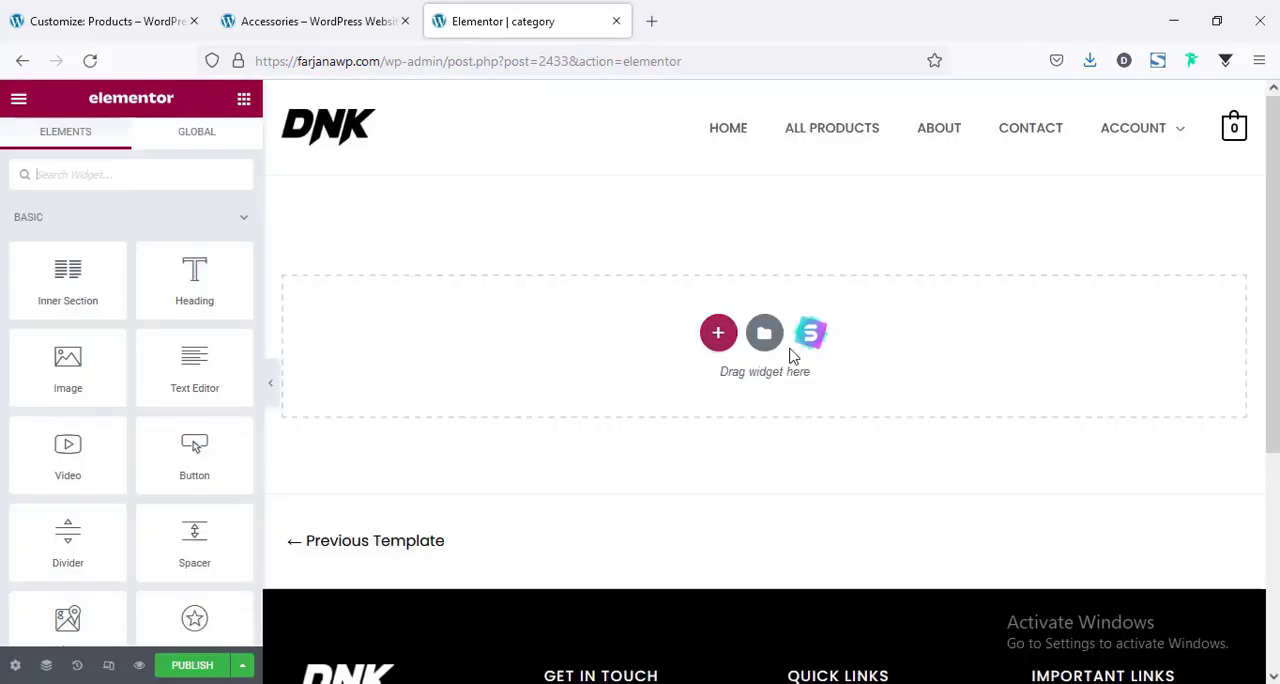
Insert the saved template Shop -> Shop Page Style Two from the library into the empty category template.
{"action": "left_click", "coordinate": [766, 336]}
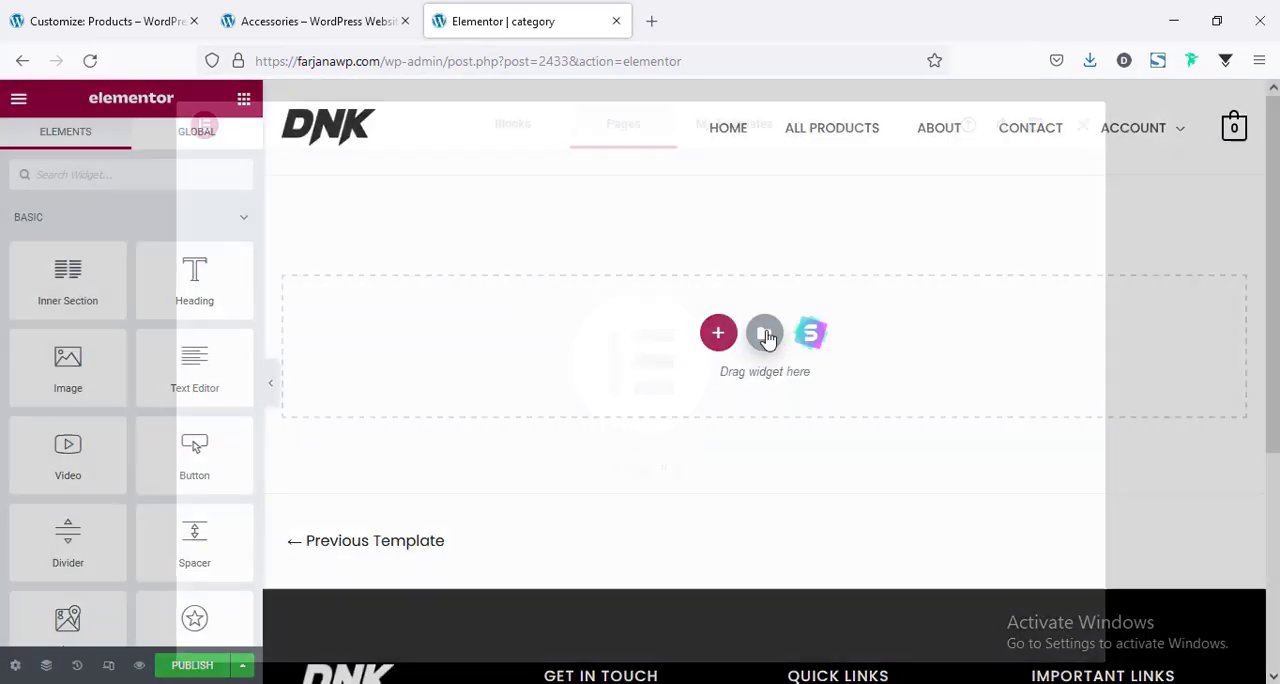
{"action": "left_click", "coordinate": [725, 130]}
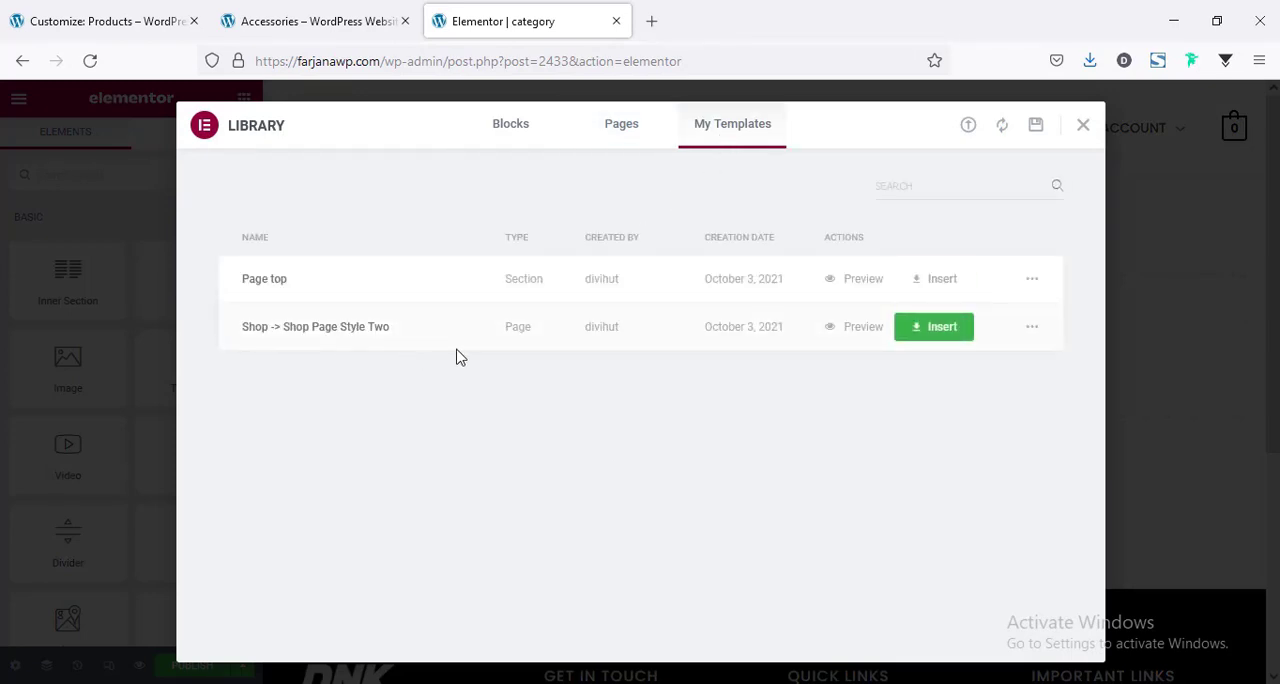
{"action": "left_click", "coordinate": [935, 330]}
{"action": "left_click", "coordinate": [738, 450]}
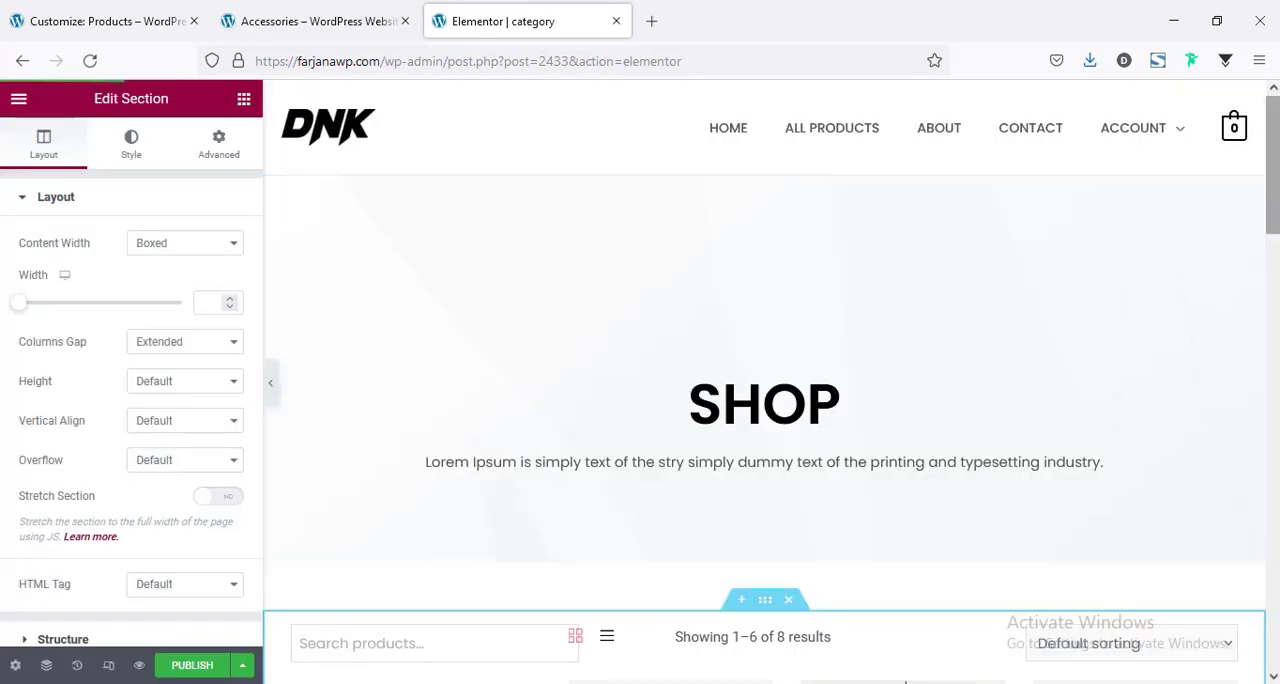
{"action": "left_click_drag", "start_coordinate": [1273, 165], "coordinate": [1273, 418]}
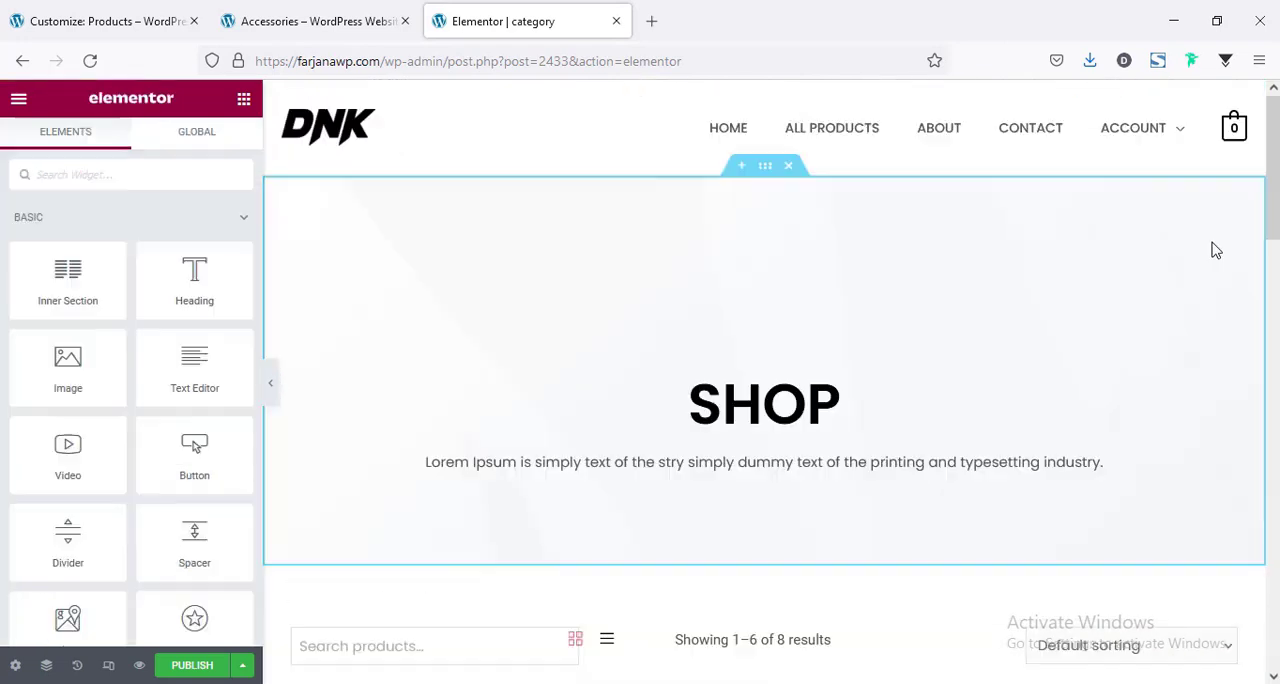
Set the banner heading's title to "Product Archive" and check the dynamic content option for the title.
{"action": "left_click", "coordinate": [717, 405]}
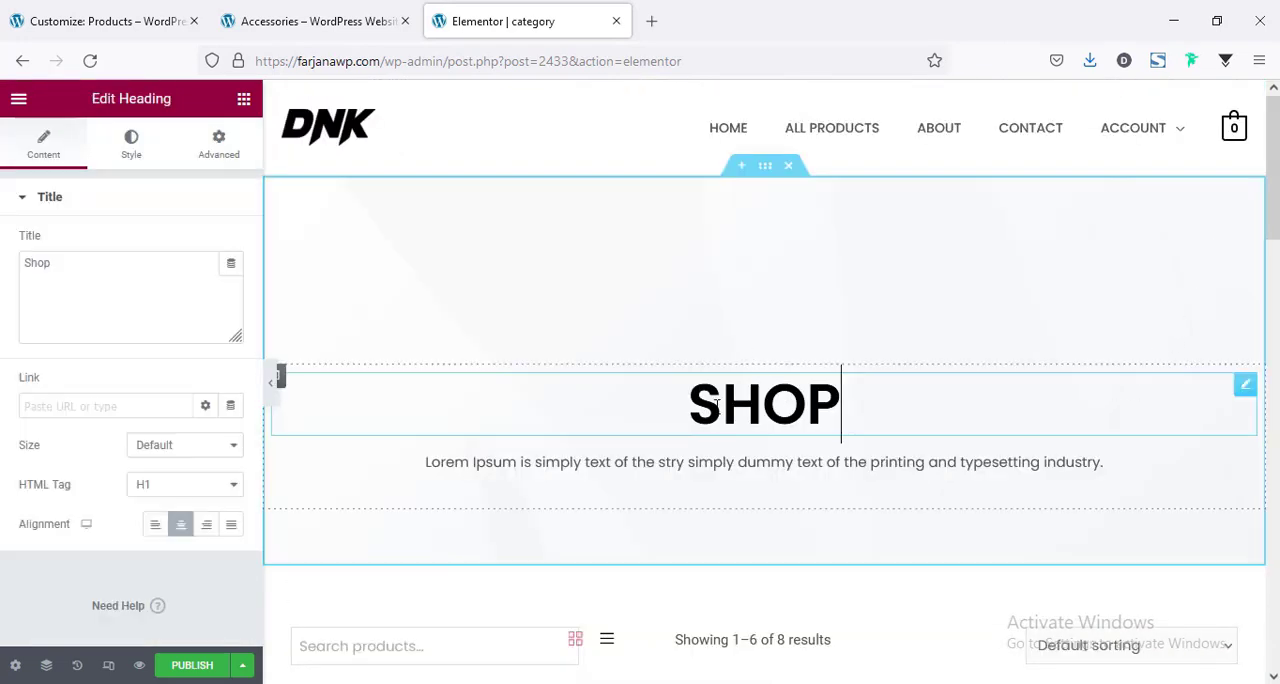
{"action": "left_click", "coordinate": [231, 266]}
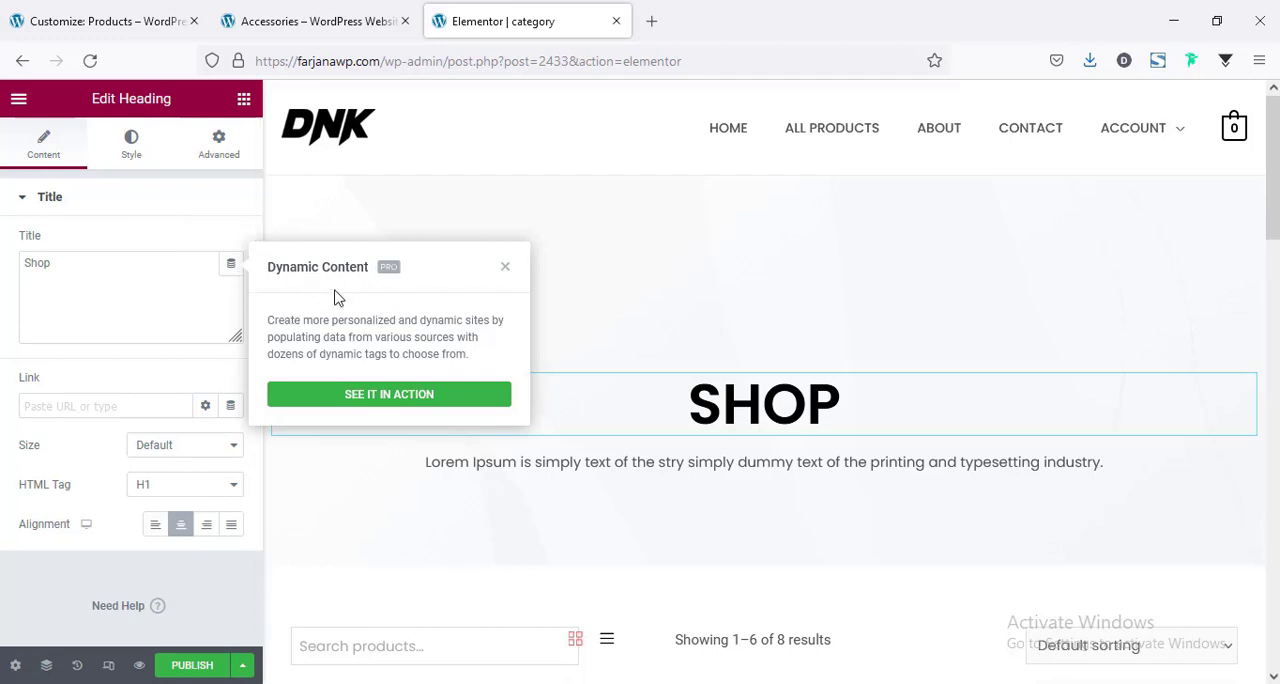
{"action": "left_click", "coordinate": [505, 270]}
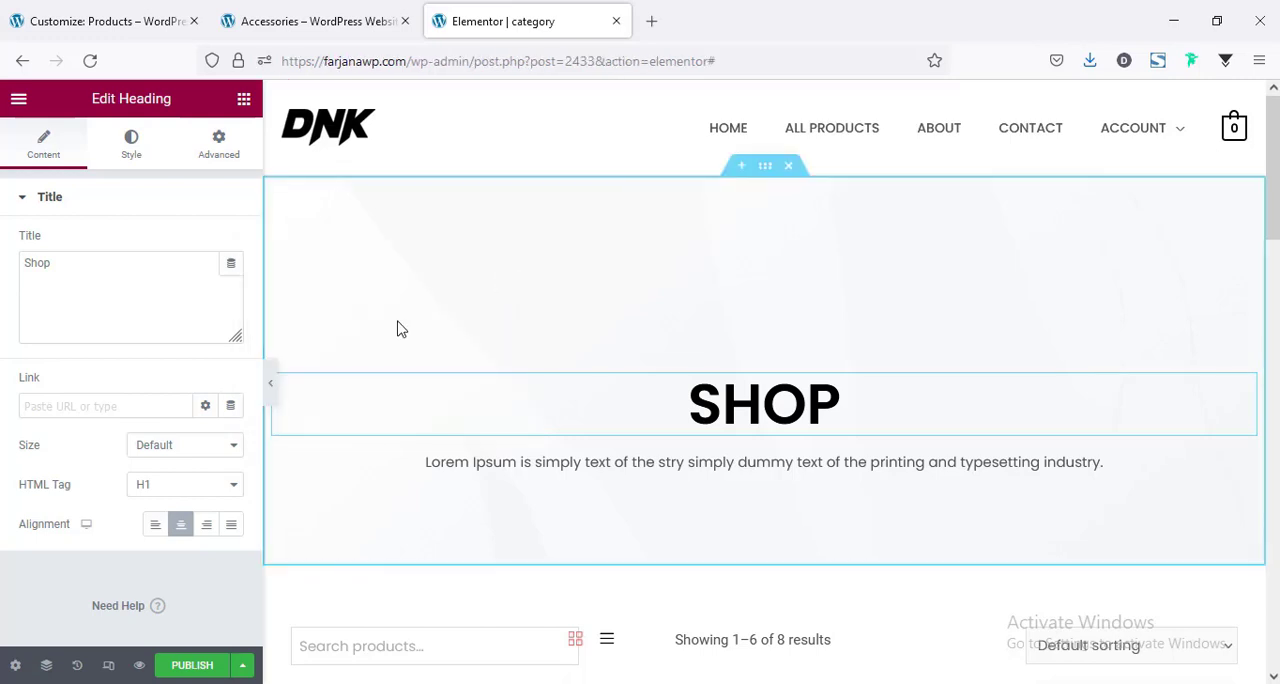
{"action": "double_click", "coordinate": [72, 260]}
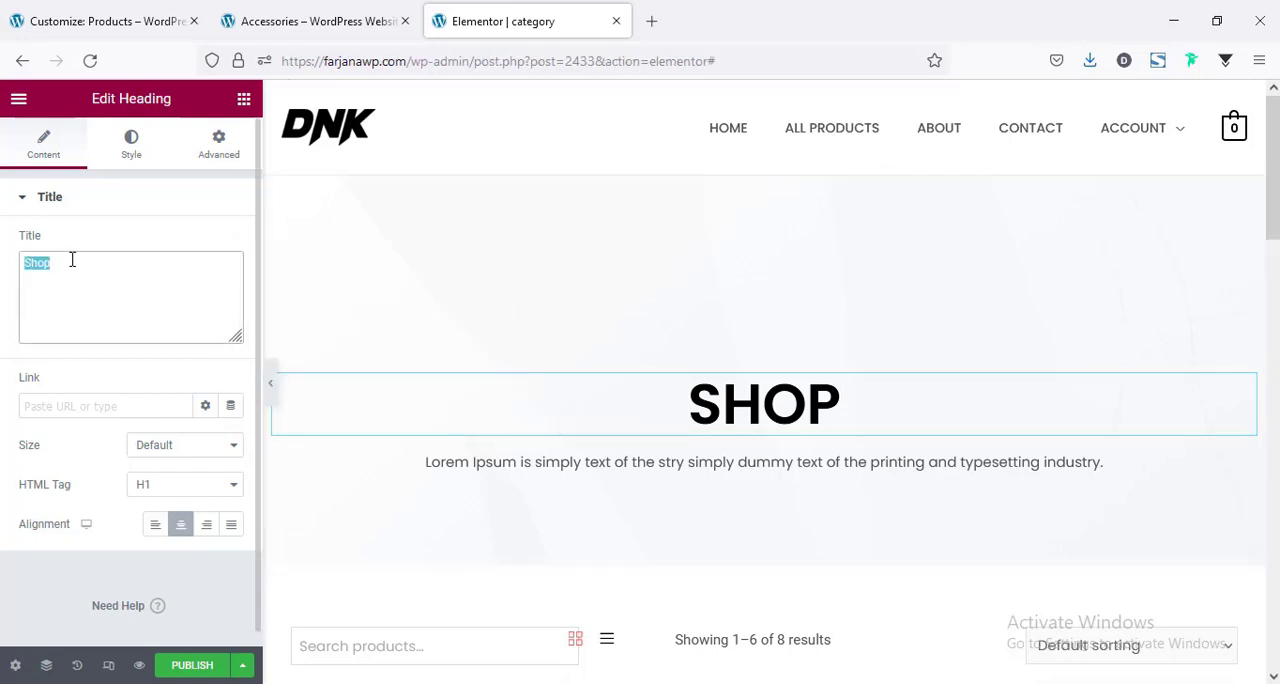
{"action": "type", "text": "Product archive"}
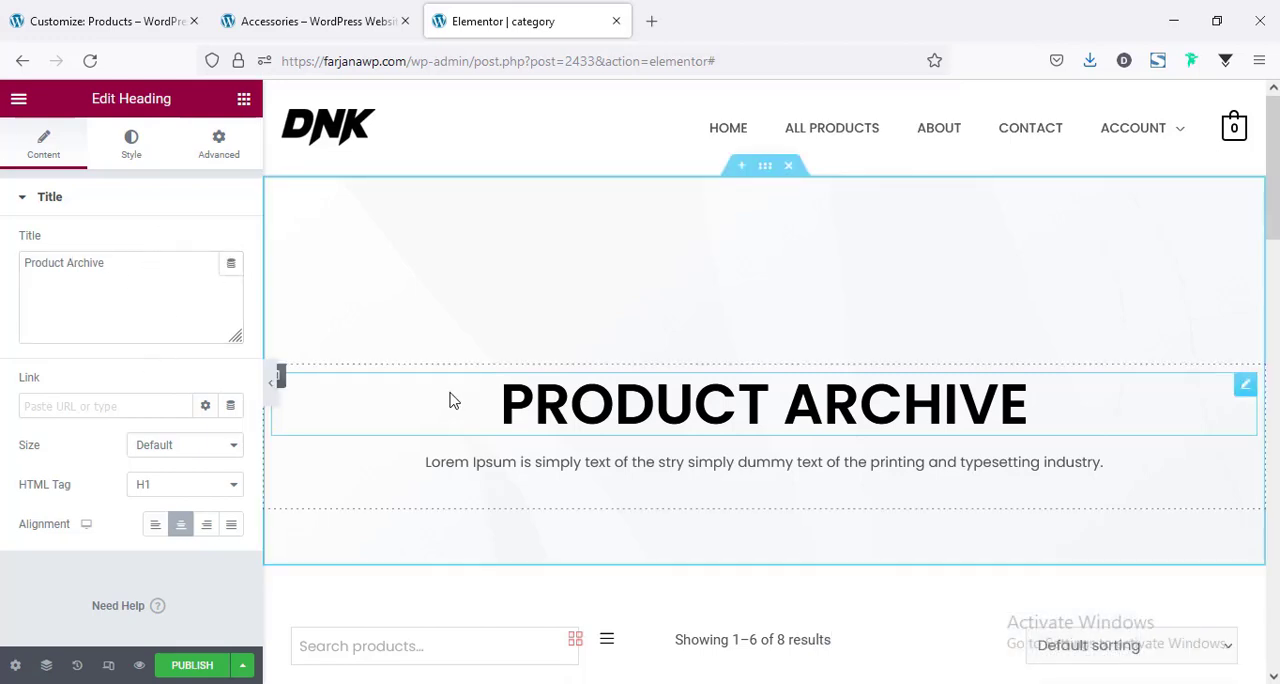
{"action": "left_click", "coordinate": [231, 264]}
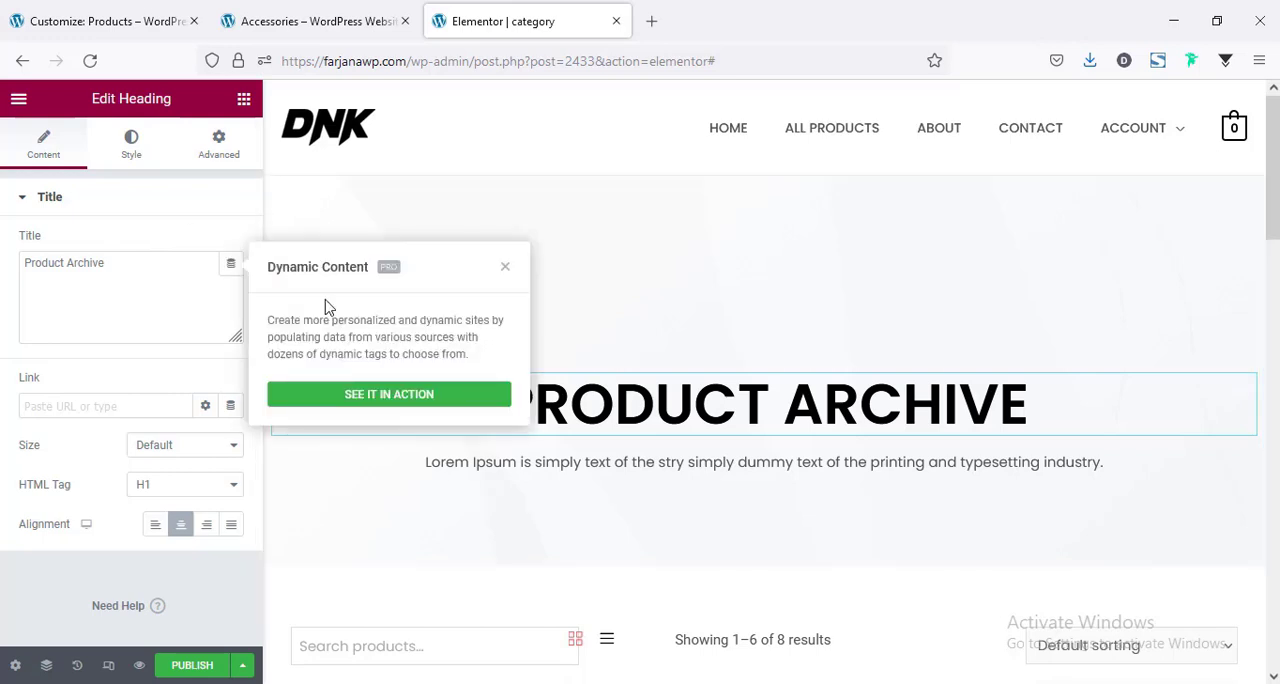
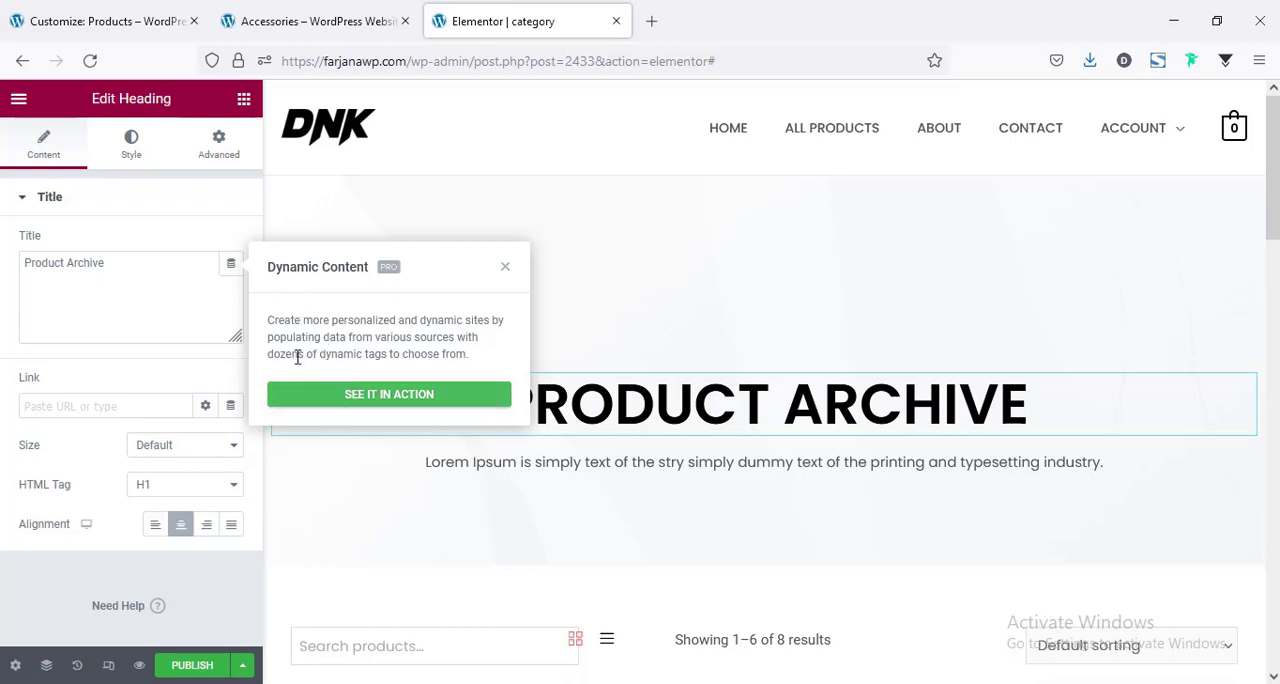
Publish the category template with its Product Archive heading and exit the editor to the WordPress dashboard.
{"action": "left_click", "coordinate": [228, 236]}
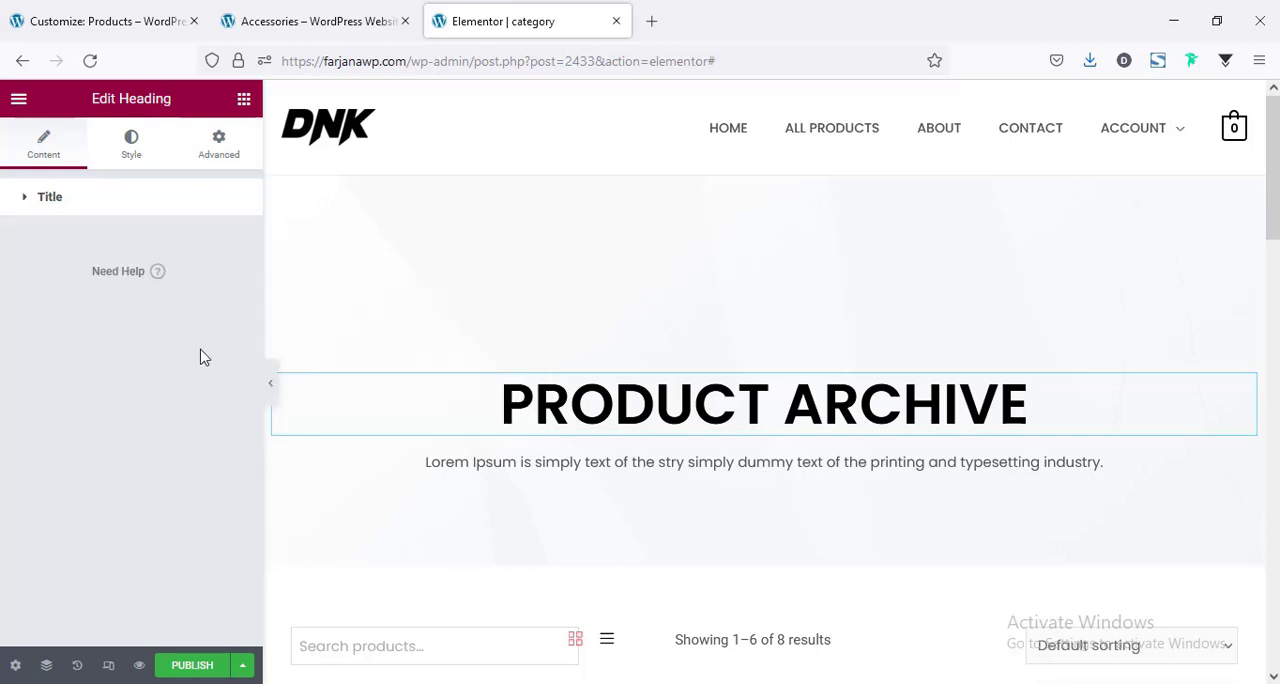
{"action": "left_click", "coordinate": [194, 198]}
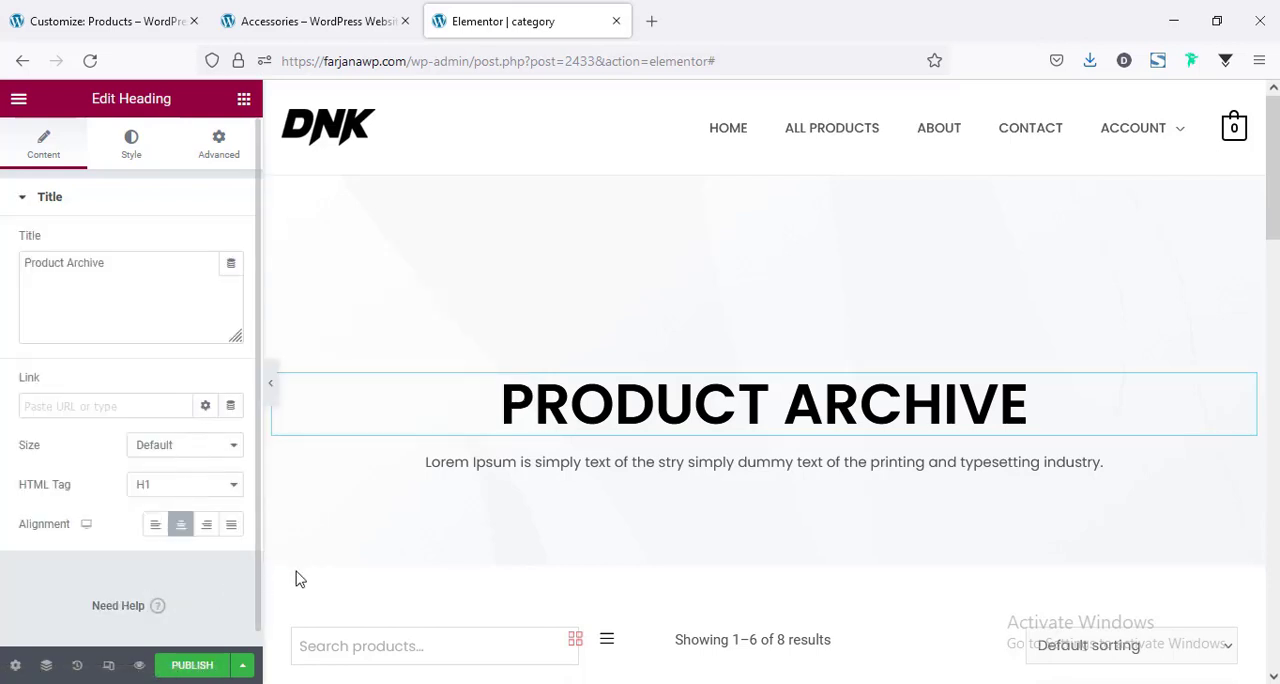
{"action": "left_click", "coordinate": [194, 667]}
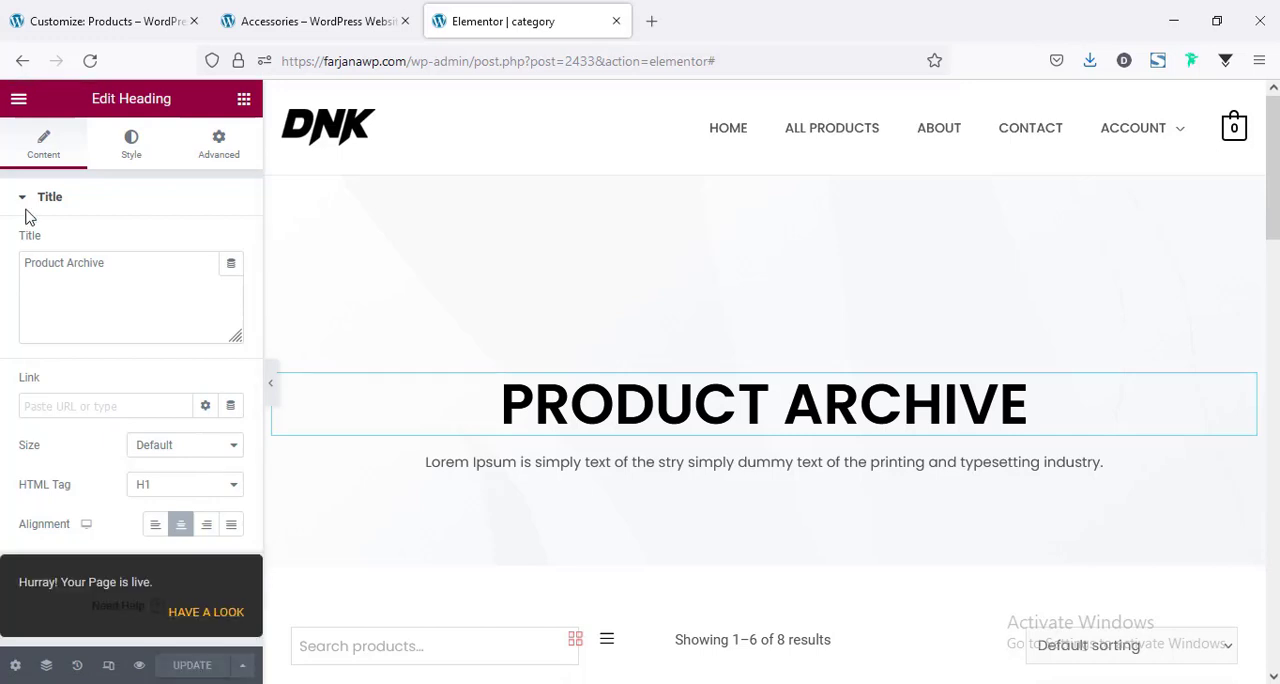
{"action": "left_click", "coordinate": [15, 100]}
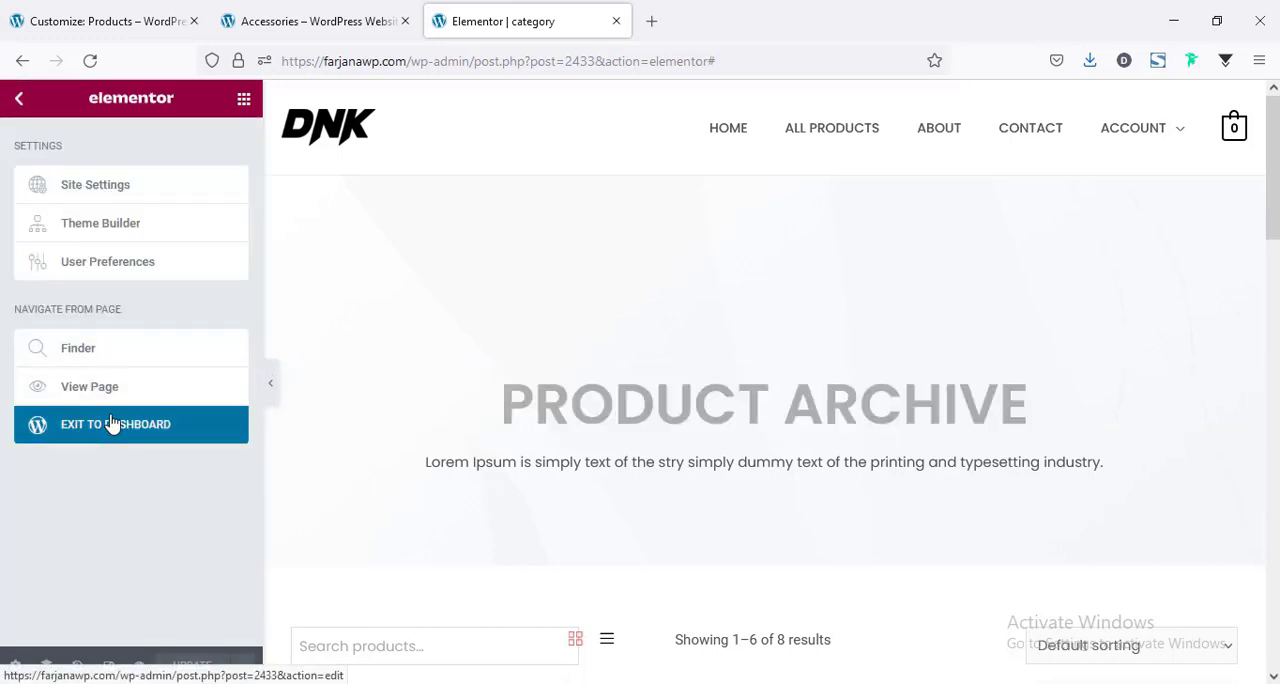
{"action": "left_click", "coordinate": [112, 426]}
In WooLentor's WooCommerce template settings, set the Product Archive Page Template to category (page) and save the settings.
{"action": "scroll", "coordinate": [314, 486], "scroll_direction": "down", "scroll_amount": 4}
{"action": "scroll", "coordinate": [150, 510], "scroll_direction": "up", "scroll_amount": 1}
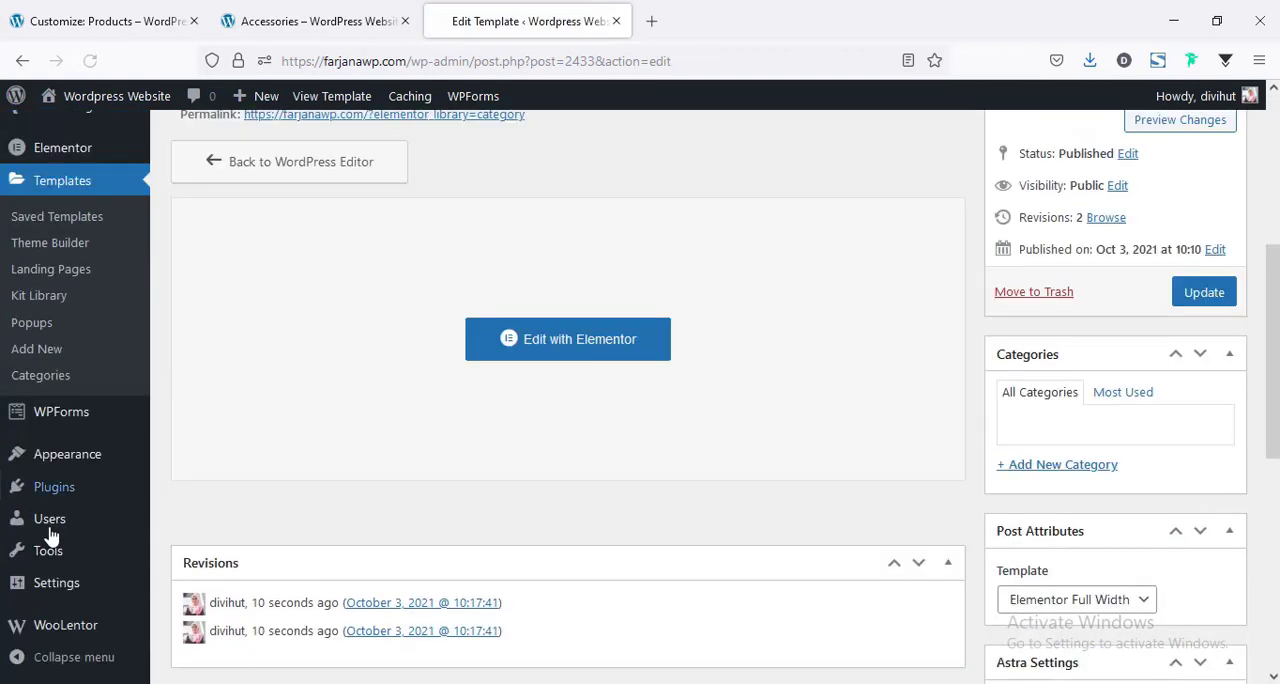
{"action": "mouse_move", "coordinate": [73, 632]}
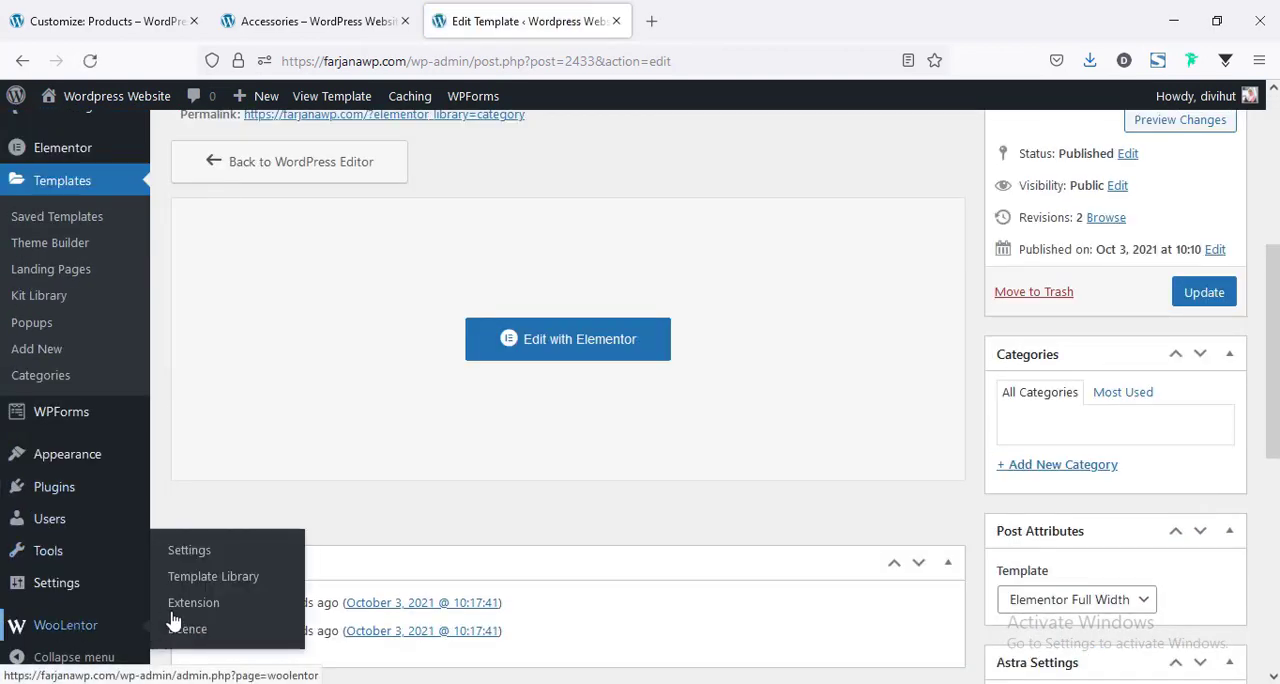
{"action": "left_click", "coordinate": [200, 551]}
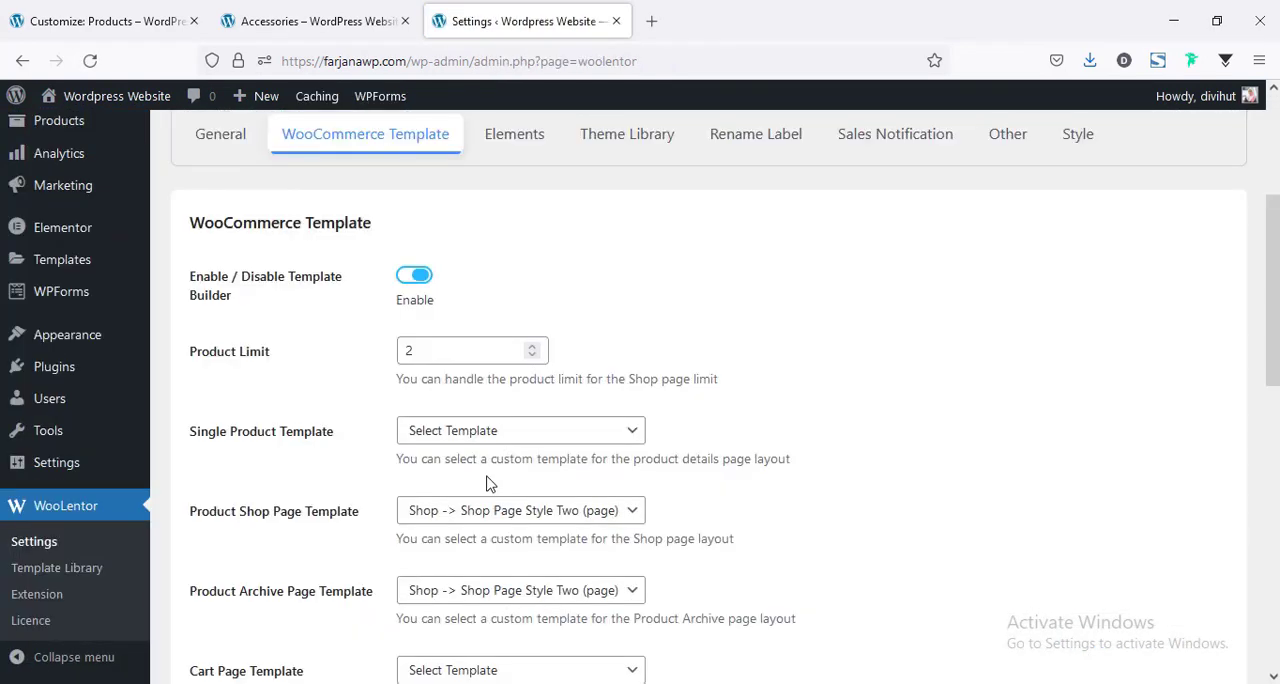
{"action": "scroll", "coordinate": [490, 484], "scroll_direction": "down", "scroll_amount": 1}
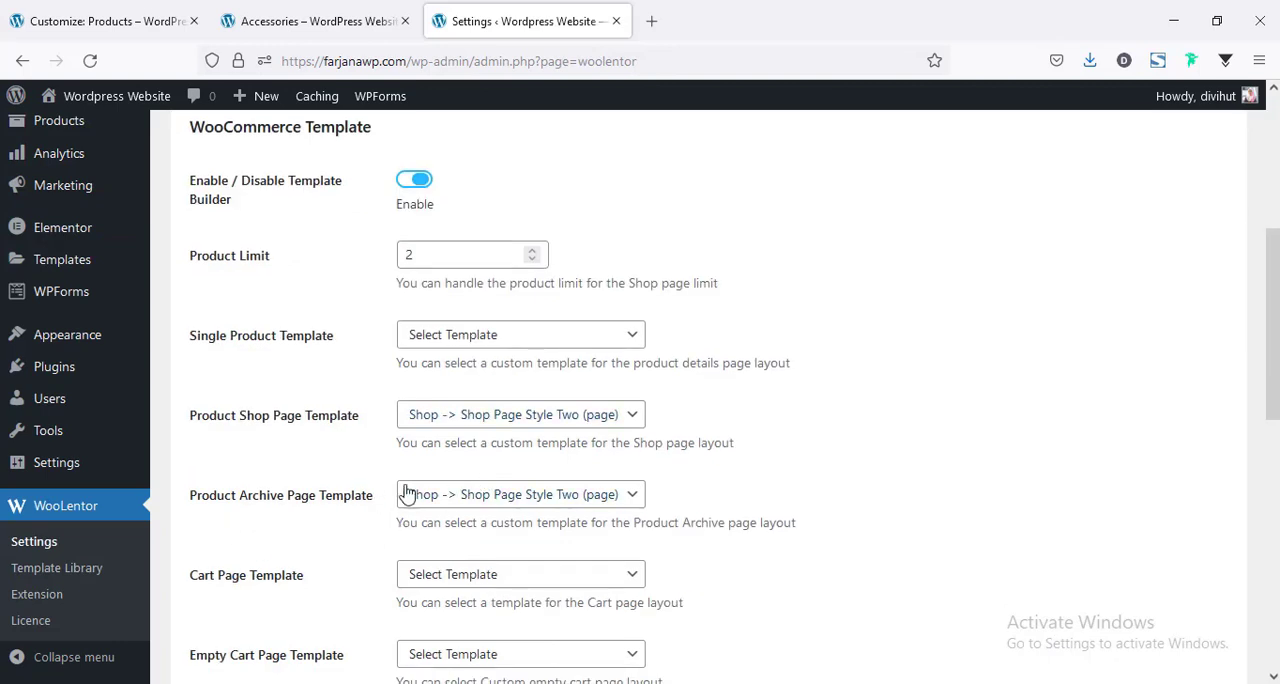
{"action": "left_click", "coordinate": [420, 495]}
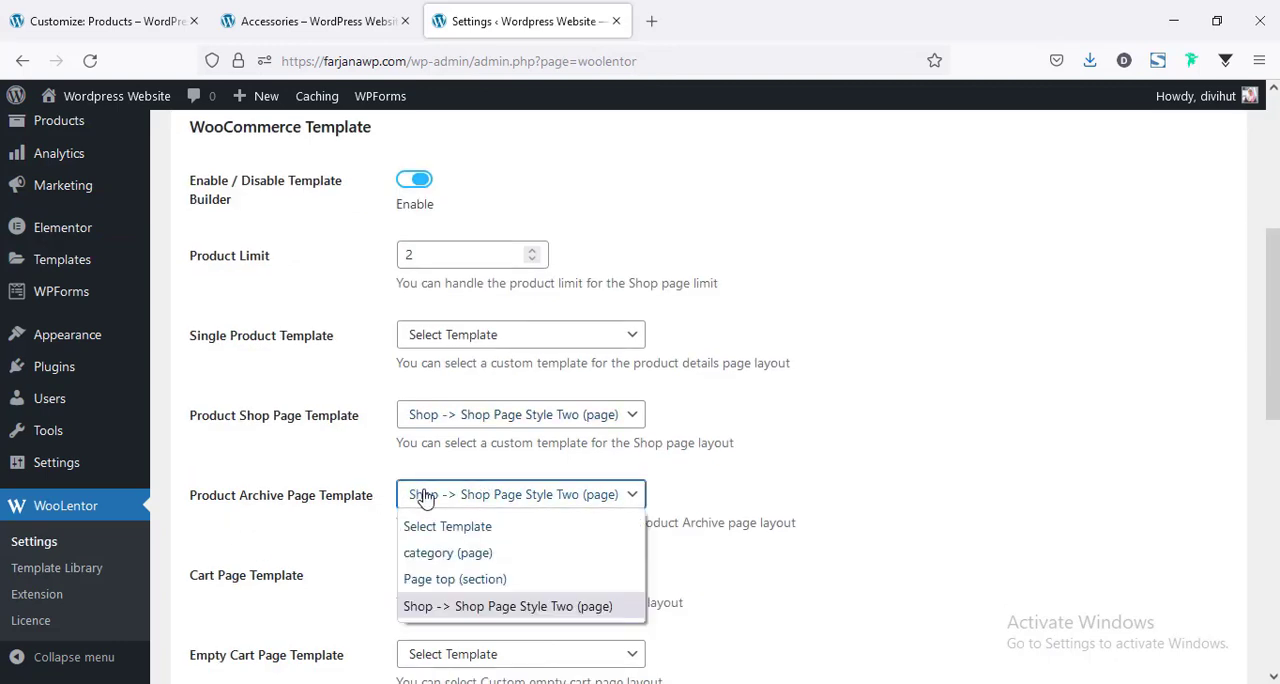
{"action": "left_click", "coordinate": [446, 555]}
{"action": "scroll", "coordinate": [352, 568], "scroll_direction": "down", "scroll_amount": 1}
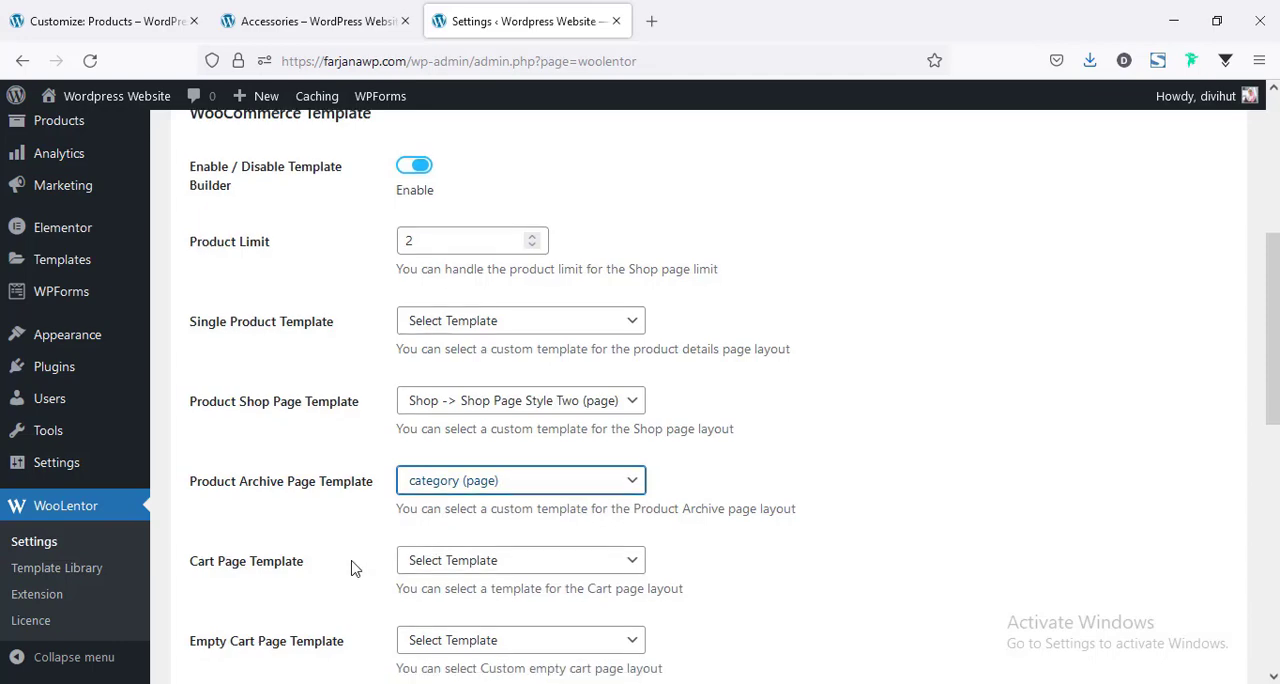
{"action": "scroll", "coordinate": [352, 568], "scroll_direction": "down", "scroll_amount": 7}
{"action": "left_click", "coordinate": [263, 588]}
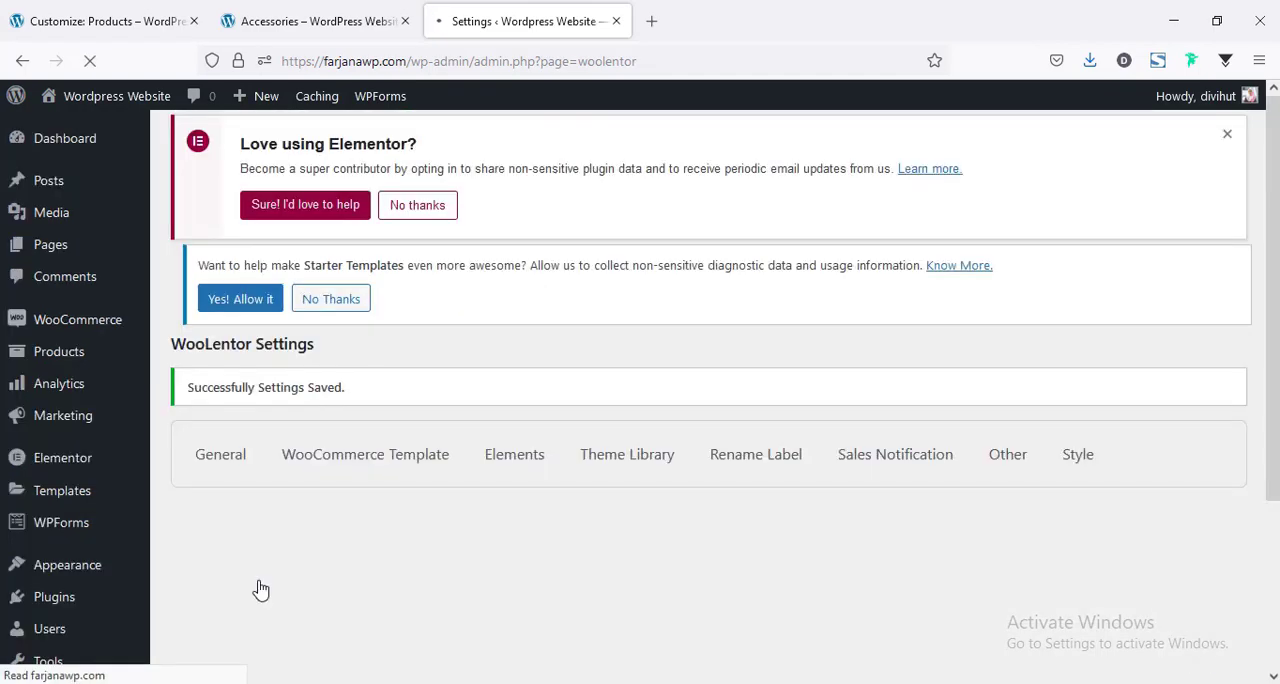
Reload the Accessories category page on the live site and check its banner heading and product layout.
{"action": "left_click", "coordinate": [268, 21]}
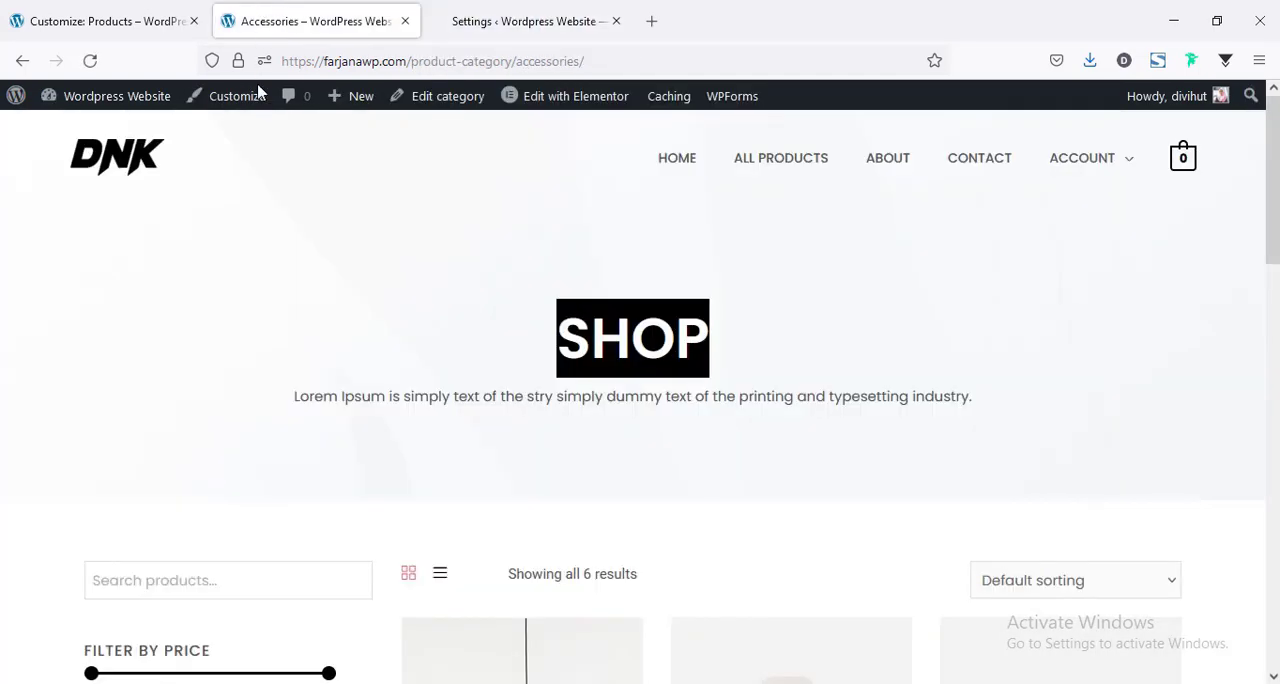
{"action": "right_click", "coordinate": [258, 273]}
{"action": "left_click", "coordinate": [127, 241]}
{"action": "right_click", "coordinate": [145, 250]}
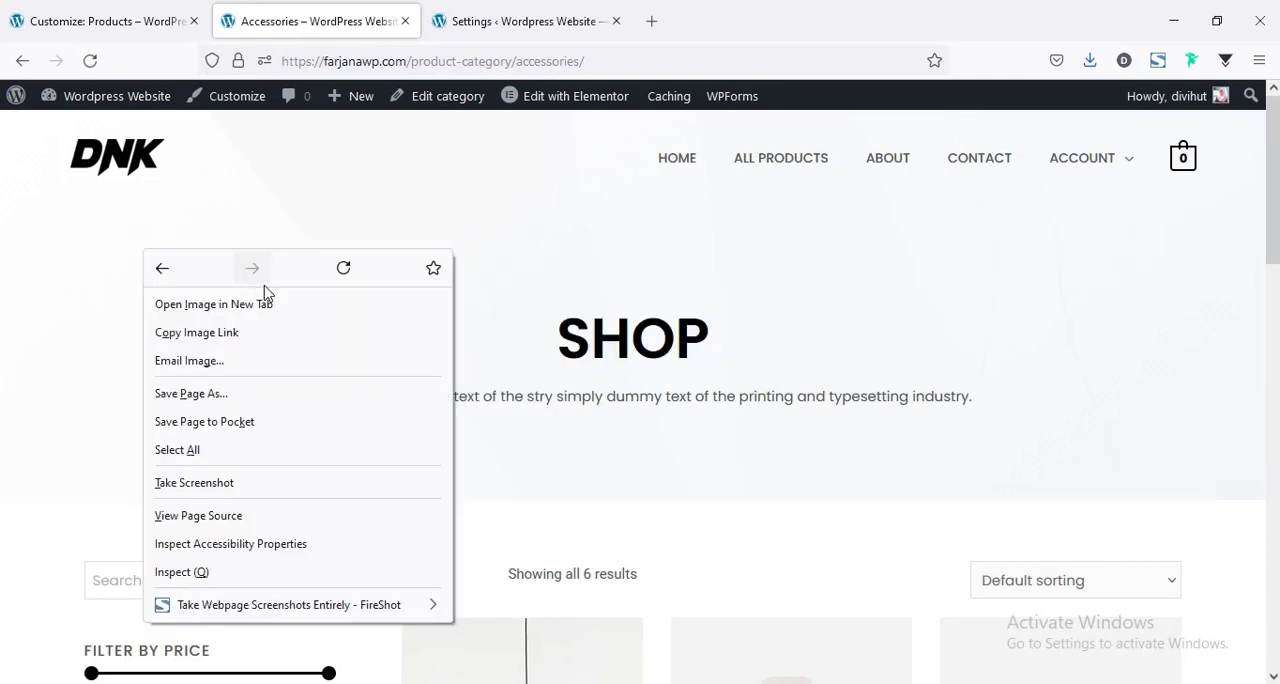
{"action": "left_click", "coordinate": [344, 270]}
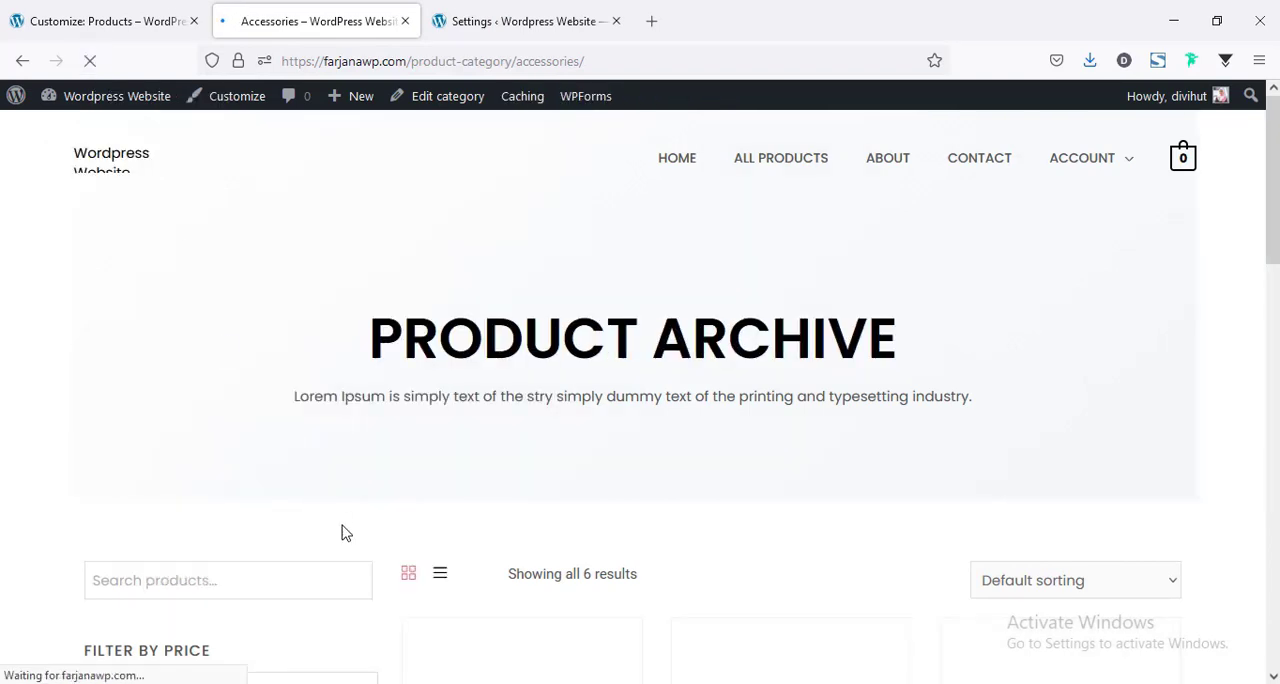
{"action": "left_click", "coordinate": [1274, 186]}
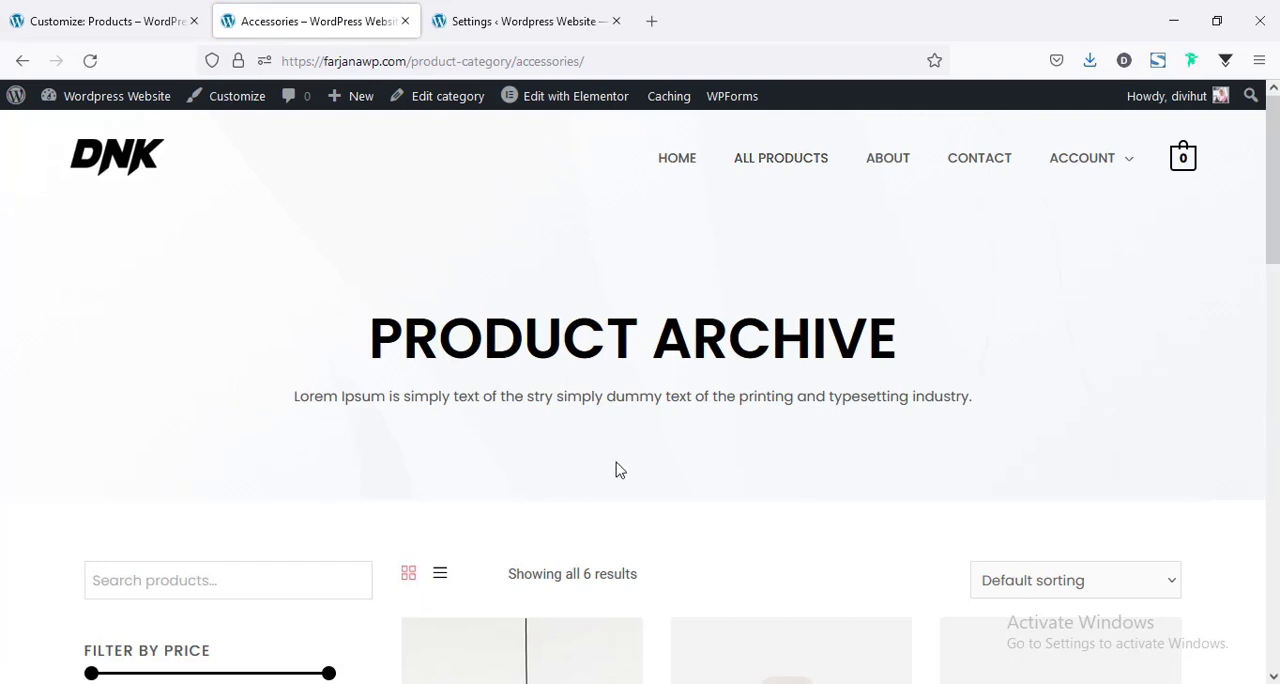
{"action": "scroll", "coordinate": [650, 480], "scroll_direction": "down", "scroll_amount": 1}
{"action": "scroll", "coordinate": [650, 480], "scroll_direction": "up", "scroll_amount": 1}
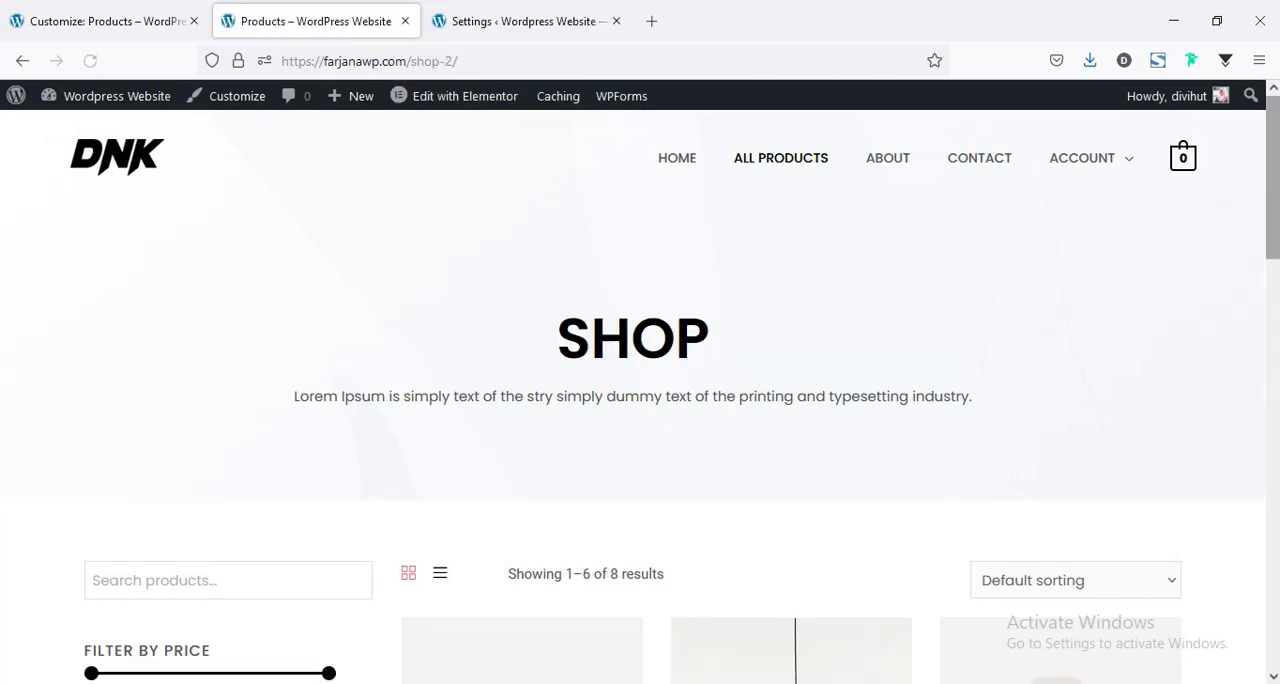
View the All Products shop page and its second results page, and examine the Basket With Handles product page.
{"action": "scroll", "coordinate": [799, 517], "scroll_direction": "down", "scroll_amount": 10}
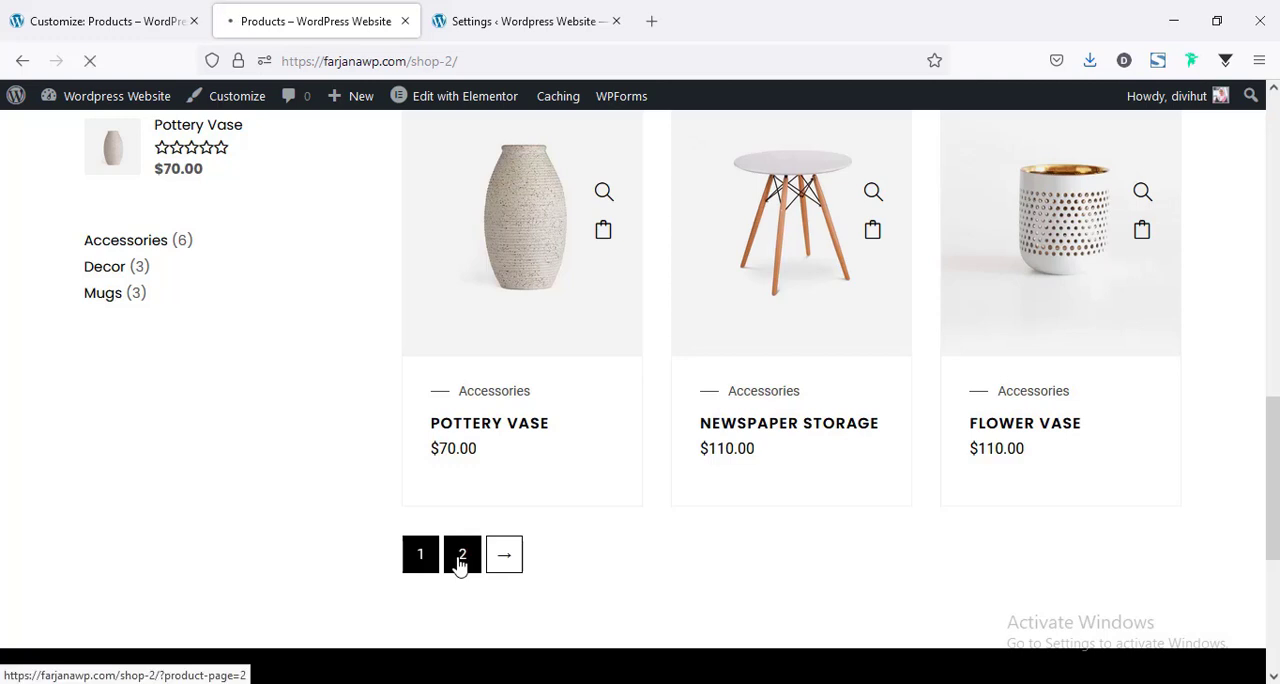
{"action": "scroll", "coordinate": [477, 495], "scroll_direction": "down", "scroll_amount": 1}
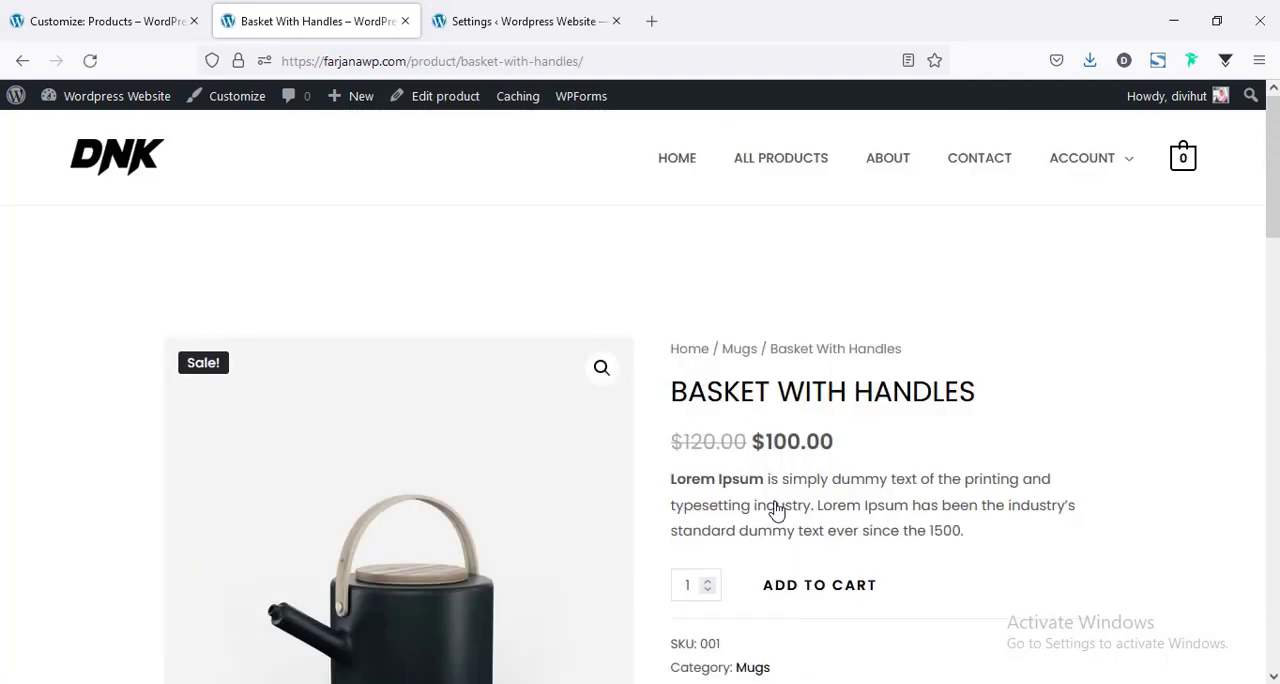
{"action": "scroll", "coordinate": [775, 508], "scroll_direction": "down", "scroll_amount": 1}
{"action": "scroll", "coordinate": [749, 471], "scroll_direction": "up", "scroll_amount": 1}
{"action": "left_click_drag", "start_coordinate": [1273, 167], "coordinate": [1277, 130]}
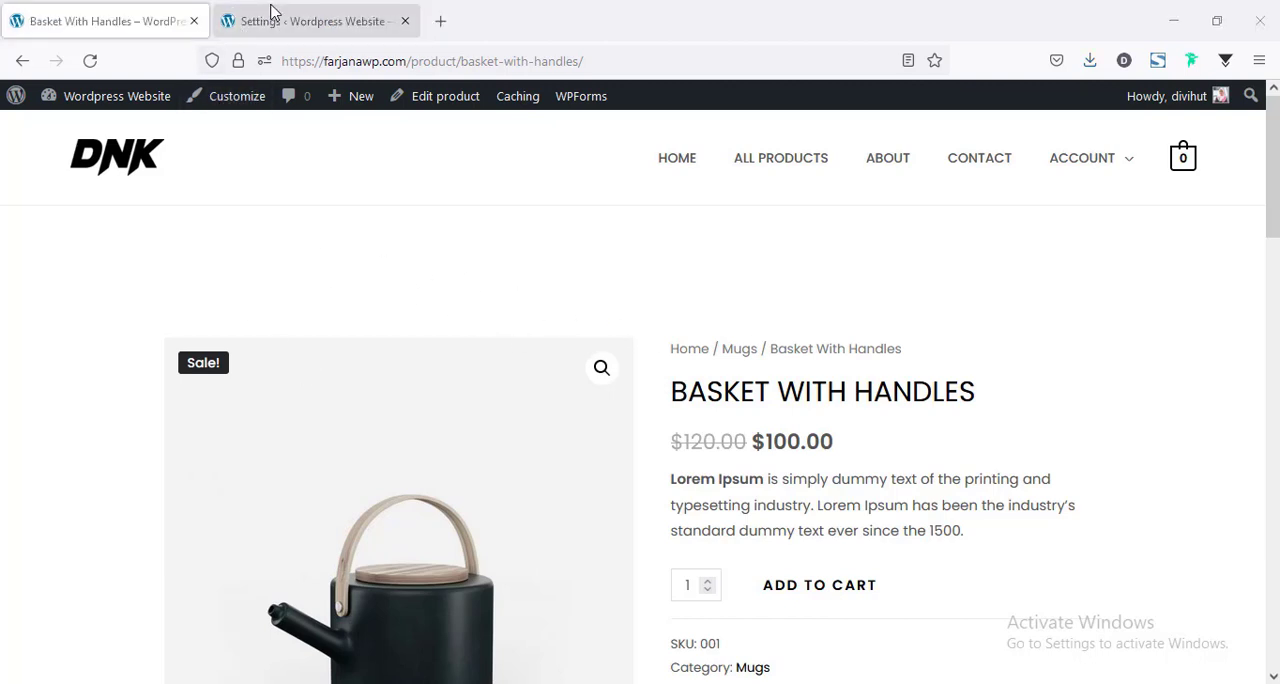
Return to the WooLentor settings, go to its Template Library and open the Product Details package.
{"action": "left_click", "coordinate": [271, 14]}
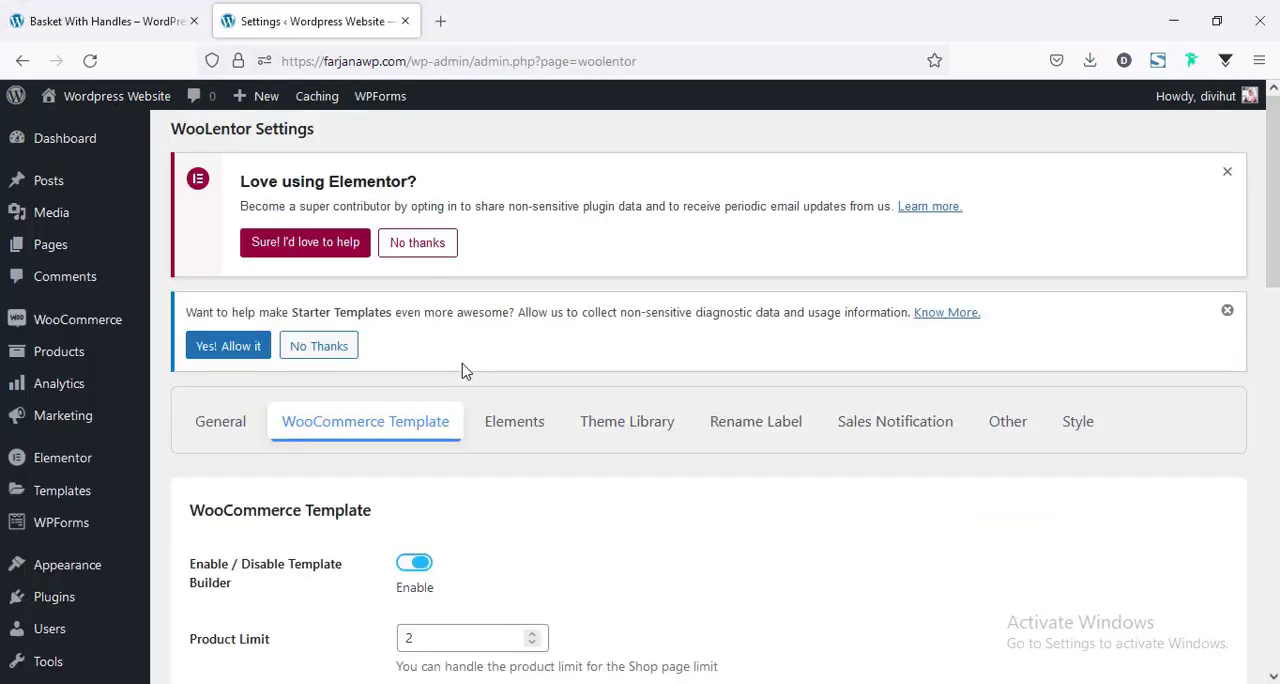
{"action": "scroll", "coordinate": [463, 371], "scroll_direction": "down", "scroll_amount": 4}
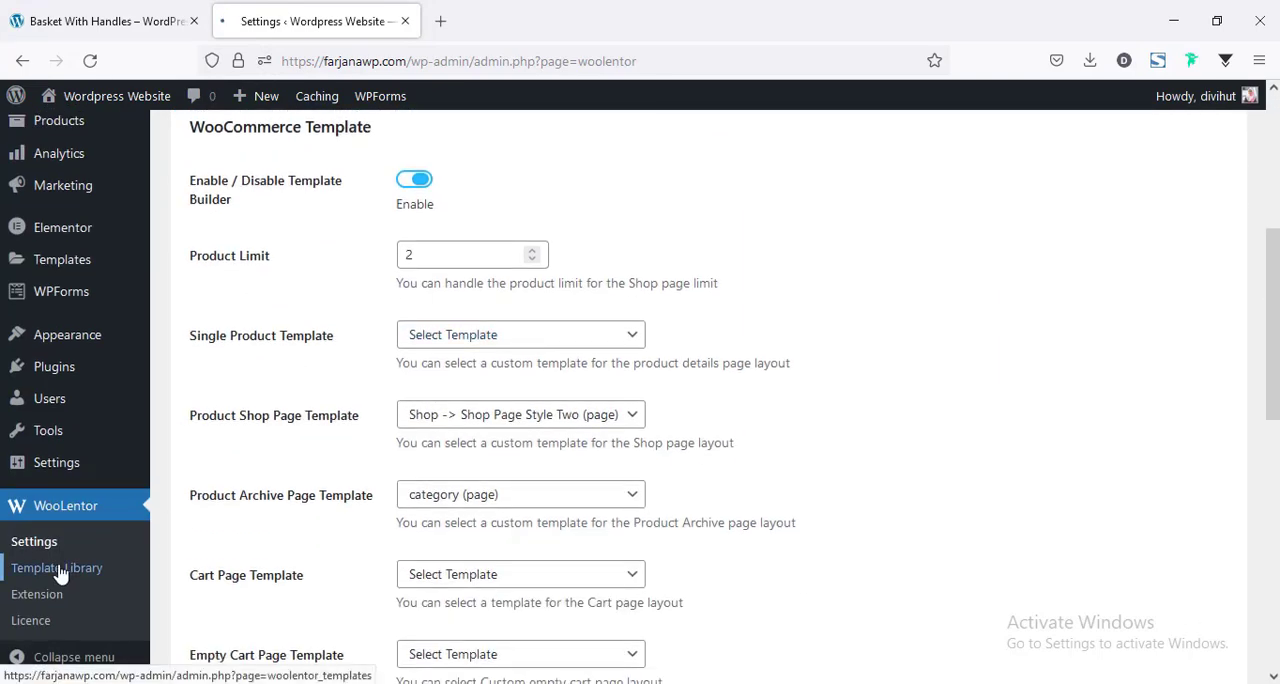
{"action": "scroll", "coordinate": [865, 471], "scroll_direction": "down", "scroll_amount": 8}
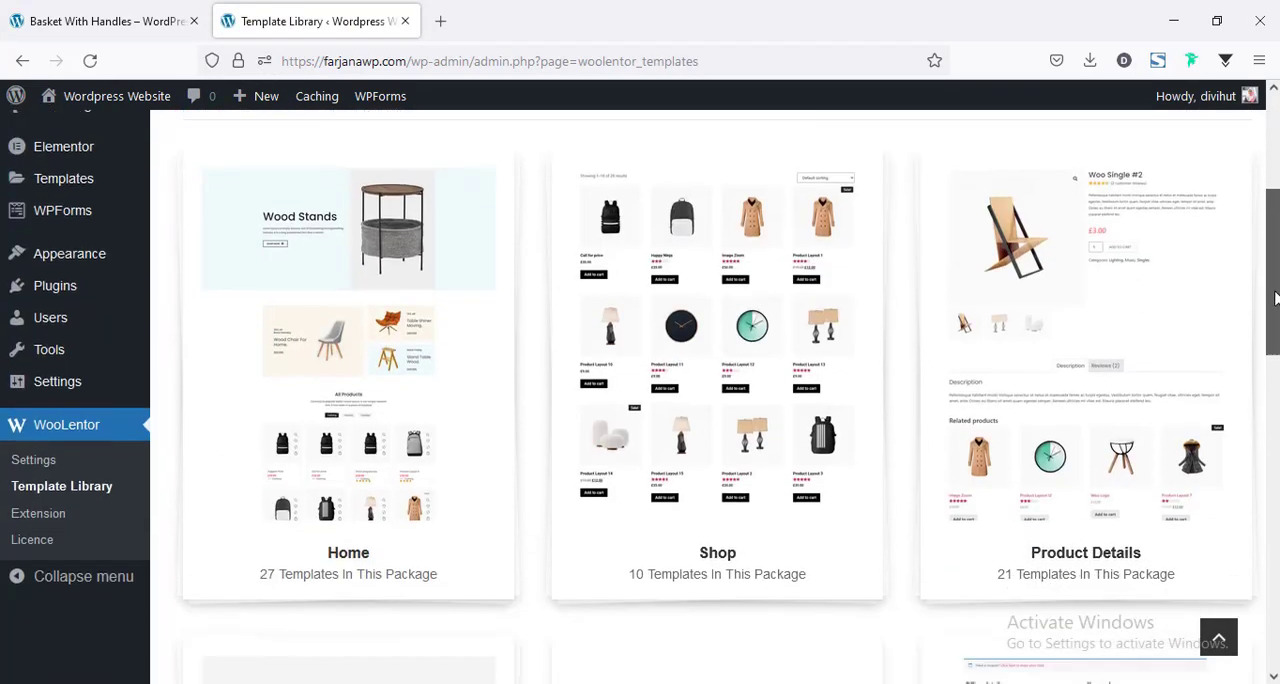
{"action": "scroll", "coordinate": [1134, 460], "scroll_direction": "up", "scroll_amount": 5}
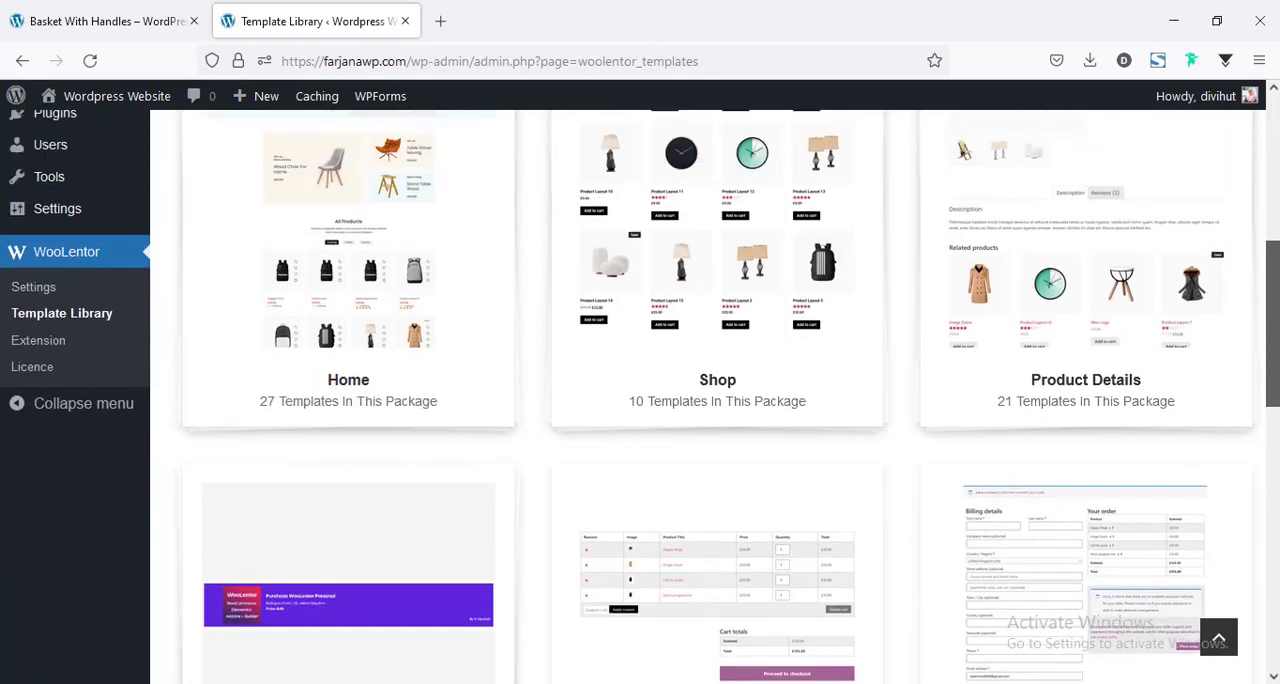
{"action": "scroll", "coordinate": [1130, 430], "scroll_direction": "up", "scroll_amount": 2}
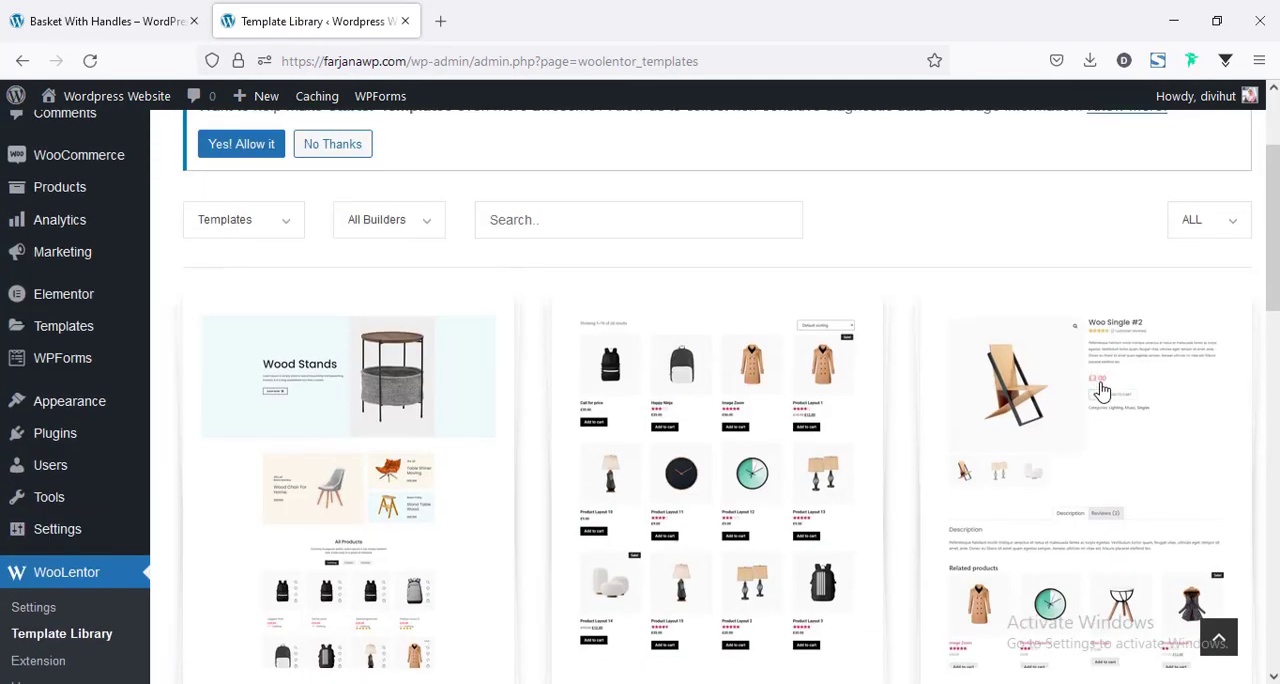
{"action": "left_click", "coordinate": [1128, 423]}
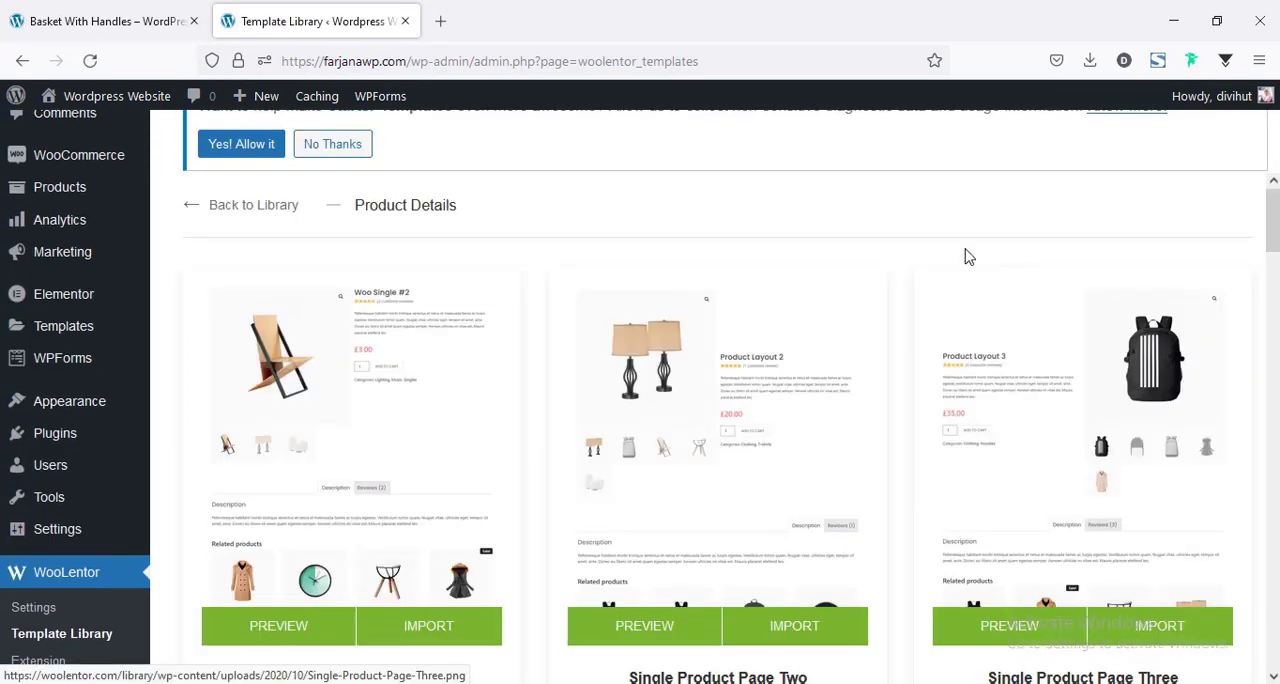
Preview the Single Product Page Four template among the product details layouts and import it to the library.
{"action": "scroll", "coordinate": [400, 403], "scroll_direction": "down", "scroll_amount": 2}
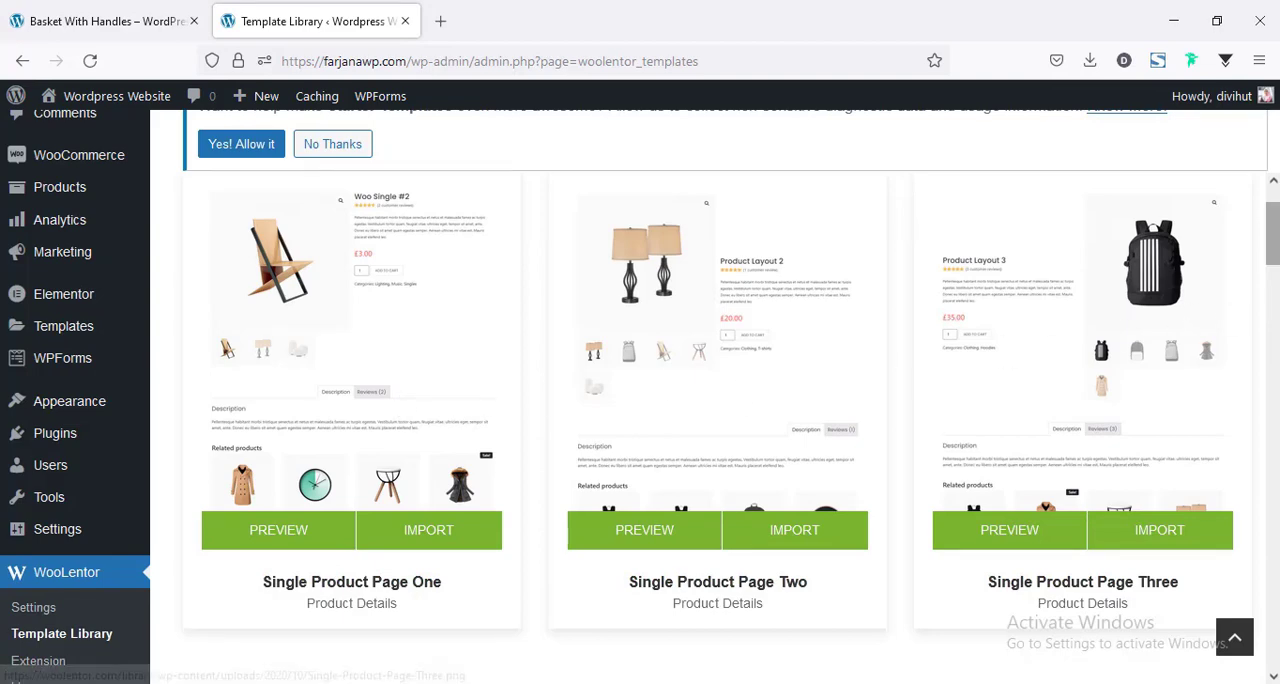
{"action": "scroll", "coordinate": [1272, 240], "scroll_direction": "down", "scroll_amount": 2}
{"action": "scroll", "coordinate": [718, 428], "scroll_direction": "down", "scroll_amount": 1}
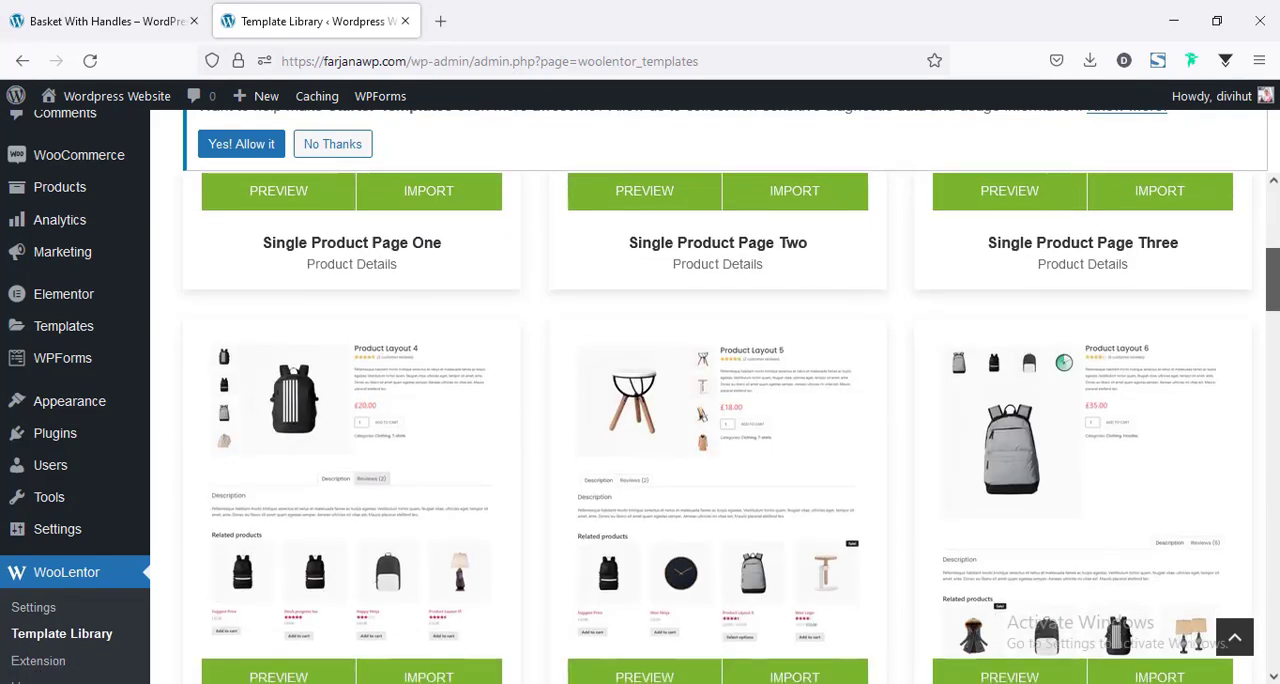
{"action": "scroll", "coordinate": [715, 428], "scroll_direction": "down", "scroll_amount": 9}
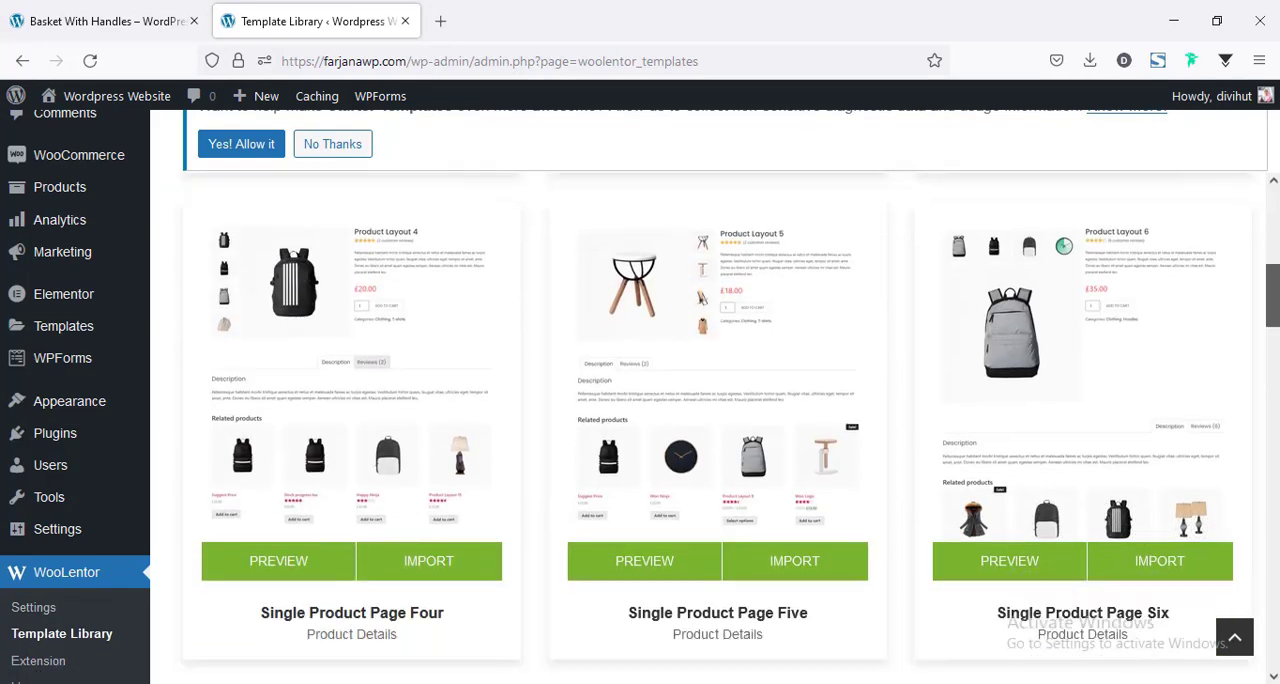
{"action": "scroll", "coordinate": [718, 428], "scroll_direction": "down", "scroll_amount": 3}
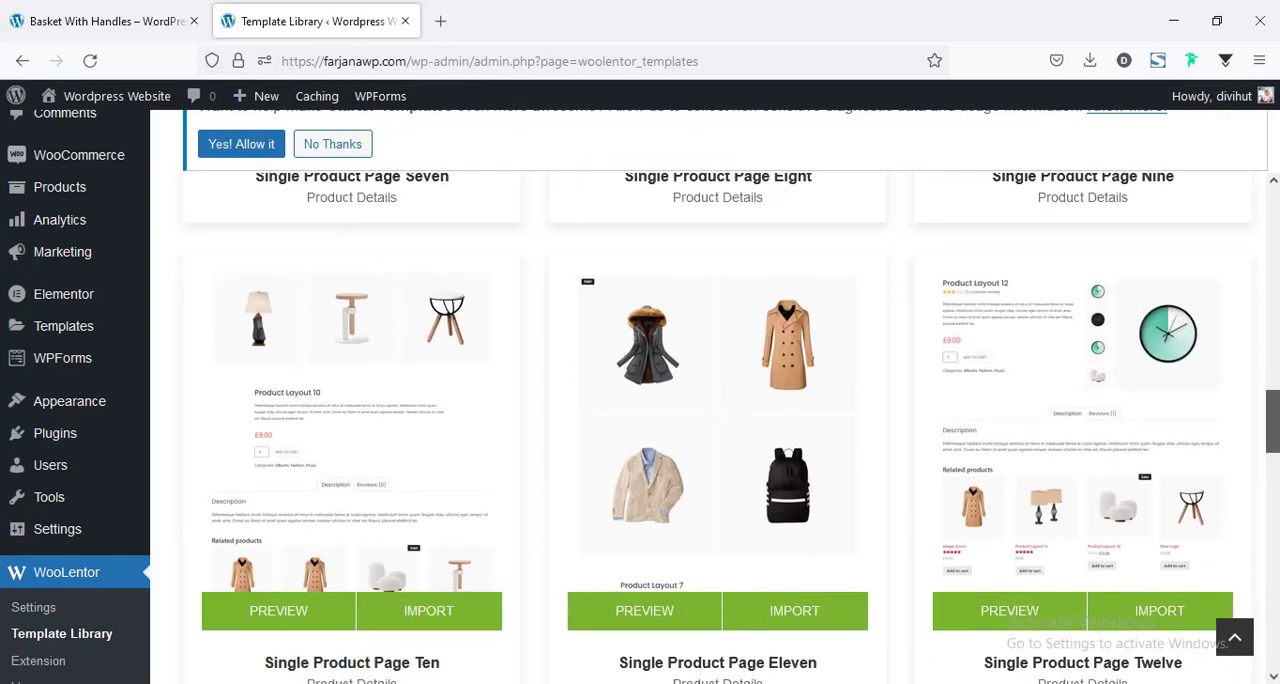
{"action": "scroll", "coordinate": [274, 380], "scroll_direction": "up", "scroll_amount": 10}
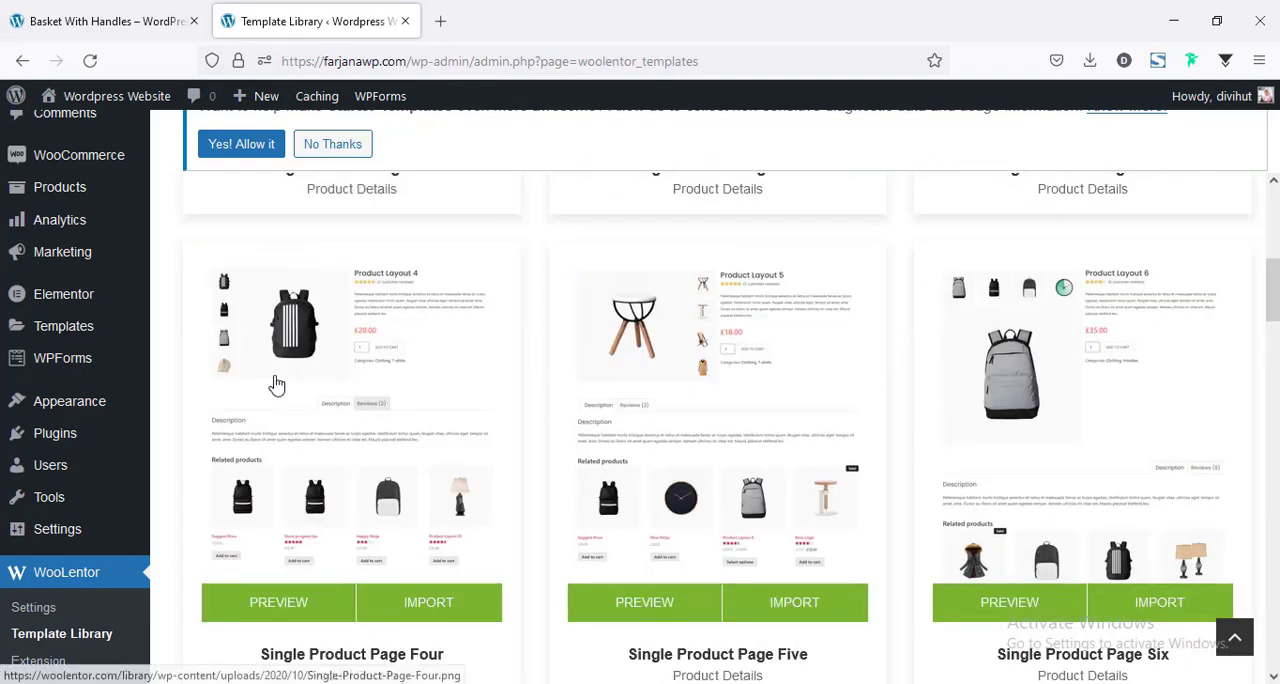
{"action": "left_click", "coordinate": [330, 400]}
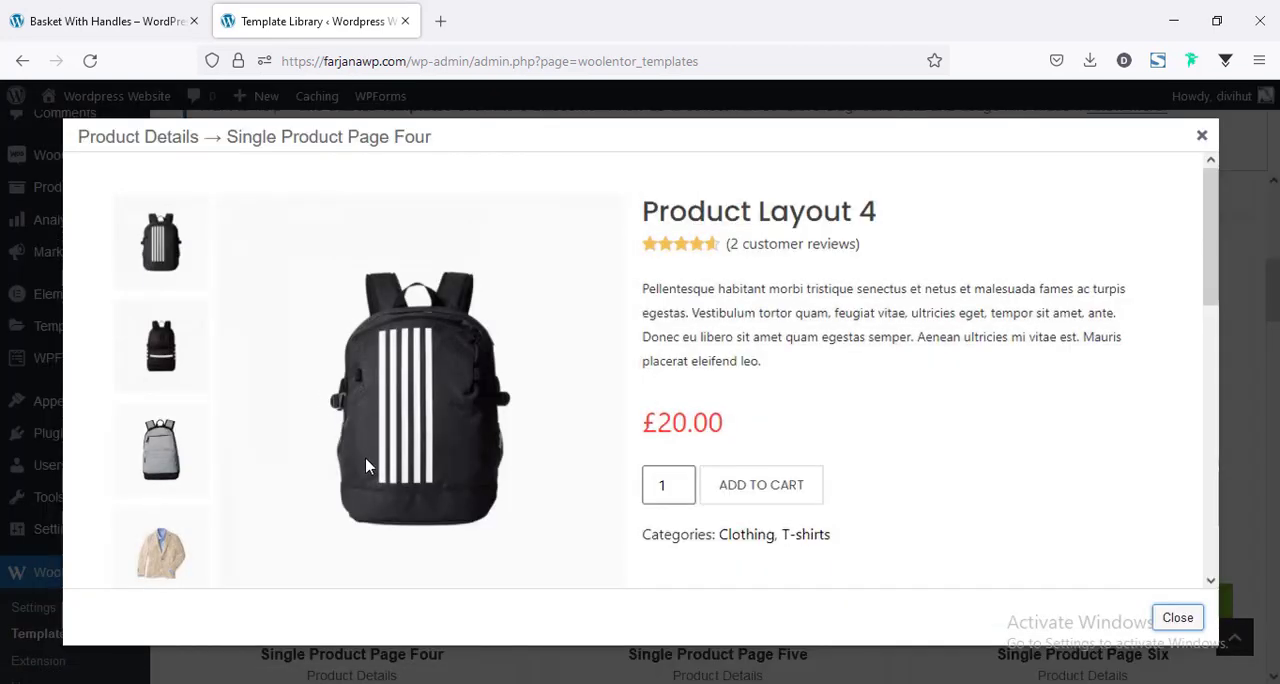
{"action": "scroll", "coordinate": [928, 466], "scroll_direction": "down", "scroll_amount": 10}
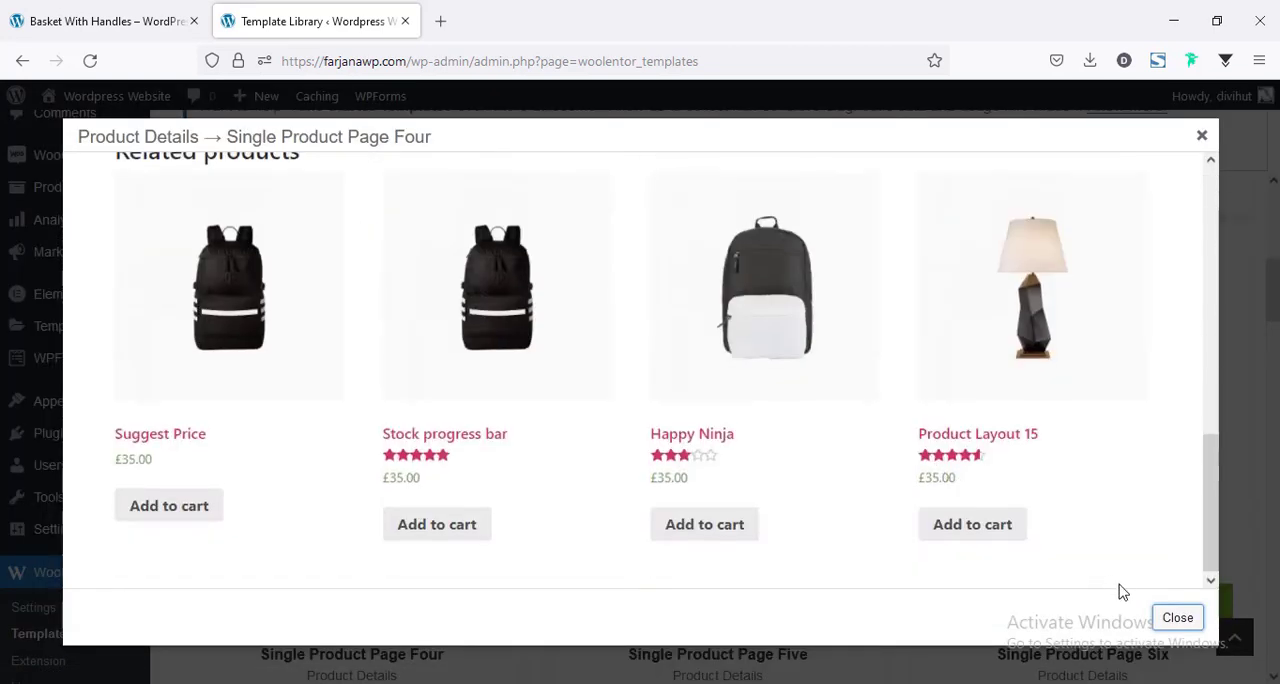
{"action": "left_click", "coordinate": [1177, 618]}
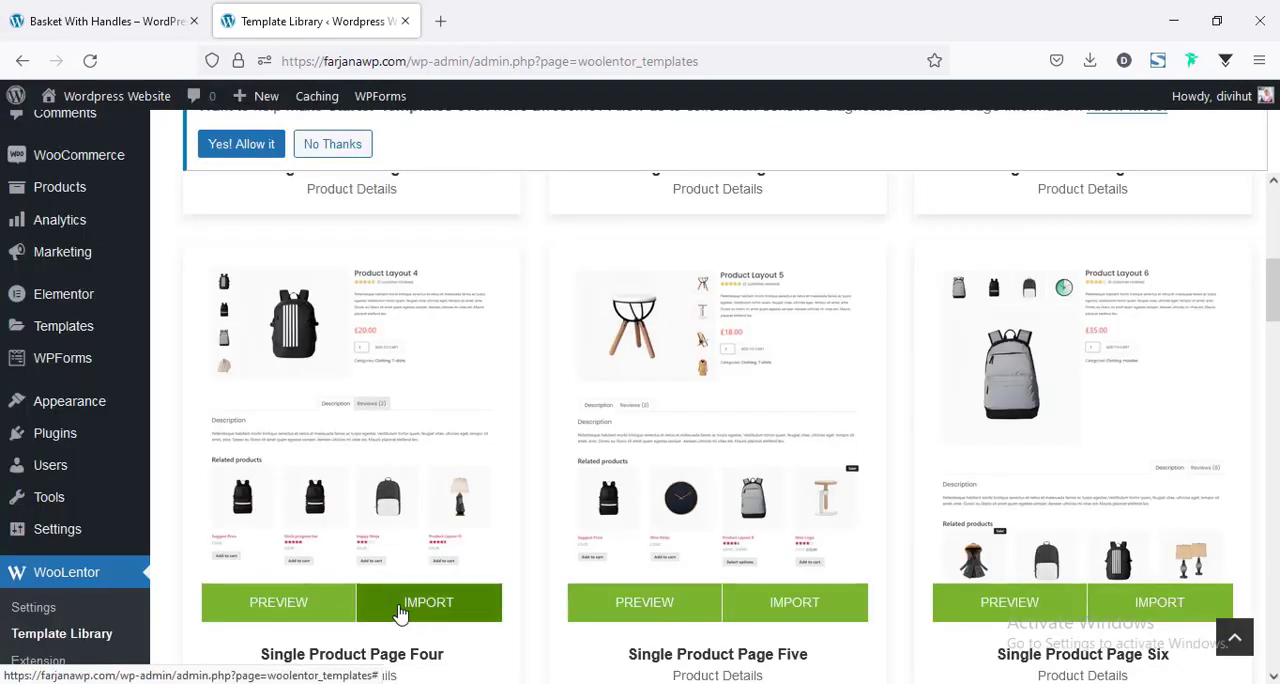
{"action": "left_click", "coordinate": [398, 610]}
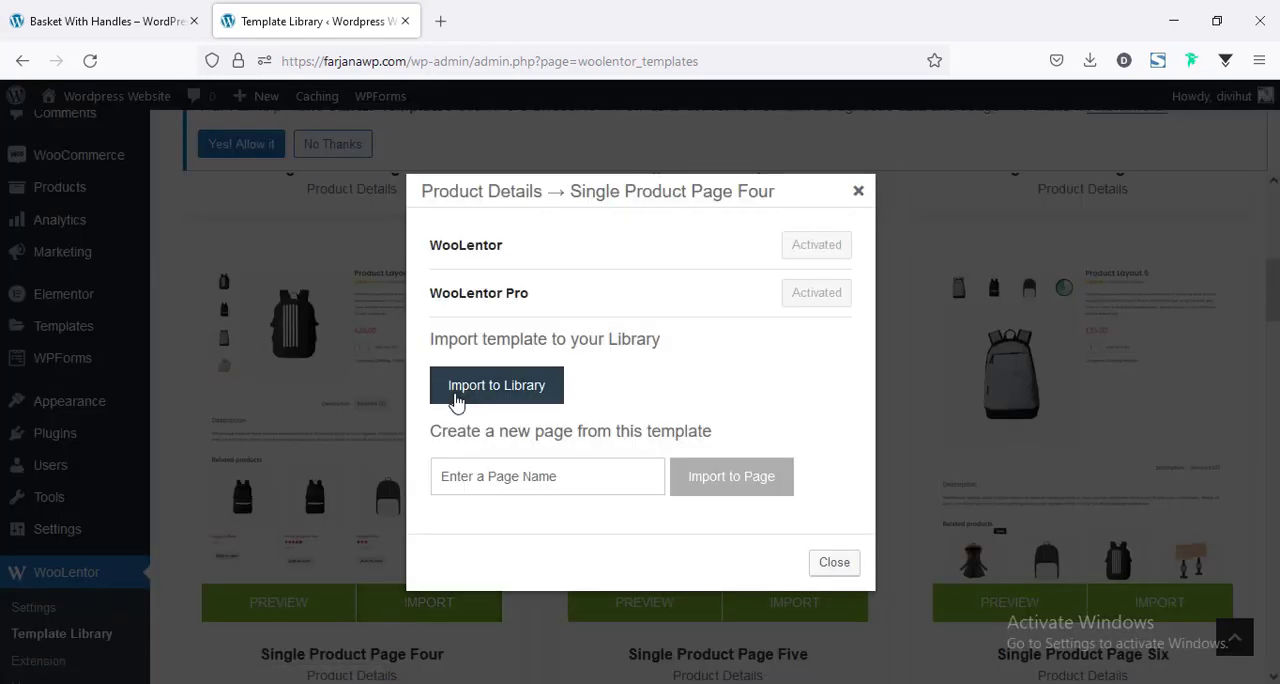
{"action": "left_click", "coordinate": [455, 397]}
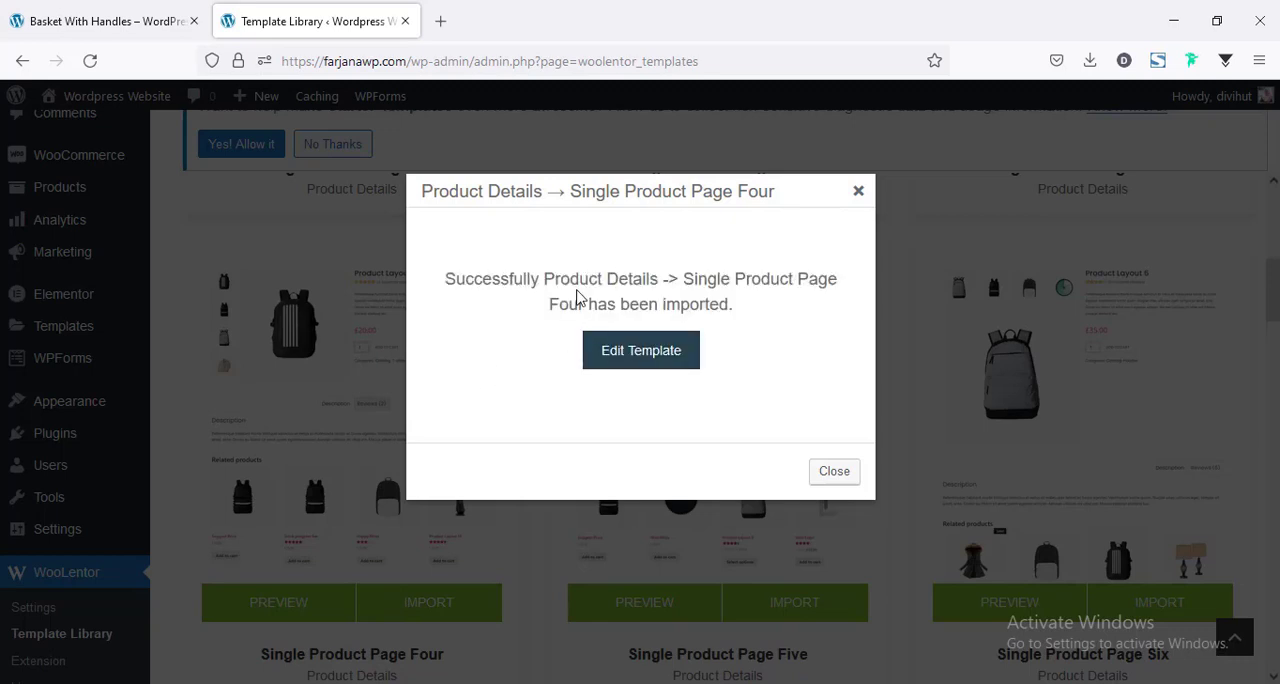
Open the imported Single Product Page Four template for editing and set its page layout to Default.
{"action": "left_click", "coordinate": [612, 364]}
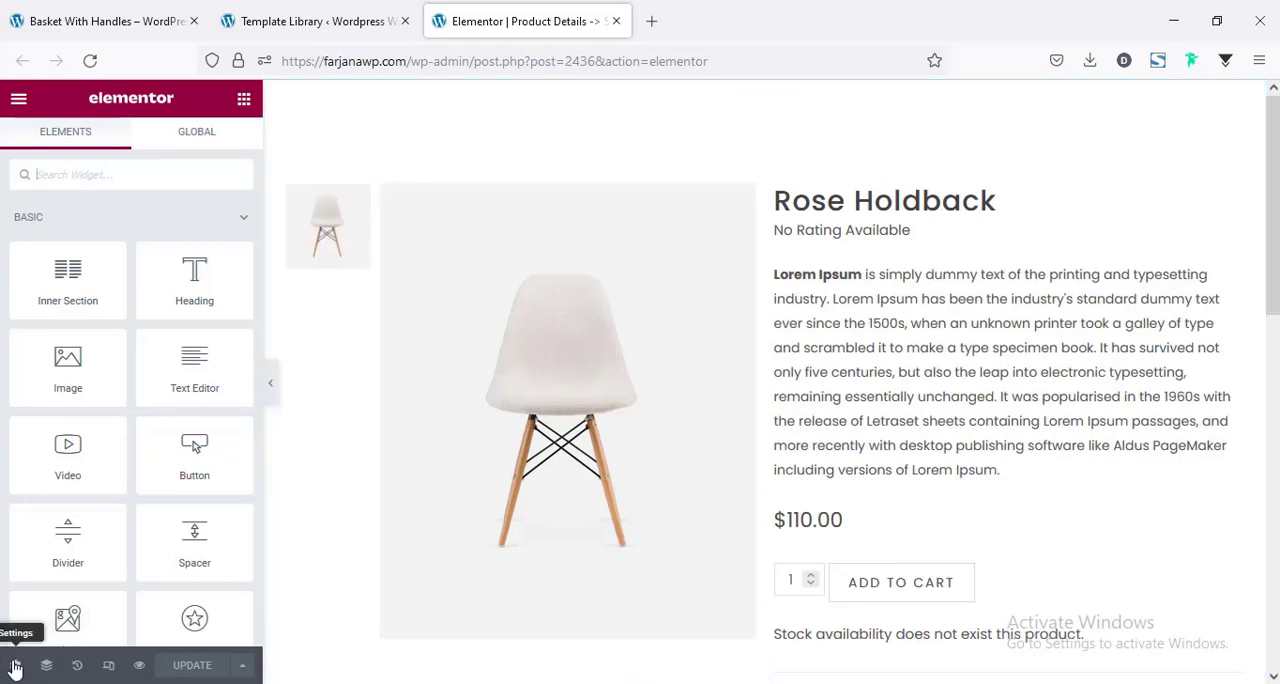
{"action": "left_click", "coordinate": [15, 666]}
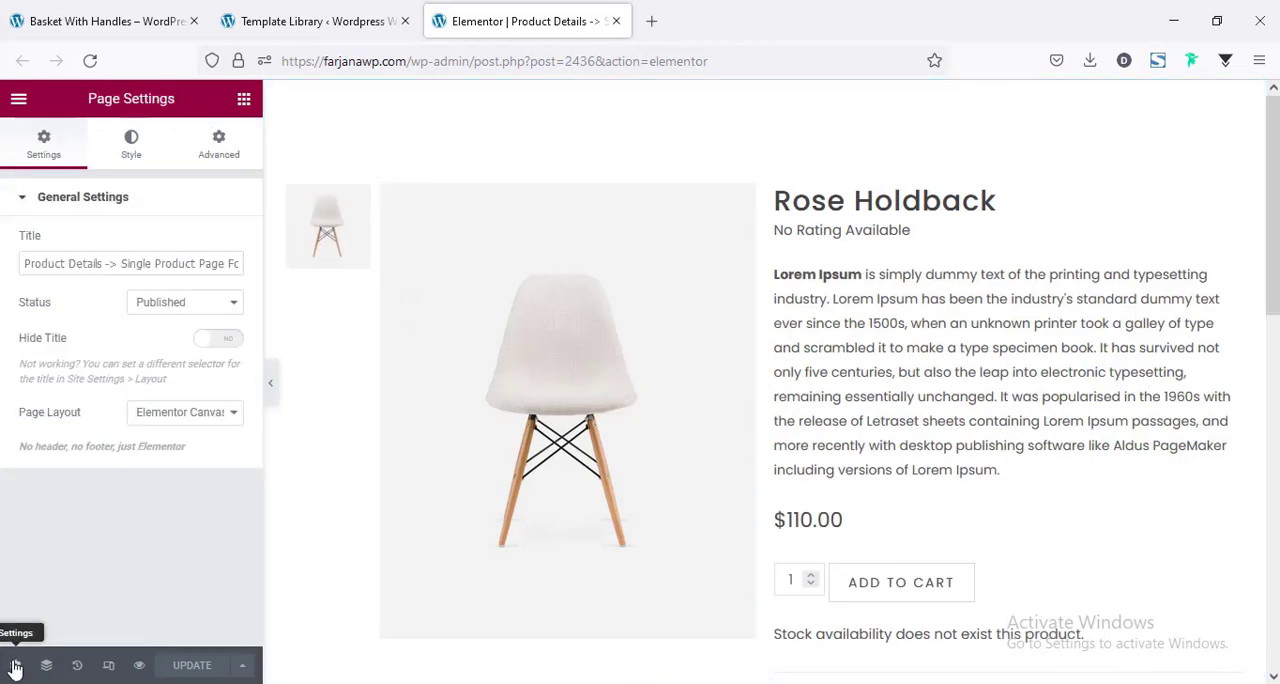
{"action": "left_click", "coordinate": [178, 424]}
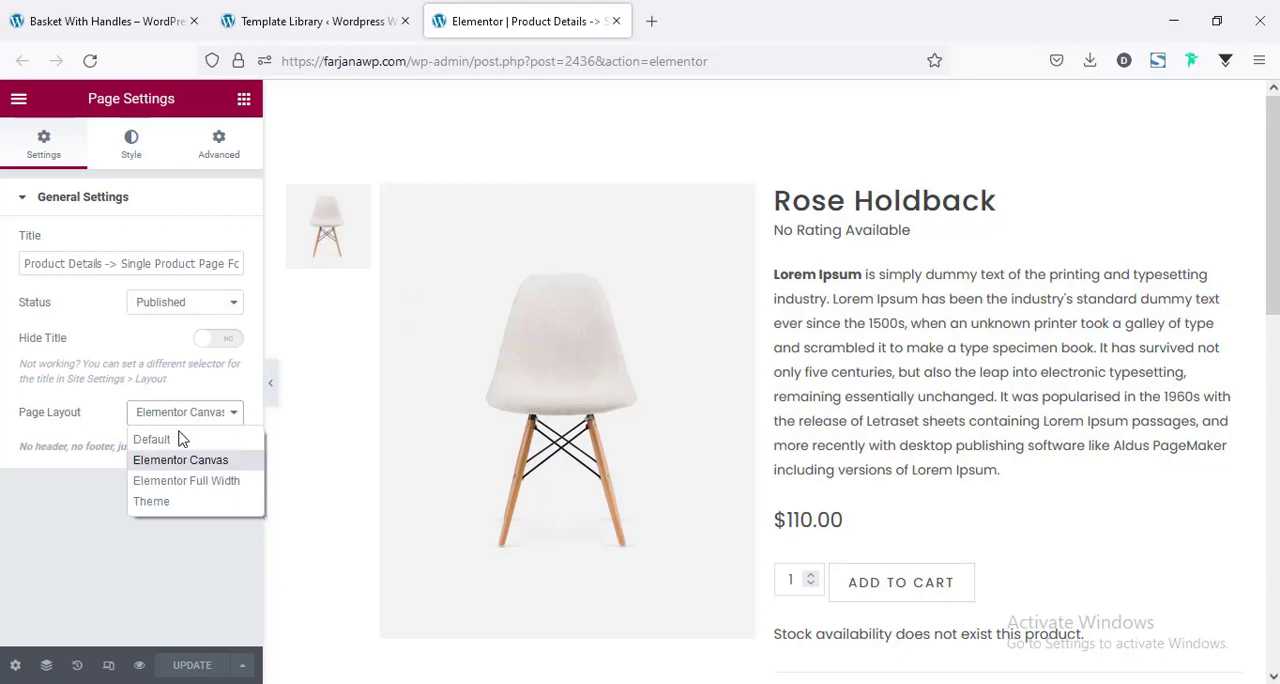
{"action": "left_click", "coordinate": [178, 439]}
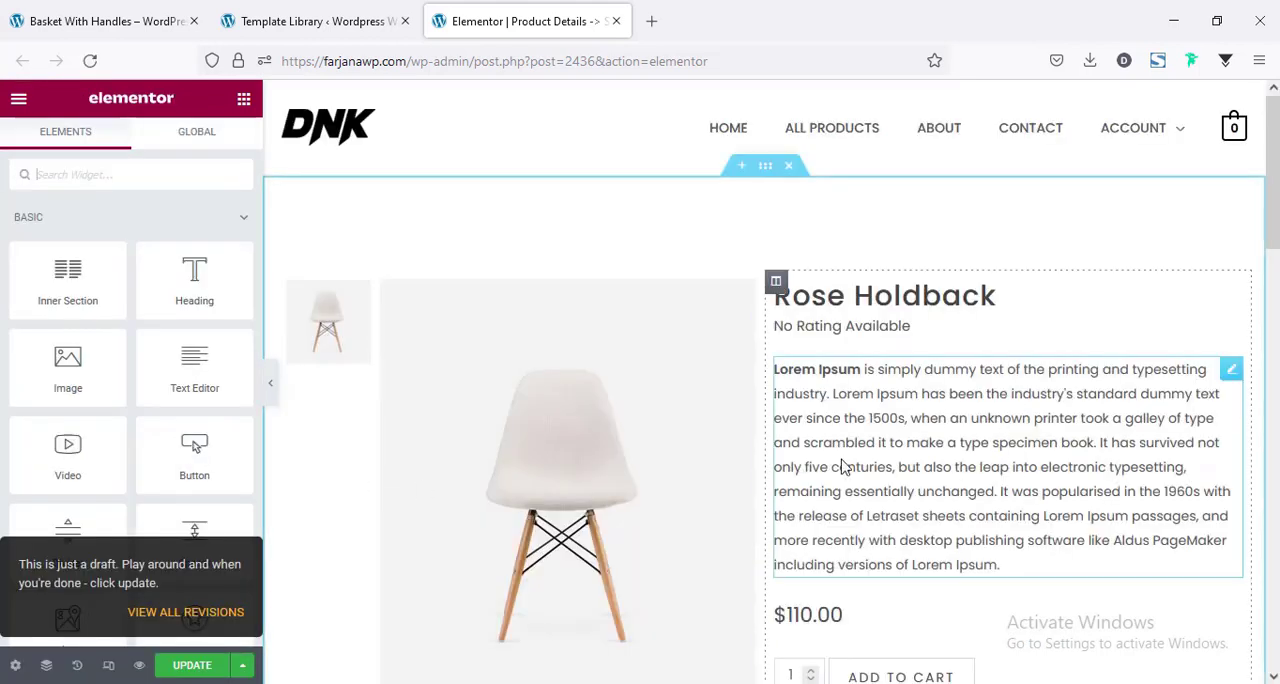
Review the template's product details and related products sections, and save the template with its new layout.
{"action": "scroll", "coordinate": [1272, 180], "scroll_direction": "down", "scroll_amount": 1}
{"action": "scroll", "coordinate": [1272, 180], "scroll_direction": "down", "scroll_amount": 3}
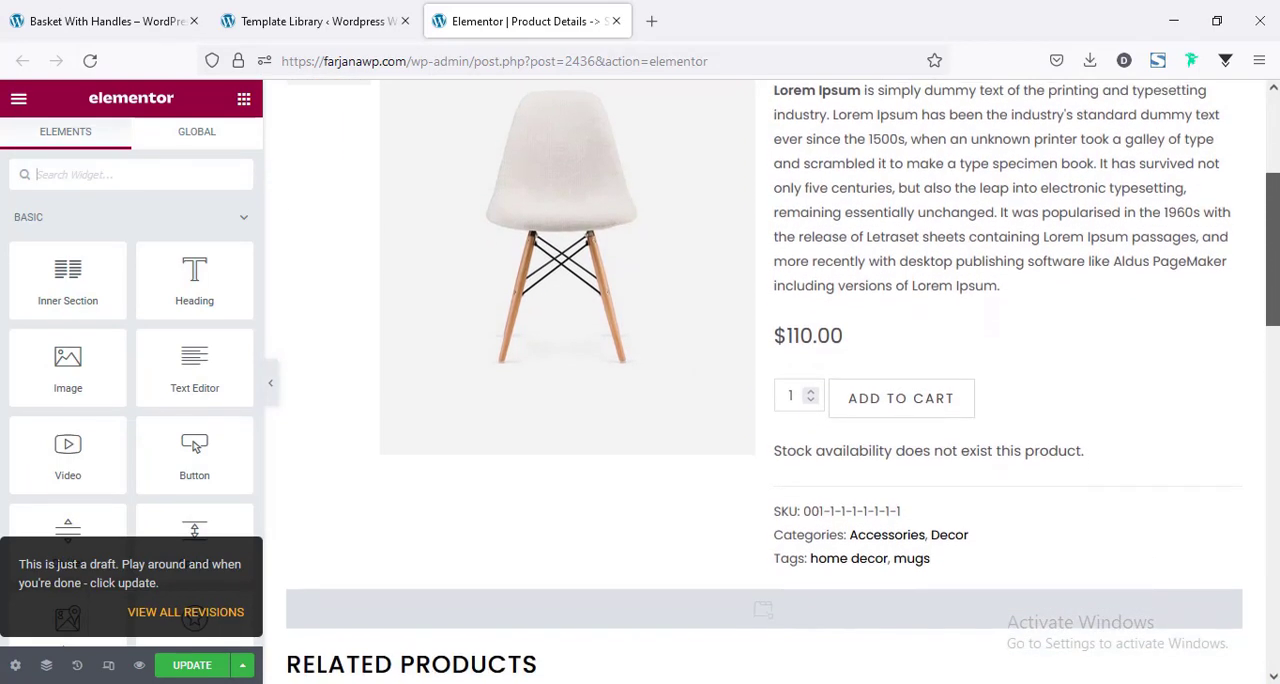
{"action": "scroll", "coordinate": [1272, 320], "scroll_direction": "down", "scroll_amount": 3}
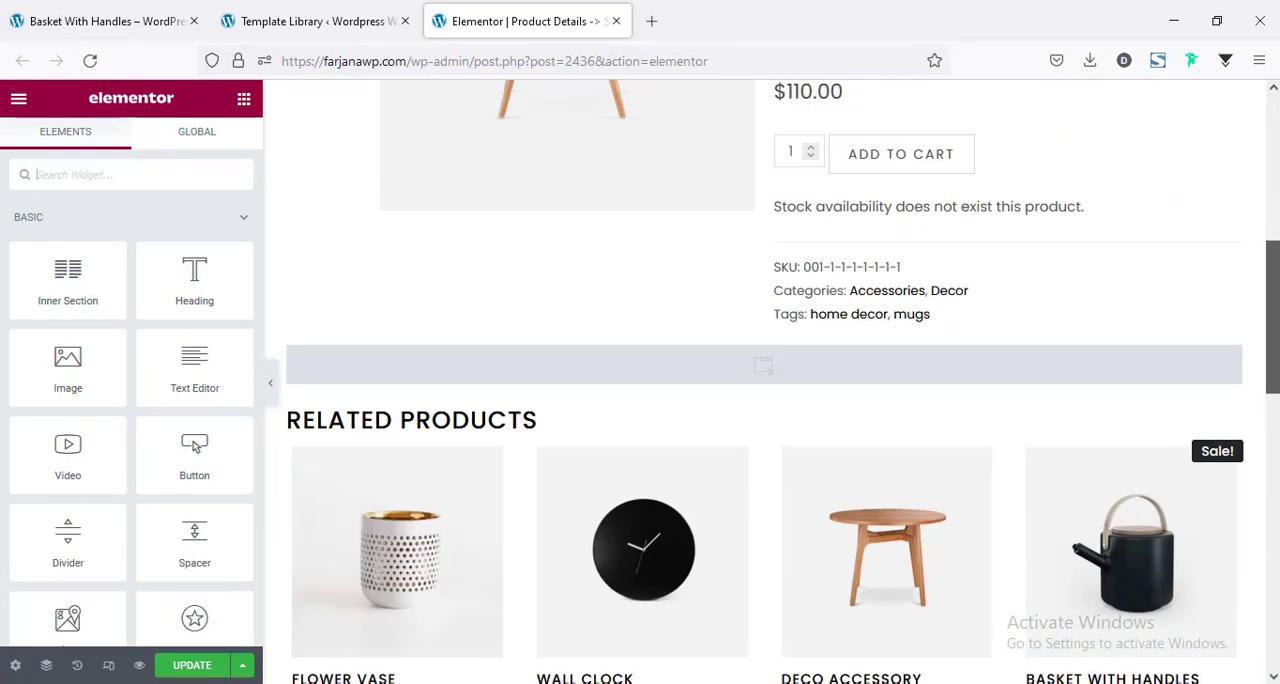
{"action": "scroll", "coordinate": [826, 509], "scroll_direction": "down", "scroll_amount": 2}
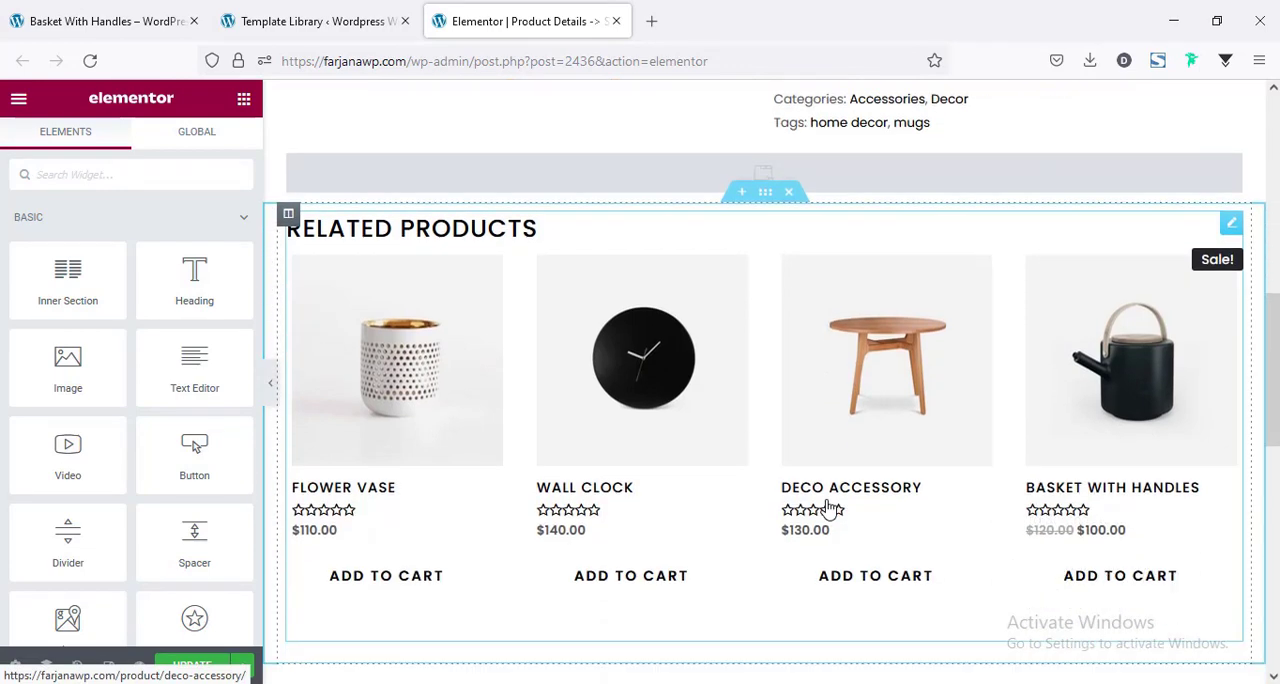
{"action": "scroll", "coordinate": [826, 509], "scroll_direction": "up", "scroll_amount": 5}
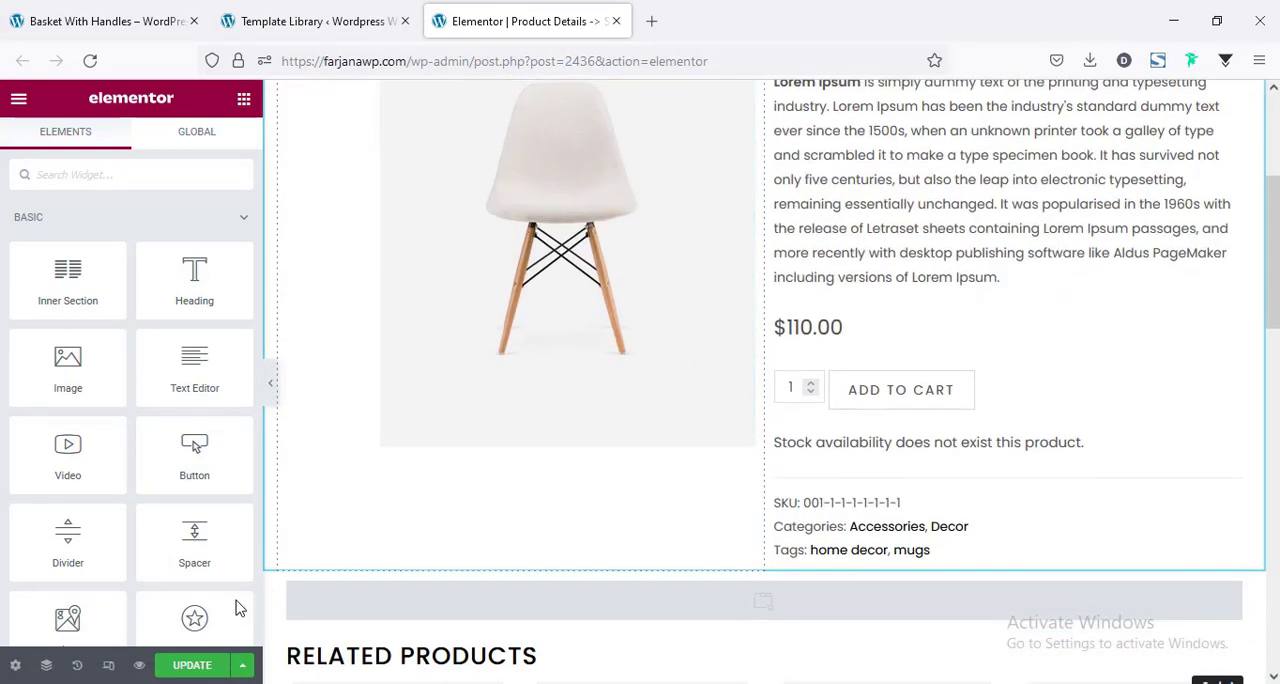
{"action": "left_click", "coordinate": [193, 666]}
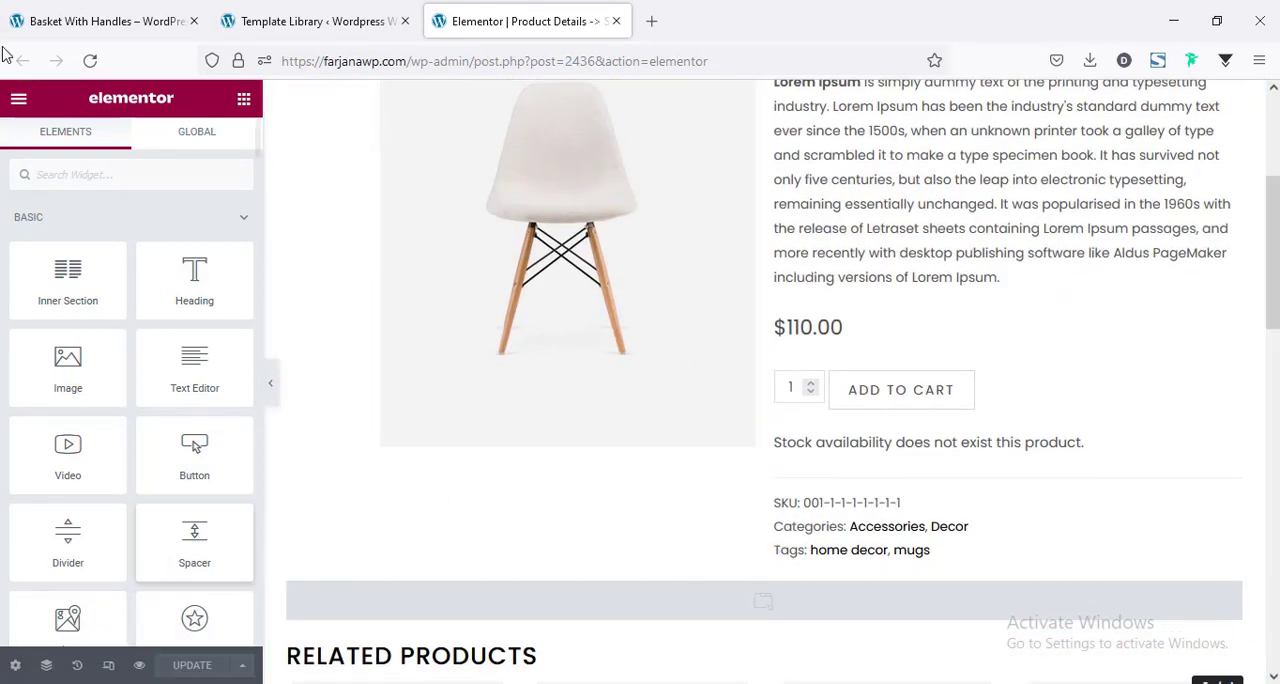
In the WooLentor settings, assign Product Details -> Single Product Page Four (page) as the Single Product Template and save the settings.
{"action": "left_click", "coordinate": [318, 12]}
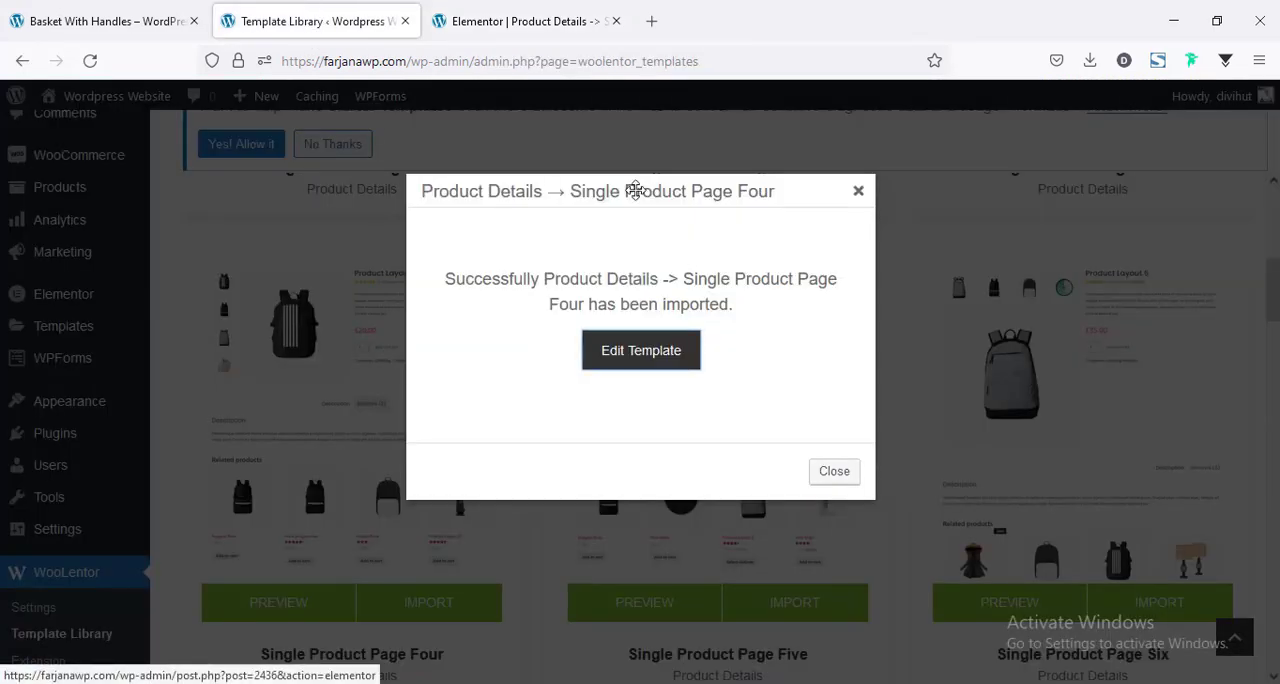
{"action": "left_click", "coordinate": [856, 193]}
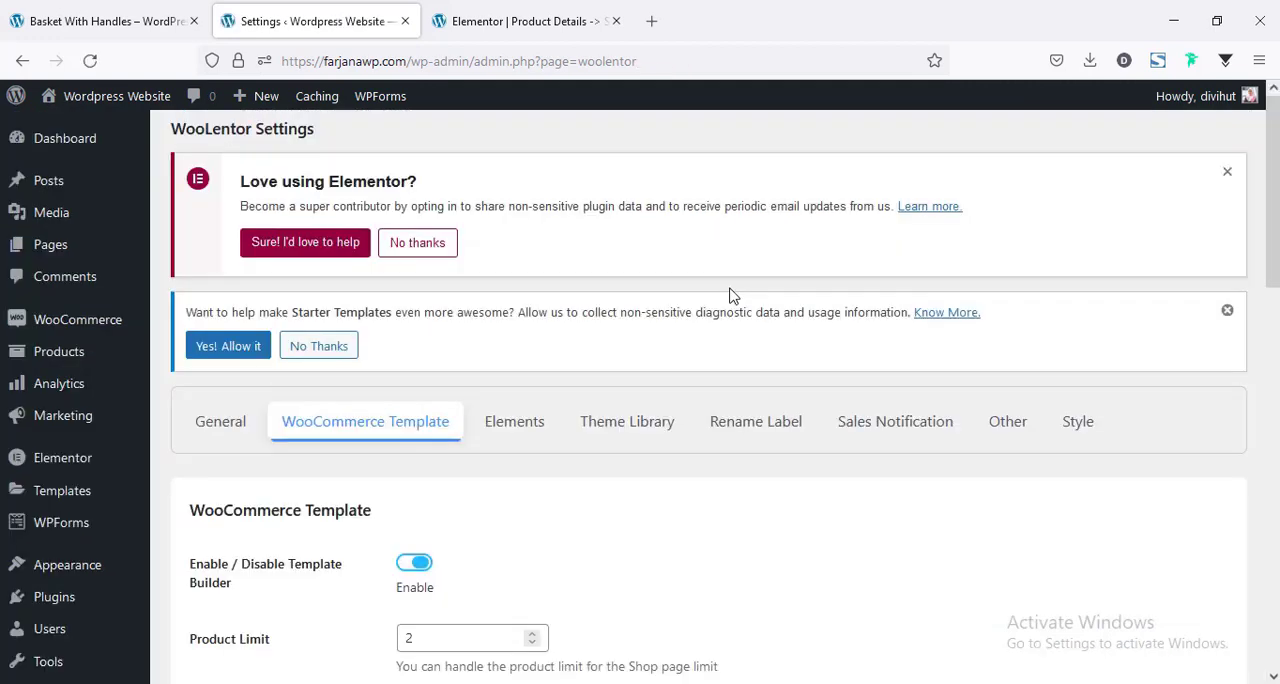
{"action": "scroll", "coordinate": [456, 344], "scroll_direction": "down", "scroll_amount": 3}
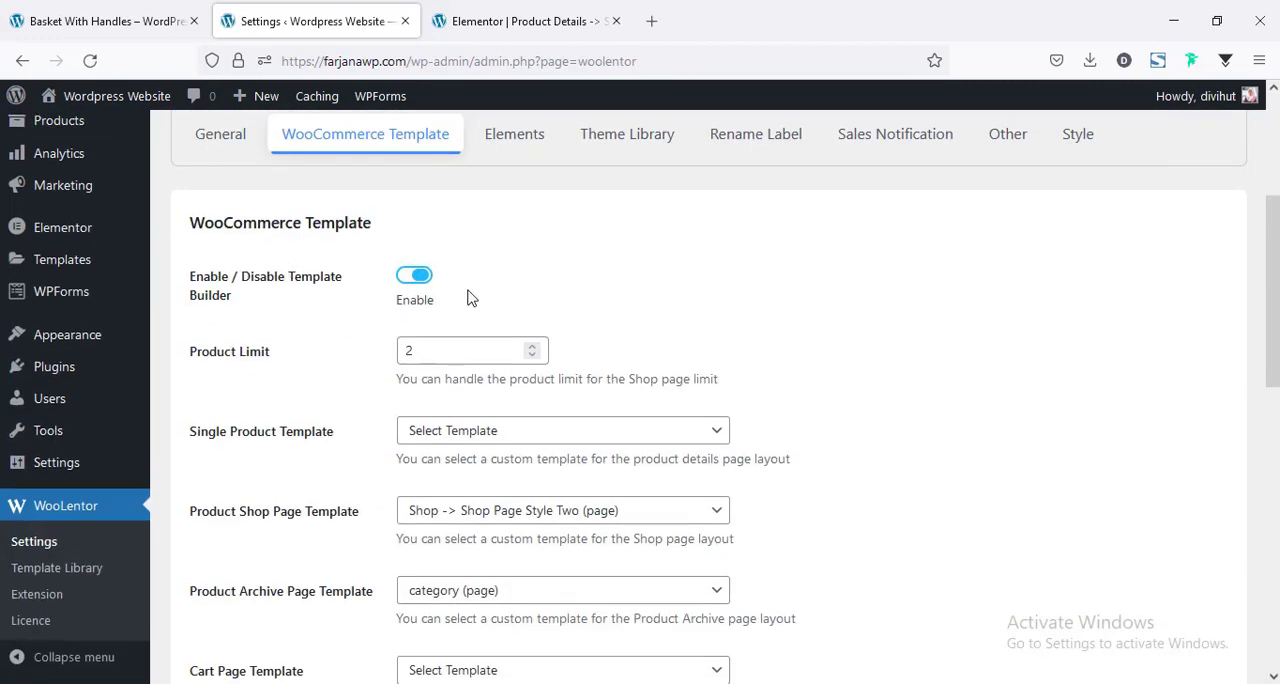
{"action": "scroll", "coordinate": [471, 297], "scroll_direction": "down", "scroll_amount": 3}
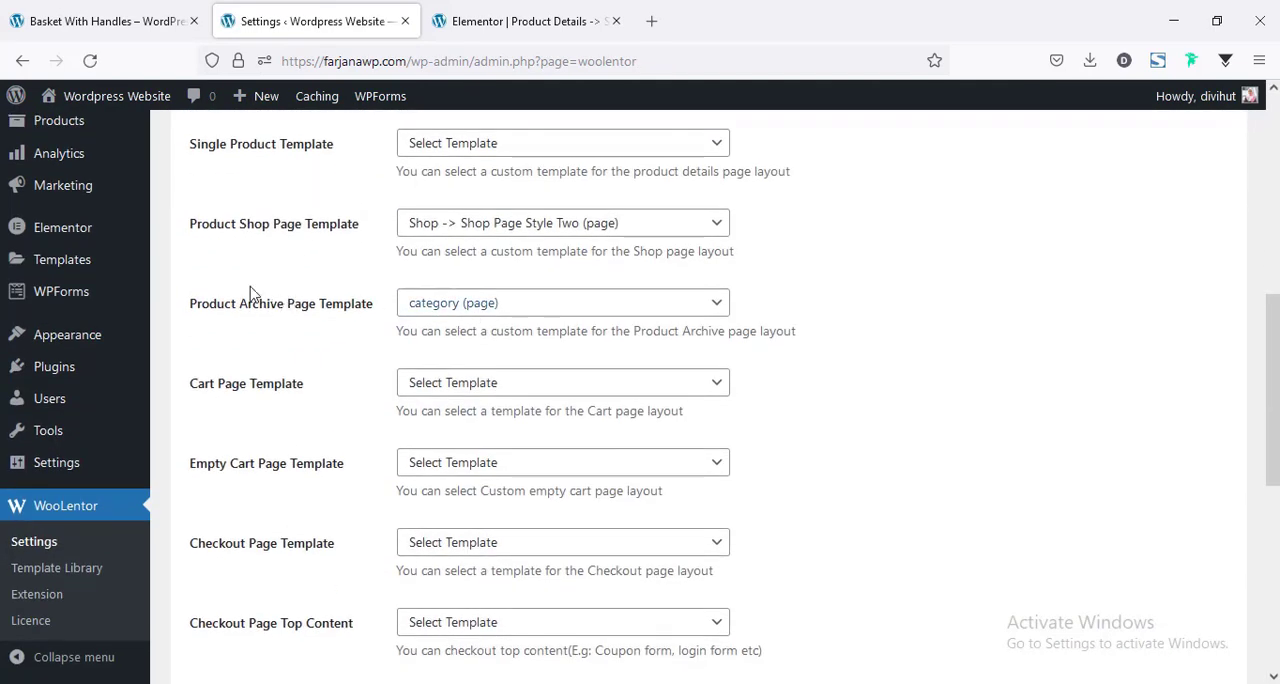
{"action": "left_click", "coordinate": [431, 148]}
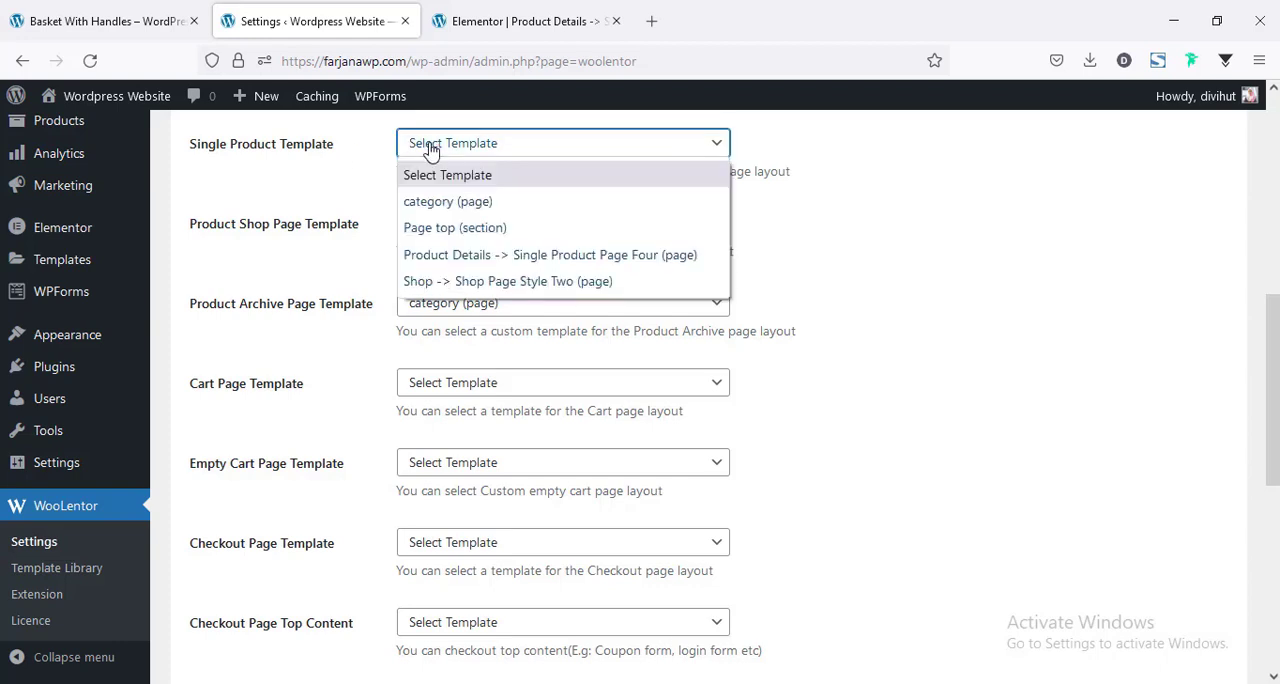
{"action": "left_click", "coordinate": [458, 256]}
{"action": "scroll", "coordinate": [360, 472], "scroll_direction": "down", "scroll_amount": 4}
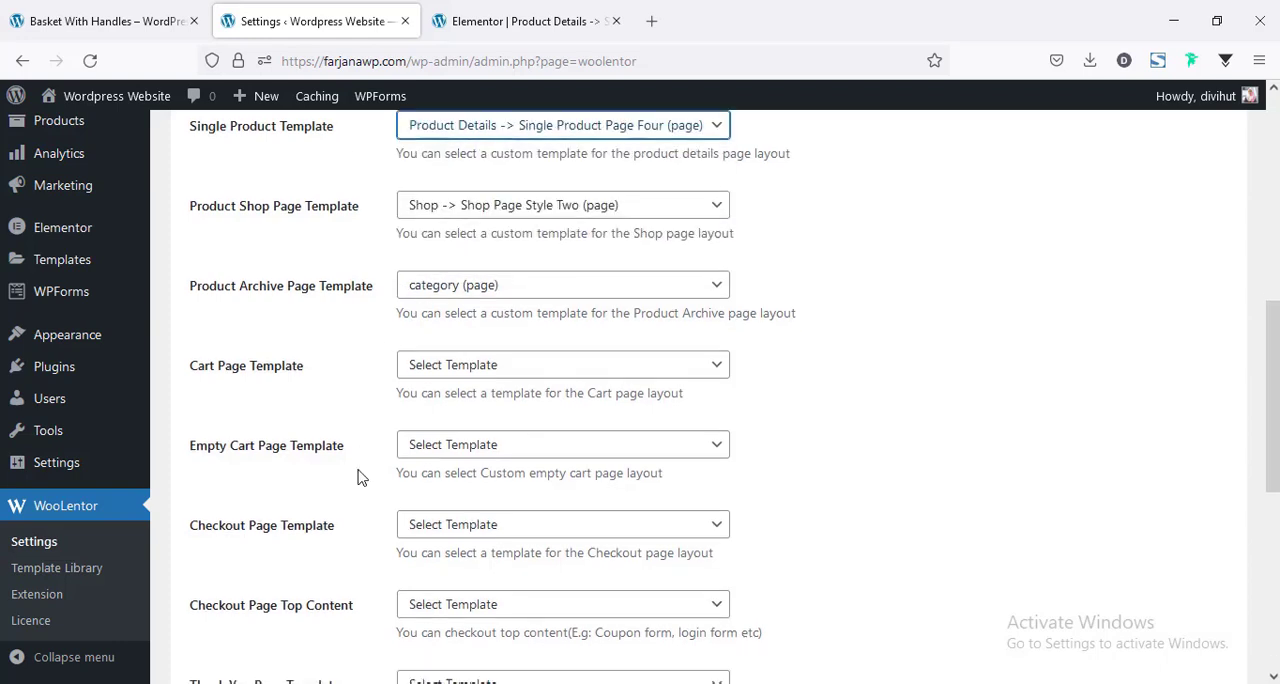
{"action": "scroll", "coordinate": [360, 472], "scroll_direction": "down", "scroll_amount": 3}
{"action": "left_click", "coordinate": [253, 587]}
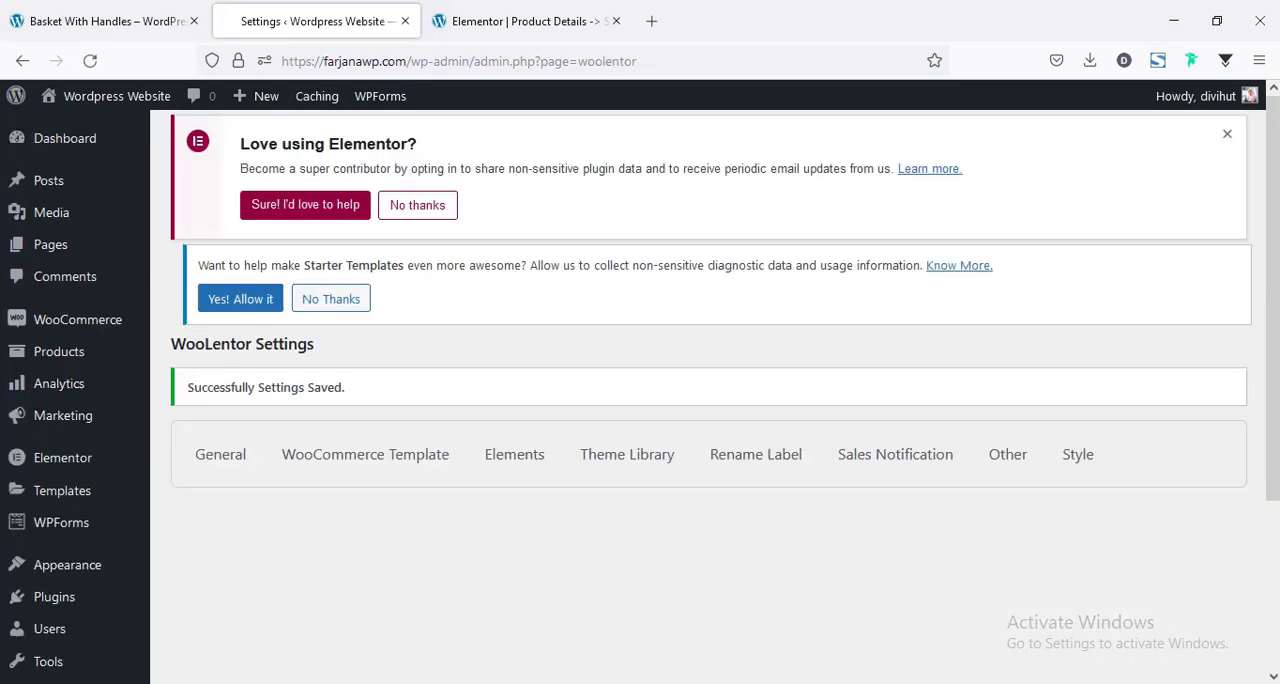
Reload the live Basket With Handles product page and check its gallery, details, description and related products layout.
{"action": "left_click", "coordinate": [100, 21]}
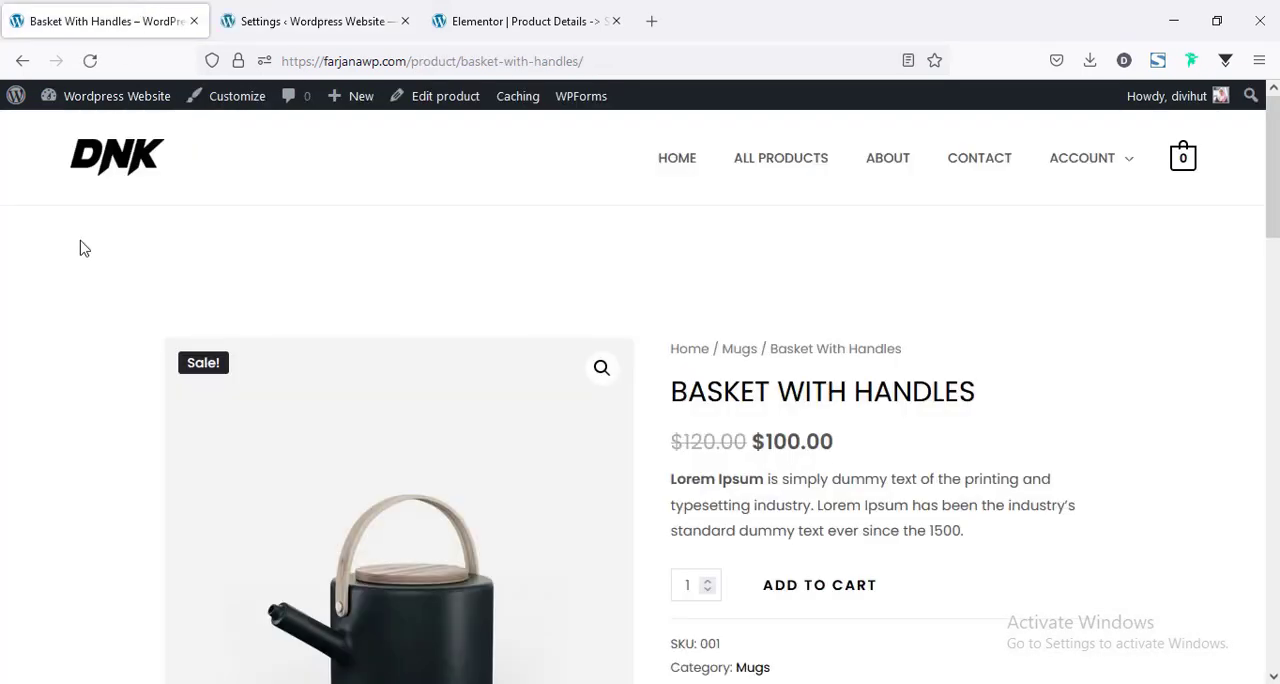
{"action": "right_click", "coordinate": [312, 275]}
{"action": "left_click", "coordinate": [512, 289]}
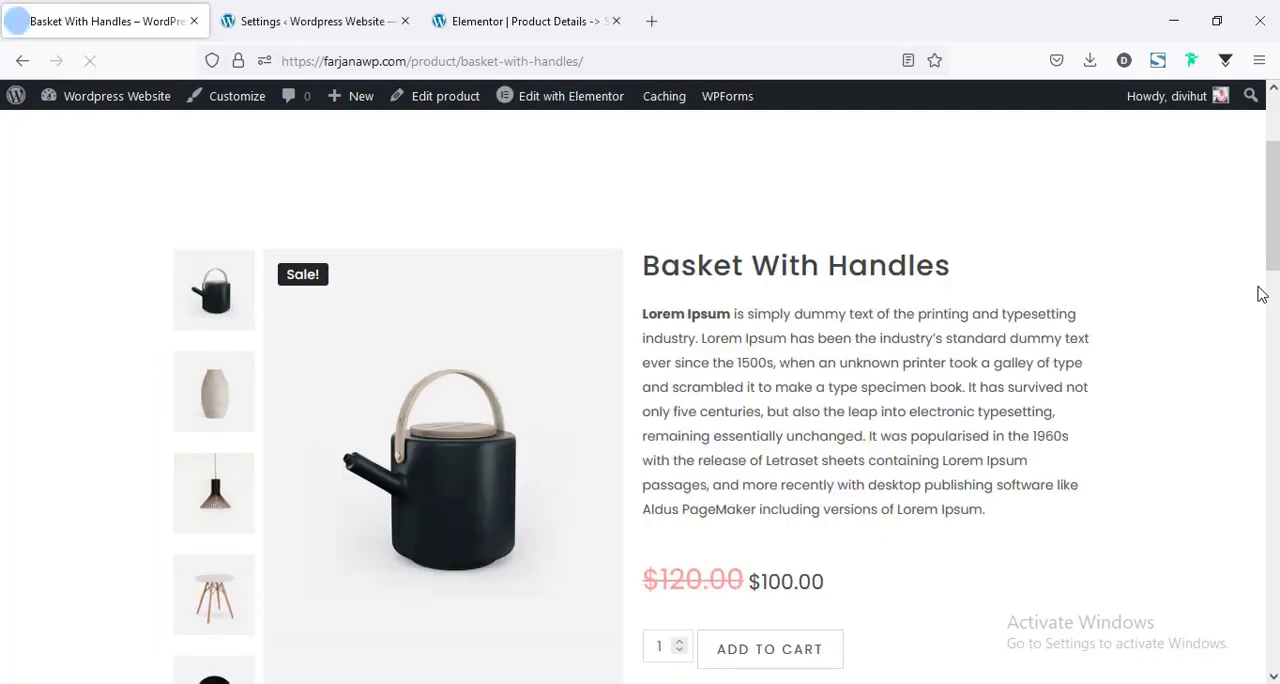
{"action": "left_click_drag", "start_coordinate": [1273, 226], "coordinate": [1235, 260]}
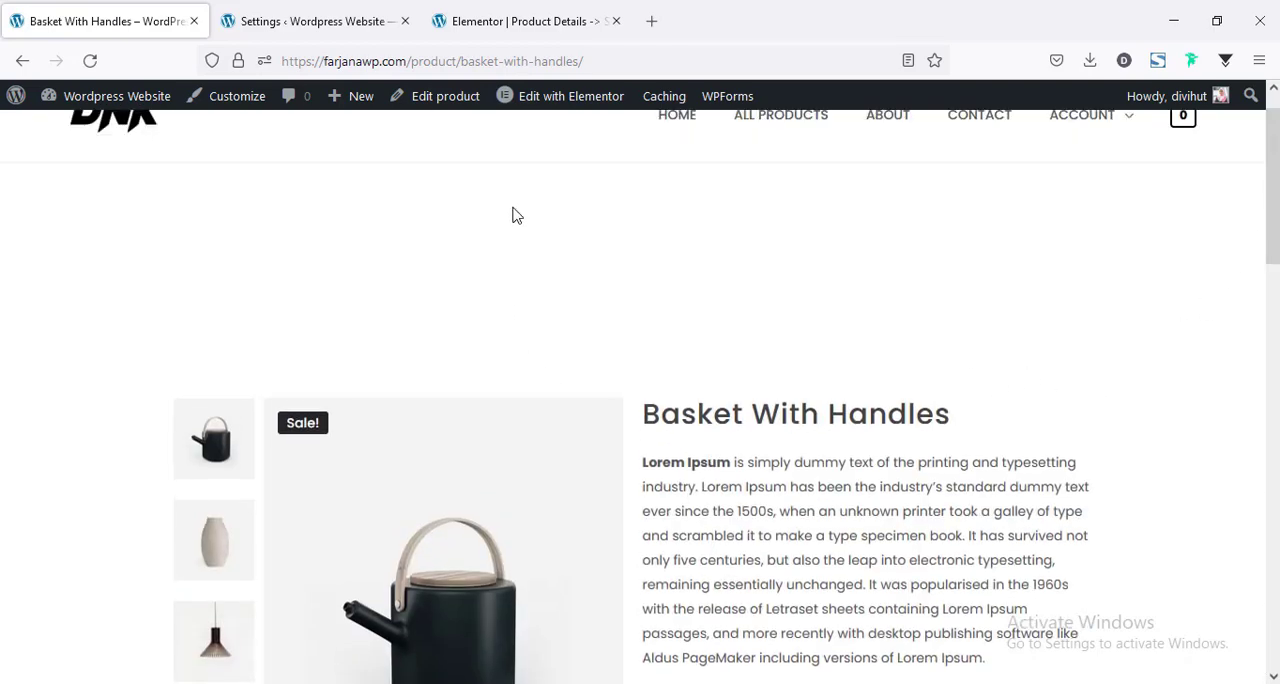
{"action": "scroll", "coordinate": [882, 458], "scroll_direction": "down", "scroll_amount": 5}
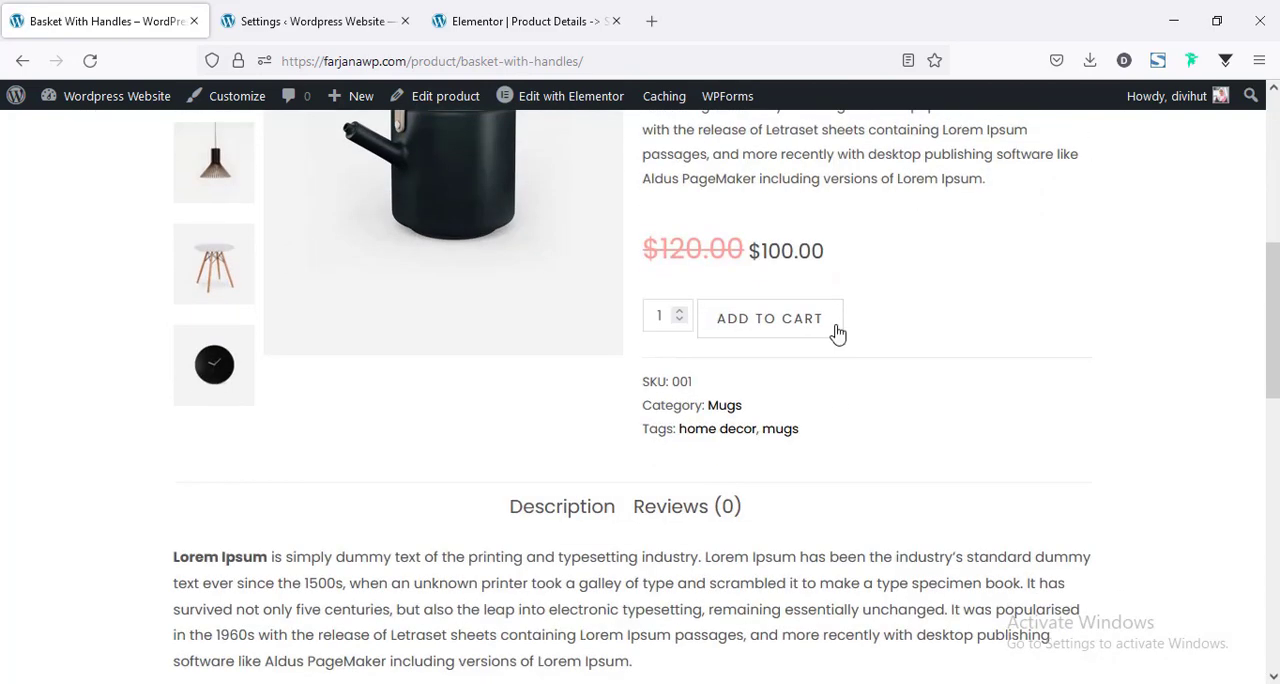
{"action": "scroll", "coordinate": [812, 509], "scroll_direction": "down", "scroll_amount": 2}
{"action": "scroll", "coordinate": [865, 467], "scroll_direction": "down", "scroll_amount": 1}
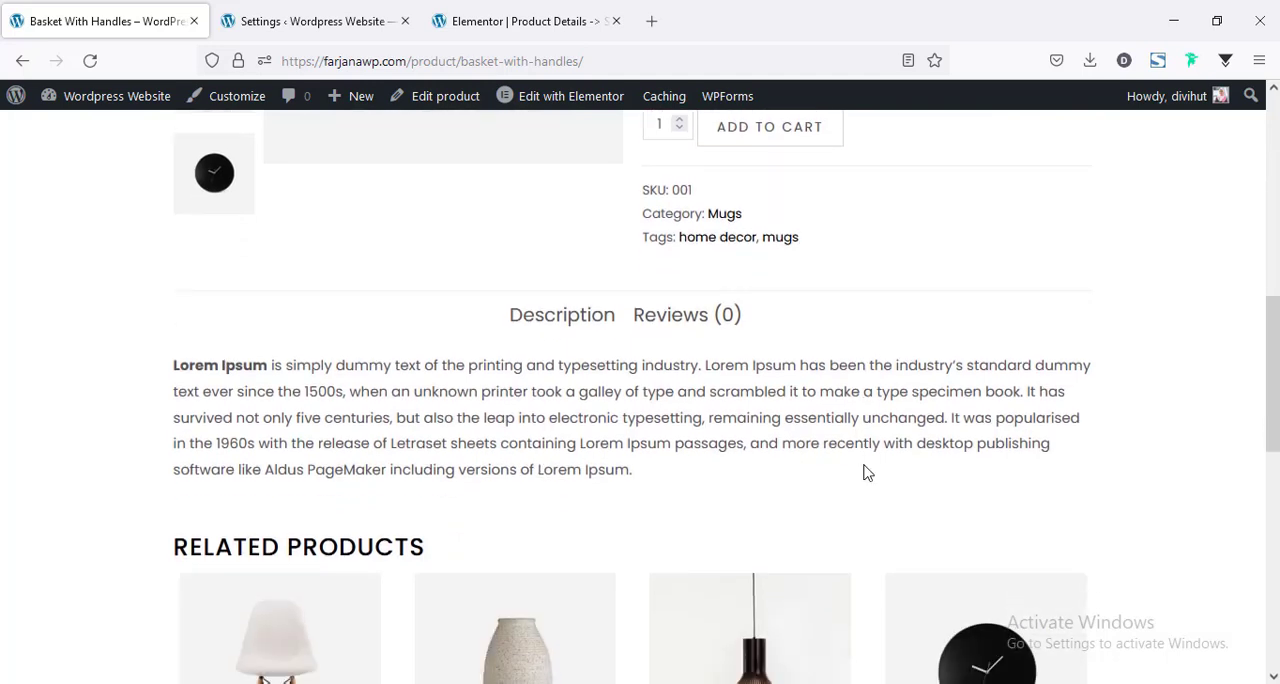
{"action": "scroll", "coordinate": [866, 471], "scroll_direction": "up", "scroll_amount": 8}
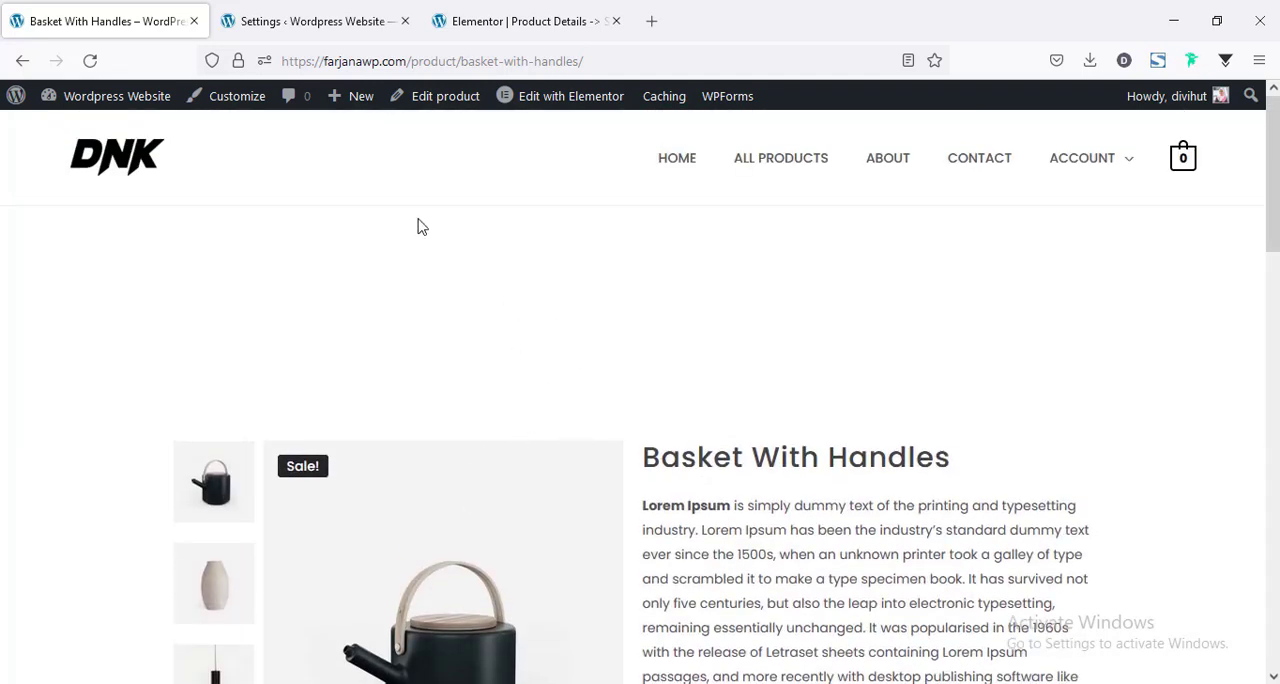
Set the top padding of the template's product details section to 0 px and update the template.
{"action": "left_click", "coordinate": [550, 20]}
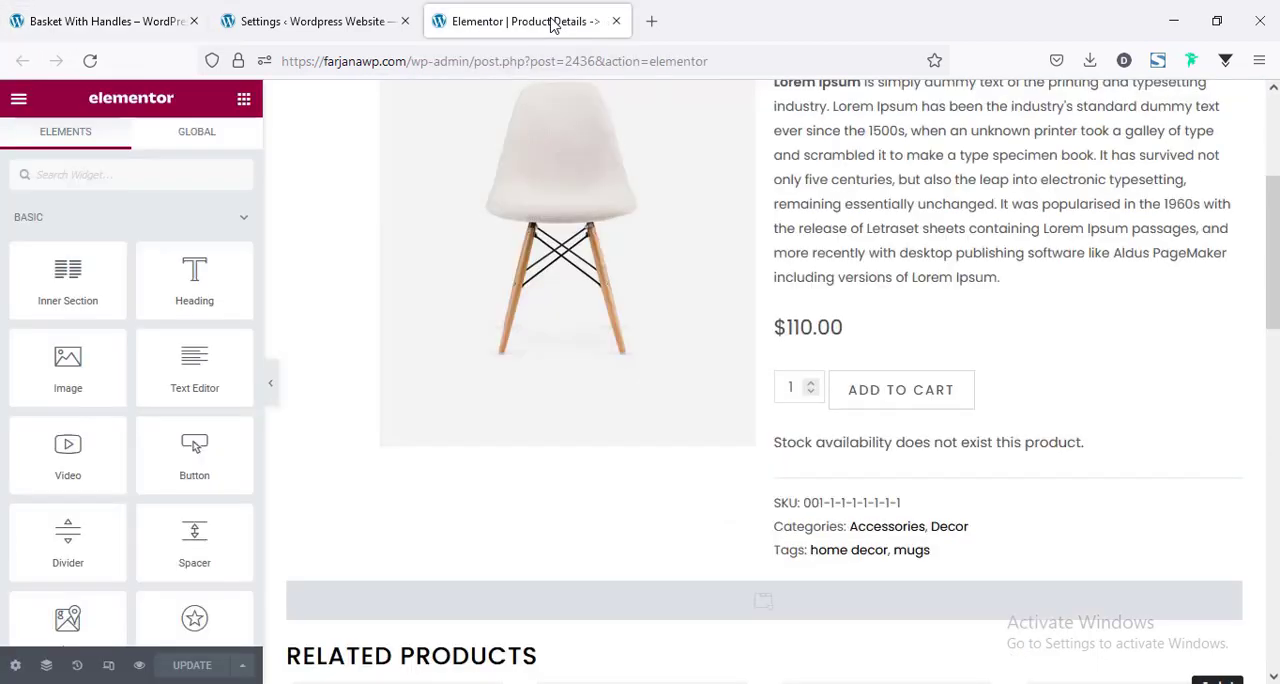
{"action": "scroll", "coordinate": [636, 476], "scroll_direction": "up", "scroll_amount": 5}
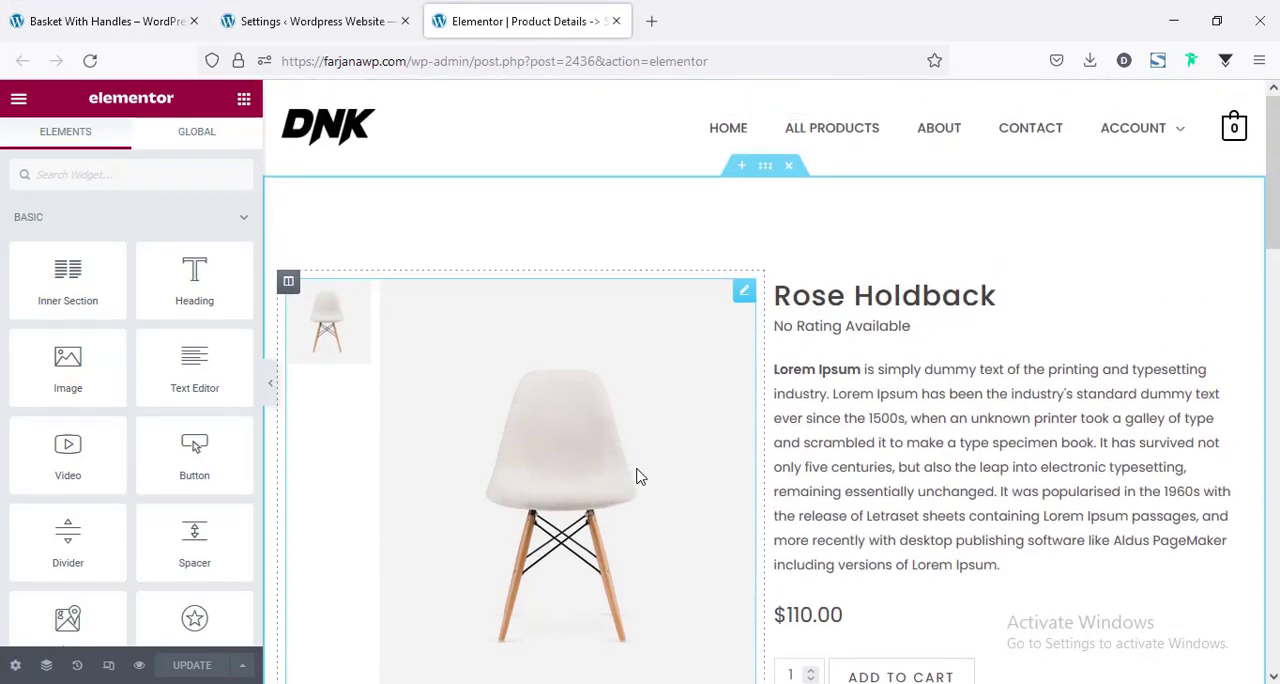
{"action": "left_click", "coordinate": [765, 167]}
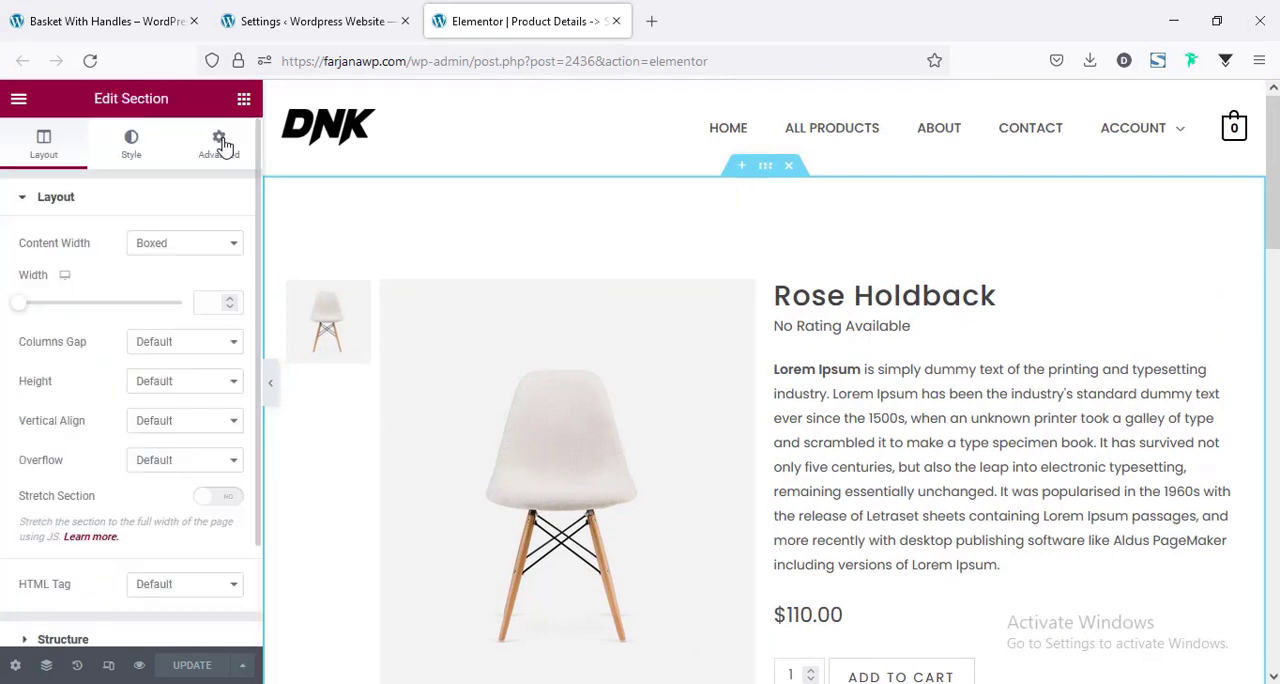
{"action": "left_click", "coordinate": [218, 143]}
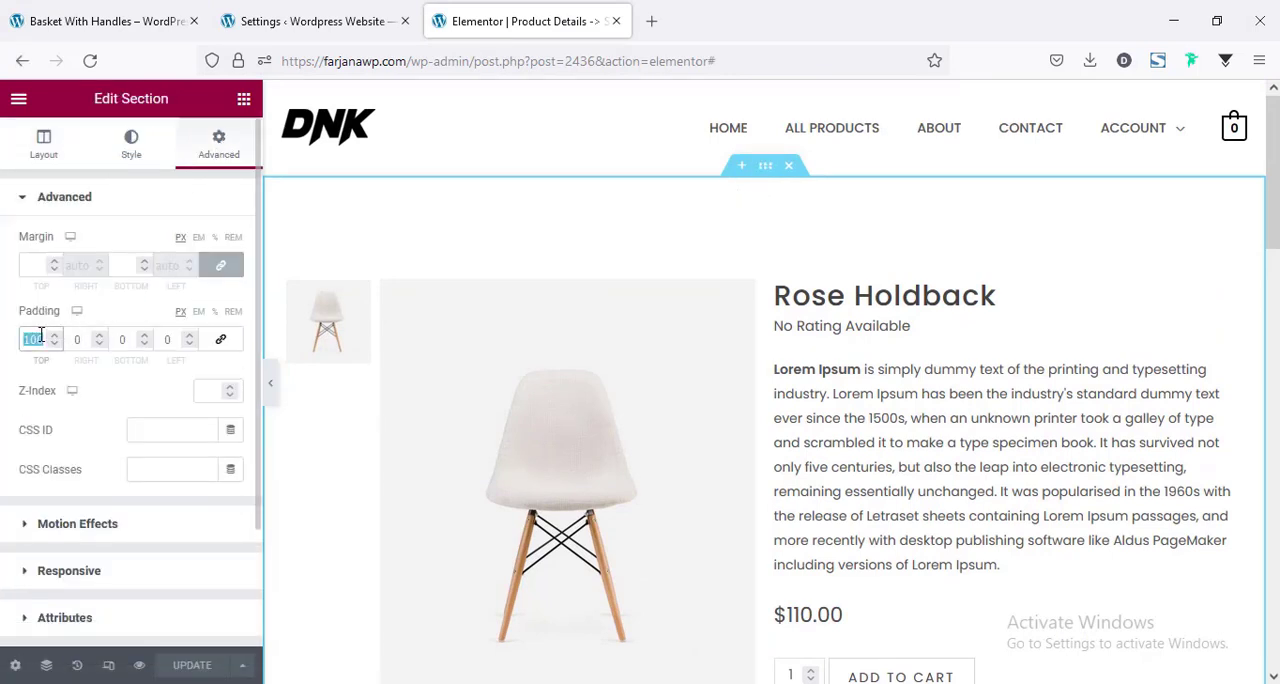
{"action": "type", "text": "0"}
{"action": "left_click", "coordinate": [187, 668]}
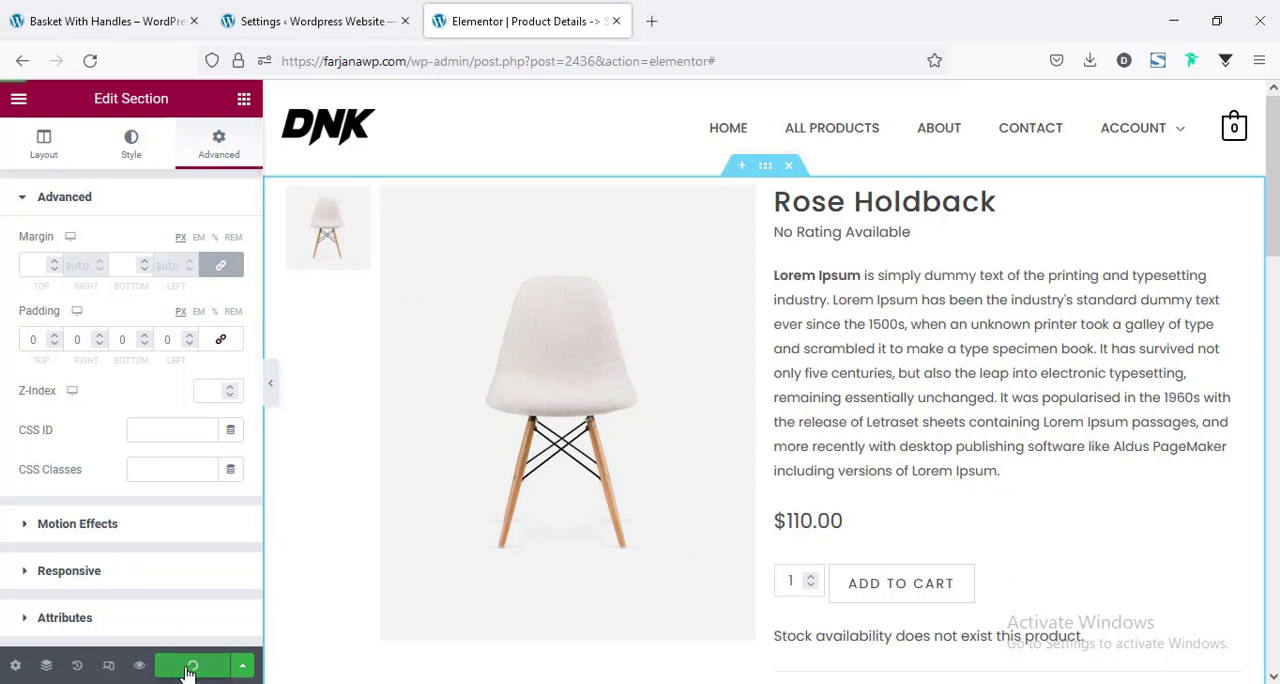
Reload the live Basket With Handles page and check the spacing above the product details.
{"action": "left_click", "coordinate": [100, 15]}
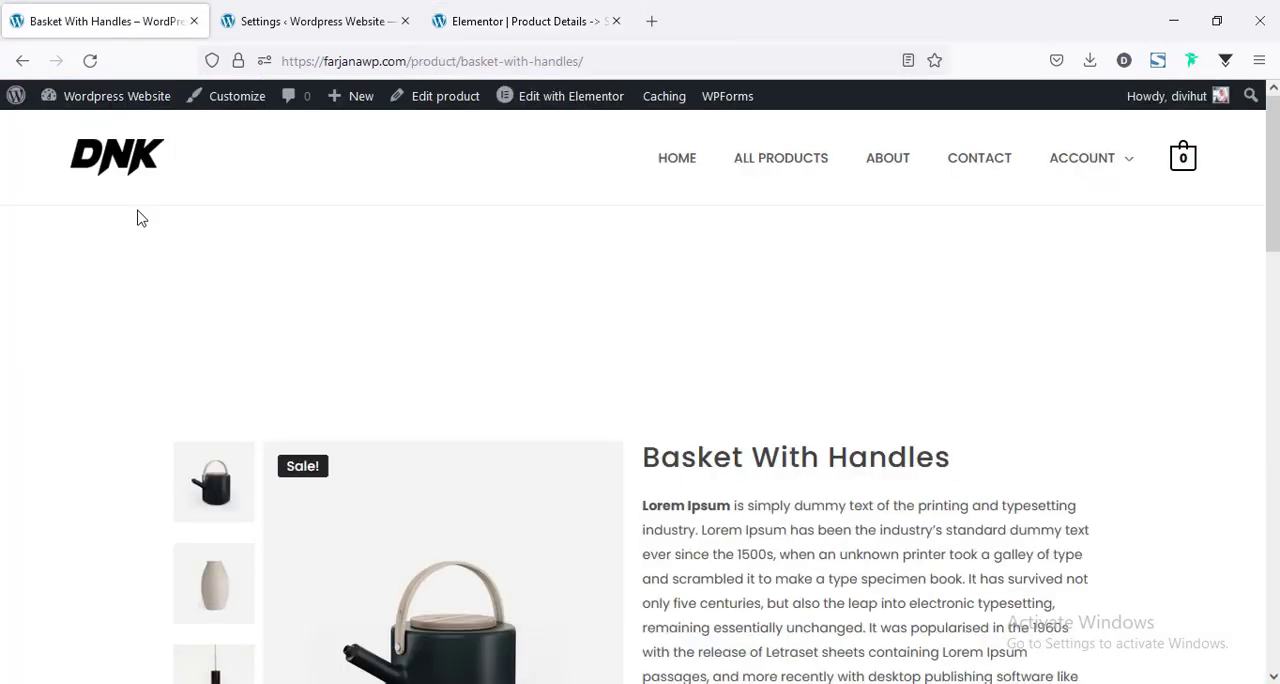
{"action": "right_click", "coordinate": [138, 212]}
{"action": "left_click", "coordinate": [342, 230]}
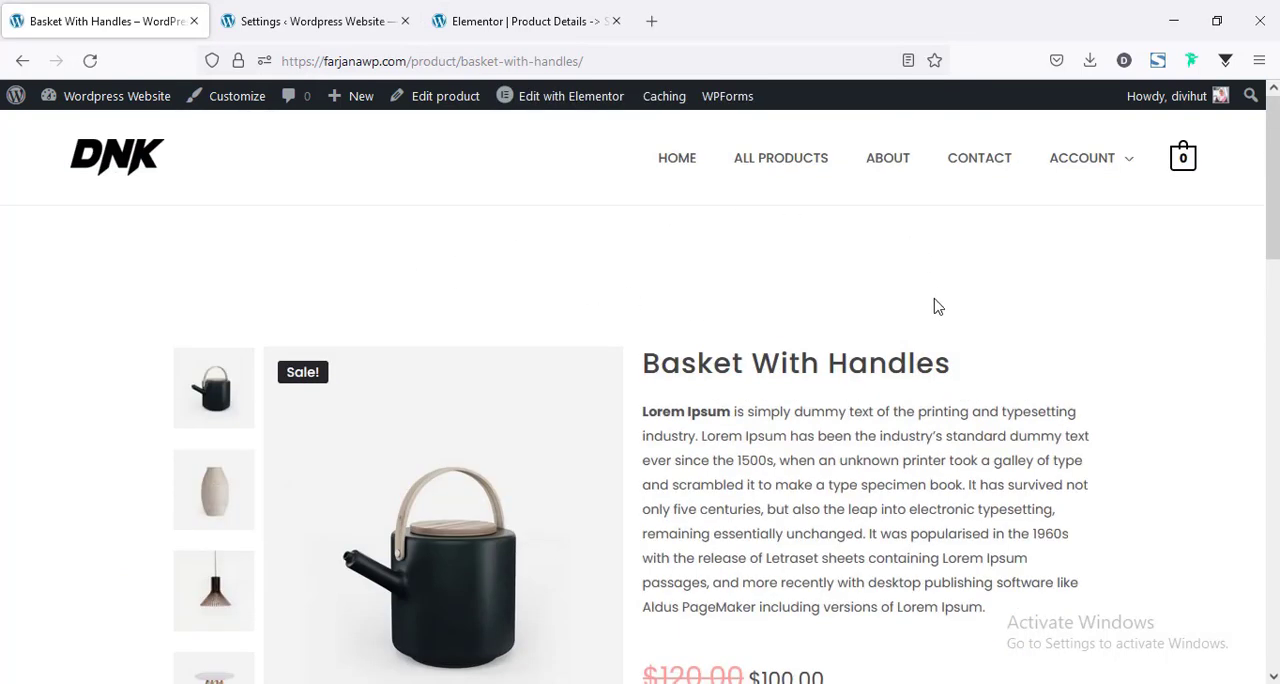
In the product template, set the product title's color to the saved black global color #000.
{"action": "left_click", "coordinate": [540, 14]}
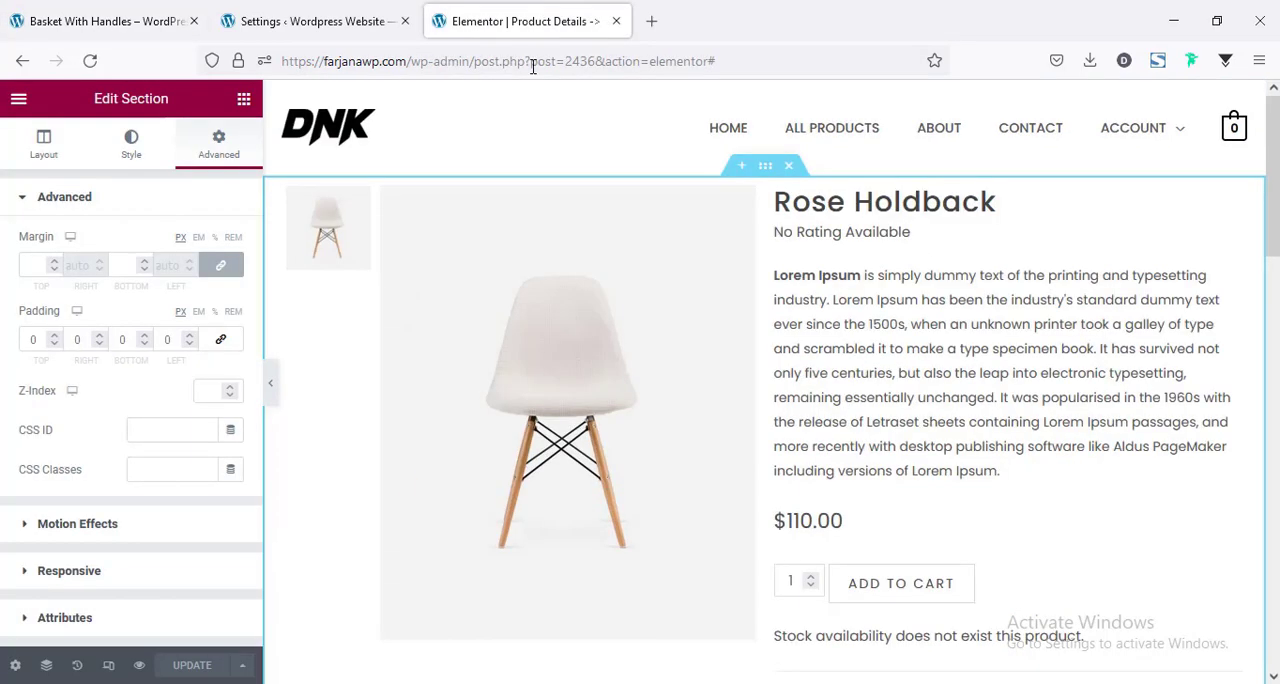
{"action": "left_click", "coordinate": [826, 196]}
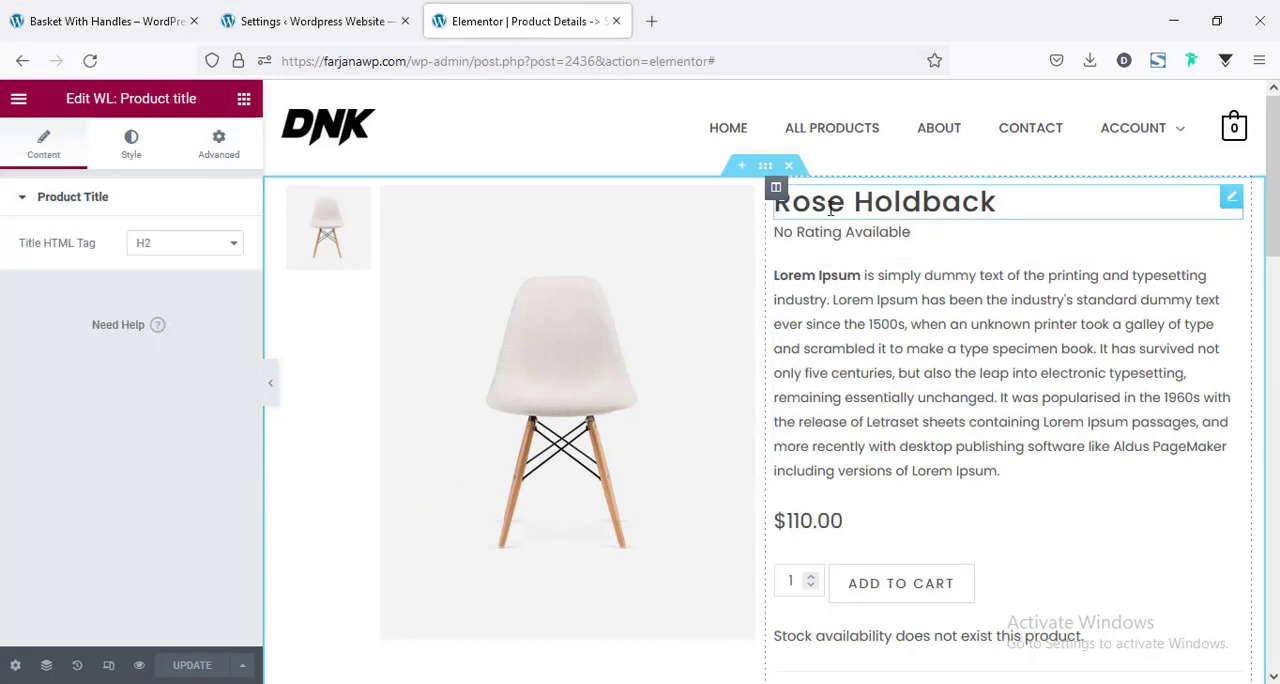
{"action": "left_click", "coordinate": [131, 160]}
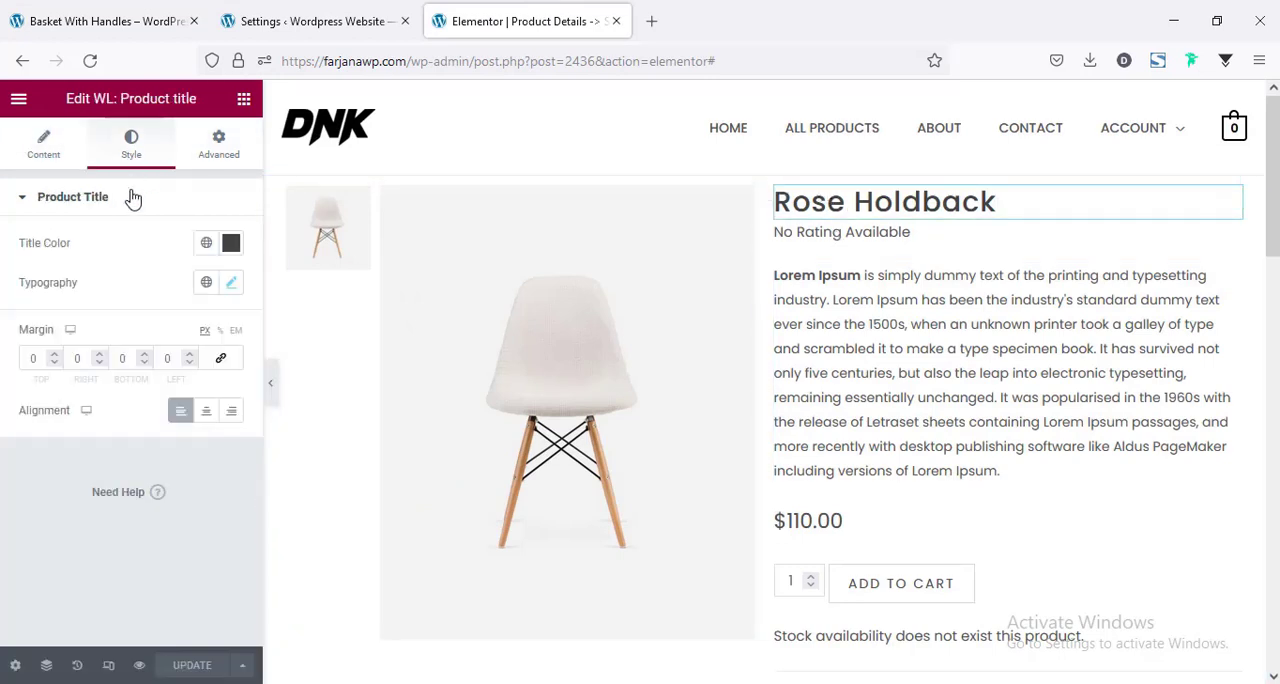
{"action": "left_click", "coordinate": [206, 243]}
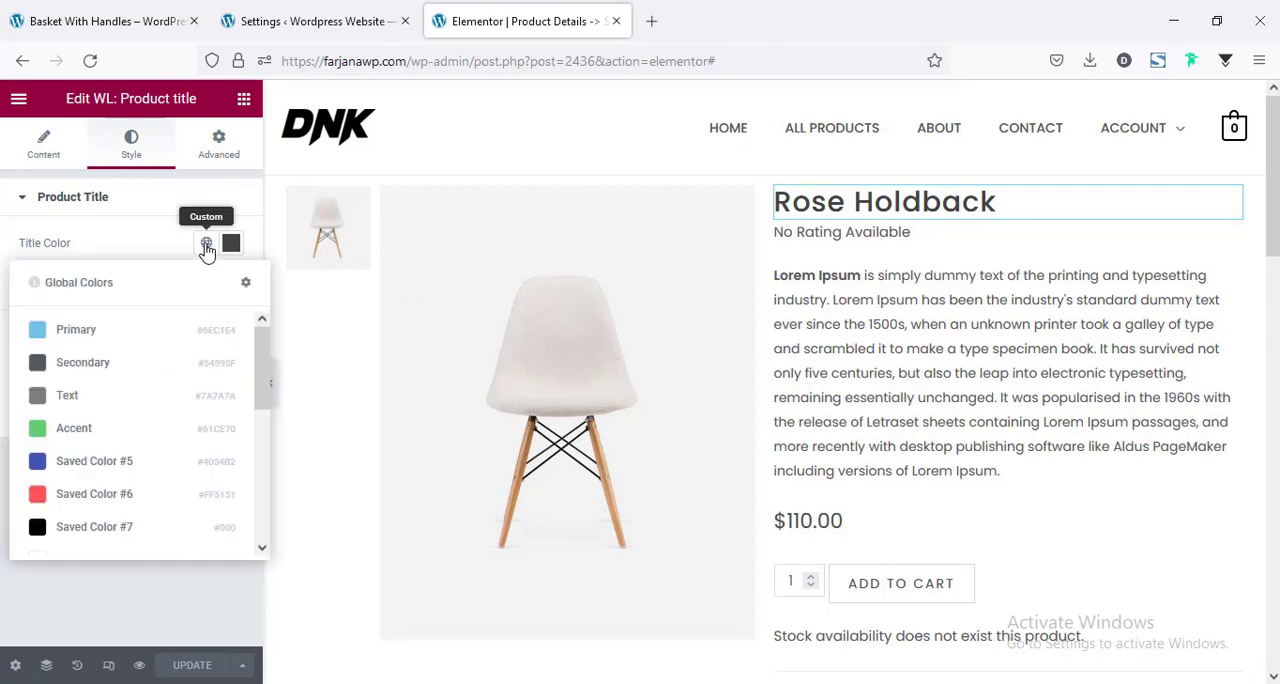
{"action": "left_click", "coordinate": [108, 537]}
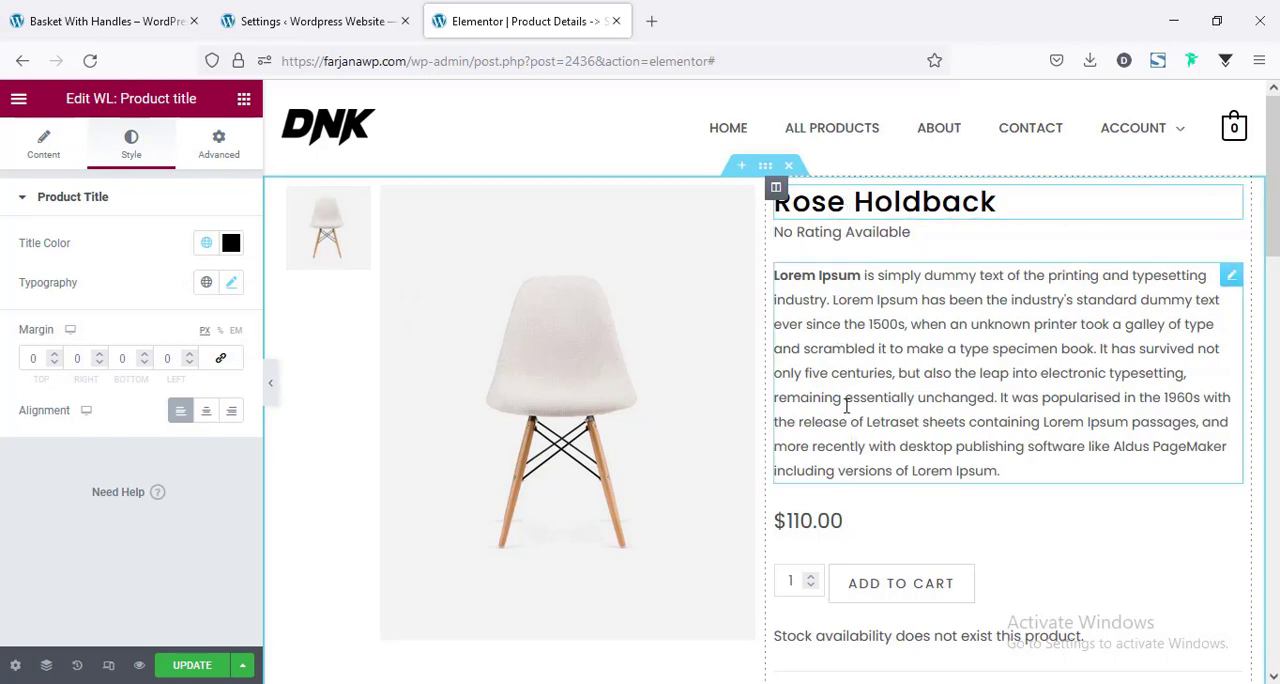
{"action": "scroll", "coordinate": [855, 448], "scroll_direction": "down", "scroll_amount": 2}
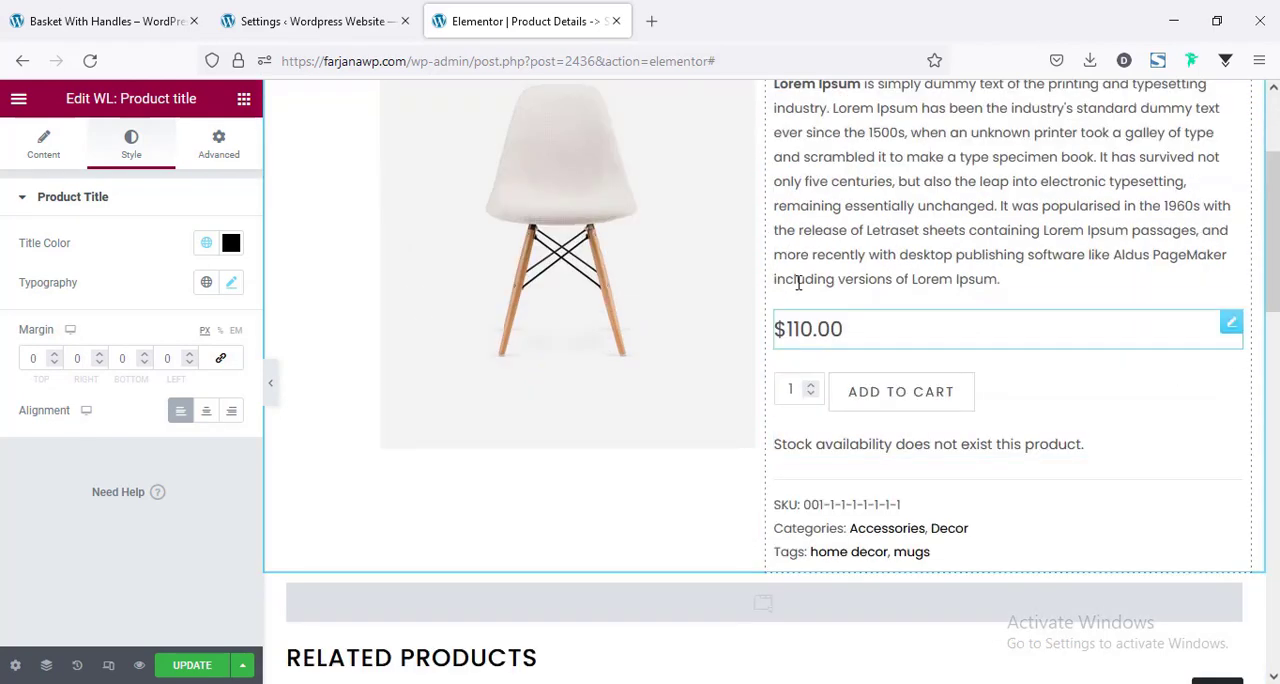
Set the product price's color to the saved black global color #000 and its font weight to 600.
{"action": "left_click", "coordinate": [780, 338]}
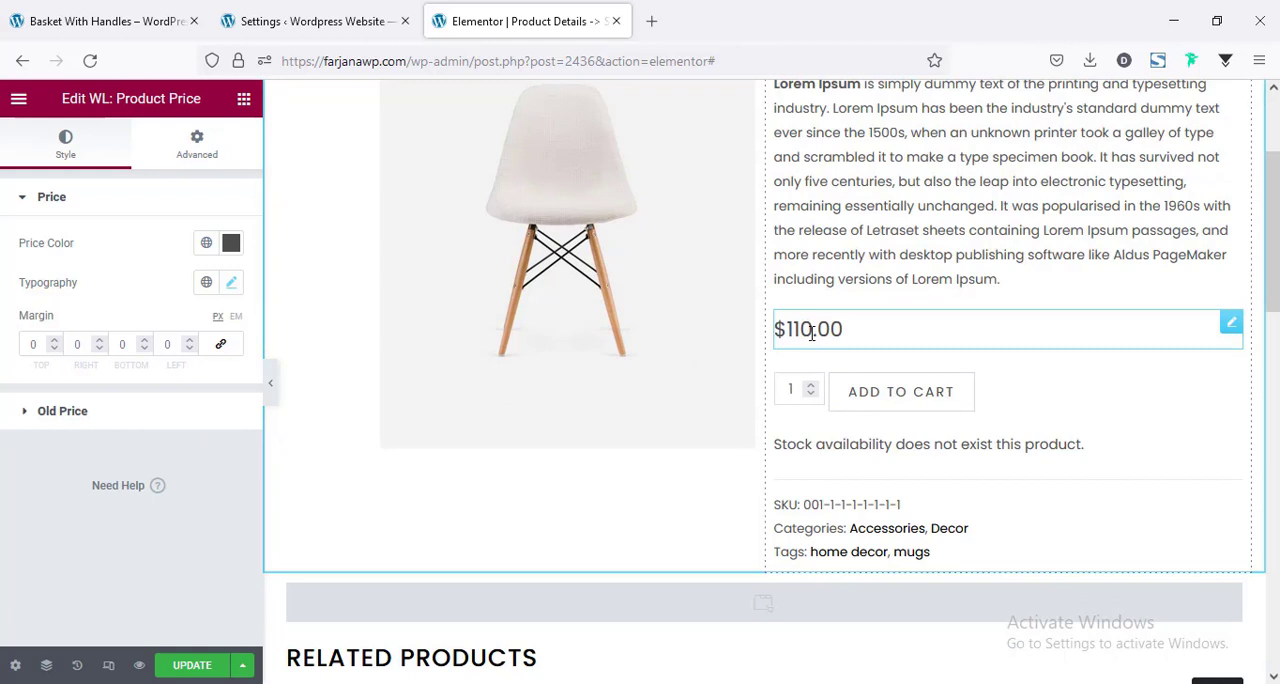
{"action": "left_click", "coordinate": [207, 244]}
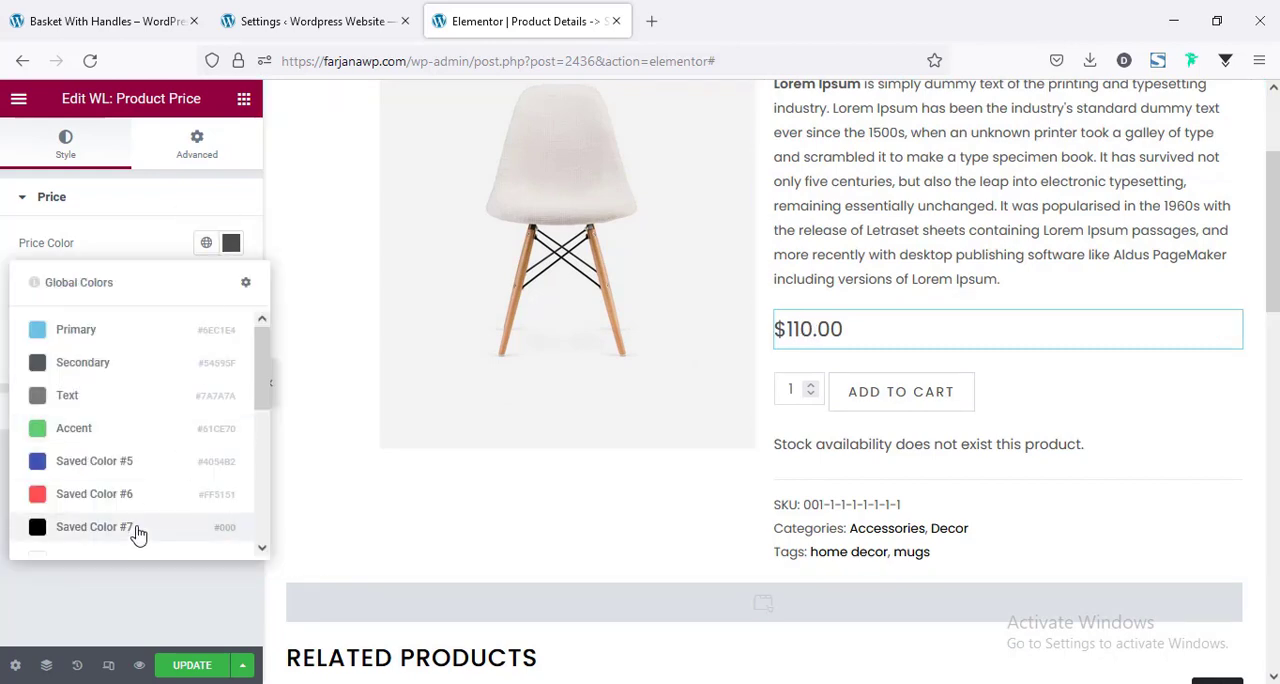
{"action": "left_click", "coordinate": [94, 527]}
{"action": "left_click", "coordinate": [232, 284]}
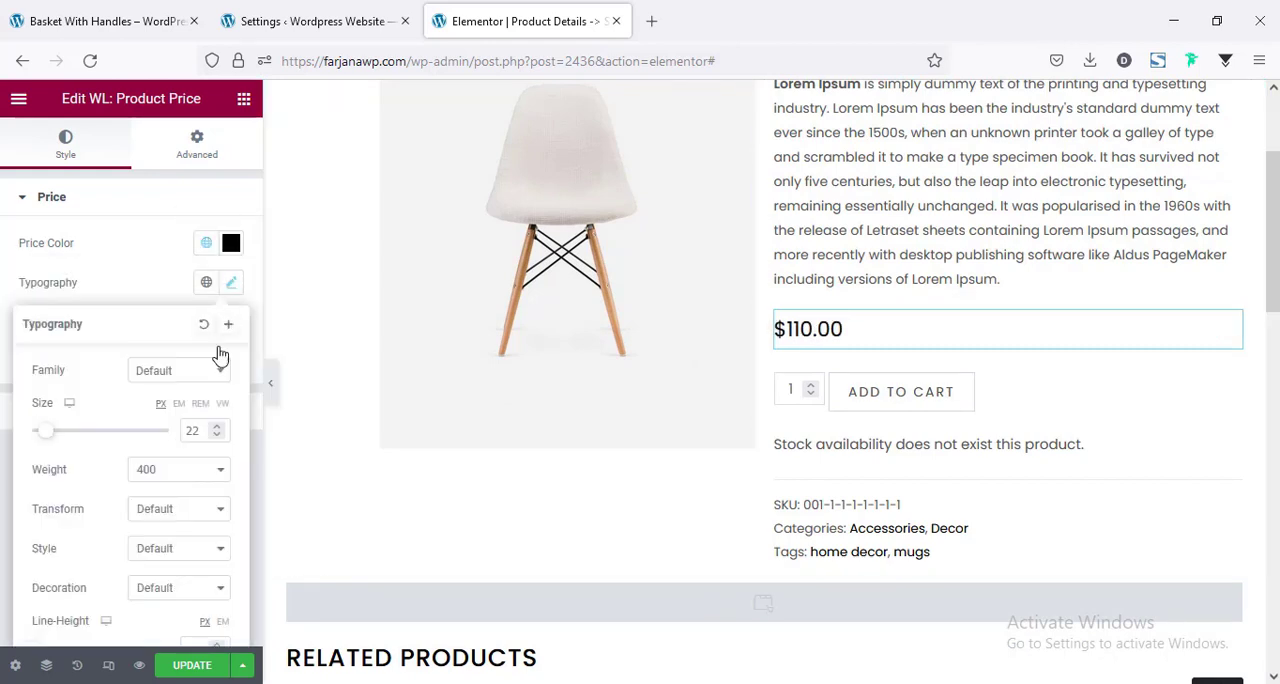
{"action": "left_click", "coordinate": [154, 472]}
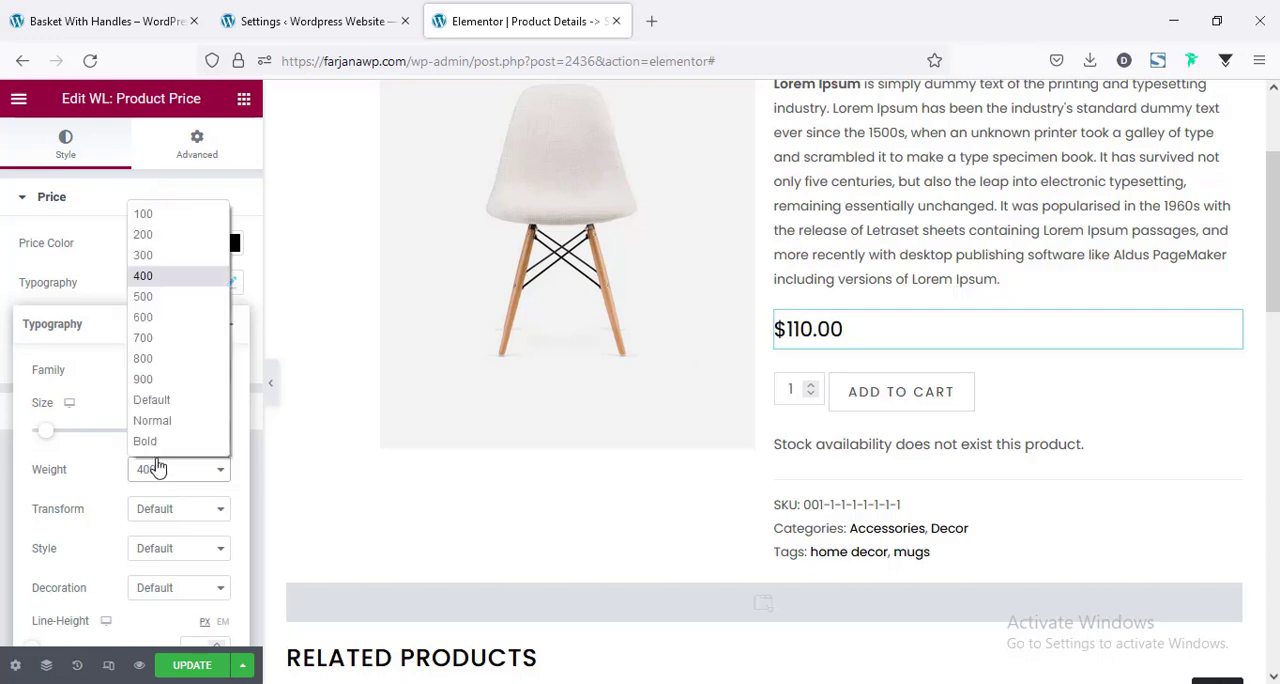
{"action": "left_click", "coordinate": [182, 323]}
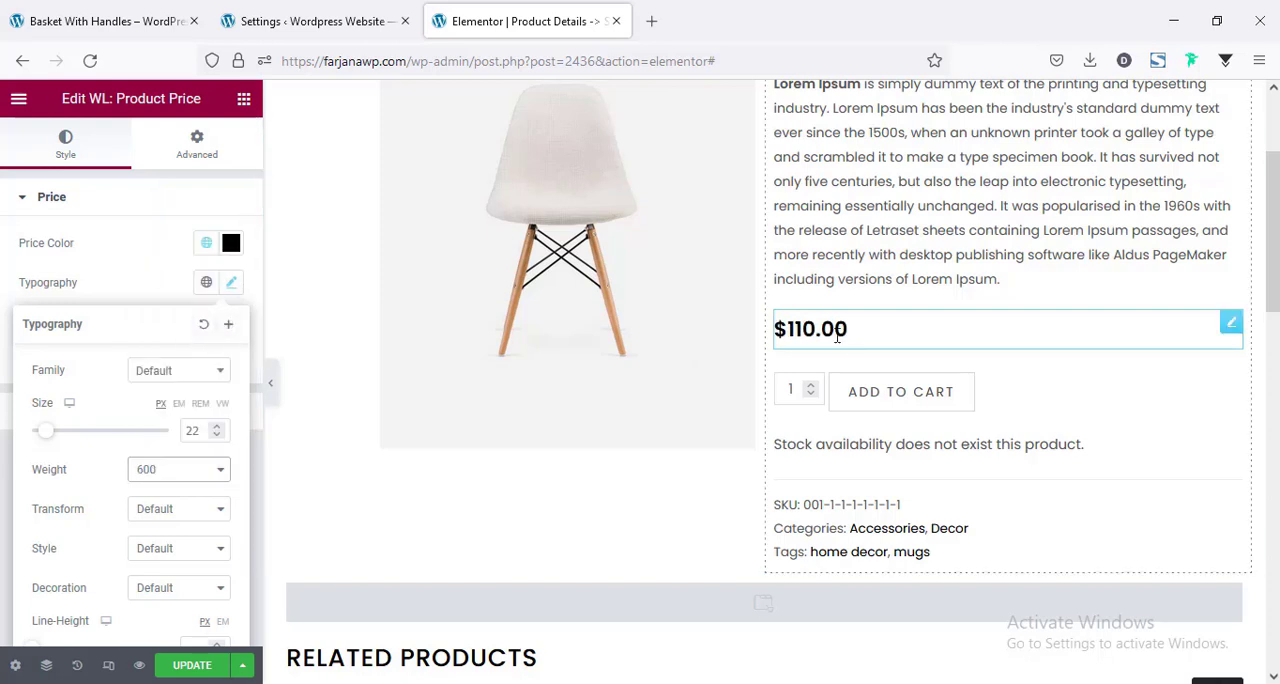
Set the Add to Cart button's top padding to 9 px and bottom padding to 10 px.
{"action": "scroll", "coordinate": [900, 330], "scroll_direction": "down", "scroll_amount": 2}
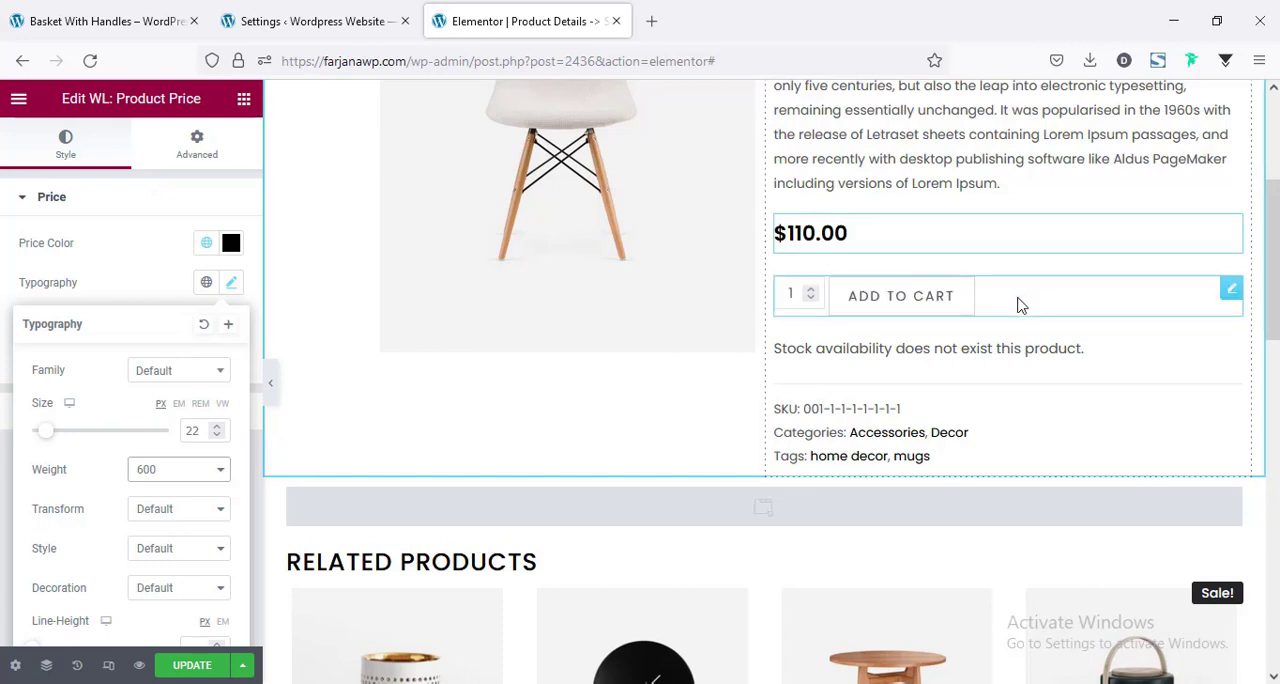
{"action": "left_click", "coordinate": [925, 288]}
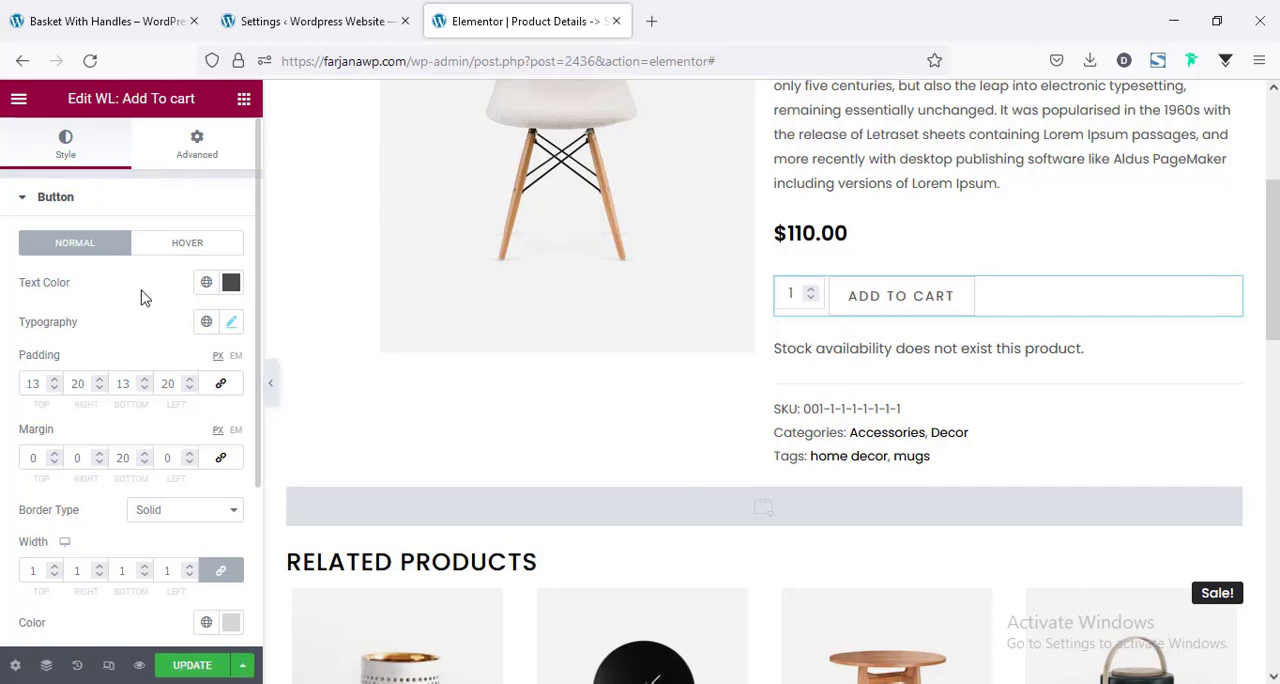
{"action": "scroll", "coordinate": [106, 226], "scroll_direction": "down", "scroll_amount": 1}
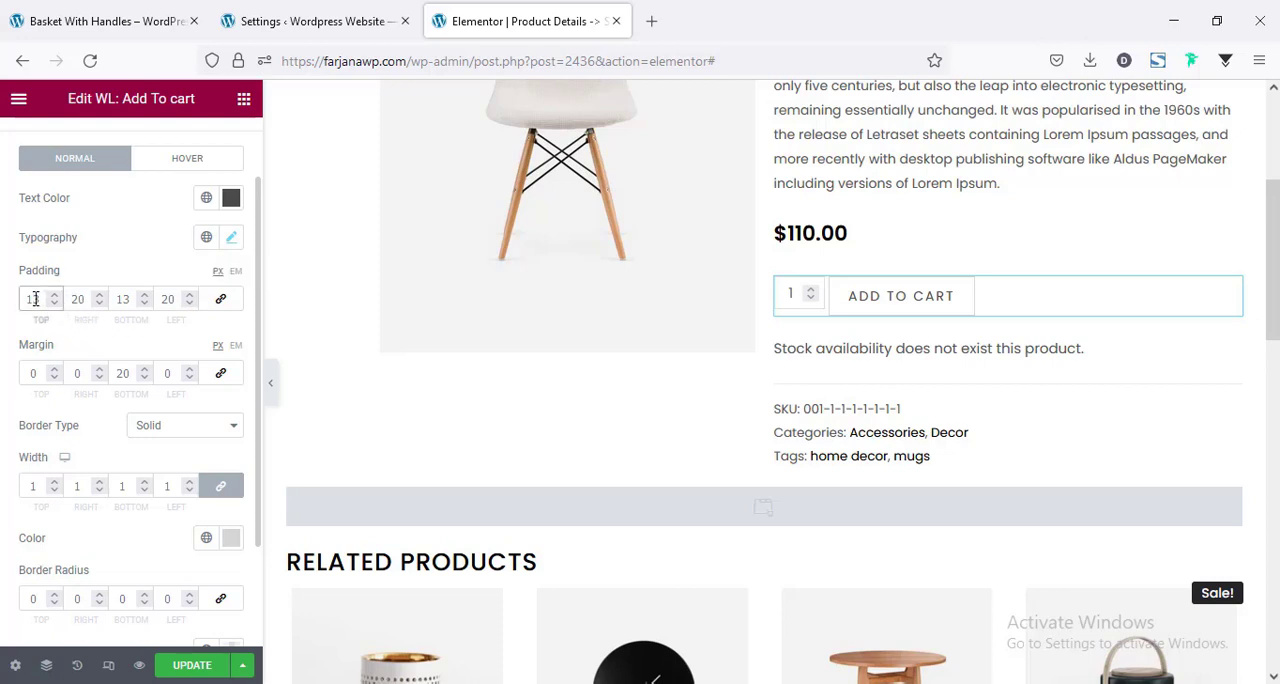
{"action": "key", "text": "BackSpace"}
{"action": "type", "text": "0"}
{"action": "left_click", "coordinate": [122, 298]}
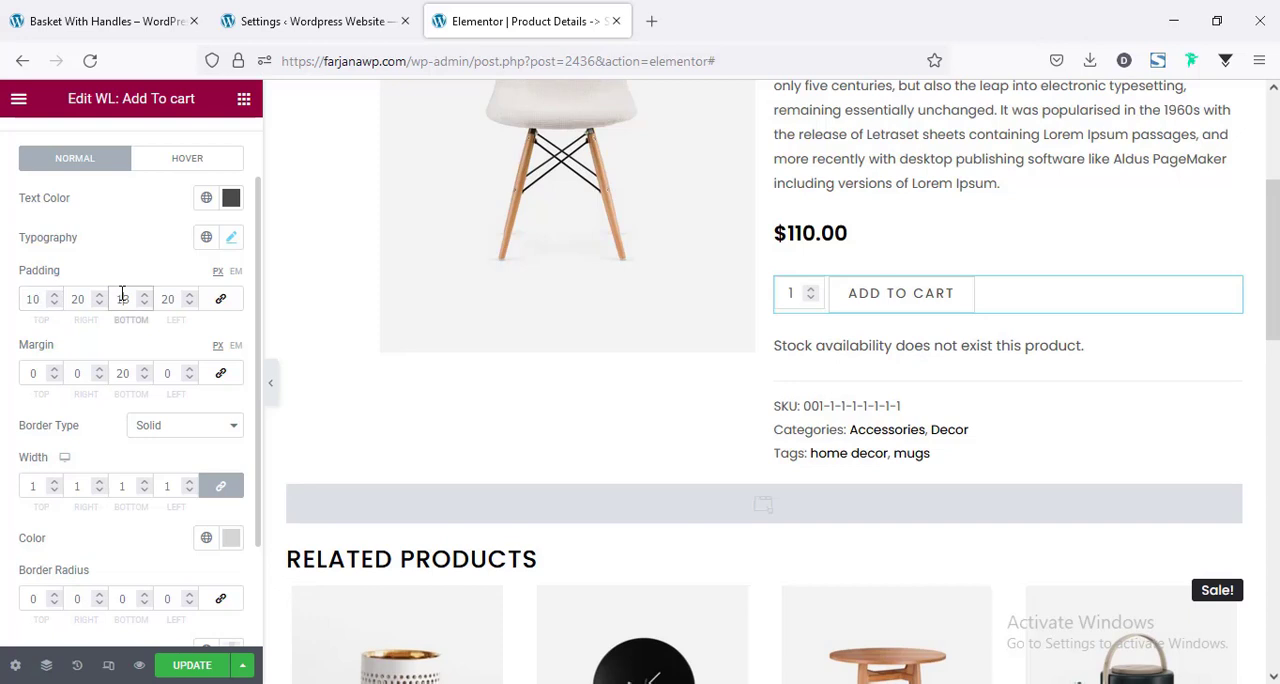
{"action": "key", "text": "Down"}
{"action": "key", "text": "Down"}
{"action": "key", "text": "Down"}
{"action": "left_click", "coordinate": [34, 298]}
{"action": "key", "text": "Down"}
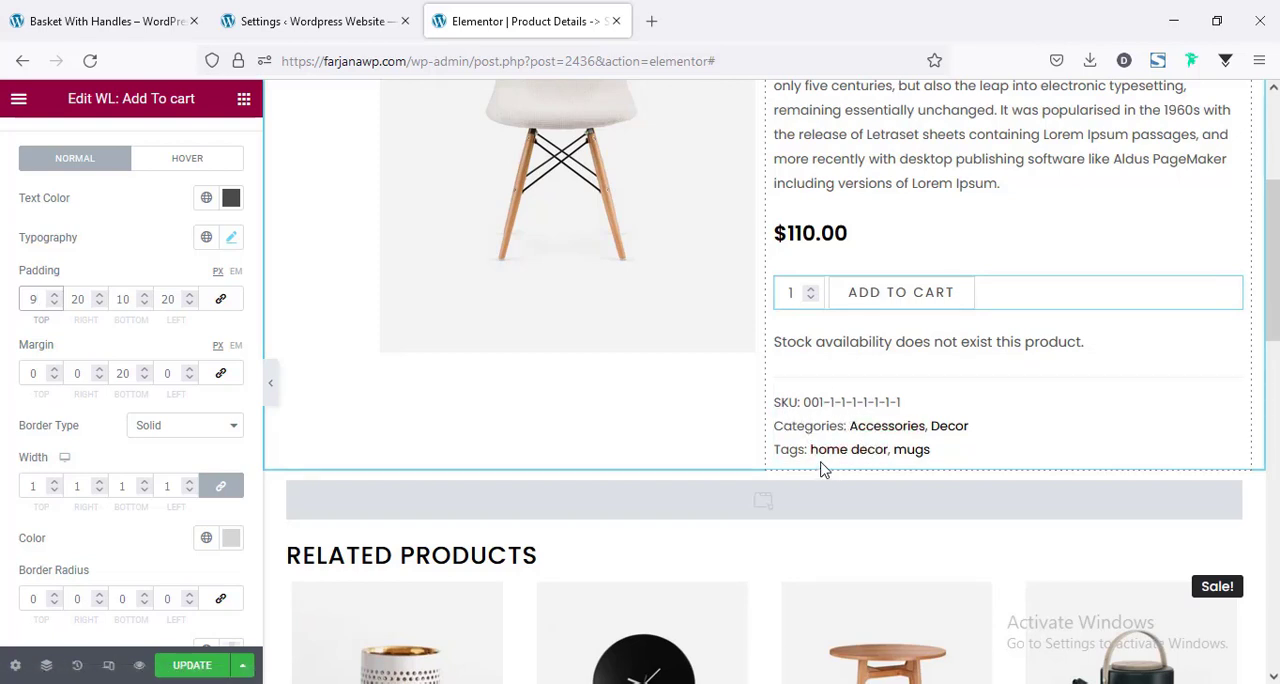
Examine the style options of the product meta and product data tabs, and the related products section's layout.
{"action": "left_click", "coordinate": [1137, 420]}
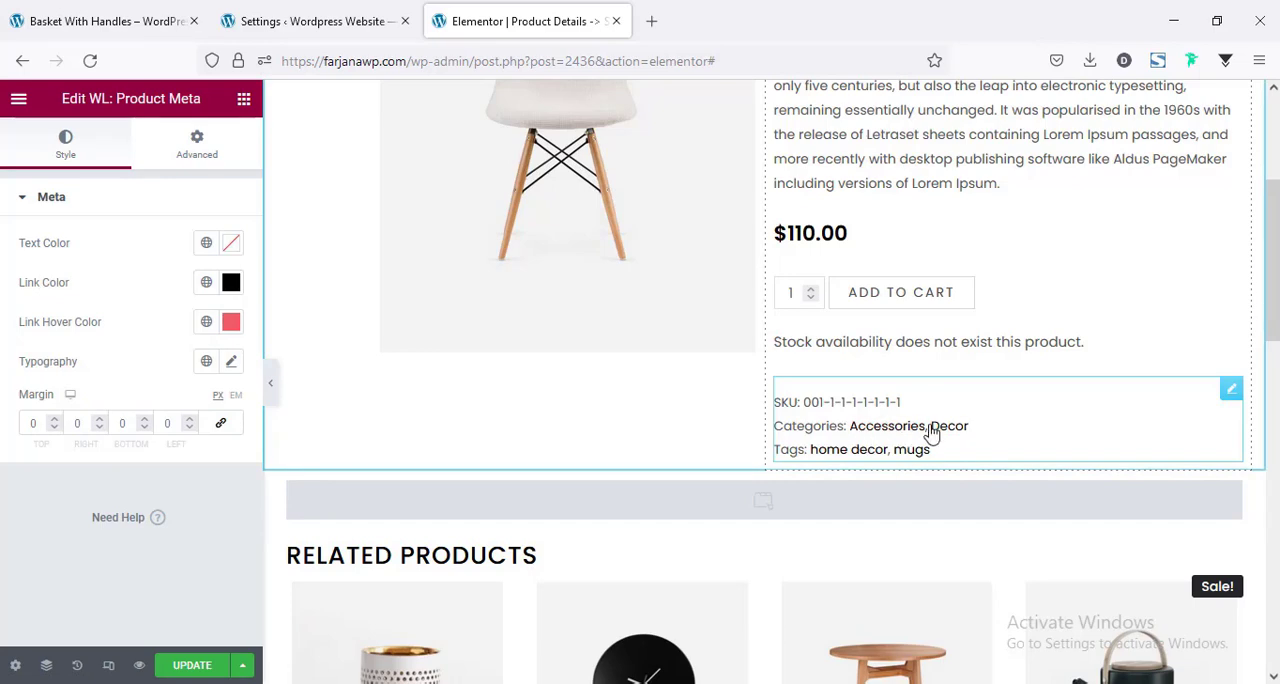
{"action": "scroll", "coordinate": [954, 428], "scroll_direction": "down", "scroll_amount": 4}
{"action": "scroll", "coordinate": [686, 428], "scroll_direction": "up", "scroll_amount": 3}
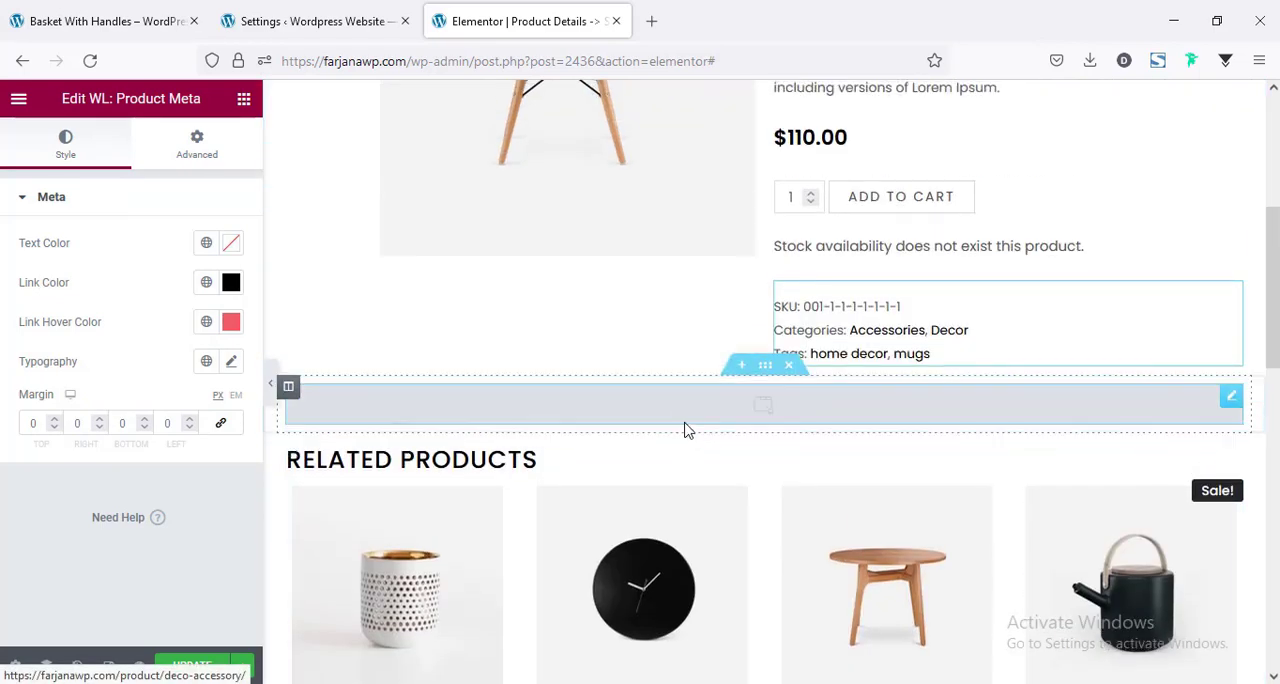
{"action": "left_click", "coordinate": [686, 424]}
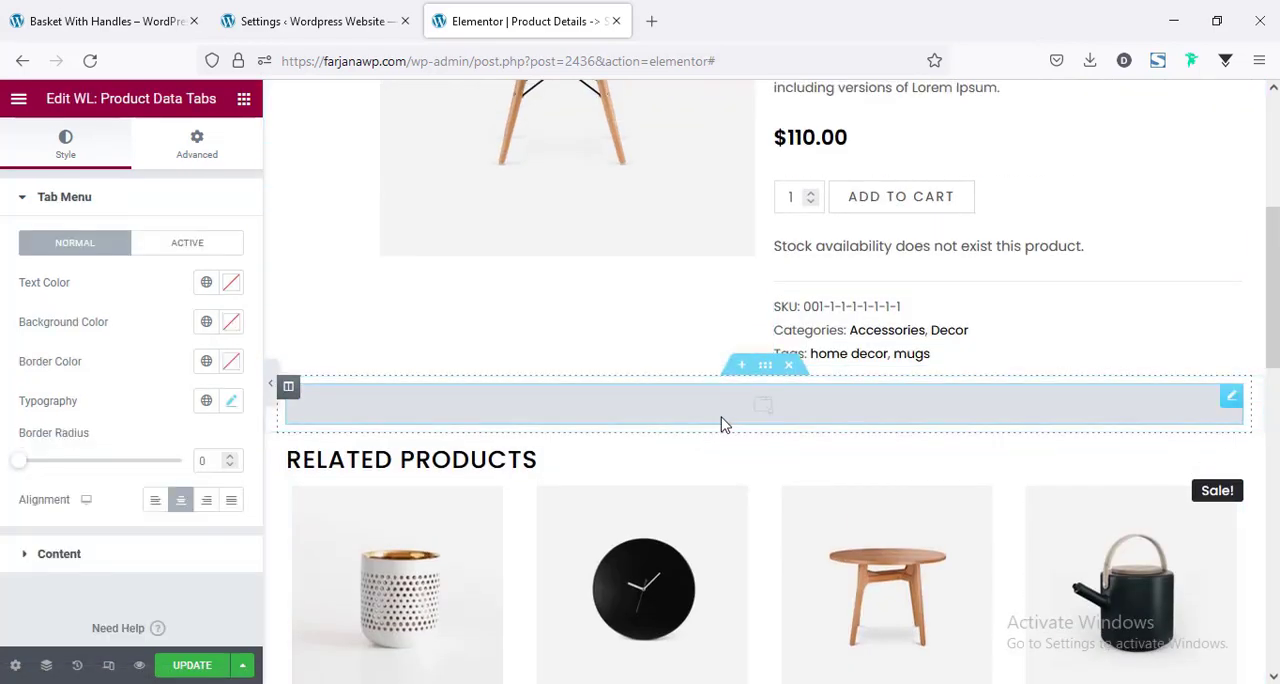
{"action": "scroll", "coordinate": [743, 423], "scroll_direction": "down", "scroll_amount": 2}
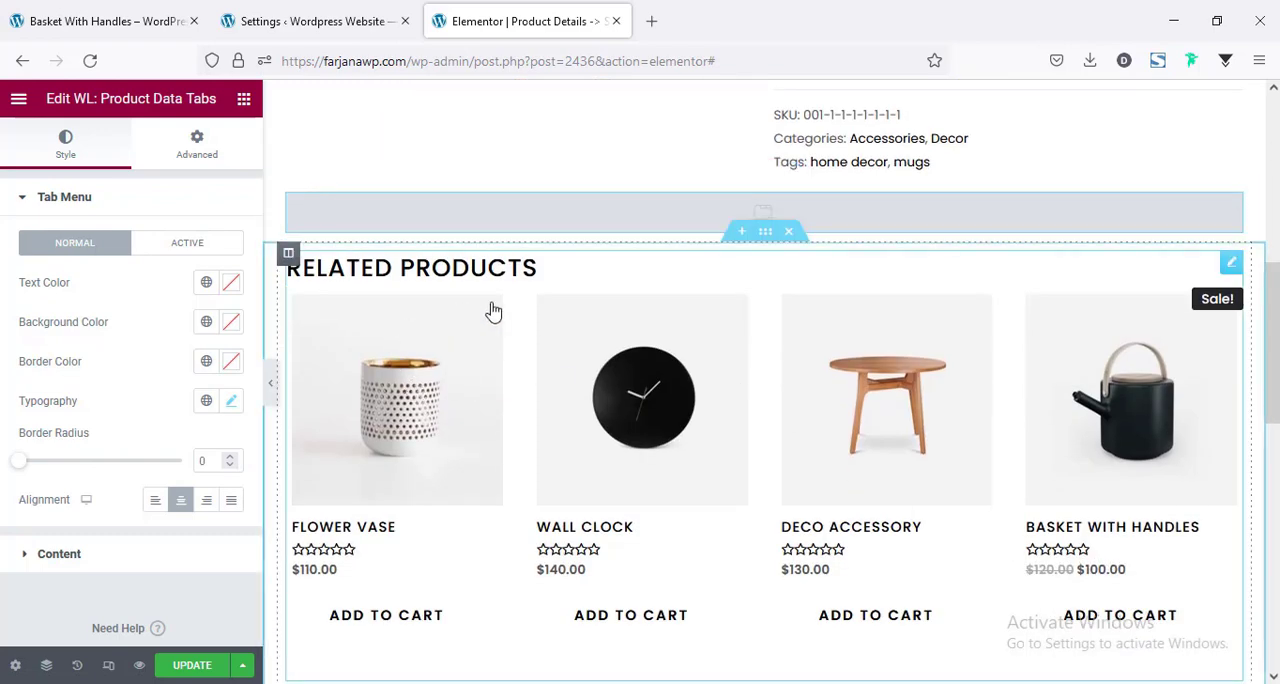
{"action": "scroll", "coordinate": [668, 475], "scroll_direction": "down", "scroll_amount": 4}
{"action": "scroll", "coordinate": [670, 476], "scroll_direction": "up", "scroll_amount": 4}
{"action": "scroll", "coordinate": [670, 476], "scroll_direction": "up", "scroll_amount": 5}
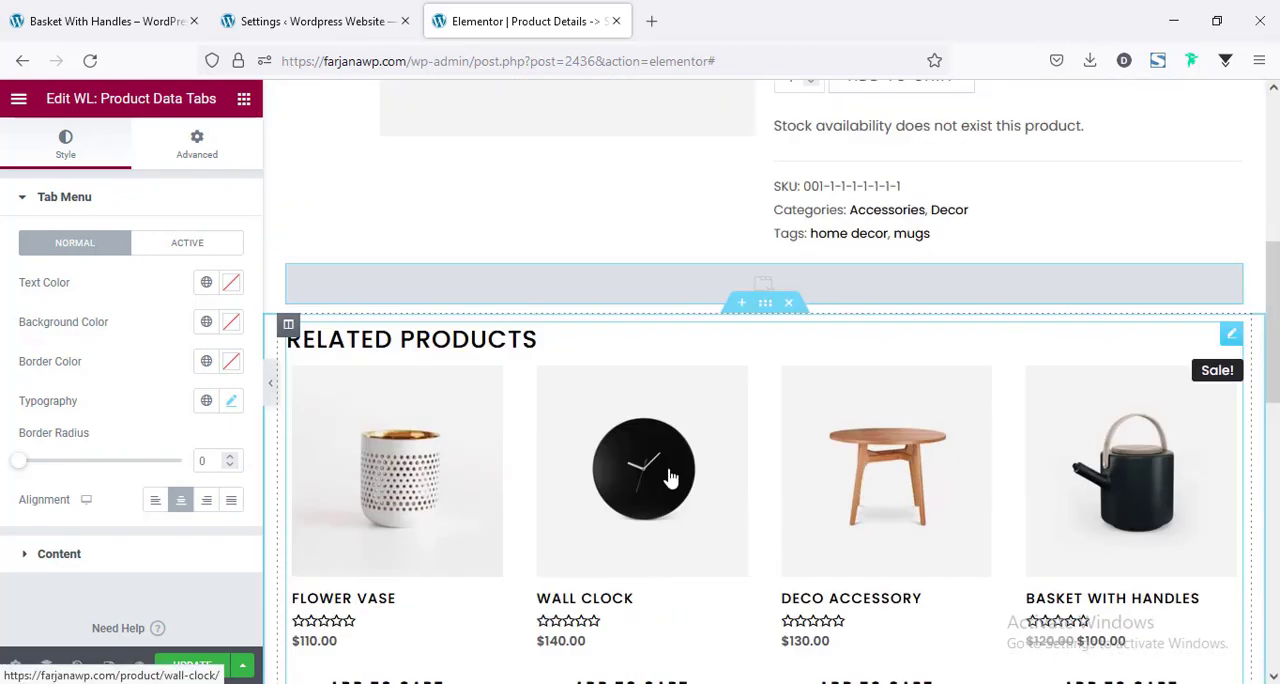
{"action": "scroll", "coordinate": [933, 432], "scroll_direction": "down", "scroll_amount": 1}
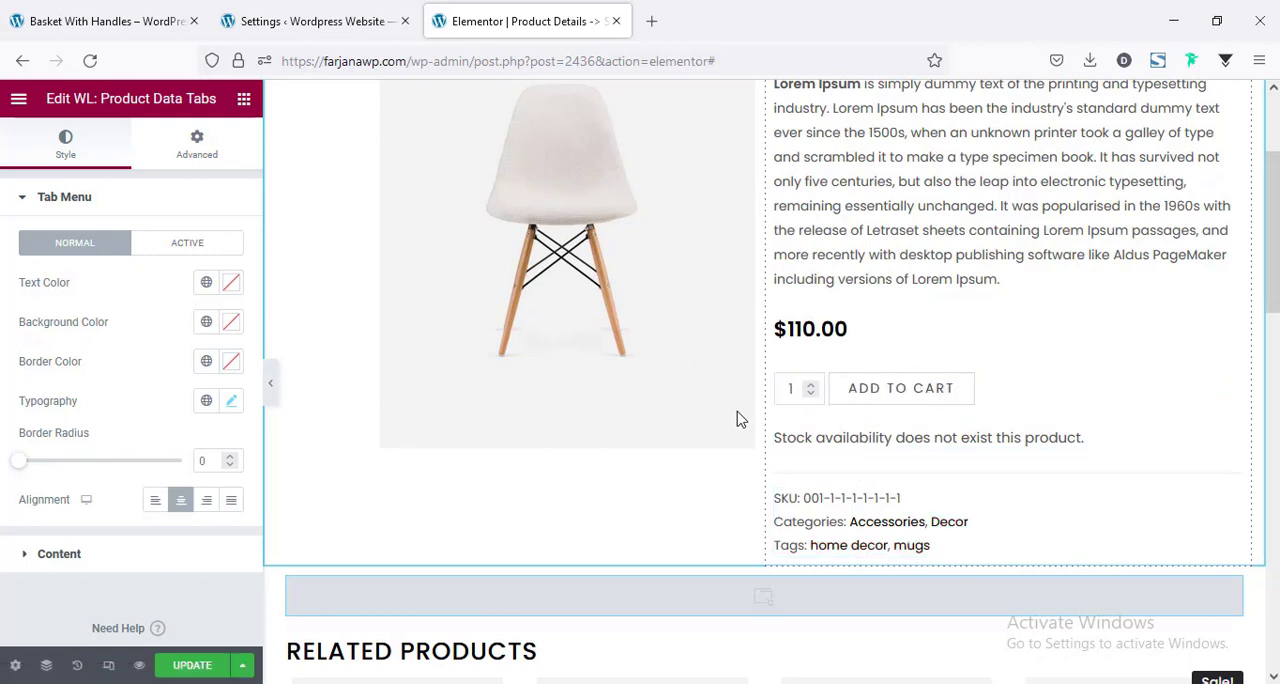
Review the universal layout style options in the WooLentor settings, covering title, price, category, description, rating and badge colors.
{"action": "left_click", "coordinate": [296, 24]}
{"action": "scroll", "coordinate": [640, 378], "scroll_direction": "down", "scroll_amount": 3}
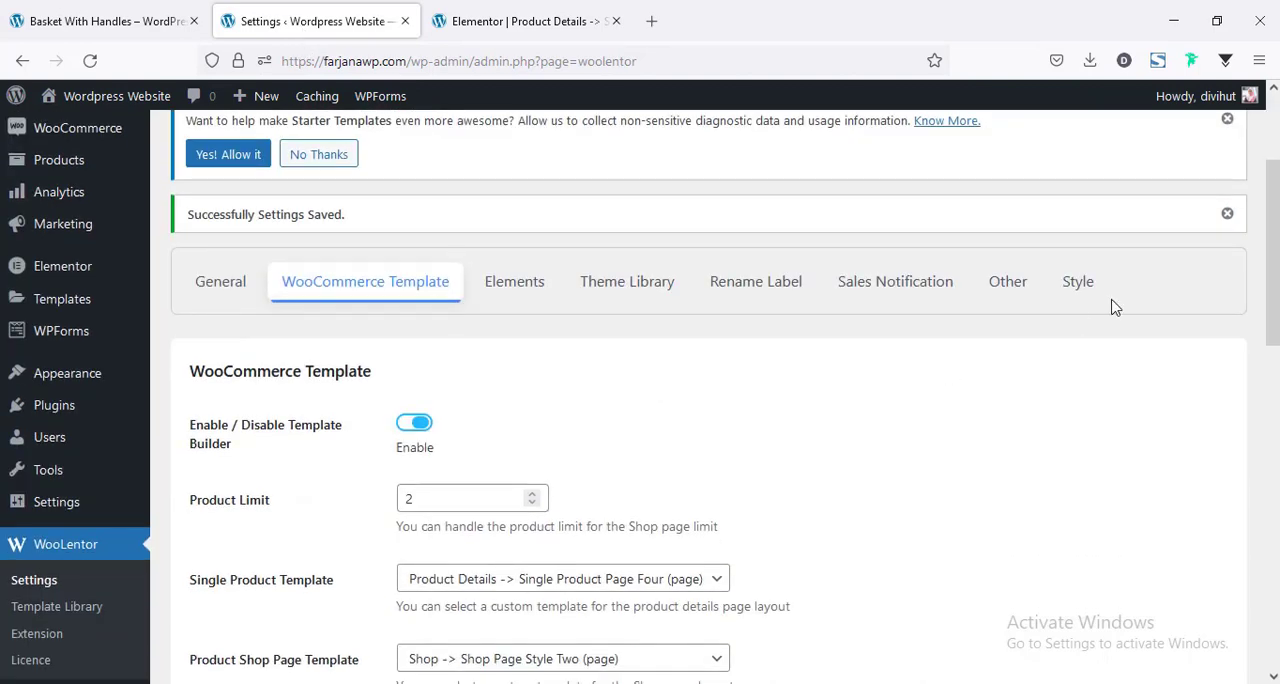
{"action": "left_click", "coordinate": [1086, 287]}
{"action": "scroll", "coordinate": [920, 380], "scroll_direction": "down", "scroll_amount": 3}
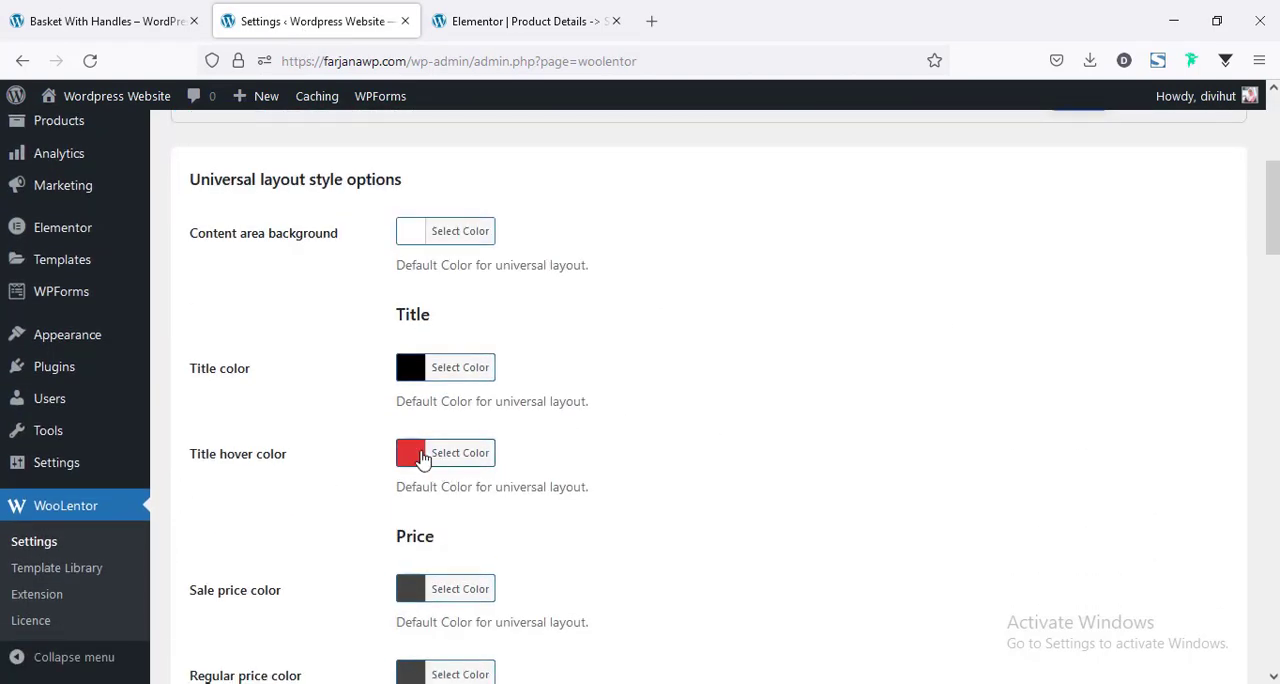
{"action": "scroll", "coordinate": [620, 515], "scroll_direction": "down", "scroll_amount": 8}
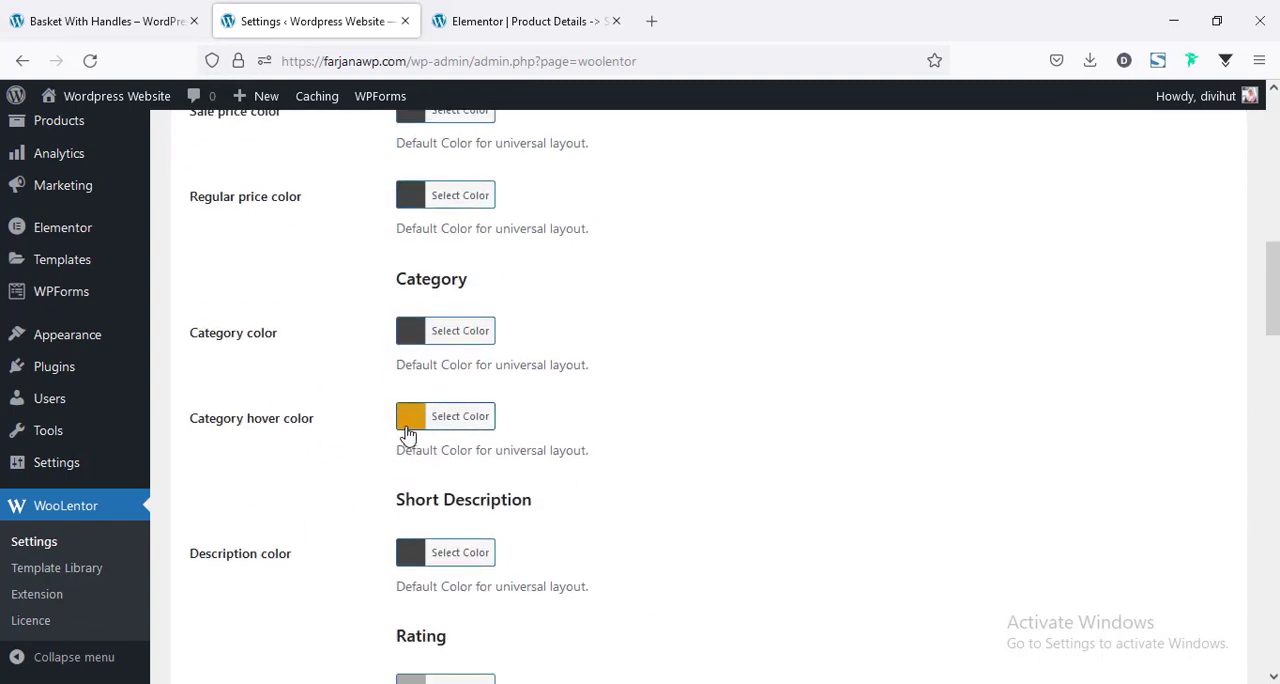
{"action": "scroll", "coordinate": [655, 510], "scroll_direction": "down", "scroll_amount": 5}
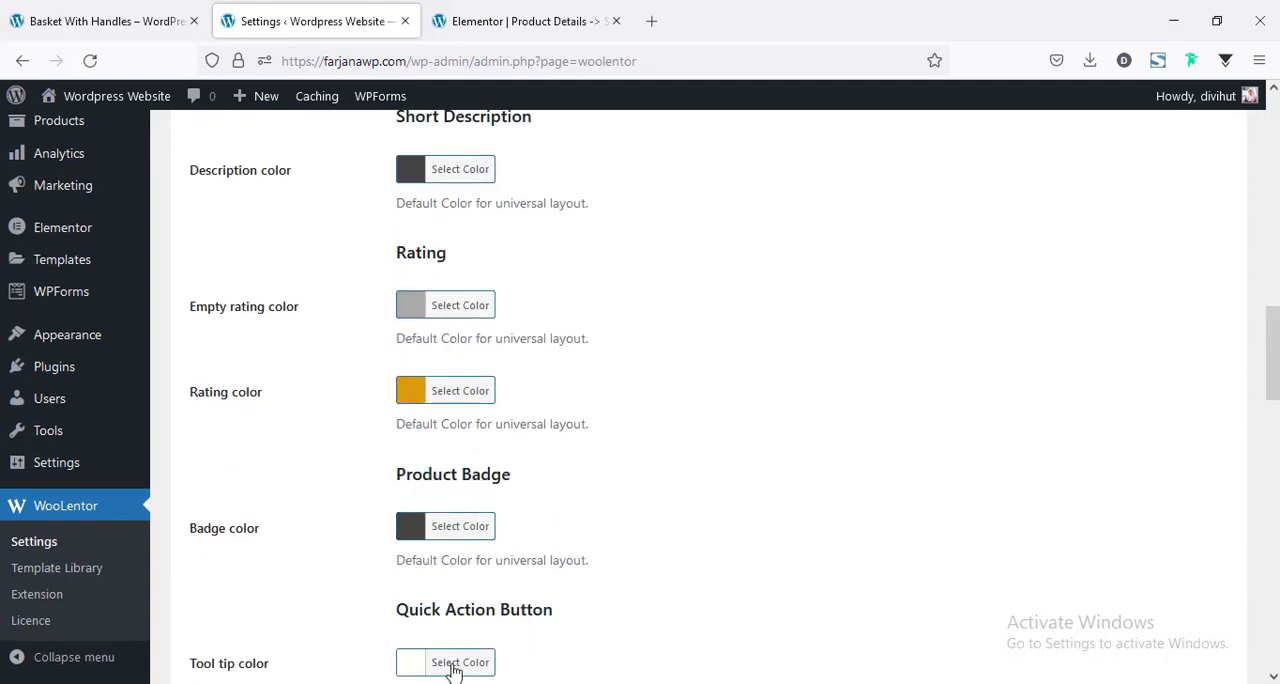
{"action": "scroll", "coordinate": [440, 657], "scroll_direction": "down", "scroll_amount": 3}
{"action": "scroll", "coordinate": [673, 525], "scroll_direction": "up", "scroll_amount": 3}
{"action": "scroll", "coordinate": [673, 525], "scroll_direction": "up", "scroll_amount": 8}
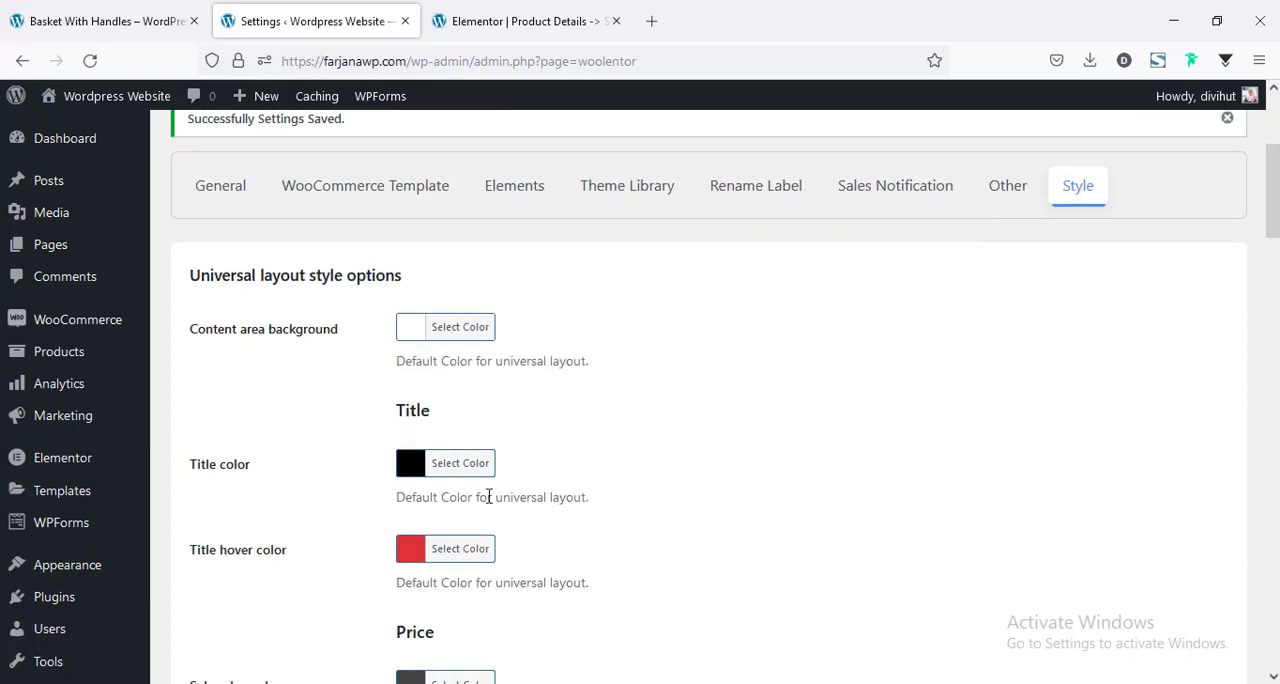
{"action": "scroll", "coordinate": [517, 517], "scroll_direction": "down", "scroll_amount": 3}
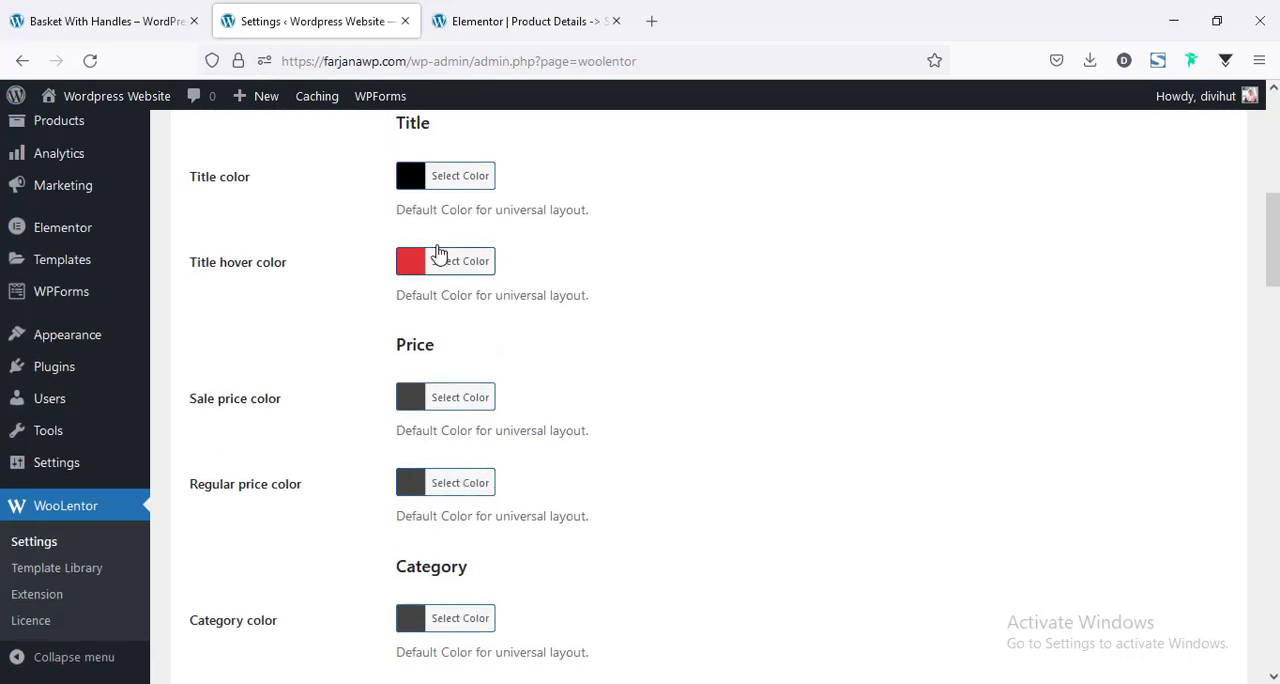
{"action": "scroll", "coordinate": [540, 595], "scroll_direction": "down", "scroll_amount": 6}
{"action": "scroll", "coordinate": [541, 589], "scroll_direction": "up", "scroll_amount": 3}
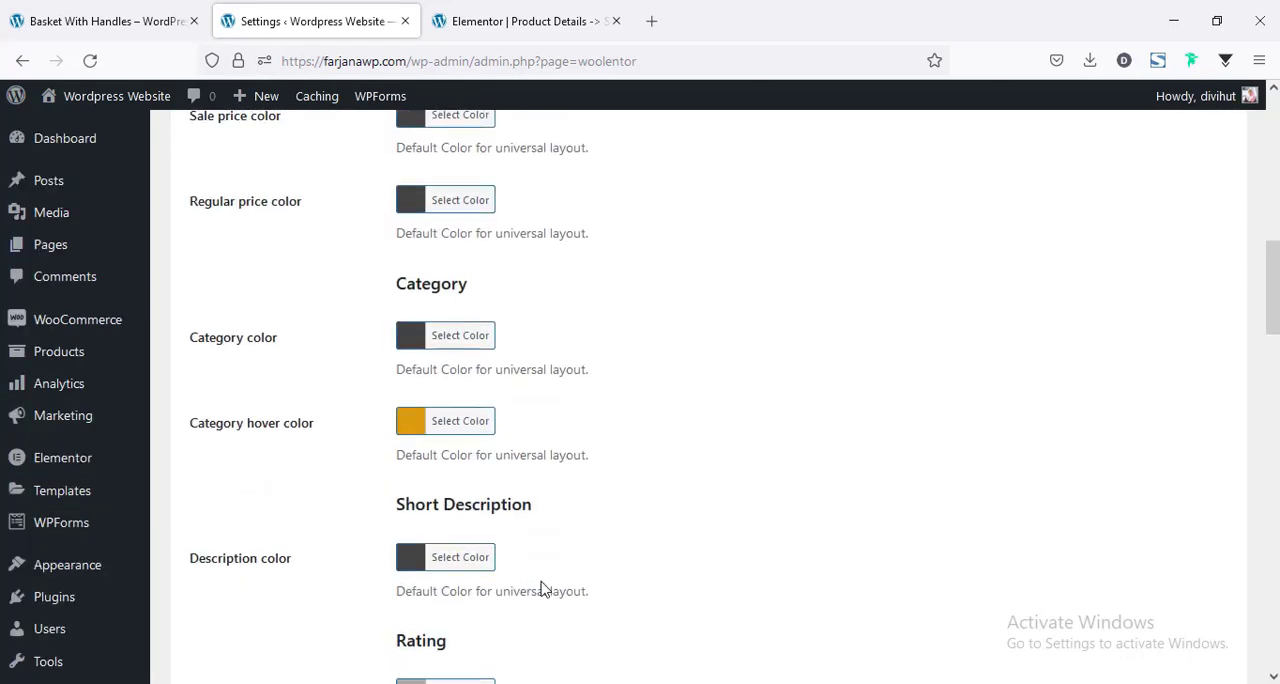
{"action": "scroll", "coordinate": [420, 449], "scroll_direction": "up", "scroll_amount": 3}
{"action": "scroll", "coordinate": [610, 230], "scroll_direction": "up", "scroll_amount": 5}
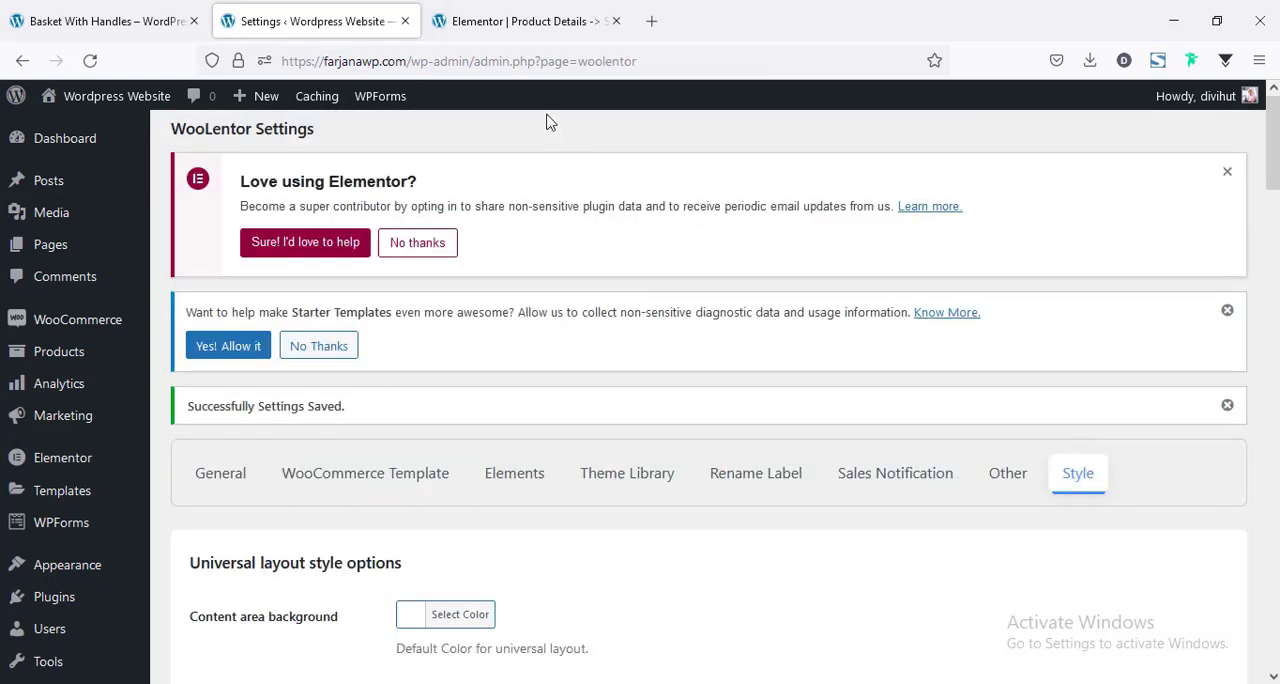
Update the product template and reload the live Basket With Handles page to check the title, price and Add to Cart styling.
{"action": "left_click", "coordinate": [520, 21]}
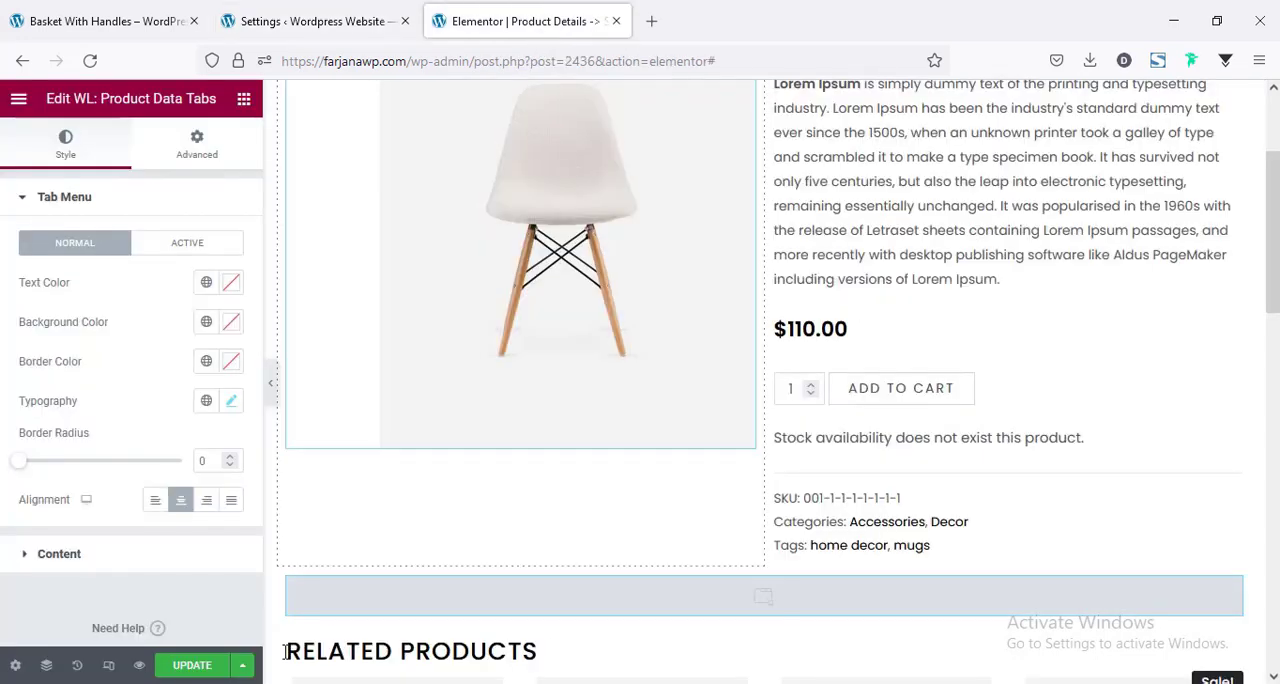
{"action": "left_click", "coordinate": [180, 668]}
{"action": "left_click", "coordinate": [100, 21]}
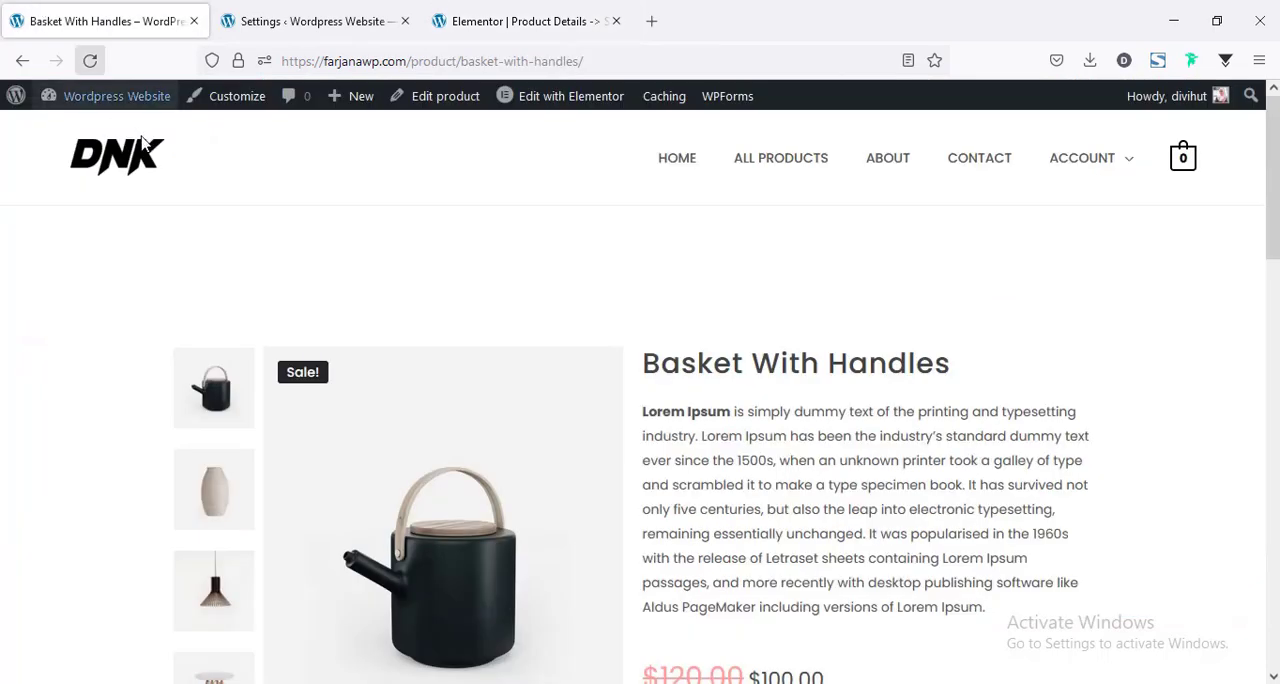
{"action": "left_click", "coordinate": [92, 63]}
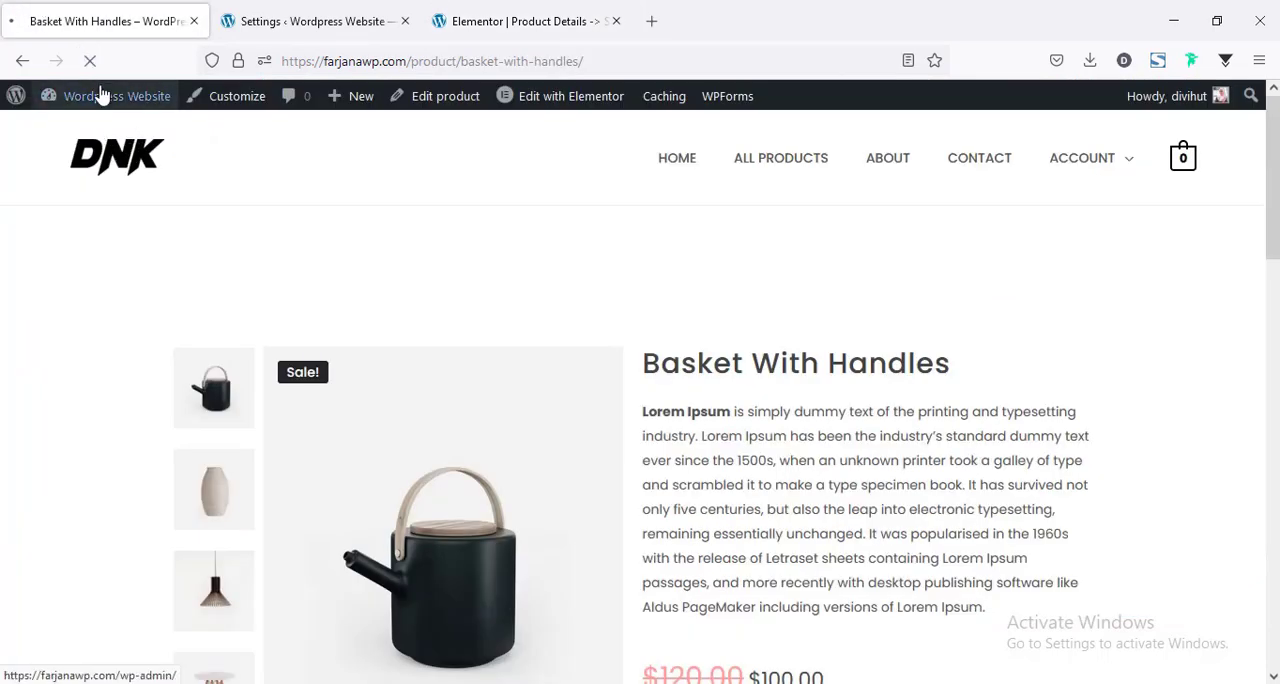
{"action": "left_click_drag", "start_coordinate": [1273, 222], "coordinate": [1273, 276]}
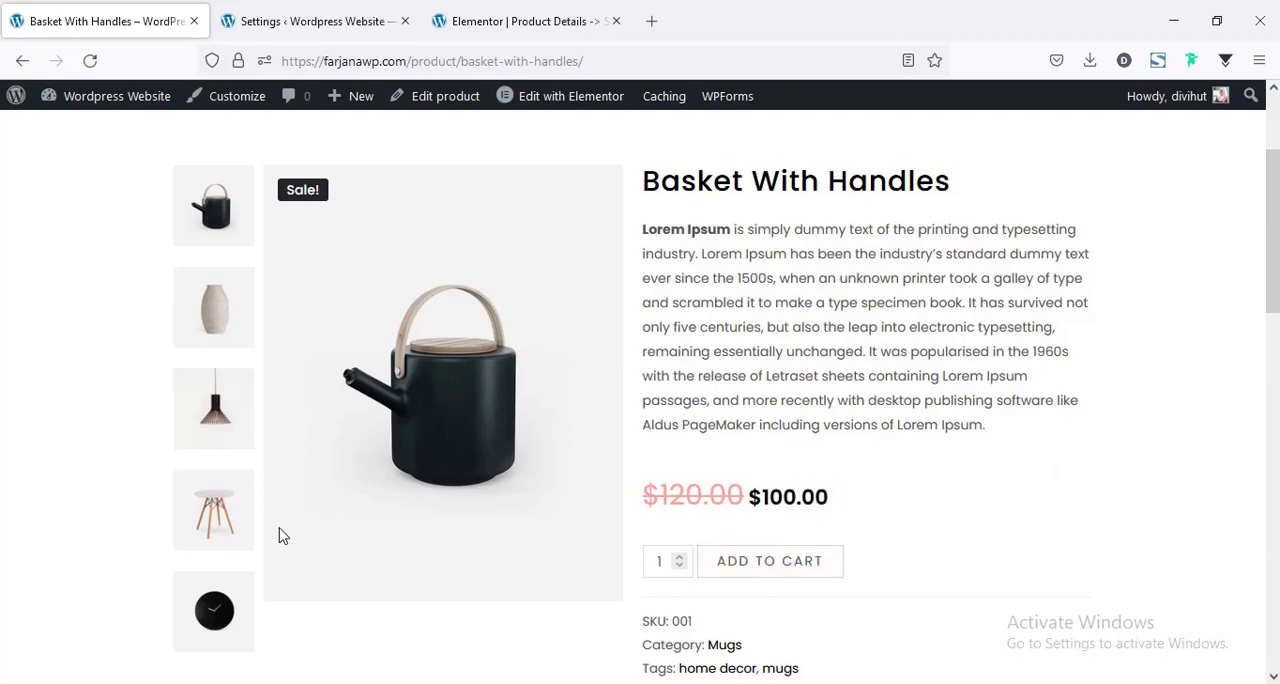
{"action": "left_click_drag", "start_coordinate": [1273, 252], "coordinate": [1276, 118]}
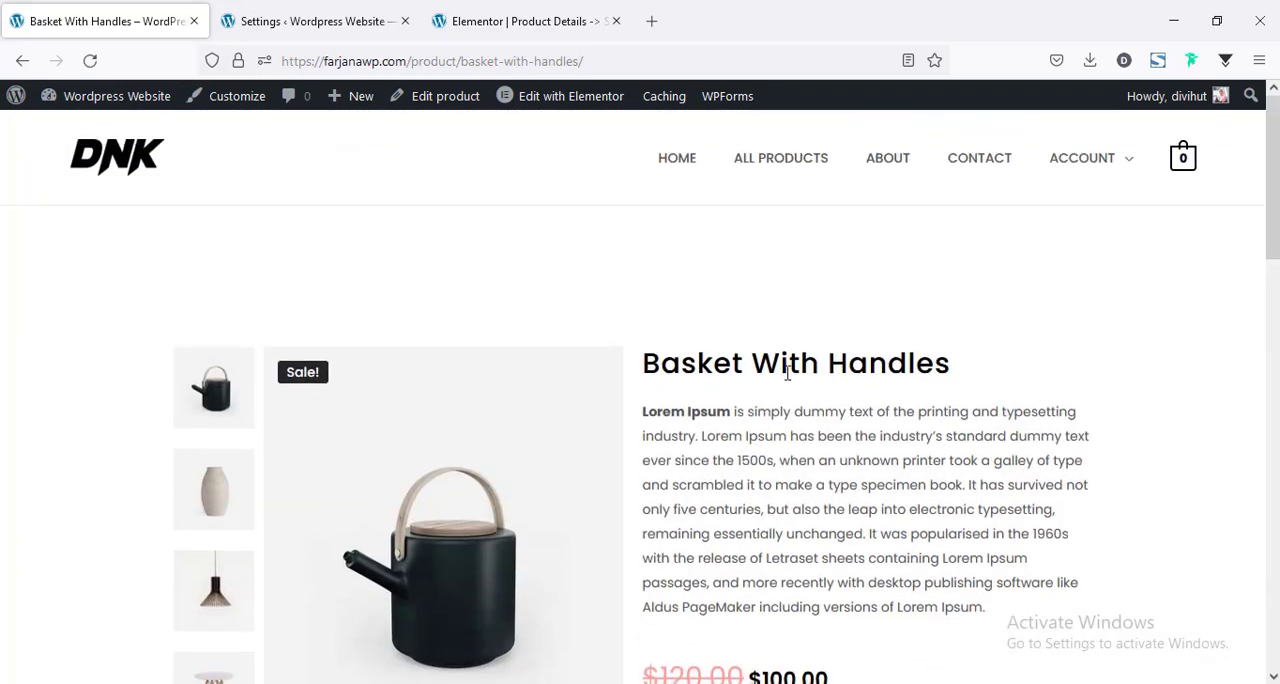
{"action": "scroll", "coordinate": [809, 467], "scroll_direction": "down", "scroll_amount": 2}
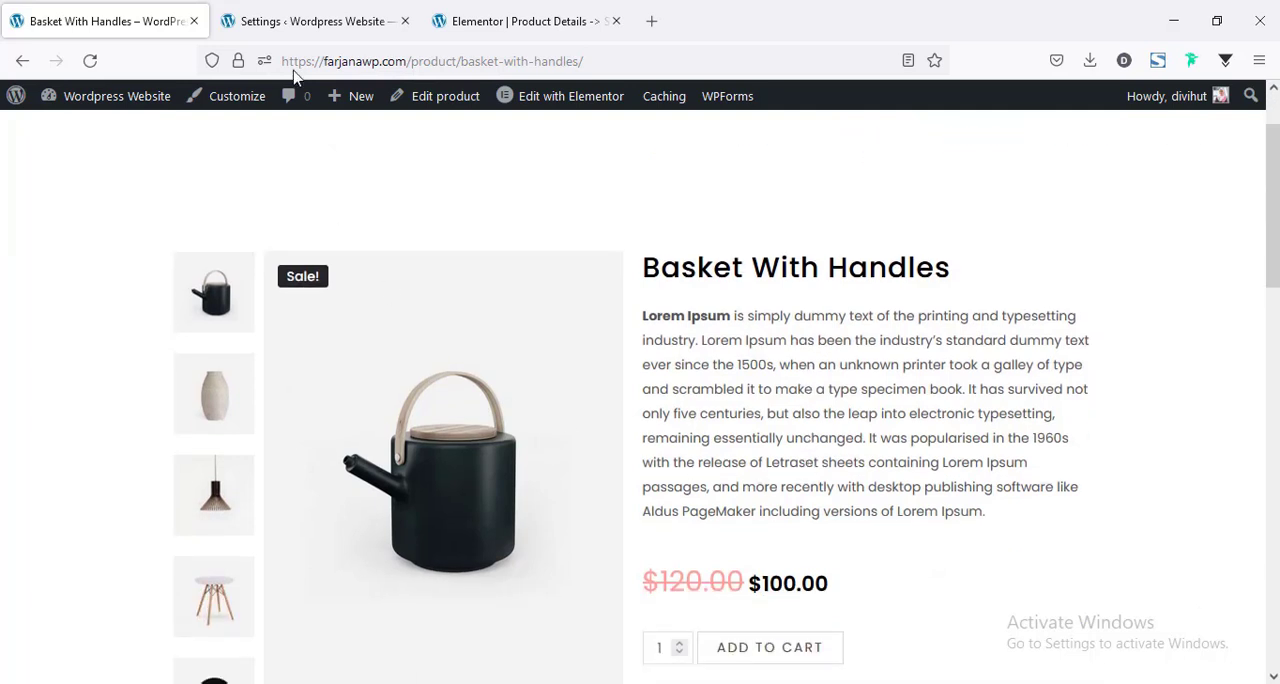
Open the WooLentor template library and browse its template packages, including sales notification, cart, checkout and account pages.
{"action": "left_click", "coordinate": [463, 14]}
{"action": "left_click", "coordinate": [330, 14]}
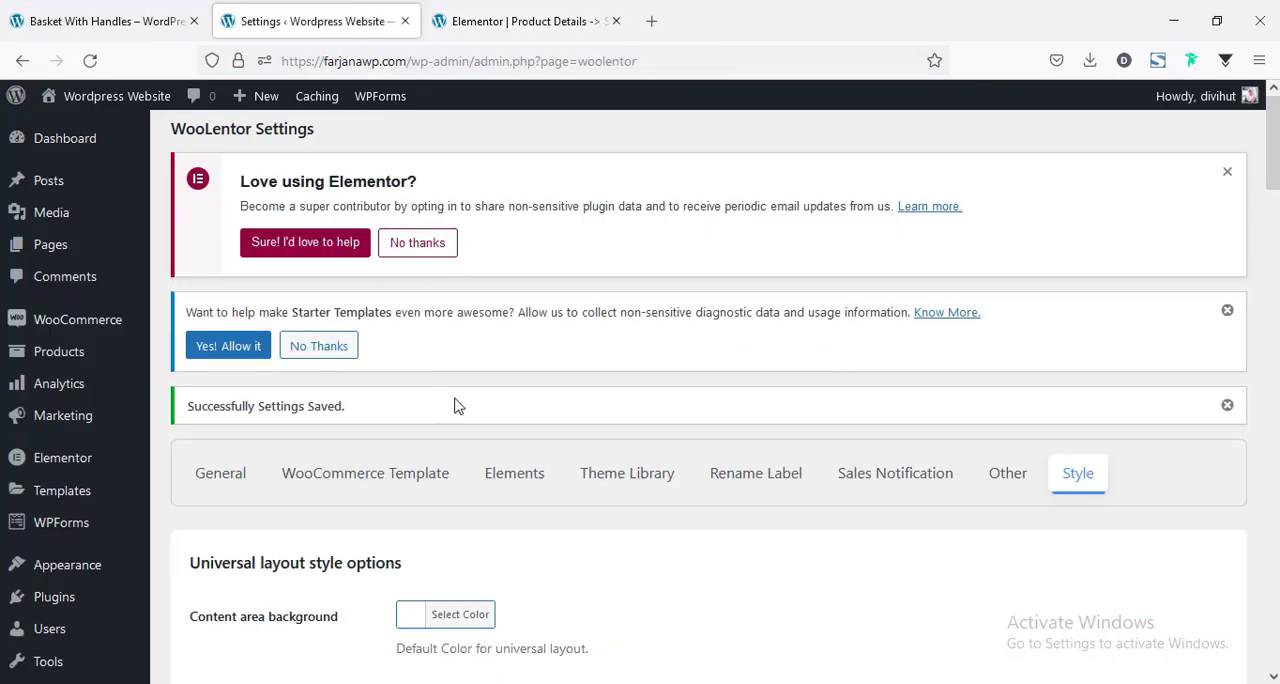
{"action": "scroll", "coordinate": [454, 406], "scroll_direction": "down", "scroll_amount": 6}
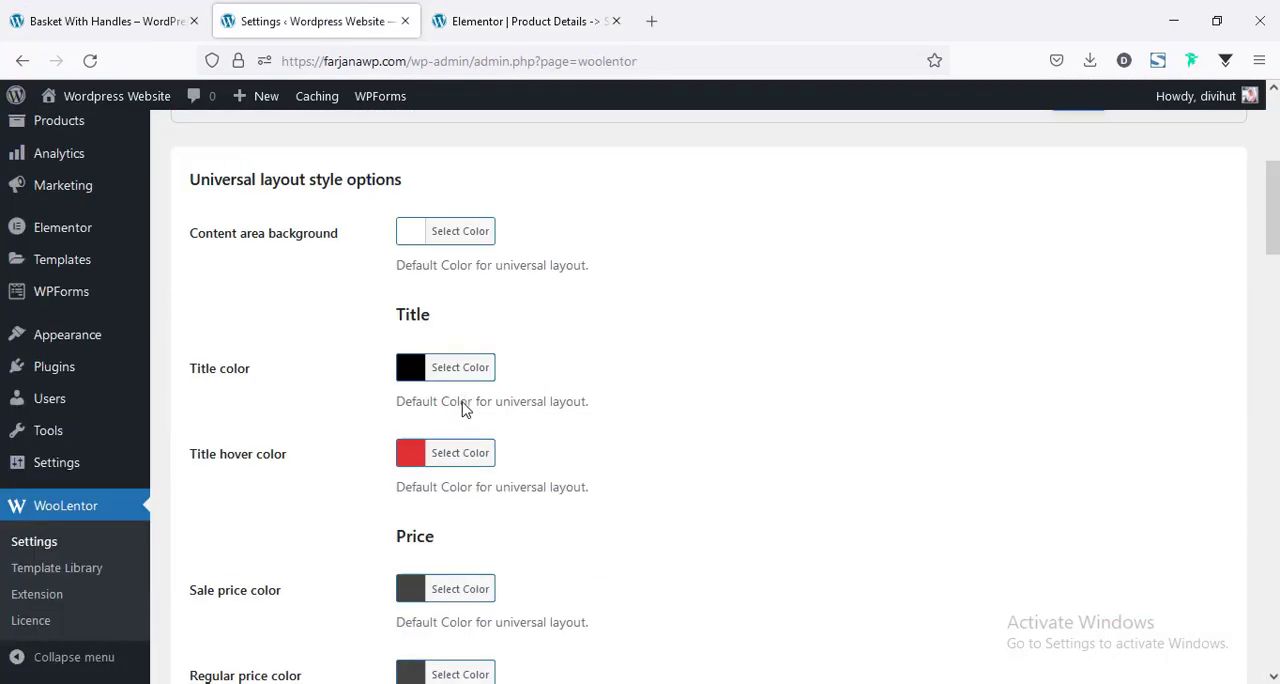
{"action": "left_click", "coordinate": [48, 575]}
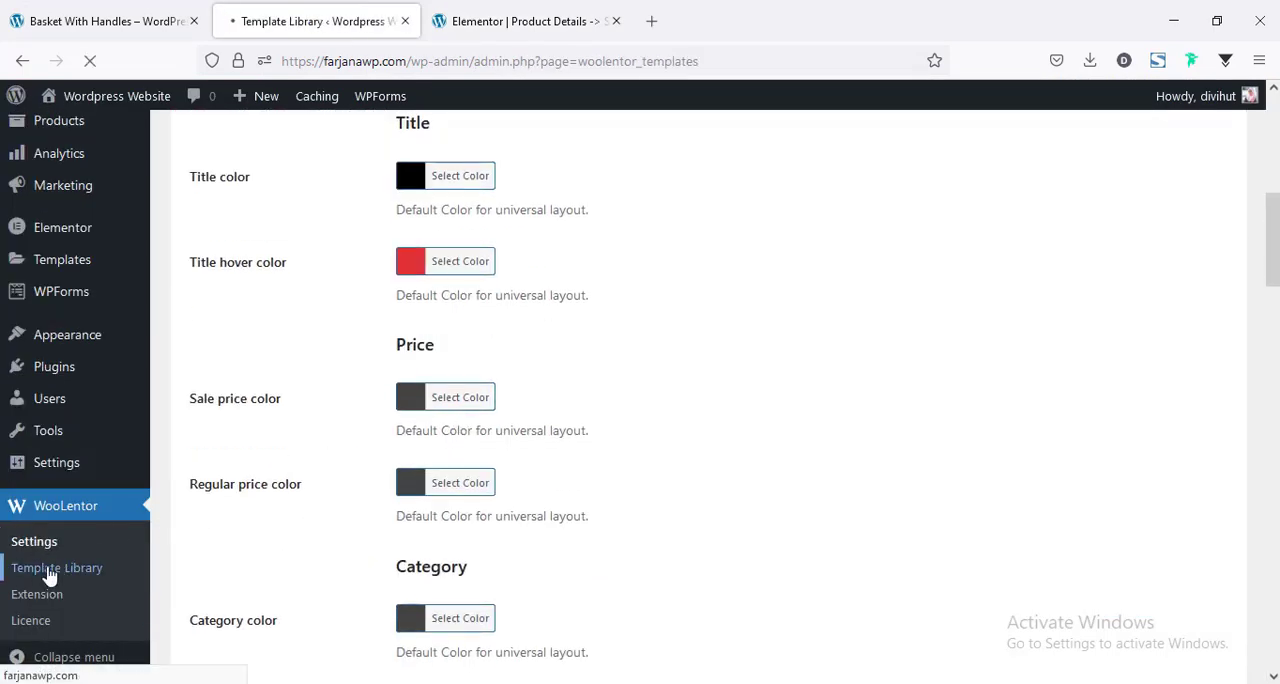
{"action": "scroll", "coordinate": [48, 575], "scroll_direction": "down", "scroll_amount": 4}
{"action": "scroll", "coordinate": [600, 470], "scroll_direction": "down", "scroll_amount": 4}
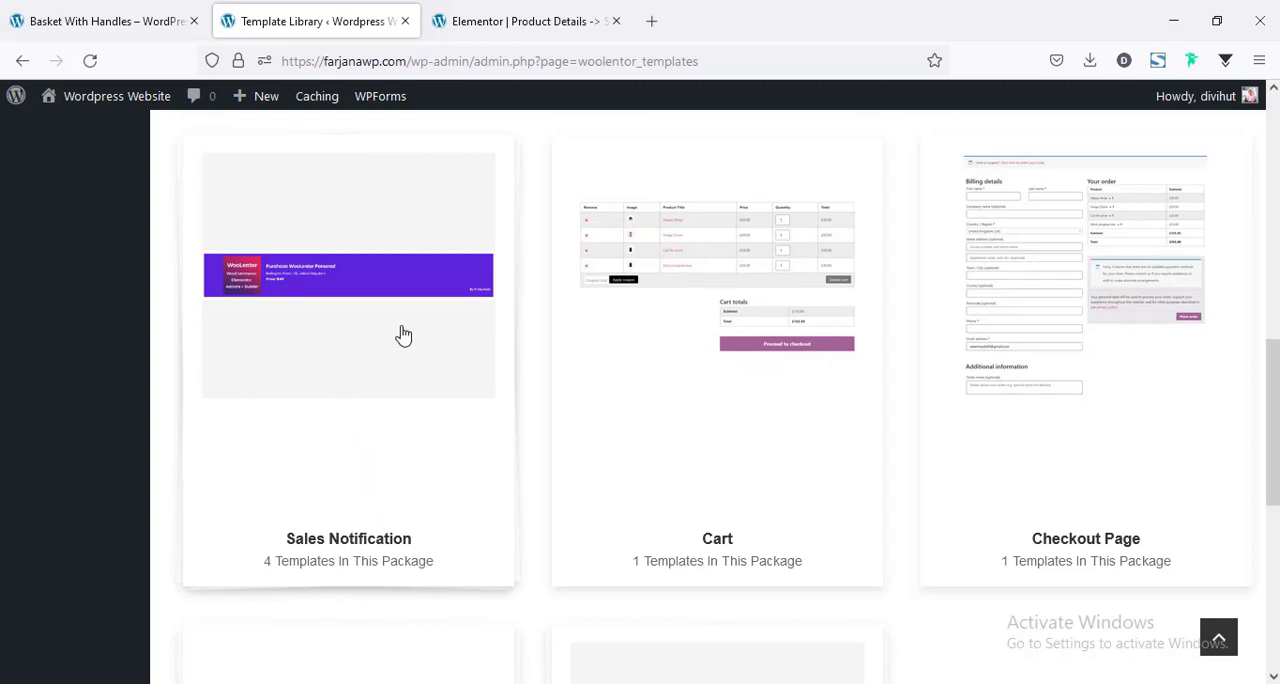
{"action": "scroll", "coordinate": [437, 378], "scroll_direction": "down", "scroll_amount": 1}
{"action": "scroll", "coordinate": [437, 378], "scroll_direction": "down", "scroll_amount": 5}
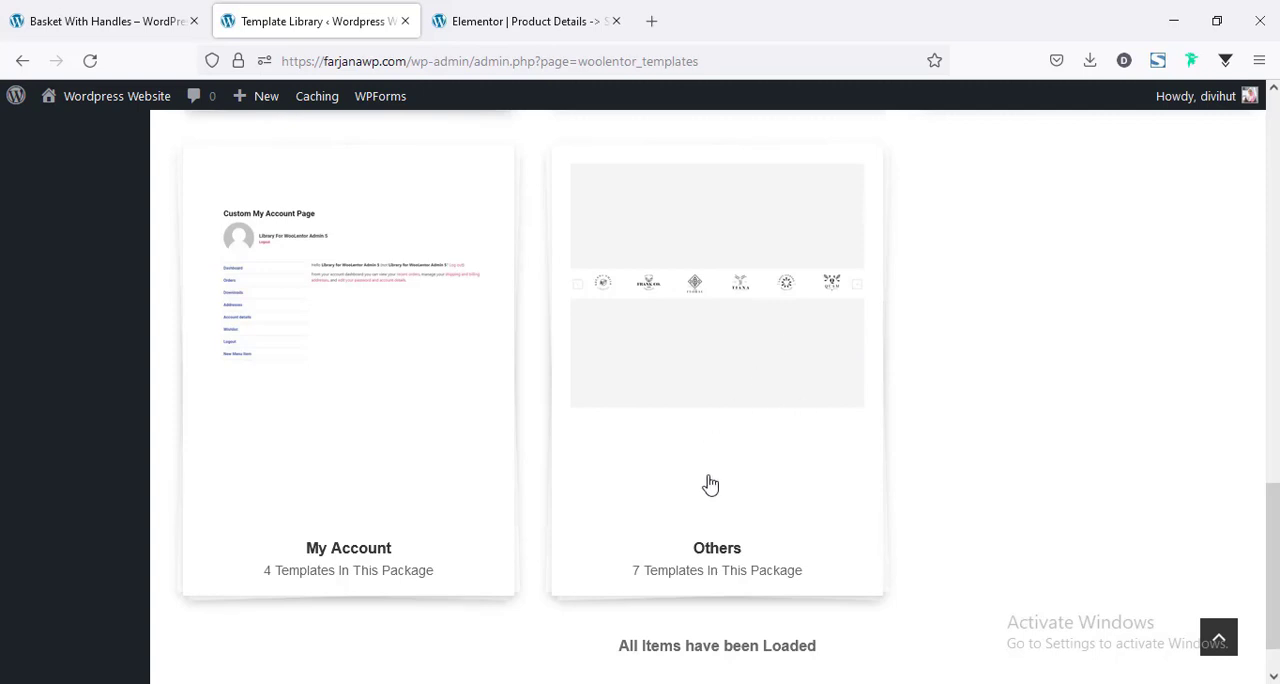
Return to the live Basket With Handles product page and add one unit of the product to the cart.
{"action": "scroll", "coordinate": [794, 491], "scroll_direction": "up", "scroll_amount": 6}
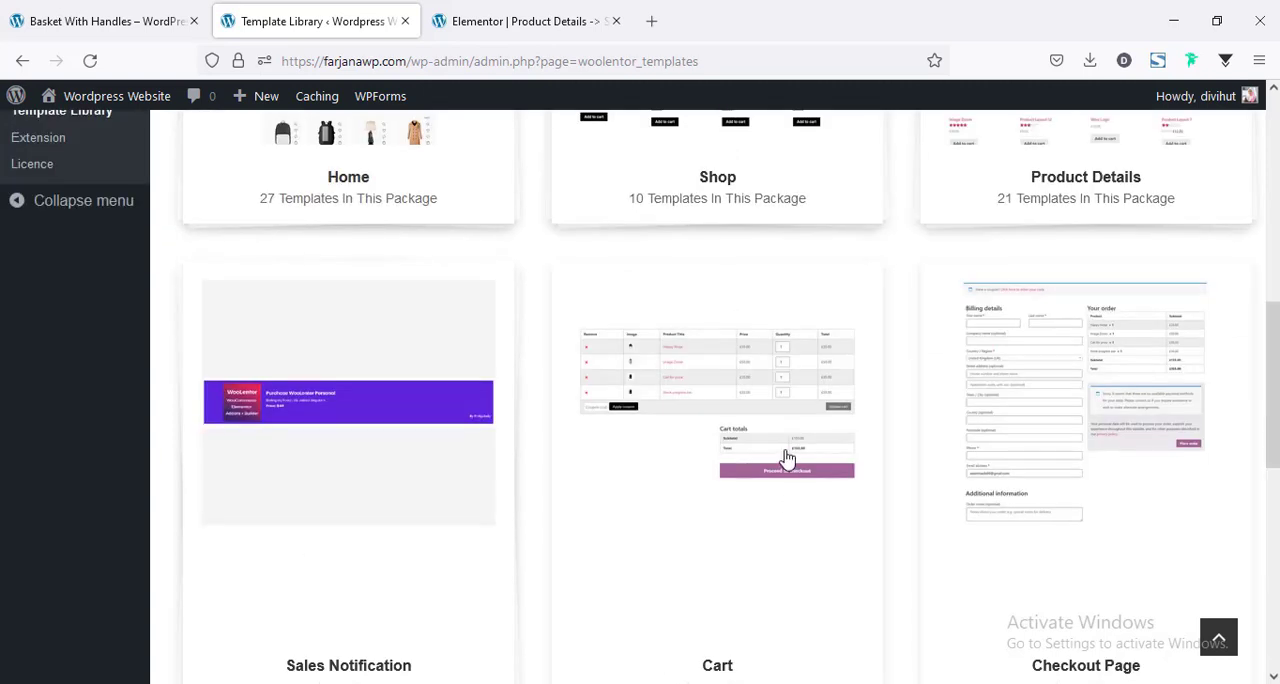
{"action": "scroll", "coordinate": [789, 456], "scroll_direction": "down", "scroll_amount": 1}
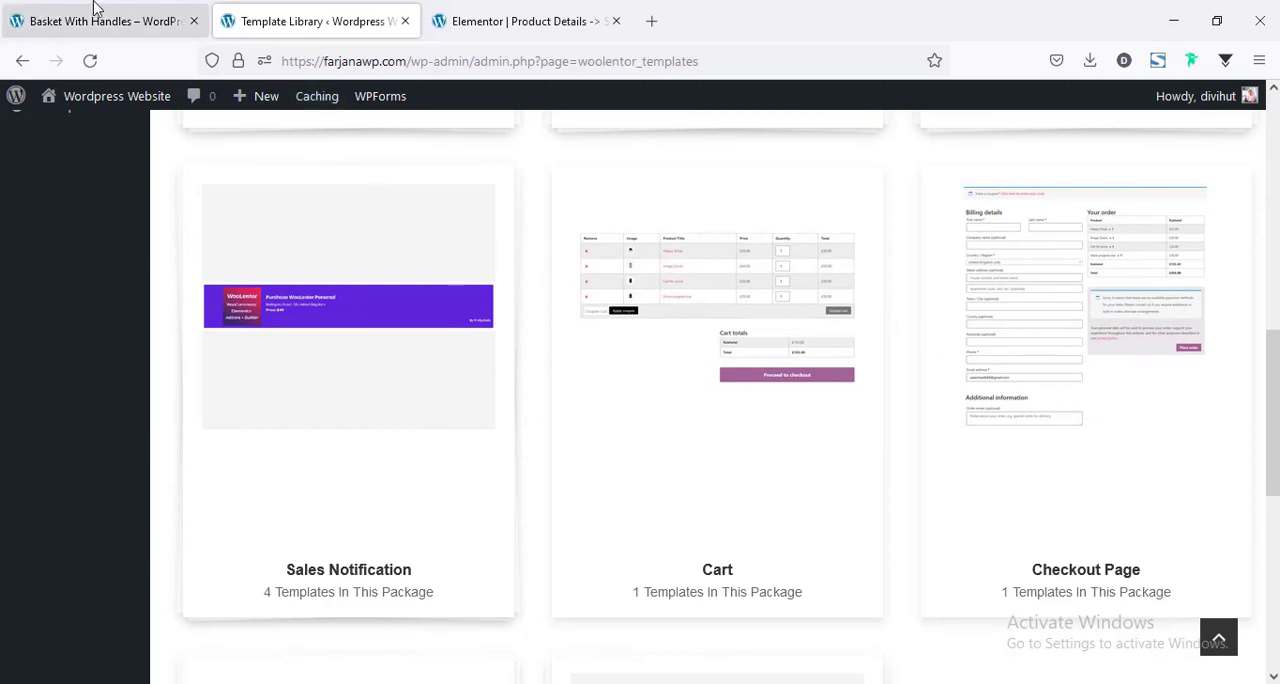
{"action": "left_click", "coordinate": [540, 14]}
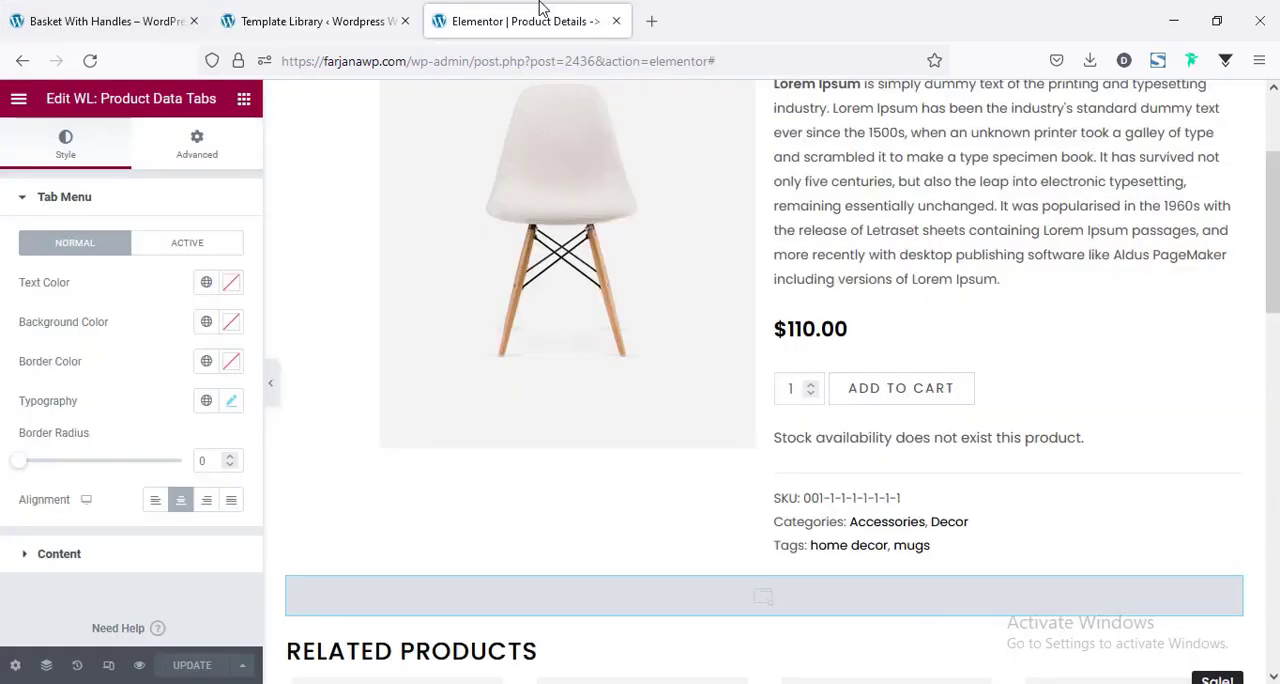
{"action": "left_click", "coordinate": [177, 14]}
{"action": "scroll", "coordinate": [702, 461], "scroll_direction": "down", "scroll_amount": 3}
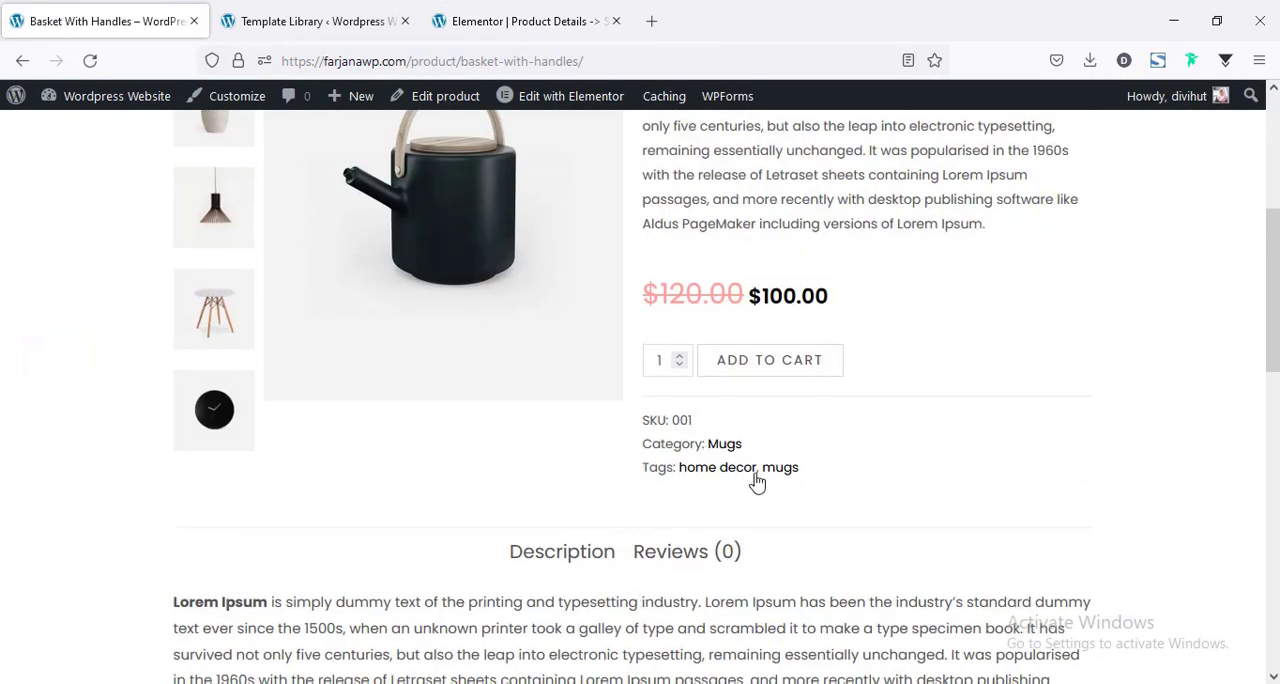
{"action": "scroll", "coordinate": [663, 528], "scroll_direction": "up", "scroll_amount": 3}
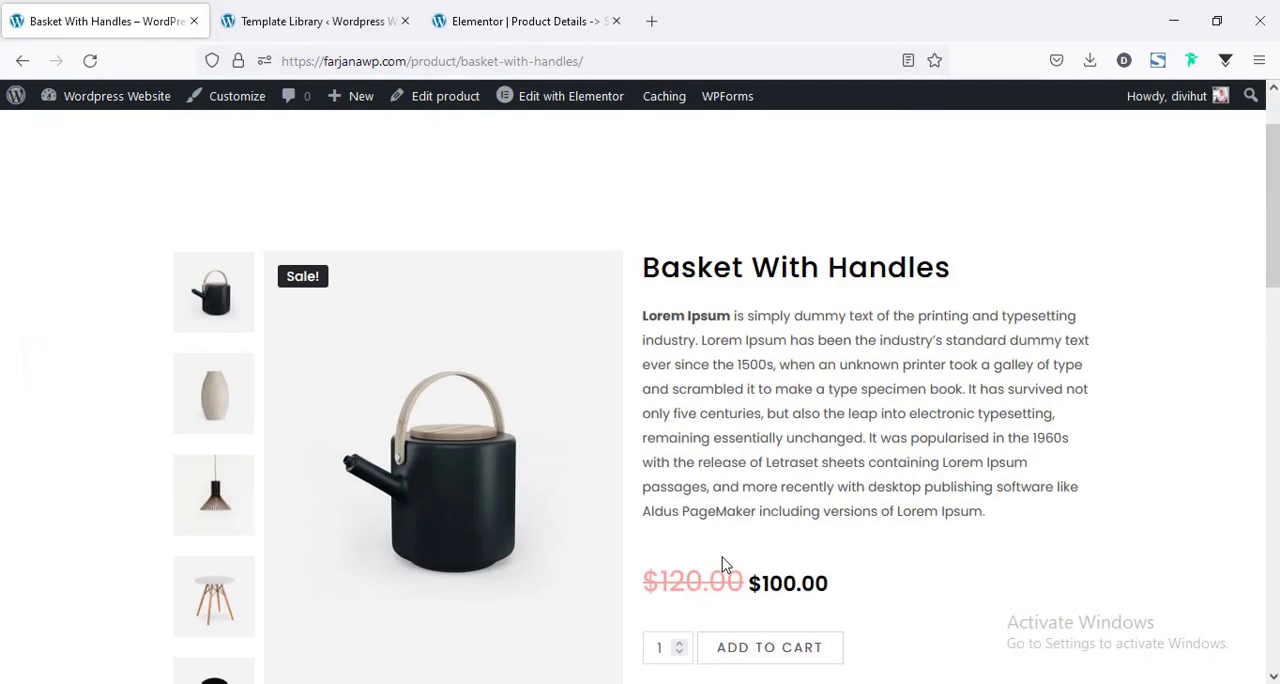
{"action": "left_click", "coordinate": [761, 655]}
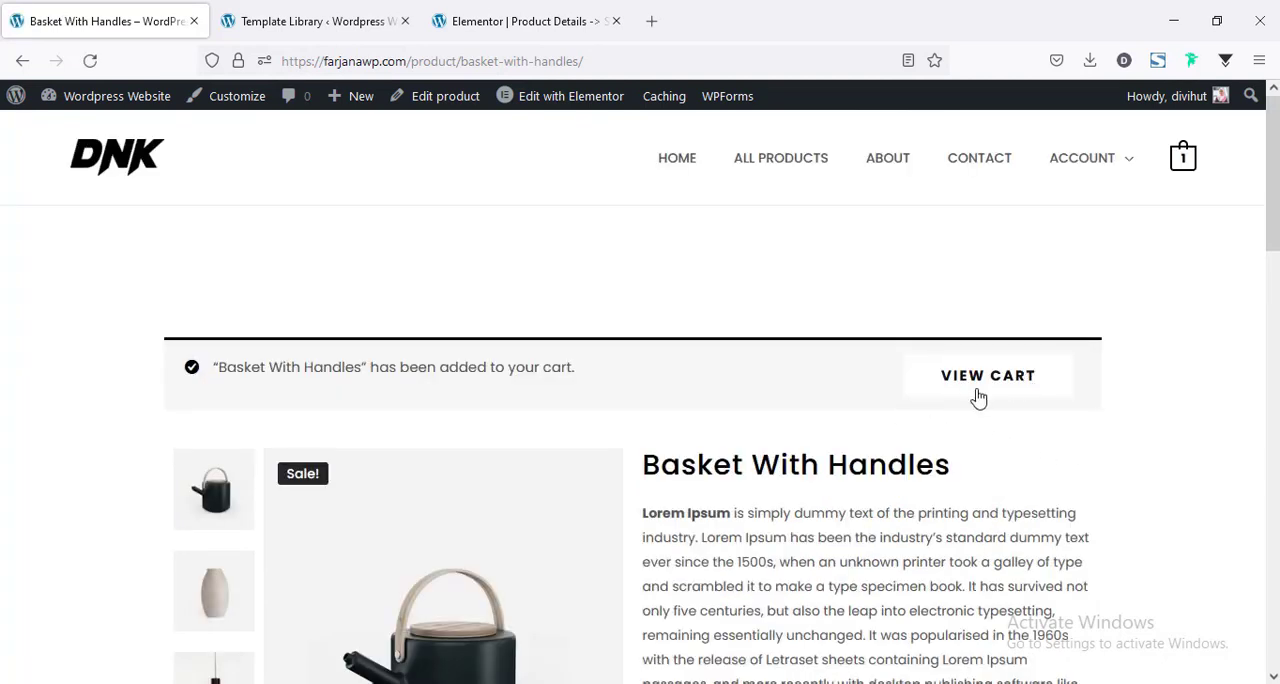
Open the live cart page and examine the layout of its product table, coupon field and cart totals.
{"action": "mouse_move", "coordinate": [1185, 168]}
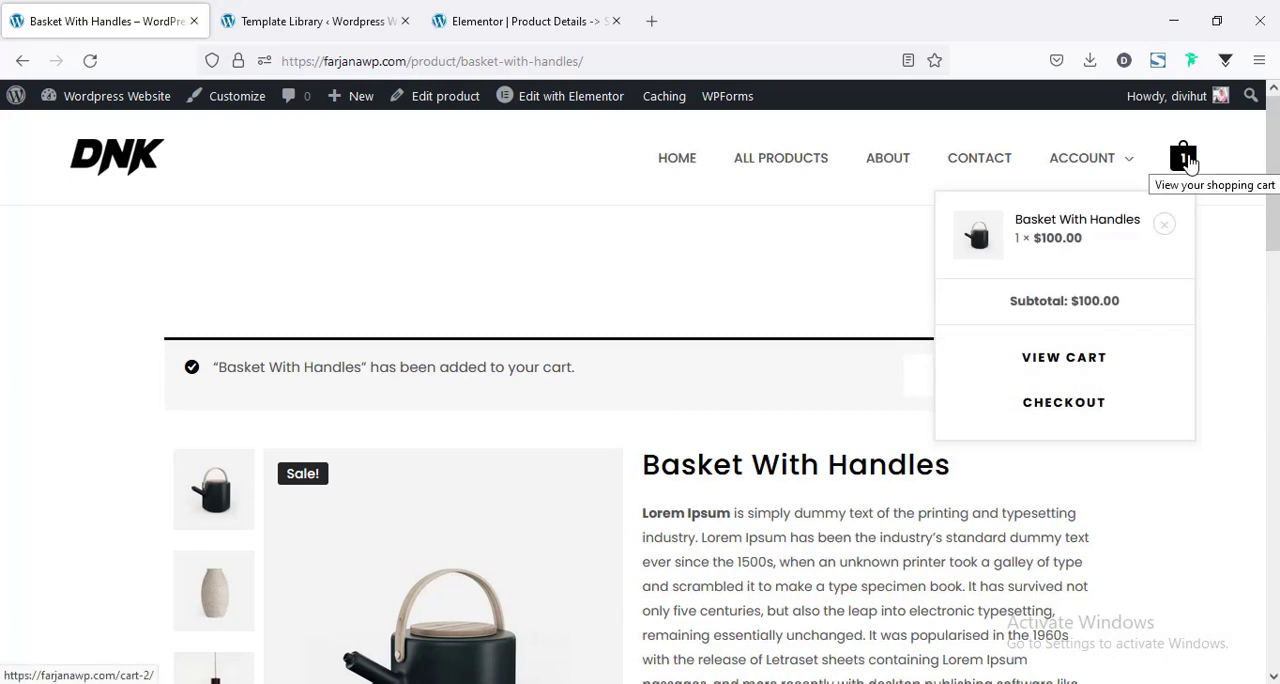
{"action": "left_click", "coordinate": [1062, 368]}
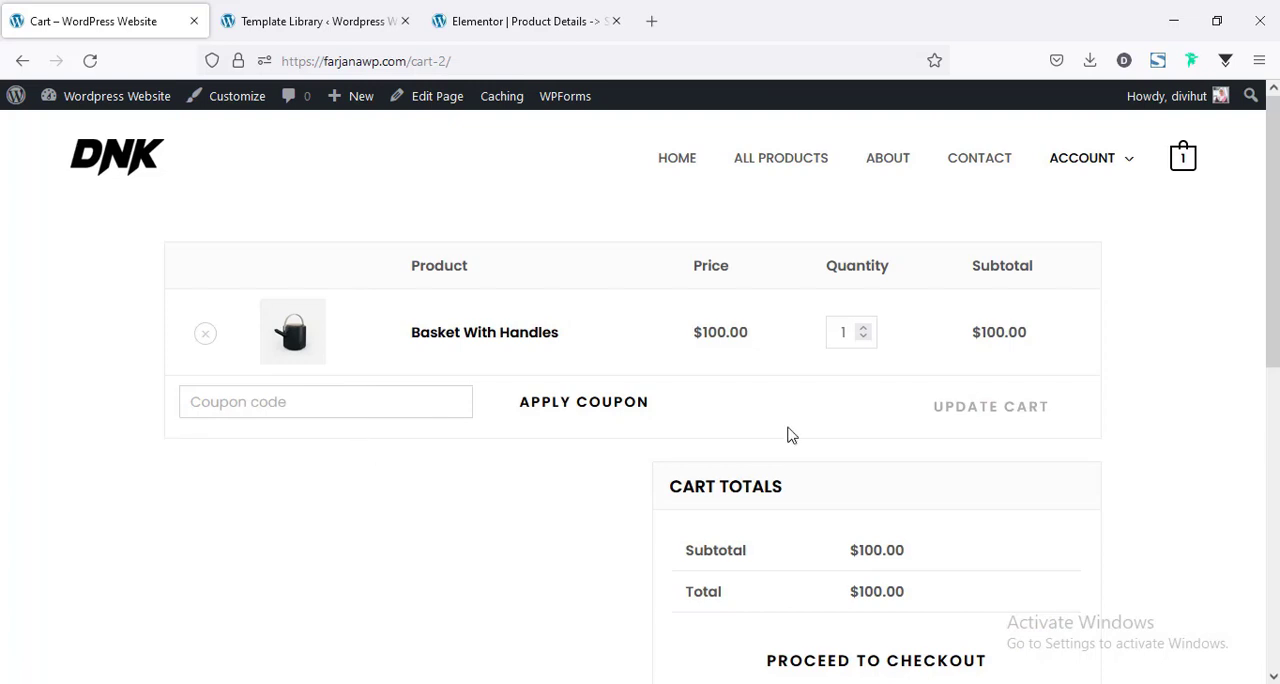
{"action": "scroll", "coordinate": [640, 400], "scroll_direction": "down", "scroll_amount": 4}
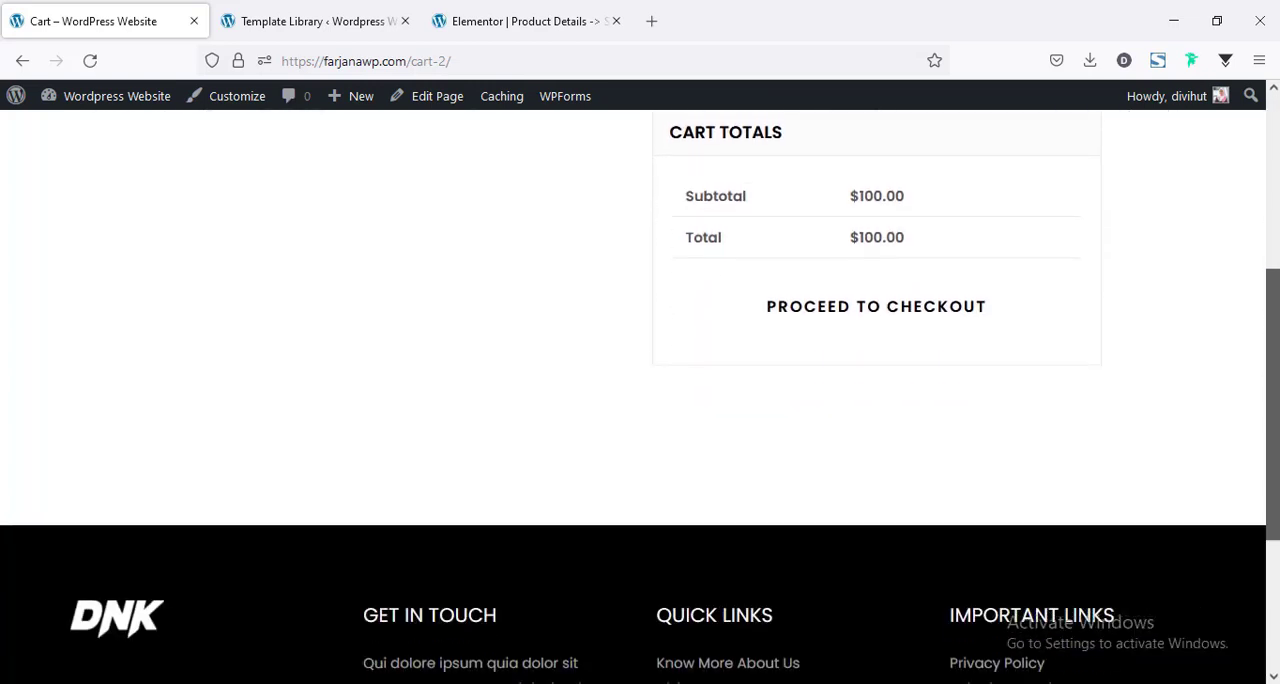
{"action": "scroll", "coordinate": [1243, 302], "scroll_direction": "up", "scroll_amount": 4}
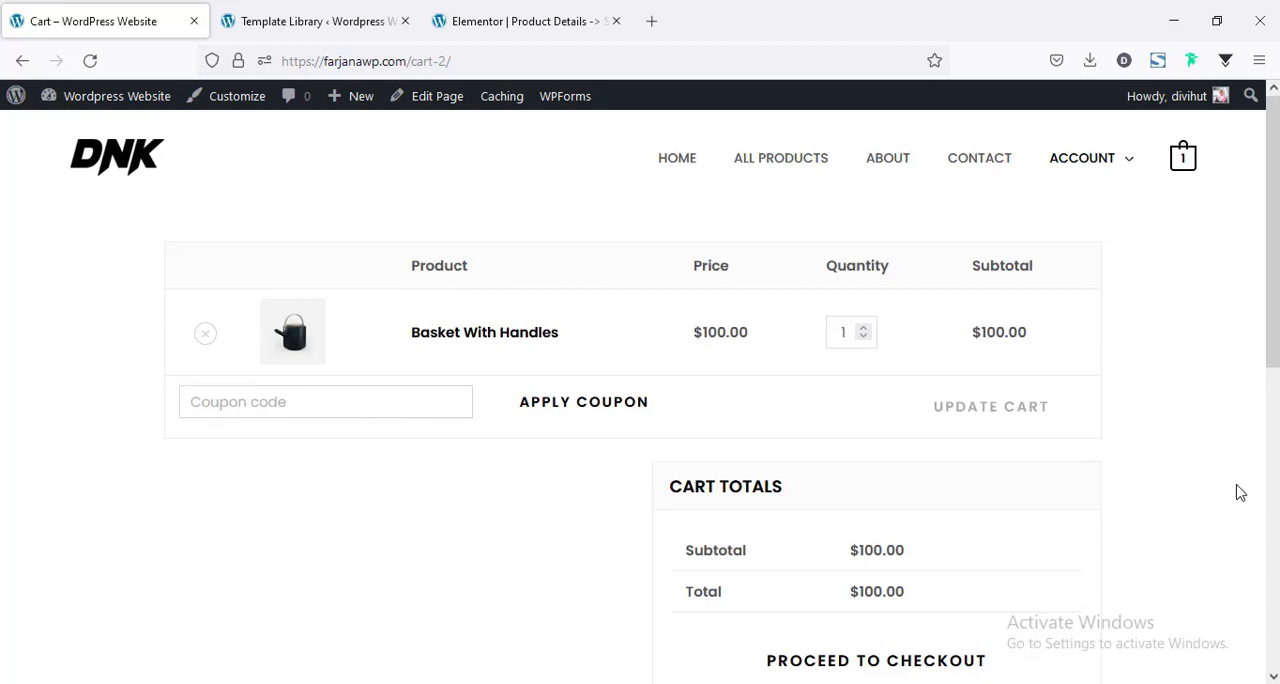
{"action": "scroll", "coordinate": [780, 624], "scroll_direction": "down", "scroll_amount": 2}
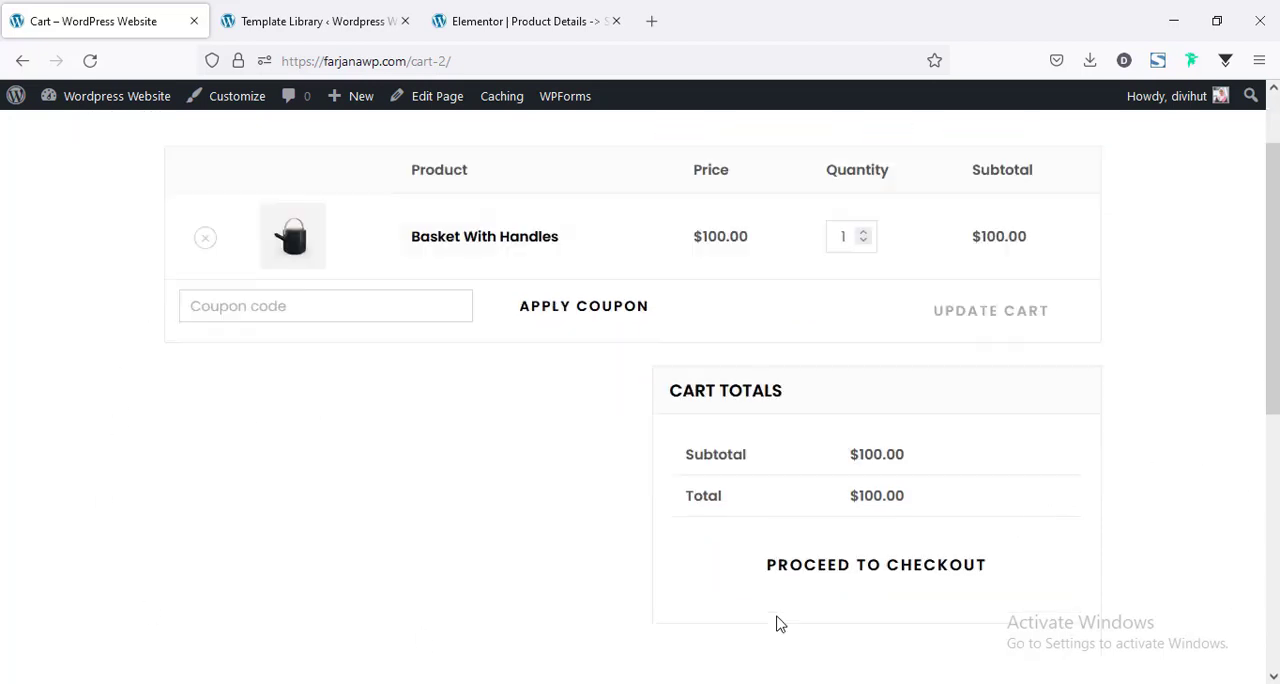
{"action": "scroll", "coordinate": [774, 620], "scroll_direction": "up", "scroll_amount": 2}
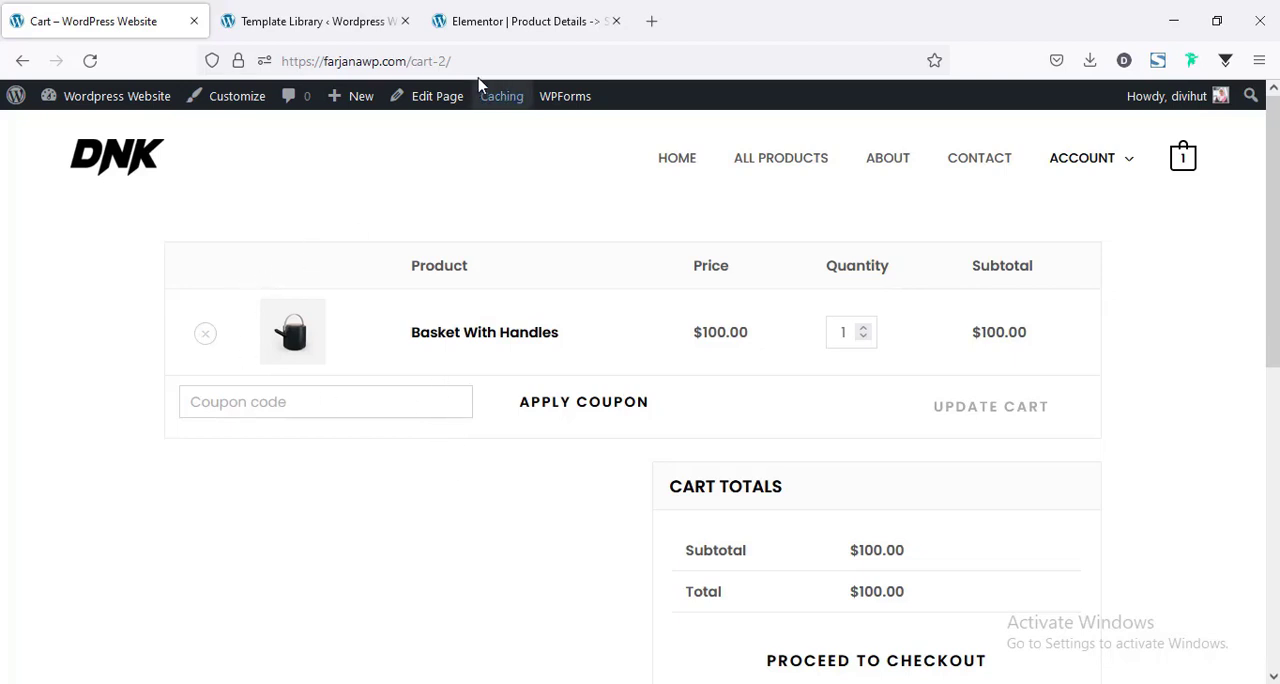
Import the Cart Page template from the WooLentor template library's Cart package into the site library and open it for editing.
{"action": "left_click", "coordinate": [510, 22]}
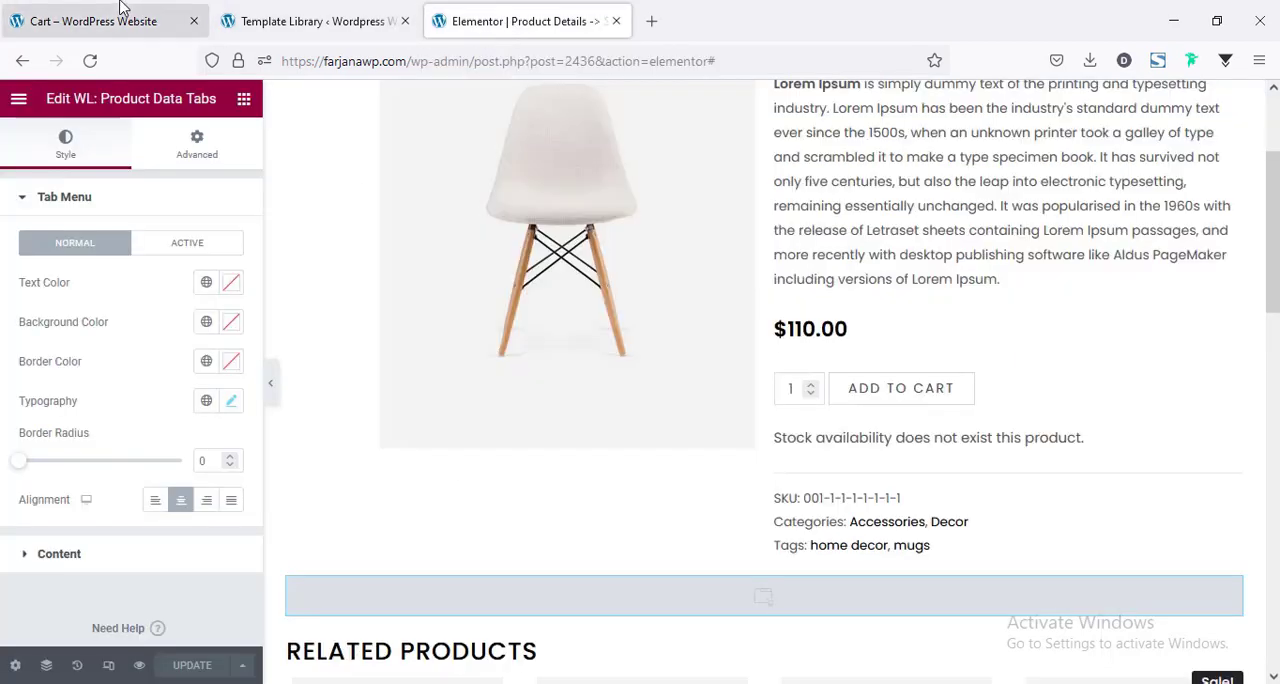
{"action": "left_click", "coordinate": [255, 18]}
{"action": "scroll", "coordinate": [700, 455], "scroll_direction": "down", "scroll_amount": 1}
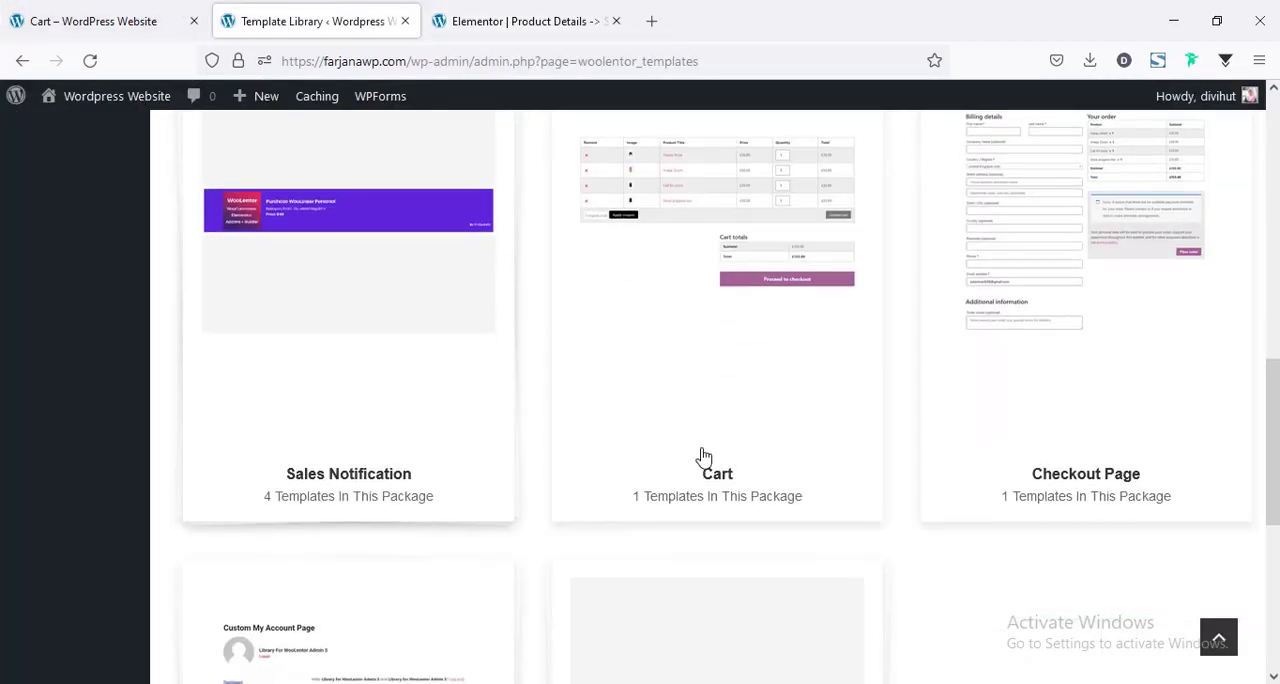
{"action": "left_click", "coordinate": [698, 370]}
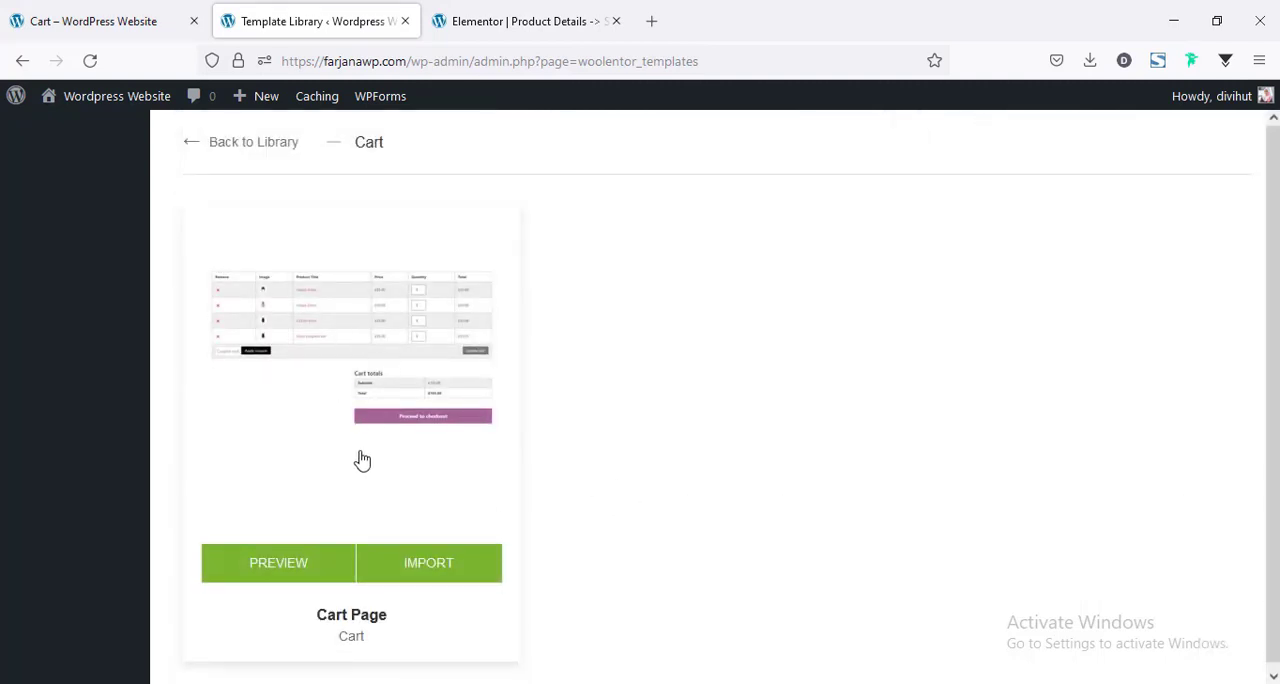
{"action": "left_click", "coordinate": [416, 575]}
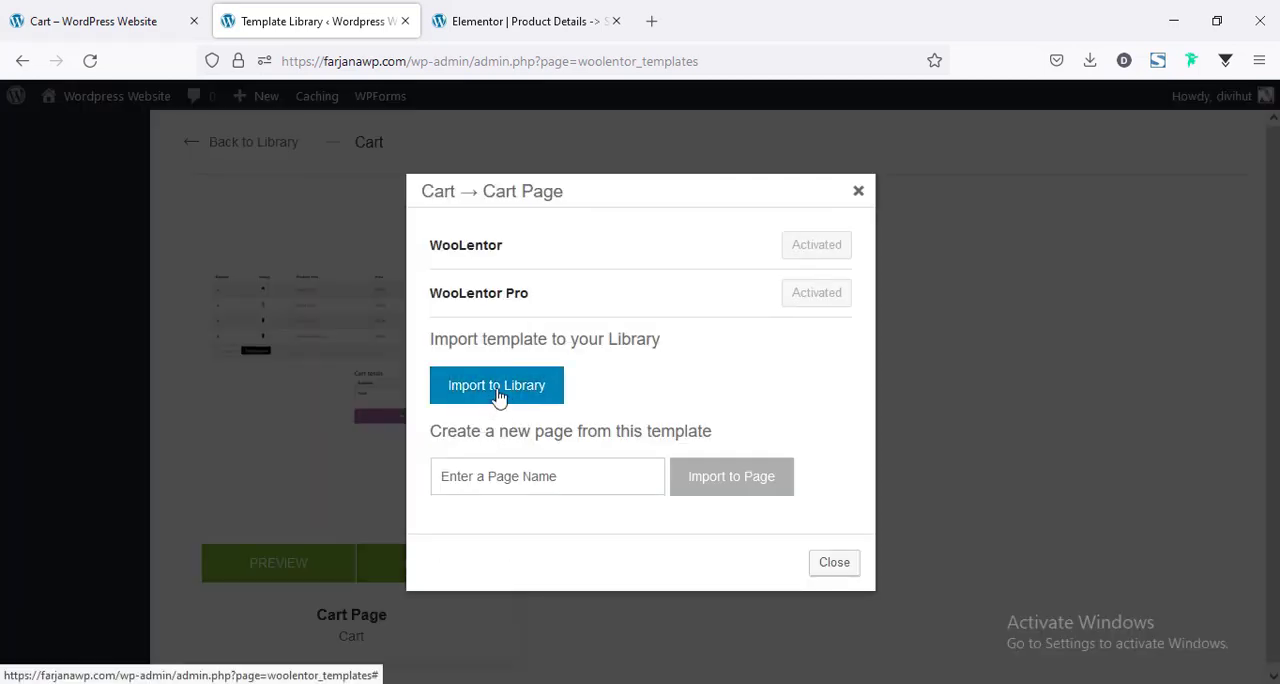
{"action": "left_click", "coordinate": [498, 397]}
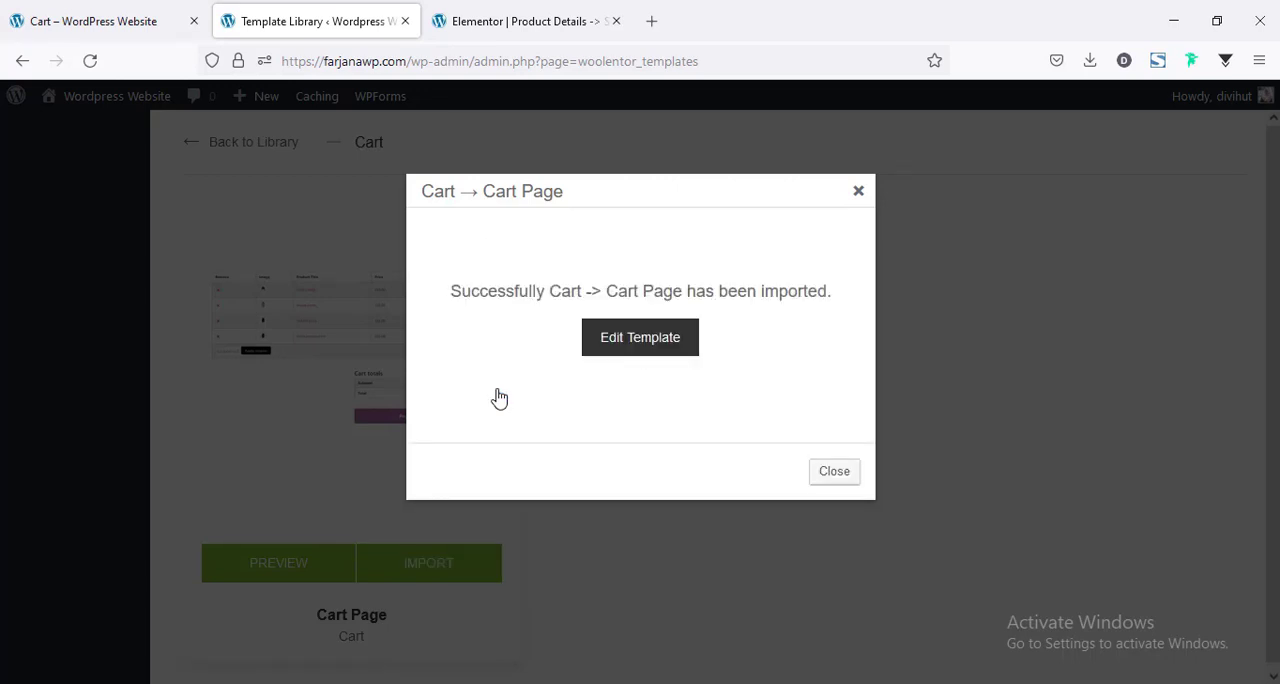
{"action": "left_click", "coordinate": [645, 351]}
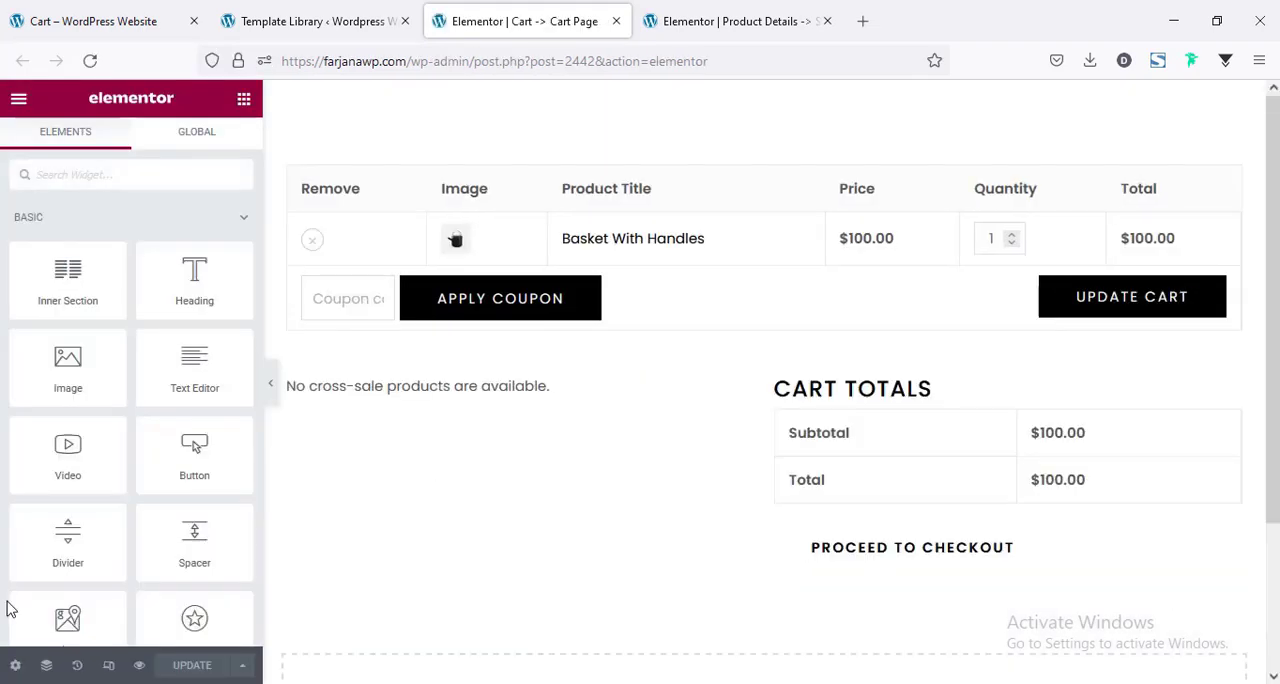
Set the cart template's page layout to Default and check the cart sections in the preview.
{"action": "left_click", "coordinate": [15, 665]}
{"action": "left_click", "coordinate": [180, 414]}
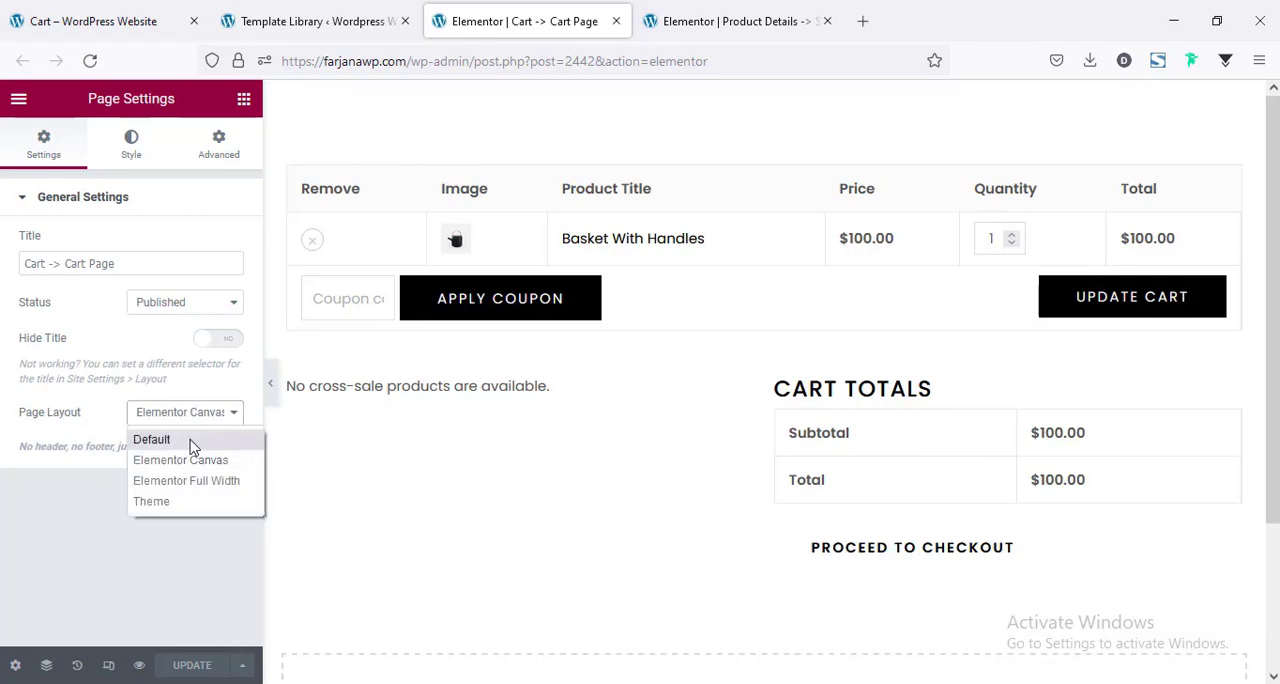
{"action": "left_click", "coordinate": [152, 440]}
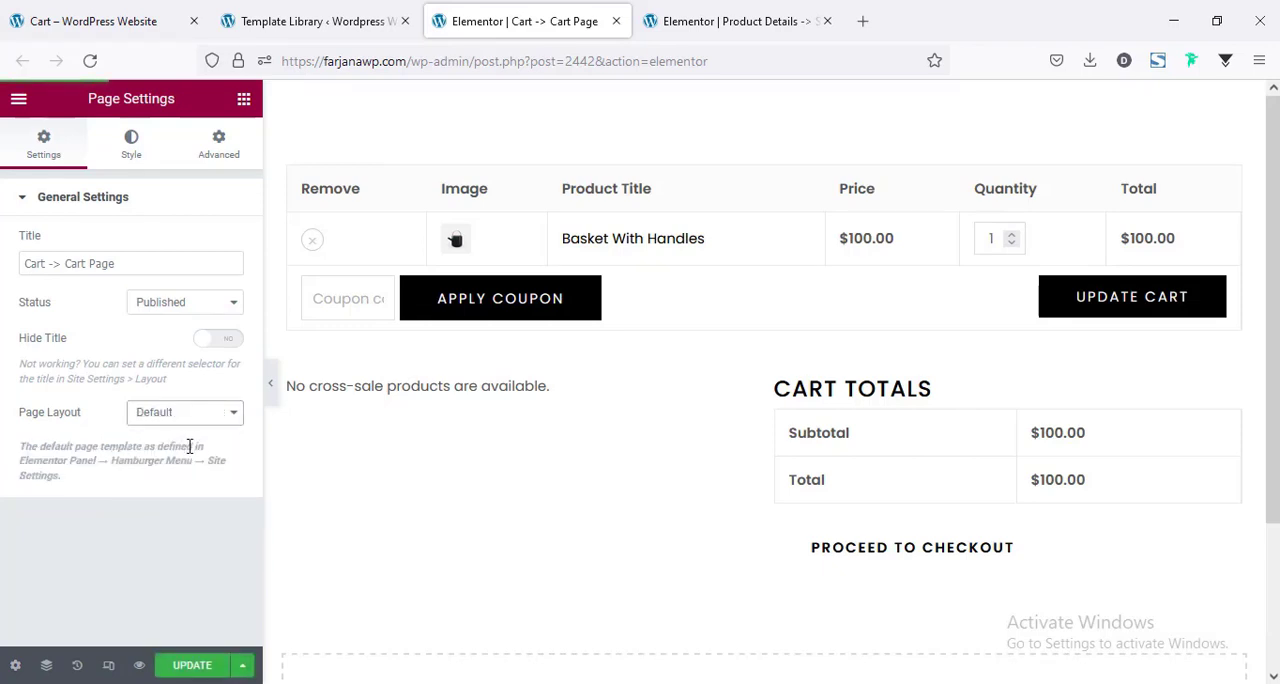
{"action": "scroll", "coordinate": [645, 505], "scroll_direction": "down", "scroll_amount": 1}
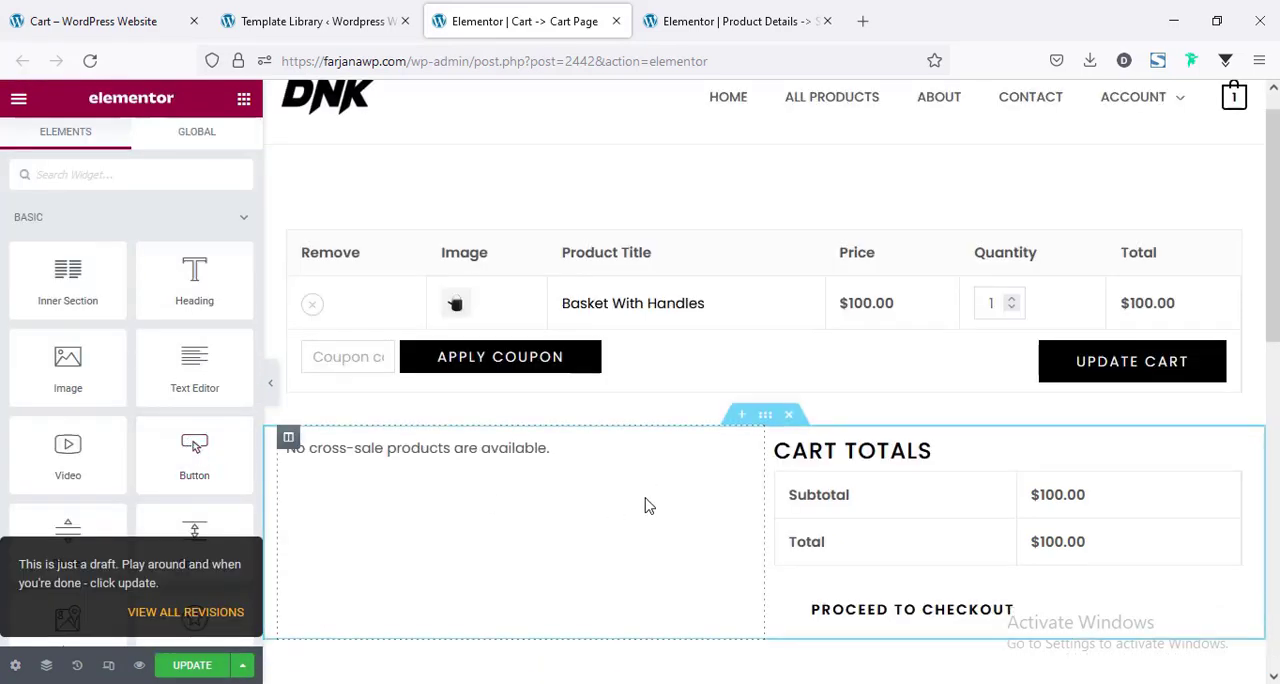
{"action": "scroll", "coordinate": [645, 506], "scroll_direction": "down", "scroll_amount": 2}
{"action": "scroll", "coordinate": [645, 506], "scroll_direction": "up", "scroll_amount": 2}
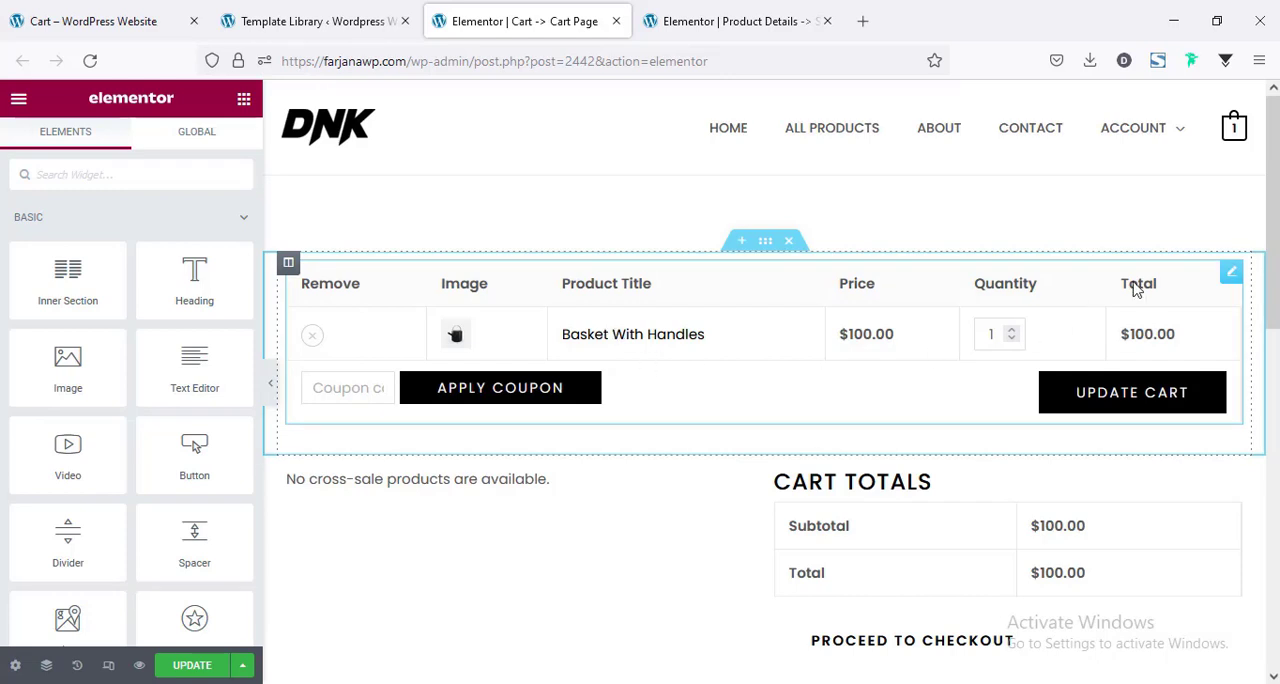
Review the cart table widget's row items and style options, and set its heading color to the black global color.
{"action": "left_click", "coordinate": [1231, 272]}
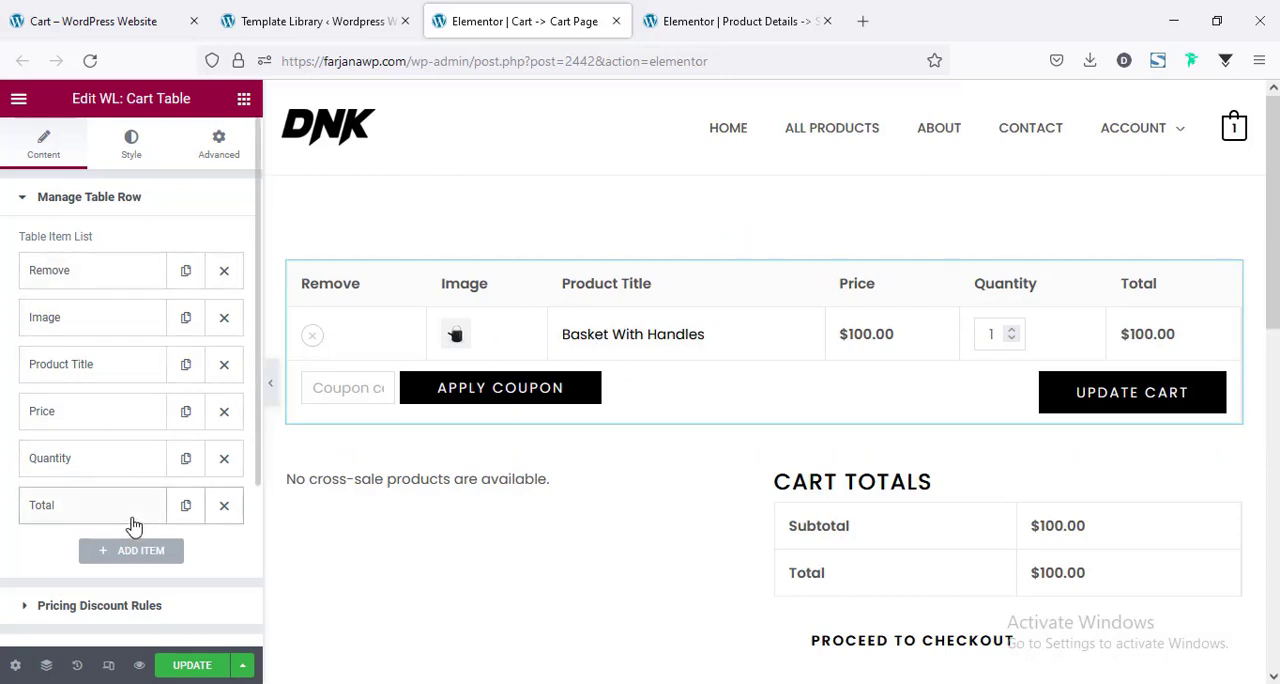
{"action": "left_click", "coordinate": [130, 150]}
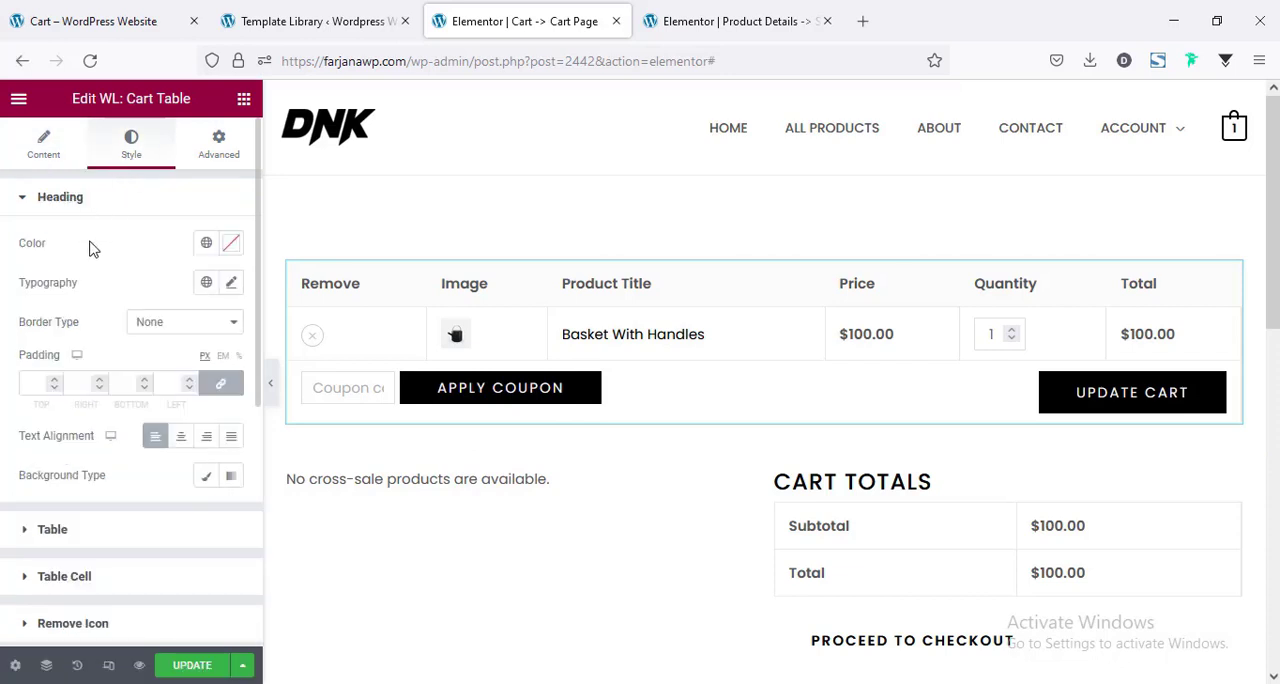
{"action": "scroll", "coordinate": [117, 585], "scroll_direction": "down", "scroll_amount": 1}
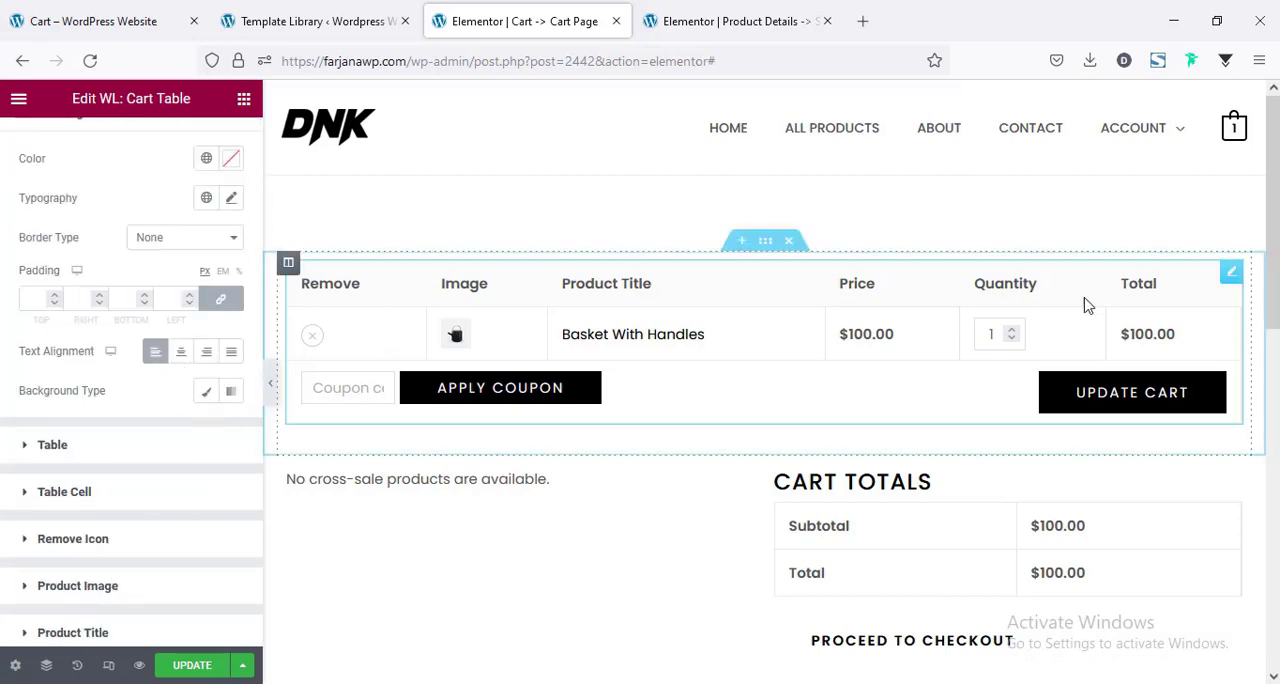
{"action": "left_click", "coordinate": [378, 350]}
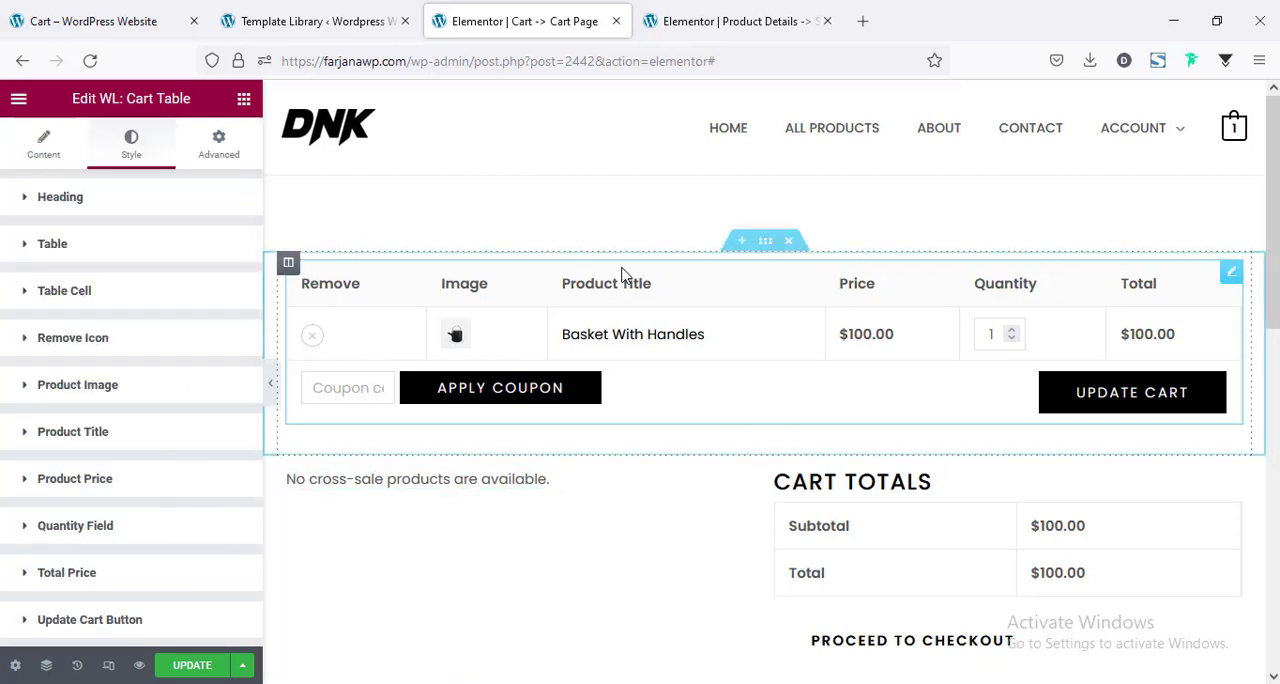
{"action": "left_click", "coordinate": [66, 200]}
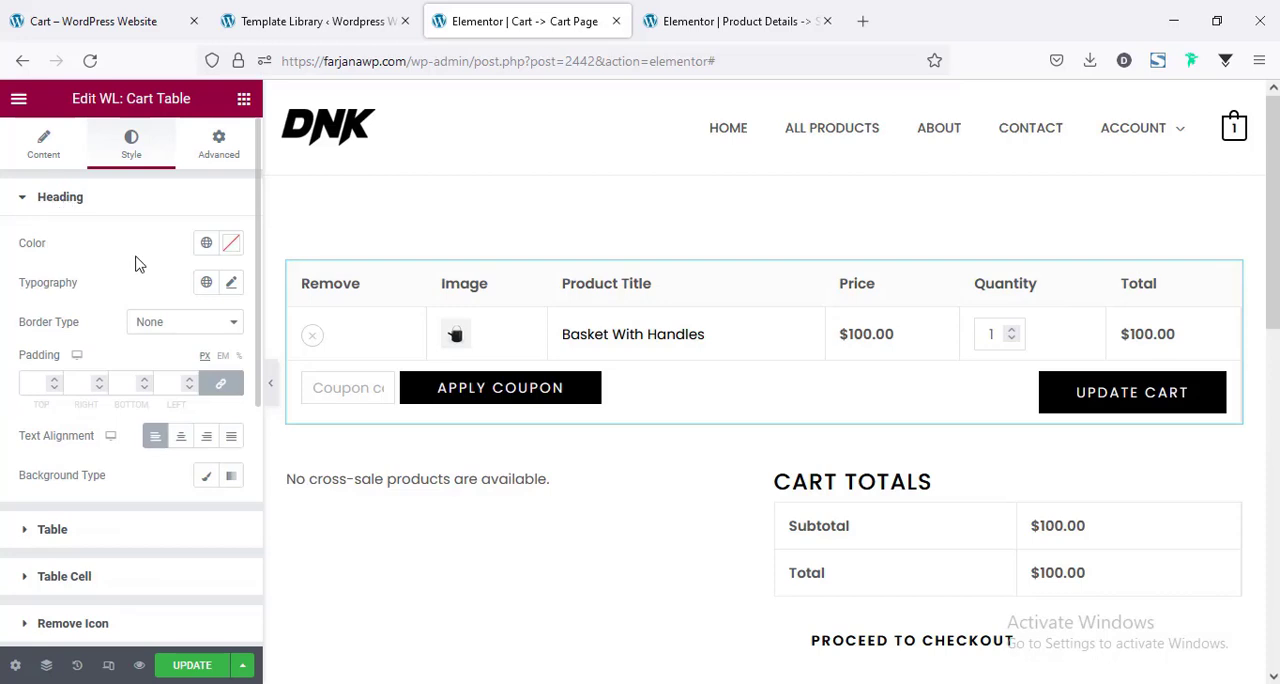
{"action": "left_click", "coordinate": [205, 244]}
{"action": "left_click", "coordinate": [111, 530]}
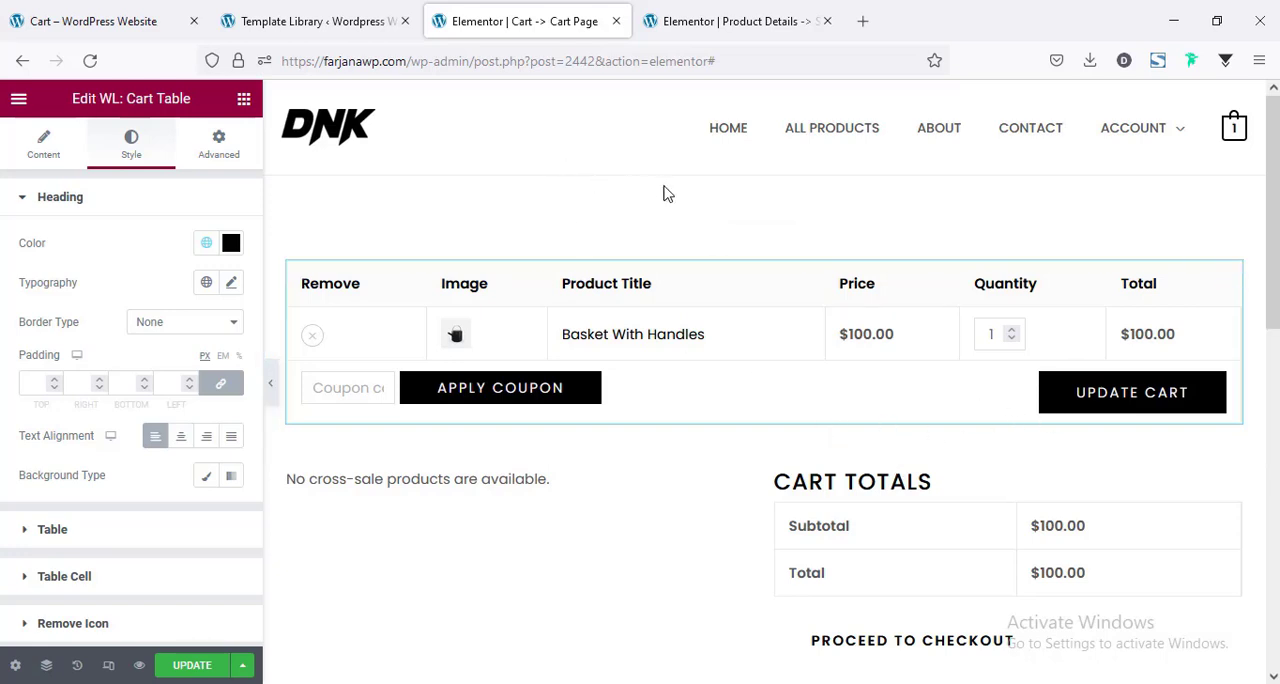
Insert the saved "Page top" section template above the cart table section.
{"action": "left_click", "coordinate": [748, 247]}
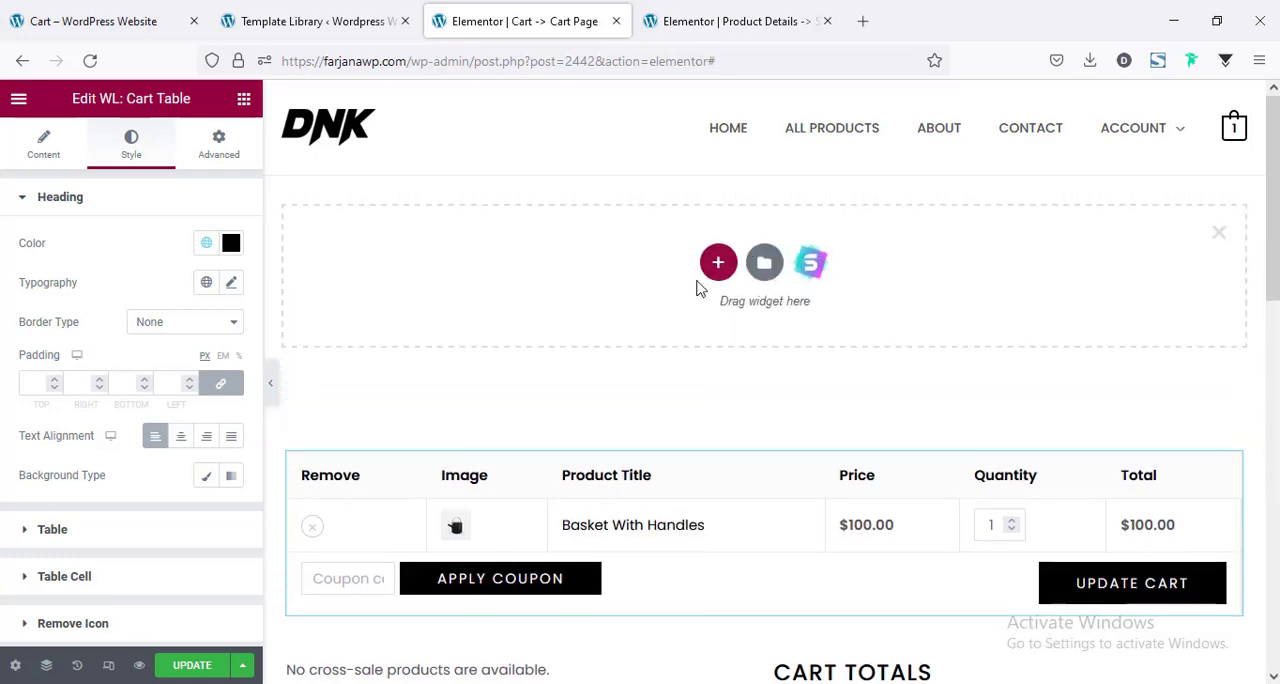
{"action": "left_click", "coordinate": [764, 262]}
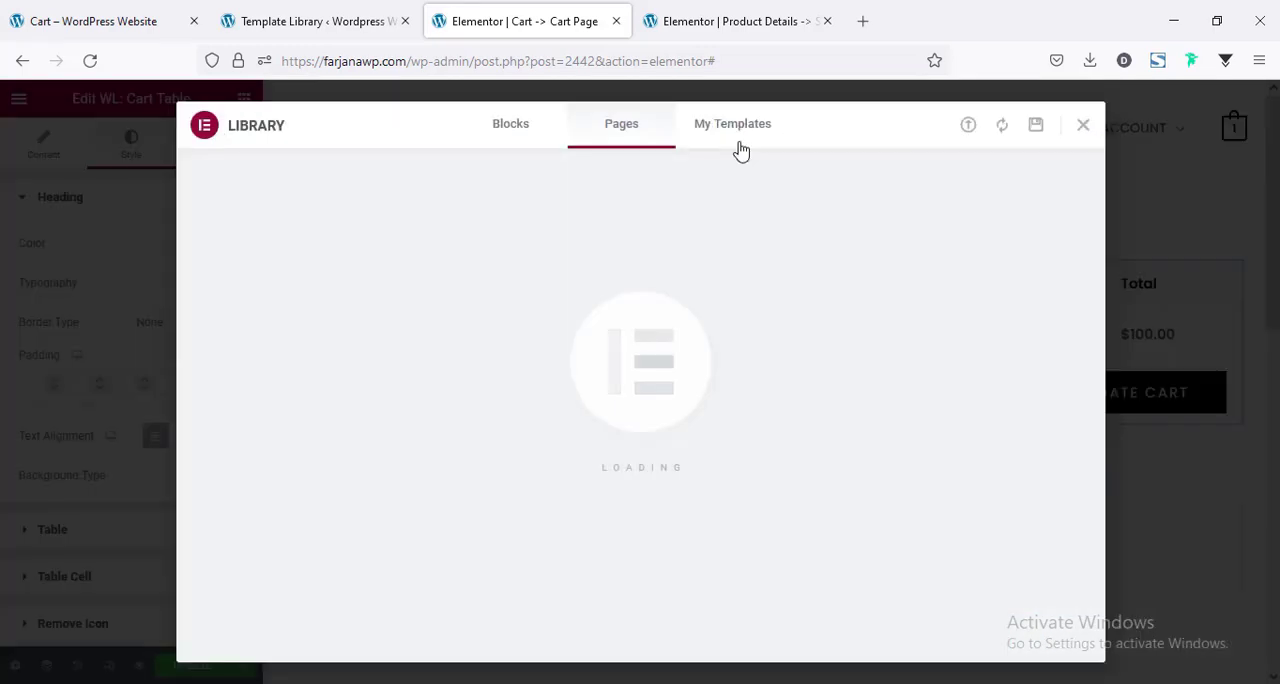
{"action": "left_click", "coordinate": [739, 145]}
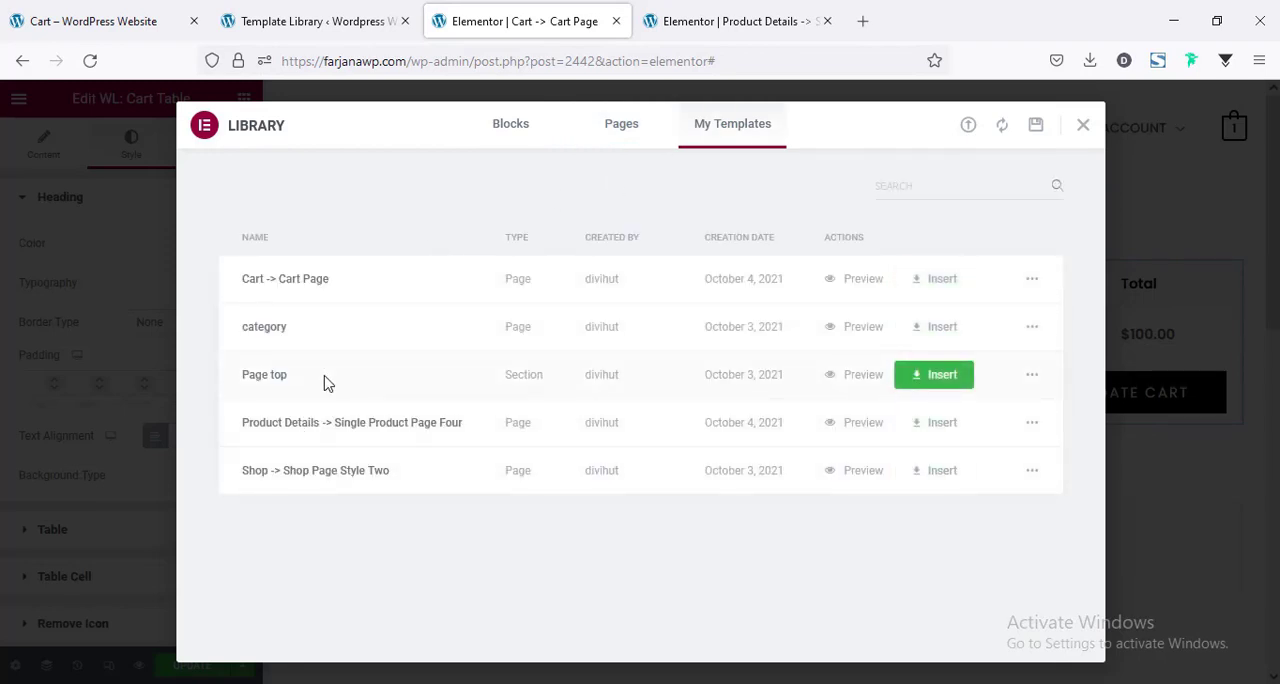
{"action": "left_click", "coordinate": [930, 378]}
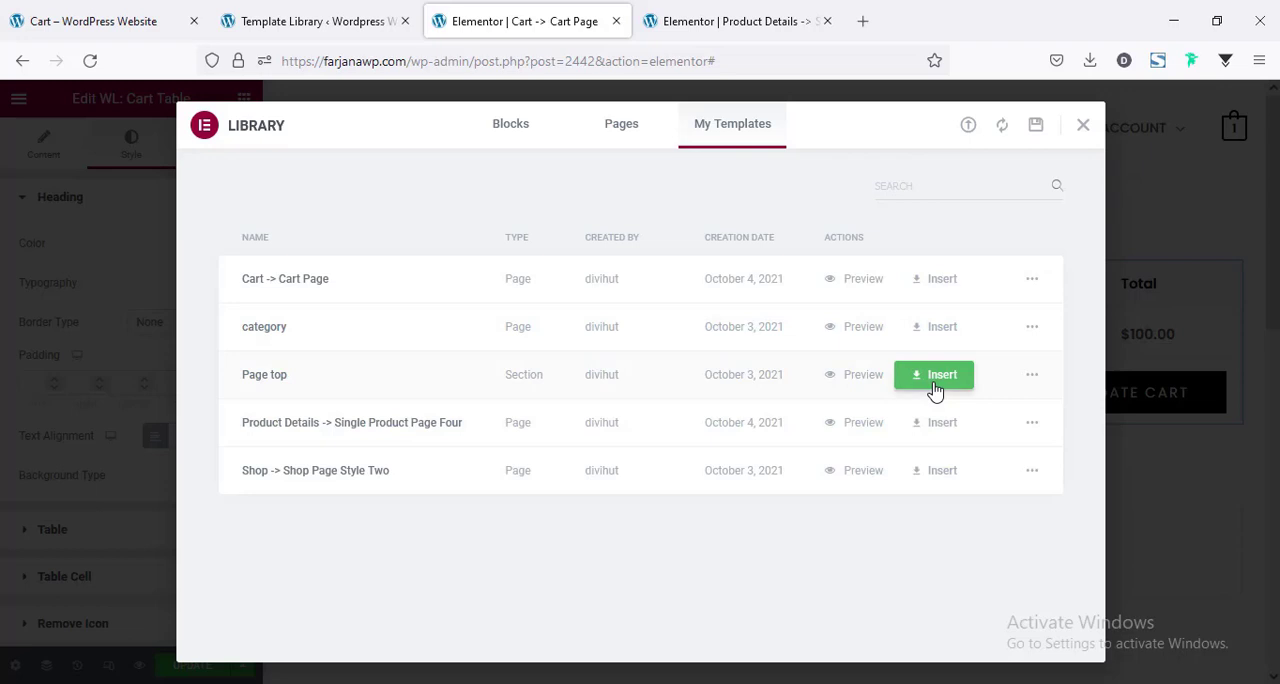
{"action": "left_click", "coordinate": [751, 449]}
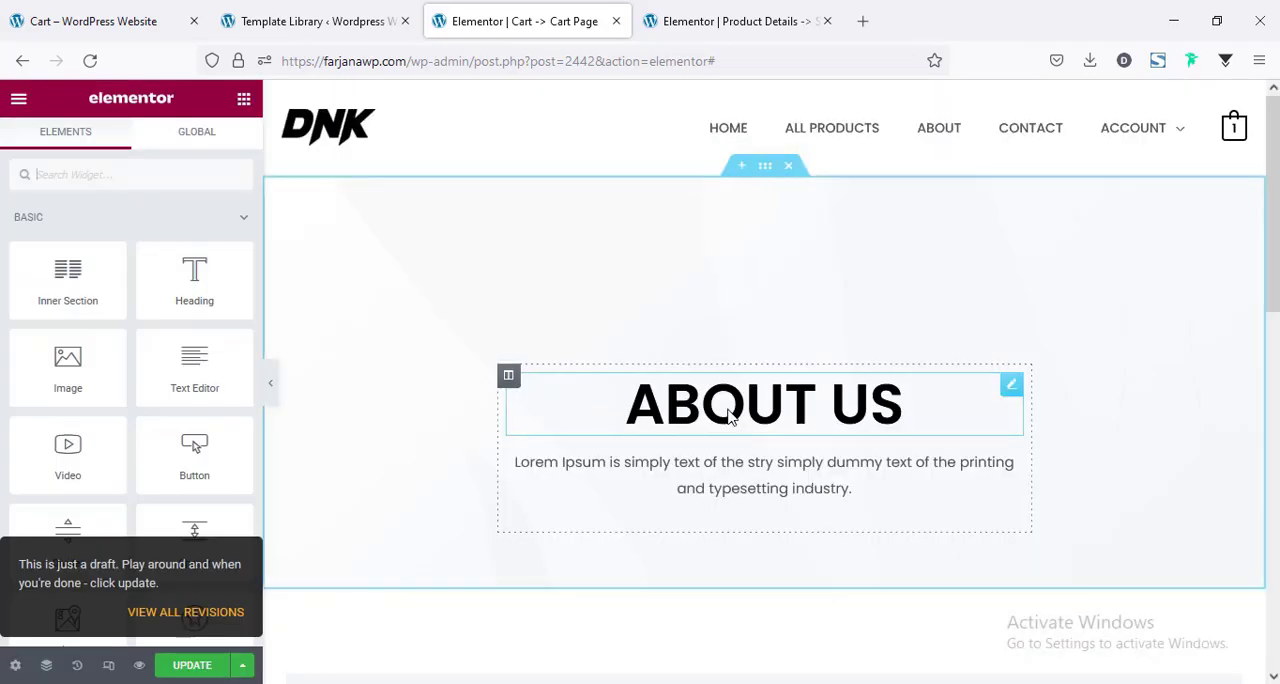
Replace the "About Us" heading text in the inserted page top section with "Cart".
{"action": "left_click", "coordinate": [729, 404]}
{"action": "triple_click", "coordinate": [729, 404]}
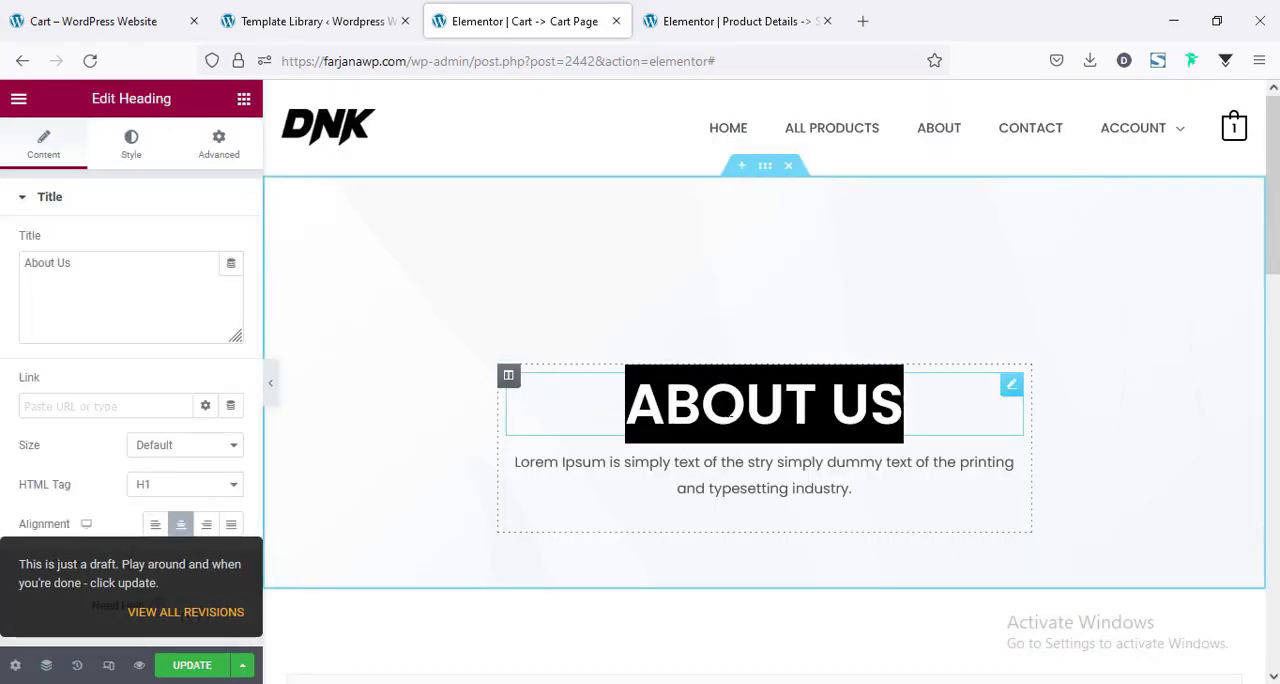
{"action": "type", "text": "Cart"}
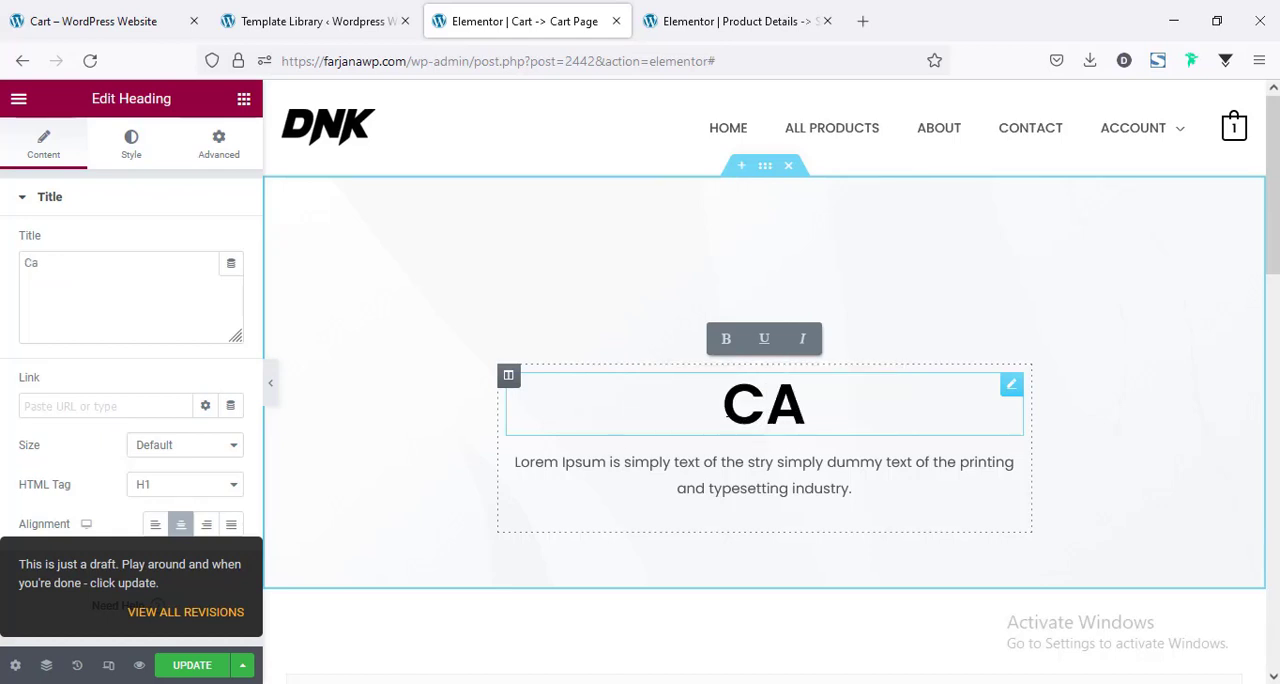
Delete the placeholder paragraph below the "Cart" heading, preview the page at full width, and update the template.
{"action": "right_click", "coordinate": [756, 470]}
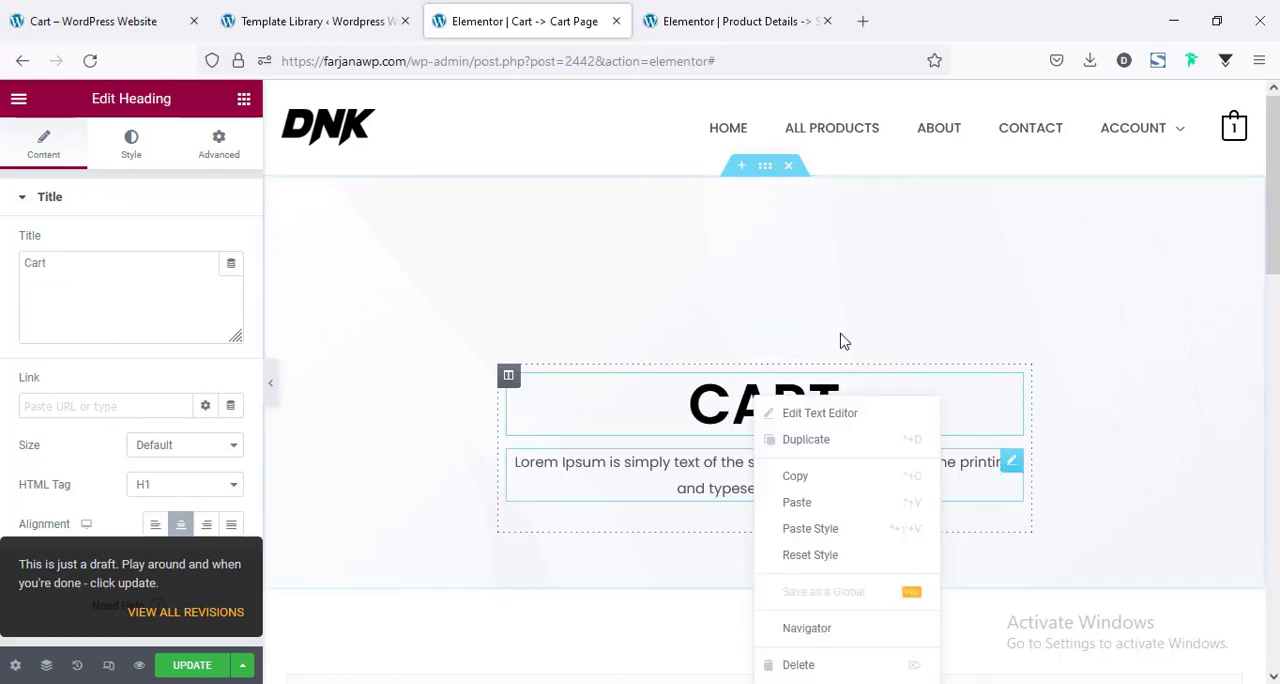
{"action": "left_click", "coordinate": [808, 665]}
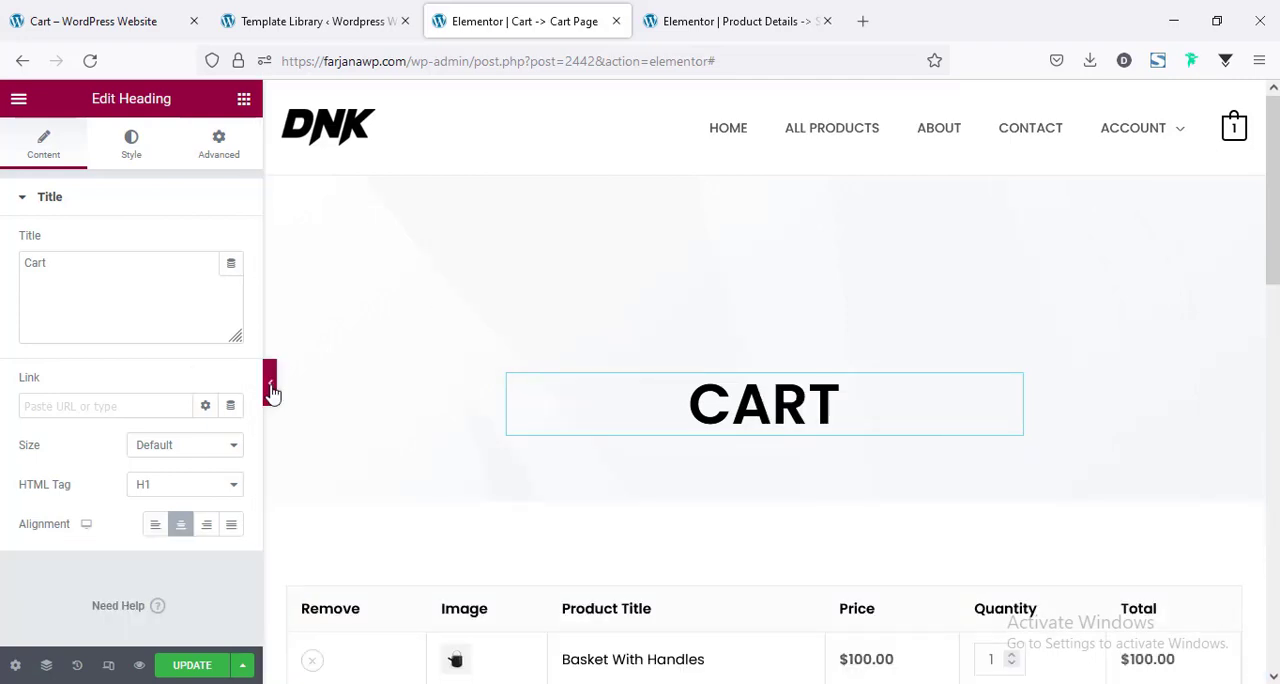
{"action": "left_click", "coordinate": [271, 388]}
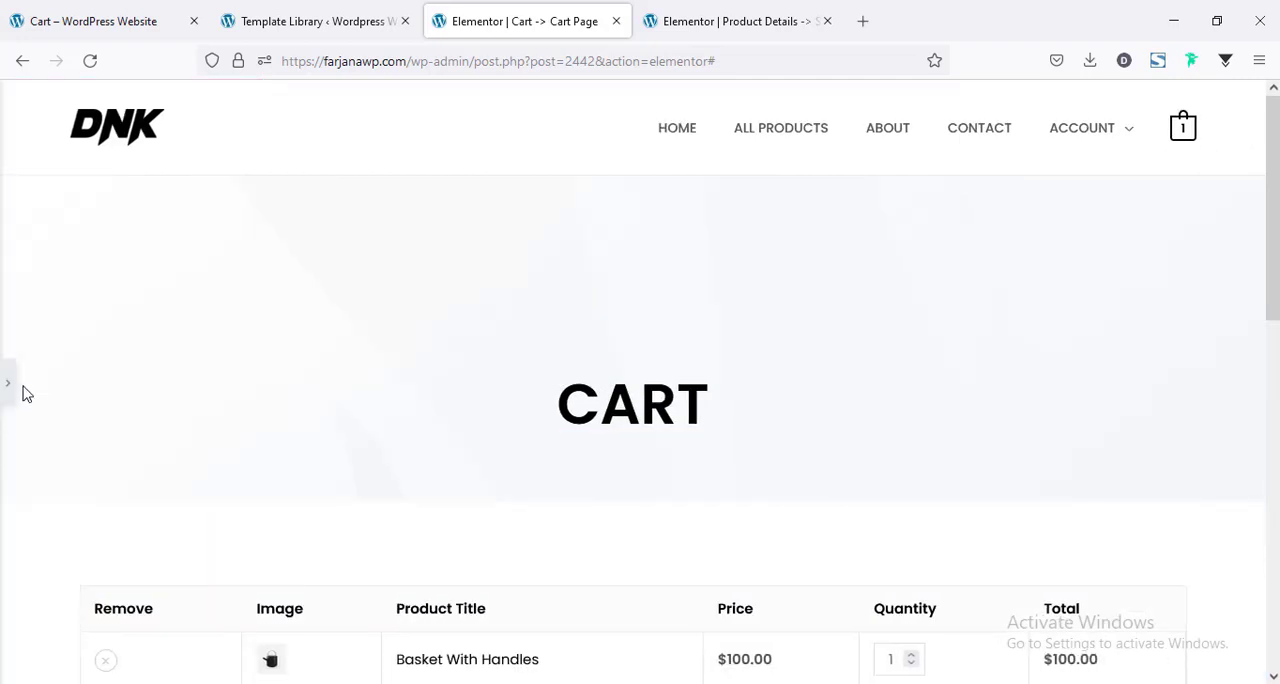
{"action": "left_click", "coordinate": [7, 382]}
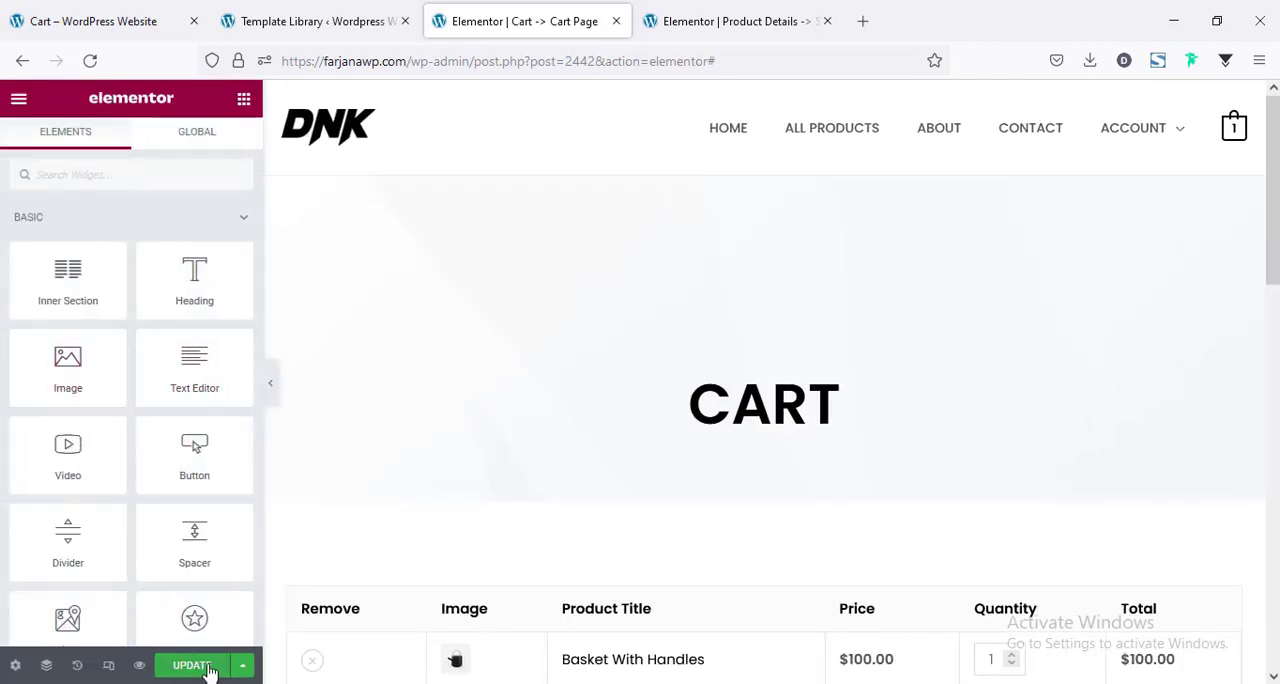
{"action": "left_click", "coordinate": [192, 668]}
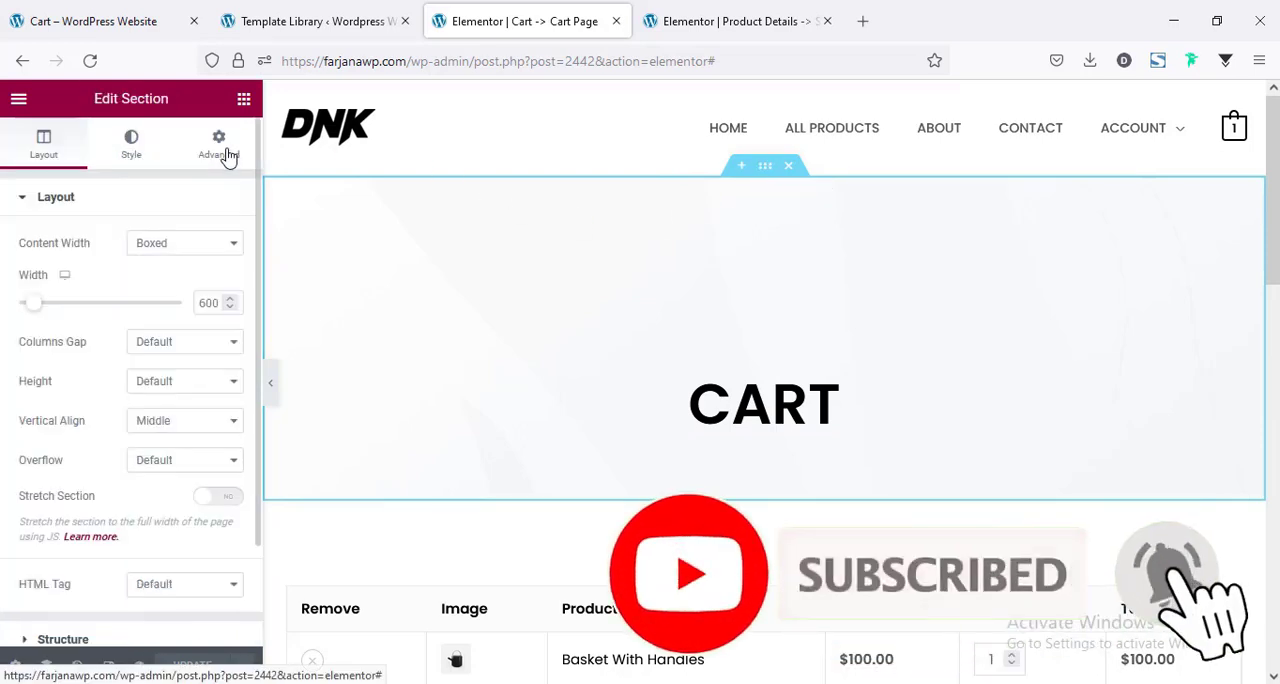
Set the page top section's top and bottom padding to 100 px and update the cart template.
{"action": "left_click", "coordinate": [220, 147]}
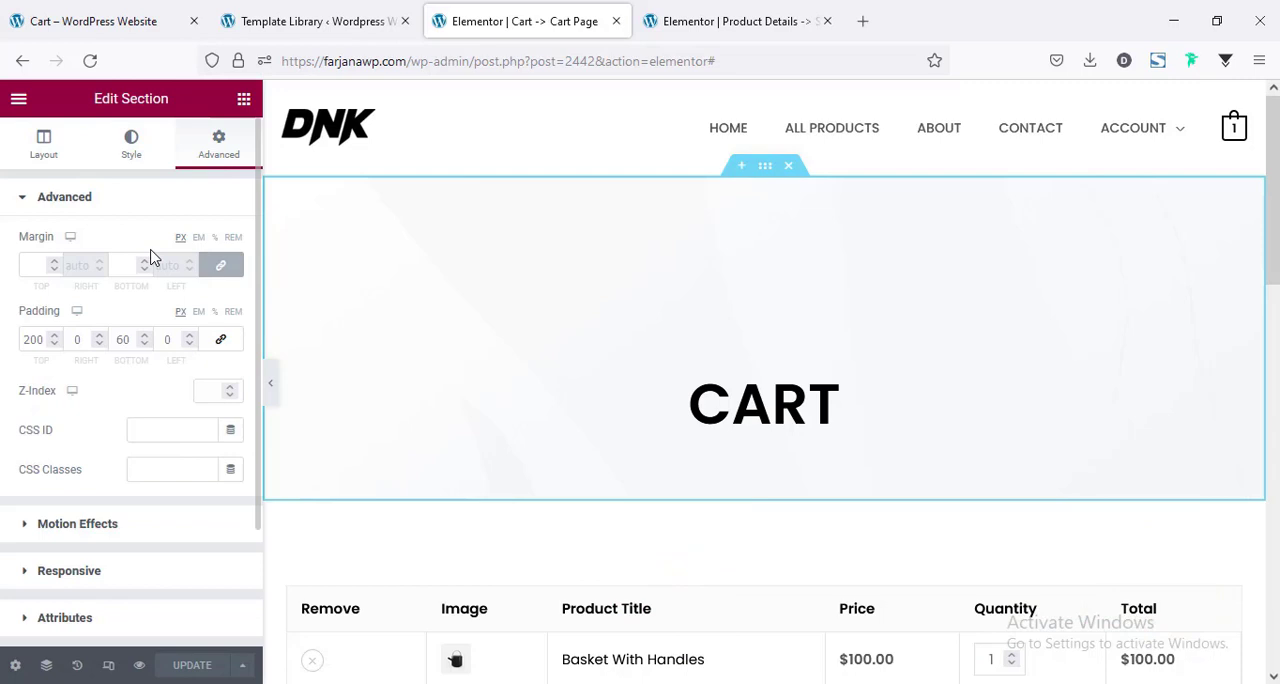
{"action": "double_click", "coordinate": [36, 340]}
{"action": "type", "text": "60"}
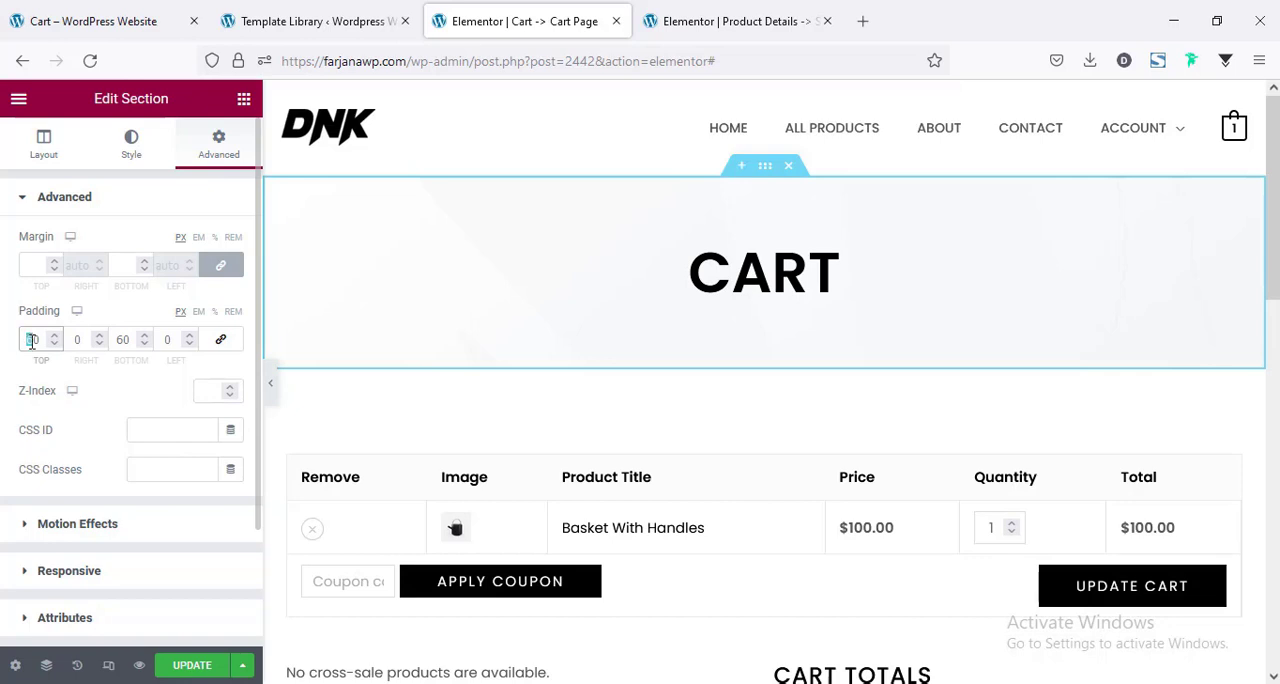
{"action": "type", "text": "100"}
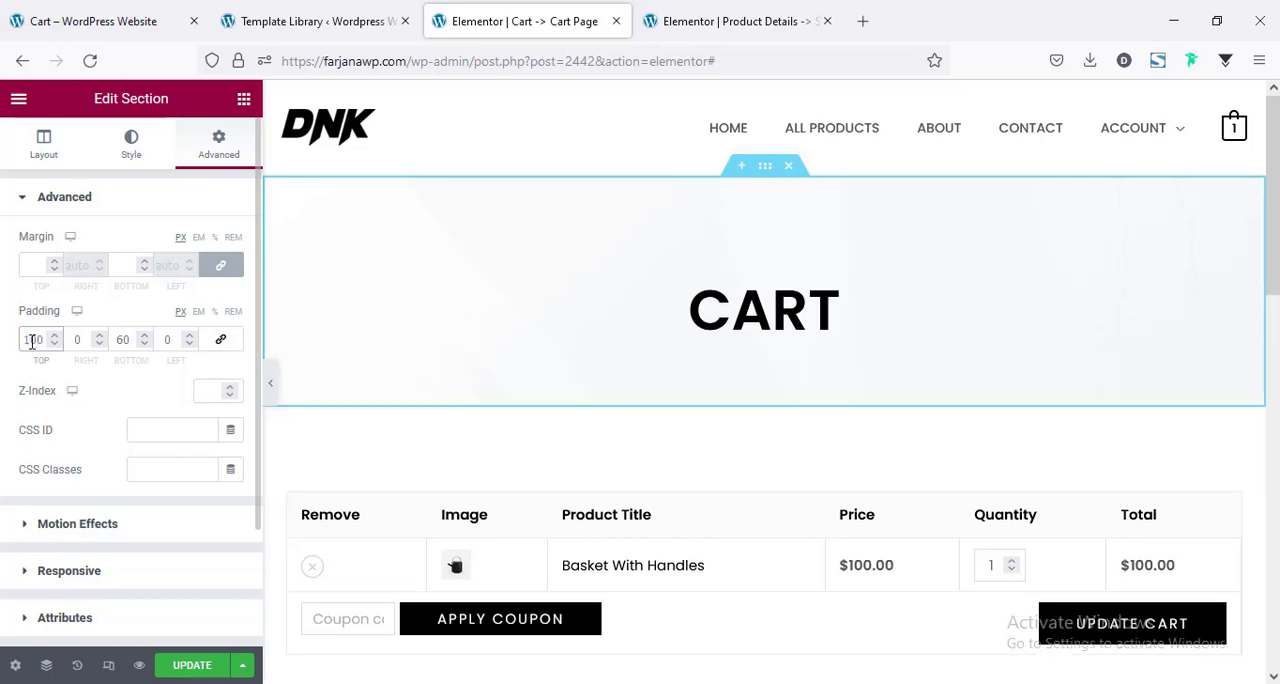
{"action": "left_click", "coordinate": [121, 340]}
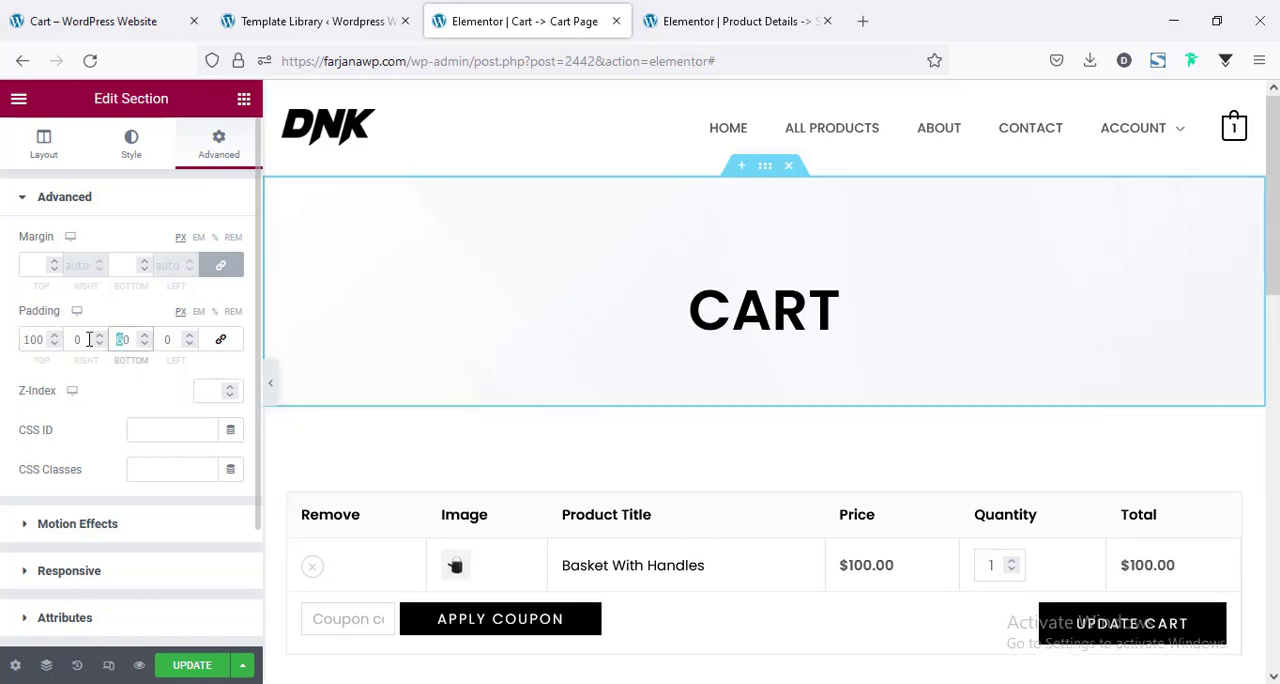
{"action": "type", "text": "100"}
{"action": "left_click", "coordinate": [183, 670]}
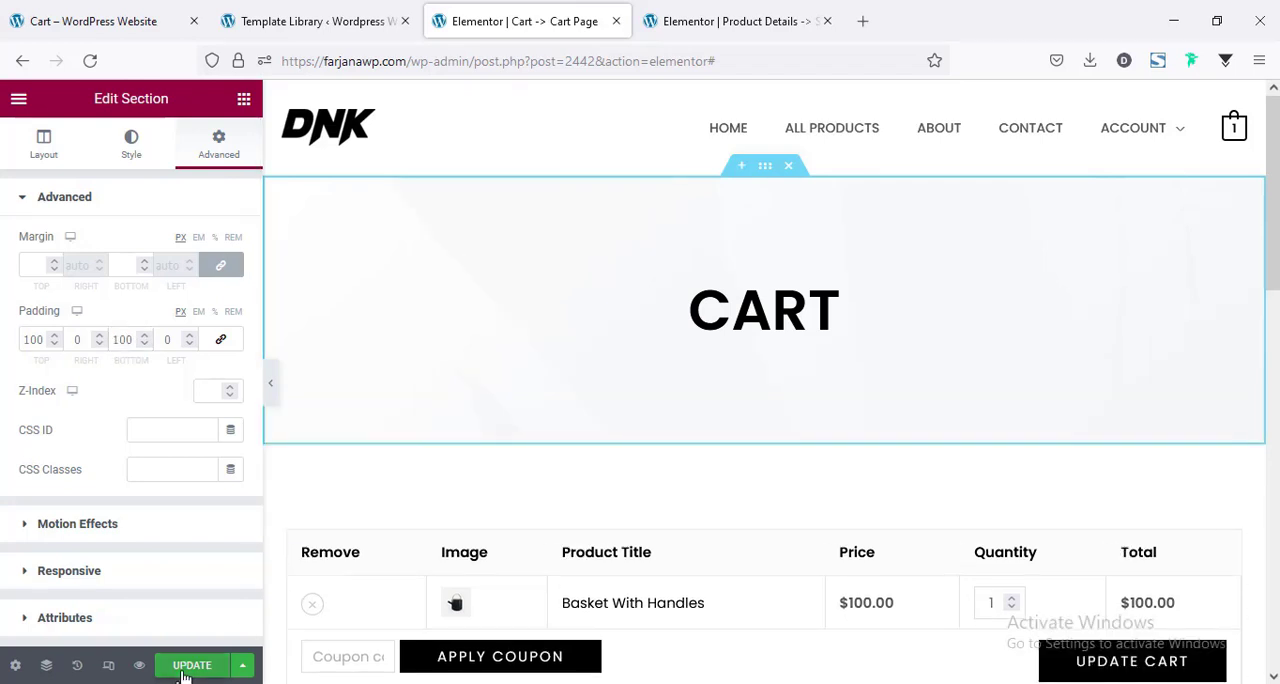
Close the import confirmation in the template library and open WooLentor's WooCommerce Template settings.
{"action": "left_click", "coordinate": [340, 21]}
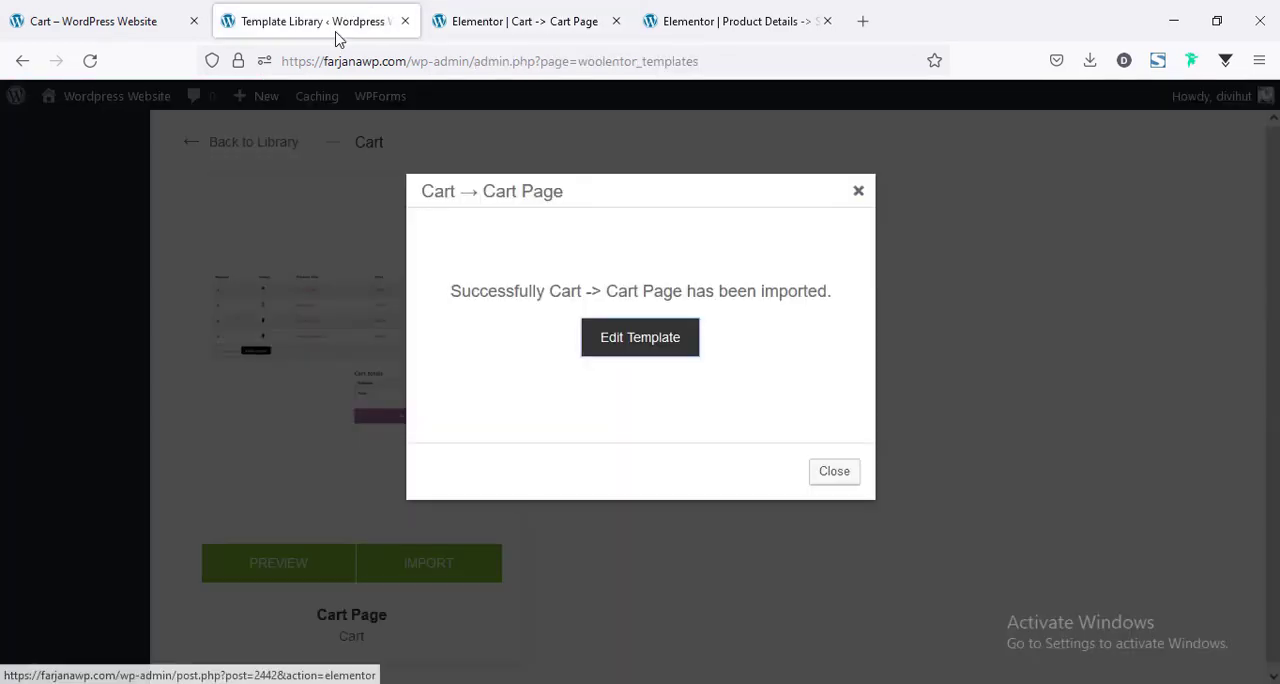
{"action": "left_click", "coordinate": [862, 194]}
{"action": "left_click", "coordinate": [257, 143]}
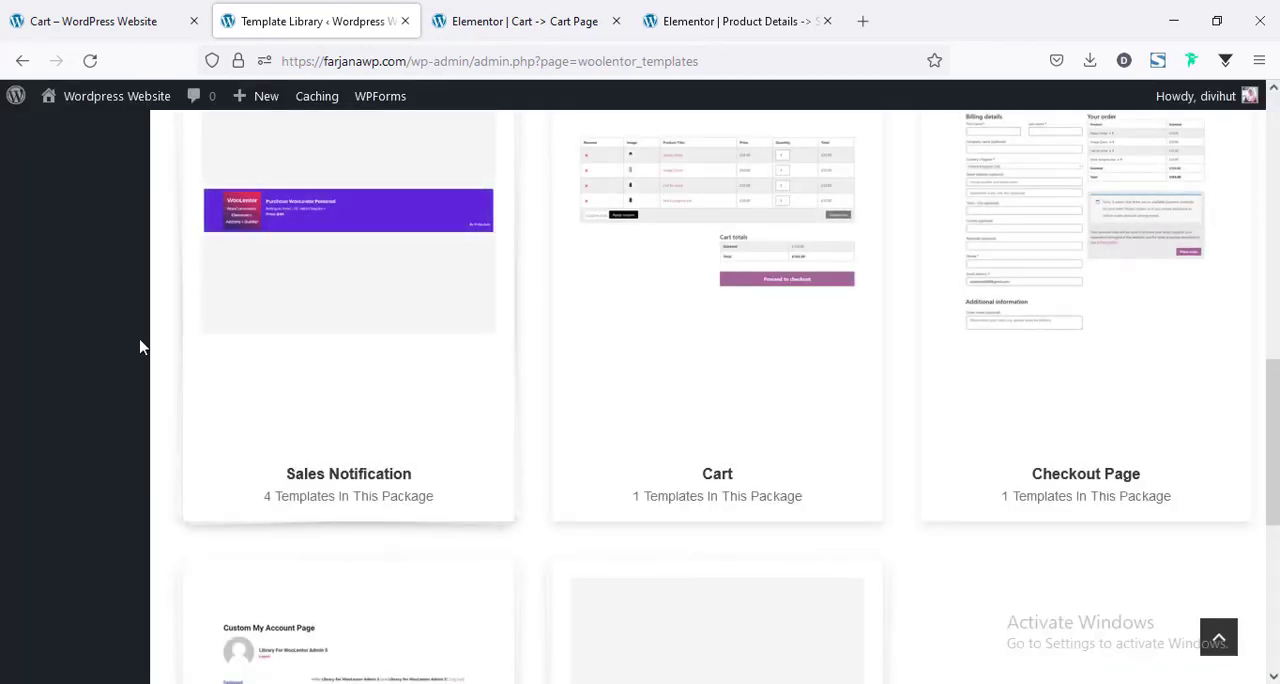
{"action": "scroll", "coordinate": [140, 343], "scroll_direction": "up", "scroll_amount": 3}
{"action": "left_click", "coordinate": [53, 184]}
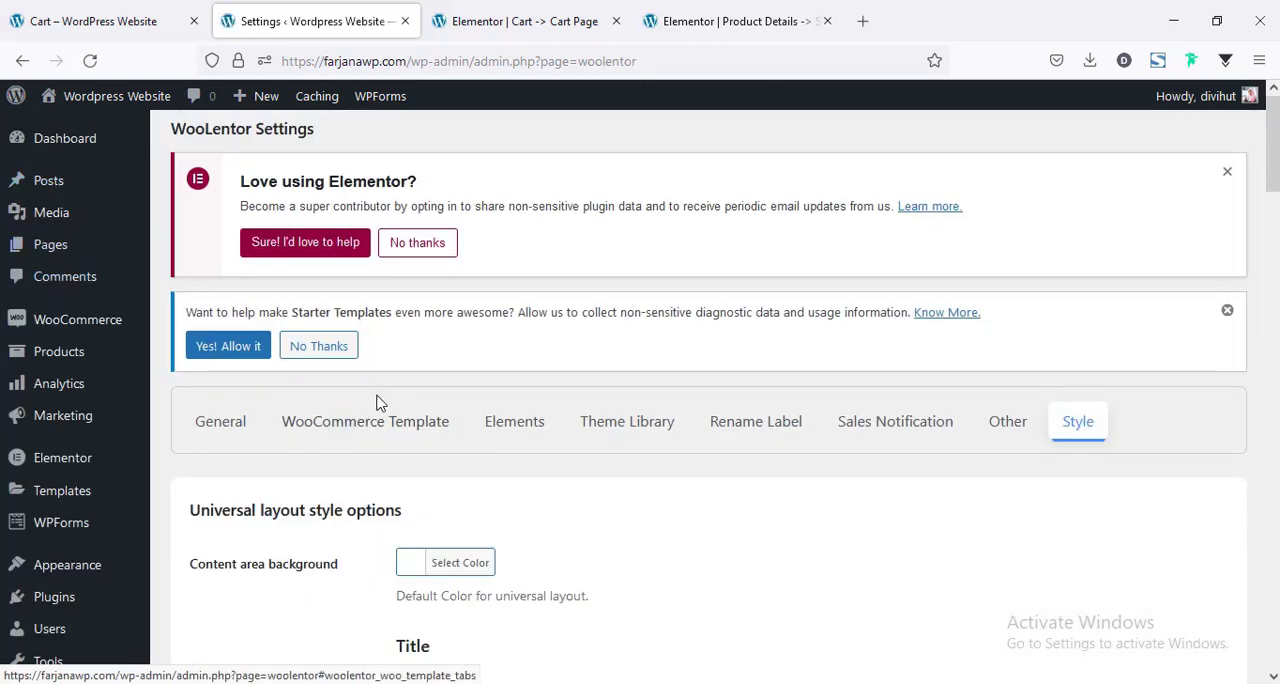
{"action": "left_click", "coordinate": [388, 421]}
Assign "Cart -> Cart Page (page)" as the Cart Page Template and save the WooLentor settings.
{"action": "scroll", "coordinate": [400, 432], "scroll_direction": "down", "scroll_amount": 5}
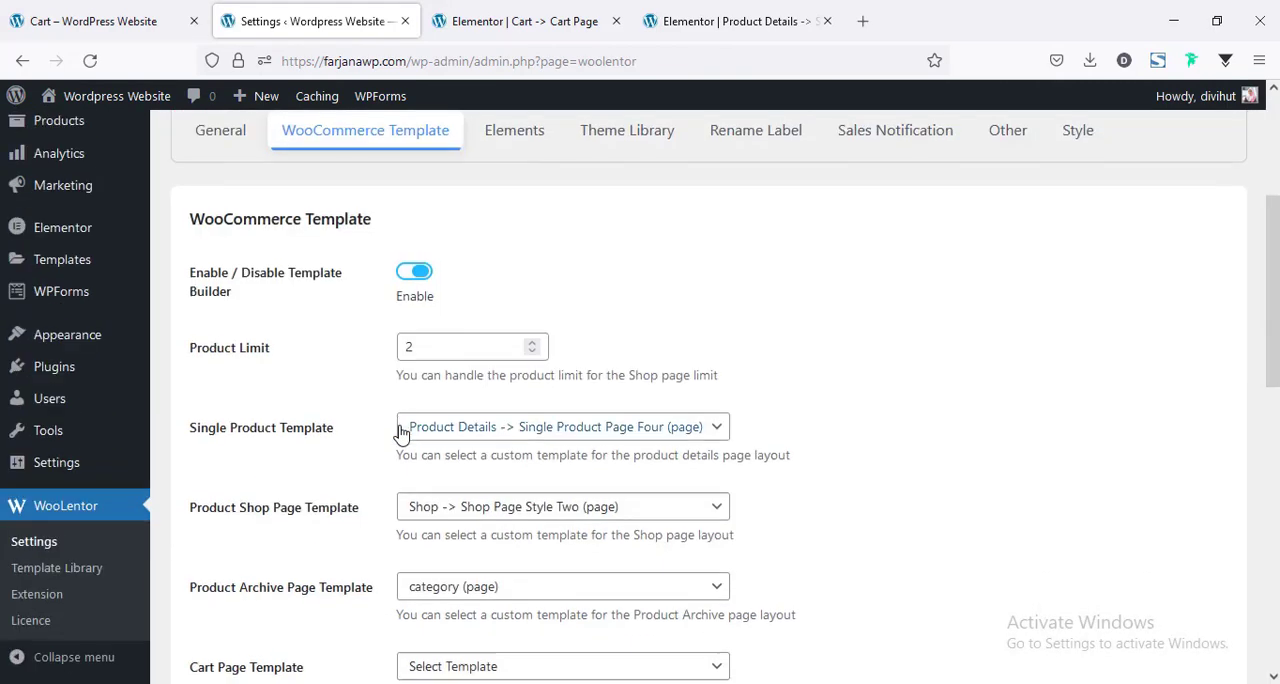
{"action": "scroll", "coordinate": [300, 490], "scroll_direction": "down", "scroll_amount": 1}
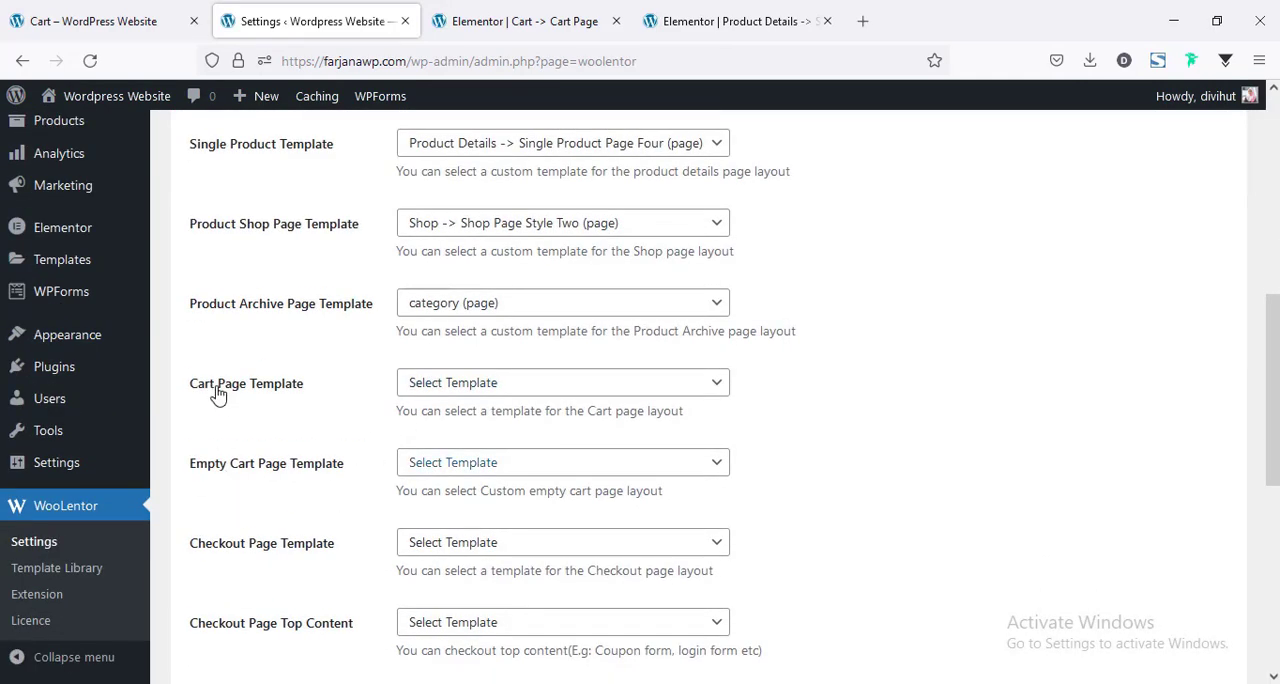
{"action": "left_click", "coordinate": [428, 383]}
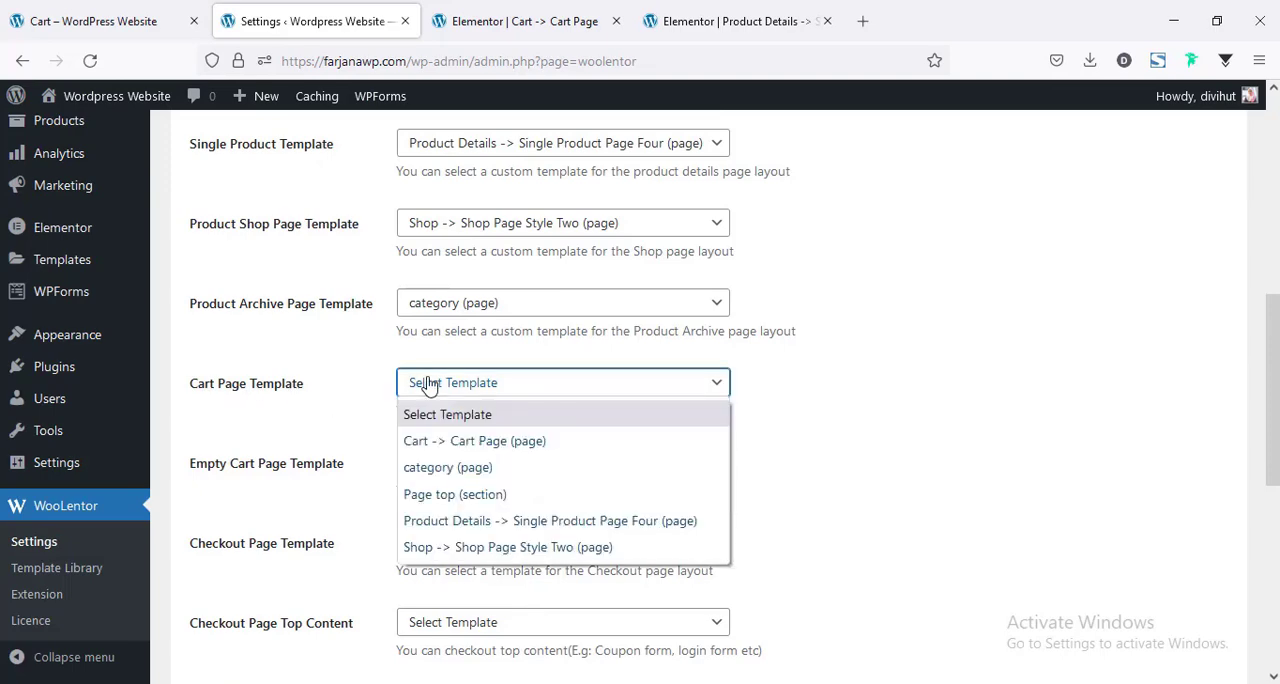
{"action": "left_click", "coordinate": [440, 441]}
{"action": "scroll", "coordinate": [337, 600], "scroll_direction": "down", "scroll_amount": 5}
{"action": "left_click", "coordinate": [280, 594]}
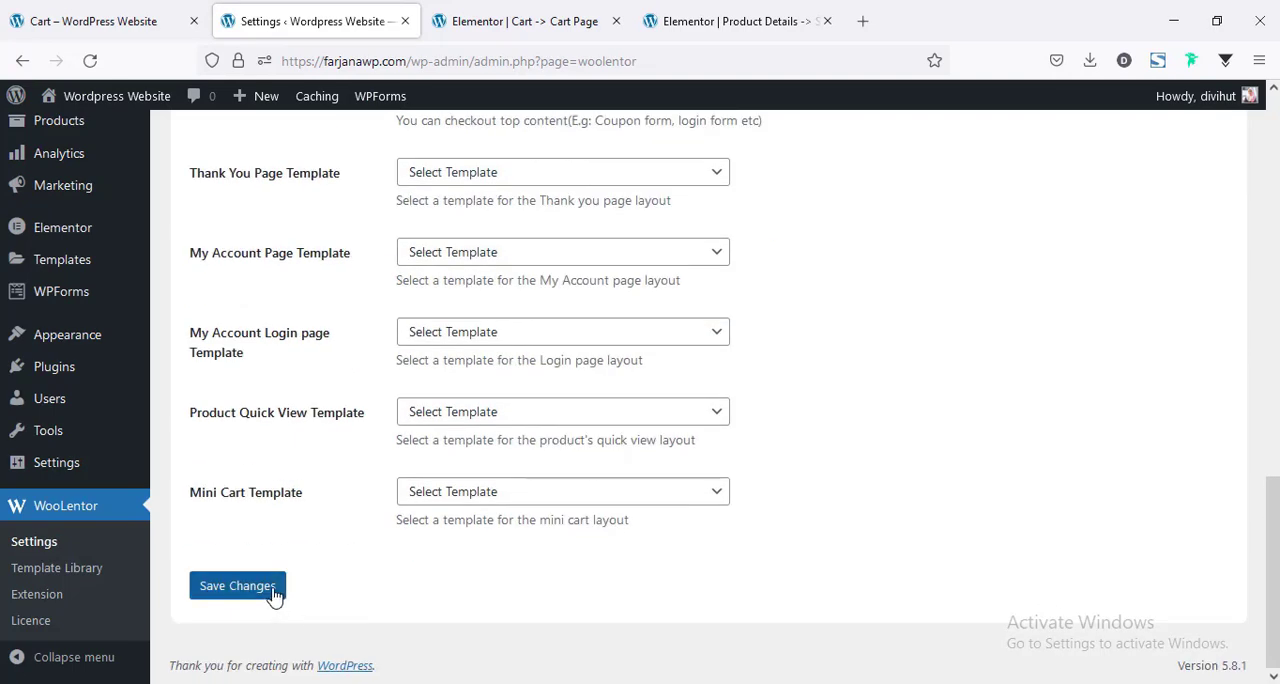
Reload the live cart page and check how the assigned template and its page top section display.
{"action": "left_click", "coordinate": [130, 12]}
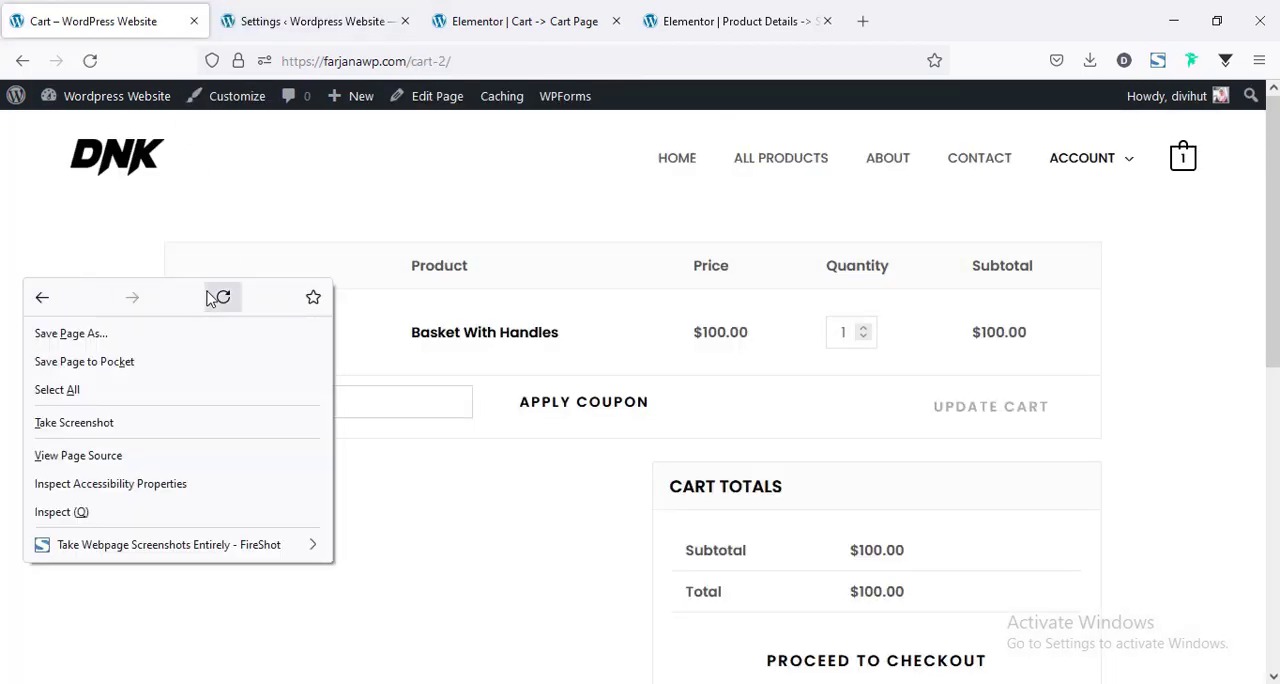
{"action": "left_click", "coordinate": [214, 296]}
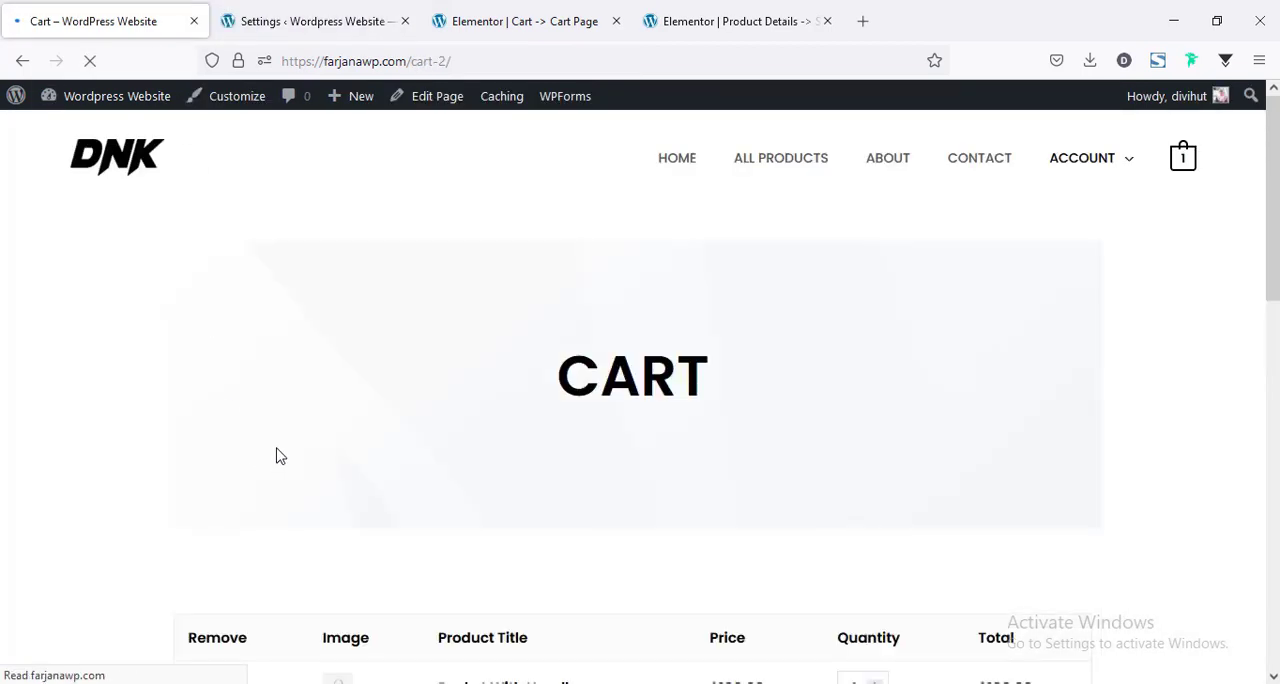
{"action": "scroll", "coordinate": [589, 360], "scroll_direction": "down", "scroll_amount": 3}
{"action": "scroll", "coordinate": [589, 364], "scroll_direction": "down", "scroll_amount": 3}
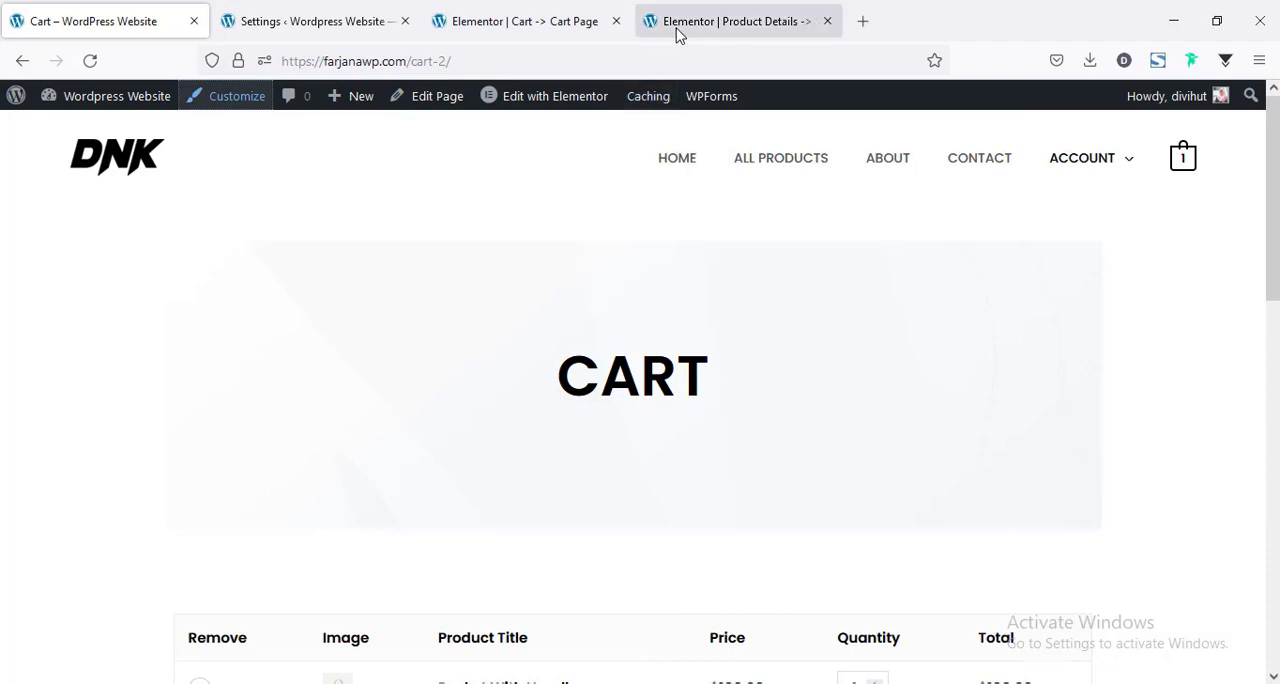
Set the page top section's content width to Full Width, enable Stretch Section, and update the cart template.
{"action": "left_click", "coordinate": [493, 22]}
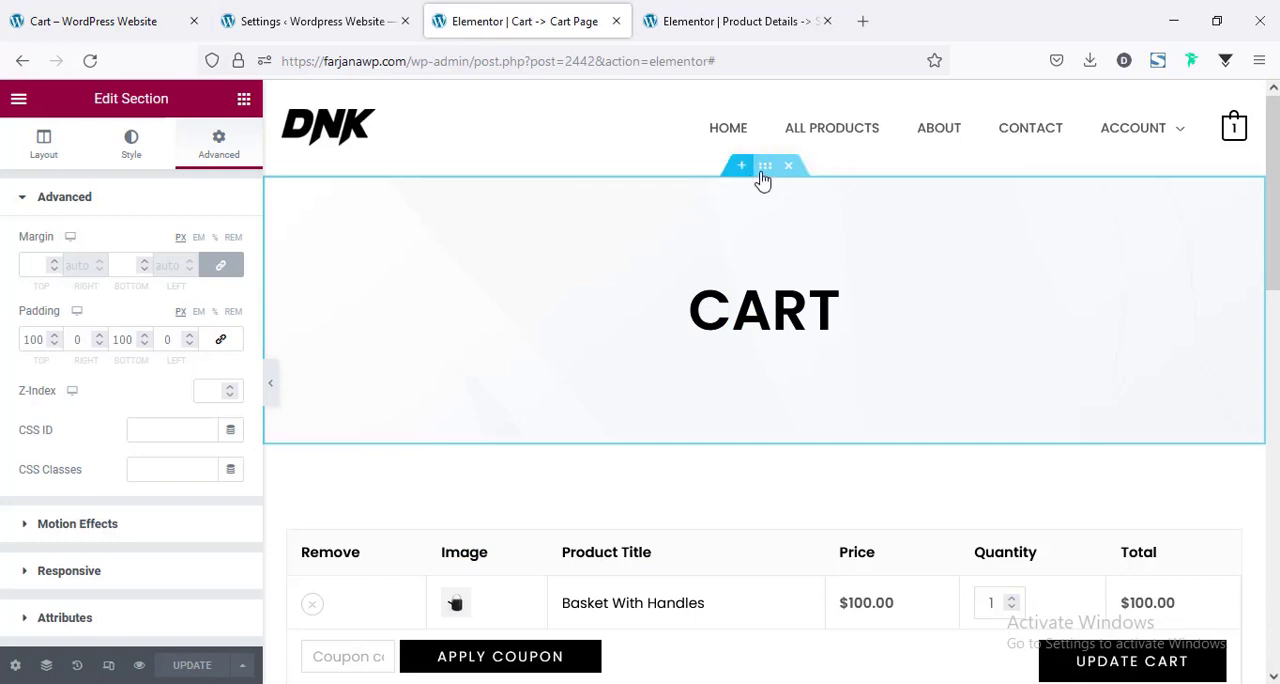
{"action": "left_click", "coordinate": [52, 165]}
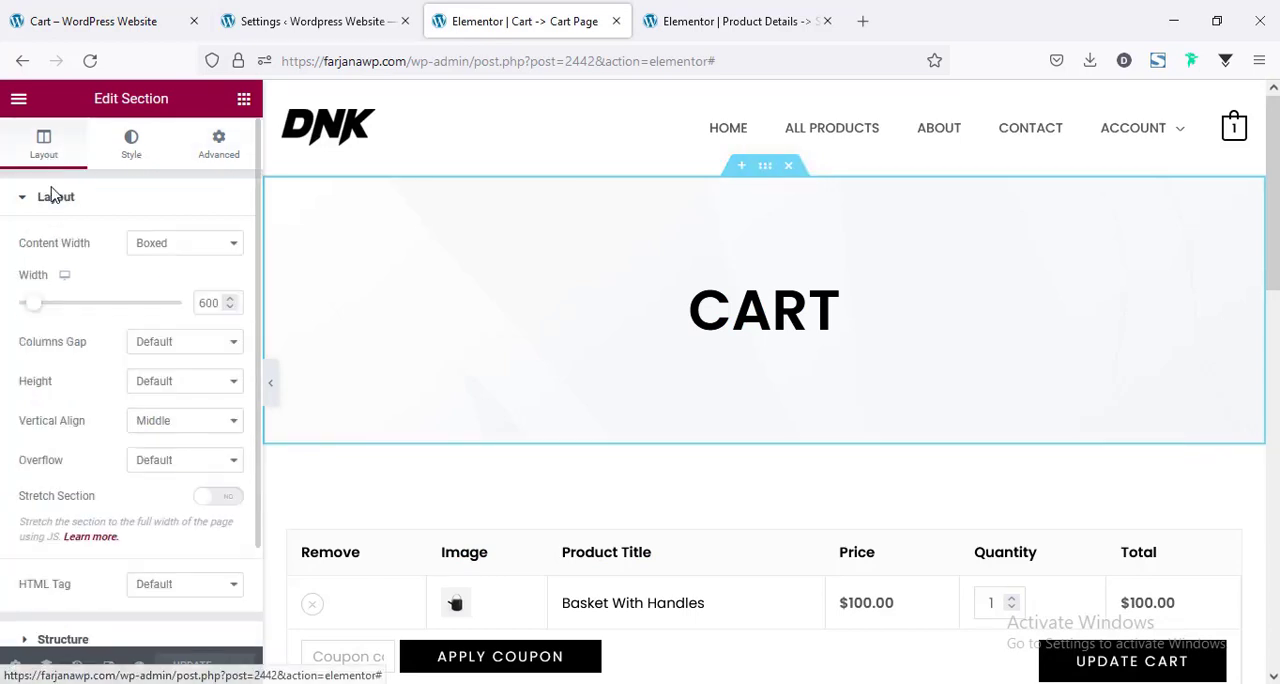
{"action": "left_click", "coordinate": [163, 242]}
{"action": "left_click", "coordinate": [155, 290]}
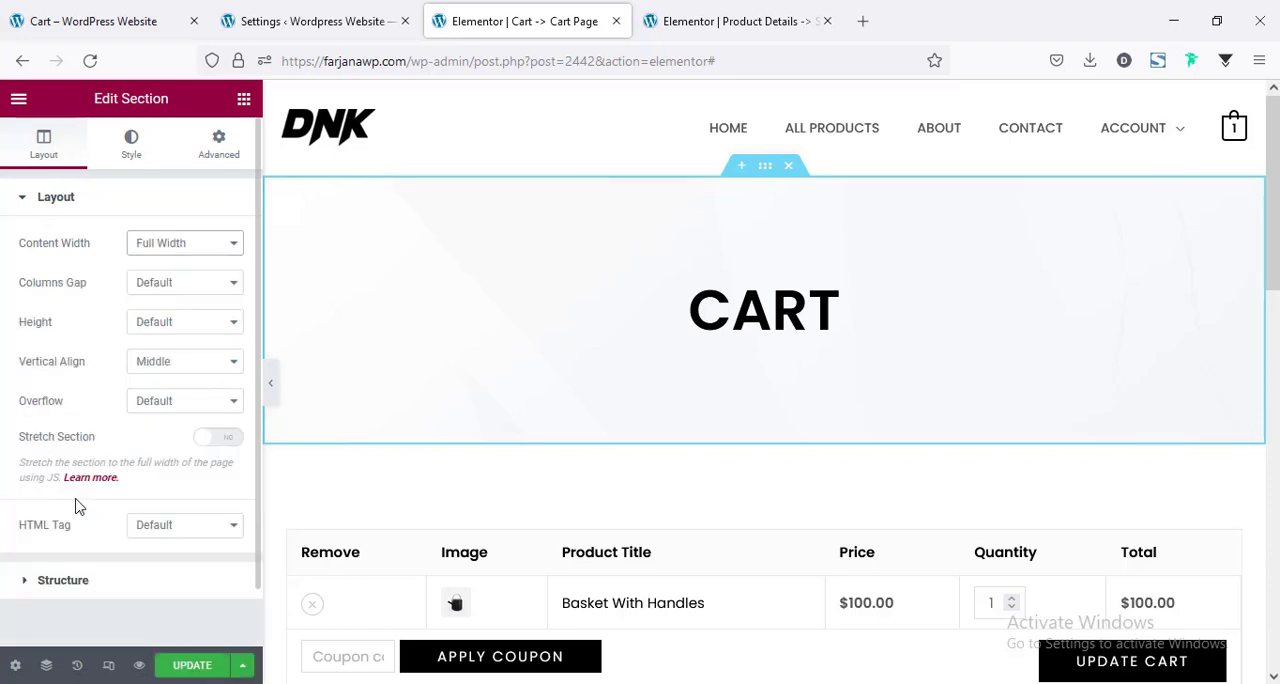
{"action": "left_click", "coordinate": [219, 440]}
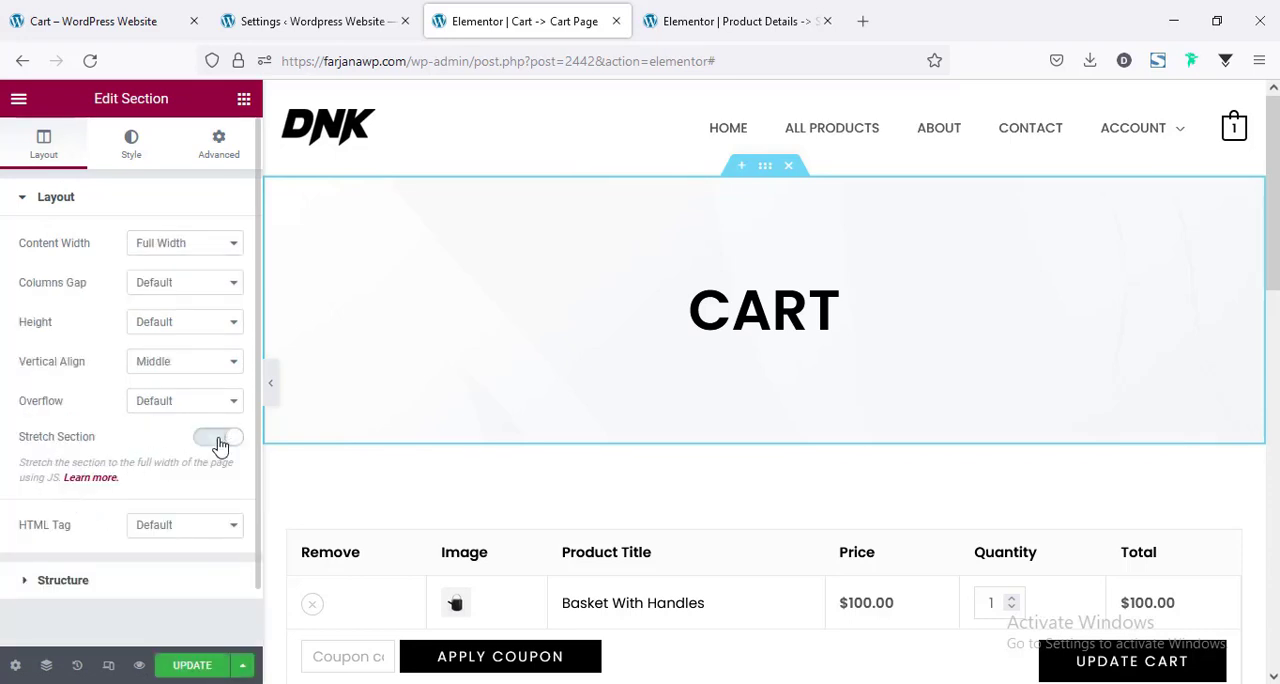
{"action": "left_click", "coordinate": [193, 668]}
Reload the live cart page and examine the stretched page top section, cart table and cart totals.
{"action": "left_click", "coordinate": [143, 16]}
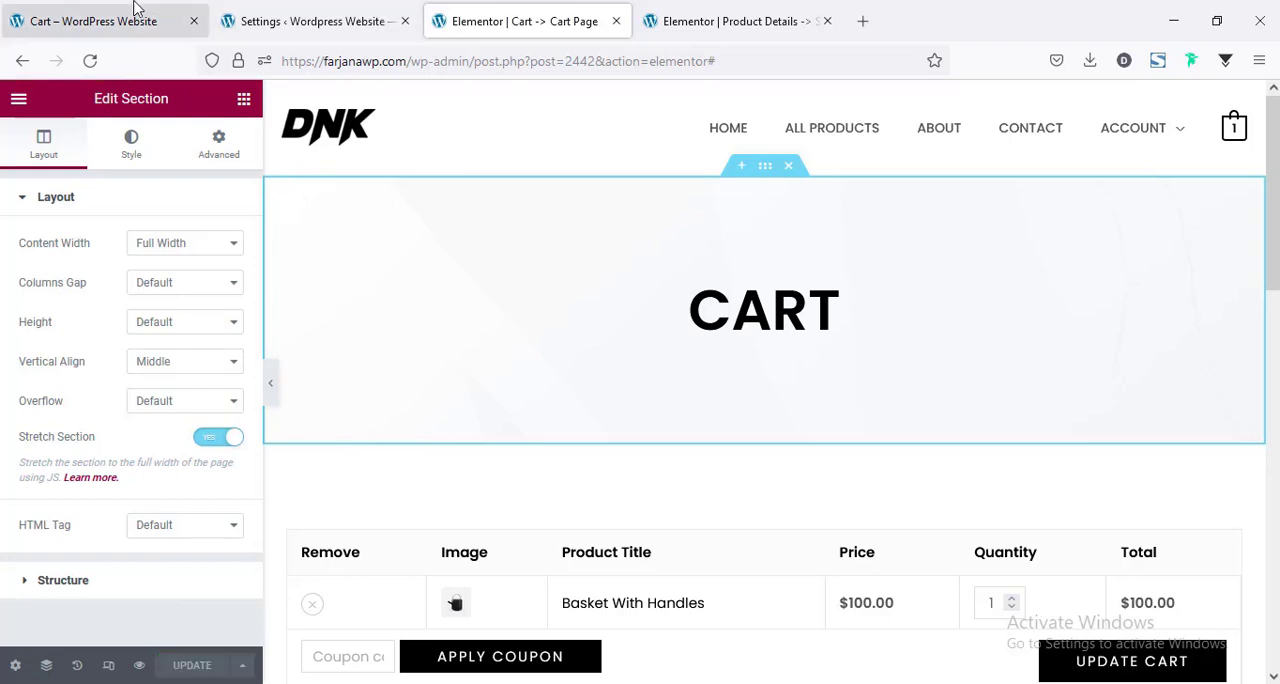
{"action": "left_click", "coordinate": [90, 61]}
{"action": "mouse_move", "coordinate": [91, 95]}
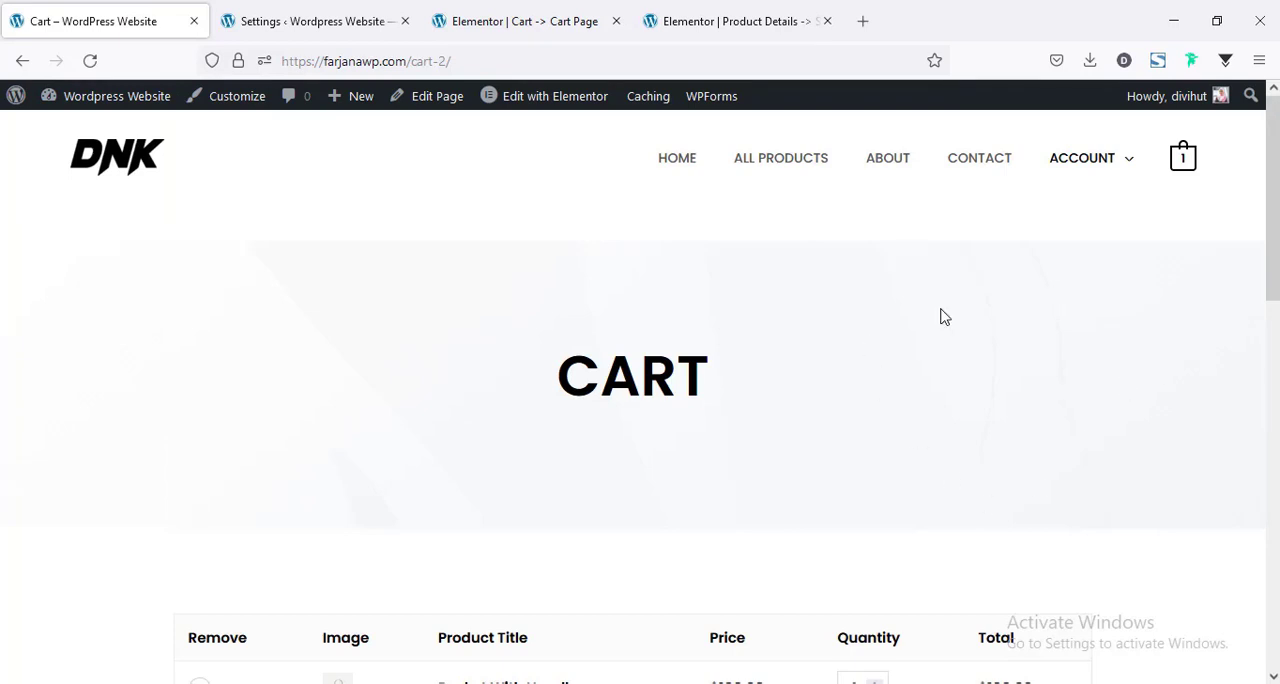
{"action": "scroll", "coordinate": [640, 400], "scroll_direction": "down", "scroll_amount": 5}
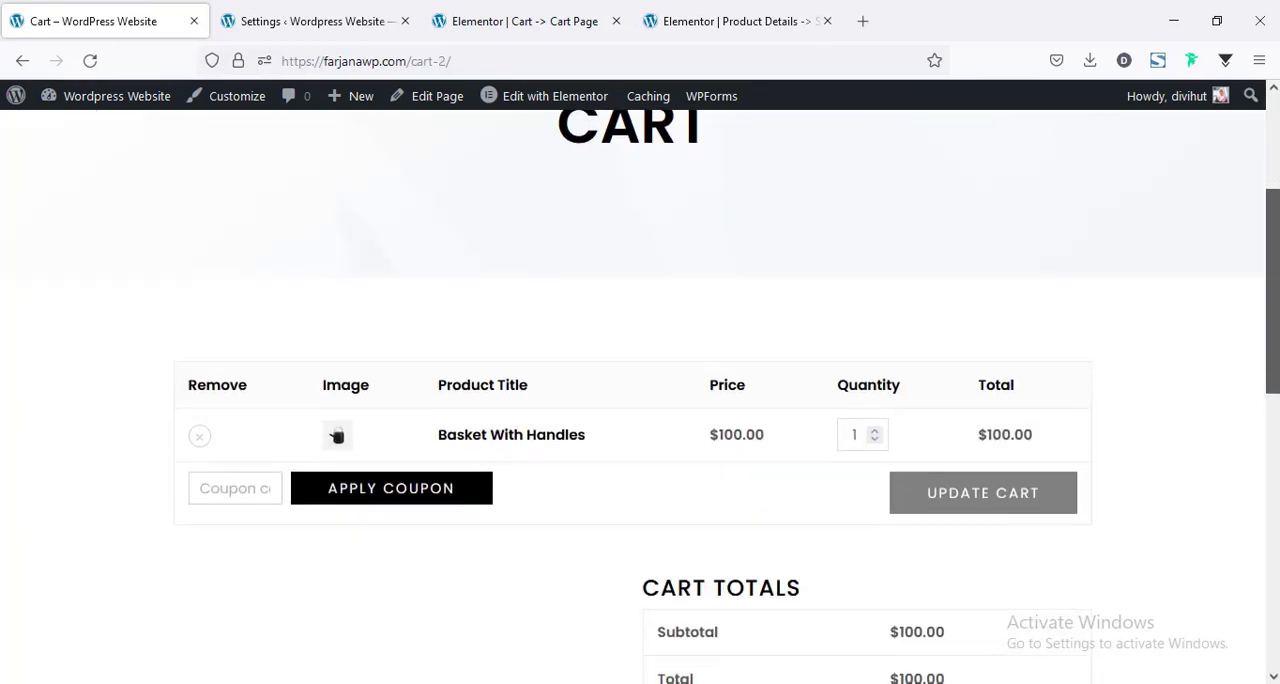
{"action": "scroll", "coordinate": [640, 400], "scroll_direction": "down", "scroll_amount": 3}
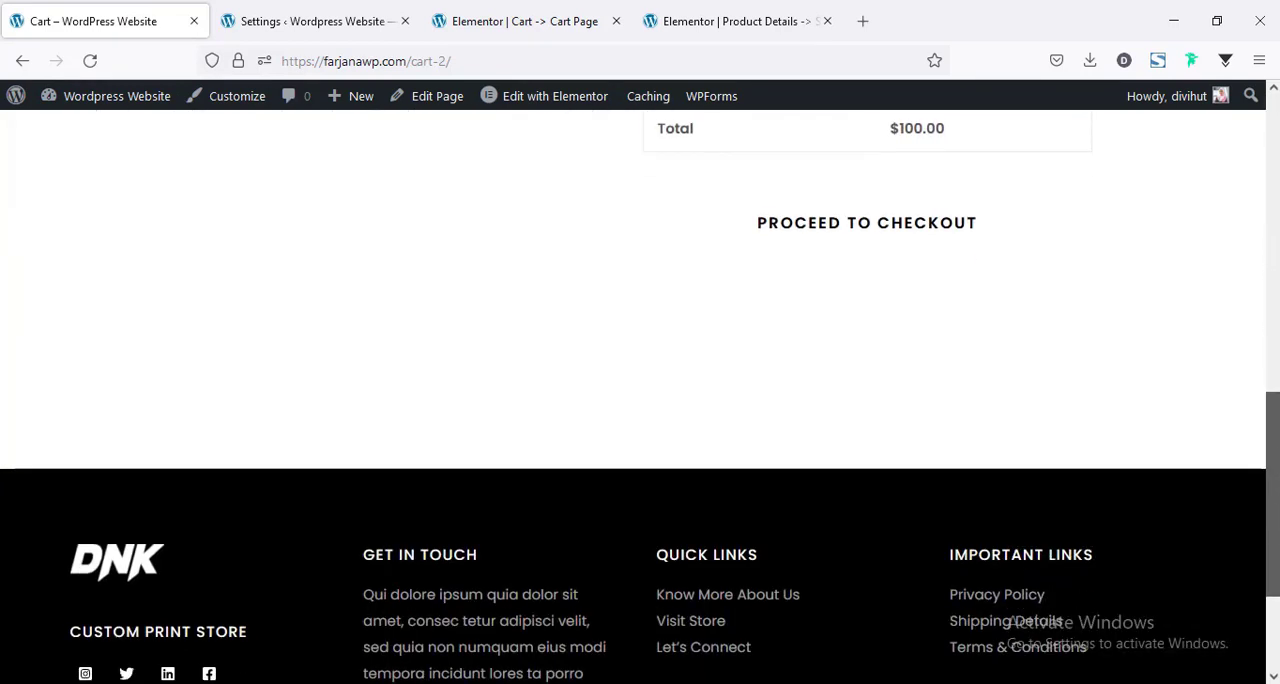
{"action": "scroll", "coordinate": [640, 400], "scroll_direction": "up", "scroll_amount": 5}
{"action": "scroll", "coordinate": [640, 400], "scroll_direction": "up", "scroll_amount": 4}
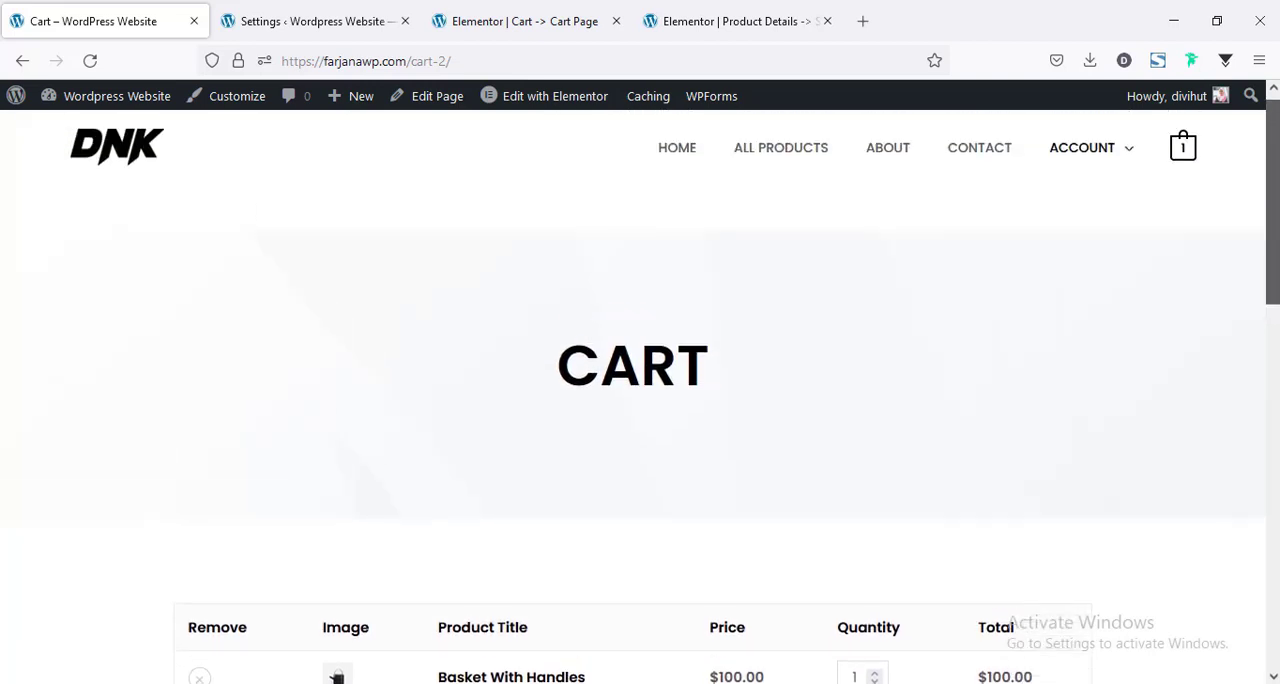
{"action": "scroll", "coordinate": [640, 400], "scroll_direction": "down", "scroll_amount": 2}
{"action": "scroll", "coordinate": [1026, 417], "scroll_direction": "down", "scroll_amount": 4}
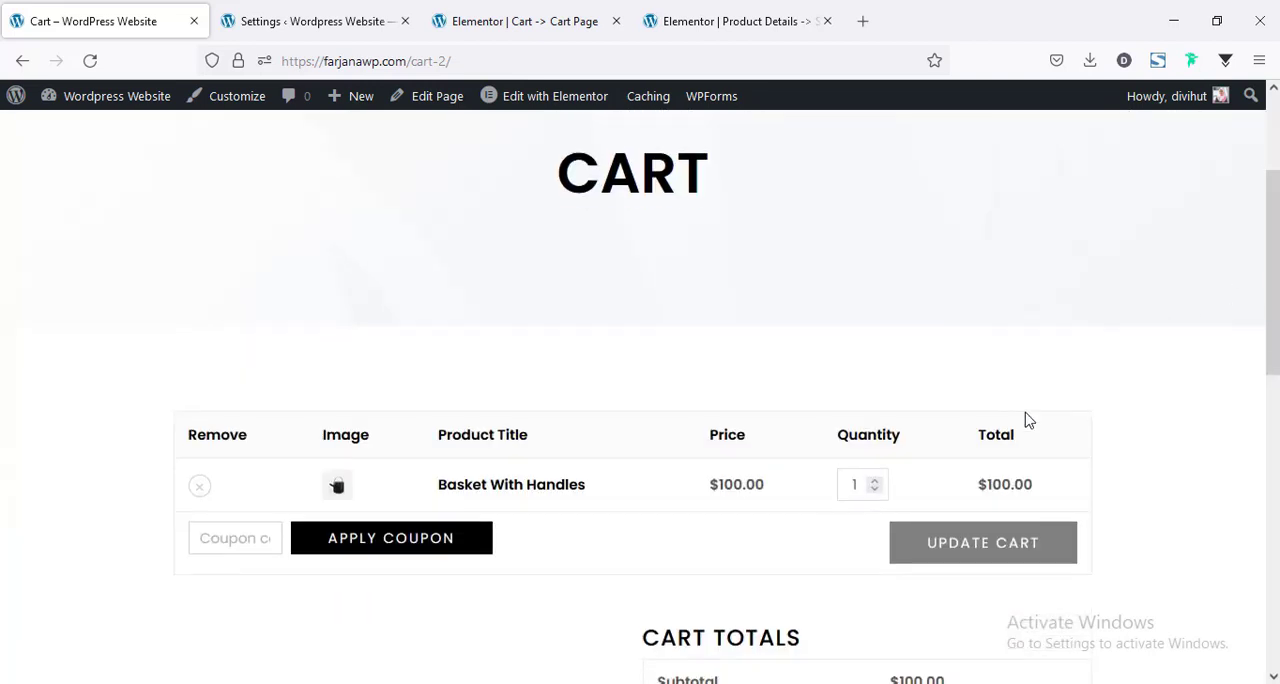
Proceed from the cart to checkout and review the page's billing, order summary and additional information sections.
{"action": "left_click", "coordinate": [833, 462]}
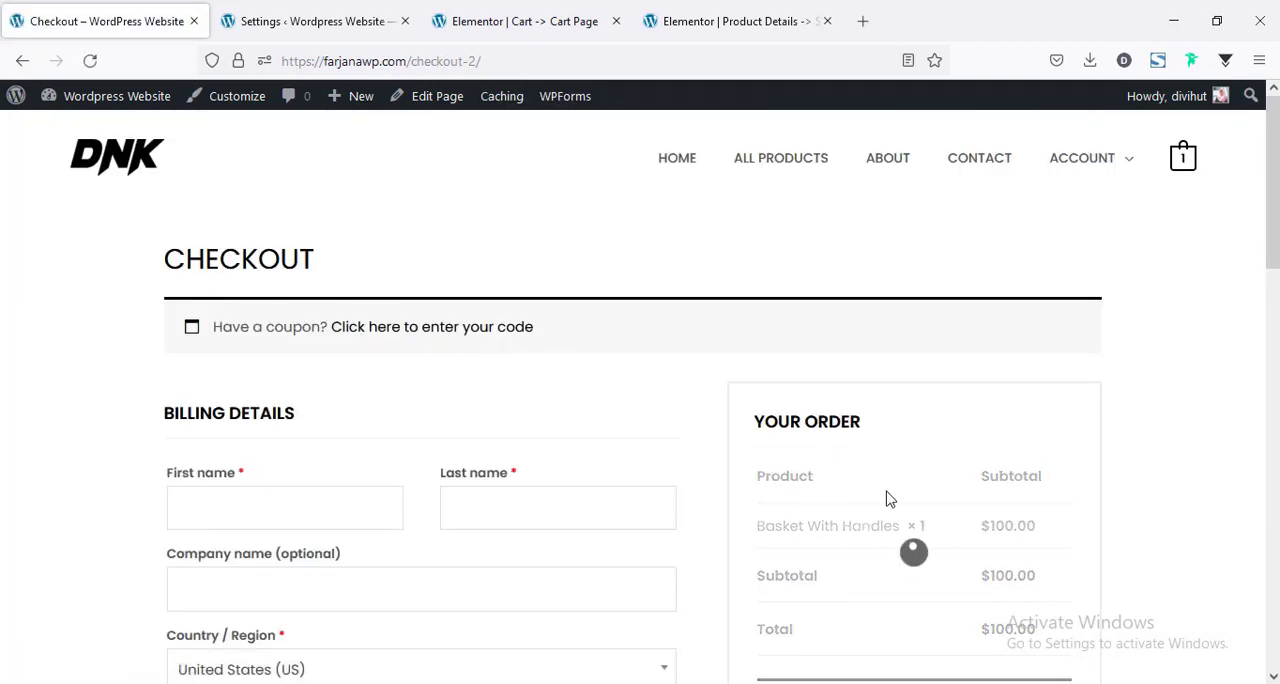
{"action": "scroll", "coordinate": [886, 497], "scroll_direction": "down", "scroll_amount": 4}
{"action": "scroll", "coordinate": [723, 397], "scroll_direction": "down", "scroll_amount": 3}
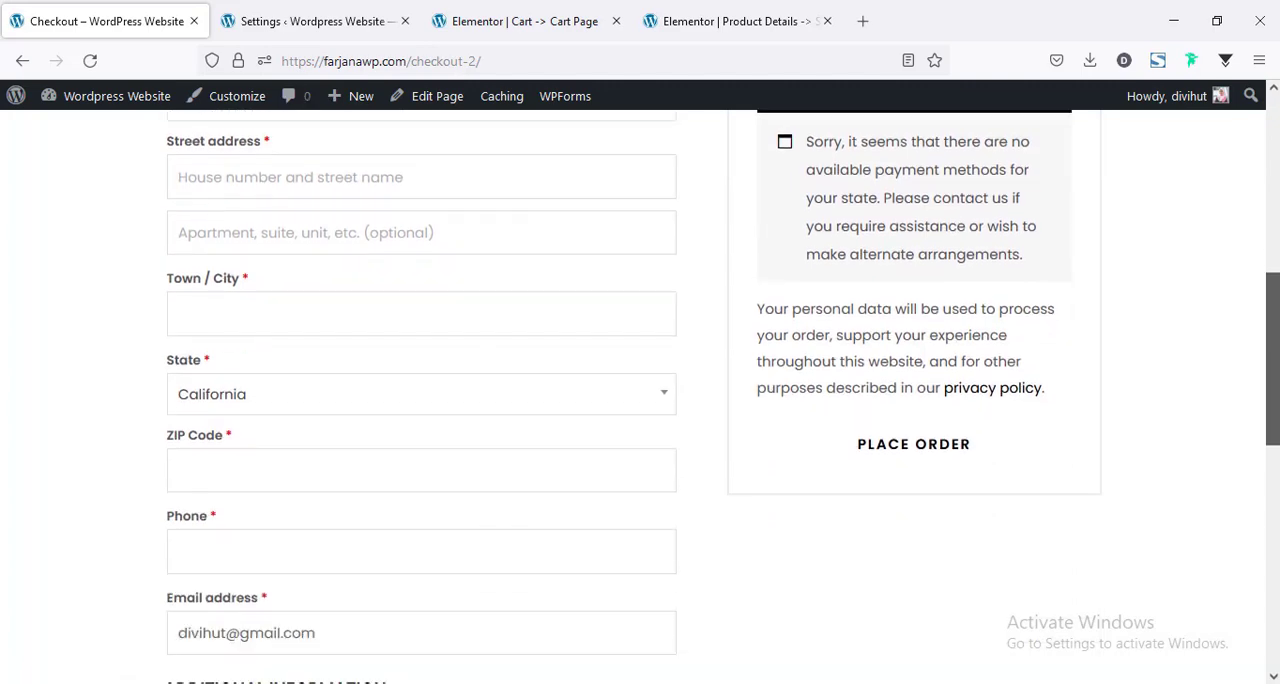
{"action": "scroll", "coordinate": [640, 400], "scroll_direction": "down", "scroll_amount": 4}
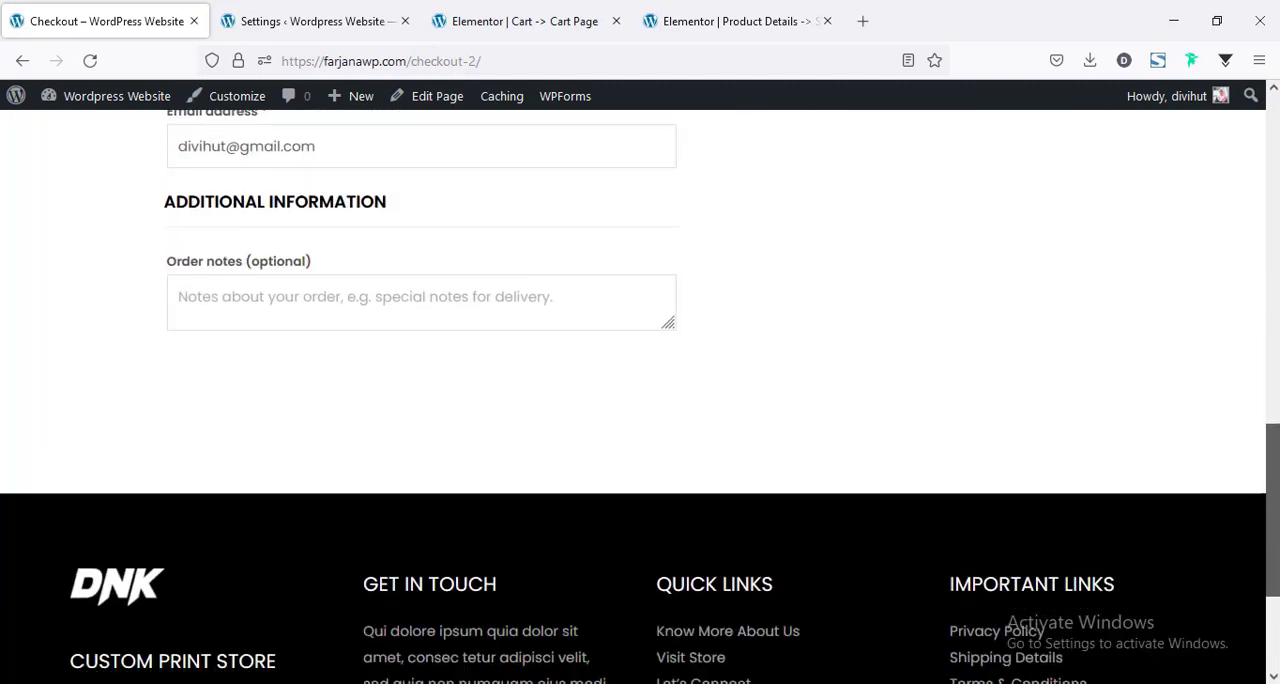
{"action": "scroll", "coordinate": [640, 400], "scroll_direction": "up", "scroll_amount": 7}
{"action": "scroll", "coordinate": [720, 466], "scroll_direction": "up", "scroll_amount": 3}
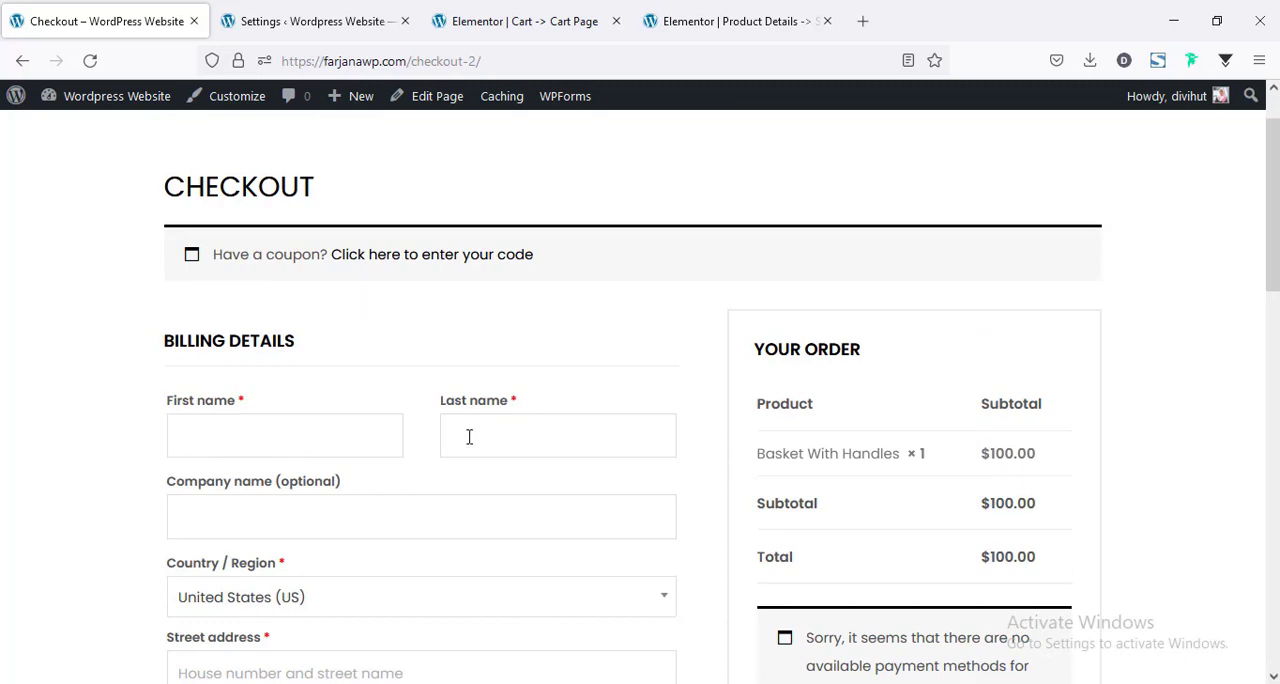
{"action": "scroll", "coordinate": [470, 440], "scroll_direction": "up", "scroll_amount": 1}
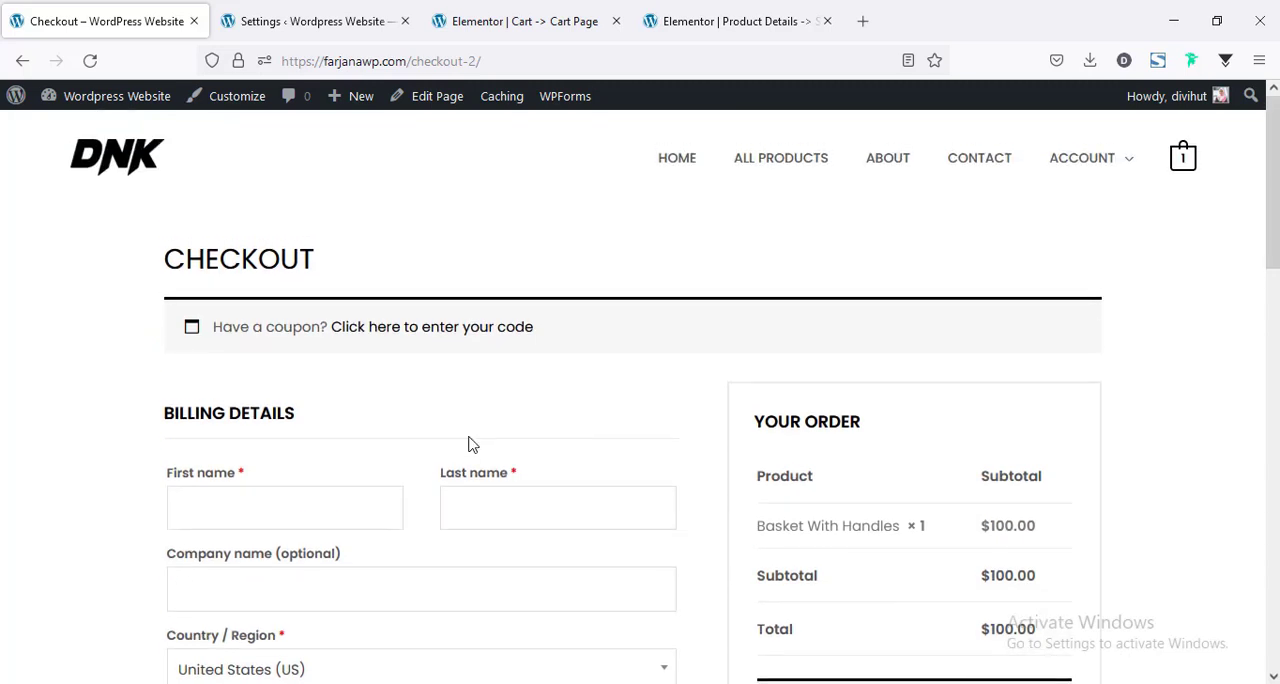
Open the WooLentor template library and import the Checkout Page template to the library.
{"action": "left_click", "coordinate": [697, 10]}
{"action": "left_click", "coordinate": [497, 8]}
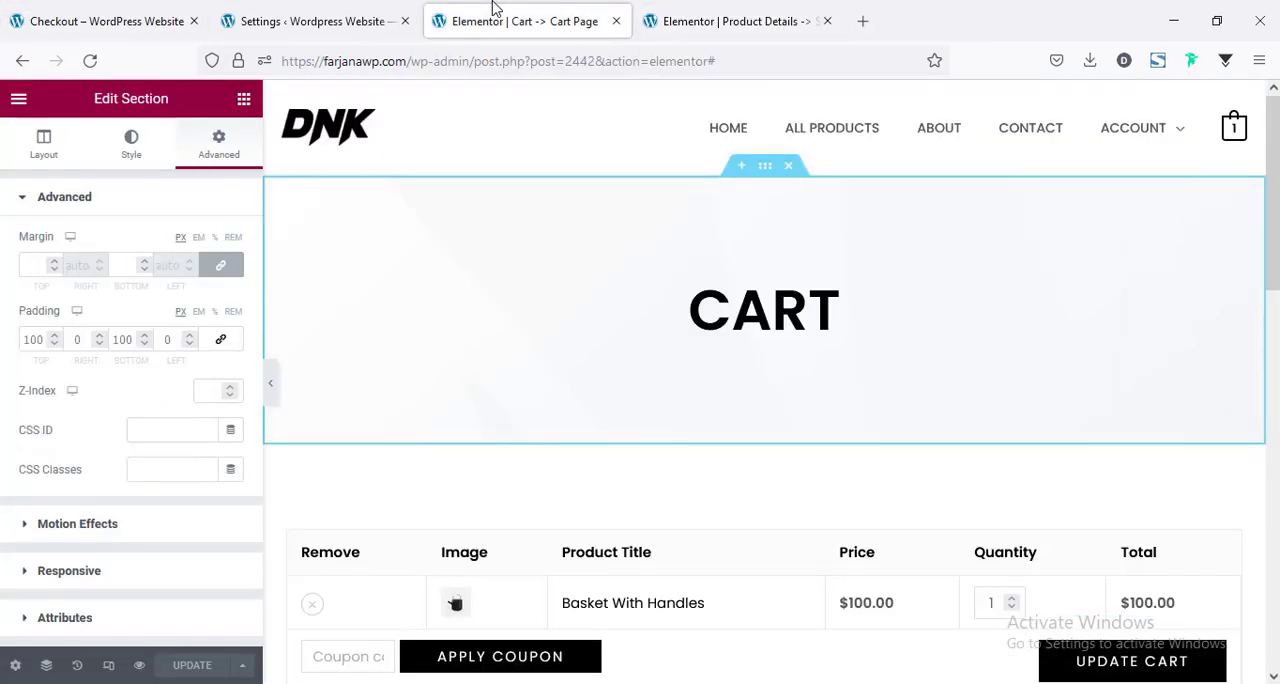
{"action": "left_click", "coordinate": [330, 8]}
{"action": "scroll", "coordinate": [520, 470], "scroll_direction": "down", "scroll_amount": 4}
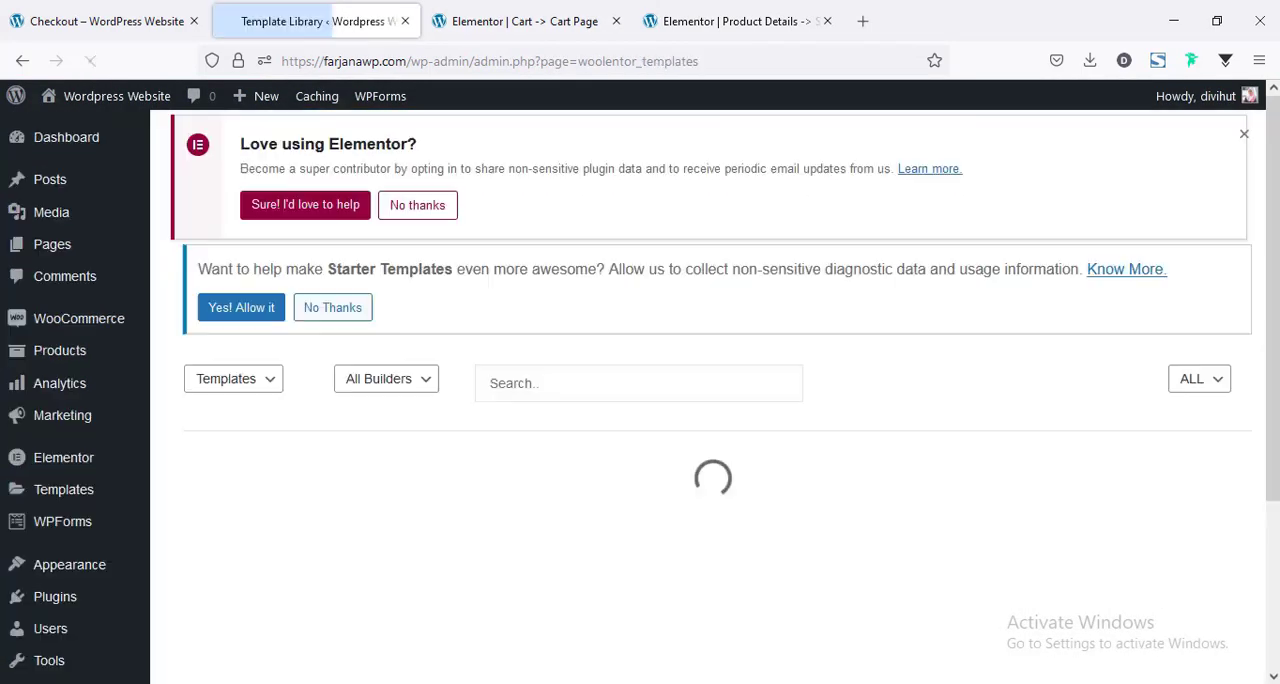
{"action": "scroll", "coordinate": [1238, 537], "scroll_direction": "down", "scroll_amount": 5}
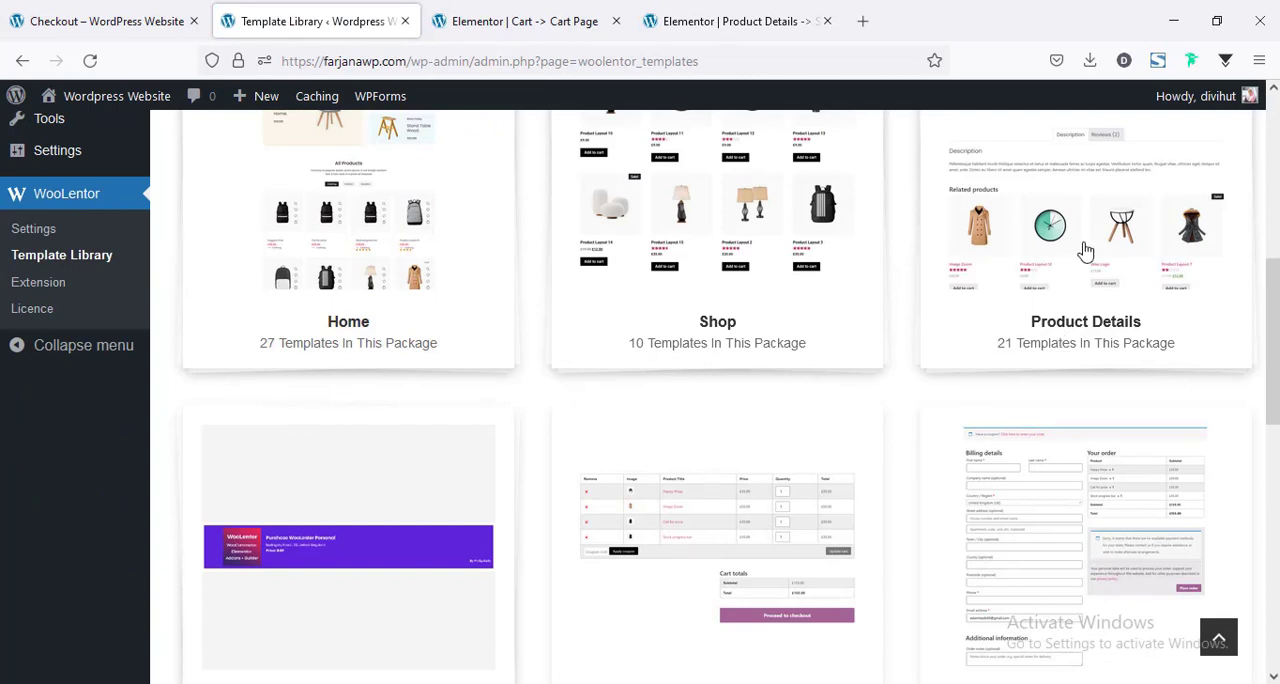
{"action": "scroll", "coordinate": [1040, 463], "scroll_direction": "down", "scroll_amount": 1}
{"action": "left_click", "coordinate": [1057, 474]}
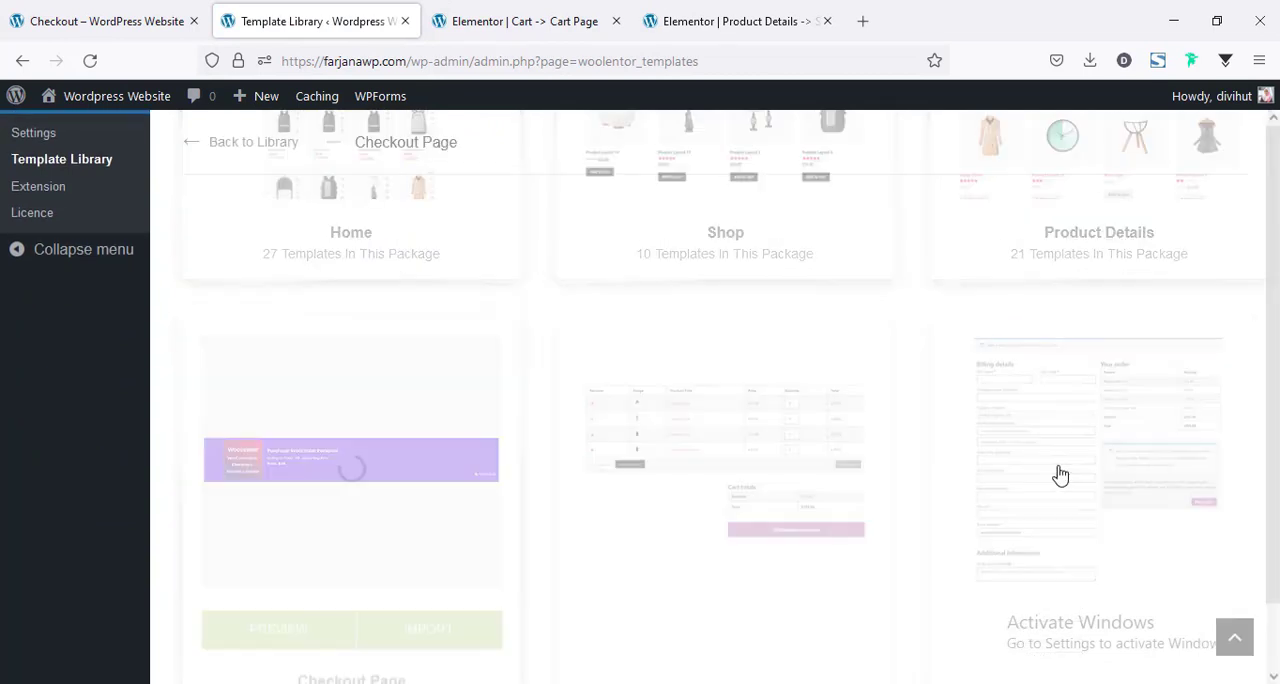
{"action": "left_click", "coordinate": [400, 569]}
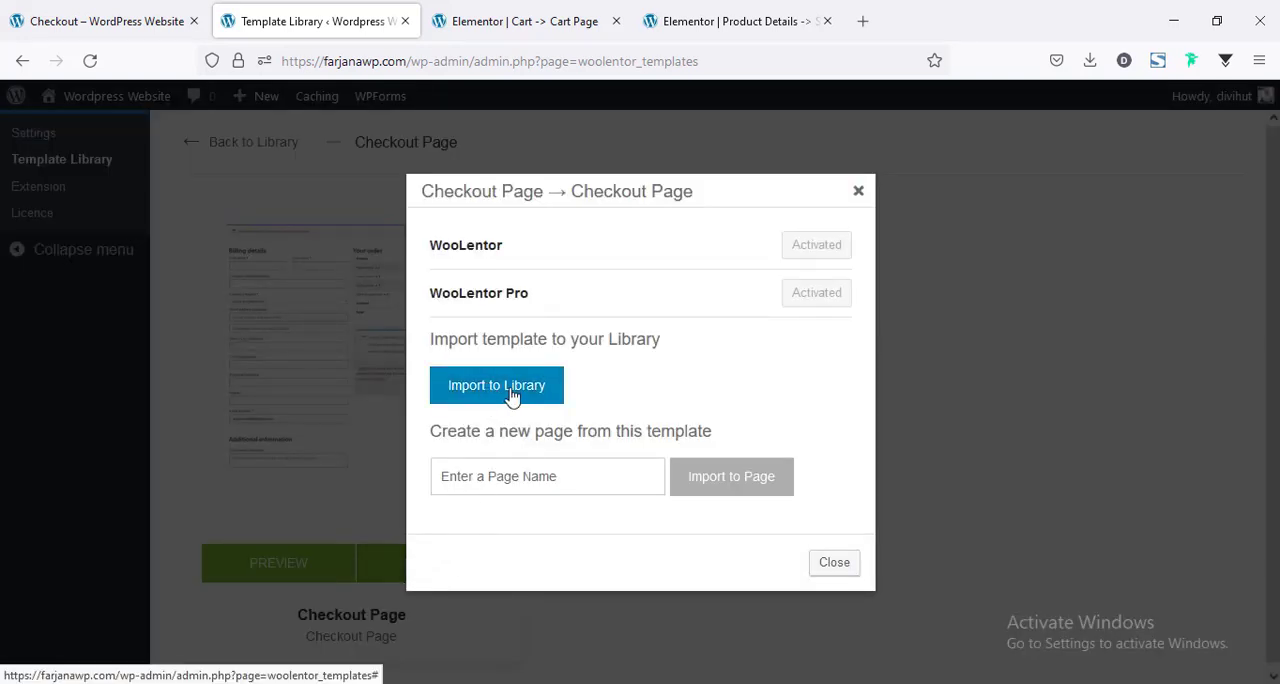
{"action": "left_click", "coordinate": [498, 395]}
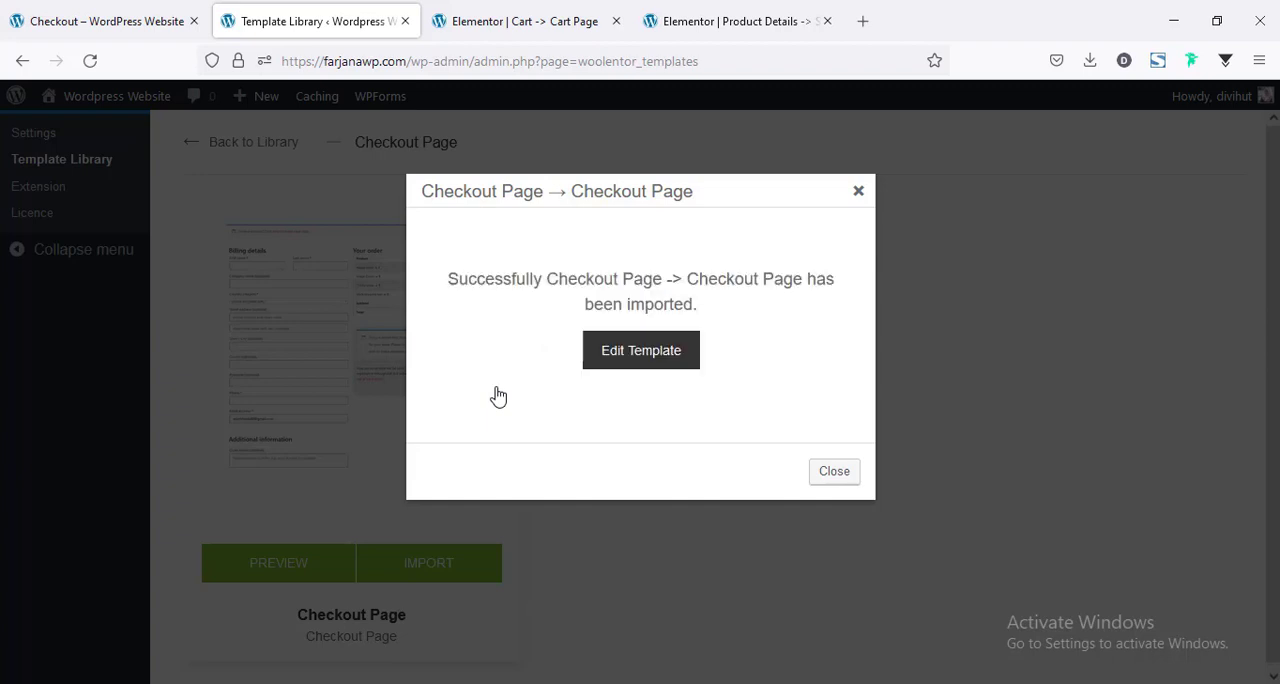
Open the imported checkout template for editing, set its page layout to Default, and update it.
{"action": "left_click", "coordinate": [638, 369]}
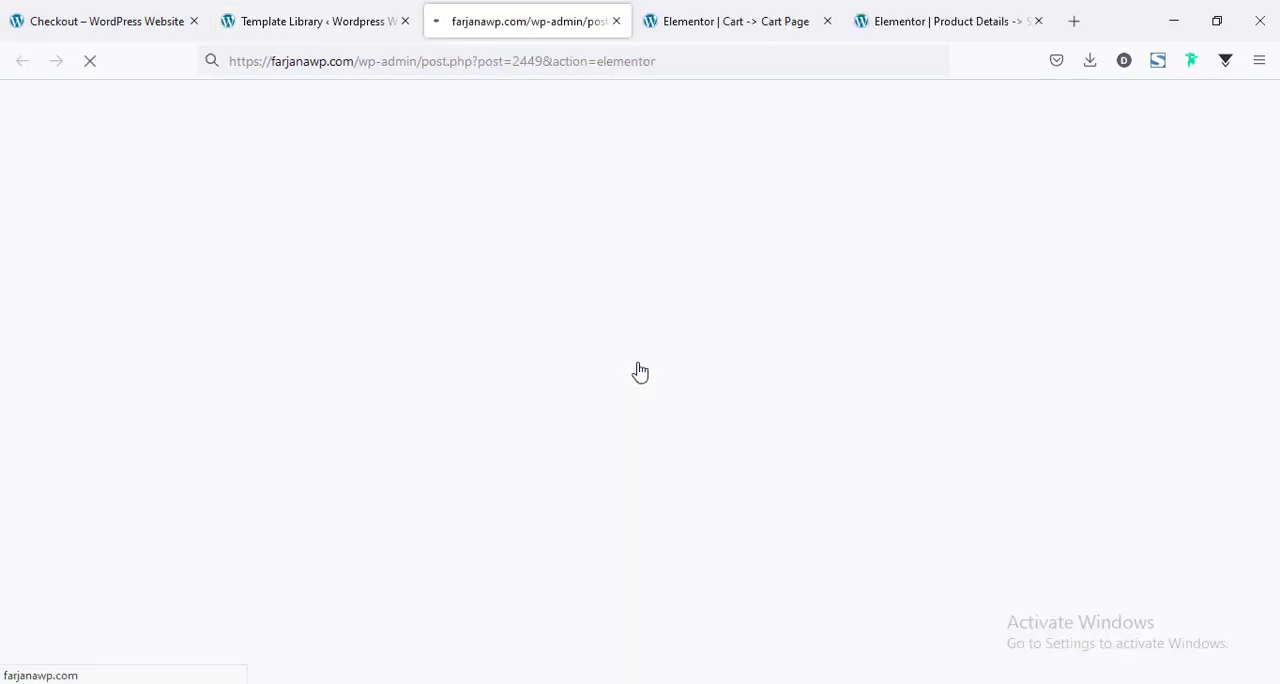
{"action": "left_click", "coordinate": [828, 21]}
{"action": "left_click", "coordinate": [828, 21]}
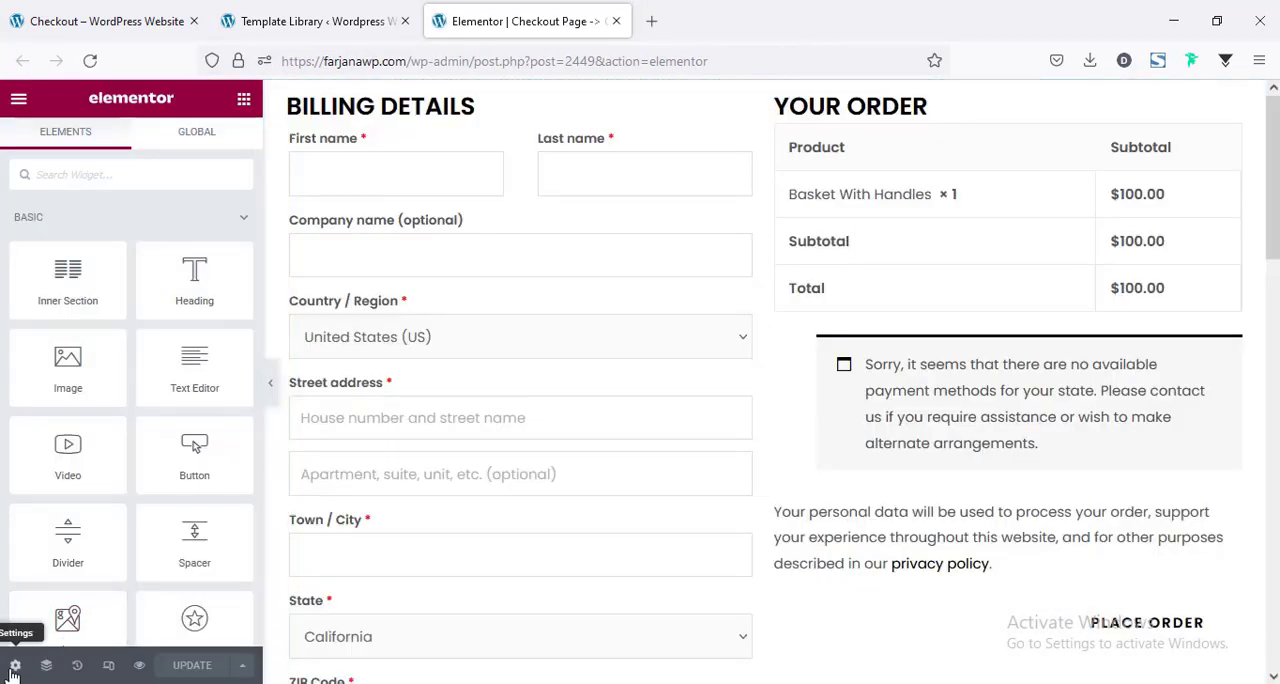
{"action": "left_click", "coordinate": [15, 666]}
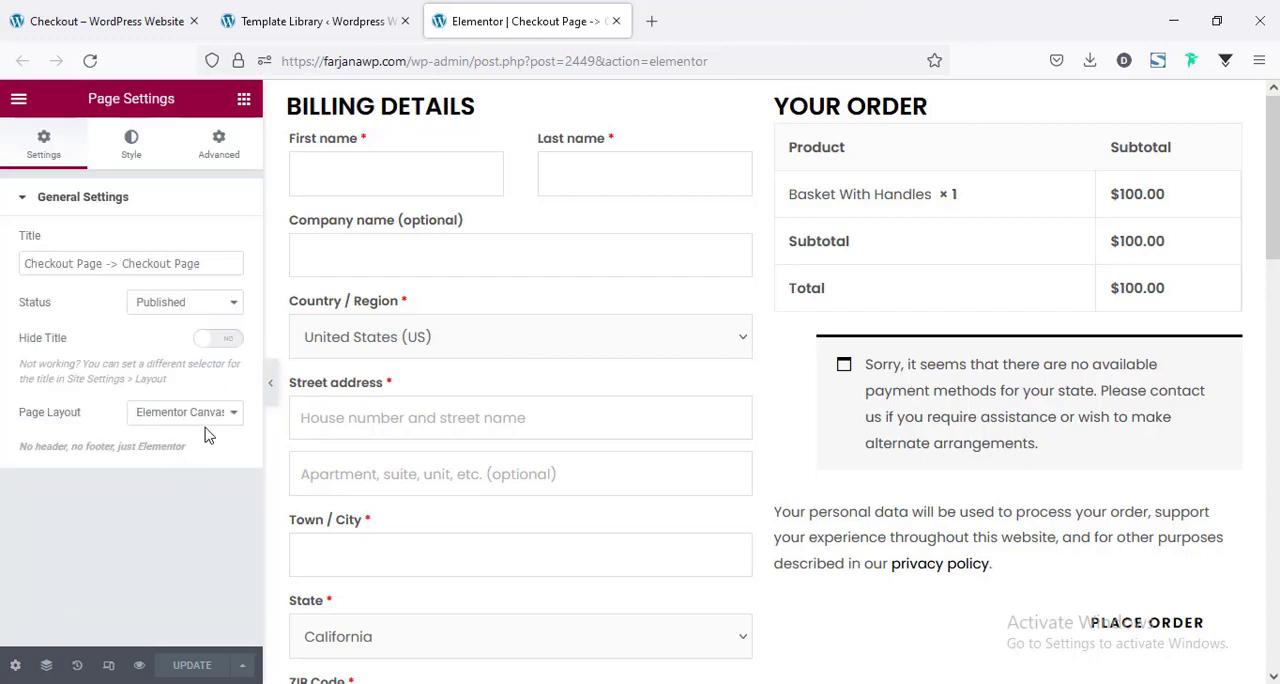
{"action": "left_click", "coordinate": [200, 416]}
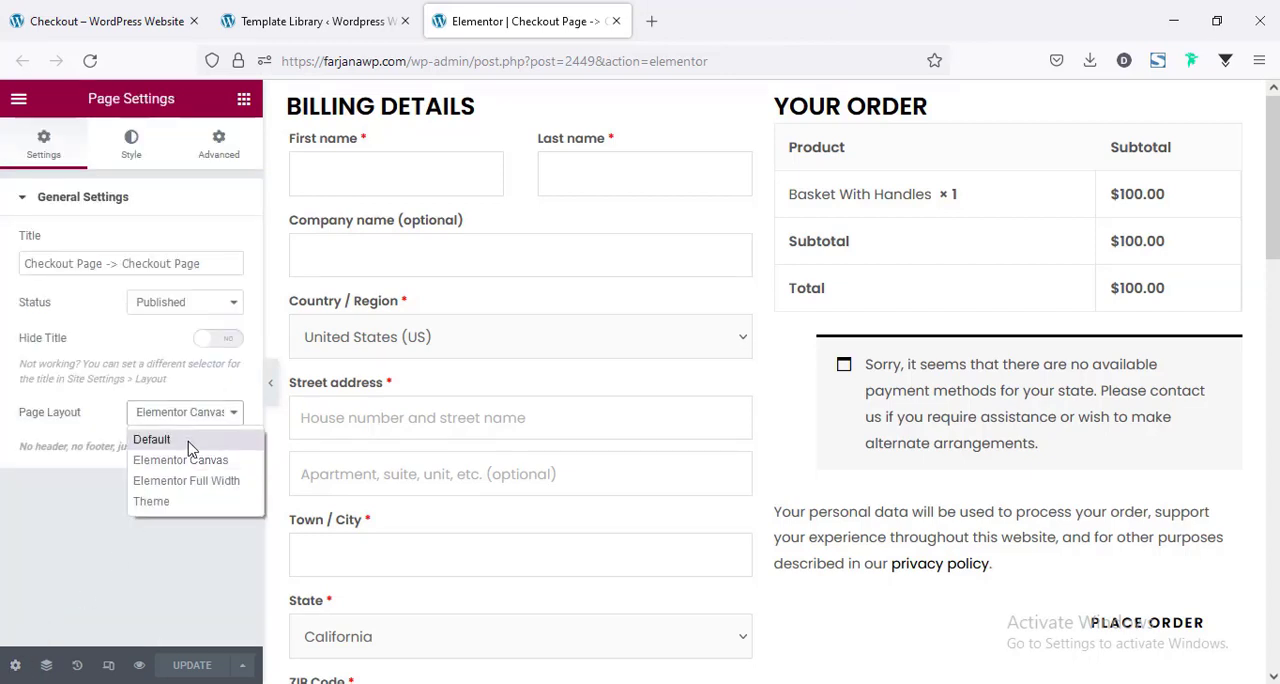
{"action": "left_click", "coordinate": [152, 440]}
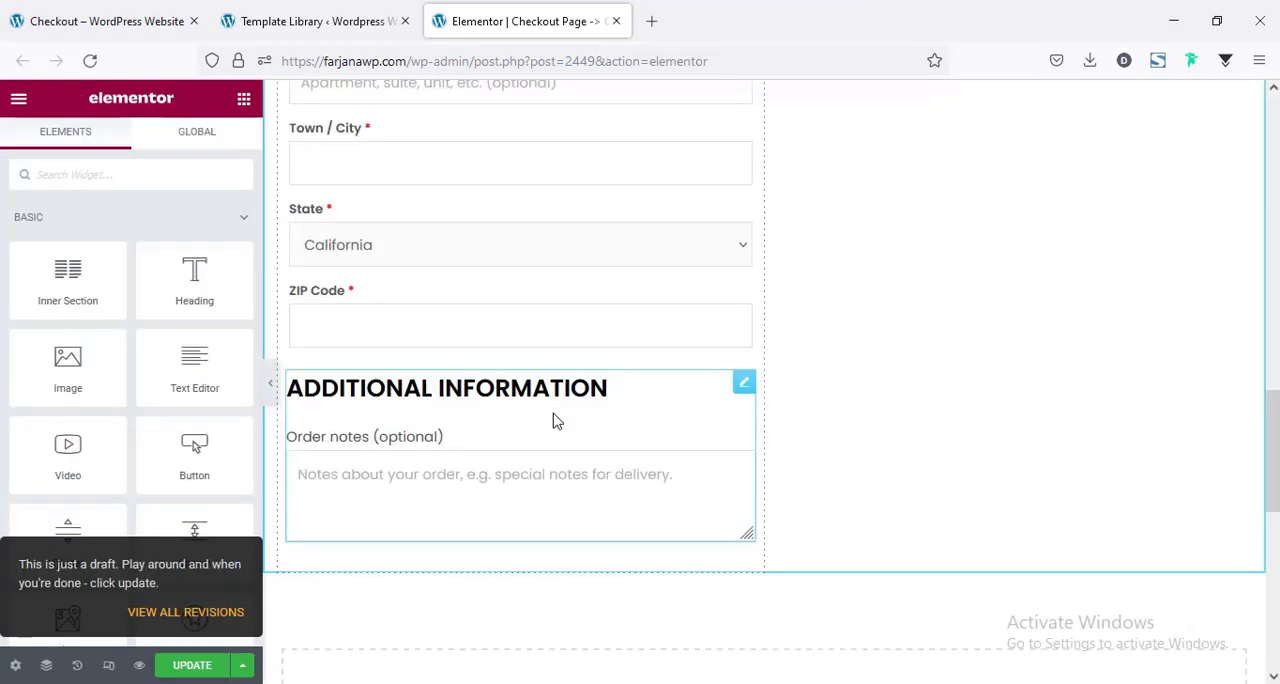
{"action": "left_click", "coordinate": [190, 666]}
Assign Checkout Page -> Checkout Page as the Checkout Page Template in the WooLentor settings and save the changes.
{"action": "left_click", "coordinate": [318, 21]}
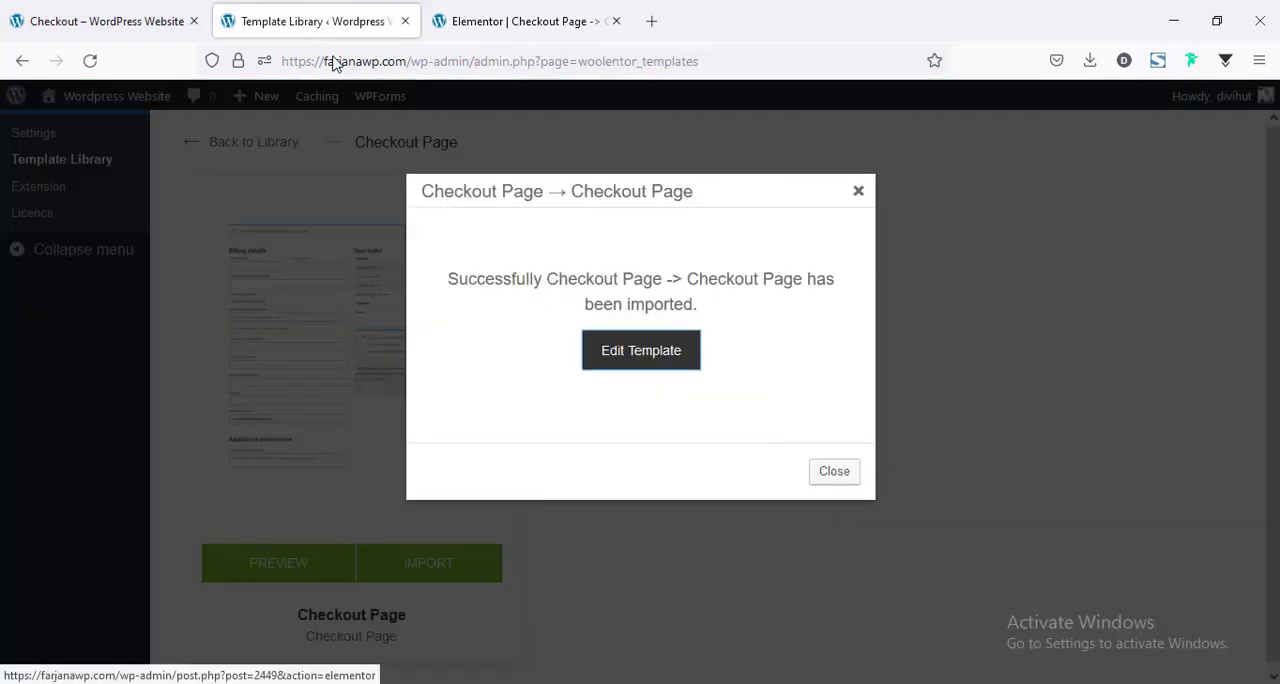
{"action": "left_click", "coordinate": [857, 192]}
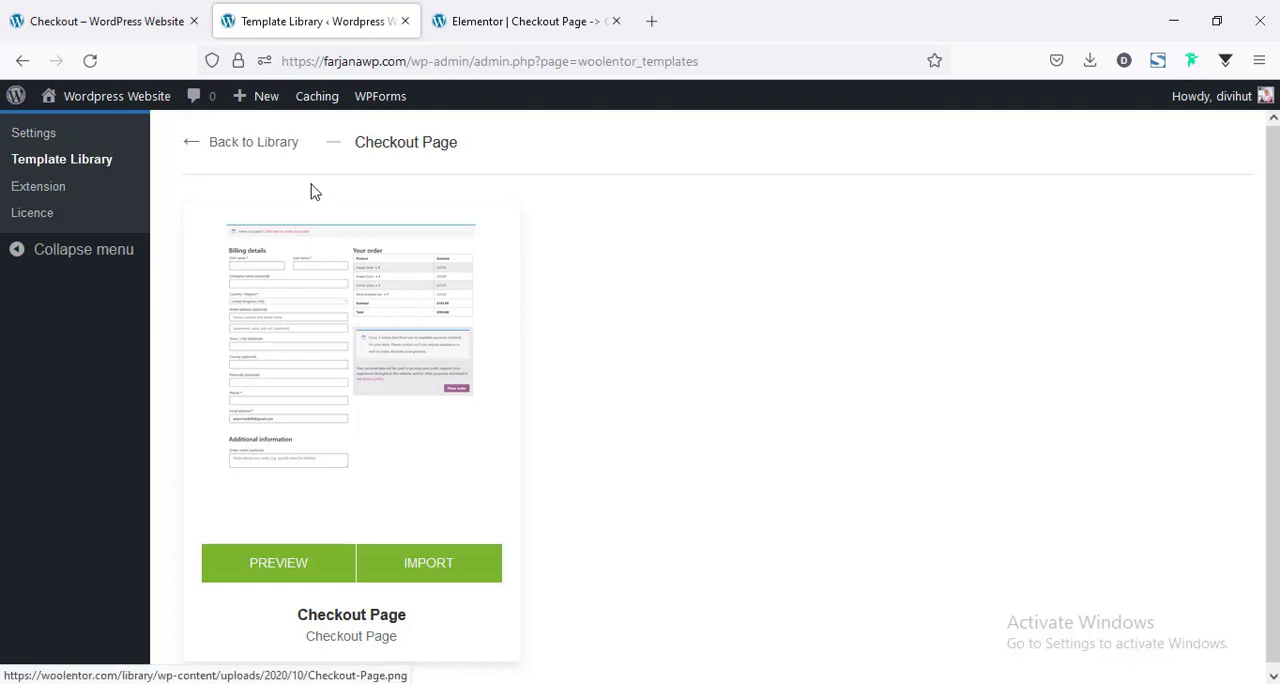
{"action": "left_click", "coordinate": [250, 143]}
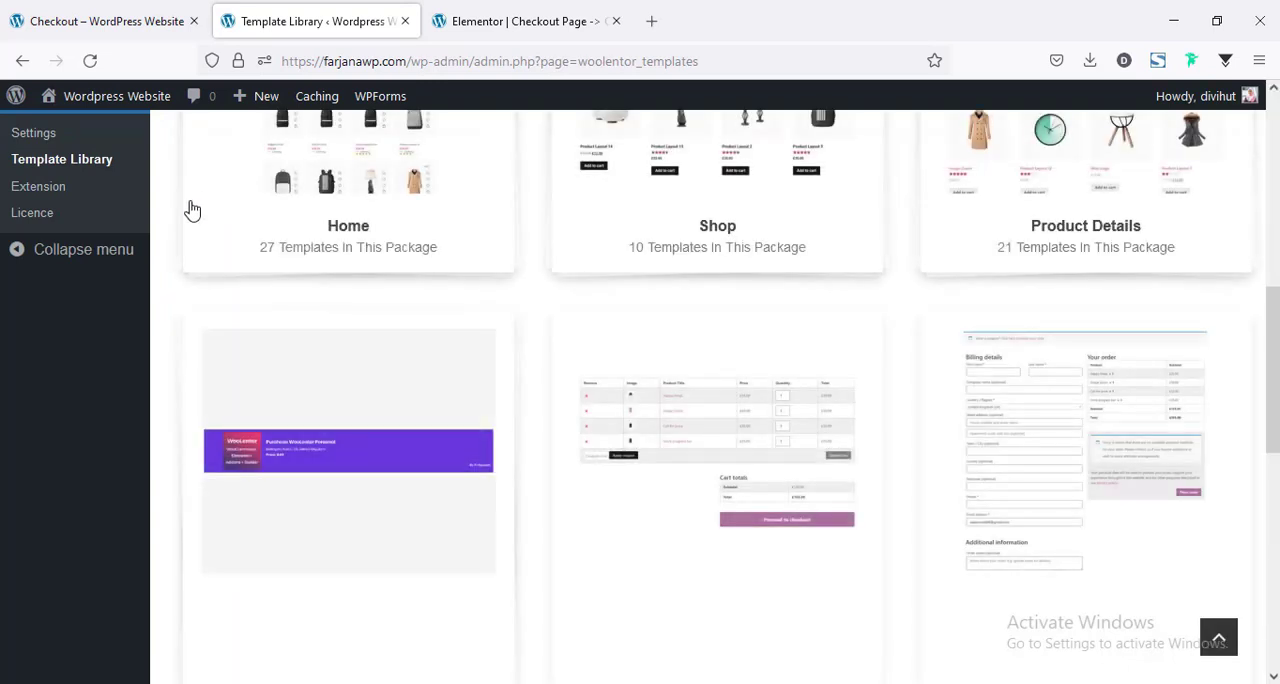
{"action": "left_click", "coordinate": [60, 133]}
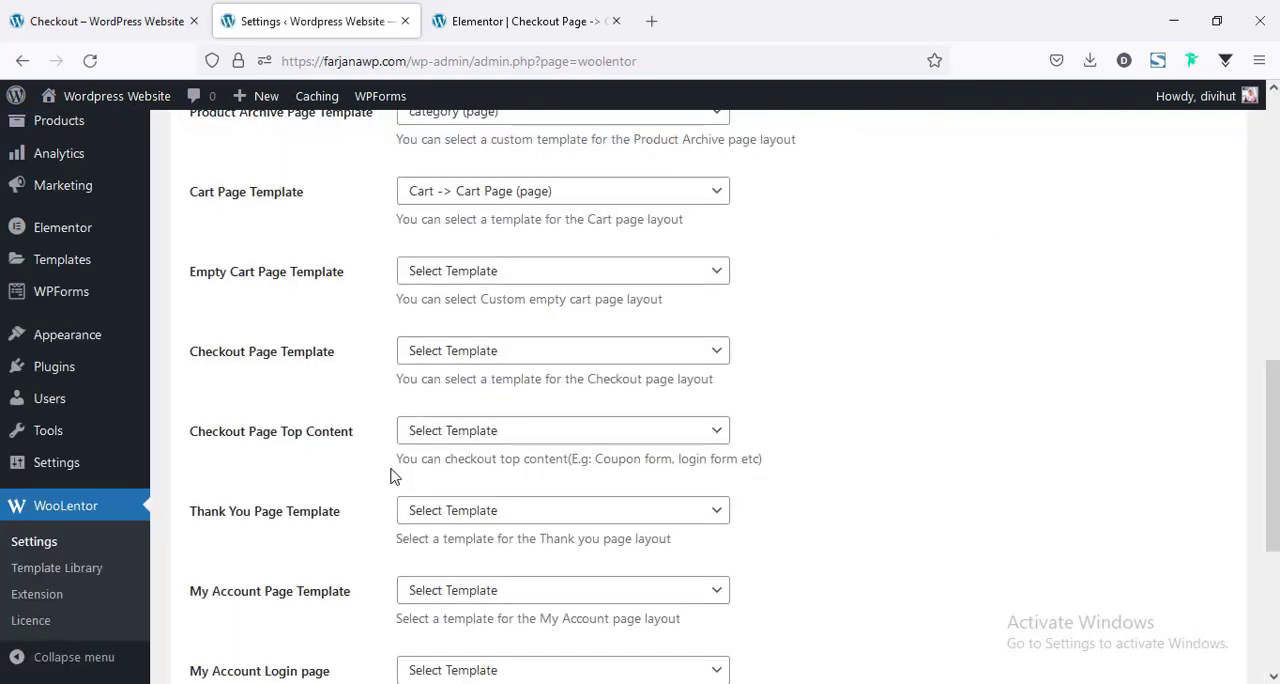
{"action": "scroll", "coordinate": [391, 474], "scroll_direction": "down", "scroll_amount": 1}
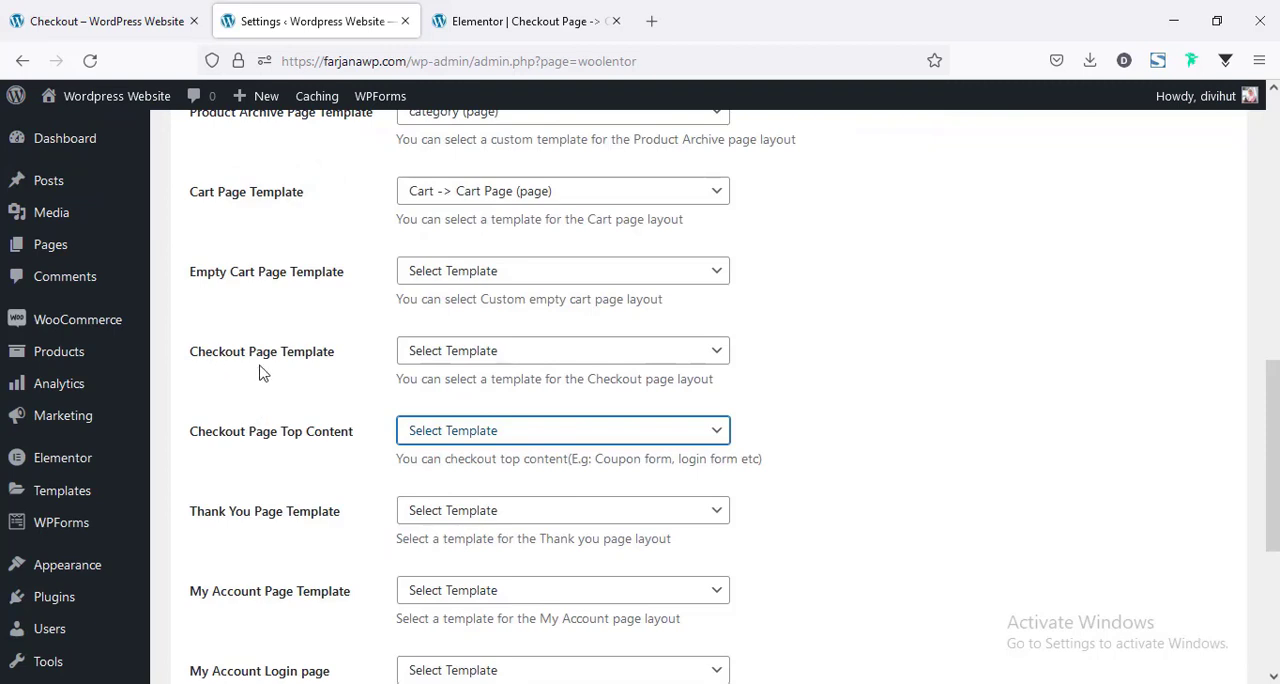
{"action": "left_click", "coordinate": [441, 357]}
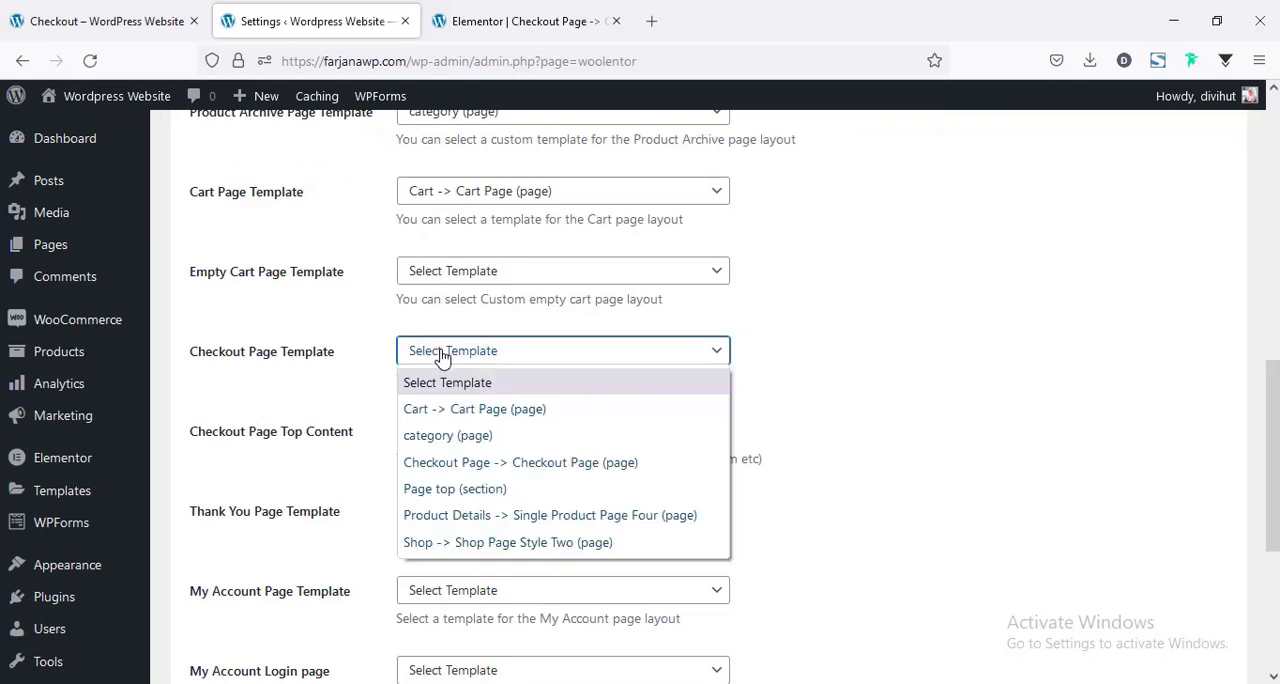
{"action": "left_click", "coordinate": [467, 465]}
{"action": "scroll", "coordinate": [312, 522], "scroll_direction": "down", "scroll_amount": 5}
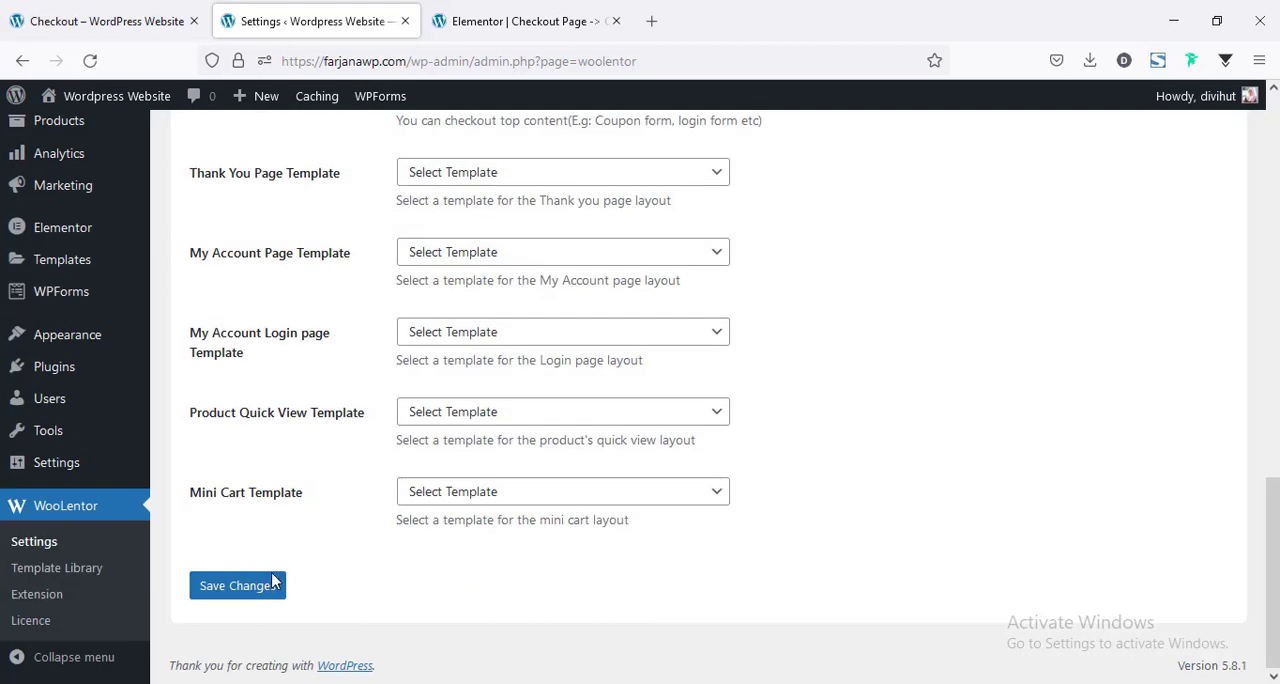
{"action": "left_click", "coordinate": [263, 587]}
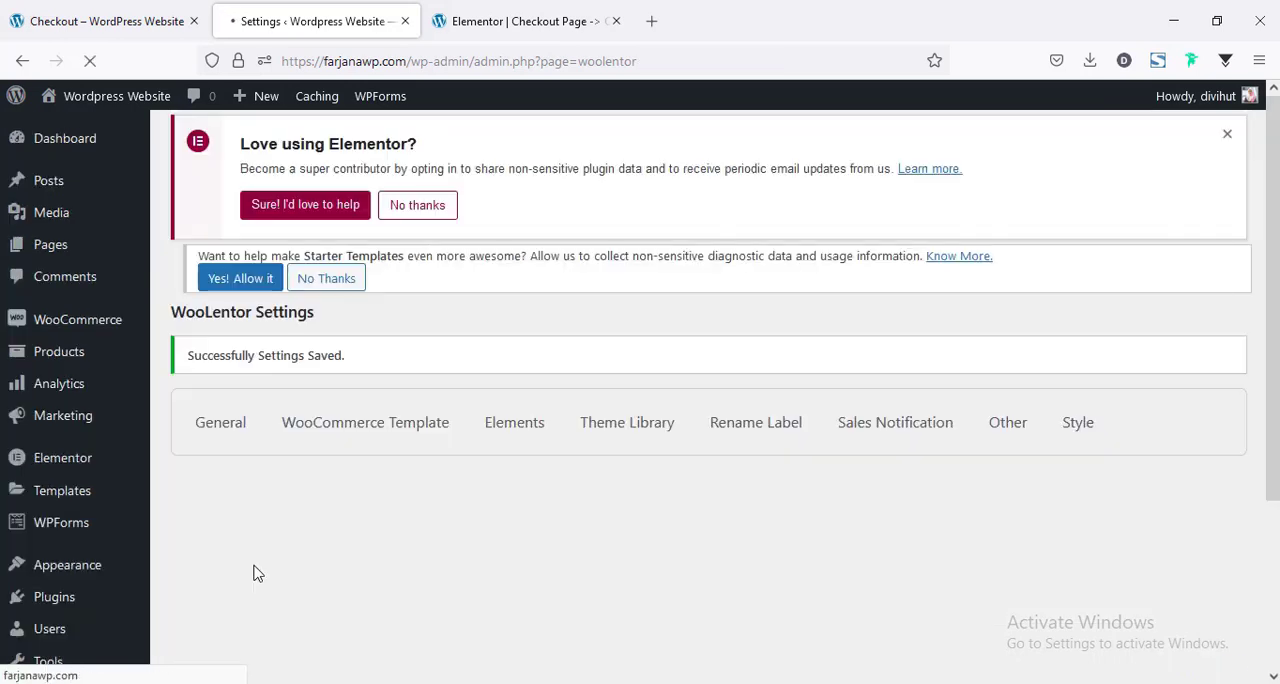
Reload the live checkout page and review its coupon, billing details, order summary and additional information sections.
{"action": "left_click", "coordinate": [113, 16]}
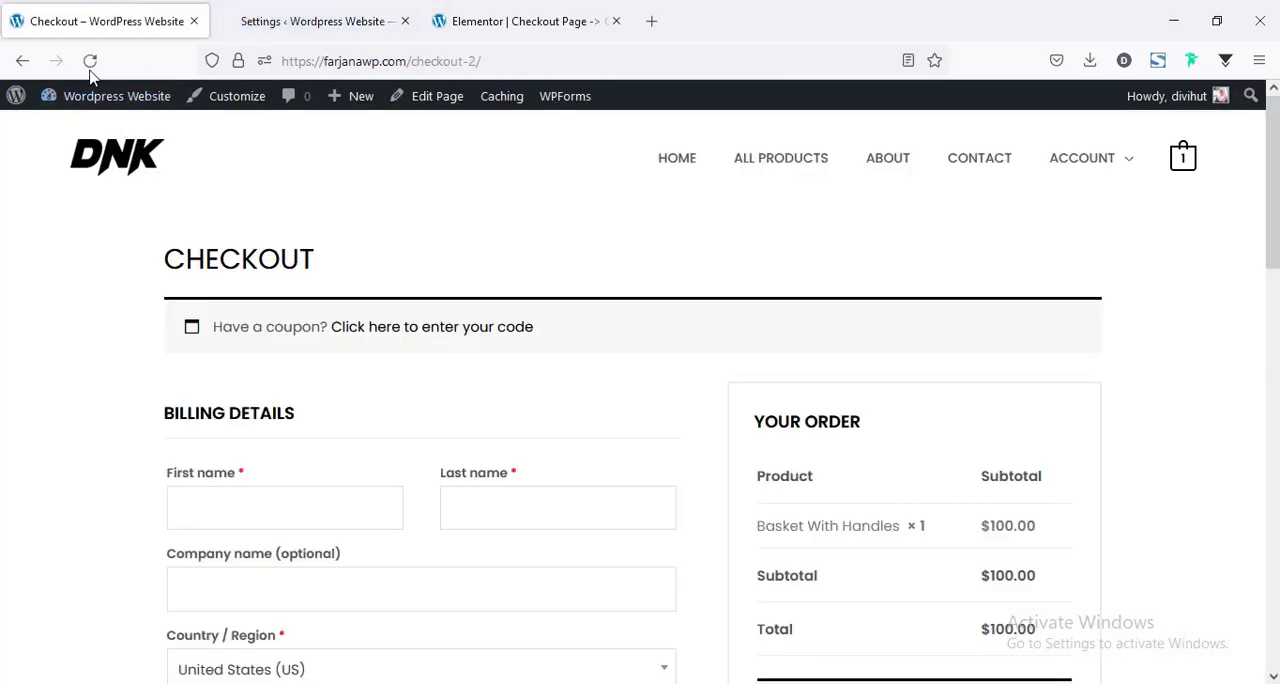
{"action": "left_click", "coordinate": [89, 61]}
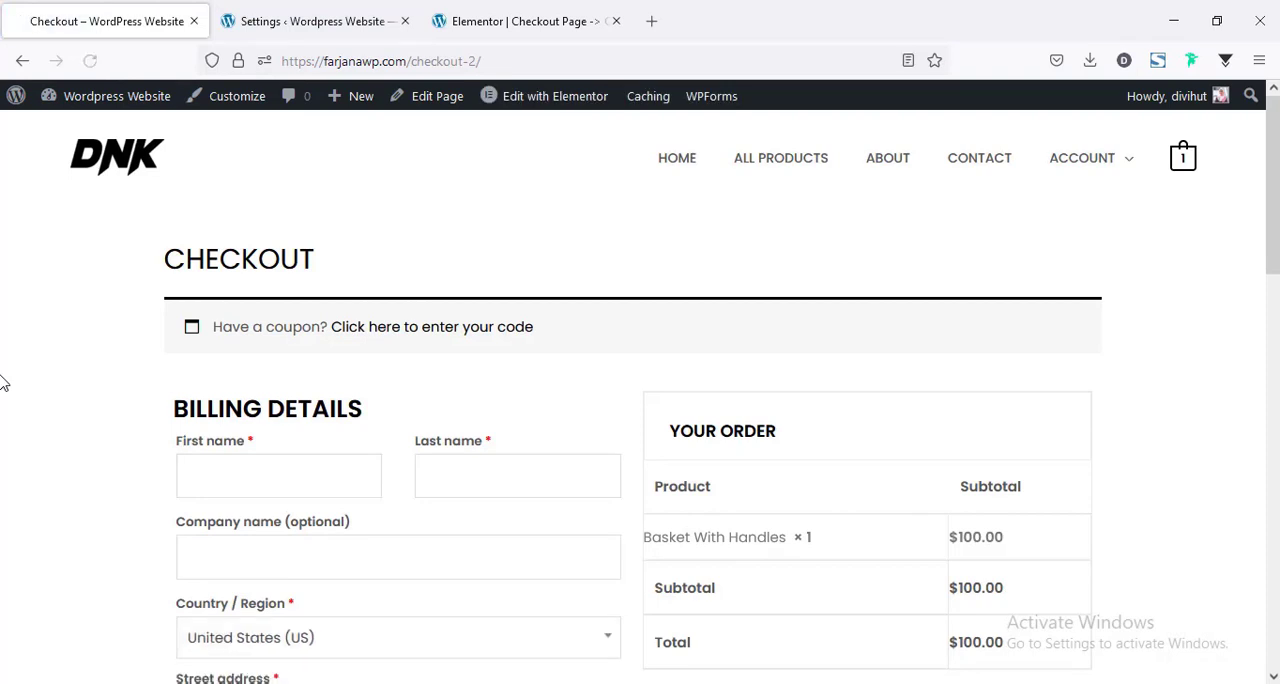
{"action": "scroll", "coordinate": [640, 390], "scroll_direction": "down", "scroll_amount": 5}
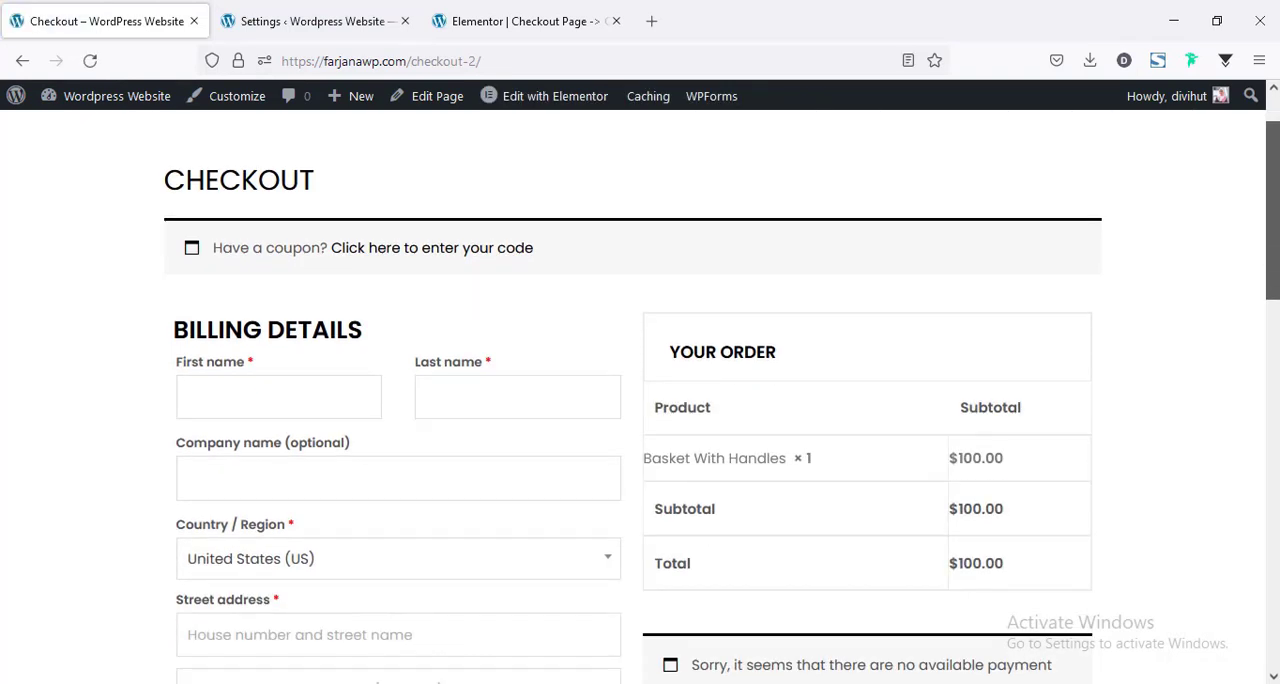
{"action": "left_click_drag", "start_coordinate": [1273, 385], "coordinate": [1276, 432]}
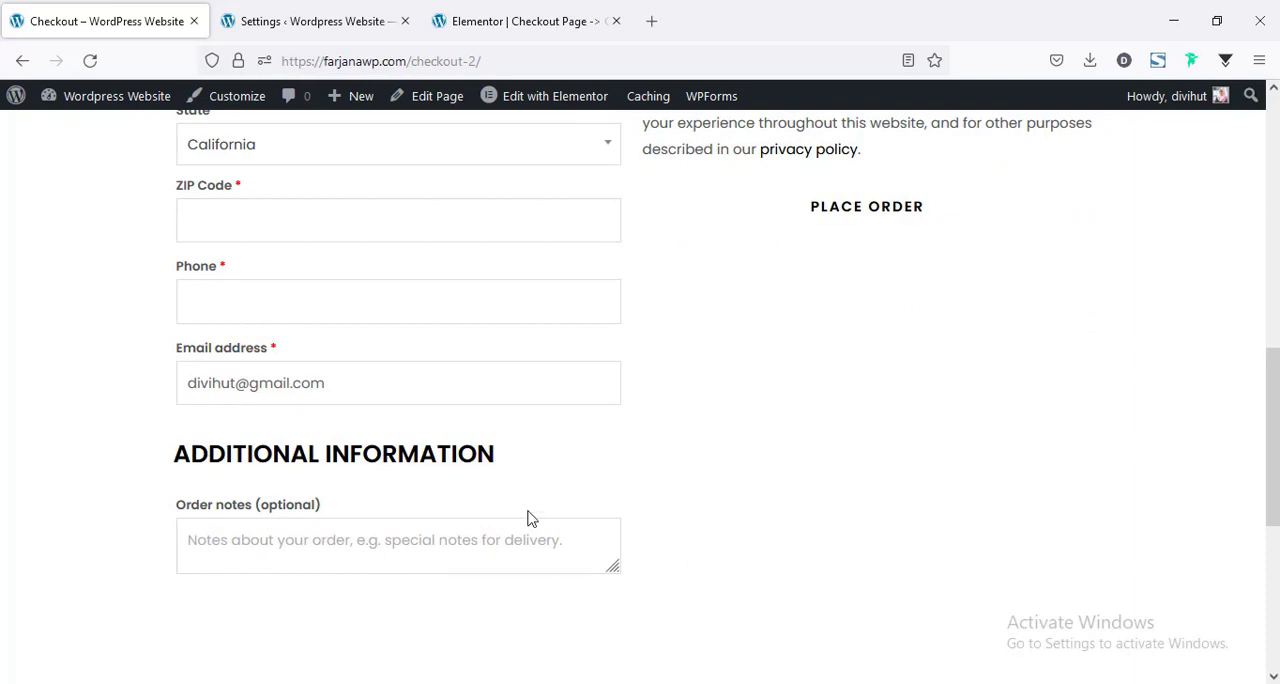
{"action": "scroll", "coordinate": [534, 475], "scroll_direction": "up", "scroll_amount": 10}
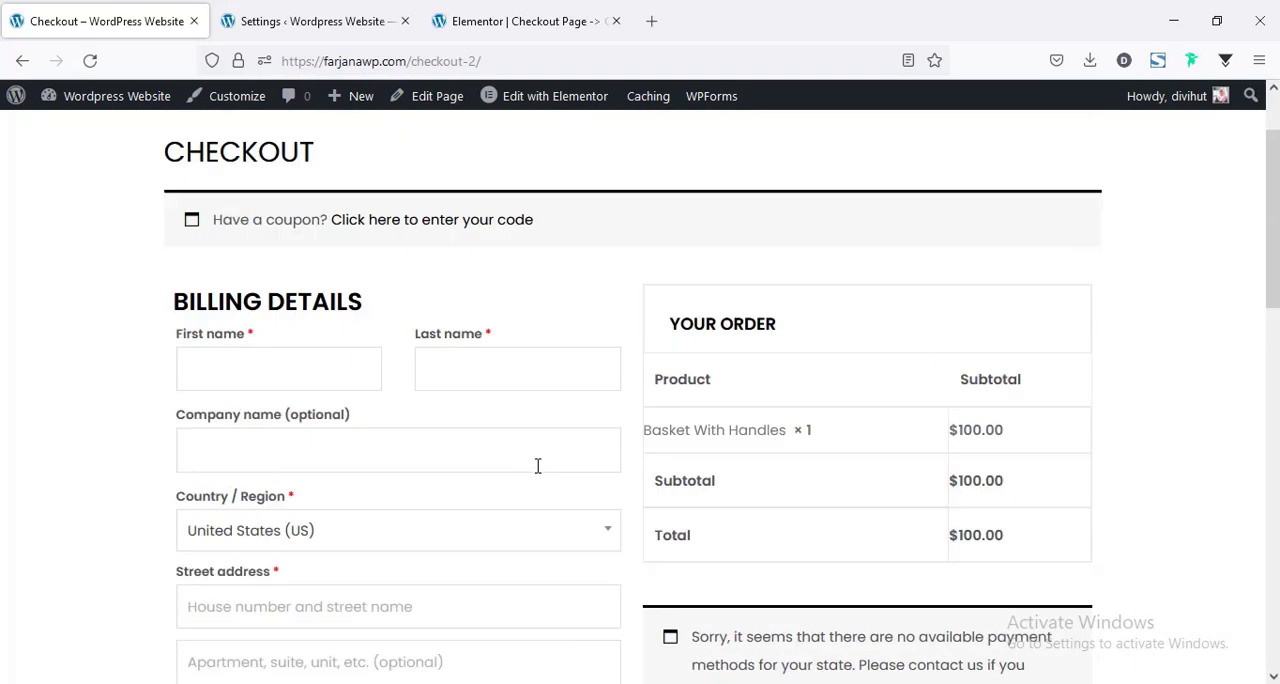
{"action": "scroll", "coordinate": [513, 460], "scroll_direction": "down", "scroll_amount": 2}
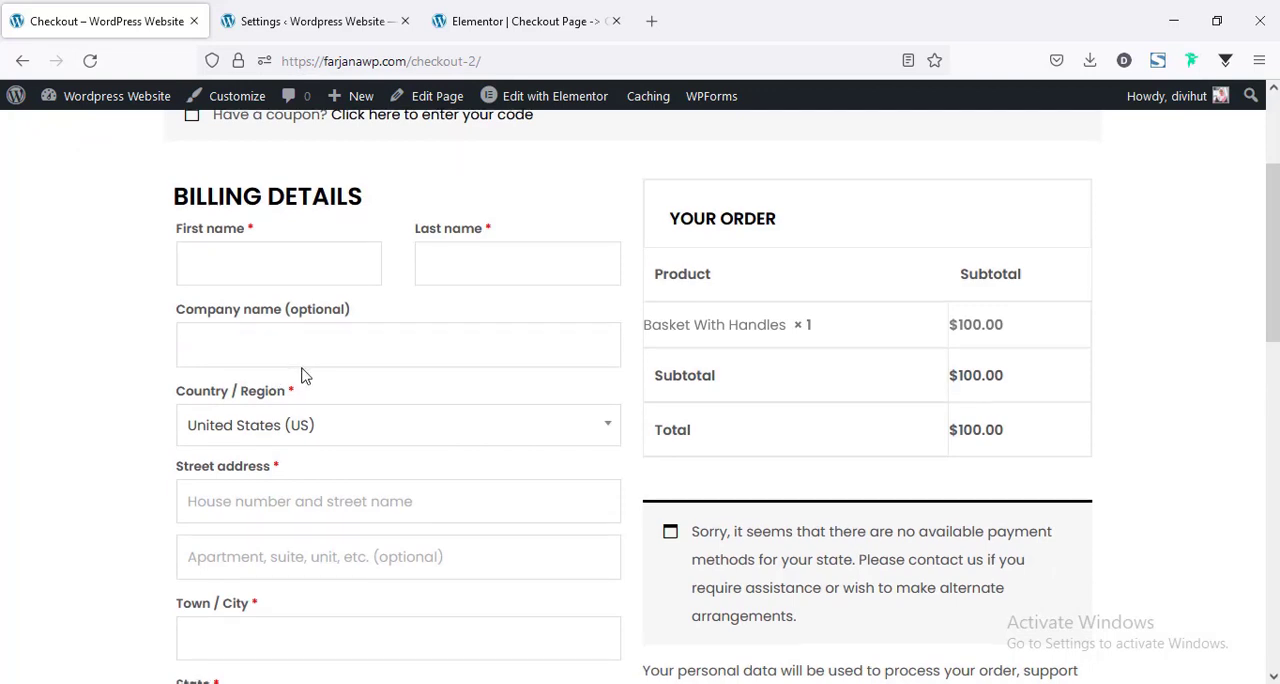
{"action": "scroll", "coordinate": [303, 370], "scroll_direction": "down", "scroll_amount": 5}
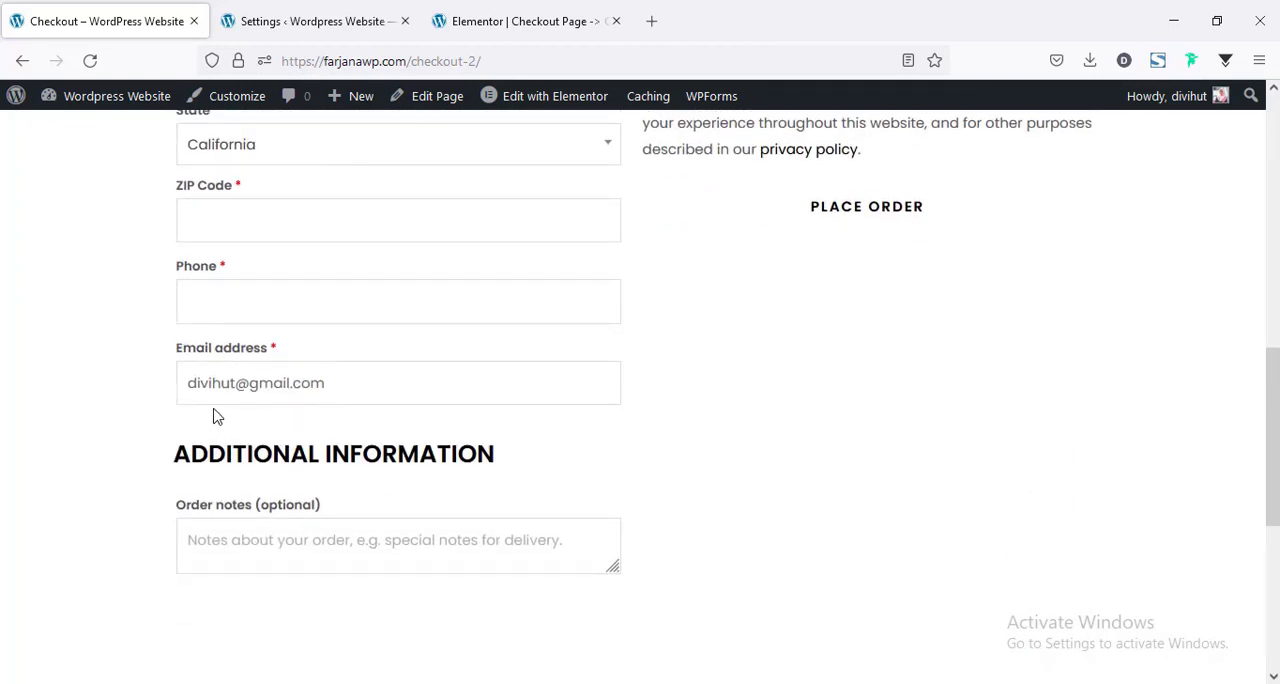
{"action": "scroll", "coordinate": [284, 447], "scroll_direction": "up", "scroll_amount": 7}
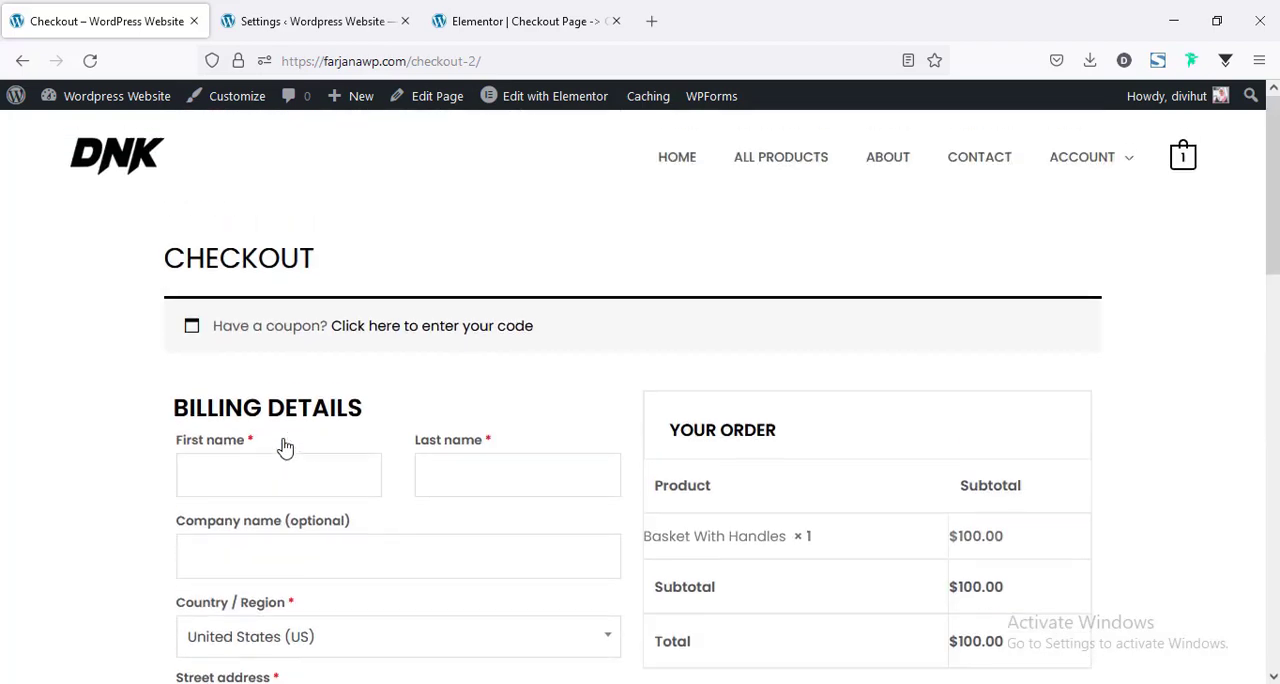
Delete the Additional Information form widget from the Elementor checkout template.
{"action": "left_click", "coordinate": [500, 26]}
{"action": "scroll", "coordinate": [483, 495], "scroll_direction": "up", "scroll_amount": 2}
{"action": "scroll", "coordinate": [483, 495], "scroll_direction": "down", "scroll_amount": 2}
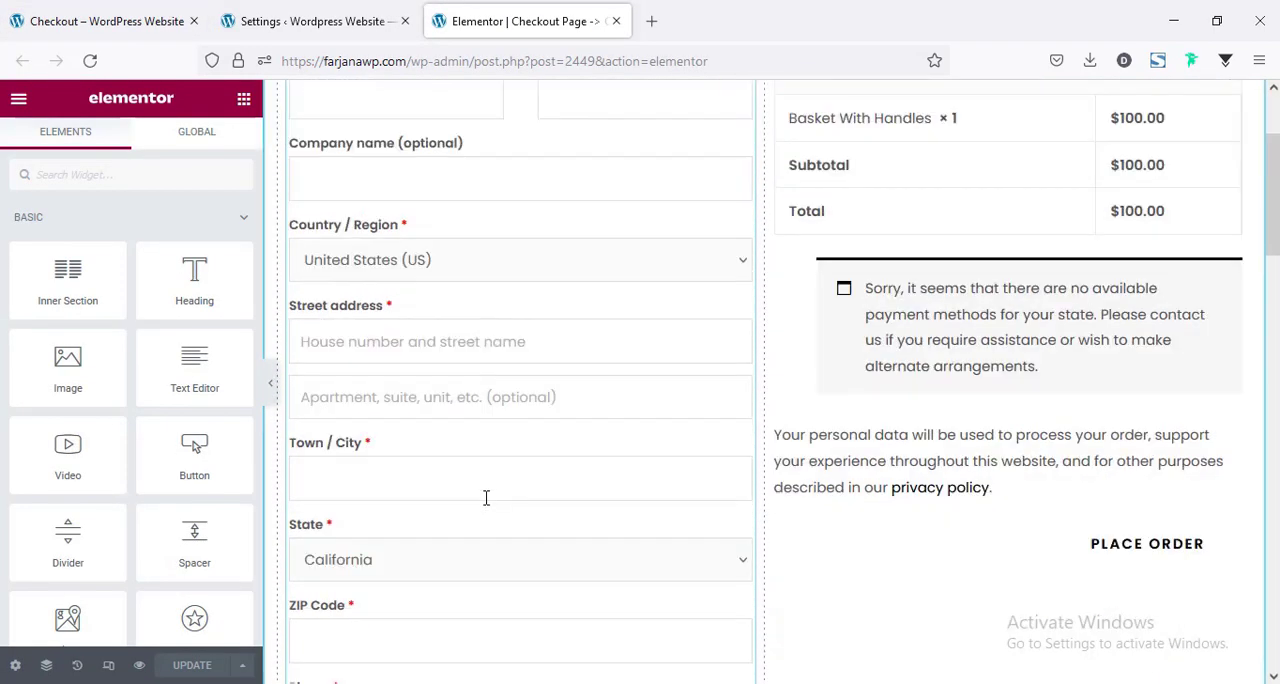
{"action": "scroll", "coordinate": [486, 497], "scroll_direction": "up", "scroll_amount": 3}
{"action": "scroll", "coordinate": [486, 497], "scroll_direction": "down", "scroll_amount": 7}
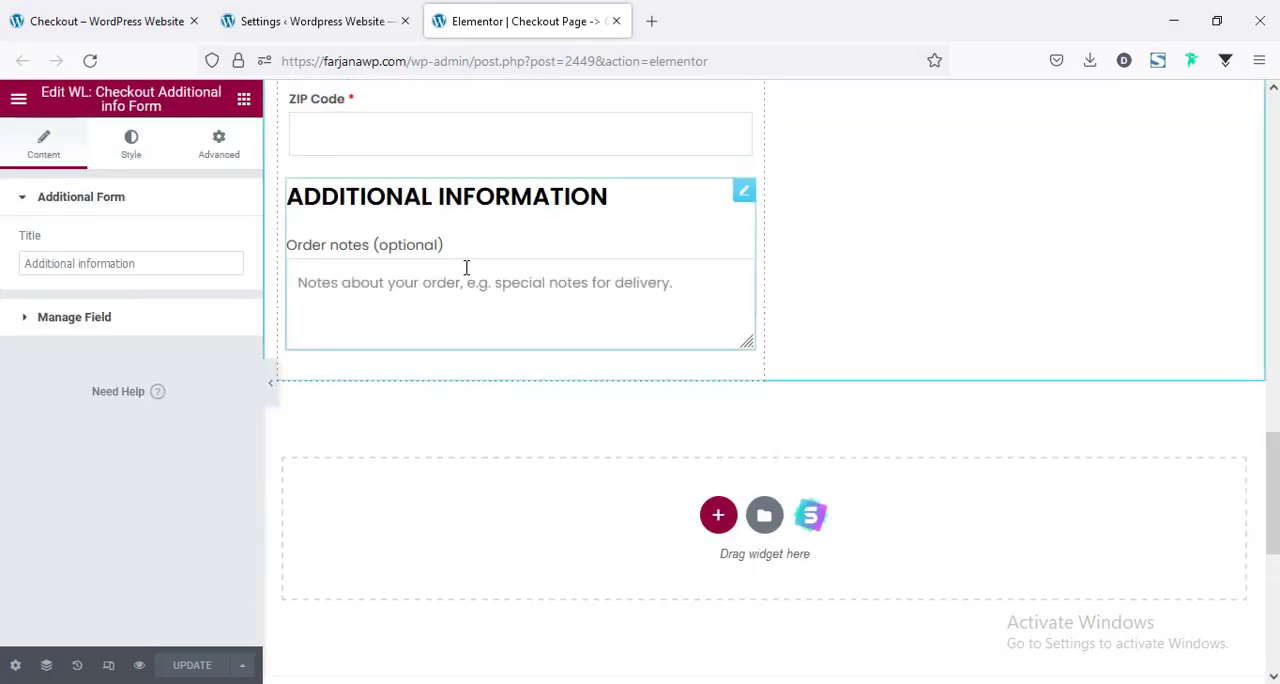
{"action": "right_click", "coordinate": [495, 249]}
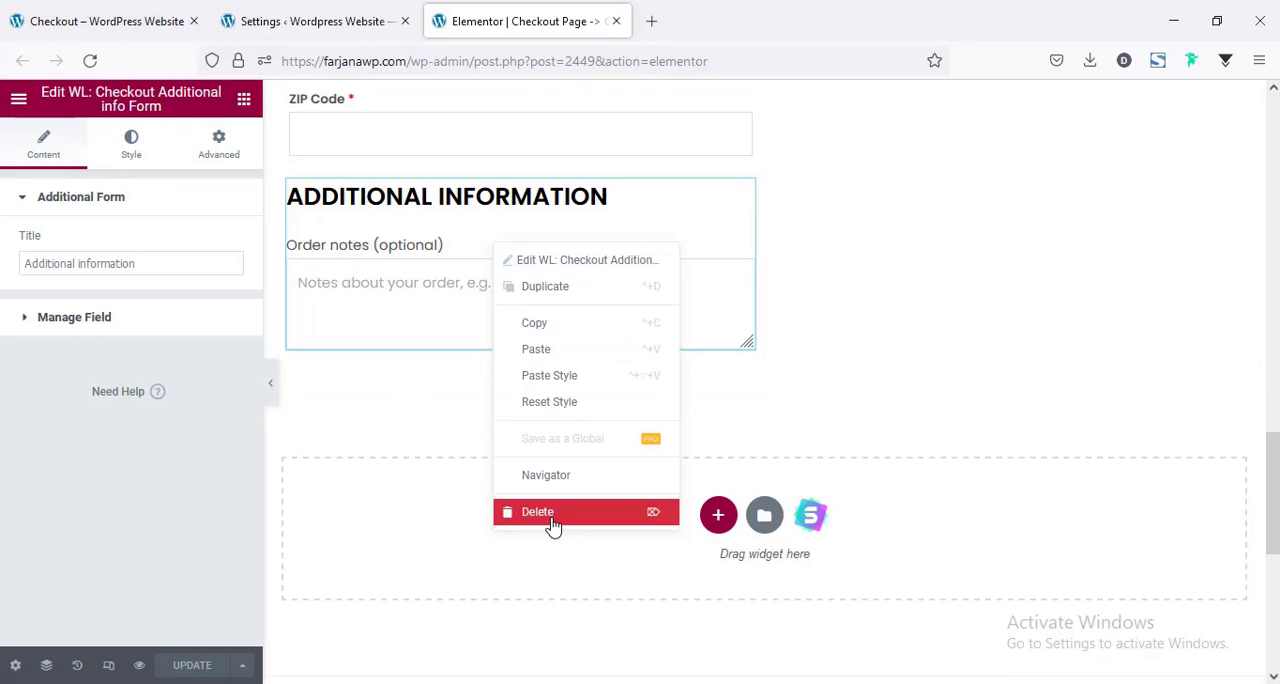
{"action": "key", "text": "Delete"}
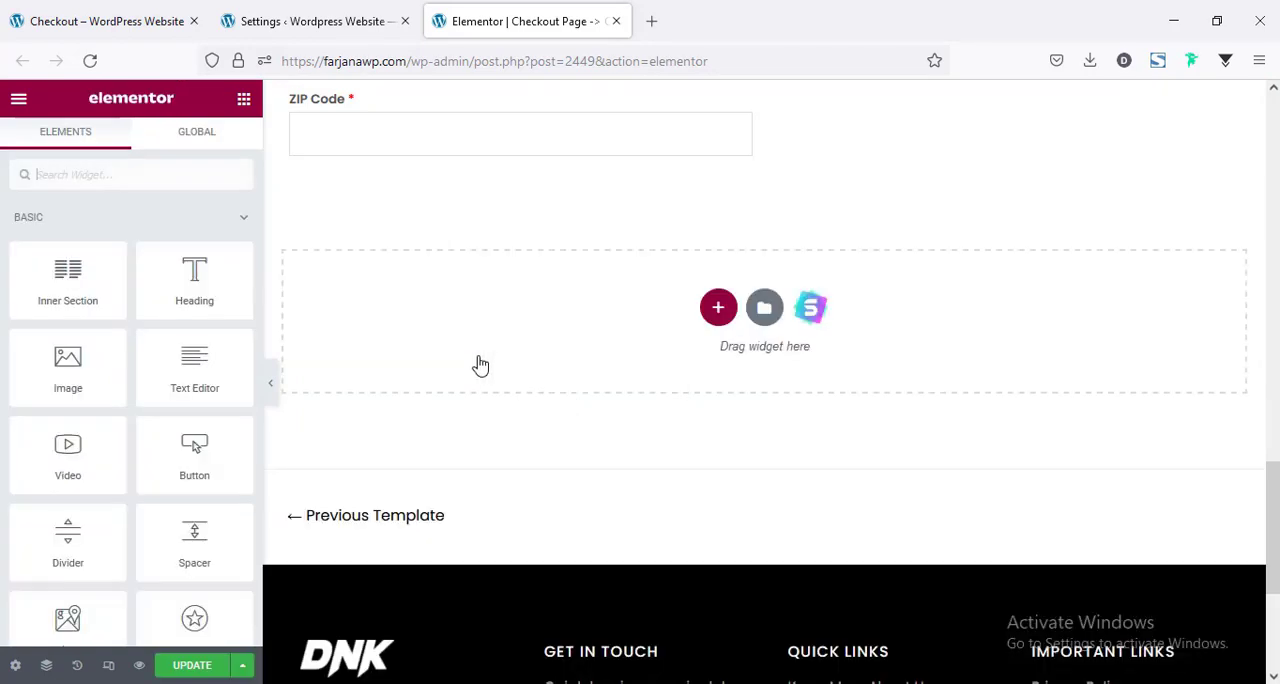
Enable Modify Field in the Manage Field settings of the checkout billing form.
{"action": "scroll", "coordinate": [482, 360], "scroll_direction": "up", "scroll_amount": 10}
{"action": "scroll", "coordinate": [485, 357], "scroll_direction": "up", "scroll_amount": 4}
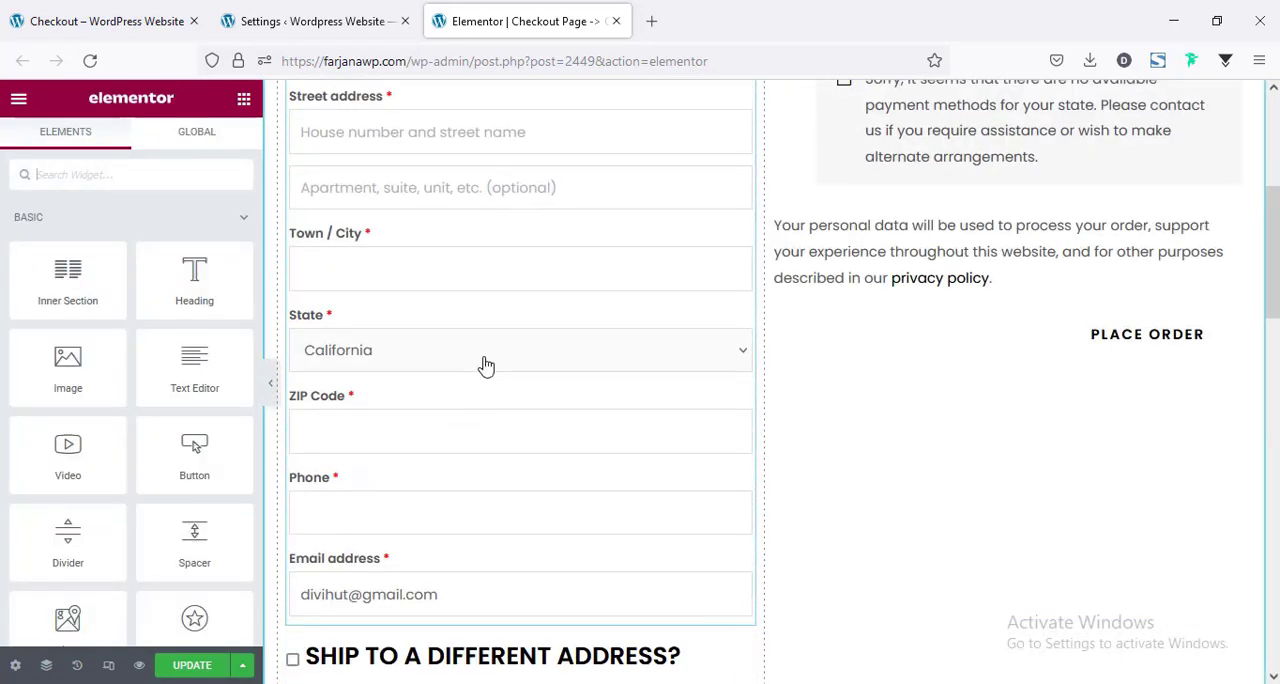
{"action": "scroll", "coordinate": [474, 358], "scroll_direction": "up", "scroll_amount": 2}
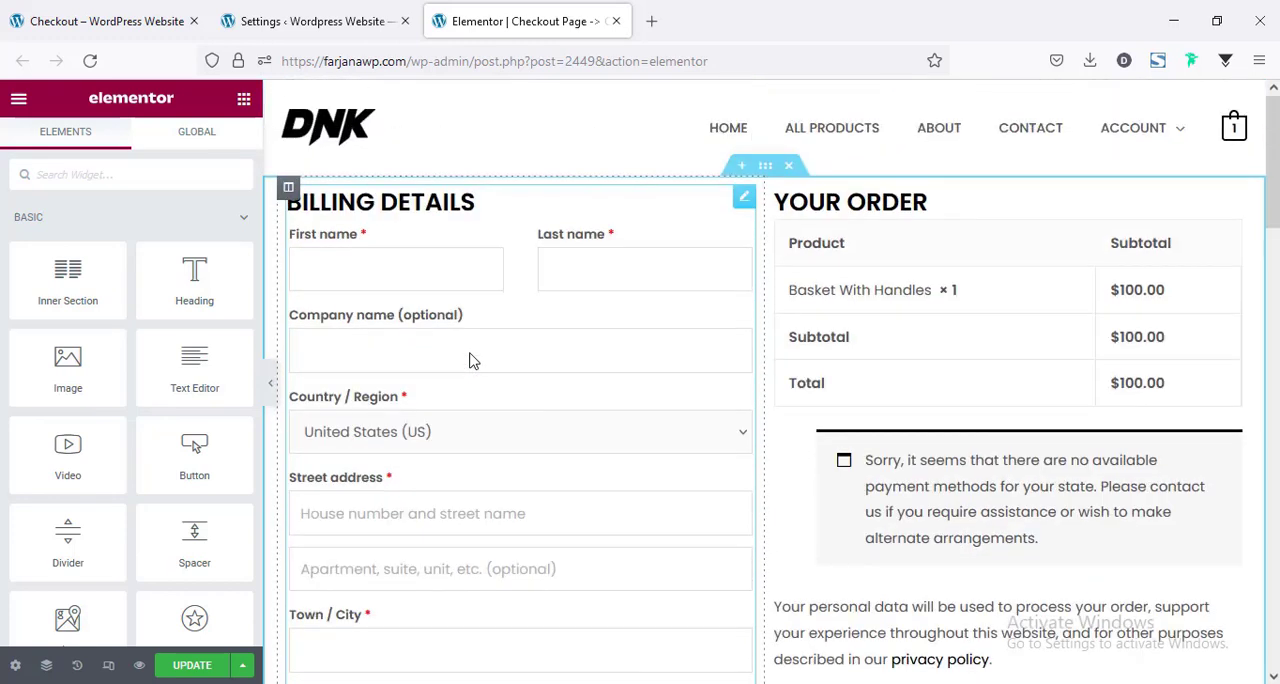
{"action": "left_click", "coordinate": [463, 248]}
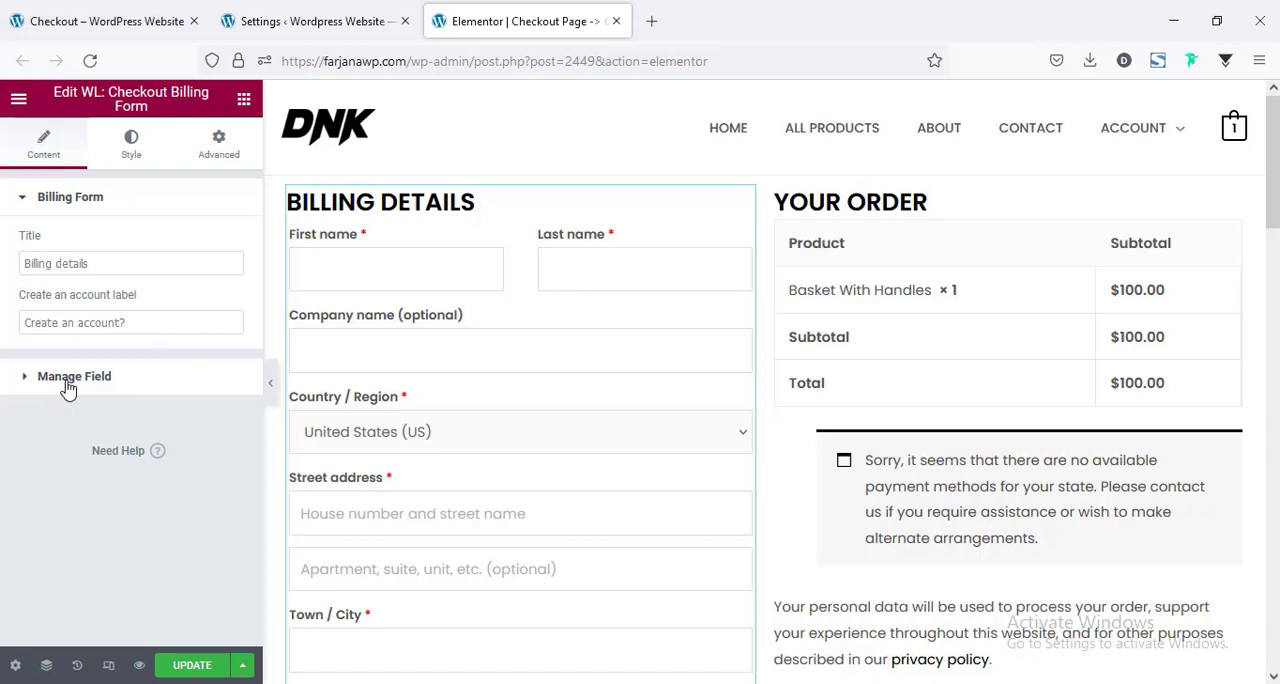
{"action": "left_click", "coordinate": [32, 395]}
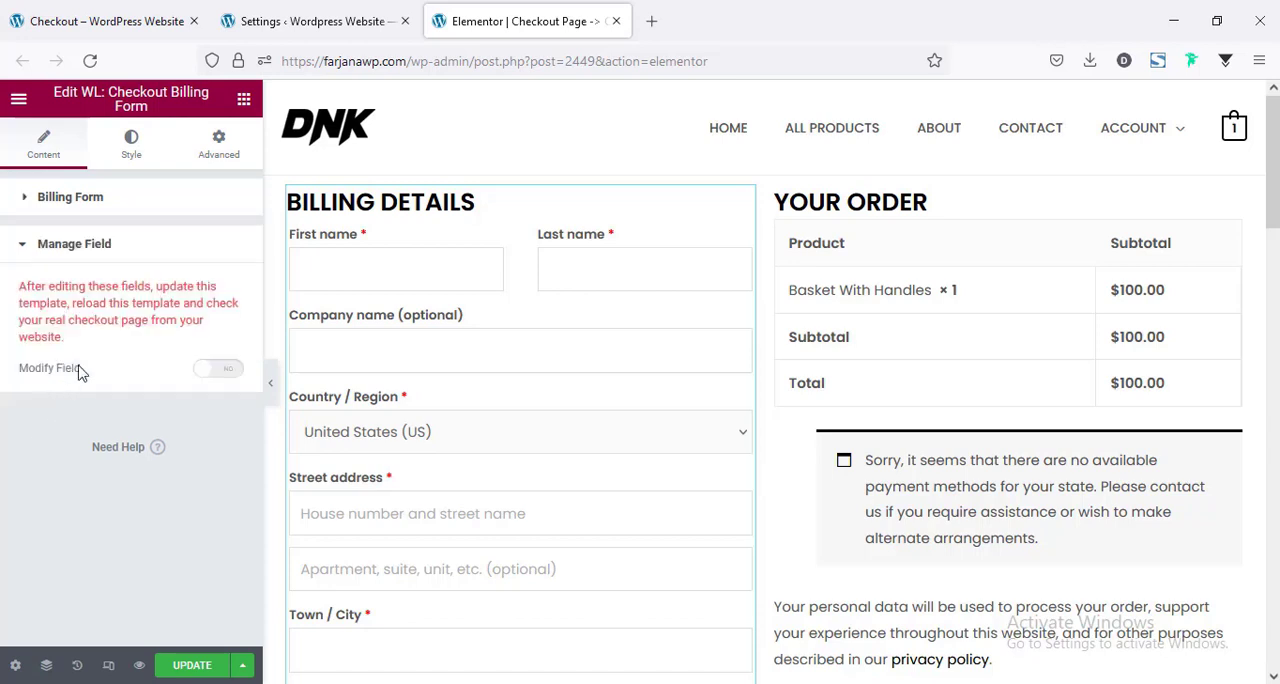
{"action": "left_click", "coordinate": [227, 372]}
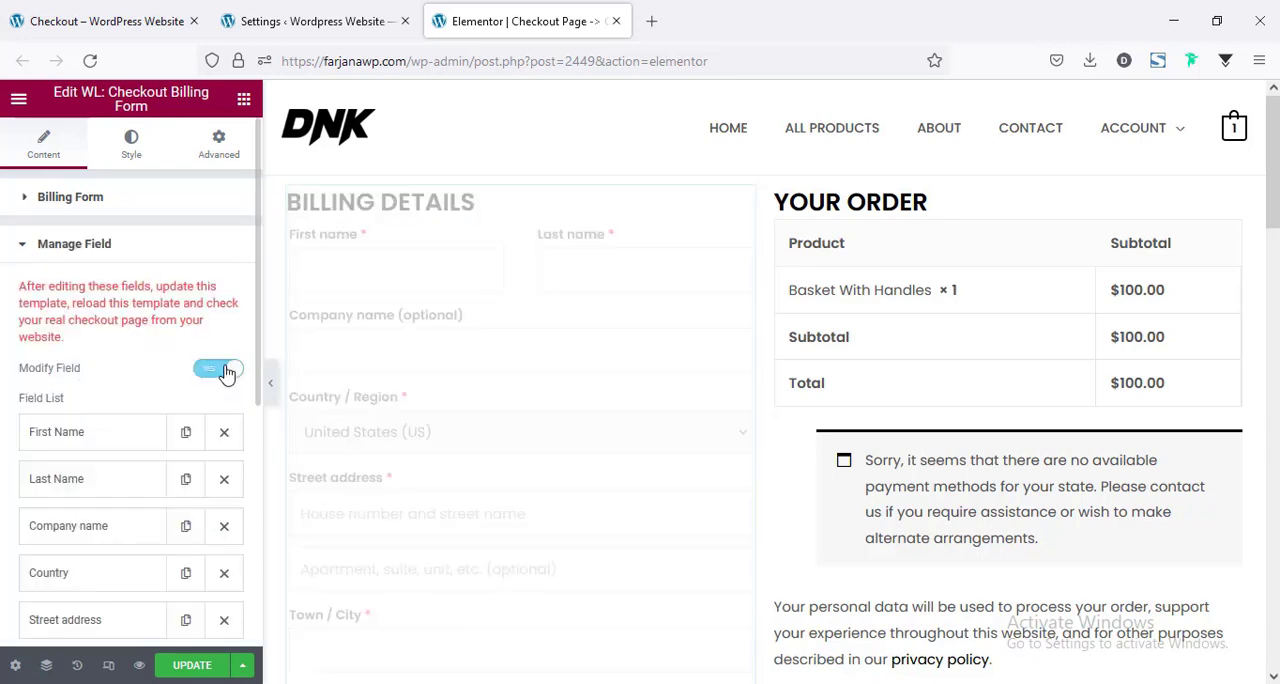
Make the Company name field required in the checkout billing form and update the template.
{"action": "scroll", "coordinate": [132, 335], "scroll_direction": "down", "scroll_amount": 1}
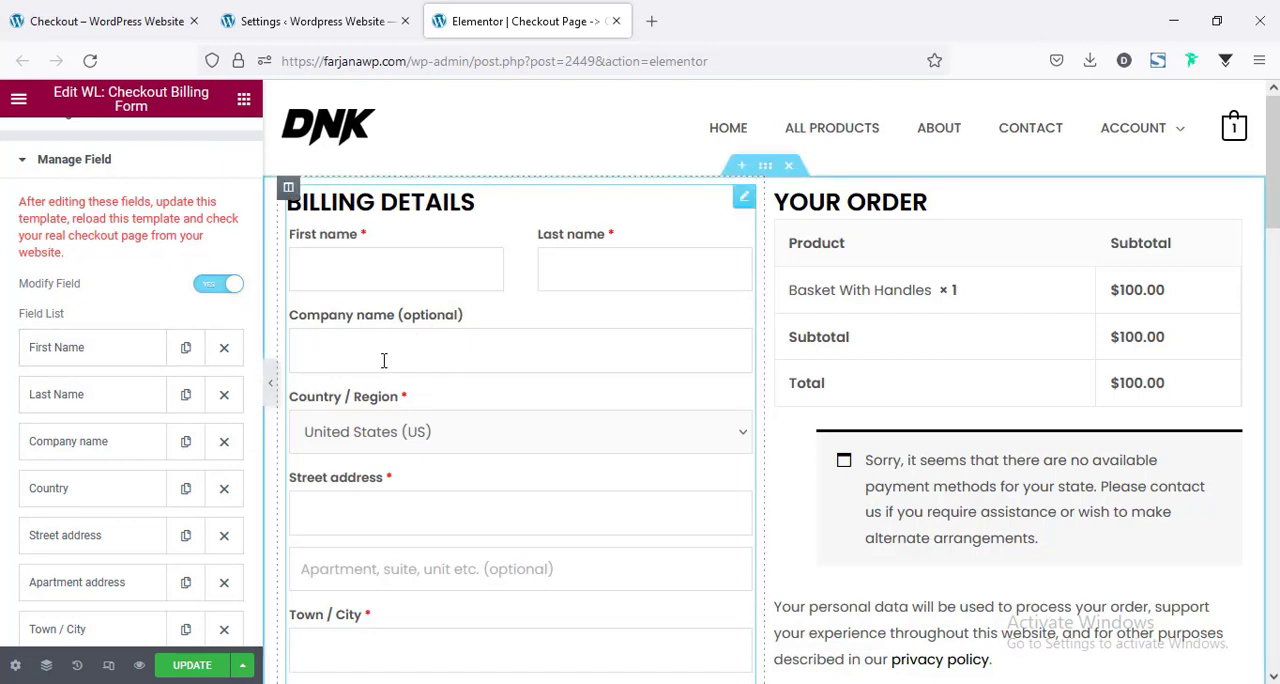
{"action": "scroll", "coordinate": [120, 306], "scroll_direction": "down", "scroll_amount": 2}
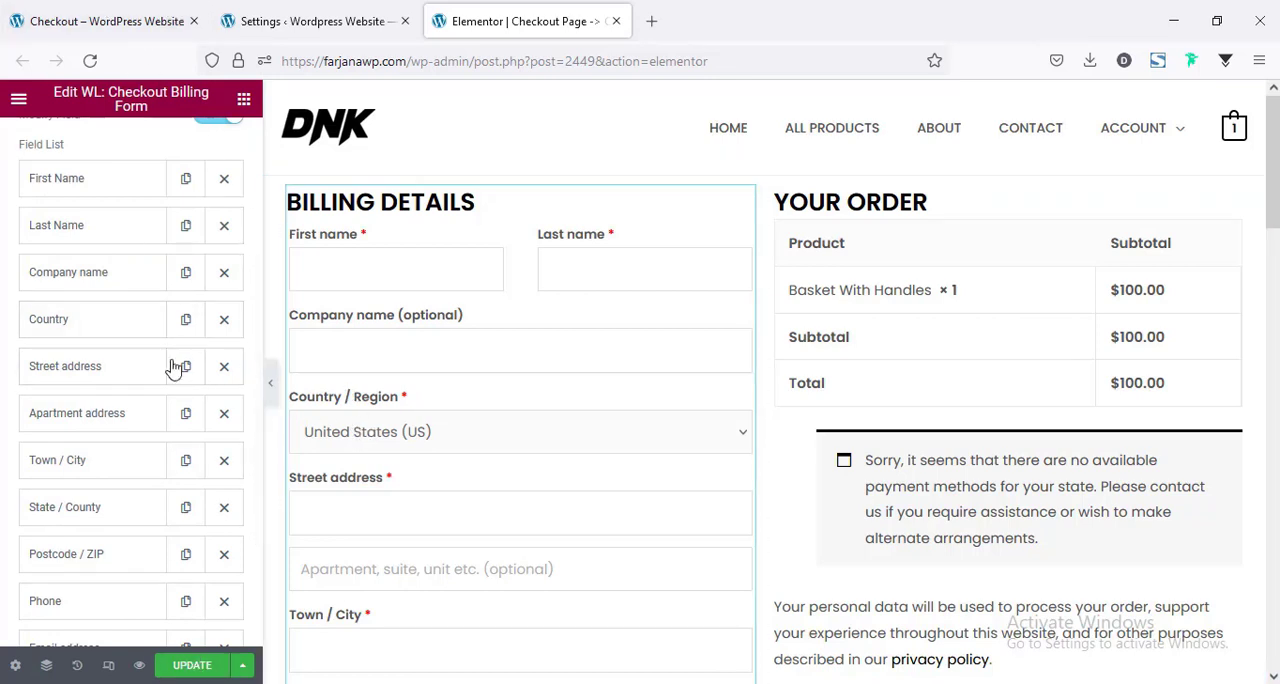
{"action": "scroll", "coordinate": [125, 365], "scroll_direction": "up", "scroll_amount": 1}
{"action": "scroll", "coordinate": [120, 375], "scroll_direction": "up", "scroll_amount": 1}
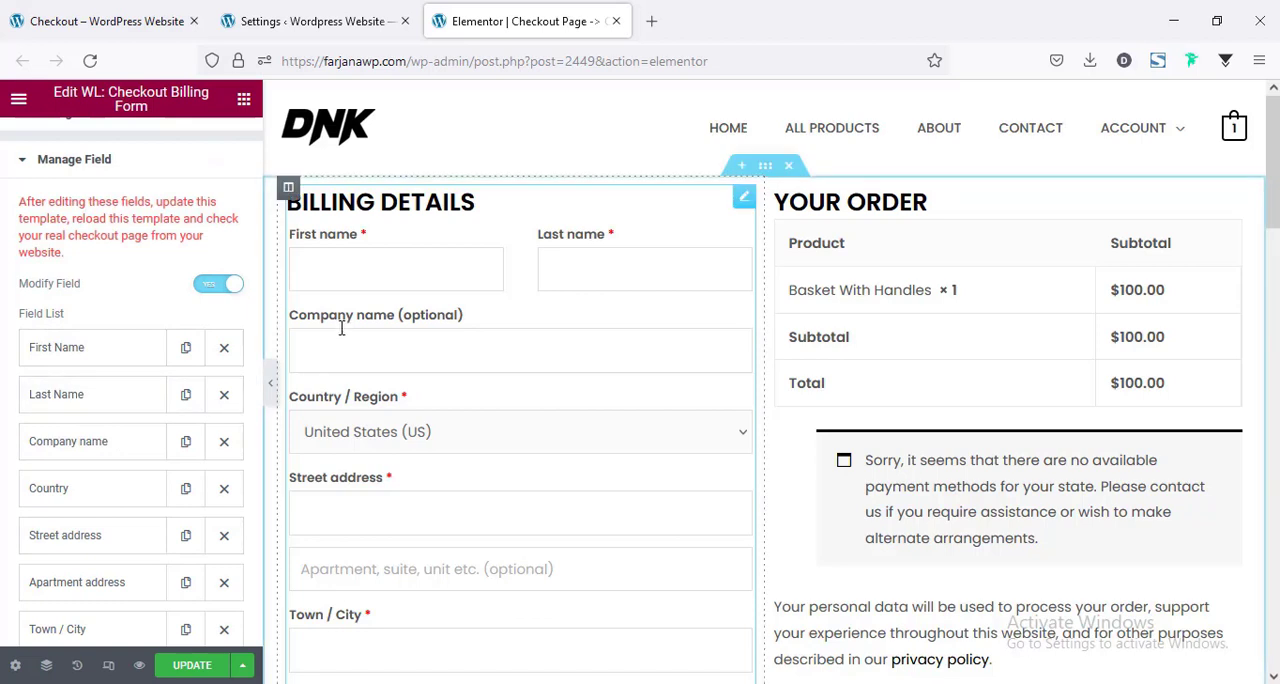
{"action": "left_click", "coordinate": [103, 453]}
{"action": "scroll", "coordinate": [120, 430], "scroll_direction": "down", "scroll_amount": 2}
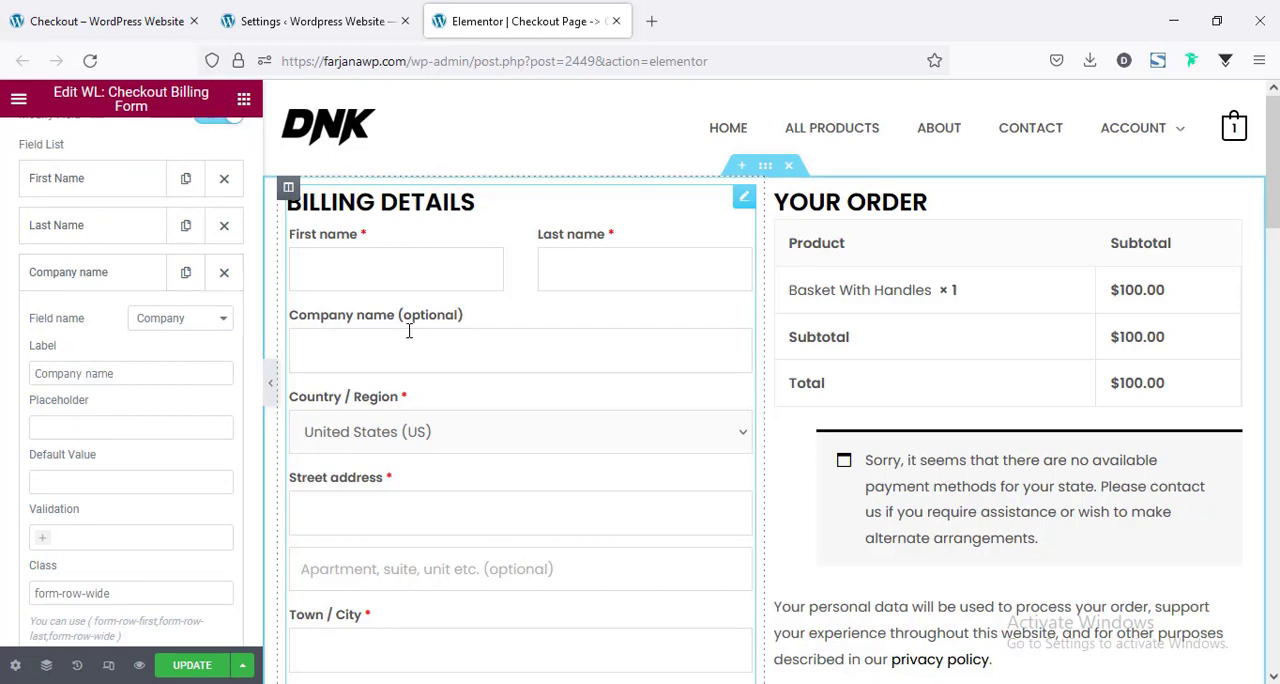
{"action": "scroll", "coordinate": [100, 418], "scroll_direction": "down", "scroll_amount": 2}
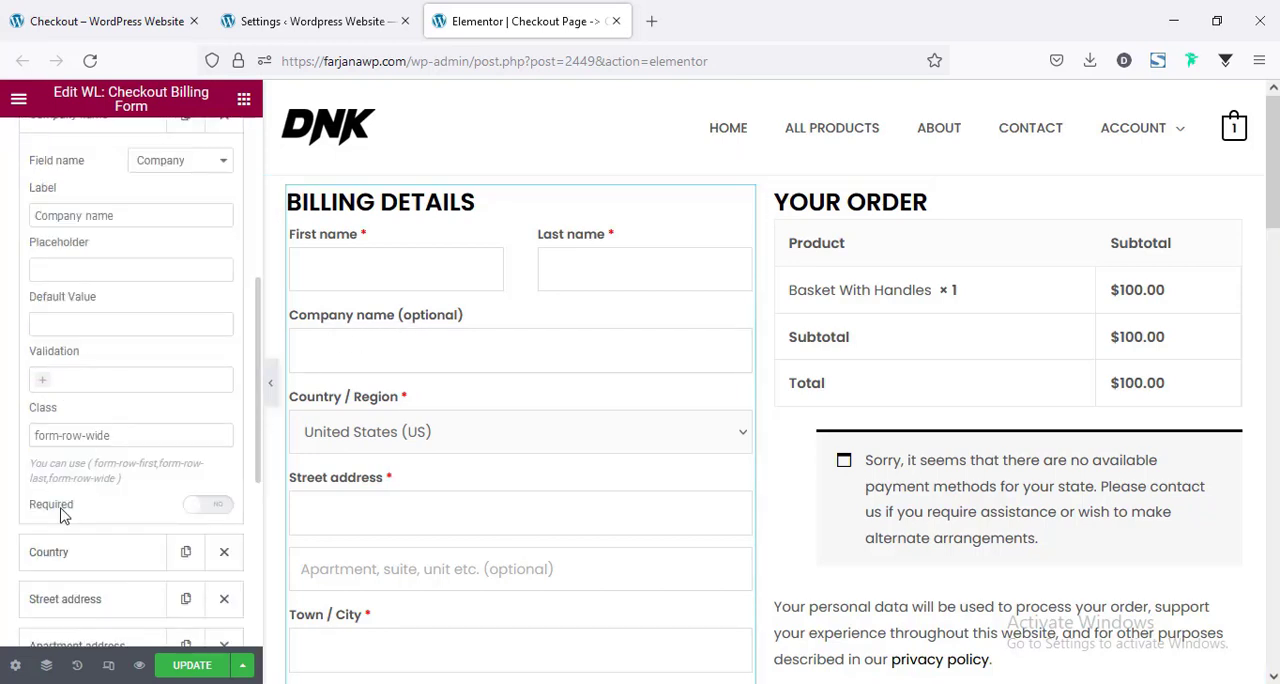
{"action": "left_click", "coordinate": [208, 506]}
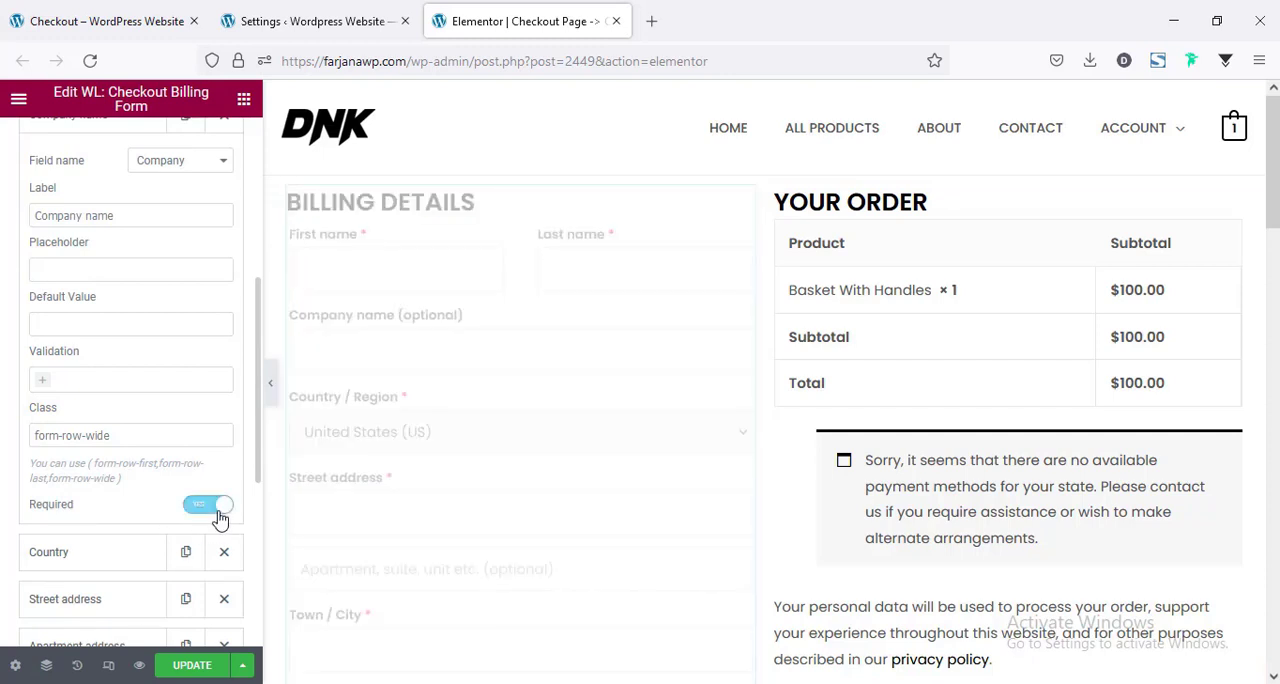
{"action": "scroll", "coordinate": [155, 375], "scroll_direction": "up", "scroll_amount": 2}
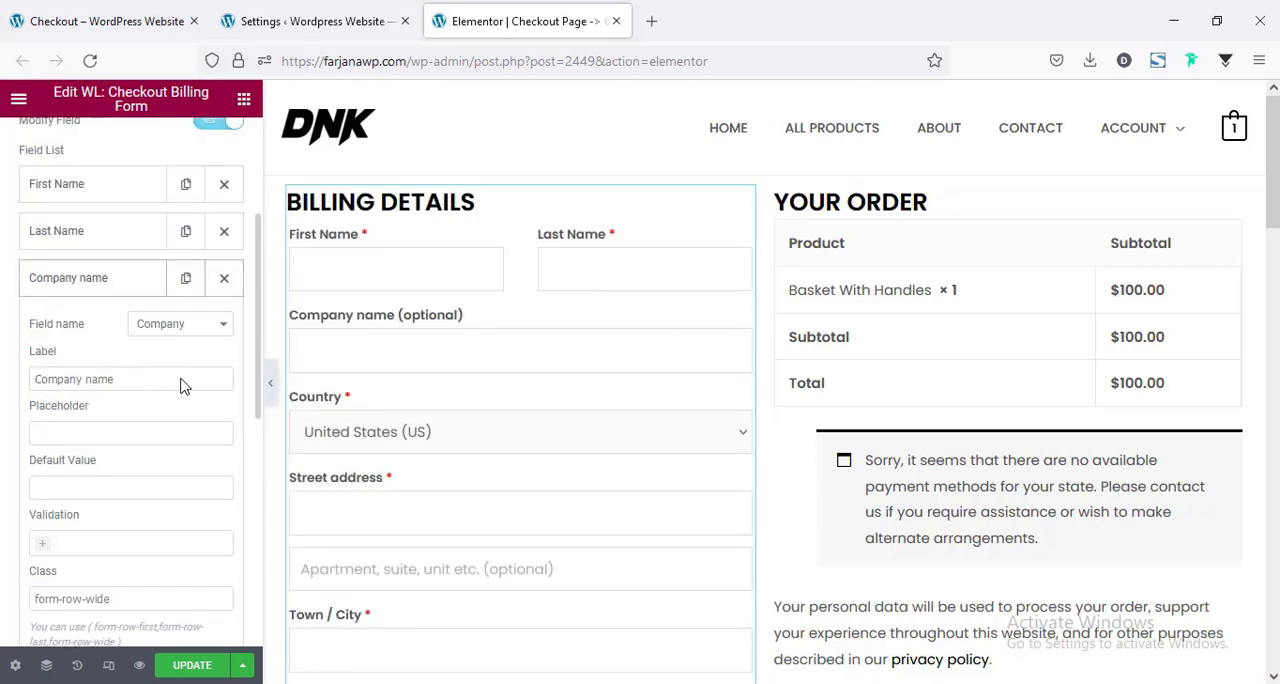
{"action": "scroll", "coordinate": [180, 405], "scroll_direction": "up", "scroll_amount": 1}
{"action": "scroll", "coordinate": [122, 512], "scroll_direction": "down", "scroll_amount": 3}
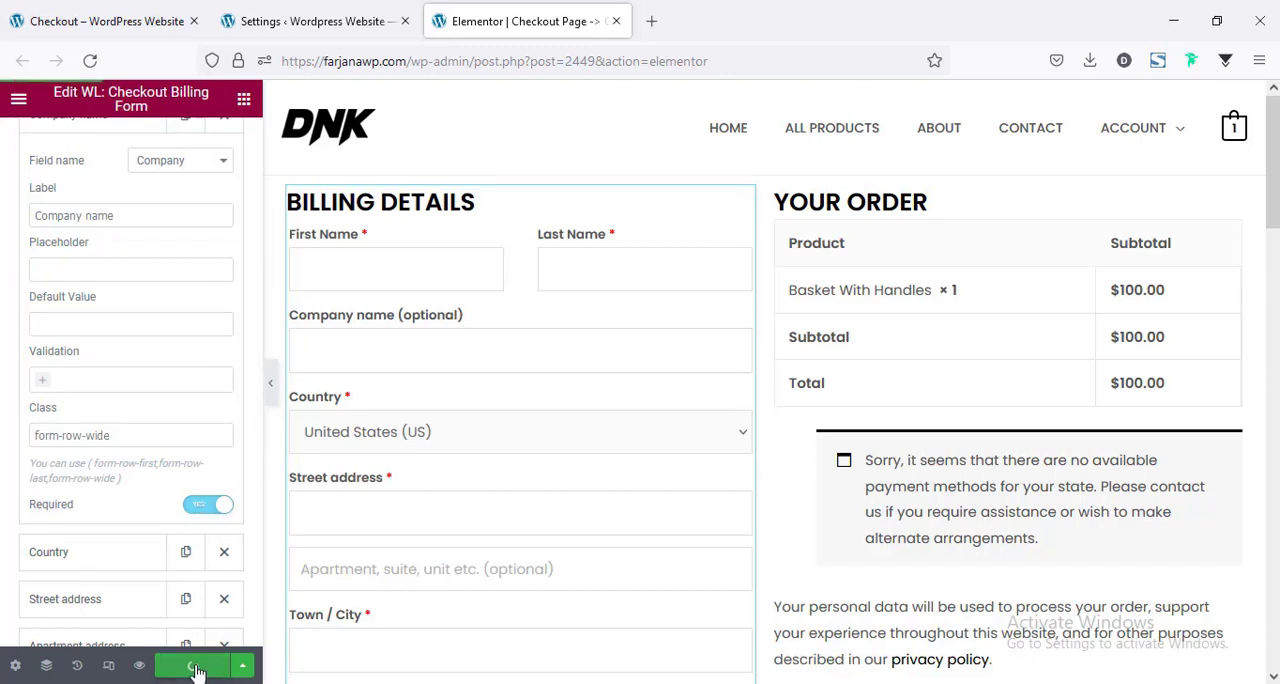
Reload the live checkout page and check the Company name field in the billing details.
{"action": "left_click", "coordinate": [75, 12]}
{"action": "left_click", "coordinate": [89, 61]}
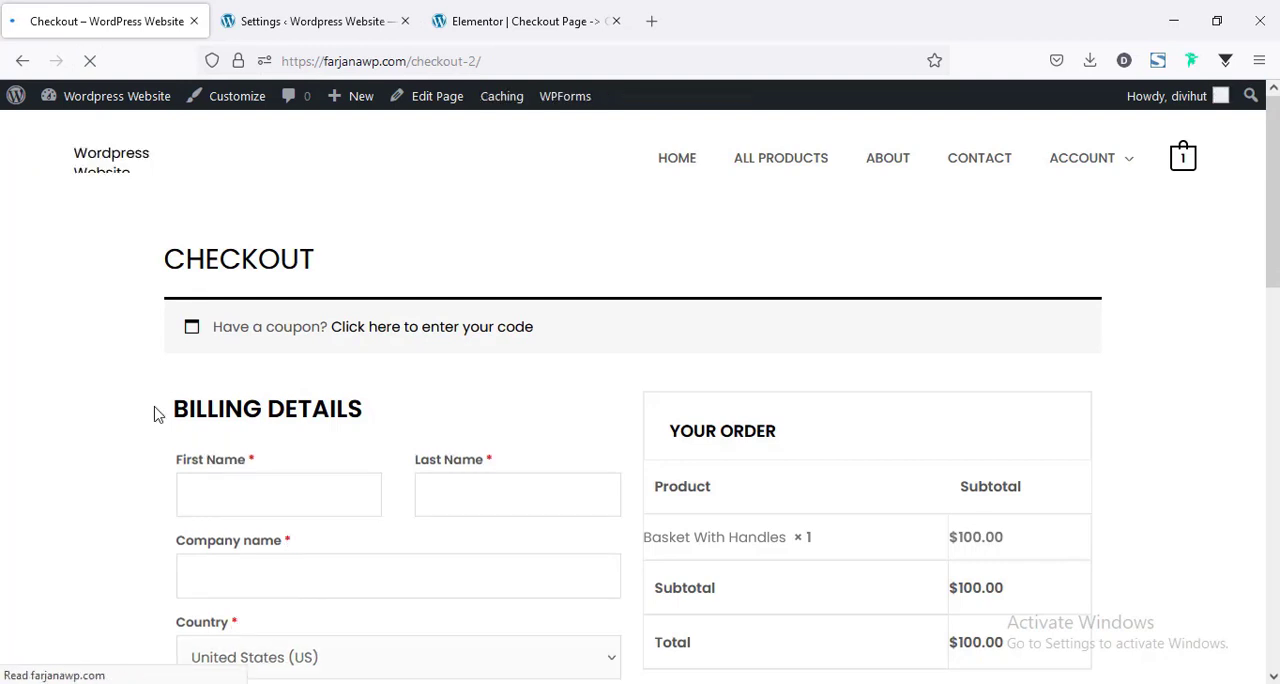
{"action": "scroll", "coordinate": [155, 414], "scroll_direction": "down", "scroll_amount": 3}
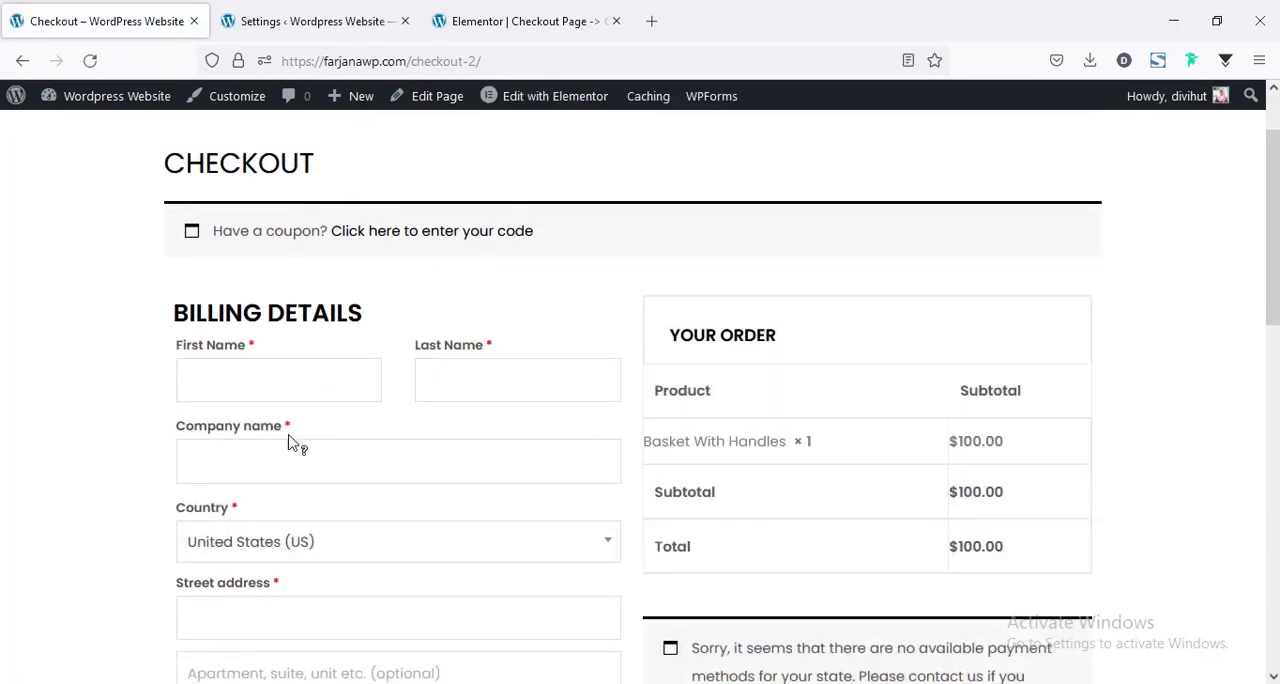
{"action": "scroll", "coordinate": [255, 446], "scroll_direction": "down", "scroll_amount": 3}
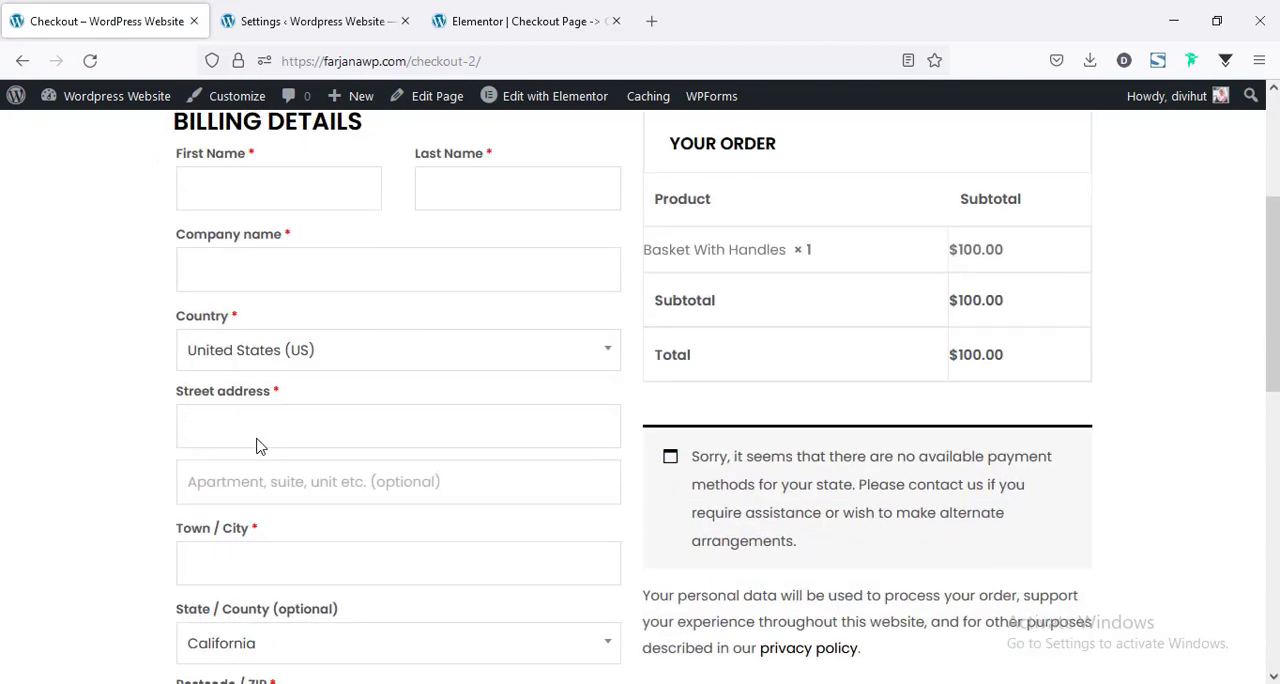
{"action": "scroll", "coordinate": [252, 436], "scroll_direction": "up", "scroll_amount": 2}
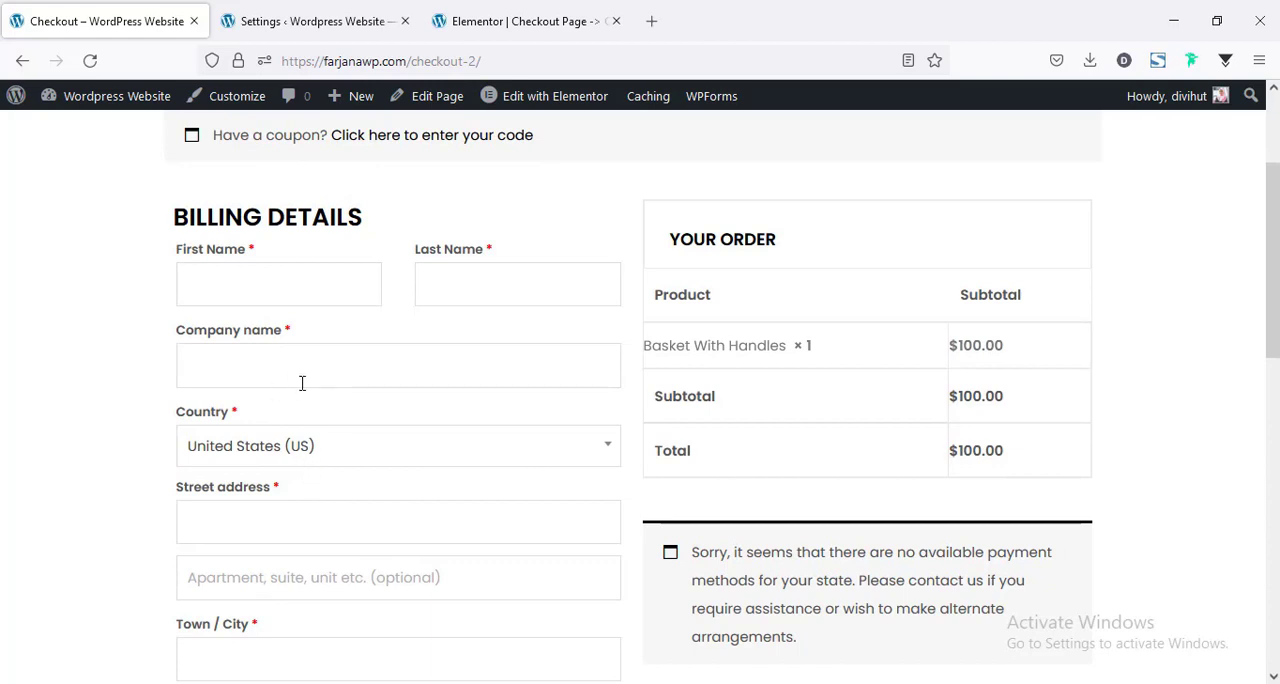
Add a new item to the billing form's field list in the Elementor template and label it New Field.
{"action": "left_click", "coordinate": [505, 12]}
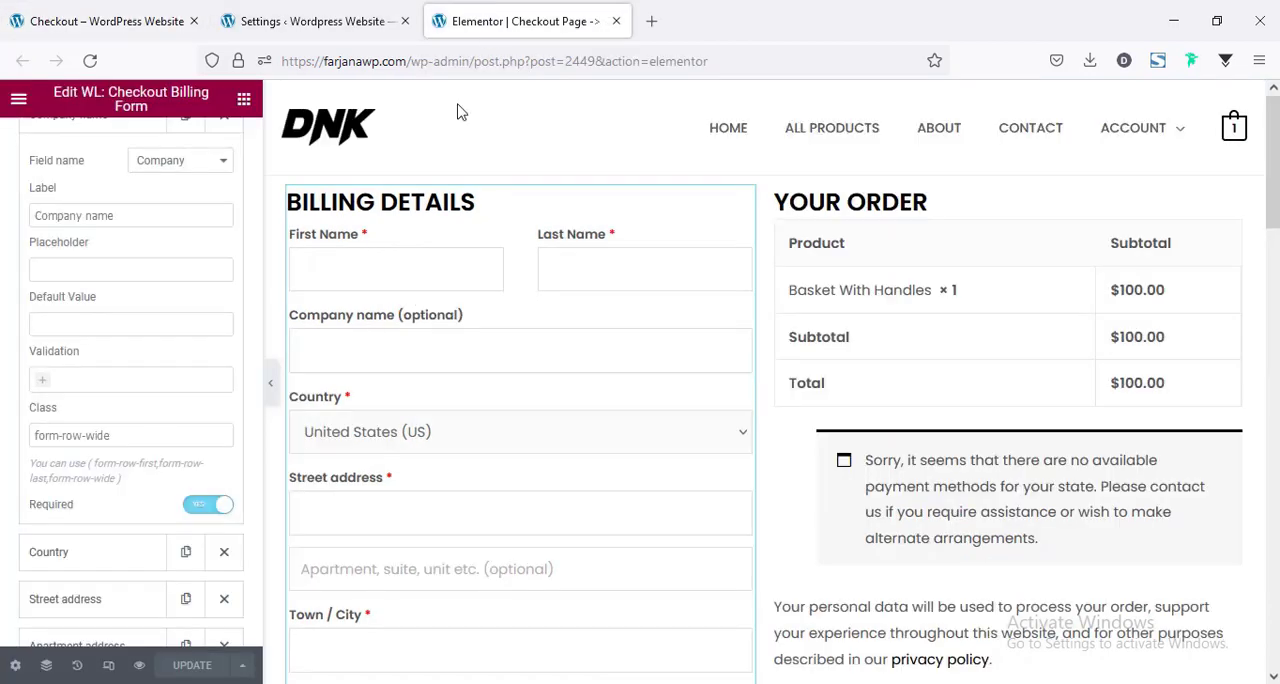
{"action": "left_click", "coordinate": [109, 286]}
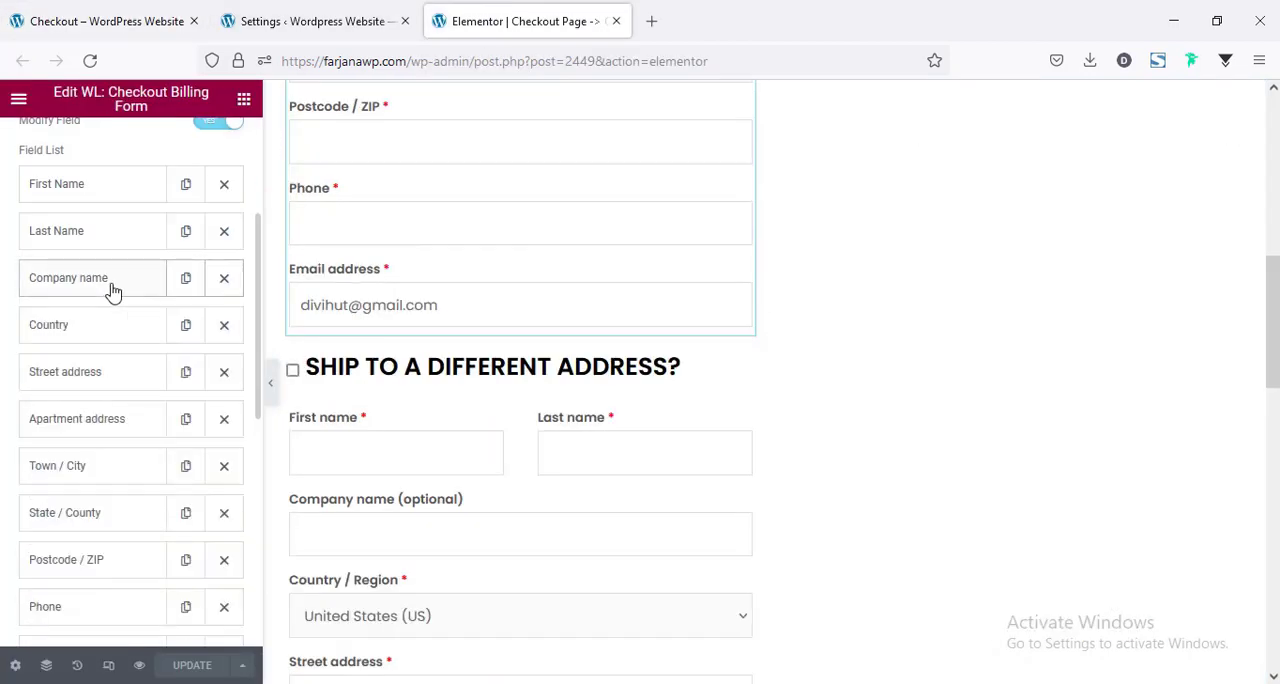
{"action": "scroll", "coordinate": [131, 337], "scroll_direction": "down", "scroll_amount": 2}
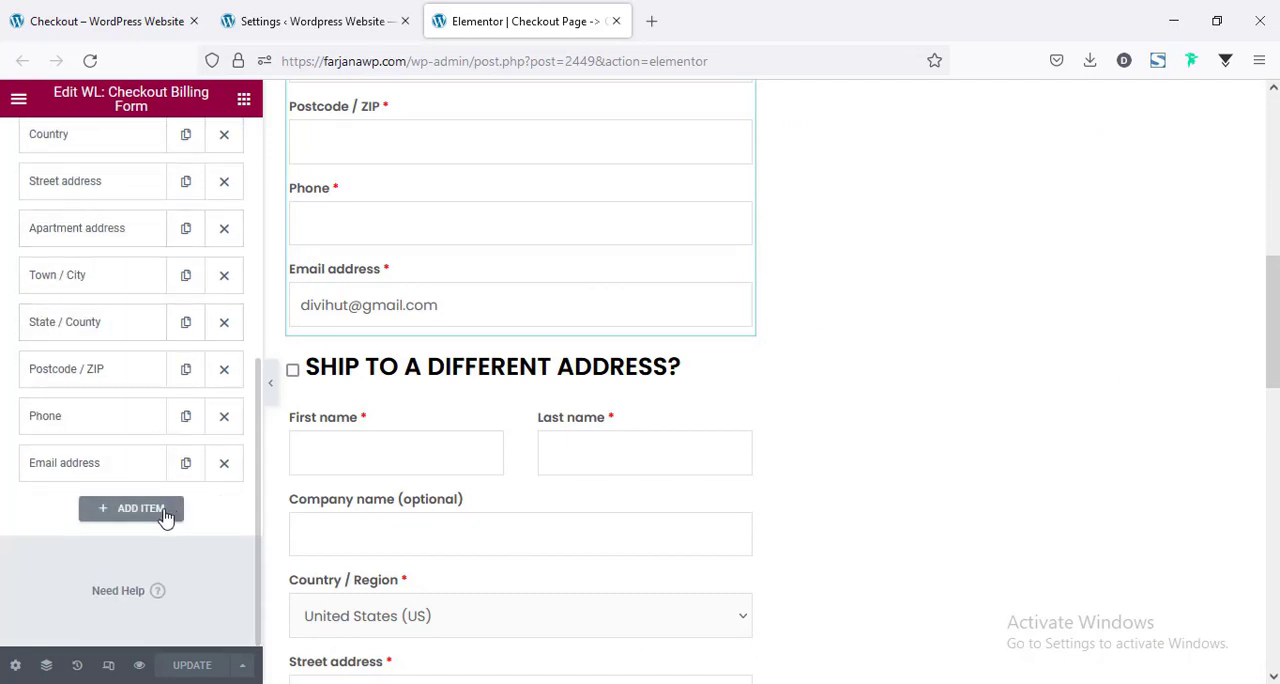
{"action": "left_click", "coordinate": [140, 508]}
{"action": "scroll", "coordinate": [180, 437], "scroll_direction": "down", "scroll_amount": 4}
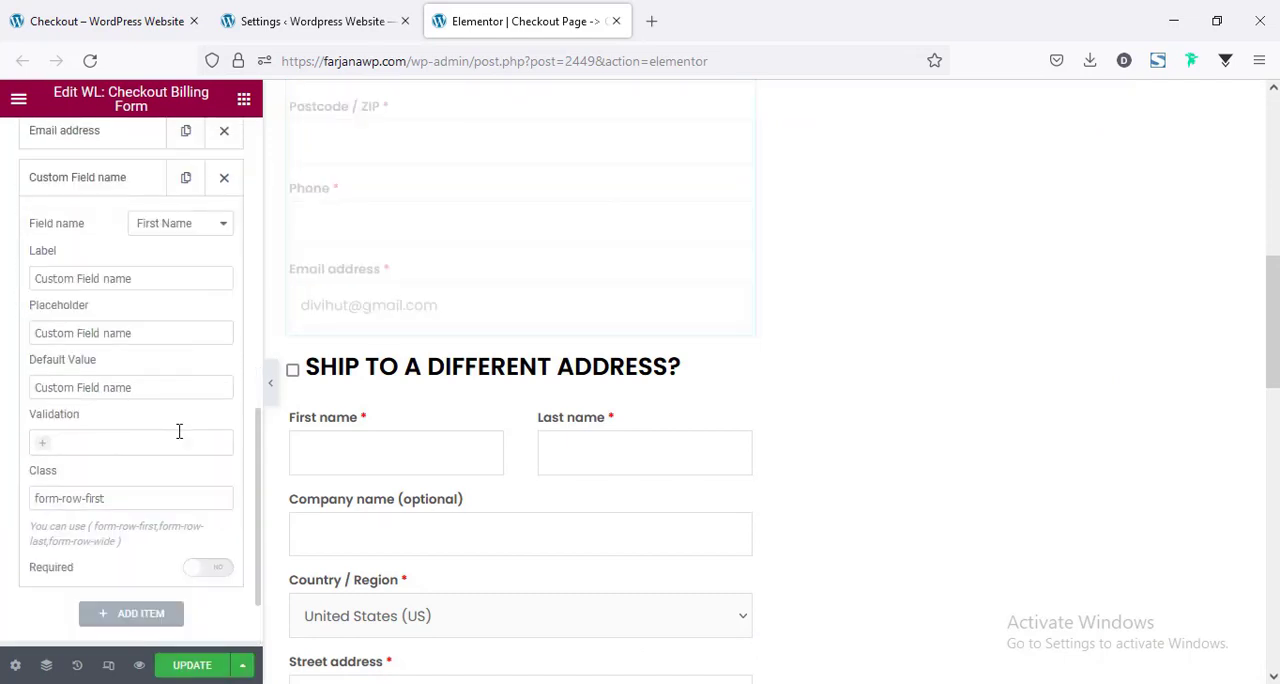
{"action": "triple_click", "coordinate": [47, 278]}
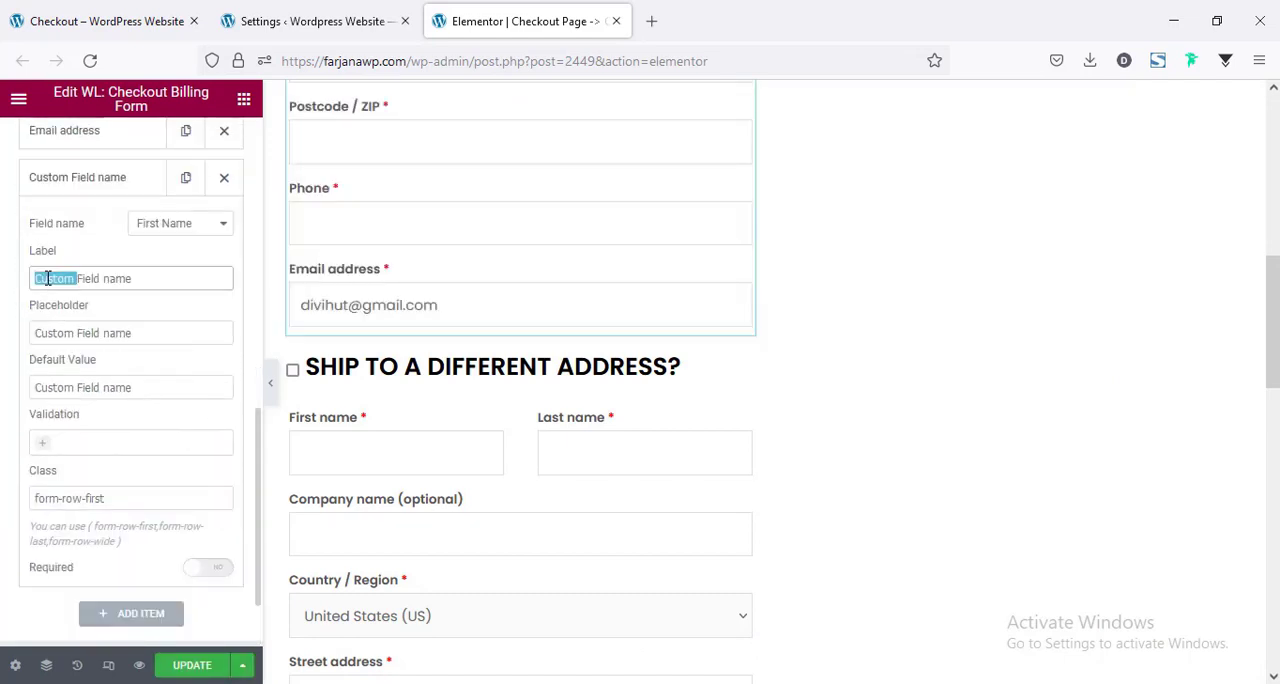
{"action": "type", "text": "Ne"}
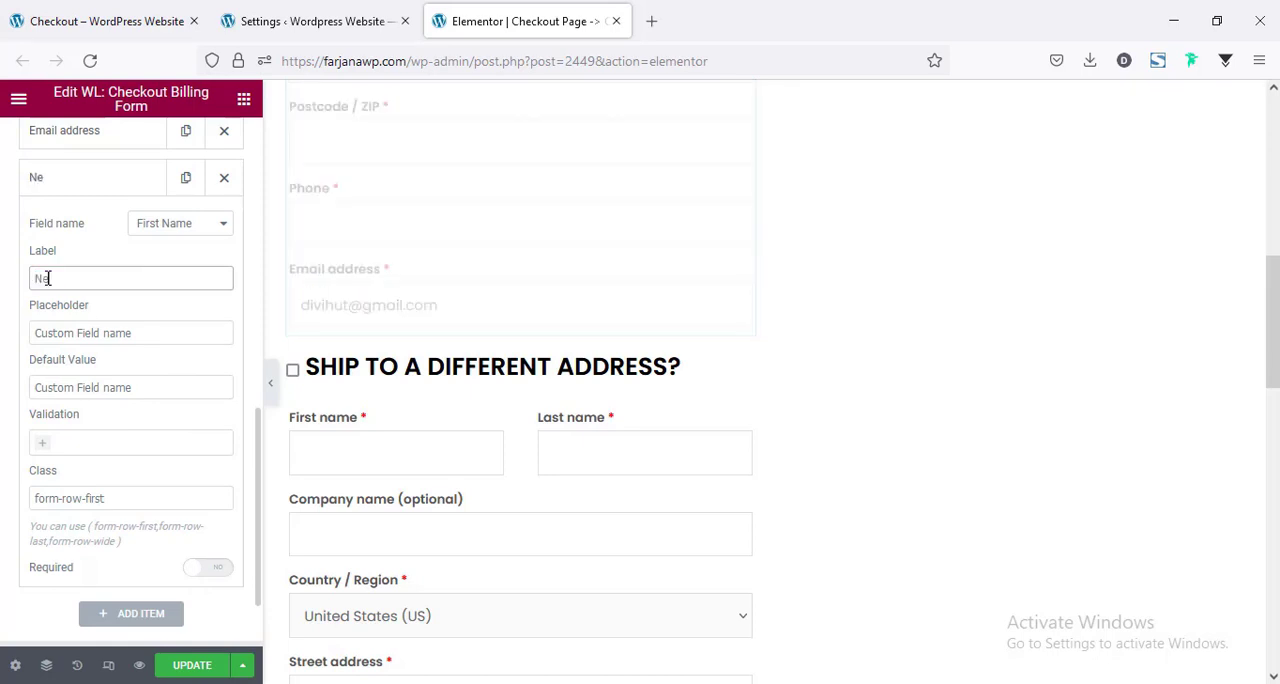
{"action": "type", "text": "w Field"}
Set the new item's placeholder and default value to New Field, matching its label, and update the template.
{"action": "triple_click", "coordinate": [64, 280]}
{"action": "key", "text": "ctrl+c"}
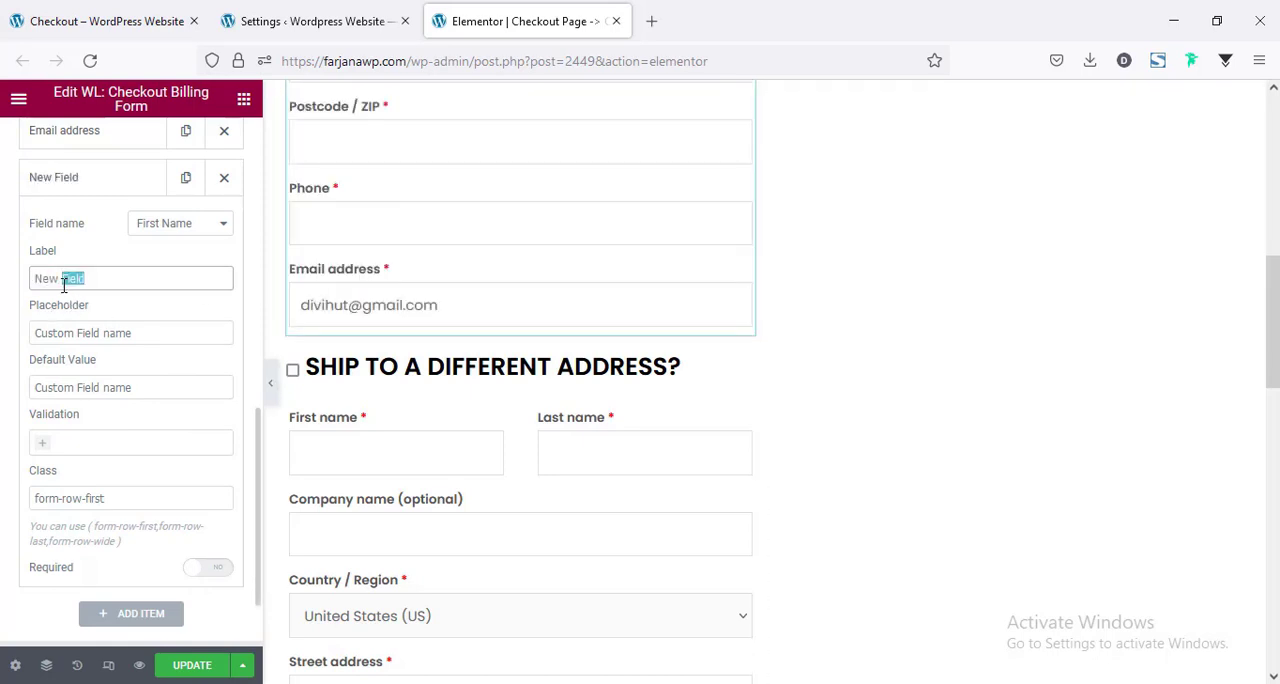
{"action": "triple_click", "coordinate": [110, 332]}
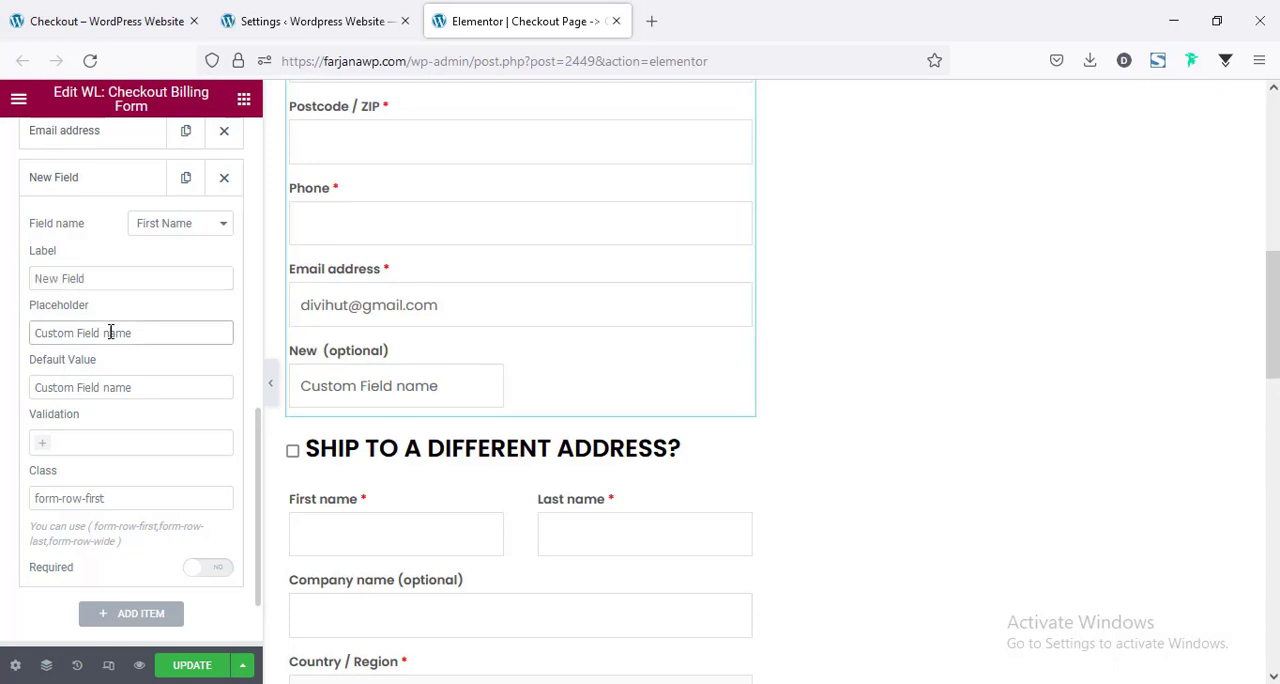
{"action": "key", "text": "ctrl+v"}
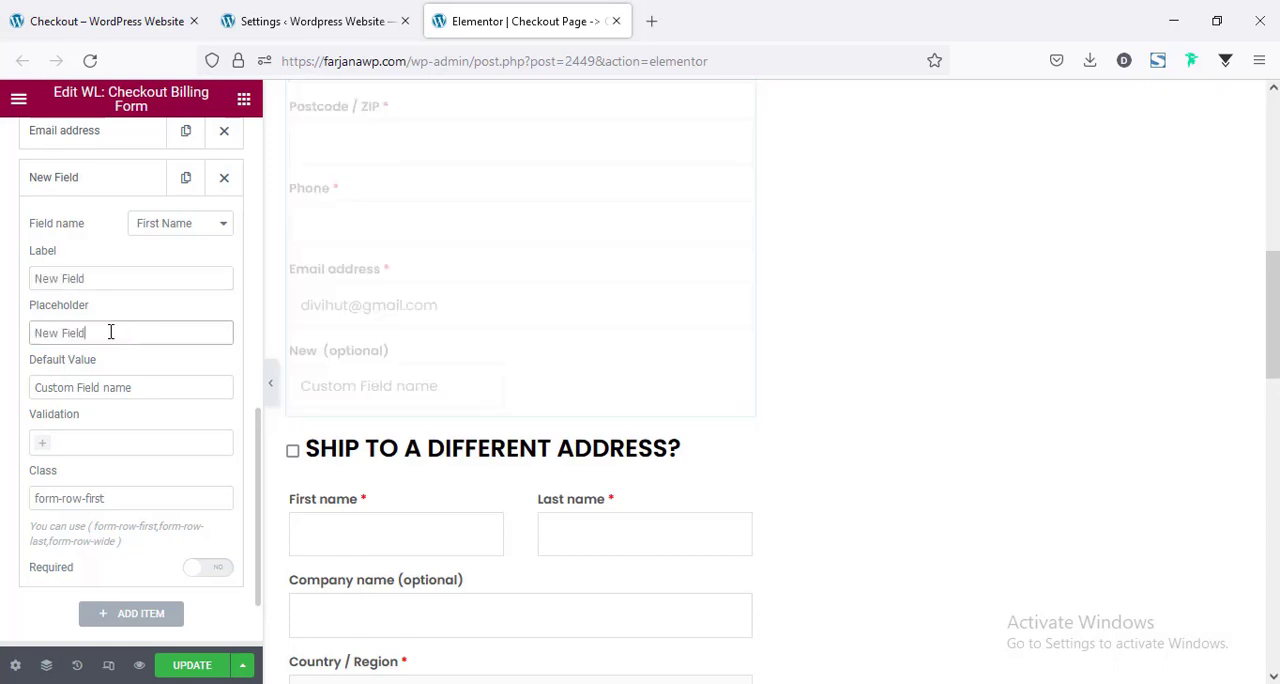
{"action": "triple_click", "coordinate": [113, 387]}
{"action": "key", "text": "ctrl+v"}
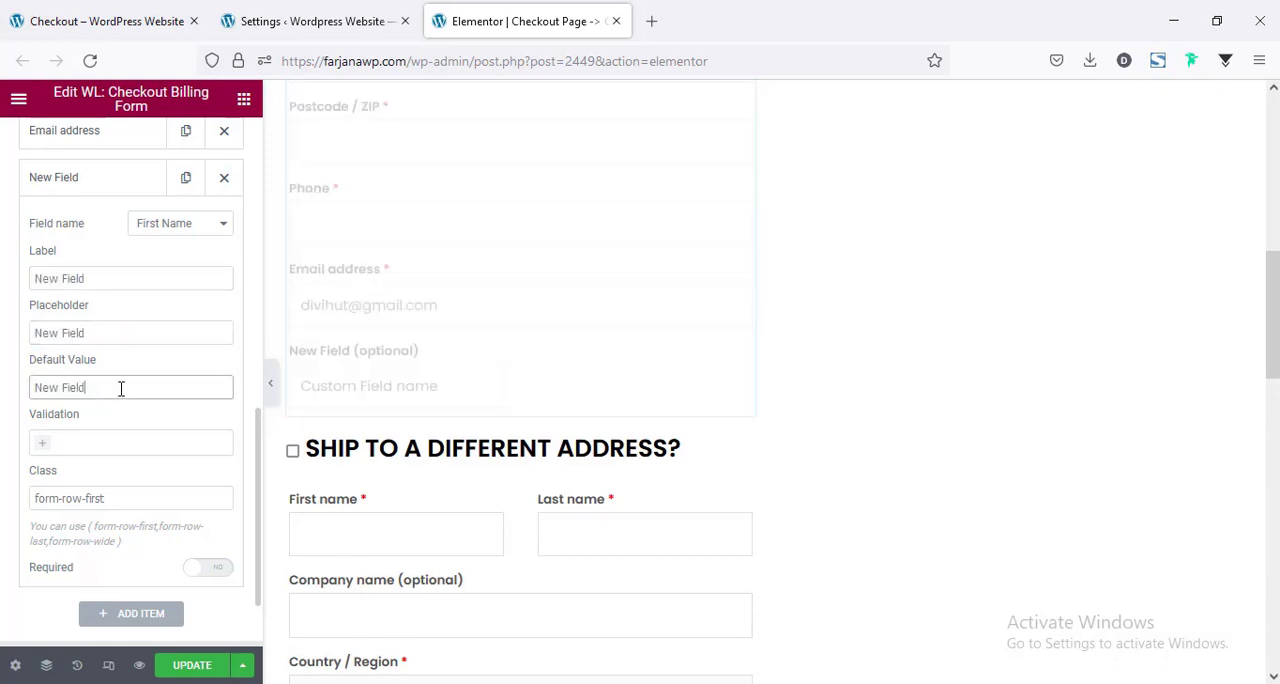
{"action": "scroll", "coordinate": [150, 435], "scroll_direction": "down", "scroll_amount": 2}
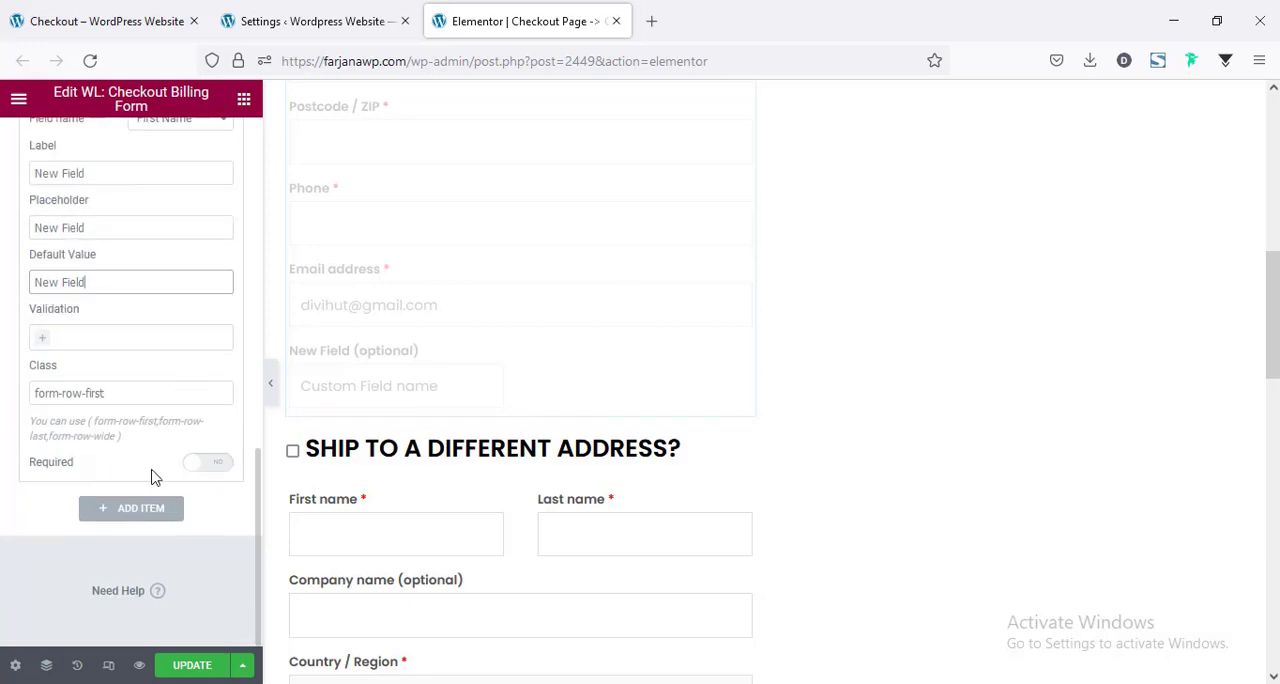
{"action": "left_click", "coordinate": [190, 667]}
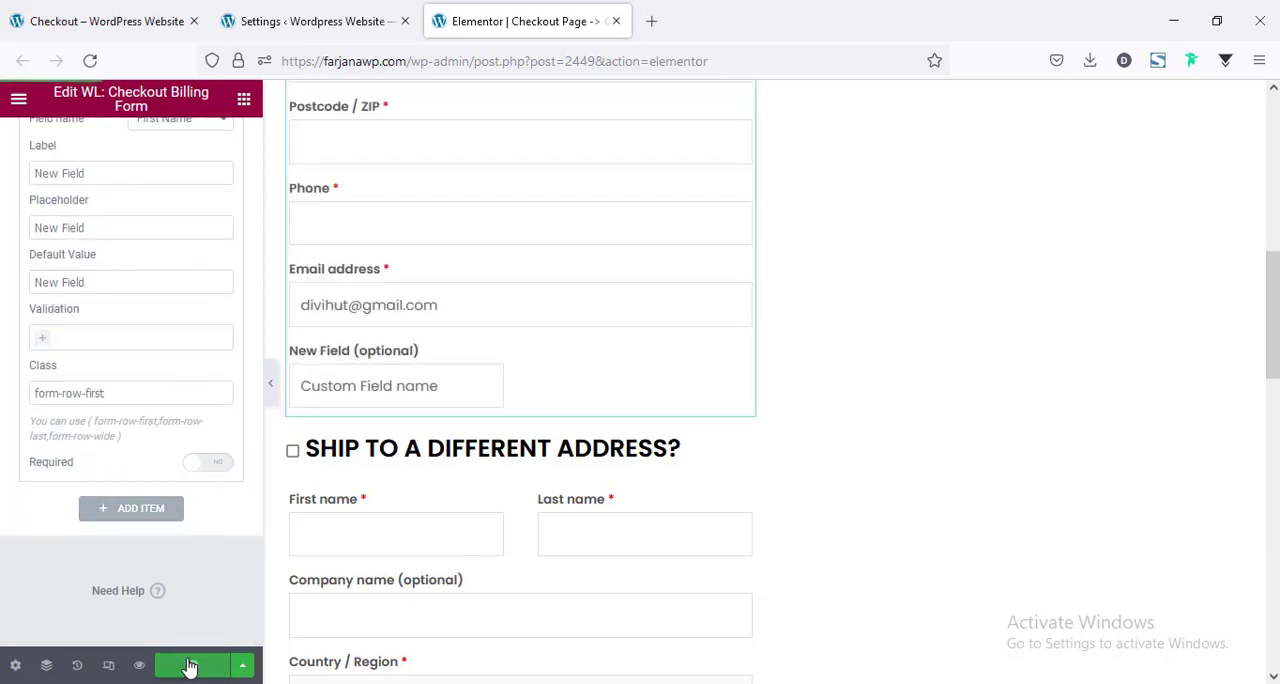
Reload the live checkout page and check for the added custom field at the end of the billing details.
{"action": "left_click", "coordinate": [63, 12]}
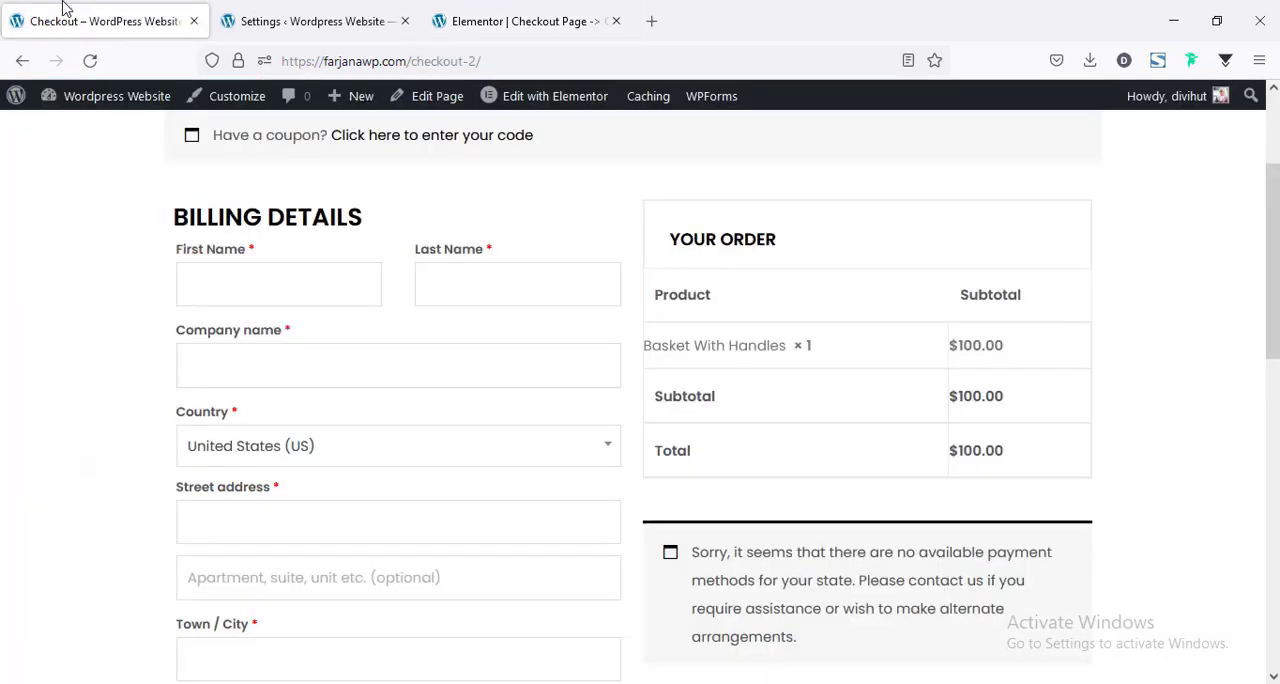
{"action": "left_click", "coordinate": [90, 66]}
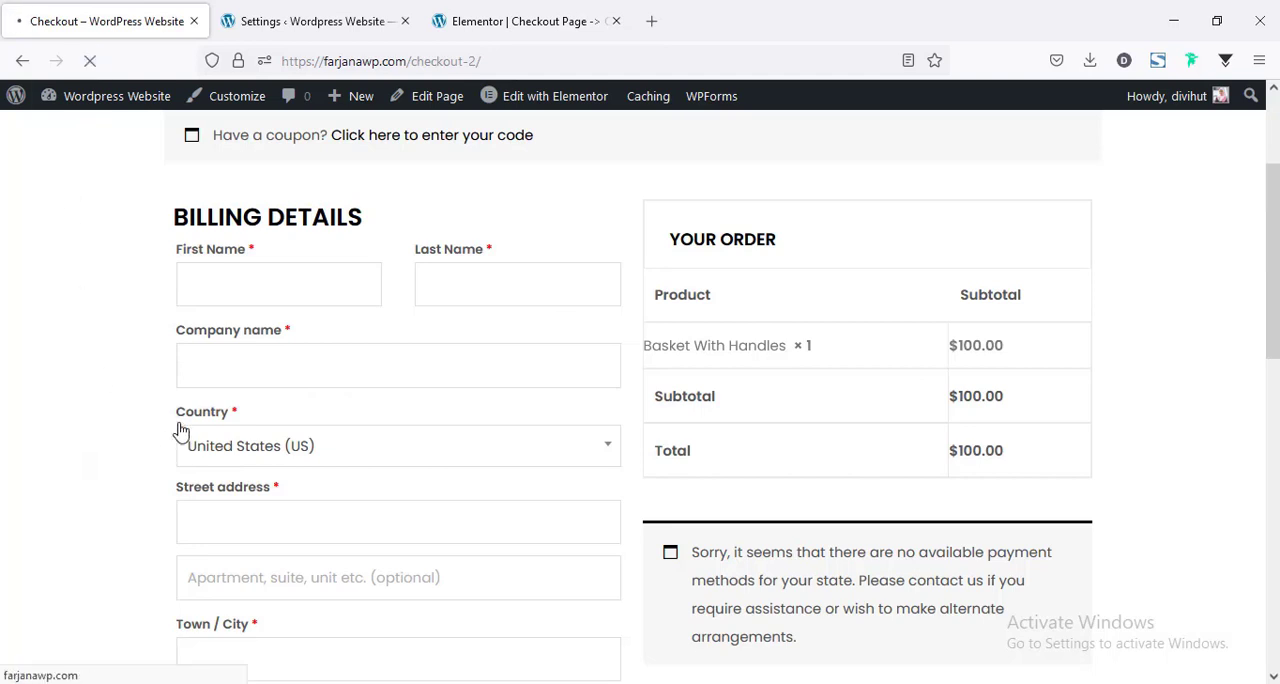
{"action": "scroll", "coordinate": [104, 449], "scroll_direction": "down", "scroll_amount": 7}
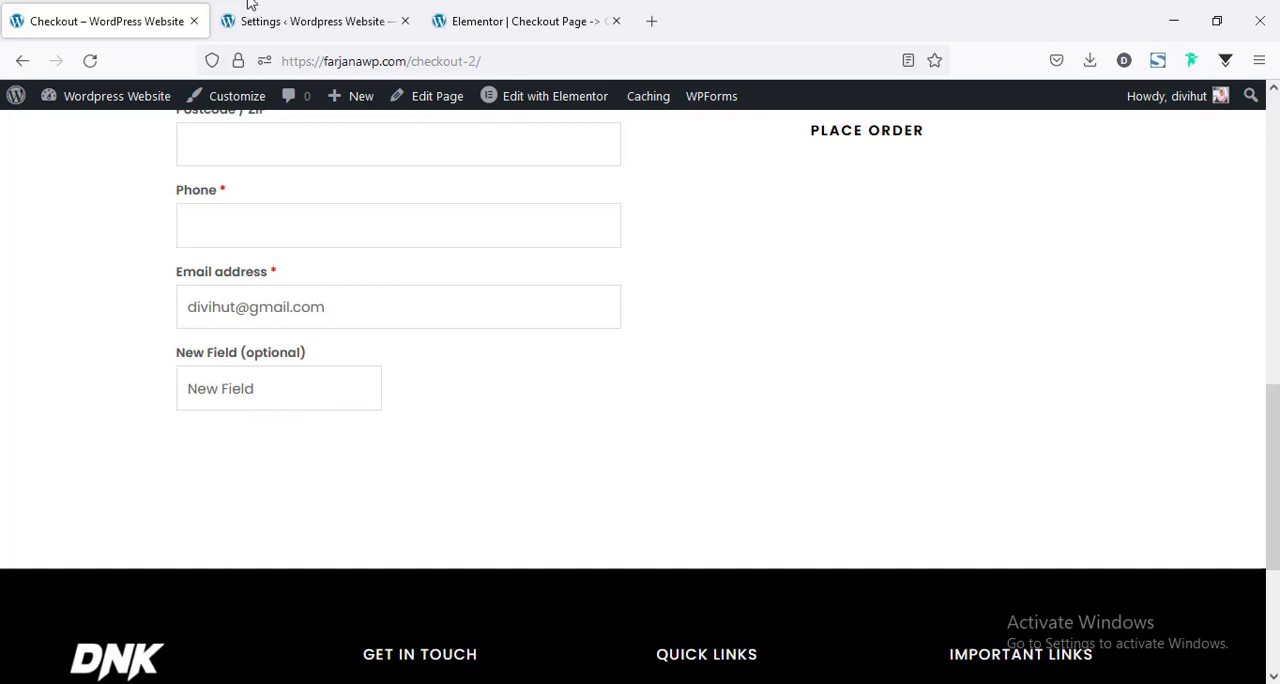
Copy the Phone field's class, form-row-wide, into the Class setting of the New Field item in the billing form.
{"action": "left_click", "coordinate": [523, 20]}
{"action": "scroll", "coordinate": [429, 500], "scroll_direction": "up", "scroll_amount": 5}
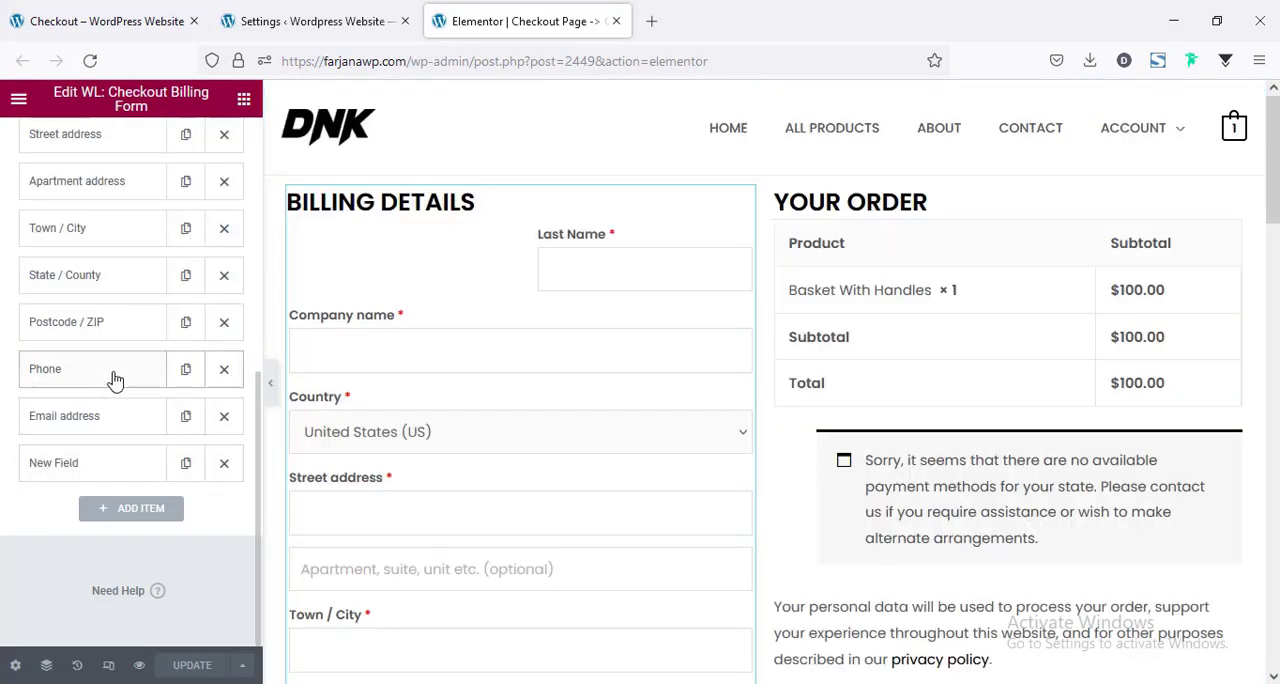
{"action": "left_click", "coordinate": [113, 378]}
{"action": "scroll", "coordinate": [117, 382], "scroll_direction": "down", "scroll_amount": 2}
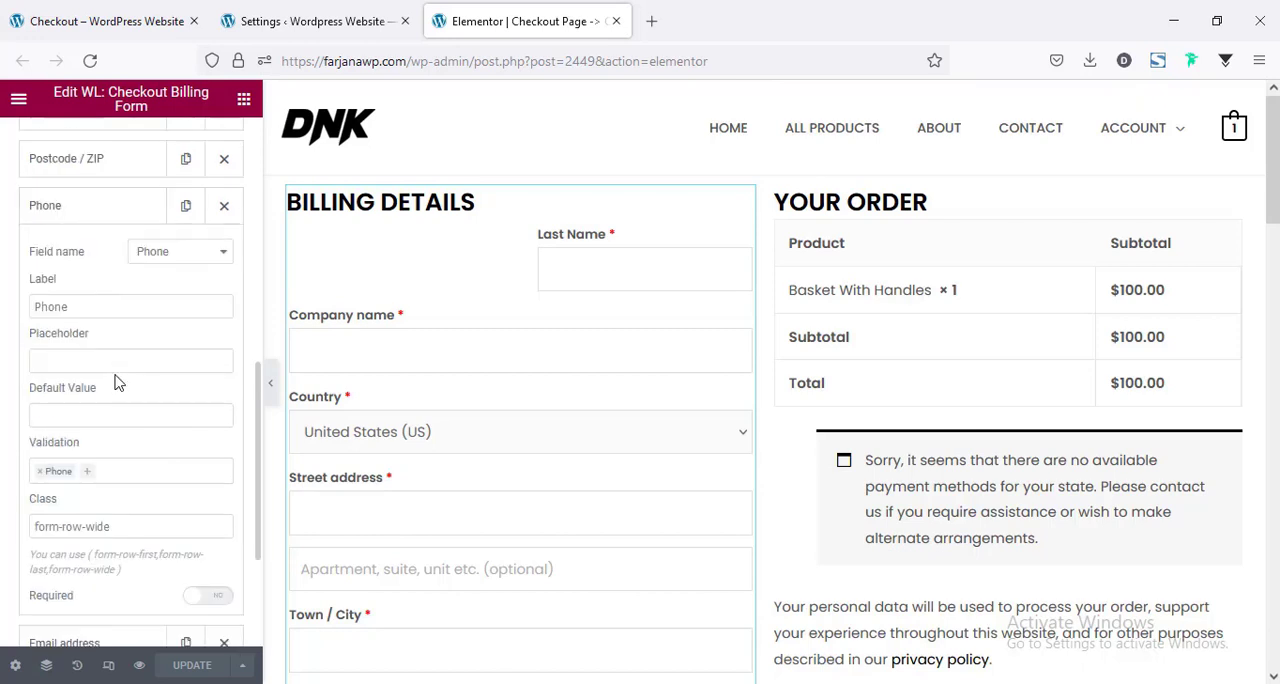
{"action": "scroll", "coordinate": [117, 382], "scroll_direction": "down", "scroll_amount": 1}
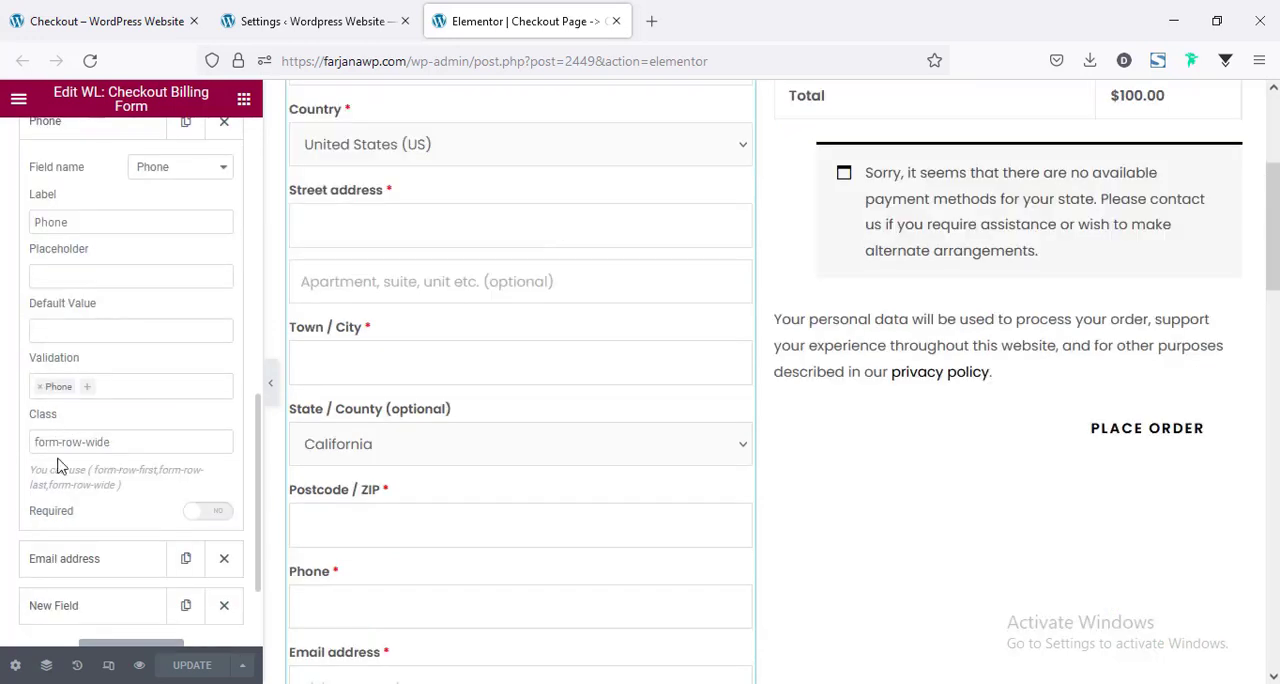
{"action": "left_click", "coordinate": [58, 442]}
{"action": "key", "text": "ctrl+a"}
{"action": "key", "text": "ctrl+c"}
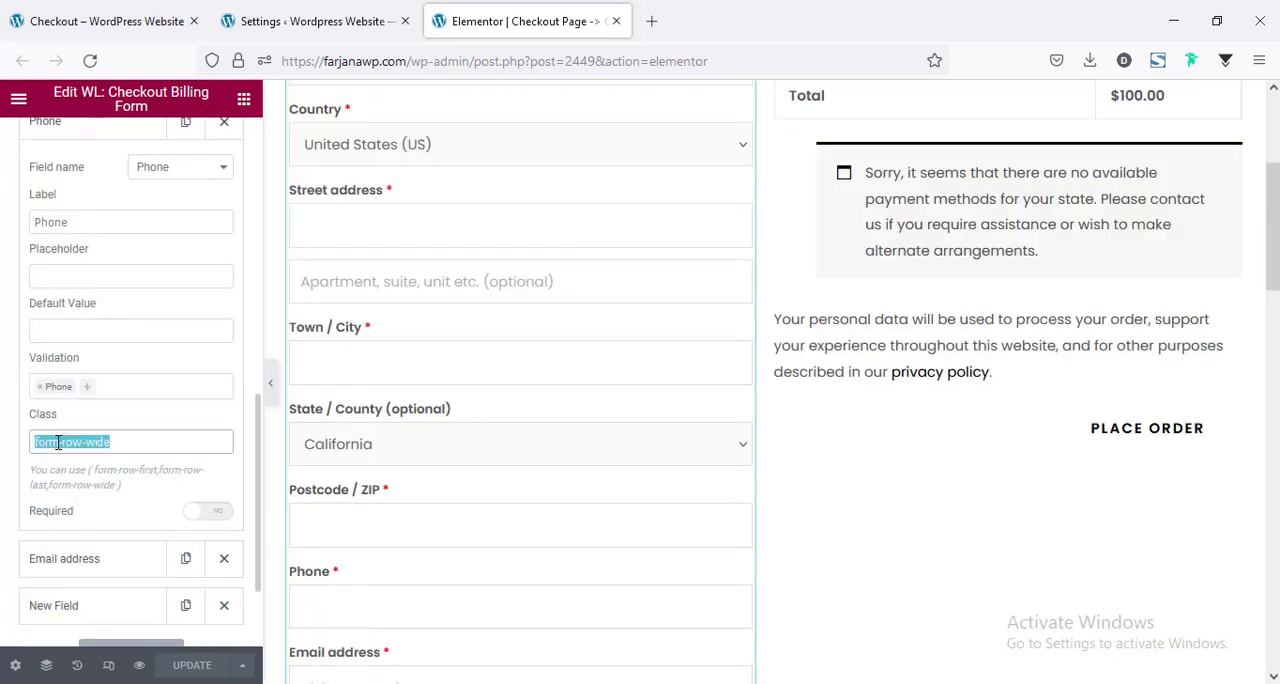
{"action": "scroll", "coordinate": [100, 470], "scroll_direction": "down", "scroll_amount": 2}
{"action": "left_click", "coordinate": [101, 473]}
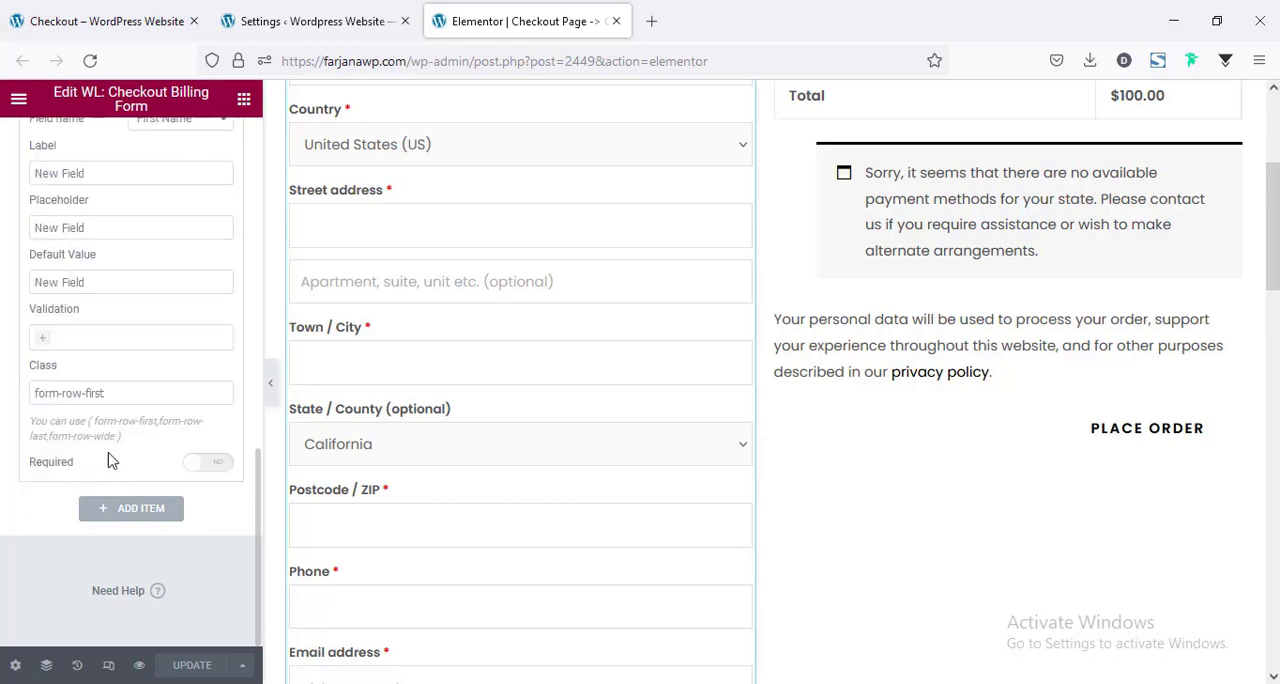
{"action": "left_click", "coordinate": [80, 393]}
{"action": "key", "text": "ctrl+a"}
{"action": "key", "text": "ctrl+v"}
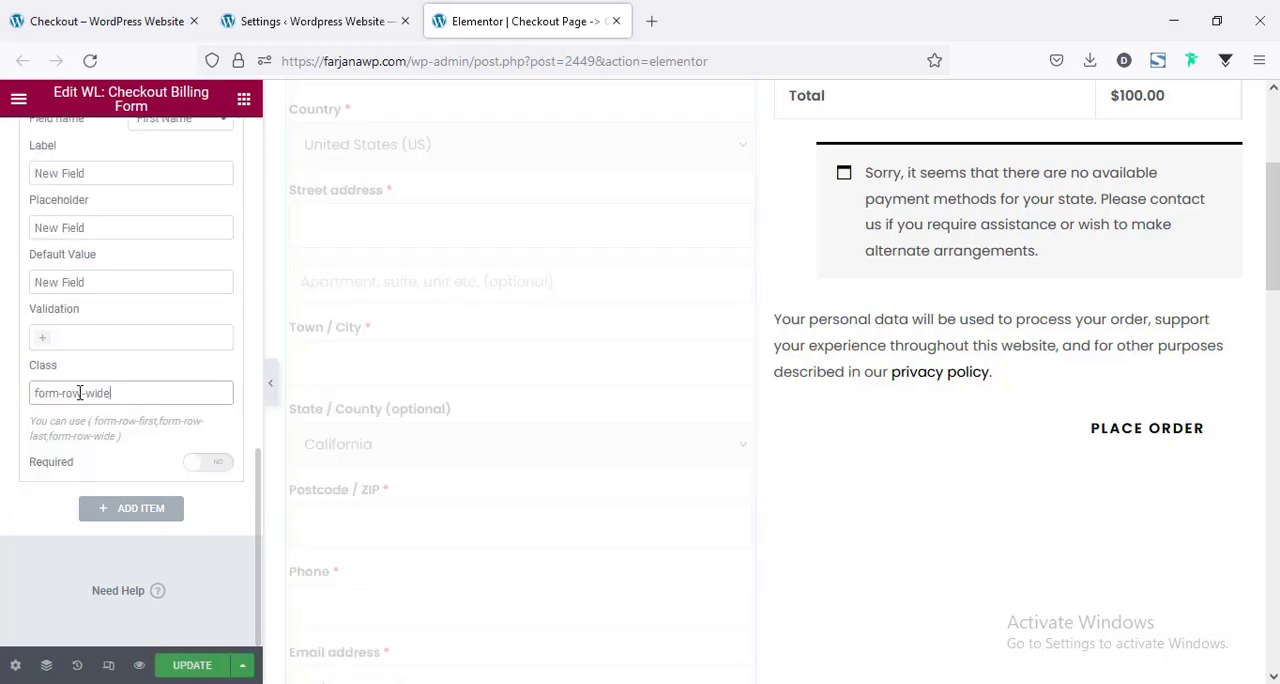
{"action": "scroll", "coordinate": [155, 420], "scroll_direction": "up", "scroll_amount": 1}
{"action": "scroll", "coordinate": [150, 420], "scroll_direction": "up", "scroll_amount": 3}
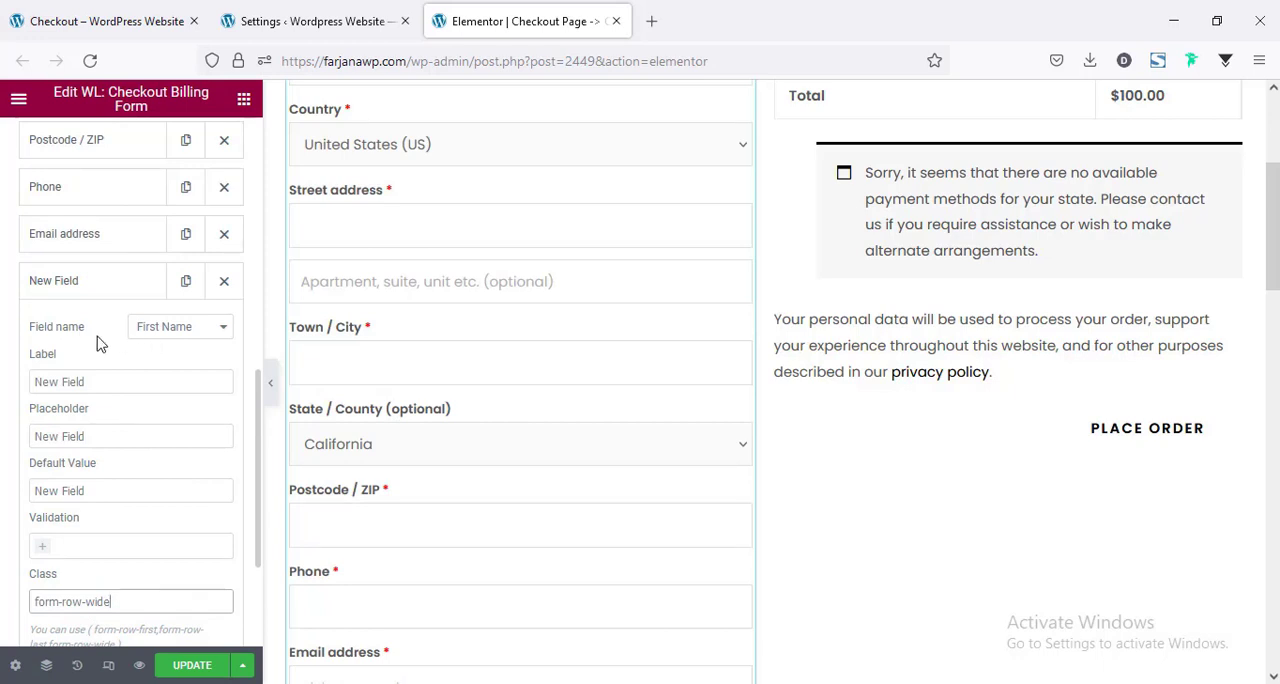
{"action": "scroll", "coordinate": [387, 282], "scroll_direction": "up", "scroll_amount": 3}
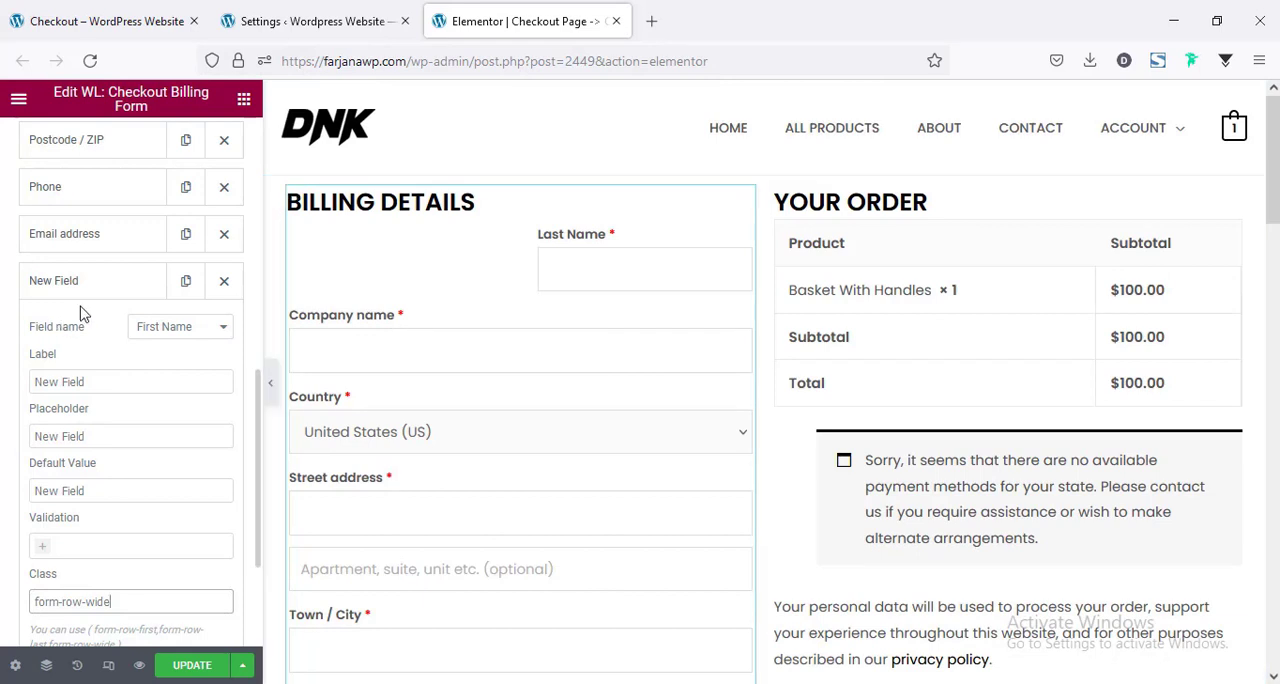
Set the New Field item's field name to Add Custom and review the available field types, keeping Text.
{"action": "left_click", "coordinate": [161, 330]}
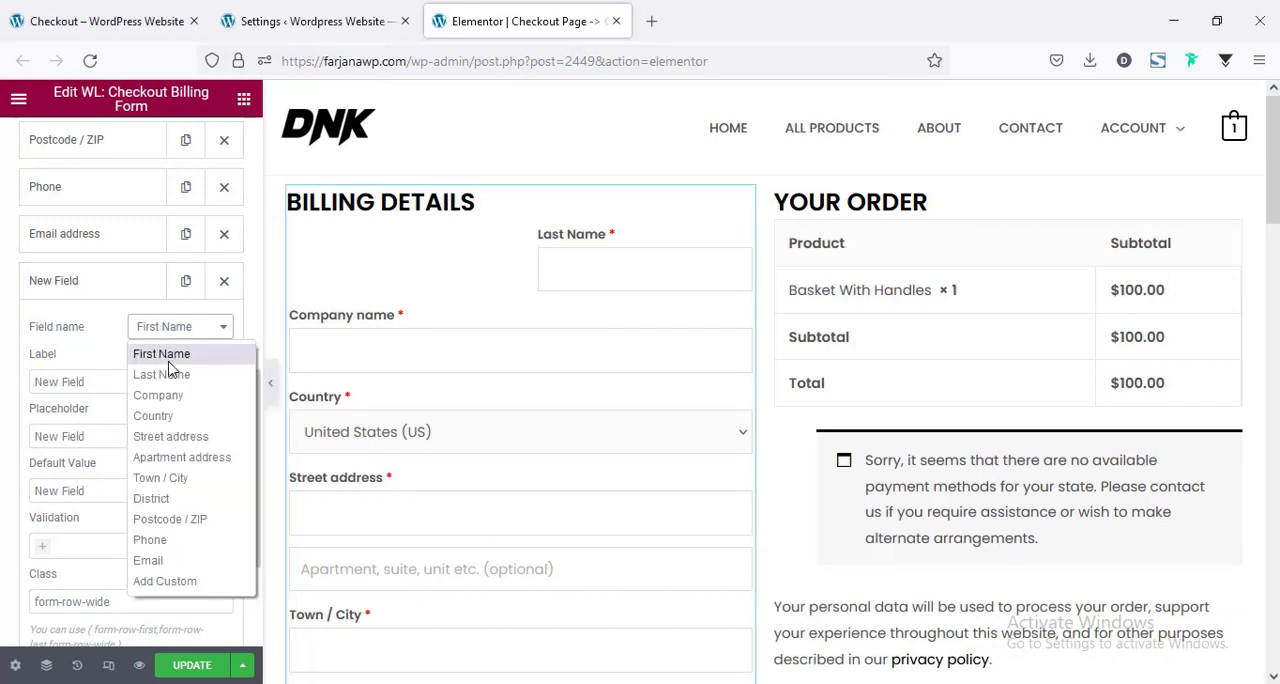
{"action": "left_click", "coordinate": [158, 584]}
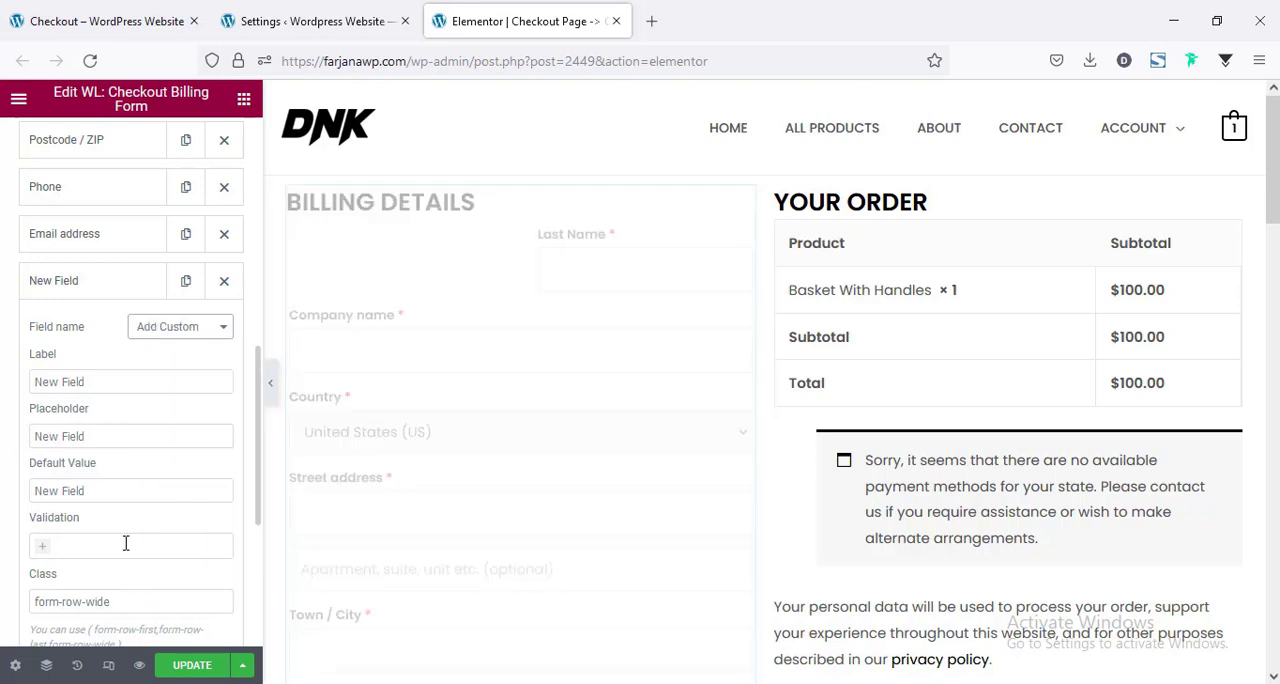
{"action": "scroll", "coordinate": [167, 446], "scroll_direction": "down", "scroll_amount": 4}
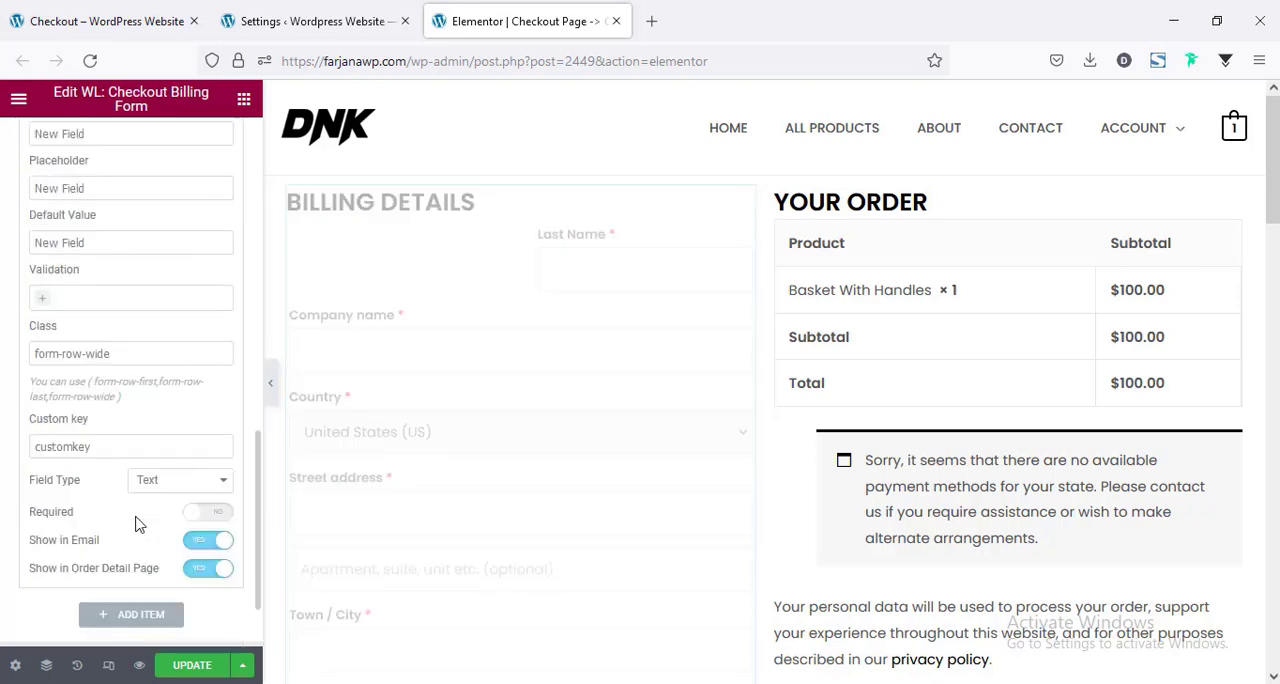
{"action": "scroll", "coordinate": [137, 320], "scroll_direction": "down", "scroll_amount": 3}
{"action": "scroll", "coordinate": [145, 340], "scroll_direction": "down", "scroll_amount": 1}
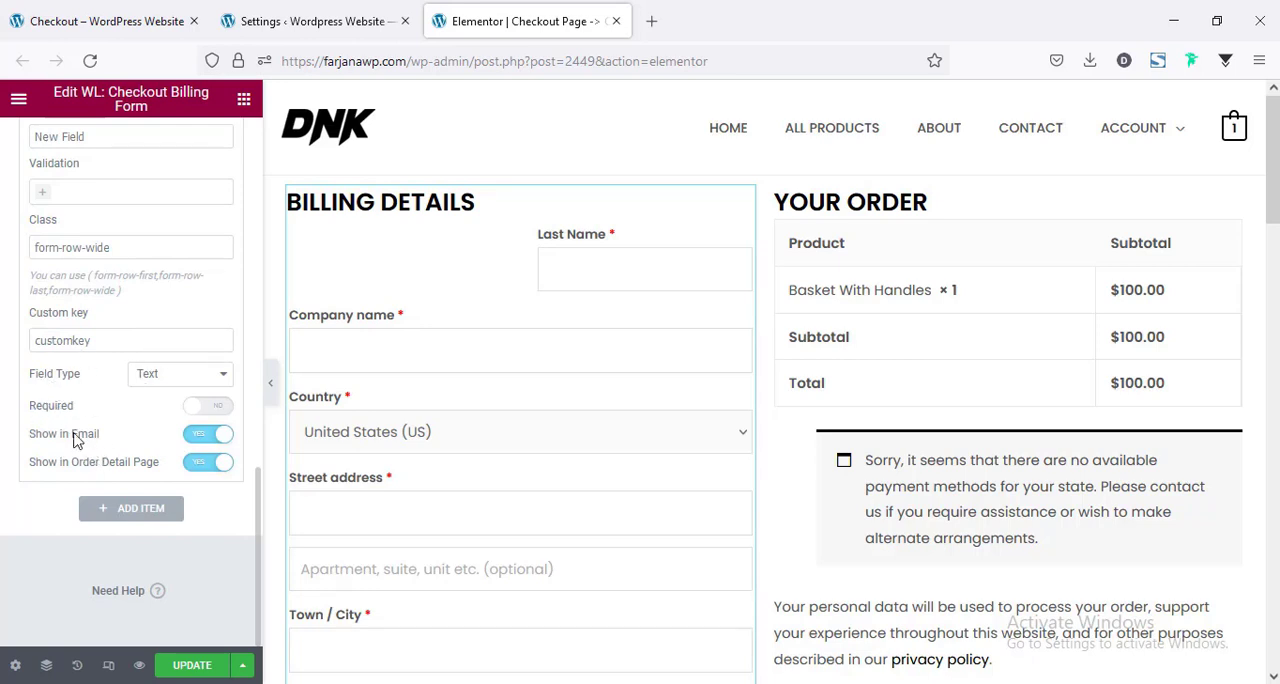
{"action": "left_click", "coordinate": [180, 380]}
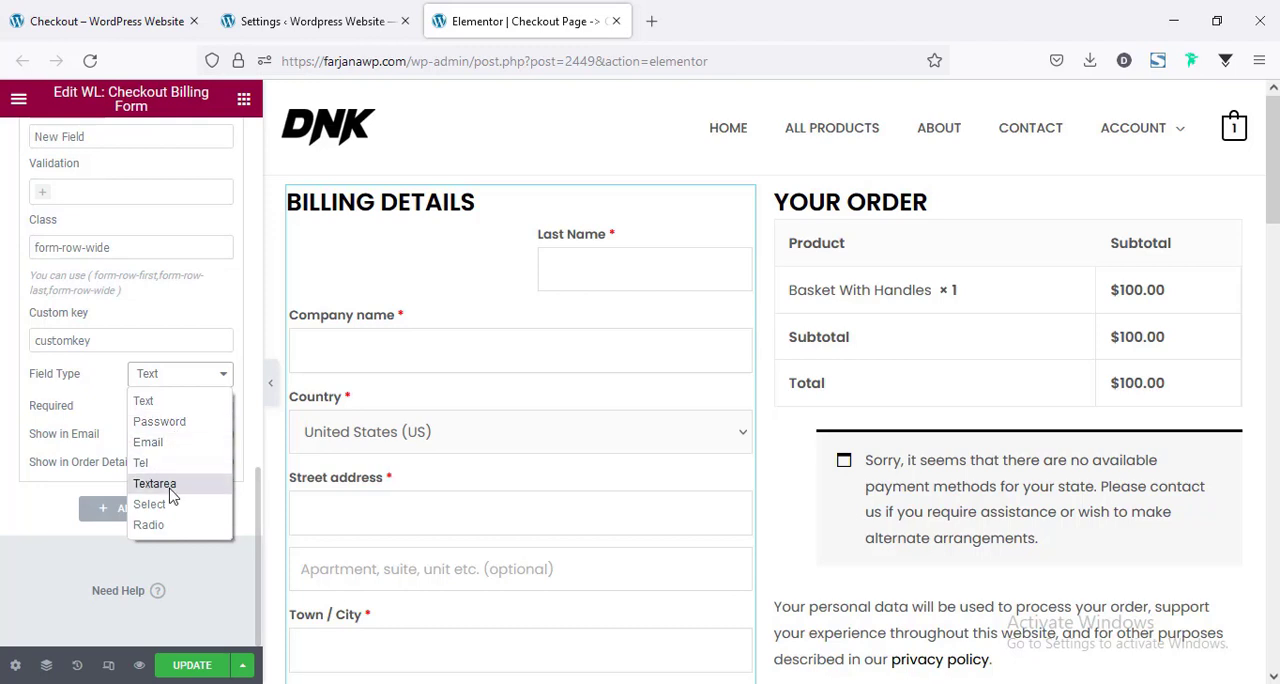
{"action": "left_click", "coordinate": [44, 455]}
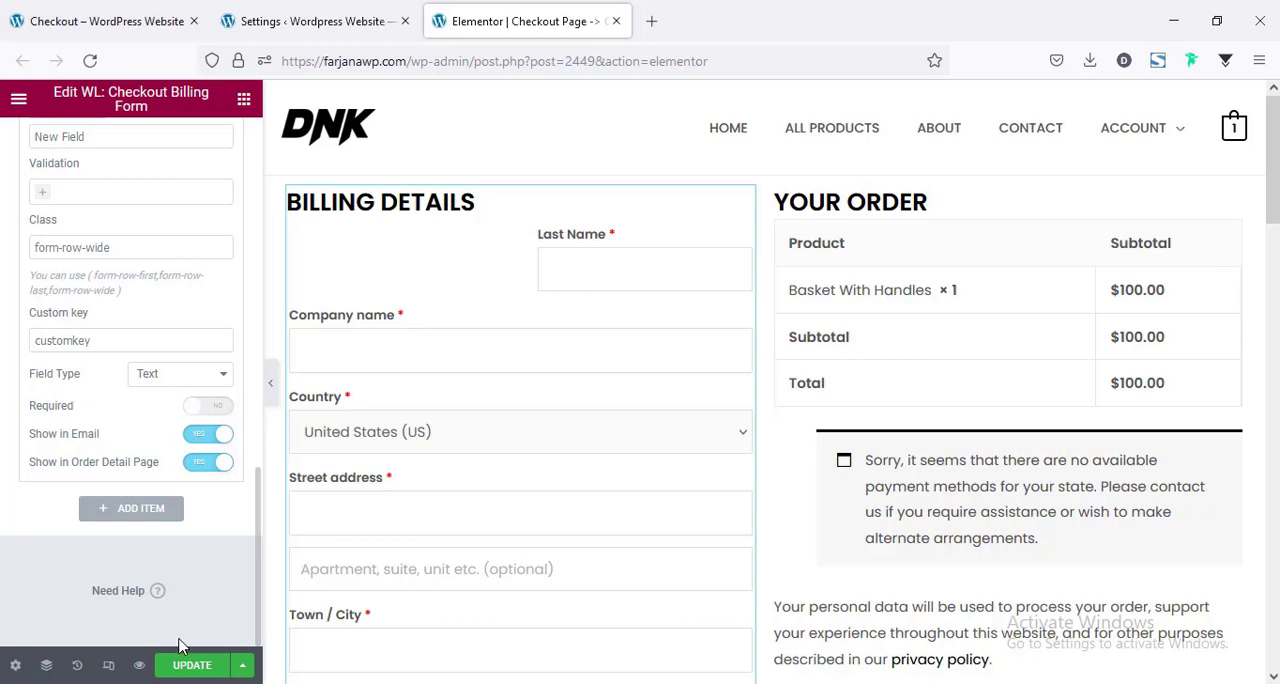
Update the checkout template and reload the live checkout page to check the New Field at the end of the billing details.
{"action": "left_click", "coordinate": [178, 669]}
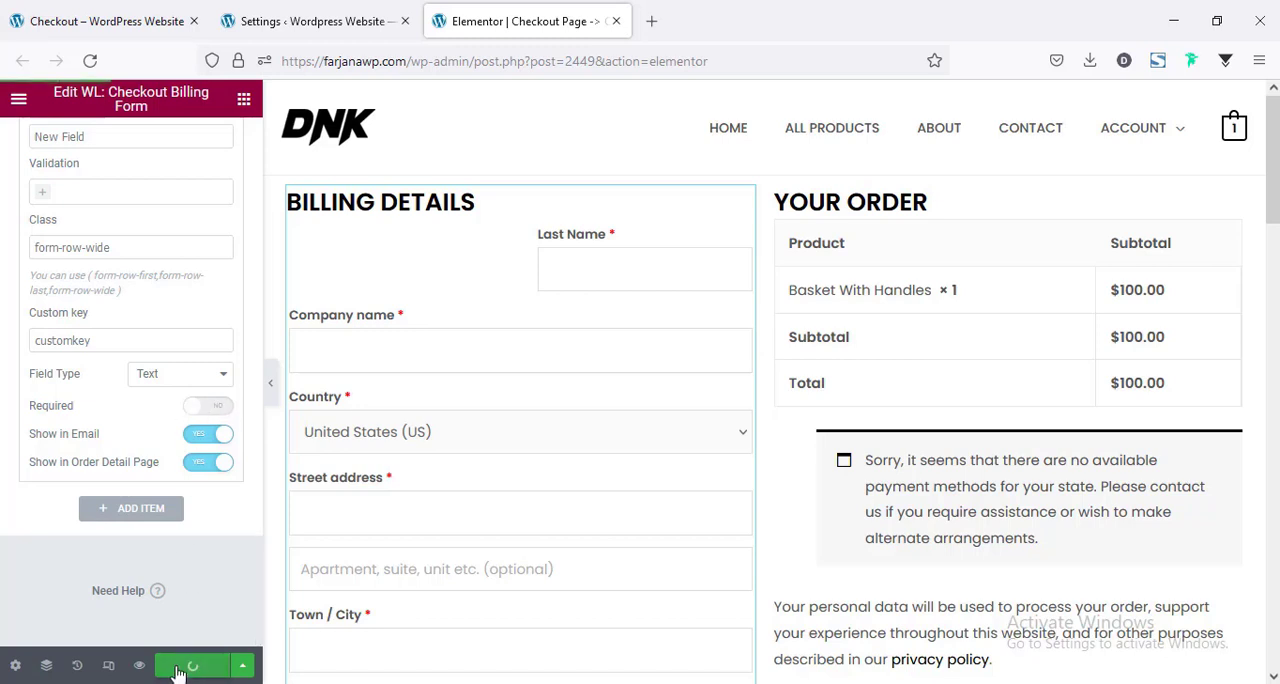
{"action": "left_click", "coordinate": [90, 21]}
{"action": "left_click", "coordinate": [89, 61]}
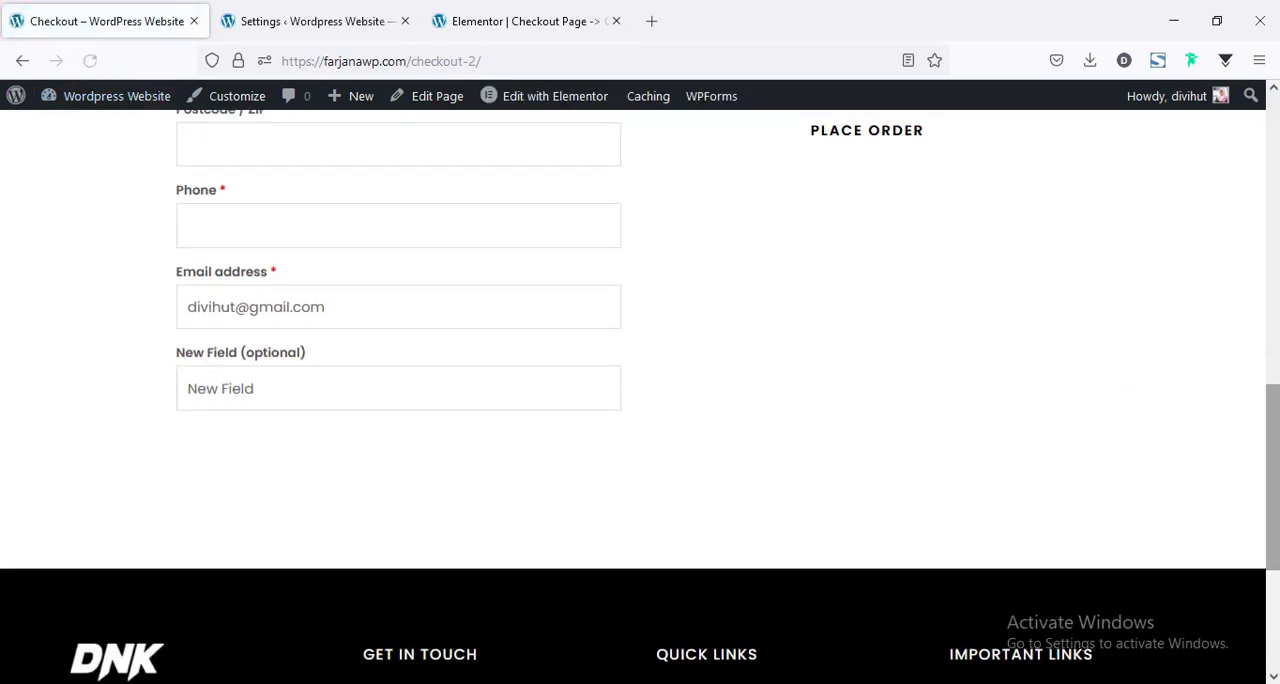
{"action": "scroll", "coordinate": [1010, 343], "scroll_direction": "up", "scroll_amount": 7}
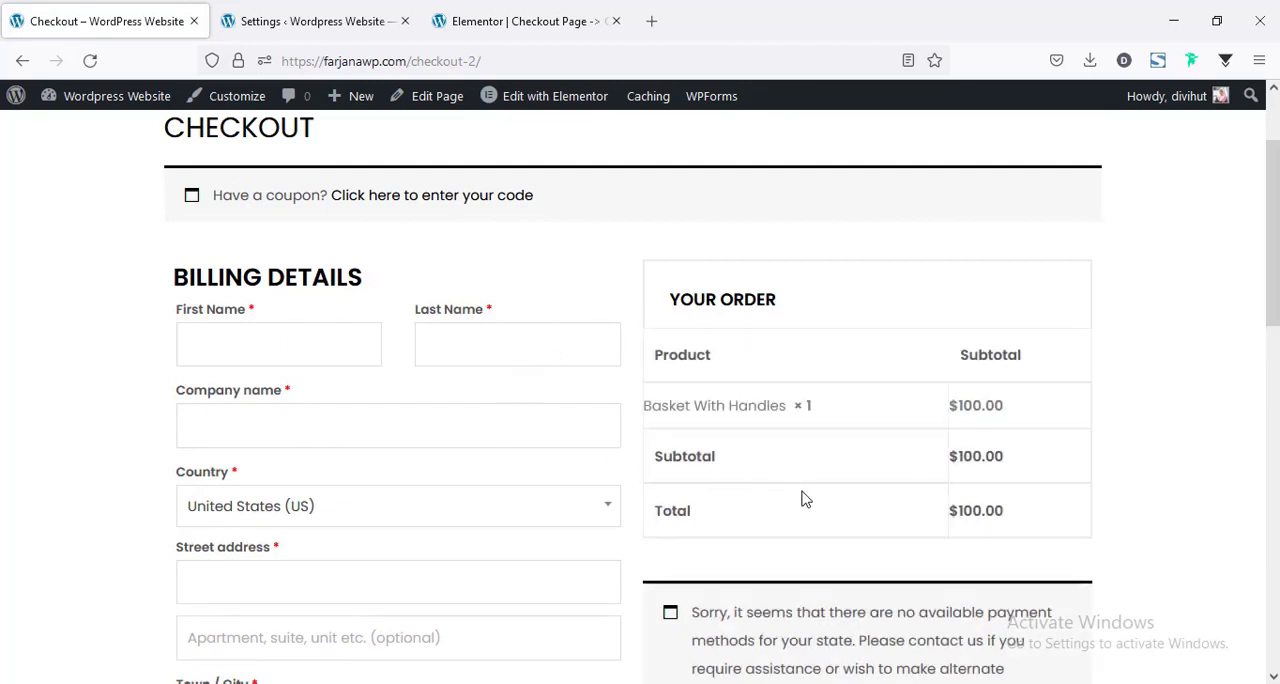
{"action": "scroll", "coordinate": [806, 499], "scroll_direction": "down", "scroll_amount": 7}
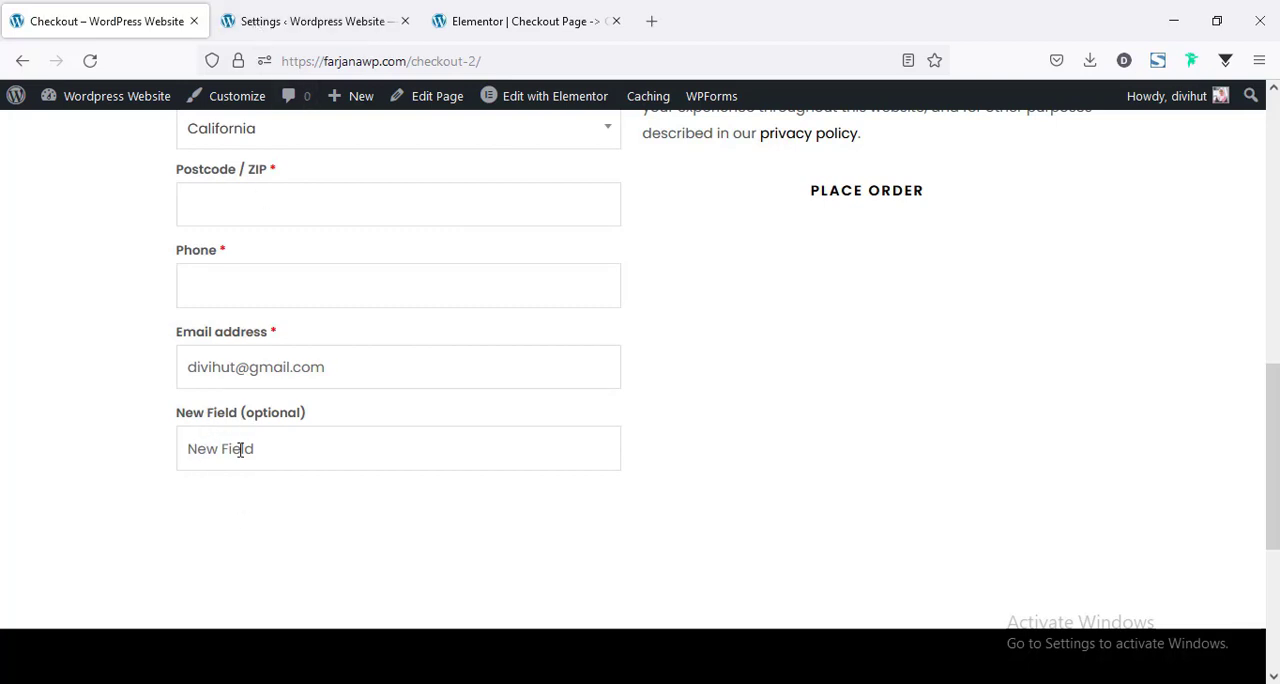
Remove the New Field item from the billing form, update the template and reload the live checkout page.
{"action": "left_click", "coordinate": [523, 16]}
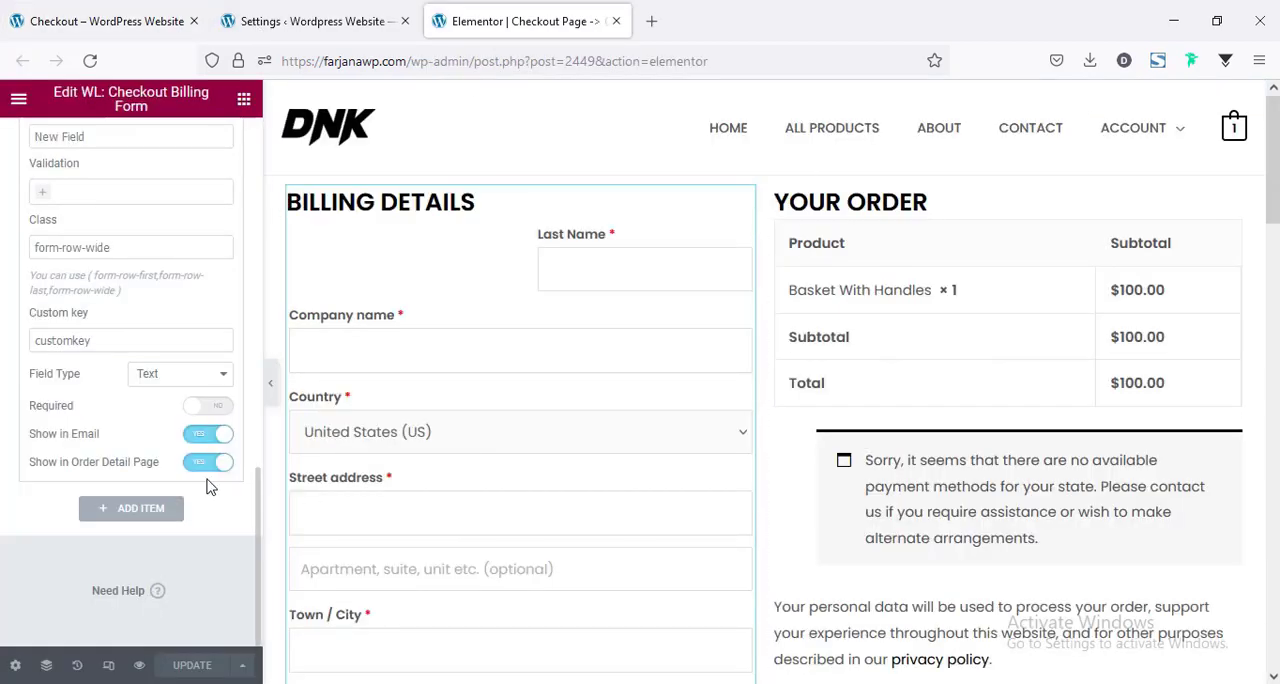
{"action": "scroll", "coordinate": [188, 462], "scroll_direction": "up", "scroll_amount": 5}
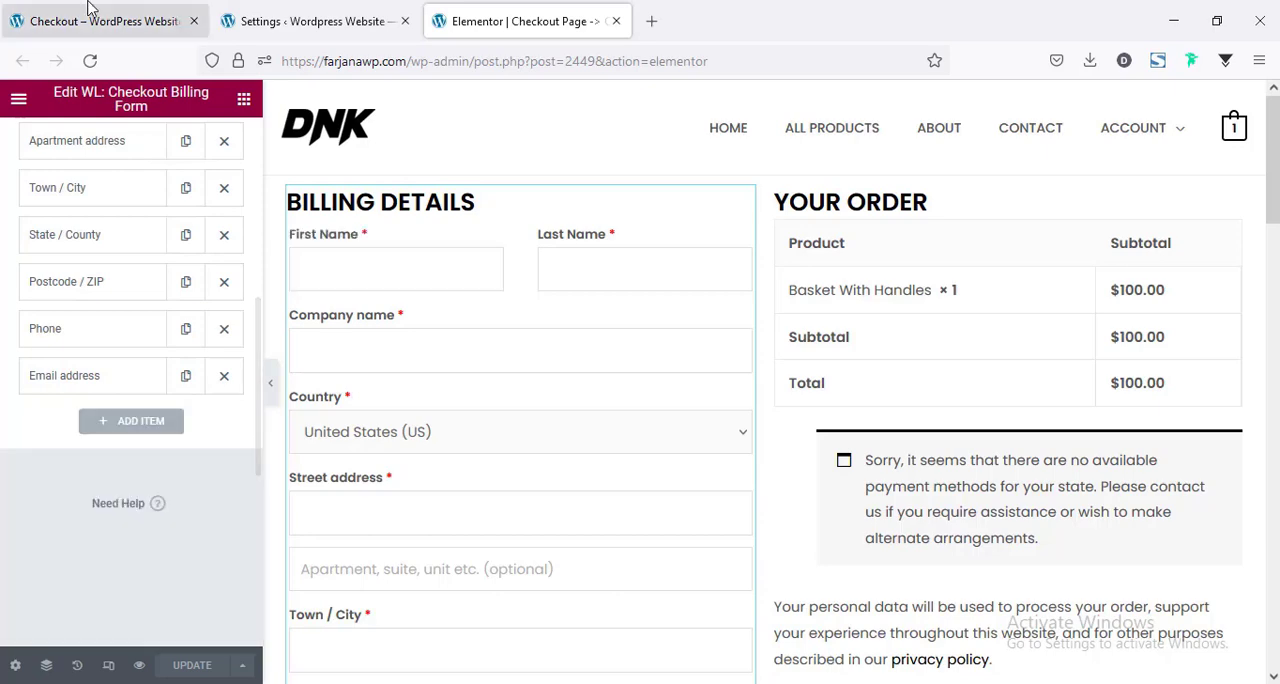
{"action": "left_click", "coordinate": [87, 12]}
{"action": "left_click", "coordinate": [88, 62]}
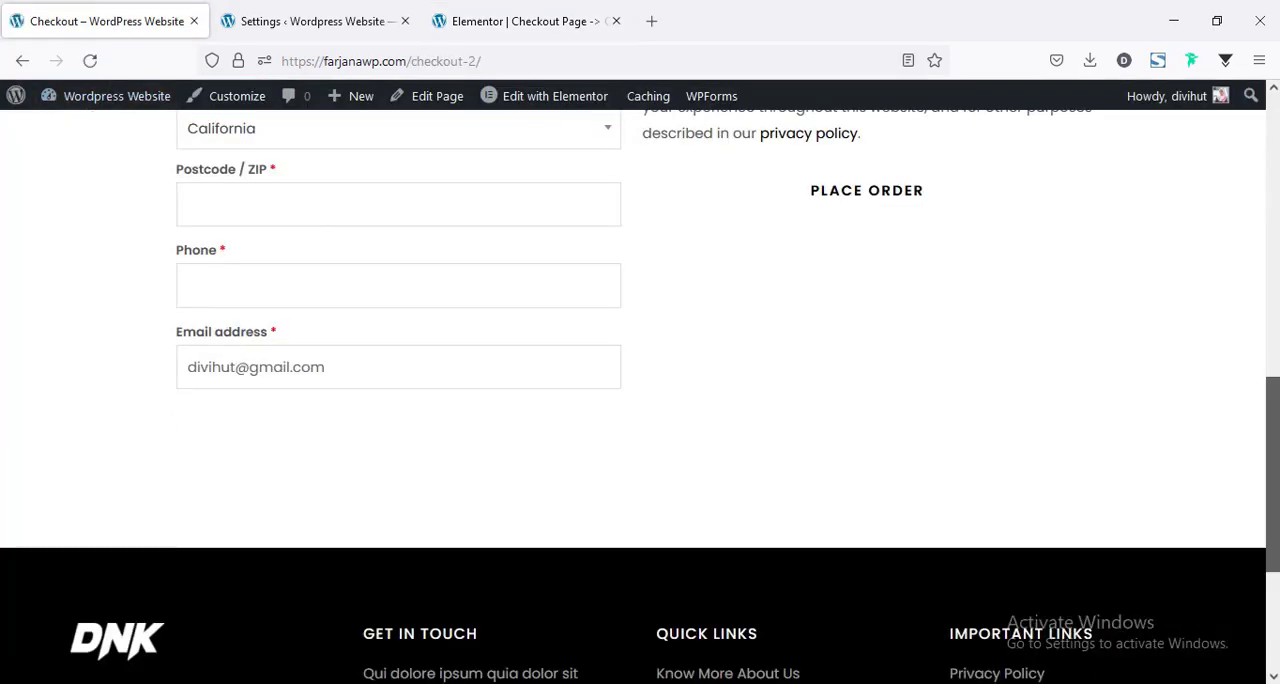
Review the live checkout page's billing fields, order summary and payment section.
{"action": "scroll", "coordinate": [608, 527], "scroll_direction": "up", "scroll_amount": 5}
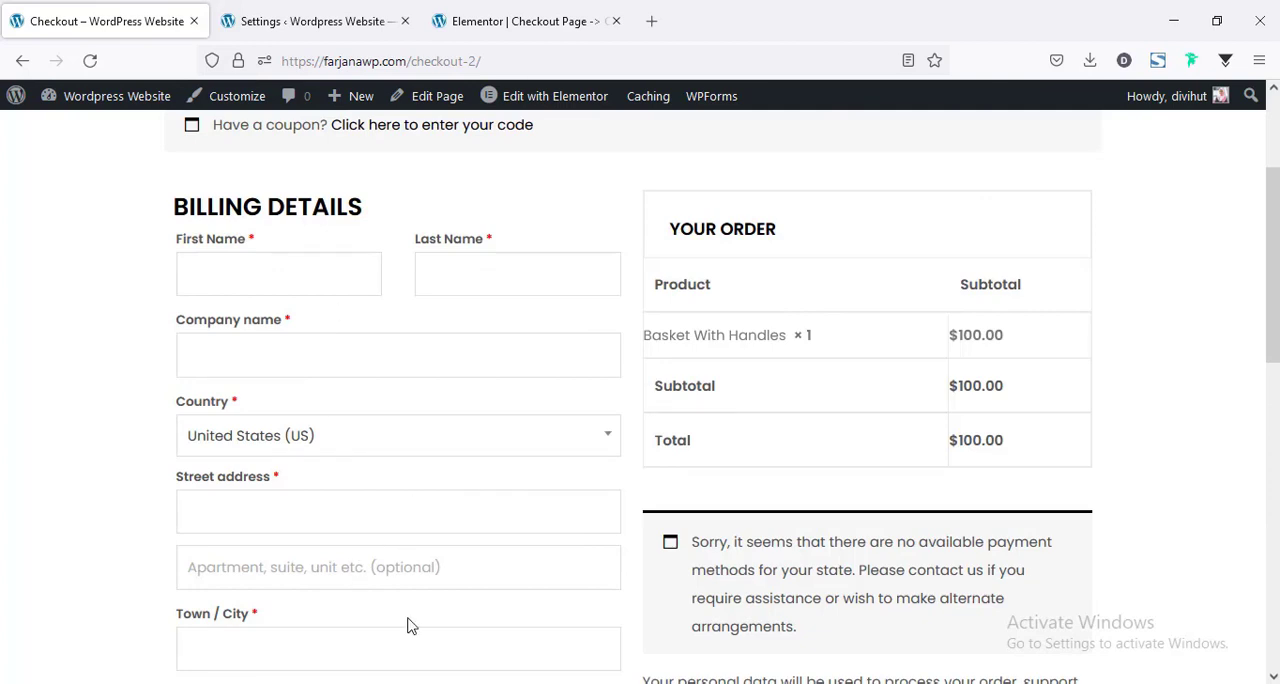
{"action": "scroll", "coordinate": [525, 560], "scroll_direction": "down", "scroll_amount": 3}
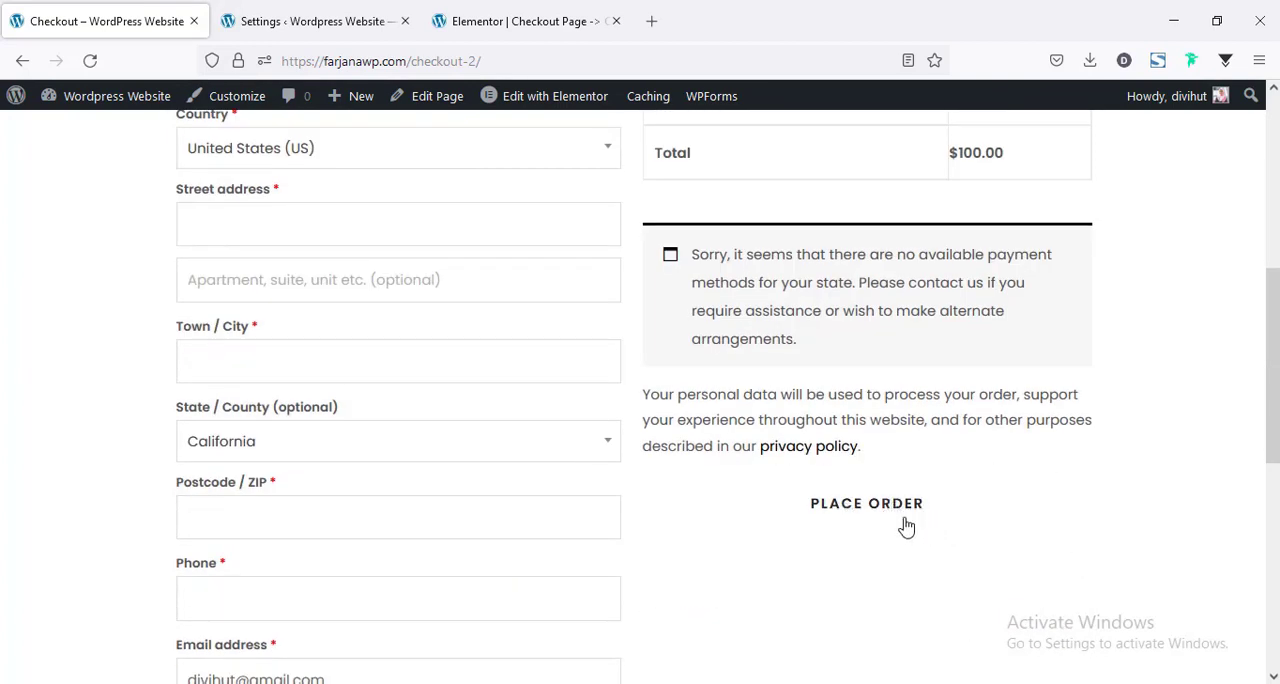
{"action": "scroll", "coordinate": [903, 520], "scroll_direction": "up", "scroll_amount": 2}
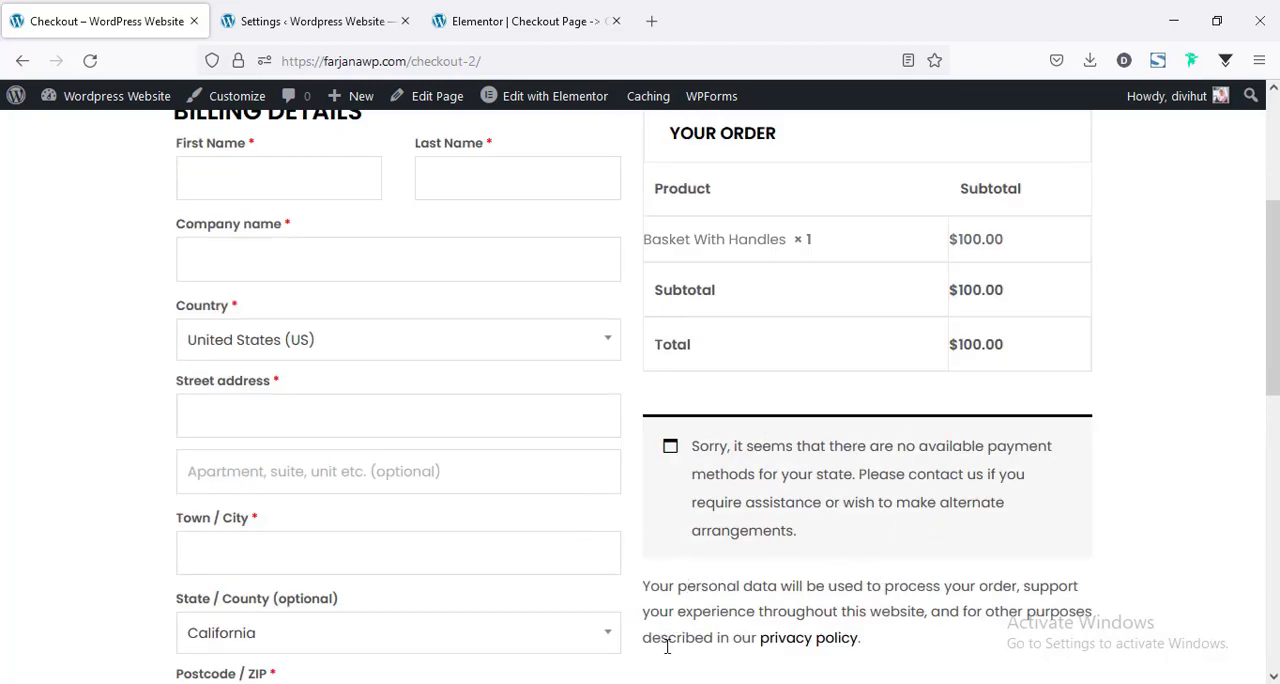
{"action": "scroll", "coordinate": [812, 533], "scroll_direction": "down", "scroll_amount": 2}
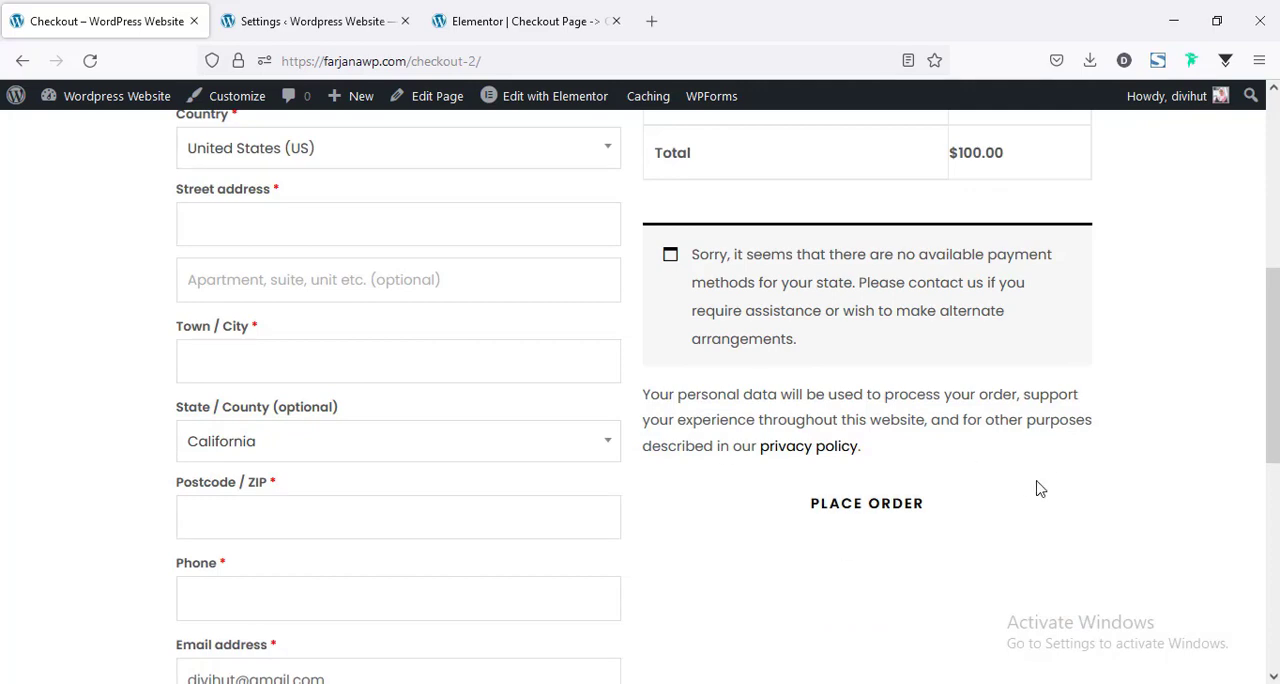
{"action": "scroll", "coordinate": [871, 528], "scroll_direction": "up", "scroll_amount": 2}
{"action": "scroll", "coordinate": [872, 524], "scroll_direction": "up", "scroll_amount": 3}
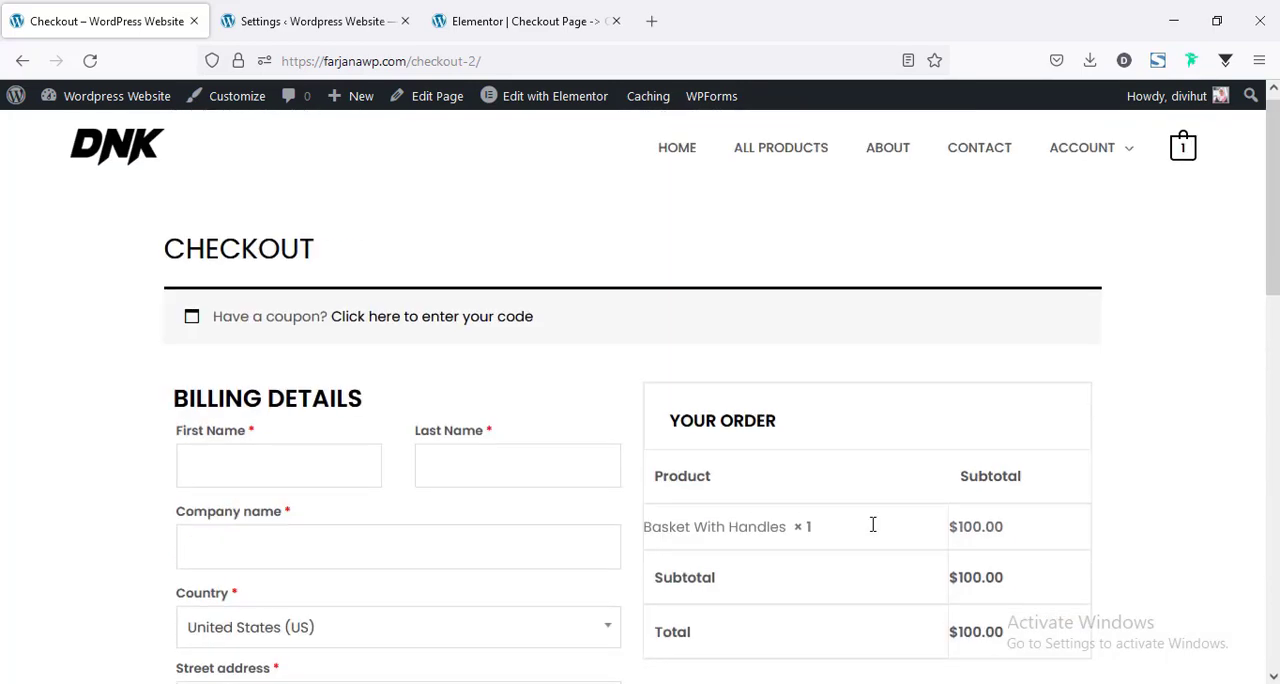
Enable the Cash on delivery payment method in the WooCommerce payment settings.
{"action": "left_click", "coordinate": [319, 10]}
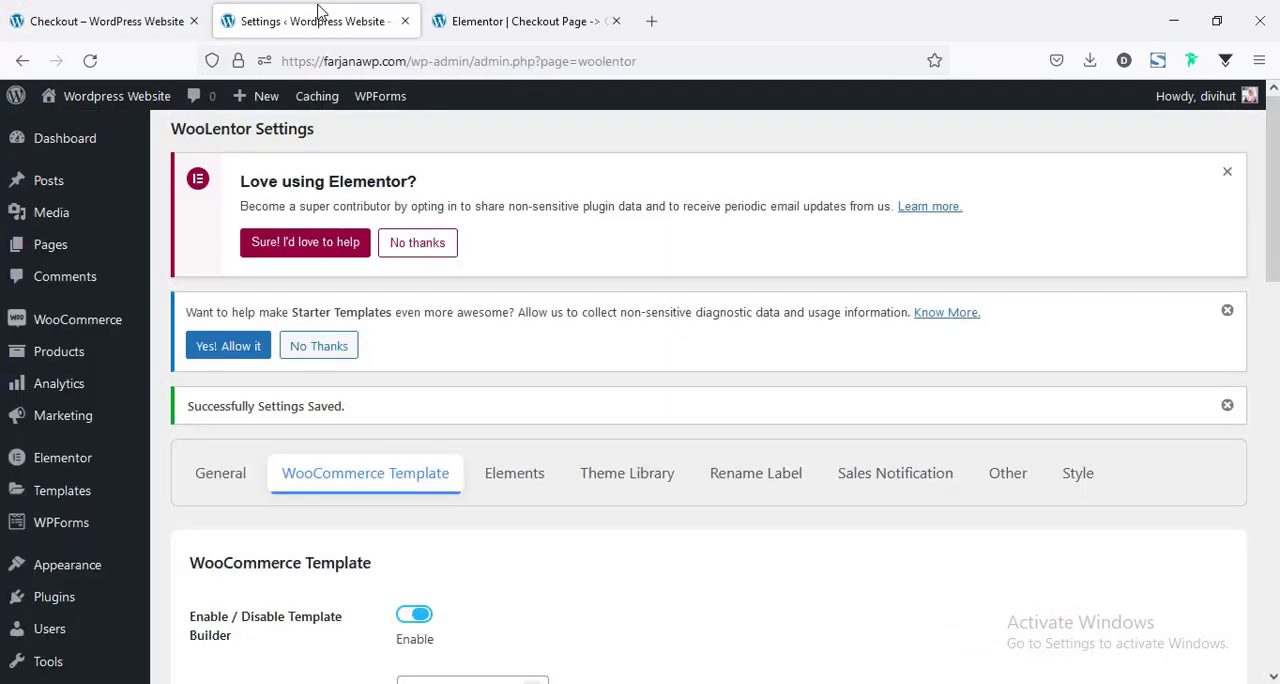
{"action": "mouse_move", "coordinate": [80, 325]}
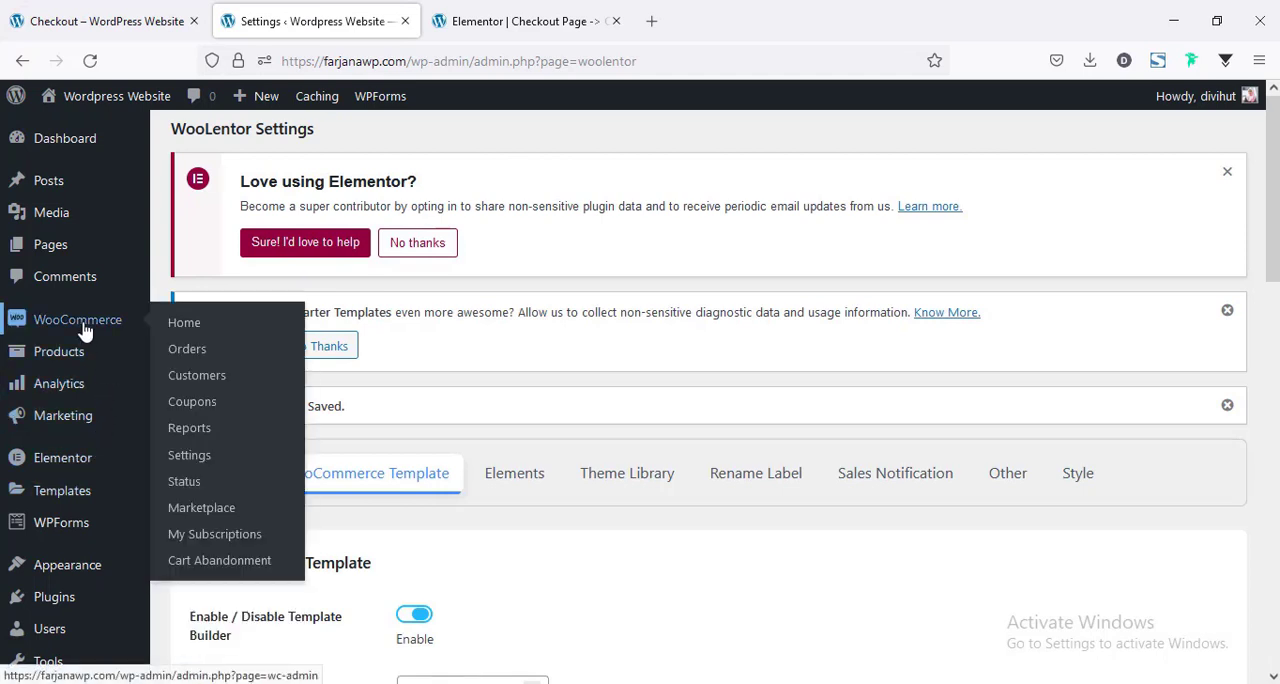
{"action": "left_click", "coordinate": [190, 454]}
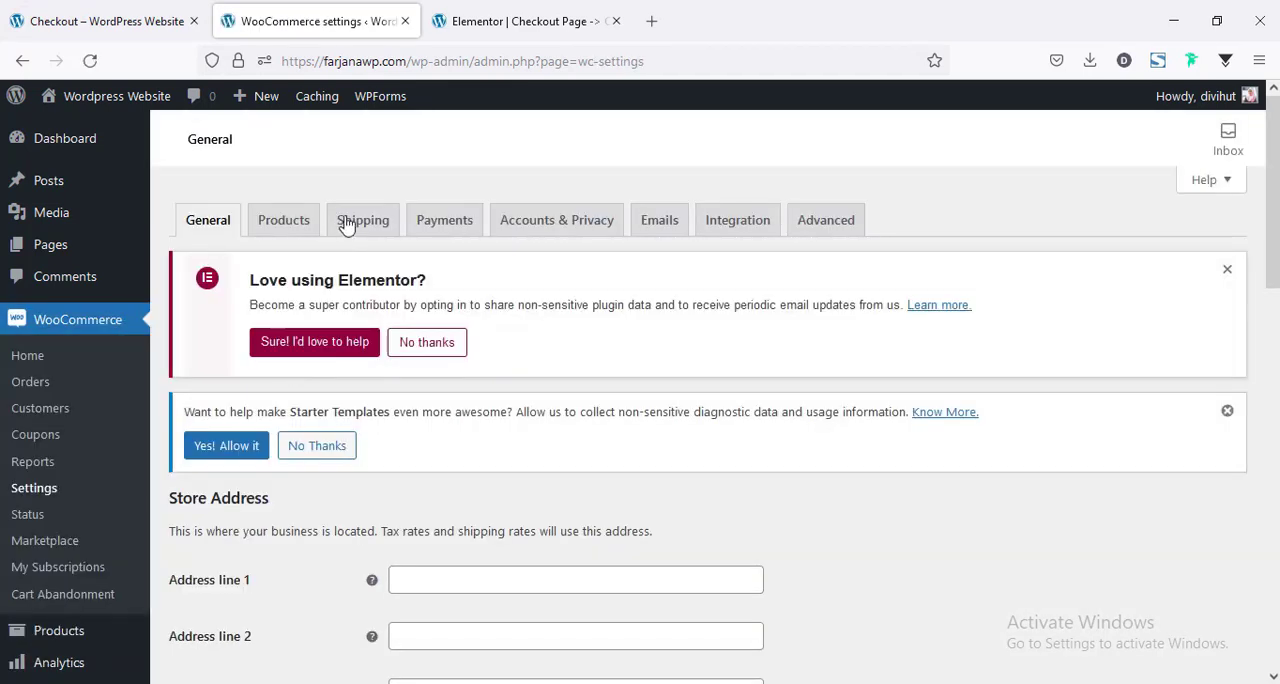
{"action": "left_click", "coordinate": [444, 225]}
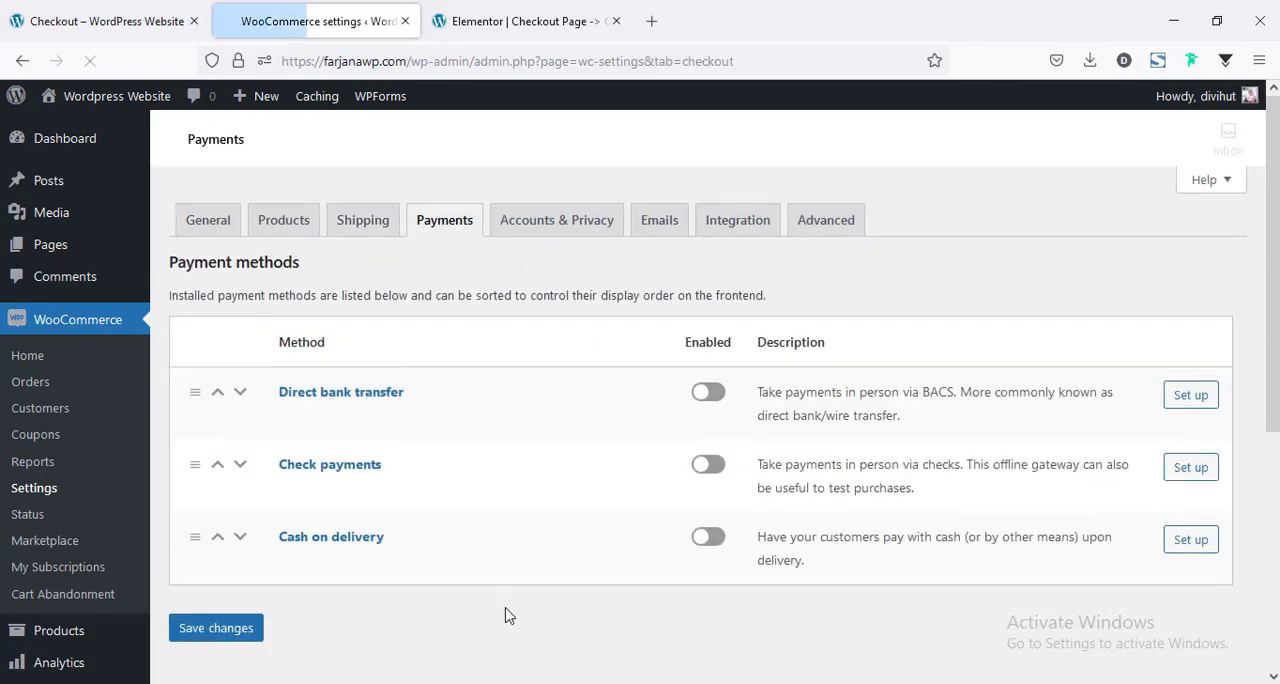
{"action": "scroll", "coordinate": [460, 585], "scroll_direction": "down", "scroll_amount": 2}
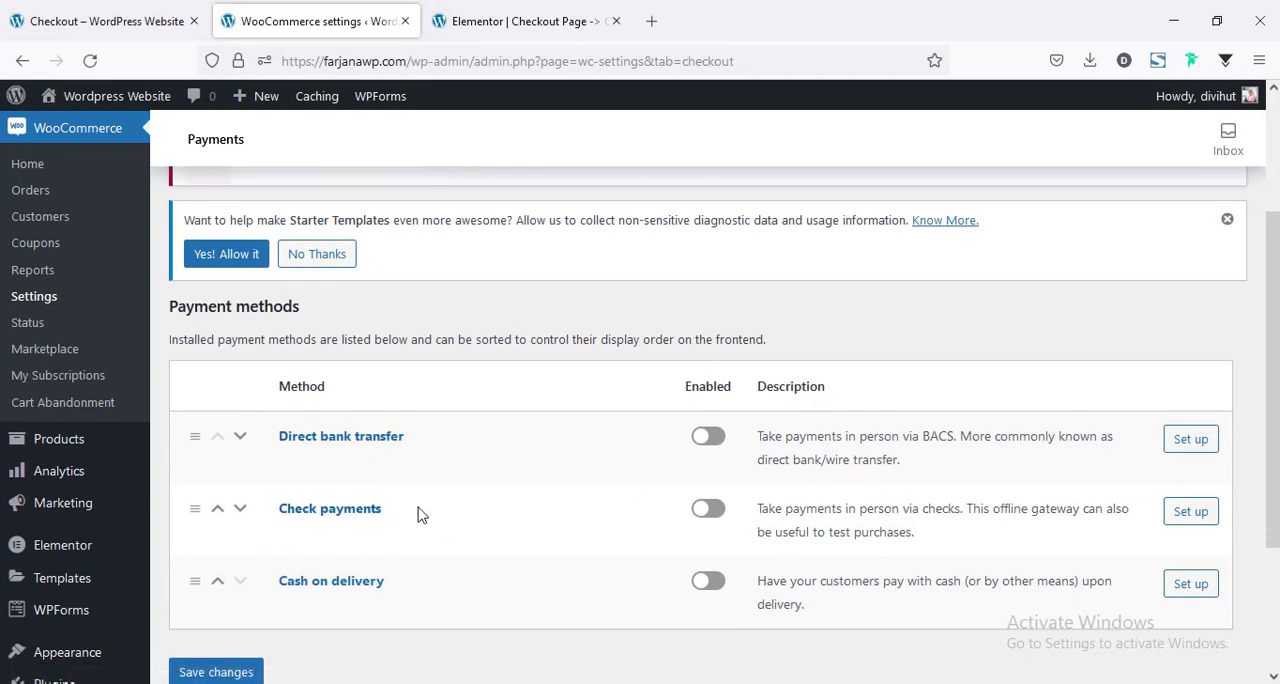
{"action": "scroll", "coordinate": [375, 546], "scroll_direction": "down", "scroll_amount": 2}
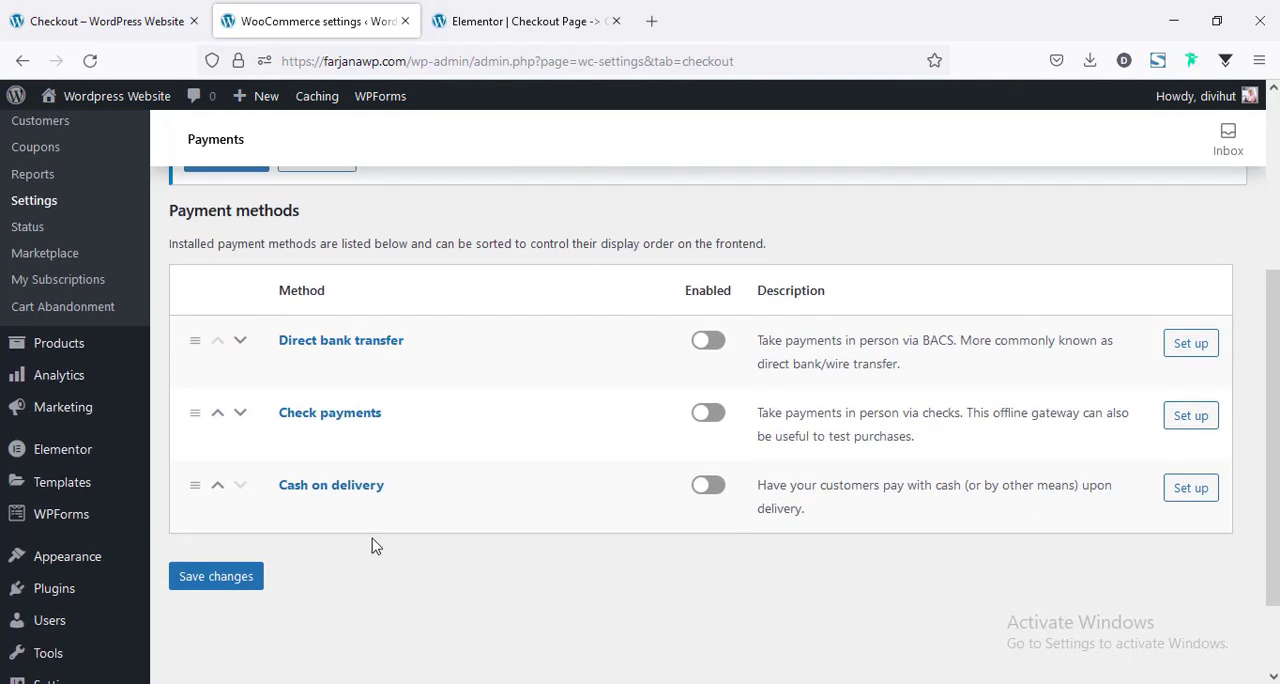
{"action": "left_click", "coordinate": [709, 493]}
Look over the recommended payment extensions and save the payment settings.
{"action": "scroll", "coordinate": [642, 523], "scroll_direction": "down", "scroll_amount": 8}
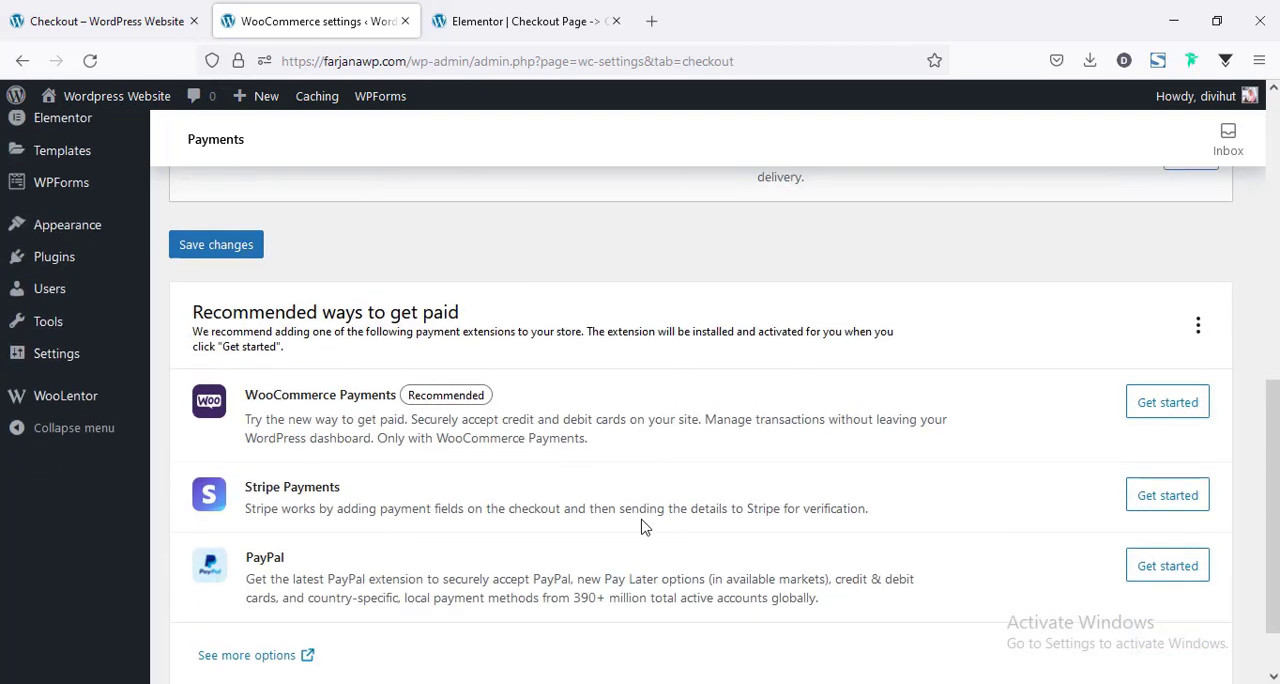
{"action": "scroll", "coordinate": [640, 523], "scroll_direction": "down", "scroll_amount": 1}
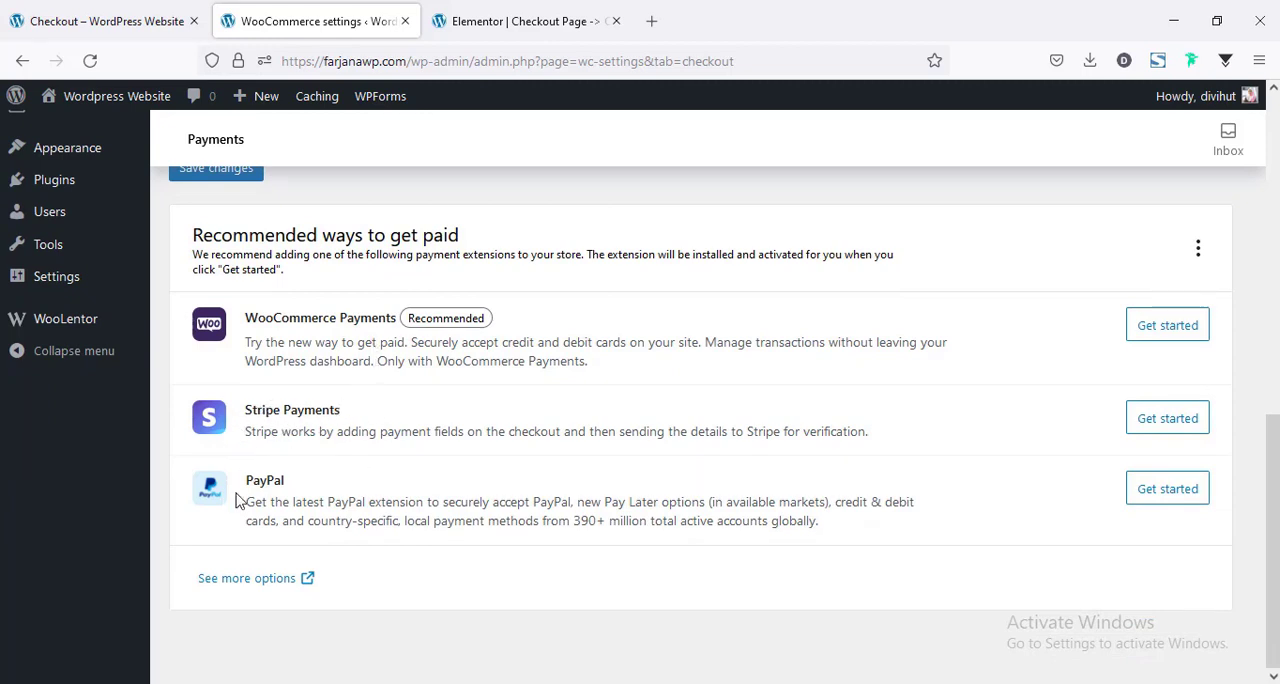
{"action": "scroll", "coordinate": [310, 497], "scroll_direction": "up", "scroll_amount": 4}
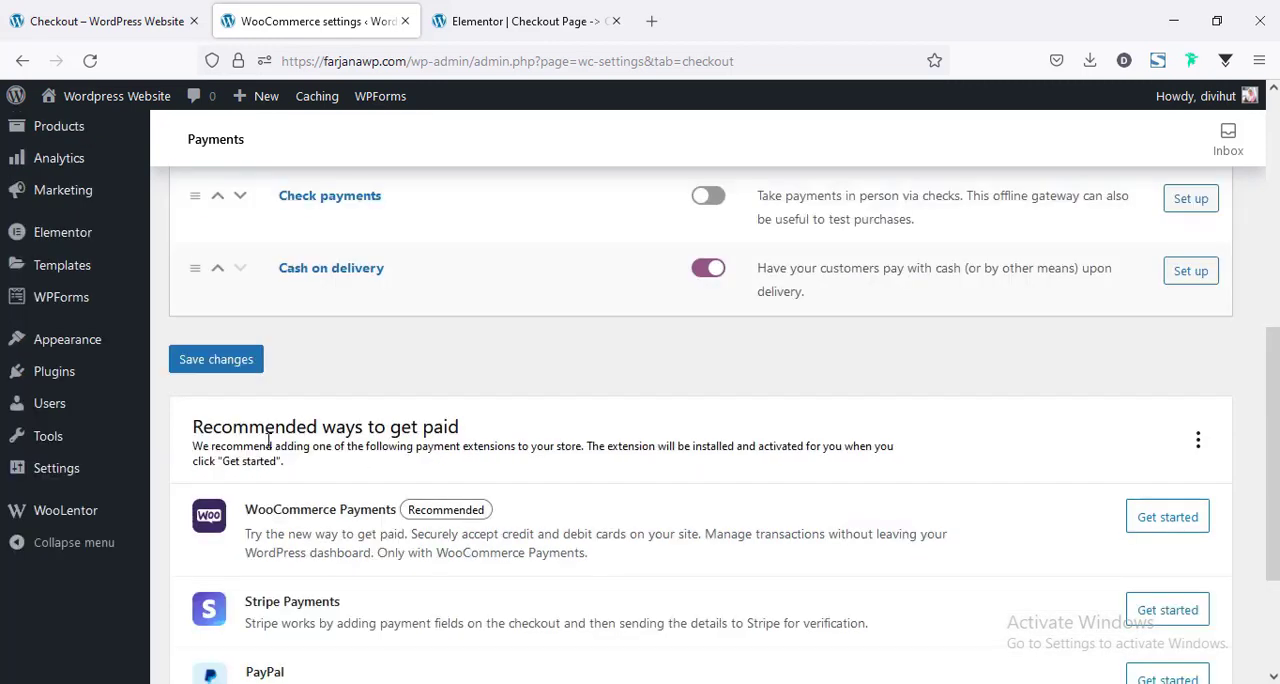
{"action": "left_click", "coordinate": [216, 360]}
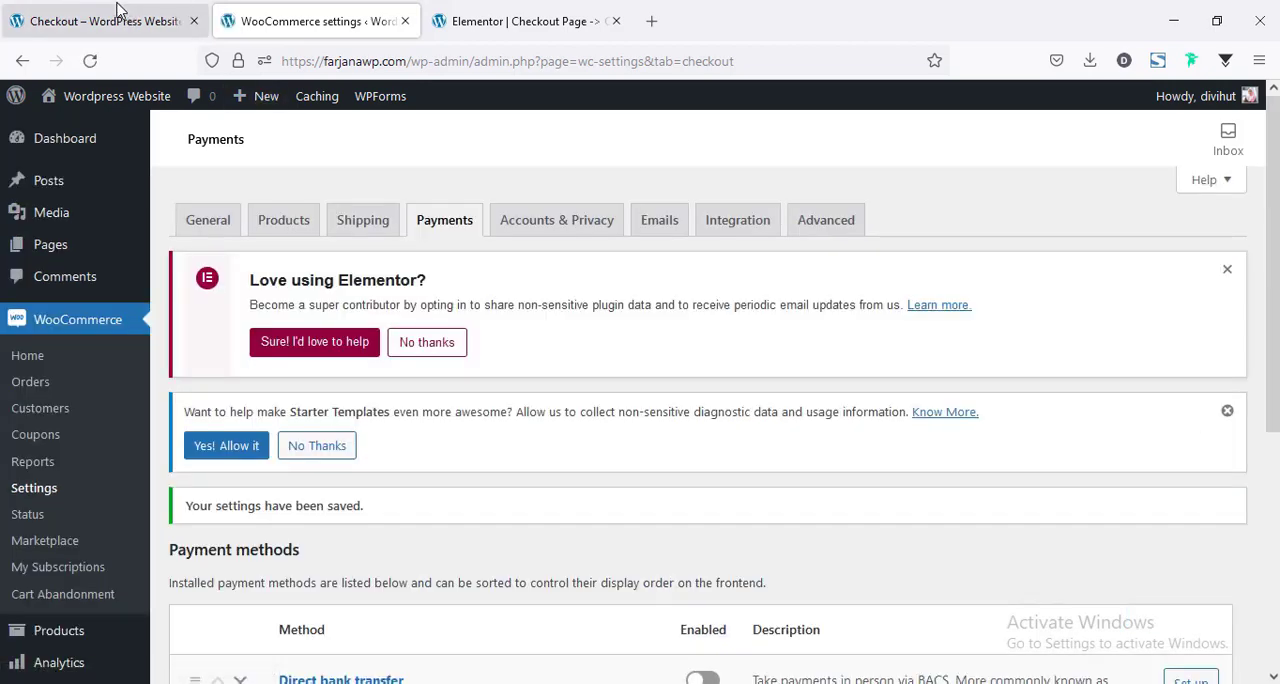
Reload the live checkout page and check the payment section for the Cash on delivery option.
{"action": "left_click", "coordinate": [100, 21]}
{"action": "left_click", "coordinate": [90, 61]}
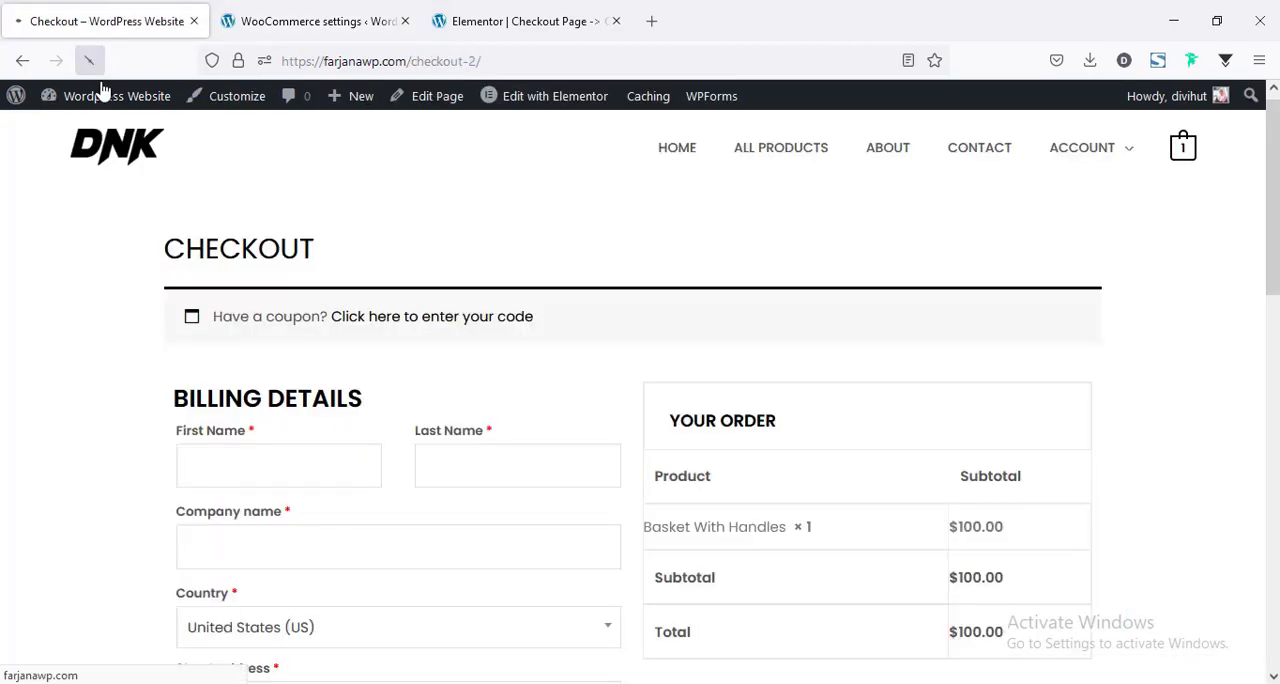
{"action": "scroll", "coordinate": [89, 429], "scroll_direction": "down", "scroll_amount": 1}
{"action": "scroll", "coordinate": [640, 400], "scroll_direction": "down", "scroll_amount": 3}
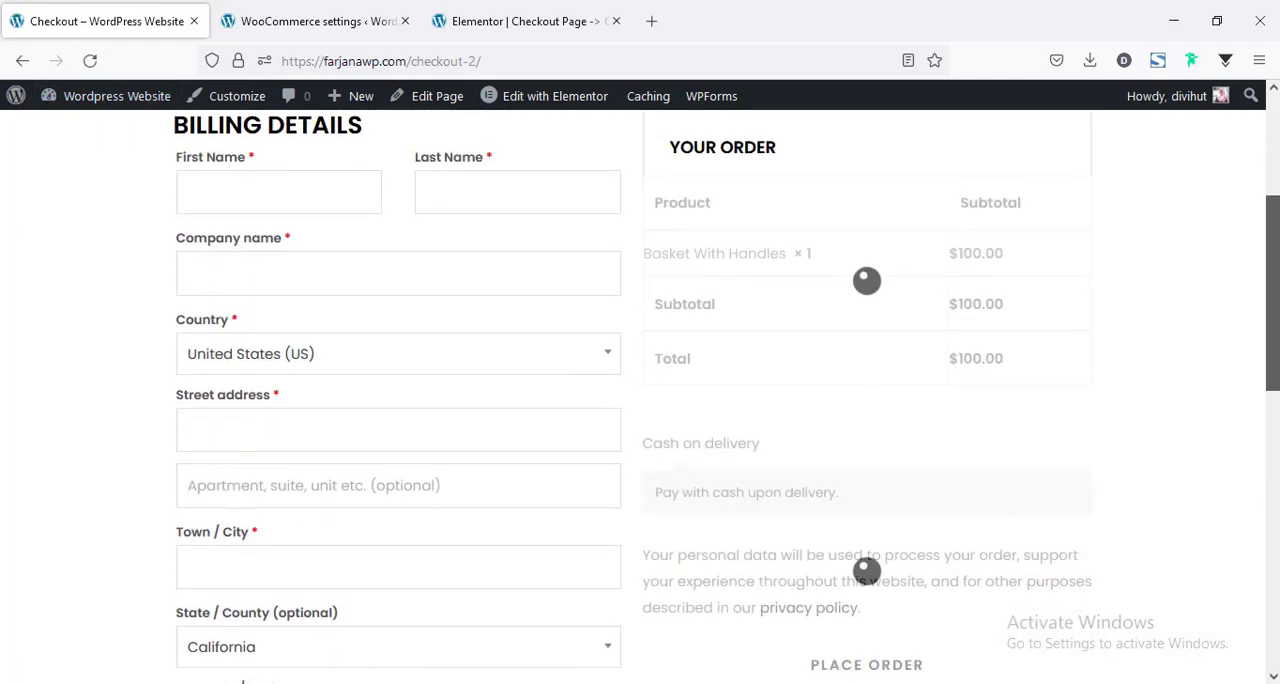
{"action": "scroll", "coordinate": [640, 400], "scroll_direction": "down", "scroll_amount": 3}
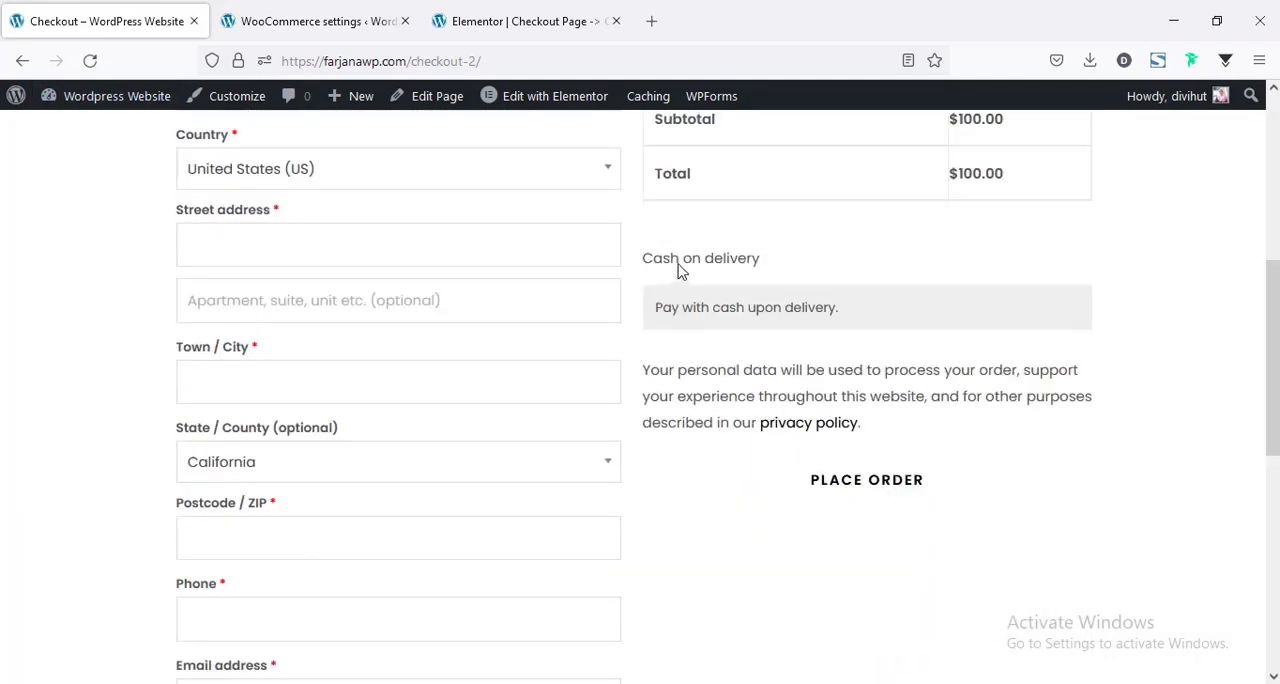
Fill in the required billing fields with test customer details, place the order and review the order confirmation.
{"action": "scroll", "coordinate": [240, 194], "scroll_direction": "up", "scroll_amount": 3}
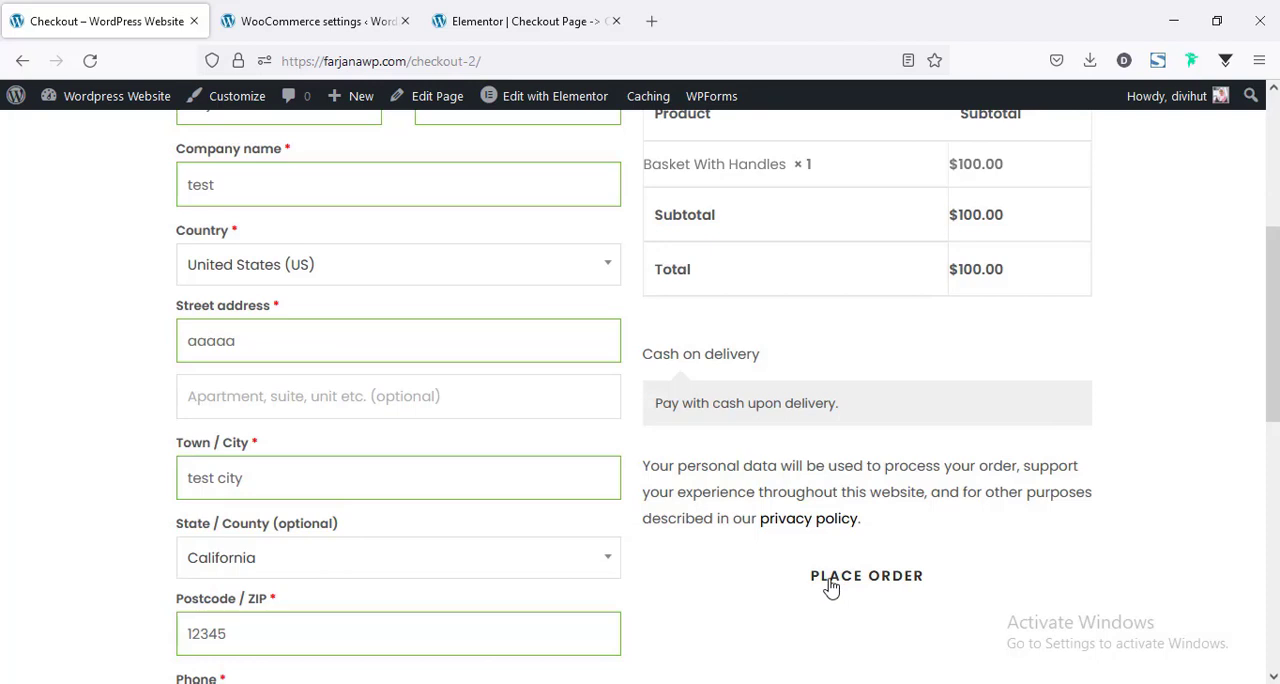
{"action": "left_click", "coordinate": [830, 587]}
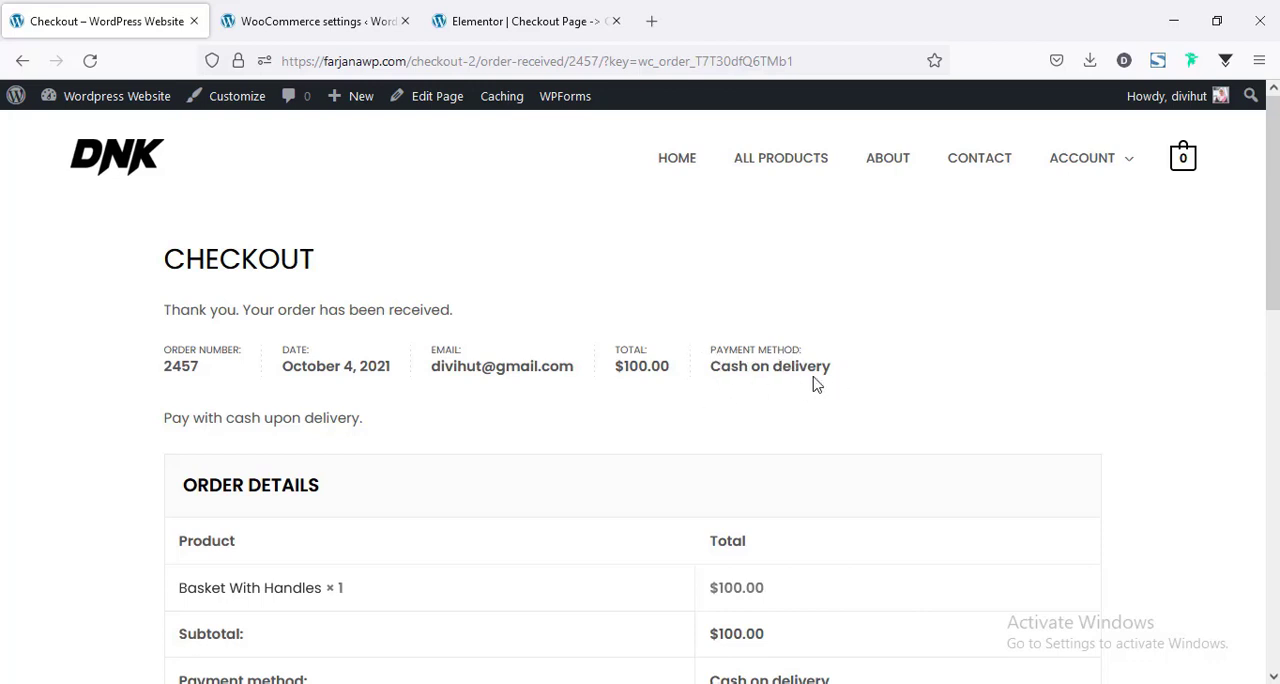
{"action": "scroll", "coordinate": [313, 290], "scroll_direction": "down", "scroll_amount": 5}
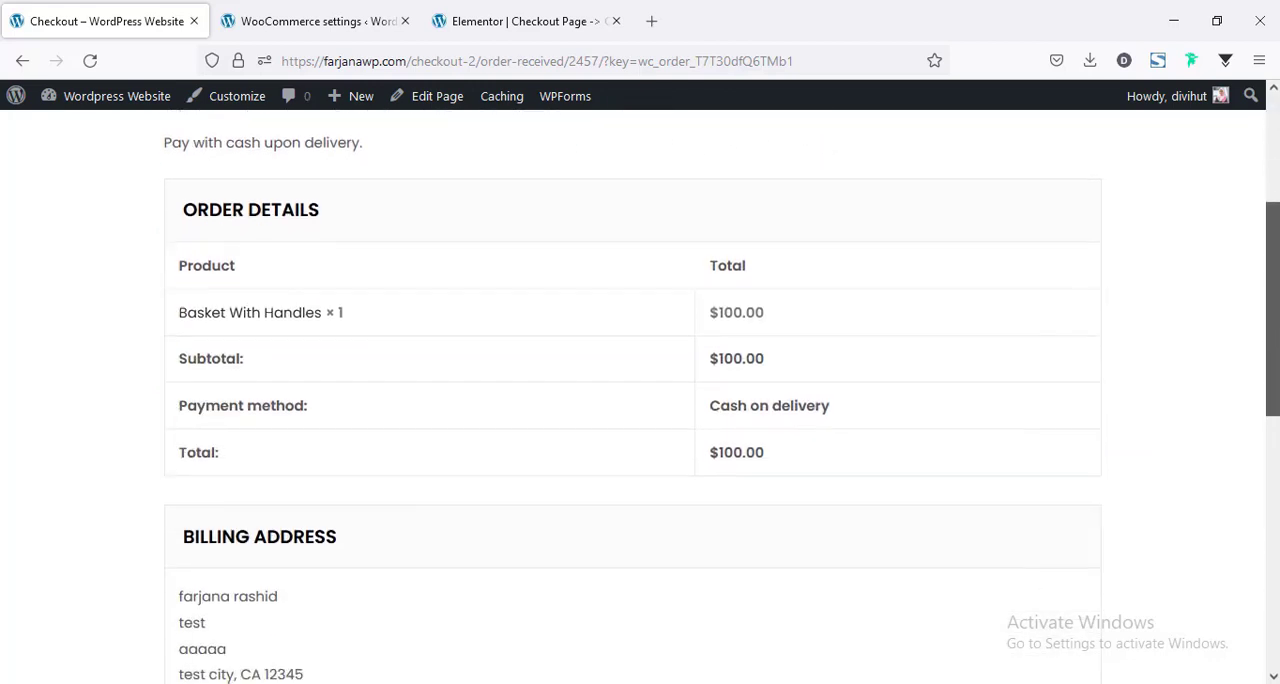
{"action": "scroll", "coordinate": [436, 441], "scroll_direction": "down", "scroll_amount": 3}
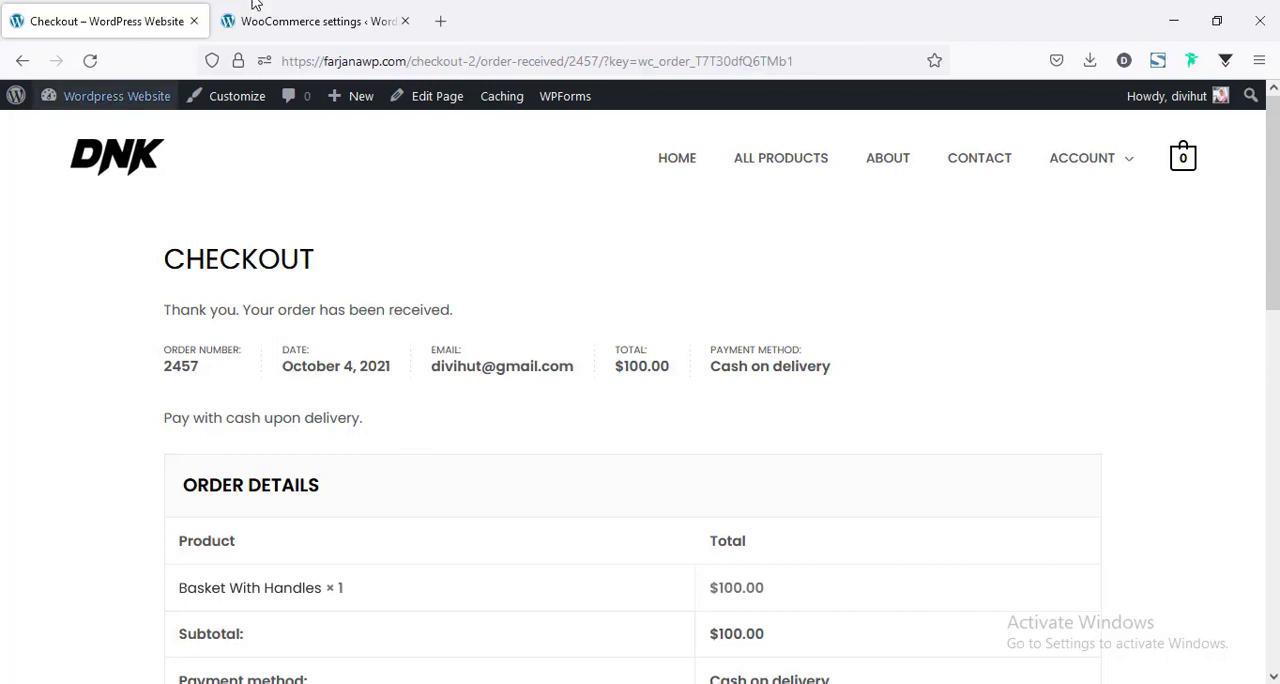
Open the newly placed order from the WooCommerce orders list and examine its billing details, items and custom fields.
{"action": "left_click", "coordinate": [337, 12]}
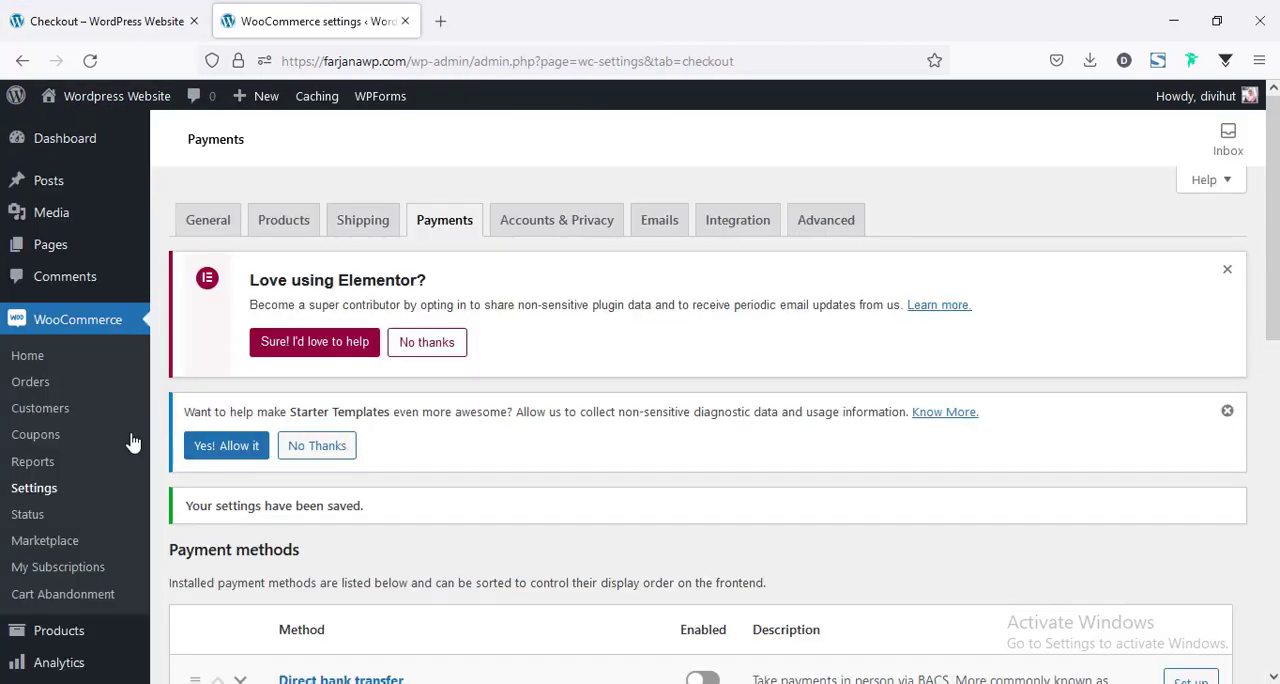
{"action": "left_click", "coordinate": [35, 392]}
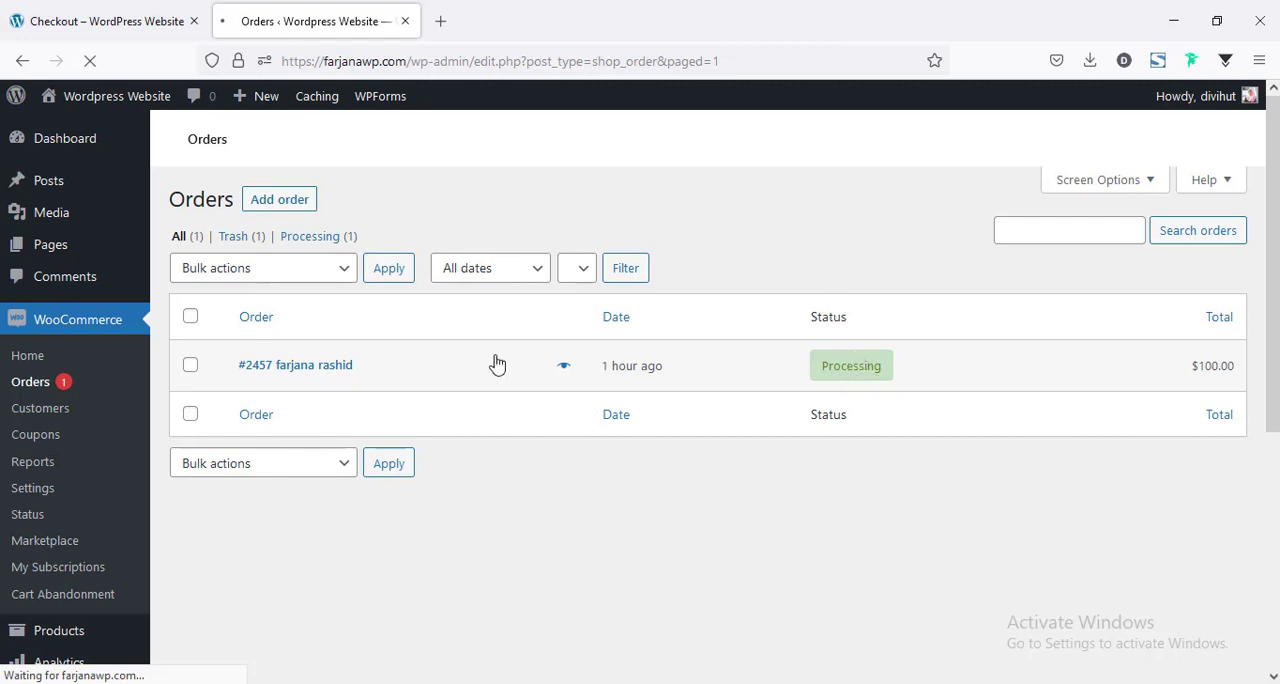
{"action": "left_click", "coordinate": [270, 370]}
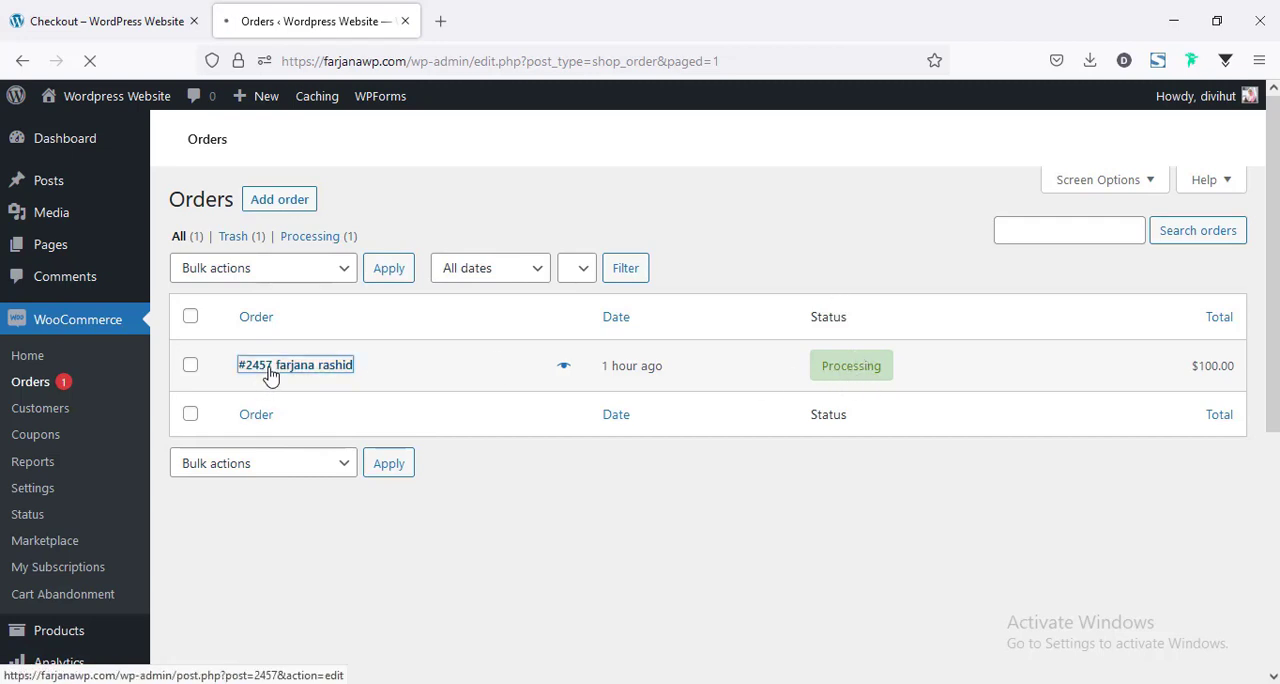
{"action": "scroll", "coordinate": [322, 428], "scroll_direction": "down", "scroll_amount": 3}
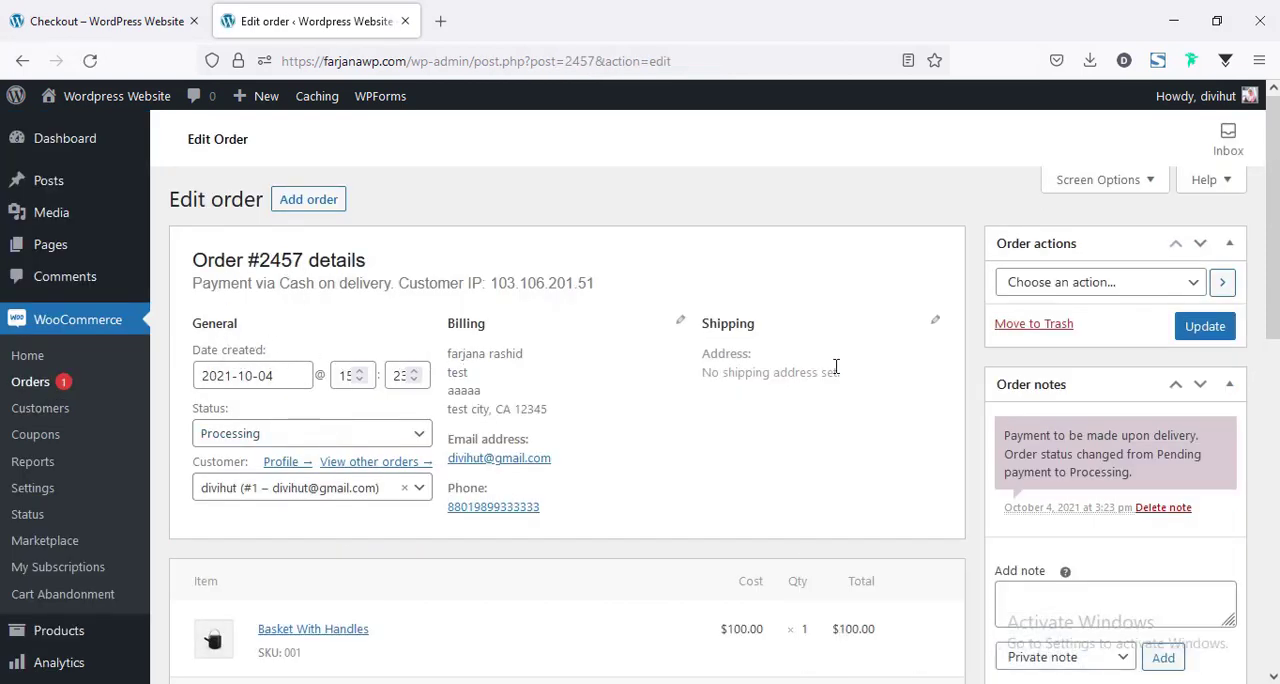
{"action": "scroll", "coordinate": [815, 421], "scroll_direction": "down", "scroll_amount": 3}
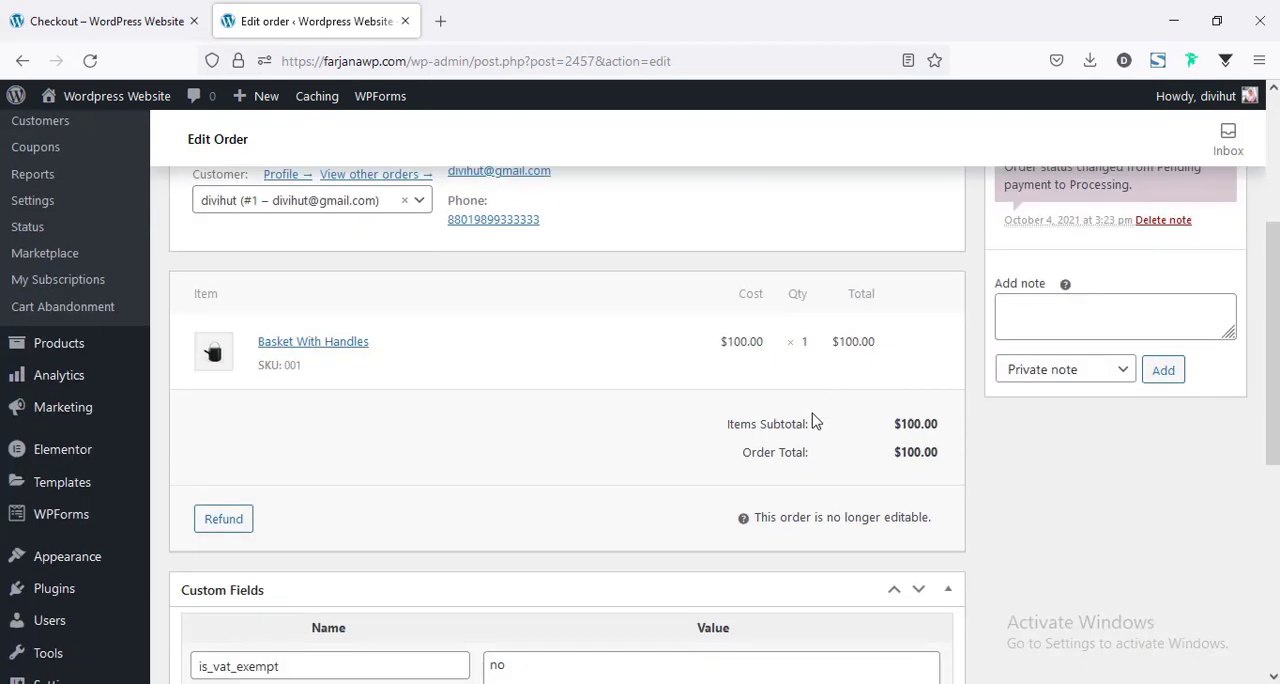
{"action": "scroll", "coordinate": [771, 405], "scroll_direction": "down", "scroll_amount": 2}
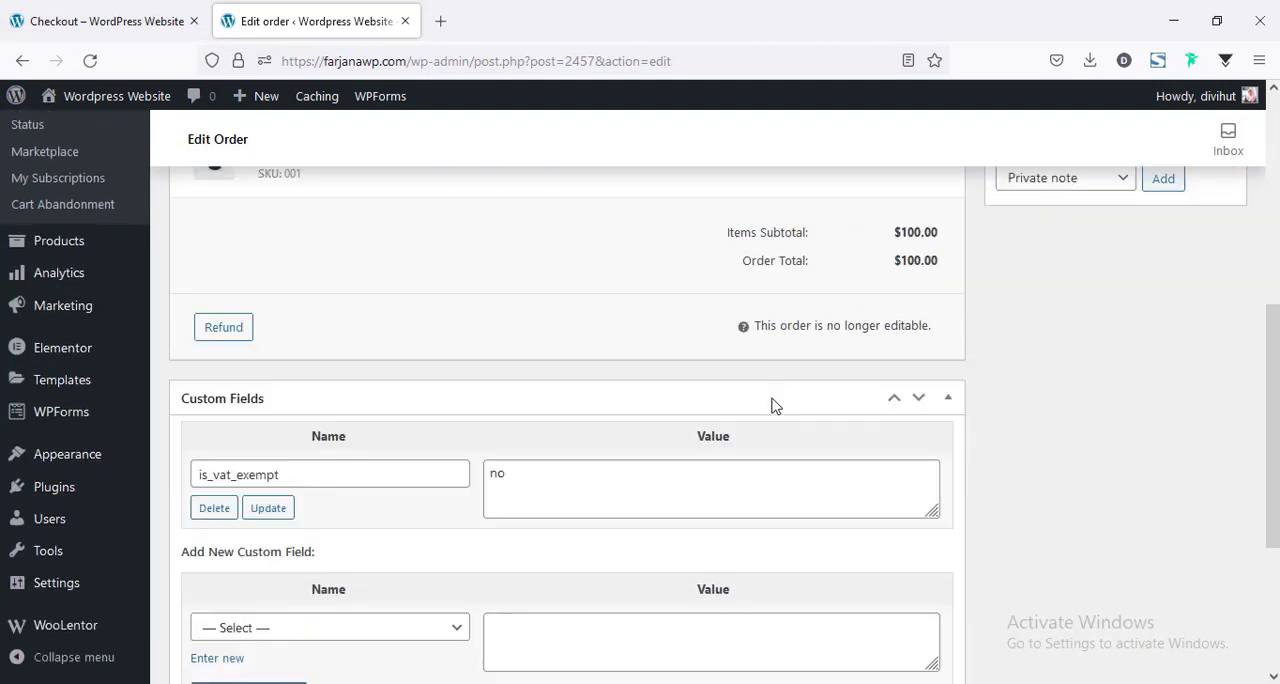
Change the order's status to Completed and update the order.
{"action": "scroll", "coordinate": [760, 403], "scroll_direction": "up", "scroll_amount": 5}
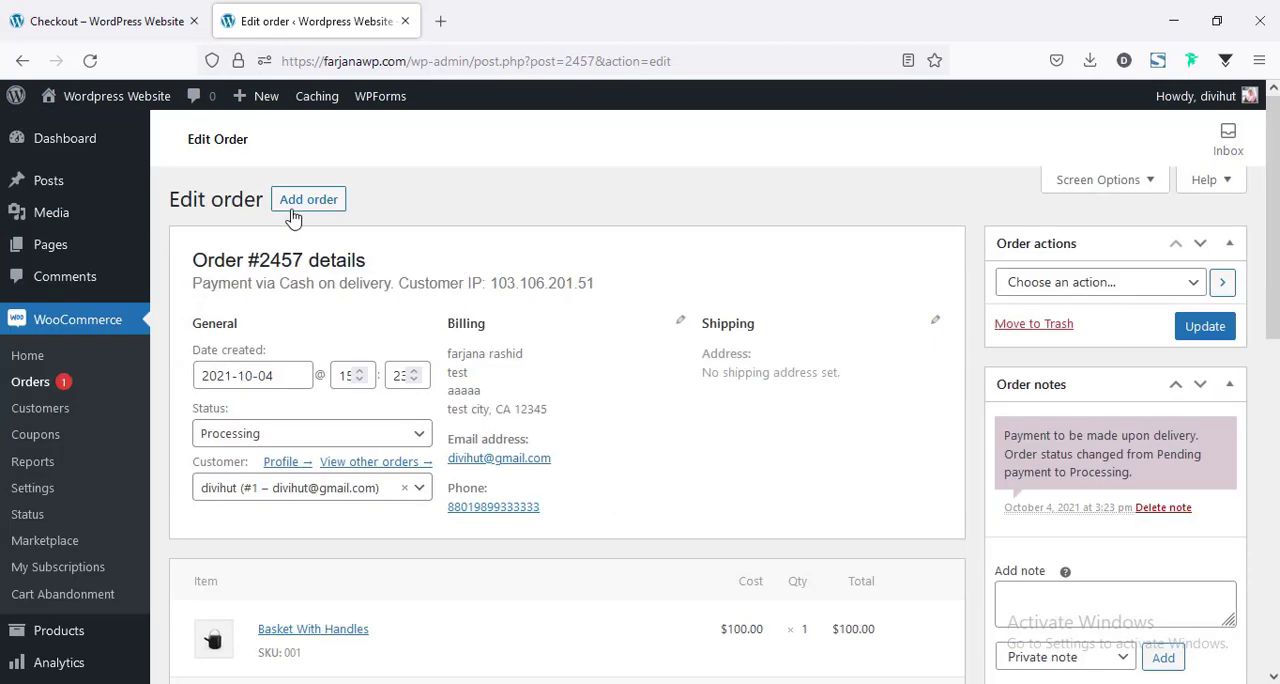
{"action": "left_click", "coordinate": [237, 440]}
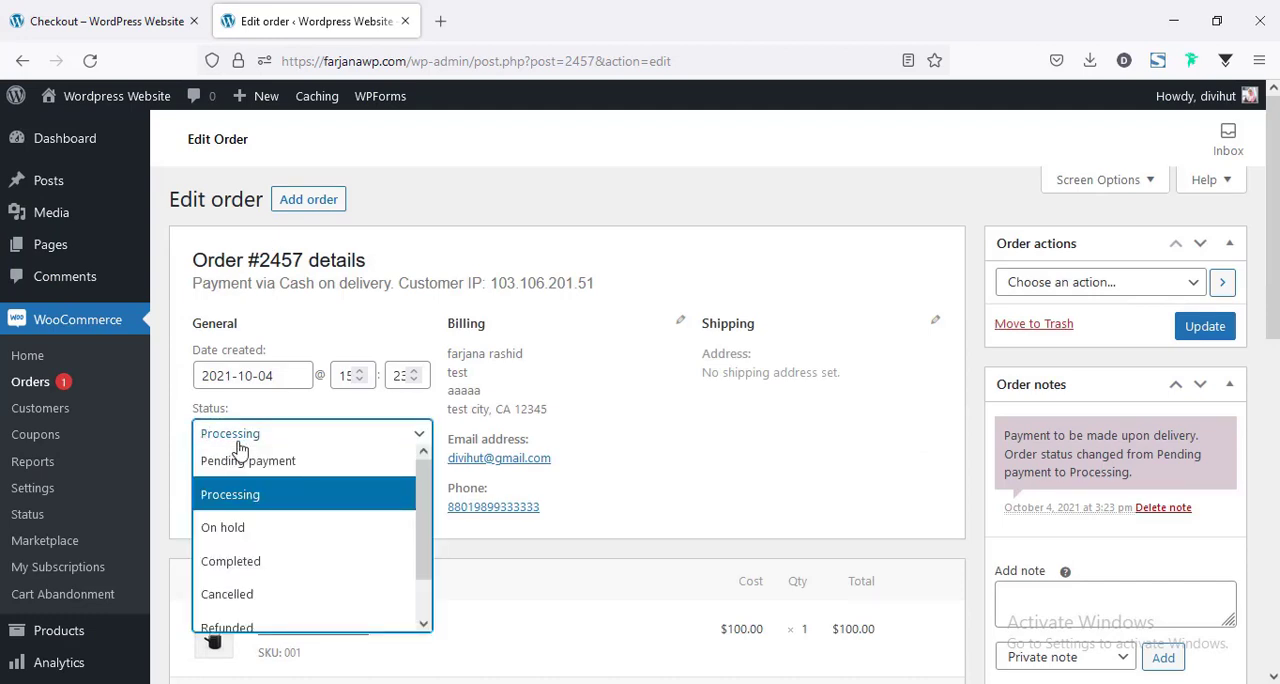
{"action": "left_click", "coordinate": [270, 563]}
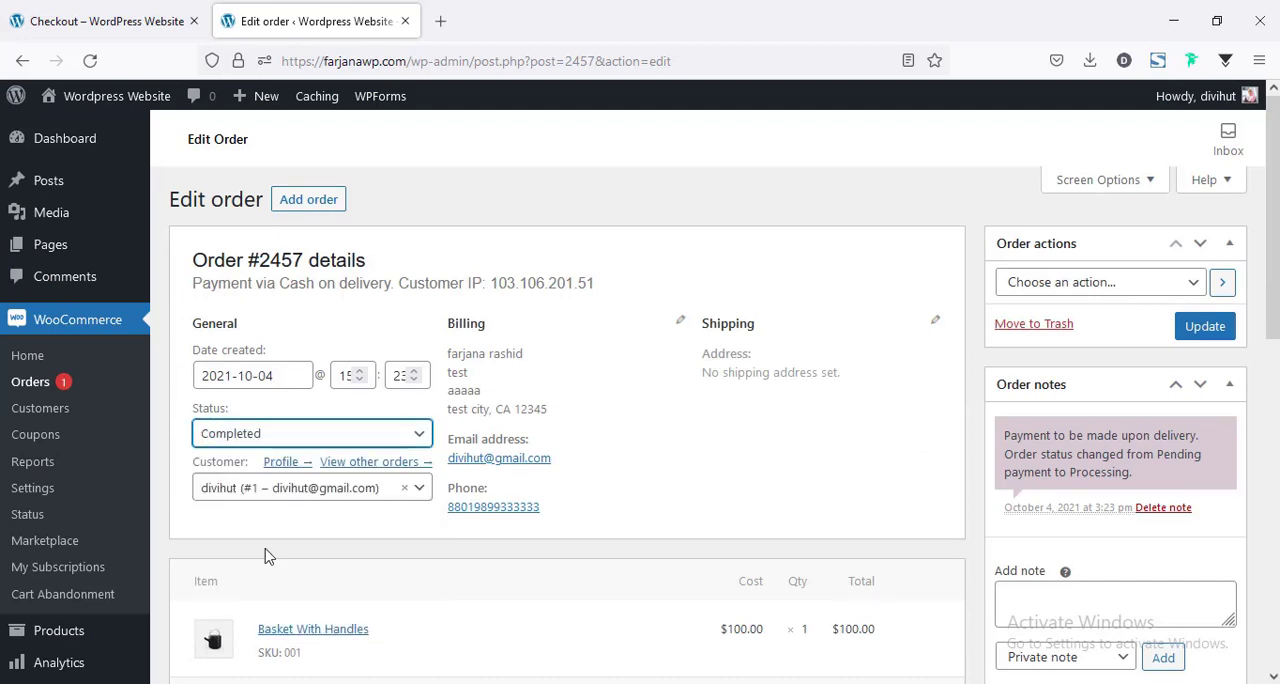
{"action": "left_click", "coordinate": [1205, 330]}
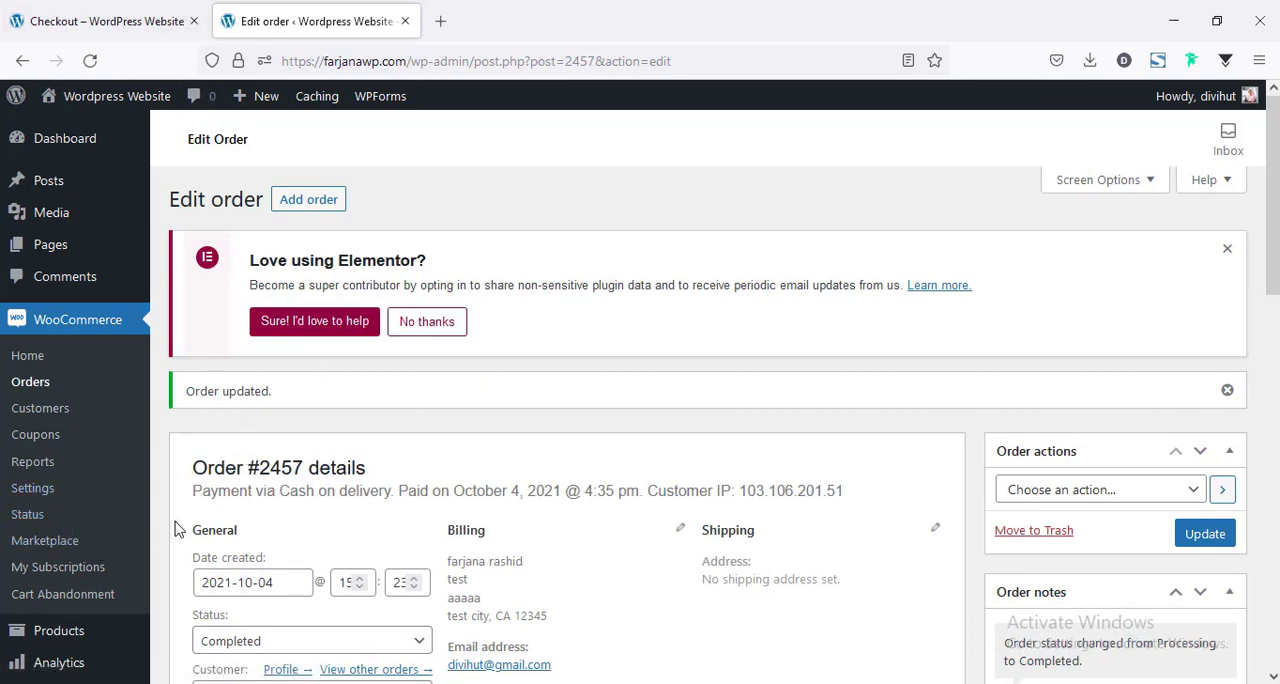
Open the WooCommerce general settings and look over the store address, country and general options.
{"action": "left_click", "coordinate": [52, 494]}
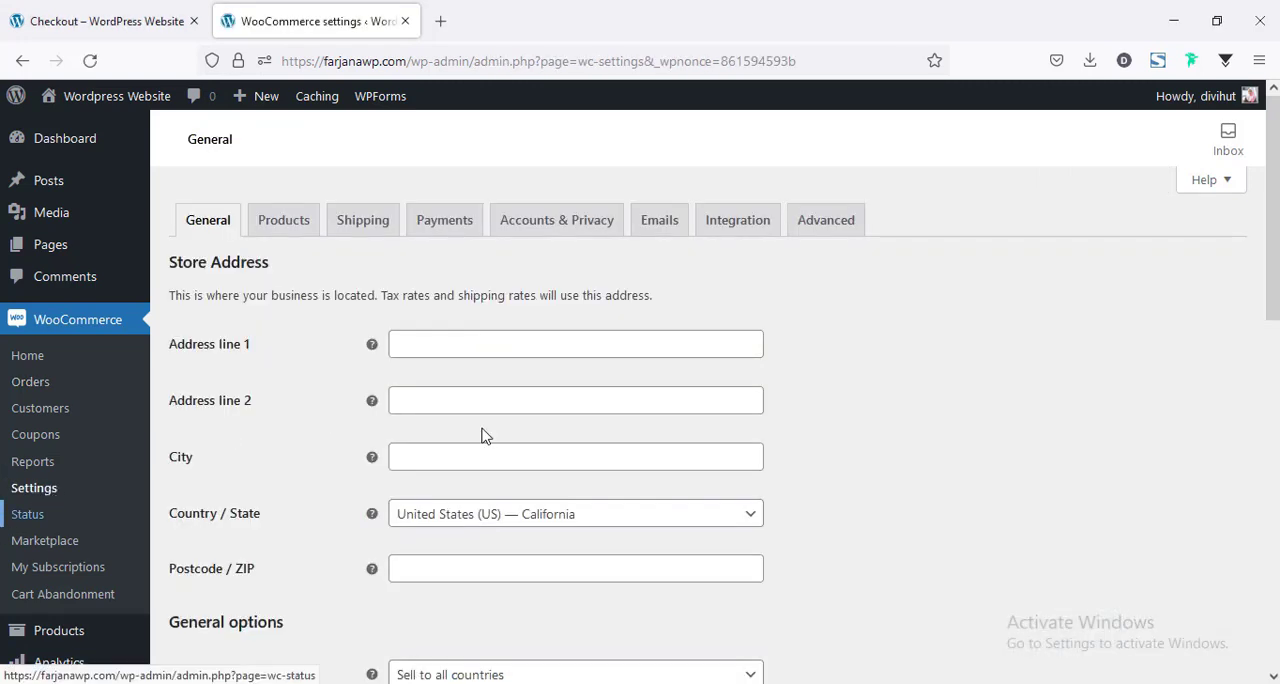
{"action": "scroll", "coordinate": [327, 470], "scroll_direction": "down", "scroll_amount": 2}
{"action": "scroll", "coordinate": [329, 466], "scroll_direction": "down", "scroll_amount": 3}
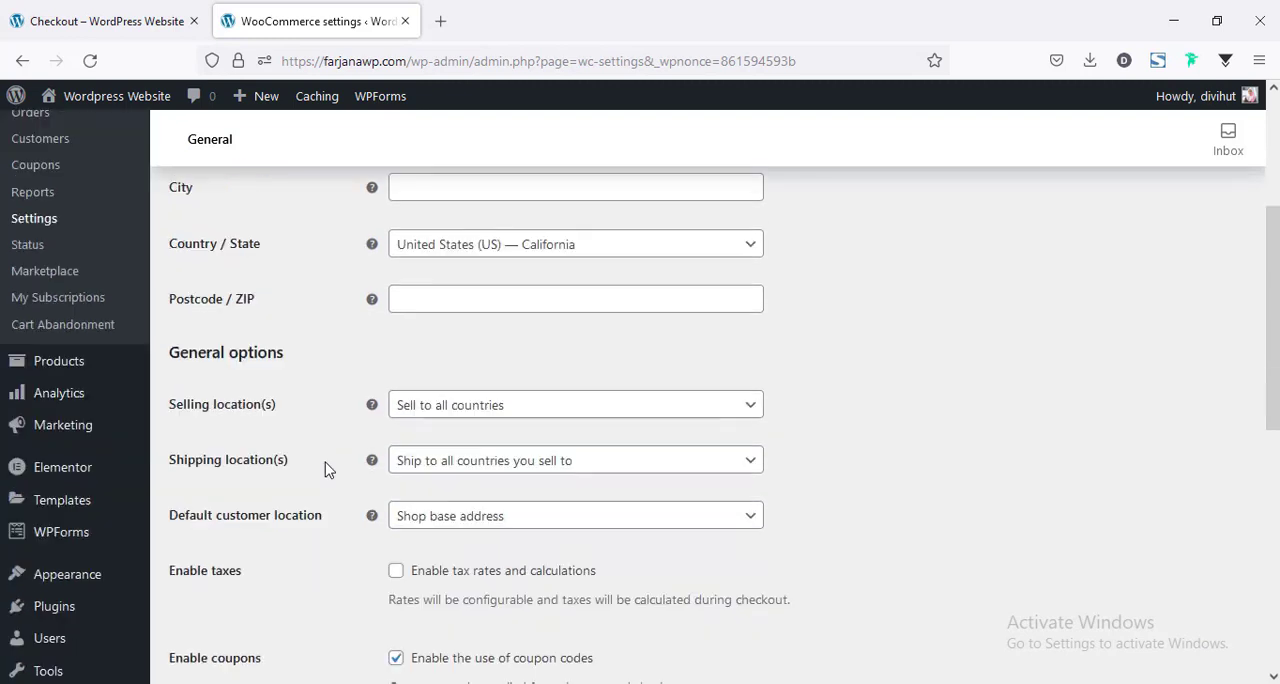
{"action": "scroll", "coordinate": [340, 494], "scroll_direction": "up", "scroll_amount": 3}
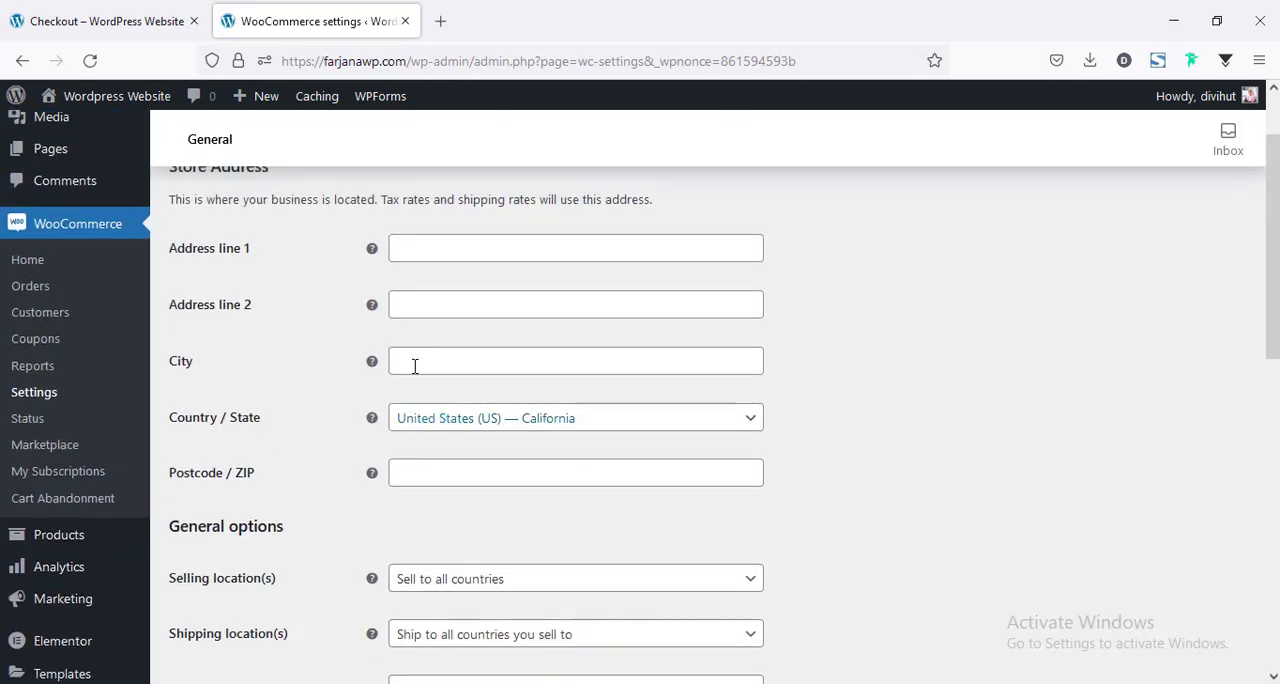
{"action": "left_click", "coordinate": [397, 423]}
{"action": "left_click", "coordinate": [355, 408]}
{"action": "scroll", "coordinate": [373, 430], "scroll_direction": "down", "scroll_amount": 4}
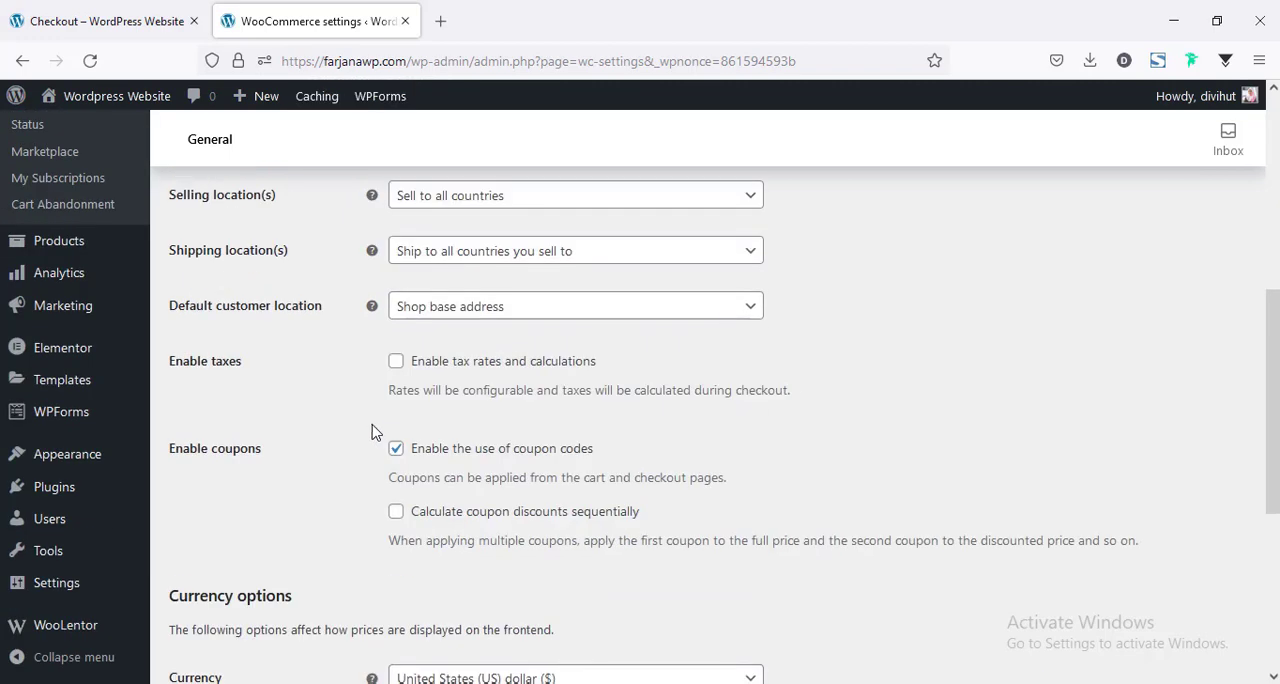
{"action": "scroll", "coordinate": [305, 390], "scroll_direction": "up", "scroll_amount": 2}
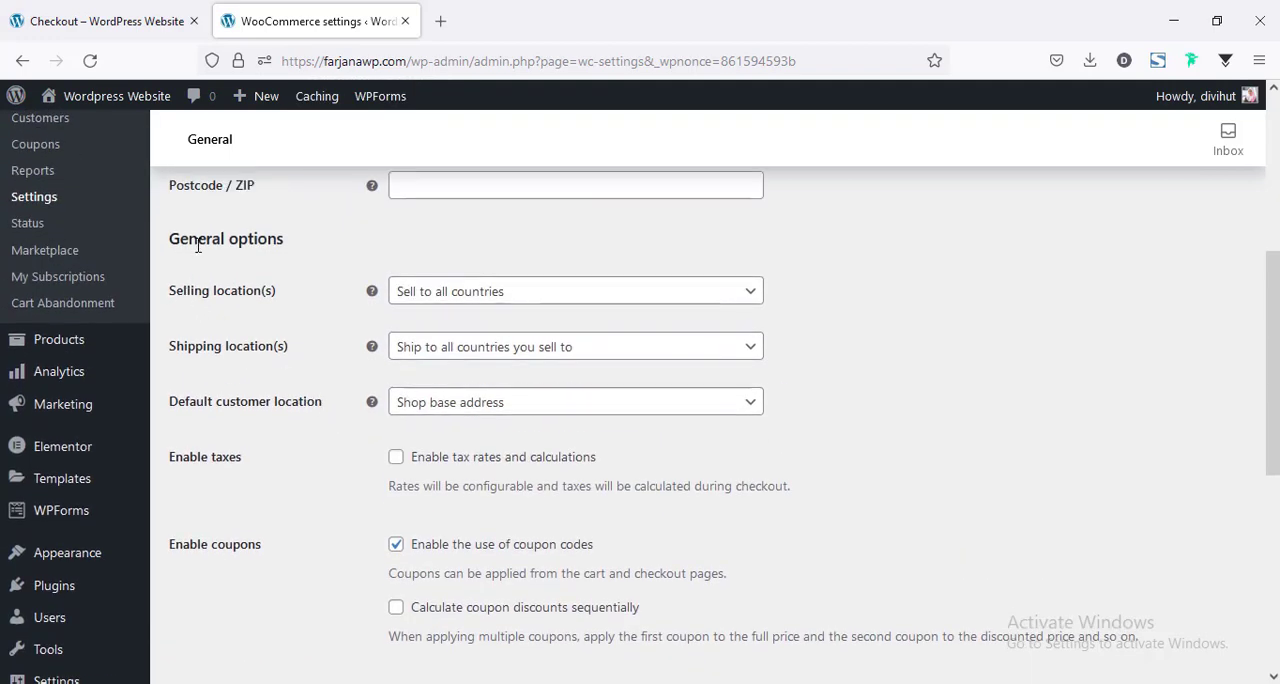
Examine the choices for selling and shipping locations and the default customer location, tax and coupon settings.
{"action": "left_click", "coordinate": [408, 299]}
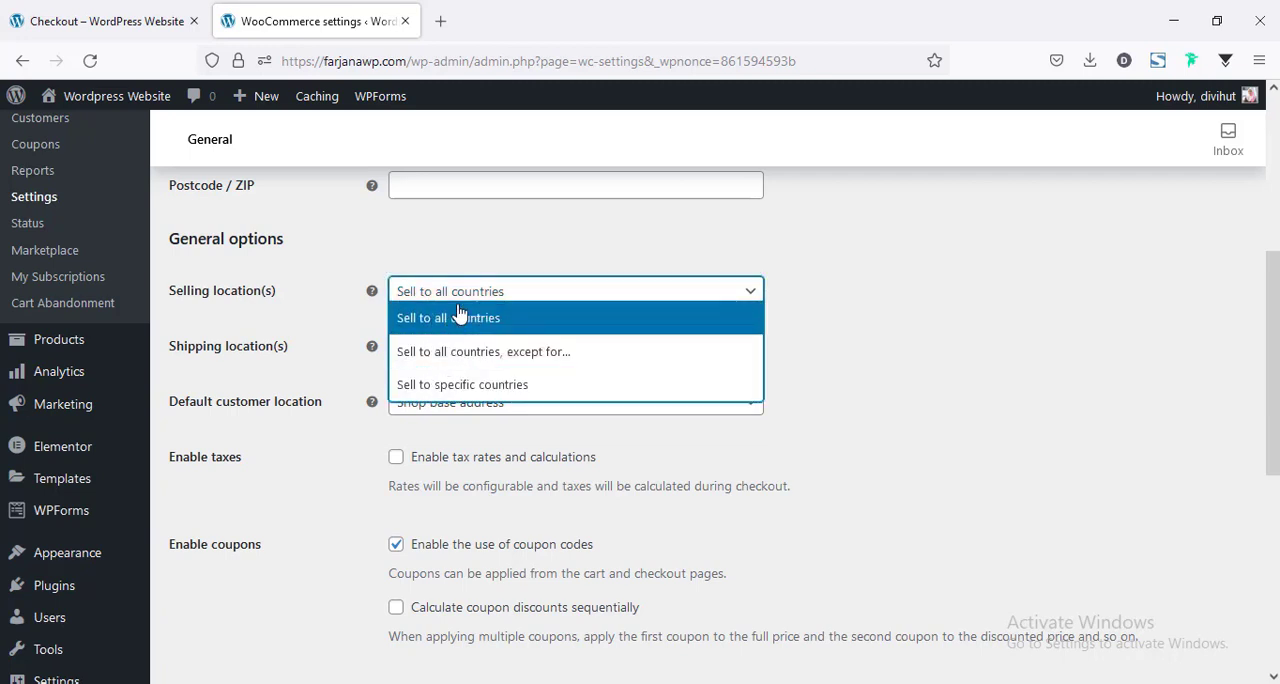
{"action": "left_click", "coordinate": [341, 328]}
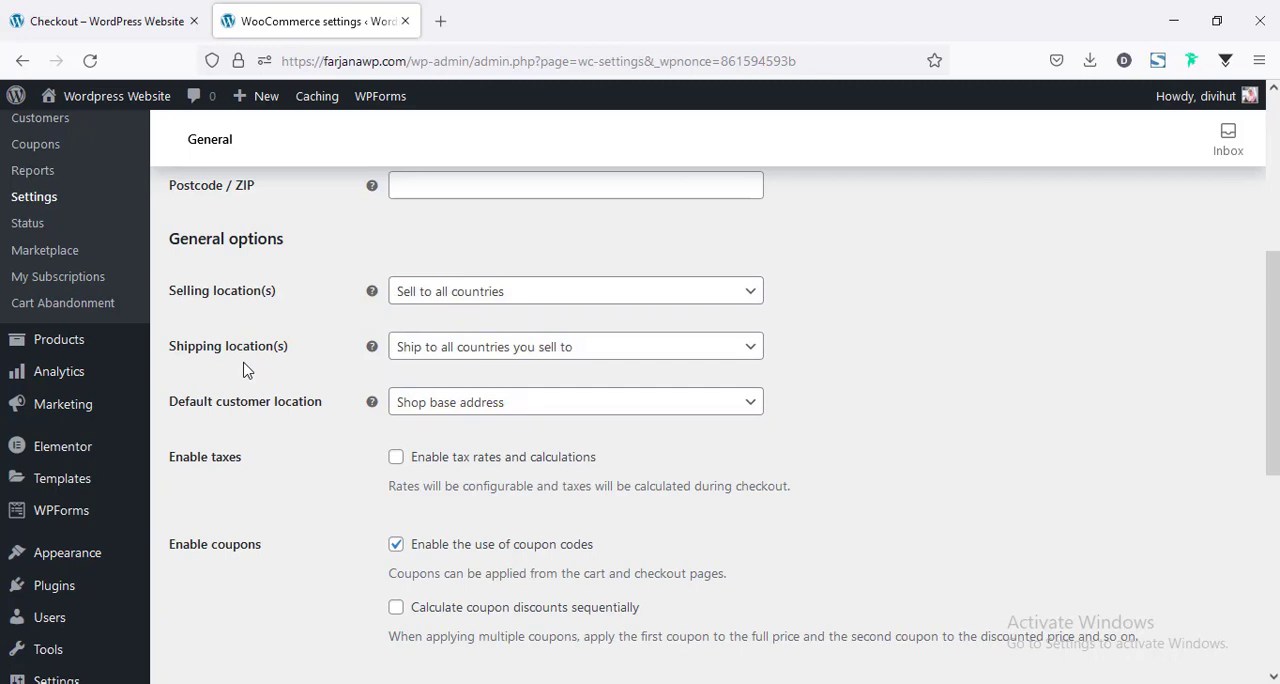
{"action": "left_click", "coordinate": [418, 350]}
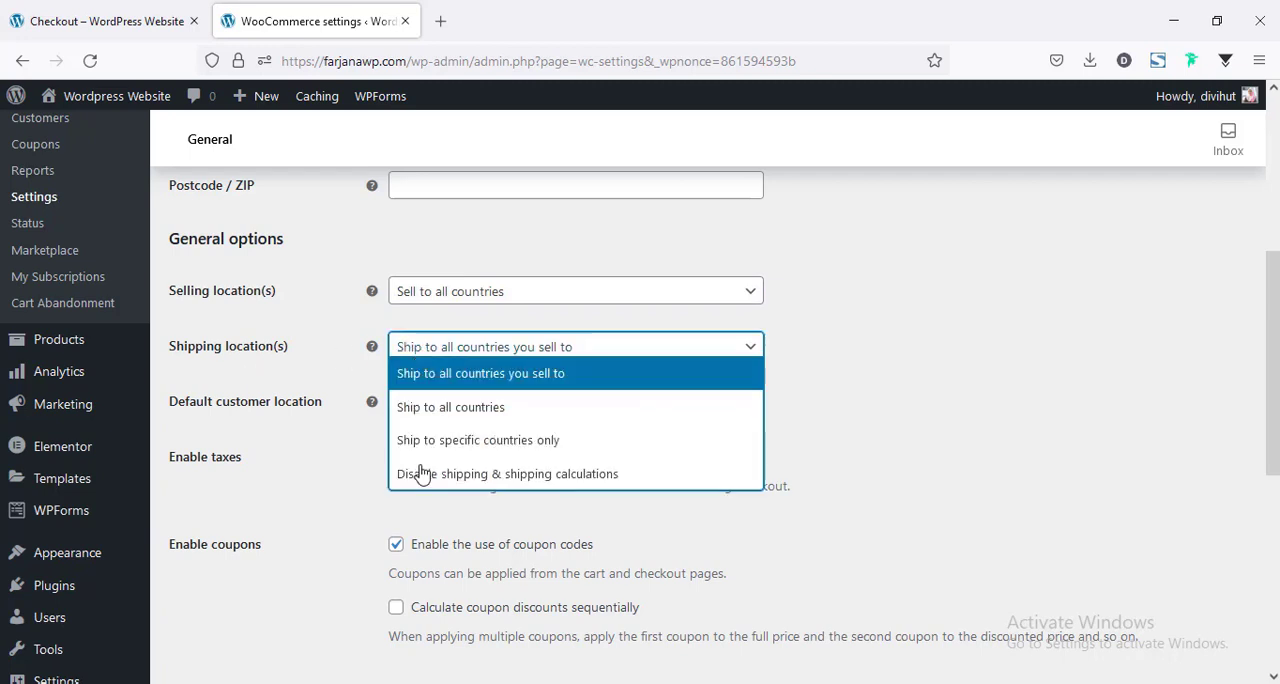
{"action": "left_click", "coordinate": [328, 398]}
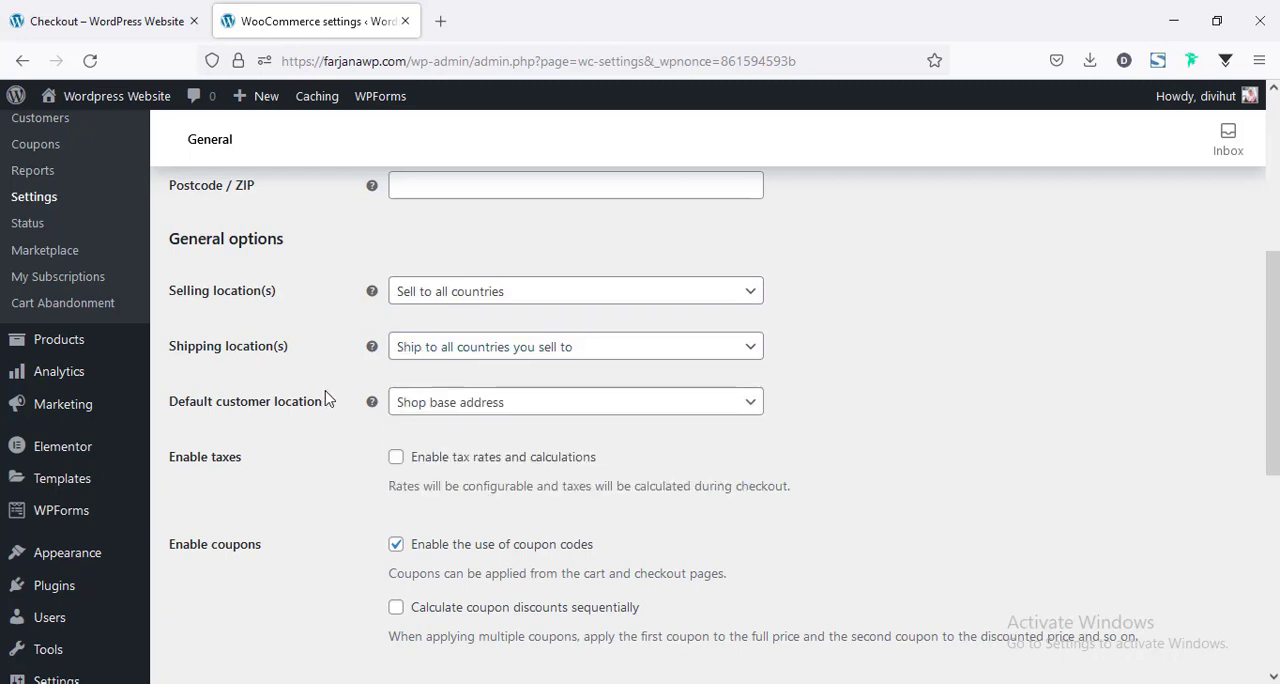
{"action": "scroll", "coordinate": [363, 443], "scroll_direction": "down", "scroll_amount": 2}
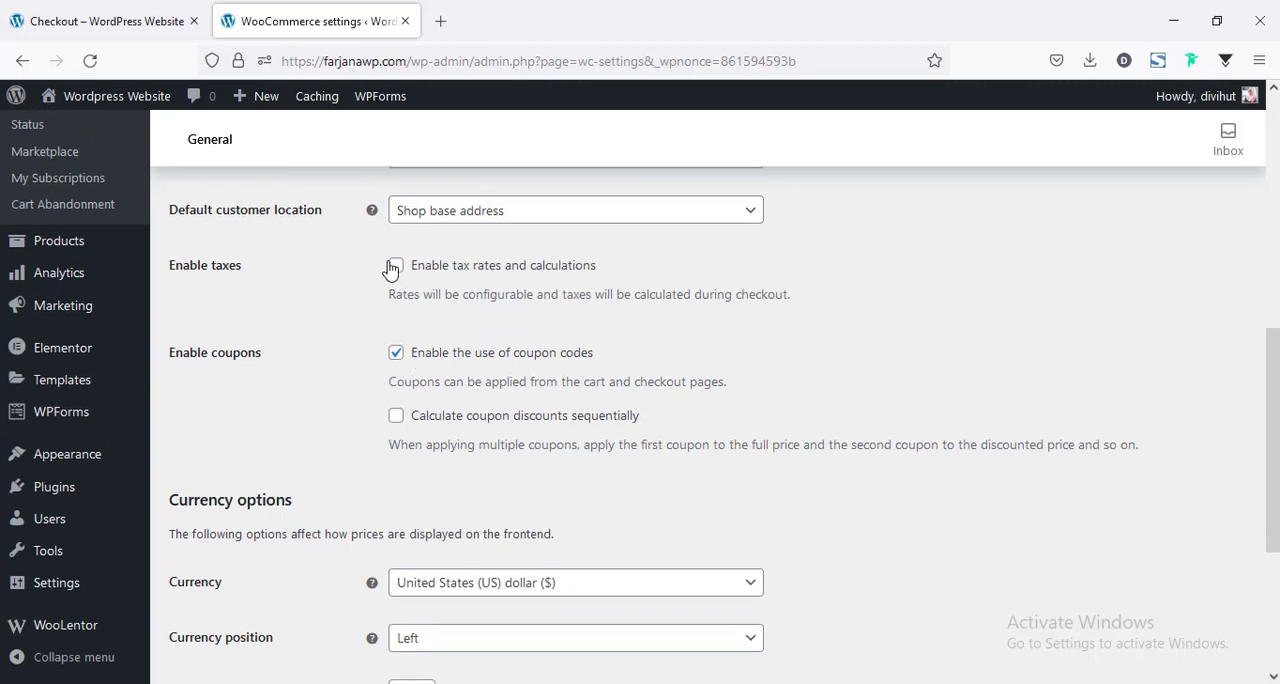
{"action": "scroll", "coordinate": [390, 300], "scroll_direction": "up", "scroll_amount": 2}
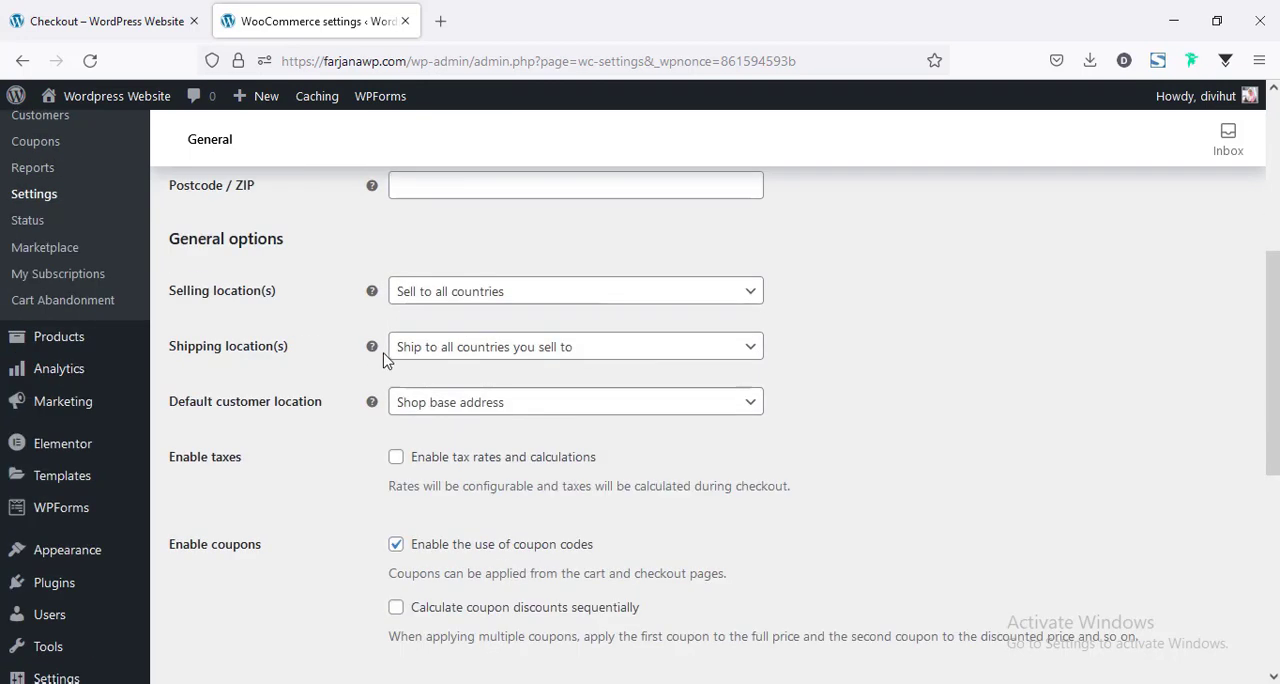
{"action": "scroll", "coordinate": [357, 326], "scroll_direction": "down", "scroll_amount": 2}
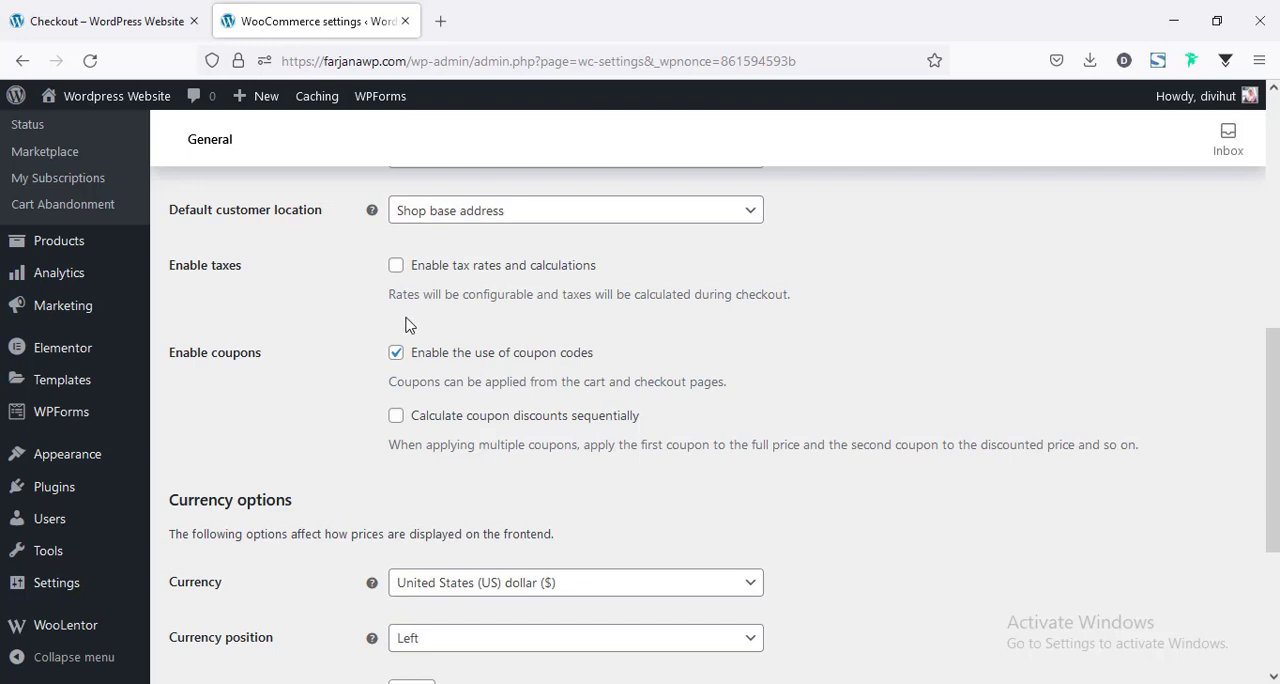
Review the currency and currency position choices, keep the position at Left and save the general settings.
{"action": "scroll", "coordinate": [395, 420], "scroll_direction": "down", "scroll_amount": 3}
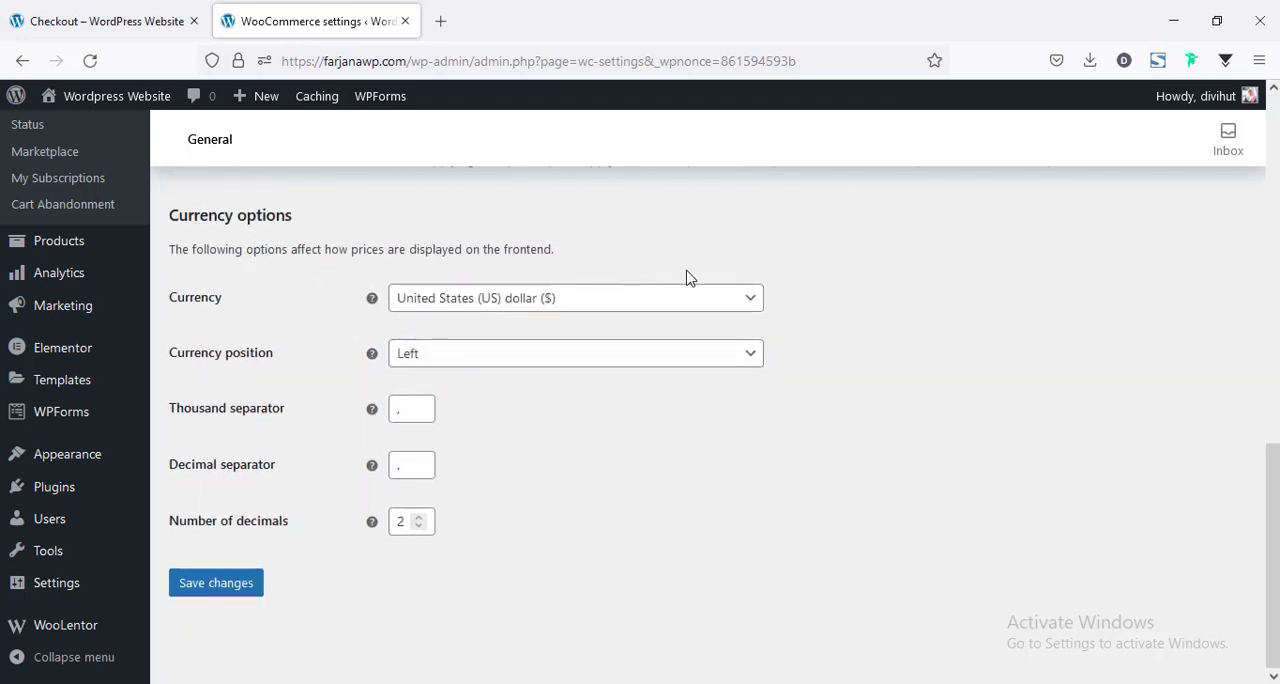
{"action": "left_click", "coordinate": [456, 312]}
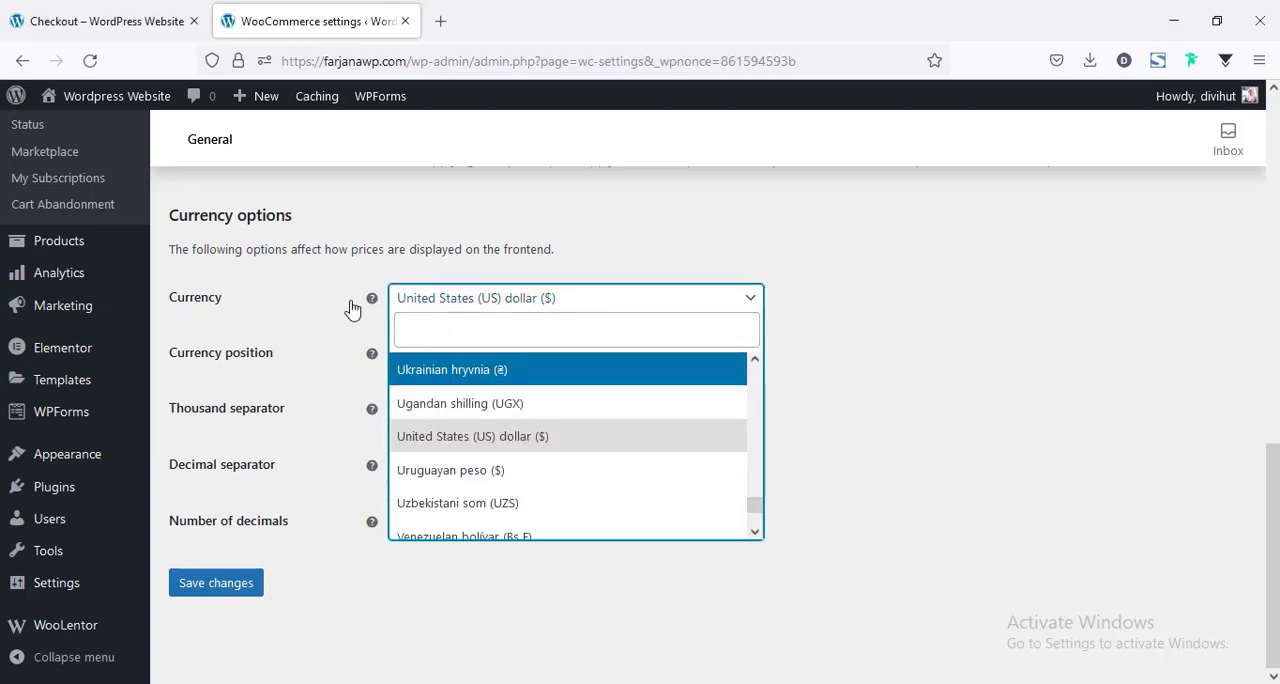
{"action": "left_click", "coordinate": [283, 386]}
{"action": "left_click", "coordinate": [450, 358]}
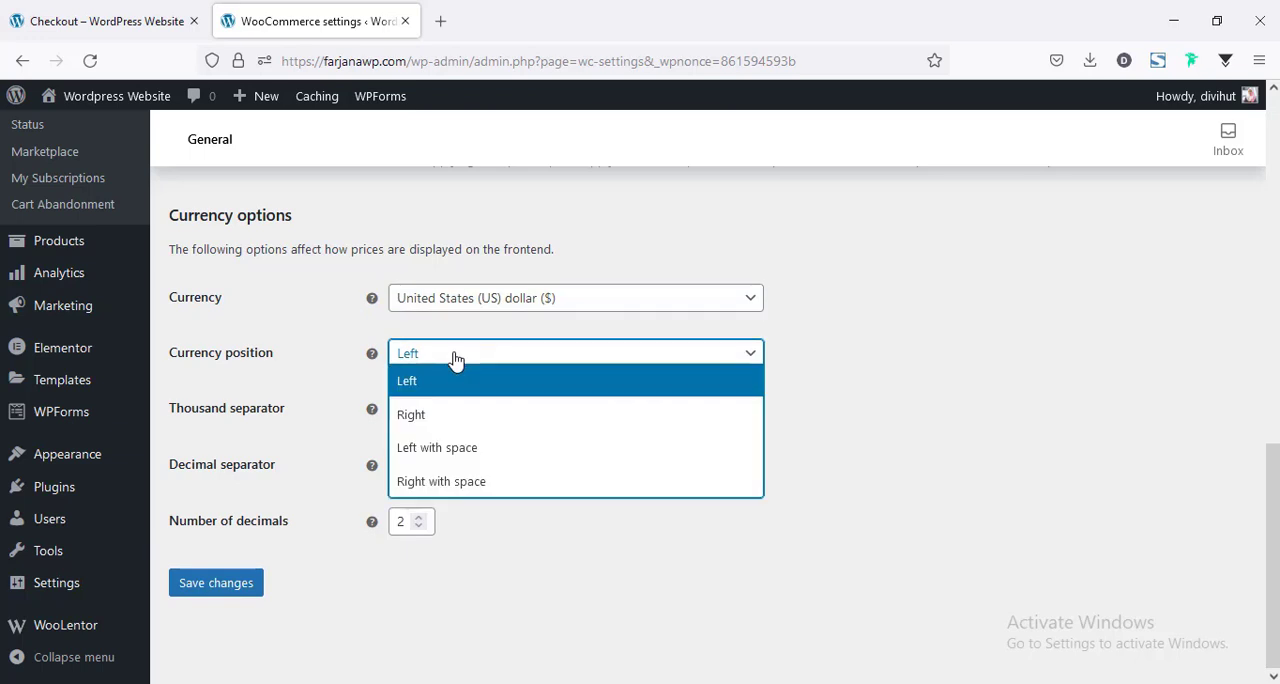
{"action": "left_click", "coordinate": [450, 358]}
{"action": "left_click", "coordinate": [244, 588]}
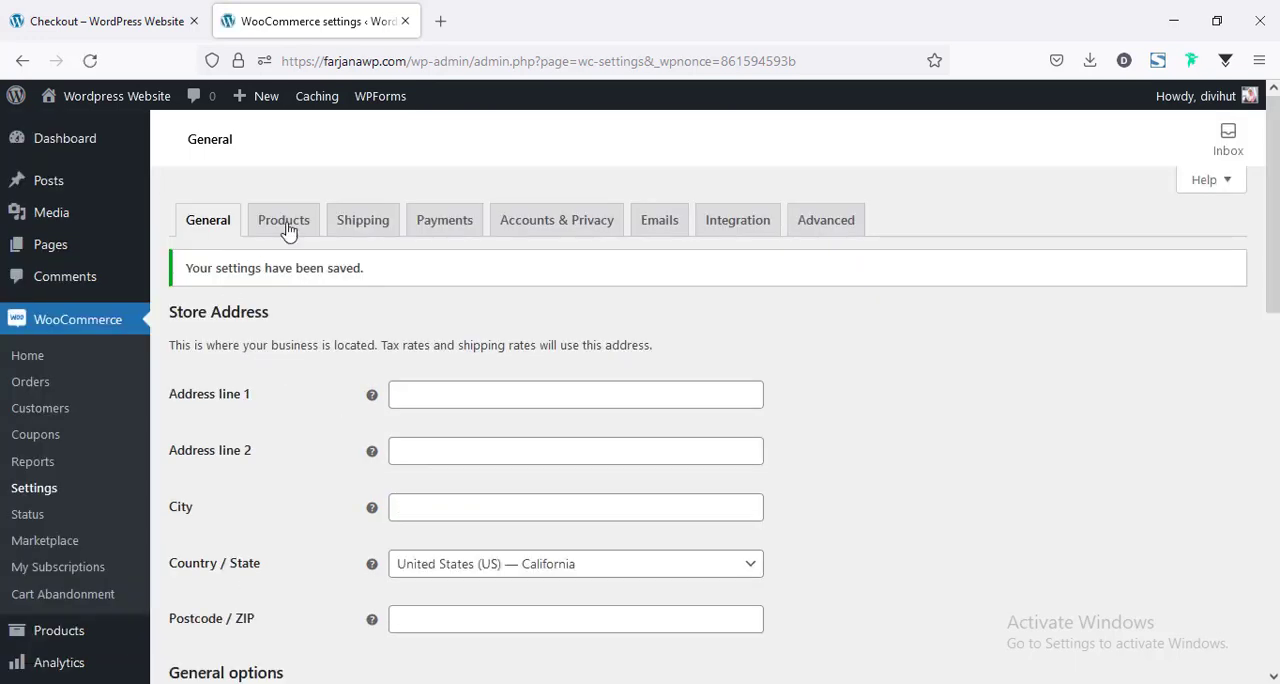
Look over the WooCommerce product settings for shop page, measurements and reviews, and the shipping zones.
{"action": "left_click", "coordinate": [278, 224]}
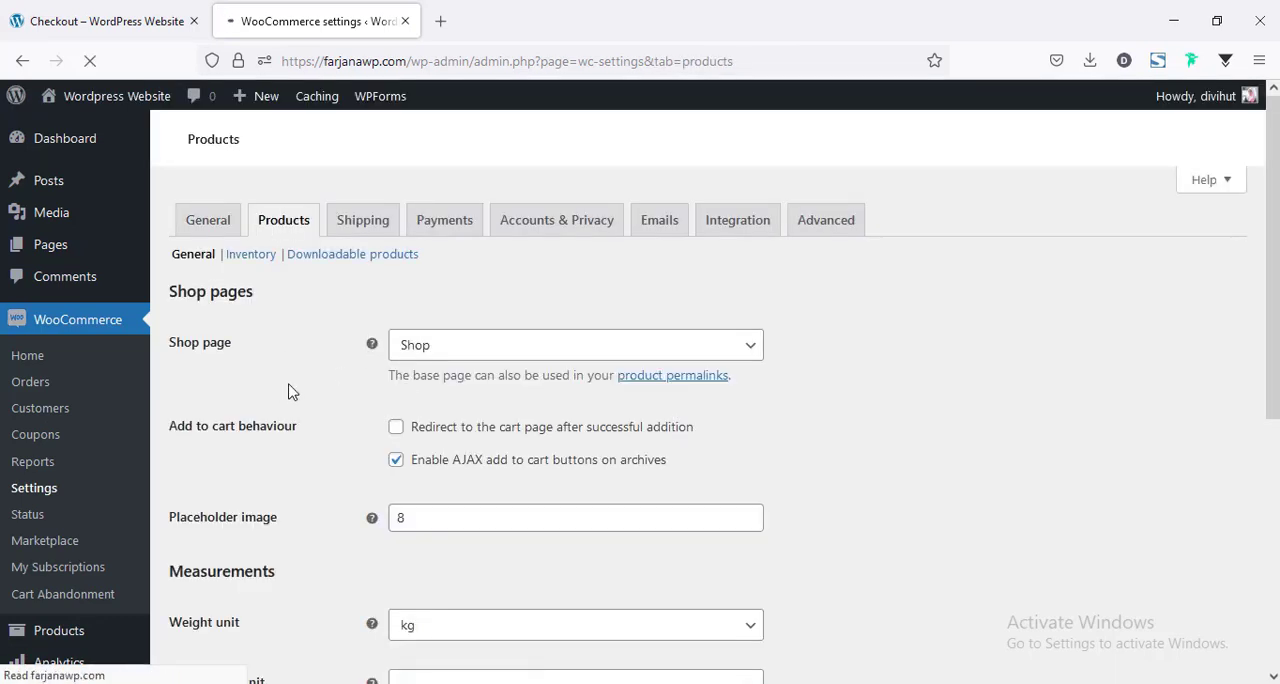
{"action": "scroll", "coordinate": [543, 429], "scroll_direction": "down", "scroll_amount": 3}
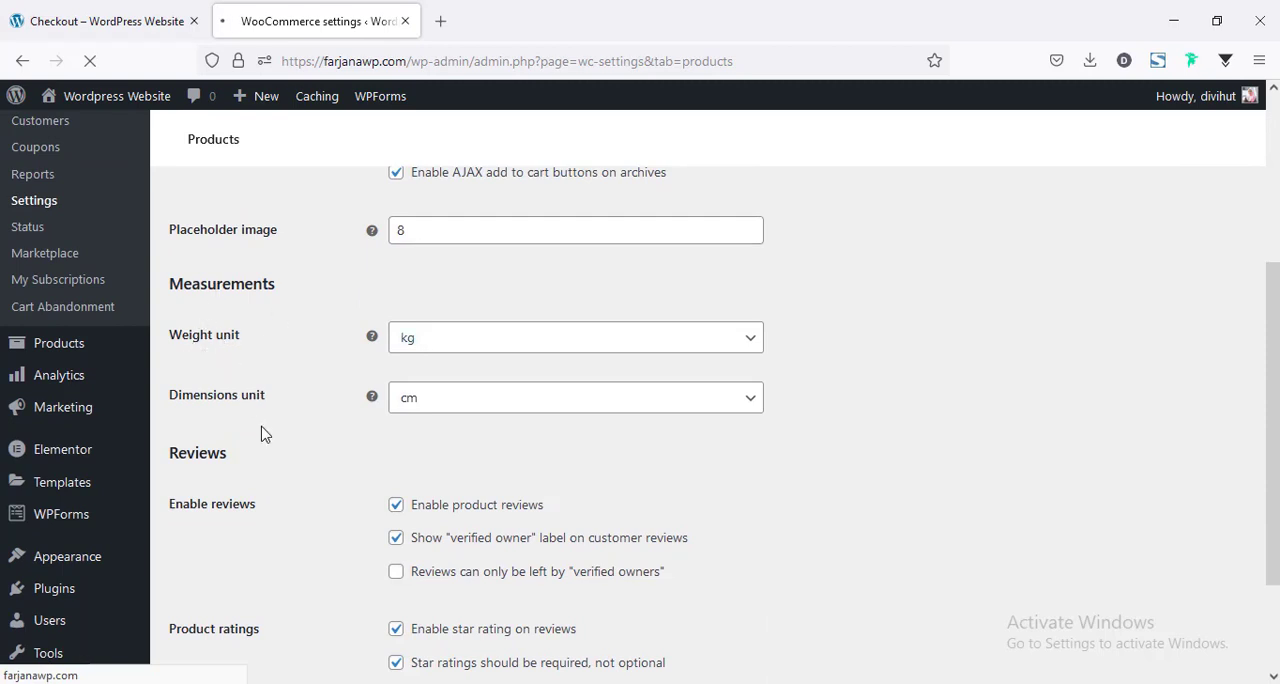
{"action": "scroll", "coordinate": [440, 431], "scroll_direction": "down", "scroll_amount": 2}
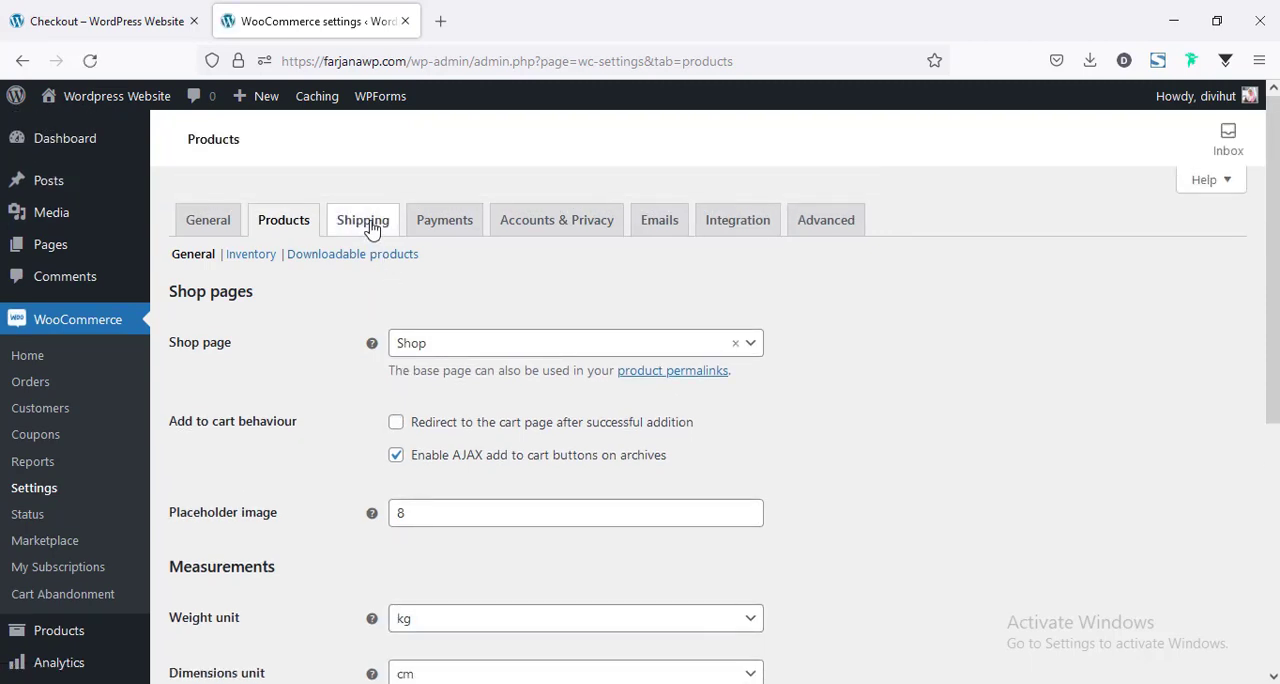
{"action": "left_click", "coordinate": [365, 222]}
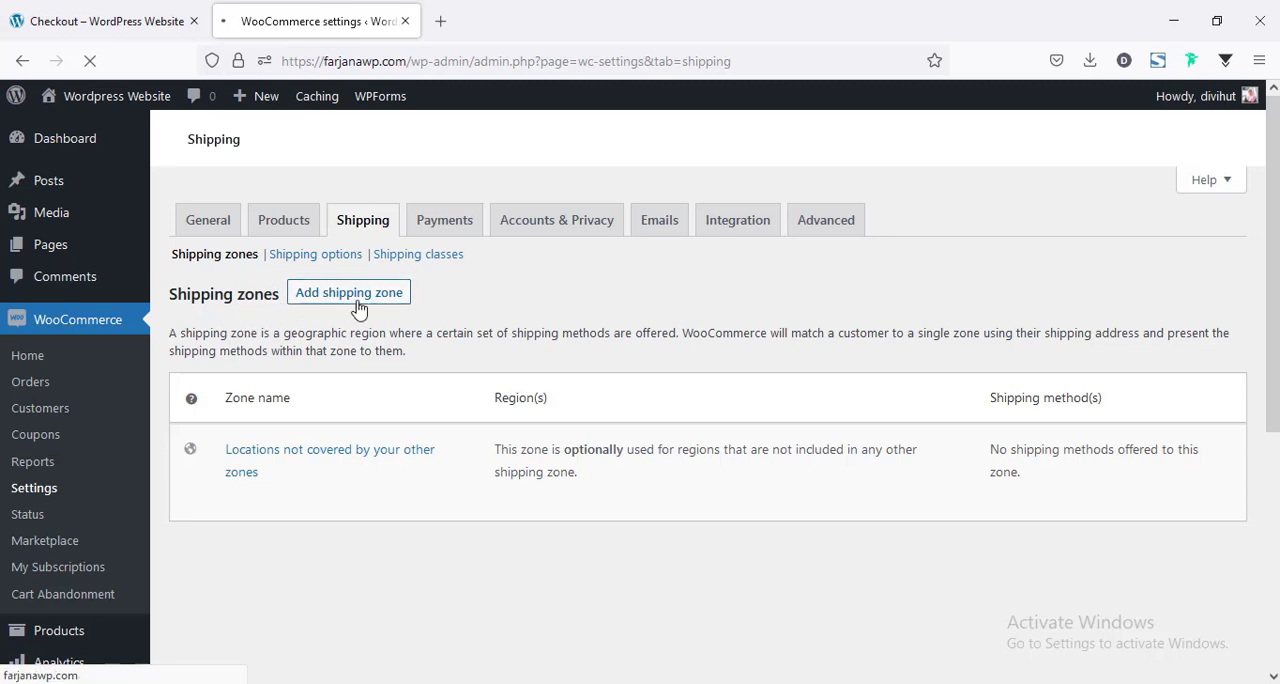
Open the payment settings and start setting up the recommended PayPal extension.
{"action": "left_click", "coordinate": [456, 228]}
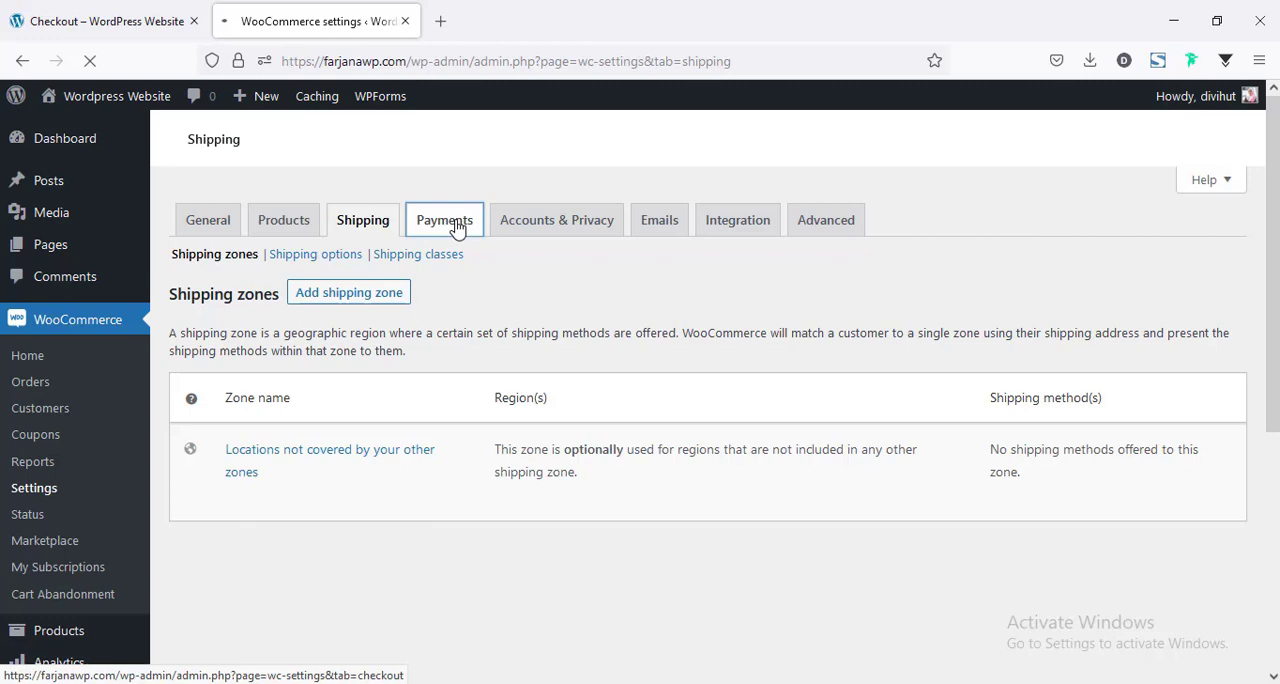
{"action": "scroll", "coordinate": [1171, 480], "scroll_direction": "down", "scroll_amount": 2}
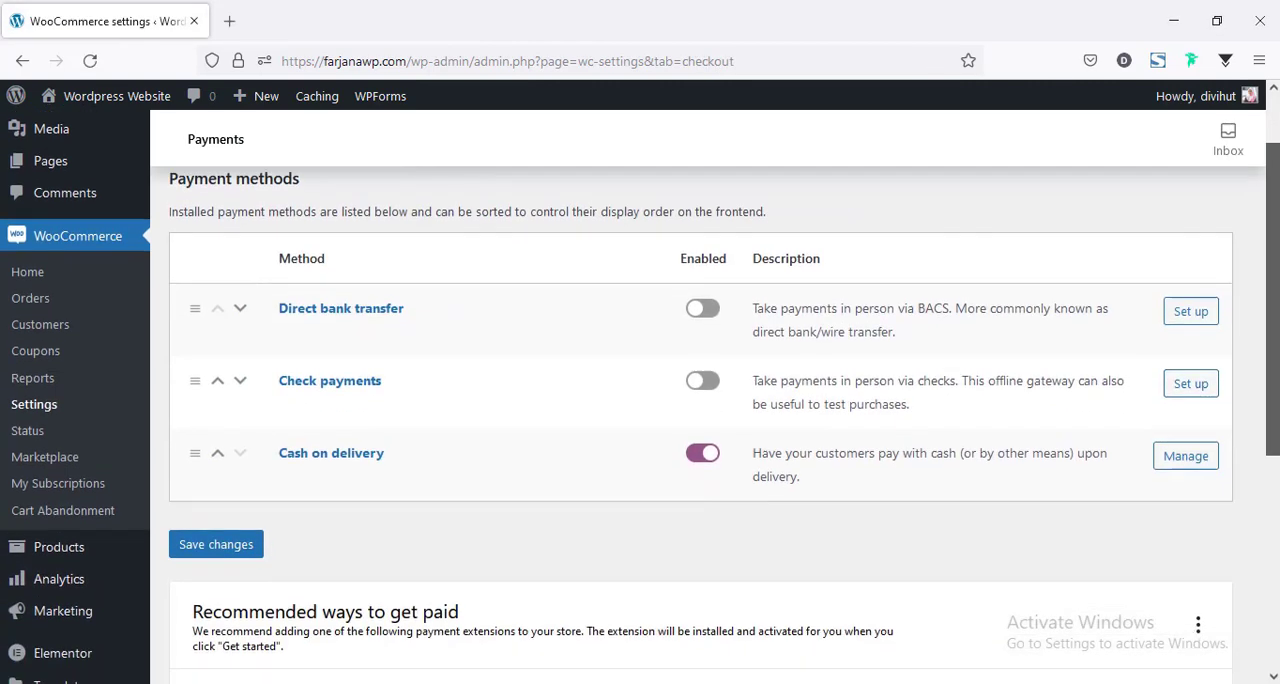
{"action": "scroll", "coordinate": [633, 577], "scroll_direction": "down", "scroll_amount": 3}
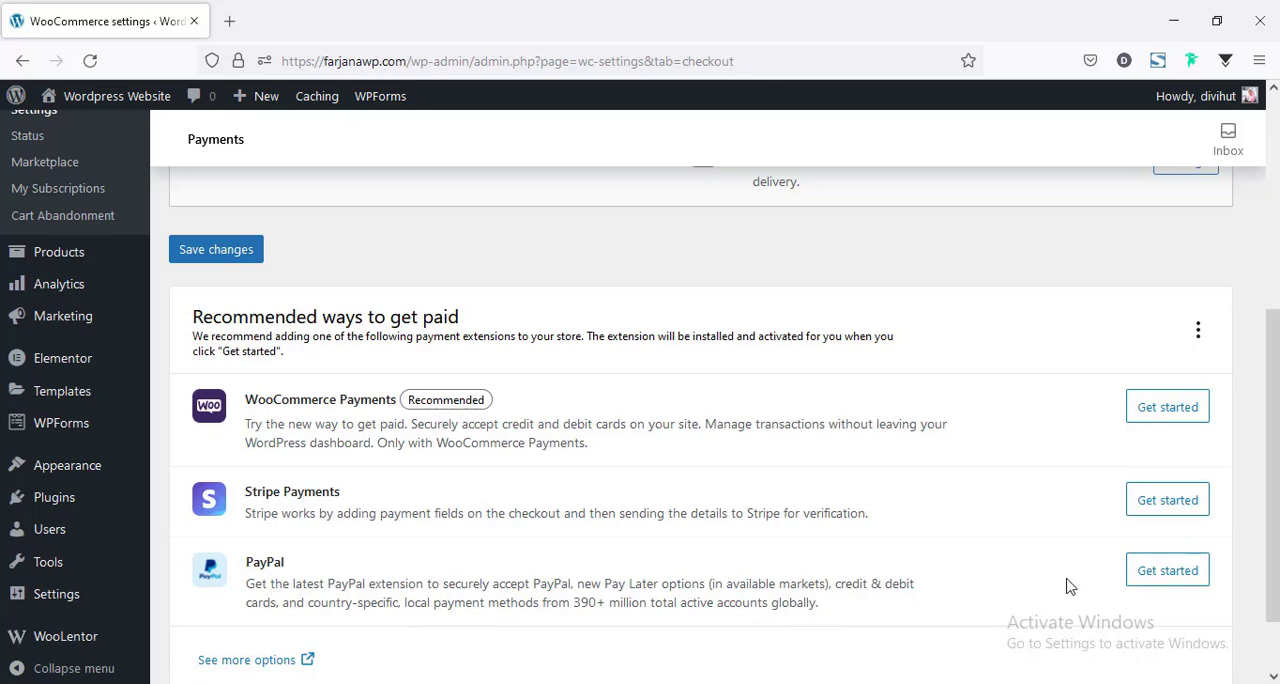
{"action": "left_click", "coordinate": [1160, 584]}
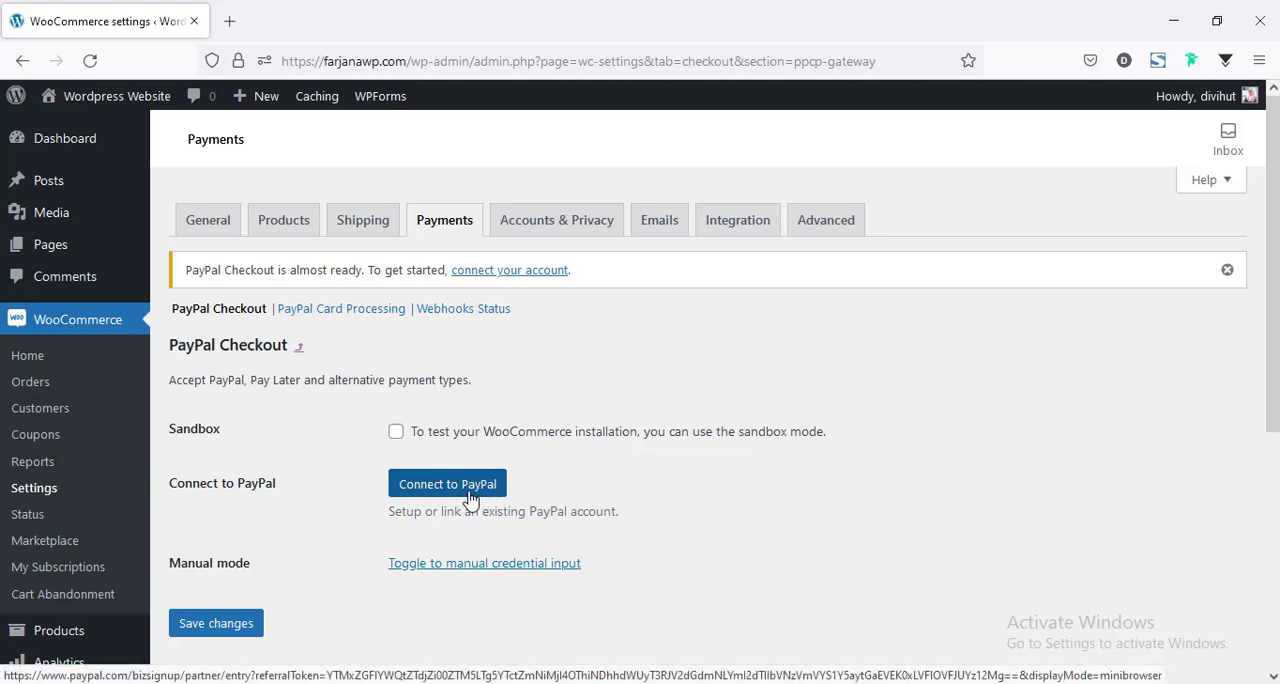
Show the manual credential input for PayPal Checkout and look over the live email, merchant ID, client ID and secret key fields.
{"action": "left_click", "coordinate": [437, 566]}
{"action": "scroll", "coordinate": [437, 573], "scroll_direction": "down", "scroll_amount": 2}
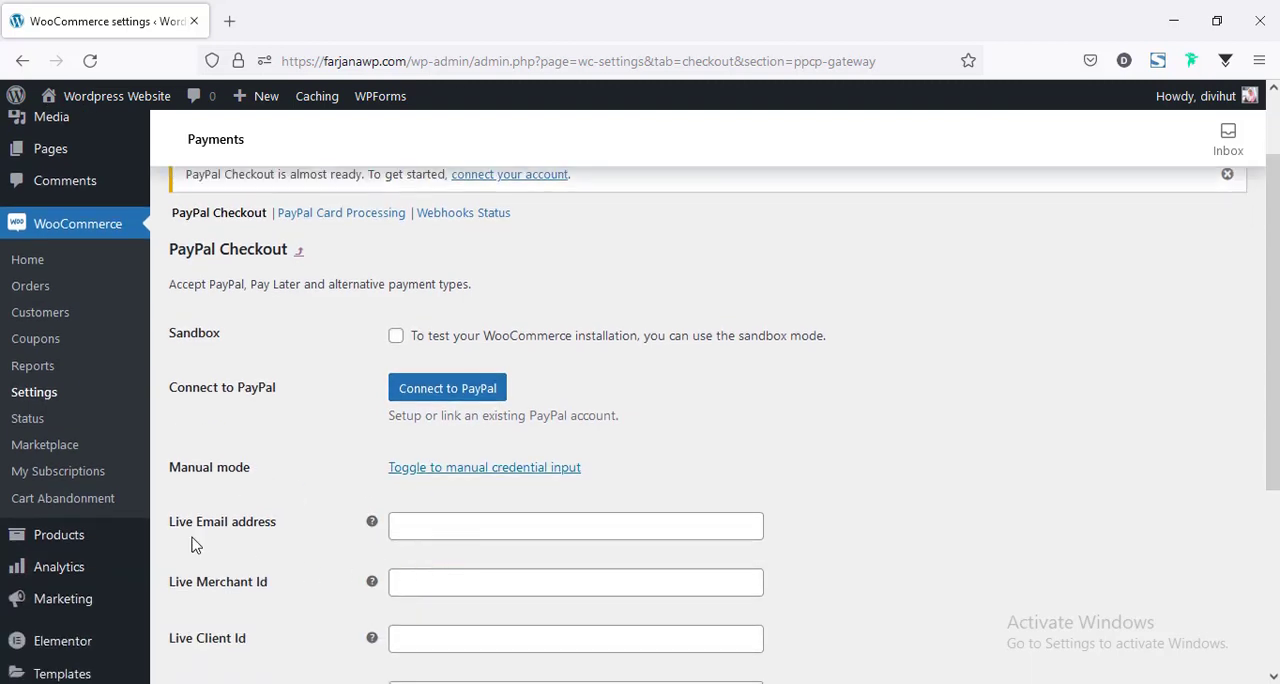
{"action": "scroll", "coordinate": [480, 517], "scroll_direction": "down", "scroll_amount": 2}
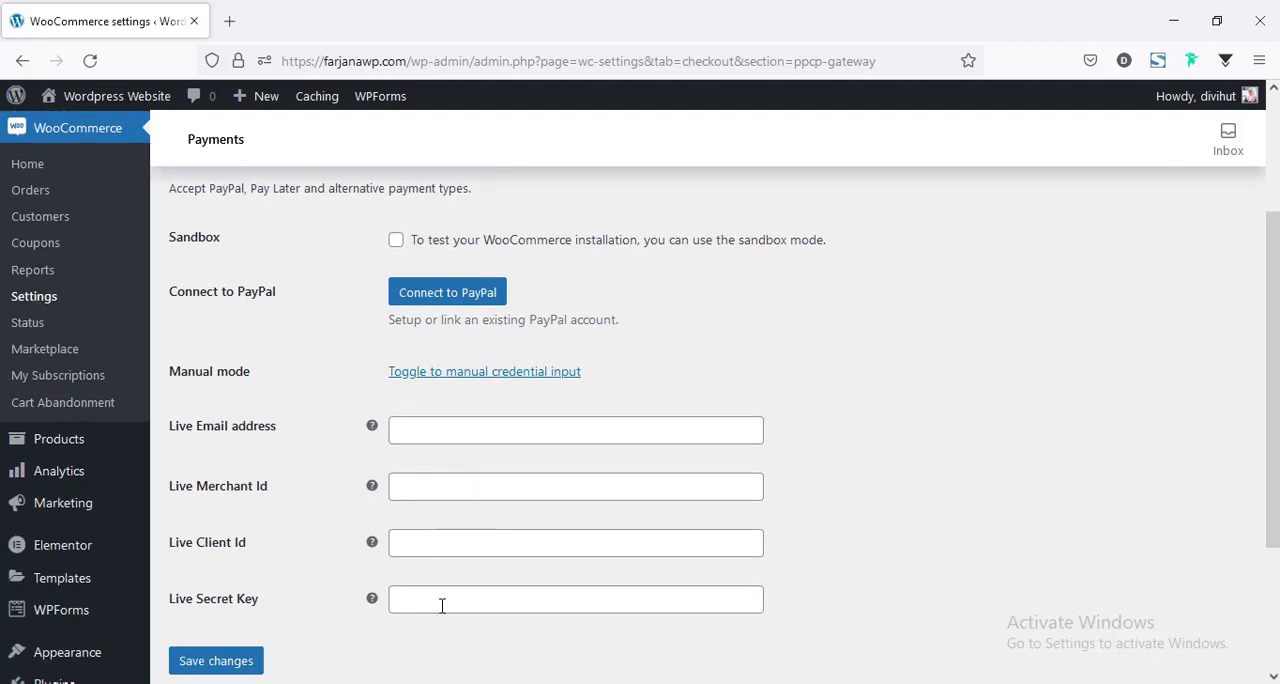
{"action": "scroll", "coordinate": [410, 568], "scroll_direction": "up", "scroll_amount": 4}
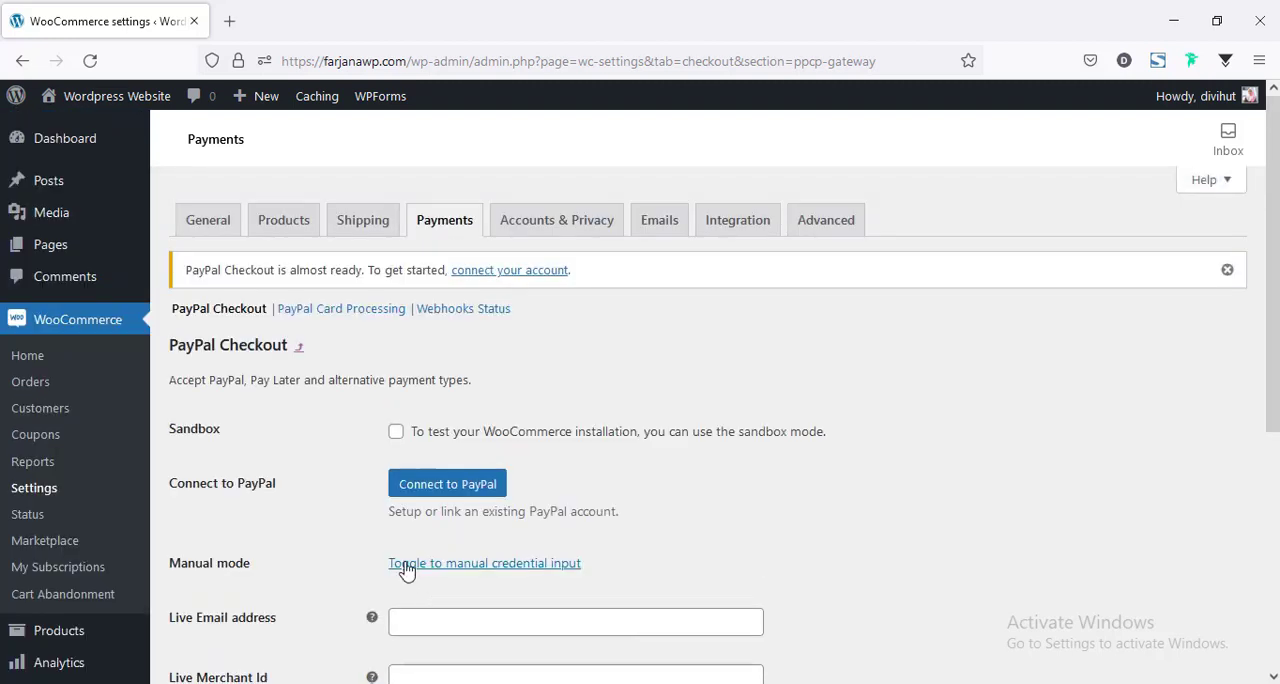
Connect the store to PayPal by logging in with the prefilled account details and granting WooCommerce permission, and check the API credentials section.
{"action": "left_click", "coordinate": [427, 497]}
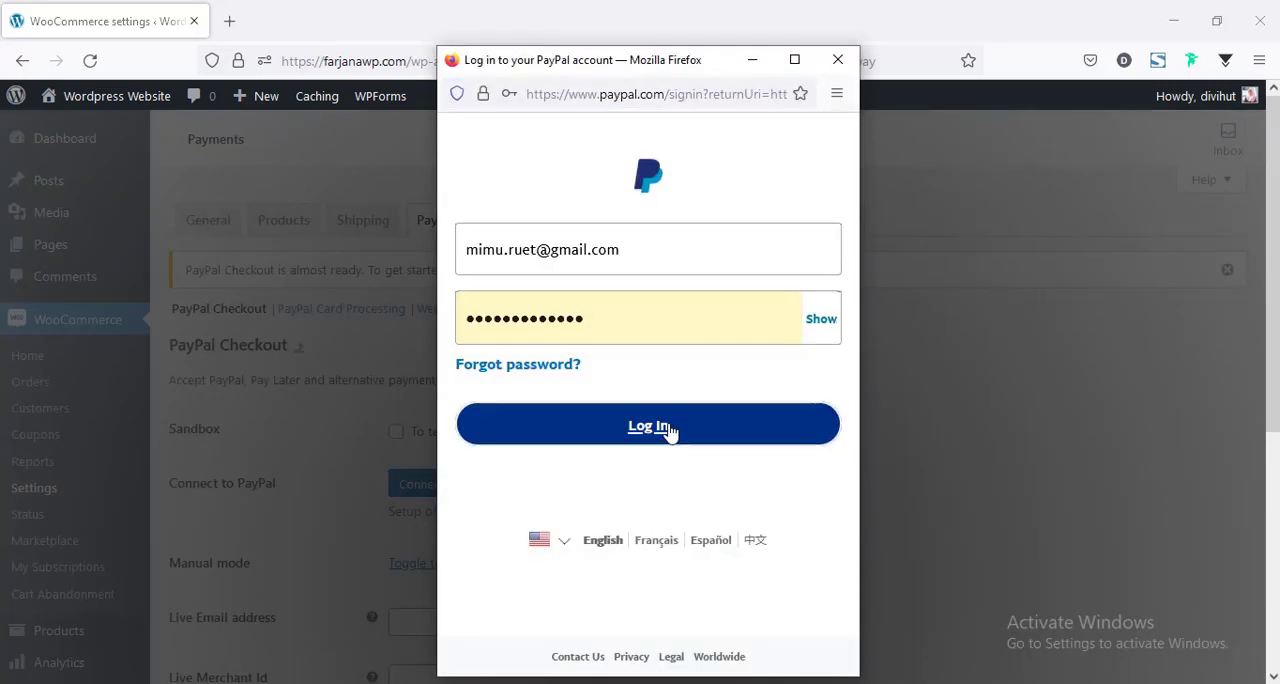
{"action": "left_click", "coordinate": [664, 430]}
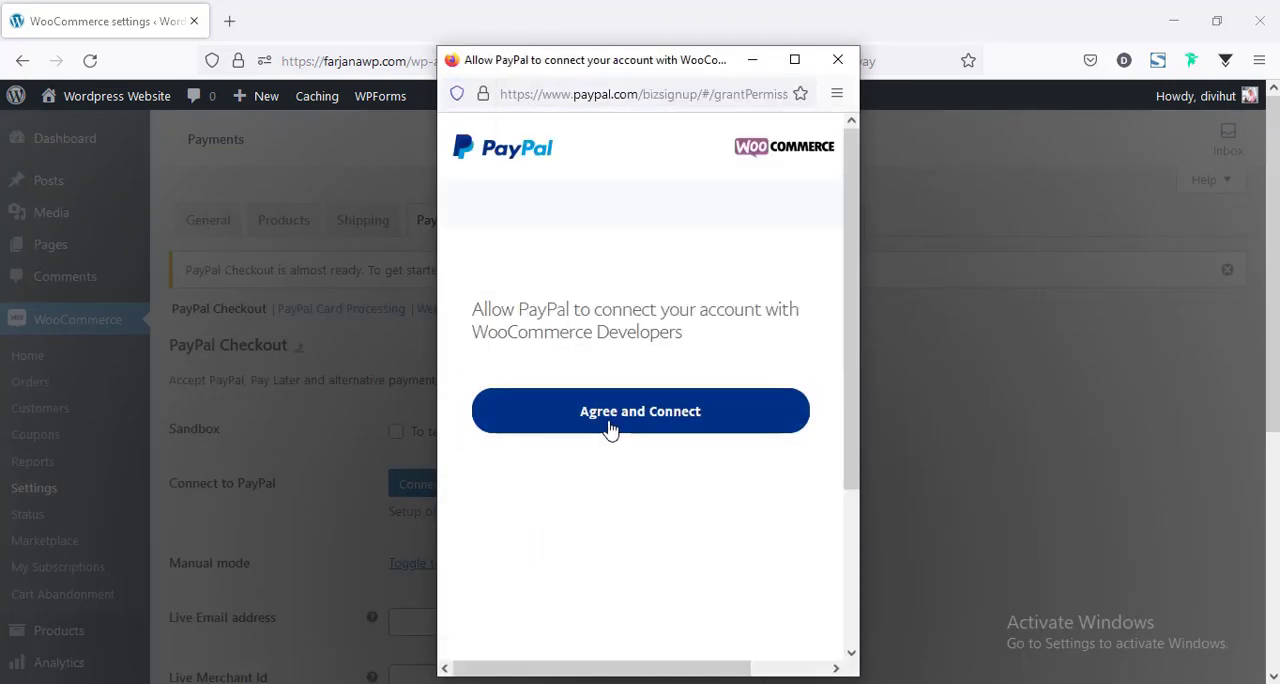
{"action": "left_click", "coordinate": [655, 427]}
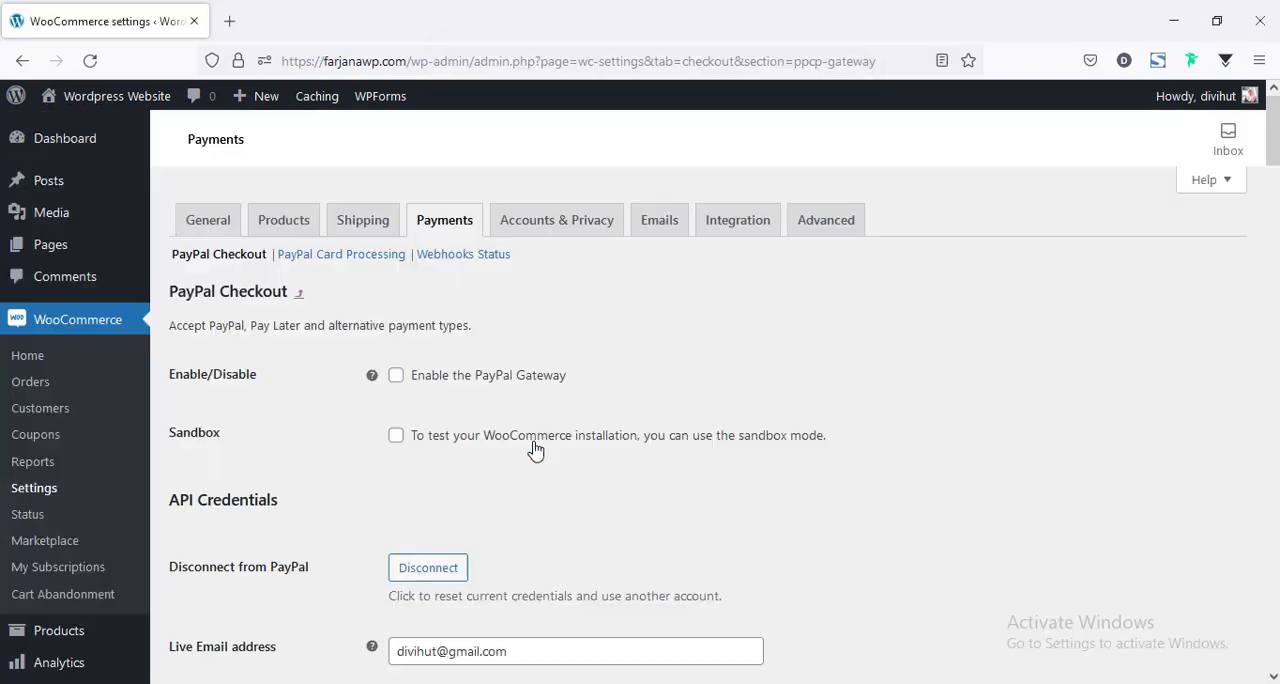
{"action": "scroll", "coordinate": [531, 449], "scroll_direction": "down", "scroll_amount": 3}
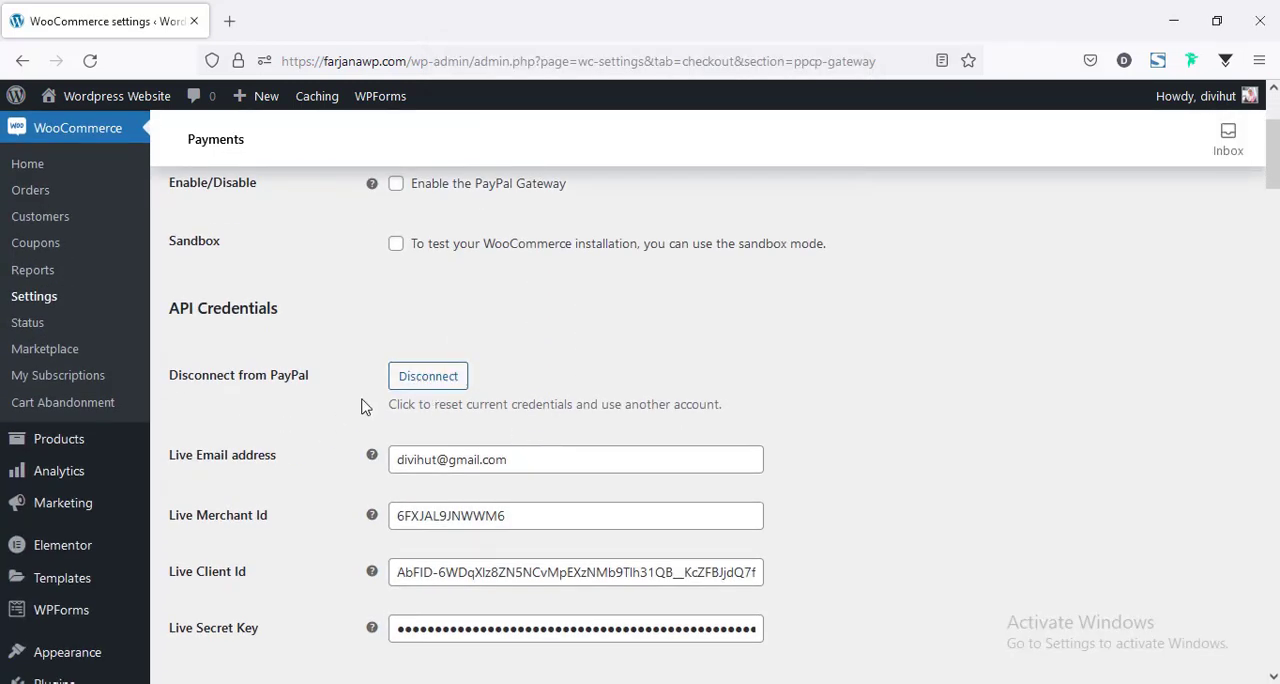
Enable the PayPal gateway in the PayPal Checkout settings.
{"action": "scroll", "coordinate": [536, 402], "scroll_direction": "down", "scroll_amount": 5}
{"action": "scroll", "coordinate": [534, 405], "scroll_direction": "up", "scroll_amount": 10}
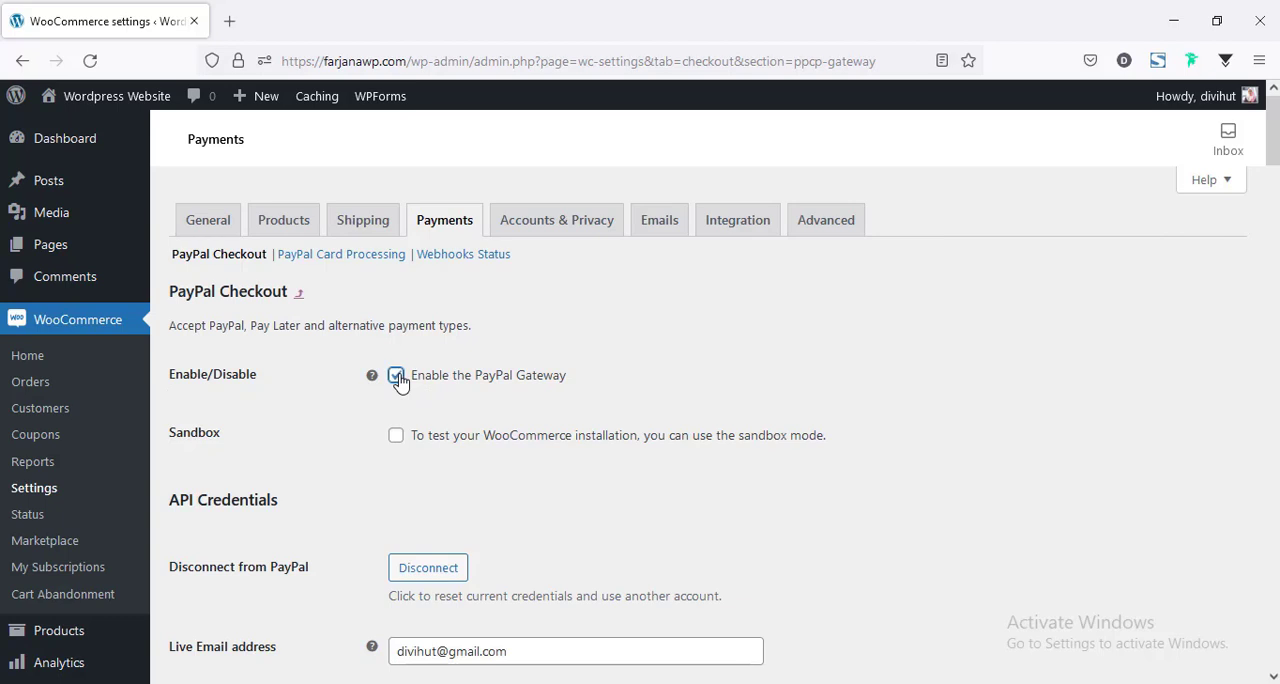
{"action": "scroll", "coordinate": [345, 460], "scroll_direction": "down", "scroll_amount": 2}
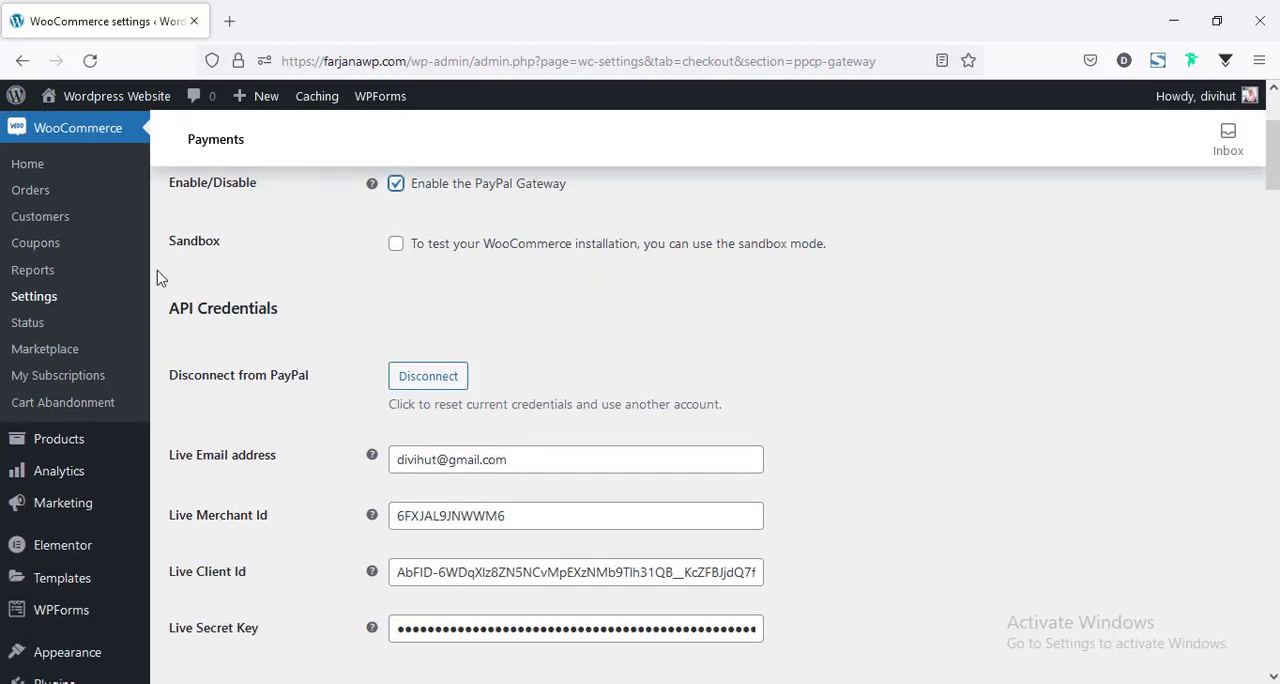
{"action": "scroll", "coordinate": [187, 432], "scroll_direction": "up", "scroll_amount": 2}
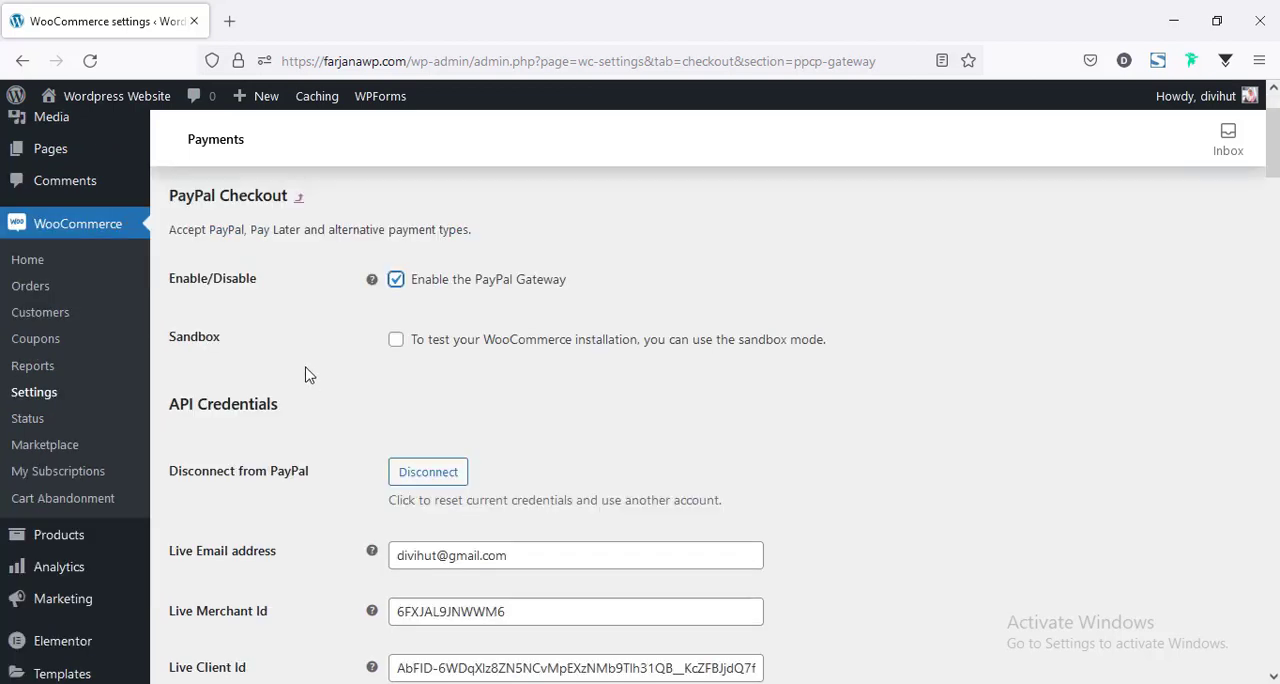
Review the PayPal Checkout title, description, checkout button and Pay Later options, and save the settings.
{"action": "scroll", "coordinate": [490, 412], "scroll_direction": "down", "scroll_amount": 5}
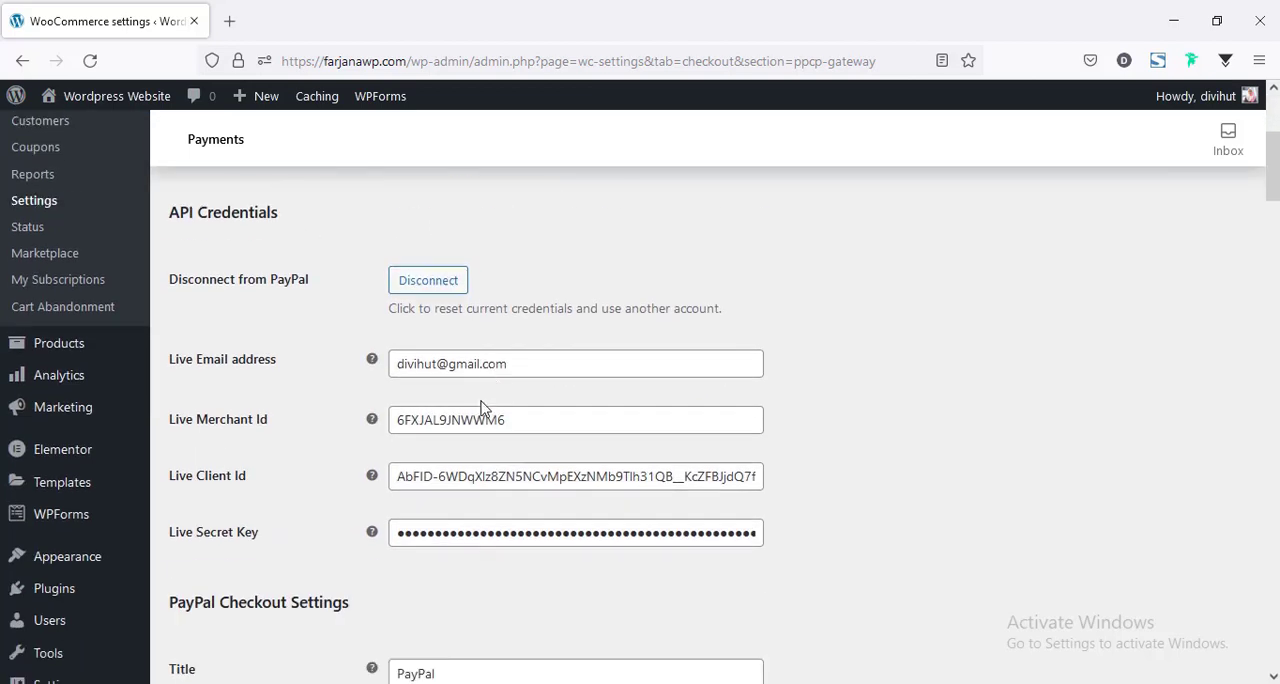
{"action": "scroll", "coordinate": [314, 446], "scroll_direction": "down", "scroll_amount": 1}
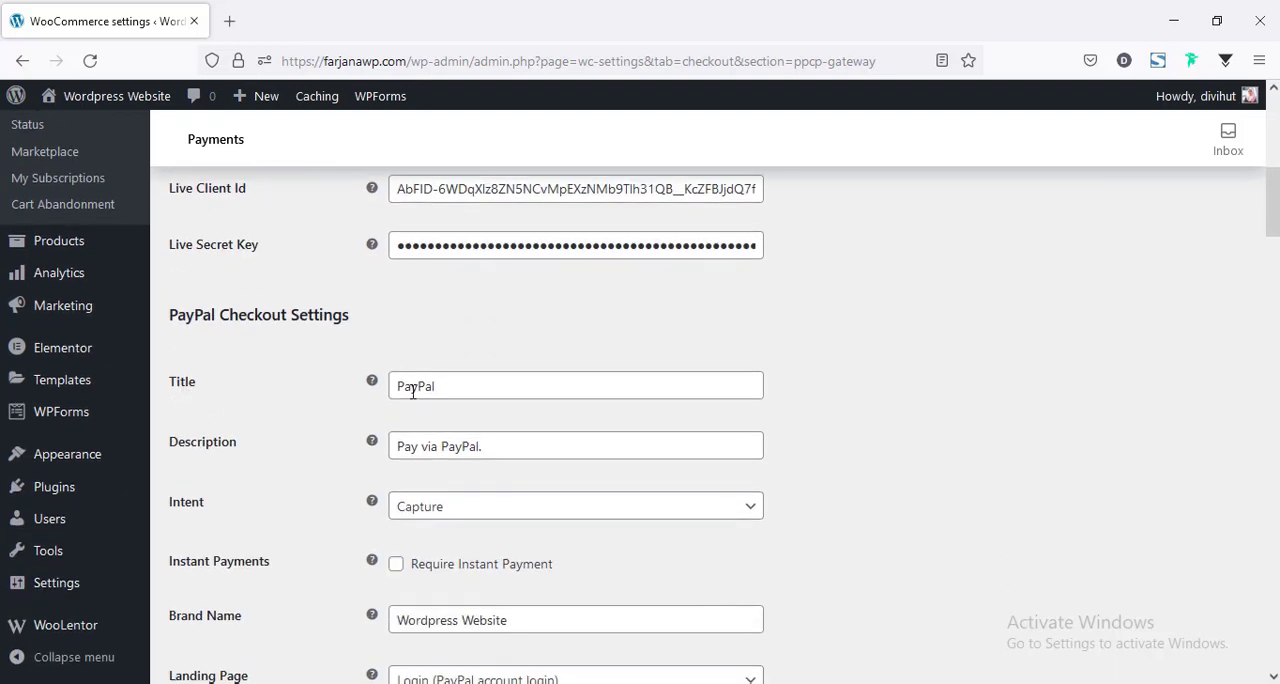
{"action": "double_click", "coordinate": [412, 391]}
{"action": "triple_click", "coordinate": [419, 457]}
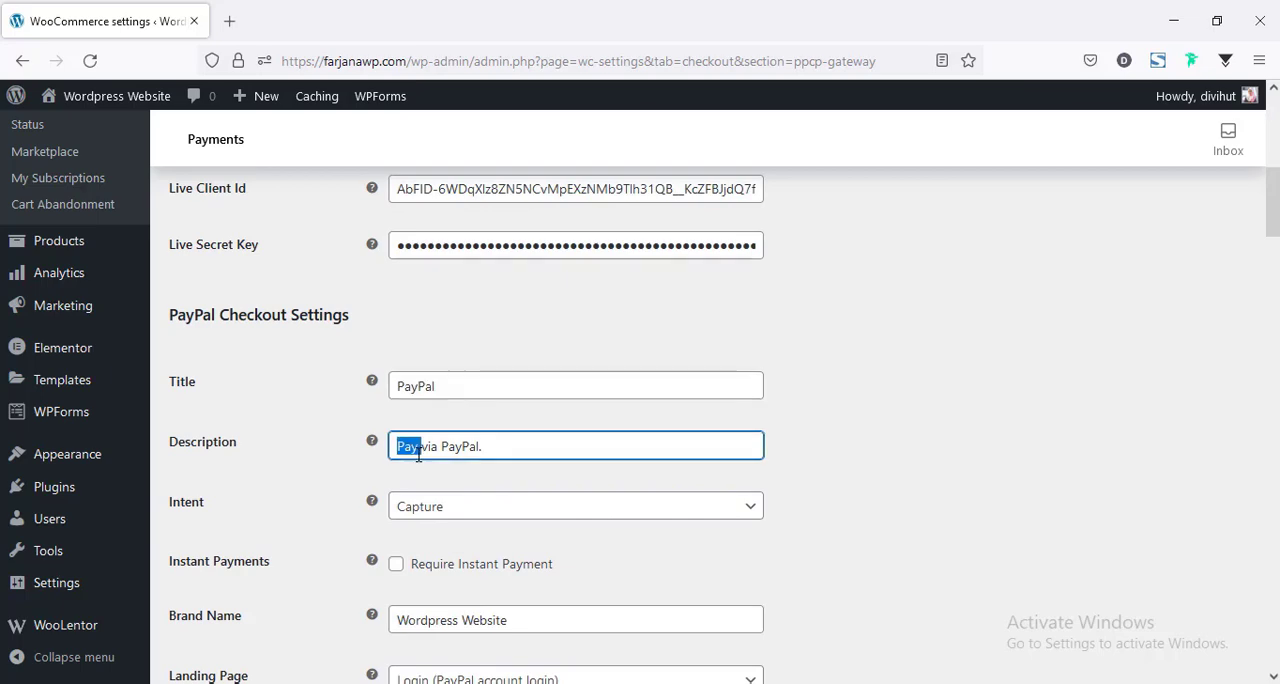
{"action": "scroll", "coordinate": [458, 510], "scroll_direction": "down", "scroll_amount": 1}
{"action": "scroll", "coordinate": [456, 507], "scroll_direction": "down", "scroll_amount": 5}
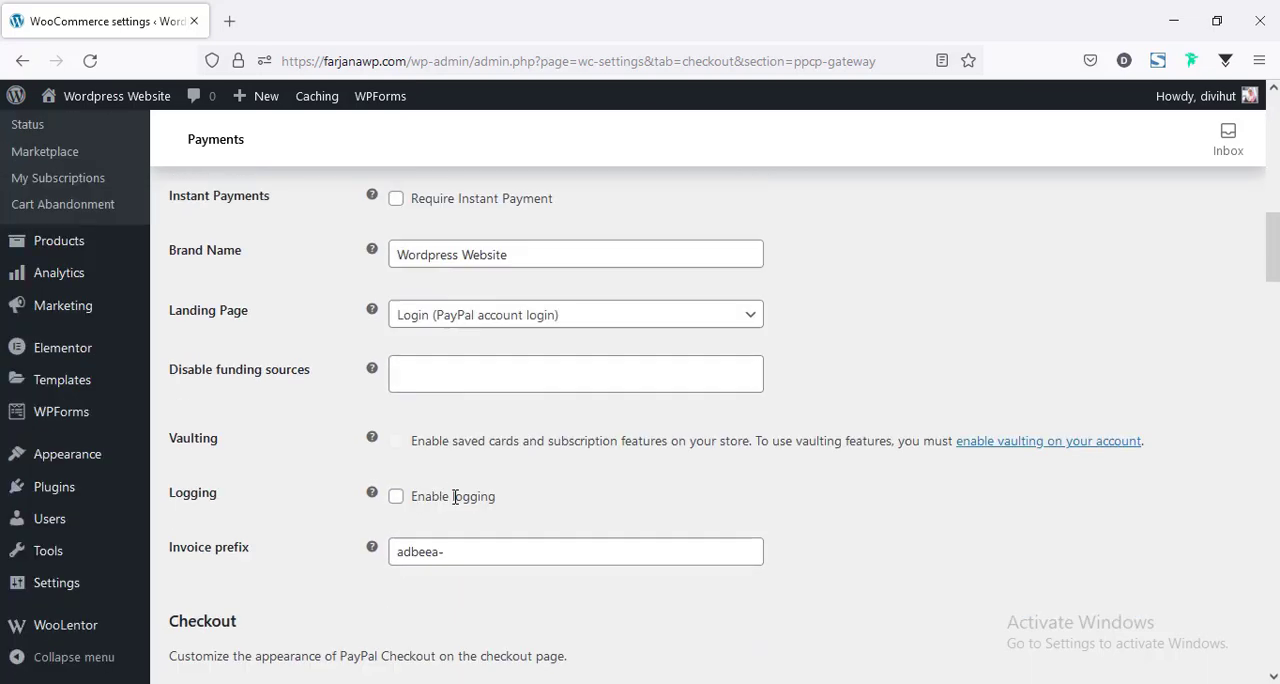
{"action": "scroll", "coordinate": [451, 500], "scroll_direction": "down", "scroll_amount": 1}
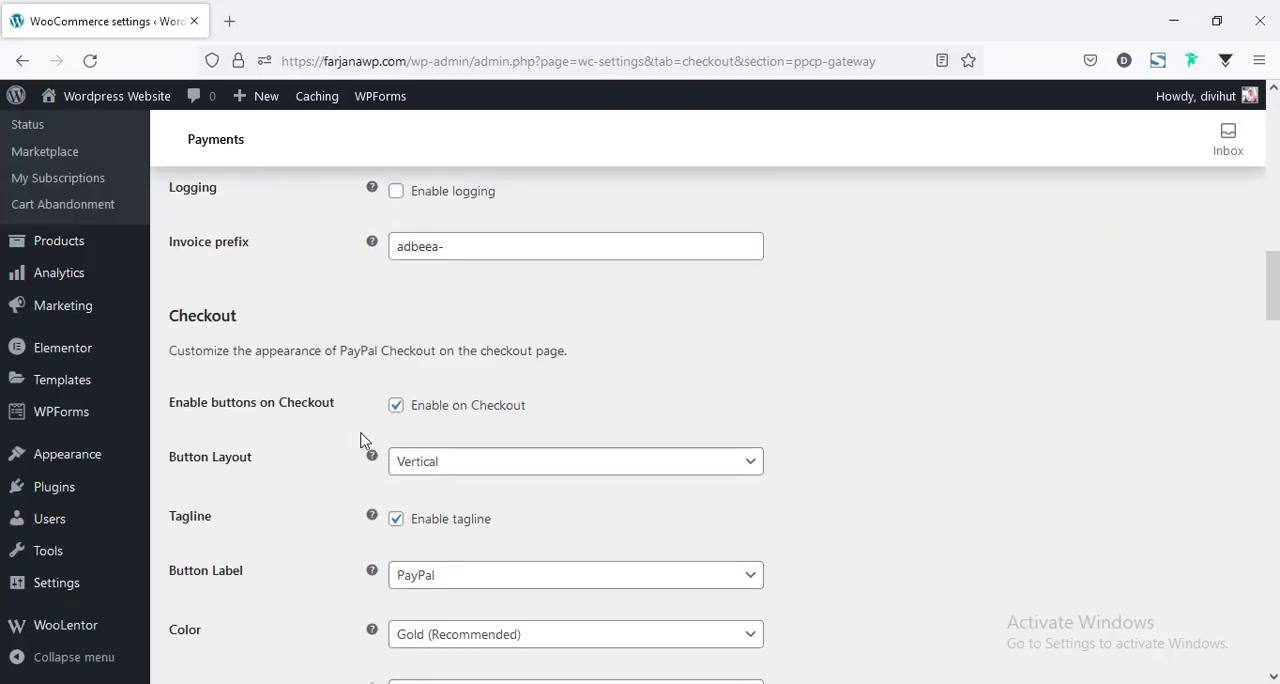
{"action": "scroll", "coordinate": [463, 553], "scroll_direction": "down", "scroll_amount": 4}
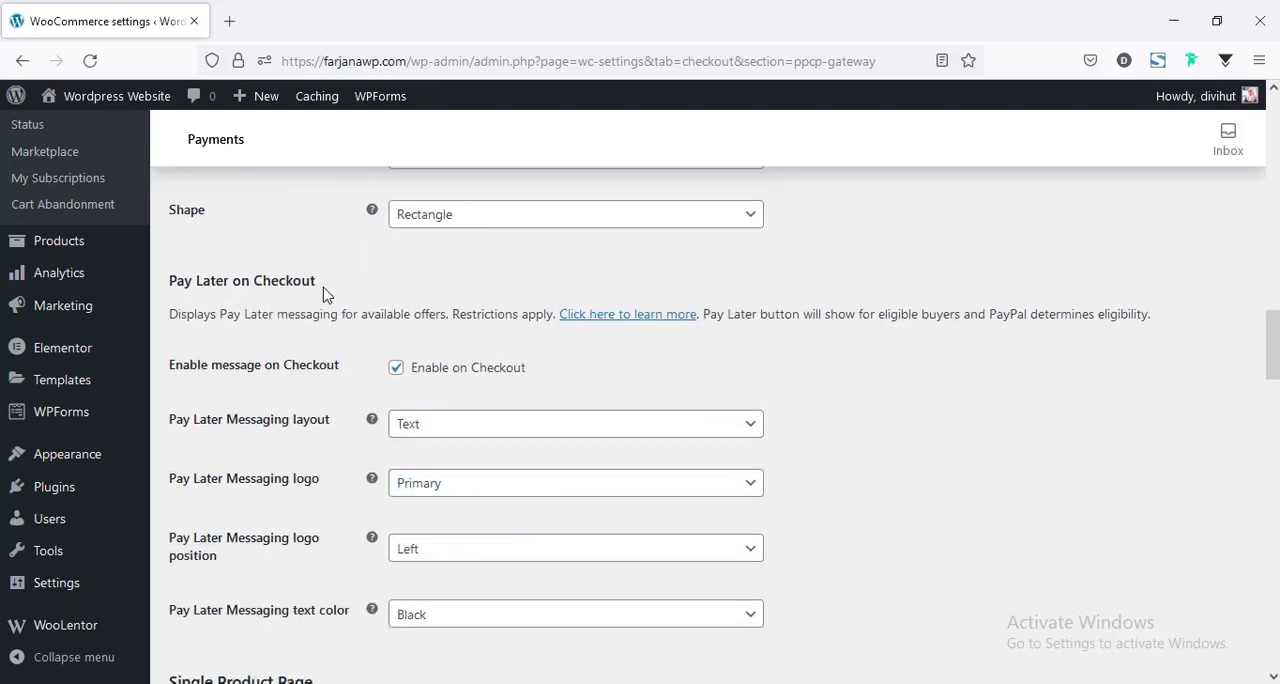
{"action": "scroll", "coordinate": [437, 410], "scroll_direction": "down", "scroll_amount": 3}
{"action": "scroll", "coordinate": [437, 410], "scroll_direction": "up", "scroll_amount": 3}
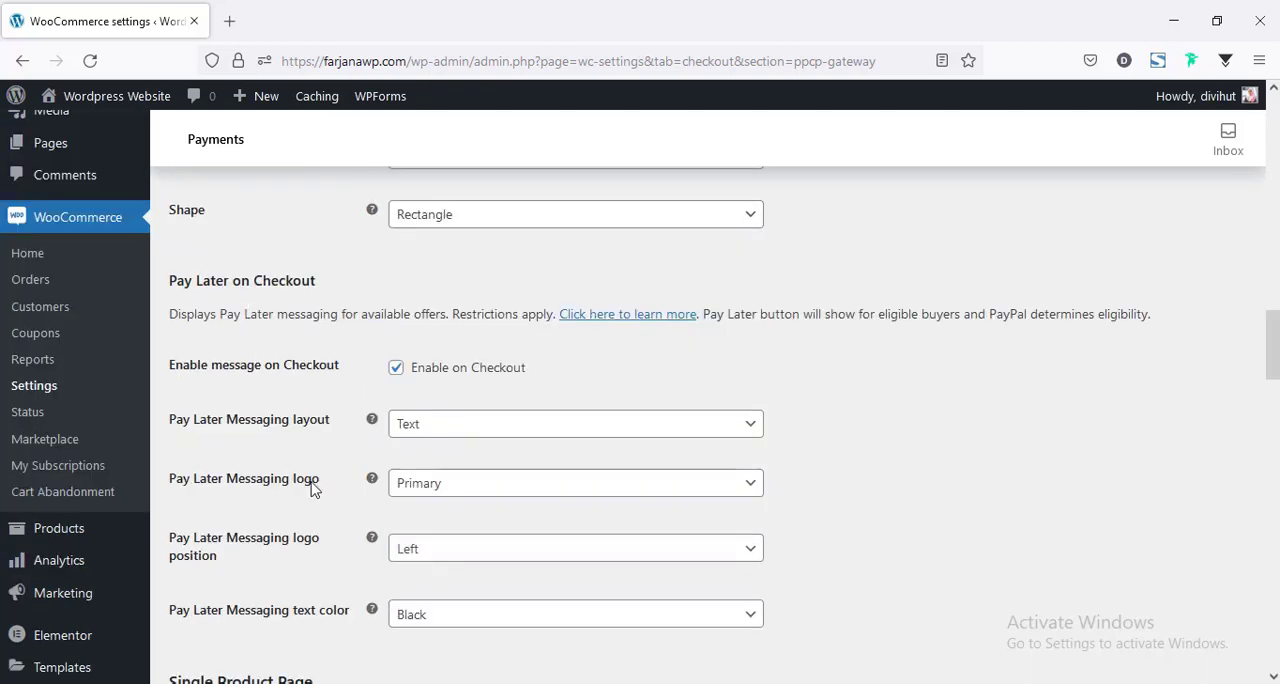
{"action": "left_click_drag", "start_coordinate": [1274, 345], "coordinate": [1274, 640]}
{"action": "left_click", "coordinate": [217, 594]}
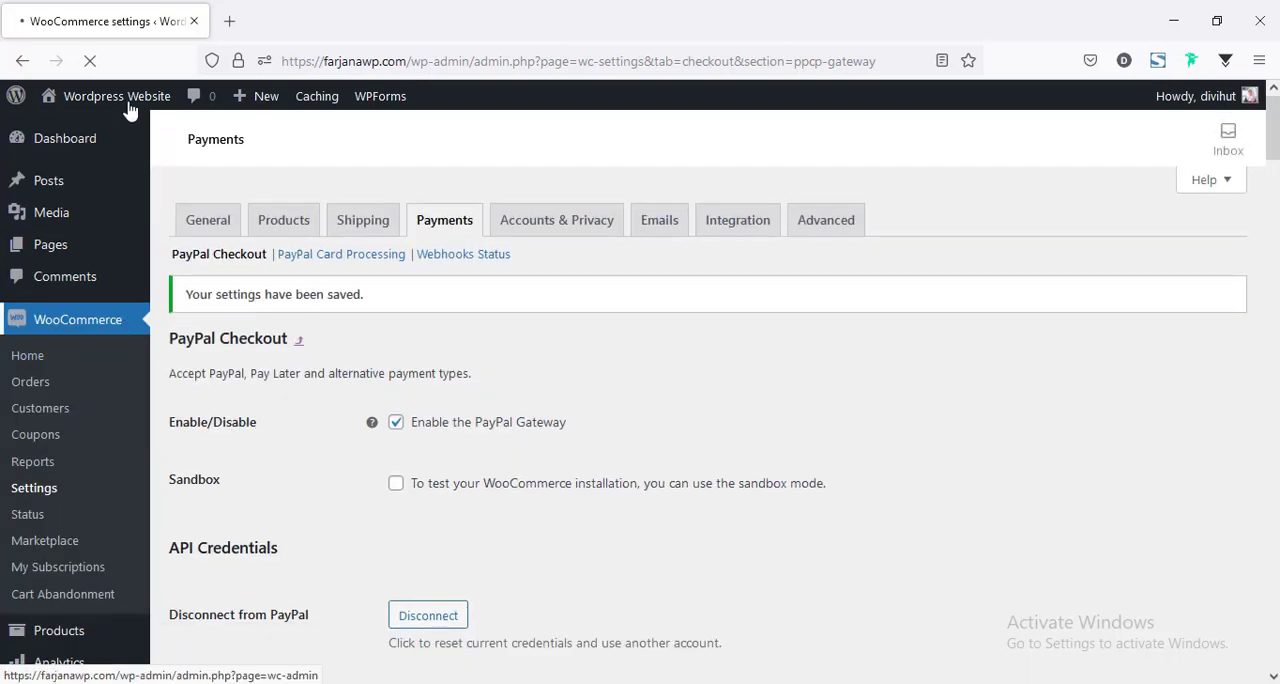
Open the store page in a separate tab and add the Wall Clock to the cart.
{"action": "mouse_move", "coordinate": [129, 105]}
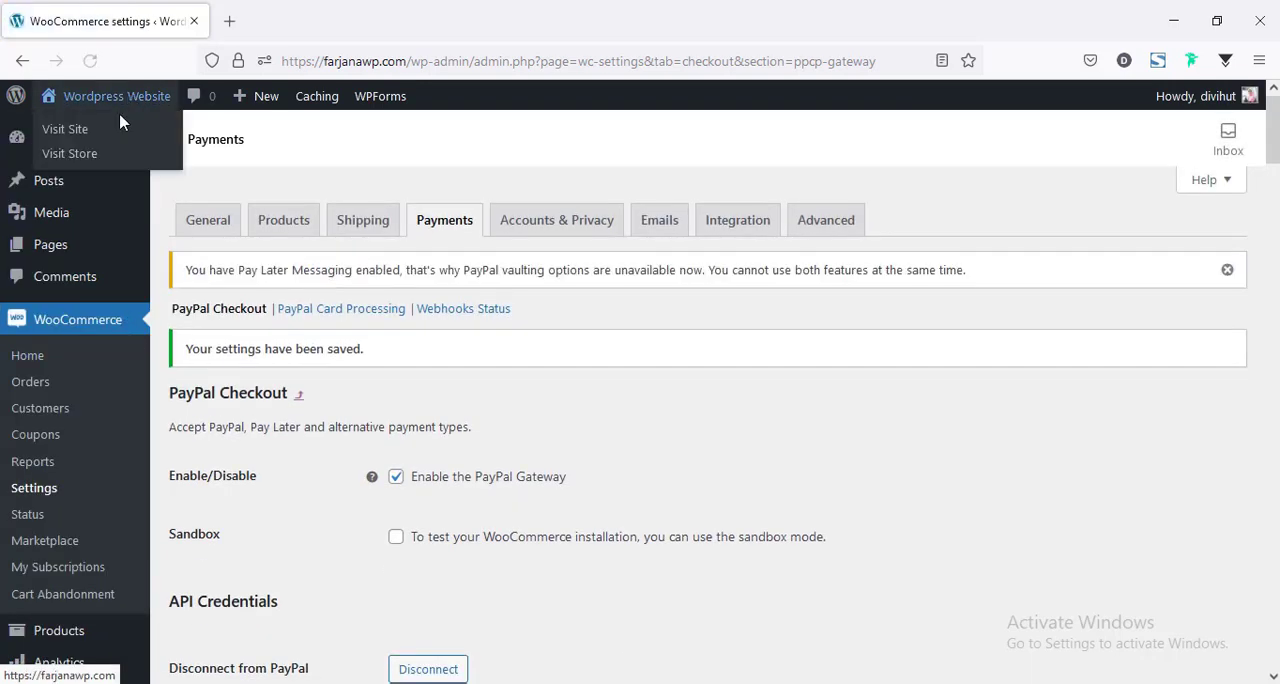
{"action": "left_click", "coordinate": [86, 161], "text": "ctrl"}
{"action": "left_click", "coordinate": [368, 22]}
{"action": "left_click_drag", "start_coordinate": [1275, 180], "coordinate": [1275, 293]}
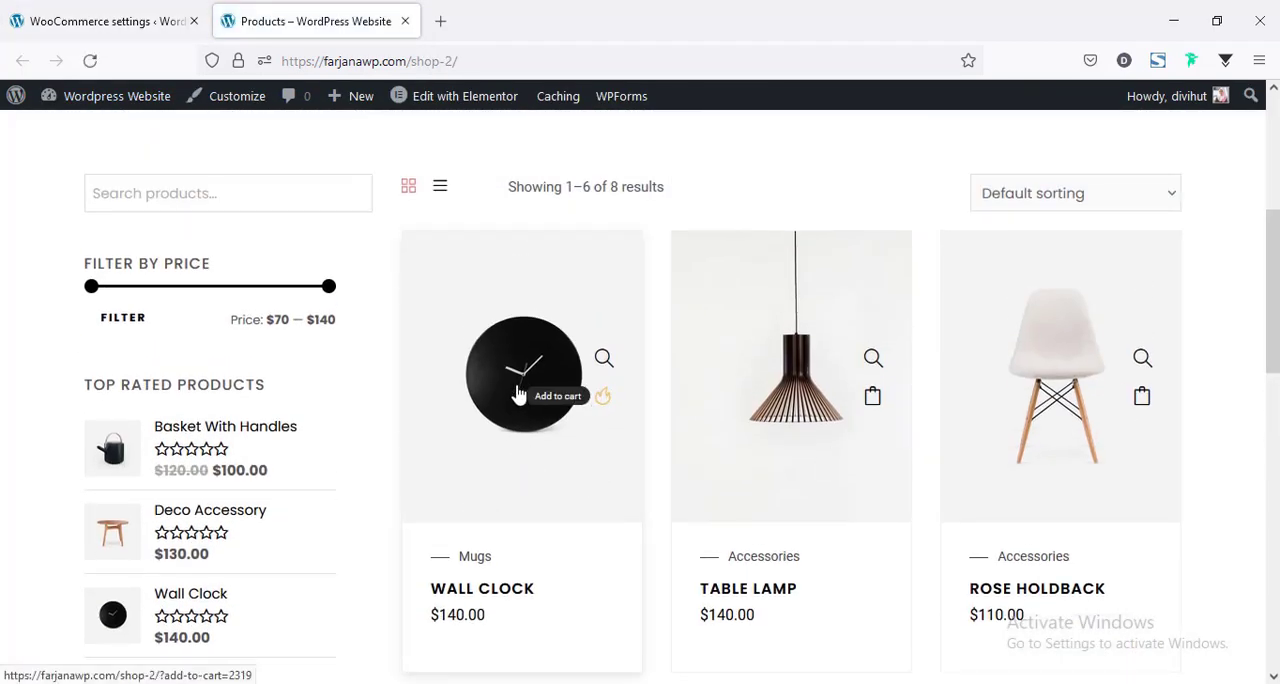
{"action": "left_click", "coordinate": [601, 400]}
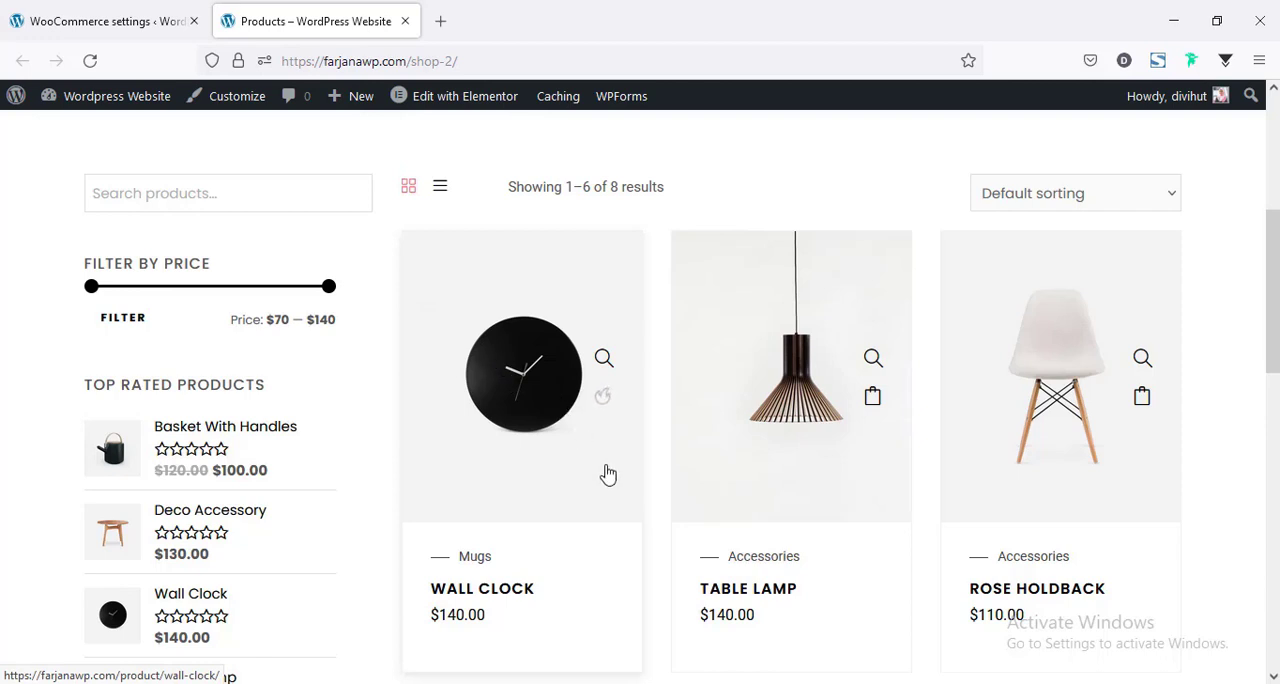
Check the mini cart for PayPal options, and examine the payment buttons beneath the totals on the cart page.
{"action": "scroll", "coordinate": [875, 405], "scroll_direction": "up", "scroll_amount": 4}
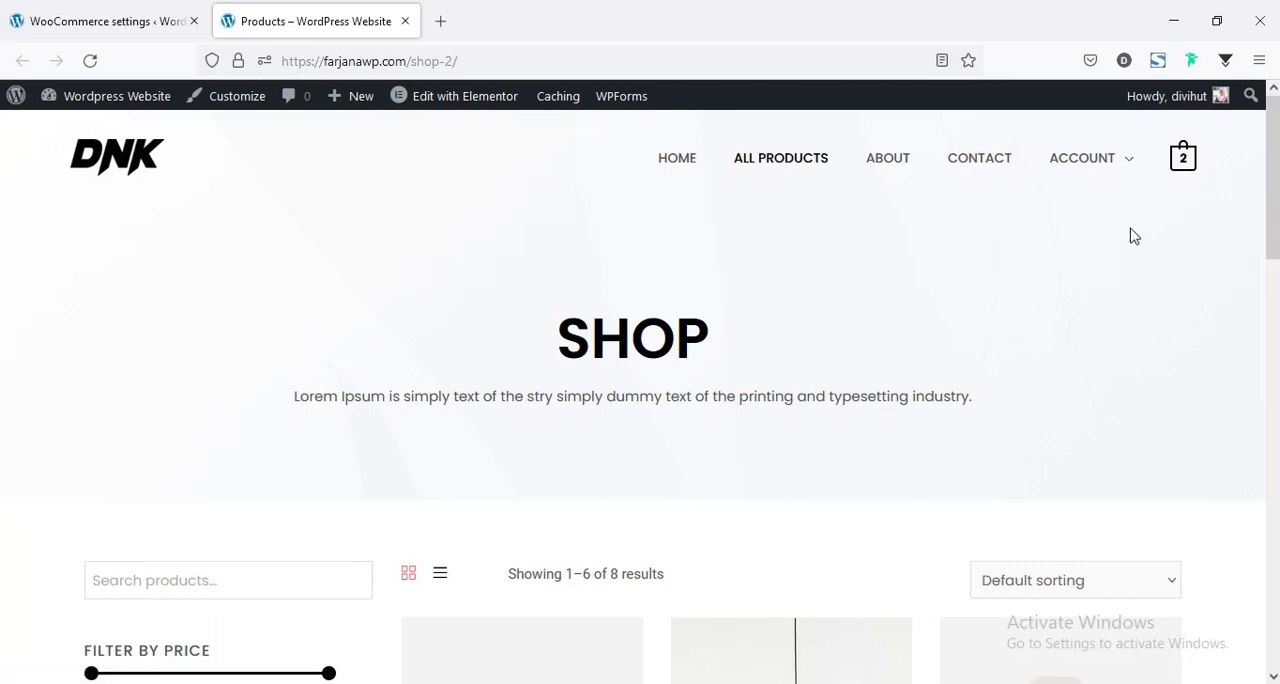
{"action": "mouse_move", "coordinate": [1183, 158]}
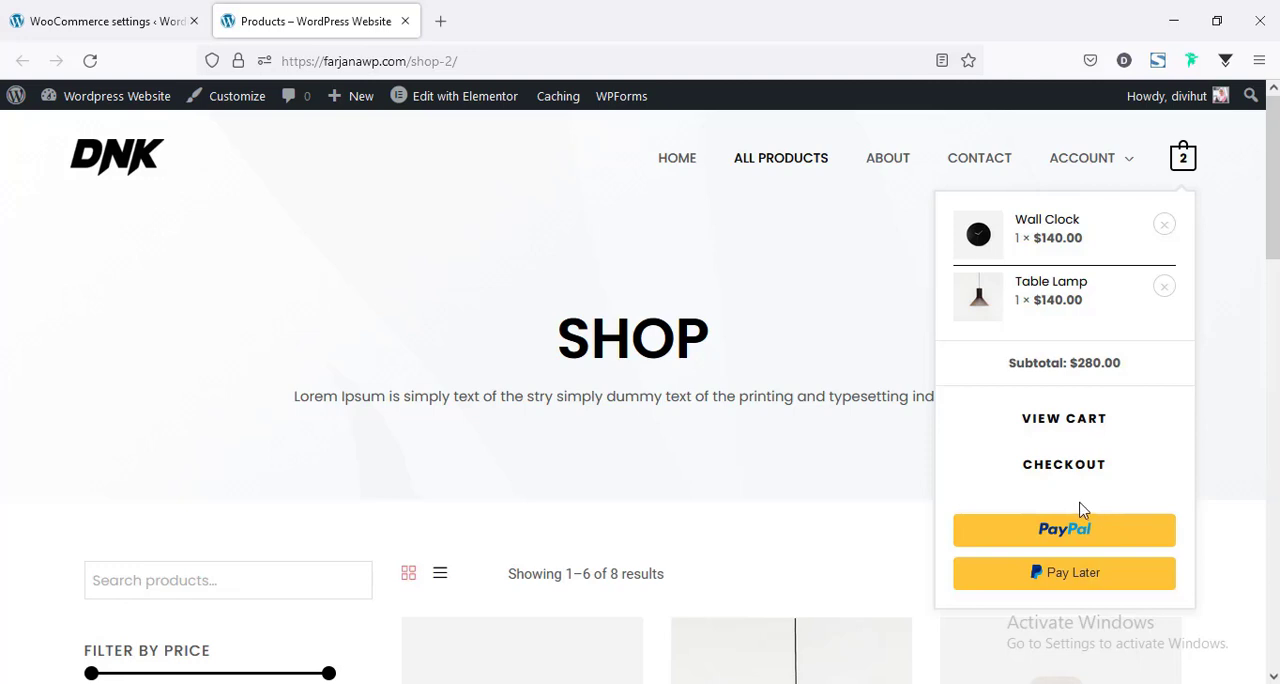
{"action": "left_click", "coordinate": [110, 21]}
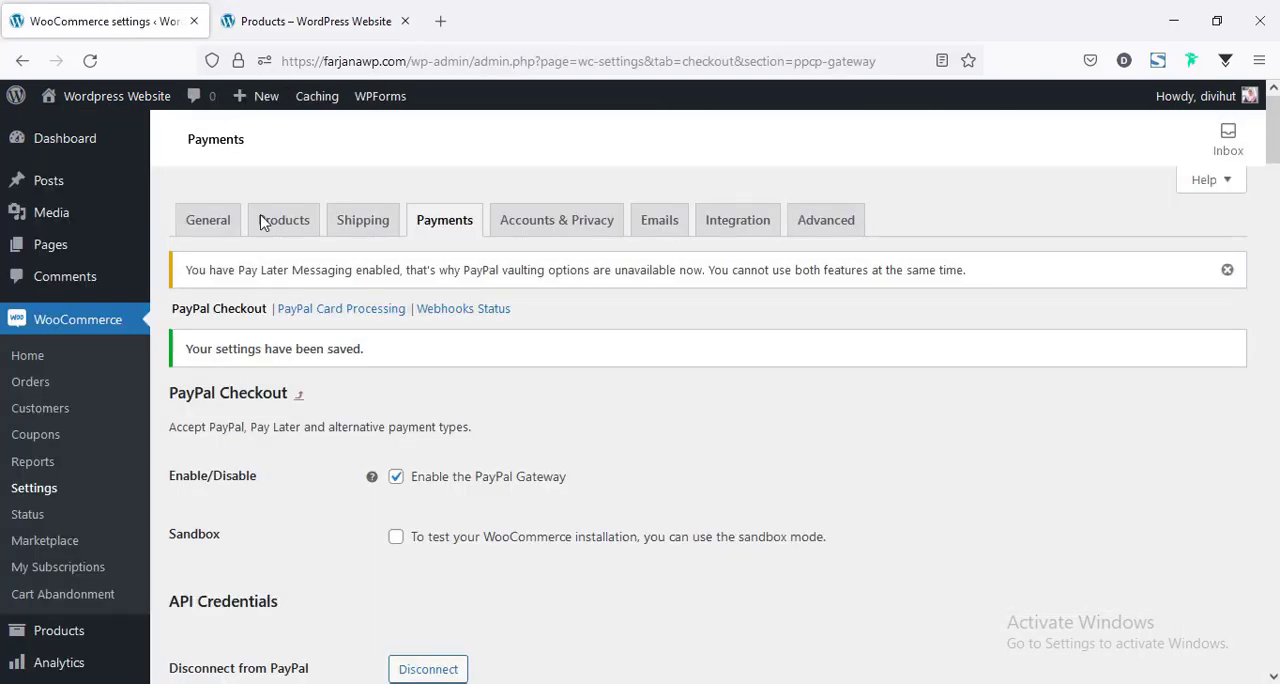
{"action": "left_click", "coordinate": [360, 21]}
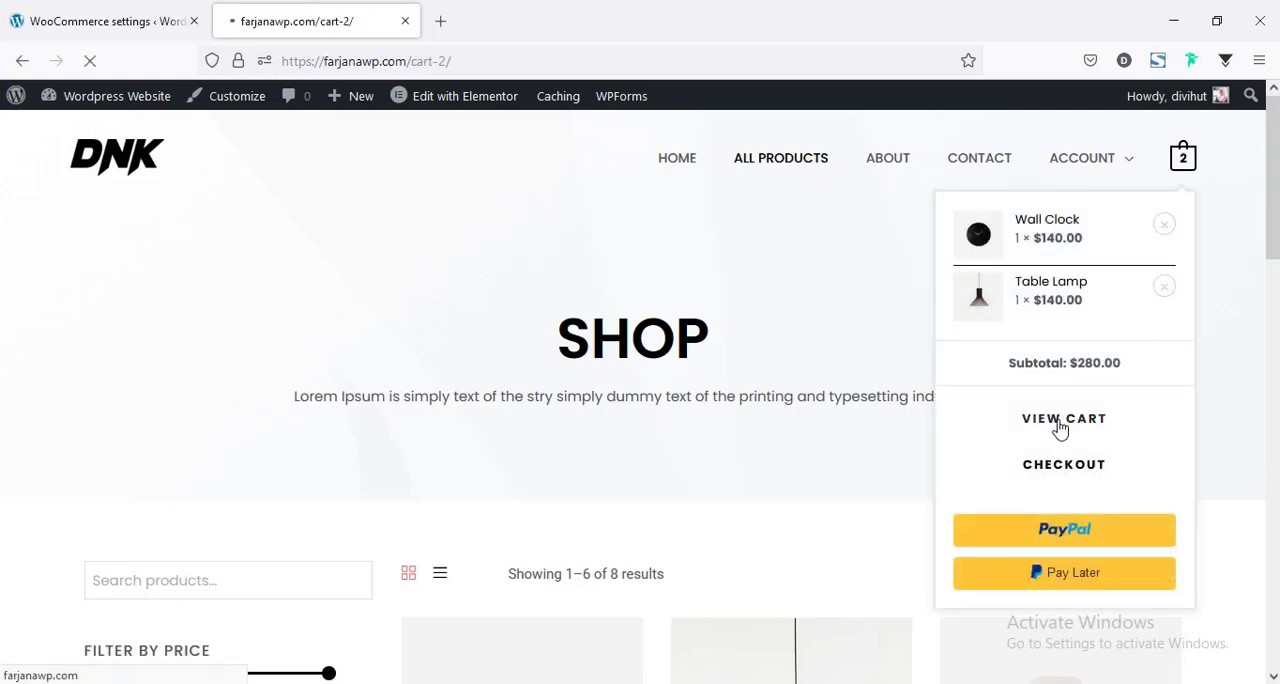
{"action": "scroll", "coordinate": [1054, 494], "scroll_direction": "down", "scroll_amount": 6}
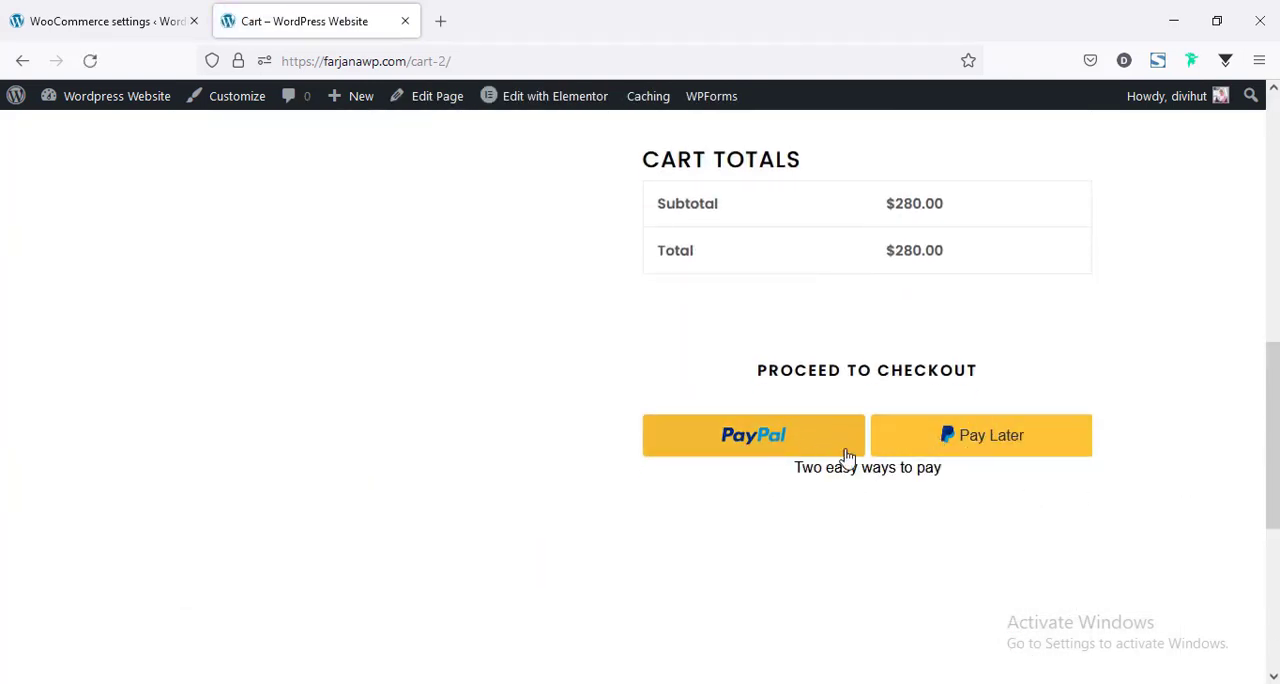
Disable the PayPal buttons and the Pay Later message for the cart page in the PayPal Checkout settings.
{"action": "left_click", "coordinate": [88, 8]}
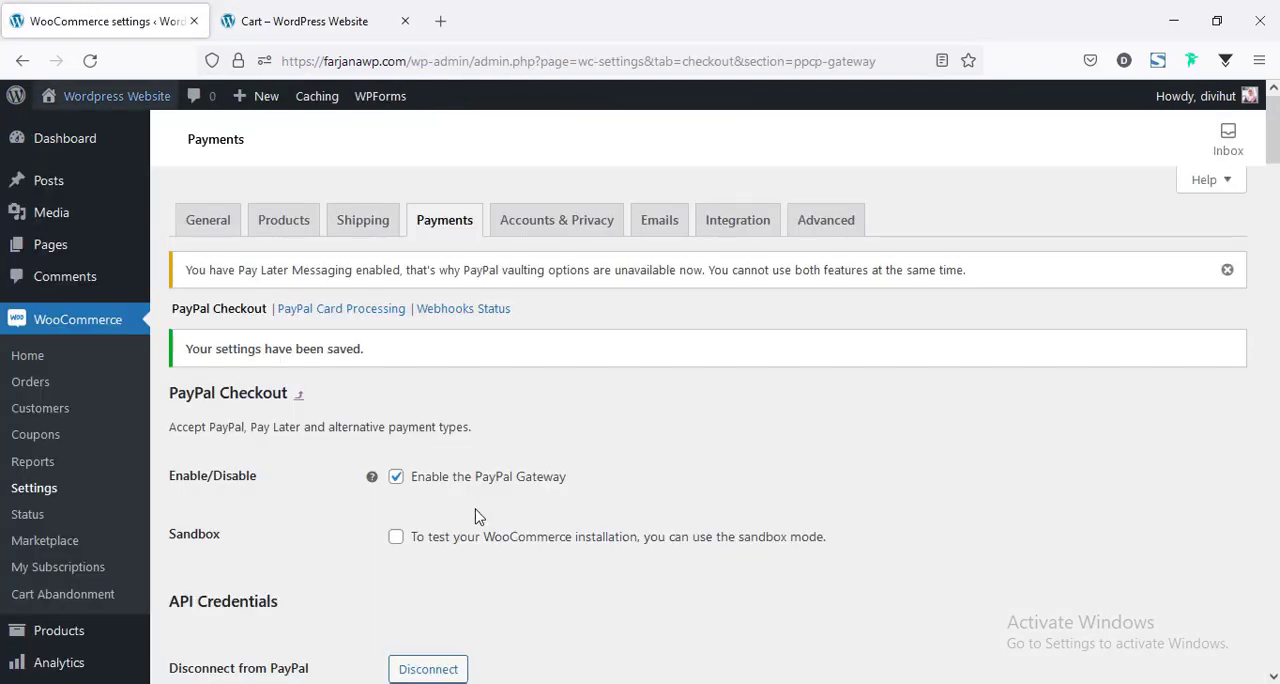
{"action": "scroll", "coordinate": [500, 494], "scroll_direction": "down", "scroll_amount": 10}
{"action": "scroll", "coordinate": [502, 497], "scroll_direction": "down", "scroll_amount": 10}
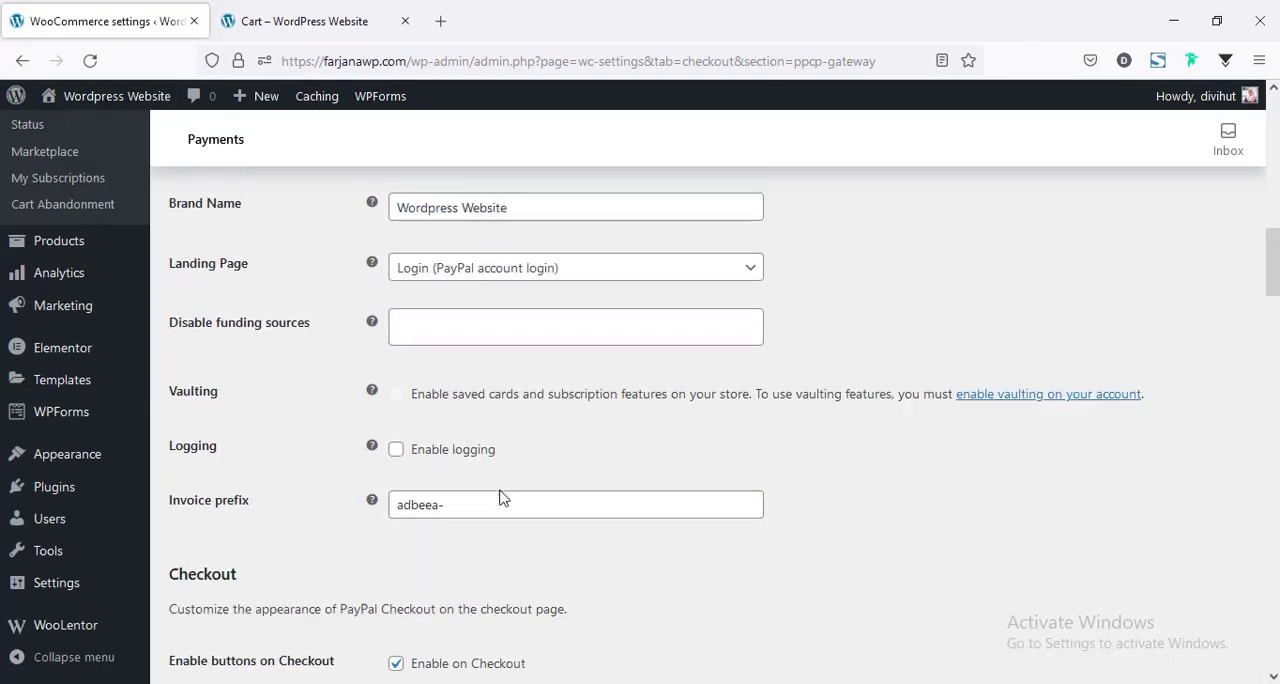
{"action": "scroll", "coordinate": [334, 542], "scroll_direction": "down", "scroll_amount": 10}
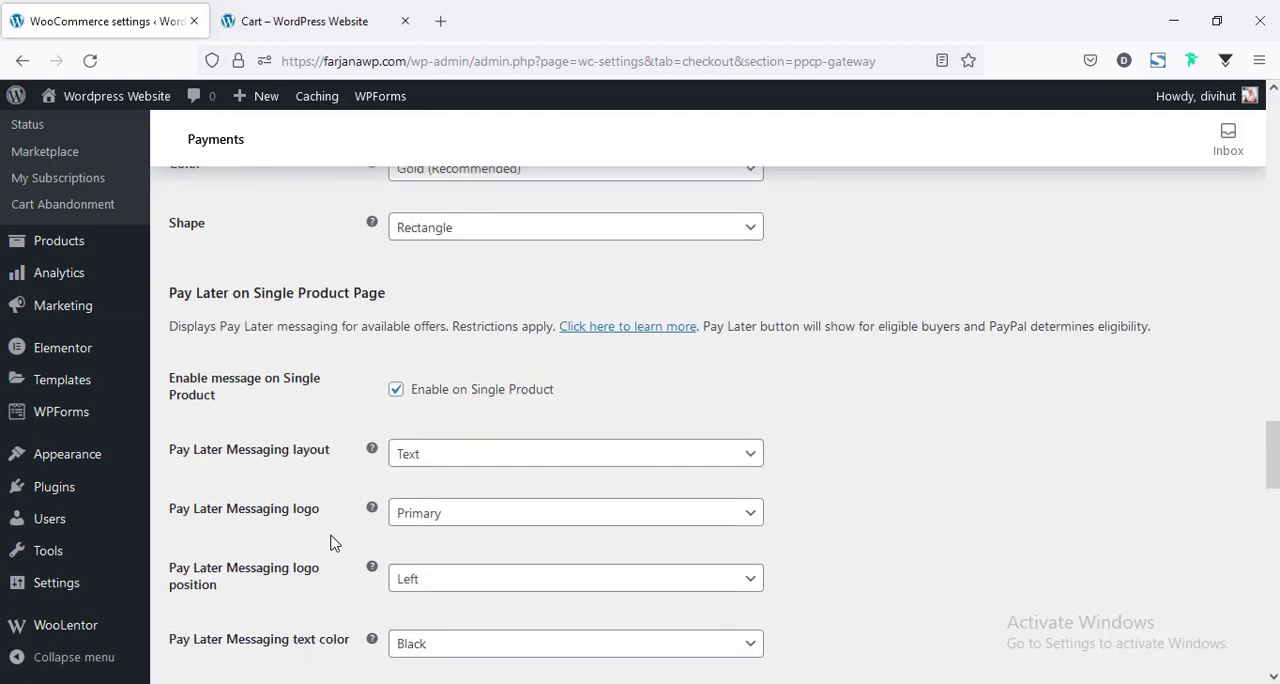
{"action": "left_click", "coordinate": [396, 317]}
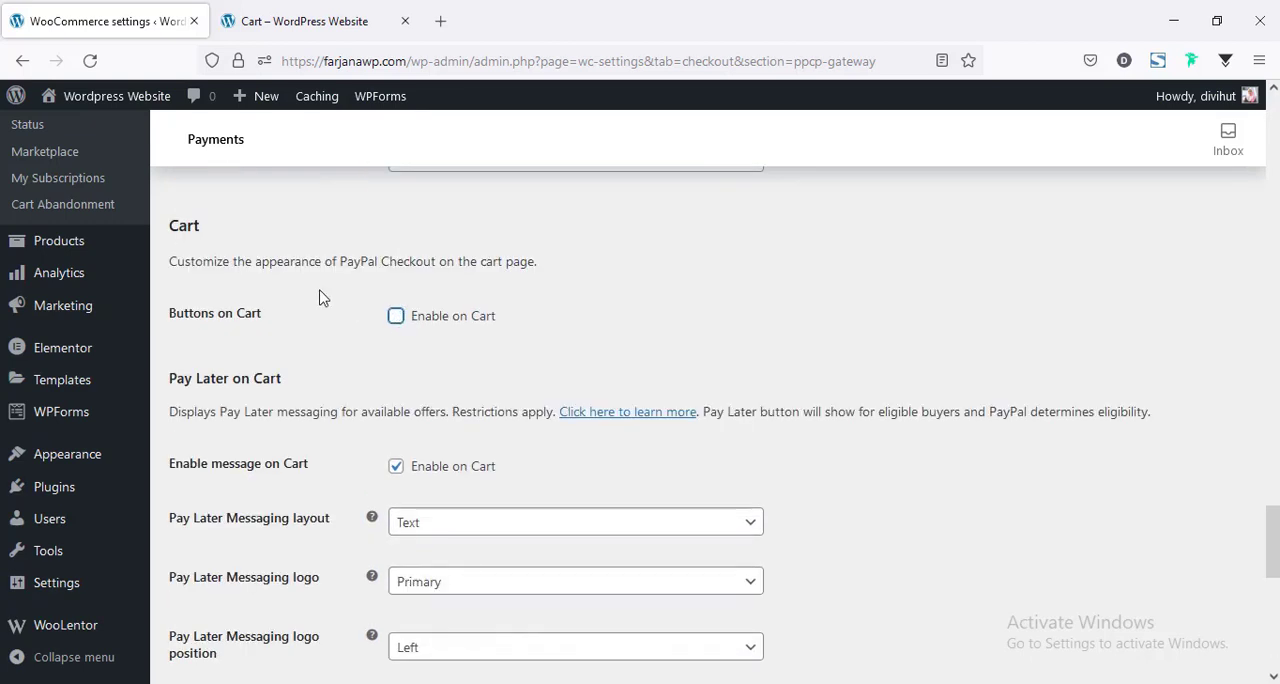
{"action": "left_click", "coordinate": [396, 466]}
Disable the PayPal buttons on the mini cart and save the settings.
{"action": "scroll", "coordinate": [237, 358], "scroll_direction": "down", "scroll_amount": 2}
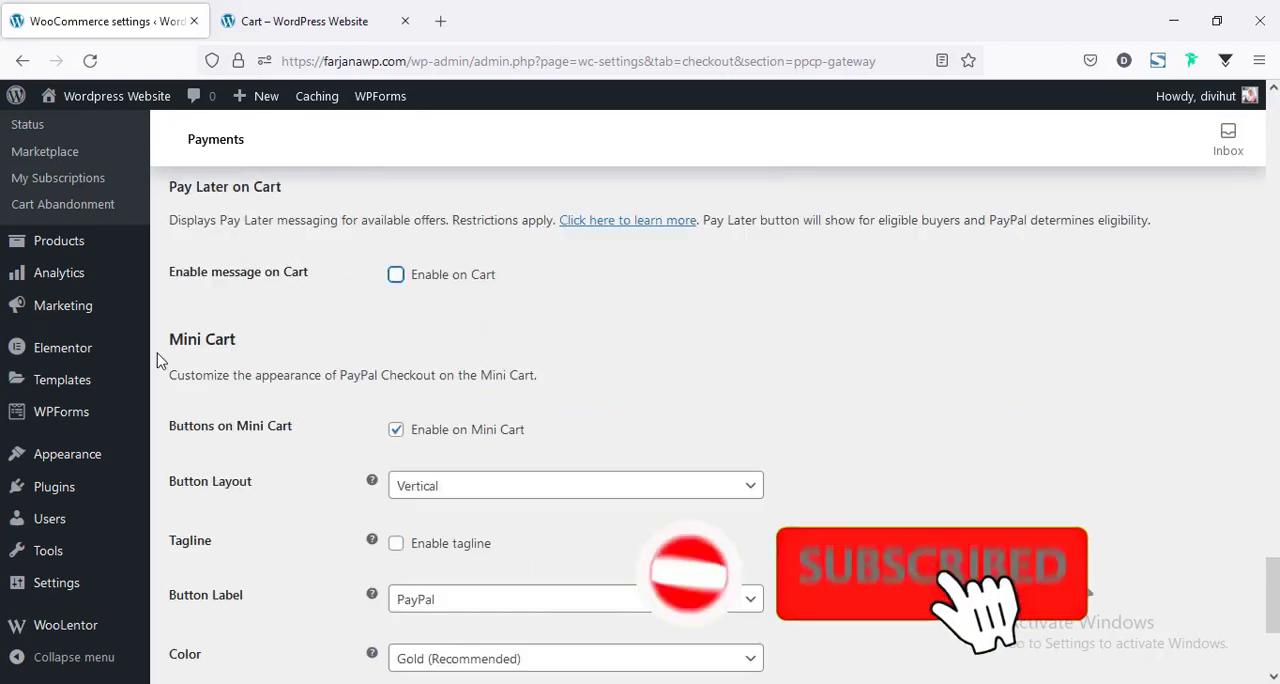
{"action": "left_click", "coordinate": [396, 431]}
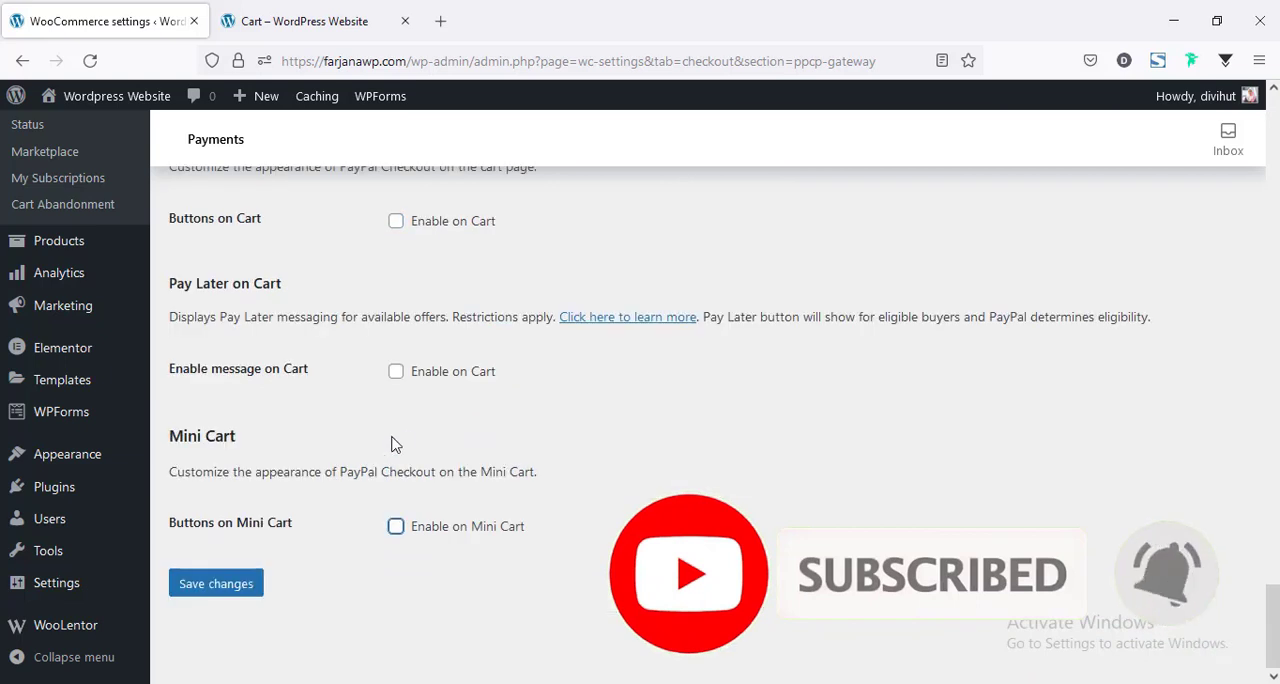
{"action": "left_click", "coordinate": [215, 588]}
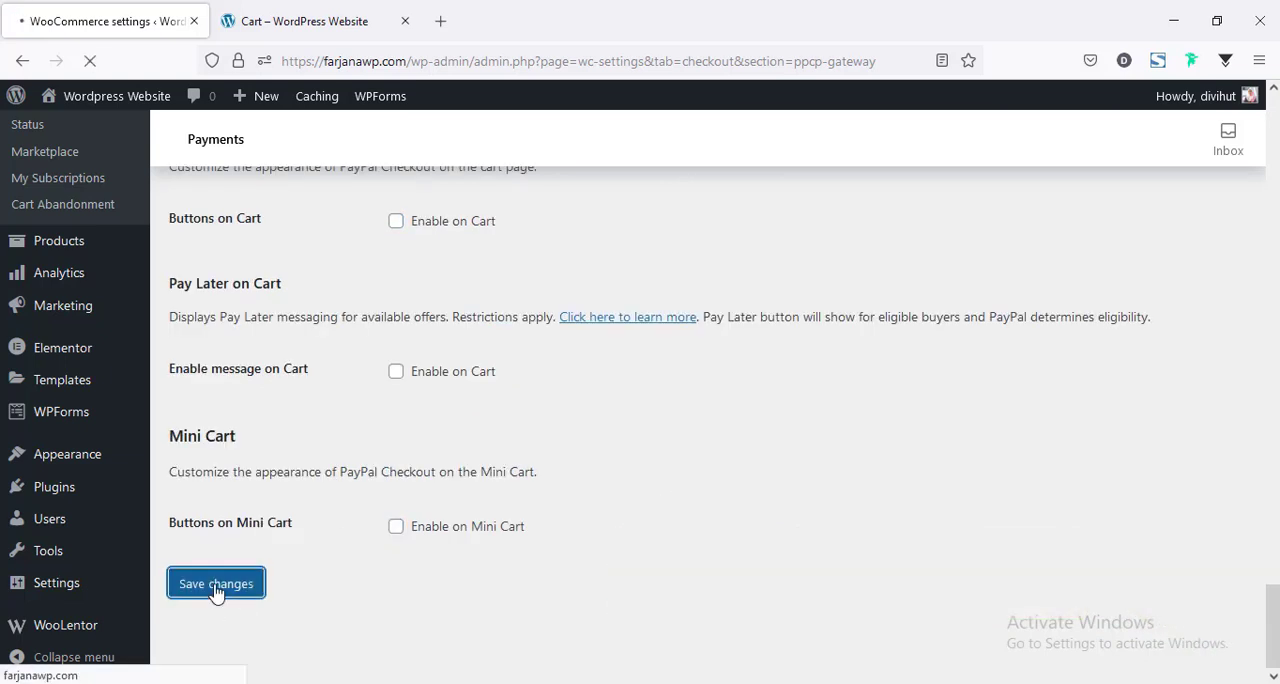
Reload the cart page and check the cart totals area and the mini cart for PayPal buttons.
{"action": "left_click", "coordinate": [326, 16]}
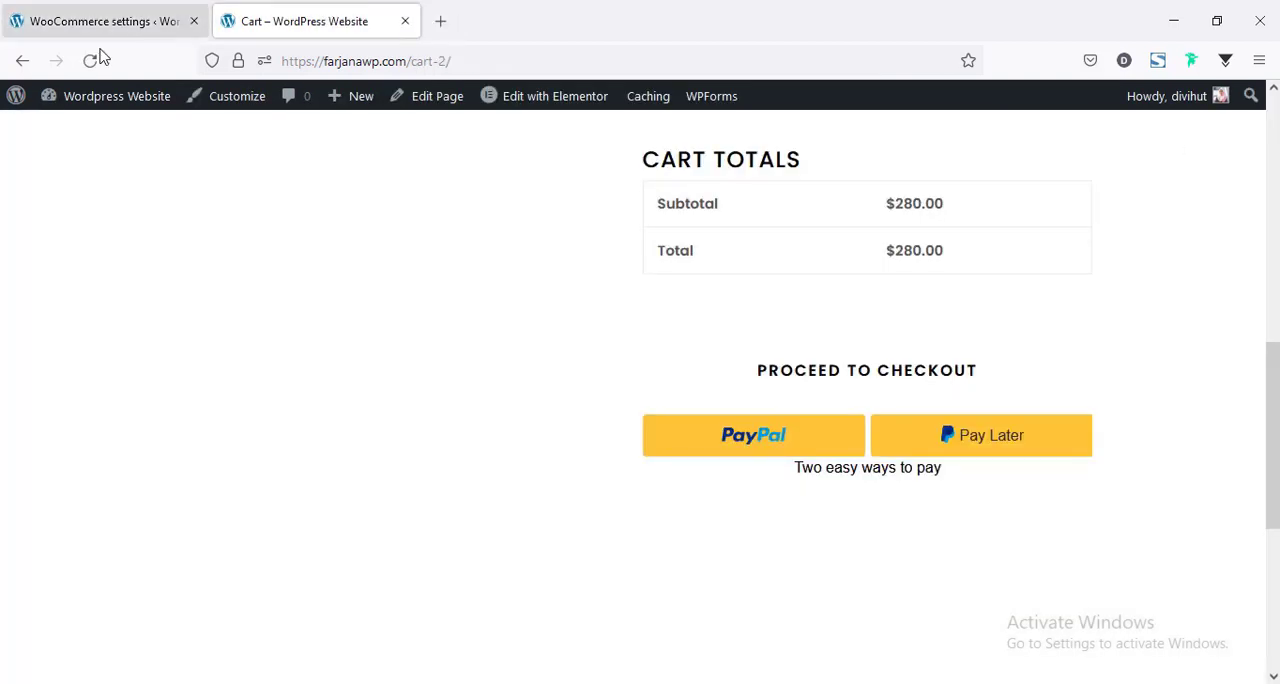
{"action": "left_click", "coordinate": [90, 62]}
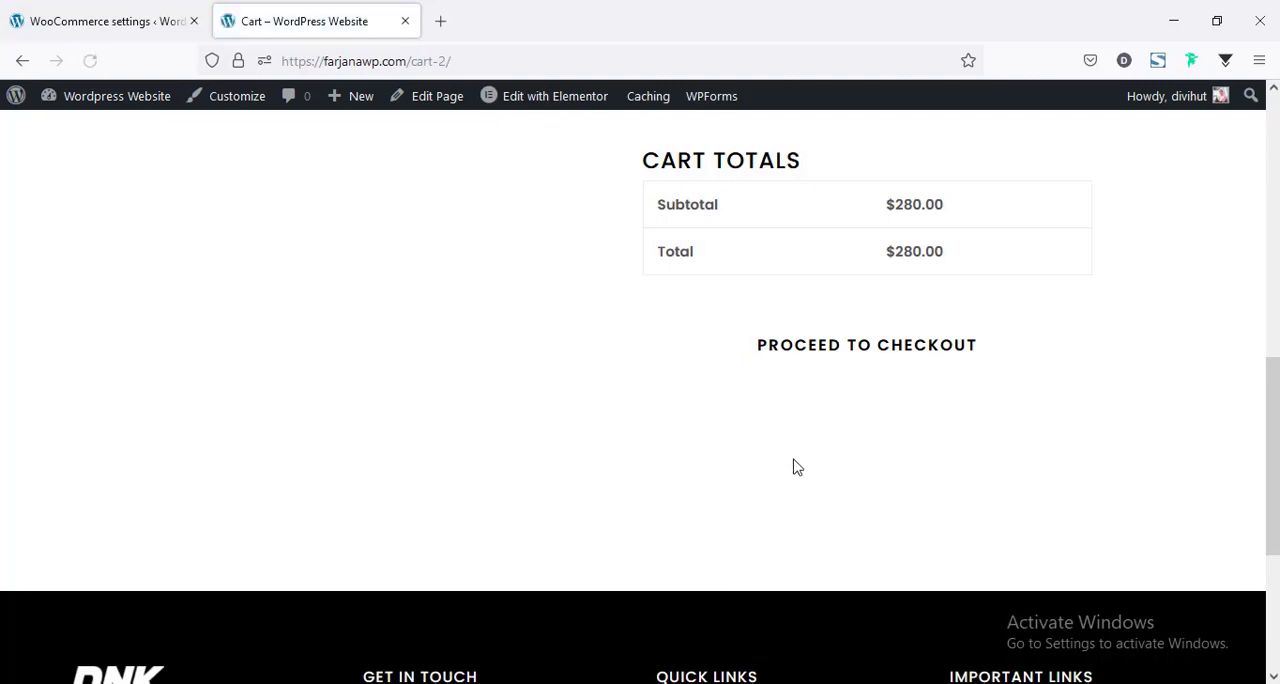
{"action": "scroll", "coordinate": [1183, 209], "scroll_direction": "up", "scroll_amount": 10}
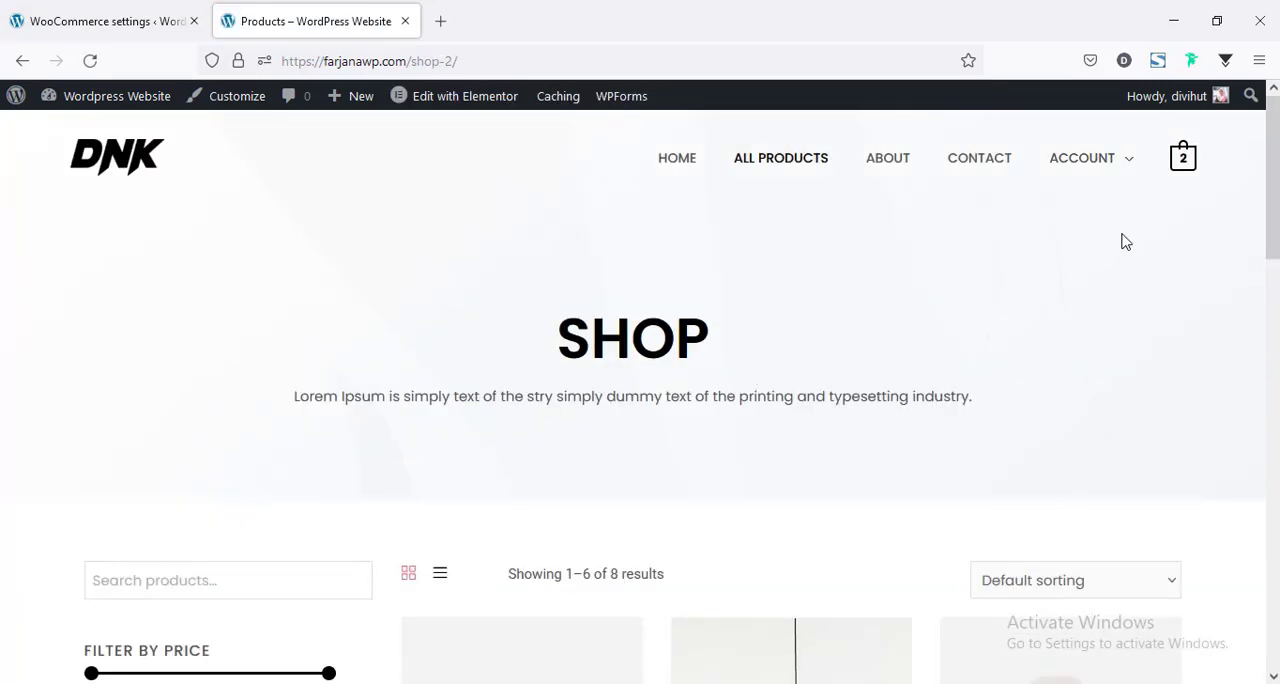
{"action": "mouse_move", "coordinate": [1186, 161]}
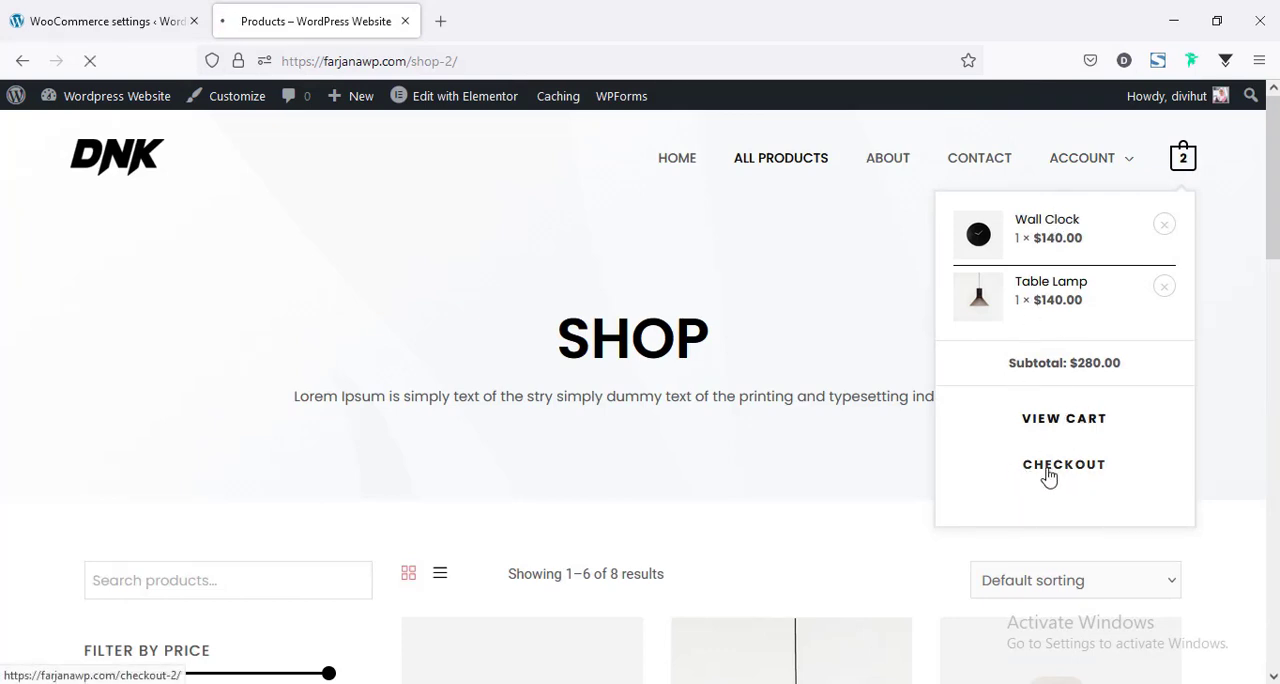
Go to the checkout page, choose PayPal as the payment method and look over its payment buttons.
{"action": "scroll", "coordinate": [617, 301], "scroll_direction": "down", "scroll_amount": 5}
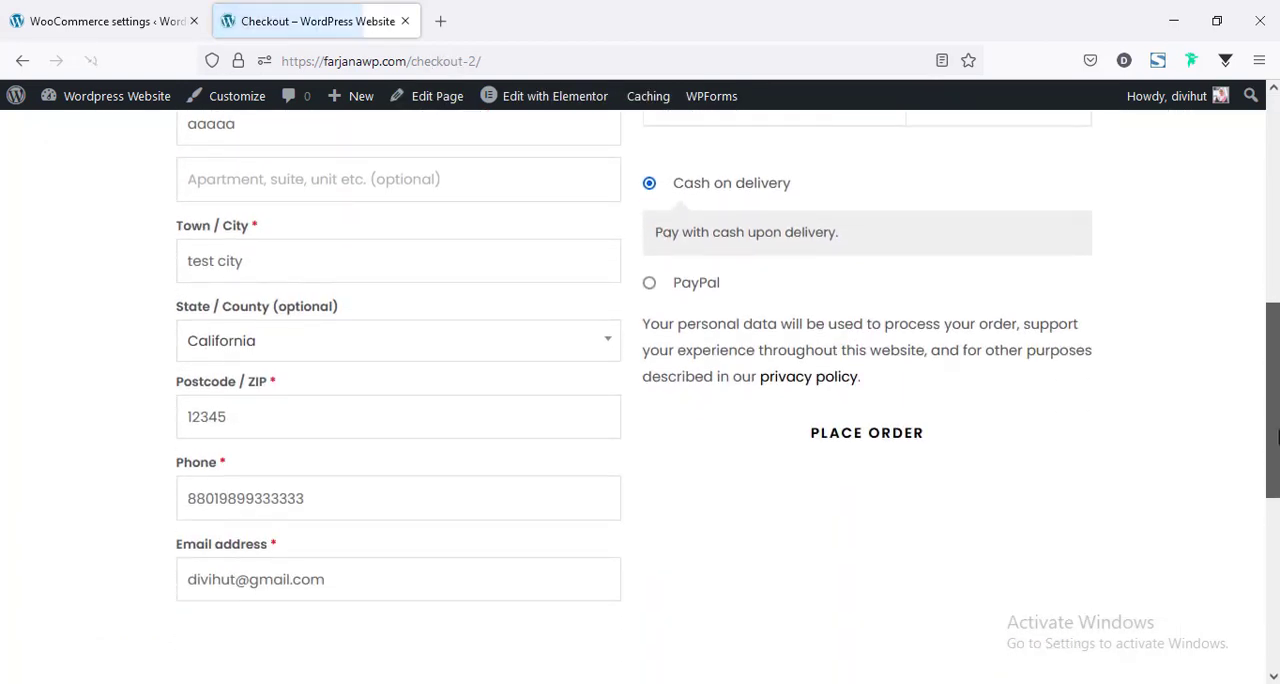
{"action": "left_click", "coordinate": [650, 285]}
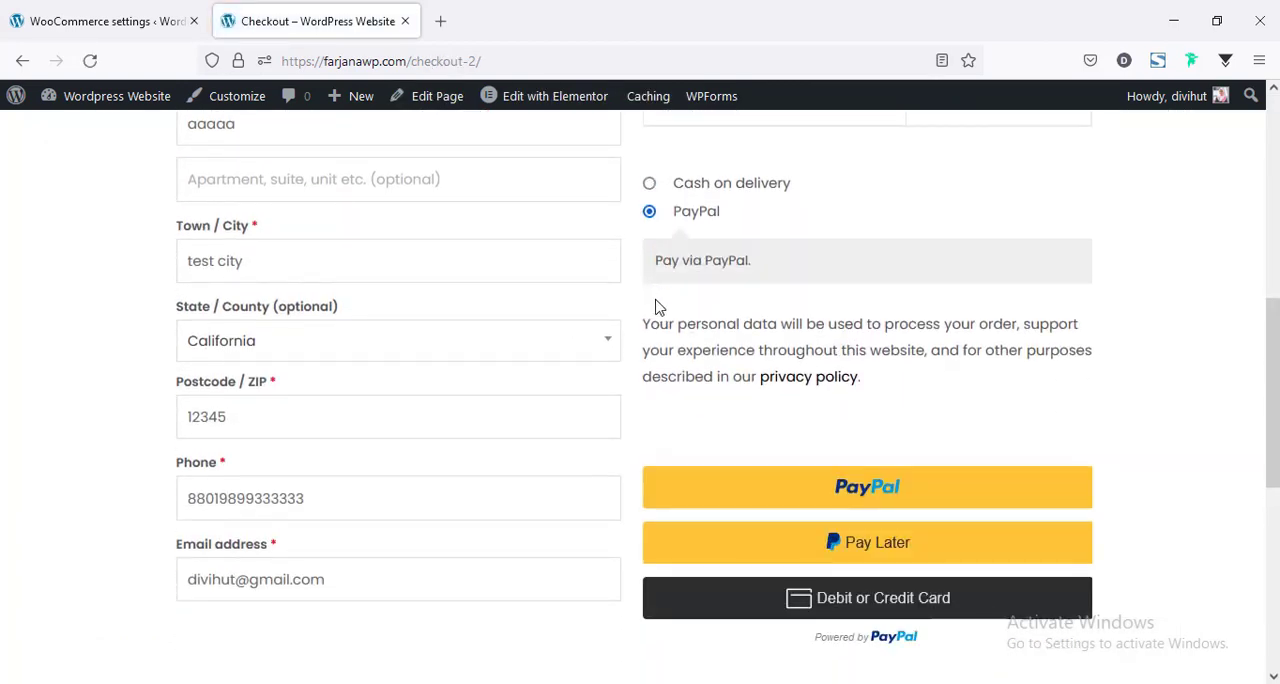
{"action": "scroll", "coordinate": [710, 360], "scroll_direction": "down", "scroll_amount": 2}
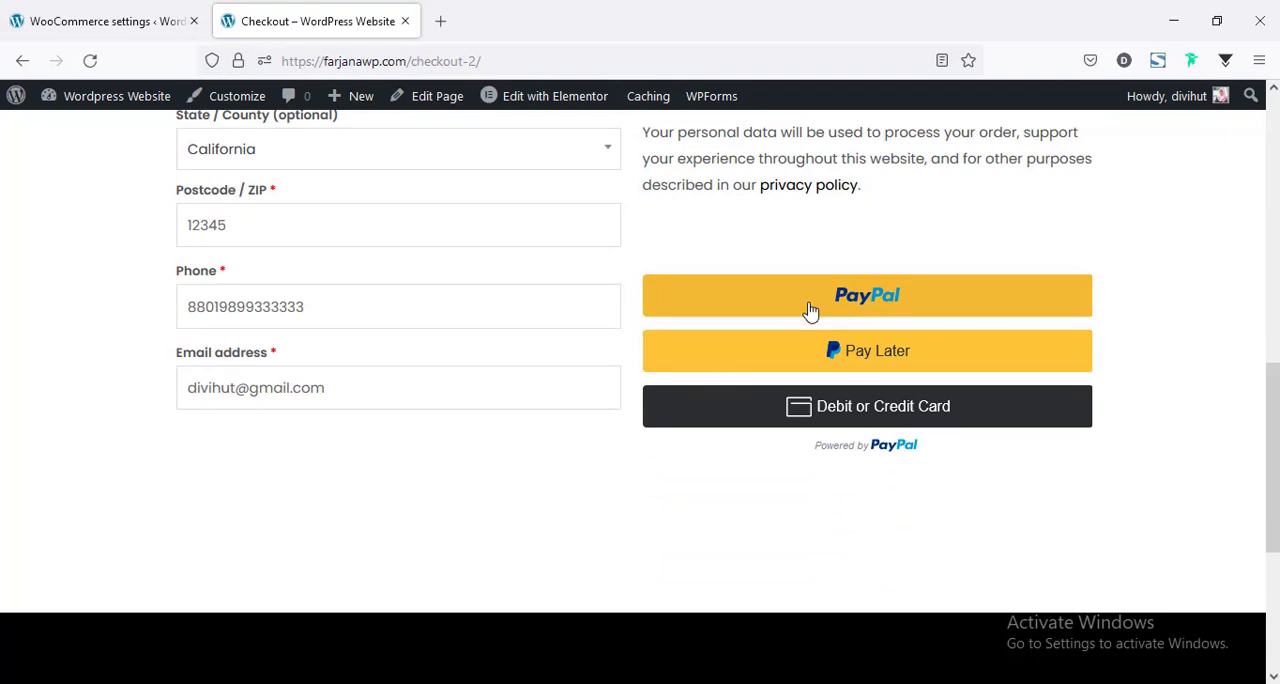
{"action": "scroll", "coordinate": [830, 420], "scroll_direction": "up", "scroll_amount": 2}
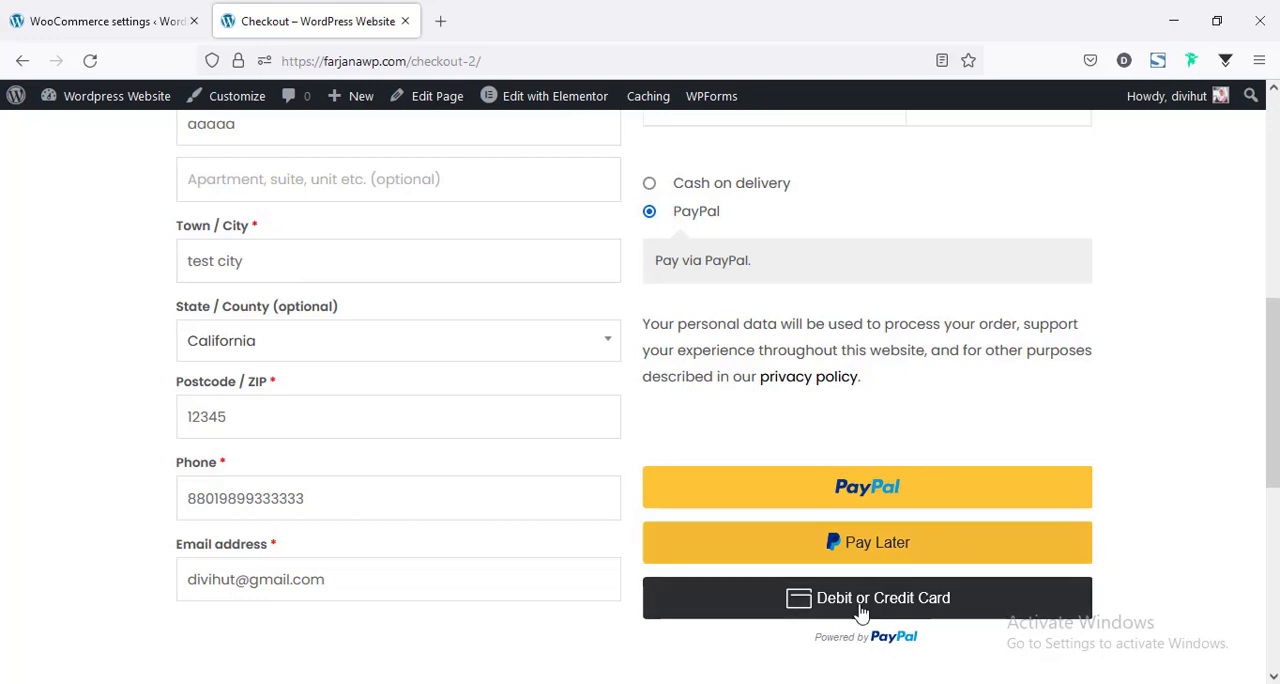
{"action": "scroll", "coordinate": [753, 615], "scroll_direction": "up", "scroll_amount": 6}
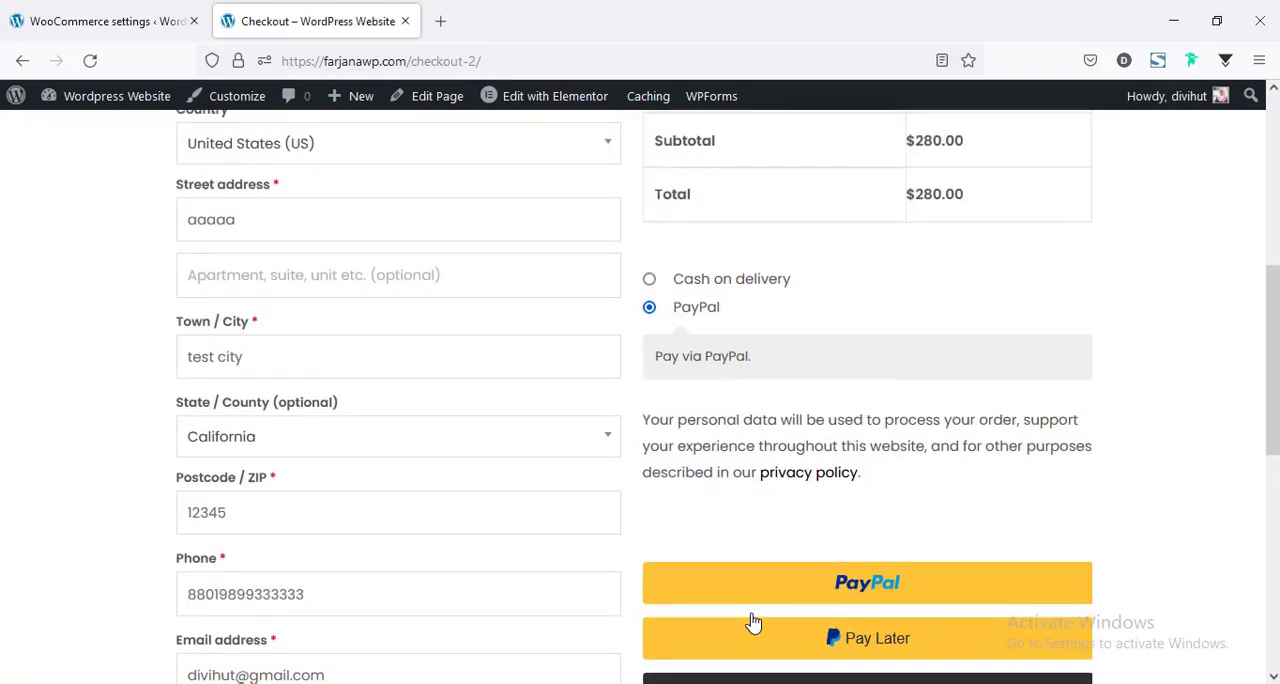
Return to the WooCommerce payment settings and review the installed payment methods and the recommended payment extensions.
{"action": "left_click", "coordinate": [95, 8]}
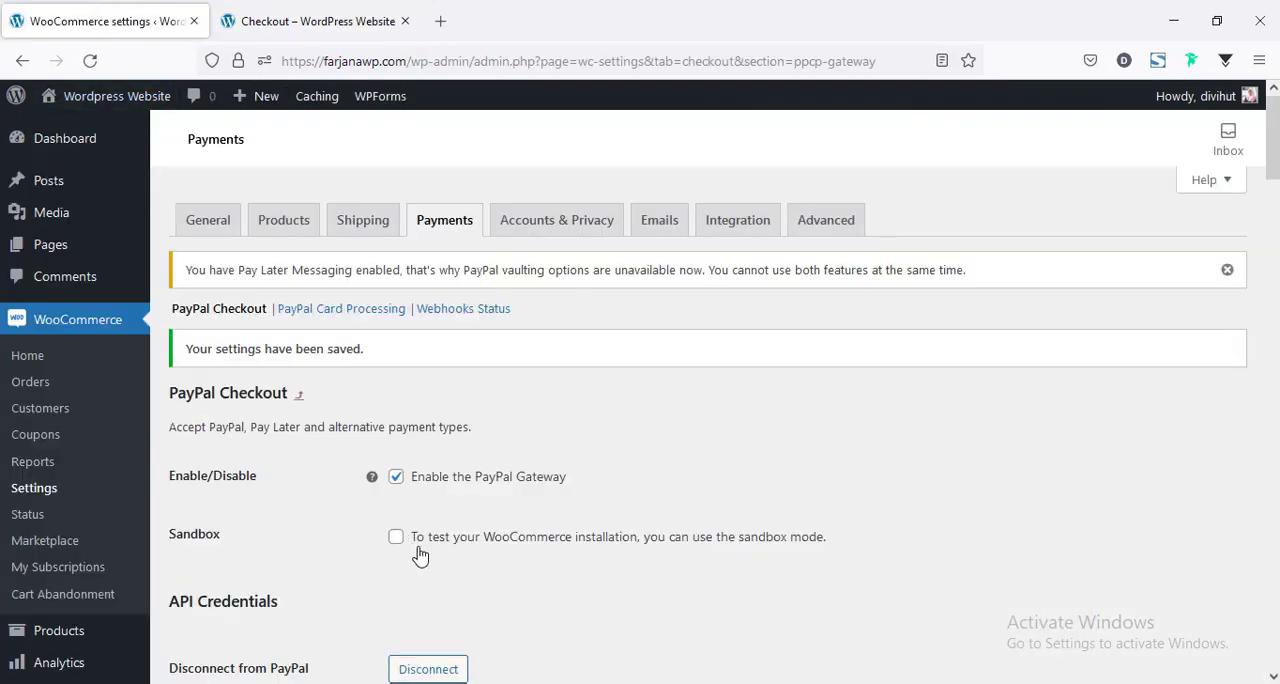
{"action": "scroll", "coordinate": [418, 551], "scroll_direction": "down", "scroll_amount": 2}
{"action": "scroll", "coordinate": [418, 551], "scroll_direction": "up", "scroll_amount": 2}
{"action": "left_click", "coordinate": [450, 228]}
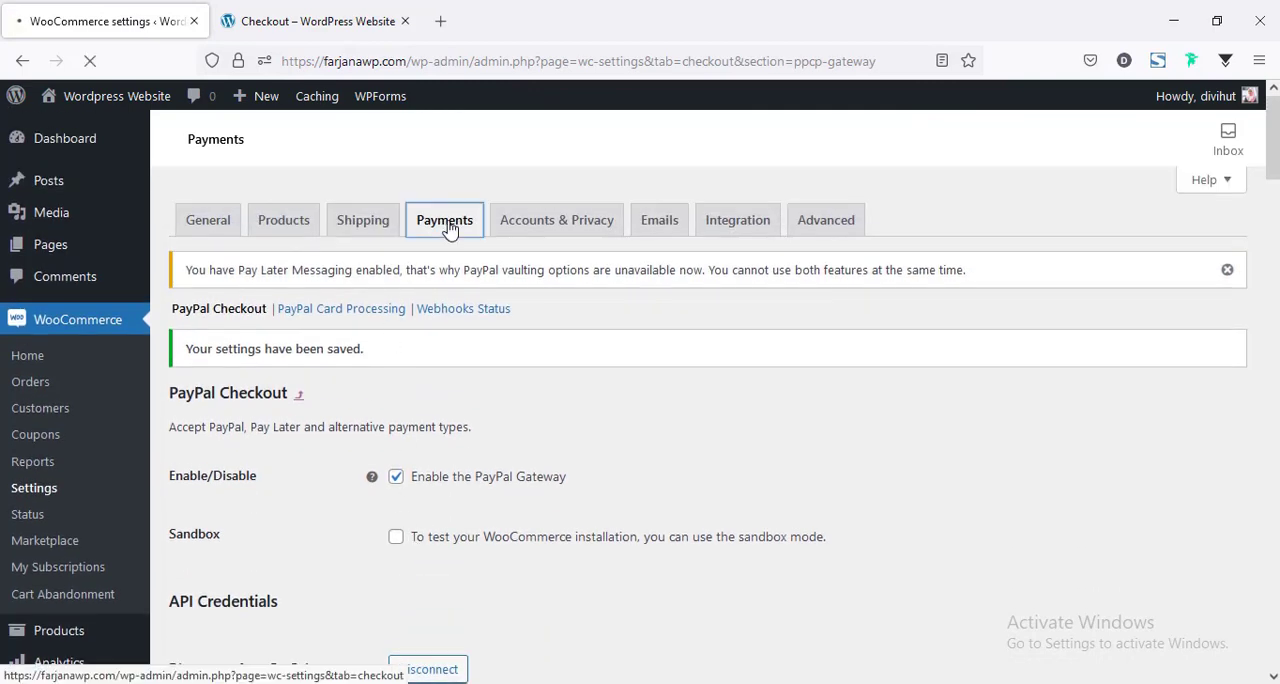
{"action": "scroll", "coordinate": [450, 400], "scroll_direction": "down", "scroll_amount": 4}
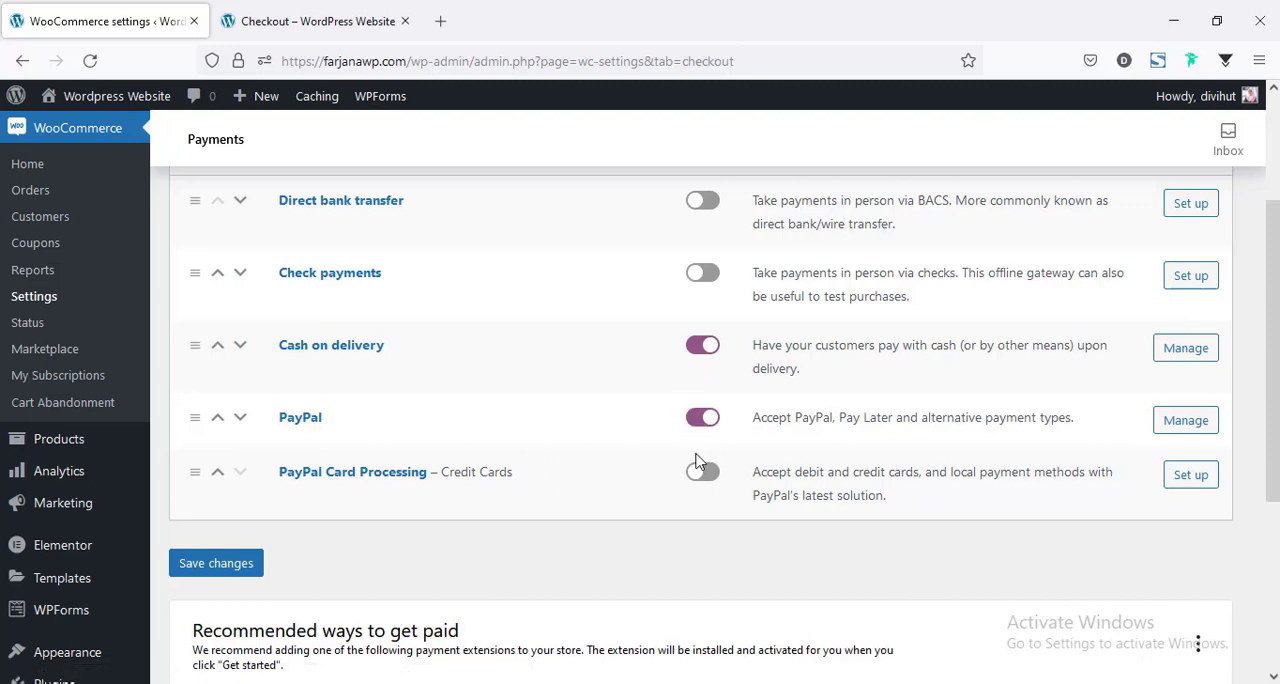
{"action": "scroll", "coordinate": [641, 482], "scroll_direction": "down", "scroll_amount": 3}
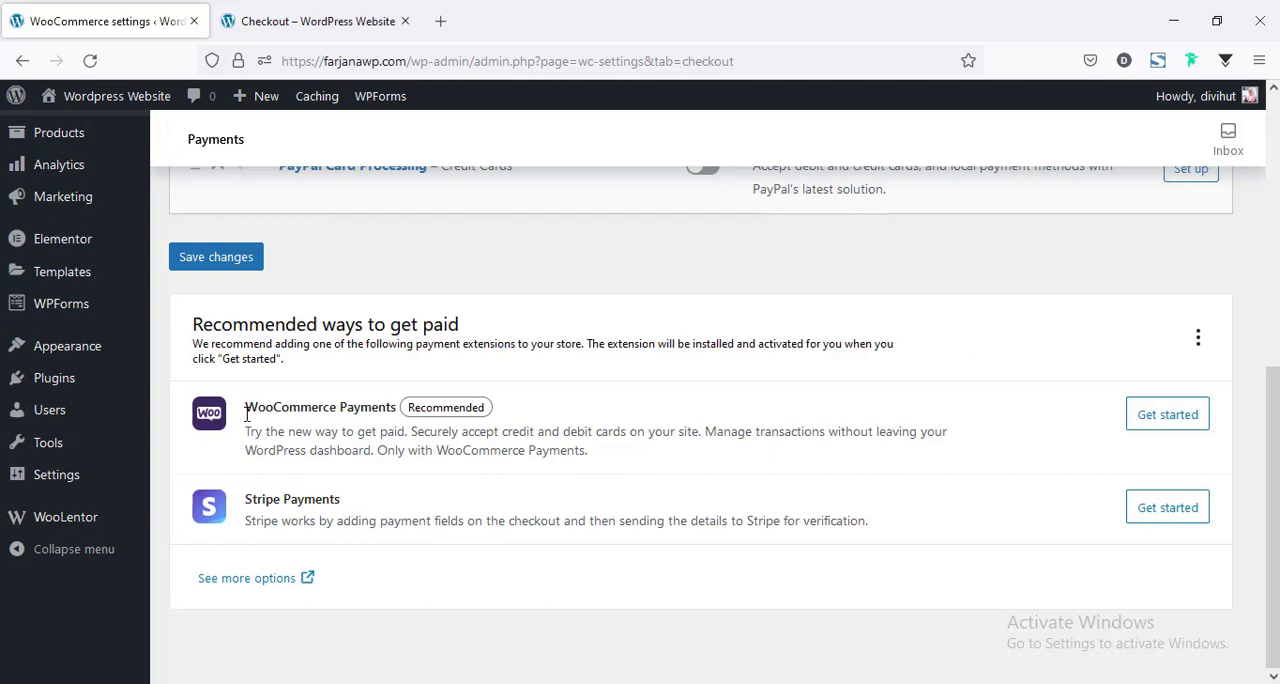
Browse the further payment gateway extensions in the WooCommerce marketplace, then return to the payment methods list.
{"action": "left_click", "coordinate": [252, 586]}
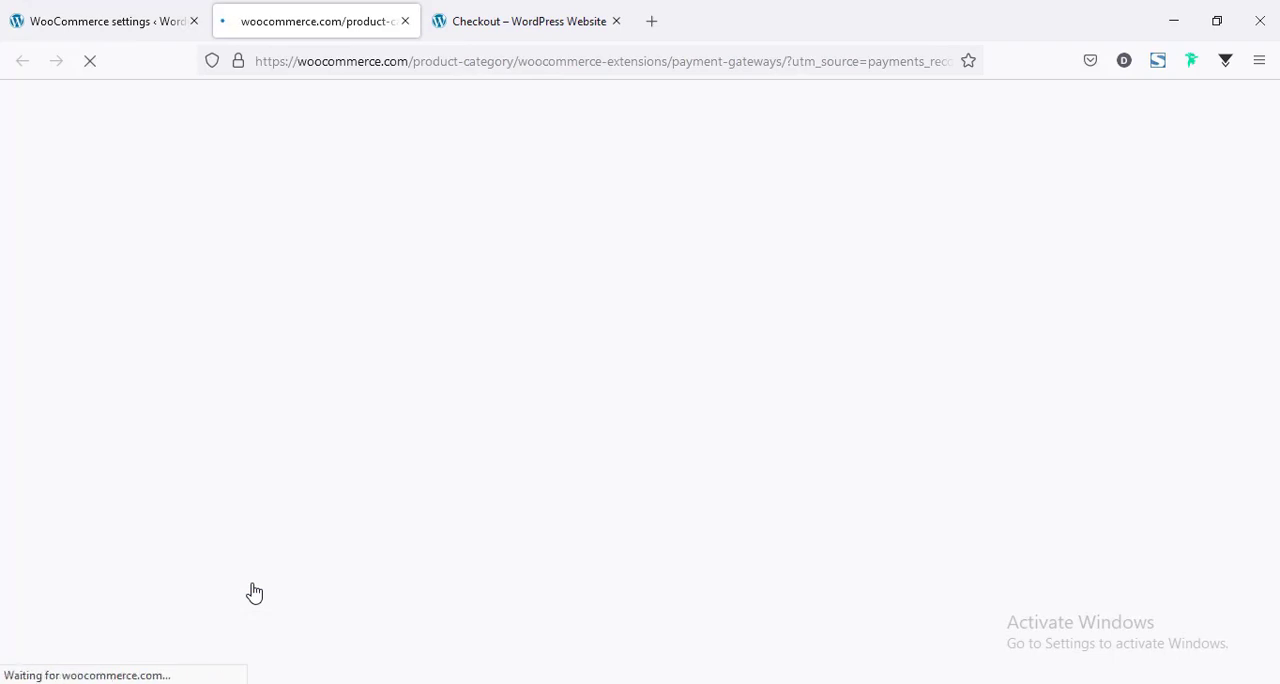
{"action": "left_click", "coordinate": [402, 21]}
{"action": "scroll", "coordinate": [916, 501], "scroll_direction": "up", "scroll_amount": 5}
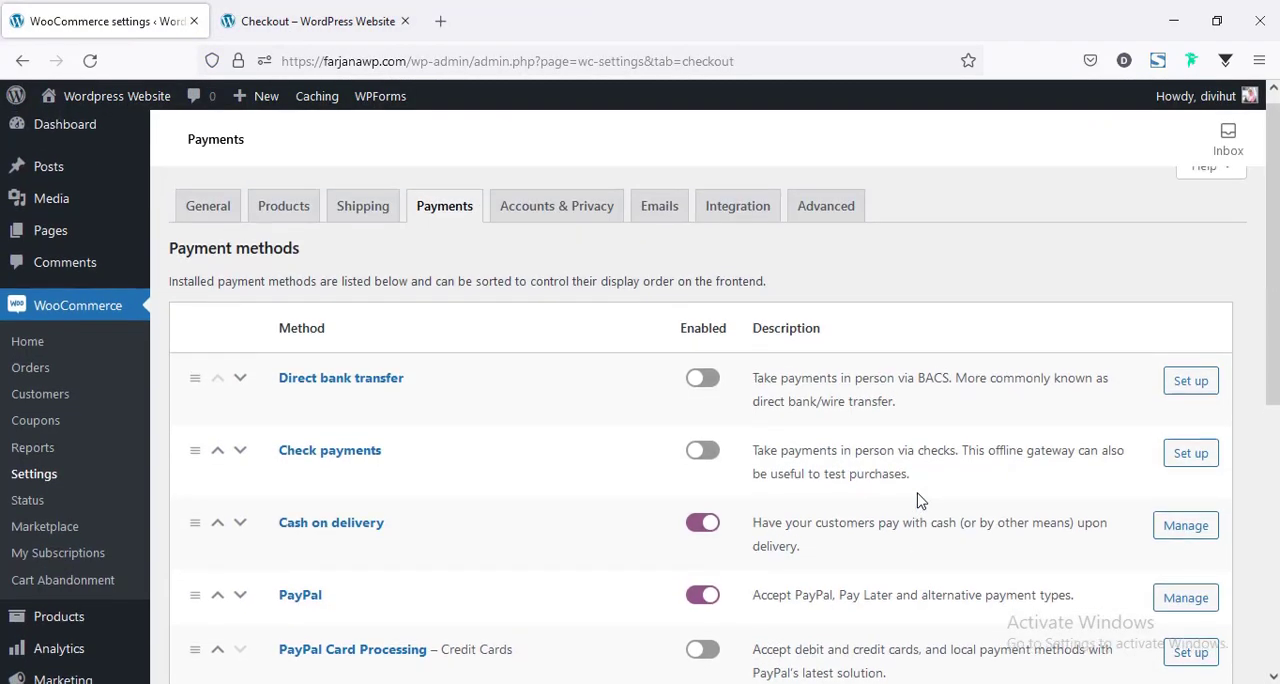
Review the WooCommerce Accounts & Privacy settings for guest checkout, account creation, data erasure and the privacy policy.
{"action": "left_click", "coordinate": [543, 230]}
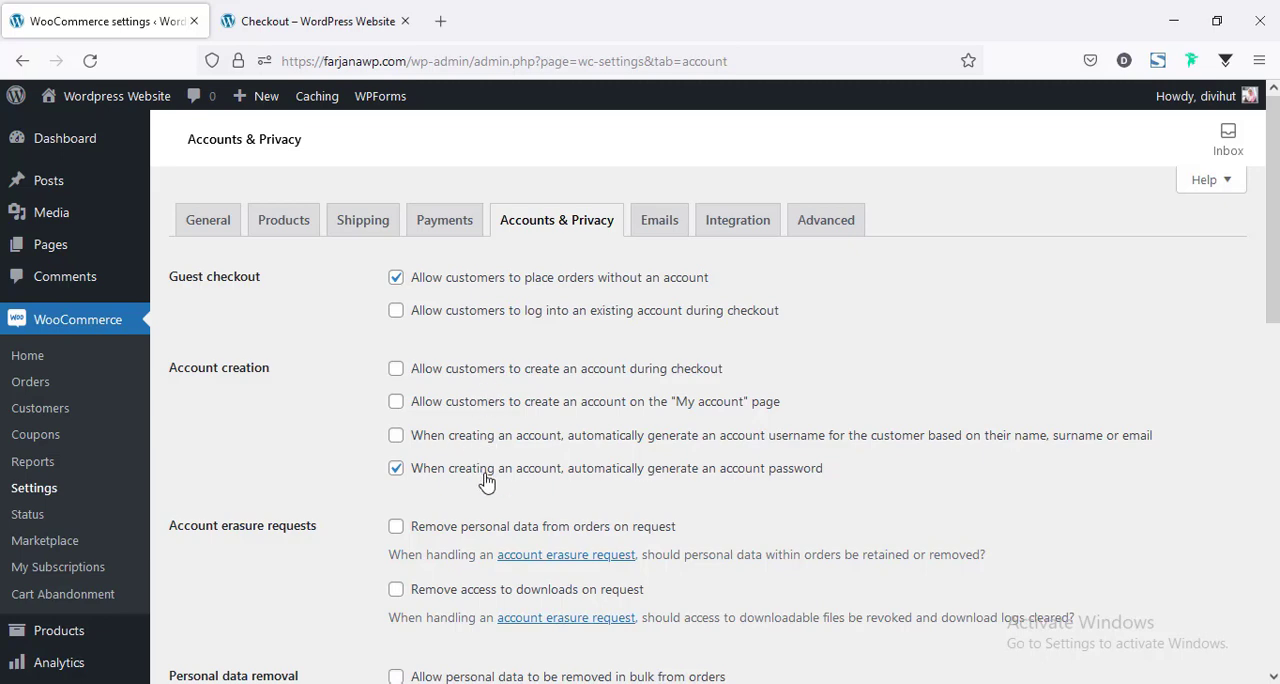
{"action": "scroll", "coordinate": [486, 482], "scroll_direction": "down", "scroll_amount": 2}
{"action": "scroll", "coordinate": [428, 410], "scroll_direction": "down", "scroll_amount": 5}
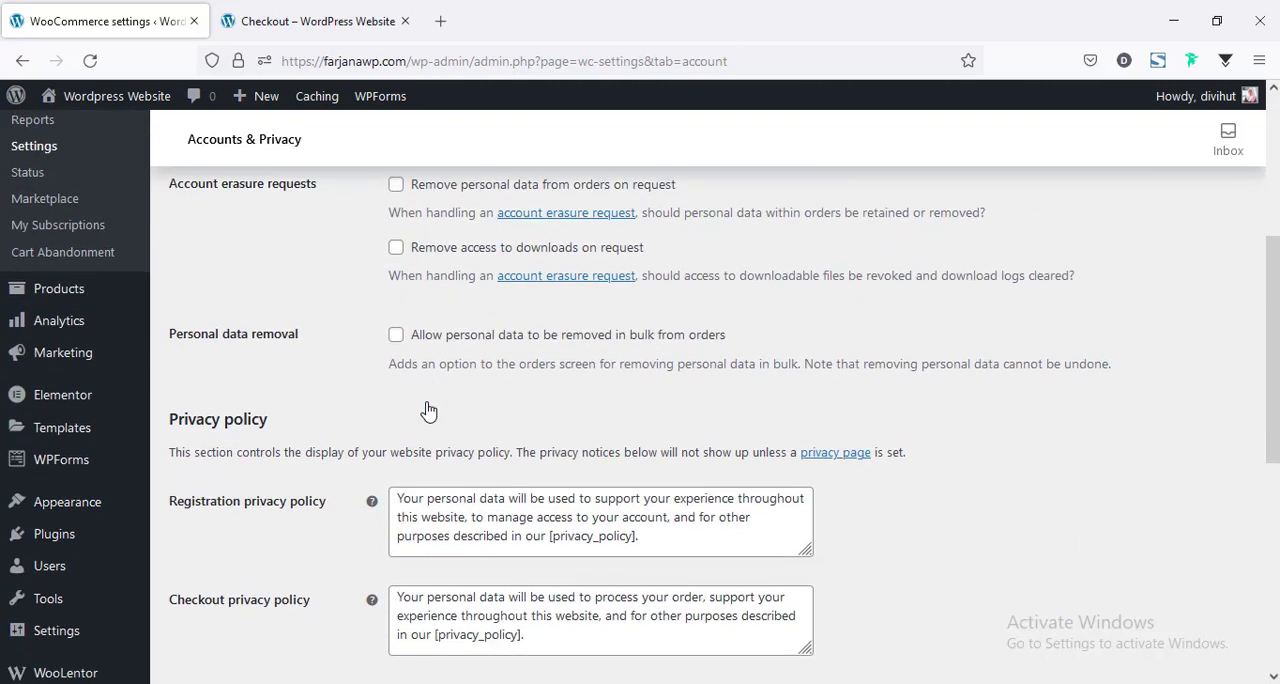
{"action": "scroll", "coordinate": [445, 566], "scroll_direction": "up", "scroll_amount": 10}
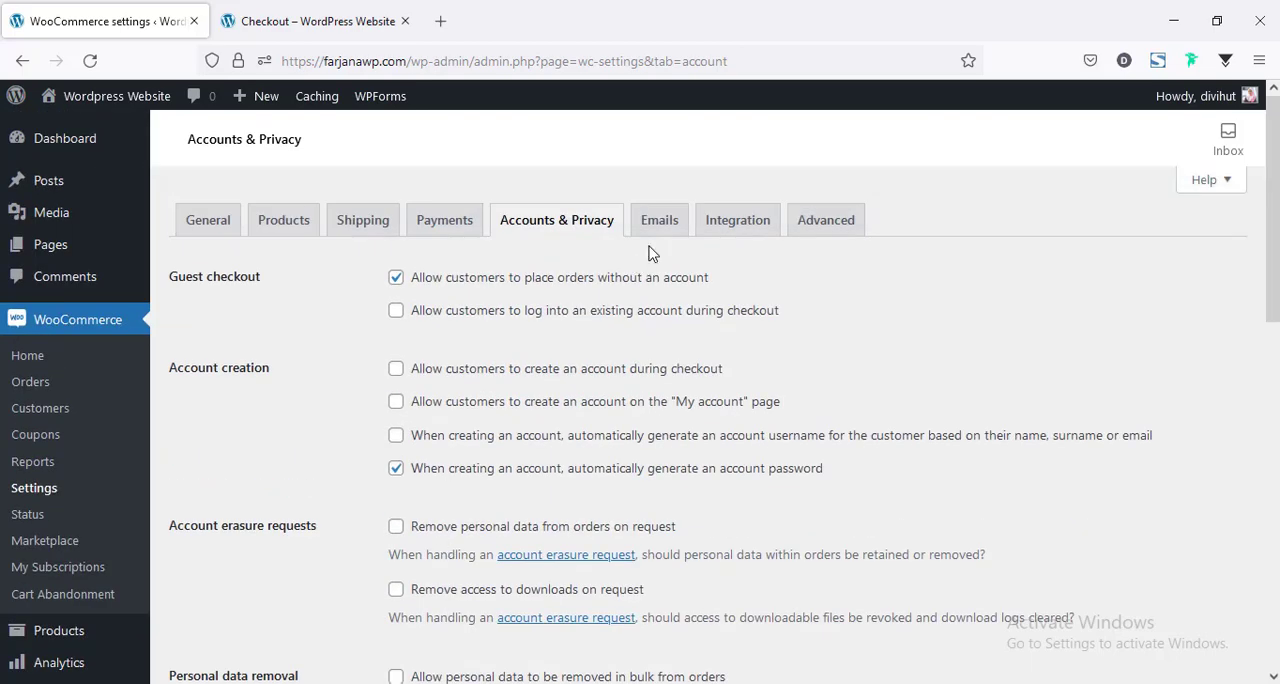
Open the WooCommerce email settings and review the notification list with each email's recipient.
{"action": "left_click", "coordinate": [652, 240]}
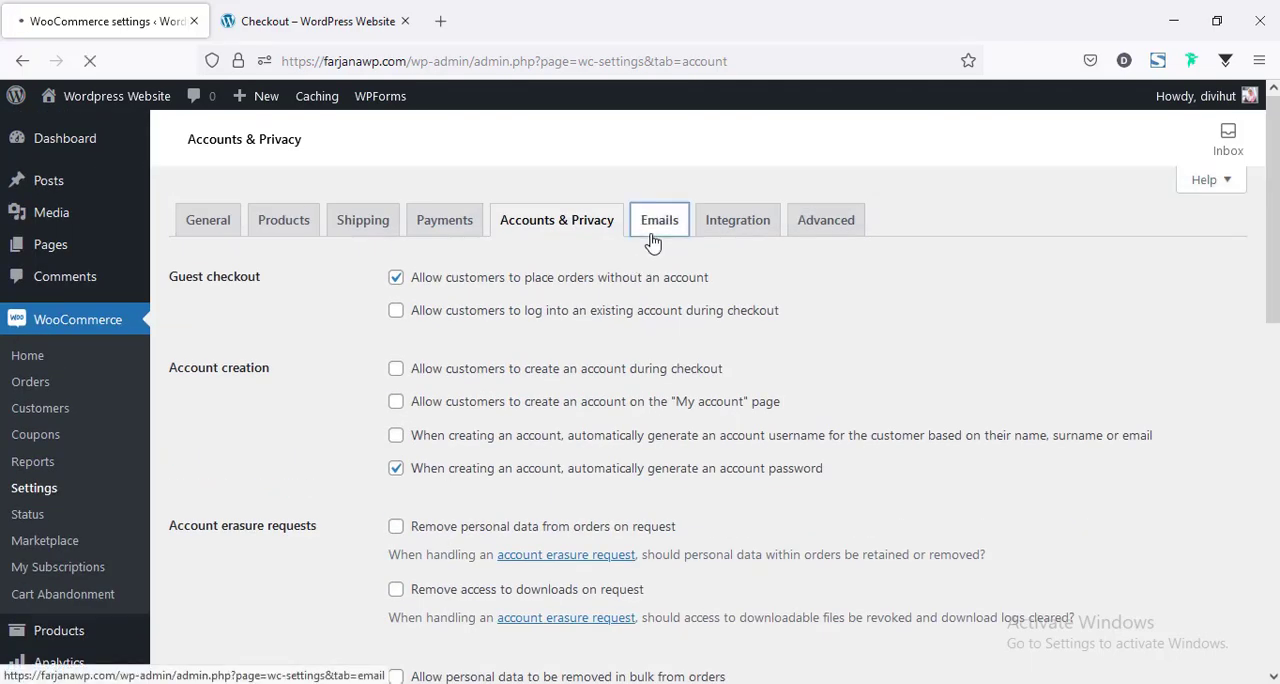
{"action": "scroll", "coordinate": [637, 321], "scroll_direction": "down", "scroll_amount": 1}
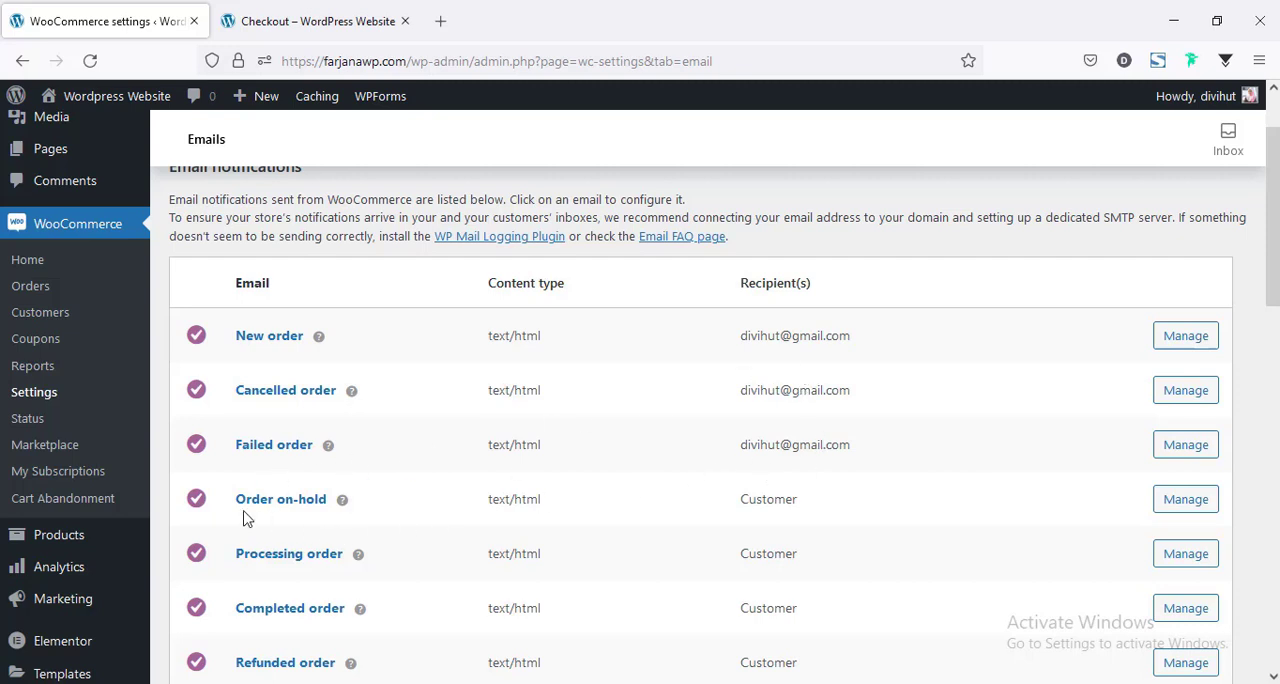
{"action": "scroll", "coordinate": [247, 519], "scroll_direction": "down", "scroll_amount": 2}
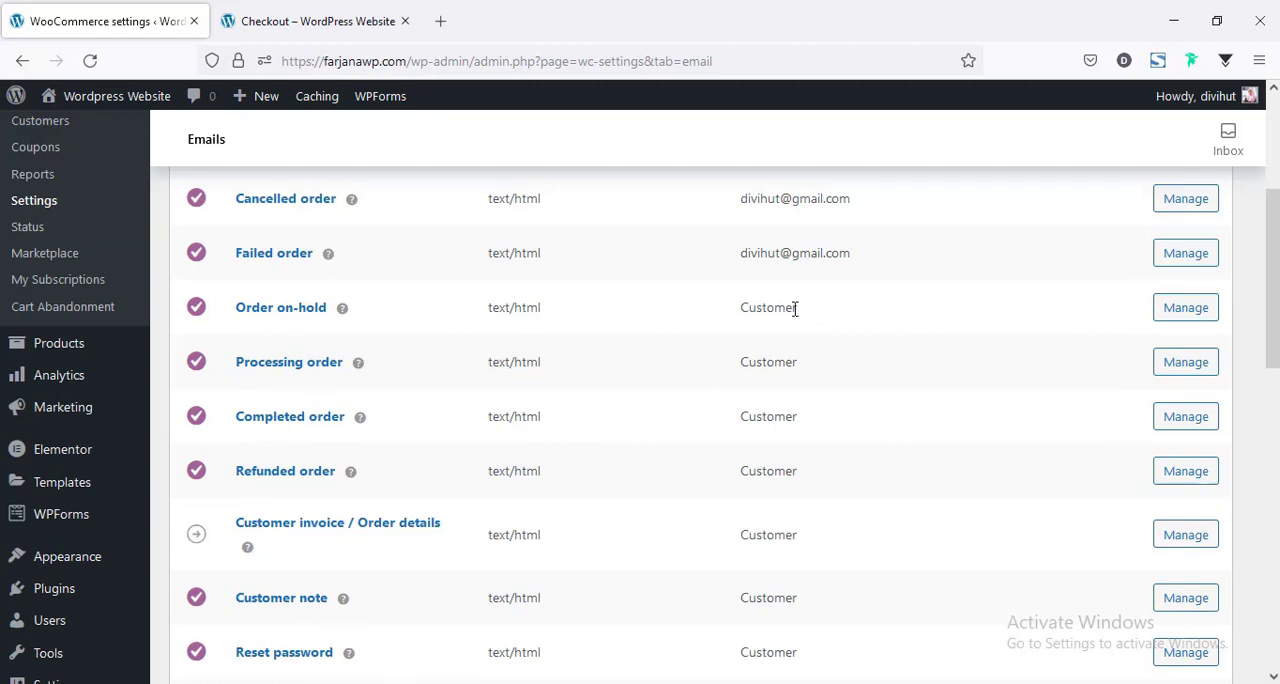
{"action": "scroll", "coordinate": [819, 549], "scroll_direction": "down", "scroll_amount": 5}
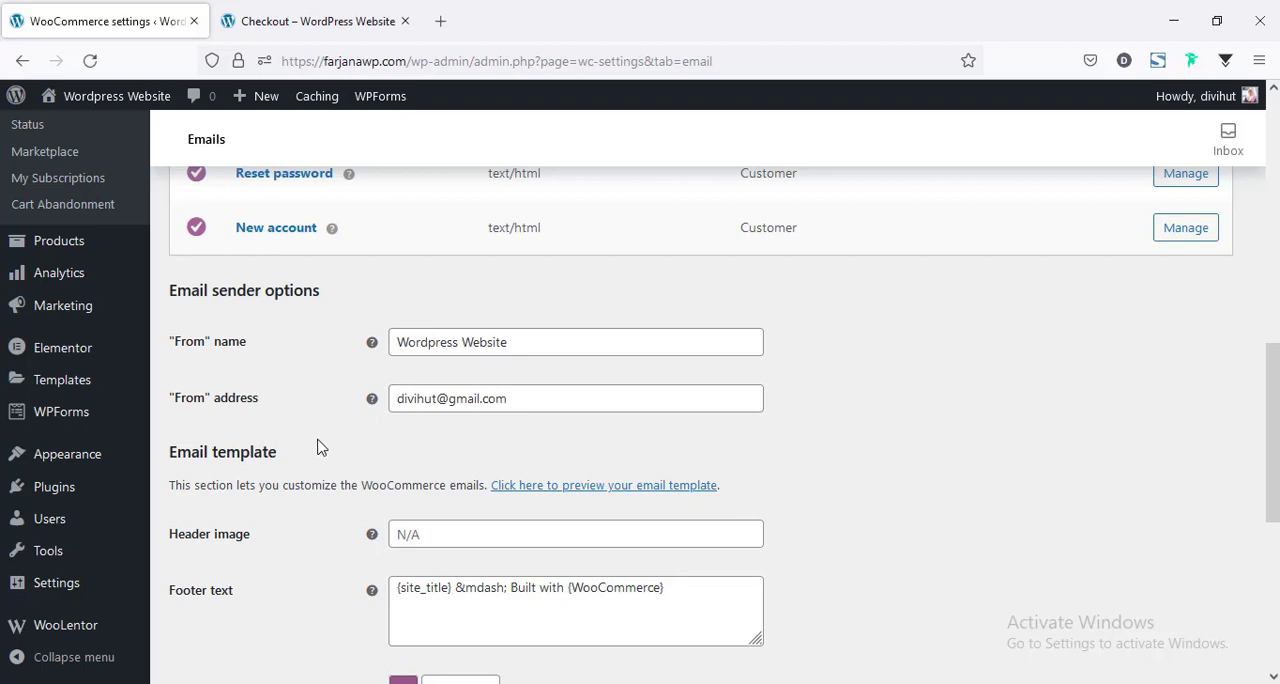
Examine the email sender name and address, the template's header image, footer text and colors, and recheck the notification list.
{"action": "left_click", "coordinate": [499, 402]}
{"action": "key", "text": "ctrl+a"}
{"action": "scroll", "coordinate": [376, 480], "scroll_direction": "down", "scroll_amount": 1}
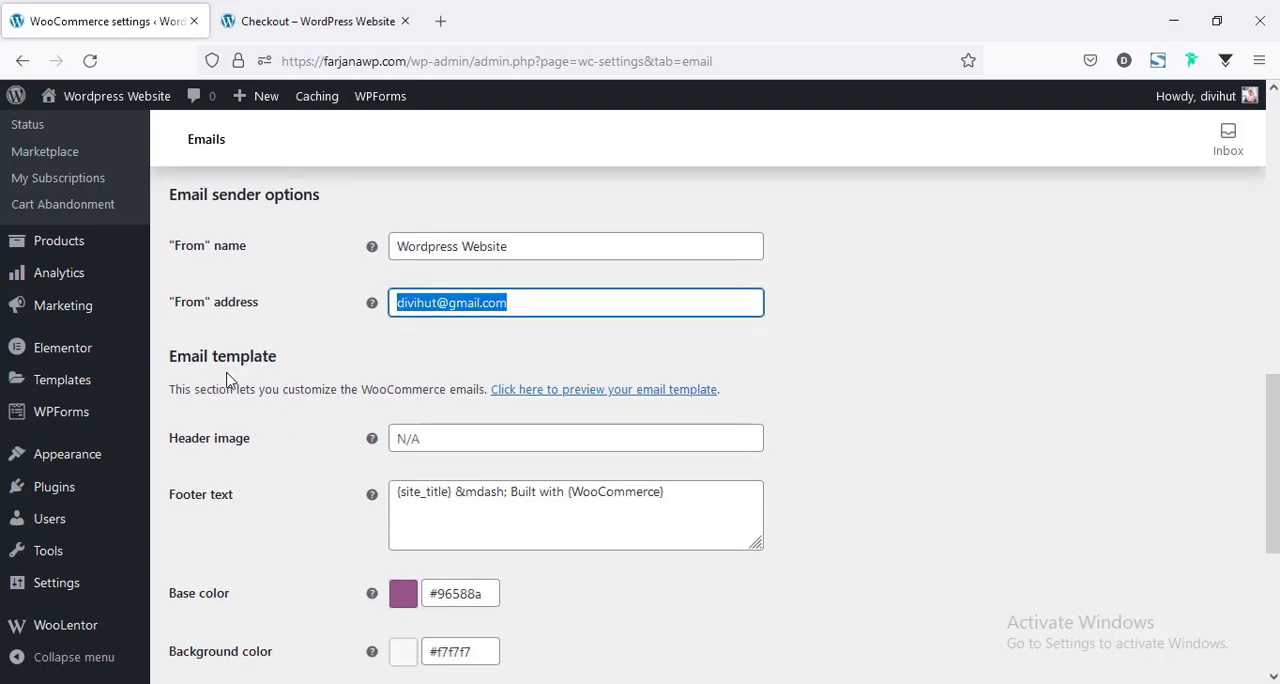
{"action": "scroll", "coordinate": [490, 511], "scroll_direction": "down", "scroll_amount": 1}
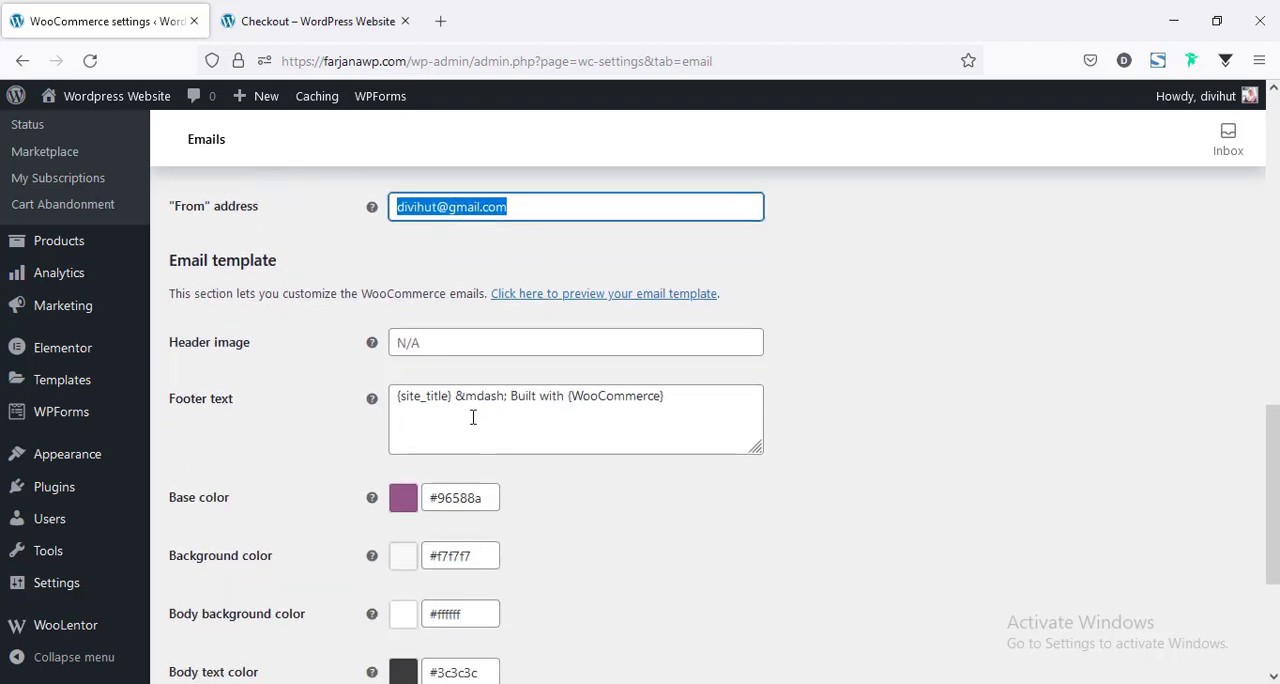
{"action": "double_click", "coordinate": [473, 418]}
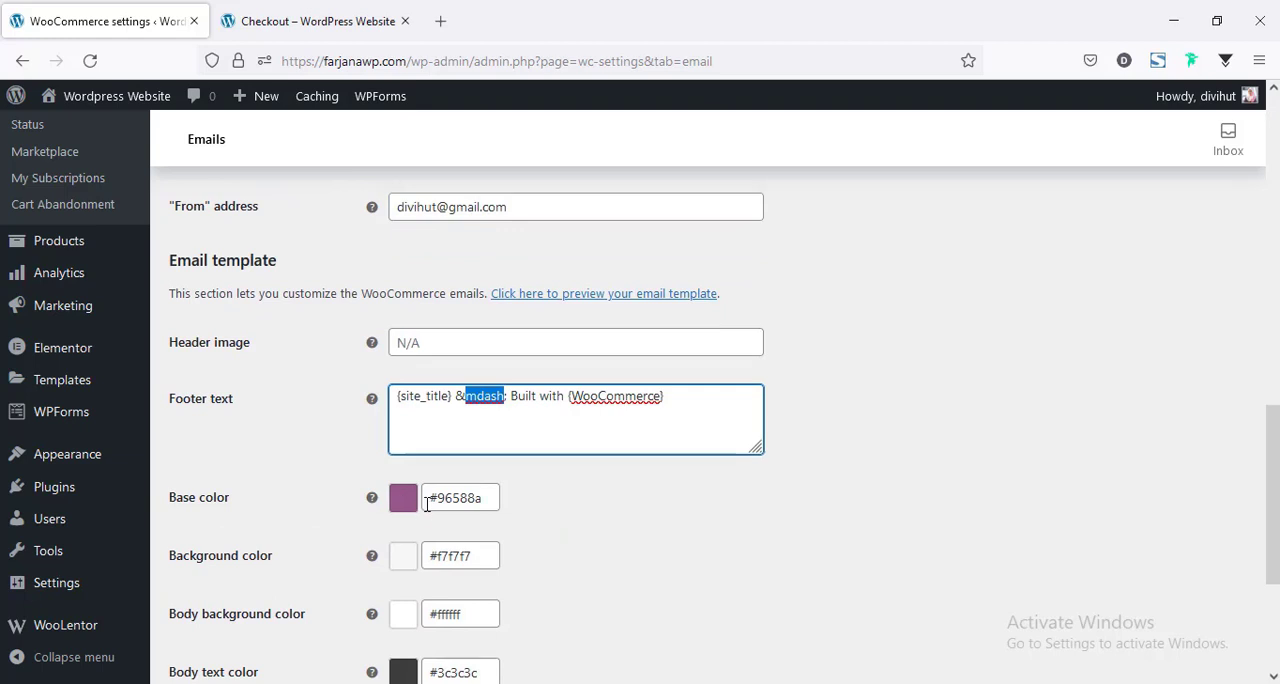
{"action": "scroll", "coordinate": [440, 480], "scroll_direction": "down", "scroll_amount": 2}
{"action": "scroll", "coordinate": [445, 482], "scroll_direction": "up", "scroll_amount": 1}
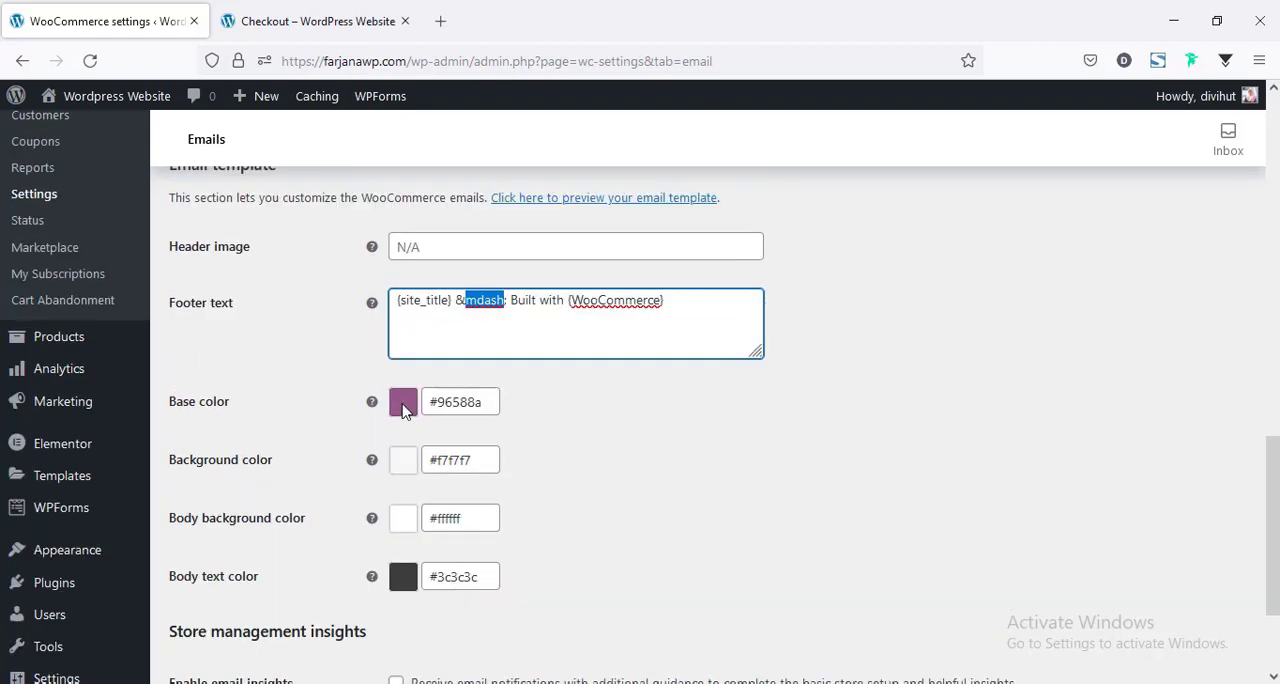
{"action": "scroll", "coordinate": [640, 518], "scroll_direction": "up", "scroll_amount": 2}
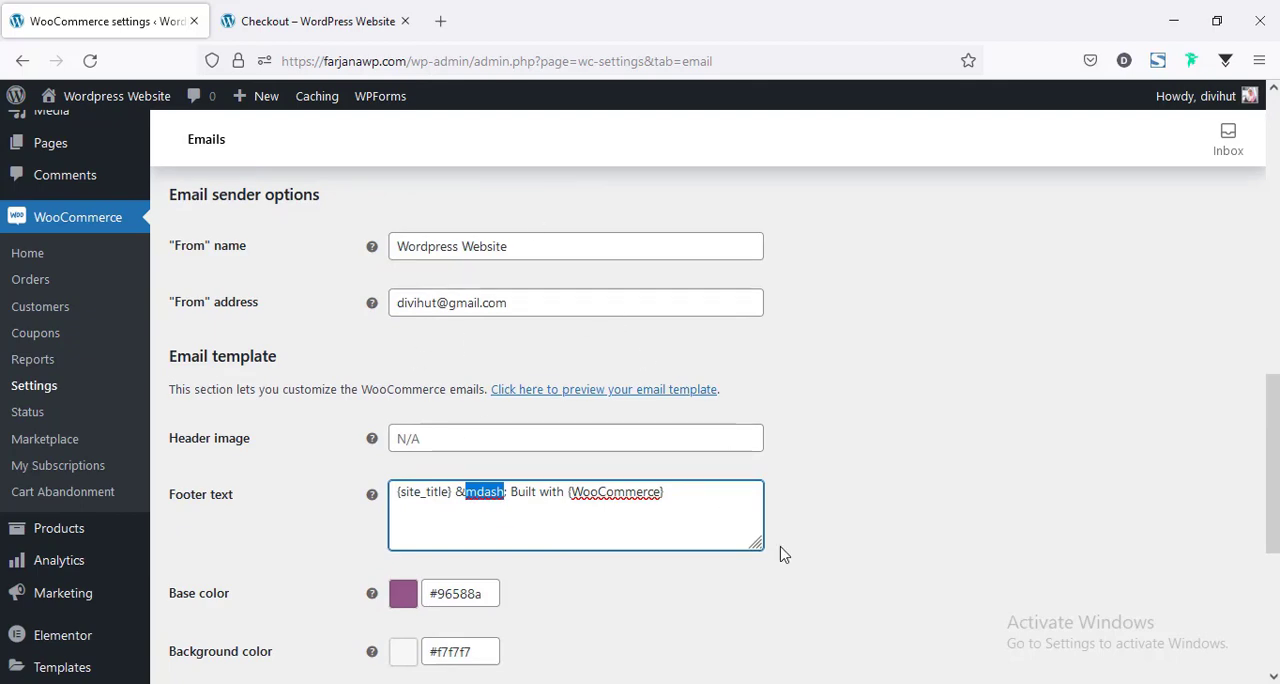
{"action": "scroll", "coordinate": [784, 555], "scroll_direction": "down", "scroll_amount": 4}
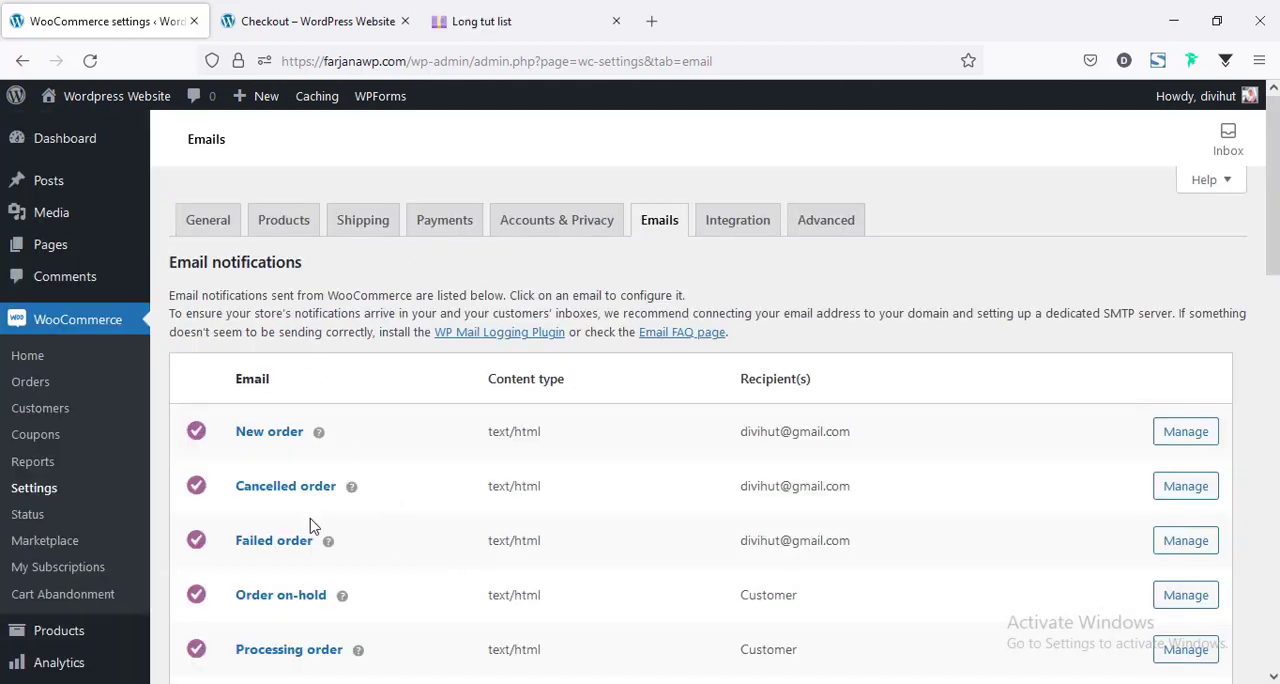
{"action": "scroll", "coordinate": [318, 515], "scroll_direction": "down", "scroll_amount": 4}
{"action": "scroll", "coordinate": [323, 512], "scroll_direction": "up", "scroll_amount": 4}
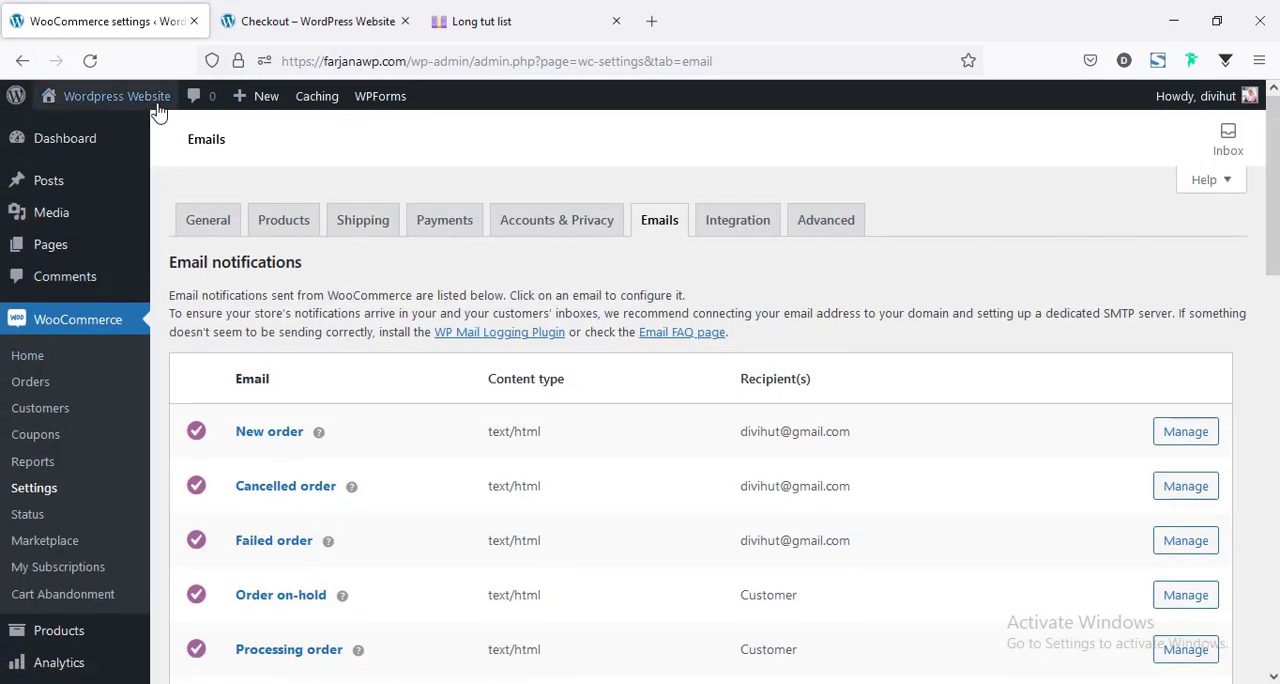
Visit the live site and look over its About page.
{"action": "left_click", "coordinate": [55, 128]}
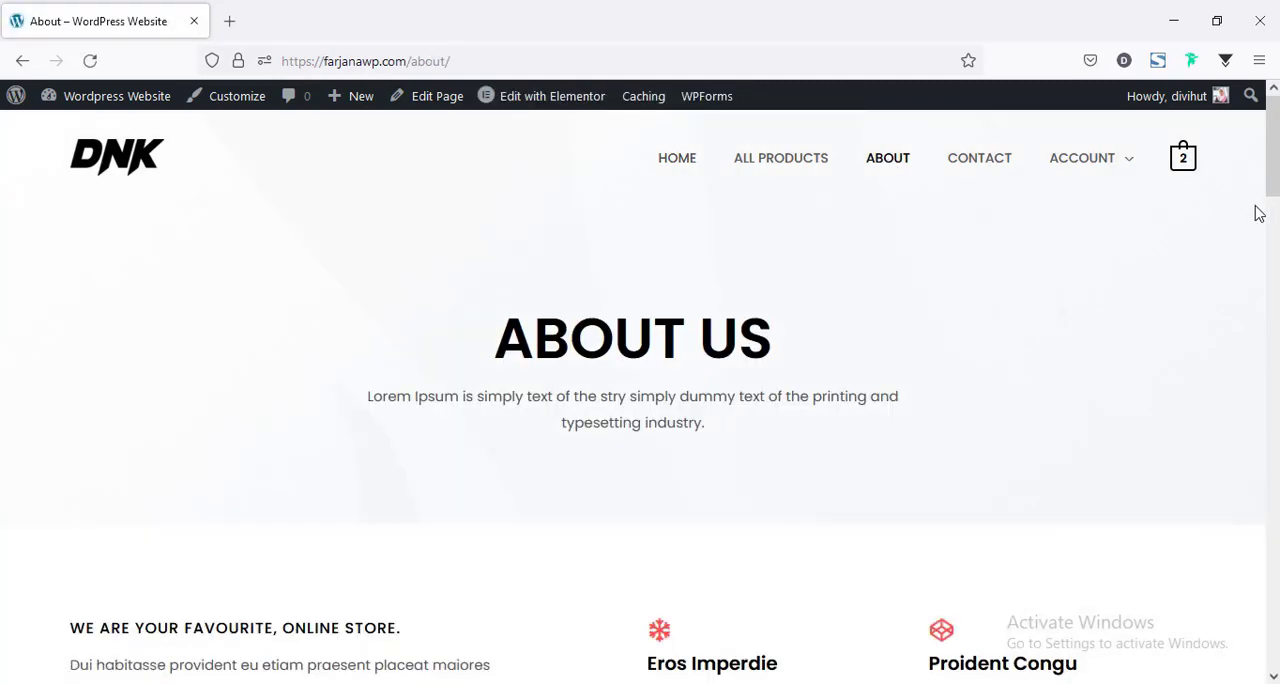
{"action": "scroll", "coordinate": [1273, 180], "scroll_direction": "down", "scroll_amount": 2}
{"action": "left_click_drag", "start_coordinate": [1278, 210], "coordinate": [1273, 150]}
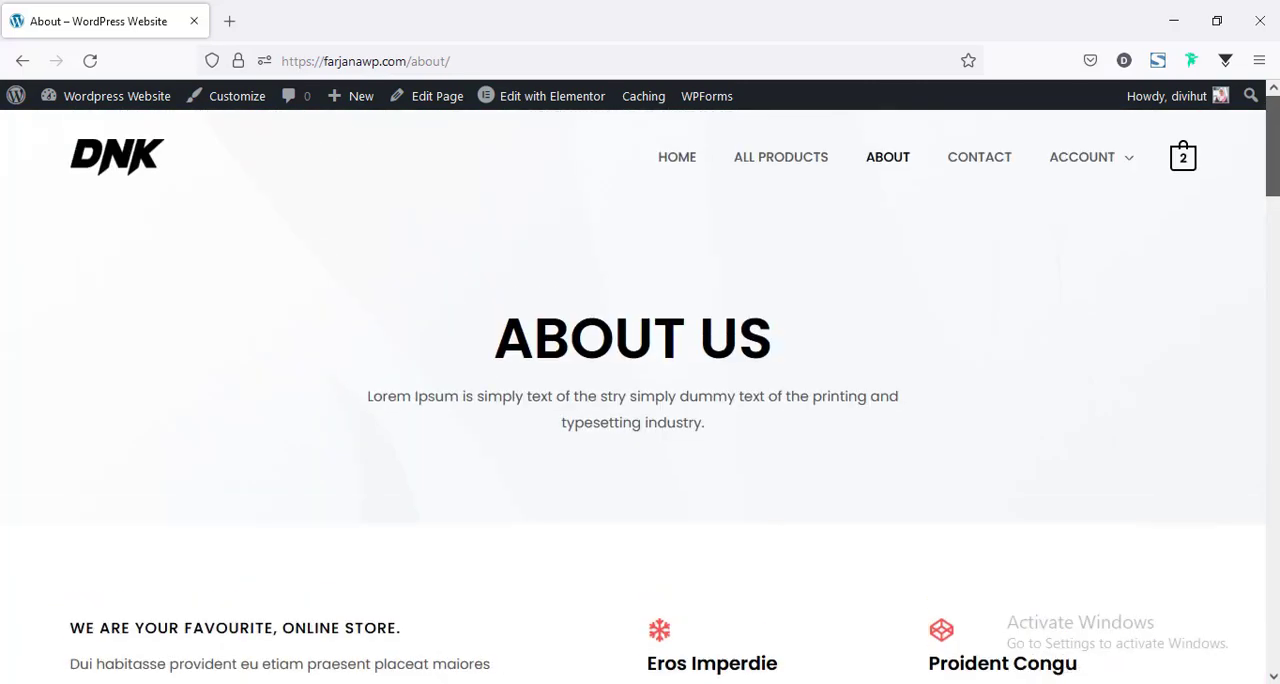
Open the About page in Elementor in a separate tab and inspect the content settings of the first team member's image box.
{"action": "middle_click", "coordinate": [521, 103]}
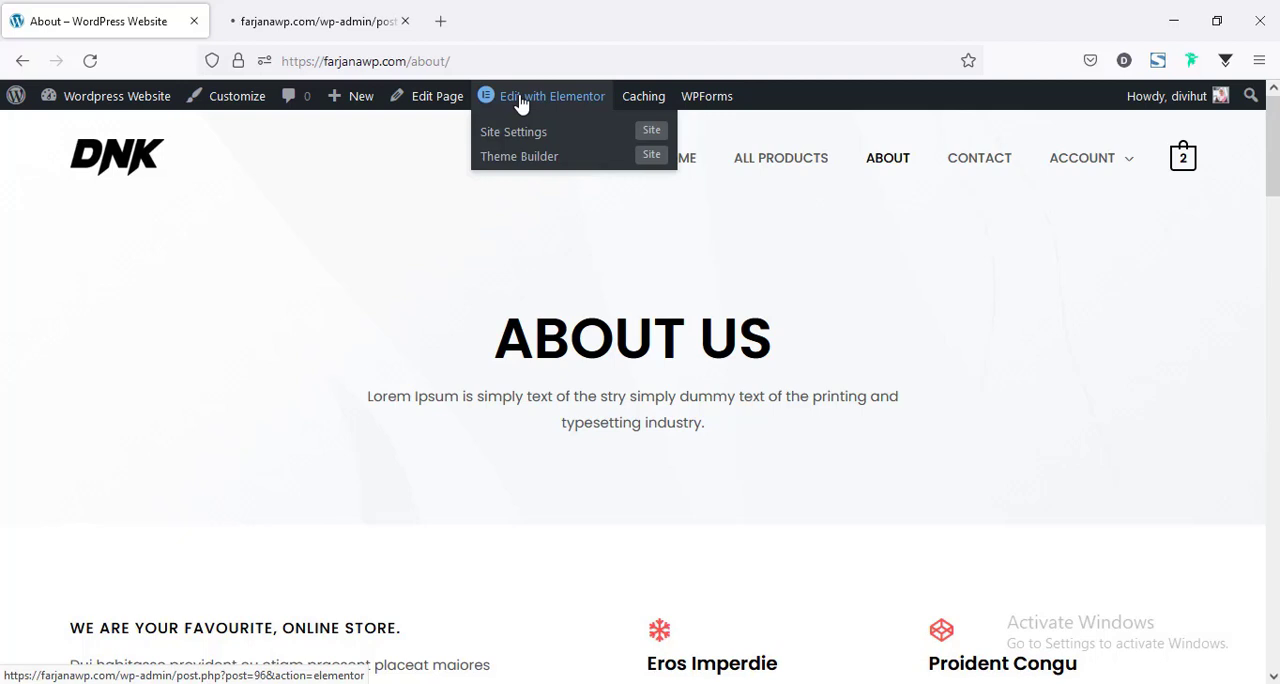
{"action": "left_click", "coordinate": [300, 21]}
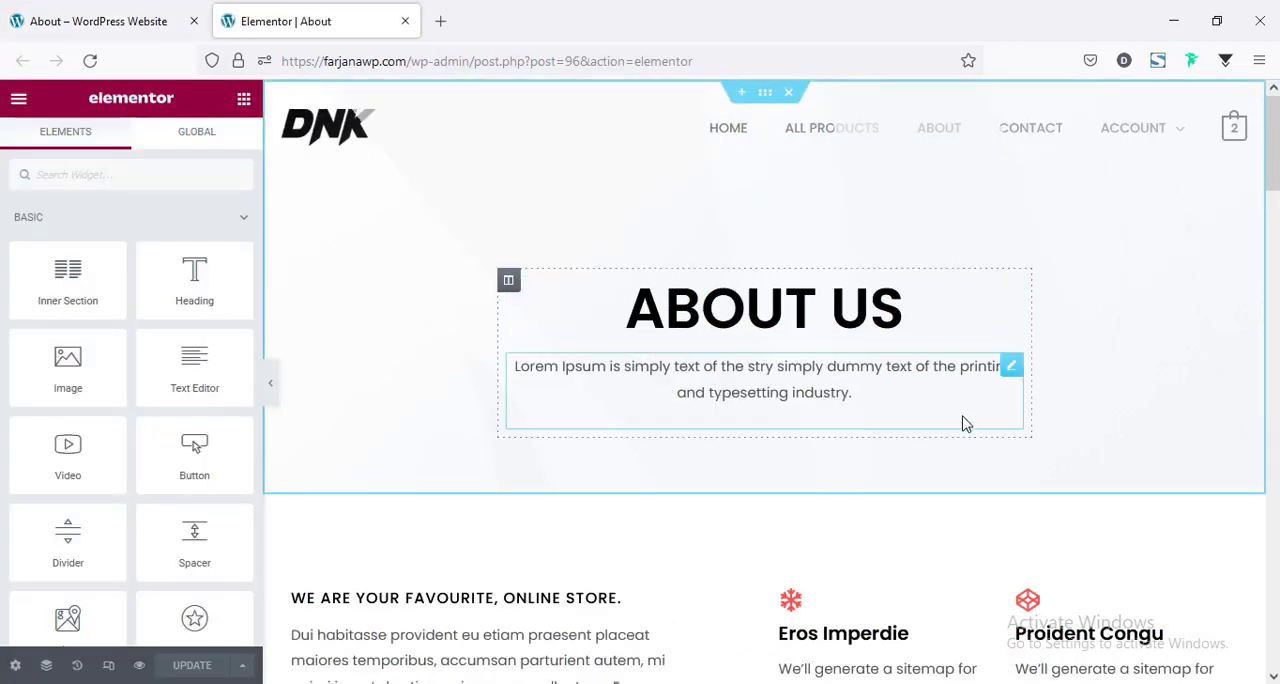
{"action": "scroll", "coordinate": [965, 424], "scroll_direction": "down", "scroll_amount": 8}
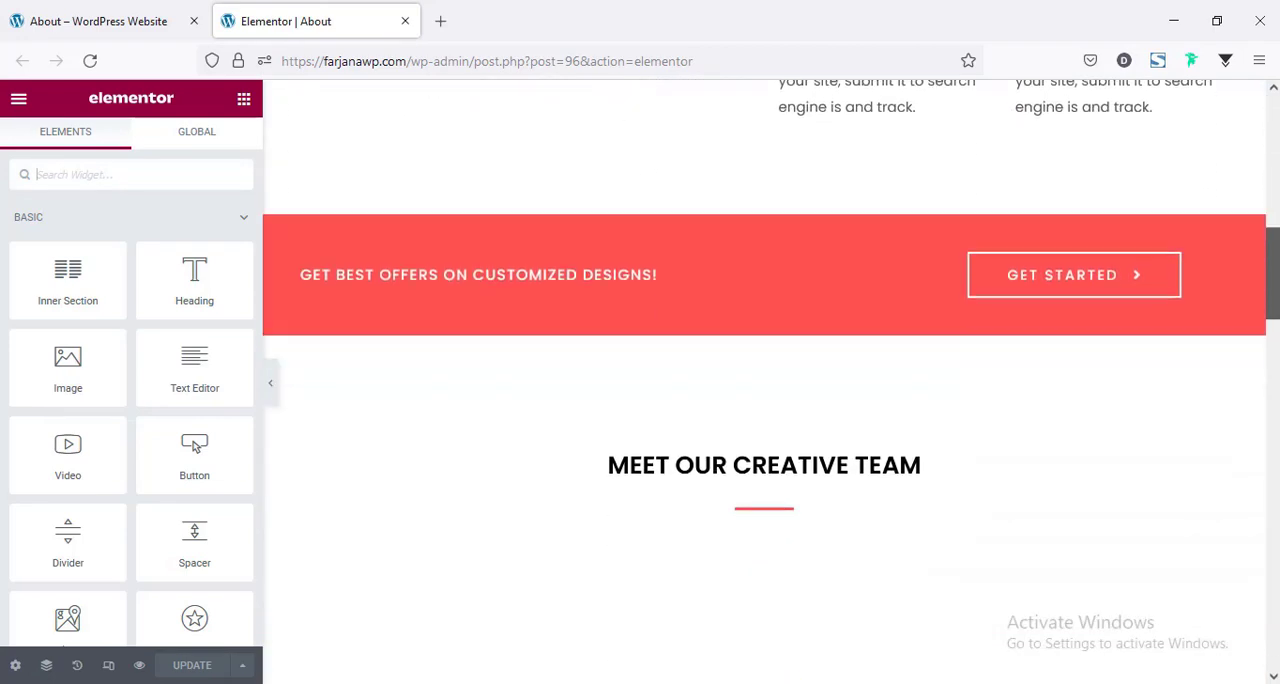
{"action": "scroll", "coordinate": [789, 363], "scroll_direction": "down", "scroll_amount": 5}
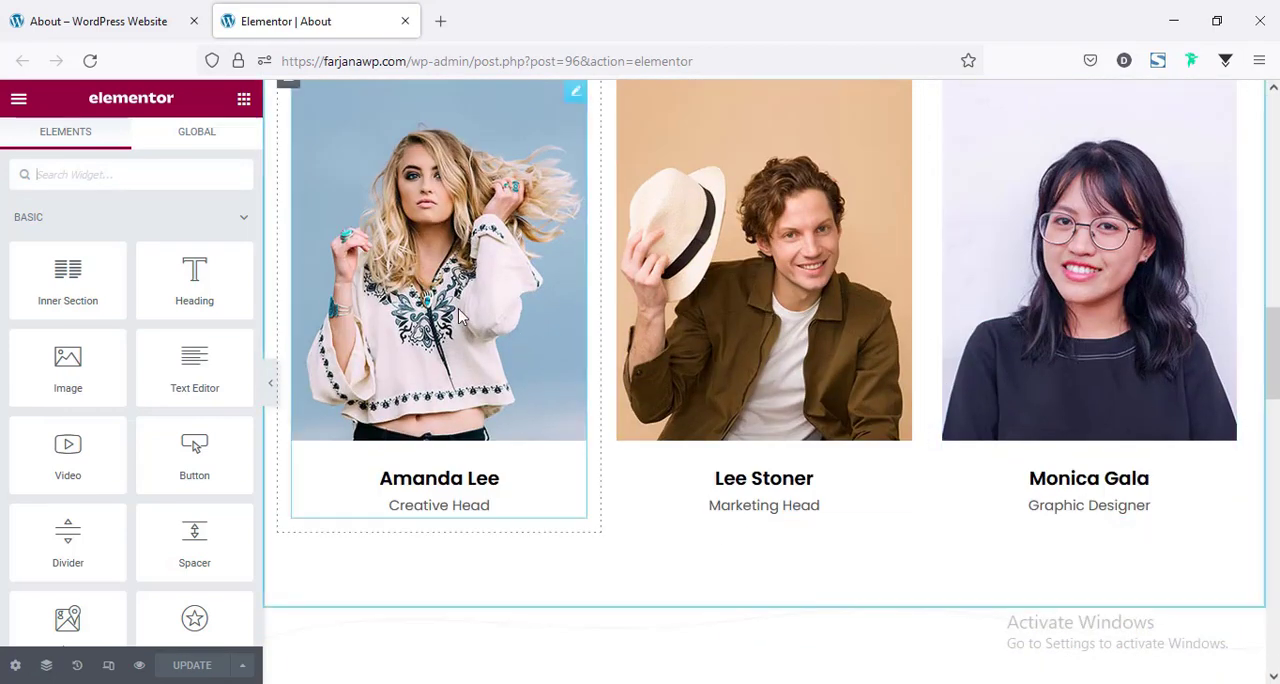
{"action": "left_click", "coordinate": [455, 313]}
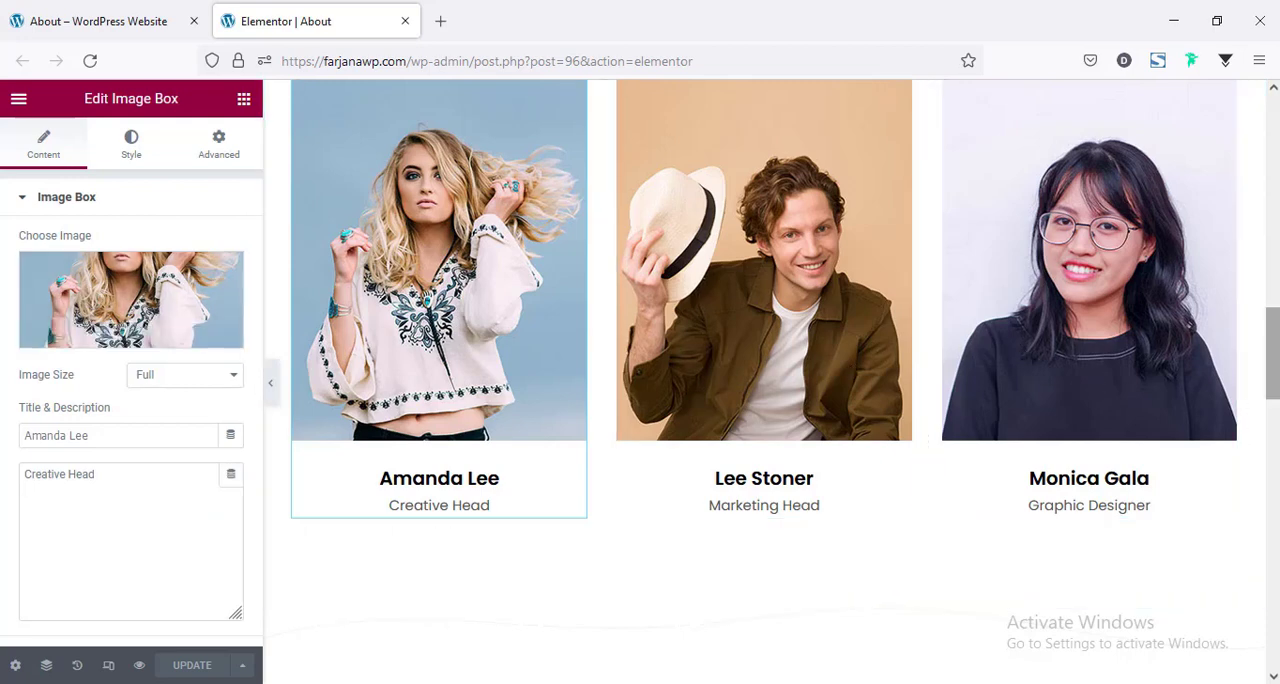
{"action": "left_click", "coordinate": [1274, 500]}
Go to the live Contact page and look over its contact details and query form.
{"action": "left_click", "coordinate": [98, 21]}
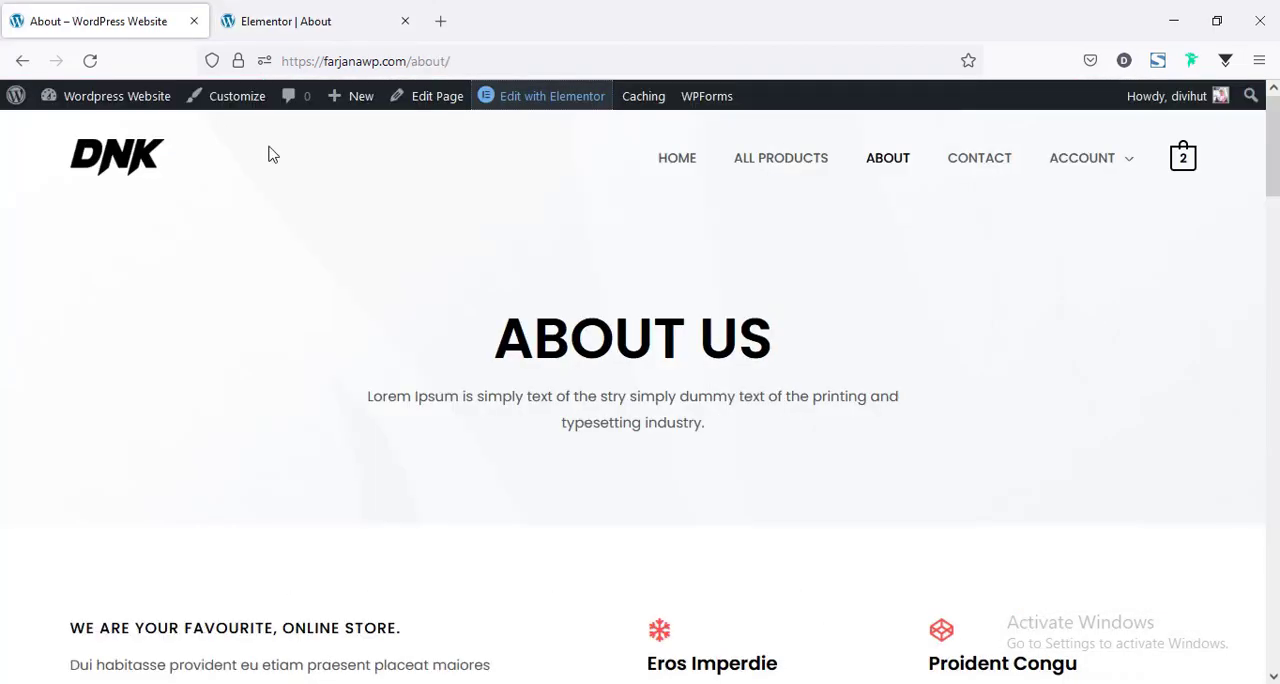
{"action": "left_click", "coordinate": [986, 163]}
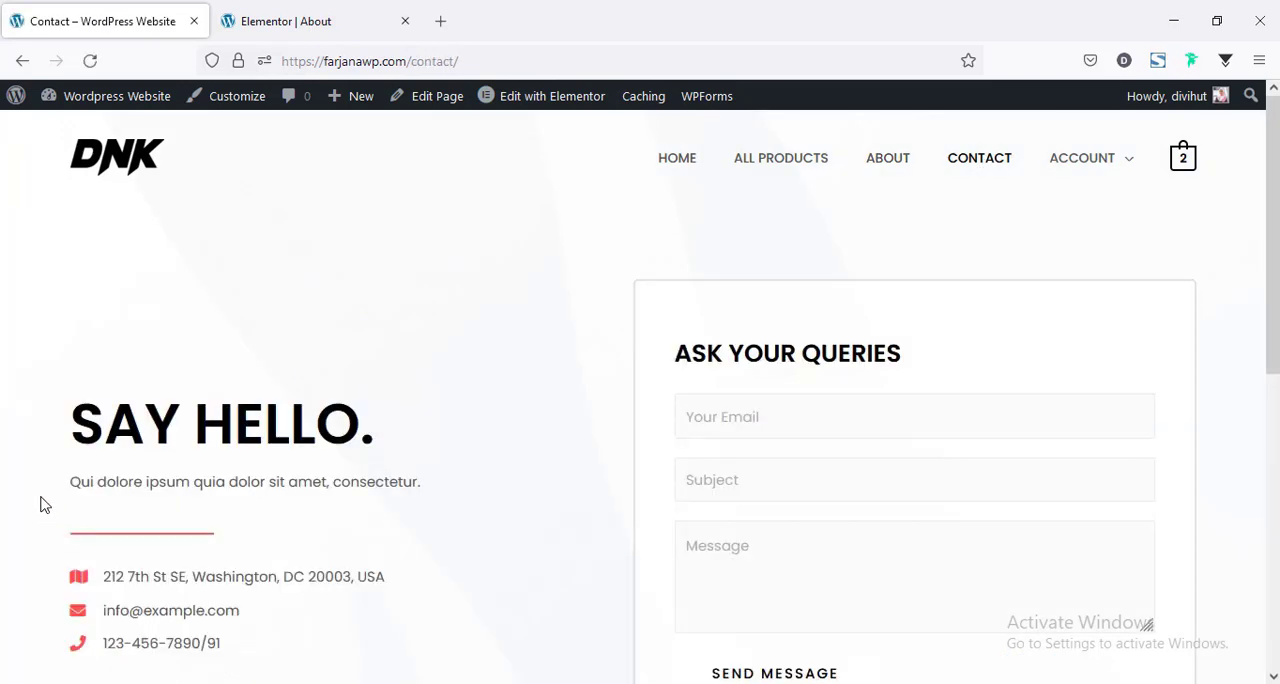
{"action": "scroll", "coordinate": [249, 570], "scroll_direction": "down", "scroll_amount": 2}
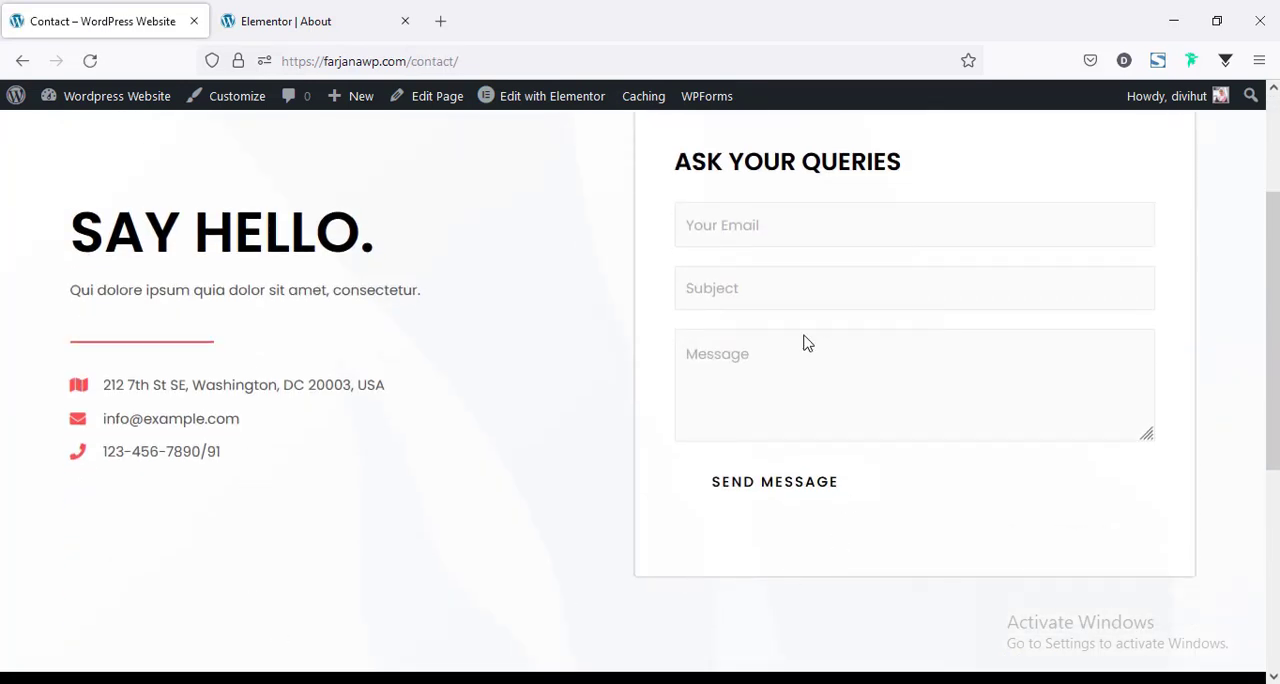
{"action": "scroll", "coordinate": [699, 521], "scroll_direction": "up", "scroll_amount": 2}
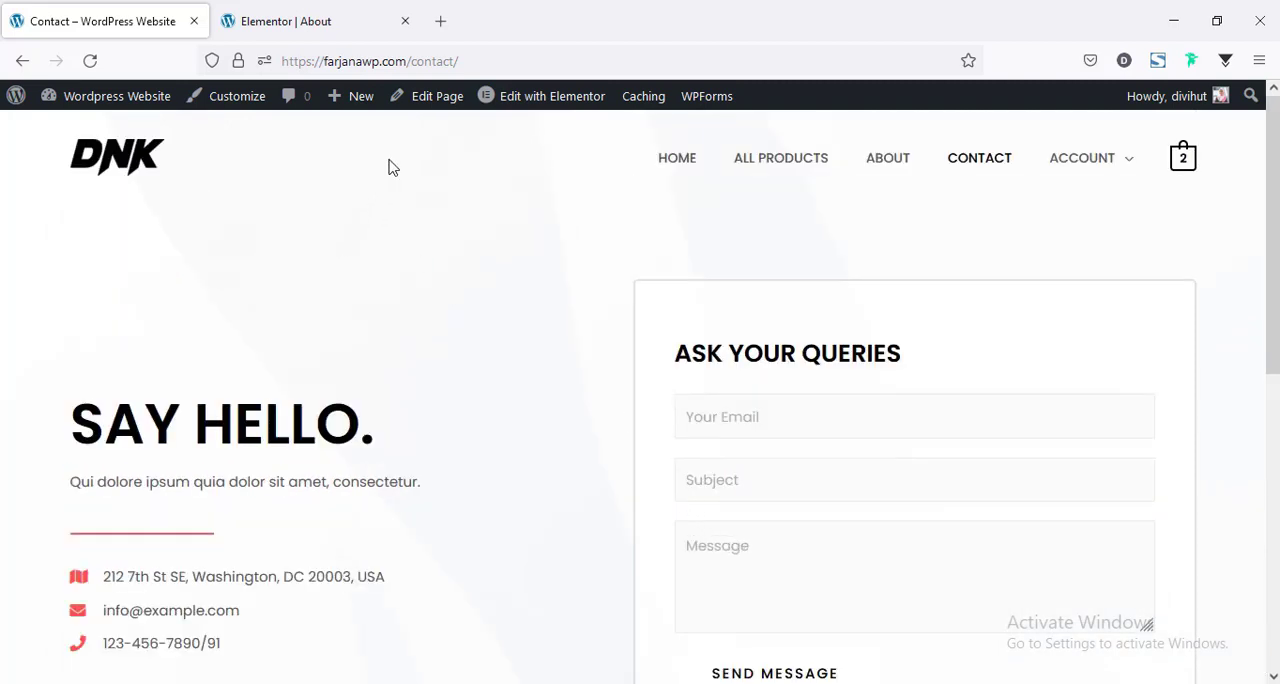
Open the Contact page in Elementor, close the About editor, and inspect the intro text and the query form's shortcode.
{"action": "left_click", "coordinate": [524, 106]}
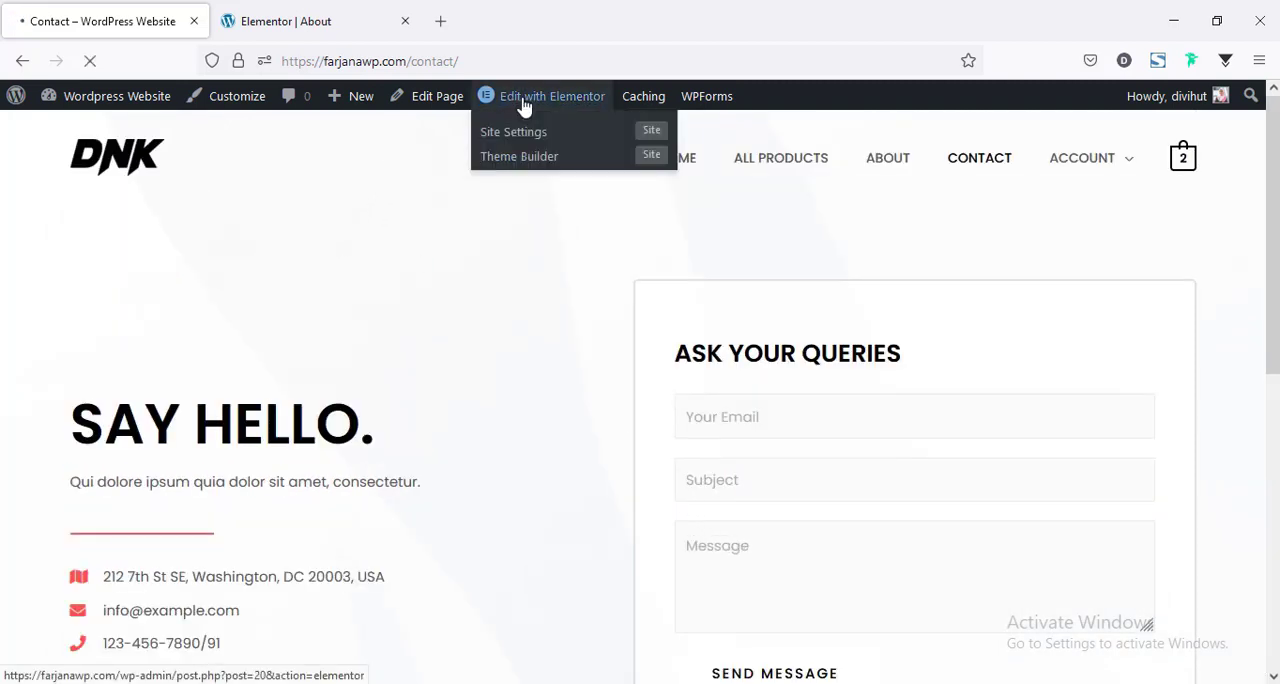
{"action": "left_click", "coordinate": [405, 21]}
{"action": "left_click", "coordinate": [455, 398]}
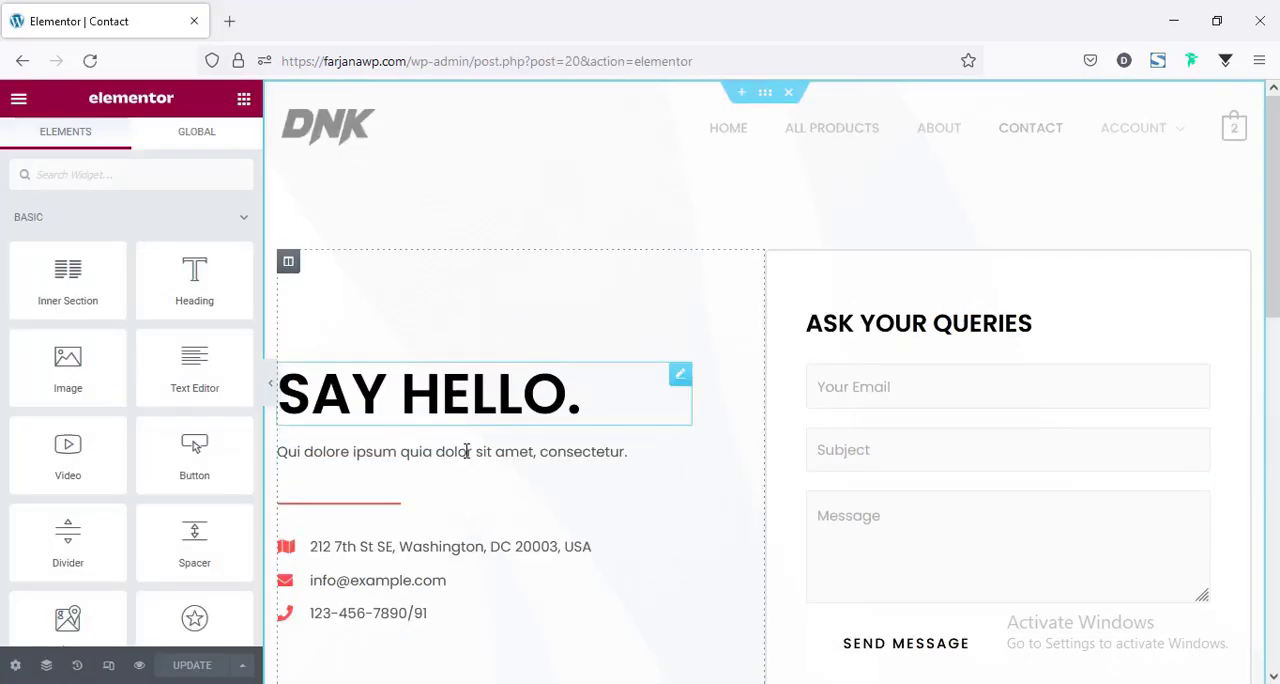
{"action": "left_click", "coordinate": [457, 483]}
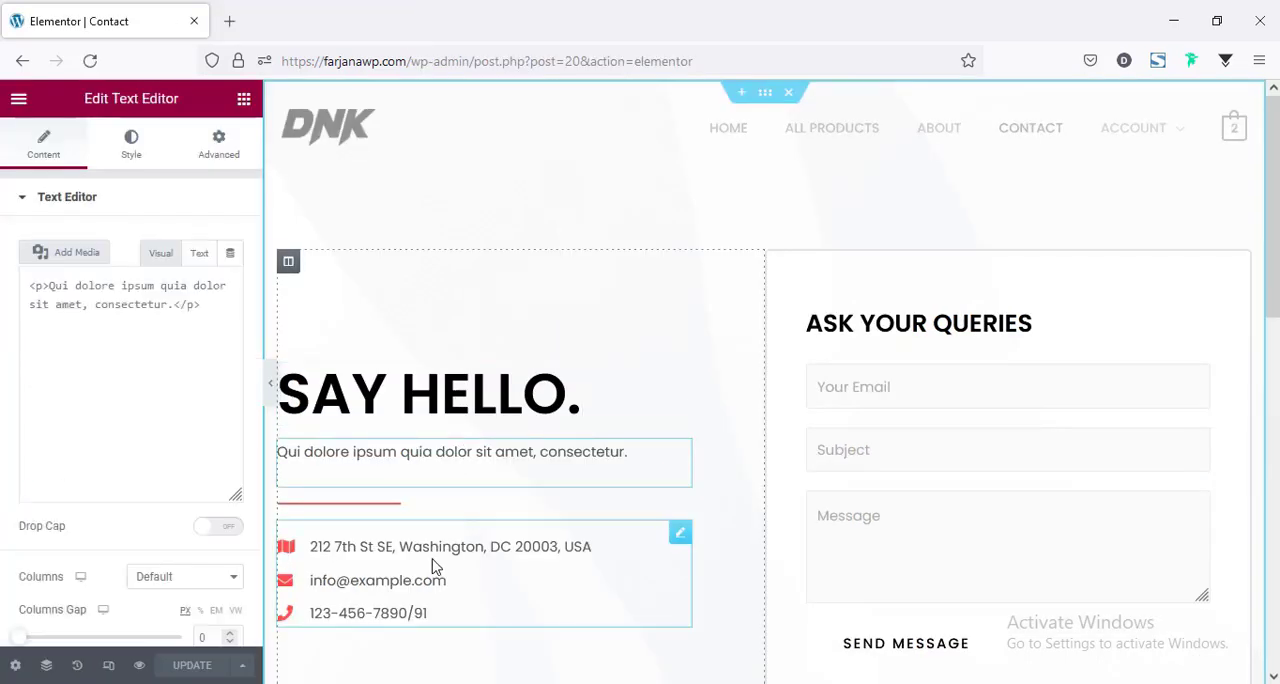
{"action": "left_click", "coordinate": [1025, 383]}
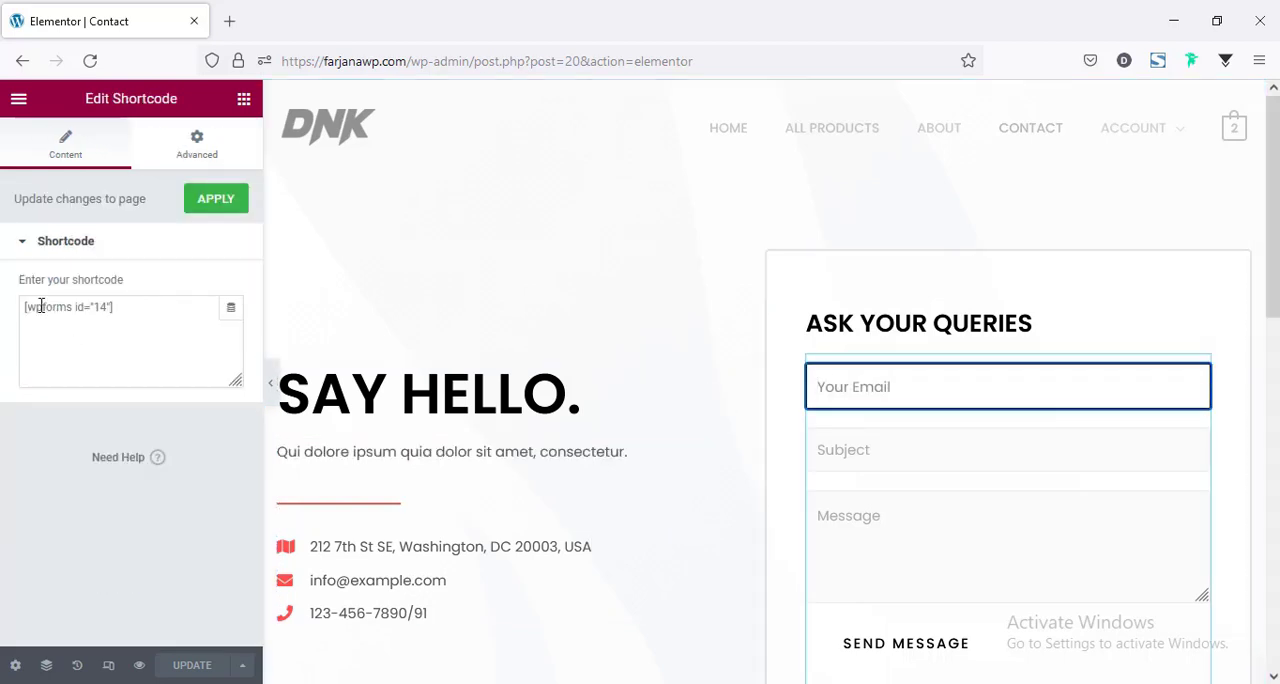
{"action": "scroll", "coordinate": [951, 503], "scroll_direction": "down", "scroll_amount": 3}
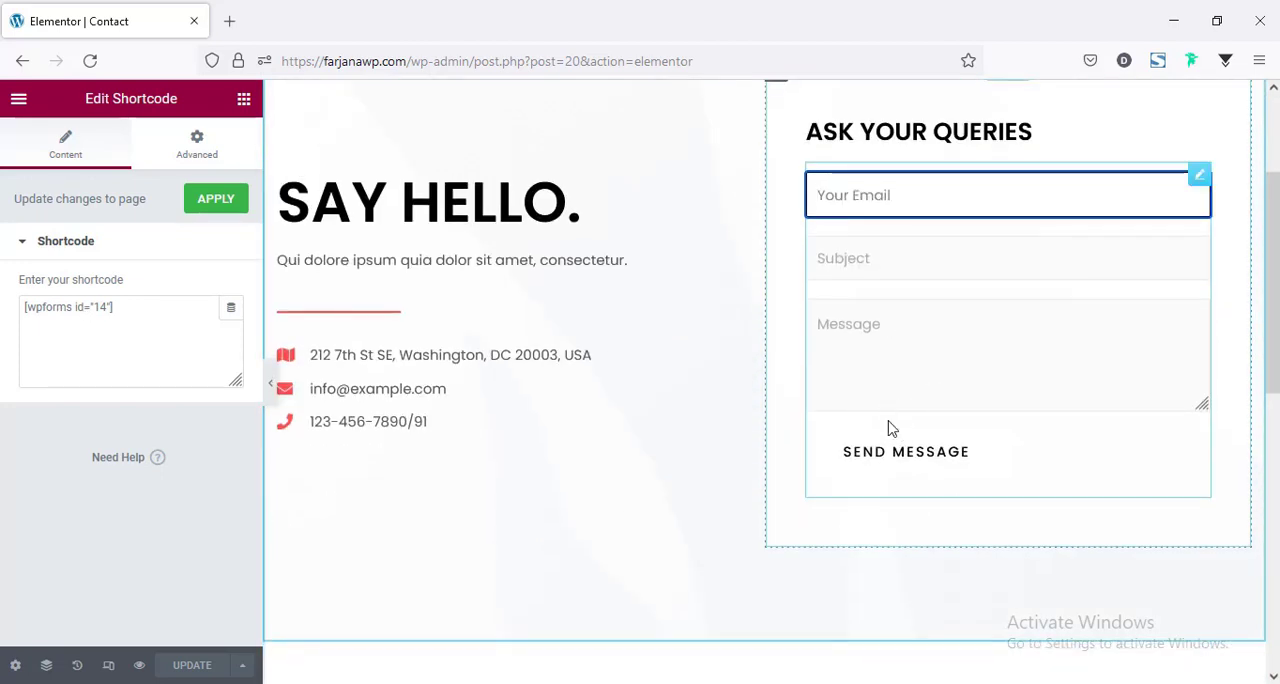
Open the WordPress dashboard in a separate tab and open the WPForms Contact Form for editing.
{"action": "left_click", "coordinate": [18, 104]}
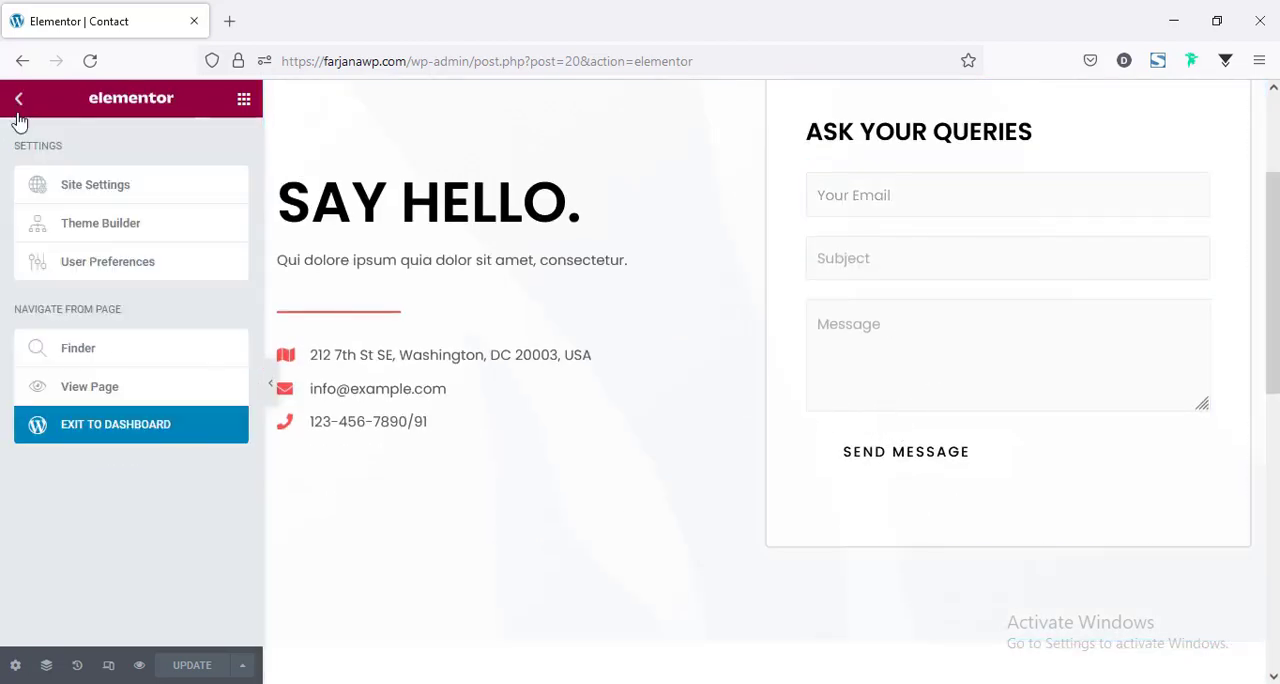
{"action": "middle_click", "coordinate": [125, 440]}
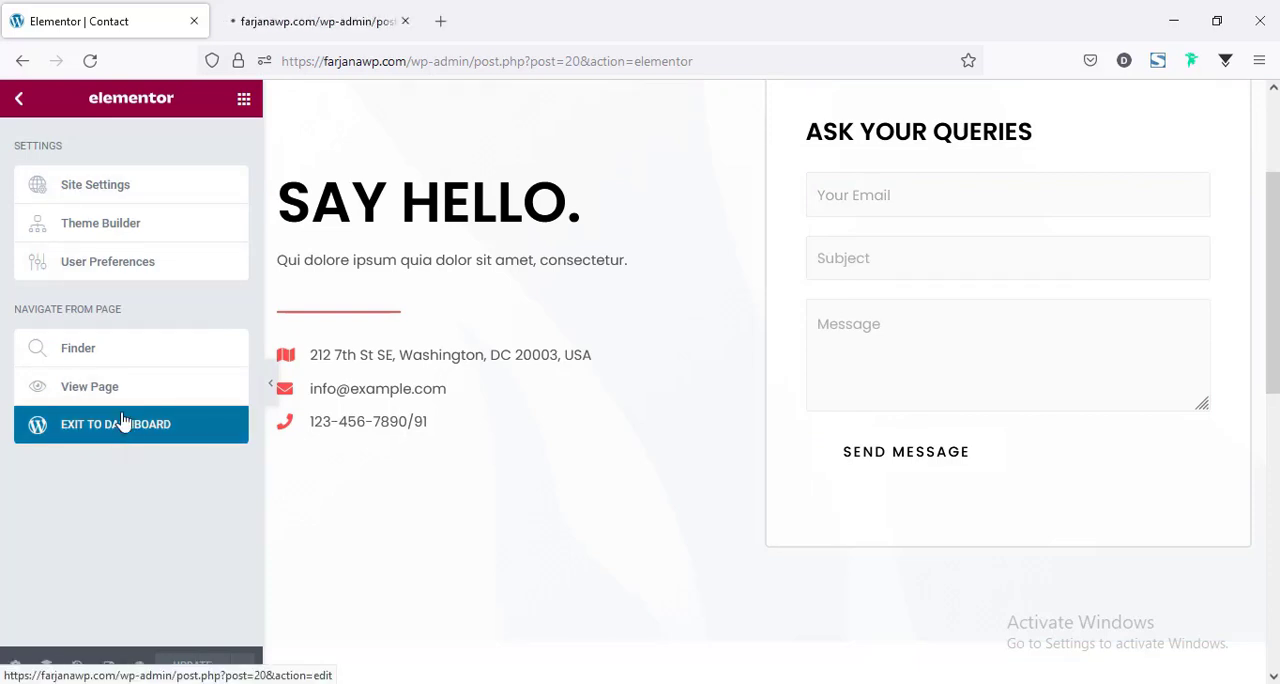
{"action": "left_click", "coordinate": [357, 14]}
{"action": "scroll", "coordinate": [85, 398], "scroll_direction": "down", "scroll_amount": 3}
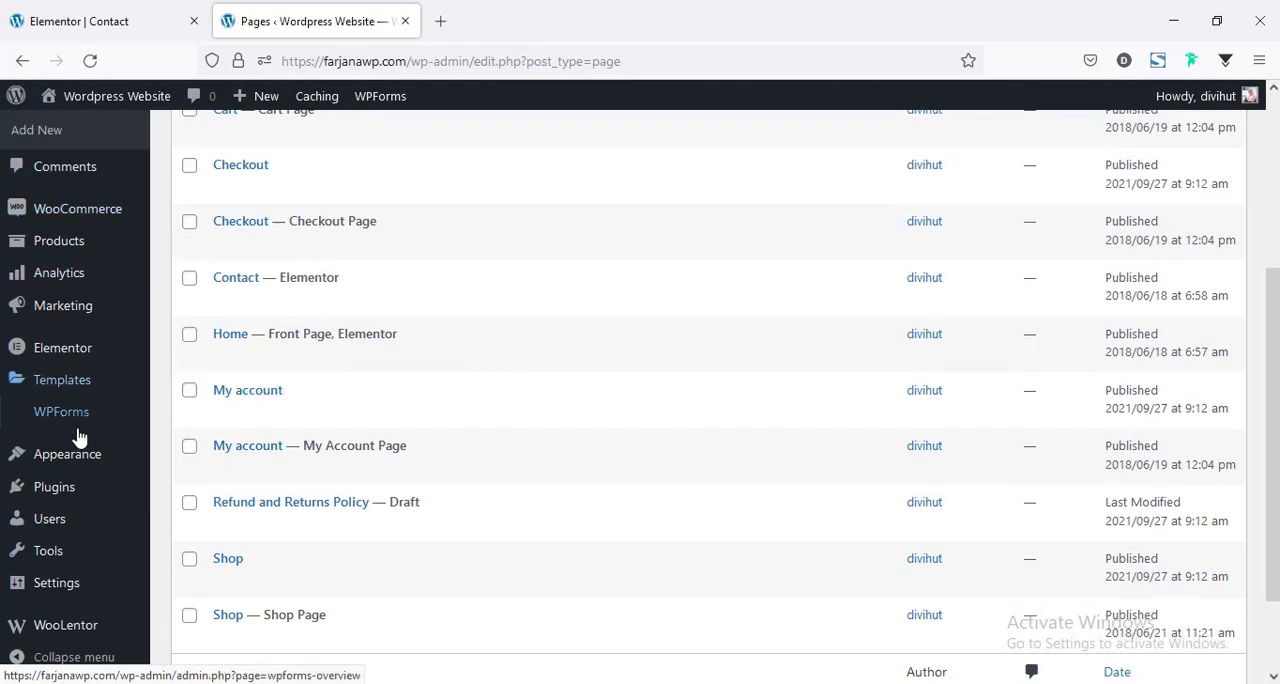
{"action": "mouse_move", "coordinate": [68, 424]}
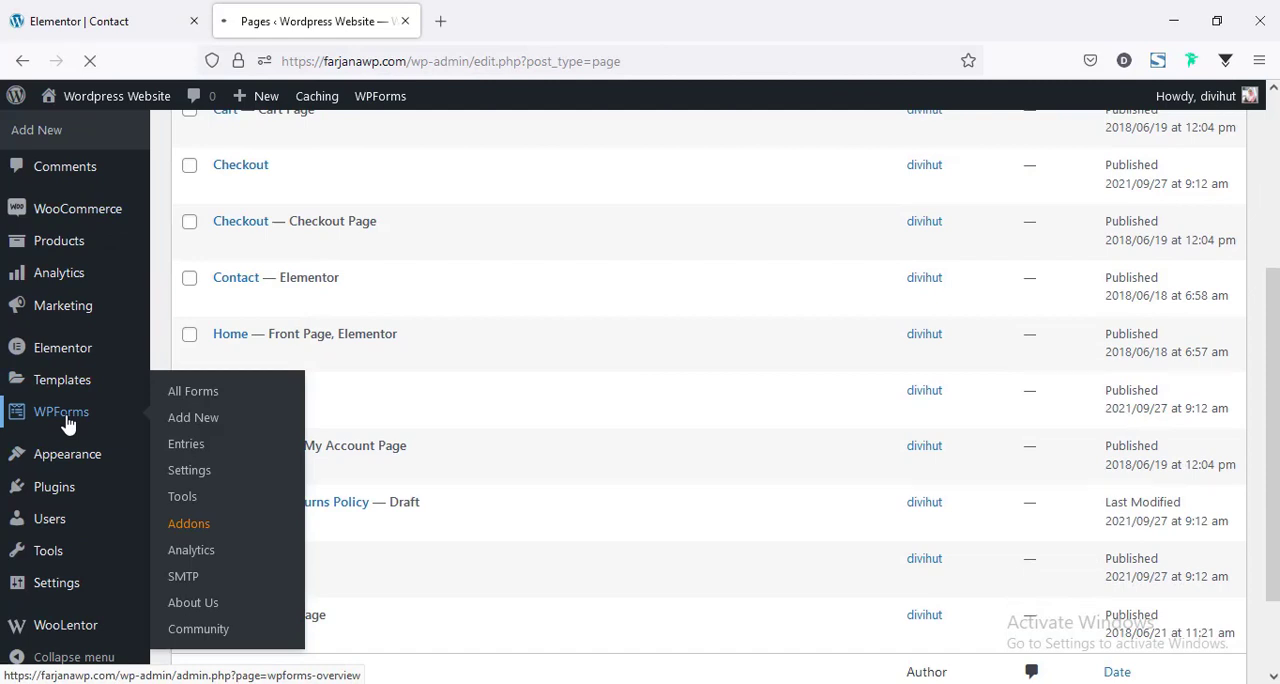
{"action": "left_click", "coordinate": [68, 424]}
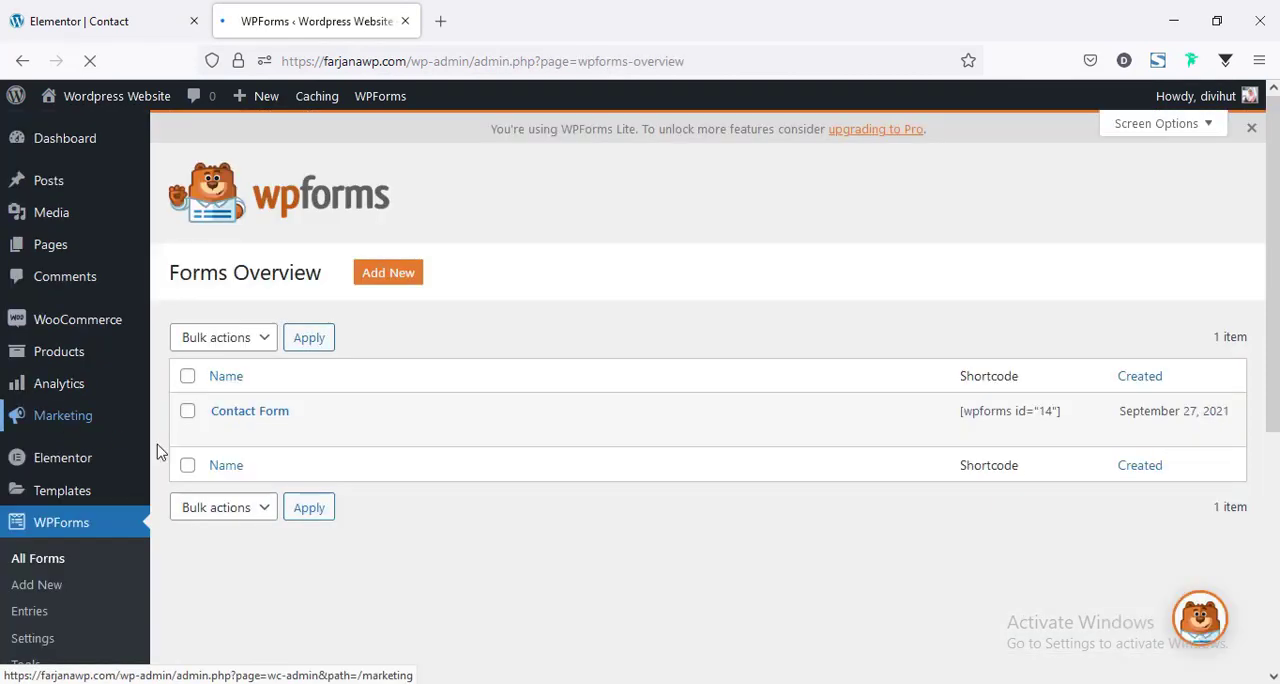
{"action": "mouse_move", "coordinate": [224, 433]}
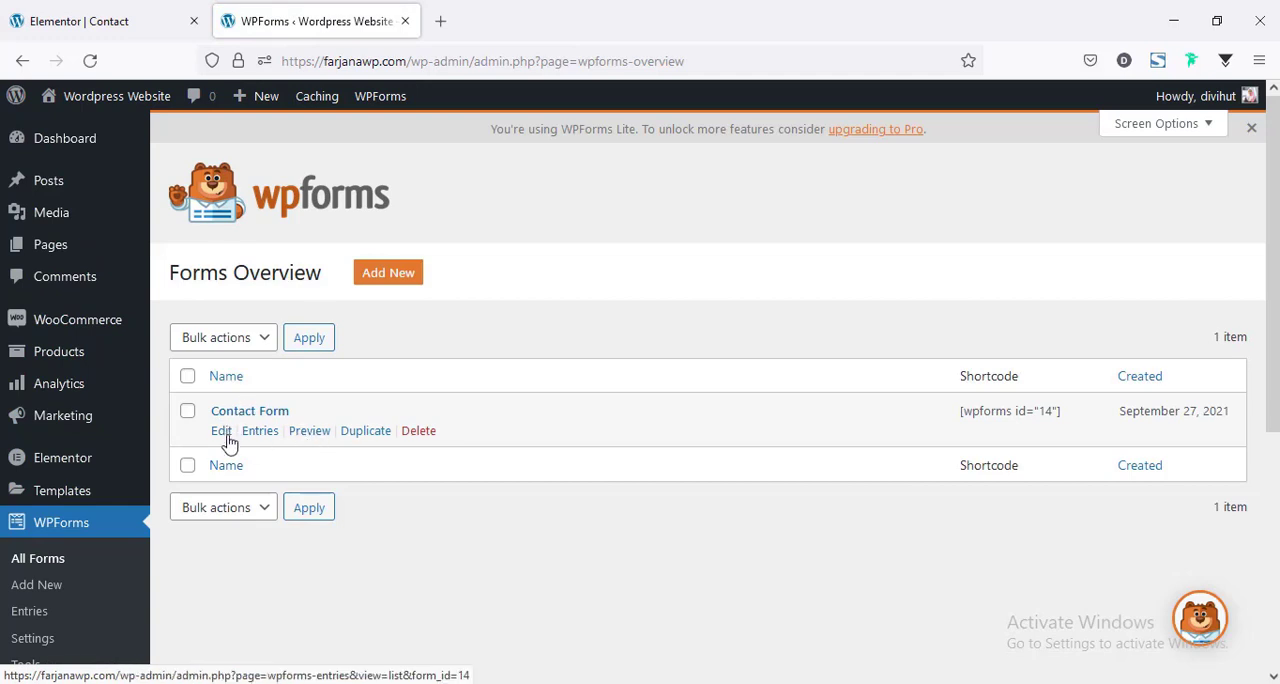
{"action": "left_click", "coordinate": [224, 440]}
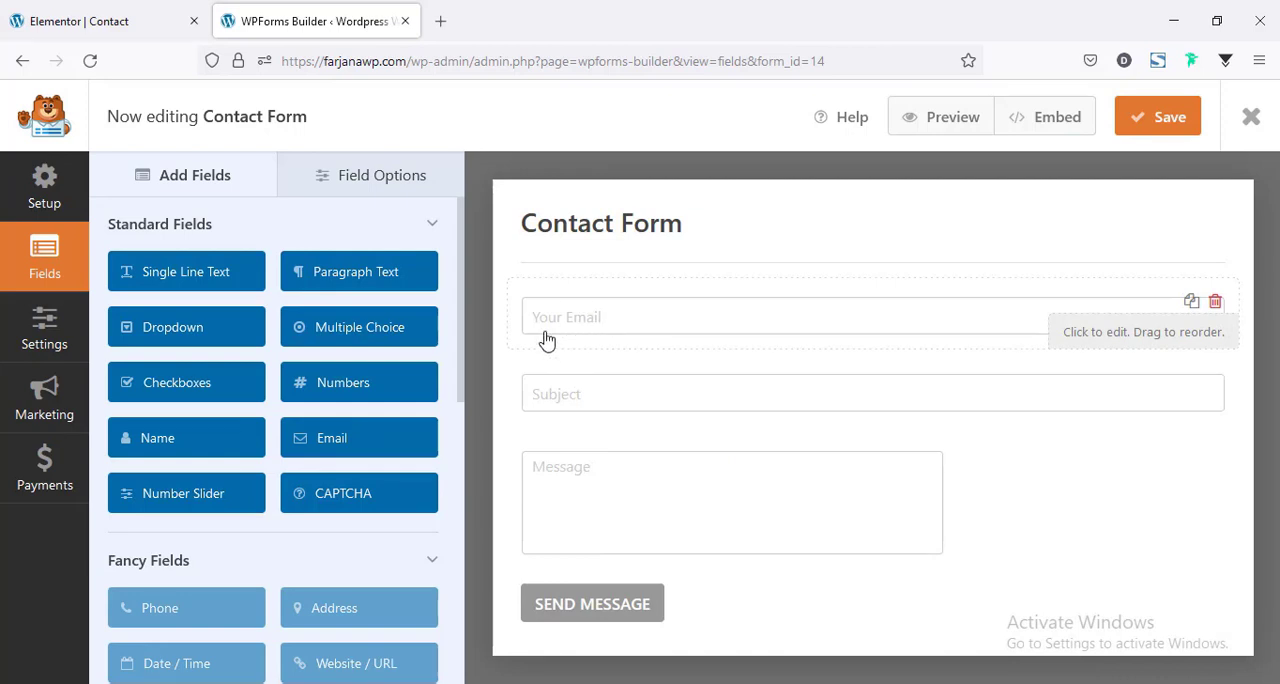
Change the email field's placeholder text to "Email" and save the form.
{"action": "left_click", "coordinate": [563, 322]}
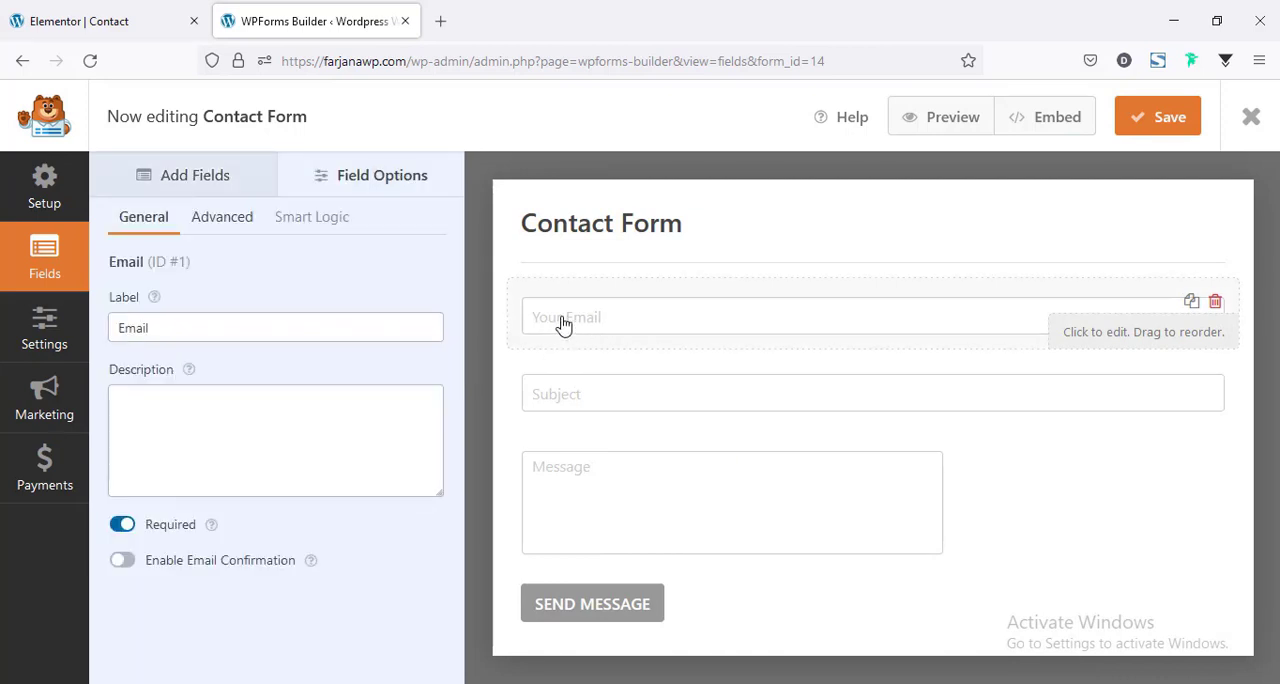
{"action": "left_click", "coordinate": [186, 330]}
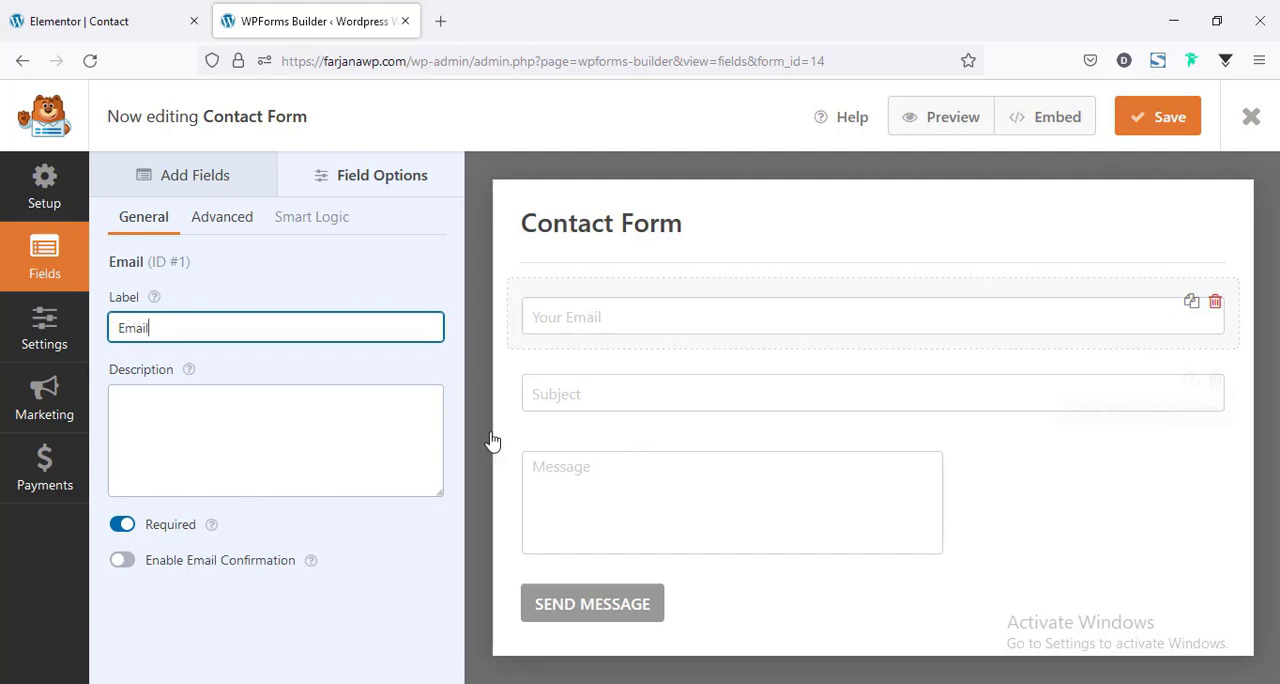
{"action": "left_click", "coordinate": [219, 227]}
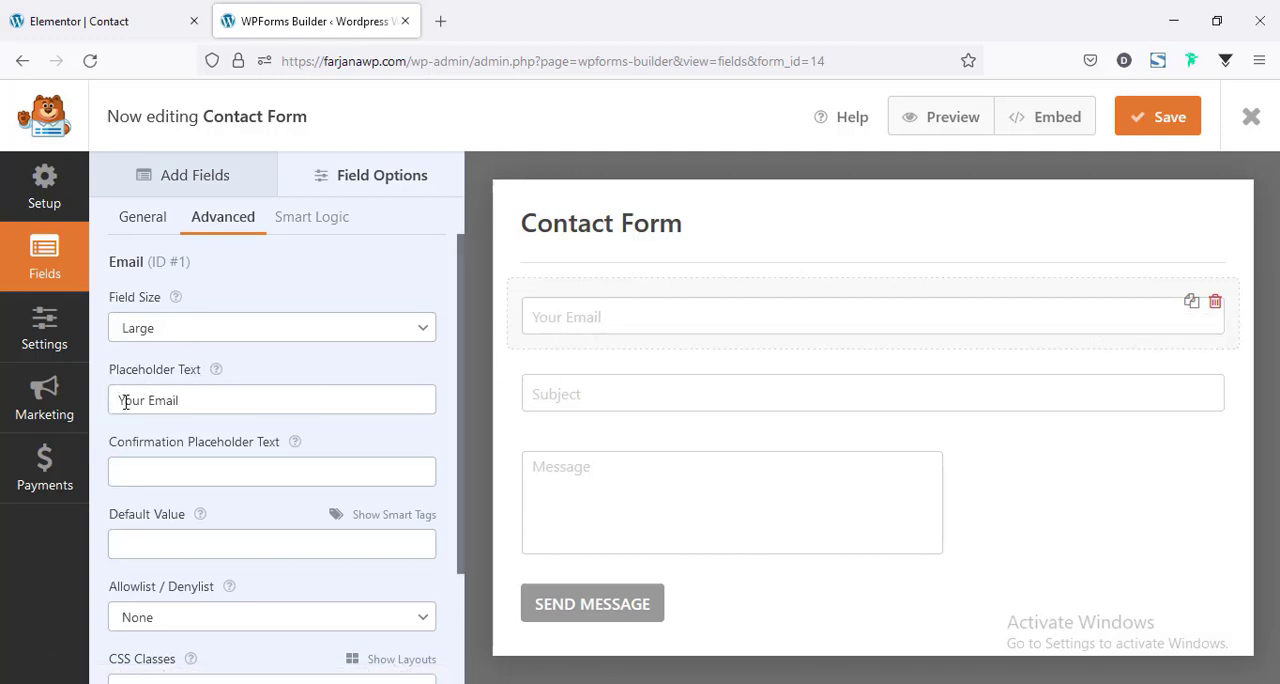
{"action": "left_click", "coordinate": [125, 401]}
{"action": "left_click_drag", "start_coordinate": [150, 400], "coordinate": [99, 405]}
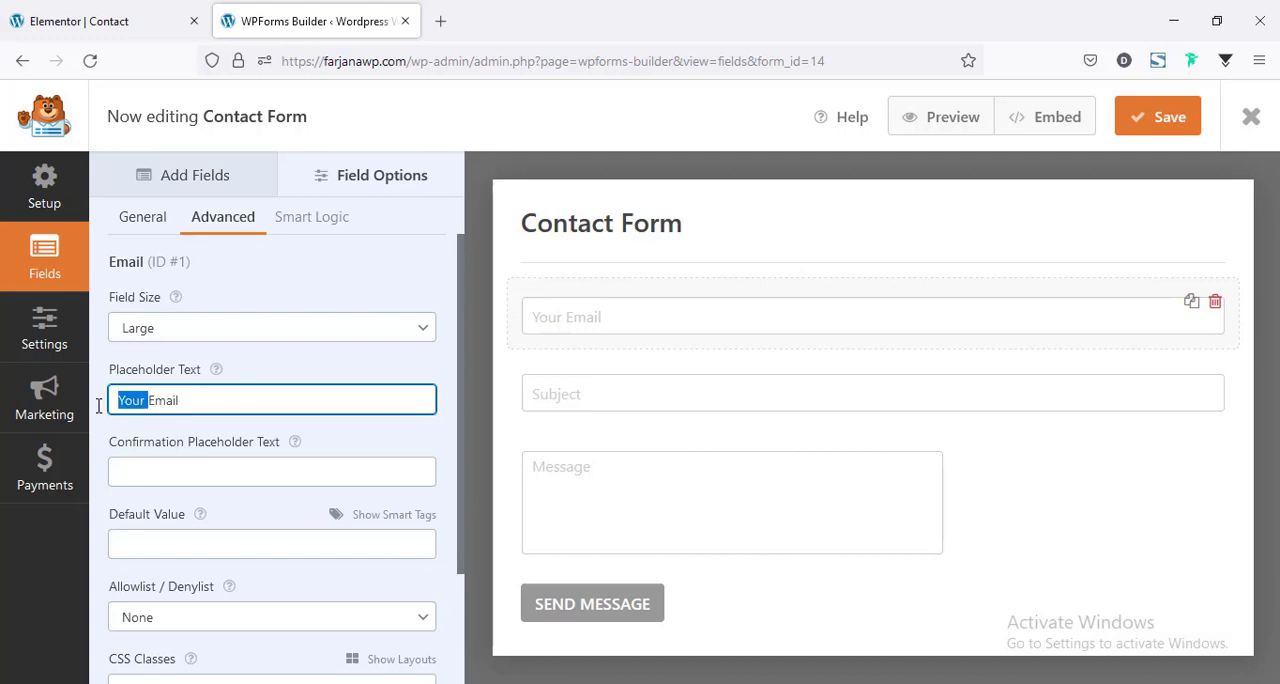
{"action": "key", "text": "BackSpace"}
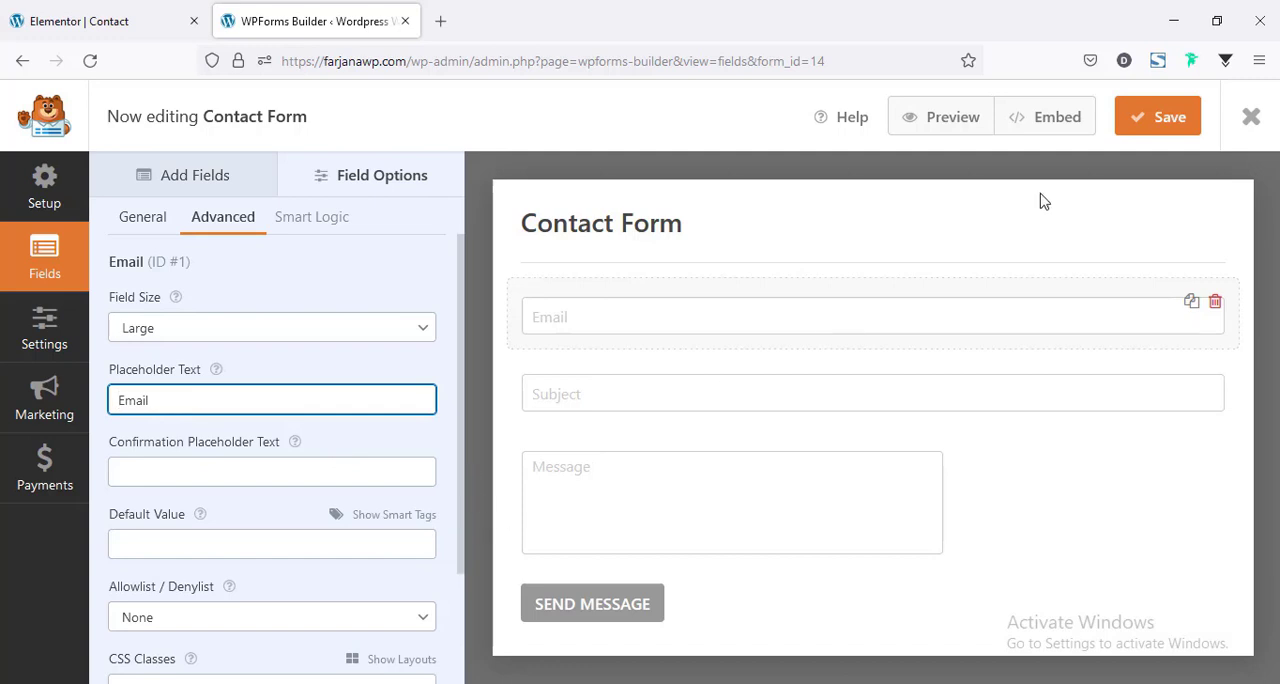
{"action": "left_click", "coordinate": [1153, 119]}
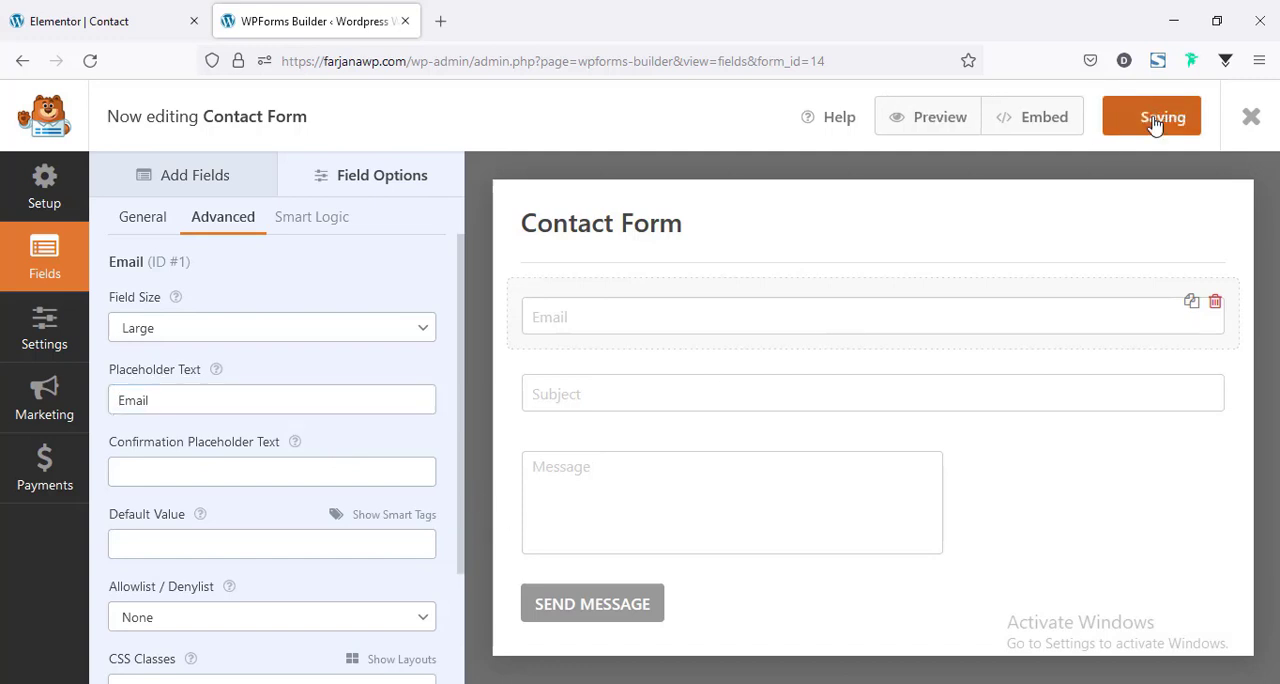
Leave the Elementor editor for the live Contact page and check the query form's email placeholder.
{"action": "left_click", "coordinate": [90, 21]}
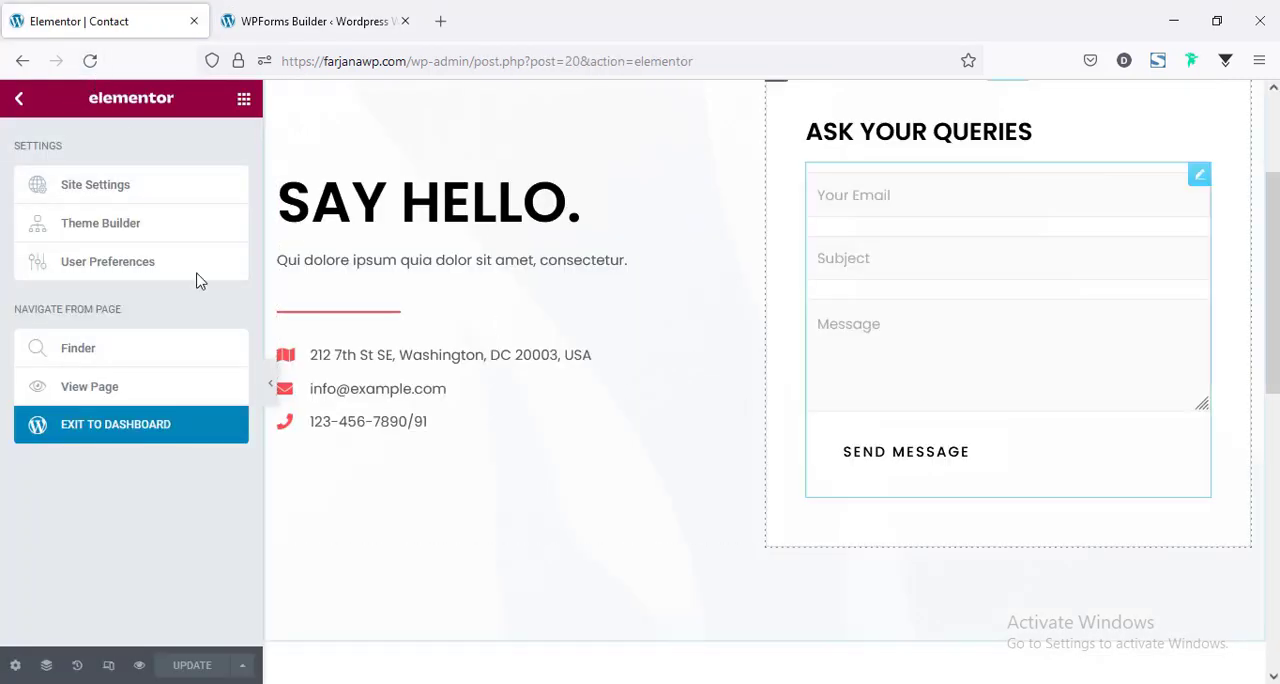
{"action": "left_click", "coordinate": [97, 398]}
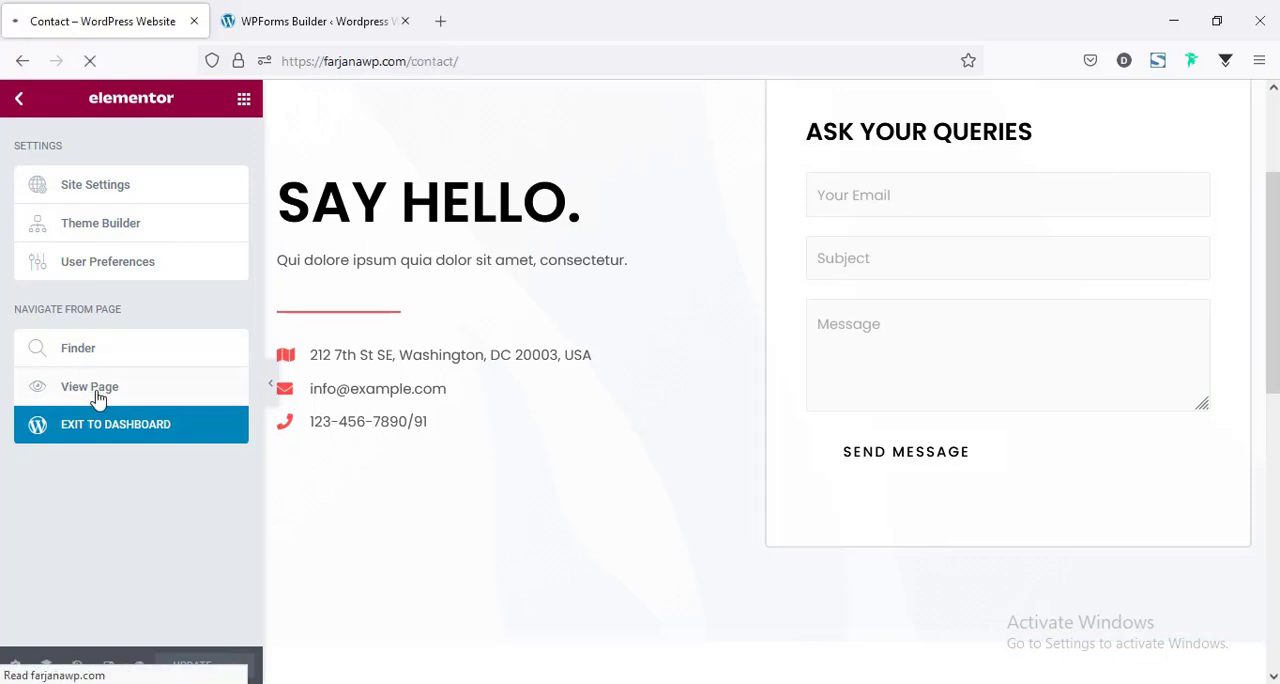
{"action": "scroll", "coordinate": [745, 312], "scroll_direction": "down", "scroll_amount": 2}
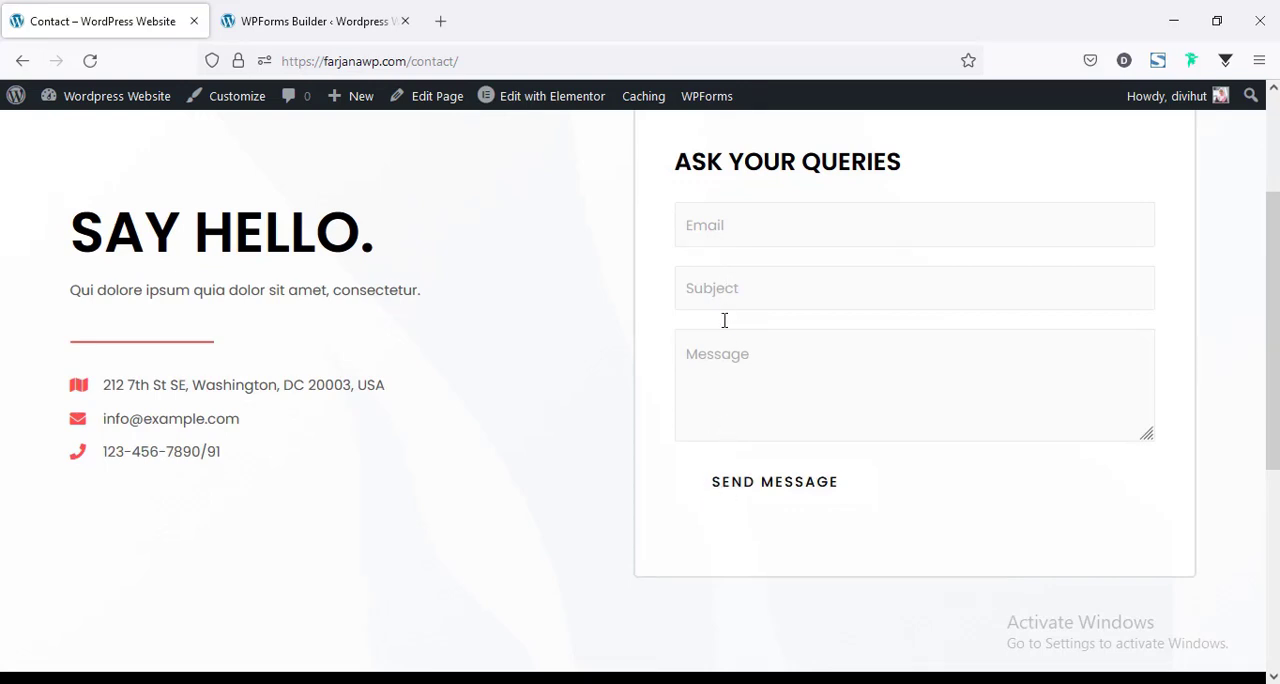
{"action": "scroll", "coordinate": [740, 435], "scroll_direction": "up", "scroll_amount": 2}
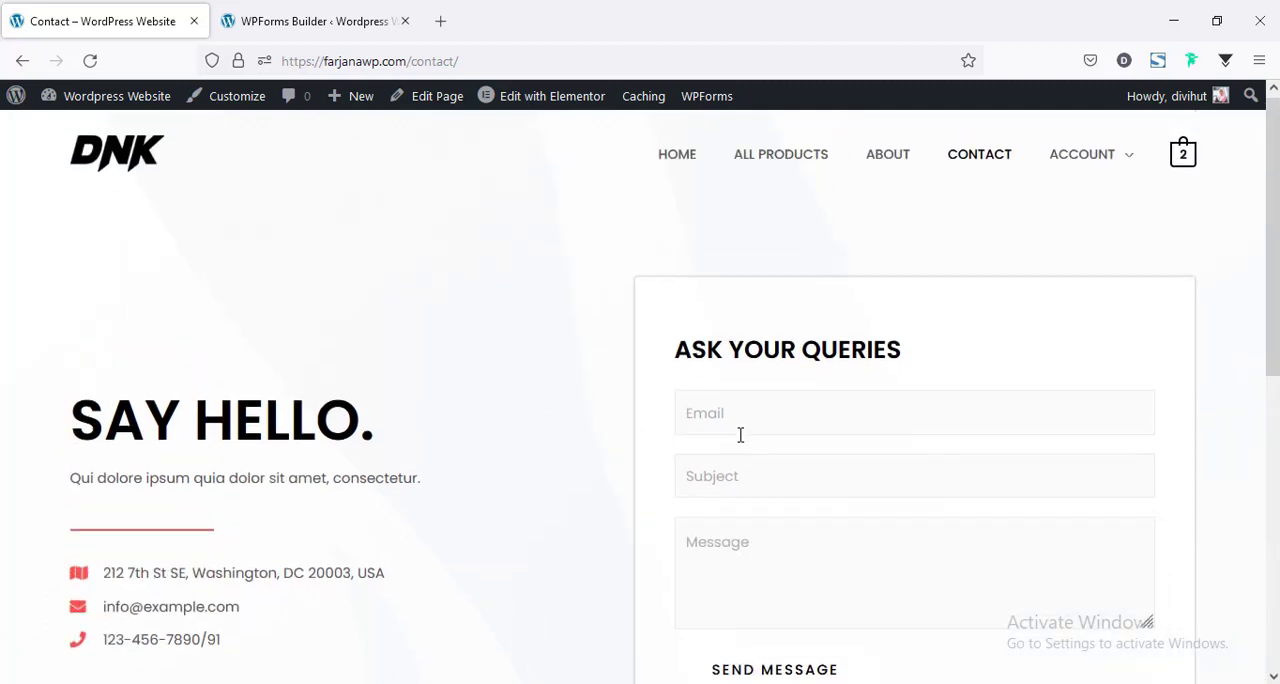
Return to the form builder and add a Single Line Text field above the Email field.
{"action": "left_click", "coordinate": [257, 8]}
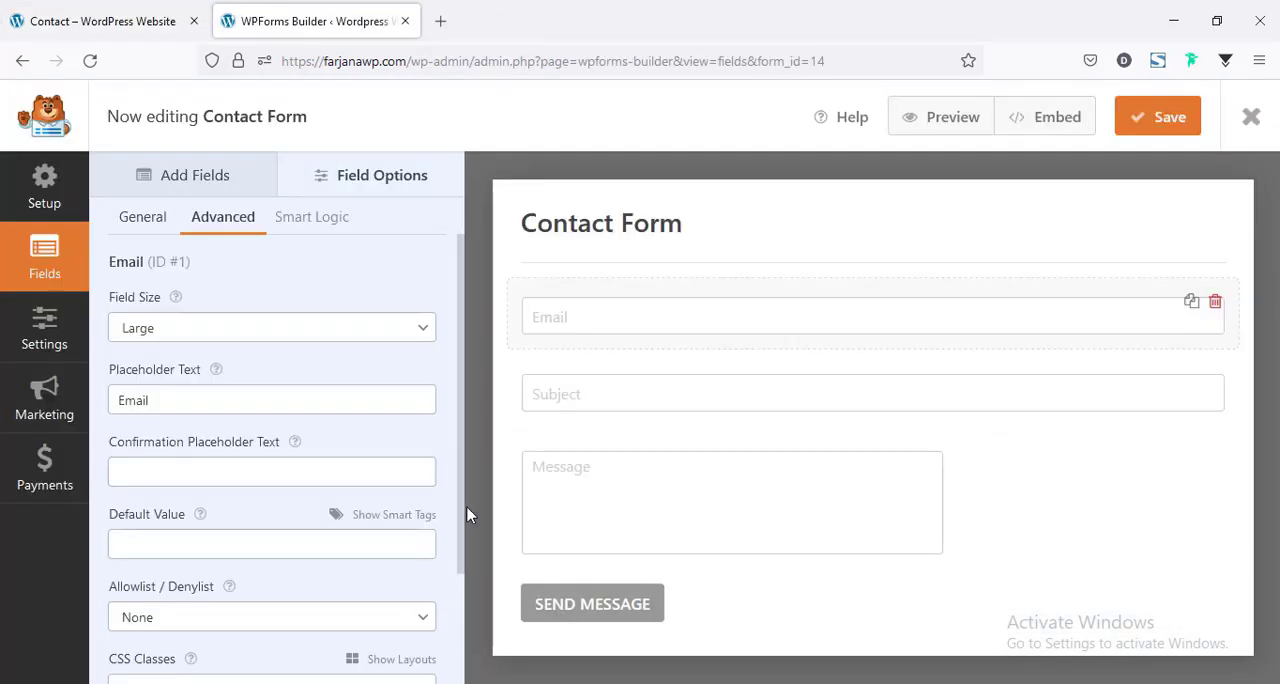
{"action": "left_click", "coordinate": [185, 181]}
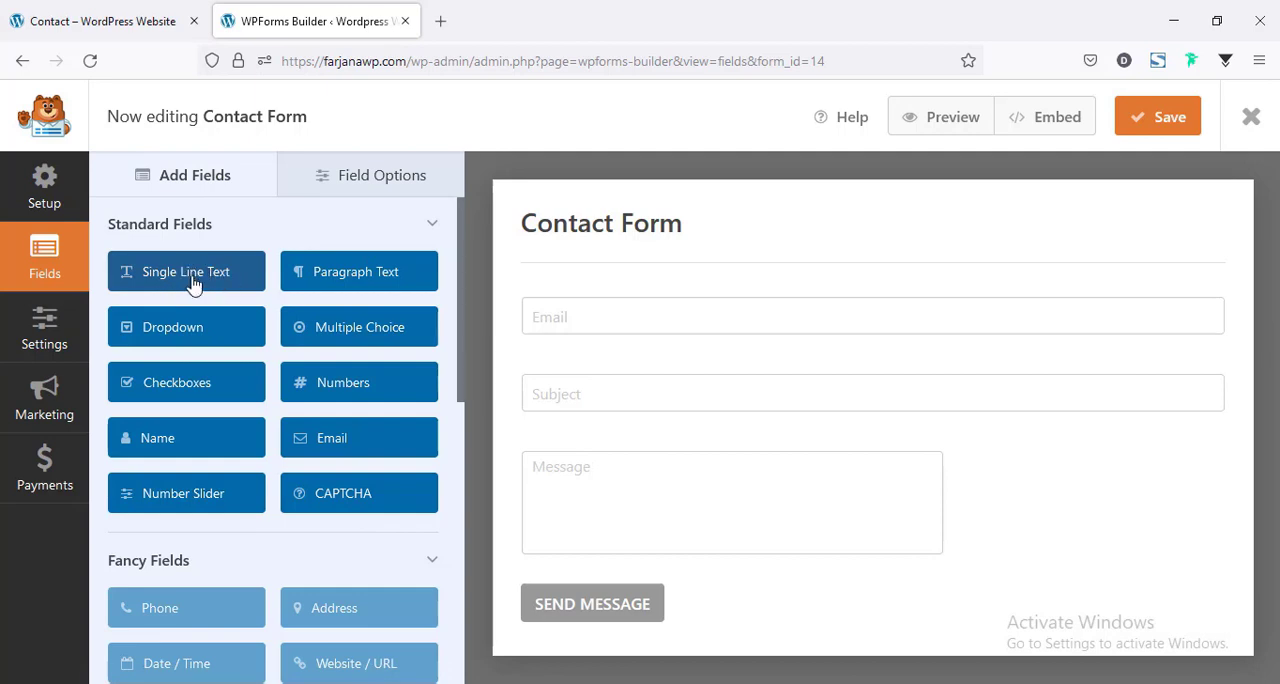
{"action": "left_click_drag", "start_coordinate": [193, 285], "coordinate": [610, 300]}
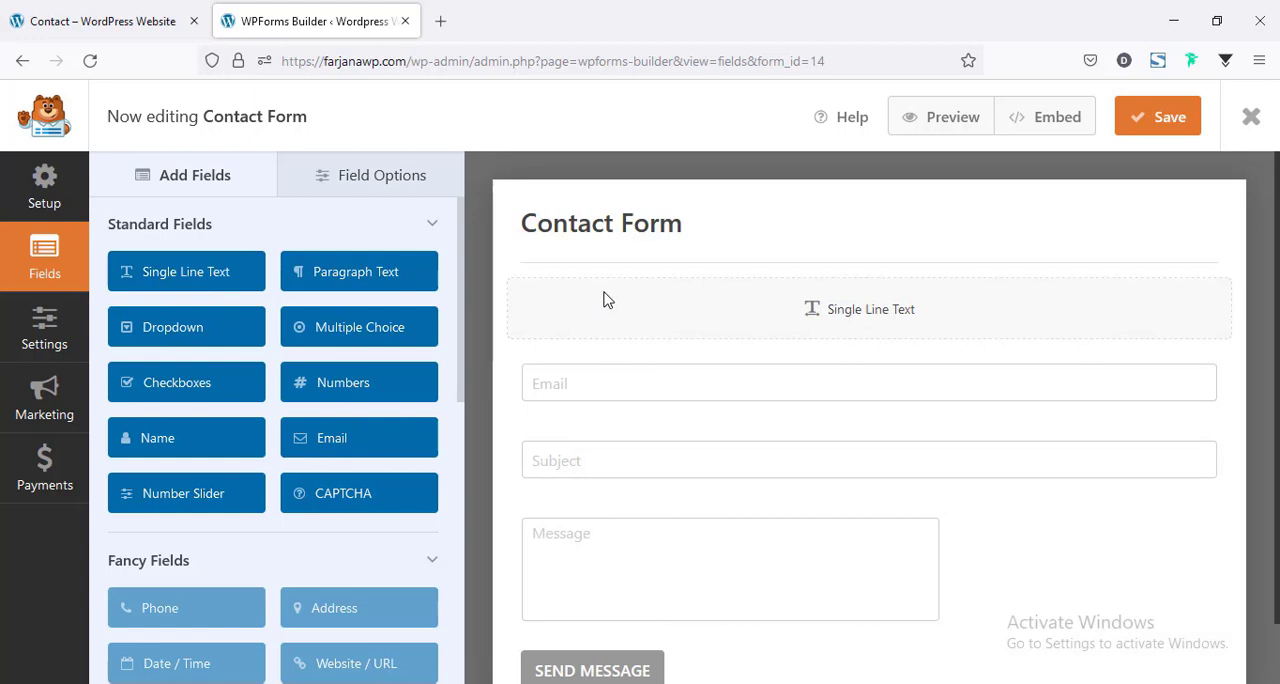
{"action": "left_click", "coordinate": [554, 363]}
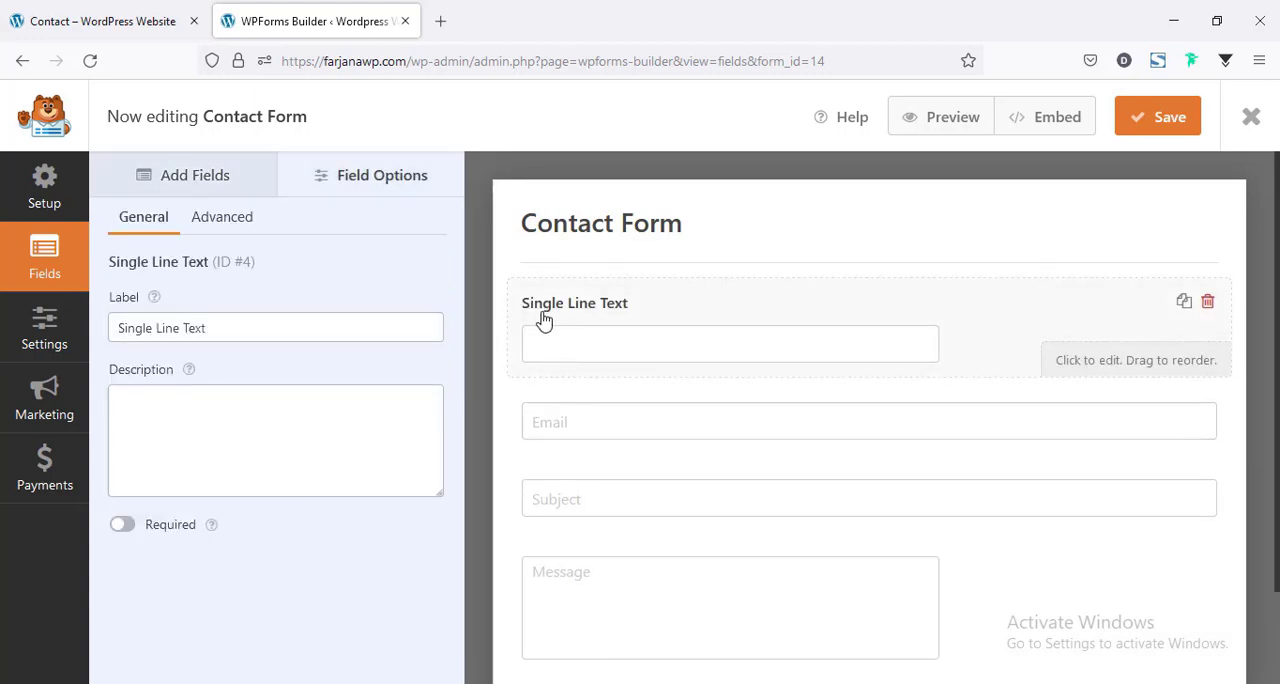
Hide the label of the new single line text field in its advanced options.
{"action": "left_click", "coordinate": [130, 322]}
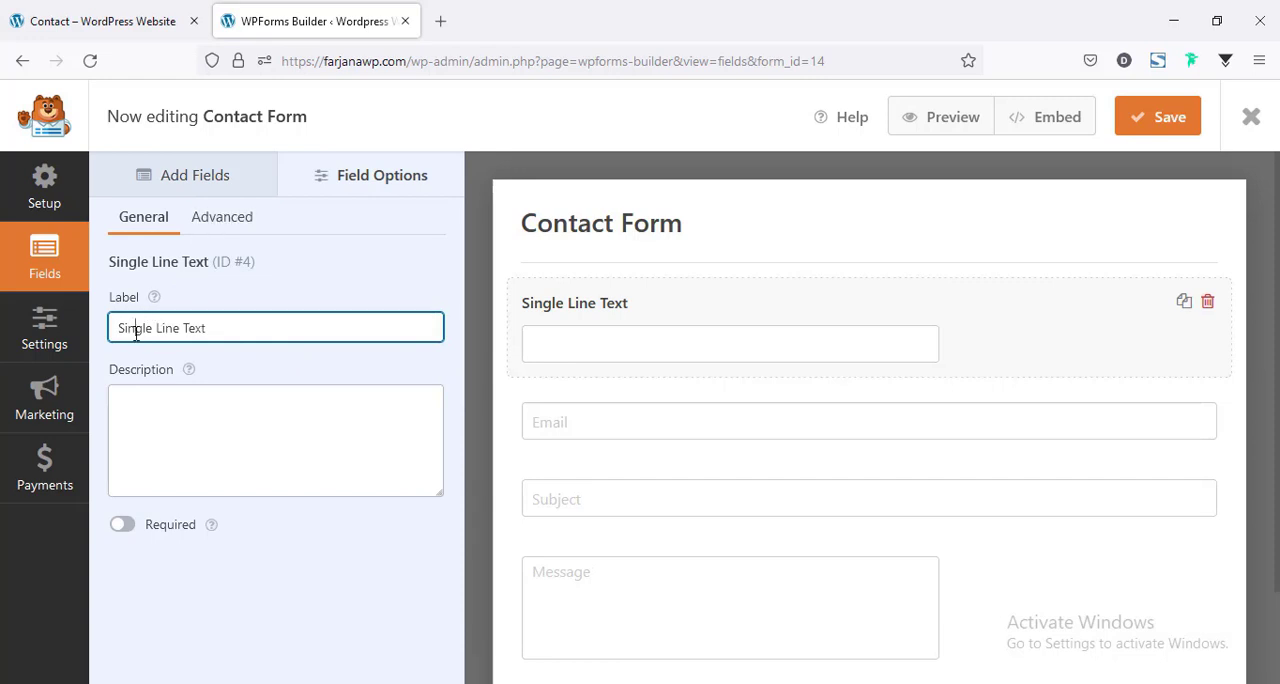
{"action": "left_click", "coordinate": [218, 220]}
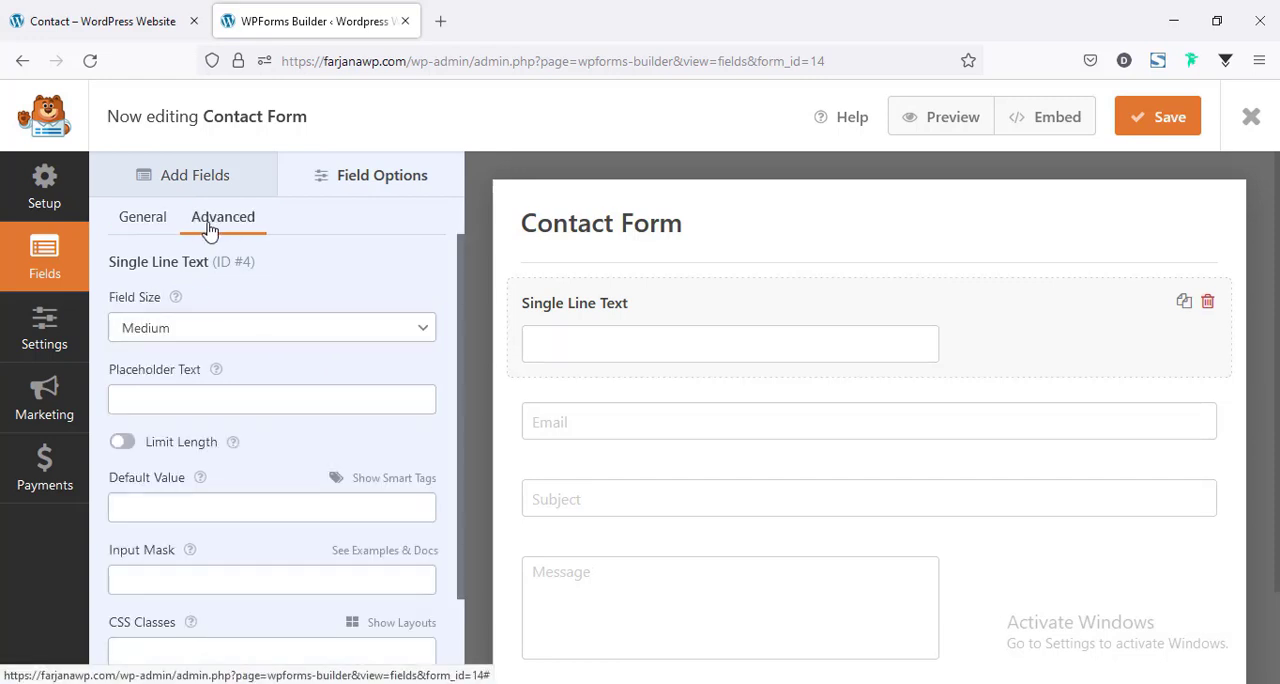
{"action": "scroll", "coordinate": [163, 410], "scroll_direction": "down", "scroll_amount": 1}
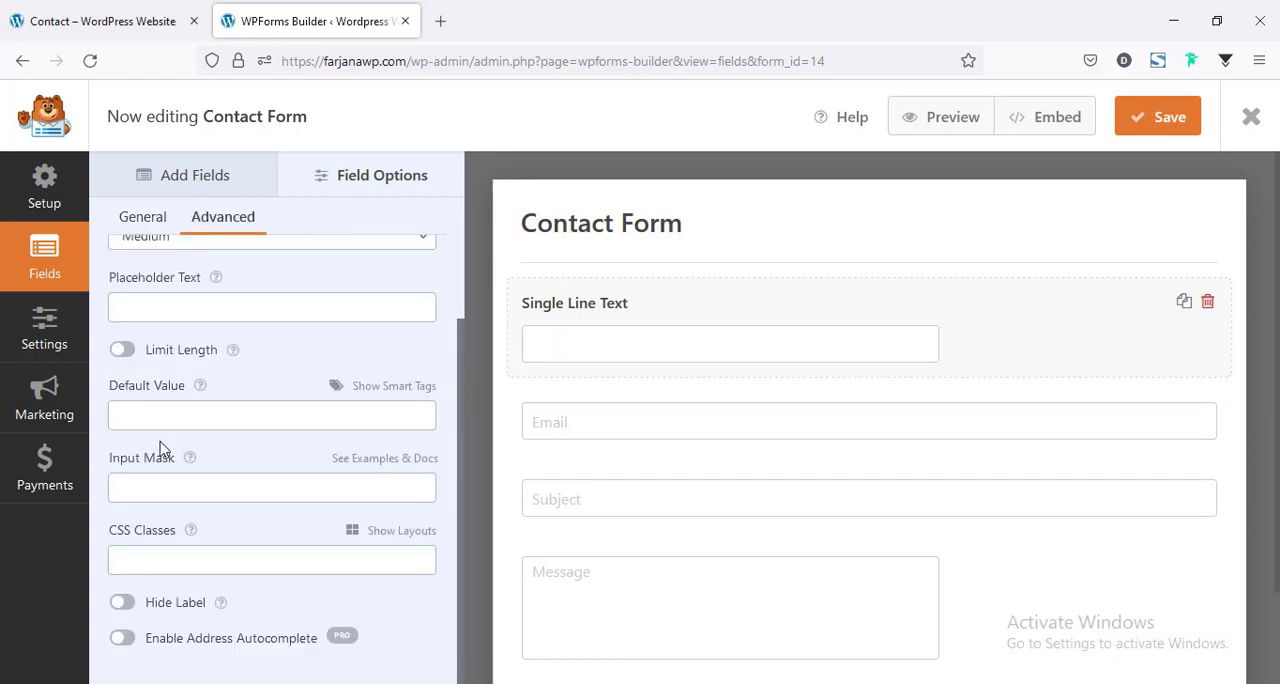
{"action": "left_click", "coordinate": [132, 609]}
{"action": "scroll", "coordinate": [178, 390], "scroll_direction": "up", "scroll_amount": 1}
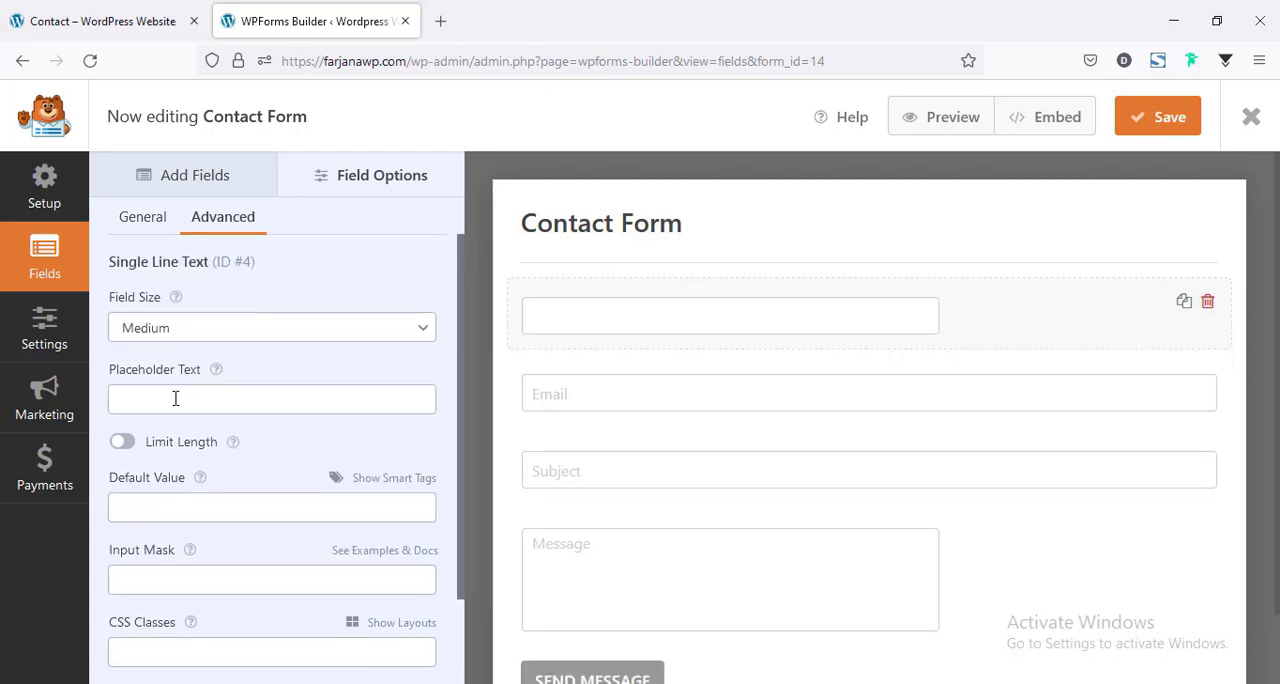
Set the new text field's placeholder to "Name" and its field size to Large.
{"action": "left_click", "coordinate": [146, 402]}
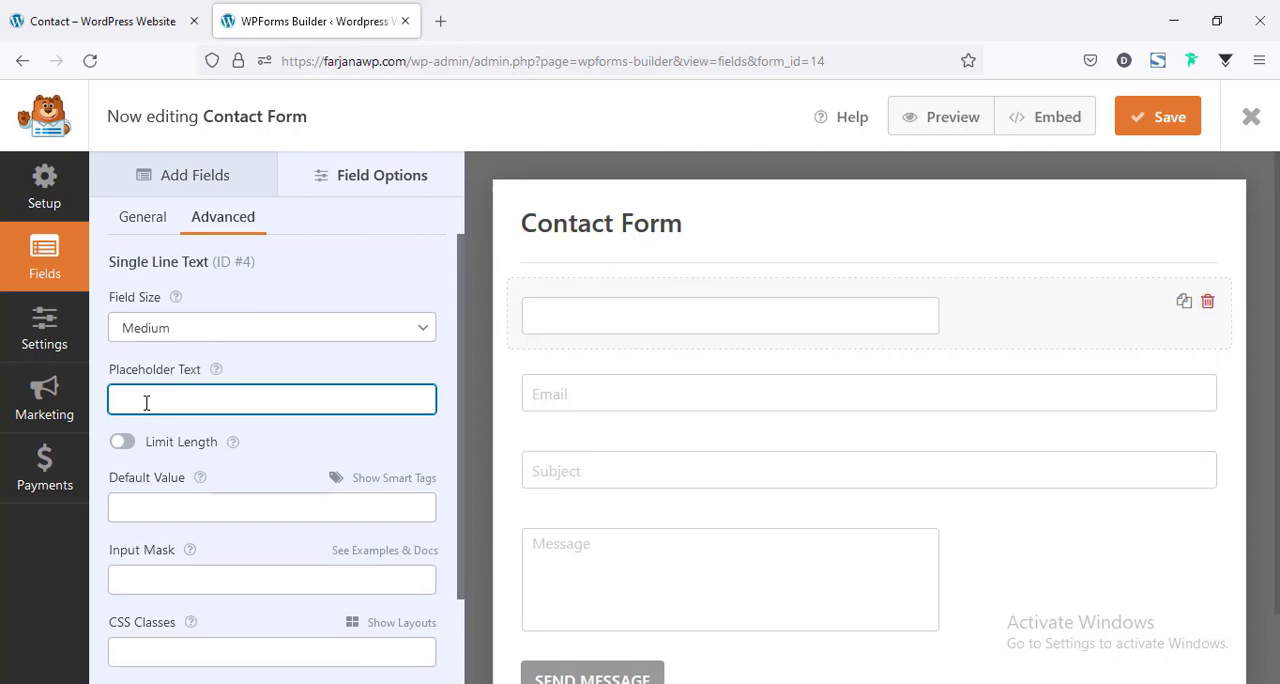
{"action": "type", "text": "Name"}
{"action": "left_click", "coordinate": [149, 328]}
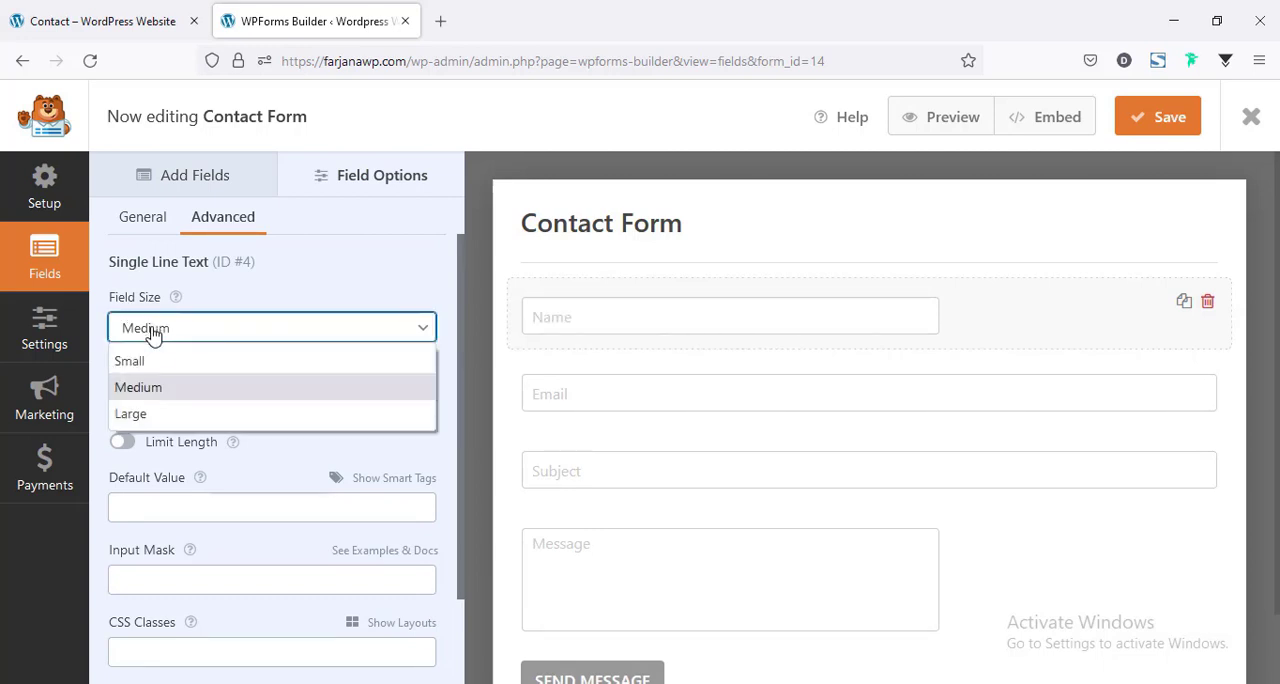
{"action": "left_click", "coordinate": [146, 422]}
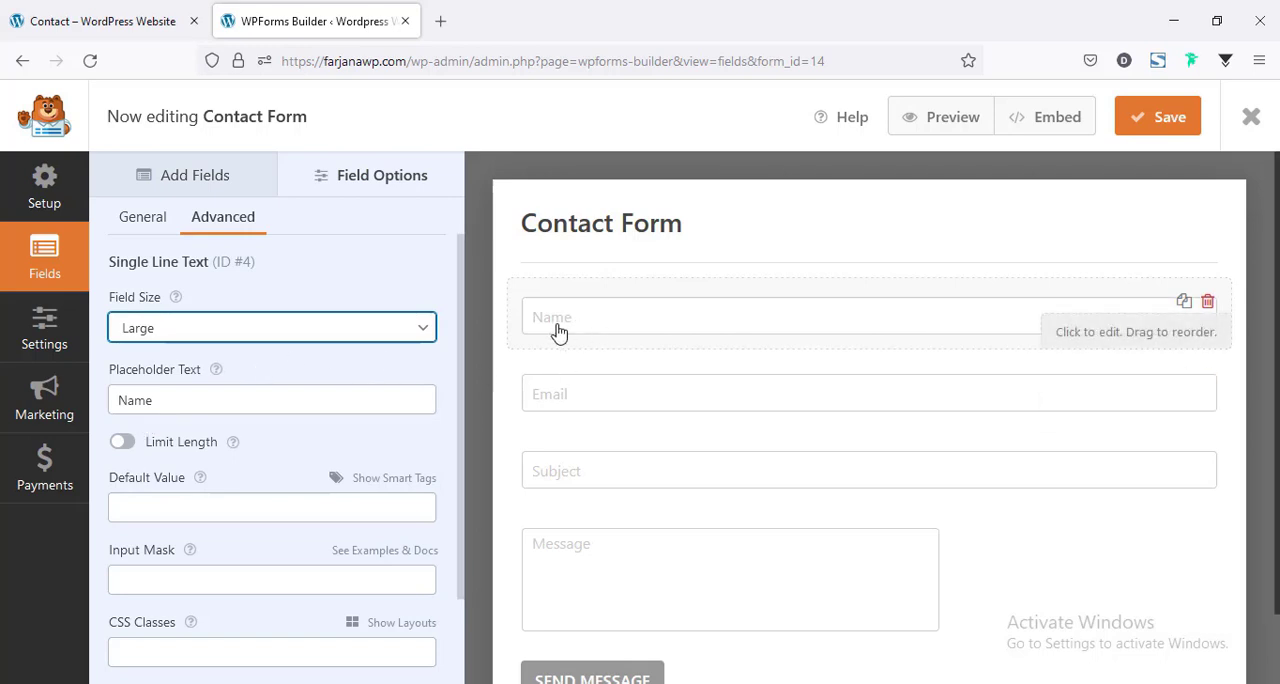
Make the Name field required and save the form.
{"action": "left_click", "coordinate": [133, 218]}
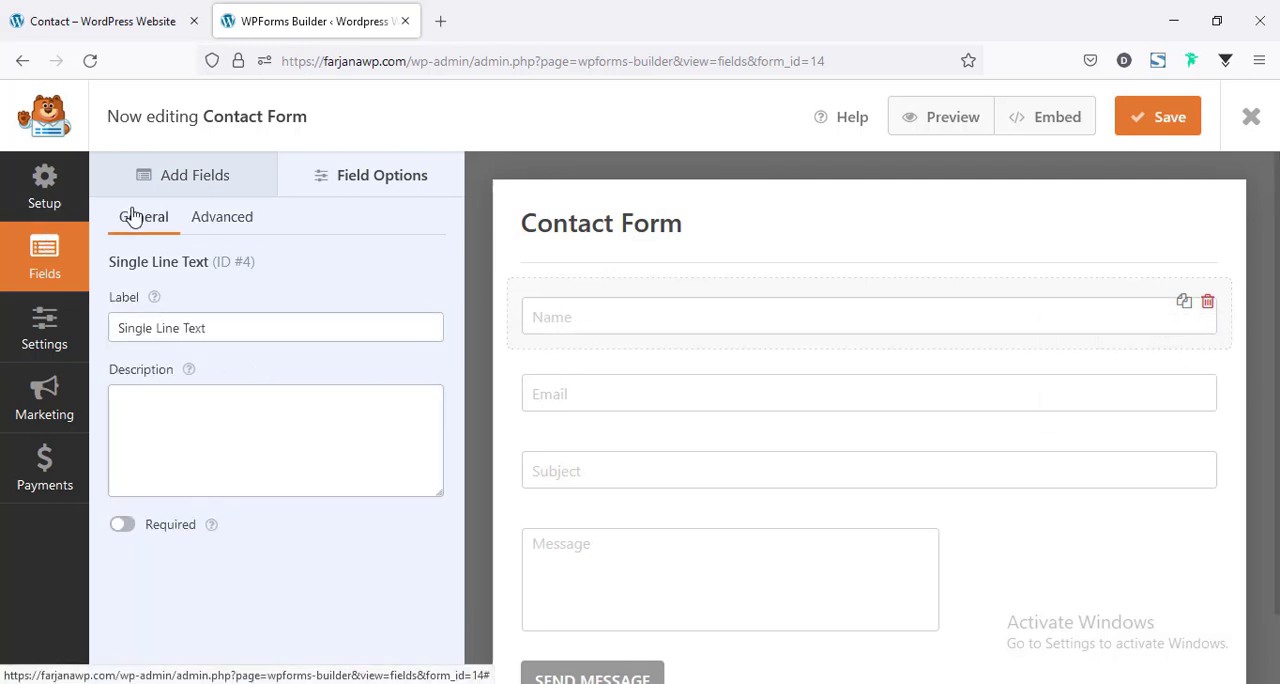
{"action": "left_click", "coordinate": [124, 526]}
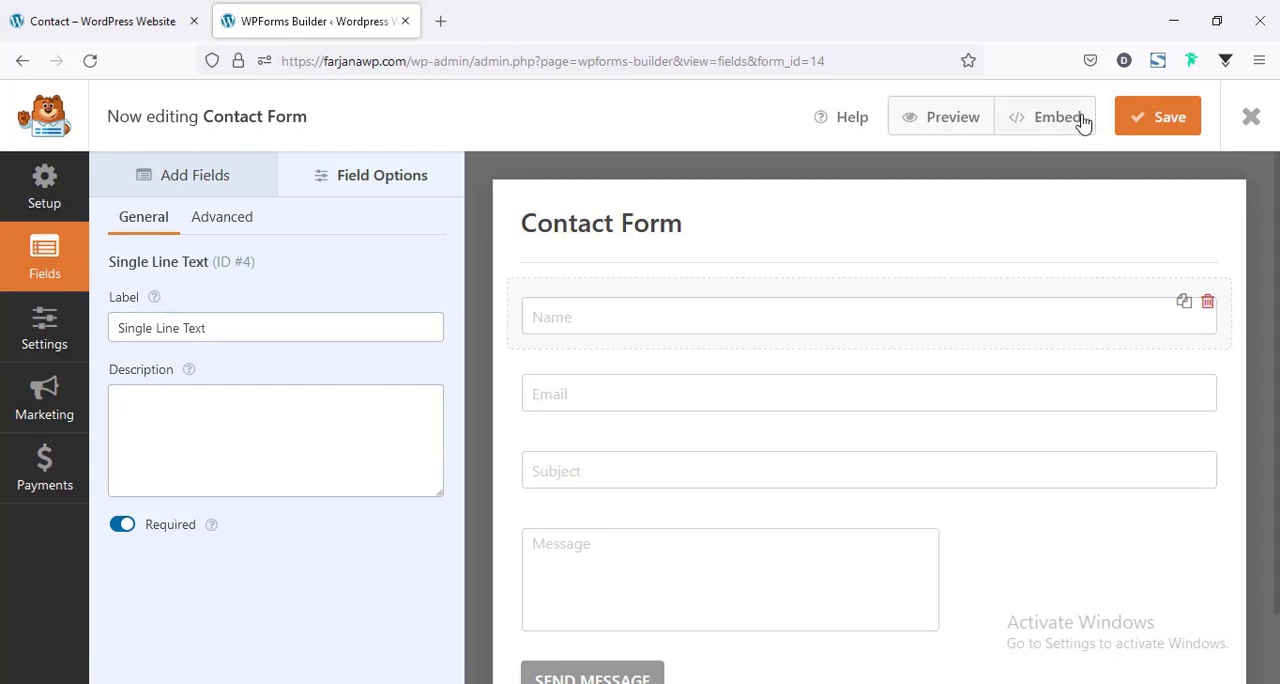
{"action": "left_click", "coordinate": [1170, 118]}
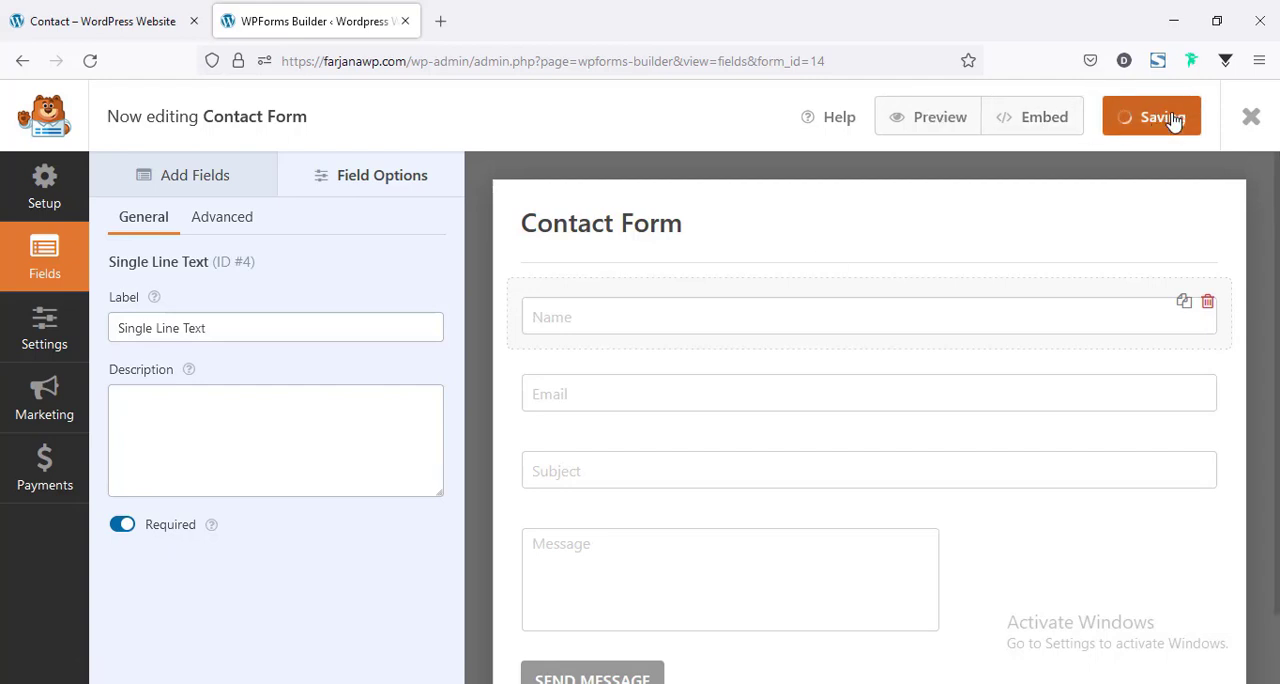
Reload the live Contact page and check the fields of the query form.
{"action": "left_click", "coordinate": [170, 16]}
{"action": "left_click", "coordinate": [87, 66]}
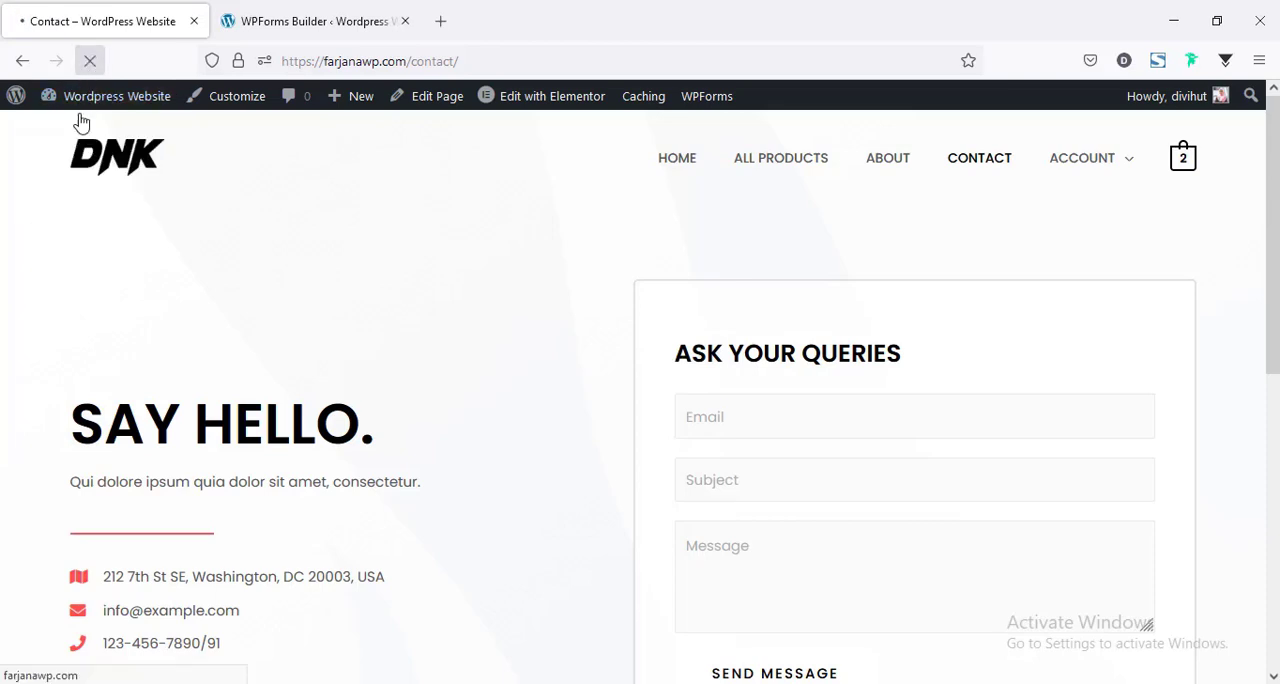
{"action": "scroll", "coordinate": [600, 460], "scroll_direction": "down", "scroll_amount": 2}
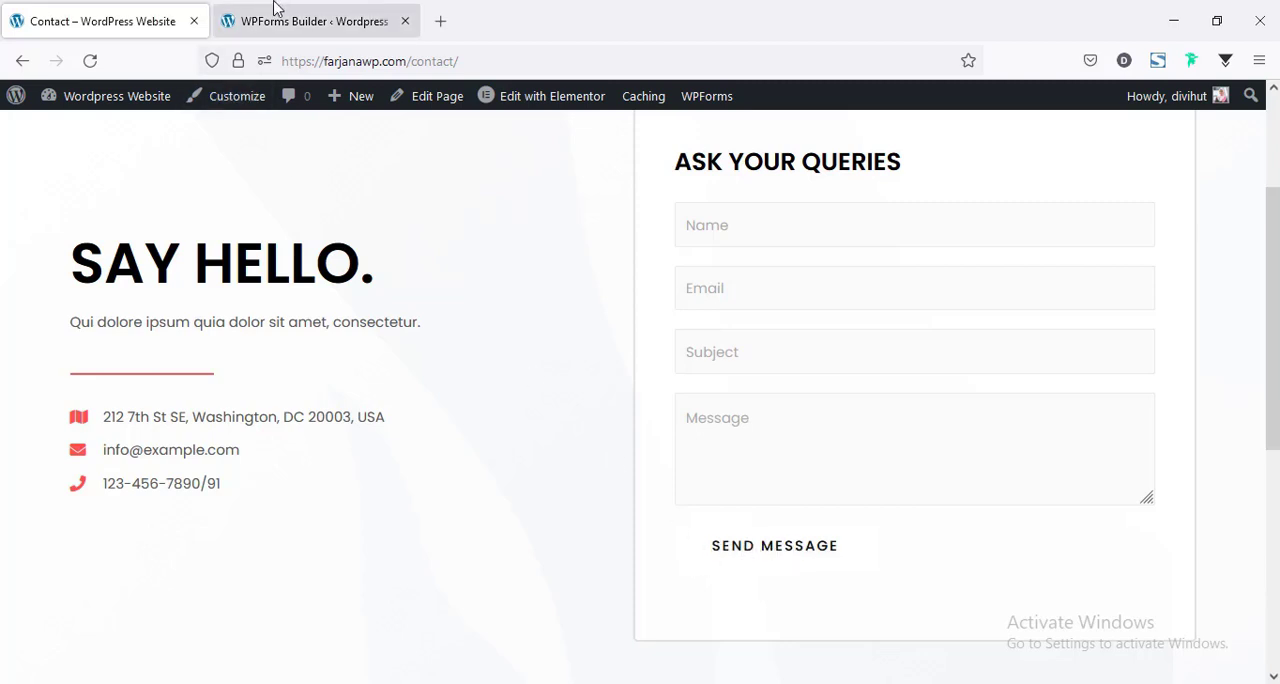
Review the submit button text in the Contact Form's general settings.
{"action": "left_click", "coordinate": [224, 10]}
{"action": "scroll", "coordinate": [560, 590], "scroll_direction": "down", "scroll_amount": 1}
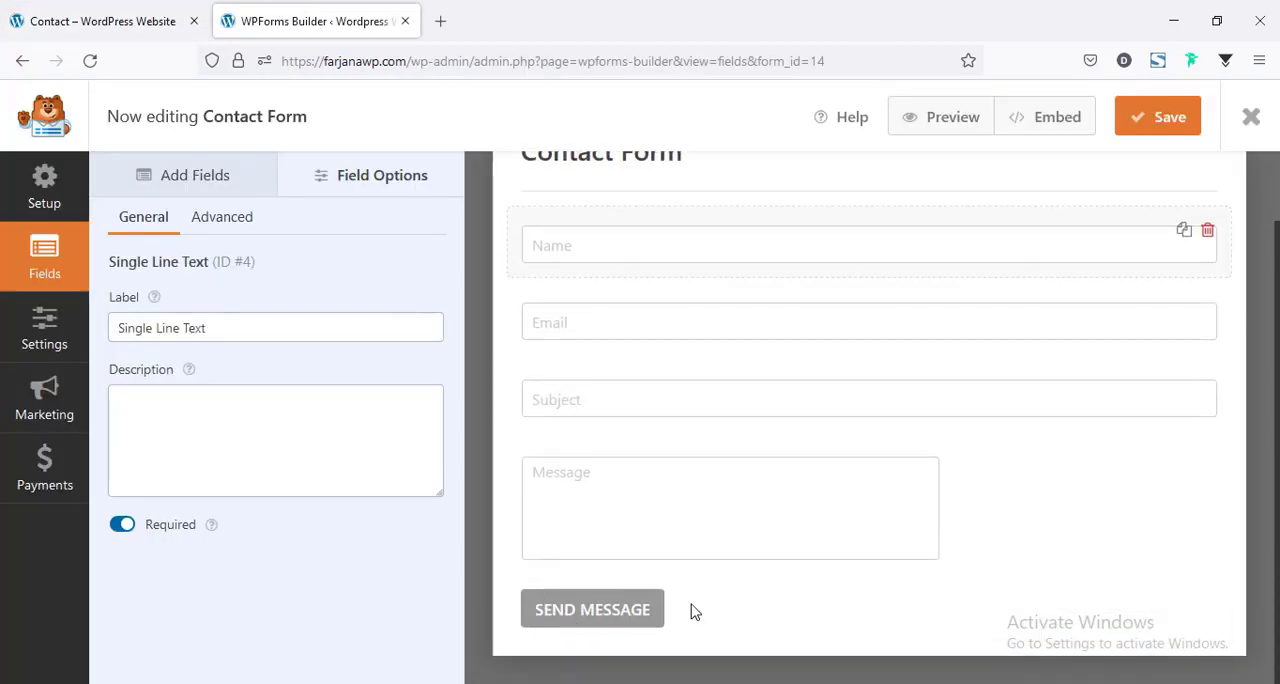
{"action": "left_click", "coordinate": [654, 615]}
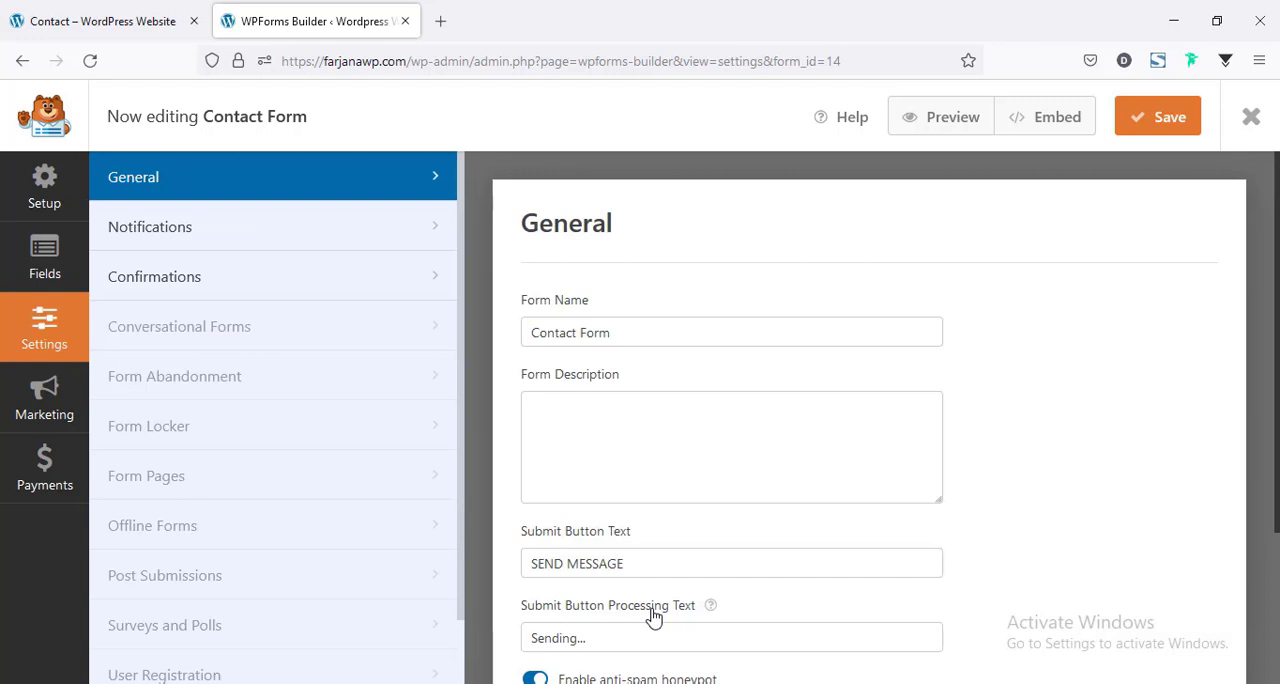
{"action": "scroll", "coordinate": [540, 537], "scroll_direction": "down", "scroll_amount": 2}
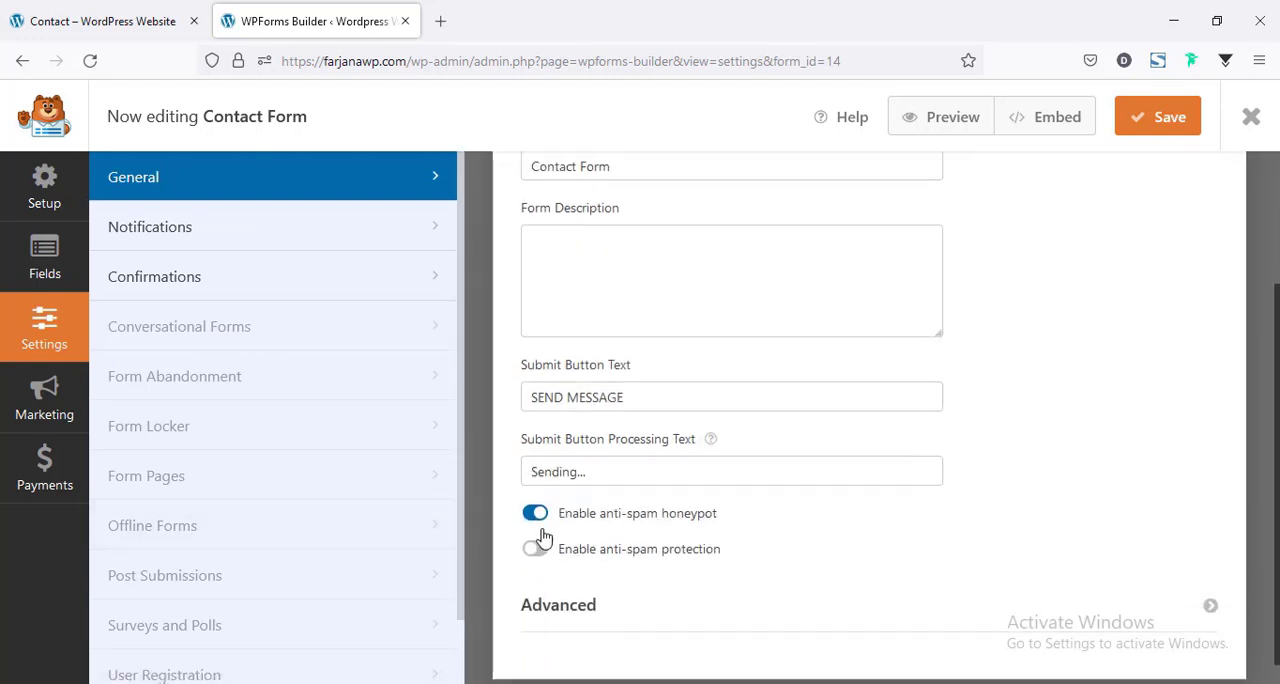
{"action": "triple_click", "coordinate": [574, 377]}
{"action": "scroll", "coordinate": [583, 438], "scroll_direction": "up", "scroll_amount": 1}
{"action": "scroll", "coordinate": [583, 440], "scroll_direction": "up", "scroll_amount": 1}
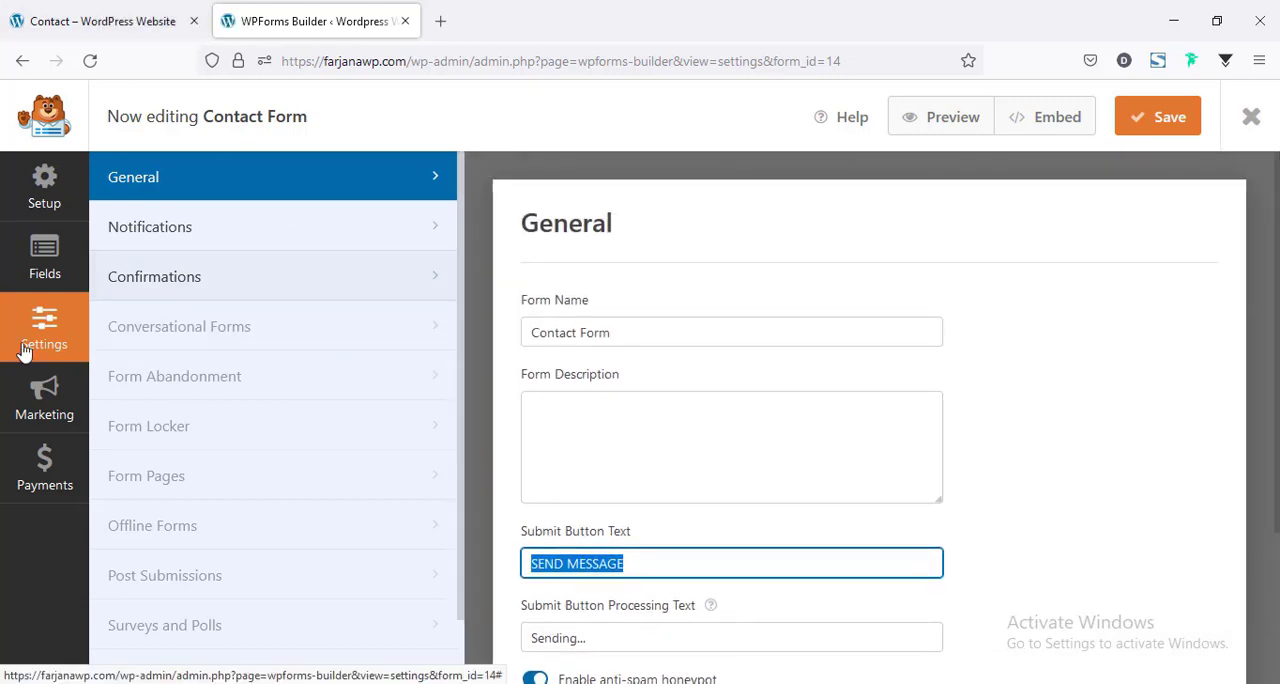
Review the form's default notification settings, including the recipient address, subject line, sender and email message.
{"action": "left_click", "coordinate": [180, 238]}
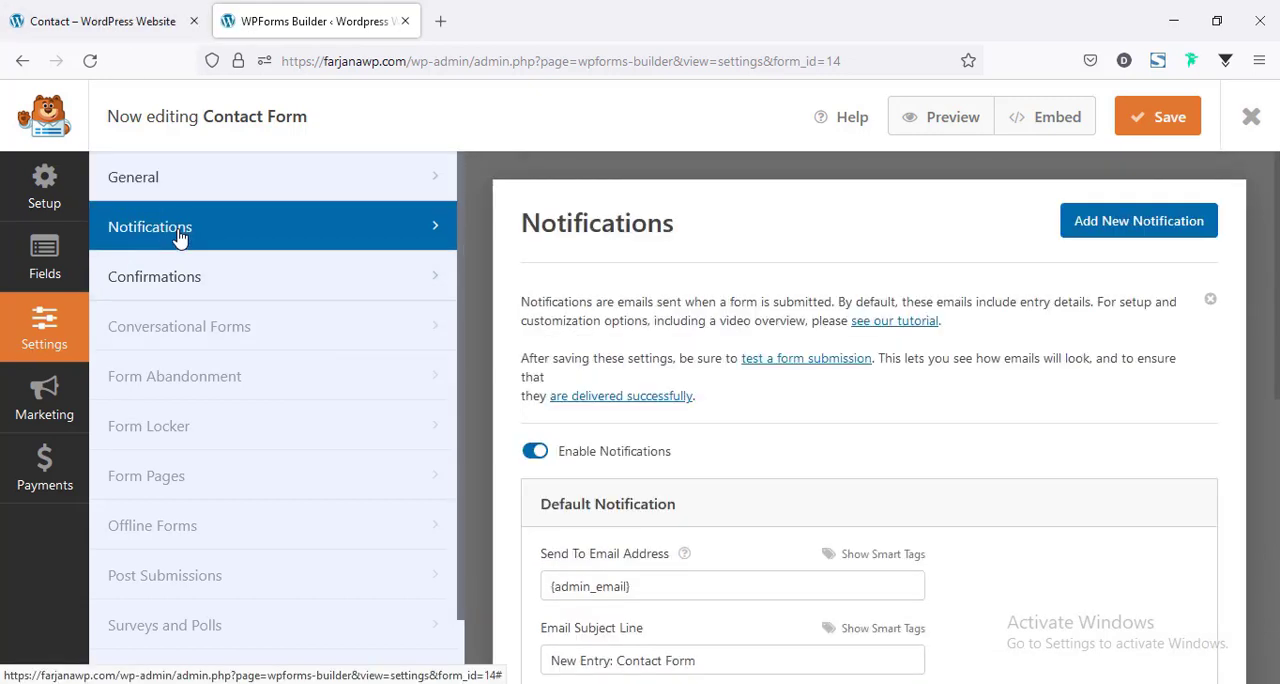
{"action": "scroll", "coordinate": [732, 400], "scroll_direction": "down", "scroll_amount": 3}
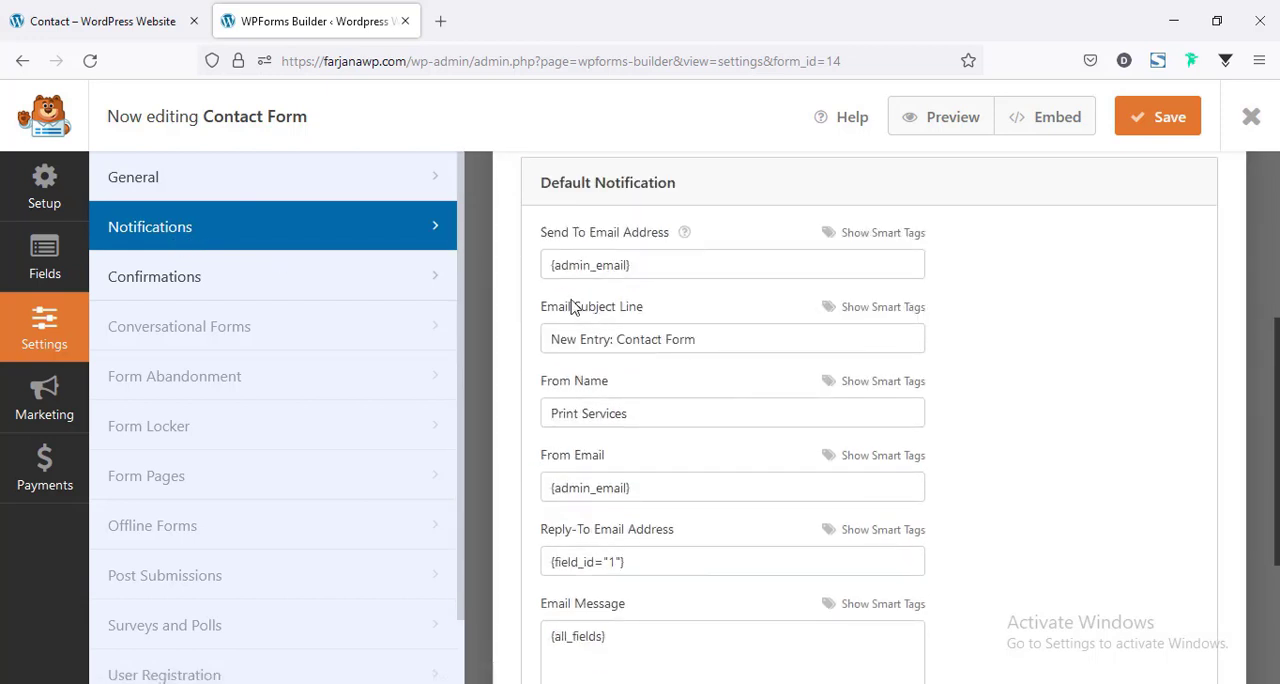
{"action": "left_click", "coordinate": [646, 269]}
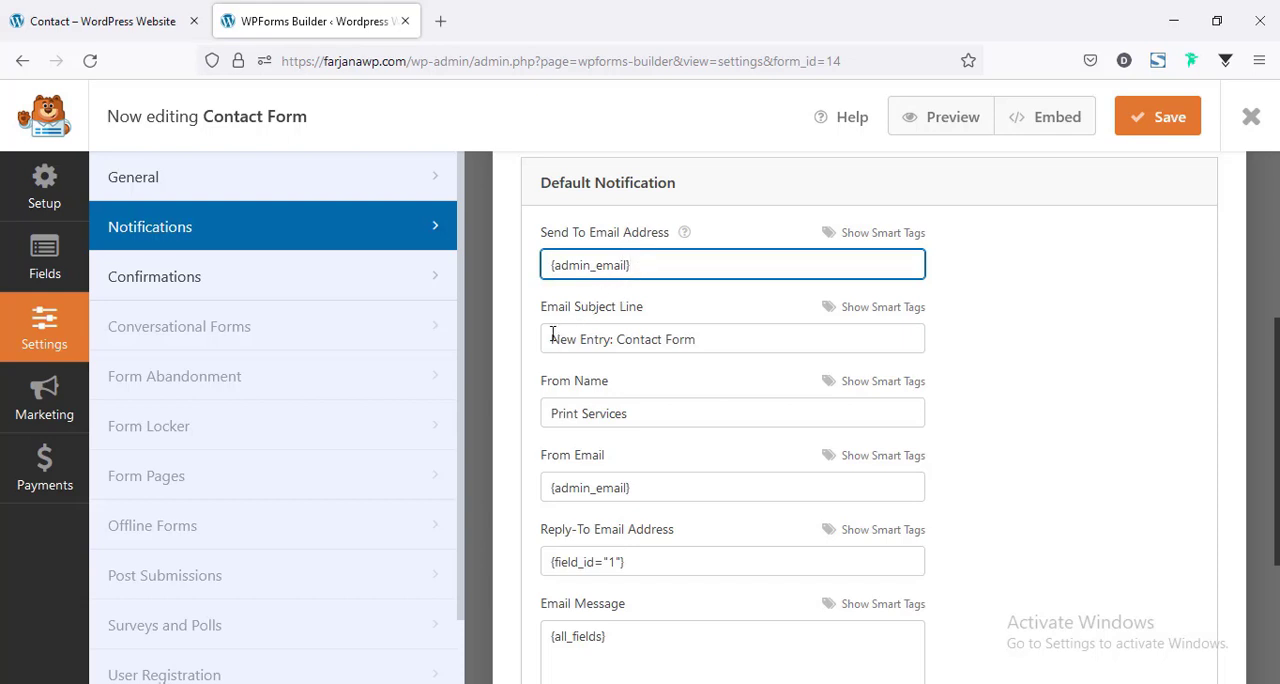
{"action": "double_click", "coordinate": [635, 342]}
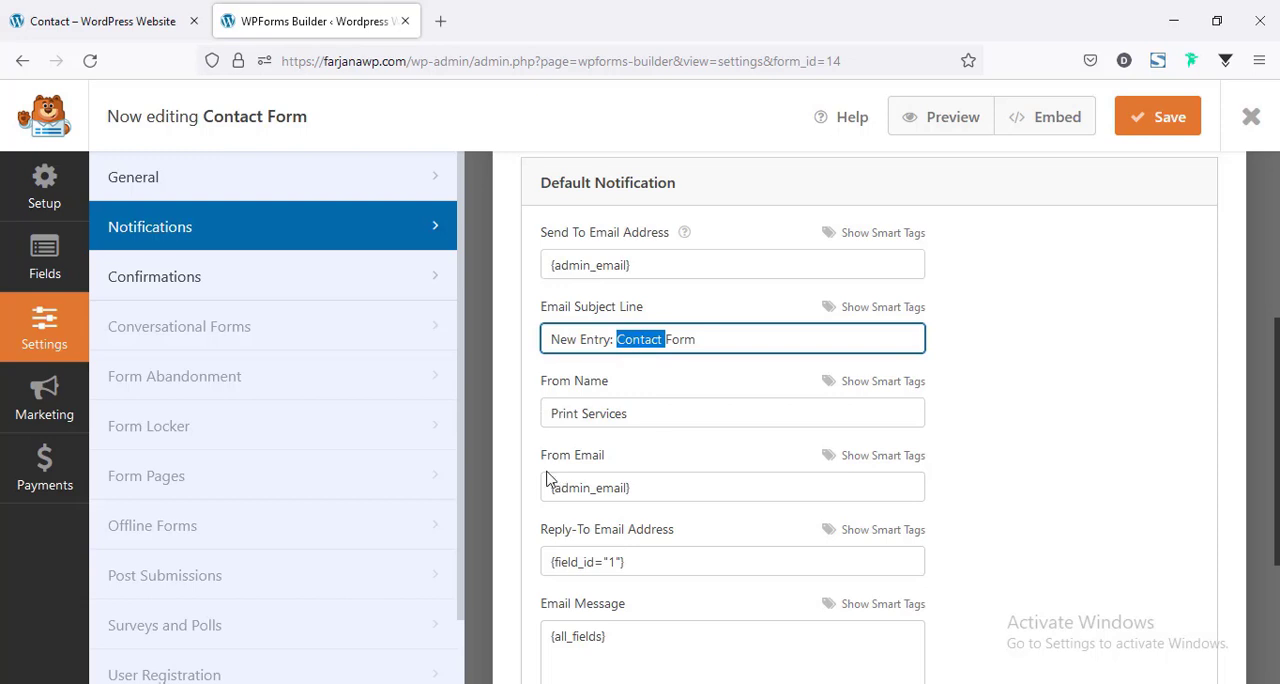
{"action": "scroll", "coordinate": [617, 546], "scroll_direction": "down", "scroll_amount": 2}
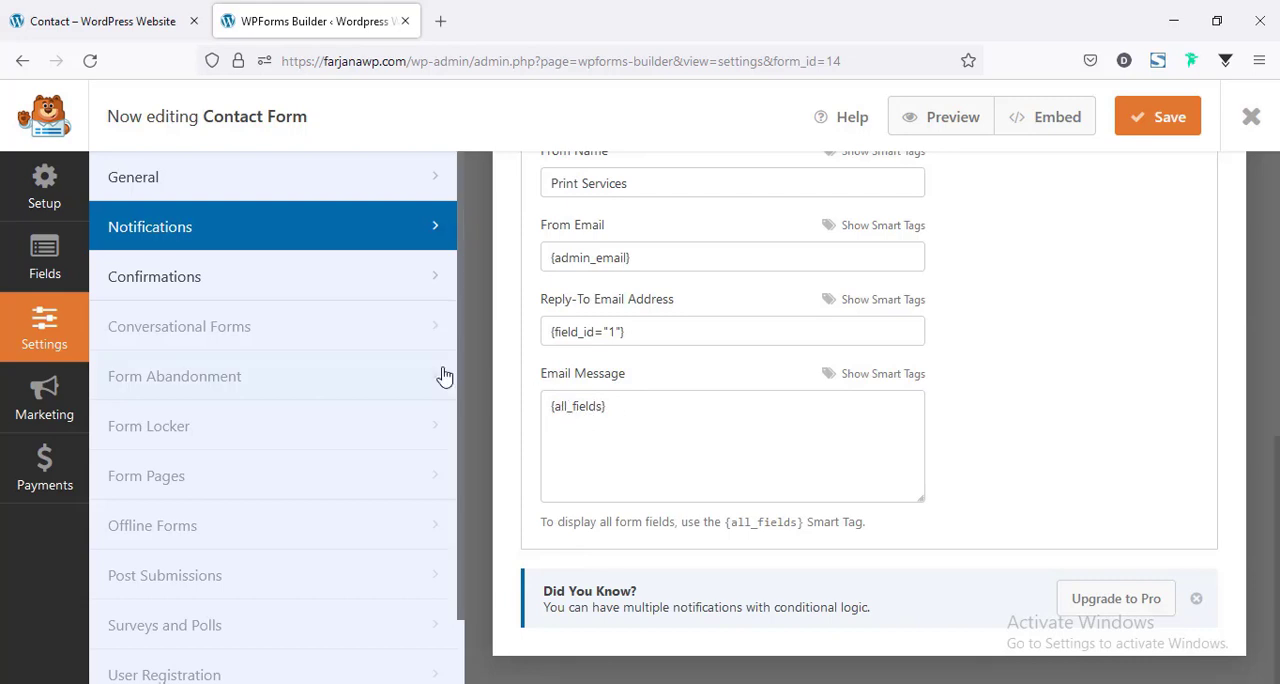
Review the form's default confirmation message and its display options.
{"action": "left_click", "coordinate": [166, 275]}
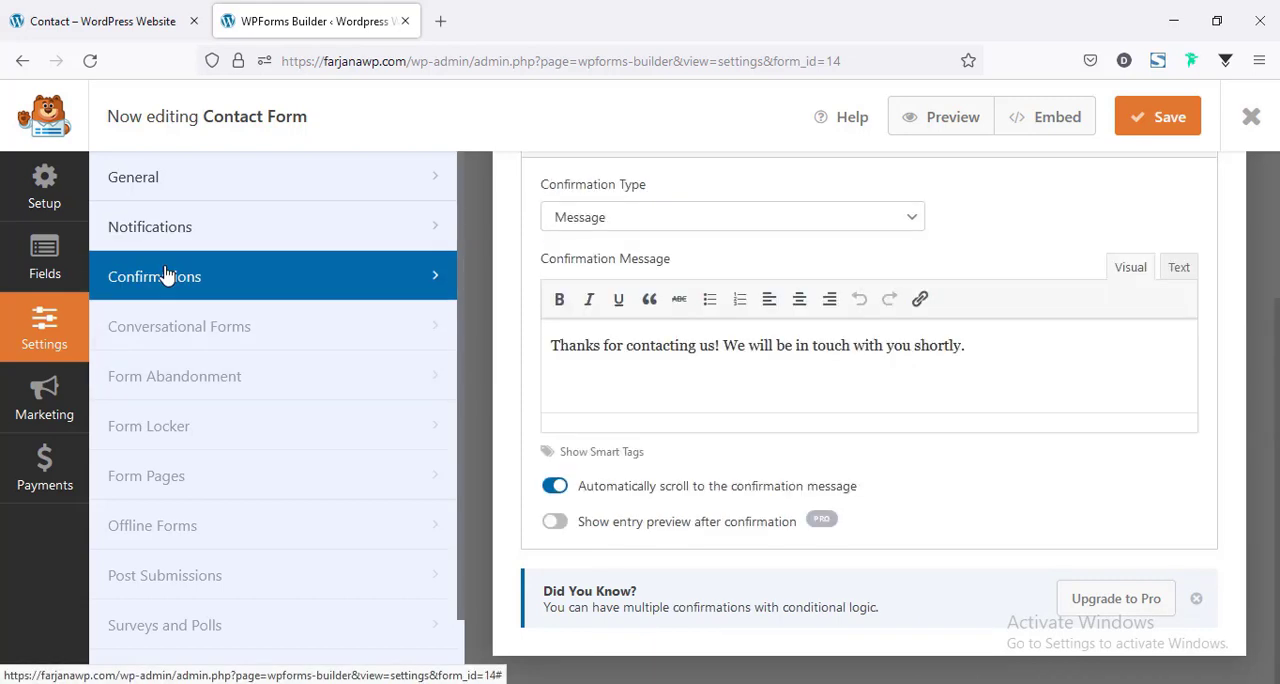
{"action": "scroll", "coordinate": [600, 380], "scroll_direction": "up", "scroll_amount": 2}
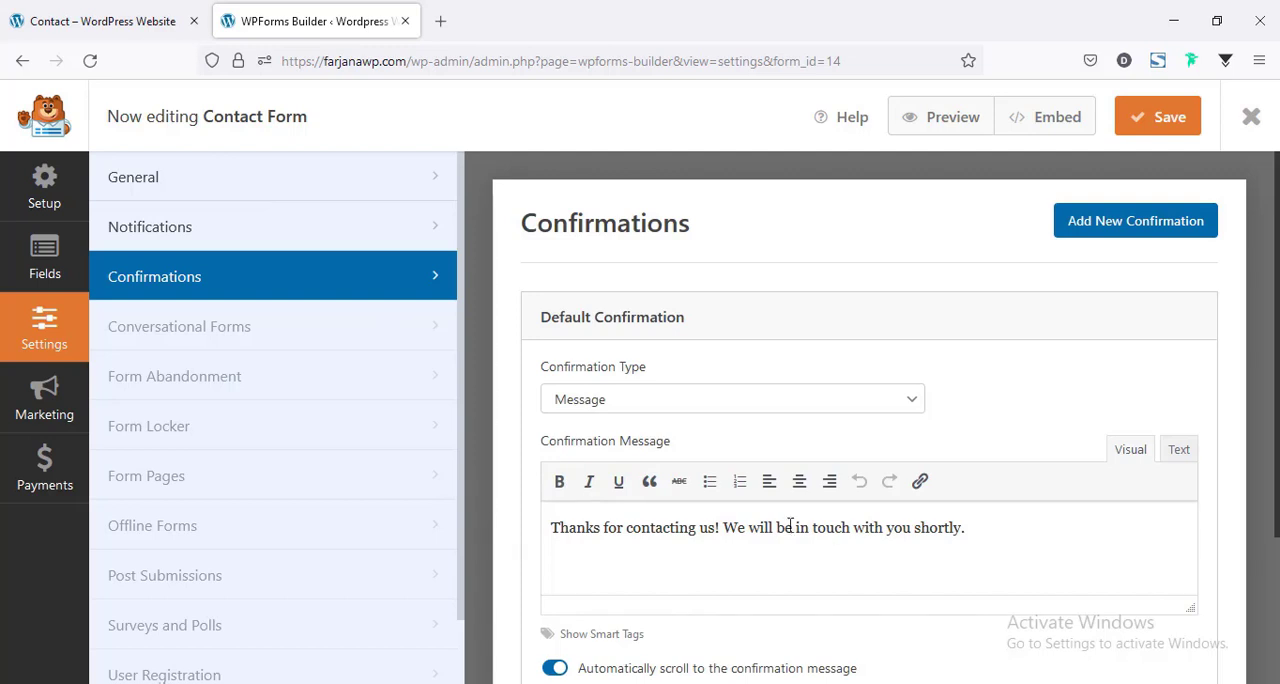
{"action": "triple_click", "coordinate": [737, 530]}
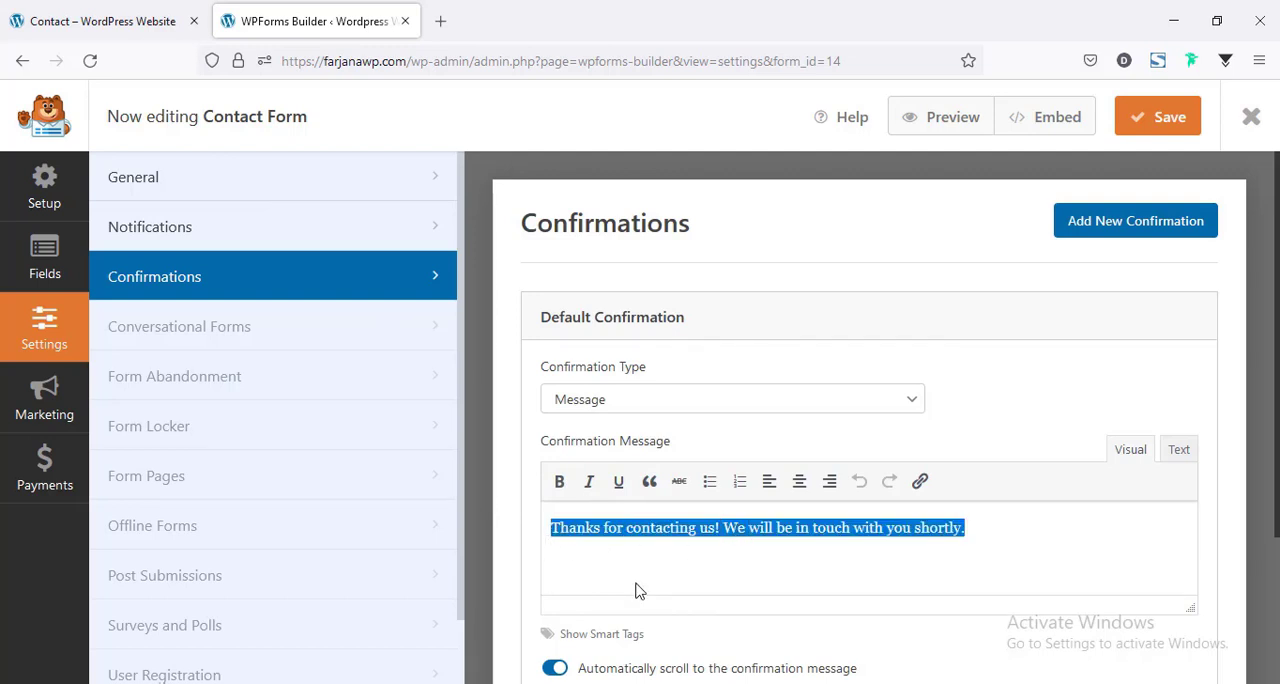
{"action": "scroll", "coordinate": [632, 592], "scroll_direction": "down", "scroll_amount": 2}
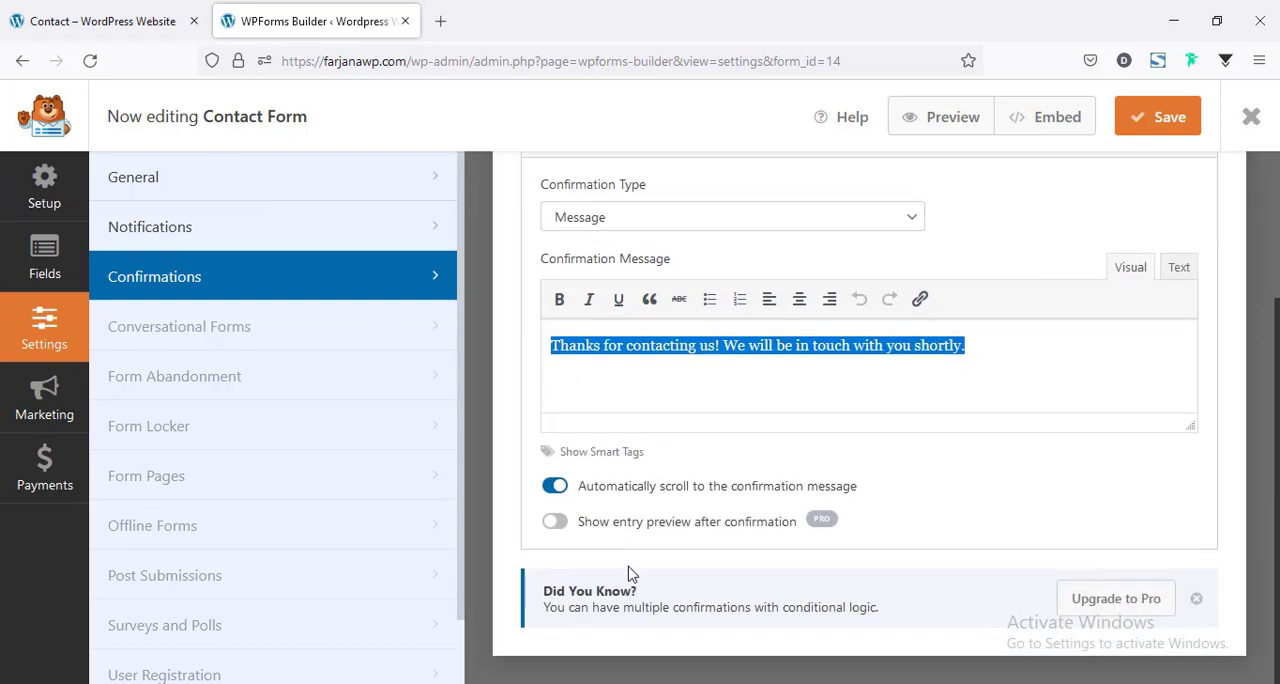
{"action": "scroll", "coordinate": [630, 560], "scroll_direction": "up", "scroll_amount": 1}
Try Go to URL (Redirect) as the confirmation type and restore it to Message.
{"action": "left_click", "coordinate": [590, 333]}
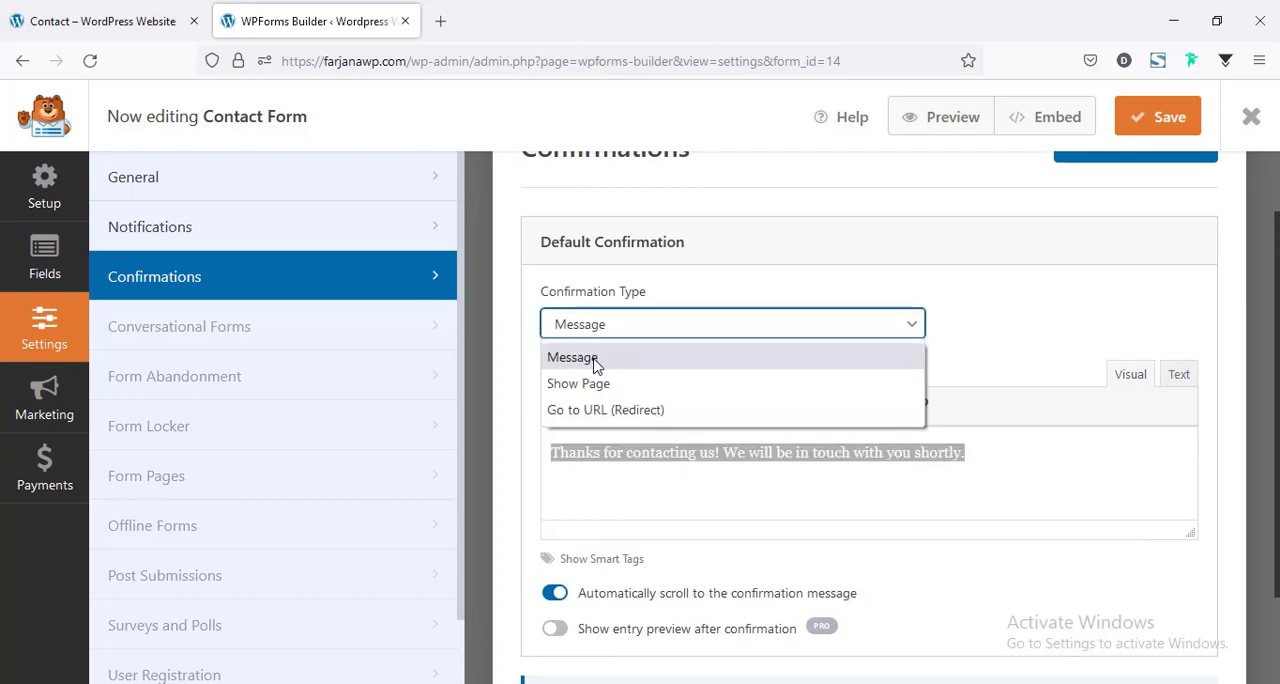
{"action": "left_click", "coordinate": [621, 412]}
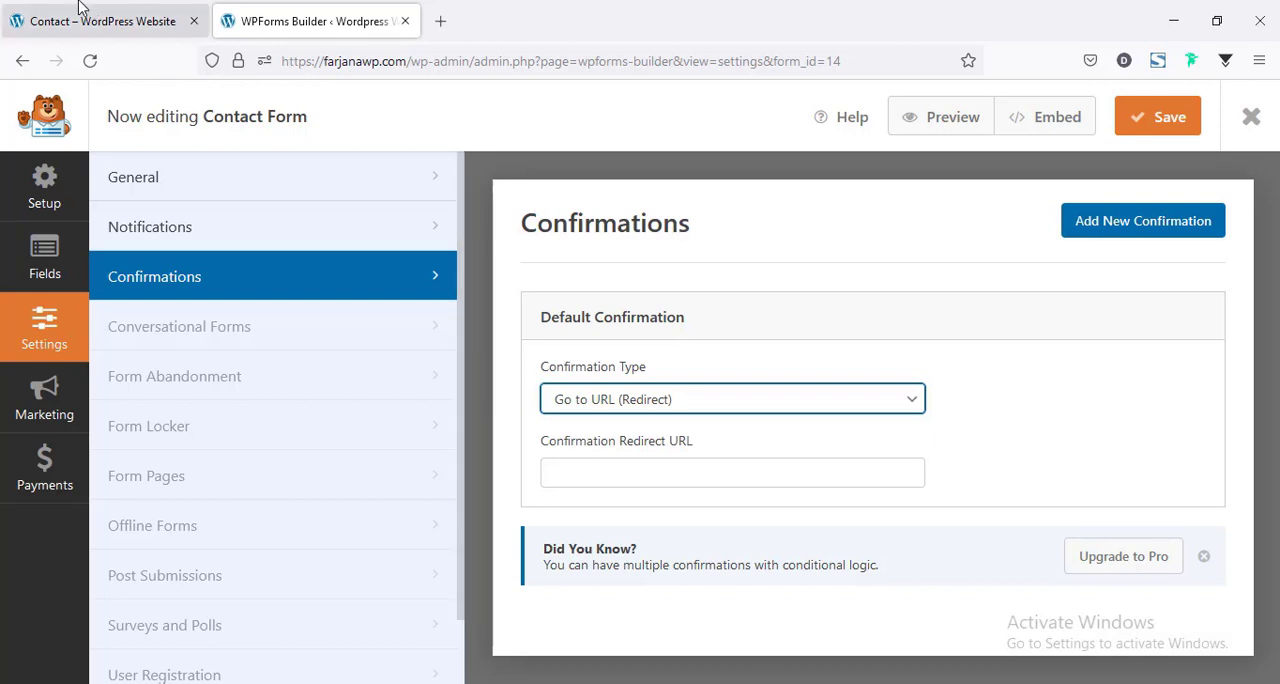
{"action": "left_click", "coordinate": [130, 24]}
{"action": "left_click", "coordinate": [253, 18]}
{"action": "left_click", "coordinate": [762, 400]}
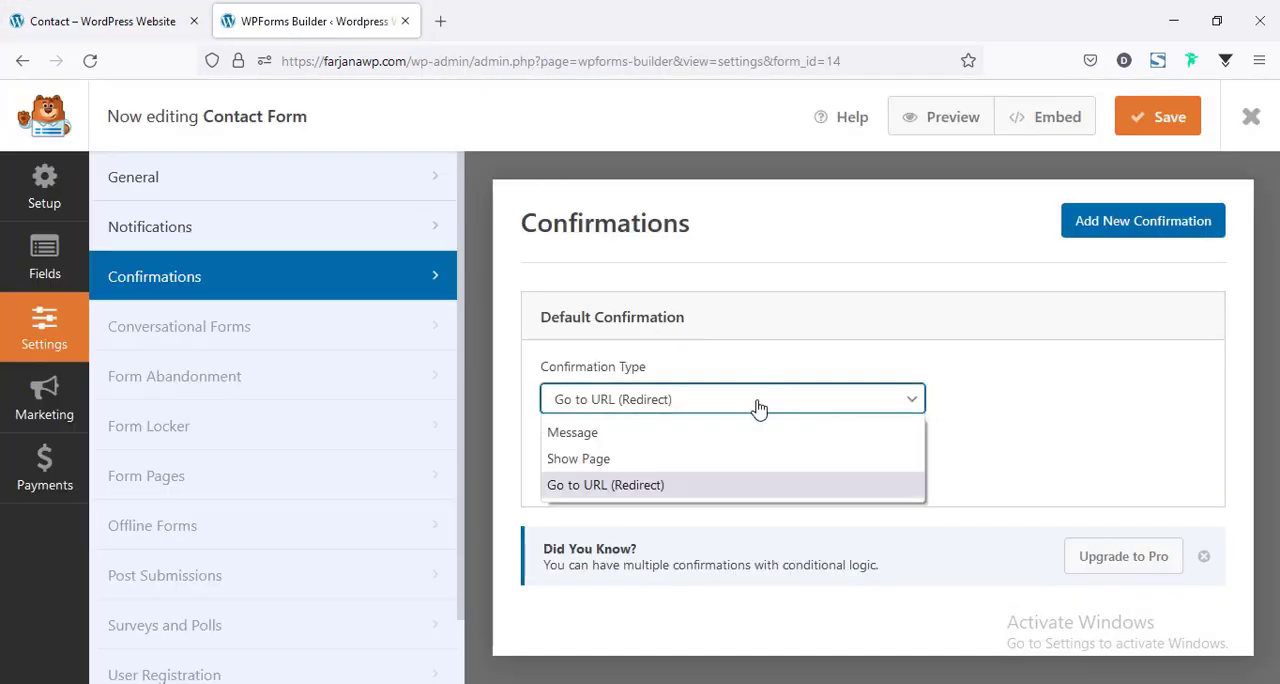
{"action": "left_click", "coordinate": [578, 433]}
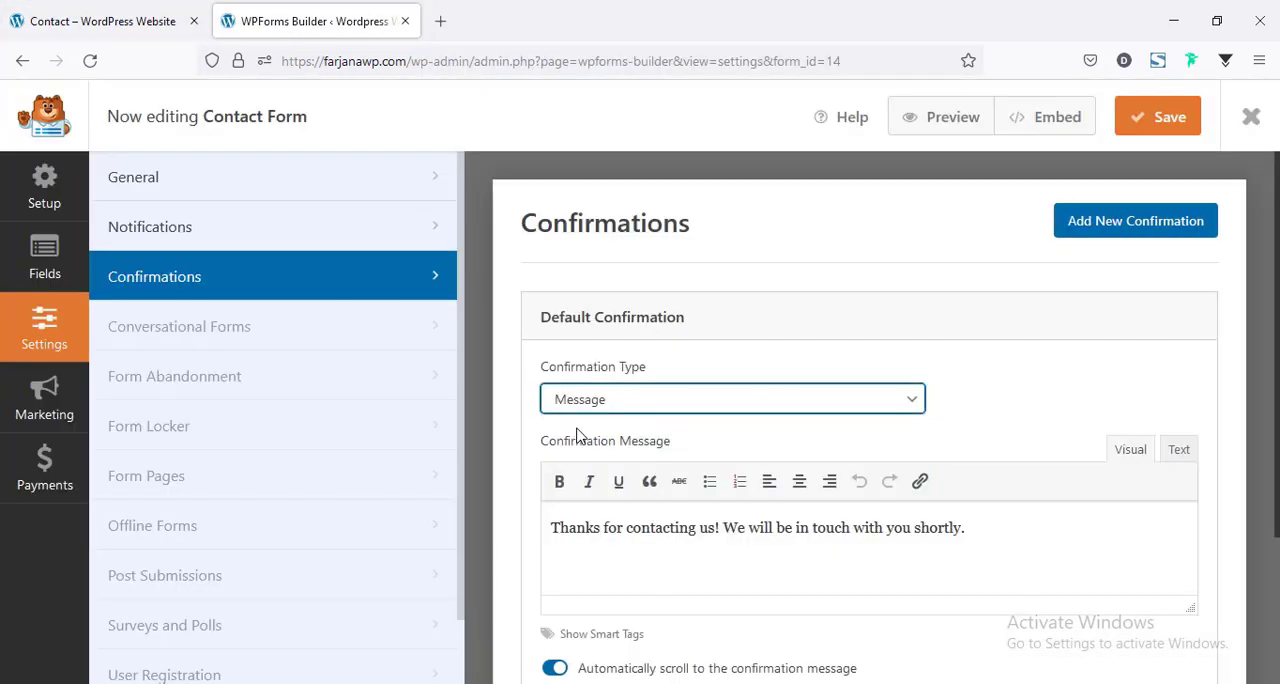
Save the contact form and close the form builder.
{"action": "left_click", "coordinate": [1157, 118]}
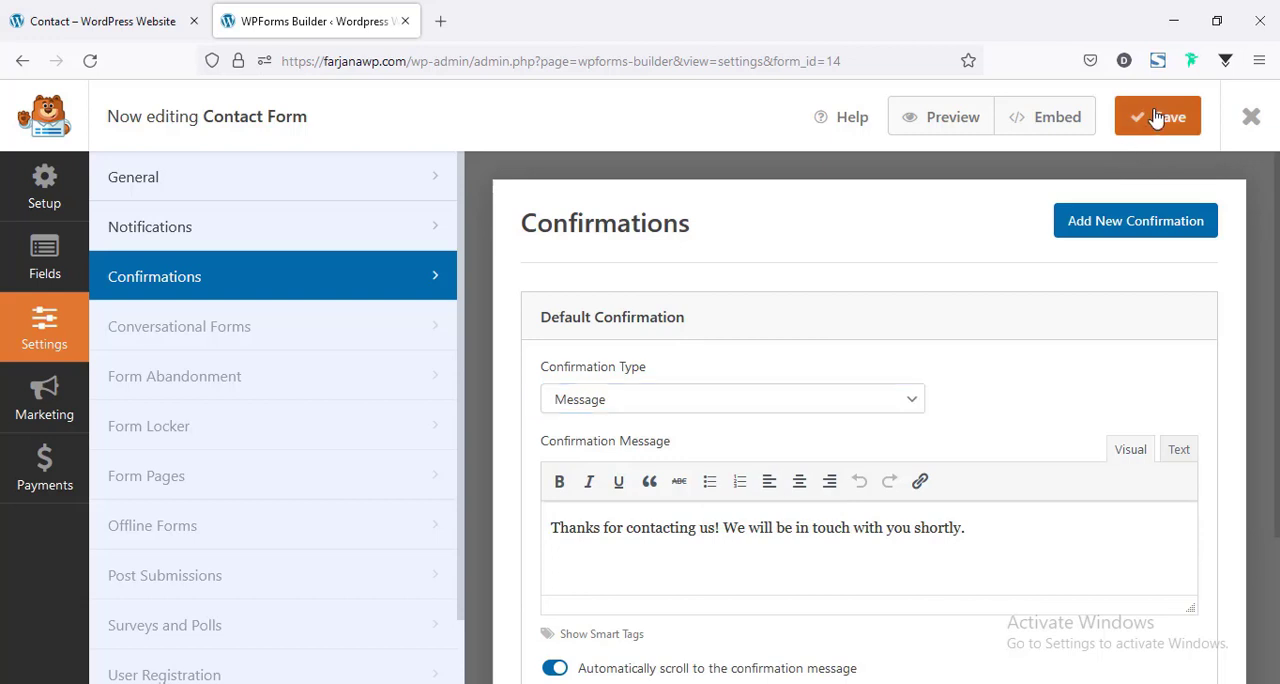
{"action": "left_click", "coordinate": [1262, 119]}
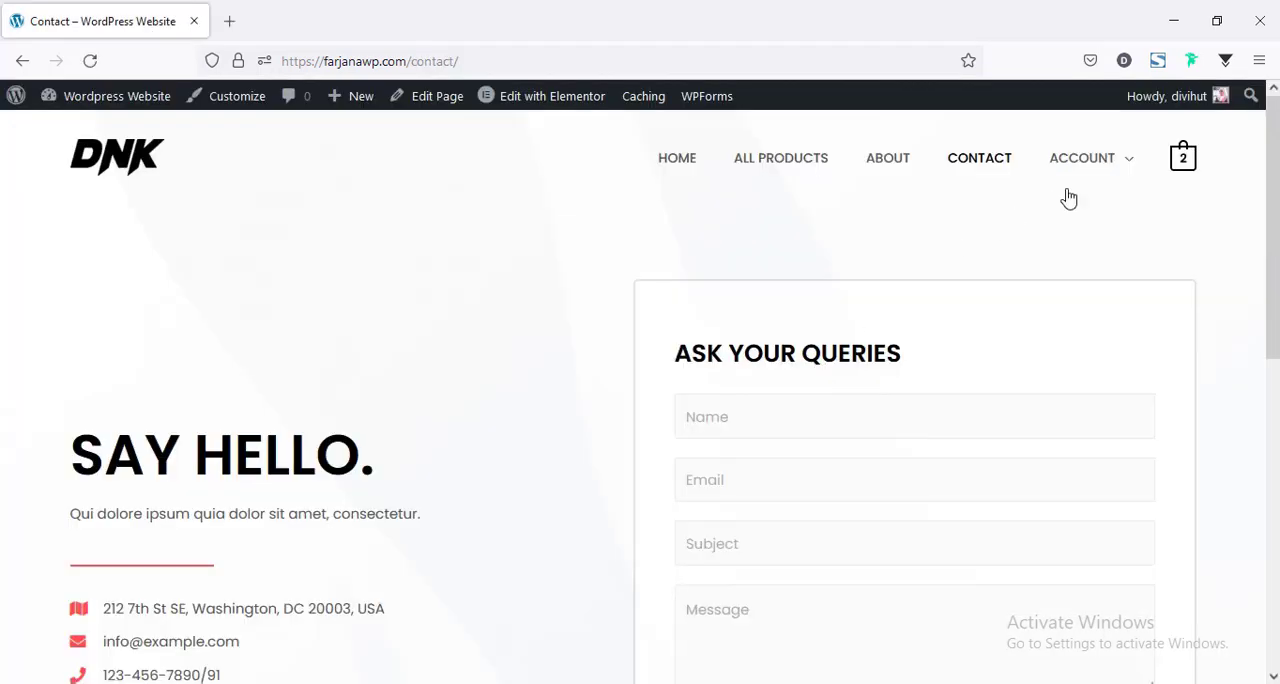
Open the store's My Account page from the site navigation and copy its address.
{"action": "mouse_move", "coordinate": [1095, 162]}
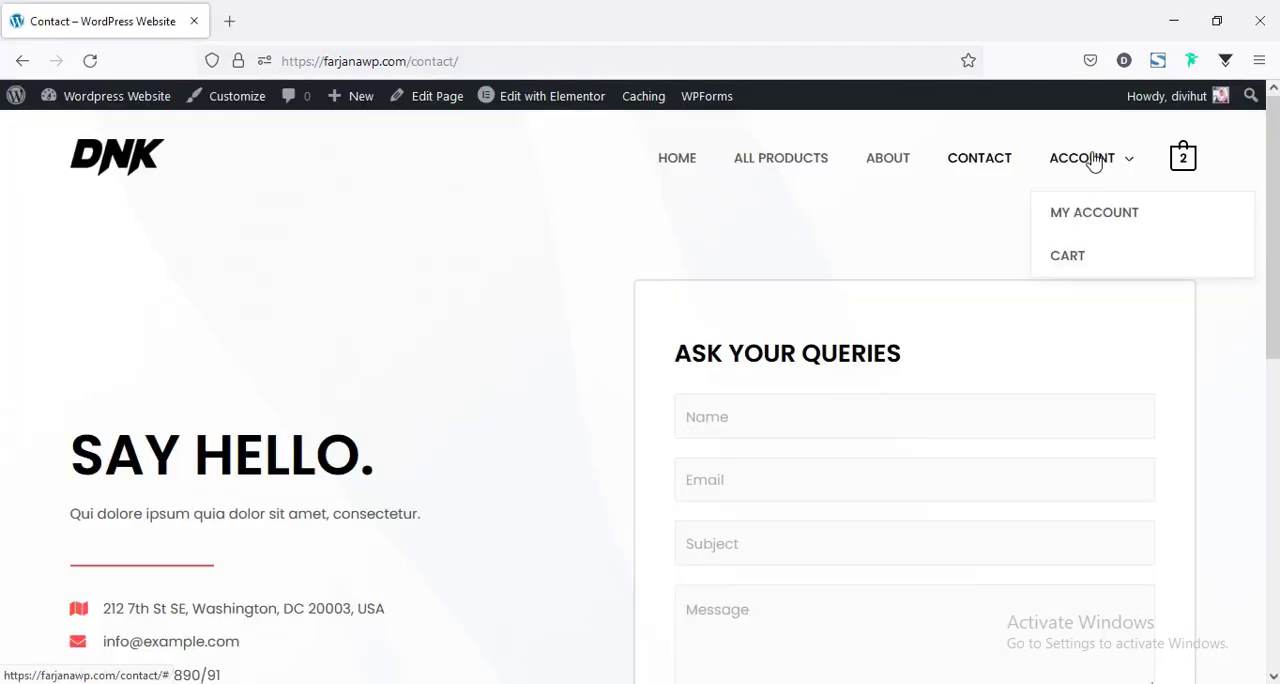
{"action": "left_click", "coordinate": [1087, 232]}
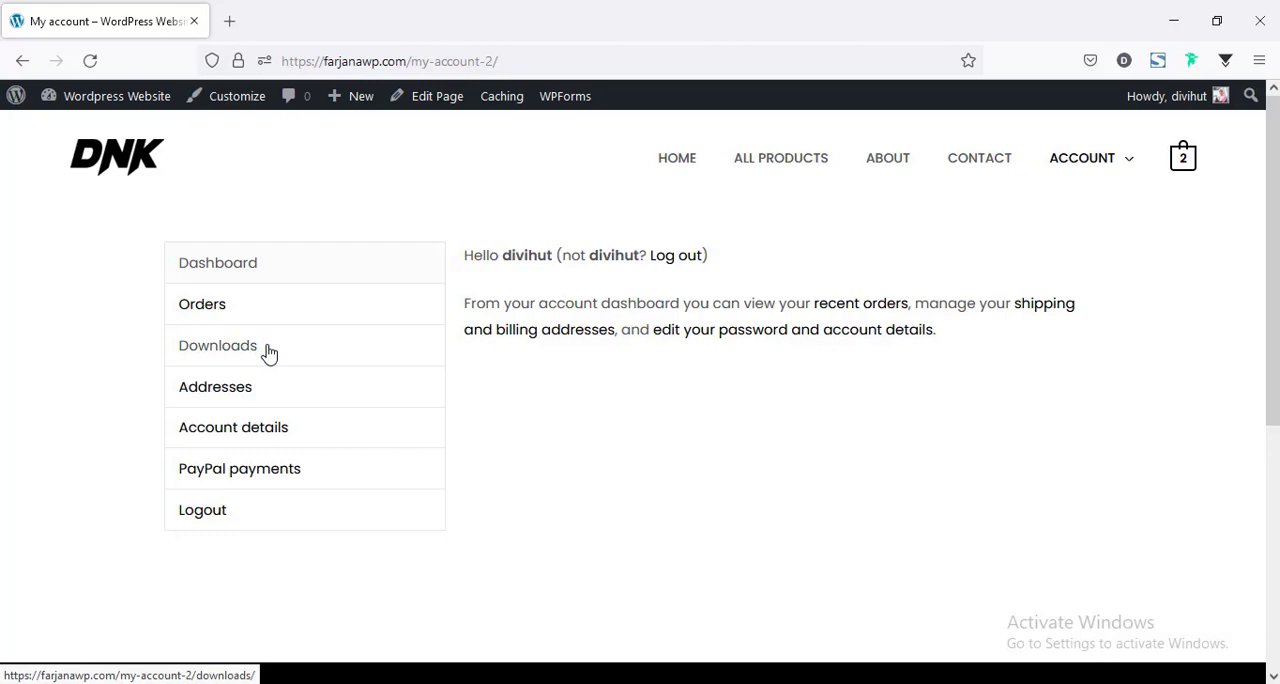
{"action": "left_click", "coordinate": [406, 61]}
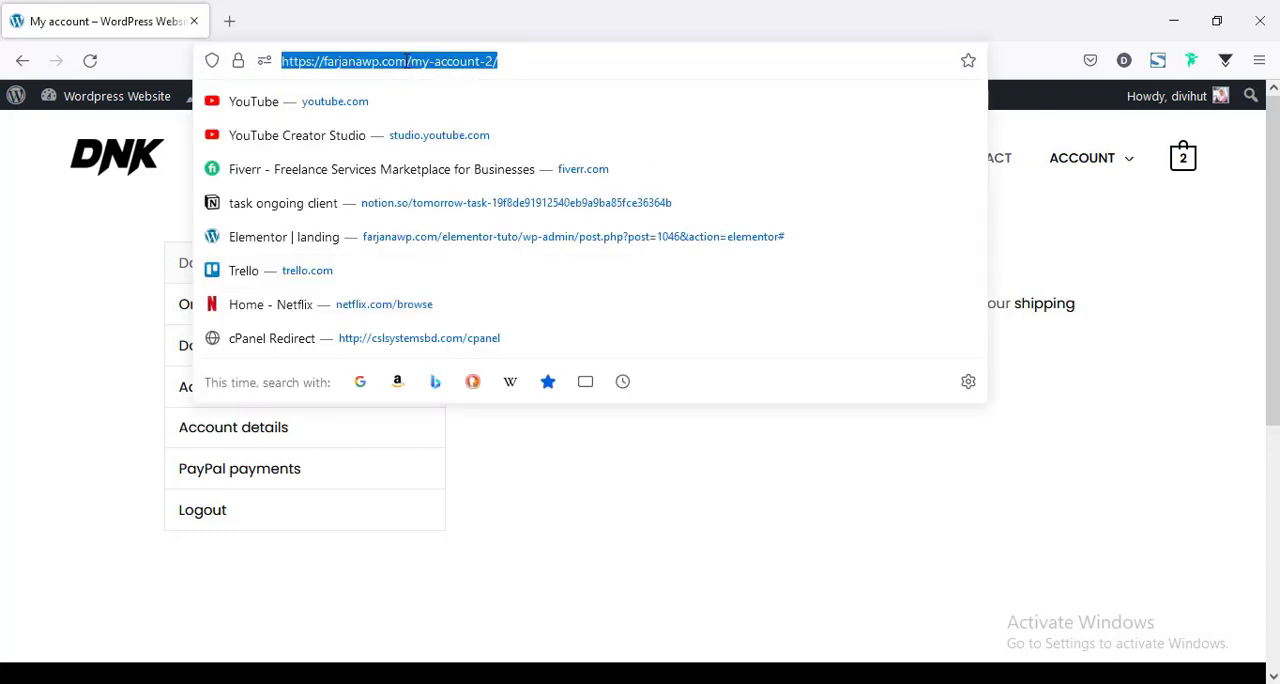
{"action": "right_click", "coordinate": [406, 61]}
{"action": "left_click", "coordinate": [434, 172]}
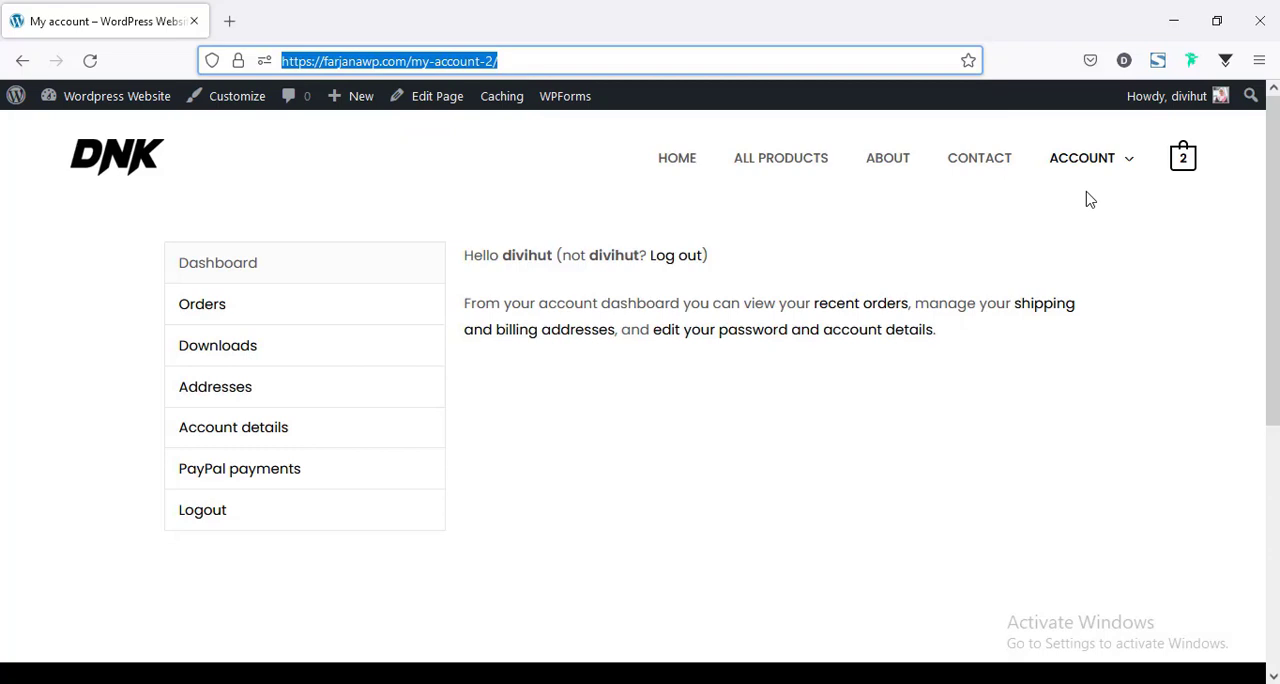
Load the copied My Account address in a new private browser window to view the page logged out.
{"action": "left_click", "coordinate": [1259, 62]}
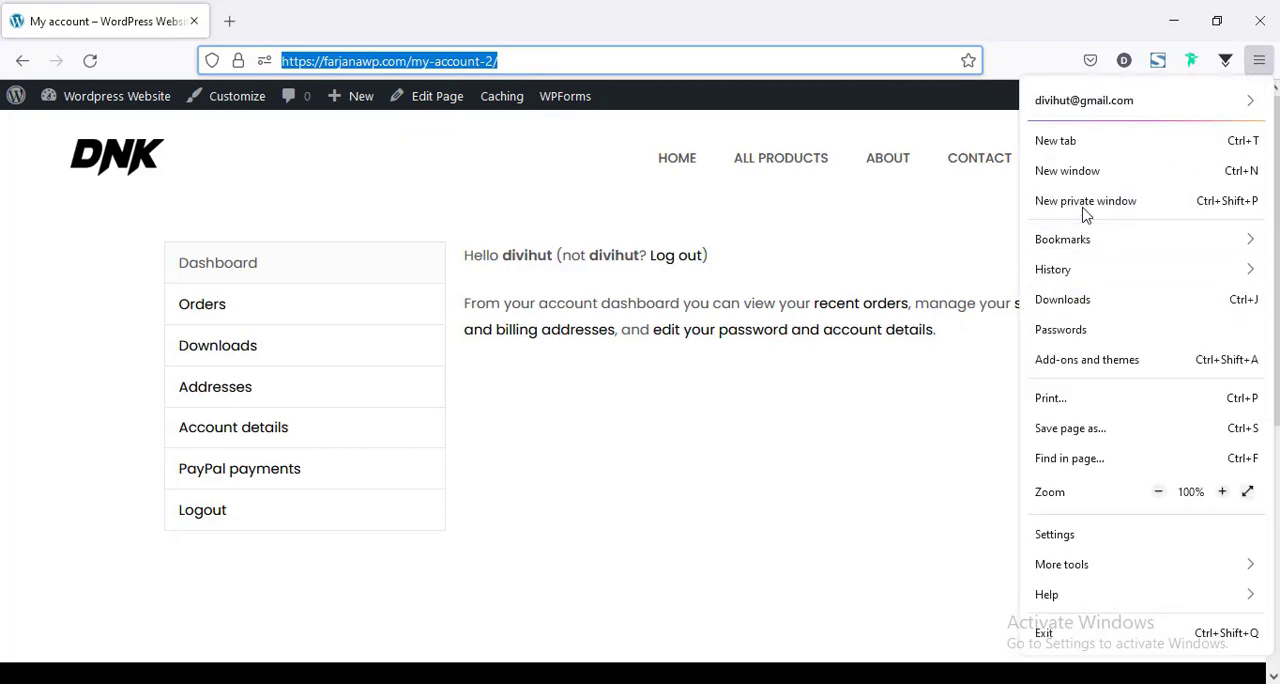
{"action": "left_click", "coordinate": [1084, 209]}
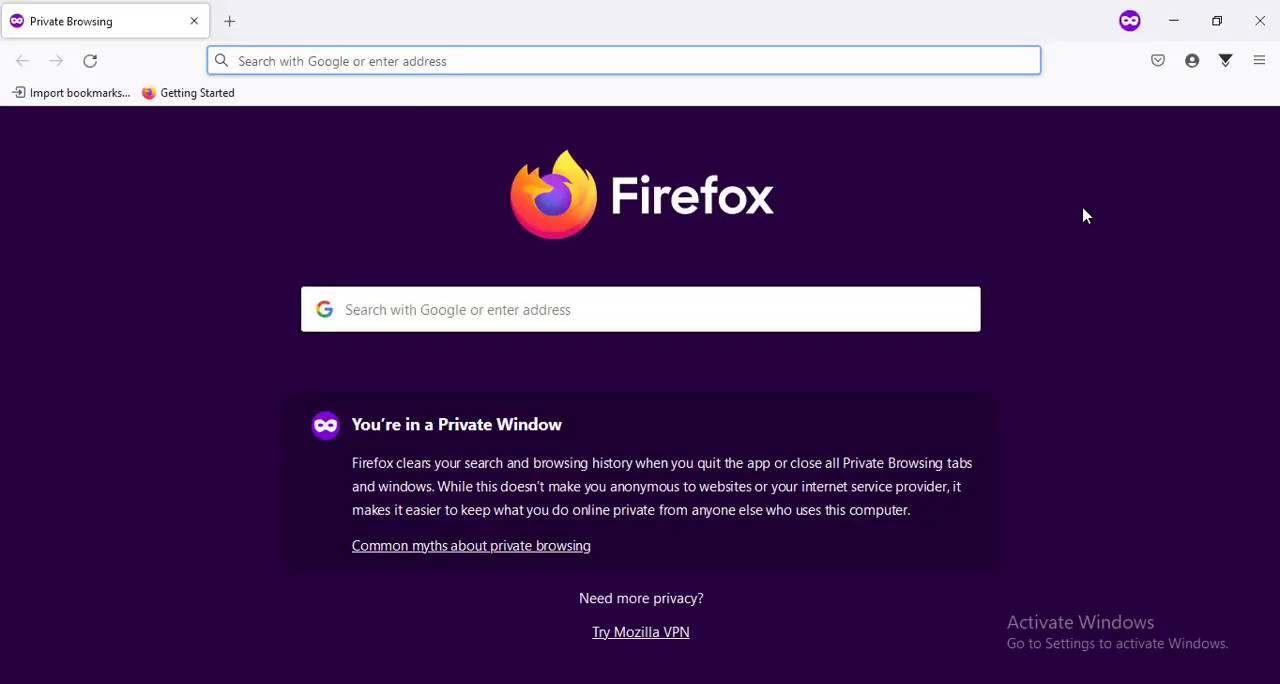
{"action": "key", "text": "ctrl+v"}
{"action": "key", "text": "Return"}
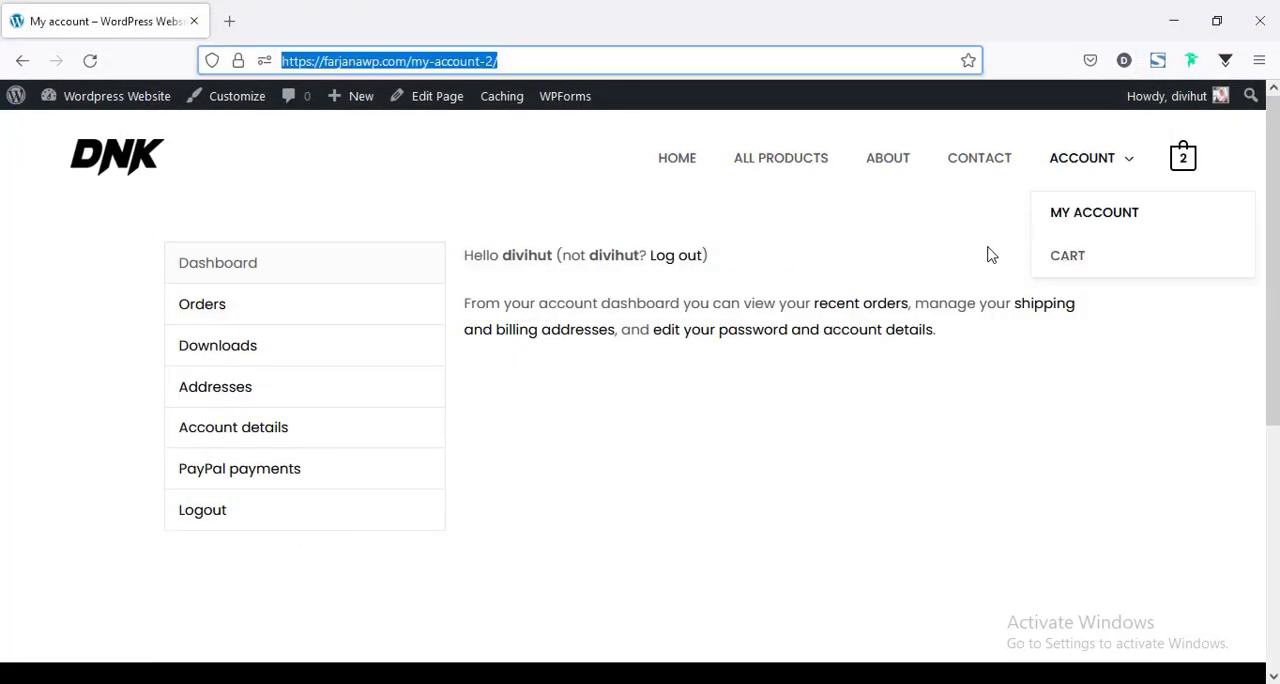
Open the WordPress menu editor in a new tab and load Main Menu (Primary Menu, Off-Canvas Menu) for editing.
{"action": "mouse_move", "coordinate": [1106, 157]}
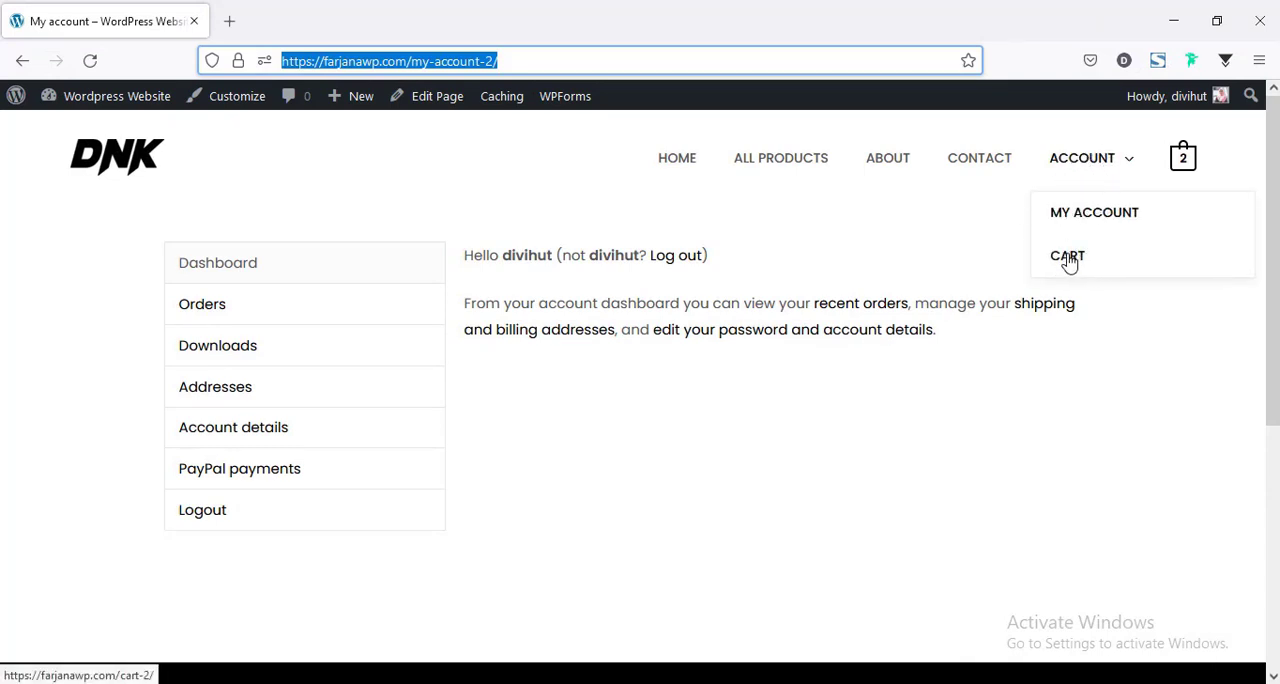
{"action": "mouse_move", "coordinate": [115, 108]}
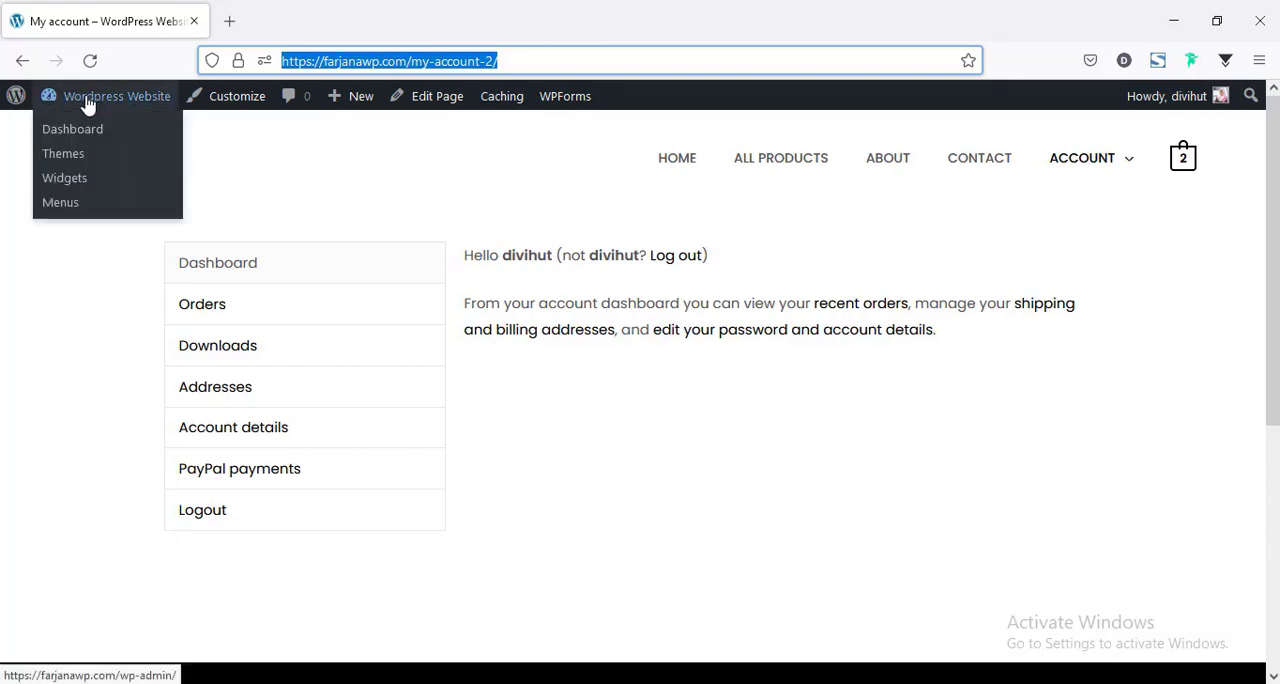
{"action": "middle_click", "coordinate": [62, 205]}
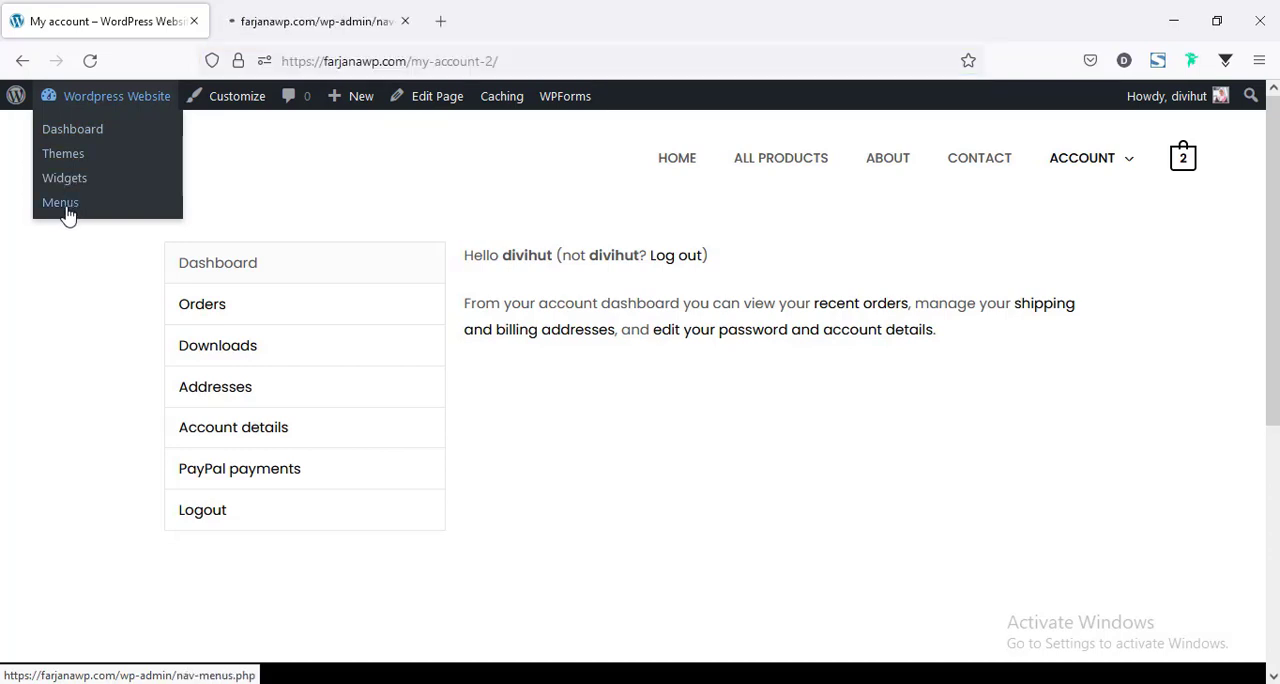
{"action": "key", "text": "ctrl+Tab"}
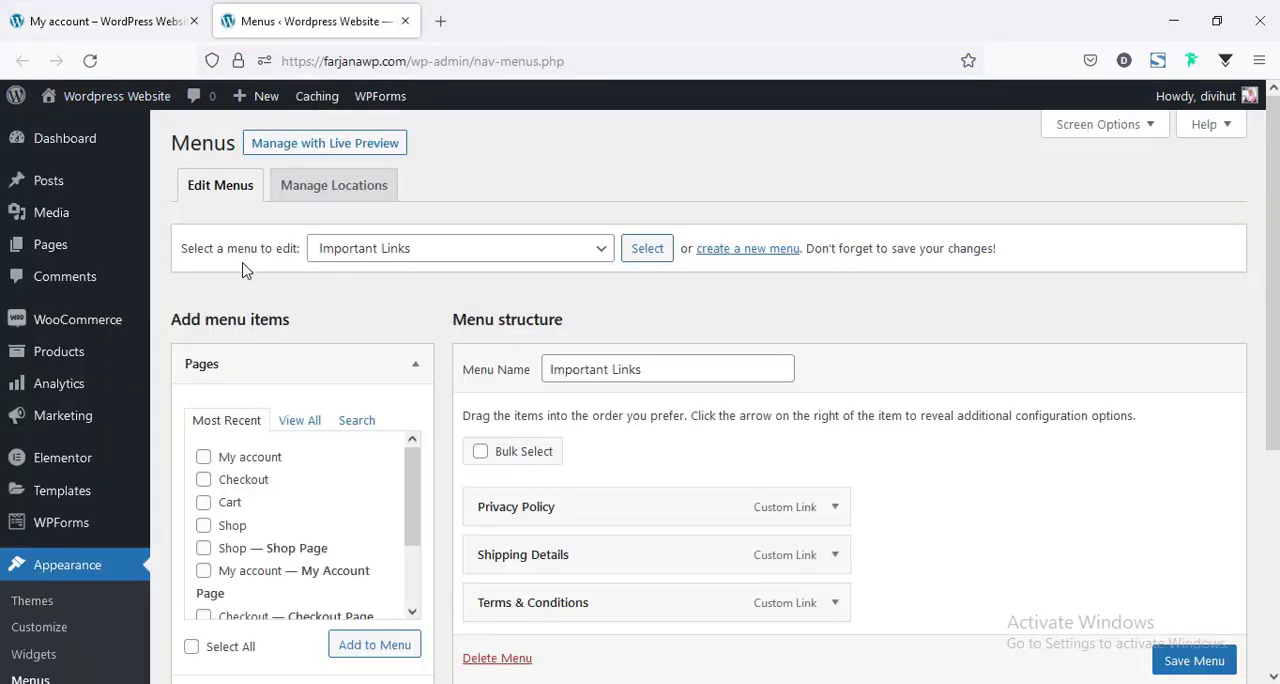
{"action": "left_click", "coordinate": [358, 258]}
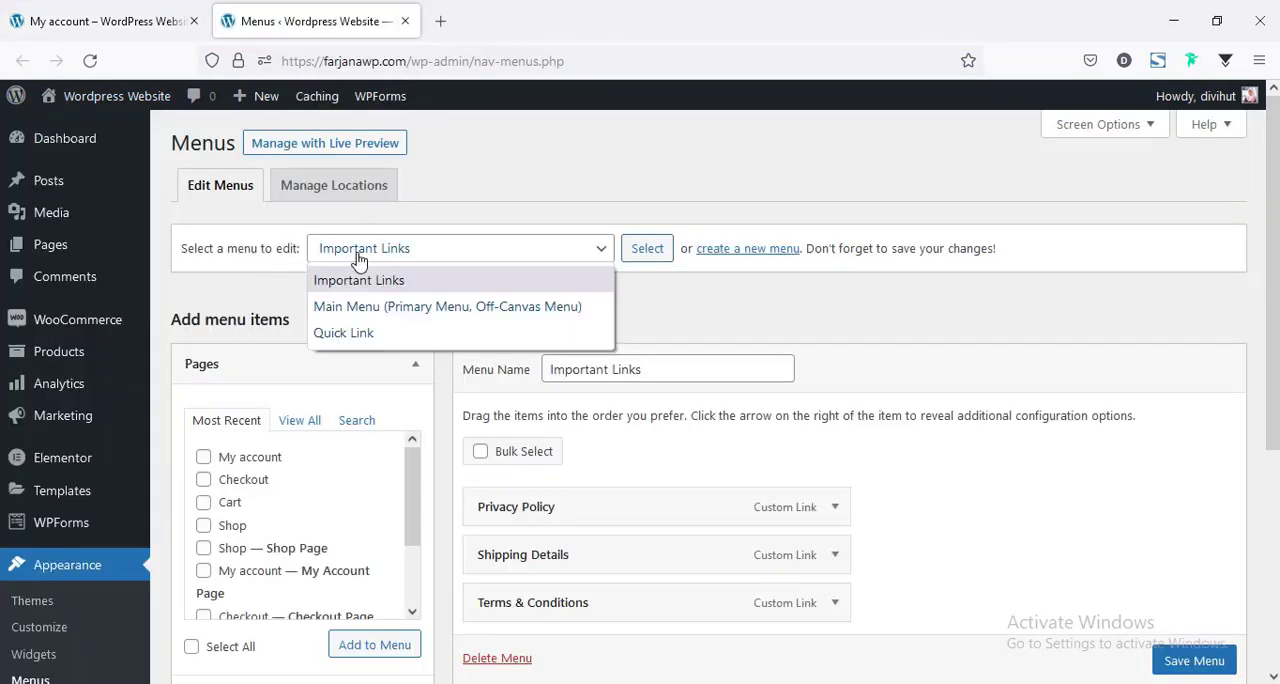
{"action": "left_click", "coordinate": [330, 307]}
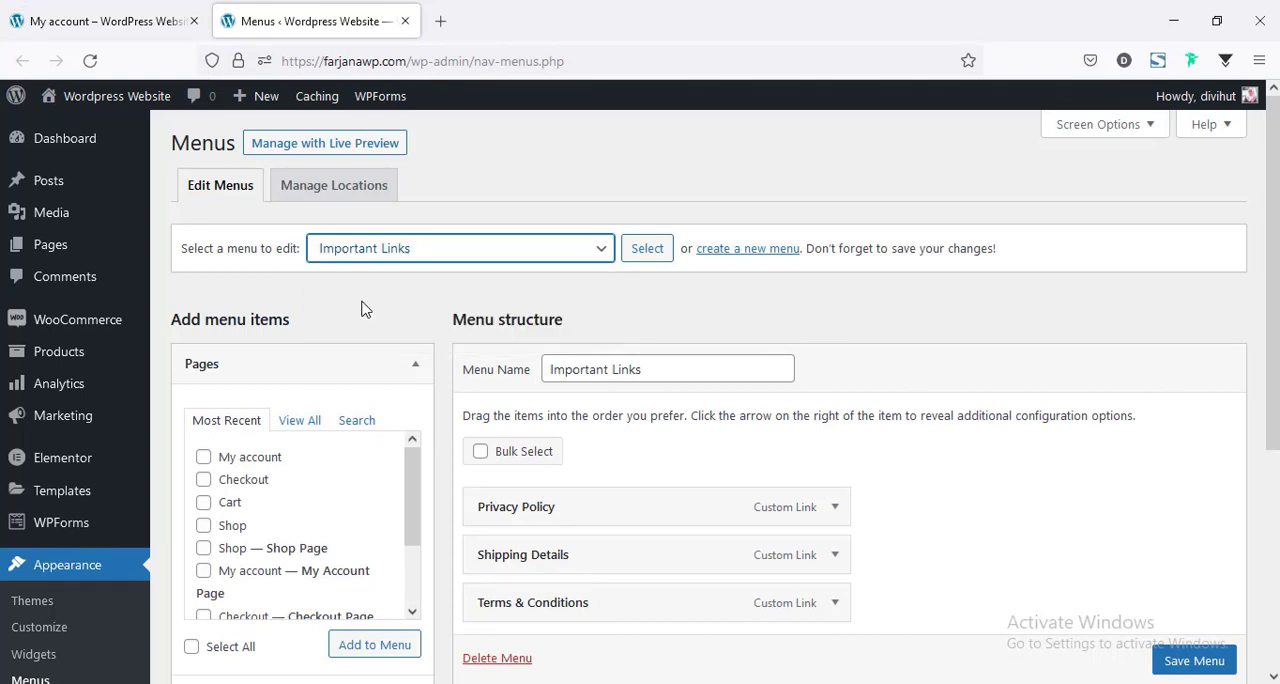
{"action": "left_click", "coordinate": [643, 255]}
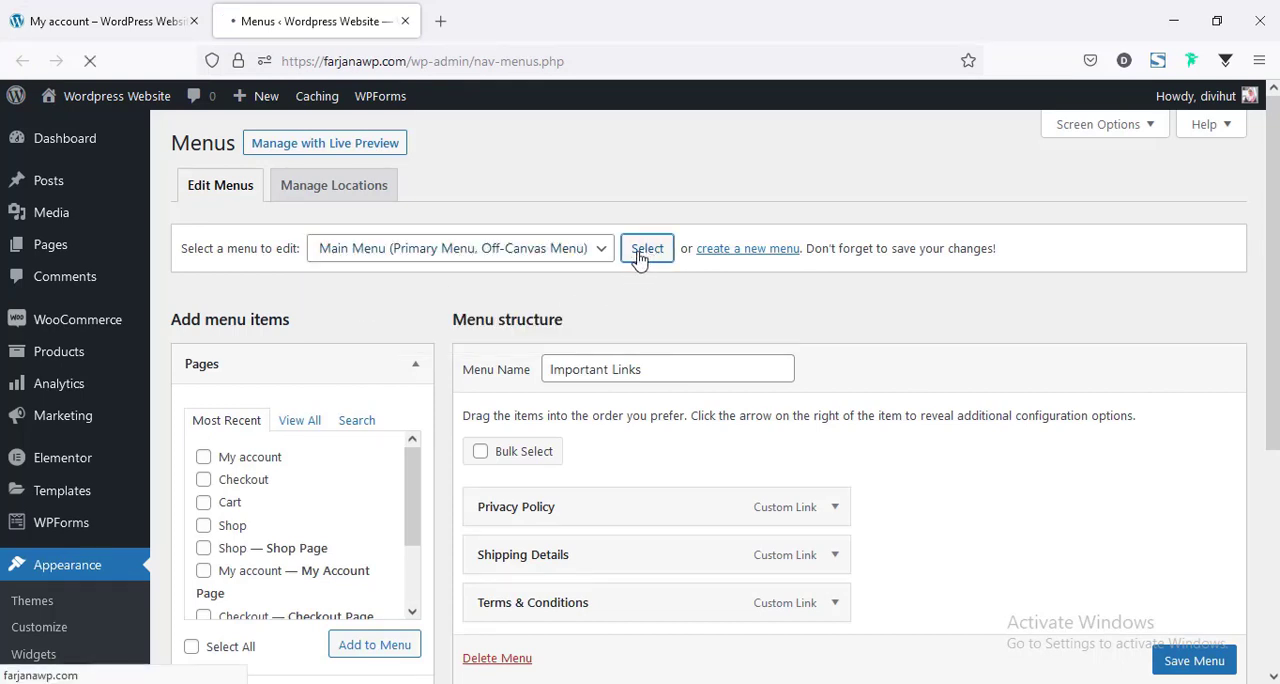
Remove the Cart sub-item under Account from Main Menu, save the menu, and reload the store's My Account page to check the navigation.
{"action": "scroll", "coordinate": [694, 351], "scroll_direction": "down", "scroll_amount": 6}
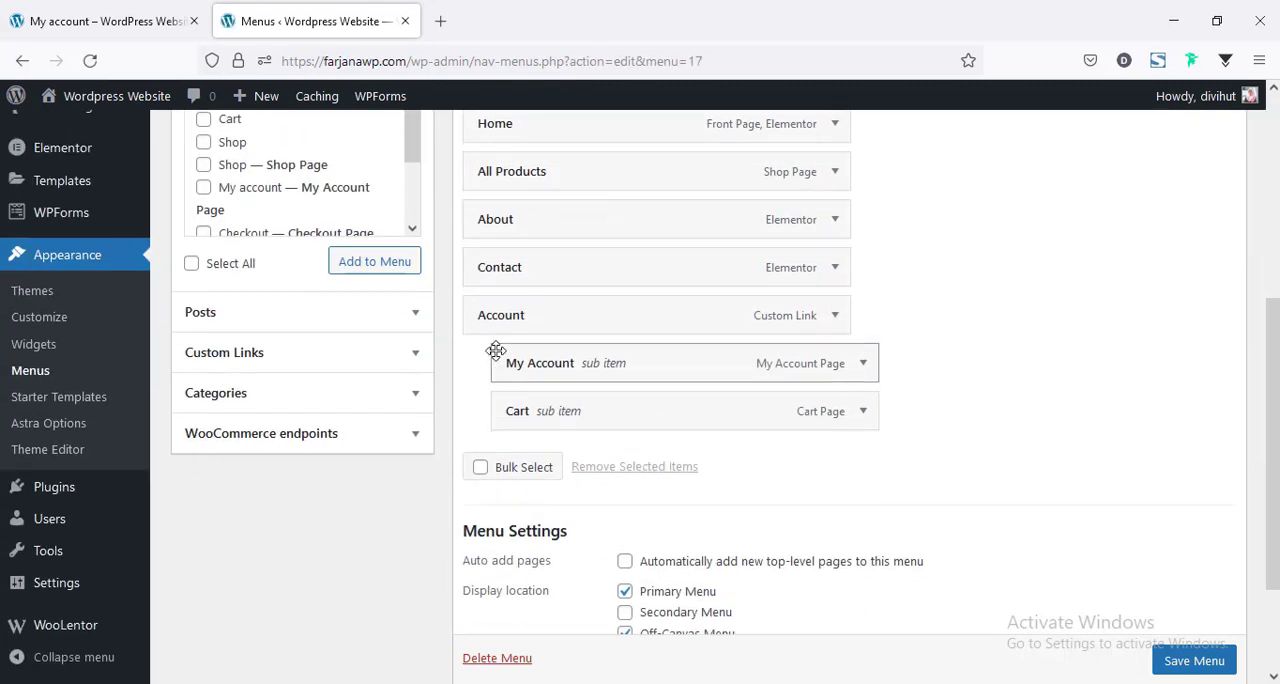
{"action": "left_click", "coordinate": [863, 411]}
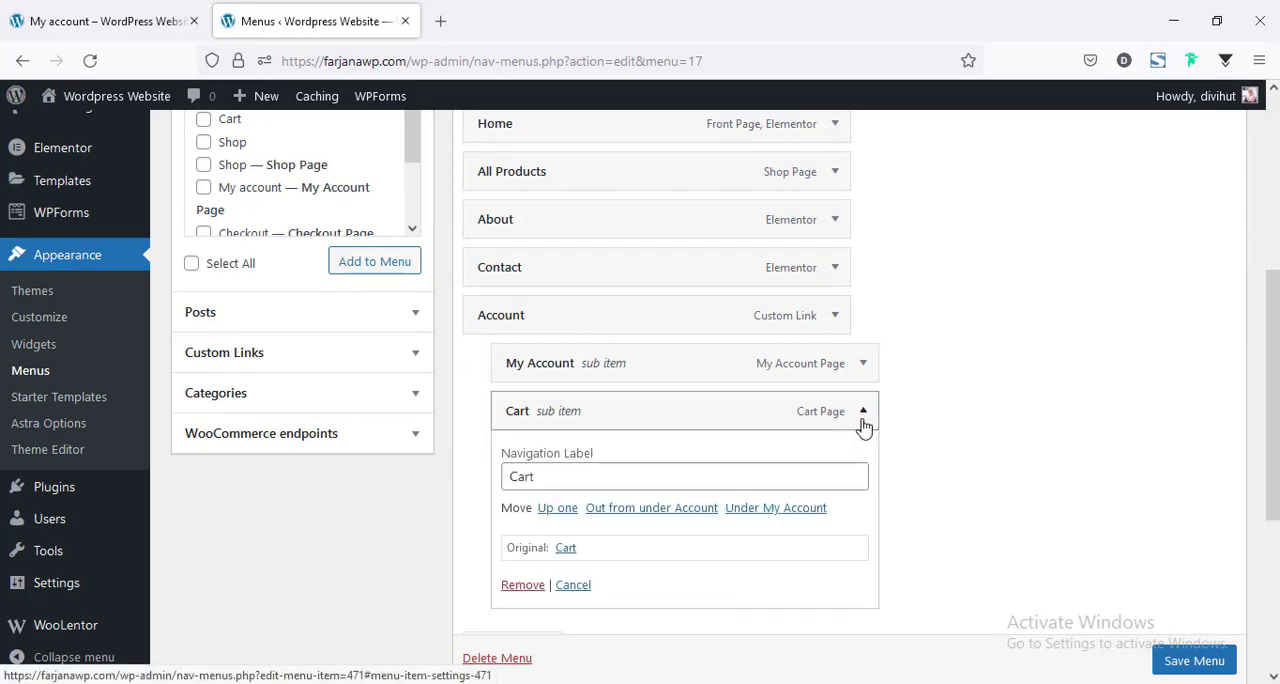
{"action": "left_click", "coordinate": [521, 584]}
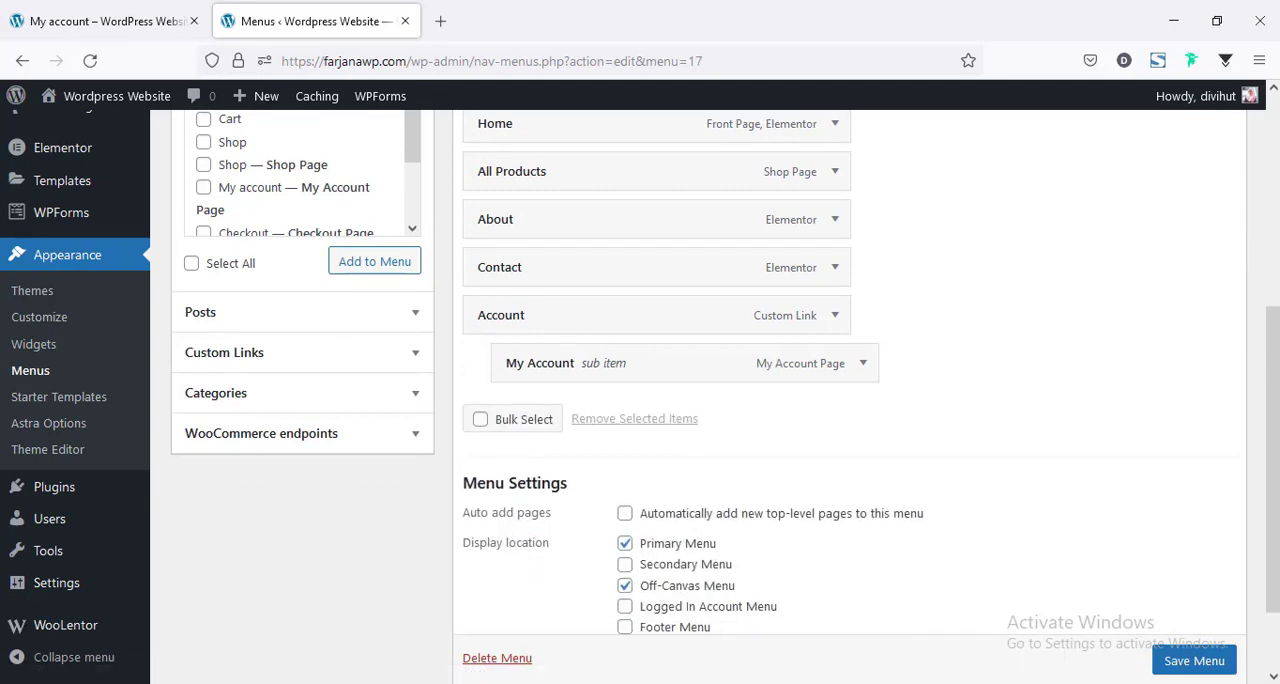
{"action": "scroll", "coordinate": [1200, 655], "scroll_direction": "down", "scroll_amount": 1}
{"action": "left_click", "coordinate": [1193, 623]}
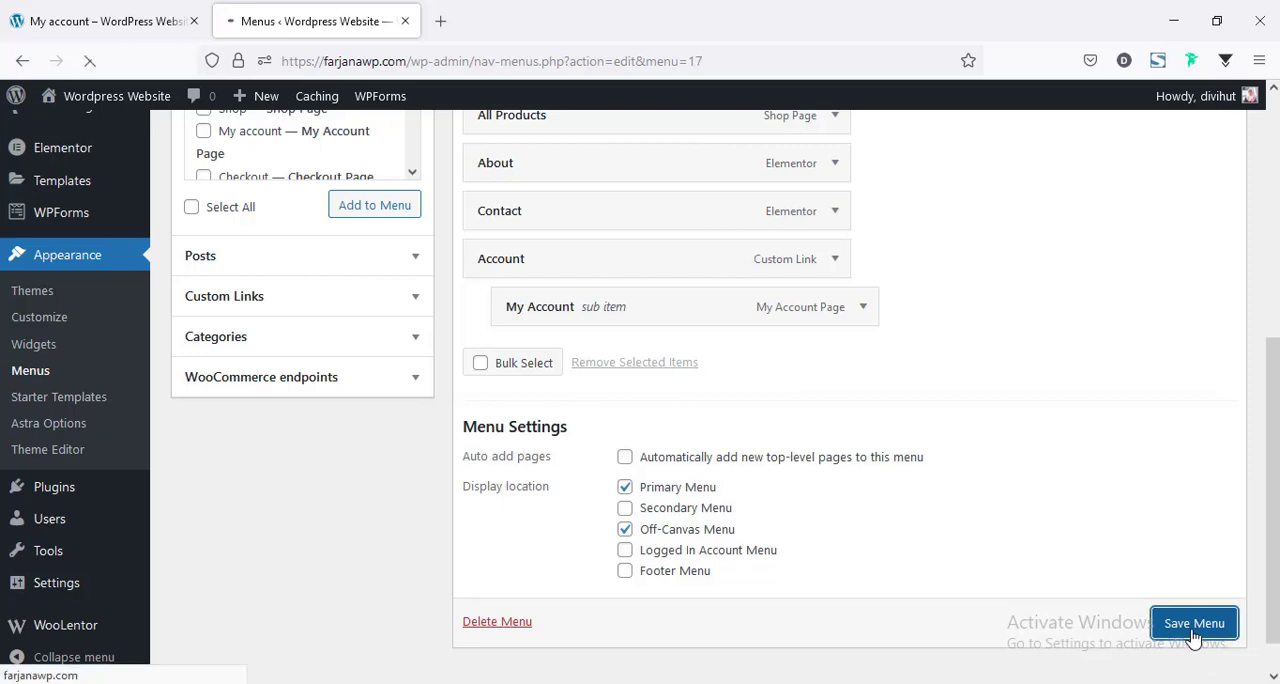
{"action": "left_click", "coordinate": [200, 8]}
{"action": "left_click", "coordinate": [90, 60]}
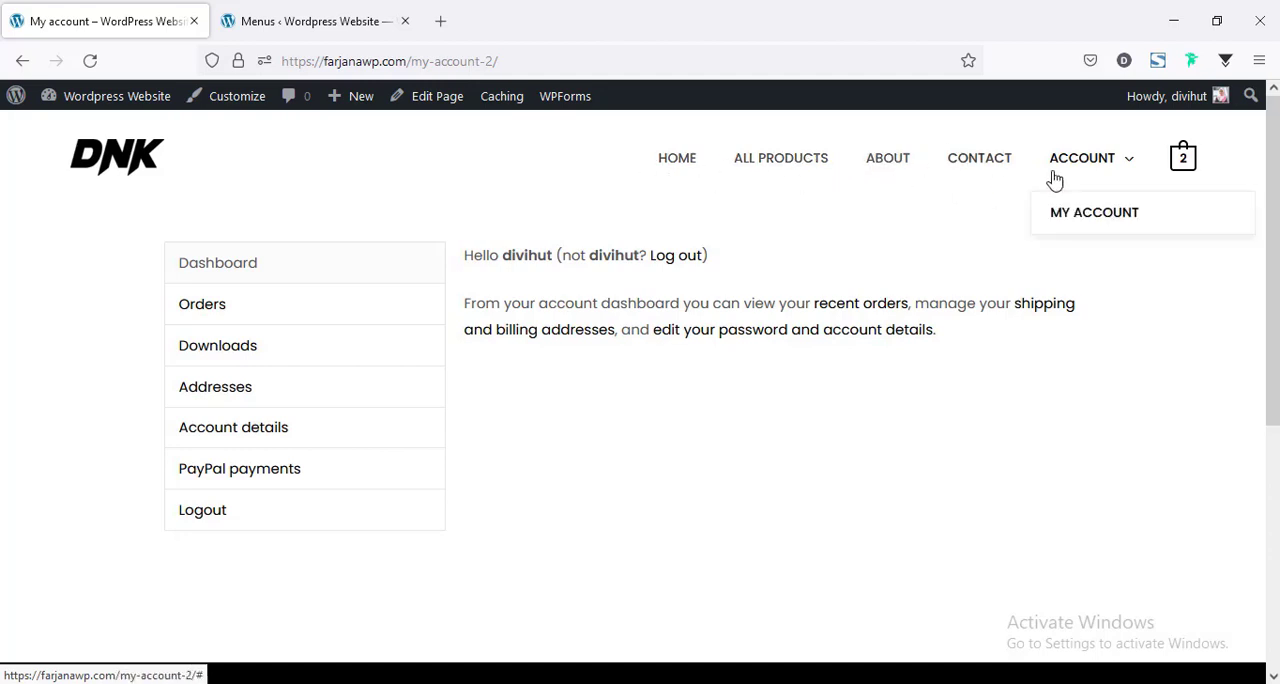
Add the page listed as Checkout — Checkout Page to Main Menu from the full list of pages.
{"action": "left_click", "coordinate": [305, 21]}
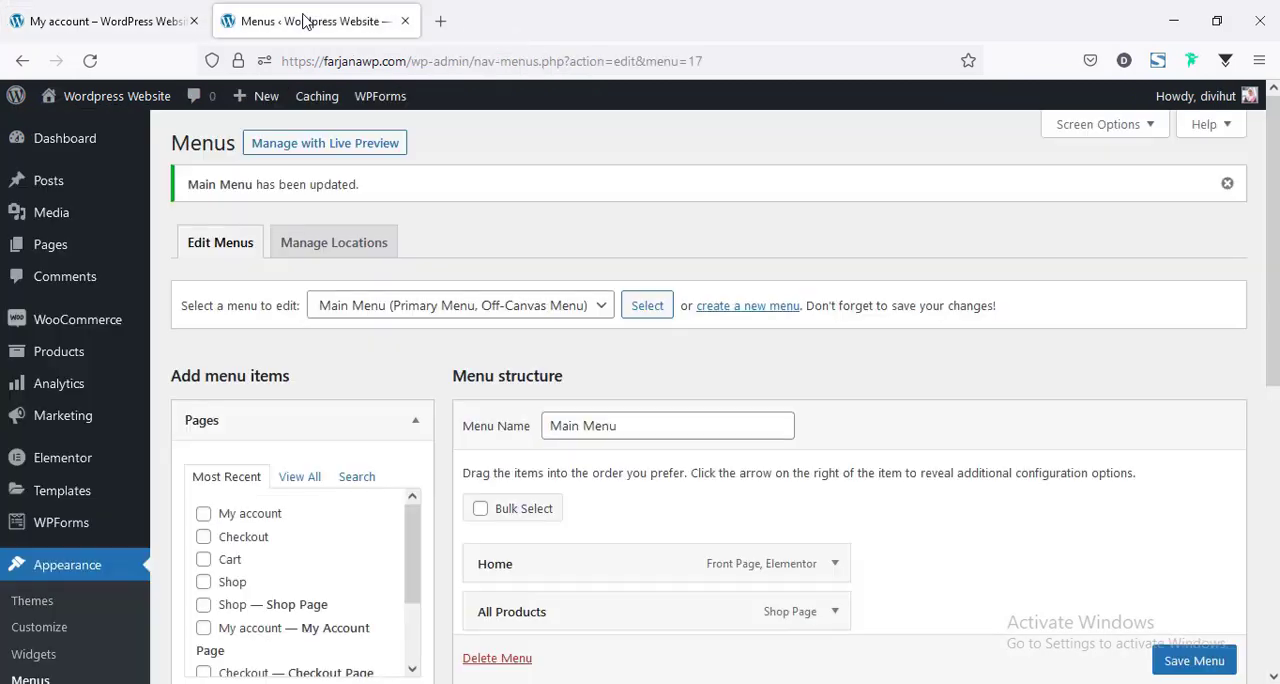
{"action": "scroll", "coordinate": [499, 374], "scroll_direction": "down", "scroll_amount": 3}
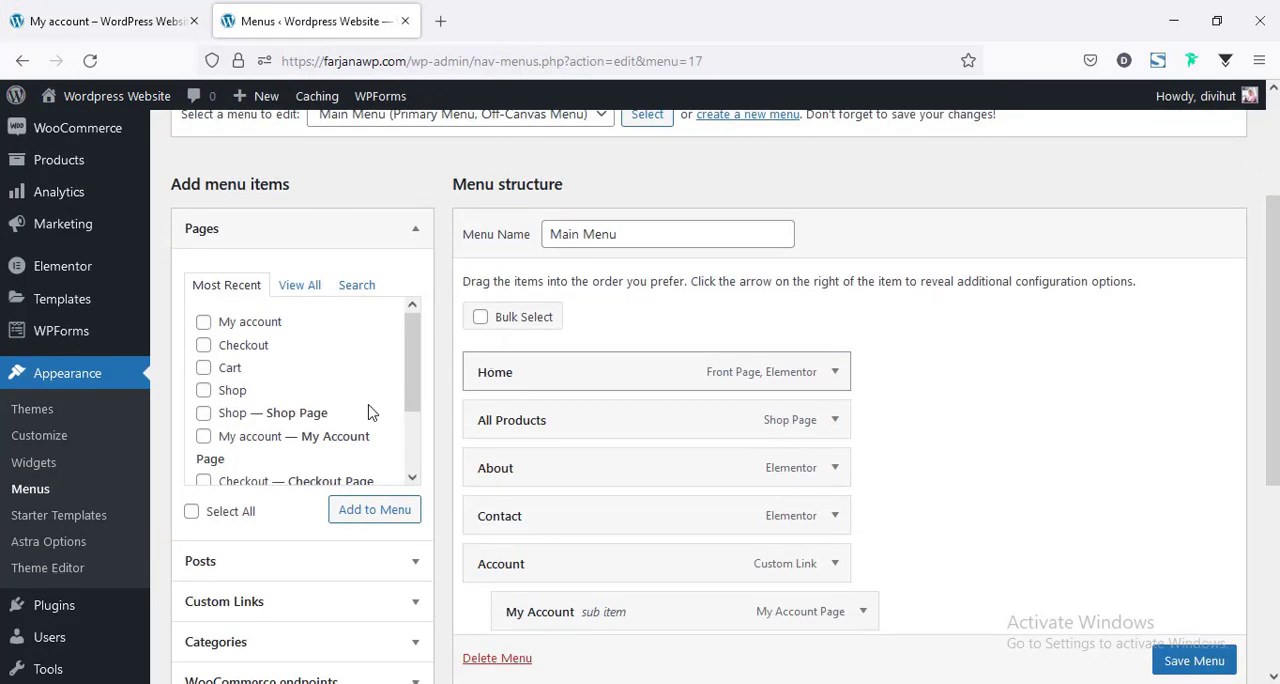
{"action": "scroll", "coordinate": [350, 392], "scroll_direction": "down", "scroll_amount": 2}
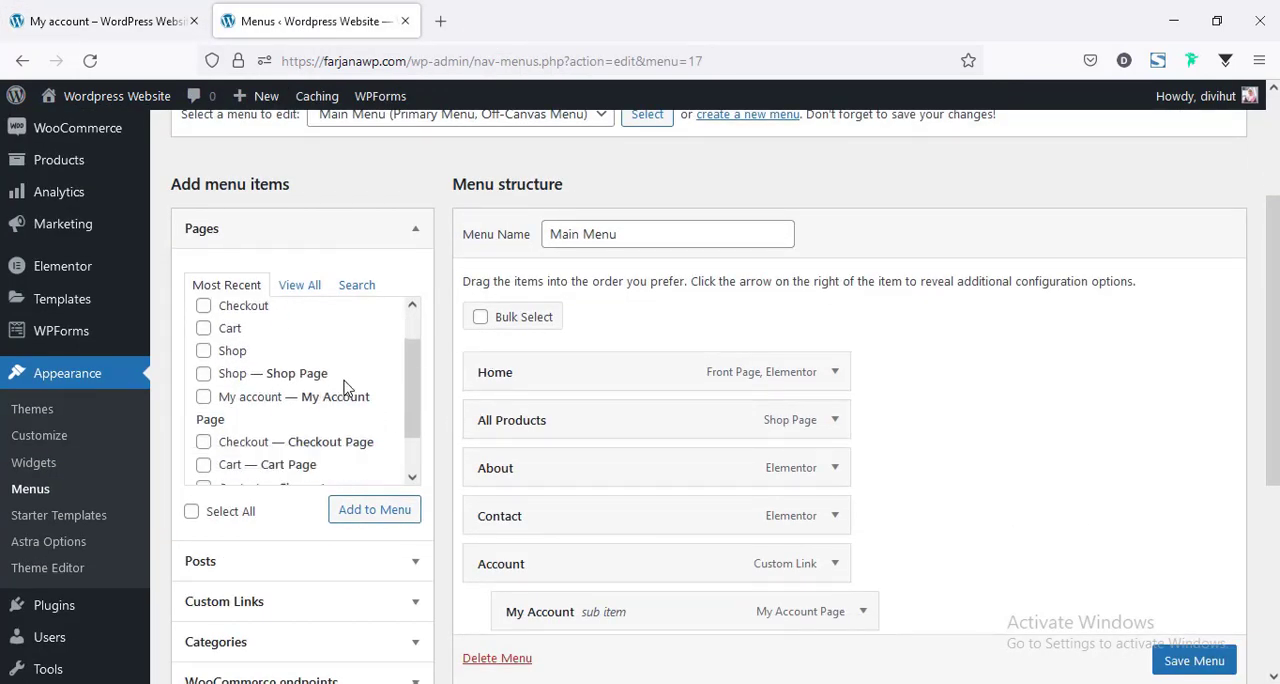
{"action": "scroll", "coordinate": [343, 387], "scroll_direction": "down", "scroll_amount": 2}
{"action": "scroll", "coordinate": [300, 400], "scroll_direction": "up", "scroll_amount": 4}
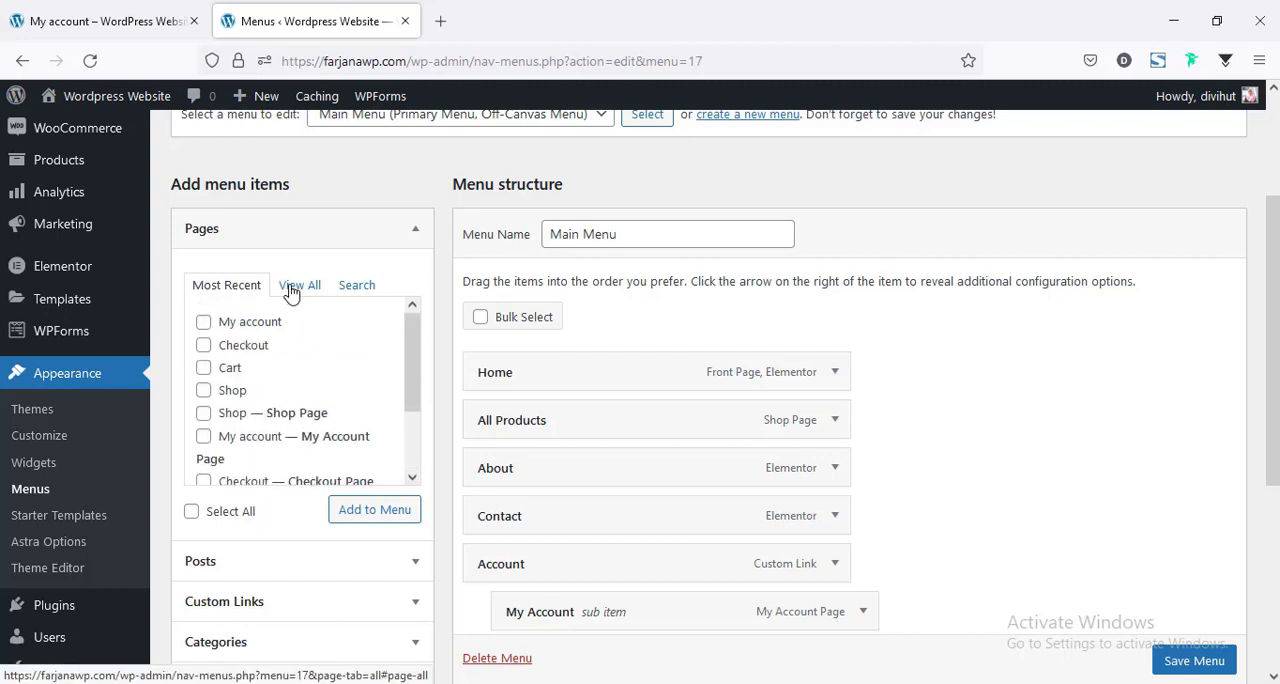
{"action": "left_click", "coordinate": [299, 285]}
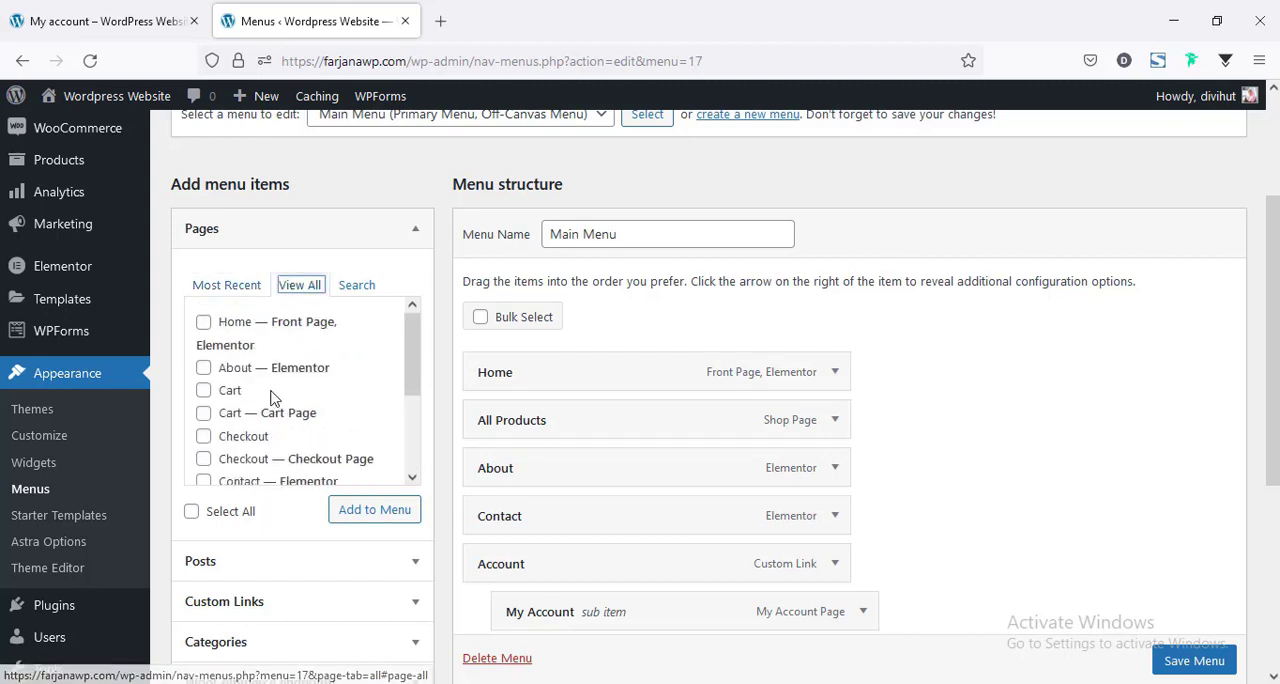
{"action": "scroll", "coordinate": [272, 404], "scroll_direction": "down", "scroll_amount": 3}
{"action": "scroll", "coordinate": [273, 414], "scroll_direction": "up", "scroll_amount": 3}
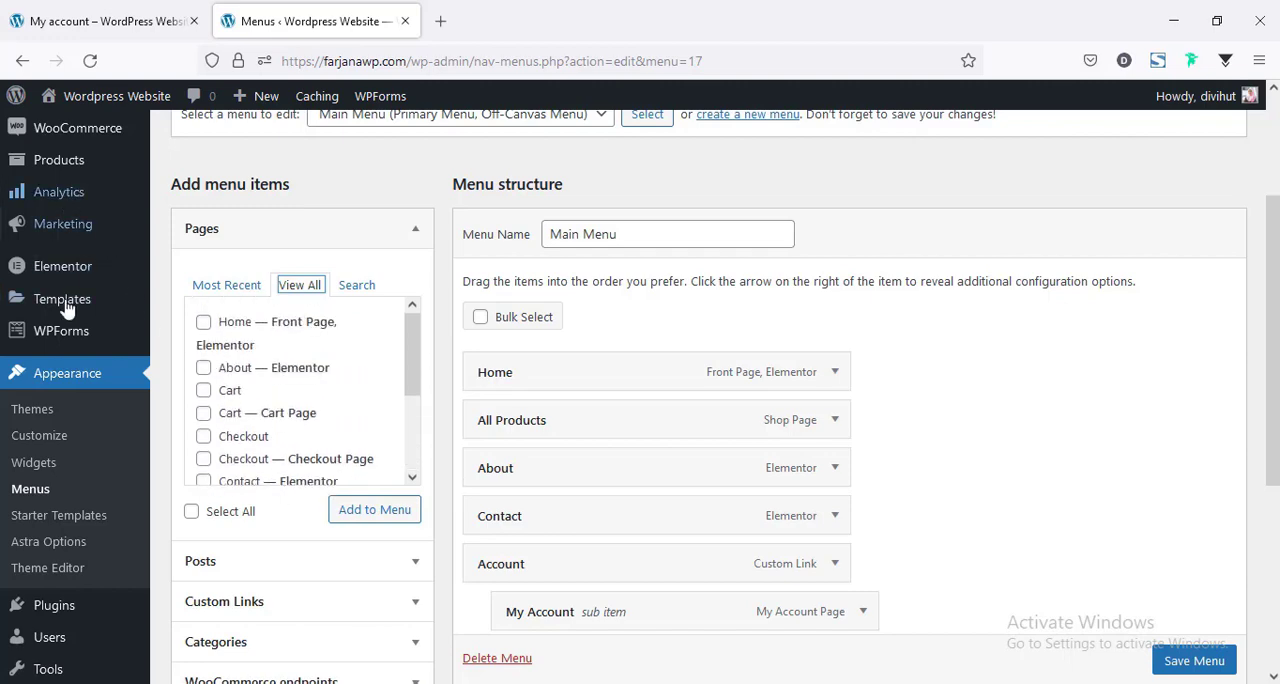
{"action": "scroll", "coordinate": [80, 252], "scroll_direction": "up", "scroll_amount": 4}
{"action": "scroll", "coordinate": [350, 420], "scroll_direction": "down", "scroll_amount": 3}
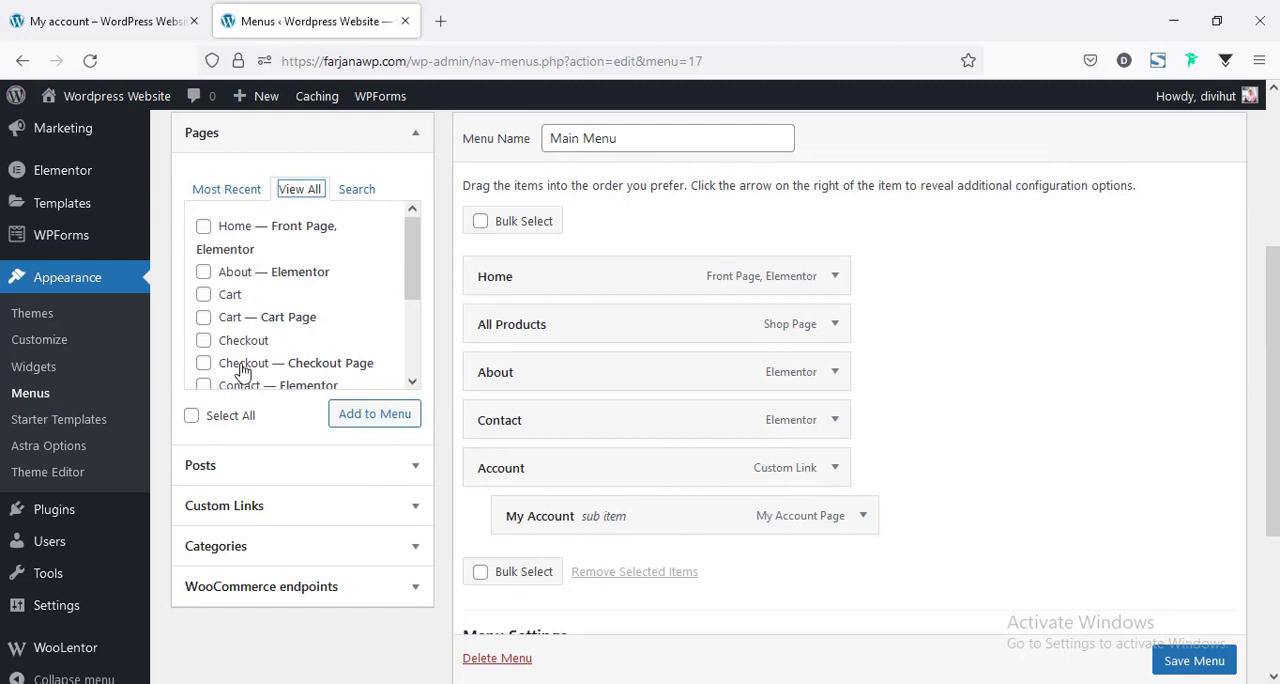
{"action": "scroll", "coordinate": [240, 340], "scroll_direction": "down", "scroll_amount": 2}
{"action": "left_click", "coordinate": [204, 268]}
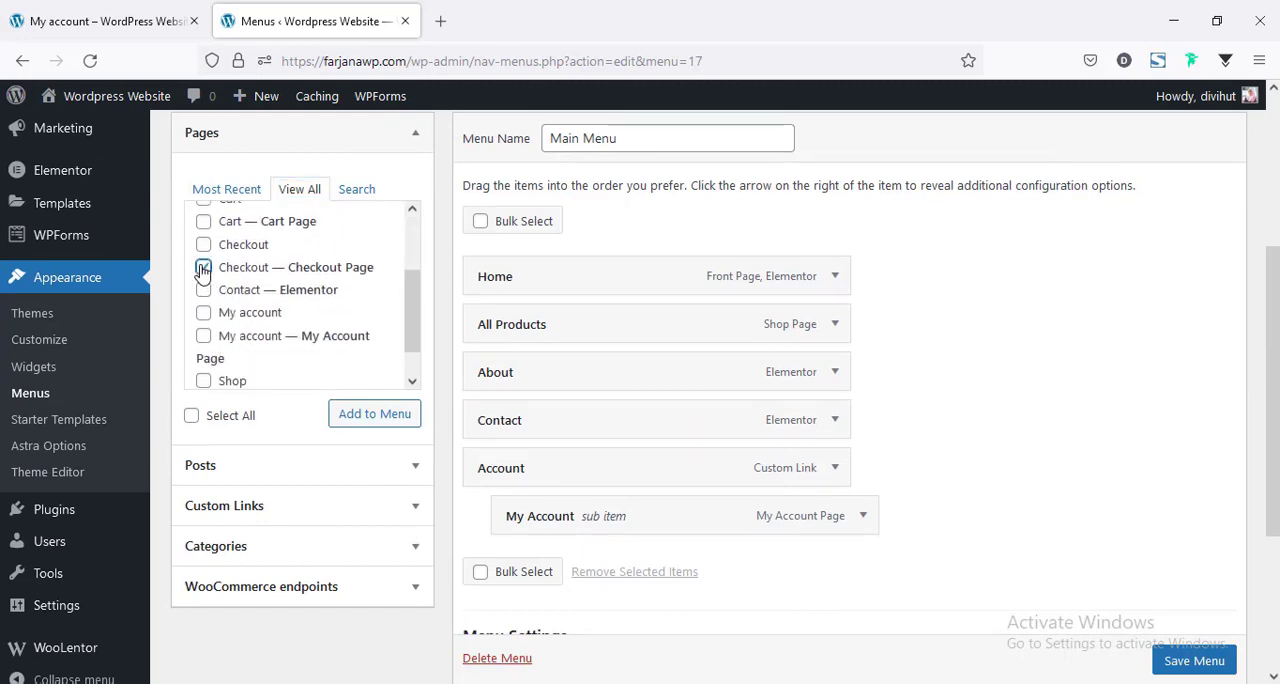
{"action": "left_click", "coordinate": [379, 412]}
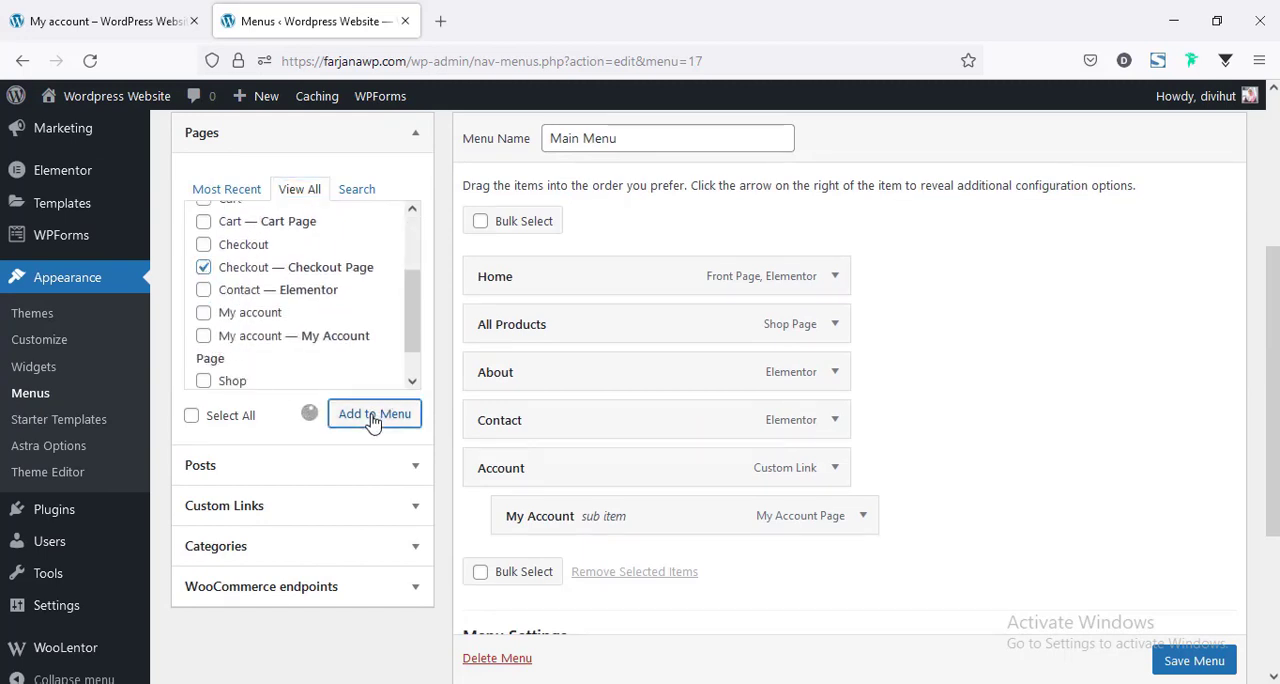
Move the Checkout item between About and Contact, save Main Menu, and reload the store page to check the navigation.
{"action": "scroll", "coordinate": [680, 480], "scroll_direction": "down", "scroll_amount": 2}
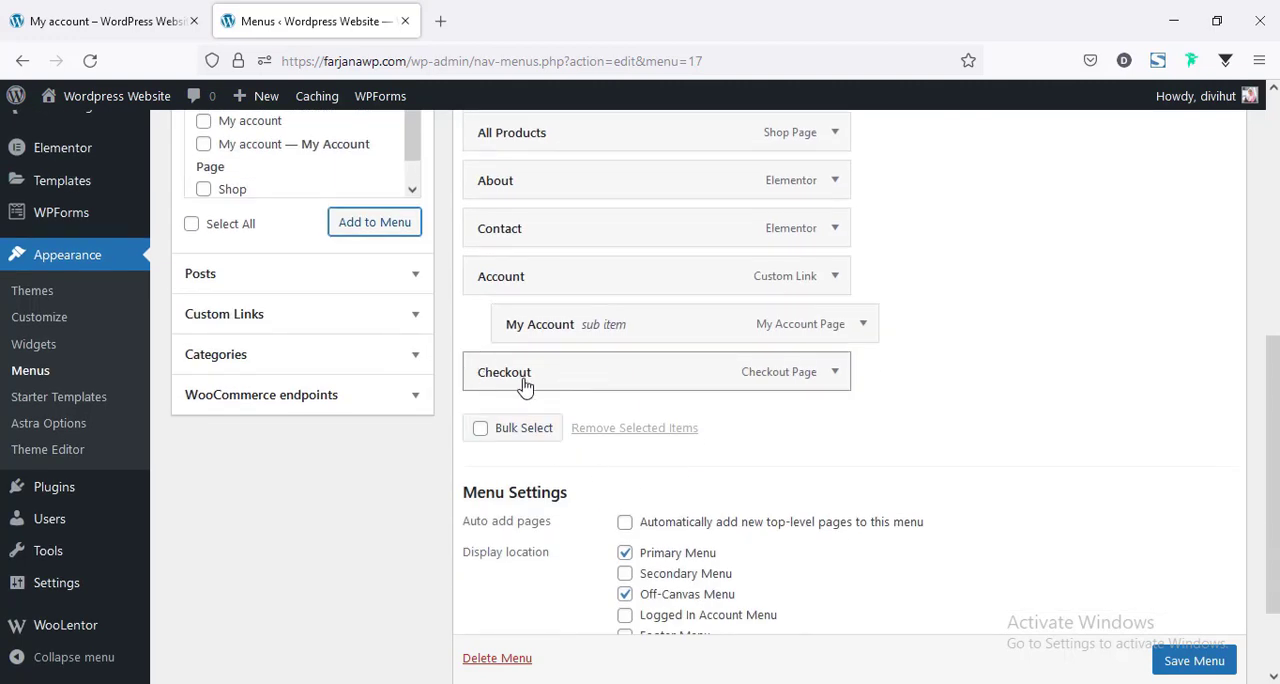
{"action": "scroll", "coordinate": [606, 510], "scroll_direction": "up", "scroll_amount": 3}
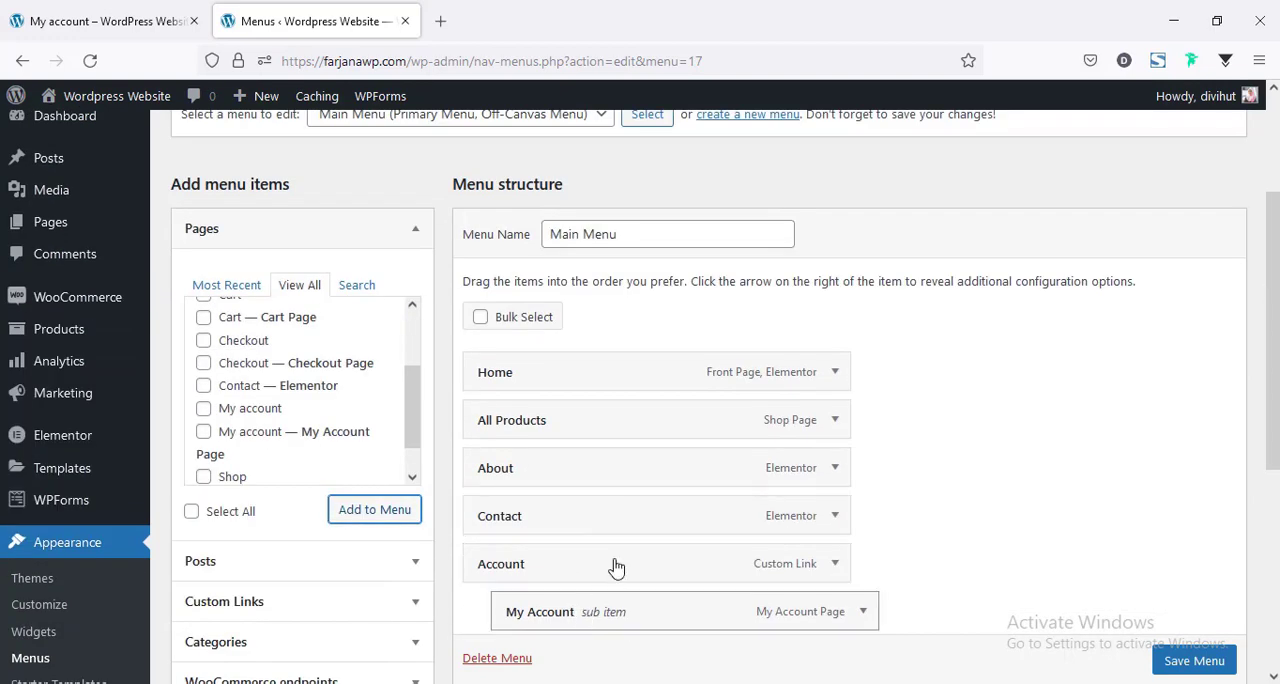
{"action": "scroll", "coordinate": [614, 560], "scroll_direction": "down", "scroll_amount": 2}
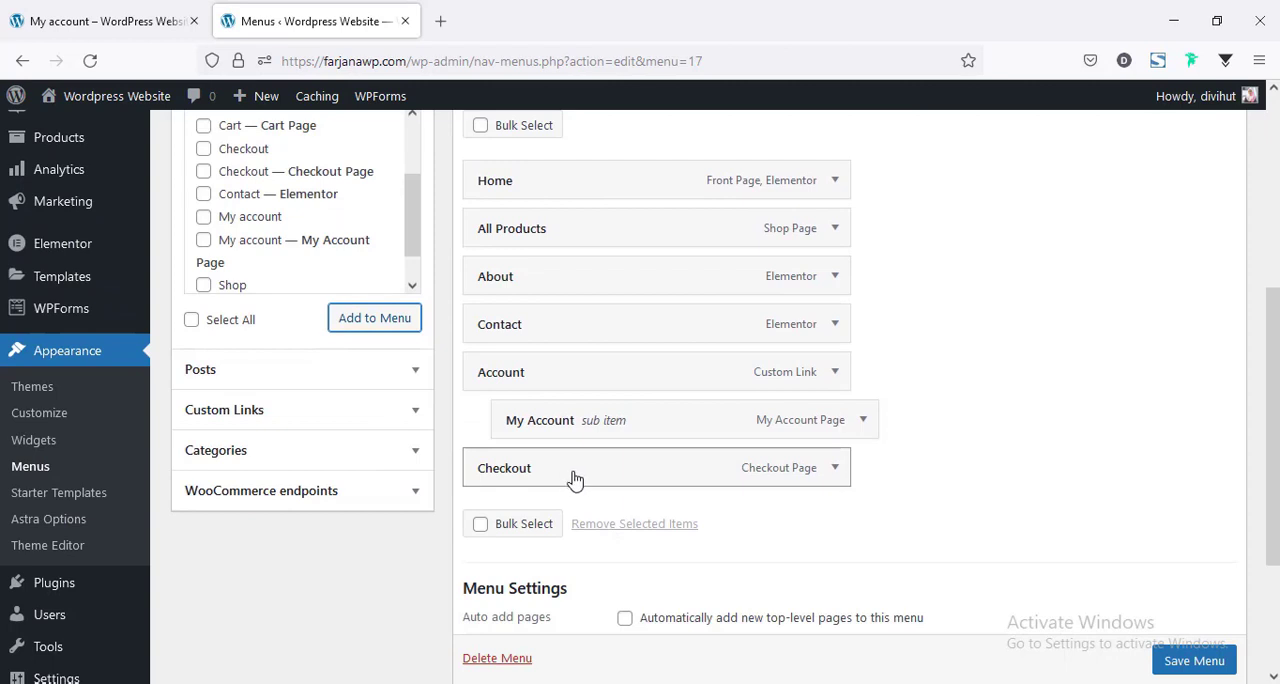
{"action": "left_click_drag", "start_coordinate": [575, 481], "coordinate": [569, 340]}
{"action": "scroll", "coordinate": [1197, 678], "scroll_direction": "down", "scroll_amount": 1}
{"action": "left_click", "coordinate": [1195, 675]}
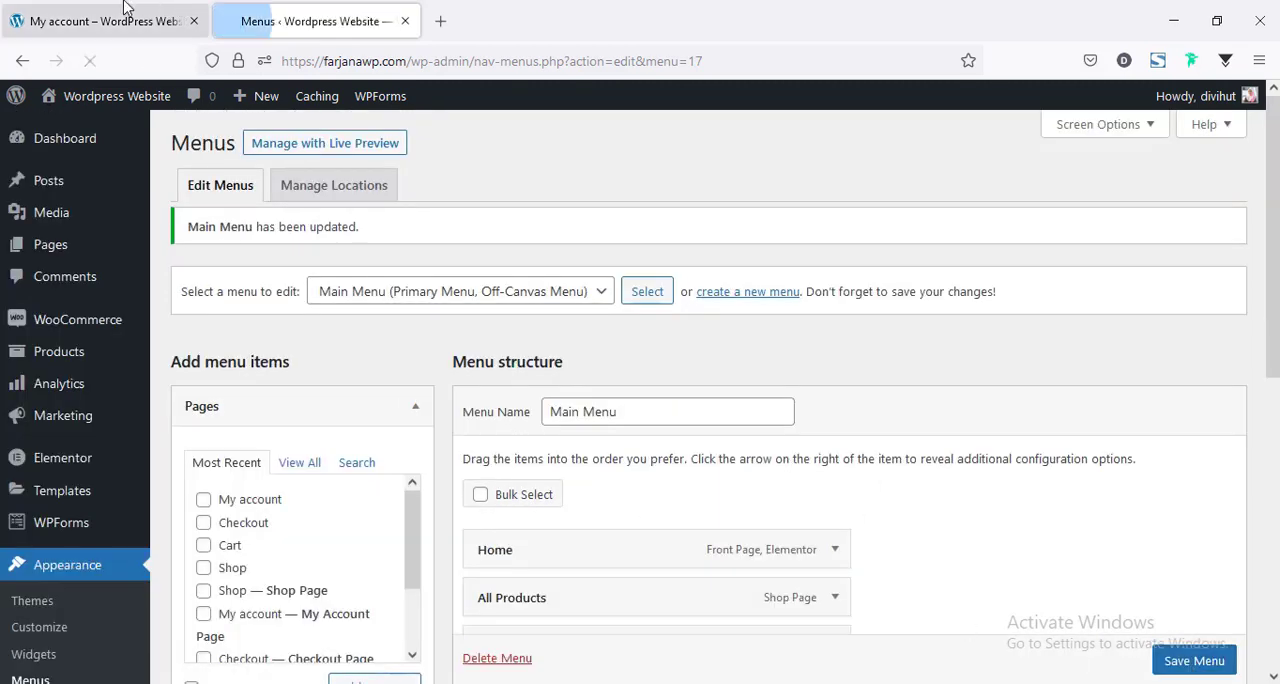
{"action": "left_click", "coordinate": [107, 28]}
{"action": "left_click", "coordinate": [90, 60]}
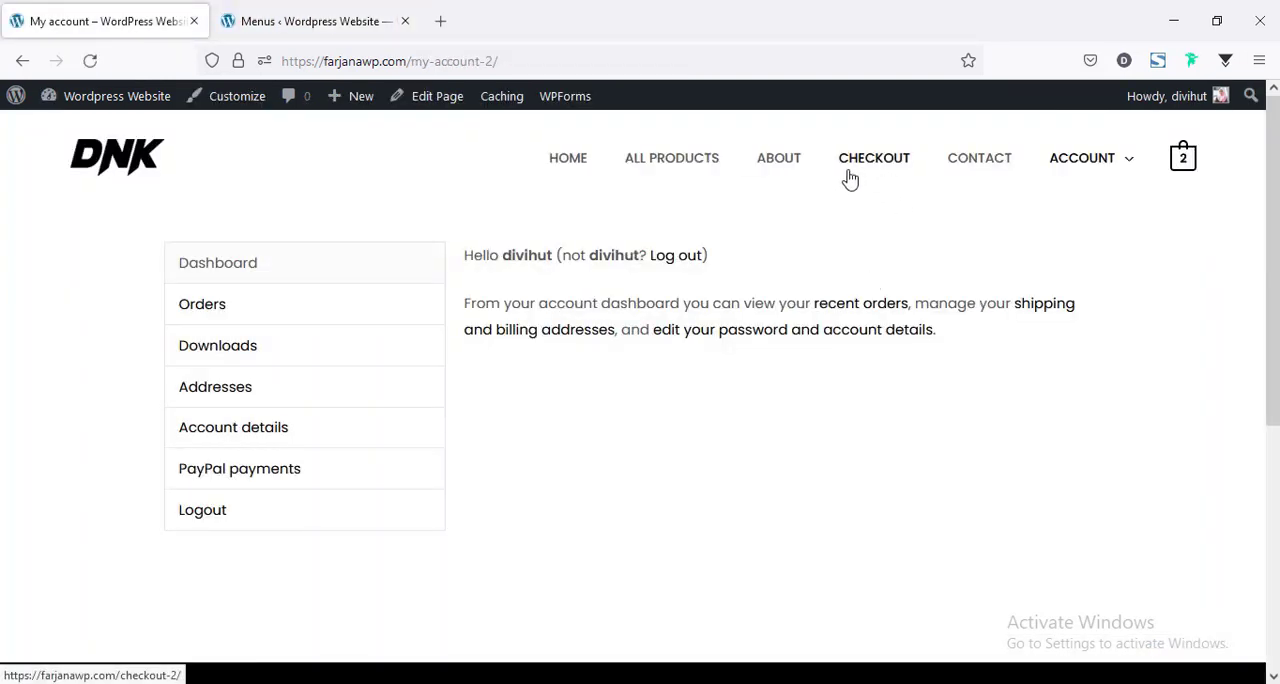
Remove the Checkout item from Main Menu and save the menu.
{"action": "left_click", "coordinate": [270, 14]}
{"action": "scroll", "coordinate": [713, 440], "scroll_direction": "down", "scroll_amount": 3}
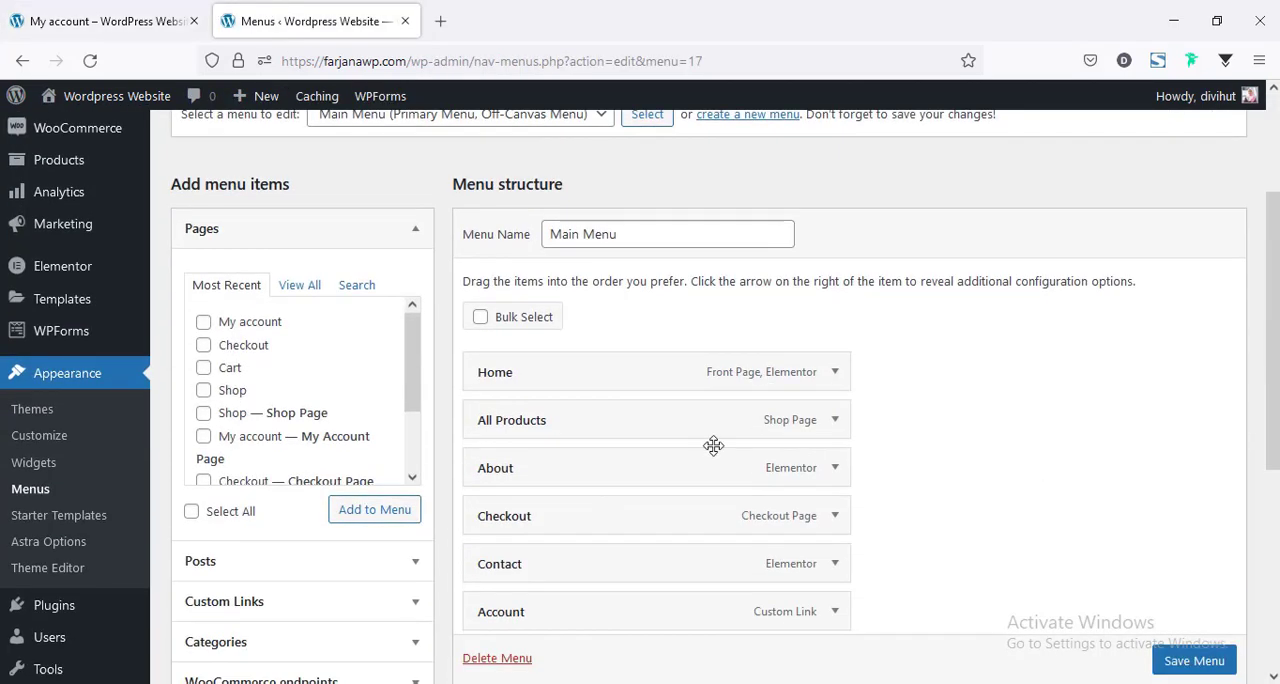
{"action": "left_click", "coordinate": [835, 516]}
{"action": "scroll", "coordinate": [914, 546], "scroll_direction": "down", "scroll_amount": 2}
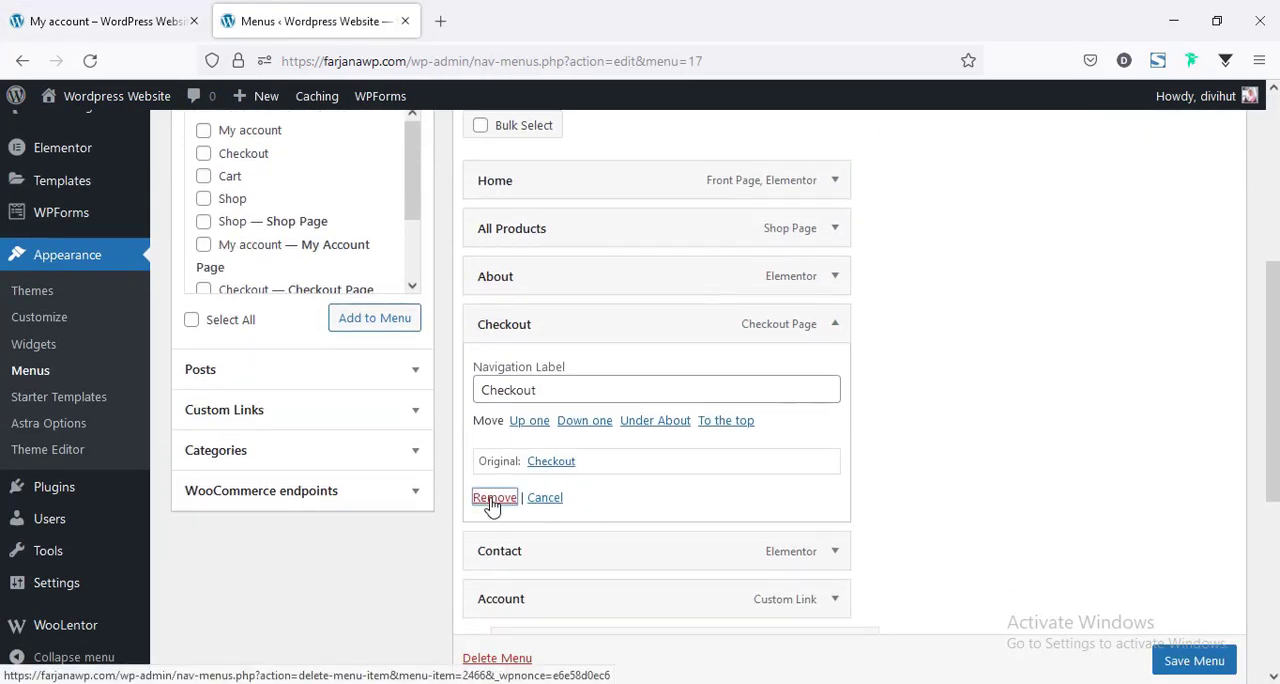
{"action": "left_click", "coordinate": [493, 497]}
{"action": "scroll", "coordinate": [1150, 655], "scroll_direction": "down", "scroll_amount": 1}
{"action": "left_click", "coordinate": [1180, 660]}
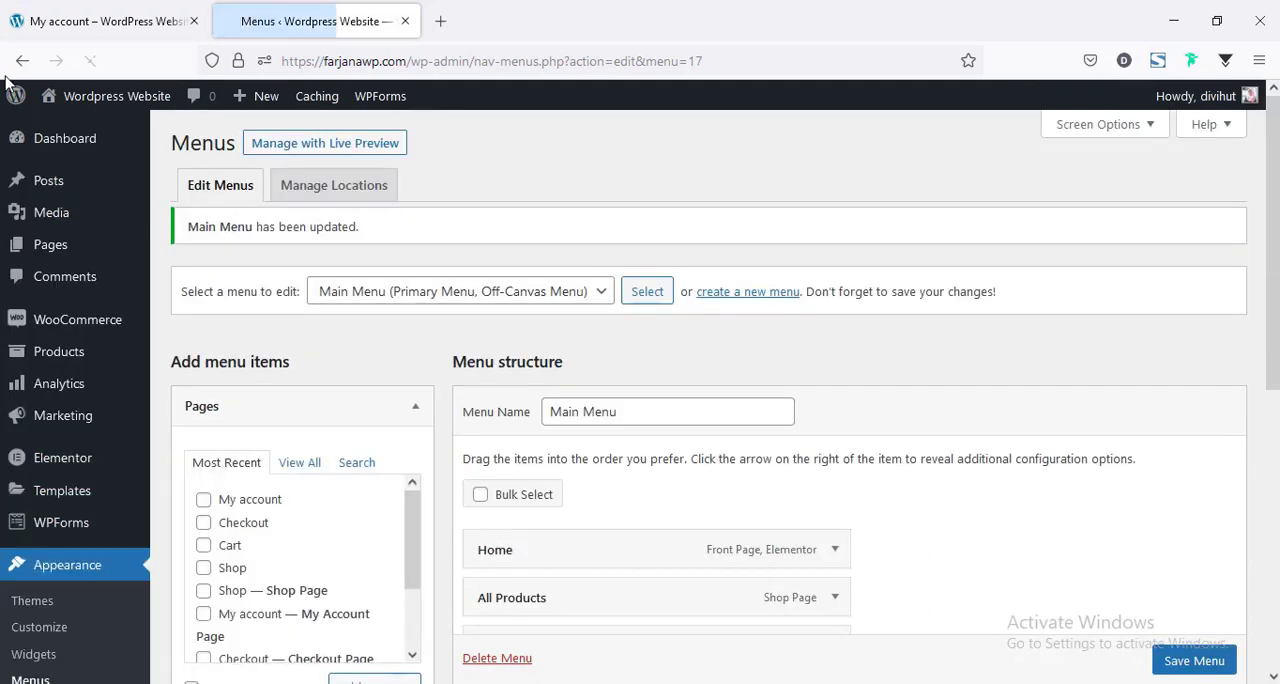
Return to the store page and open Home from the site navigation.
{"action": "left_click", "coordinate": [107, 8]}
{"action": "left_click", "coordinate": [567, 160]}
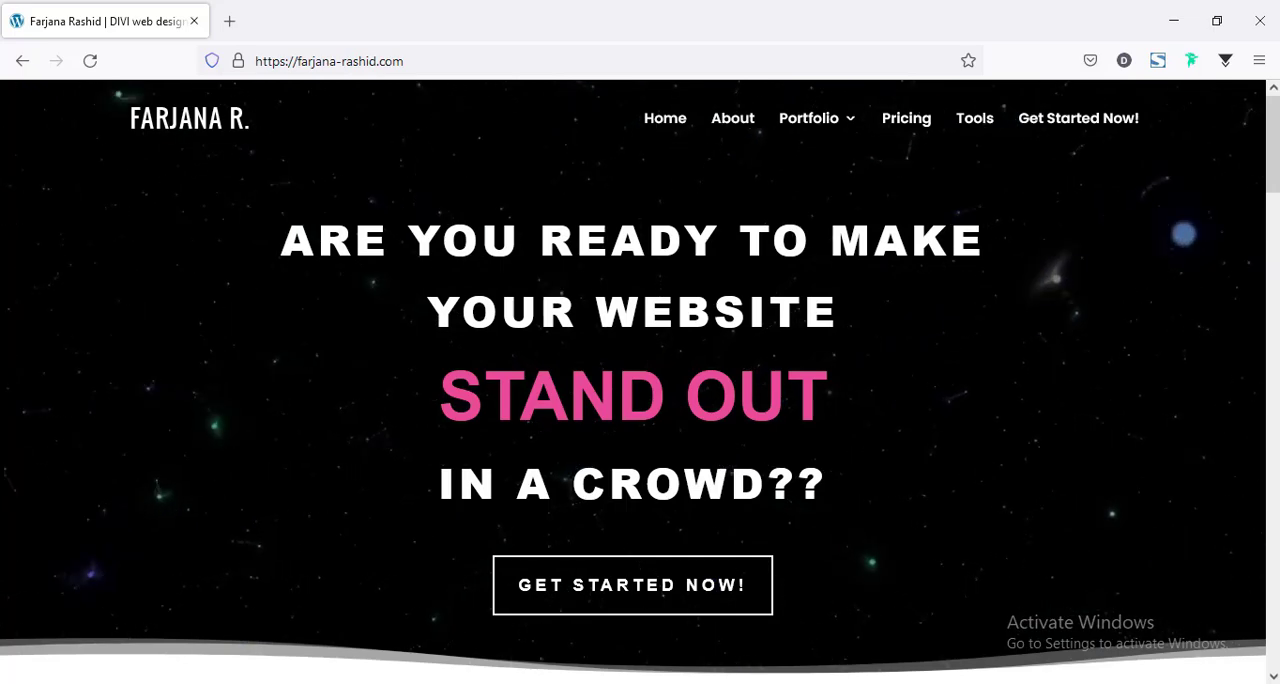
Open the booking page through Get Started Now! on the web designer's site and view the project request form.
{"action": "left_click", "coordinate": [725, 600]}
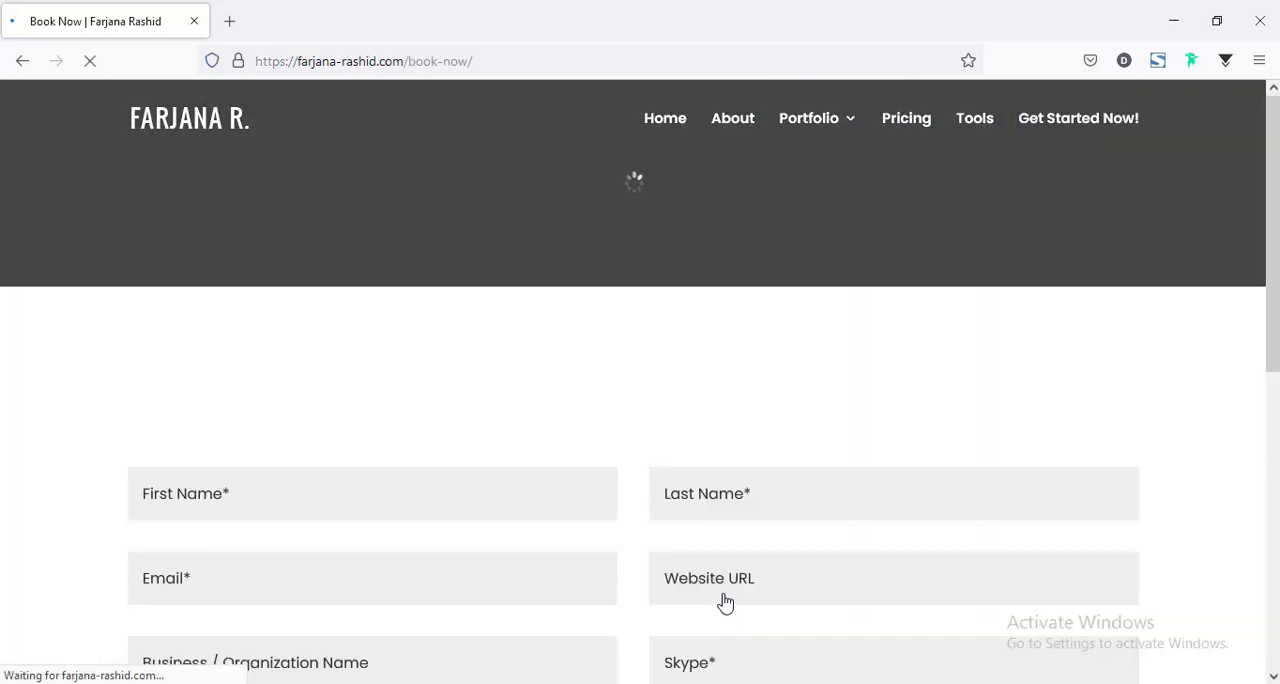
{"action": "left_click_drag", "start_coordinate": [1274, 211], "coordinate": [1279, 524]}
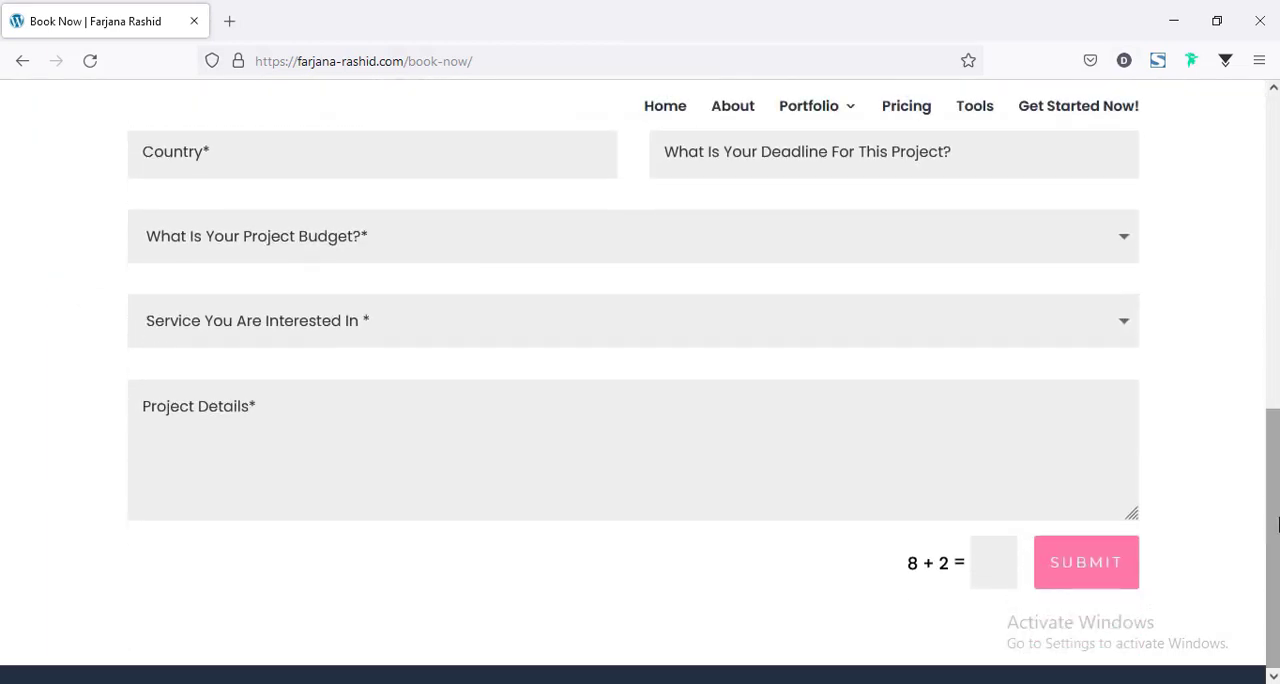